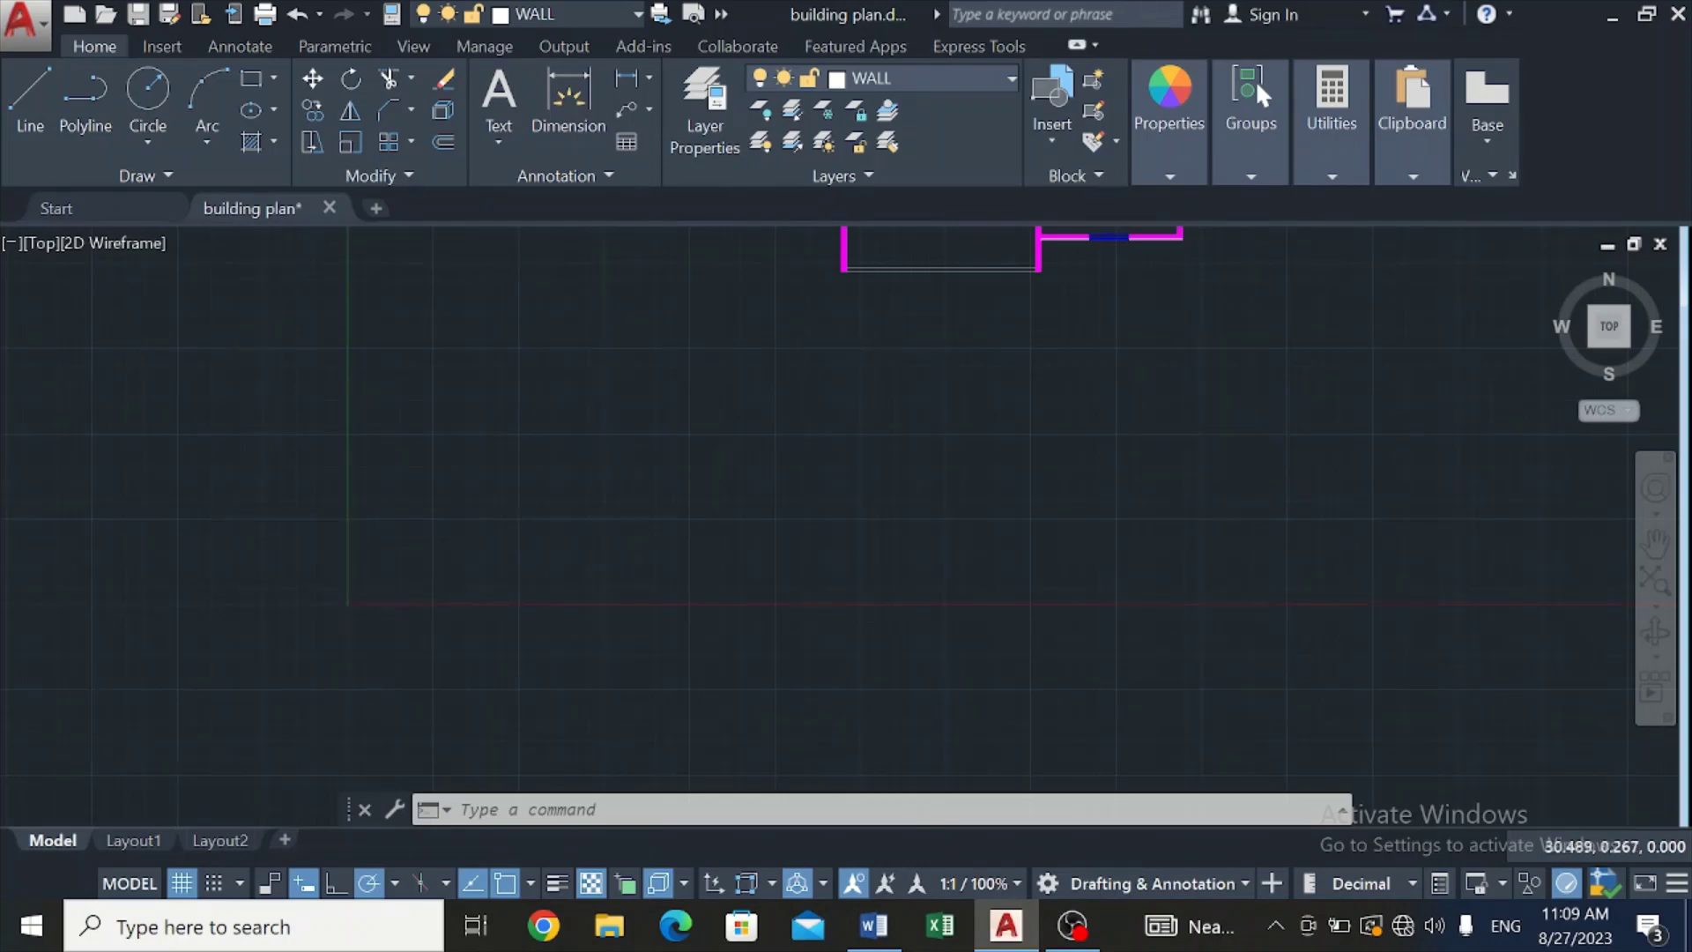
Step: Review the elevation notes in Word, then keep WALL as the current layer
{"action": "scroll", "coordinate": [1401, 573], "scroll_direction": "down", "scroll_amount": 3}
{"action": "scroll", "coordinate": [1402, 411], "scroll_direction": "up", "scroll_amount": 3}
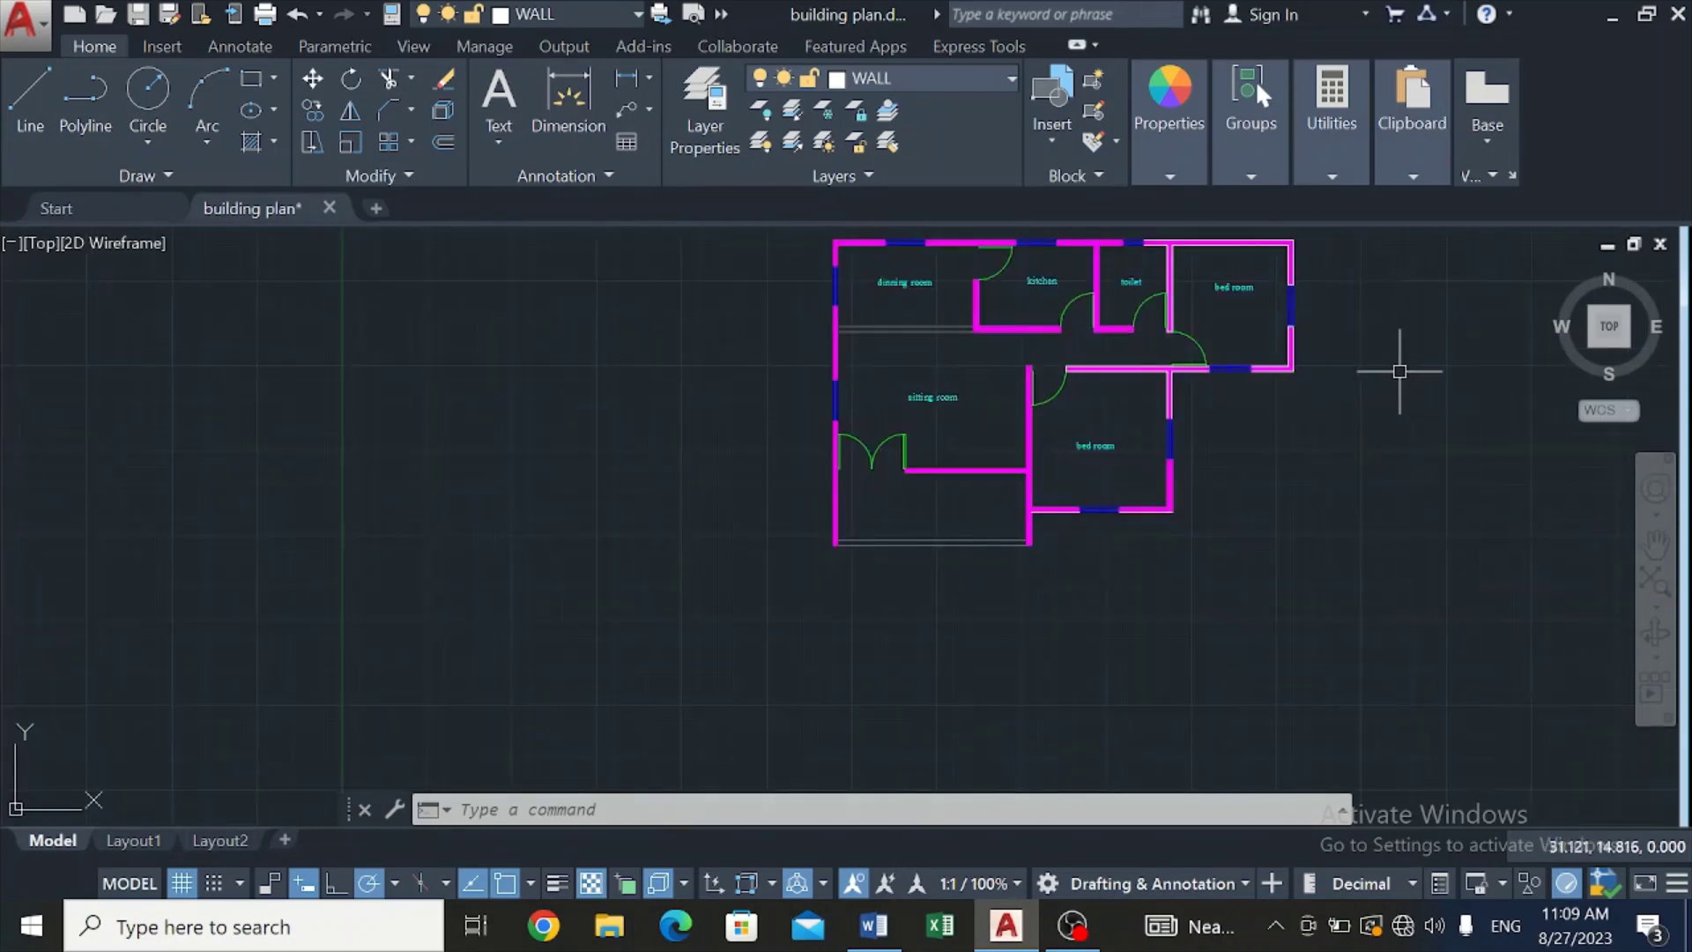
{"action": "scroll", "coordinate": [1337, 259], "scroll_direction": "up", "scroll_amount": 2}
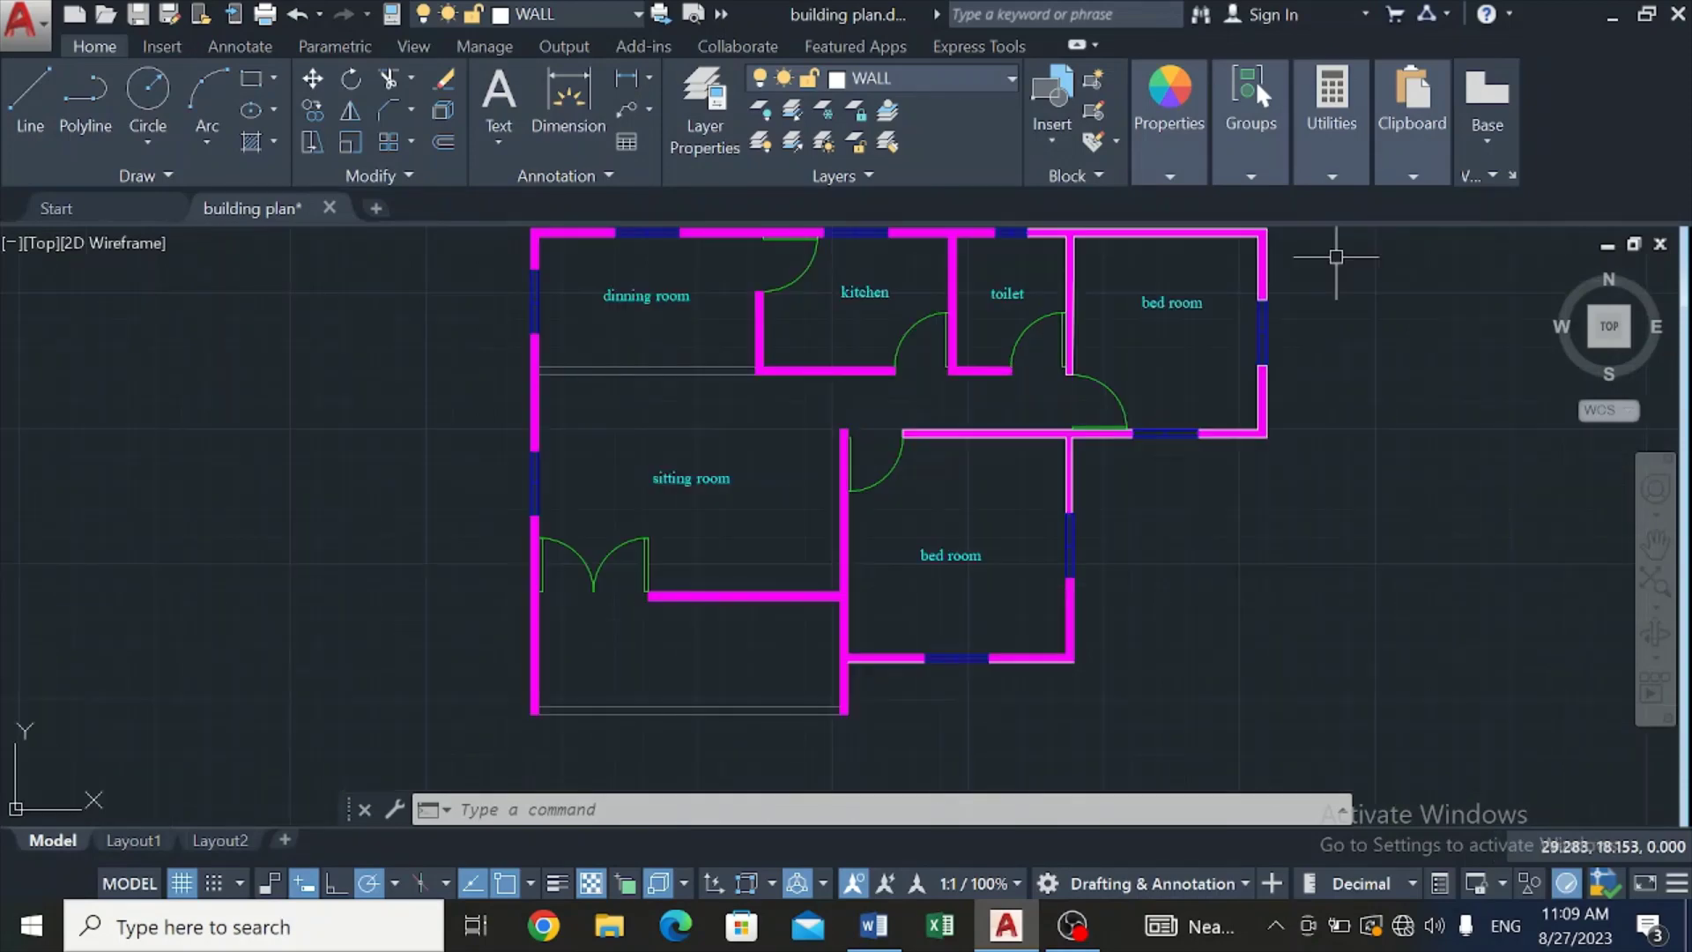
{"action": "scroll", "coordinate": [1335, 256], "scroll_direction": "down", "scroll_amount": 2}
{"action": "scroll", "coordinate": [1296, 227], "scroll_direction": "up", "scroll_amount": 2}
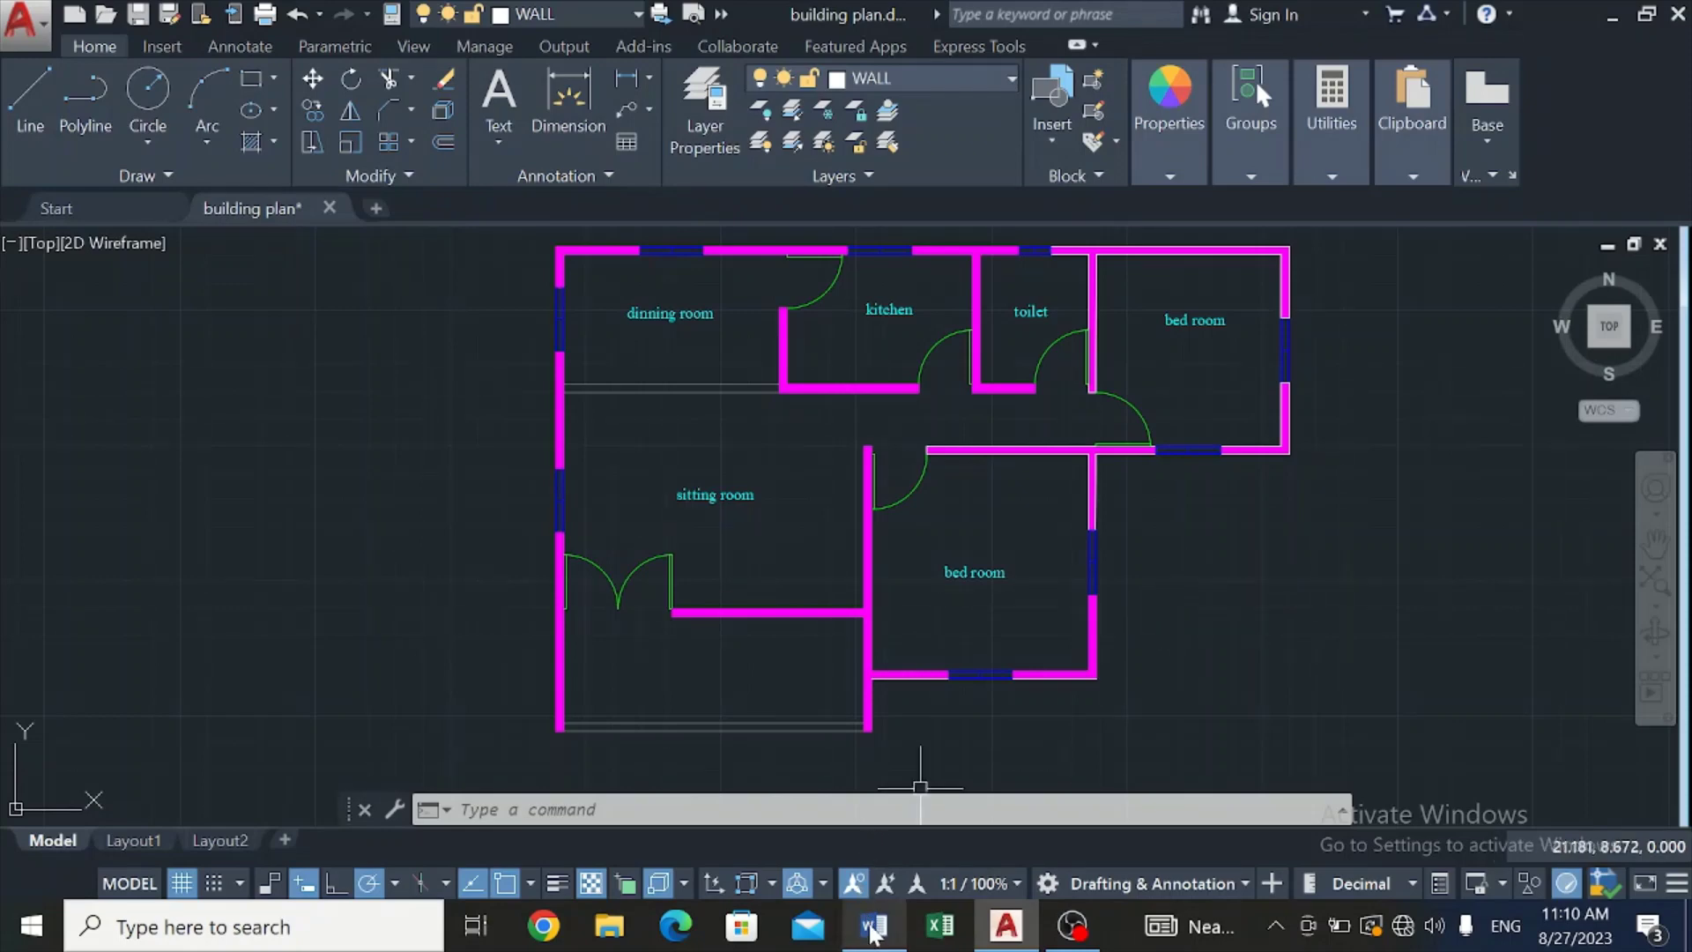
{"action": "mouse_move", "coordinate": [872, 931]}
{"action": "left_click", "coordinate": [881, 744]}
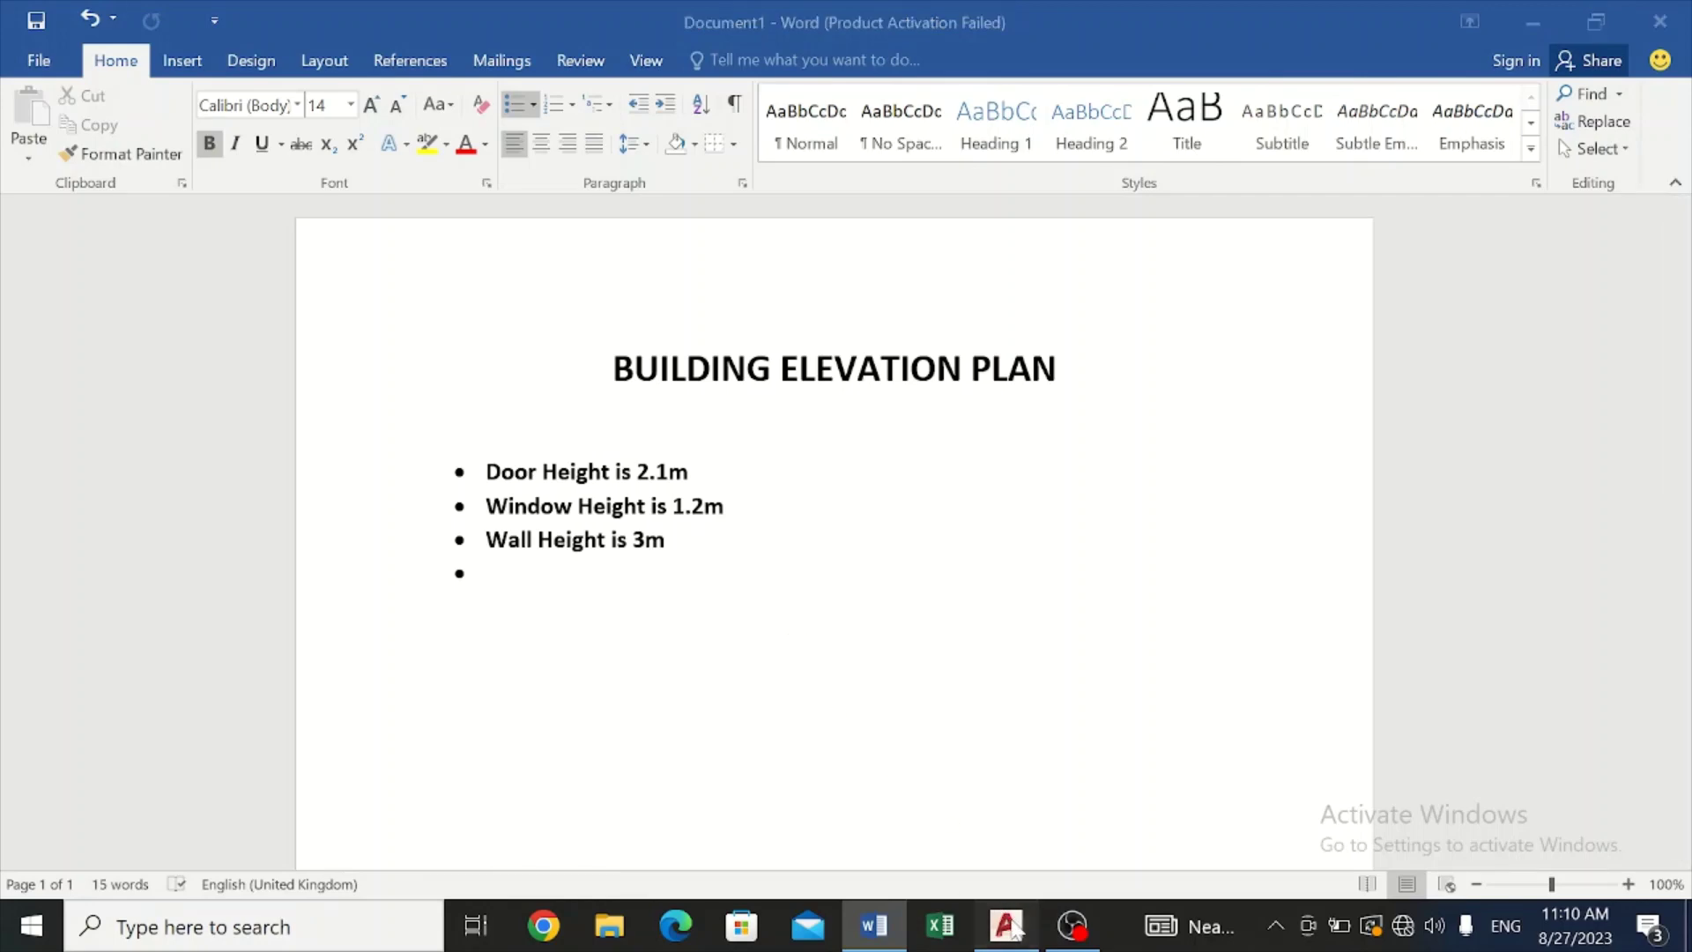
{"action": "left_click", "coordinate": [1007, 926]}
{"action": "scroll", "coordinate": [978, 502], "scroll_direction": "down", "scroll_amount": 6}
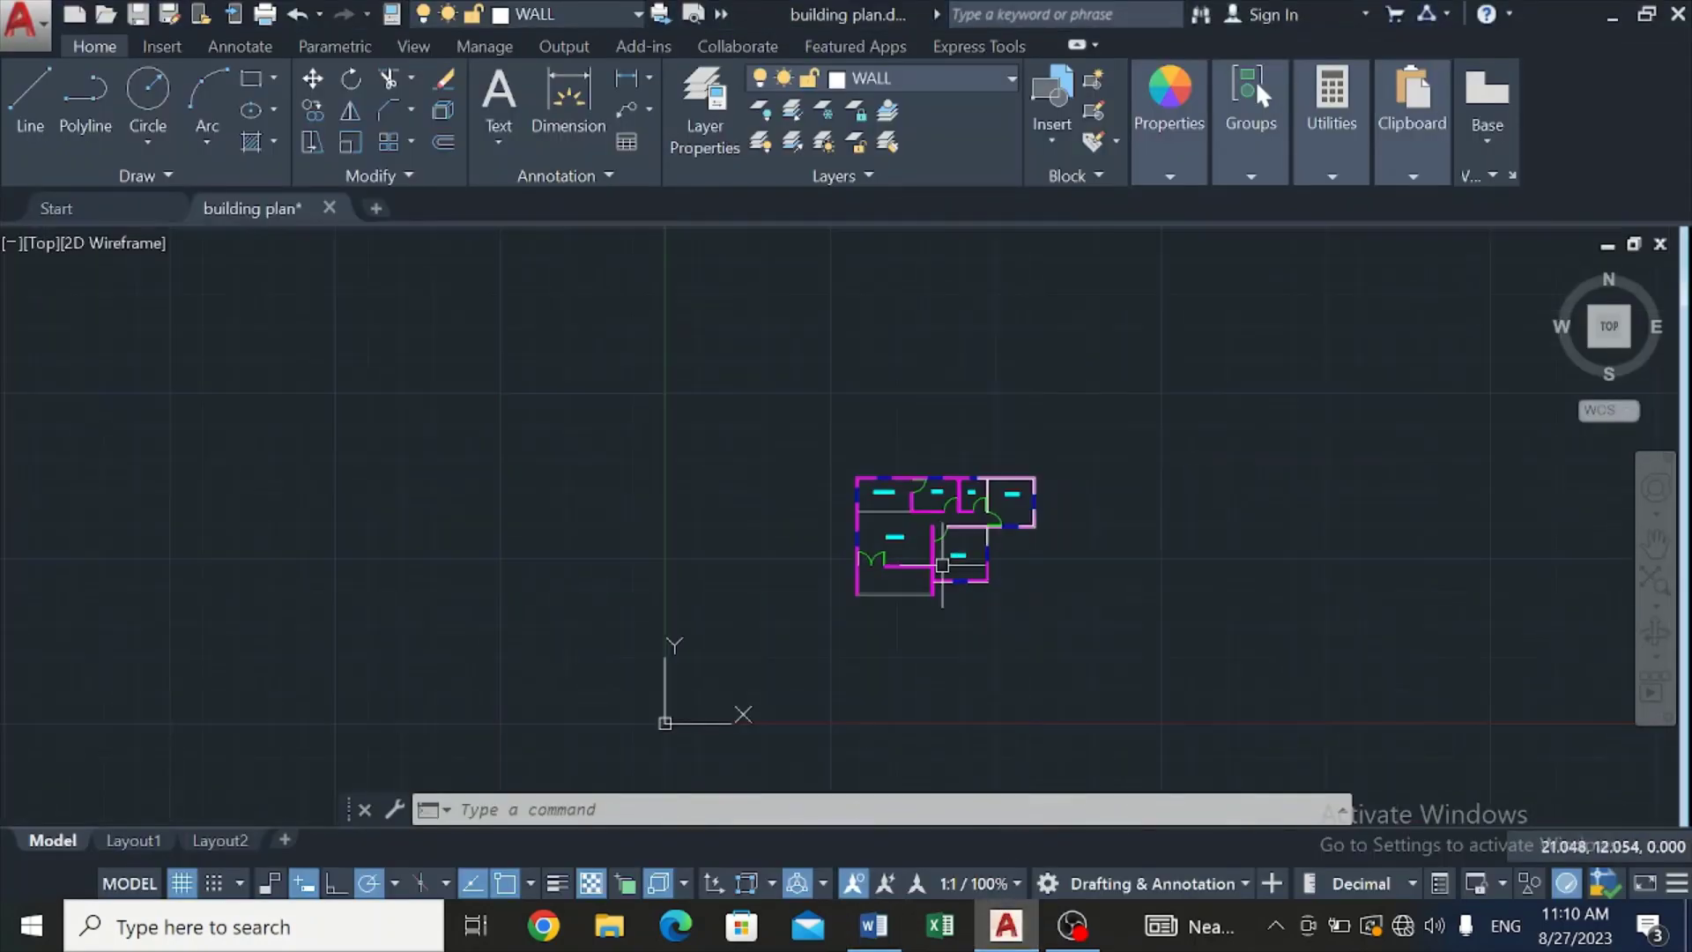
{"action": "scroll", "coordinate": [916, 718], "scroll_direction": "up", "scroll_amount": 2}
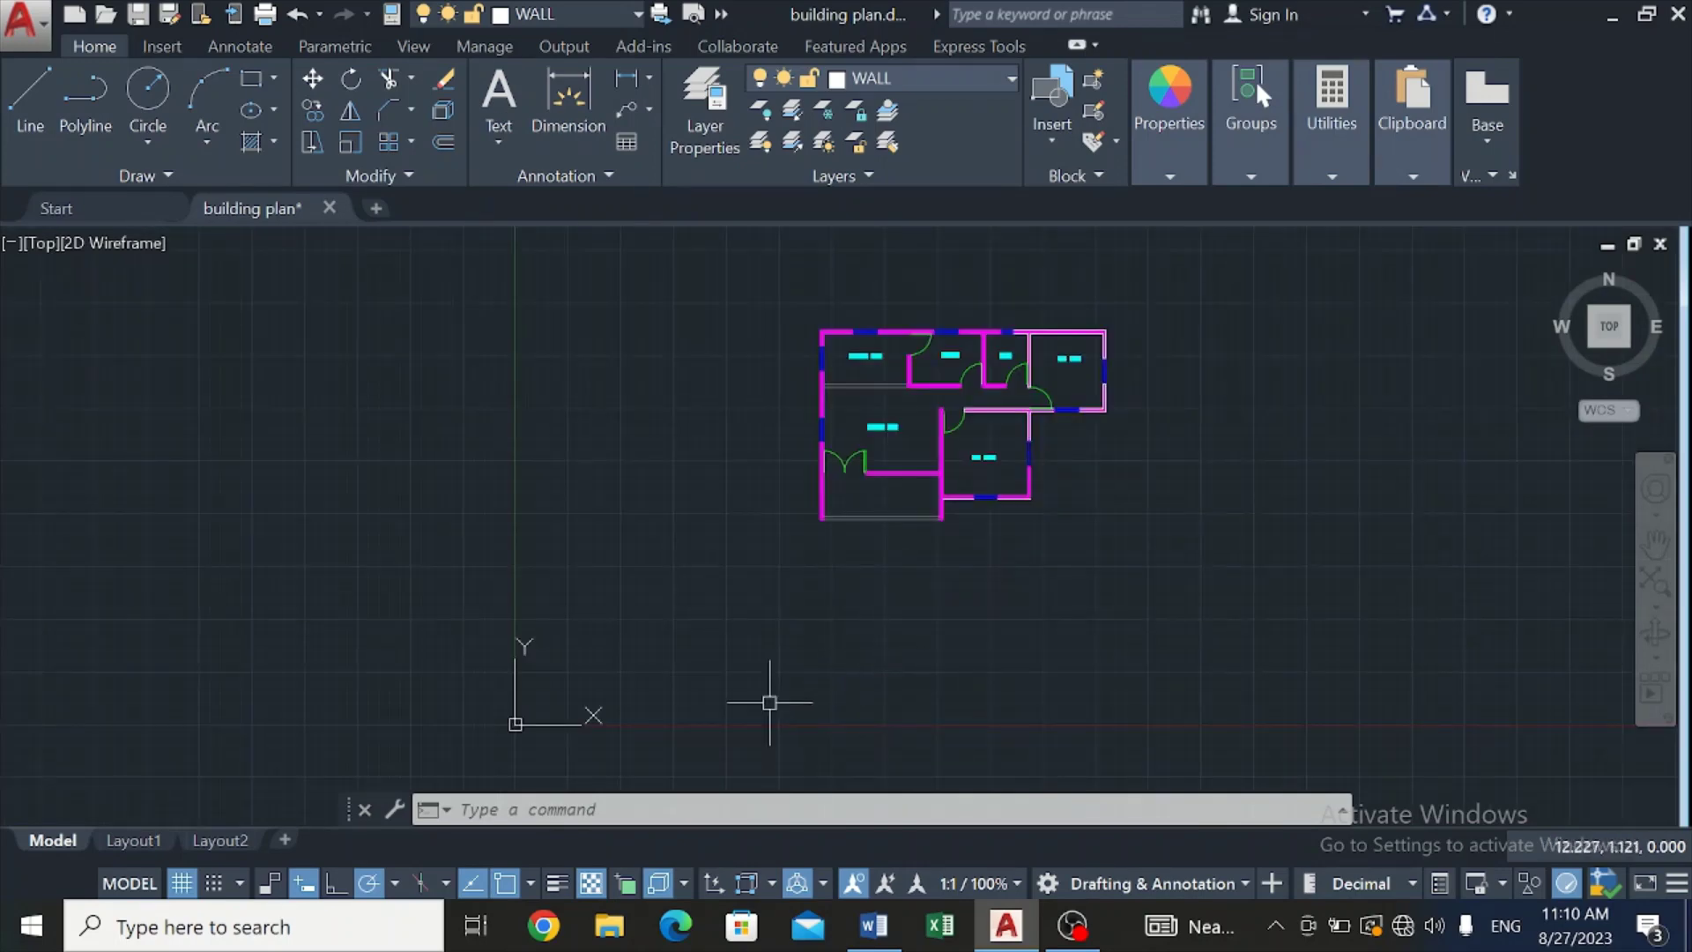
{"action": "left_click", "coordinate": [929, 75]}
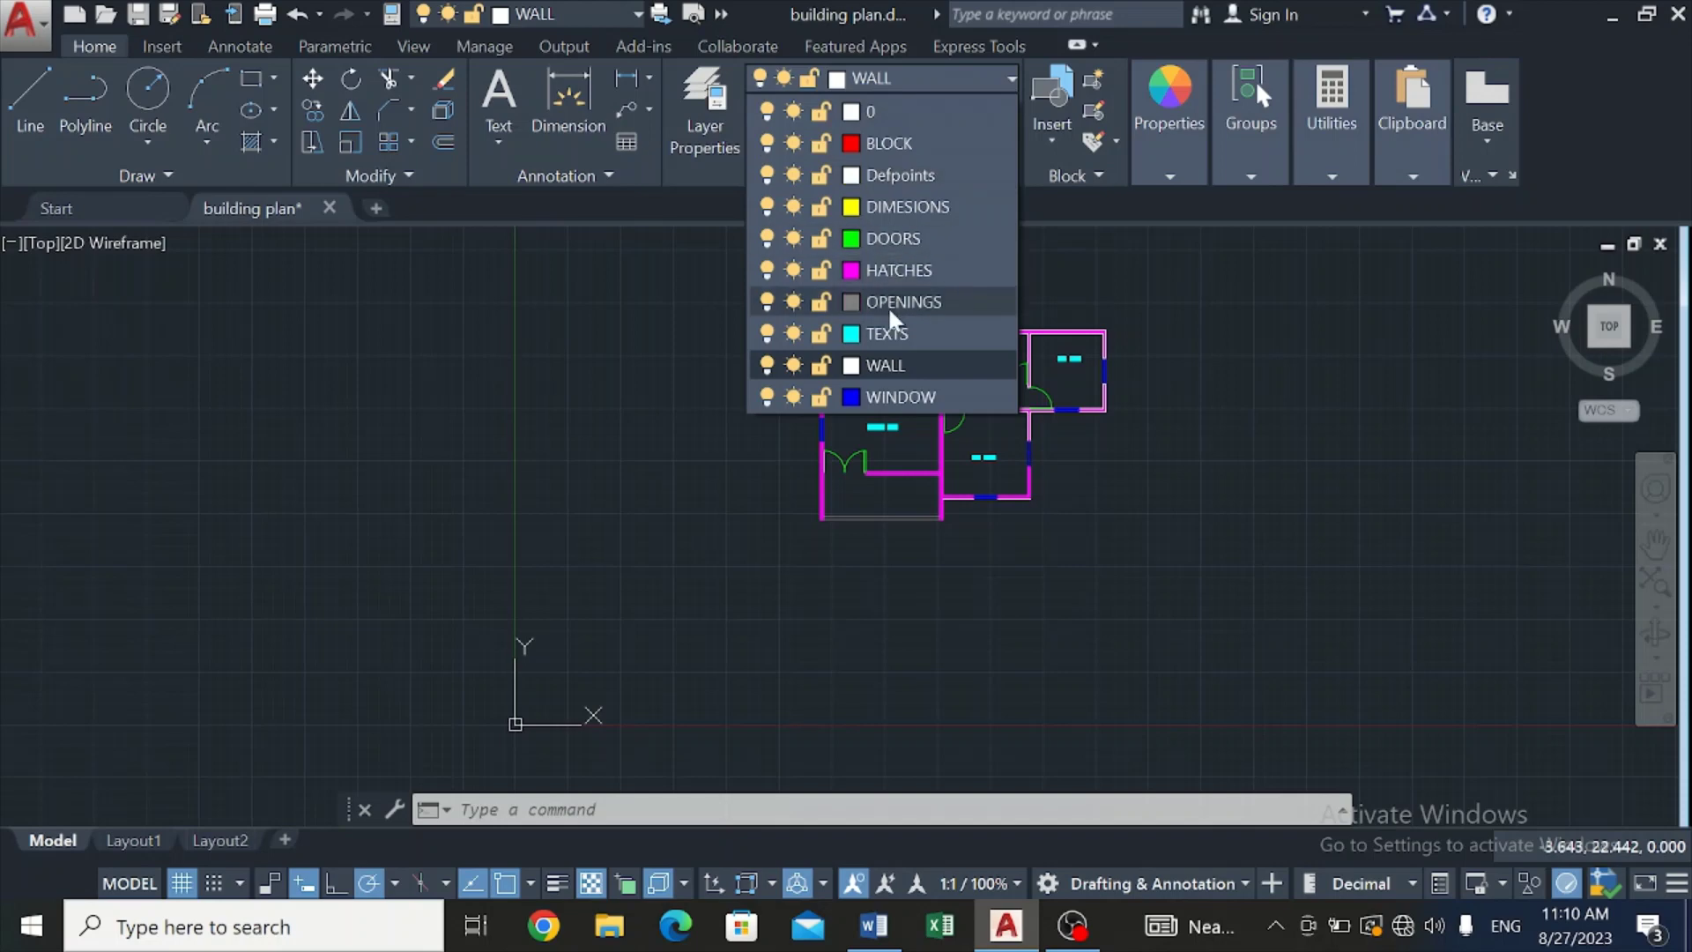
{"action": "left_click", "coordinate": [897, 363]}
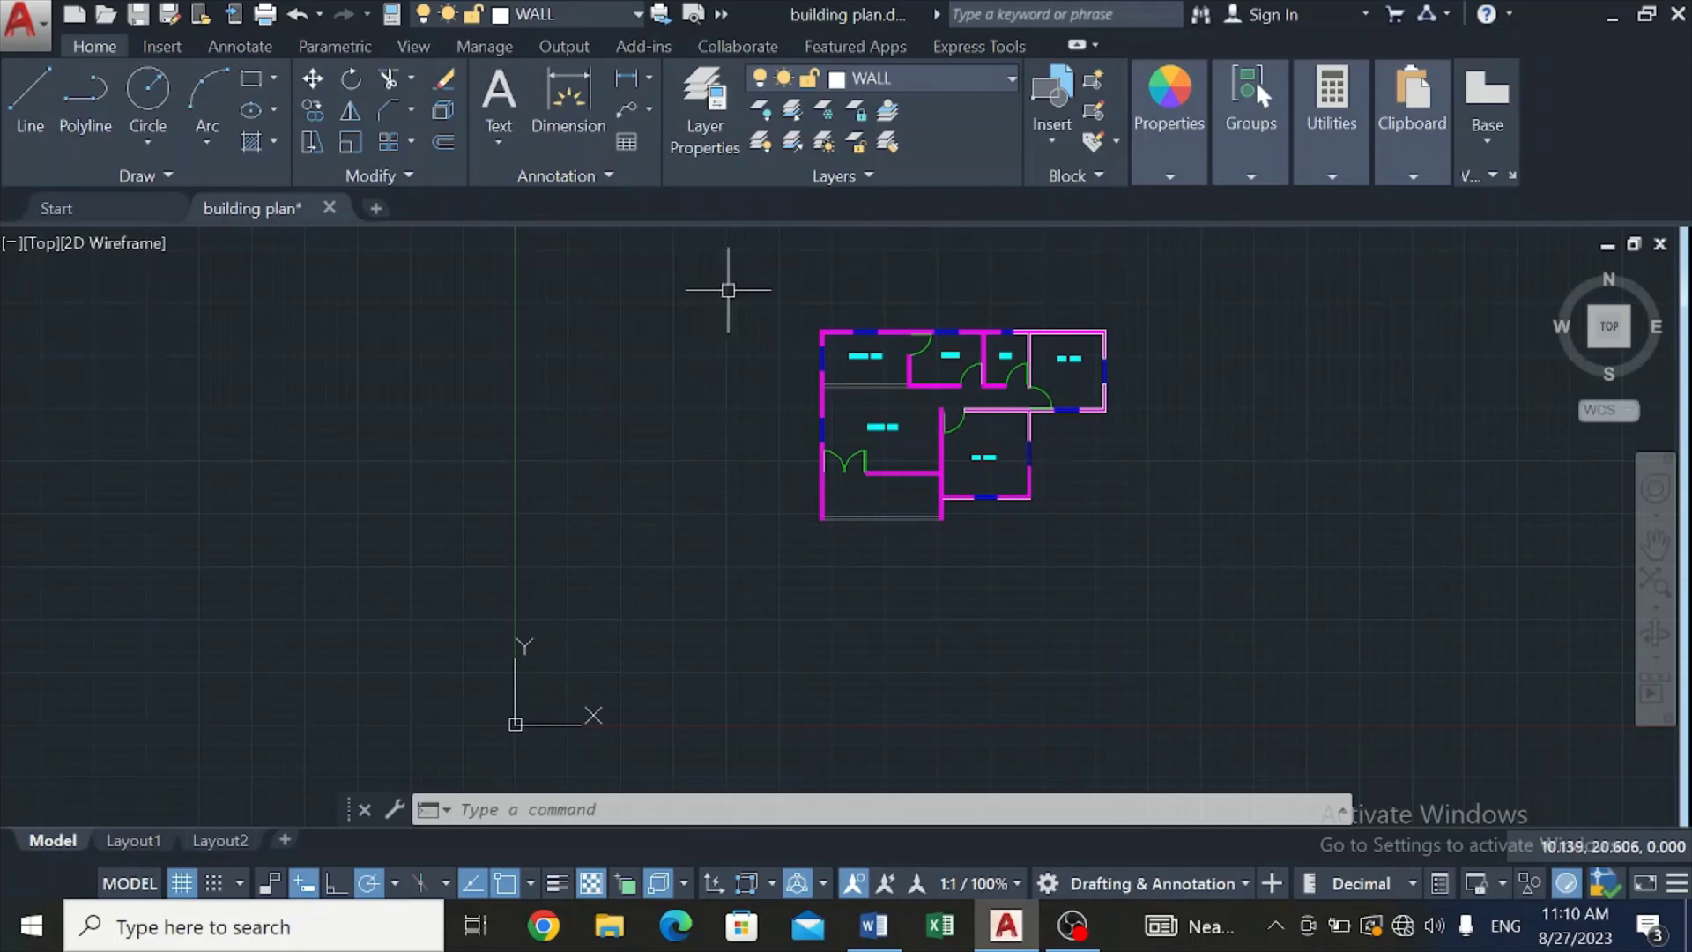
Step: With Ortho on, drop a vertical ray from the sitting room's bottom-left corner
{"action": "left_click", "coordinate": [148, 176]}
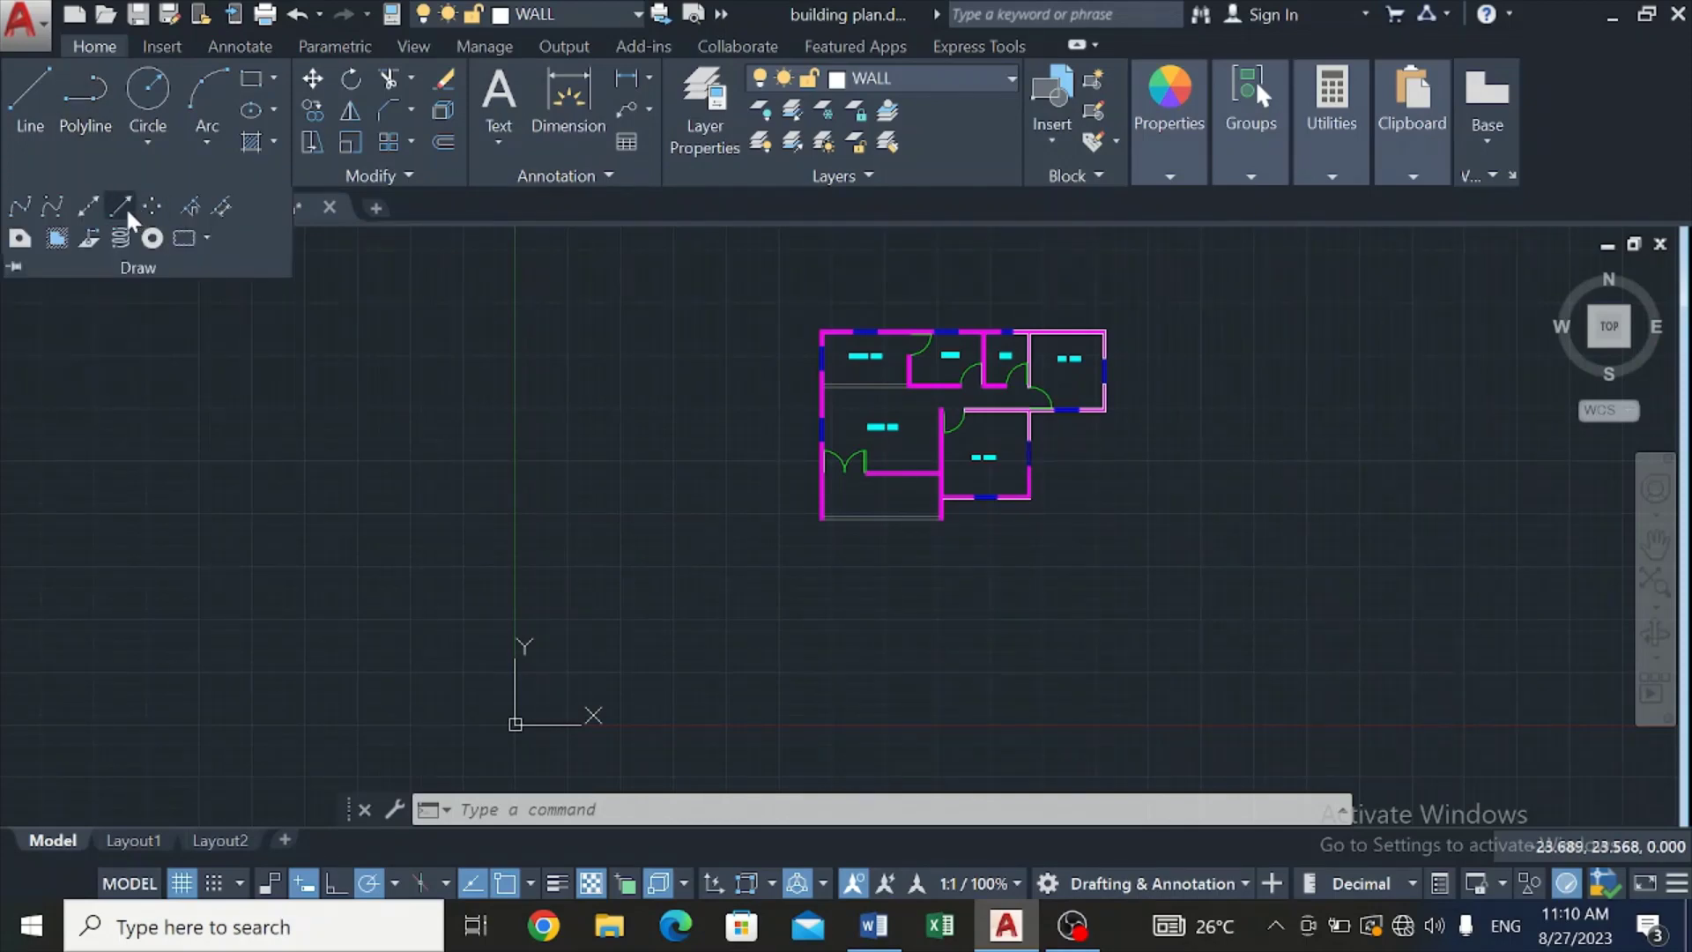
{"action": "left_click", "coordinate": [124, 207]}
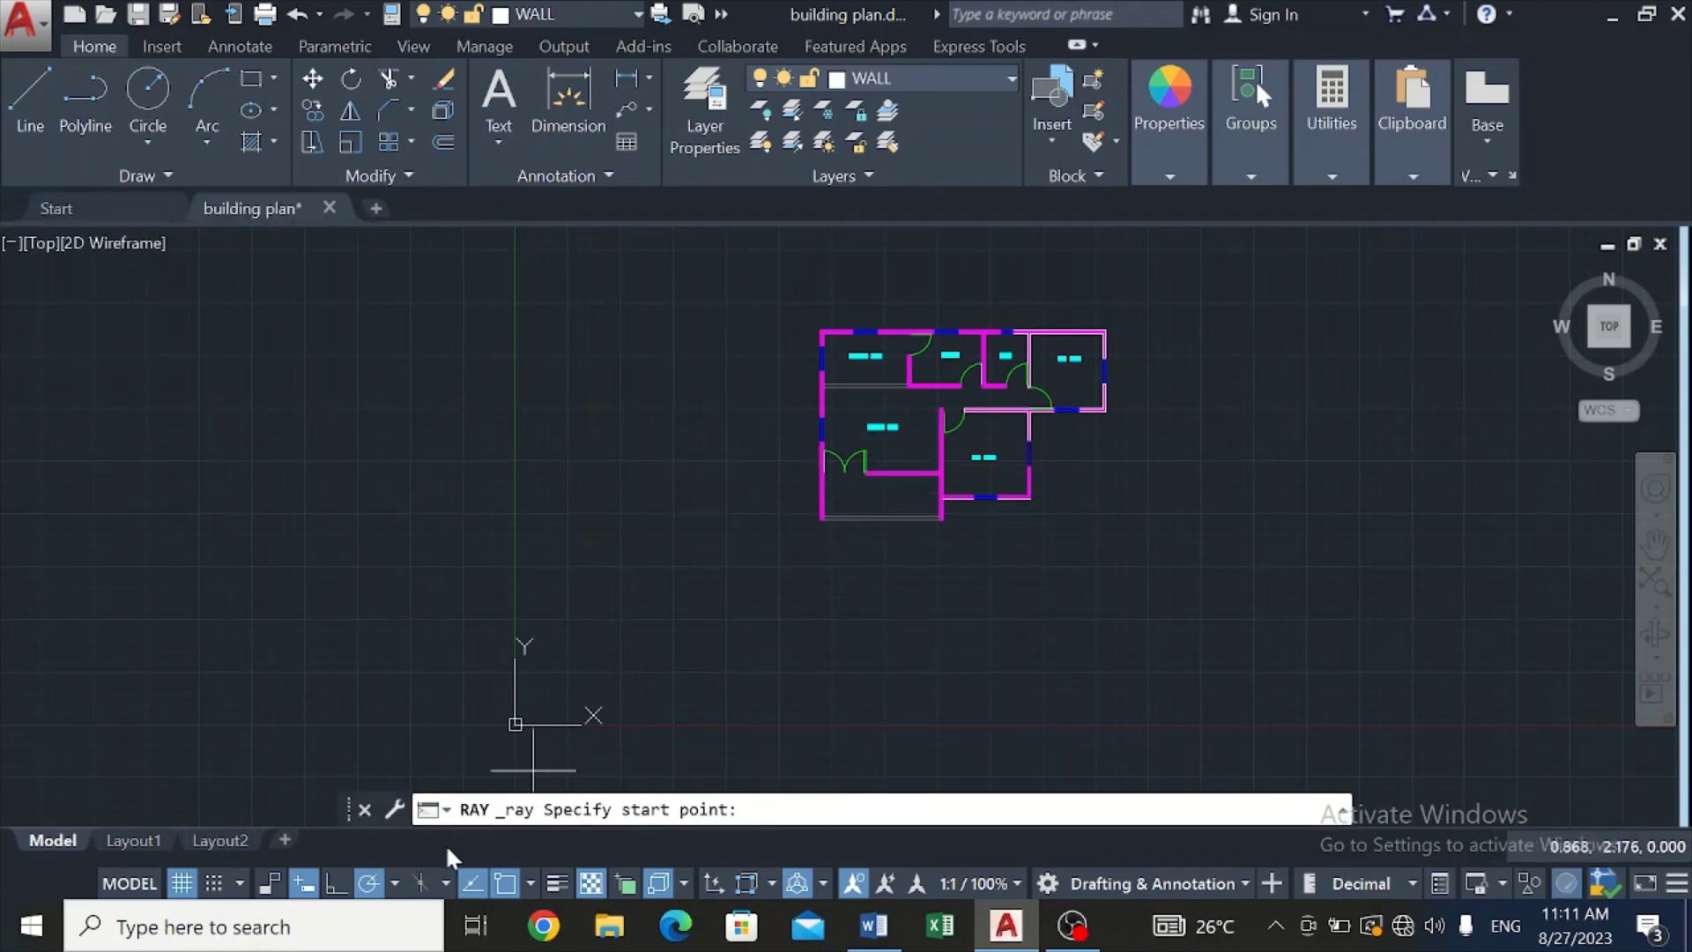
{"action": "left_click", "coordinate": [333, 885]}
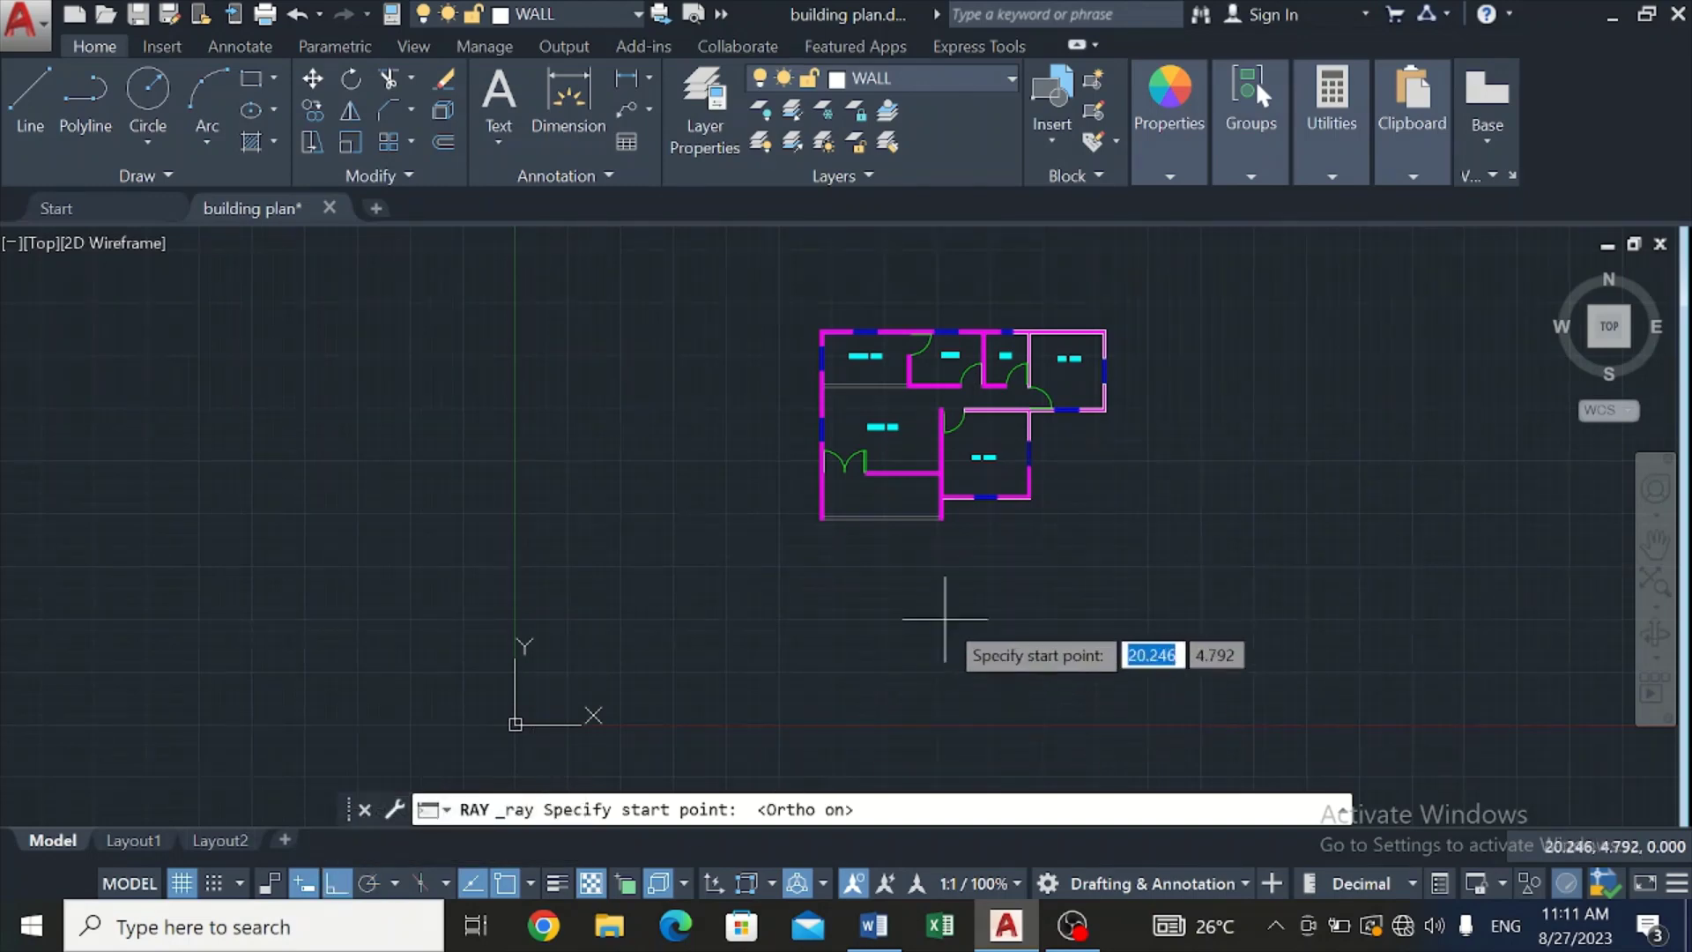
{"action": "scroll", "coordinate": [907, 586], "scroll_direction": "up", "scroll_amount": 2}
{"action": "scroll", "coordinate": [841, 608], "scroll_direction": "up", "scroll_amount": 2}
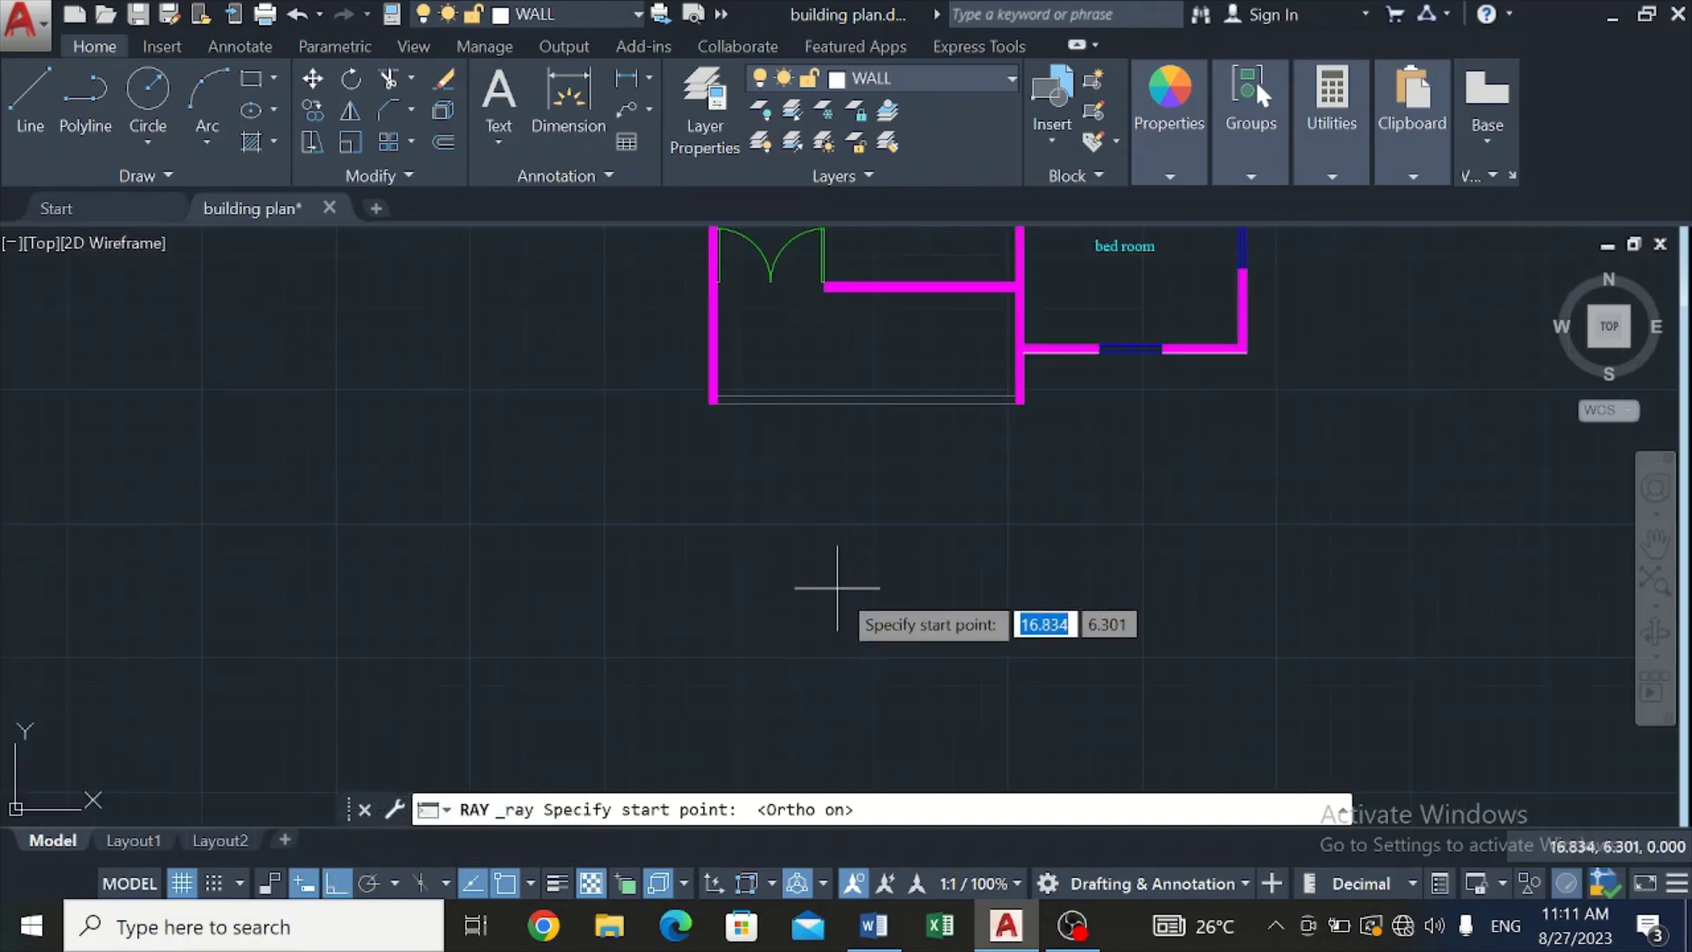
{"action": "left_click", "coordinate": [710, 402]}
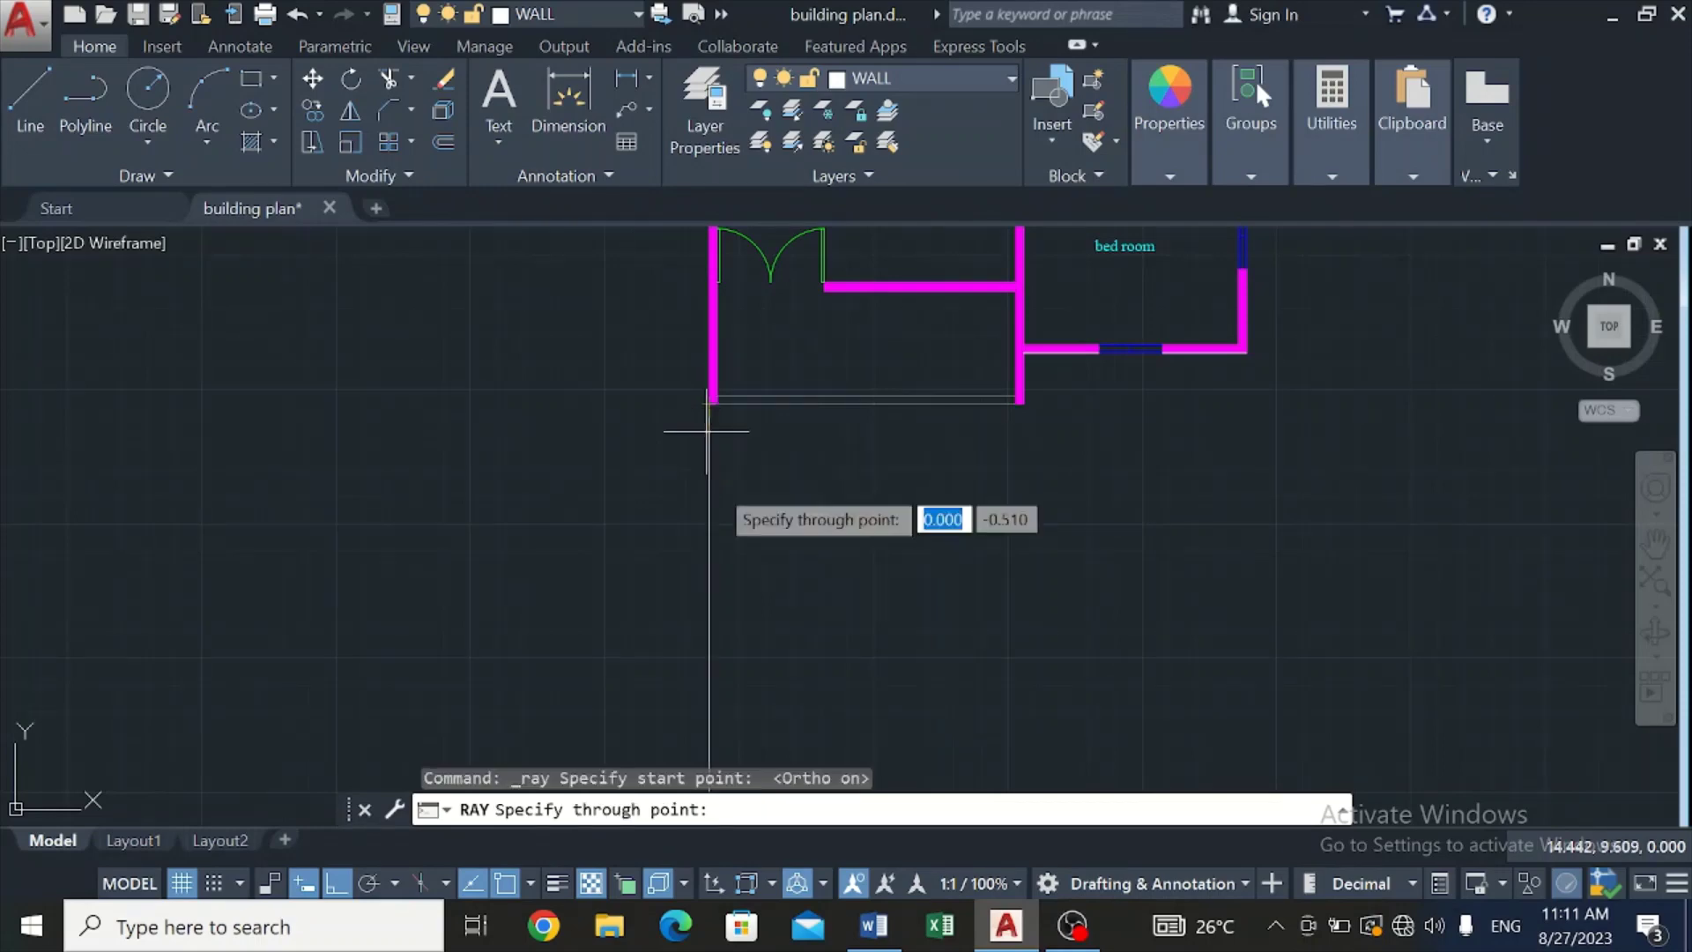
{"action": "left_click", "coordinate": [713, 565]}
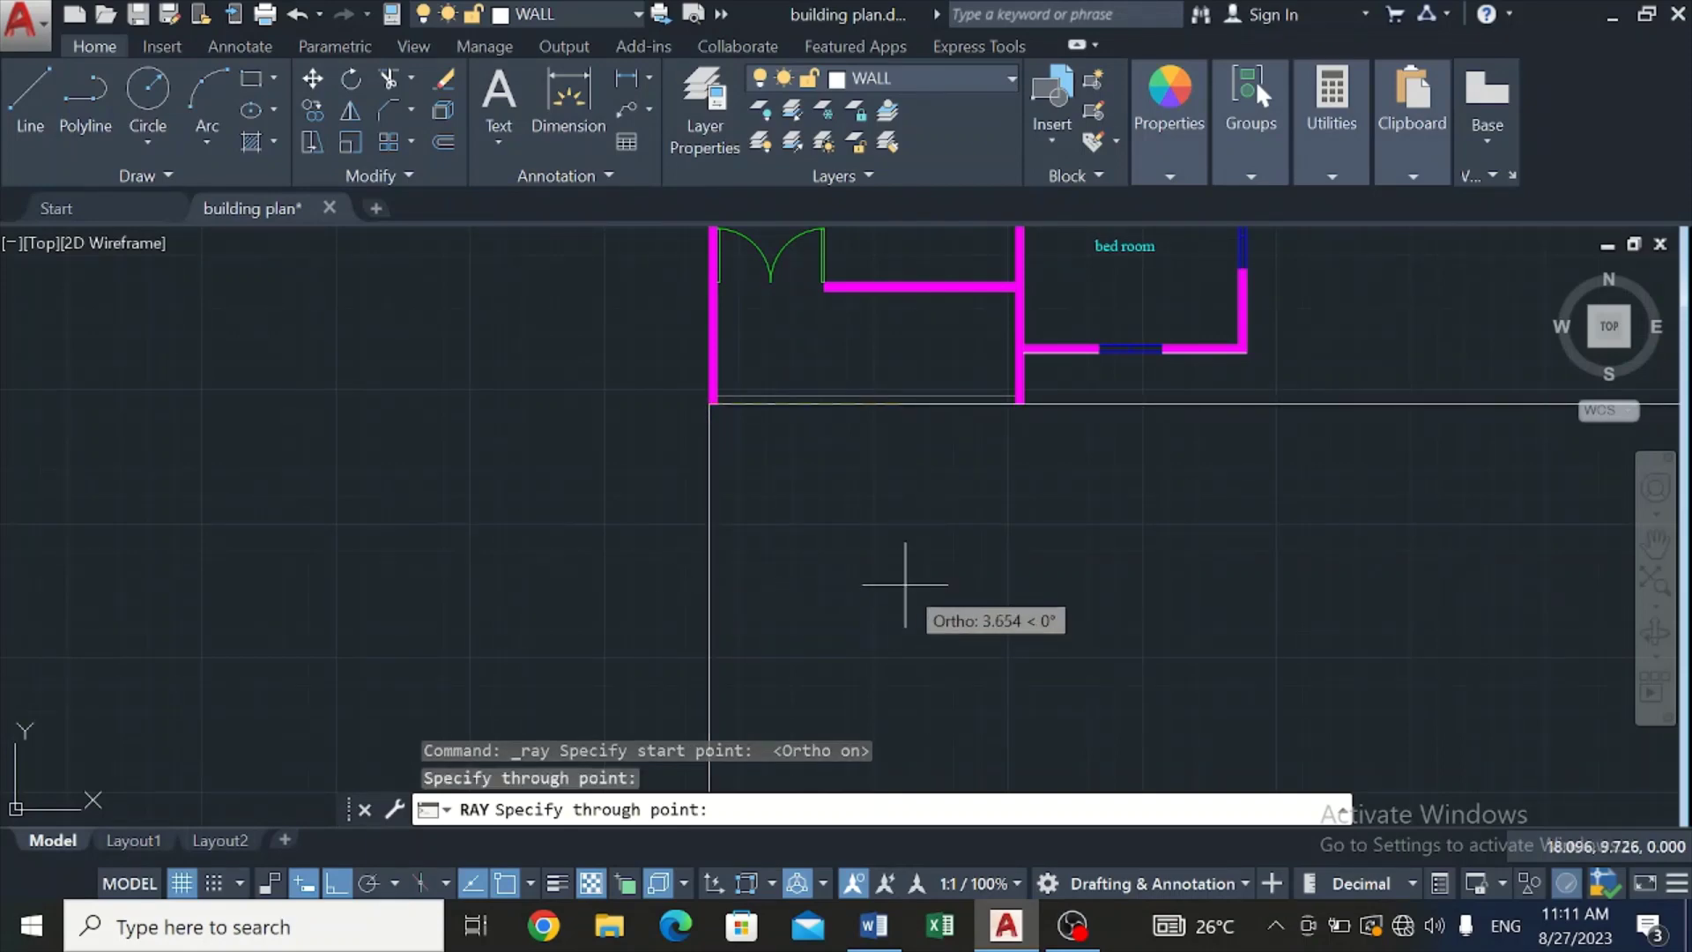
{"action": "key", "text": "Escape"}
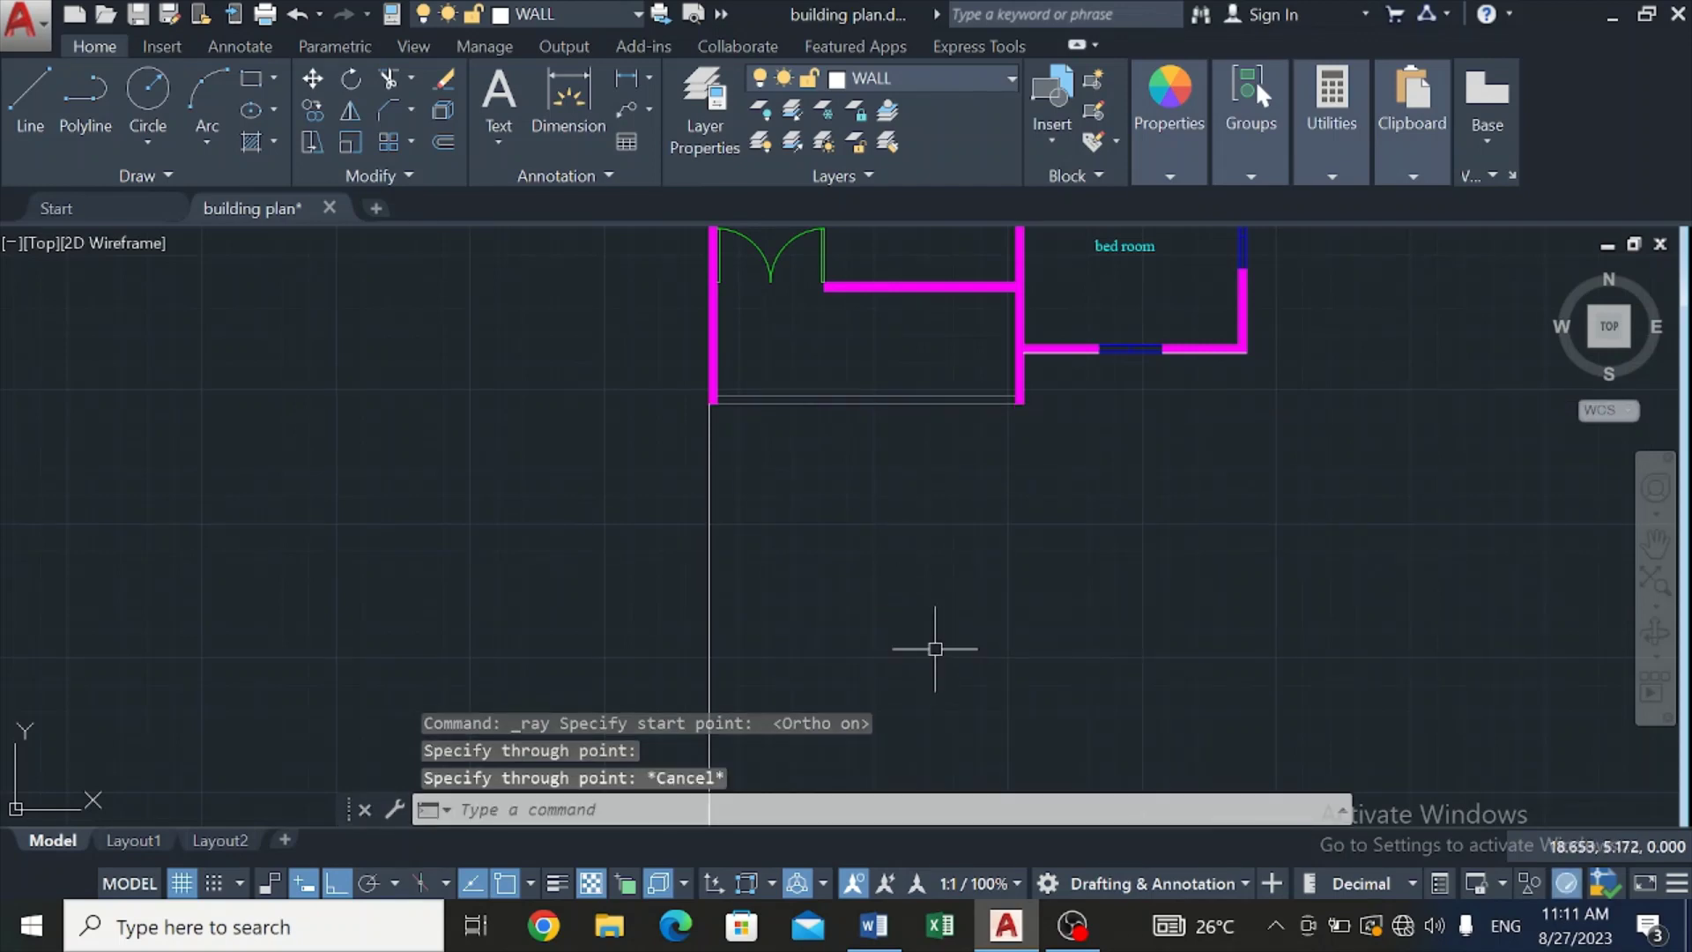
Step: Drop a second vertical ray down from the inner wall corner
{"action": "key", "text": "Return"}
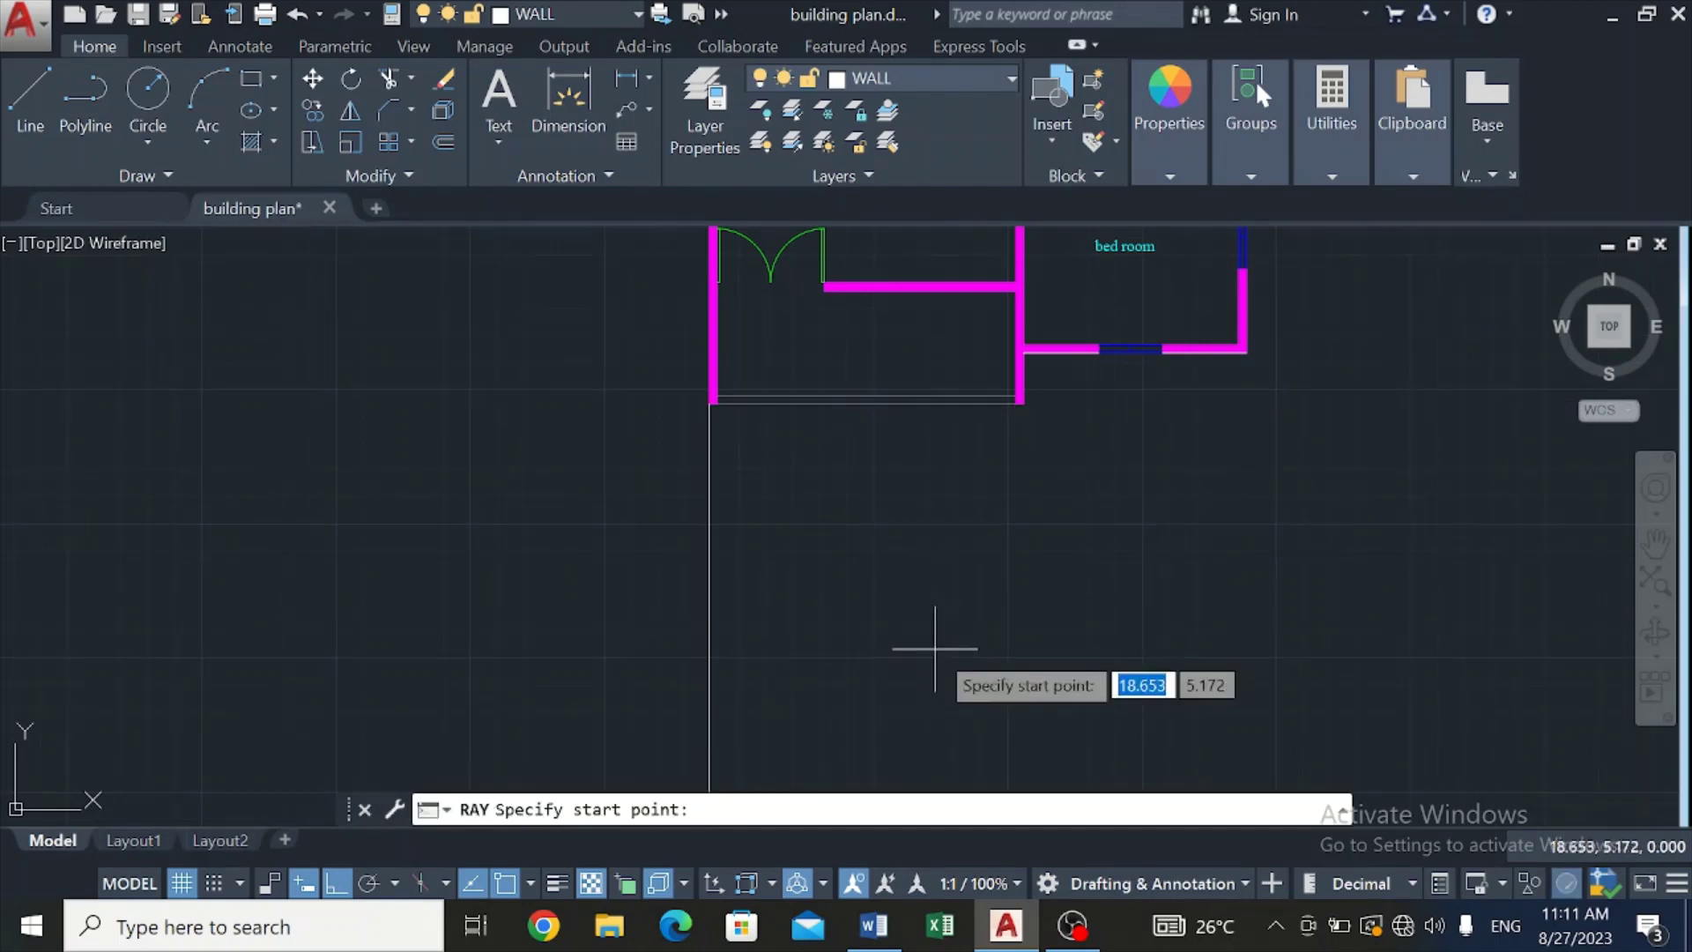
{"action": "scroll", "coordinate": [741, 419], "scroll_direction": "up", "scroll_amount": 4}
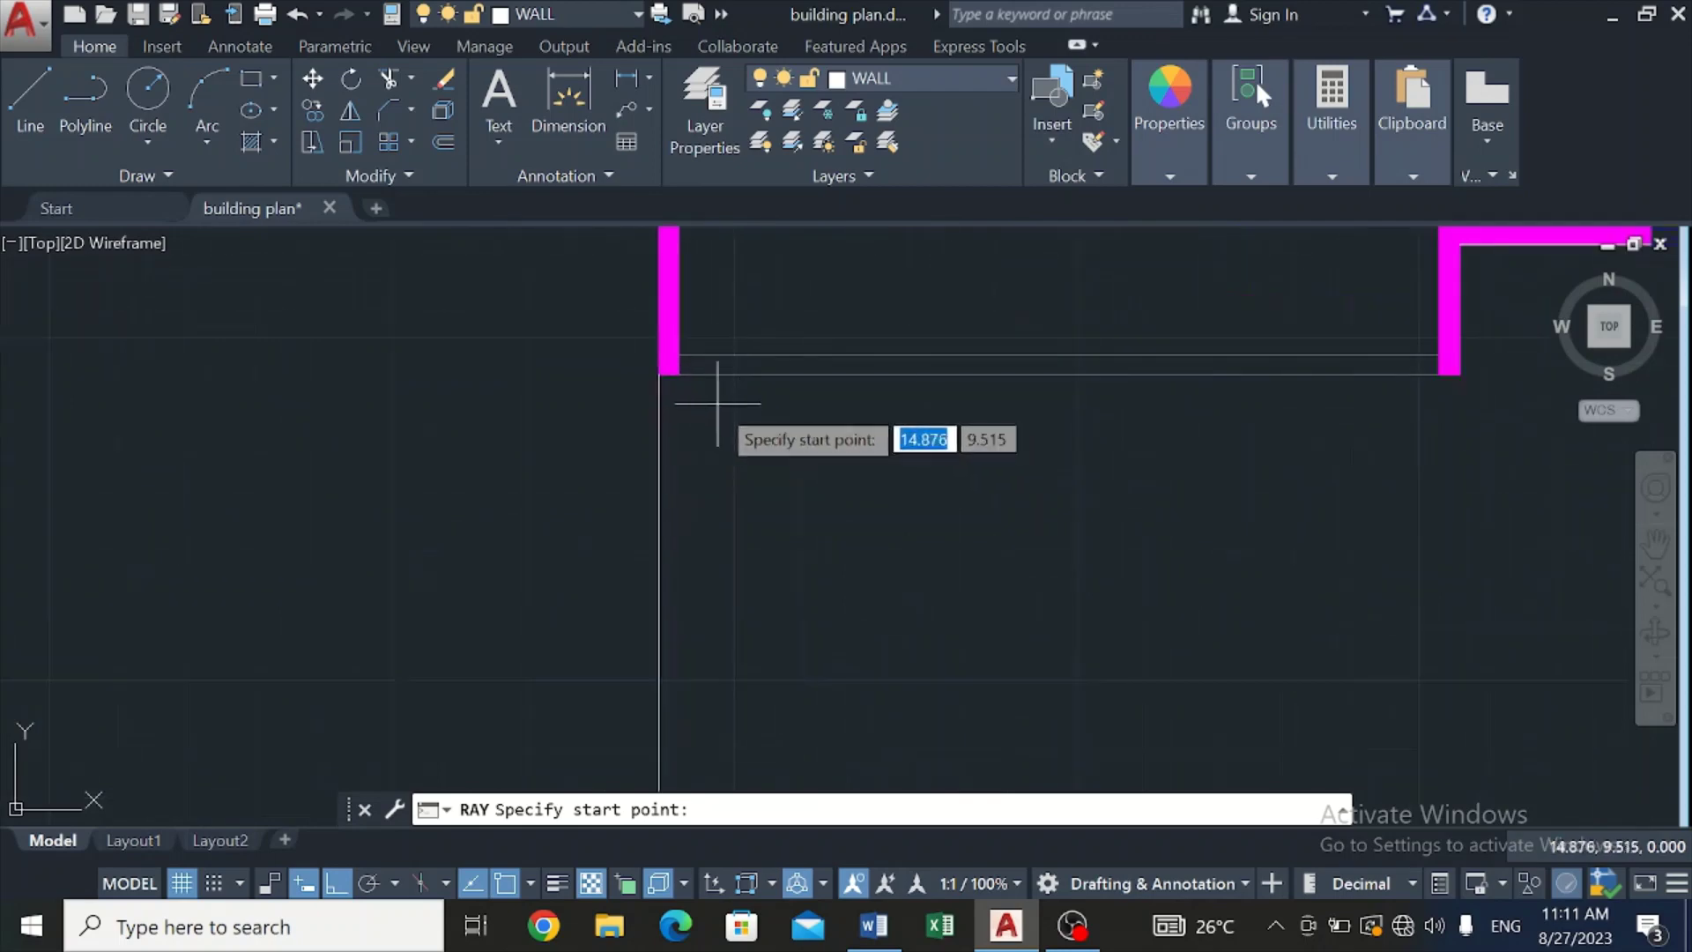
{"action": "left_click", "coordinate": [676, 375]}
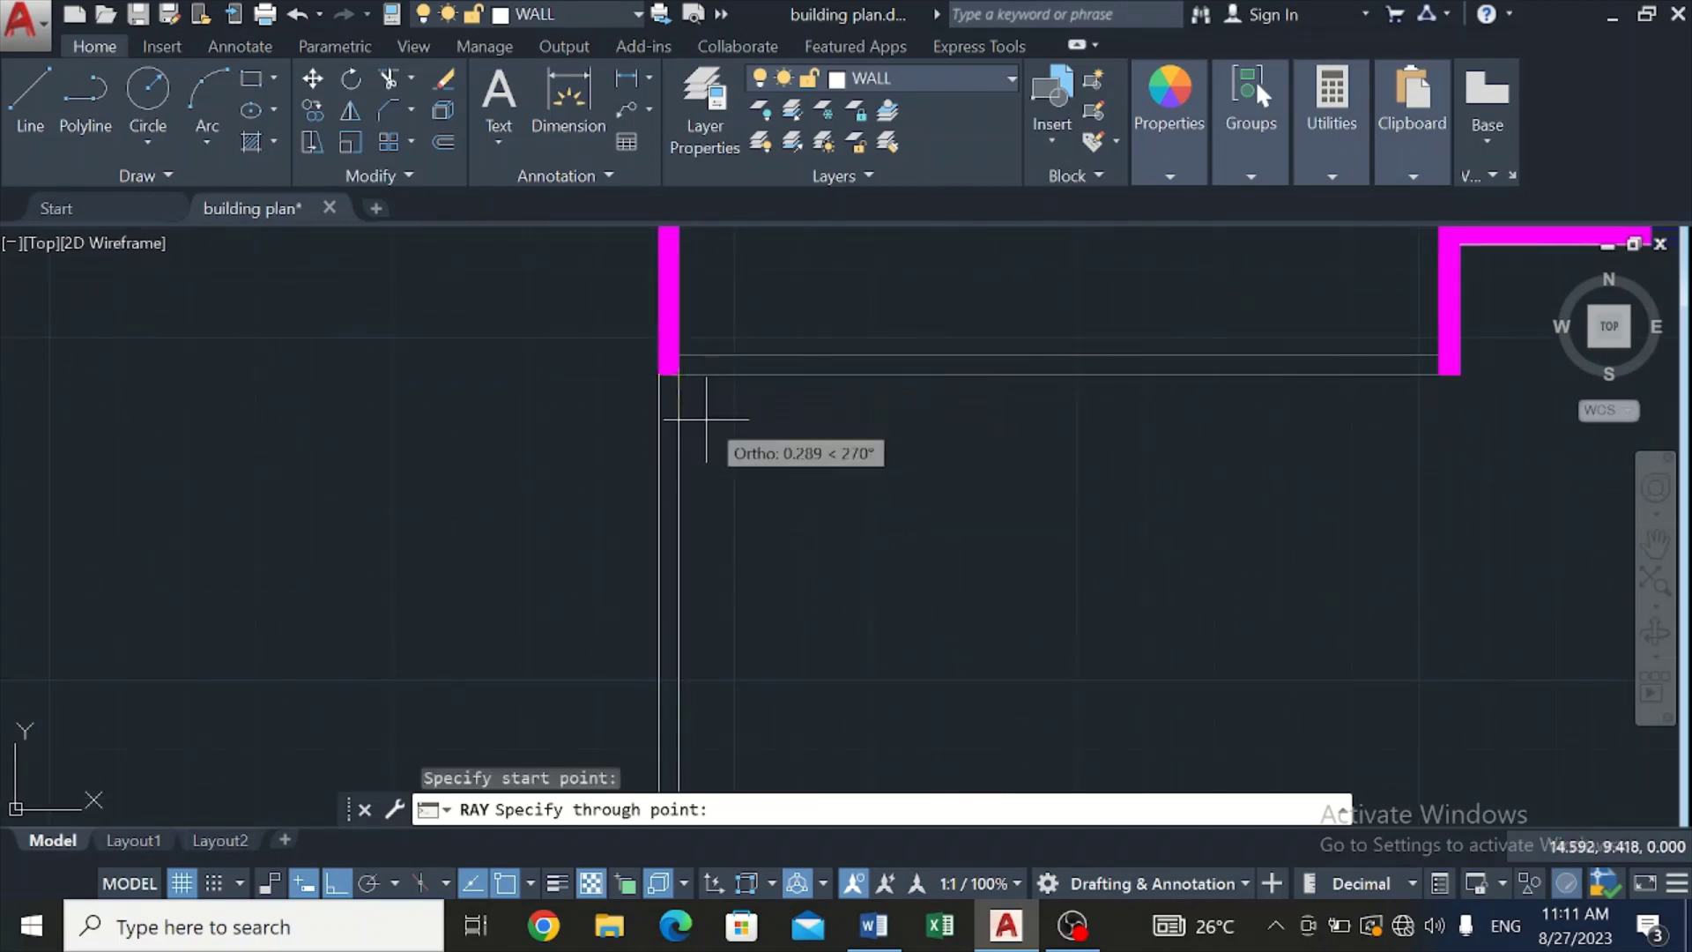
{"action": "left_click", "coordinate": [743, 553]}
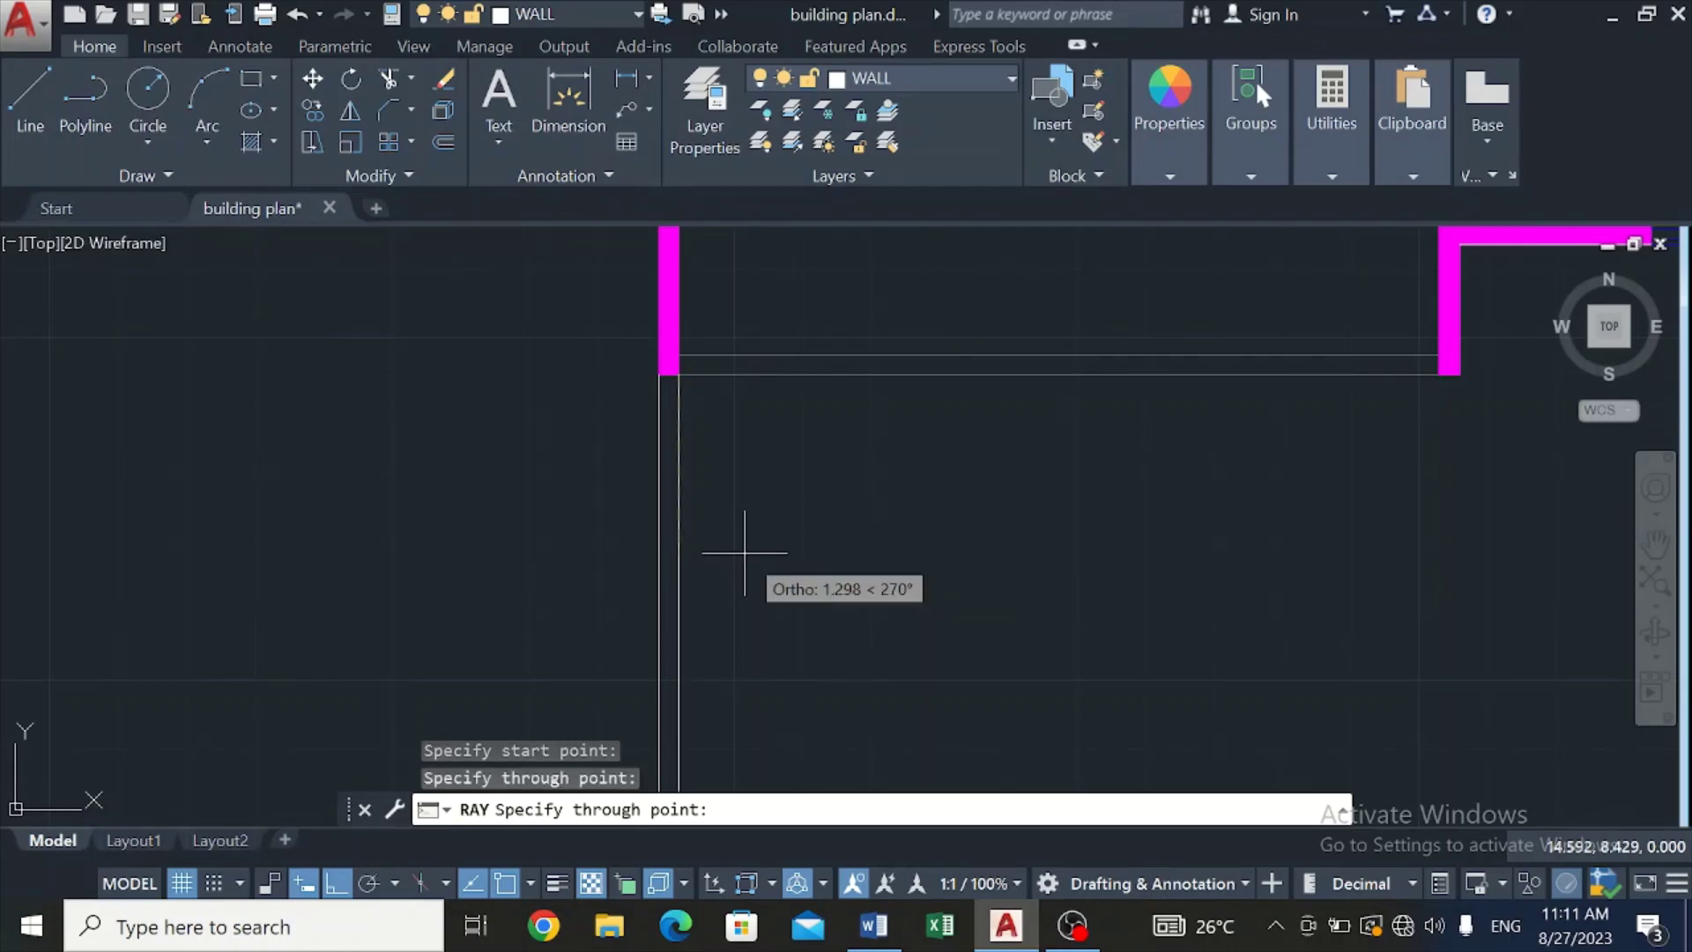
{"action": "key", "text": "Escape"}
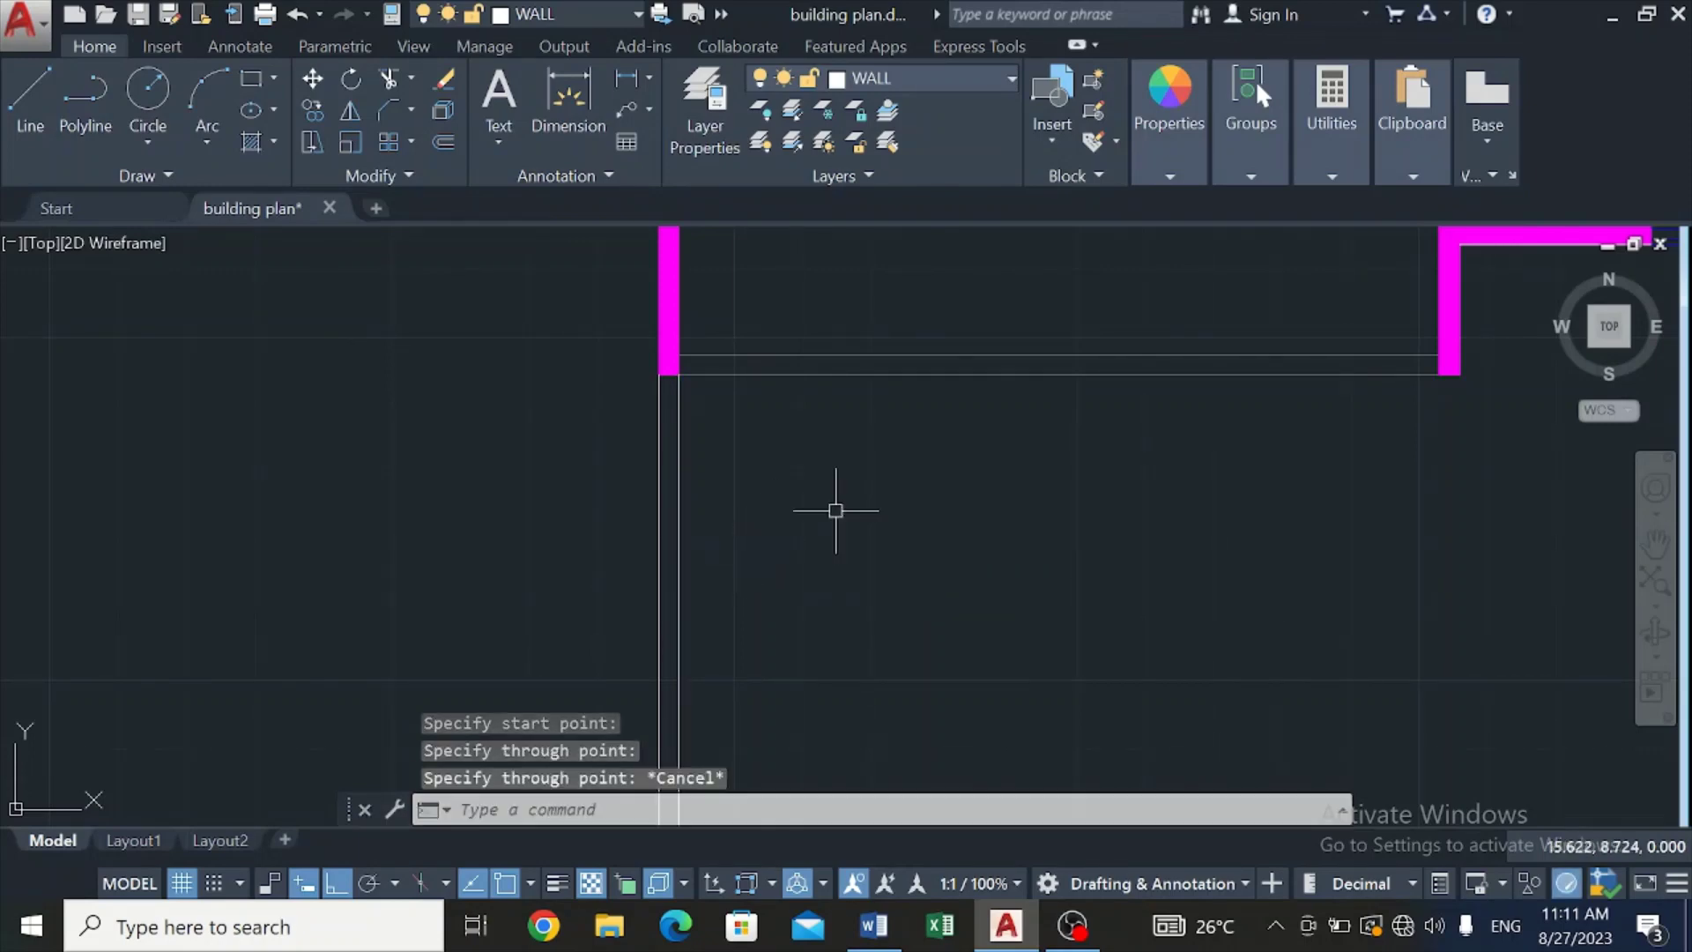
{"action": "key", "text": "Return"}
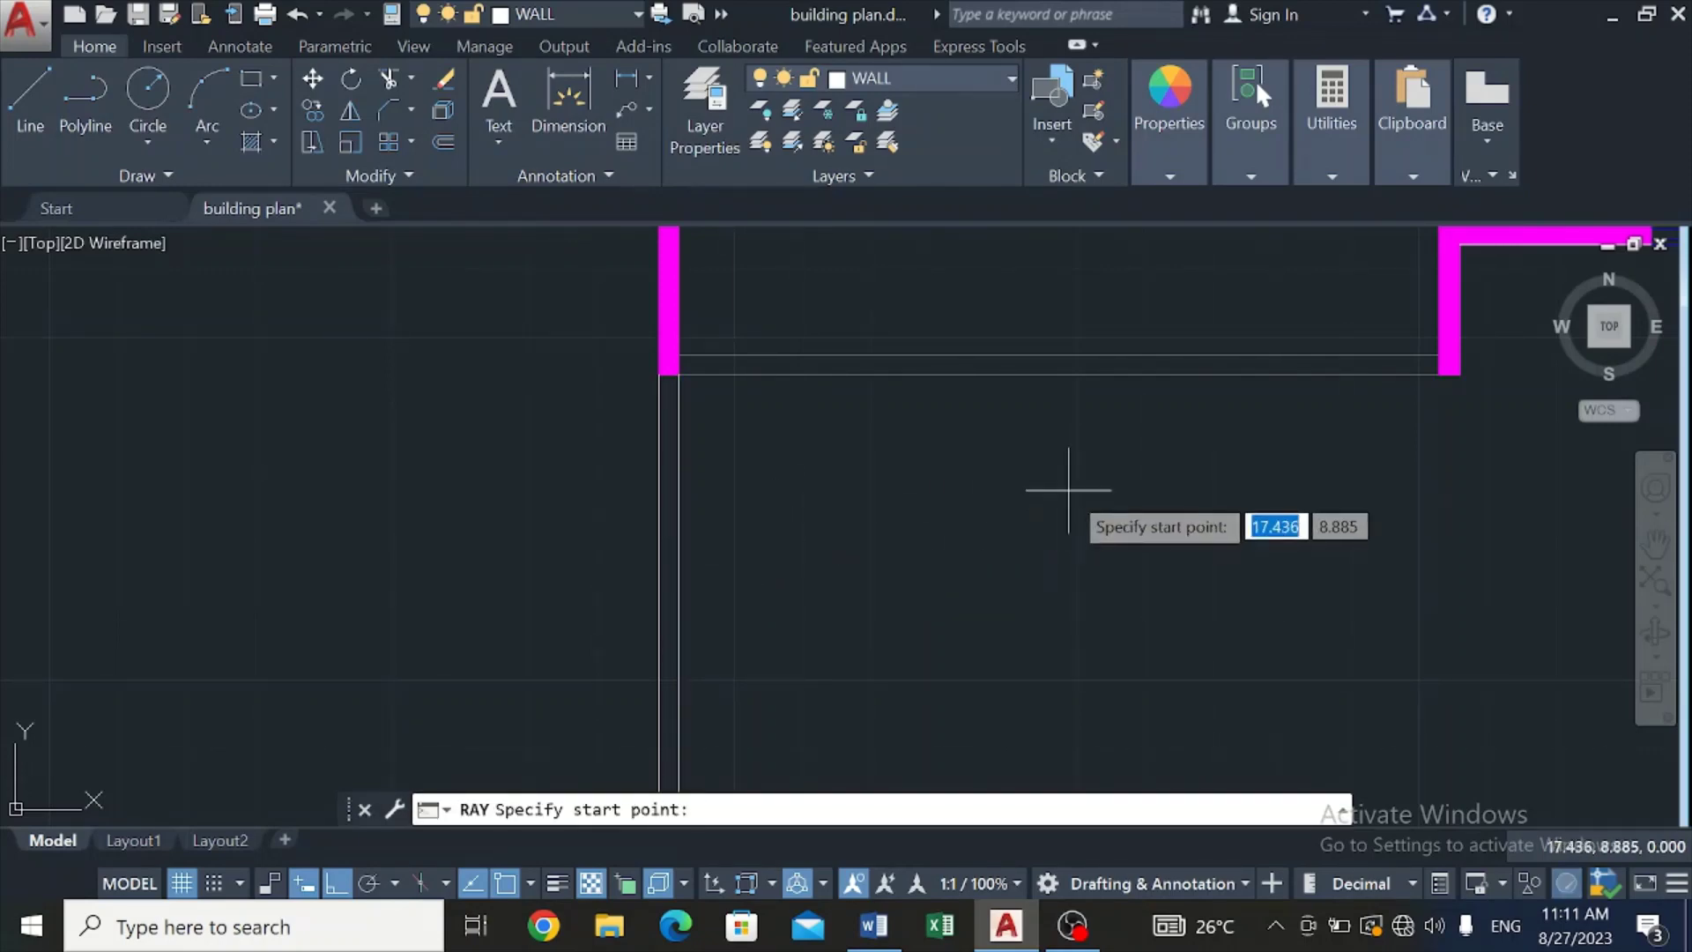
{"action": "scroll", "coordinate": [1538, 346], "scroll_direction": "up", "scroll_amount": 2}
{"action": "scroll", "coordinate": [1538, 346], "scroll_direction": "down", "scroll_amount": 8}
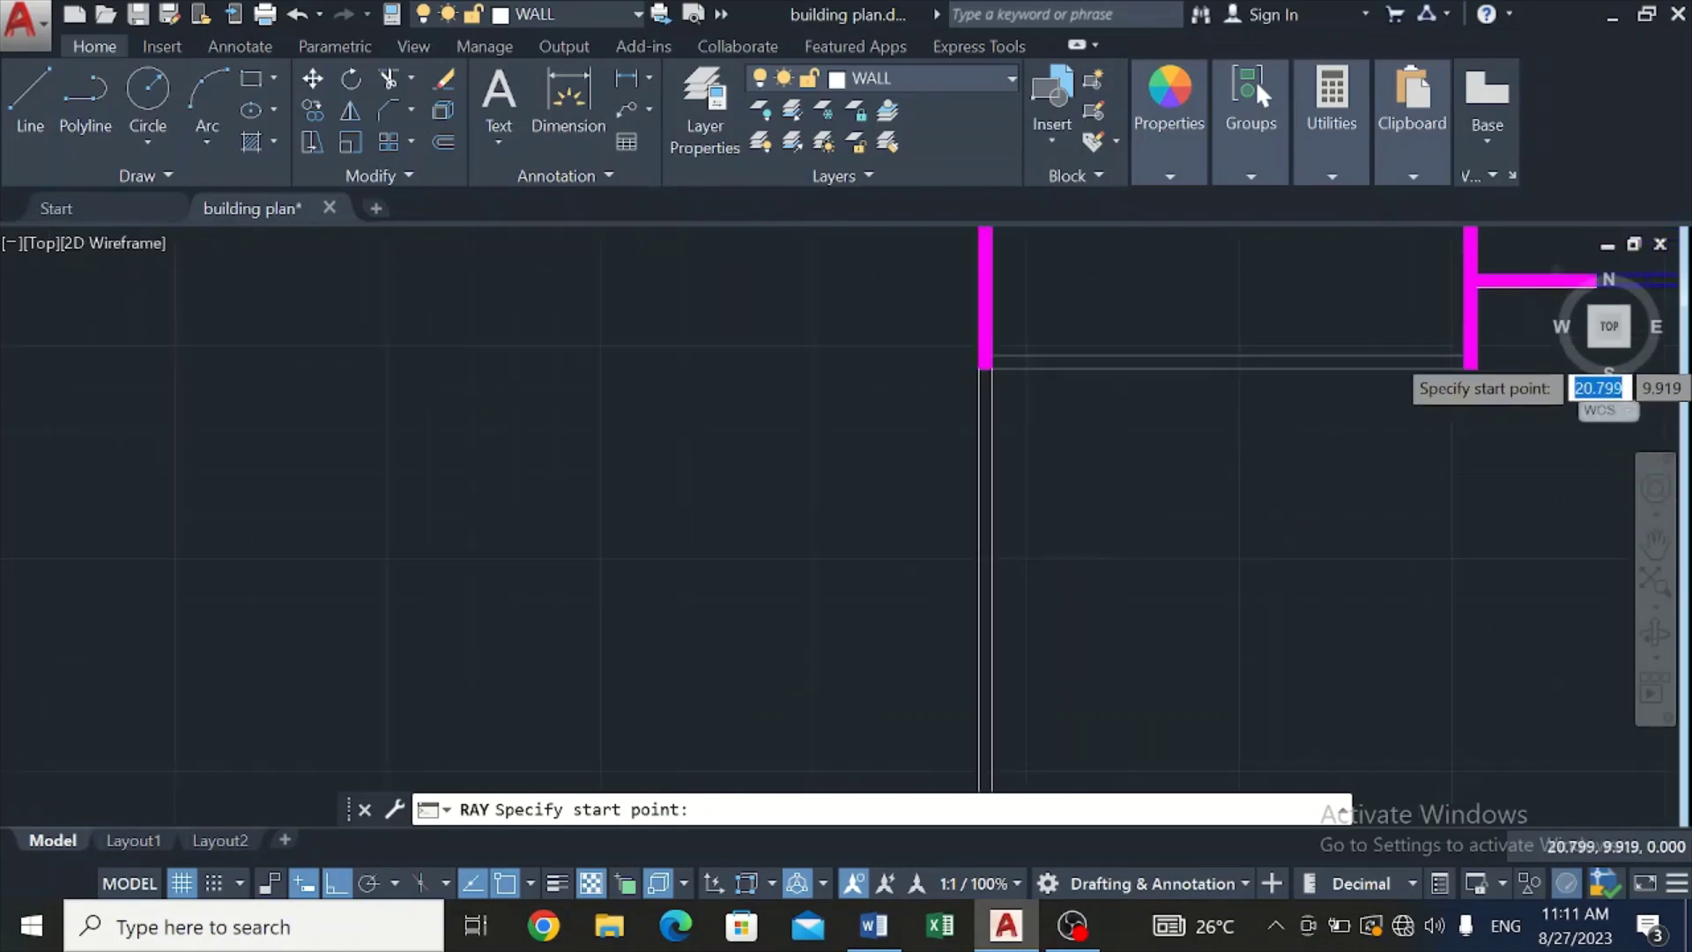
{"action": "scroll", "coordinate": [1537, 346], "scroll_direction": "down", "scroll_amount": 2}
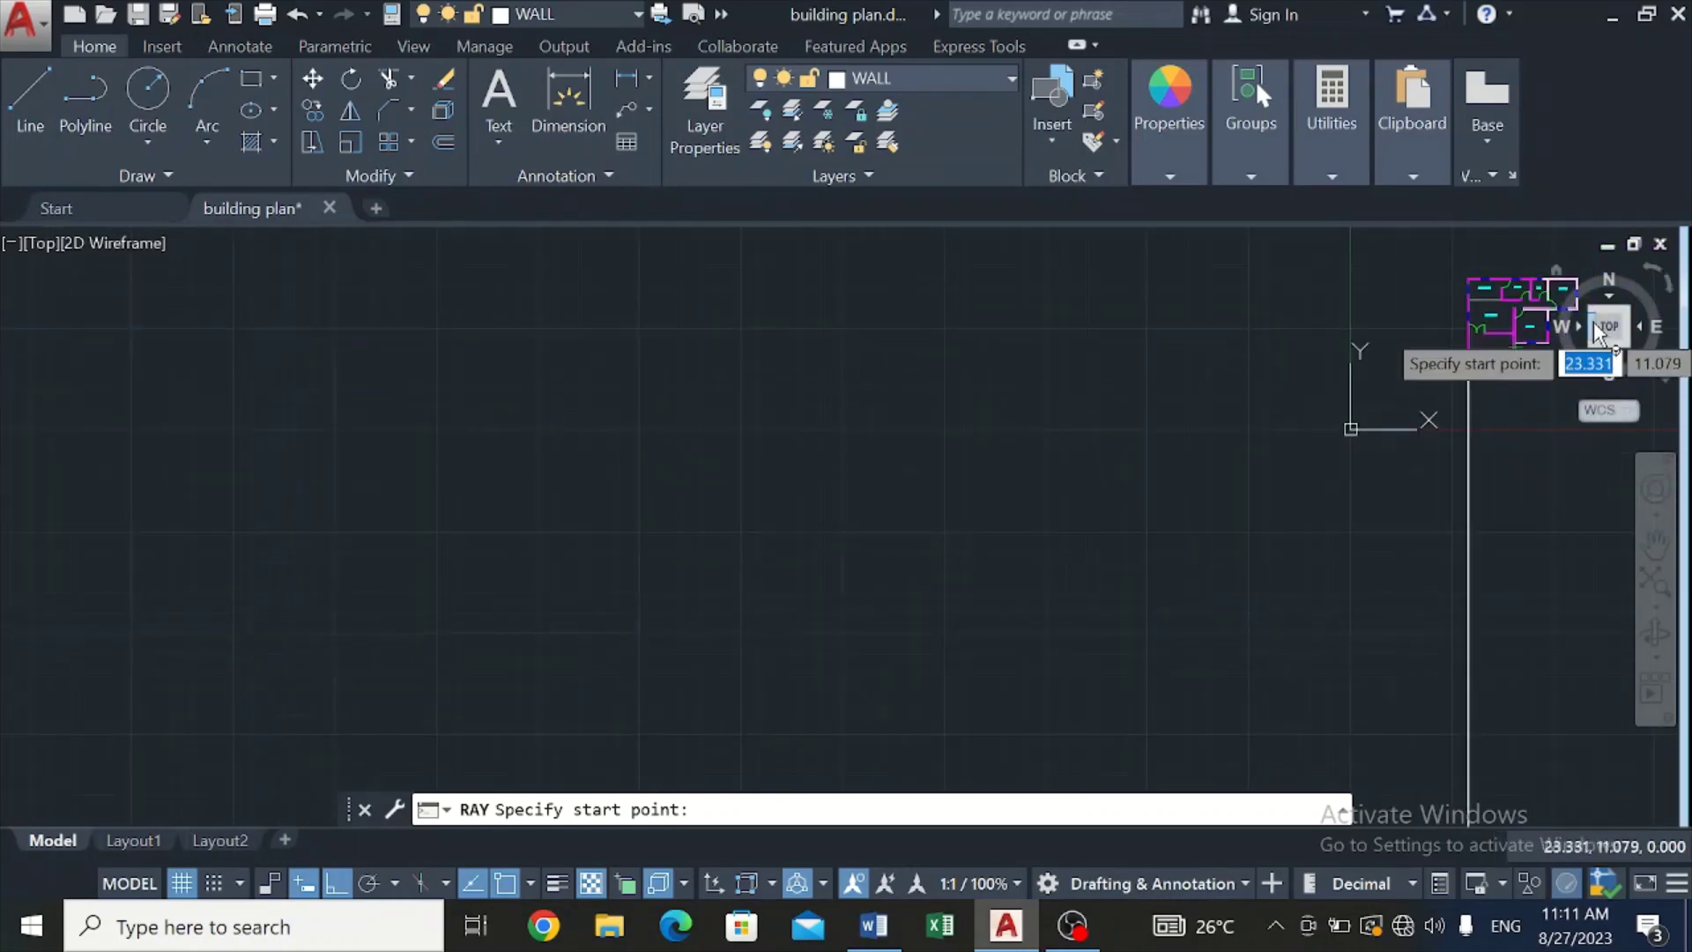
{"action": "scroll", "coordinate": [1597, 302], "scroll_direction": "up", "scroll_amount": 3}
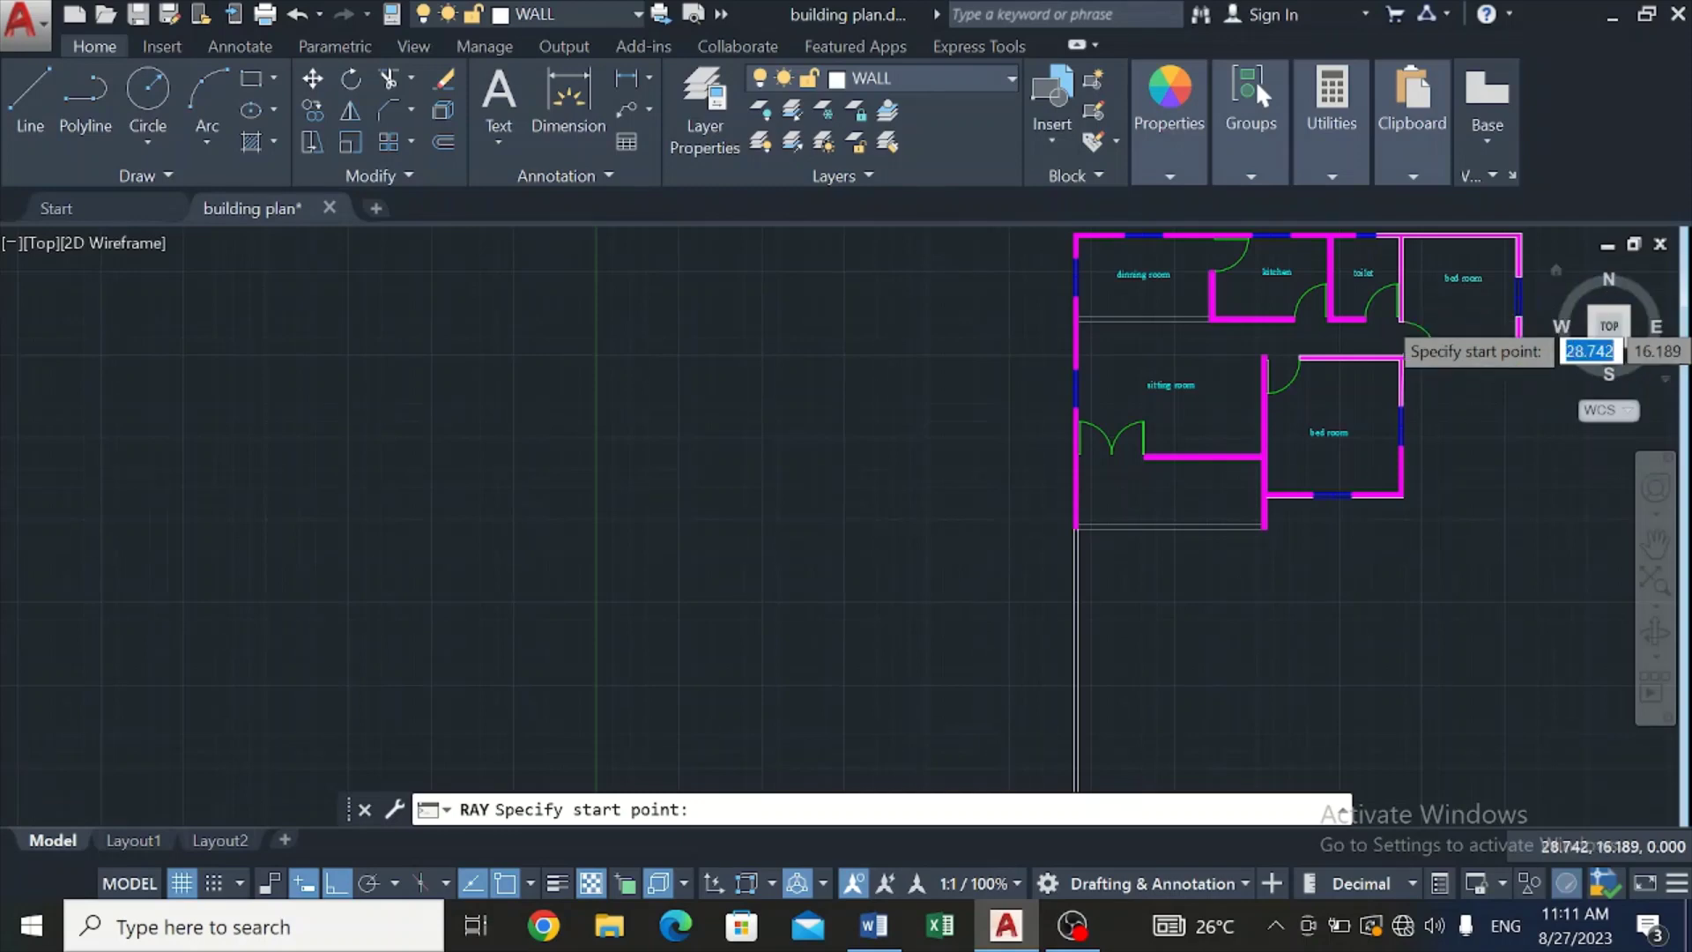
{"action": "scroll", "coordinate": [1405, 388], "scroll_direction": "up", "scroll_amount": 3}
{"action": "scroll", "coordinate": [1401, 407], "scroll_direction": "down", "scroll_amount": 4}
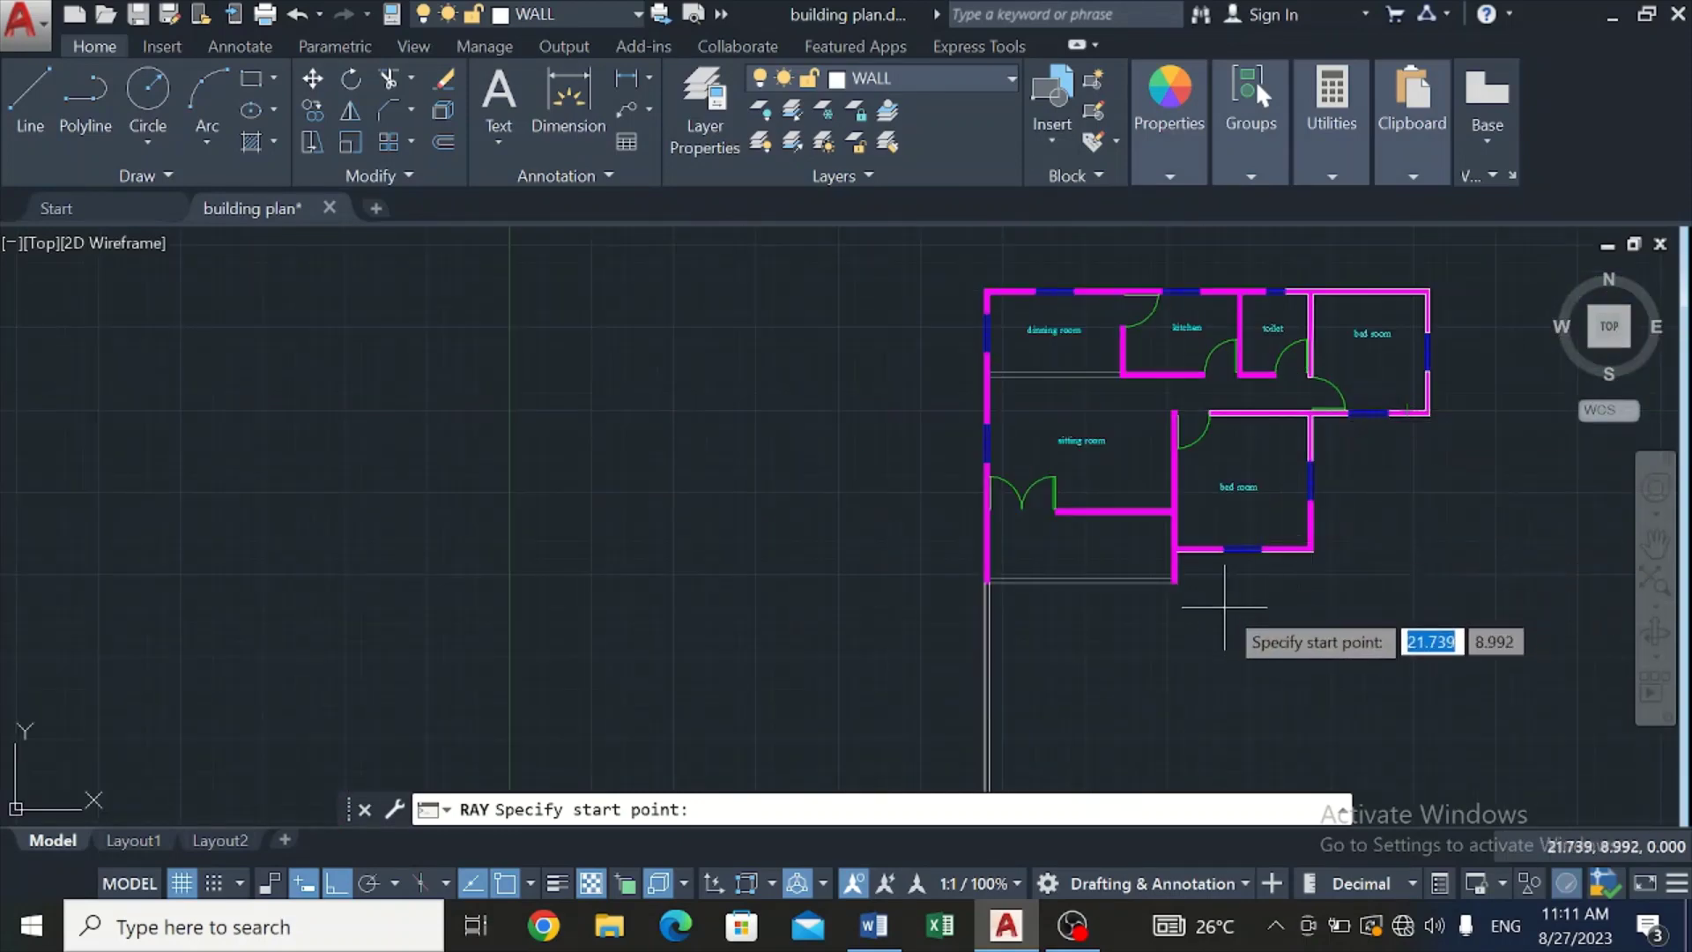
Step: Abandon a stray line and drop a vertical ray from the bedroom wall corner
{"action": "left_click", "coordinate": [14, 113]}
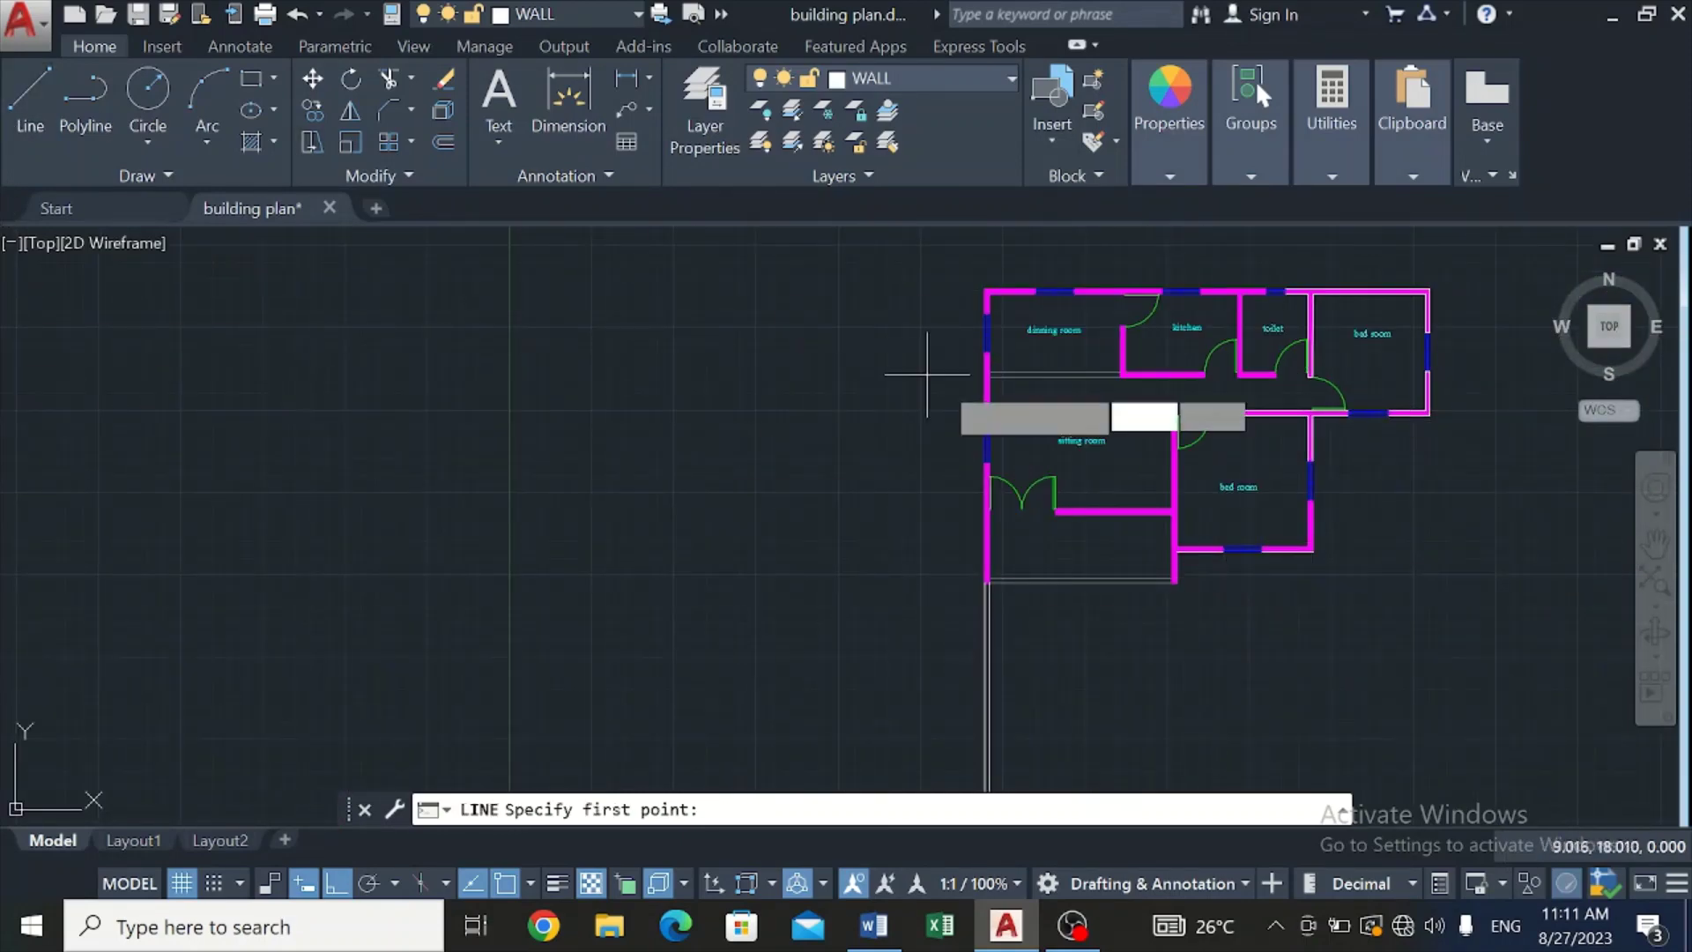
{"action": "scroll", "coordinate": [1189, 603], "scroll_direction": "up", "scroll_amount": 3}
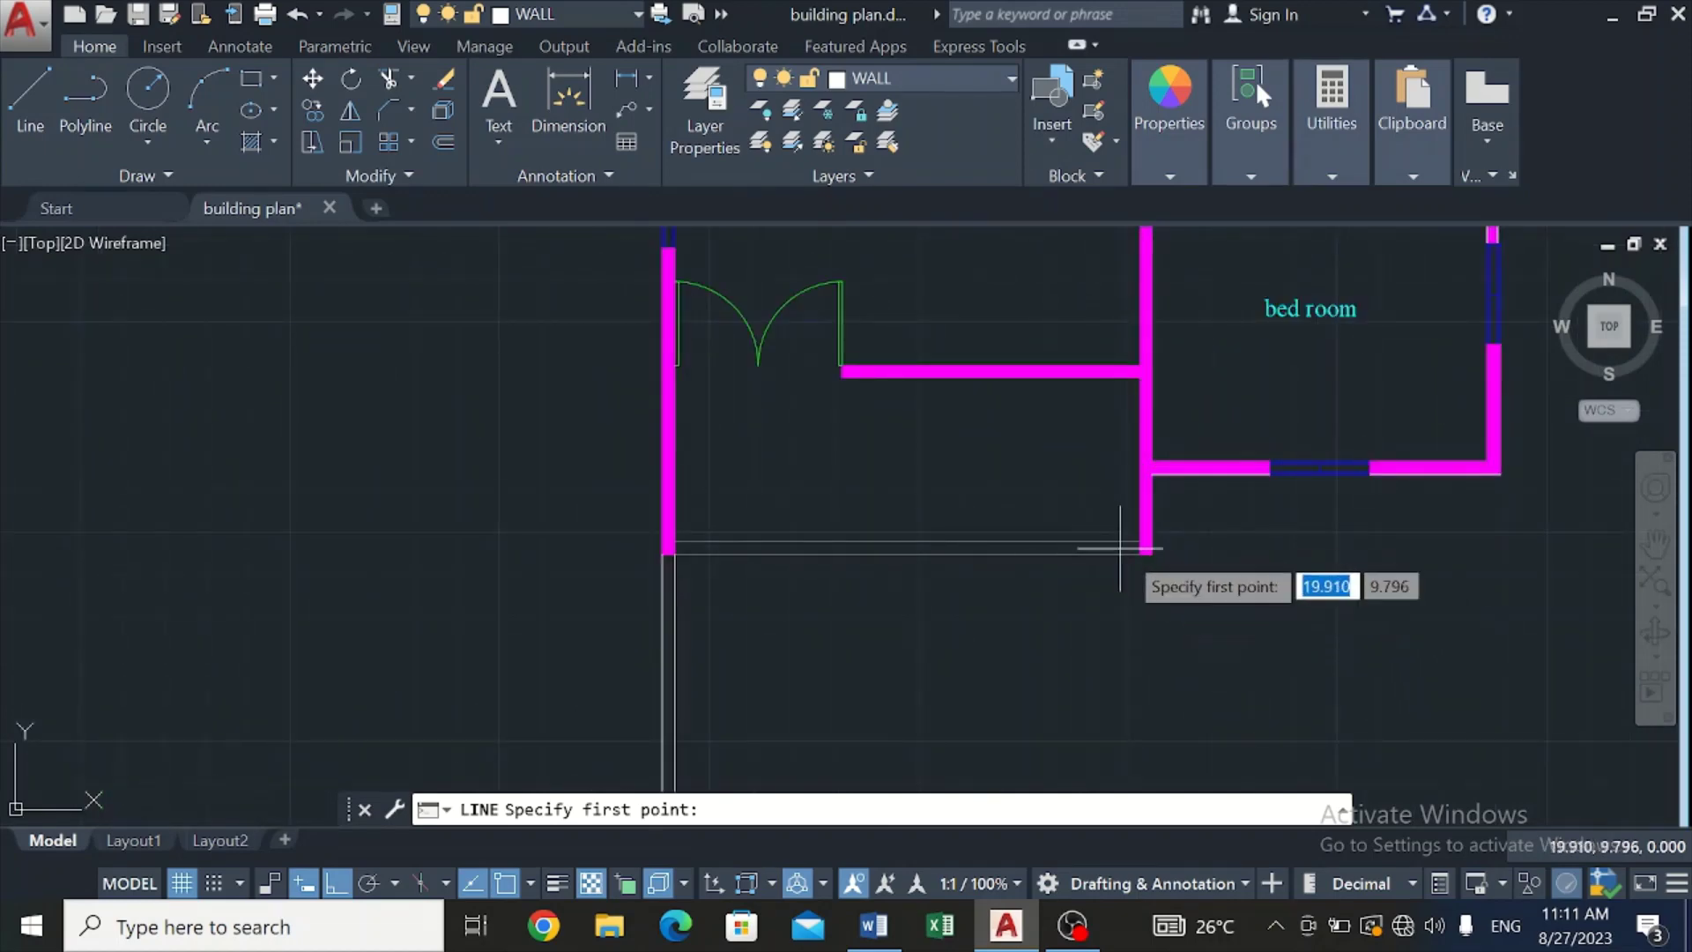
{"action": "left_click", "coordinate": [1139, 554]}
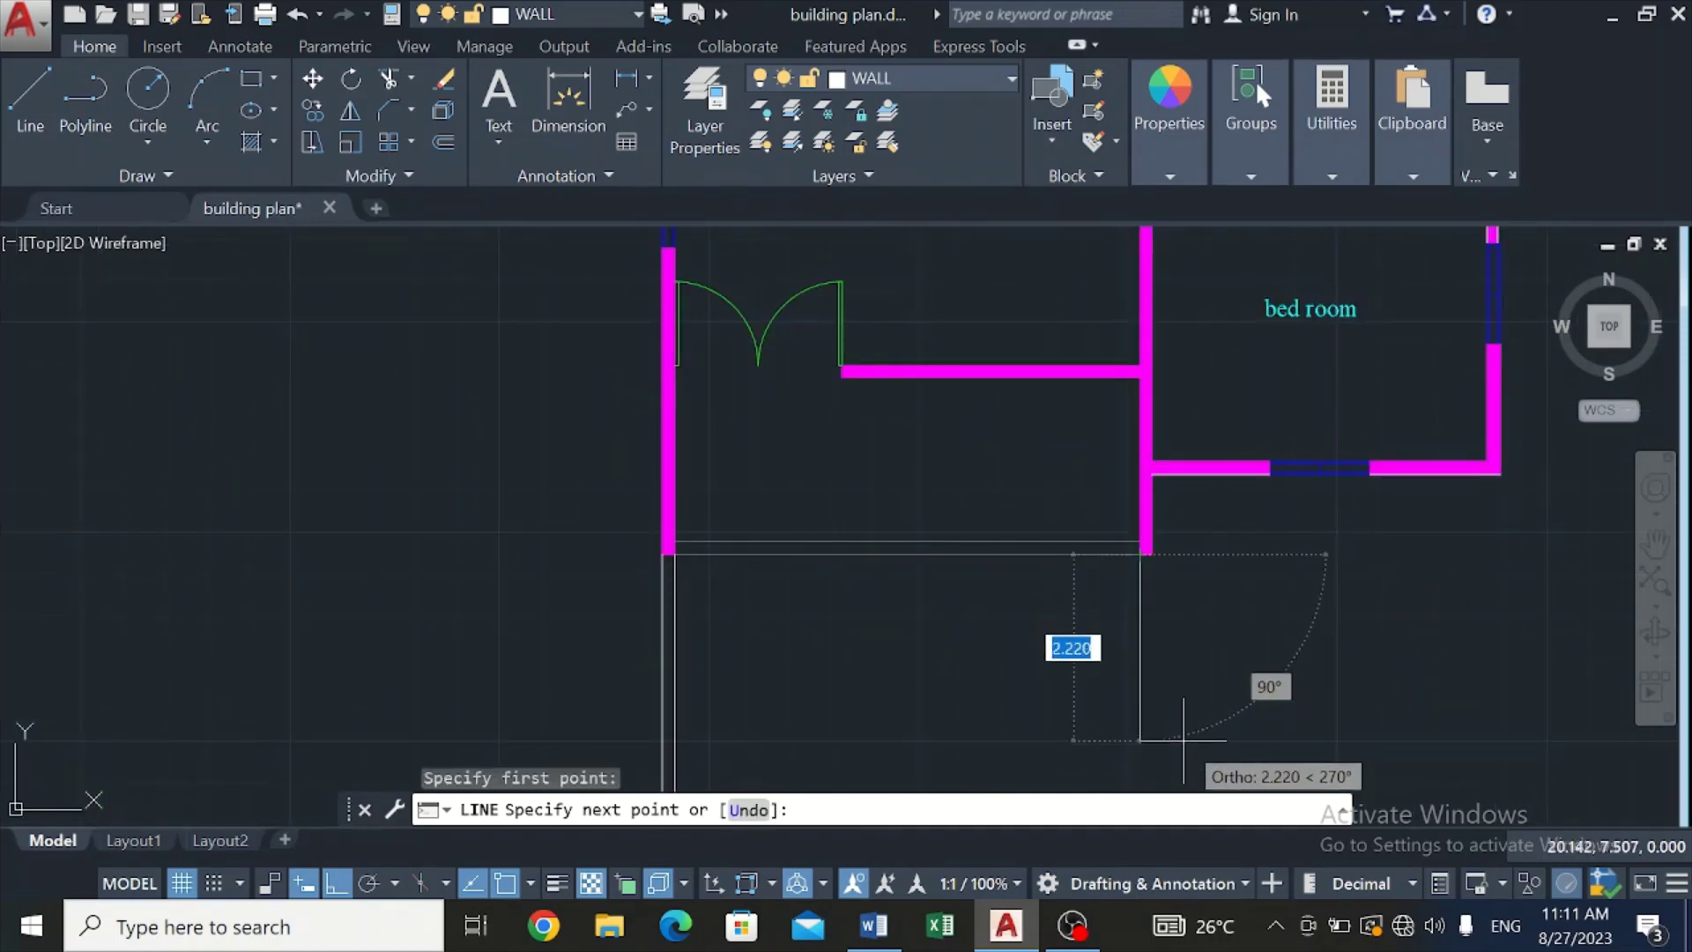
{"action": "key", "text": "Escape"}
{"action": "left_click", "coordinate": [198, 174]}
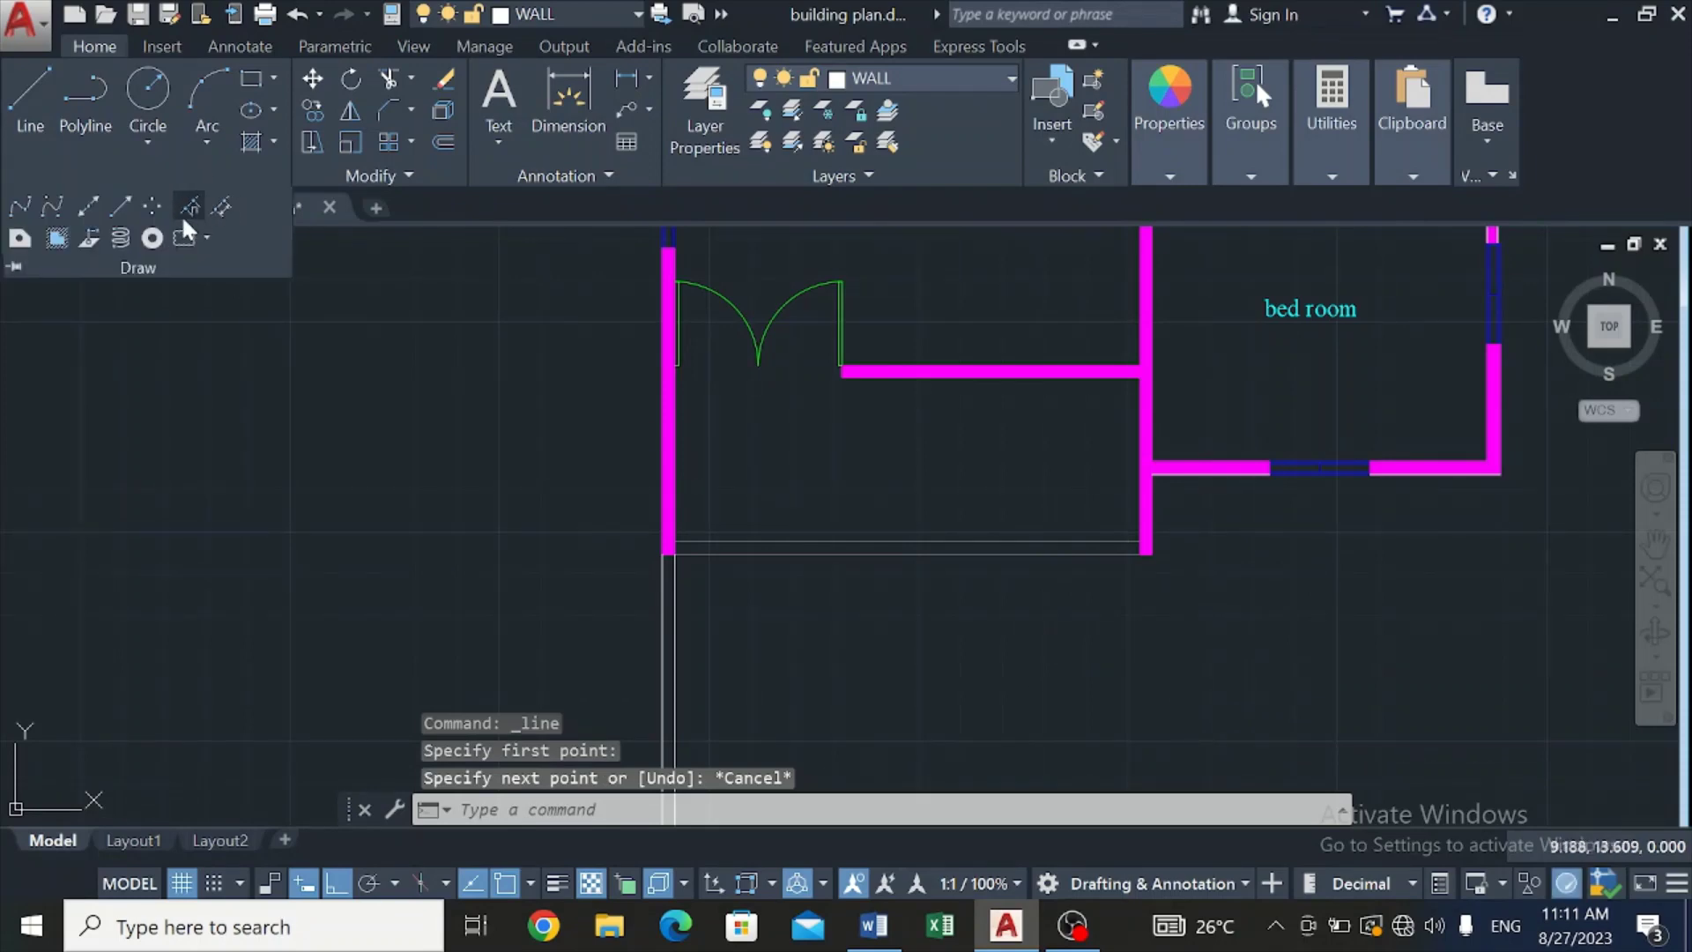
{"action": "left_click", "coordinate": [120, 208]}
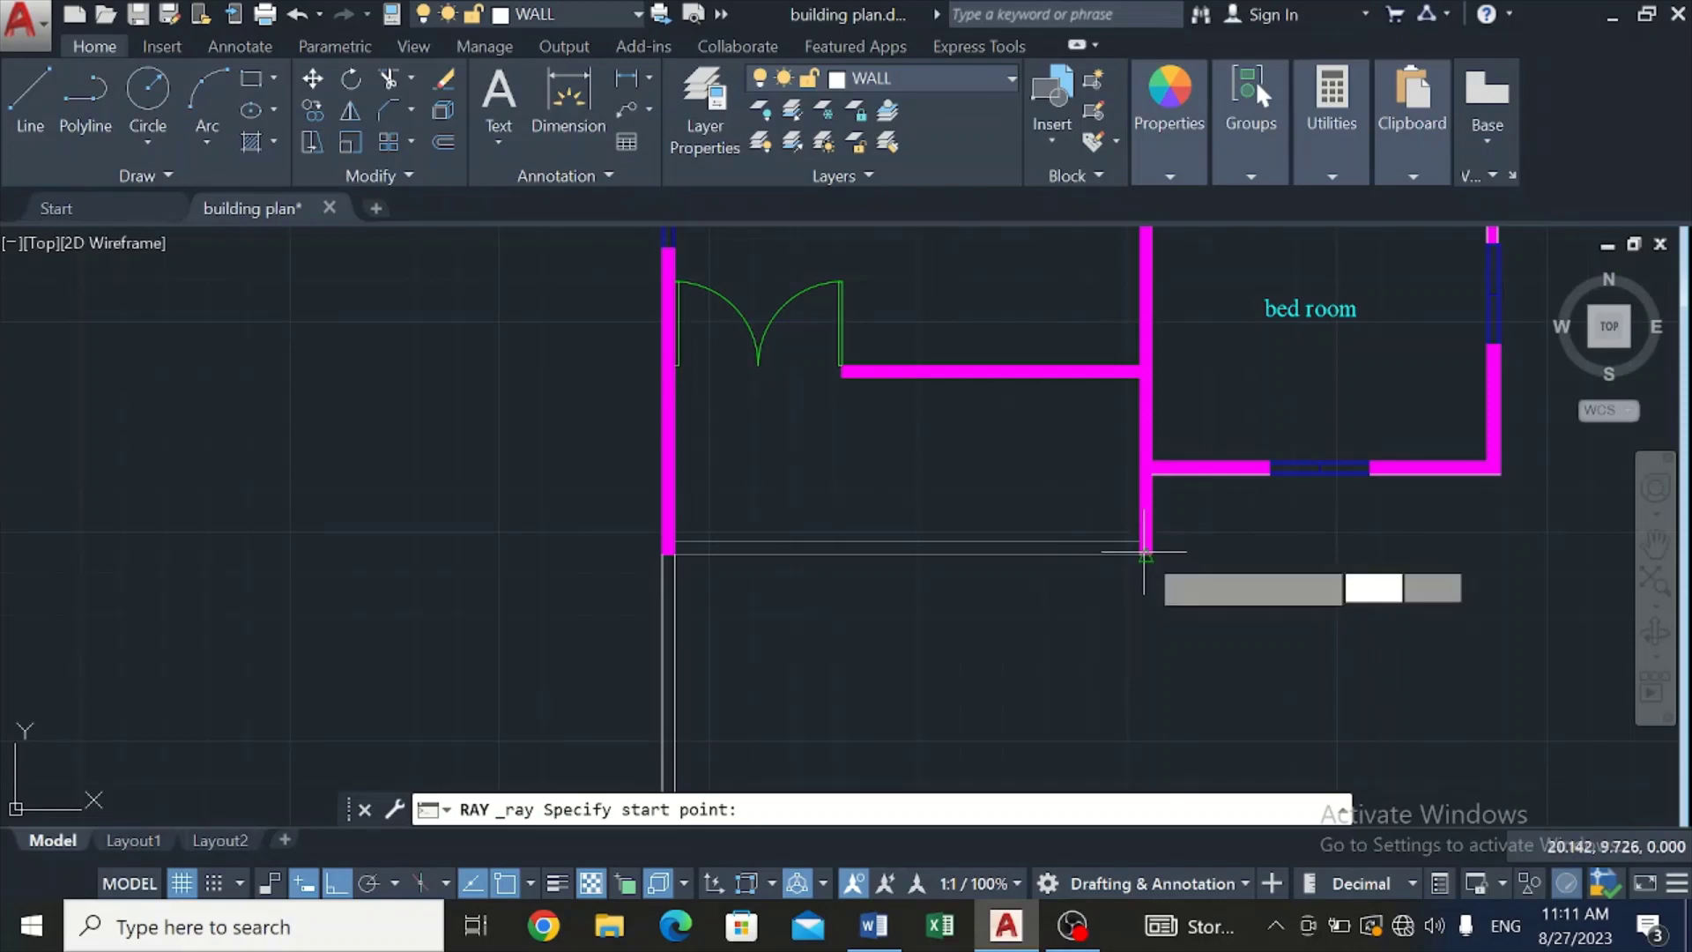
{"action": "left_click", "coordinate": [1141, 554]}
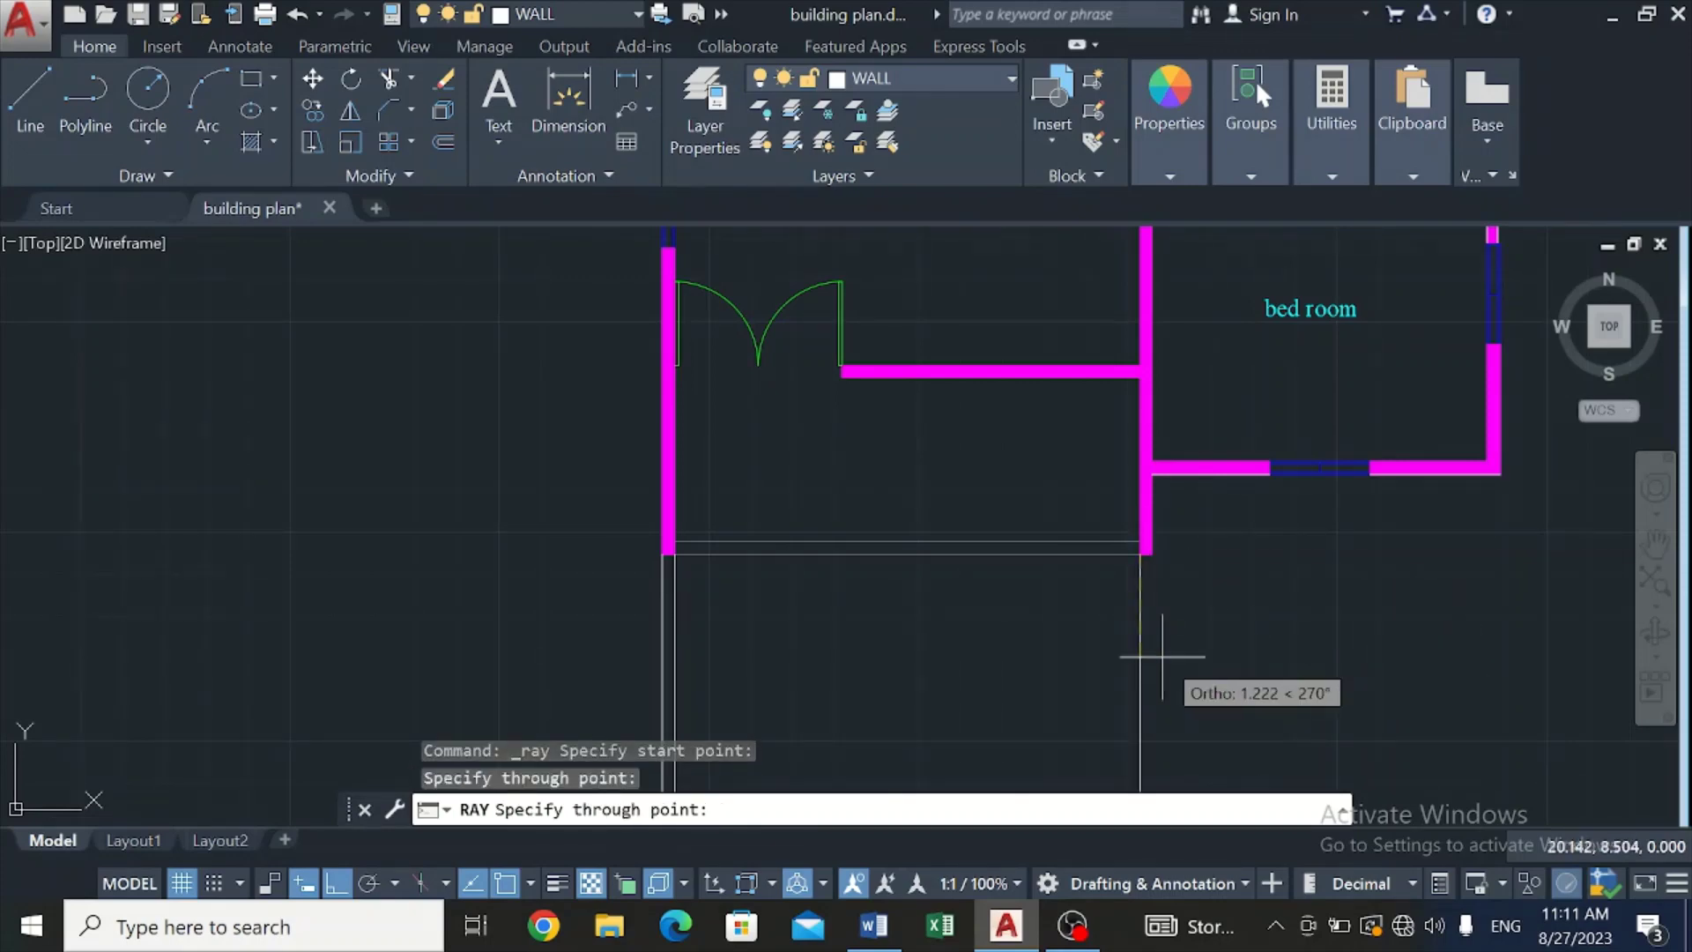
{"action": "key", "text": "Escape"}
{"action": "key", "text": "Return"}
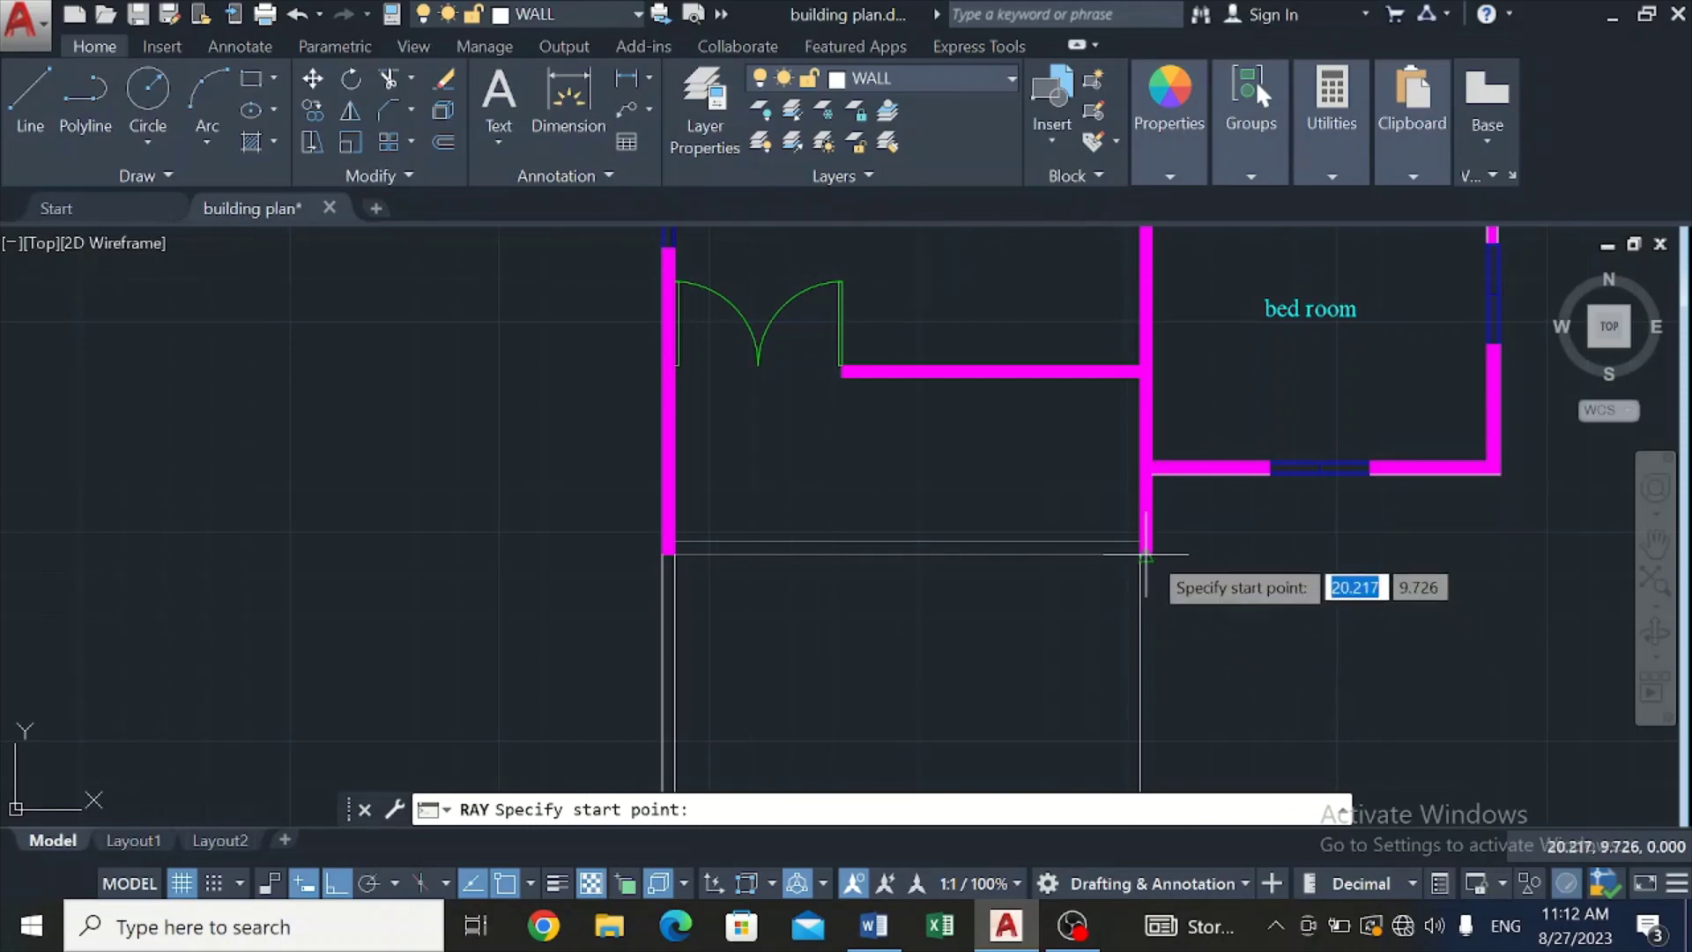
{"action": "scroll", "coordinate": [1145, 555], "scroll_direction": "up", "scroll_amount": 4}
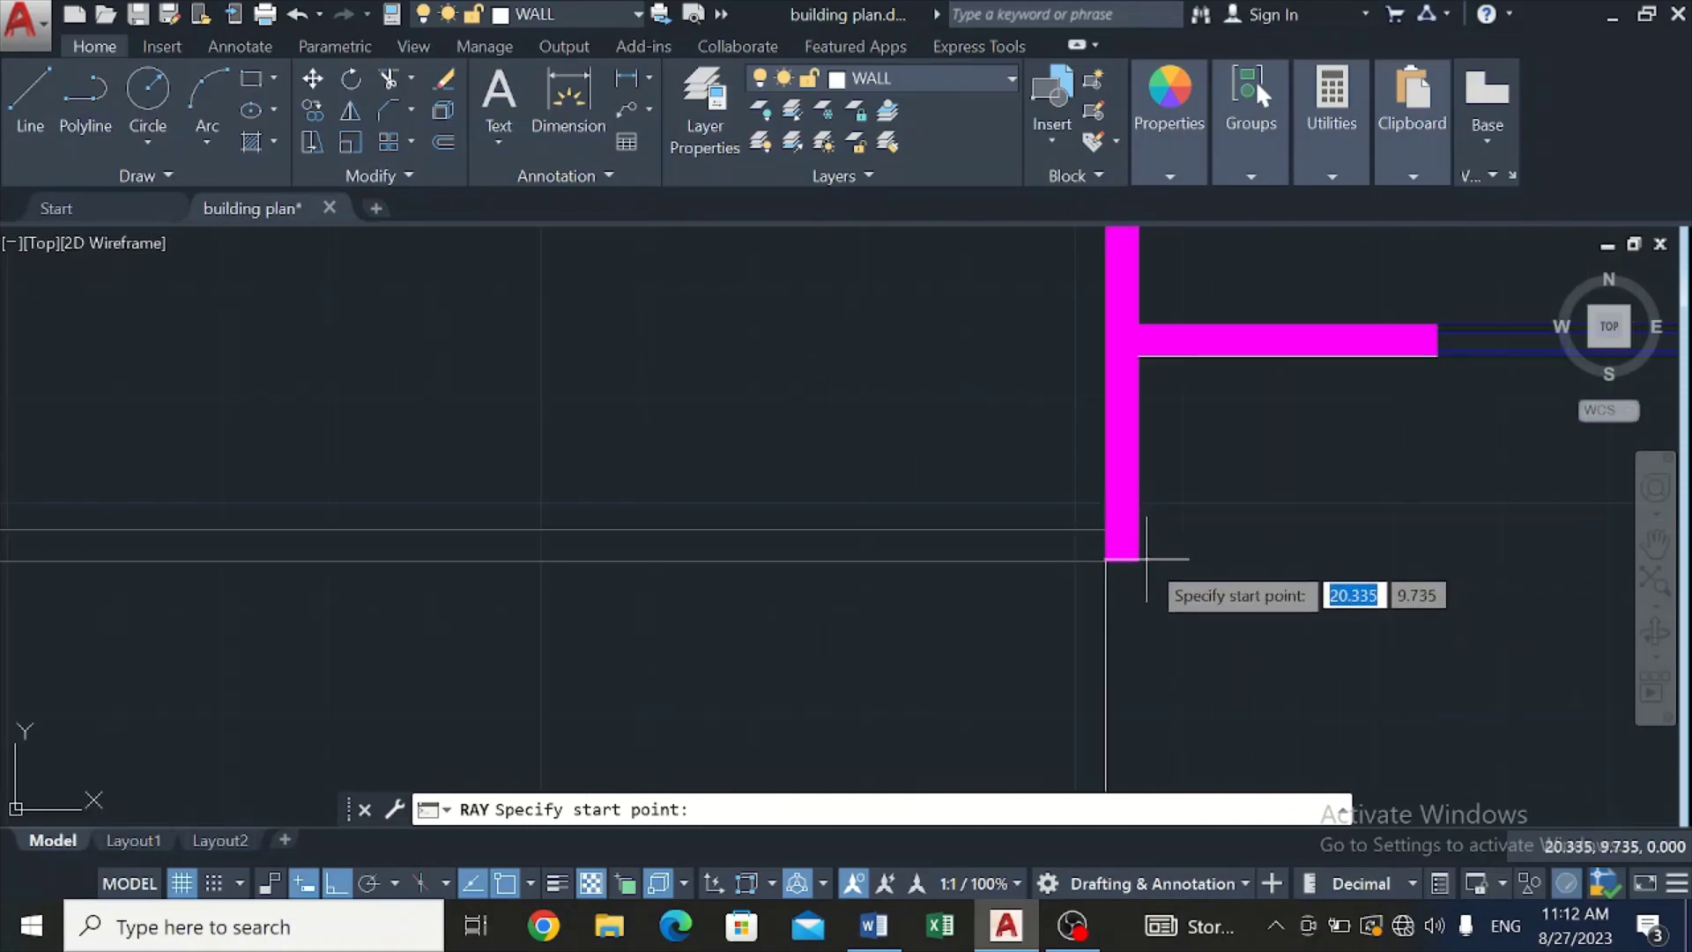
{"action": "left_click", "coordinate": [1137, 561]}
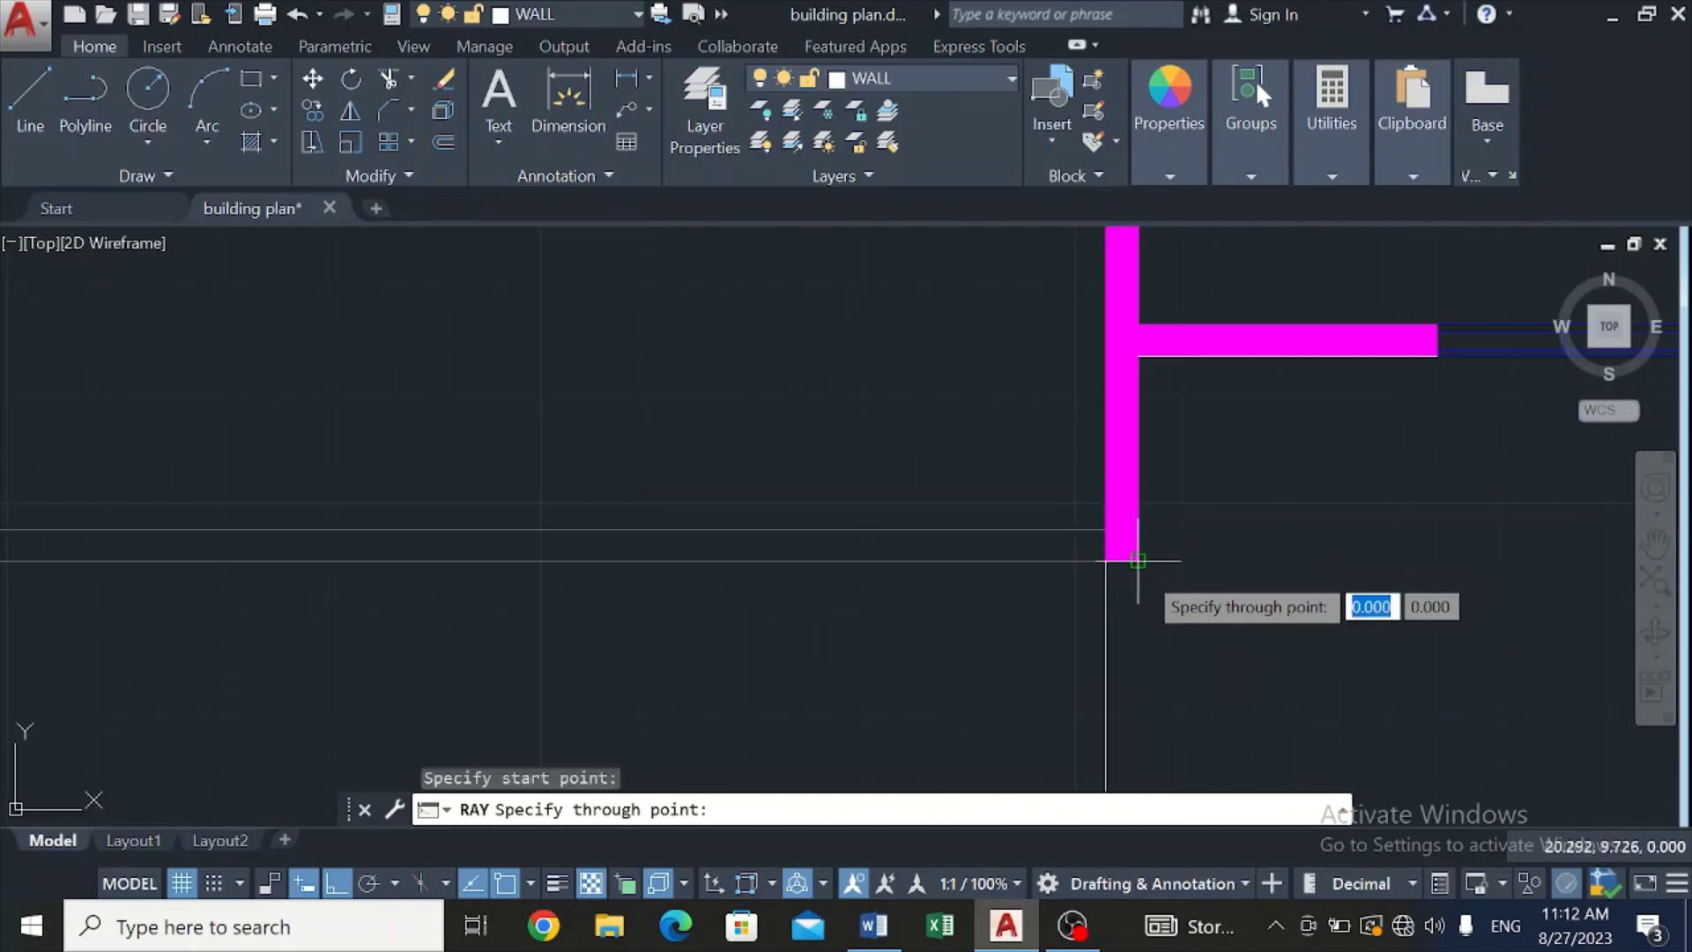
{"action": "left_click", "coordinate": [1144, 623]}
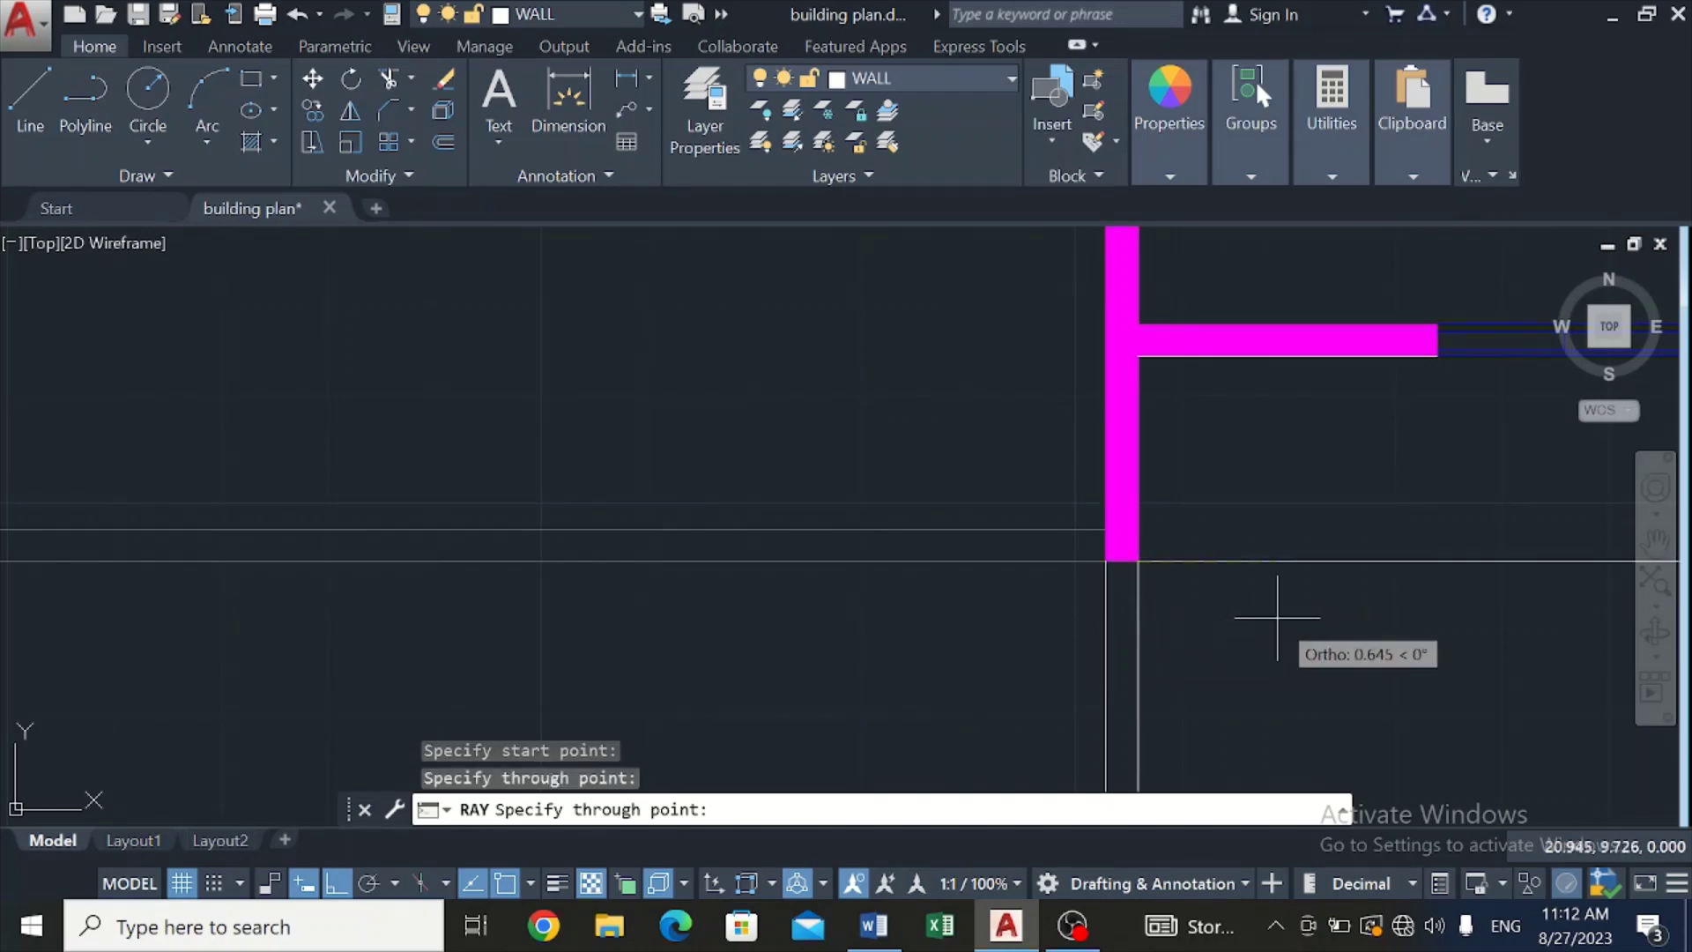
{"action": "key", "text": "Escape"}
Step: Use RAY to drop another vertical ray from the next bed-room wall corner
{"action": "scroll", "coordinate": [1280, 611], "scroll_direction": "down", "scroll_amount": 5}
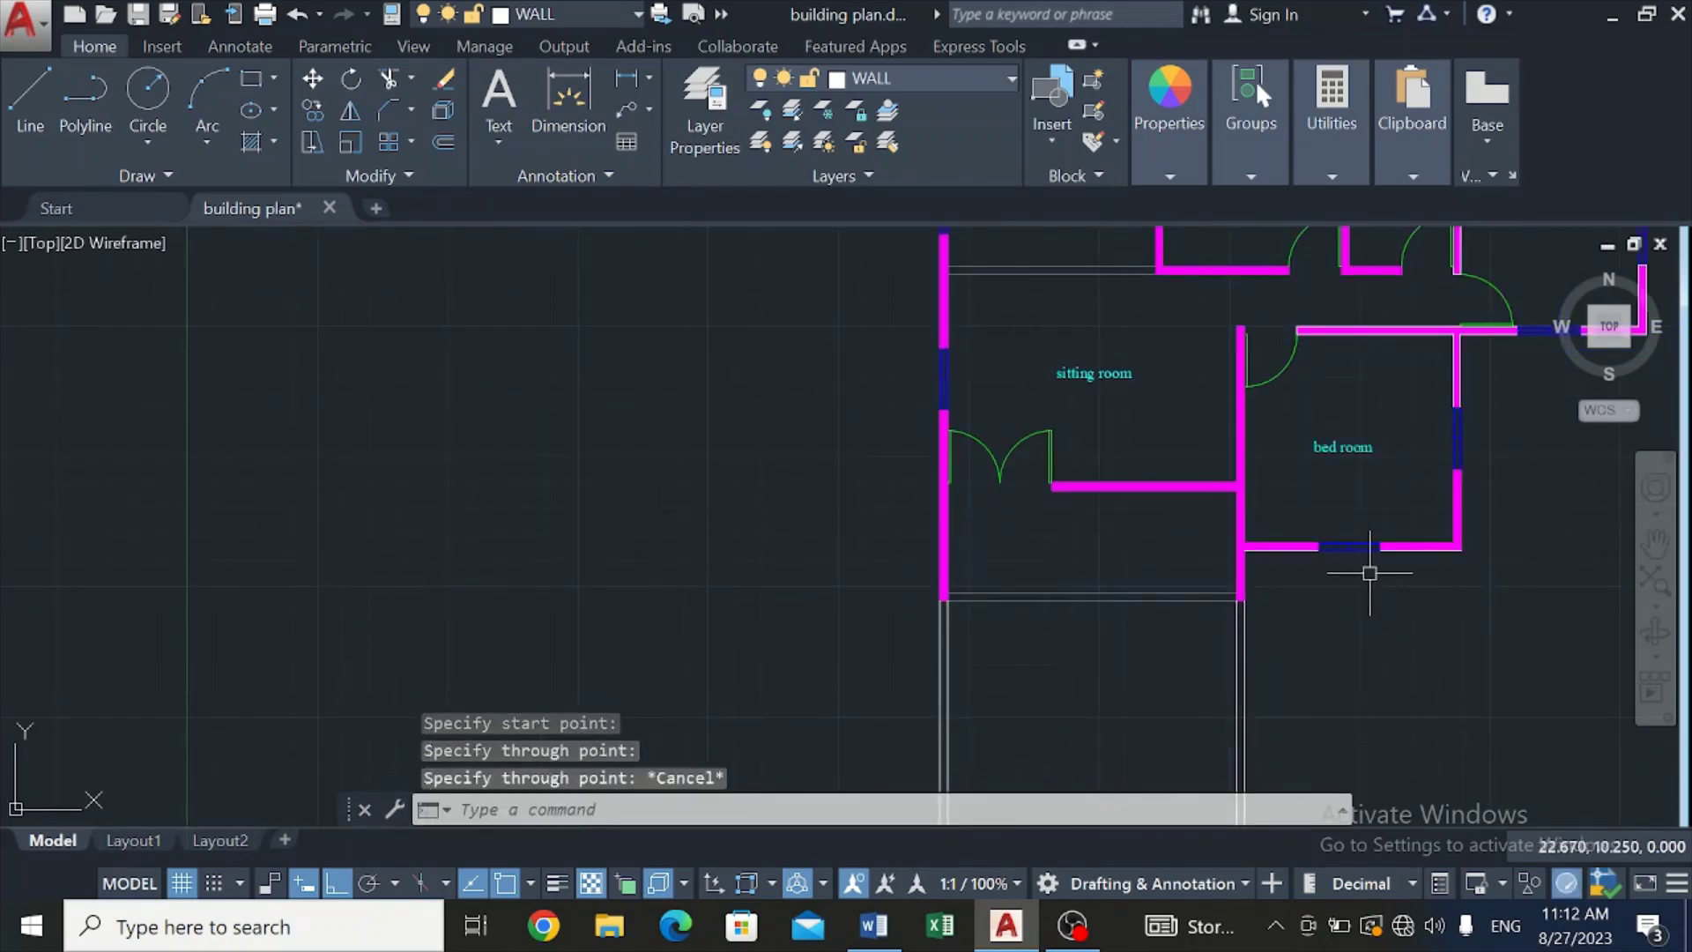
{"action": "scroll", "coordinate": [1369, 573], "scroll_direction": "up", "scroll_amount": 3}
{"action": "scroll", "coordinate": [1369, 573], "scroll_direction": "down", "scroll_amount": 4}
{"action": "scroll", "coordinate": [1489, 502], "scroll_direction": "up", "scroll_amount": 4}
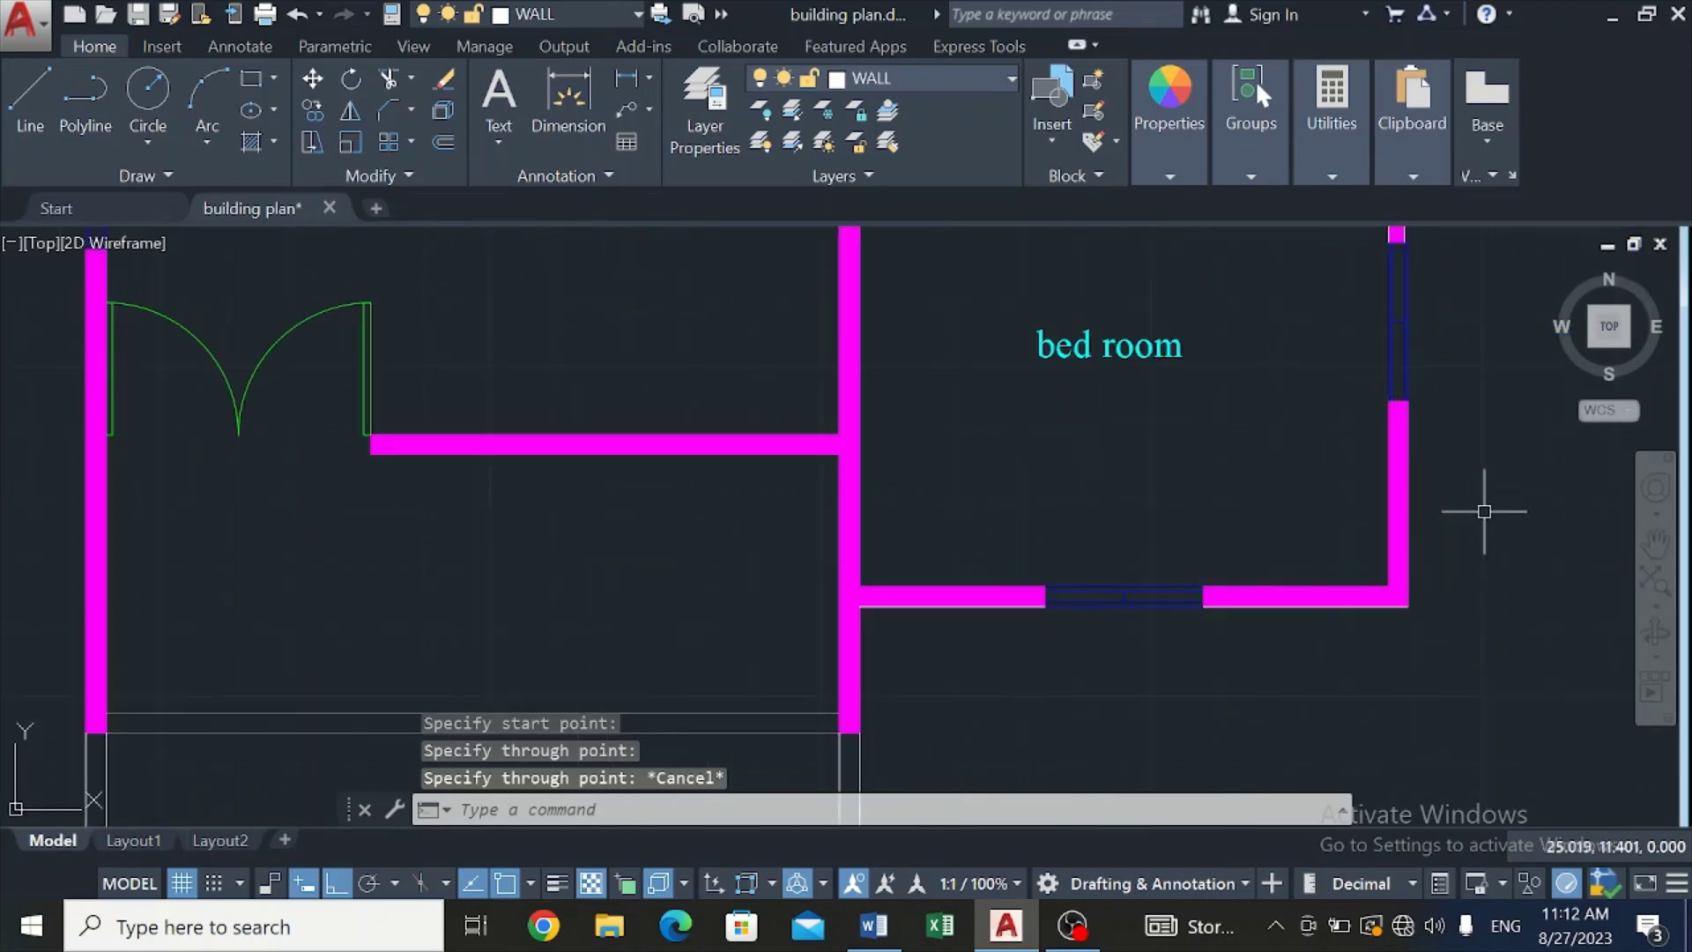
{"action": "scroll", "coordinate": [1482, 510], "scroll_direction": "up", "scroll_amount": 2}
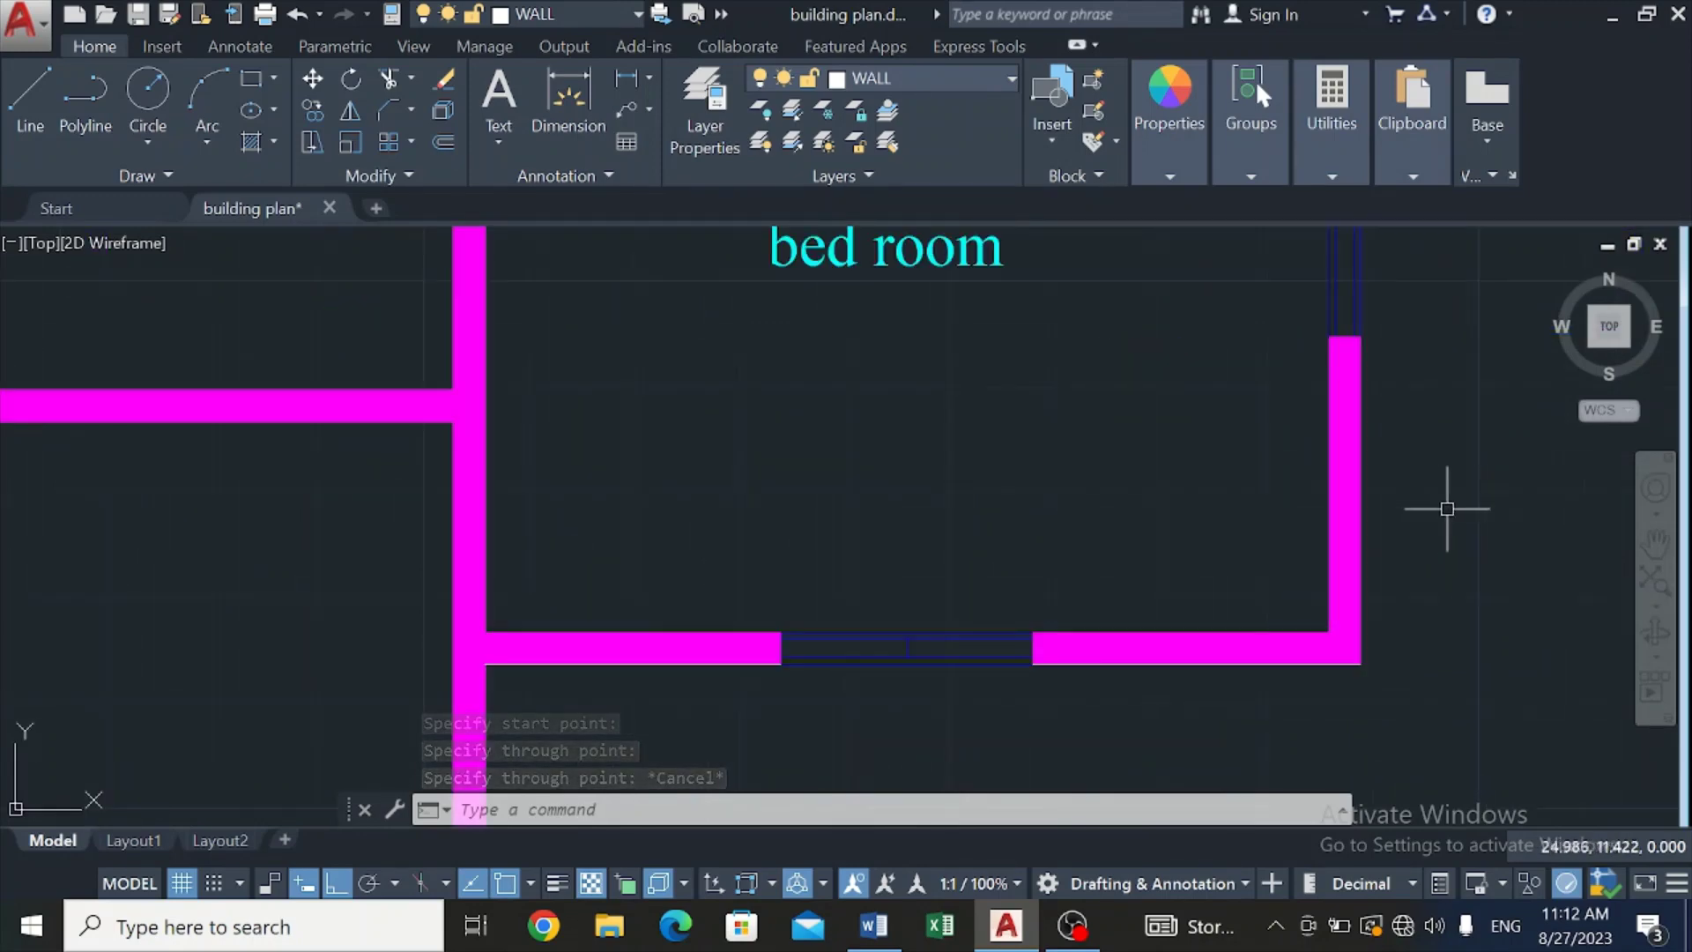
{"action": "scroll", "coordinate": [1193, 497], "scroll_direction": "down", "scroll_amount": 4}
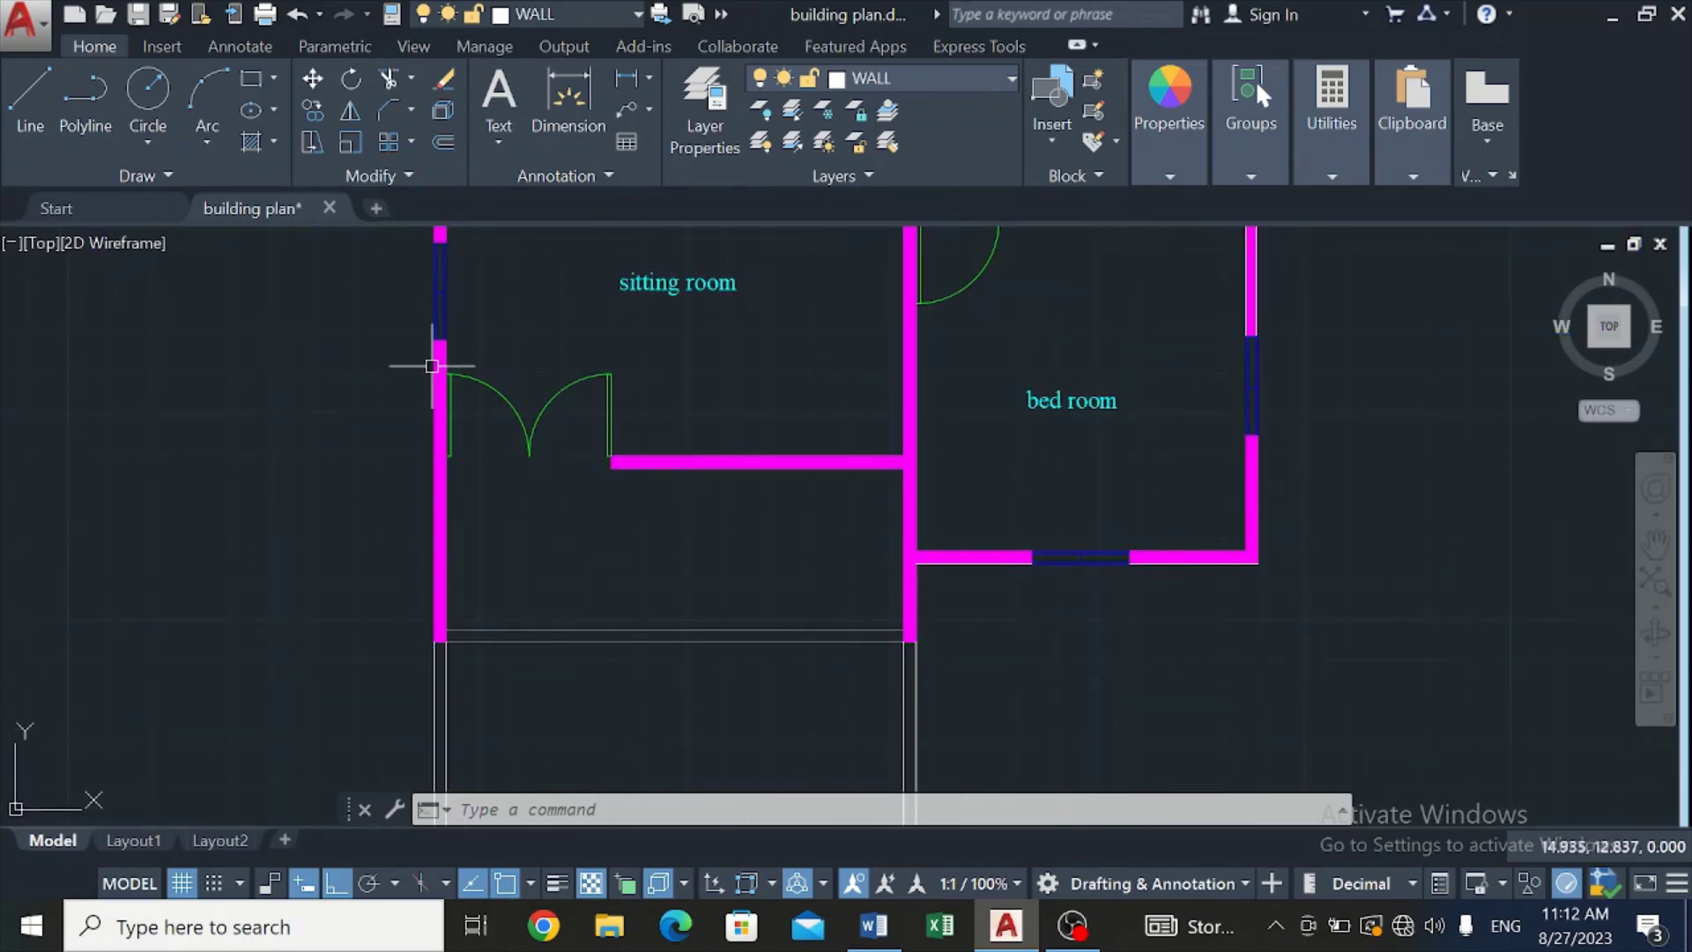
{"action": "type", "text": "ray"}
{"action": "key", "text": "Return"}
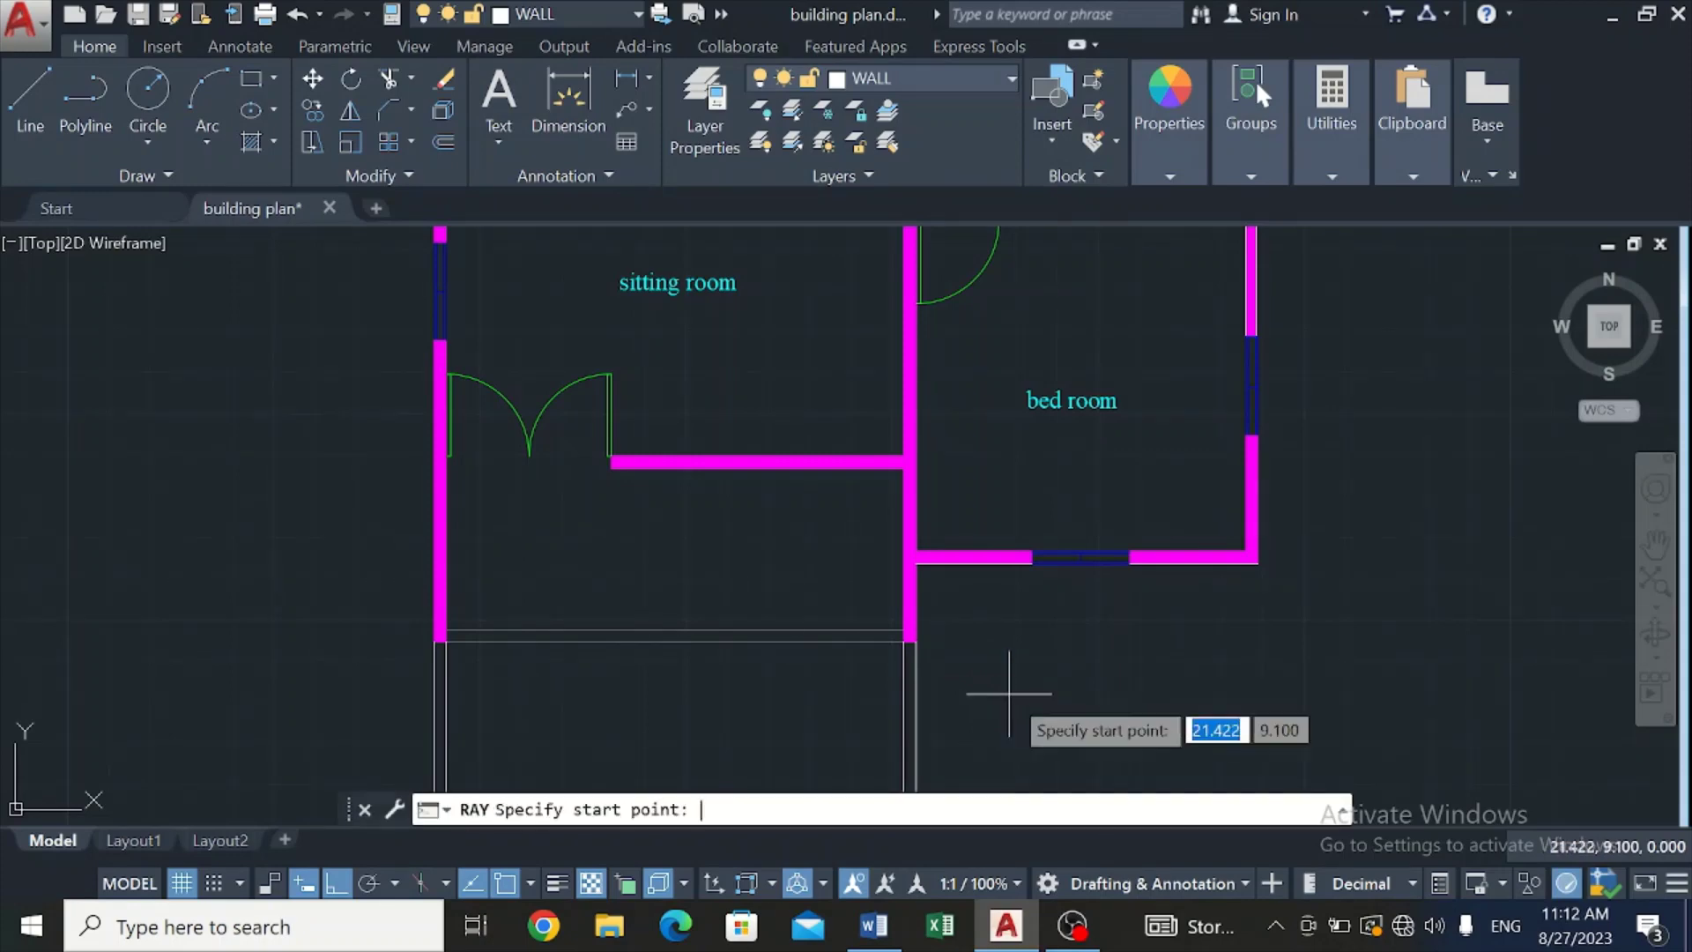
{"action": "left_click", "coordinate": [1257, 564]}
{"action": "left_click", "coordinate": [1258, 636]}
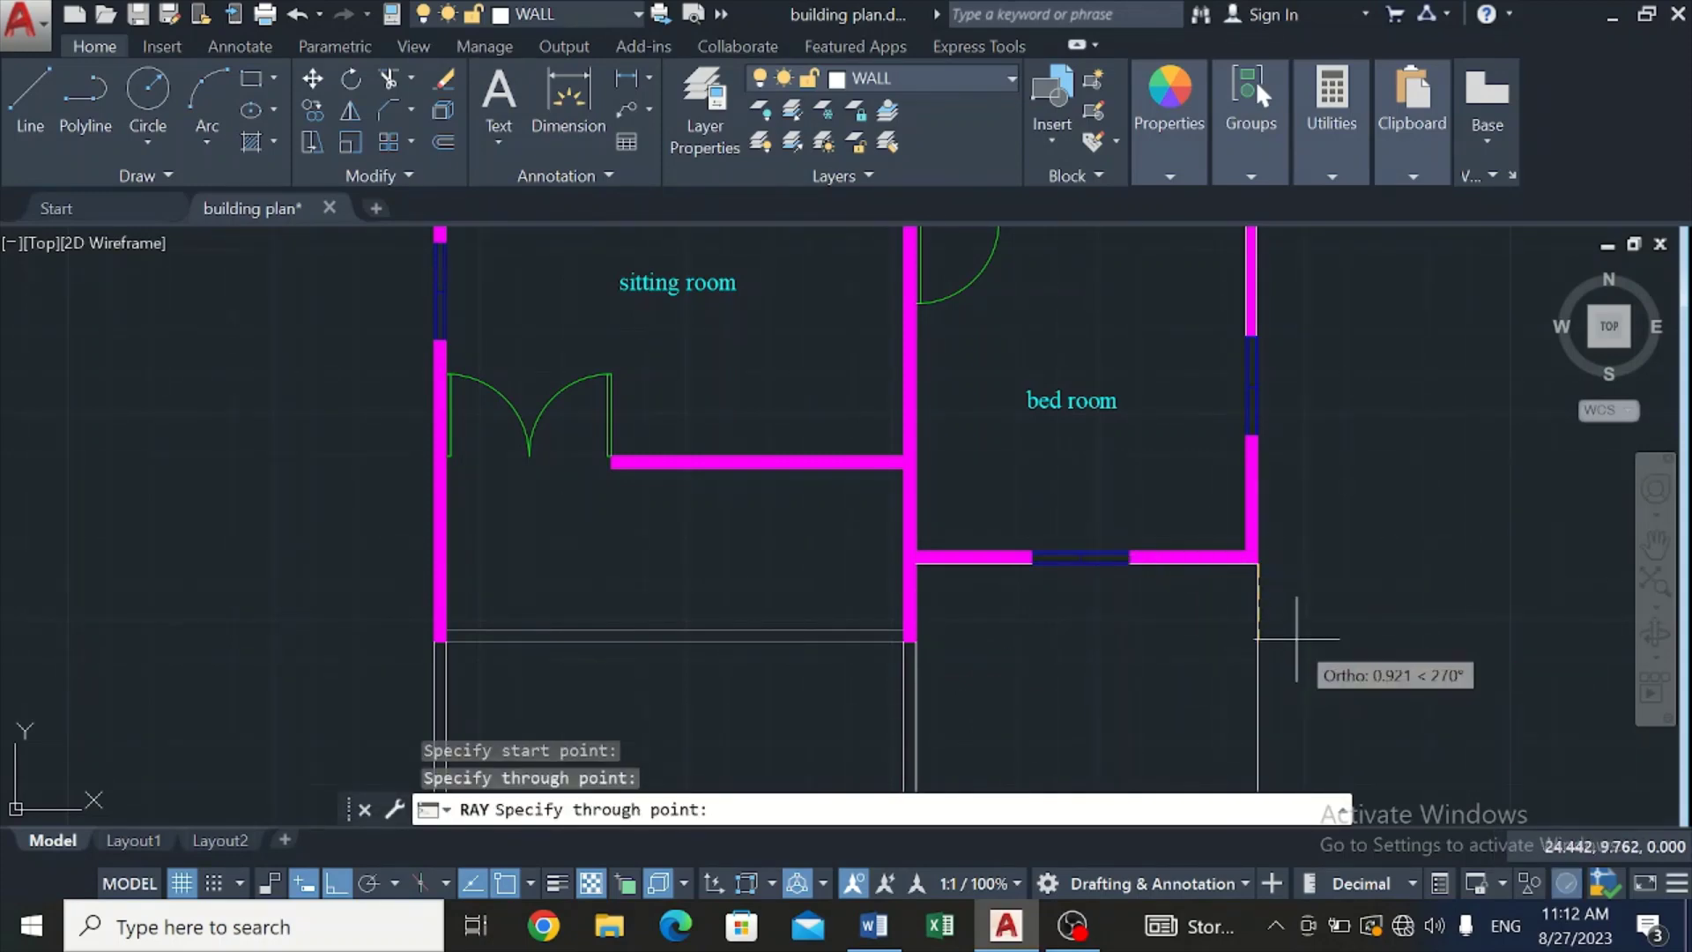
{"action": "scroll", "coordinate": [1295, 597], "scroll_direction": "up", "scroll_amount": 6}
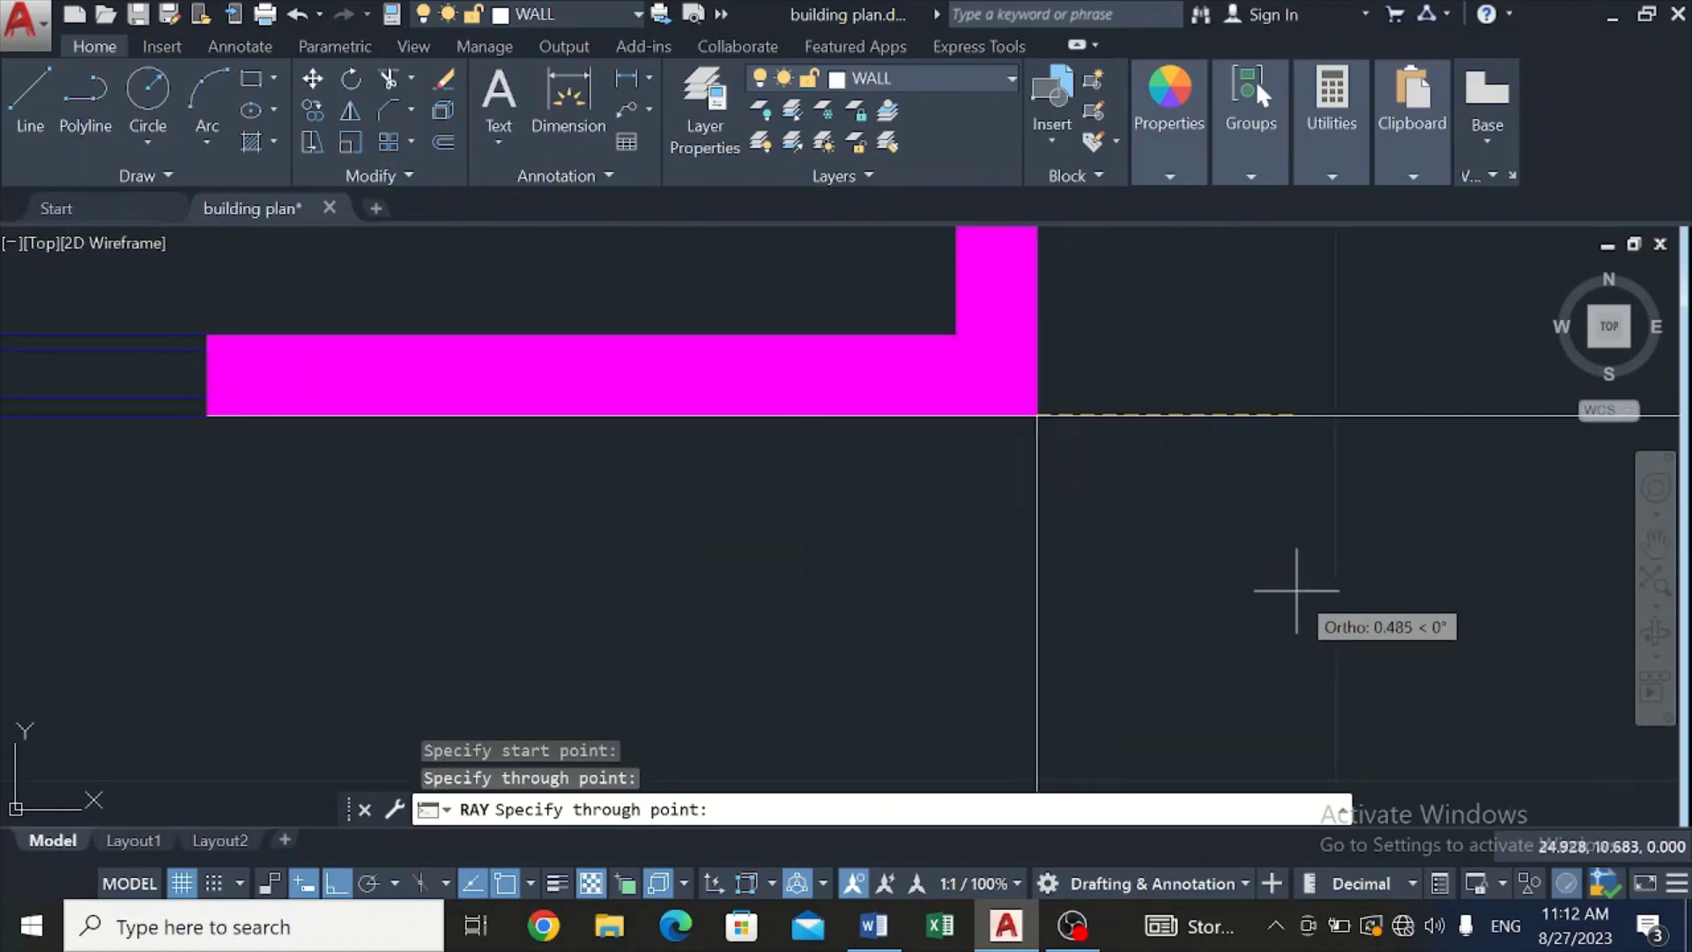
{"action": "key", "text": "Escape"}
Step: Start a ray at the outer bedroom wall corner, then cancel it
{"action": "key", "text": "Return"}
{"action": "scroll", "coordinate": [1299, 586], "scroll_direction": "down", "scroll_amount": 8}
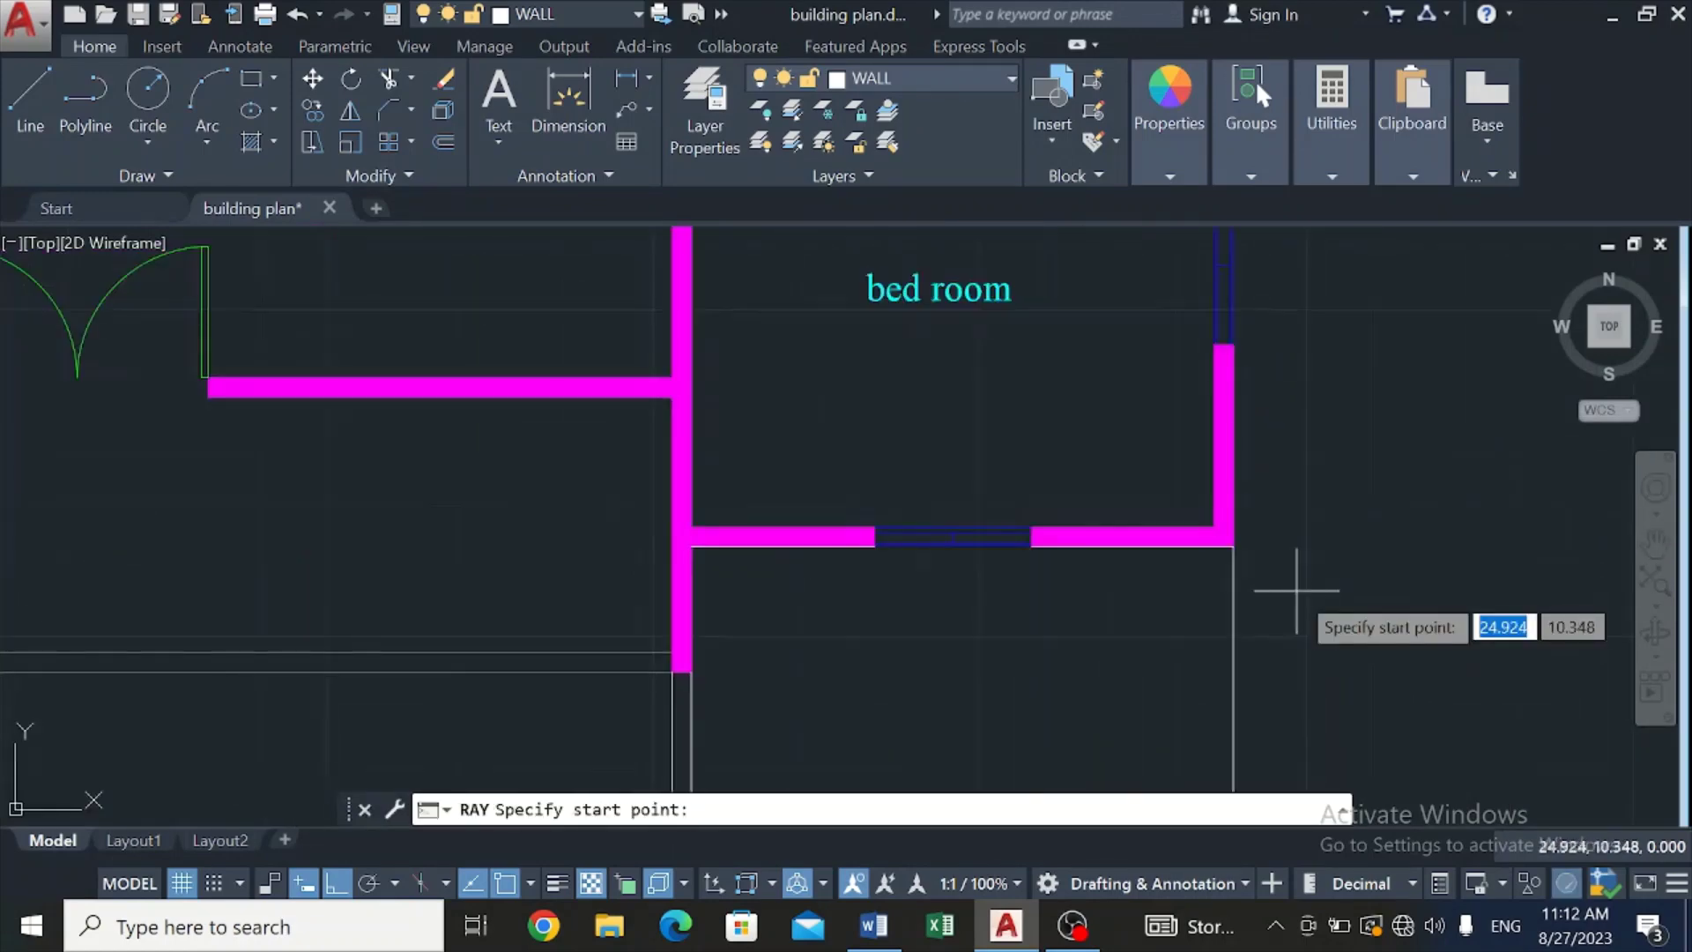
{"action": "scroll", "coordinate": [1410, 467], "scroll_direction": "up", "scroll_amount": 3}
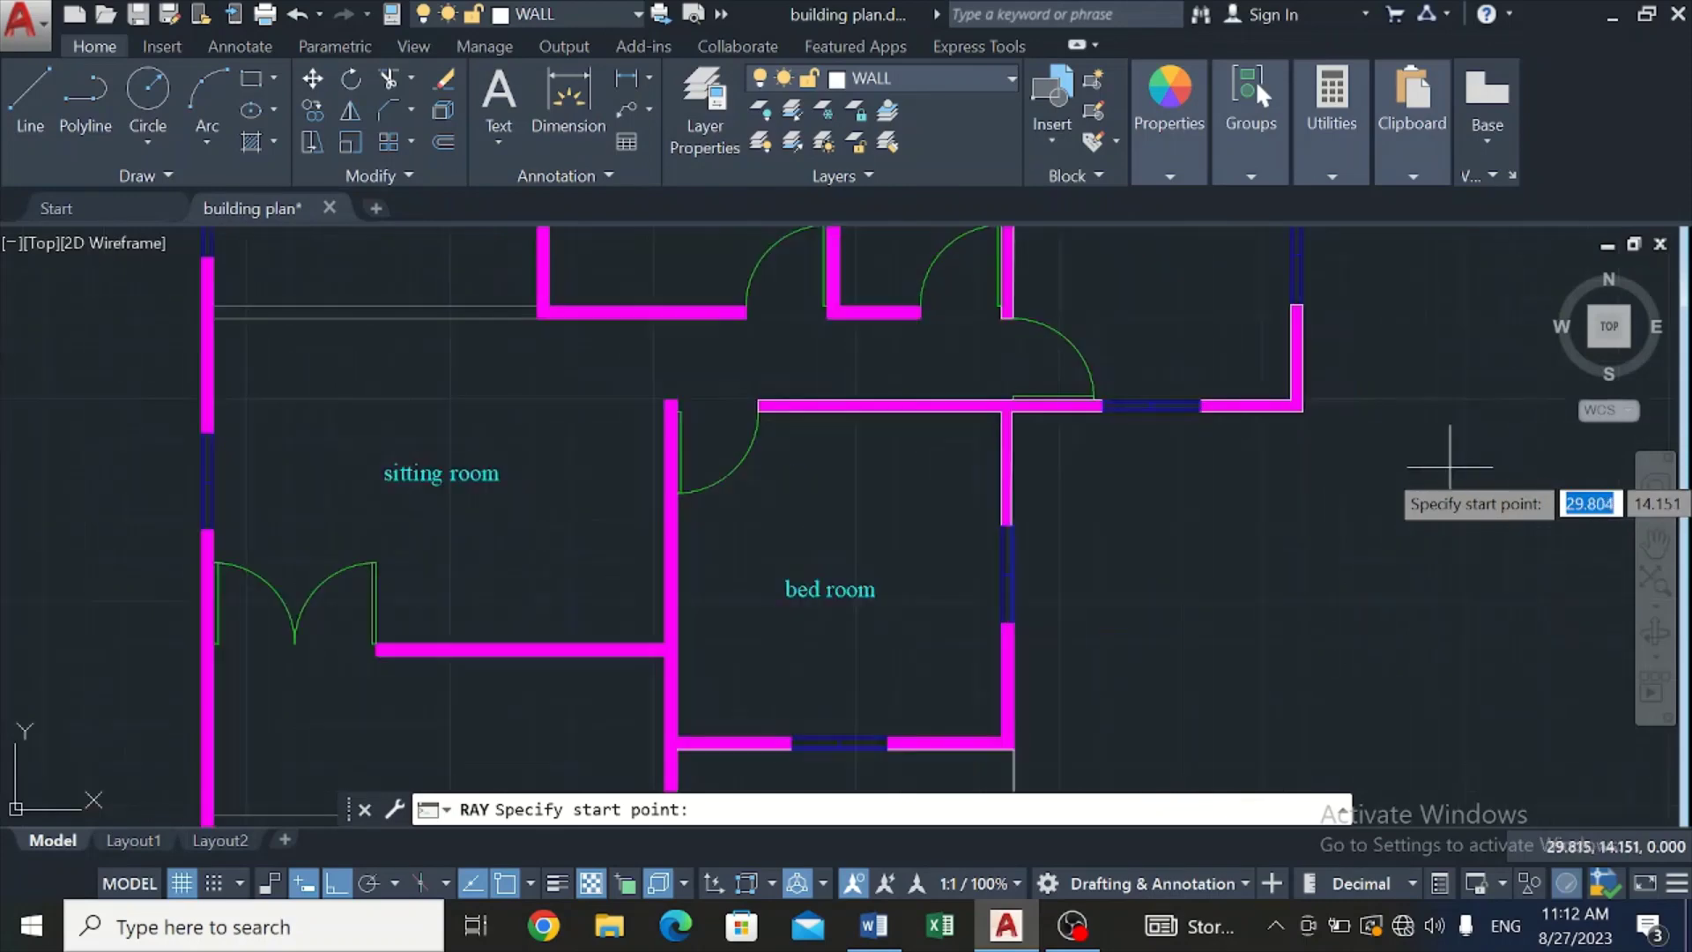
{"action": "left_click", "coordinate": [1302, 410]}
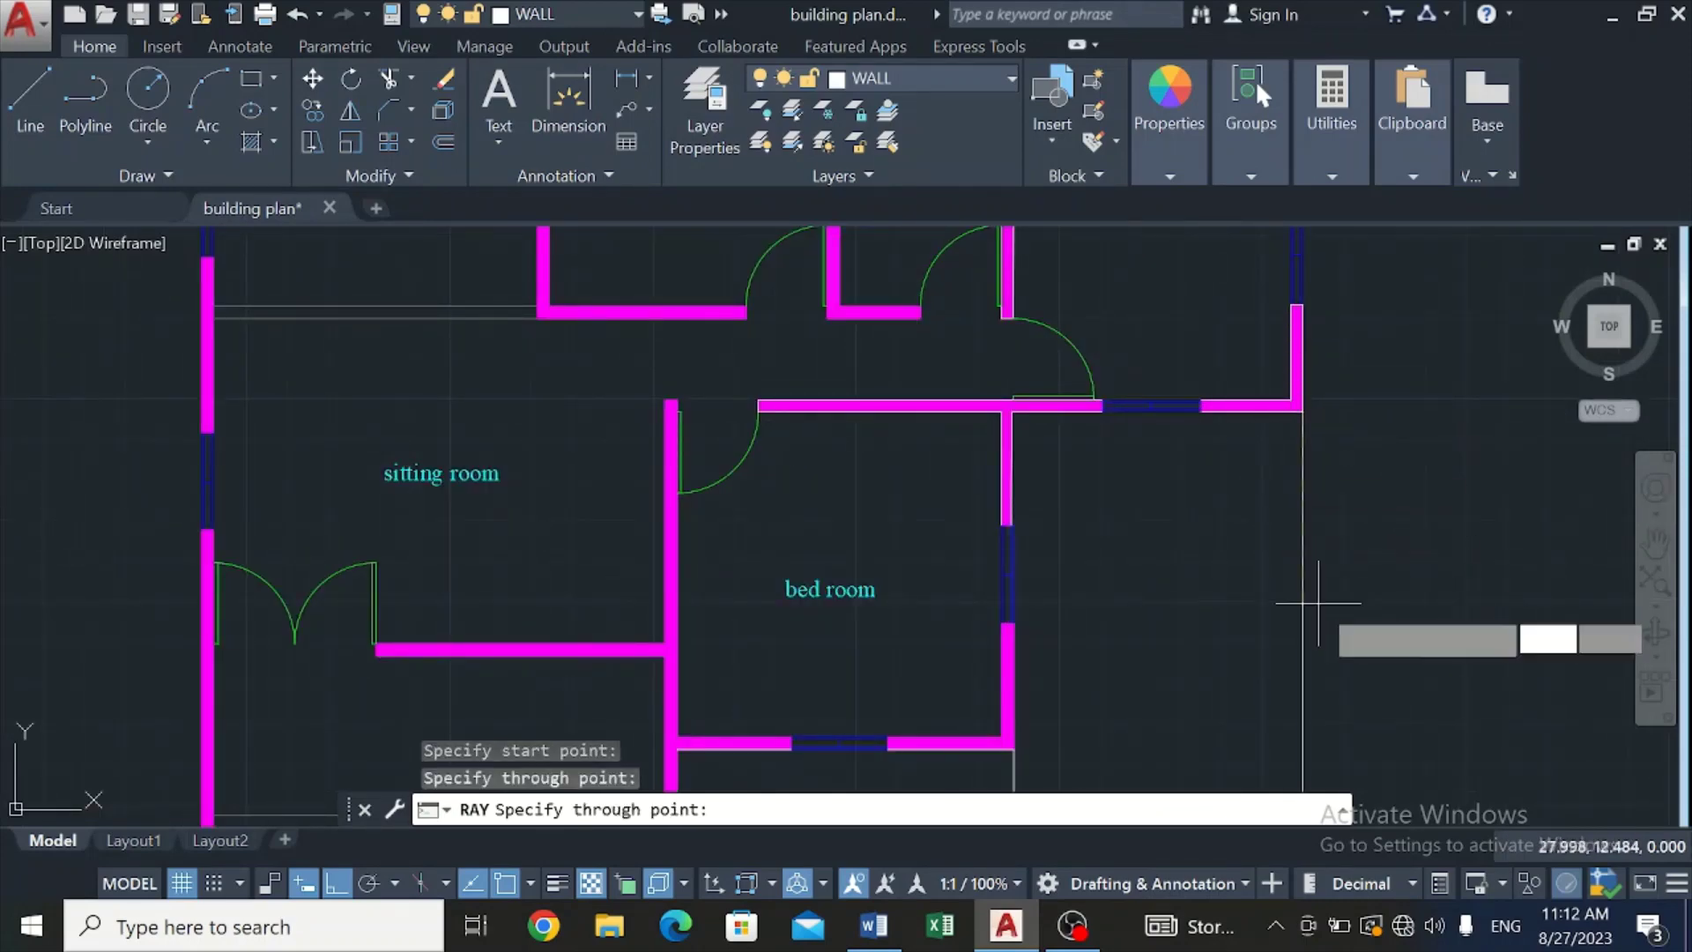
{"action": "key", "text": "Escape"}
{"action": "scroll", "coordinate": [1322, 599], "scroll_direction": "down", "scroll_amount": 5}
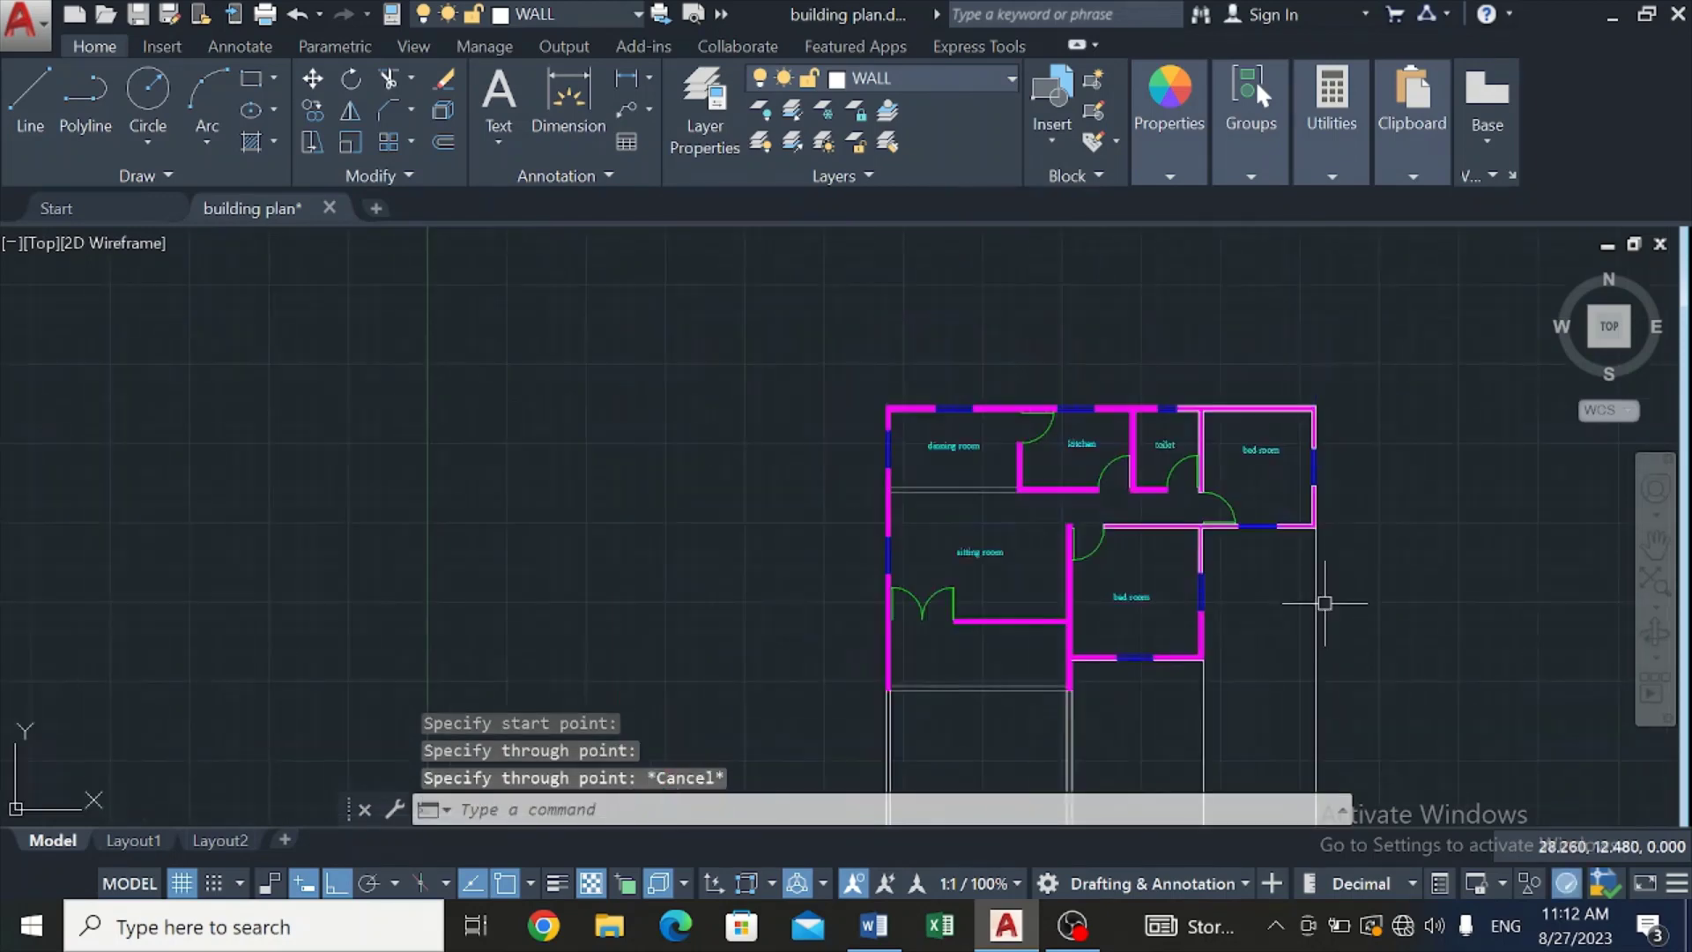
{"action": "scroll", "coordinate": [1309, 611], "scroll_direction": "down", "scroll_amount": 4}
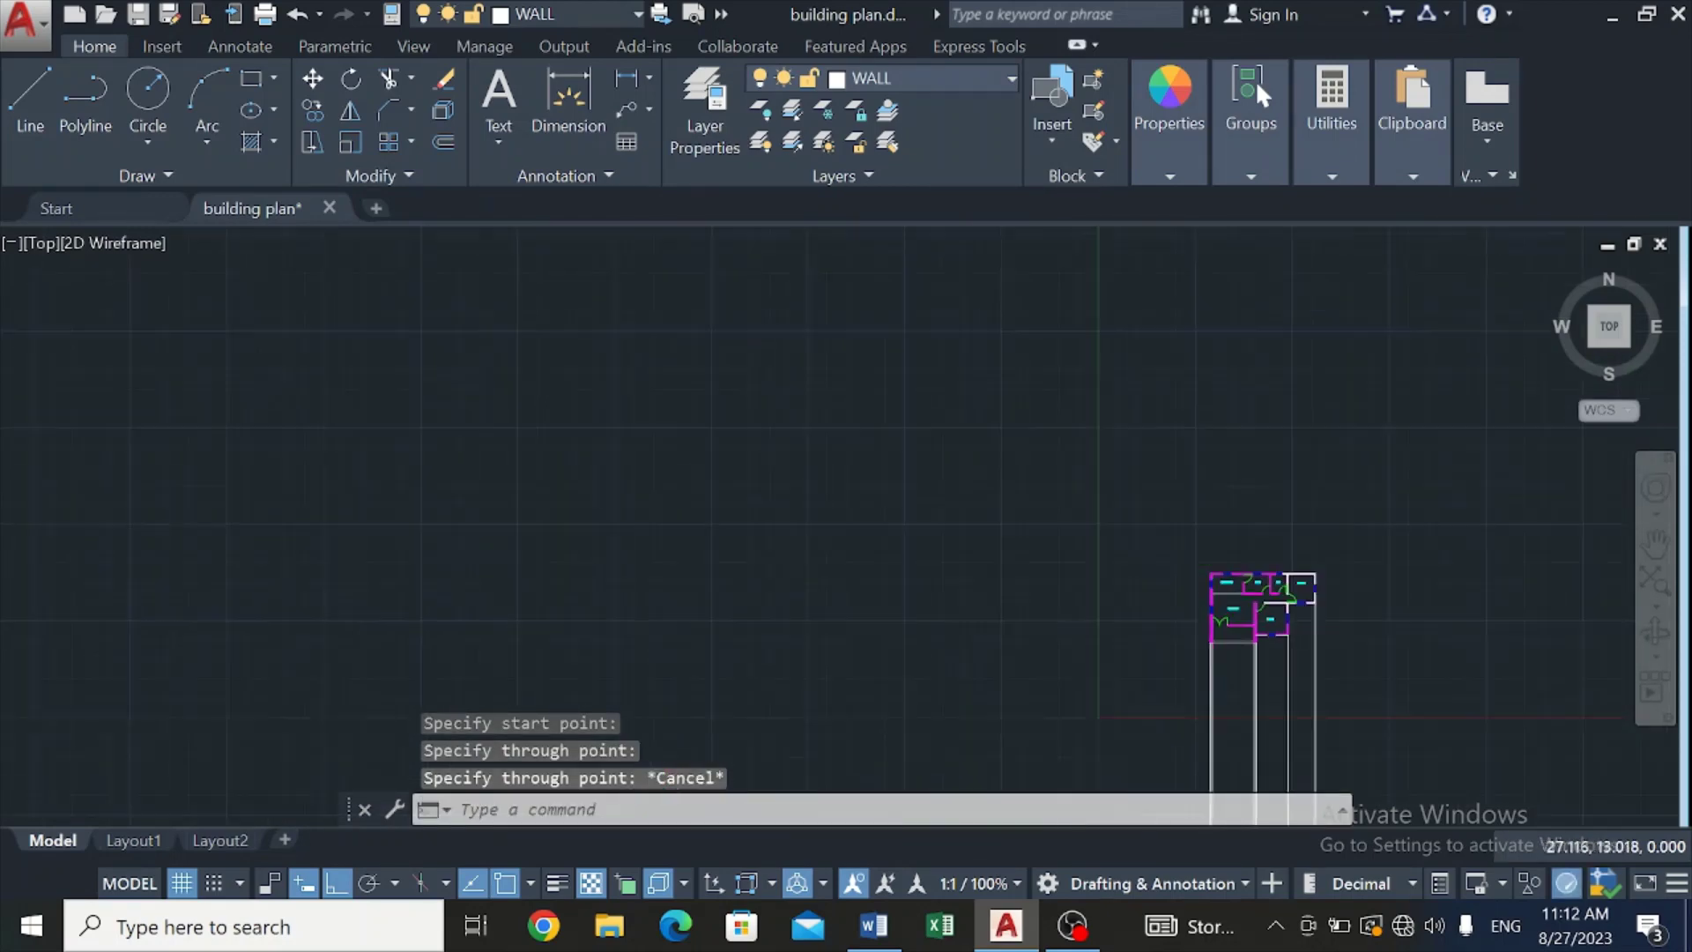
{"action": "scroll", "coordinate": [1302, 753], "scroll_direction": "up", "scroll_amount": 5}
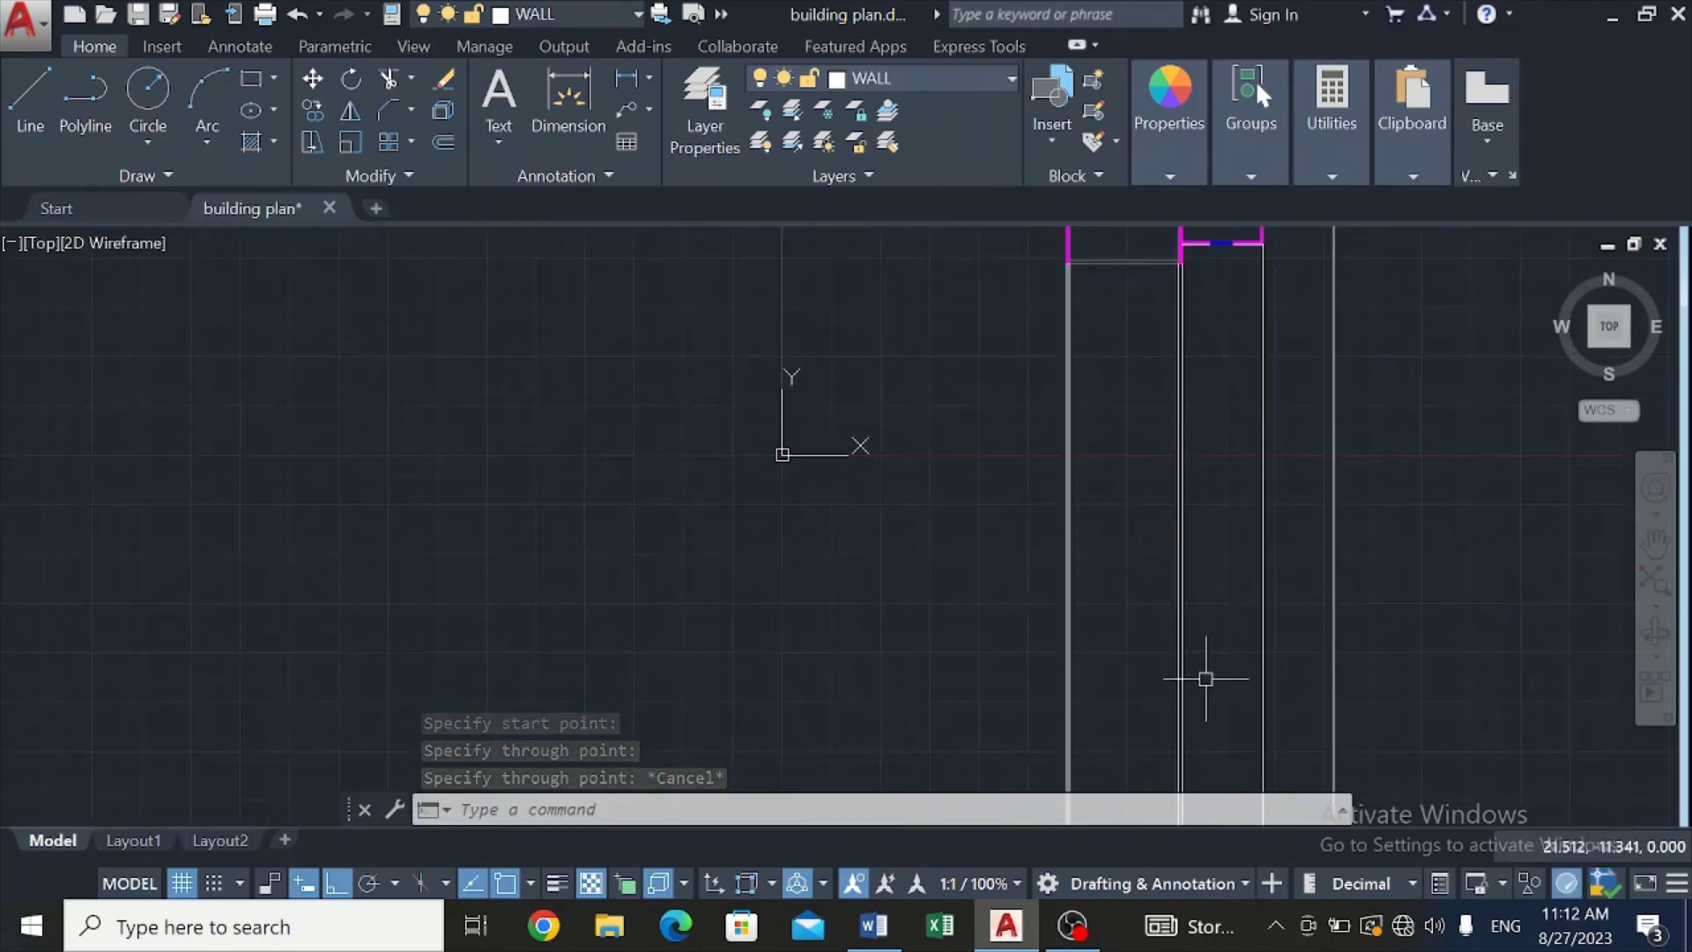
{"action": "scroll", "coordinate": [1203, 678], "scroll_direction": "down", "scroll_amount": 4}
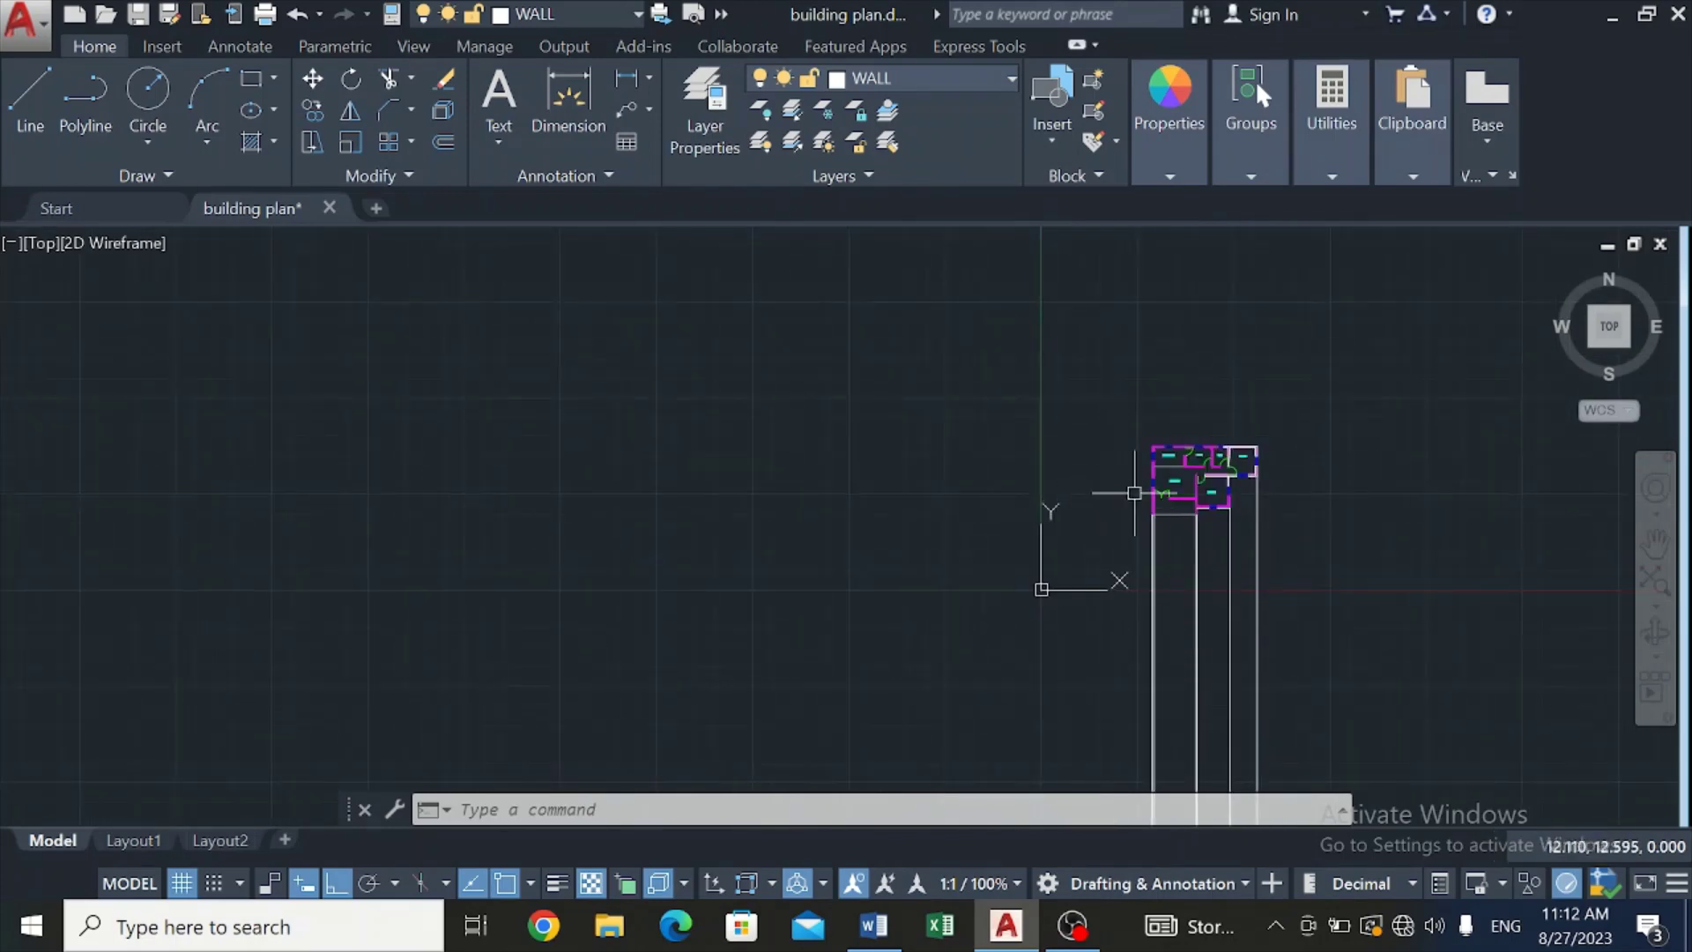
{"action": "scroll", "coordinate": [1181, 496], "scroll_direction": "up", "scroll_amount": 5}
{"action": "scroll", "coordinate": [1181, 496], "scroll_direction": "up", "scroll_amount": 2}
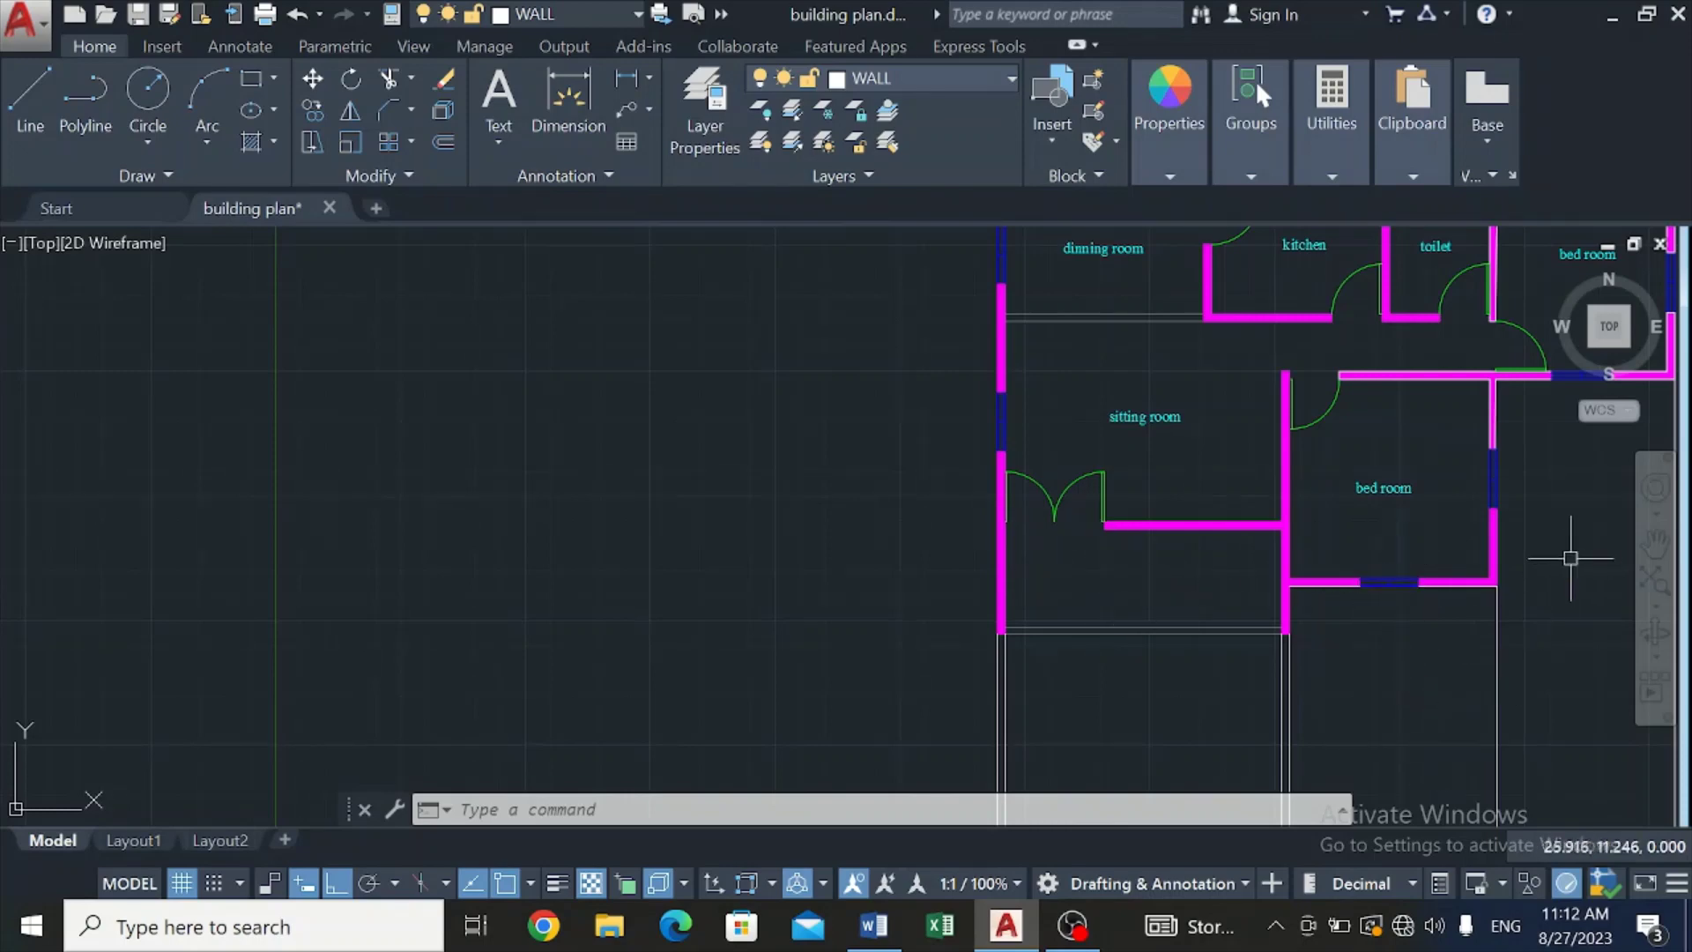
{"action": "scroll", "coordinate": [1567, 558], "scroll_direction": "down", "scroll_amount": 3}
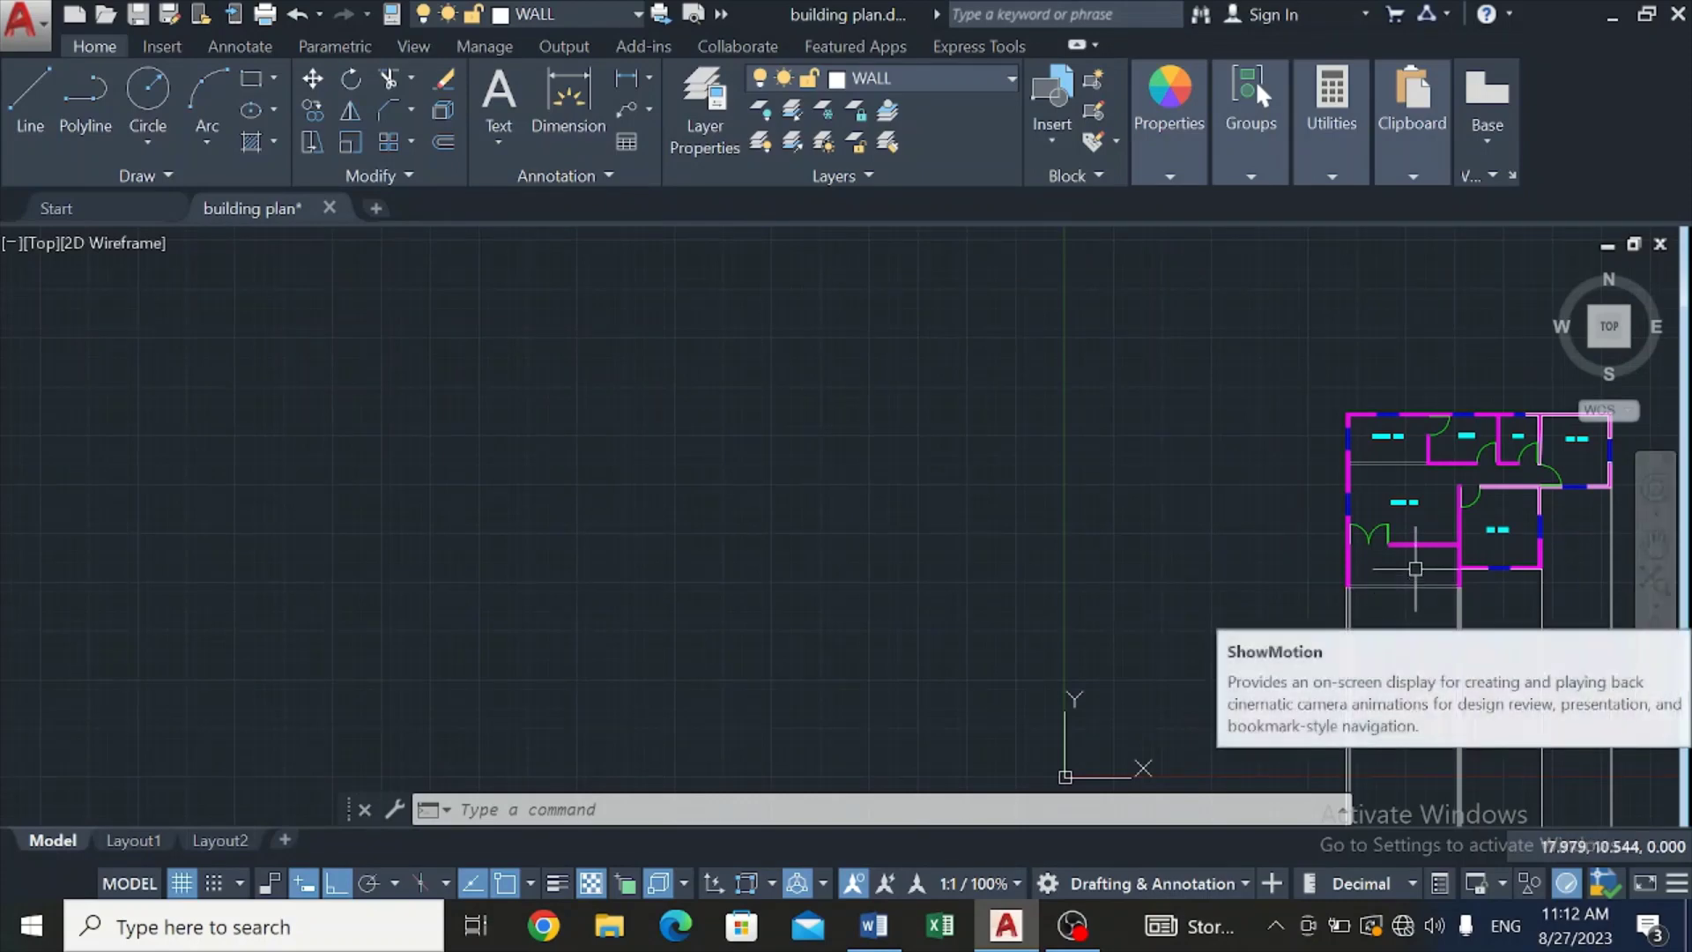
{"action": "scroll", "coordinate": [1419, 565], "scroll_direction": "up", "scroll_amount": 5}
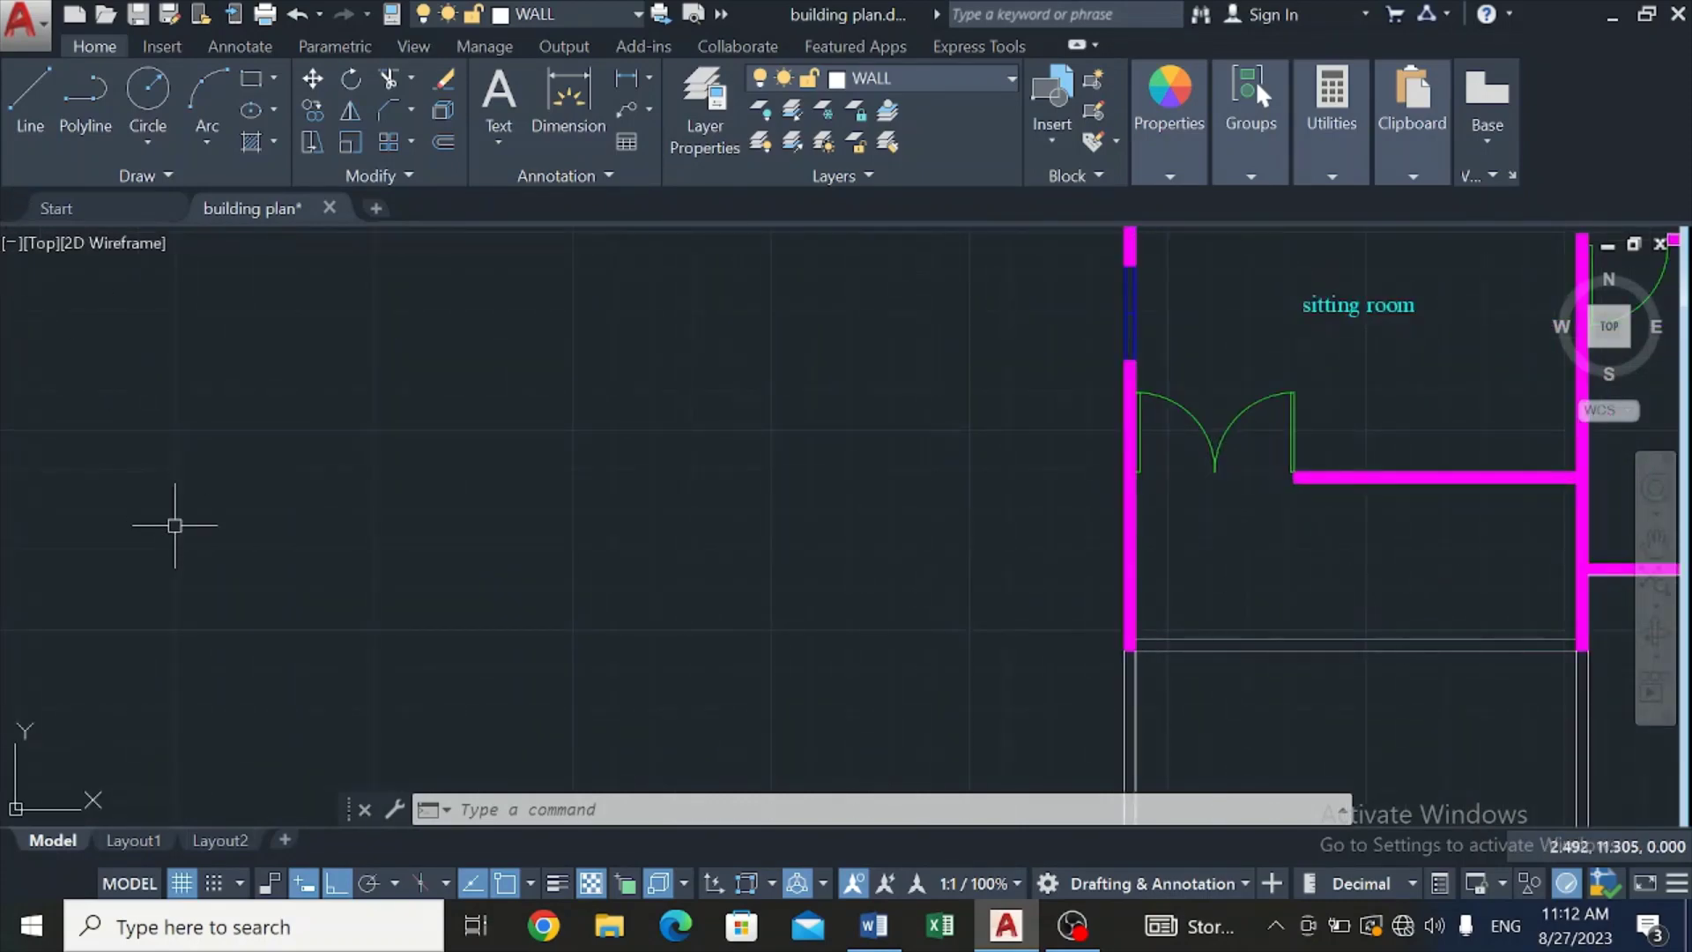
Step: Use RAY to drop a vertical ray from the wall end beside the door
{"action": "type", "text": "ray"}
{"action": "key", "text": "Return"}
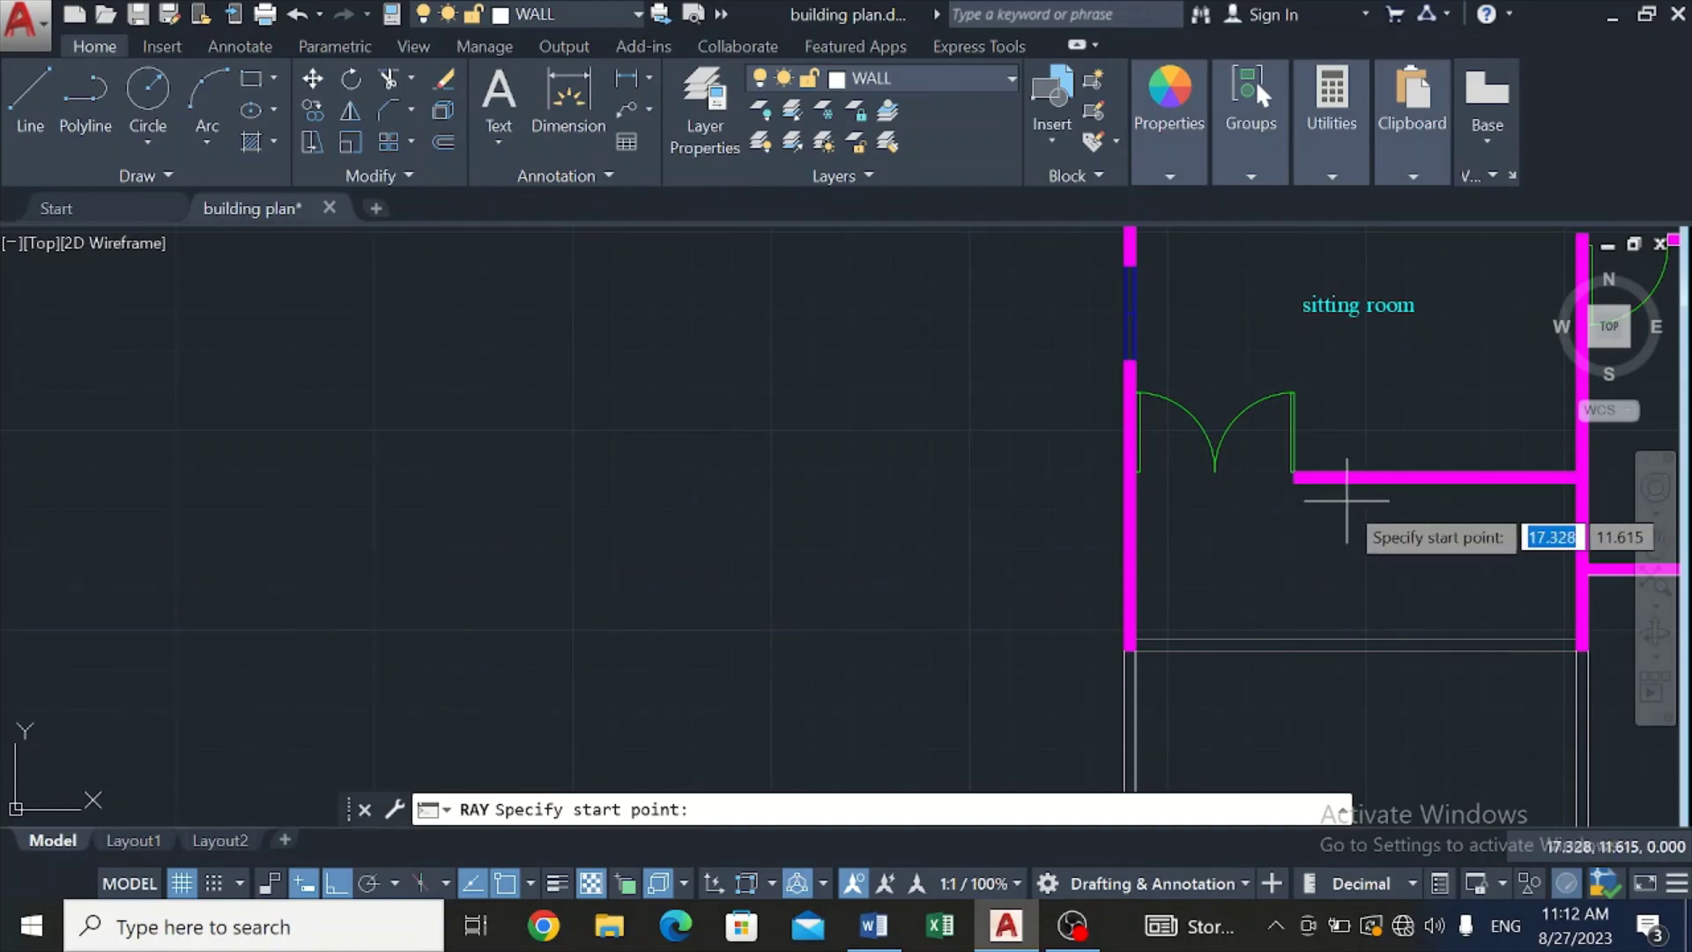
{"action": "scroll", "coordinate": [1291, 493], "scroll_direction": "up", "scroll_amount": 5}
{"action": "left_click", "coordinate": [1286, 467]}
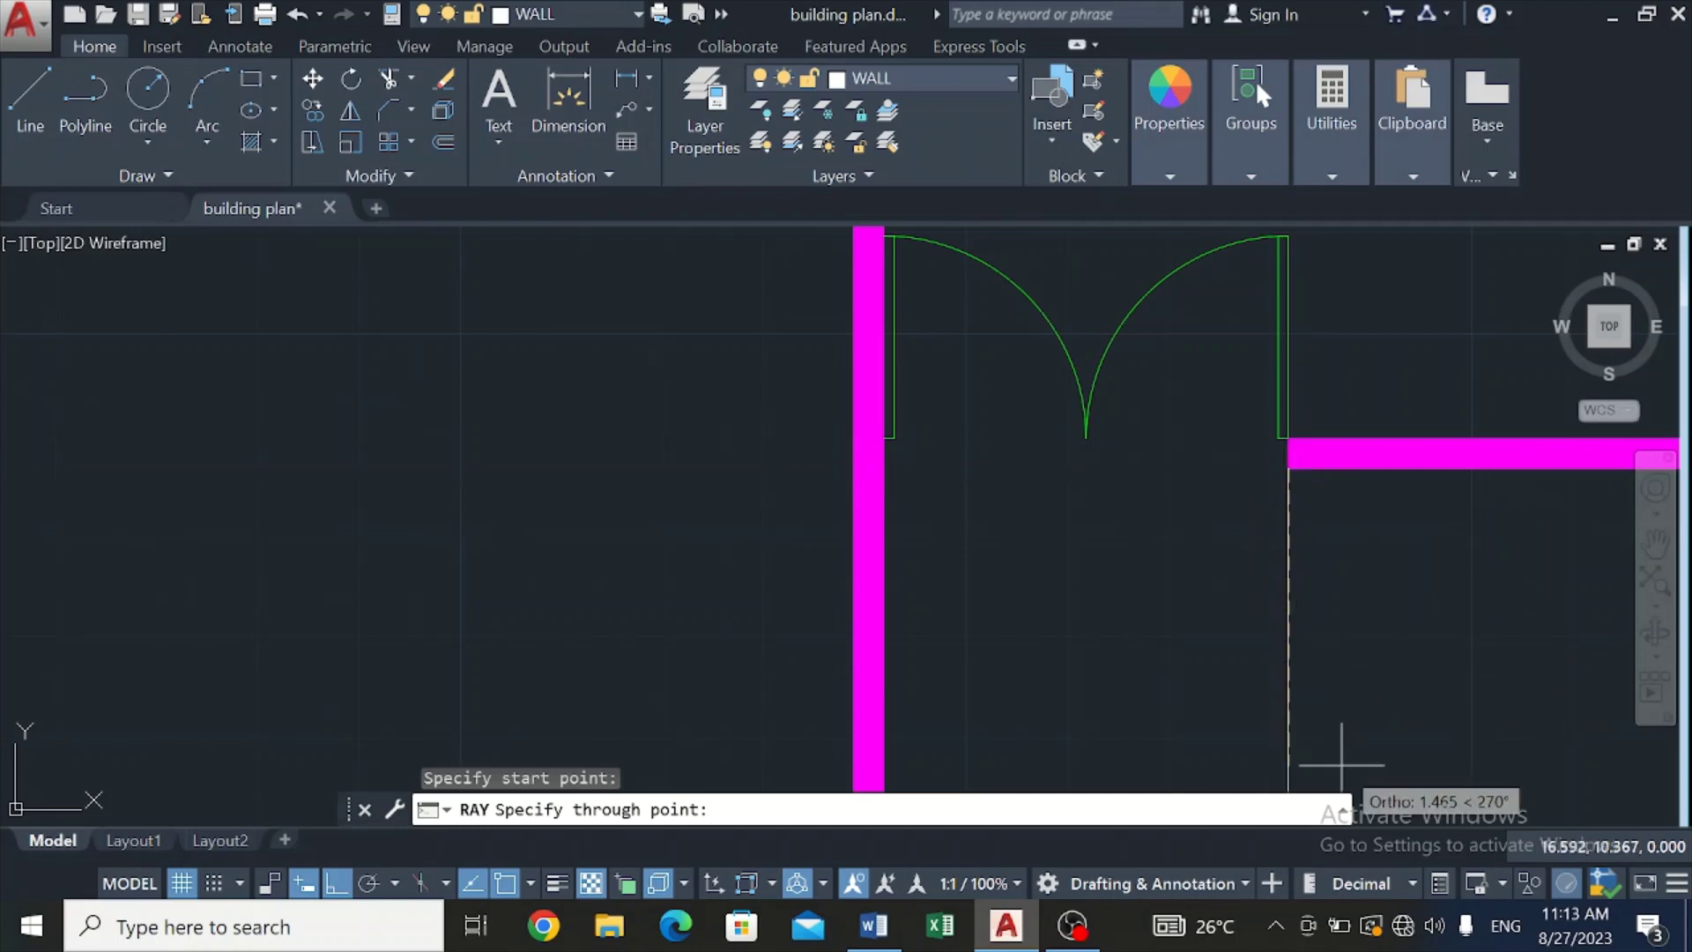
{"action": "scroll", "coordinate": [1352, 756], "scroll_direction": "down", "scroll_amount": 5}
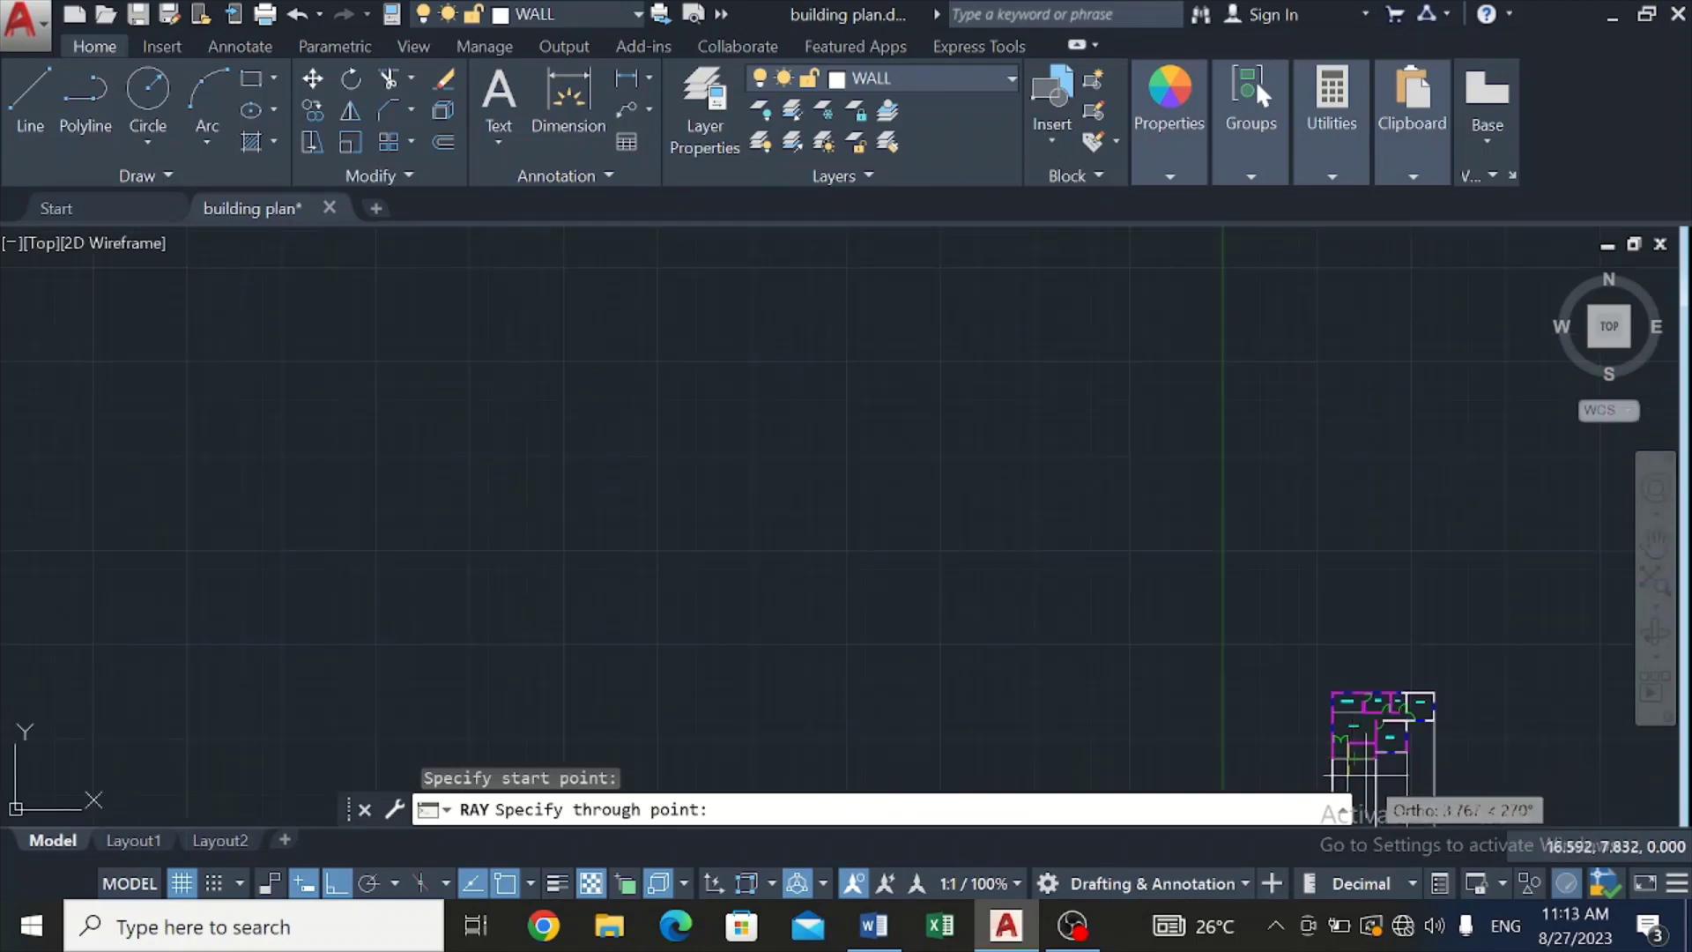
{"action": "scroll", "coordinate": [1352, 756], "scroll_direction": "up", "scroll_amount": 4}
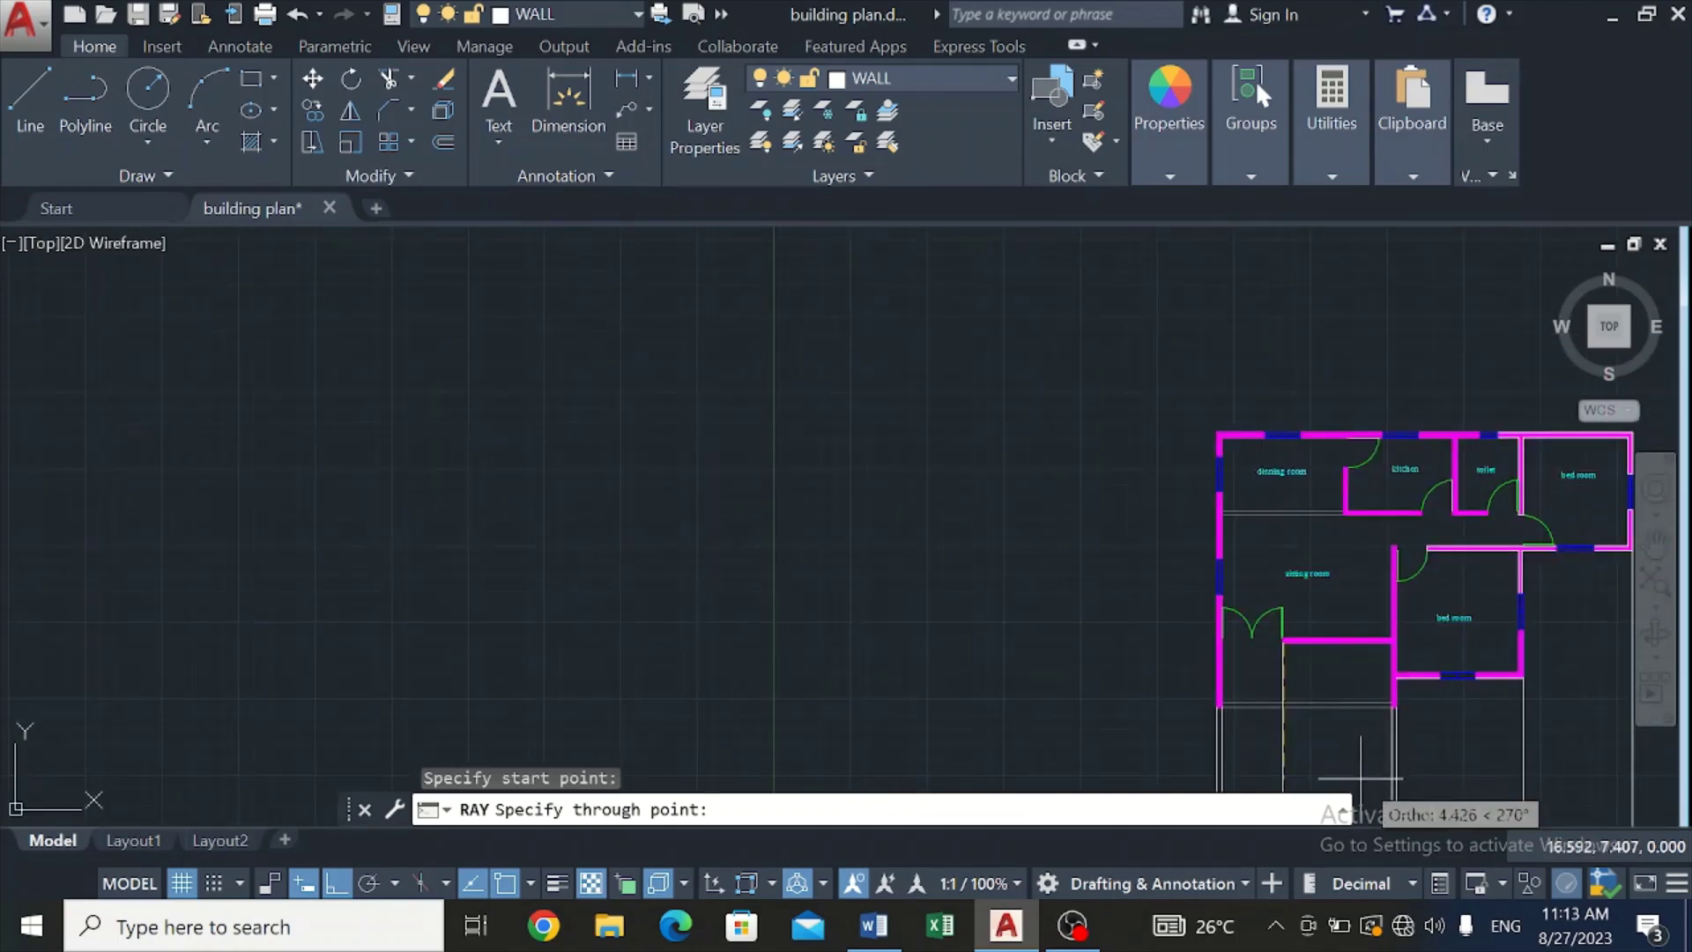
{"action": "left_click", "coordinate": [1360, 778]}
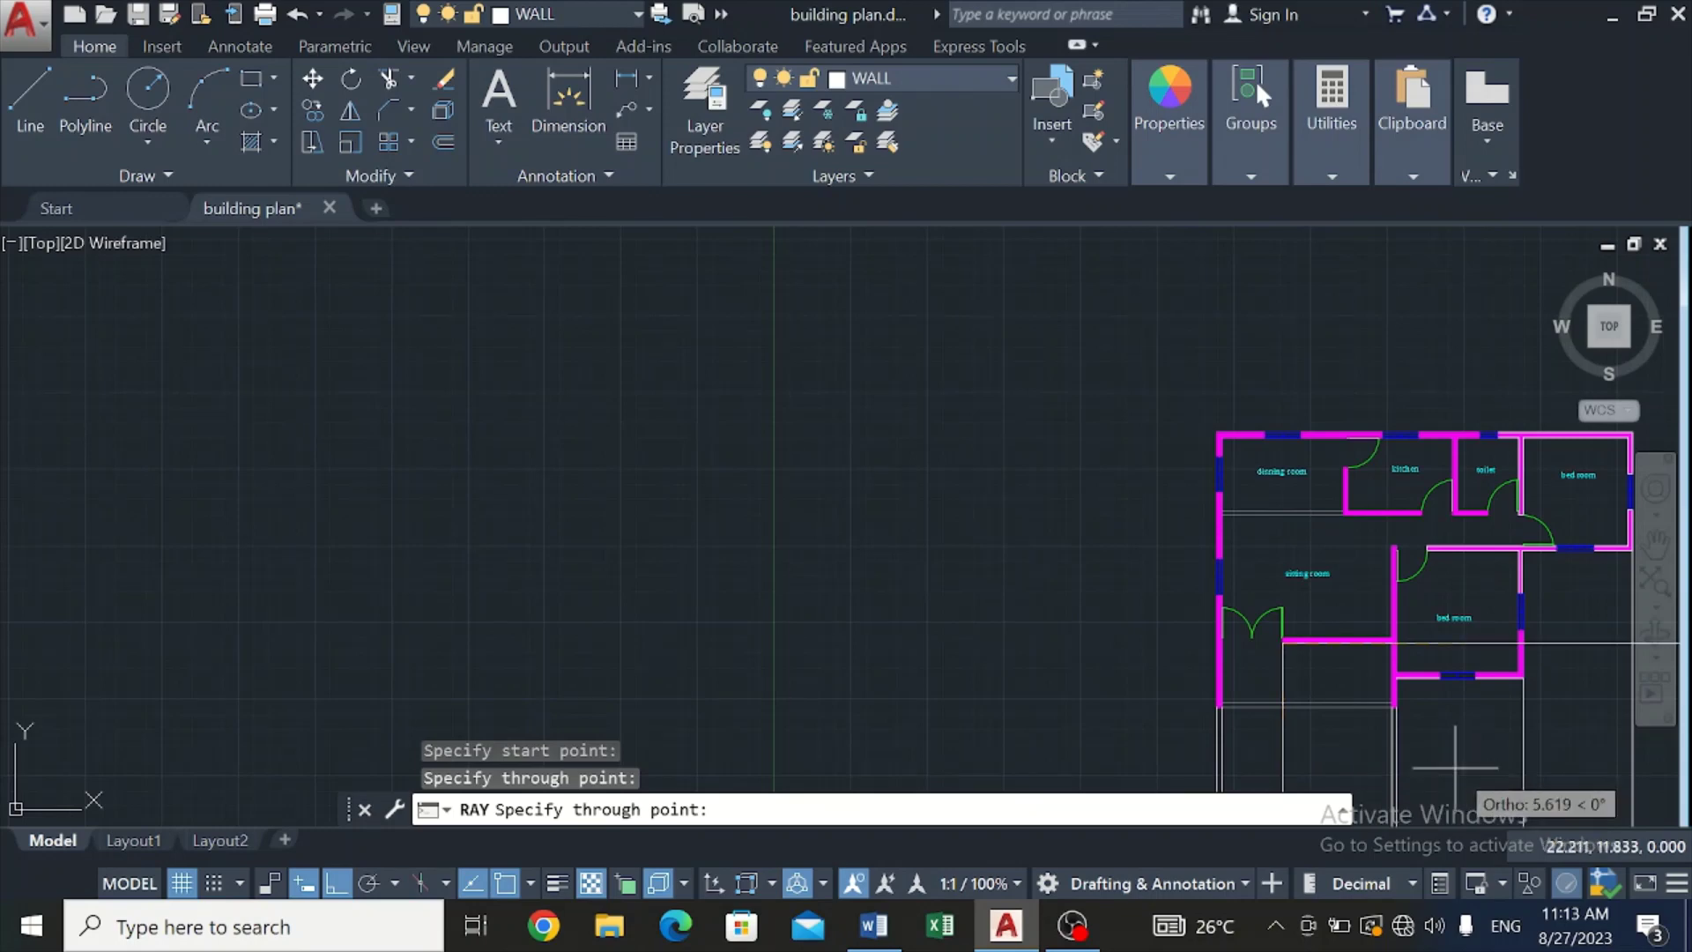
{"action": "key", "text": "Escape"}
Step: Drop a vertical ray from the bed room wall corner
{"action": "scroll", "coordinate": [1451, 696], "scroll_direction": "up", "scroll_amount": 4}
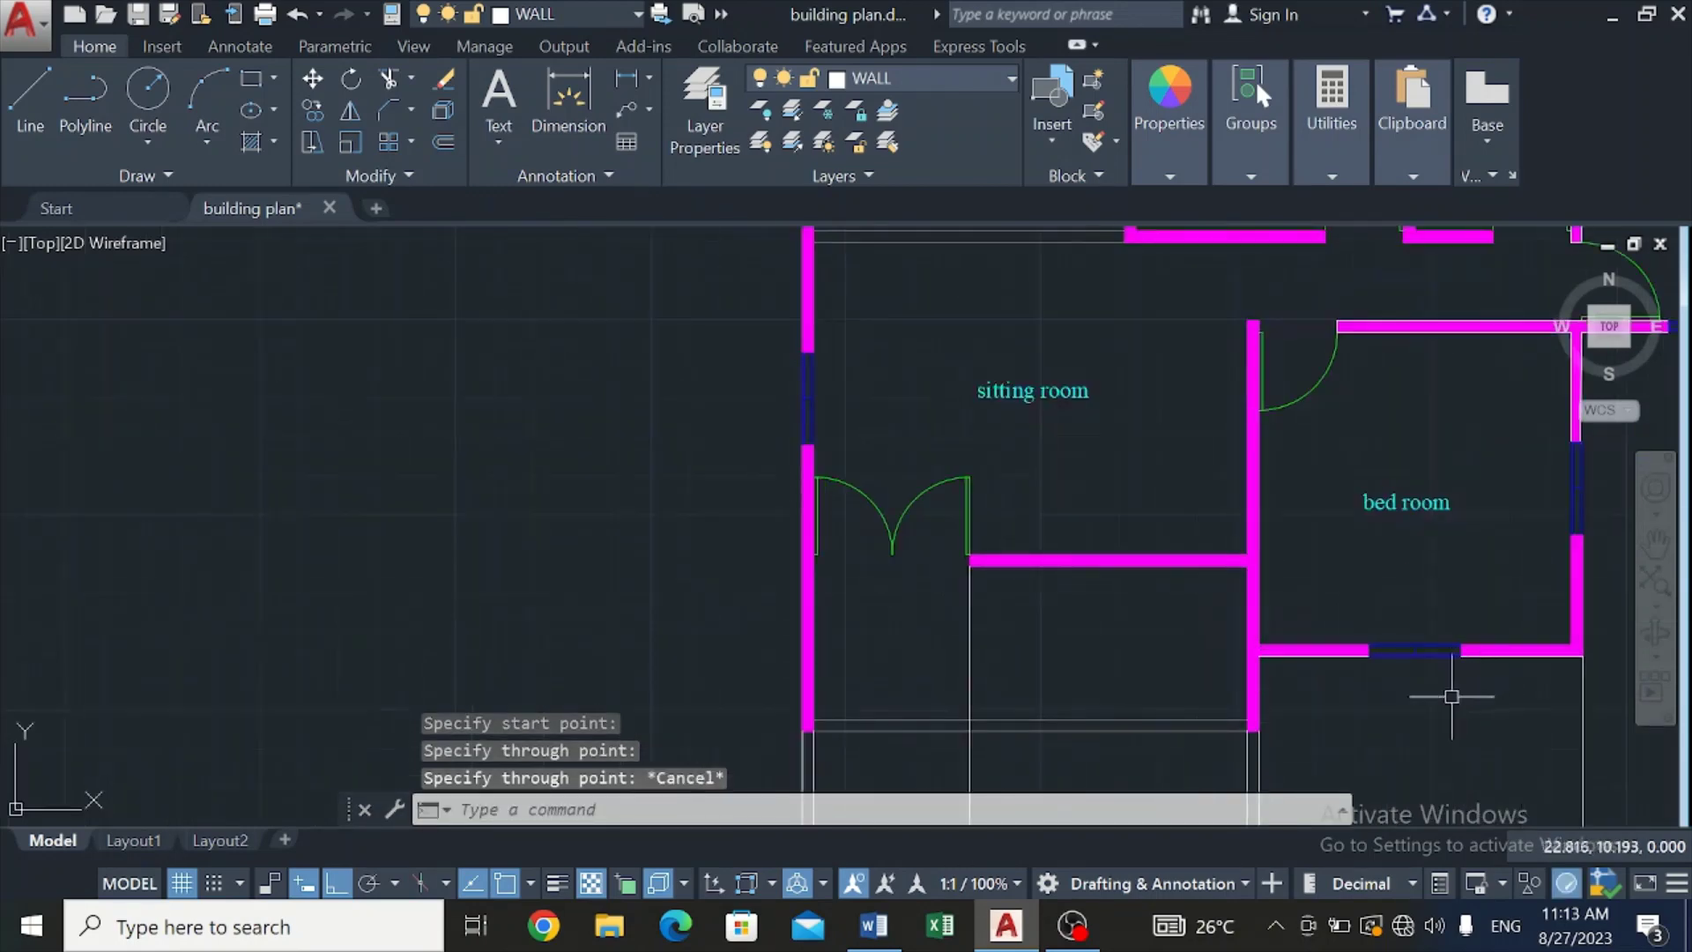
{"action": "key", "text": "Return"}
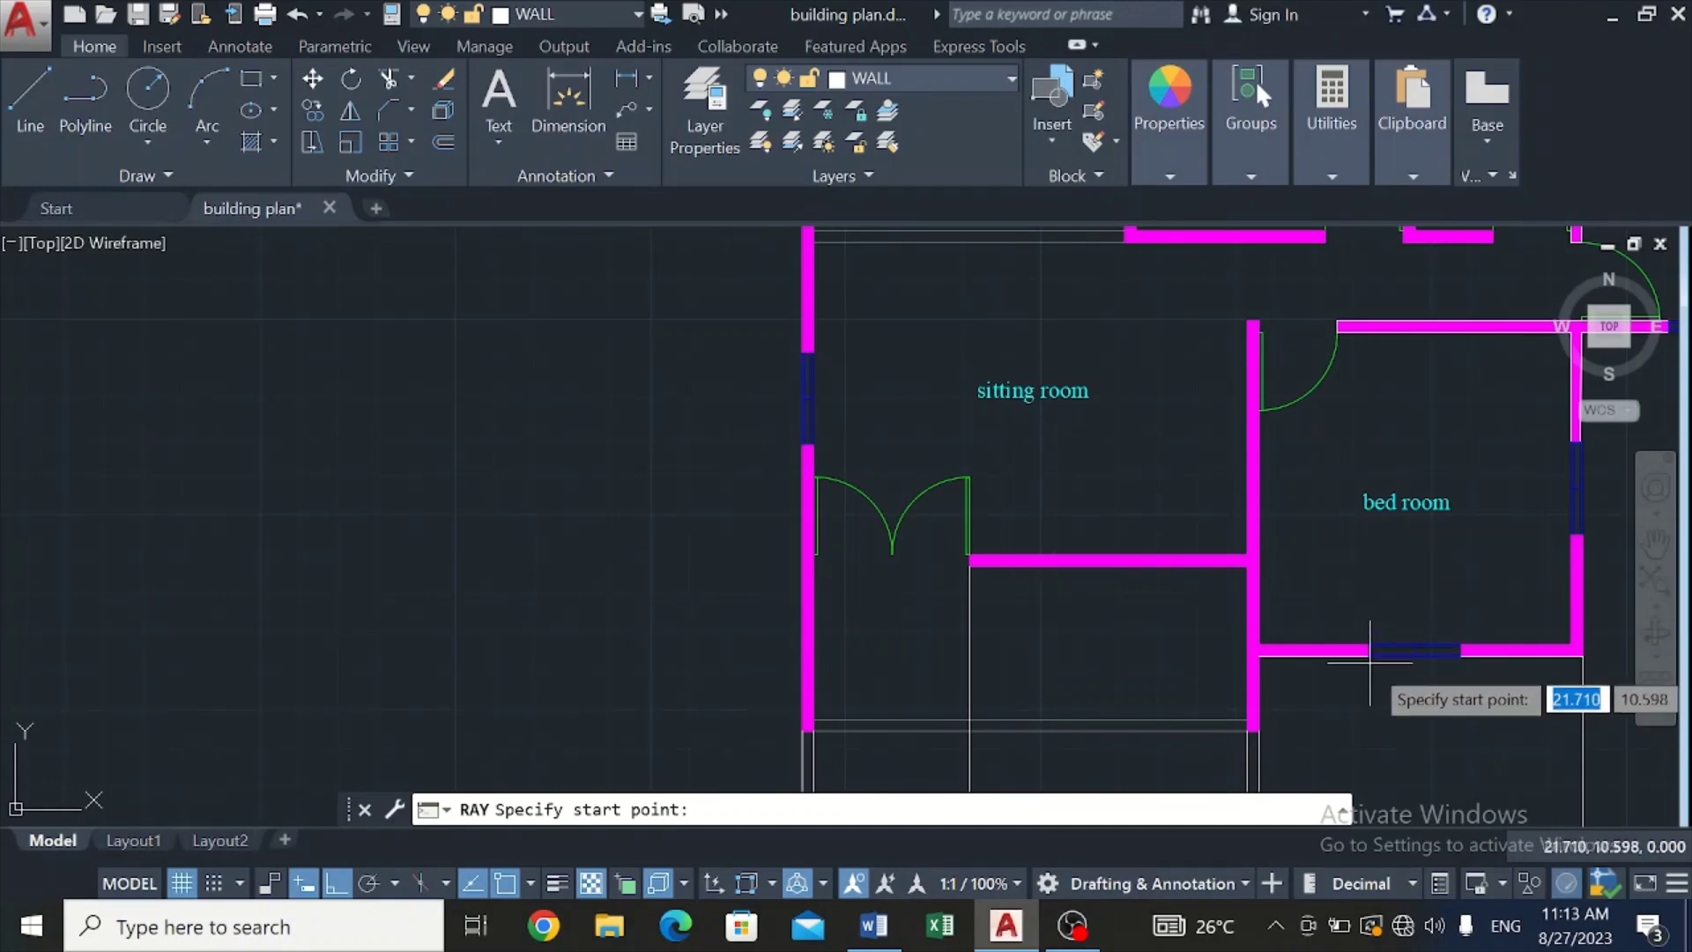
{"action": "scroll", "coordinate": [1369, 660], "scroll_direction": "up", "scroll_amount": 6}
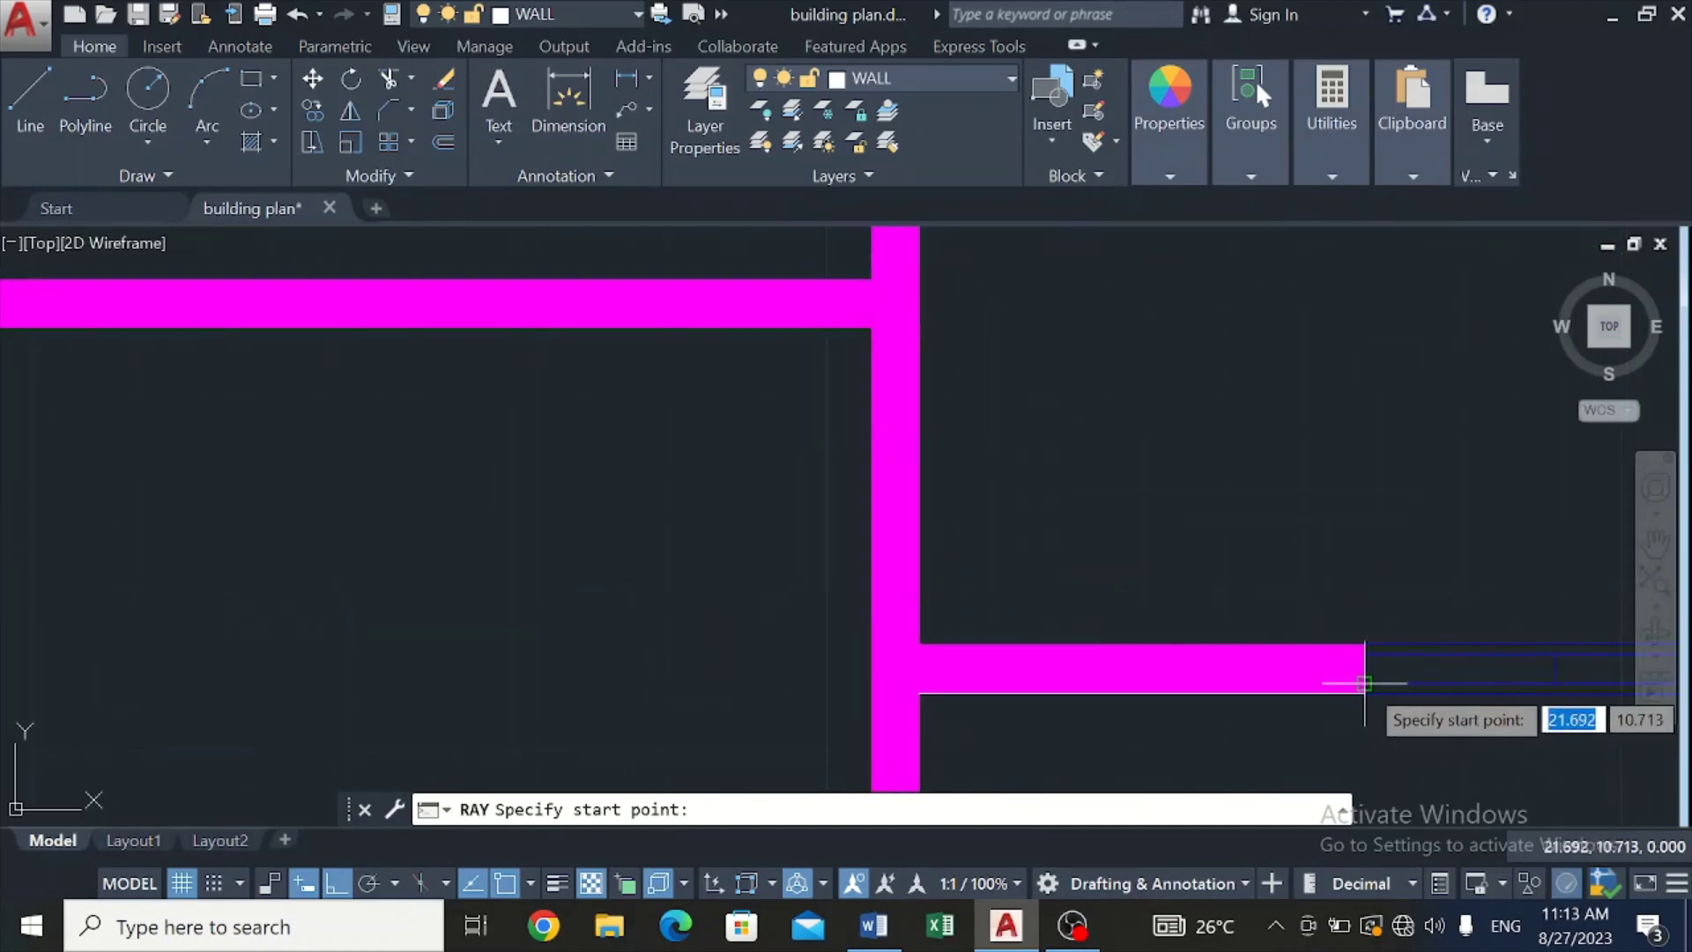
{"action": "left_click", "coordinate": [1364, 692]}
{"action": "scroll", "coordinate": [1364, 705], "scroll_direction": "down", "scroll_amount": 8}
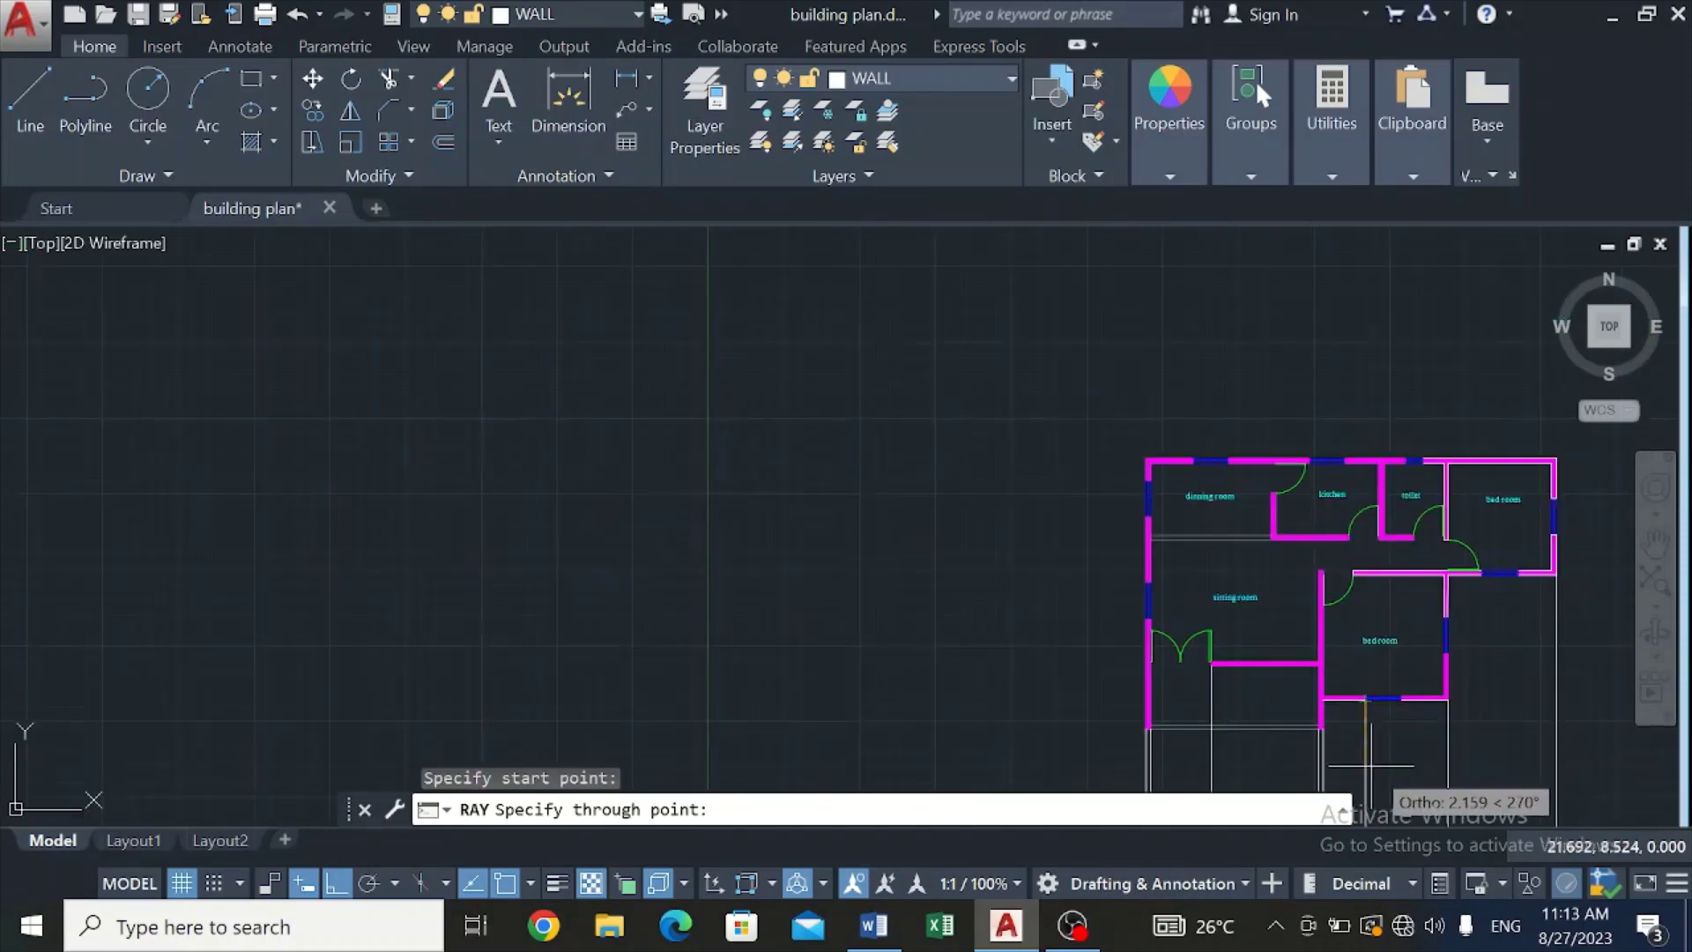
{"action": "left_click", "coordinate": [1378, 759]}
{"action": "key", "text": "Escape"}
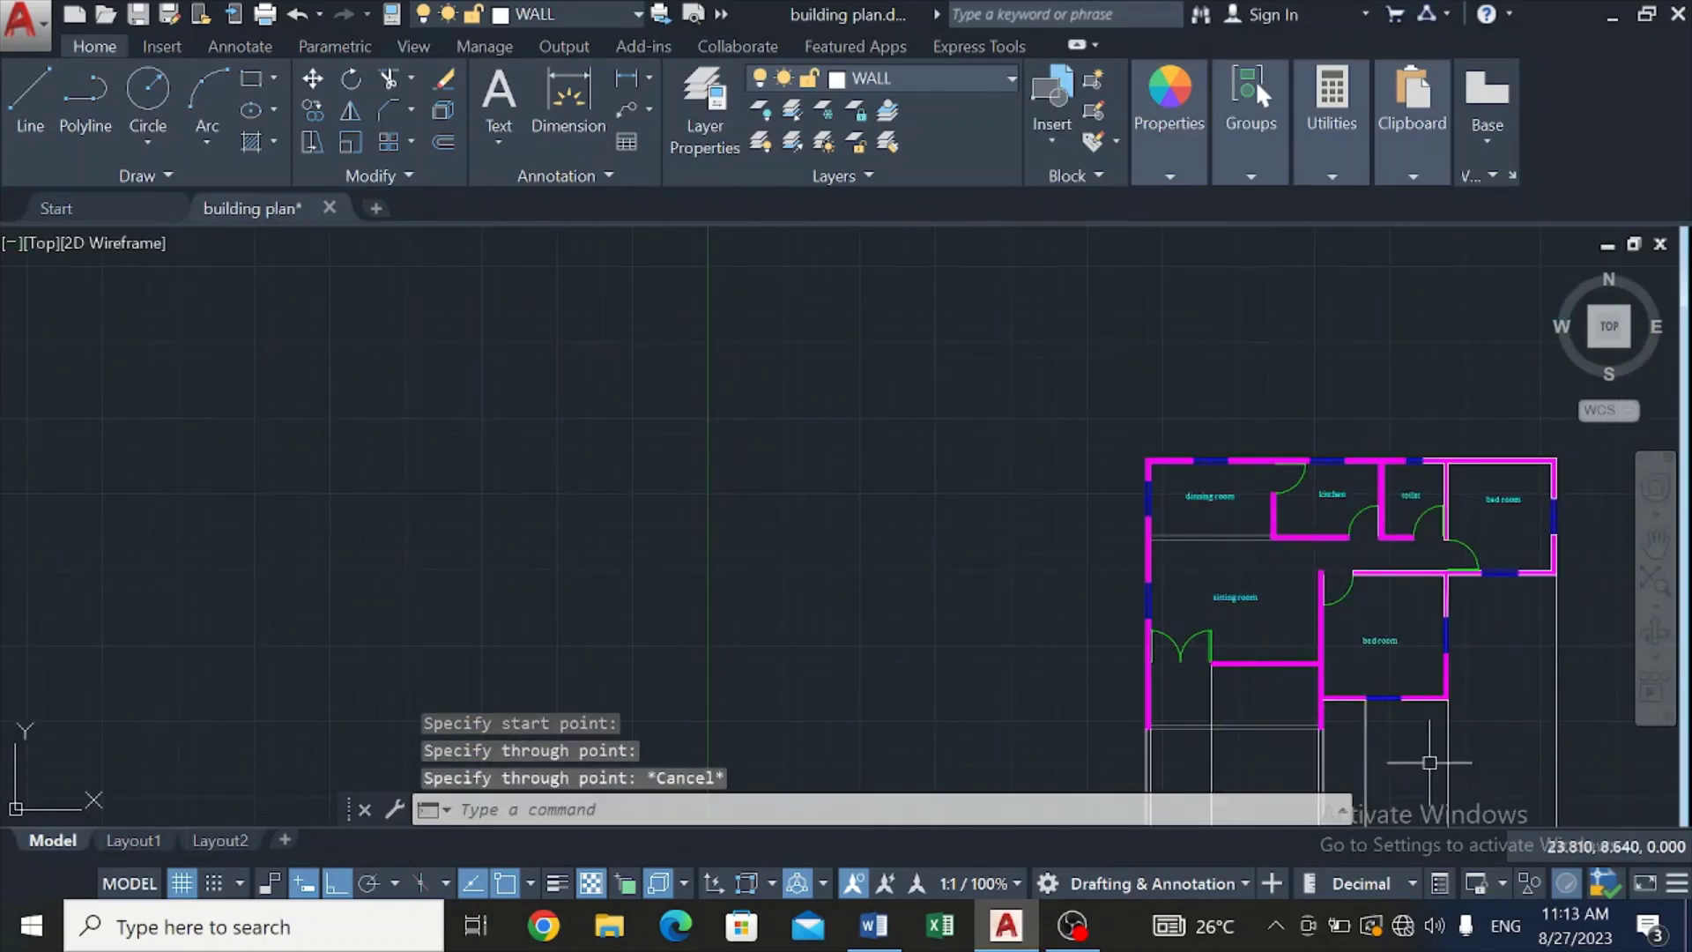
Step: Drop a vertical ray from the window edge corner
{"action": "key", "text": "space"}
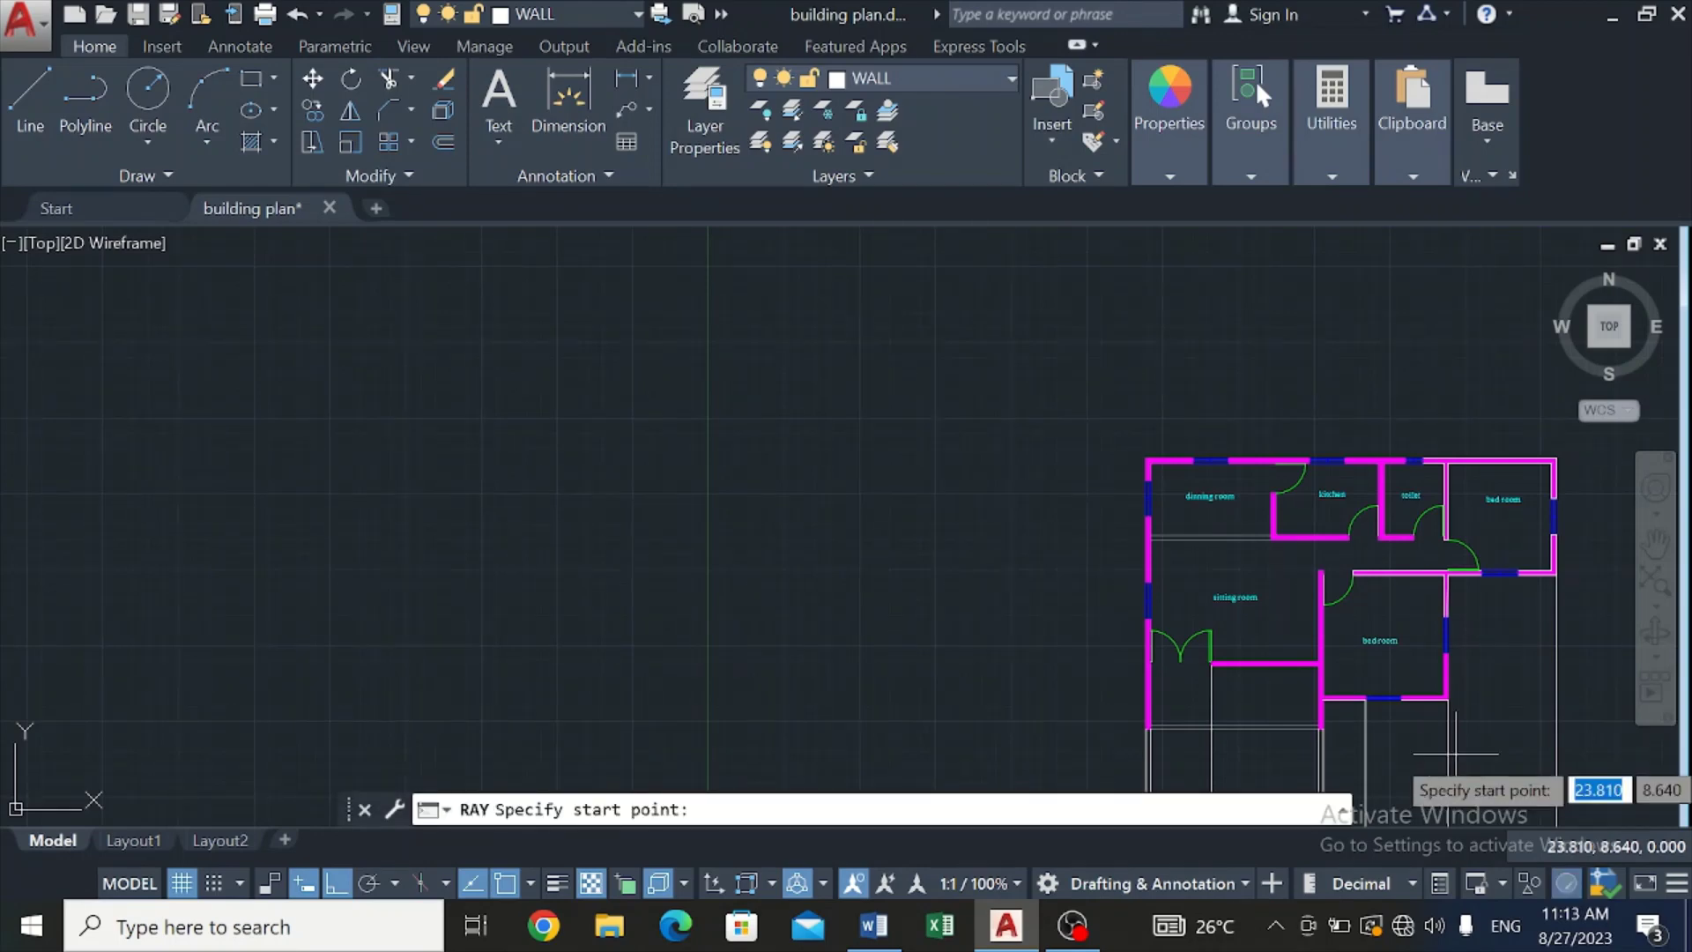
{"action": "scroll", "coordinate": [1455, 753], "scroll_direction": "up", "scroll_amount": 6}
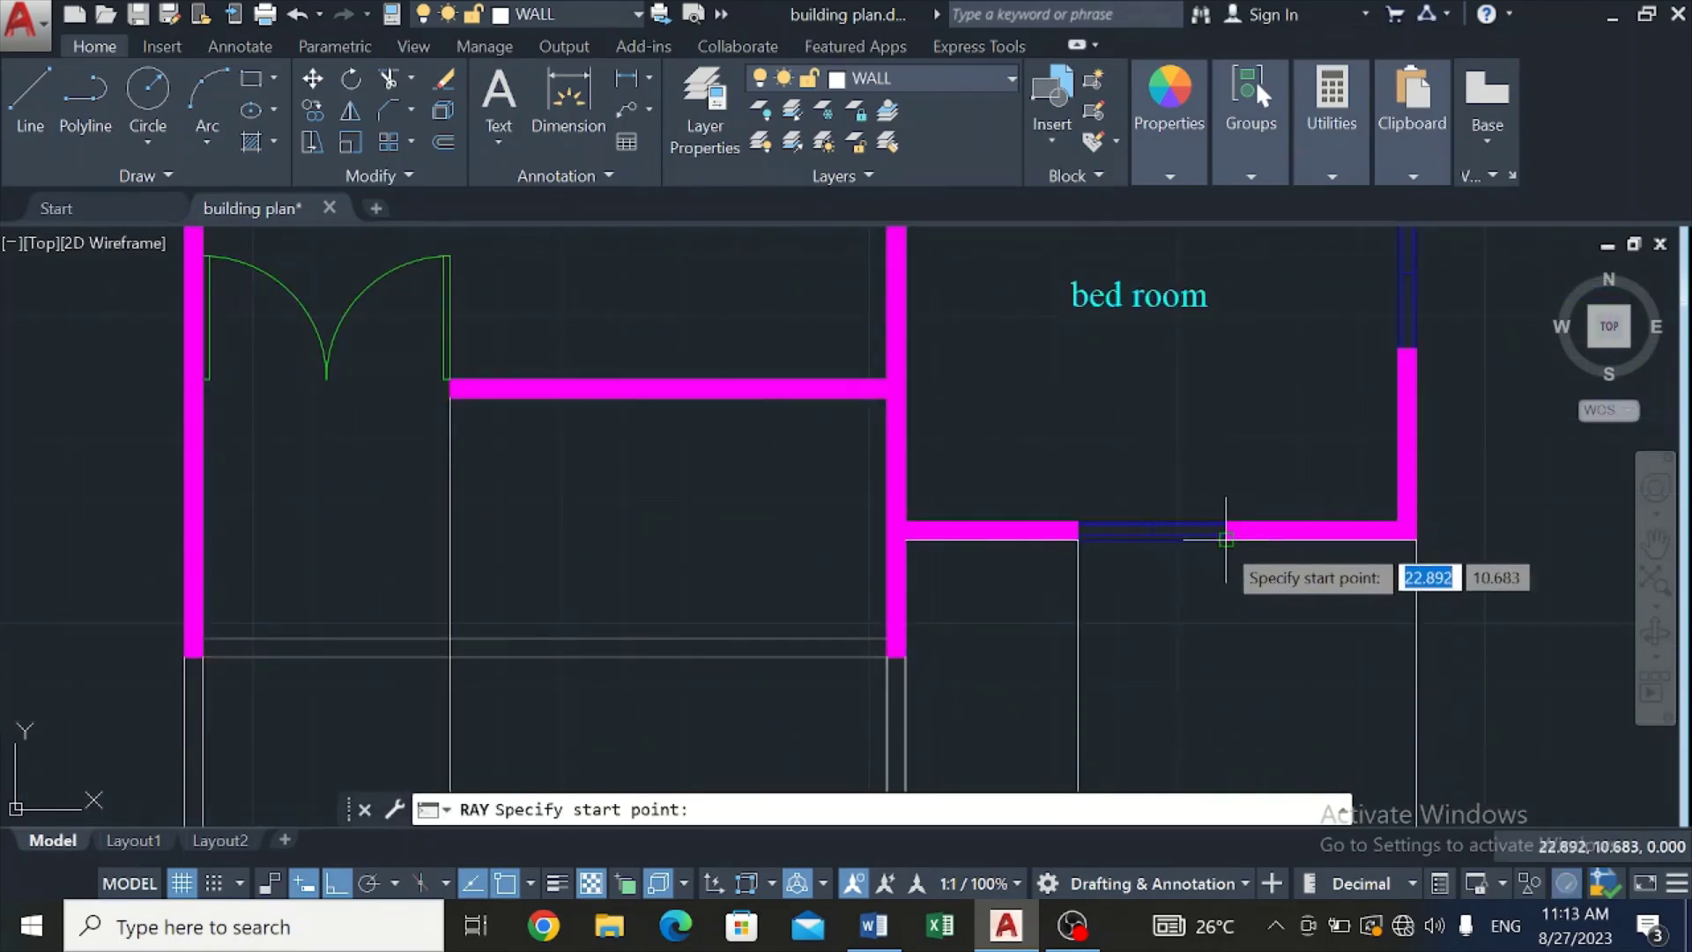
{"action": "left_click", "coordinate": [1225, 538]}
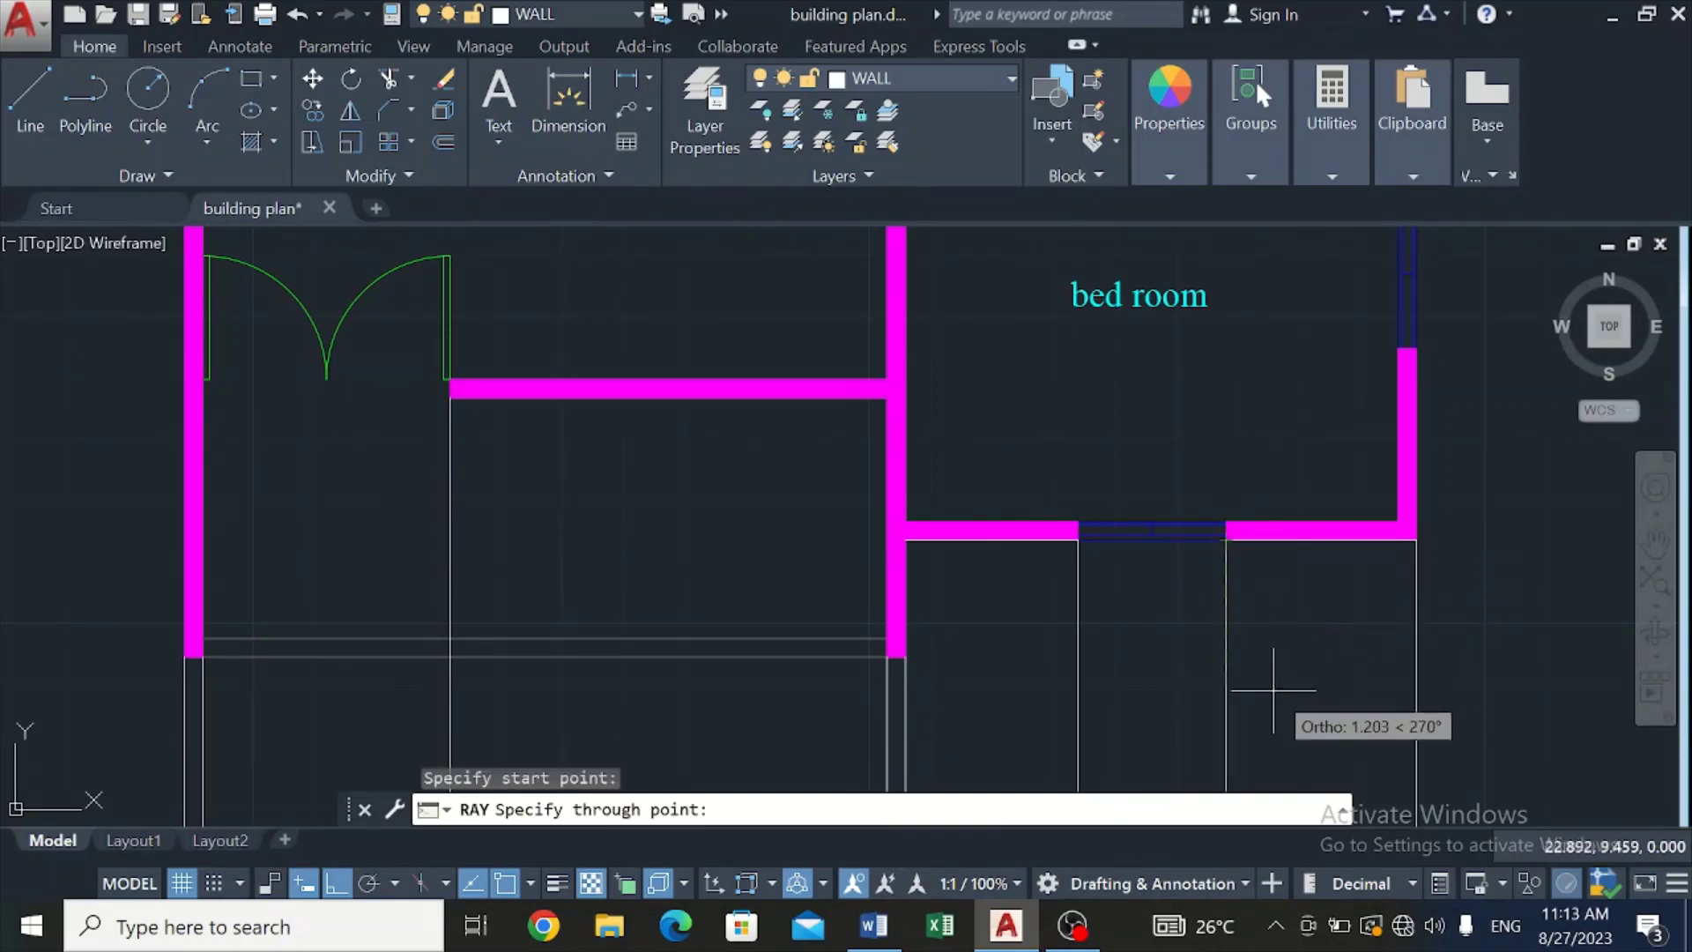
{"action": "left_click", "coordinate": [1246, 686]}
{"action": "key", "text": "Escape"}
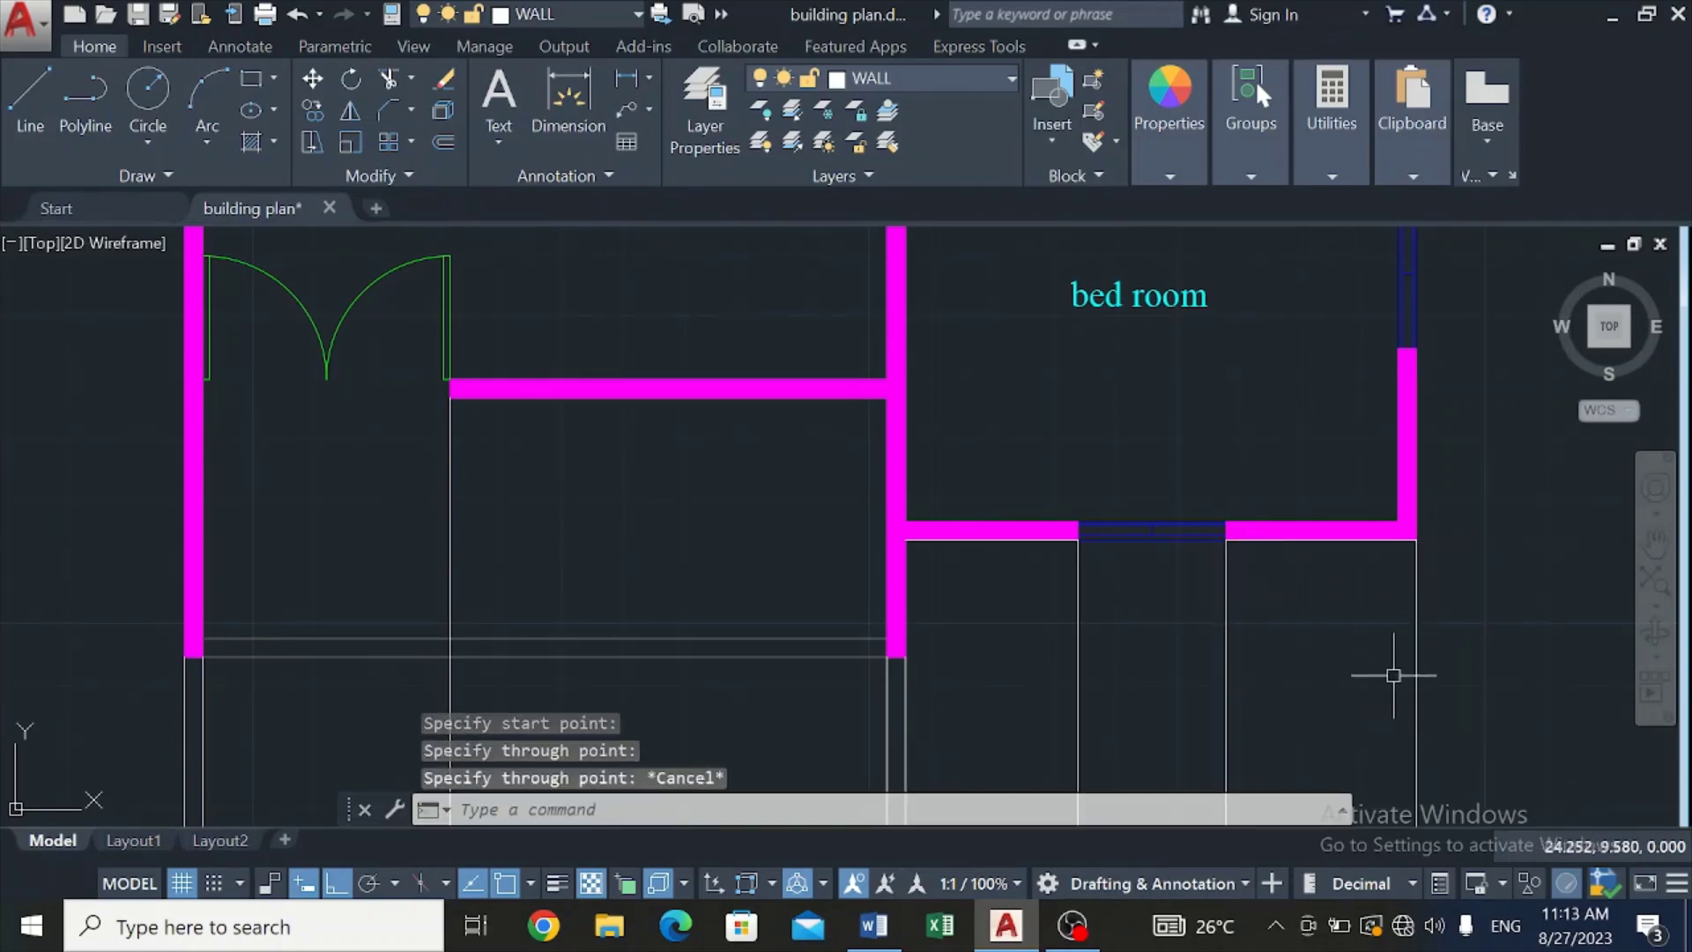
{"action": "scroll", "coordinate": [1393, 675], "scroll_direction": "down", "scroll_amount": 5}
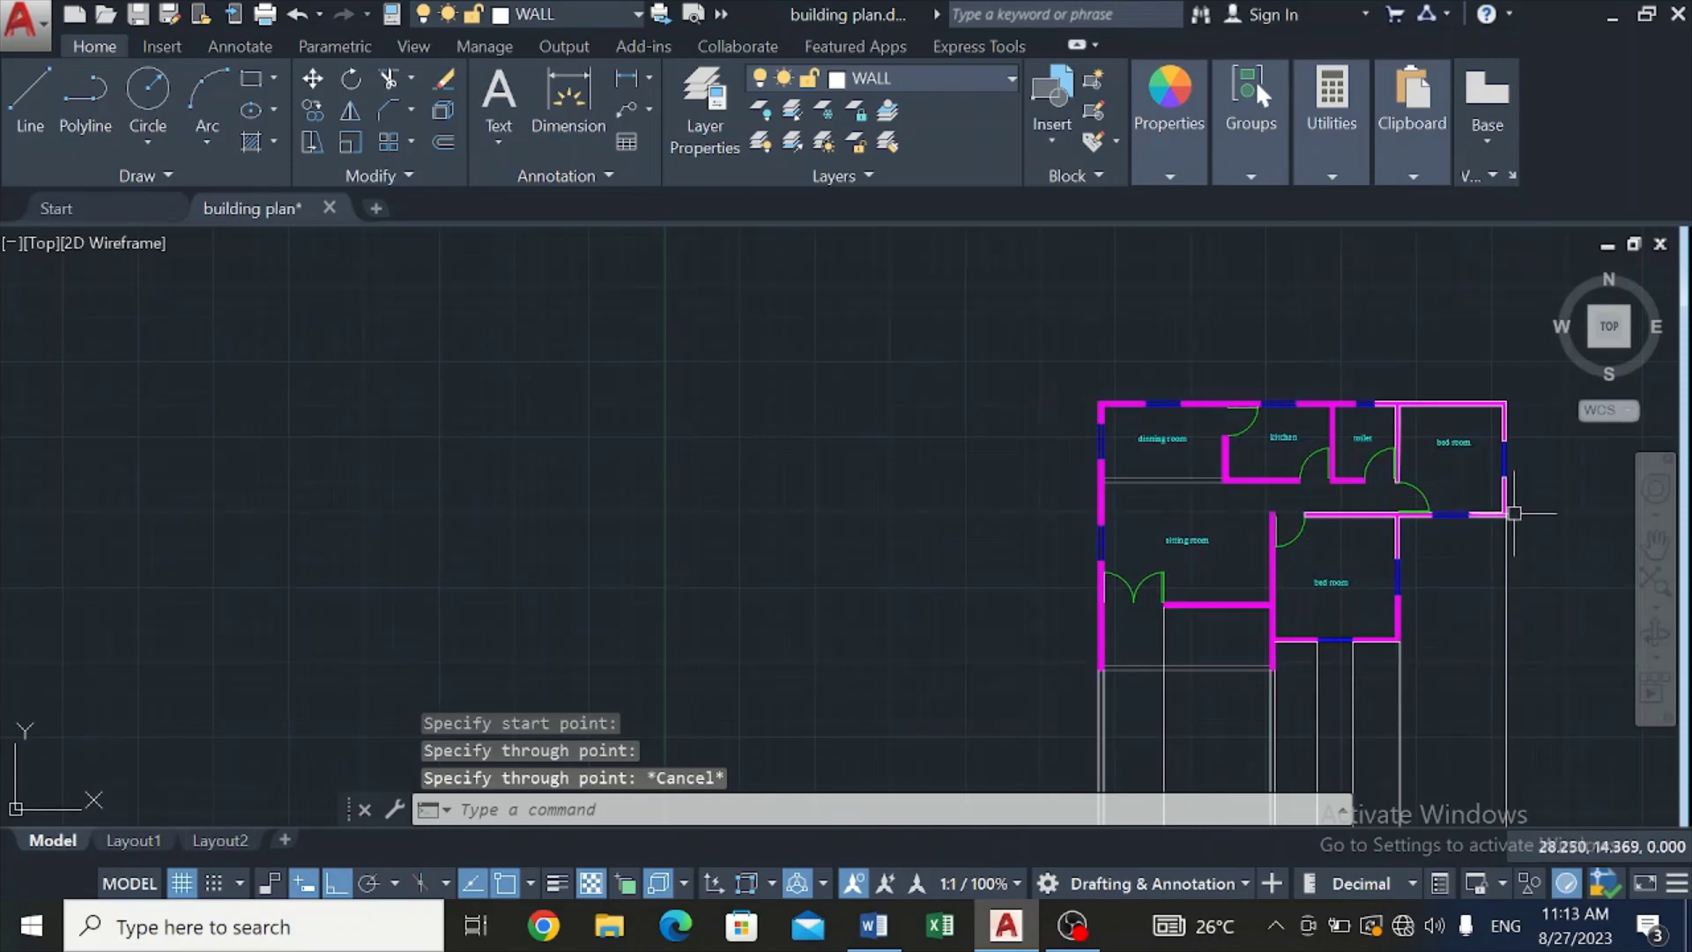
Step: Drop a vertical ray from one end of the window opening
{"action": "scroll", "coordinate": [1454, 551], "scroll_direction": "up", "scroll_amount": 6}
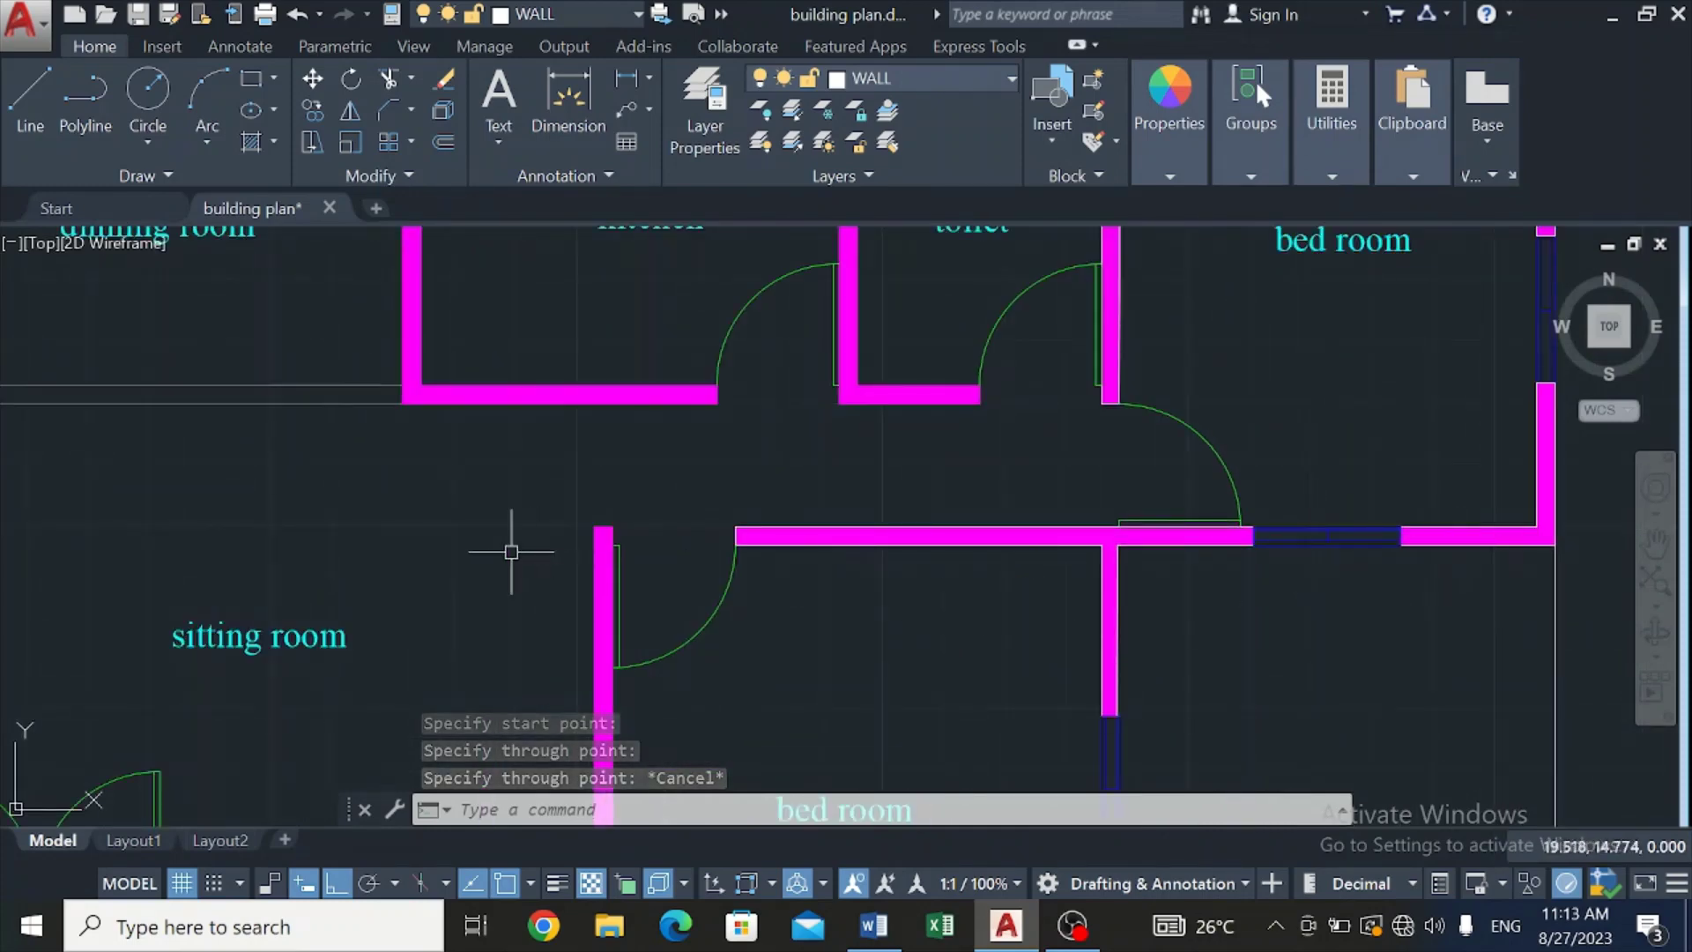
{"action": "key", "text": "Return"}
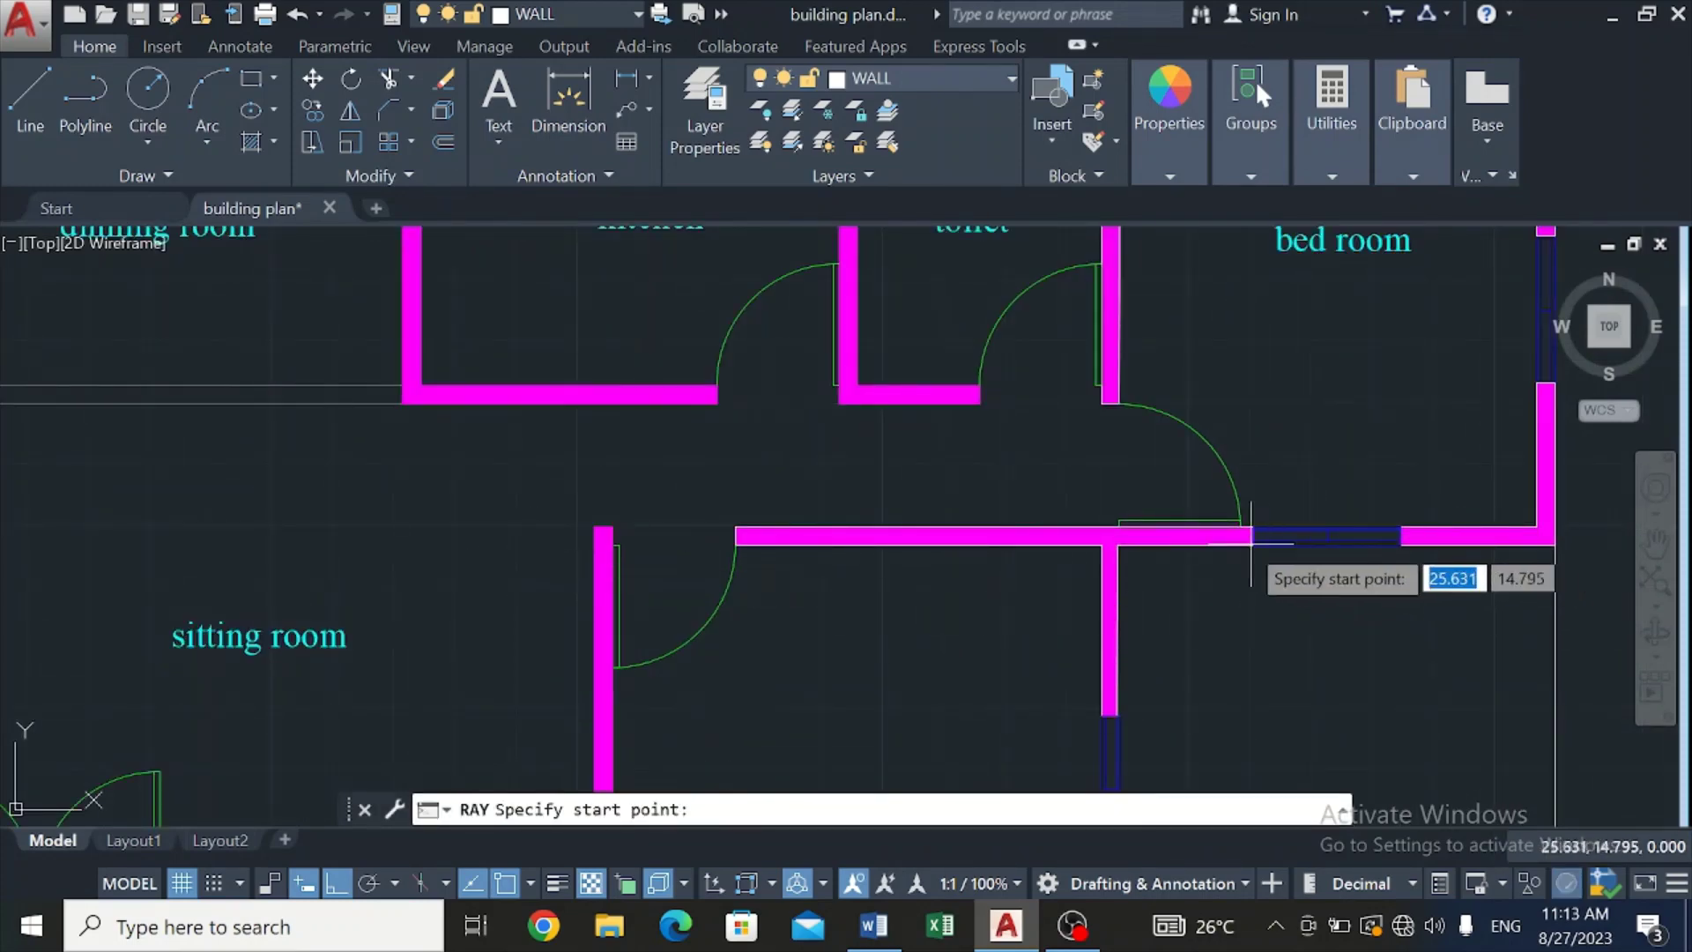
{"action": "left_click", "coordinate": [1250, 539]}
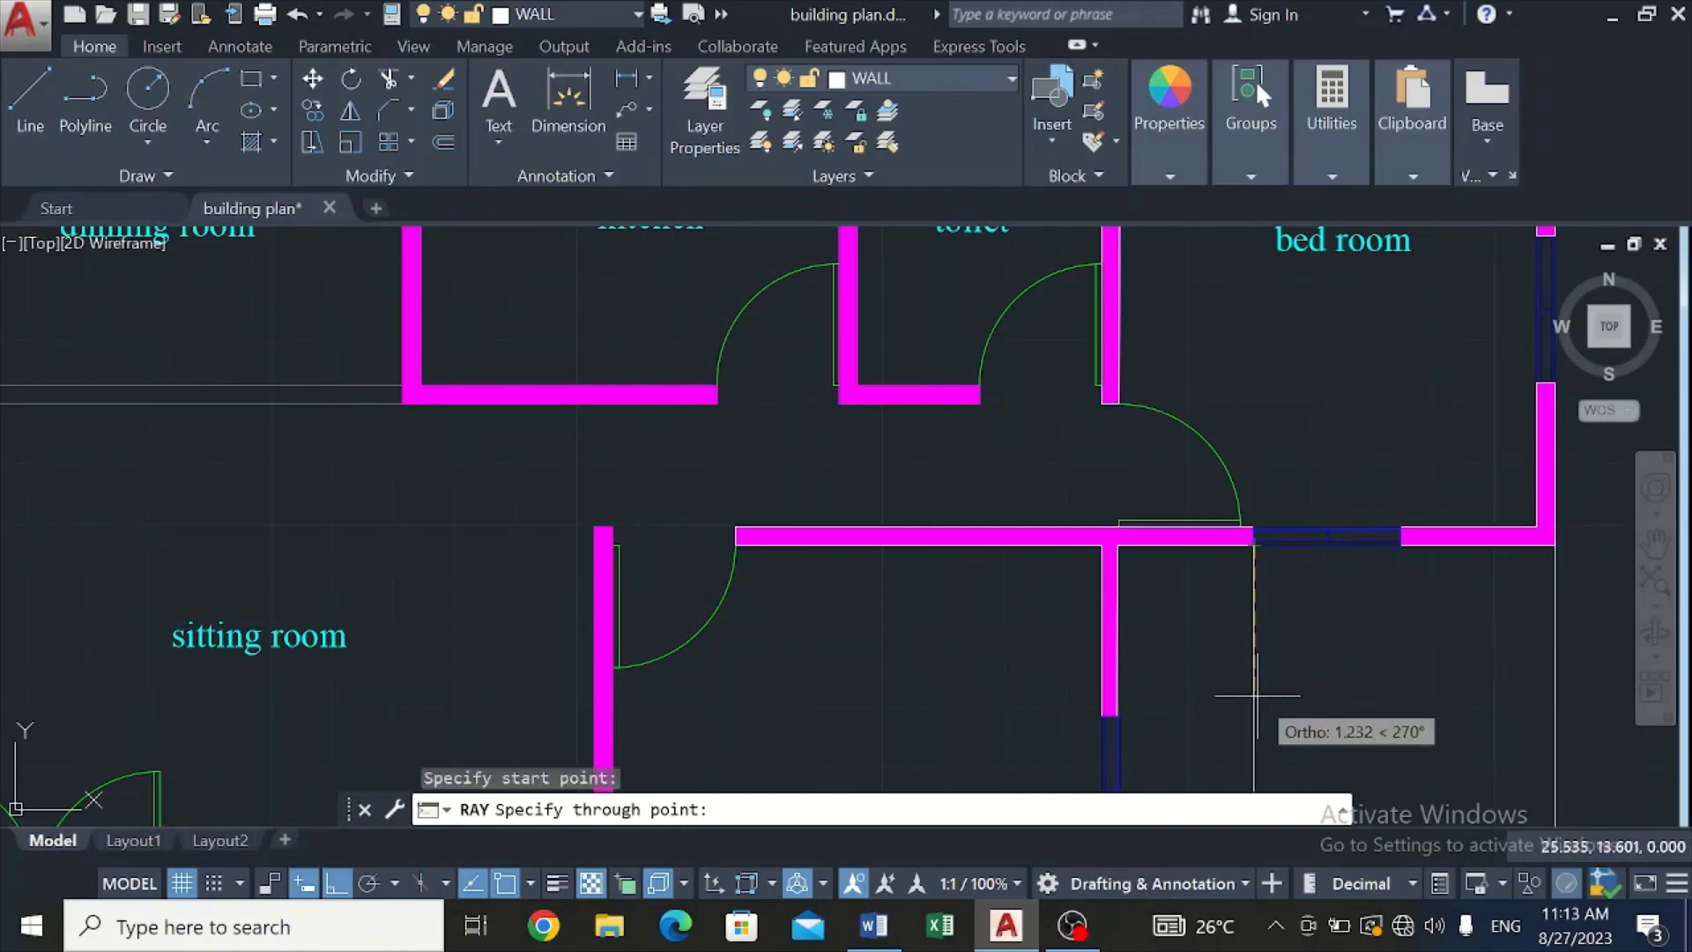
{"action": "left_click", "coordinate": [1270, 691]}
{"action": "key", "text": "Escape"}
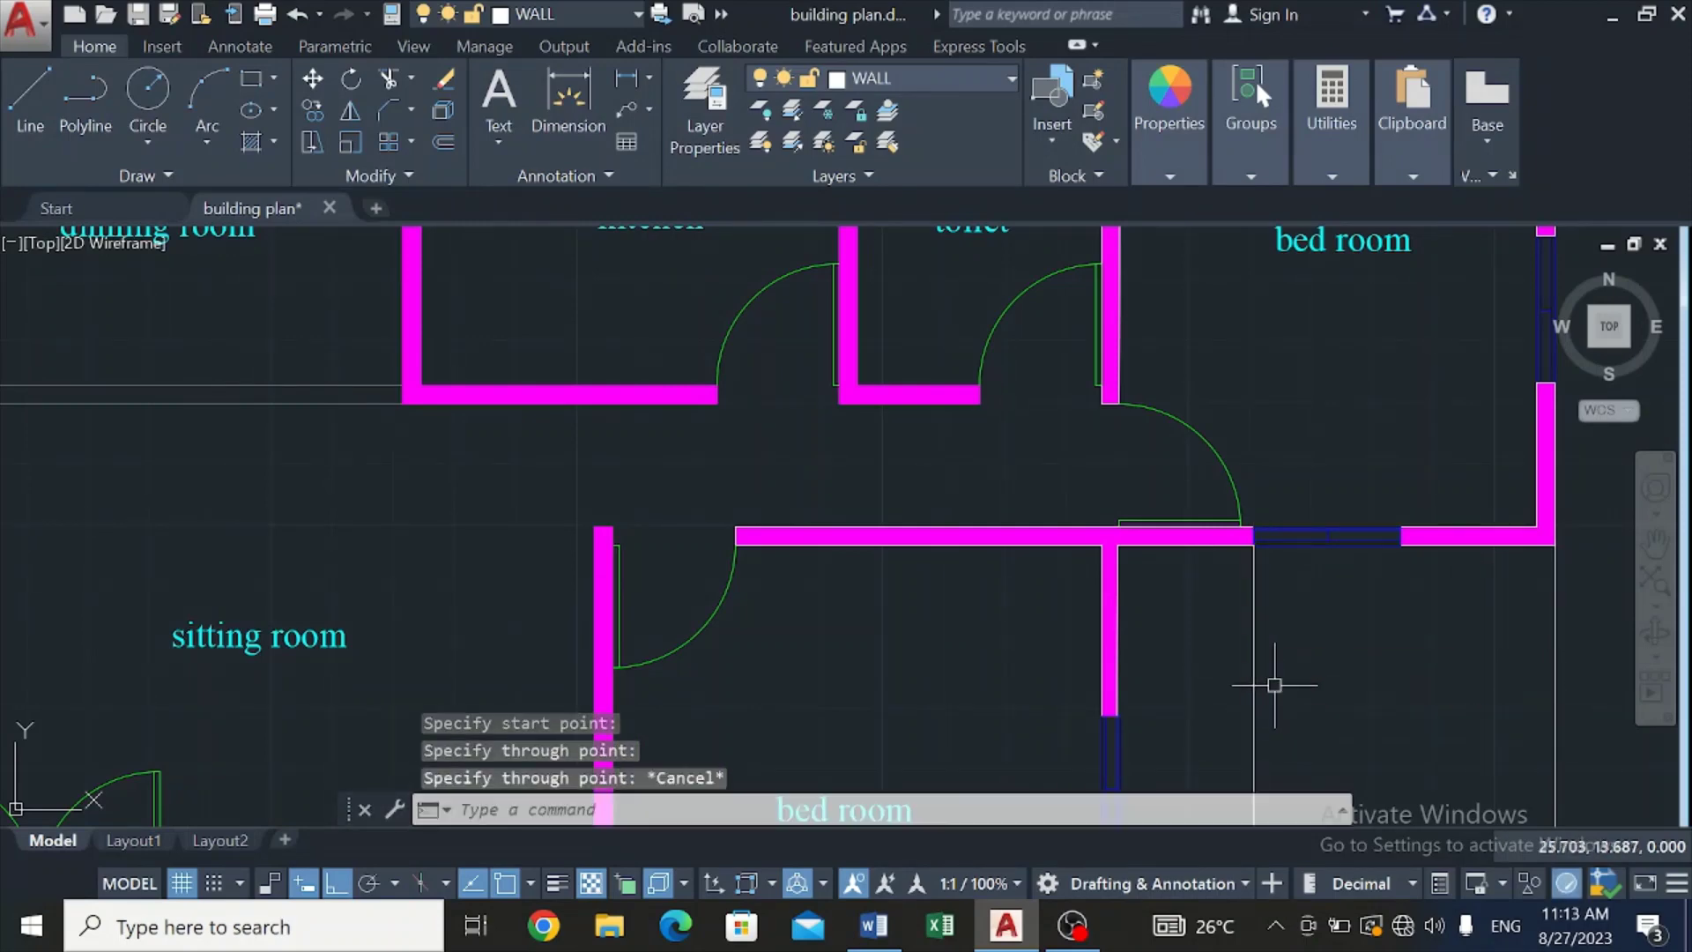
Step: Use RAY again to project a ray from the opening's other end
{"action": "type", "text": "ray"}
{"action": "key", "text": "Return"}
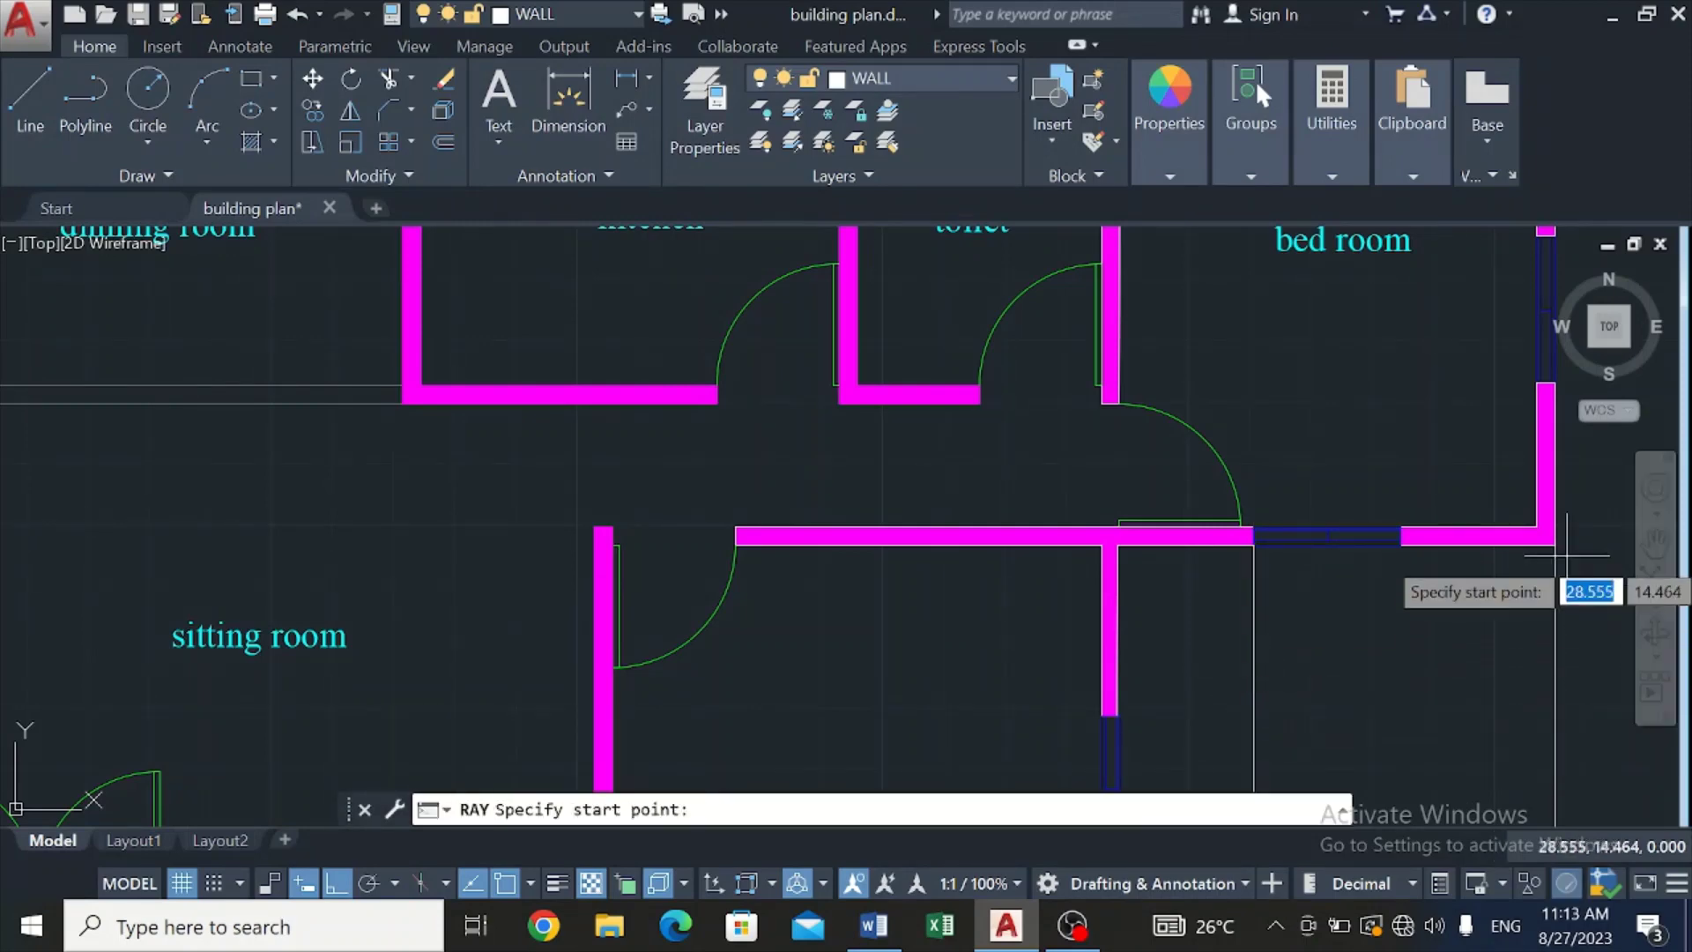
{"action": "scroll", "coordinate": [1400, 540], "scroll_direction": "up", "scroll_amount": 3}
{"action": "left_click", "coordinate": [1400, 550]}
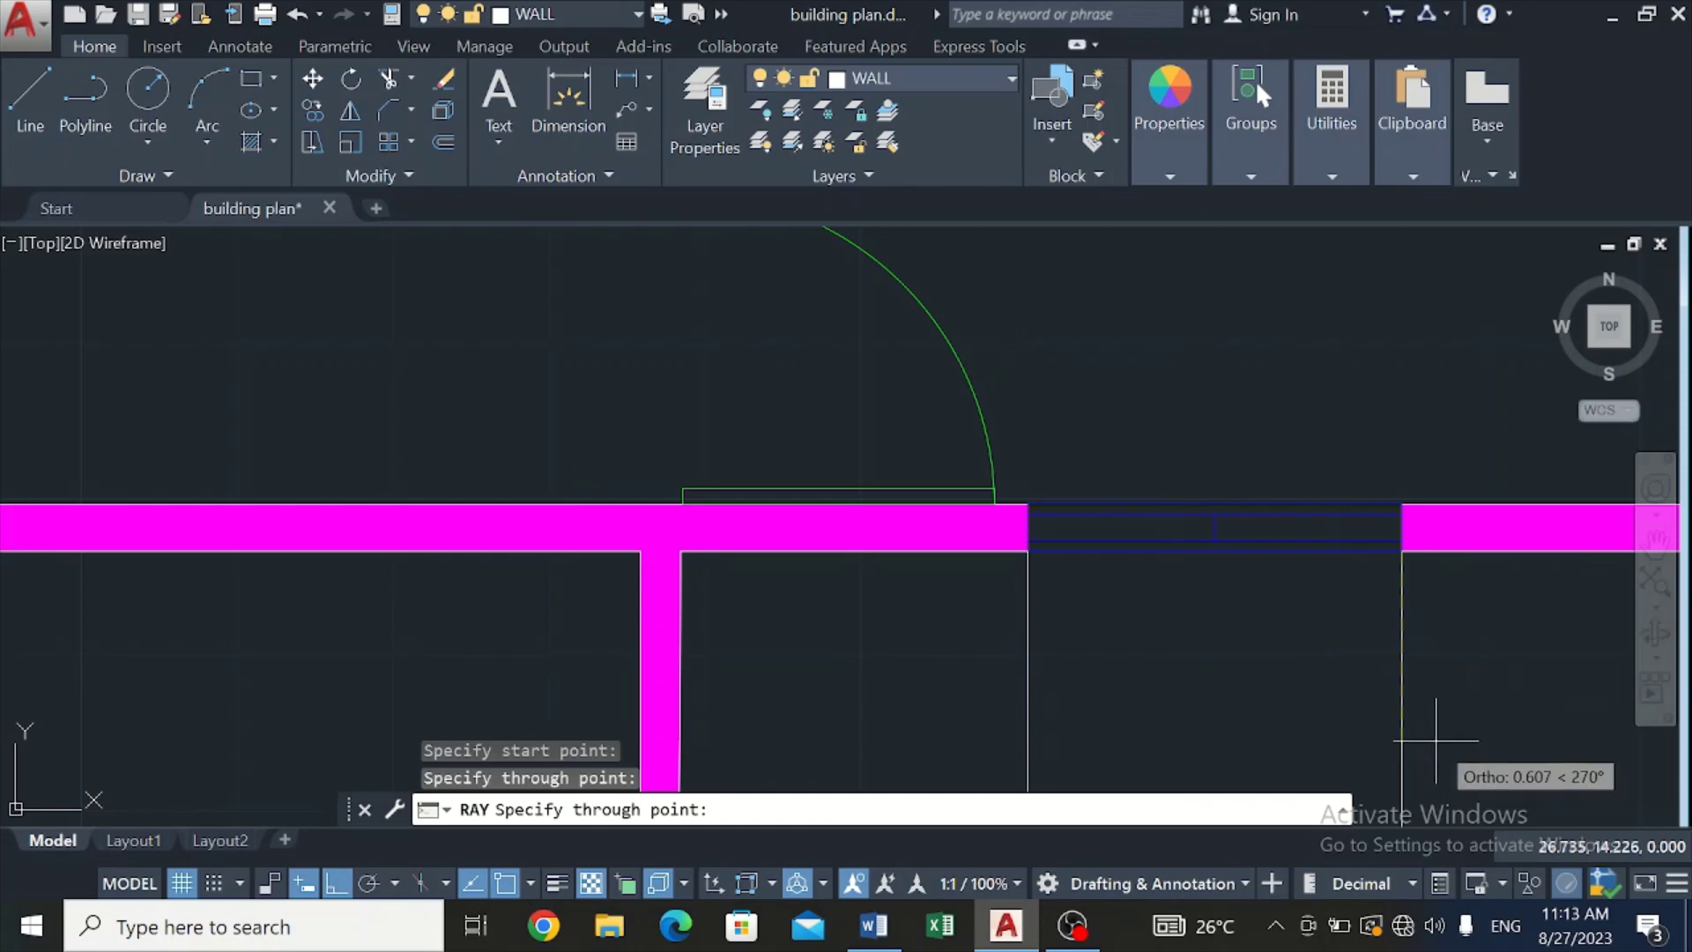
{"action": "key", "text": "Escape"}
{"action": "scroll", "coordinate": [1435, 740], "scroll_direction": "down", "scroll_amount": 8}
{"action": "scroll", "coordinate": [1436, 793], "scroll_direction": "down", "scroll_amount": 3}
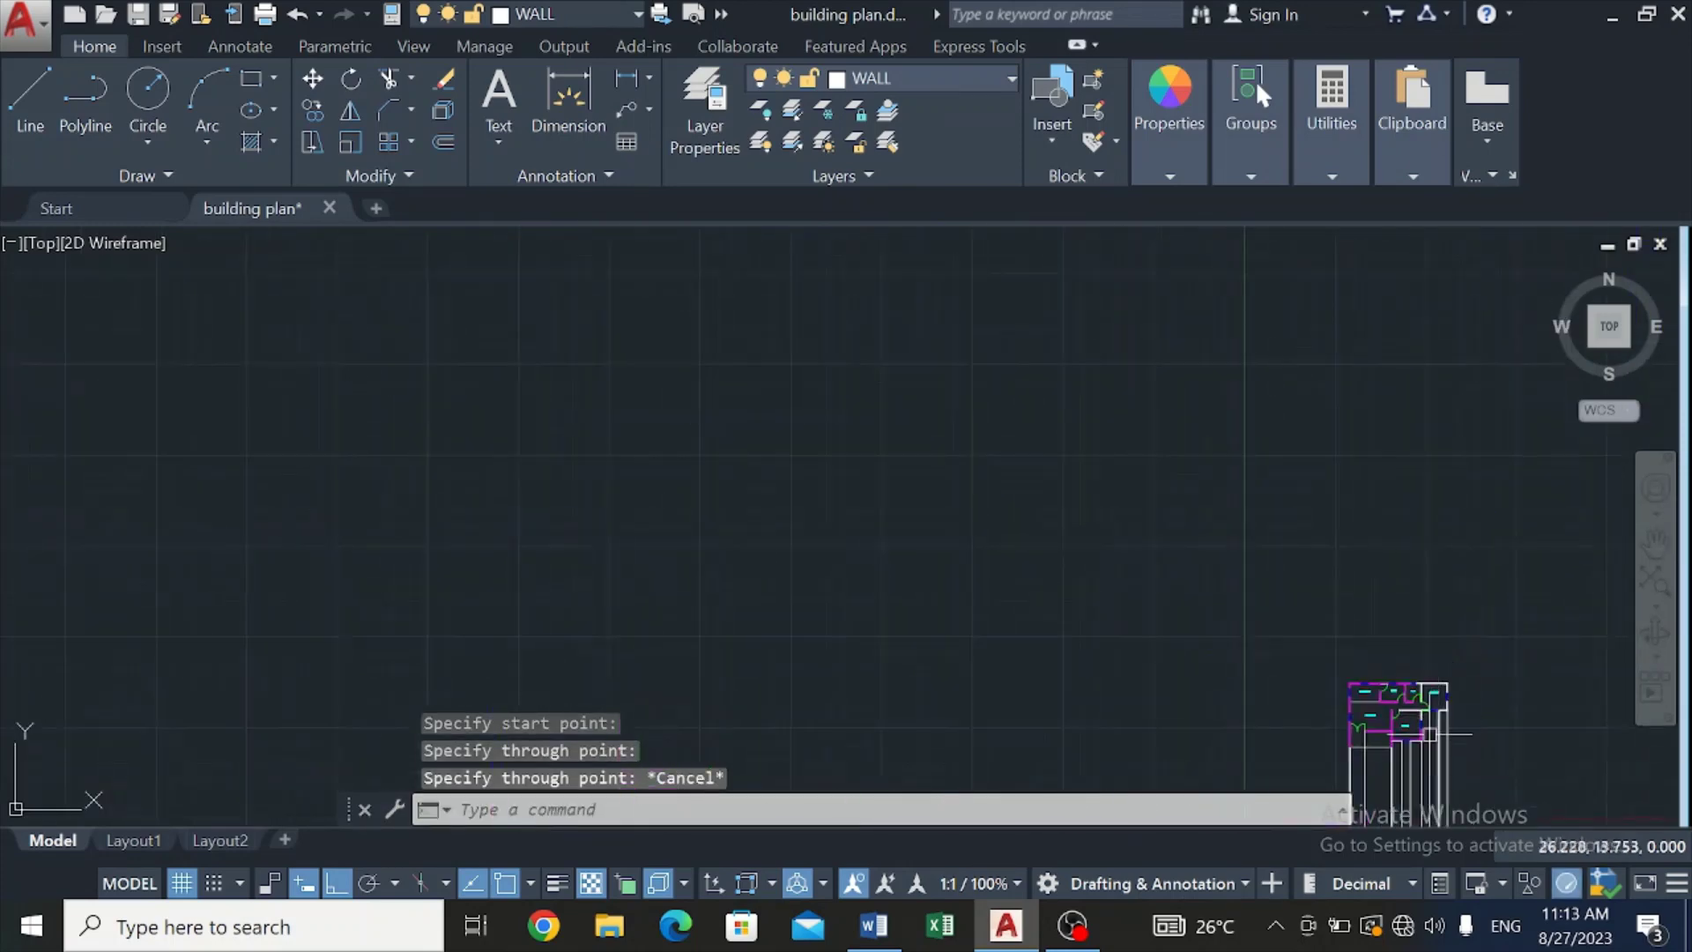
{"action": "scroll", "coordinate": [1413, 820], "scroll_direction": "up", "scroll_amount": 10}
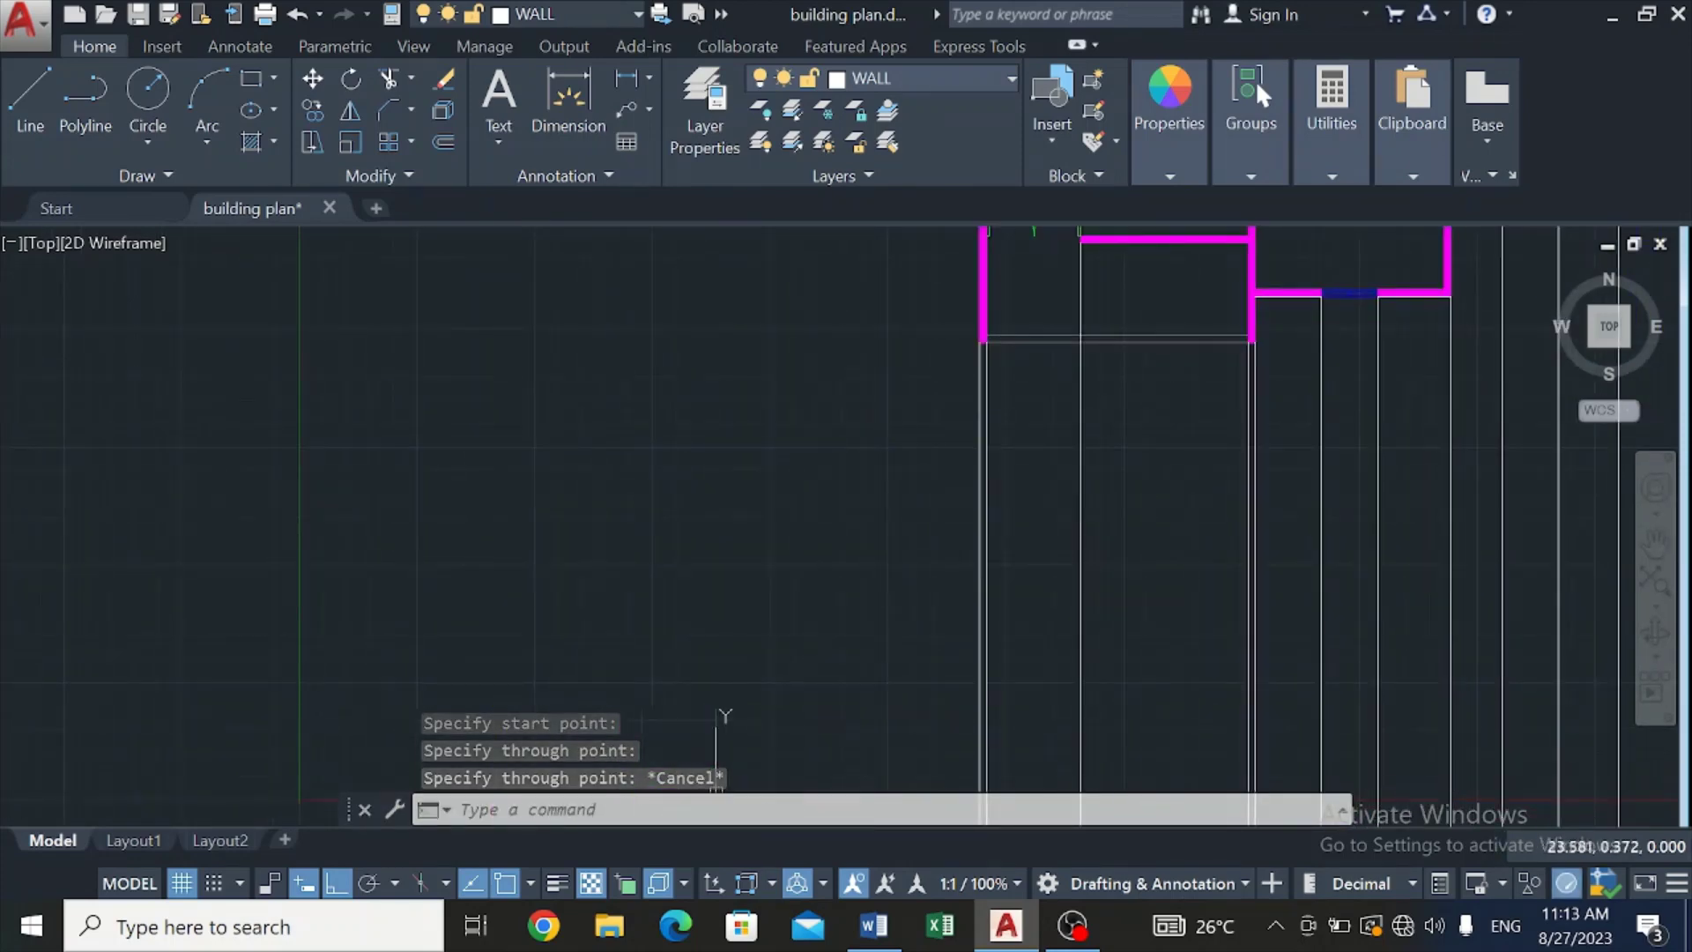
{"action": "scroll", "coordinate": [1215, 775], "scroll_direction": "down", "scroll_amount": 5}
{"action": "scroll", "coordinate": [1462, 776], "scroll_direction": "up", "scroll_amount": 5}
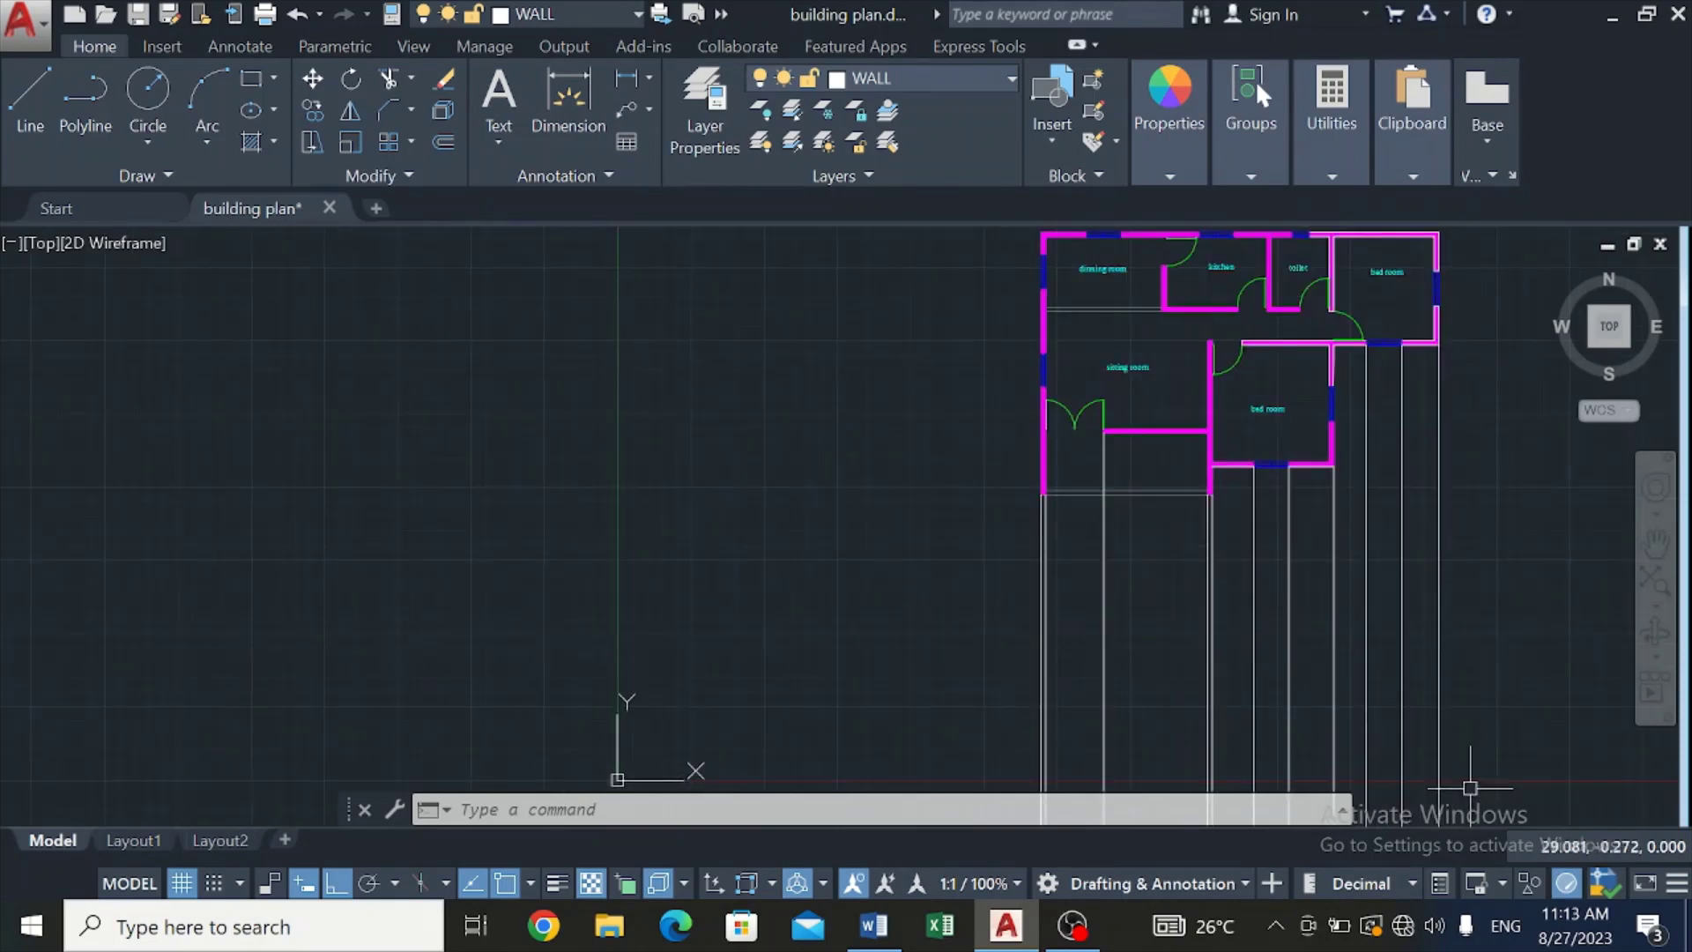
{"action": "scroll", "coordinate": [1470, 787], "scroll_direction": "up", "scroll_amount": 2}
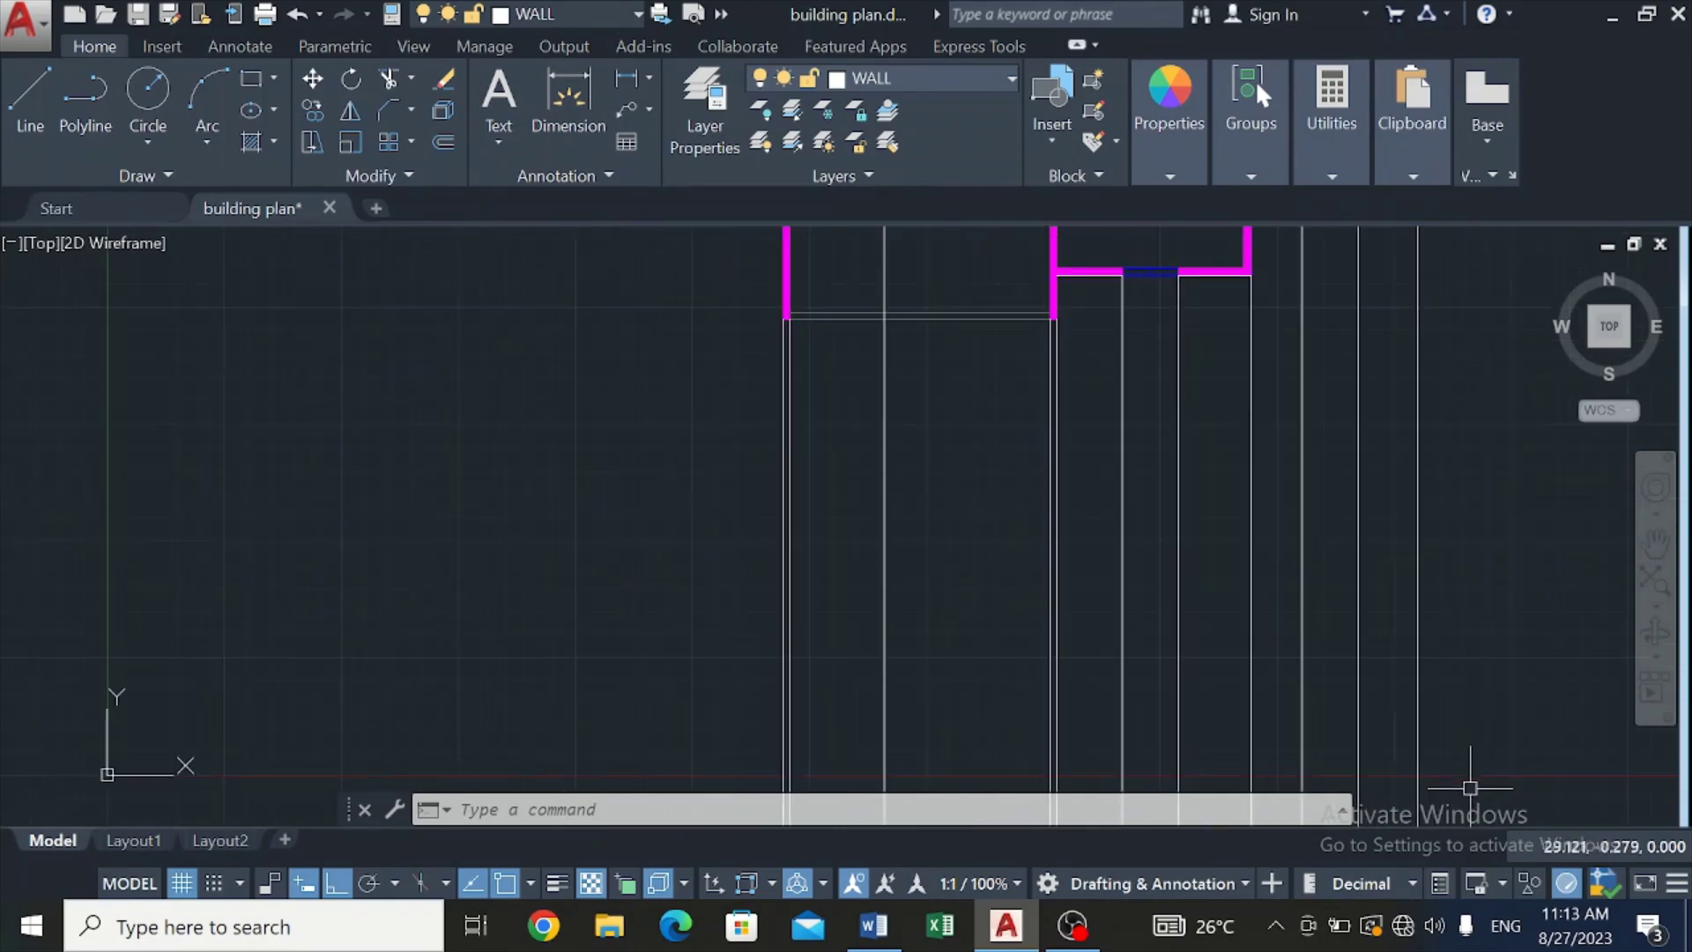
Step: Draw an 18.282-long horizontal ground line across the projection rays
{"action": "left_click", "coordinate": [36, 98]}
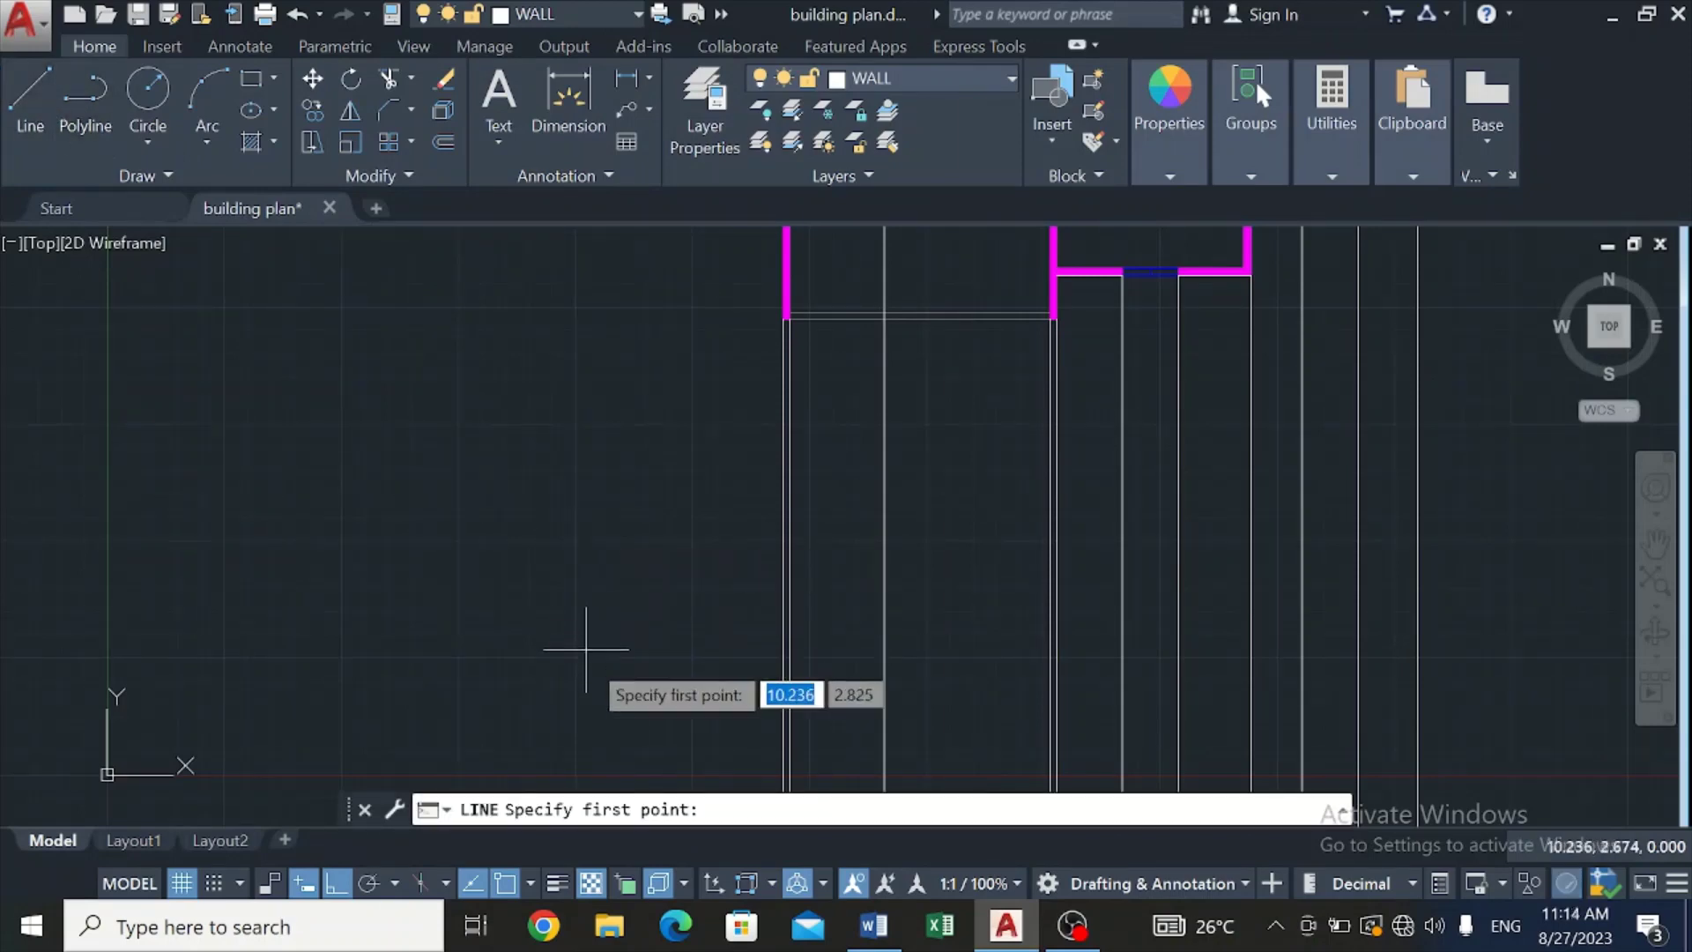
{"action": "left_click", "coordinate": [703, 736]}
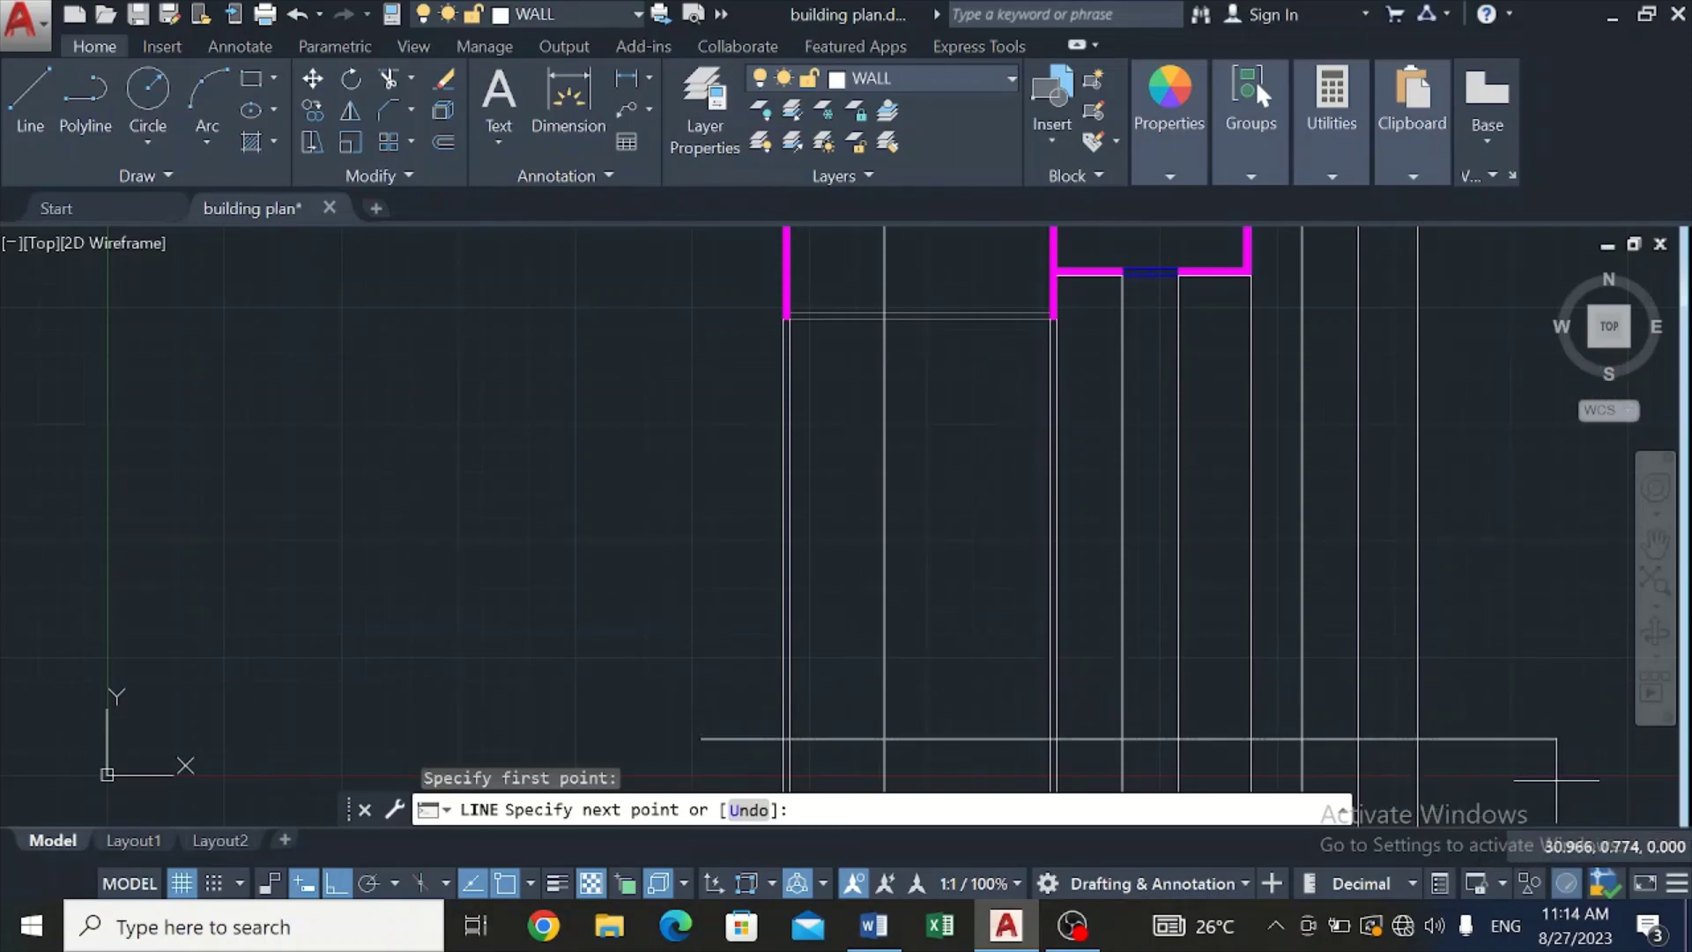
{"action": "left_click", "coordinate": [1556, 780]}
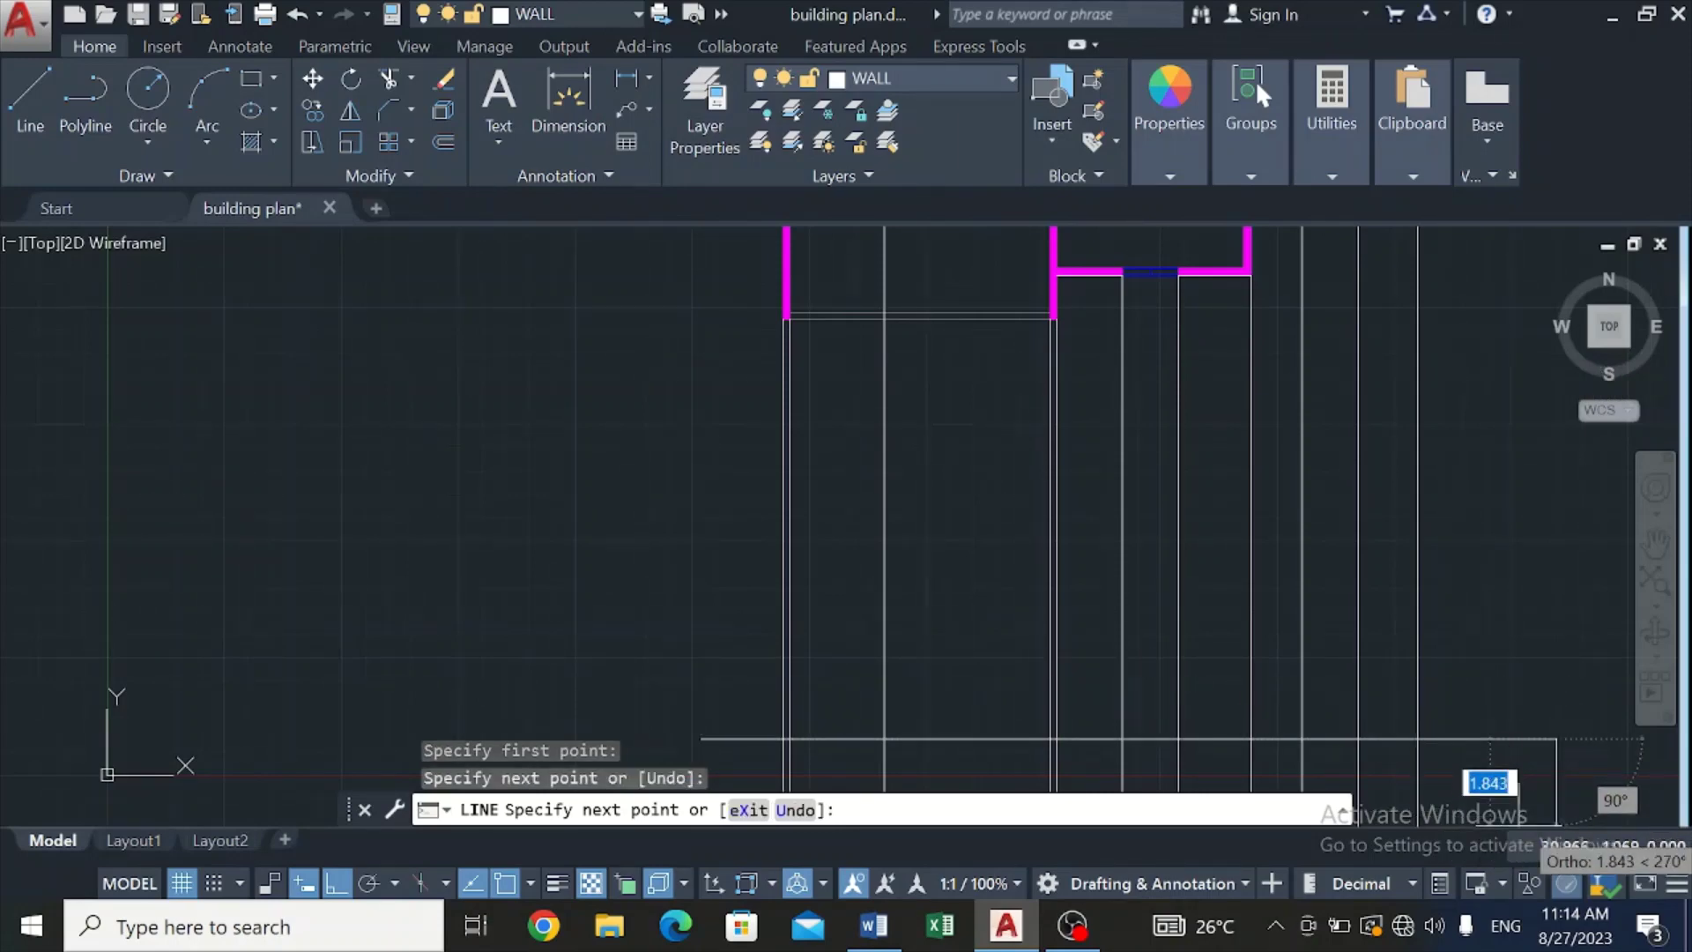
{"action": "key", "text": "Escape"}
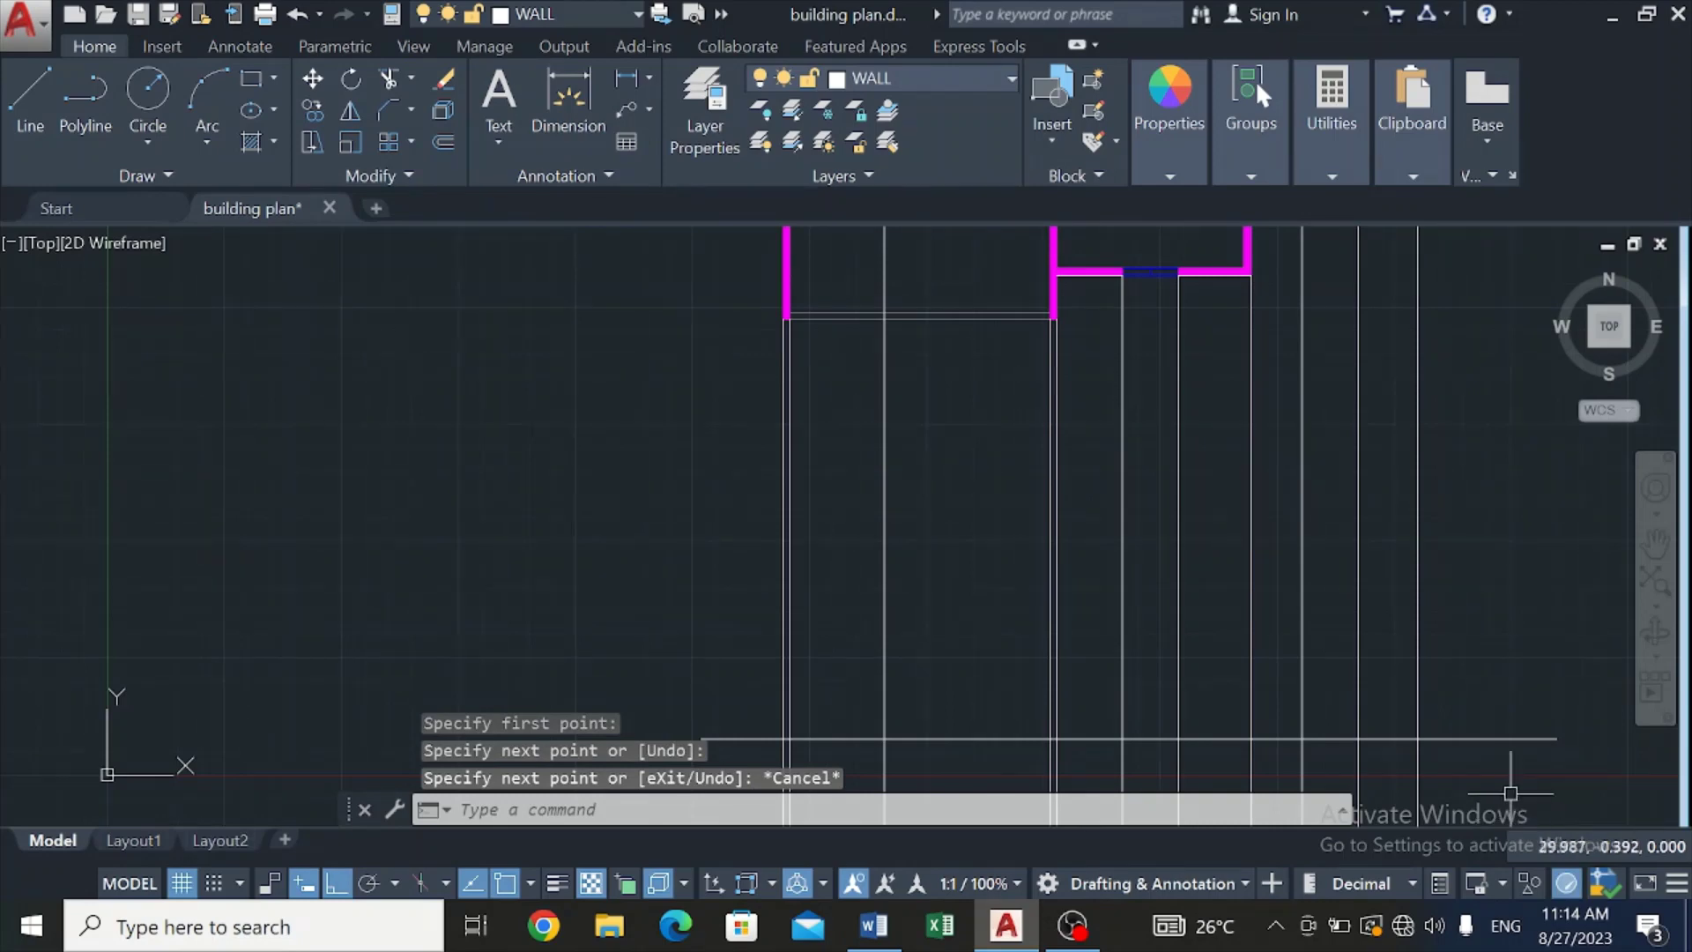
{"action": "scroll", "coordinate": [1171, 505], "scroll_direction": "down", "scroll_amount": 5}
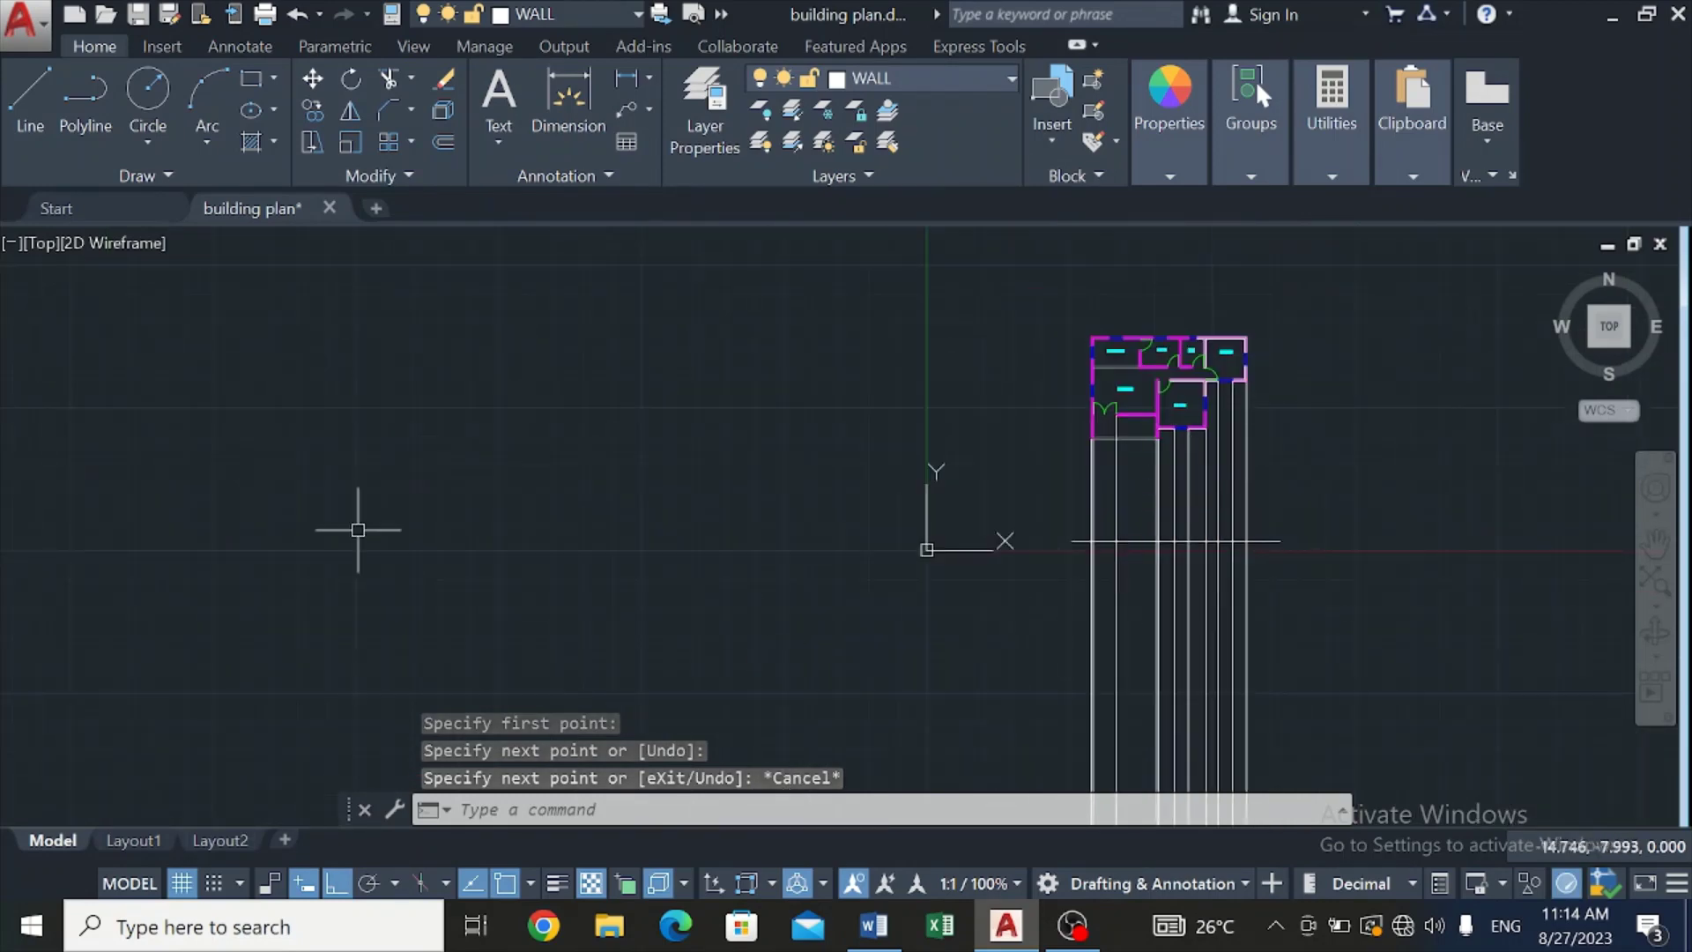
Step: Trim the rays below the ground line and its overhangs, checking the Word notes
{"action": "left_click", "coordinate": [387, 78]}
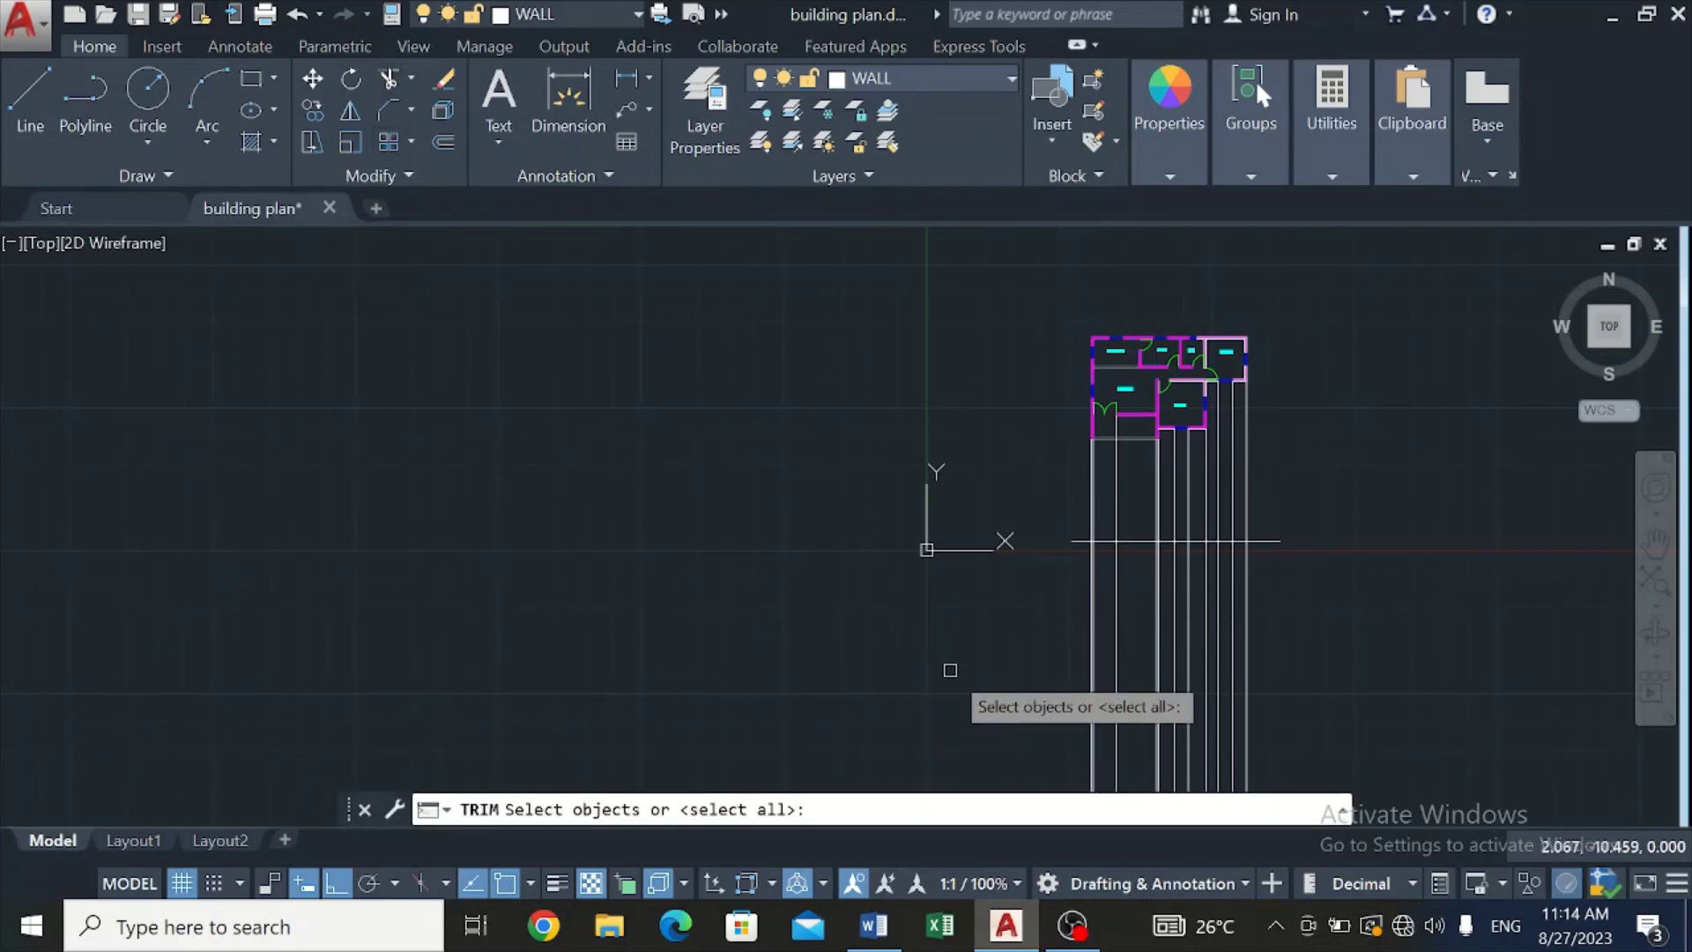
{"action": "key", "text": "Return"}
{"action": "left_click_drag", "start_coordinate": [954, 663], "coordinate": [1281, 623]}
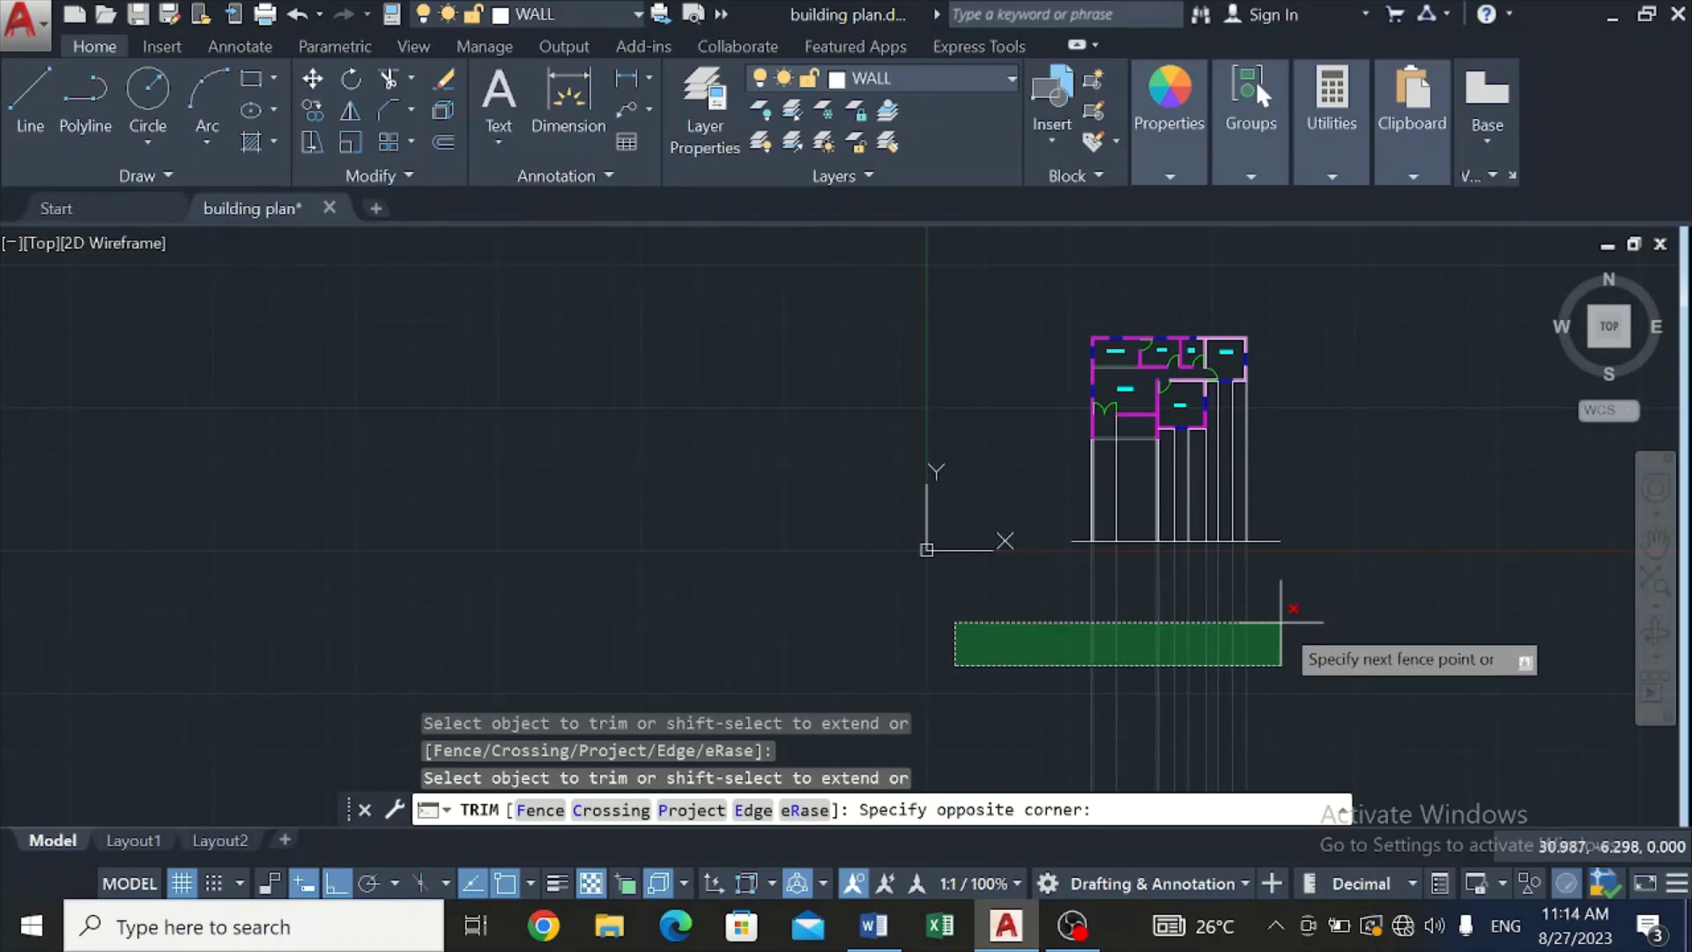
{"action": "left_click_drag", "start_coordinate": [1280, 623], "coordinate": [1284, 614]}
{"action": "scroll", "coordinate": [1291, 566], "scroll_direction": "up", "scroll_amount": 6}
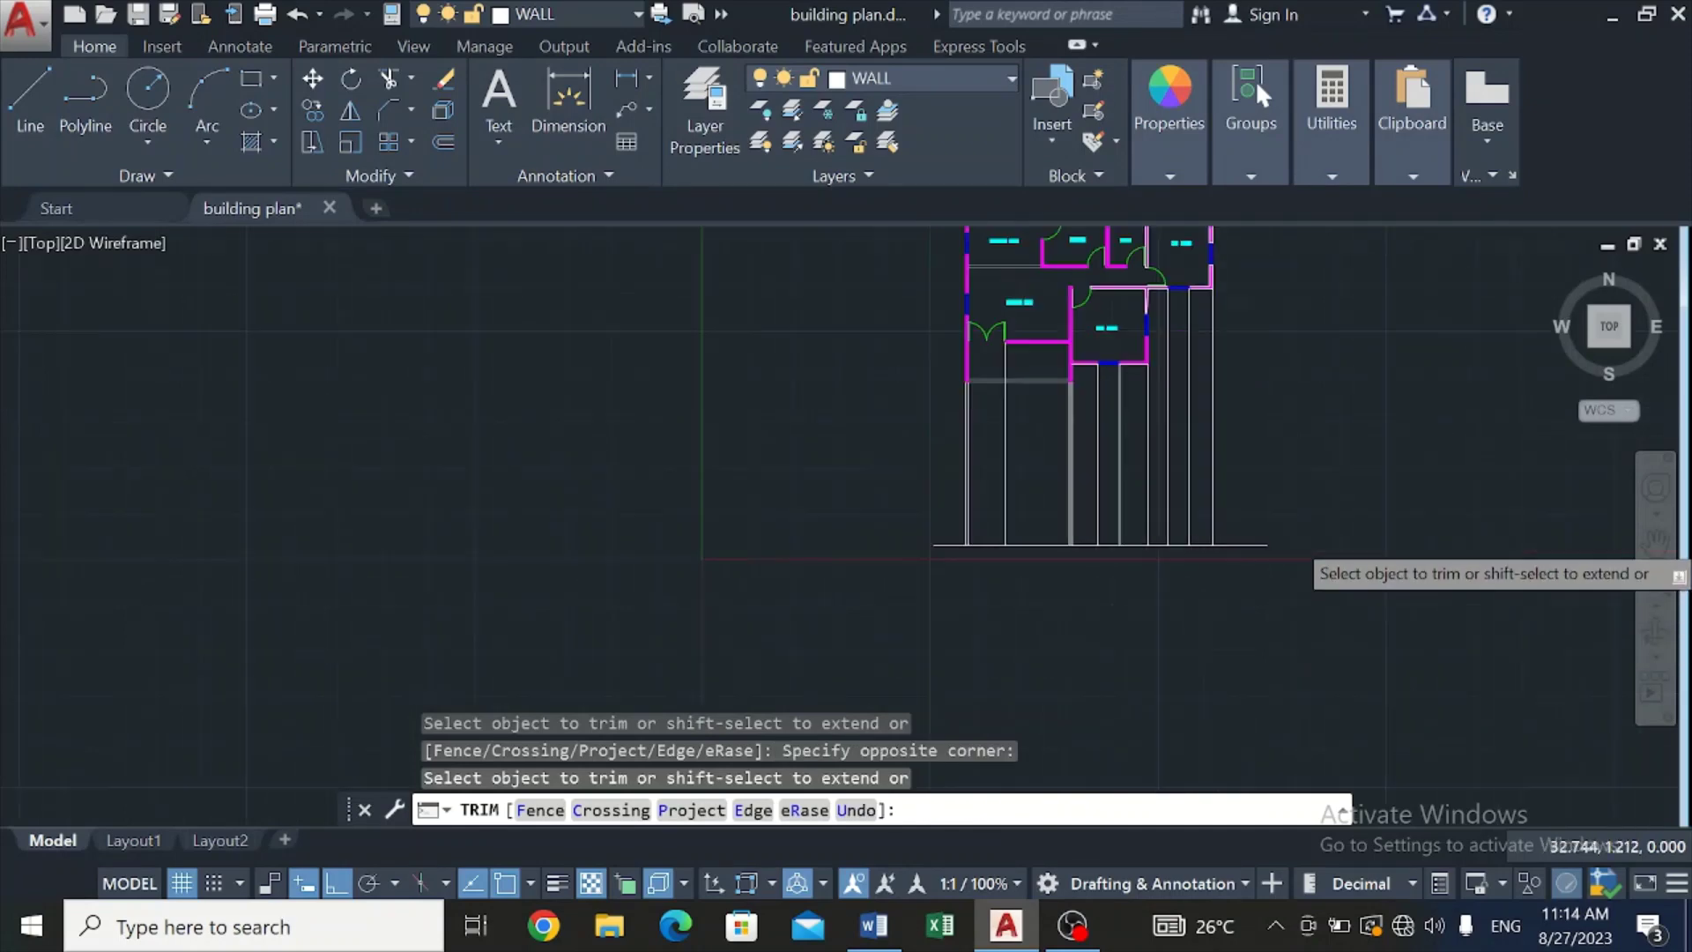
{"action": "left_click", "coordinate": [1127, 561]}
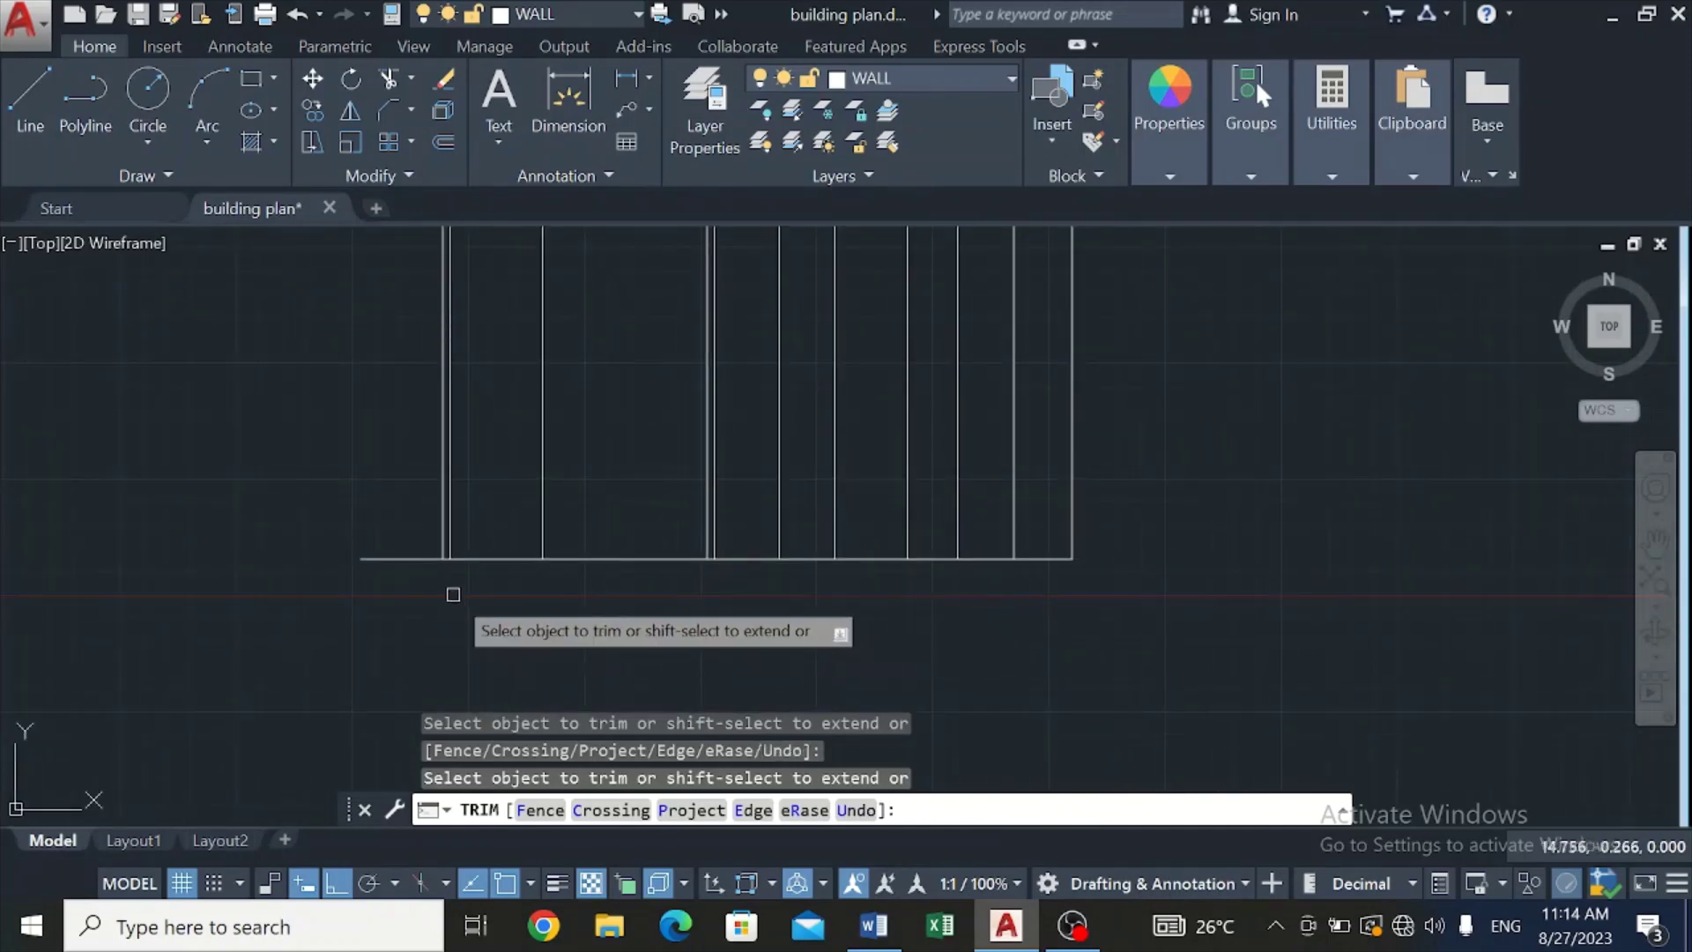
{"action": "left_click", "coordinate": [400, 557]}
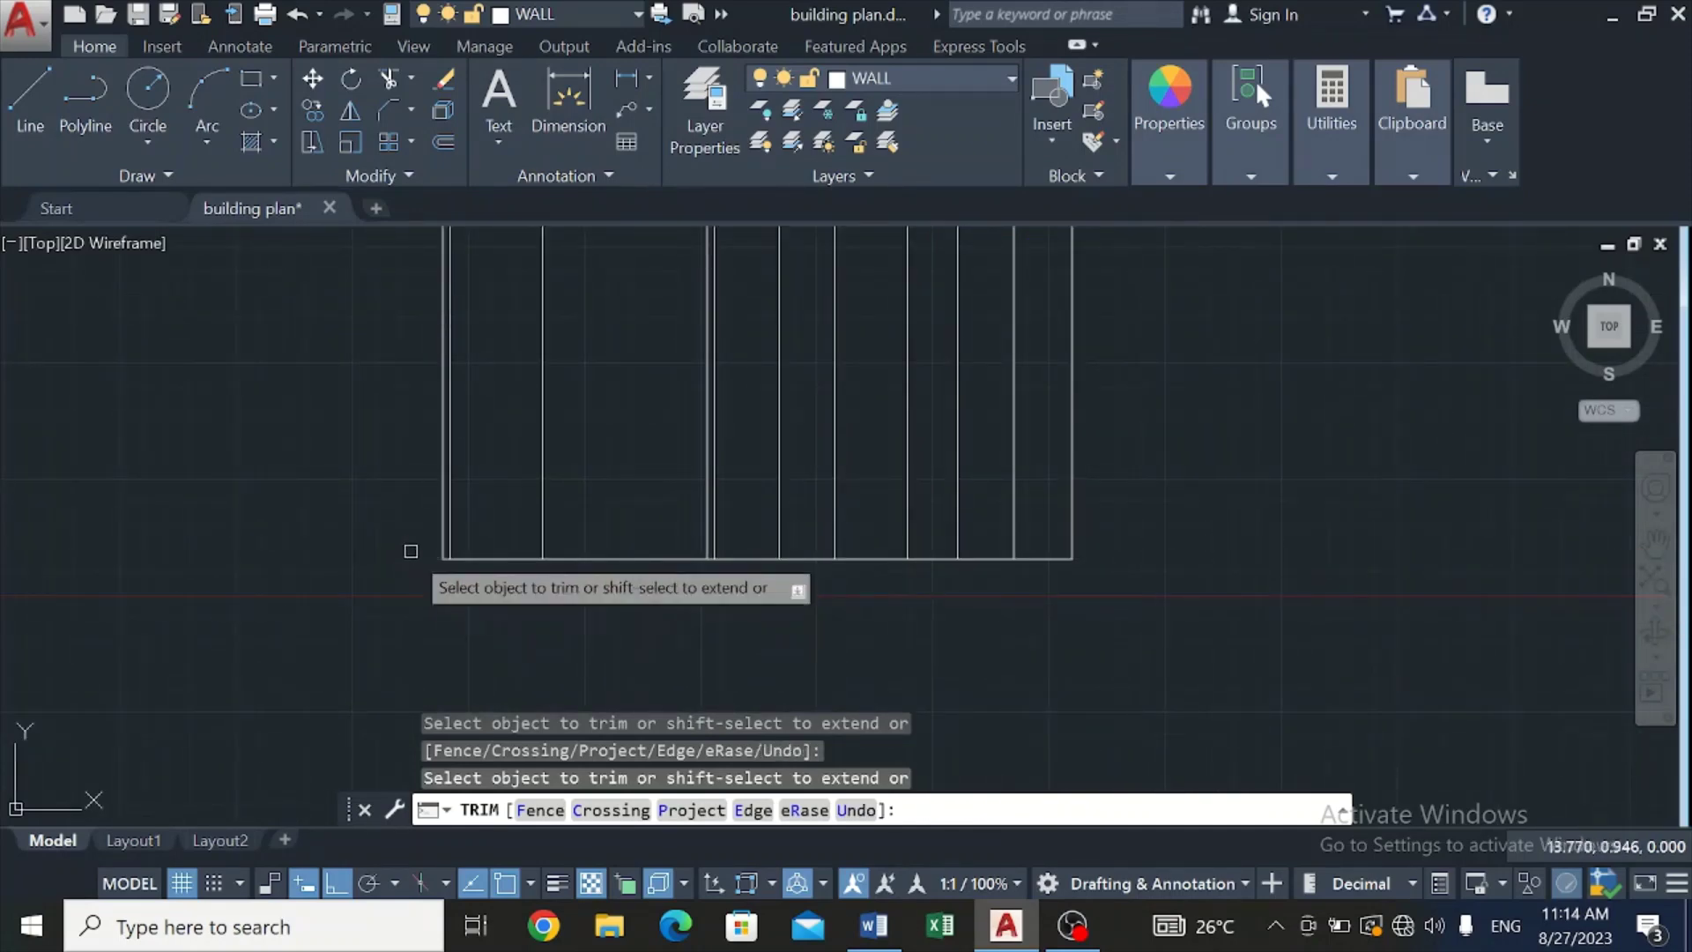
{"action": "key", "text": "Escape"}
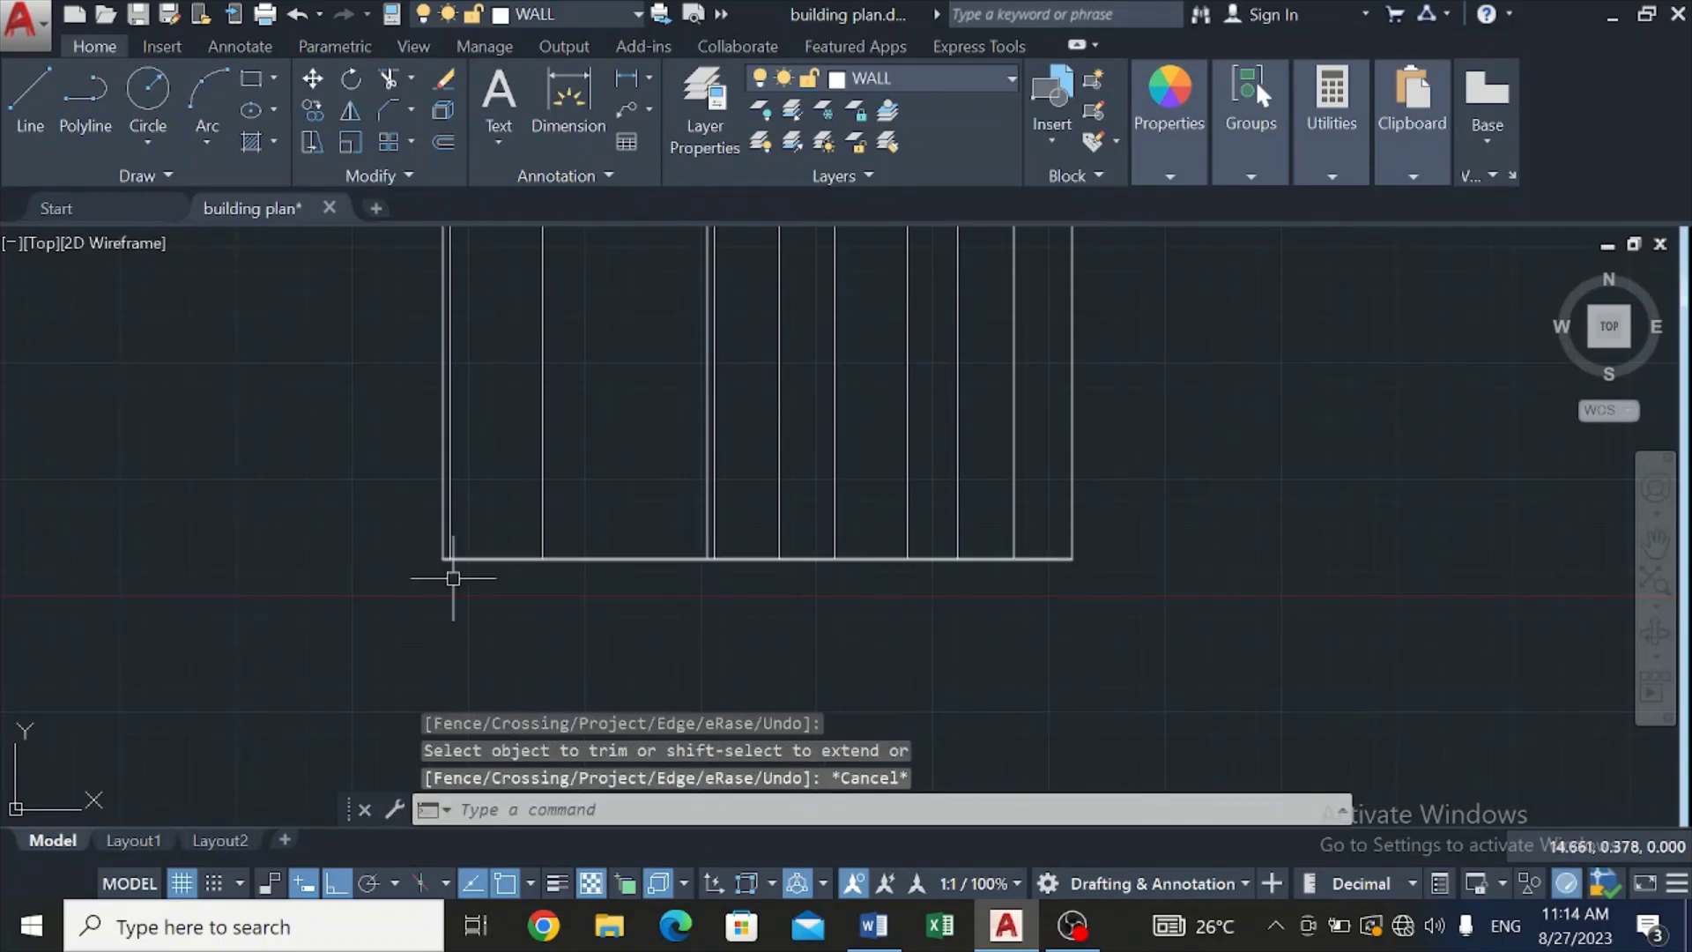
{"action": "left_click", "coordinate": [893, 943]}
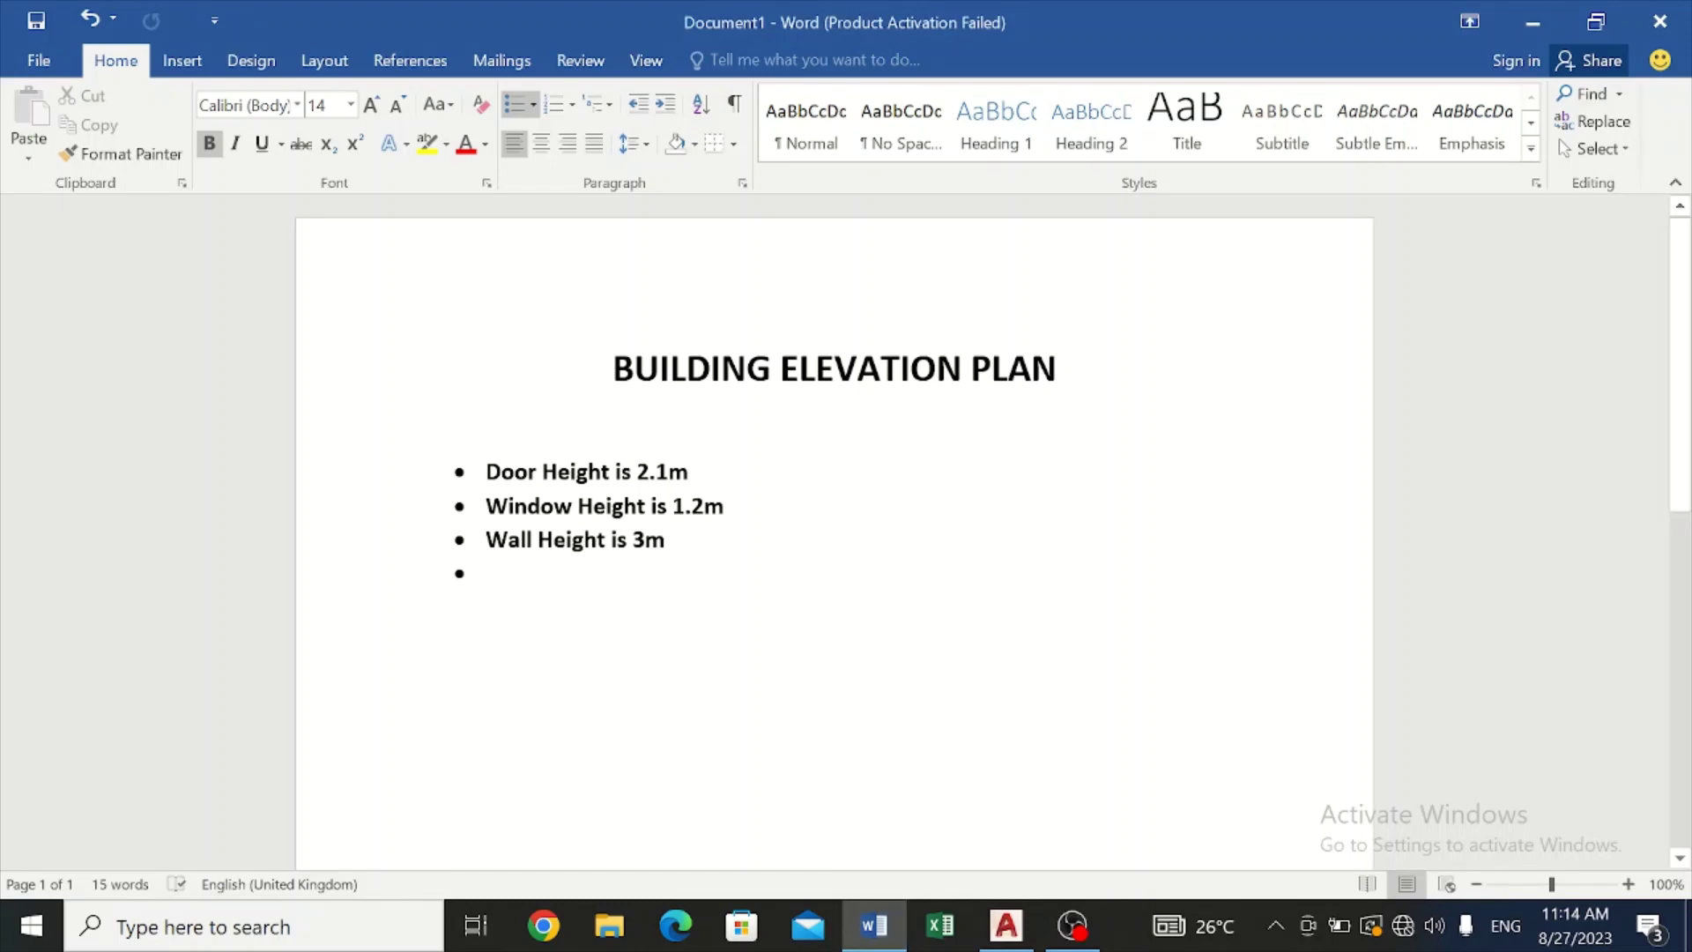
{"action": "left_click", "coordinate": [1006, 925]}
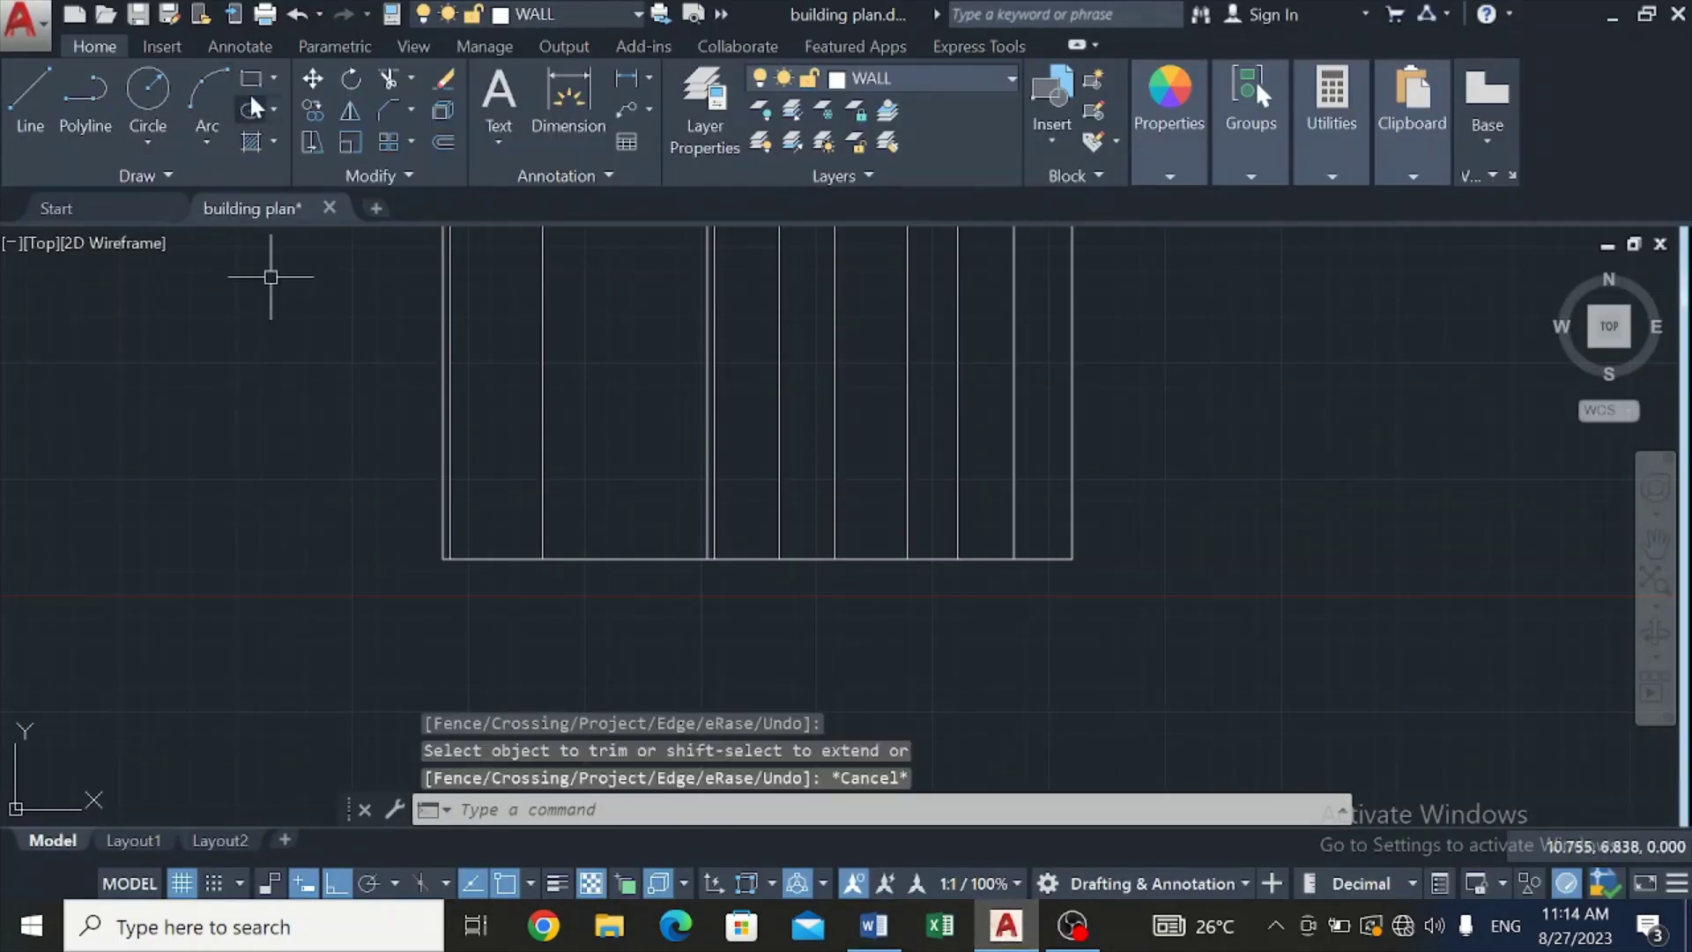
Step: Offset the elevation's bottom line 3 units upward, checking the Word height notes
{"action": "left_click", "coordinate": [432, 138]}
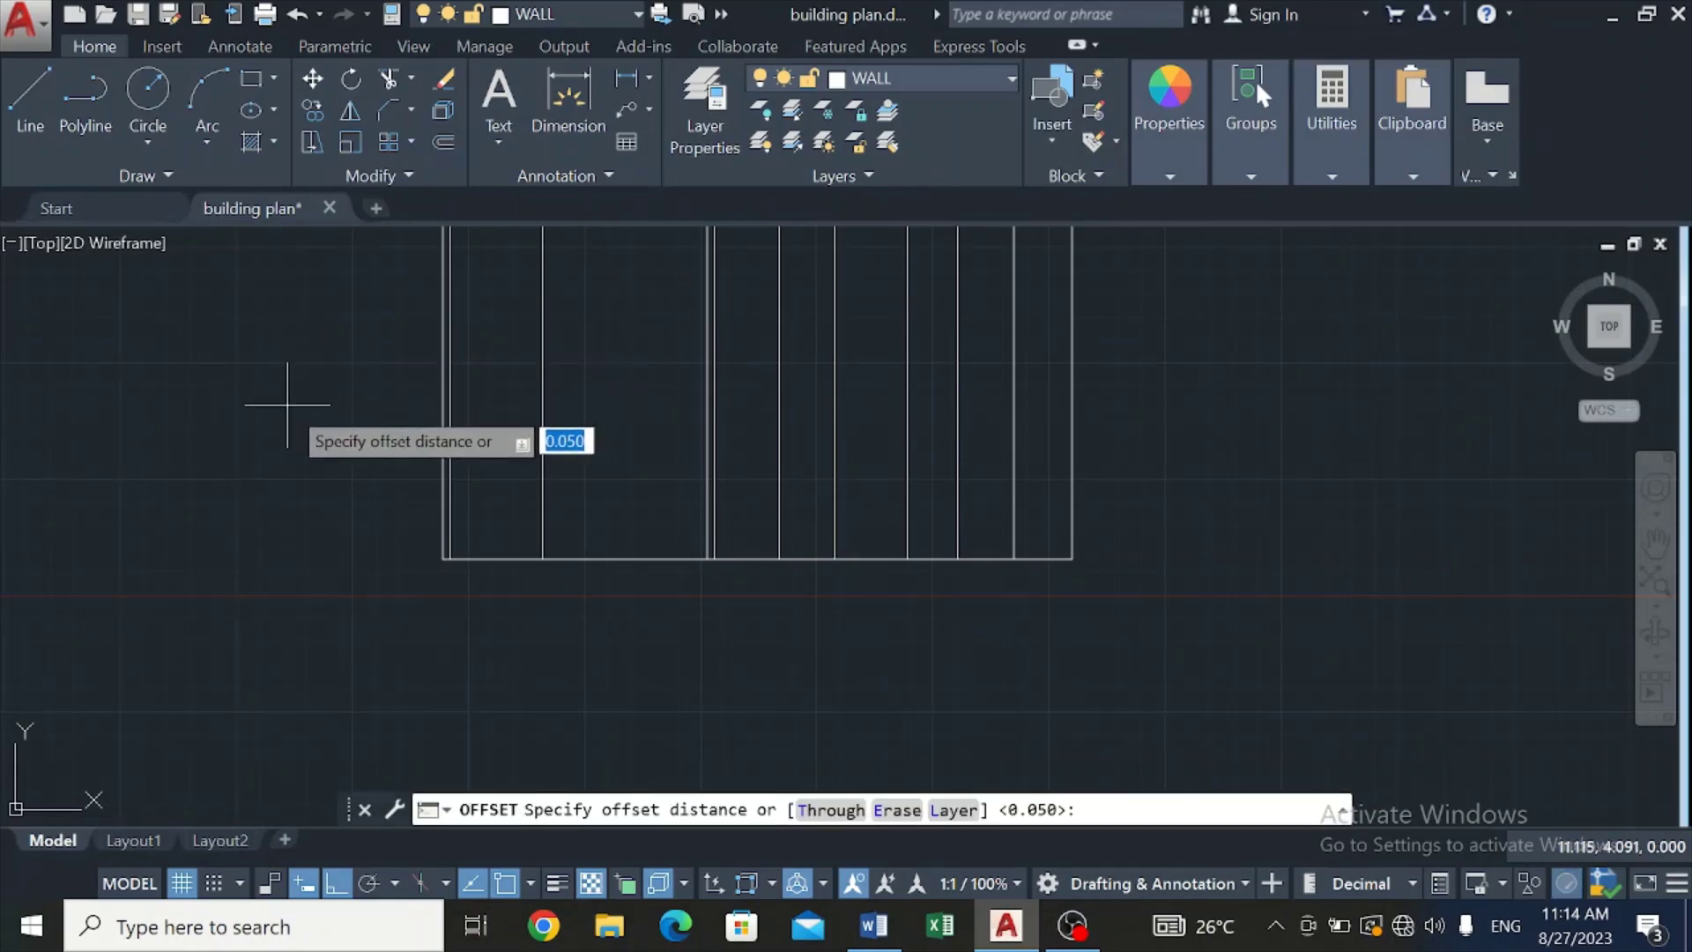
{"action": "key", "text": "Return"}
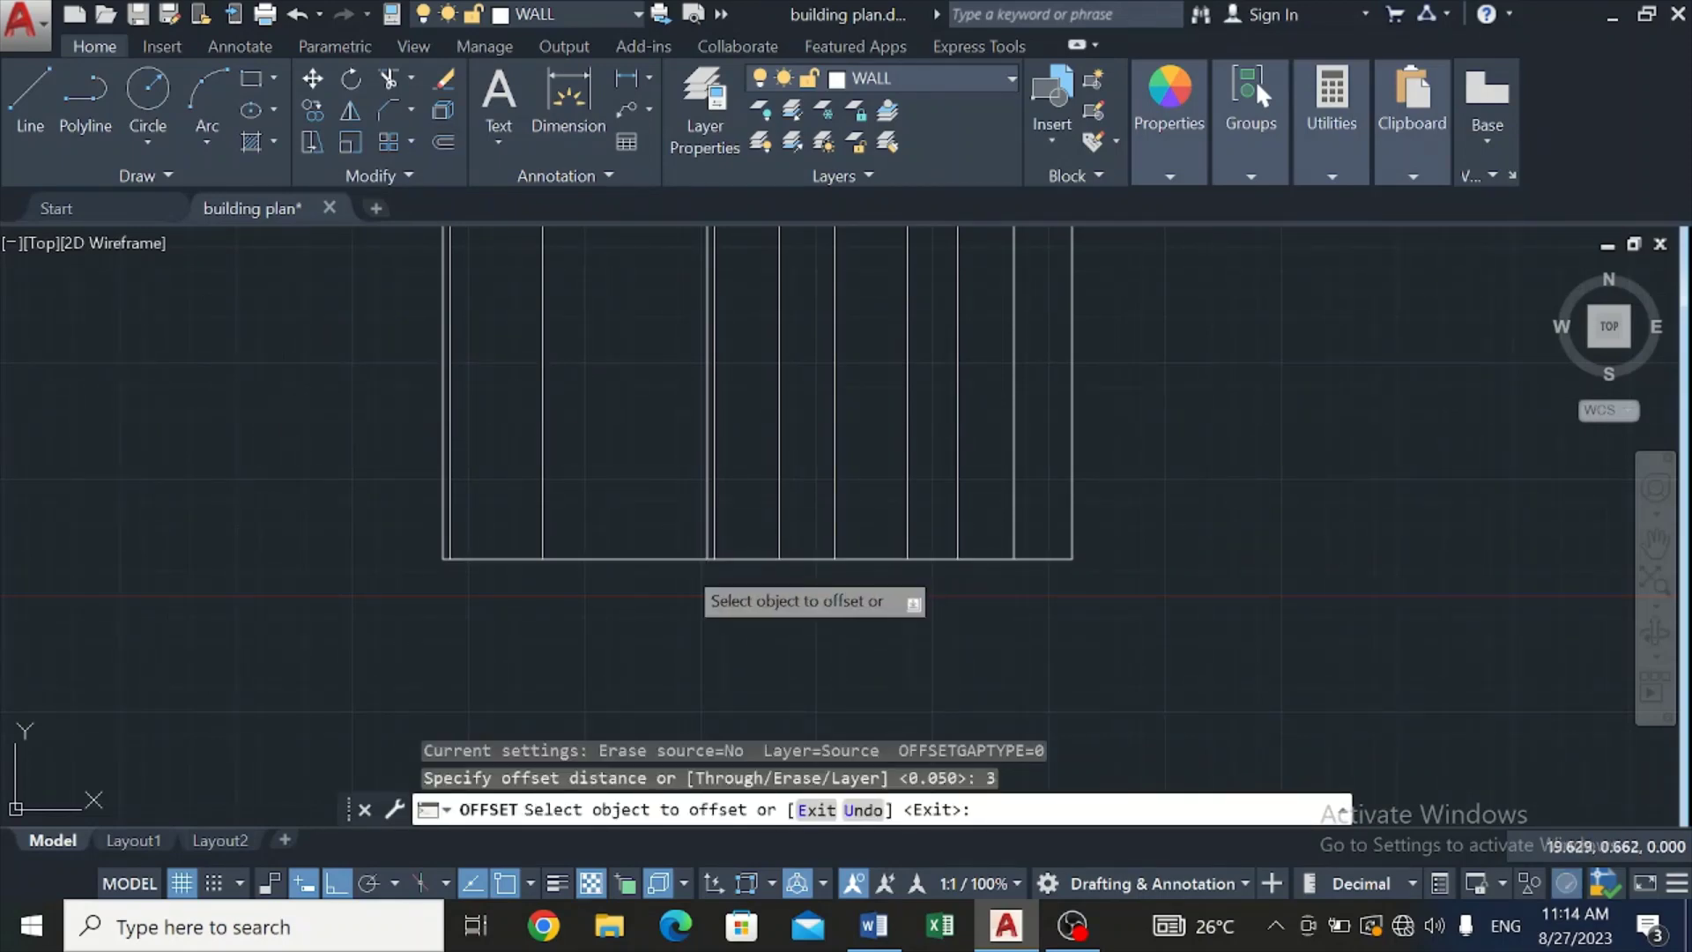
{"action": "left_click", "coordinate": [683, 558]}
{"action": "left_click", "coordinate": [591, 301]}
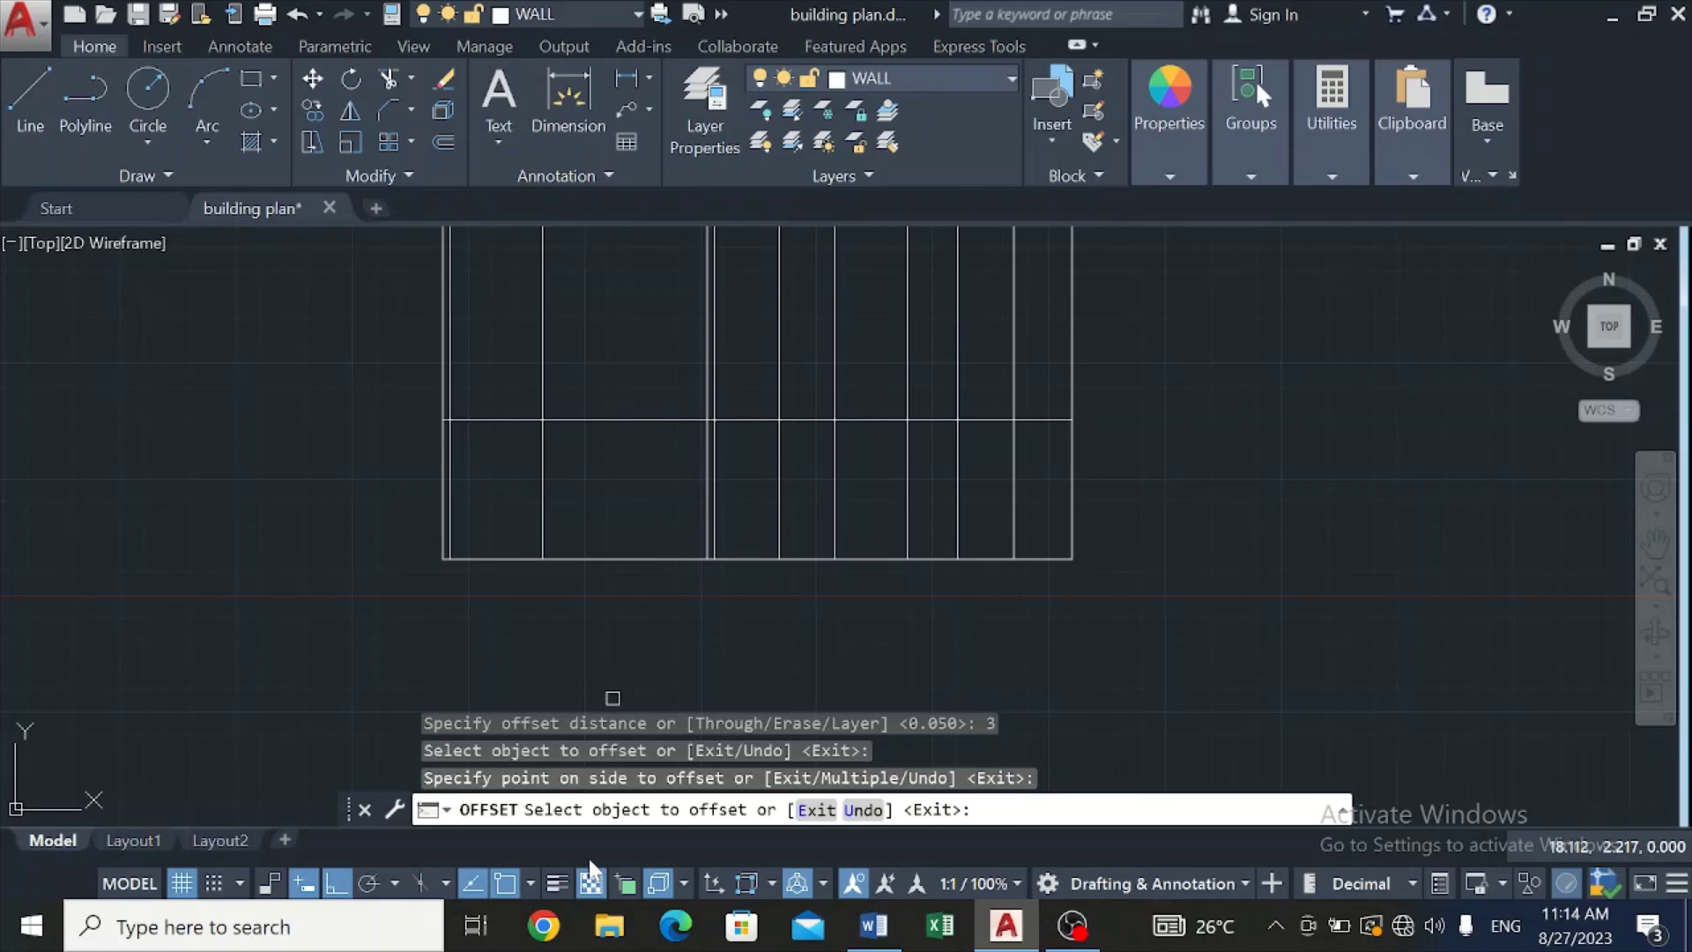
{"action": "left_click", "coordinate": [892, 932]}
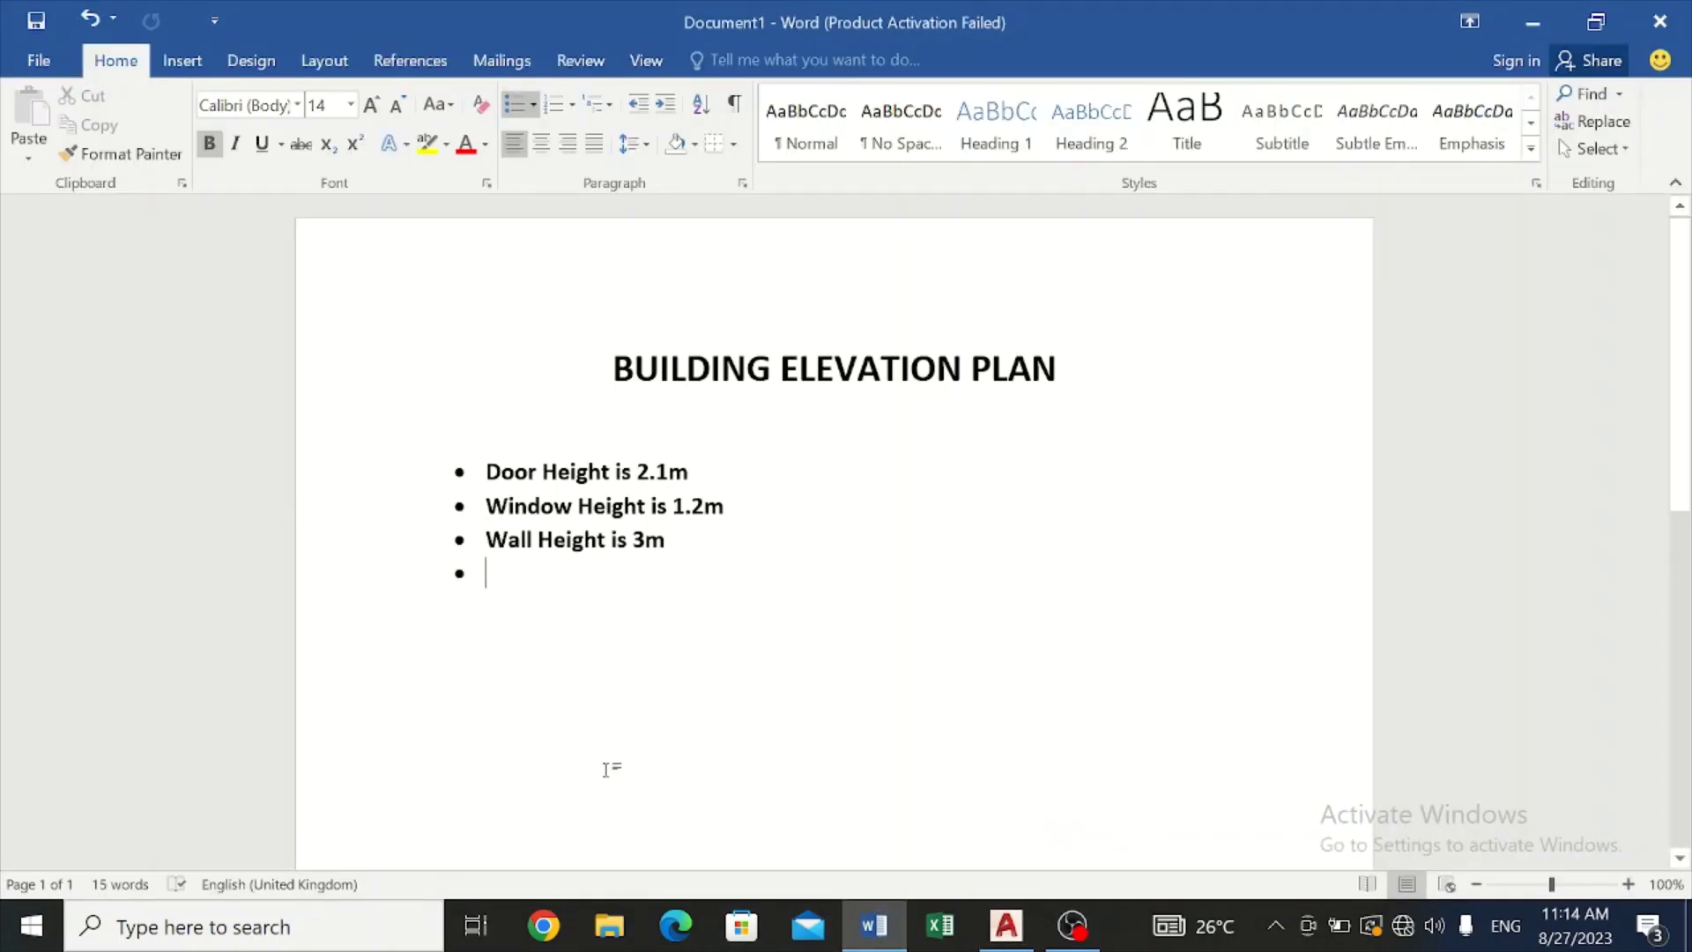
{"action": "left_click", "coordinate": [1005, 925]}
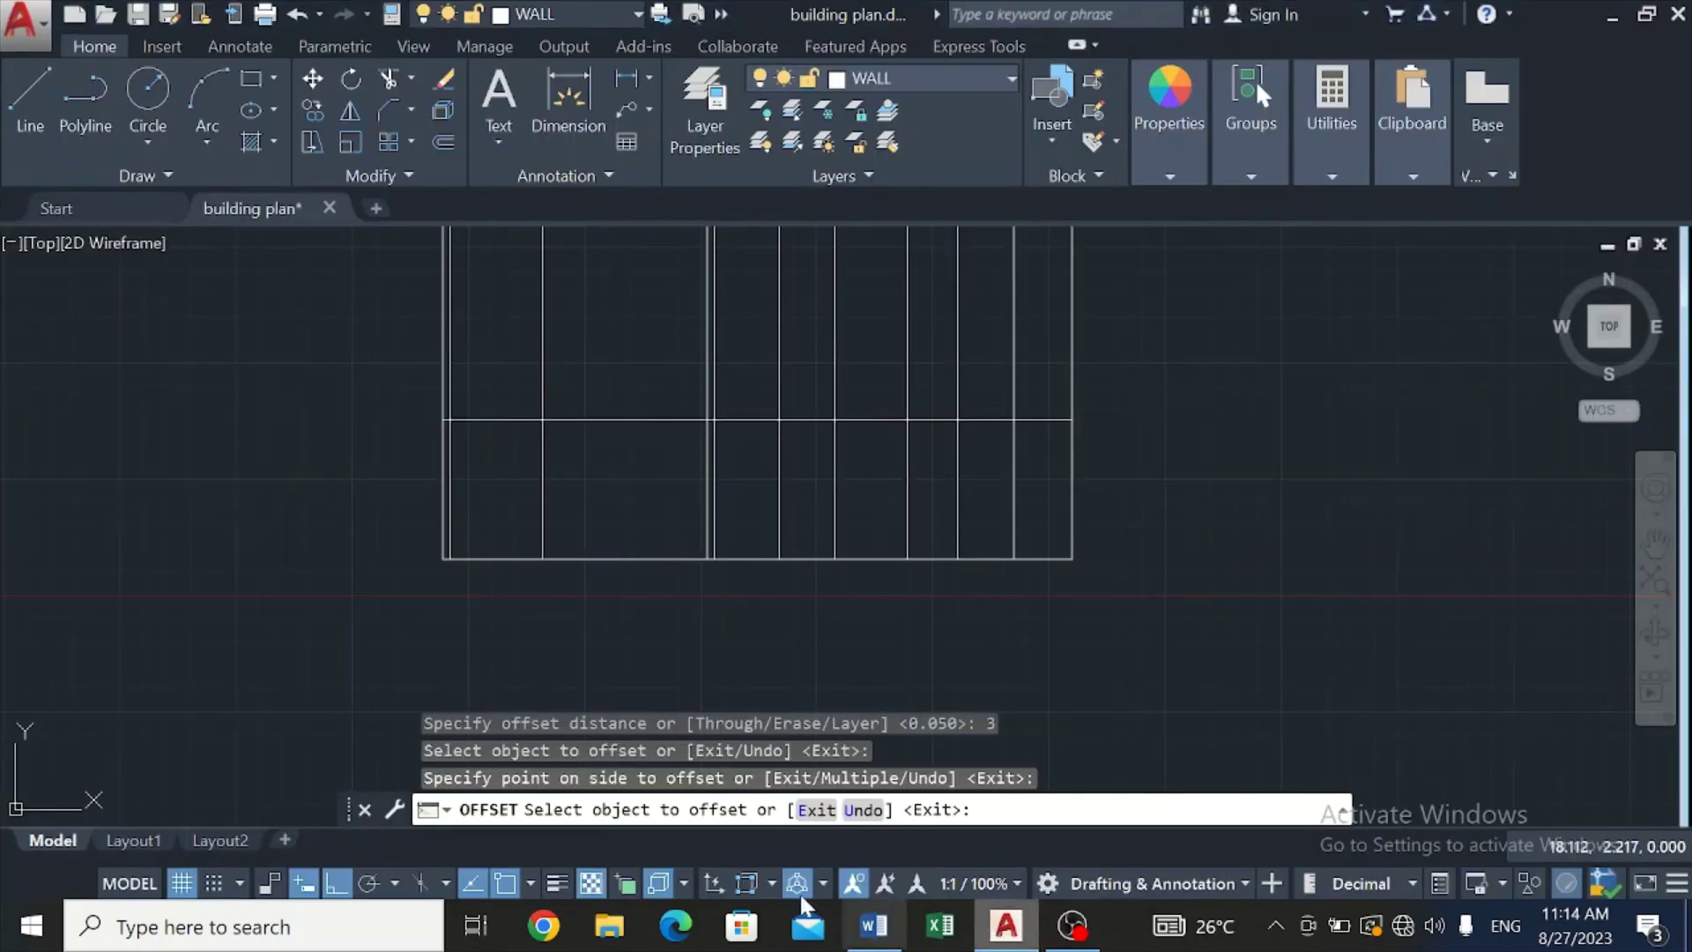
Step: Try repeatedly to select the door for offsetting
{"action": "scroll", "coordinate": [476, 360], "scroll_direction": "down", "scroll_amount": 3}
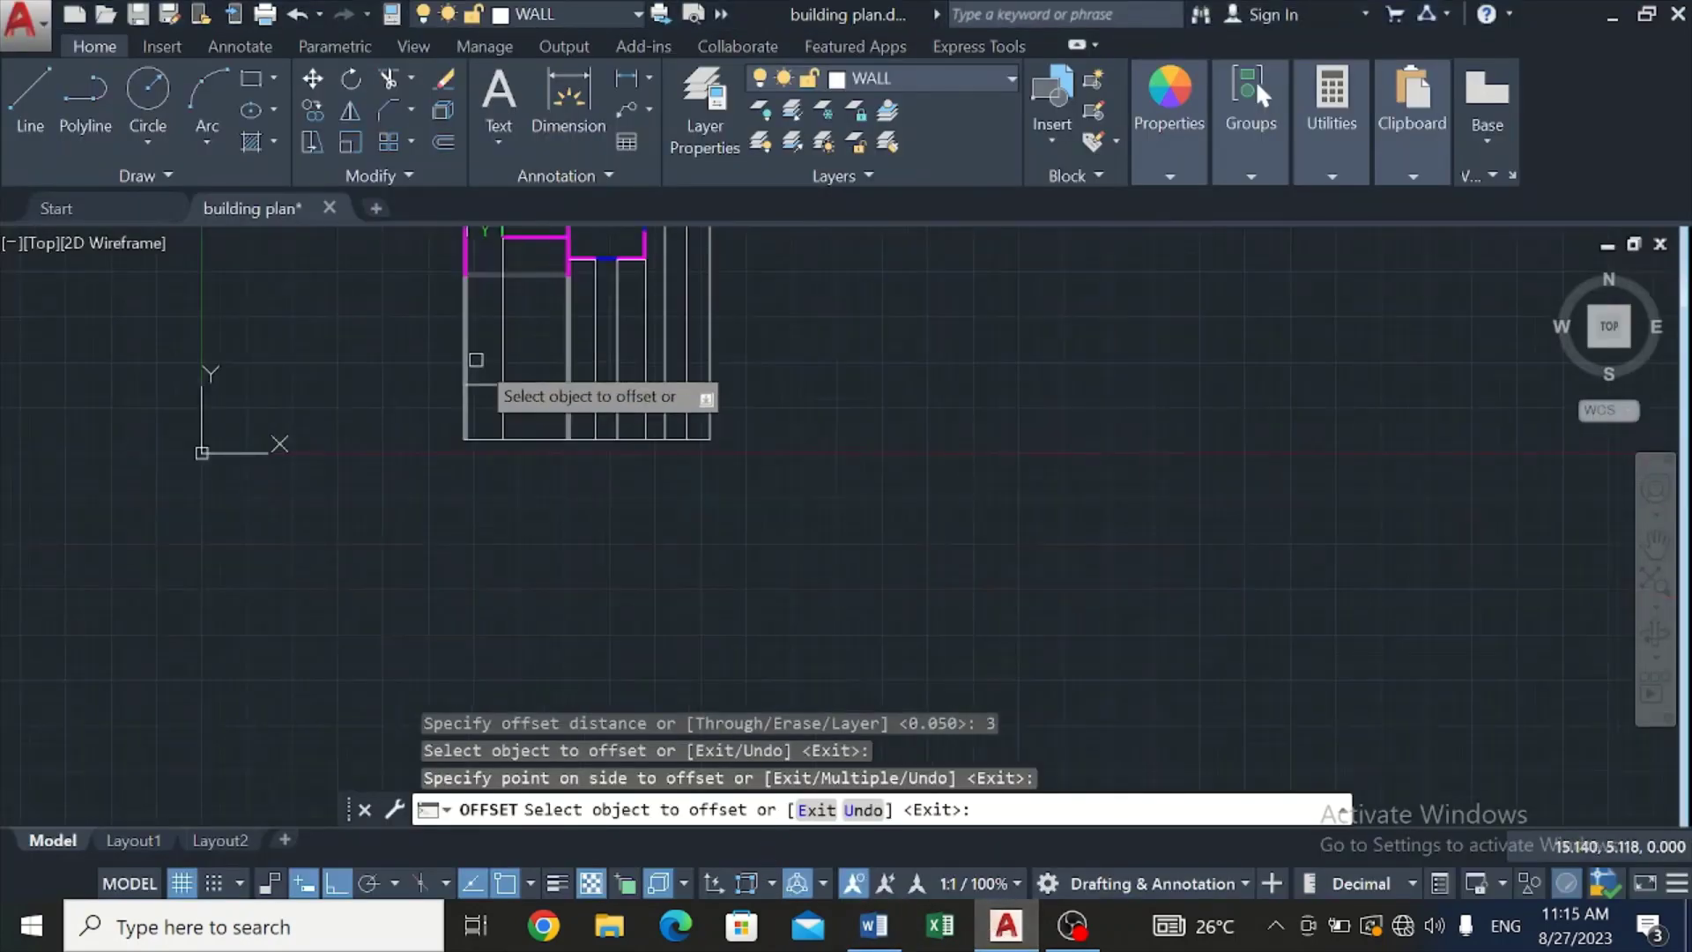
{"action": "scroll", "coordinate": [475, 359], "scroll_direction": "down", "scroll_amount": 2}
{"action": "left_click", "coordinate": [488, 275]}
{"action": "scroll", "coordinate": [487, 275], "scroll_direction": "up", "scroll_amount": 2}
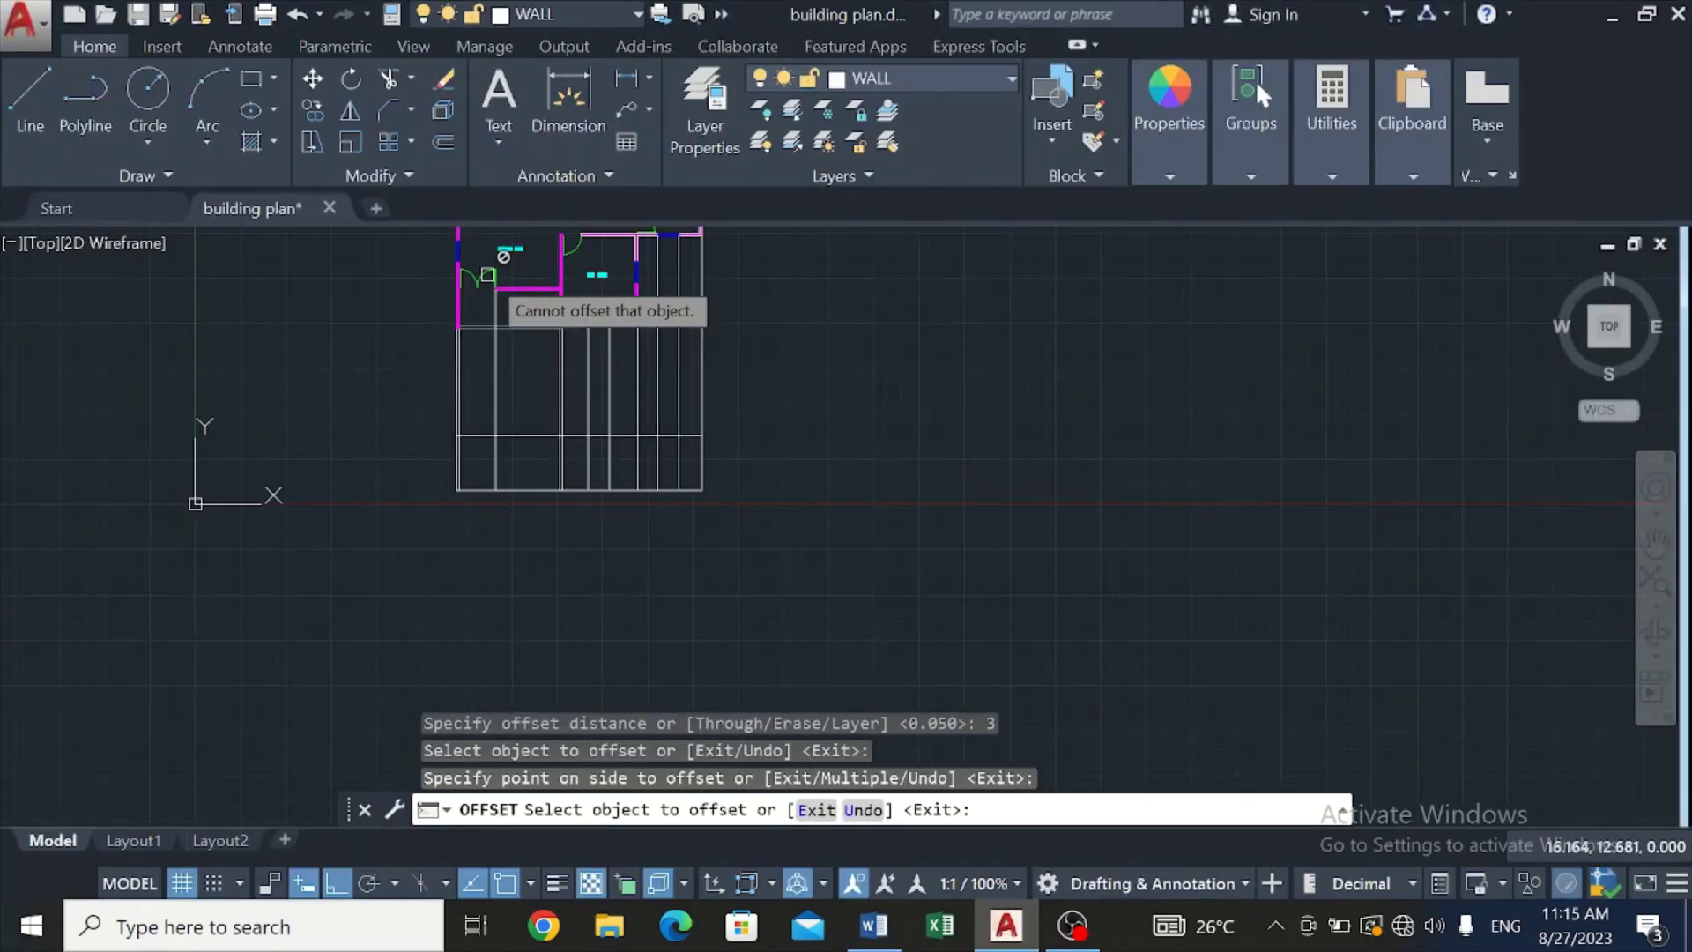
{"action": "scroll", "coordinate": [487, 277], "scroll_direction": "up", "scroll_amount": 2}
{"action": "left_click", "coordinate": [465, 293]}
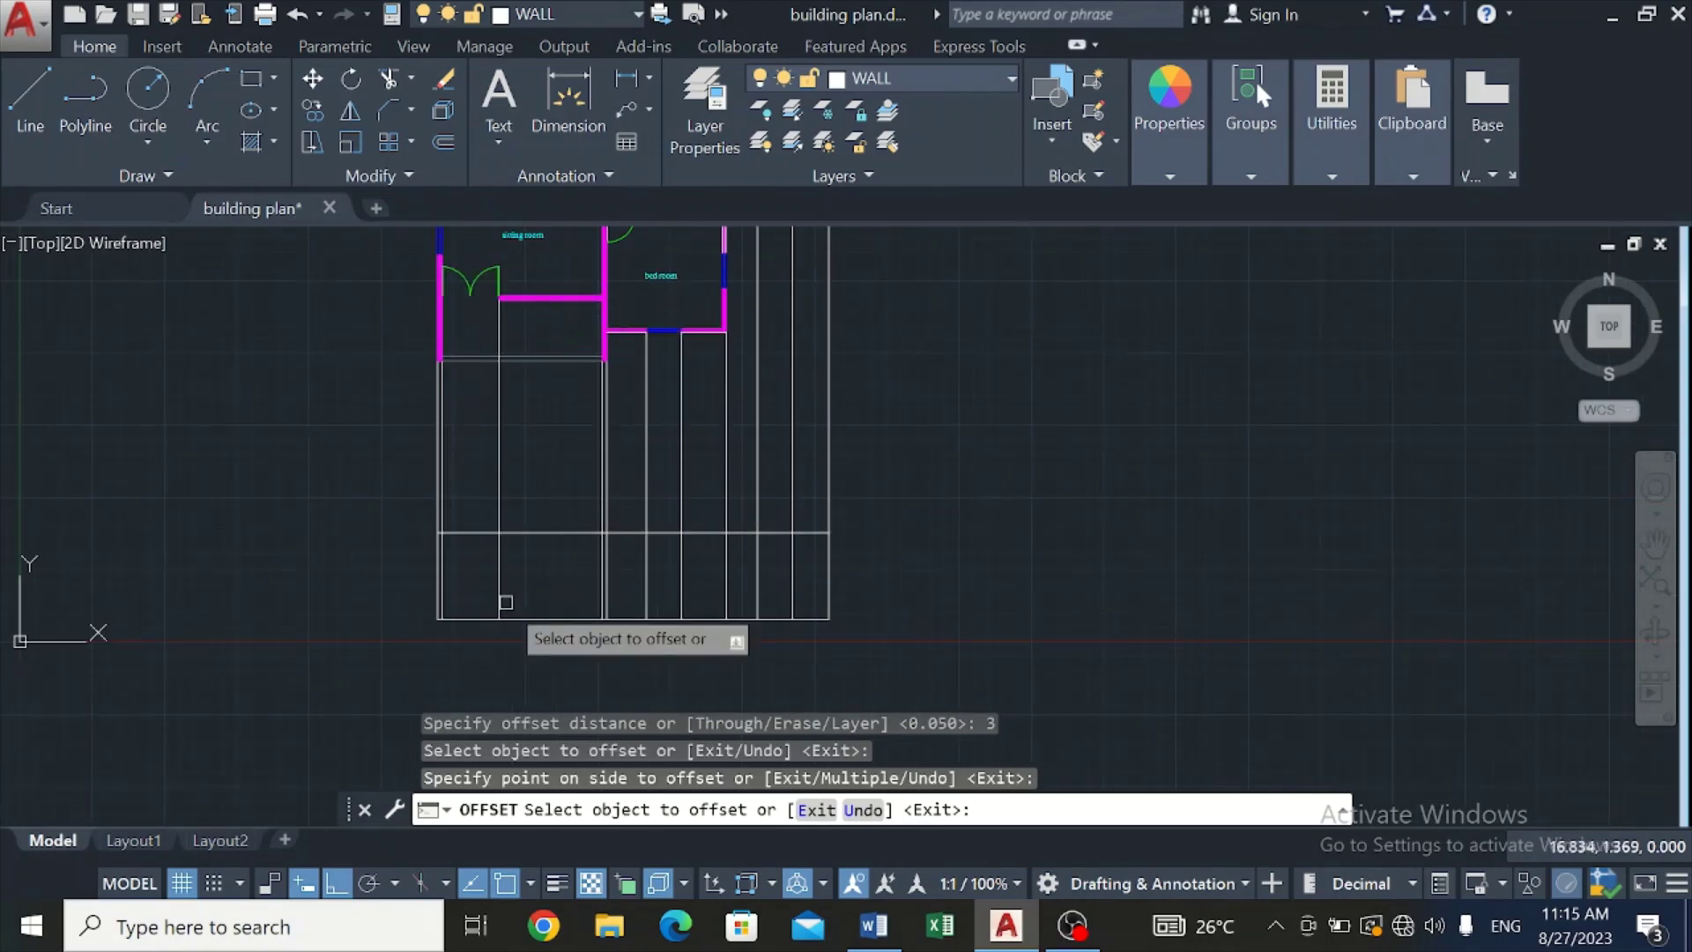
{"action": "left_click", "coordinate": [465, 286]}
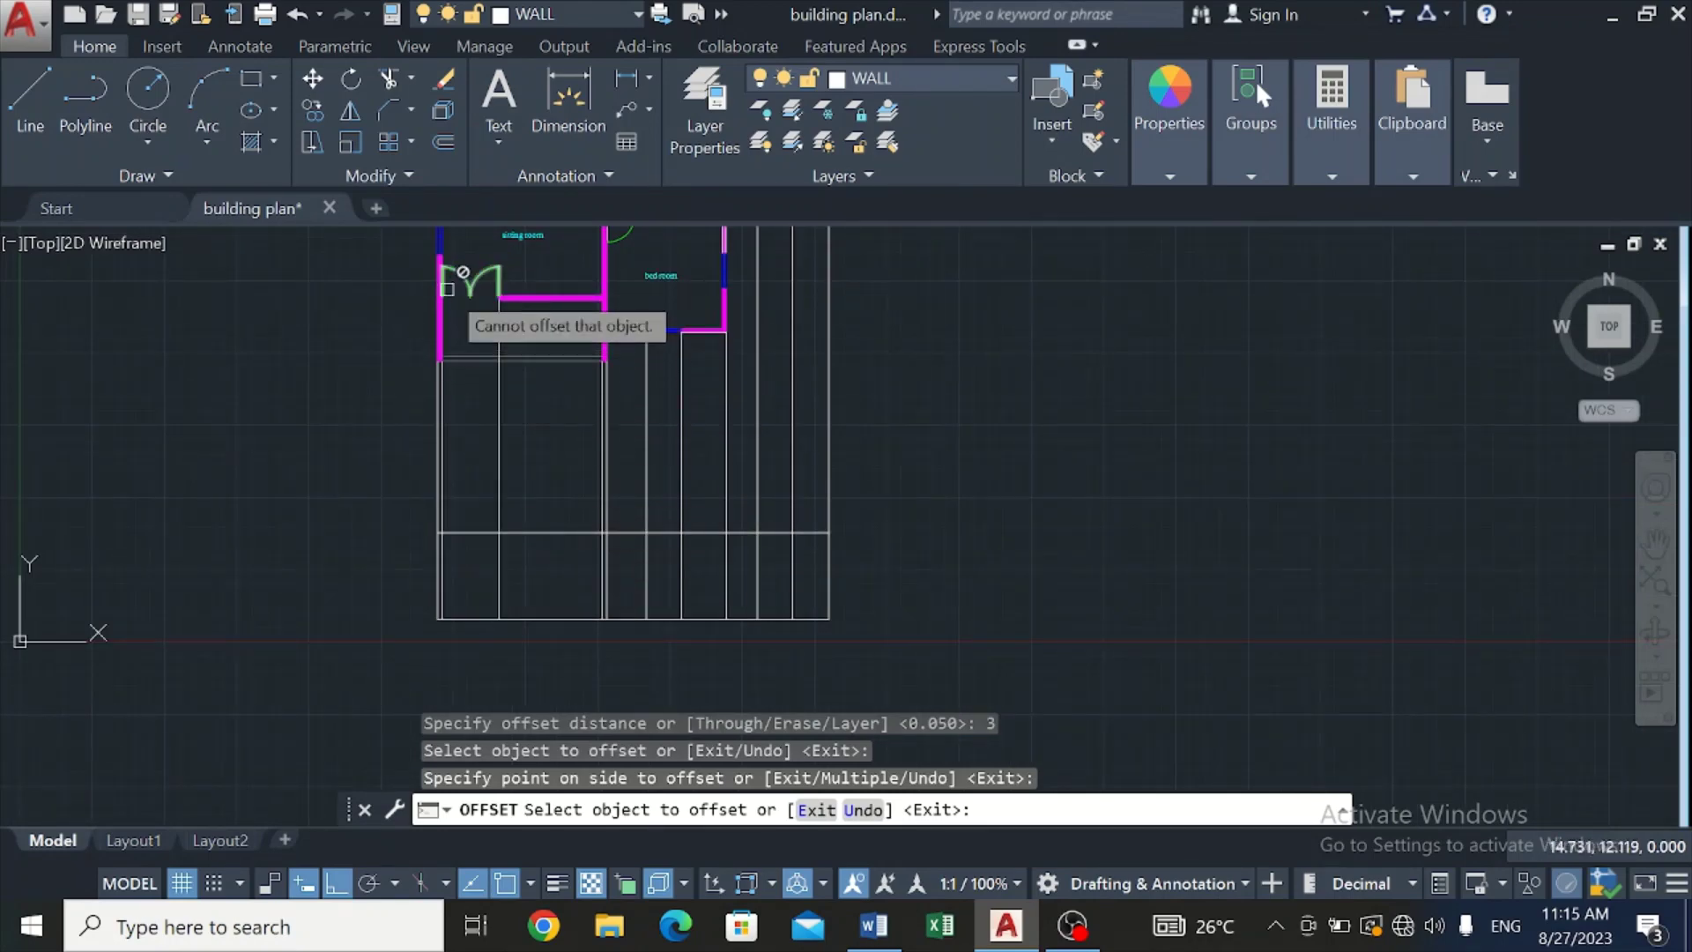
{"action": "left_click", "coordinate": [464, 282]}
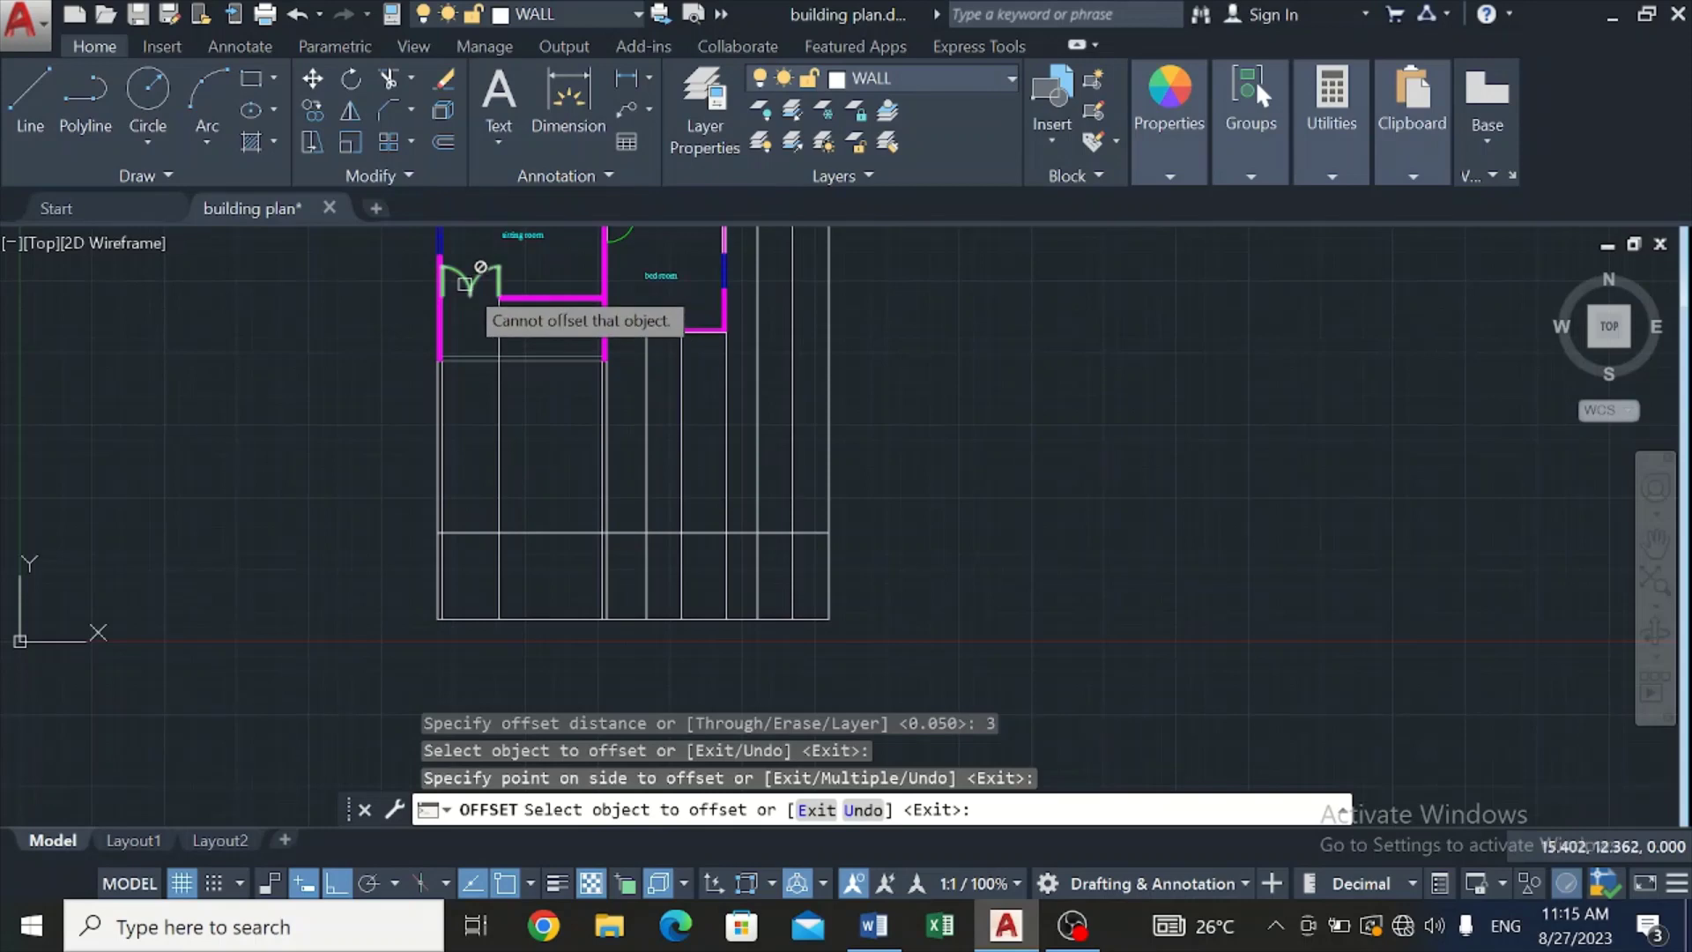
{"action": "scroll", "coordinate": [644, 335], "scroll_direction": "down", "scroll_amount": 3}
{"action": "left_click", "coordinate": [644, 273]}
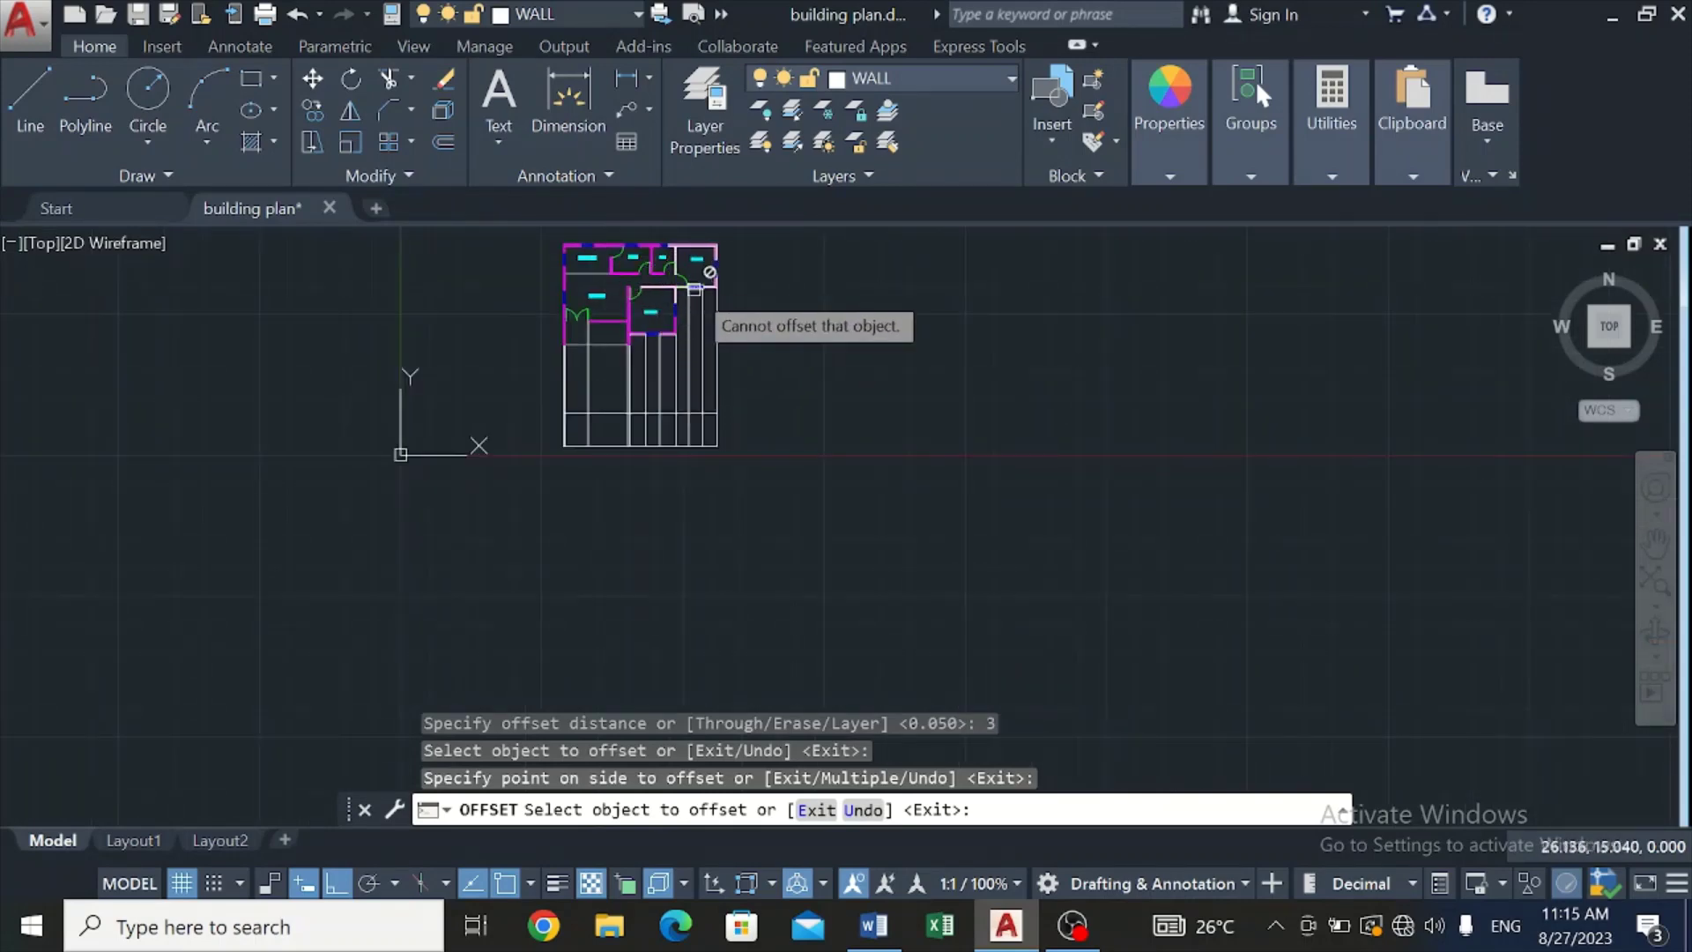
{"action": "scroll", "coordinate": [610, 388], "scroll_direction": "up", "scroll_amount": 4}
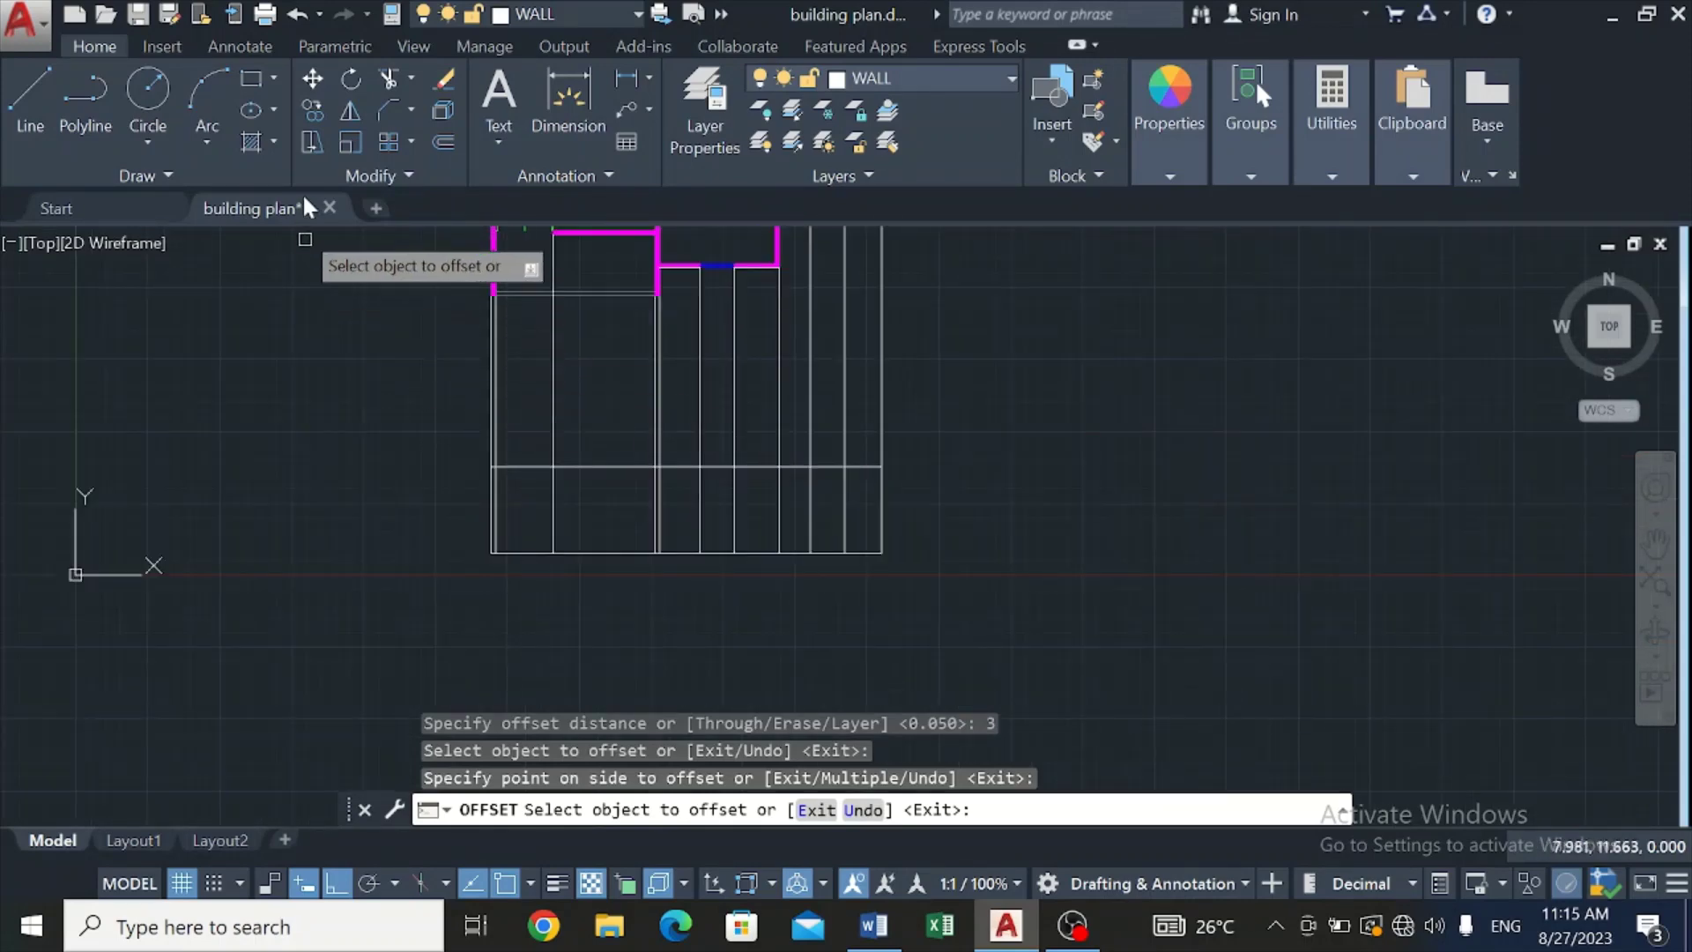
Step: Offset the elevation's bottom line 2.1 upward to mark the door height
{"action": "left_click", "coordinate": [444, 139]}
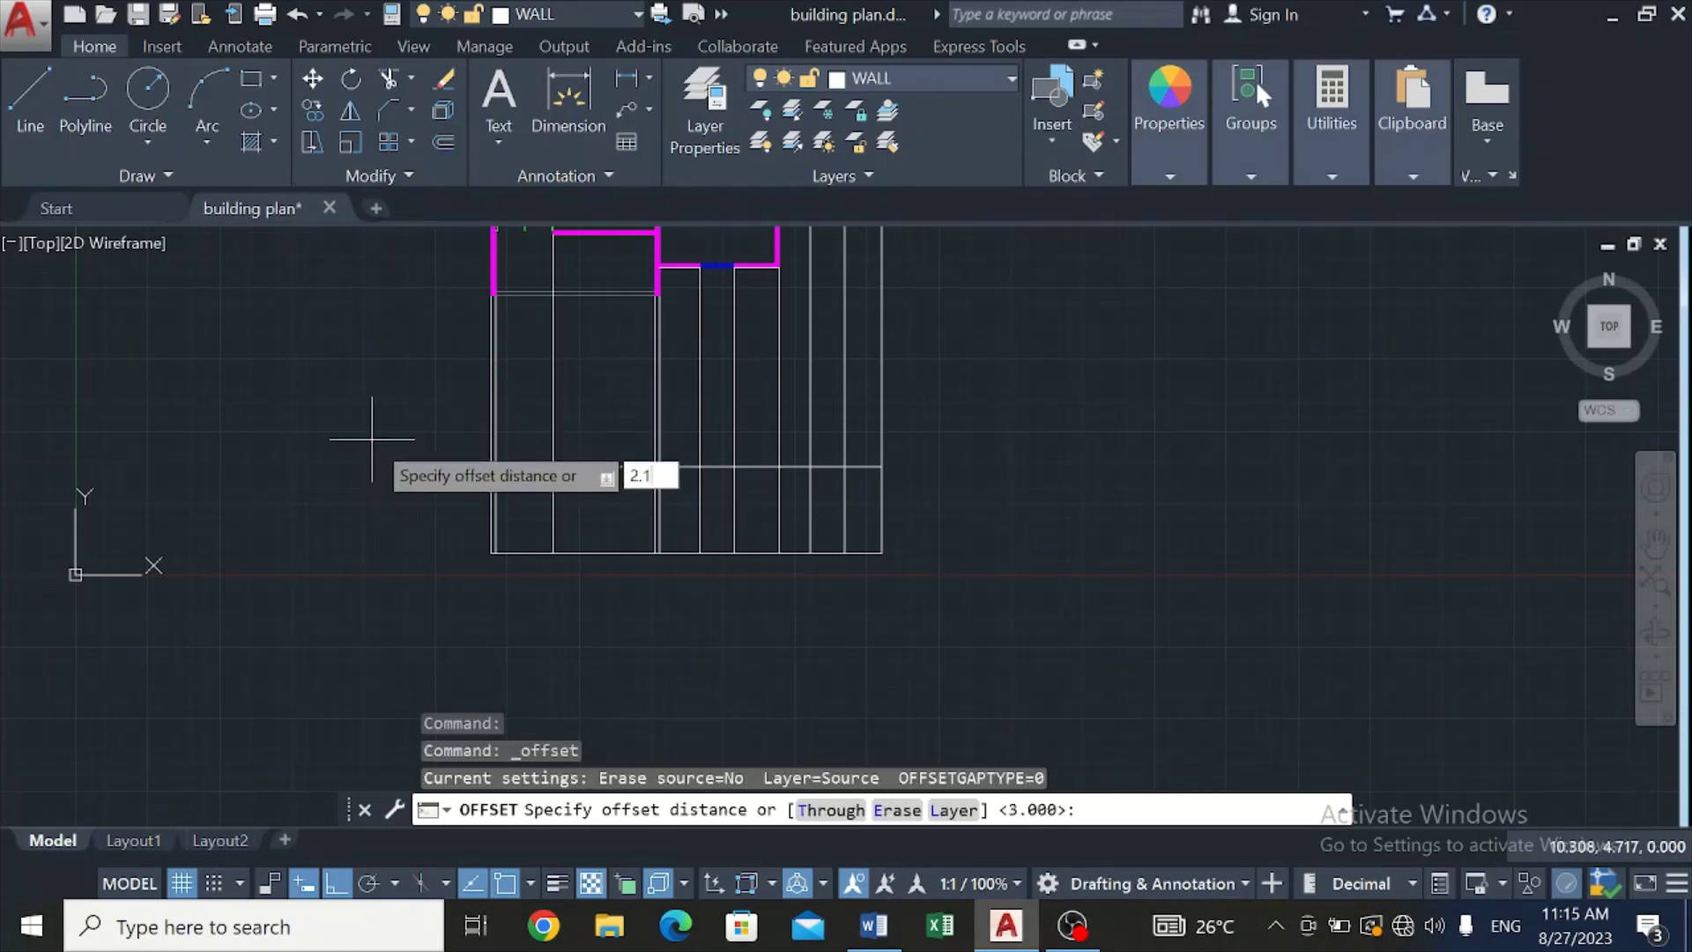
{"action": "type", "text": "2.1"}
{"action": "key", "text": "Return"}
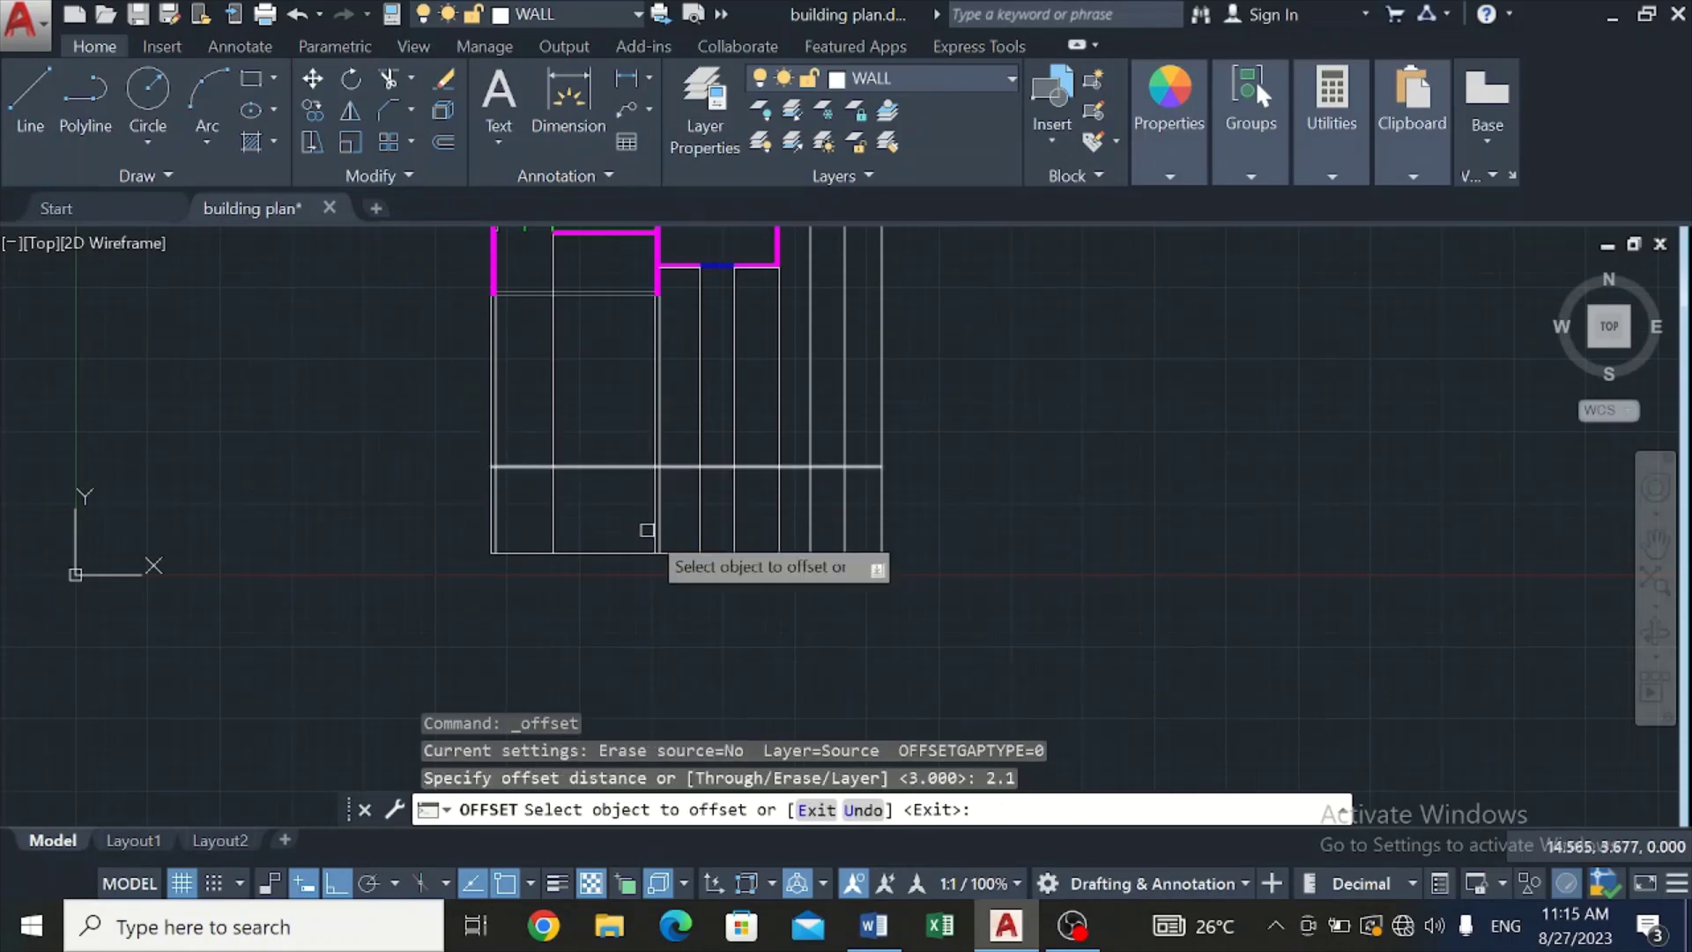
{"action": "scroll", "coordinate": [589, 552], "scroll_direction": "up", "scroll_amount": 2}
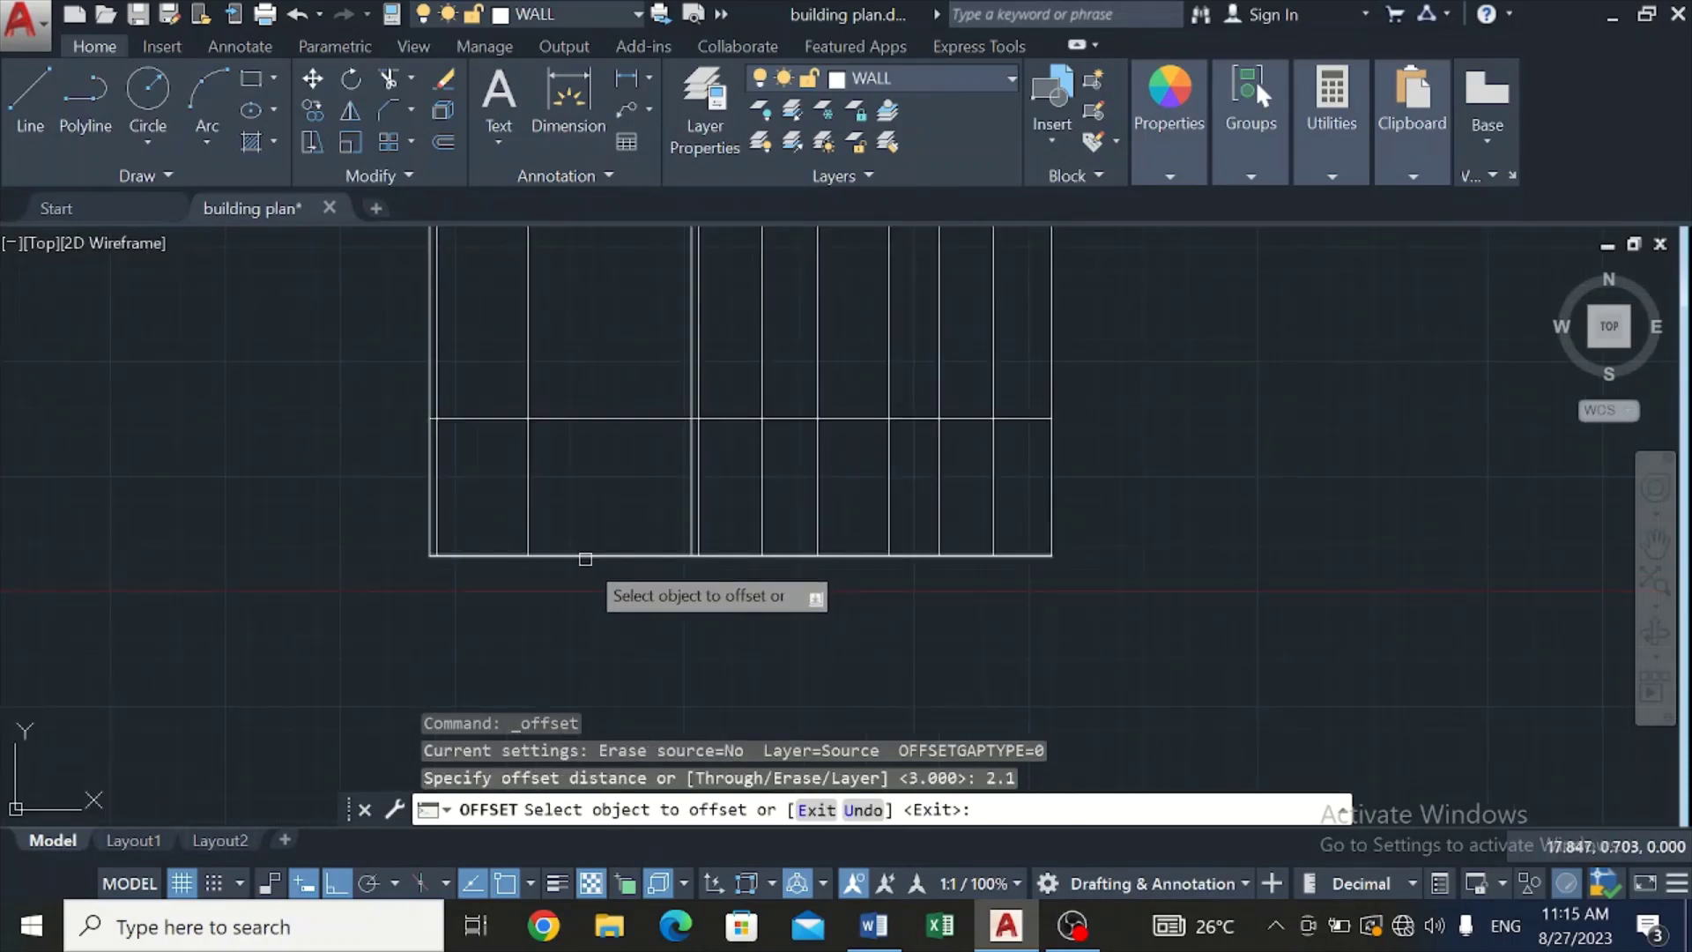
{"action": "left_click", "coordinate": [585, 556]}
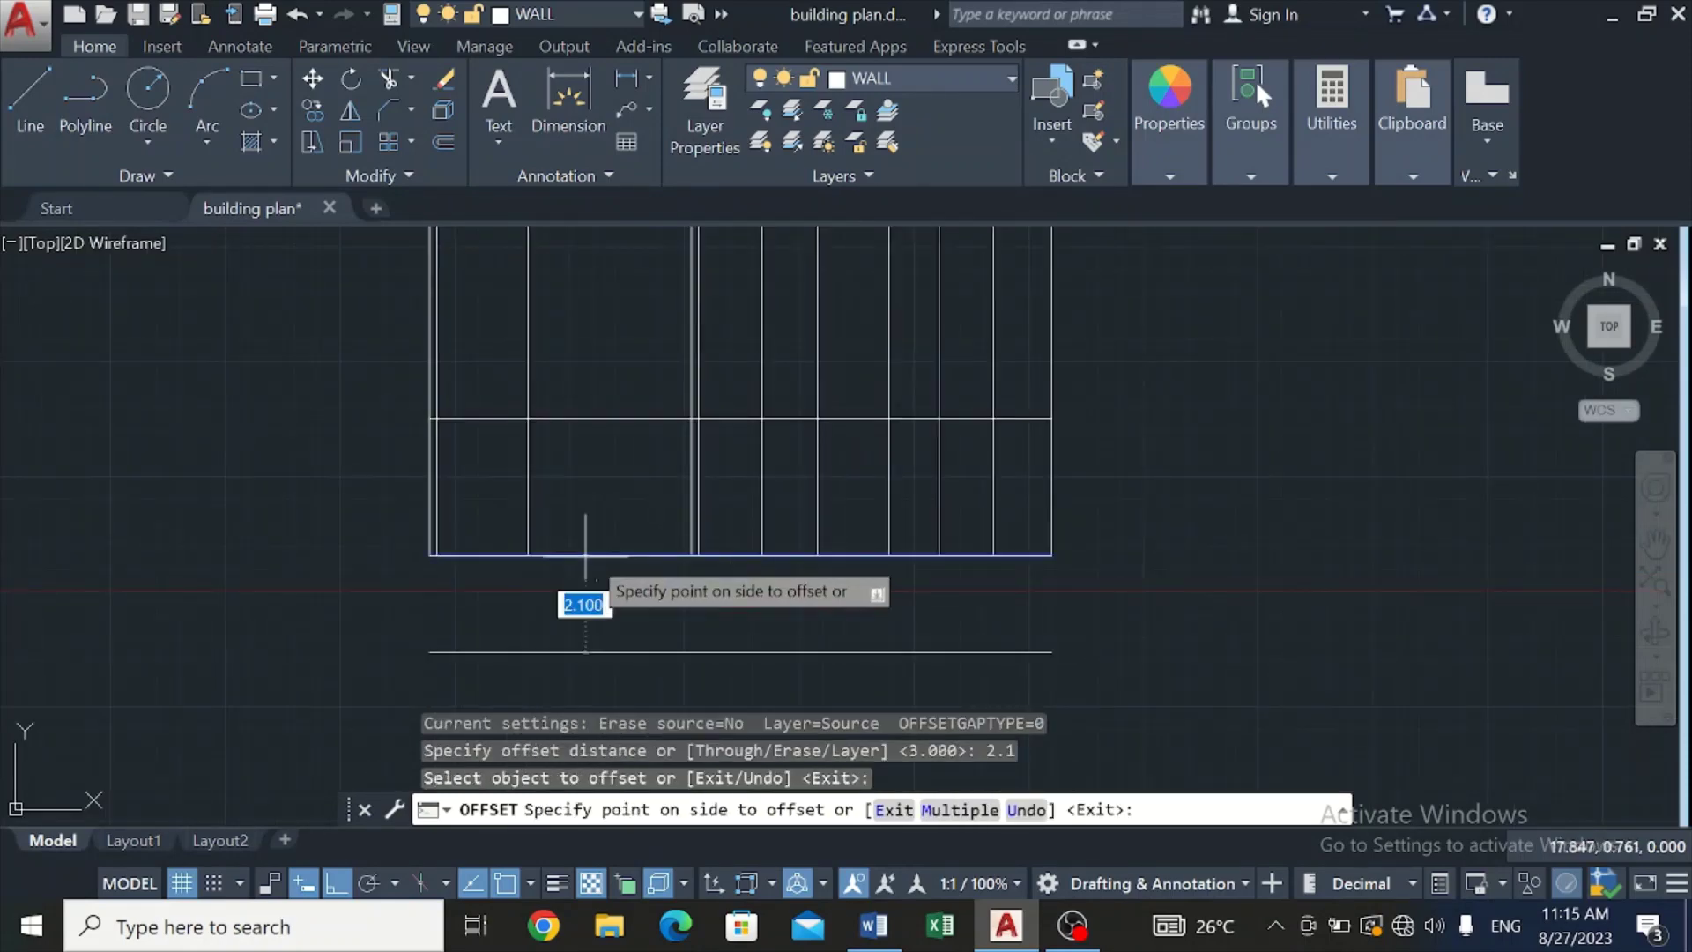
{"action": "left_click", "coordinate": [640, 445]}
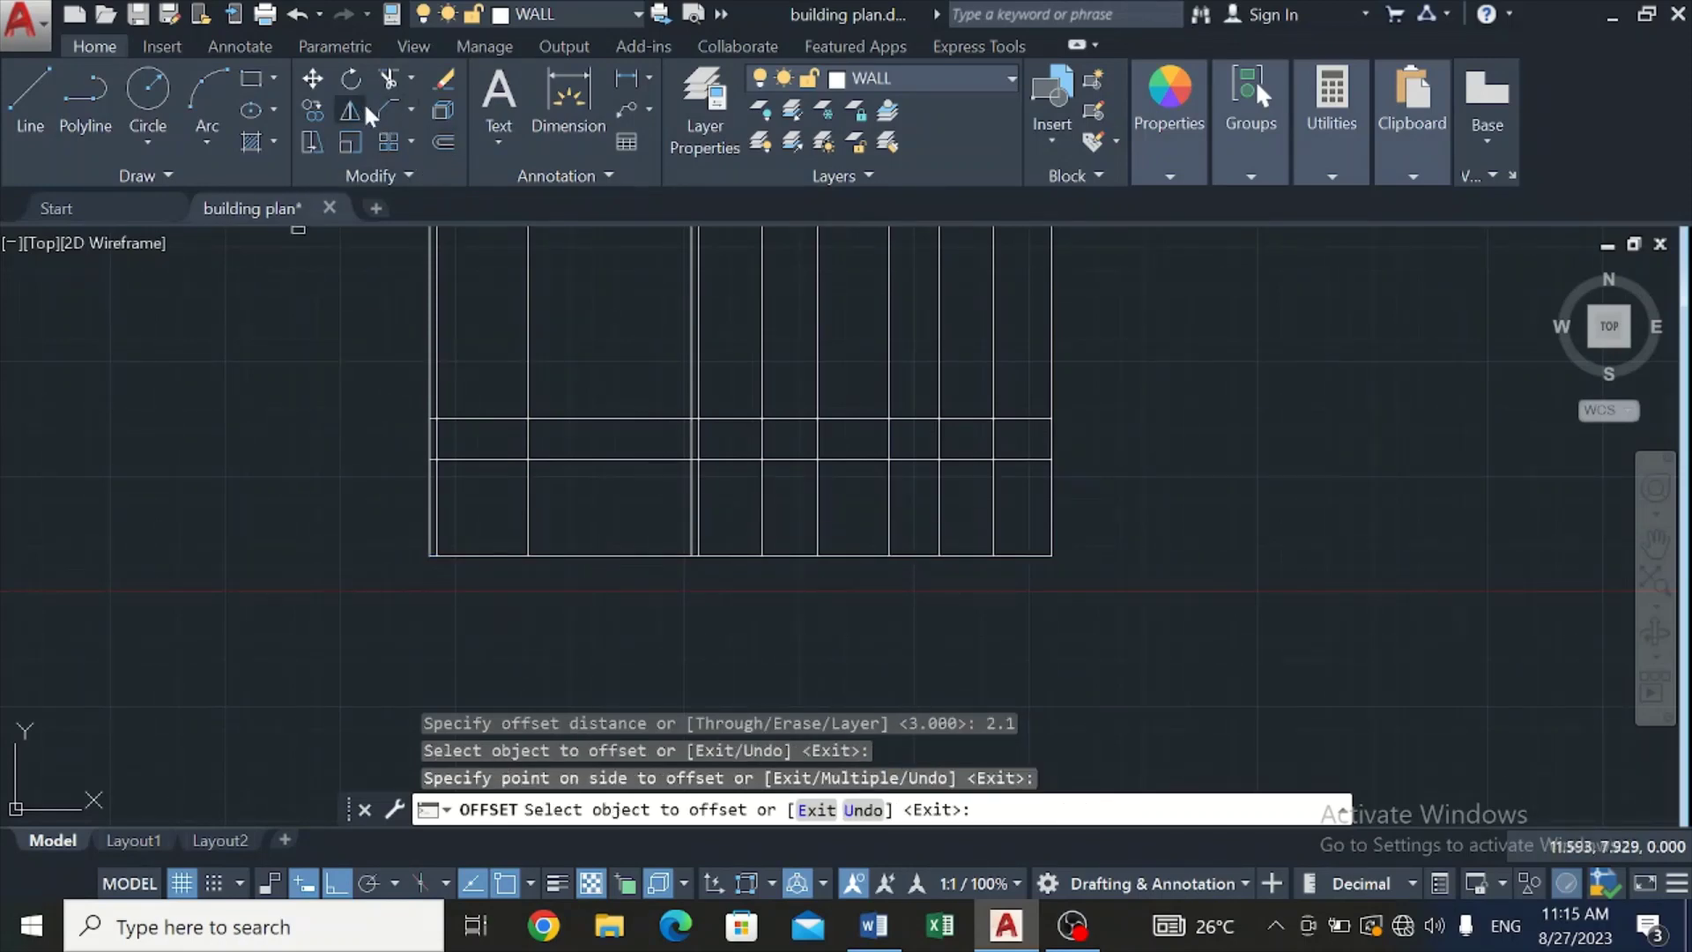
Step: Trim the unwanted middle span out of the 2.1 door-height line, using all lines as cutting edges
{"action": "left_click", "coordinate": [387, 79]}
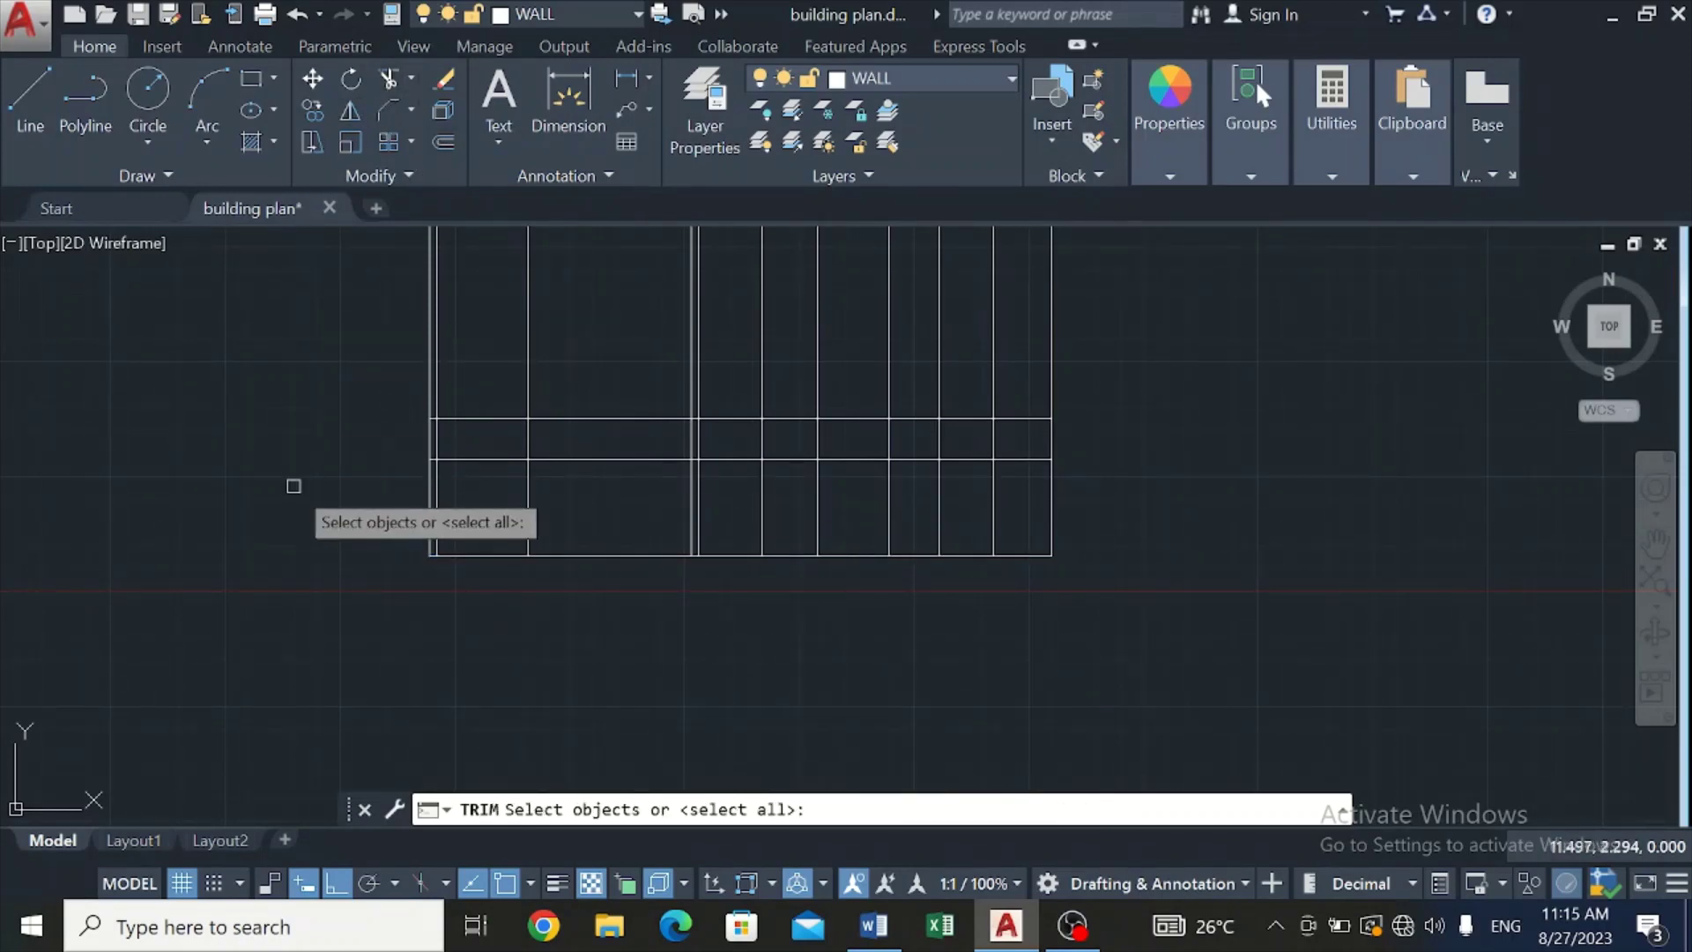
{"action": "key", "text": "Return"}
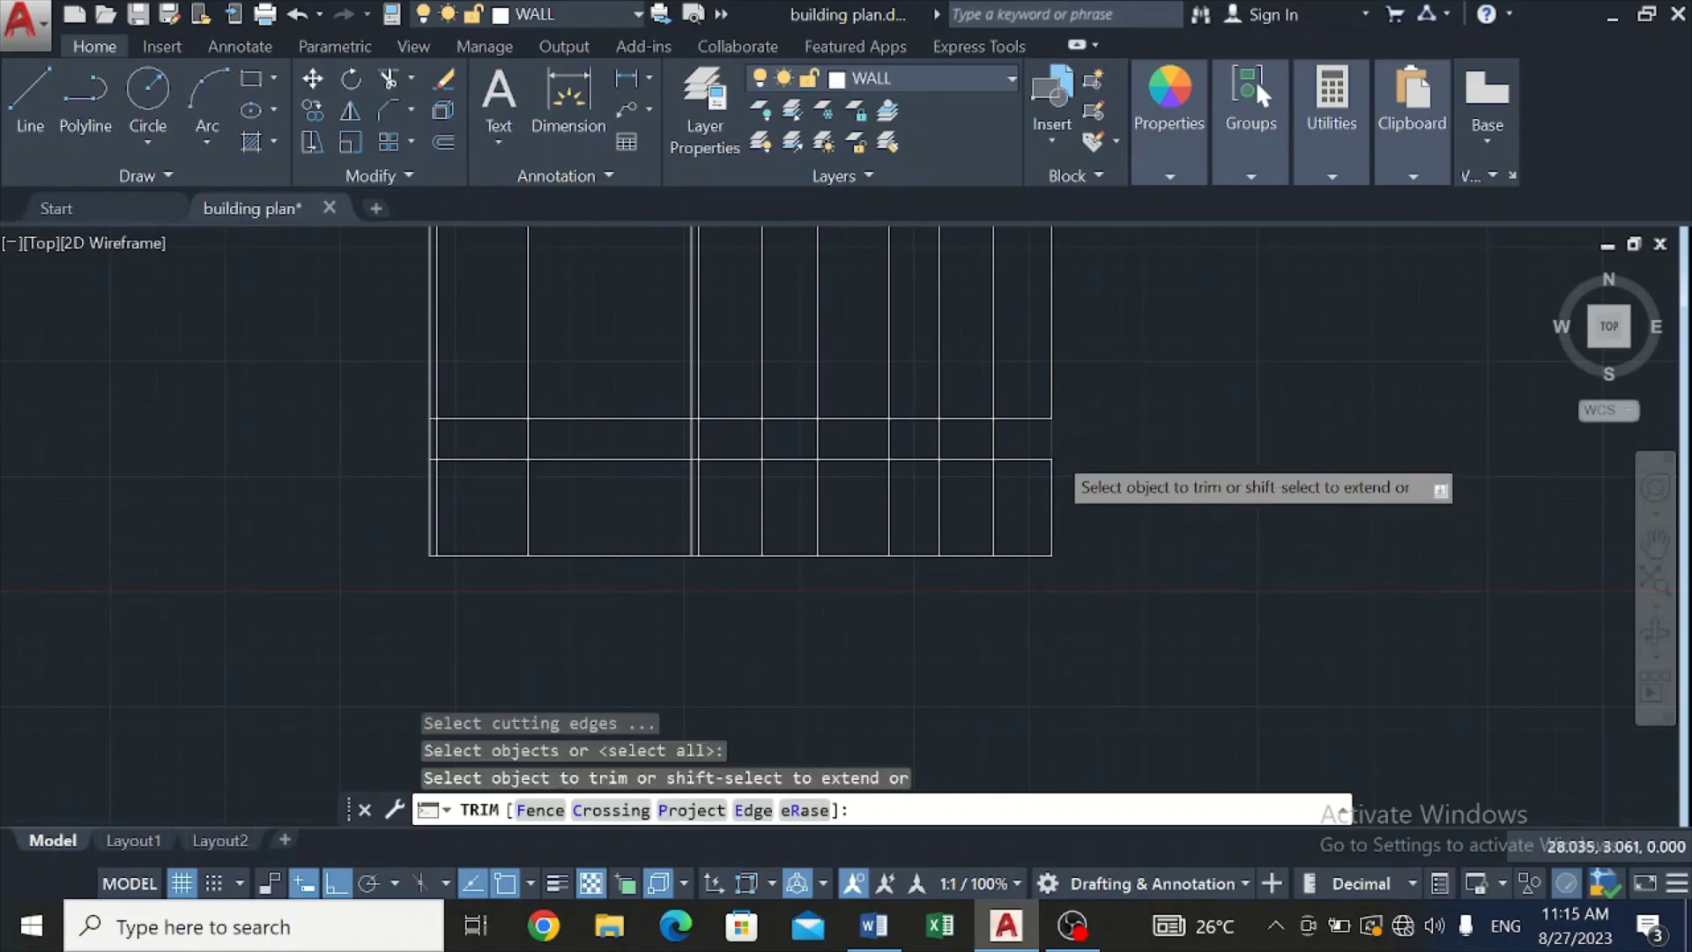
{"action": "scroll", "coordinate": [1053, 450], "scroll_direction": "down", "scroll_amount": 4}
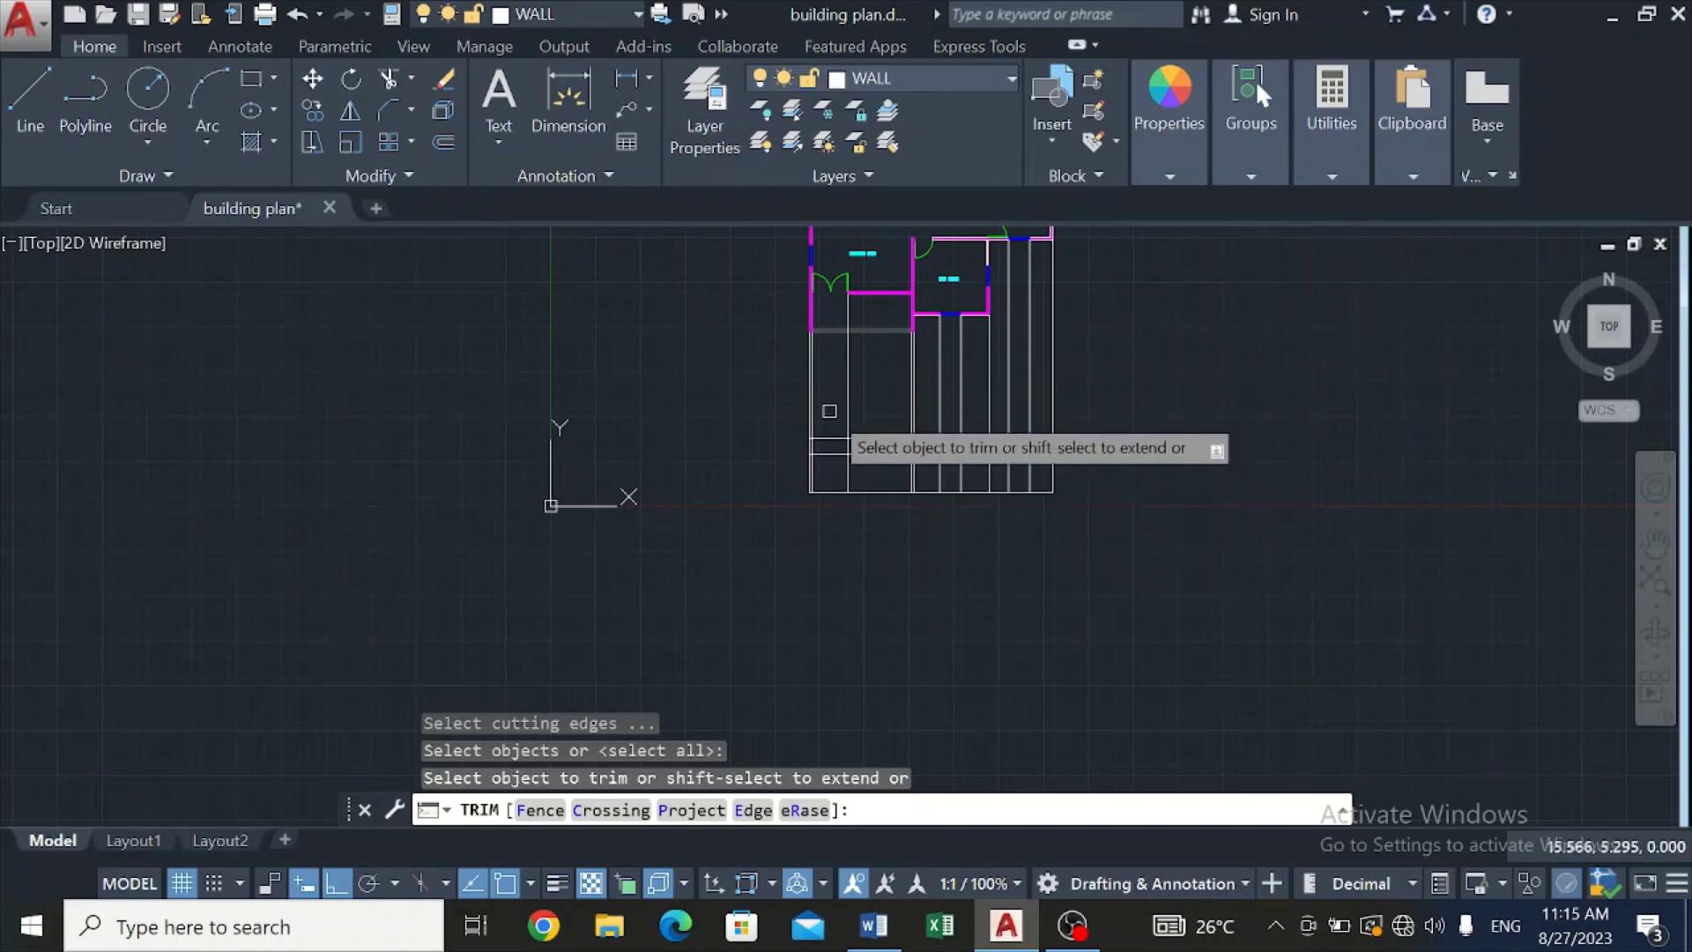
{"action": "scroll", "coordinate": [821, 477], "scroll_direction": "up", "scroll_amount": 8}
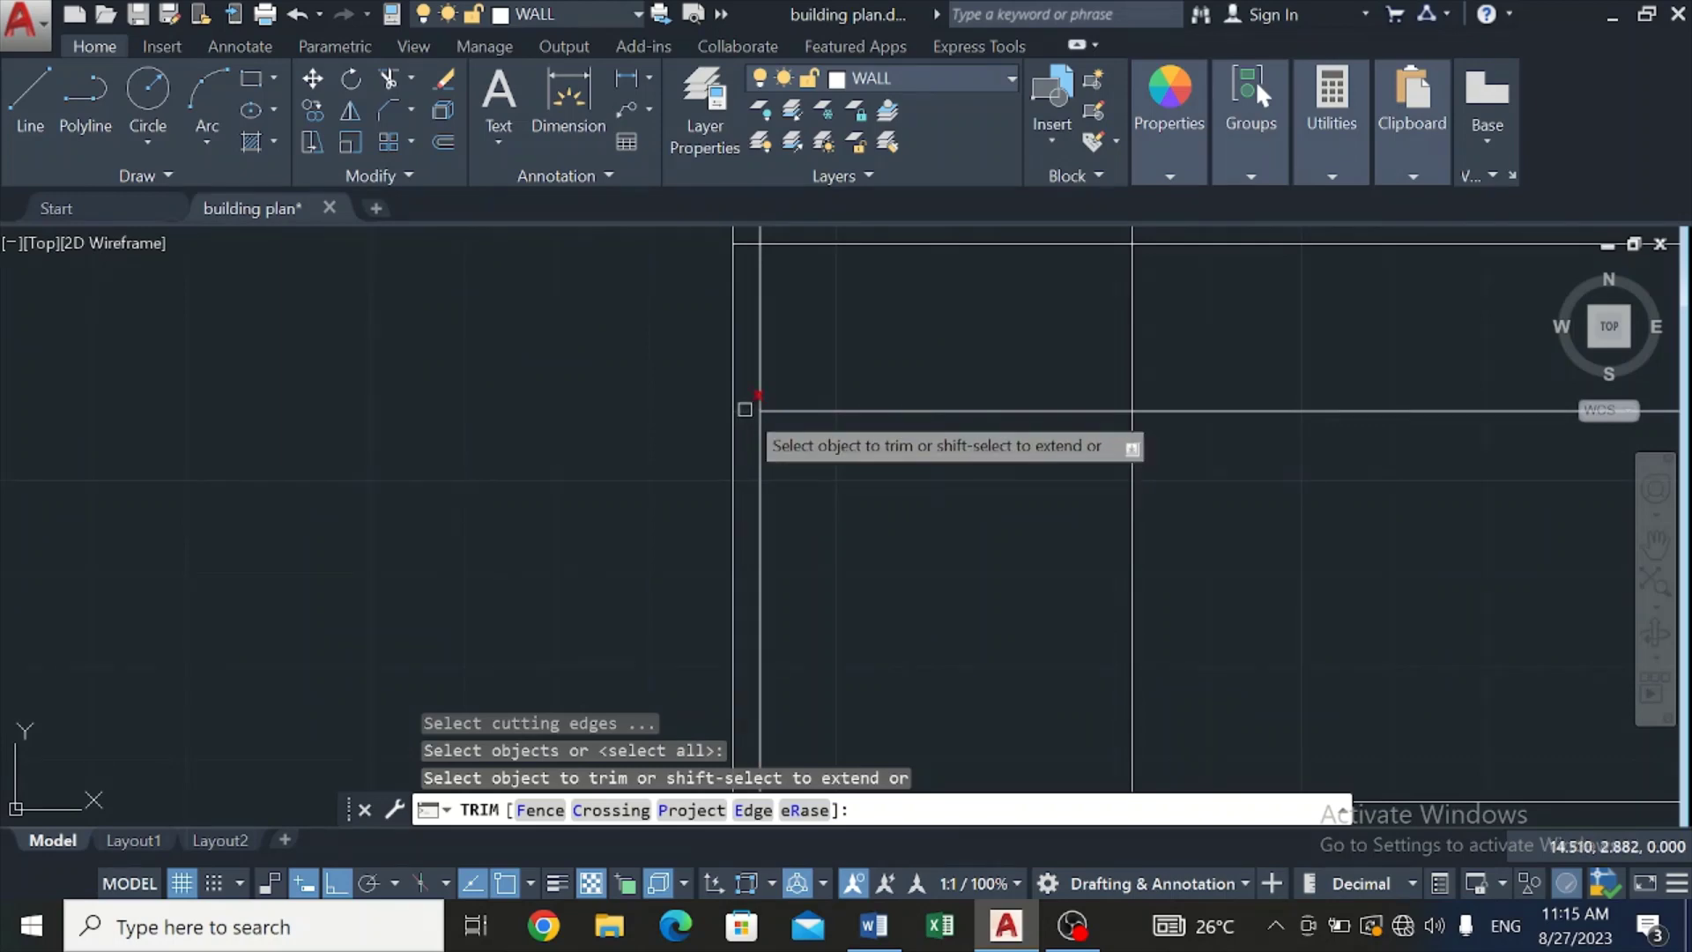
{"action": "left_click", "coordinate": [751, 410]}
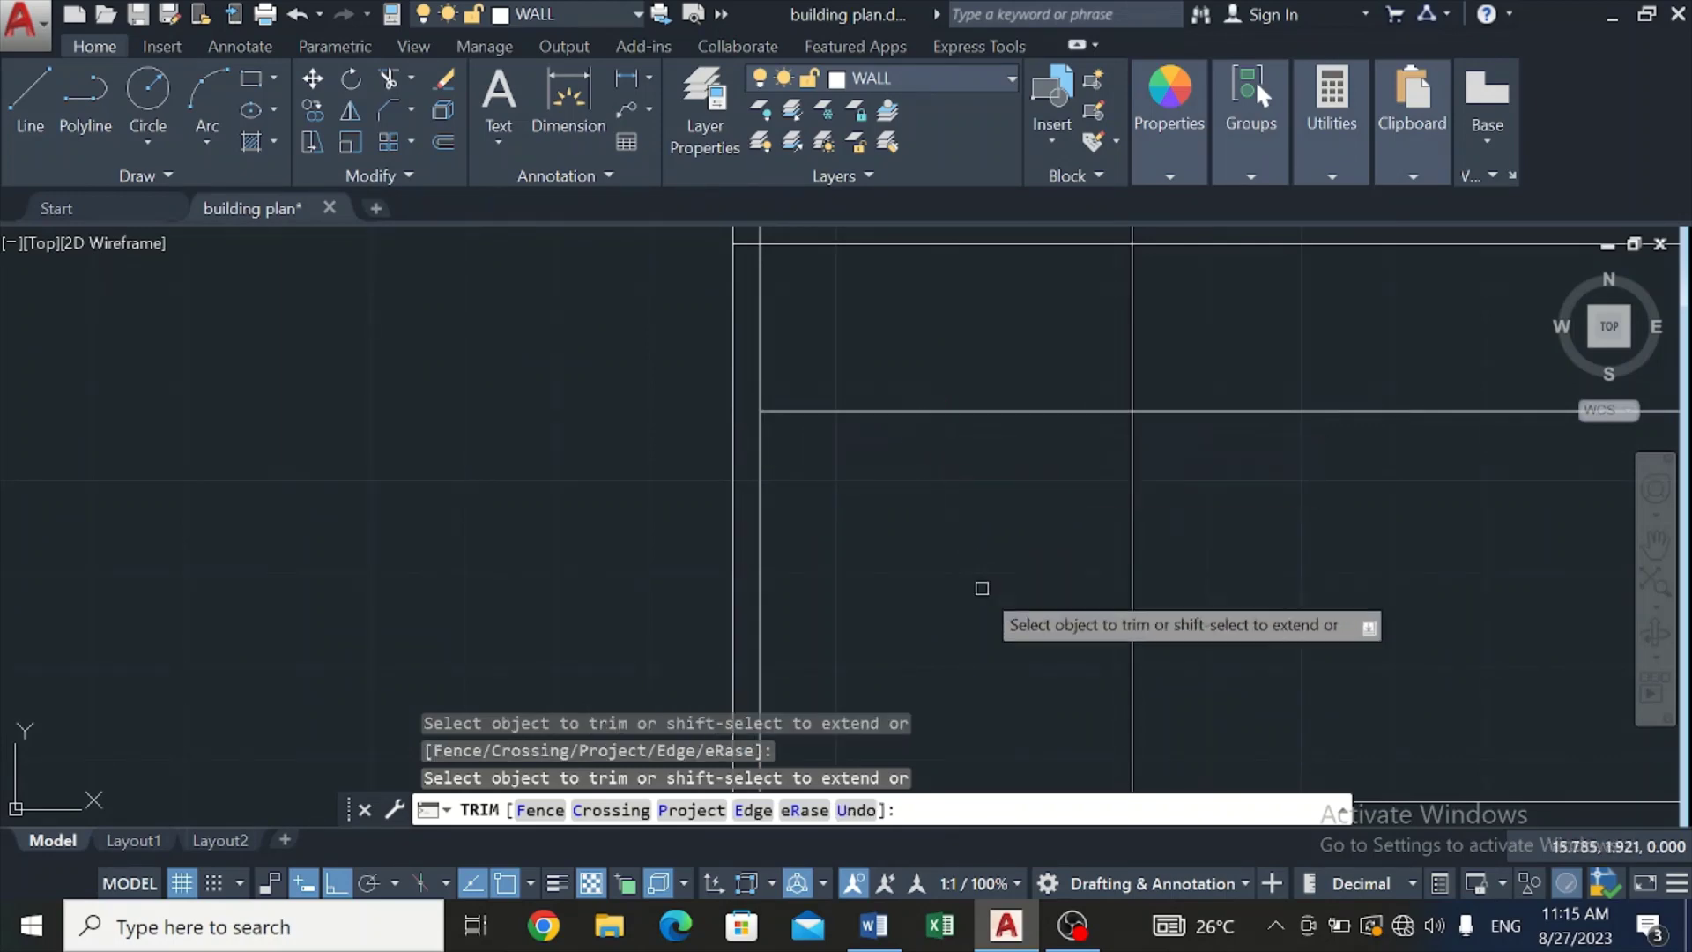
{"action": "scroll", "coordinate": [1004, 593], "scroll_direction": "down", "scroll_amount": 3}
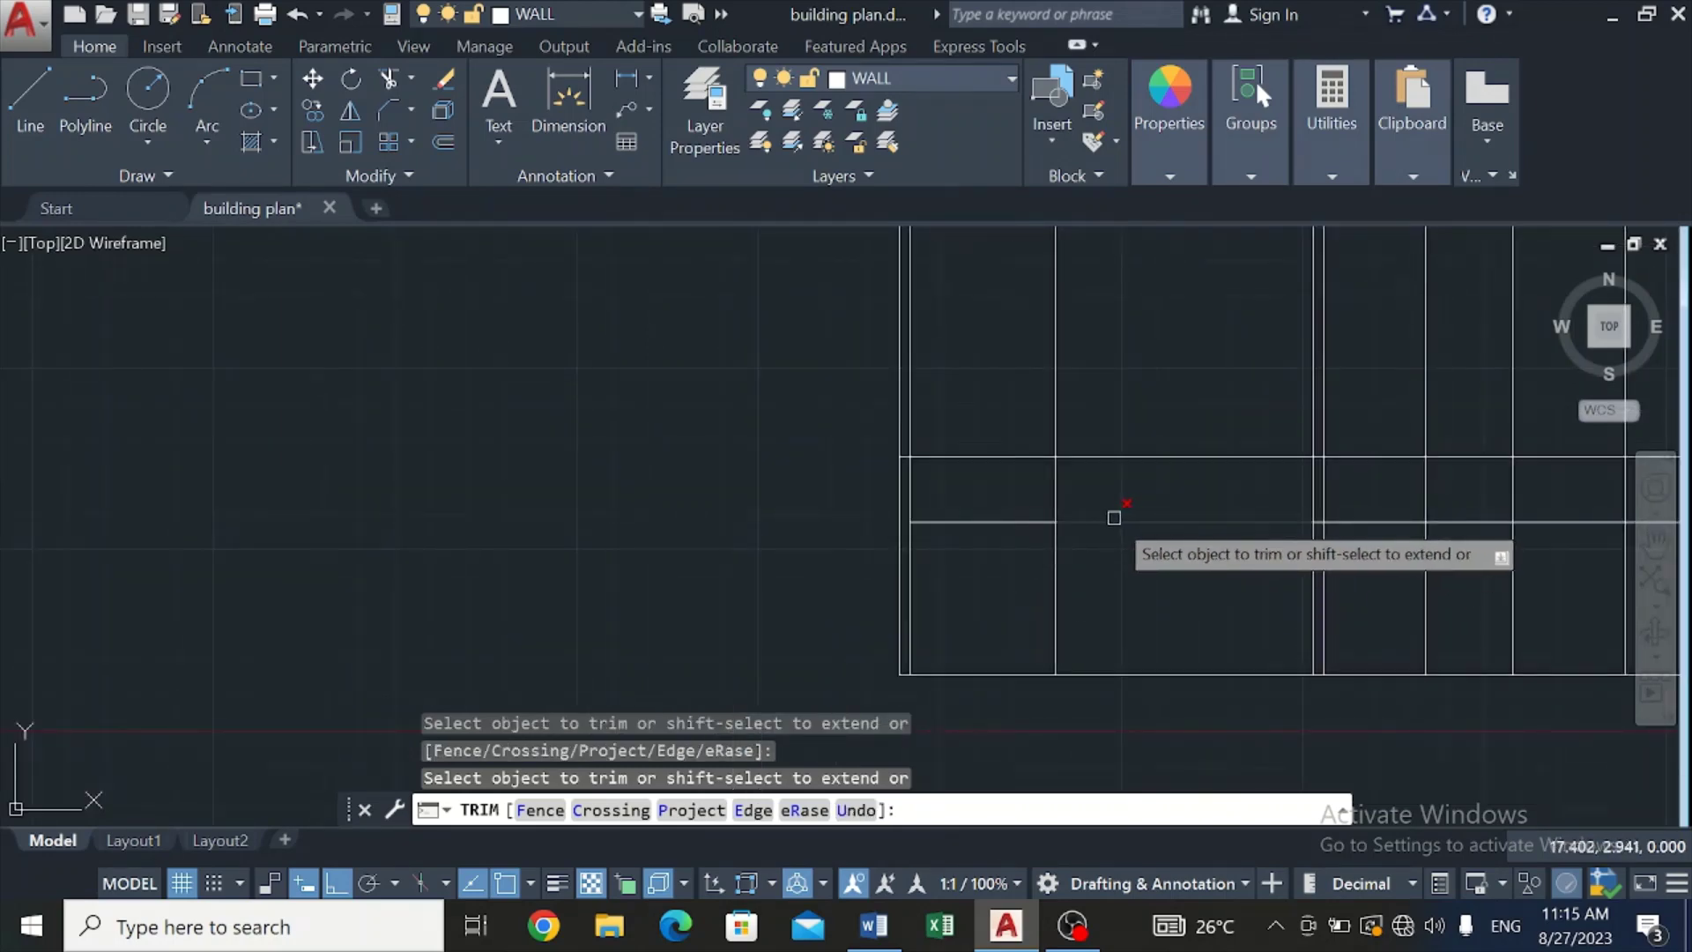
{"action": "scroll", "coordinate": [1114, 517], "scroll_direction": "down", "scroll_amount": 3}
{"action": "scroll", "coordinate": [1250, 536], "scroll_direction": "up", "scroll_amount": 5}
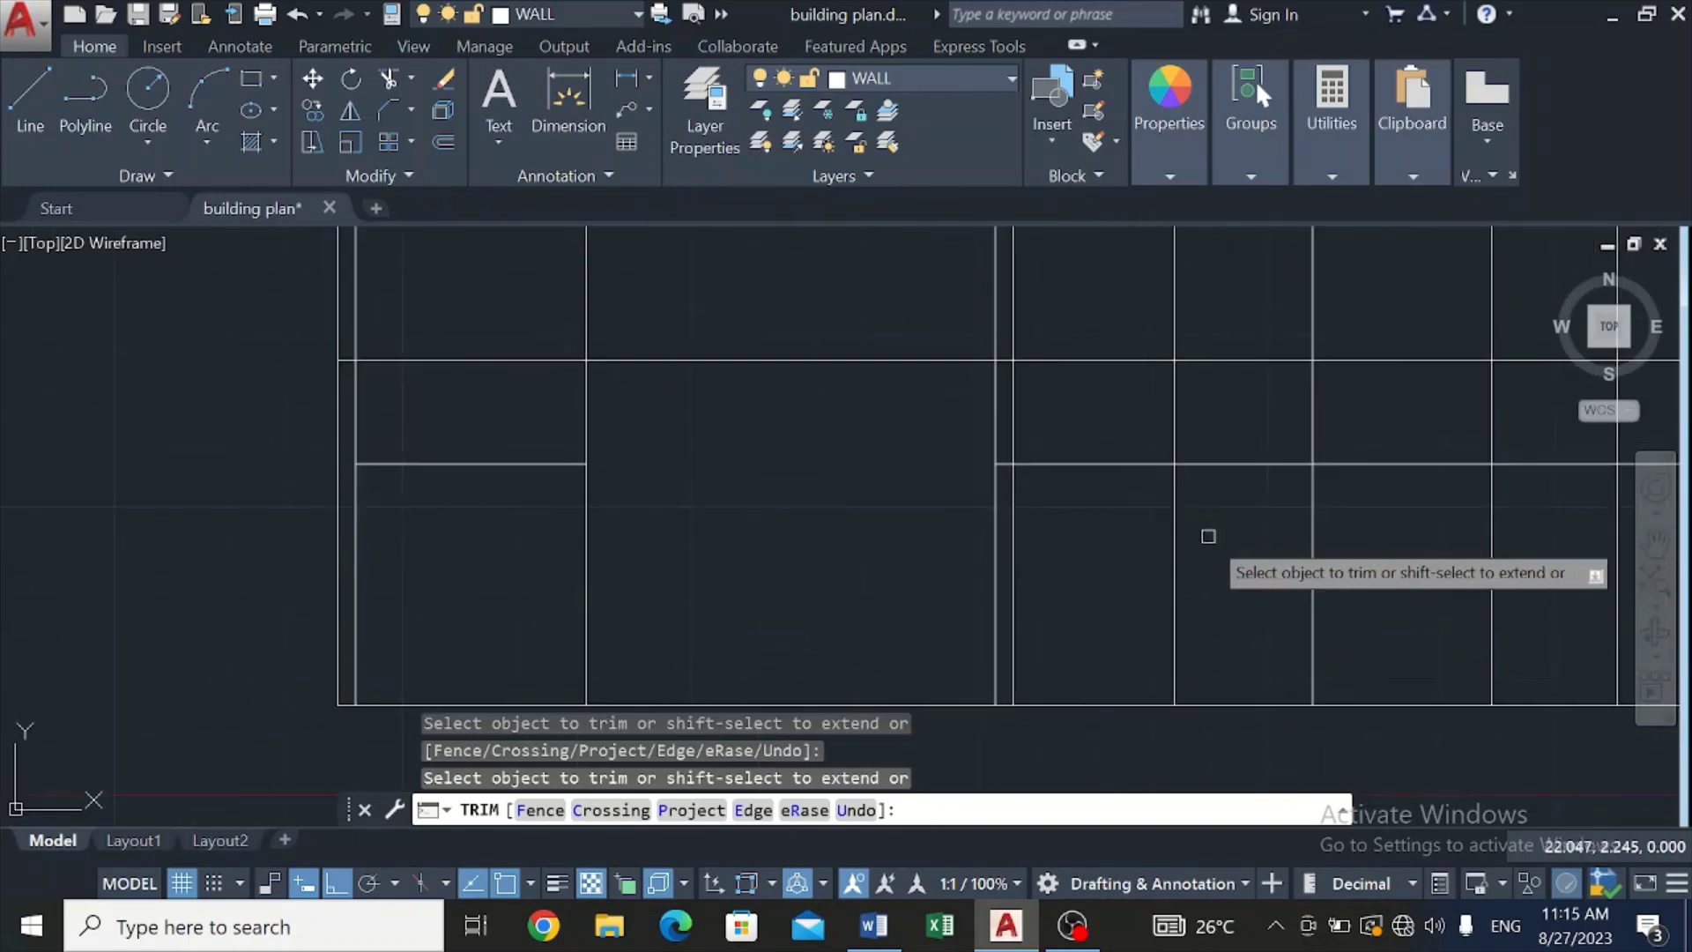
{"action": "key", "text": "Escape"}
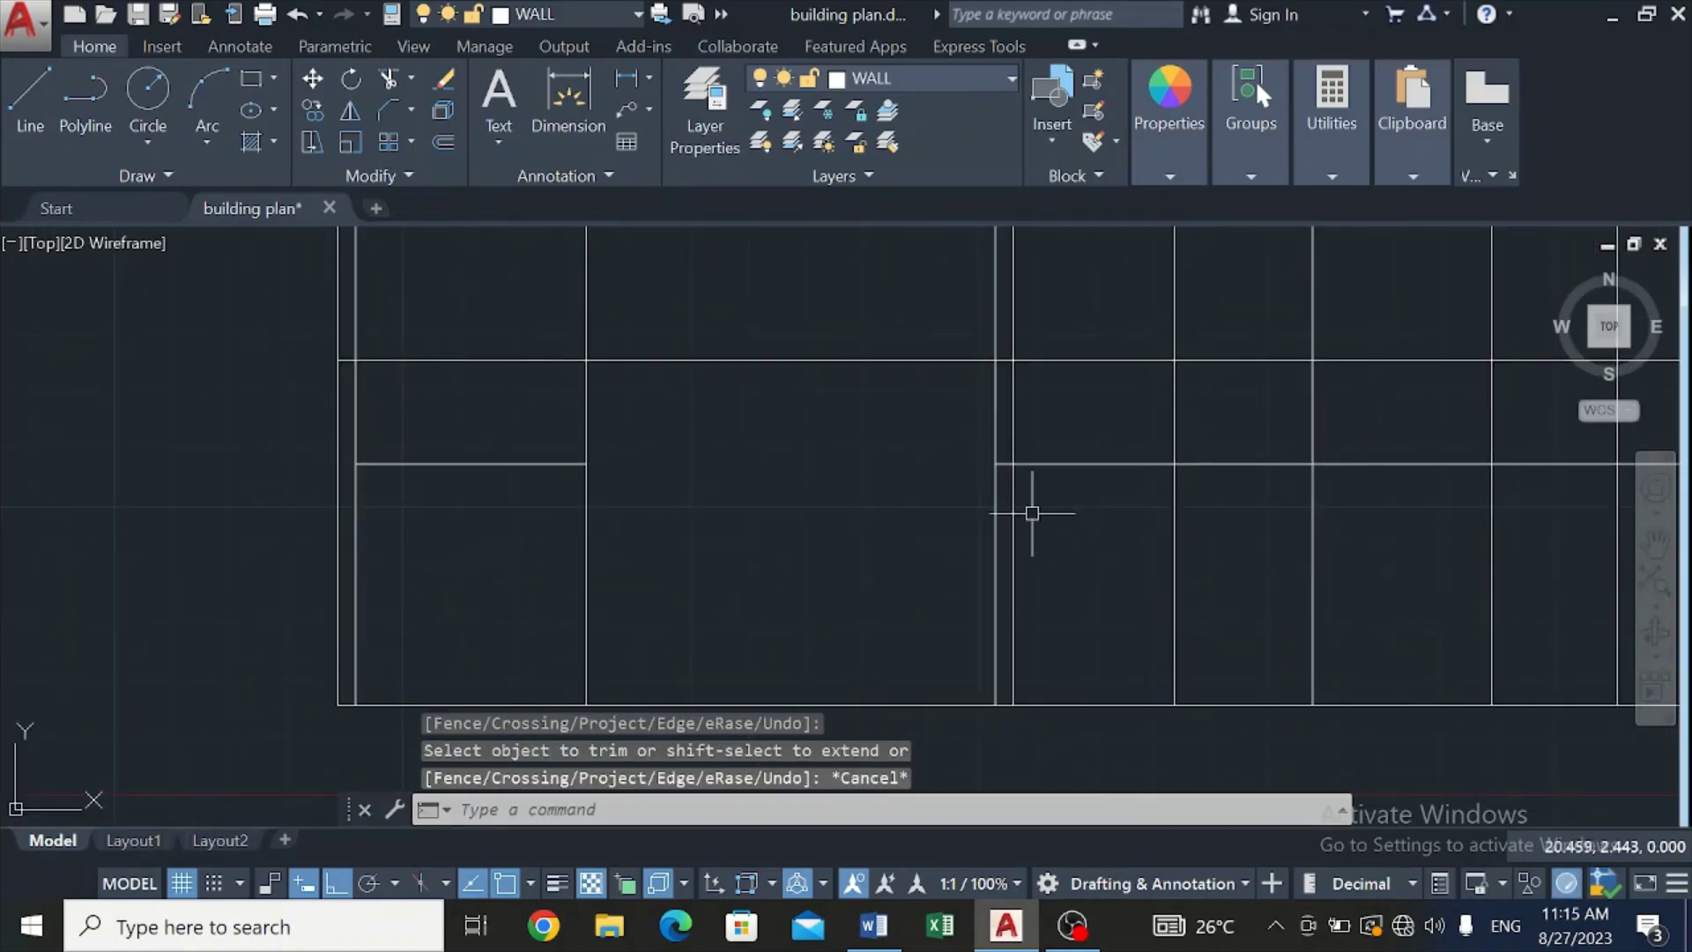
{"action": "left_click", "coordinate": [1038, 463]}
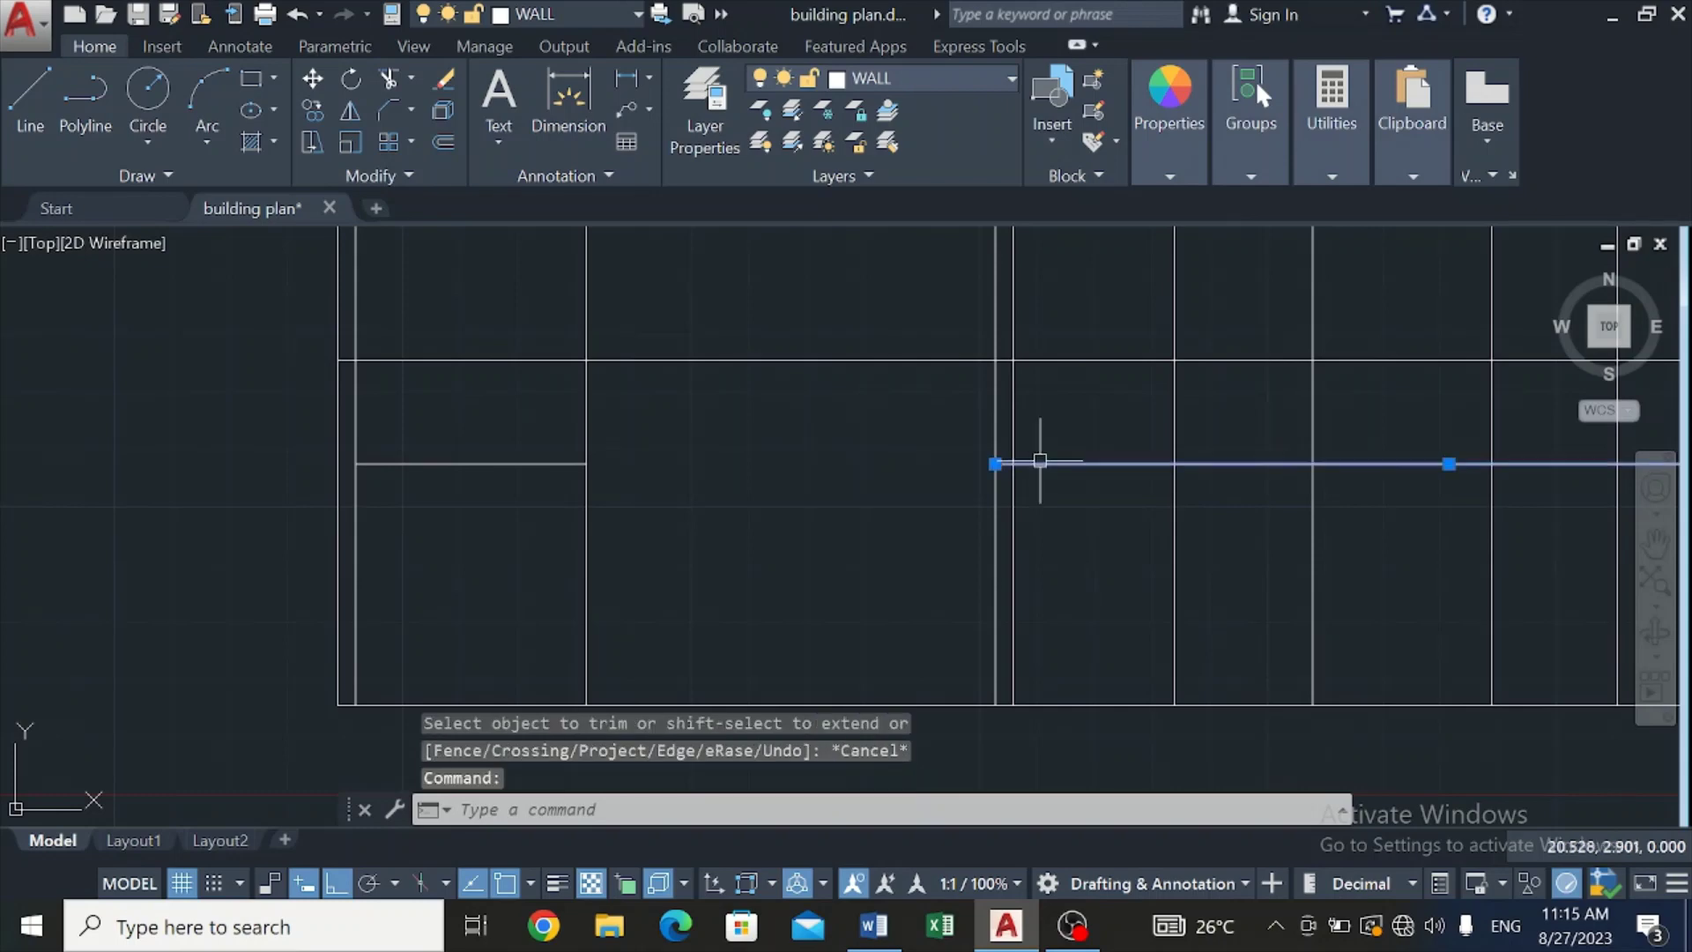
{"action": "key", "text": "Delete"}
{"action": "scroll", "coordinate": [1025, 437], "scroll_direction": "down", "scroll_amount": 10}
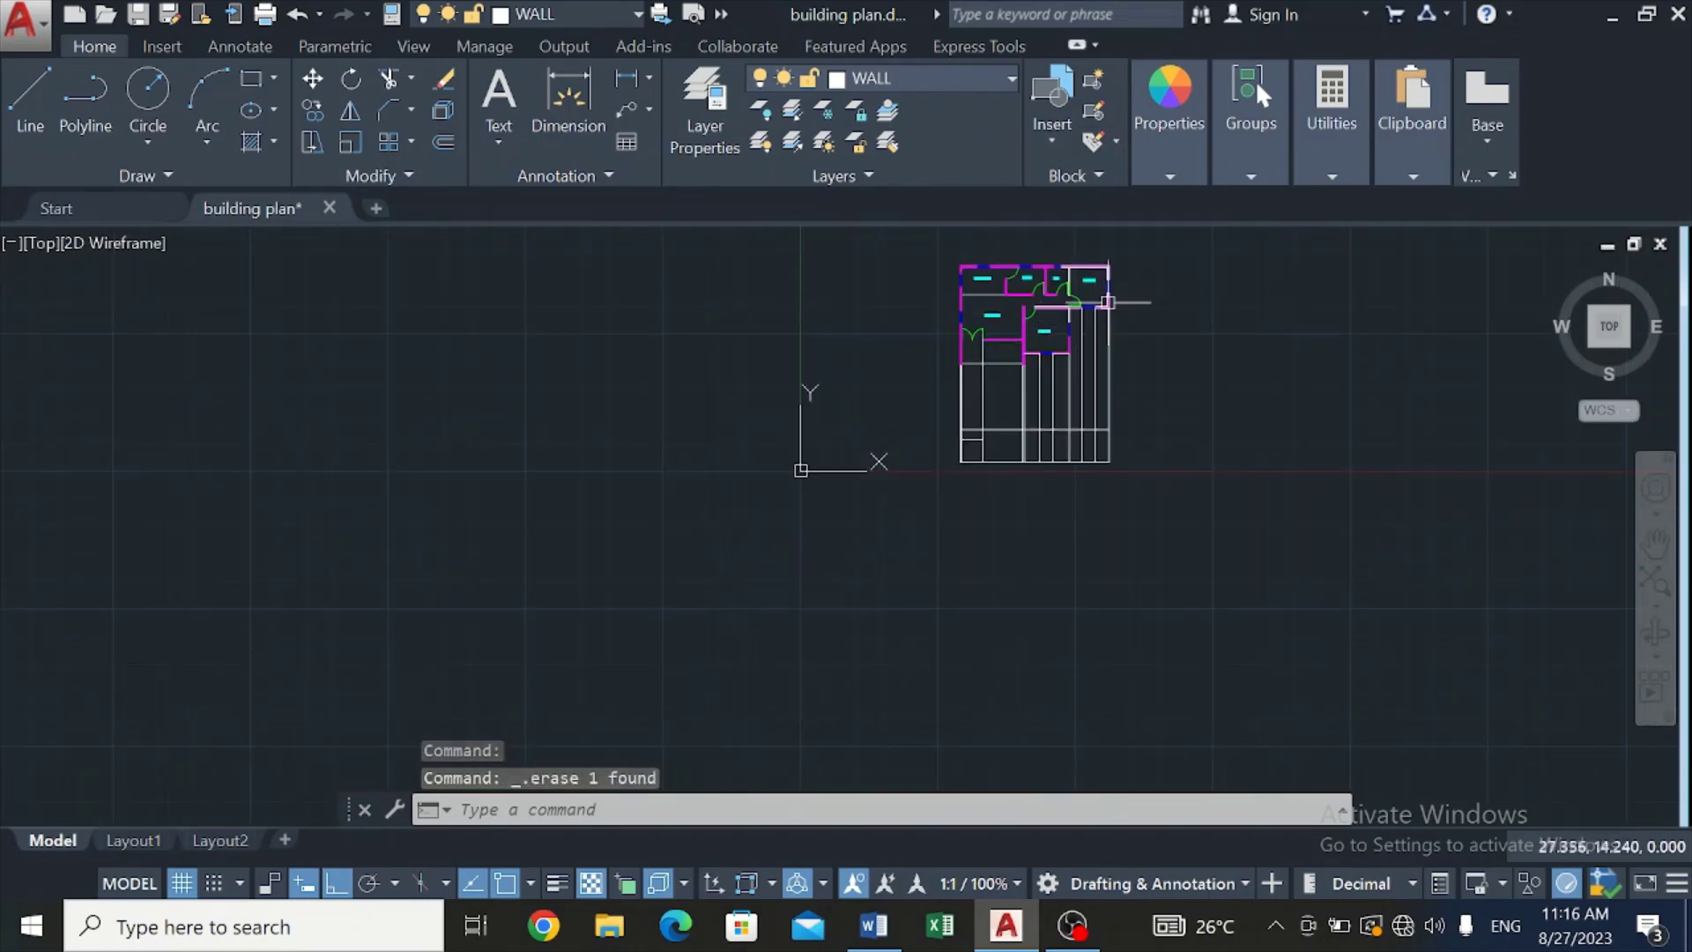
{"action": "scroll", "coordinate": [1112, 299], "scroll_direction": "up", "scroll_amount": 6}
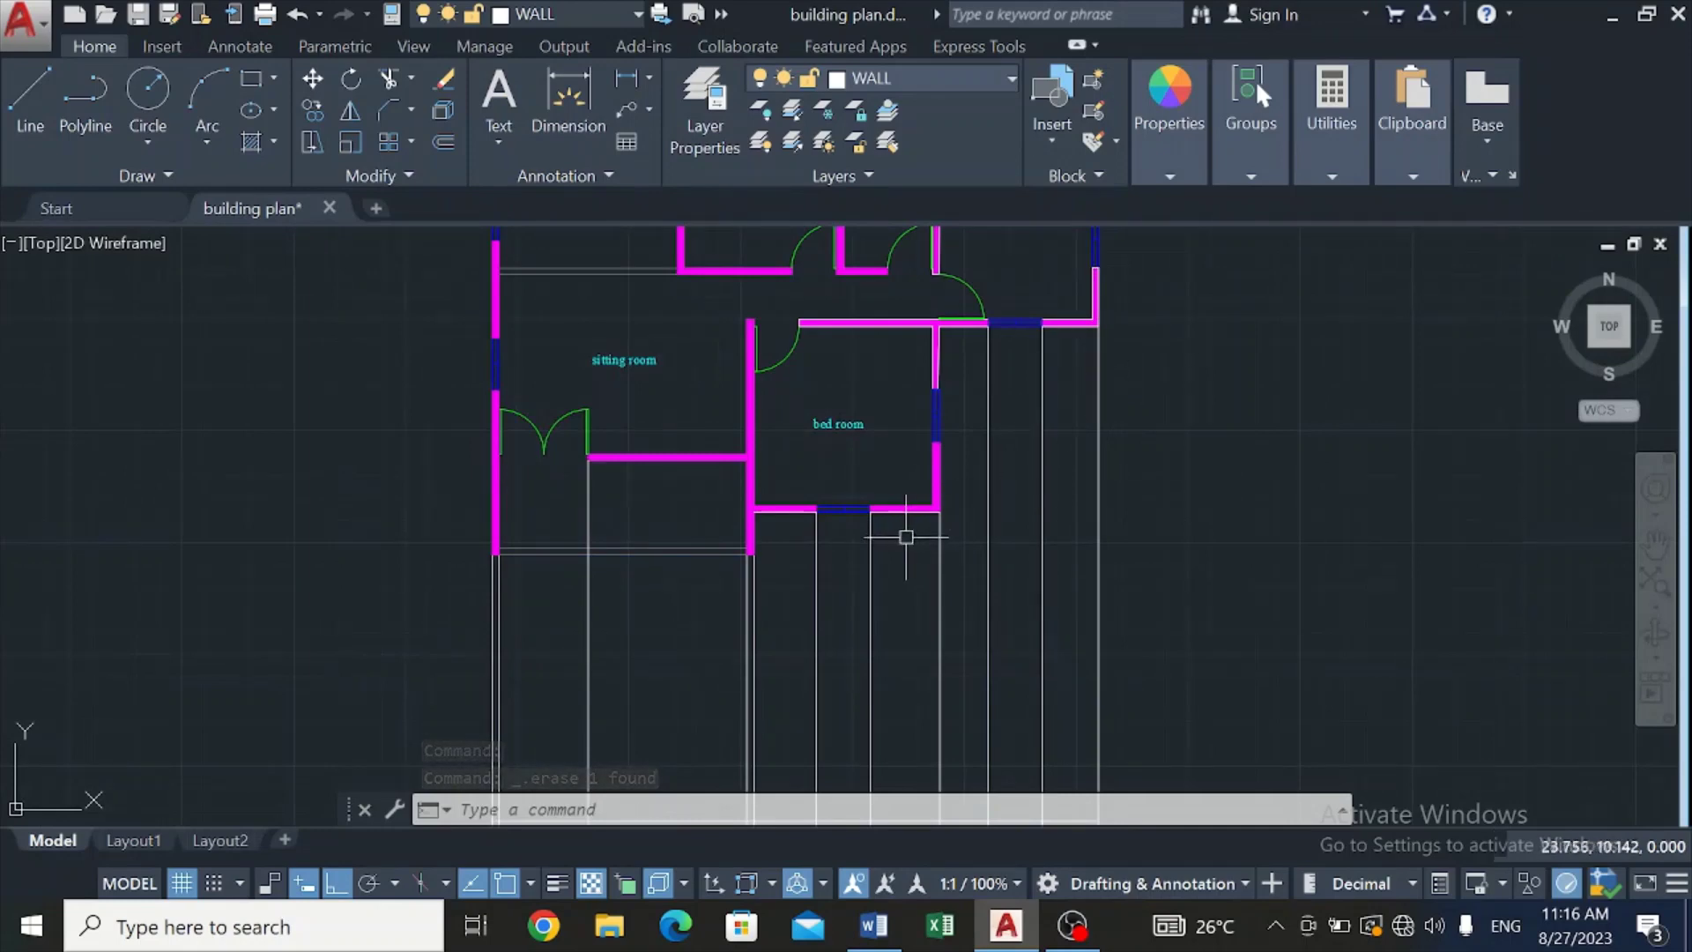
{"action": "scroll", "coordinate": [876, 540], "scroll_direction": "up", "scroll_amount": 2}
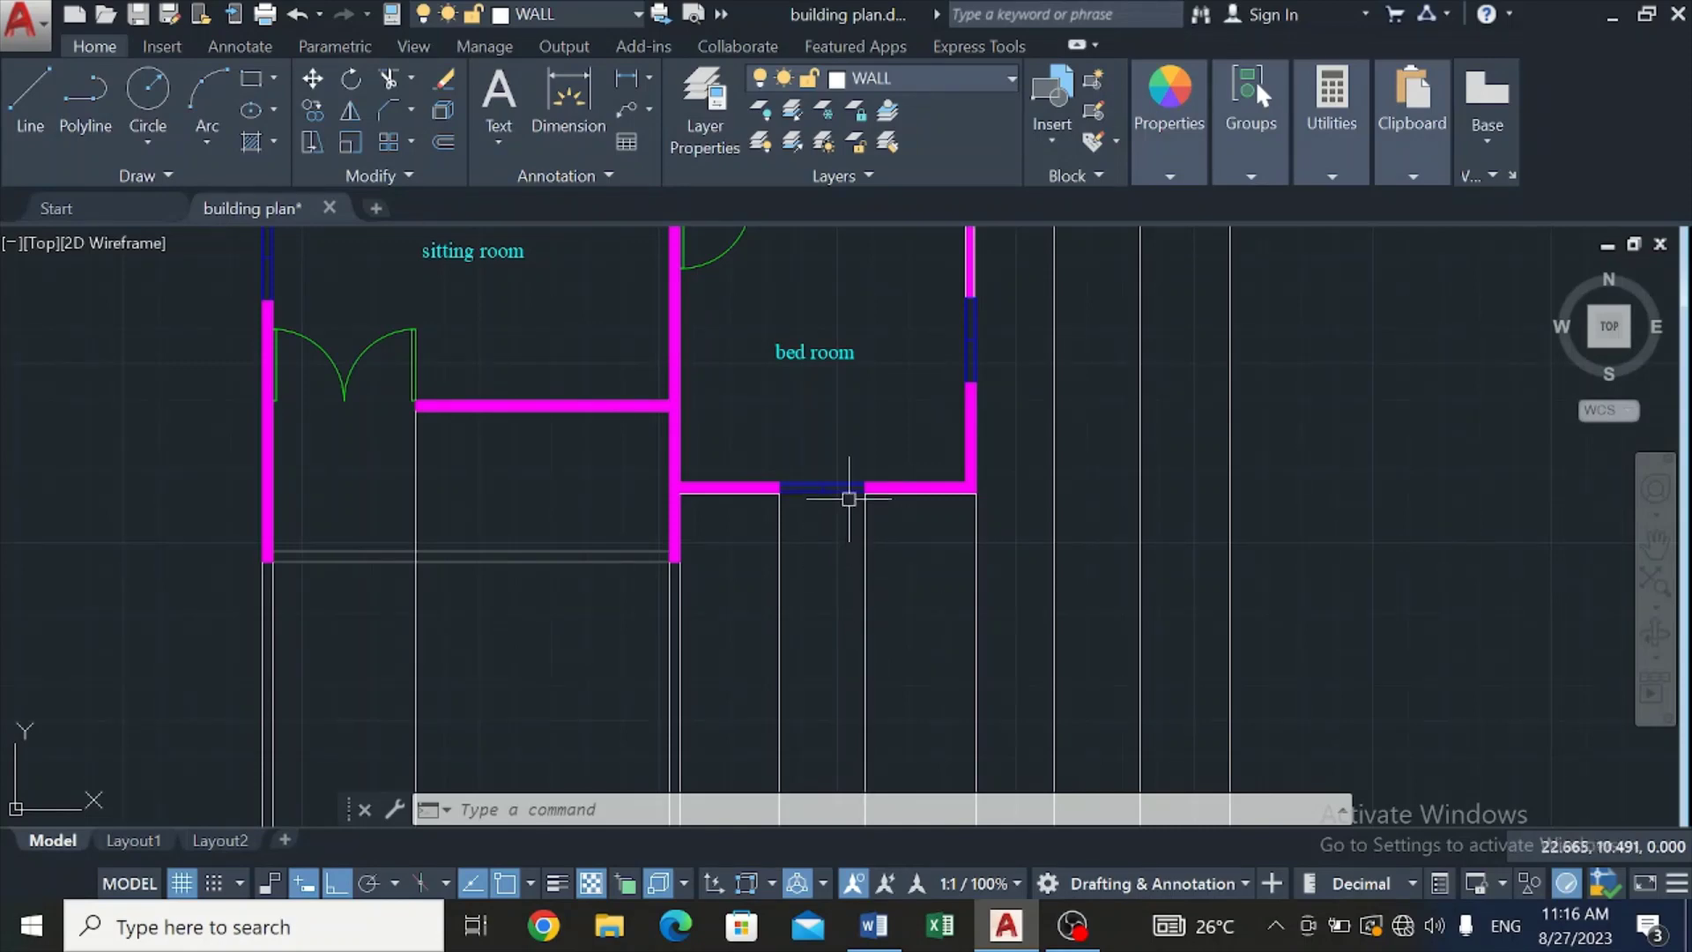
{"action": "scroll", "coordinate": [925, 582], "scroll_direction": "down", "scroll_amount": 2}
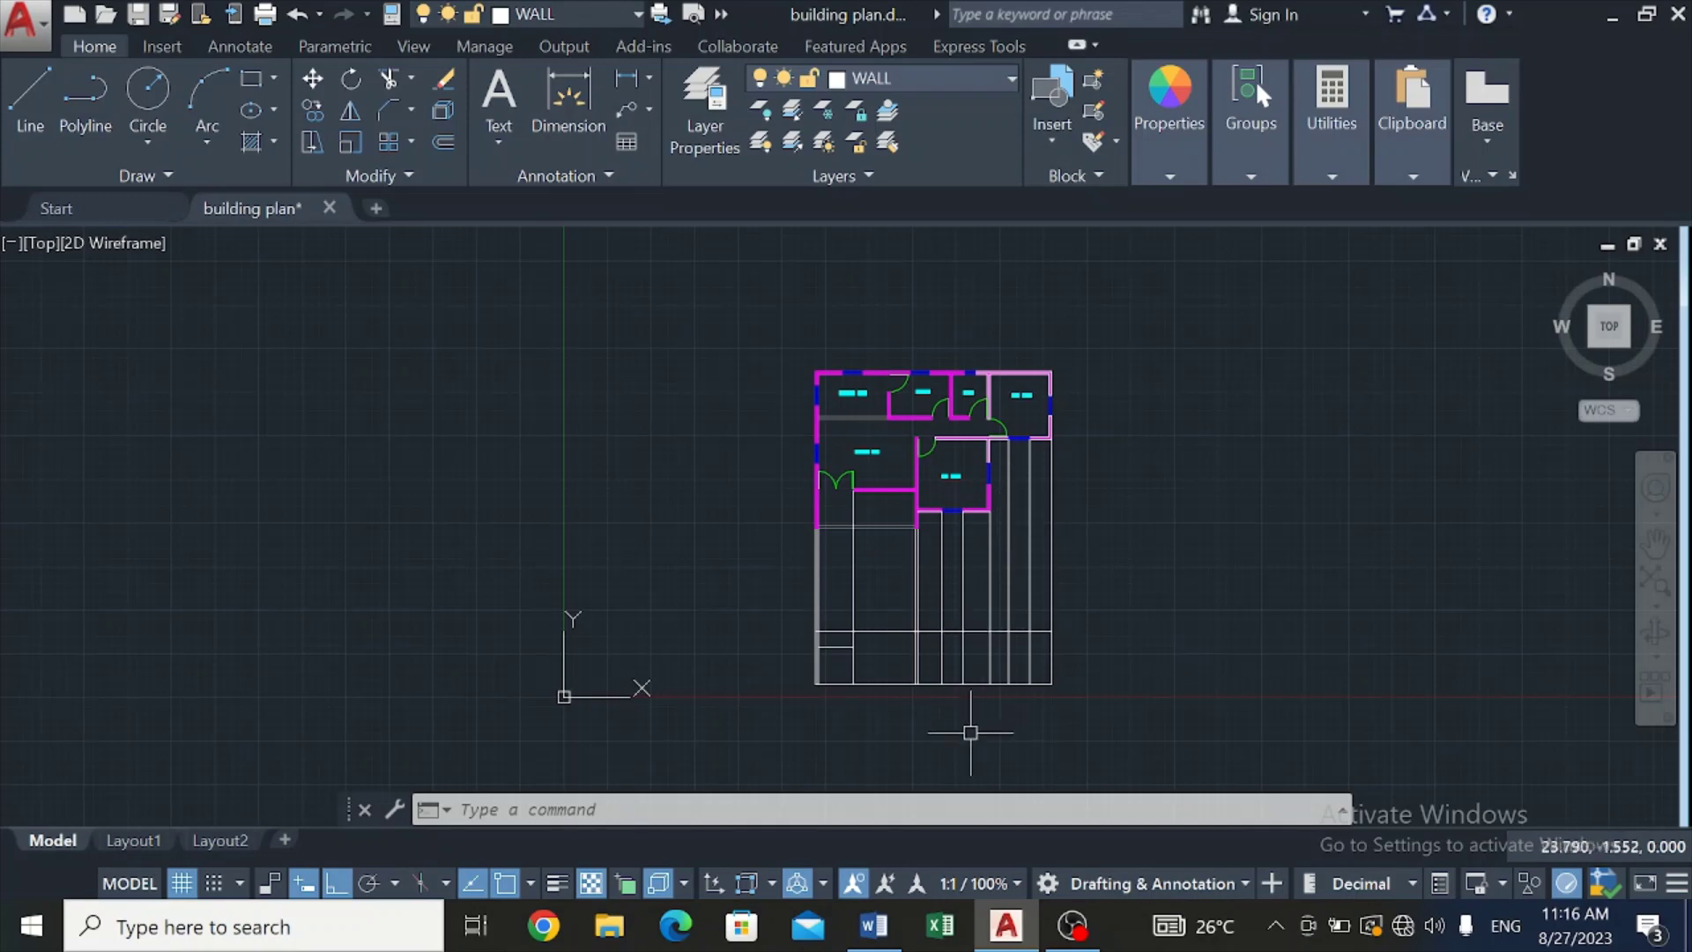
{"action": "scroll", "coordinate": [970, 728], "scroll_direction": "up", "scroll_amount": 2}
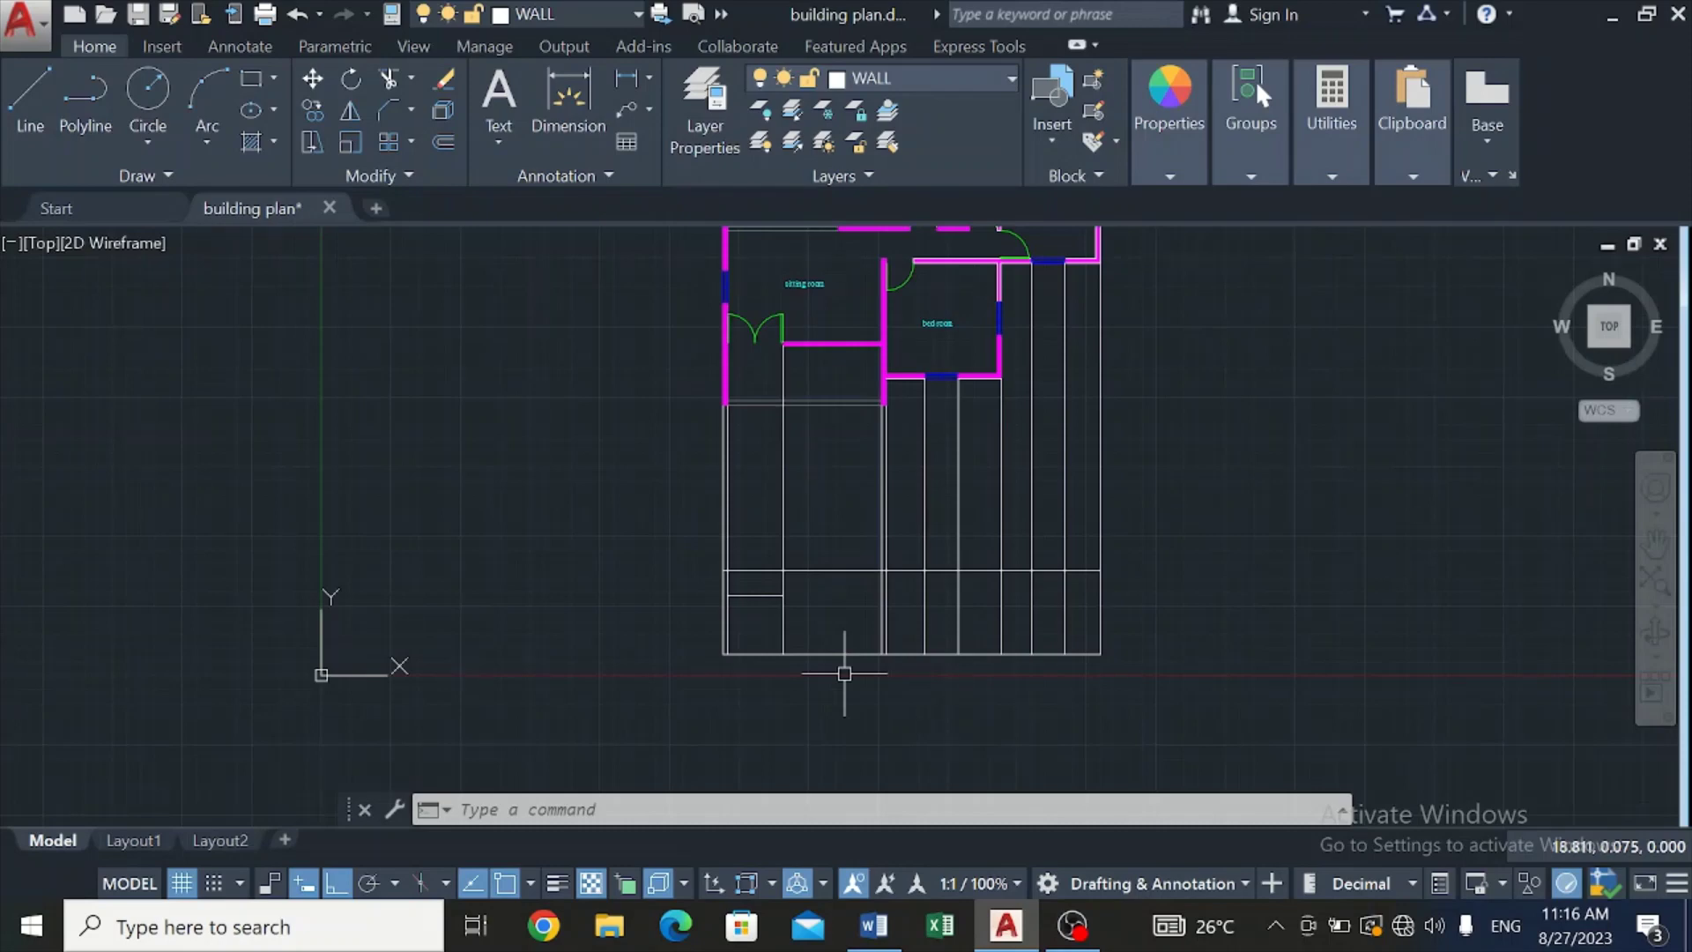
Step: Offset the elevation's bottom line 0.9 upward to set the window sill level
{"action": "left_click", "coordinate": [446, 141]}
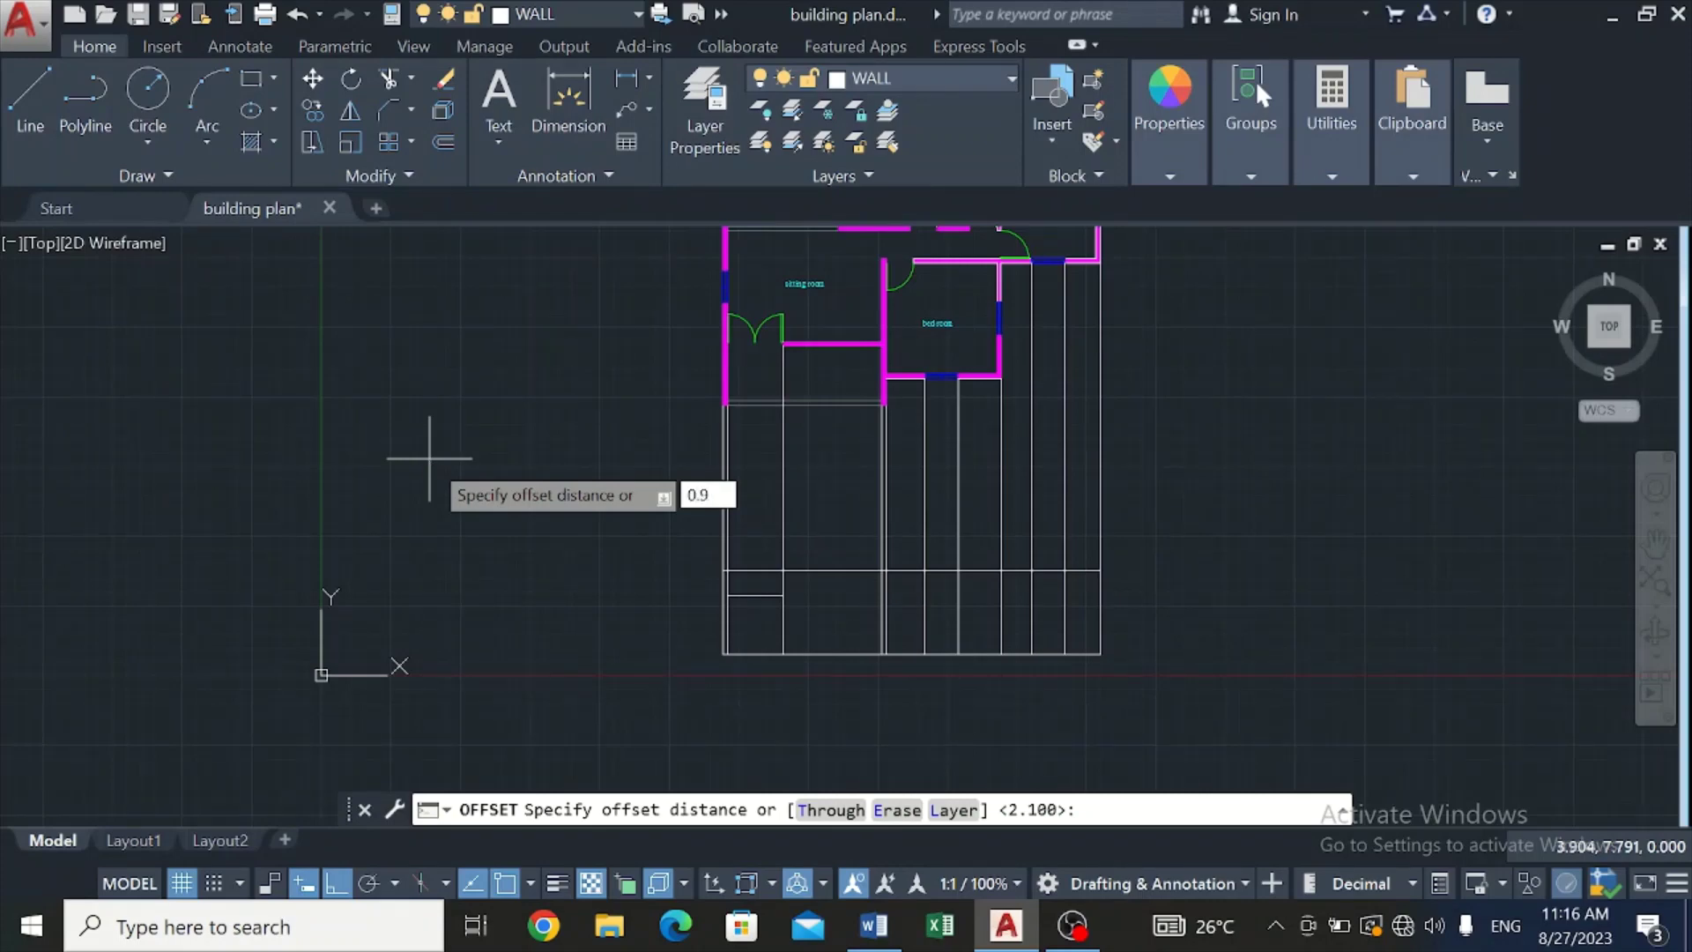
{"action": "key", "text": "Return"}
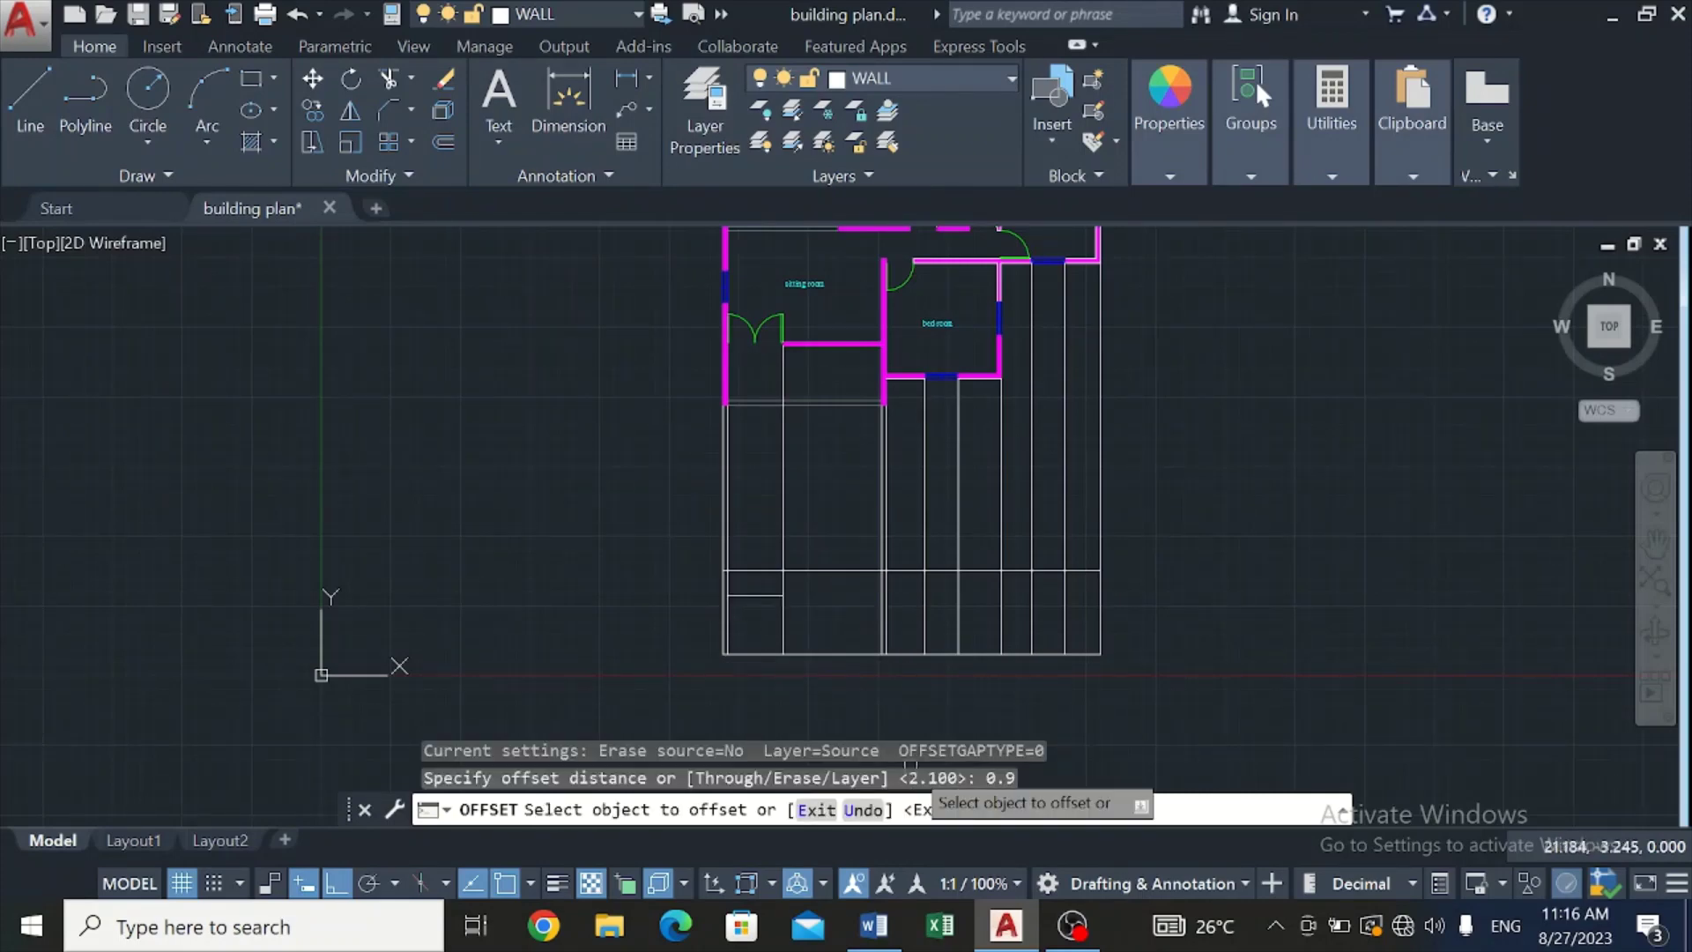
{"action": "left_click", "coordinate": [860, 655]}
{"action": "left_click", "coordinate": [879, 629]}
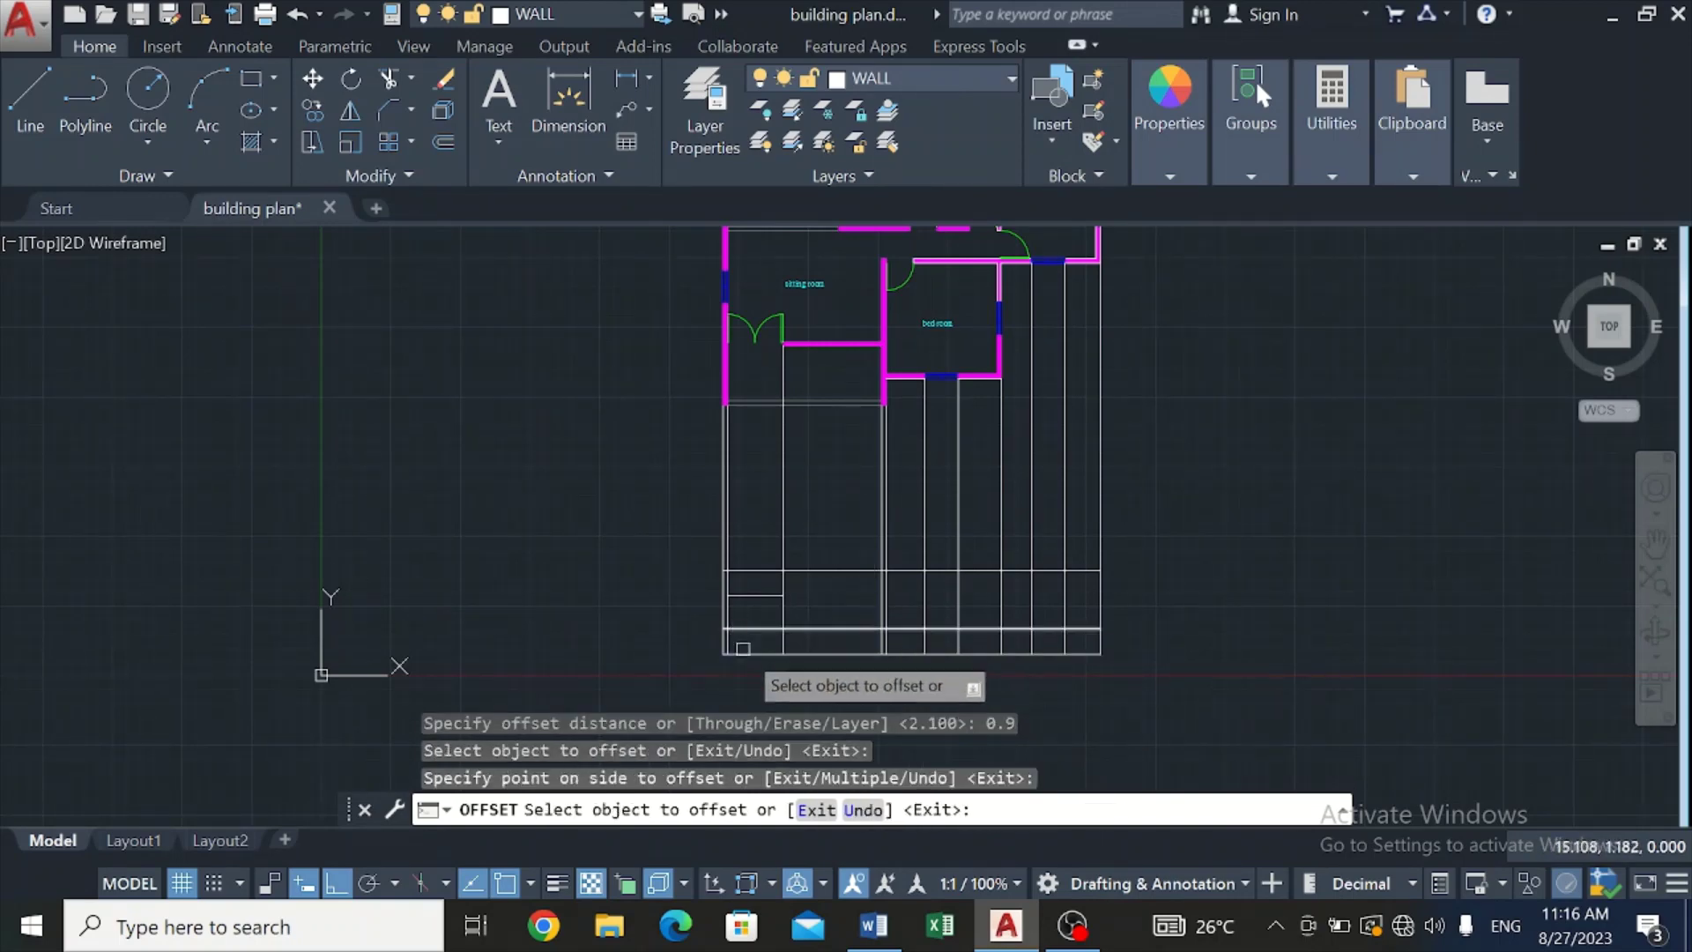
{"action": "scroll", "coordinate": [730, 635], "scroll_direction": "up", "scroll_amount": 3}
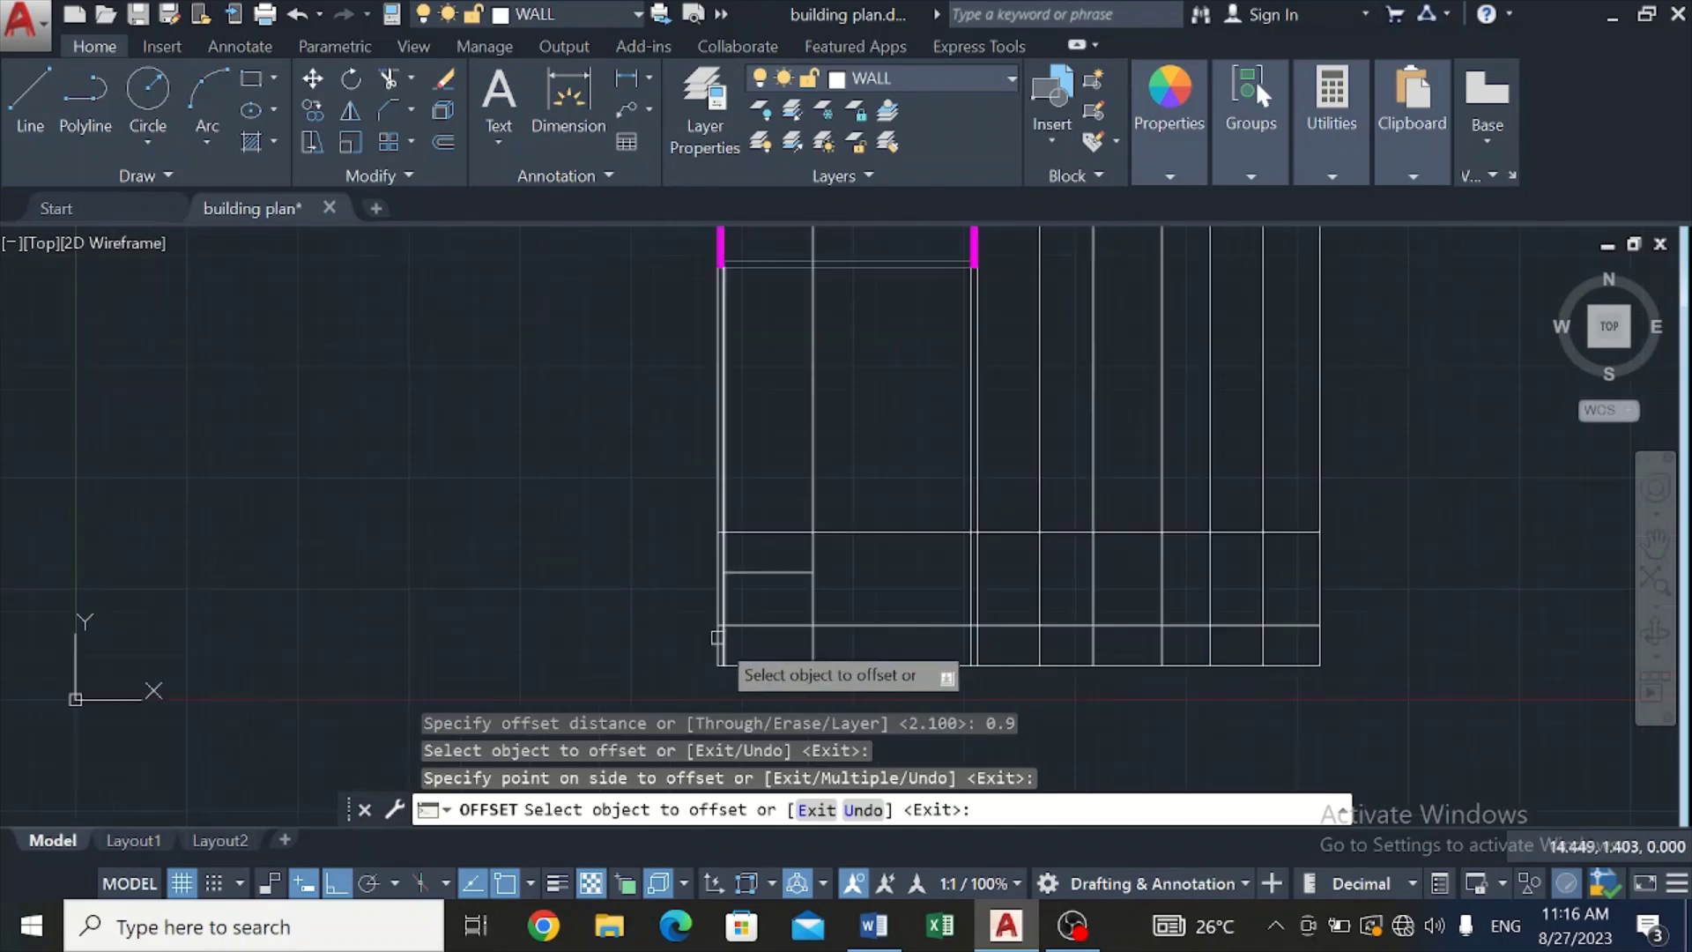
{"action": "scroll", "coordinate": [730, 635], "scroll_direction": "up", "scroll_amount": 3}
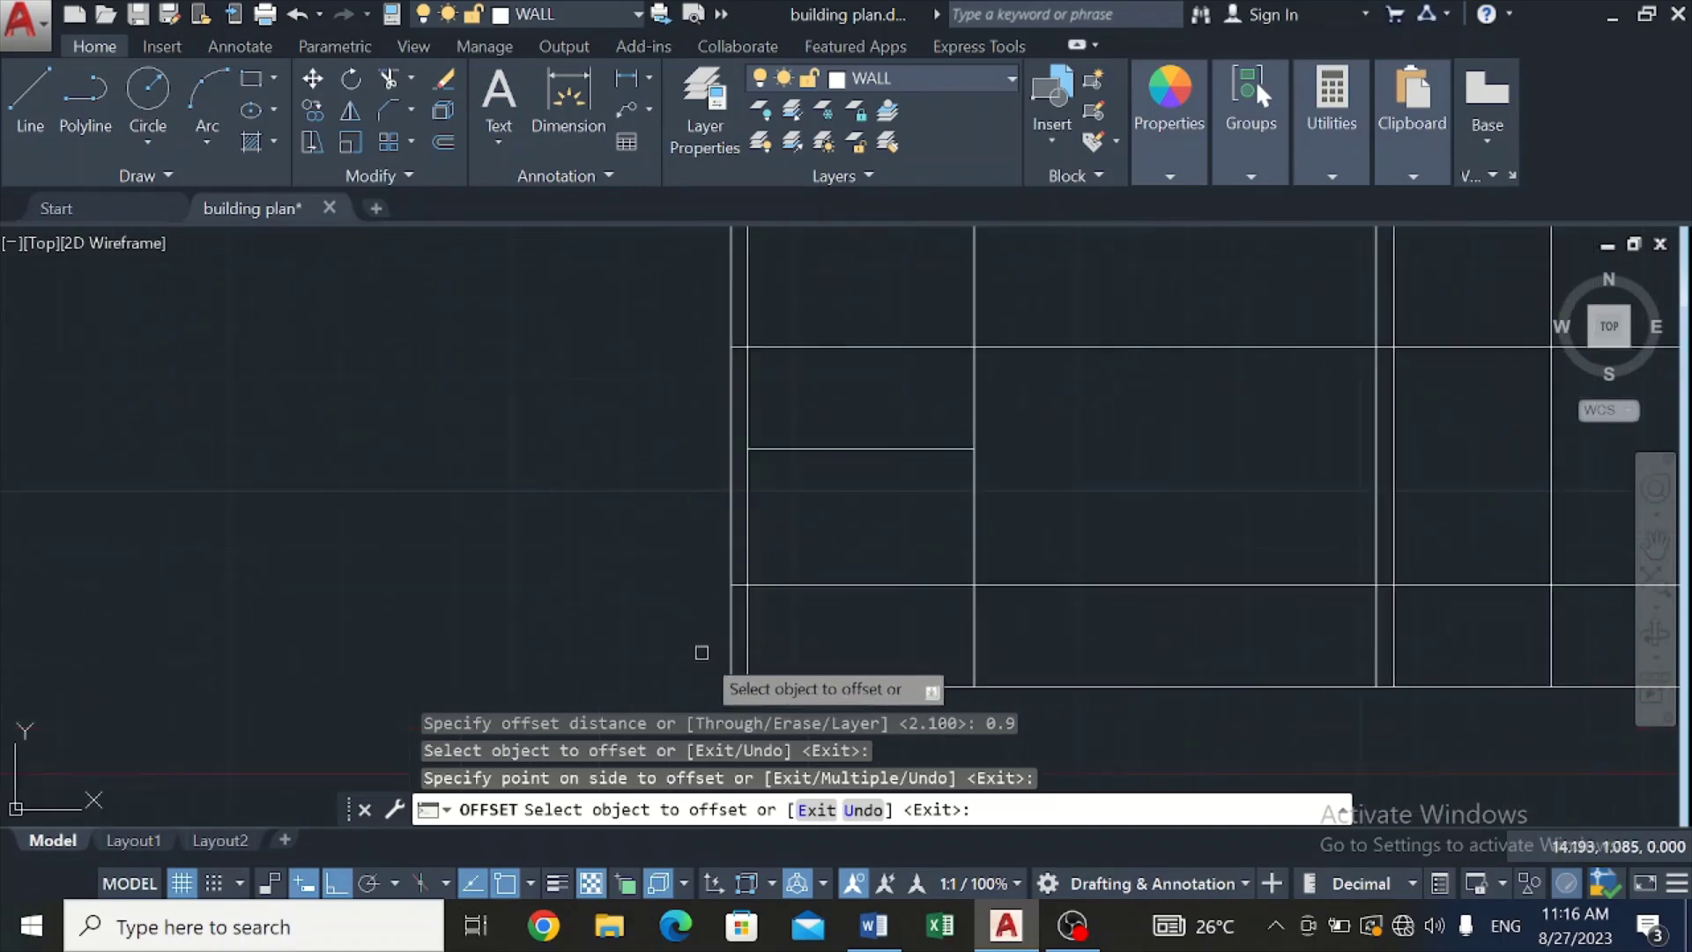
Step: Trim the 0.9 line back to short sill segments spanning only the two window bays
{"action": "left_click", "coordinate": [389, 79]}
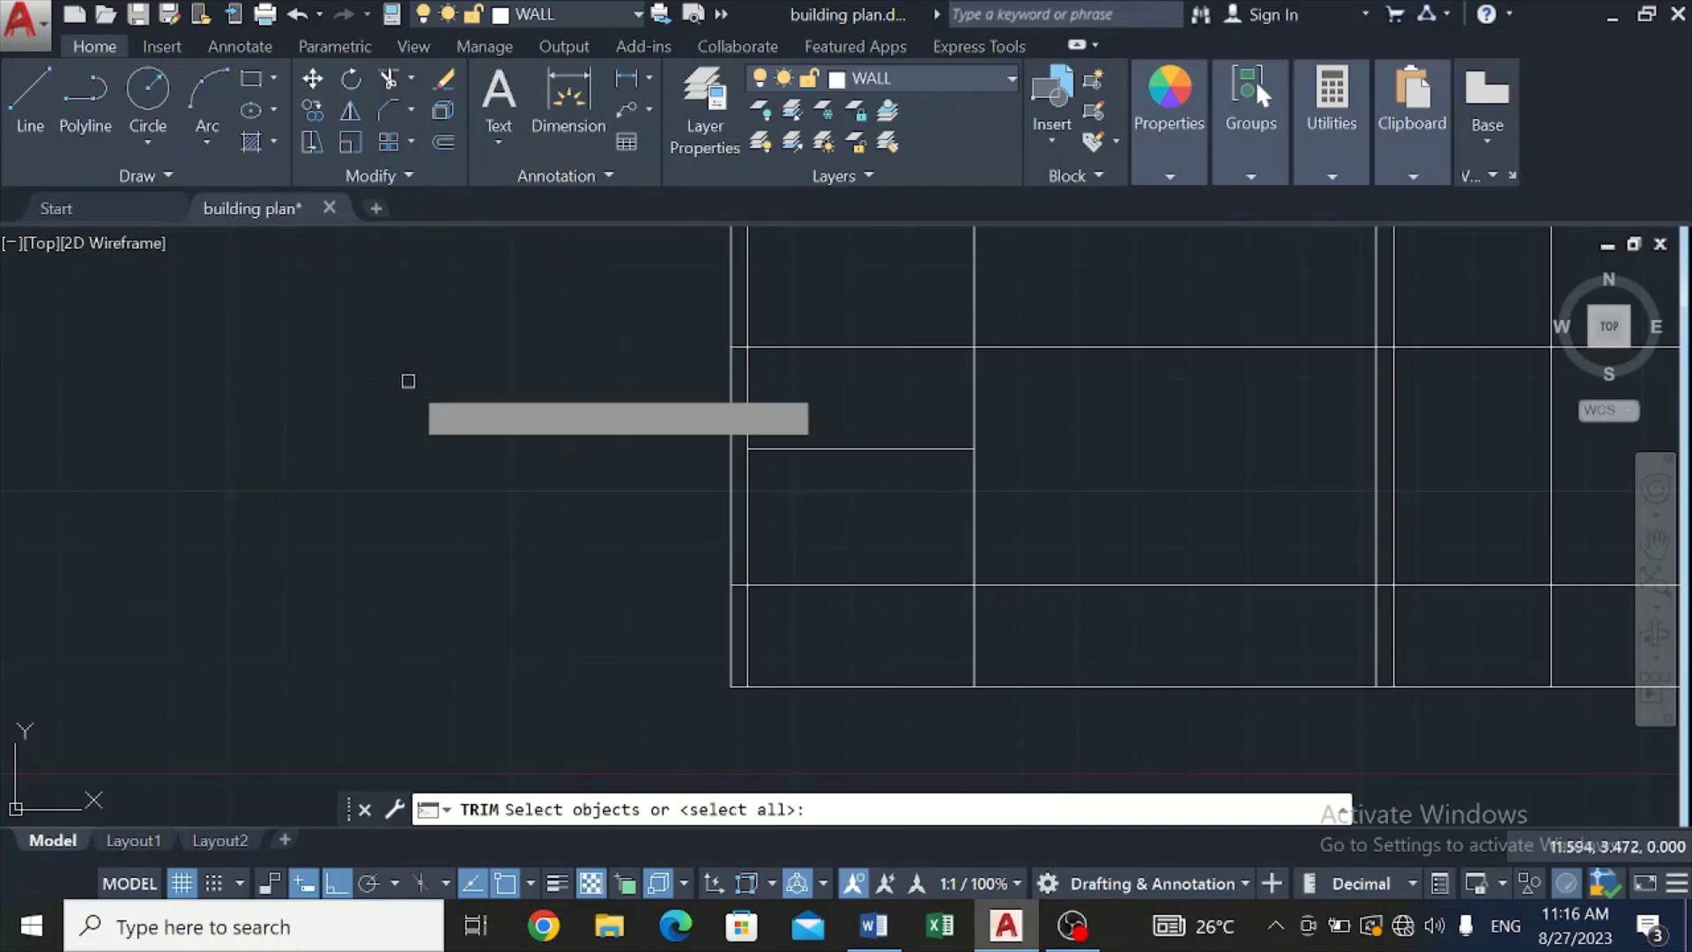
{"action": "key", "text": "Return"}
{"action": "scroll", "coordinate": [736, 600], "scroll_direction": "up", "scroll_amount": 2}
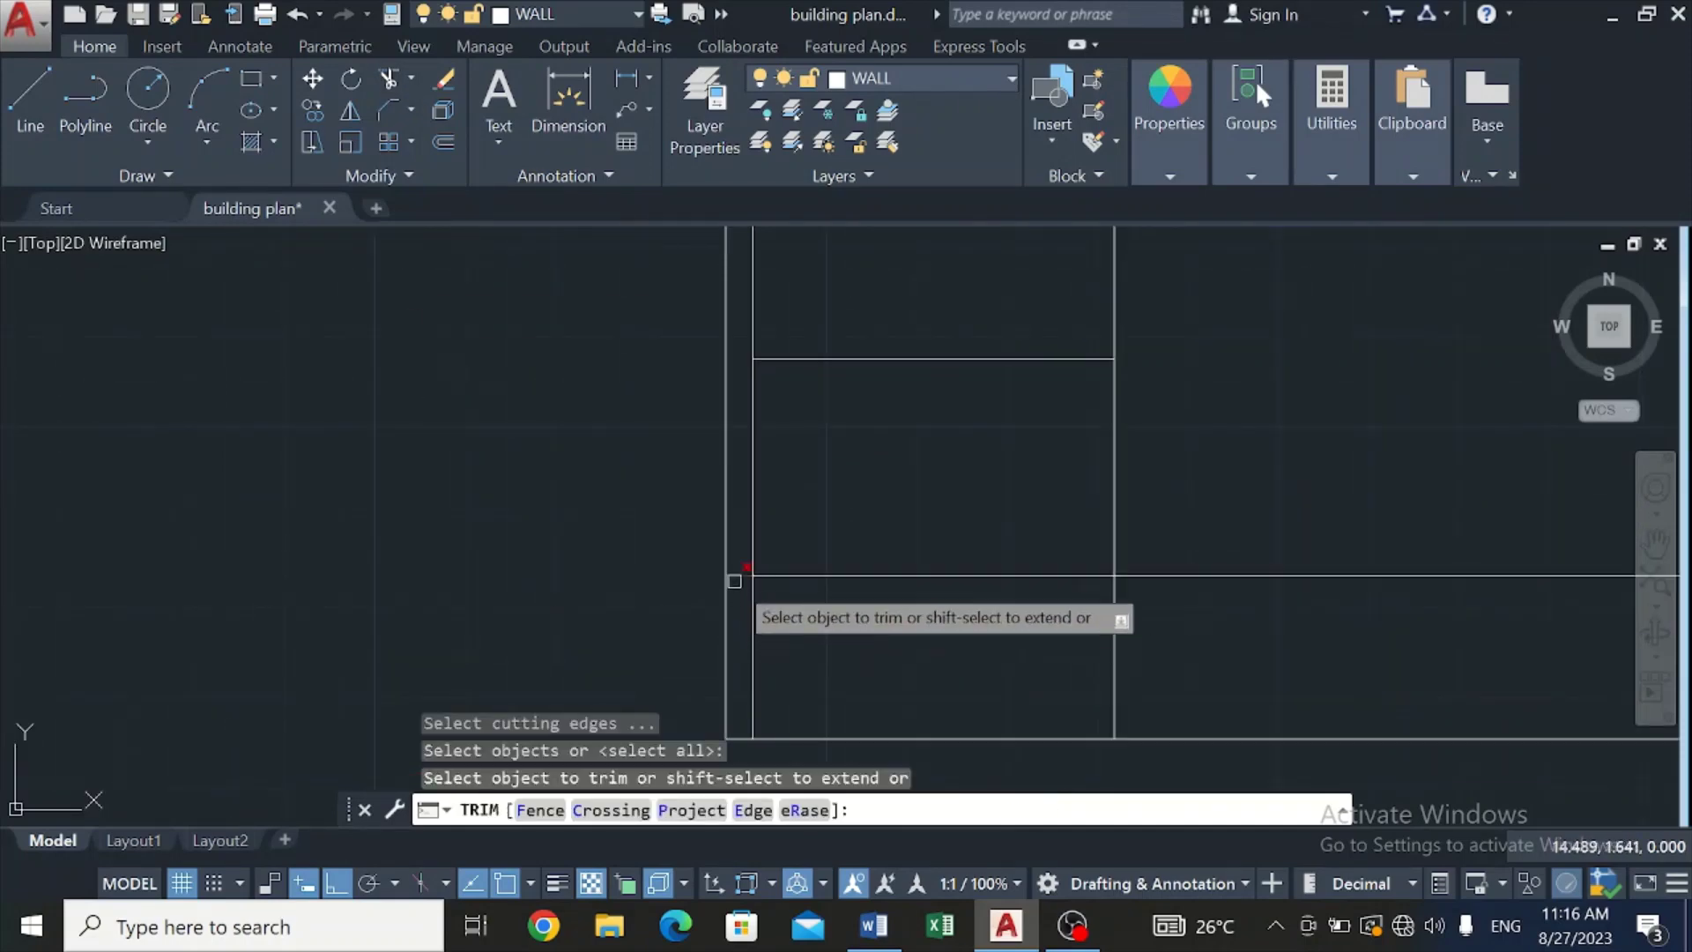
{"action": "left_click", "coordinate": [739, 576]}
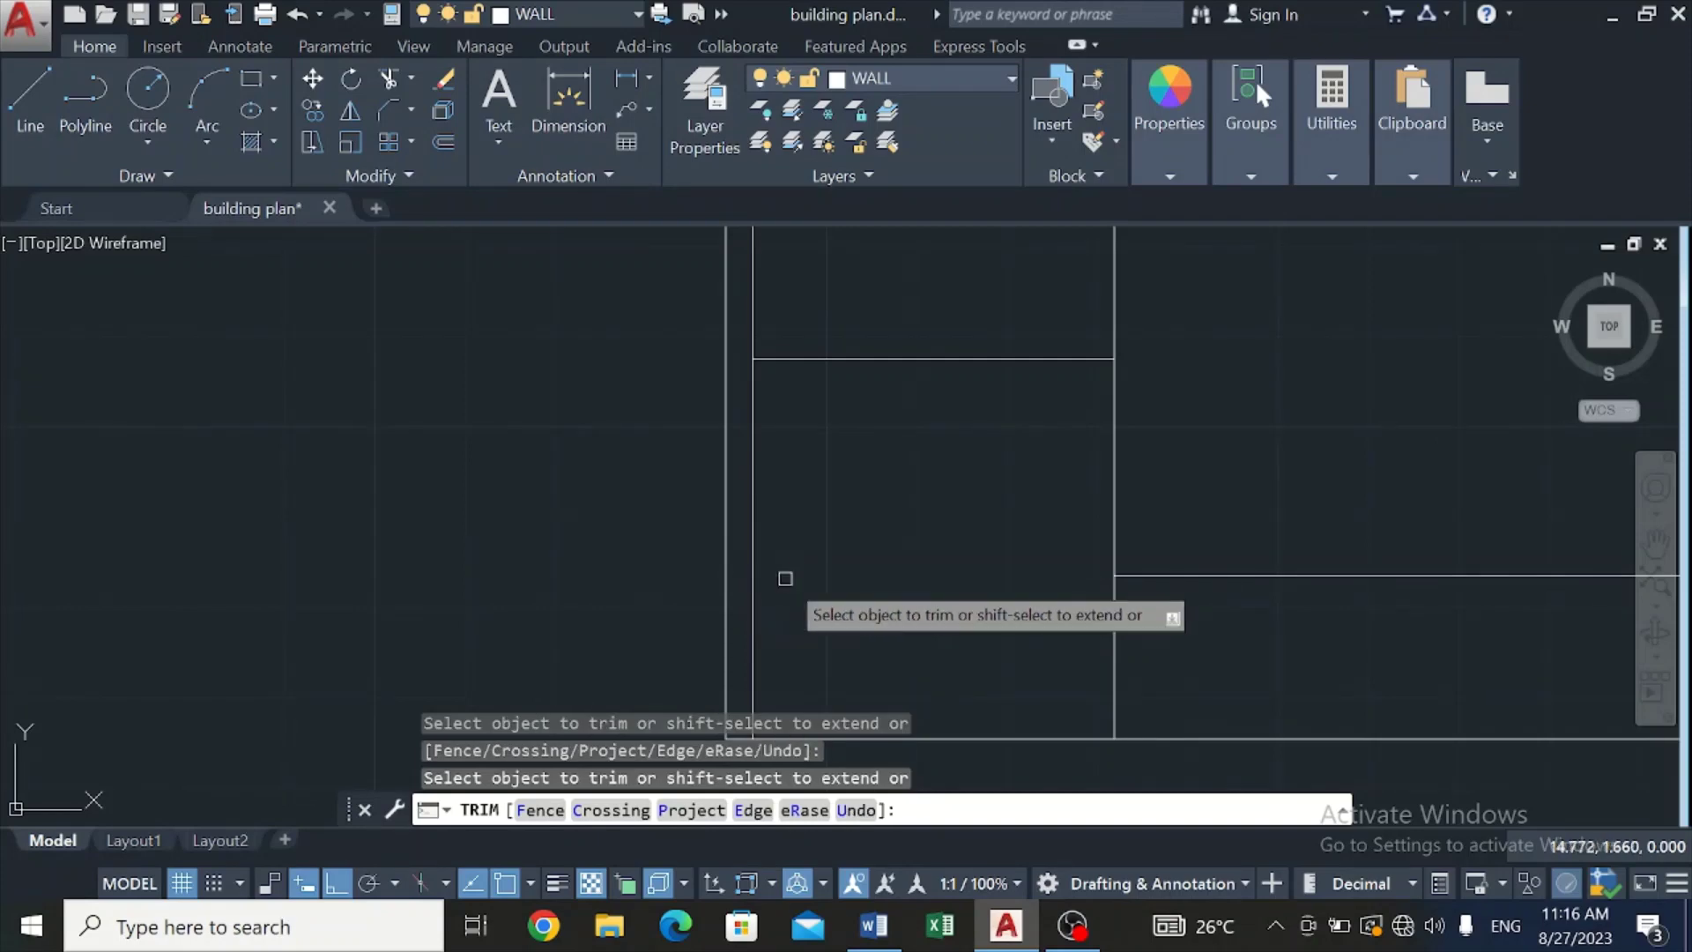
{"action": "scroll", "coordinate": [785, 578], "scroll_direction": "down", "scroll_amount": 3}
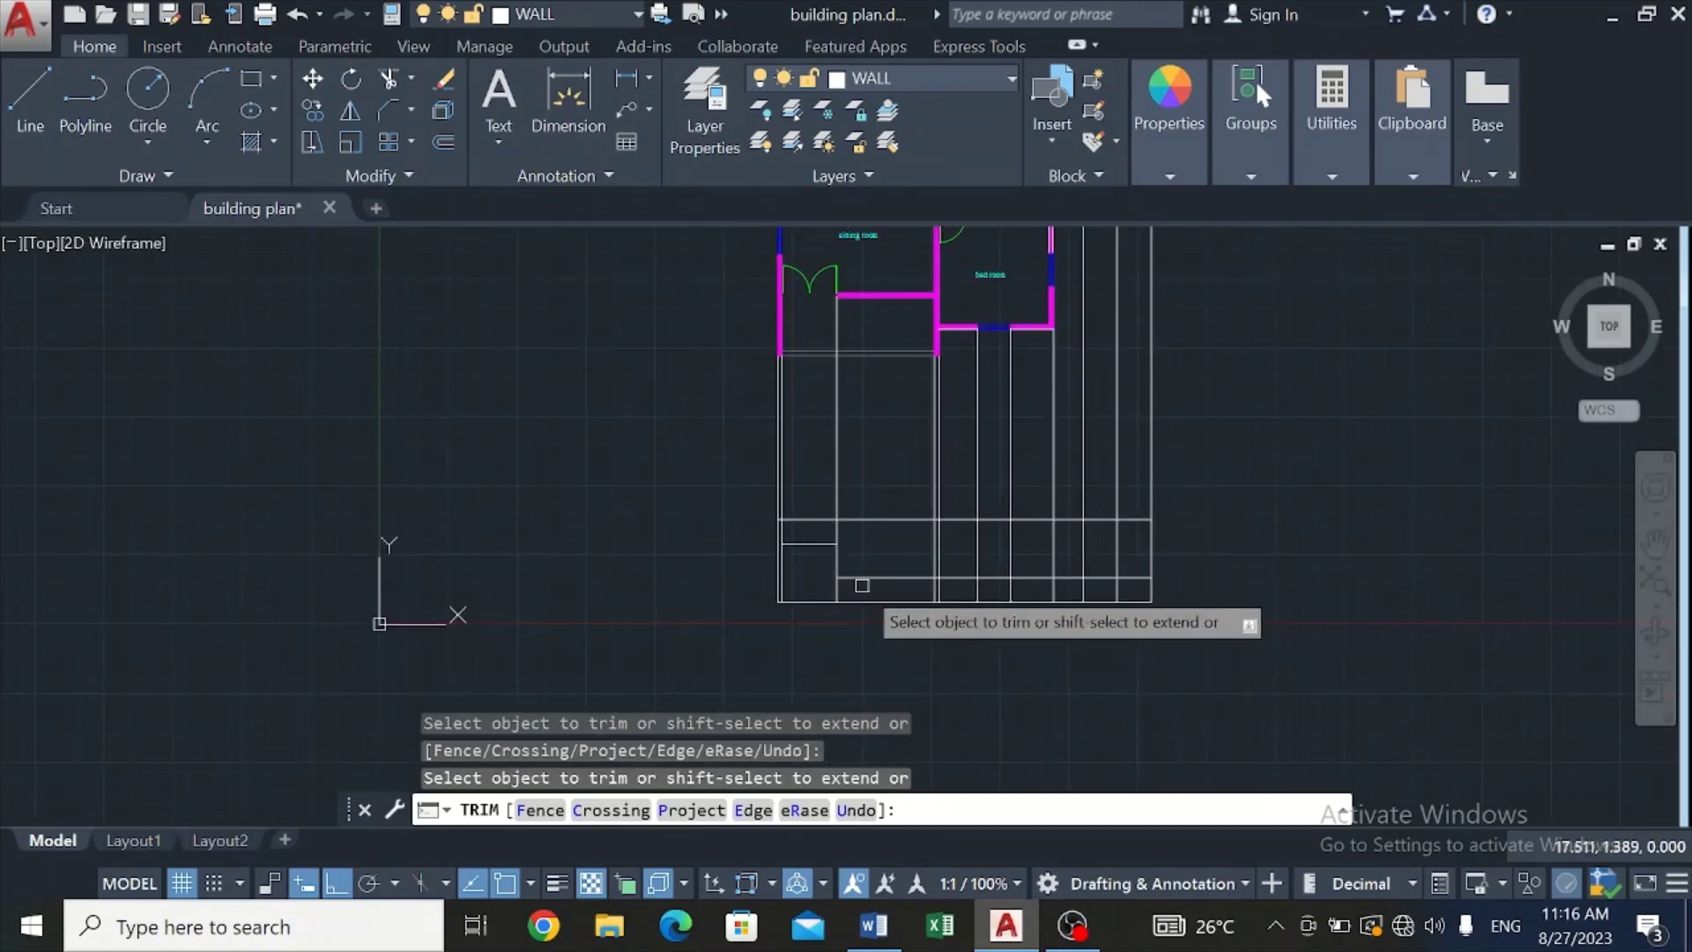
{"action": "scroll", "coordinate": [937, 597], "scroll_direction": "up", "scroll_amount": 5}
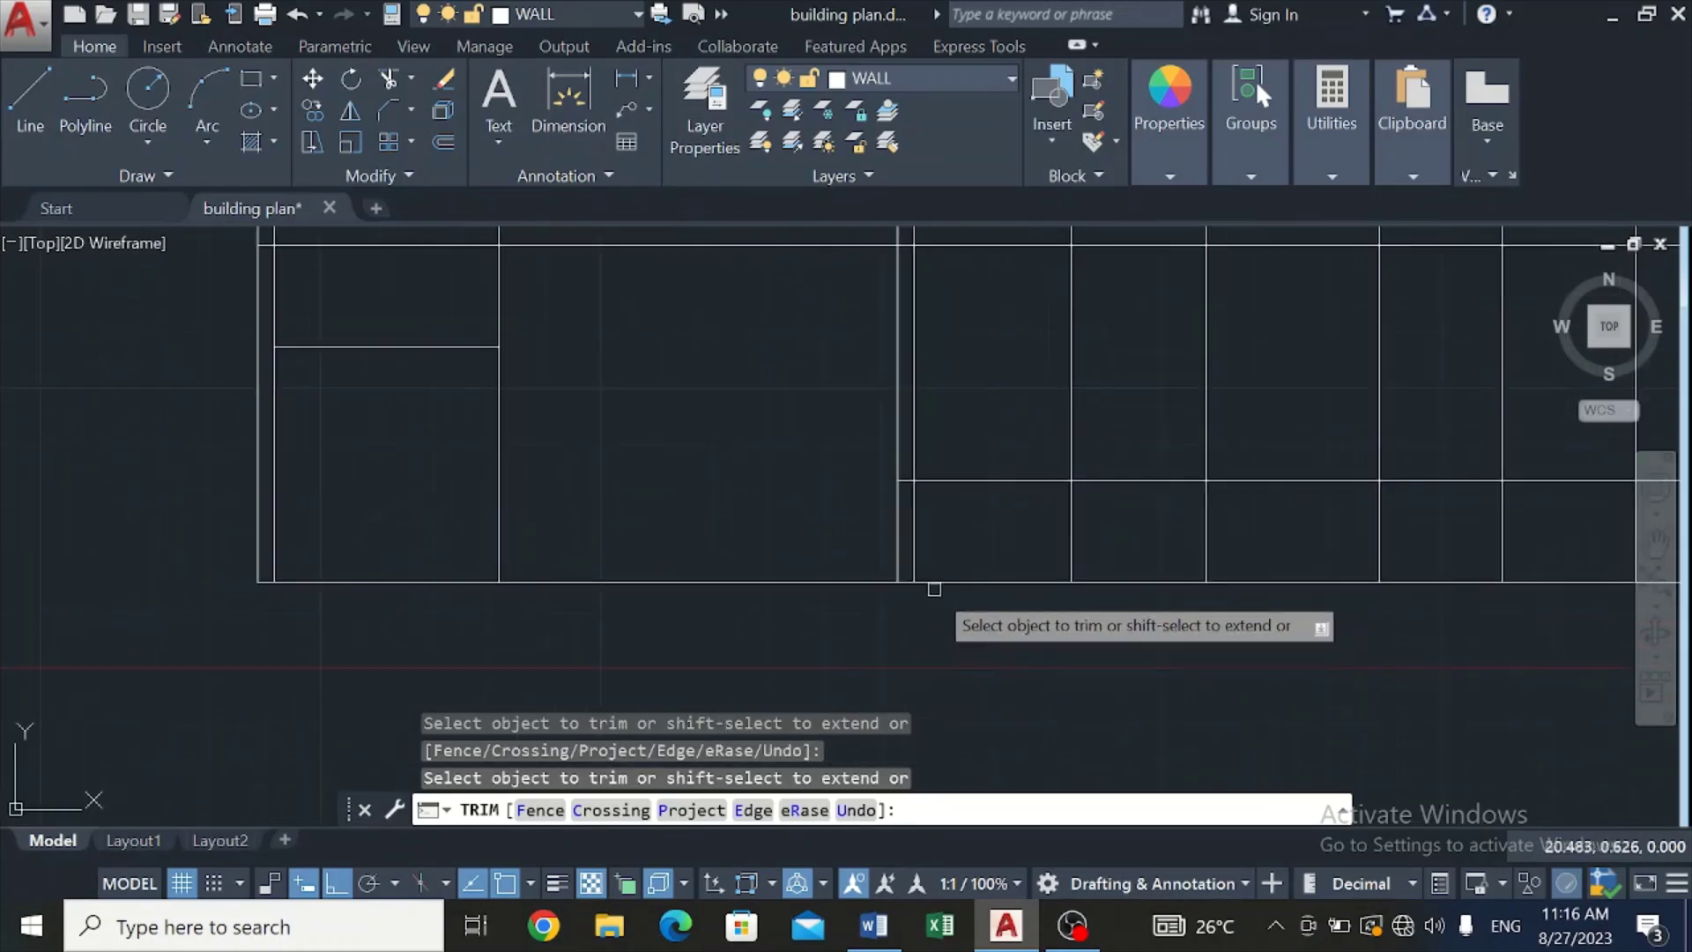
{"action": "scroll", "coordinate": [934, 589], "scroll_direction": "up", "scroll_amount": 4}
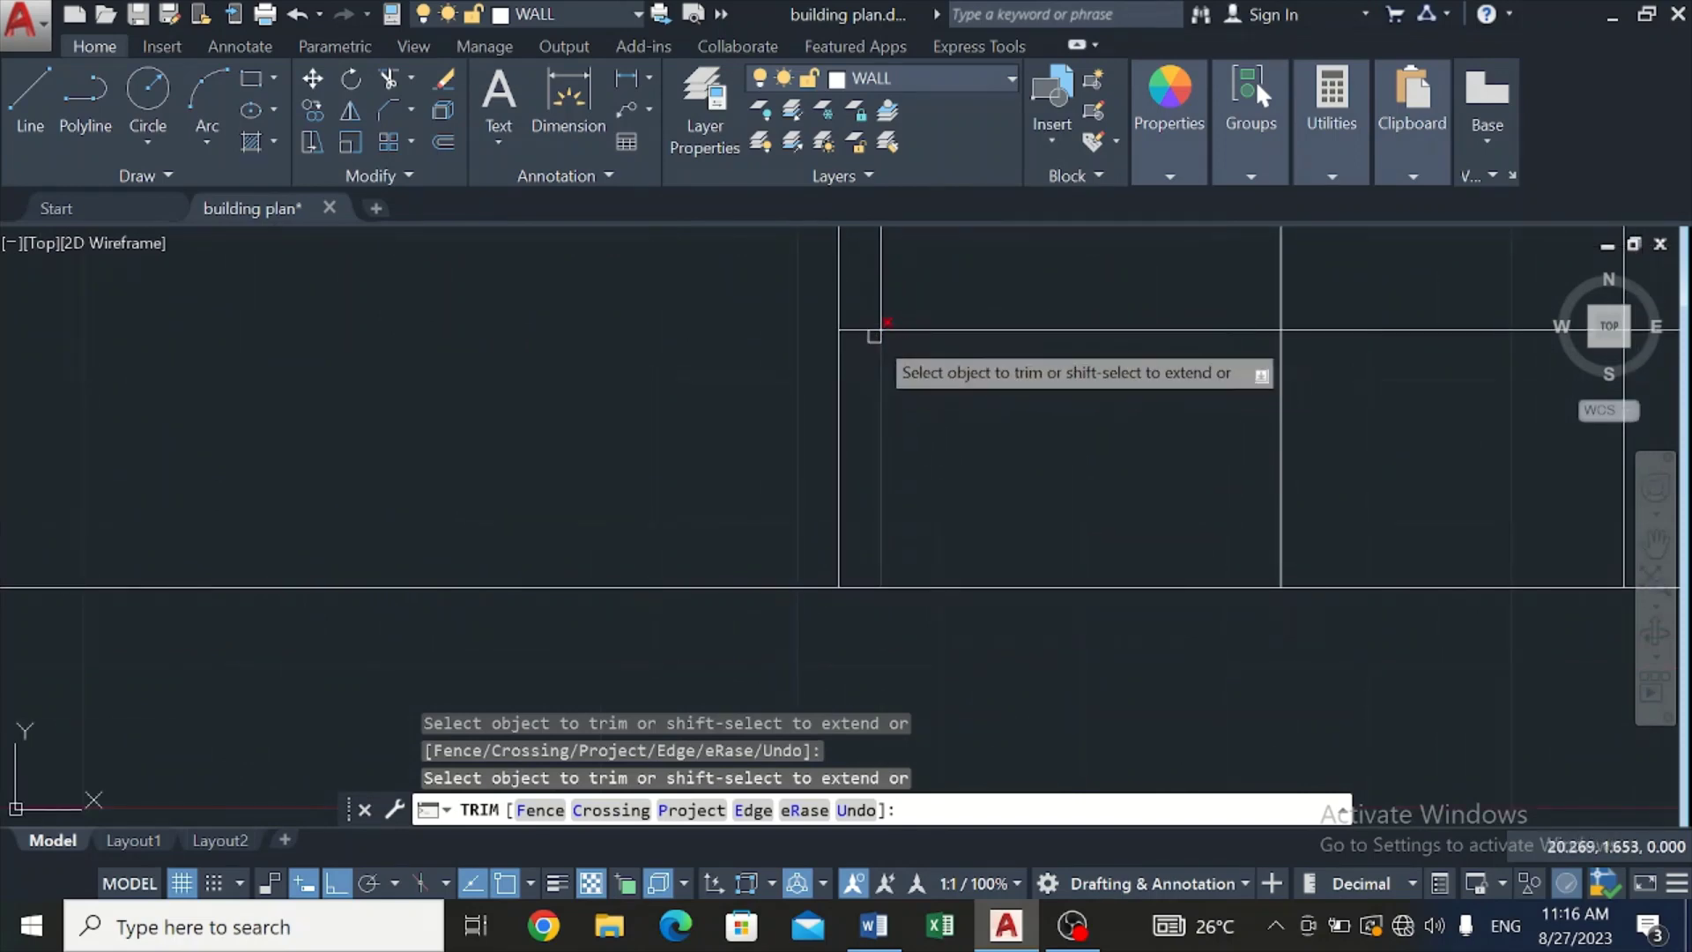
{"action": "scroll", "coordinate": [872, 370], "scroll_direction": "down", "scroll_amount": 4}
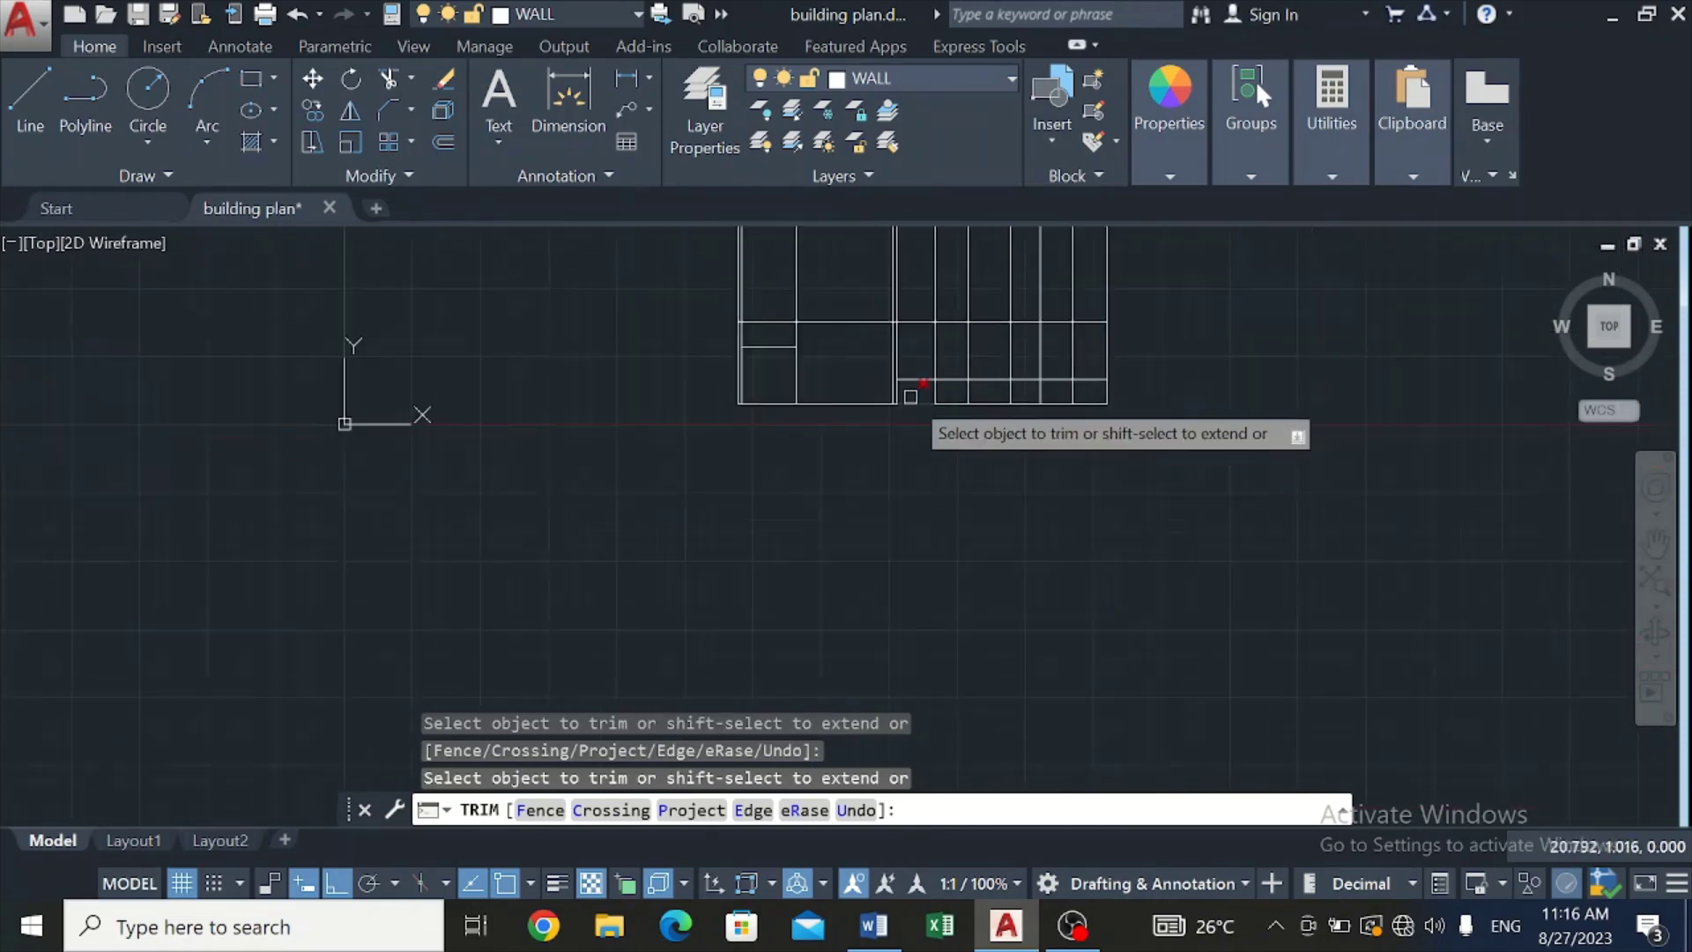
{"action": "scroll", "coordinate": [910, 352], "scroll_direction": "down", "scroll_amount": 4}
{"action": "scroll", "coordinate": [907, 333], "scroll_direction": "up", "scroll_amount": 4}
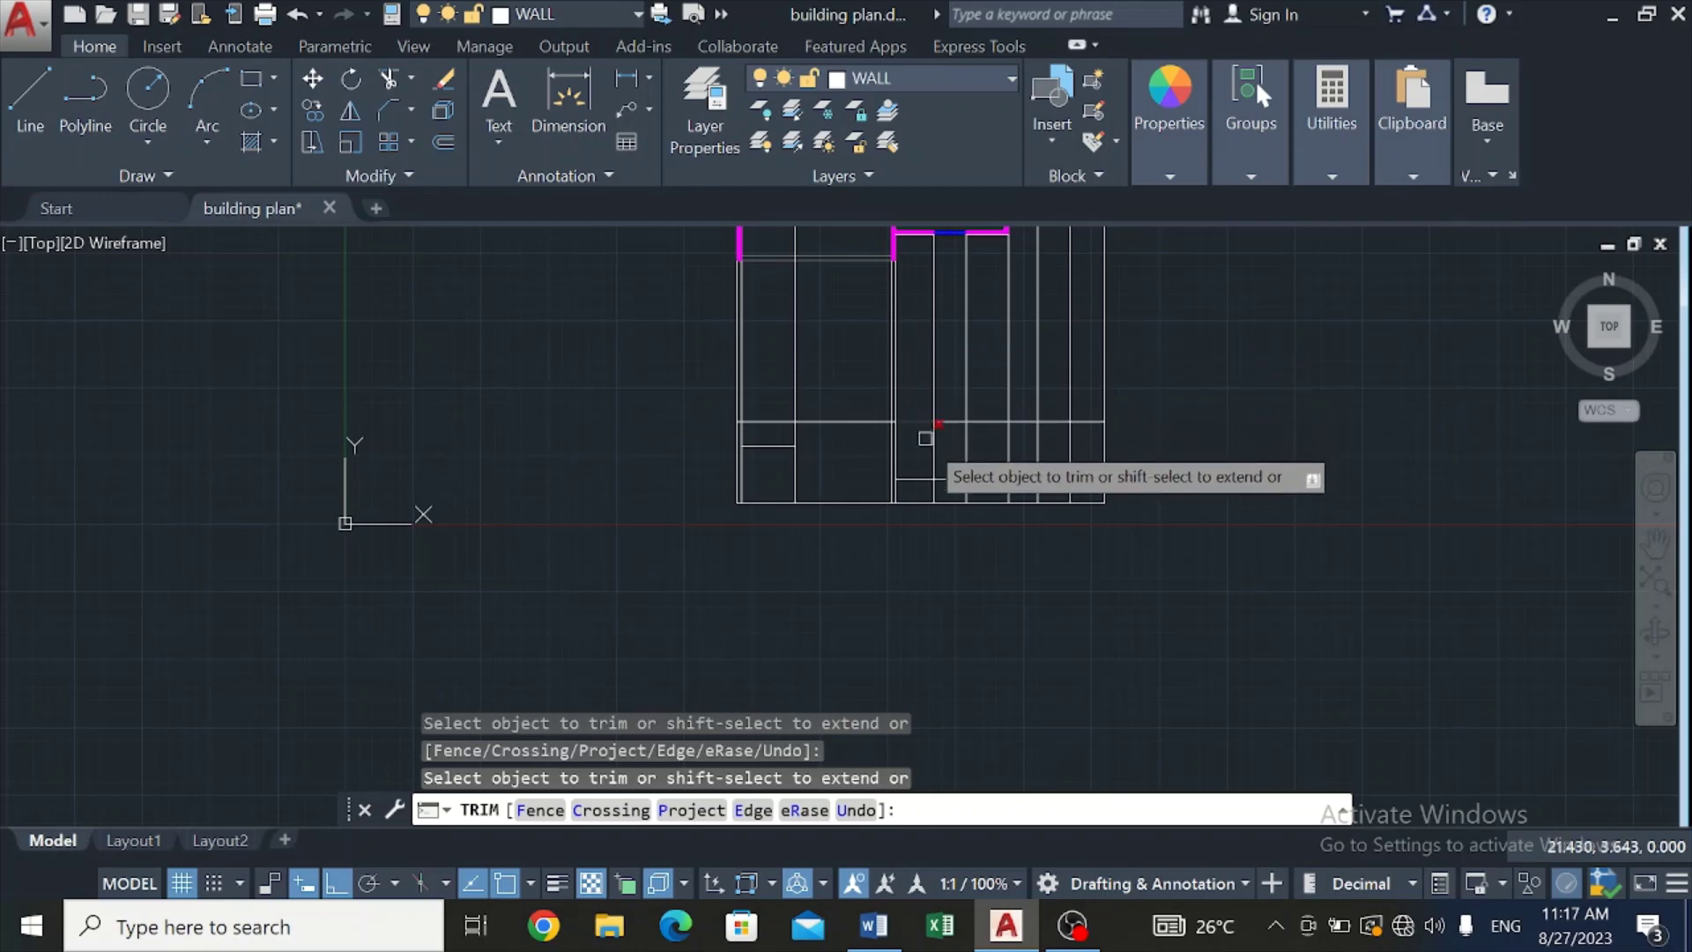
{"action": "left_click", "coordinate": [917, 479]}
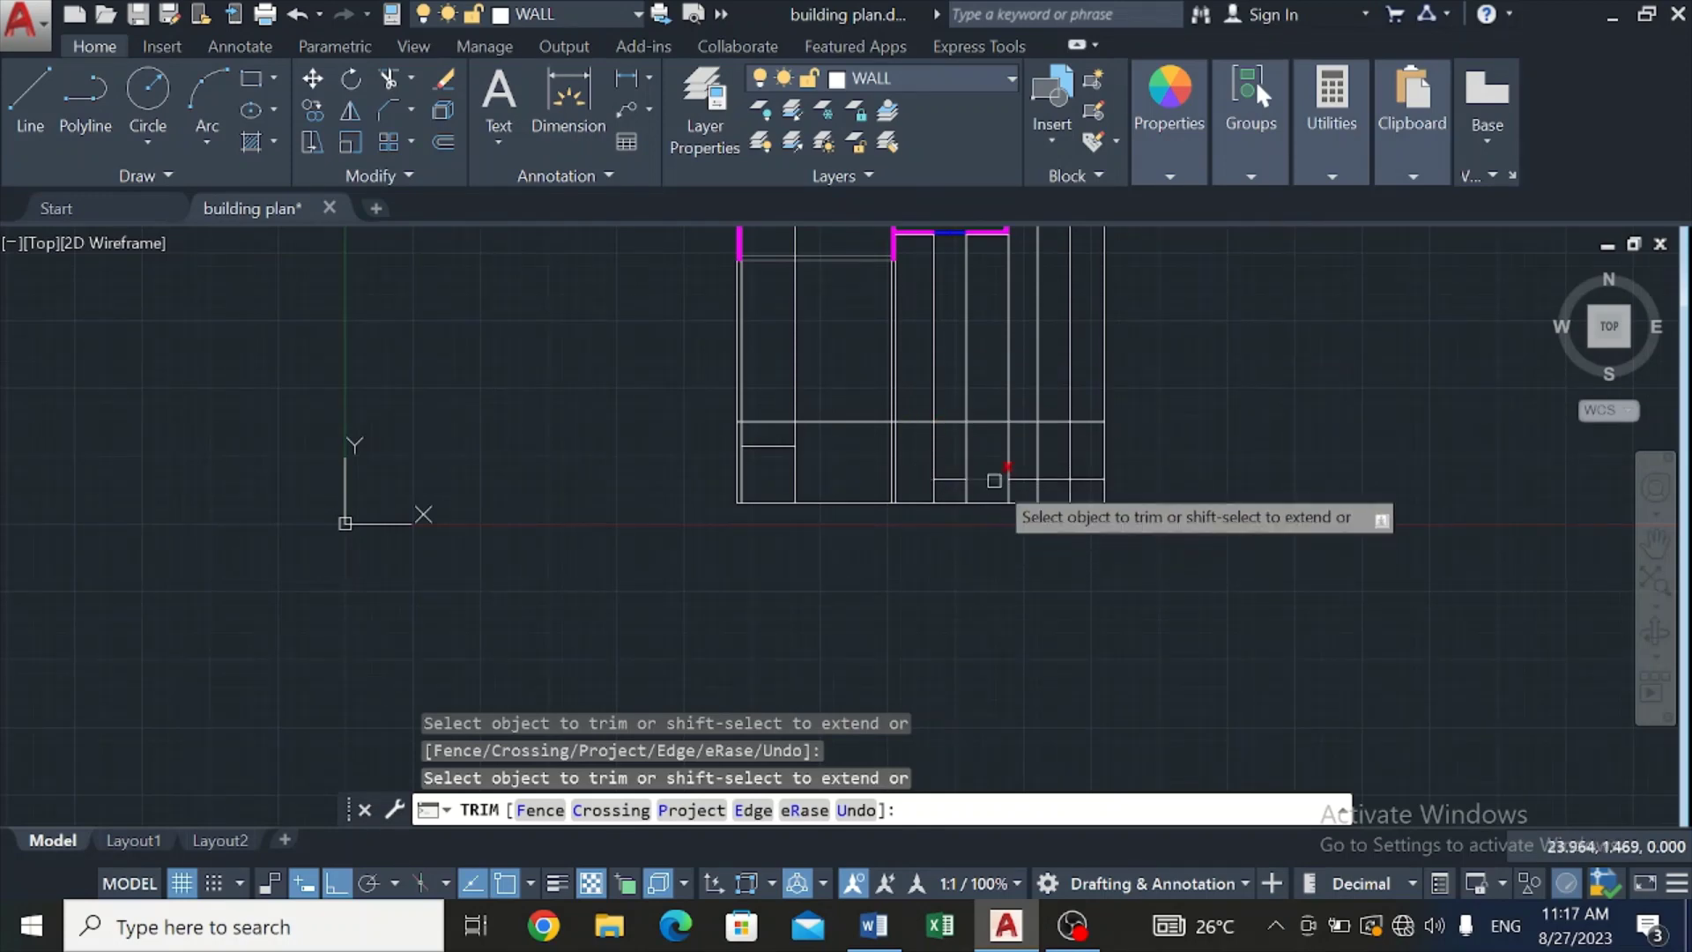
{"action": "scroll", "coordinate": [994, 480], "scroll_direction": "up", "scroll_amount": 2}
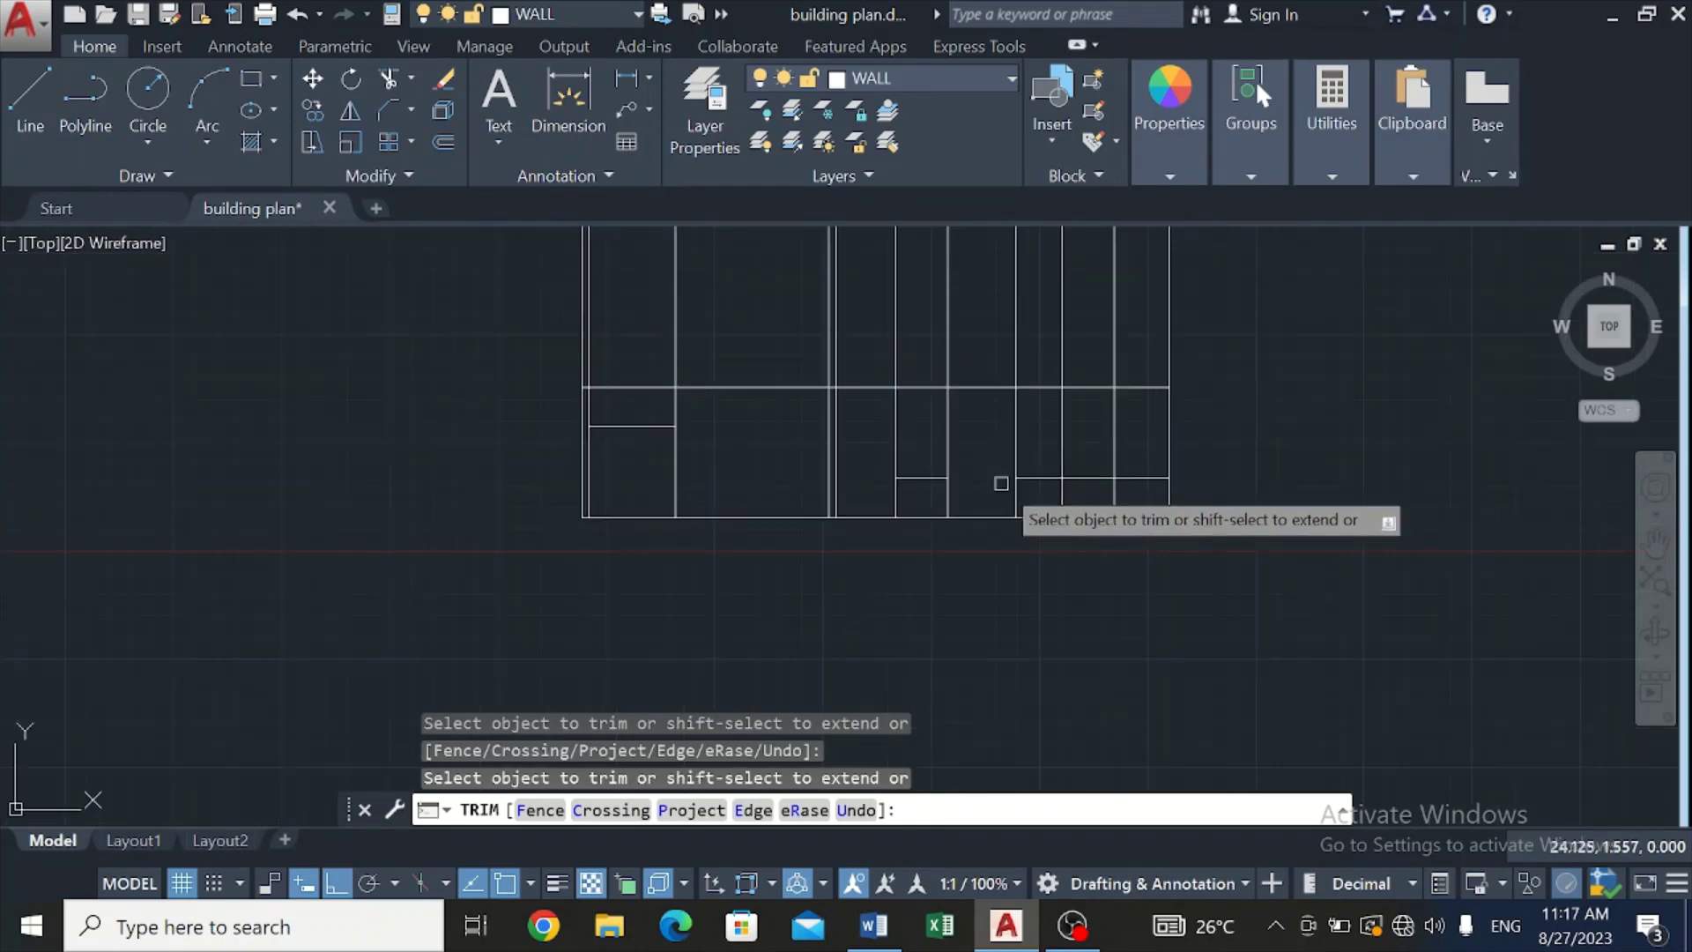
{"action": "scroll", "coordinate": [1038, 479], "scroll_direction": "down", "scroll_amount": 4}
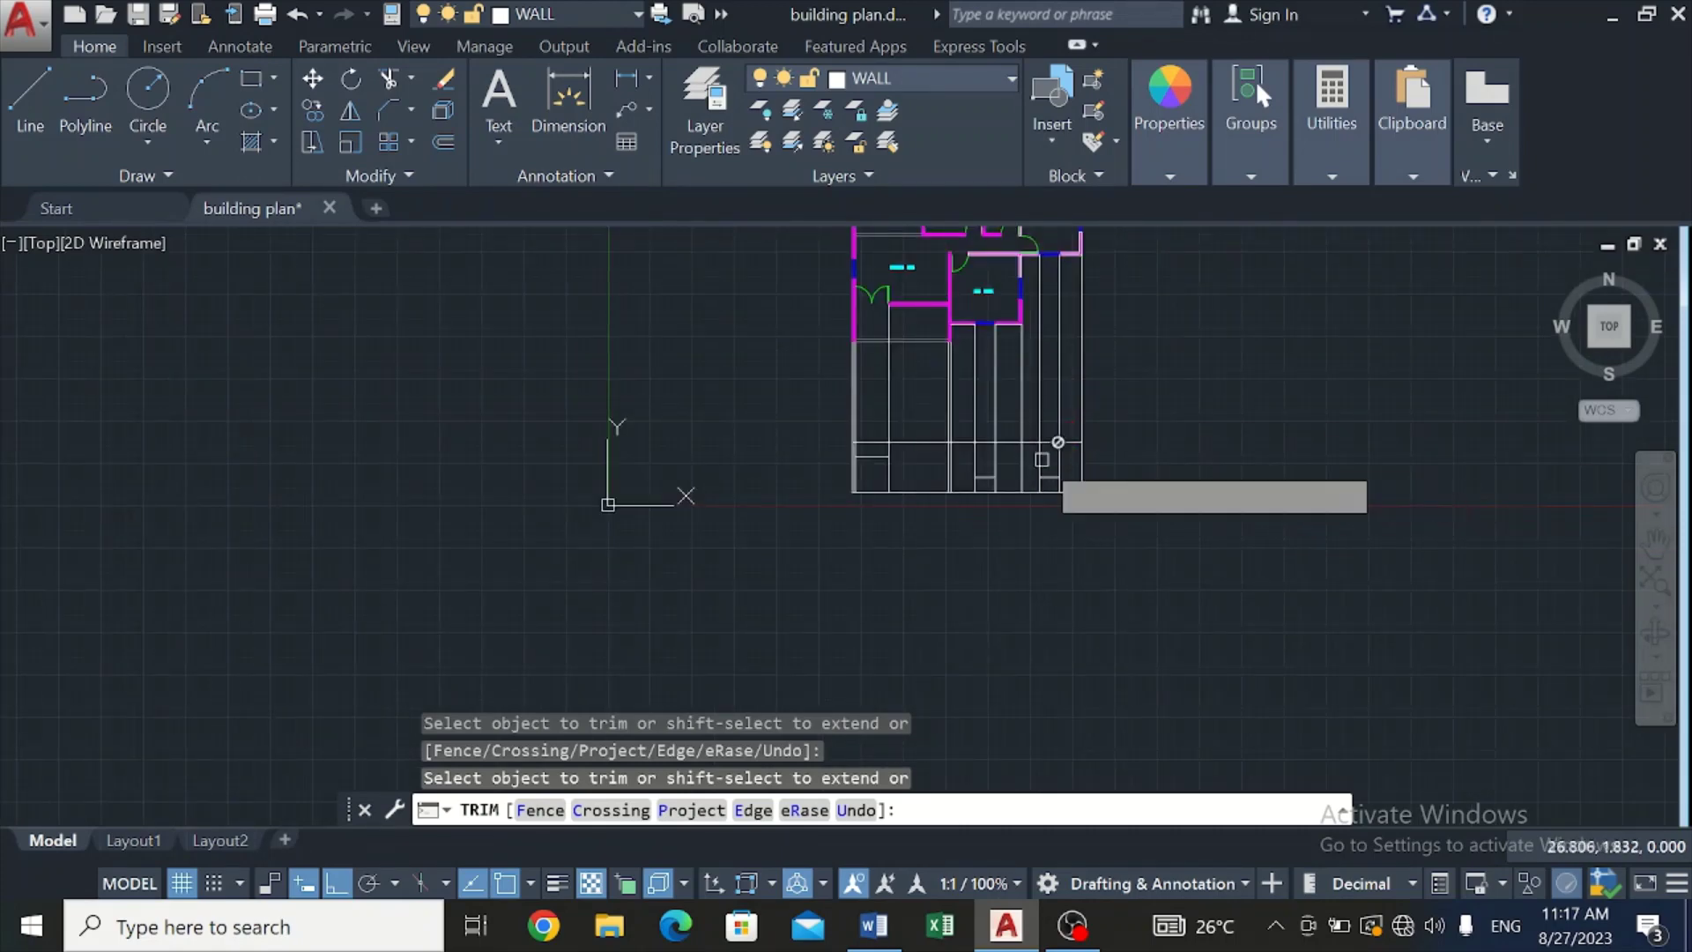
{"action": "scroll", "coordinate": [1052, 447], "scroll_direction": "up", "scroll_amount": 5}
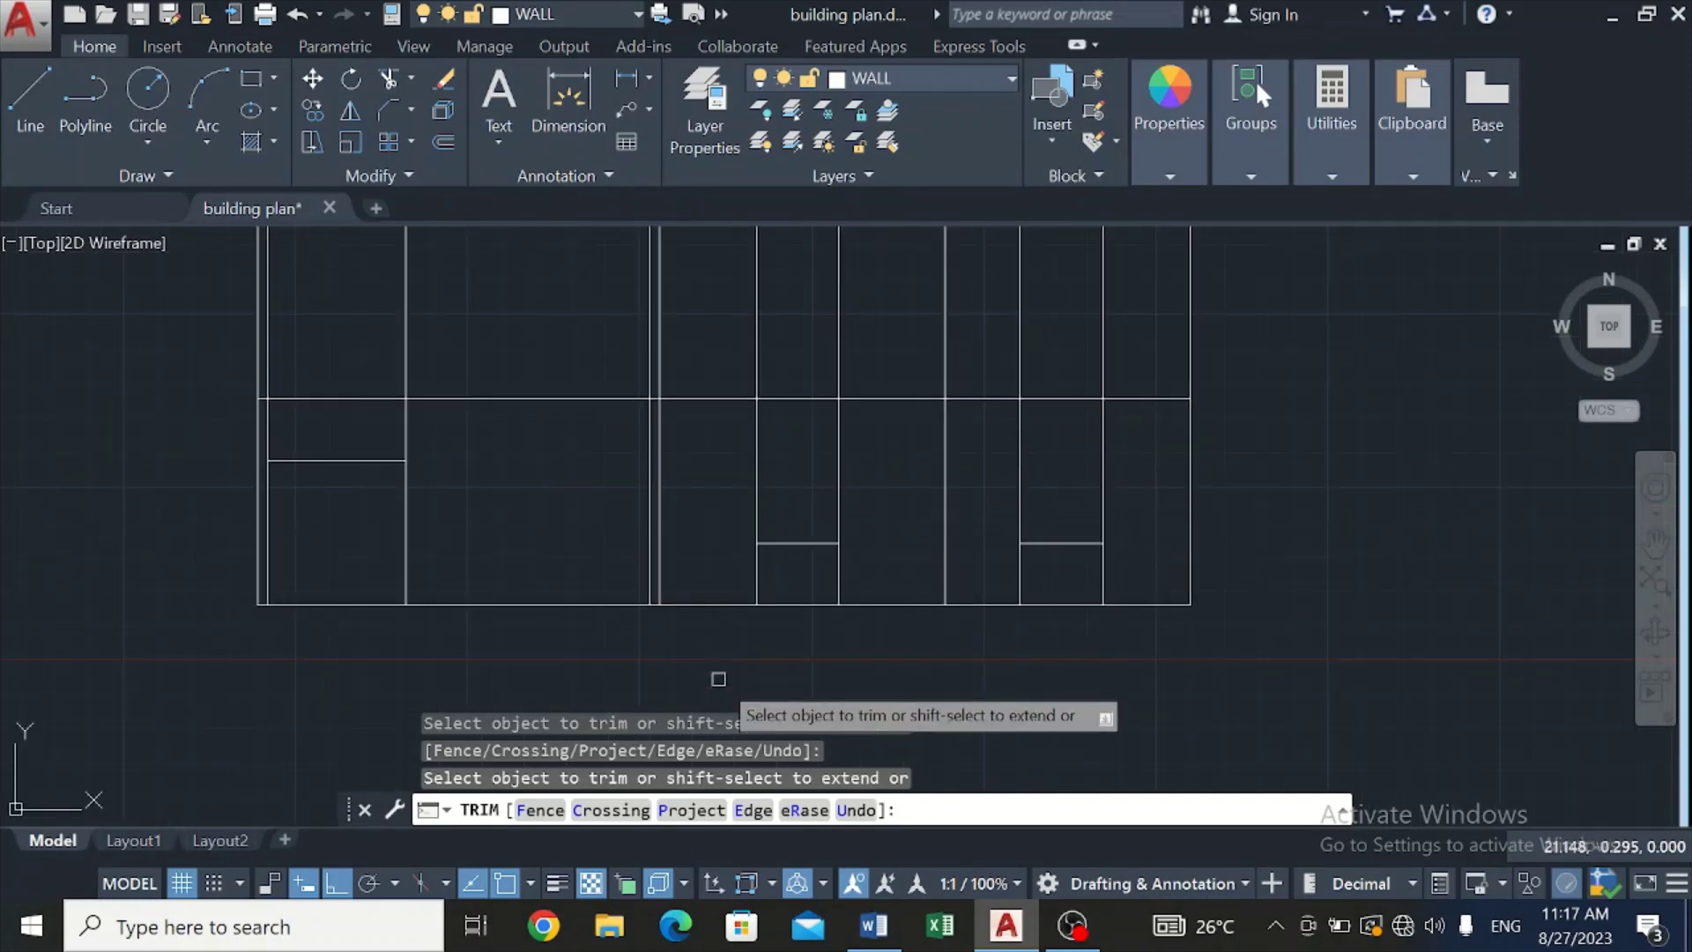
{"action": "left_click", "coordinate": [873, 925]}
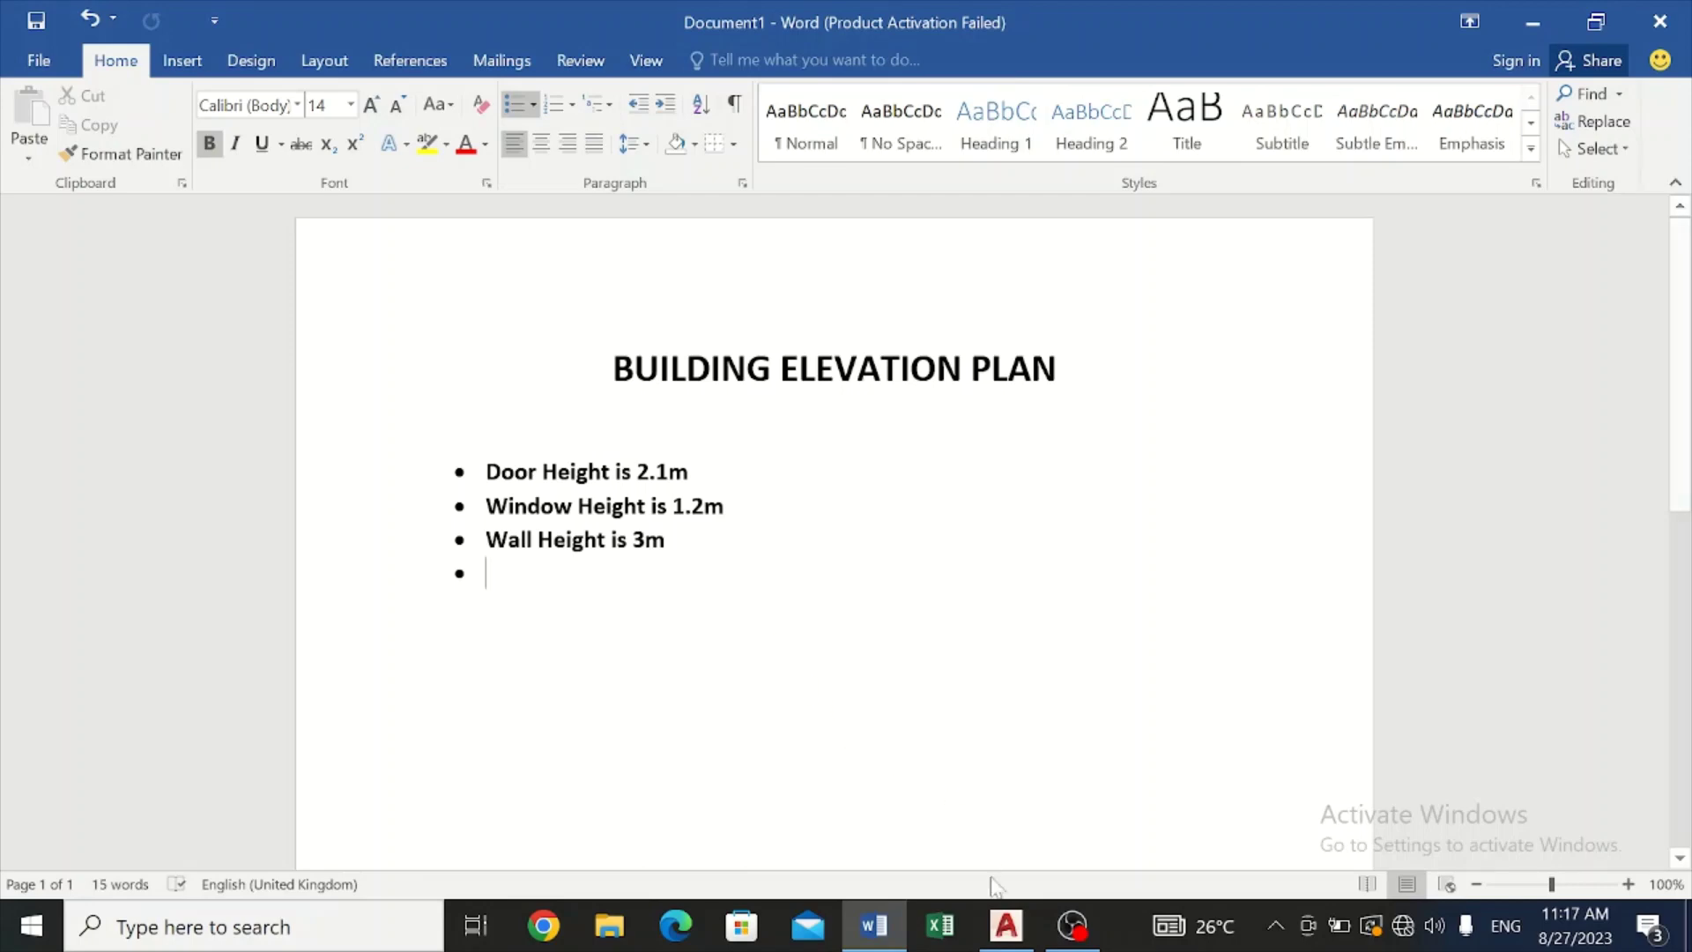
{"action": "left_click", "coordinate": [1006, 926]}
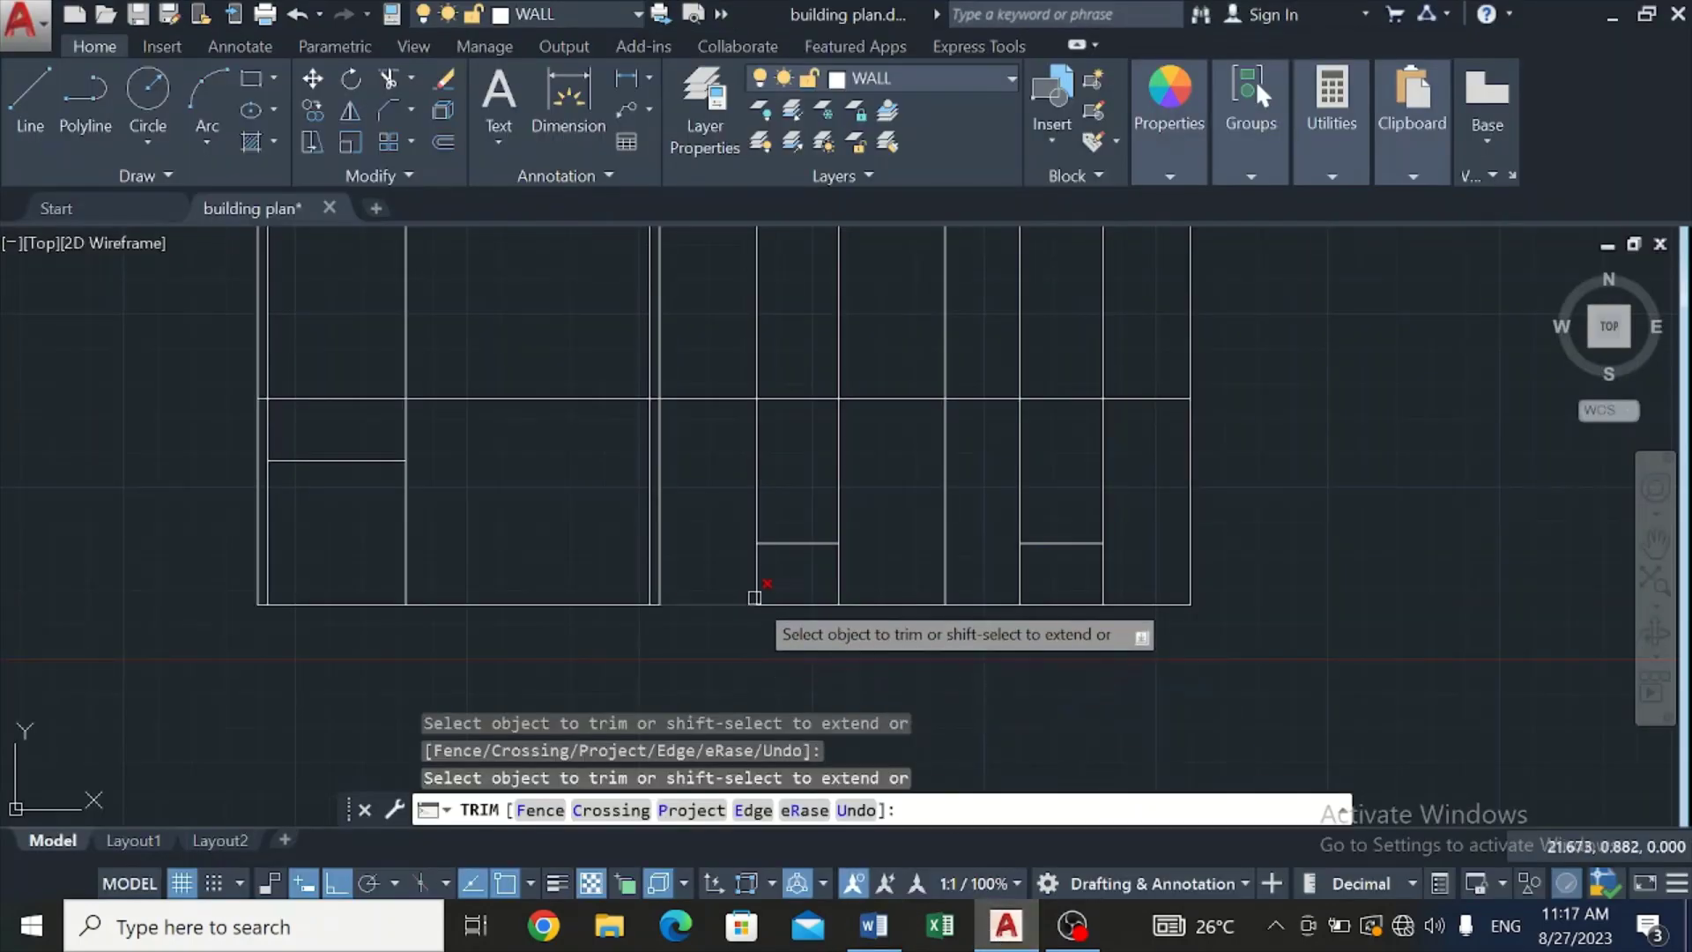
Step: Offset the left and right window sill lines 1.2 upward as window head lines
{"action": "left_click", "coordinate": [445, 143]}
{"action": "key", "text": "BackSpace"}
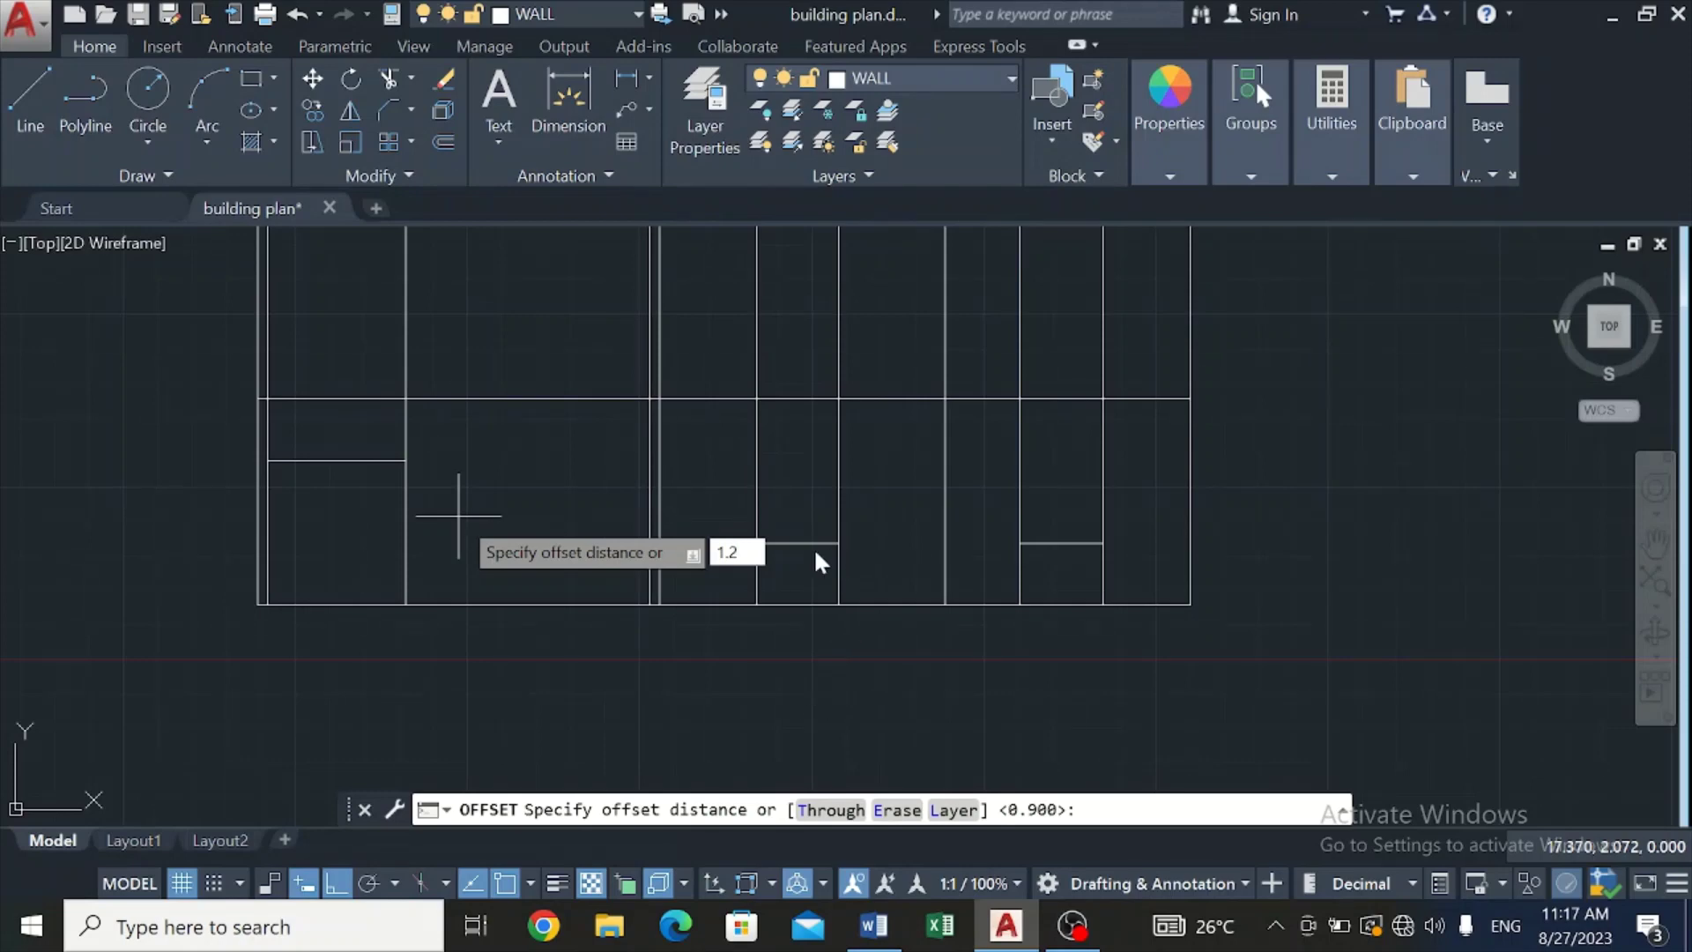
{"action": "key", "text": "Return"}
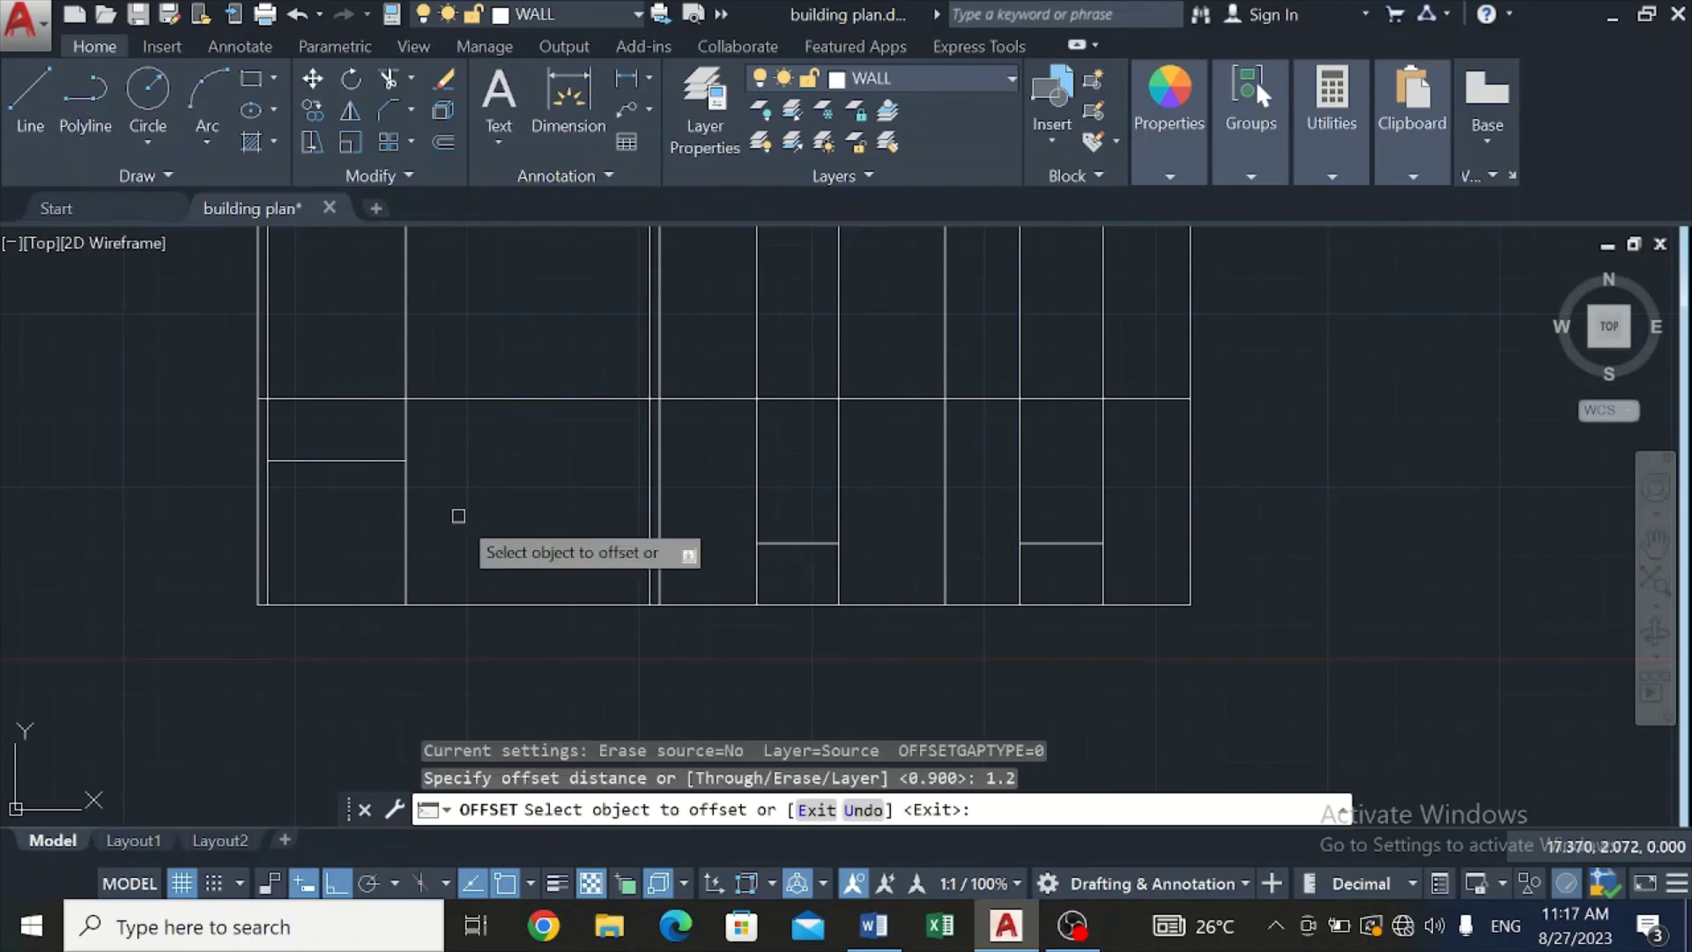
{"action": "left_click", "coordinate": [796, 543]}
{"action": "left_click", "coordinate": [810, 434]}
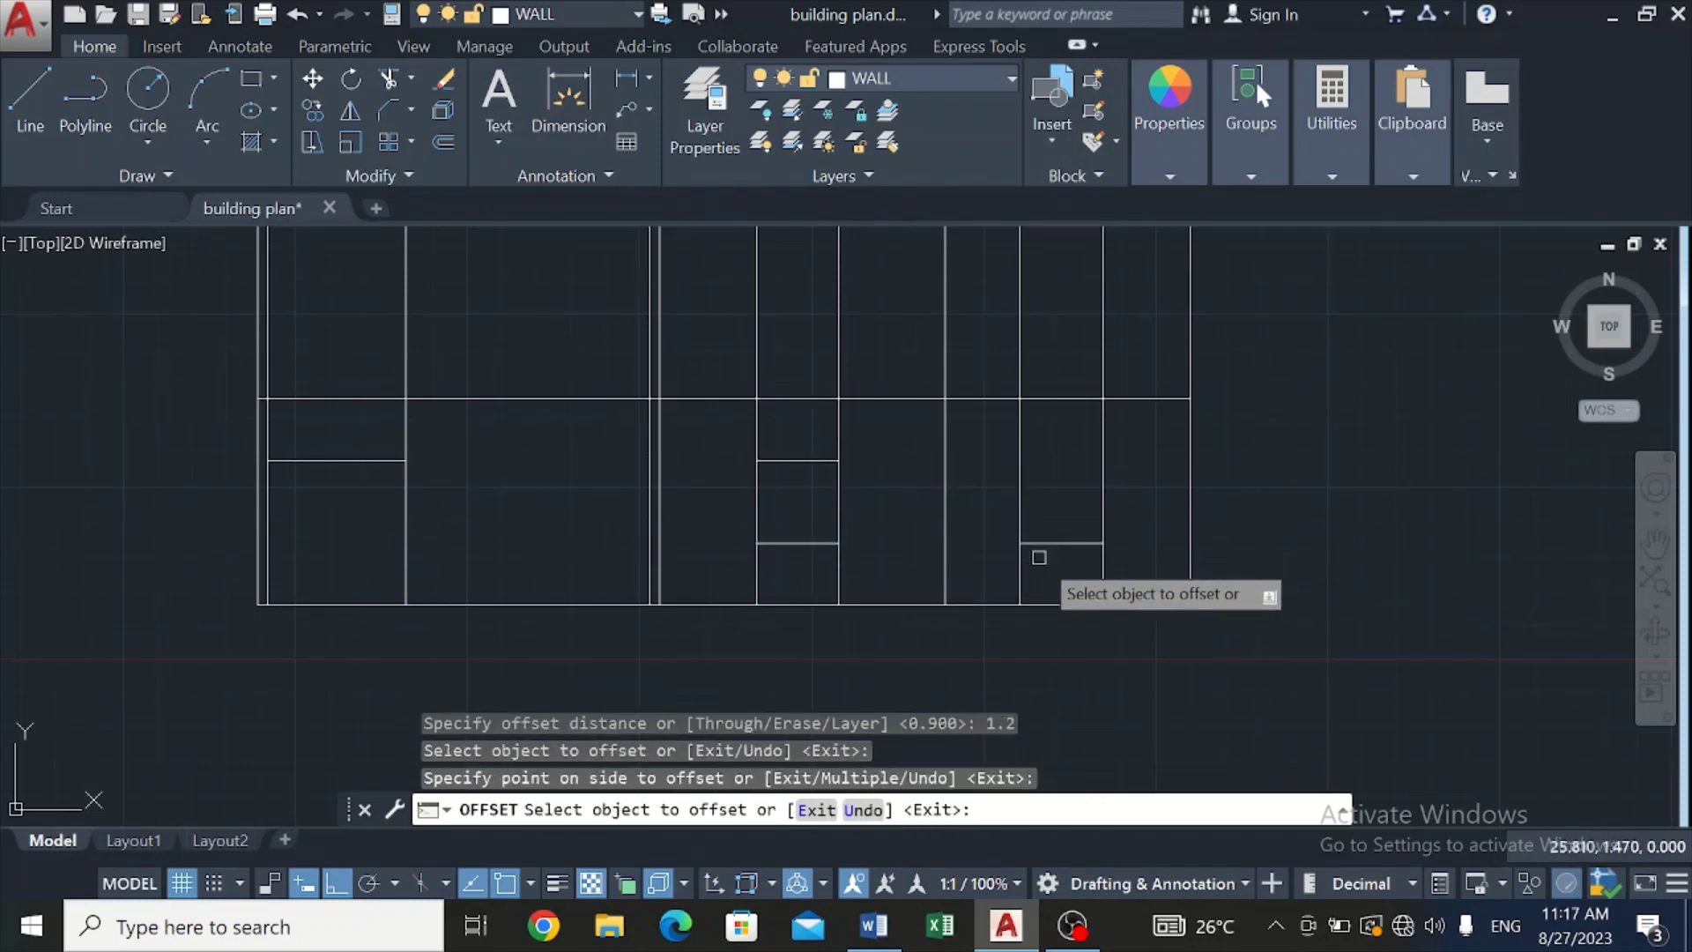
{"action": "left_click", "coordinate": [1048, 543]}
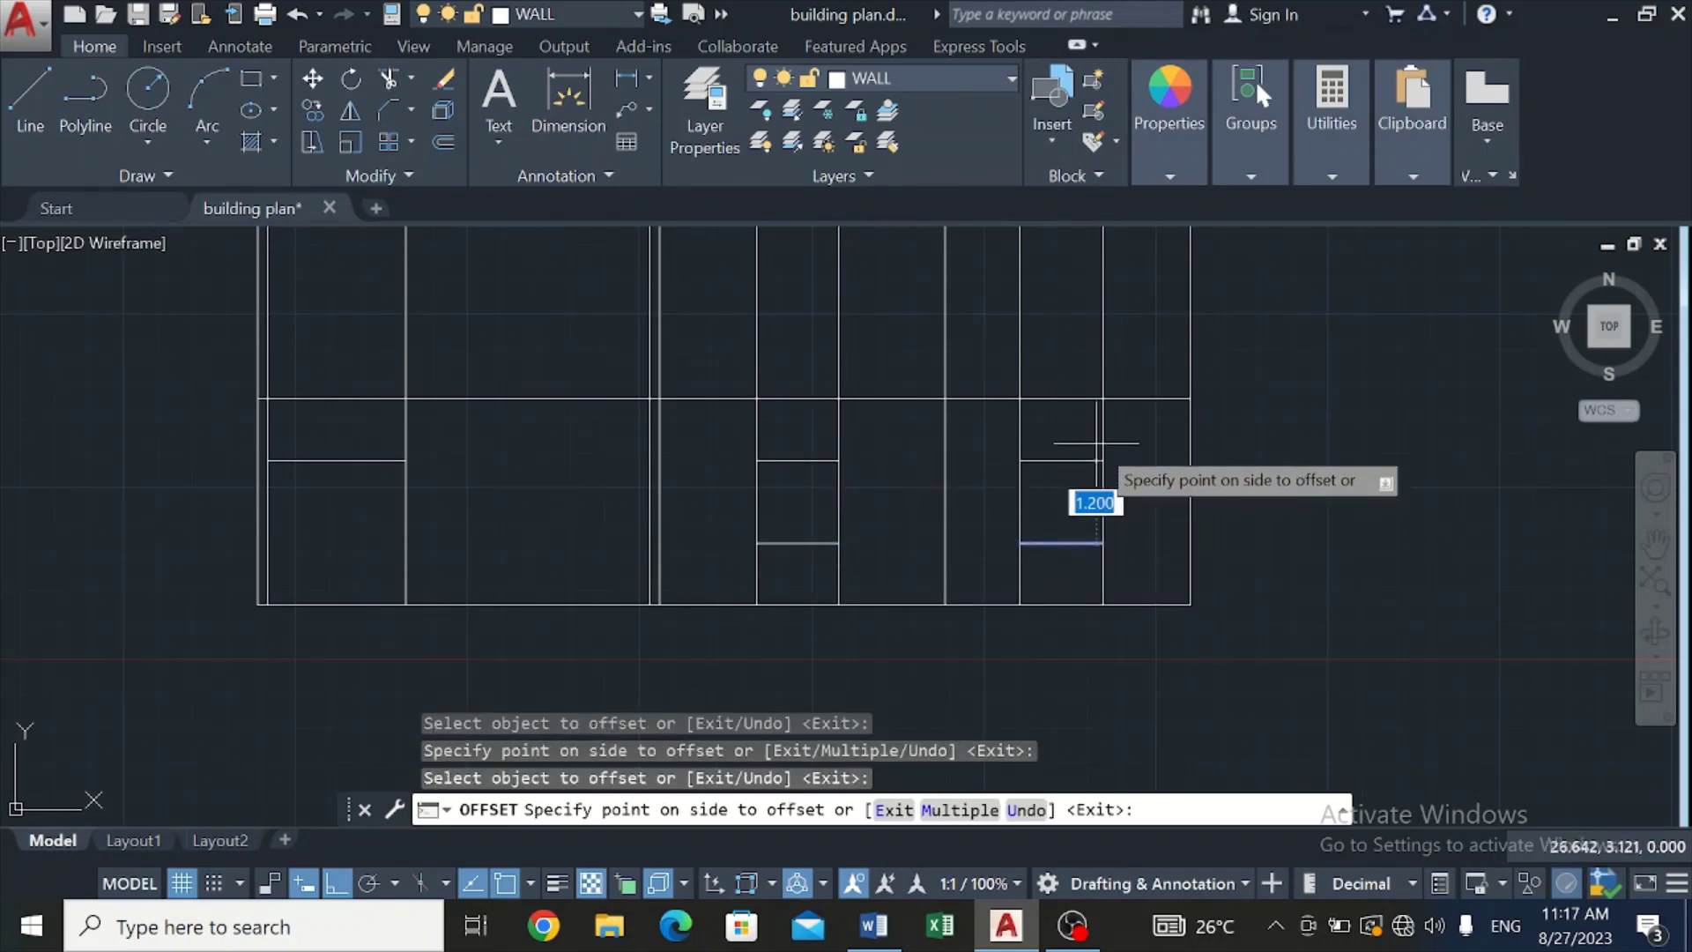
{"action": "left_click", "coordinate": [1070, 461]}
{"action": "scroll", "coordinate": [1070, 461], "scroll_direction": "down", "scroll_amount": 5}
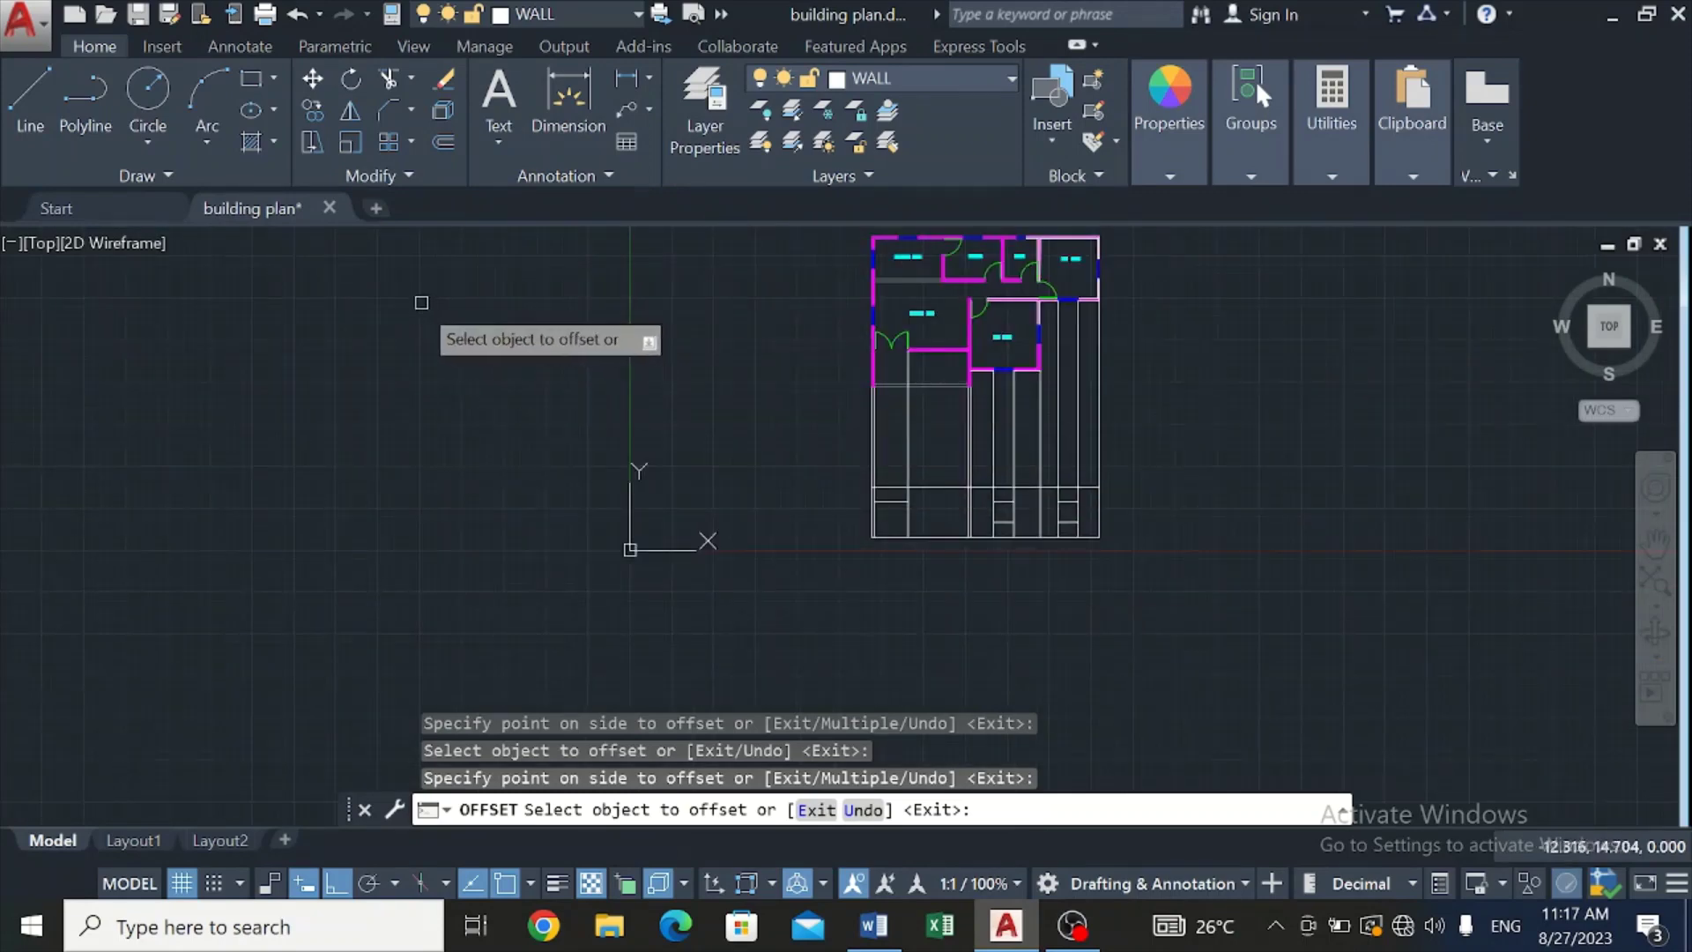
Step: Trim the wall line pieces above and below the right window
{"action": "left_click", "coordinate": [386, 78]}
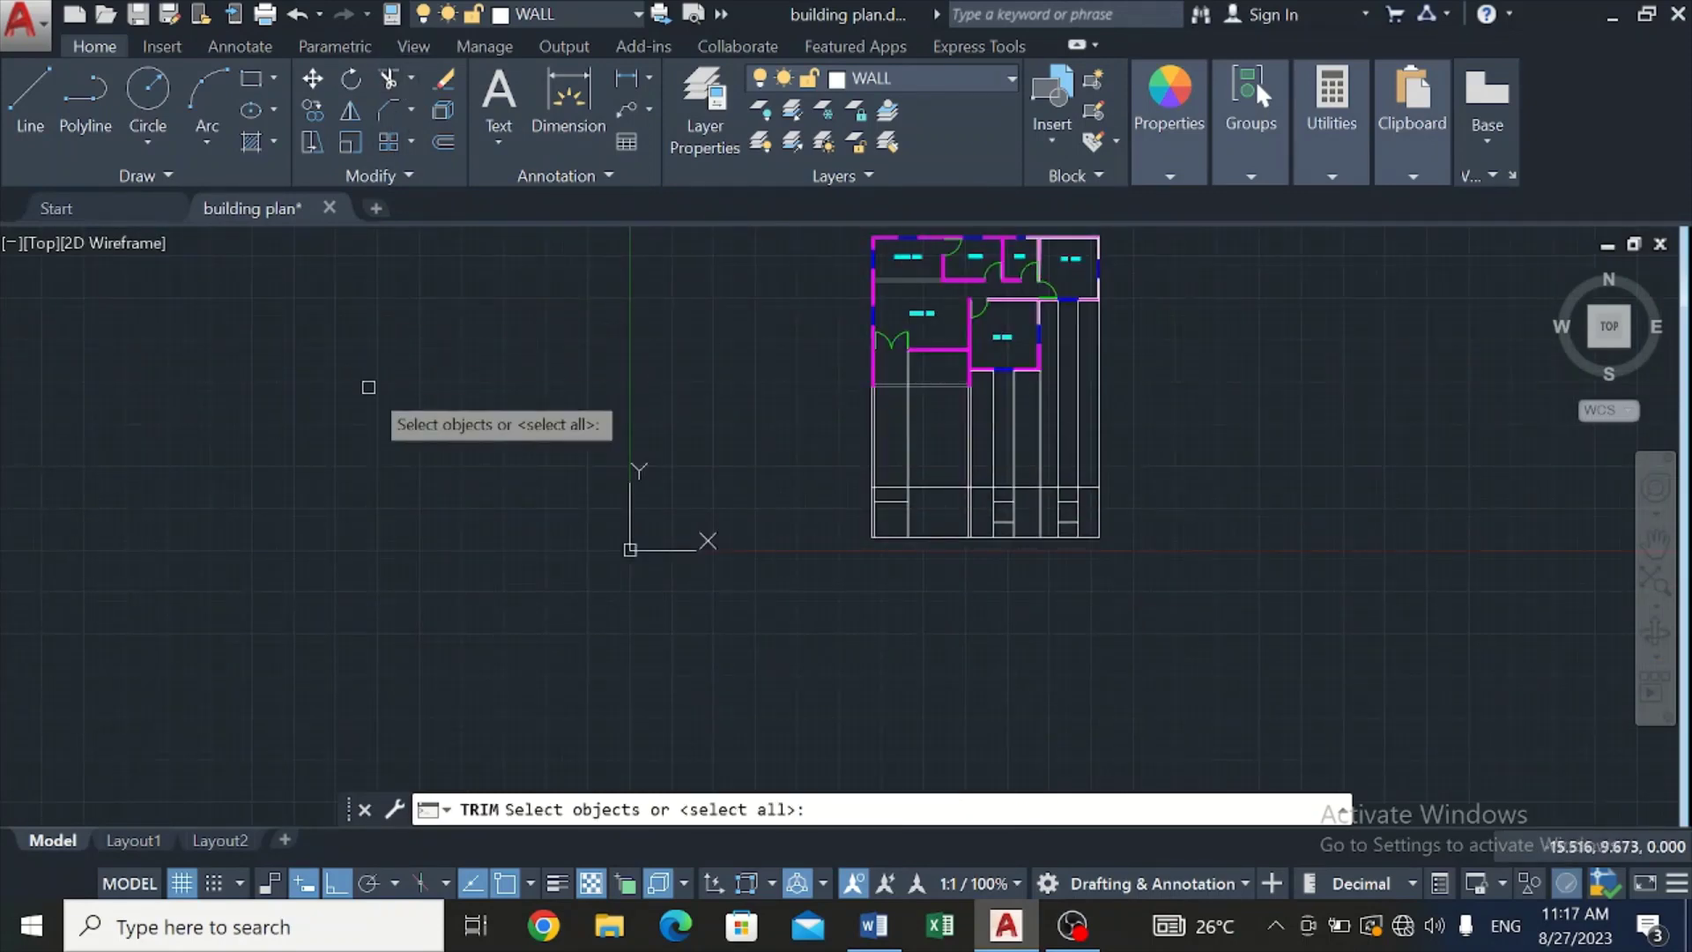
{"action": "key", "text": "Return"}
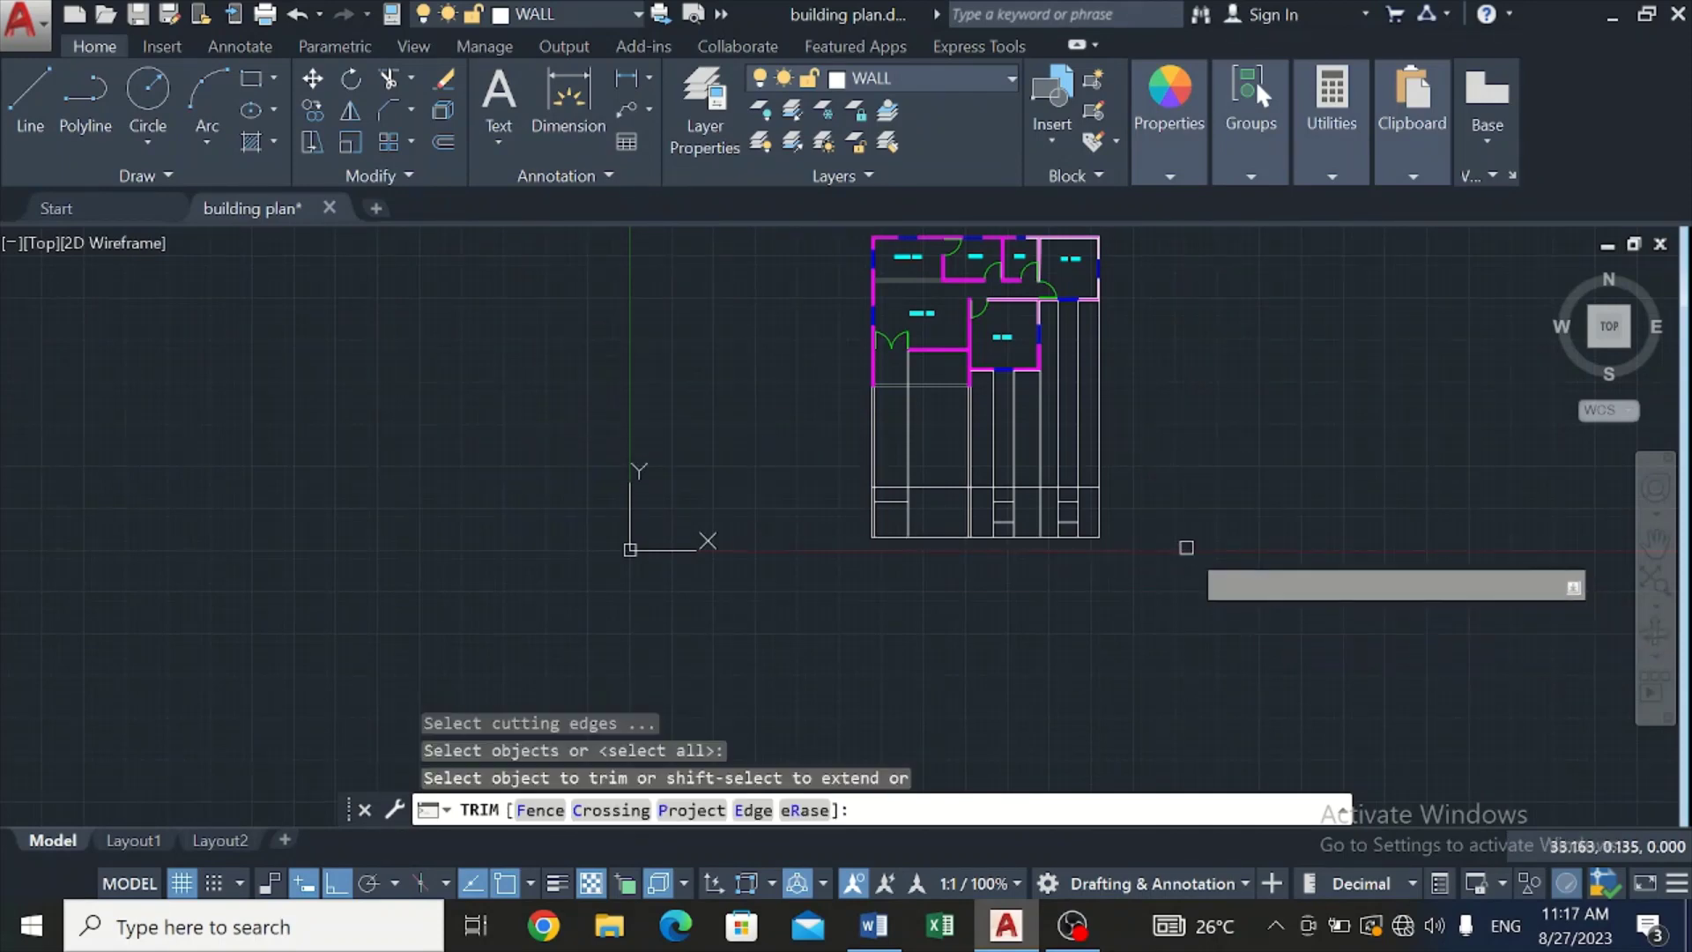
{"action": "scroll", "coordinate": [1097, 500], "scroll_direction": "up", "scroll_amount": 5}
{"action": "left_click", "coordinate": [1013, 476]}
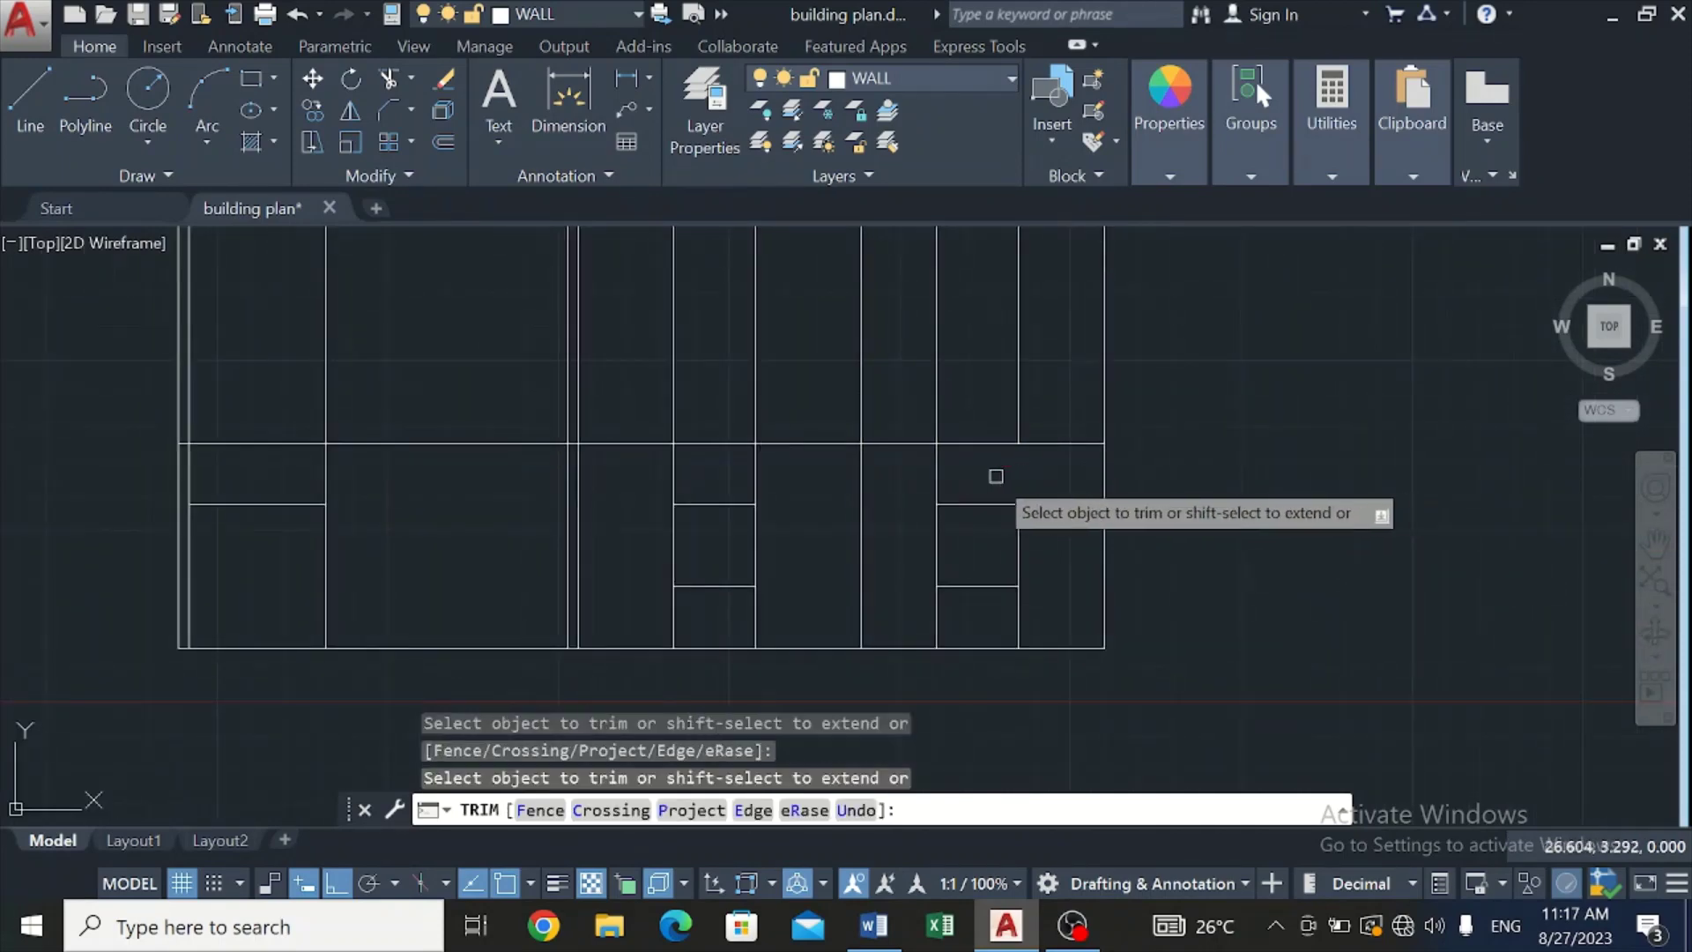
{"action": "left_click", "coordinate": [934, 476]}
{"action": "left_click", "coordinate": [934, 608]}
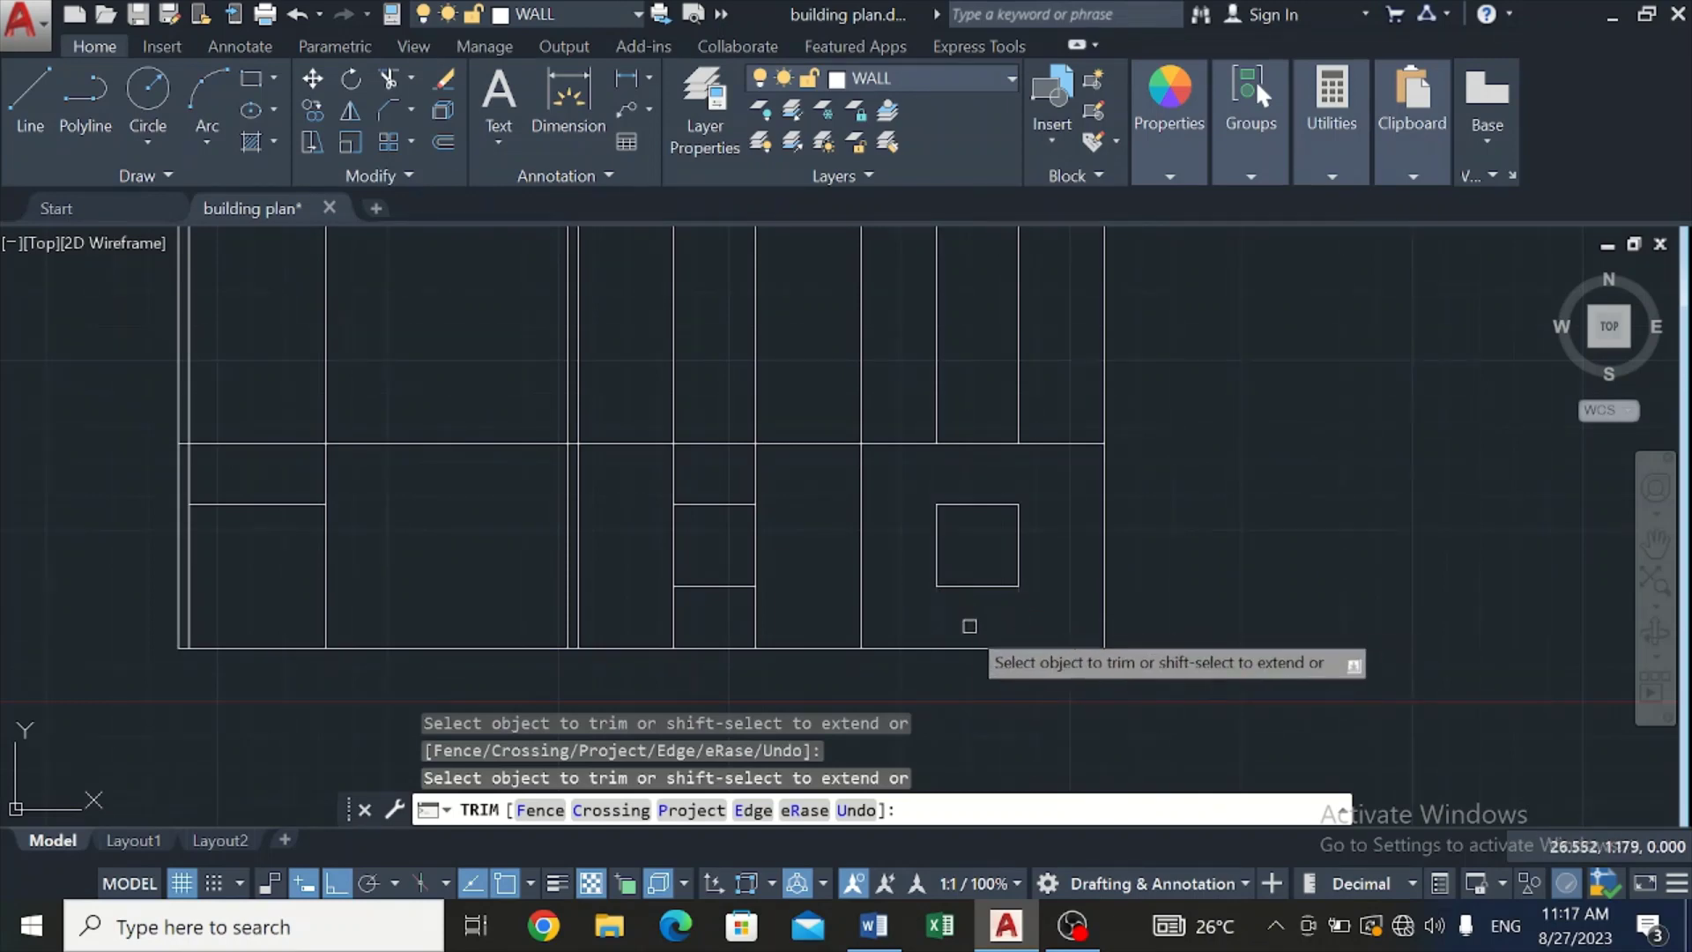
Step: Cut away the vertical line pieces in the lower band below the small squares
{"action": "scroll", "coordinate": [960, 627], "scroll_direction": "down", "scroll_amount": 3}
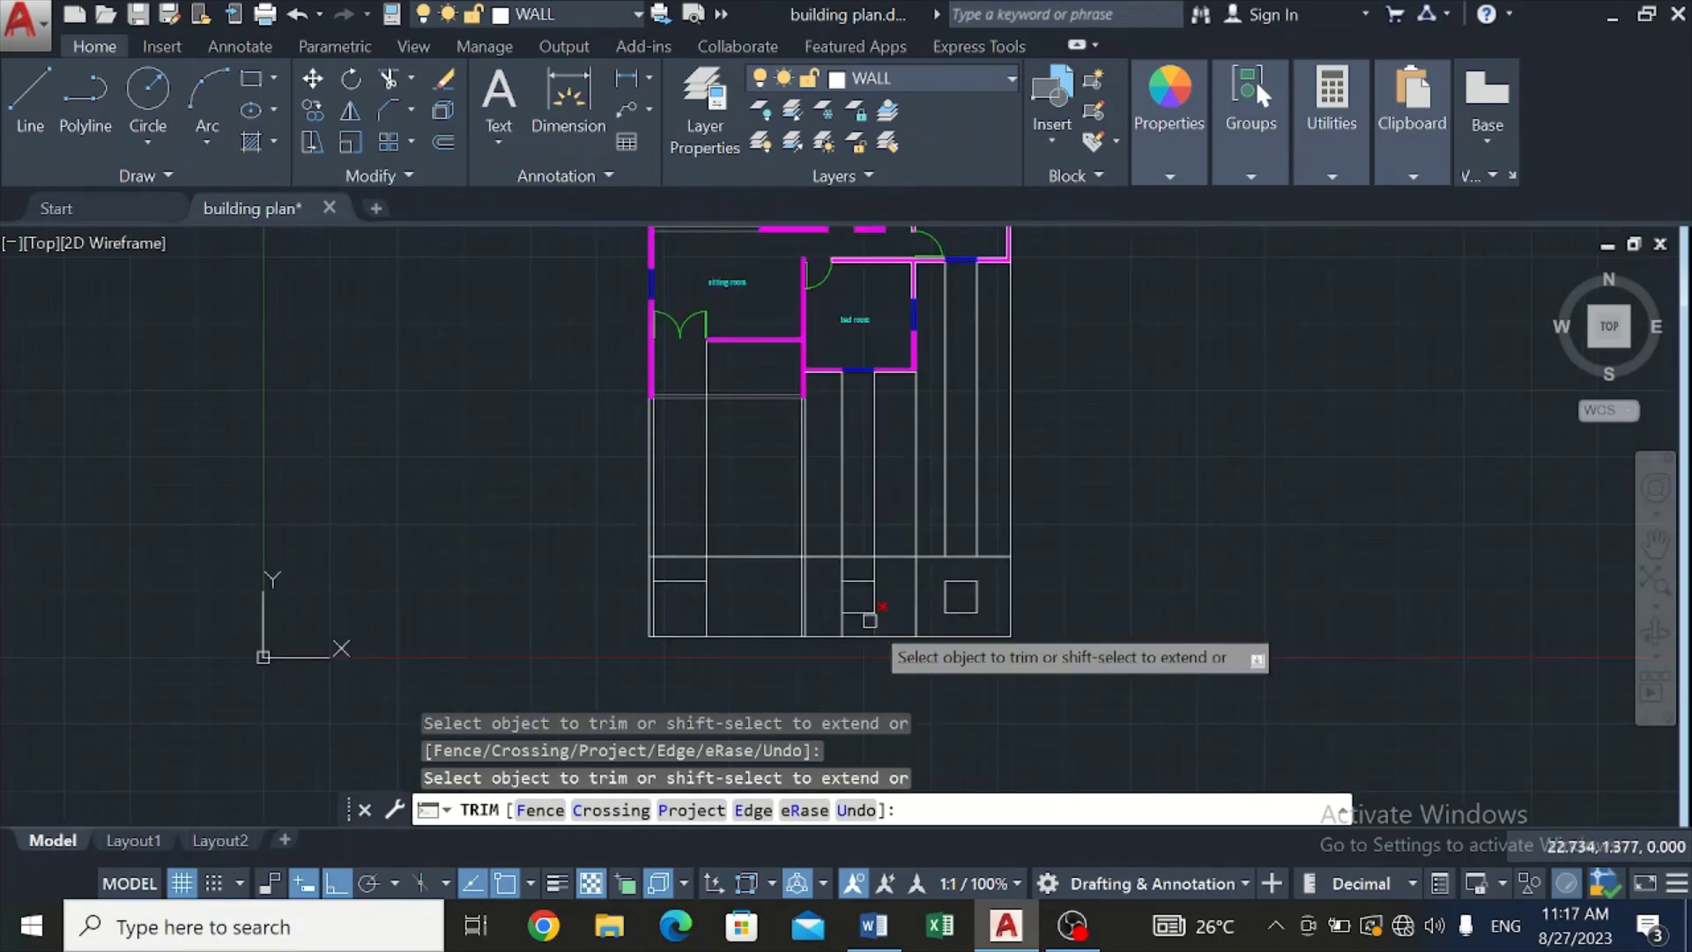
{"action": "scroll", "coordinate": [865, 616], "scroll_direction": "up", "scroll_amount": 3}
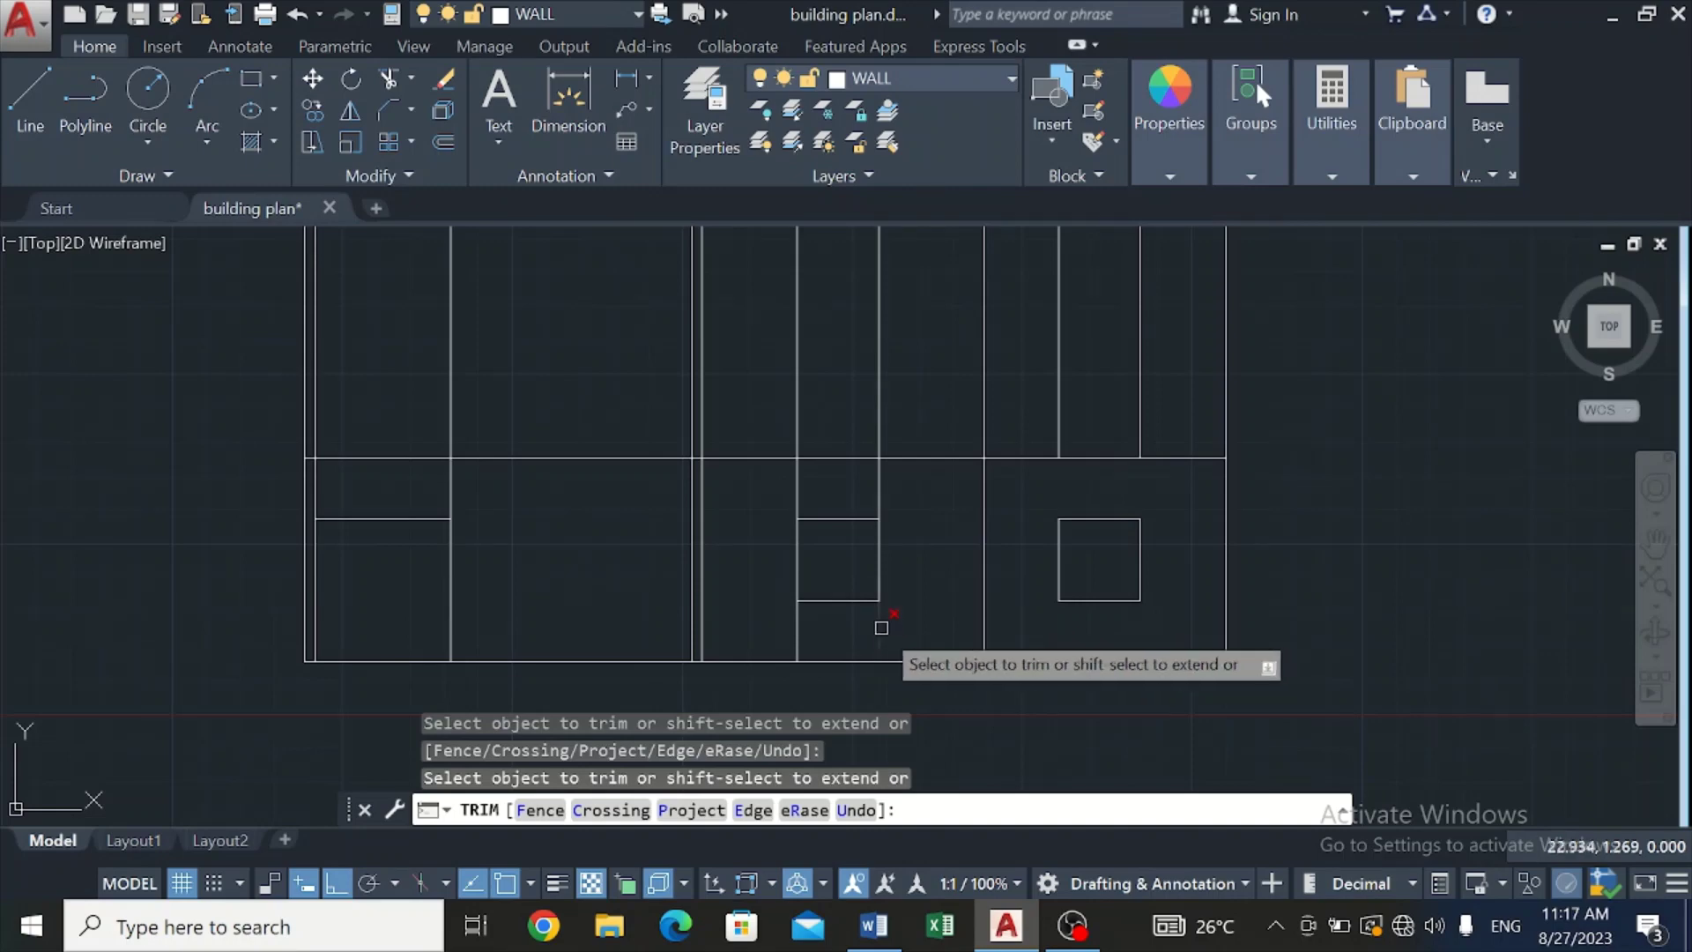
{"action": "left_click", "coordinate": [879, 623]}
{"action": "left_click", "coordinate": [800, 631]}
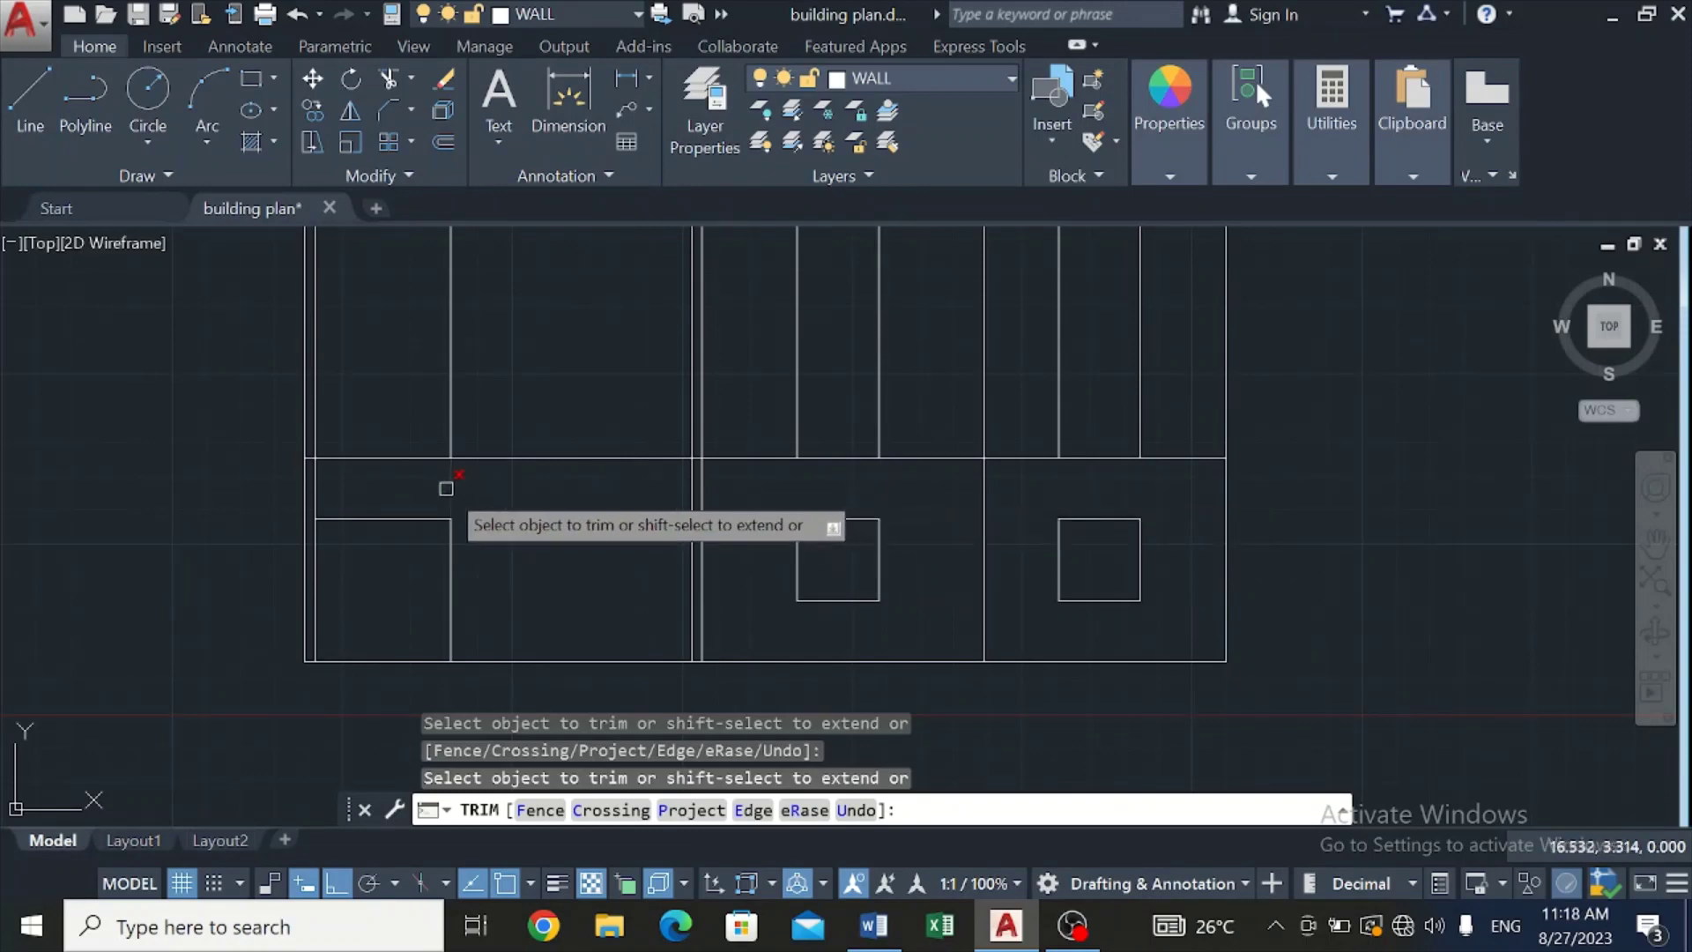
{"action": "scroll", "coordinate": [657, 573], "scroll_direction": "down", "scroll_amount": 2}
{"action": "scroll", "coordinate": [658, 580], "scroll_direction": "down", "scroll_amount": 5}
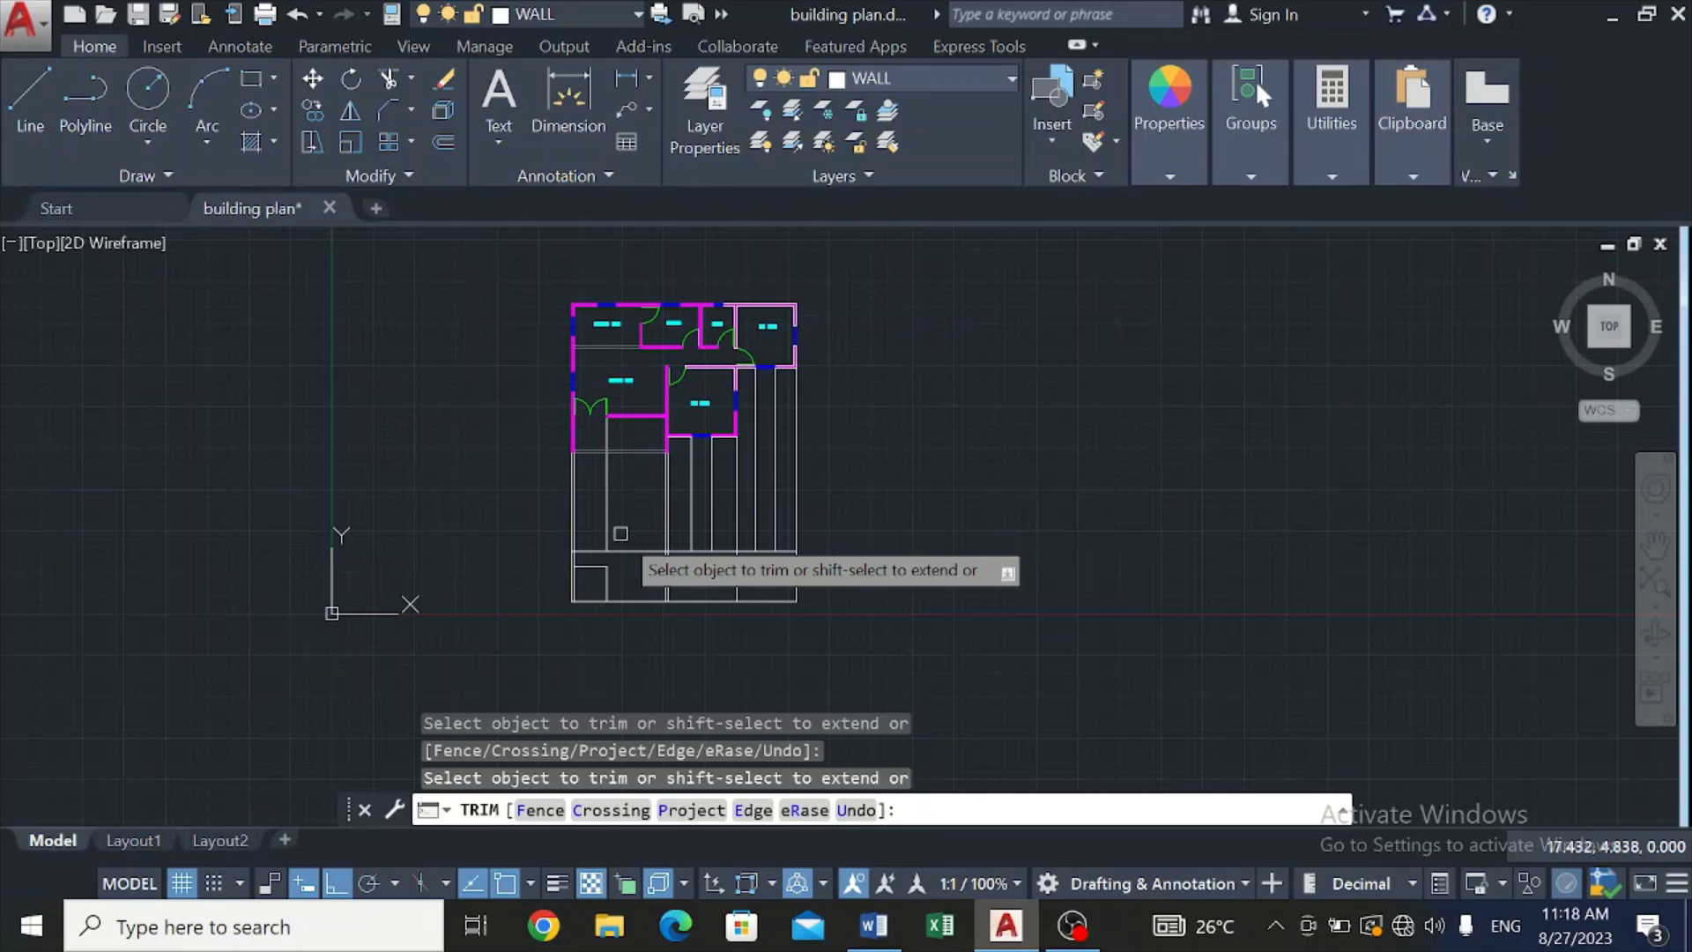
{"action": "key", "text": "Escape"}
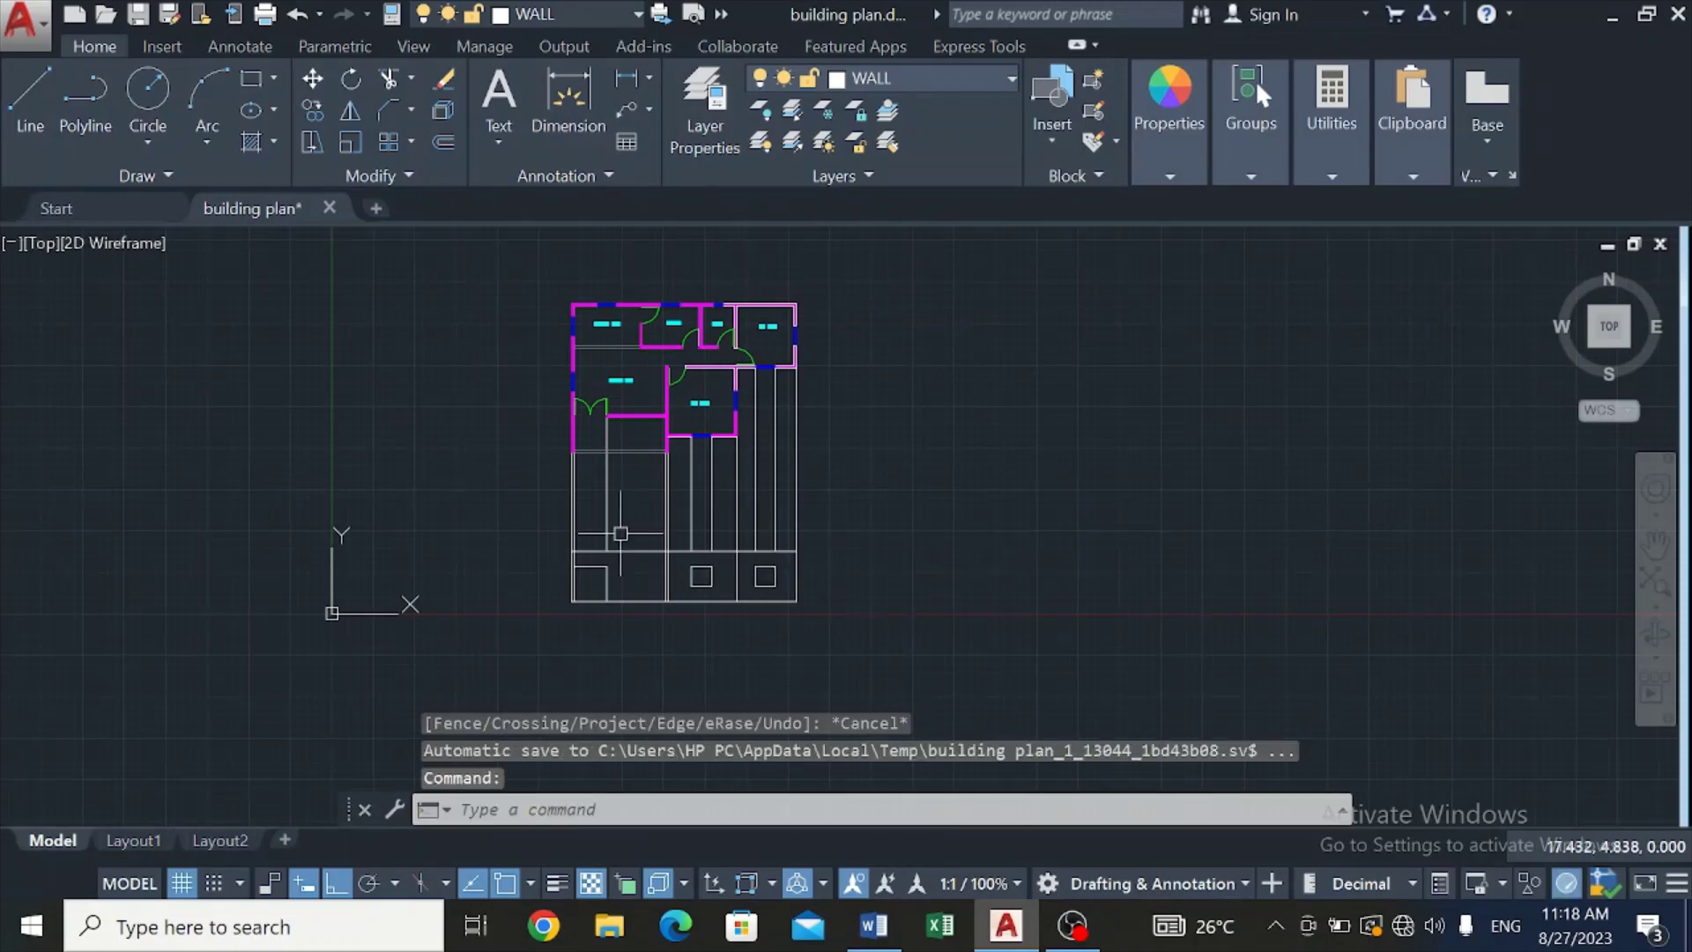
Step: Delete the vertical projection lines under the bedroom, on the right side, and below the sitting room
{"action": "scroll", "coordinate": [721, 512], "scroll_direction": "up", "scroll_amount": 4}
{"action": "left_click", "coordinate": [694, 514]}
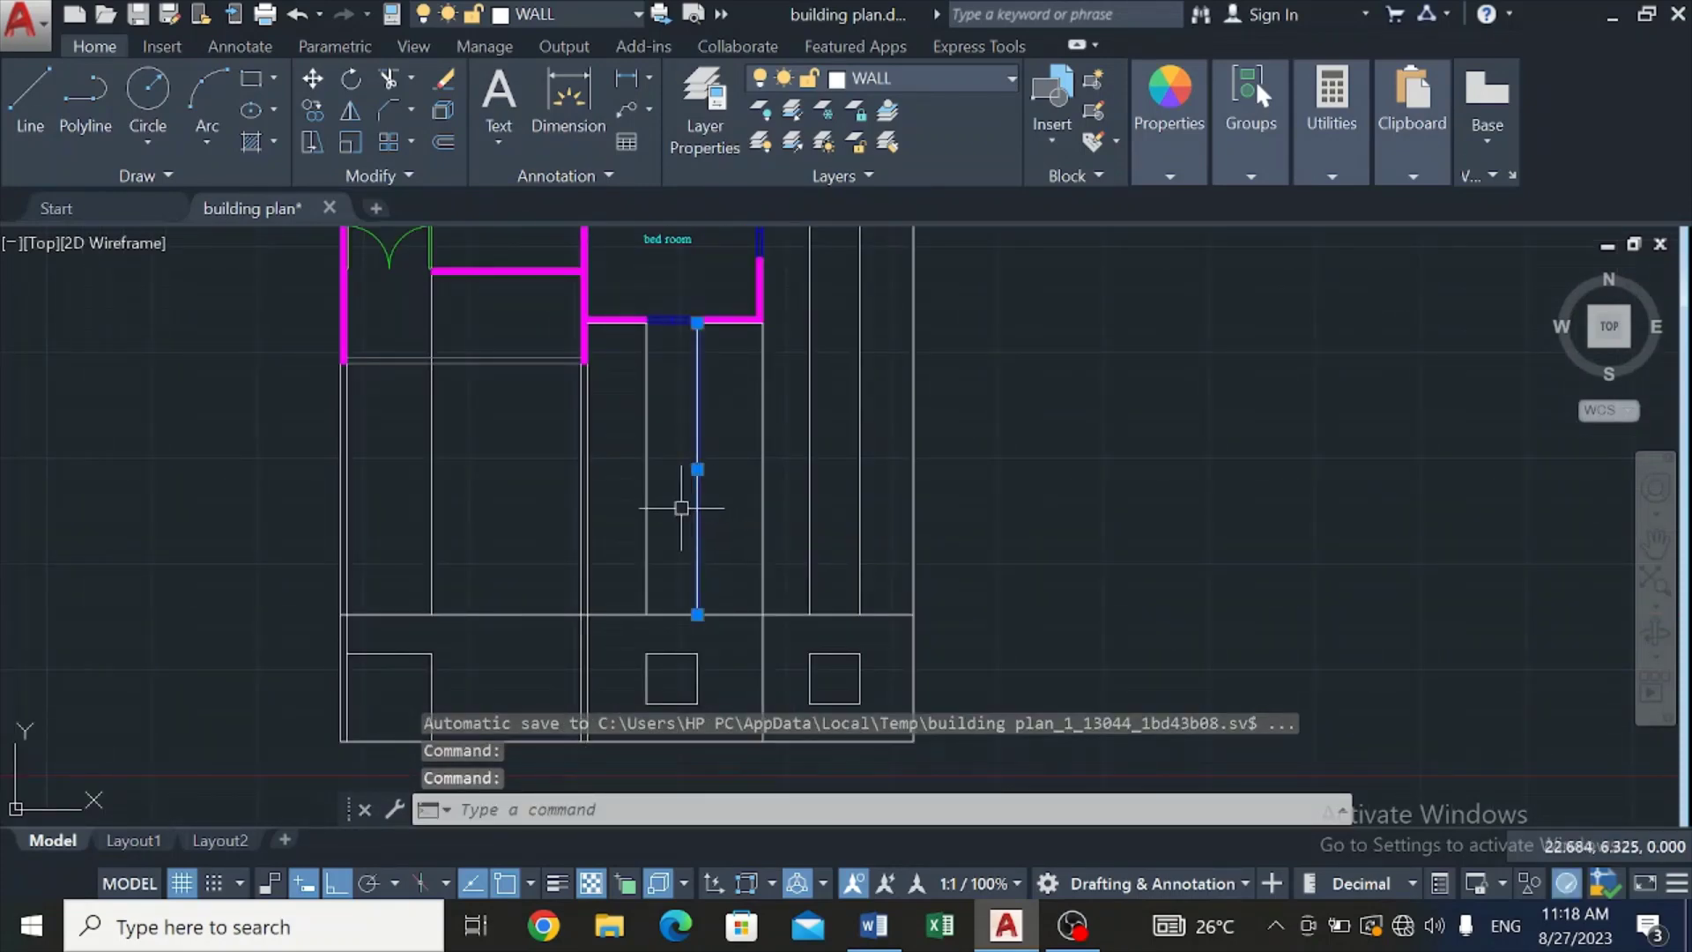
{"action": "left_click", "coordinate": [644, 510]}
{"action": "key", "text": "Delete"}
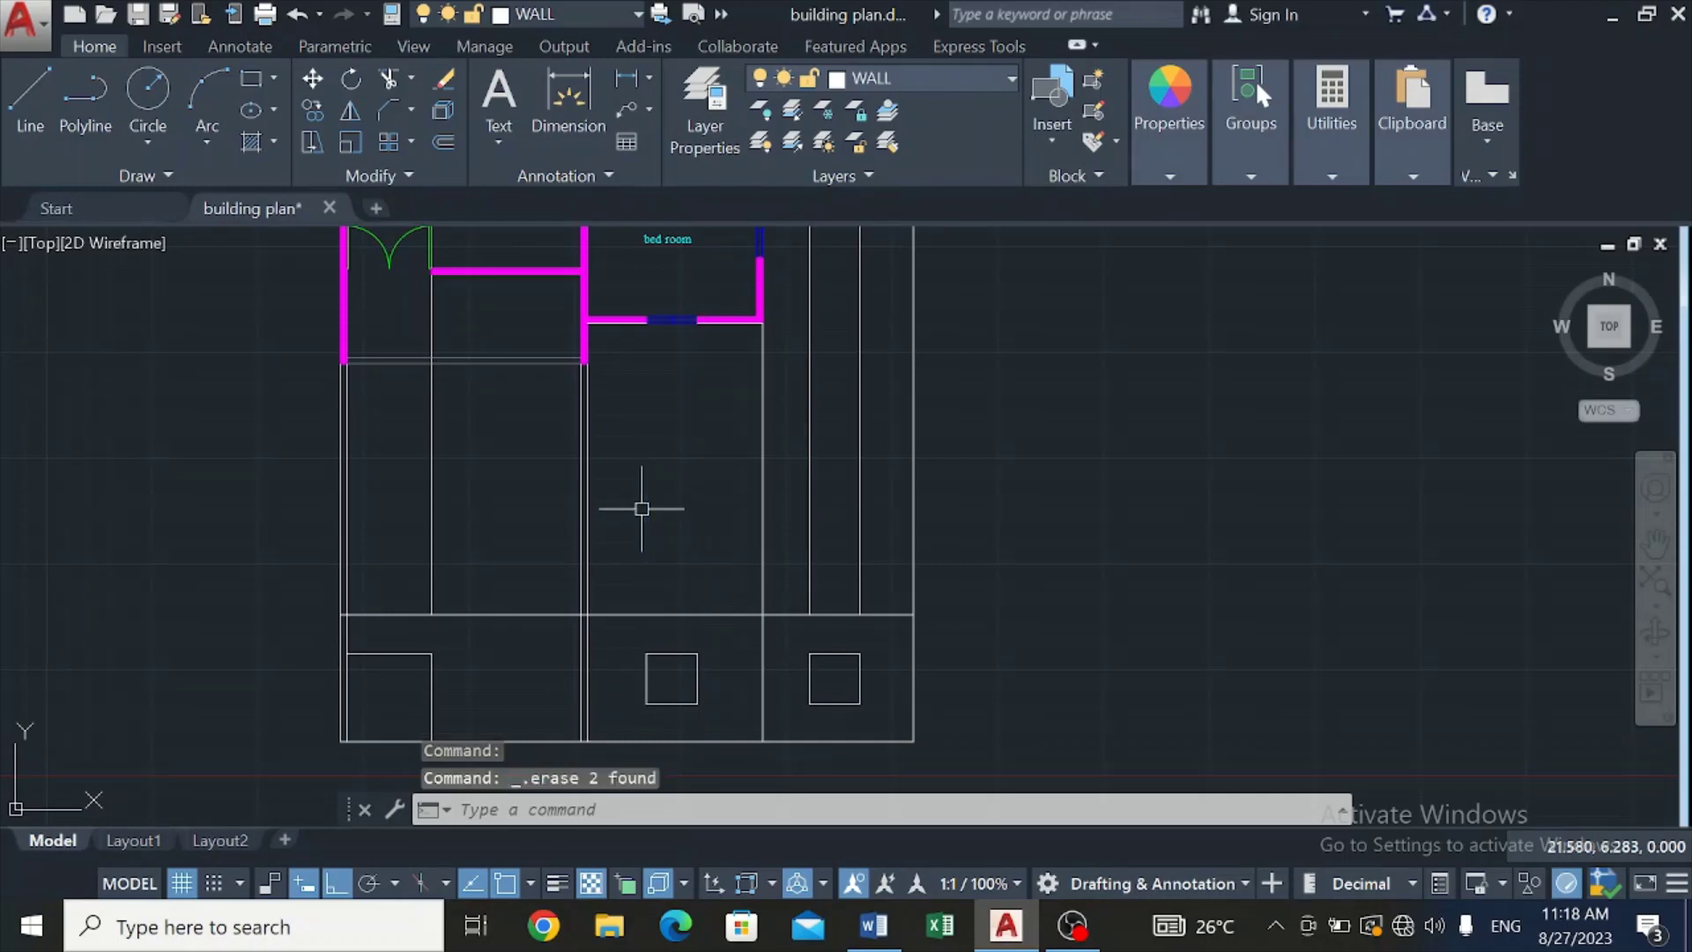
{"action": "left_click", "coordinate": [810, 401]}
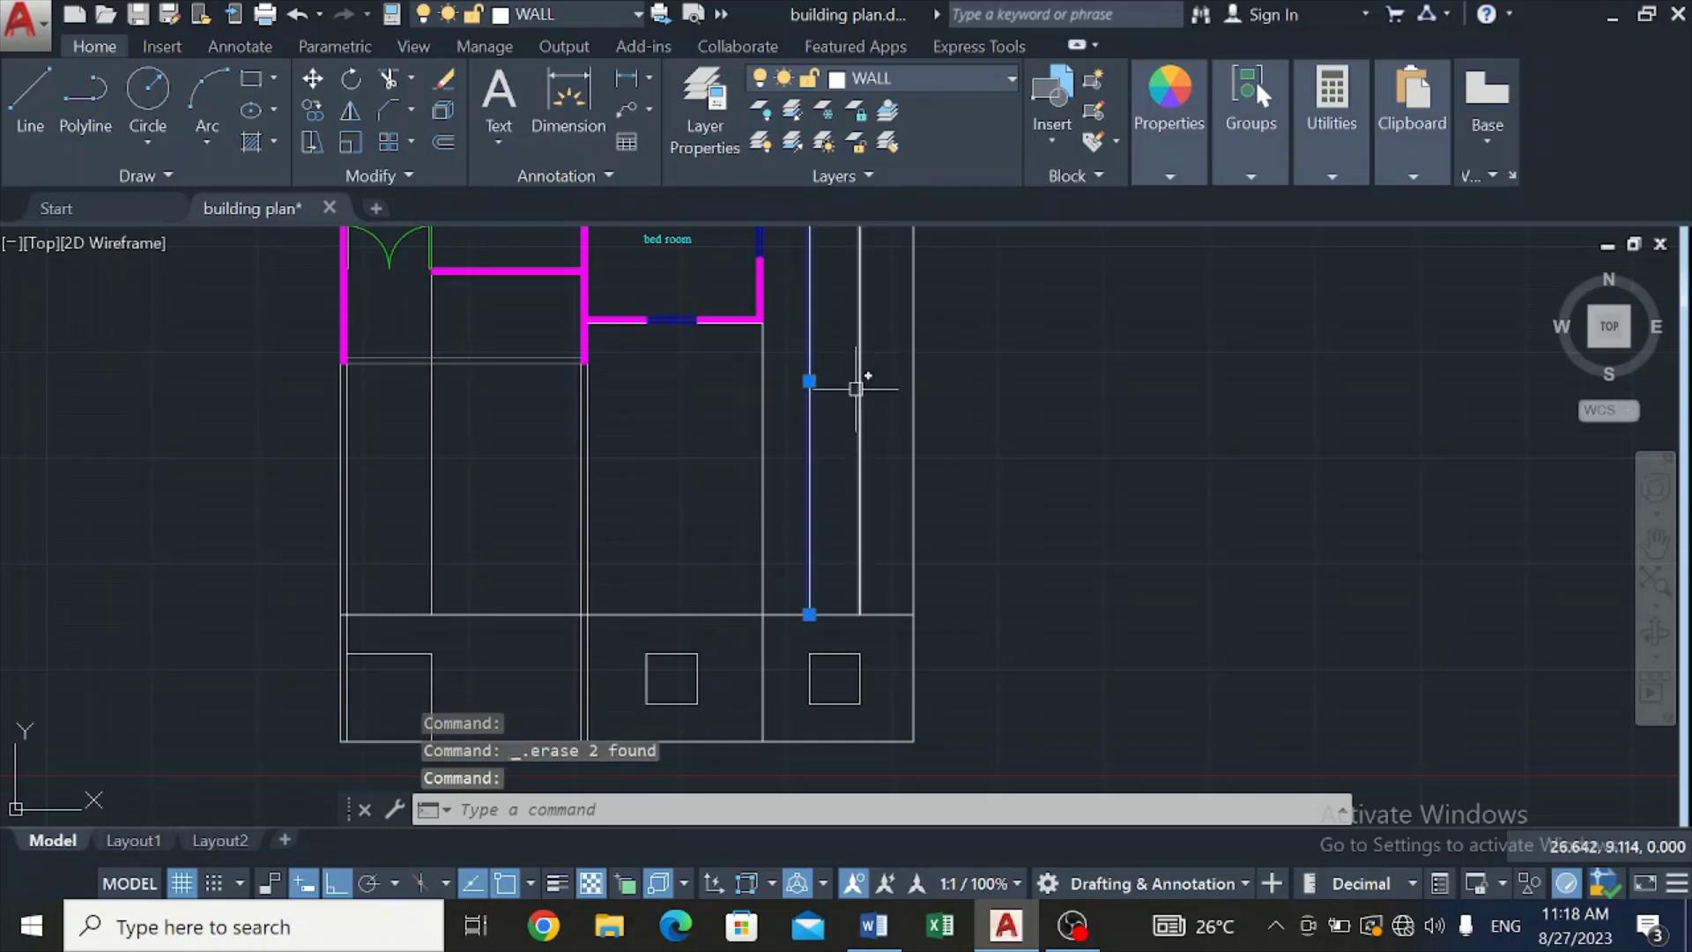
{"action": "left_click", "coordinate": [857, 389]}
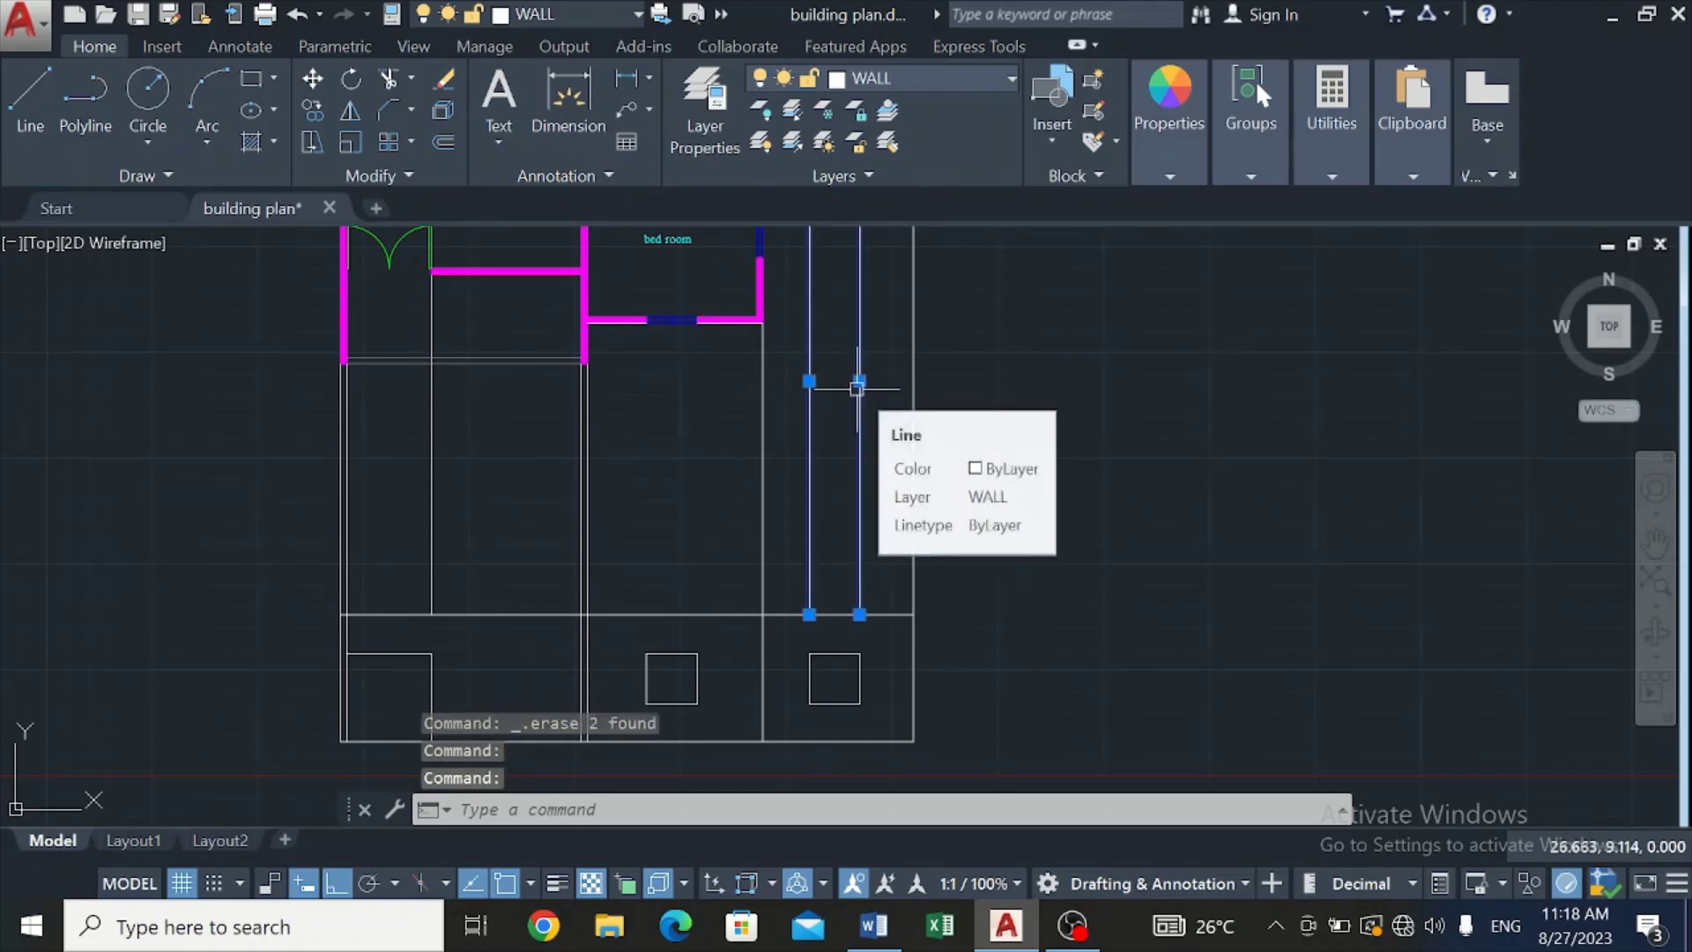
{"action": "key", "text": "Delete"}
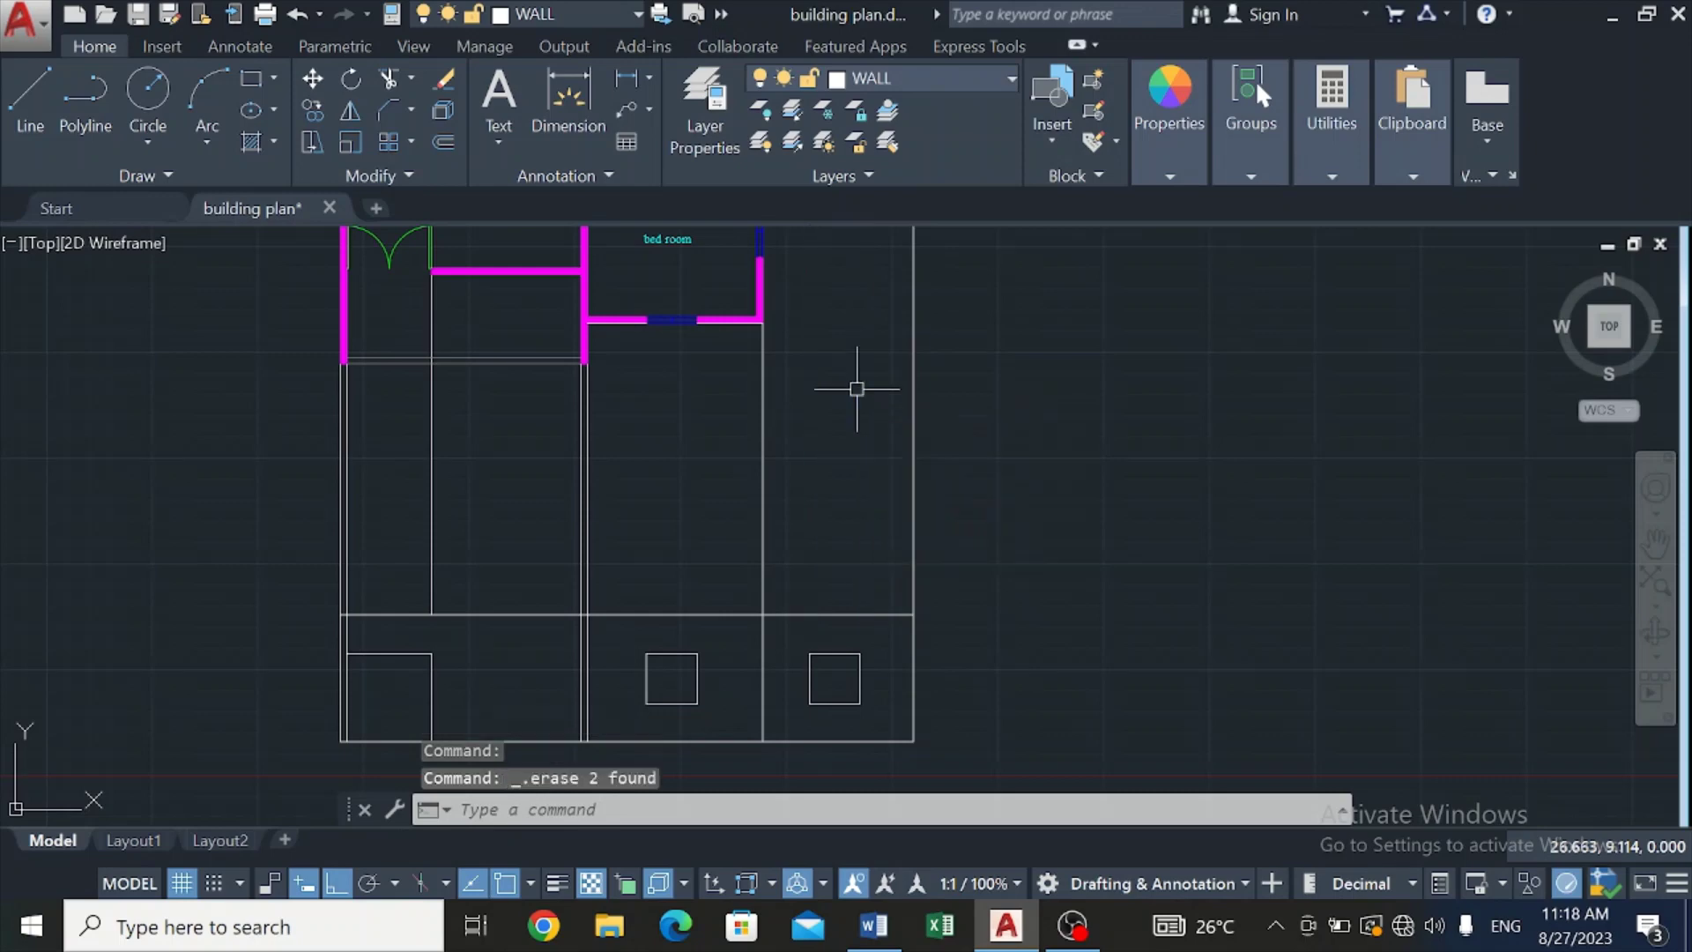
{"action": "left_click", "coordinate": [432, 535]}
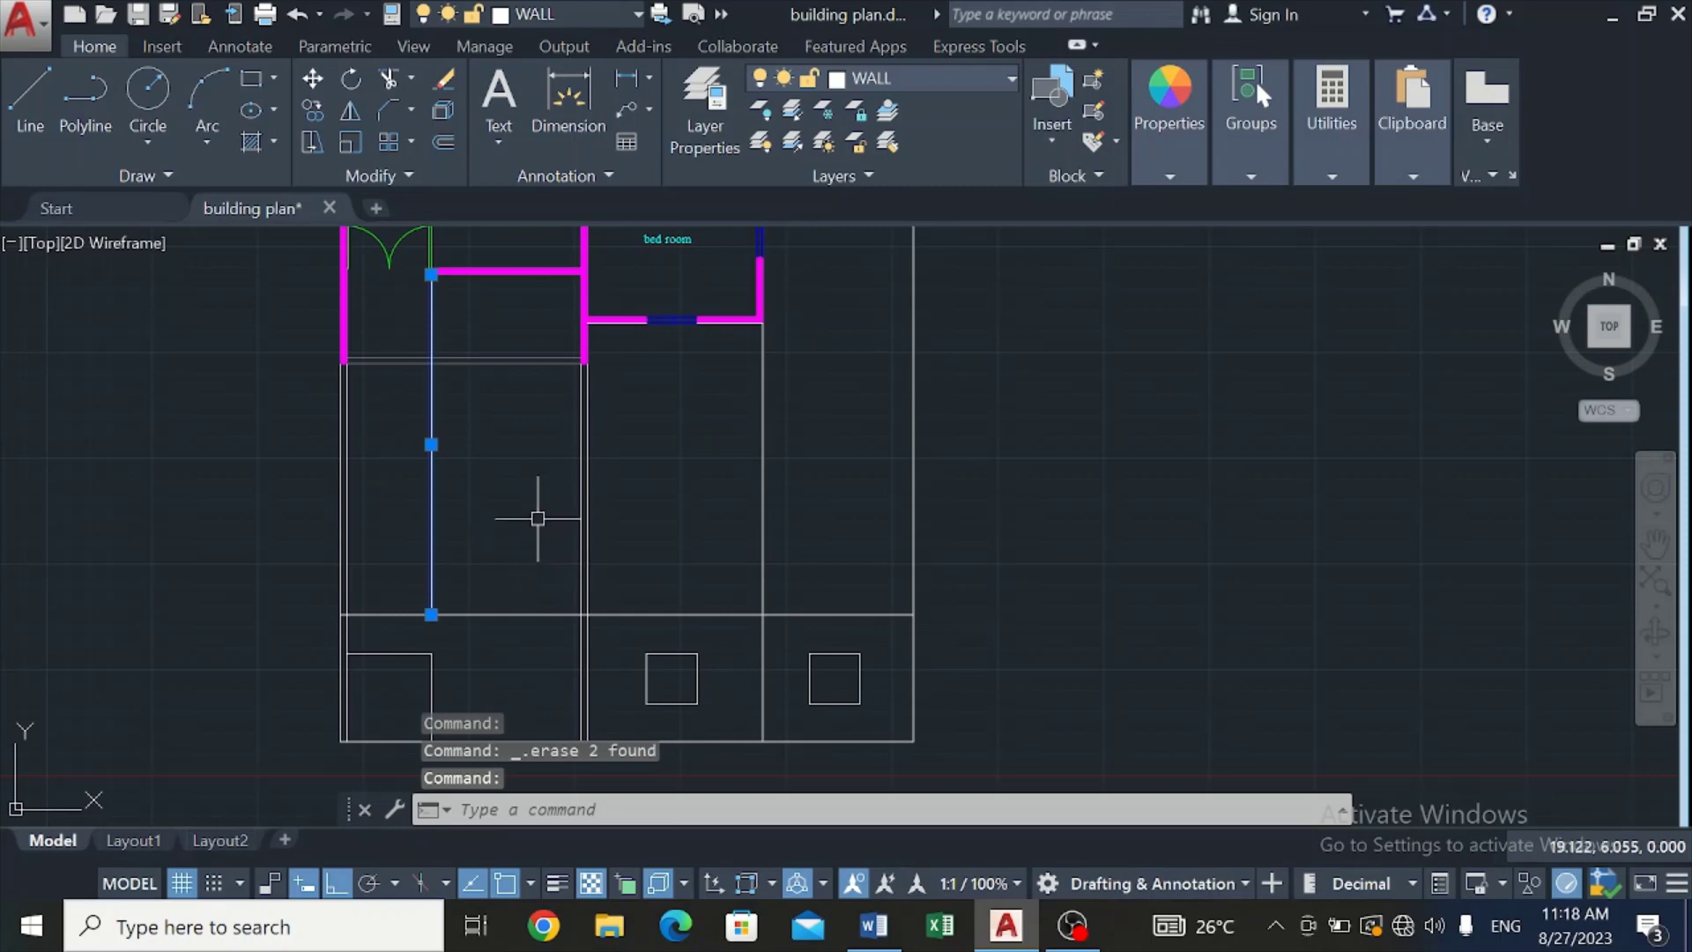
{"action": "key", "text": "Delete"}
{"action": "scroll", "coordinate": [537, 518], "scroll_direction": "down", "scroll_amount": 2}
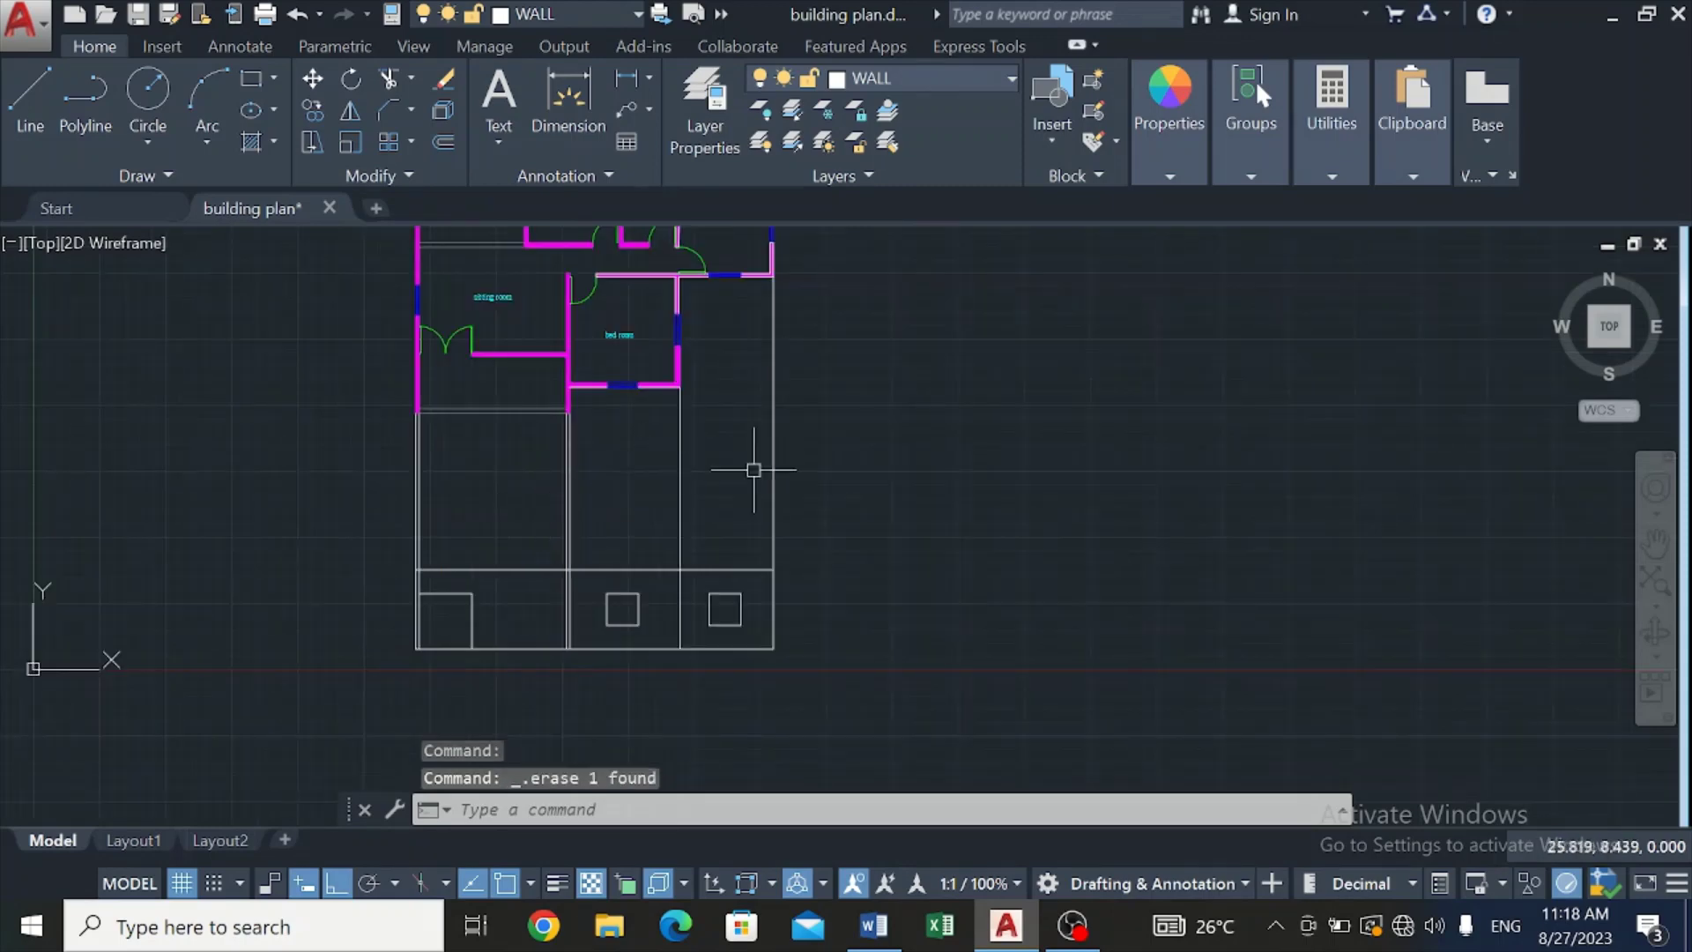
{"action": "scroll", "coordinate": [767, 484], "scroll_direction": "up", "scroll_amount": 2}
{"action": "scroll", "coordinate": [769, 486], "scroll_direction": "down", "scroll_amount": 2}
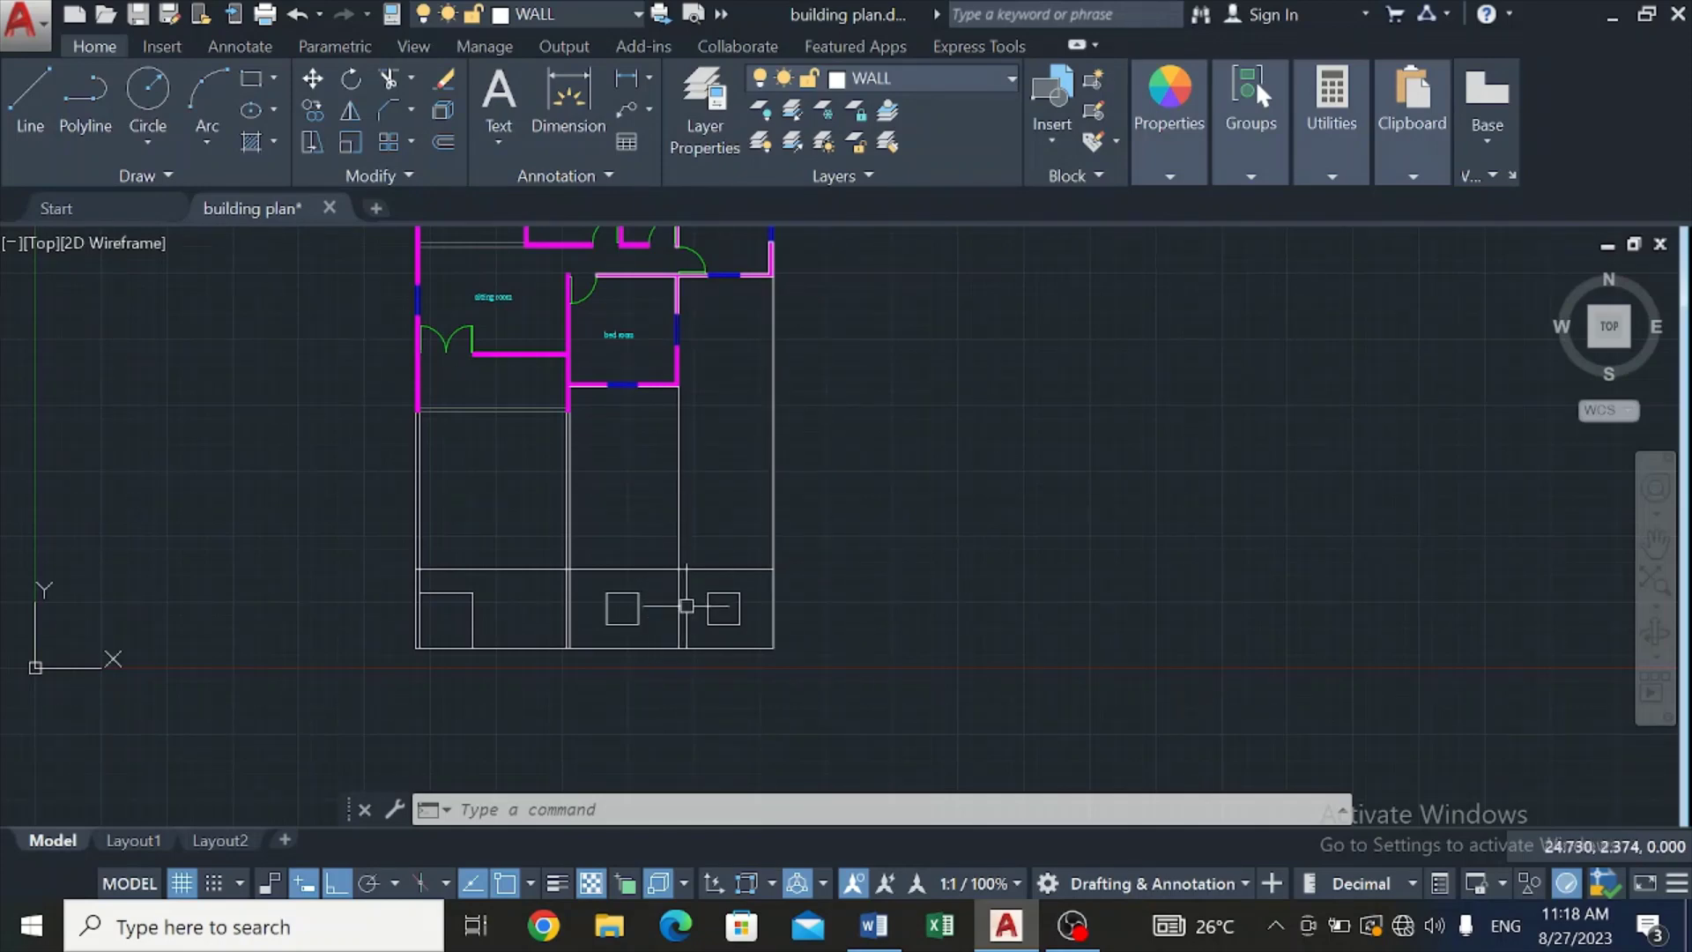
{"action": "scroll", "coordinate": [596, 615], "scroll_direction": "up", "scroll_amount": 2}
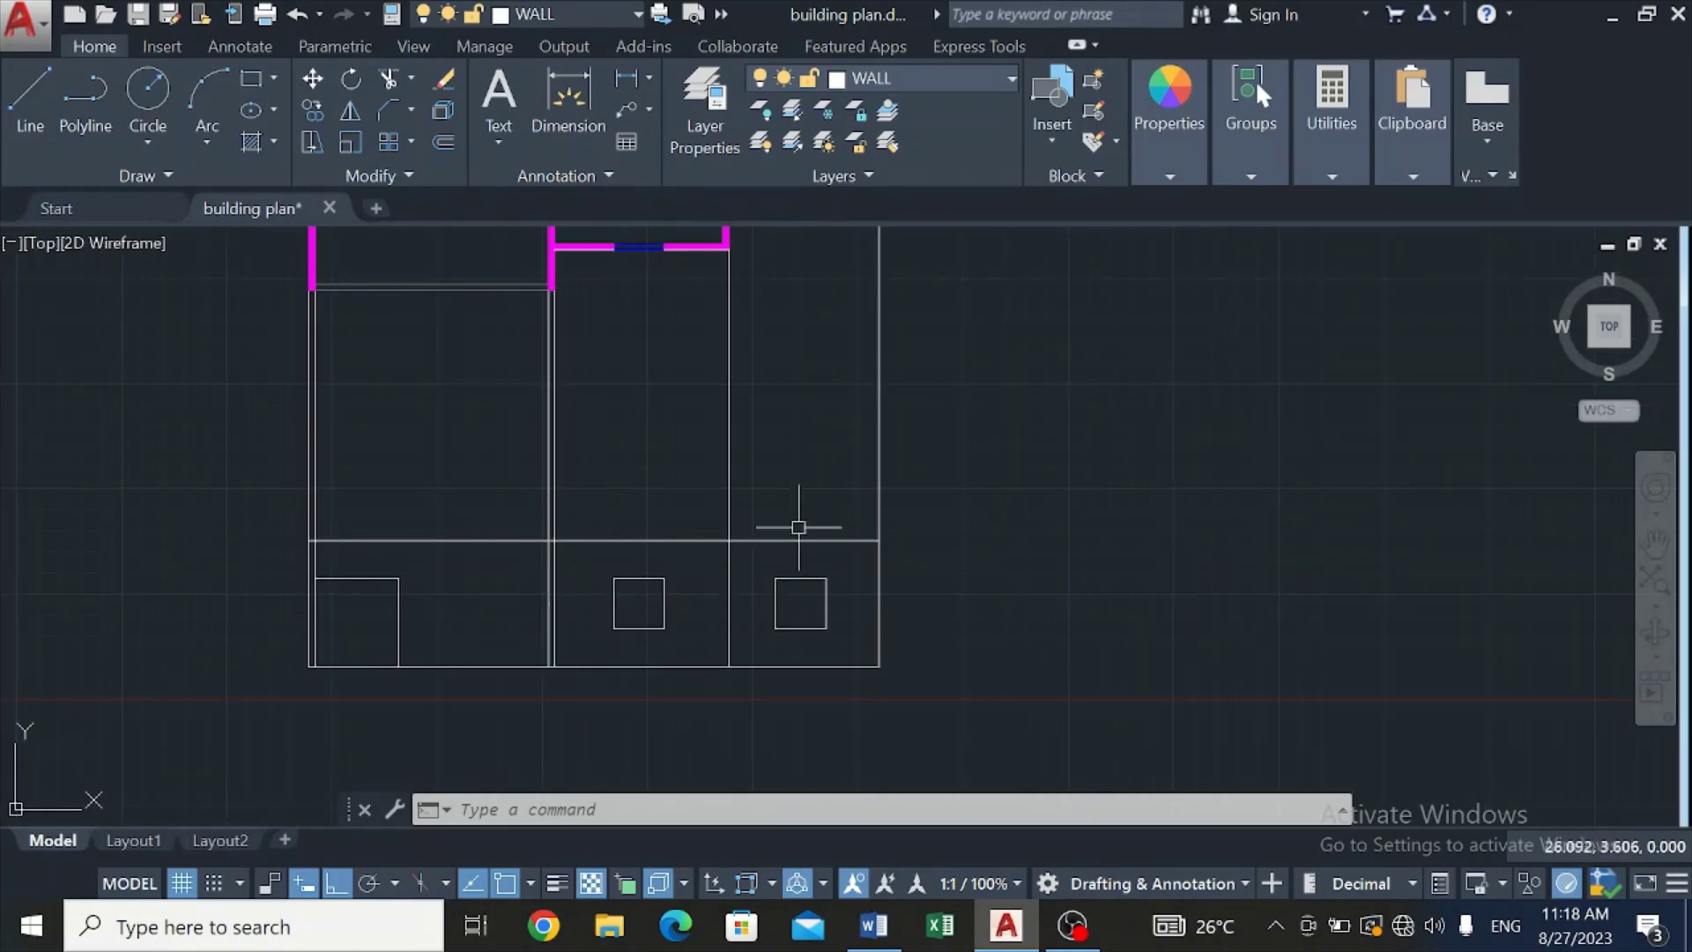
{"action": "scroll", "coordinate": [755, 447], "scroll_direction": "down", "scroll_amount": 2}
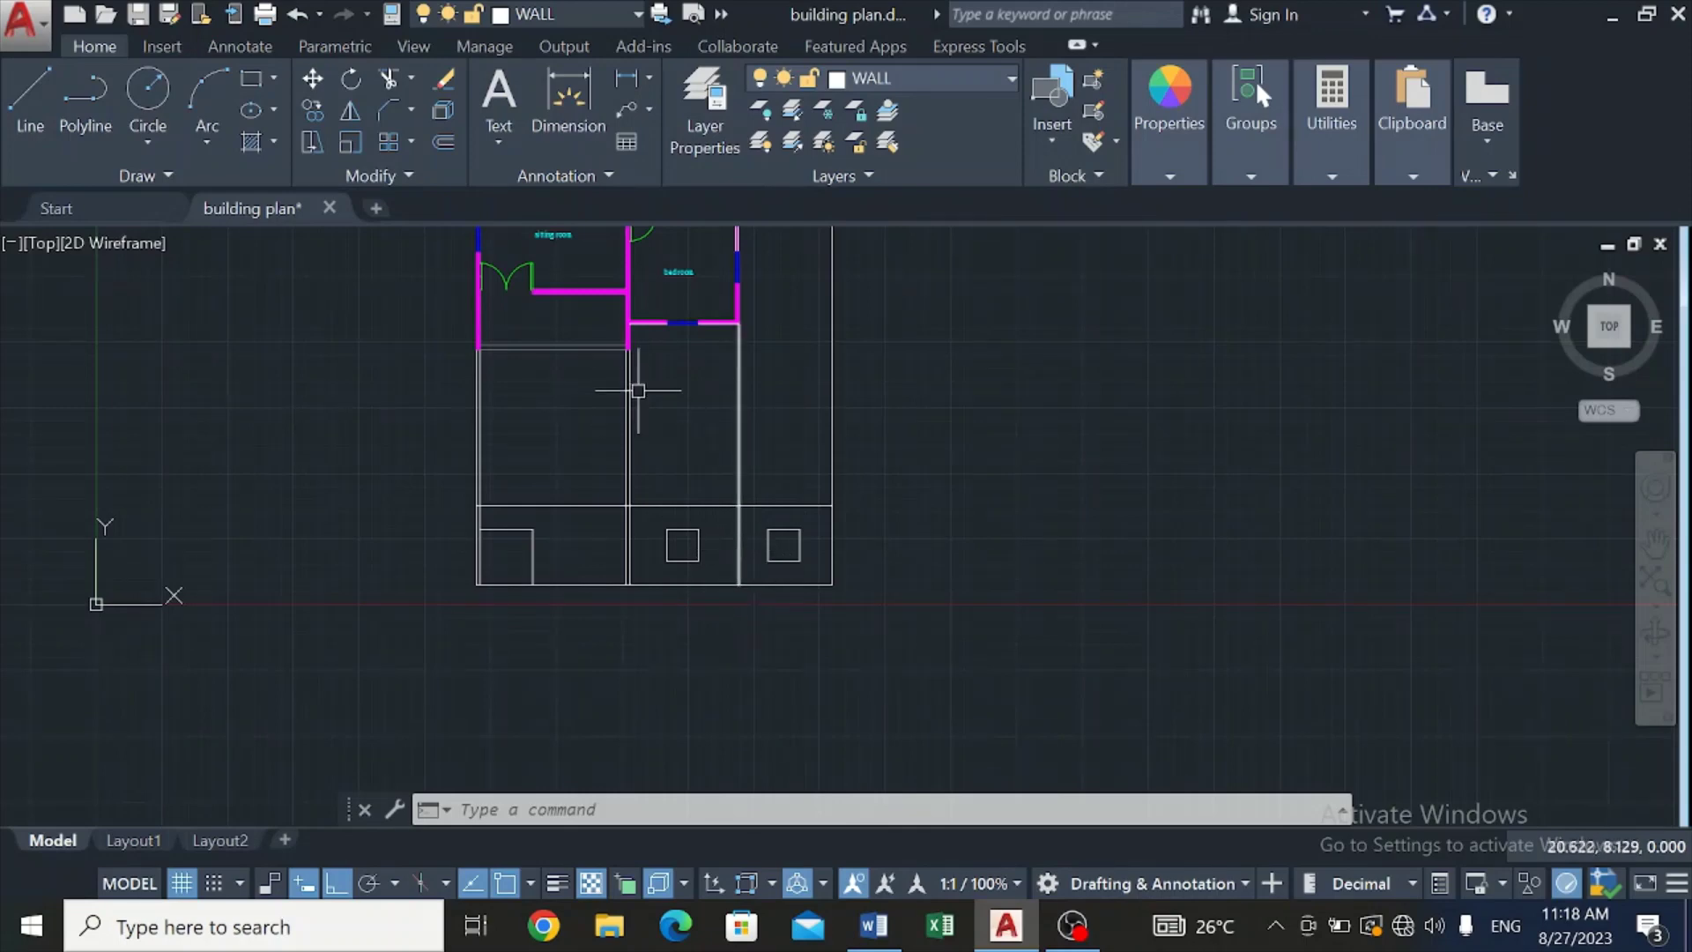
{"action": "scroll", "coordinate": [785, 293], "scroll_direction": "down", "scroll_amount": 2}
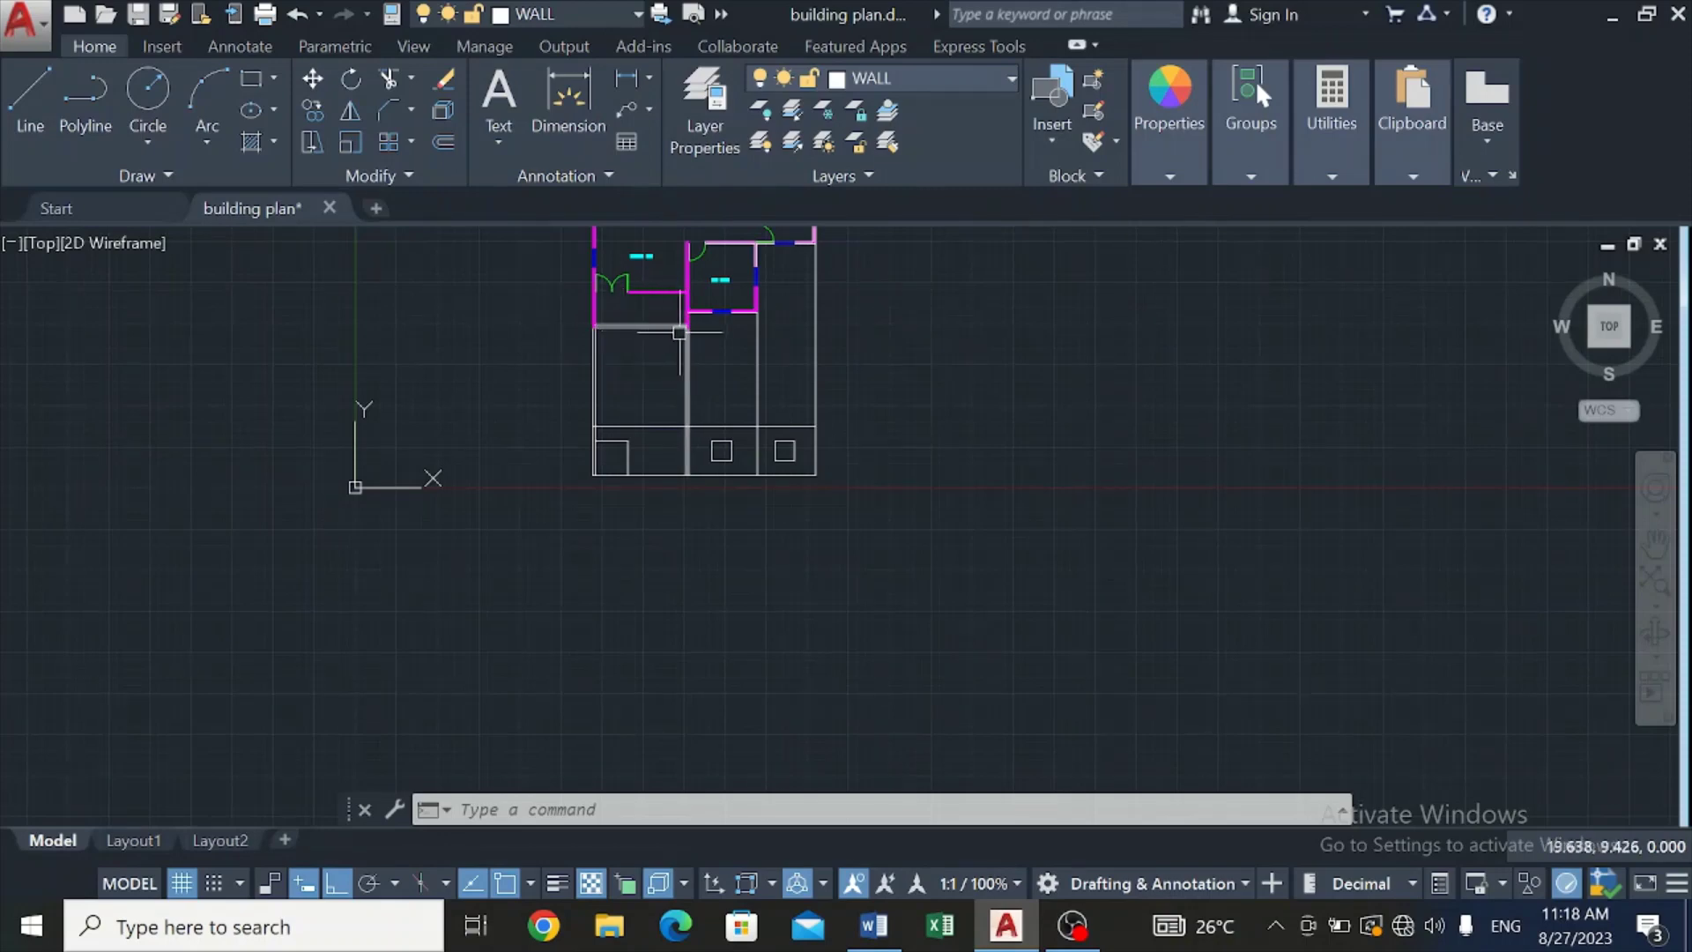
{"action": "scroll", "coordinate": [809, 239], "scroll_direction": "up", "scroll_amount": 4}
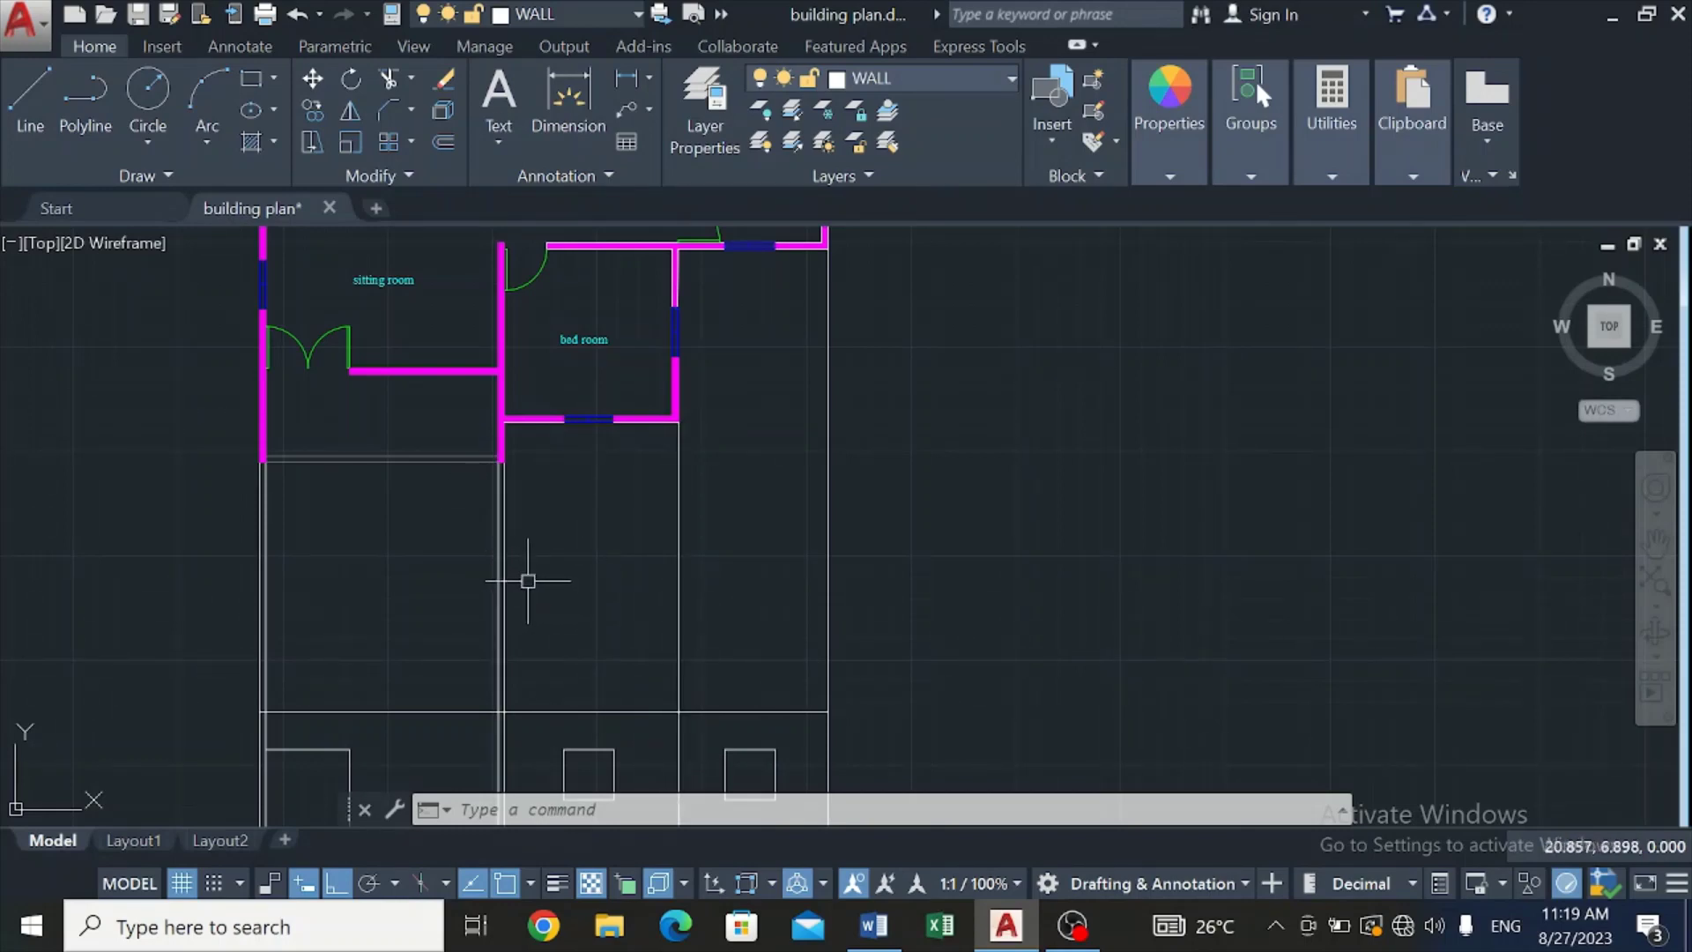
{"action": "scroll", "coordinate": [511, 598], "scroll_direction": "up", "scroll_amount": 5}
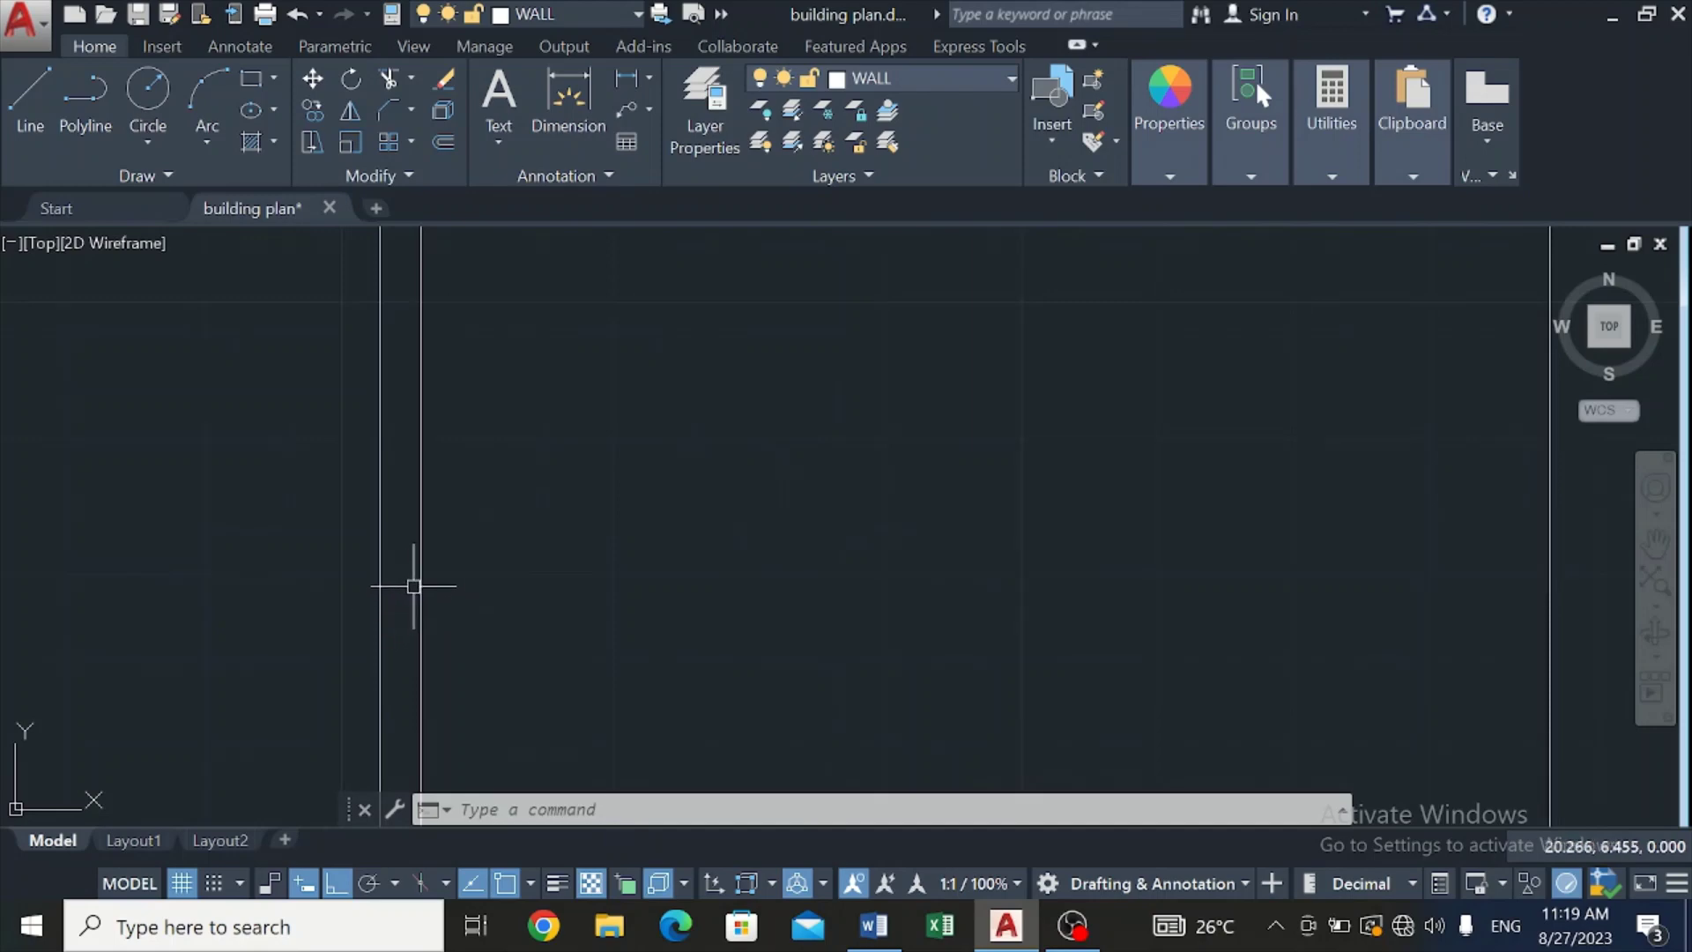
{"action": "scroll", "coordinate": [416, 582], "scroll_direction": "down", "scroll_amount": 5}
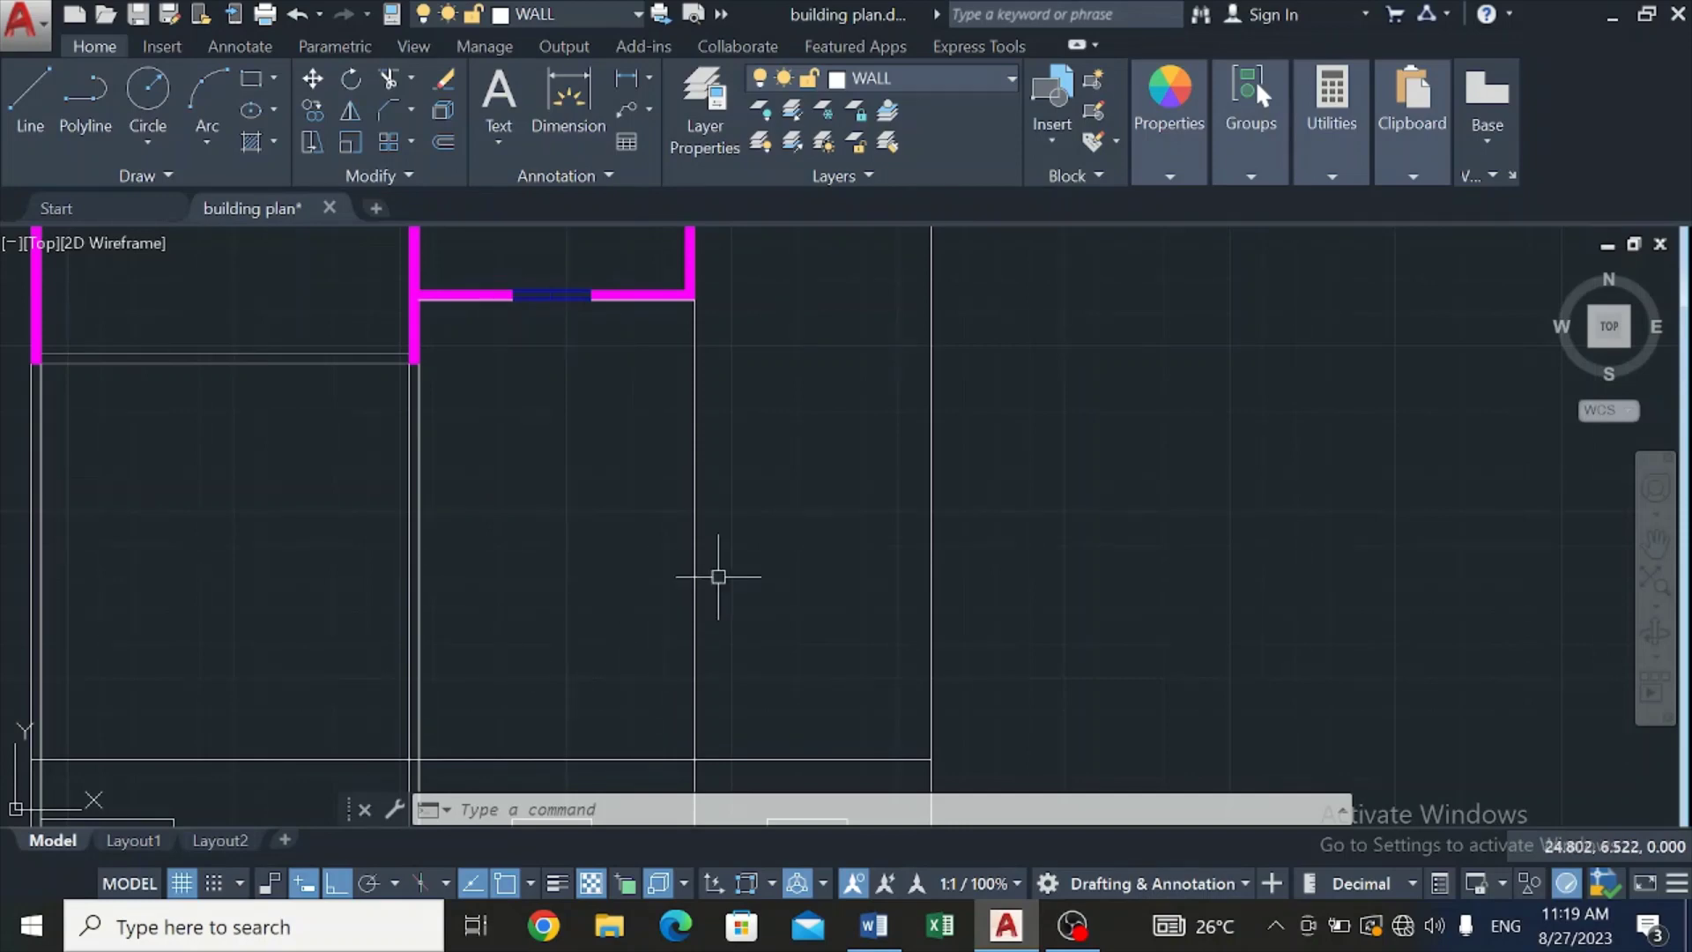
{"action": "scroll", "coordinate": [718, 577], "scroll_direction": "down", "scroll_amount": 2}
{"action": "scroll", "coordinate": [718, 577], "scroll_direction": "down", "scroll_amount": 2}
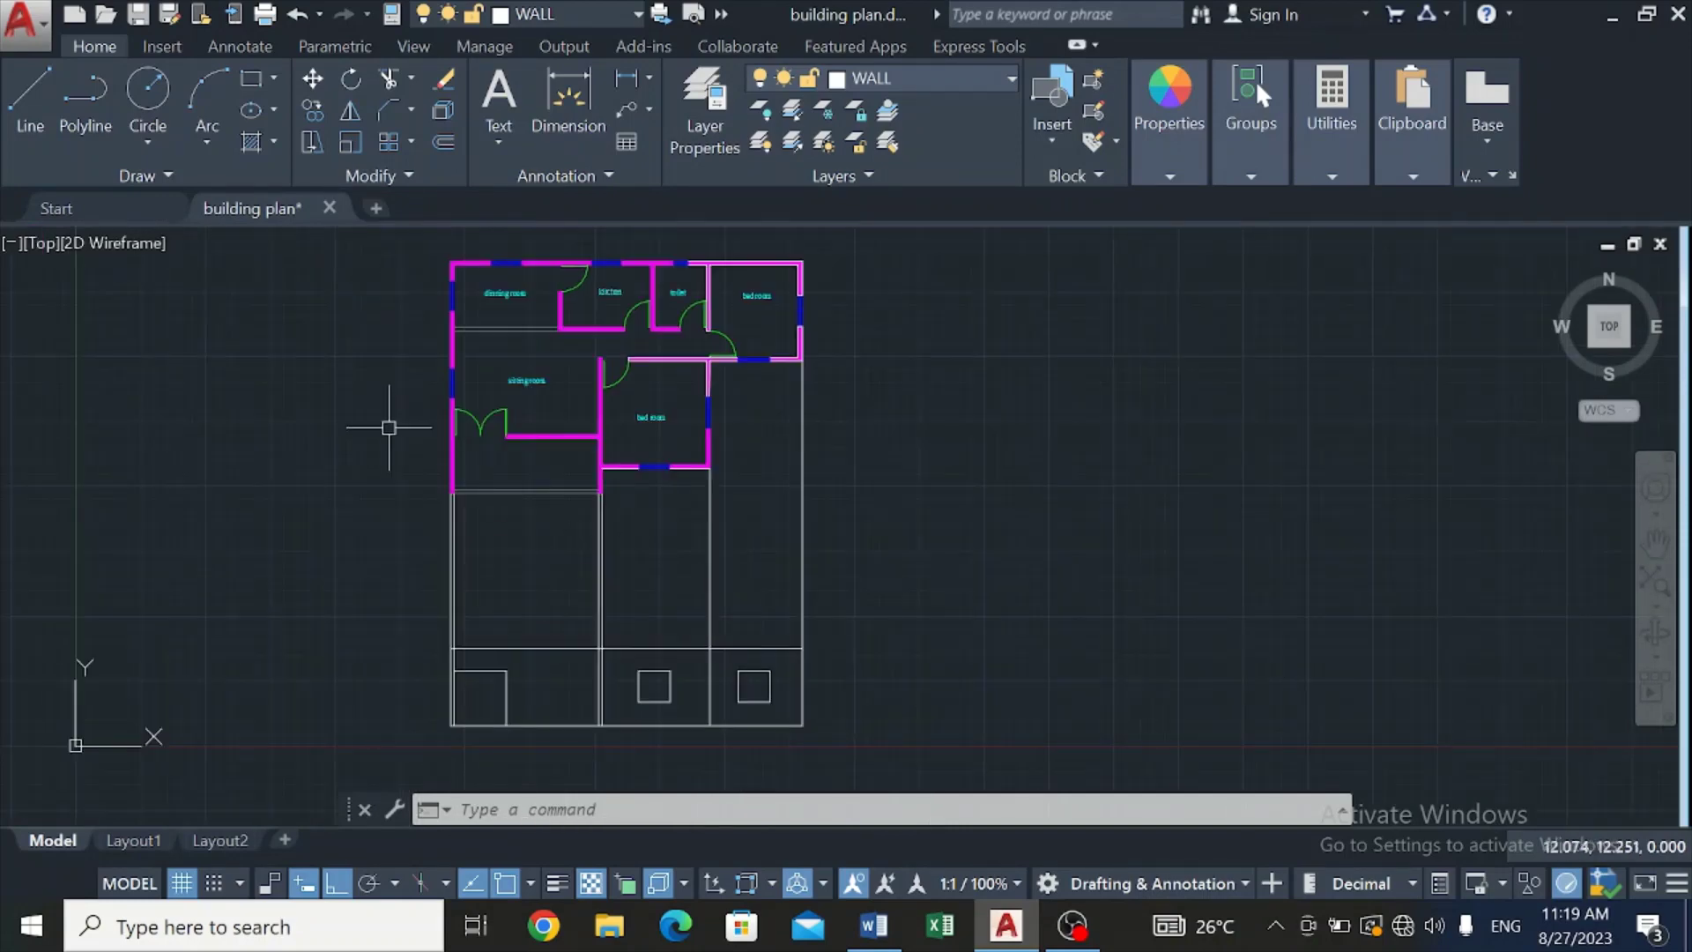
Step: Trim the remaining projection lines and the left wall line below the plan using crossing selections
{"action": "left_click", "coordinate": [385, 78]}
{"action": "key", "text": "Return"}
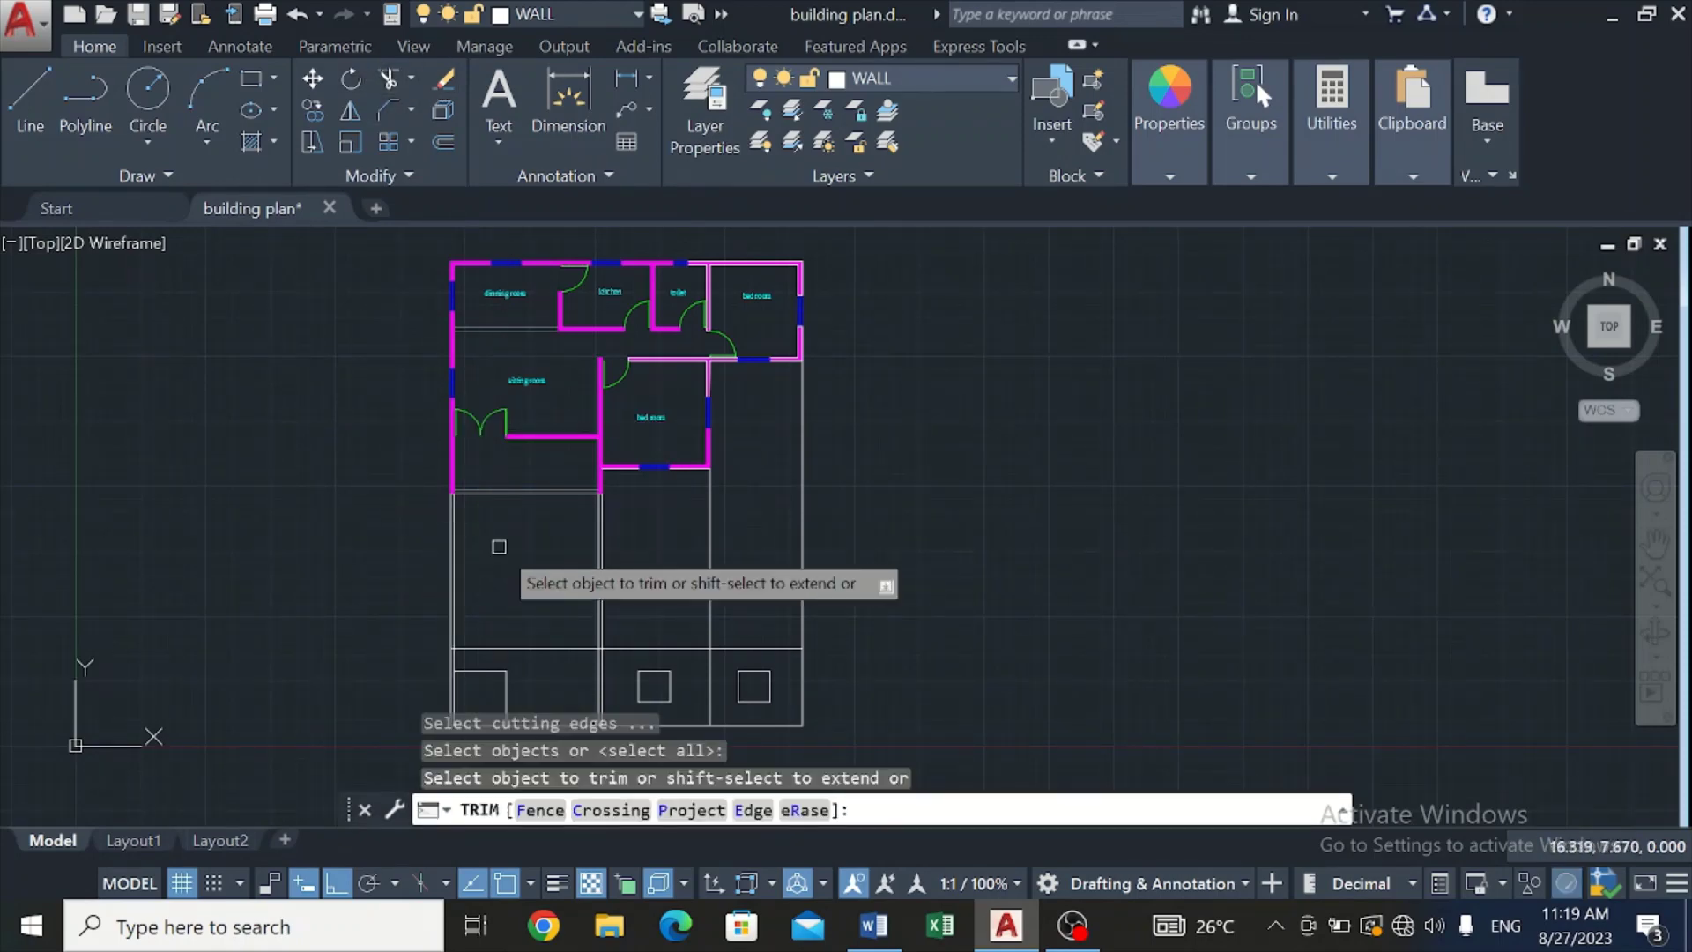
{"action": "left_click", "coordinate": [551, 548]}
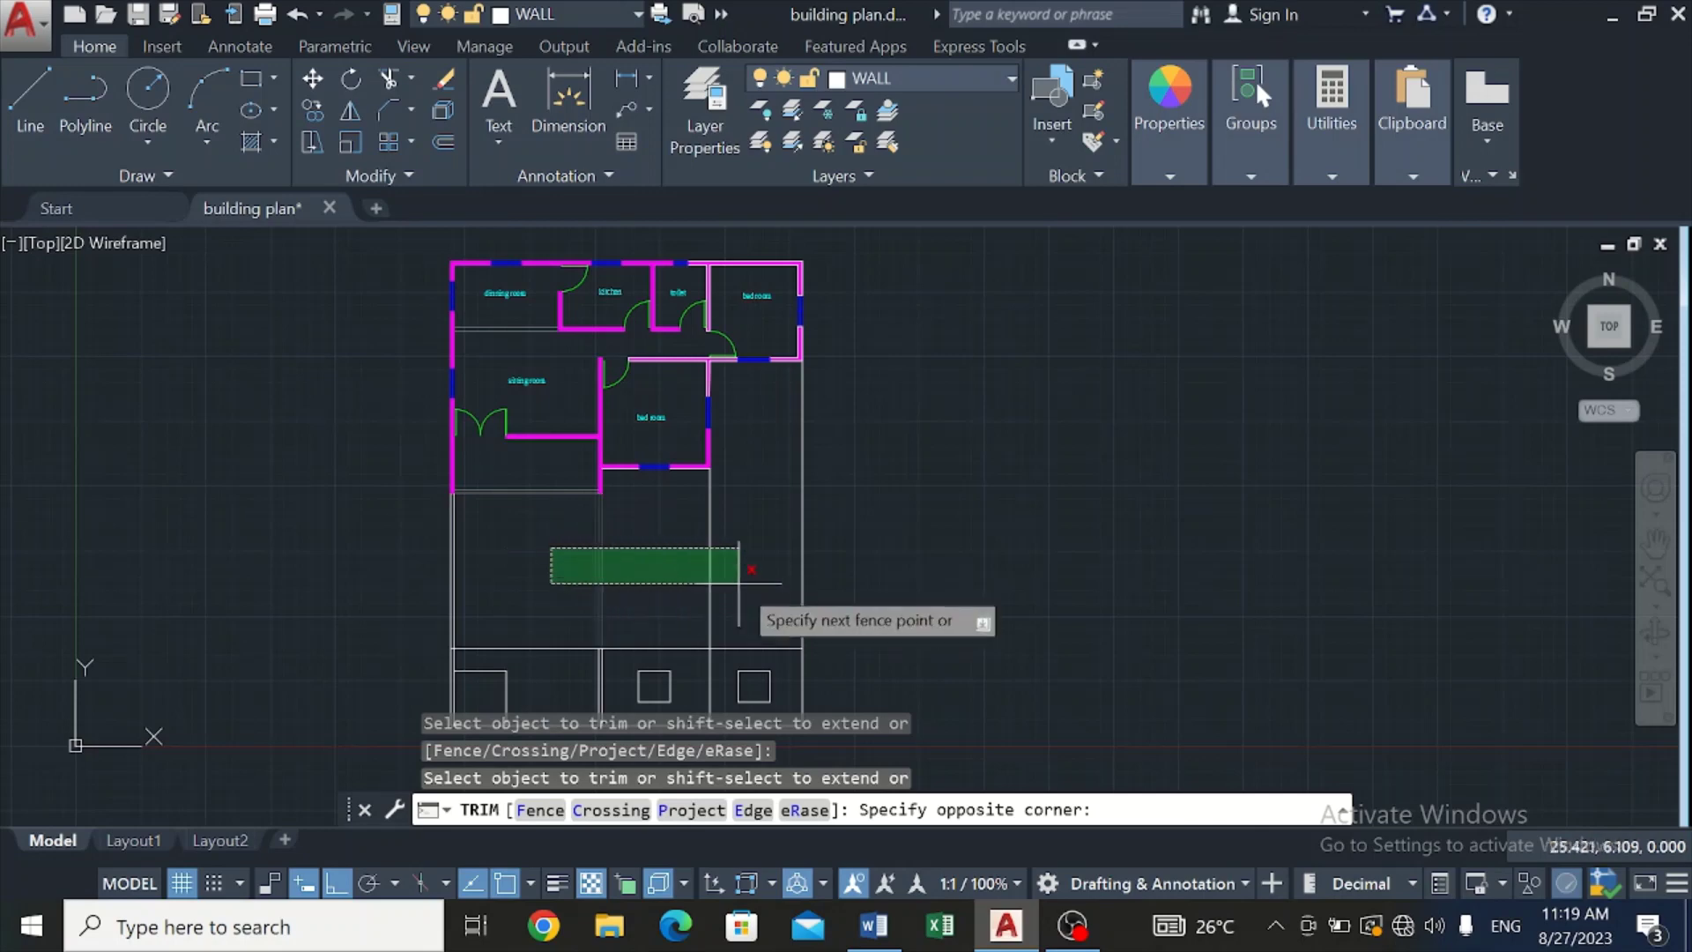
{"action": "left_click", "coordinate": [830, 568]}
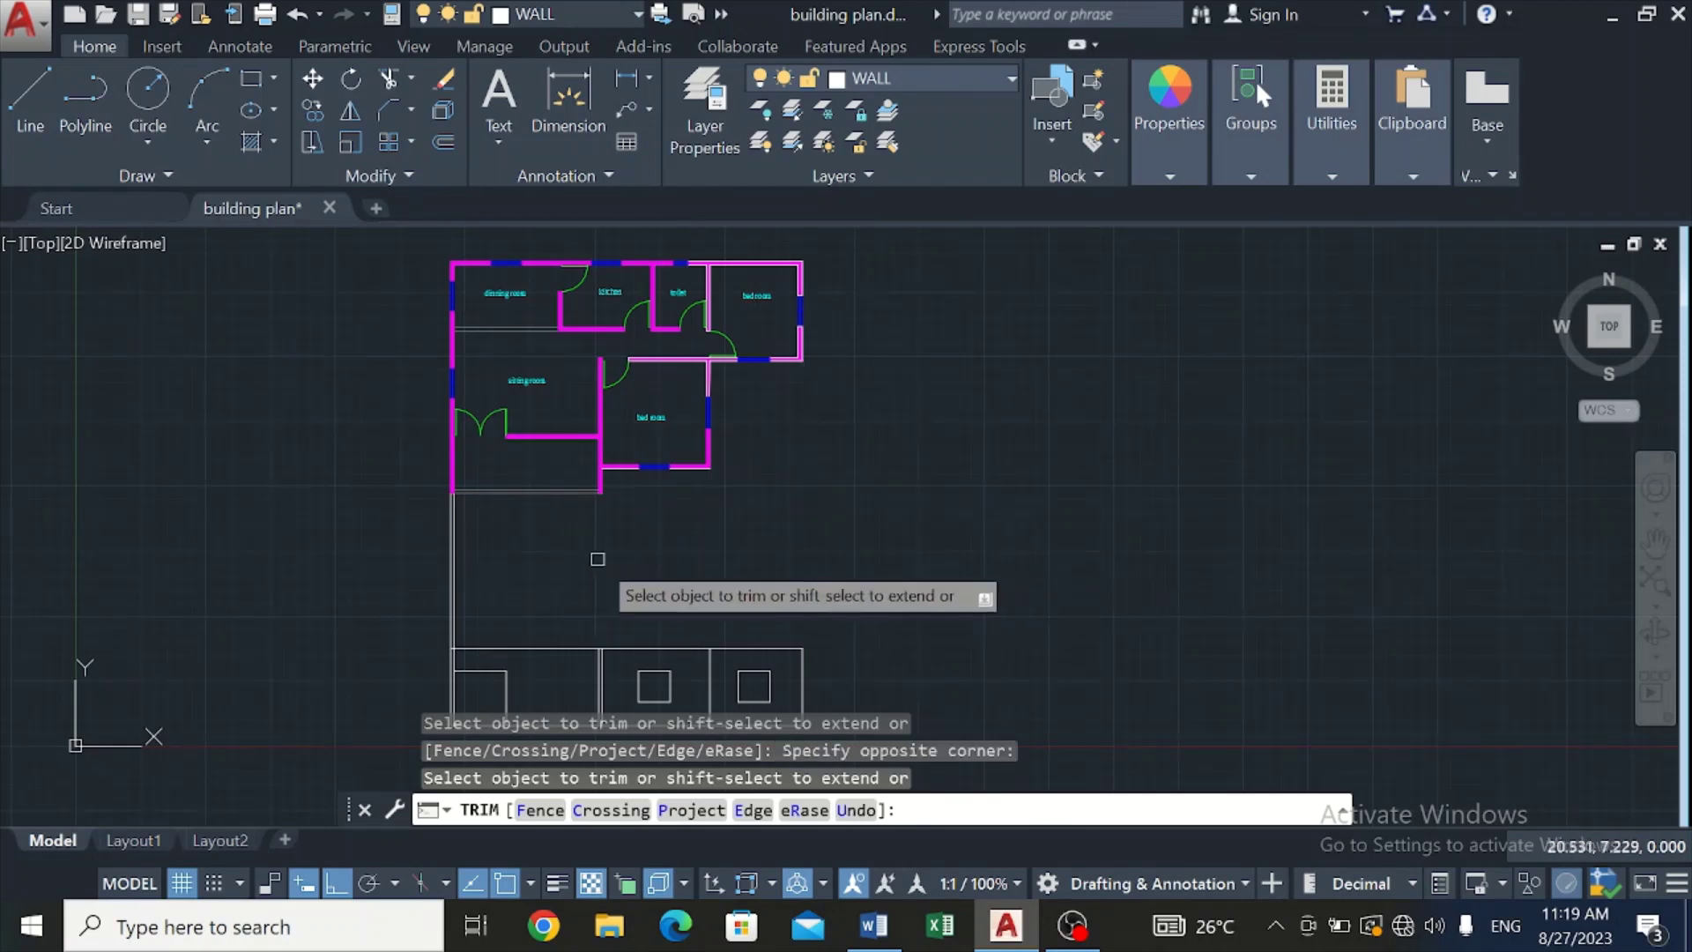
{"action": "left_click", "coordinate": [508, 529]}
{"action": "left_click", "coordinate": [348, 561]}
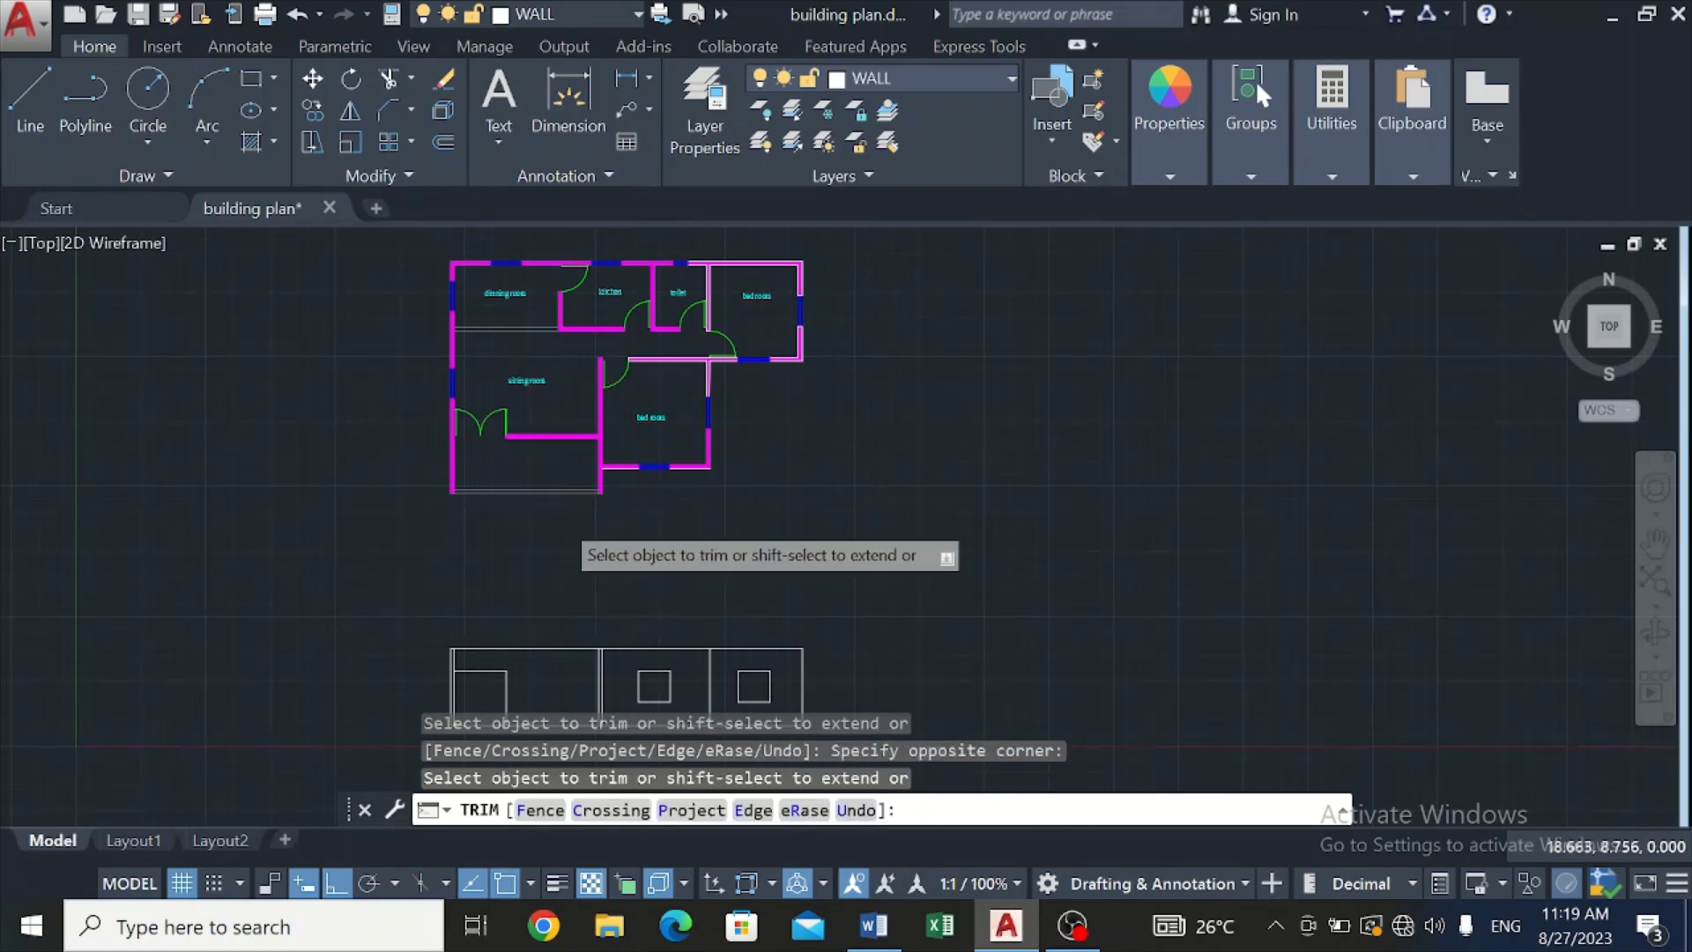
{"action": "scroll", "coordinate": [370, 597], "scroll_direction": "down", "scroll_amount": 2}
{"action": "scroll", "coordinate": [529, 617], "scroll_direction": "up", "scroll_amount": 8}
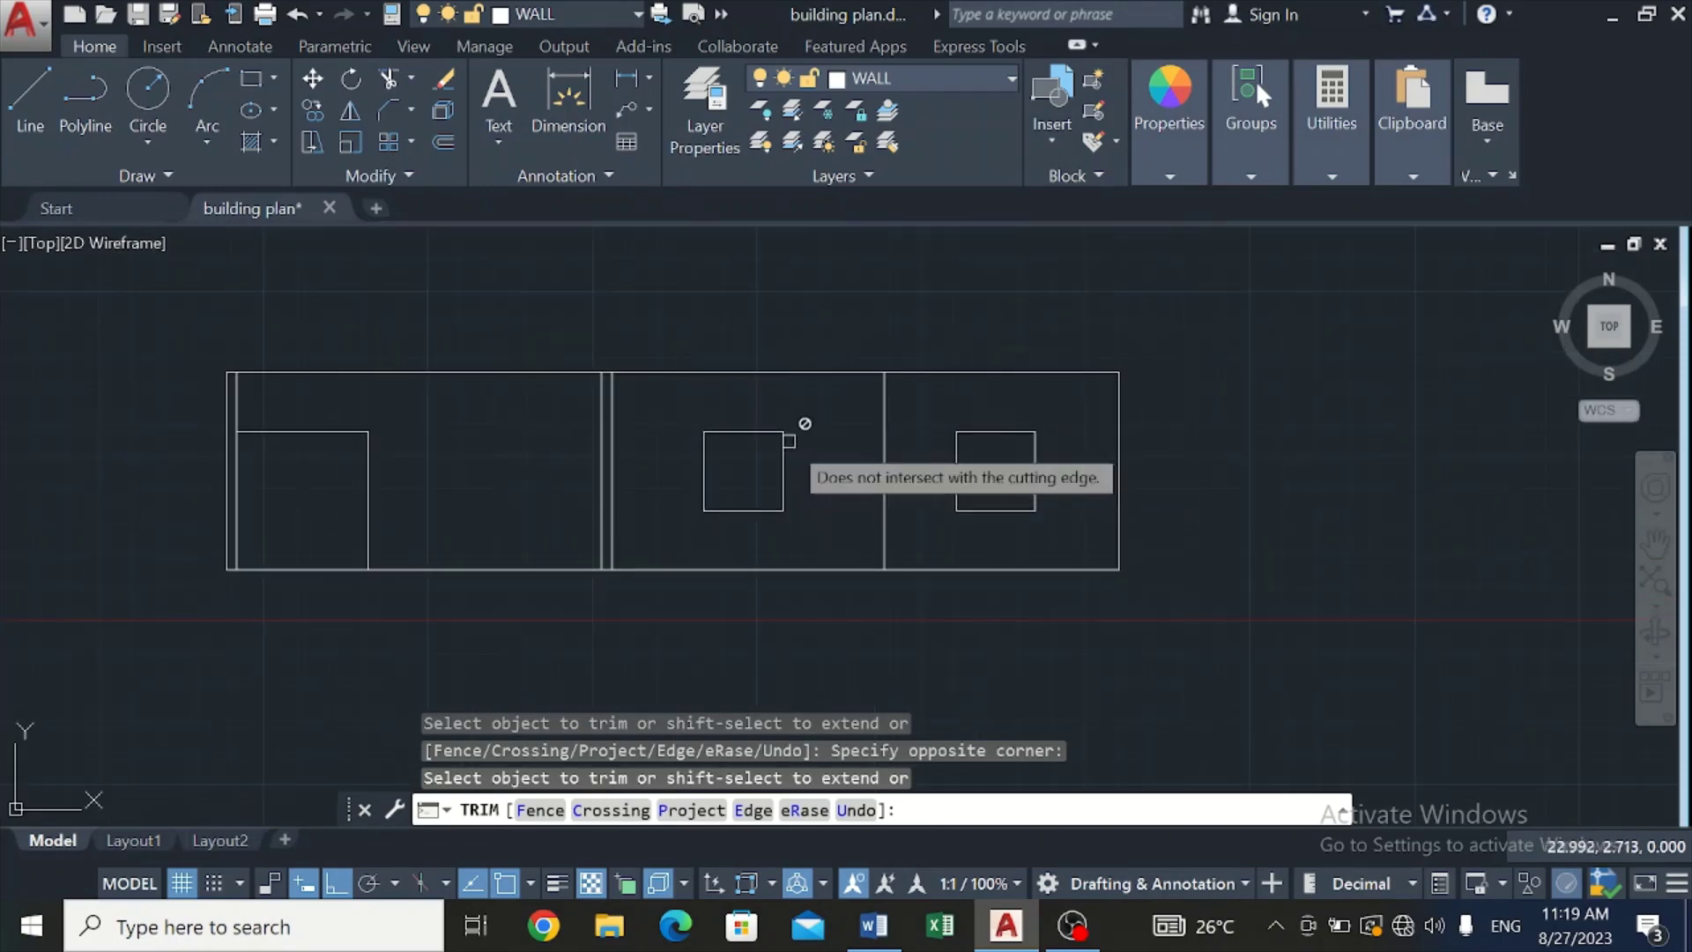
Step: Draw vertical mullions from top midpoint to bottom edge in the middle and right windows
{"action": "left_click", "coordinate": [30, 82]}
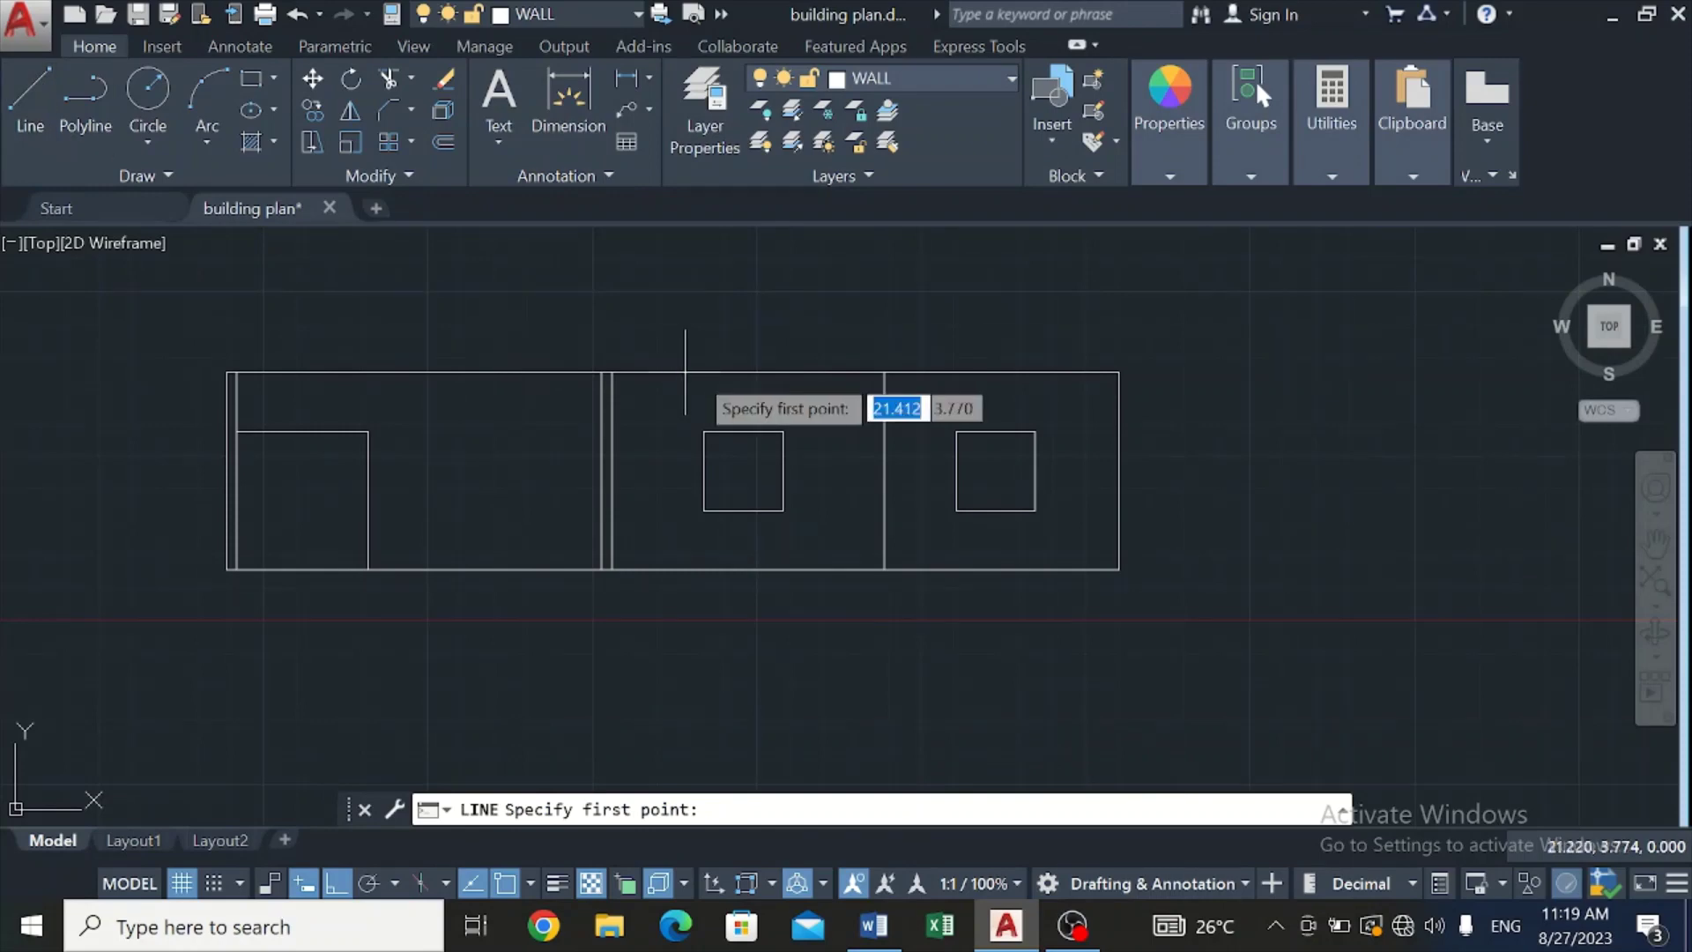
{"action": "left_click", "coordinate": [742, 430]}
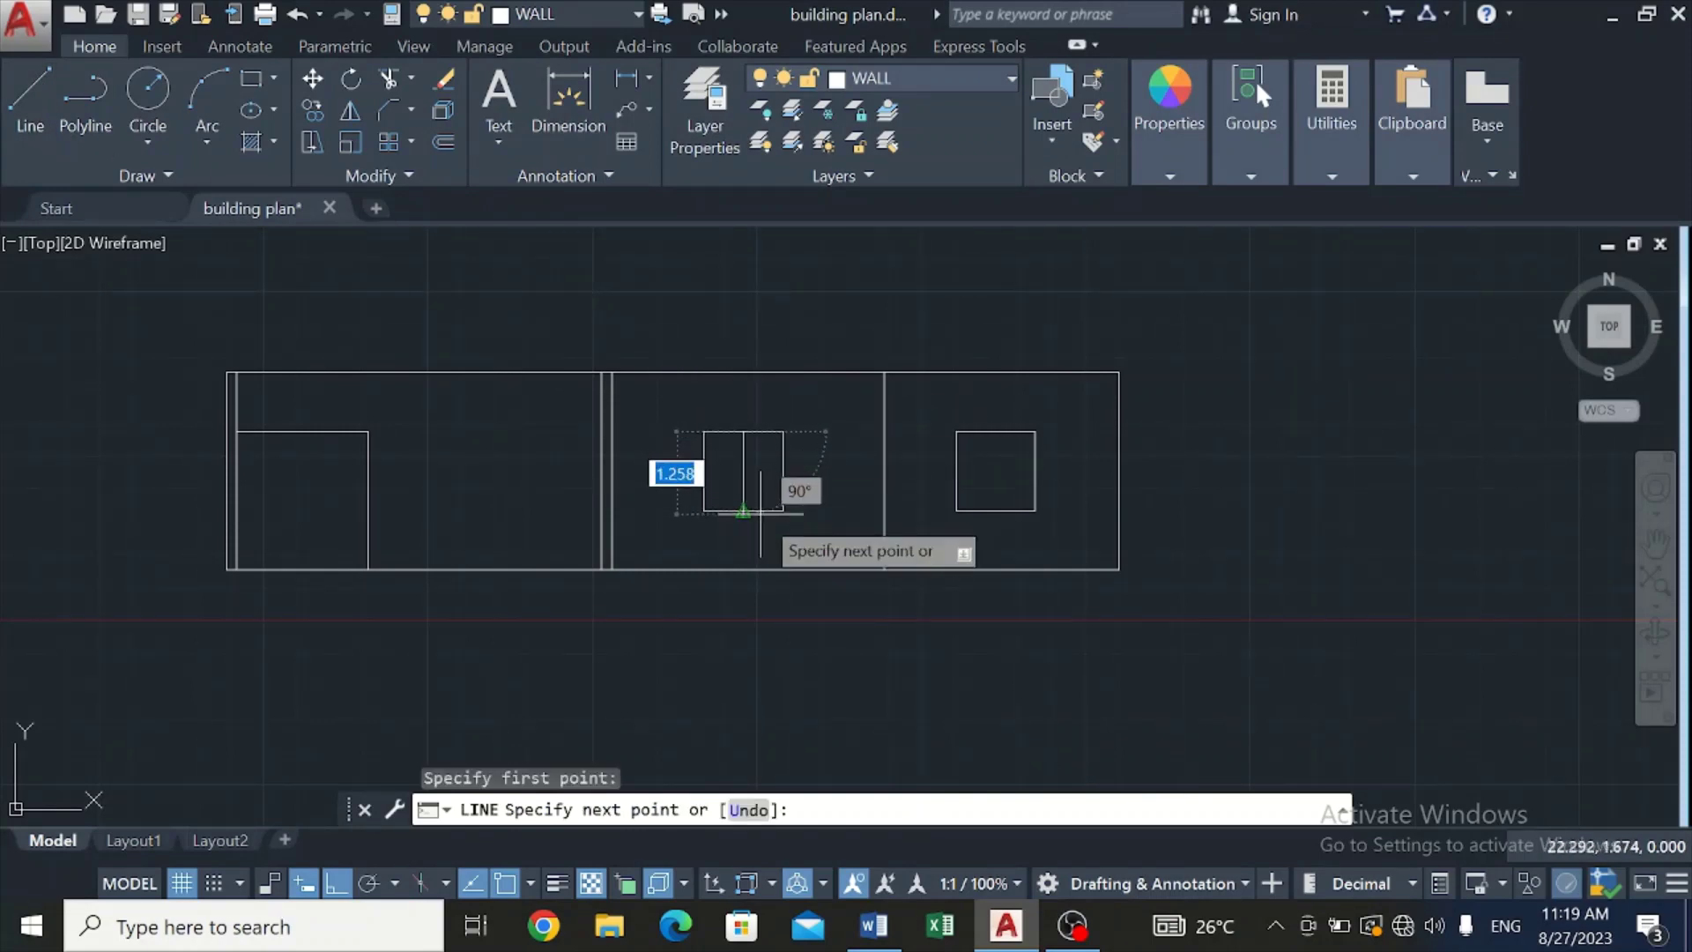
{"action": "left_click", "coordinate": [744, 511]}
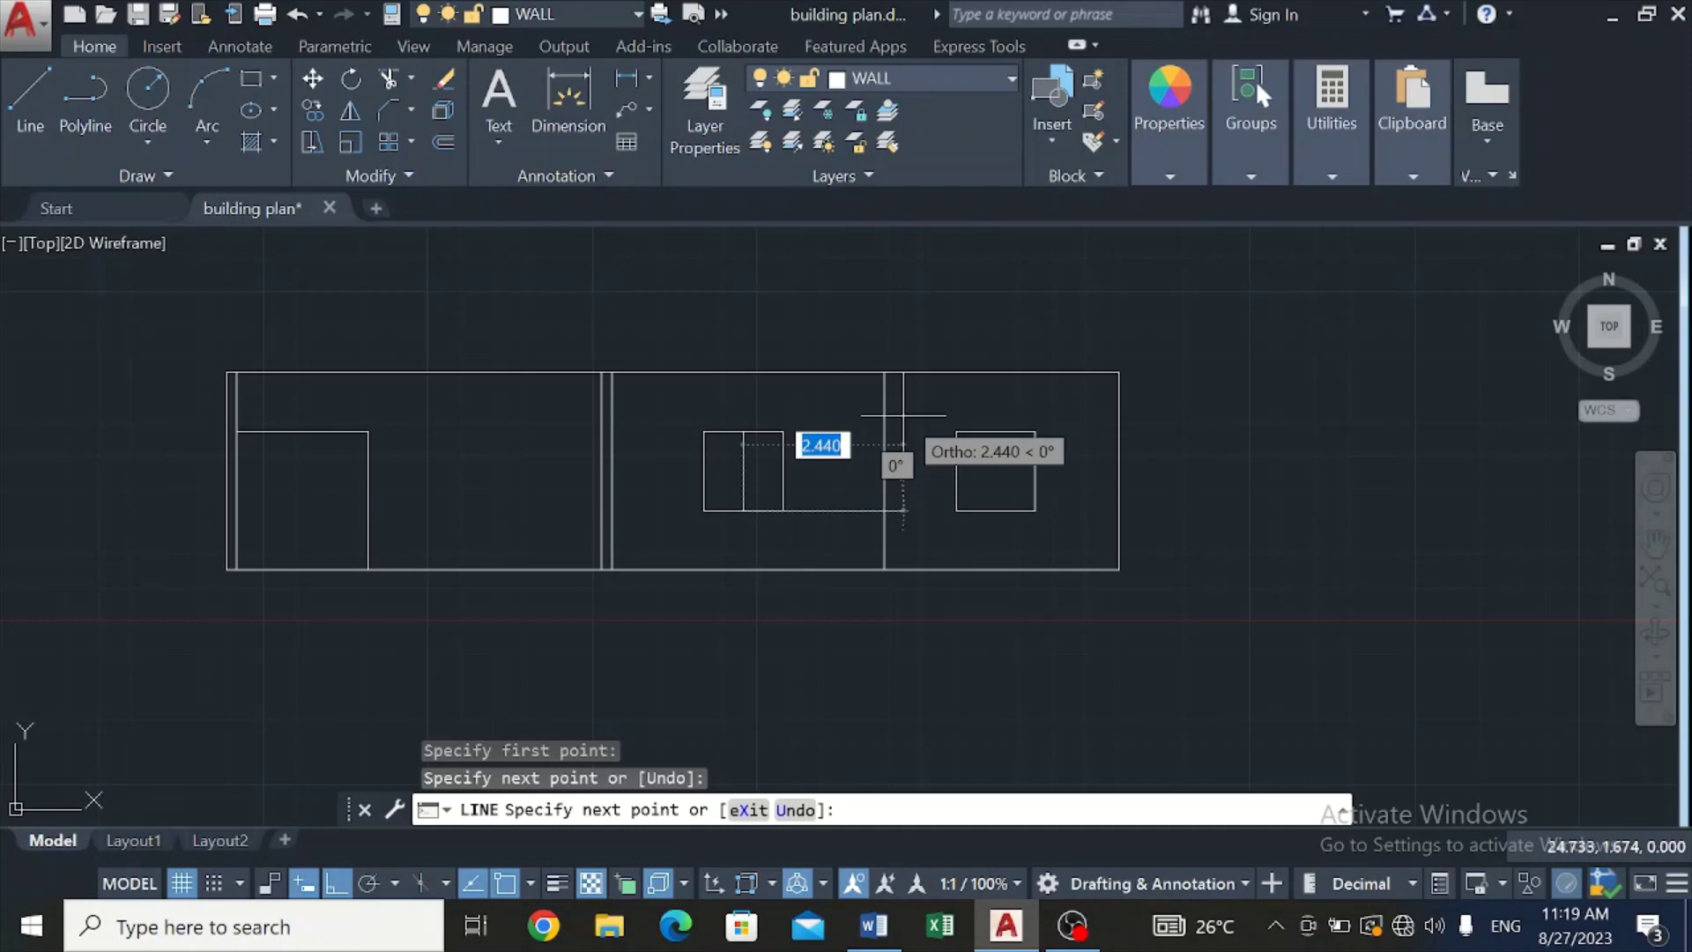
{"action": "key", "text": "Escape"}
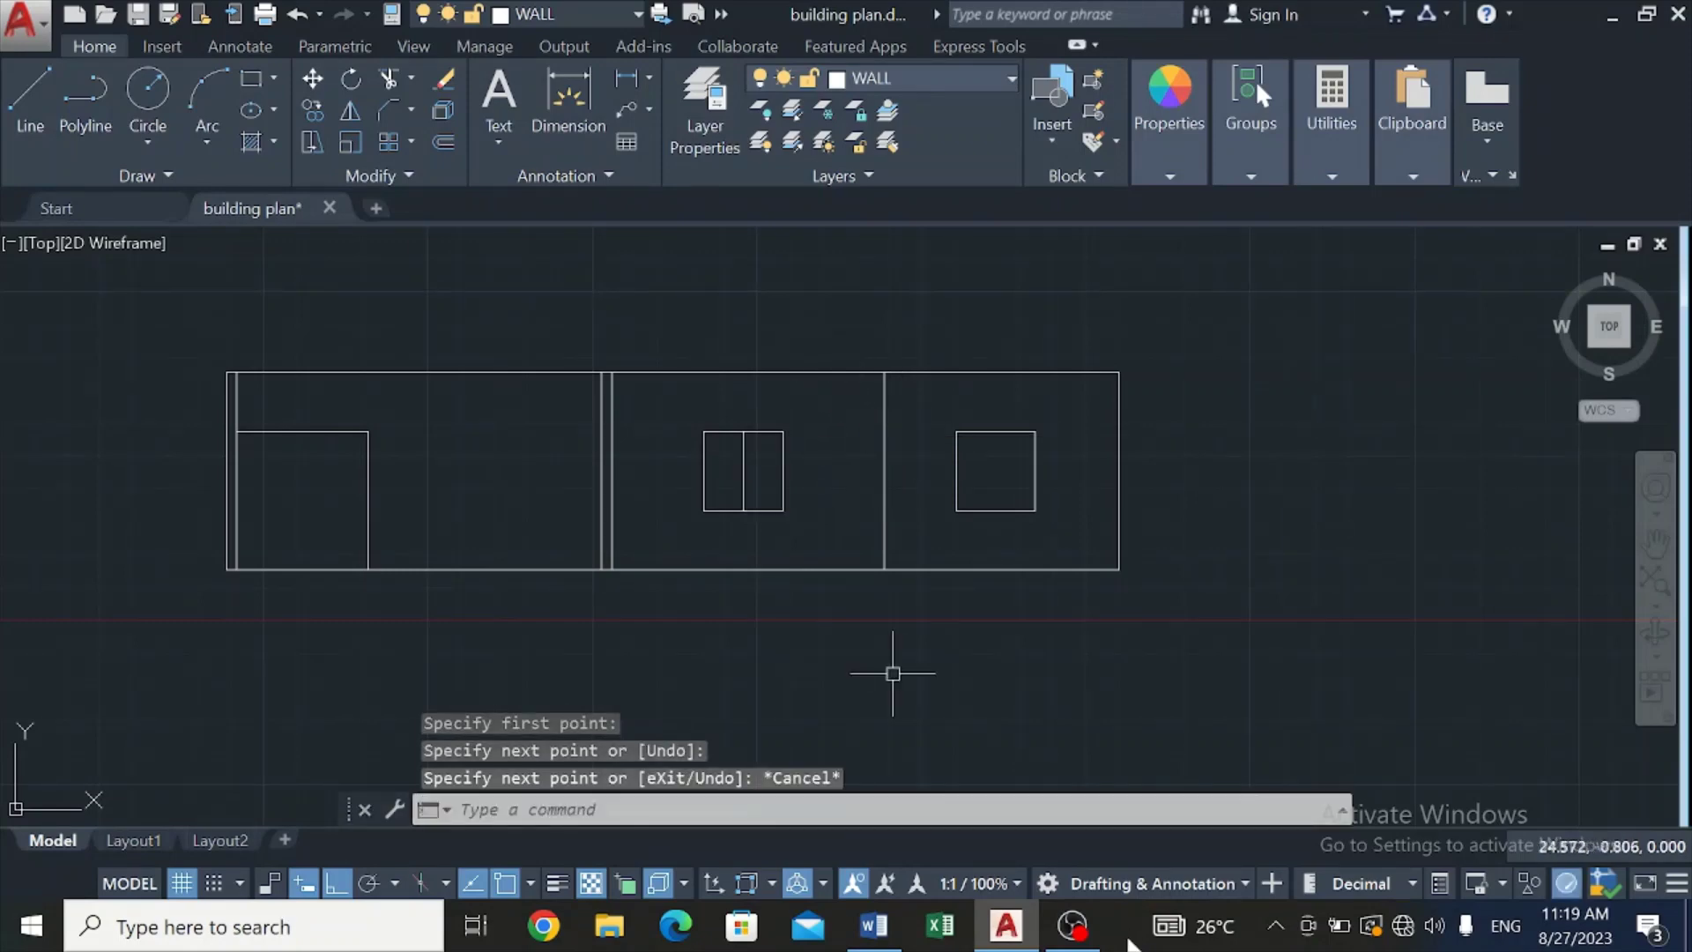
{"action": "key", "text": "Return"}
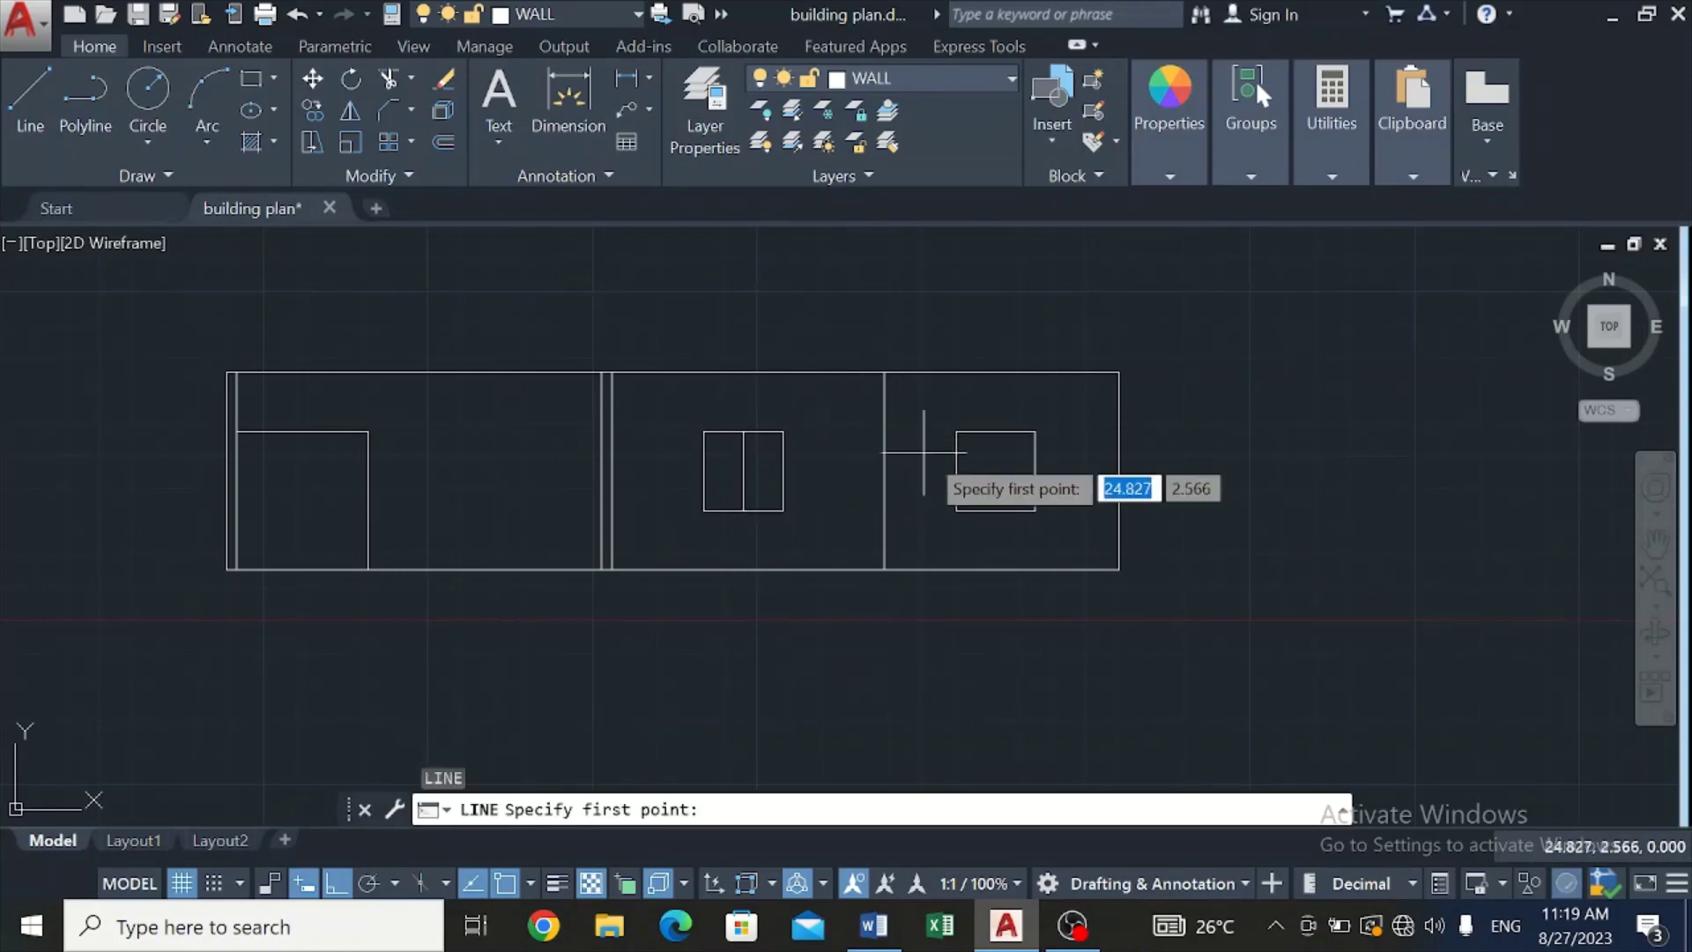
{"action": "left_click", "coordinate": [996, 432]}
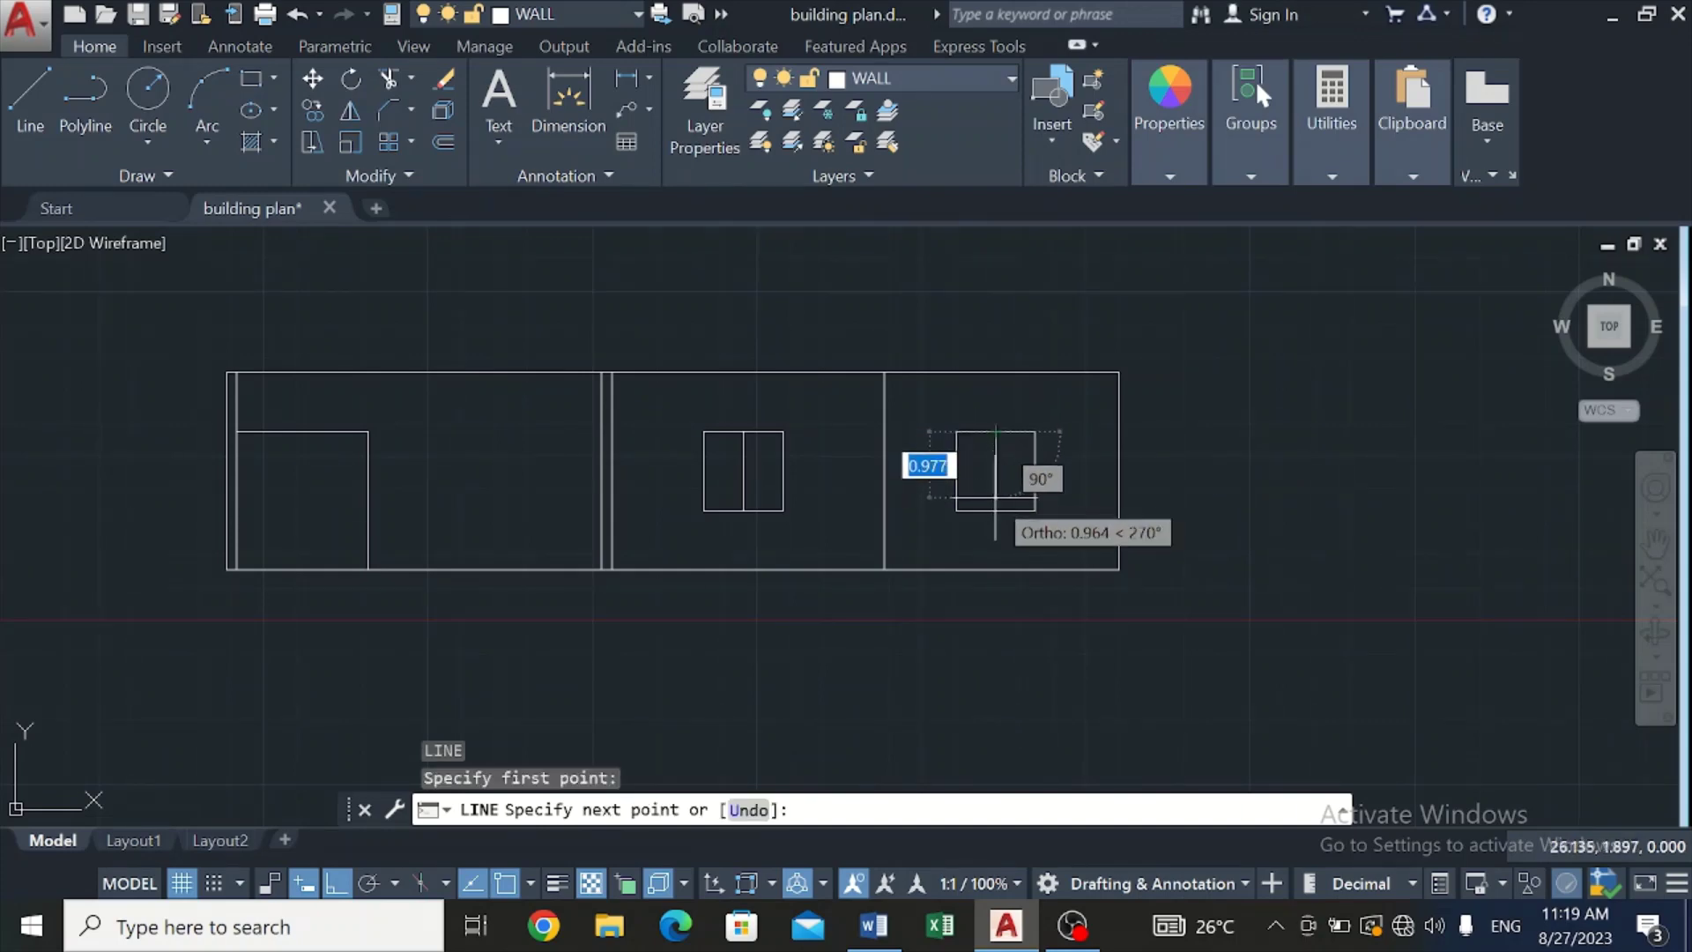
{"action": "left_click", "coordinate": [997, 510]}
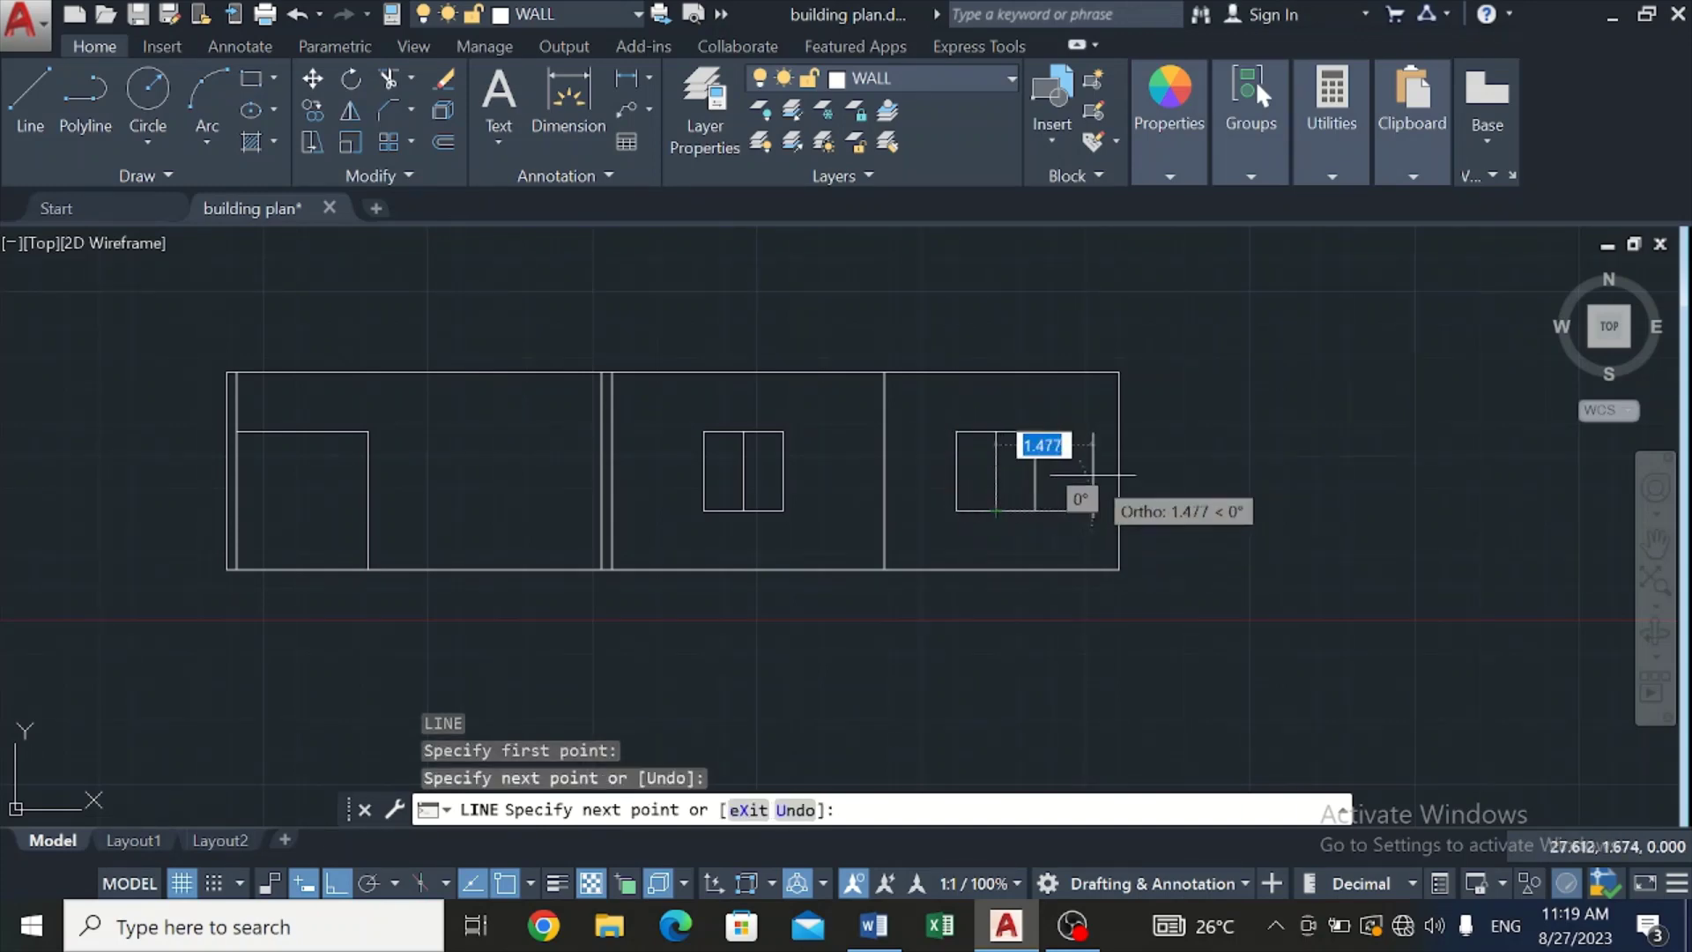
{"action": "key", "text": "Escape"}
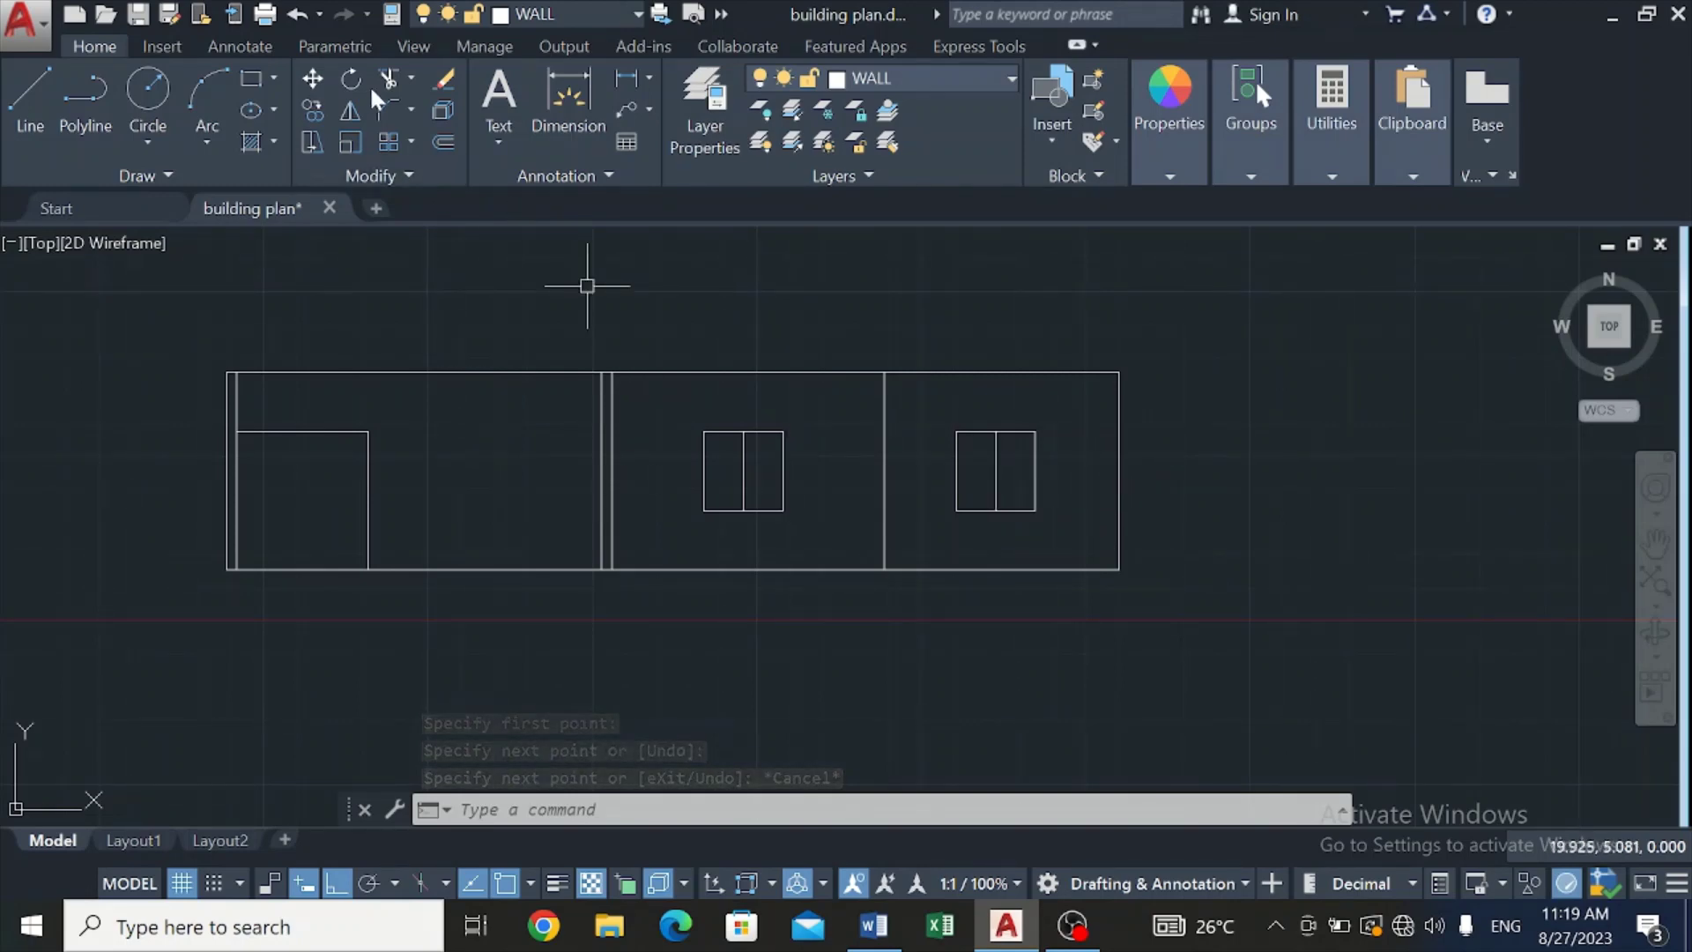
Step: Offset the middle window's top edge 0.05 upward as the first outer frame line
{"action": "left_click", "coordinate": [411, 106]}
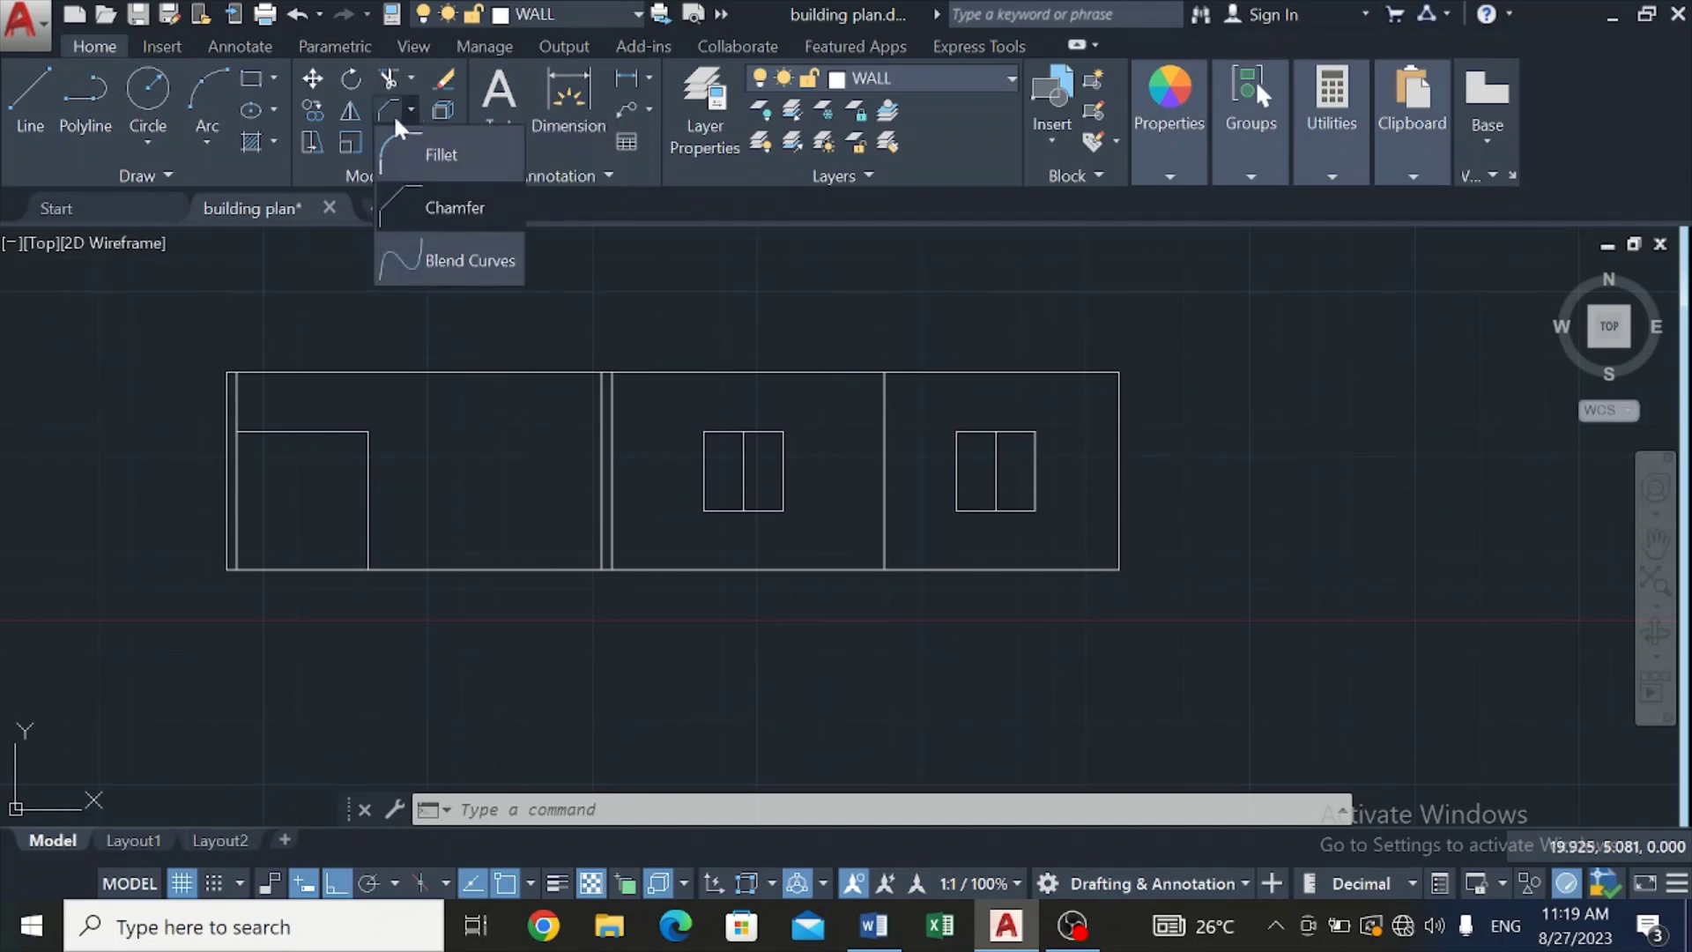
{"action": "left_click", "coordinate": [405, 202]}
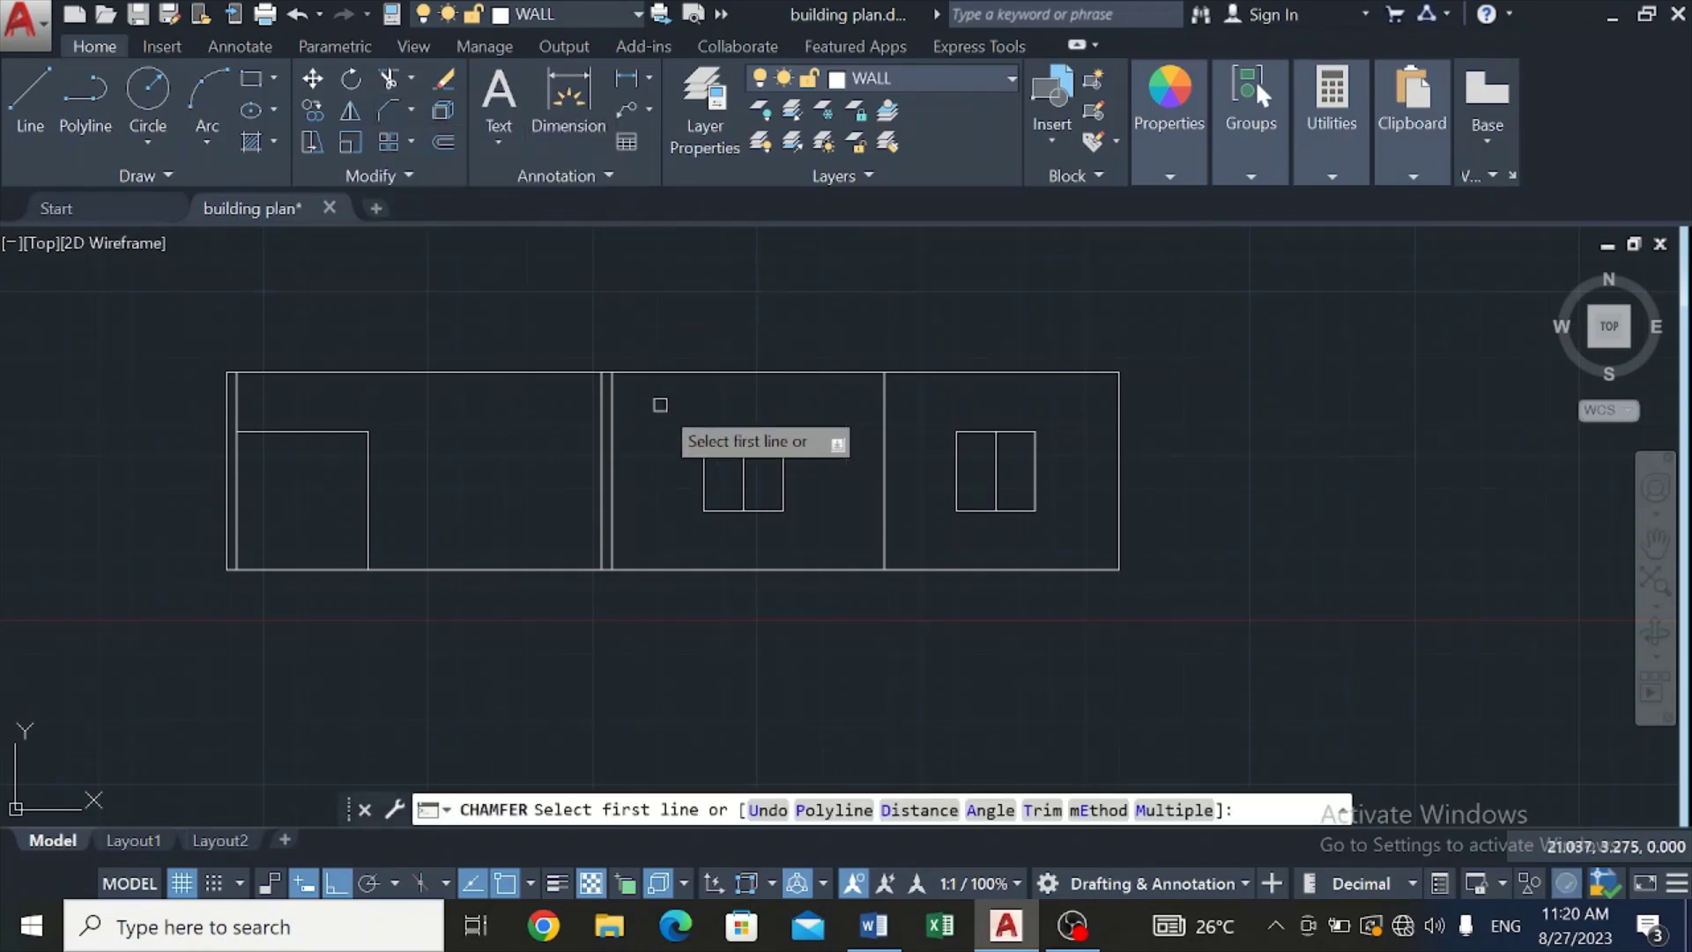
{"action": "key", "text": "Escape"}
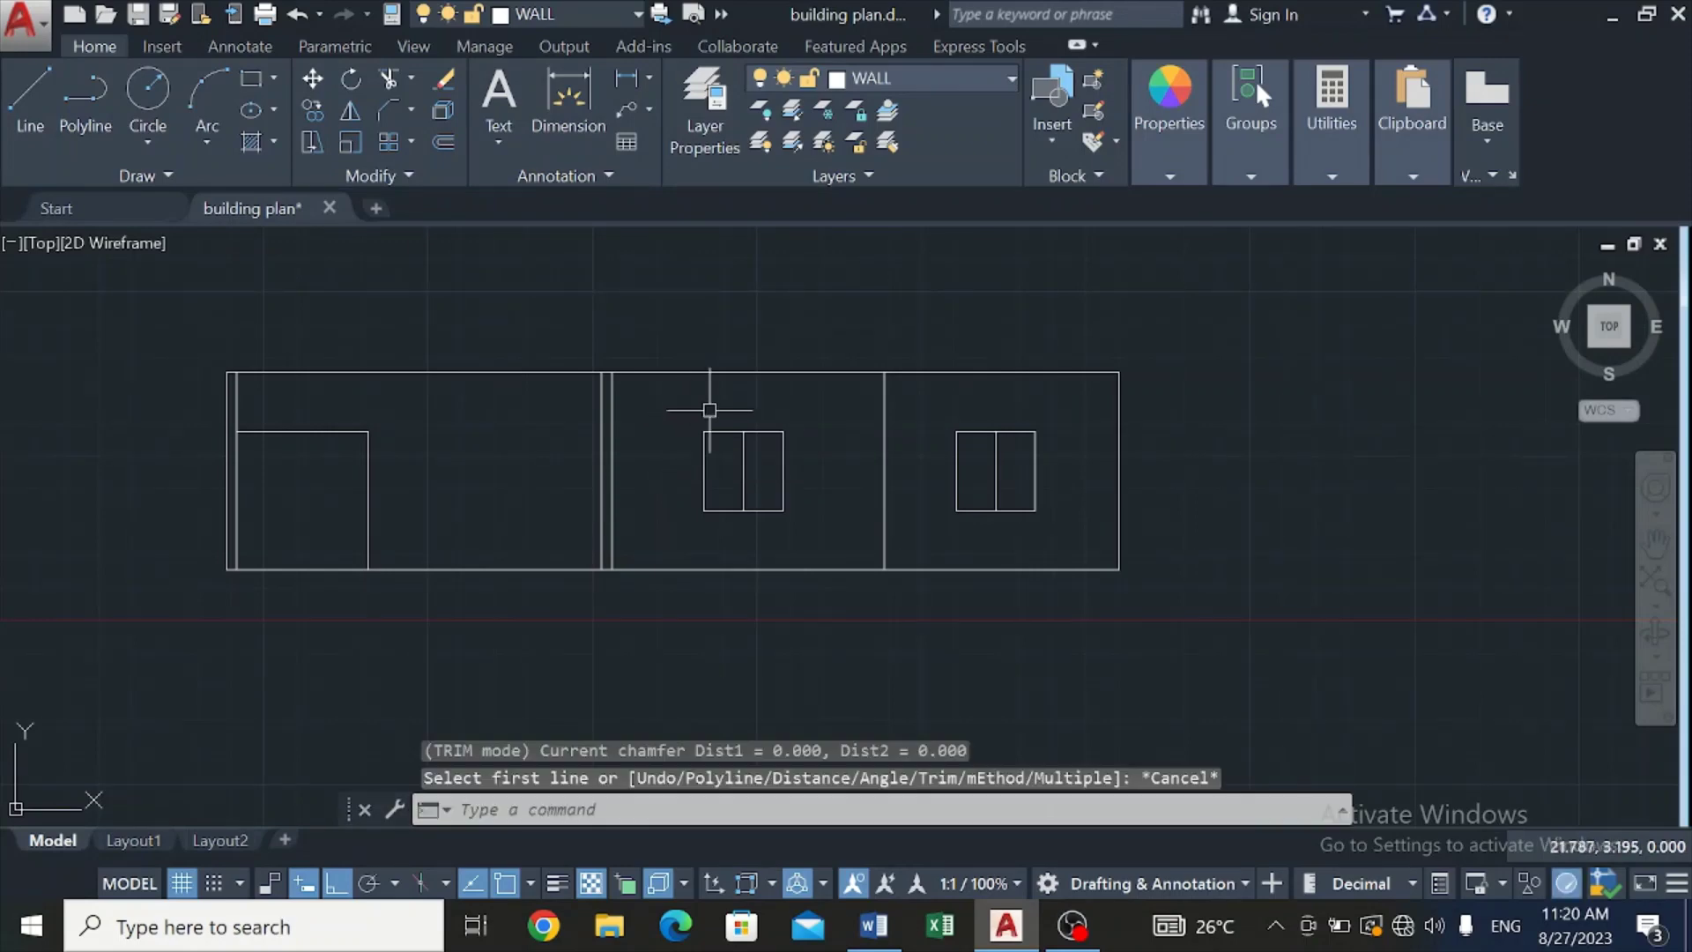
{"action": "scroll", "coordinate": [709, 410], "scroll_direction": "up", "scroll_amount": 4}
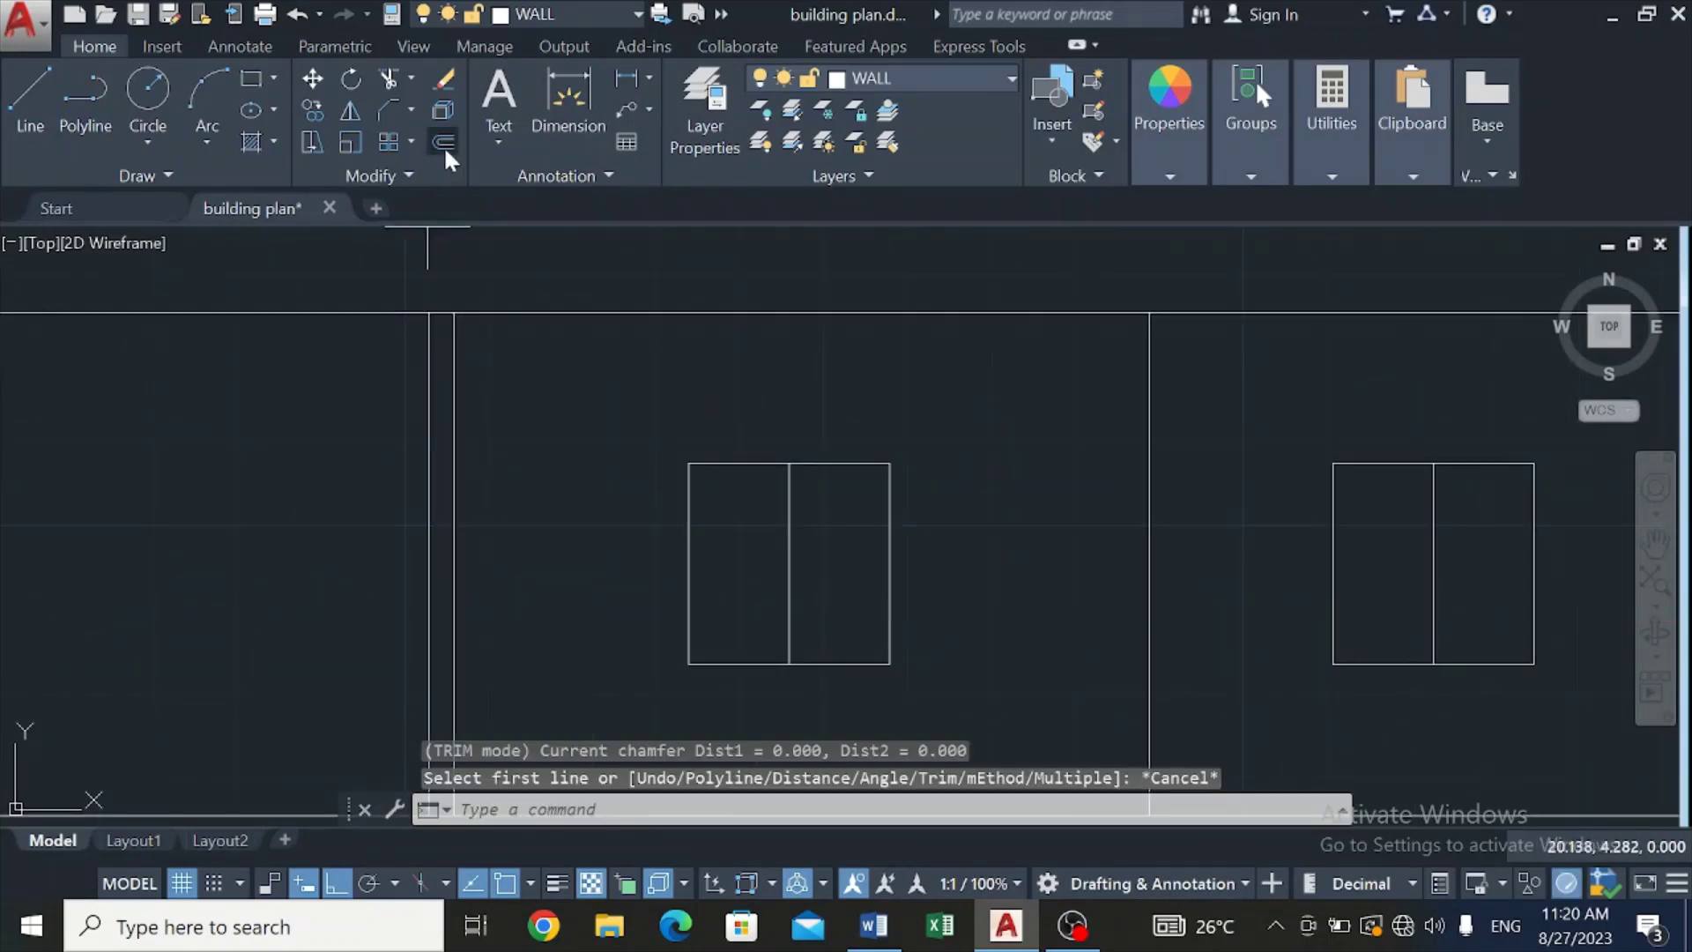
{"action": "left_click", "coordinate": [442, 143]}
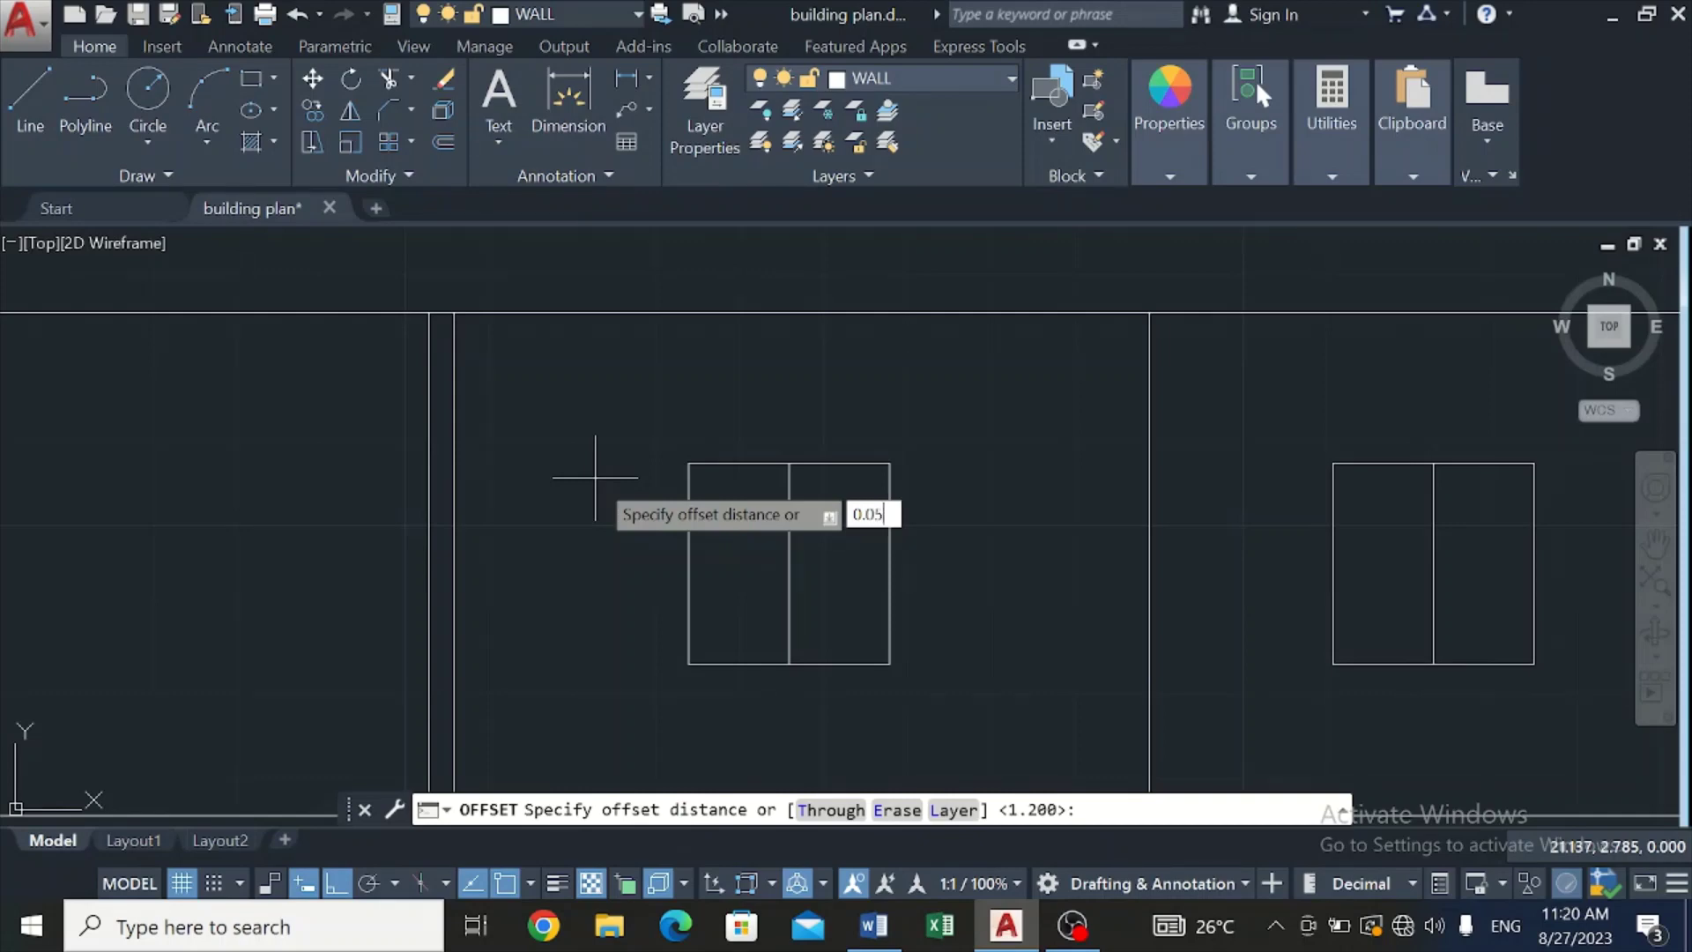
{"action": "key", "text": "Return"}
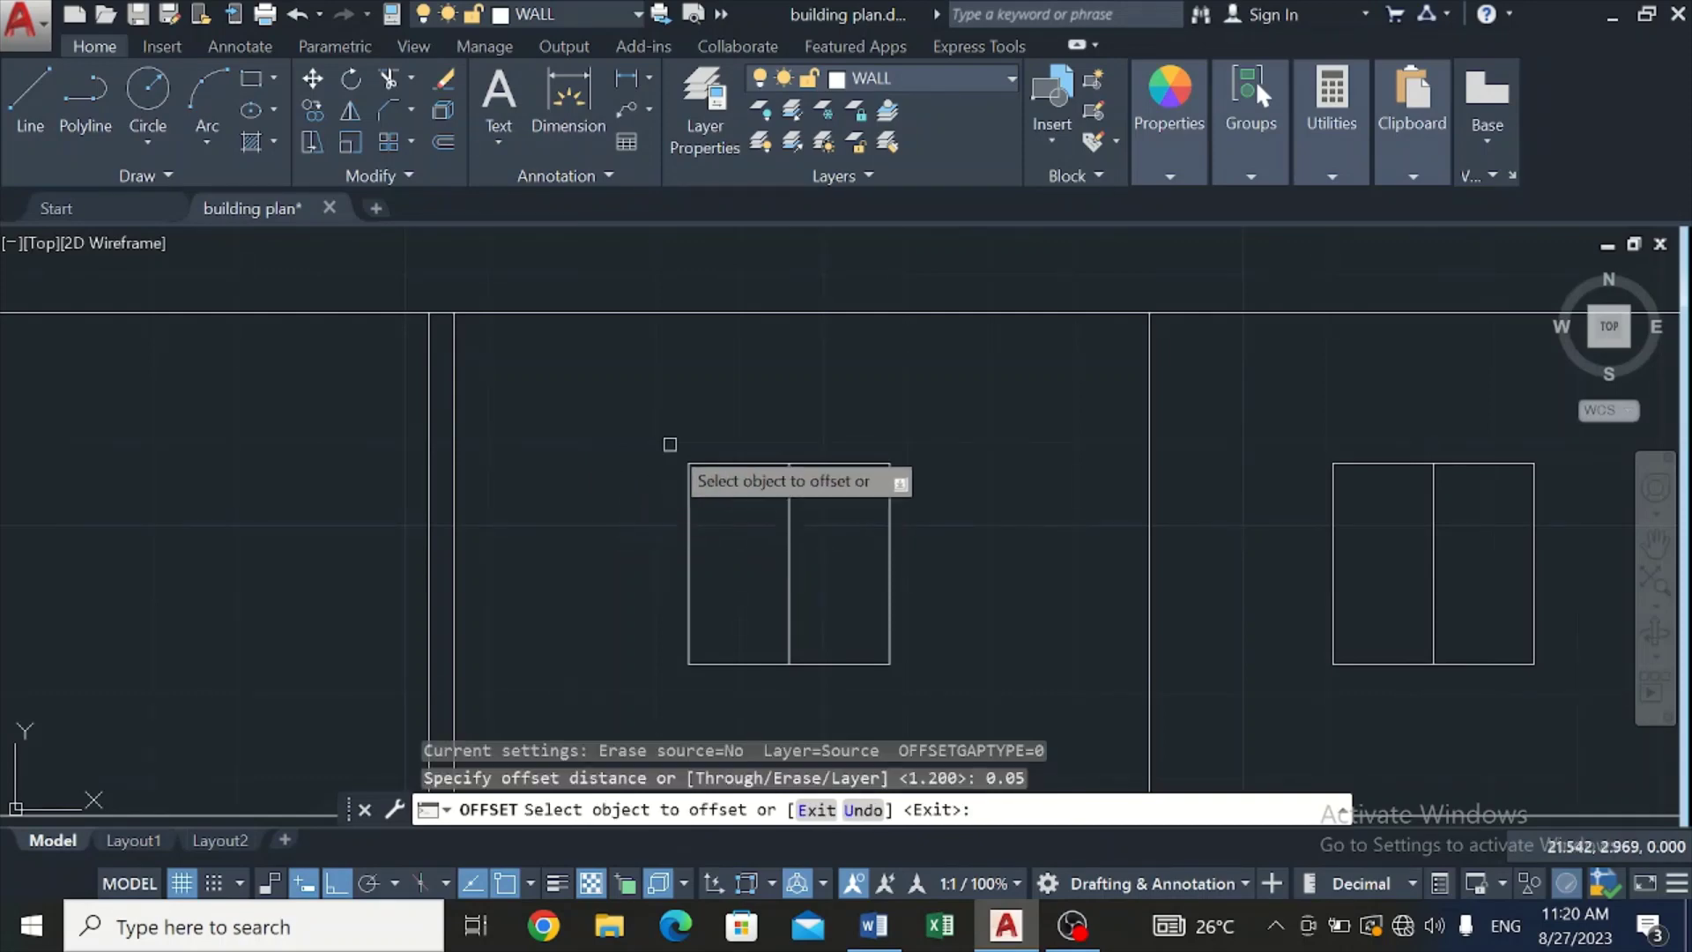
{"action": "left_click", "coordinate": [718, 464]}
{"action": "left_click", "coordinate": [723, 434]}
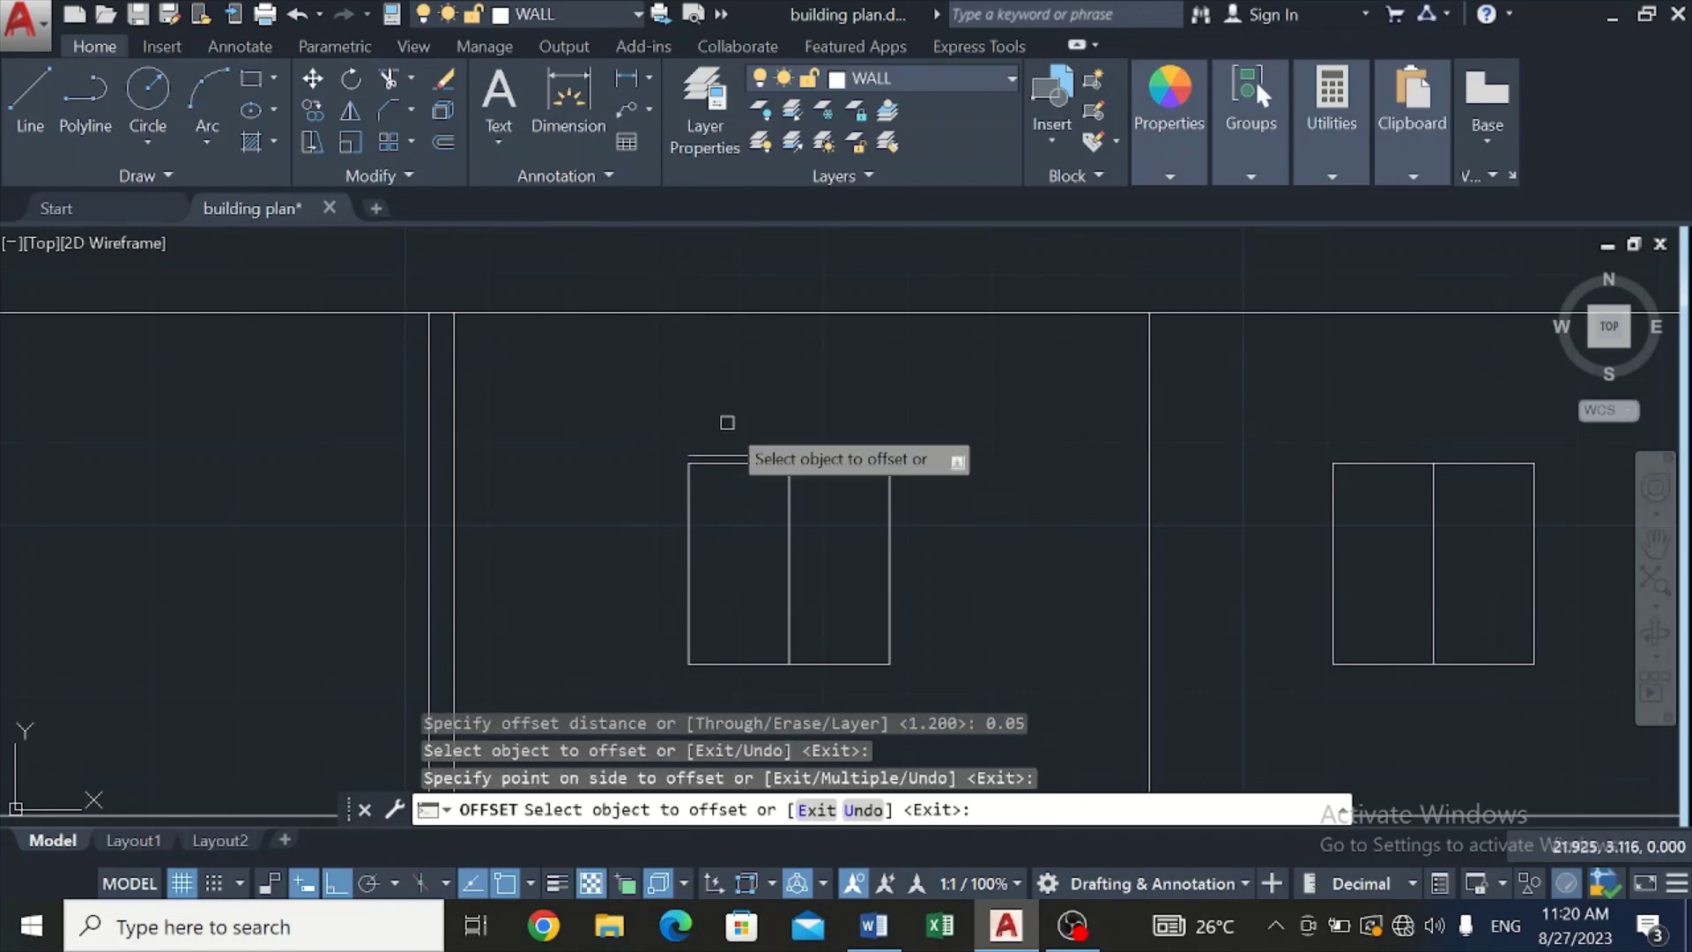
Step: Offset the window's left, right and bottom edges 0.05 outward to complete the frame
{"action": "left_click", "coordinate": [689, 535]}
{"action": "left_click", "coordinate": [617, 564]}
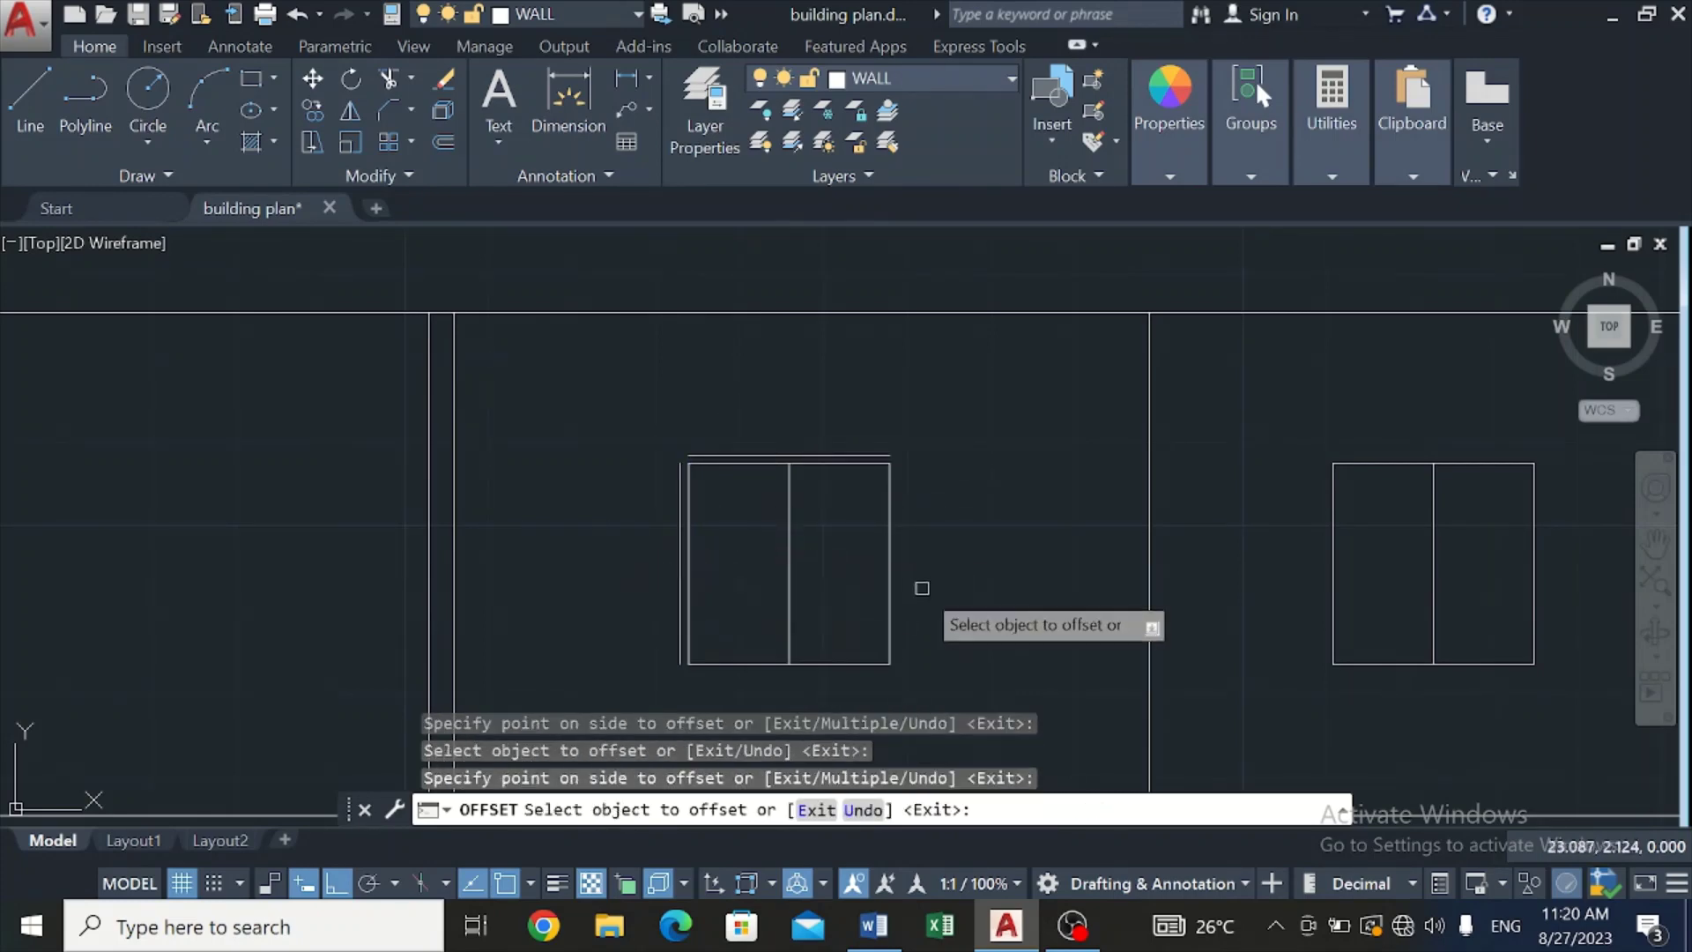
{"action": "left_click", "coordinate": [890, 577]}
{"action": "left_click", "coordinate": [903, 617]}
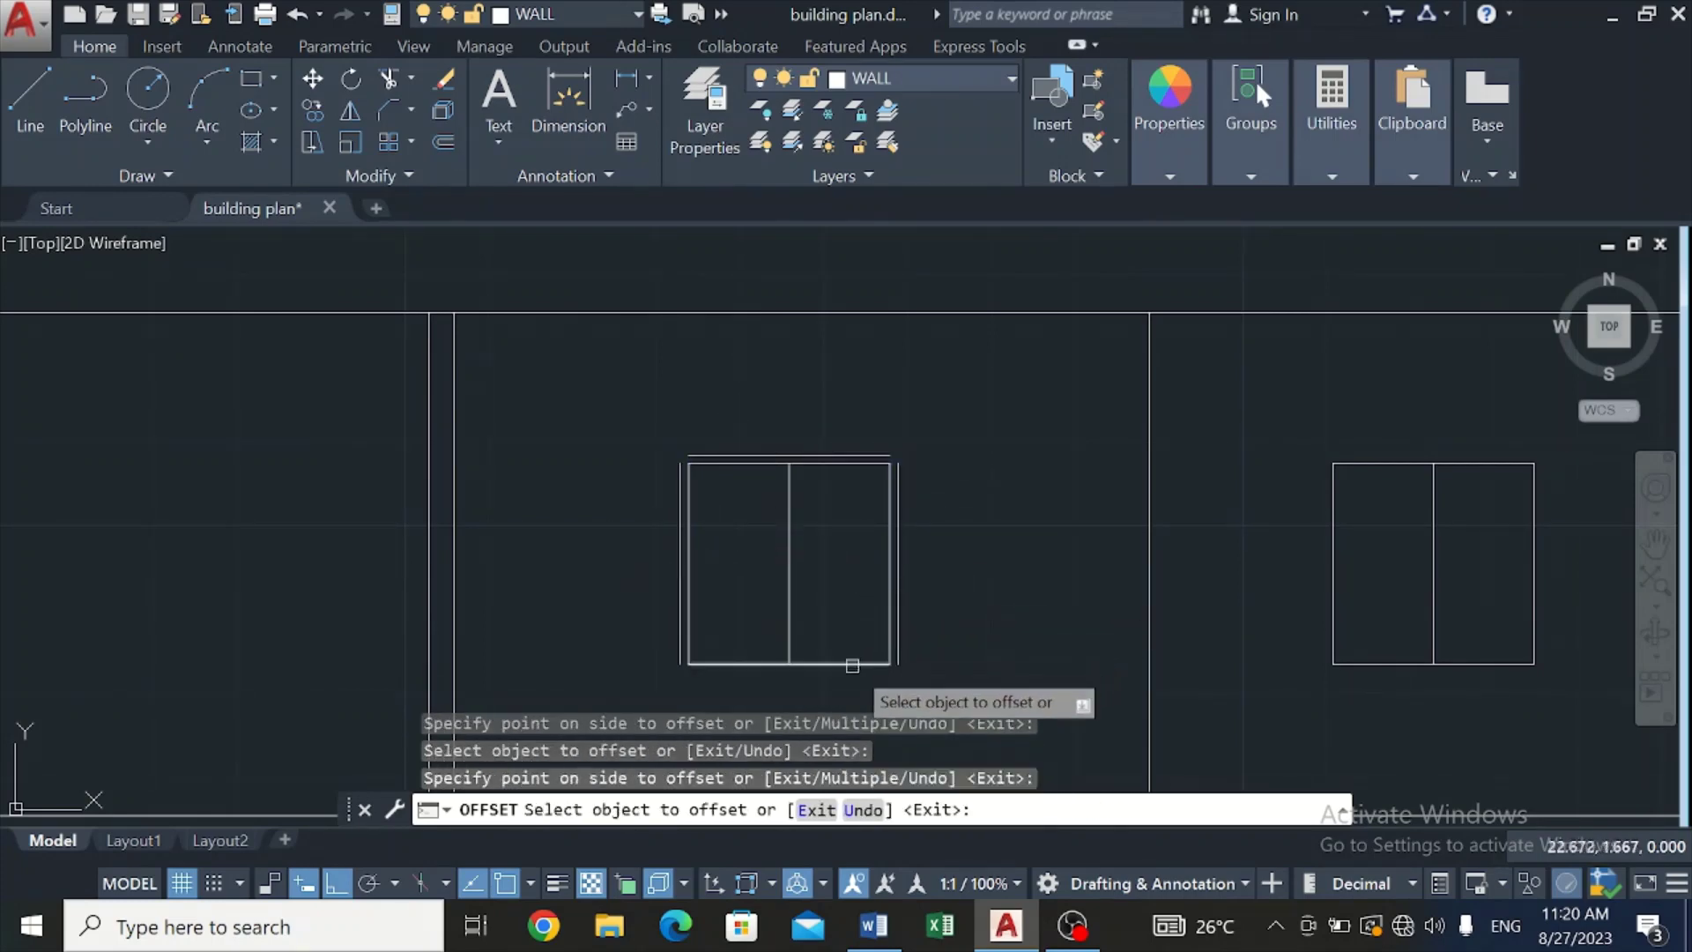
{"action": "left_click", "coordinate": [849, 663]}
{"action": "left_click", "coordinate": [853, 707]}
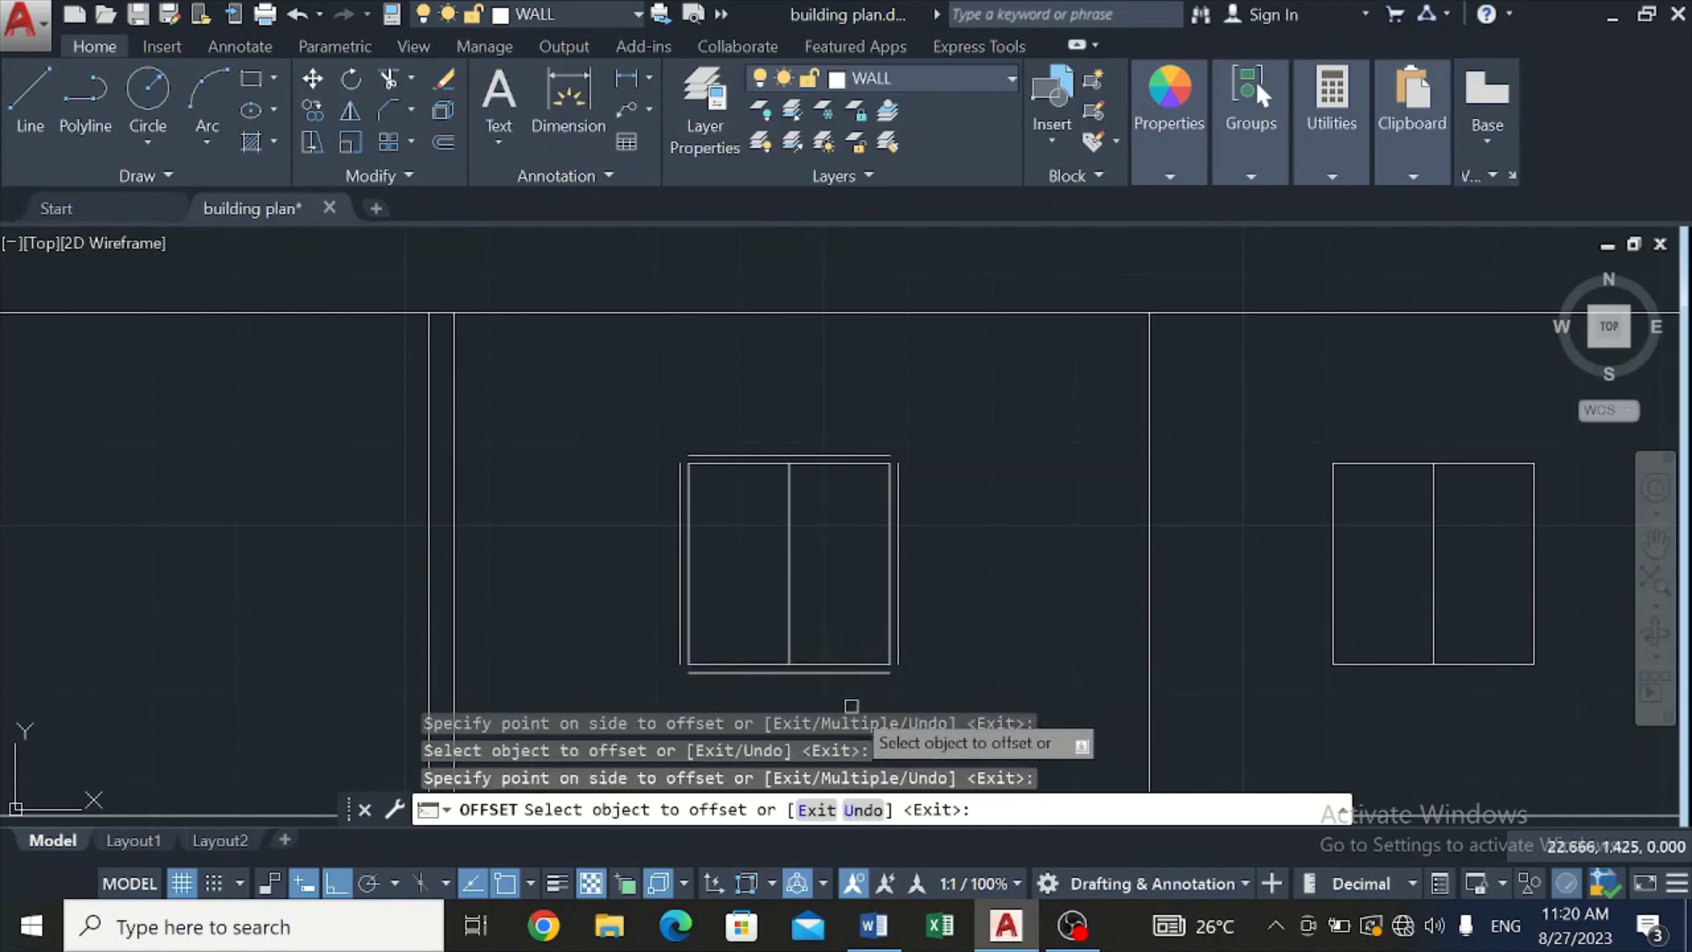
{"action": "left_click", "coordinate": [409, 110]}
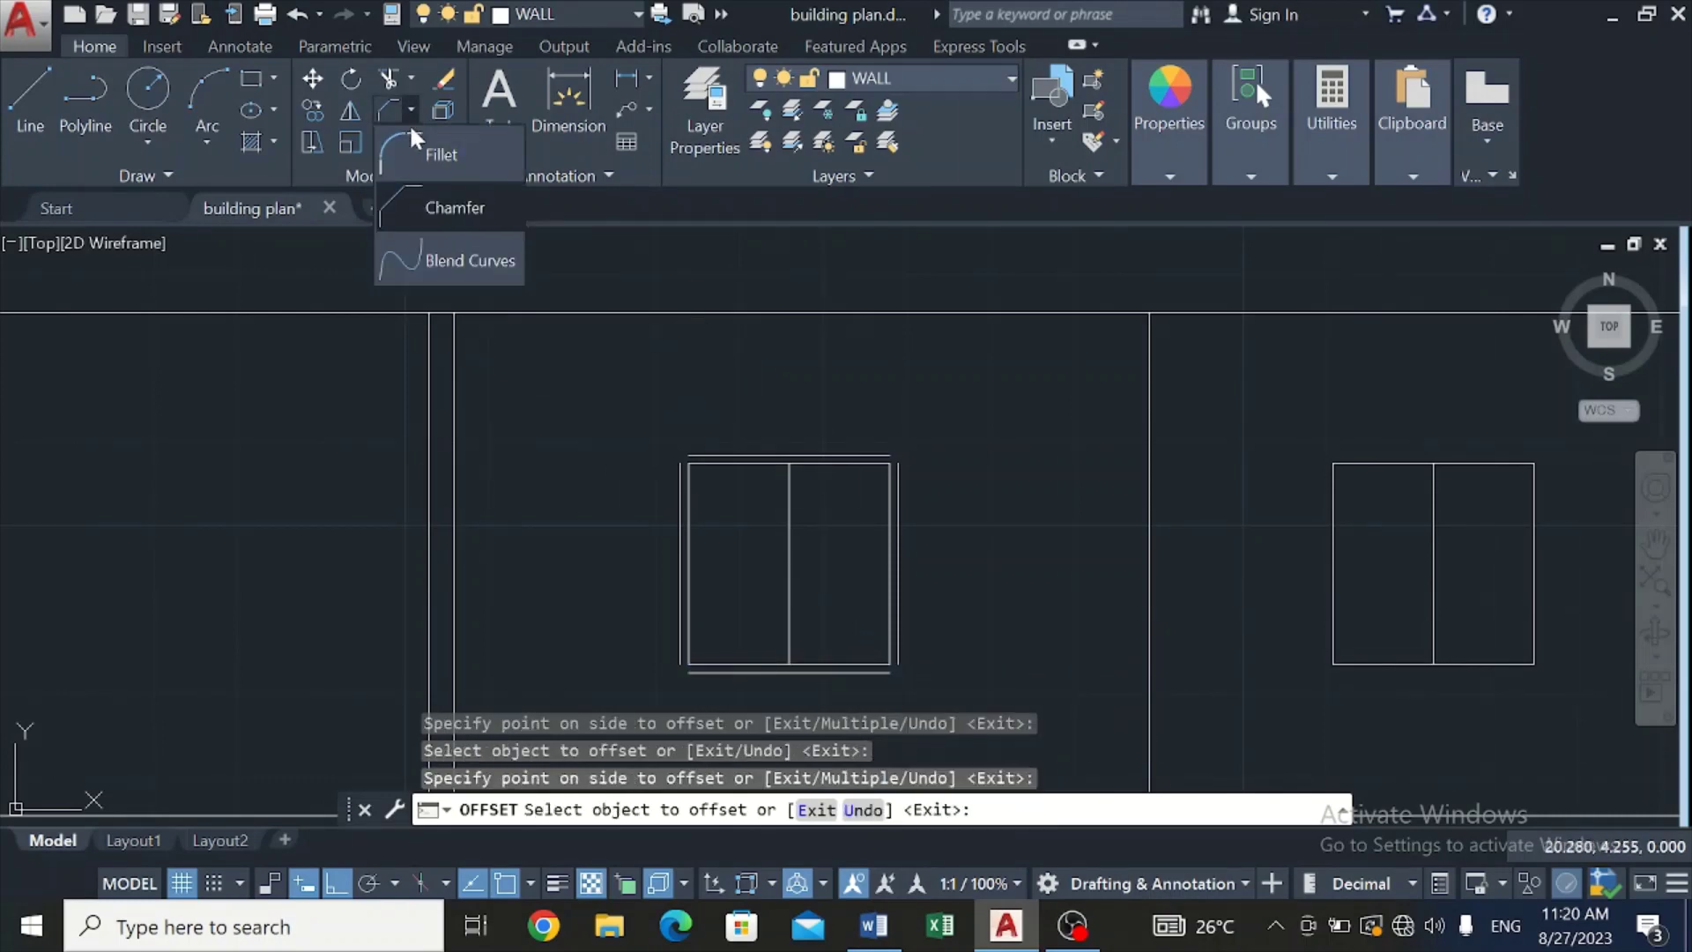
Step: Chamfer the middle window's outer frame at the top-right and top-left corners with zero distance
{"action": "left_click", "coordinate": [448, 208]}
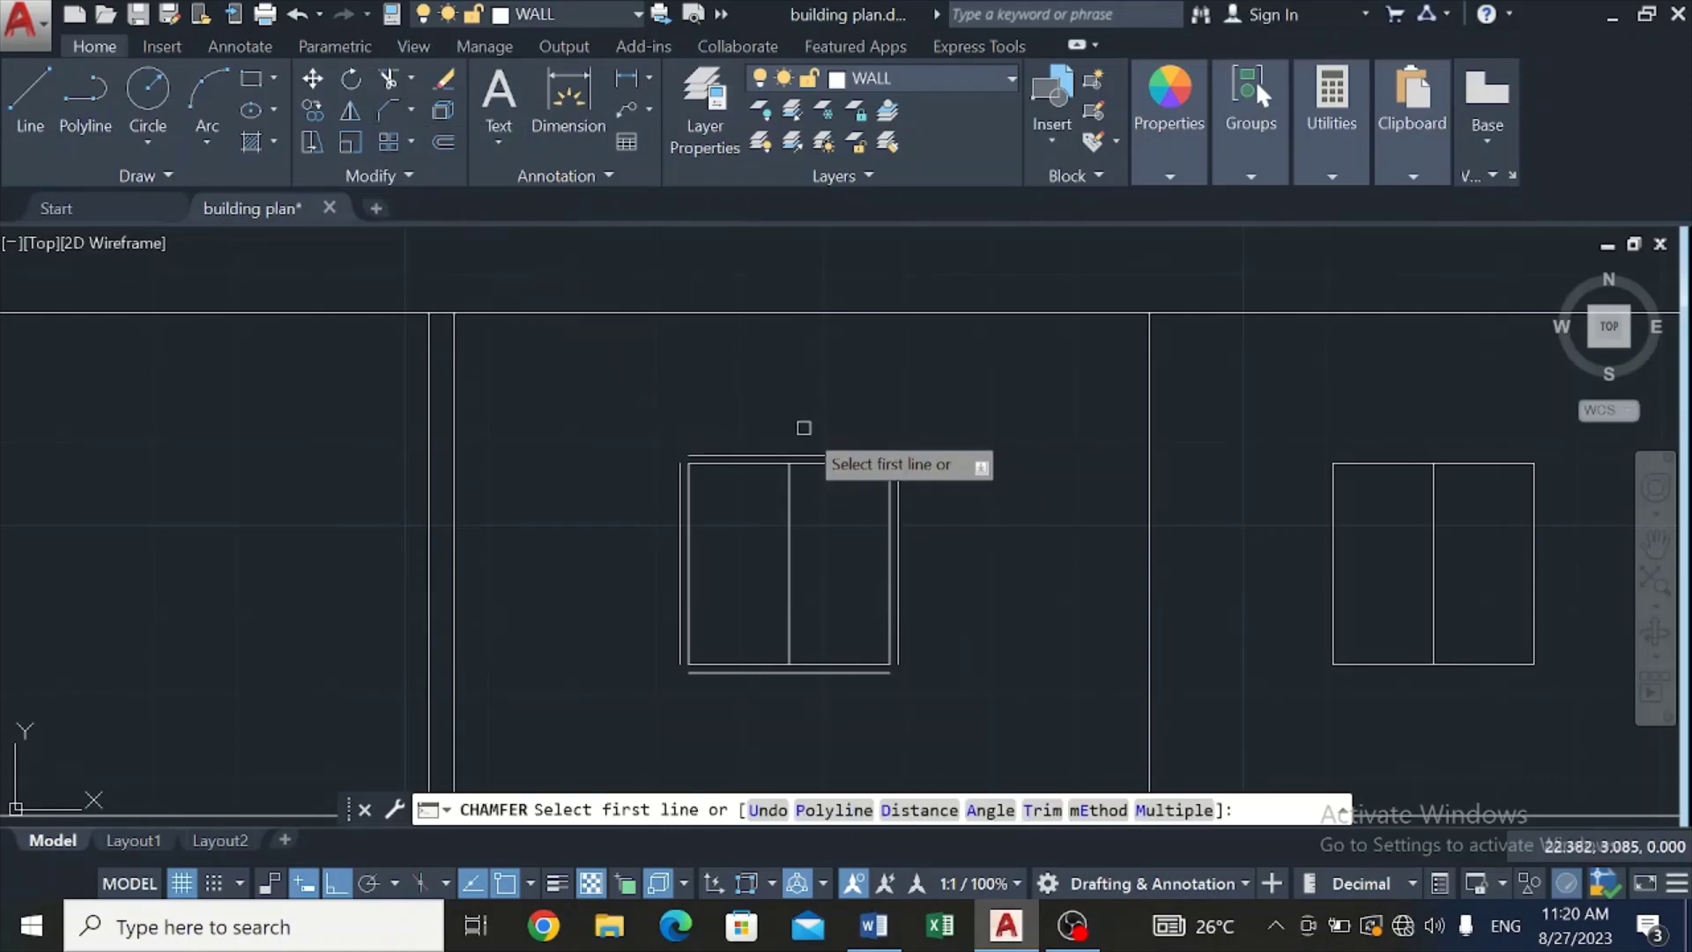
{"action": "scroll", "coordinate": [804, 427], "scroll_direction": "up", "scroll_amount": 2}
{"action": "left_click", "coordinate": [841, 457]}
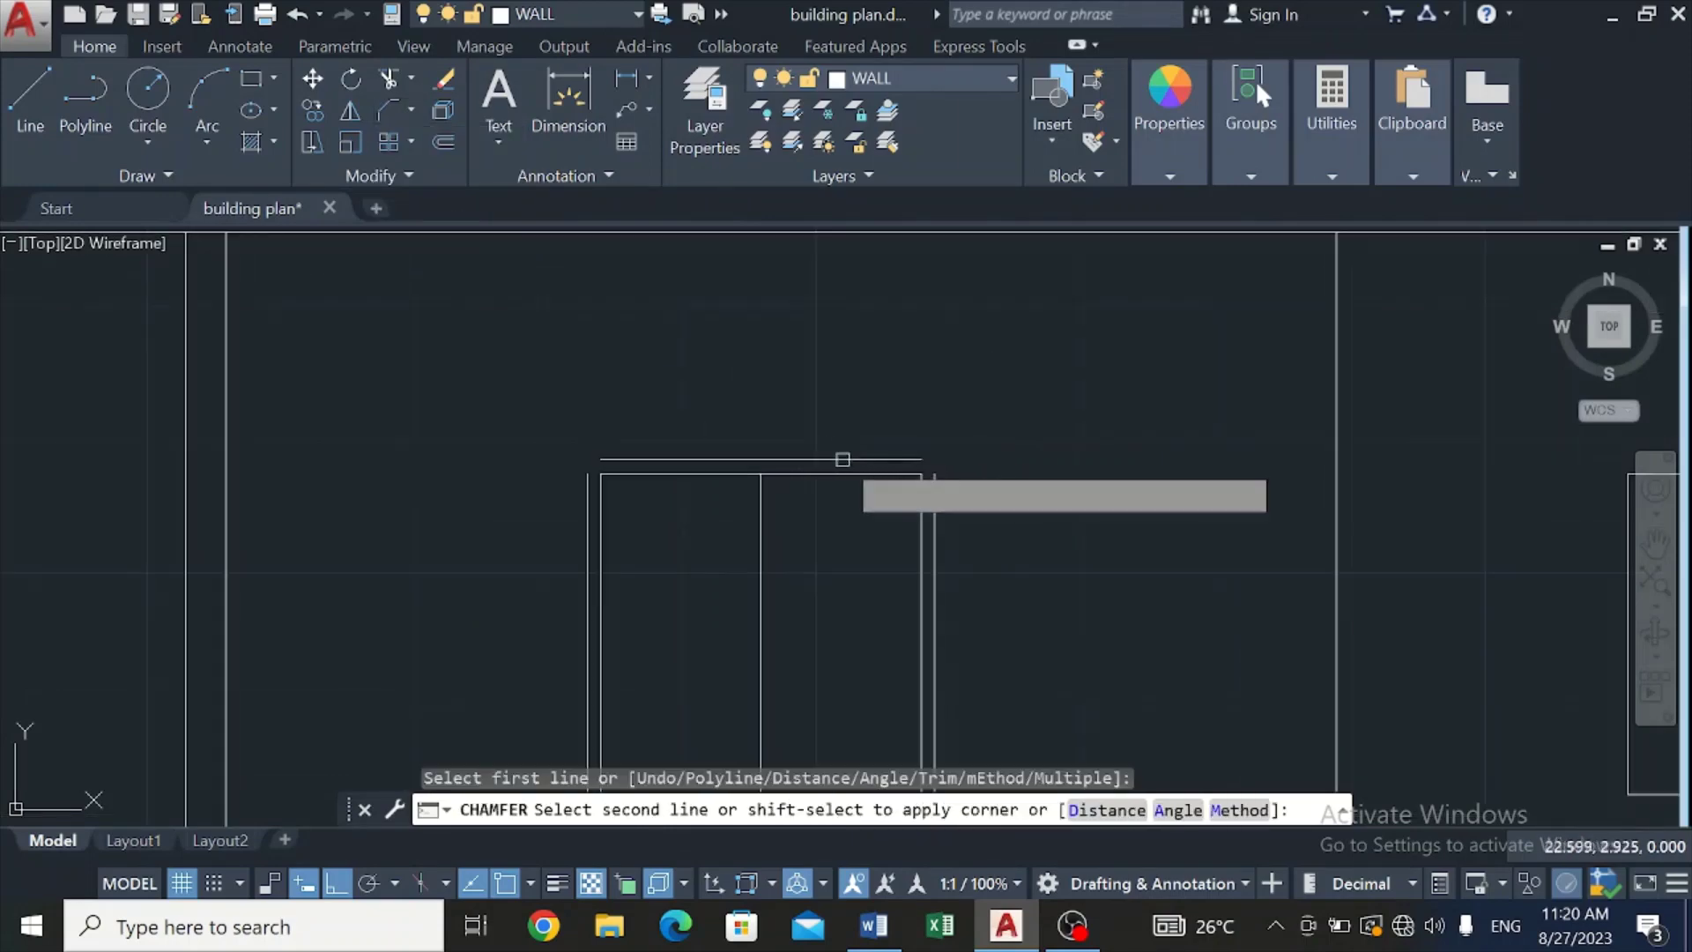
{"action": "left_click", "coordinate": [933, 568]}
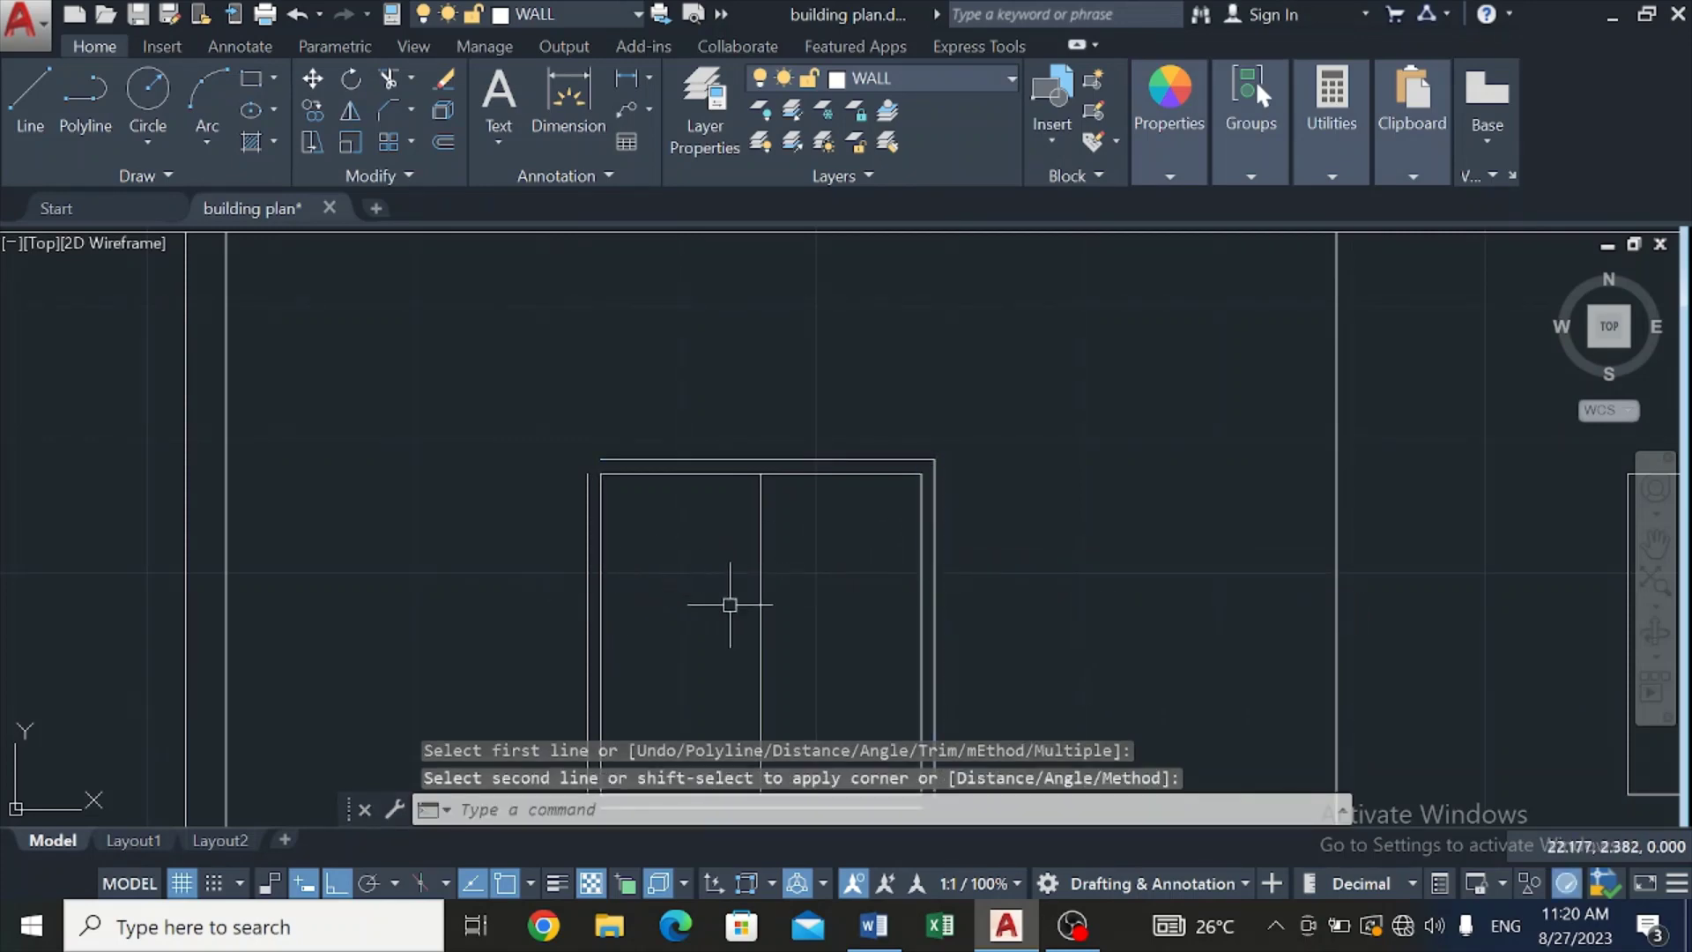
{"action": "key", "text": "Return"}
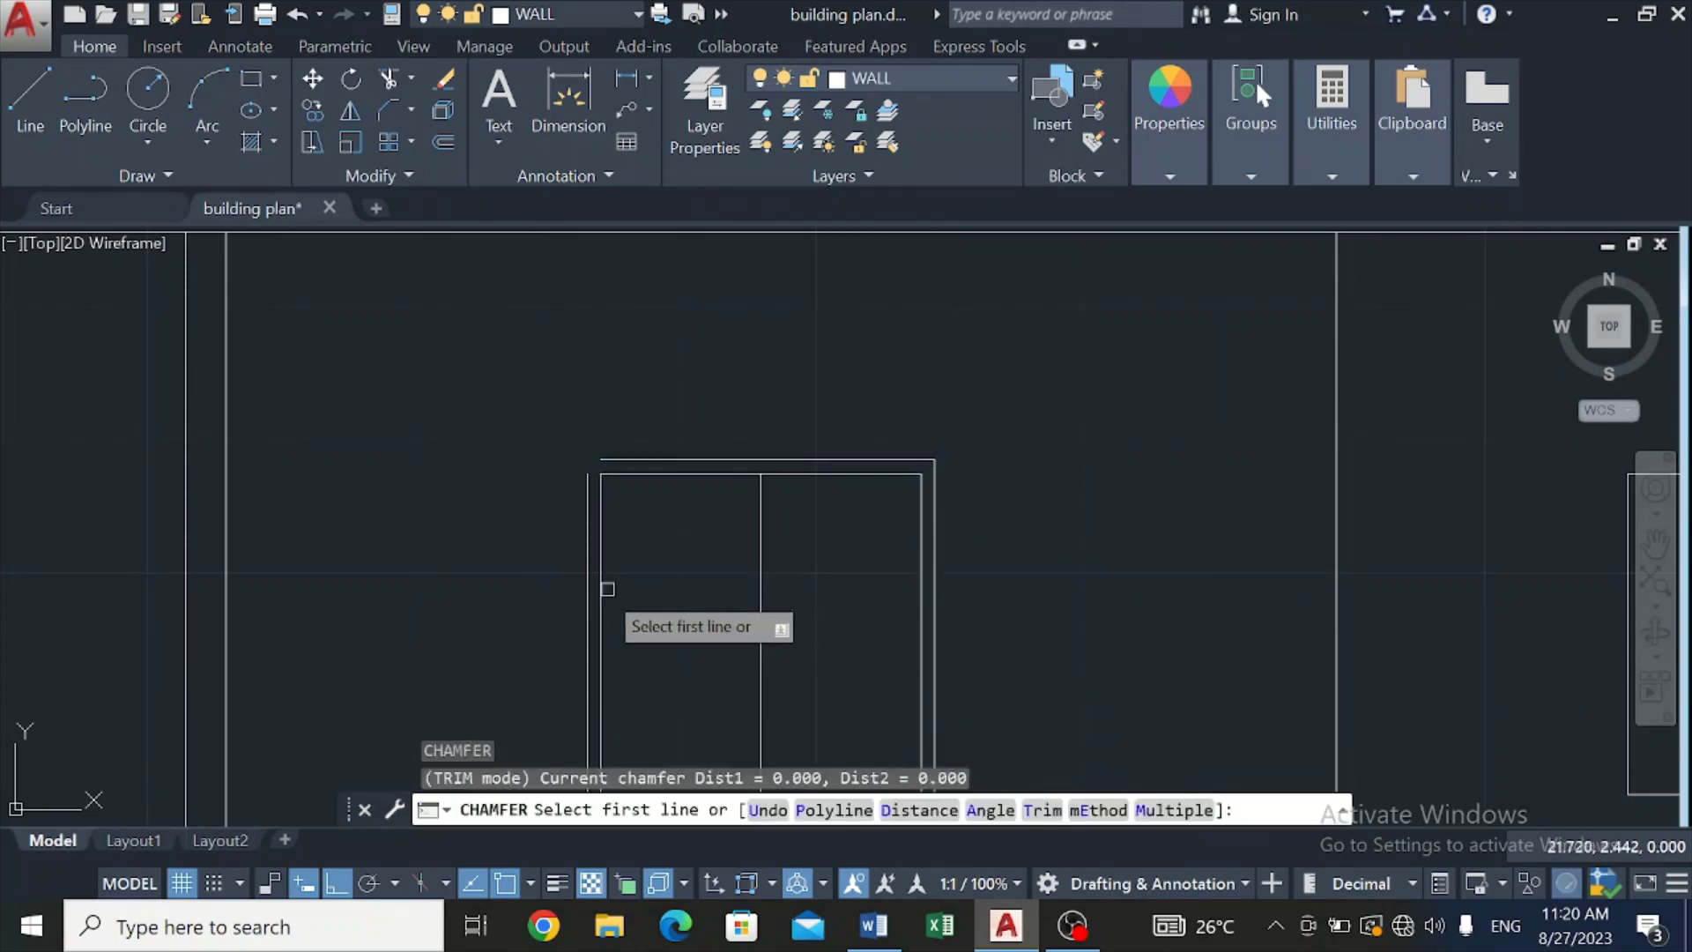
{"action": "left_click", "coordinate": [584, 607]}
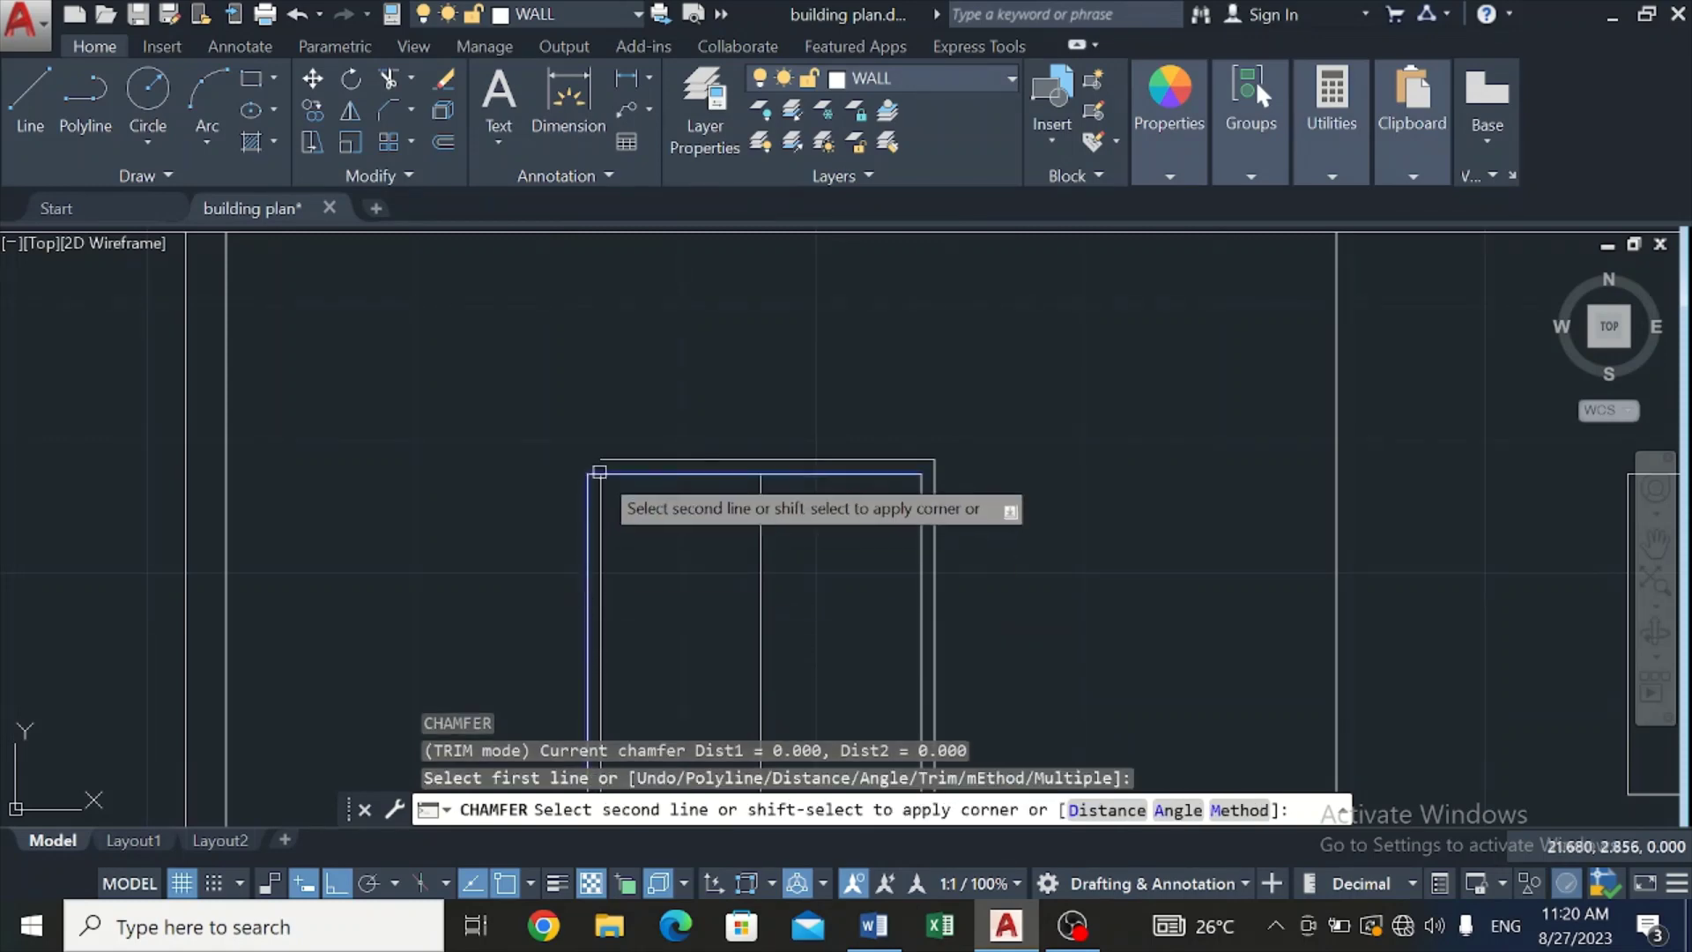
{"action": "left_click", "coordinate": [630, 454]}
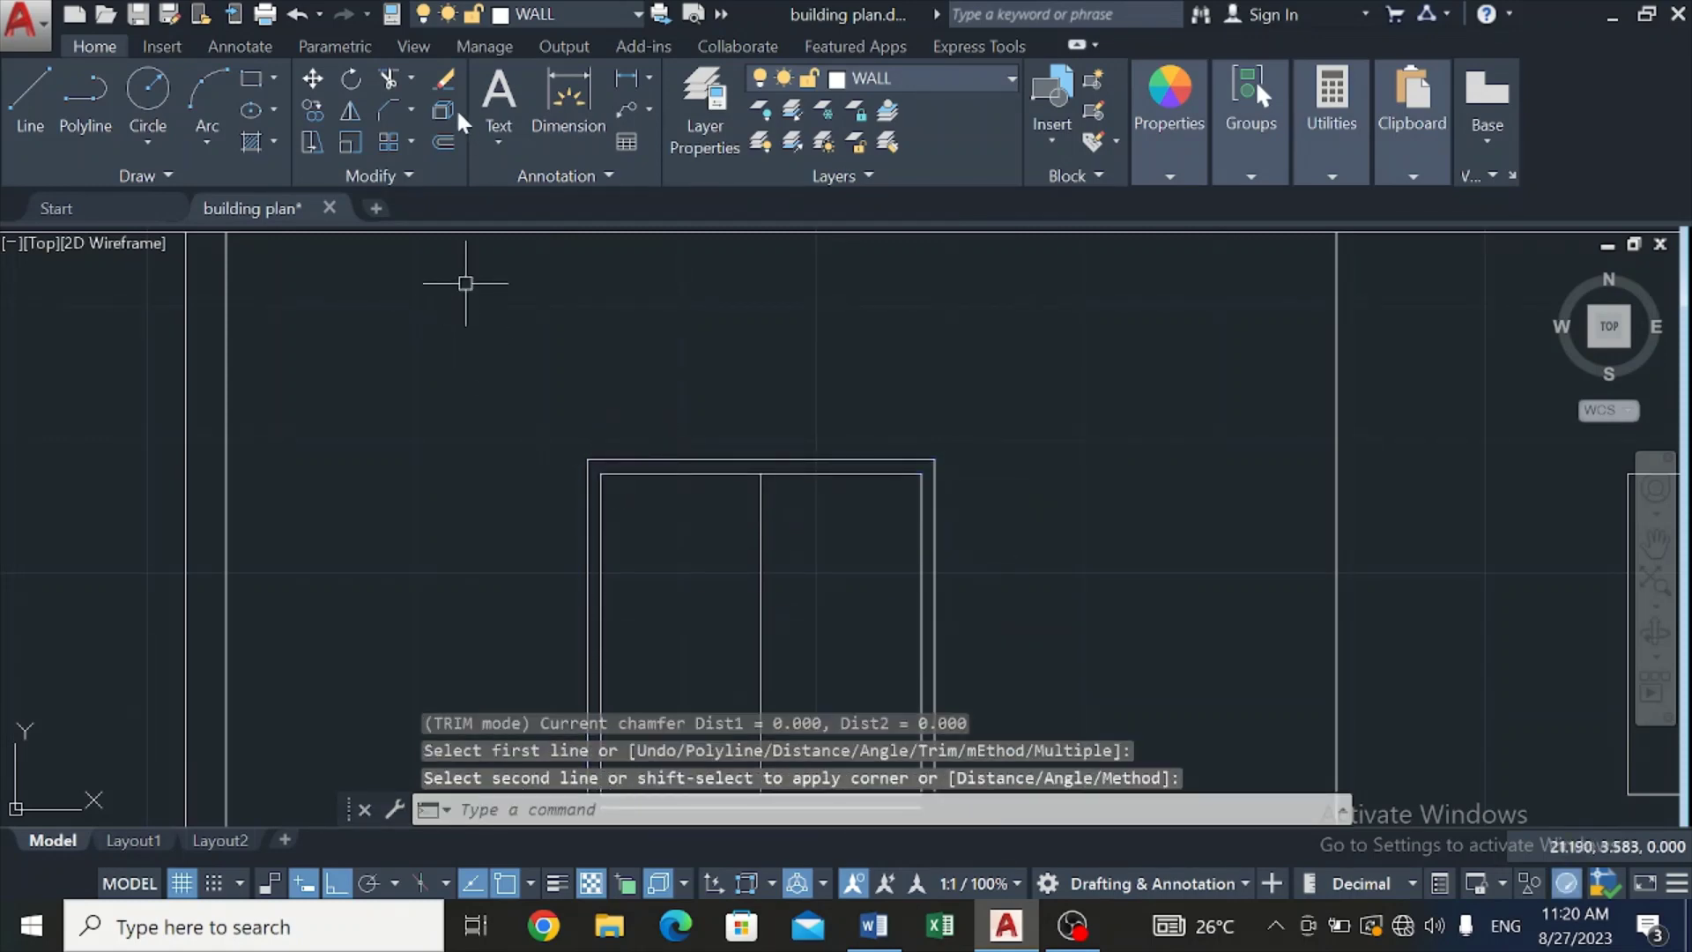
Step: Chamfer the bottom-left and bottom-right corners so the outer frame forms a closed rectangle
{"action": "left_click", "coordinate": [389, 105]}
{"action": "scroll", "coordinate": [650, 371], "scroll_direction": "down", "scroll_amount": 4}
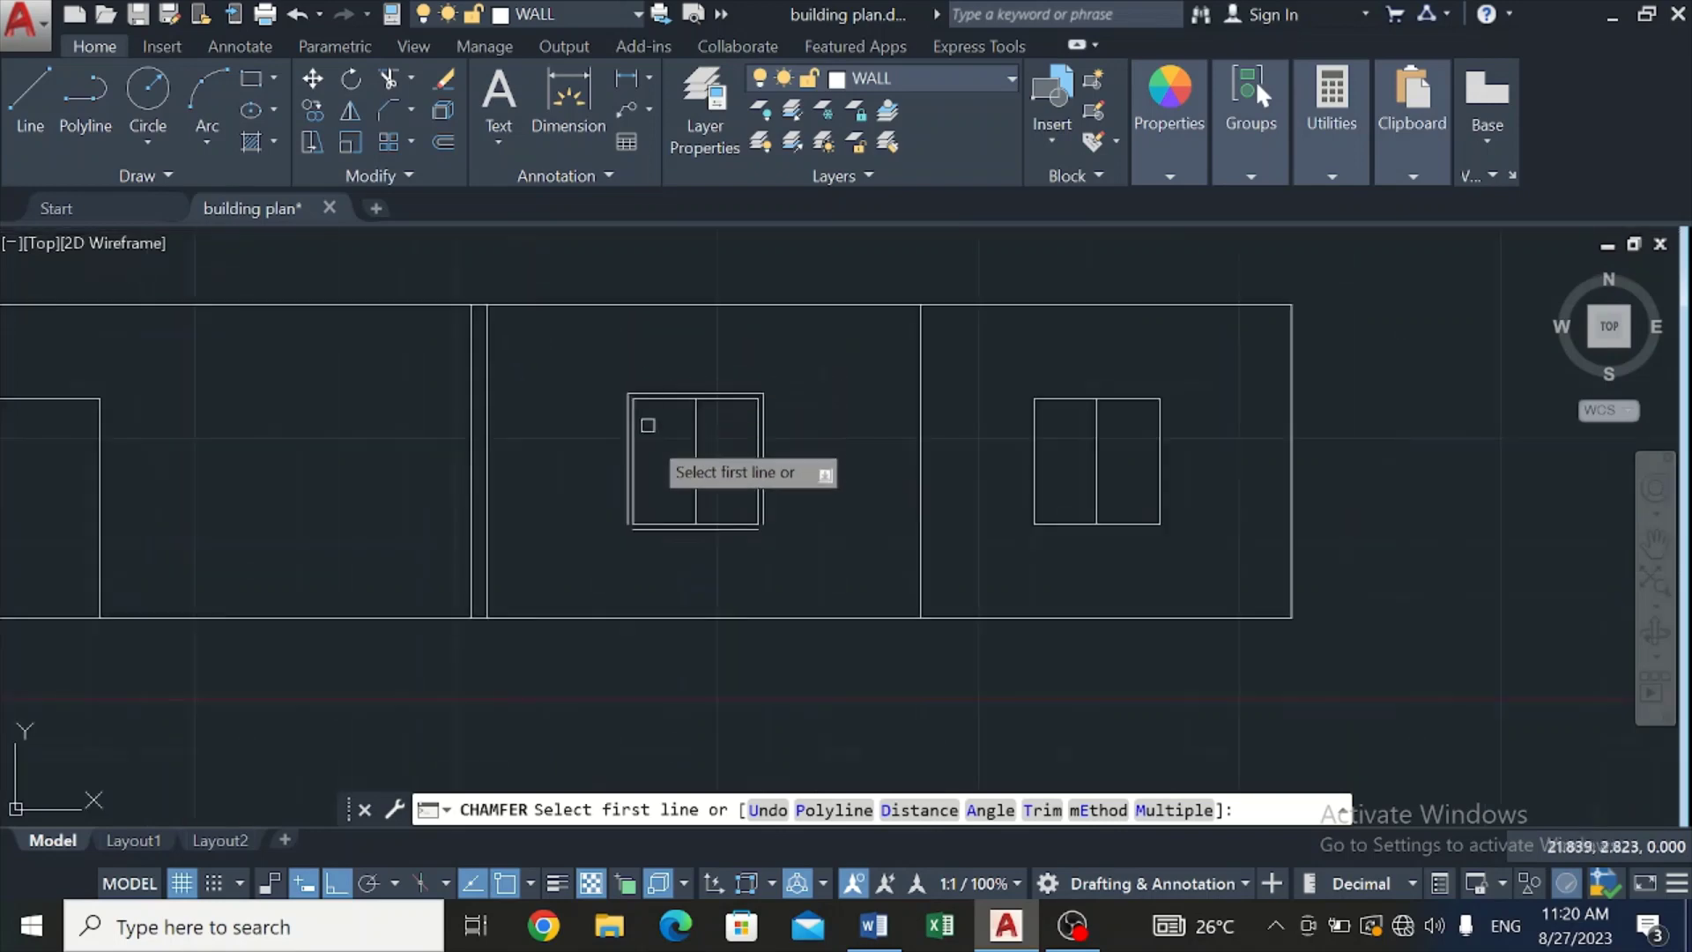
{"action": "scroll", "coordinate": [653, 522], "scroll_direction": "up", "scroll_amount": 5}
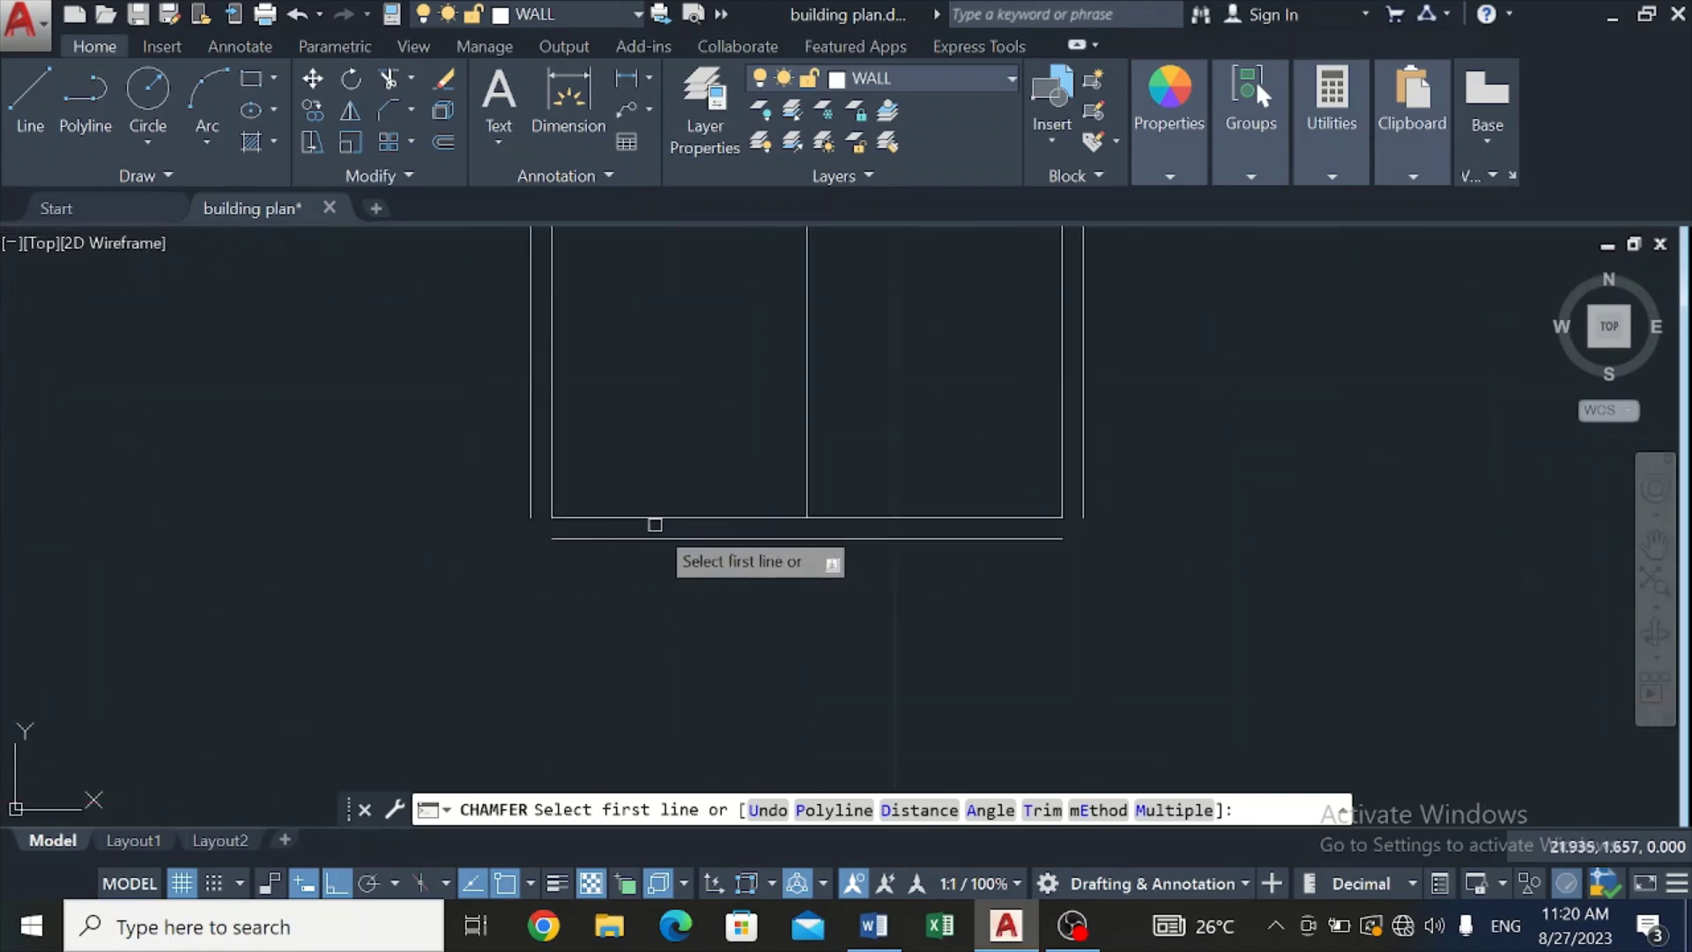
{"action": "left_click", "coordinate": [529, 461]}
{"action": "left_click", "coordinate": [588, 538]}
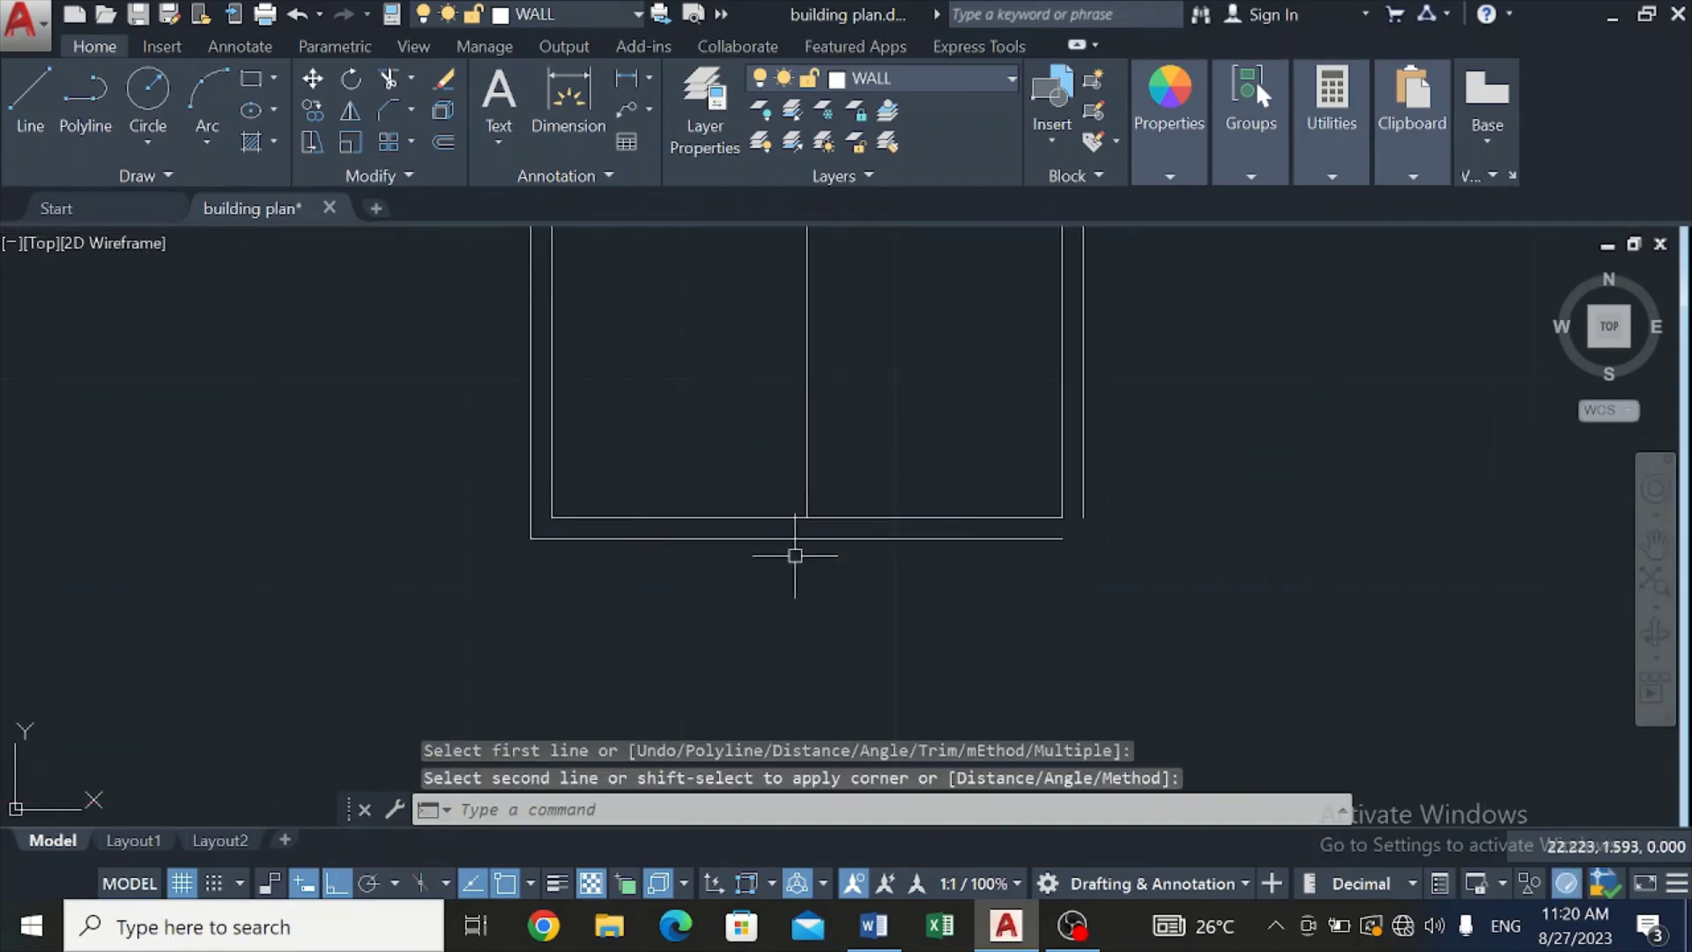
{"action": "key", "text": "Return"}
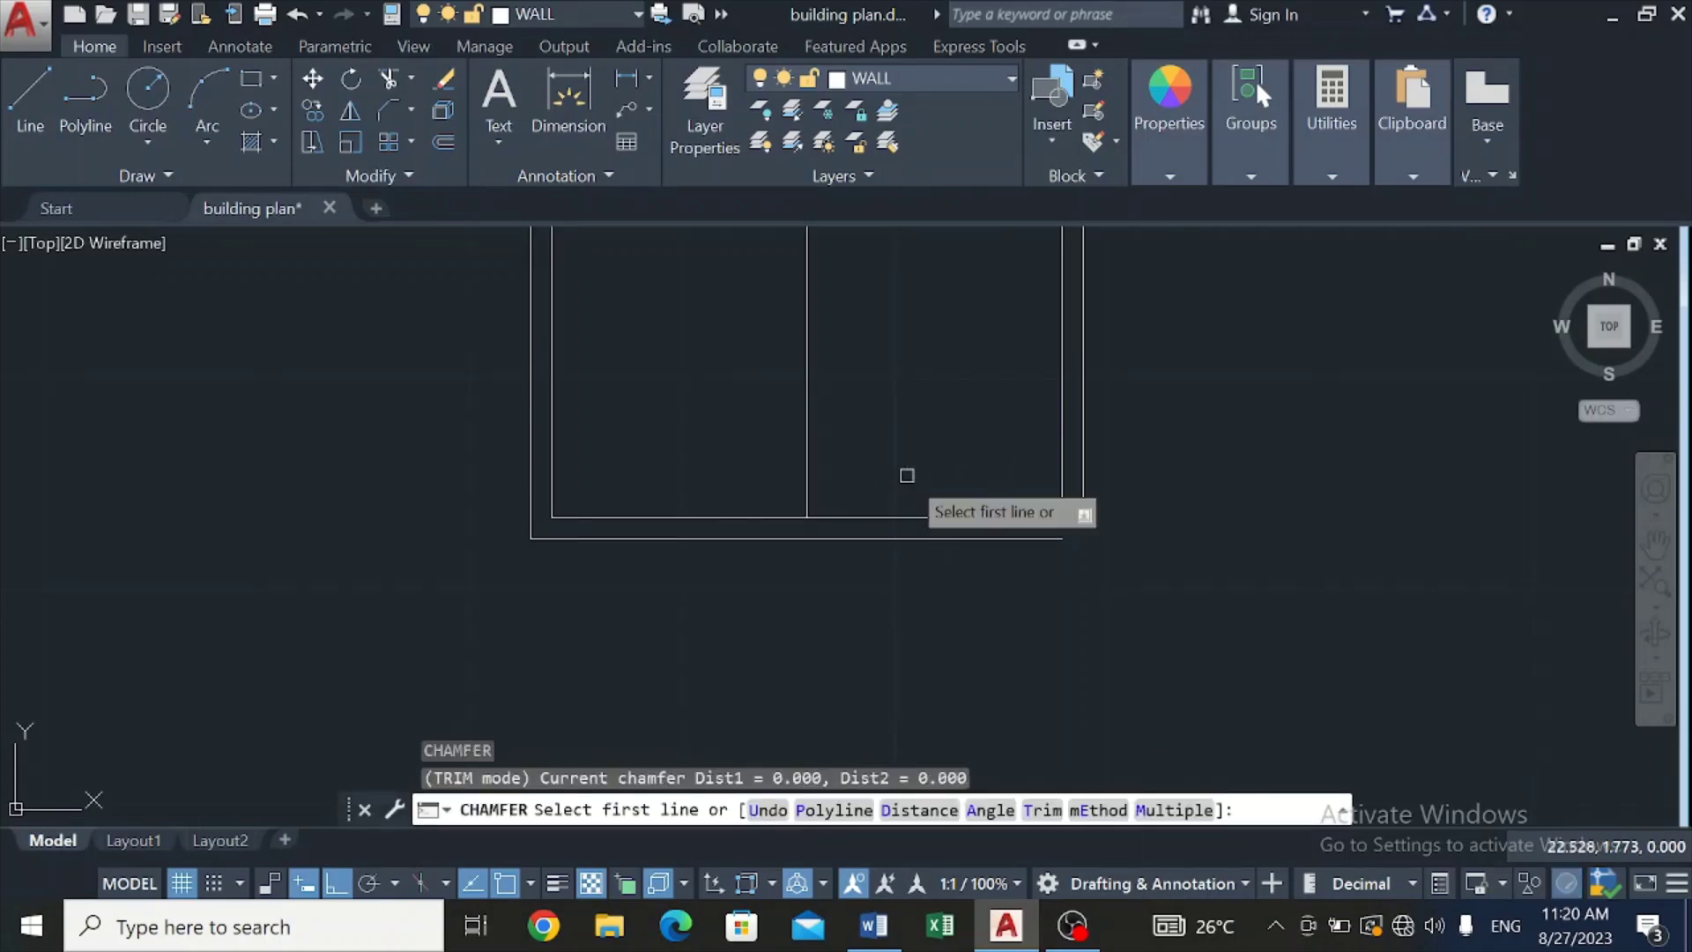
{"action": "left_click", "coordinate": [1081, 491]}
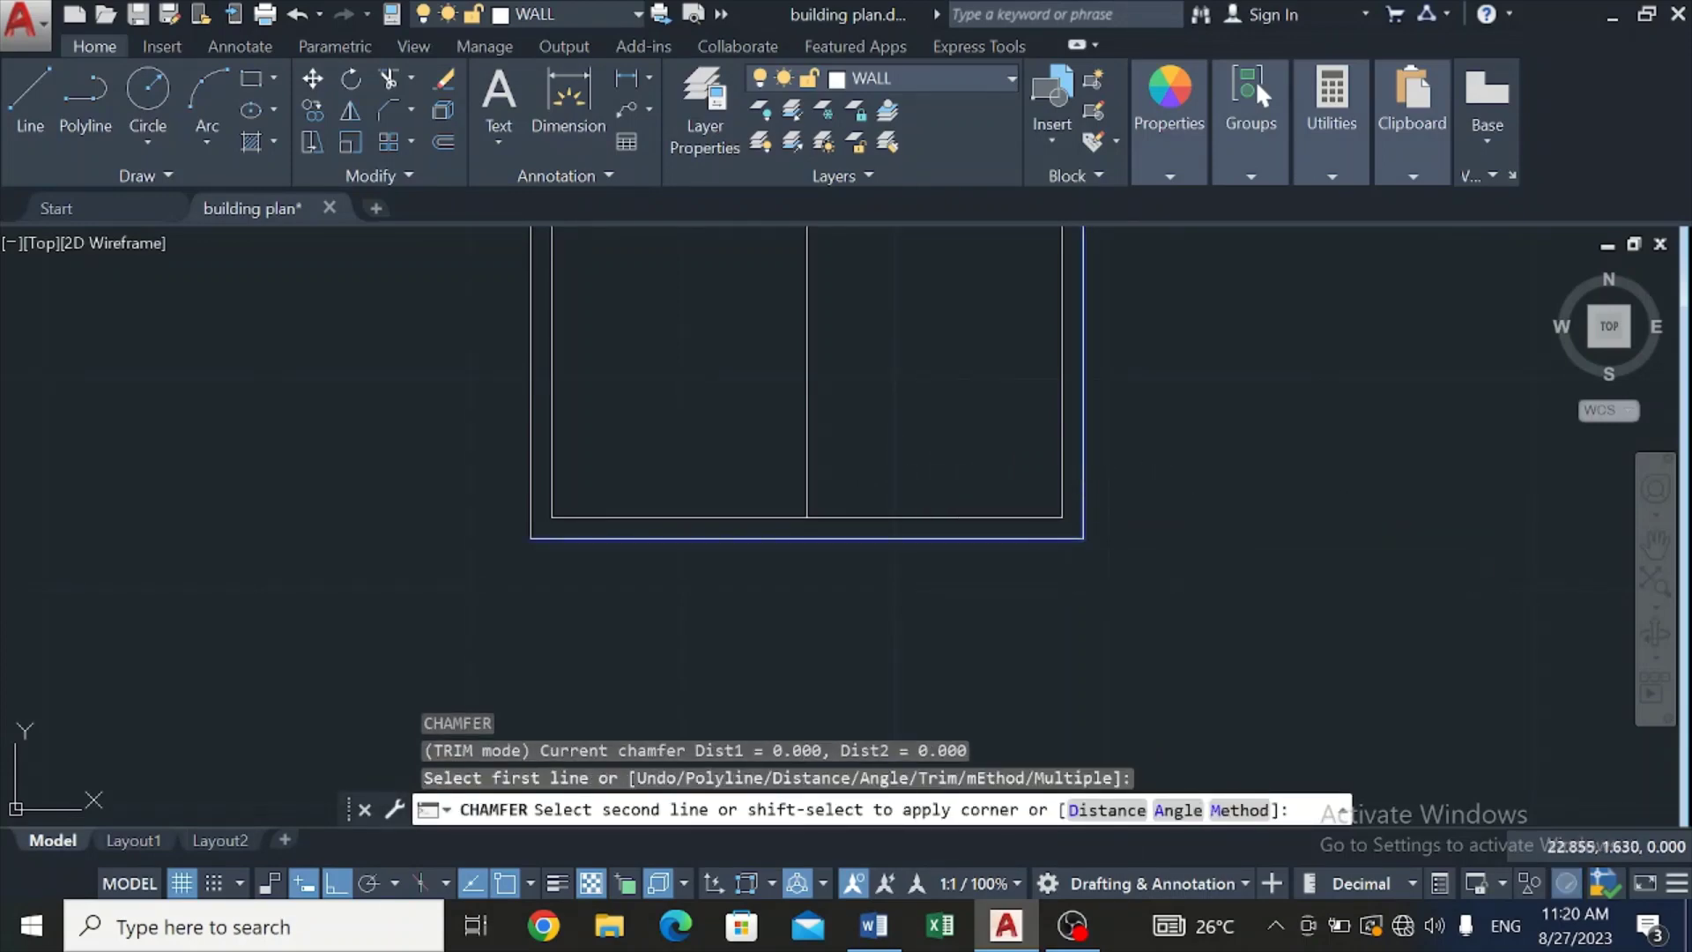
{"action": "left_click", "coordinate": [1047, 537]}
{"action": "scroll", "coordinate": [1139, 720], "scroll_direction": "down", "scroll_amount": 1}
{"action": "scroll", "coordinate": [1140, 720], "scroll_direction": "down", "scroll_amount": 5}
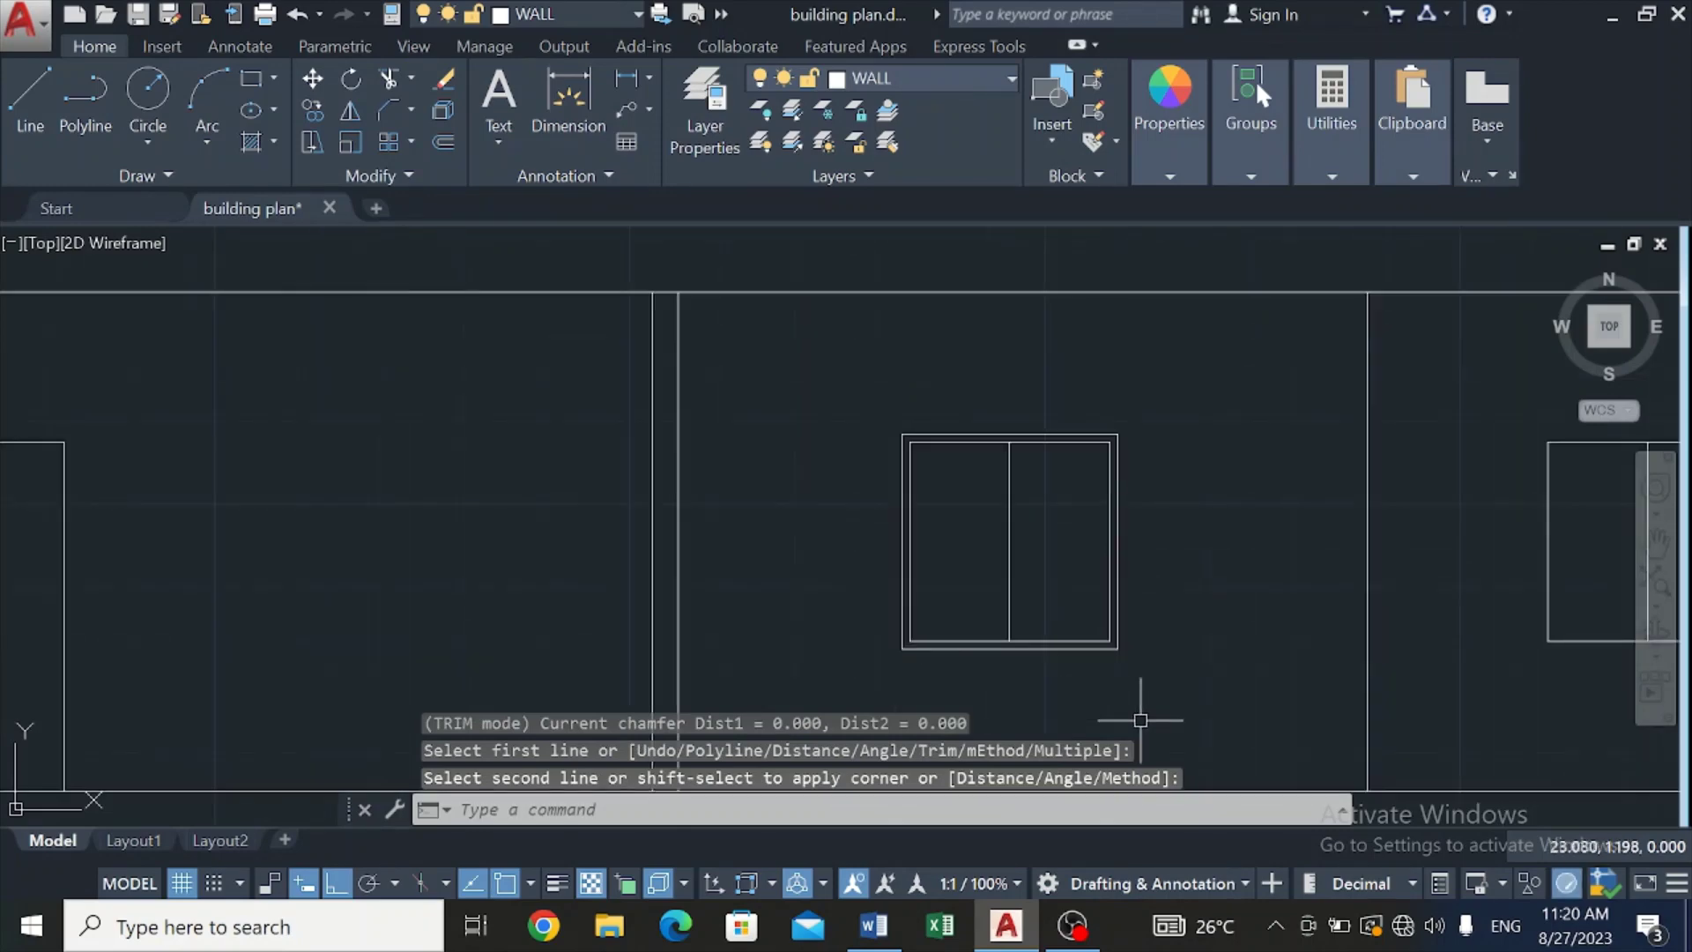
{"action": "scroll", "coordinate": [1403, 675], "scroll_direction": "up", "scroll_amount": 4}
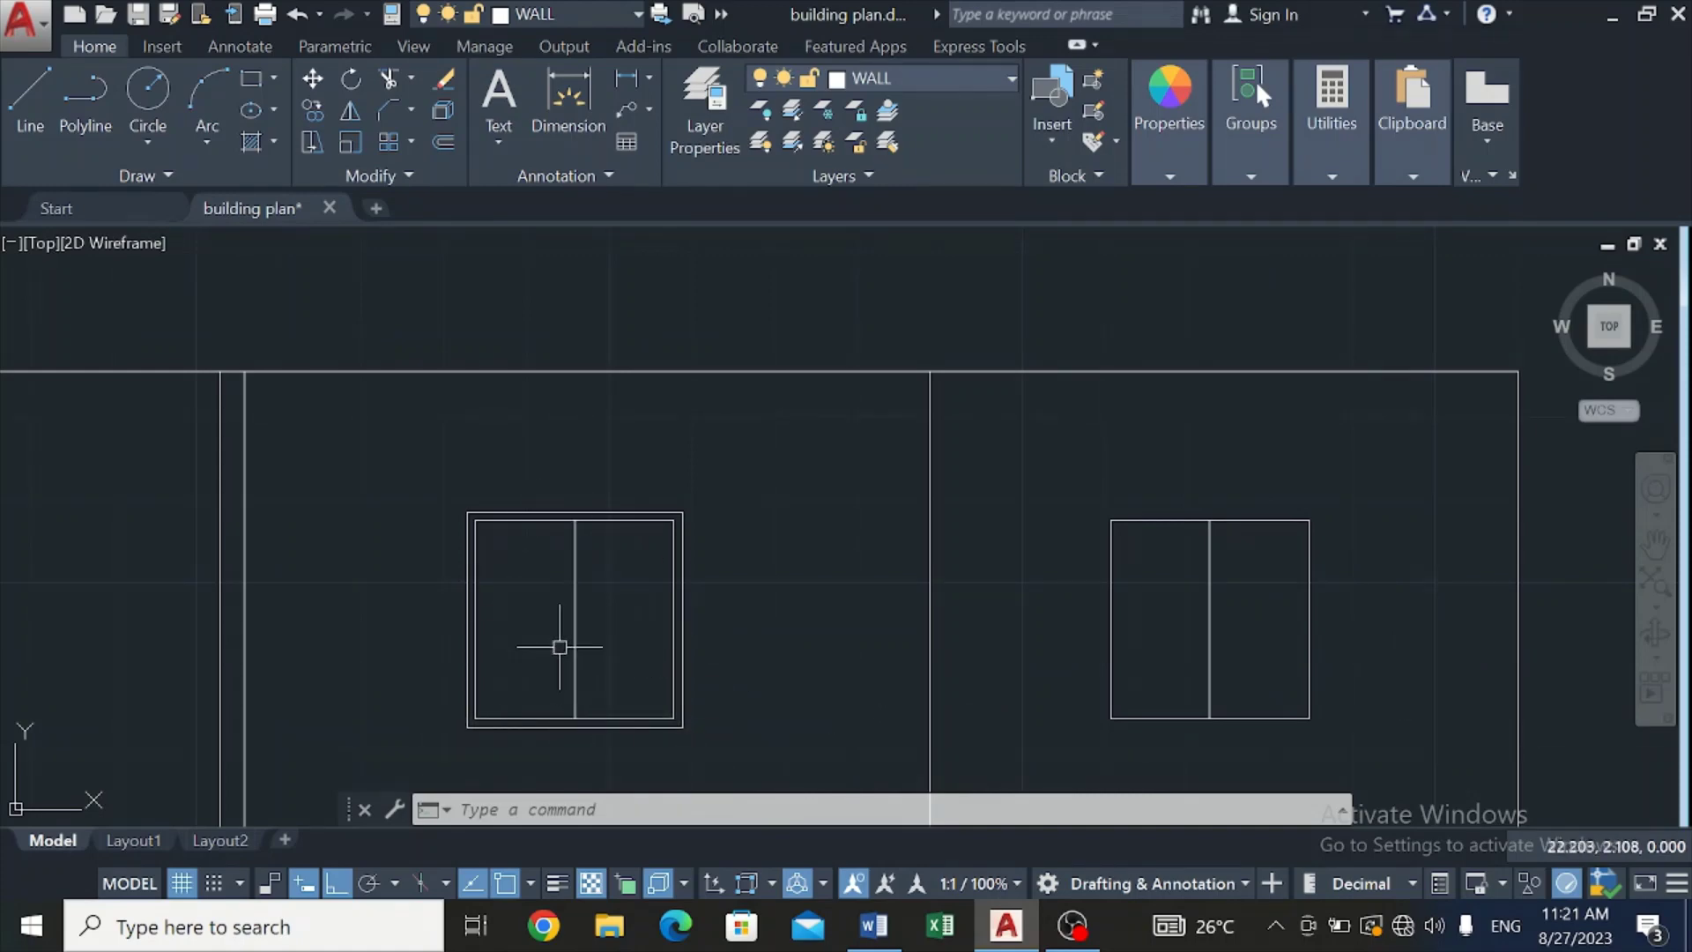
Step: Copy the double-framed middle window from its top-left corner onto the right window
{"action": "left_click", "coordinate": [468, 547]}
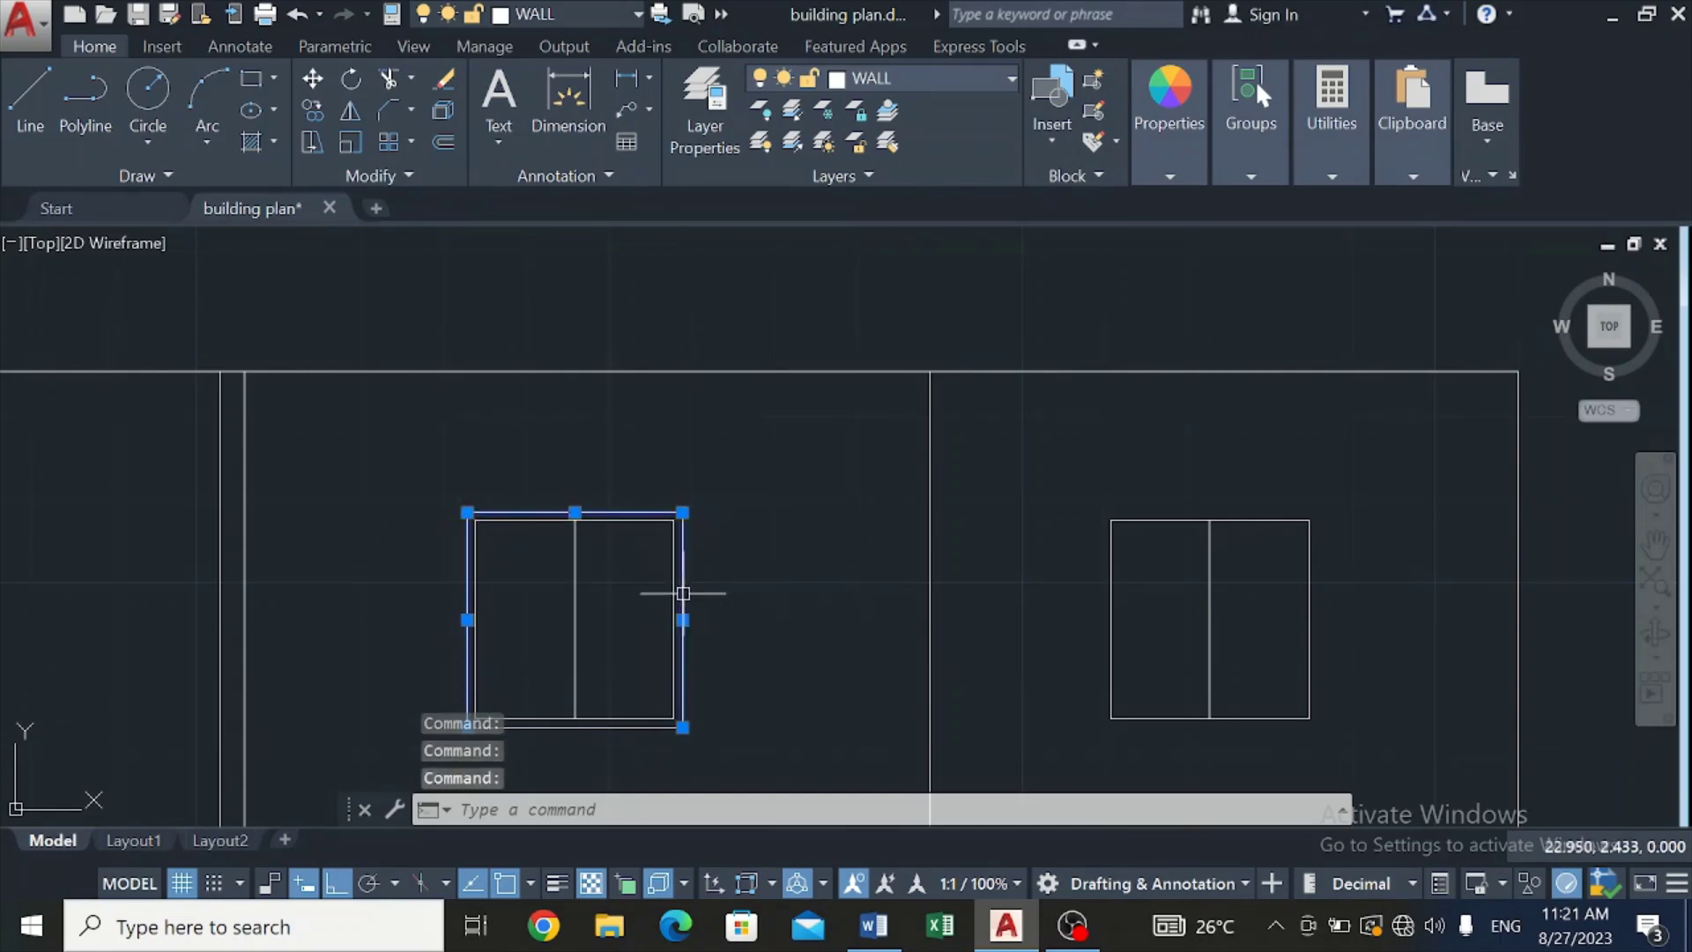
{"action": "left_click", "coordinate": [310, 112]}
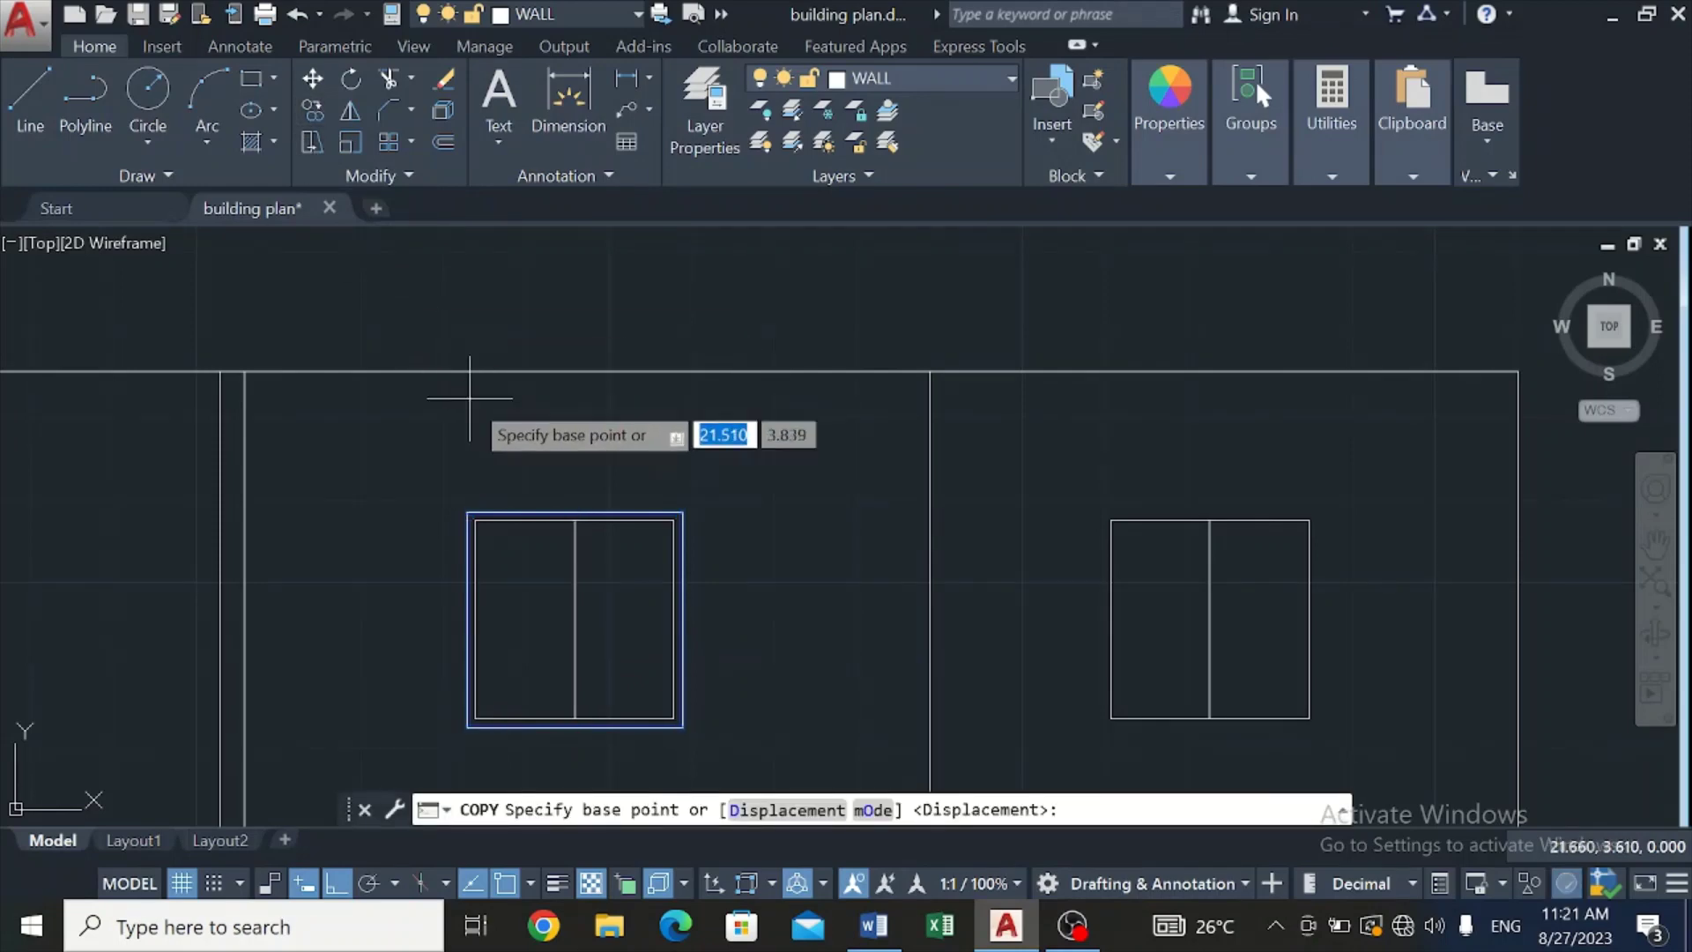
{"action": "left_click", "coordinate": [475, 520]}
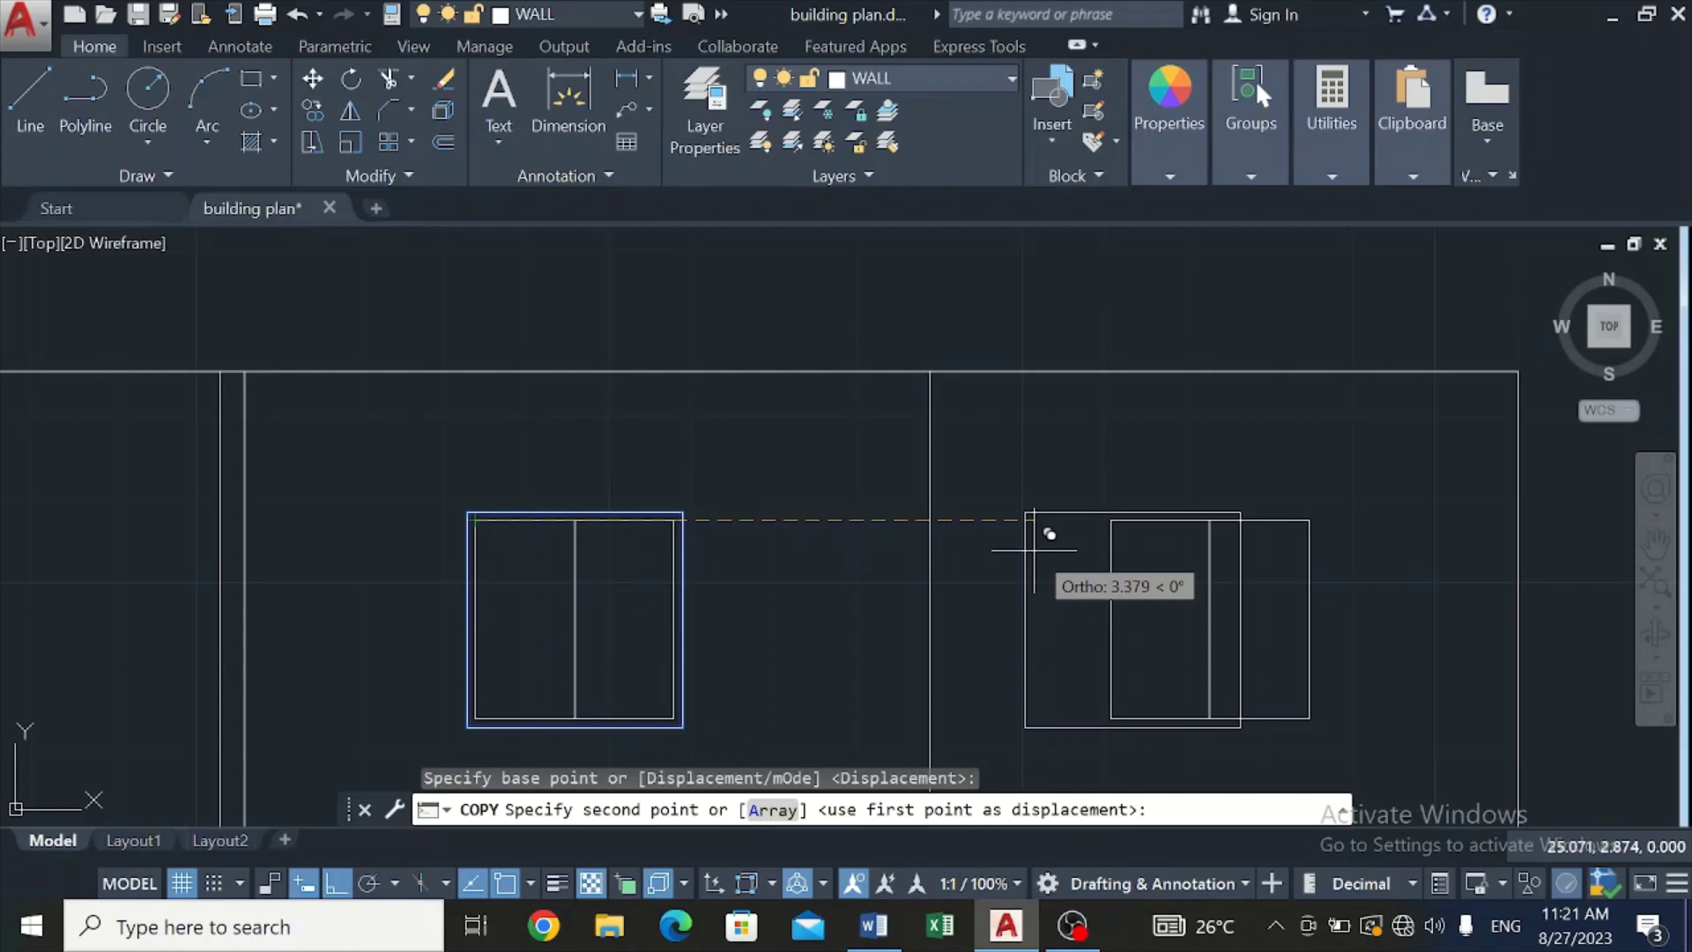
{"action": "scroll", "coordinate": [1093, 525], "scroll_direction": "up", "scroll_amount": 4}
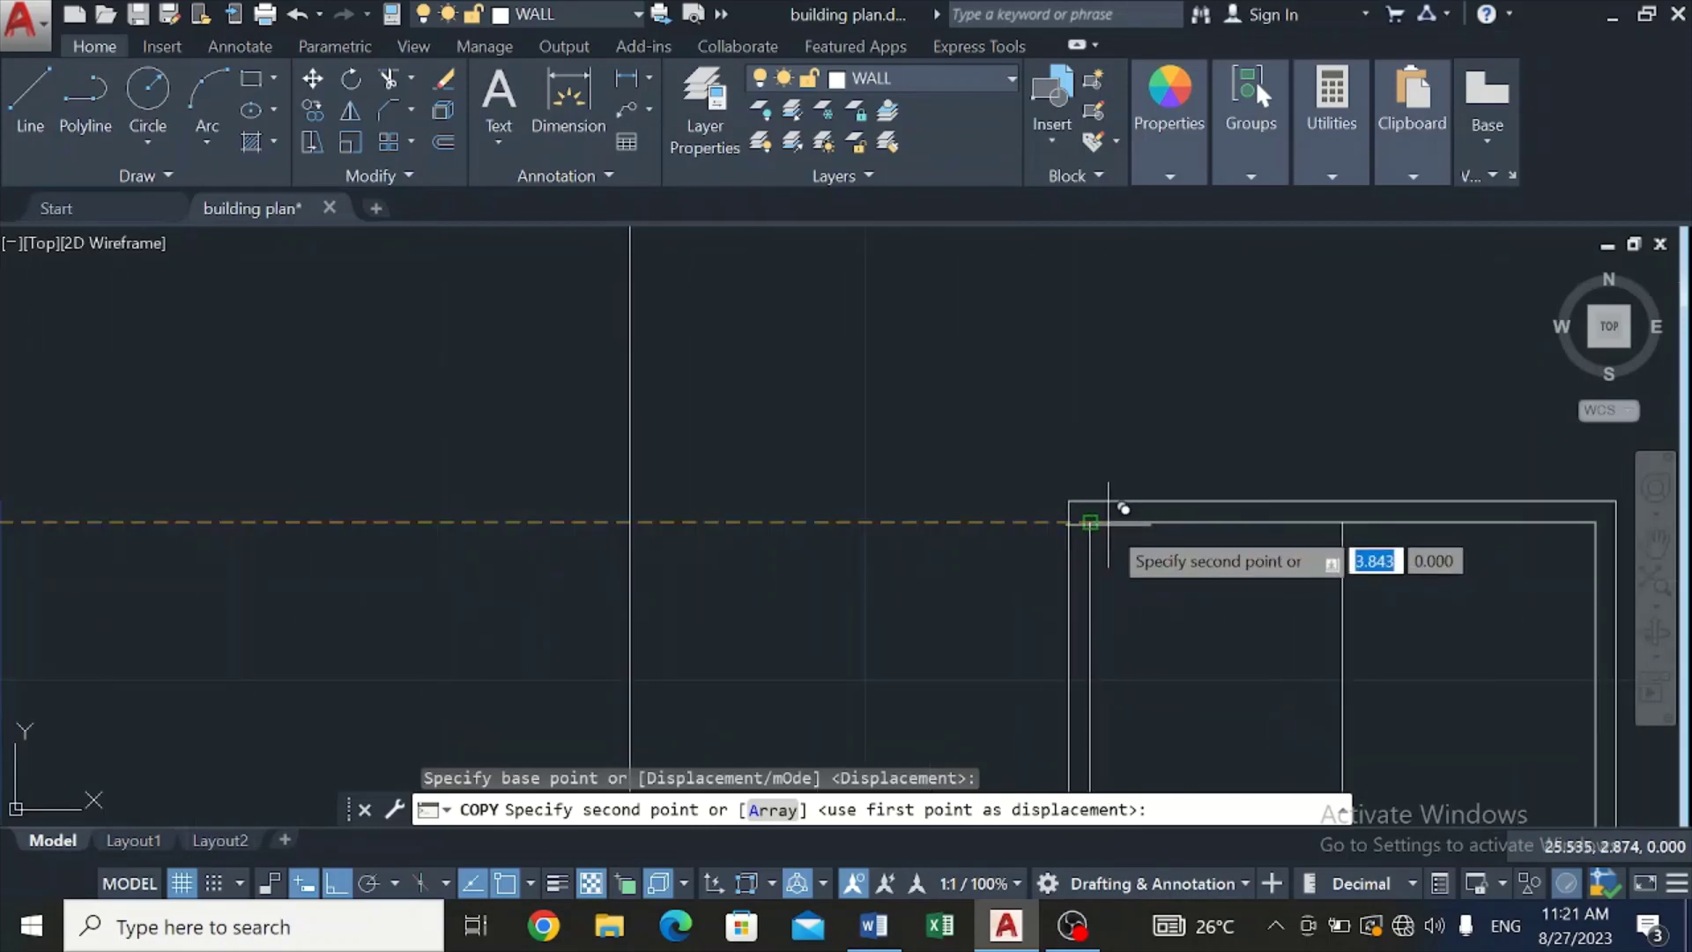
{"action": "scroll", "coordinate": [1075, 524], "scroll_direction": "up", "scroll_amount": 3}
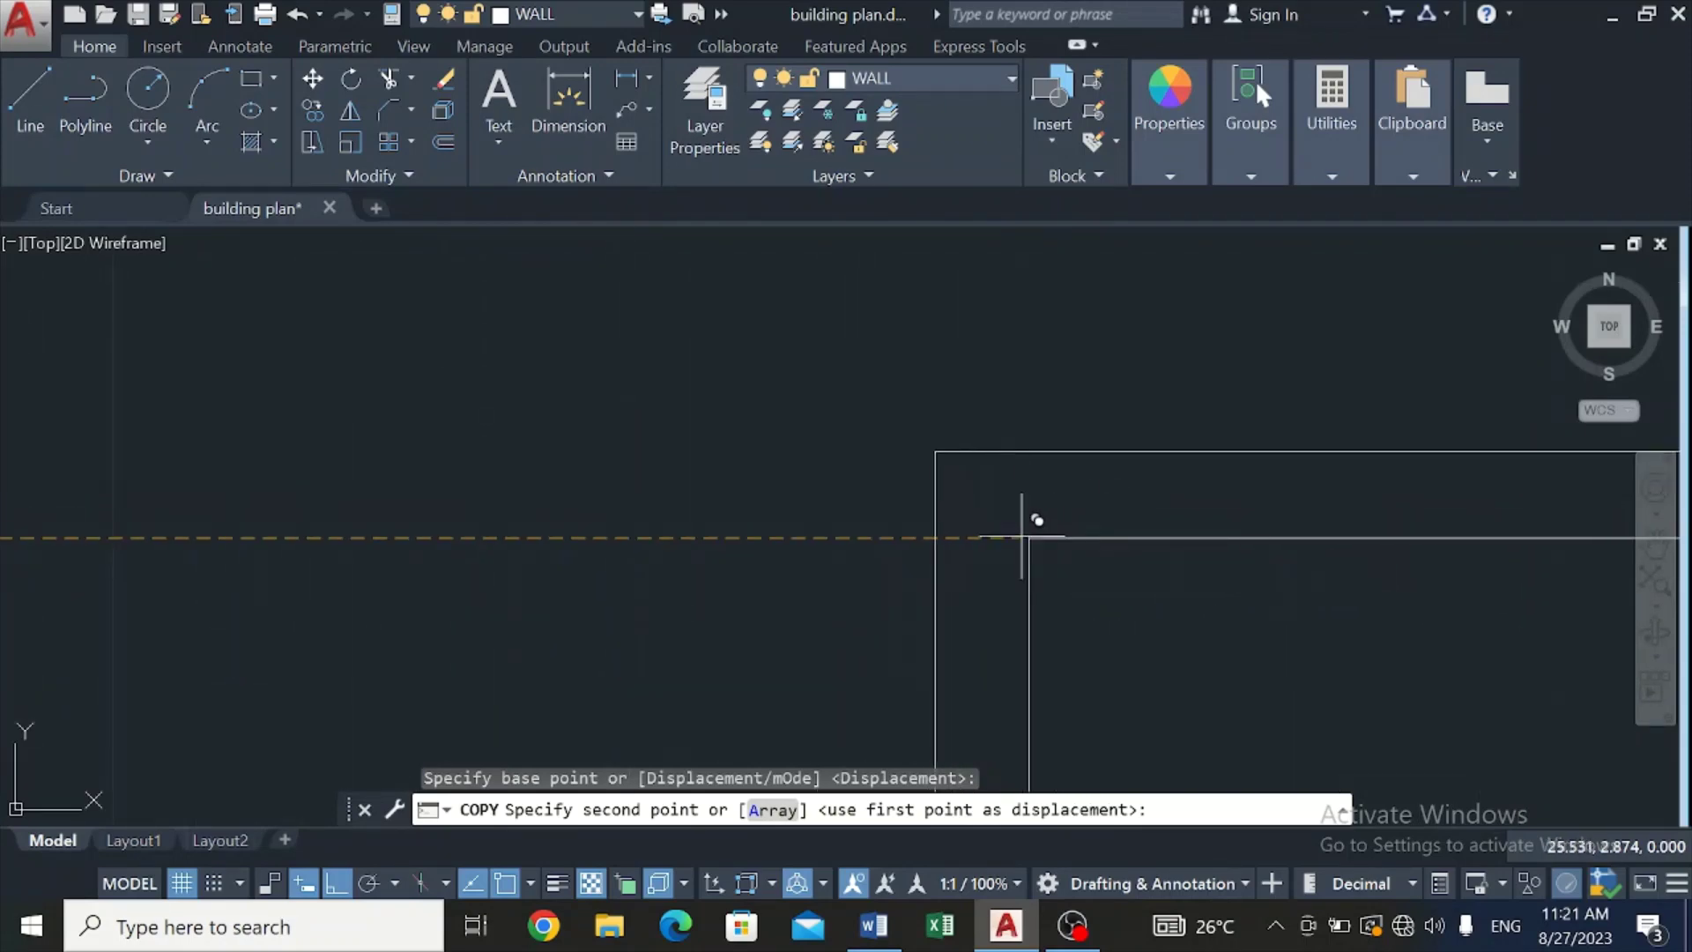
{"action": "left_click", "coordinate": [934, 553]}
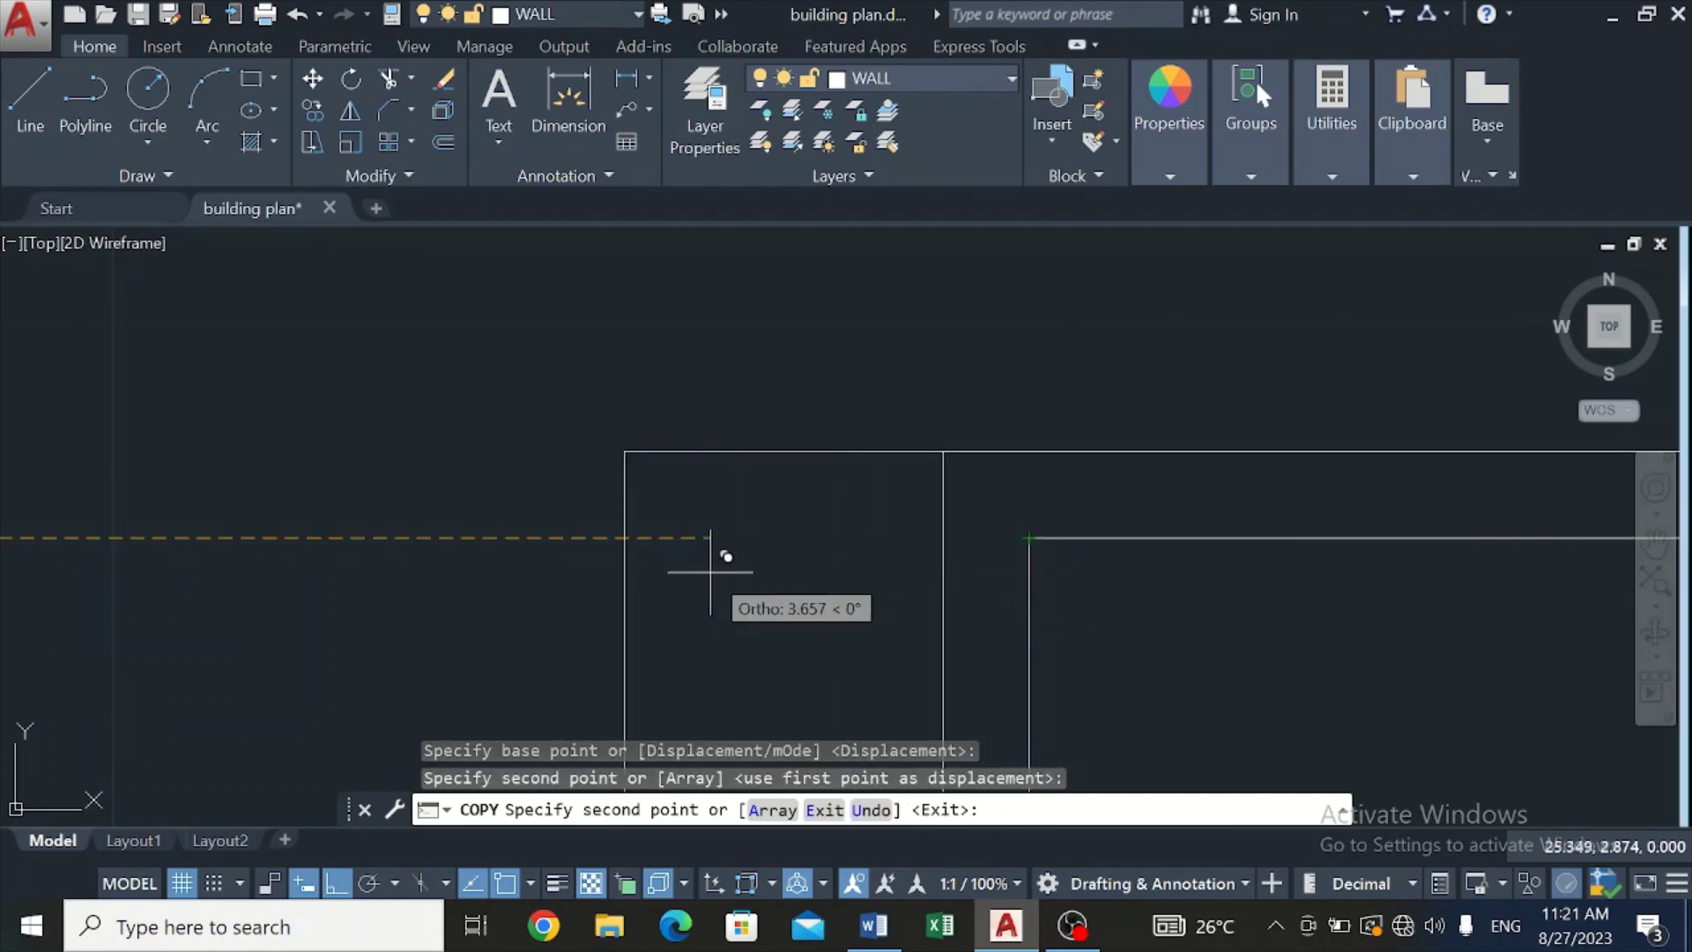
{"action": "key", "text": "Escape"}
{"action": "scroll", "coordinate": [679, 577], "scroll_direction": "down", "scroll_amount": 4}
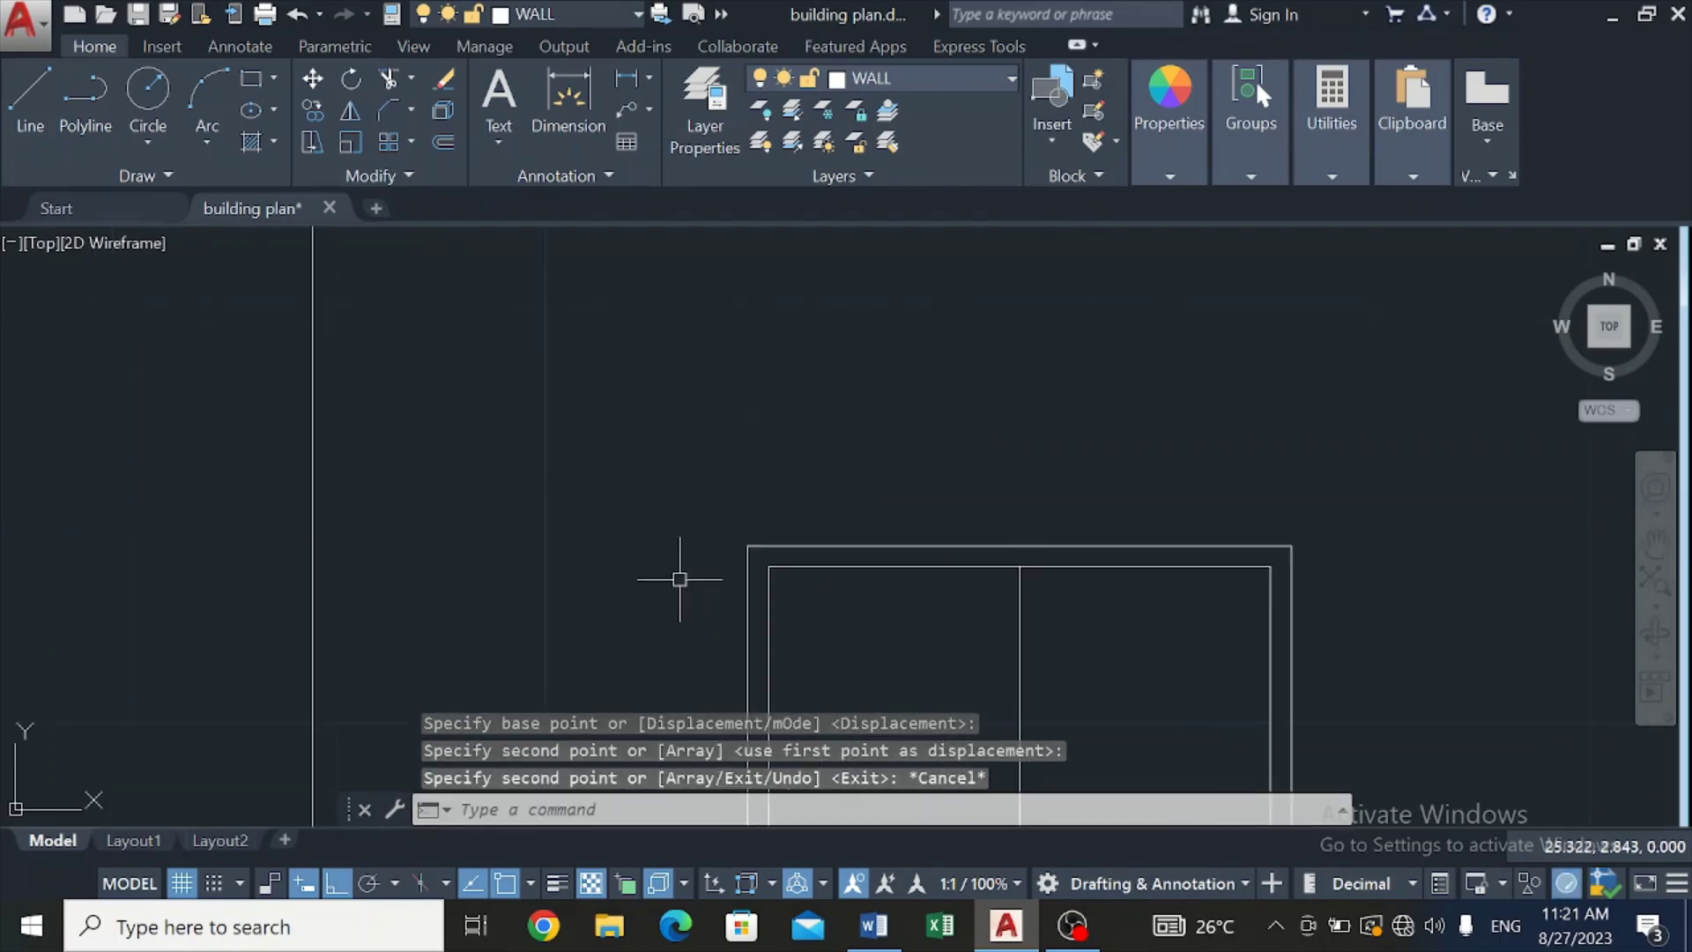
{"action": "scroll", "coordinate": [515, 698], "scroll_direction": "down", "scroll_amount": 3}
{"action": "scroll", "coordinate": [353, 696], "scroll_direction": "up", "scroll_amount": 4}
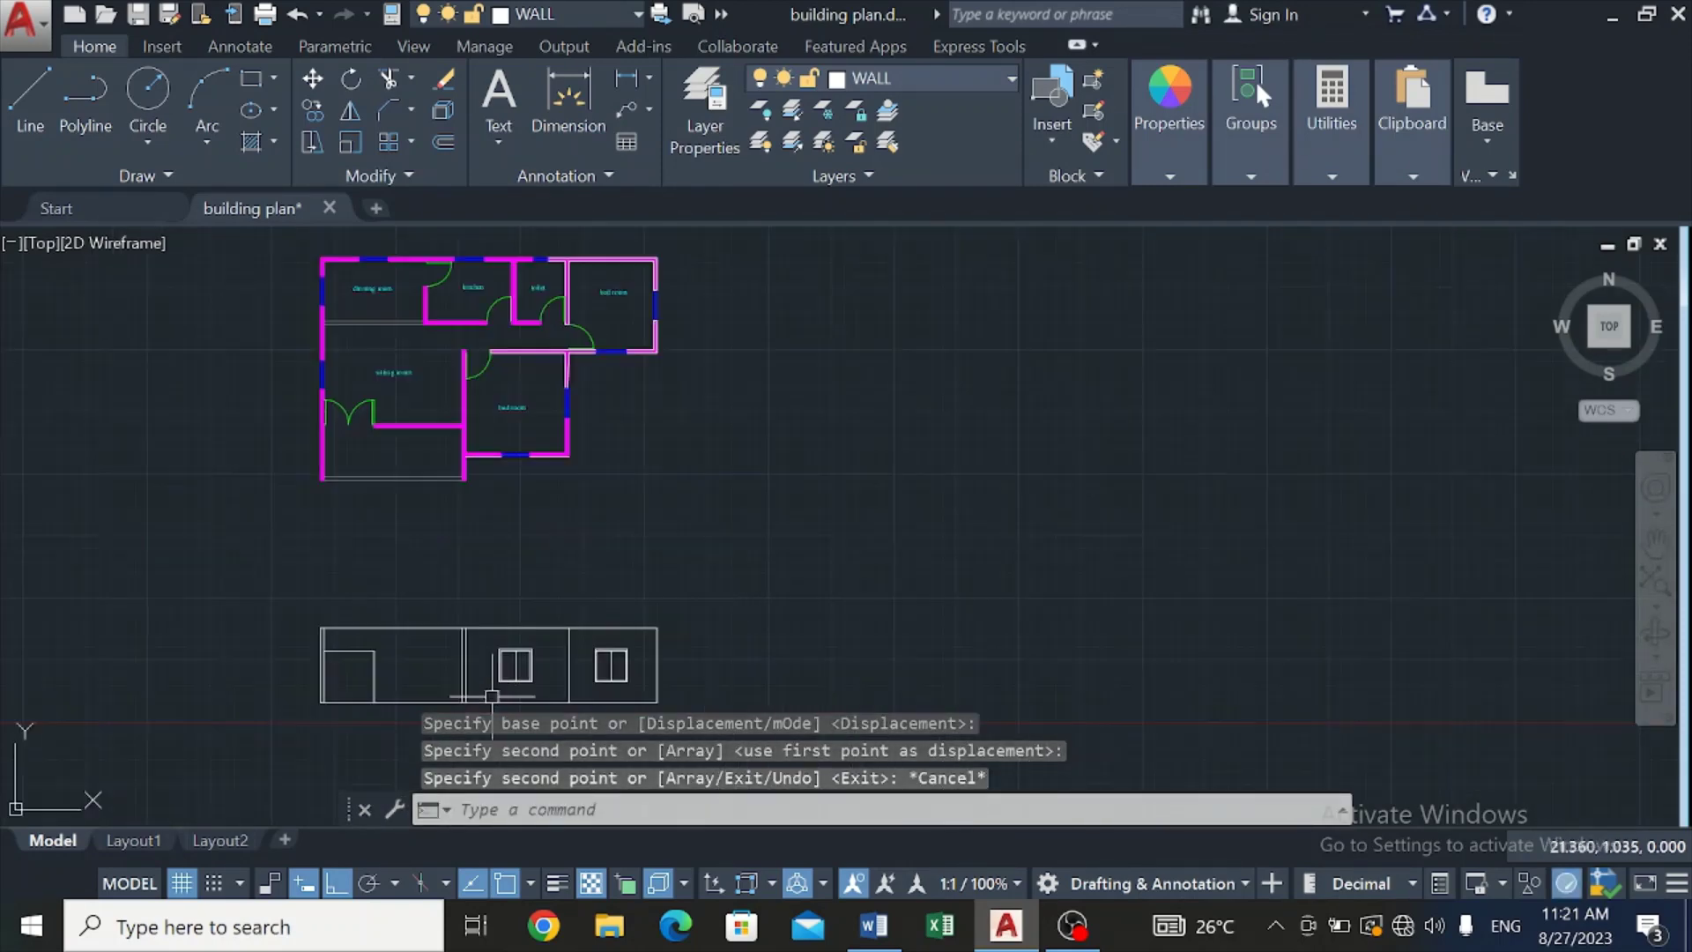
{"action": "scroll", "coordinate": [212, 667], "scroll_direction": "up", "scroll_amount": 2}
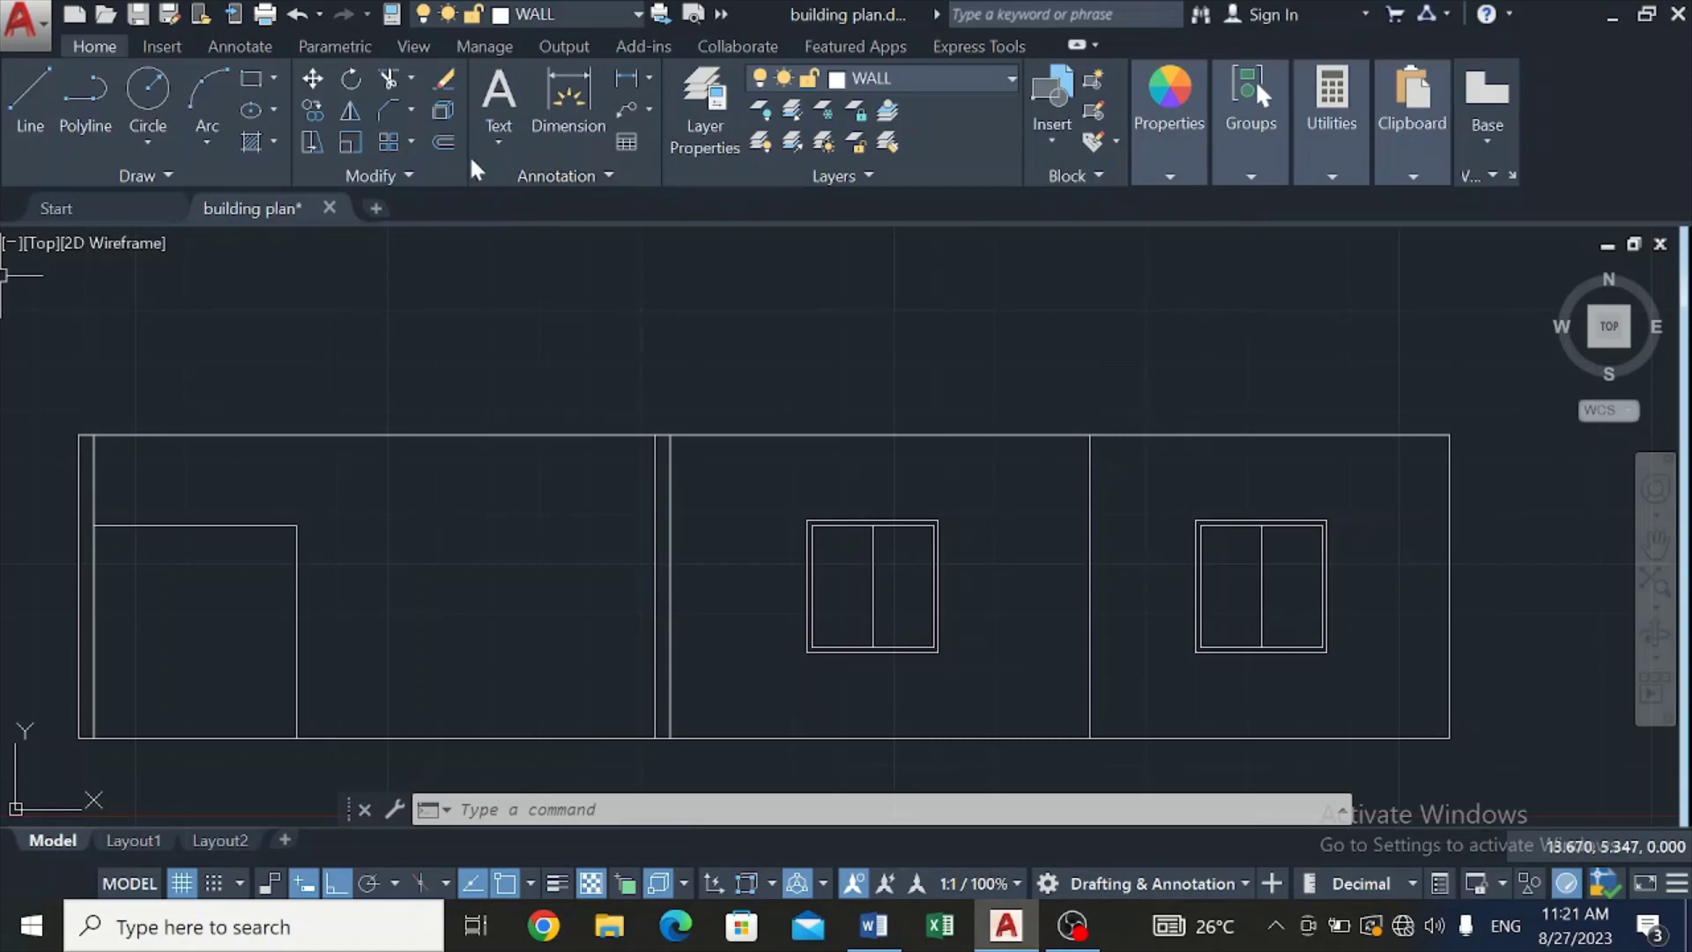
Step: Offset the door's top line upward and its right edge rightward by 0.050
{"action": "left_click", "coordinate": [445, 141]}
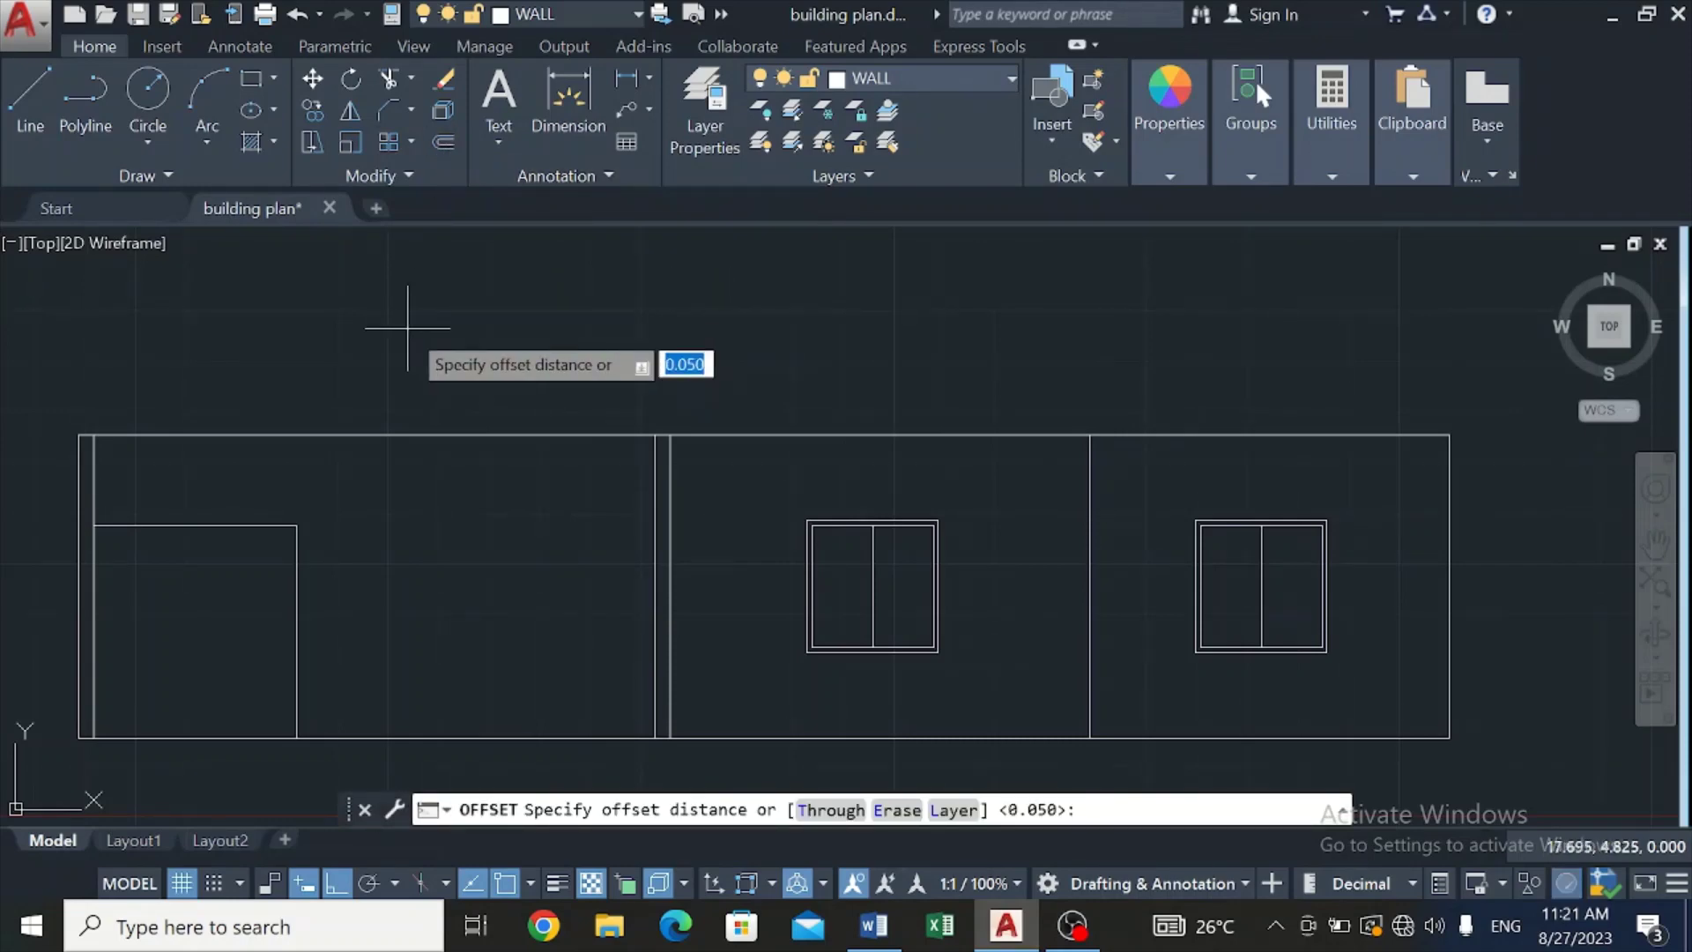
{"action": "key", "text": "Return"}
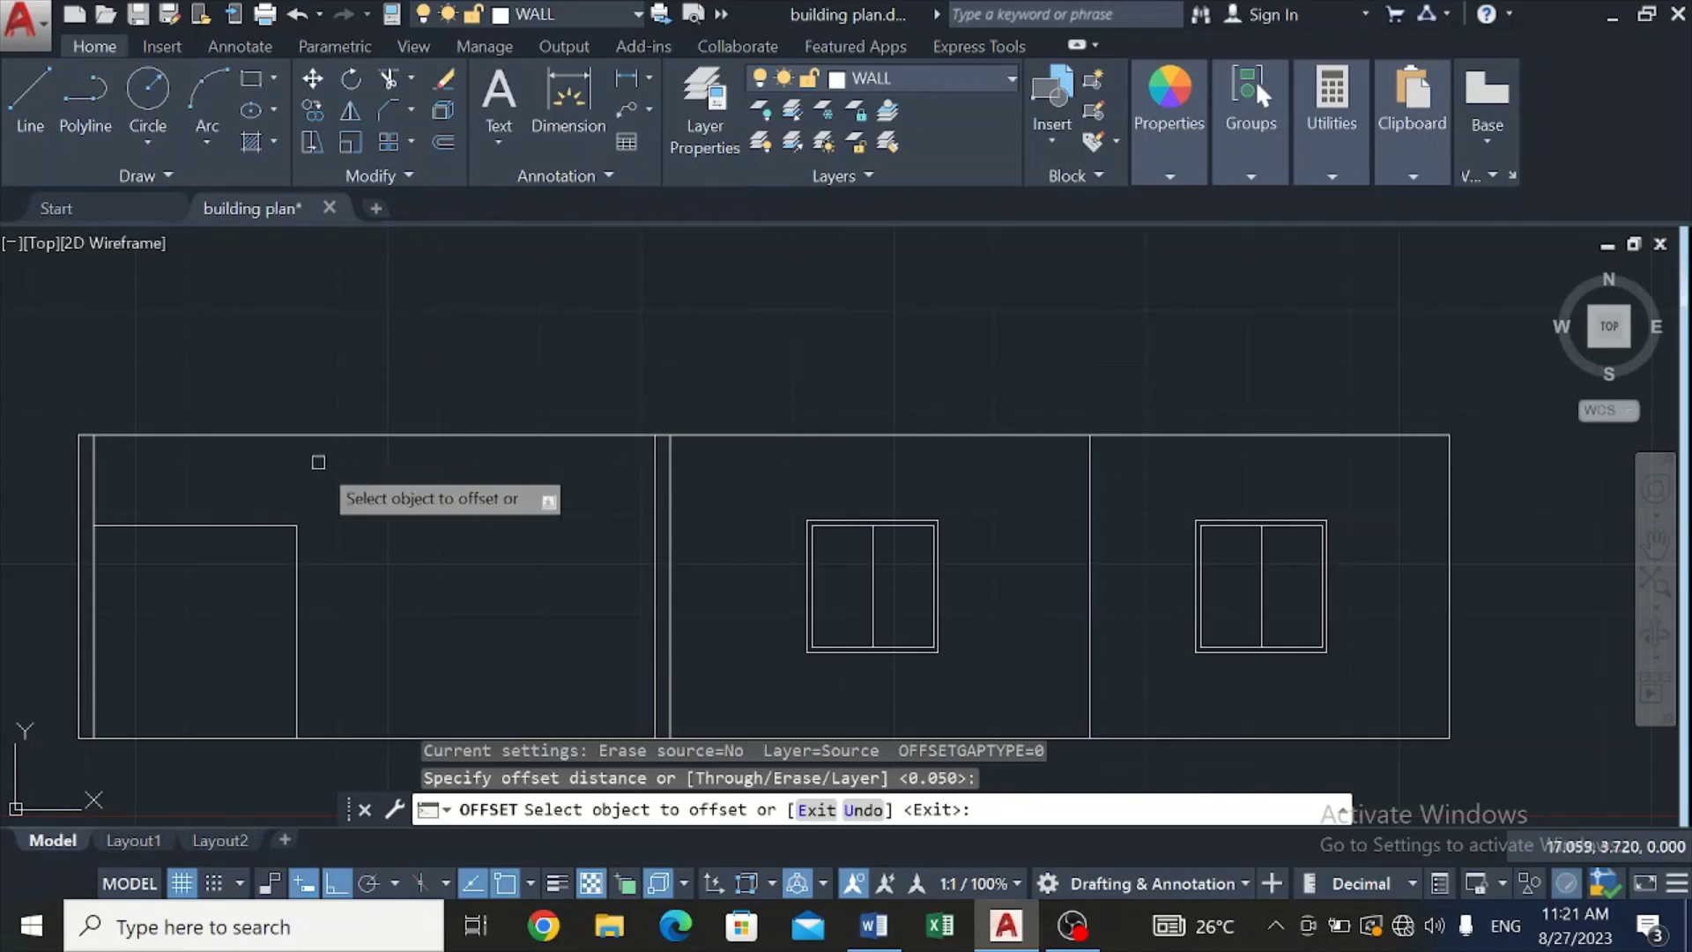
{"action": "left_click", "coordinate": [234, 525]}
{"action": "left_click", "coordinate": [237, 517]}
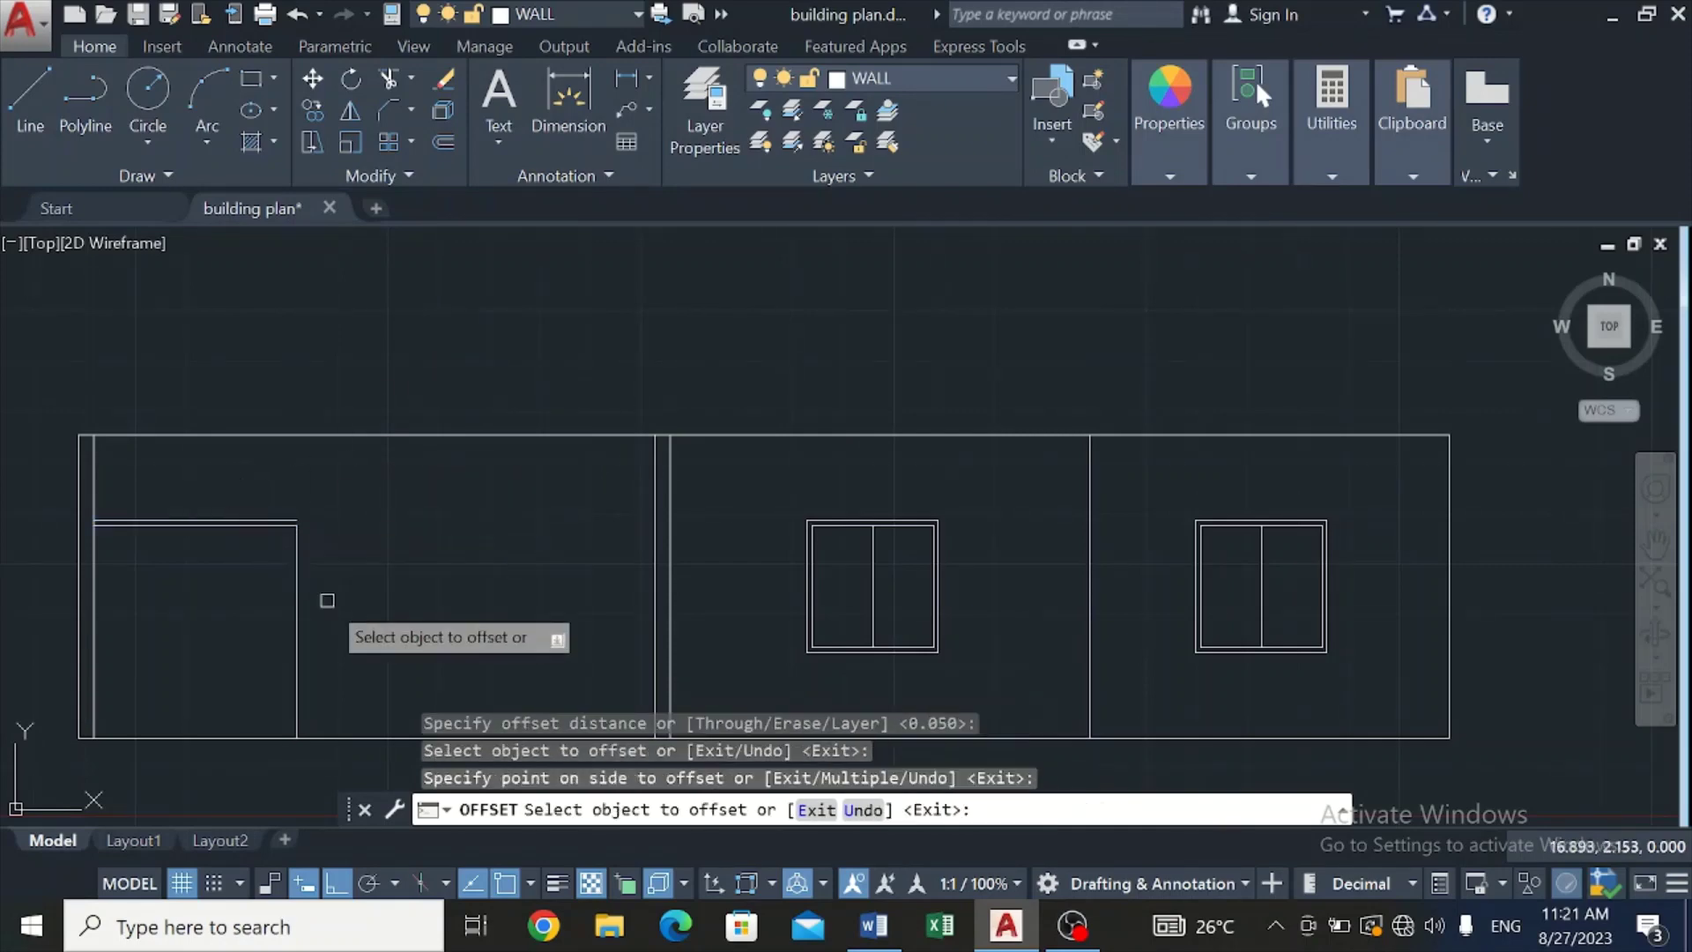
{"action": "left_click", "coordinate": [300, 617]}
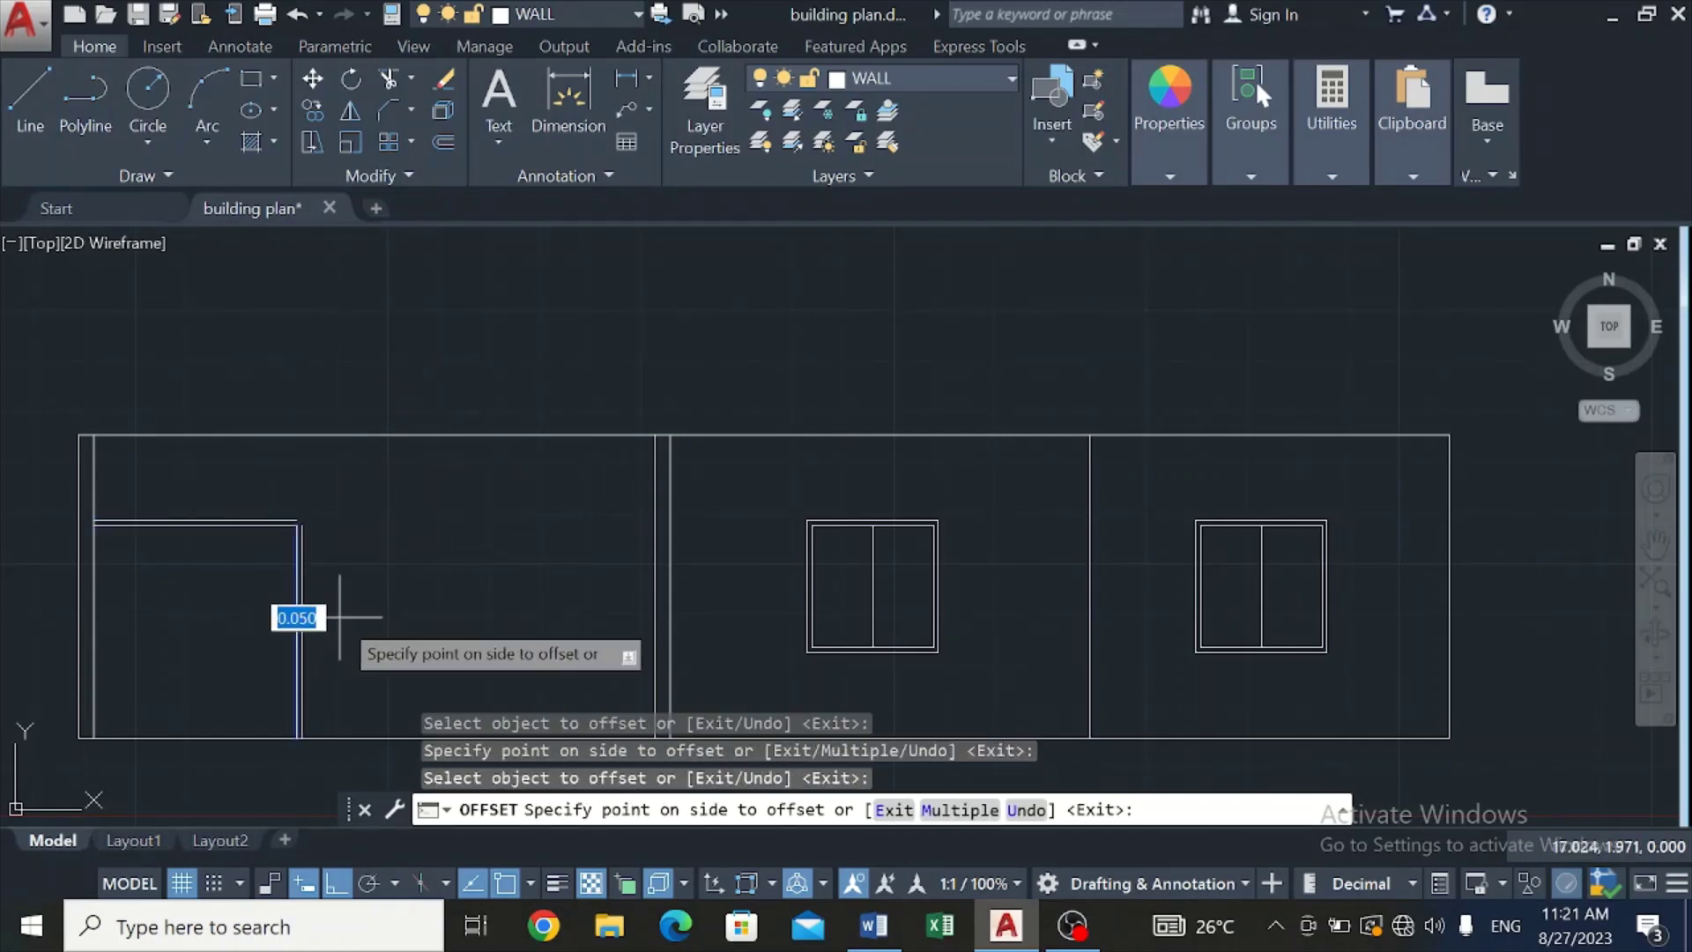
{"action": "left_click", "coordinate": [340, 614]}
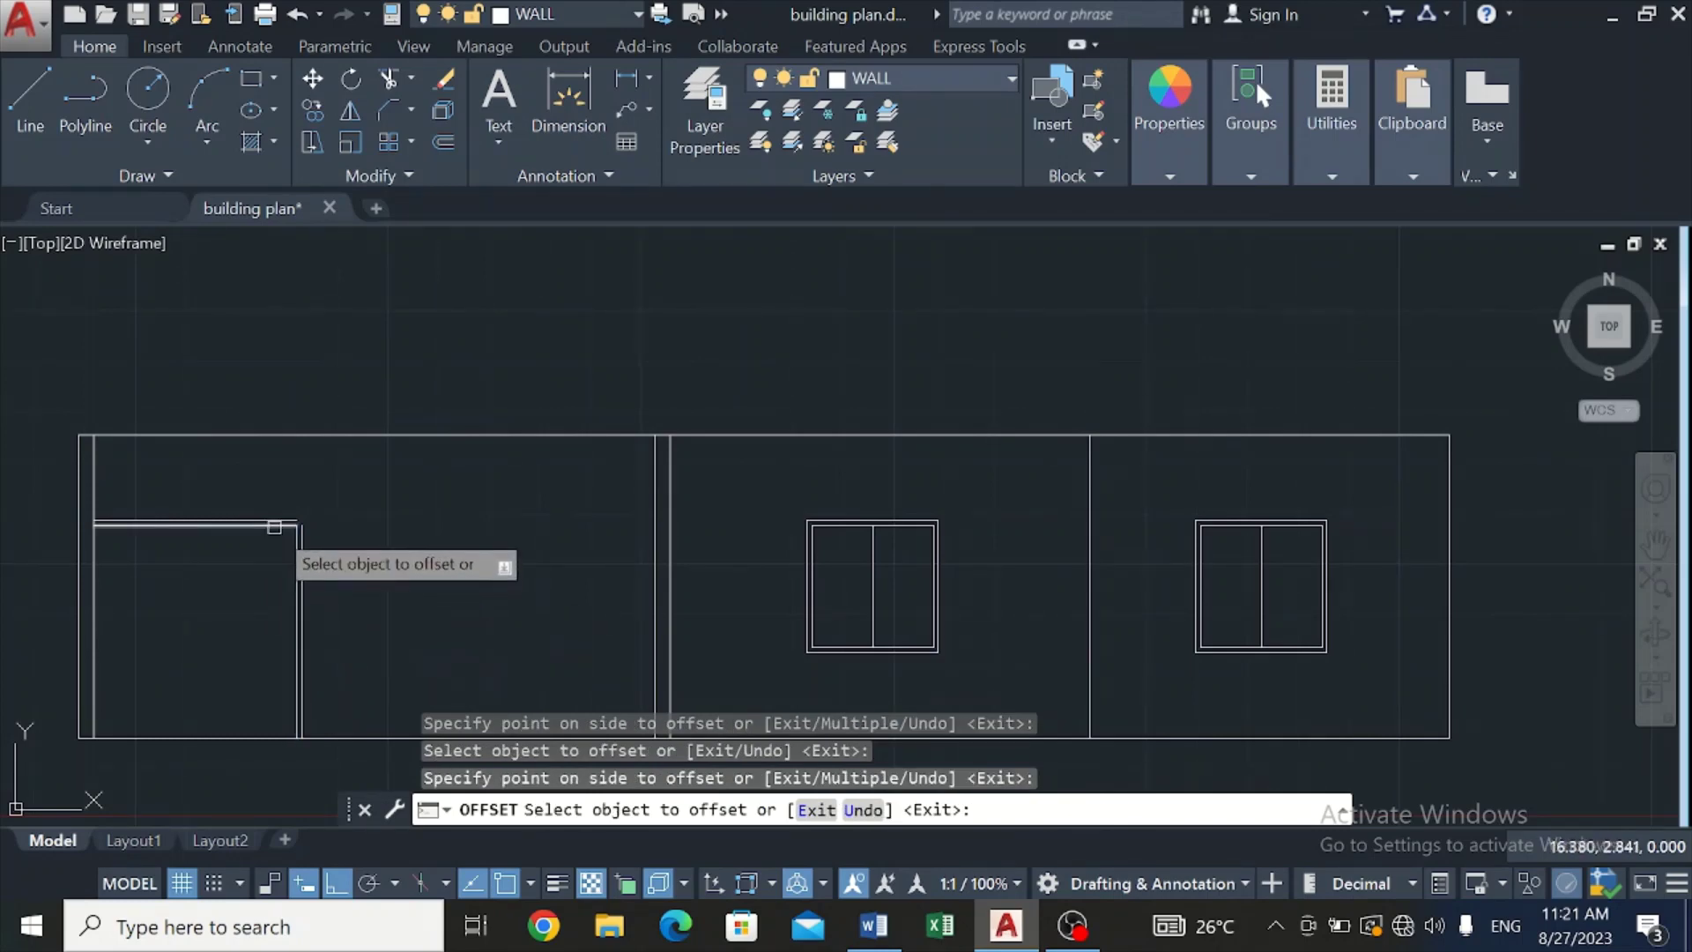
{"action": "scroll", "coordinate": [272, 538], "scroll_direction": "up", "scroll_amount": 4}
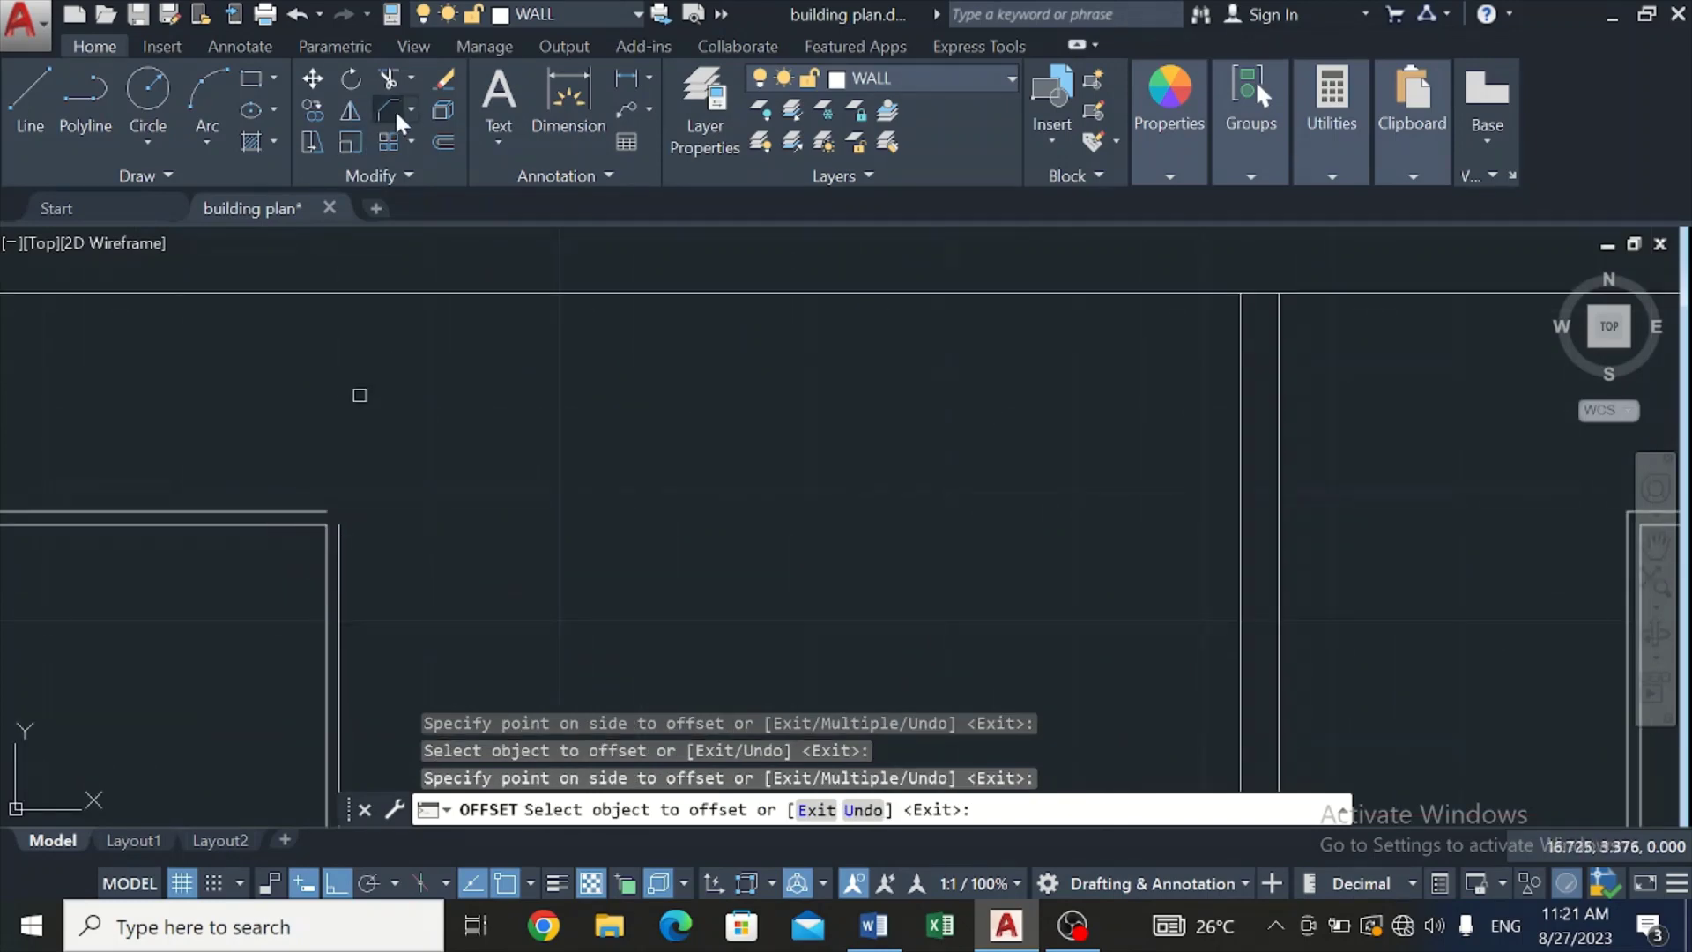
Step: Chamfer the door frame's offset top and side lines into a sharp top-right corner
{"action": "left_click", "coordinate": [395, 109]}
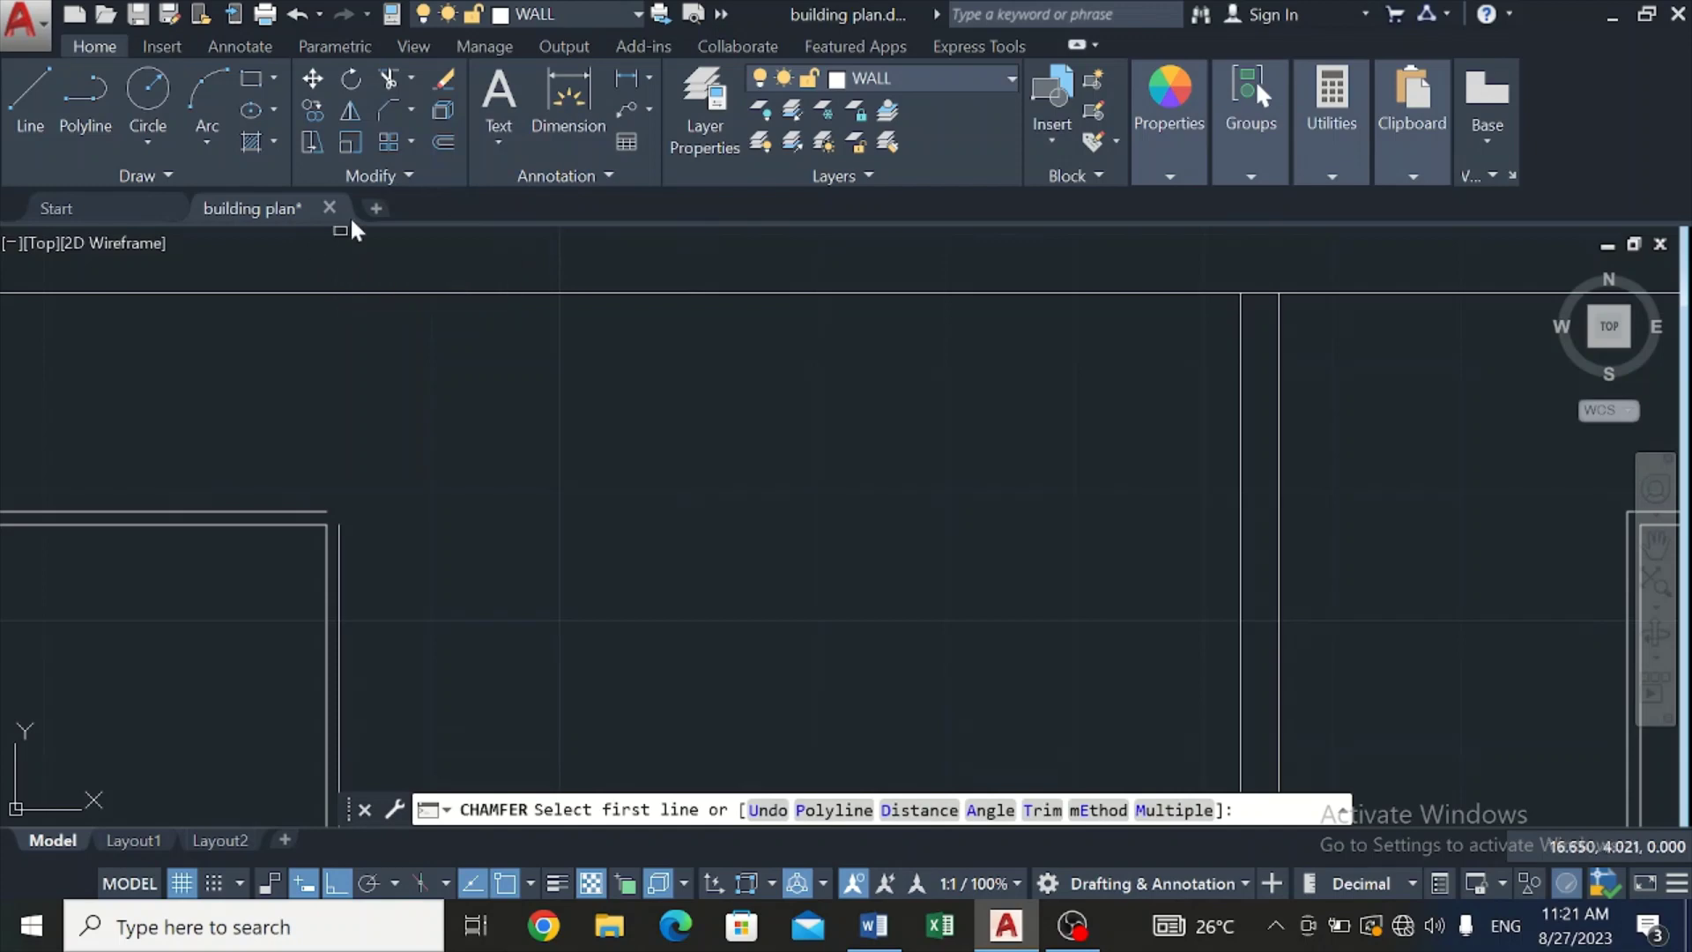
{"action": "left_click", "coordinate": [409, 113]}
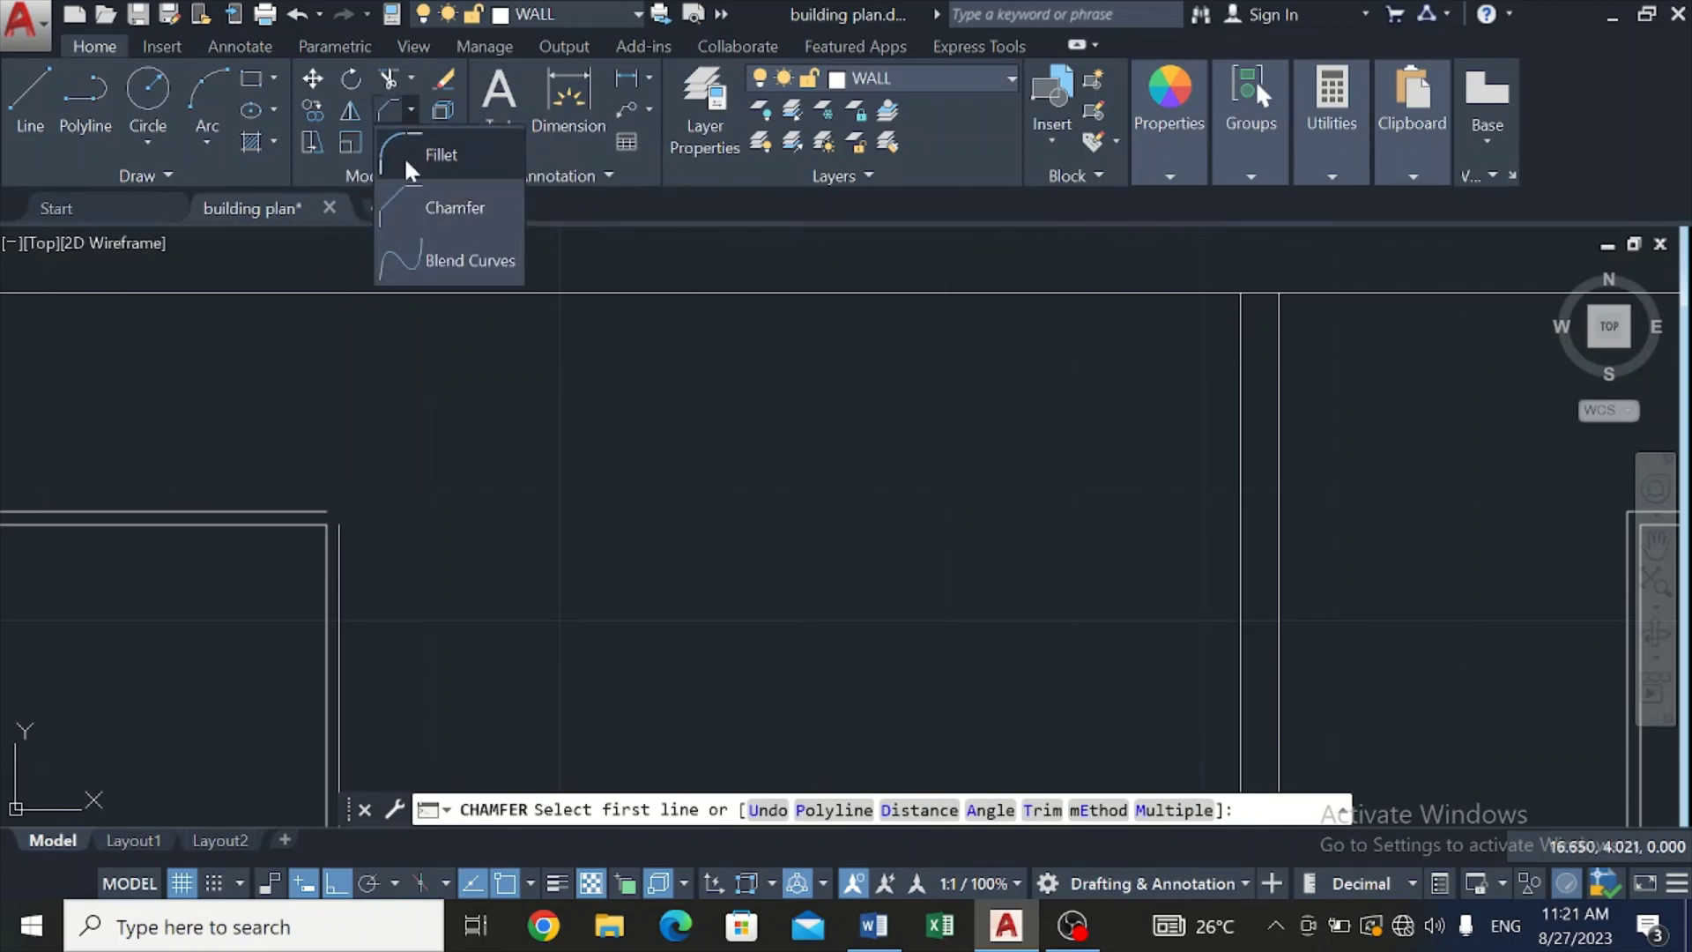
{"action": "left_click", "coordinate": [405, 208]}
{"action": "left_click", "coordinate": [307, 510]}
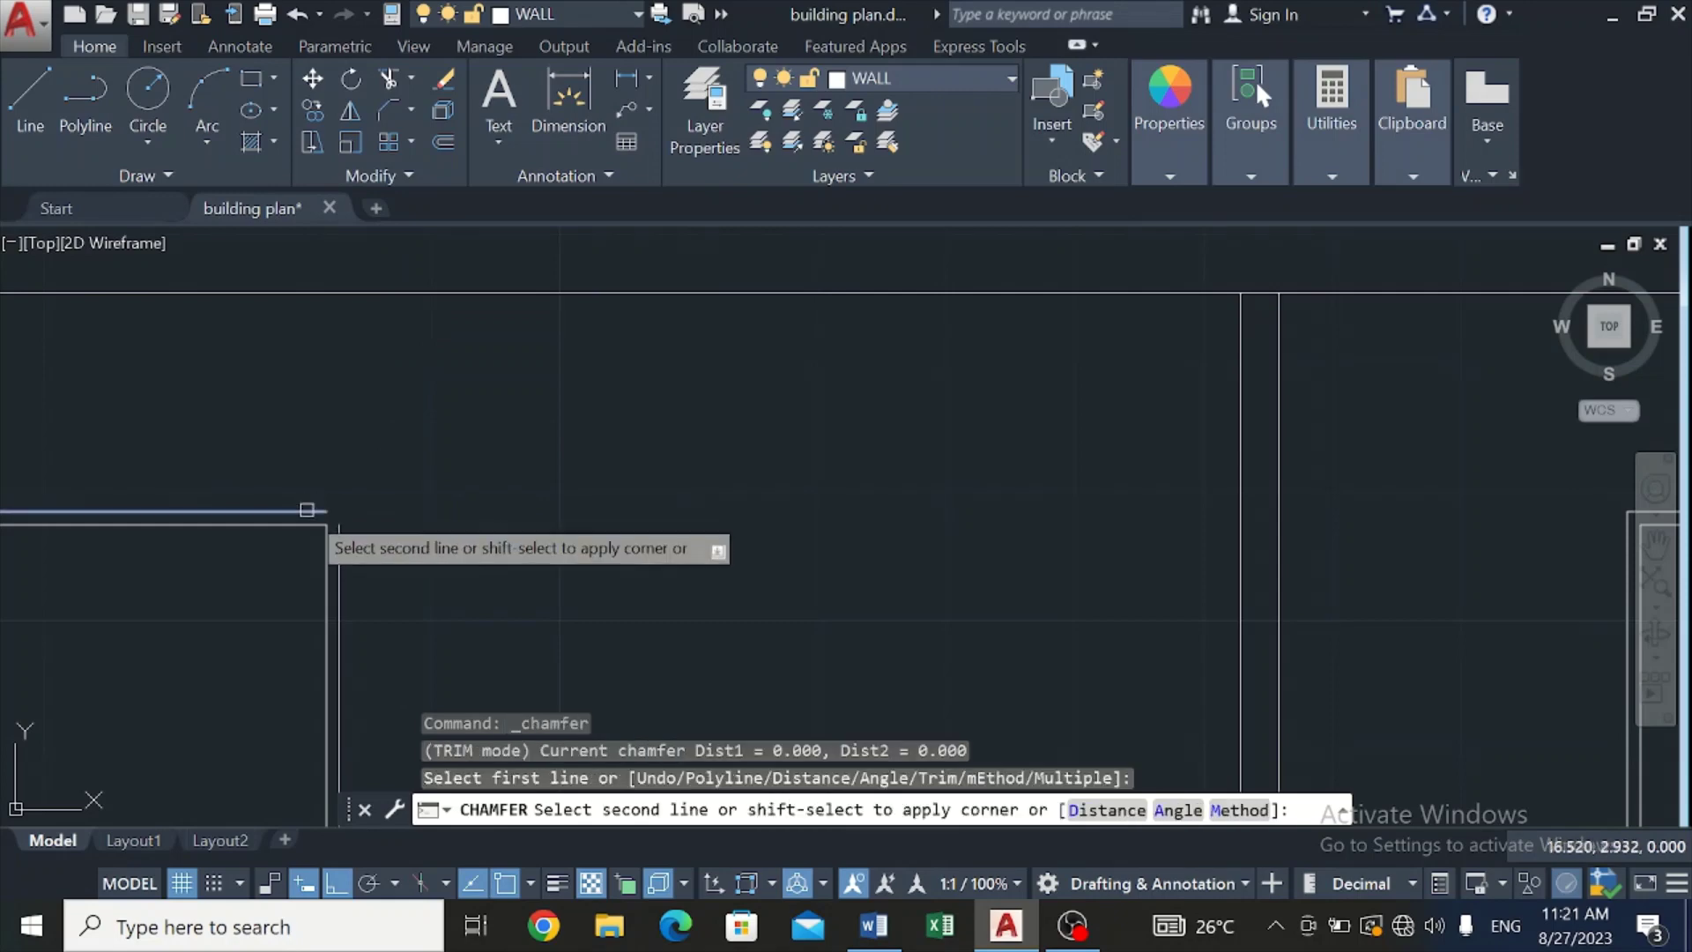
{"action": "left_click", "coordinate": [337, 559]}
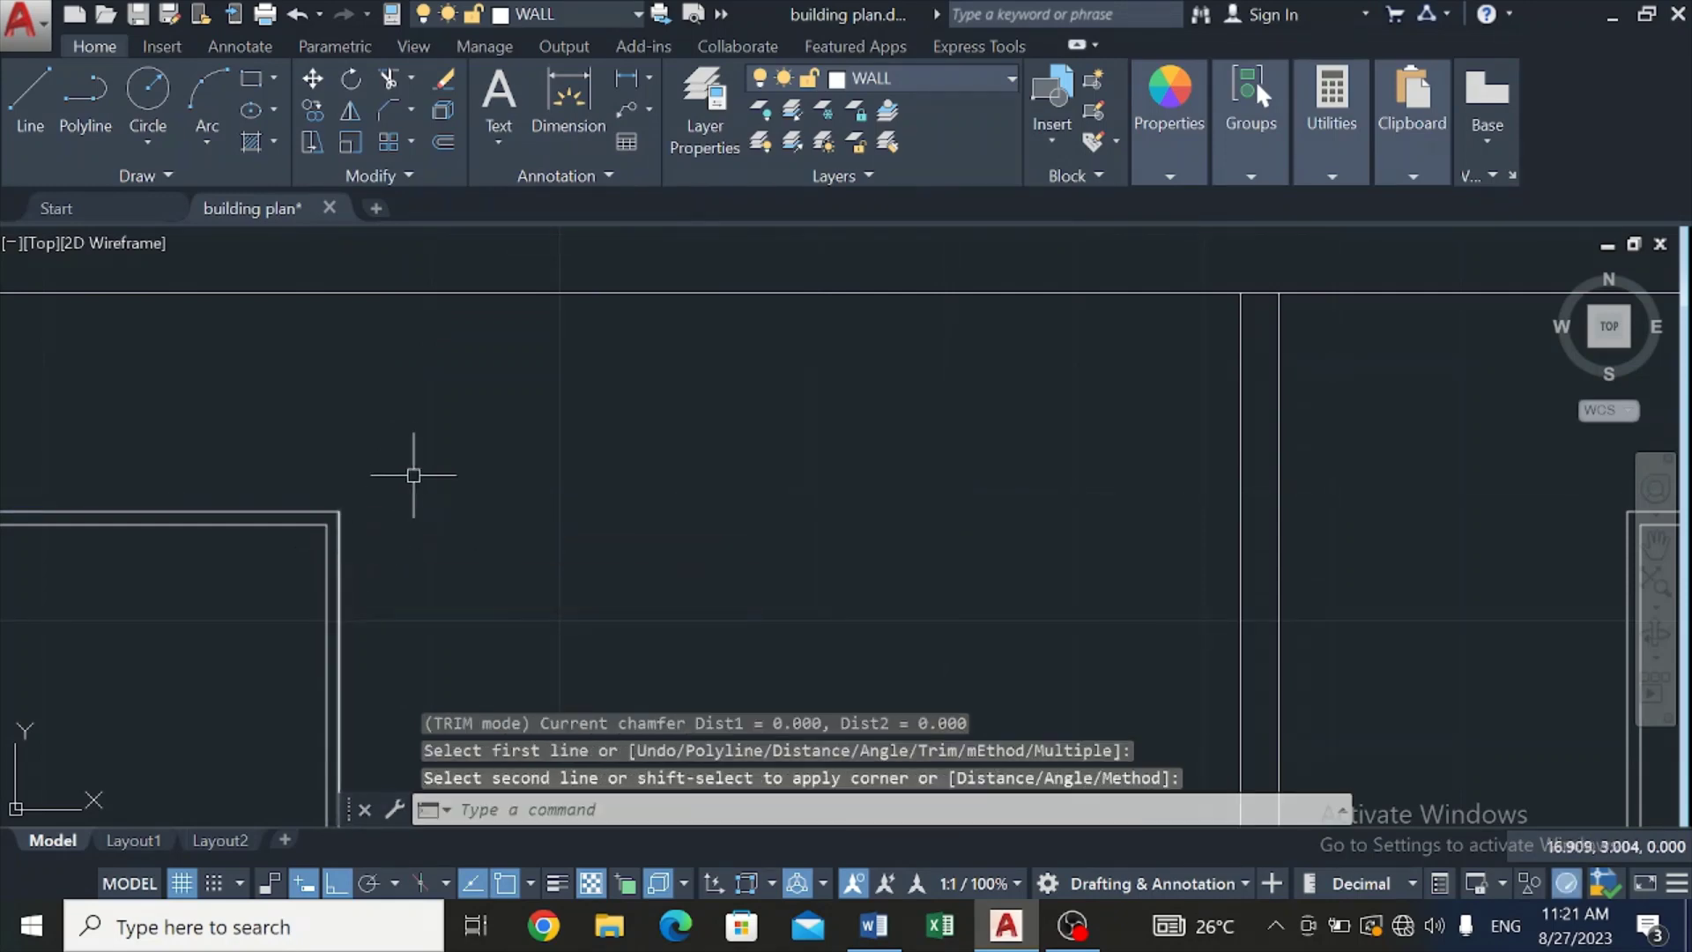
{"action": "scroll", "coordinate": [413, 475], "scroll_direction": "down", "scroll_amount": 4}
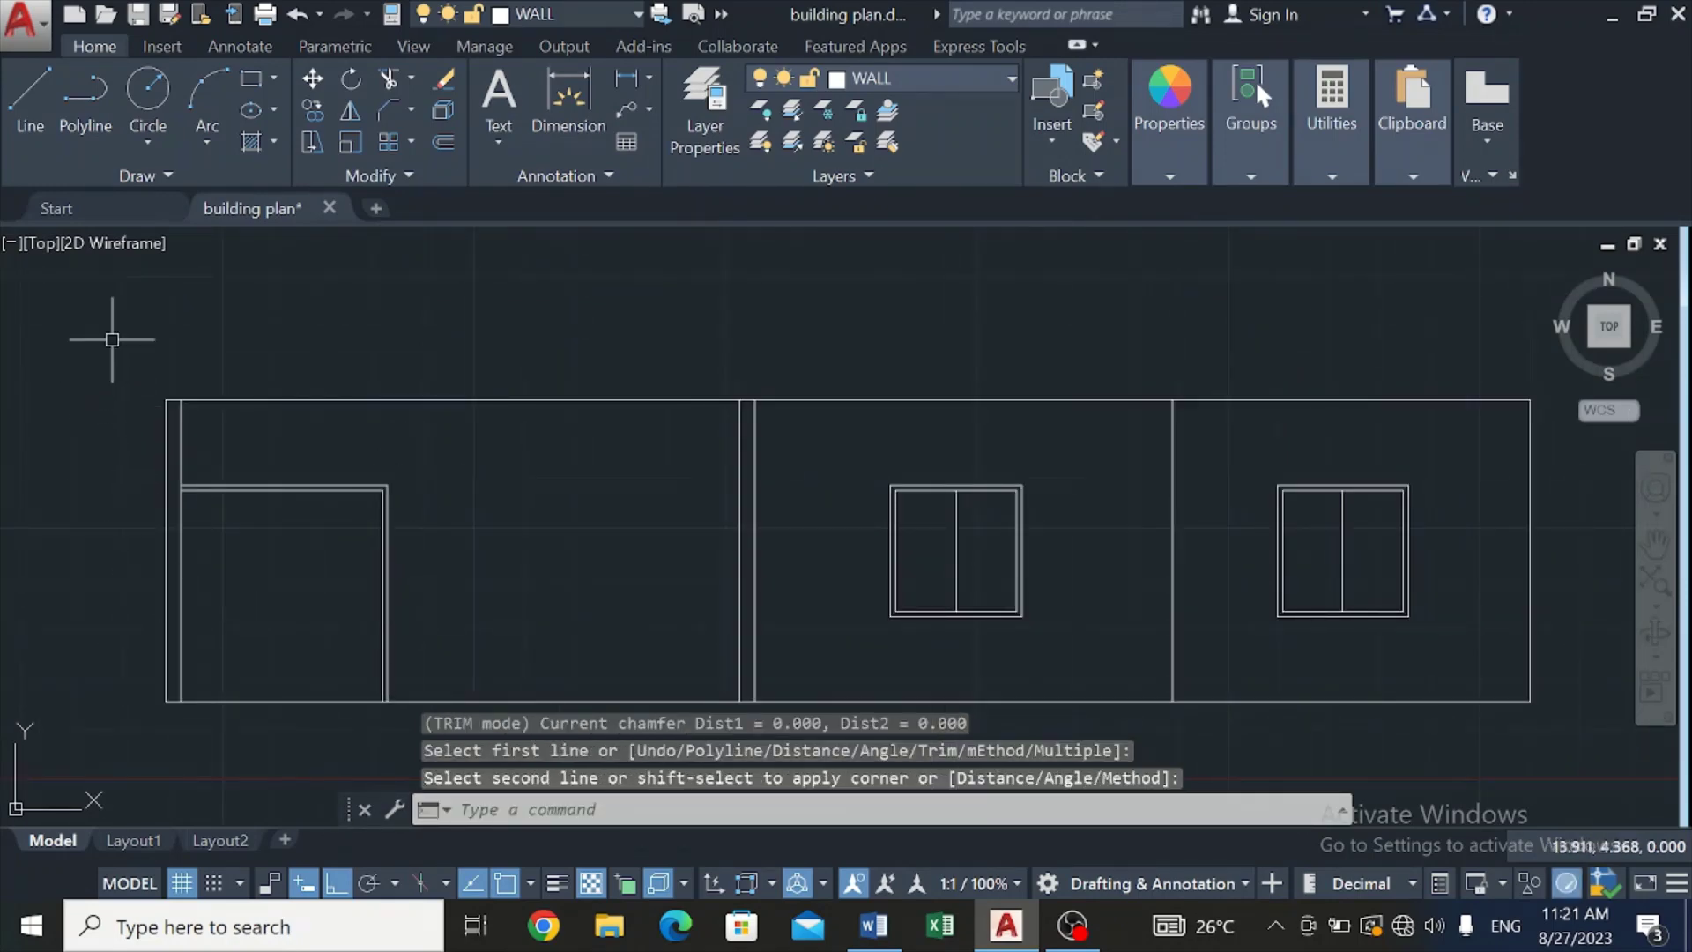
Step: Try starting the door's dividing line on the frame top, cancelling each attempt
{"action": "left_click", "coordinate": [34, 106]}
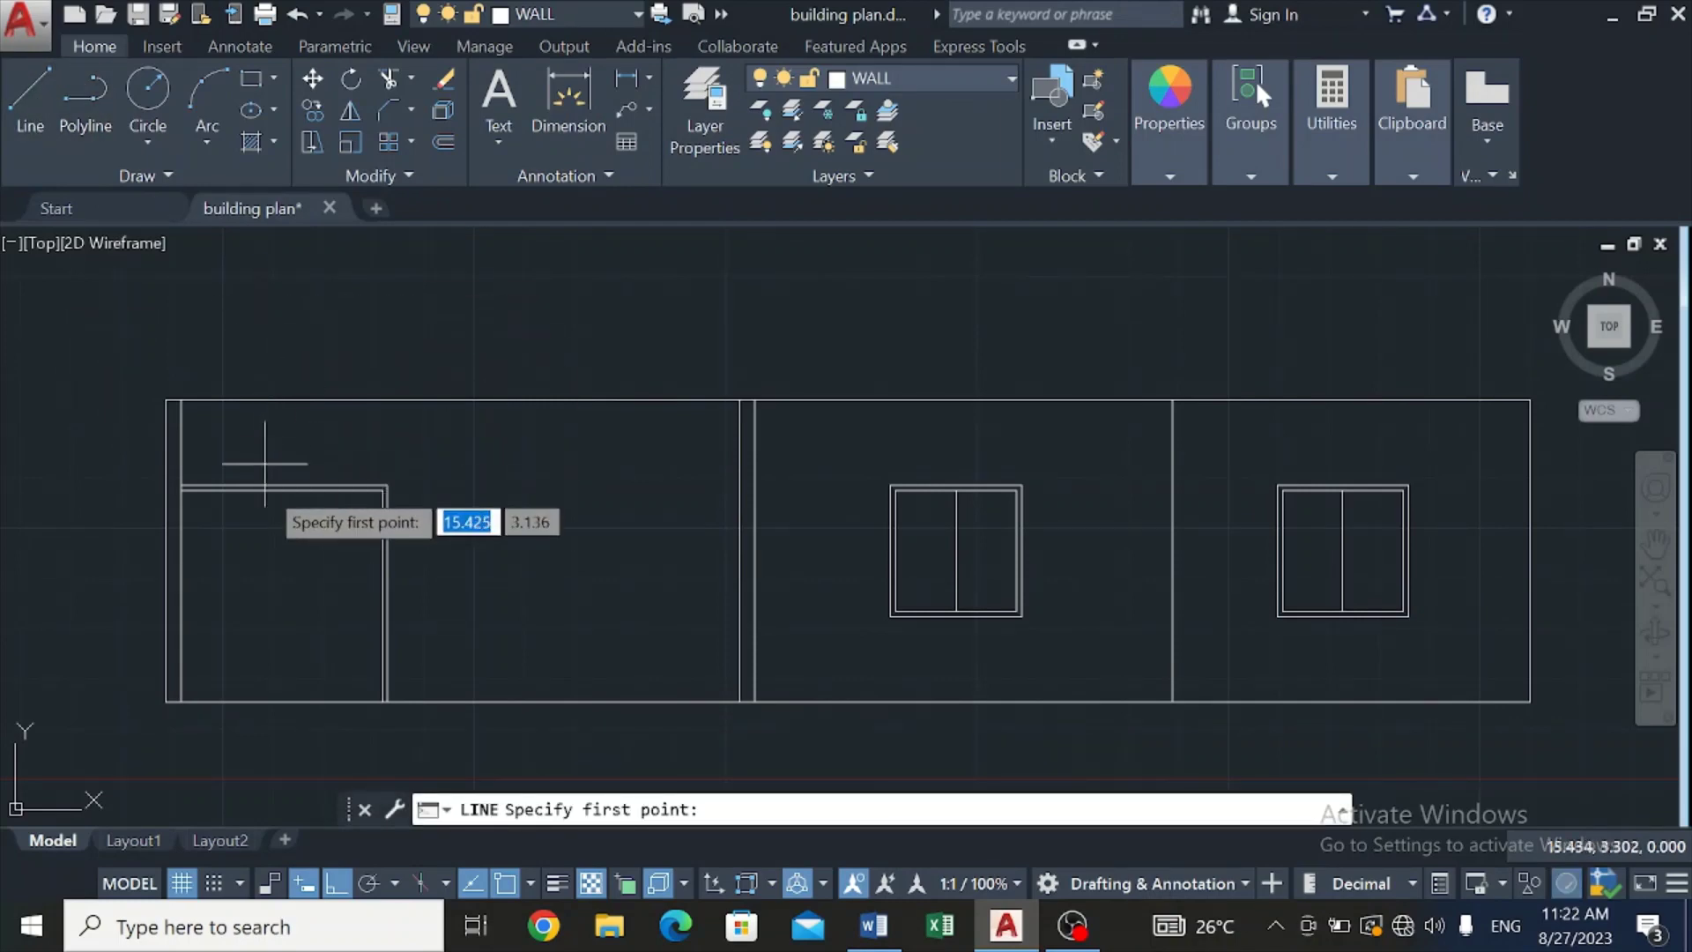
{"action": "scroll", "coordinate": [278, 494], "scroll_direction": "up", "scroll_amount": 2}
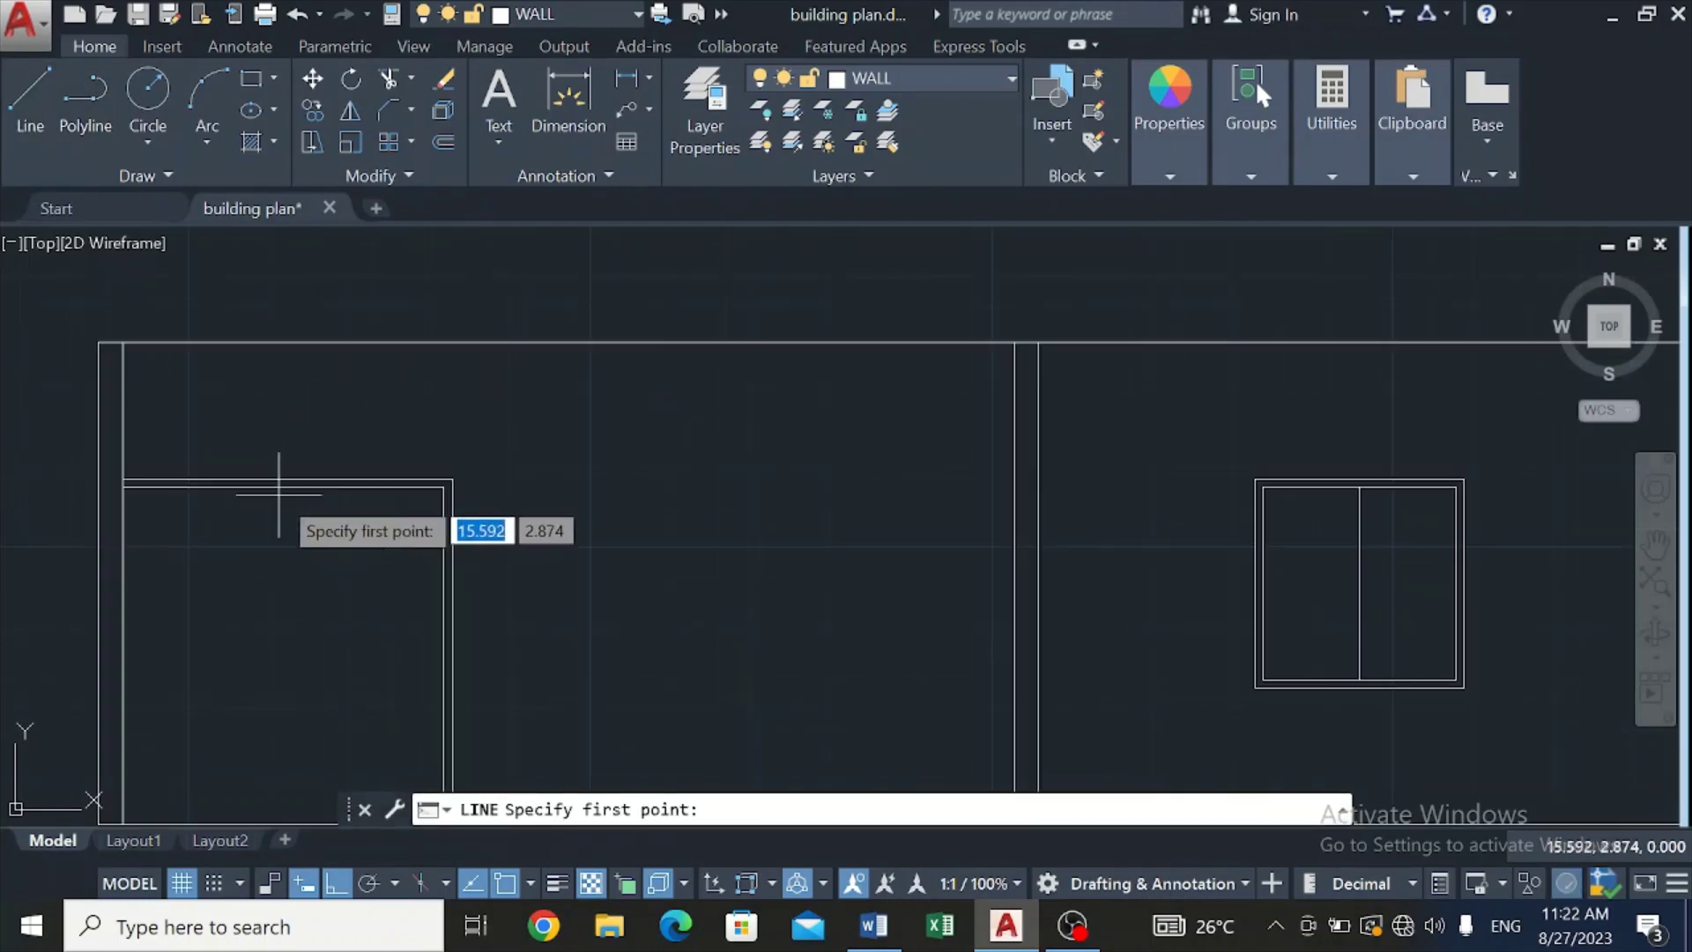
{"action": "left_click", "coordinate": [283, 486]}
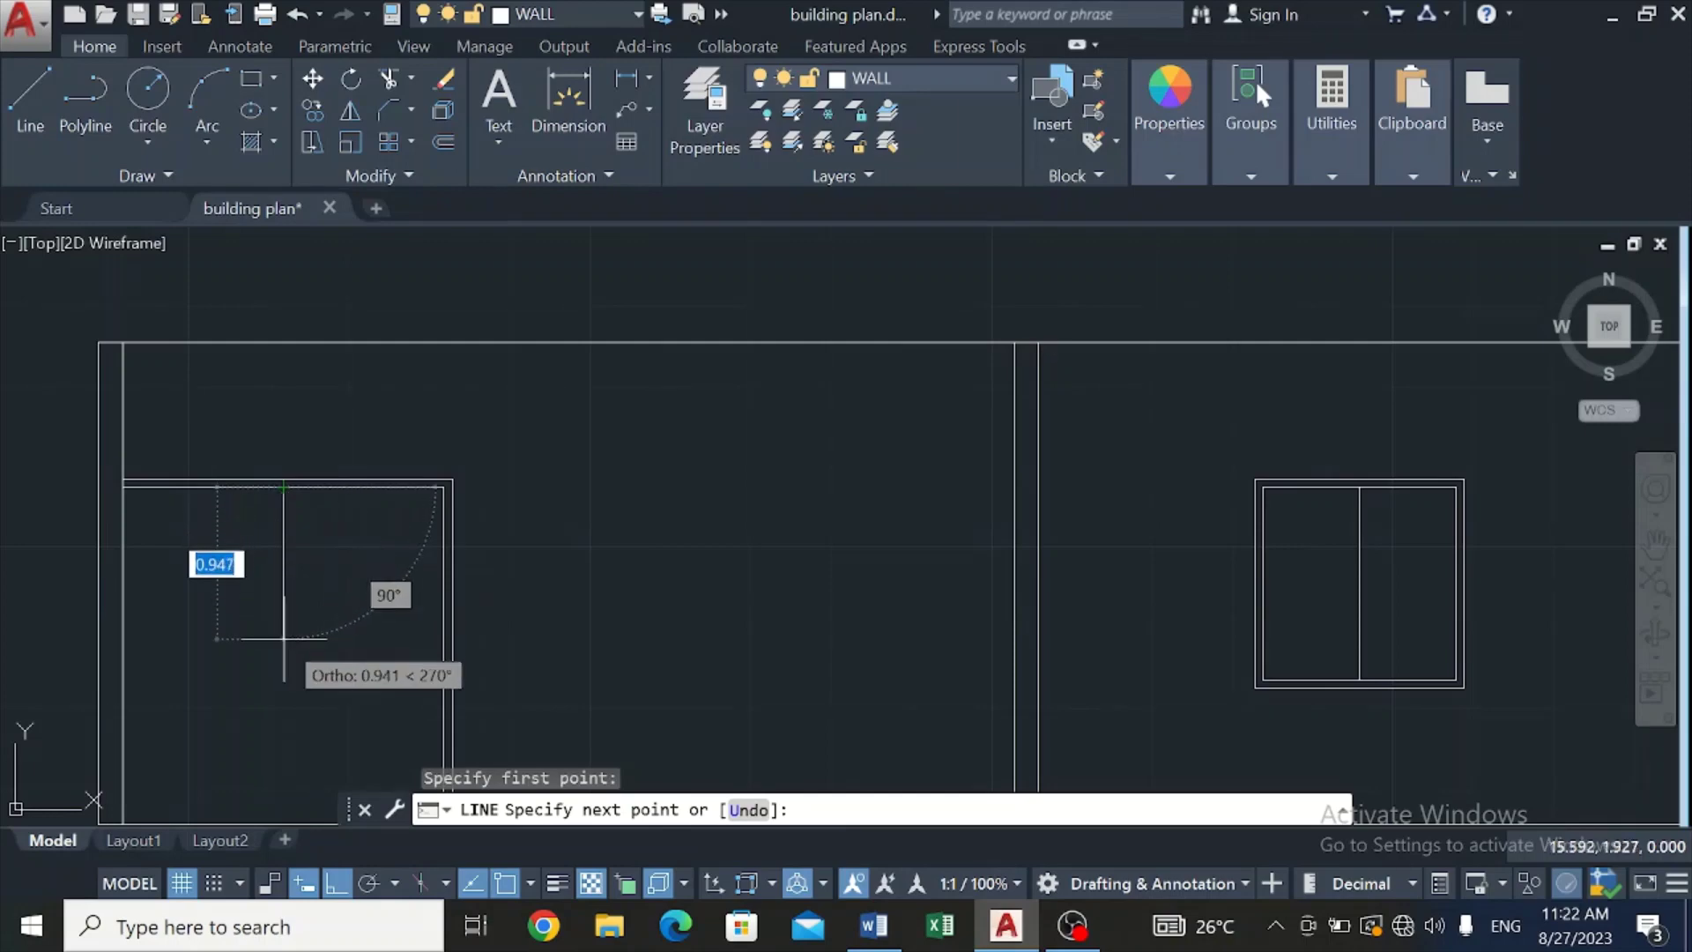
{"action": "scroll", "coordinate": [284, 644], "scroll_direction": "down", "scroll_amount": 2}
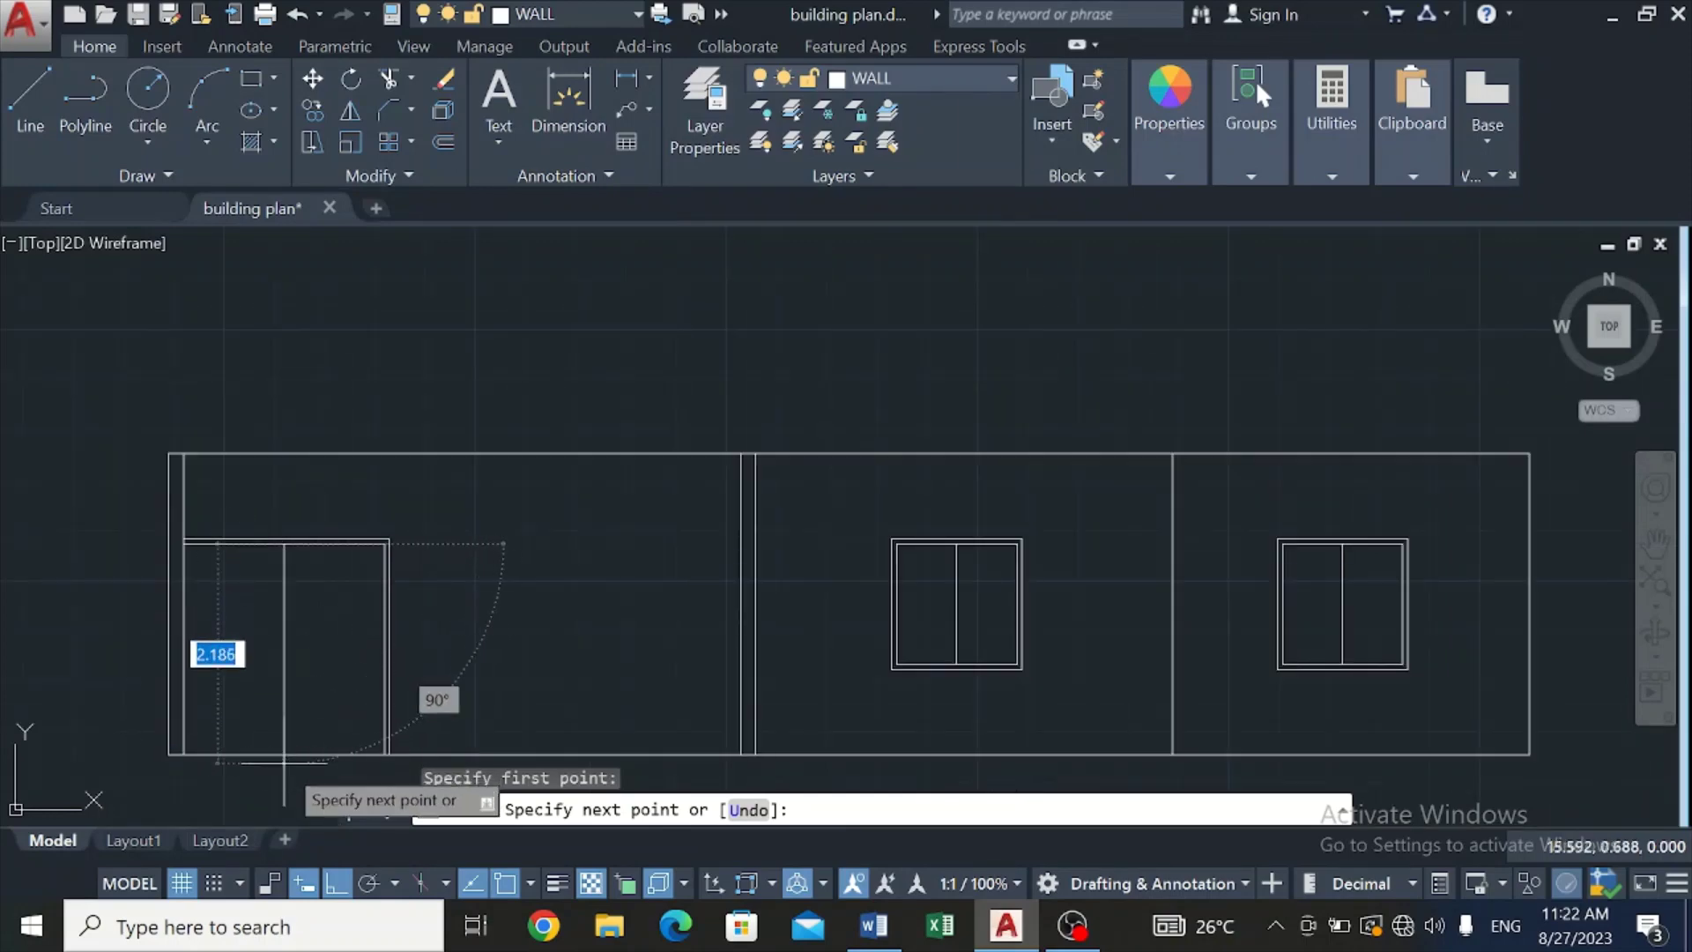
{"action": "key", "text": "Escape"}
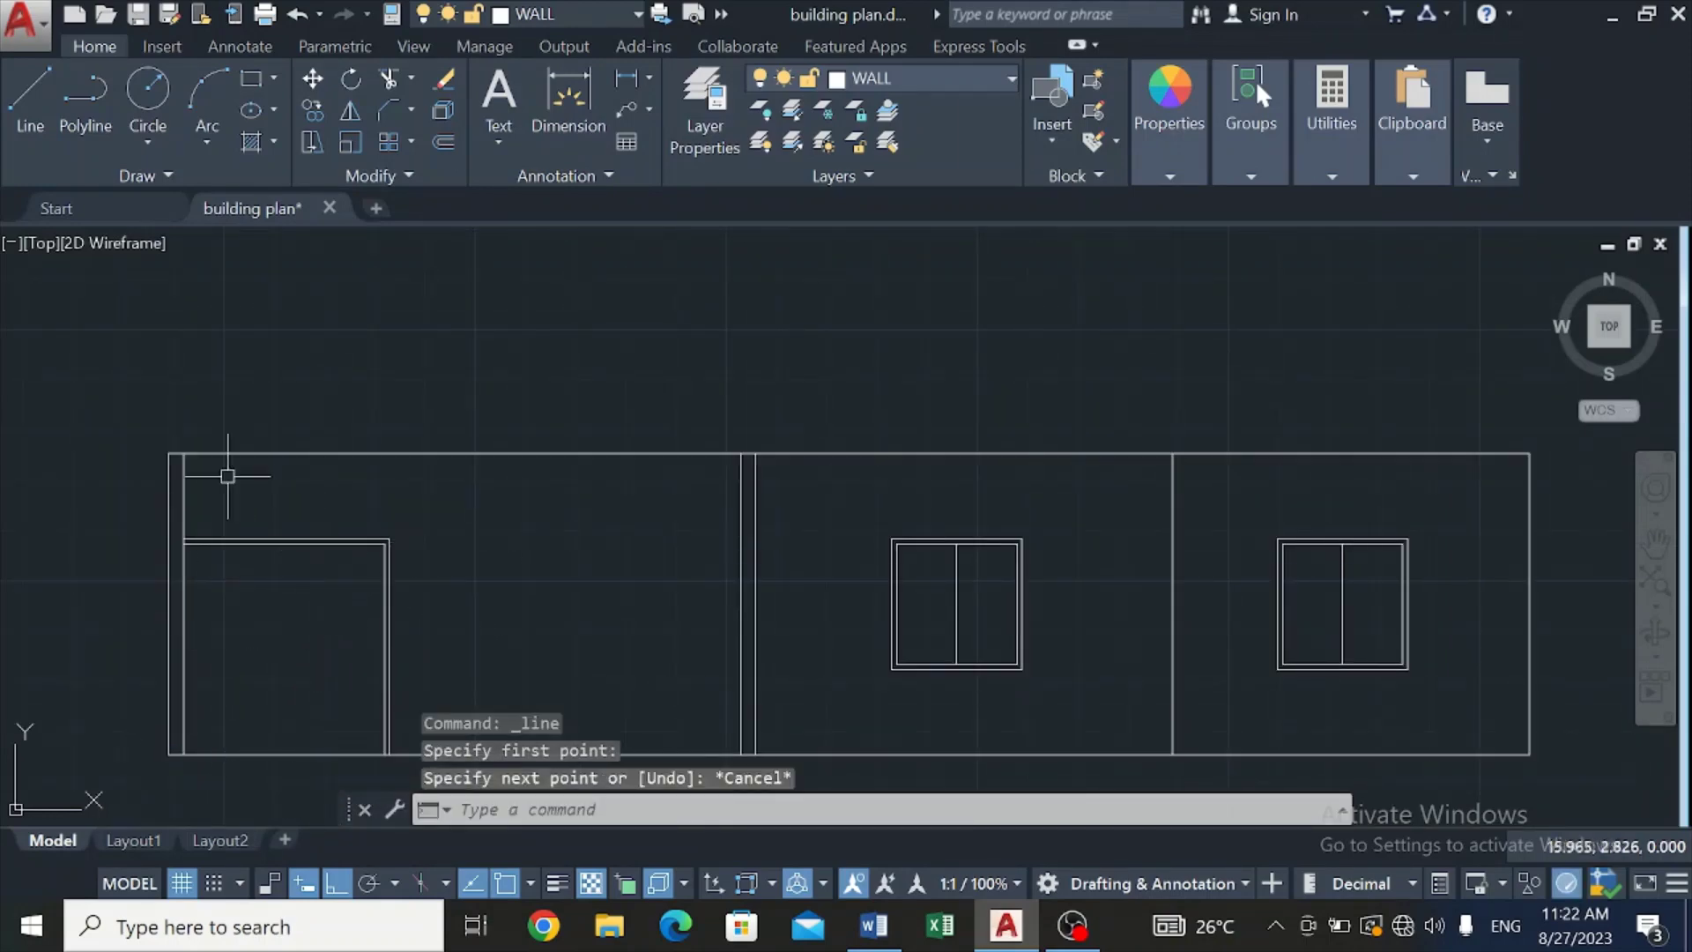
{"action": "left_click", "coordinate": [20, 86]}
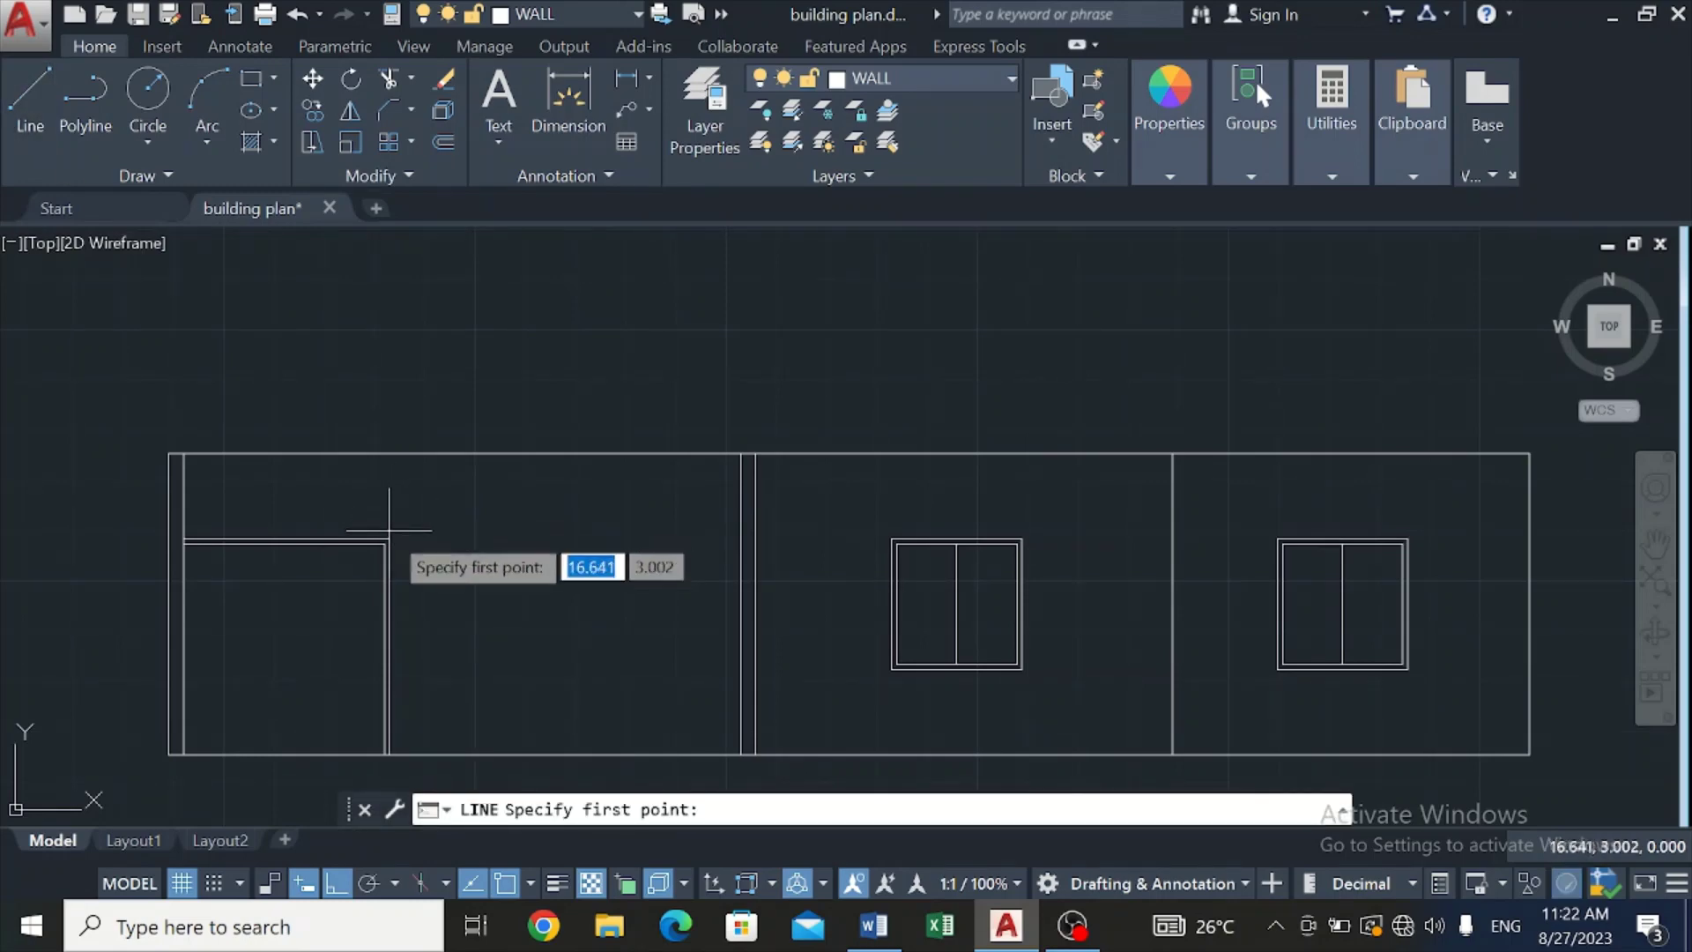
{"action": "scroll", "coordinate": [372, 544], "scroll_direction": "up", "scroll_amount": 3}
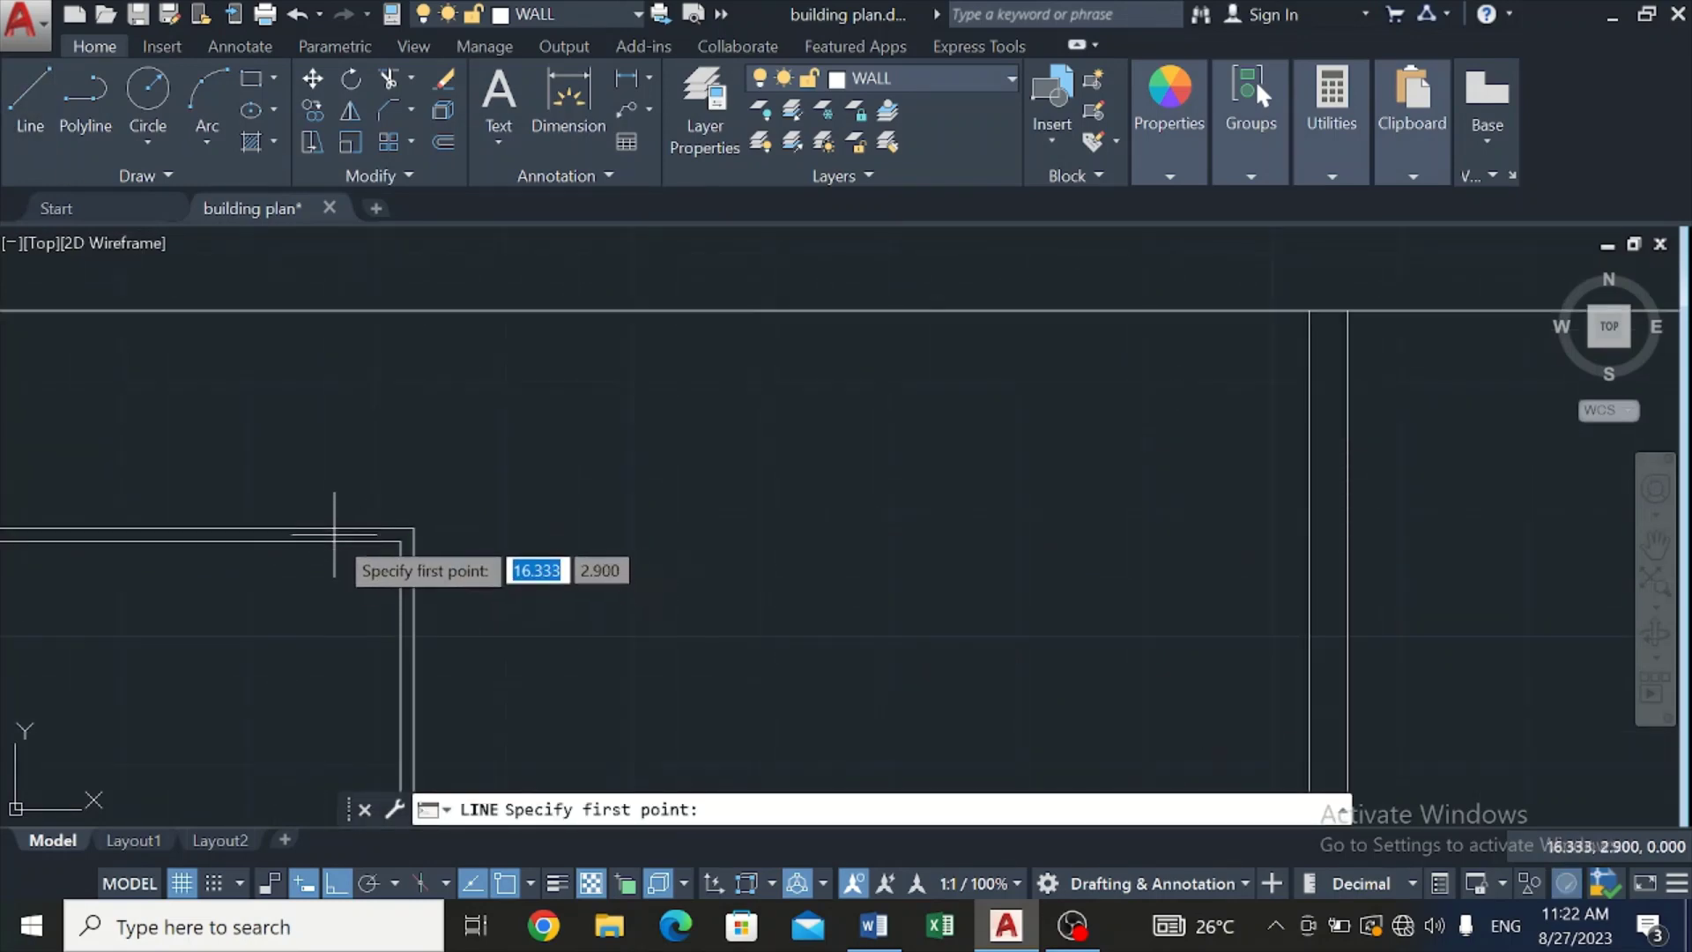
{"action": "scroll", "coordinate": [335, 545], "scroll_direction": "up", "scroll_amount": 3}
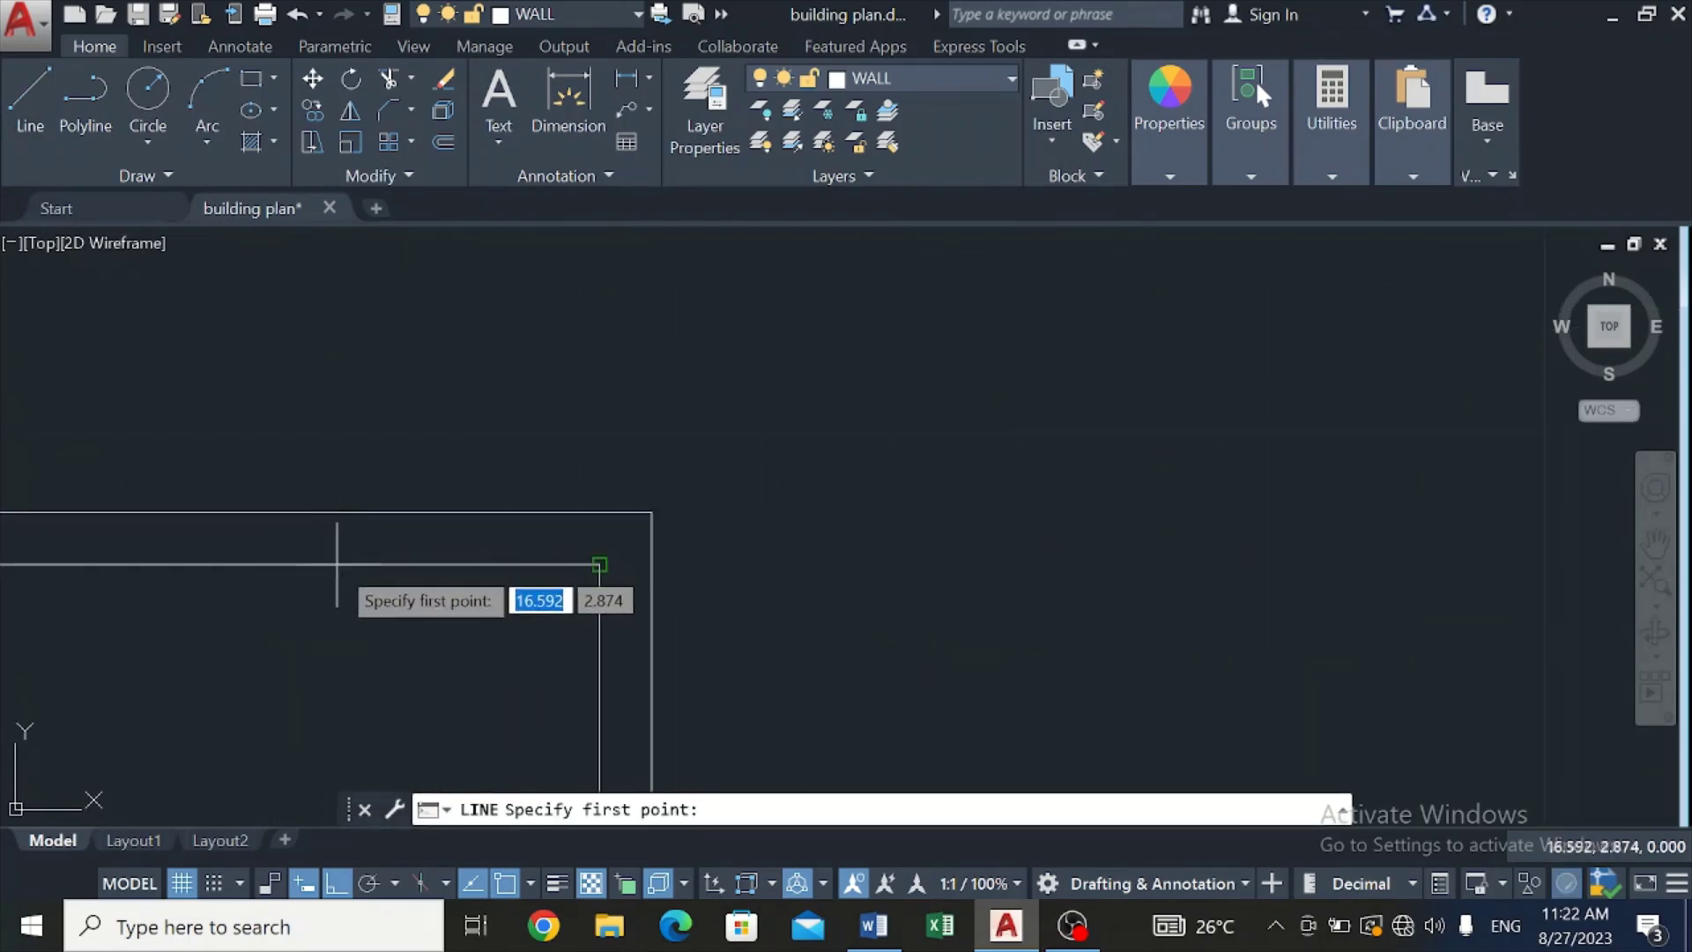
{"action": "left_click", "coordinate": [339, 552]}
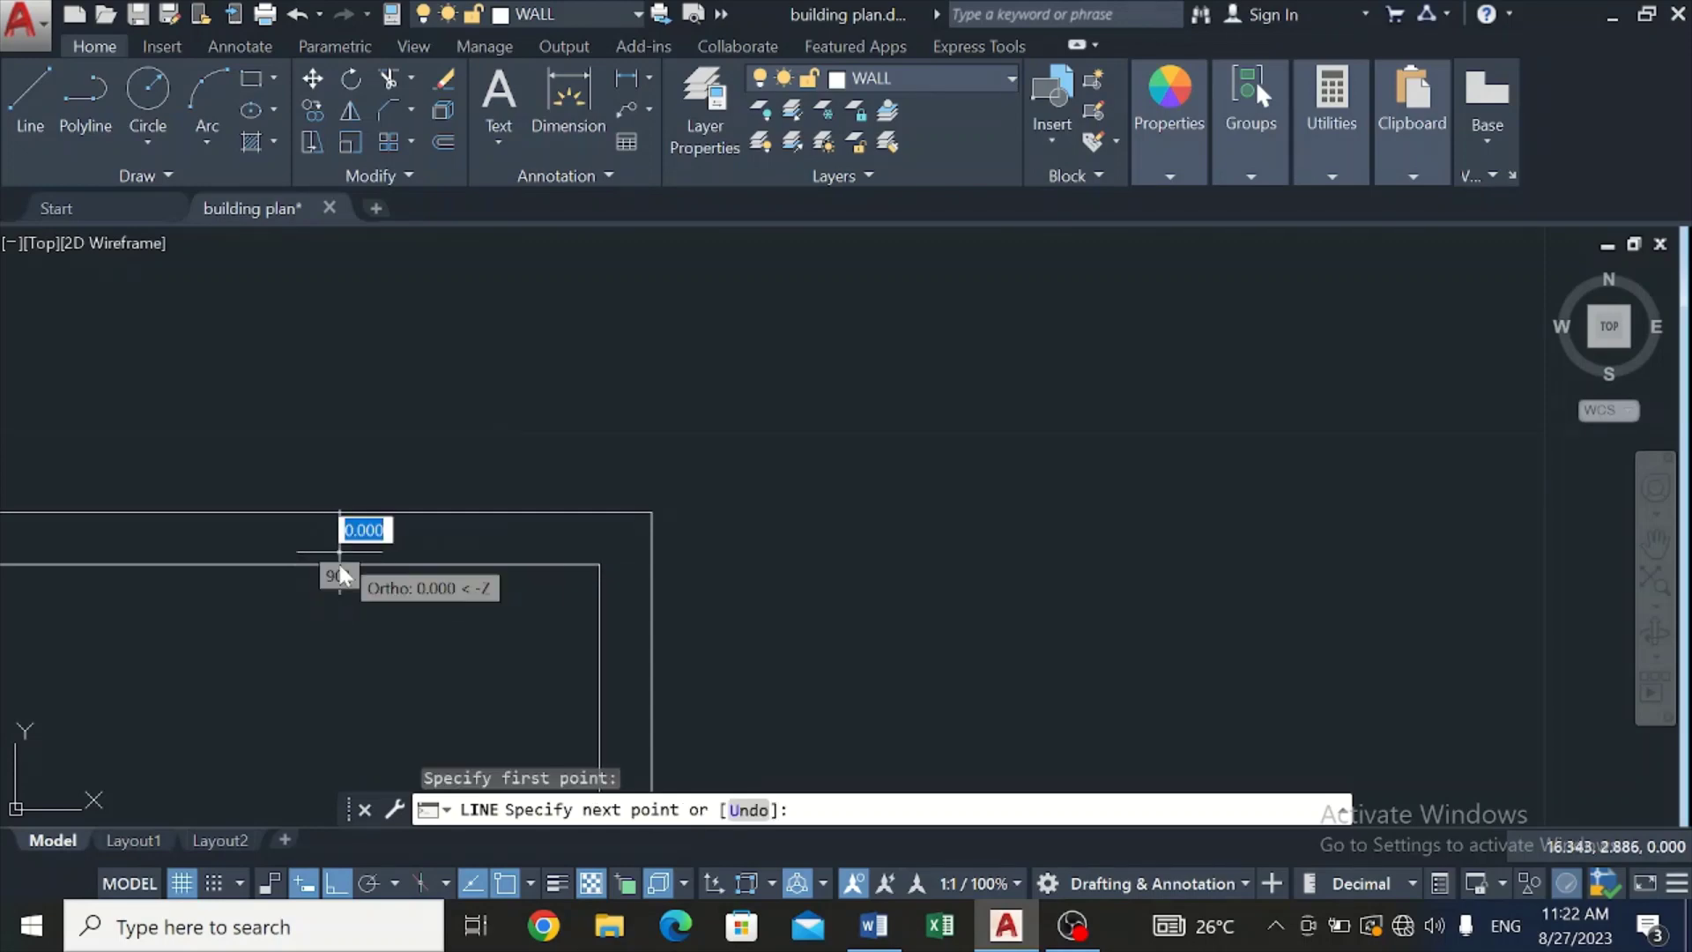
{"action": "scroll", "coordinate": [340, 552], "scroll_direction": "down", "scroll_amount": 3}
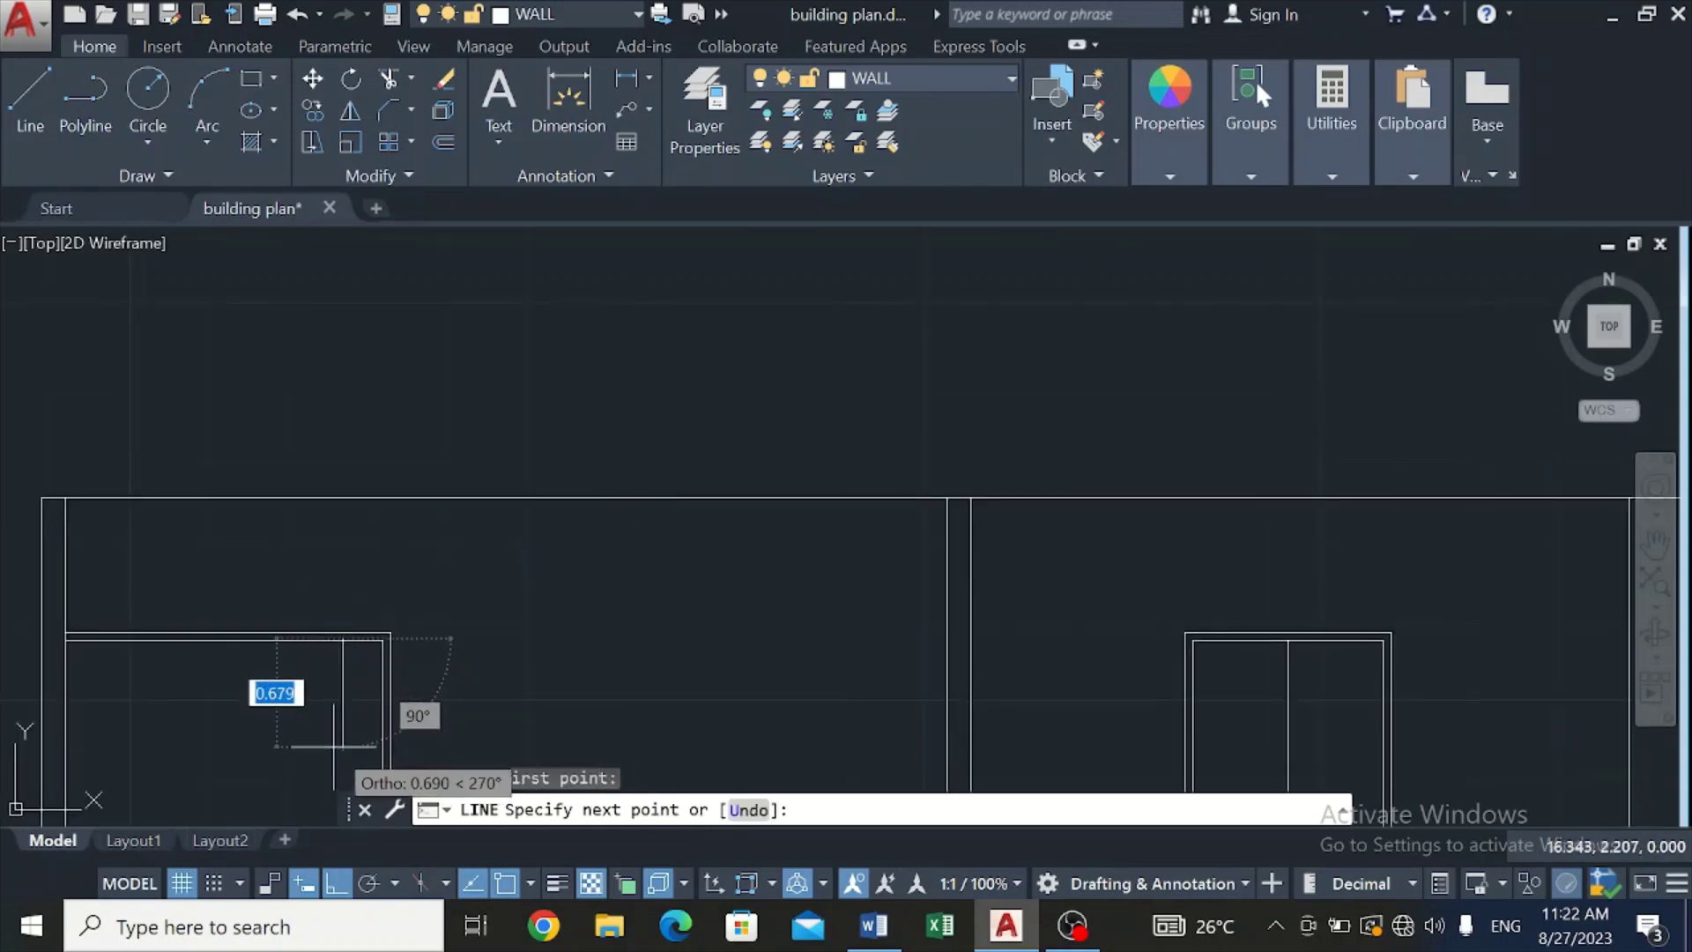
{"action": "key", "text": "Escape"}
Step: Draw the vertical dividing line from the door head's midpoint down past the base line
{"action": "key", "text": "Return"}
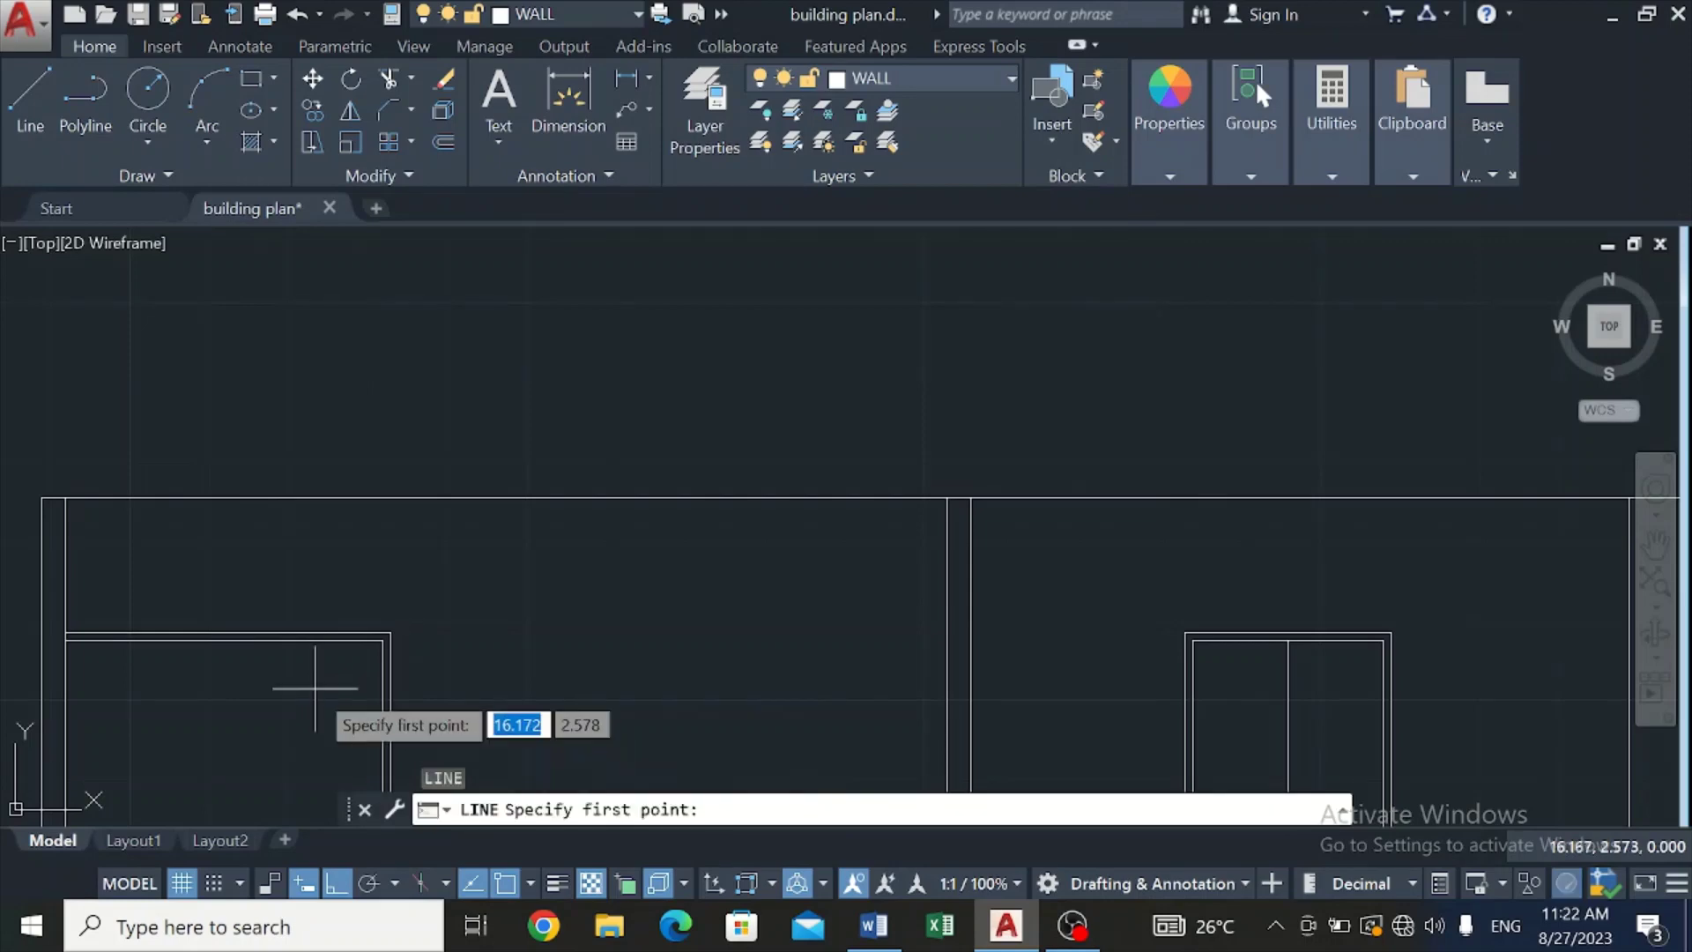
{"action": "left_click", "coordinate": [296, 633]}
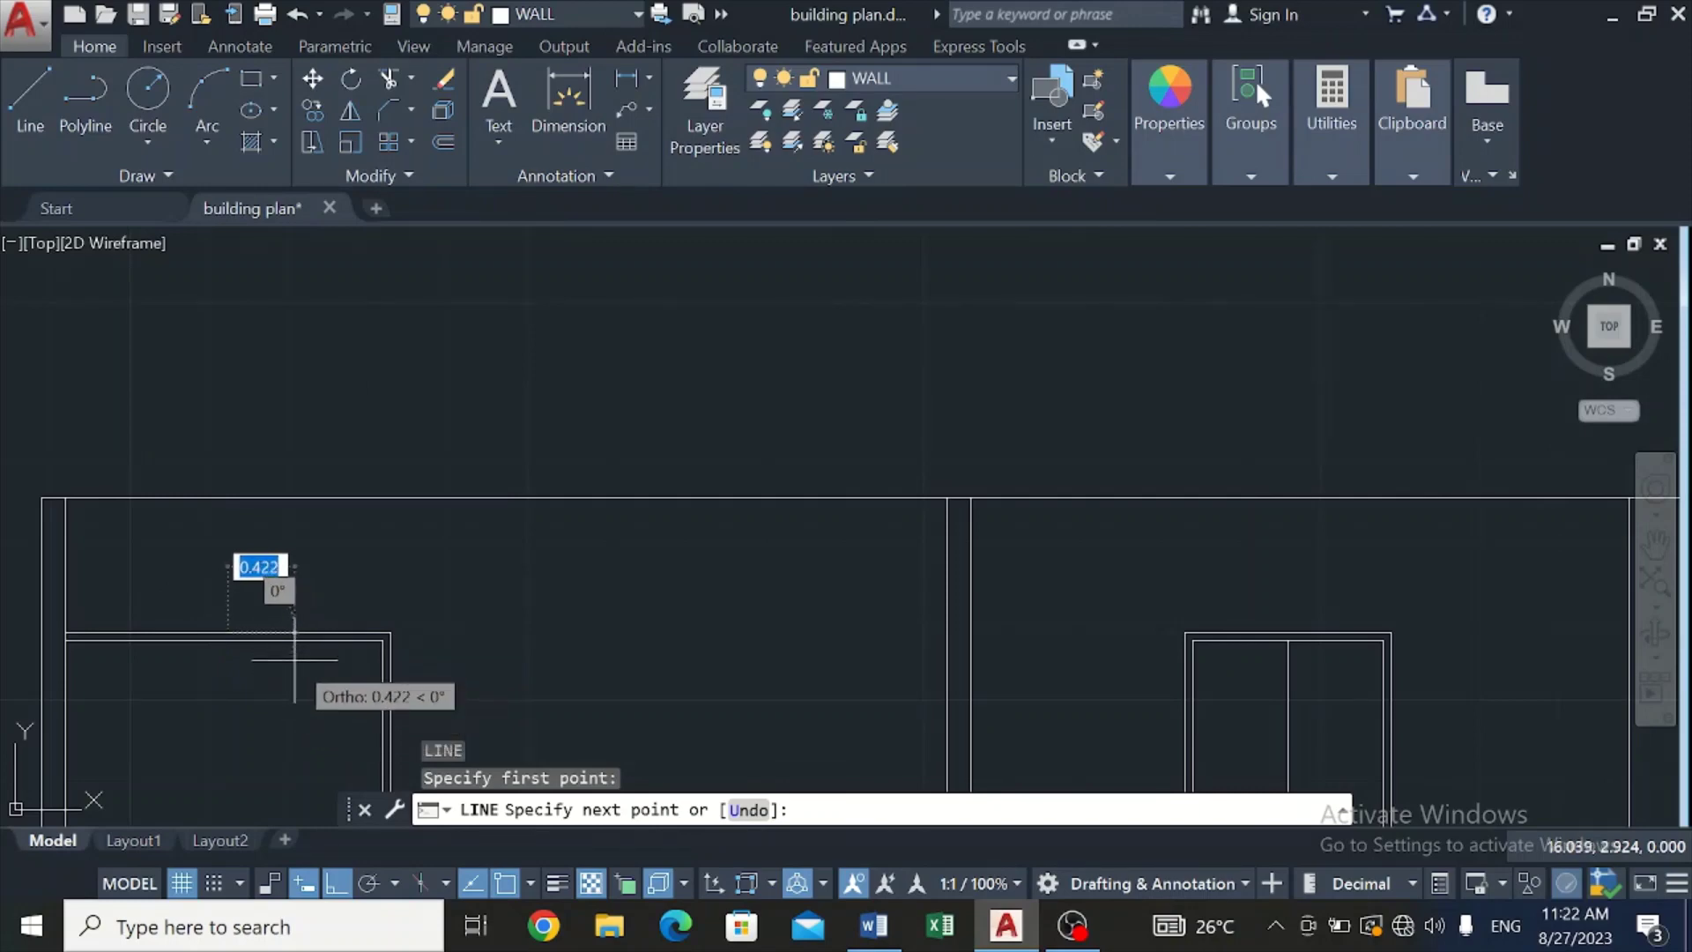
{"action": "key", "text": "Escape"}
{"action": "key", "text": "space"}
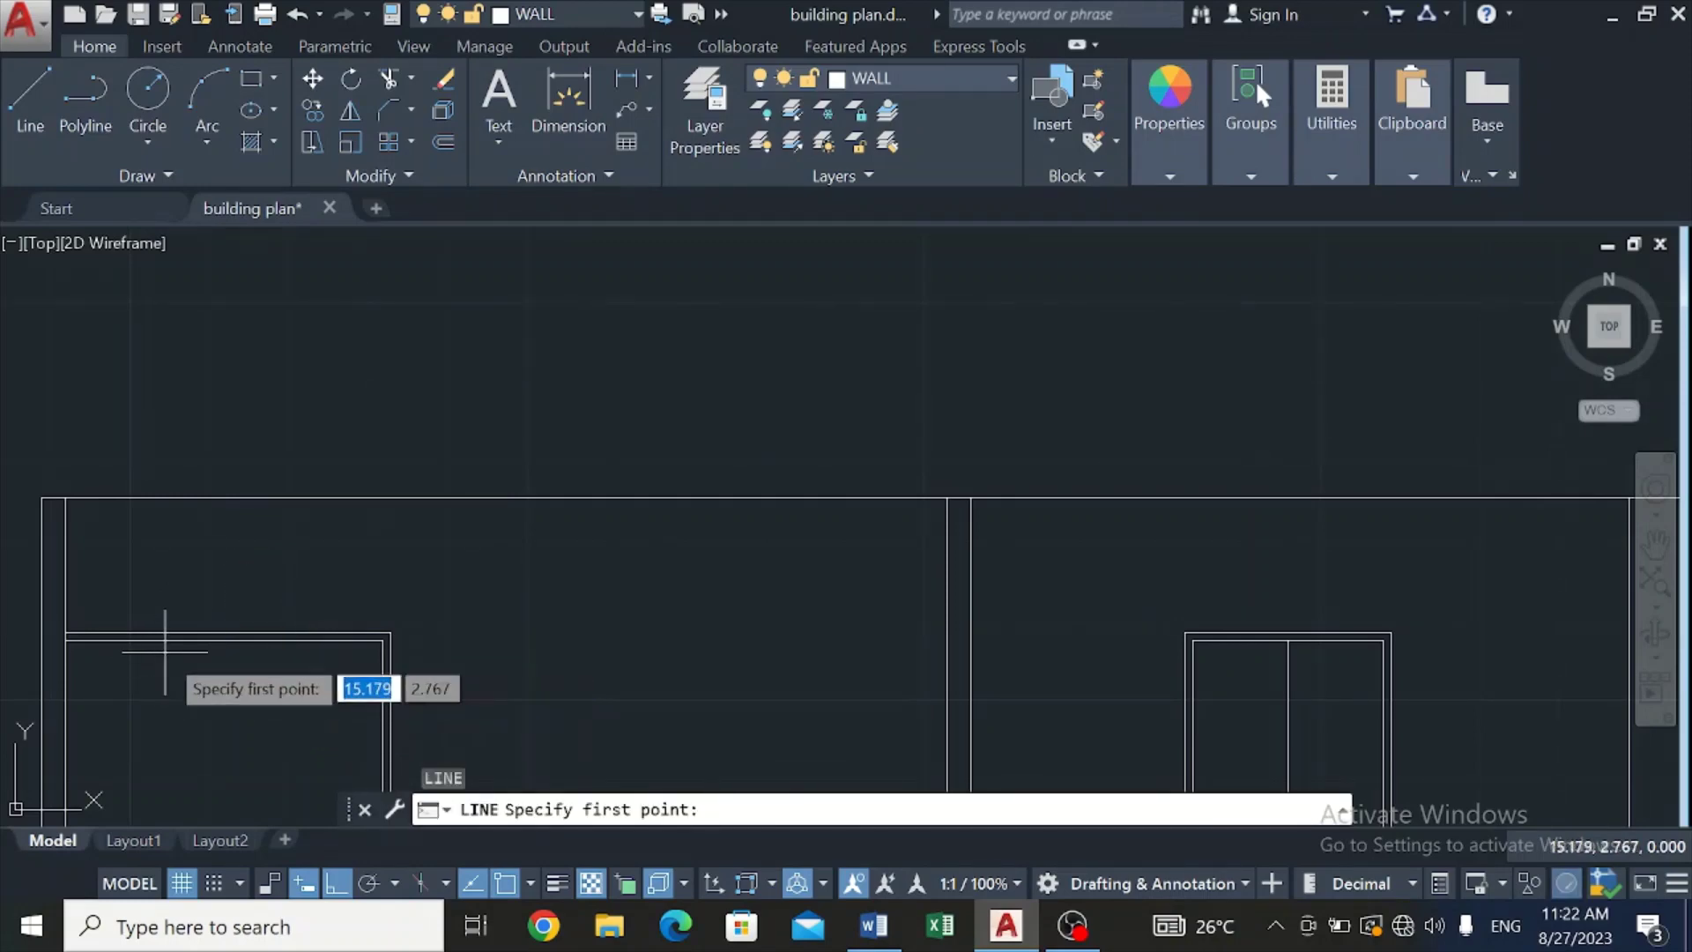
{"action": "scroll", "coordinate": [226, 641], "scroll_direction": "up", "scroll_amount": 2}
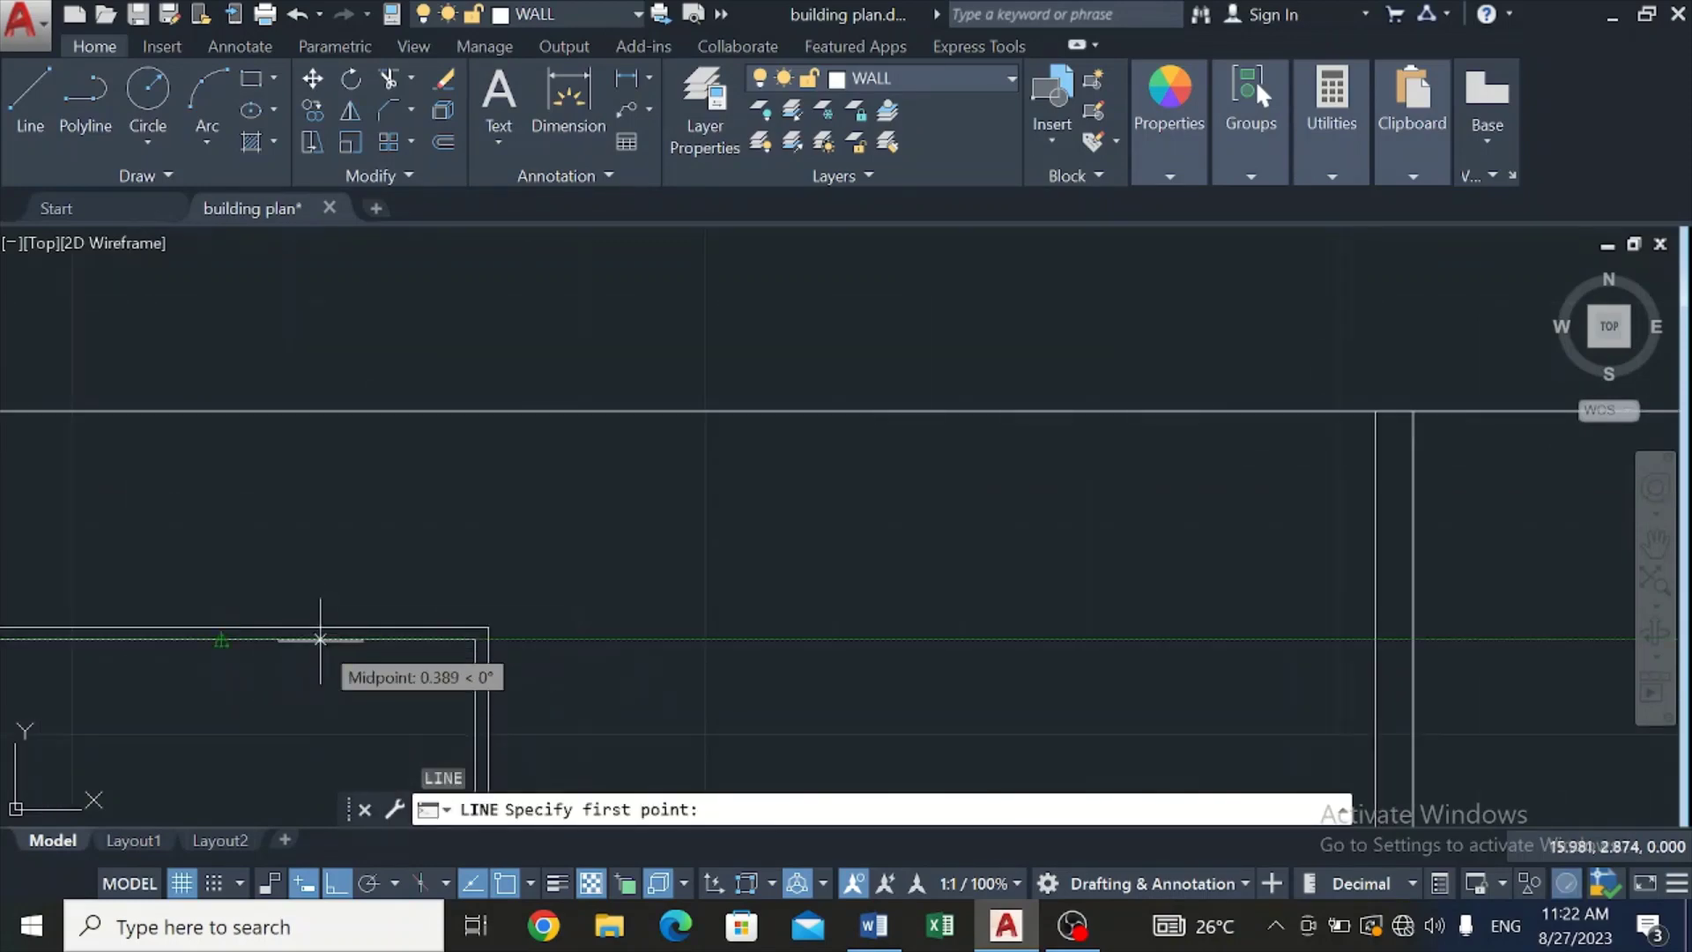
{"action": "scroll", "coordinate": [238, 639], "scroll_direction": "up", "scroll_amount": 3}
{"action": "left_click", "coordinate": [243, 627]}
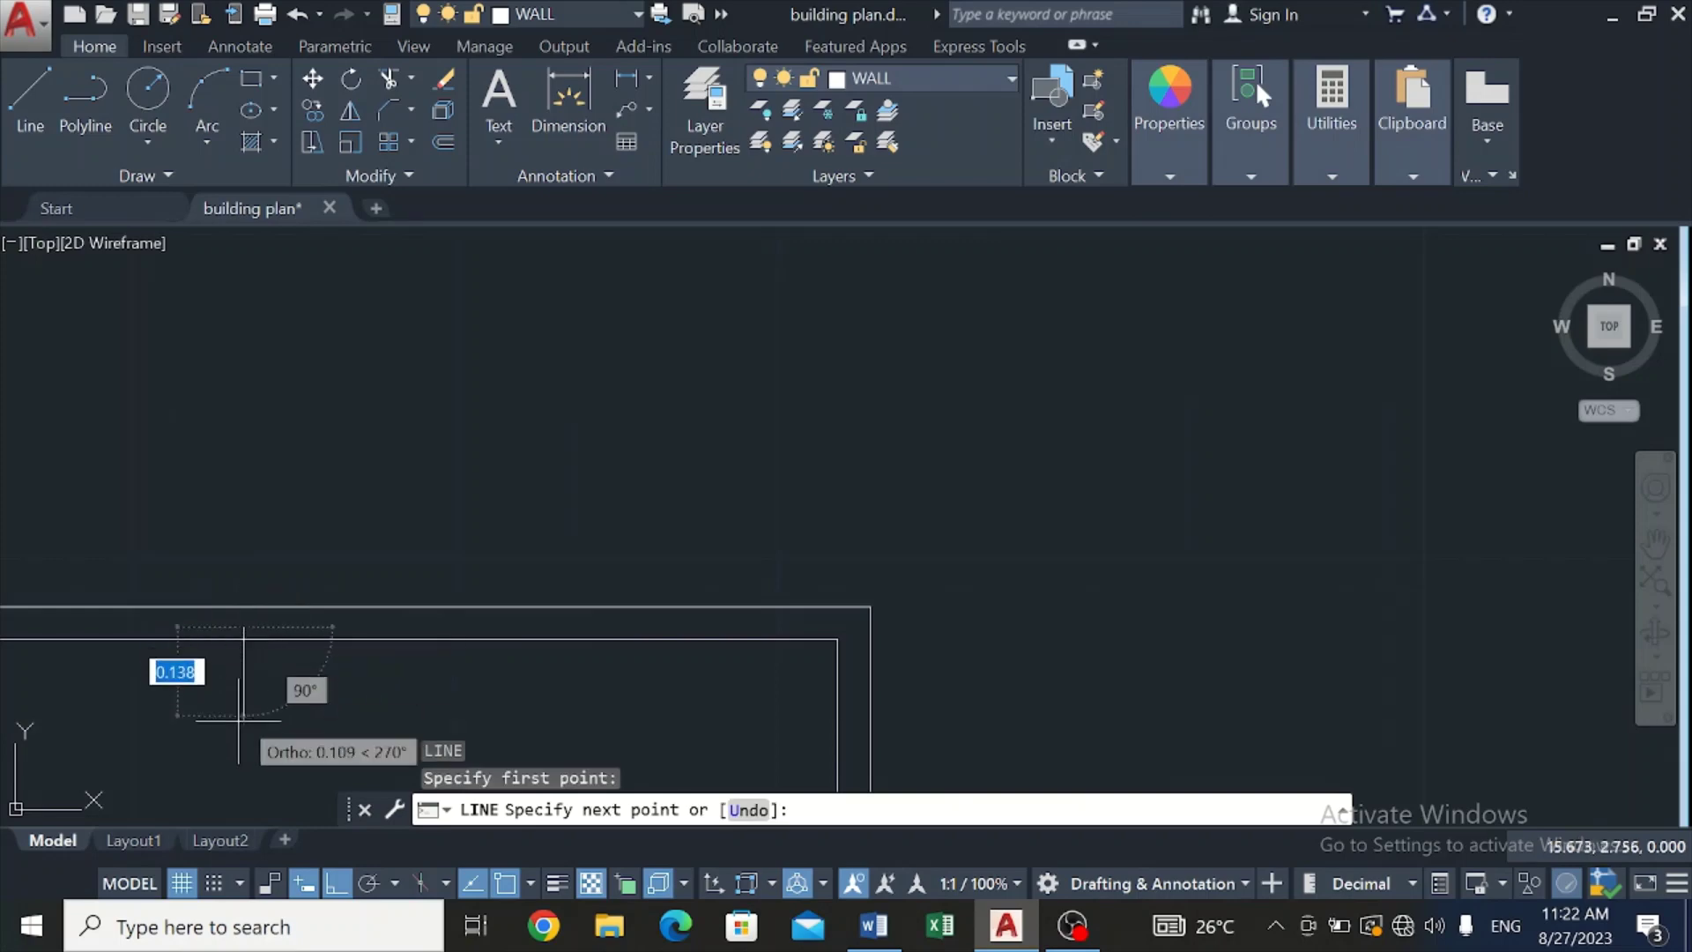
{"action": "scroll", "coordinate": [238, 718], "scroll_direction": "down", "scroll_amount": 6}
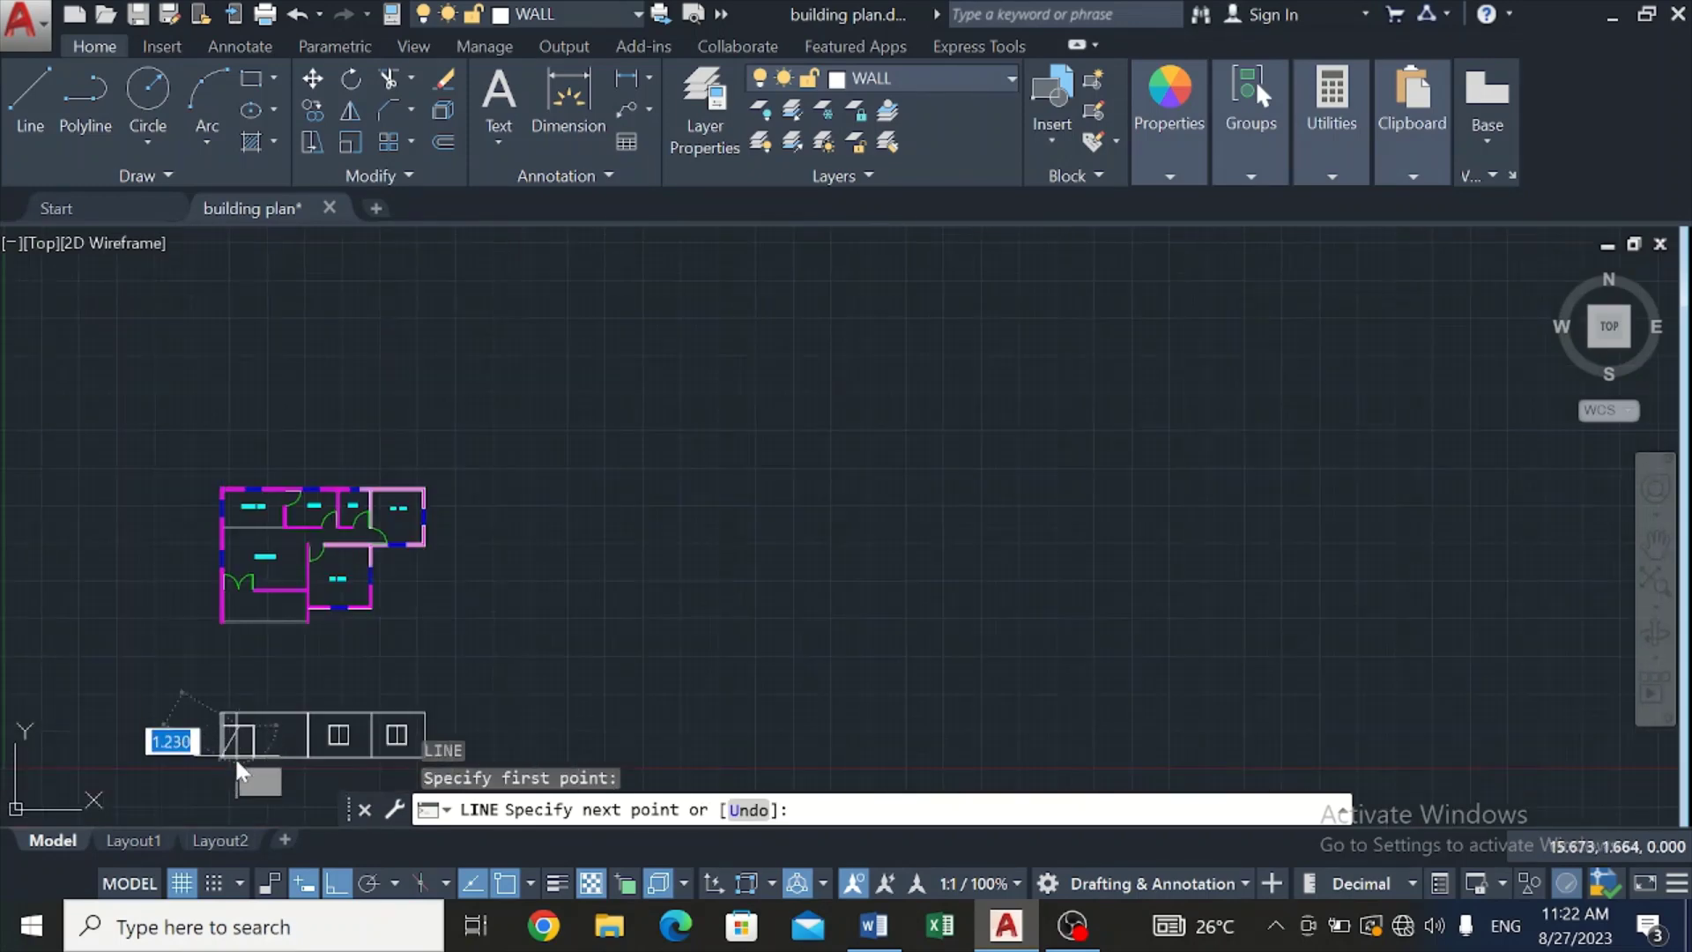
{"action": "scroll", "coordinate": [238, 766], "scroll_direction": "up", "scroll_amount": 5}
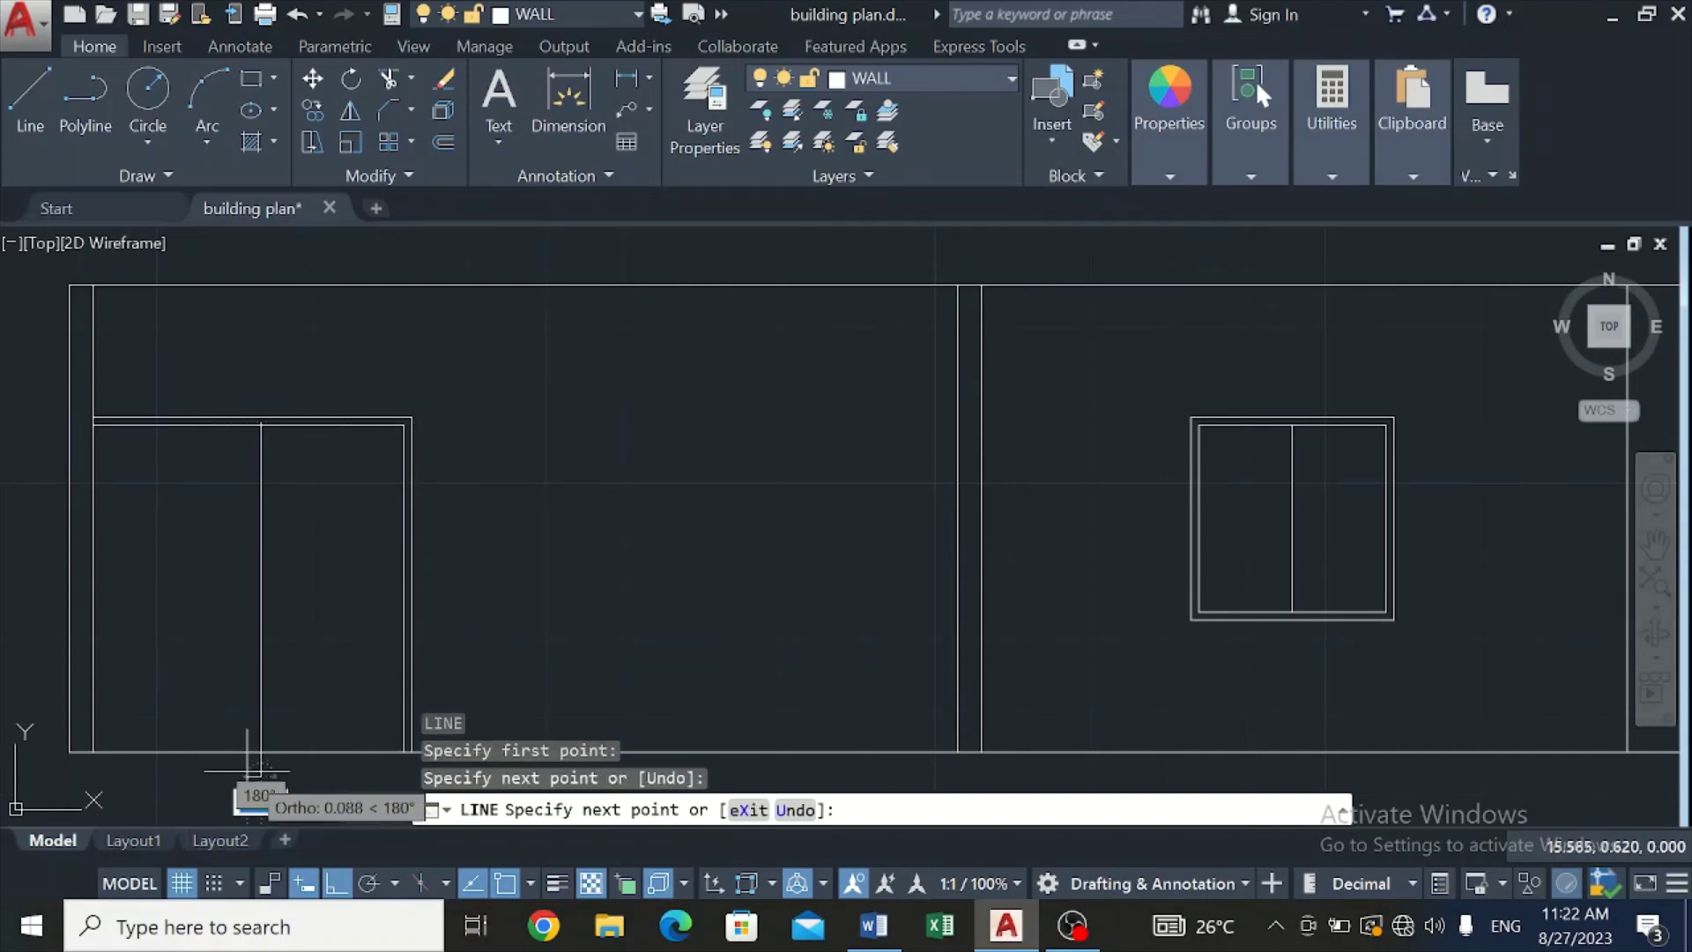
{"action": "key", "text": "Escape"}
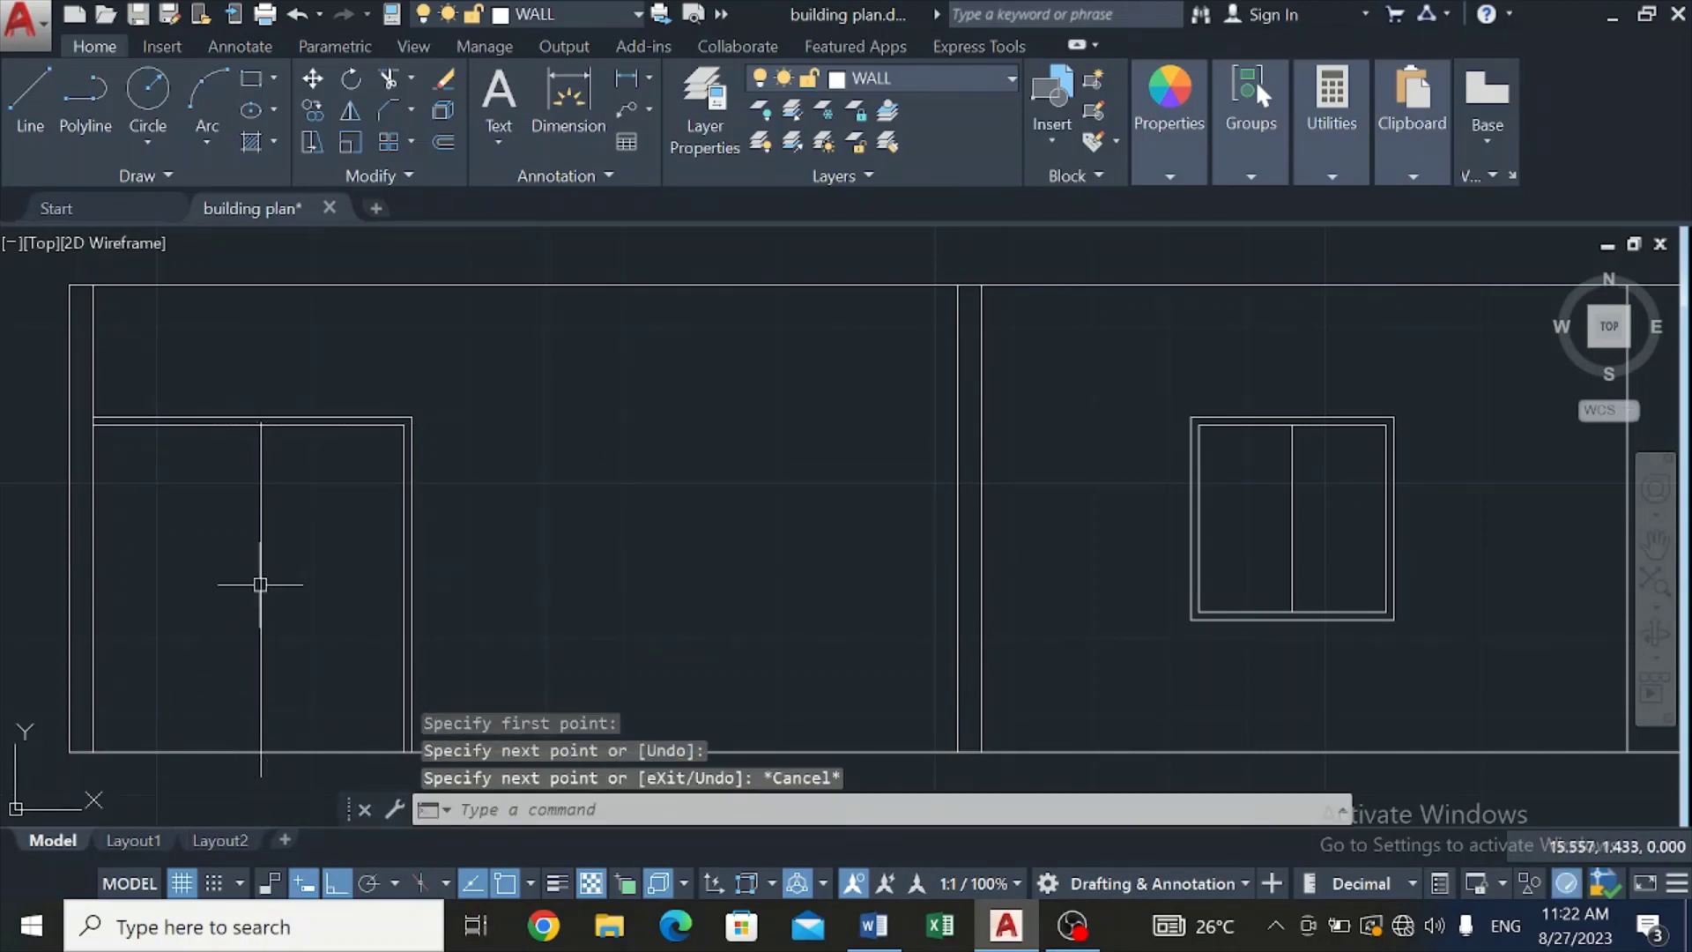
Step: Trim the door dividing line's overhang below the elevation base line
{"action": "left_click", "coordinate": [386, 80]}
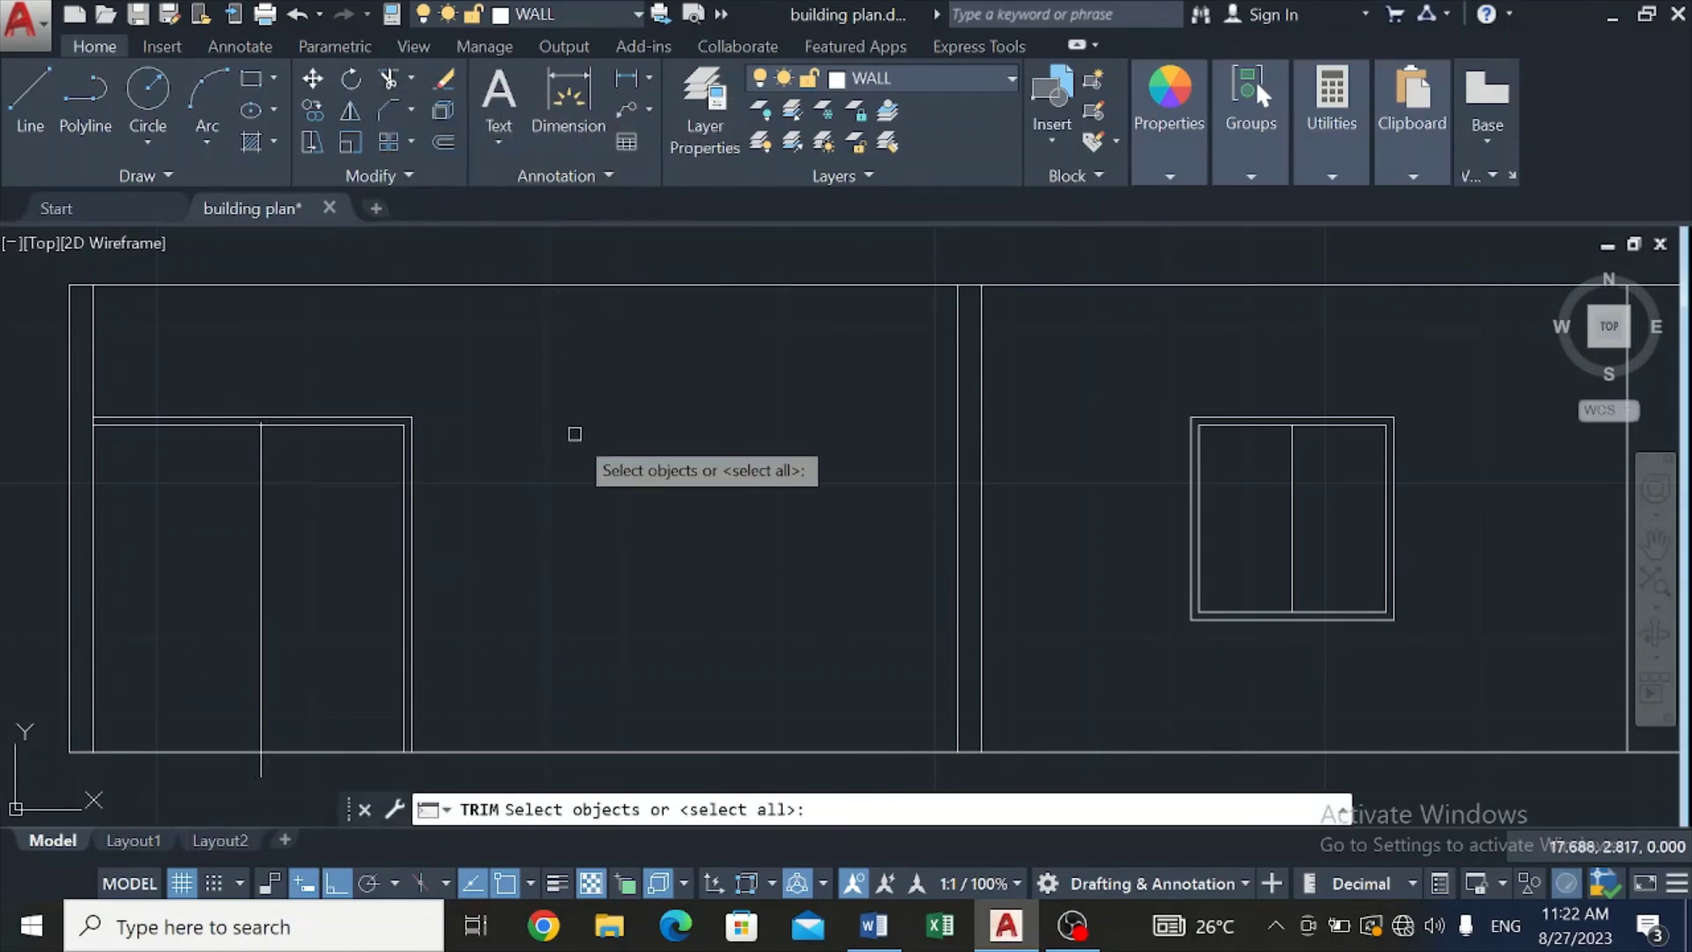
{"action": "key", "text": "Return"}
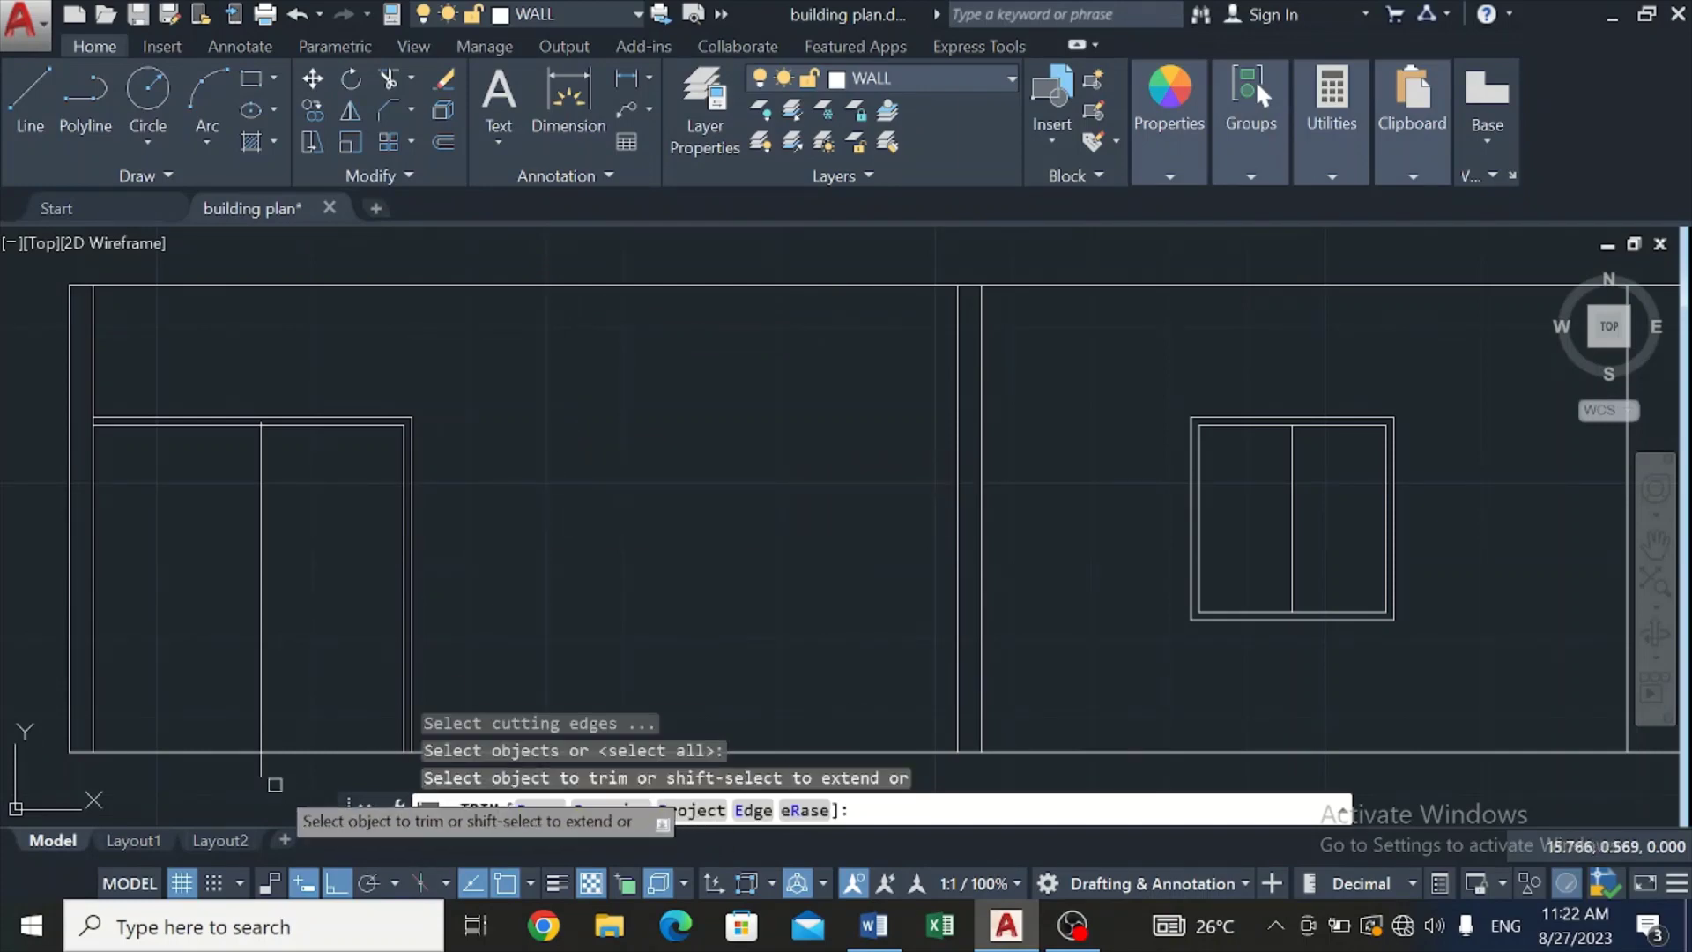
{"action": "left_click", "coordinate": [258, 767]}
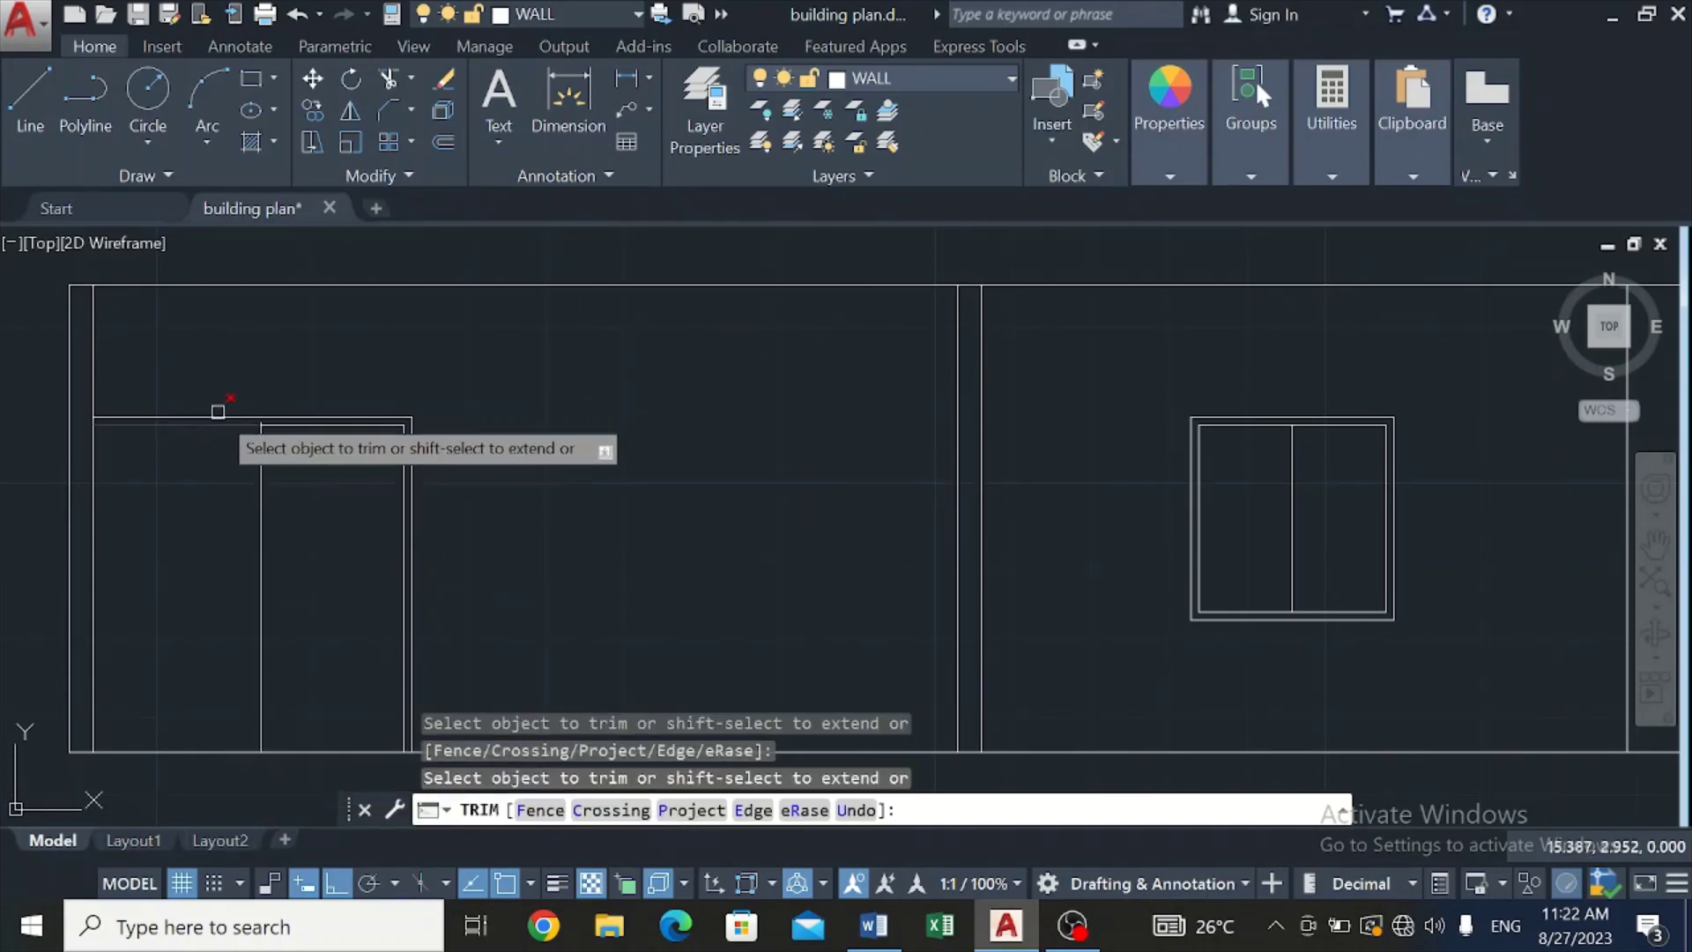
{"action": "scroll", "coordinate": [224, 405], "scroll_direction": "up", "scroll_amount": 6}
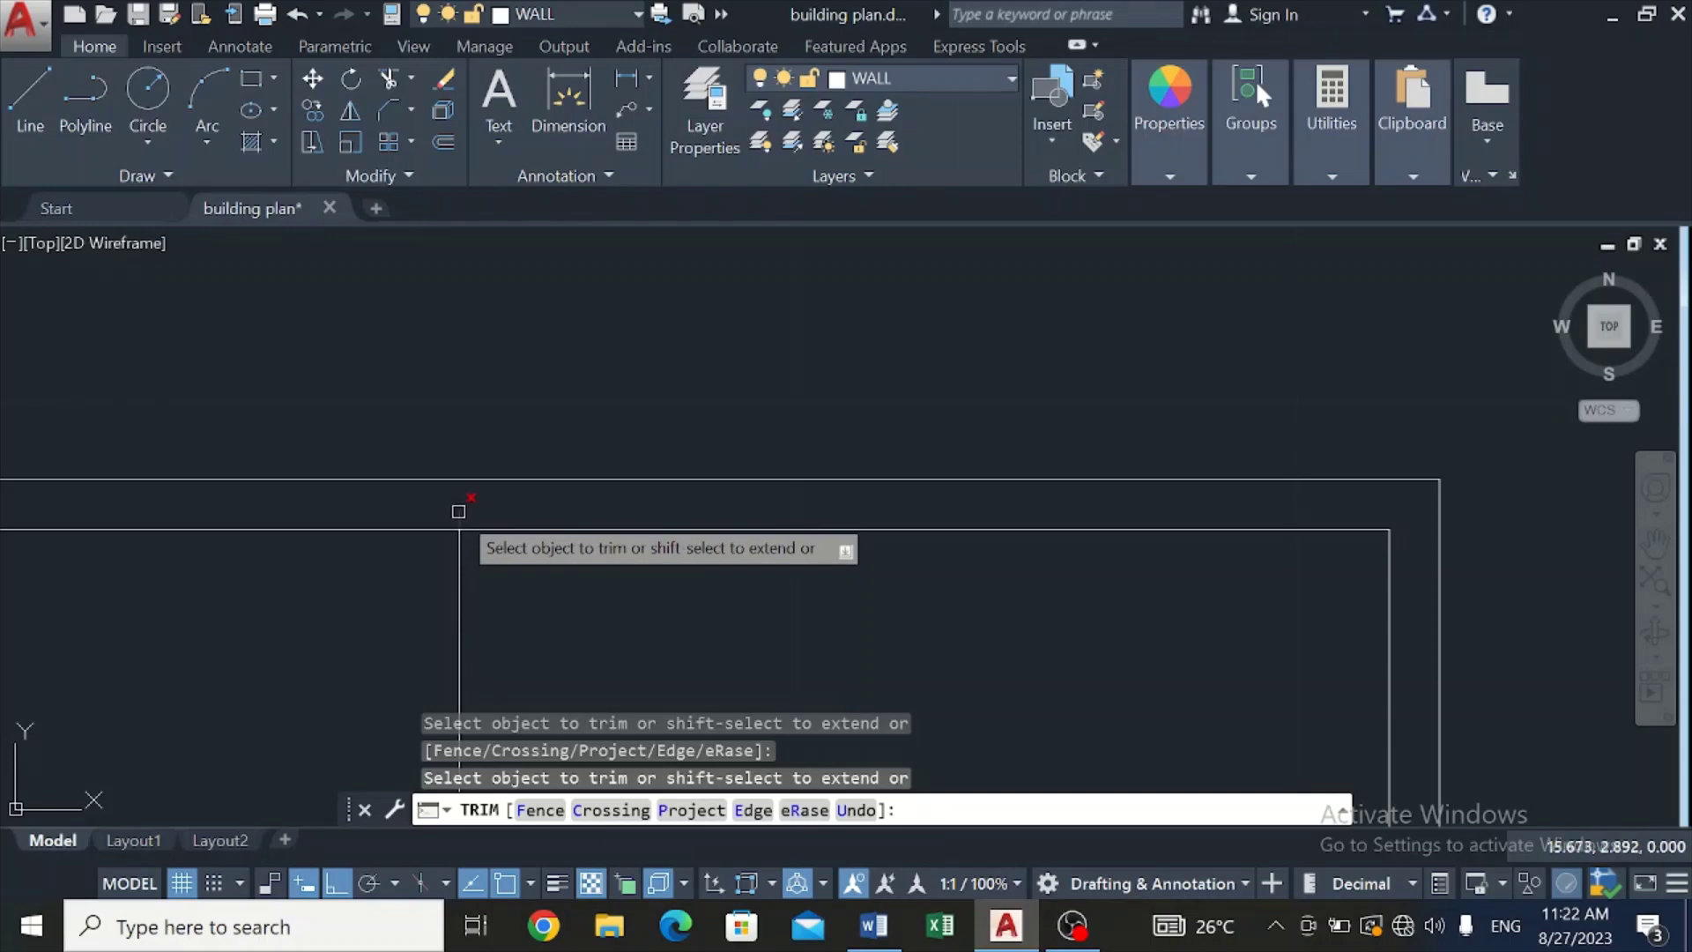
{"action": "scroll", "coordinate": [575, 630], "scroll_direction": "down", "scroll_amount": 2}
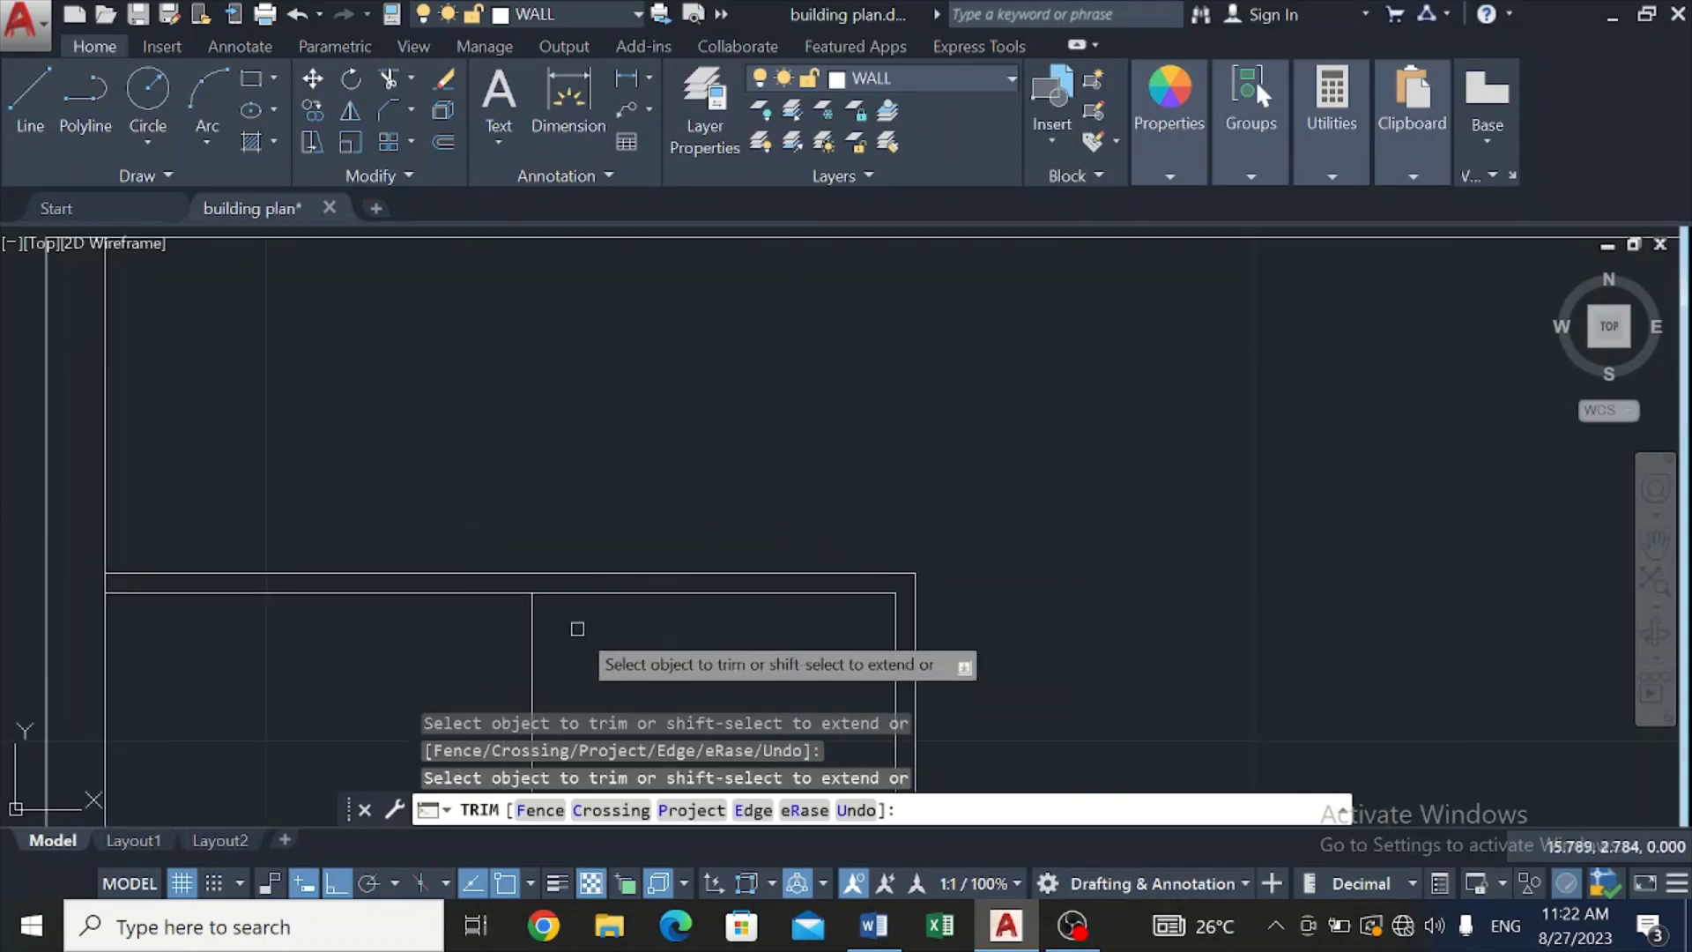
{"action": "key", "text": "Escape"}
{"action": "scroll", "coordinate": [574, 617], "scroll_direction": "down", "scroll_amount": 4}
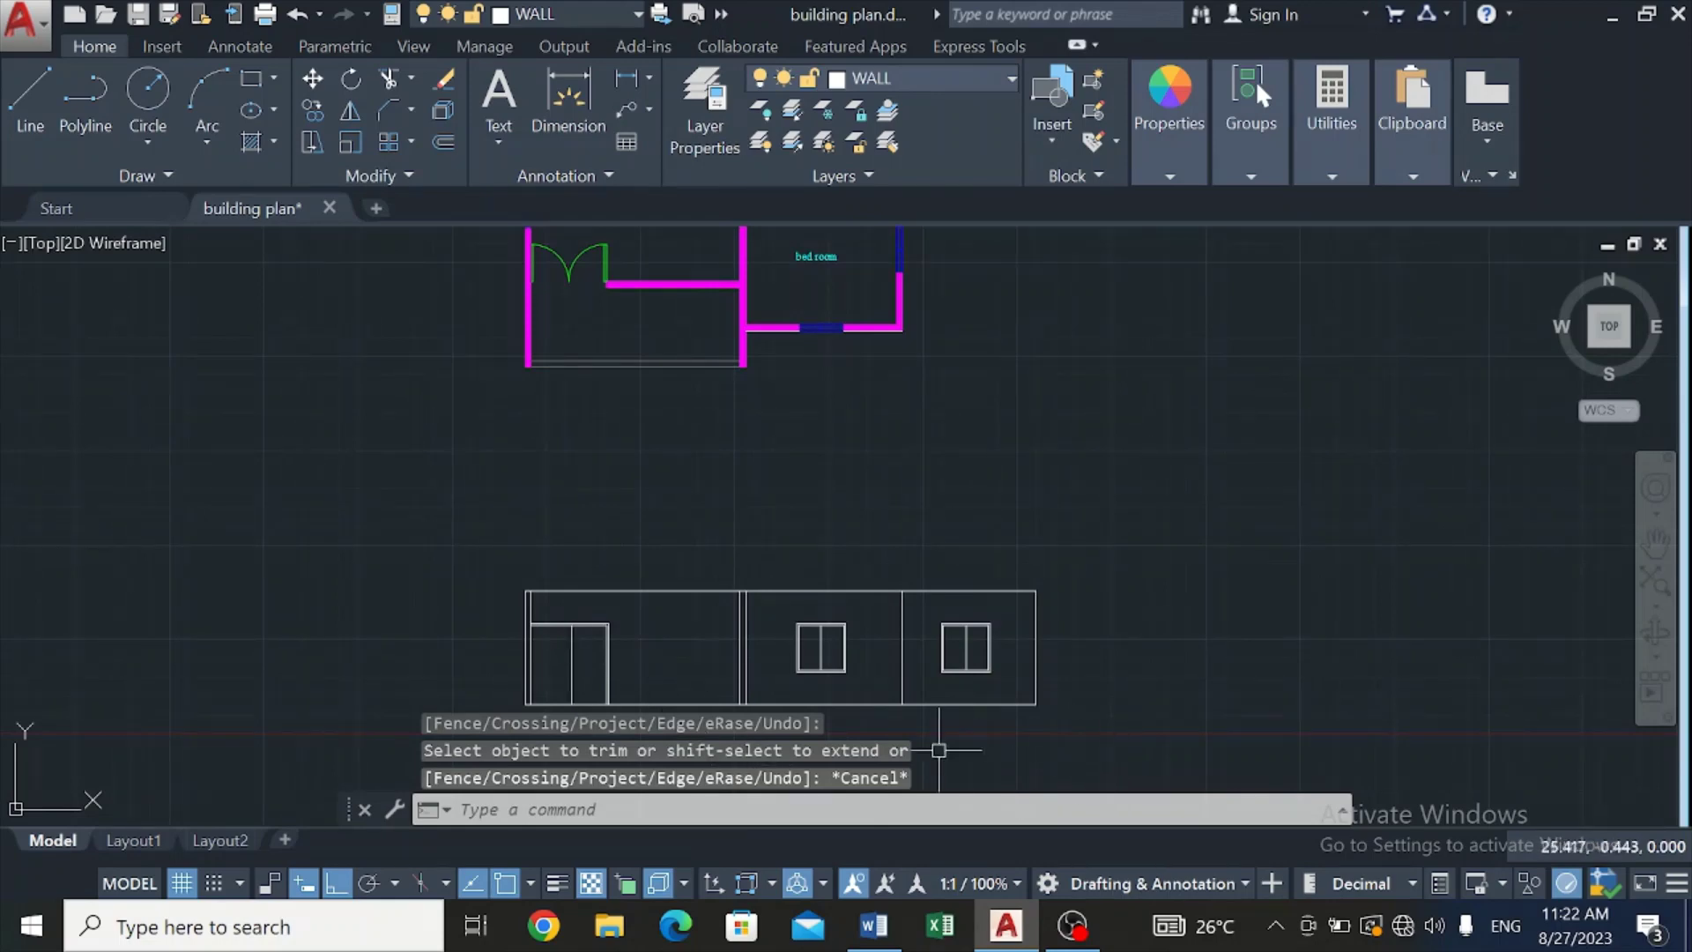
{"action": "scroll", "coordinate": [937, 743], "scroll_direction": "up", "scroll_amount": 2}
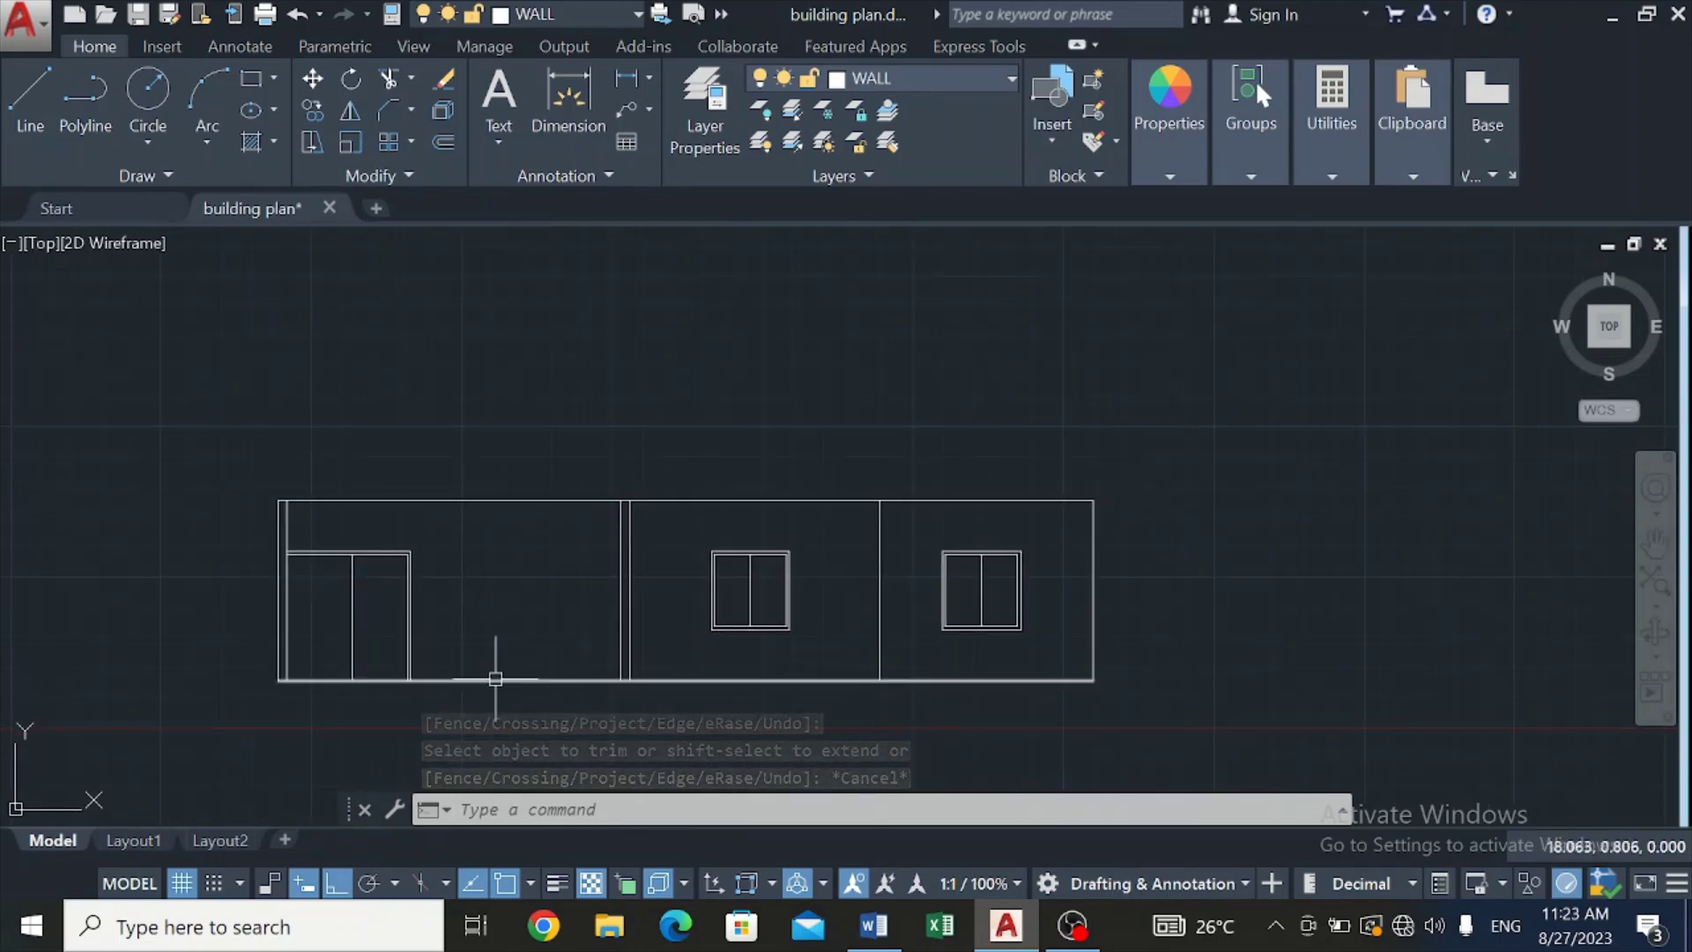
Step: Start Offset to enter a new 0.075 distance
{"action": "mouse_move", "coordinate": [496, 678]}
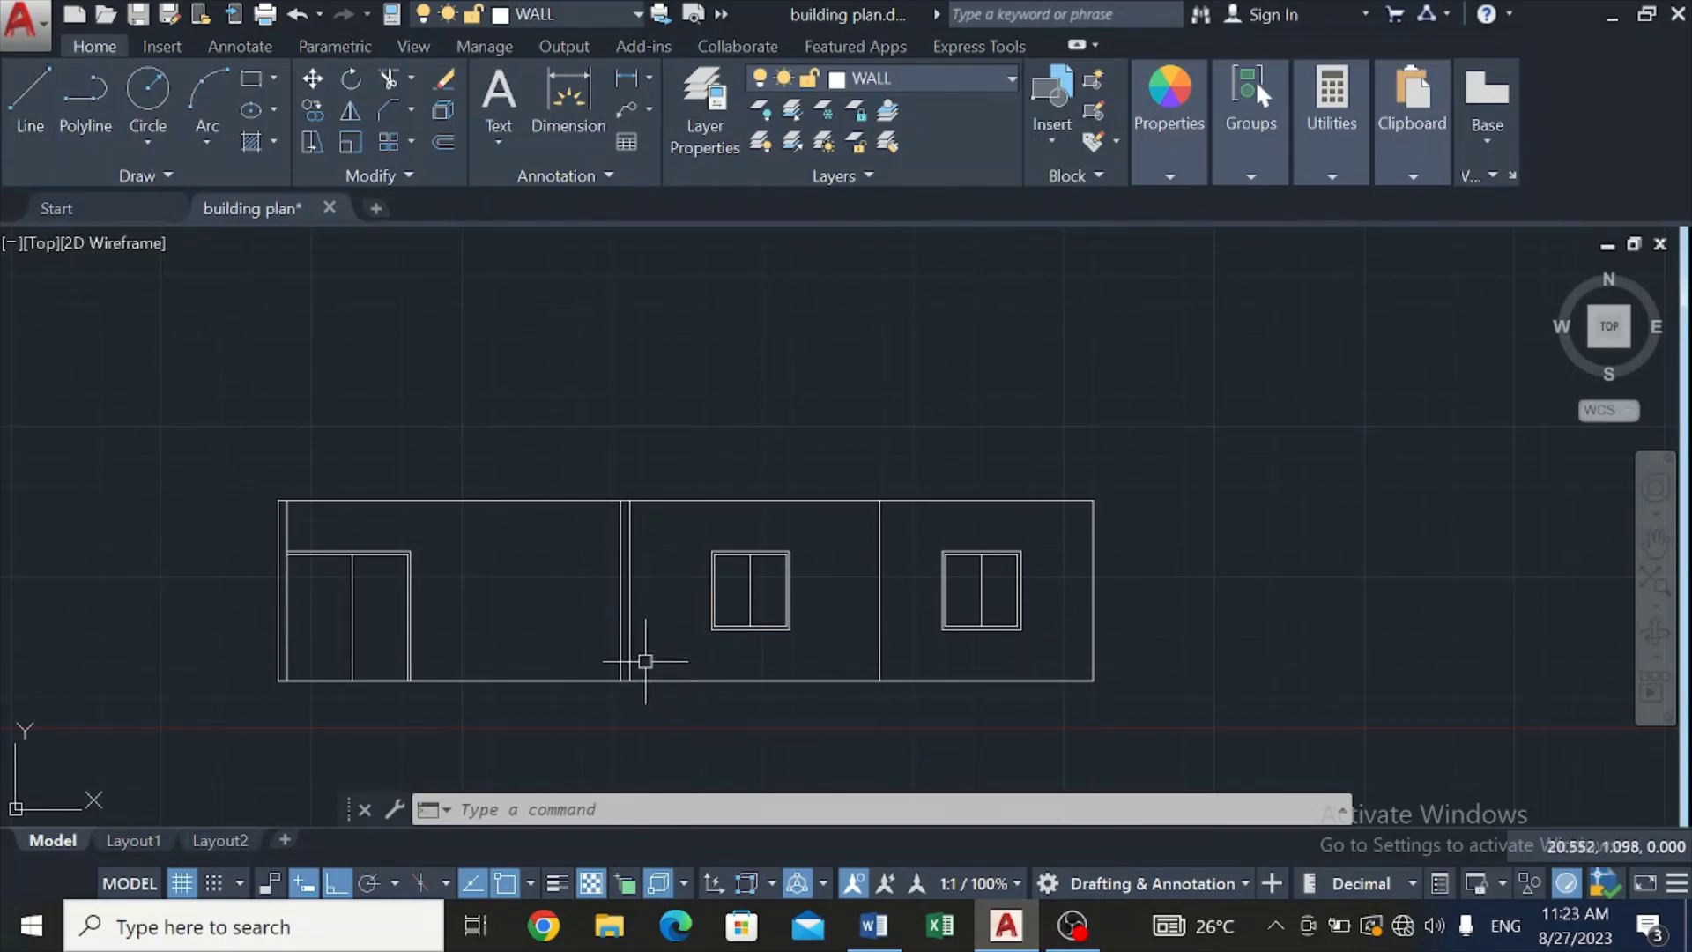
{"action": "scroll", "coordinate": [644, 649], "scroll_direction": "up", "scroll_amount": 2}
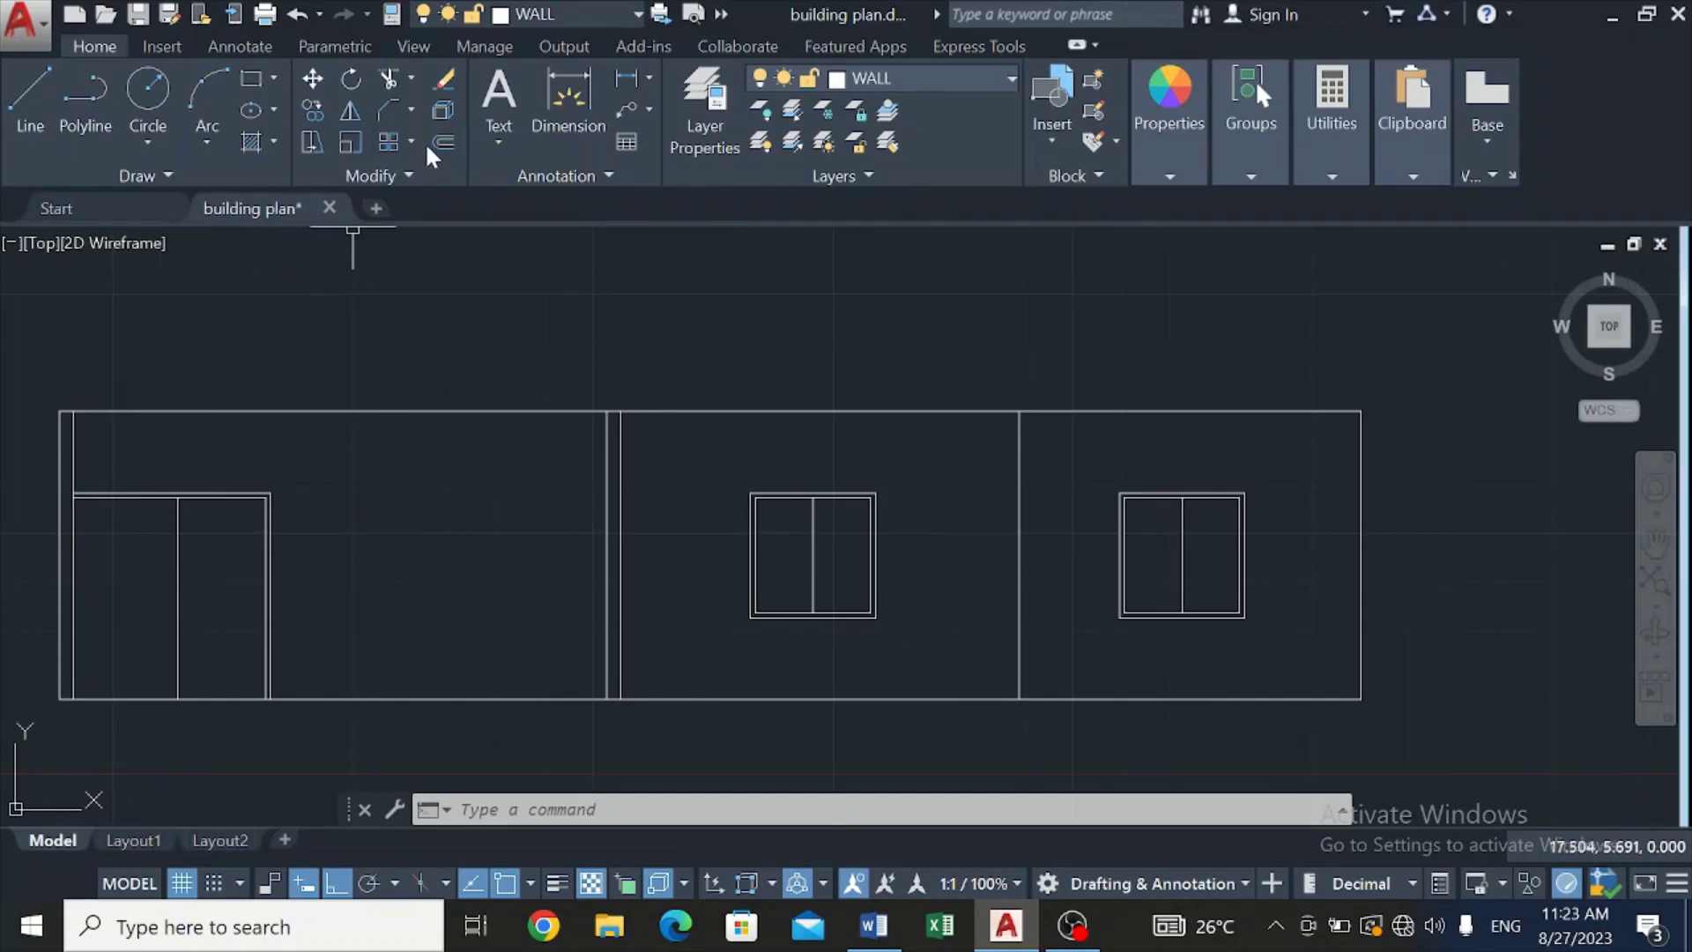
{"action": "left_click", "coordinate": [442, 139]}
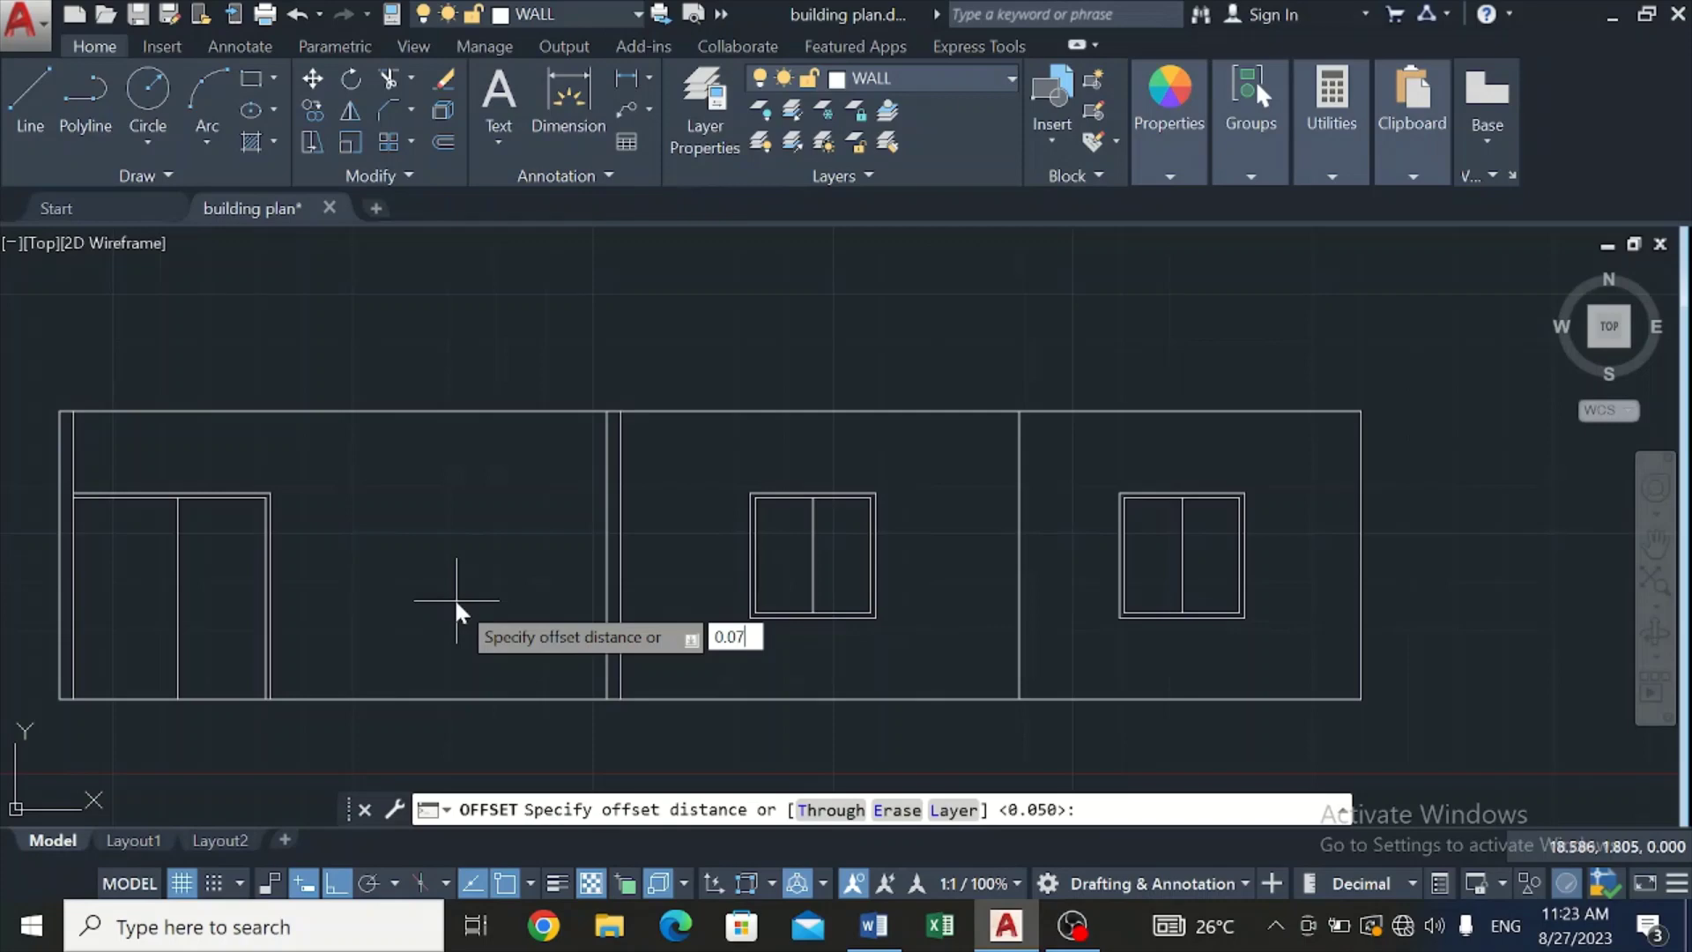
Step: Offset the central wall line 0.075 to both its right and left sides
{"action": "key", "text": "Return"}
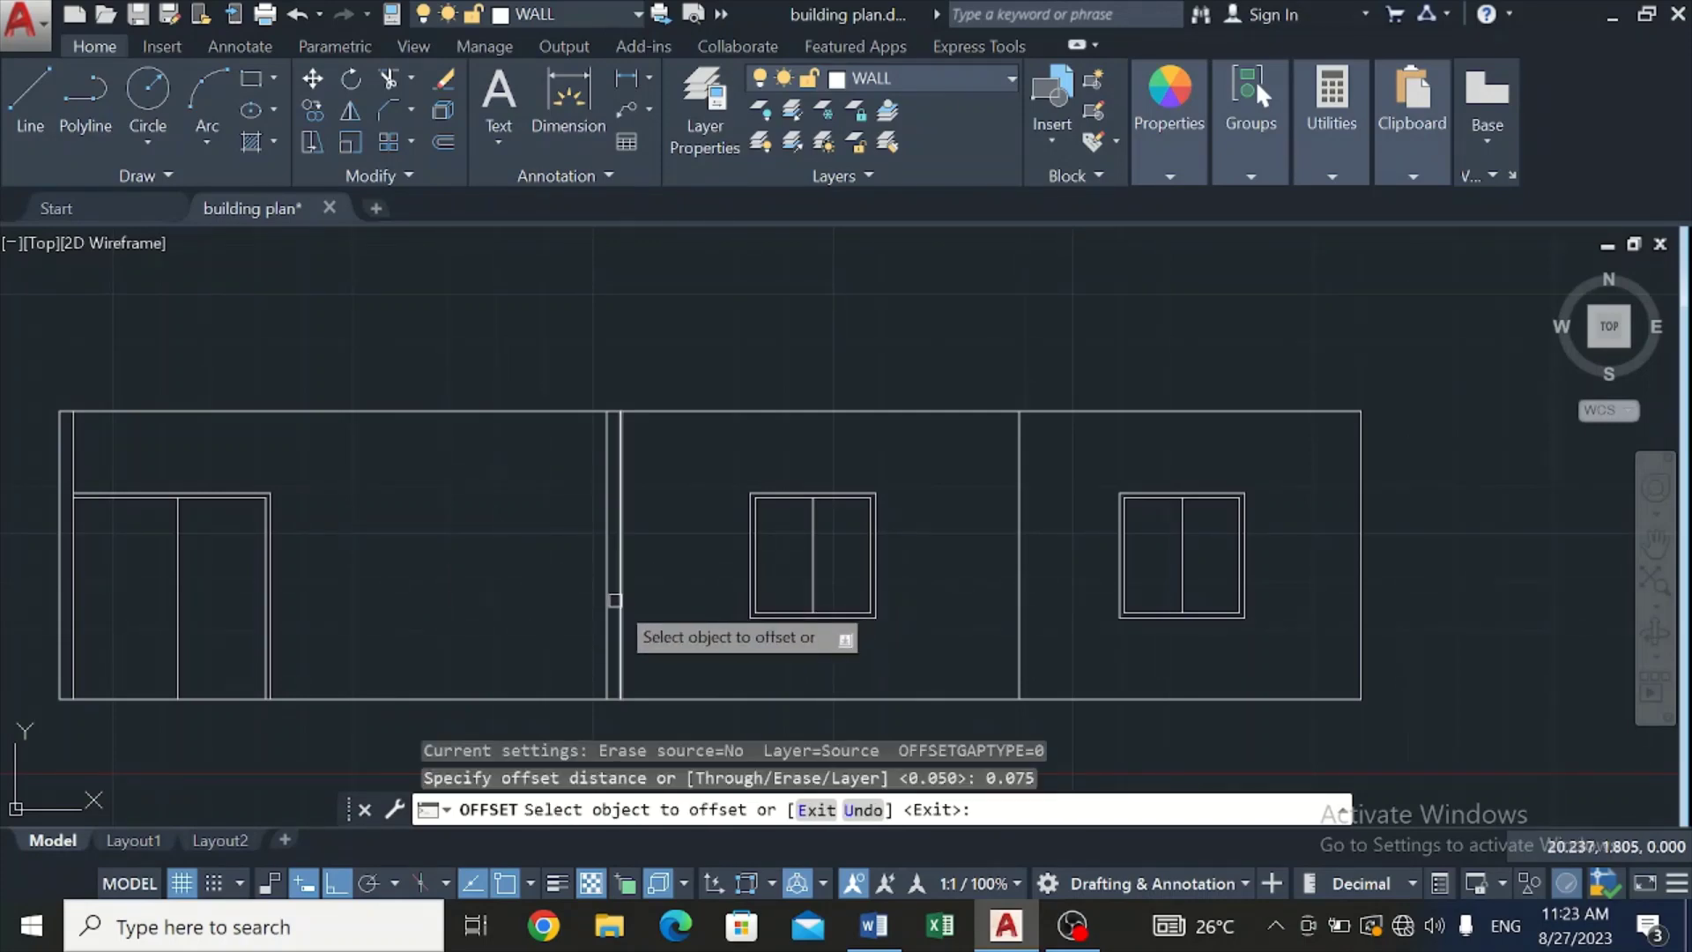
{"action": "left_click", "coordinate": [616, 600]}
{"action": "left_click", "coordinate": [691, 589]}
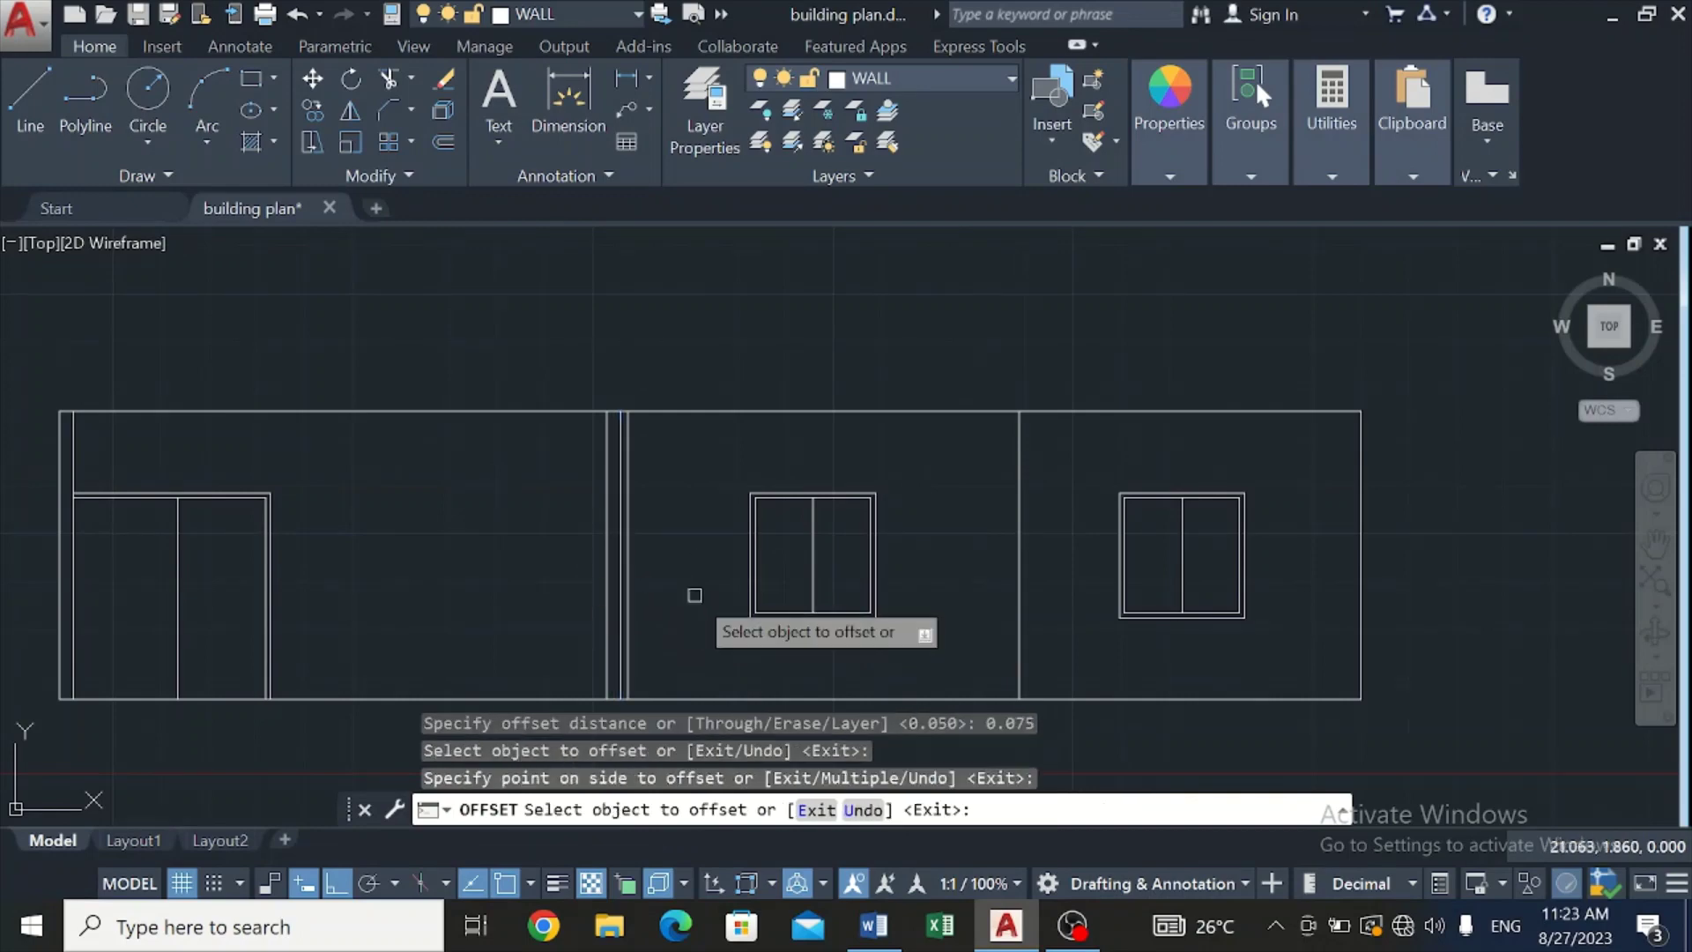
{"action": "left_click", "coordinate": [606, 615]}
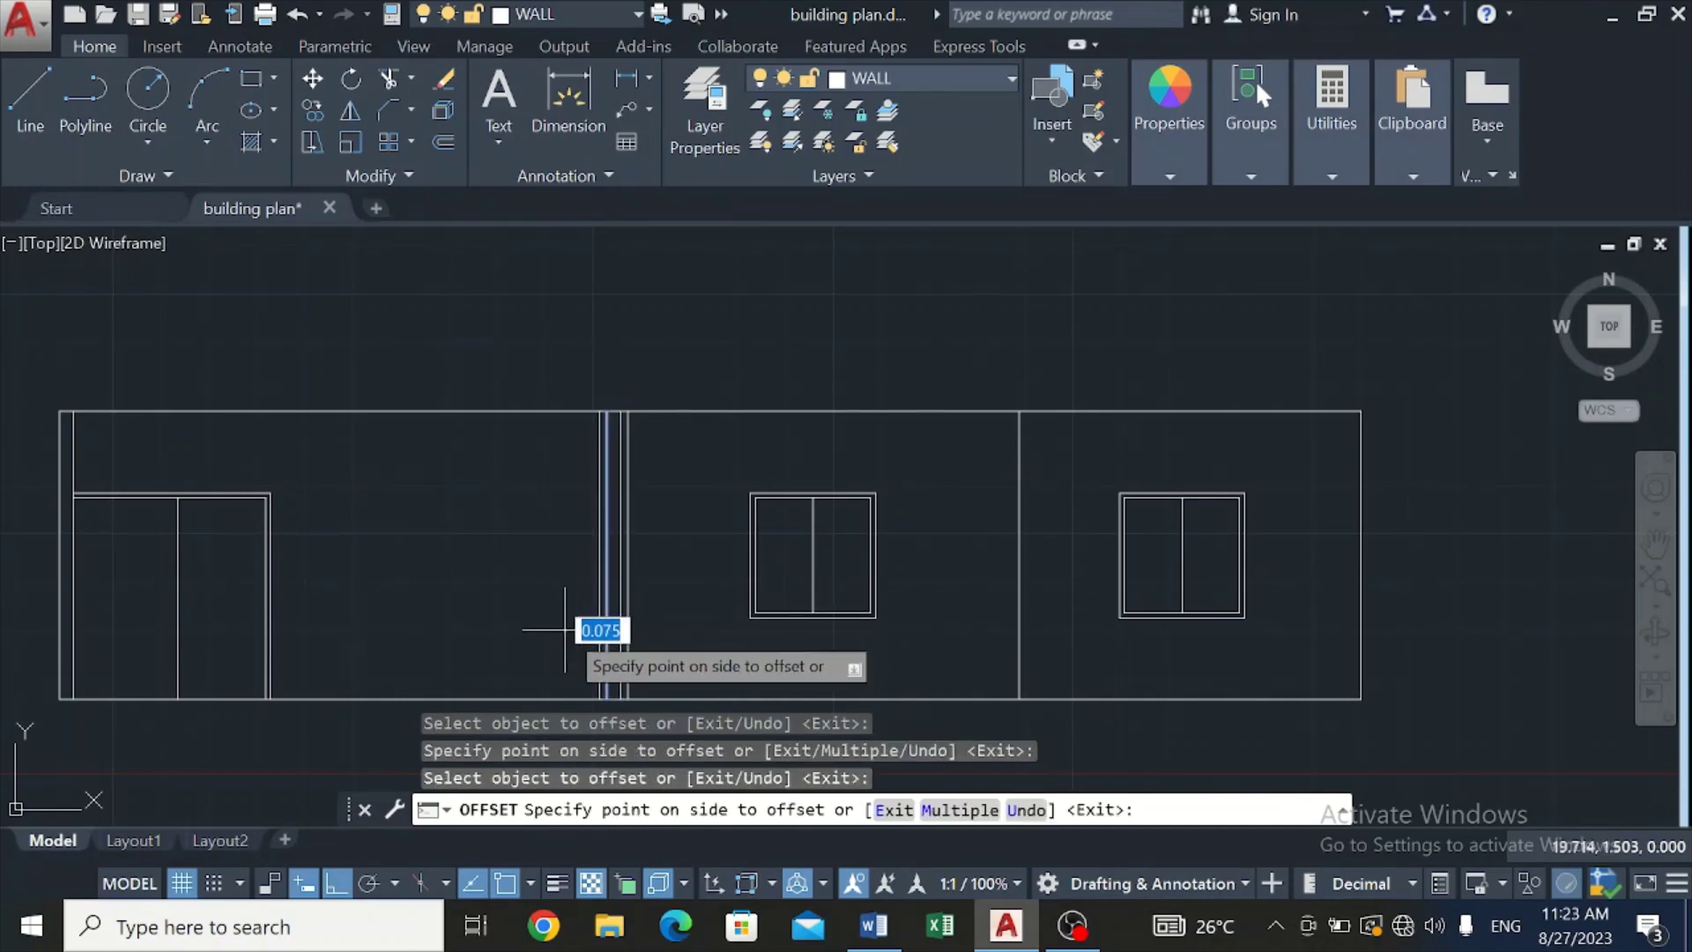
{"action": "left_click", "coordinate": [565, 629]}
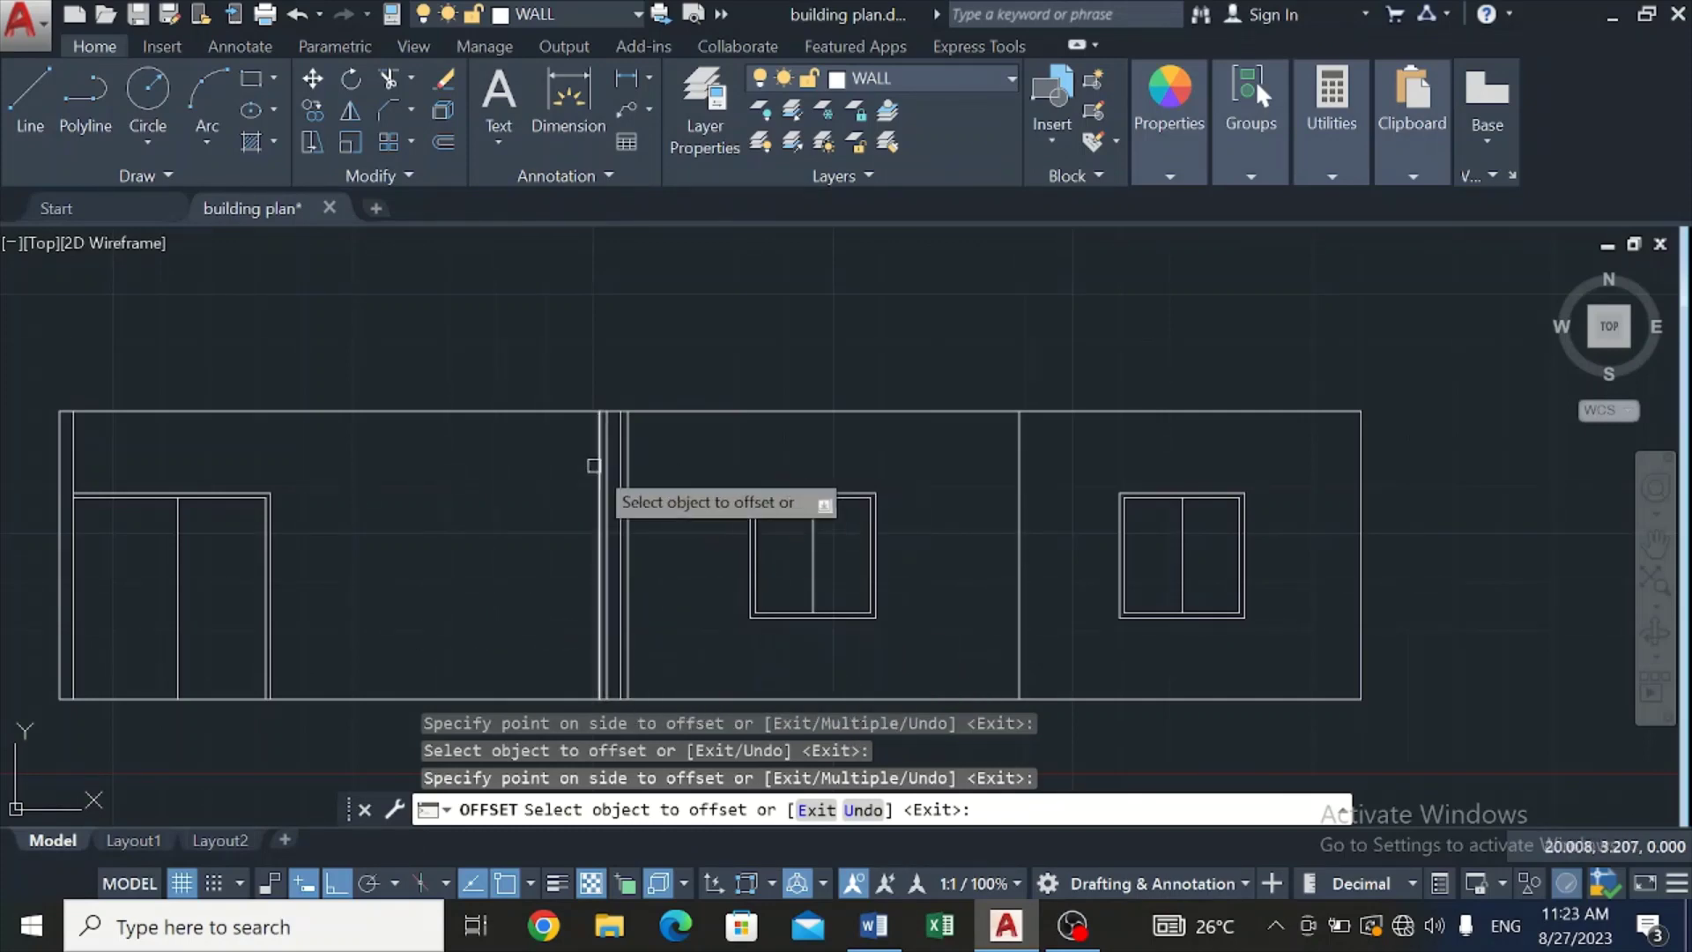
{"action": "scroll", "coordinate": [631, 449], "scroll_direction": "up", "scroll_amount": 2}
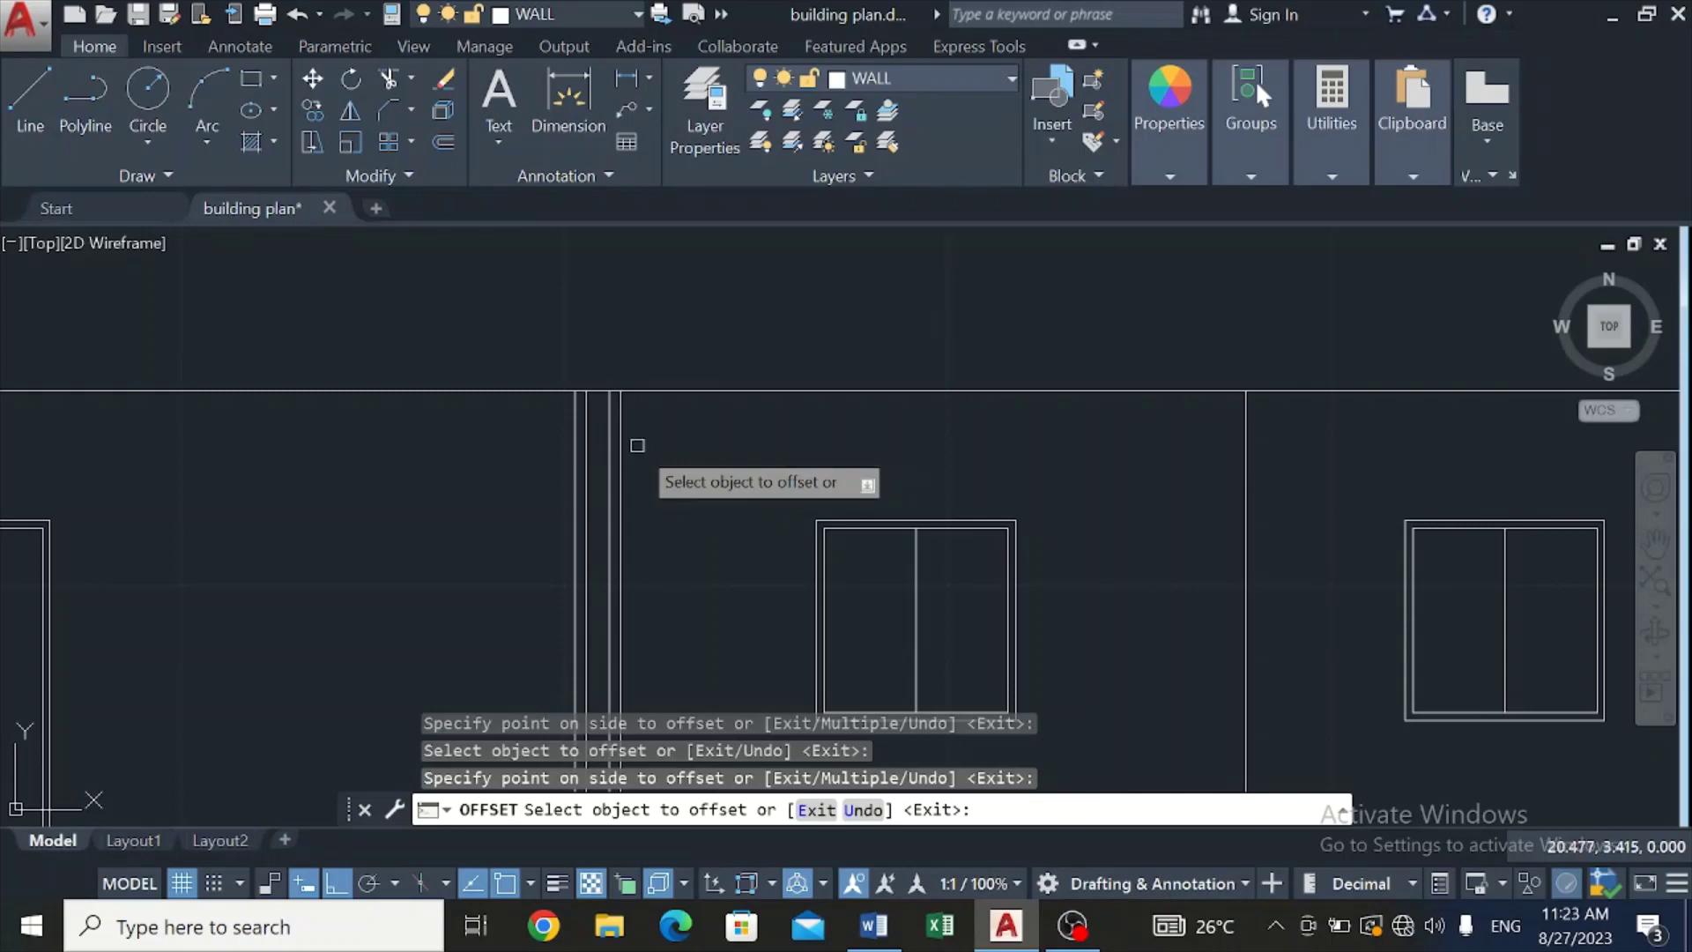
{"action": "scroll", "coordinate": [623, 471], "scroll_direction": "down", "scroll_amount": 2}
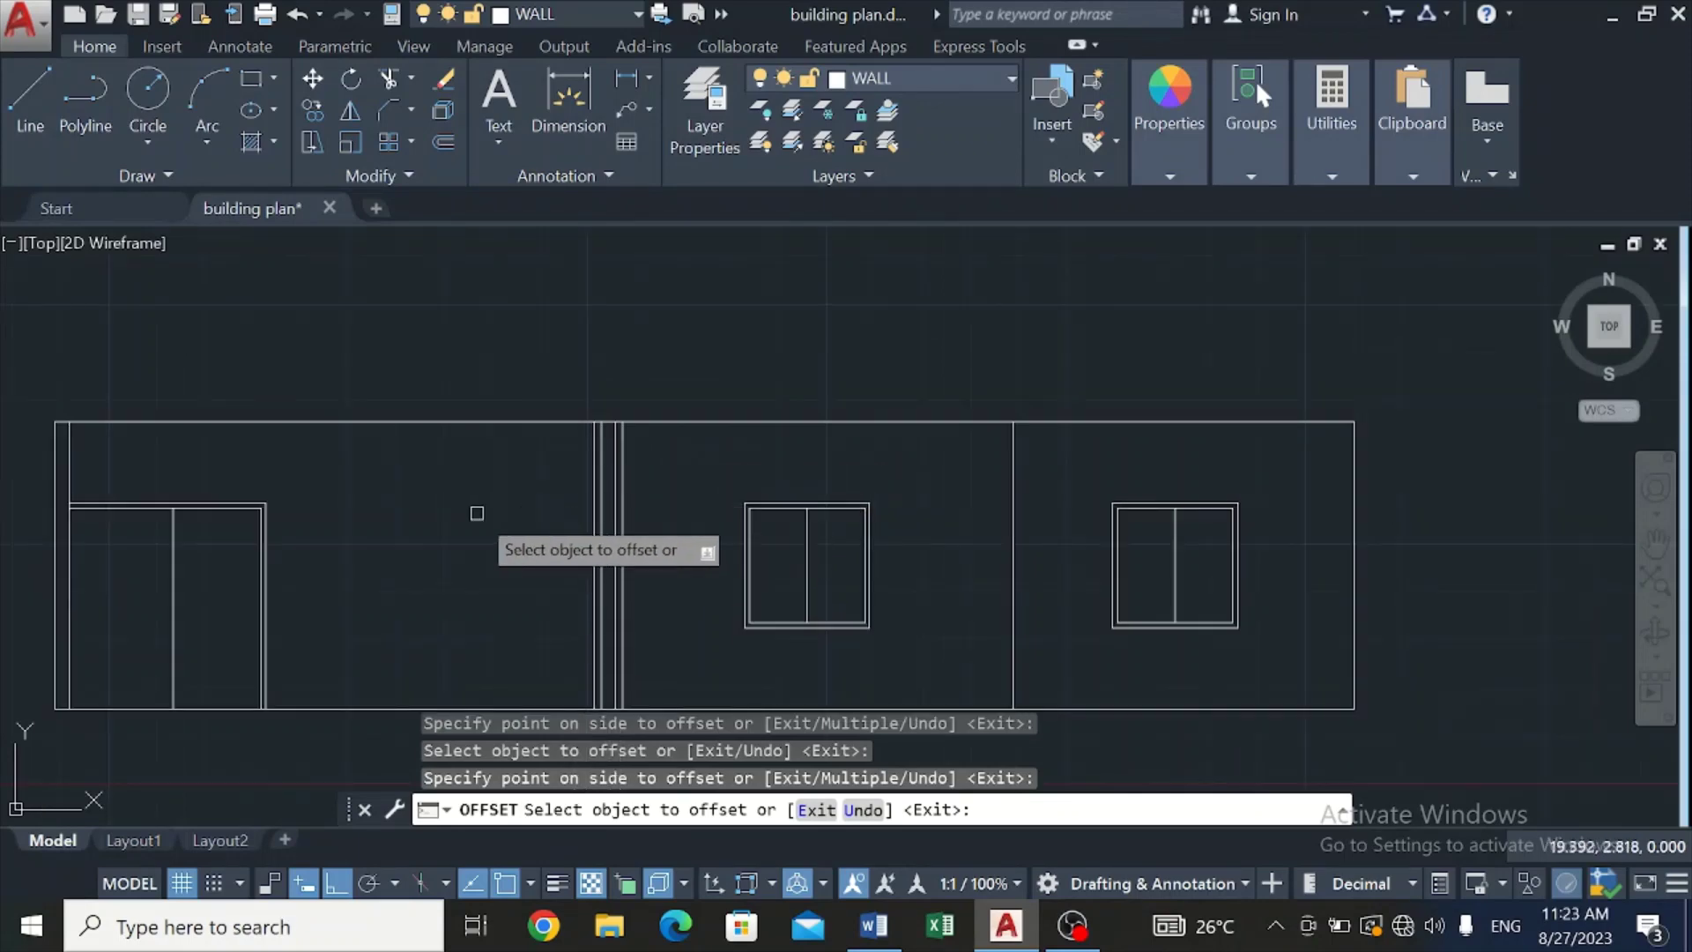
Step: Cancel a started line and restart Offset with the 0.075 distance
{"action": "left_click", "coordinate": [31, 95]}
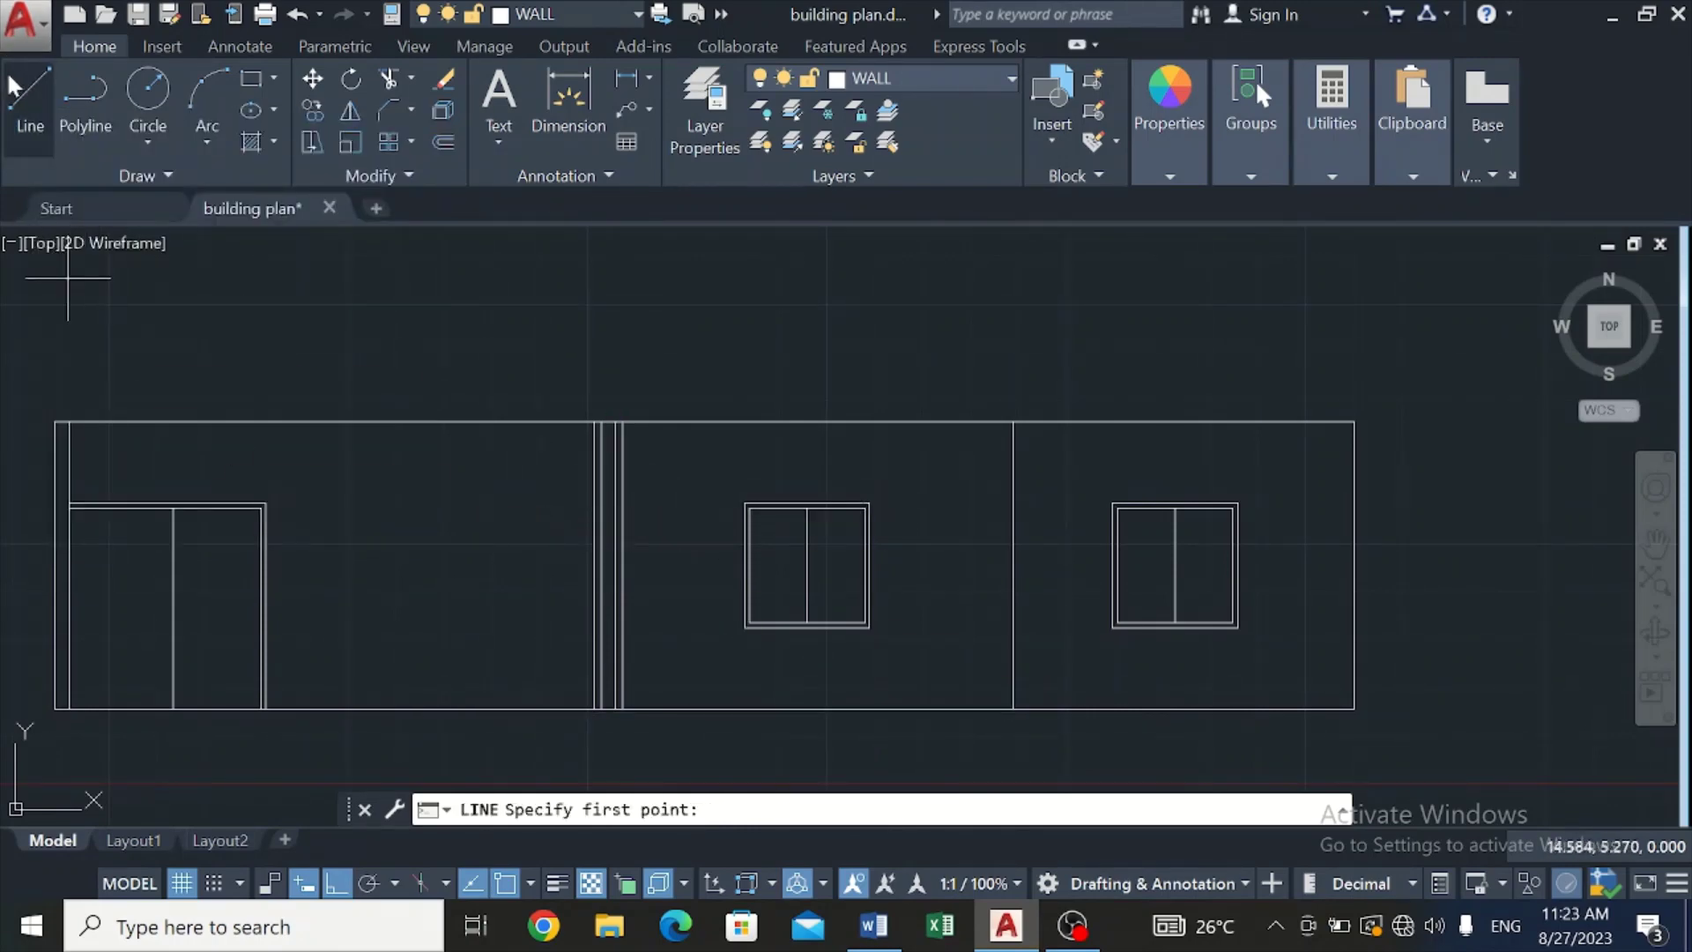
{"action": "key", "text": "Escape"}
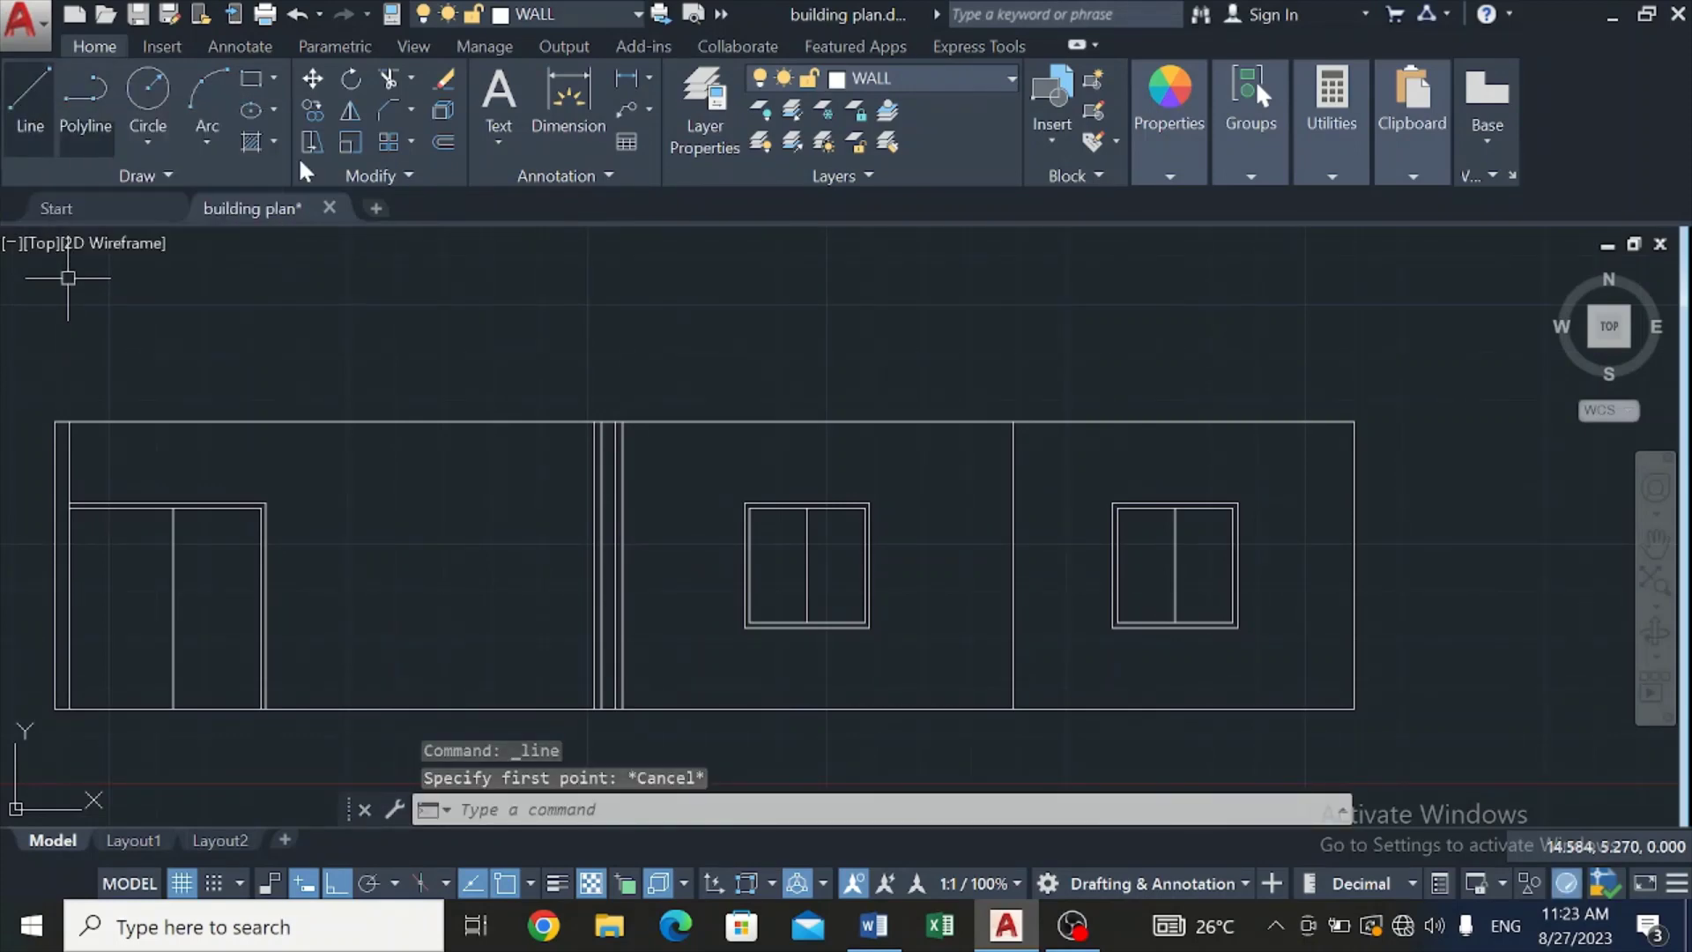
{"action": "left_click", "coordinate": [443, 143]}
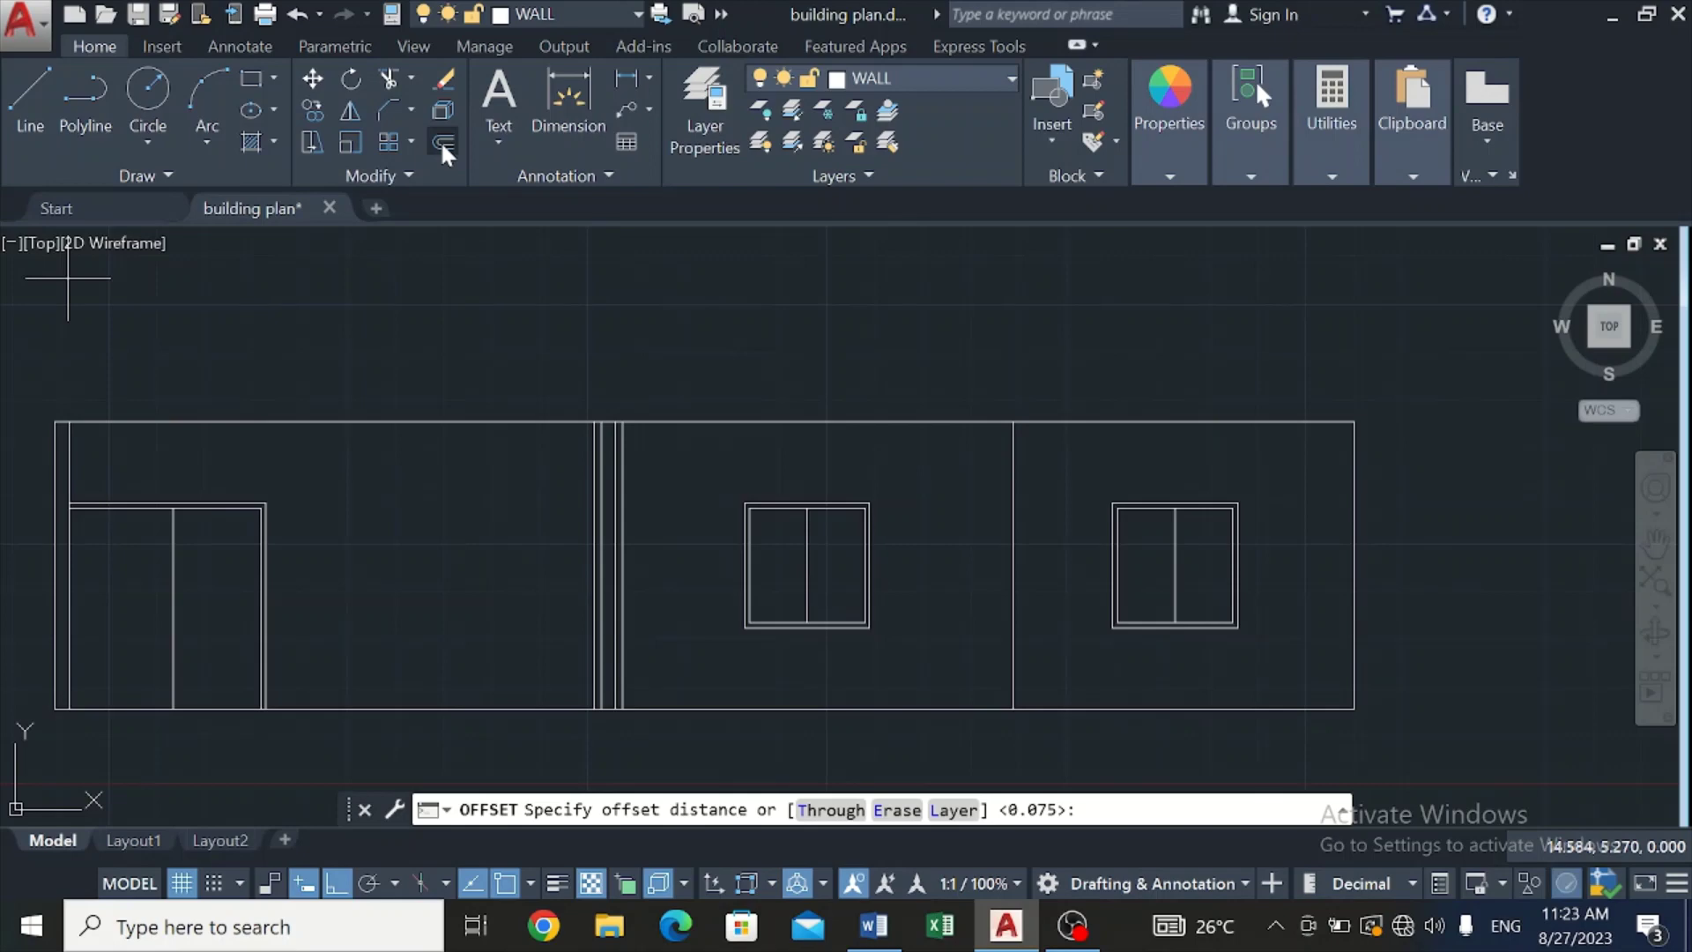
{"action": "scroll", "coordinate": [483, 282], "scroll_direction": "down", "scroll_amount": 6}
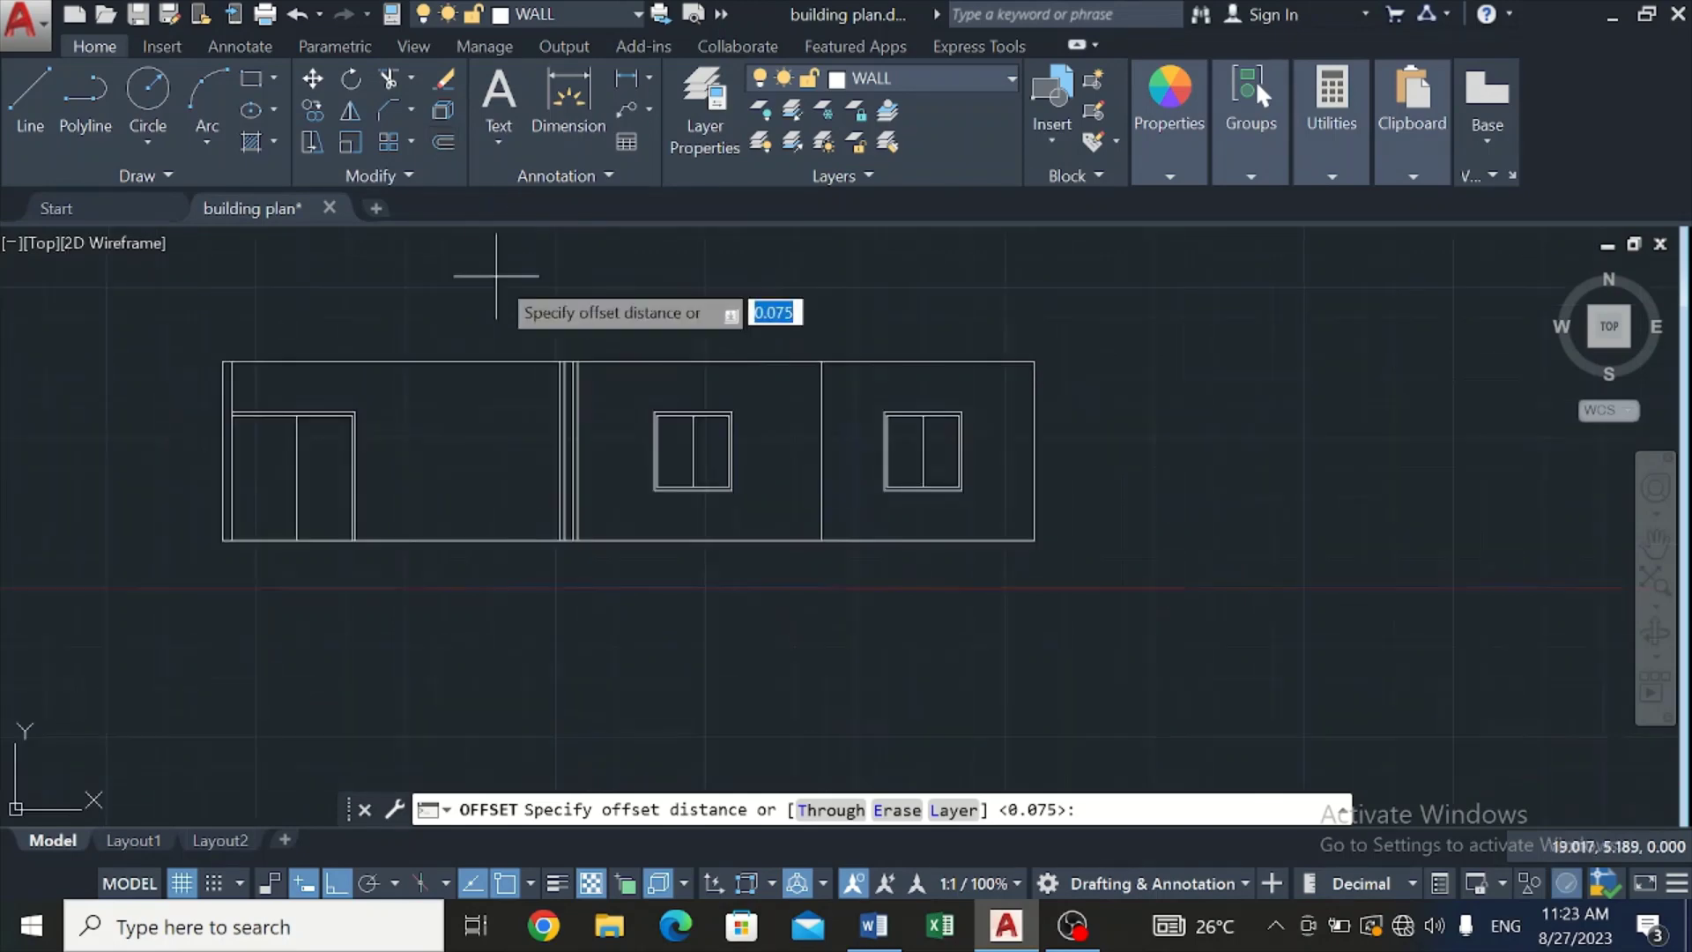
{"action": "scroll", "coordinate": [486, 304], "scroll_direction": "up", "scroll_amount": 6}
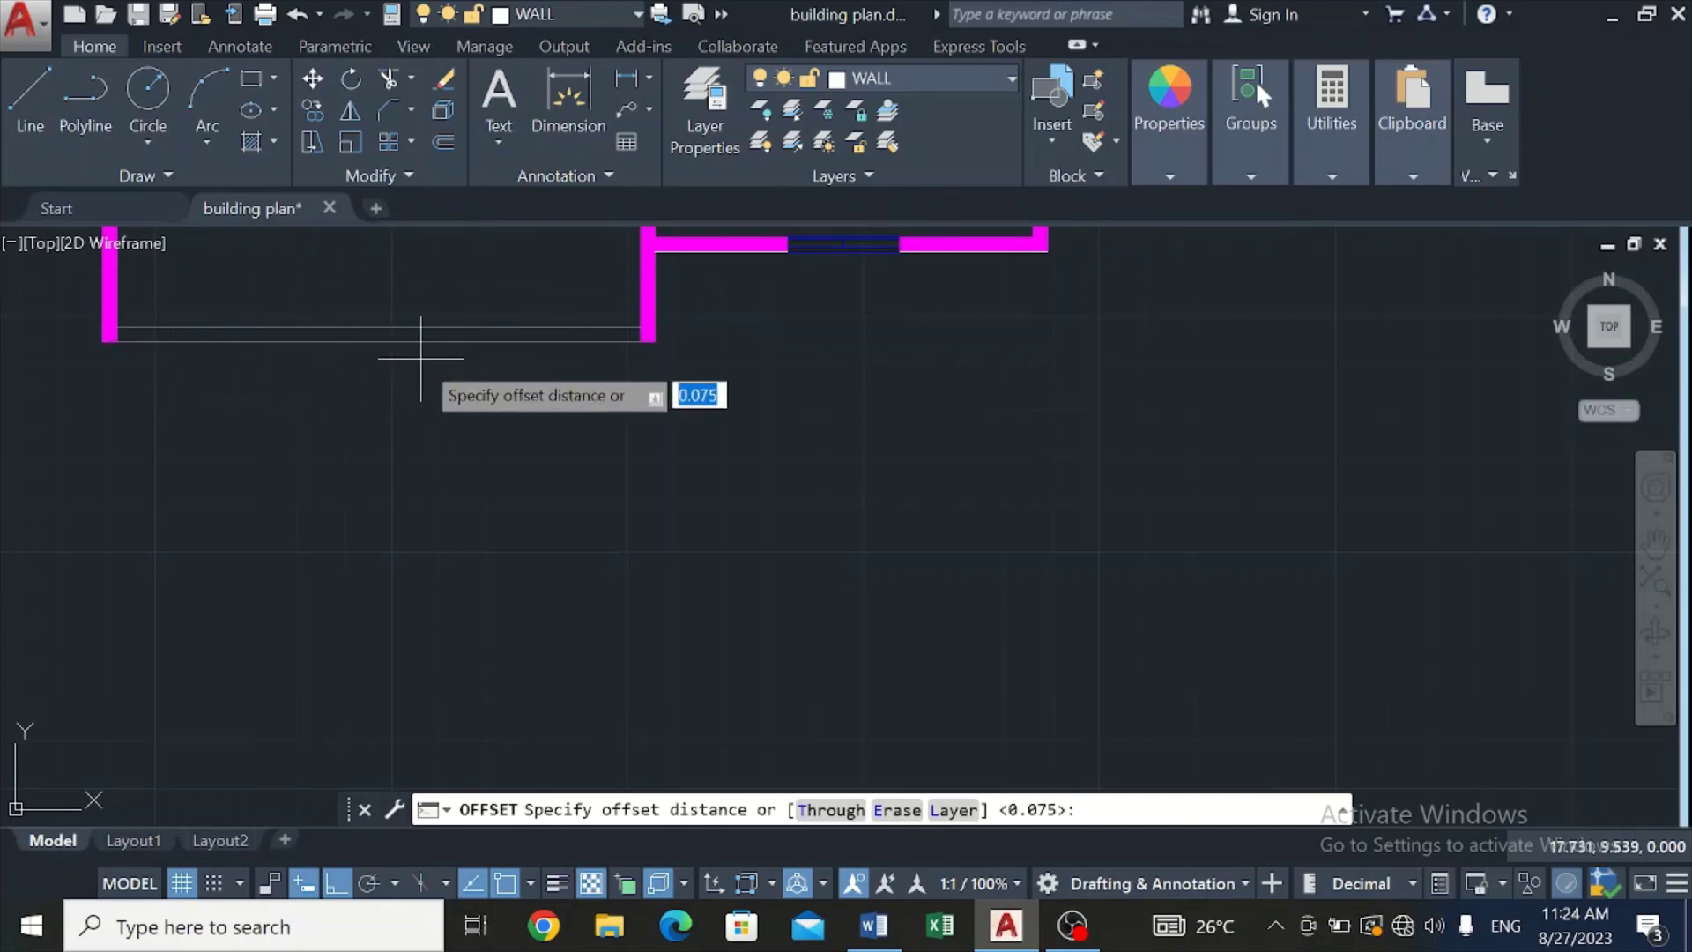
{"action": "scroll", "coordinate": [446, 361], "scroll_direction": "down", "scroll_amount": 2}
{"action": "scroll", "coordinate": [431, 555], "scroll_direction": "up", "scroll_amount": 2}
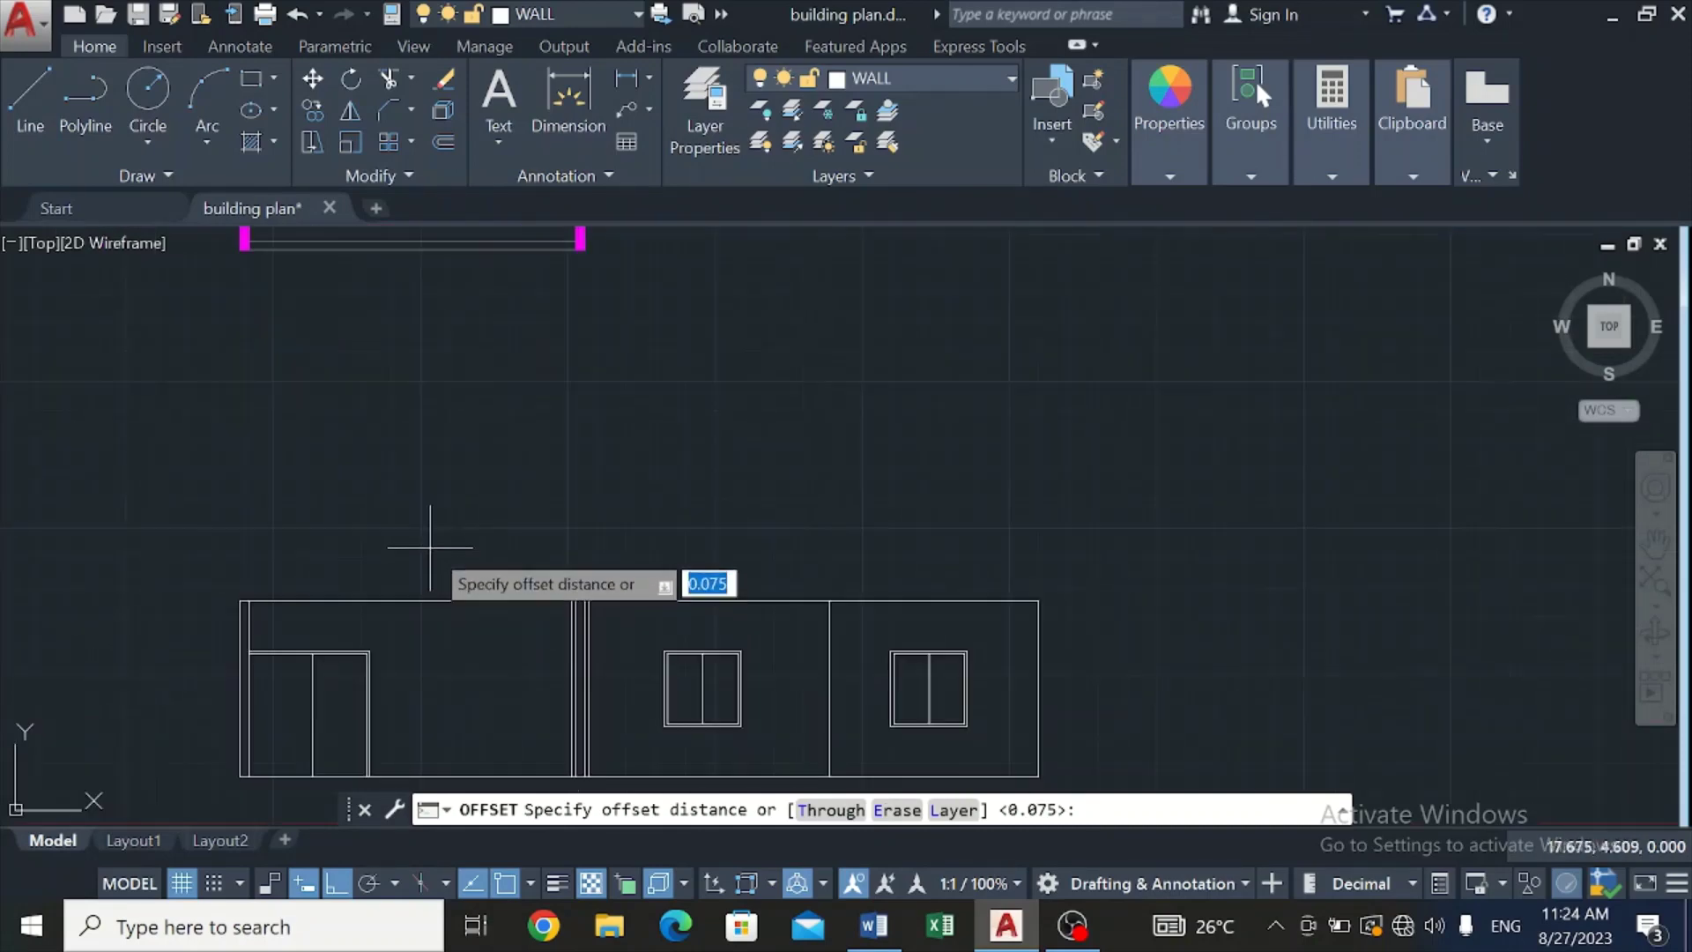
Step: Attempt a line from the elevation's top-left wall corner, cancelling it twice
{"action": "left_click", "coordinate": [29, 94]}
{"action": "scroll", "coordinate": [275, 634], "scroll_direction": "up", "scroll_amount": 2}
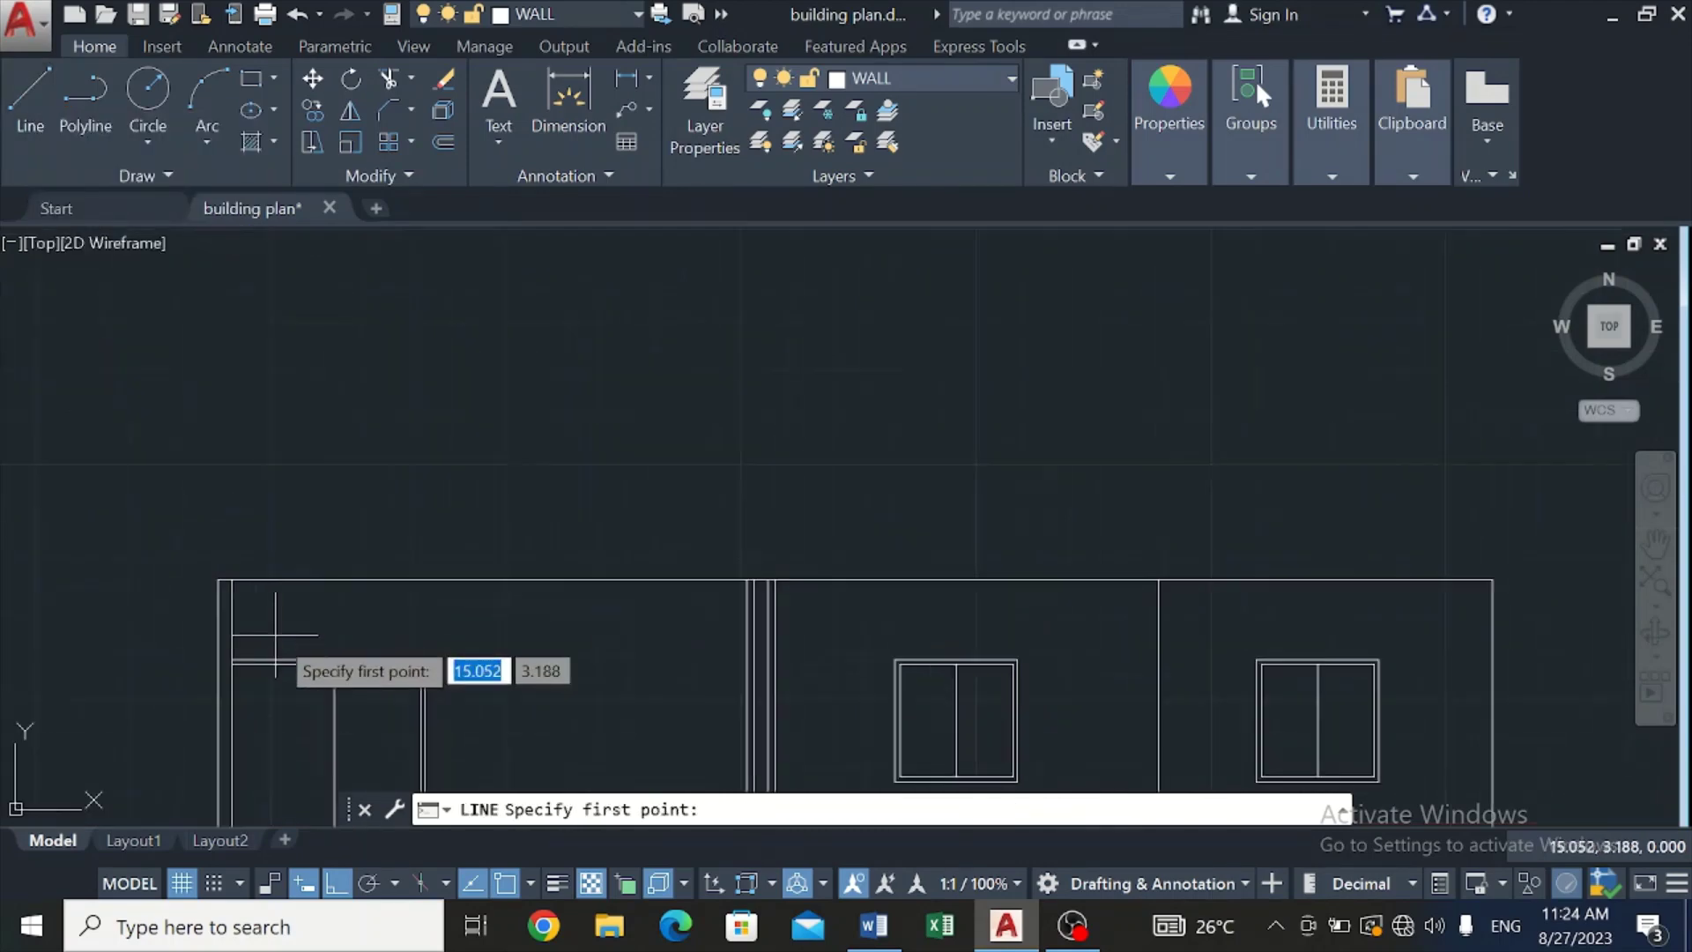
{"action": "scroll", "coordinate": [275, 635], "scroll_direction": "up", "scroll_amount": 2}
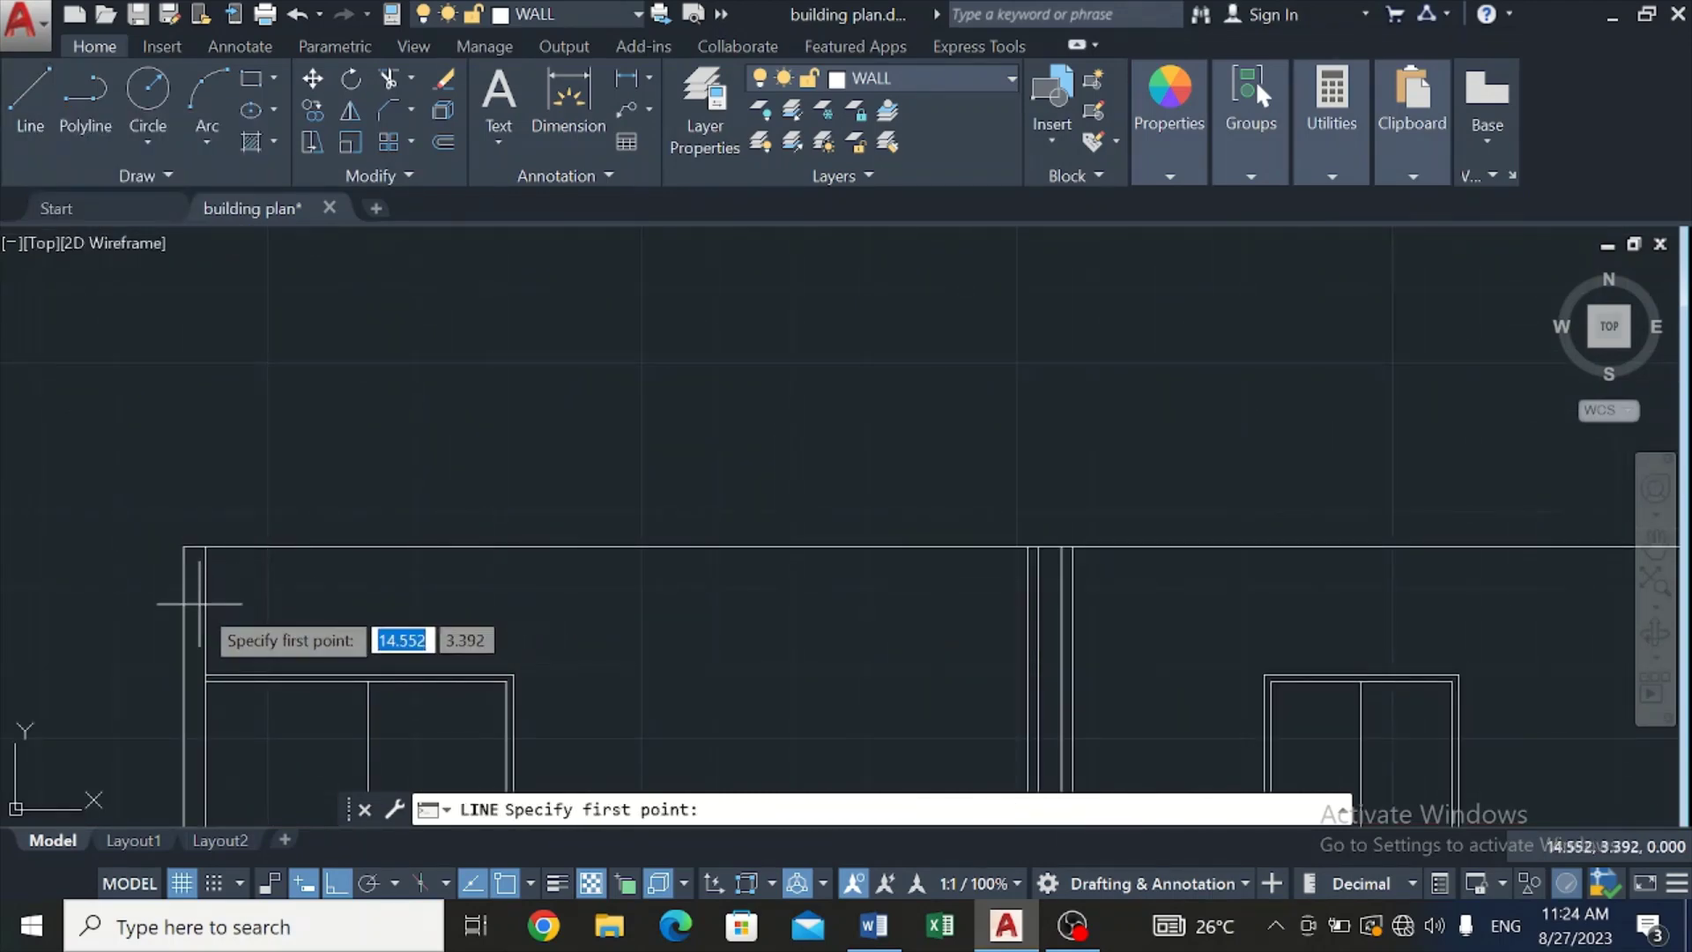
{"action": "left_click", "coordinate": [204, 547]}
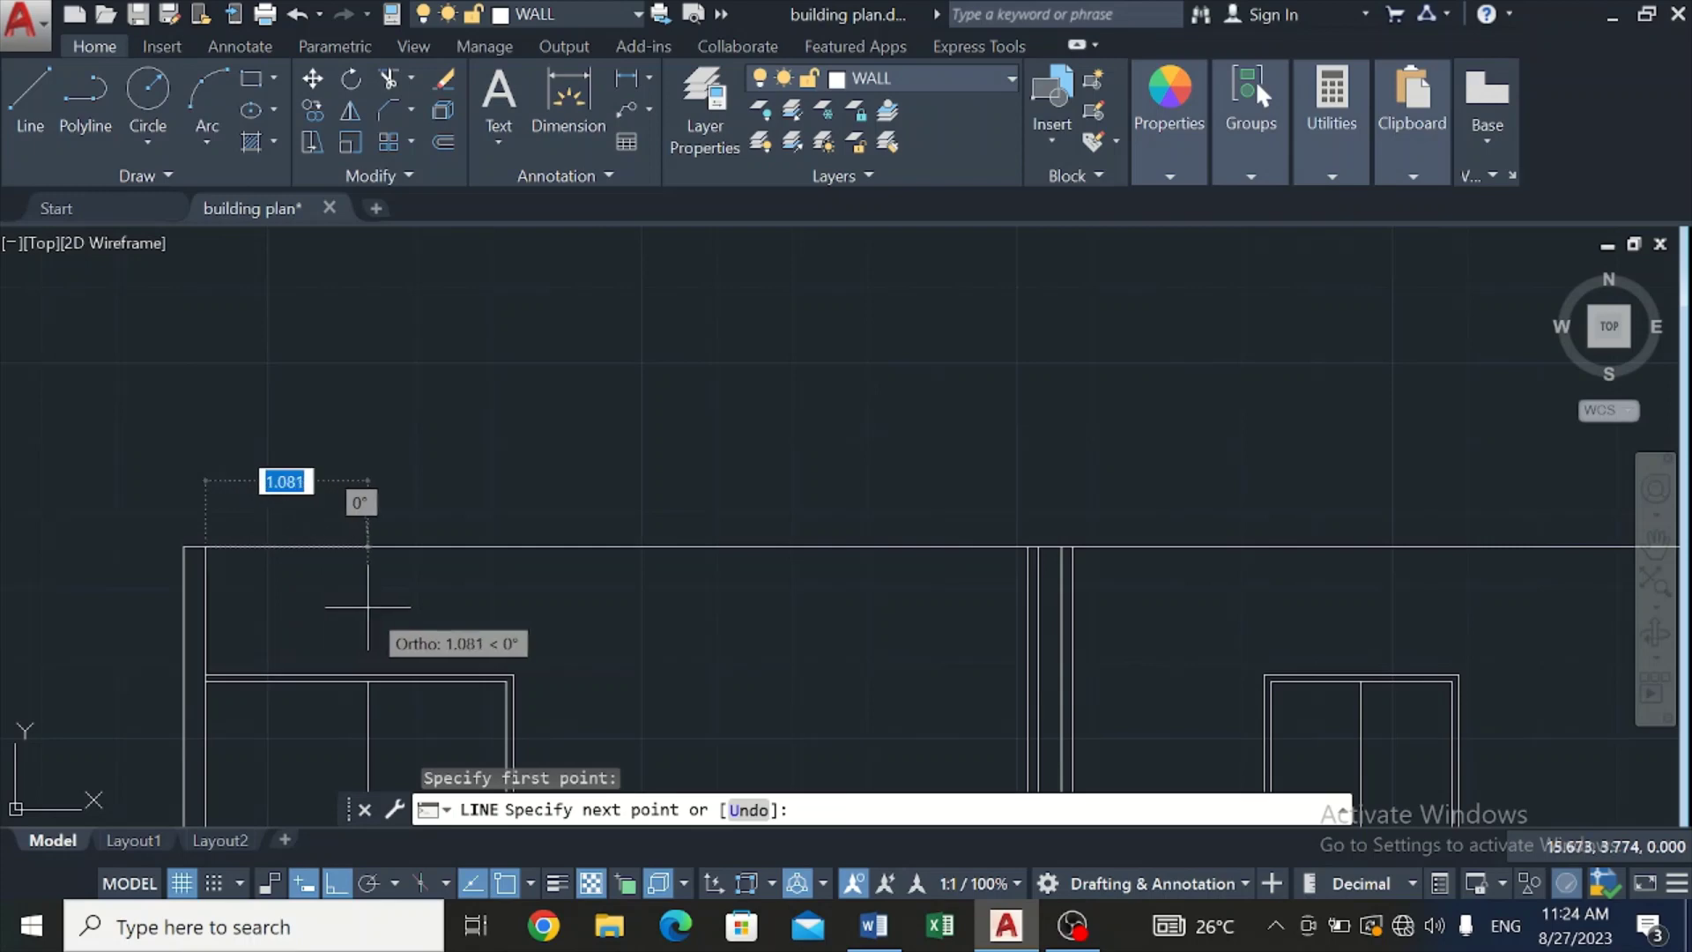
{"action": "key", "text": "Escape"}
{"action": "left_click", "coordinate": [28, 93]}
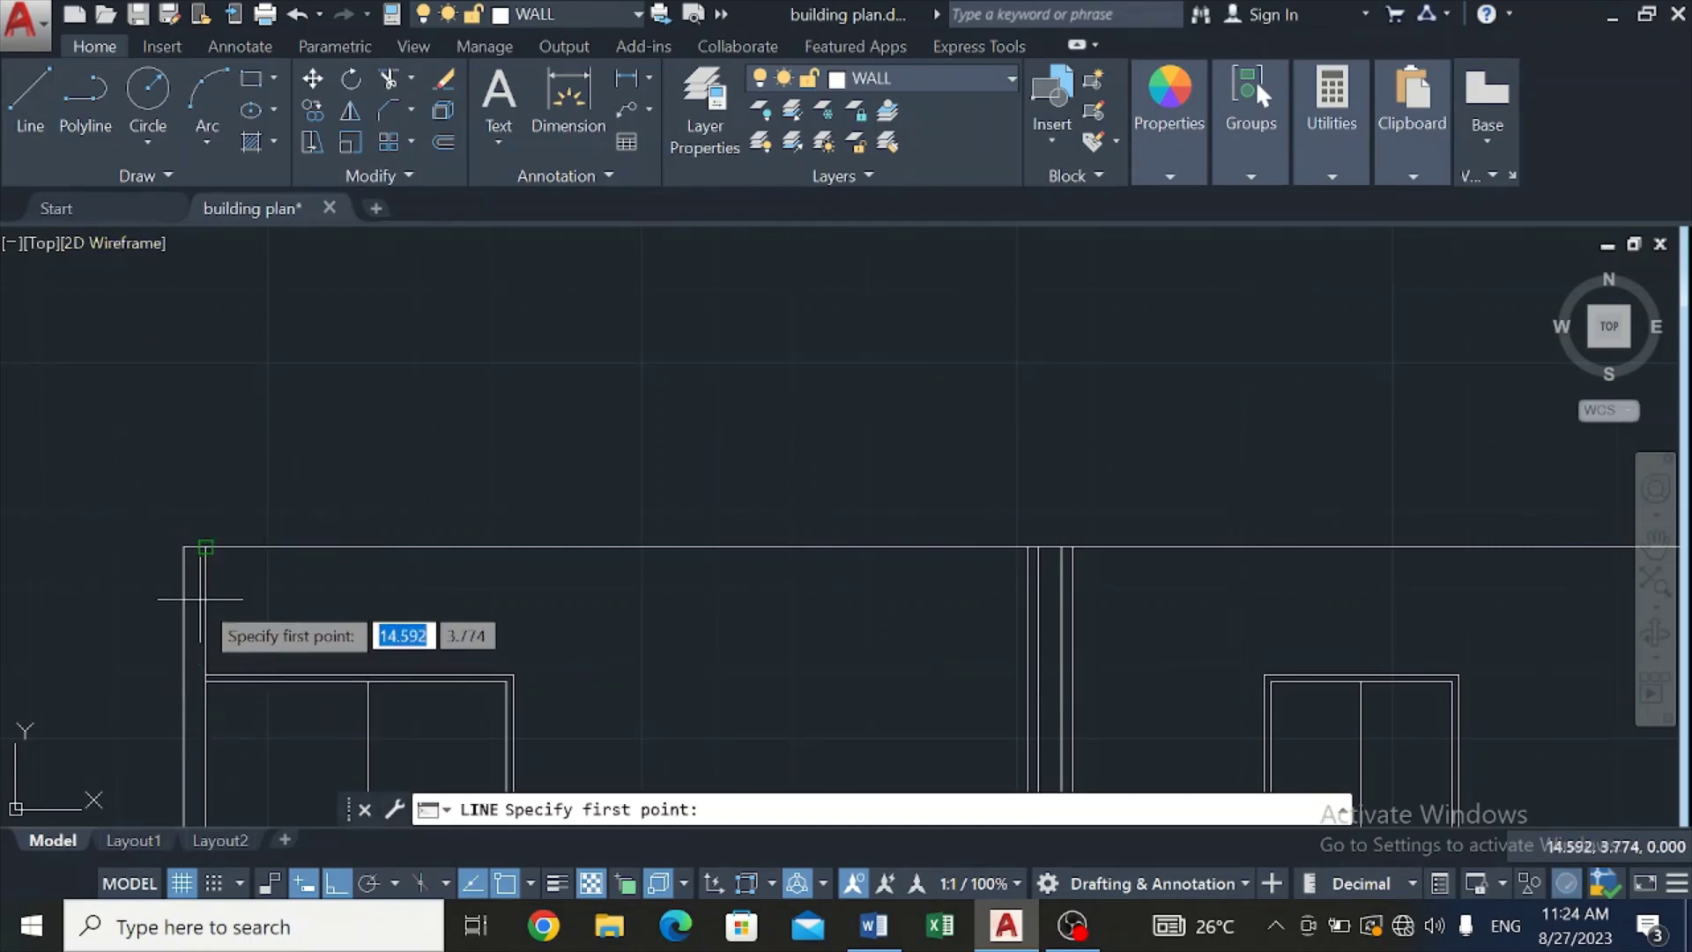
{"action": "left_click", "coordinate": [204, 547]}
{"action": "key", "text": "Escape"}
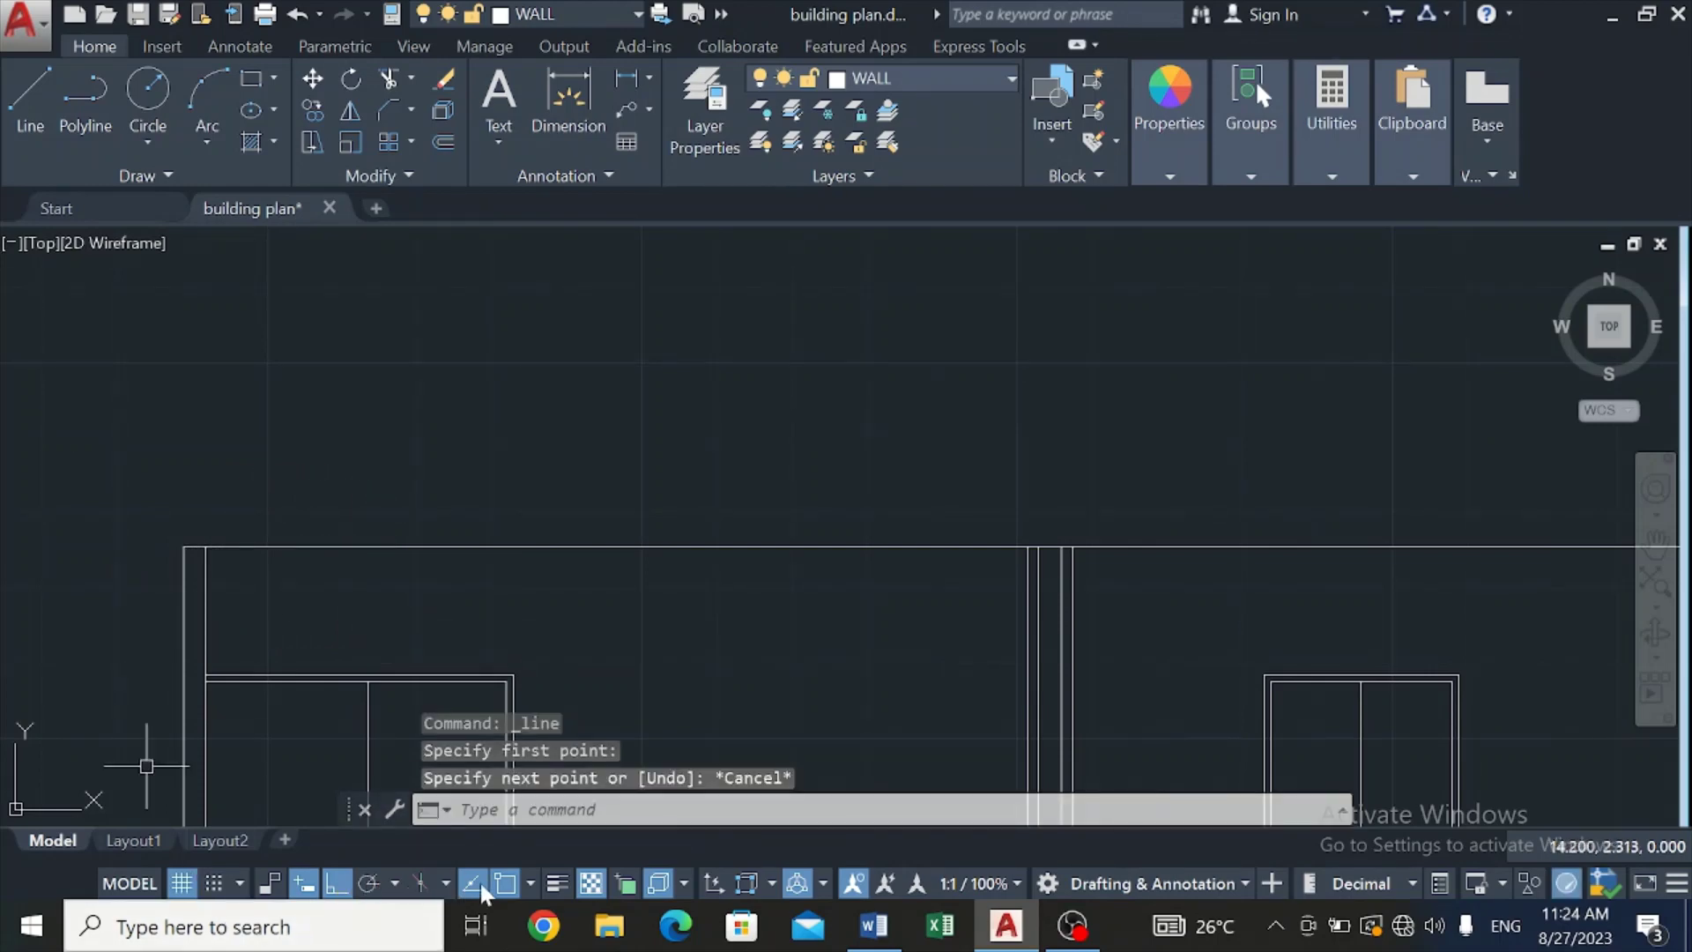
Step: With Object Snap off, draw a horizontal line from the left wall to the central column
{"action": "left_click", "coordinate": [511, 880]}
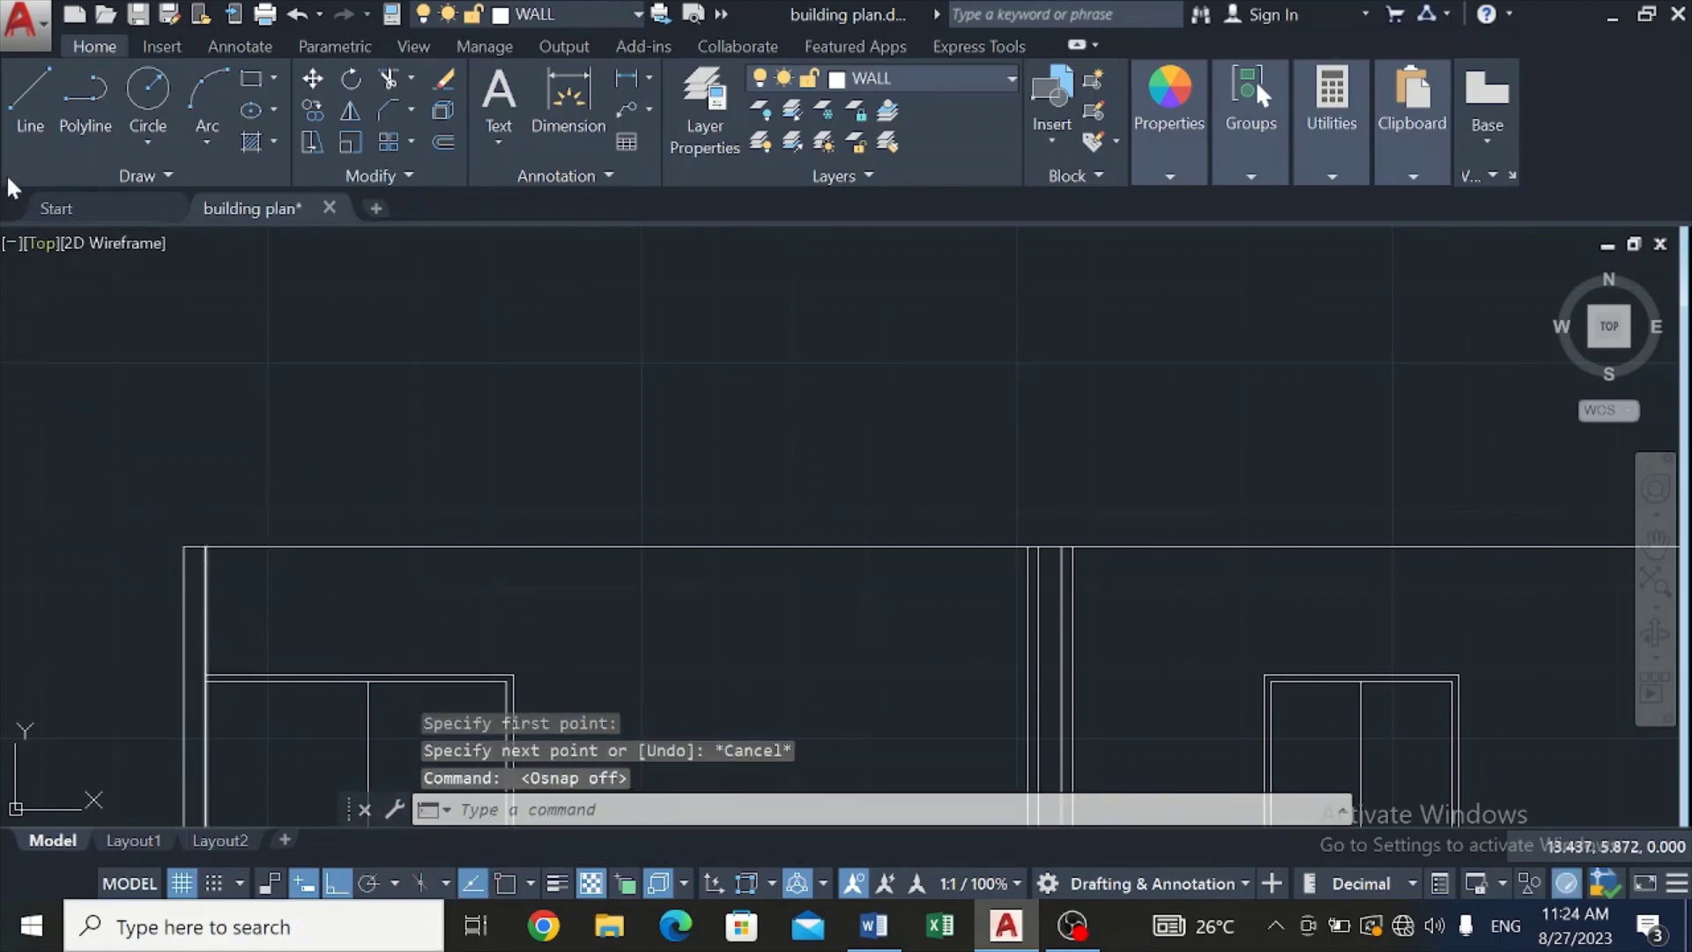
{"action": "left_click", "coordinate": [18, 102]}
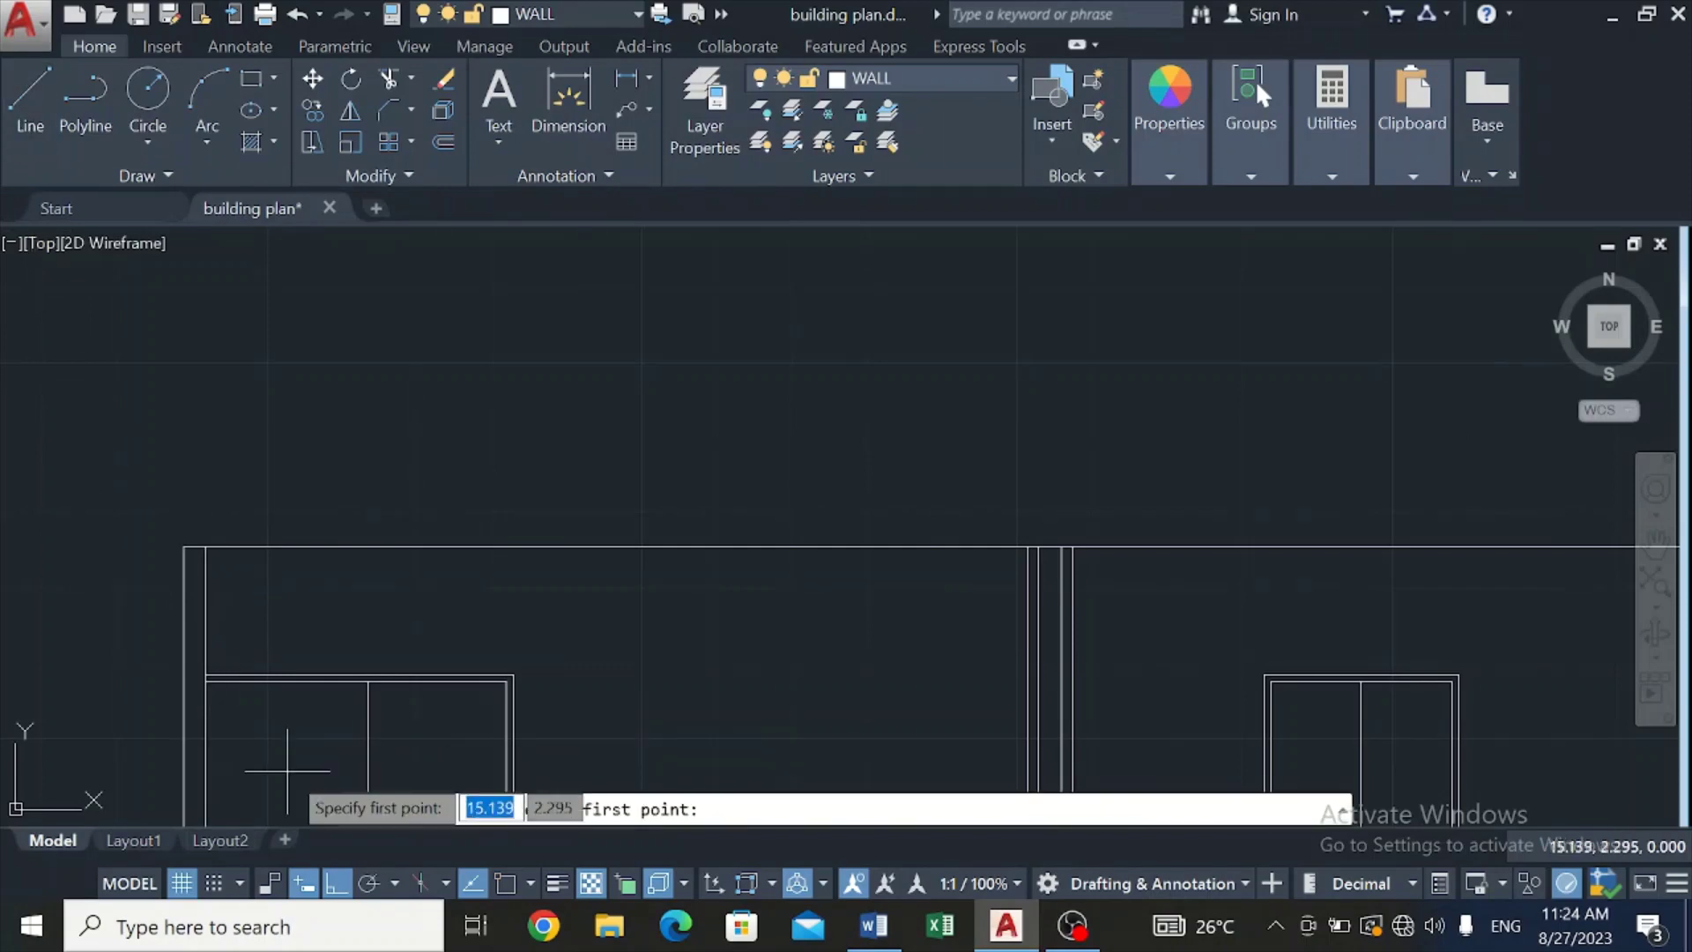
{"action": "left_click", "coordinate": [196, 594]}
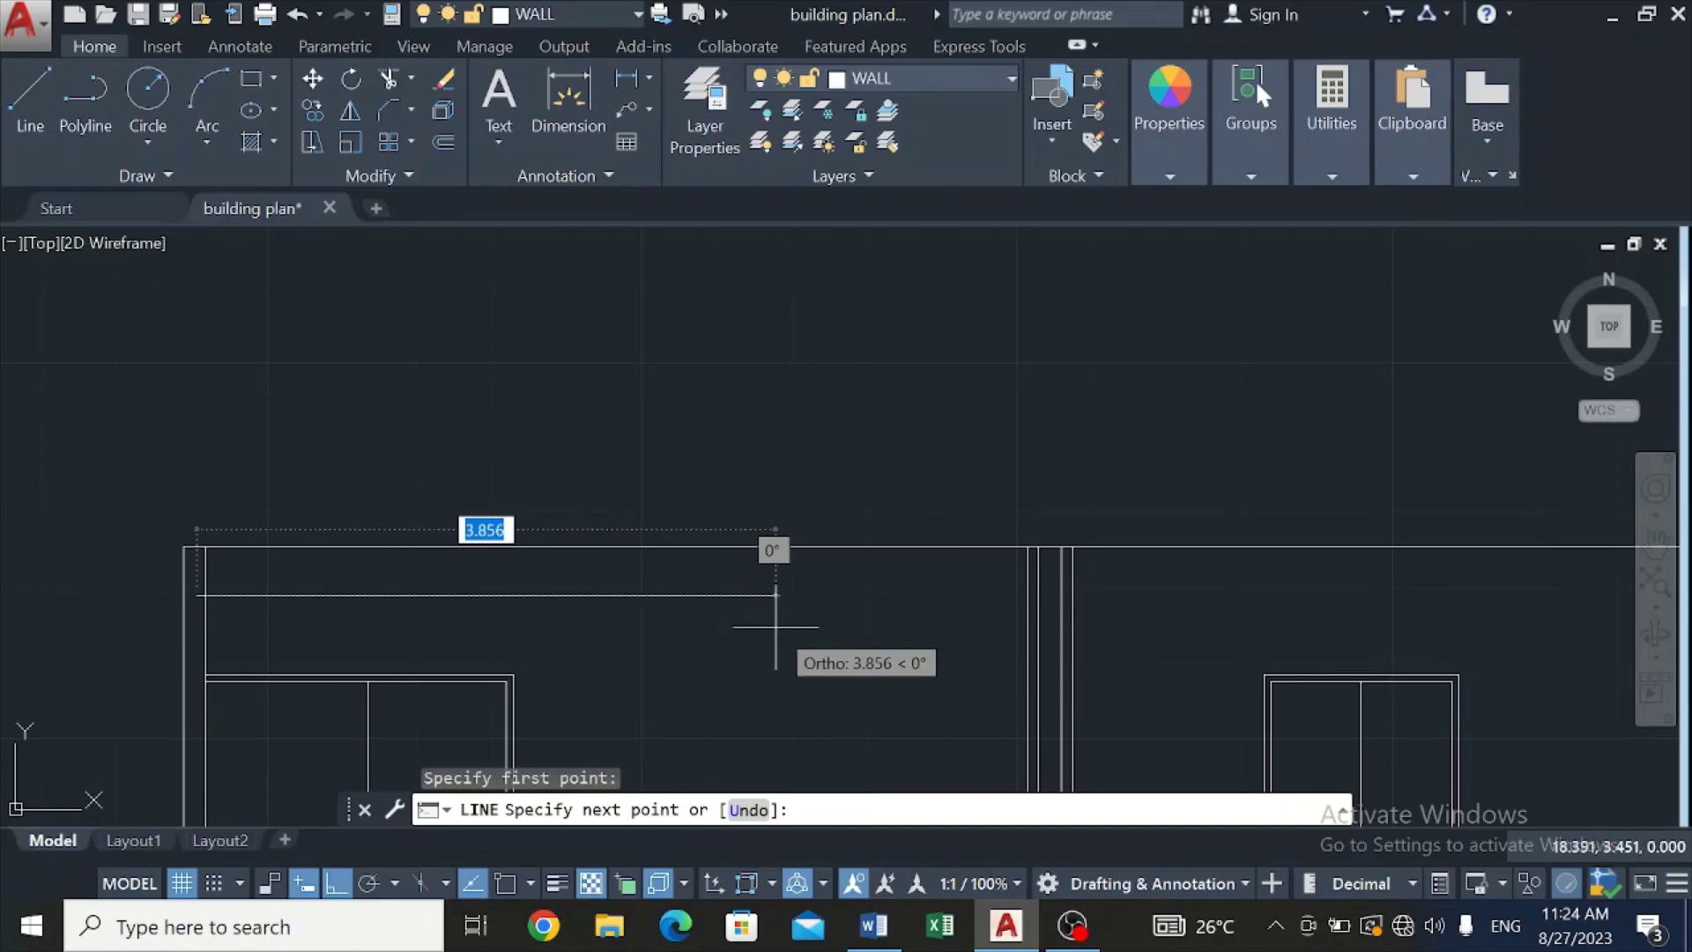
{"action": "left_click", "coordinate": [1122, 627]}
{"action": "key", "text": "Escape"}
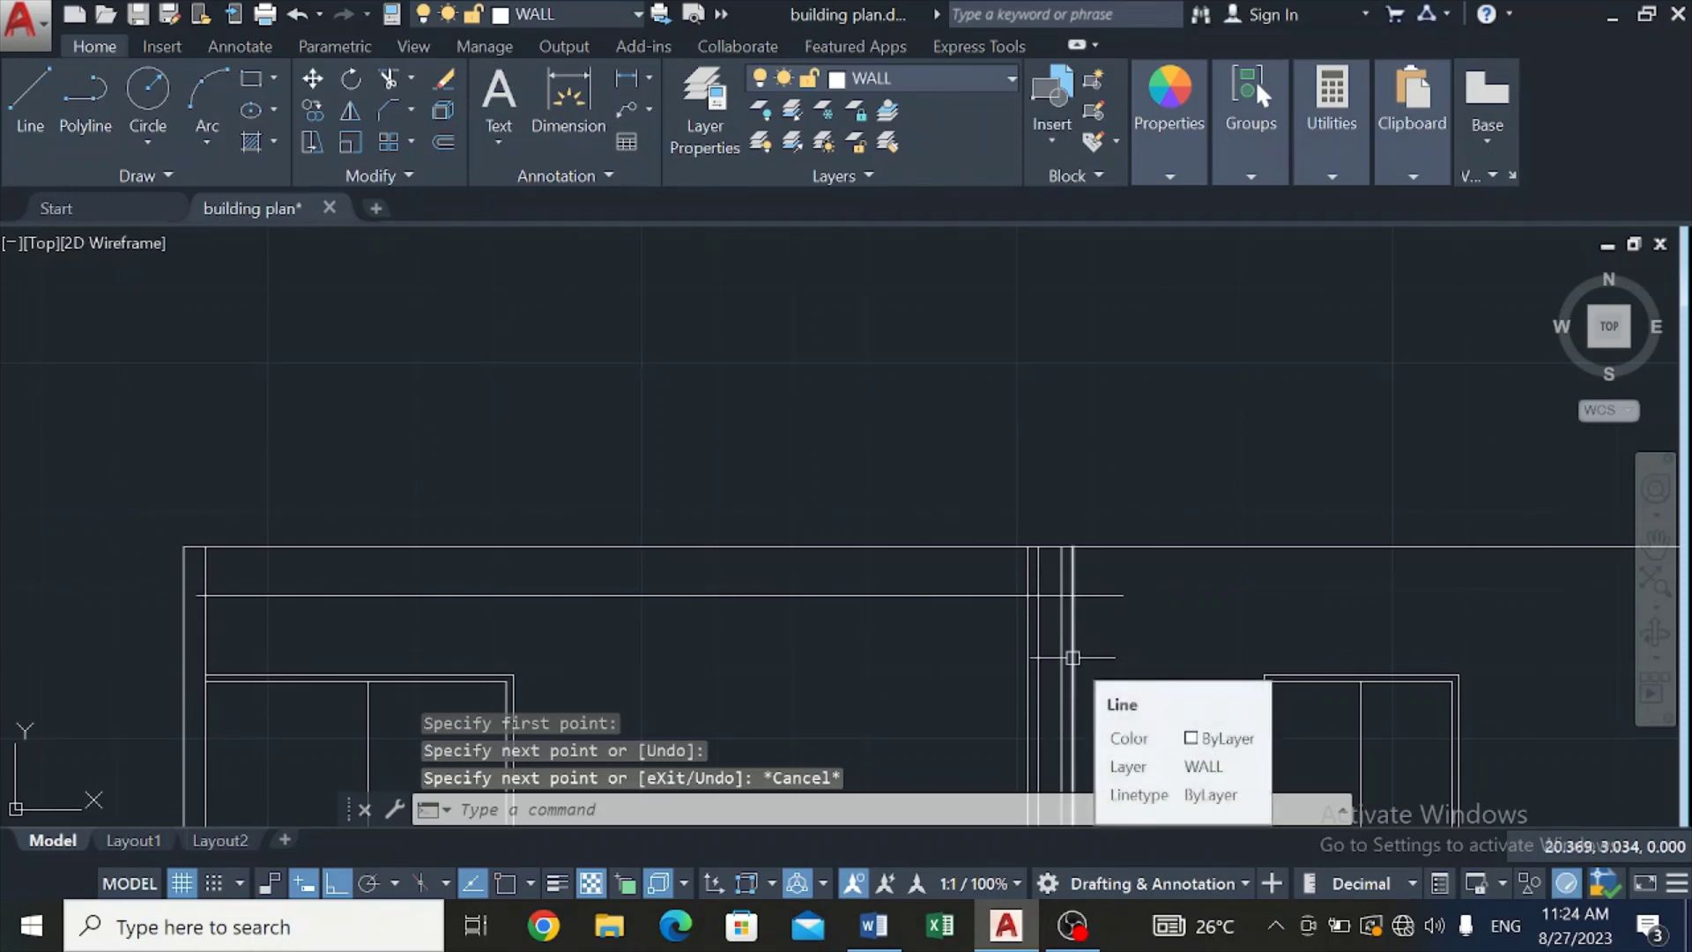
{"action": "left_click", "coordinate": [990, 595]}
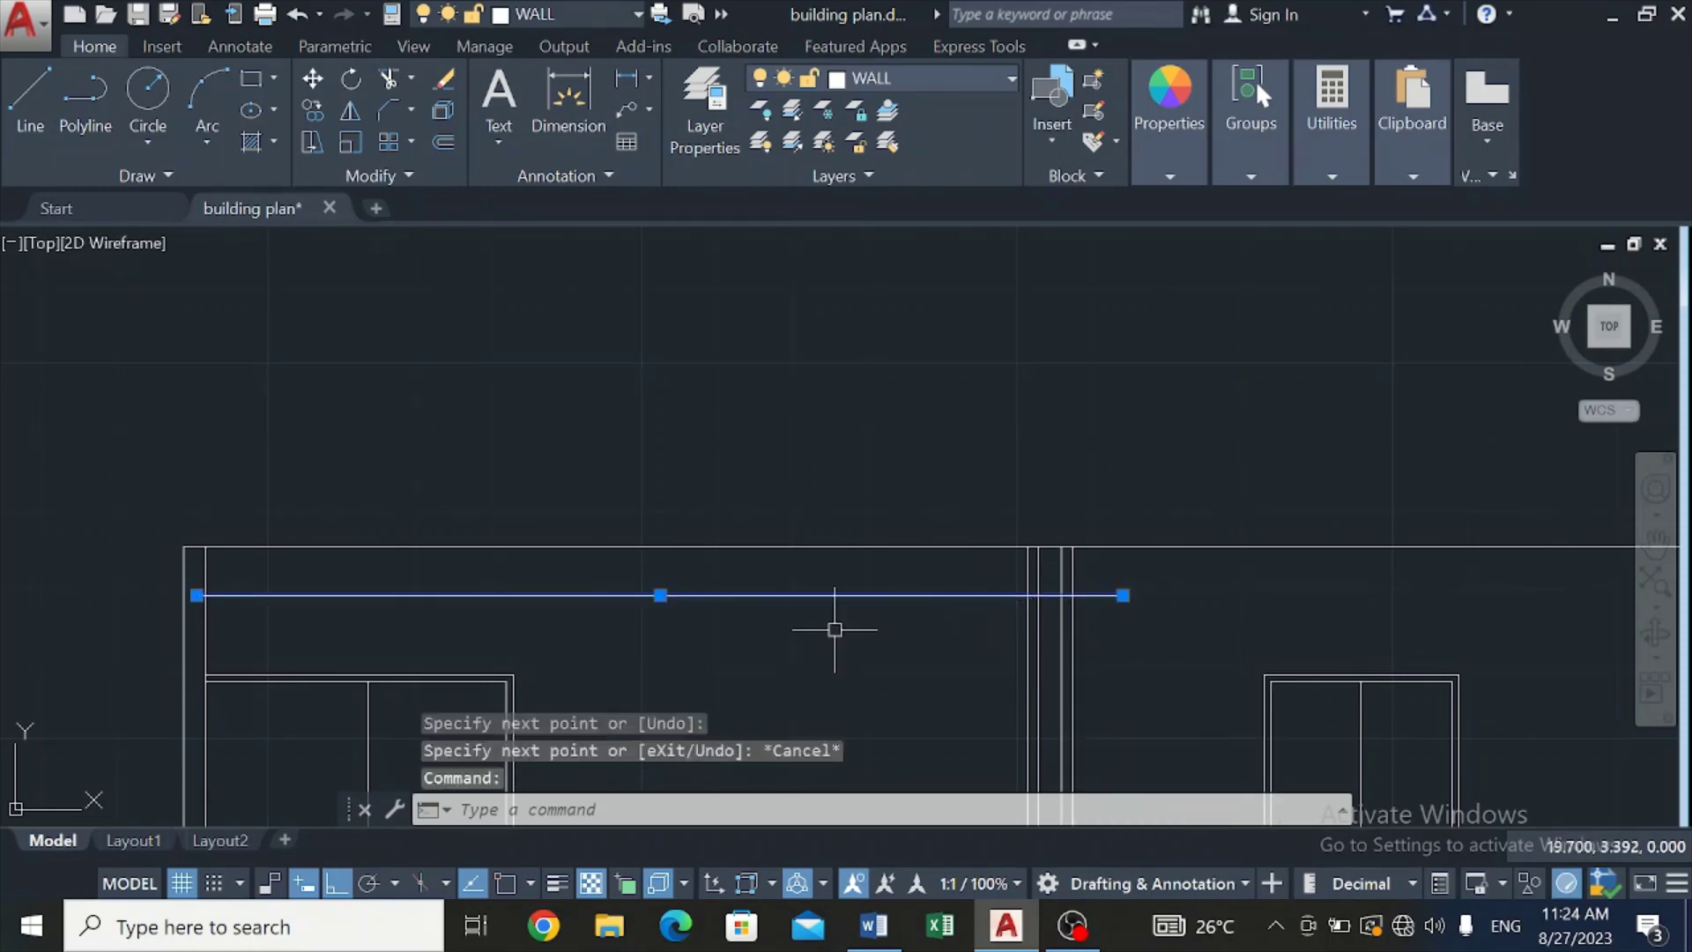
Step: Offset the new horizontal line 0.2 downward to make a parallel line
{"action": "left_click", "coordinate": [443, 141]}
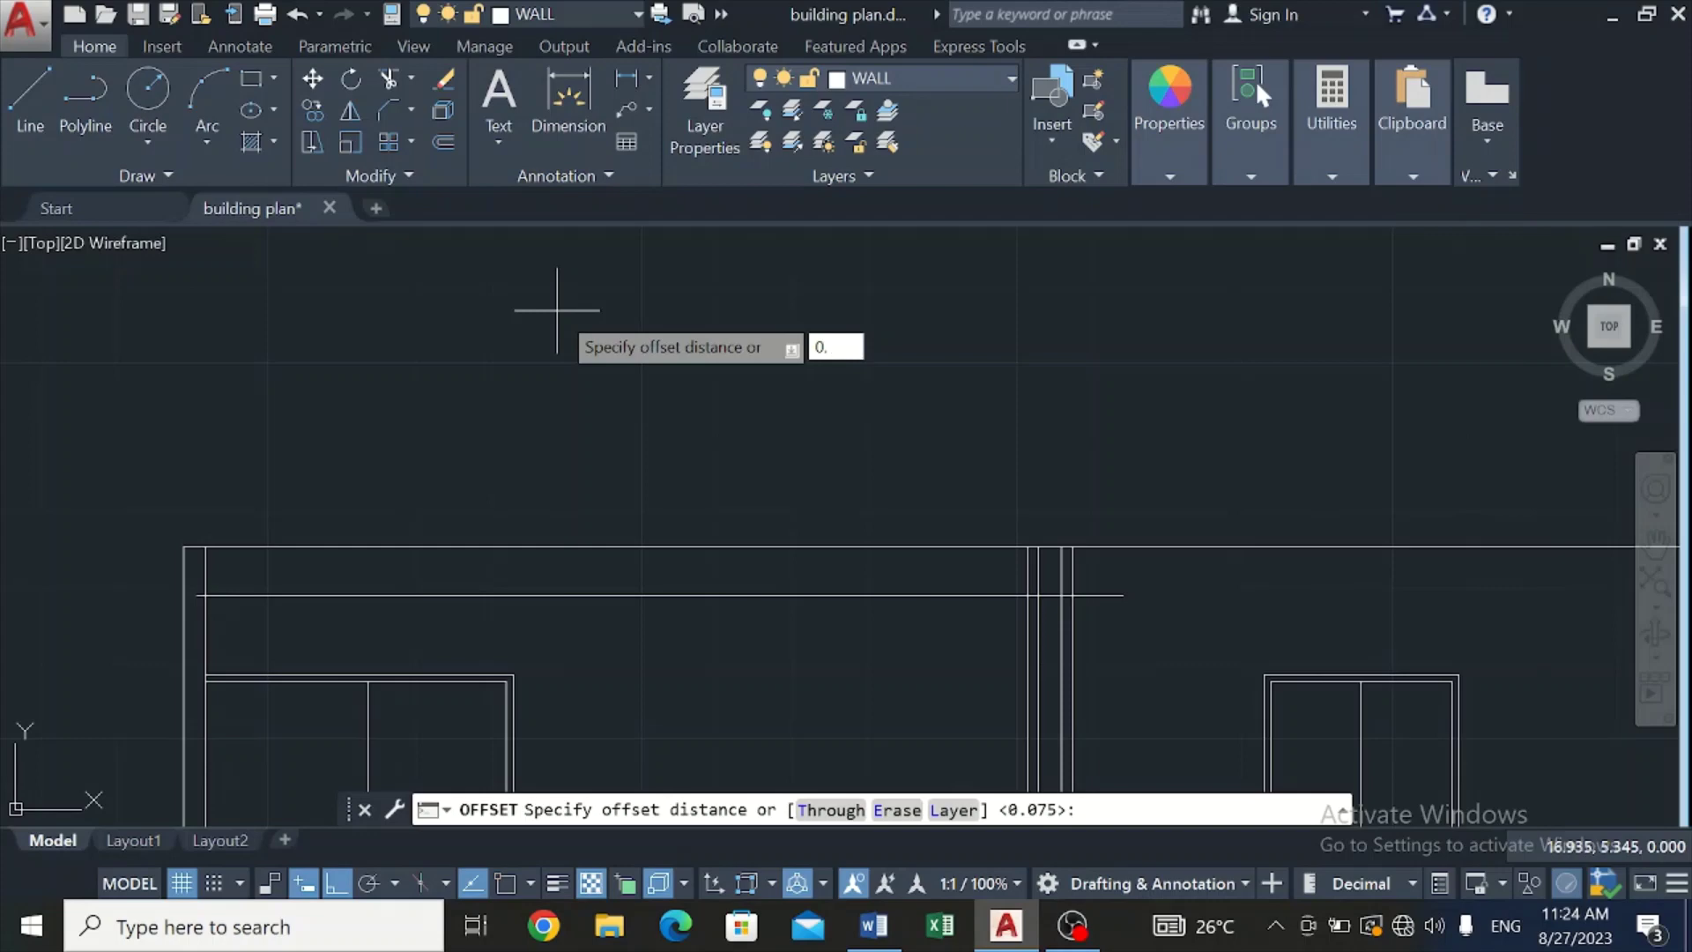
{"action": "key", "text": "Return"}
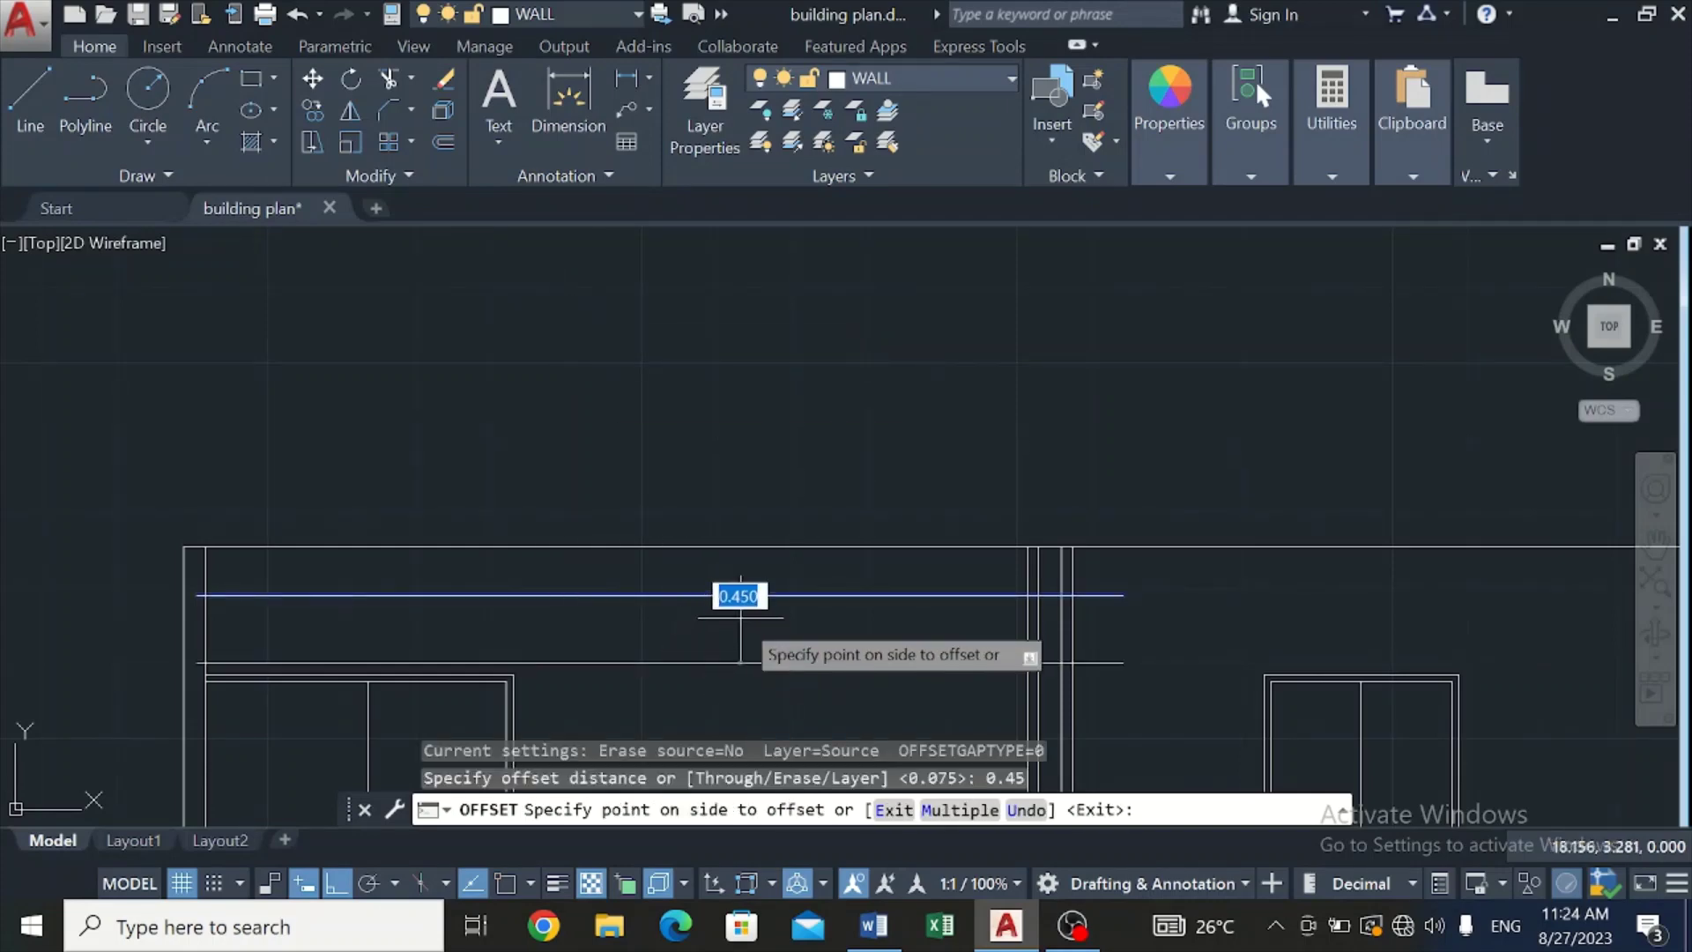
{"action": "key", "text": "Escape"}
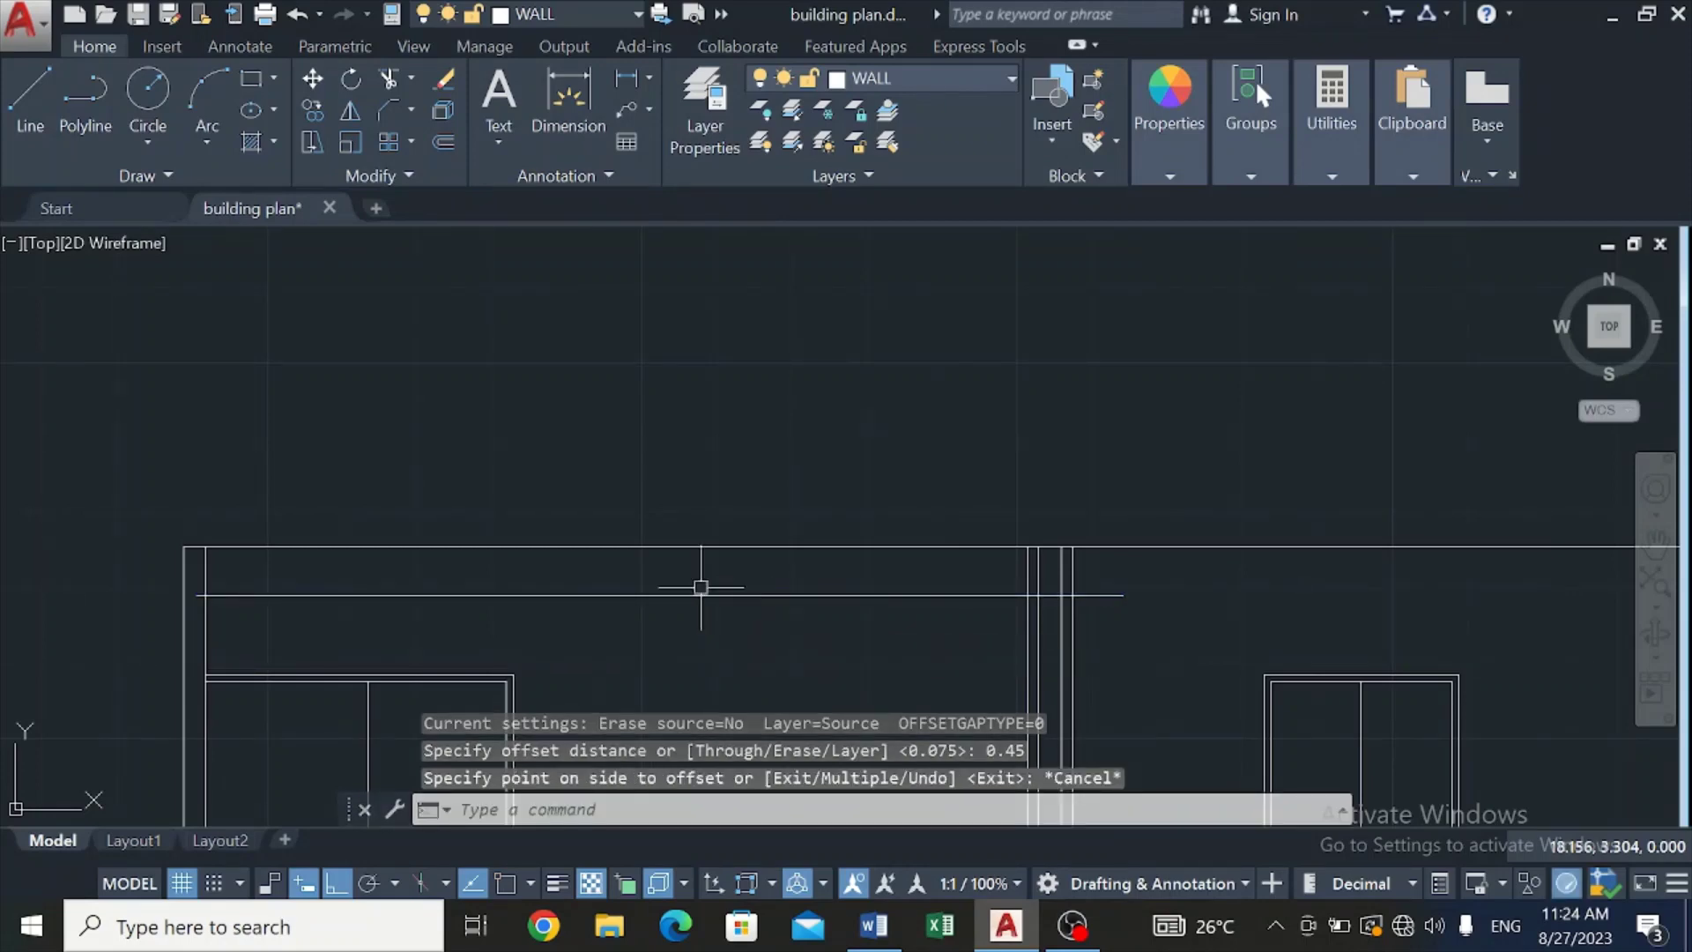
{"action": "left_click", "coordinate": [440, 146]}
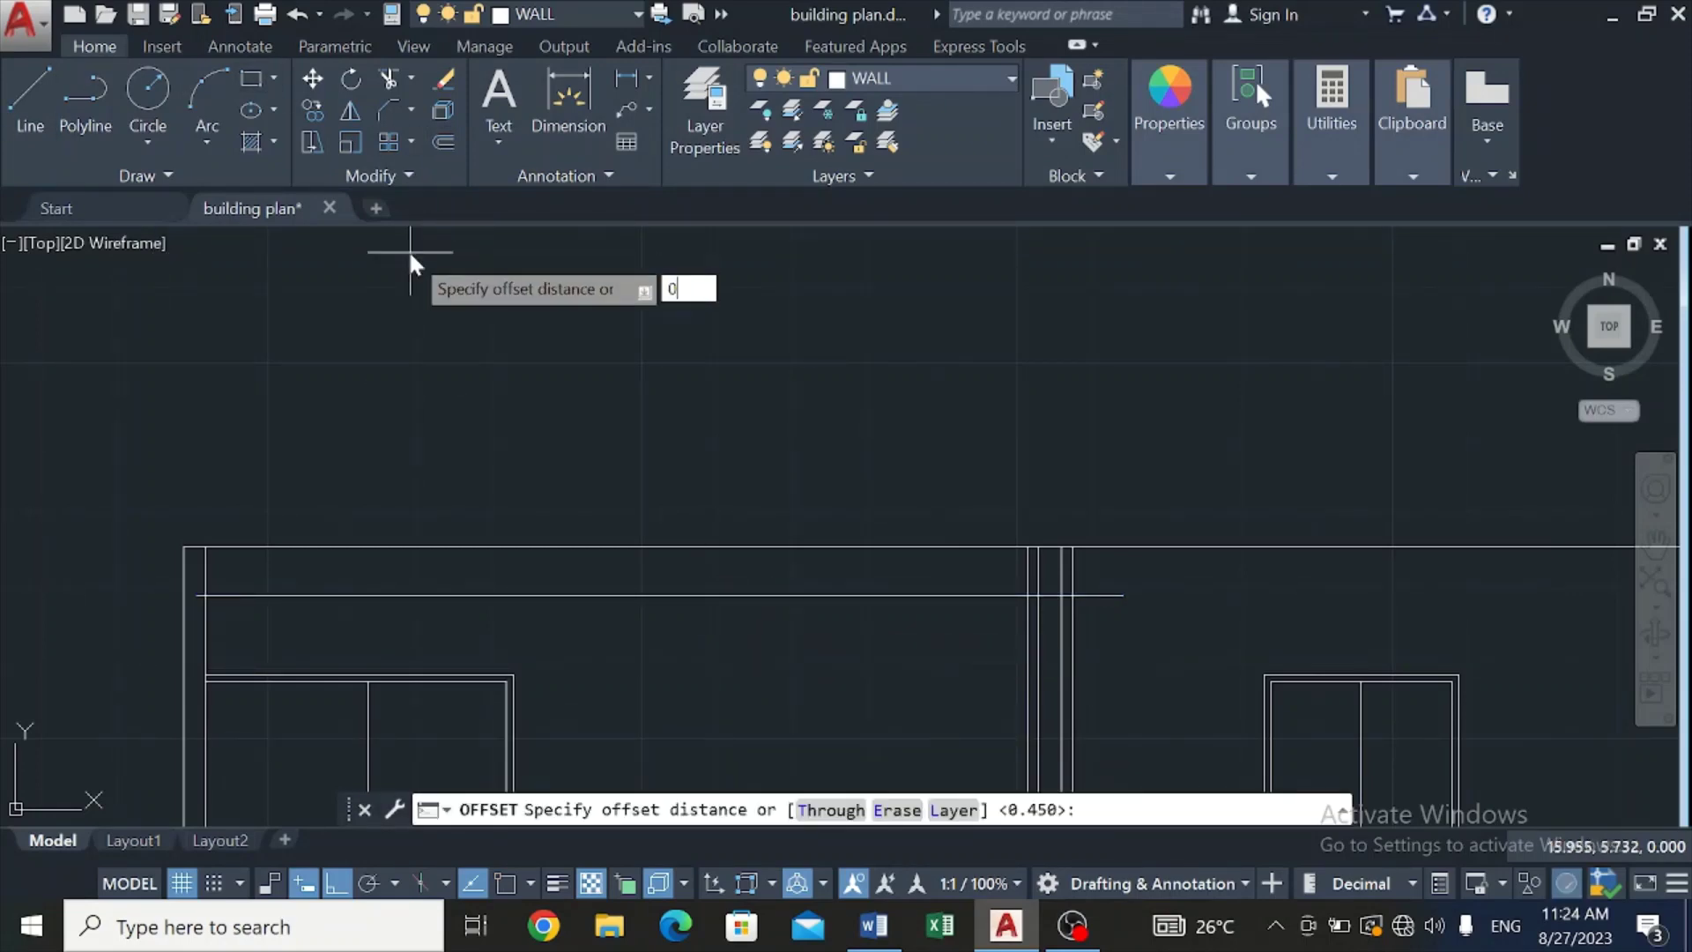
{"action": "key", "text": "Return"}
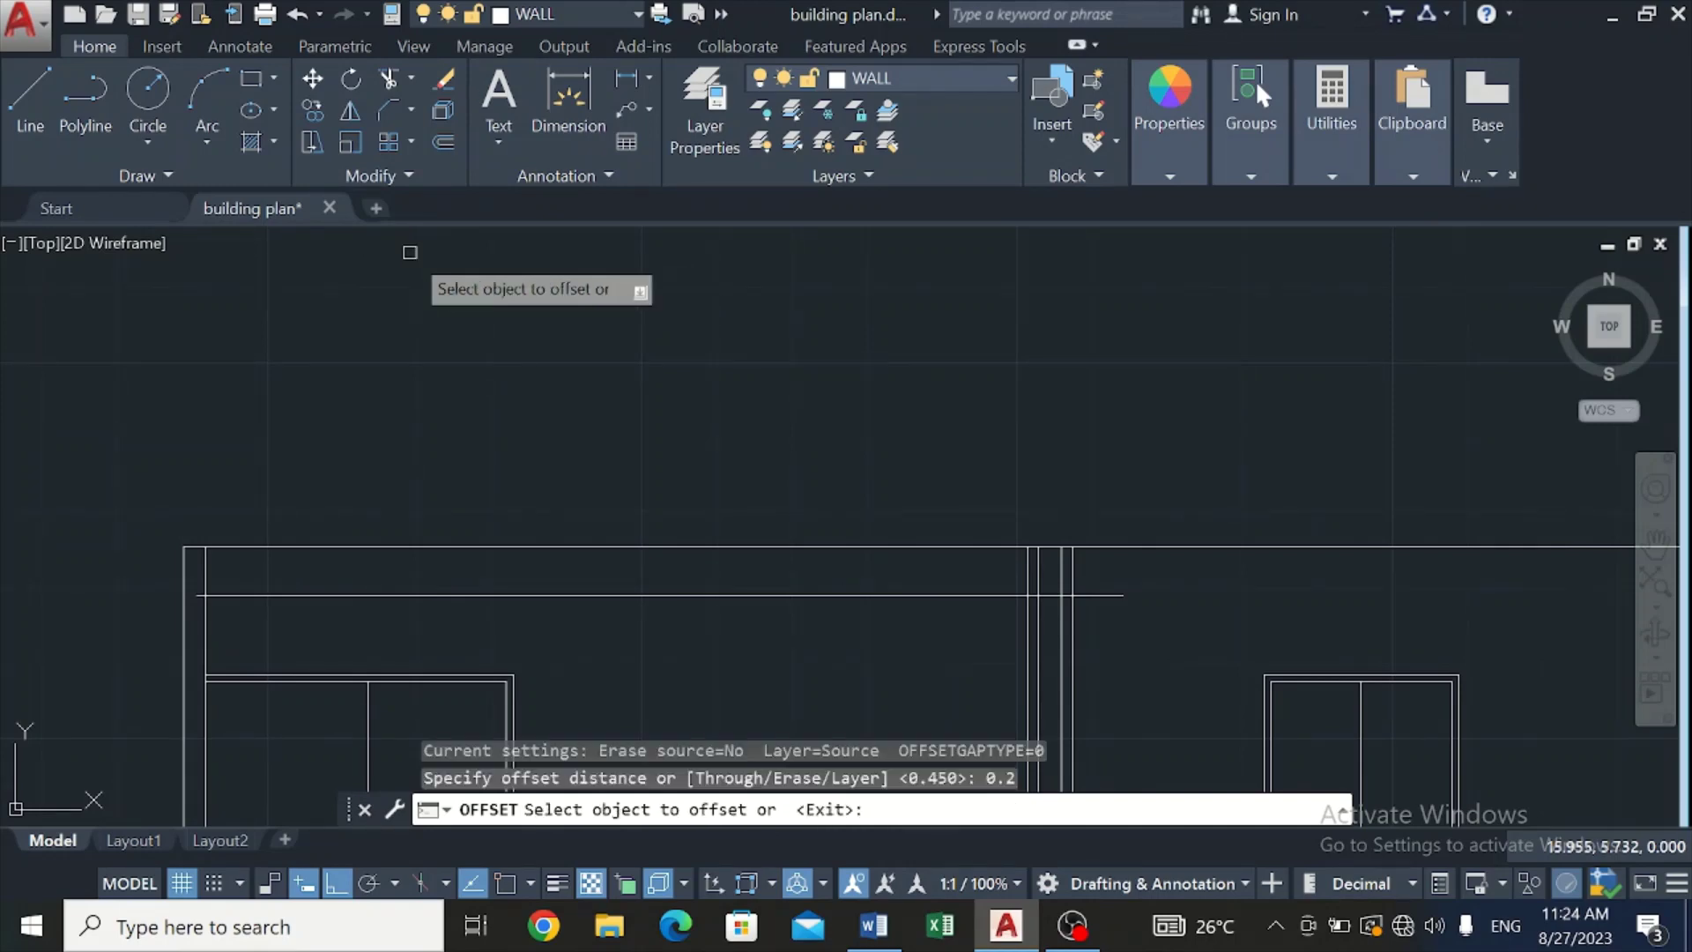
{"action": "left_click", "coordinate": [915, 600]}
{"action": "left_click", "coordinate": [906, 638]}
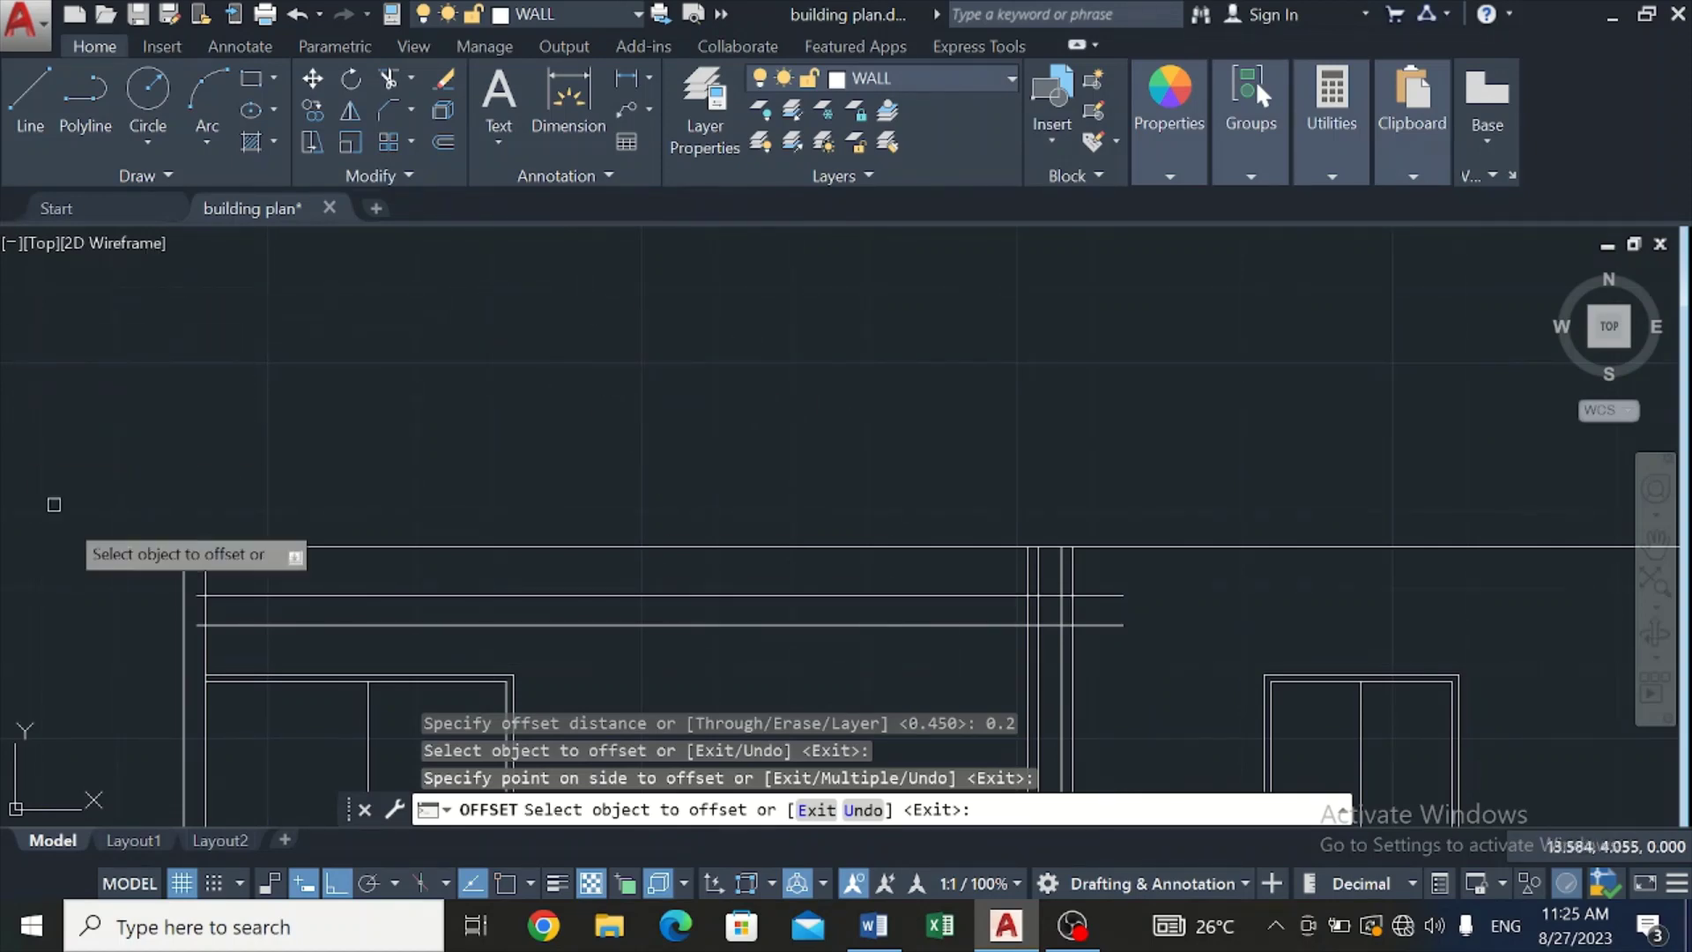
Step: Draw a short vertical line crossing both horizontal lines near the central column
{"action": "left_click", "coordinate": [19, 104]}
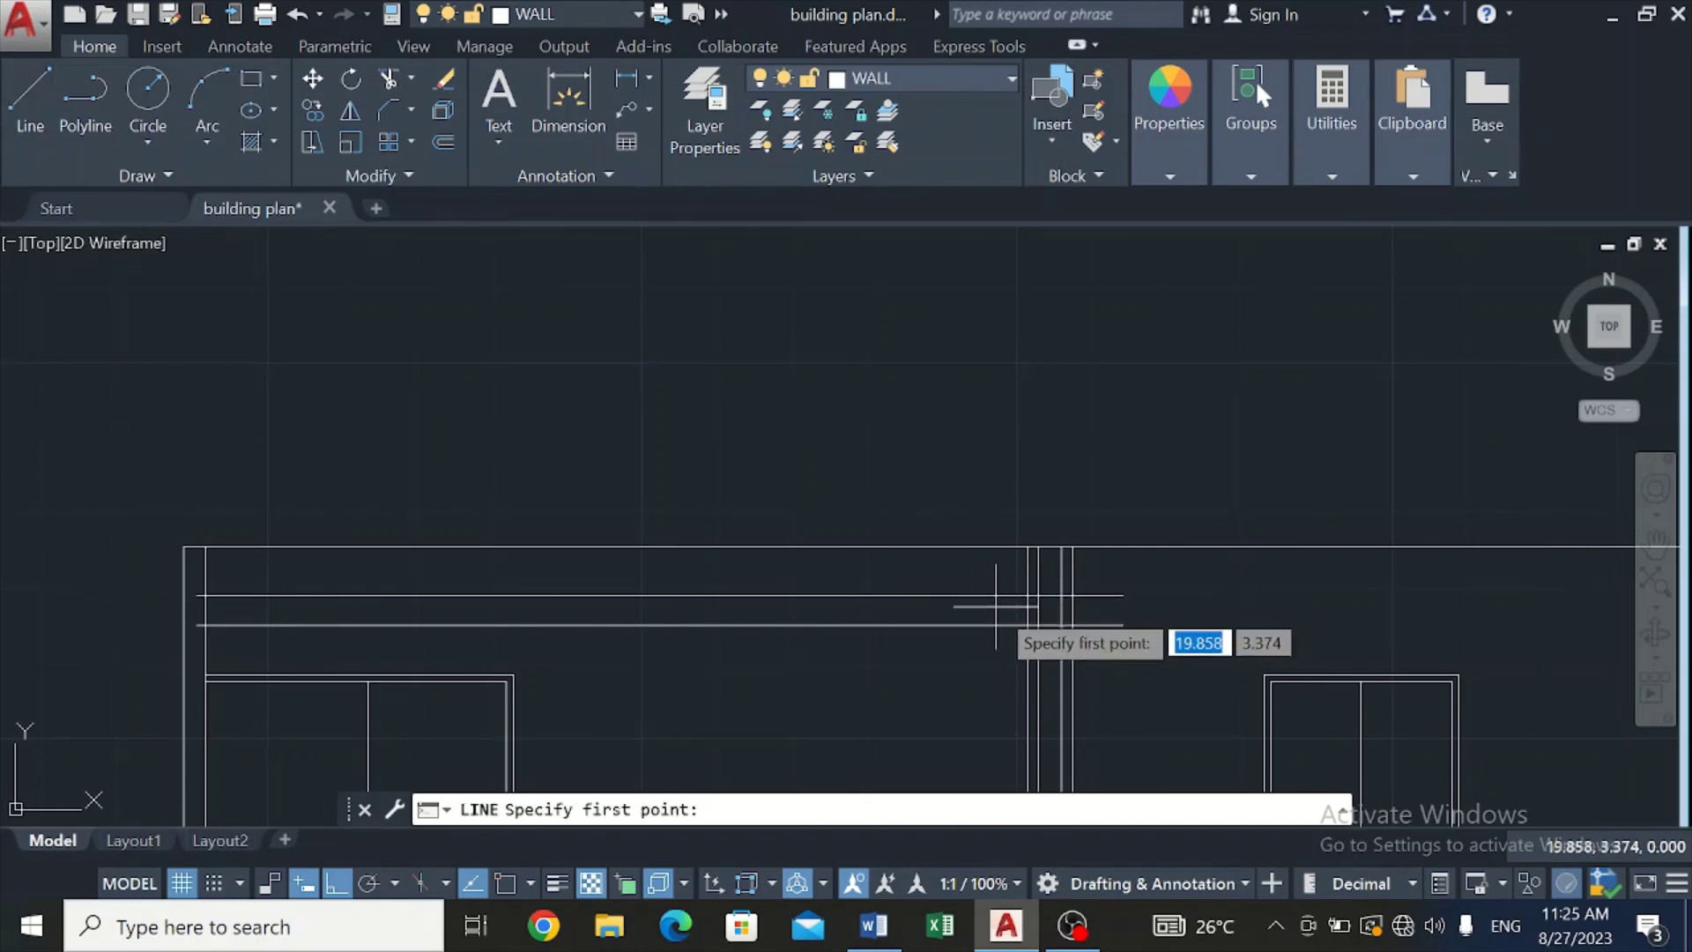
{"action": "left_click", "coordinate": [1005, 608]}
{"action": "left_click", "coordinate": [1006, 668]}
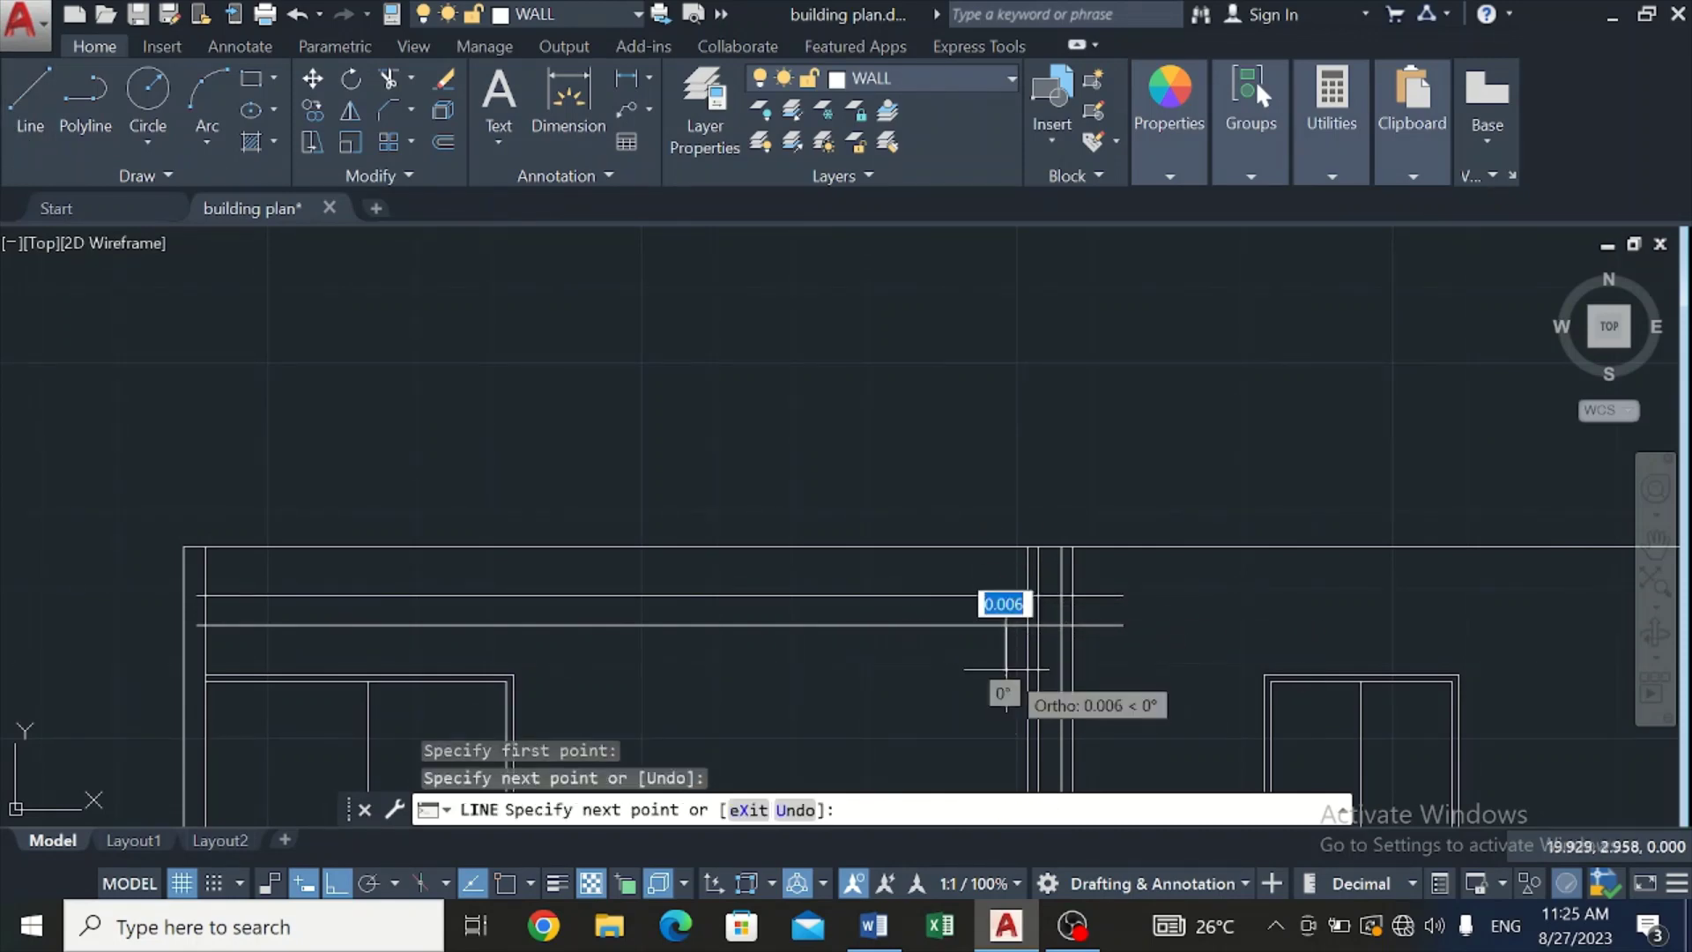
{"action": "key", "text": "Escape"}
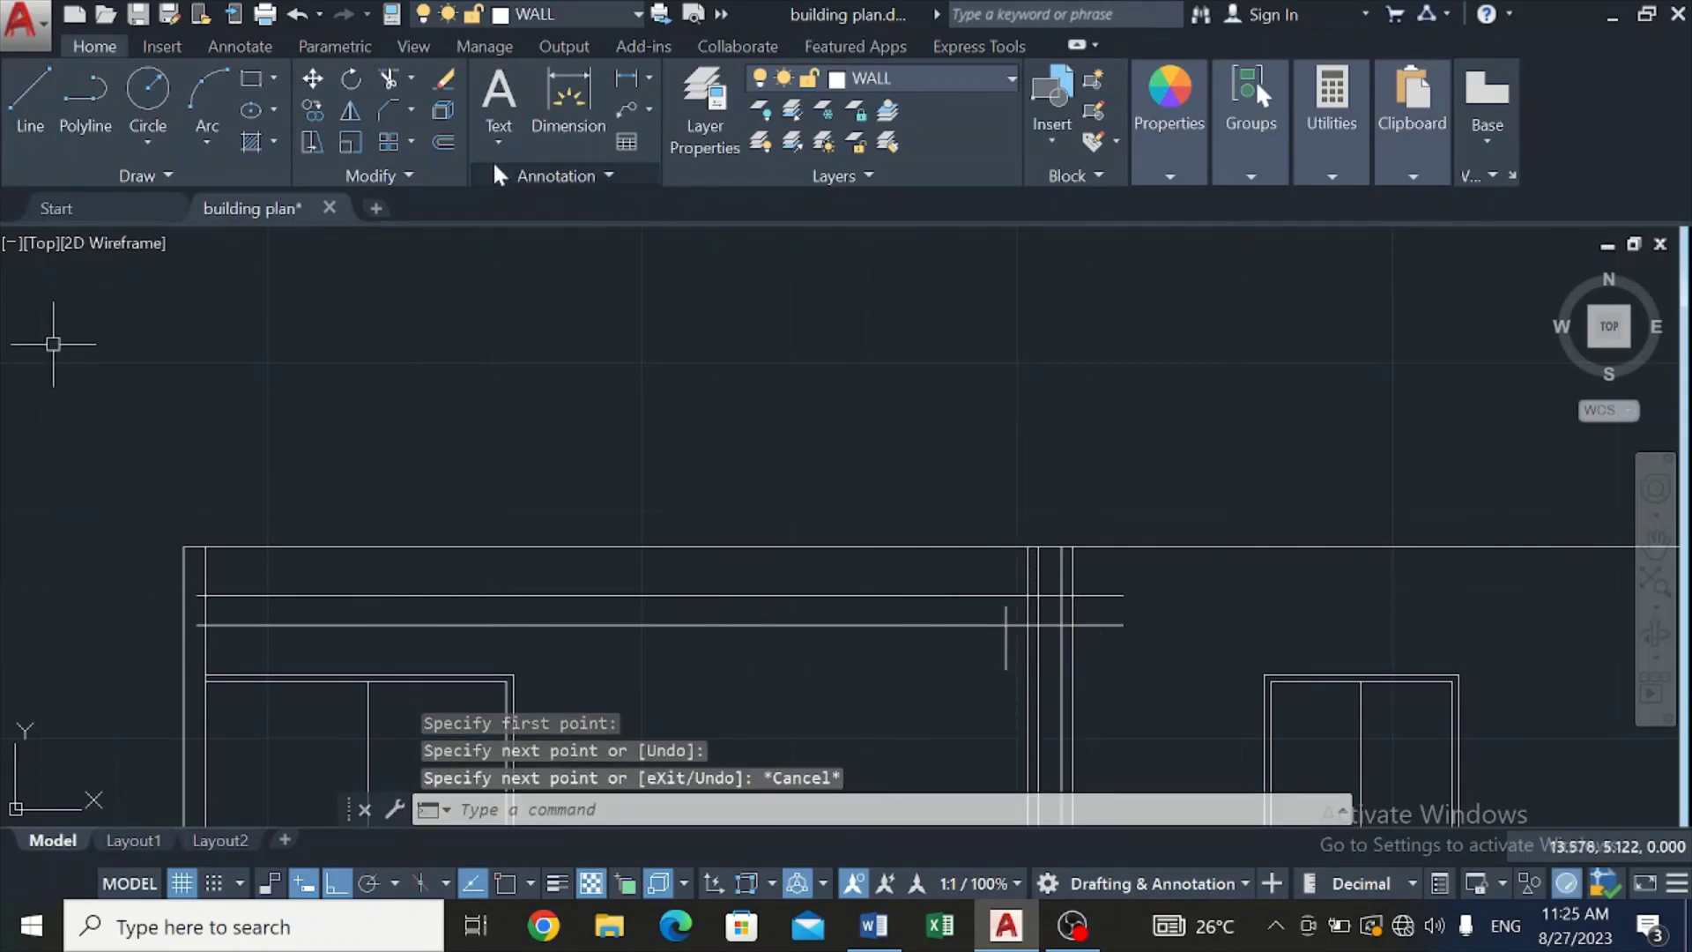
{"action": "left_click", "coordinate": [438, 147]}
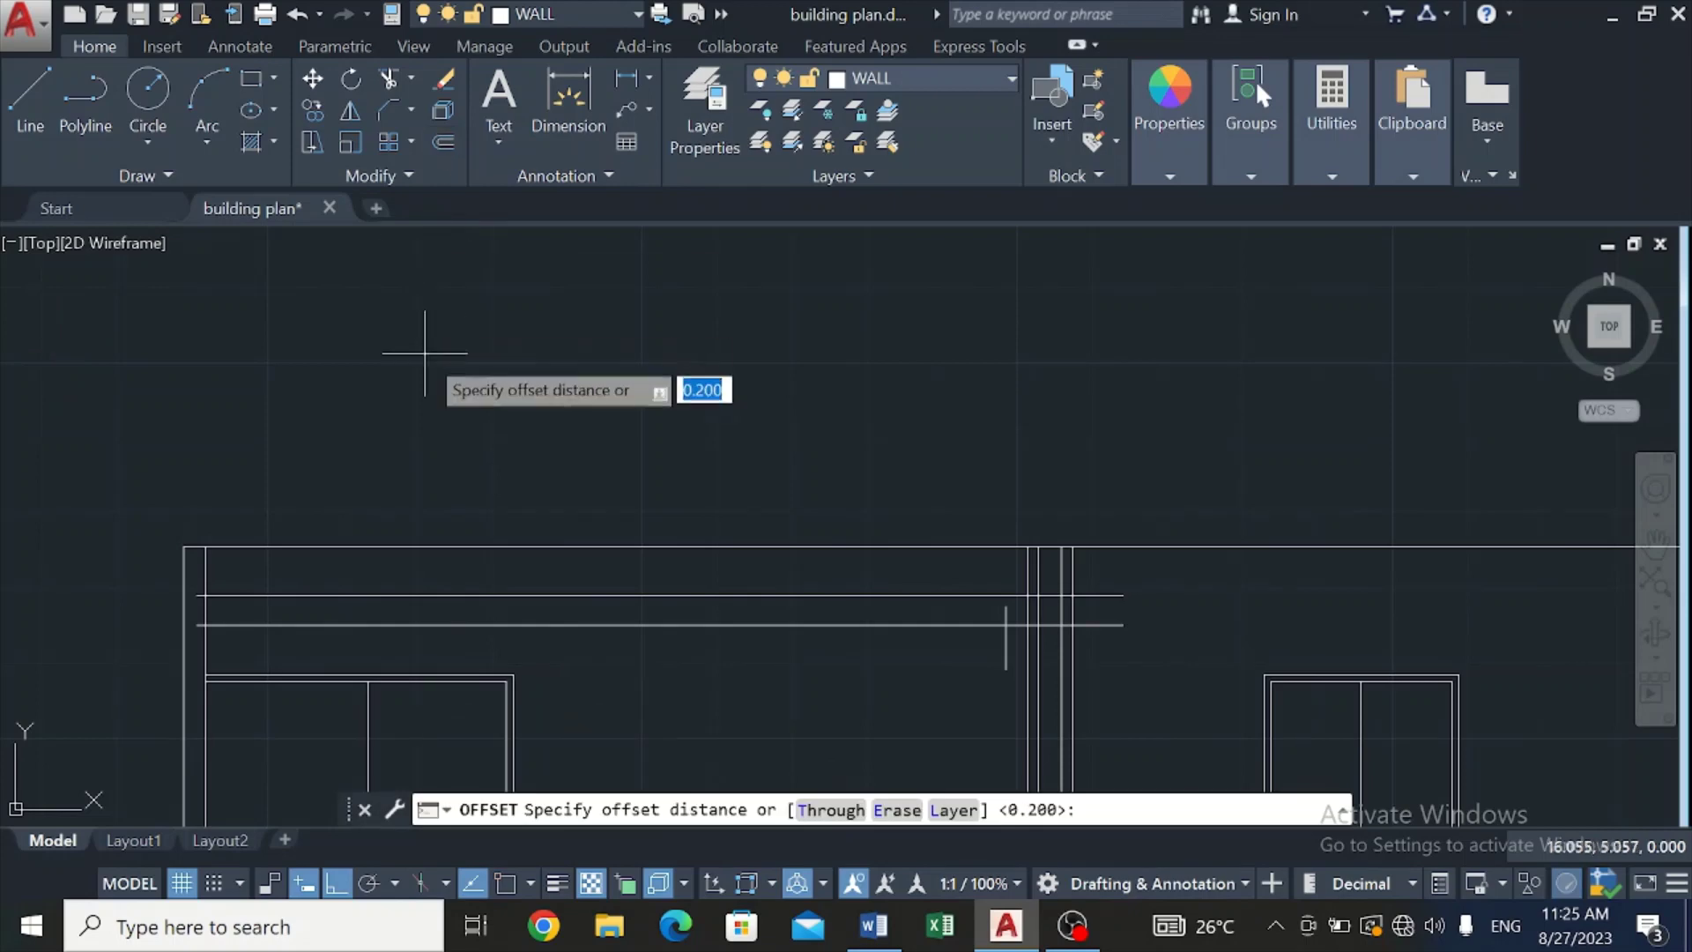
{"action": "left_click", "coordinate": [385, 73]}
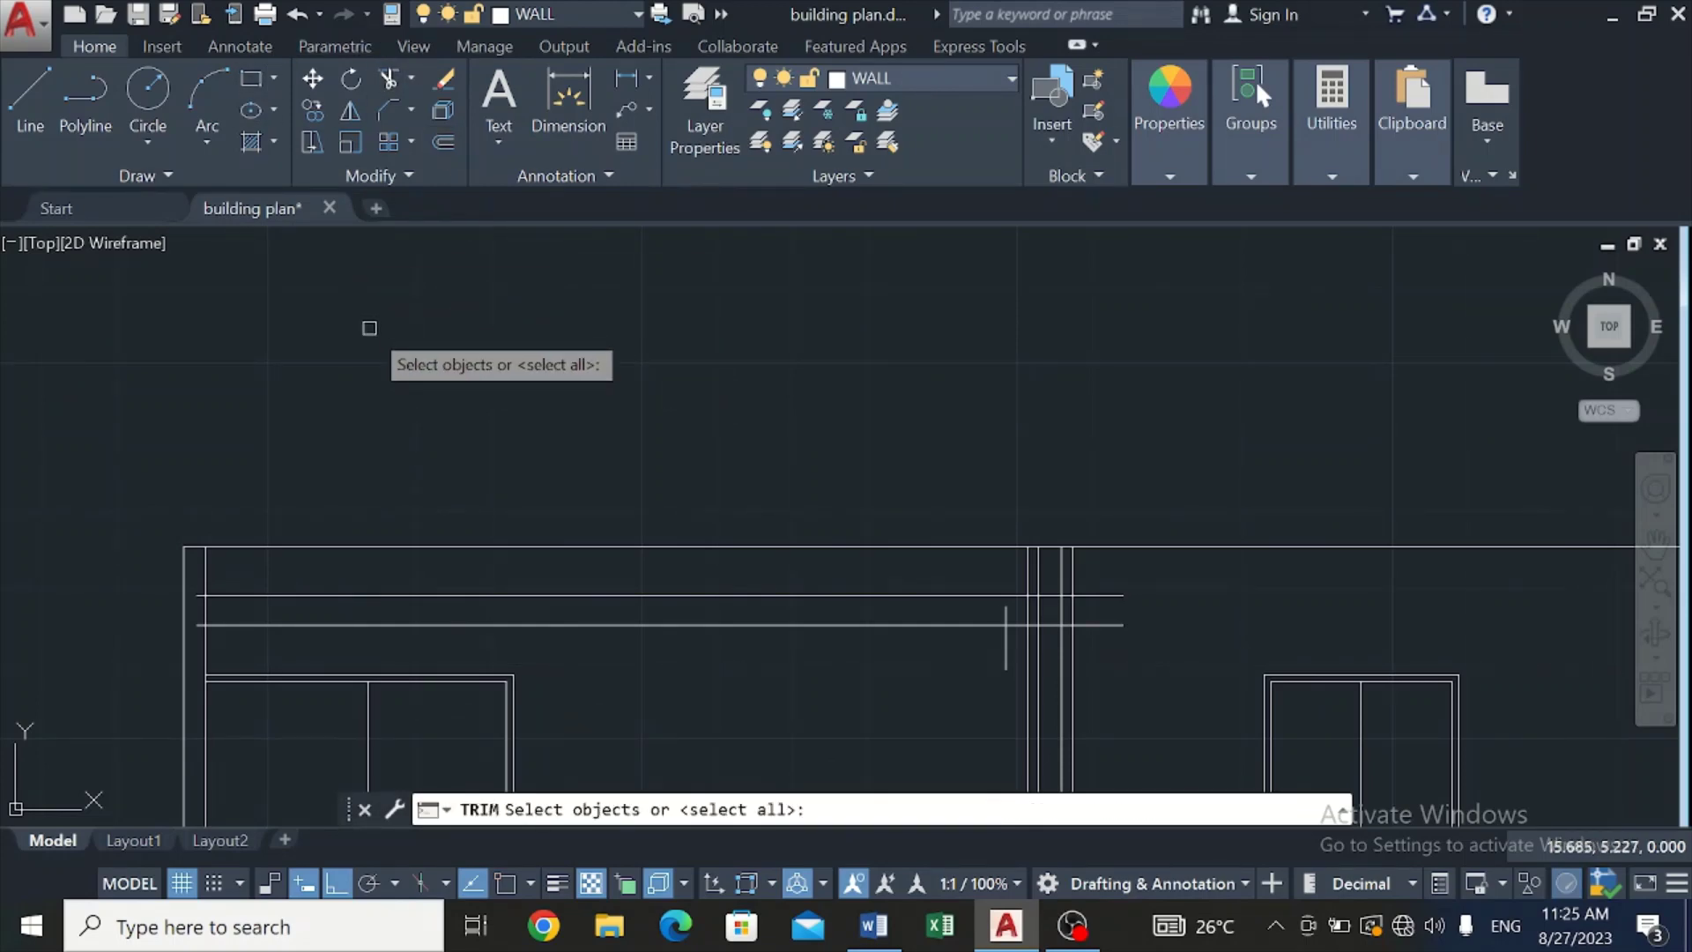
Step: Trim the lower parallel line left of the vertical line, leaving only its short right-hand piece
{"action": "key", "text": "Return"}
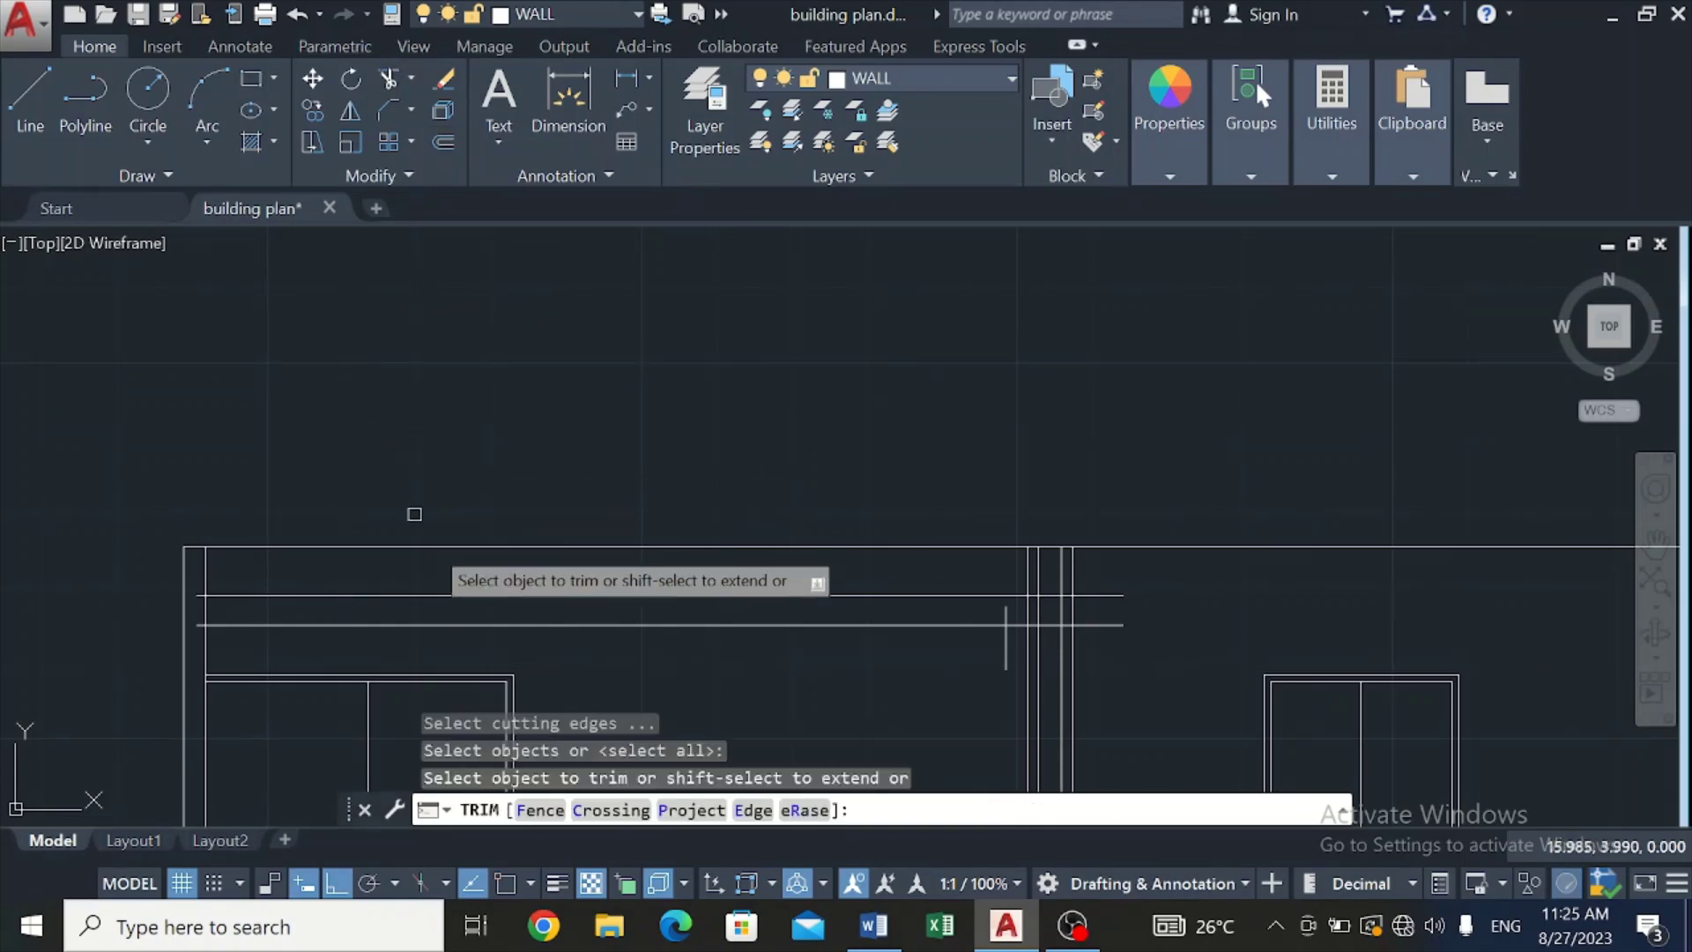
{"action": "left_click", "coordinate": [265, 626]}
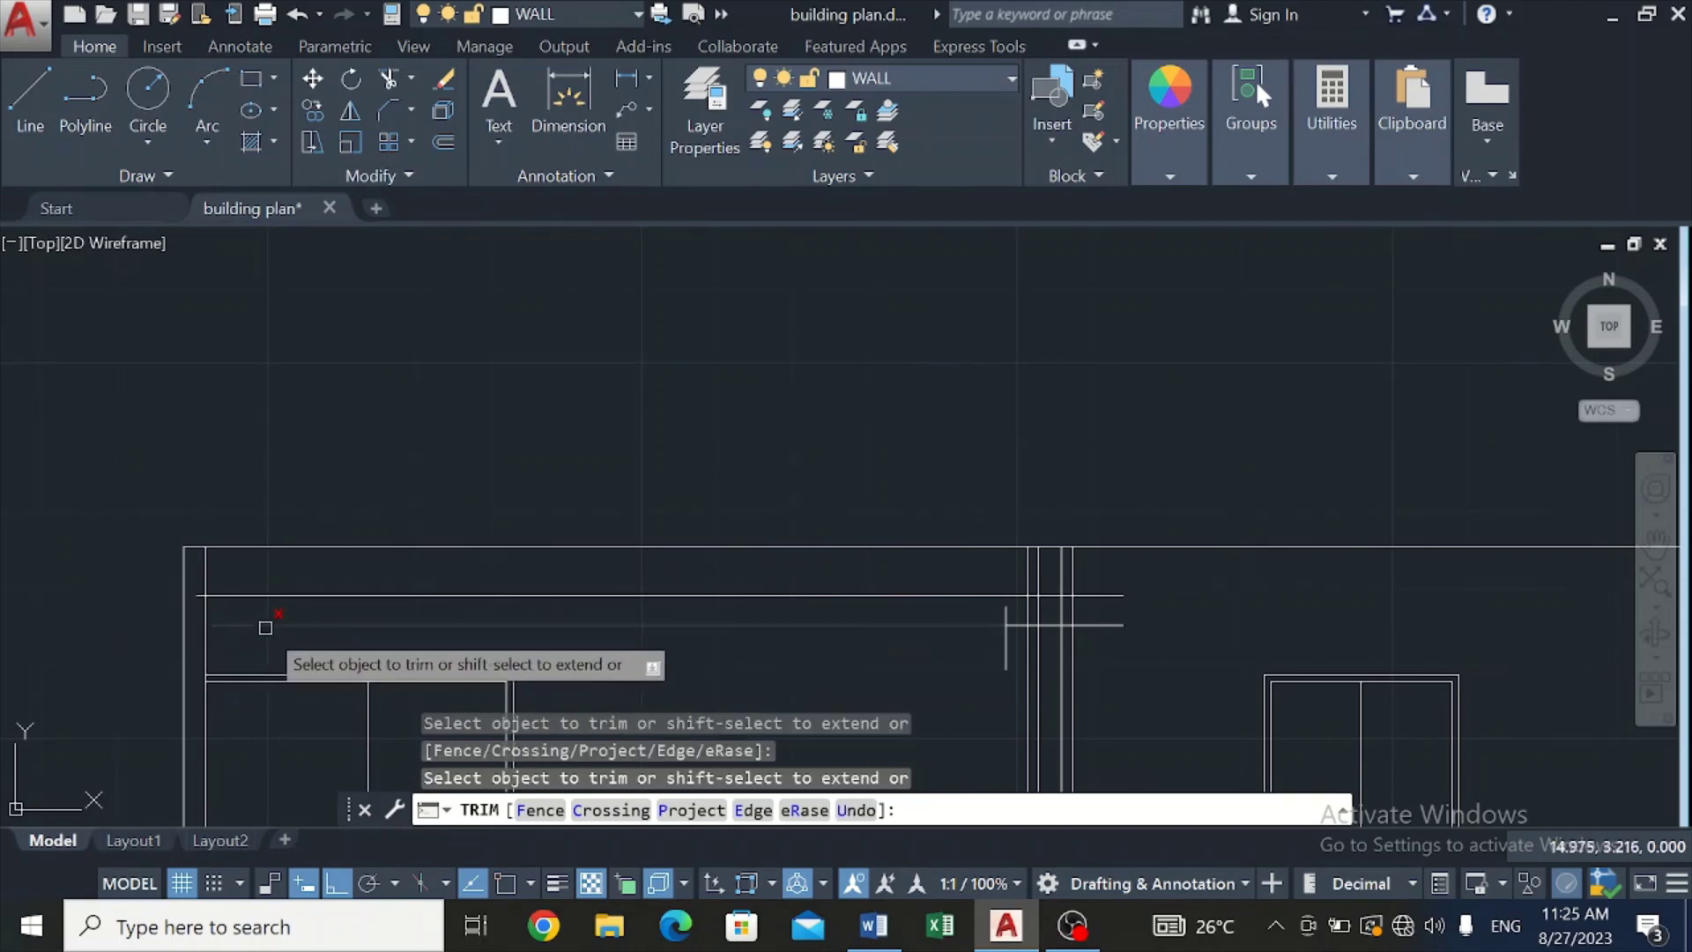
{"action": "left_click", "coordinate": [266, 626]}
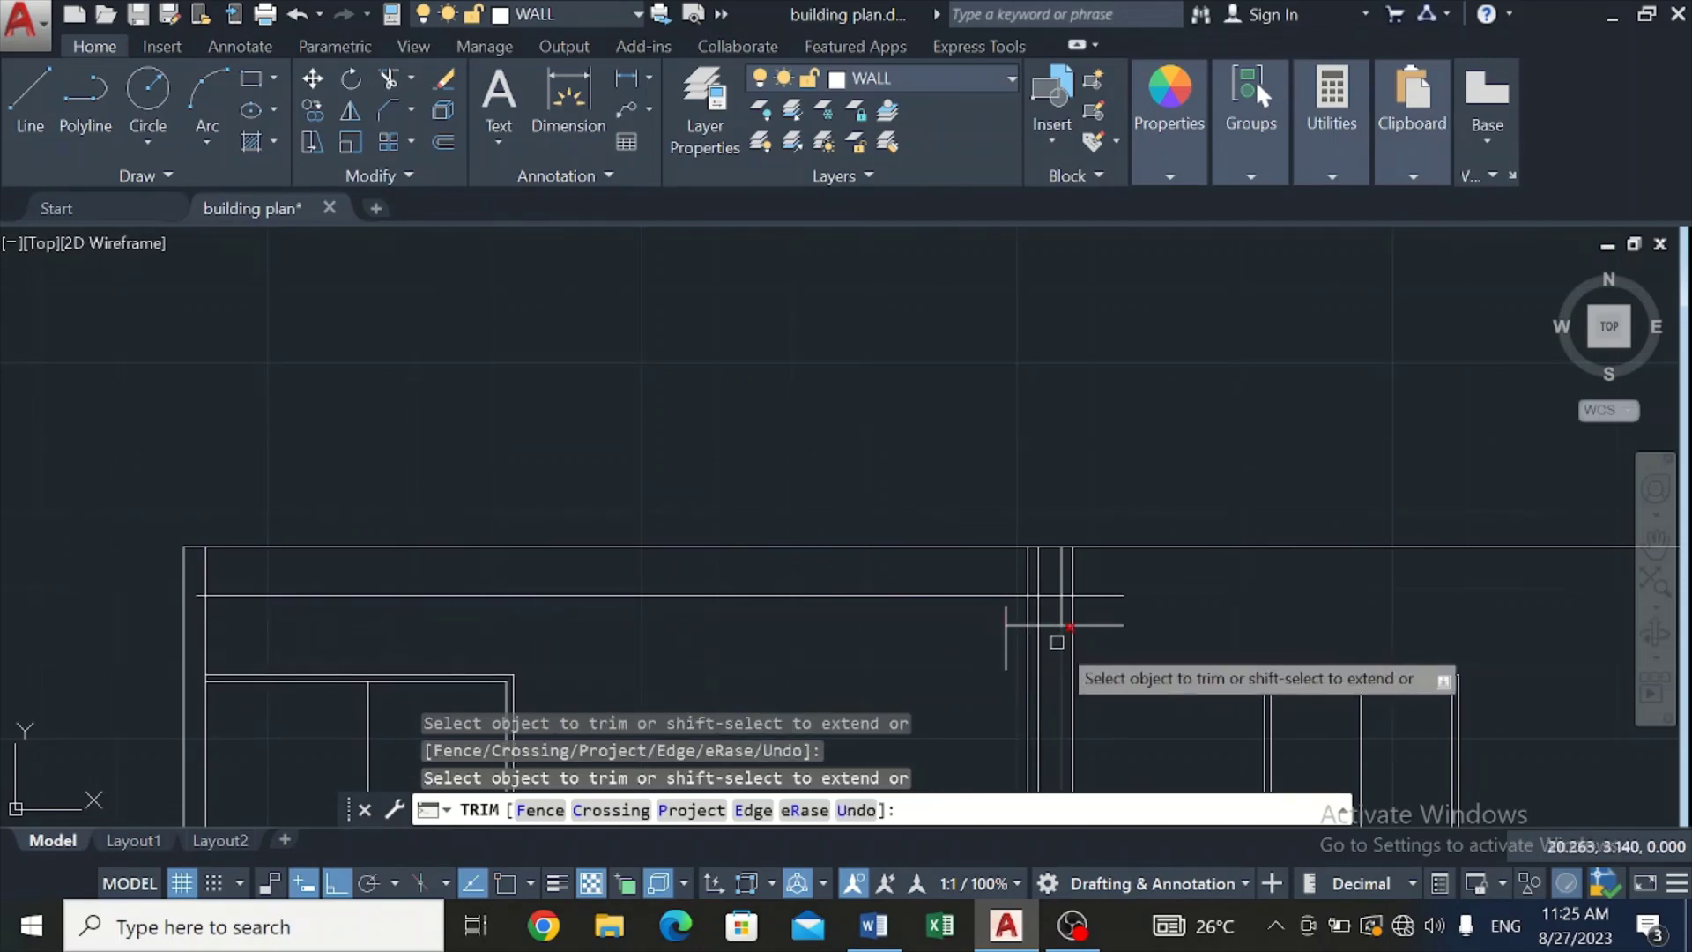
{"action": "key", "text": "Escape"}
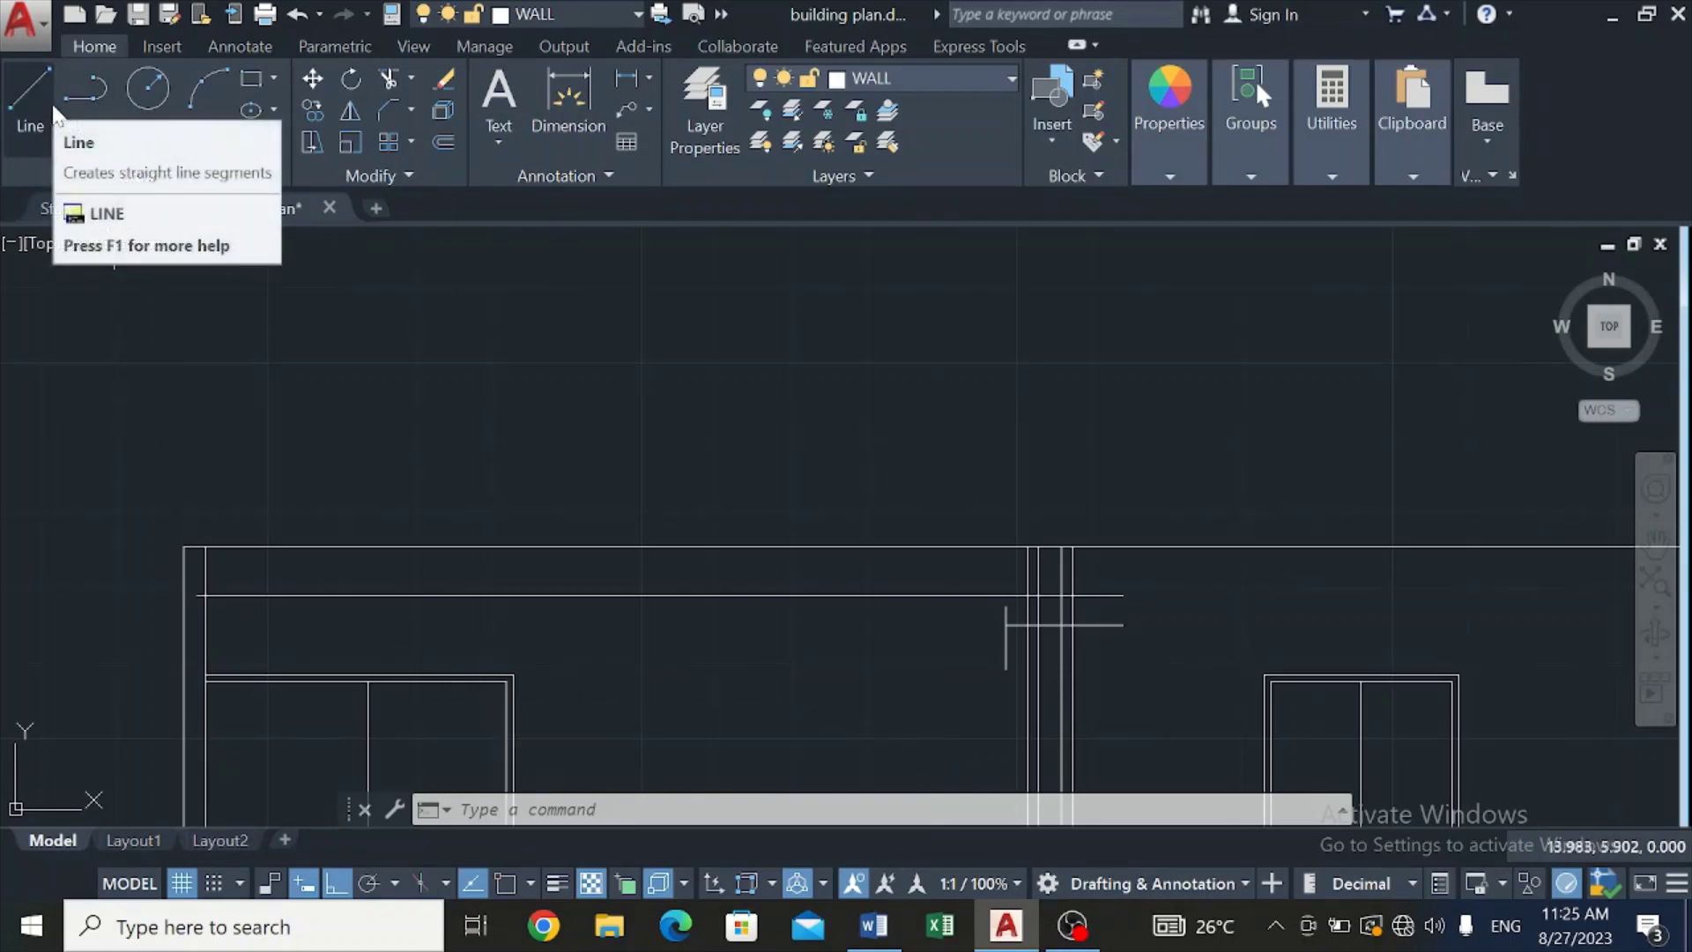
Step: Select the short vertical end line beside the central wall to mirror it
{"action": "scroll", "coordinate": [1053, 642], "scroll_direction": "up", "scroll_amount": 4}
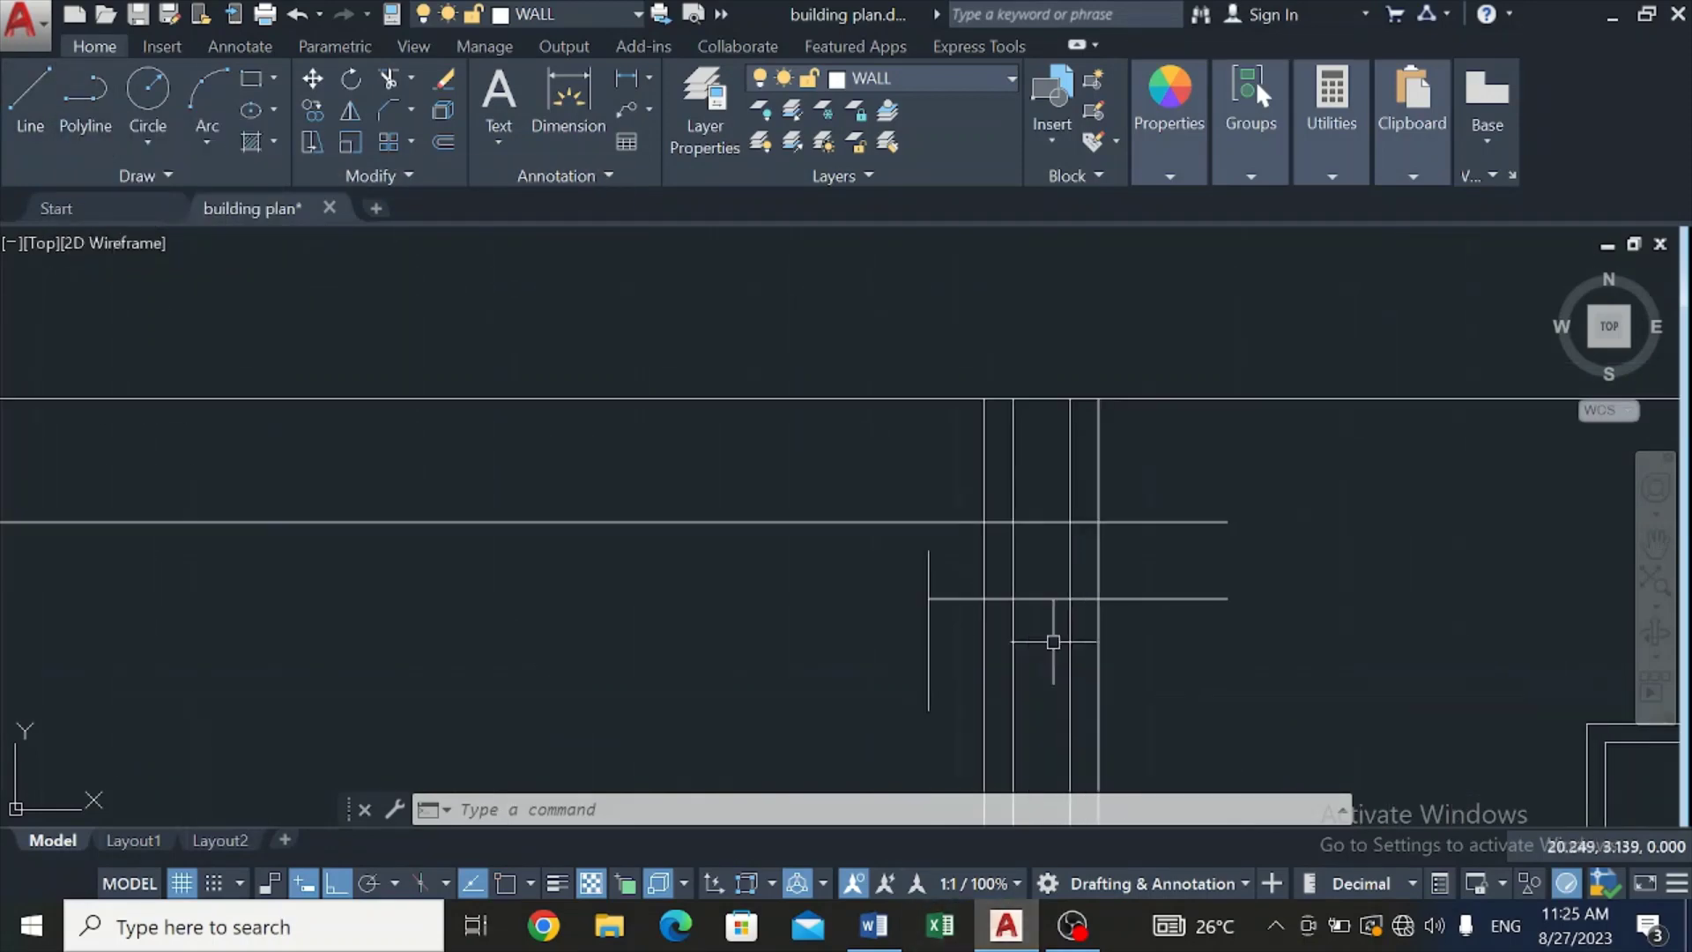
{"action": "left_click", "coordinate": [929, 660]}
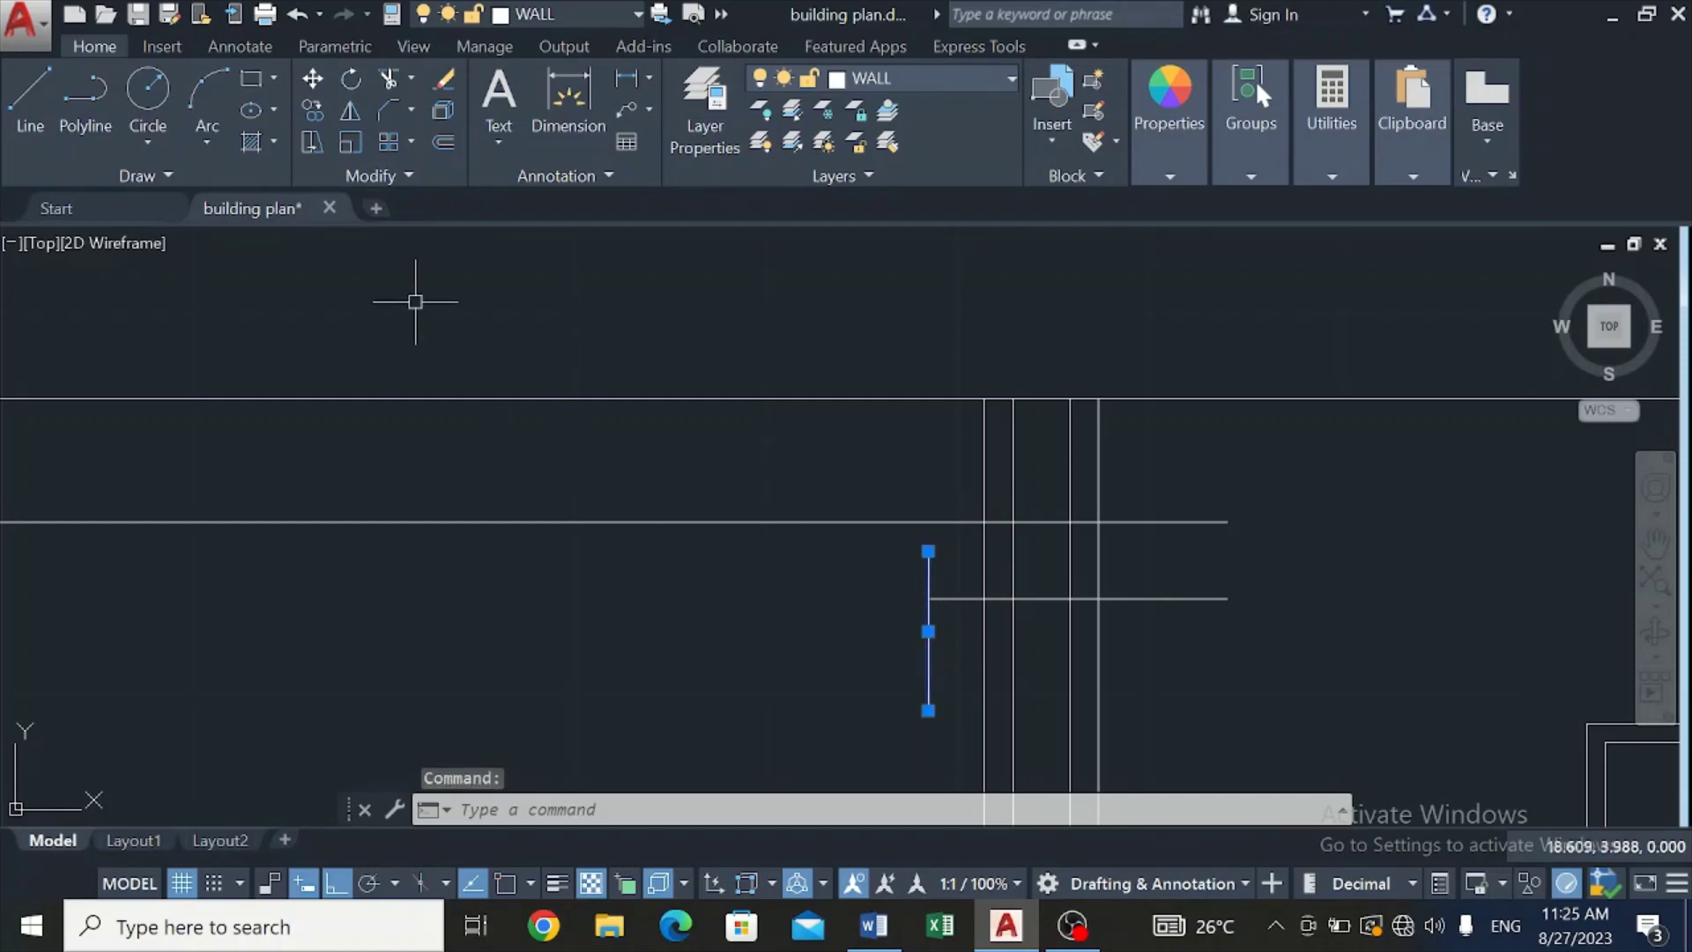
{"action": "left_click", "coordinate": [344, 109]}
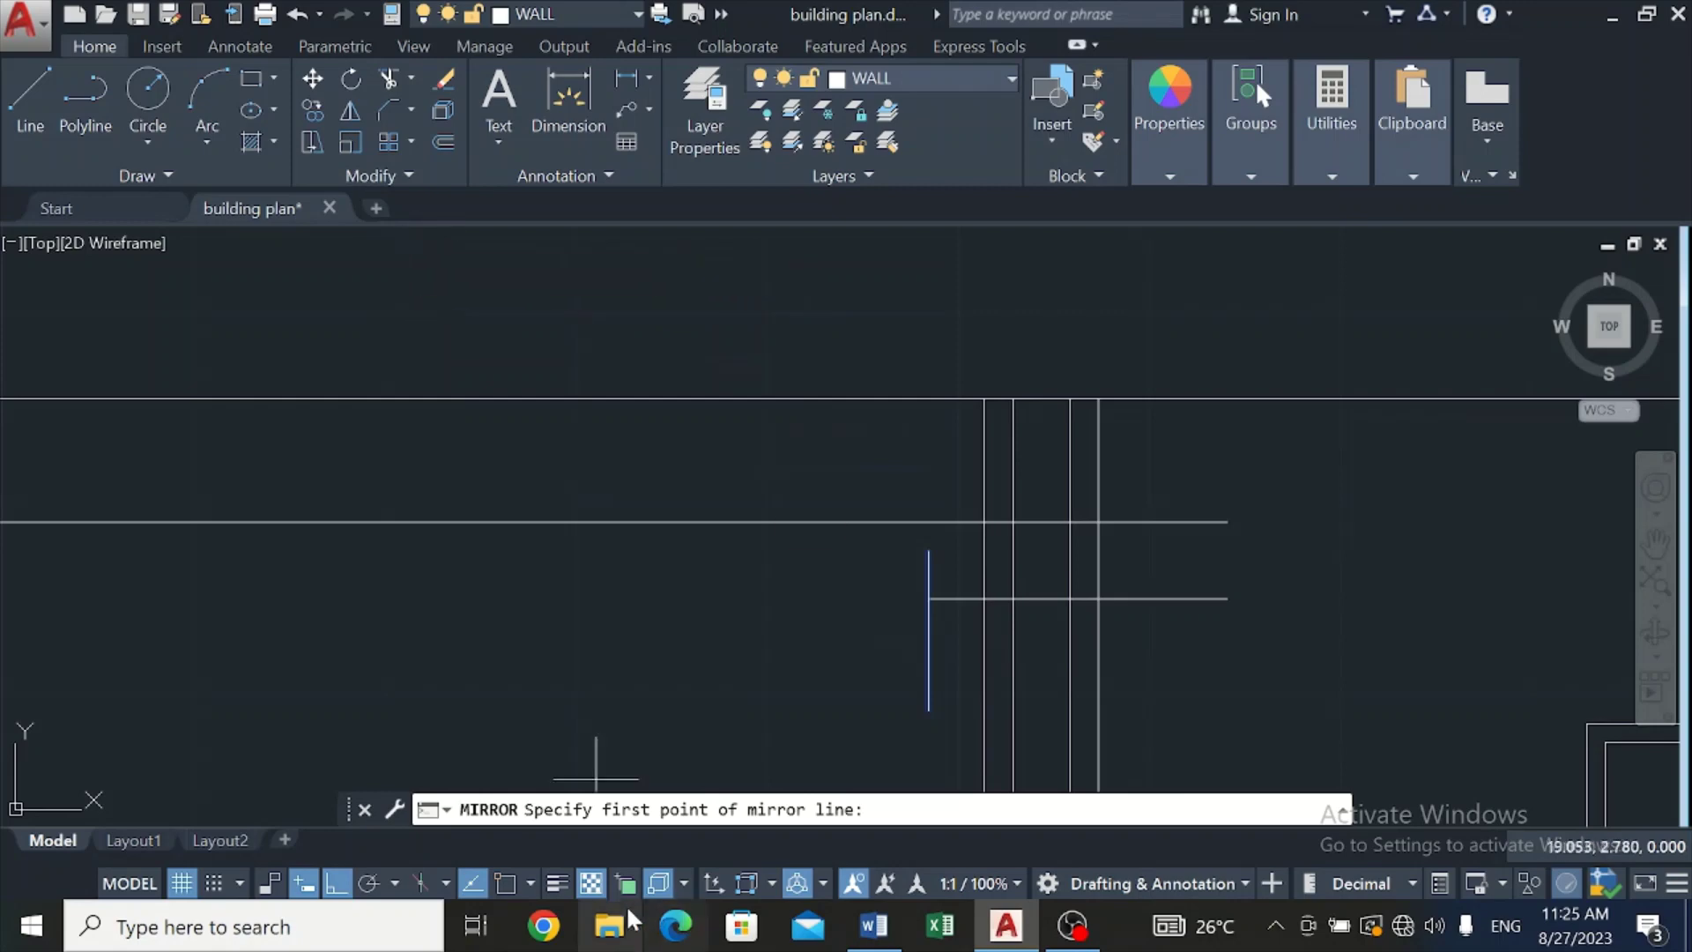
{"action": "key", "text": "Escape"}
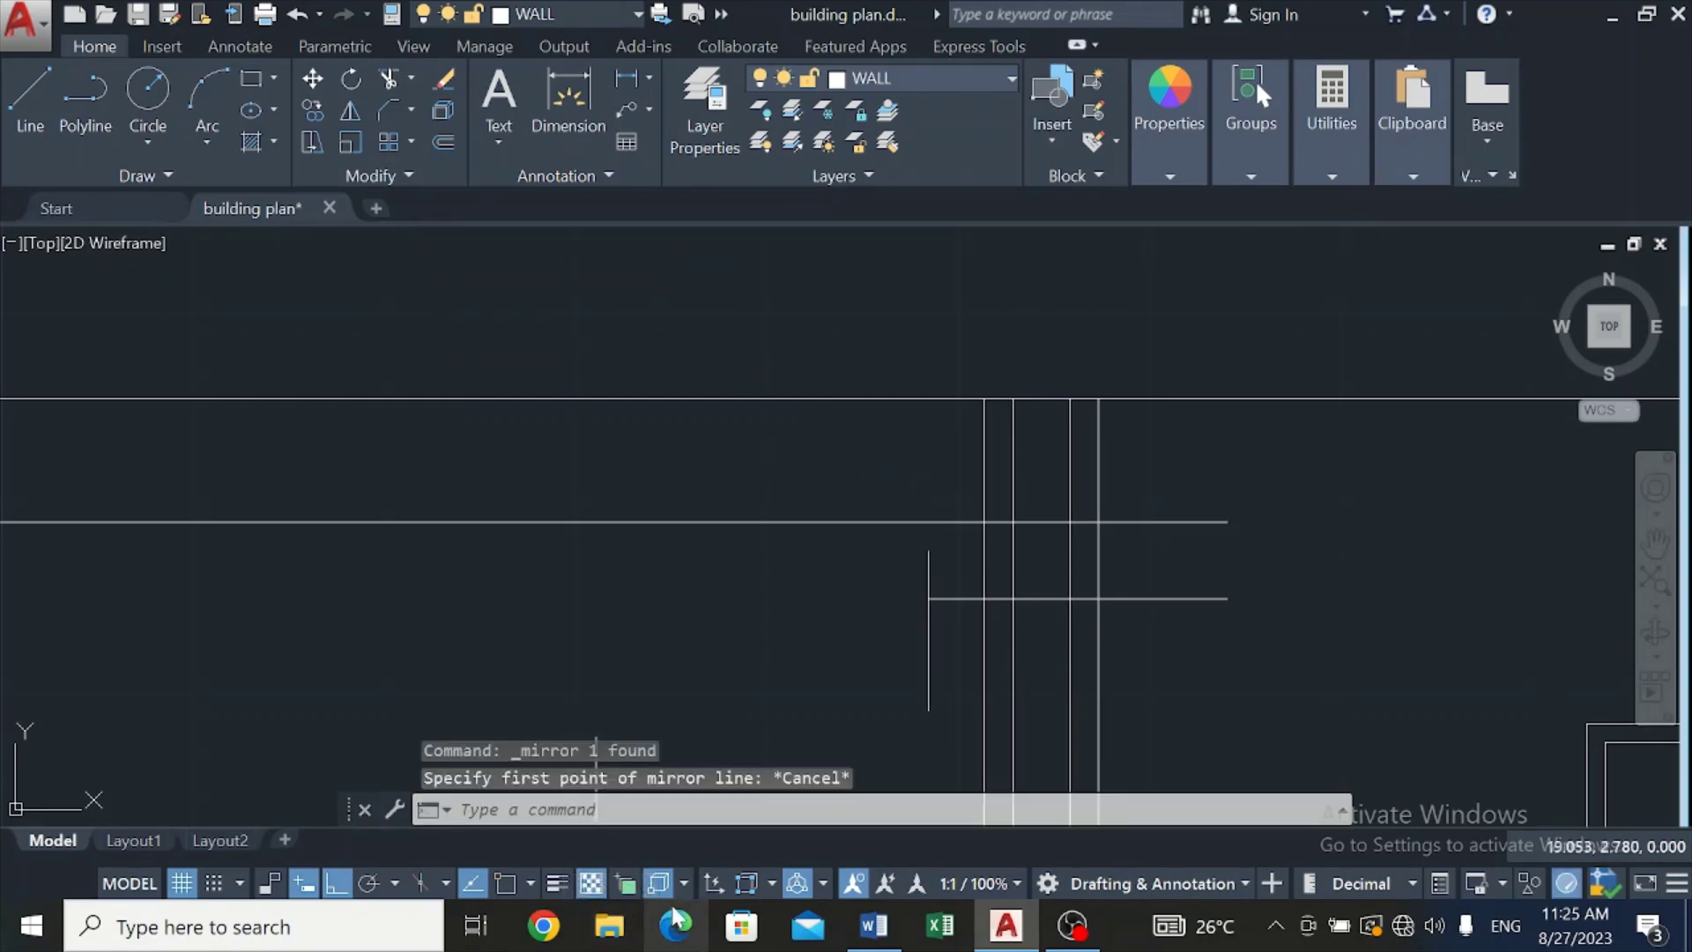
{"action": "left_click", "coordinate": [350, 111]}
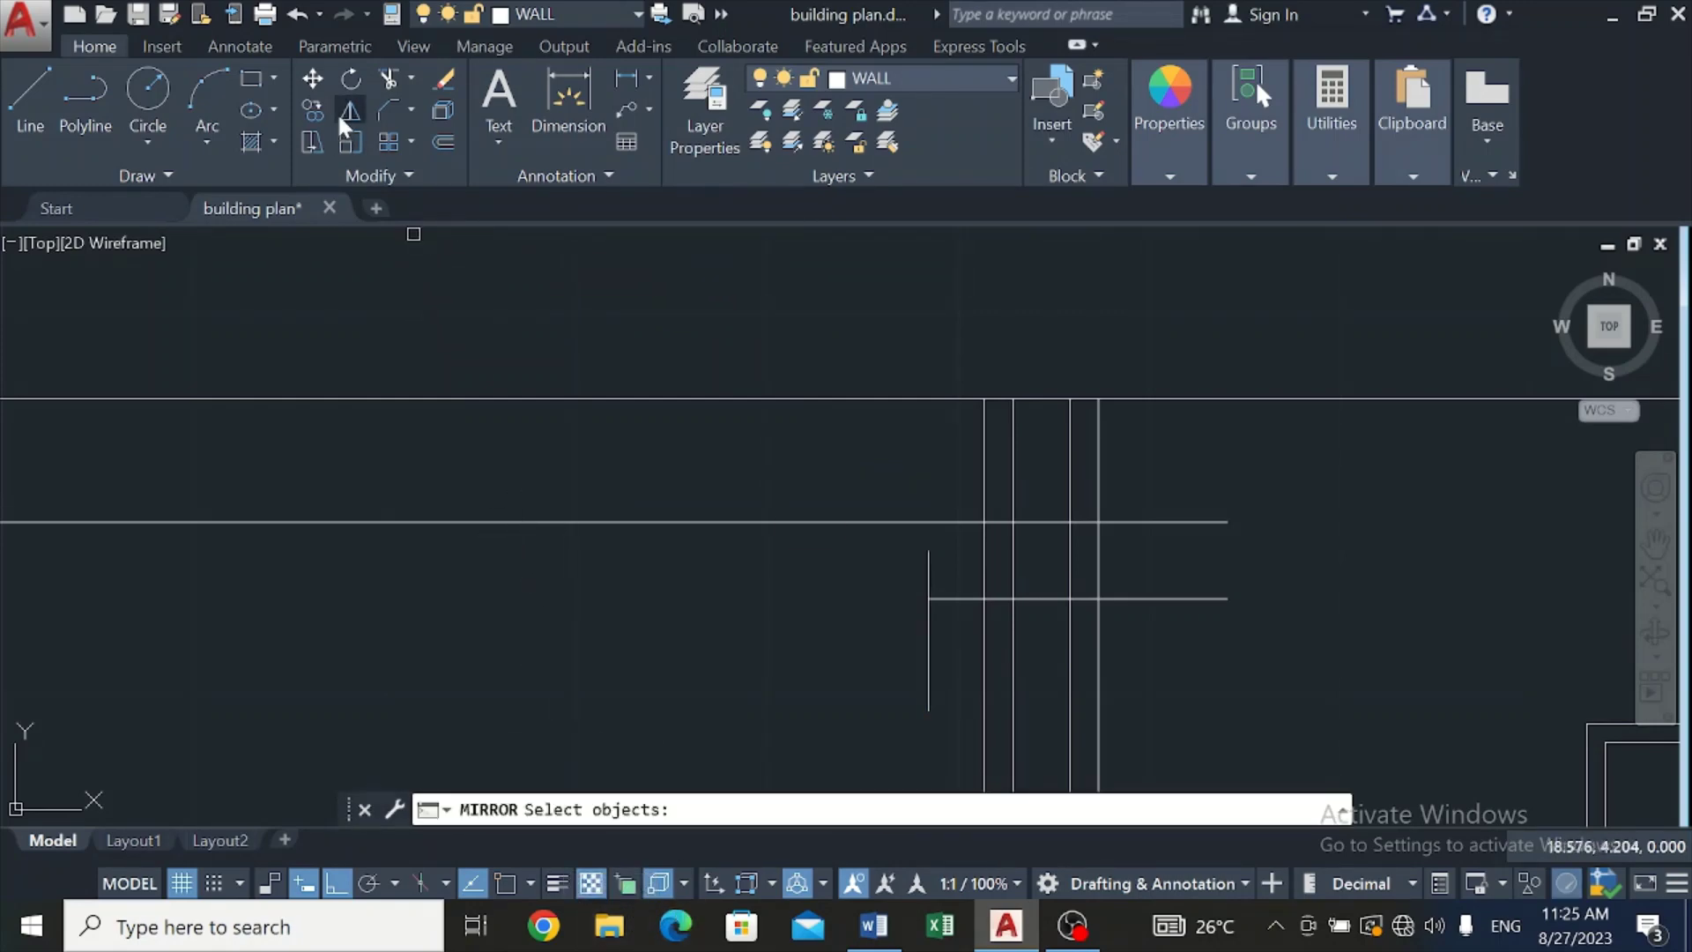
{"action": "left_click", "coordinate": [928, 698]}
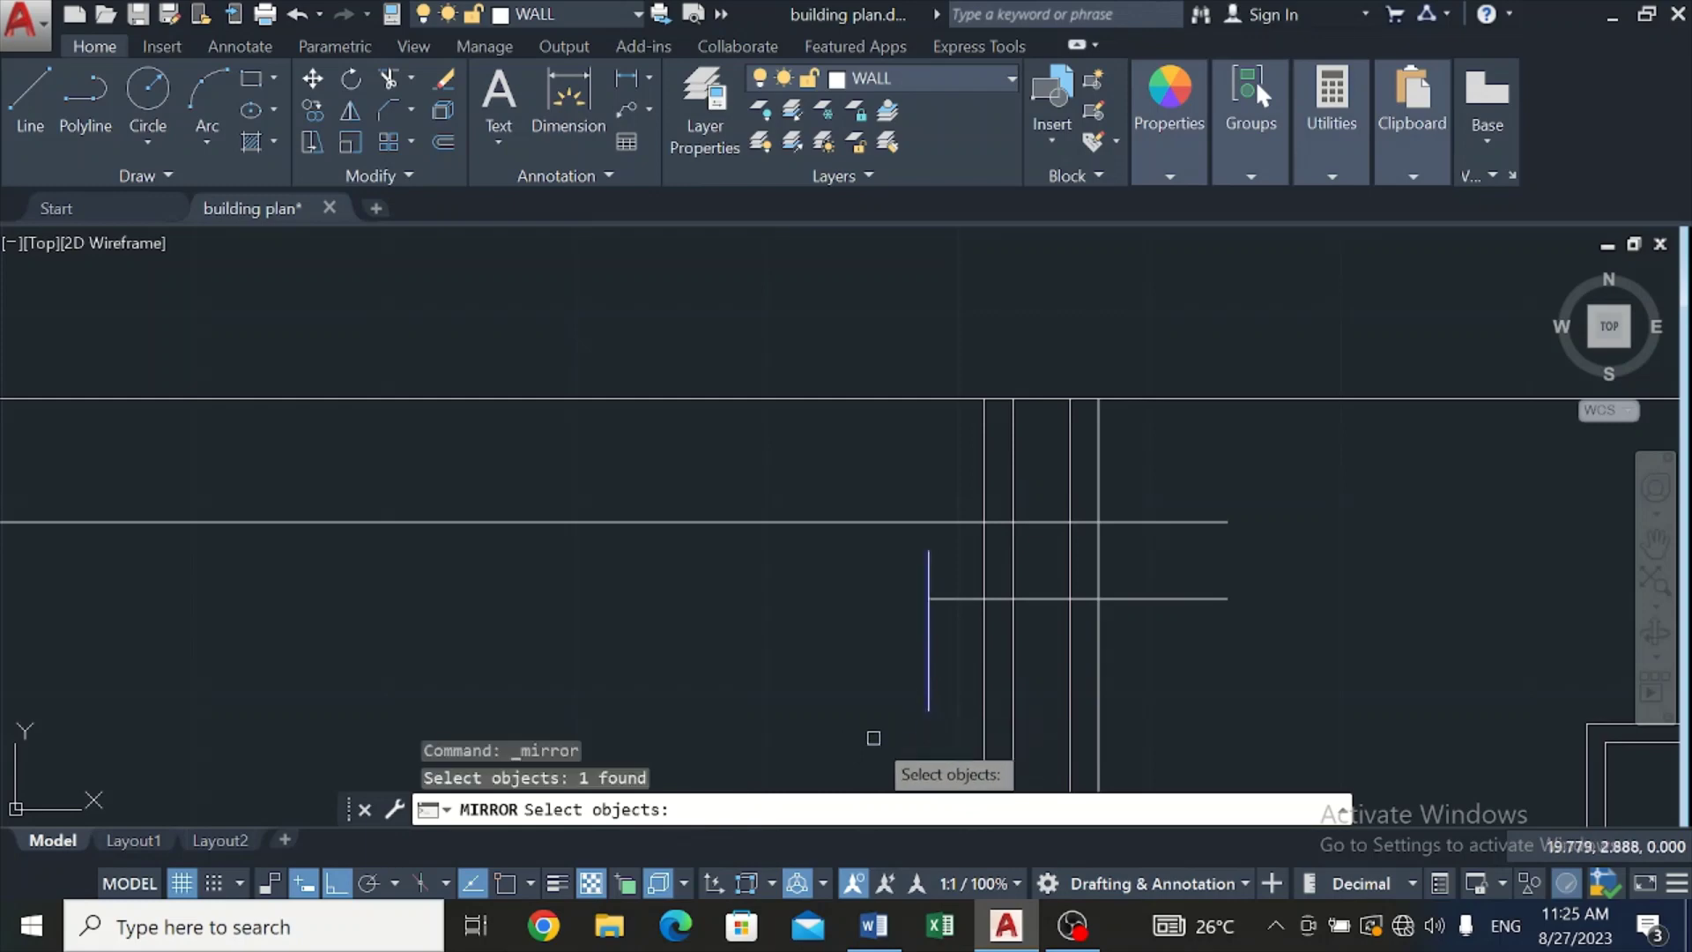
{"action": "key", "text": "Return"}
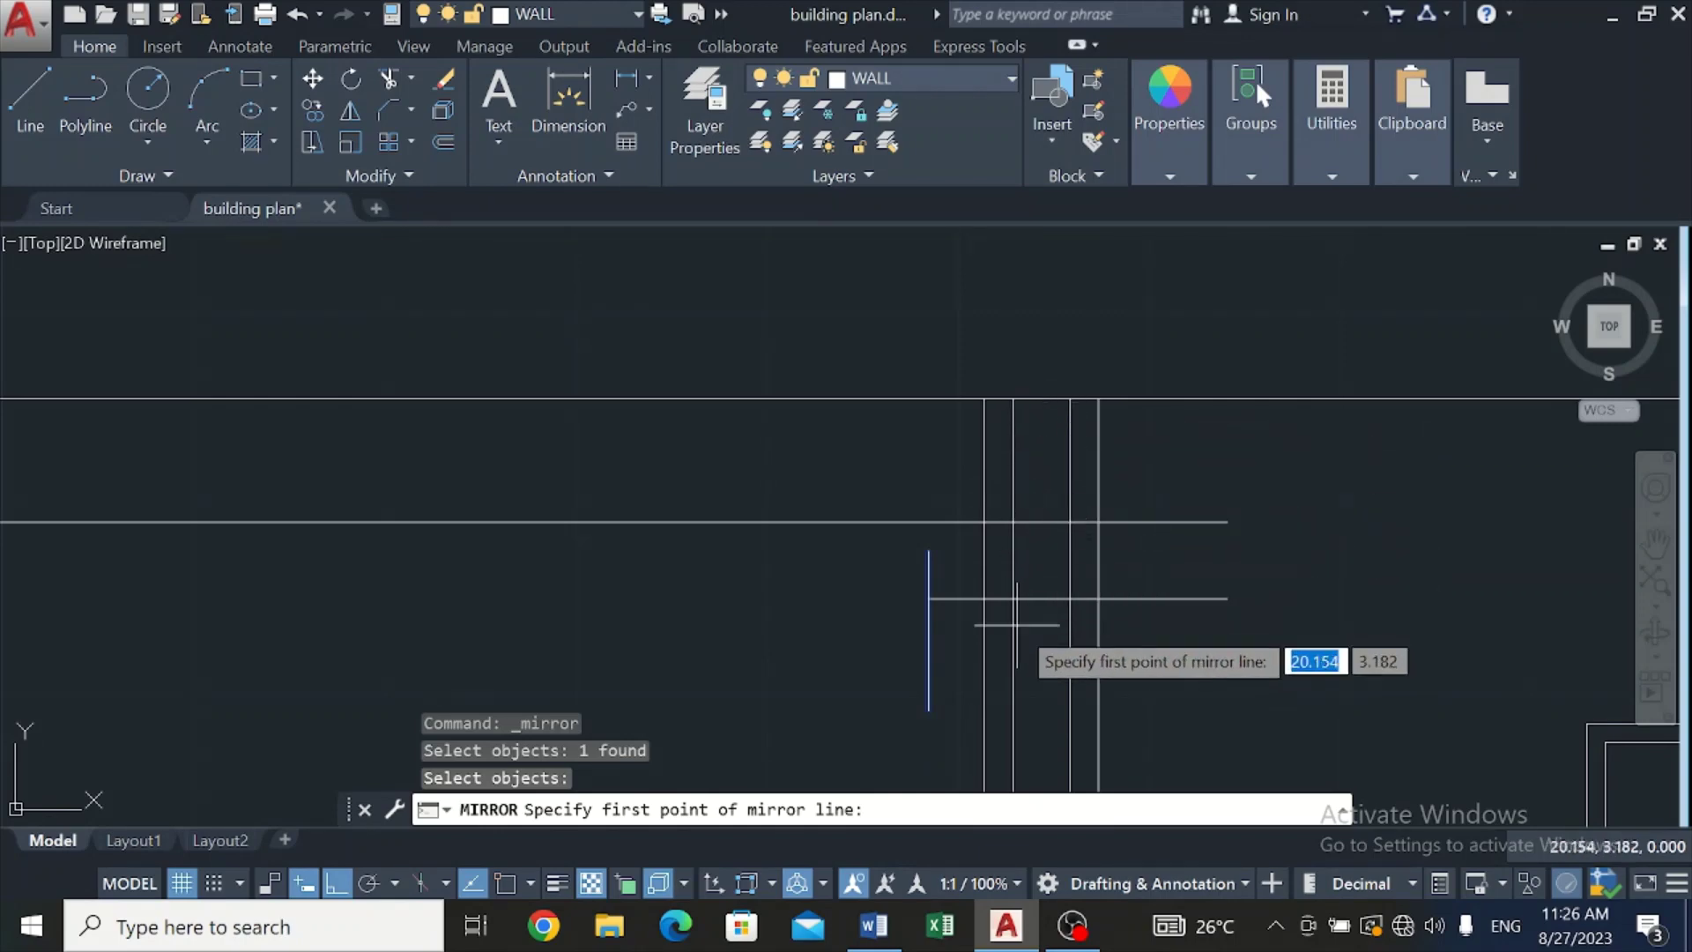
{"action": "key", "text": "Escape"}
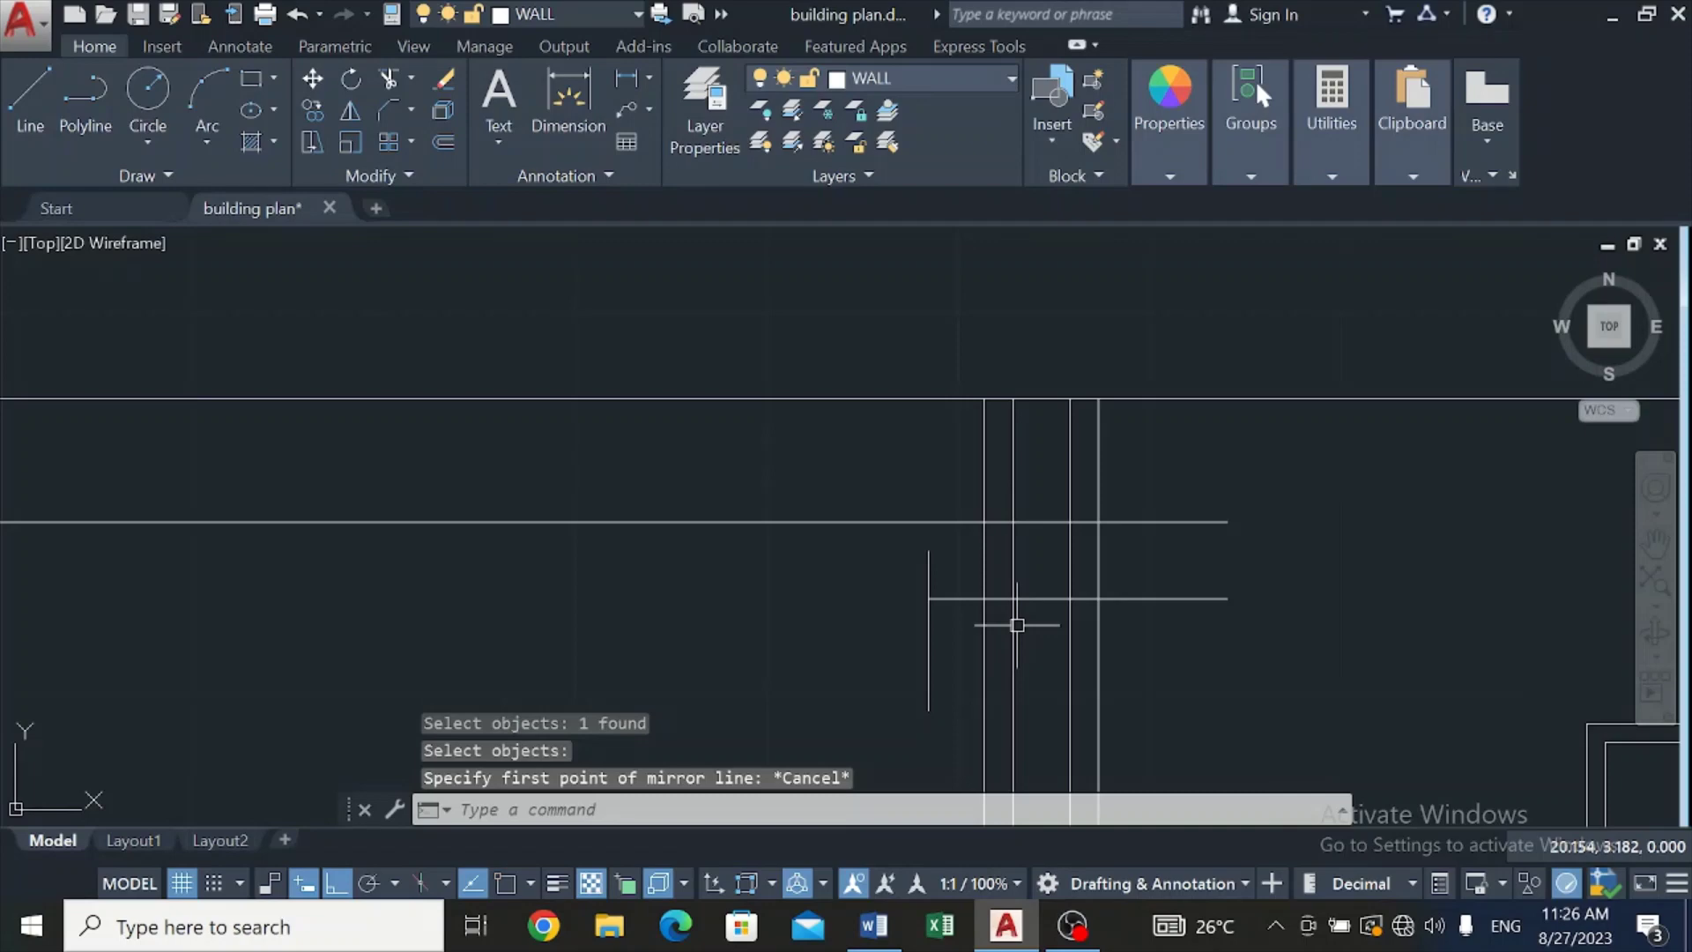
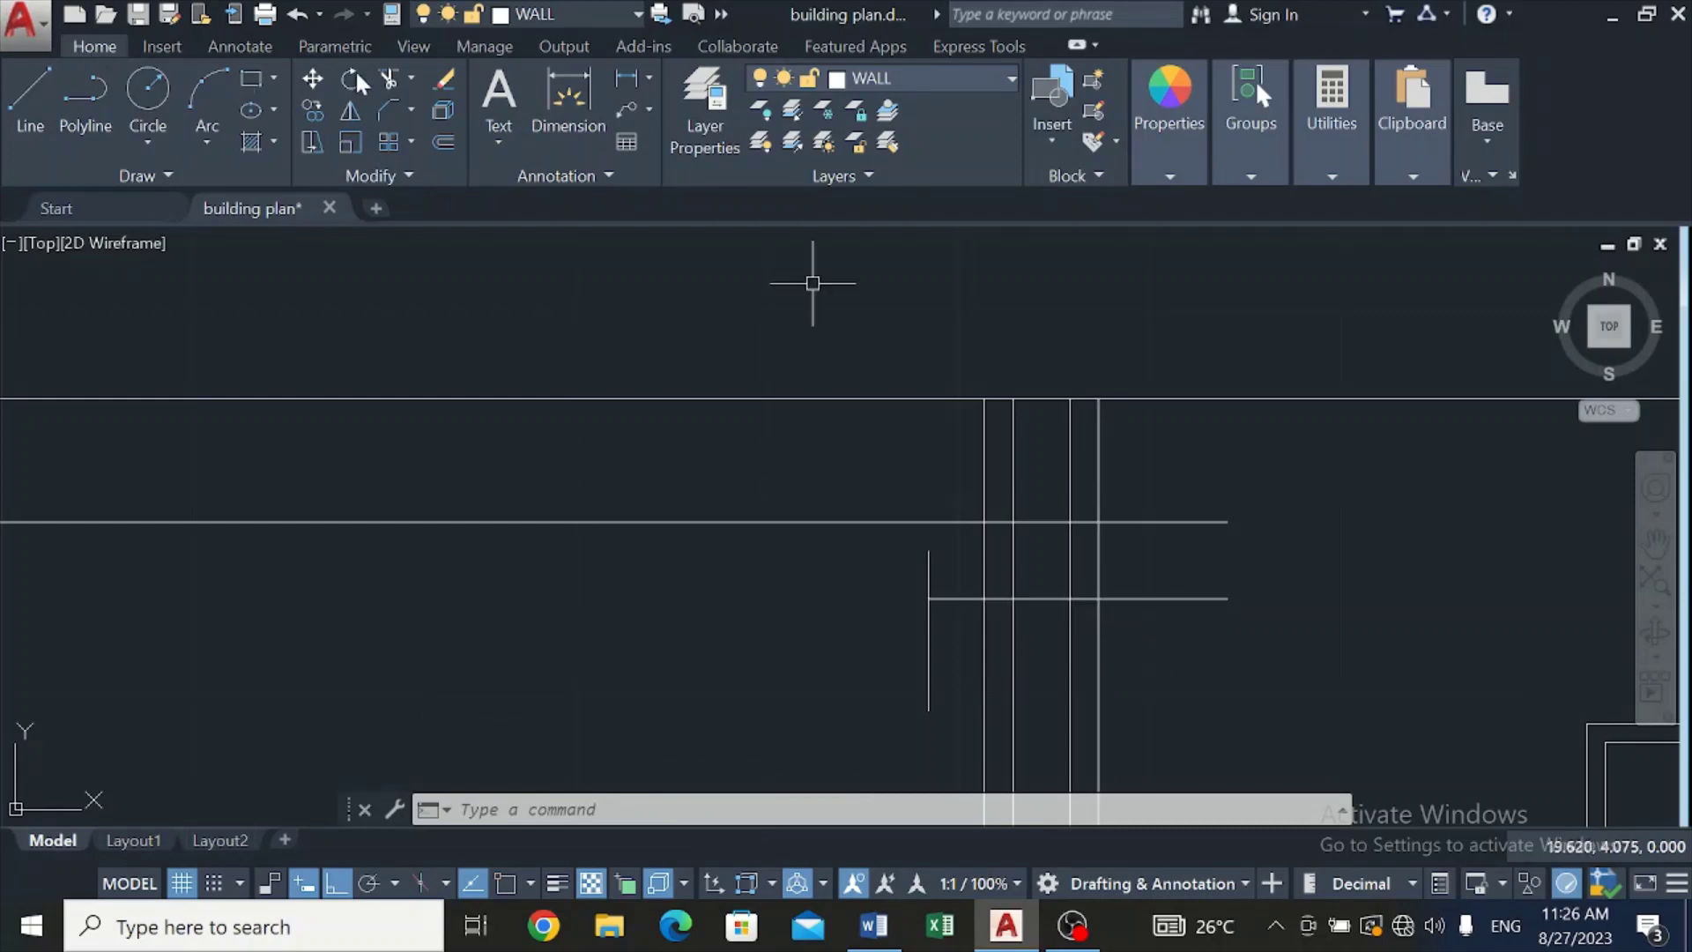
Step: Trim both ends off the small horizontal line
{"action": "left_click", "coordinate": [386, 78]}
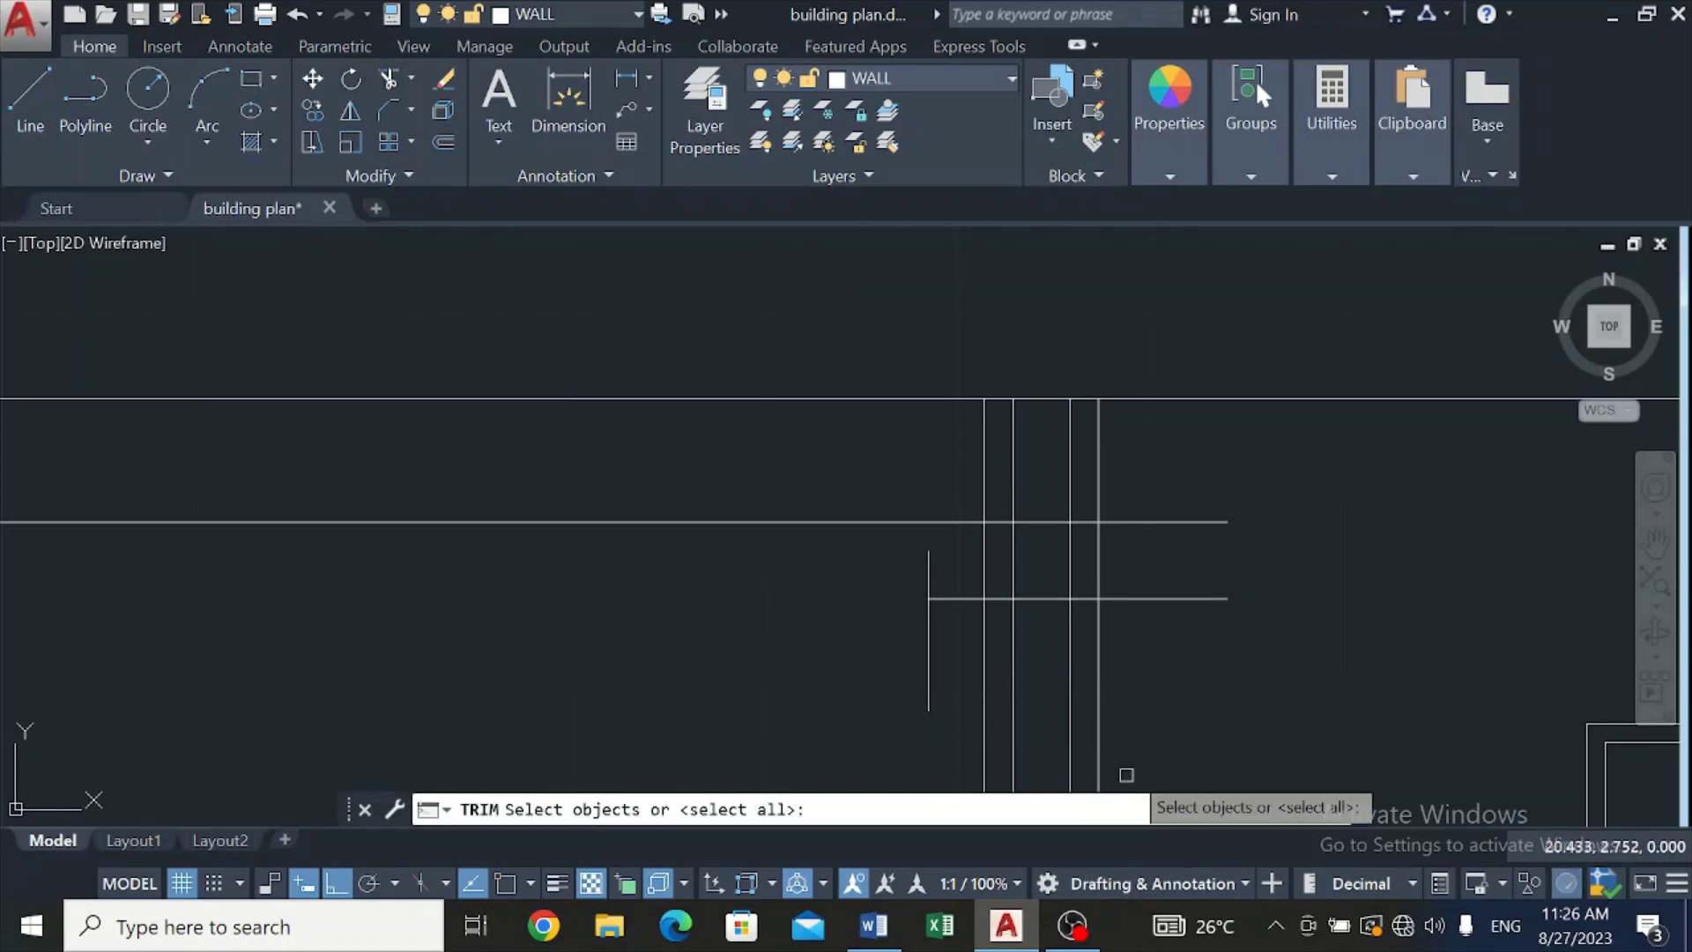
{"action": "key", "text": "Return"}
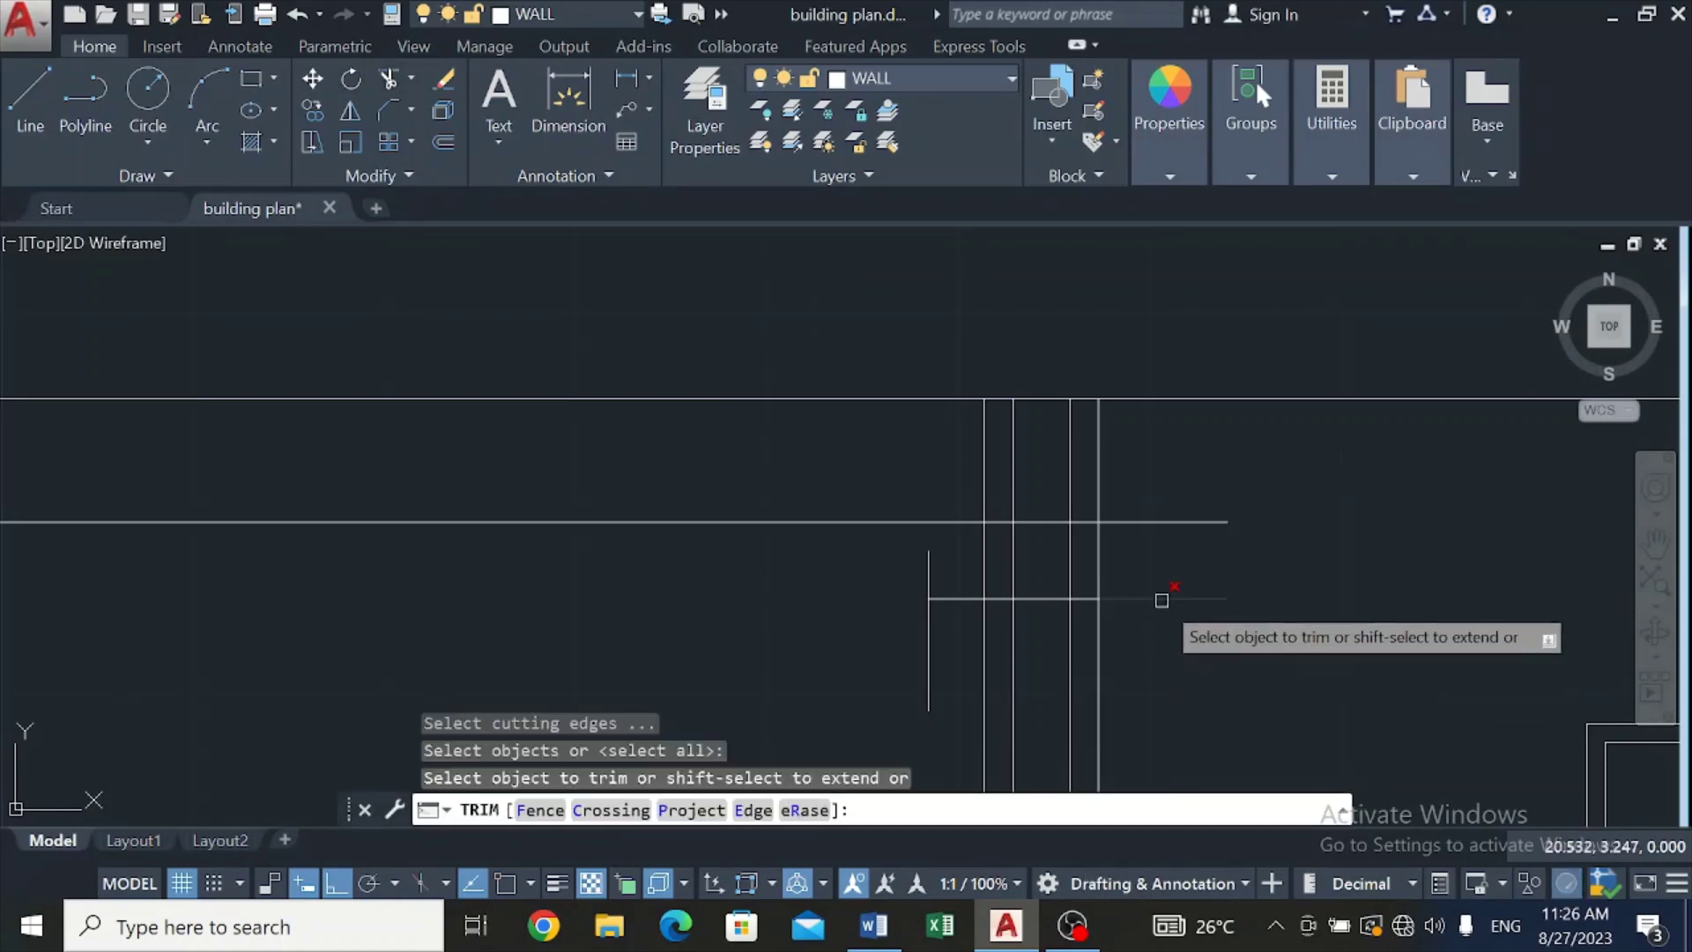
{"action": "left_click", "coordinate": [1158, 598]}
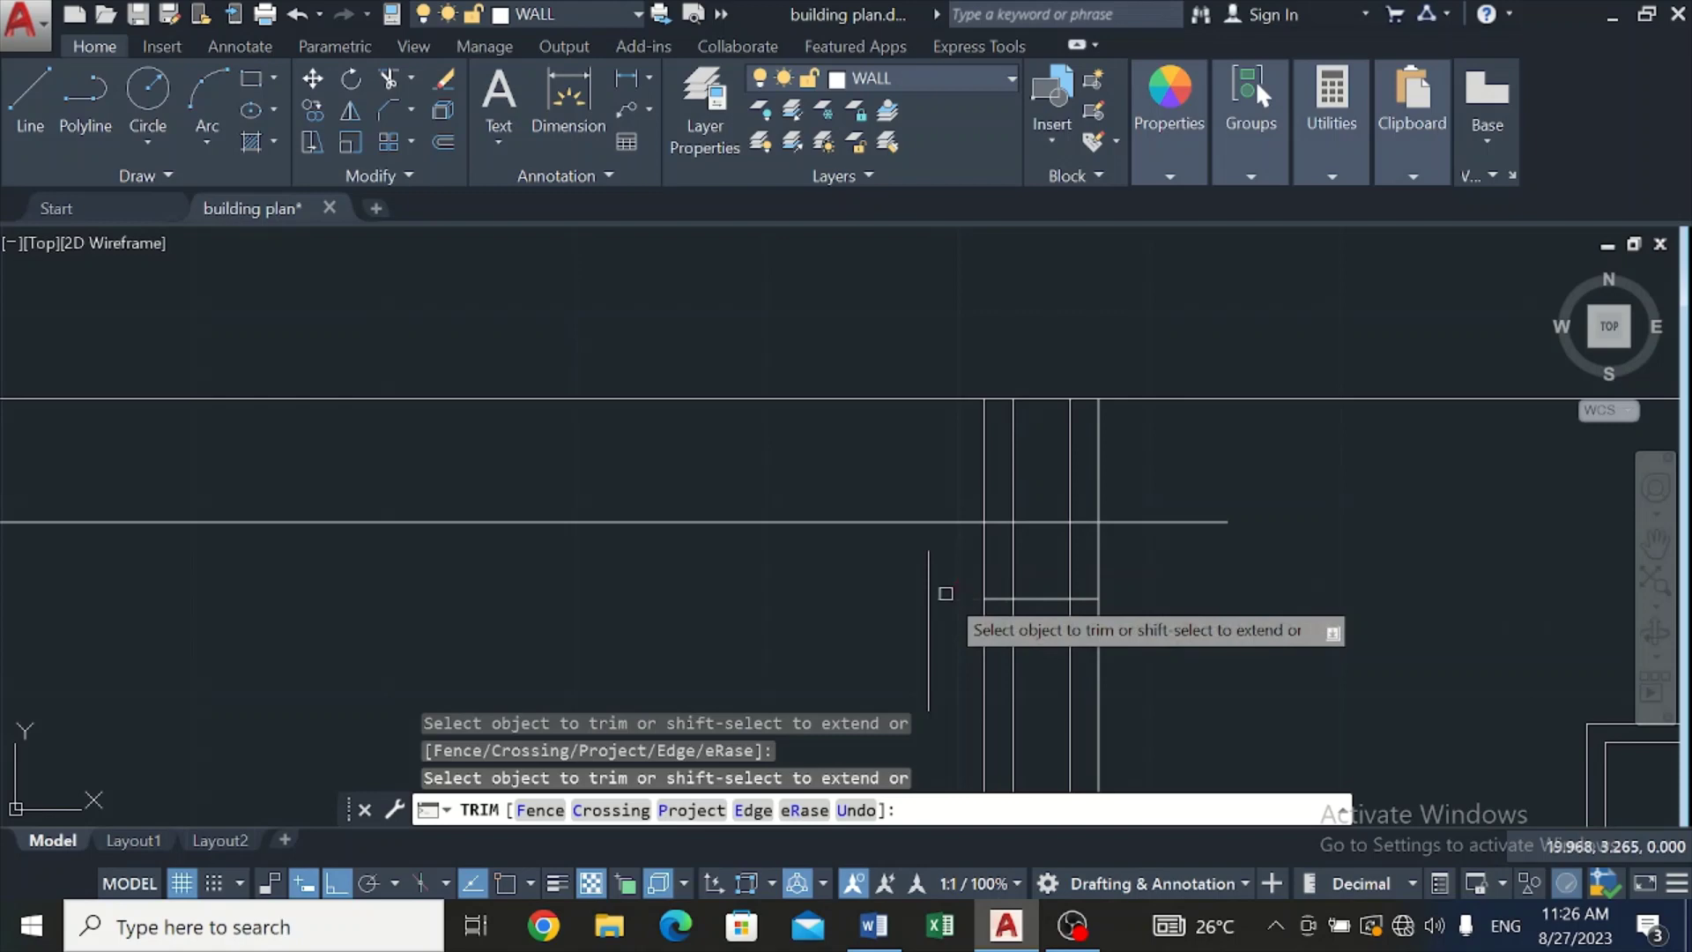
{"action": "left_click", "coordinate": [918, 672]}
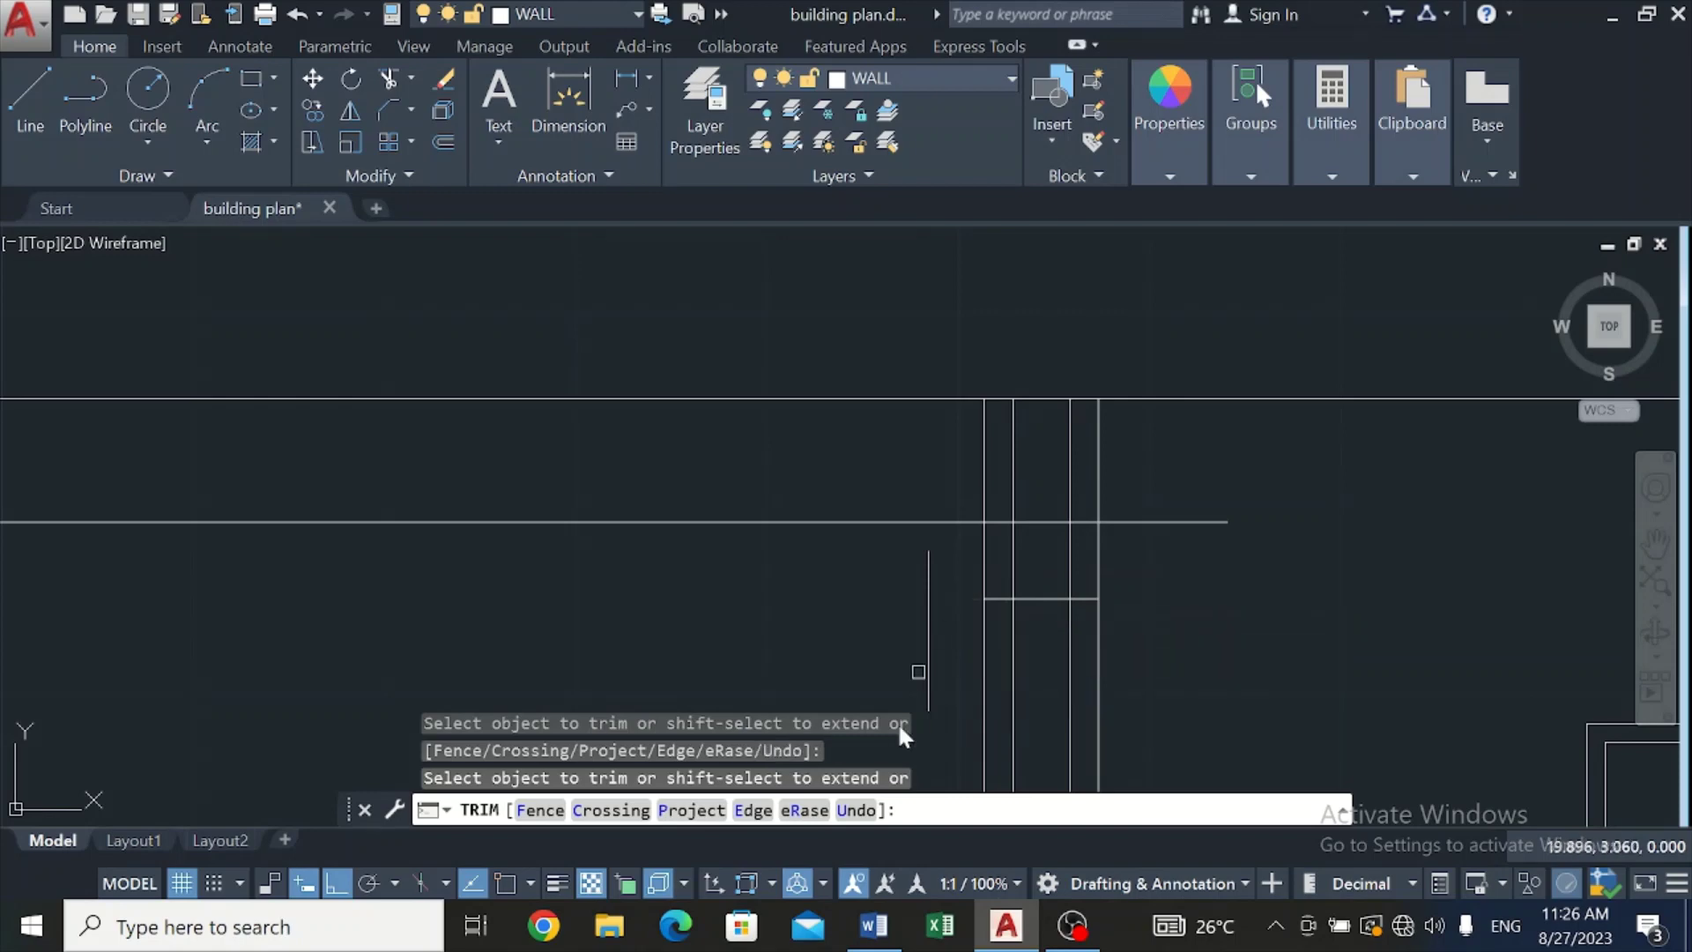
Step: Mirror the short vertical line to the opposite side with Osnap on, keeping the original
{"action": "left_click", "coordinate": [346, 113]}
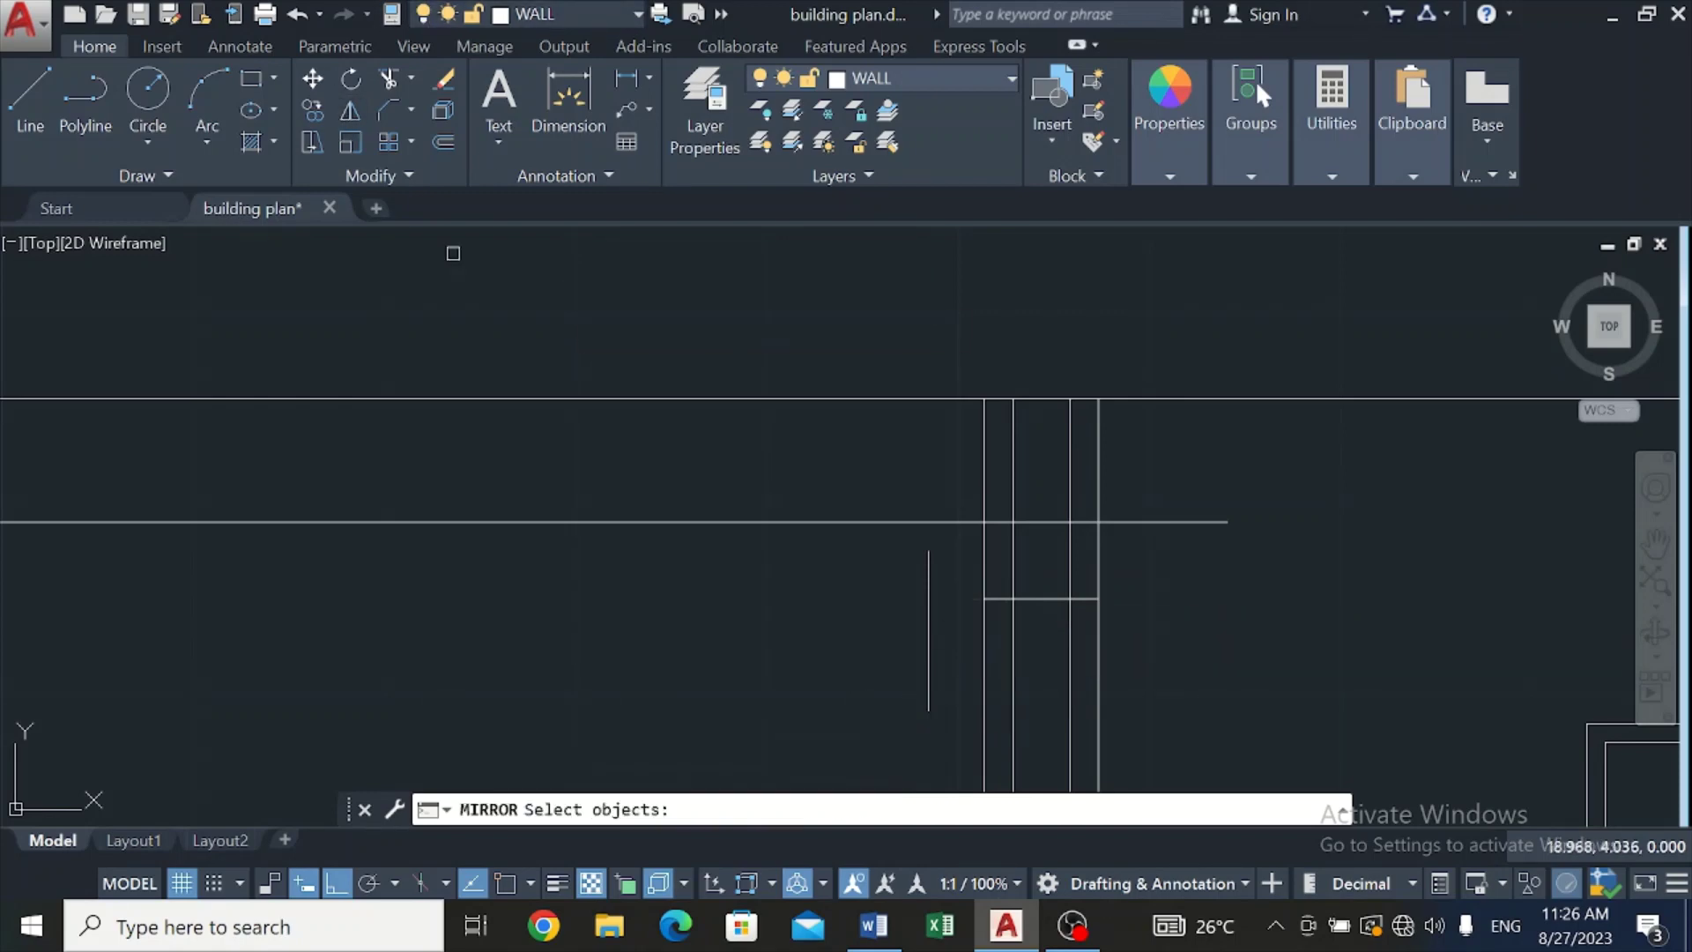
{"action": "left_click", "coordinate": [926, 651]}
{"action": "key", "text": "Return"}
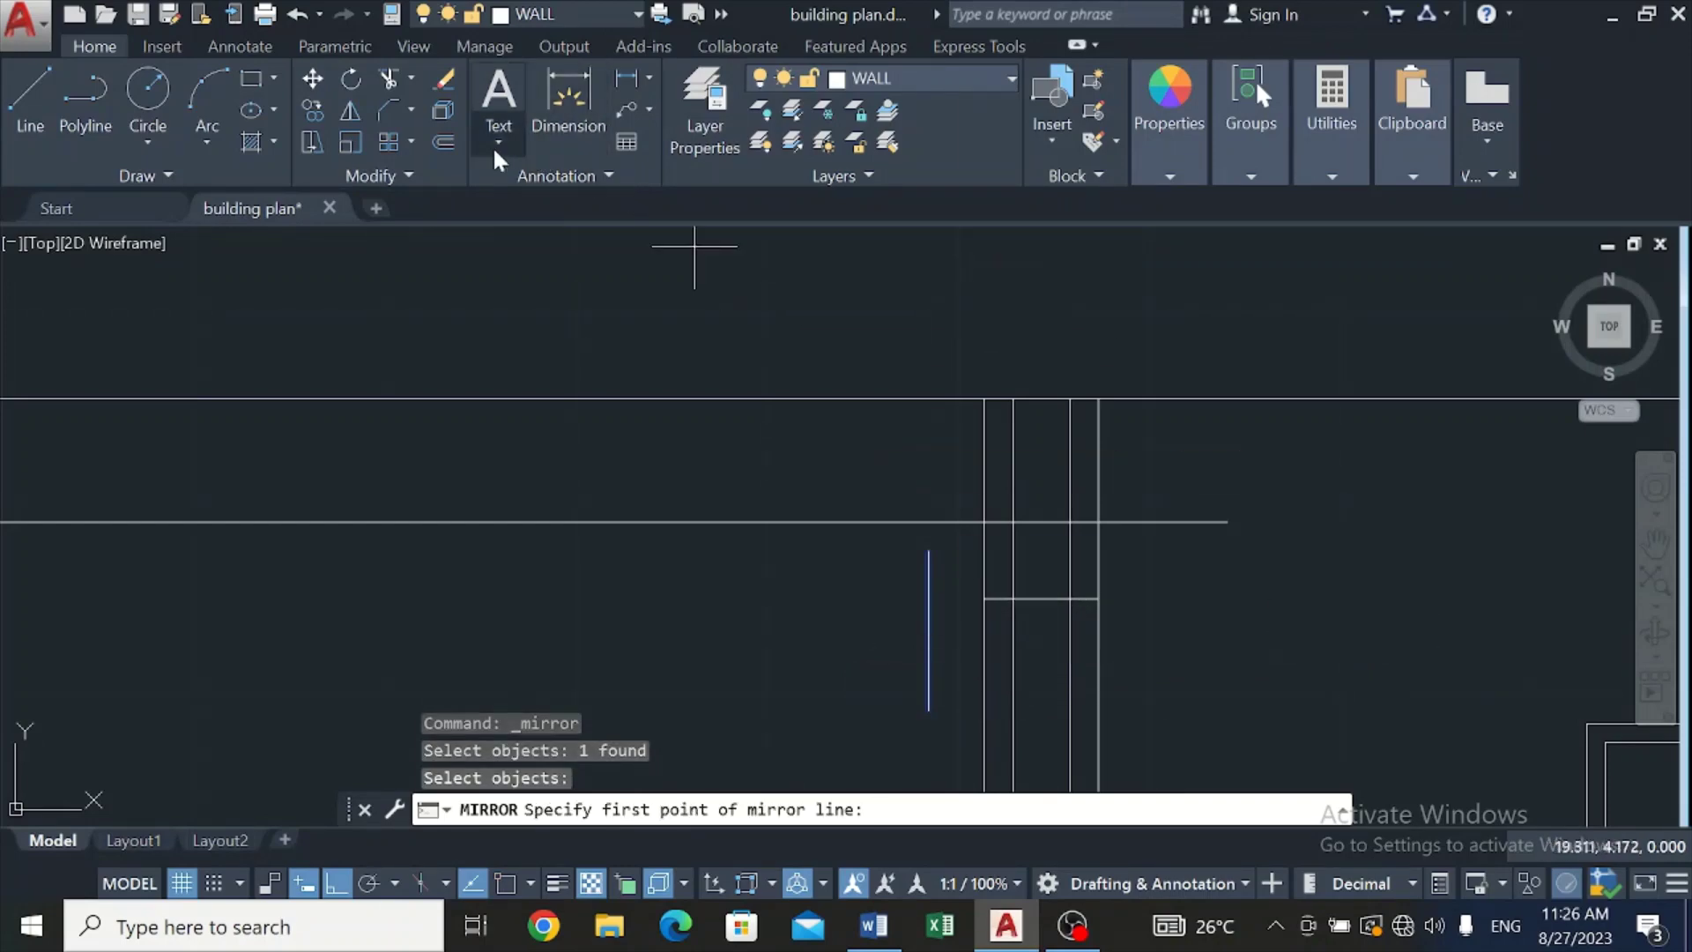
{"action": "left_click", "coordinate": [497, 877]}
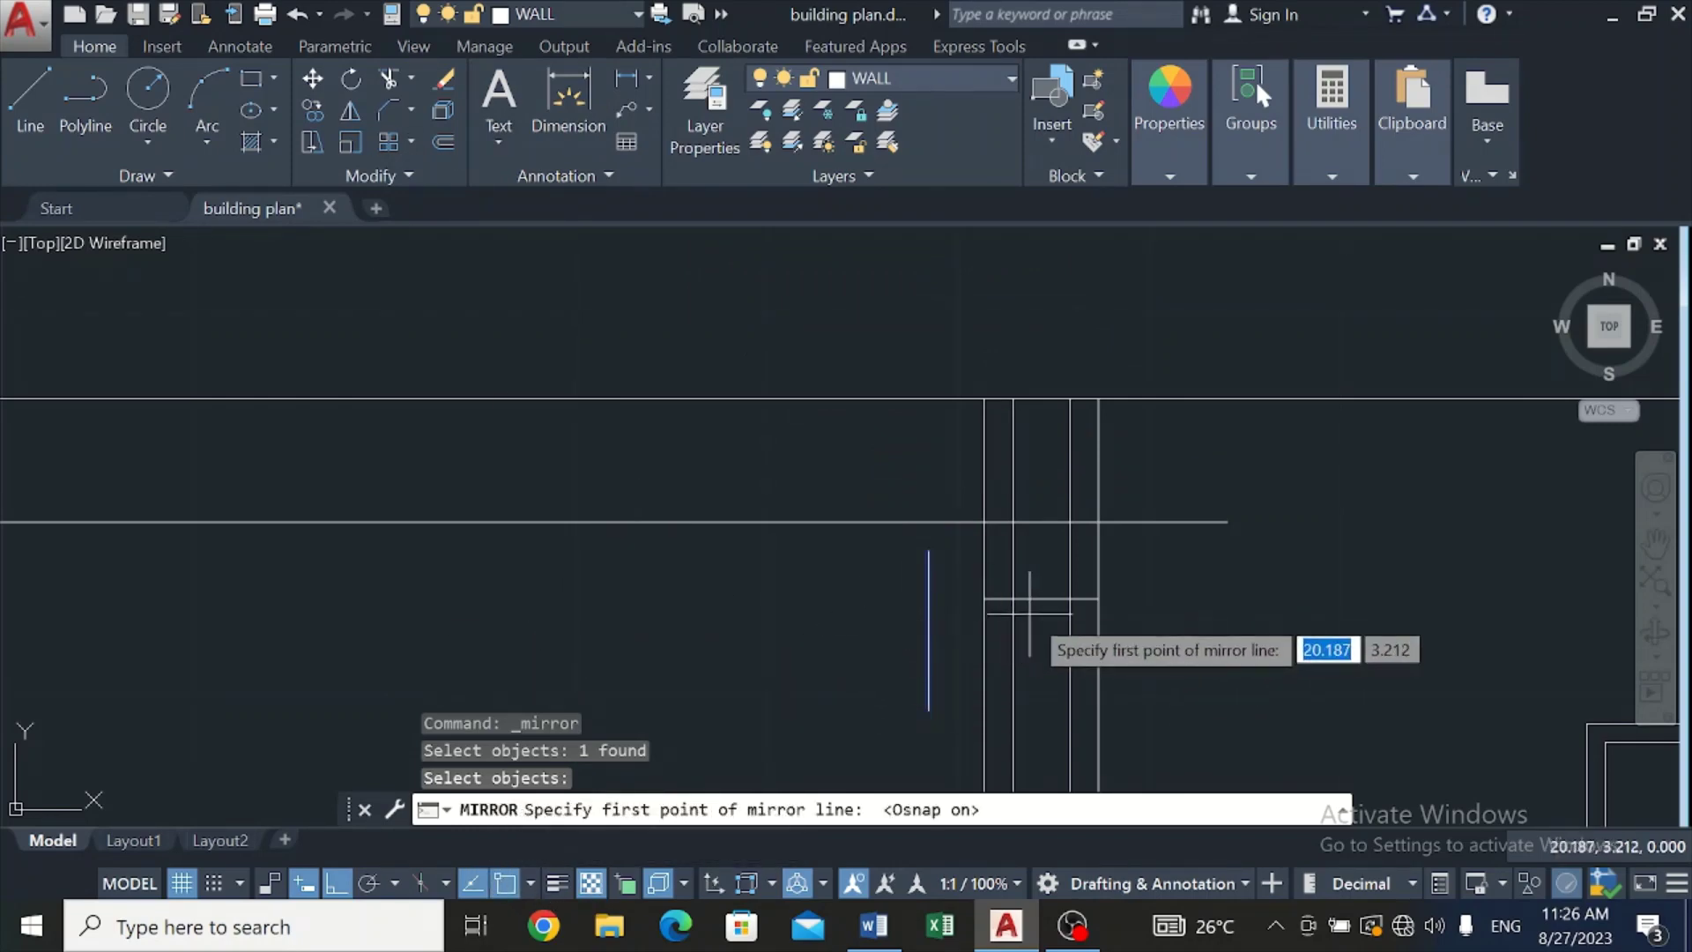
{"action": "left_click", "coordinate": [1038, 583]}
{"action": "left_click", "coordinate": [1050, 486]}
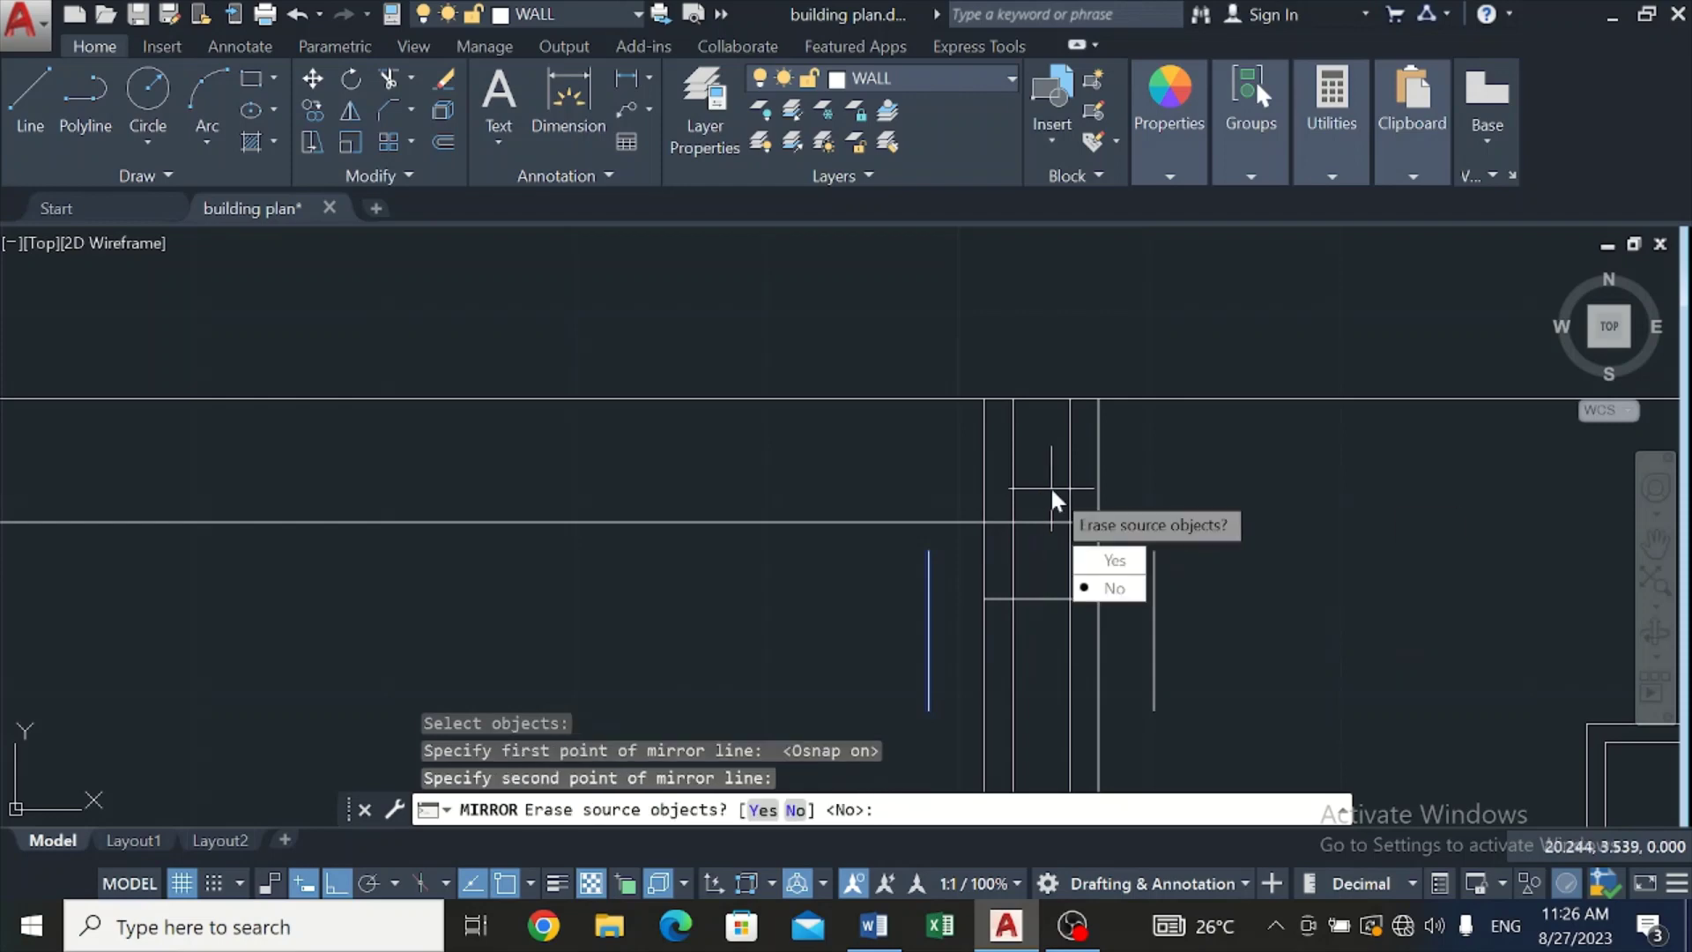
{"action": "left_click", "coordinate": [1096, 587]}
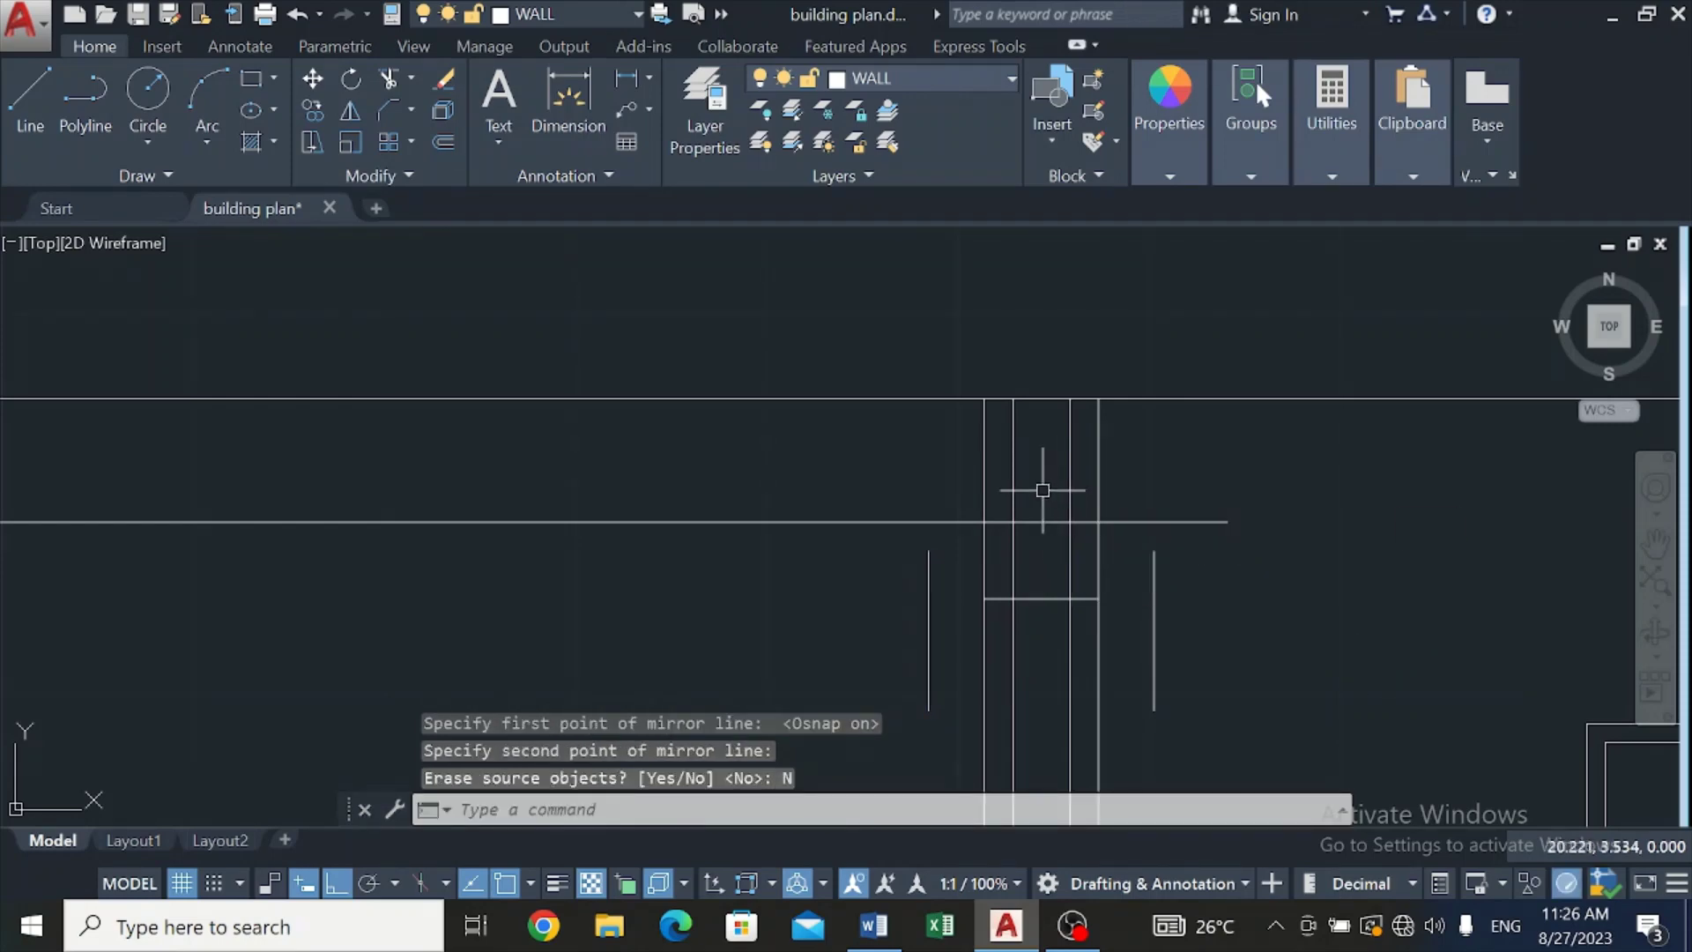
Step: Grip-stretch both ends of the horizontal line past the two vertical lines
{"action": "left_click", "coordinate": [1053, 597]}
{"action": "left_click", "coordinate": [983, 598]}
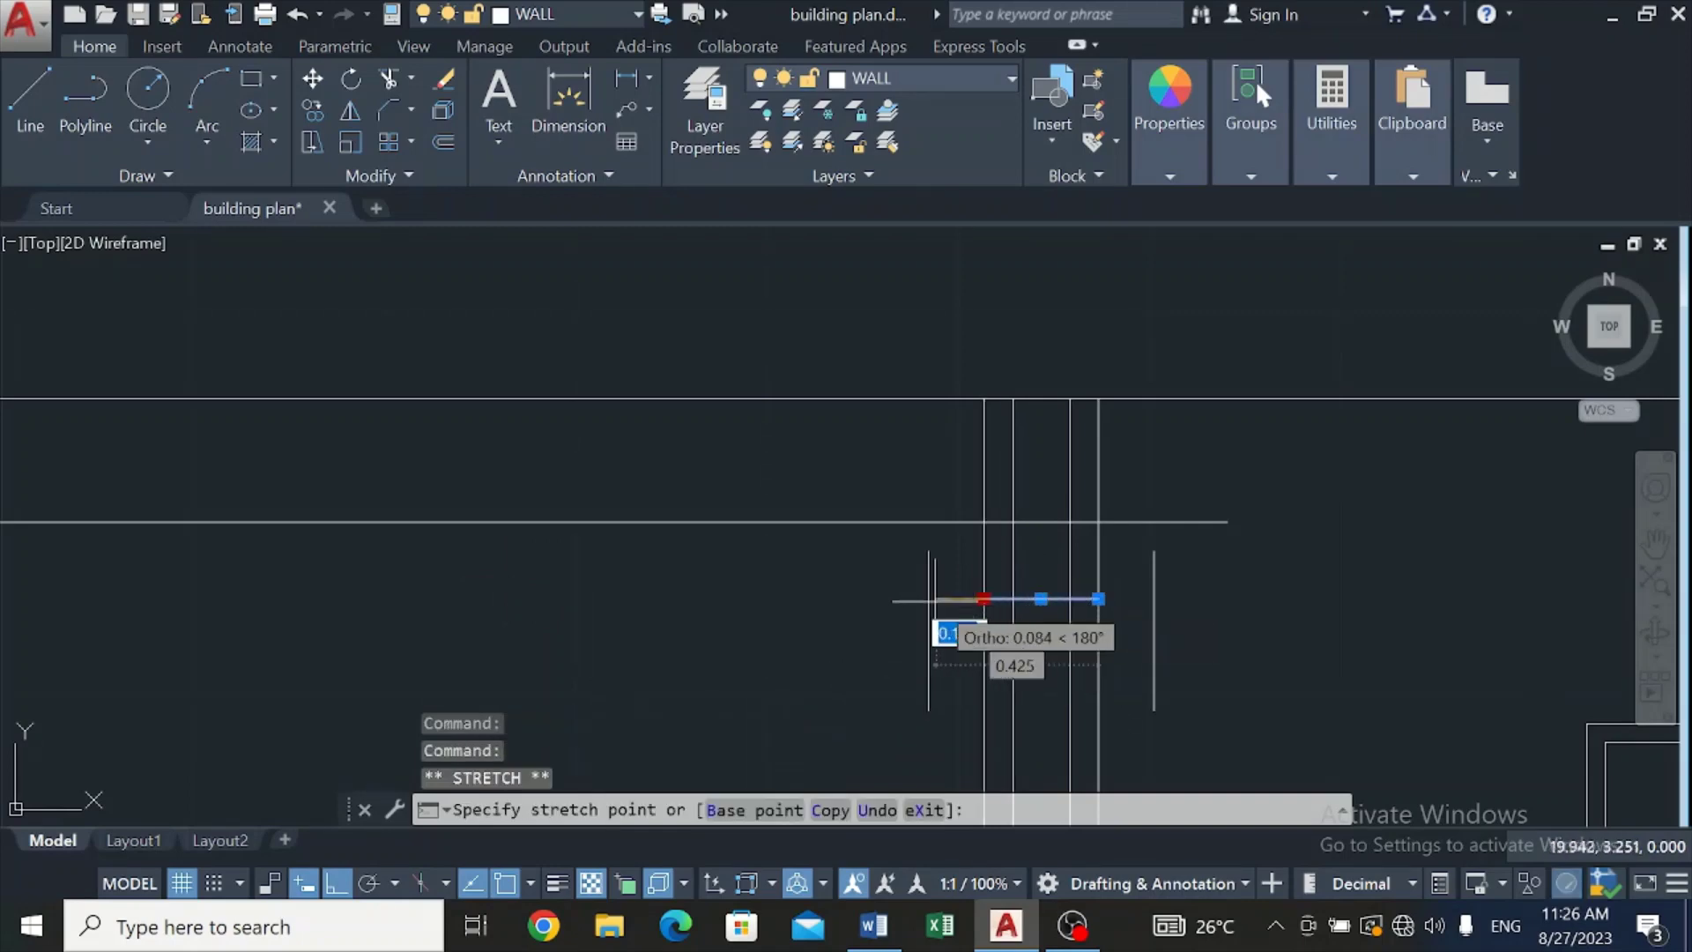
{"action": "left_click", "coordinate": [898, 598]}
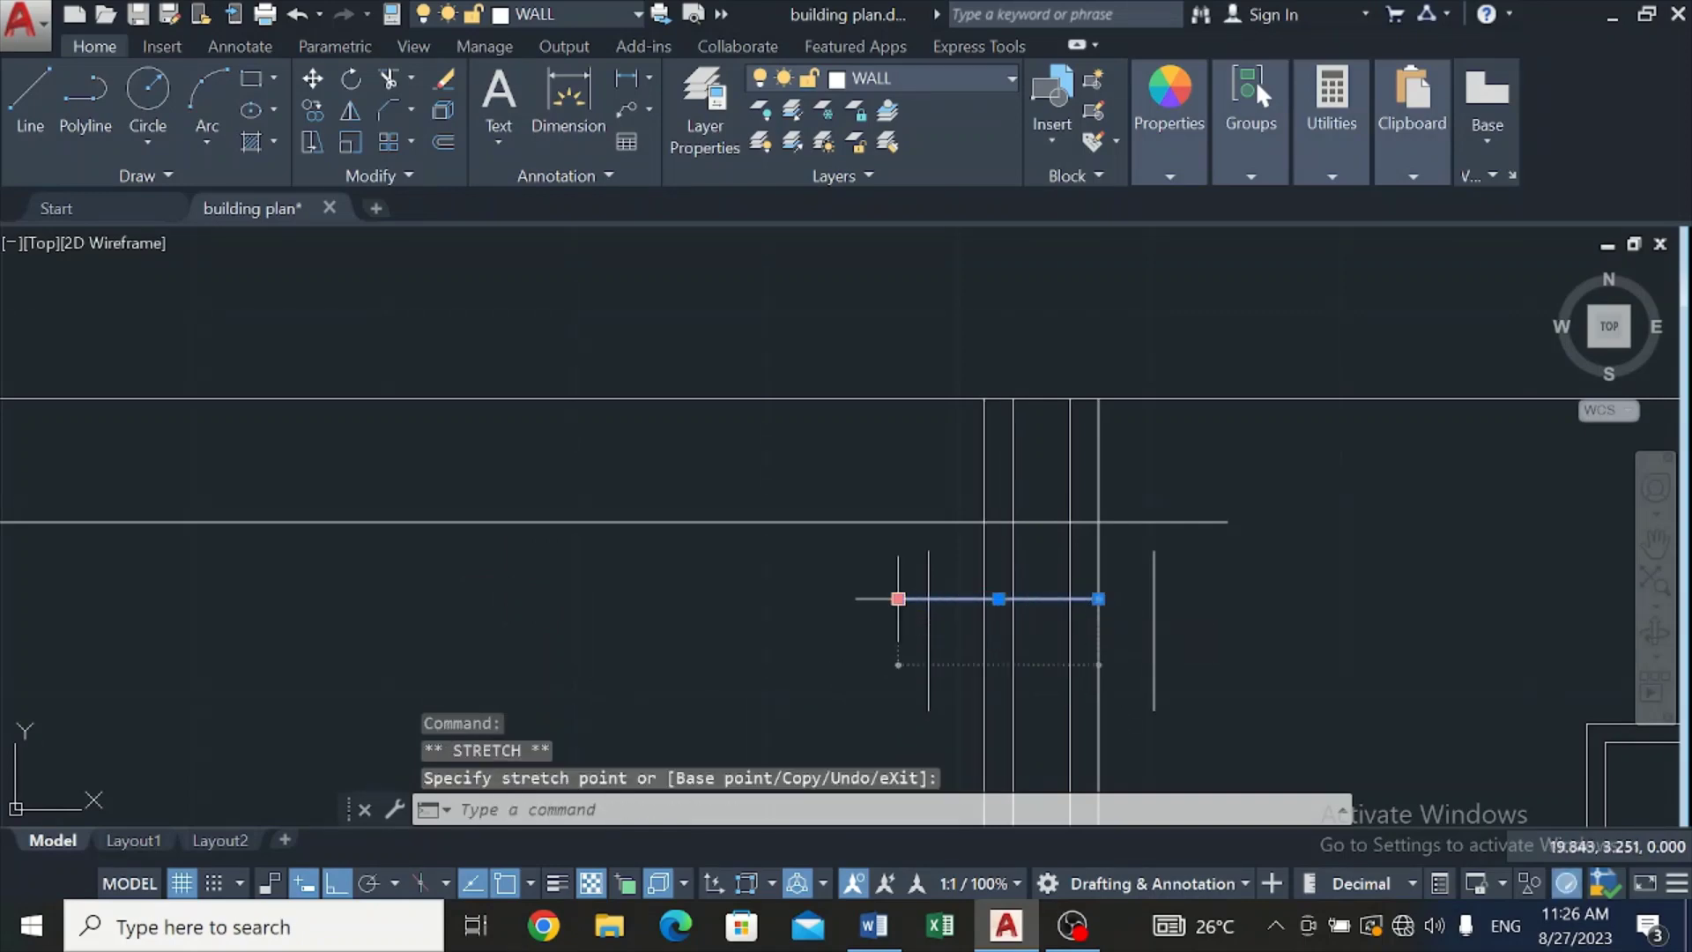
{"action": "left_click", "coordinate": [1097, 599]}
{"action": "left_click", "coordinate": [1202, 610]}
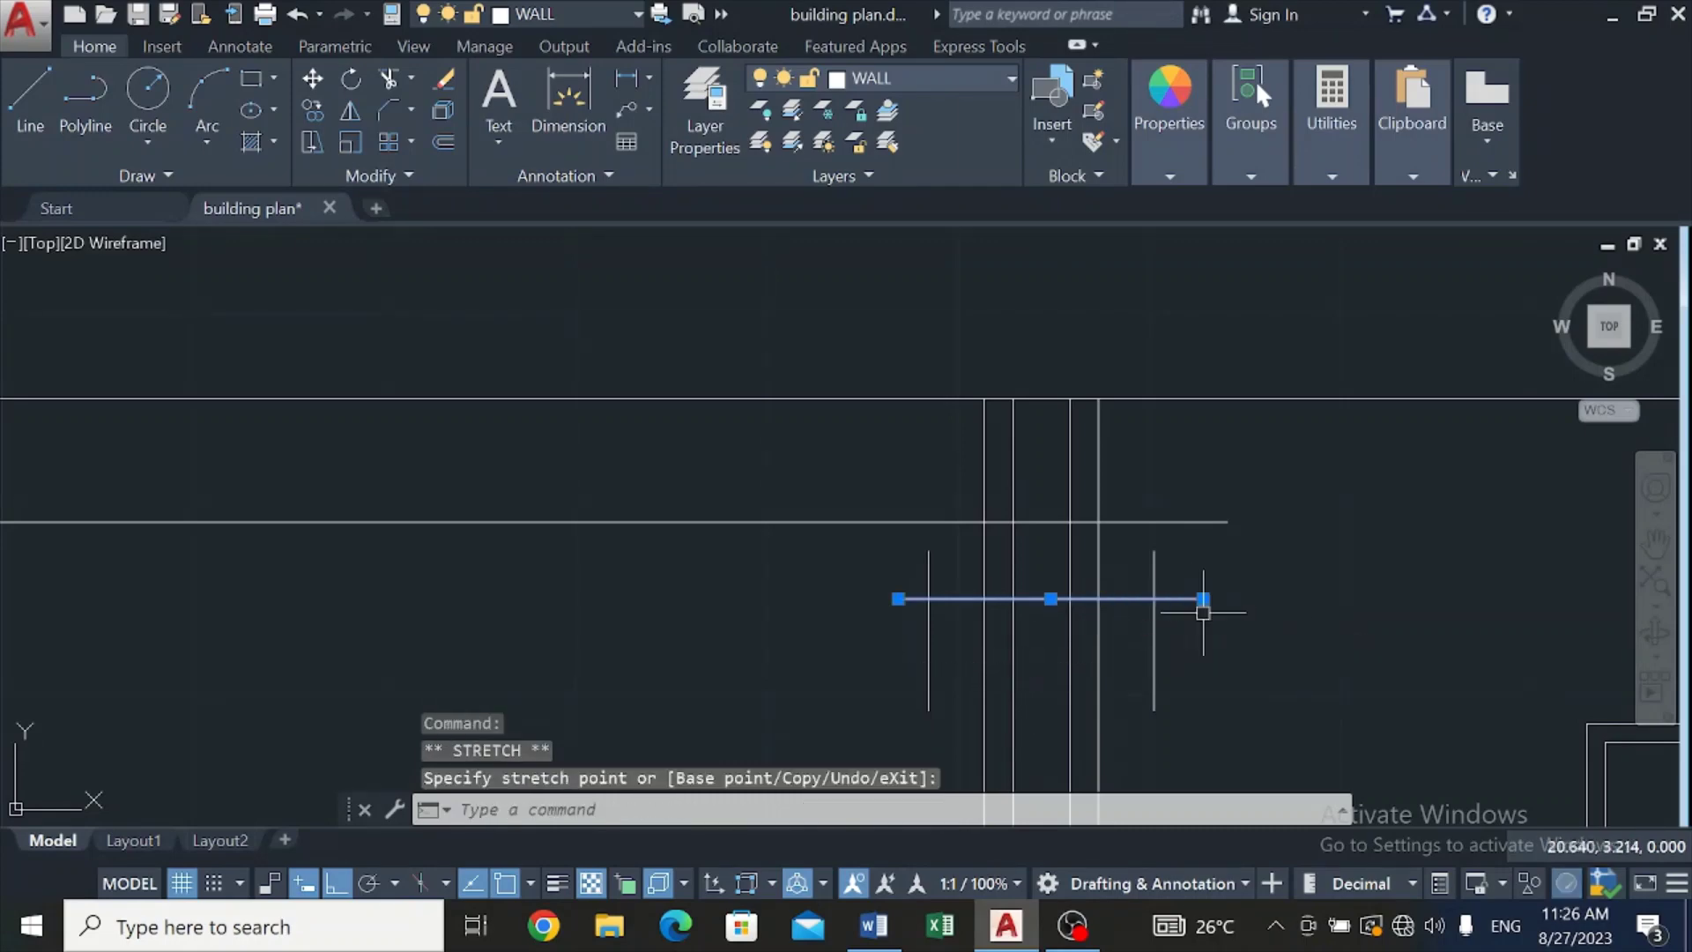
{"action": "key", "text": "Escape"}
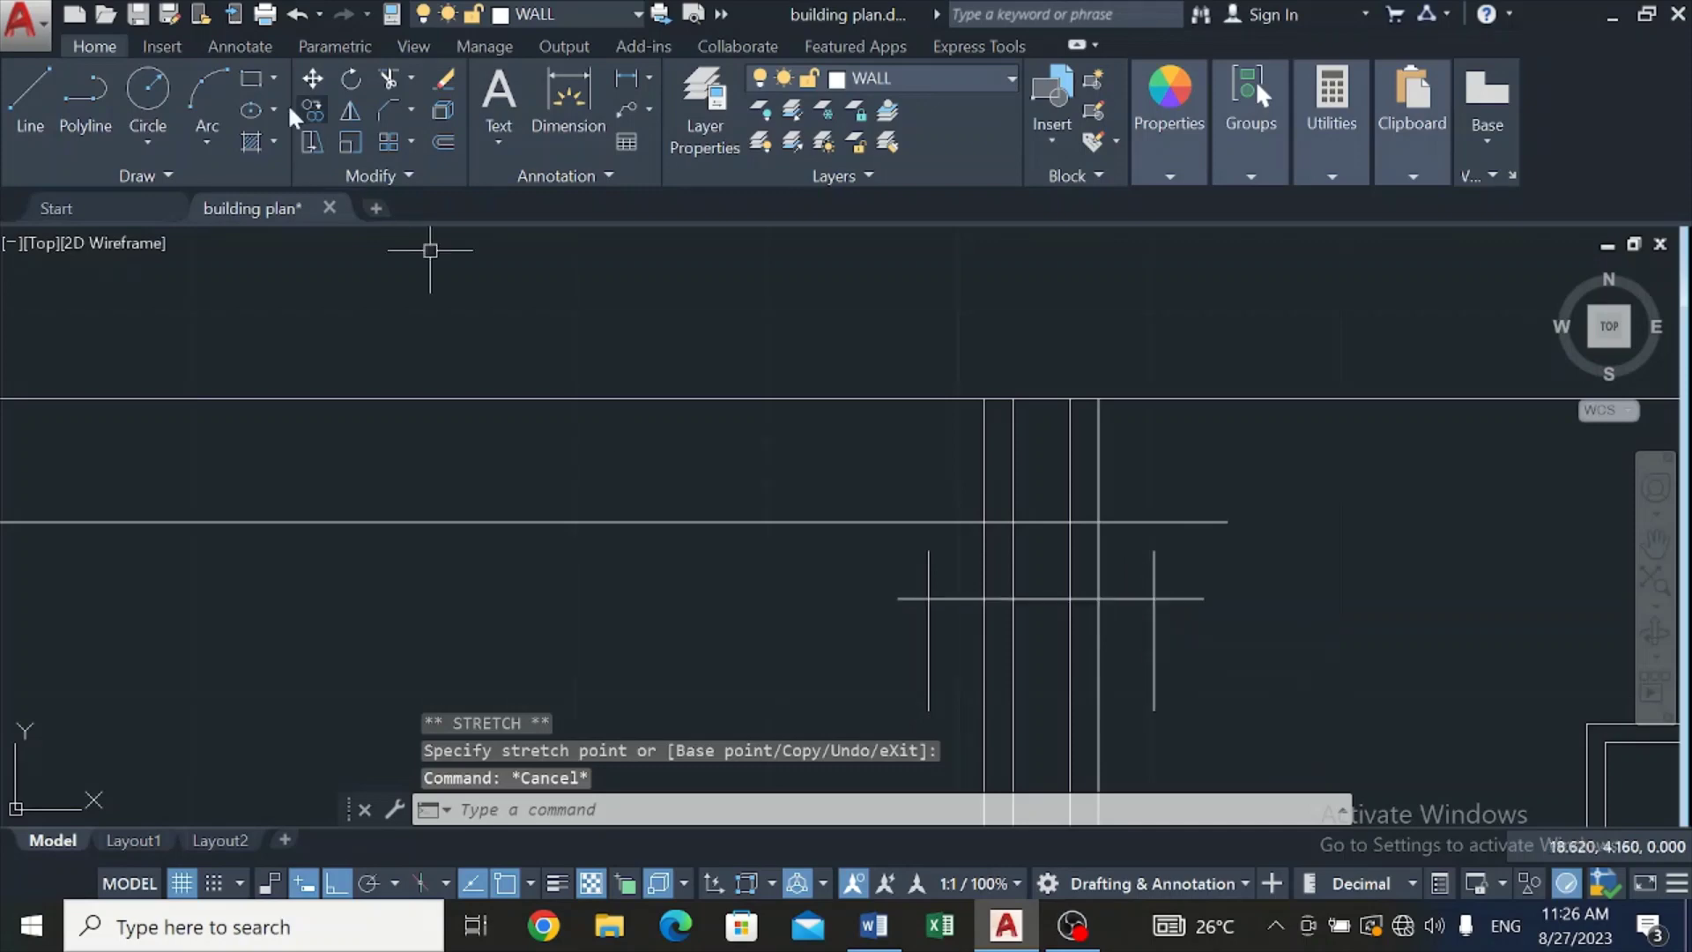
Step: Offset the horizontal line by 0.1, then undo the copy placed above it
{"action": "left_click", "coordinate": [445, 139]}
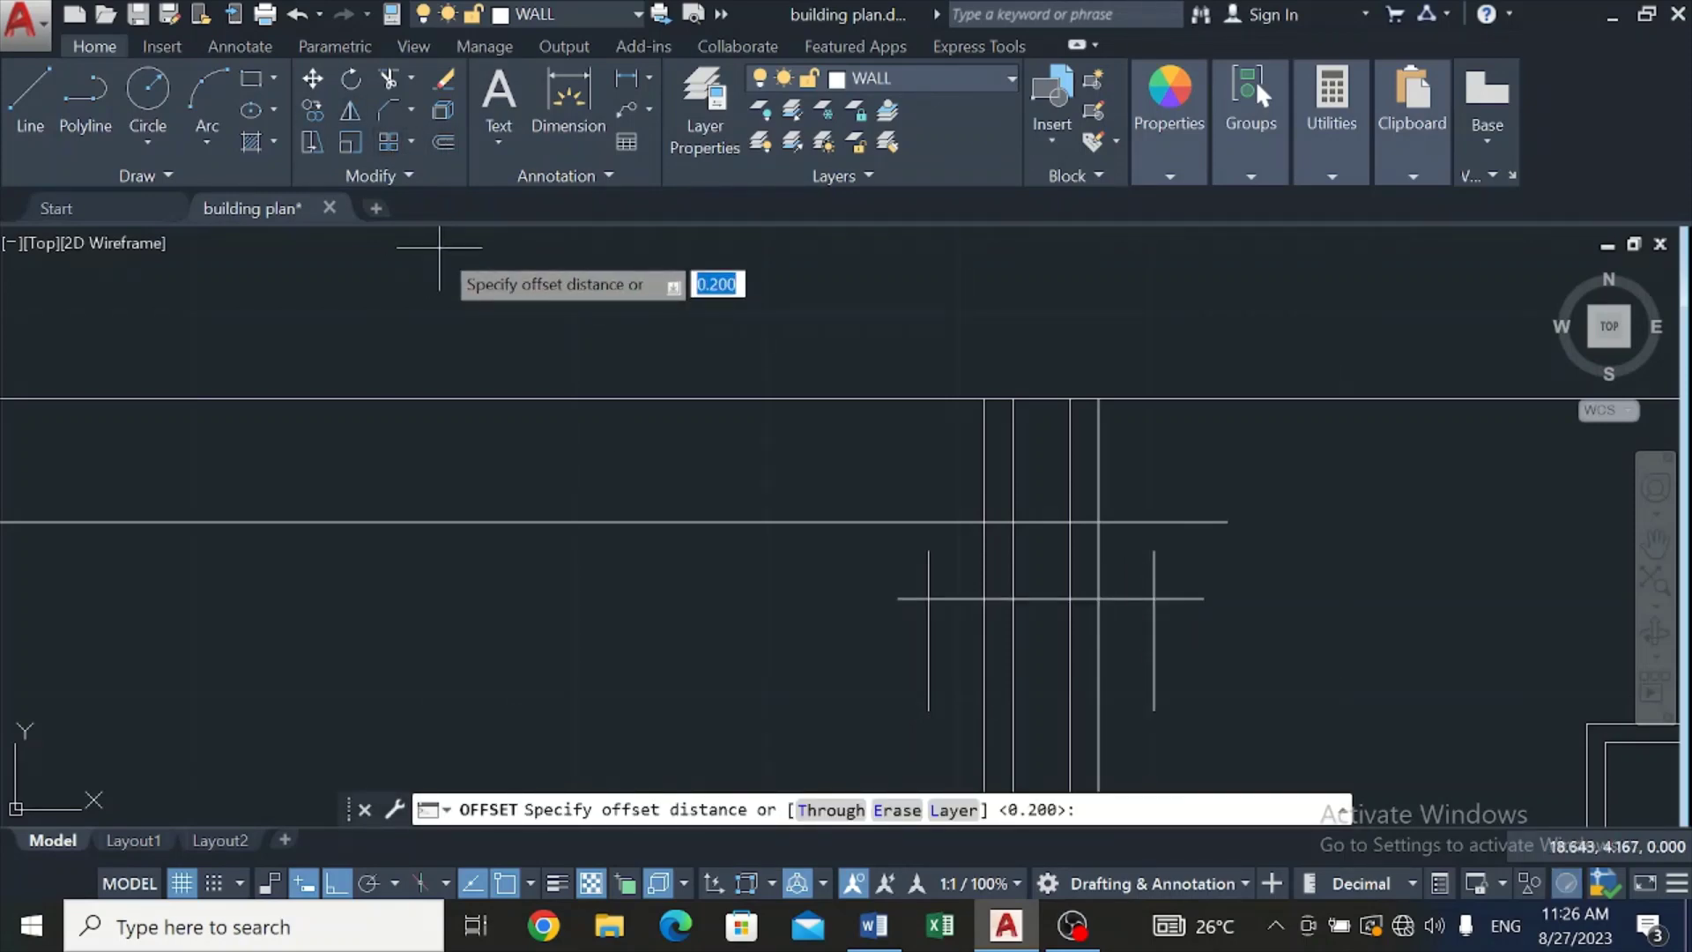
{"action": "type", "text": "1"}
{"action": "key", "text": "BackSpace"}
{"action": "type", "text": "0.1"}
{"action": "key", "text": "Return"}
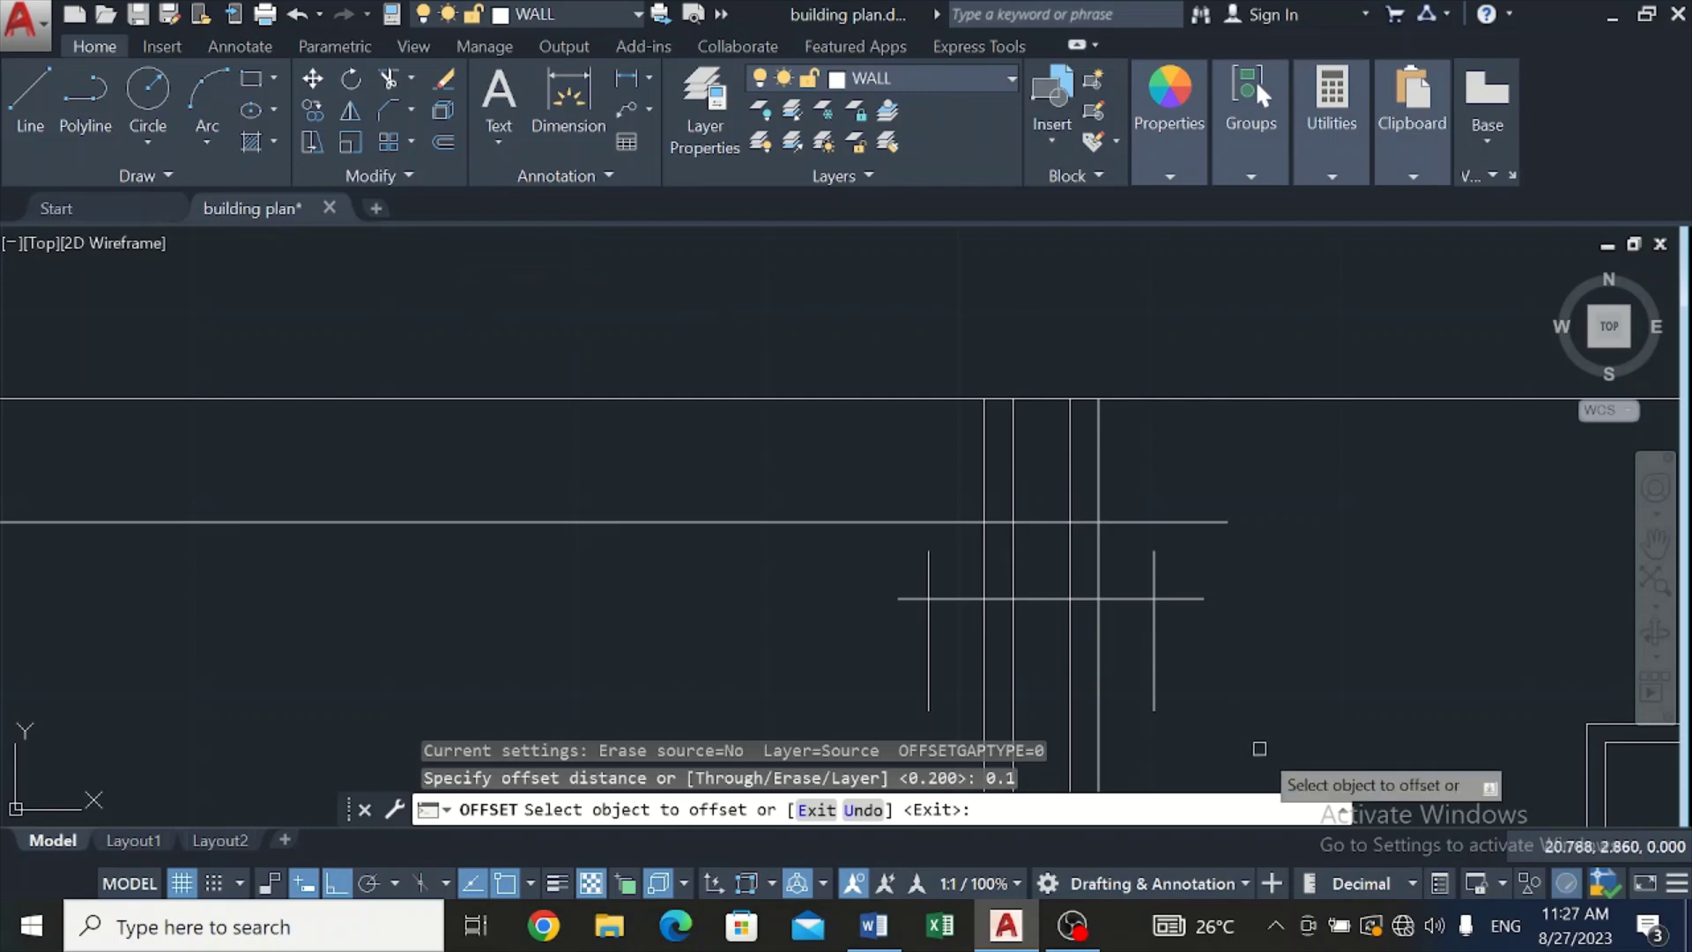
{"action": "left_click", "coordinate": [1138, 598]}
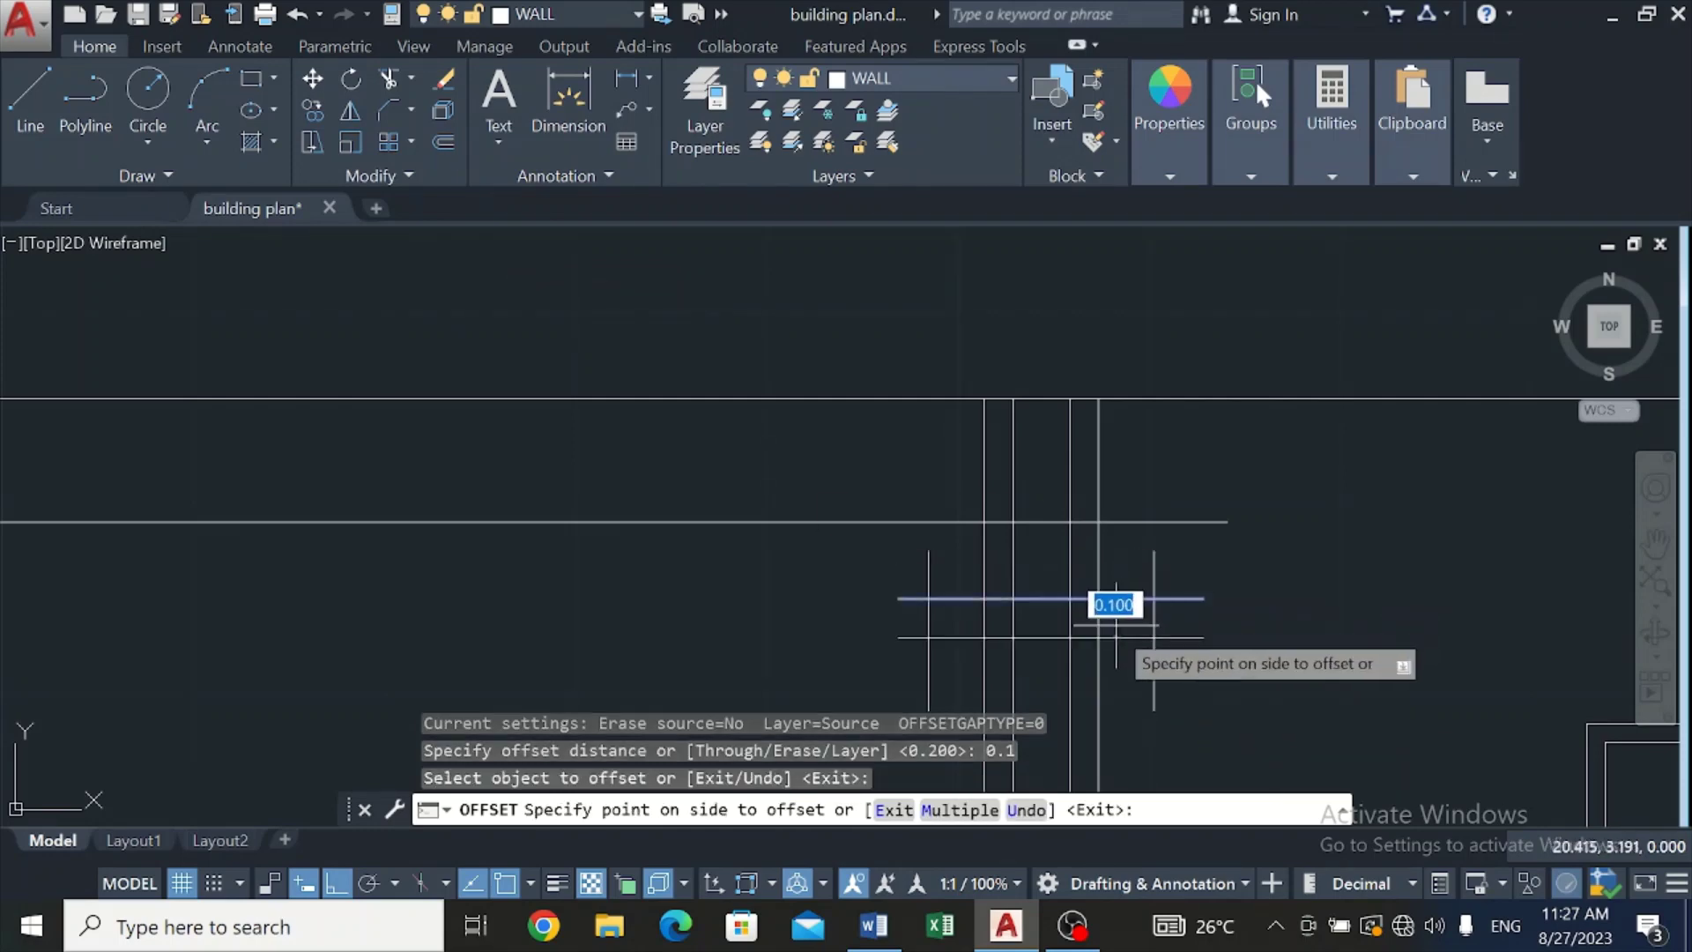
{"action": "left_click", "coordinate": [1101, 578]}
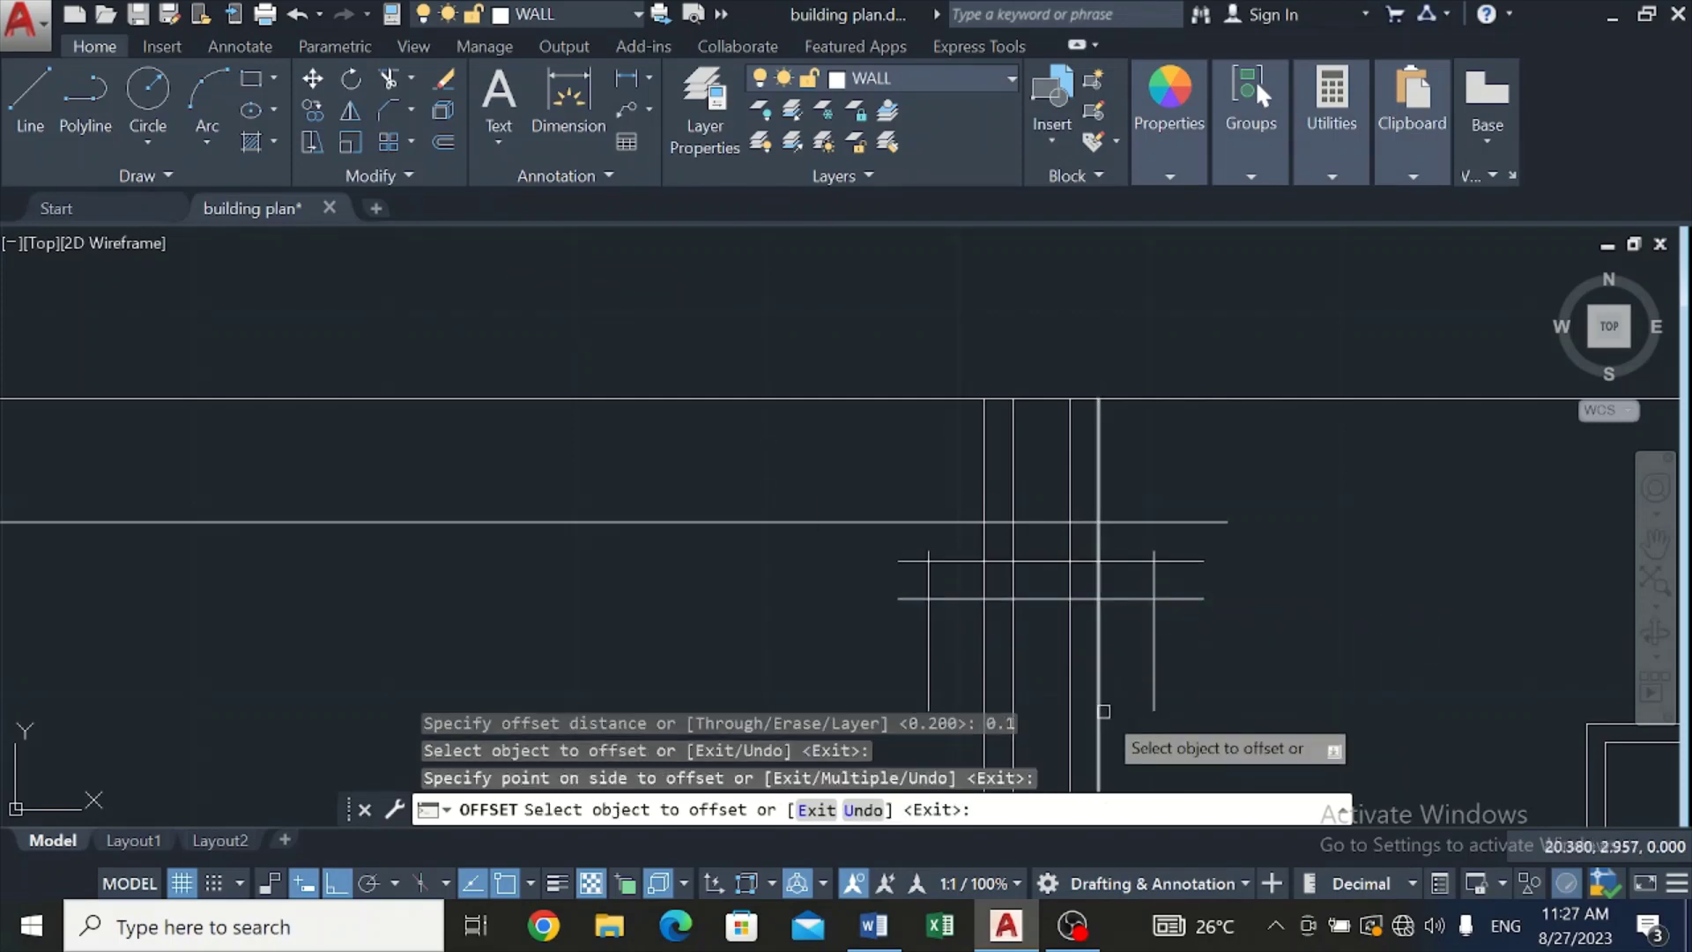
{"action": "key", "text": "ctrl+z"}
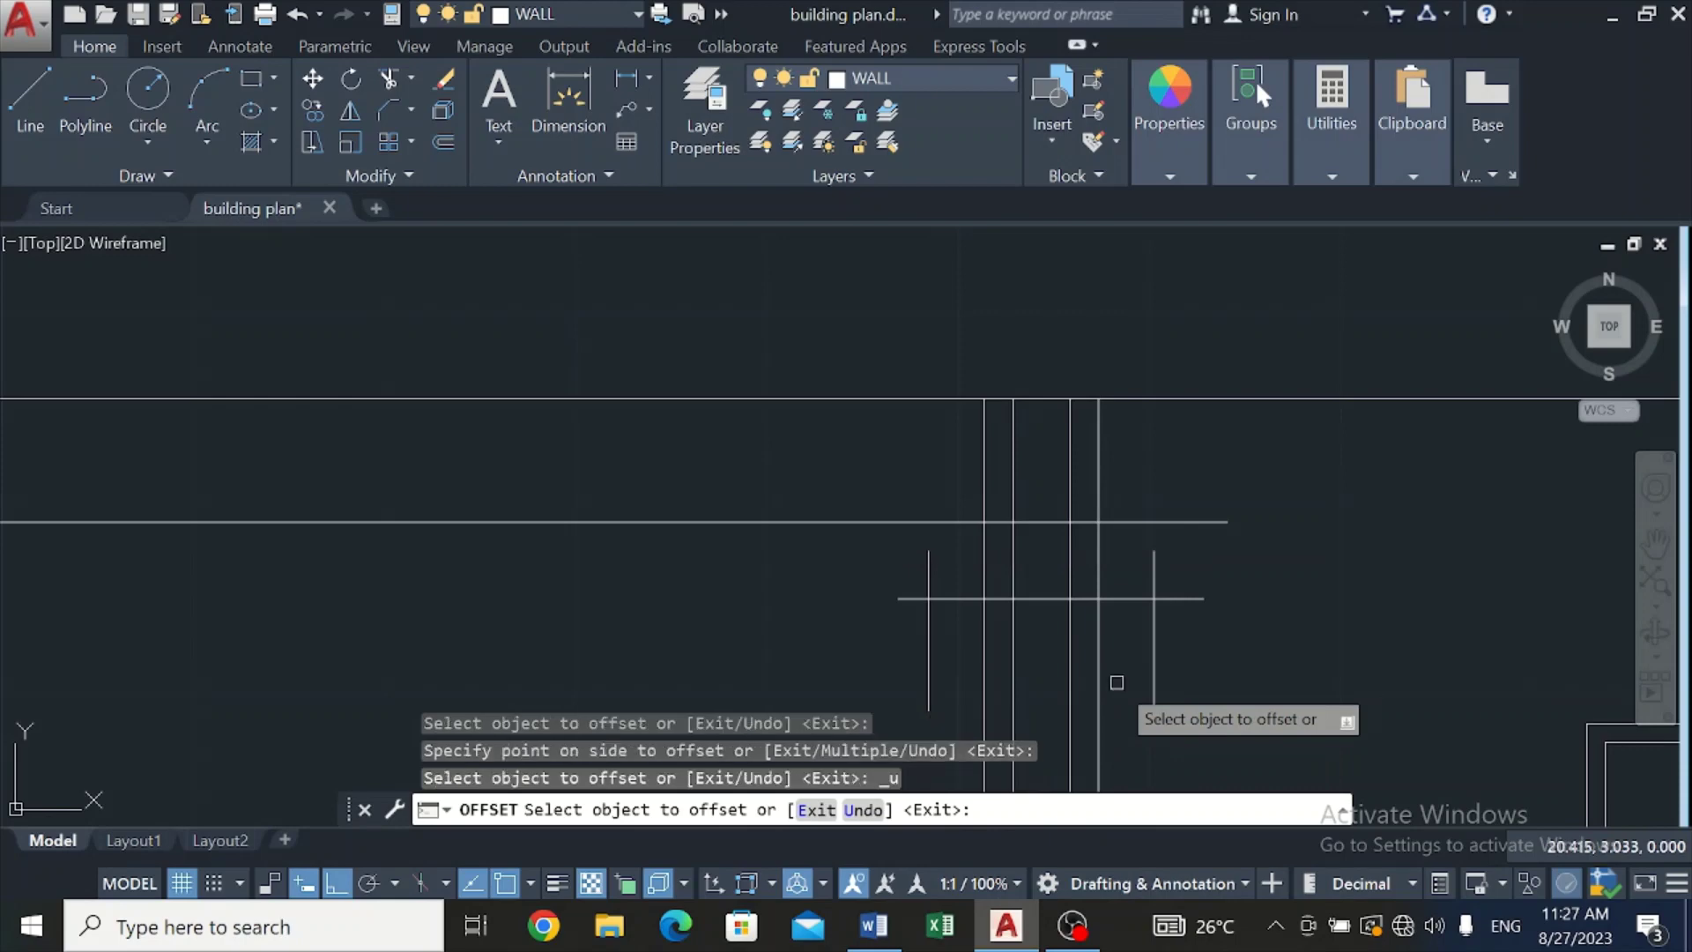
{"action": "key", "text": "Return"}
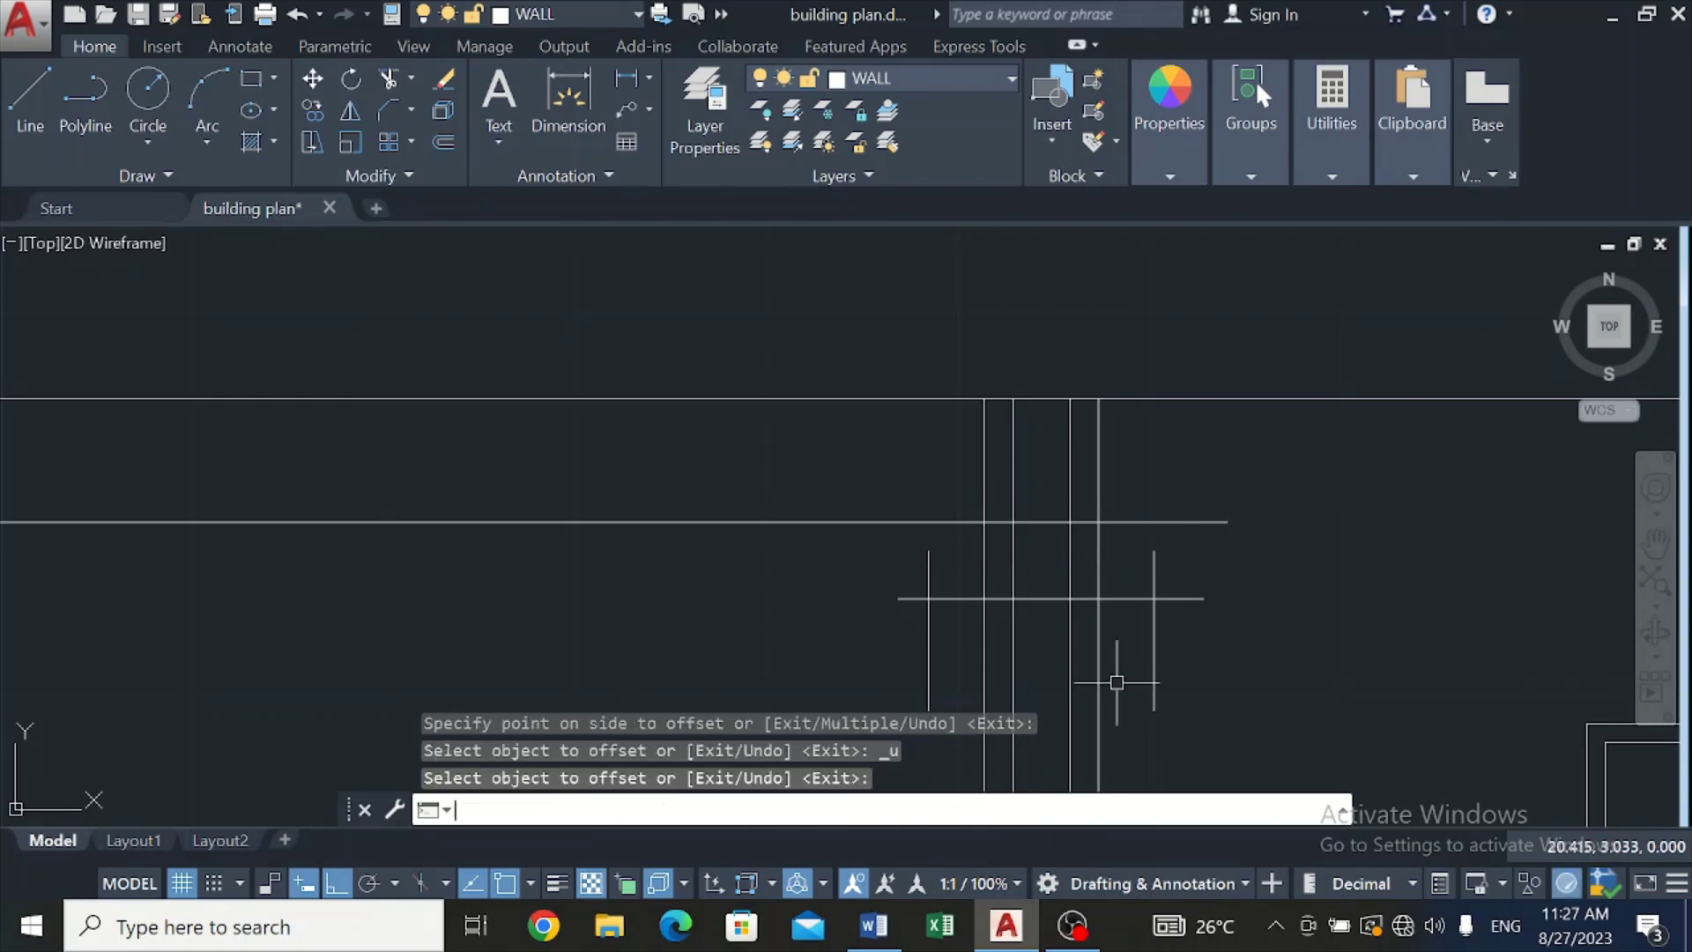
Step: Offset the horizontal line 0.100 below it to form a parallel pair
{"action": "key", "text": "Return"}
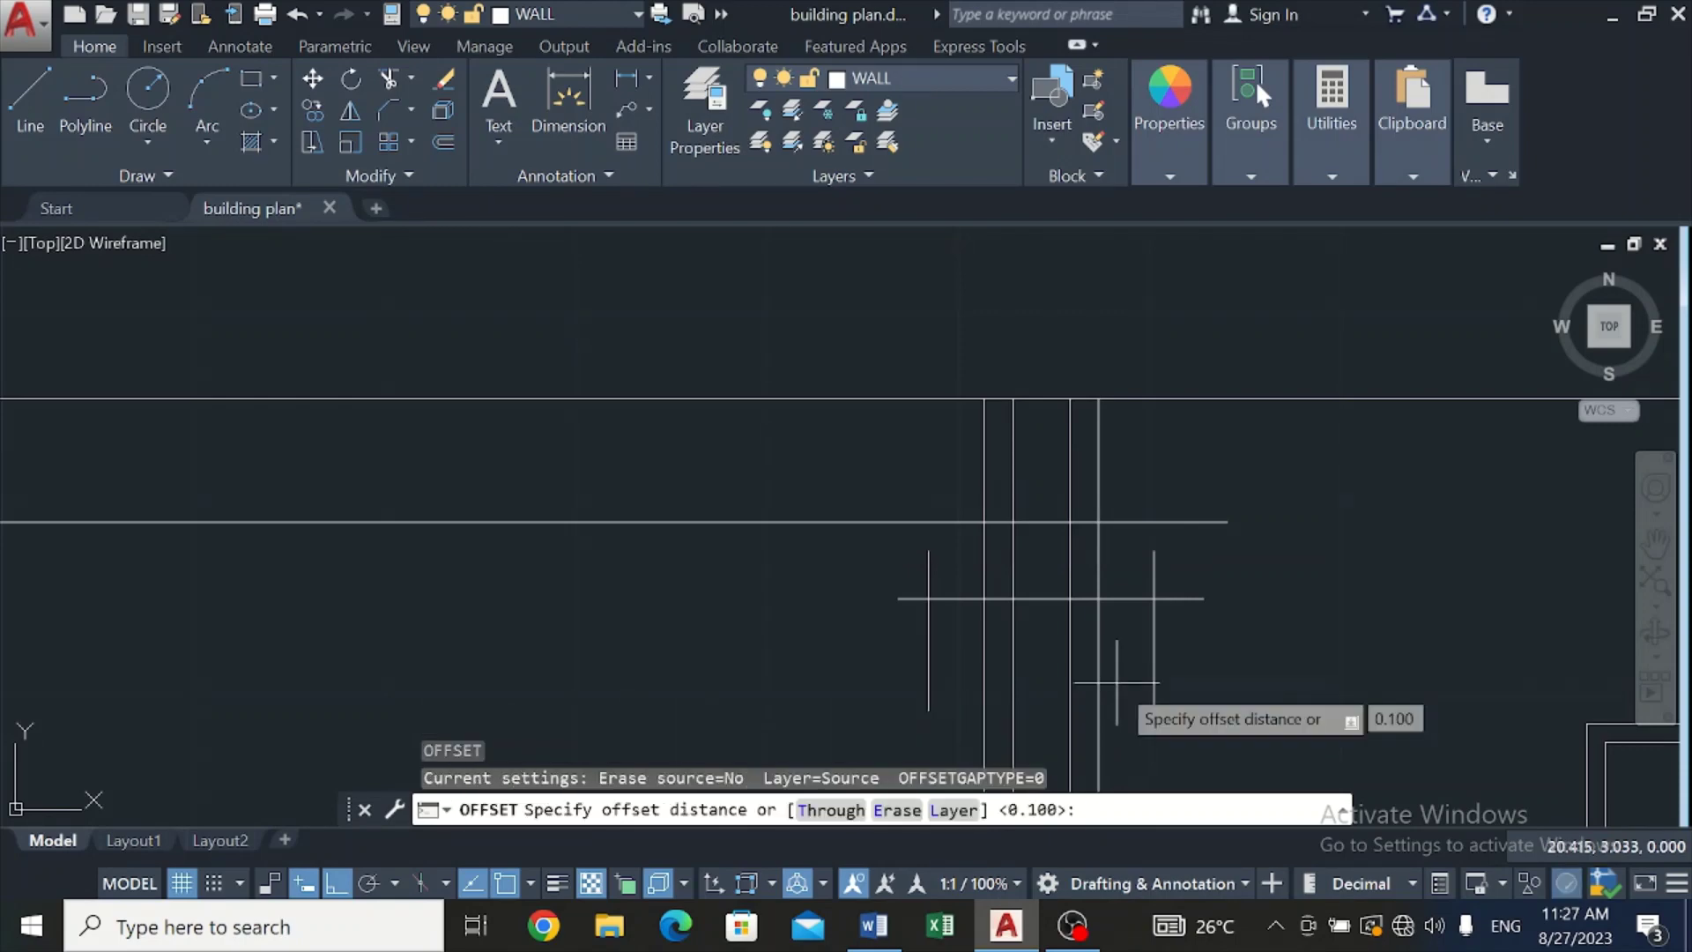
{"action": "key", "text": "Return"}
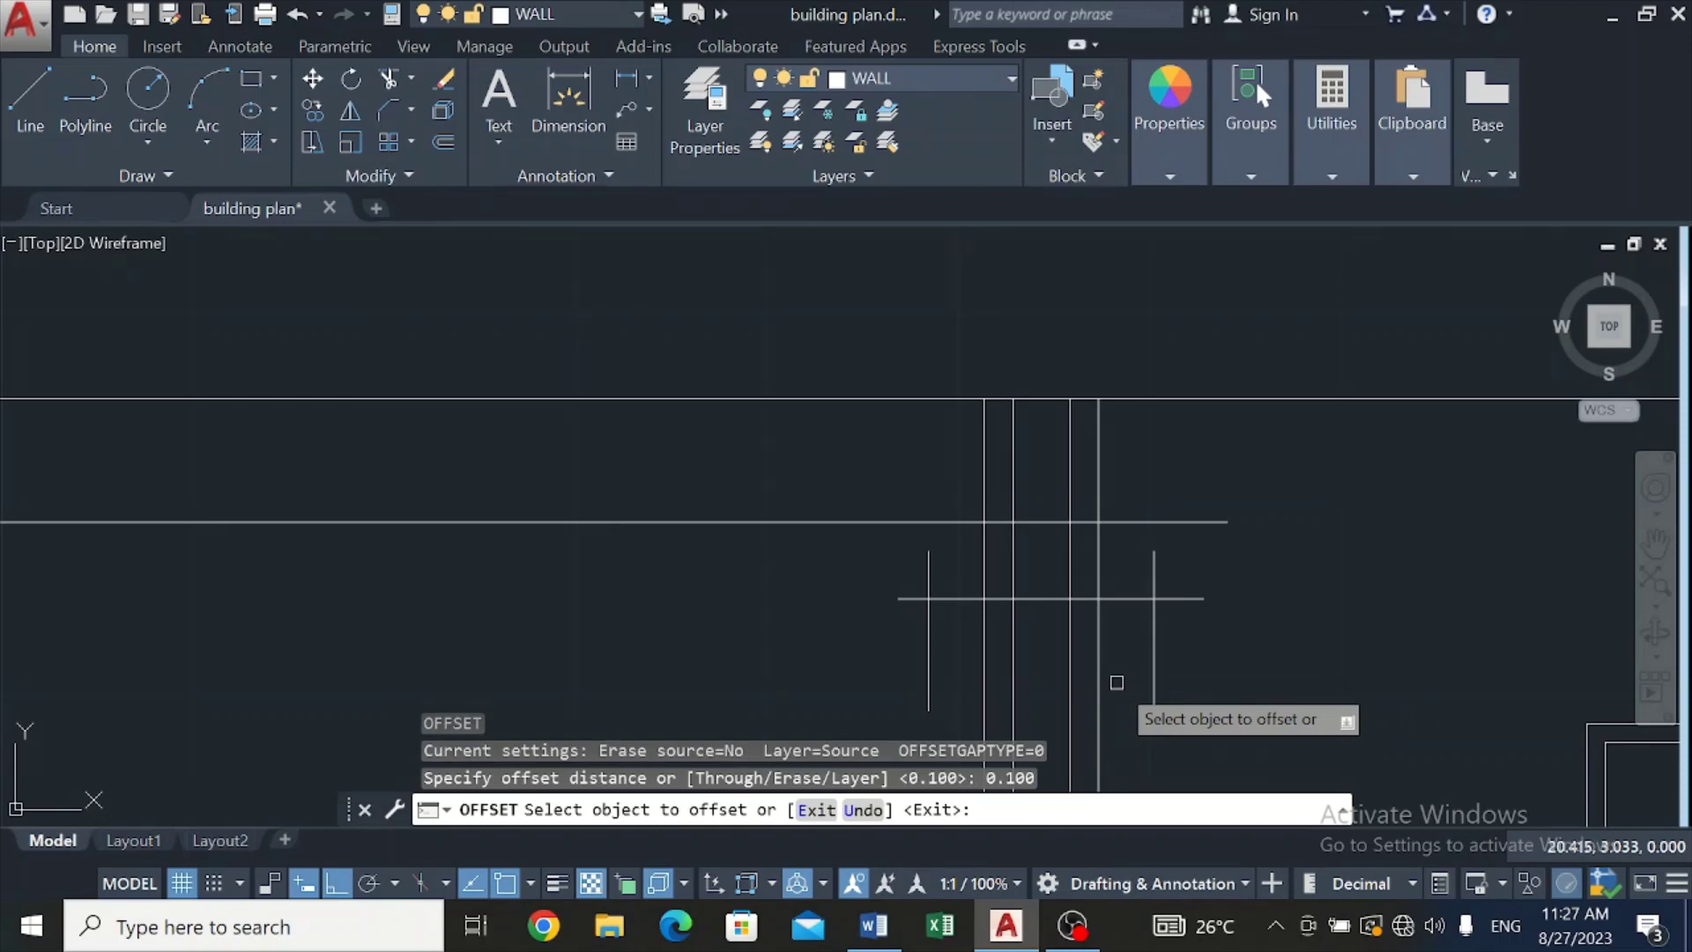
{"action": "left_click", "coordinate": [1125, 598]}
{"action": "left_click", "coordinate": [1118, 705]}
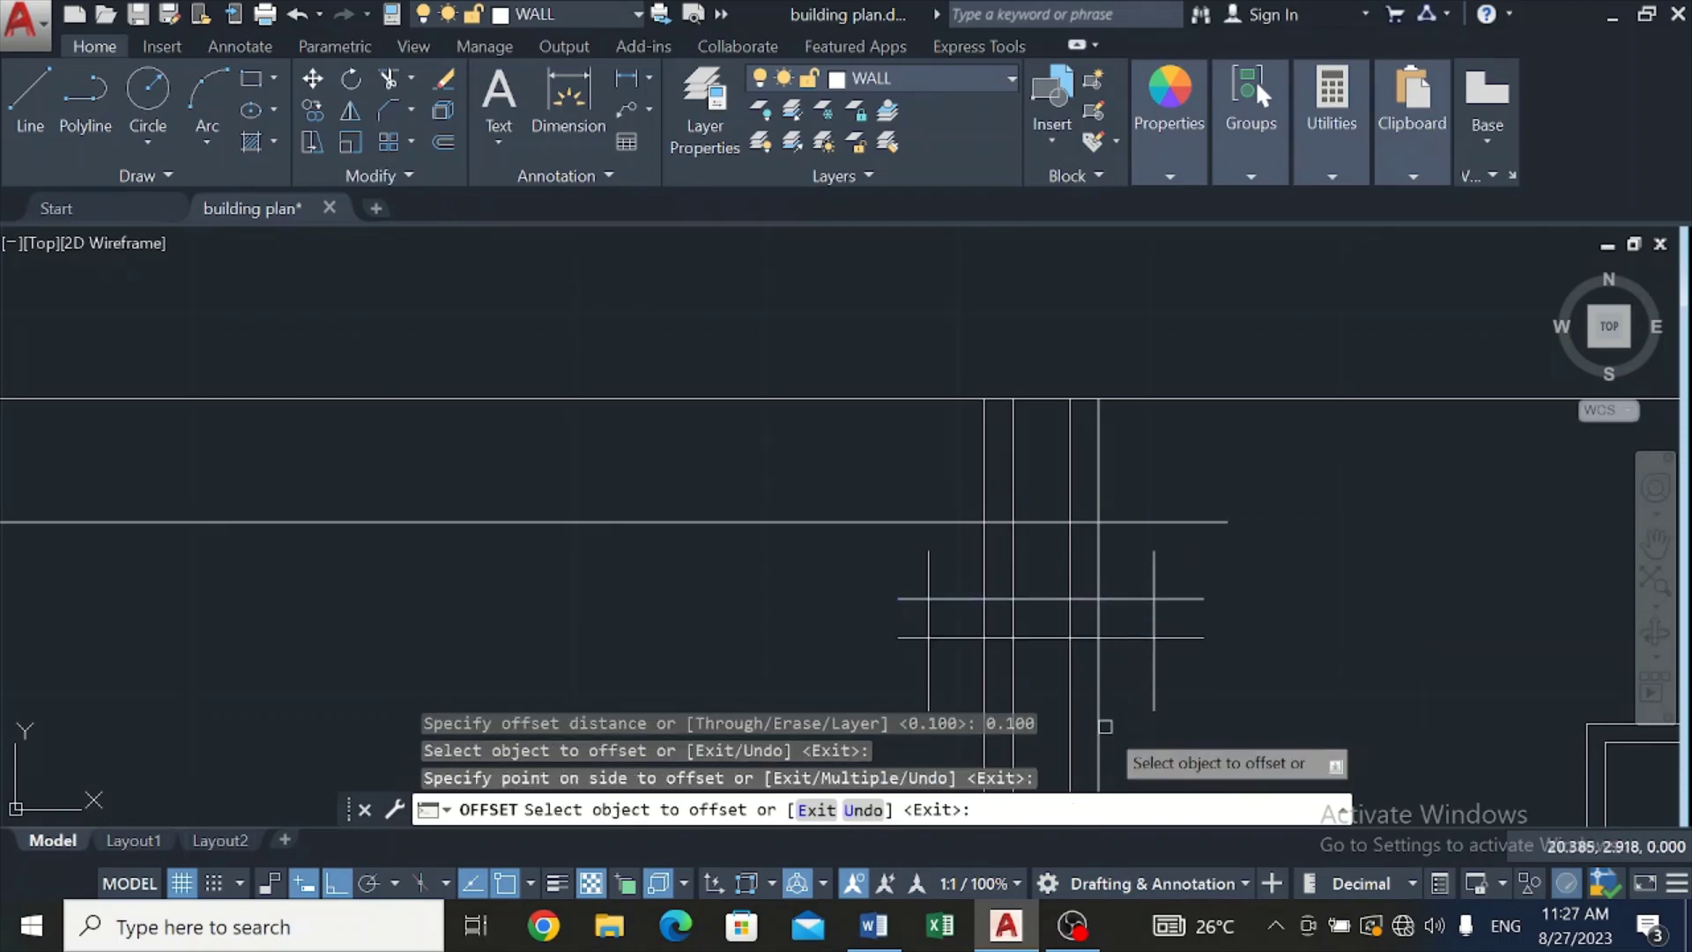
{"action": "key", "text": "Escape"}
{"action": "scroll", "coordinate": [1227, 691], "scroll_direction": "up", "scroll_amount": 2}
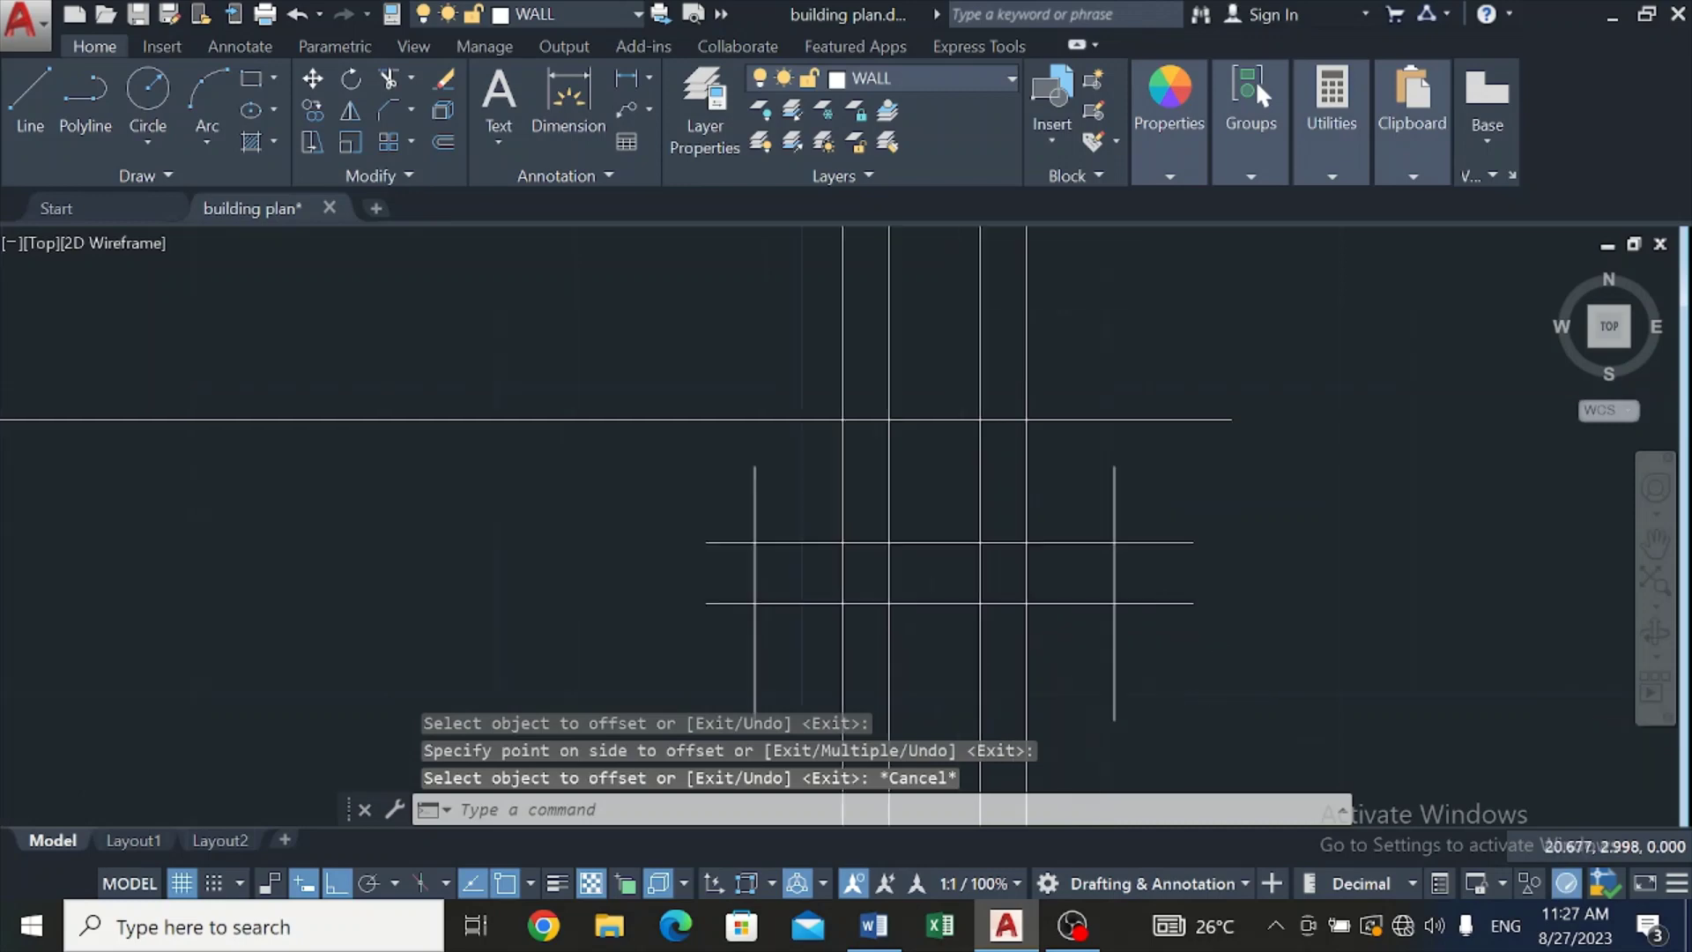
{"action": "scroll", "coordinate": [1217, 695], "scroll_direction": "down", "scroll_amount": 2}
{"action": "scroll", "coordinate": [1217, 695], "scroll_direction": "down", "scroll_amount": 3}
{"action": "scroll", "coordinate": [1214, 696], "scroll_direction": "up", "scroll_amount": 2}
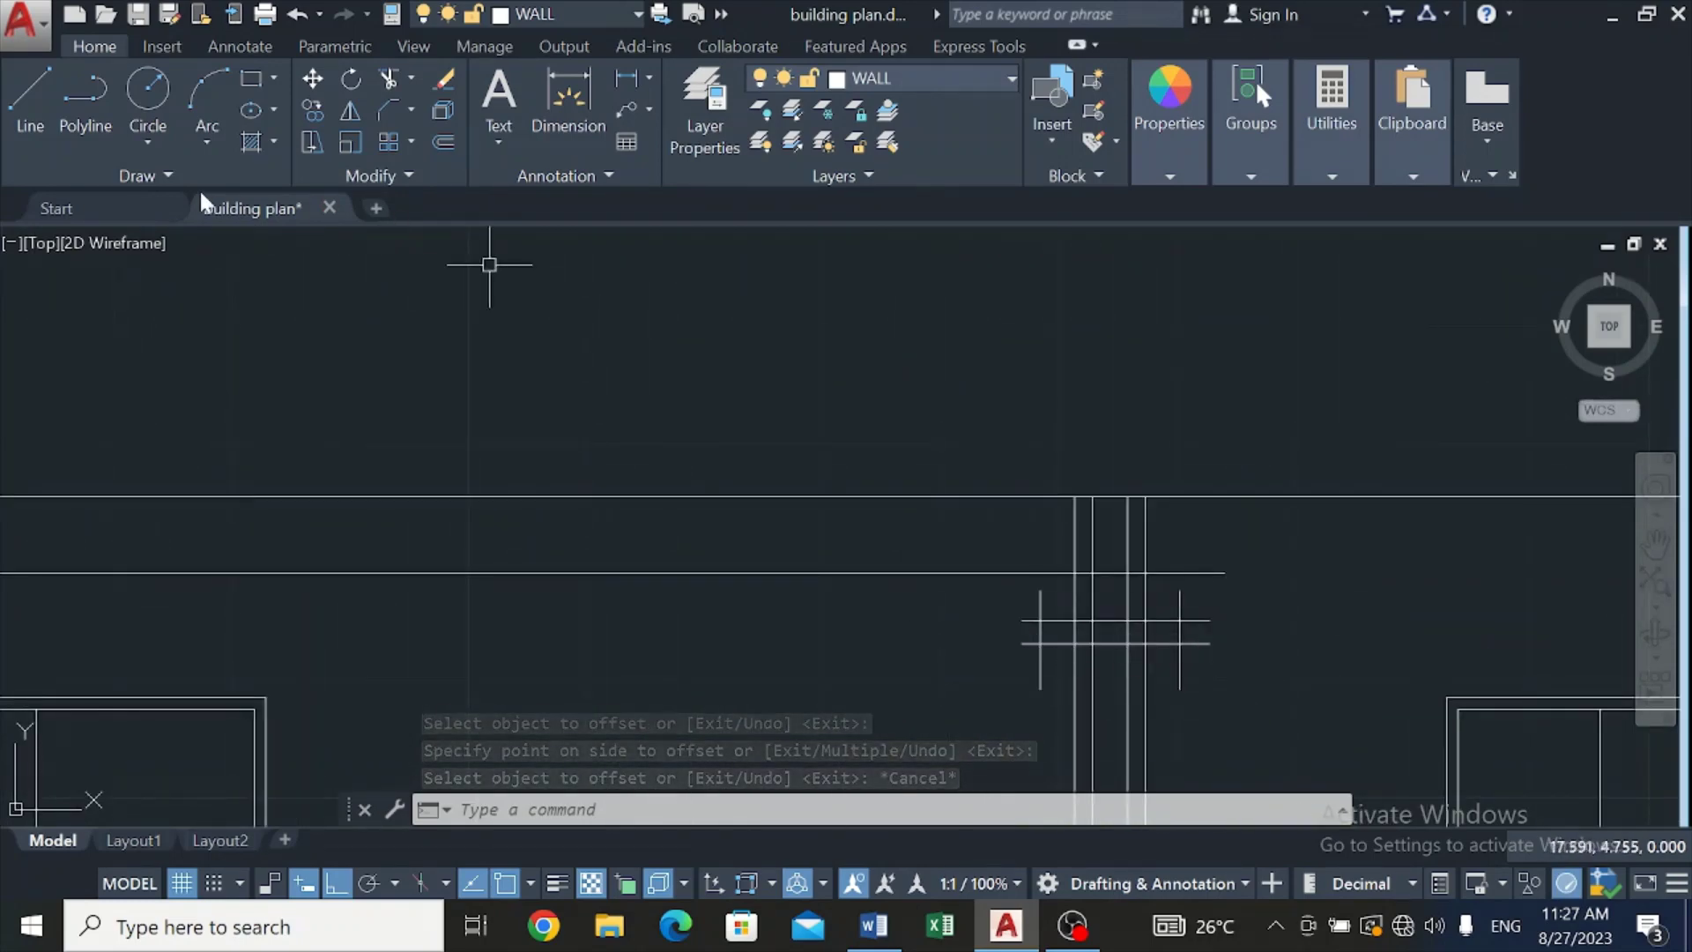
Step: Trim the short verticals' ends and the right stubs of both horizontal lines
{"action": "left_click", "coordinate": [381, 81]}
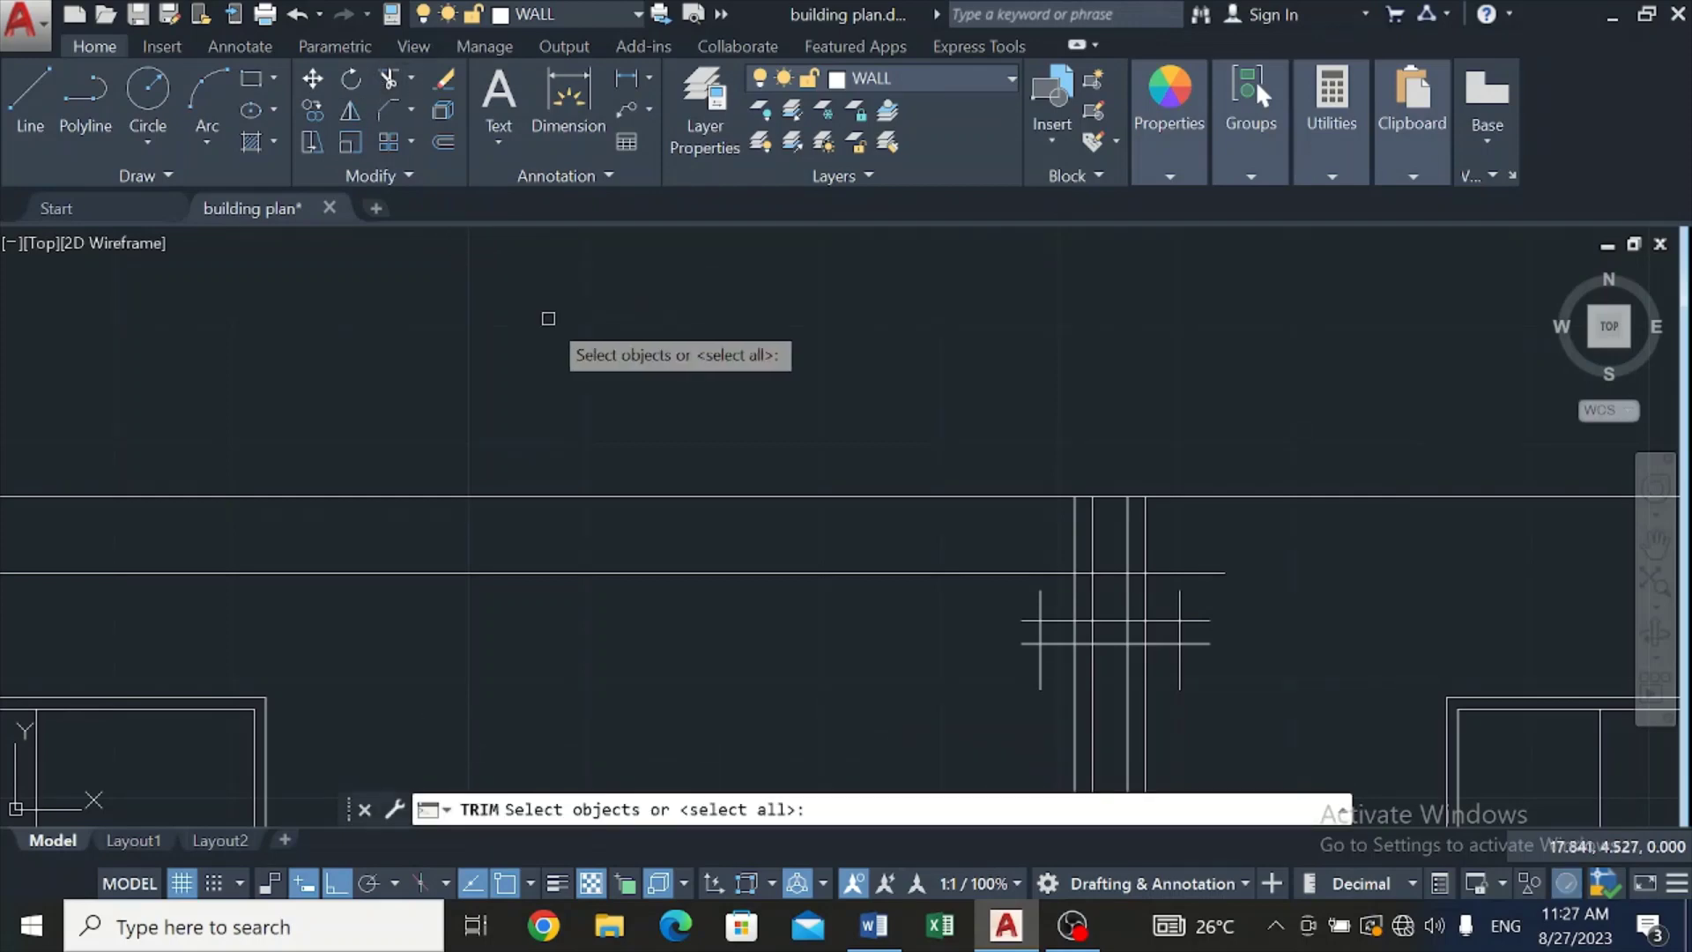
{"action": "key", "text": "Return"}
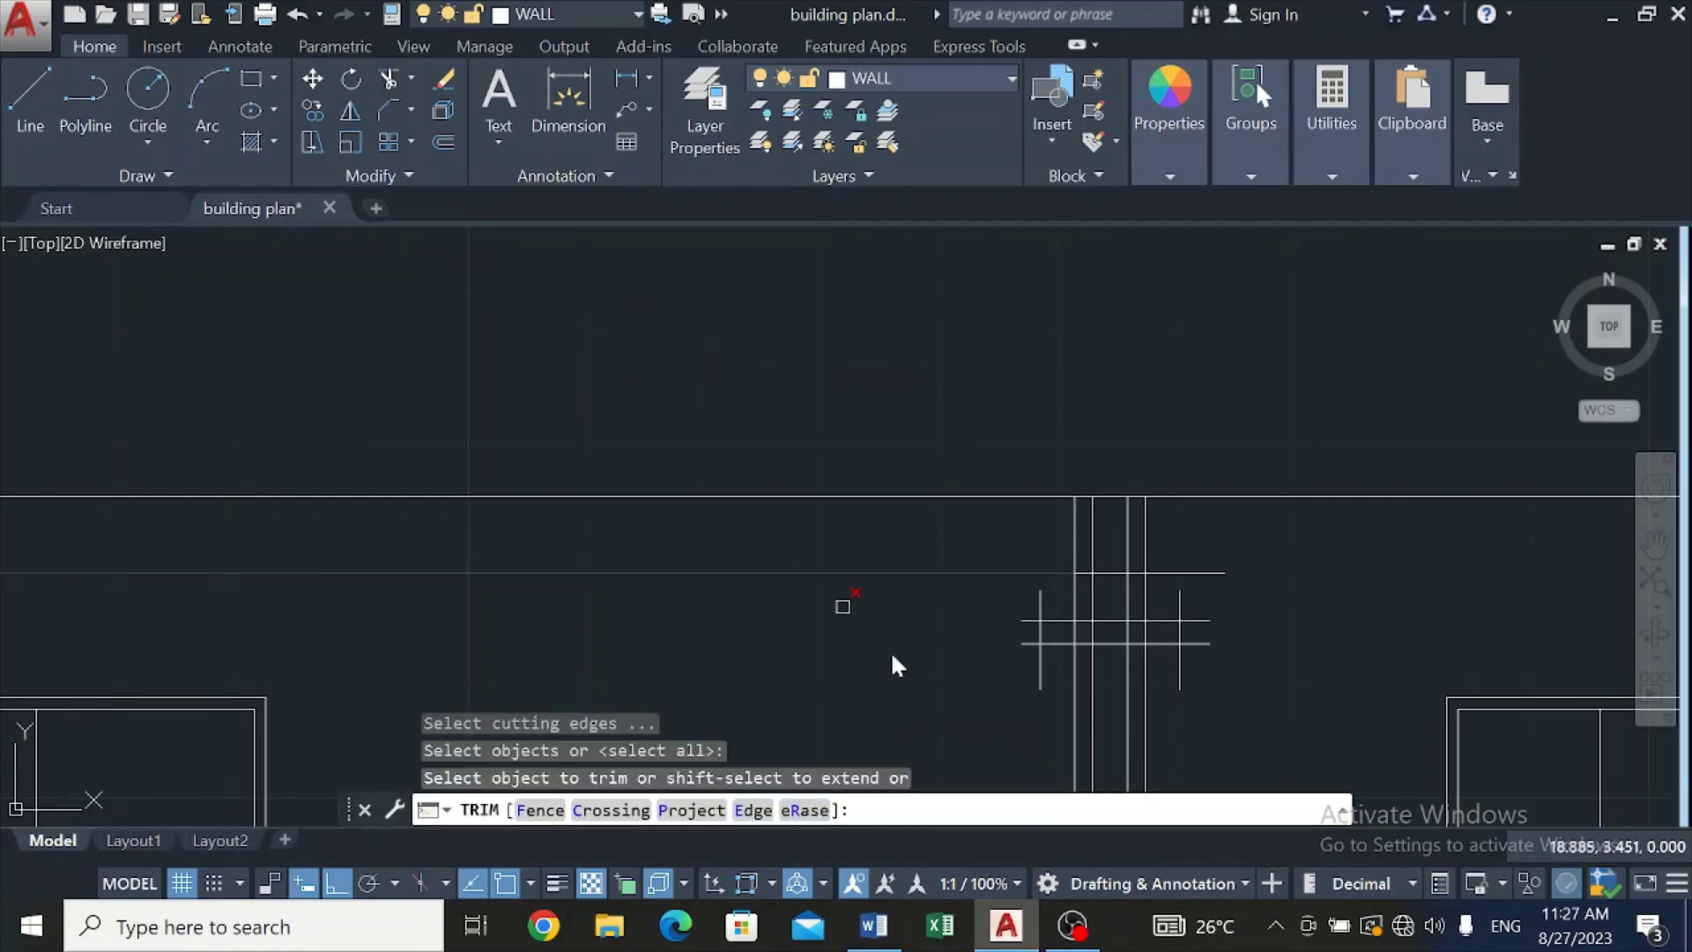
{"action": "left_click", "coordinate": [1040, 680]}
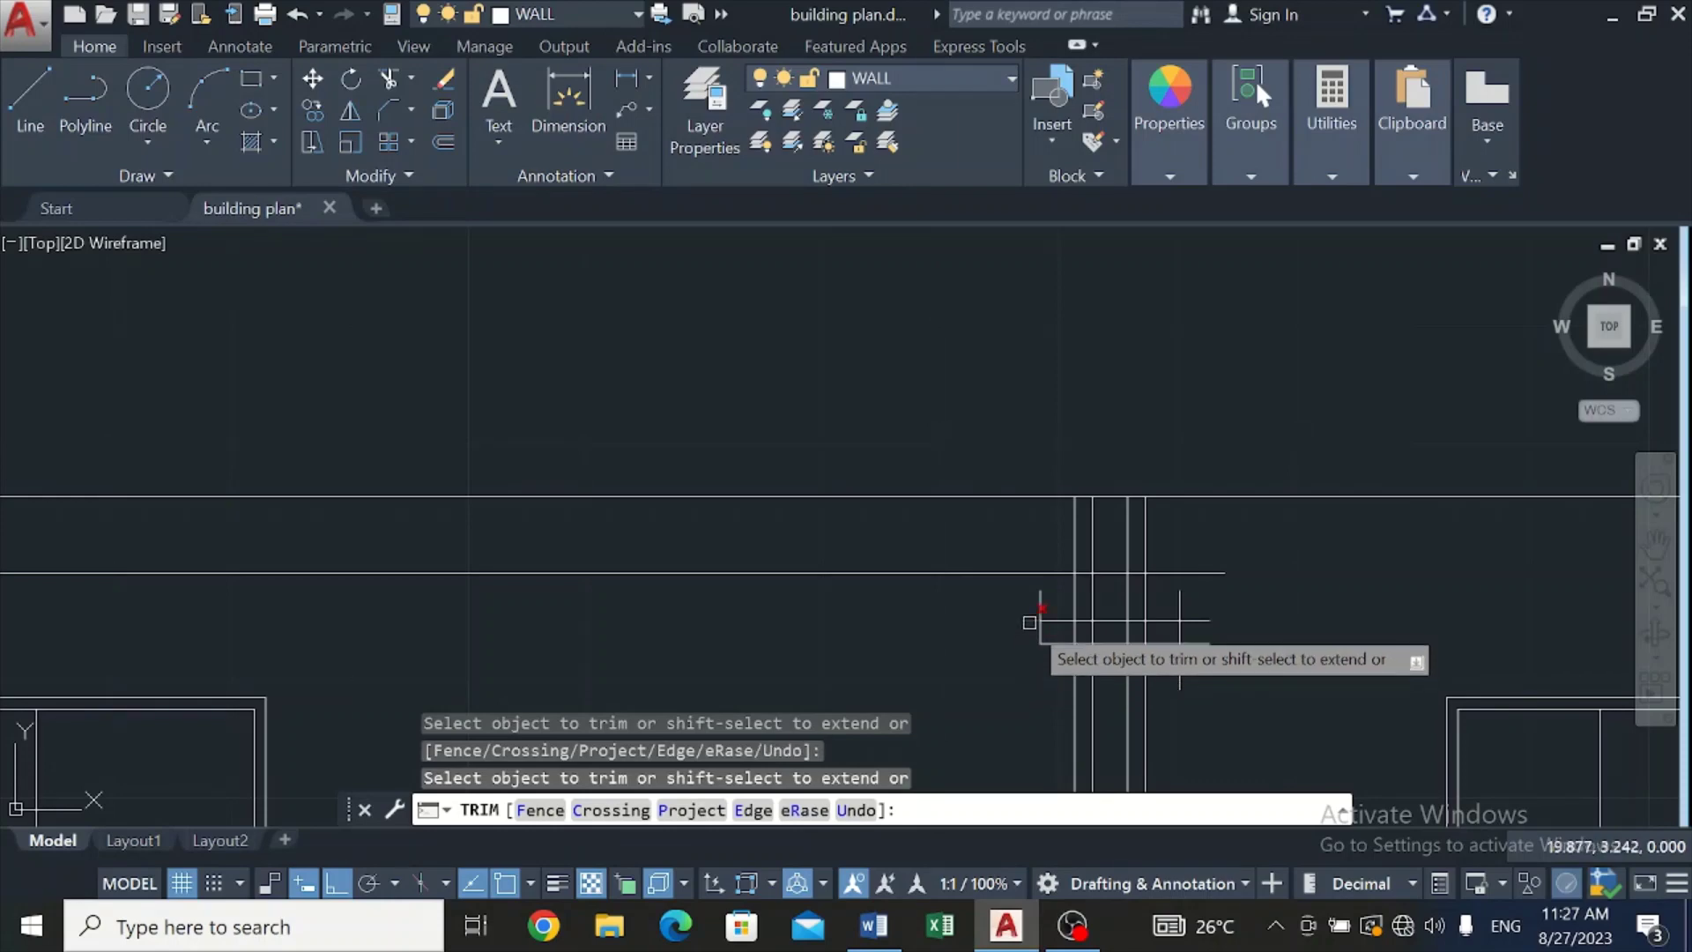
{"action": "left_click", "coordinate": [1039, 607]}
{"action": "left_click", "coordinate": [1180, 667]}
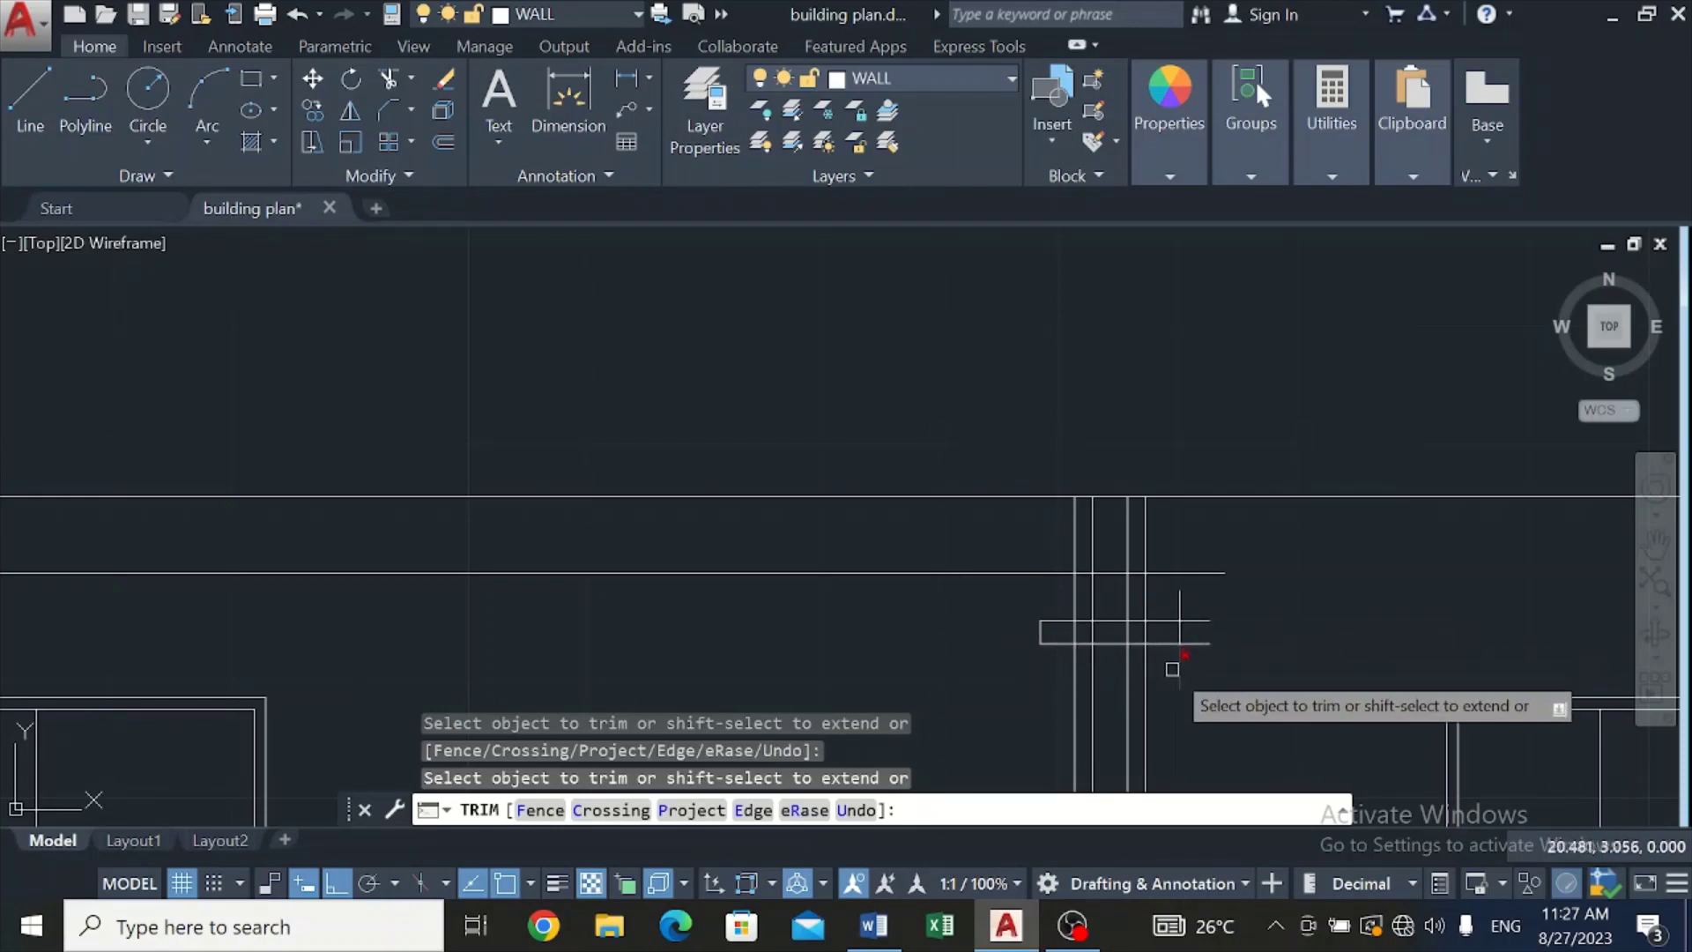
{"action": "left_click", "coordinate": [1198, 646]}
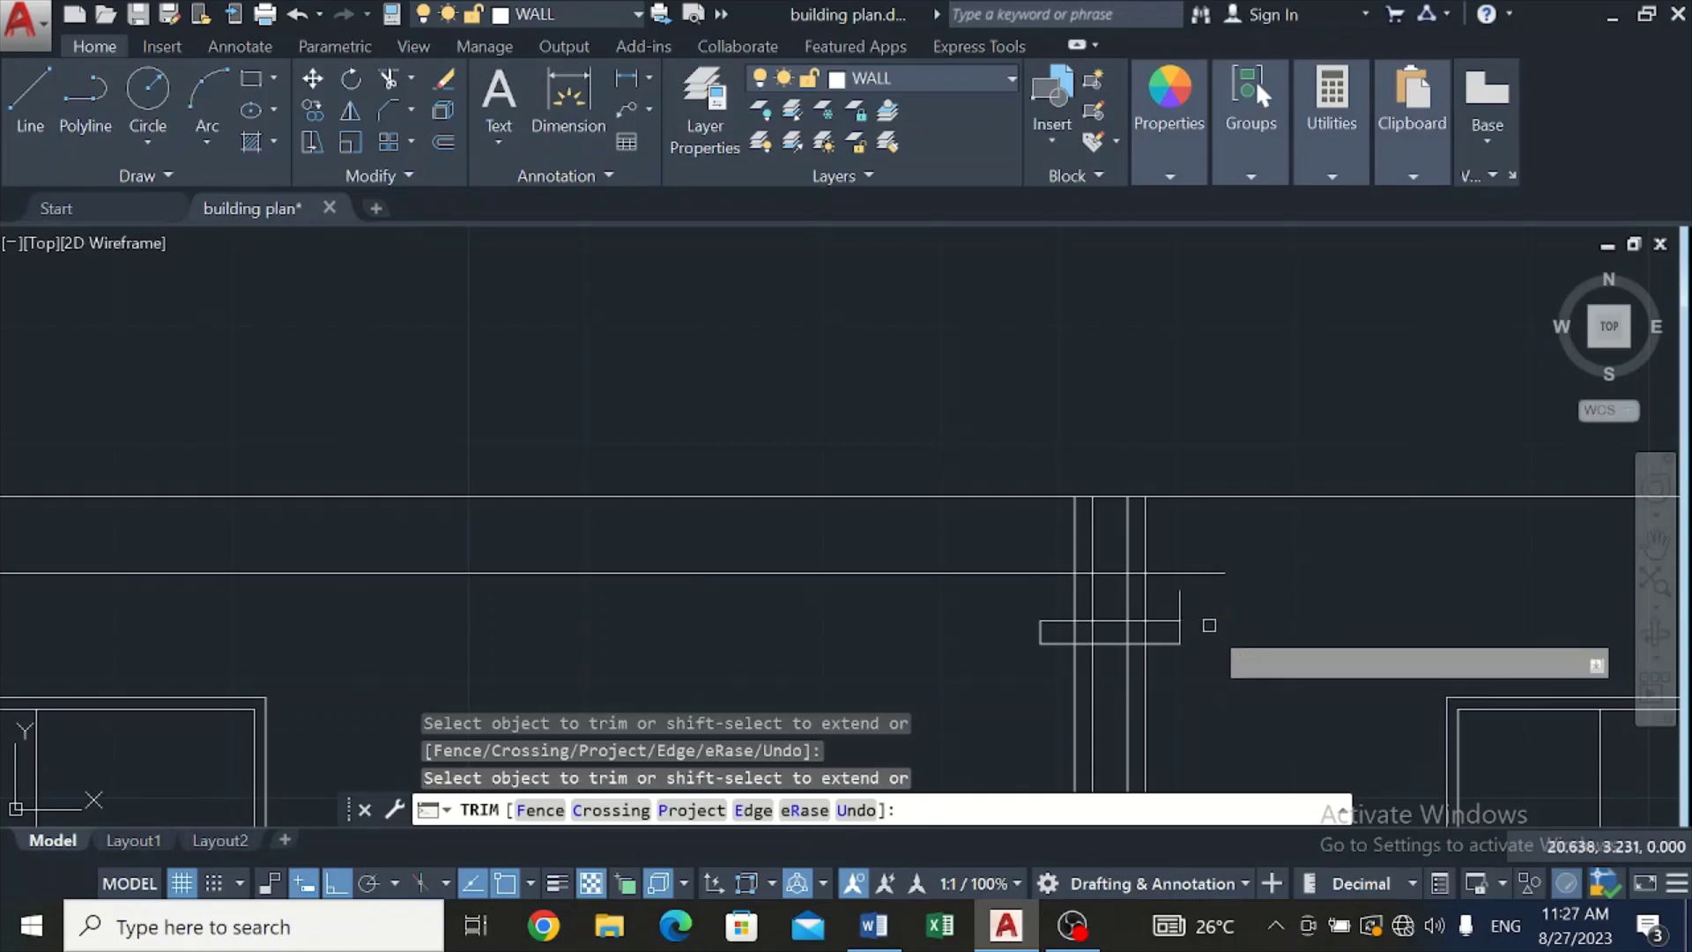
{"action": "left_click", "coordinate": [1196, 618]}
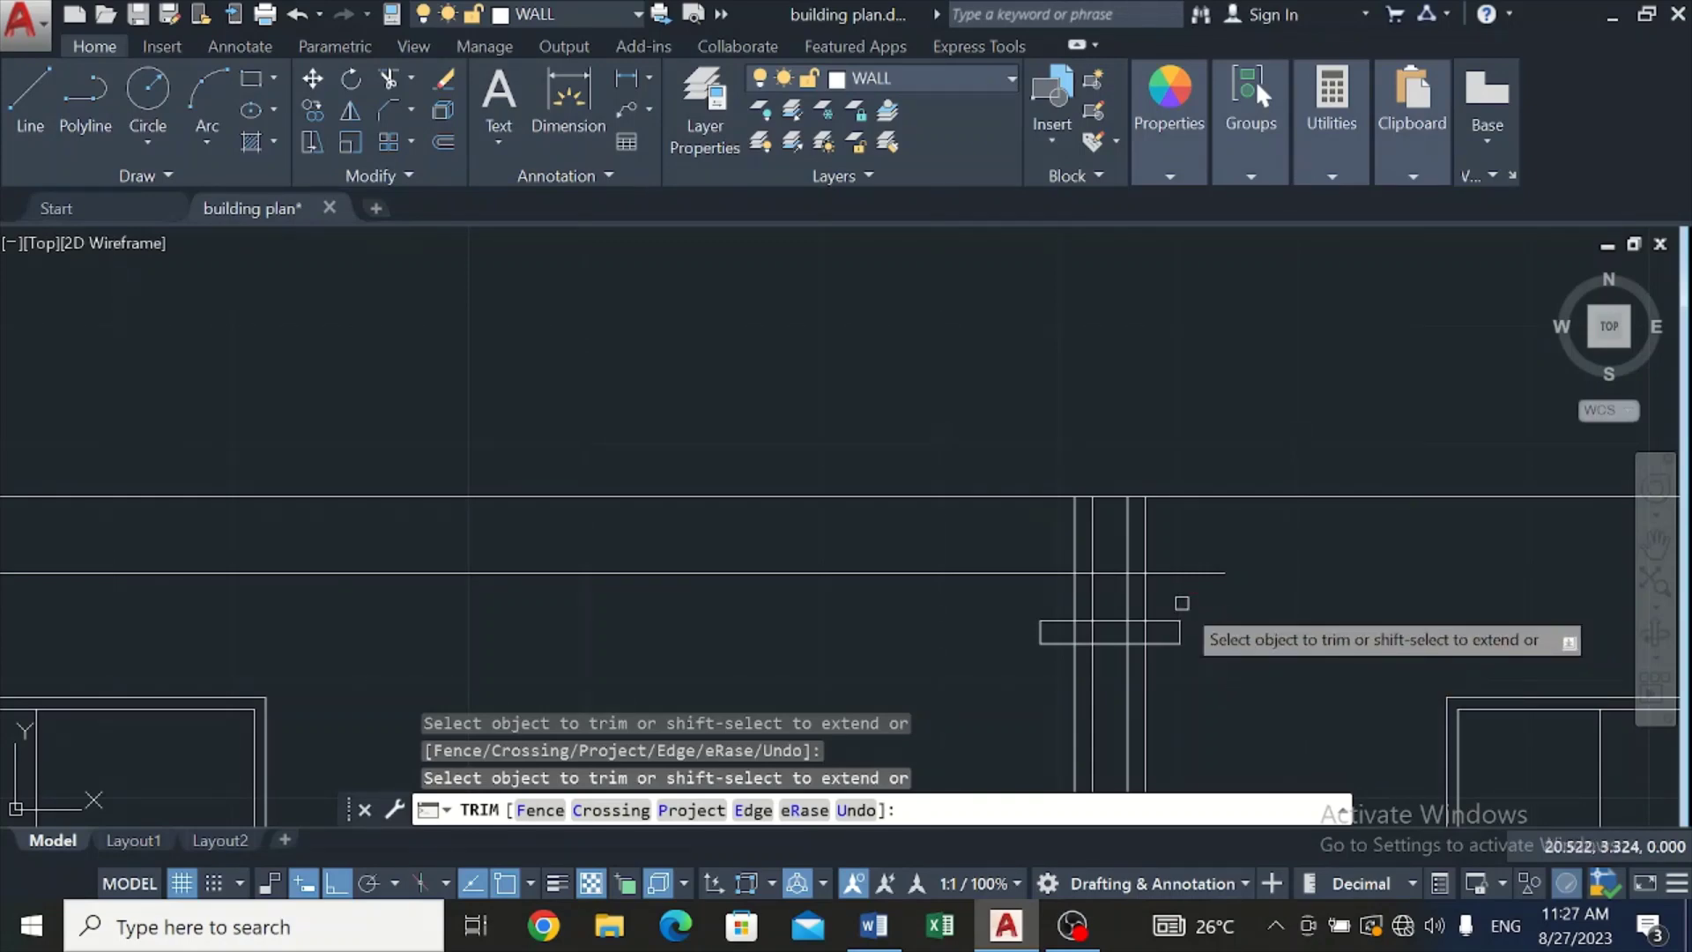
Step: Trim the column lines inside and above the band rectangle
{"action": "scroll", "coordinate": [1113, 639], "scroll_direction": "up", "scroll_amount": 2}
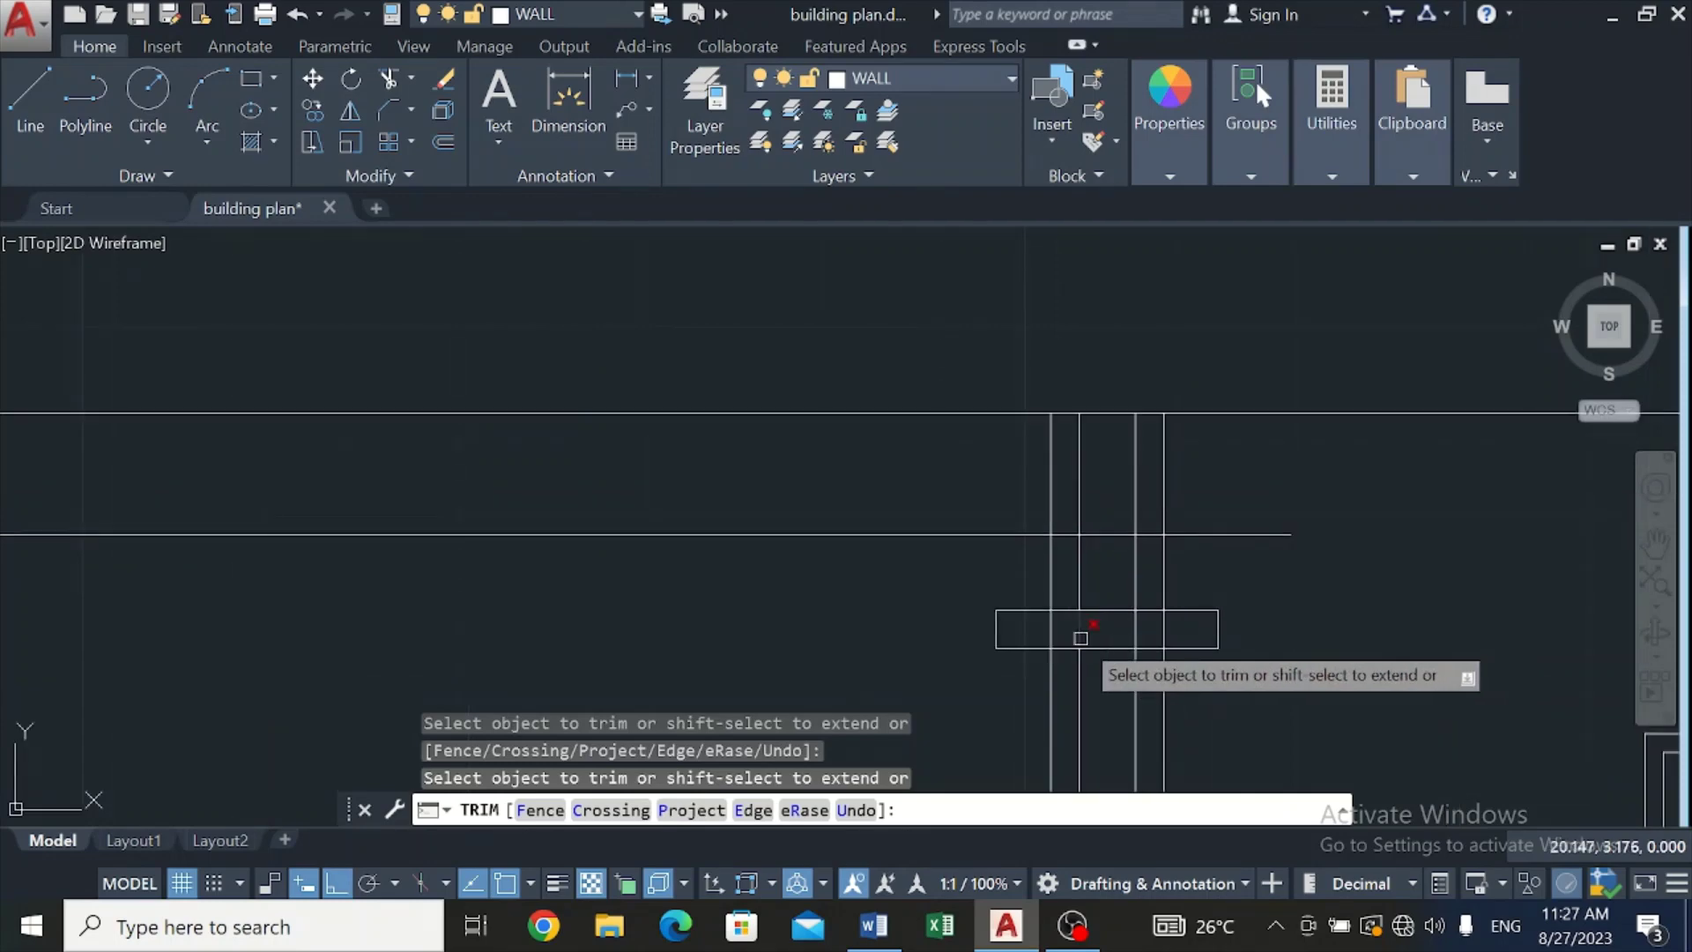
{"action": "left_click", "coordinate": [1134, 634]}
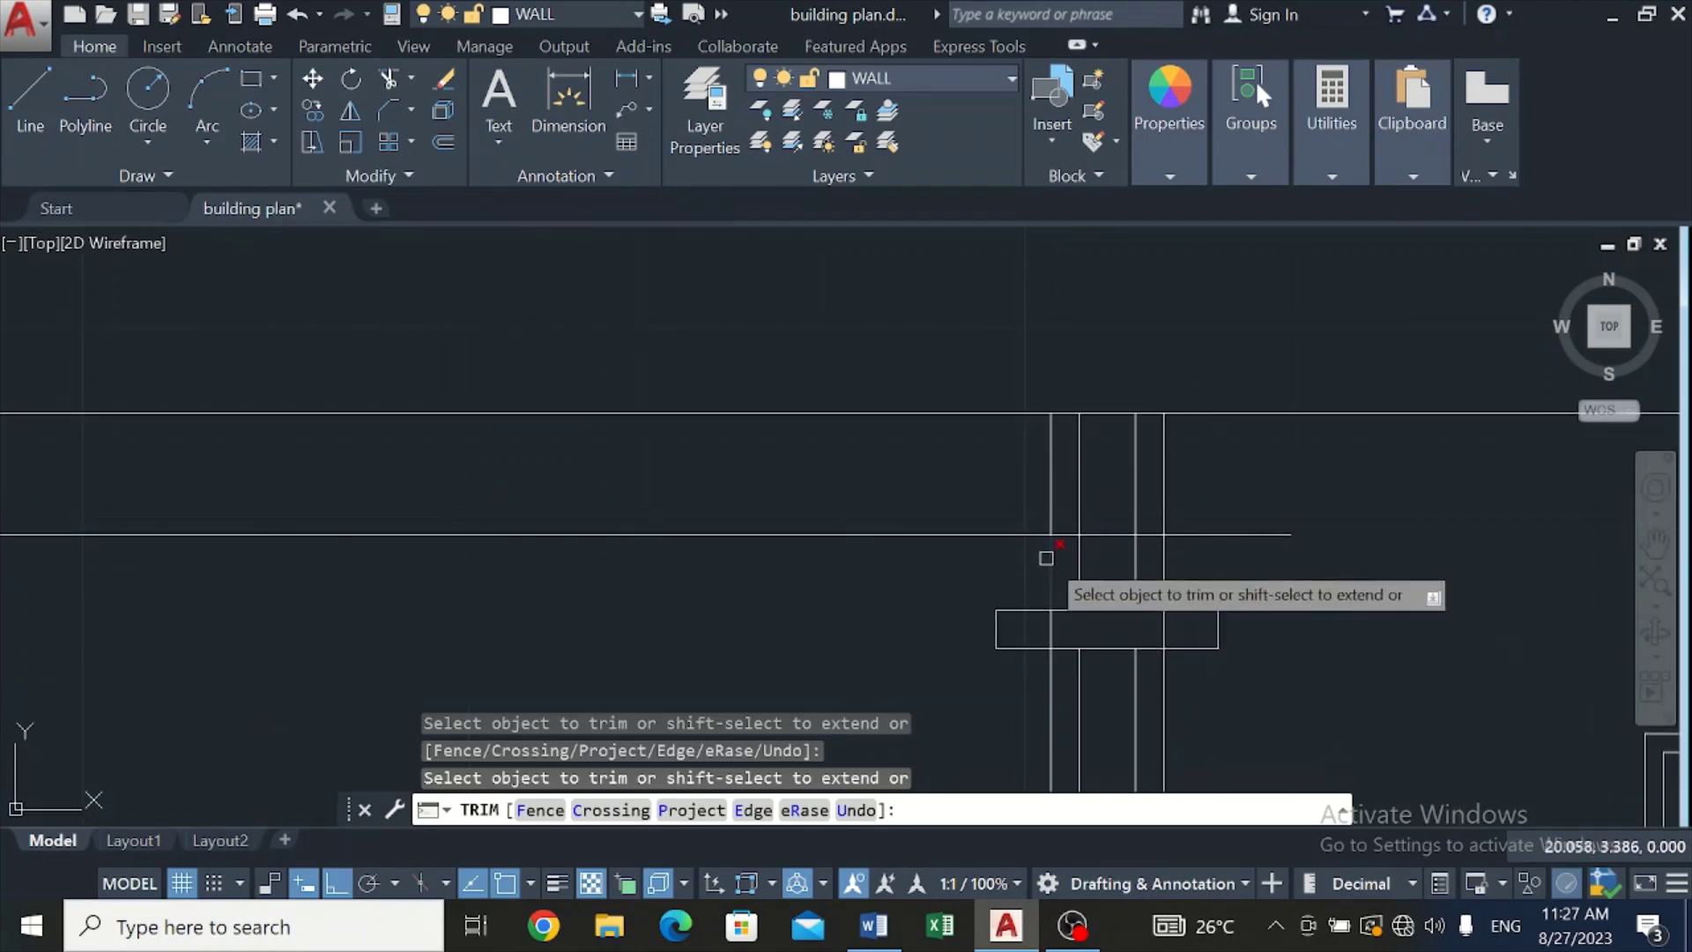
{"action": "left_click", "coordinate": [1080, 578]}
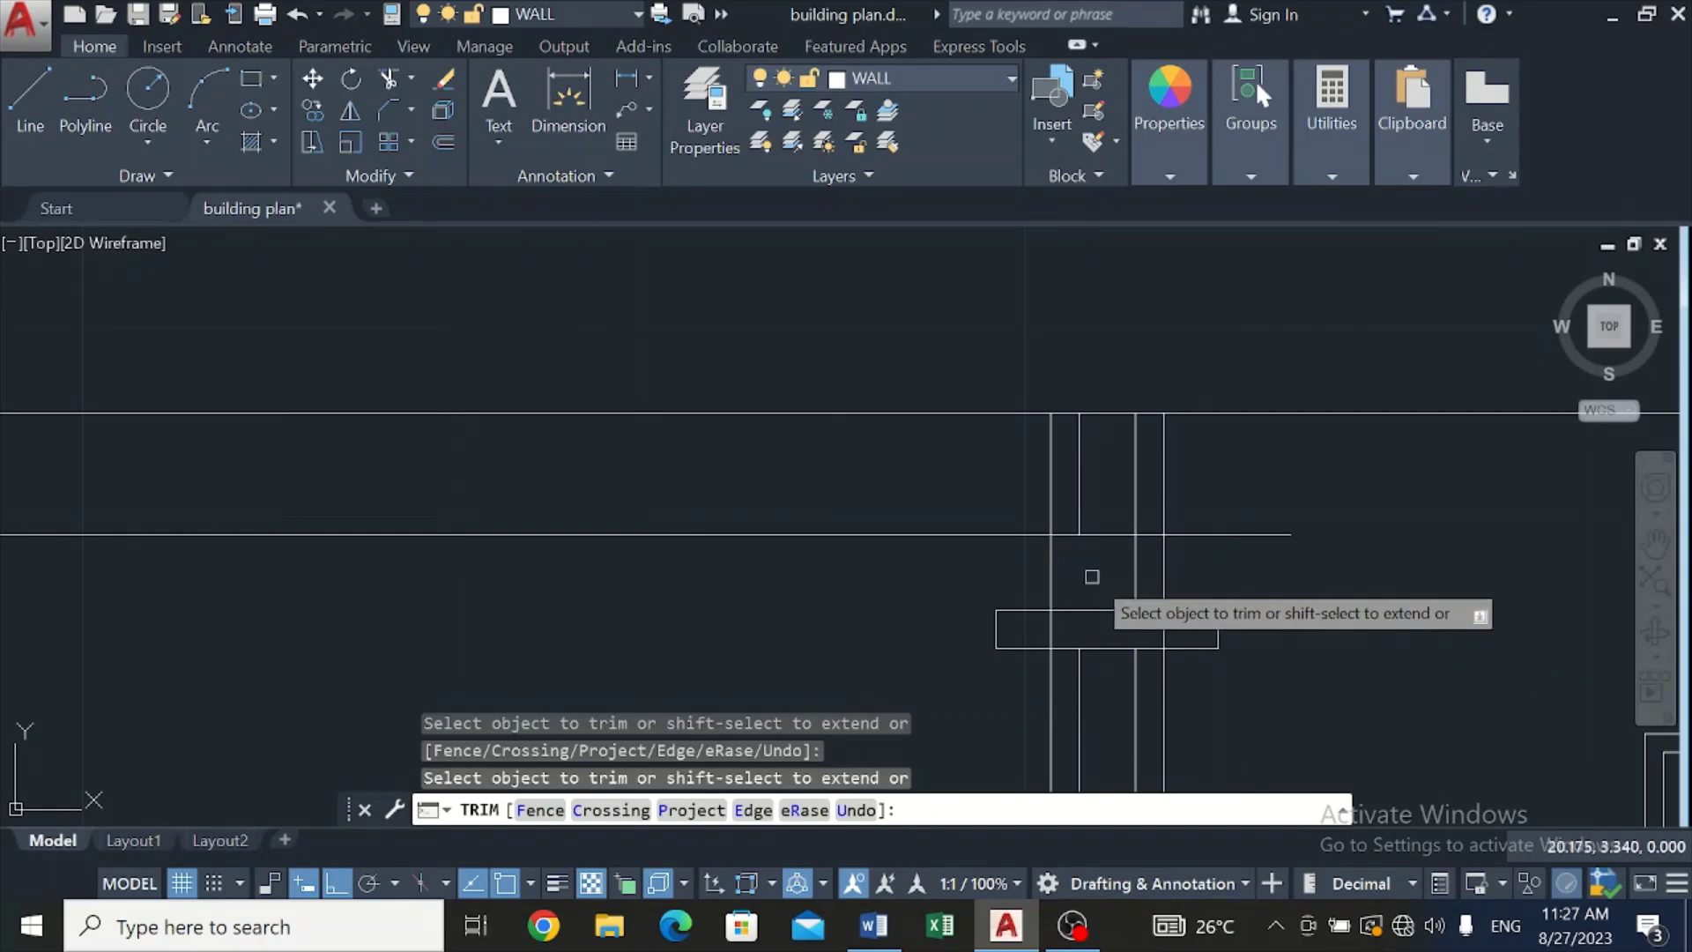
{"action": "left_click", "coordinate": [1133, 574]}
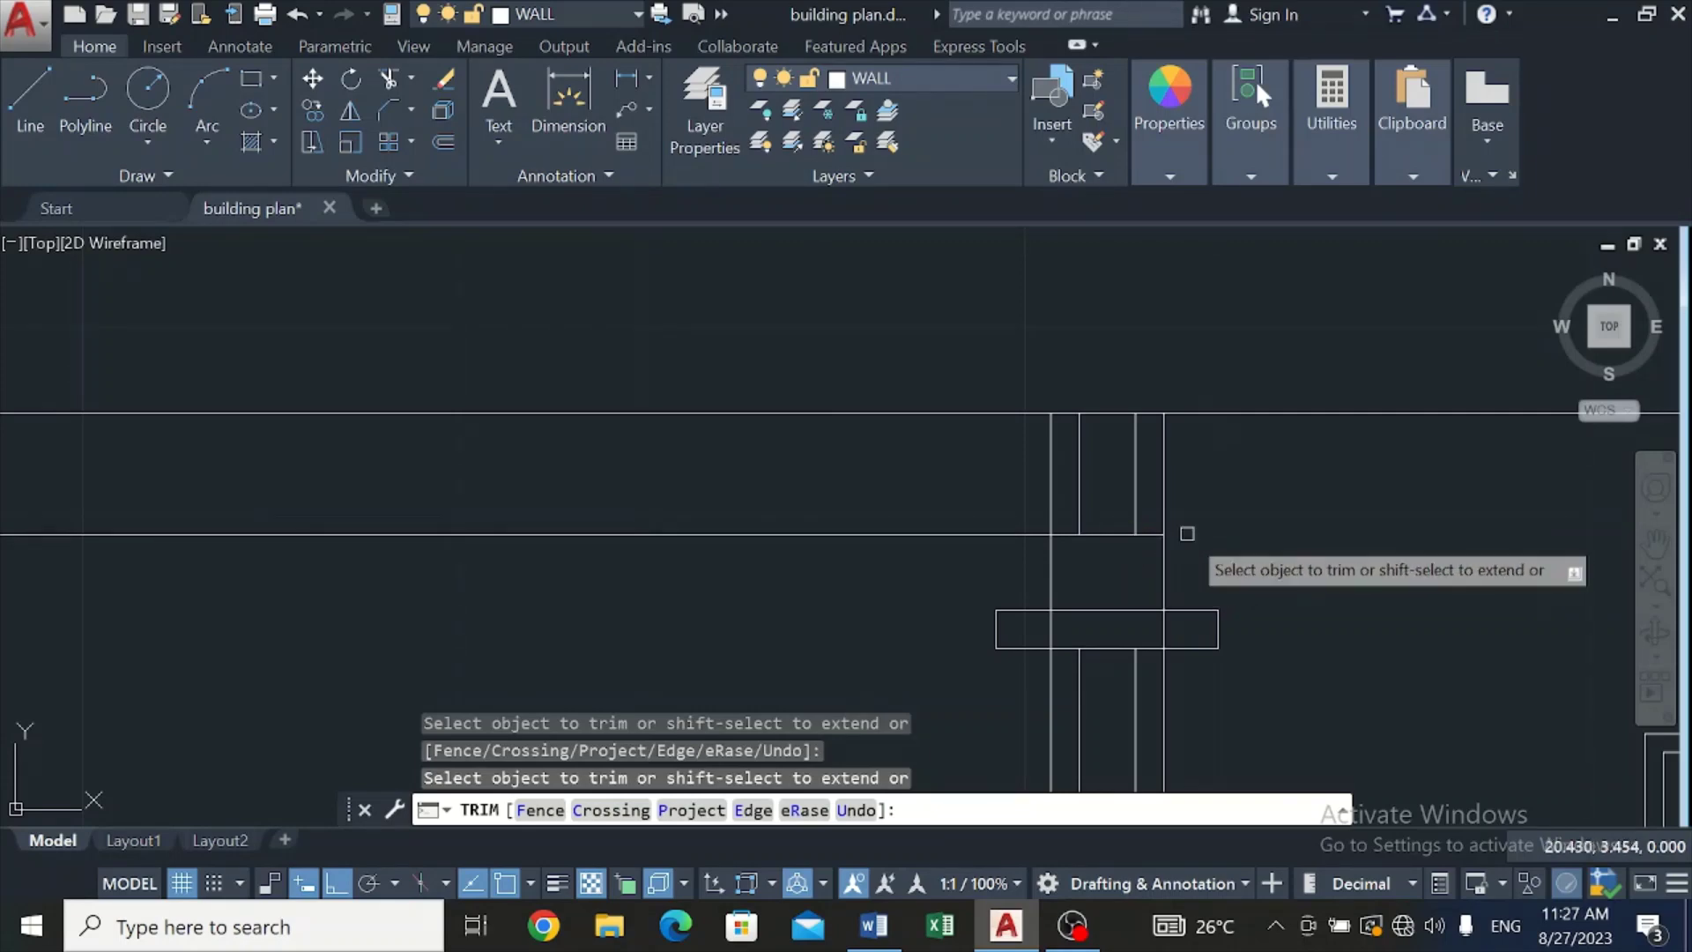
{"action": "scroll", "coordinate": [1171, 540], "scroll_direction": "down", "scroll_amount": 4}
{"action": "scroll", "coordinate": [1167, 724], "scroll_direction": "down", "scroll_amount": 5}
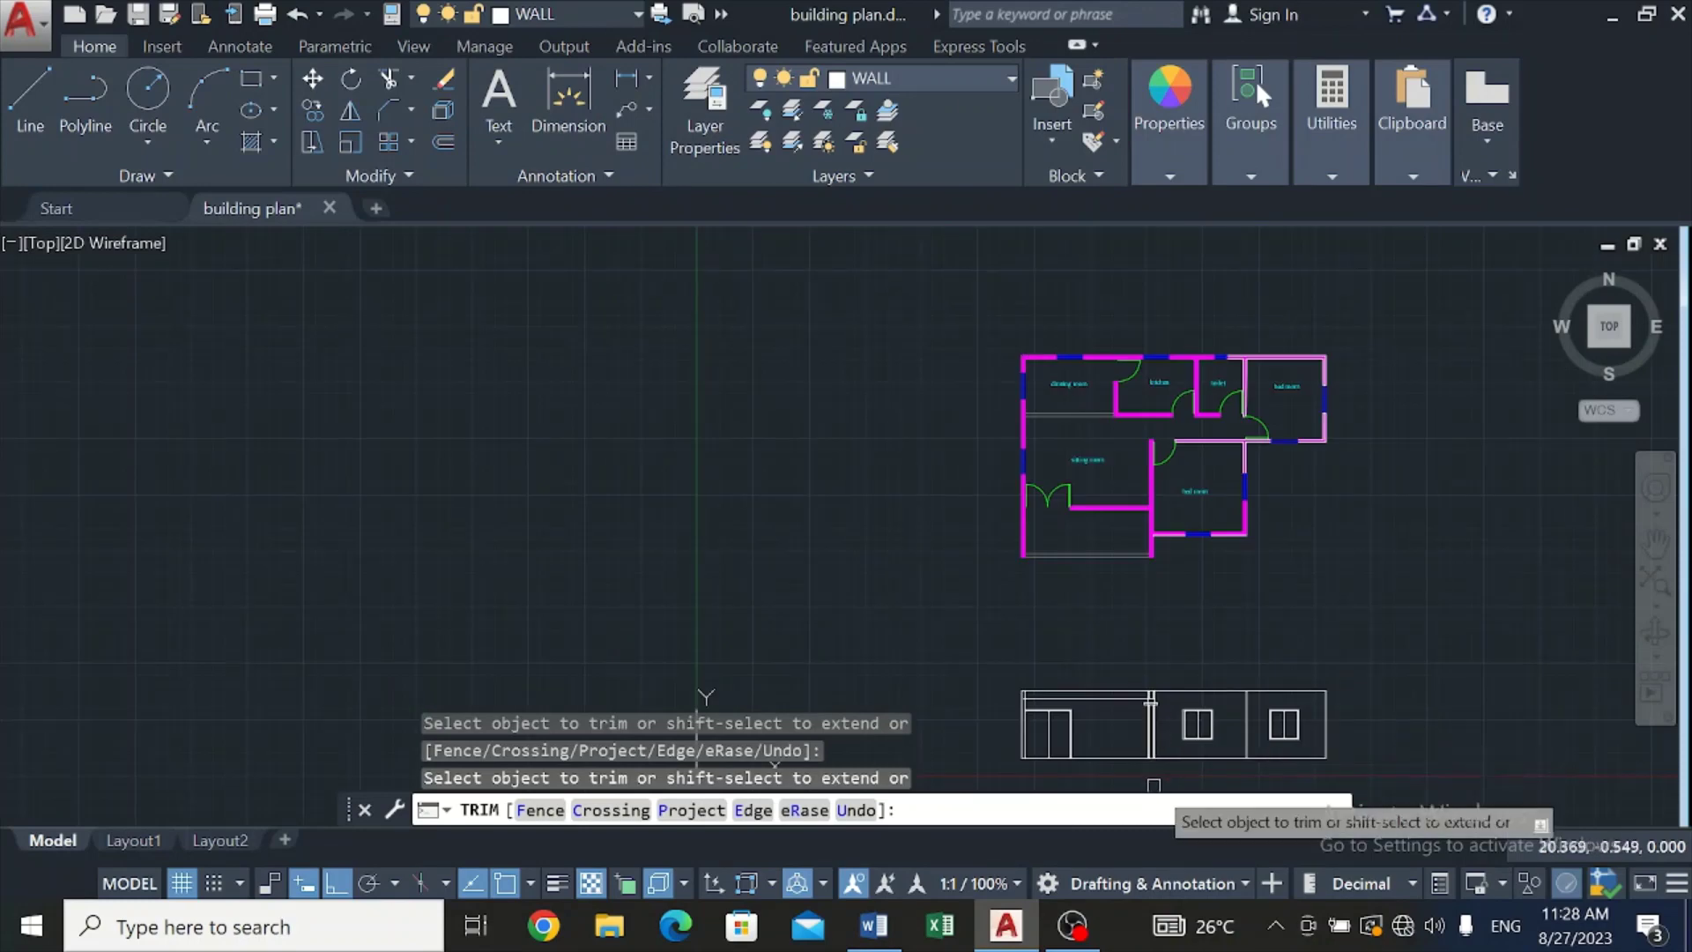
{"action": "scroll", "coordinate": [1150, 767], "scroll_direction": "up", "scroll_amount": 3}
{"action": "scroll", "coordinate": [1150, 759], "scroll_direction": "up", "scroll_amount": 4}
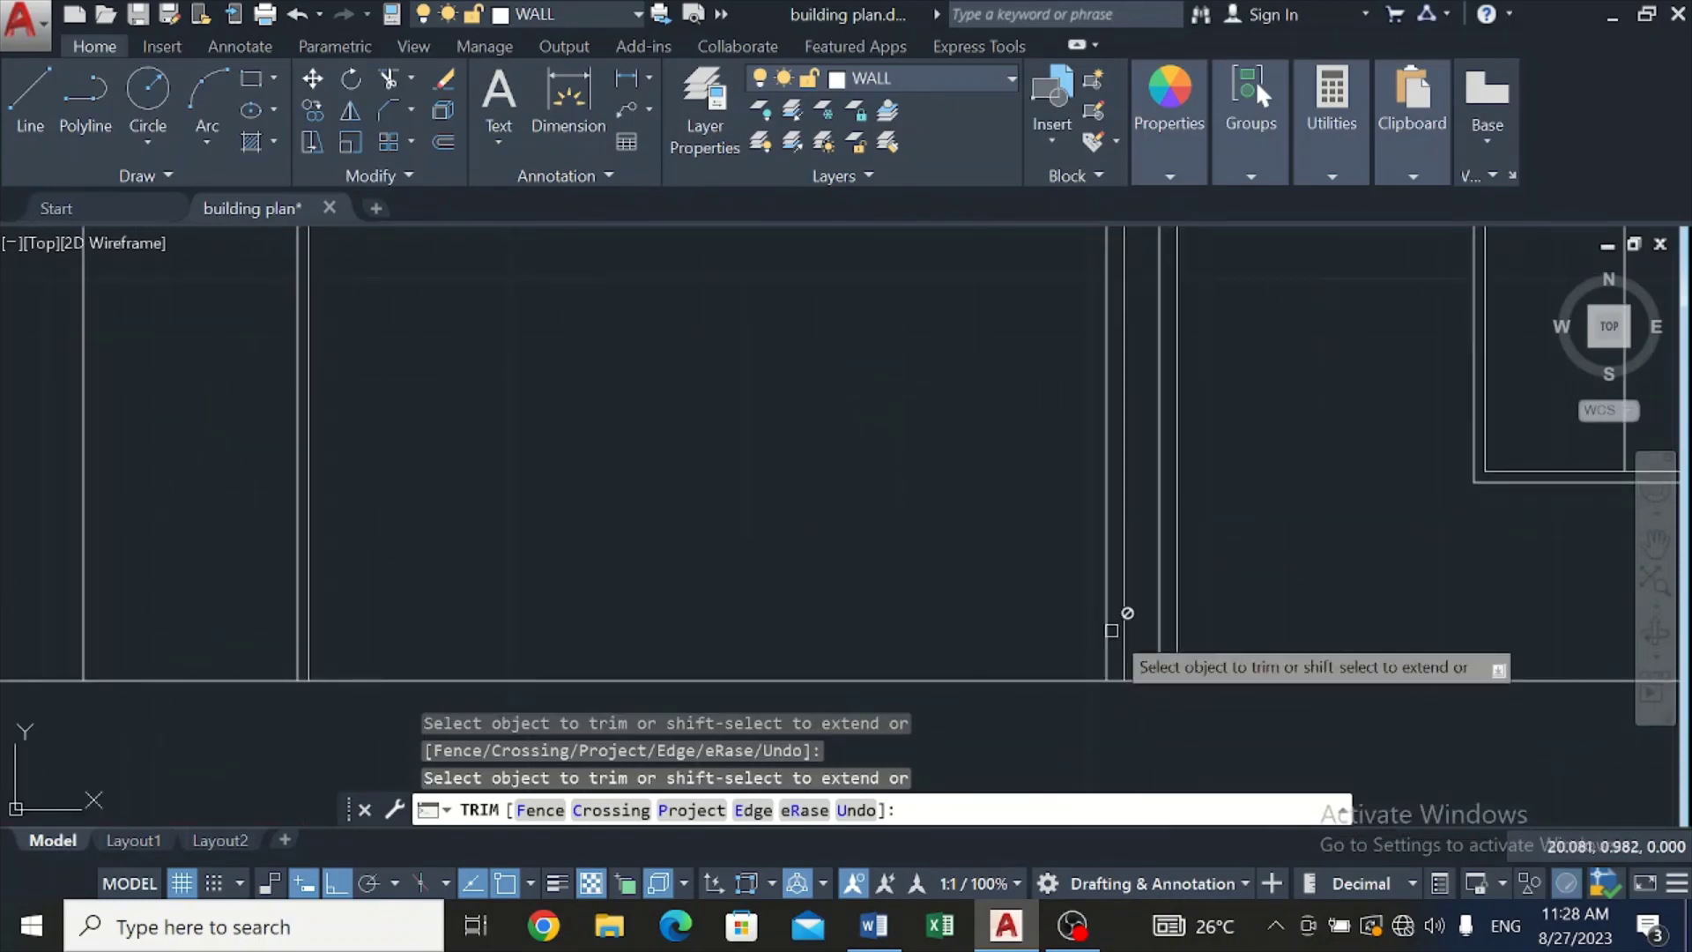
Step: Erase the two leftover vertical lines inside the elevation column
{"action": "key", "text": "Escape"}
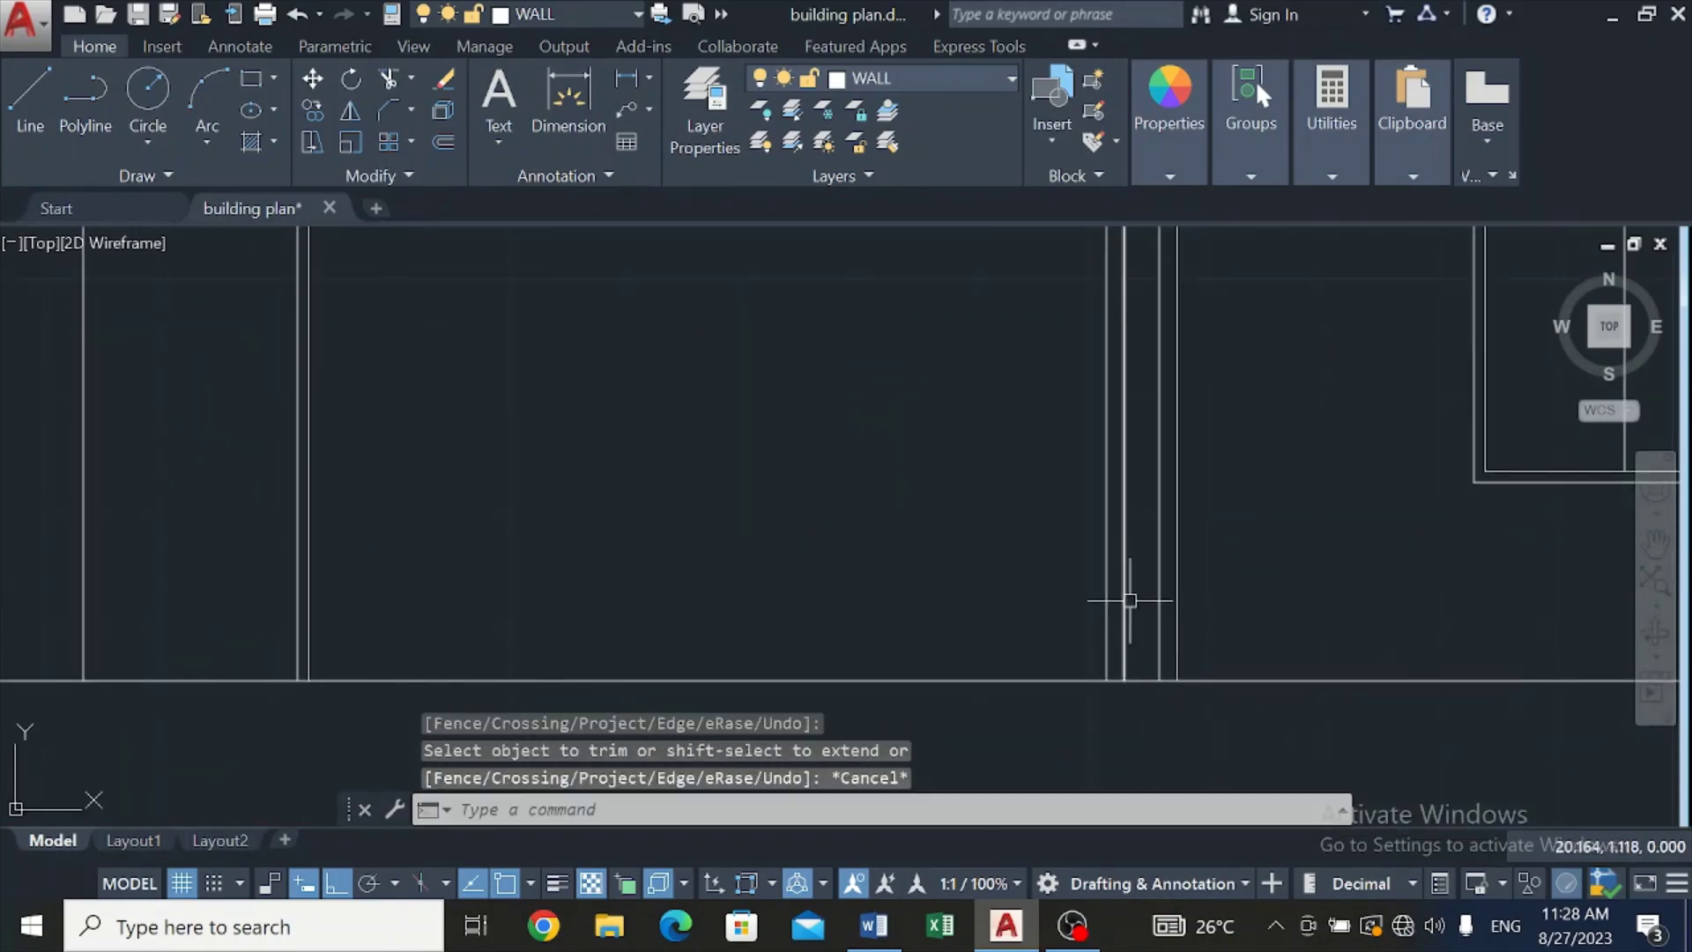
{"action": "left_click", "coordinate": [1125, 601]}
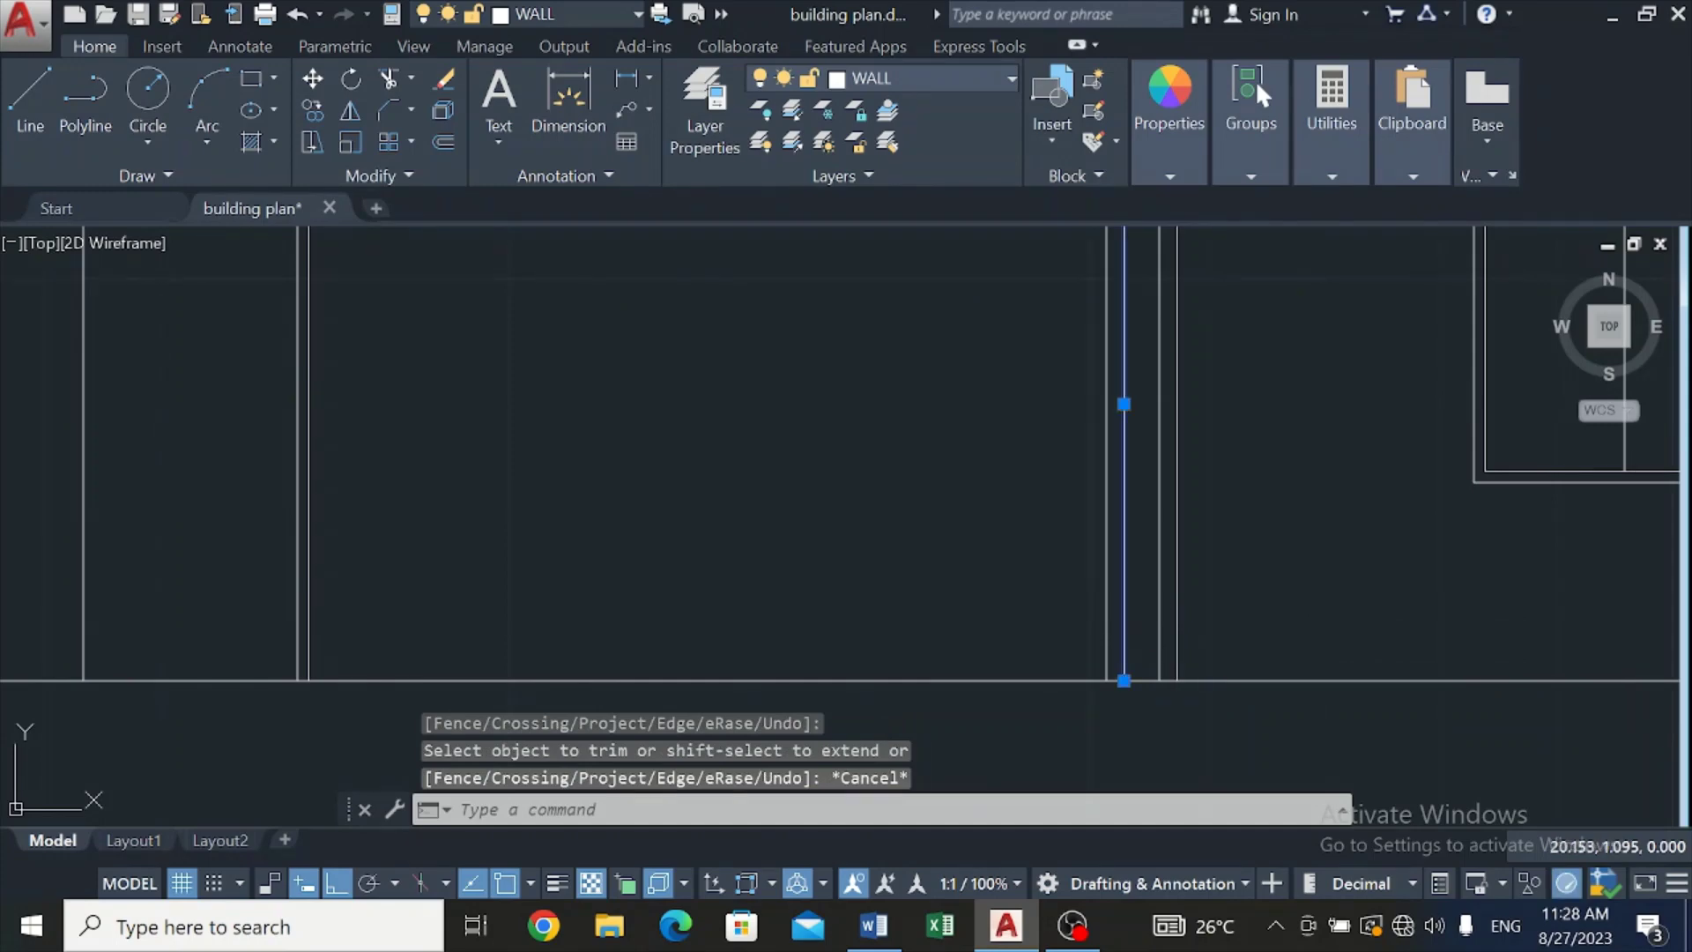
{"action": "left_click", "coordinate": [1159, 606]}
{"action": "mouse_move", "coordinate": [1161, 611]}
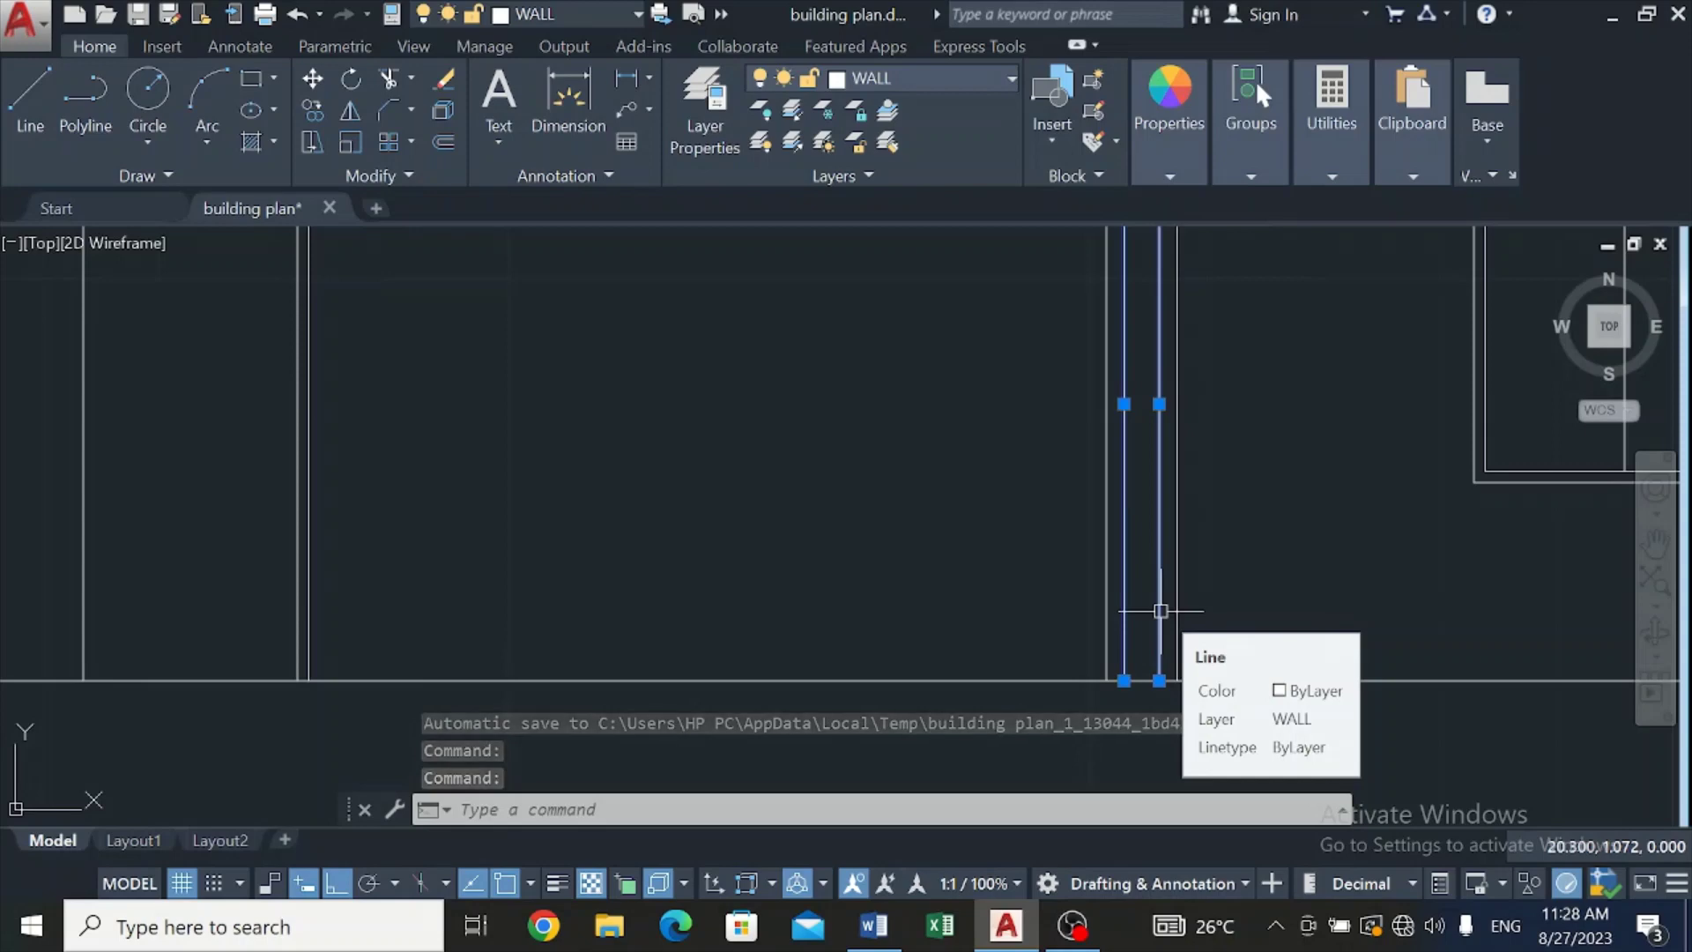
{"action": "key", "text": "Delete"}
{"action": "scroll", "coordinate": [1160, 611], "scroll_direction": "down", "scroll_amount": 3}
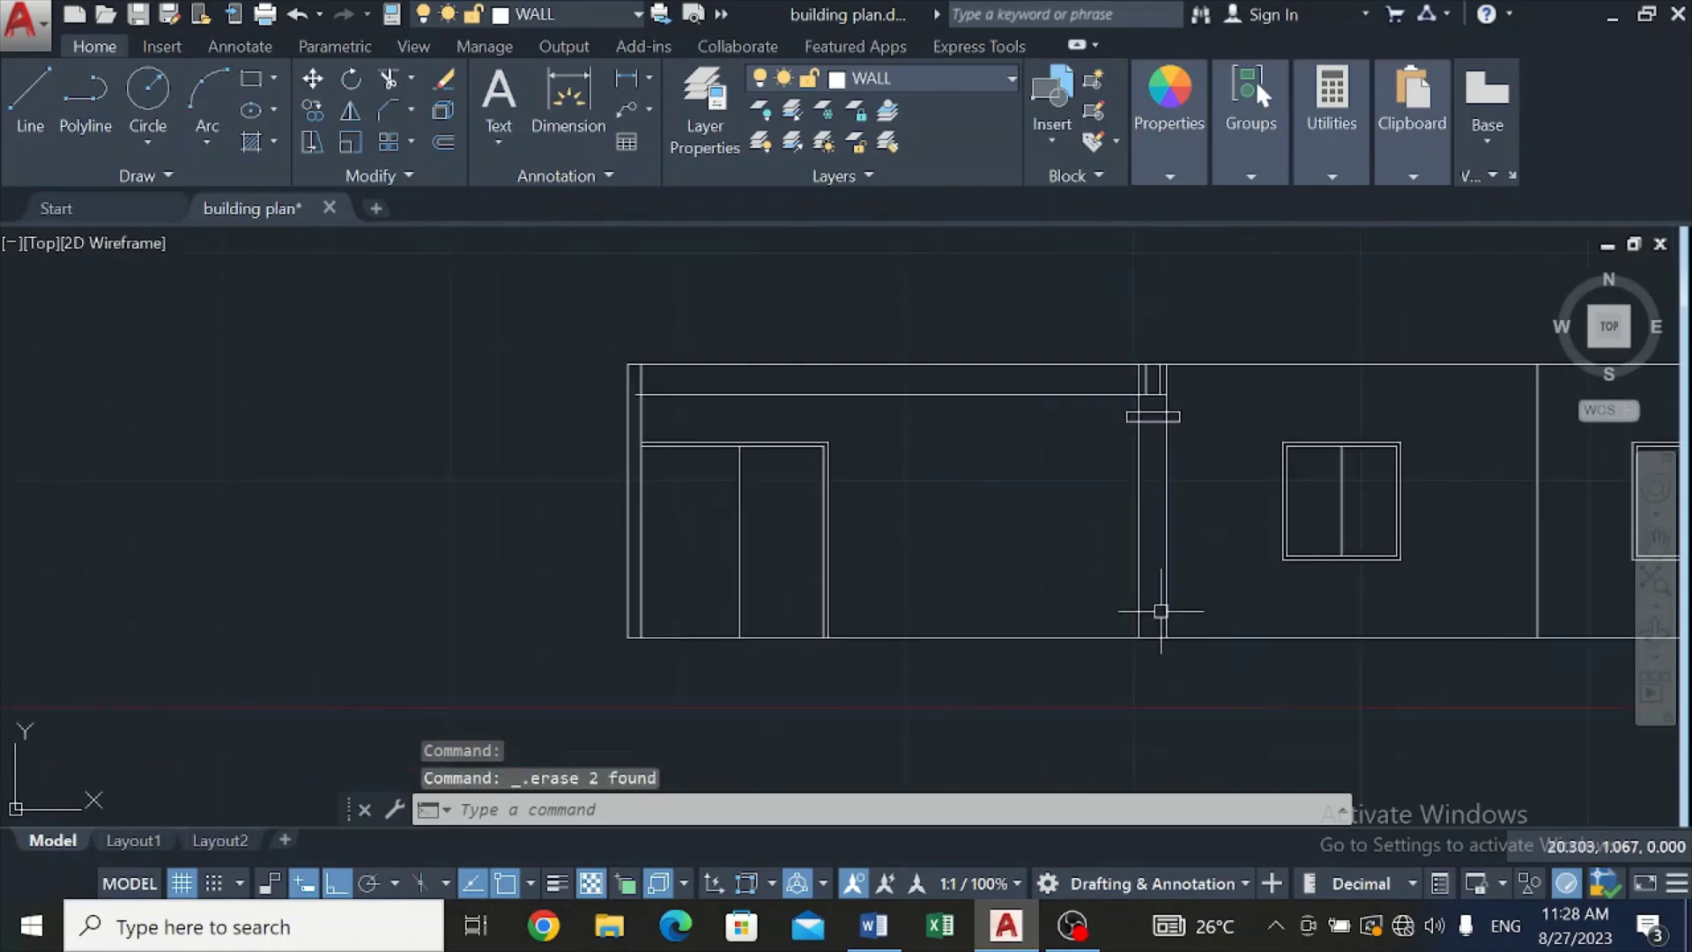
{"action": "scroll", "coordinate": [1158, 416], "scroll_direction": "up", "scroll_amount": 4}
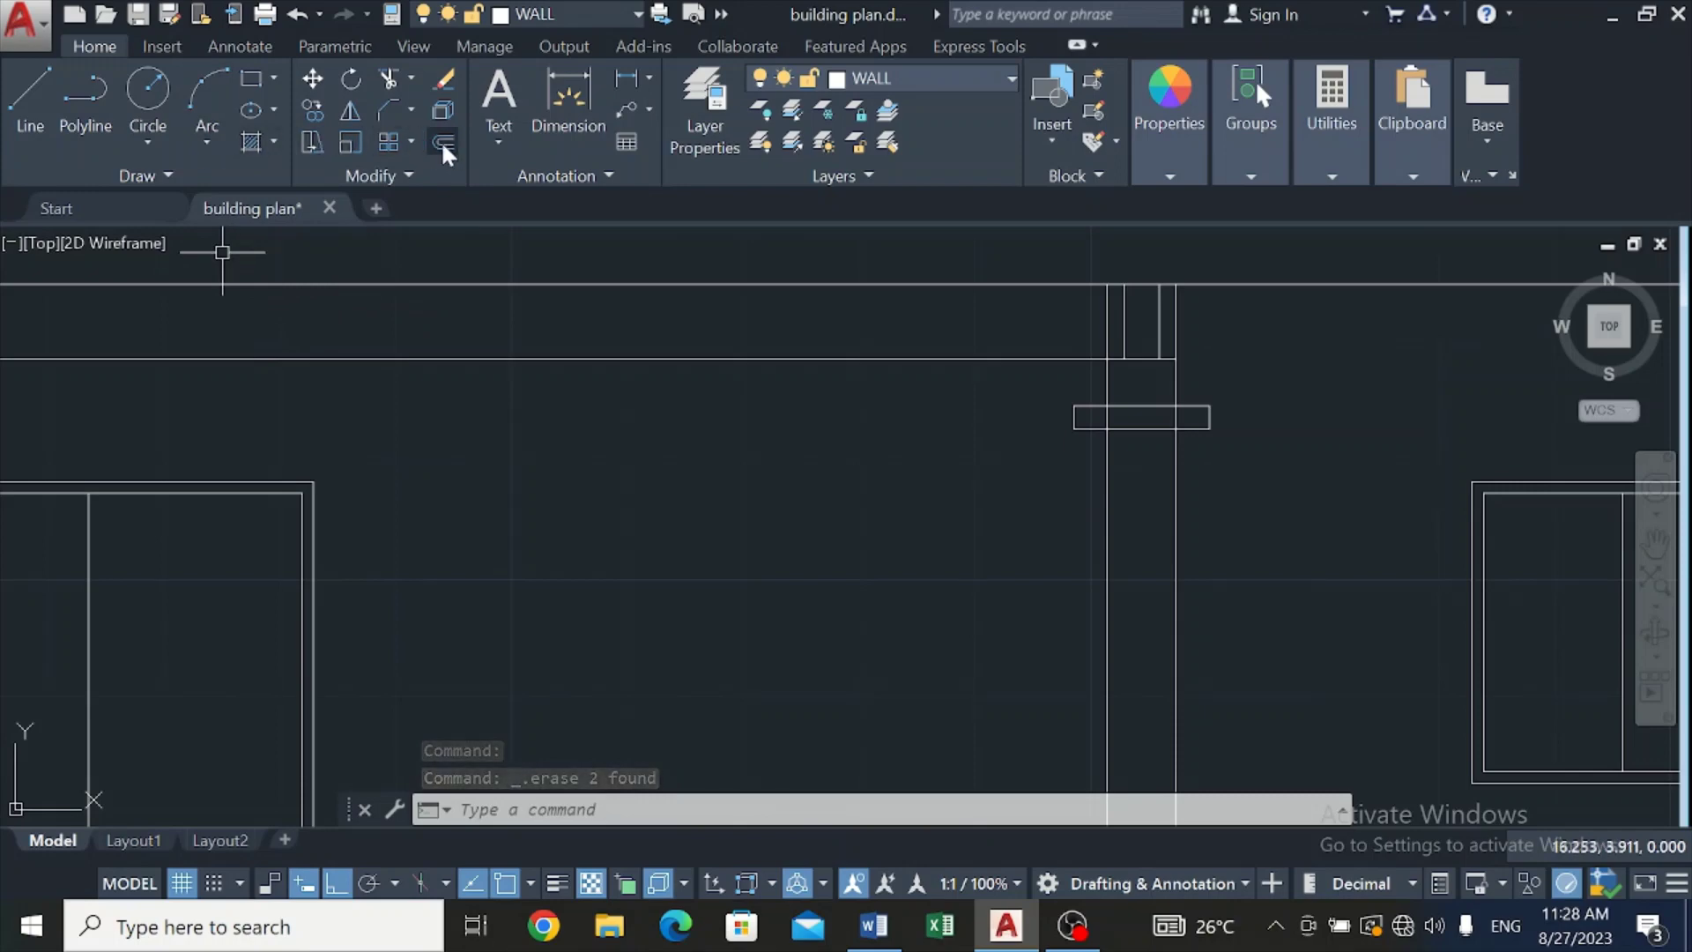
Step: Trim the band rectangle edge and the short wall segment between column lines
{"action": "left_click", "coordinate": [389, 81]}
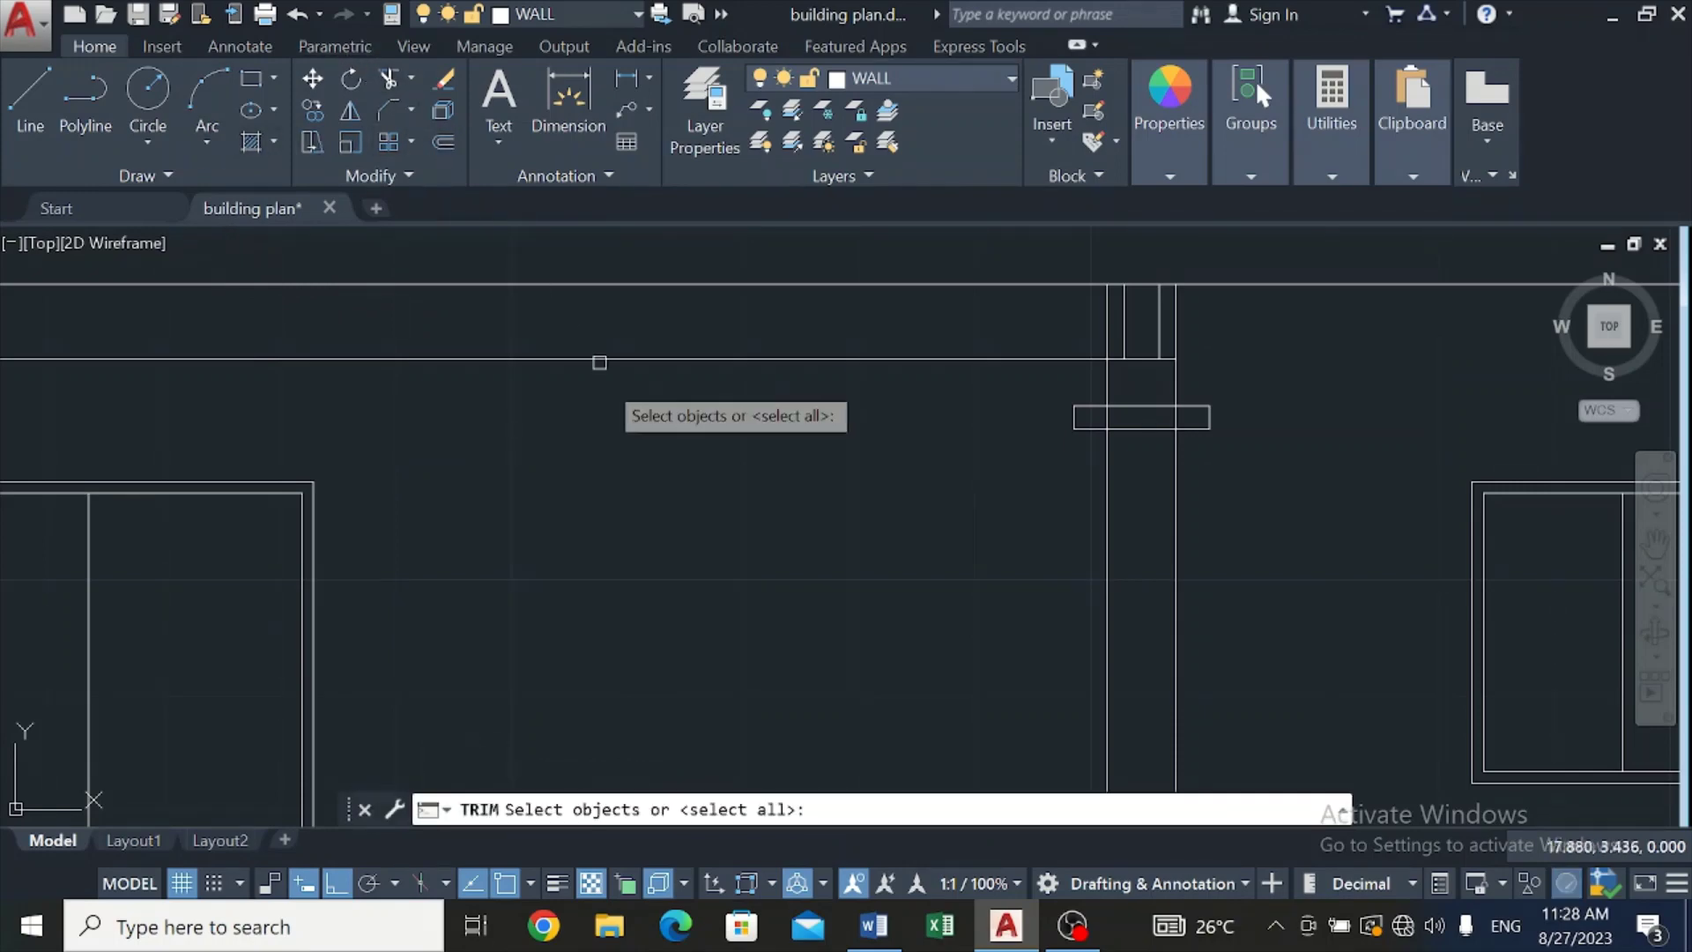
{"action": "scroll", "coordinate": [1100, 398], "scroll_direction": "up", "scroll_amount": 2}
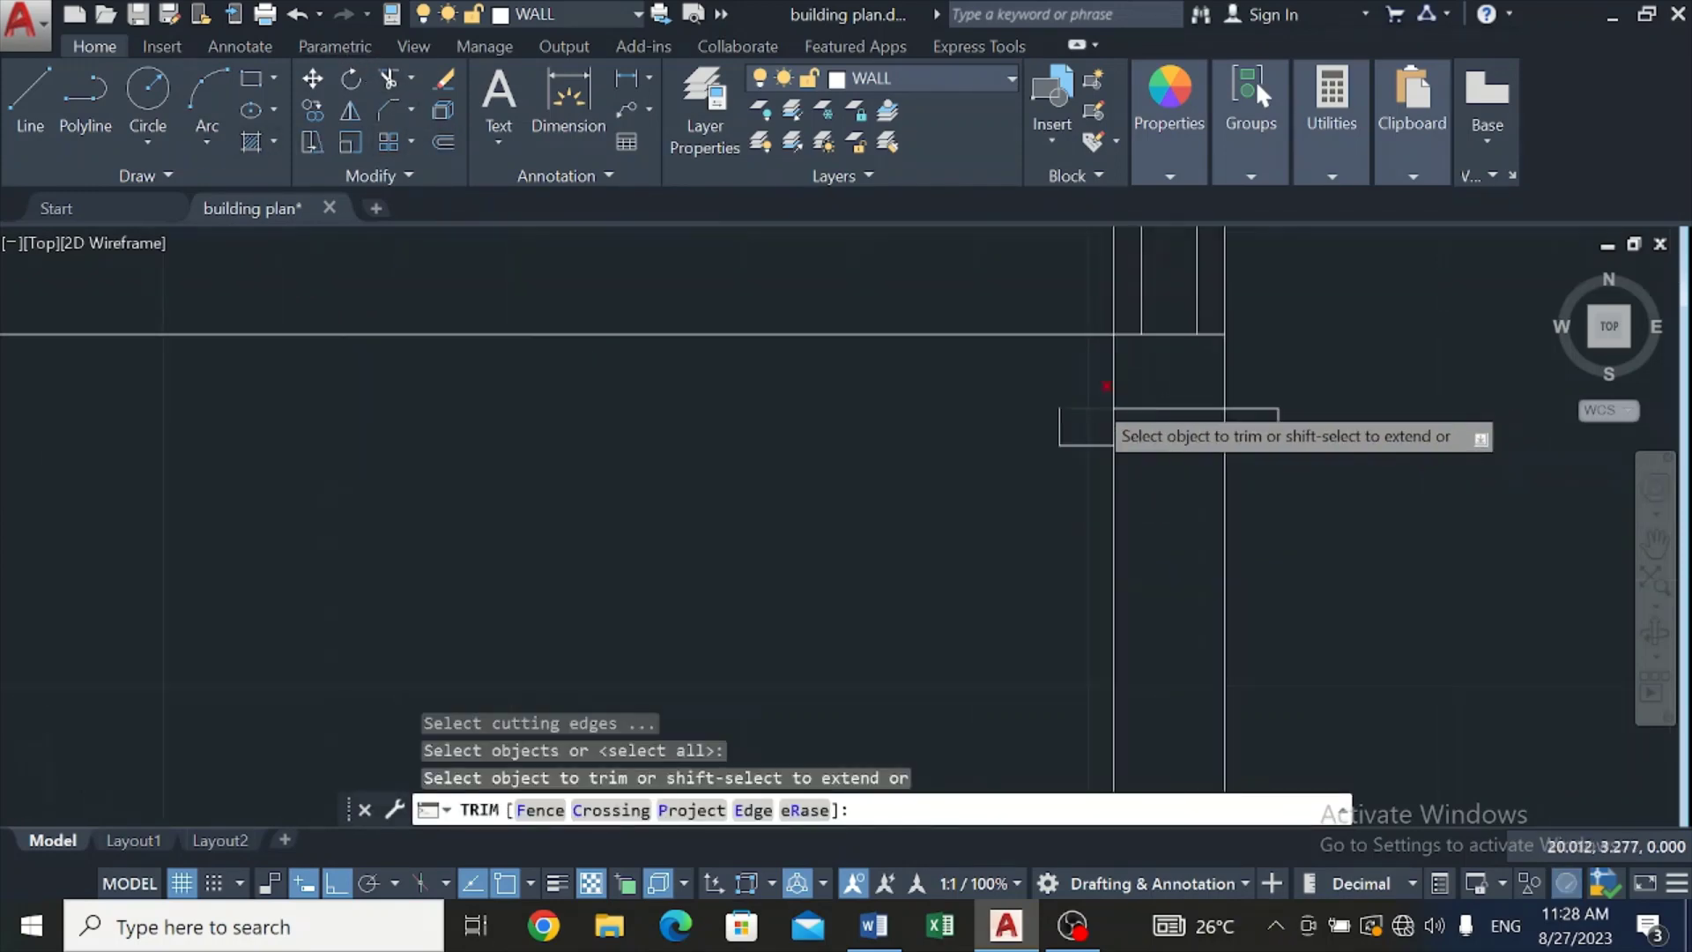
{"action": "left_click", "coordinate": [1109, 431]}
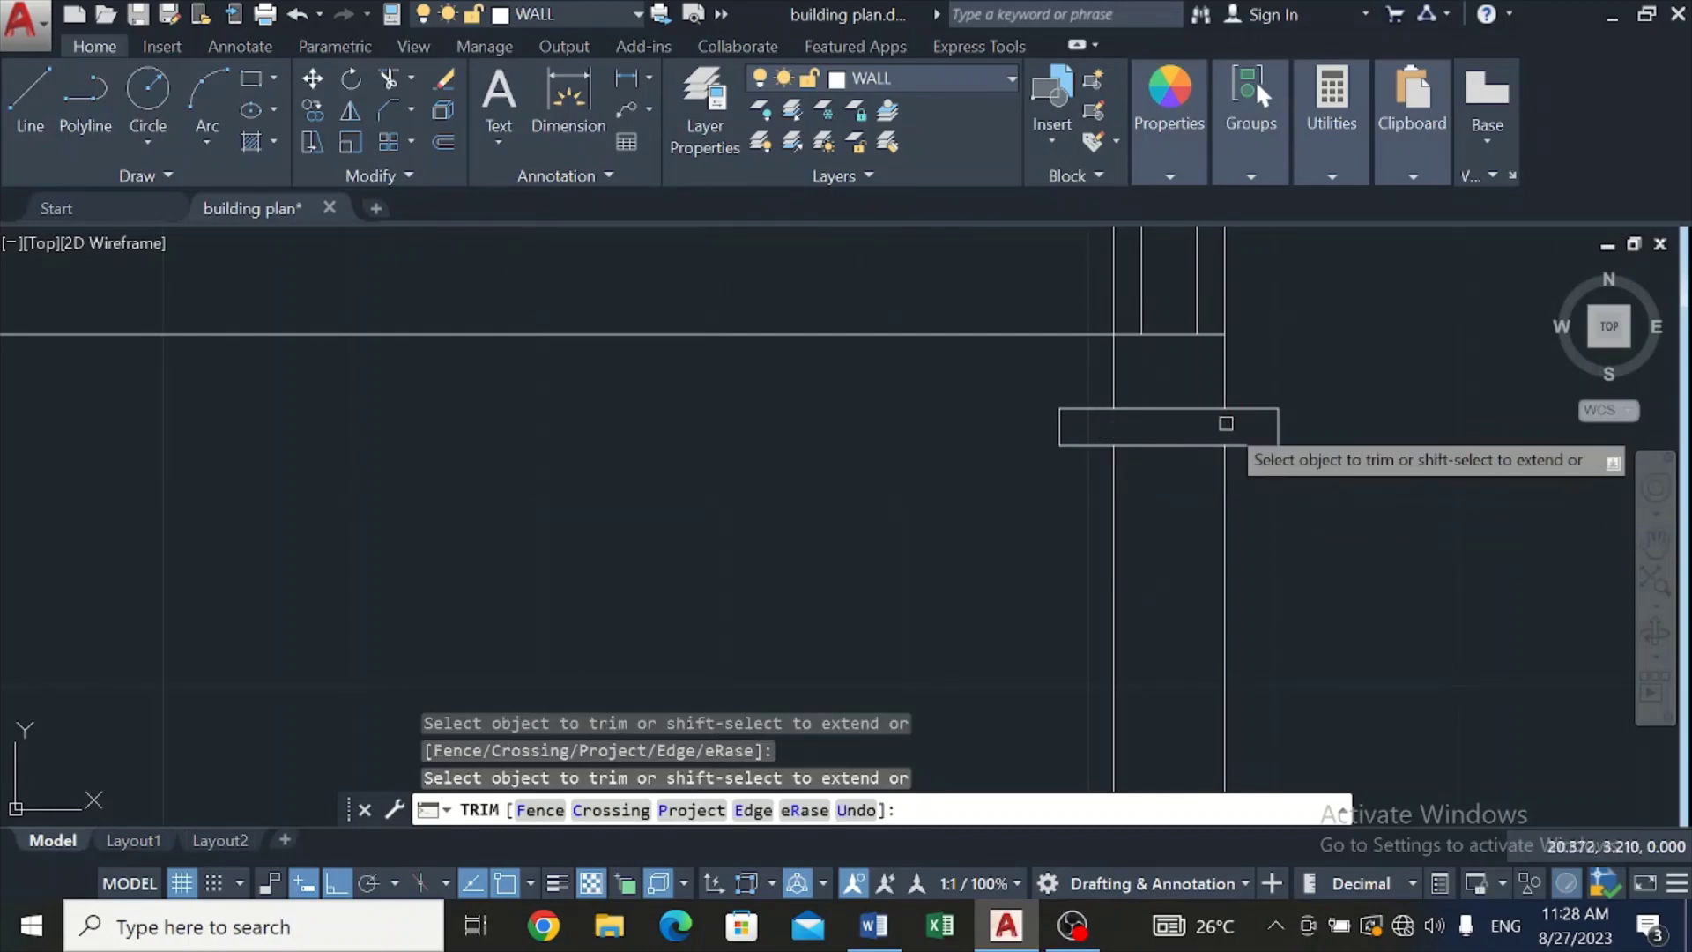
{"action": "scroll", "coordinate": [1226, 428], "scroll_direction": "down", "scroll_amount": 2}
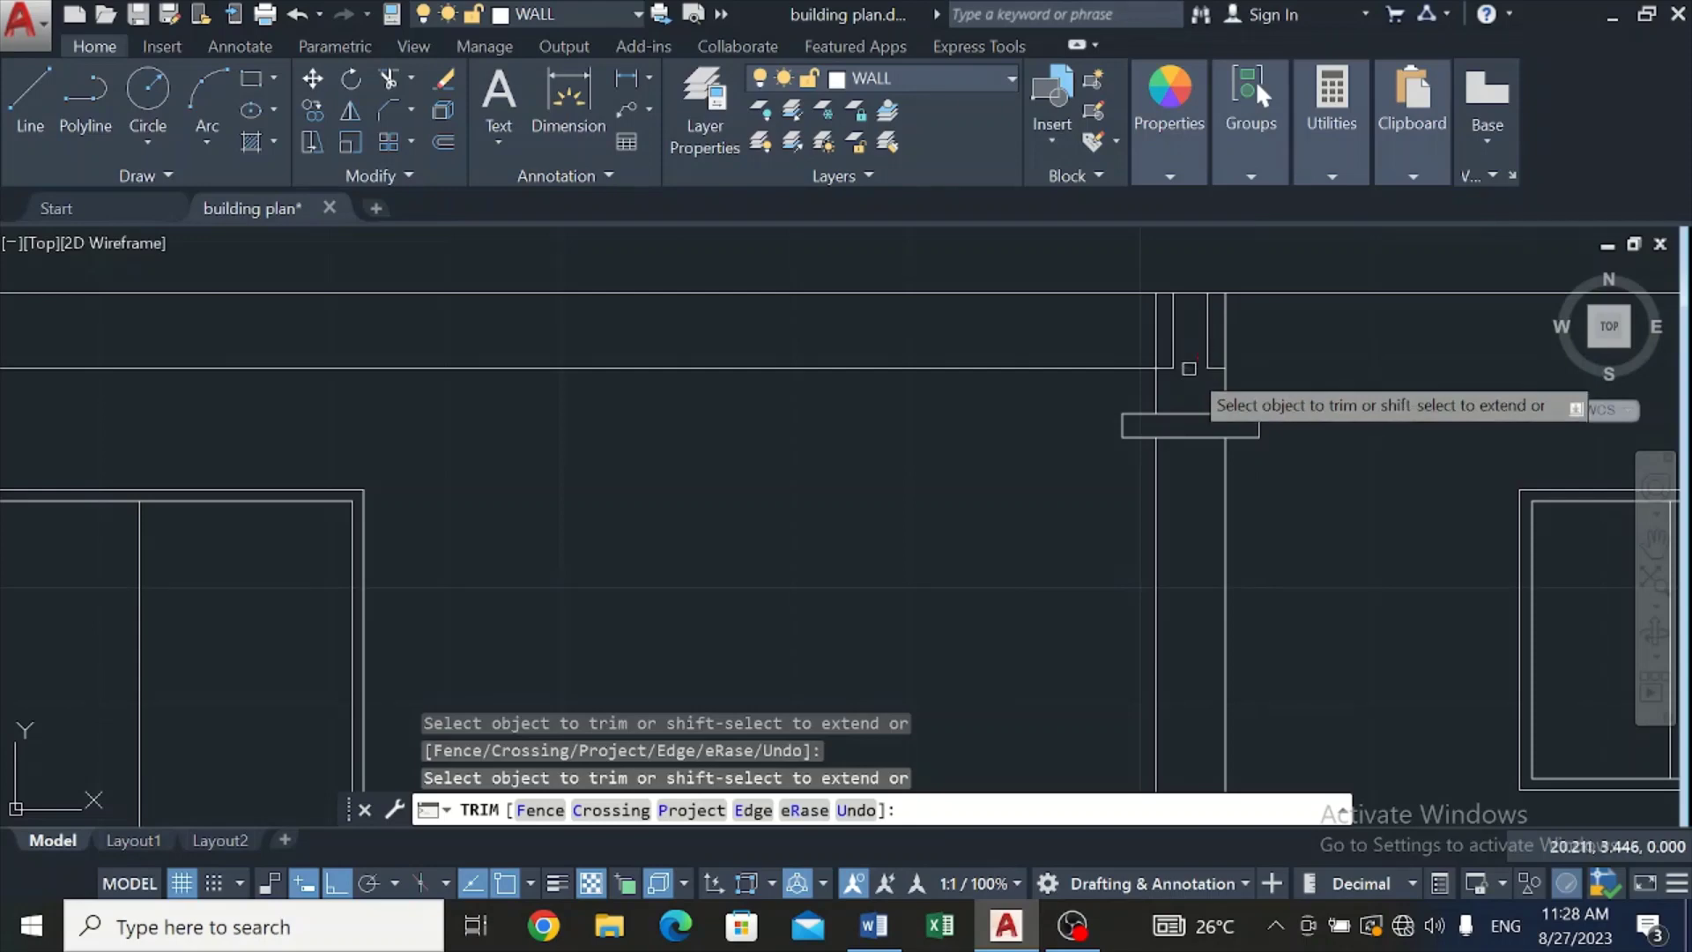
{"action": "left_click", "coordinate": [1164, 368]}
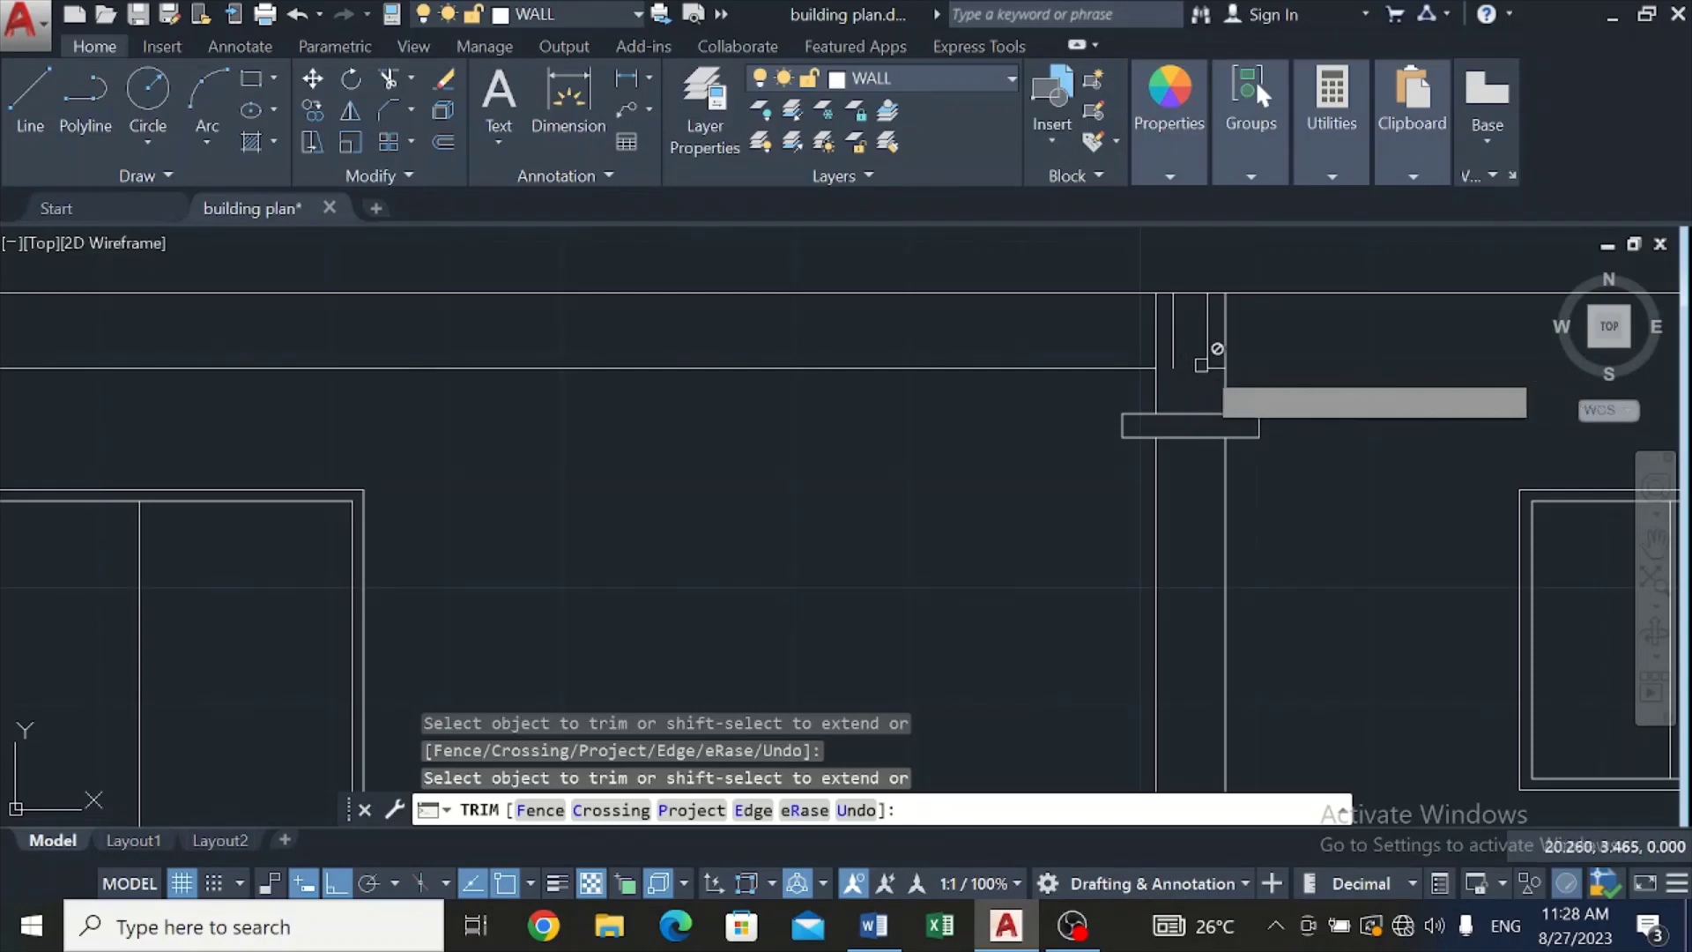
{"action": "left_click", "coordinate": [1212, 370]}
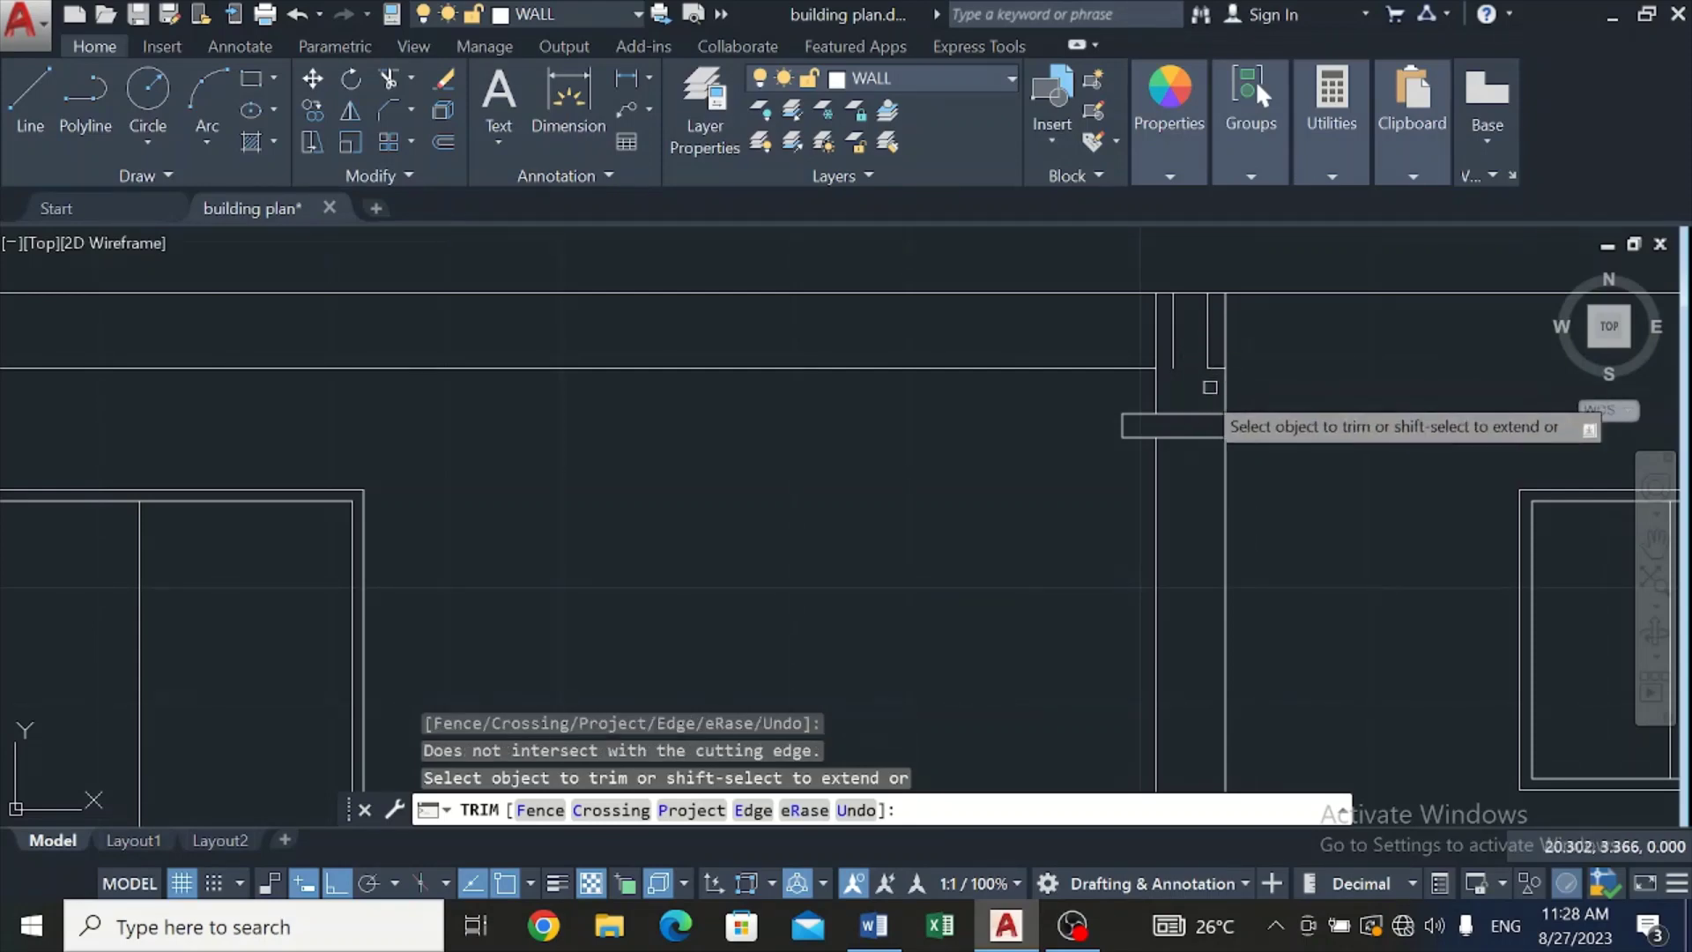
{"action": "key", "text": "Escape"}
Step: Delete the two short verticals and the short horizontal leftover at the column top
{"action": "left_click", "coordinate": [1172, 357]}
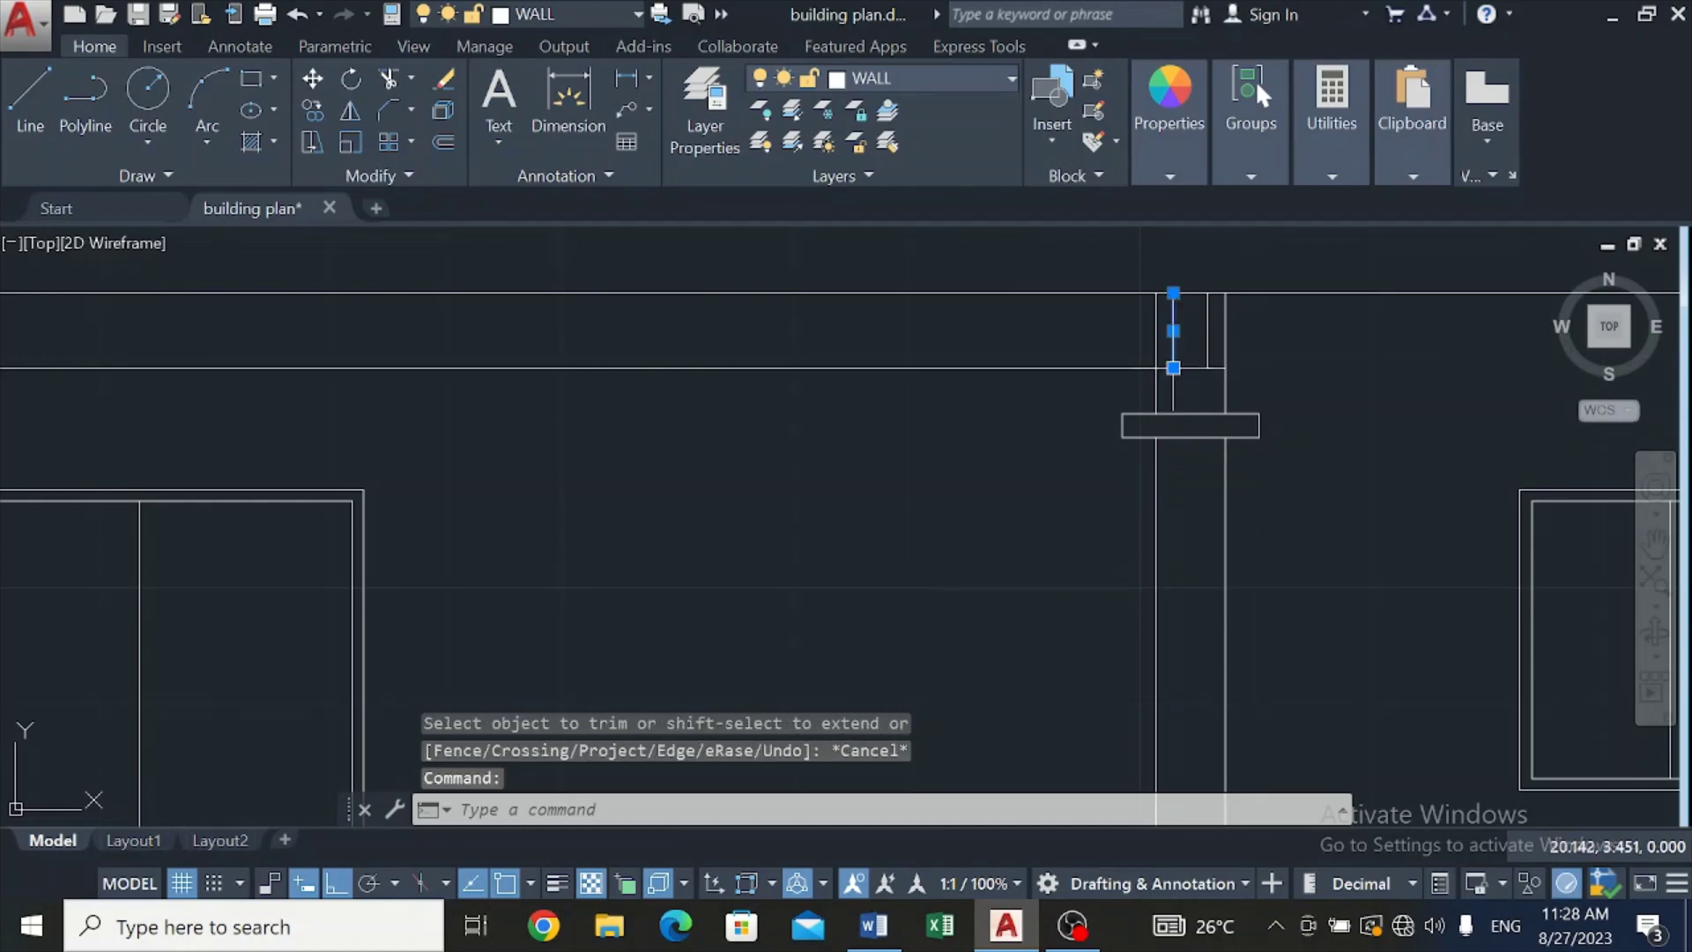
{"action": "left_click", "coordinate": [1207, 352]}
{"action": "scroll", "coordinate": [1218, 361], "scroll_direction": "up", "scroll_amount": 6}
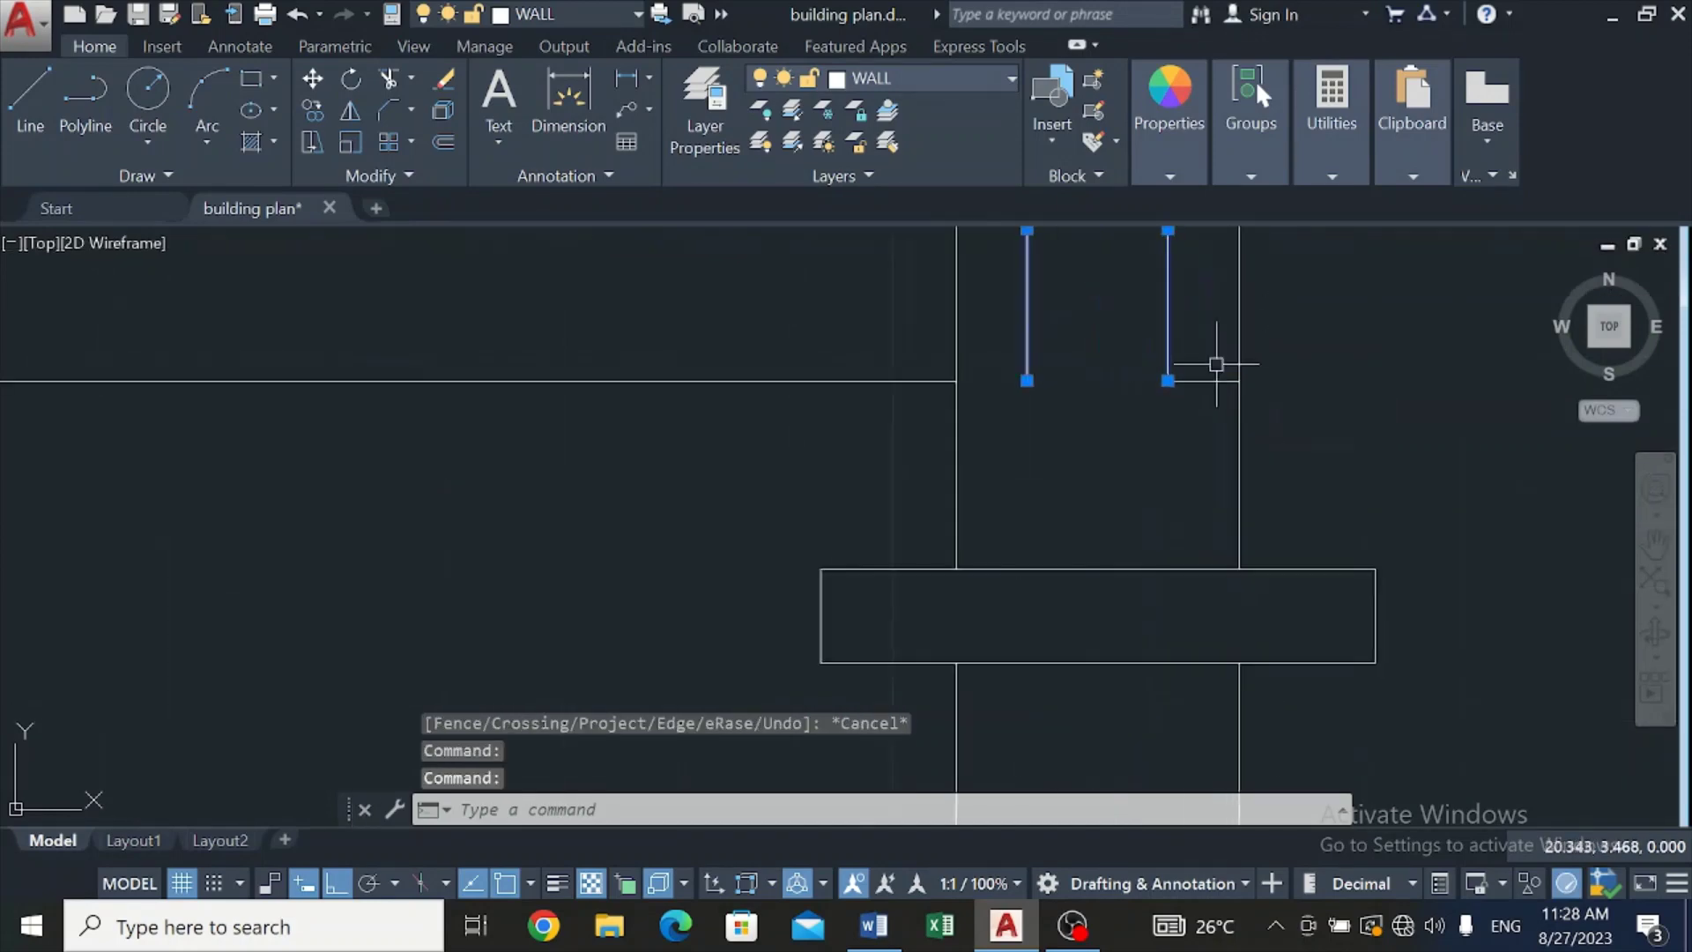
{"action": "left_click", "coordinate": [1214, 382]}
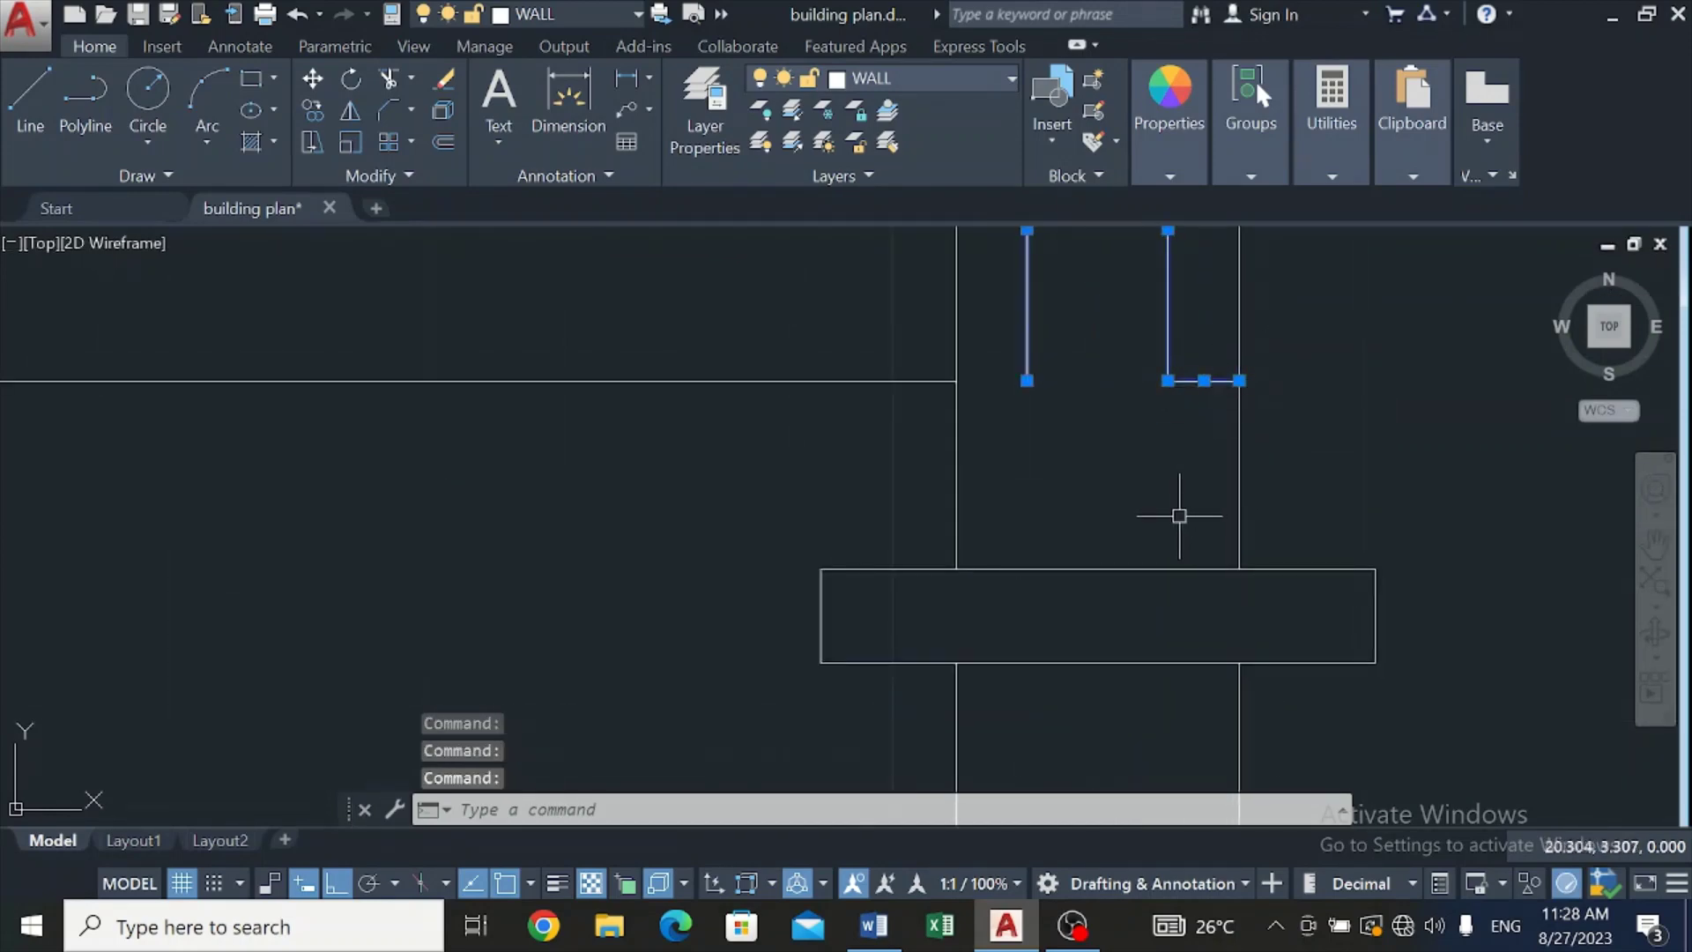
{"action": "key", "text": "Delete"}
{"action": "scroll", "coordinate": [1179, 515], "scroll_direction": "down", "scroll_amount": 6}
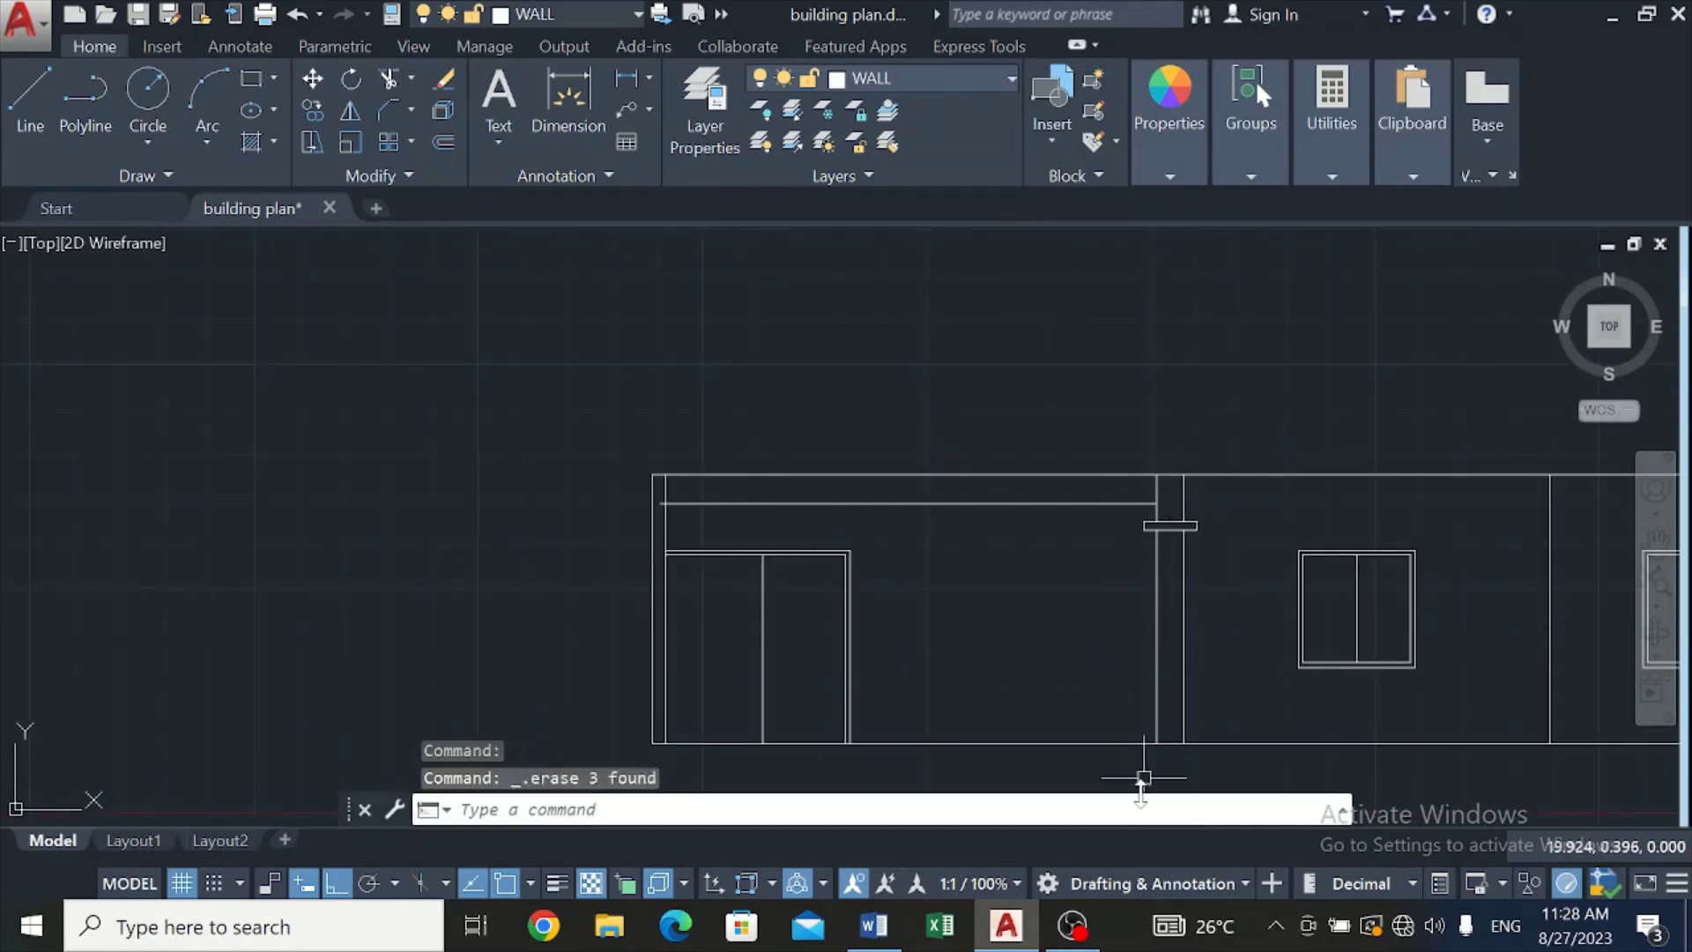
{"action": "scroll", "coordinate": [1132, 767], "scroll_direction": "up", "scroll_amount": 2}
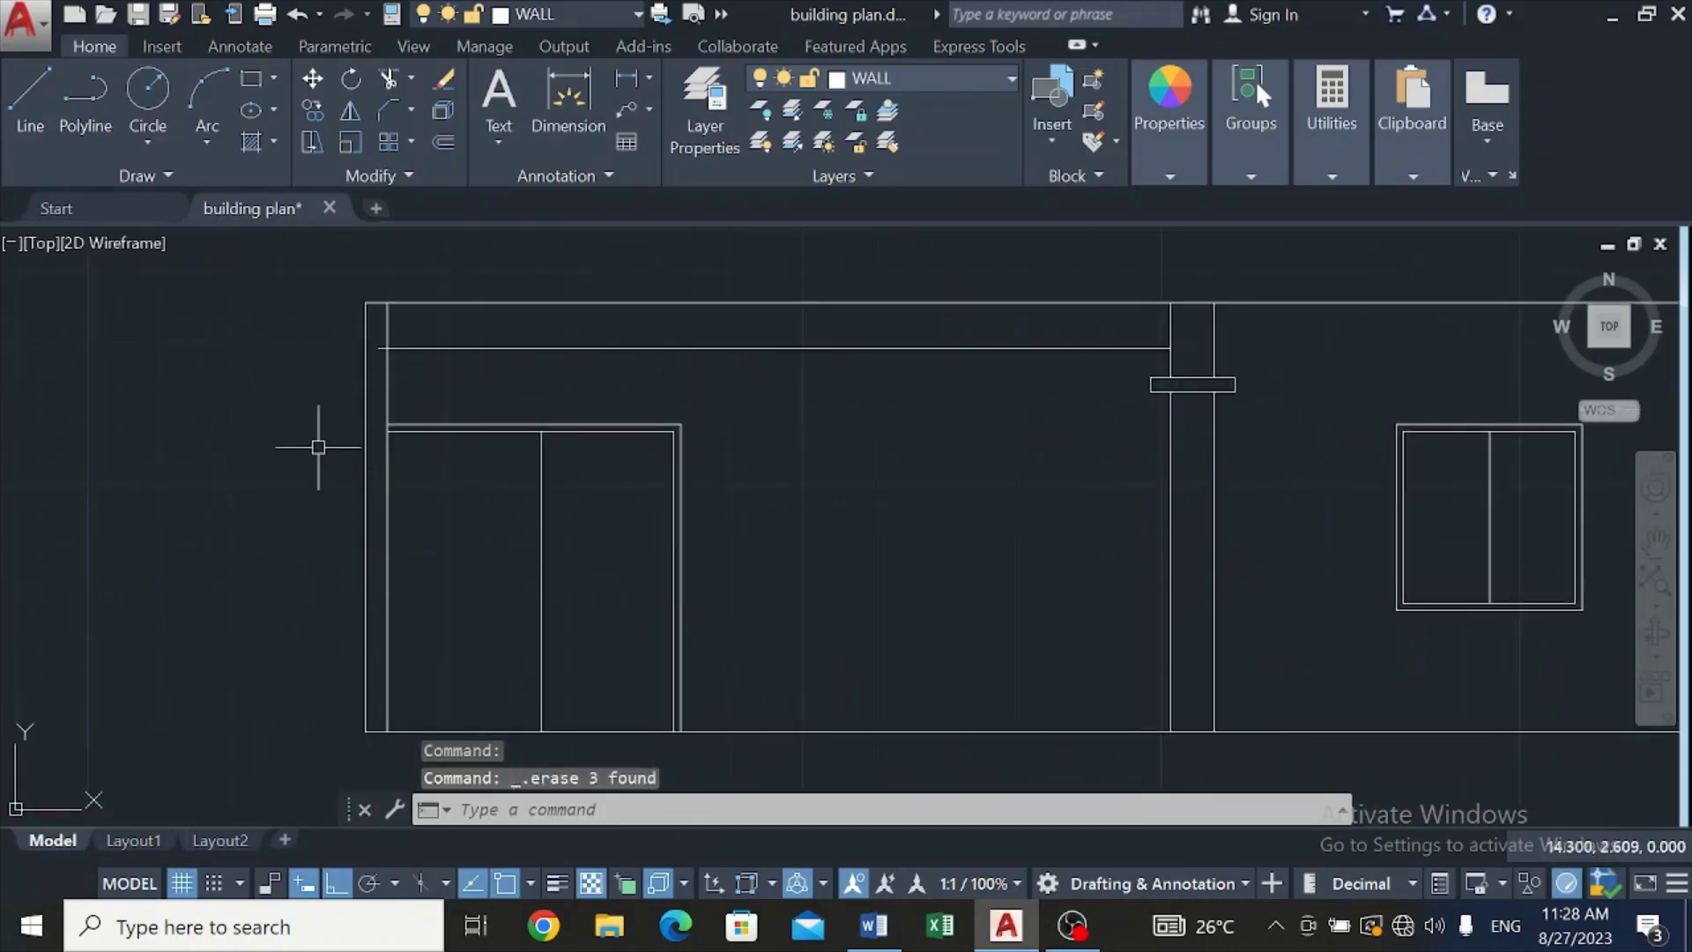
Step: Draw a horizontal line rightward from the column base and lengthen its left end
{"action": "left_click", "coordinate": [28, 108]}
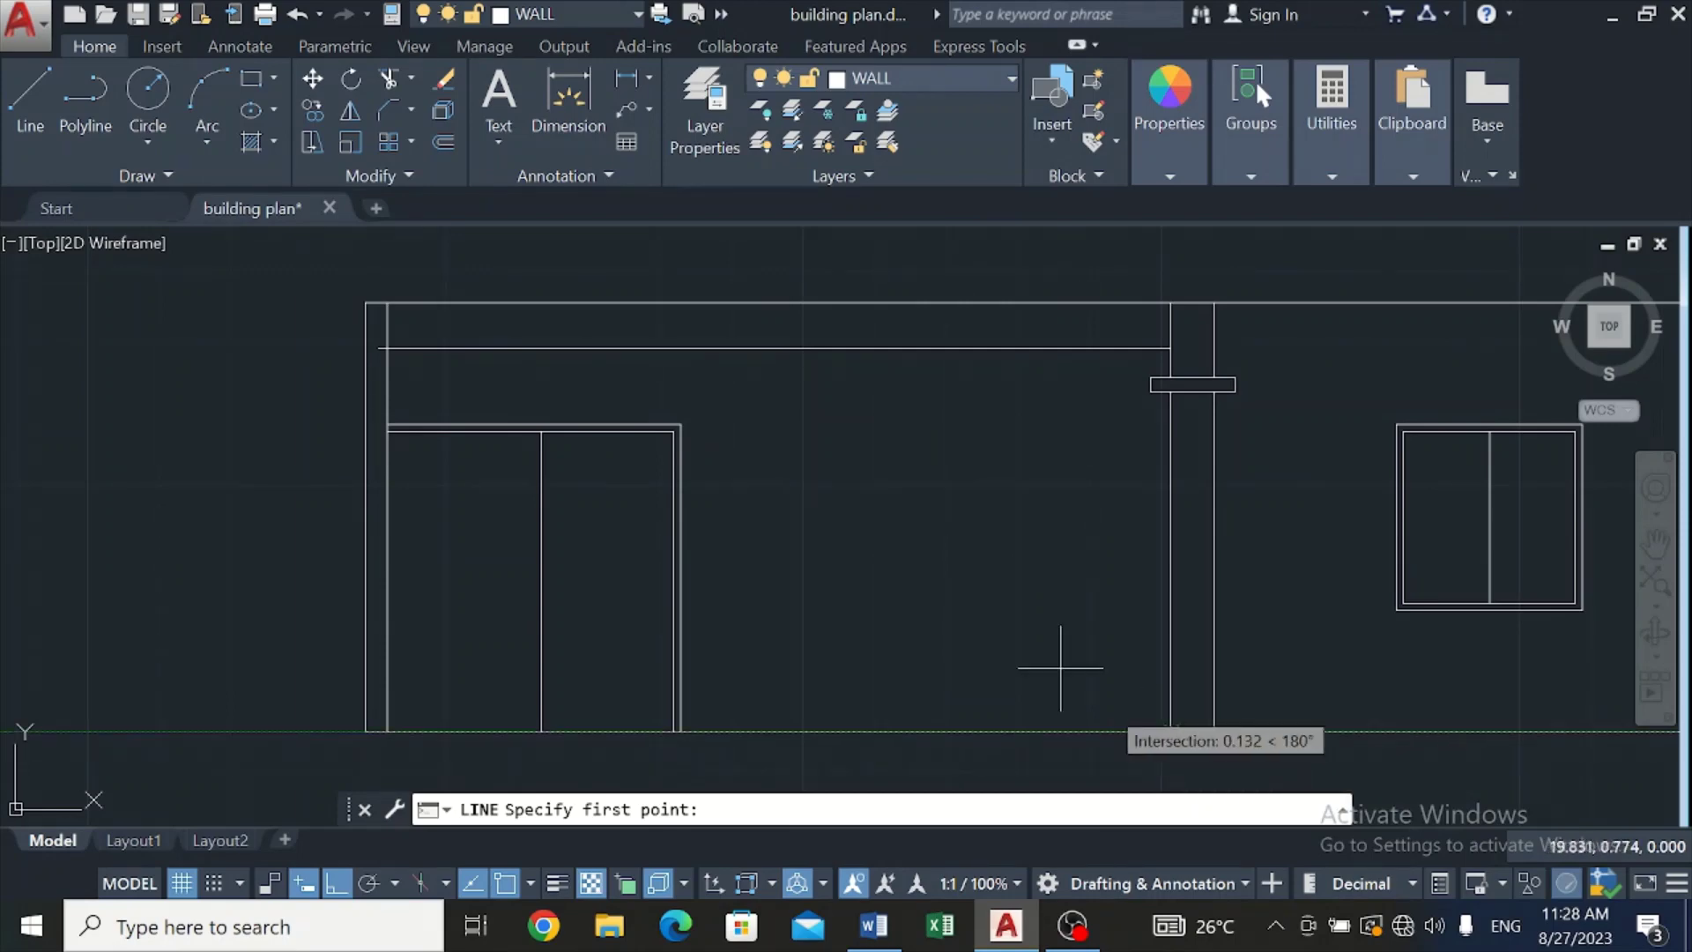
{"action": "scroll", "coordinate": [1159, 723], "scroll_direction": "up", "scroll_amount": 3}
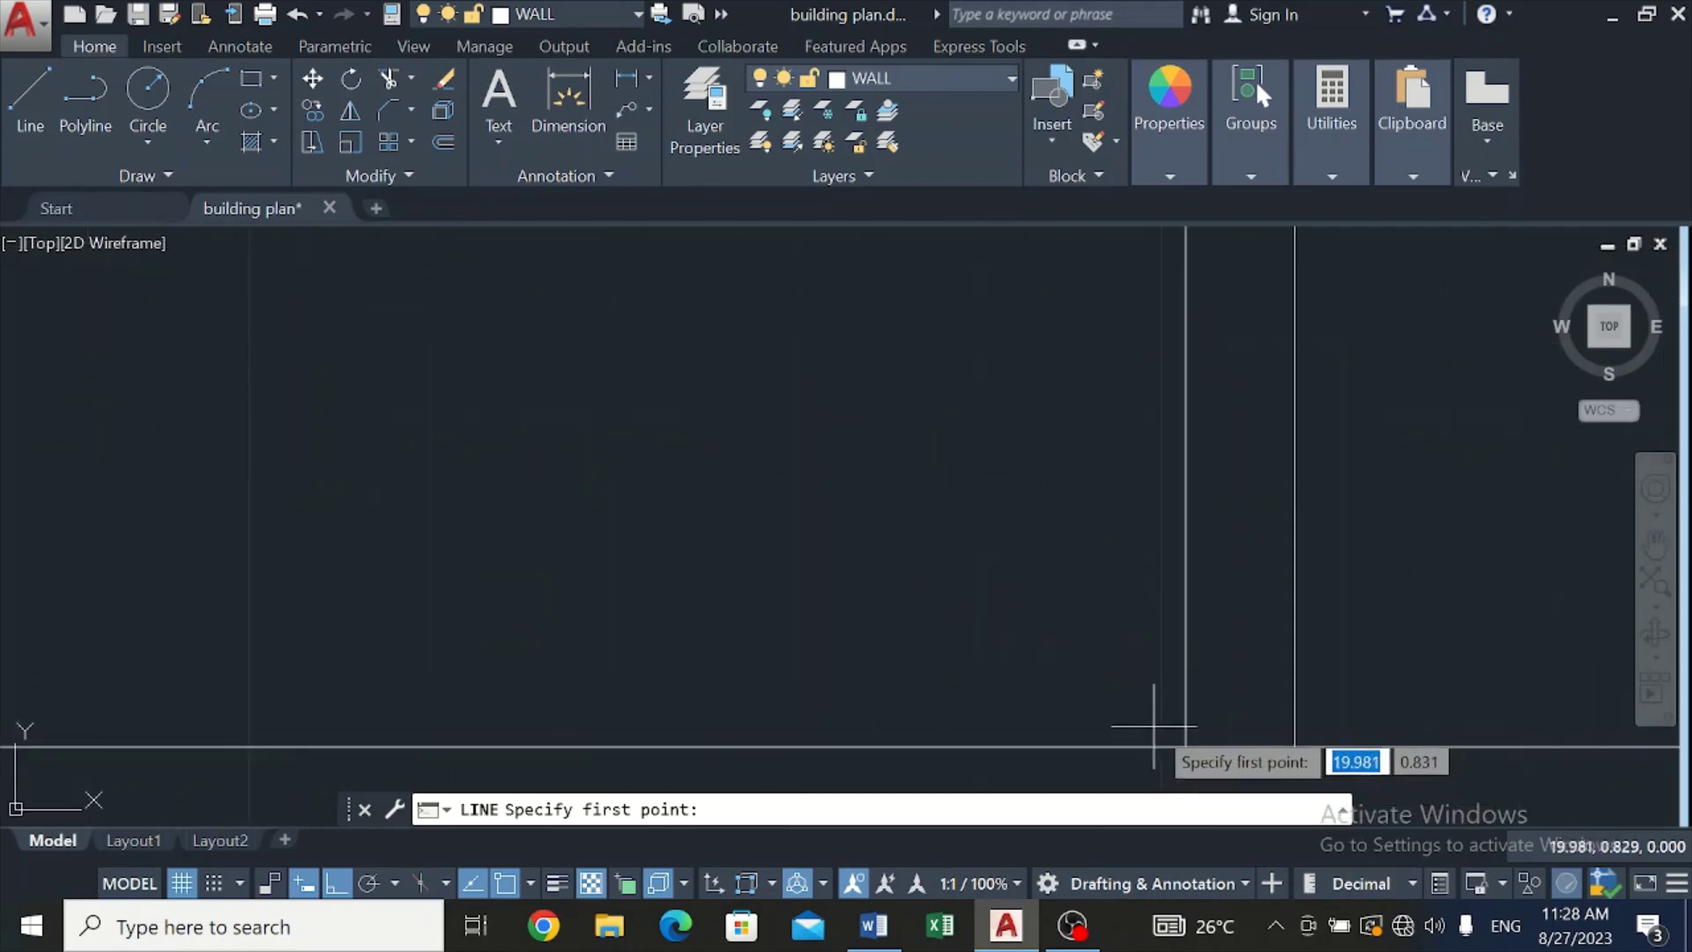
{"action": "left_click", "coordinate": [1153, 716]}
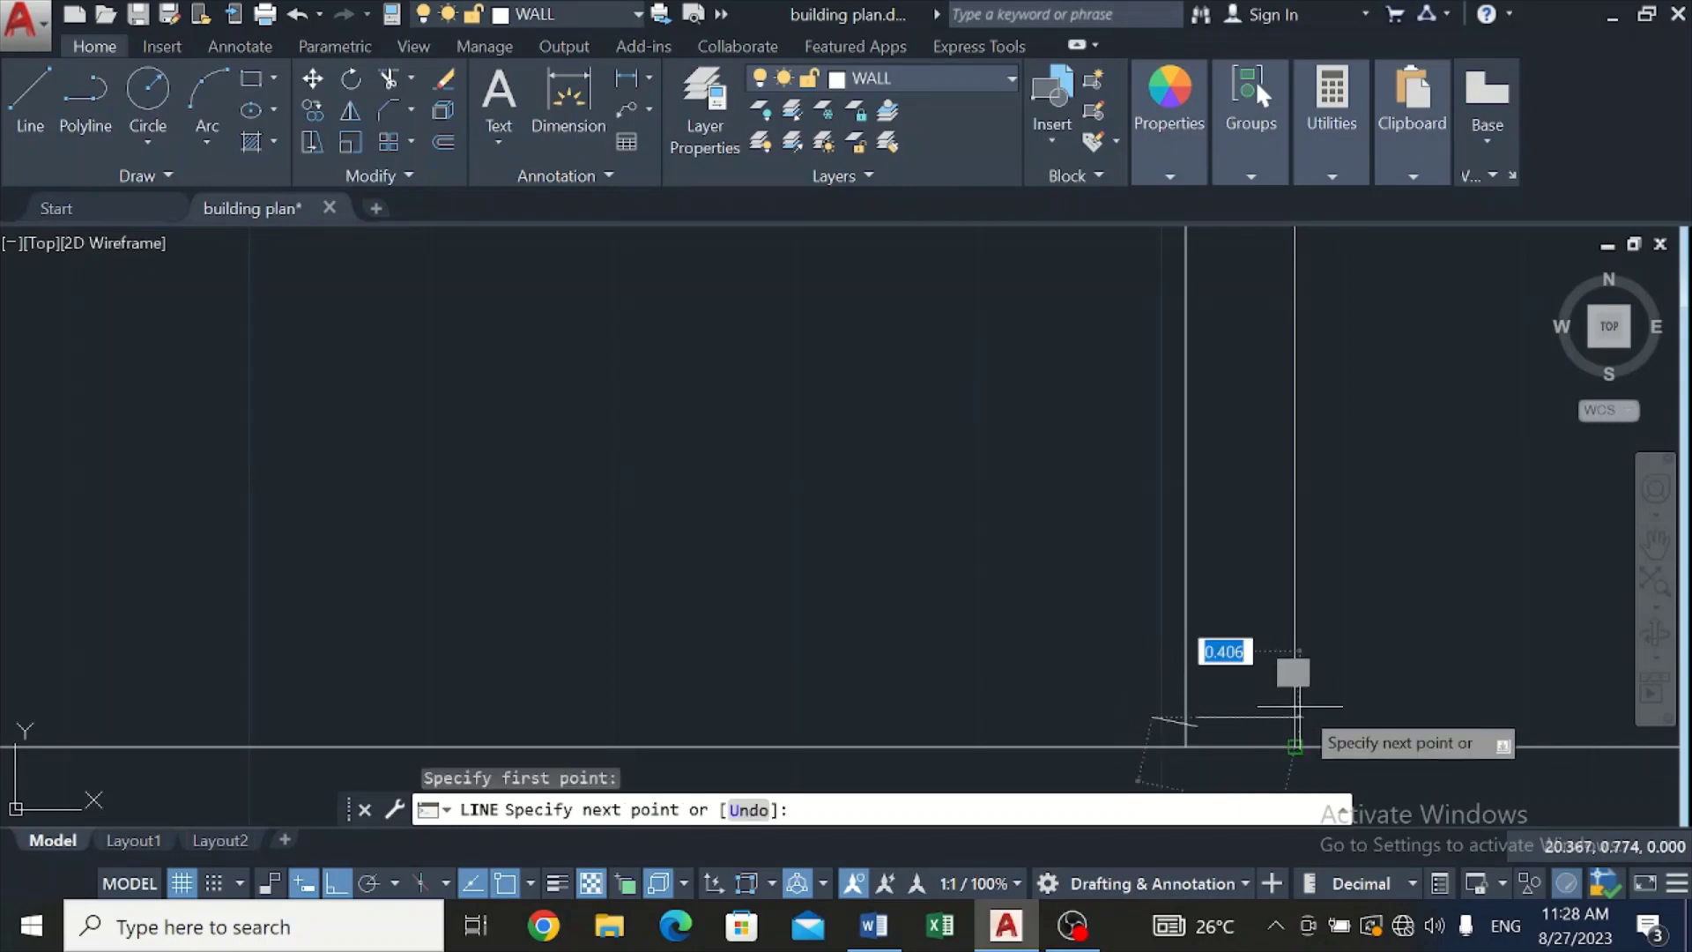
{"action": "left_click", "coordinate": [1379, 715]}
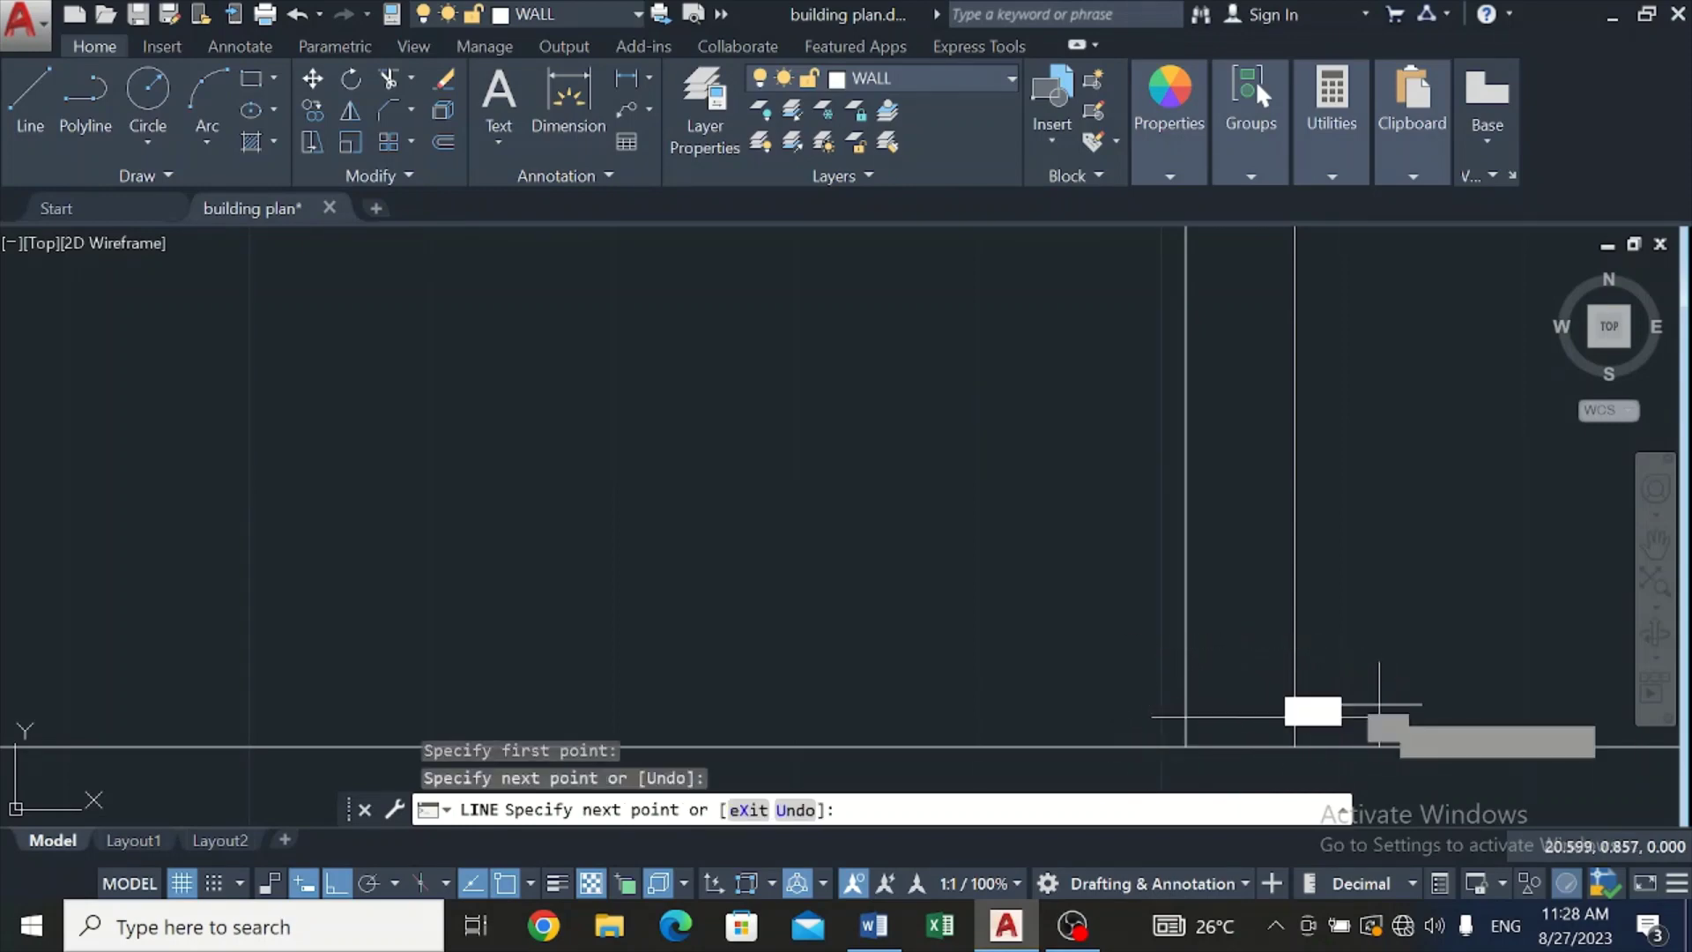
{"action": "key", "text": "Escape"}
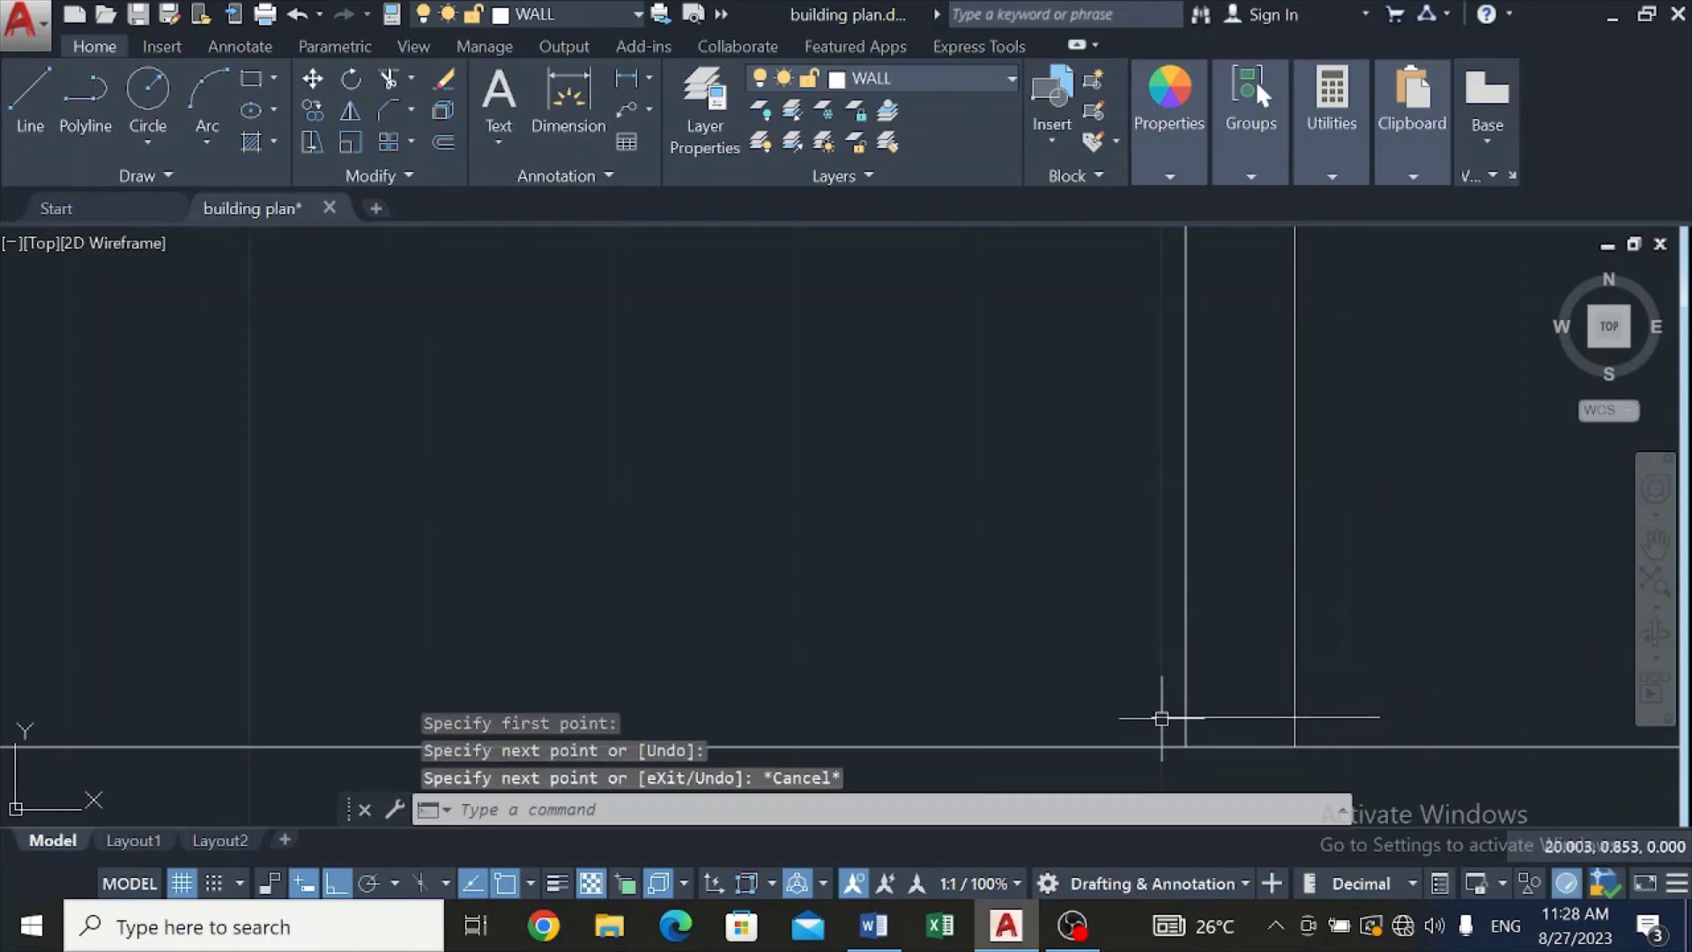
{"action": "left_click", "coordinate": [1161, 717]}
{"action": "left_click", "coordinate": [1153, 718]}
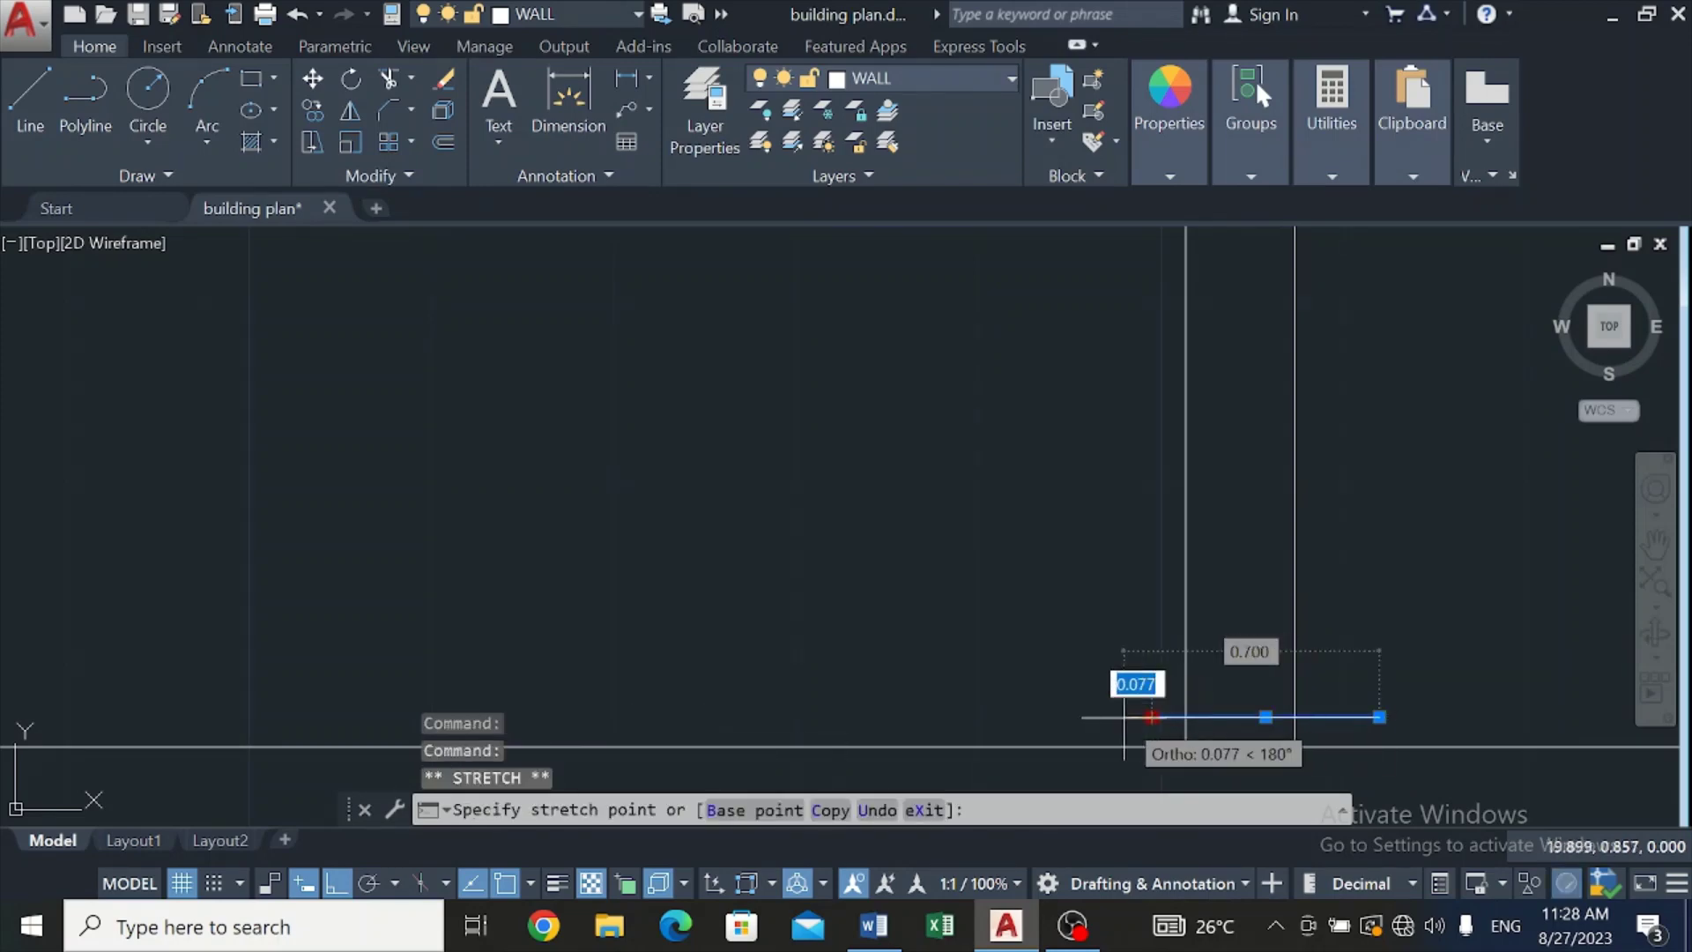
{"action": "mouse_move", "coordinate": [1123, 716]}
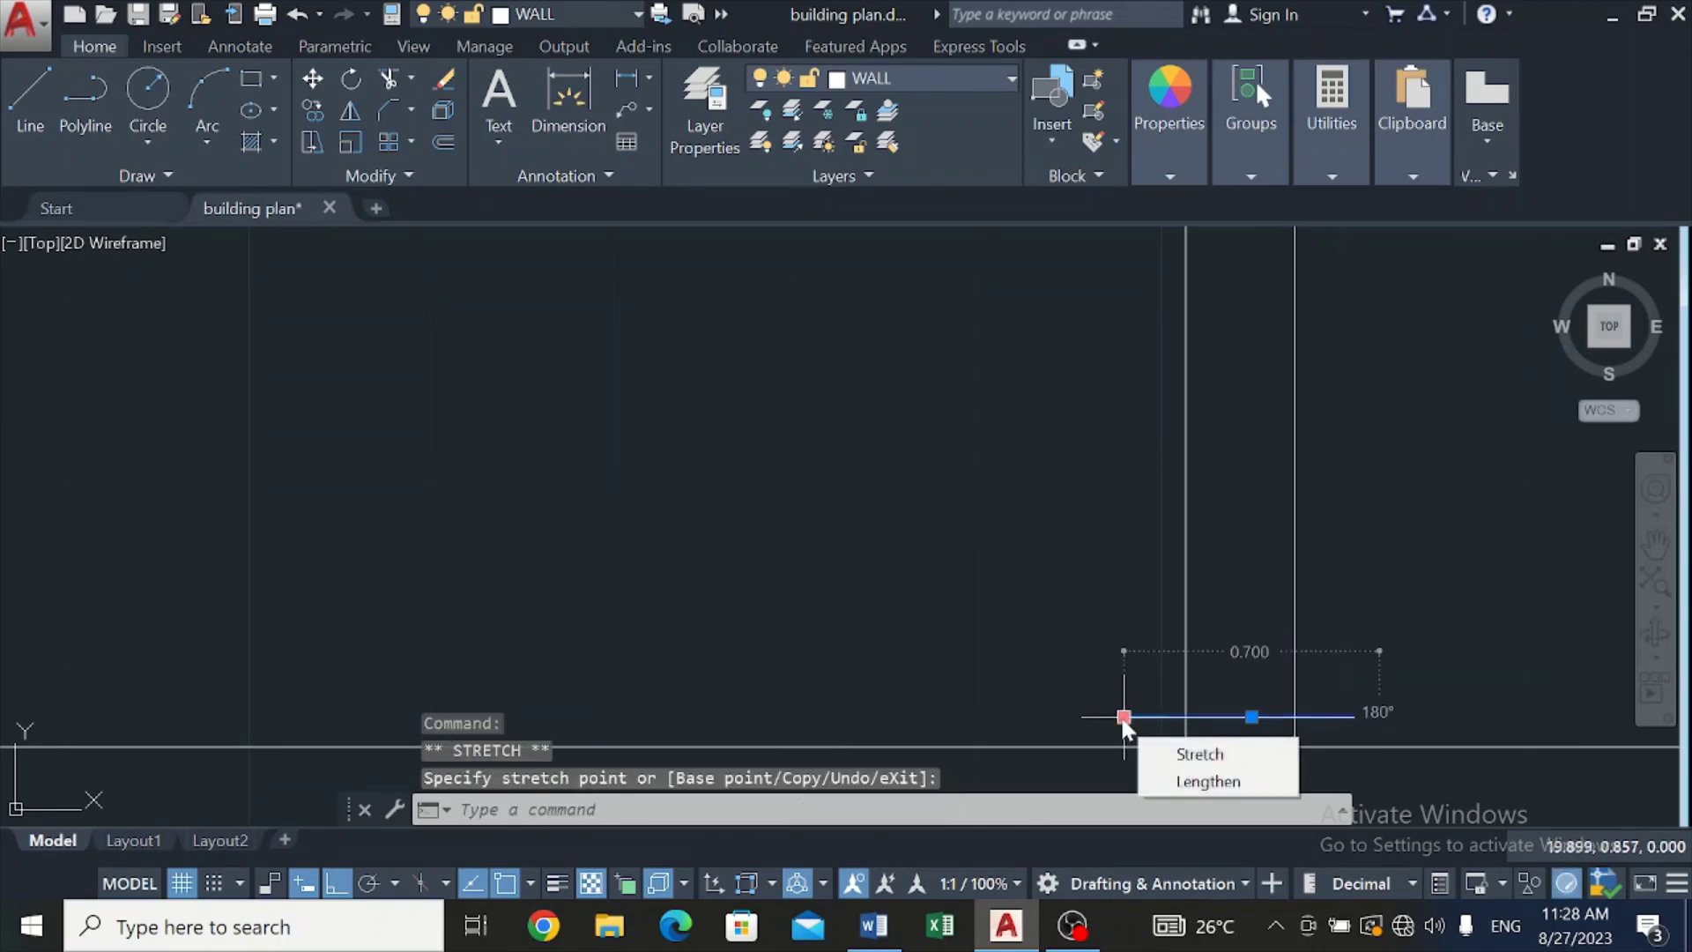
{"action": "left_click", "coordinate": [1208, 781]}
{"action": "scroll", "coordinate": [1339, 608], "scroll_direction": "down", "scroll_amount": 5}
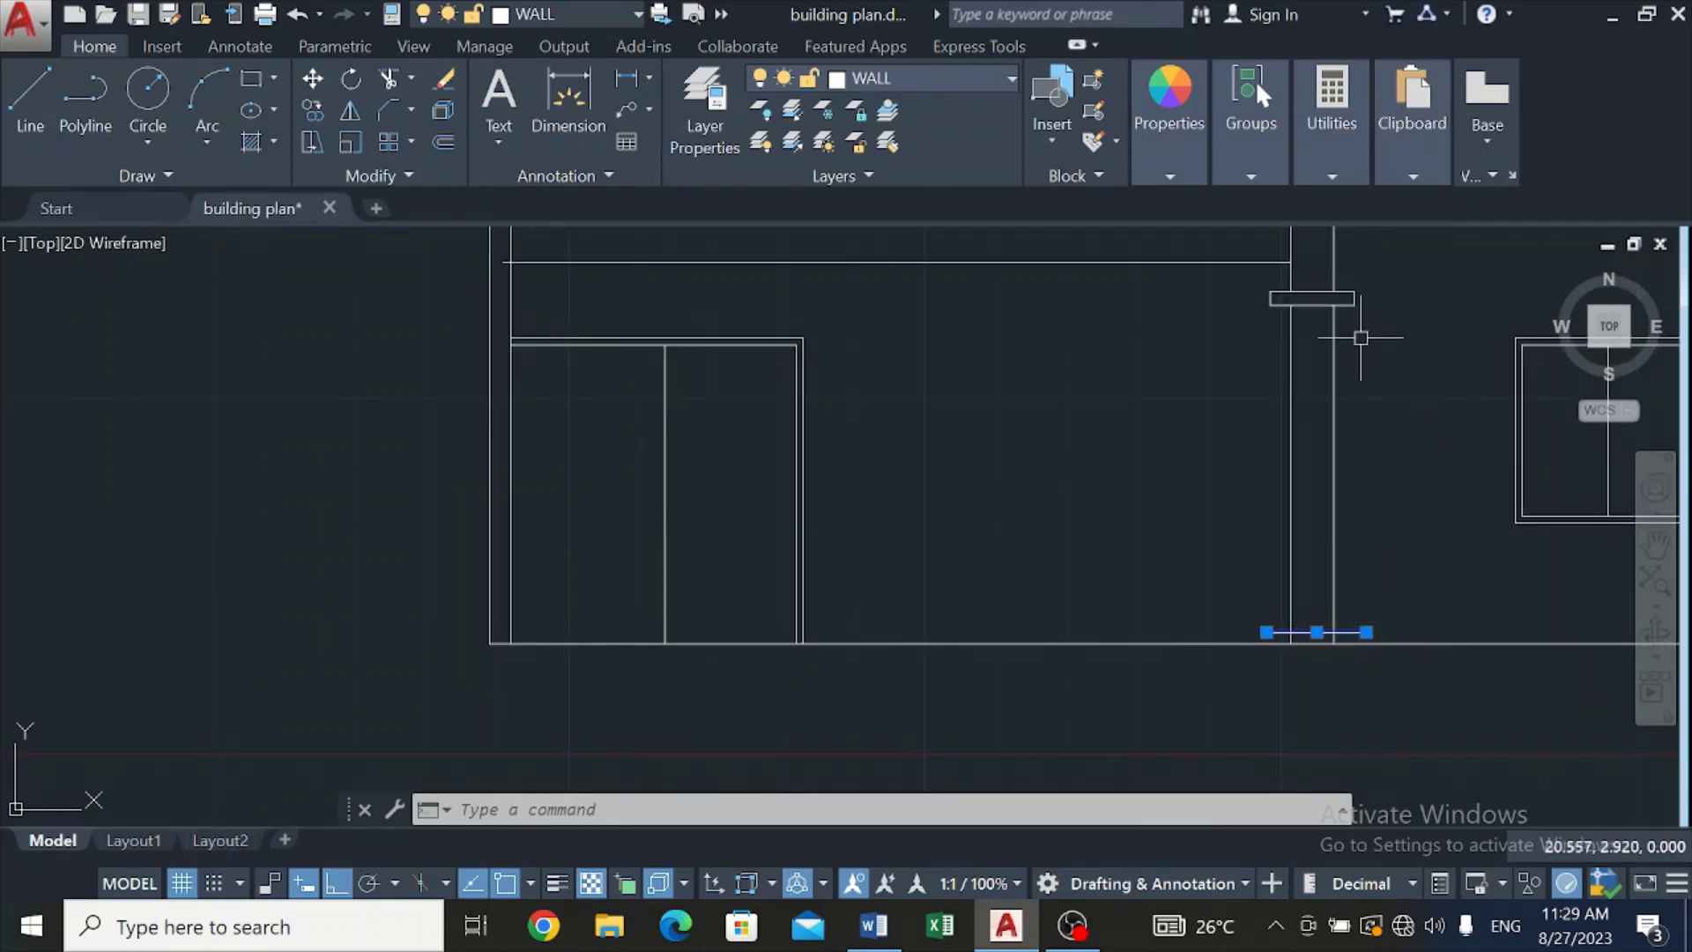
{"action": "scroll", "coordinate": [1354, 295], "scroll_direction": "up", "scroll_amount": 4}
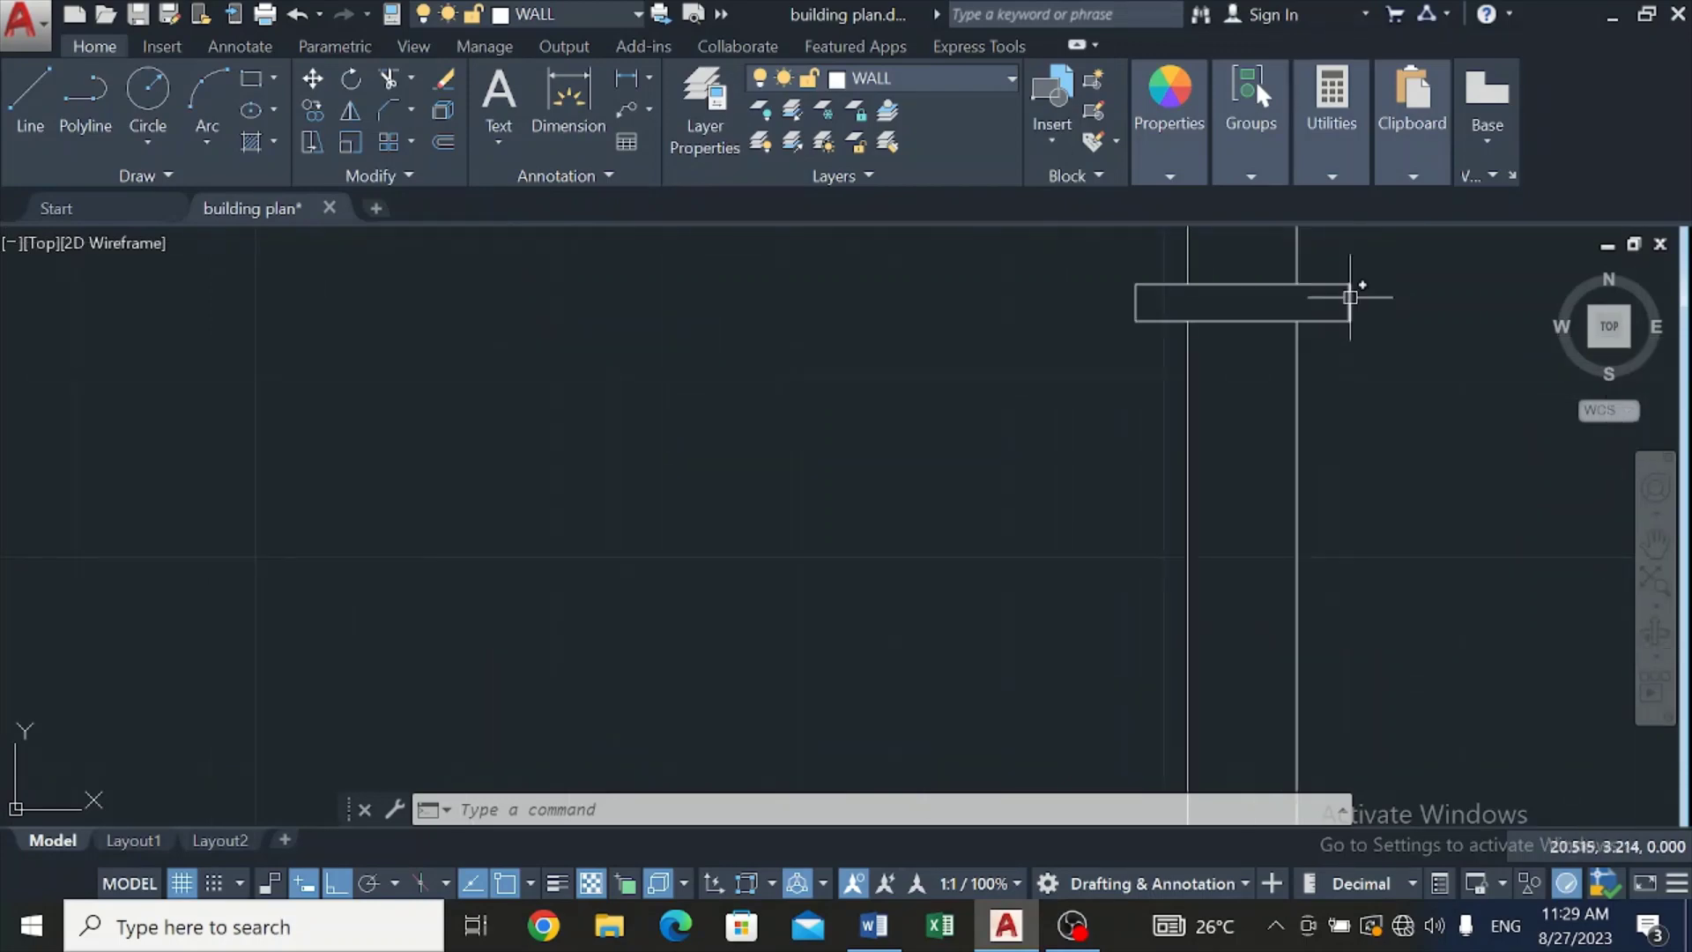
Step: Stretch both column vertical lines downward past the ground line
{"action": "left_click", "coordinate": [1349, 320]}
{"action": "scroll", "coordinate": [1436, 776], "scroll_direction": "down", "scroll_amount": 5}
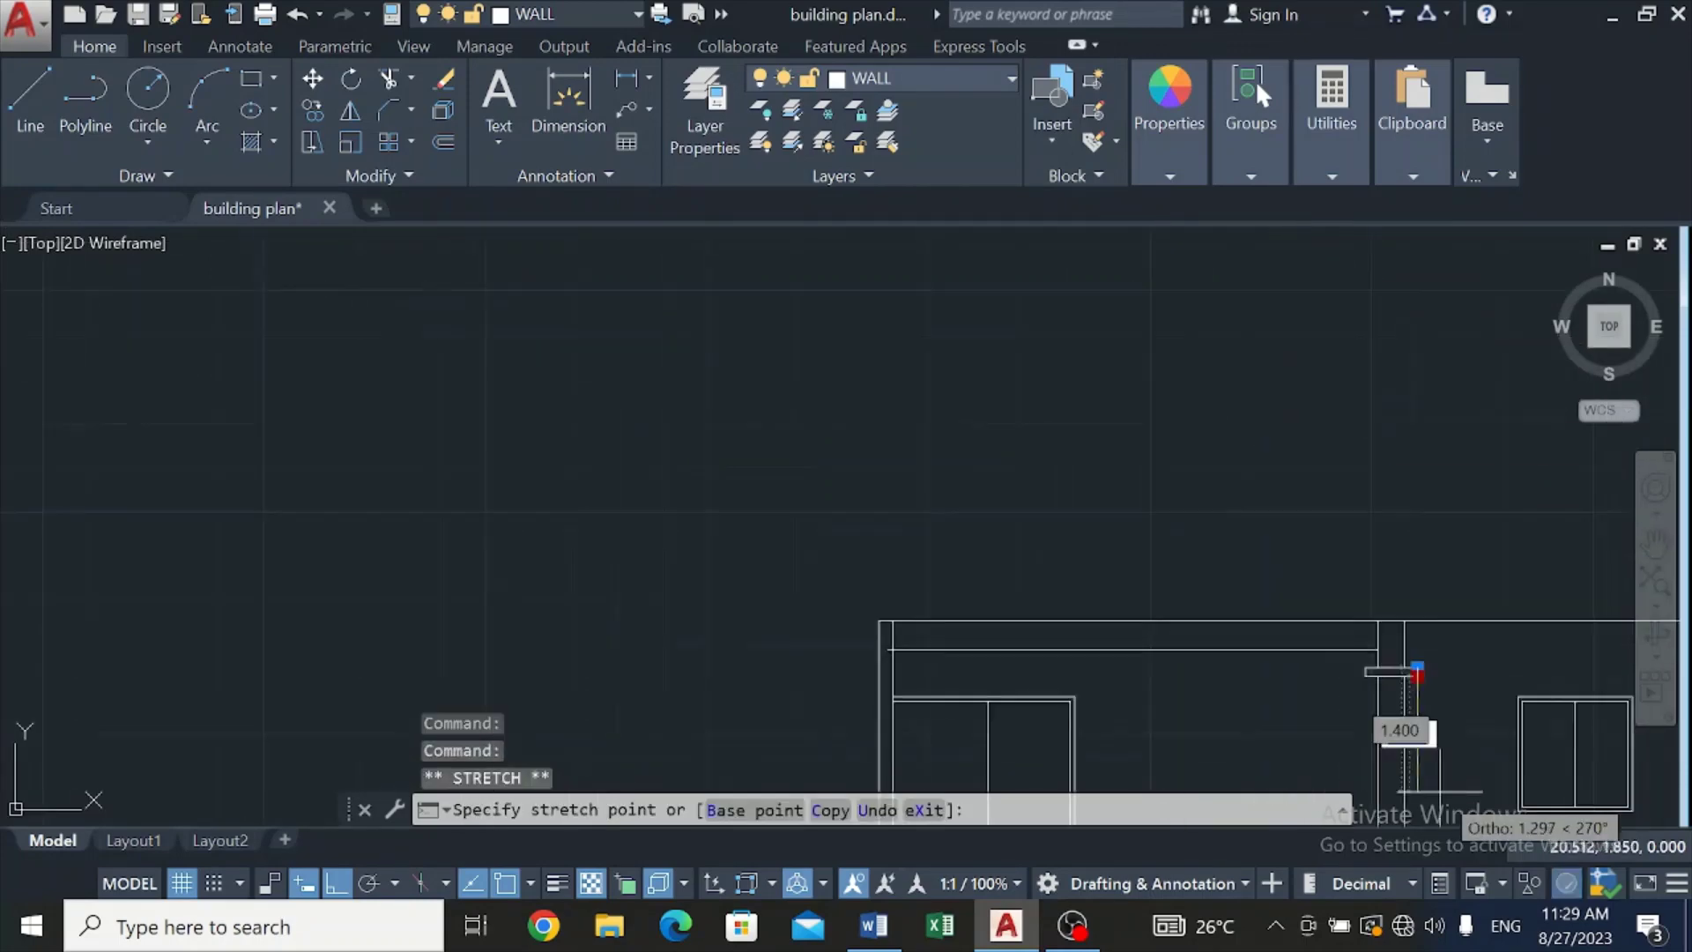
{"action": "scroll", "coordinate": [1429, 785], "scroll_direction": "down", "scroll_amount": 2}
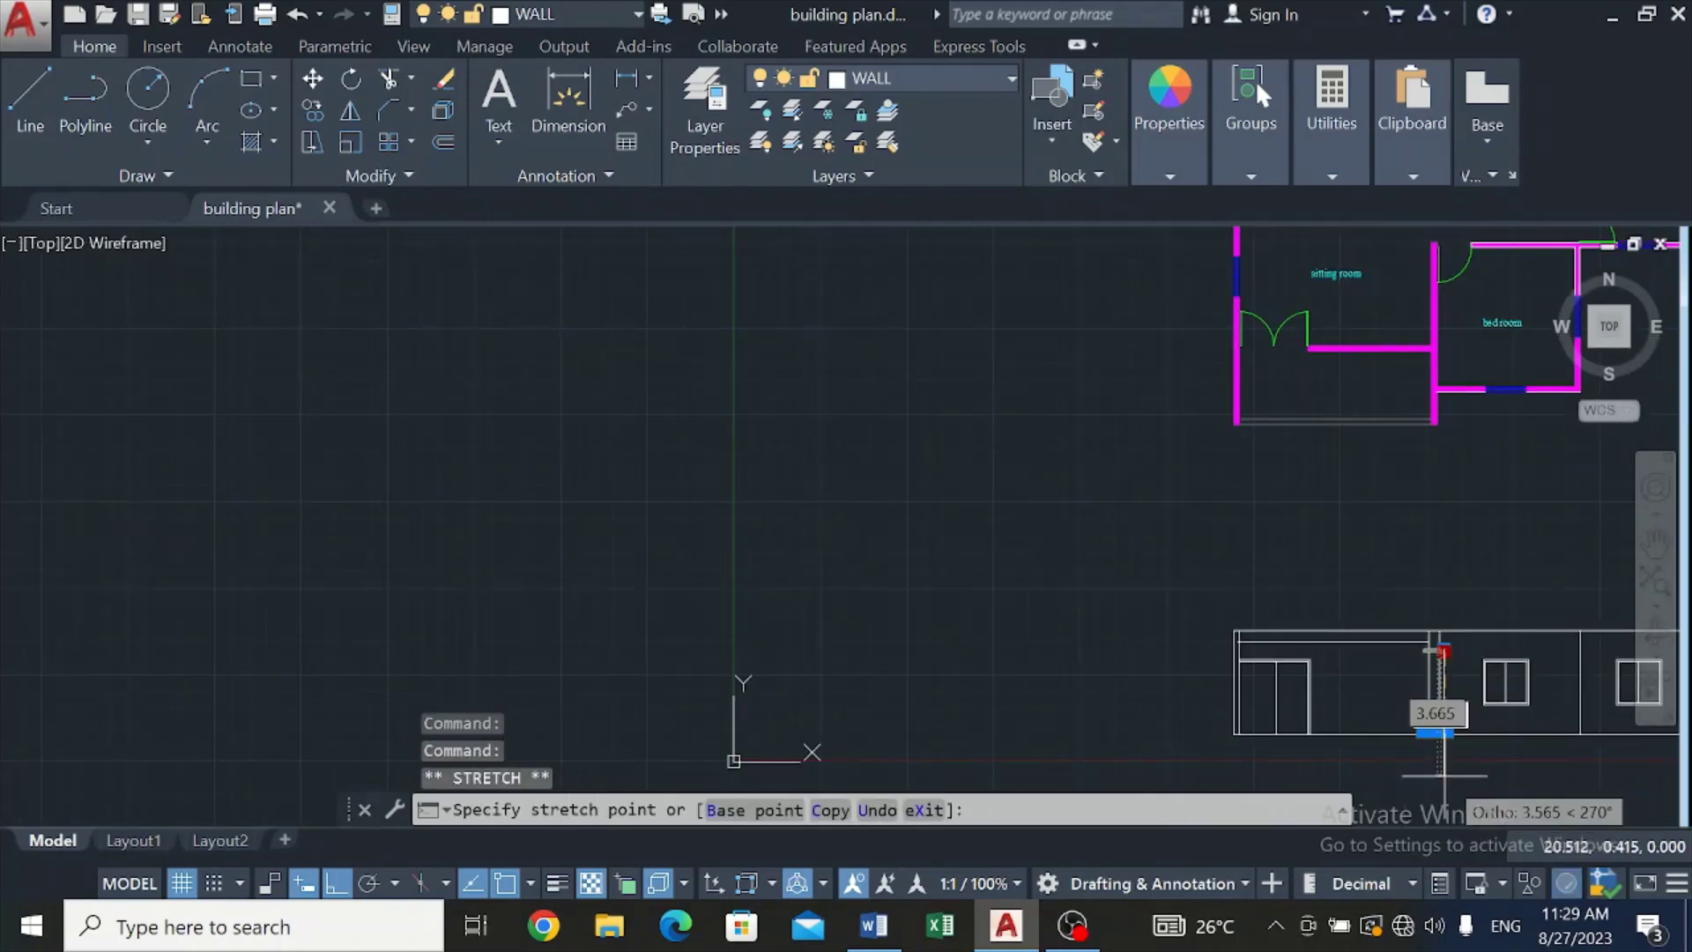
{"action": "scroll", "coordinate": [1442, 776], "scroll_direction": "up", "scroll_amount": 4}
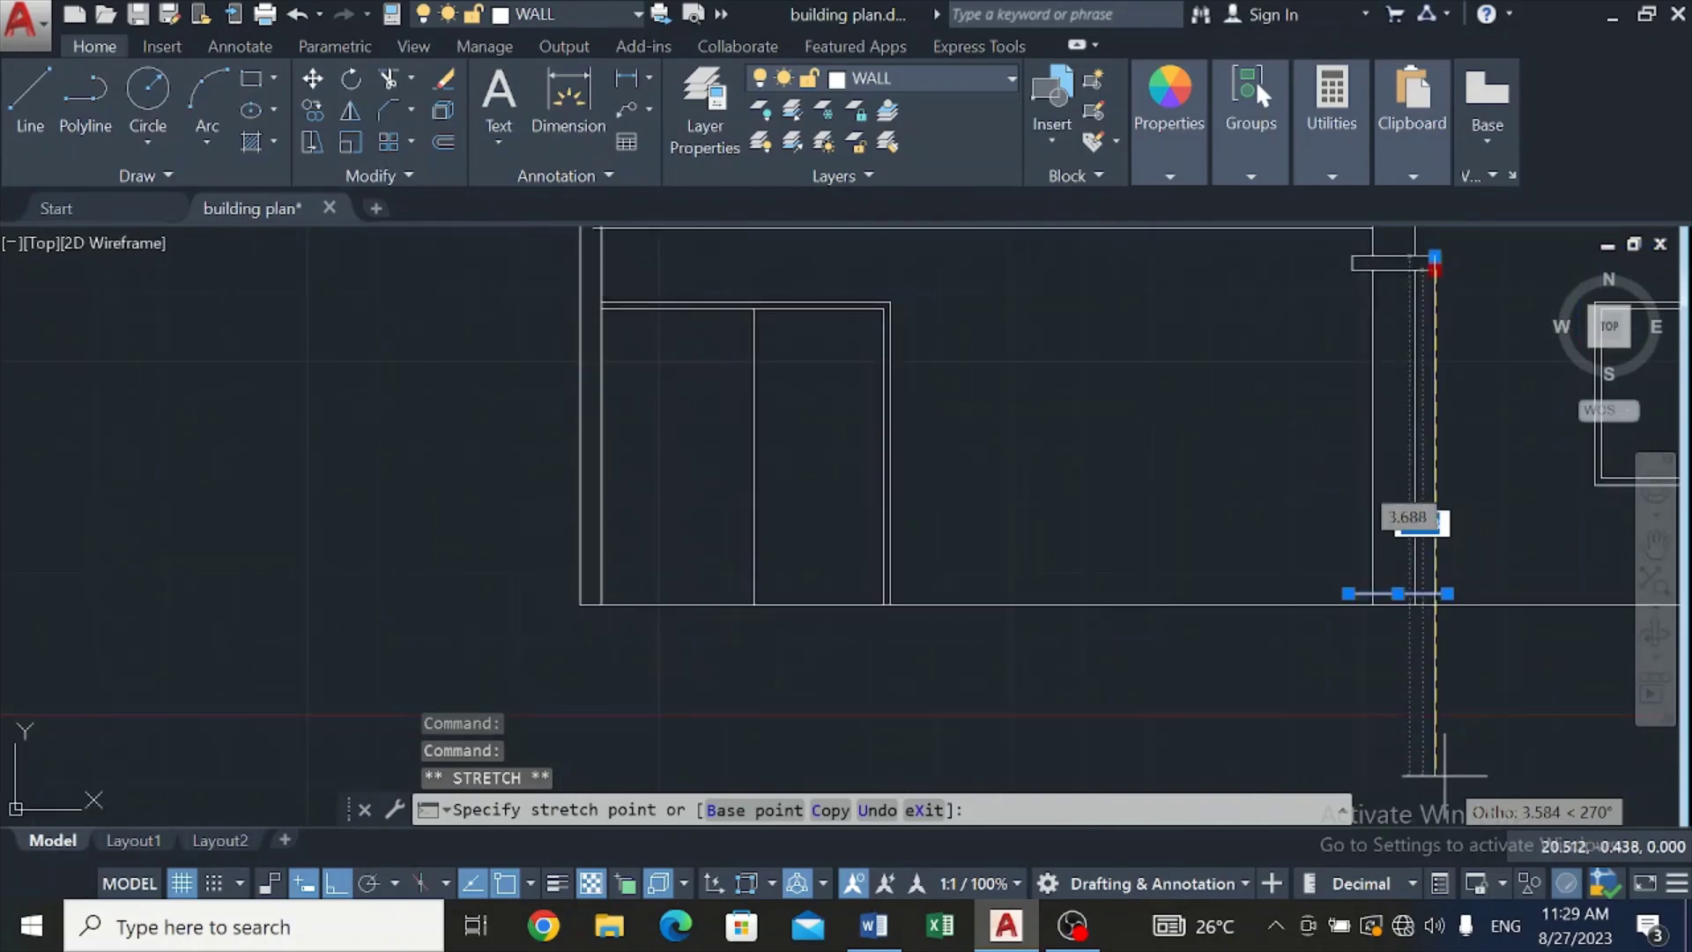
{"action": "left_click", "coordinate": [1437, 634]}
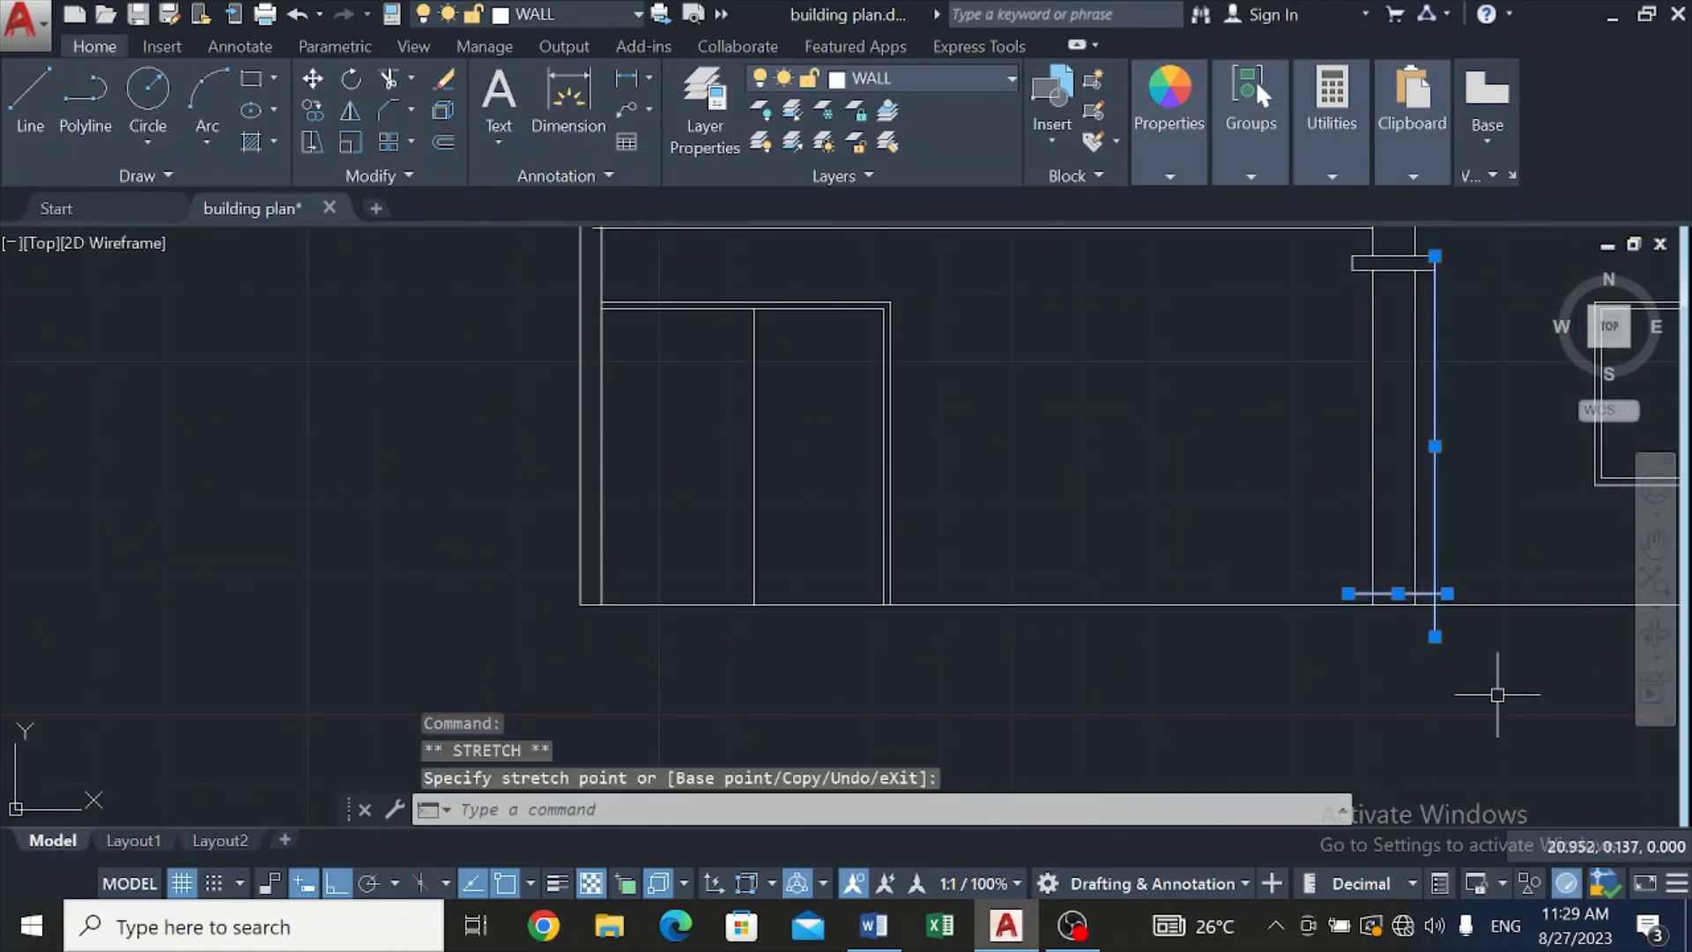
{"action": "scroll", "coordinate": [1351, 265], "scroll_direction": "up", "scroll_amount": 4}
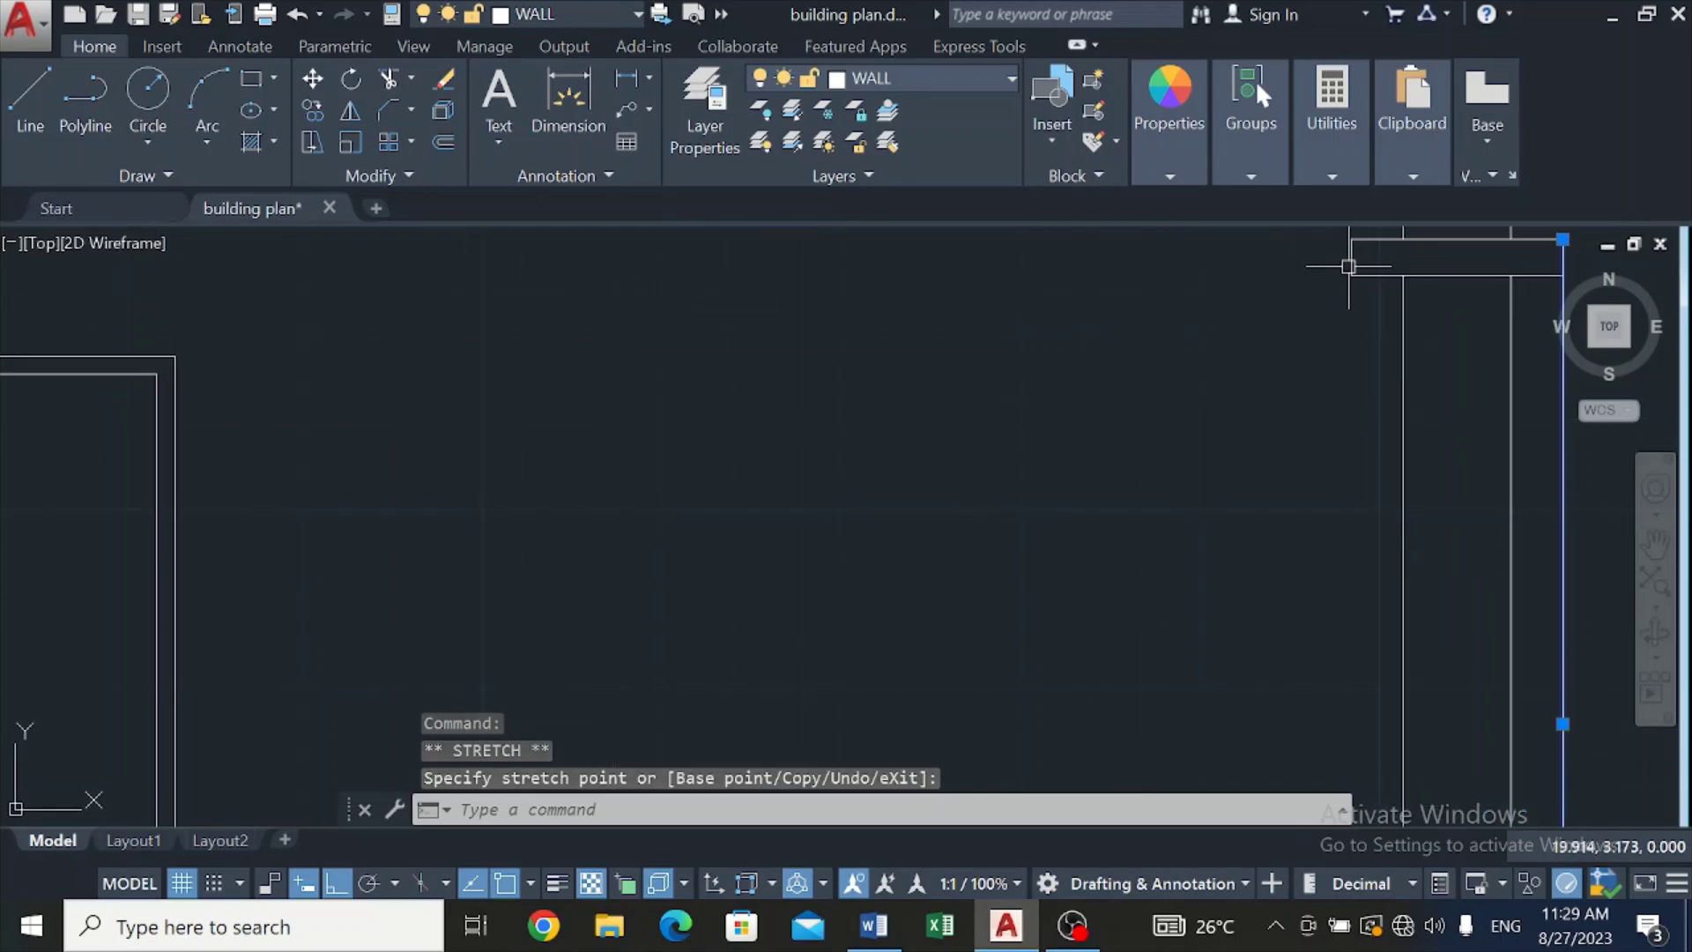
{"action": "left_click", "coordinate": [1350, 275]}
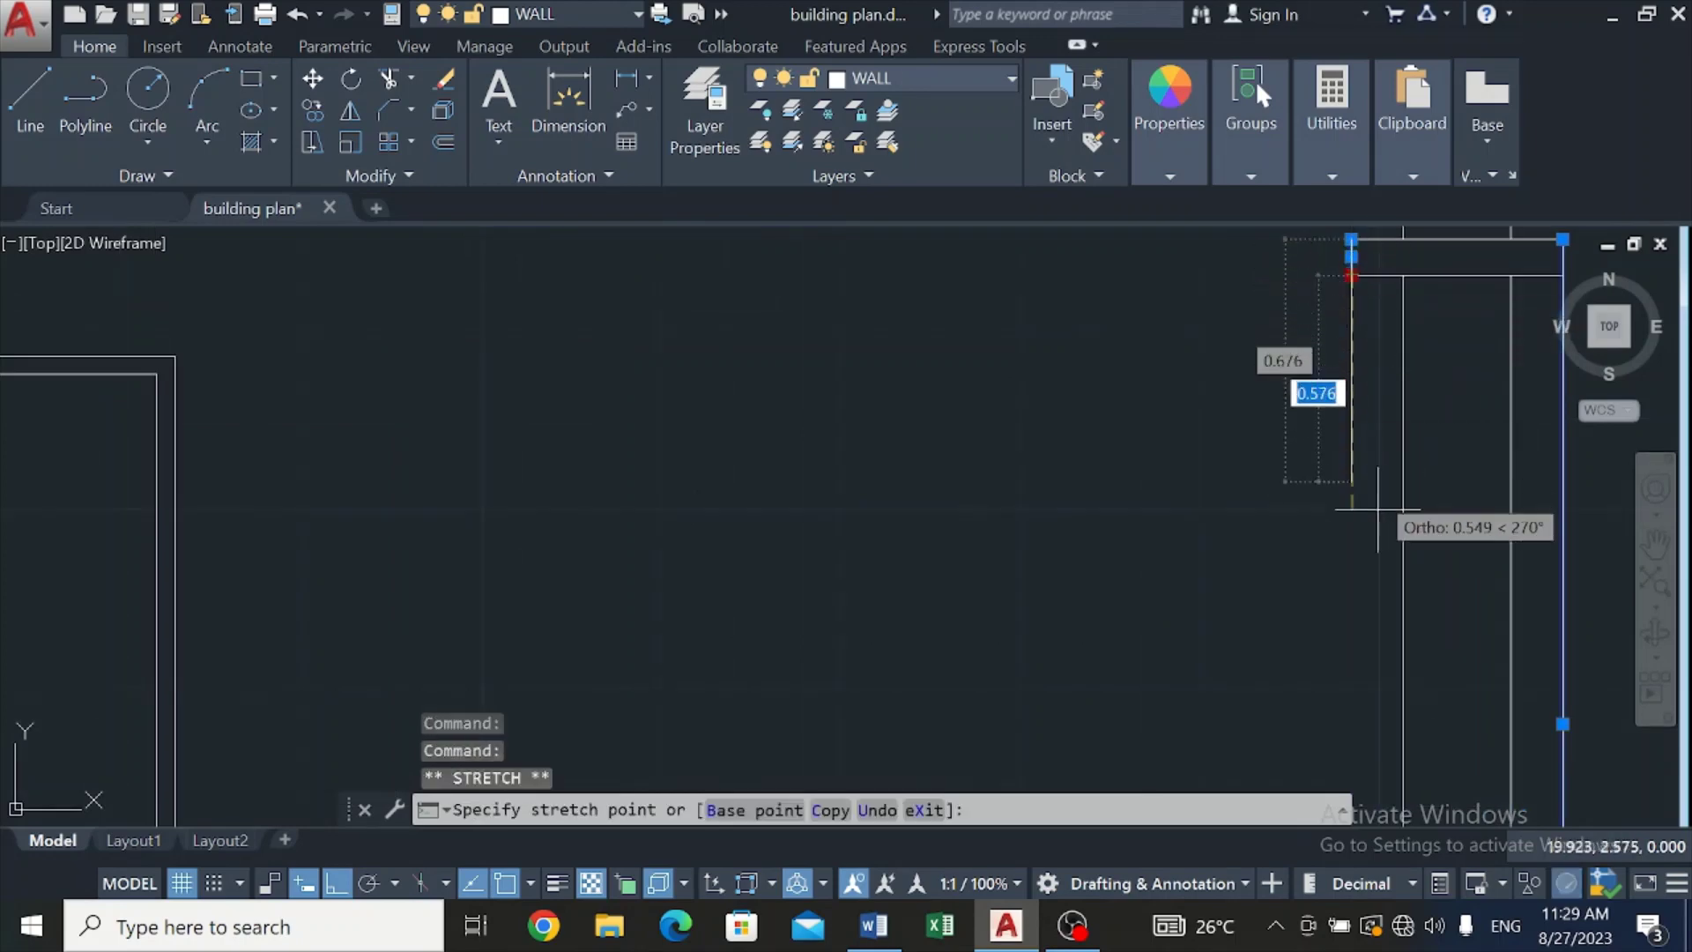
{"action": "scroll", "coordinate": [1370, 493], "scroll_direction": "down", "scroll_amount": 5}
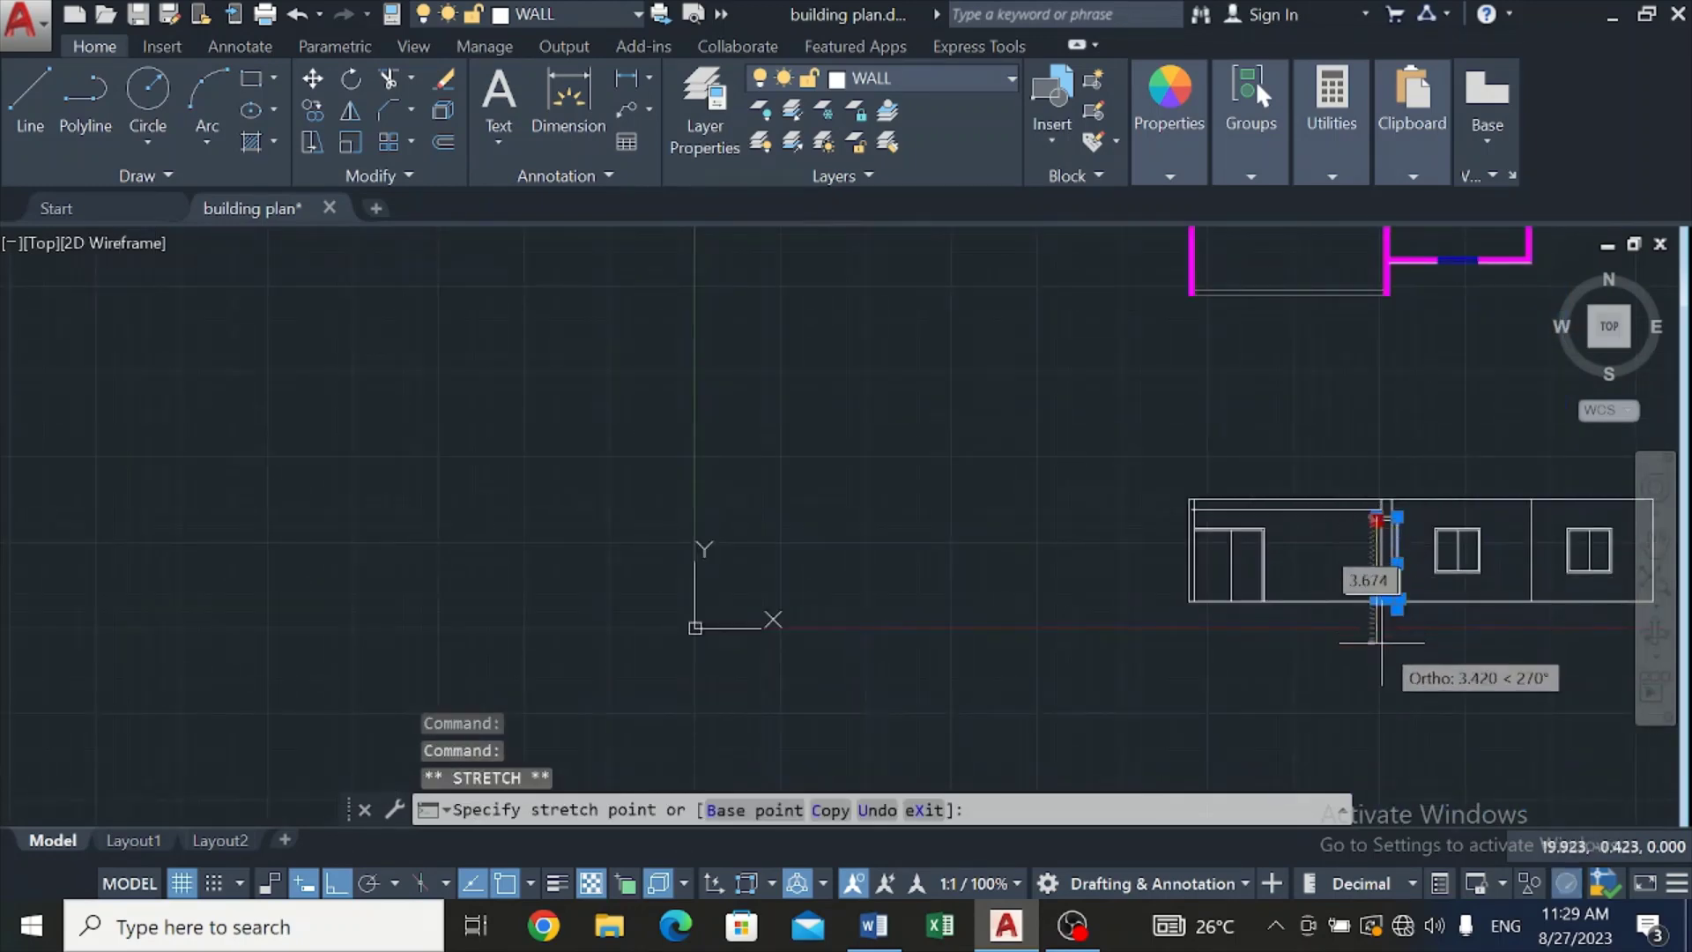
{"action": "scroll", "coordinate": [1383, 617], "scroll_direction": "up", "scroll_amount": 5}
{"action": "left_click", "coordinate": [1376, 452]}
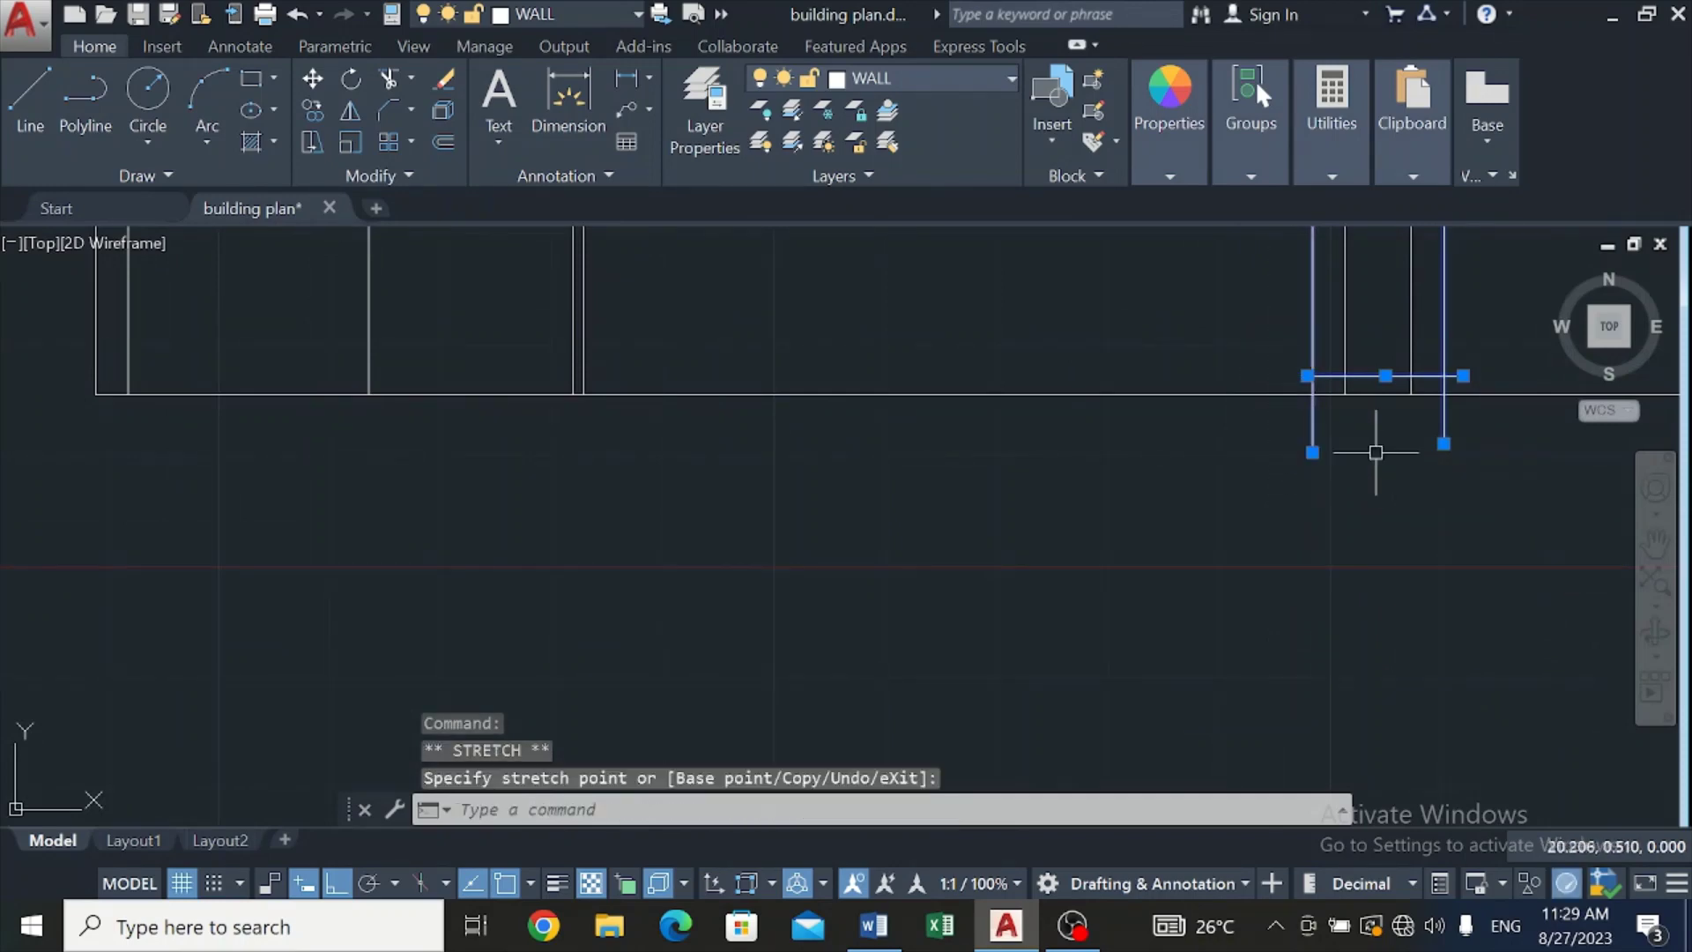
{"action": "key", "text": "Escape"}
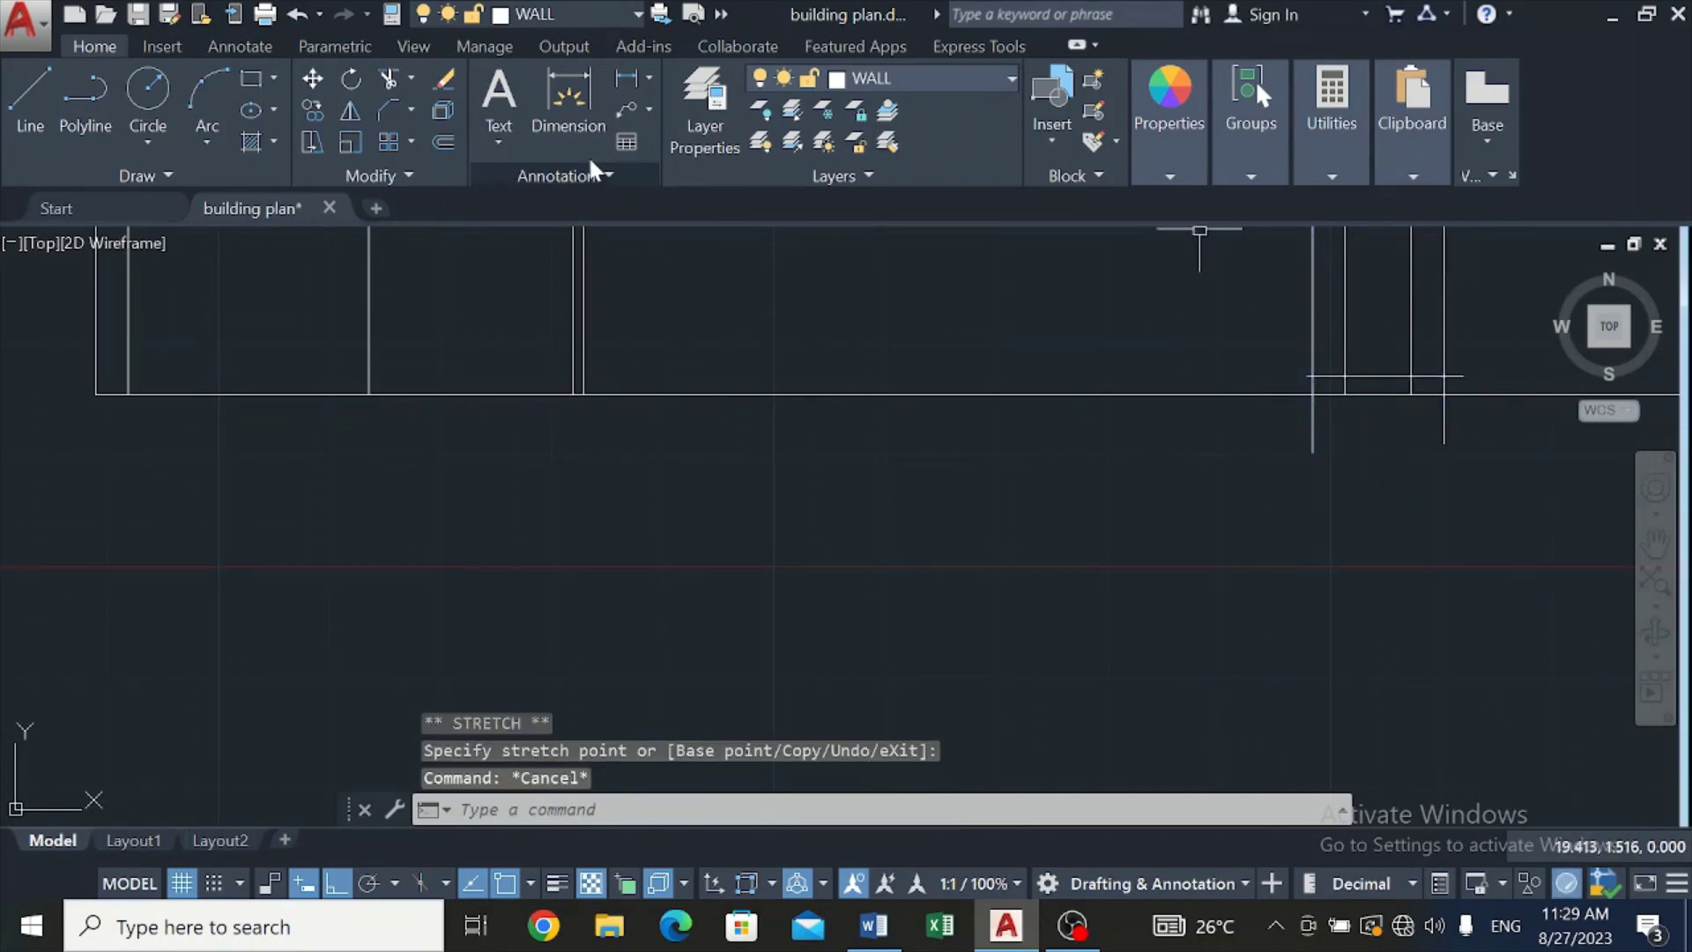
Step: Trim the horizontal line's overhanging end and the vertical line below it
{"action": "left_click", "coordinate": [388, 79]}
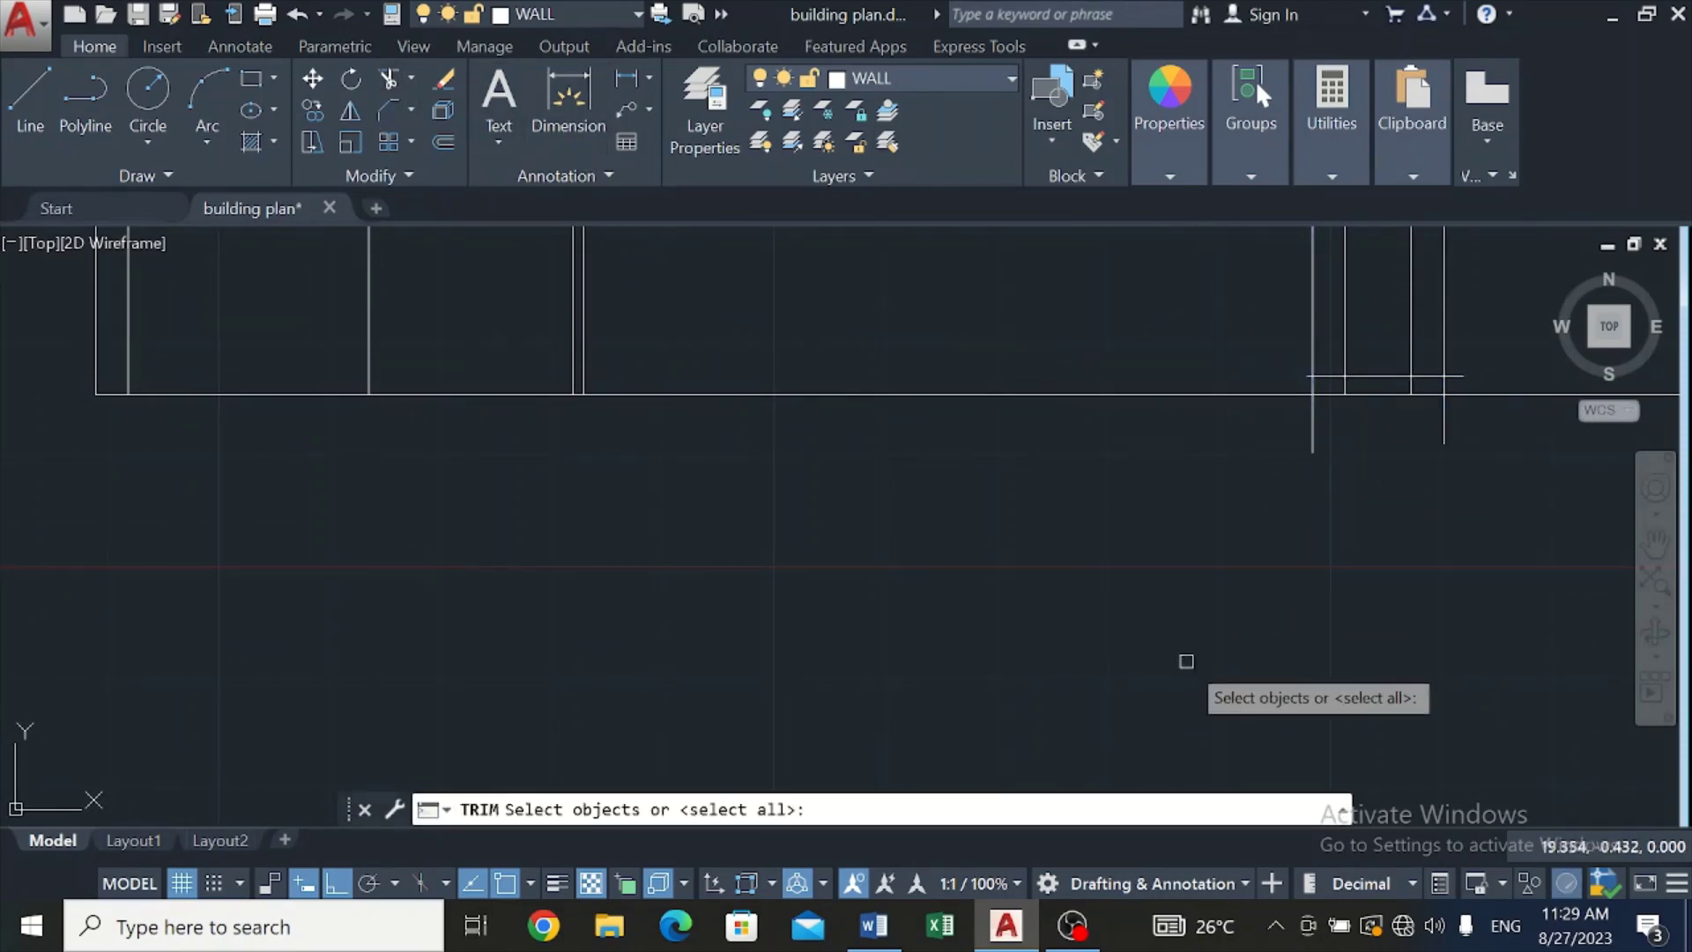
{"action": "key", "text": "Return"}
{"action": "scroll", "coordinate": [1498, 348], "scroll_direction": "up", "scroll_amount": 4}
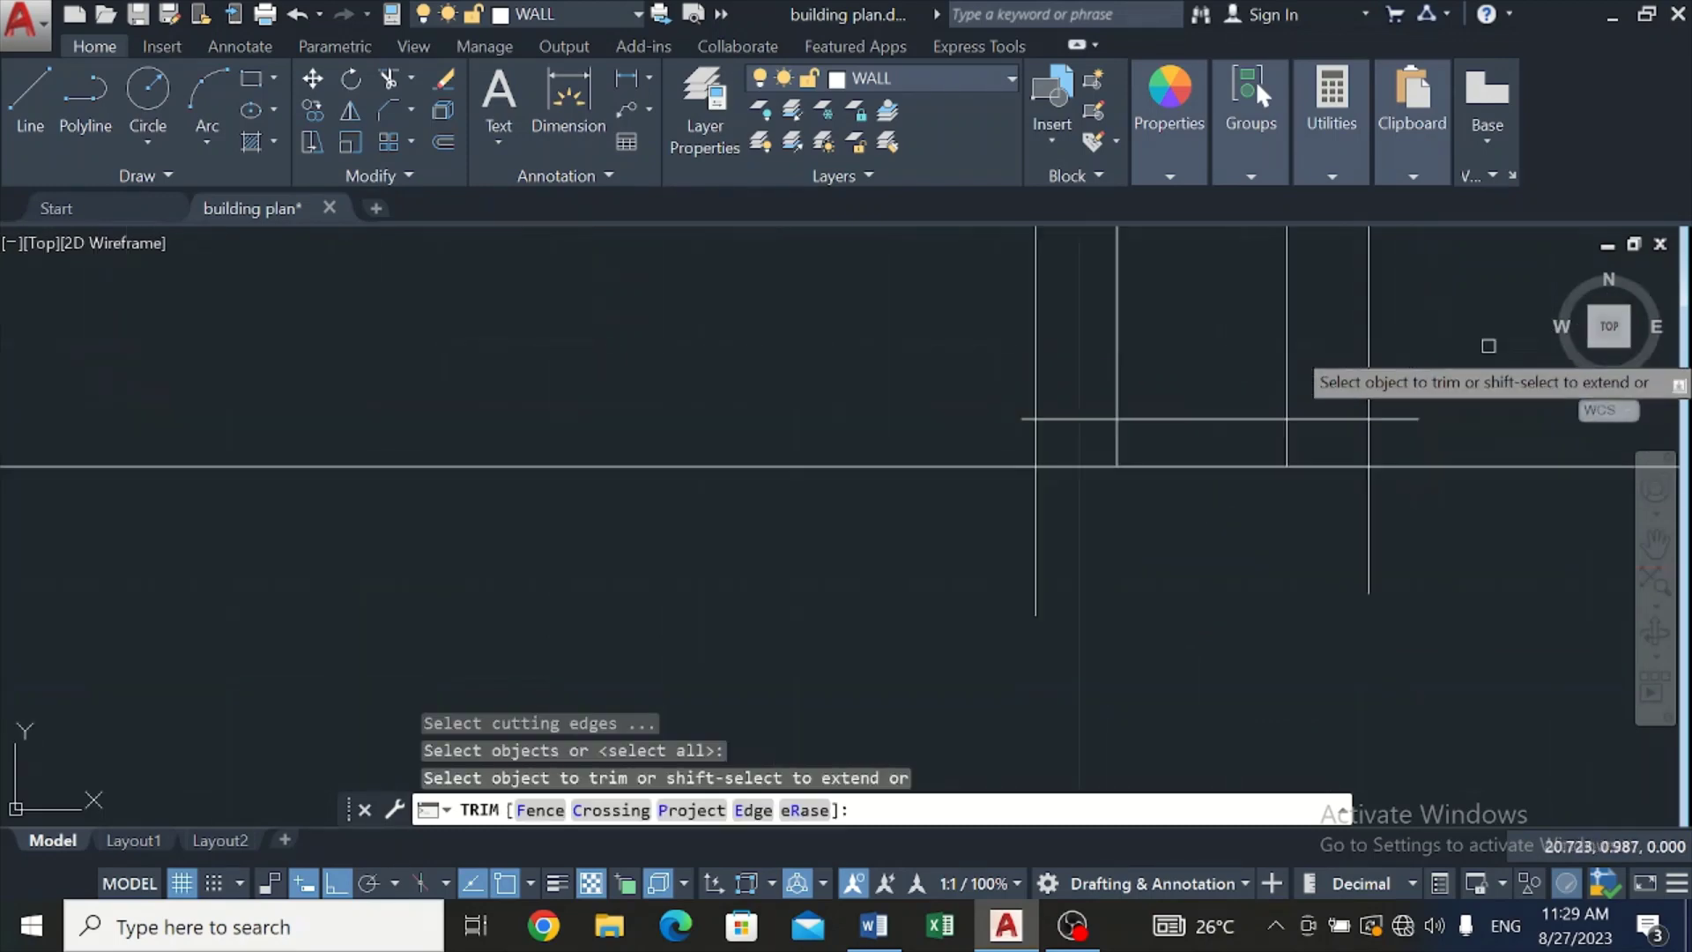
{"action": "left_click", "coordinate": [1403, 419]}
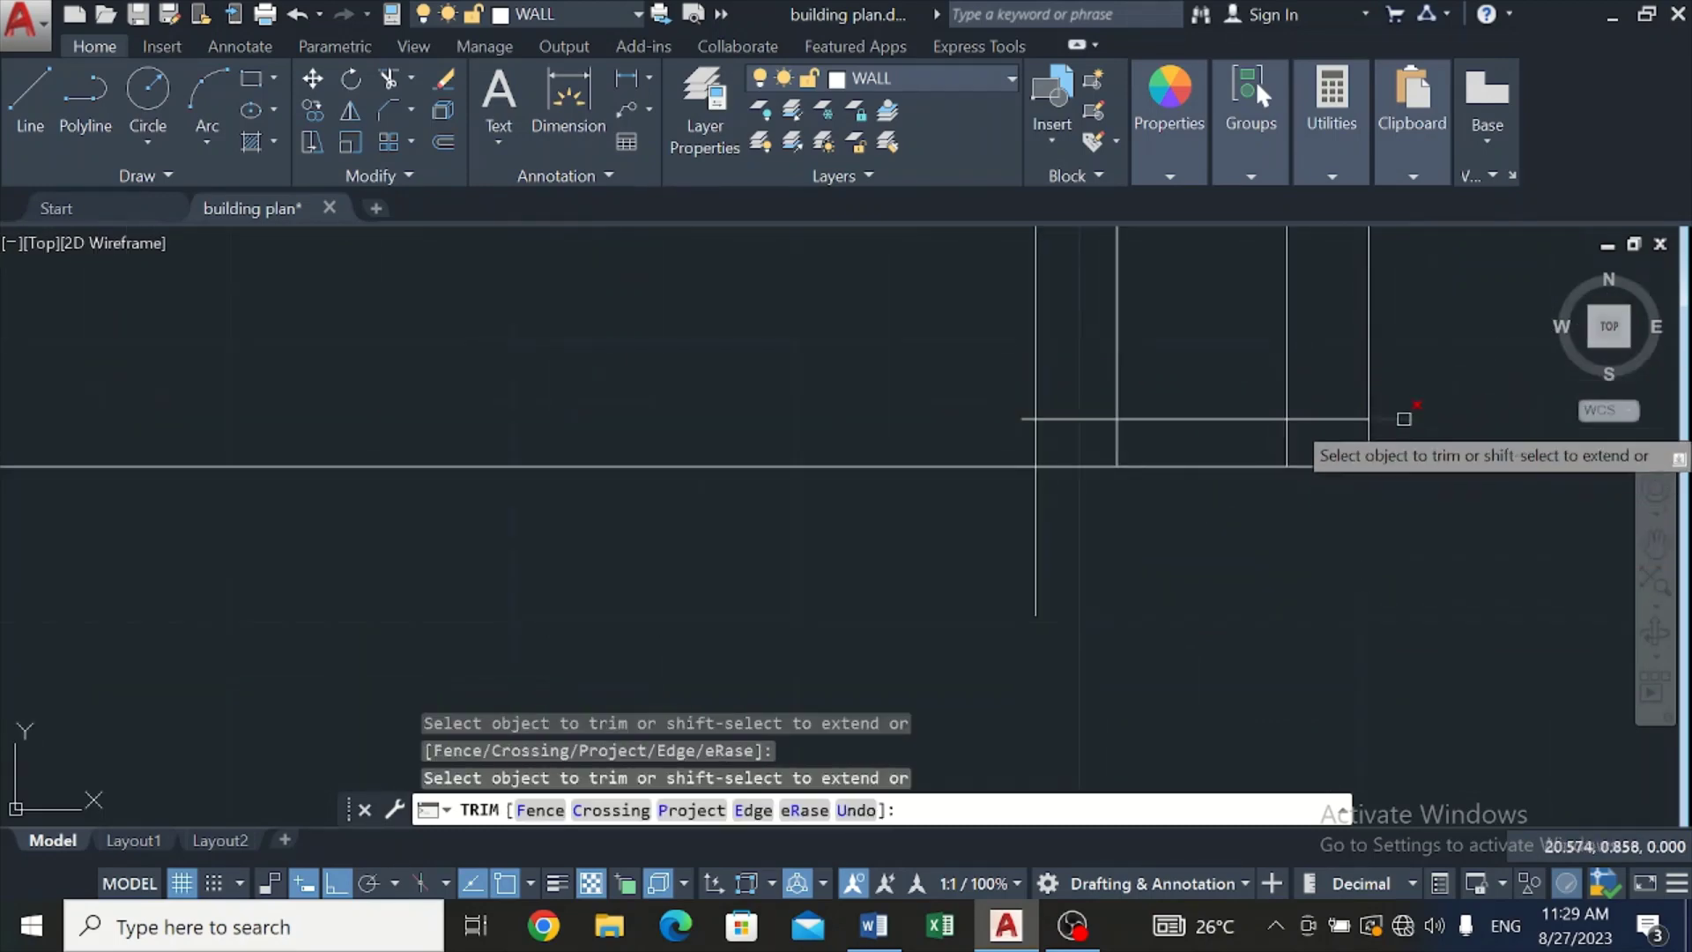
{"action": "left_click", "coordinate": [1033, 564]}
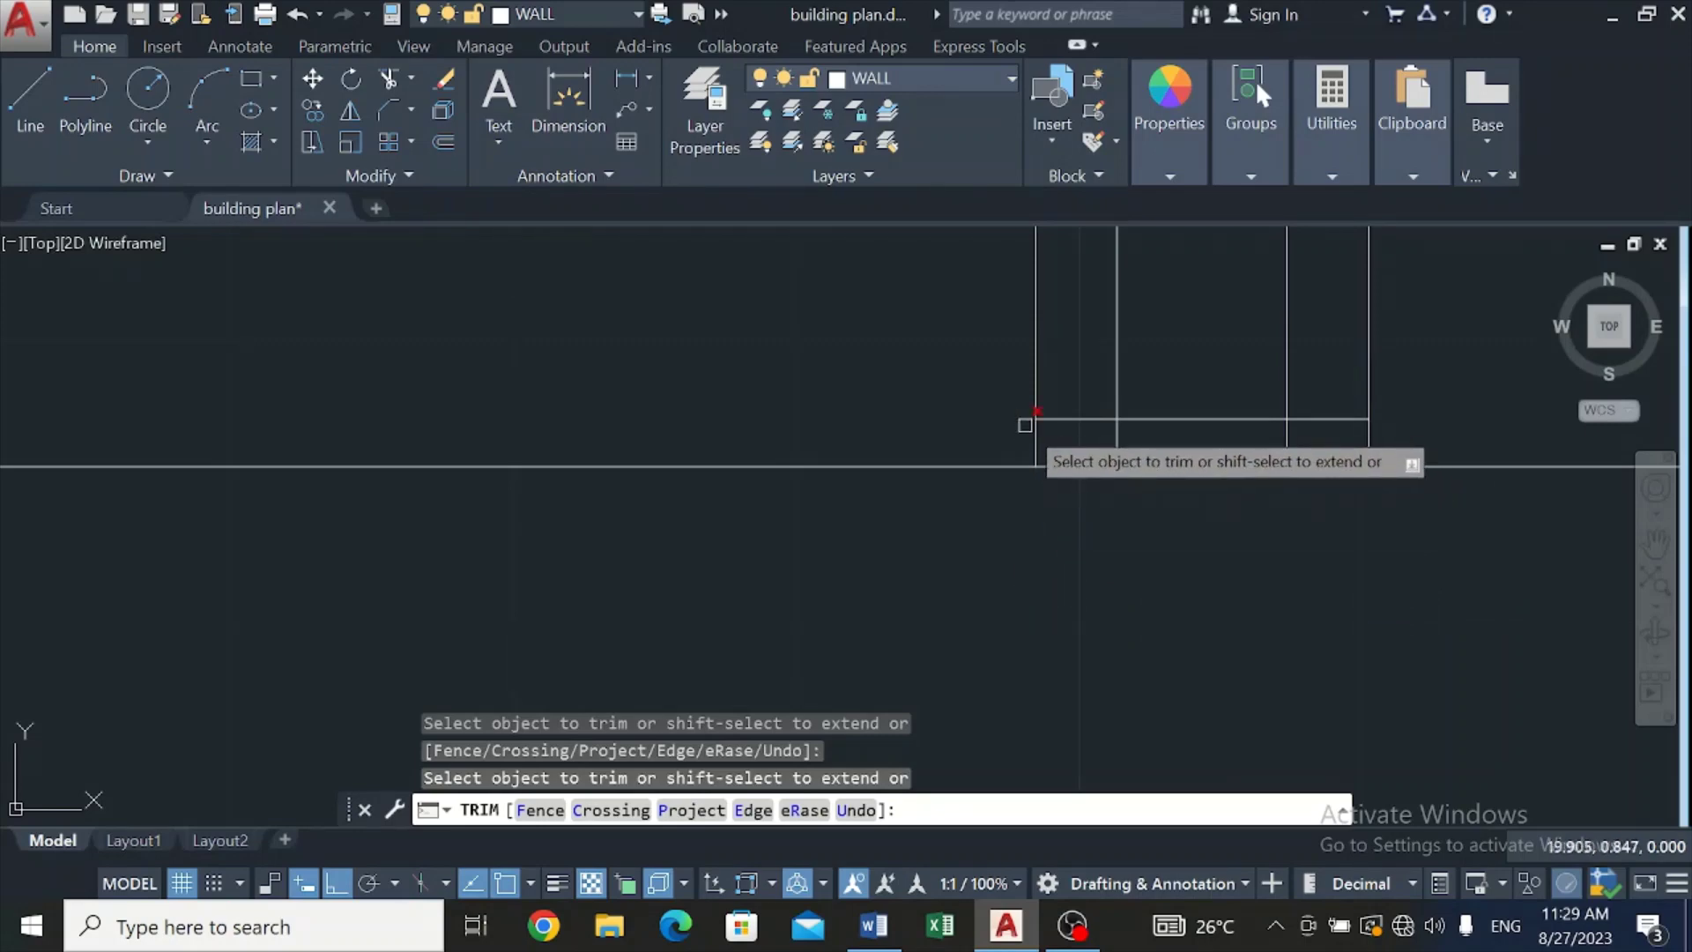
{"action": "scroll", "coordinate": [1049, 542], "scroll_direction": "down", "scroll_amount": 4}
{"action": "scroll", "coordinate": [1050, 541], "scroll_direction": "down", "scroll_amount": 3}
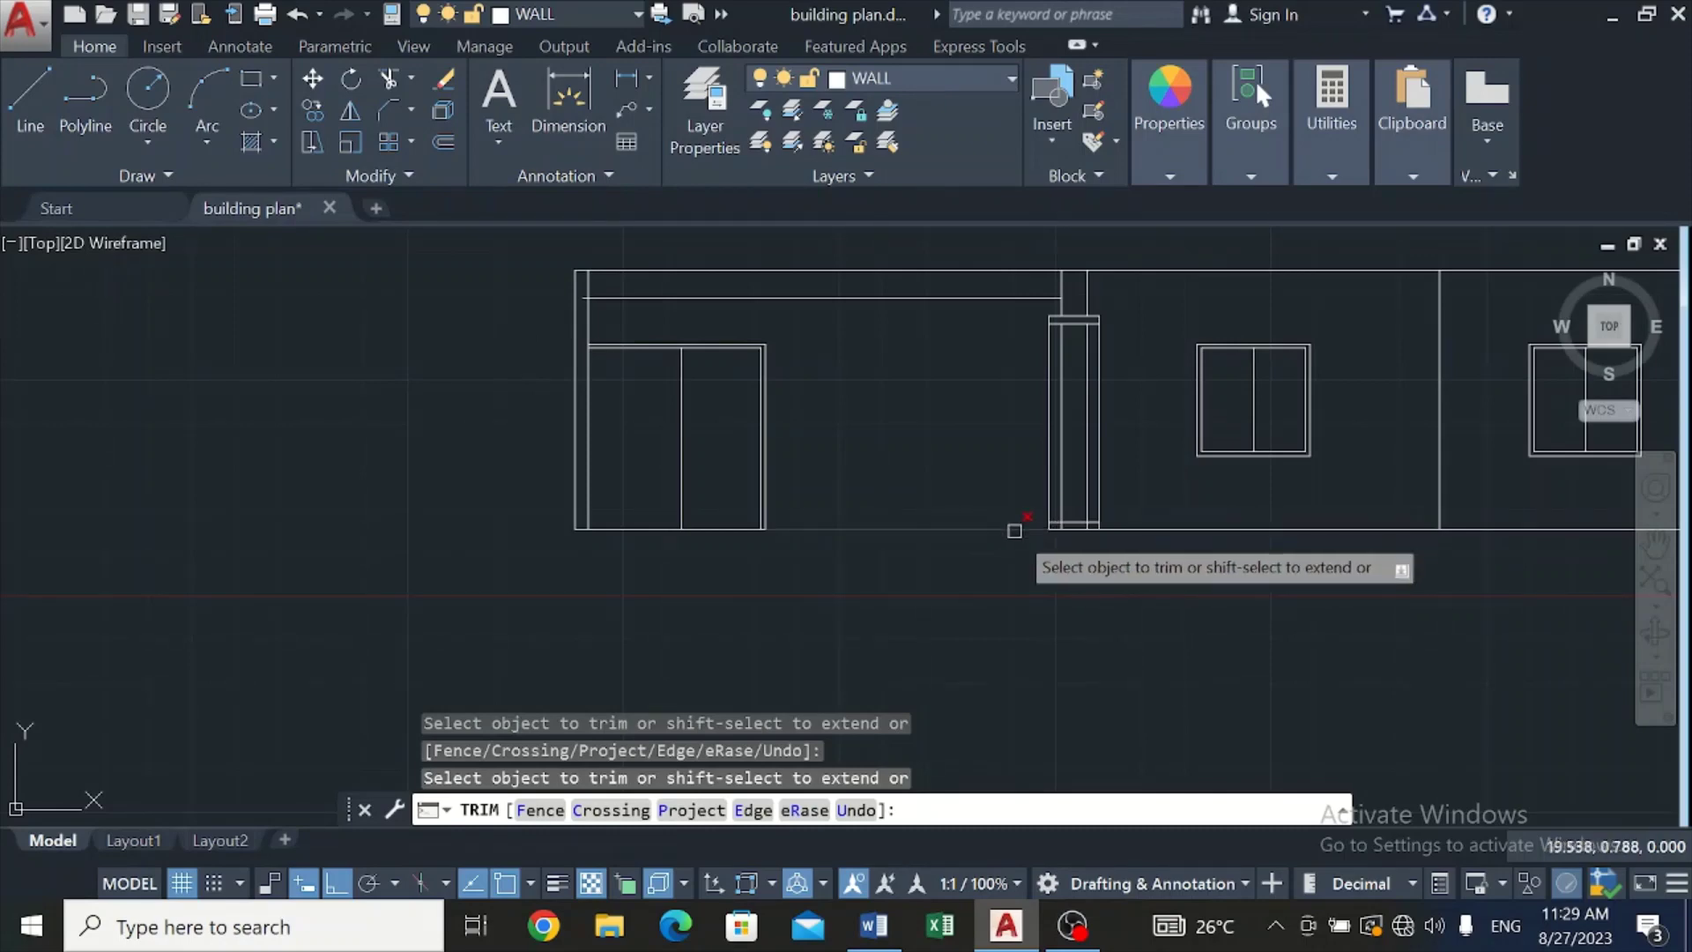
{"action": "key", "text": "Escape"}
Step: Trim away the column's extra left and right lines
{"action": "left_click", "coordinate": [1048, 463]}
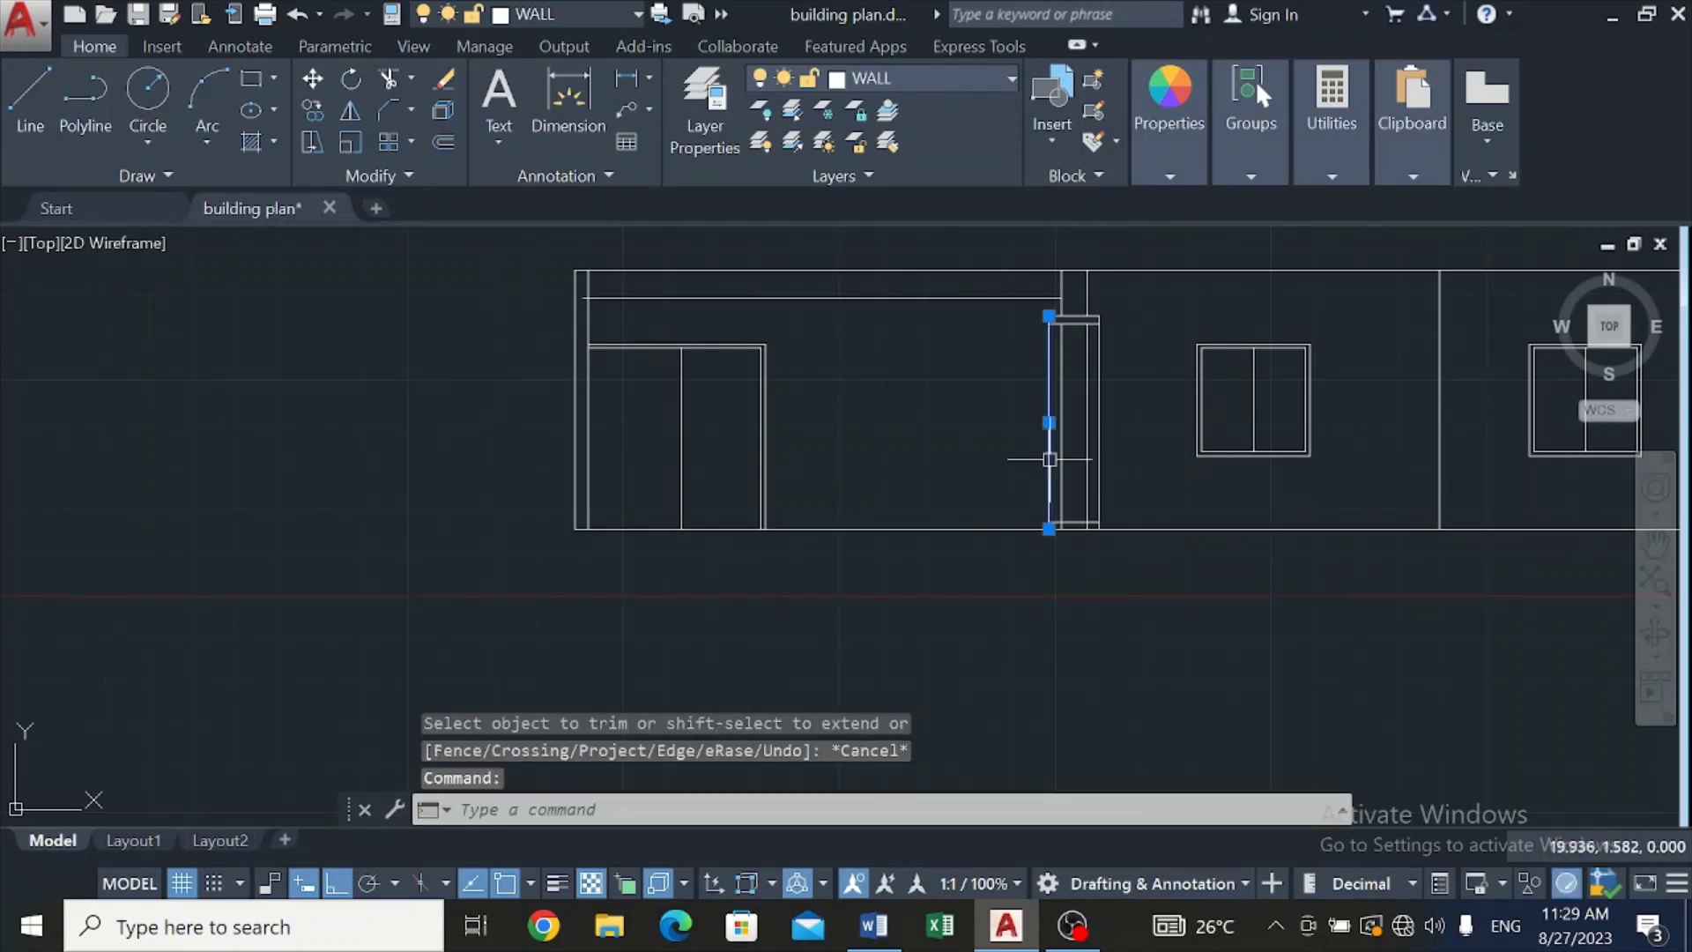
{"action": "left_click", "coordinate": [1095, 431]}
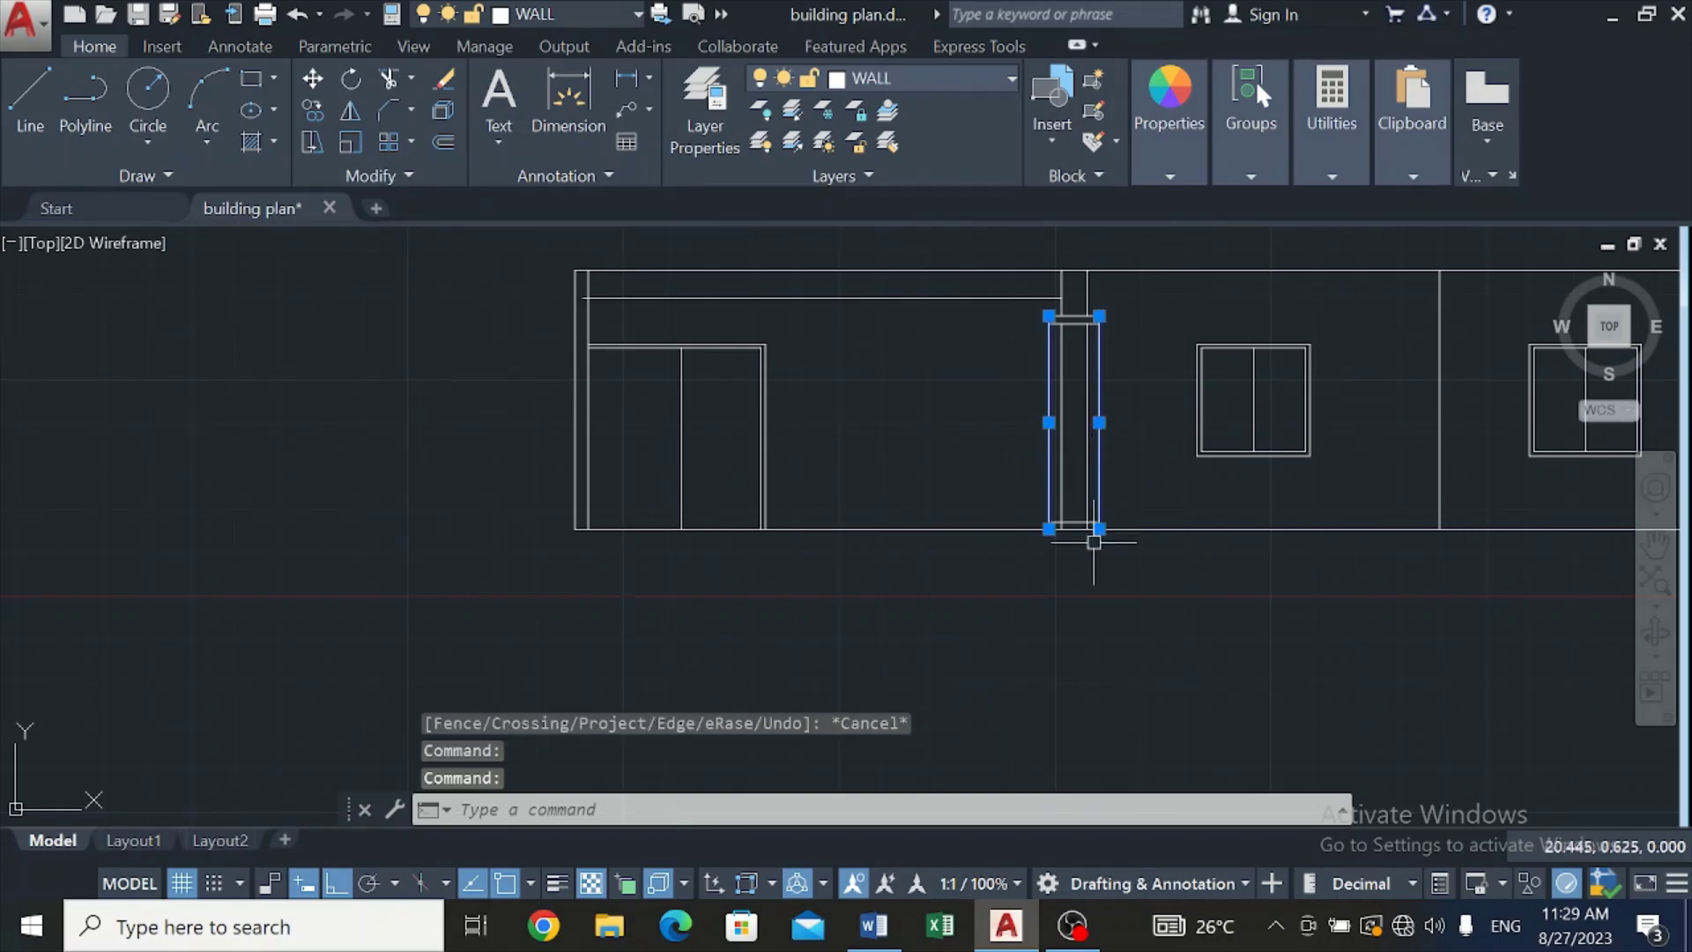
{"action": "key", "text": "Escape"}
{"action": "left_click", "coordinate": [386, 84]}
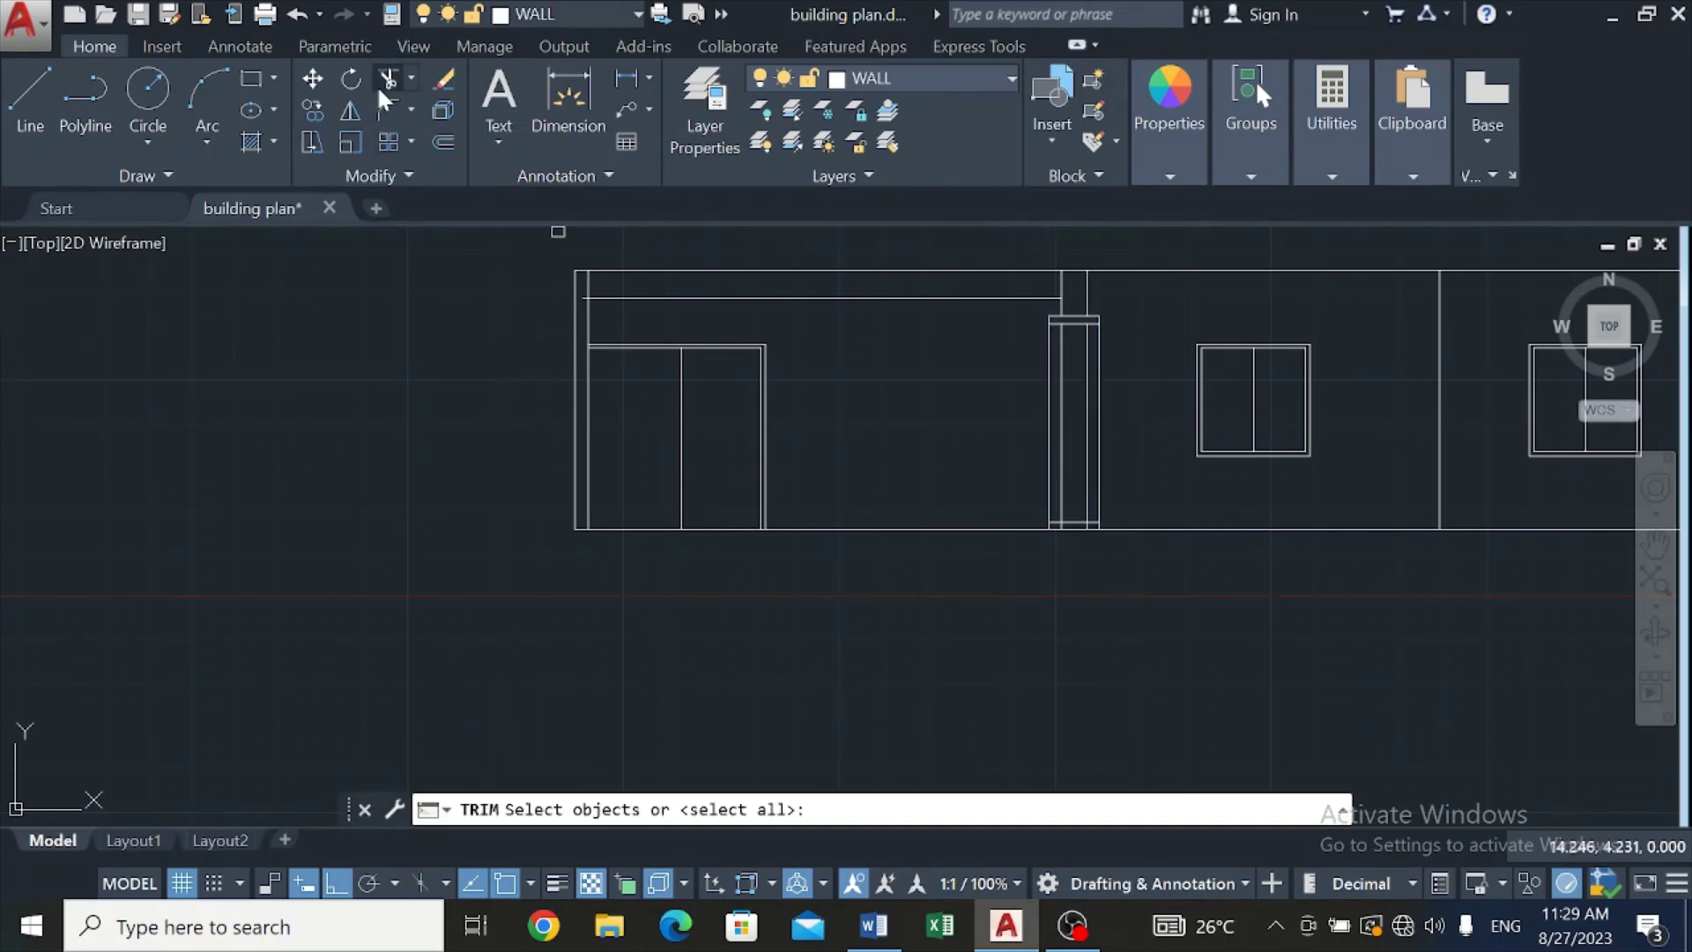
{"action": "key", "text": "Return"}
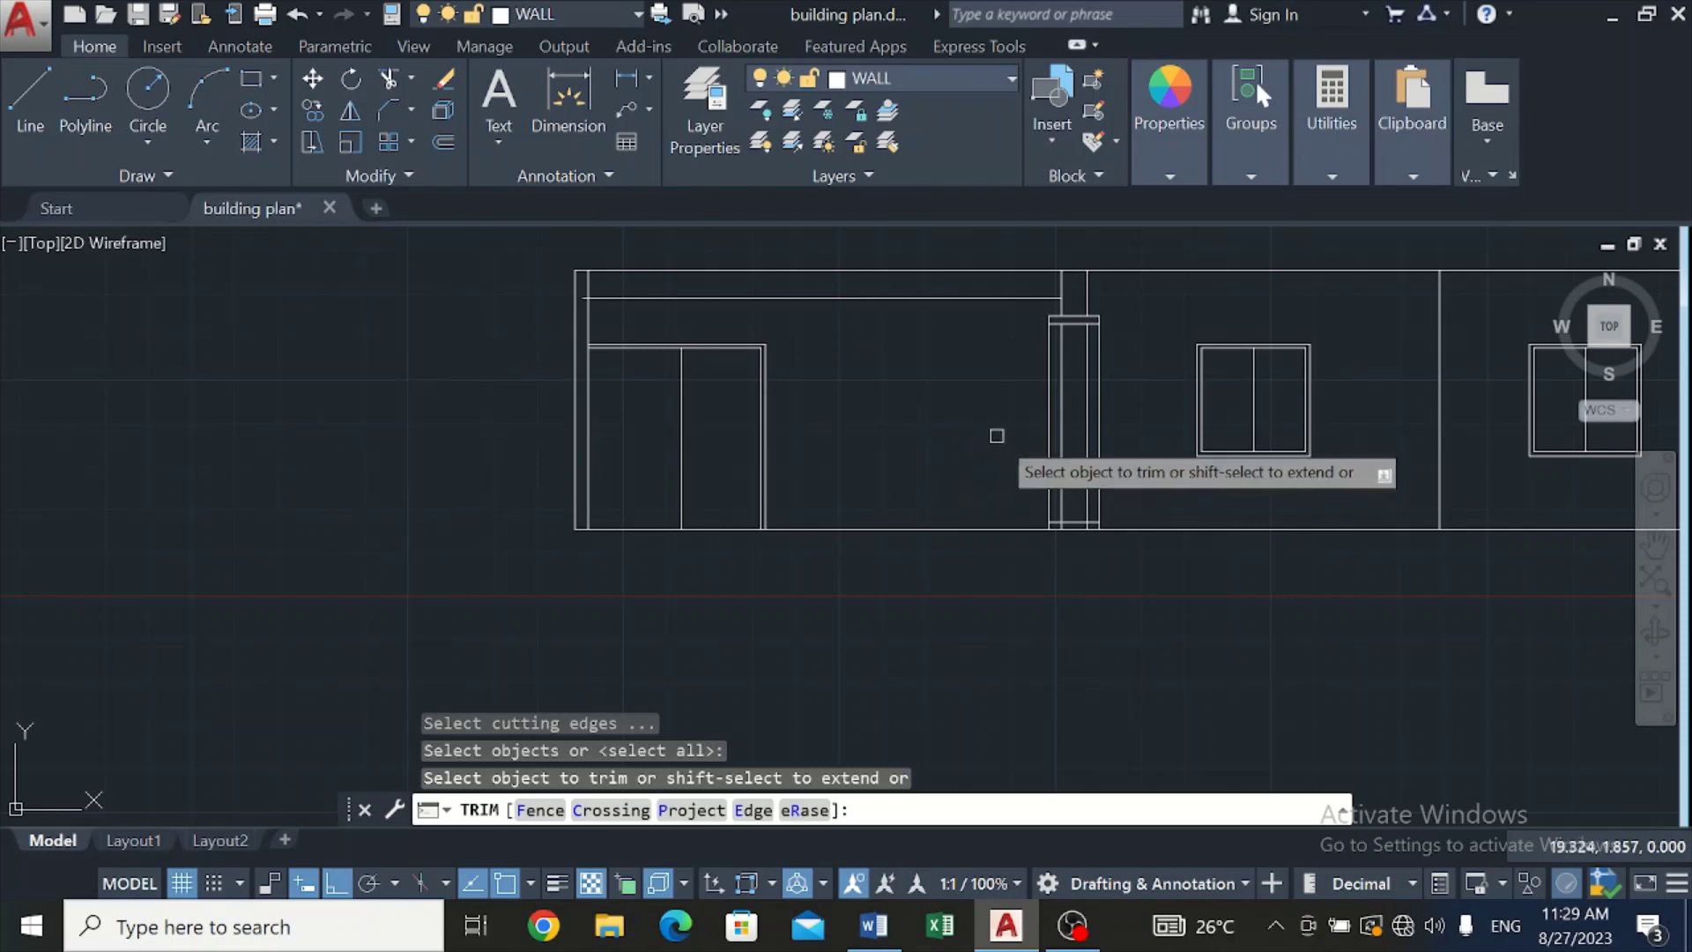
{"action": "left_click", "coordinate": [1052, 454]}
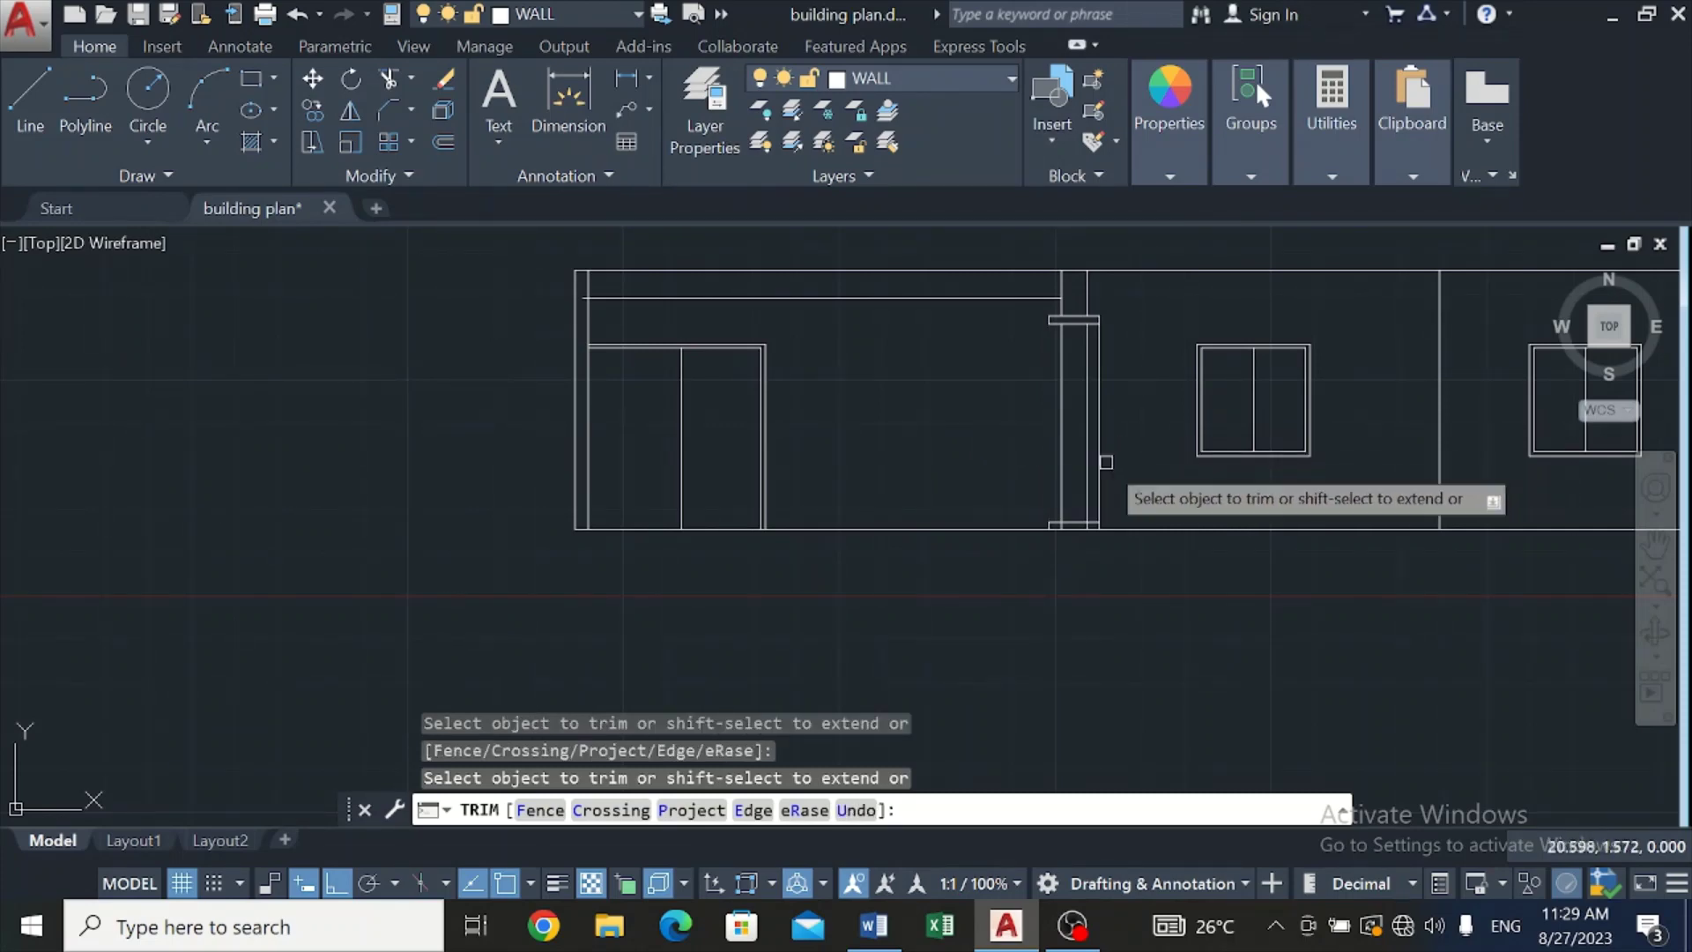
{"action": "left_click", "coordinate": [1102, 453]}
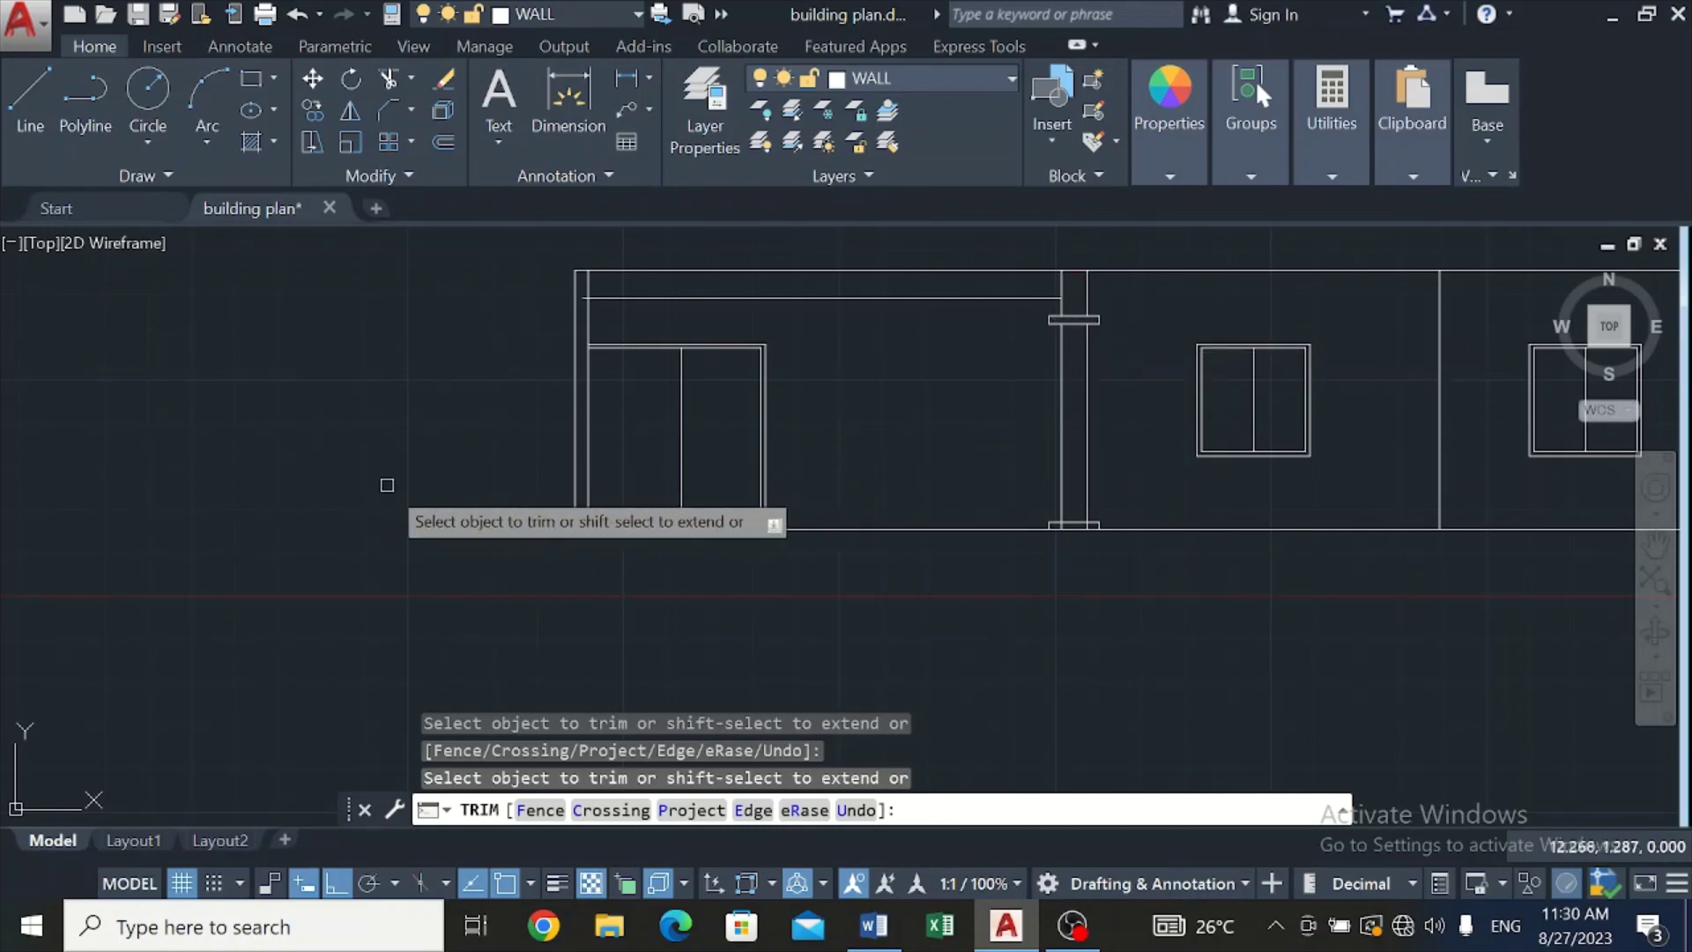
{"action": "key", "text": "Escape"}
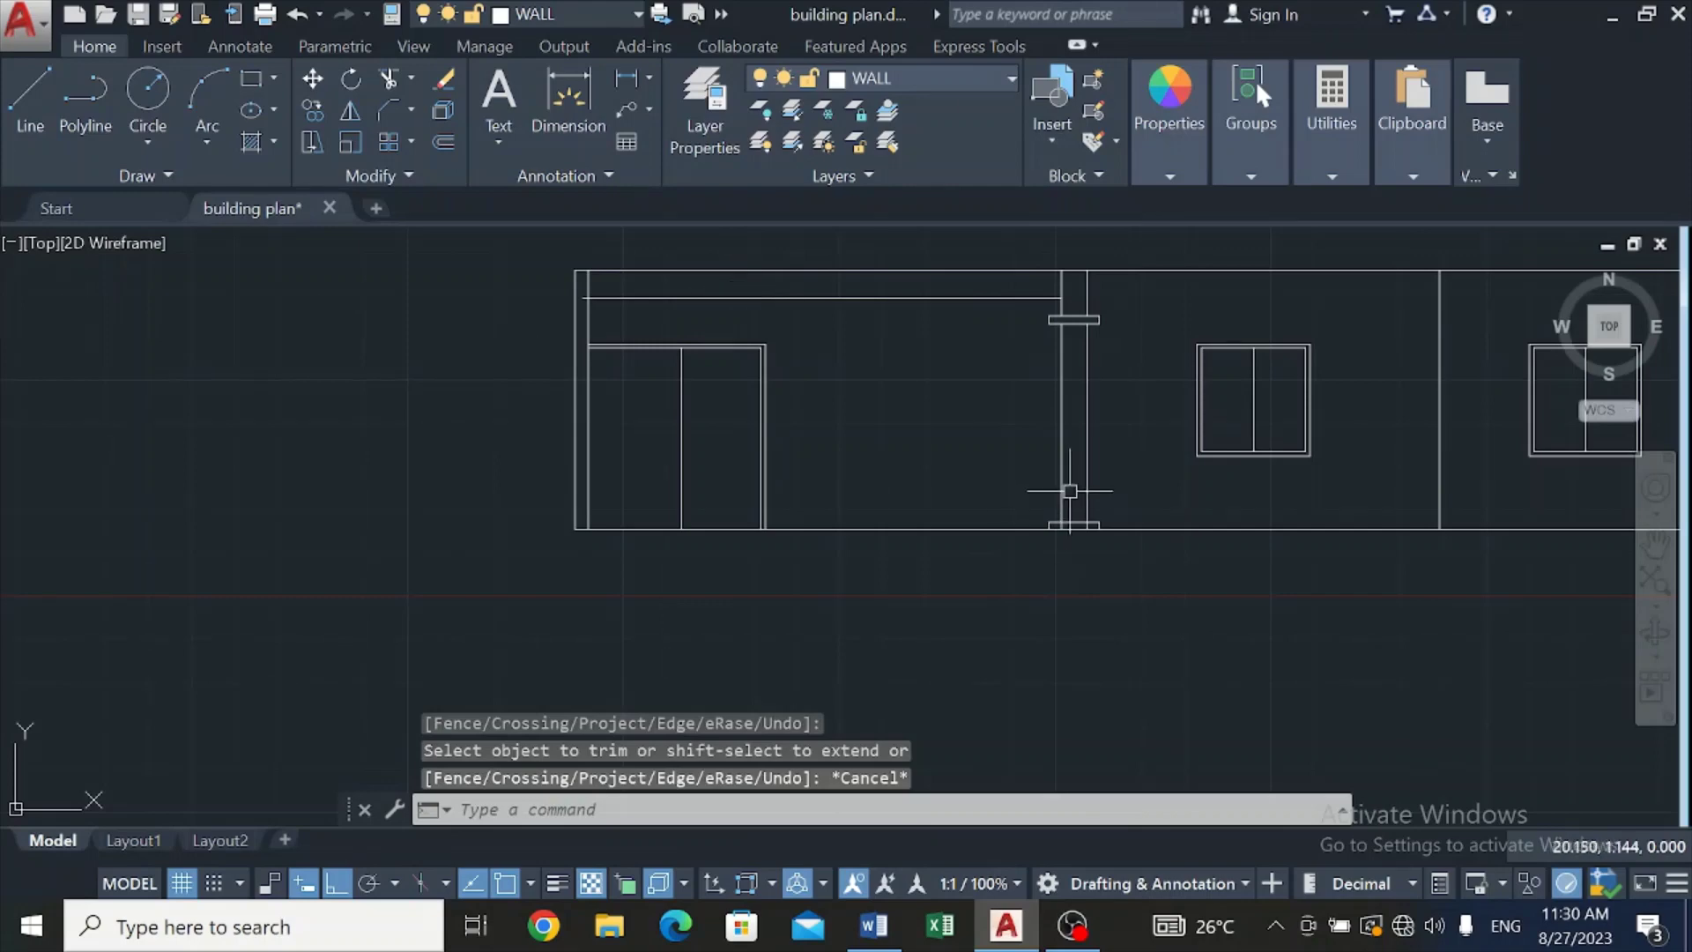
{"action": "scroll", "coordinate": [1042, 446], "scroll_direction": "up", "scroll_amount": 2}
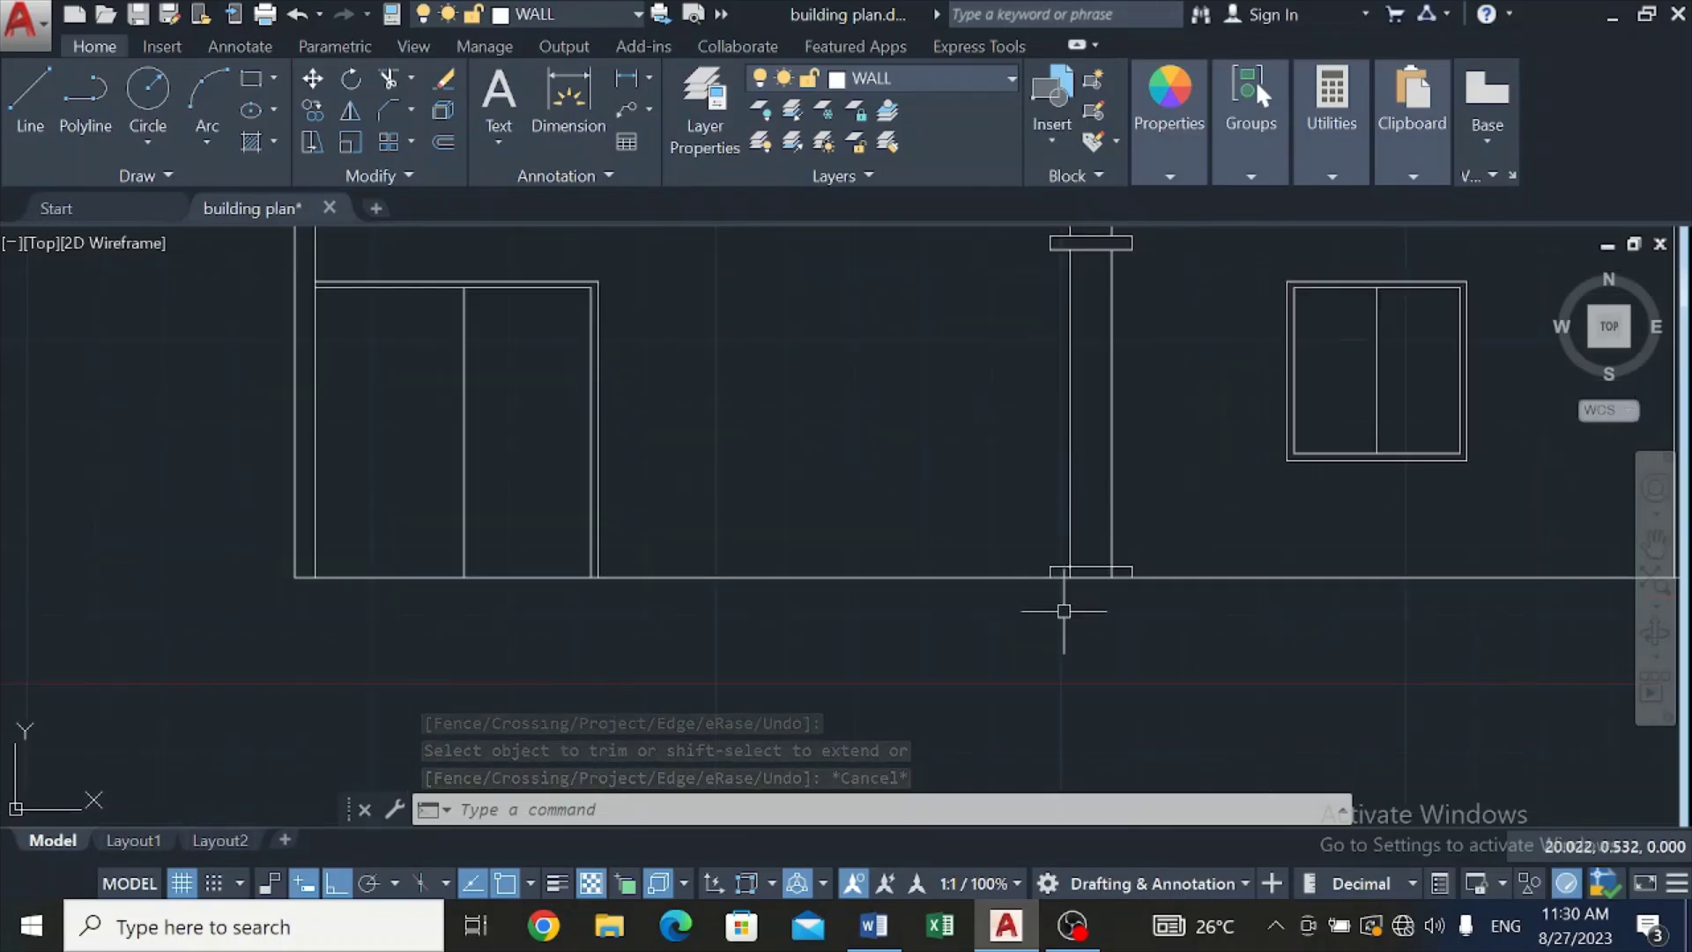
{"action": "scroll", "coordinate": [1064, 611], "scroll_direction": "up", "scroll_amount": 2}
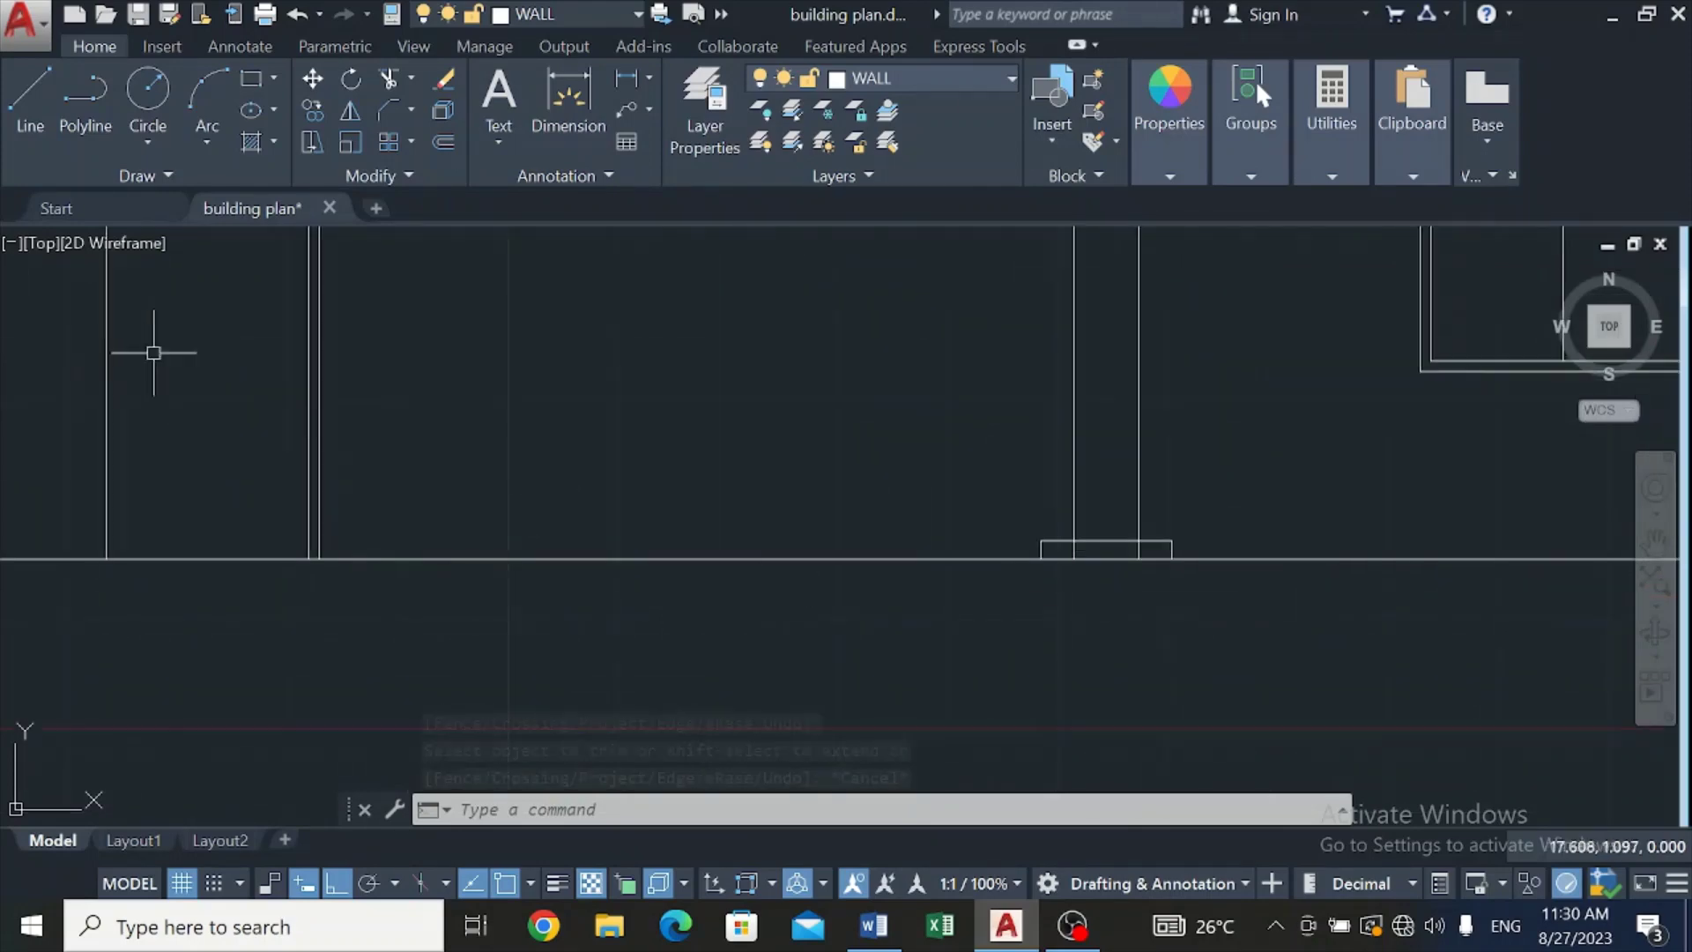
Step: Trim the short line inside the column base block
{"action": "left_click", "coordinate": [386, 82]}
{"action": "scroll", "coordinate": [1304, 674], "scroll_direction": "up", "scroll_amount": 2}
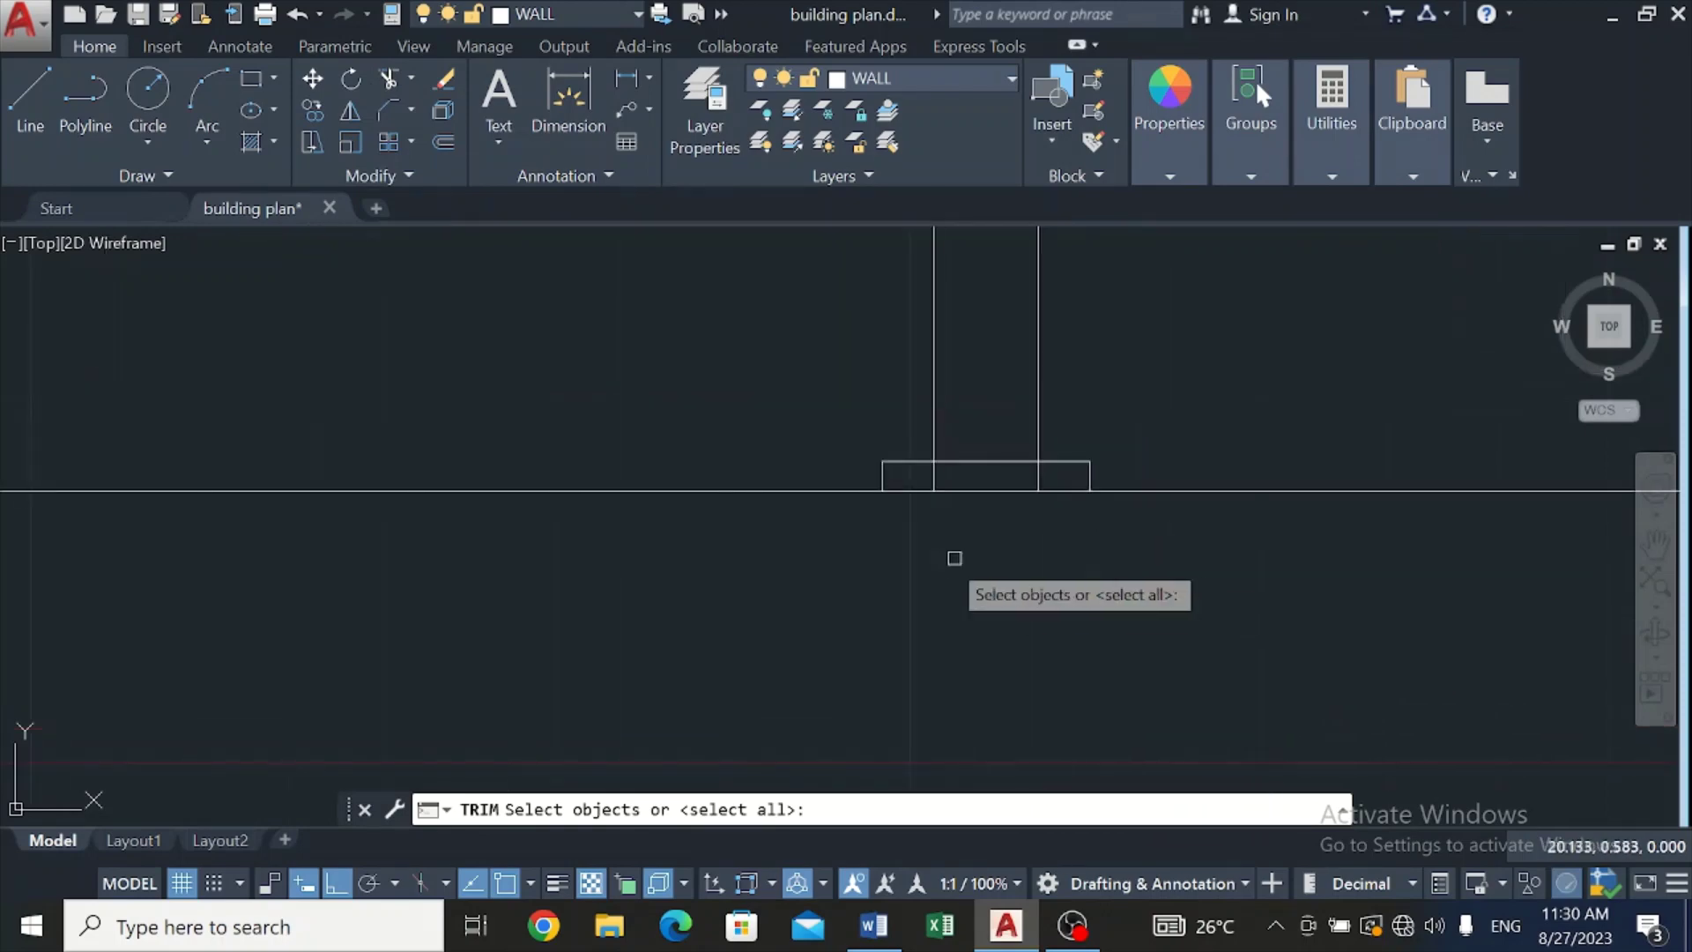
{"action": "key", "text": "Return"}
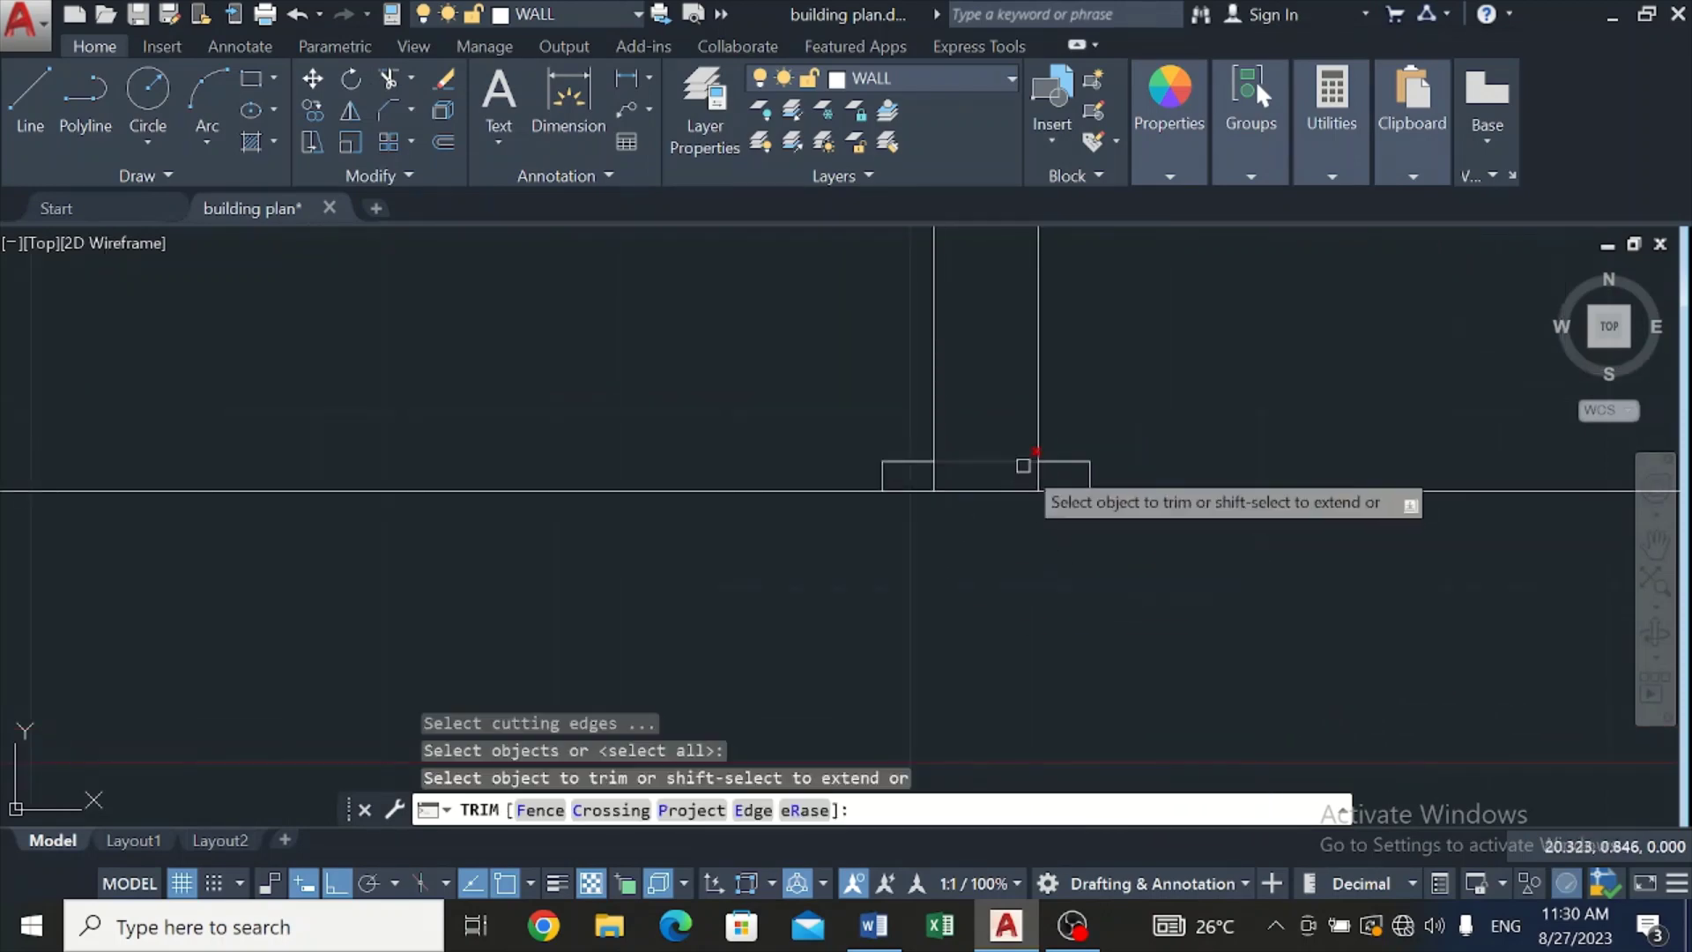
{"action": "left_click", "coordinate": [1037, 476]}
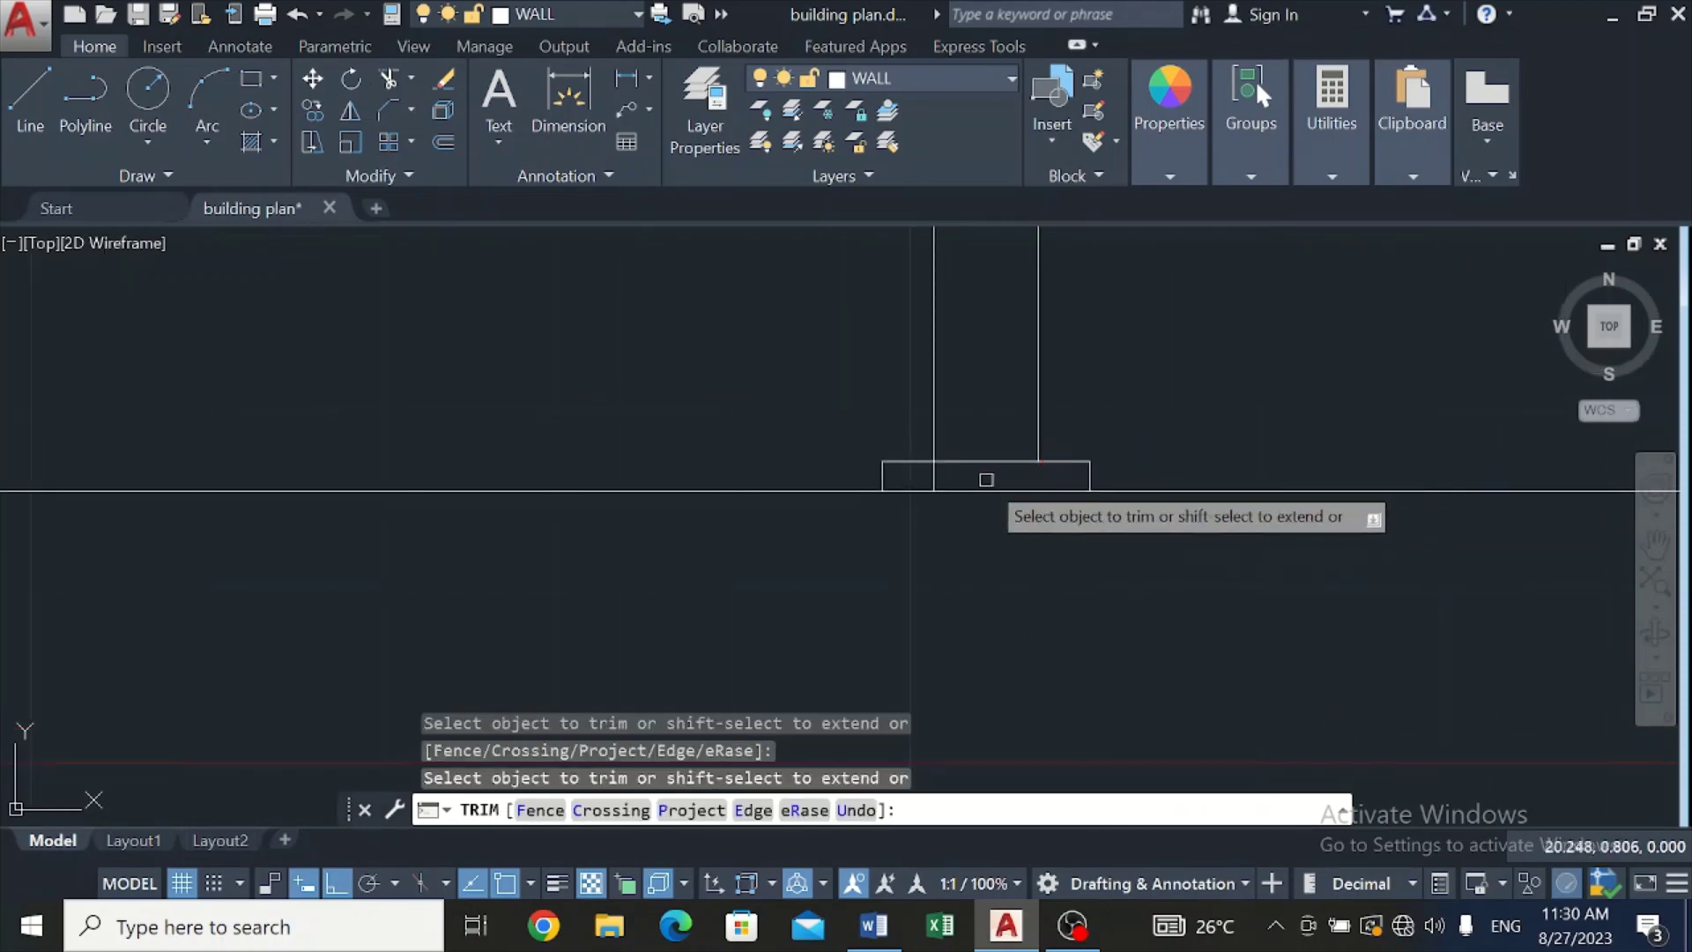
{"action": "scroll", "coordinate": [925, 633], "scroll_direction": "down", "scroll_amount": 3}
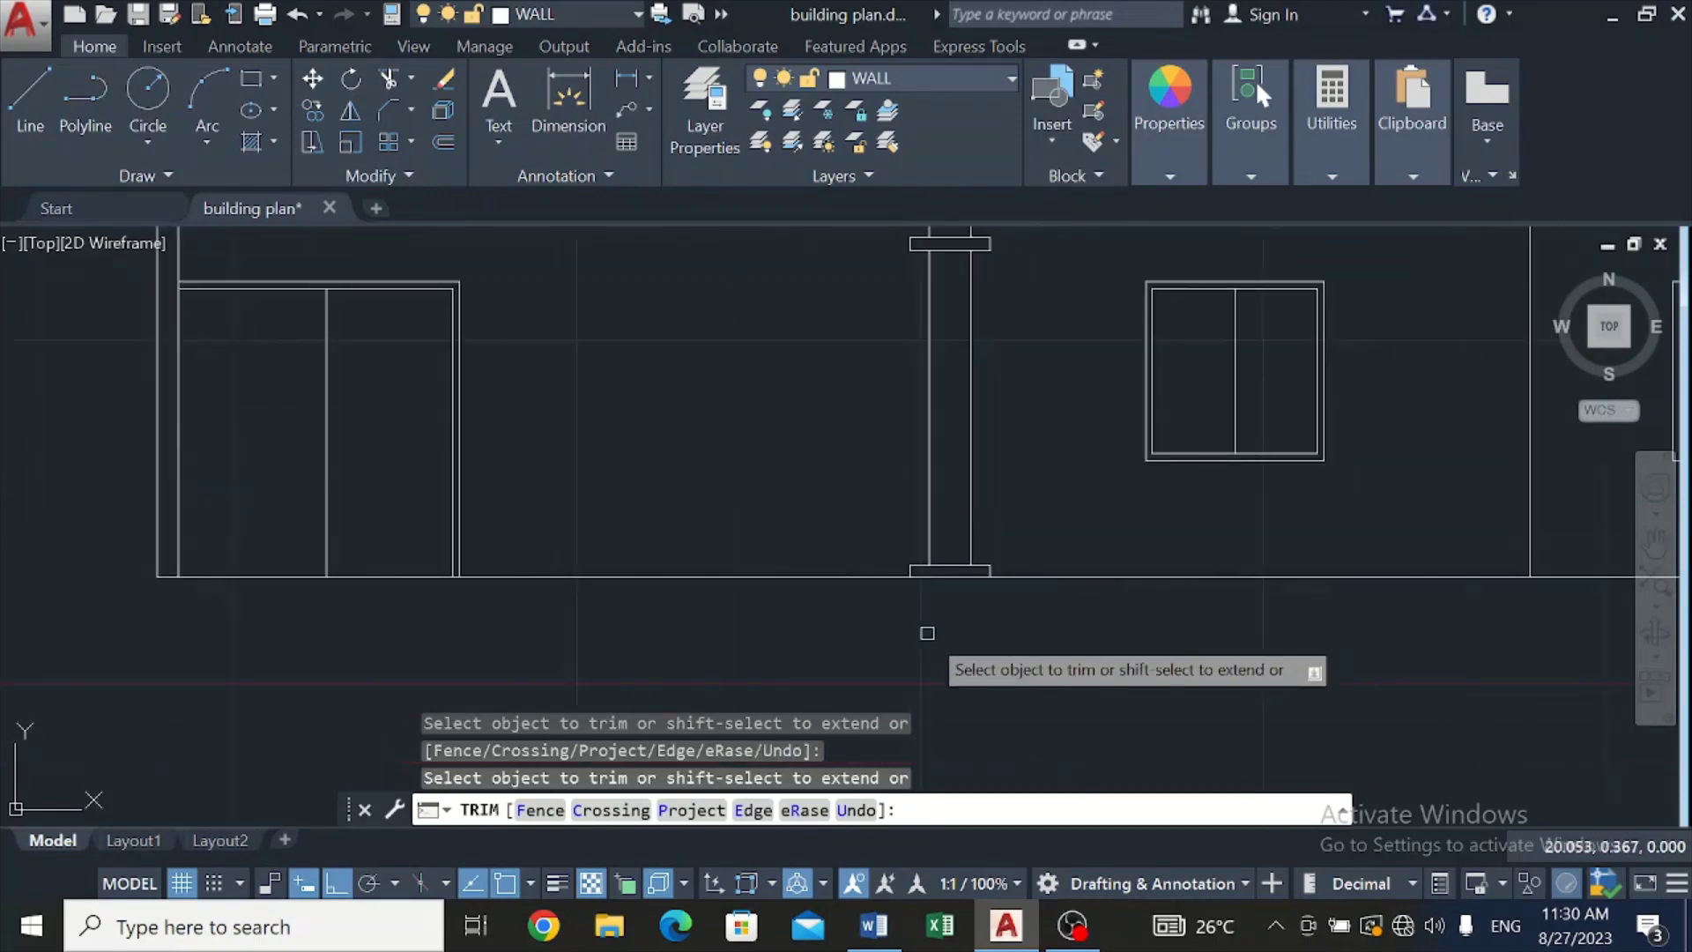
{"action": "scroll", "coordinate": [925, 633], "scroll_direction": "down", "scroll_amount": 2}
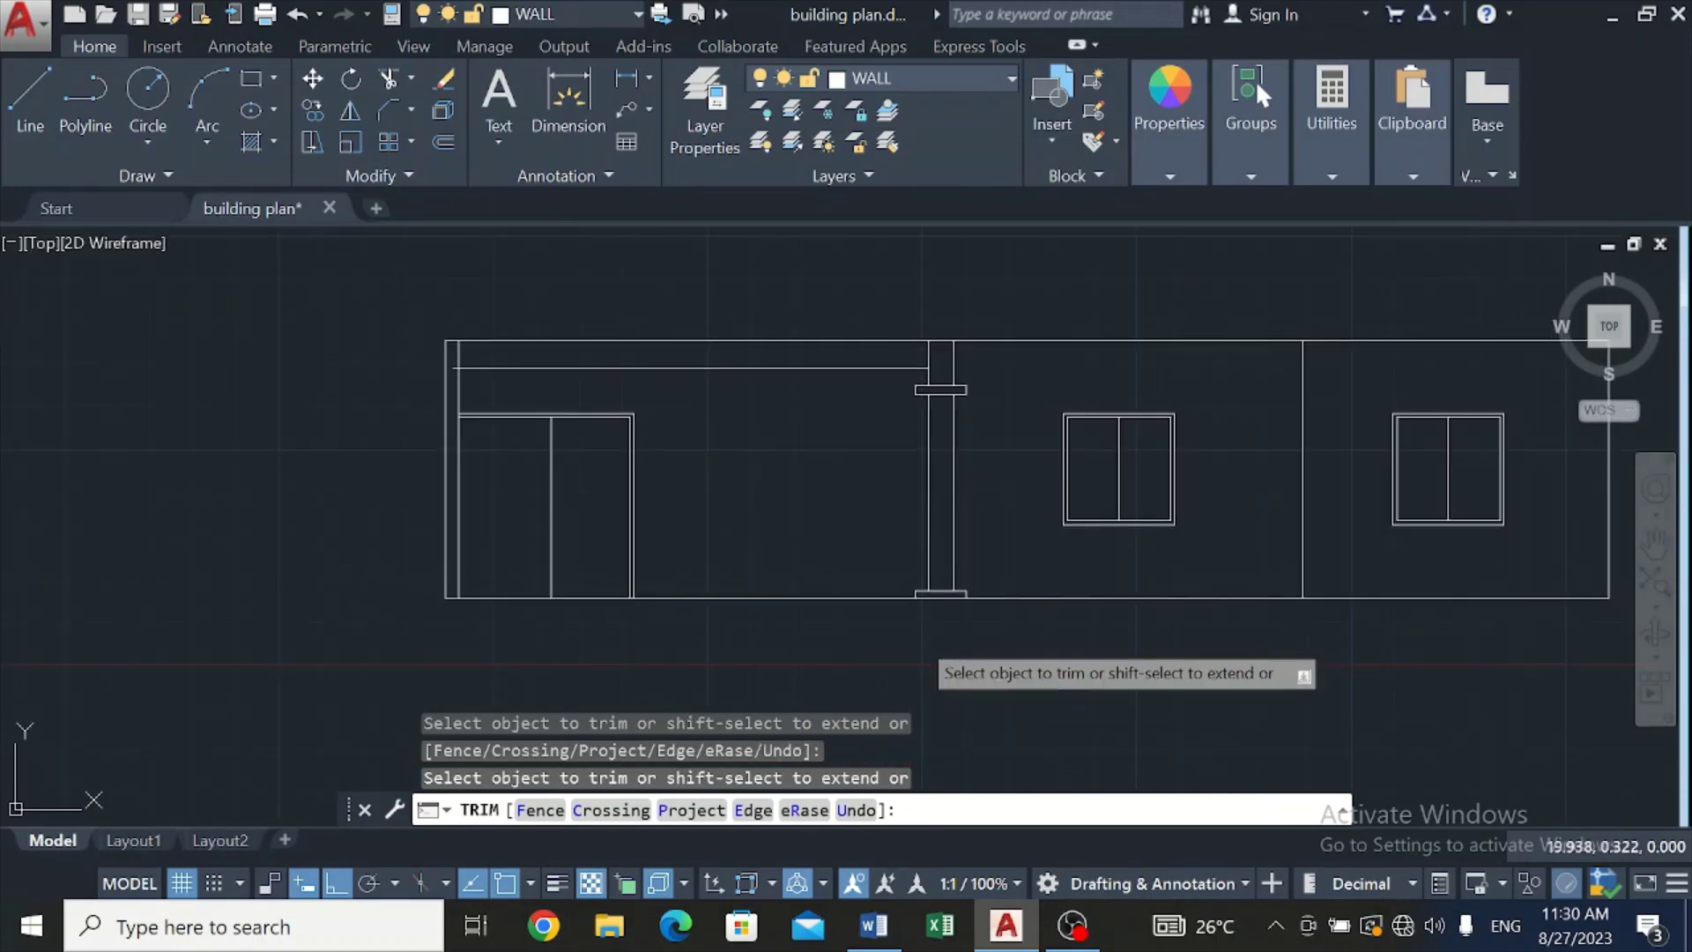
{"action": "key", "text": "Escape"}
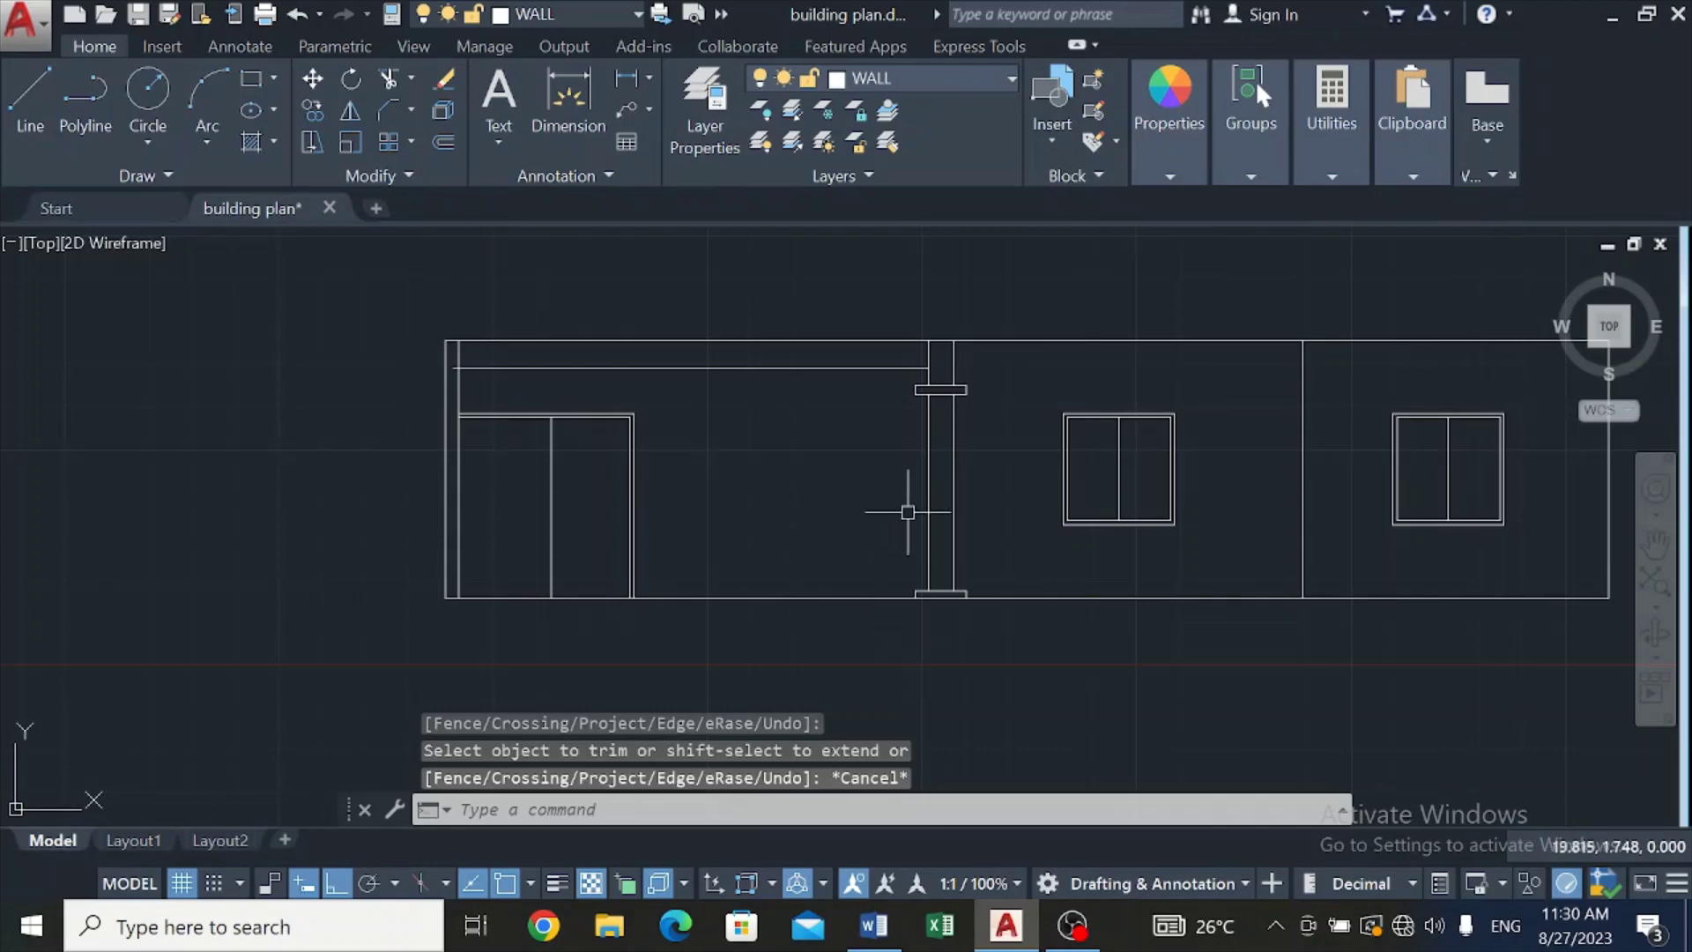
Step: Select the column's left and right shaft lines and its base lines
{"action": "left_click", "coordinate": [928, 492]}
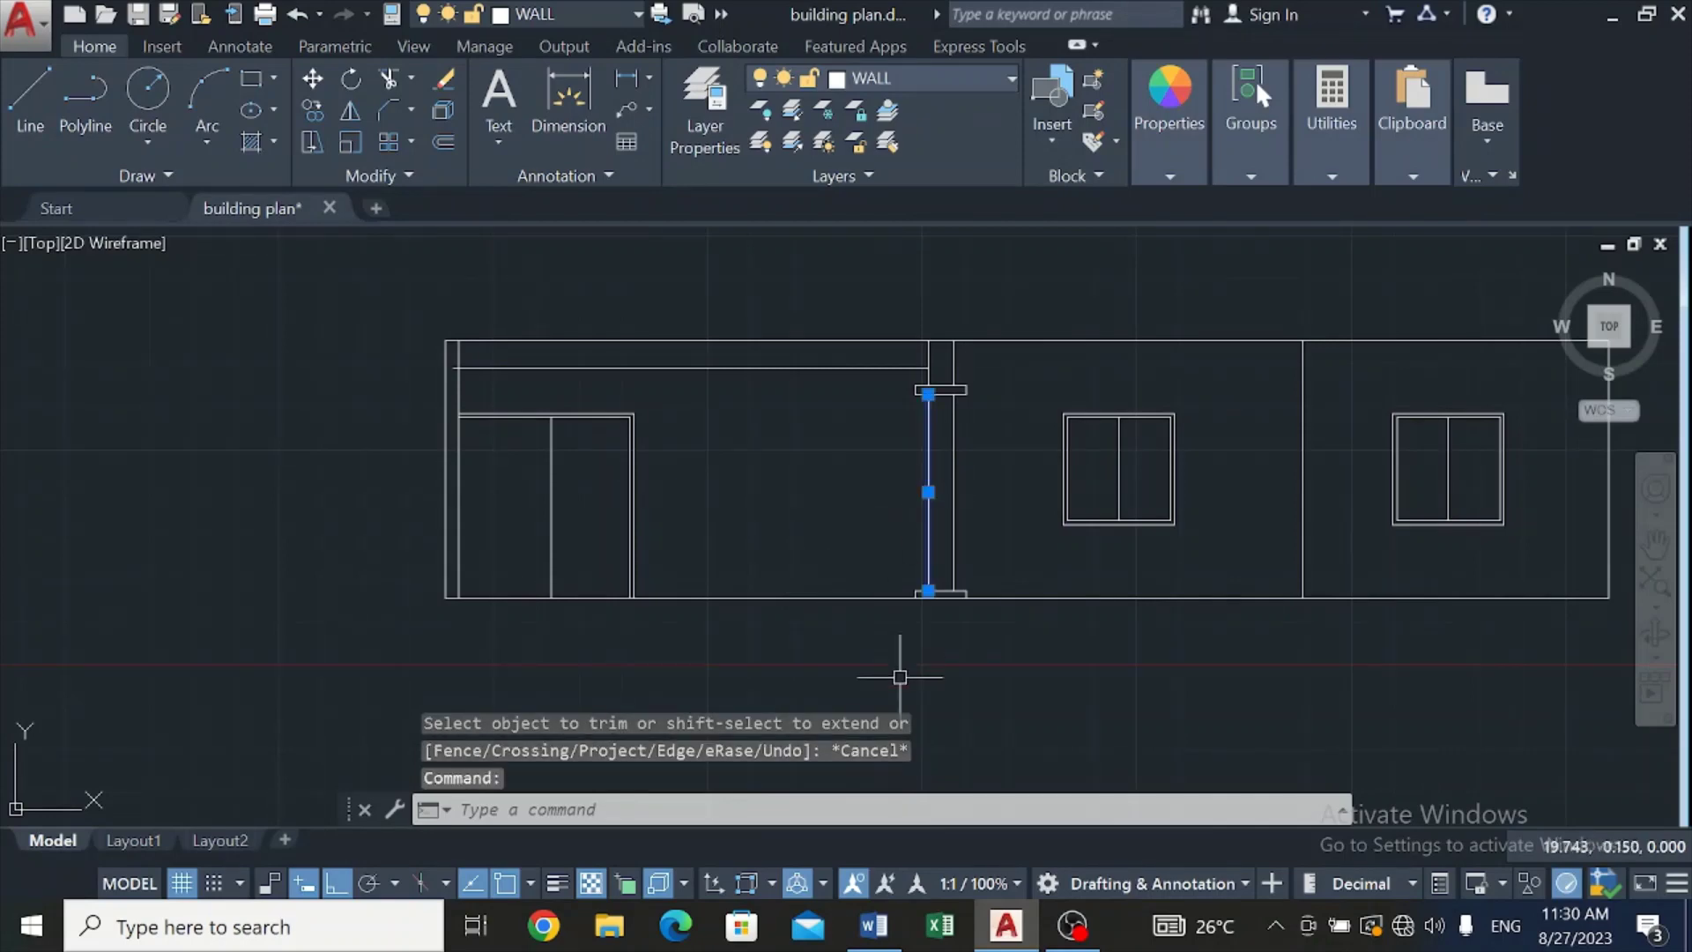
{"action": "scroll", "coordinate": [918, 586], "scroll_direction": "up", "scroll_amount": 4}
{"action": "left_click", "coordinate": [978, 460]}
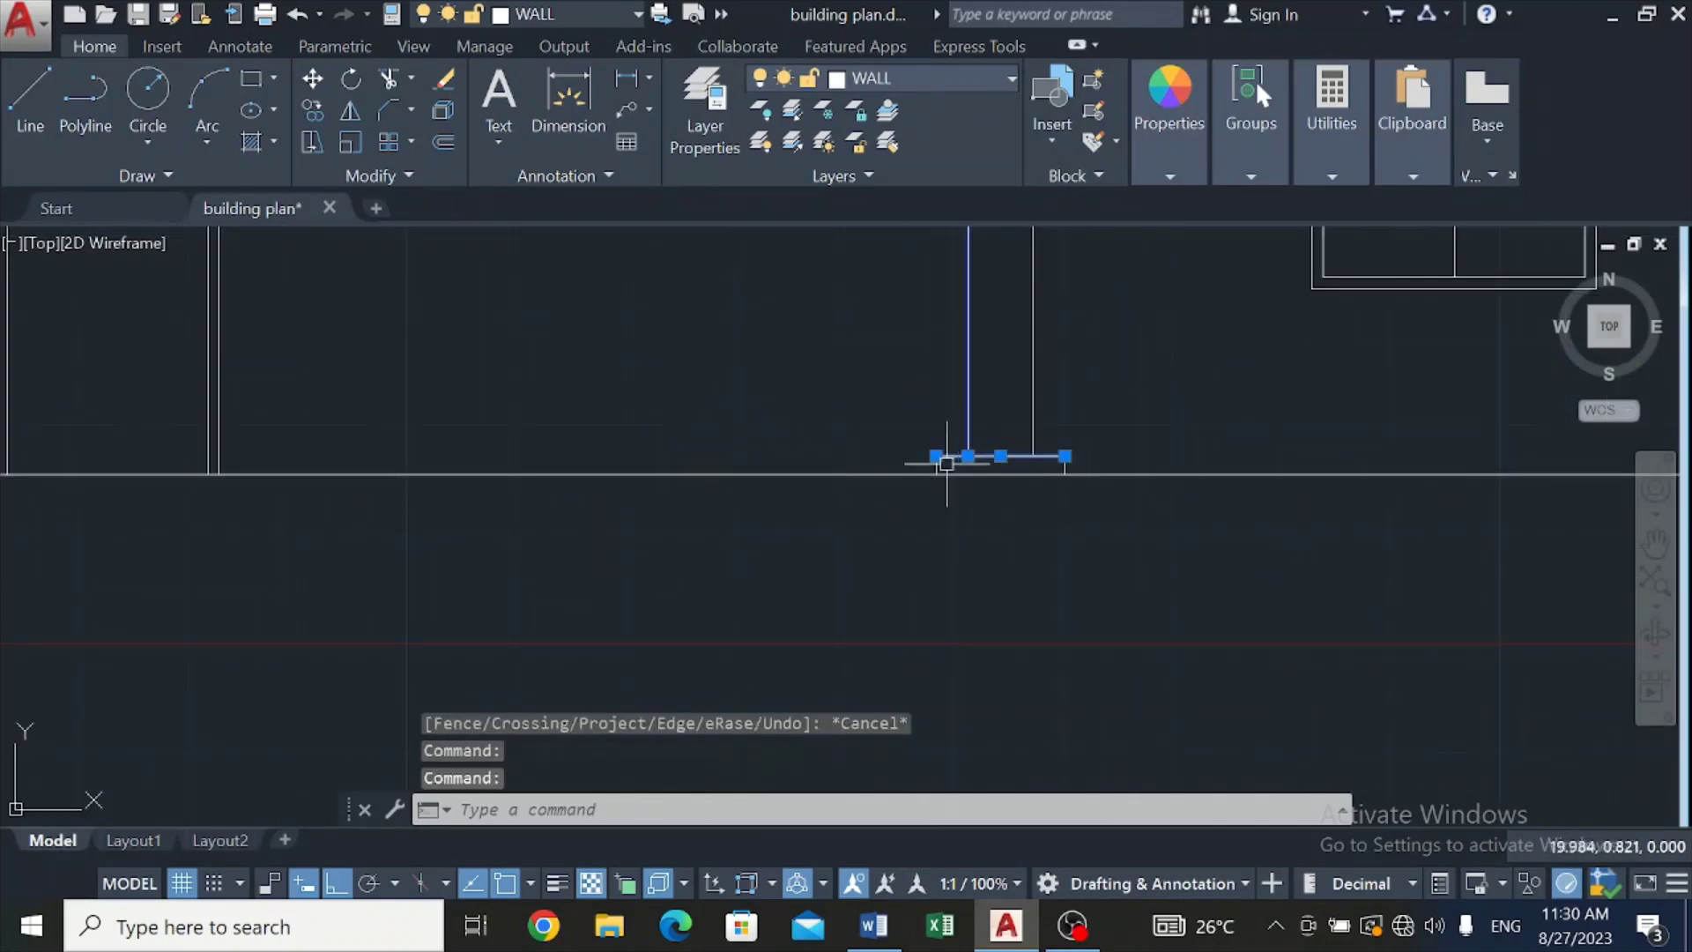
{"action": "scroll", "coordinate": [934, 463], "scroll_direction": "up", "scroll_amount": 4}
{"action": "left_click", "coordinate": [924, 477]}
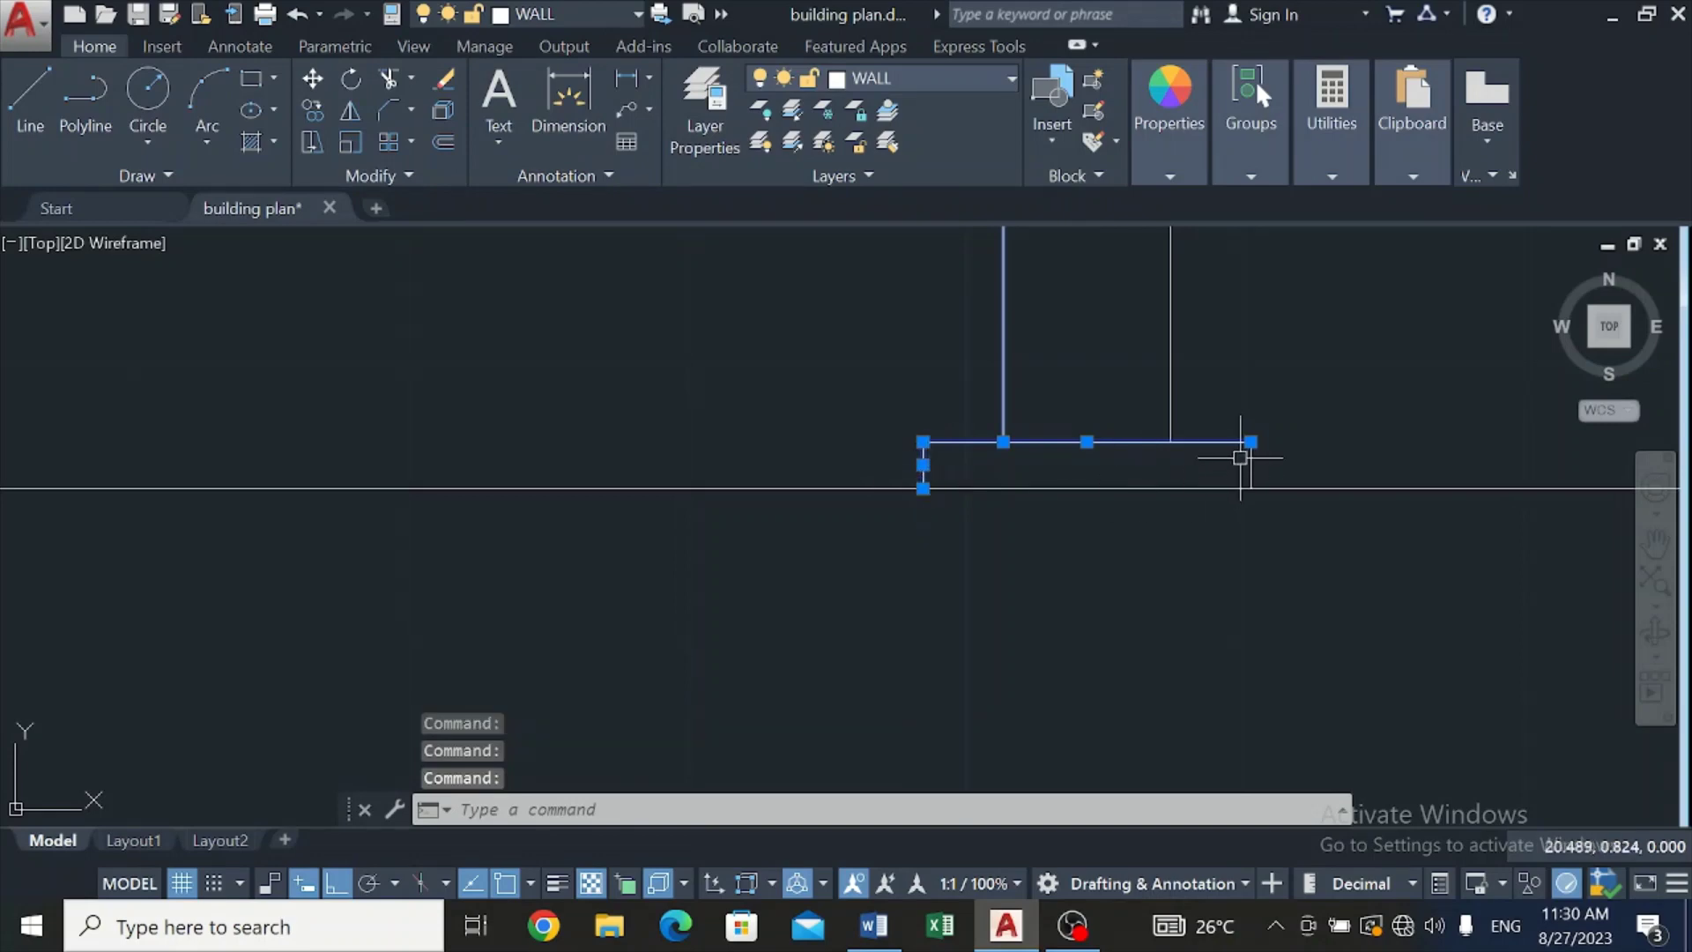
{"action": "left_click", "coordinate": [1250, 465]}
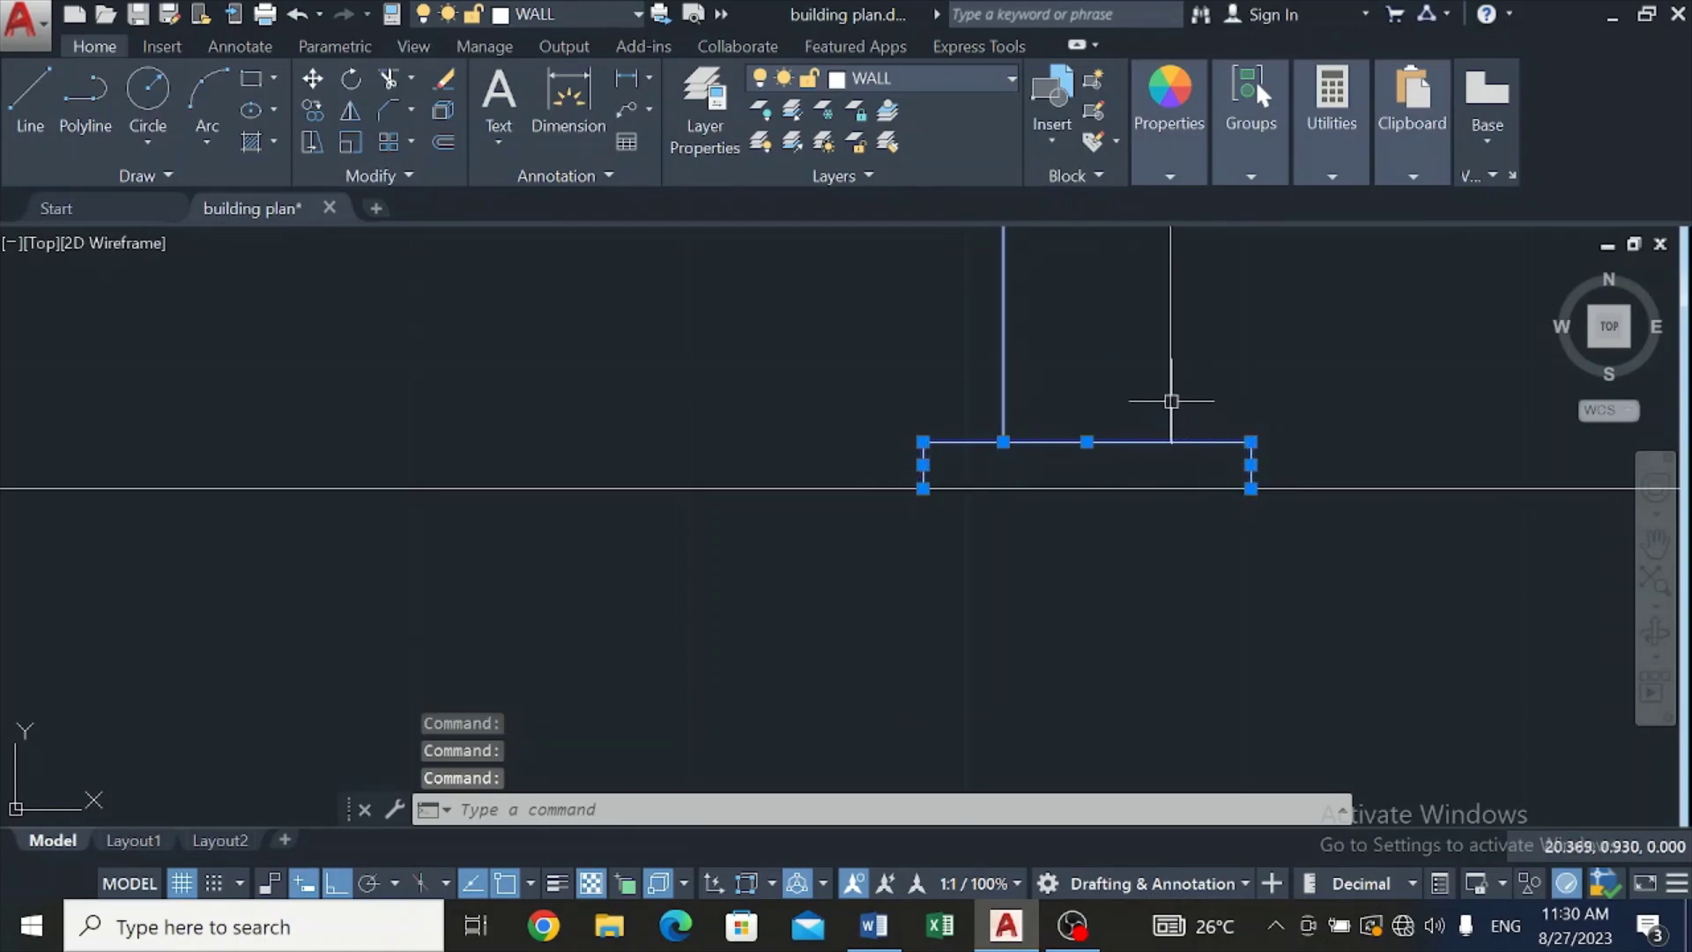
{"action": "left_click", "coordinate": [1169, 401]}
{"action": "scroll", "coordinate": [1165, 401], "scroll_direction": "down", "scroll_amount": 8}
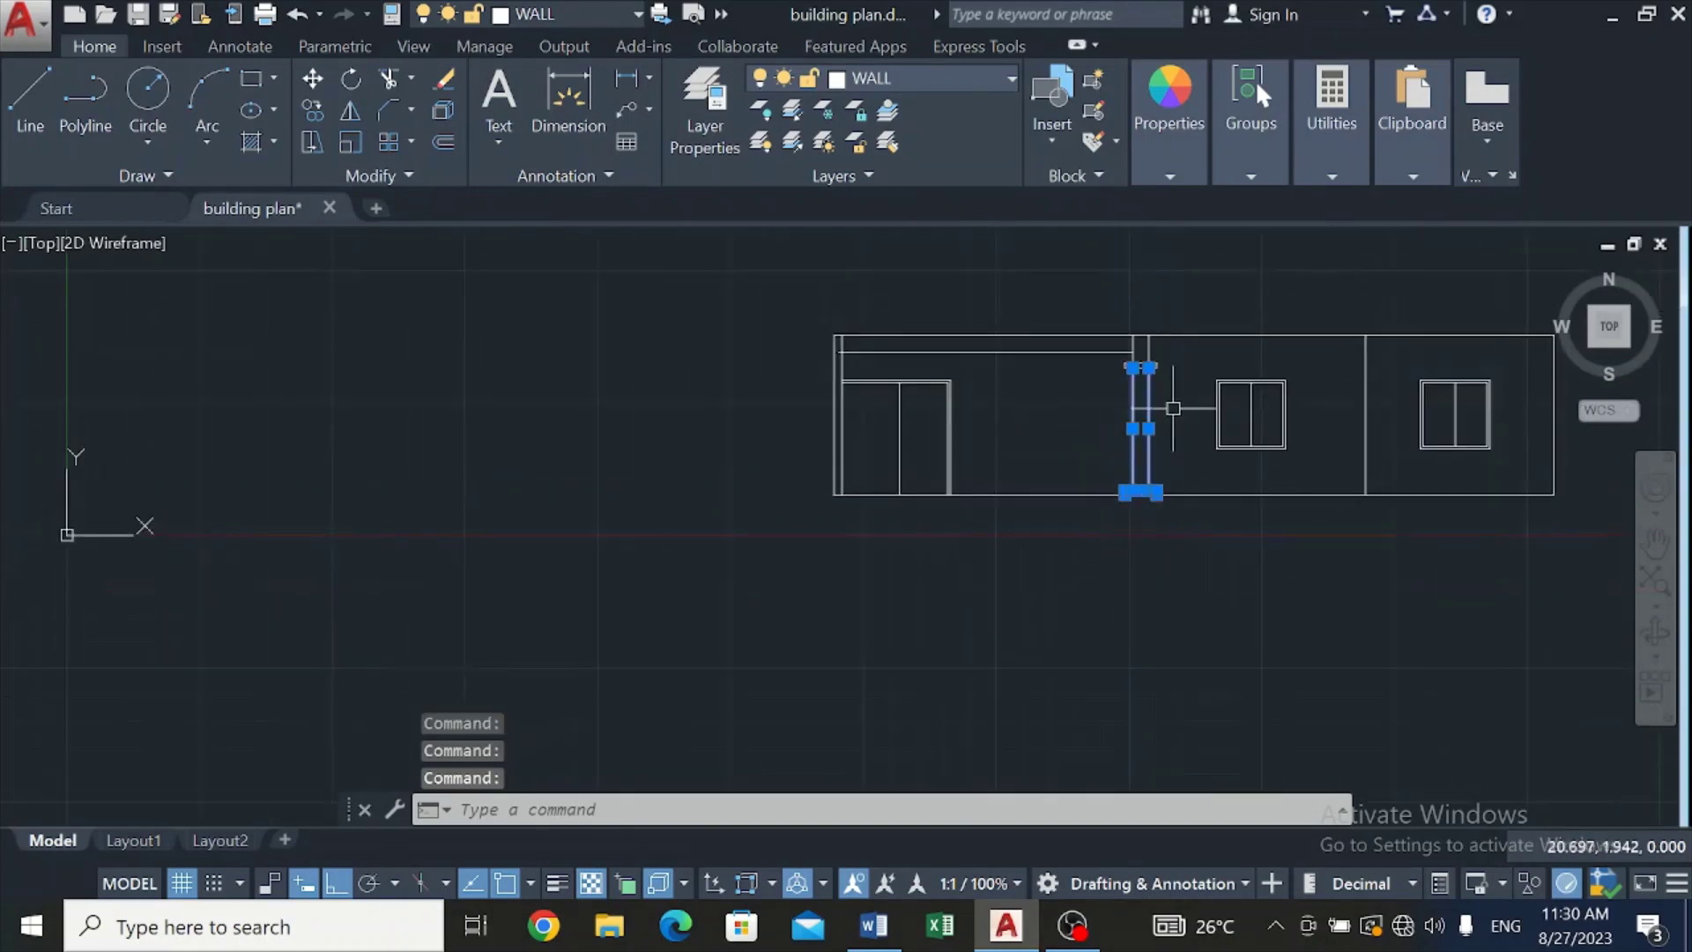
{"action": "scroll", "coordinate": [1156, 331], "scroll_direction": "up", "scroll_amount": 5}
{"action": "scroll", "coordinate": [1133, 356], "scroll_direction": "up", "scroll_amount": 4}
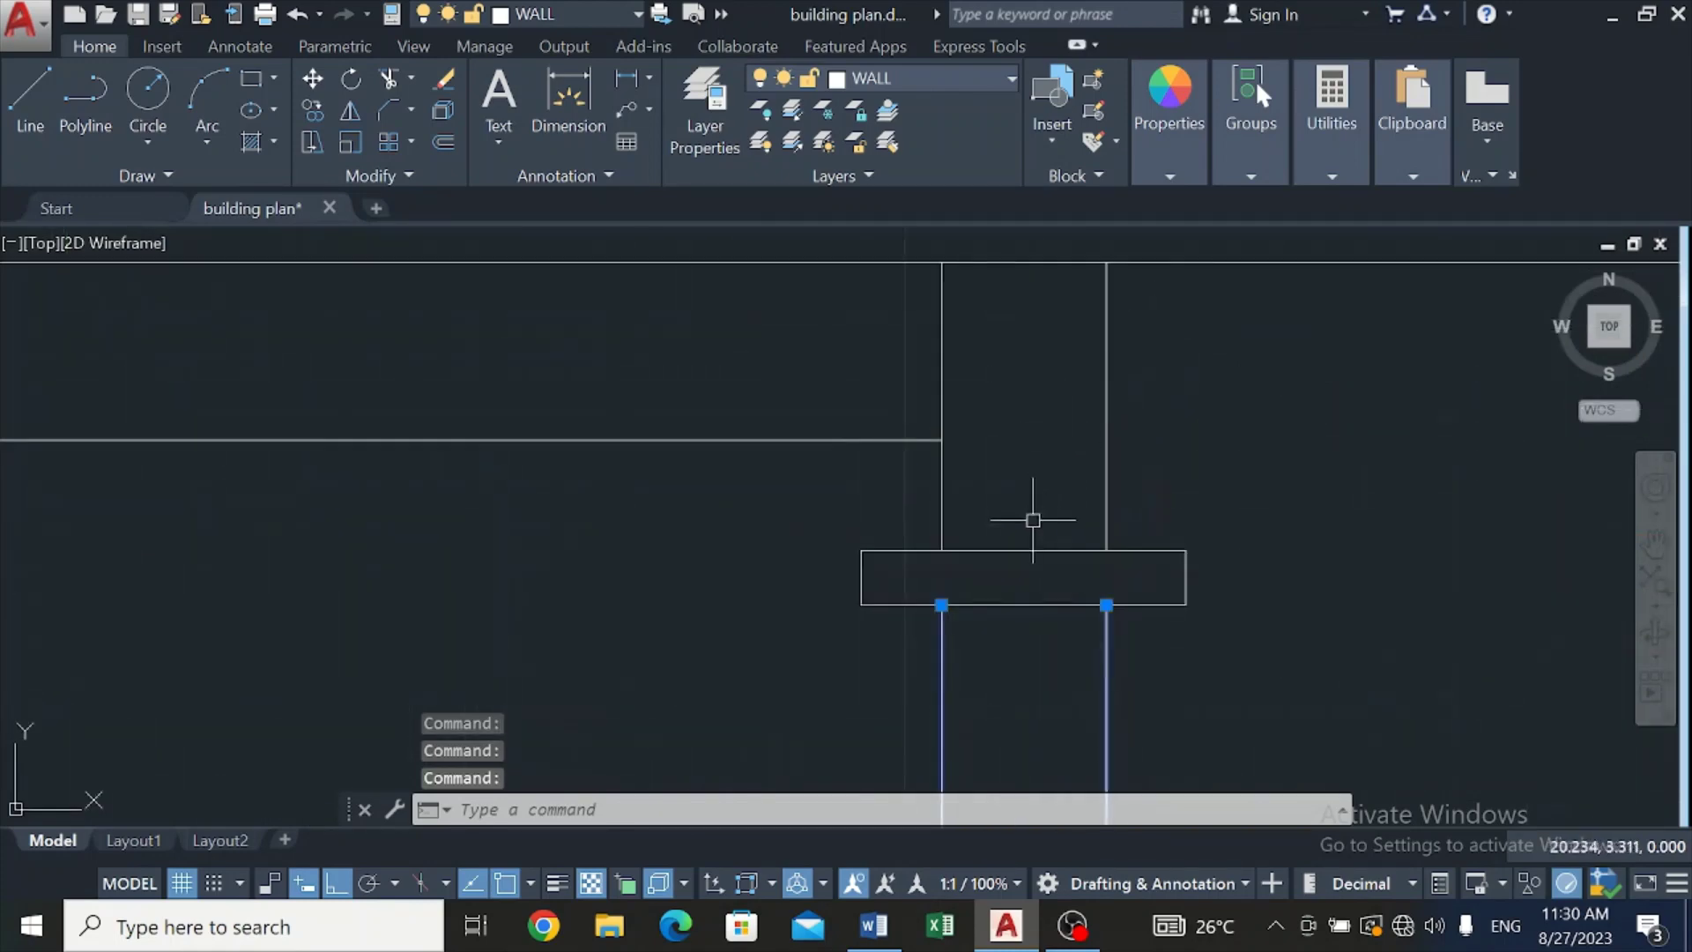
Step: Add the cap's lower, top and right-end lines to the selection
{"action": "left_click", "coordinate": [1023, 604]}
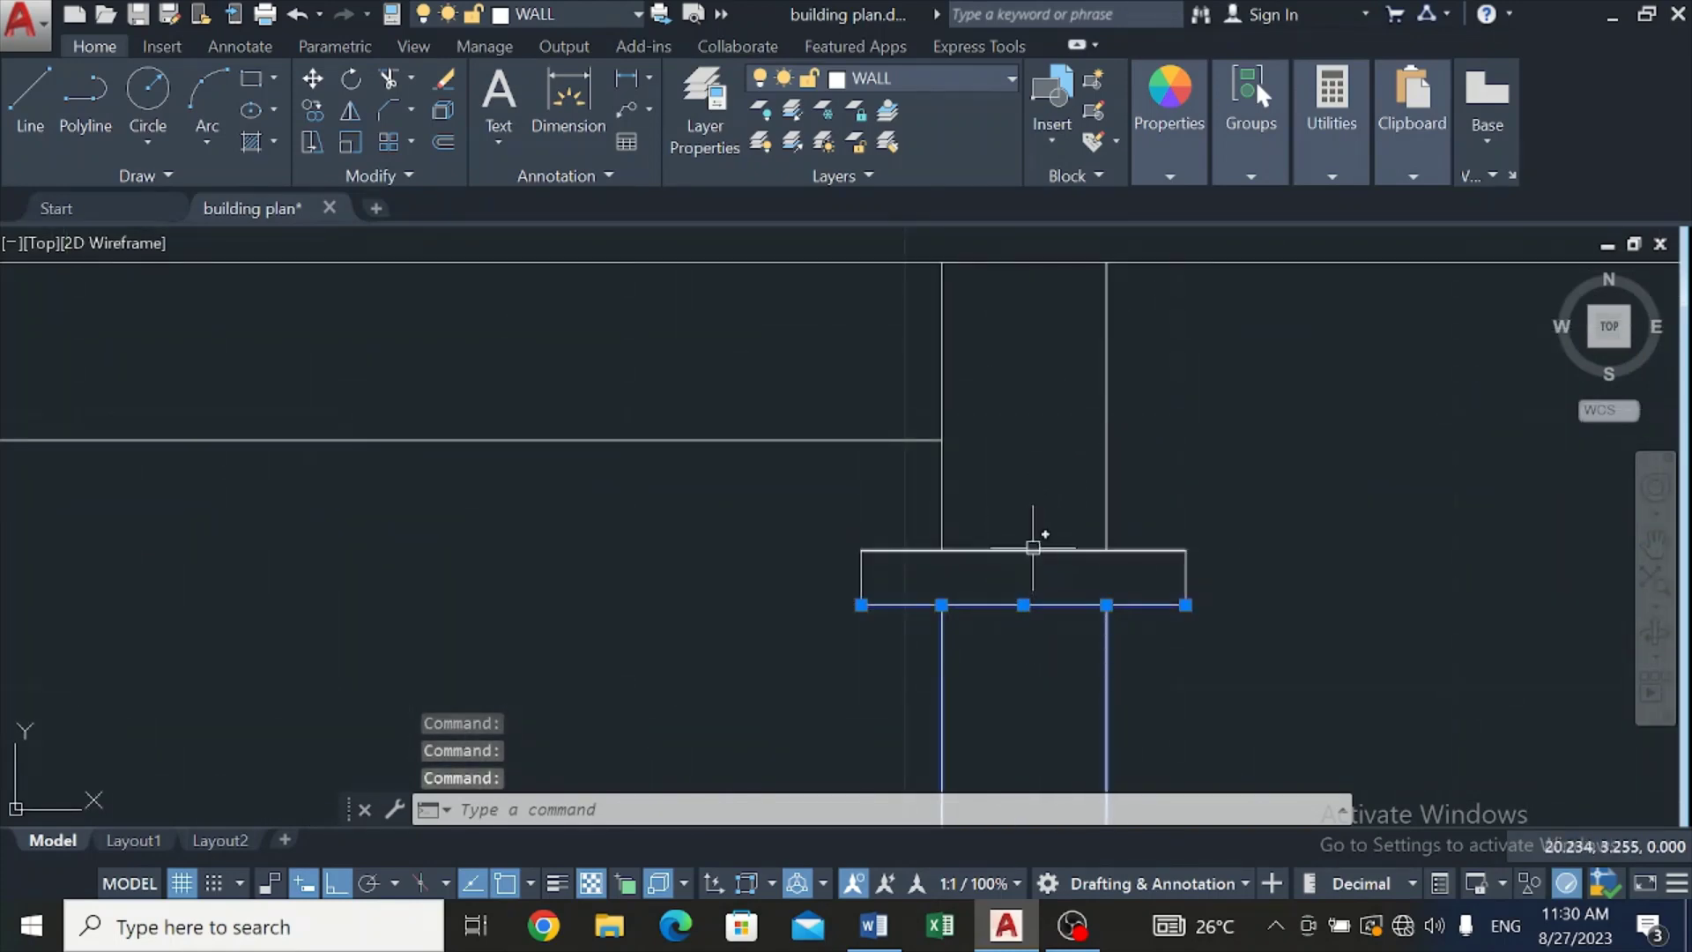
{"action": "left_click", "coordinate": [1027, 550]}
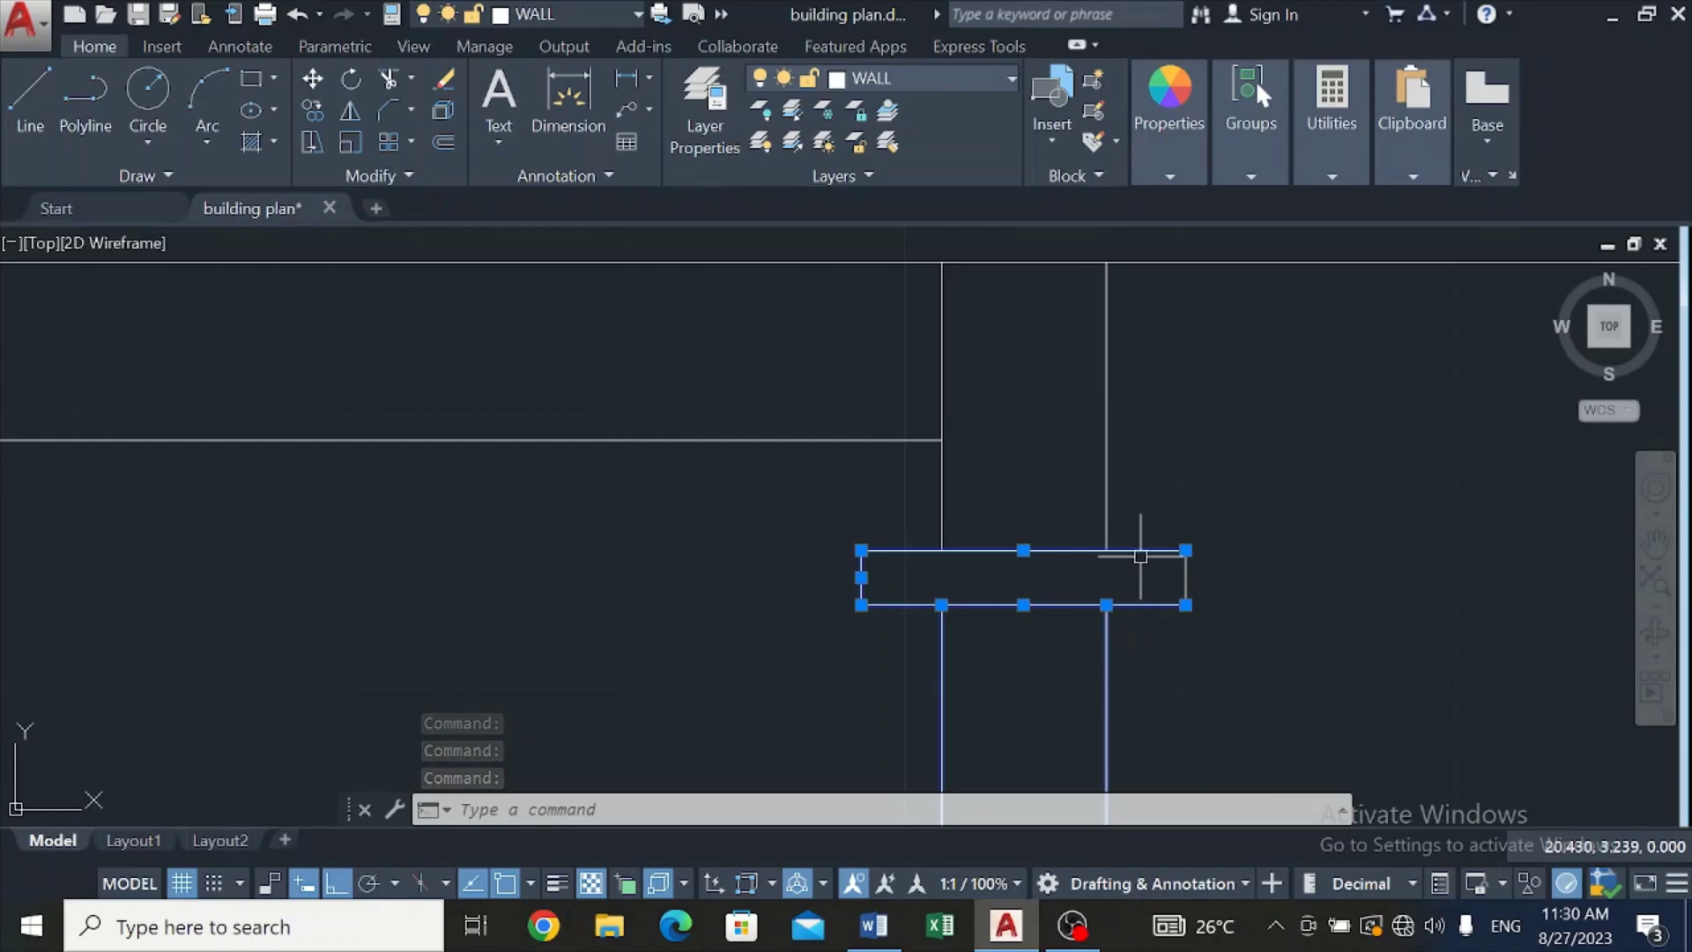
{"action": "left_click", "coordinate": [1185, 577]}
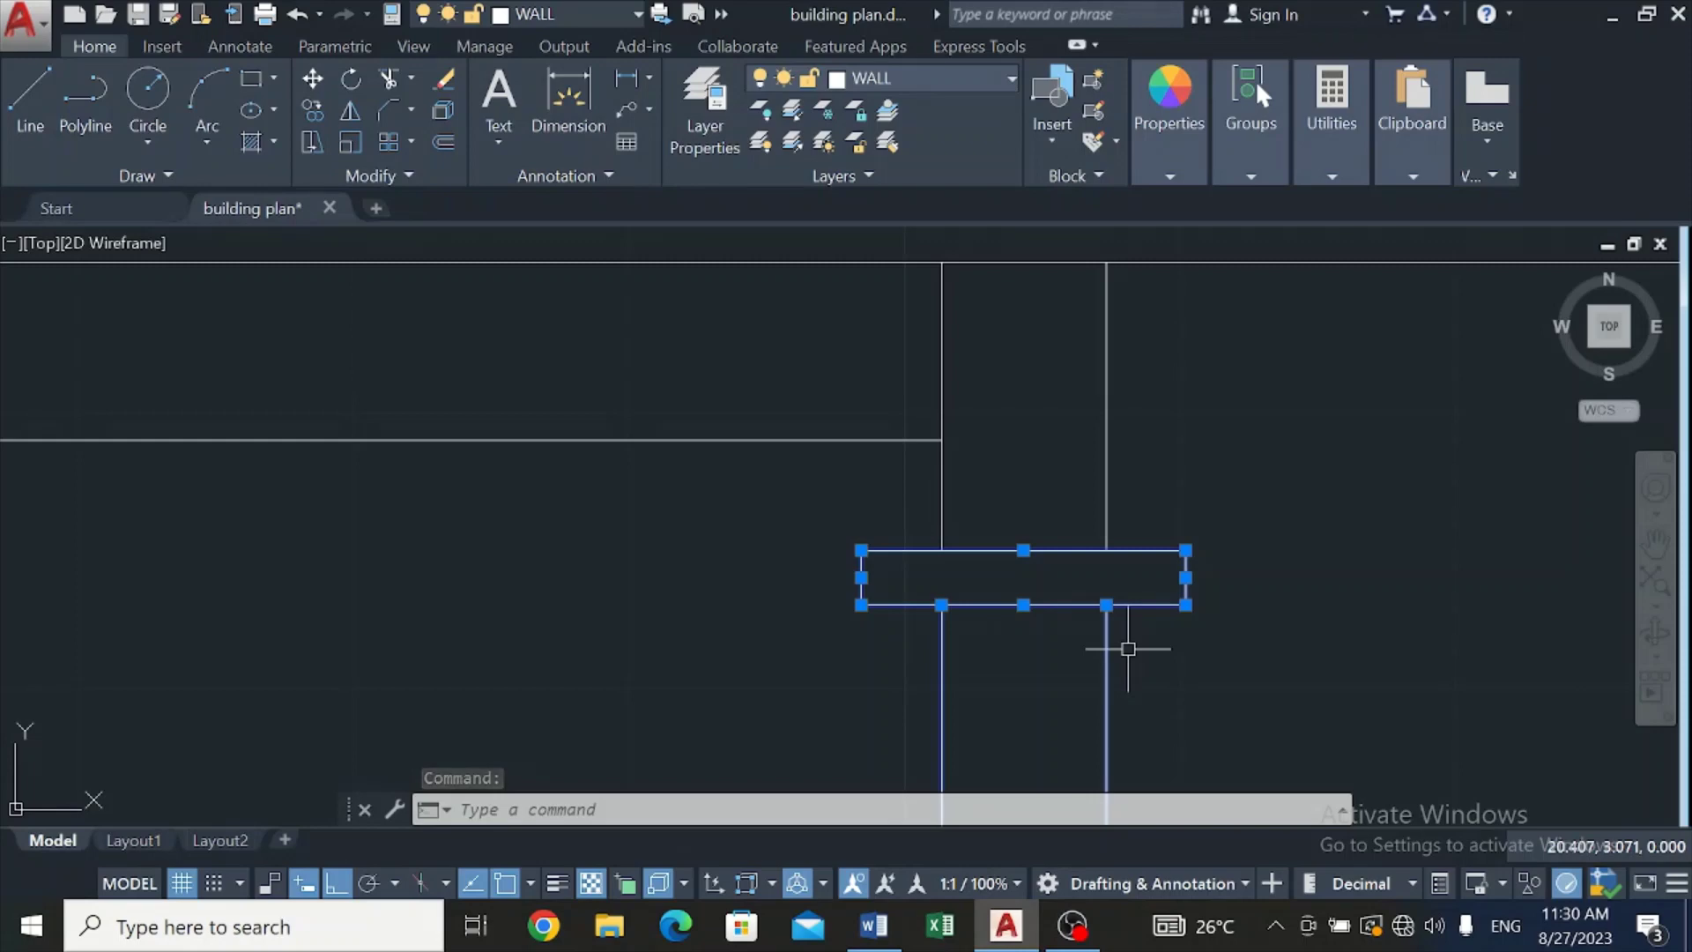
{"action": "scroll", "coordinate": [1061, 694], "scroll_direction": "down", "scroll_amount": 5}
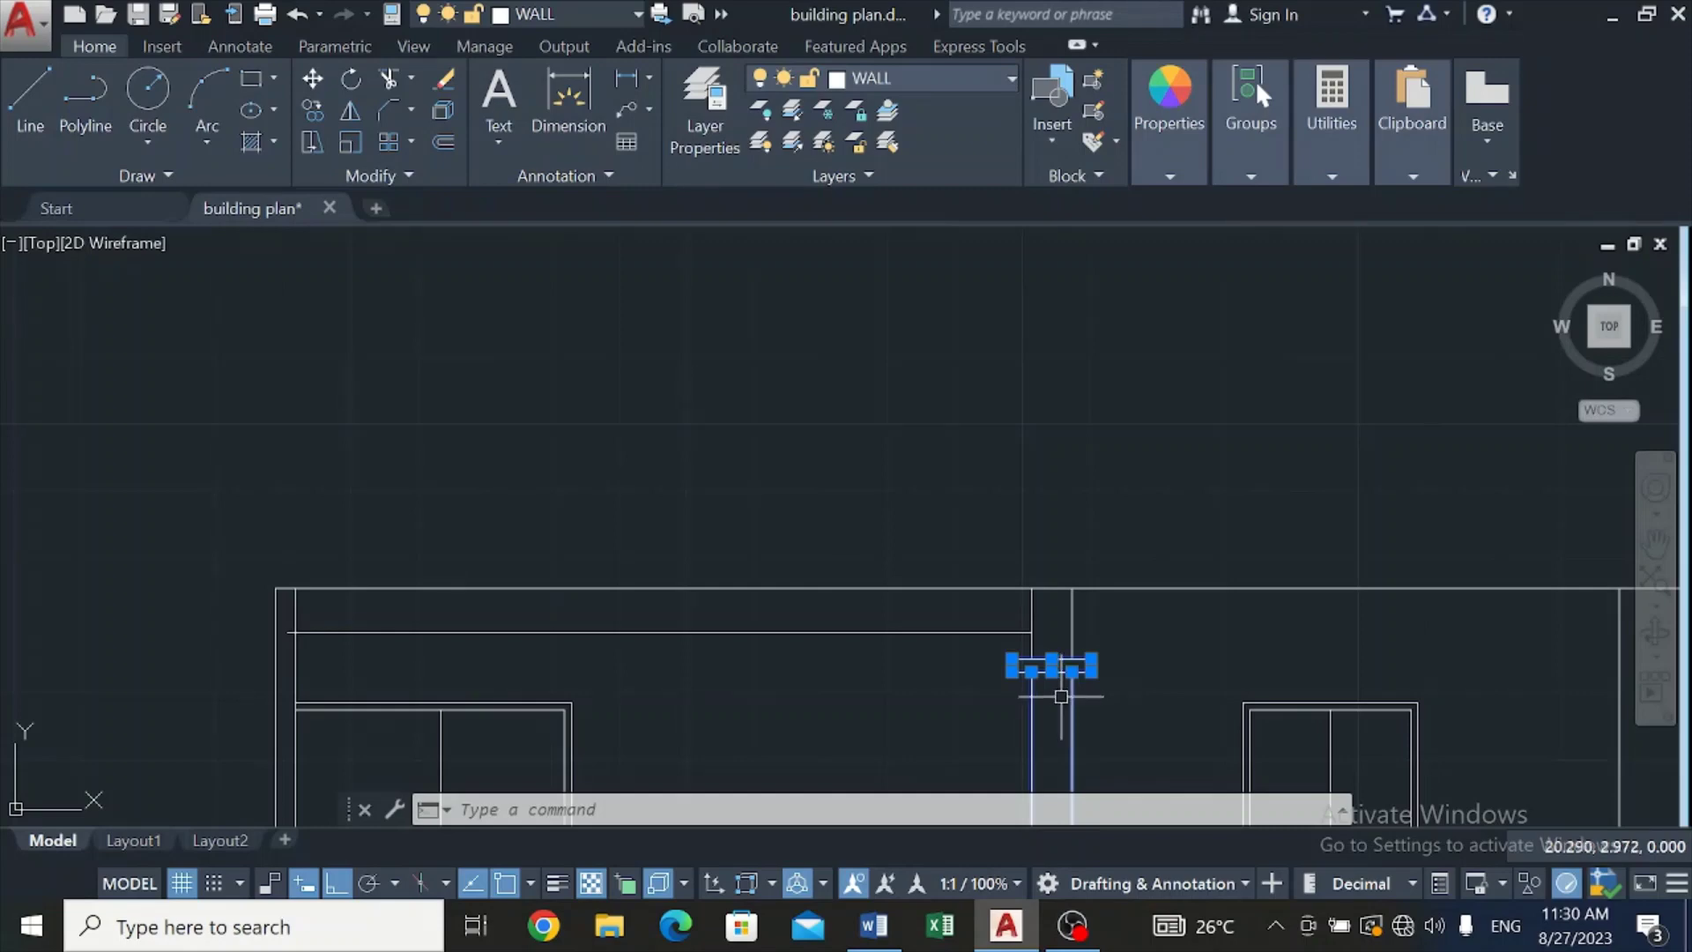
{"action": "scroll", "coordinate": [1062, 696], "scroll_direction": "down", "scroll_amount": 2}
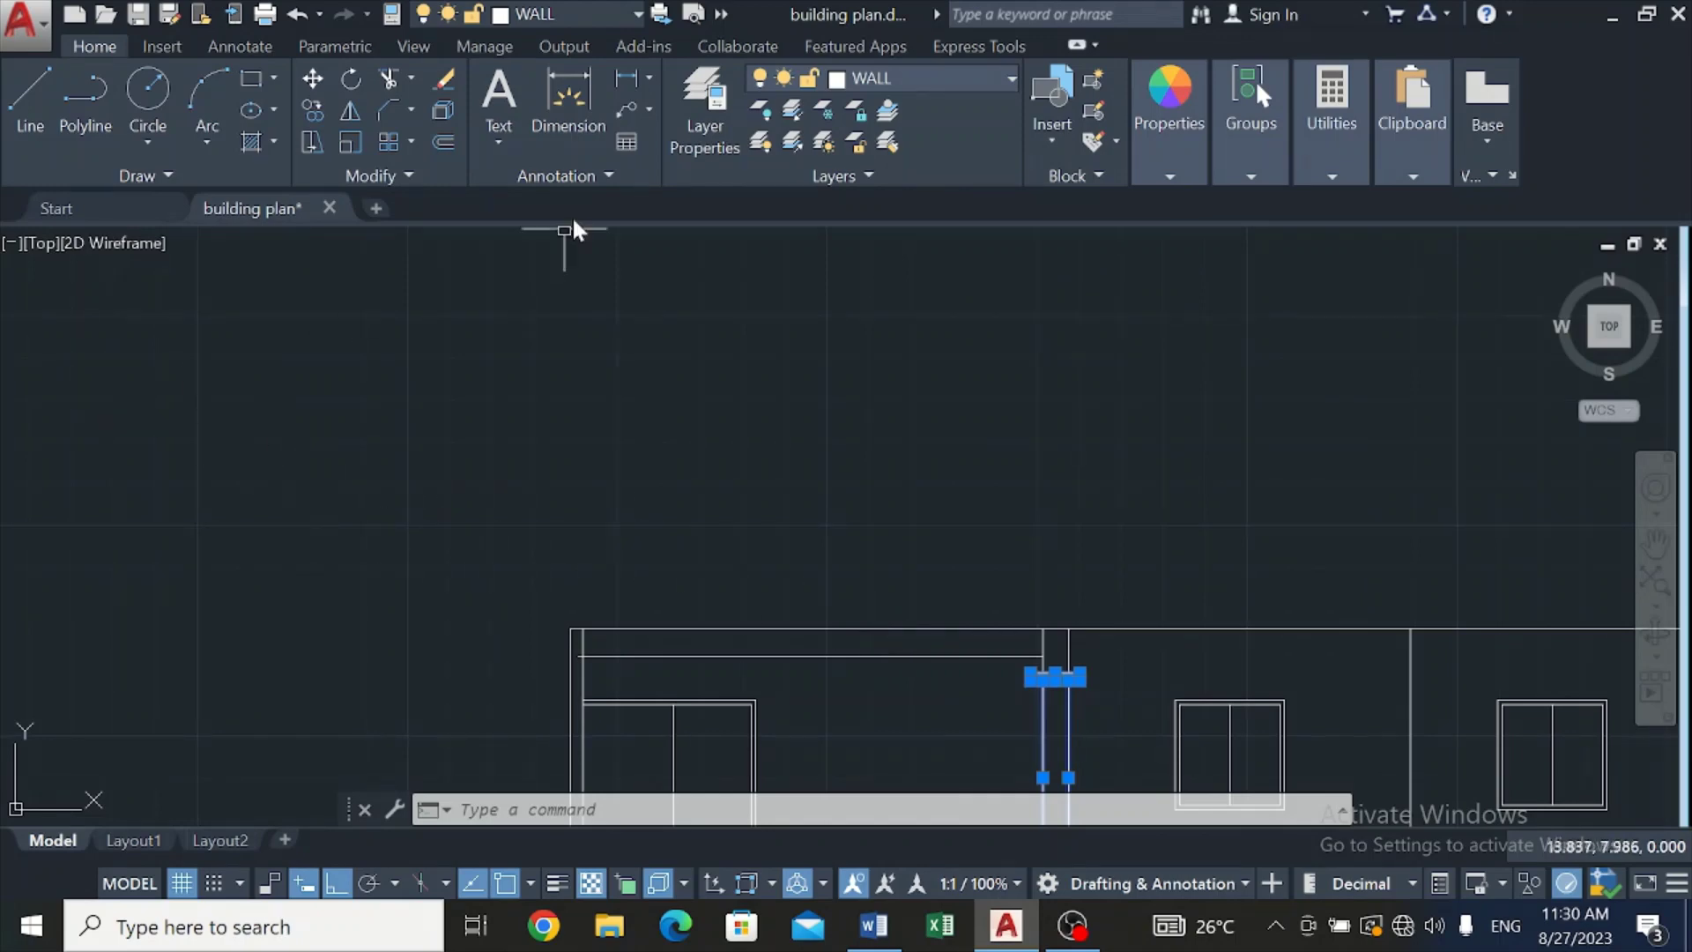
Step: Start copying the column from its base corner, then cancel before any duplicate is placed
{"action": "left_click", "coordinate": [314, 104]}
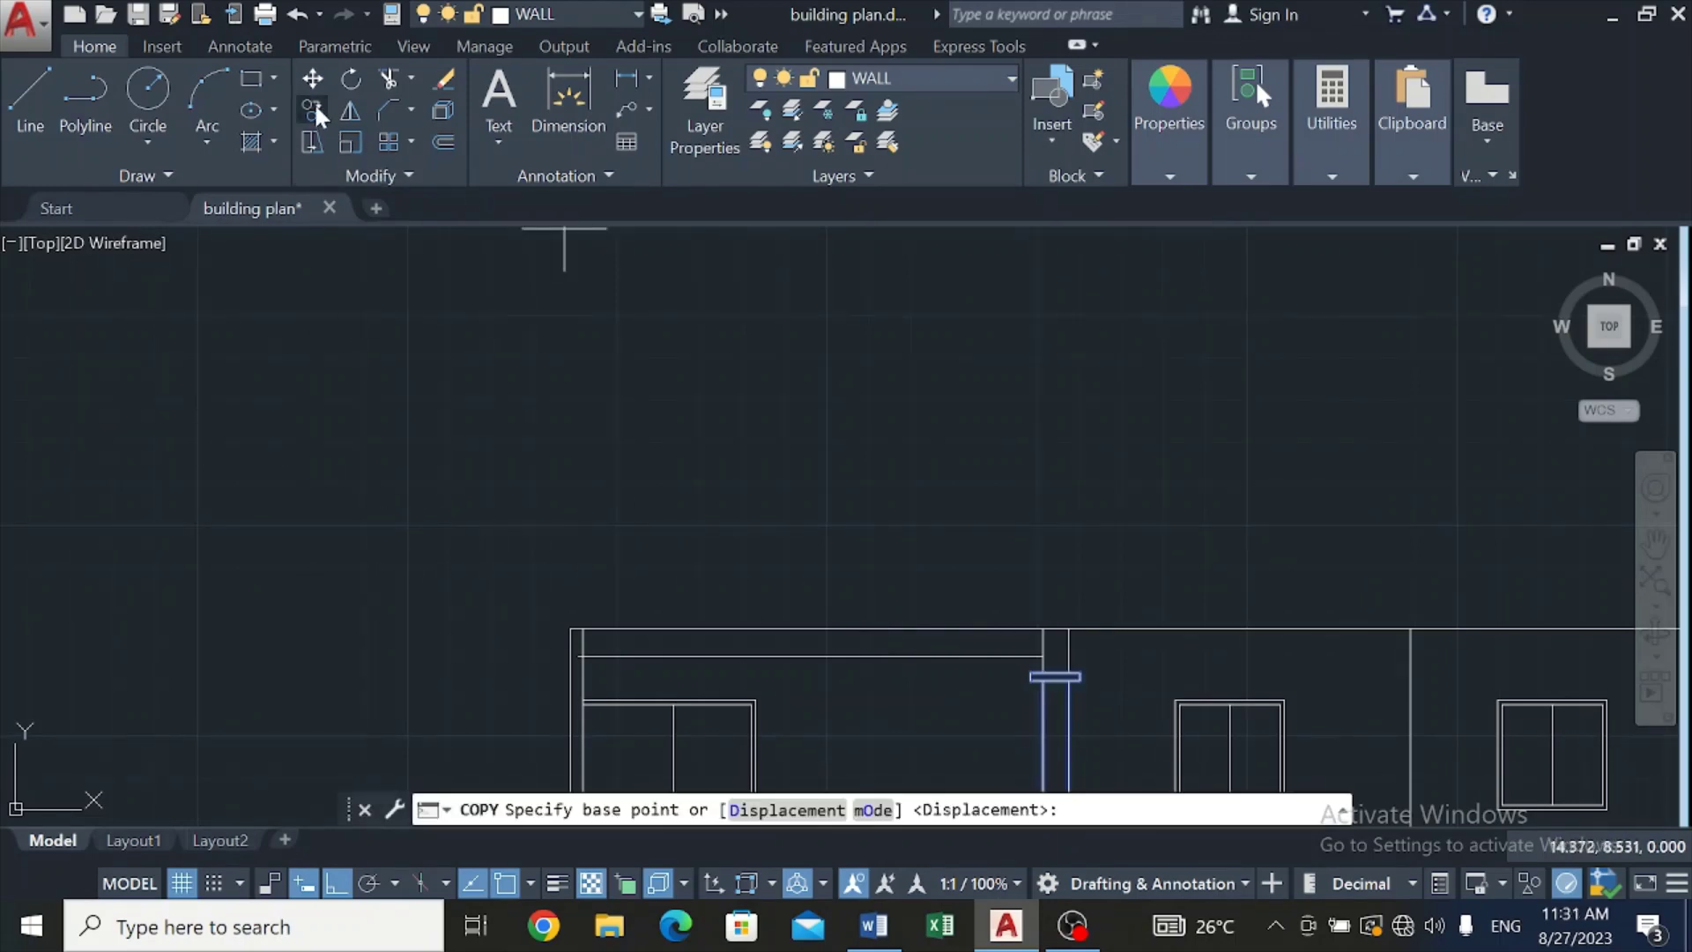
{"action": "scroll", "coordinate": [1088, 647], "scroll_direction": "down", "scroll_amount": 2}
{"action": "scroll", "coordinate": [1088, 647], "scroll_direction": "up", "scroll_amount": 5}
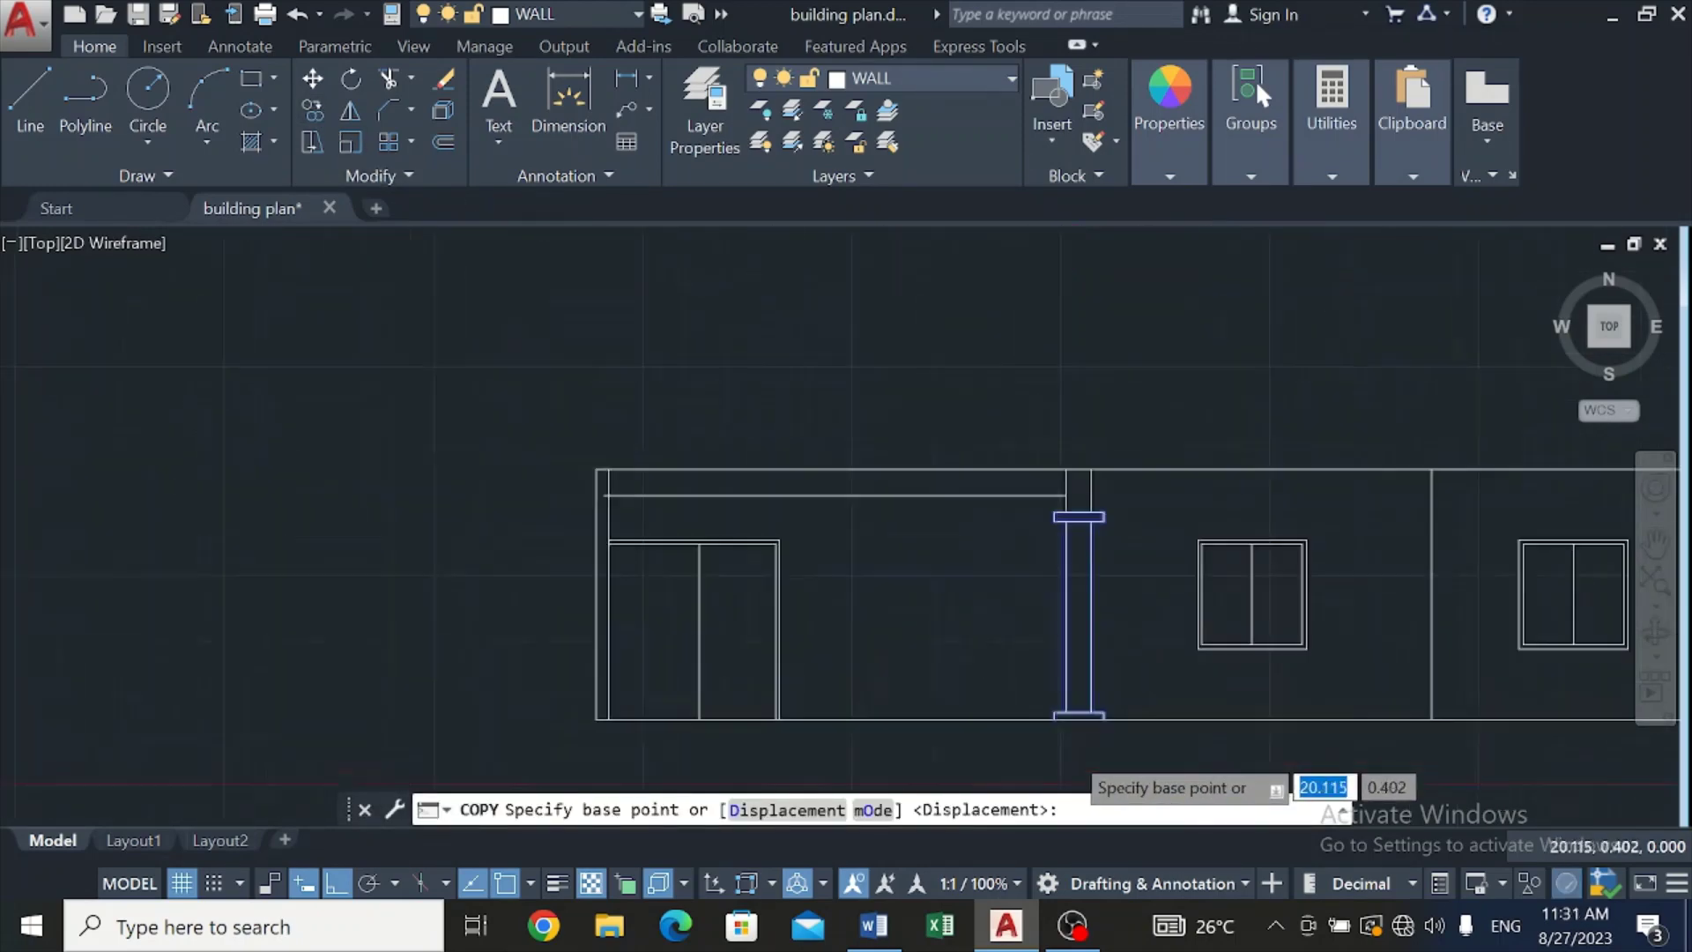
{"action": "scroll", "coordinate": [1050, 679], "scroll_direction": "down", "scroll_amount": 4}
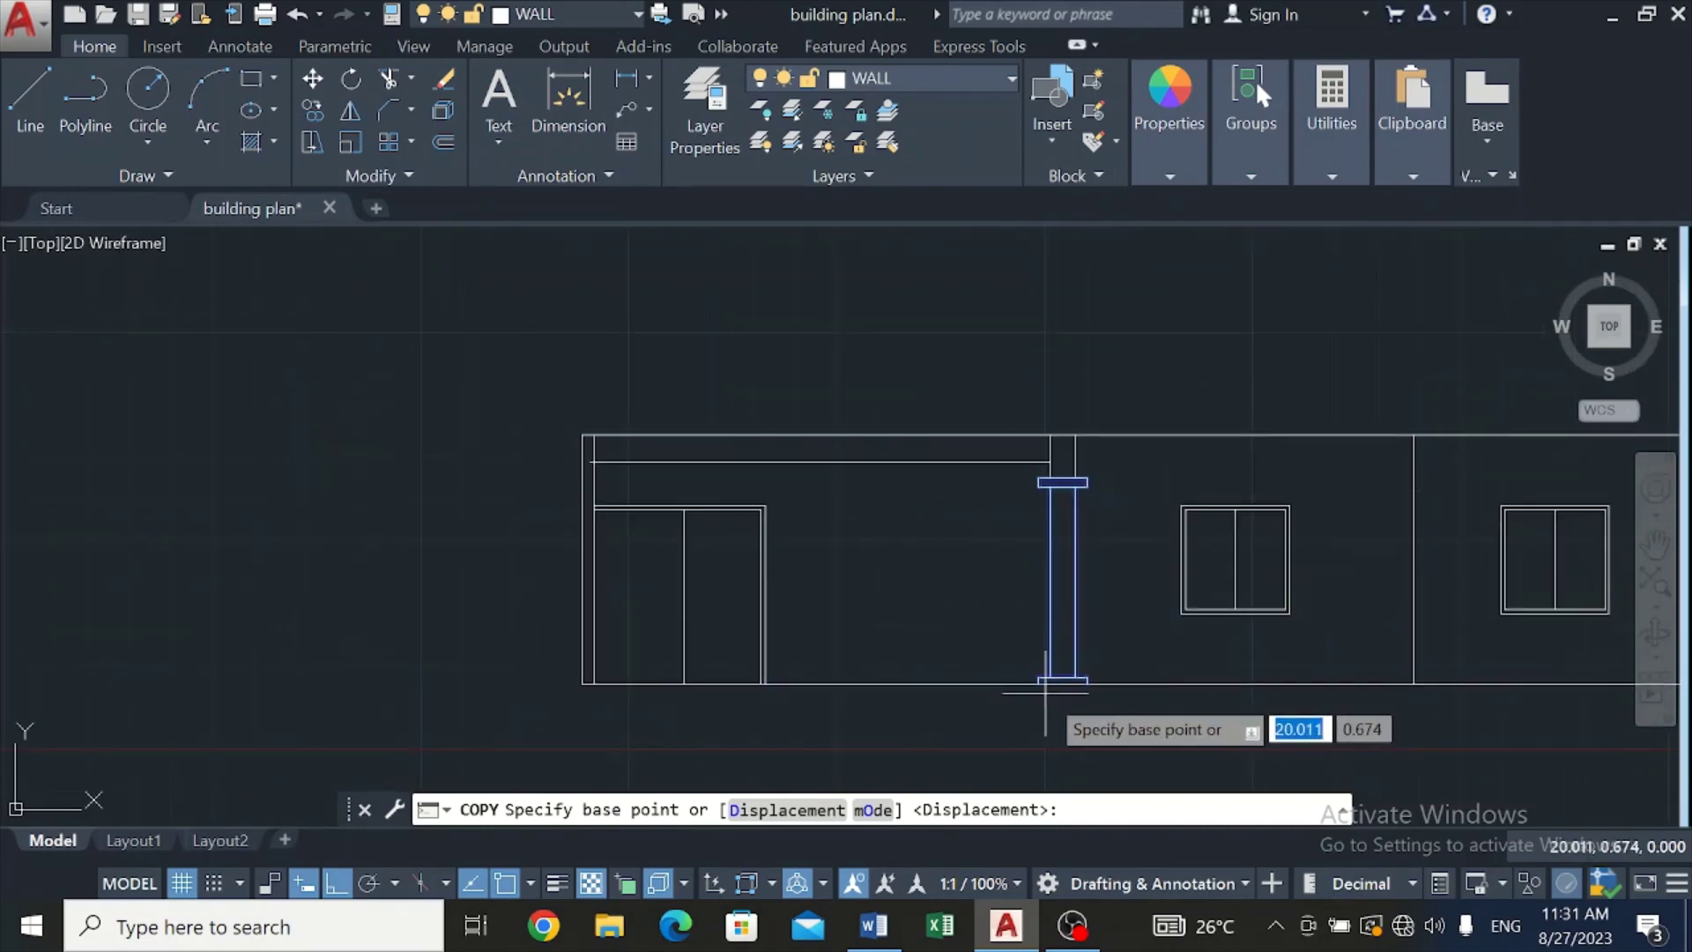
{"action": "scroll", "coordinate": [1045, 692], "scroll_direction": "up", "scroll_amount": 2}
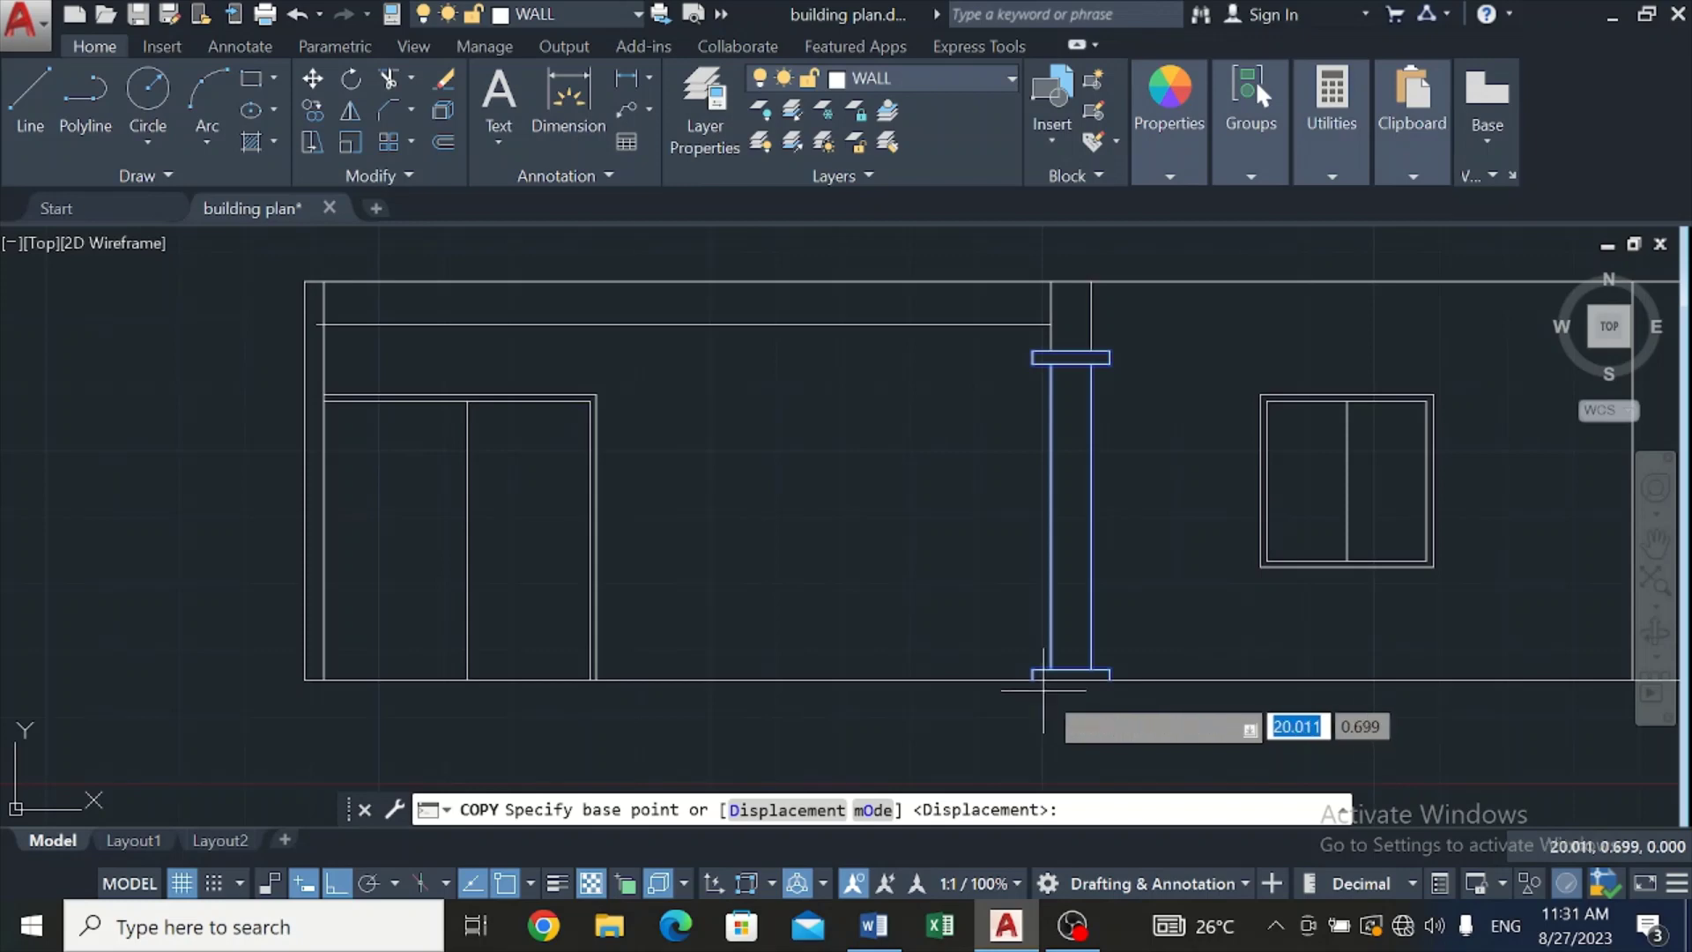
{"action": "scroll", "coordinate": [1043, 690], "scroll_direction": "up", "scroll_amount": 3}
{"action": "scroll", "coordinate": [1042, 689], "scroll_direction": "down", "scroll_amount": 4}
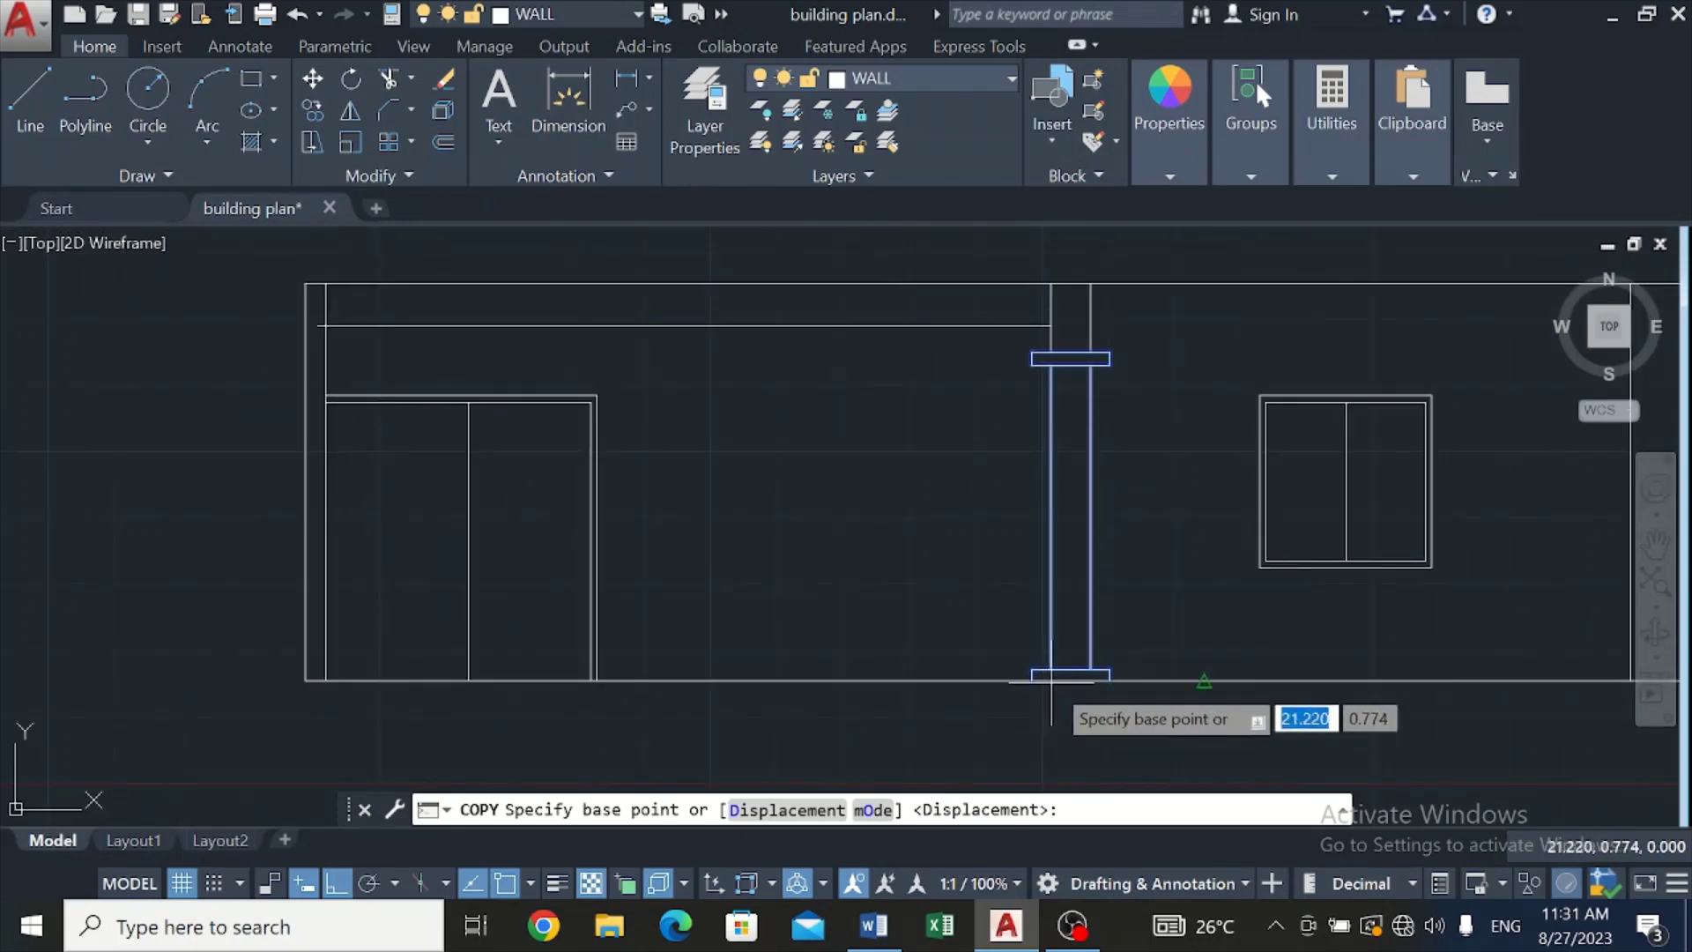
{"action": "scroll", "coordinate": [1049, 680], "scroll_direction": "up", "scroll_amount": 4}
{"action": "scroll", "coordinate": [1050, 679], "scroll_direction": "down", "scroll_amount": 4}
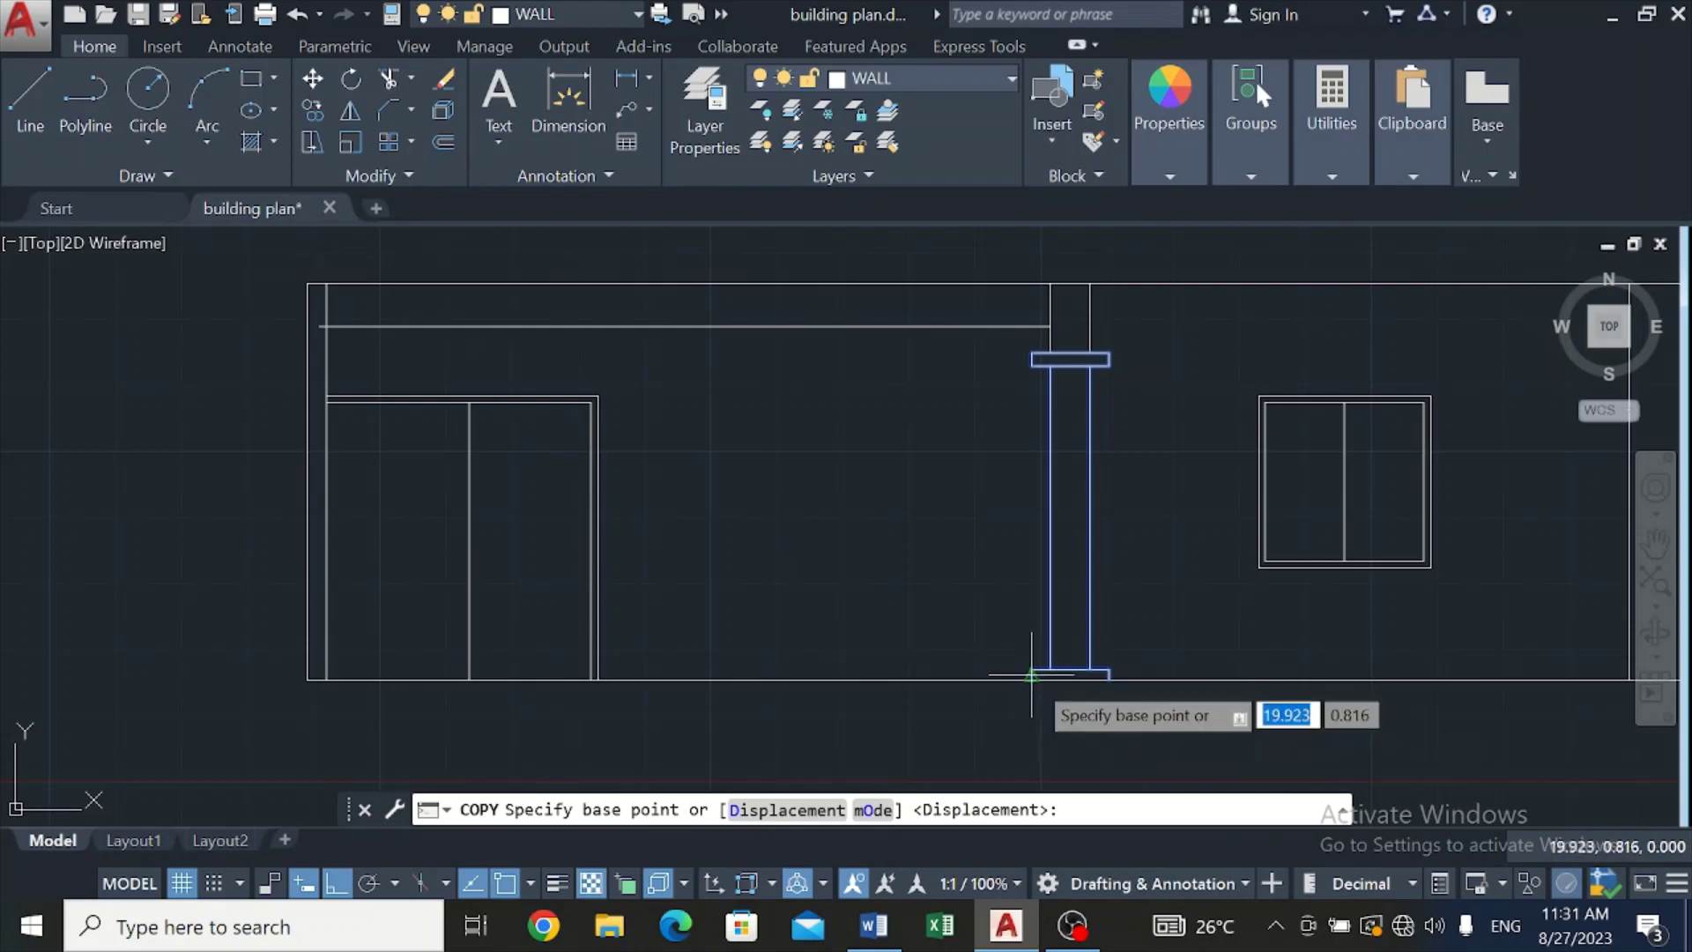
{"action": "scroll", "coordinate": [1029, 679], "scroll_direction": "up", "scroll_amount": 2}
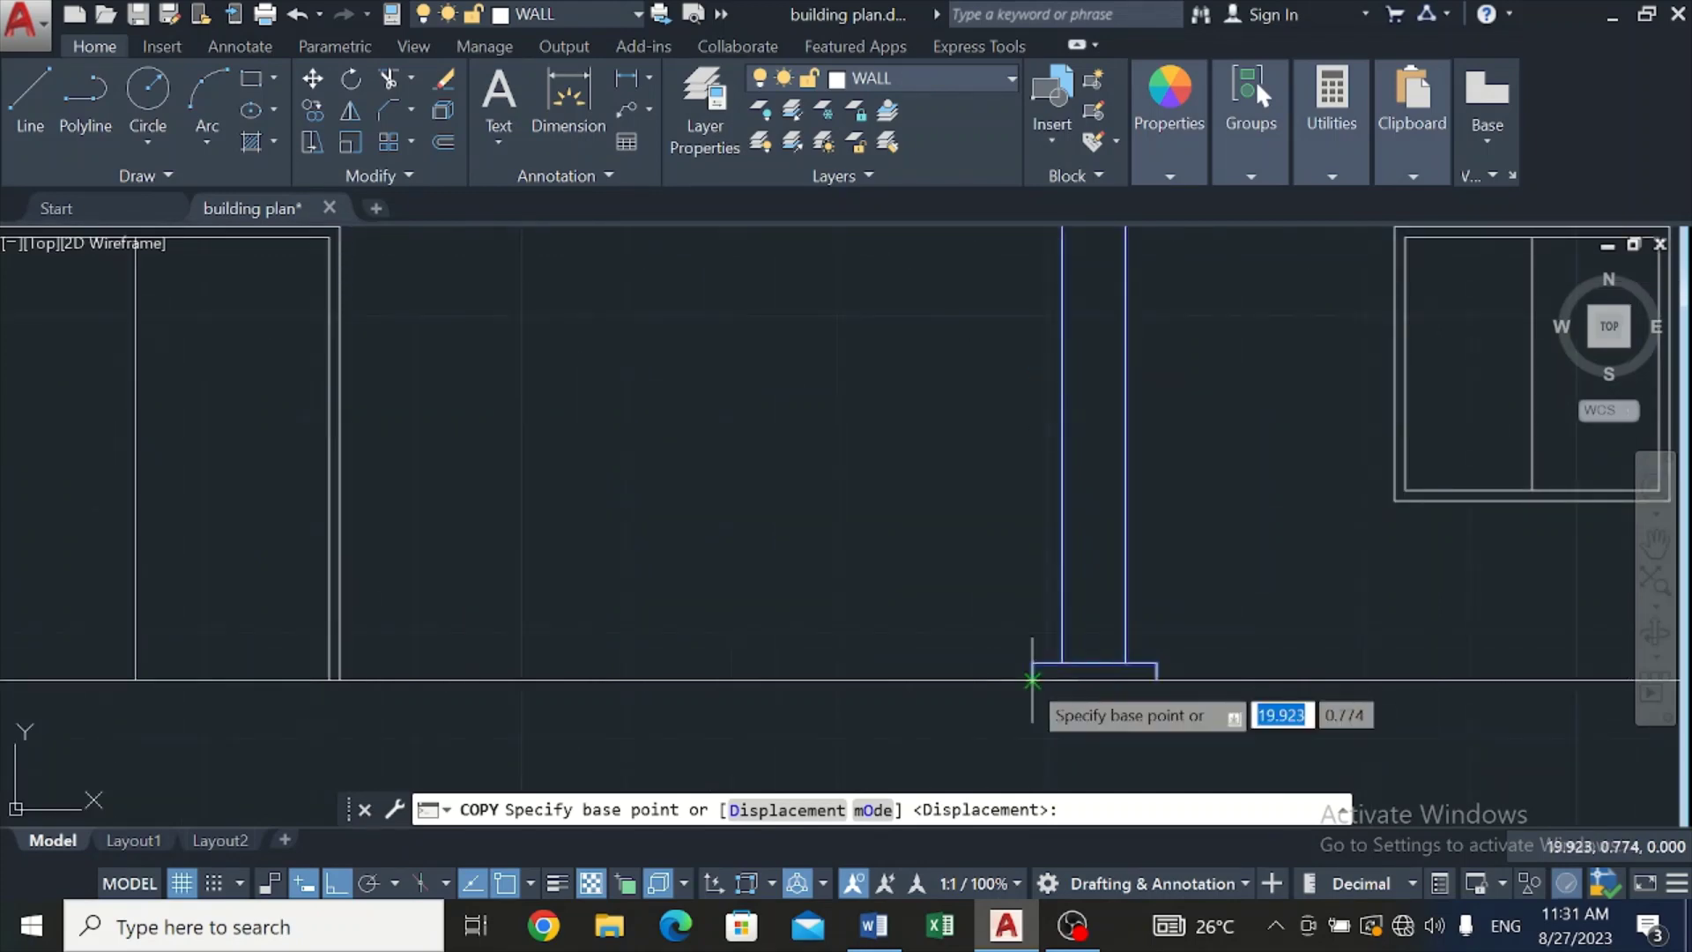
{"action": "left_click", "coordinate": [1032, 680]}
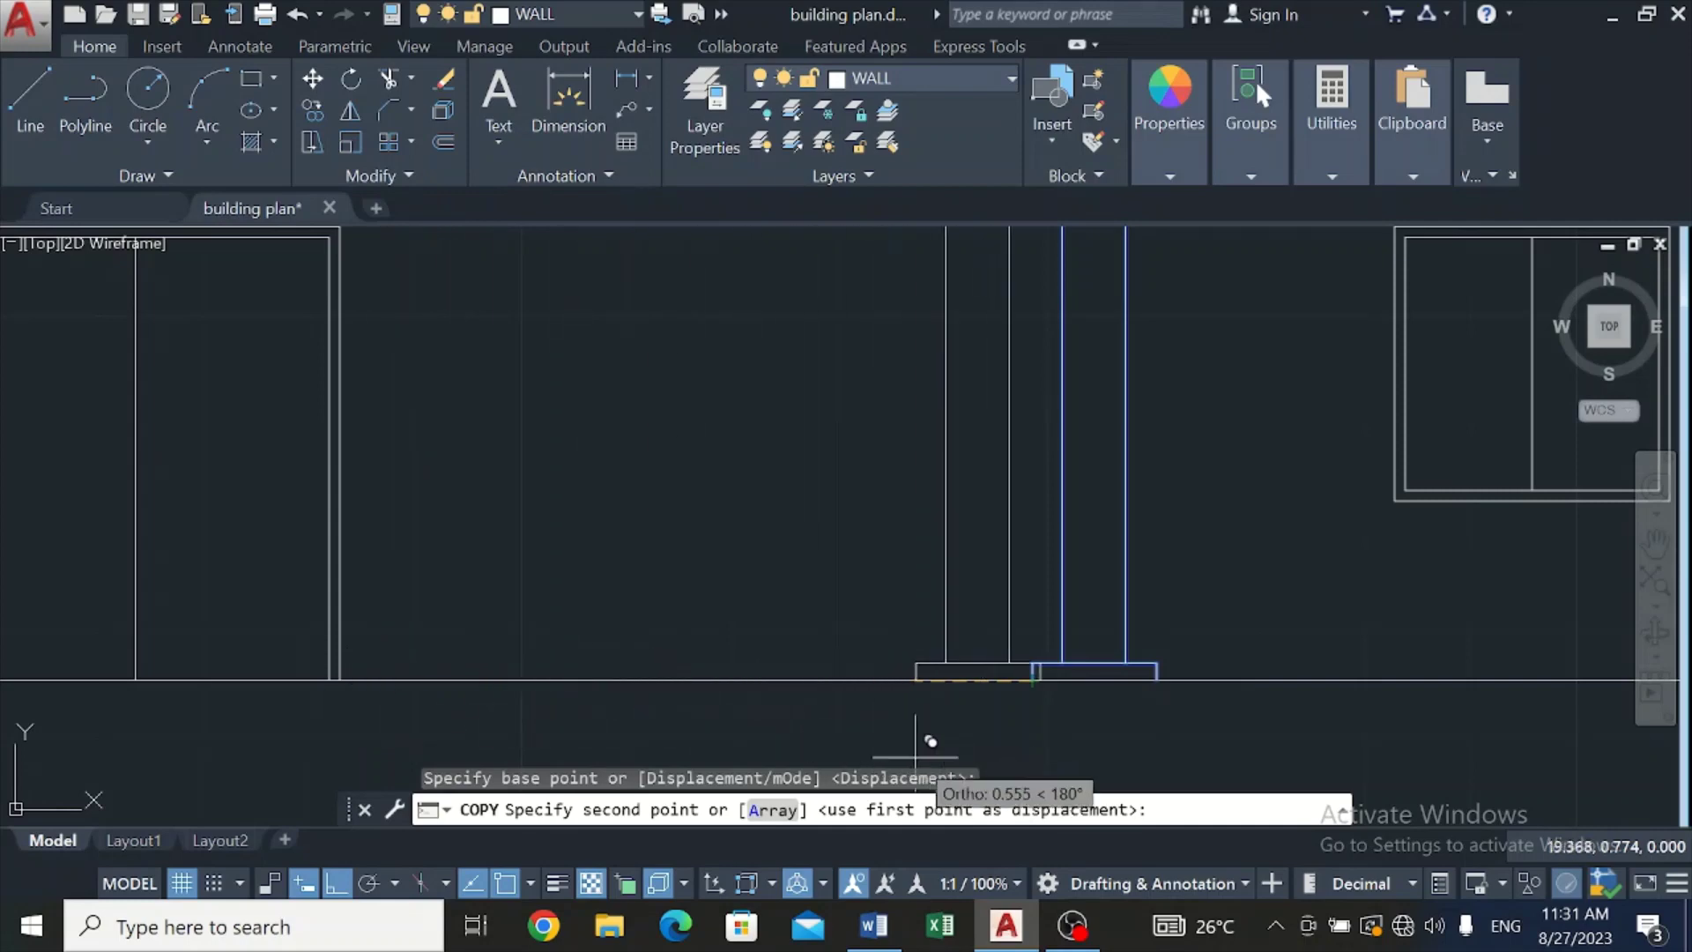
{"action": "key", "text": "Escape"}
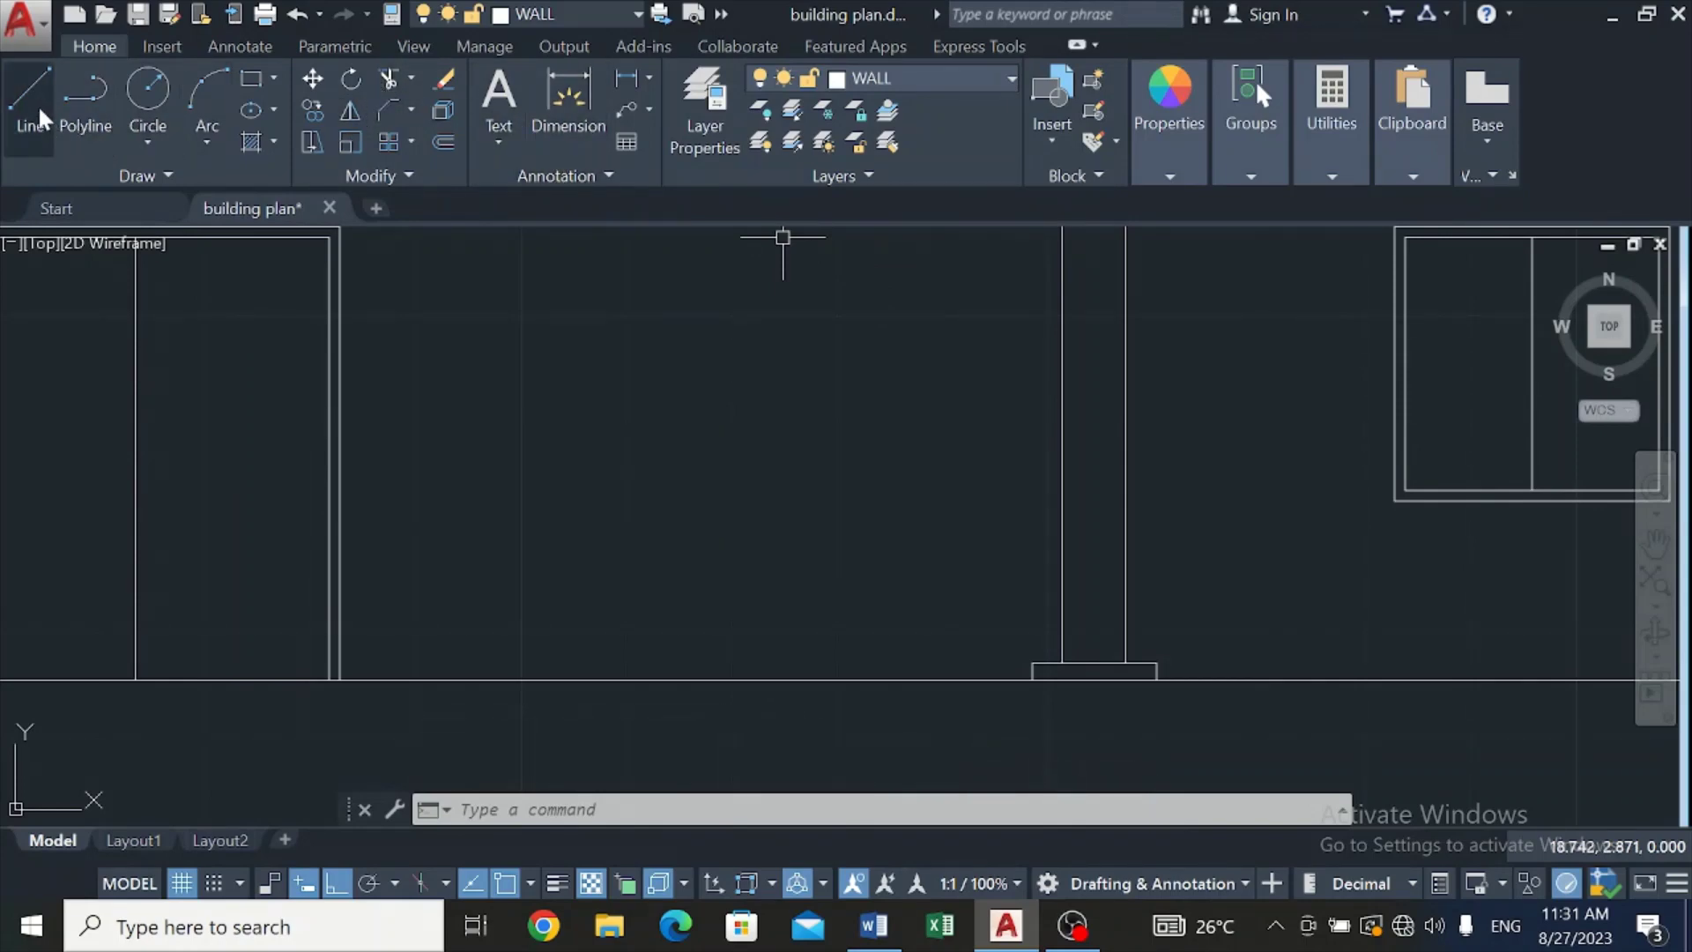
Step: Offset a column shaft line 0.075 toward the inside, then deselect the new line
{"action": "left_click", "coordinate": [444, 141]}
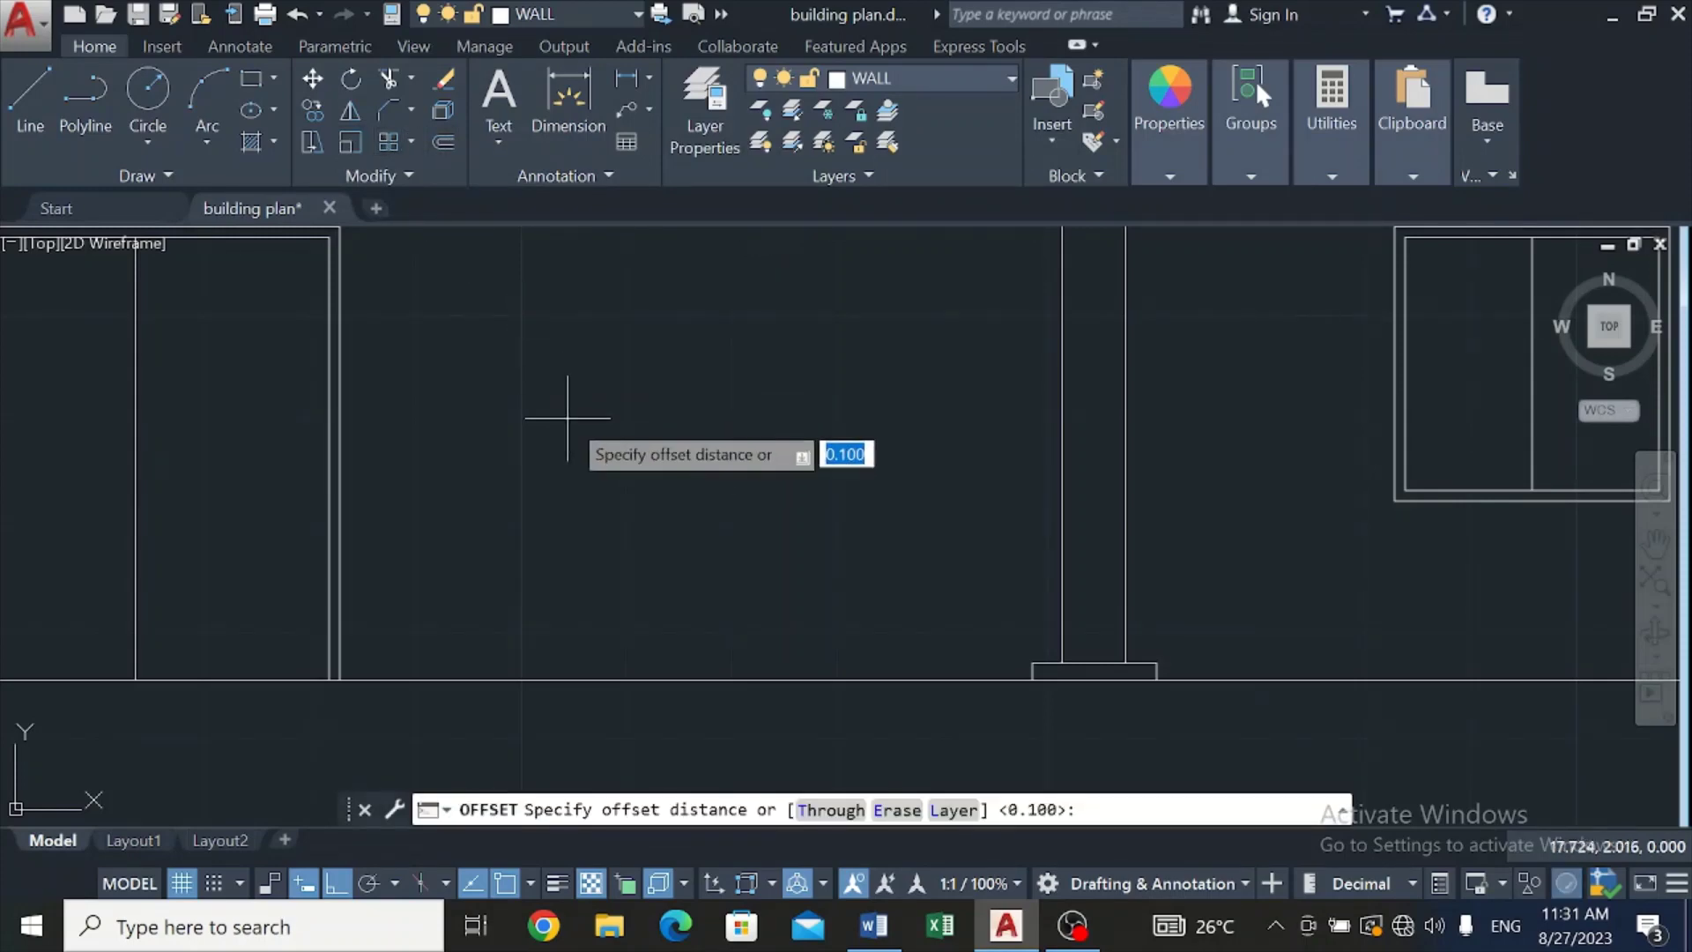
{"action": "type", "text": "0"}
{"action": "key", "text": "Return"}
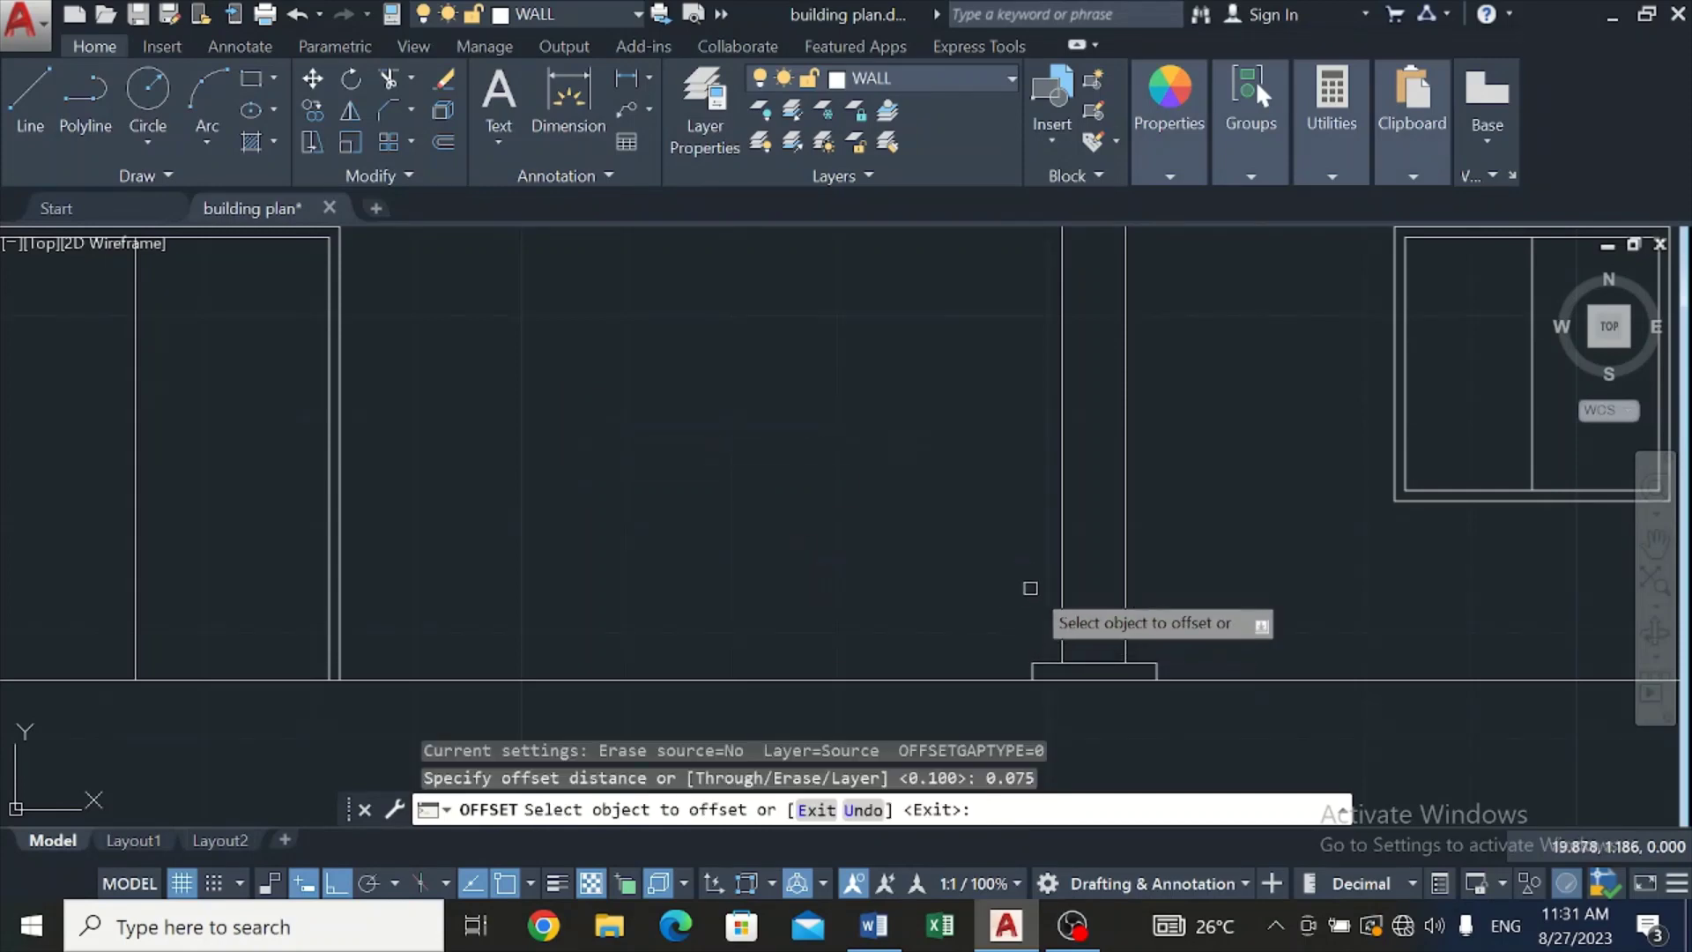
{"action": "left_click", "coordinate": [1061, 568]}
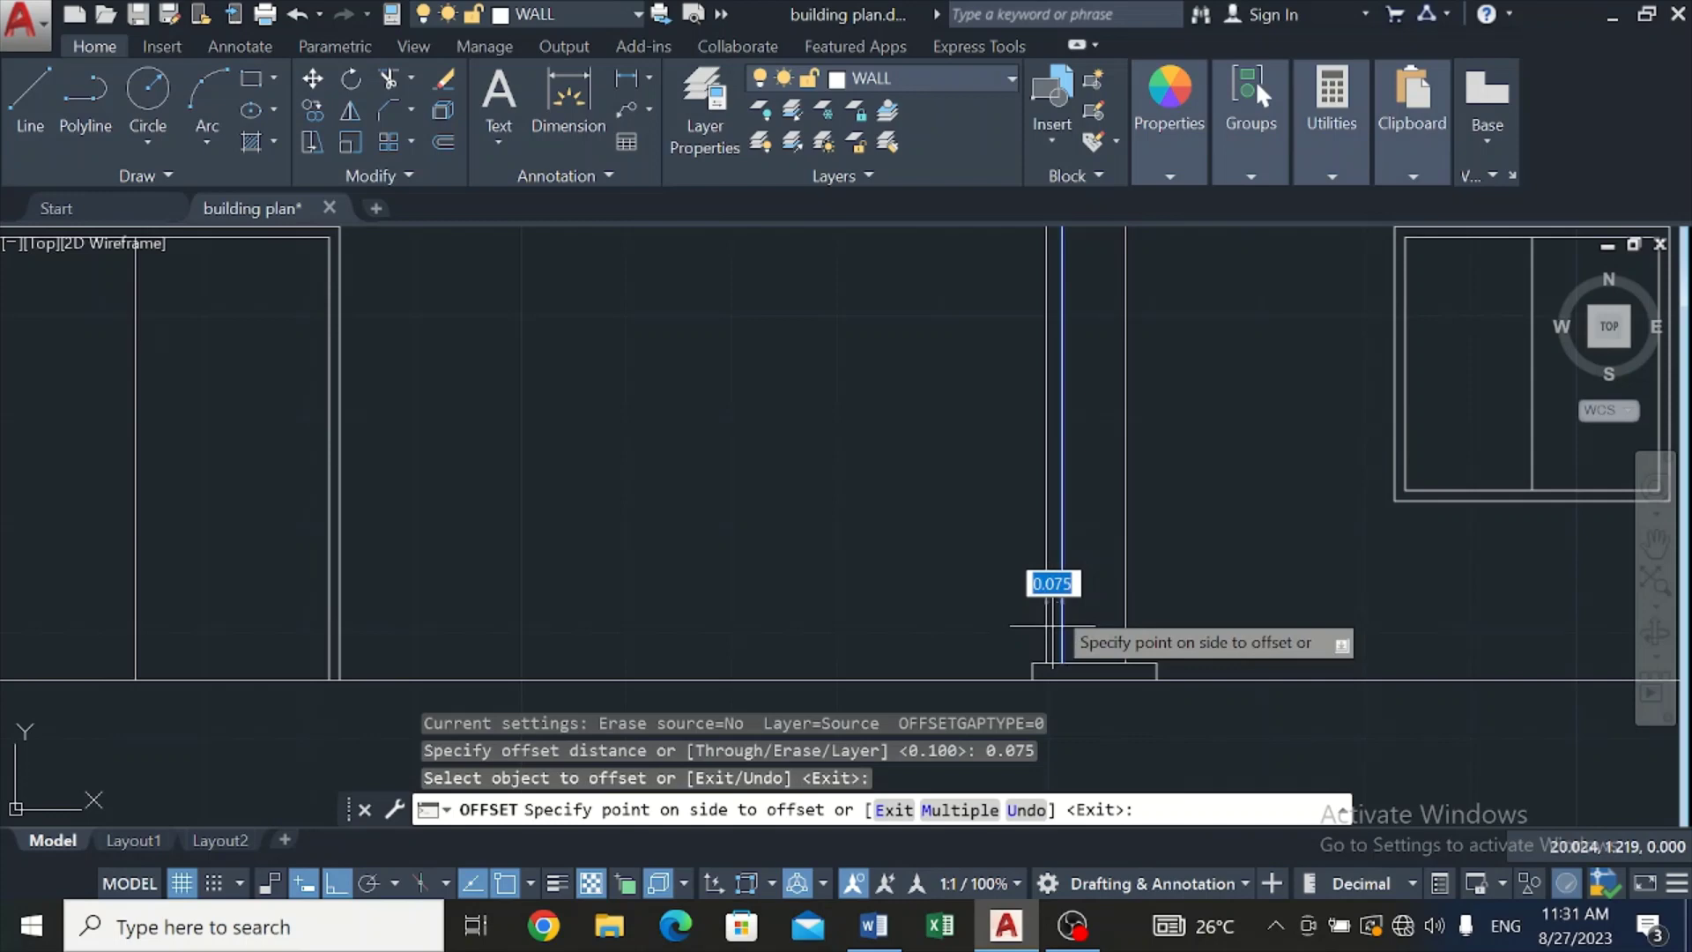
{"action": "left_click", "coordinate": [1101, 618]}
{"action": "key", "text": "Escape"}
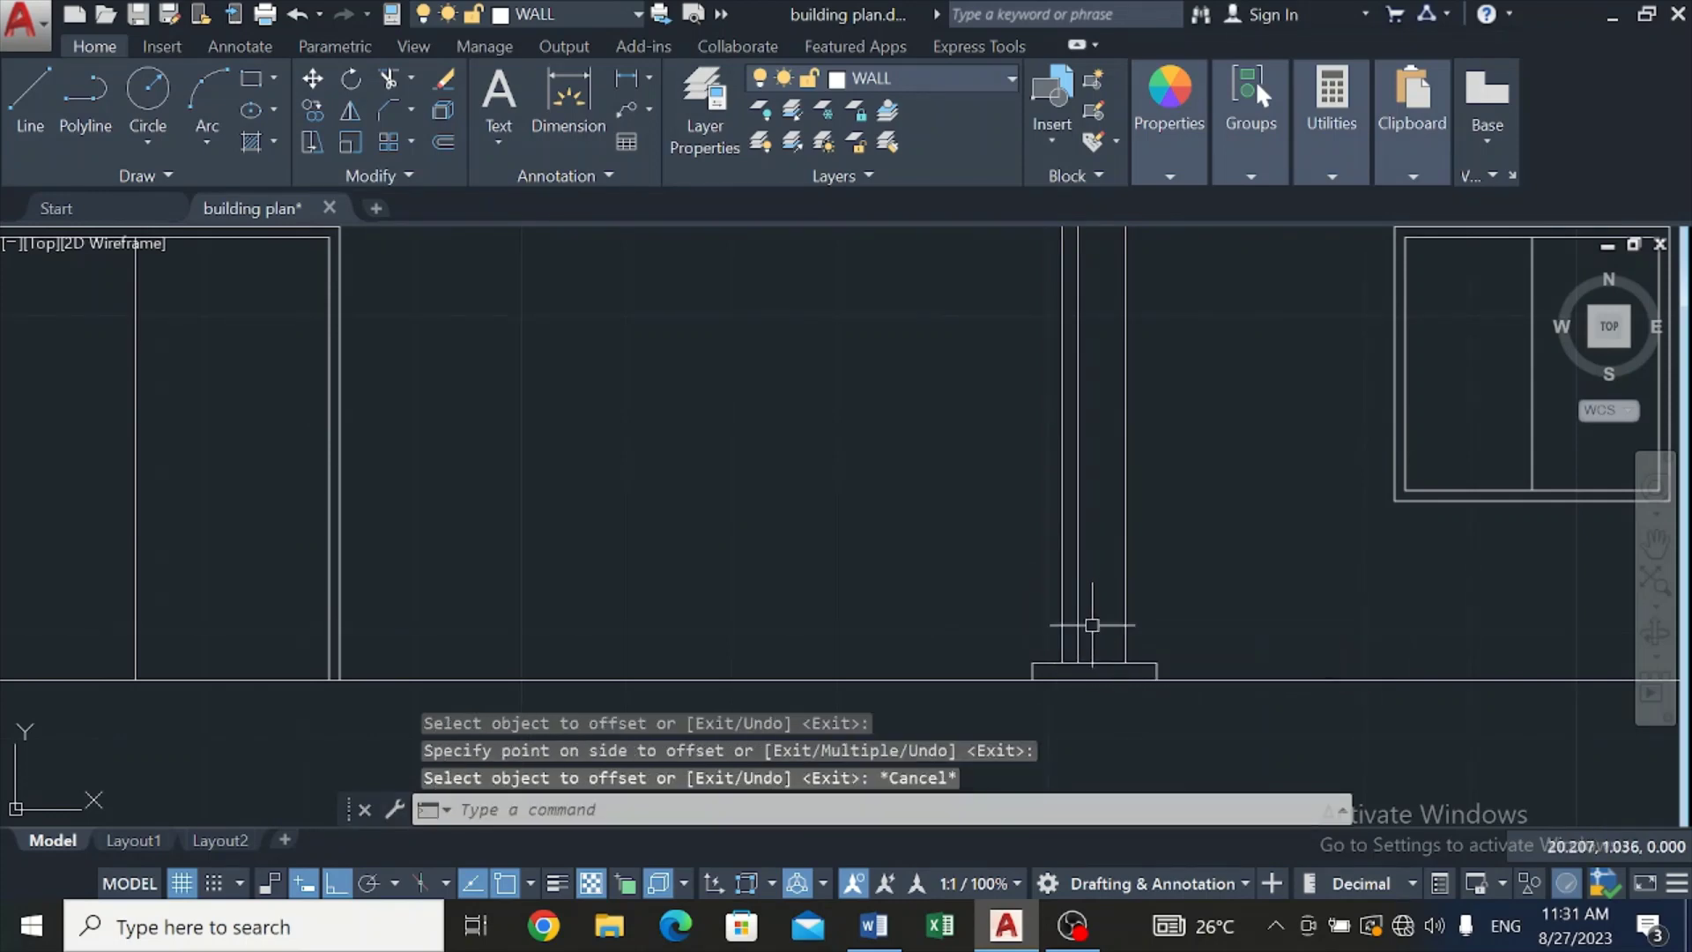
{"action": "left_click", "coordinate": [1075, 625]}
{"action": "left_click", "coordinate": [1077, 663]}
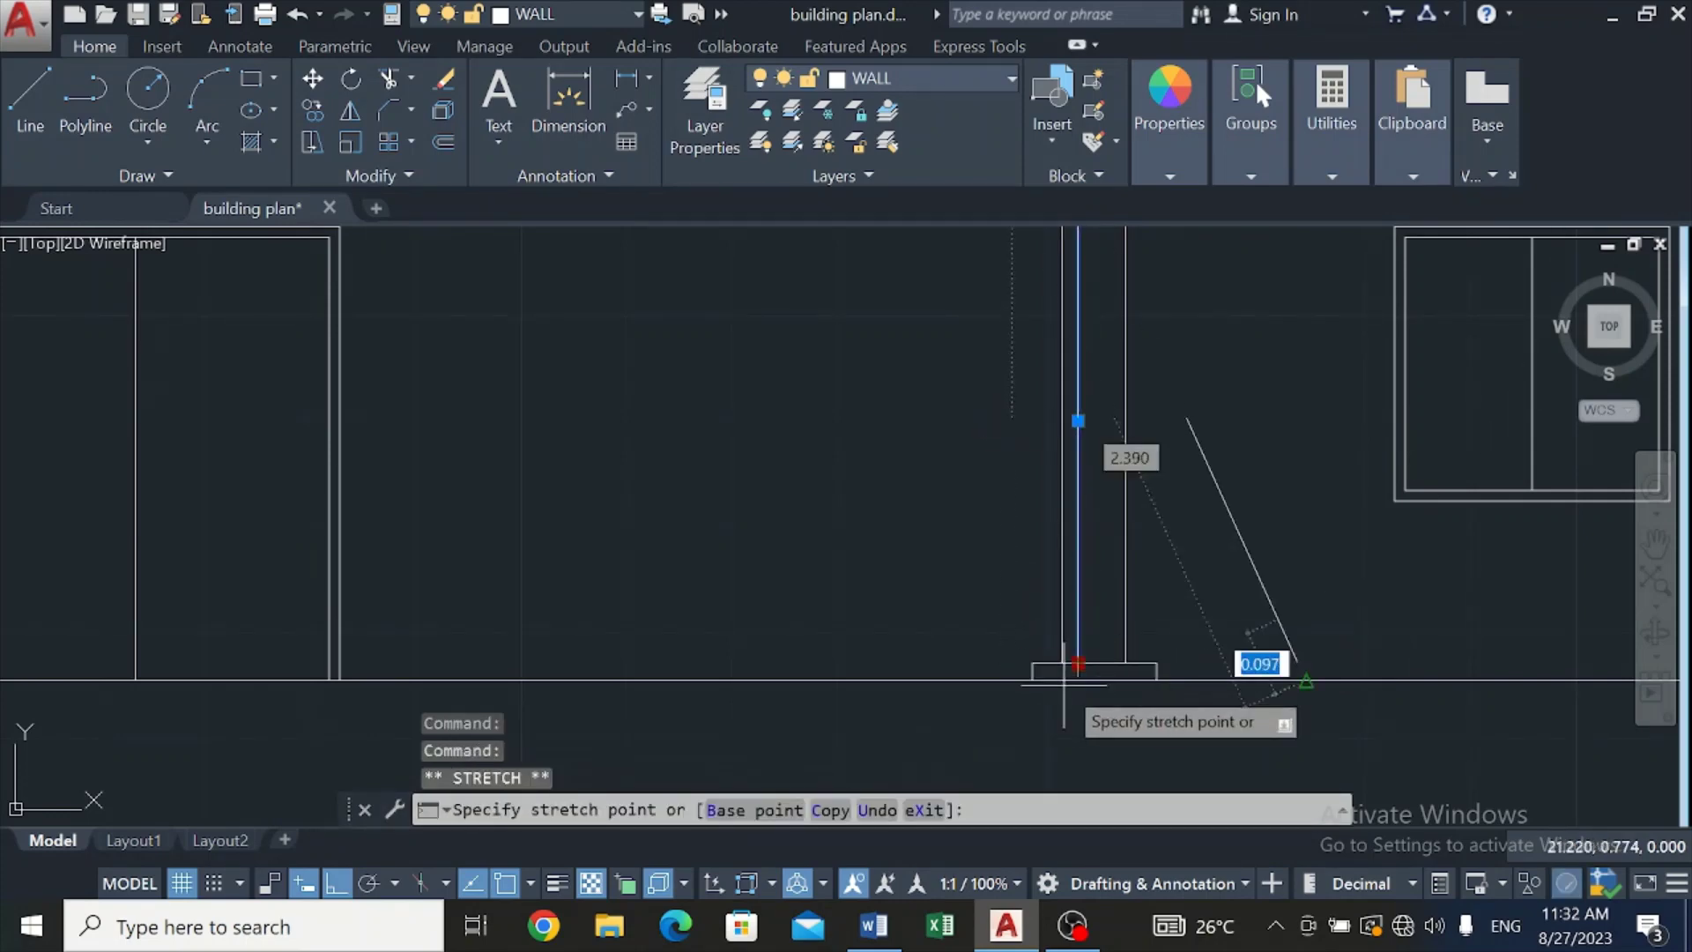
{"action": "key", "text": "Escape"}
{"action": "key", "text": "Escape"}
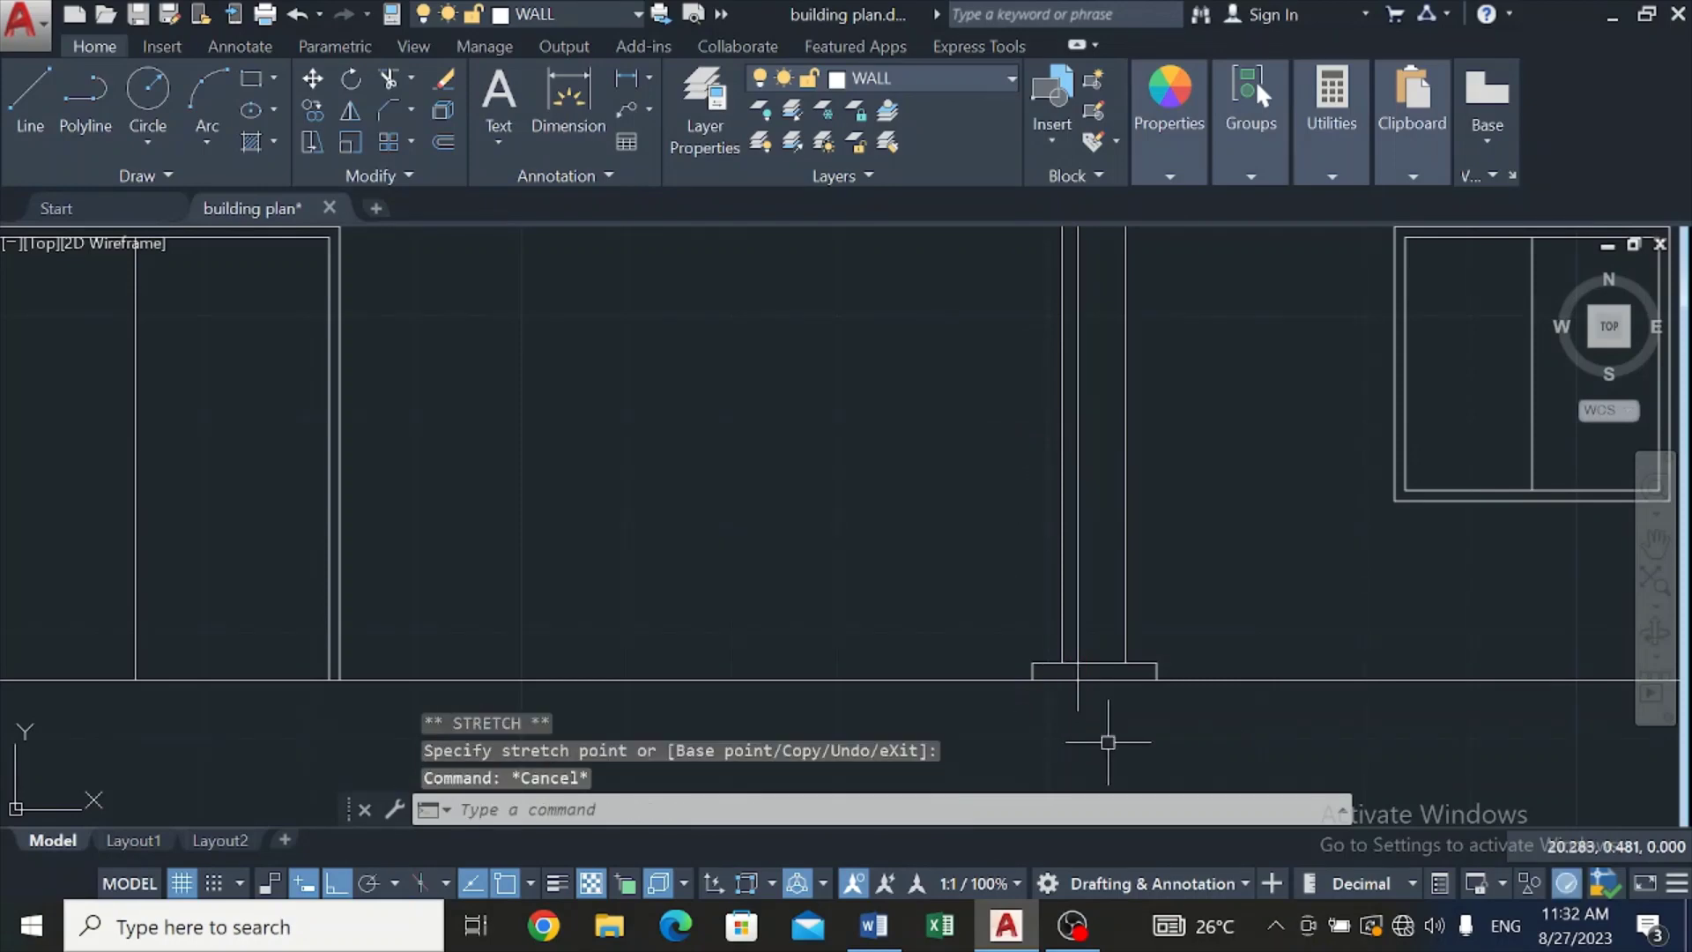
Step: Select the column's base box lines and its left and right vertical shaft lines
{"action": "scroll", "coordinate": [1087, 726], "scroll_direction": "up", "scroll_amount": 3}
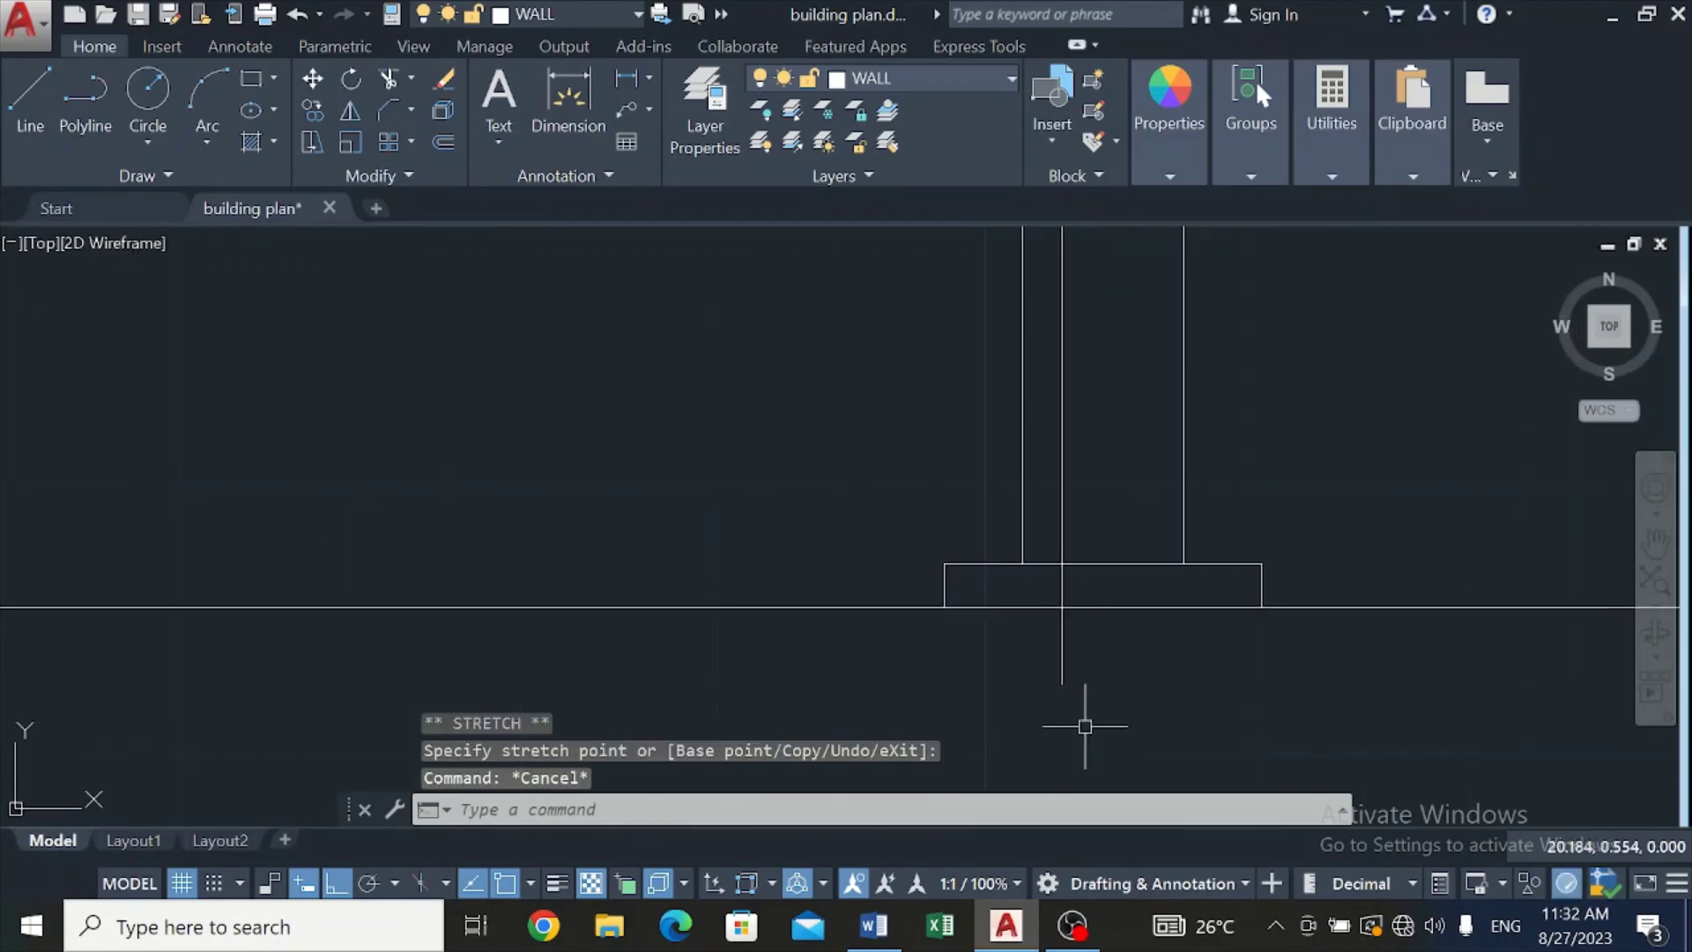
{"action": "scroll", "coordinate": [1013, 642], "scroll_direction": "up", "scroll_amount": 2}
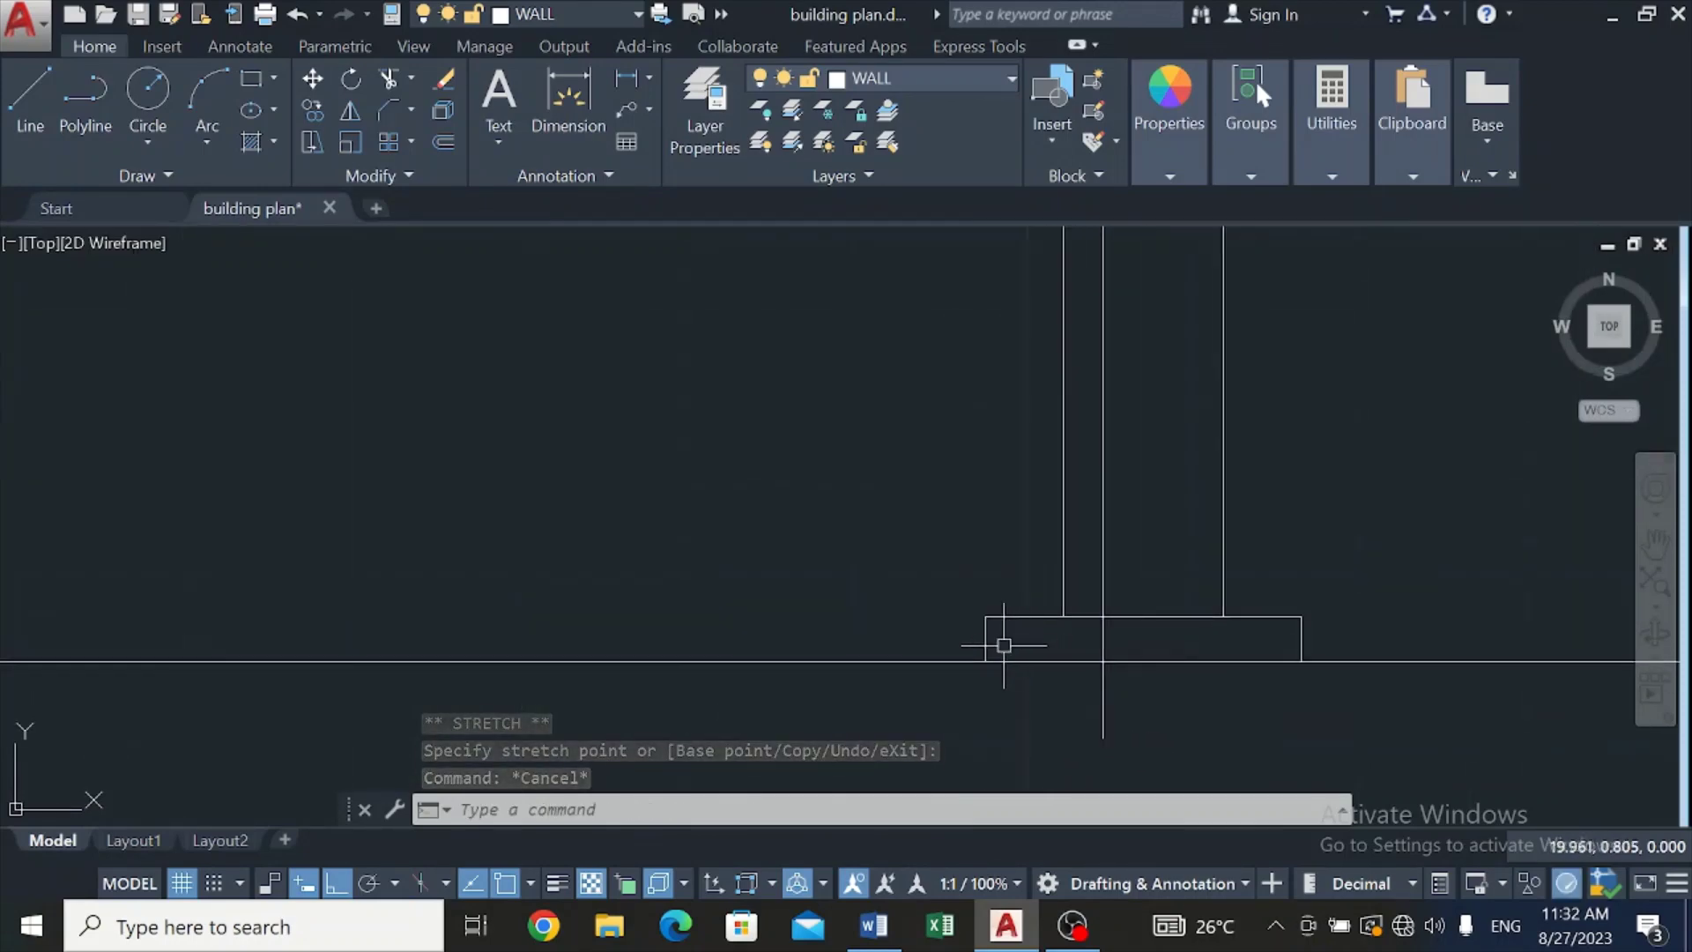
{"action": "left_click", "coordinate": [995, 640]}
{"action": "left_click", "coordinate": [1013, 616]}
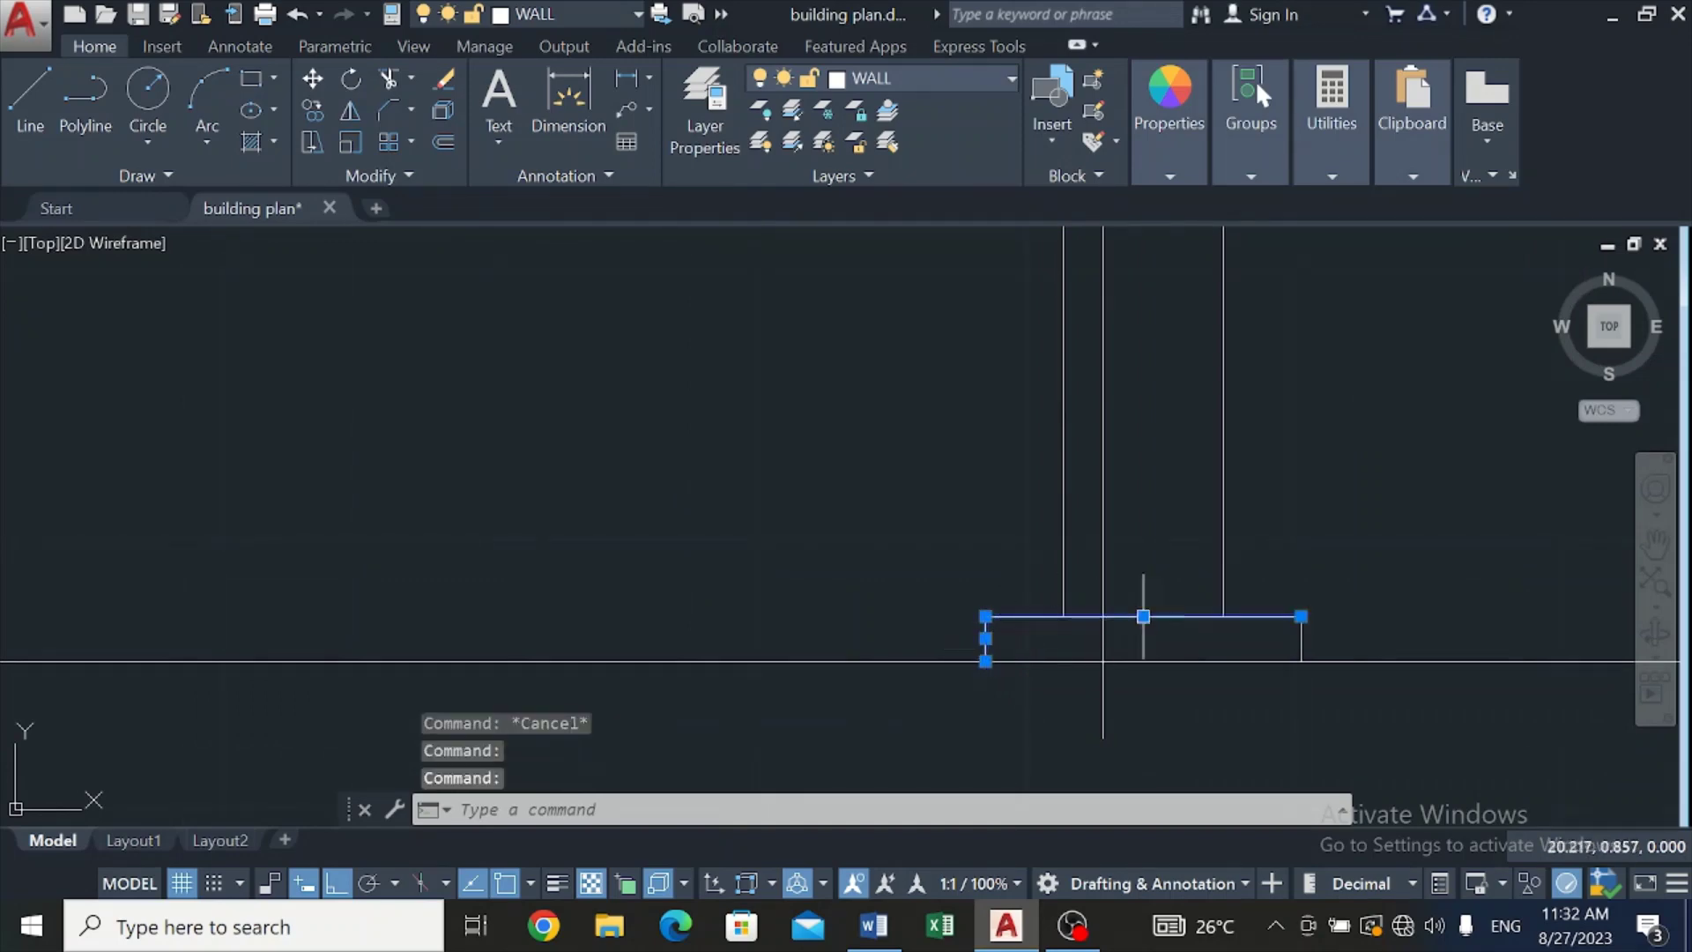
{"action": "left_click", "coordinate": [1300, 640]}
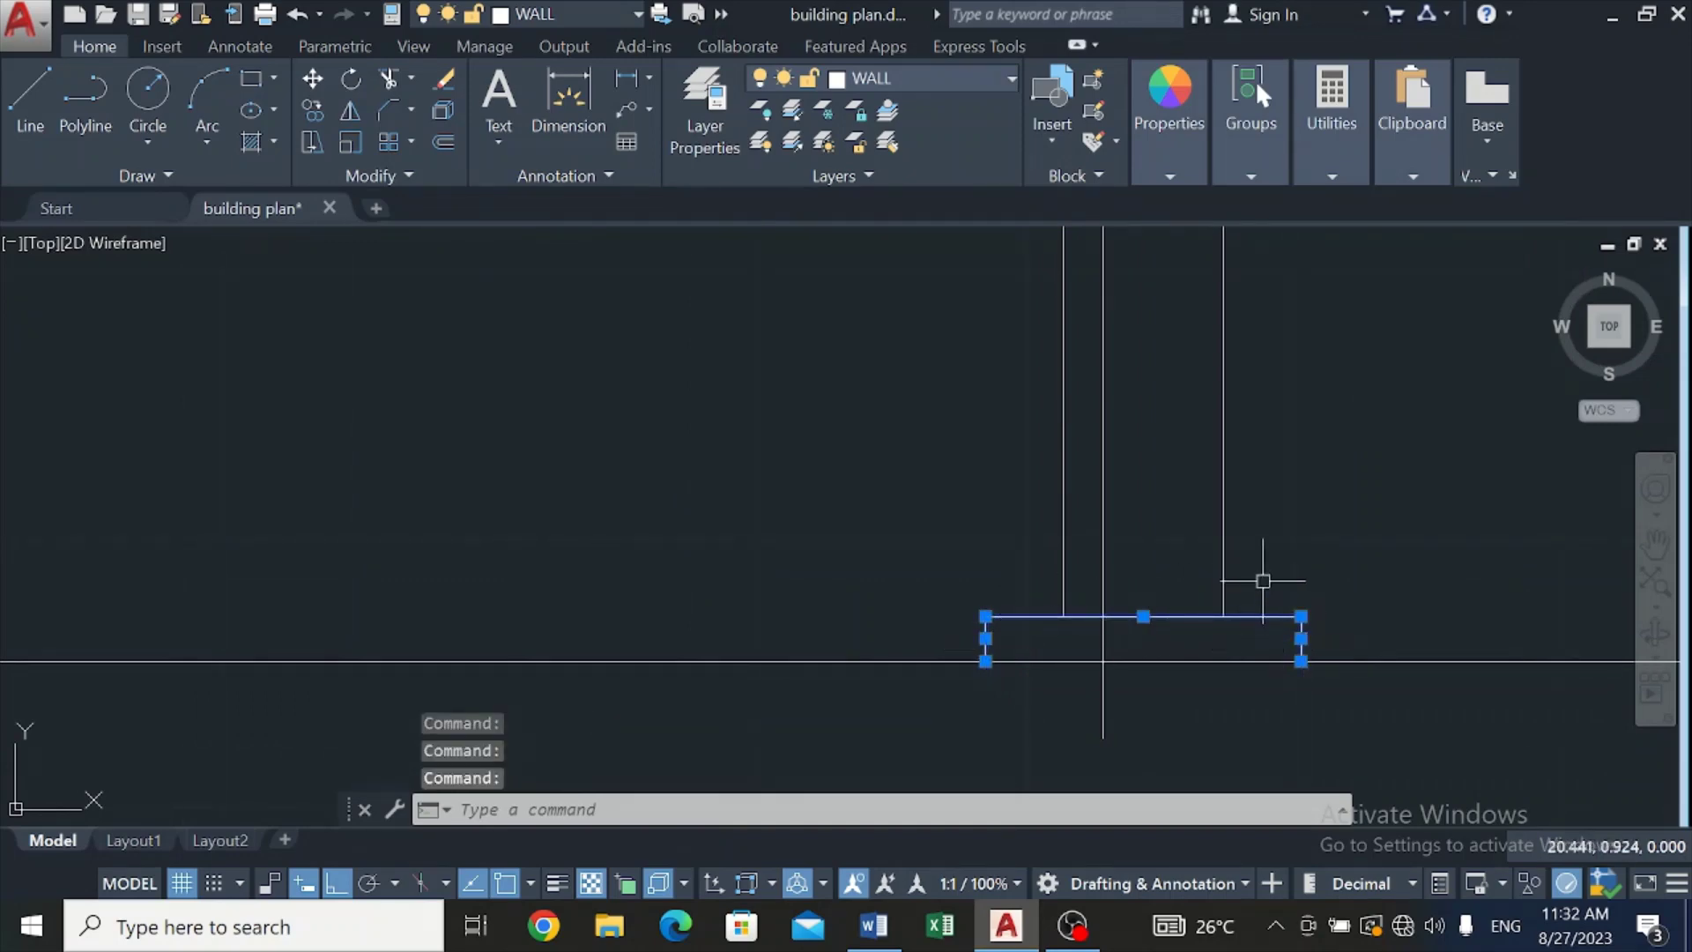
{"action": "left_click", "coordinate": [1224, 566]}
{"action": "left_click", "coordinate": [1063, 533]}
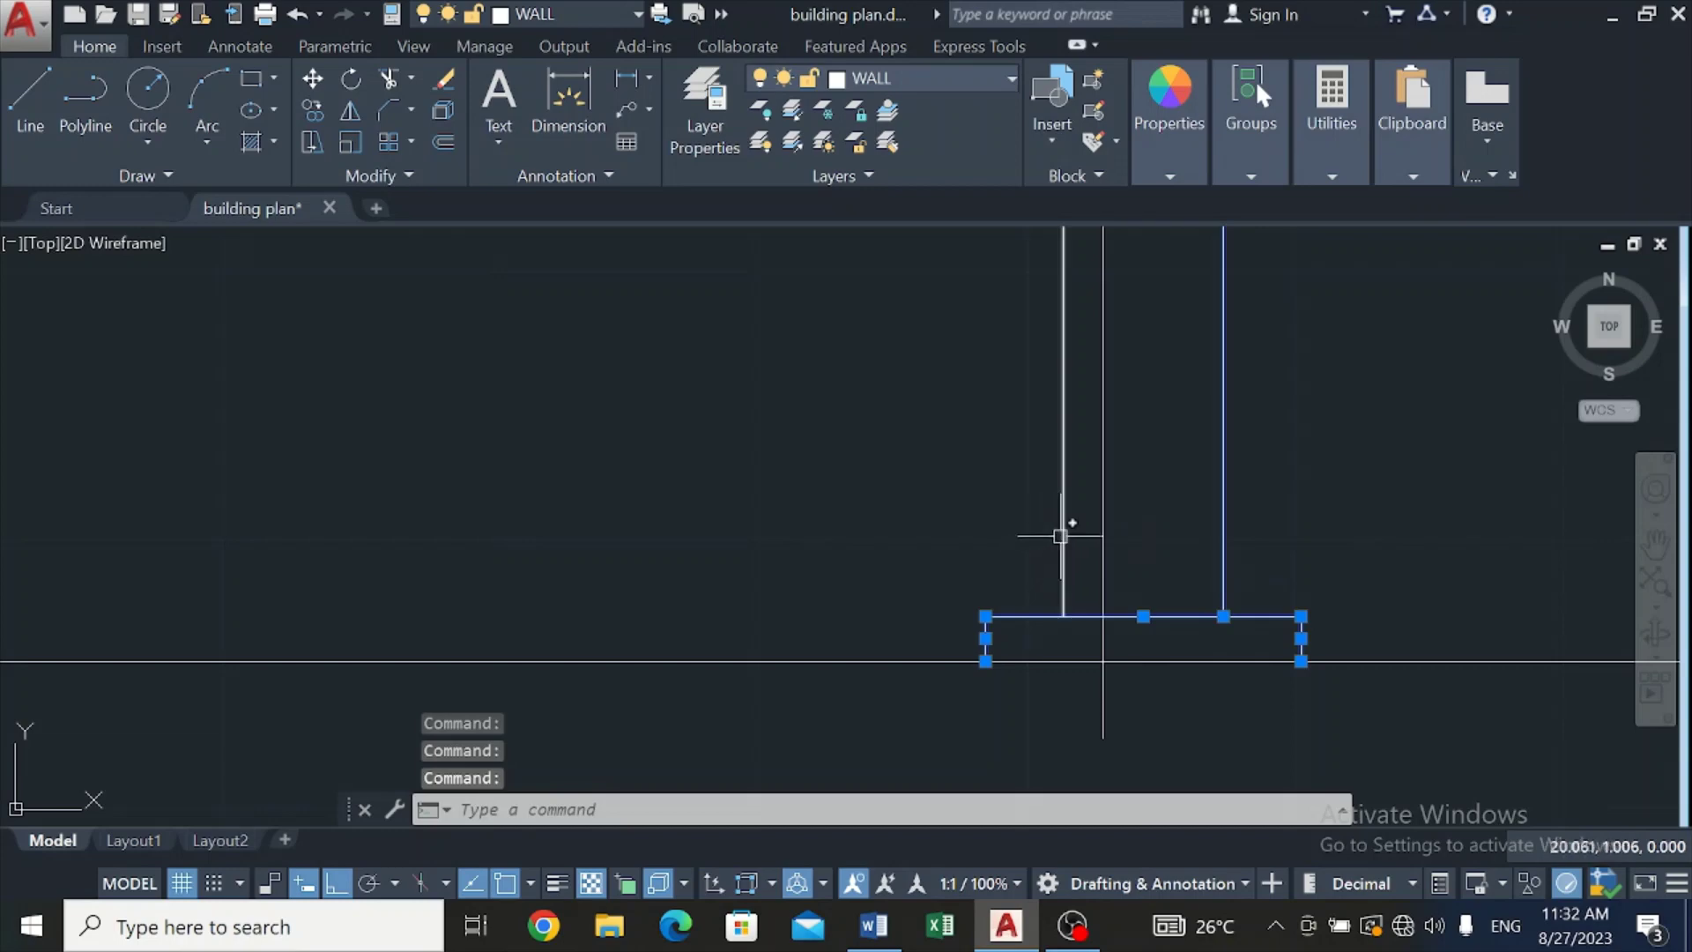
Step: Add the top, left, bottom and right edges of the column cap to the selection
{"action": "scroll", "coordinate": [1062, 533], "scroll_direction": "down", "scroll_amount": 3}
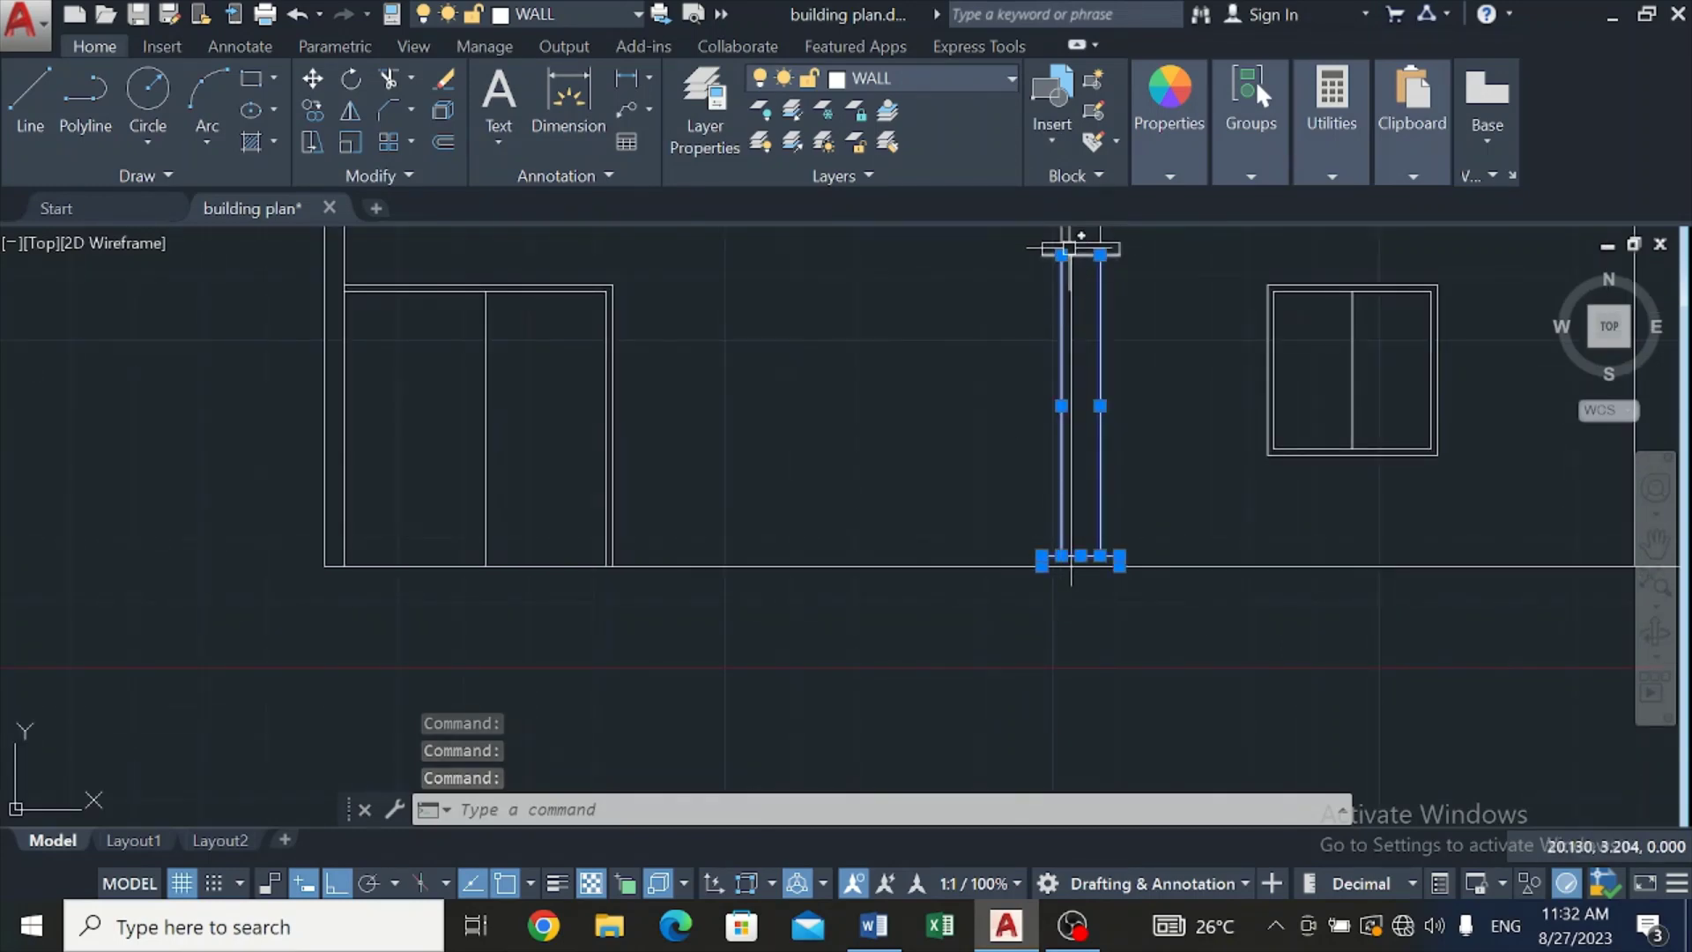
{"action": "scroll", "coordinate": [1076, 231], "scroll_direction": "up", "scroll_amount": 4}
{"action": "scroll", "coordinate": [1074, 240], "scroll_direction": "up", "scroll_amount": 2}
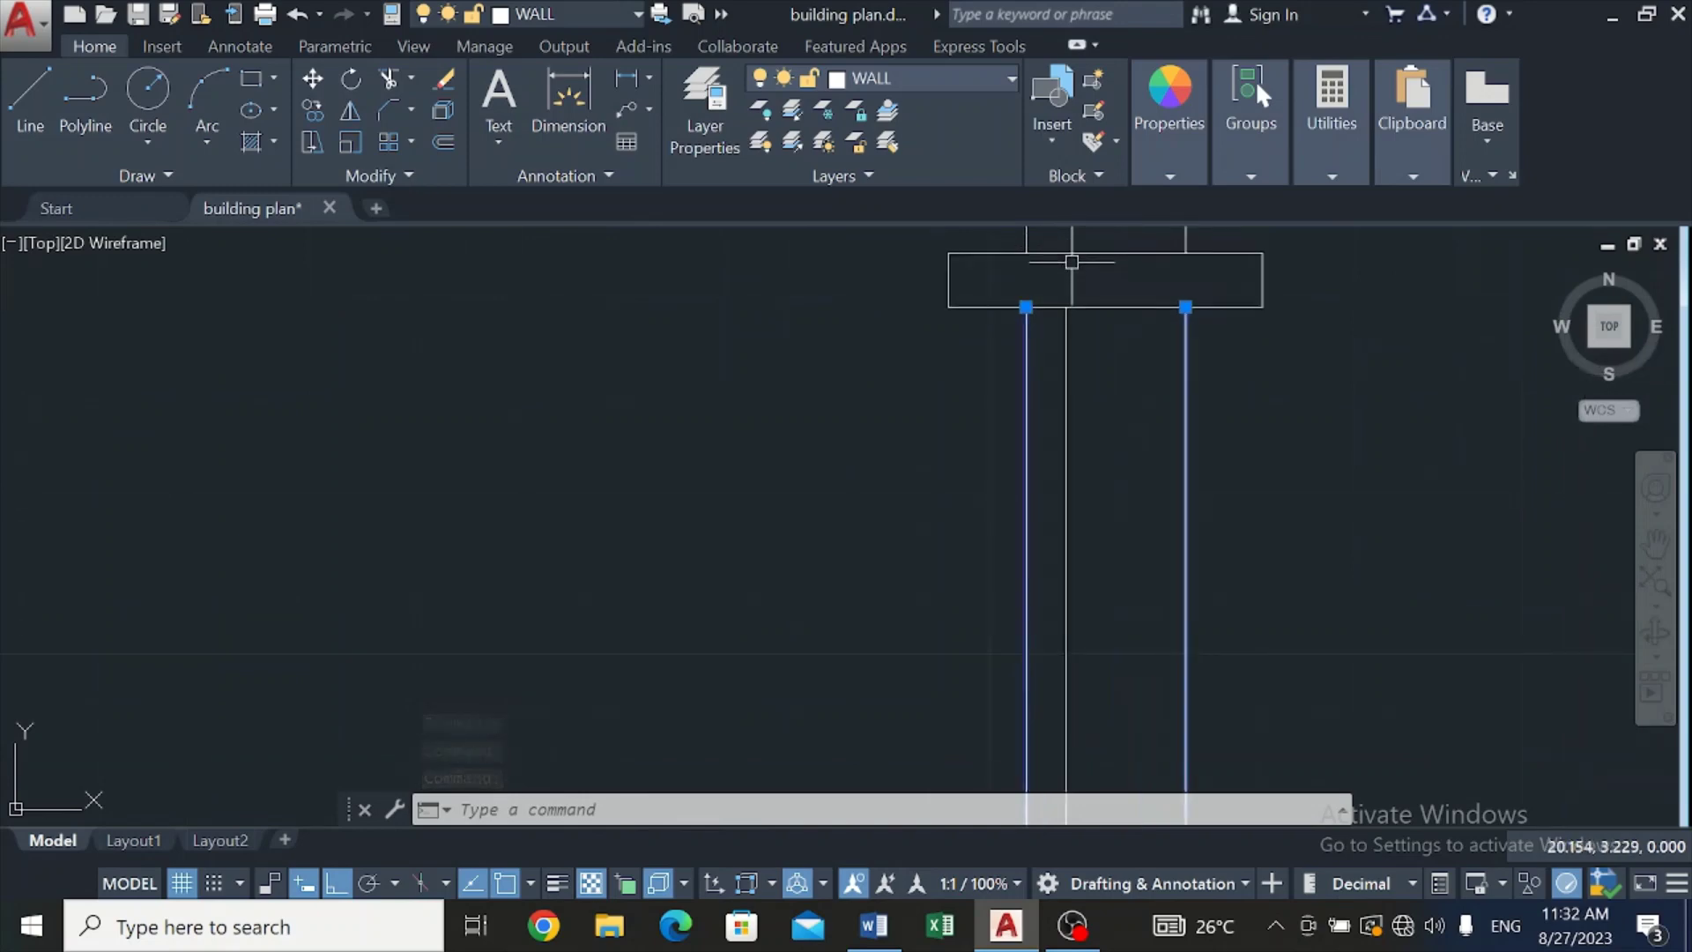
{"action": "left_click", "coordinate": [1074, 253]}
{"action": "left_click", "coordinate": [957, 282]}
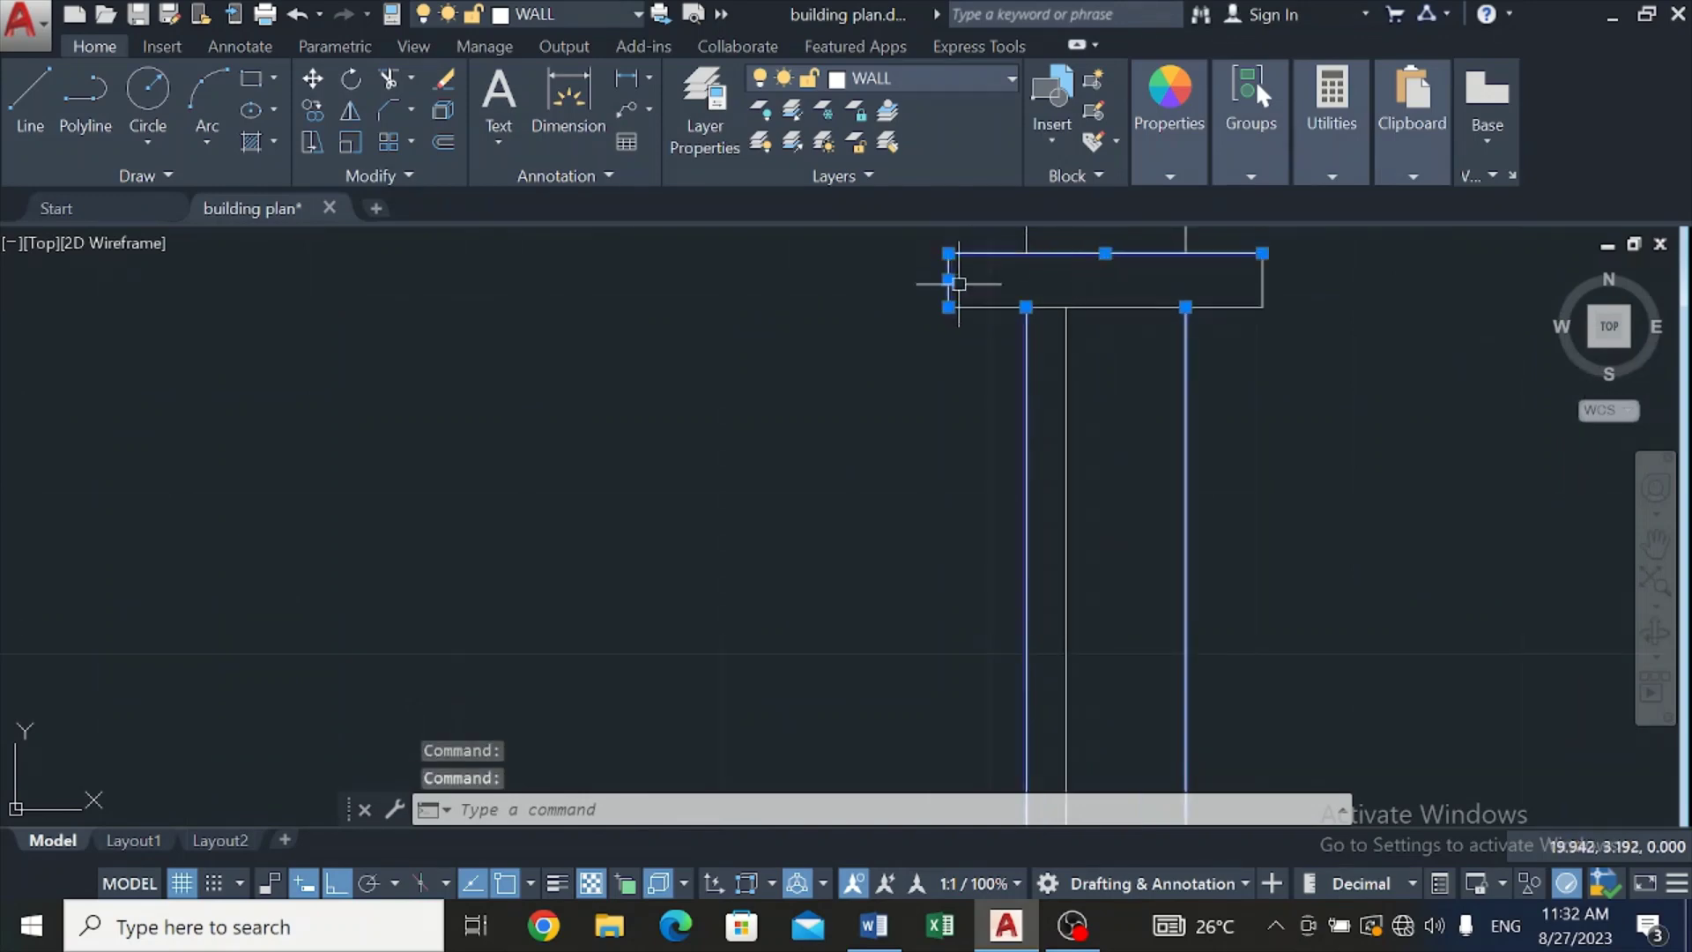
{"action": "left_click", "coordinate": [1231, 310]}
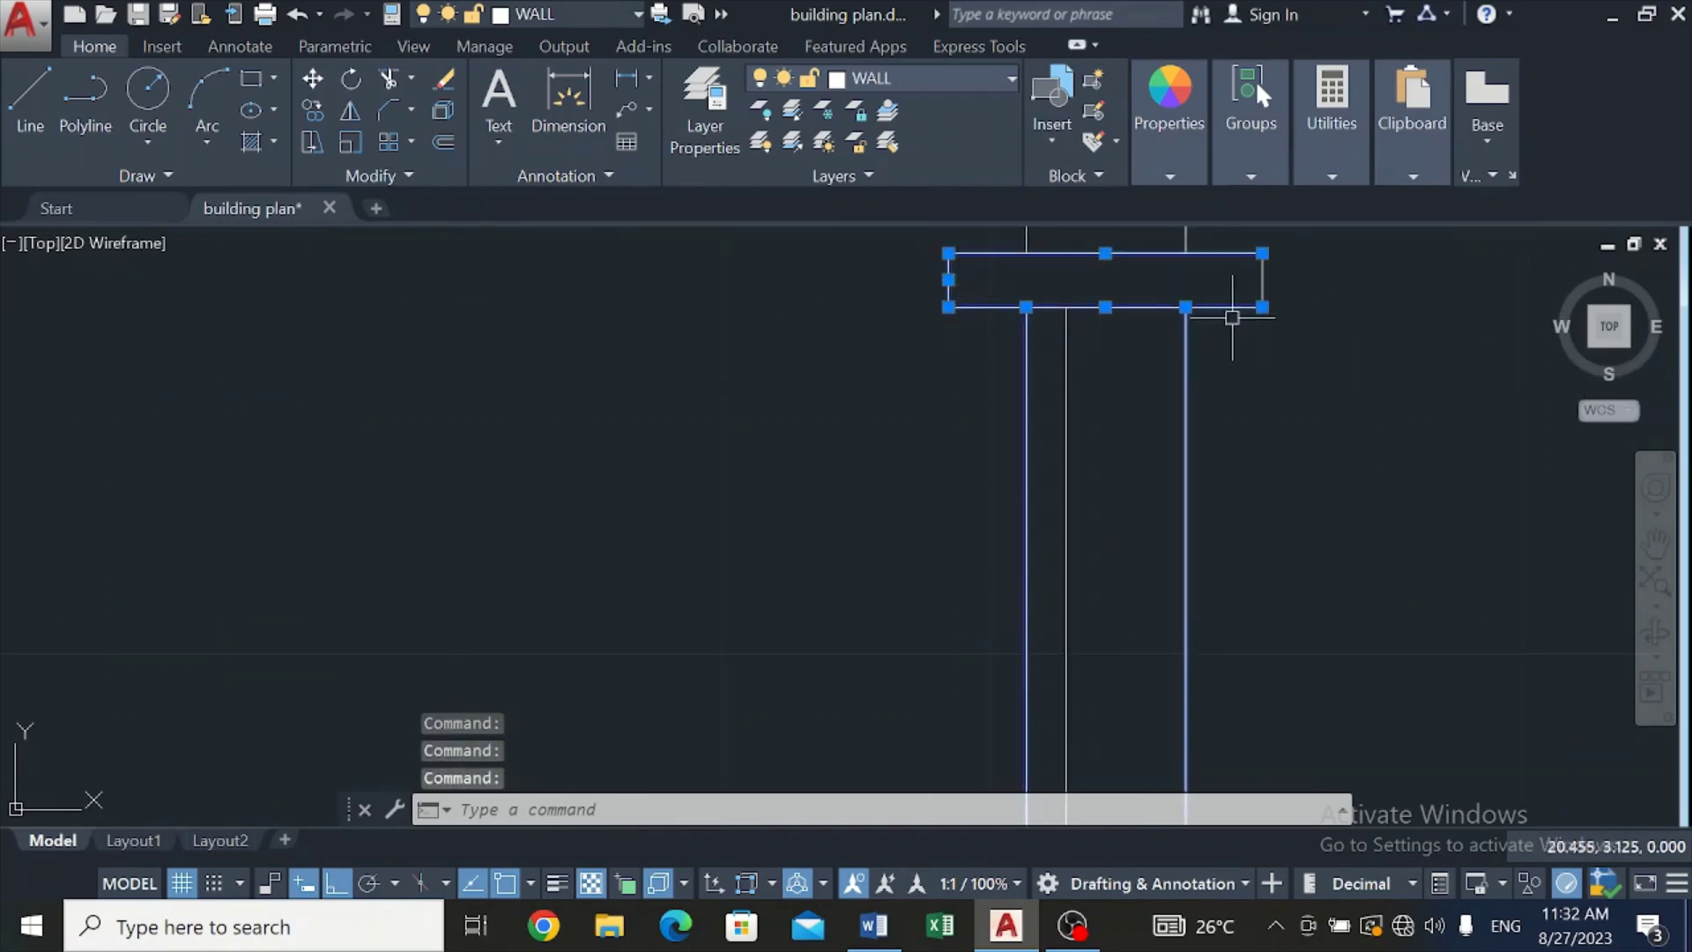
{"action": "left_click", "coordinate": [1263, 285]}
{"action": "scroll", "coordinate": [1249, 415], "scroll_direction": "down", "scroll_amount": 3}
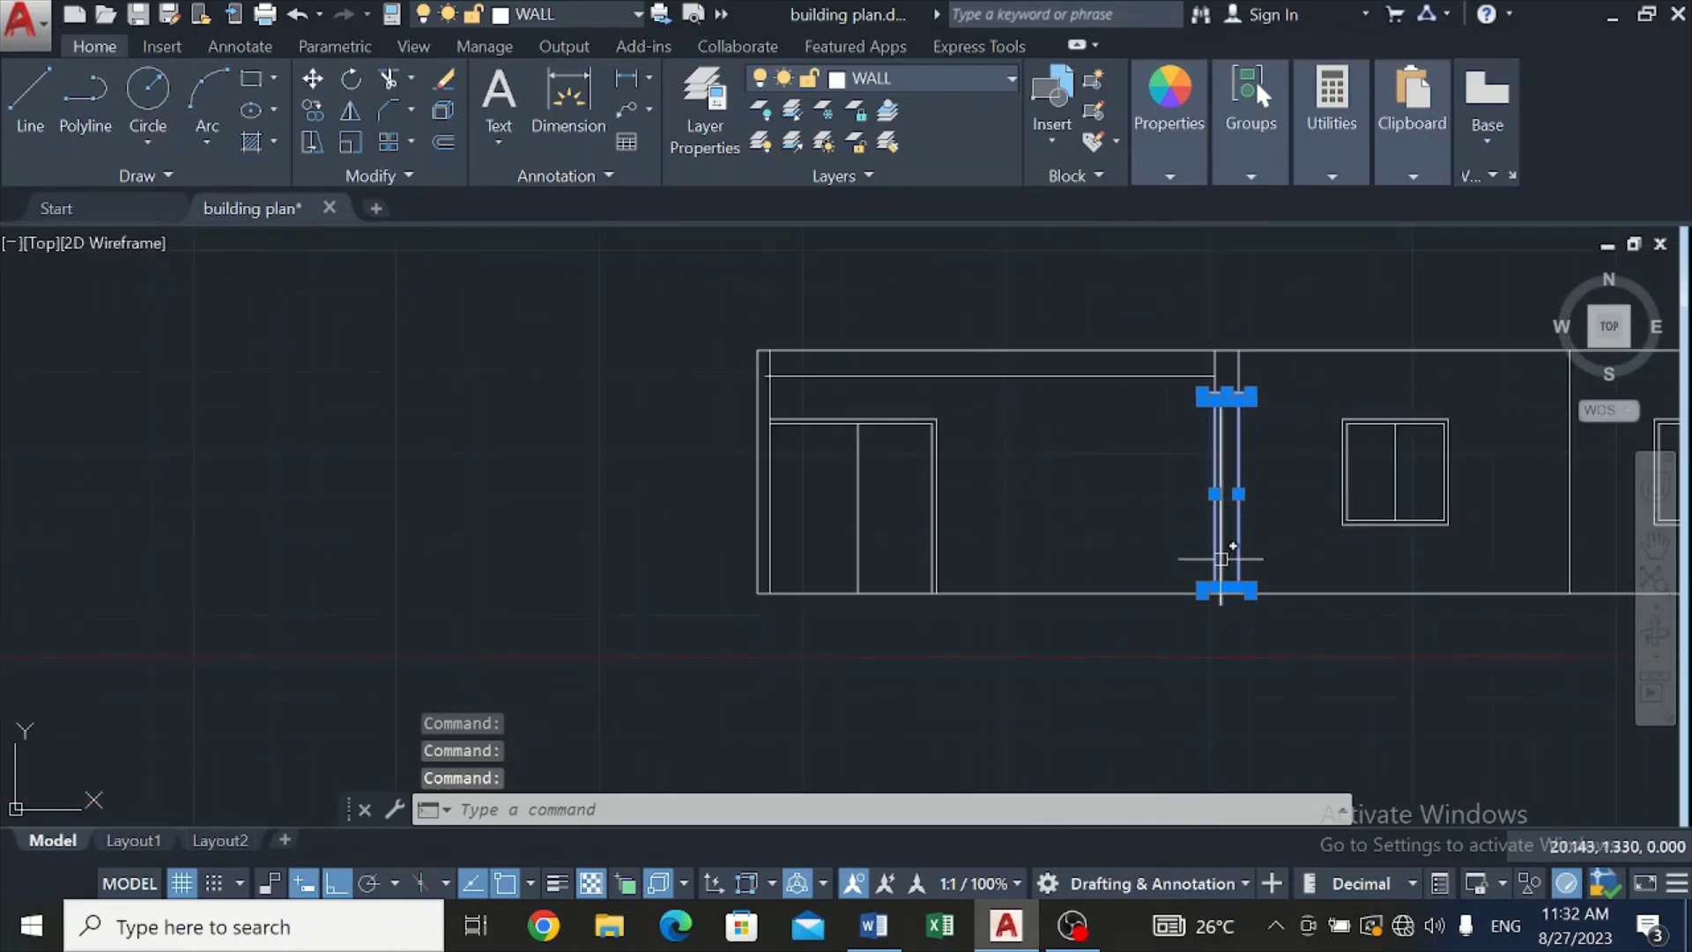
{"action": "scroll", "coordinate": [1220, 628], "scroll_direction": "up", "scroll_amount": 3}
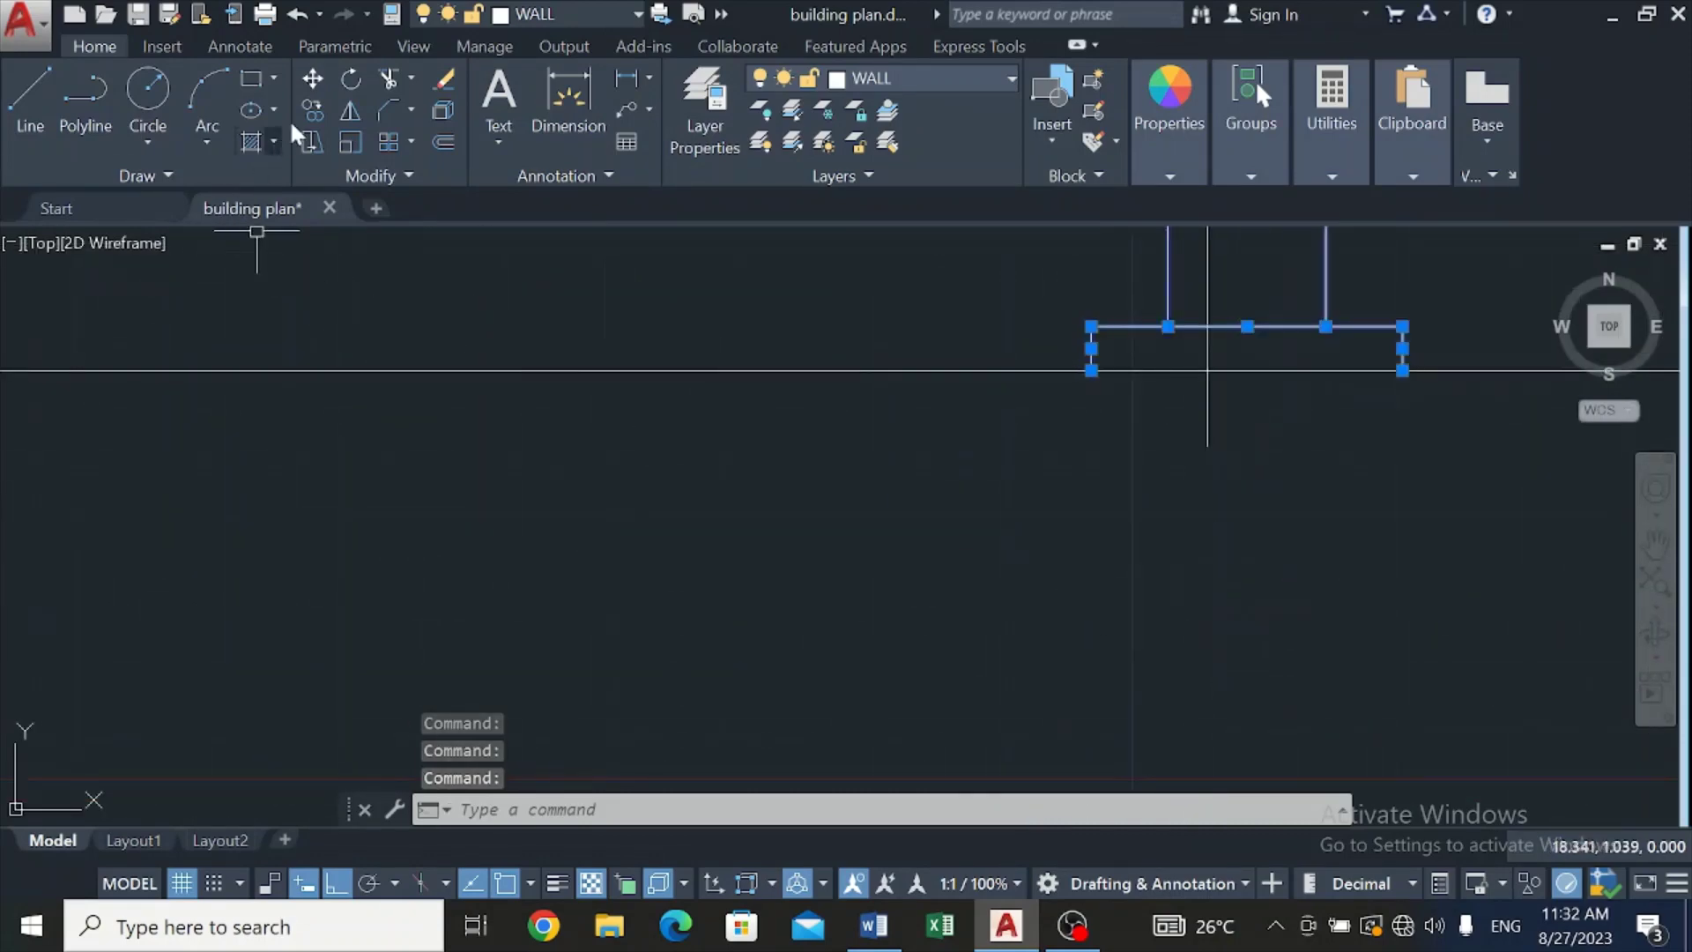
Step: Copy the selected column from its foot to the elevation's left wall corner
{"action": "left_click", "coordinate": [312, 110]}
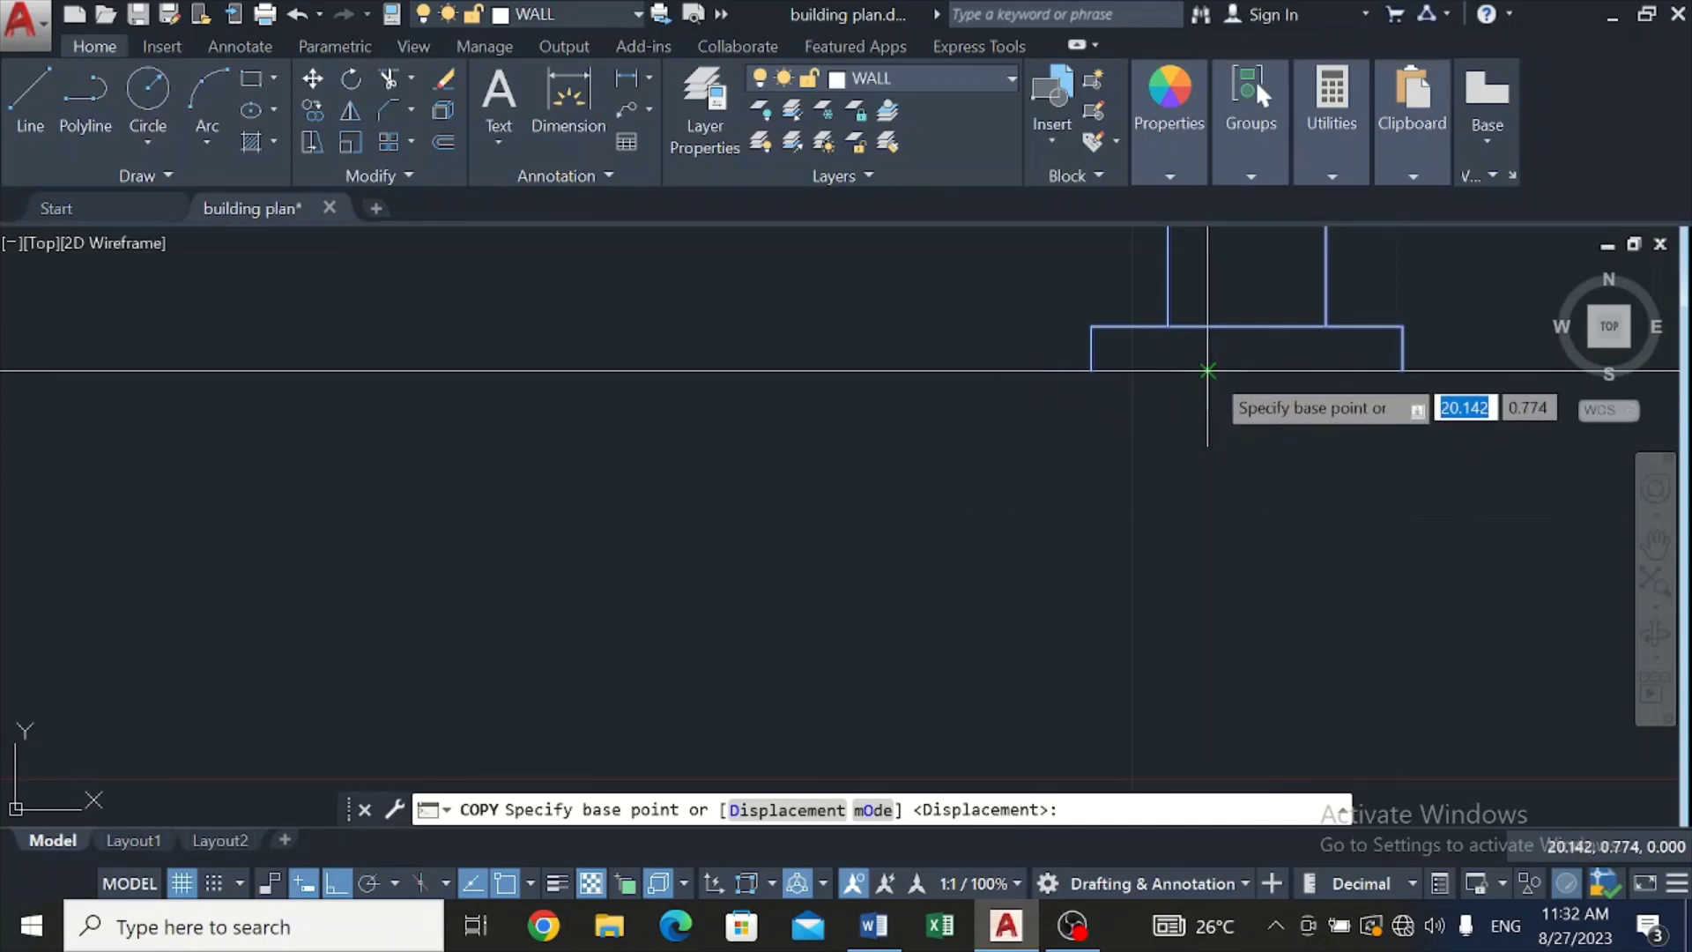
{"action": "left_click", "coordinate": [1207, 371]}
{"action": "scroll", "coordinate": [810, 375], "scroll_direction": "down", "scroll_amount": 6}
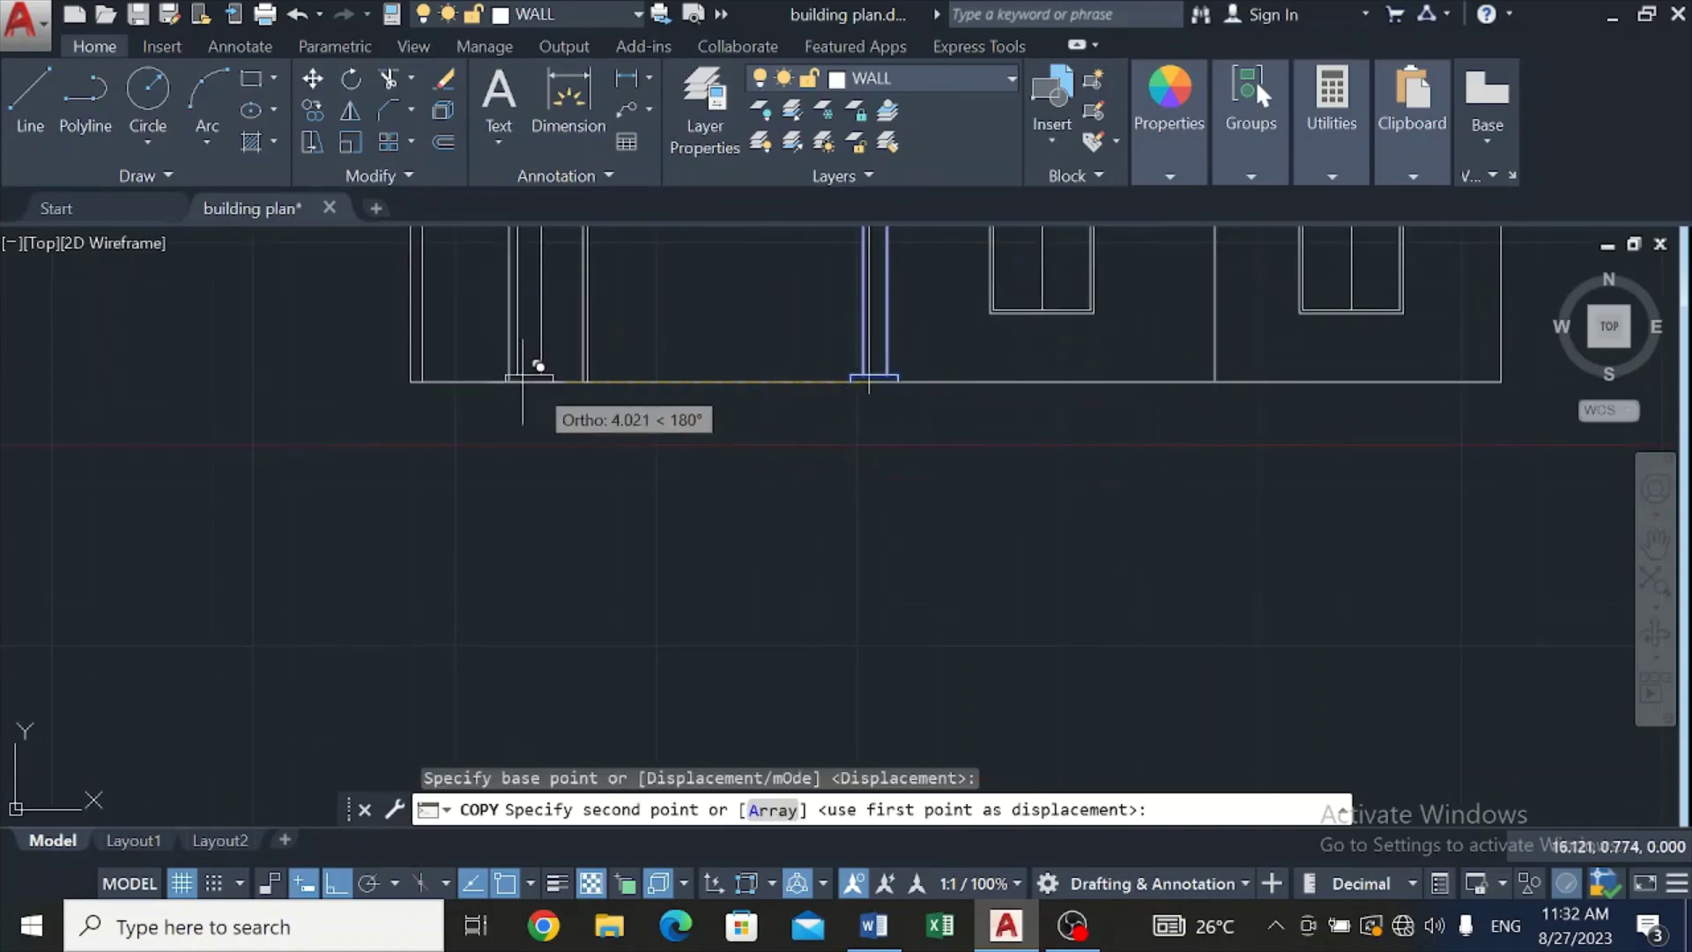
{"action": "scroll", "coordinate": [415, 368], "scroll_direction": "up", "scroll_amount": 3}
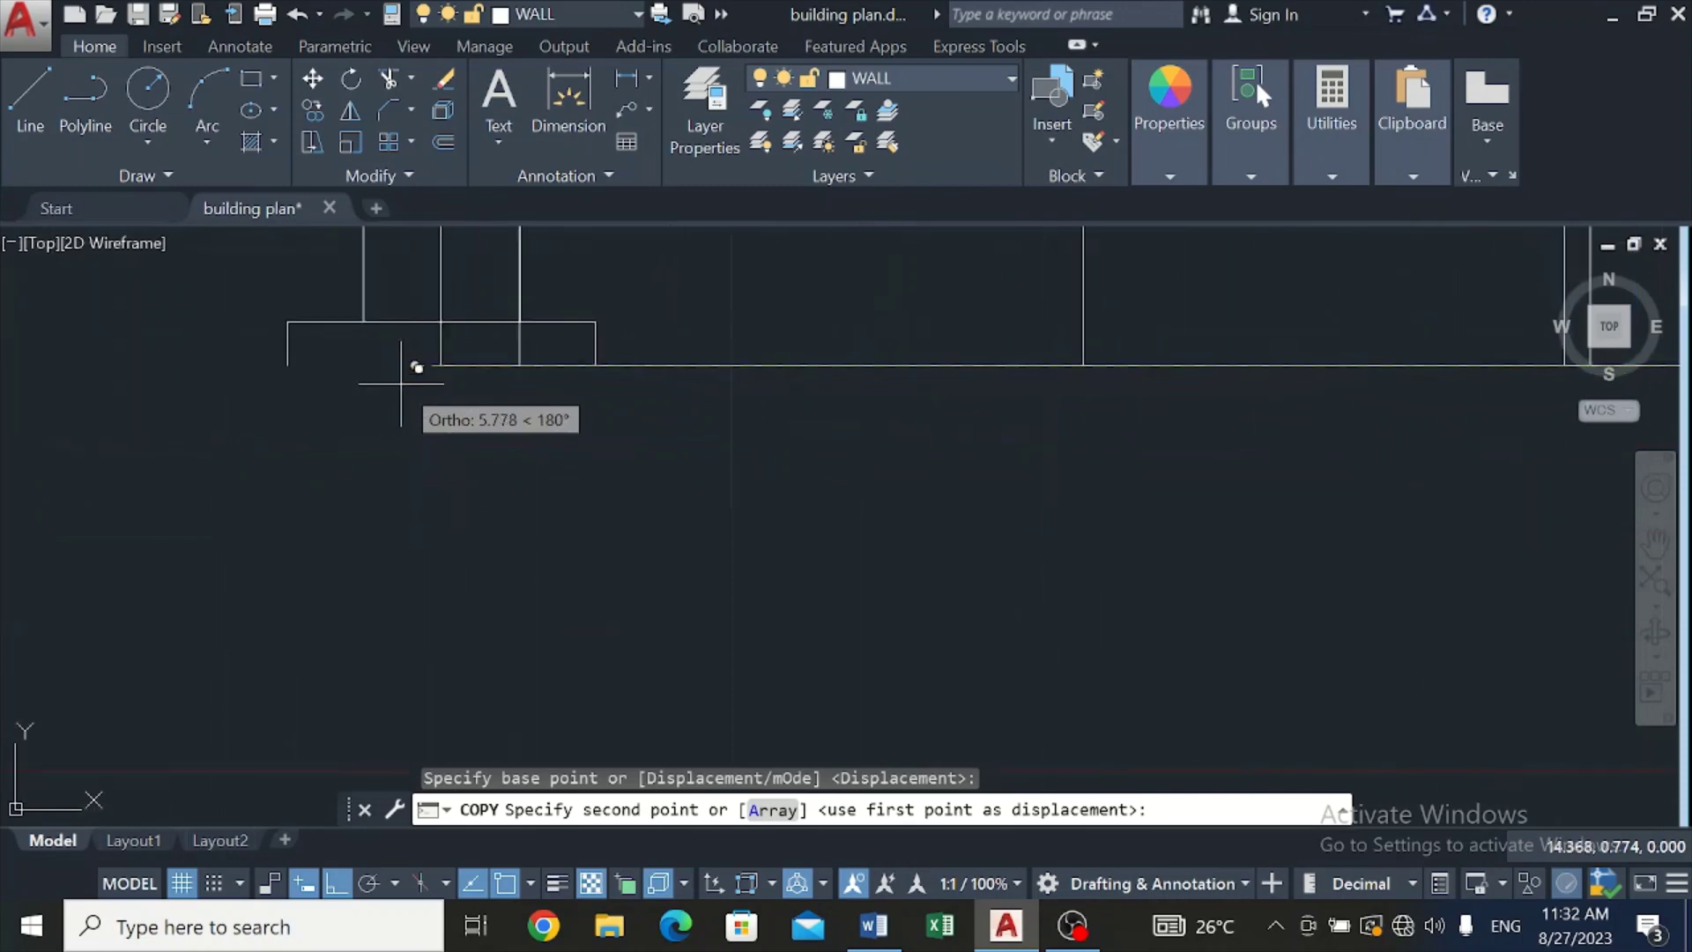
{"action": "left_click", "coordinate": [454, 346]}
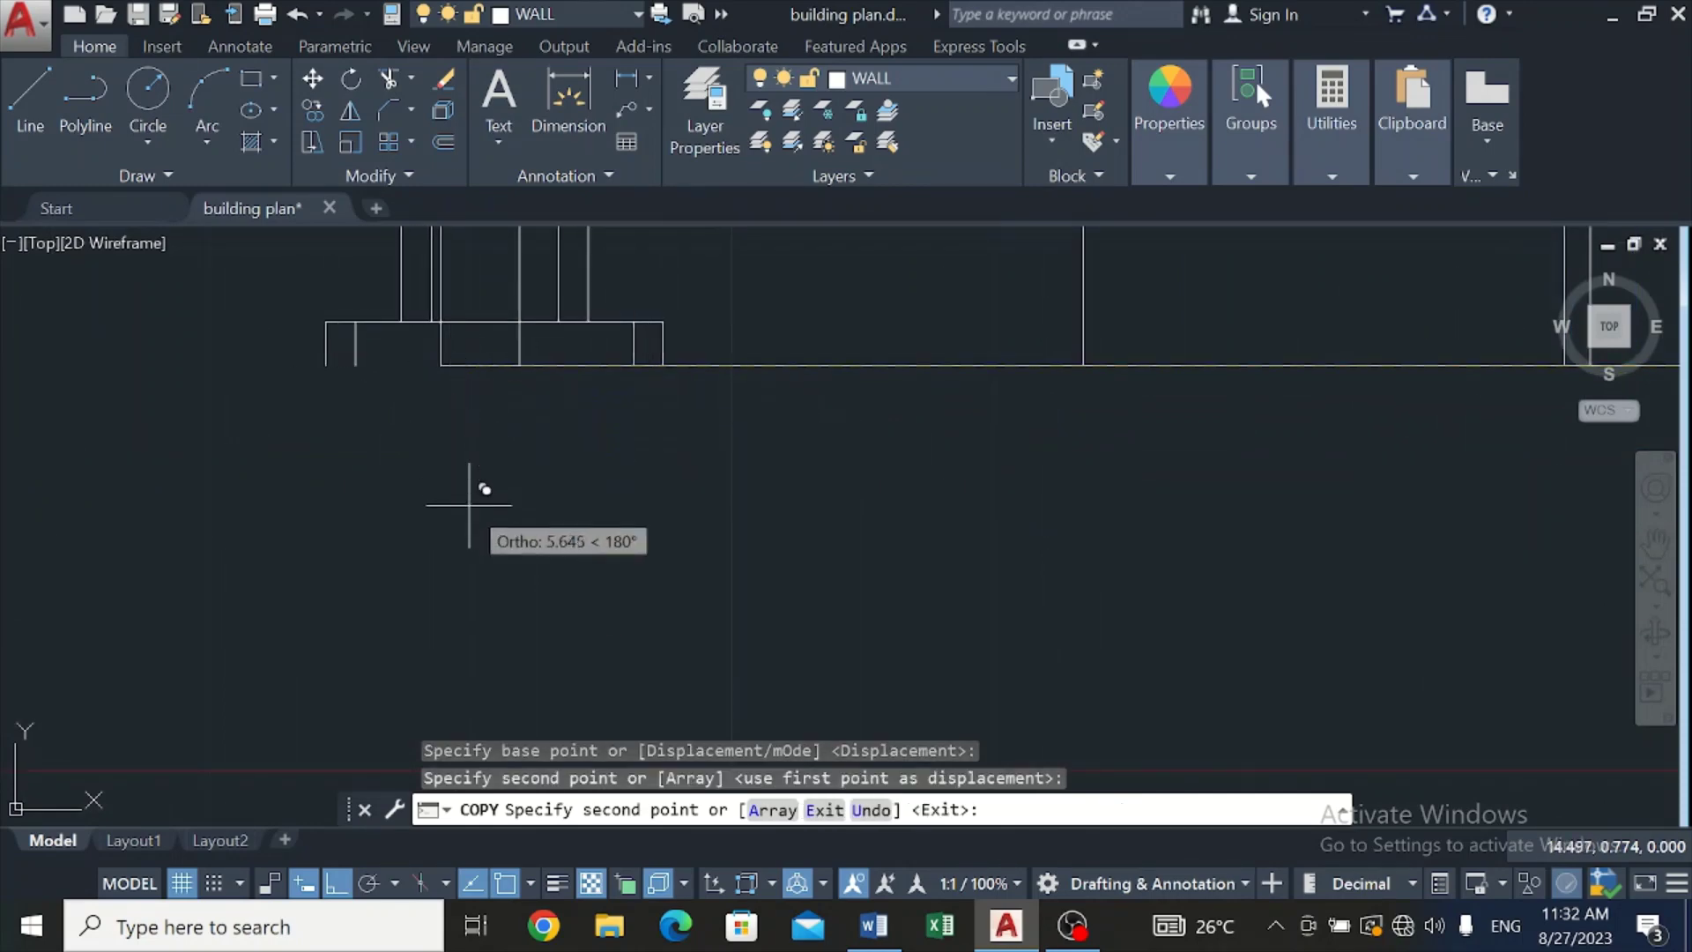
{"action": "key", "text": "Escape"}
Step: Select the leftover vertical line inside the copied column
{"action": "scroll", "coordinate": [467, 499], "scroll_direction": "down", "scroll_amount": 4}
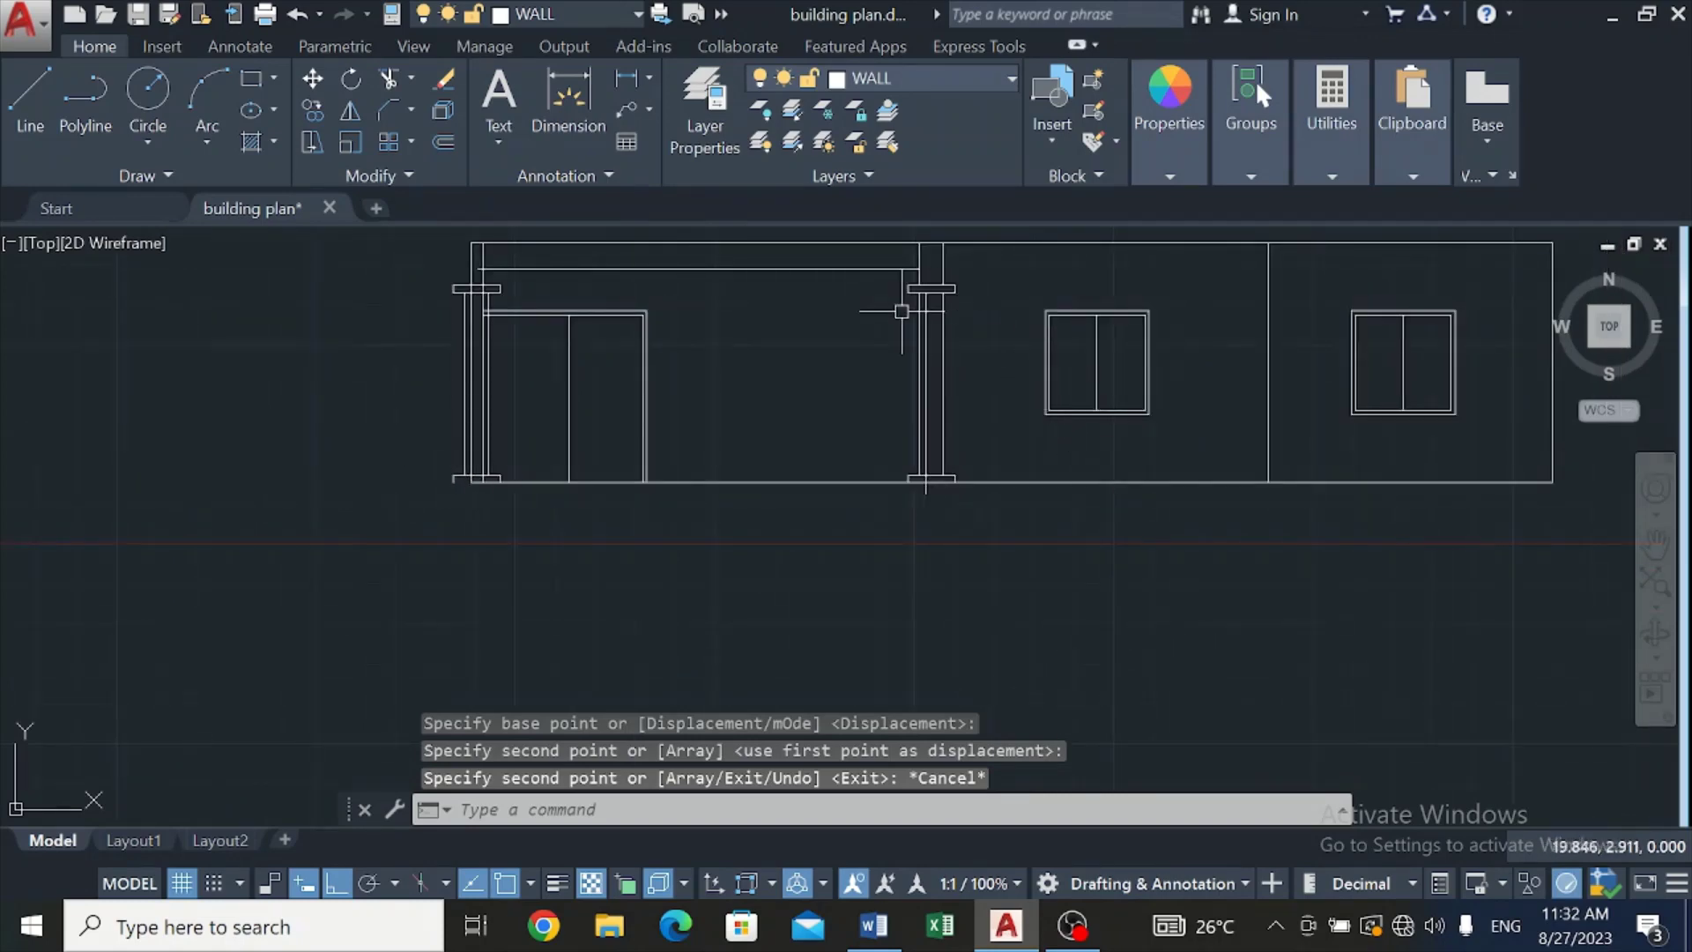
{"action": "scroll", "coordinate": [937, 318], "scroll_direction": "up", "scroll_amount": 4}
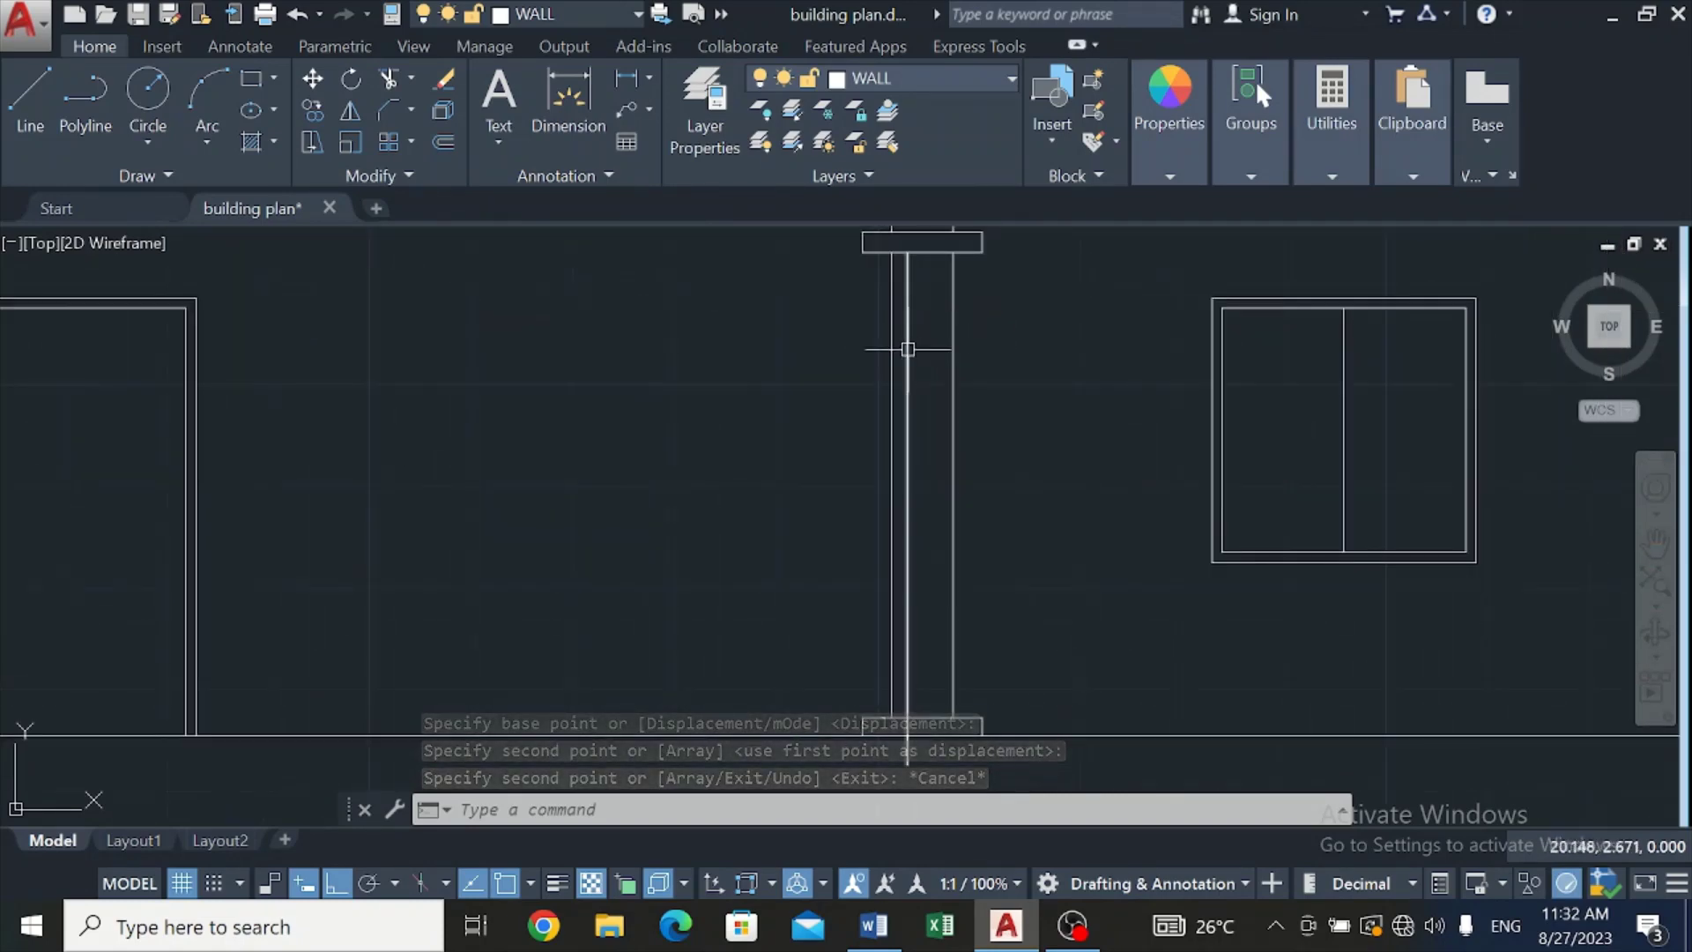
{"action": "left_click", "coordinate": [907, 351]}
Step: Delete the leftover vertical column line
{"action": "mouse_move", "coordinate": [873, 925]}
{"action": "key", "text": "Delete"}
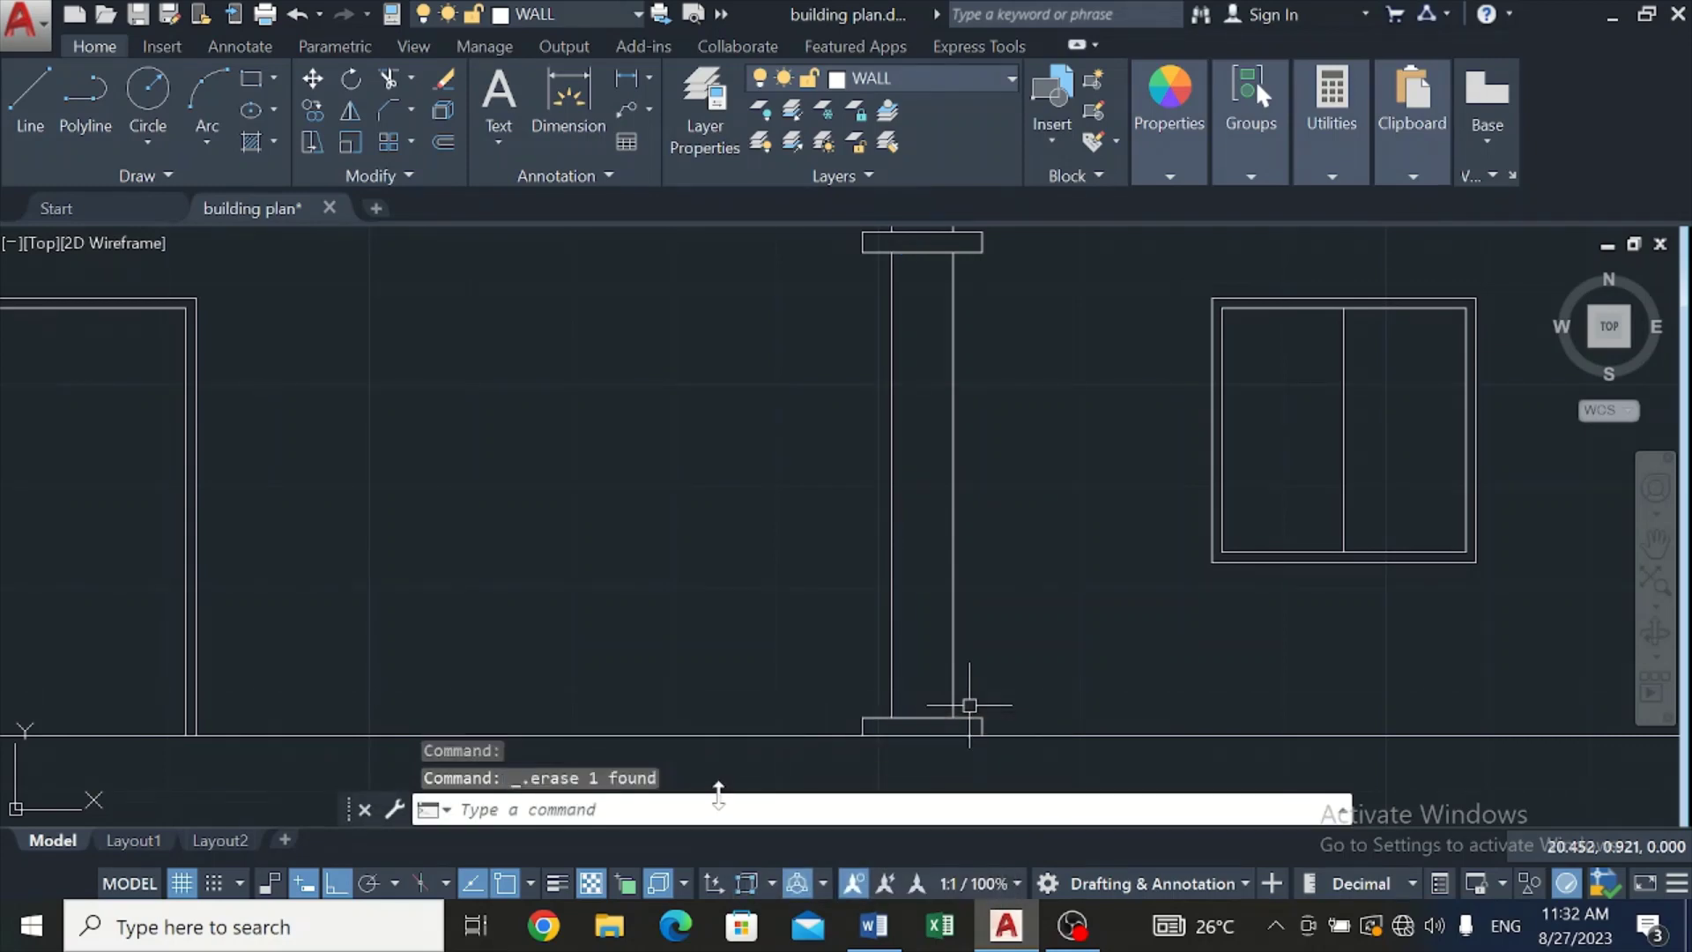
{"action": "scroll", "coordinate": [710, 687], "scroll_direction": "down", "scroll_amount": 6}
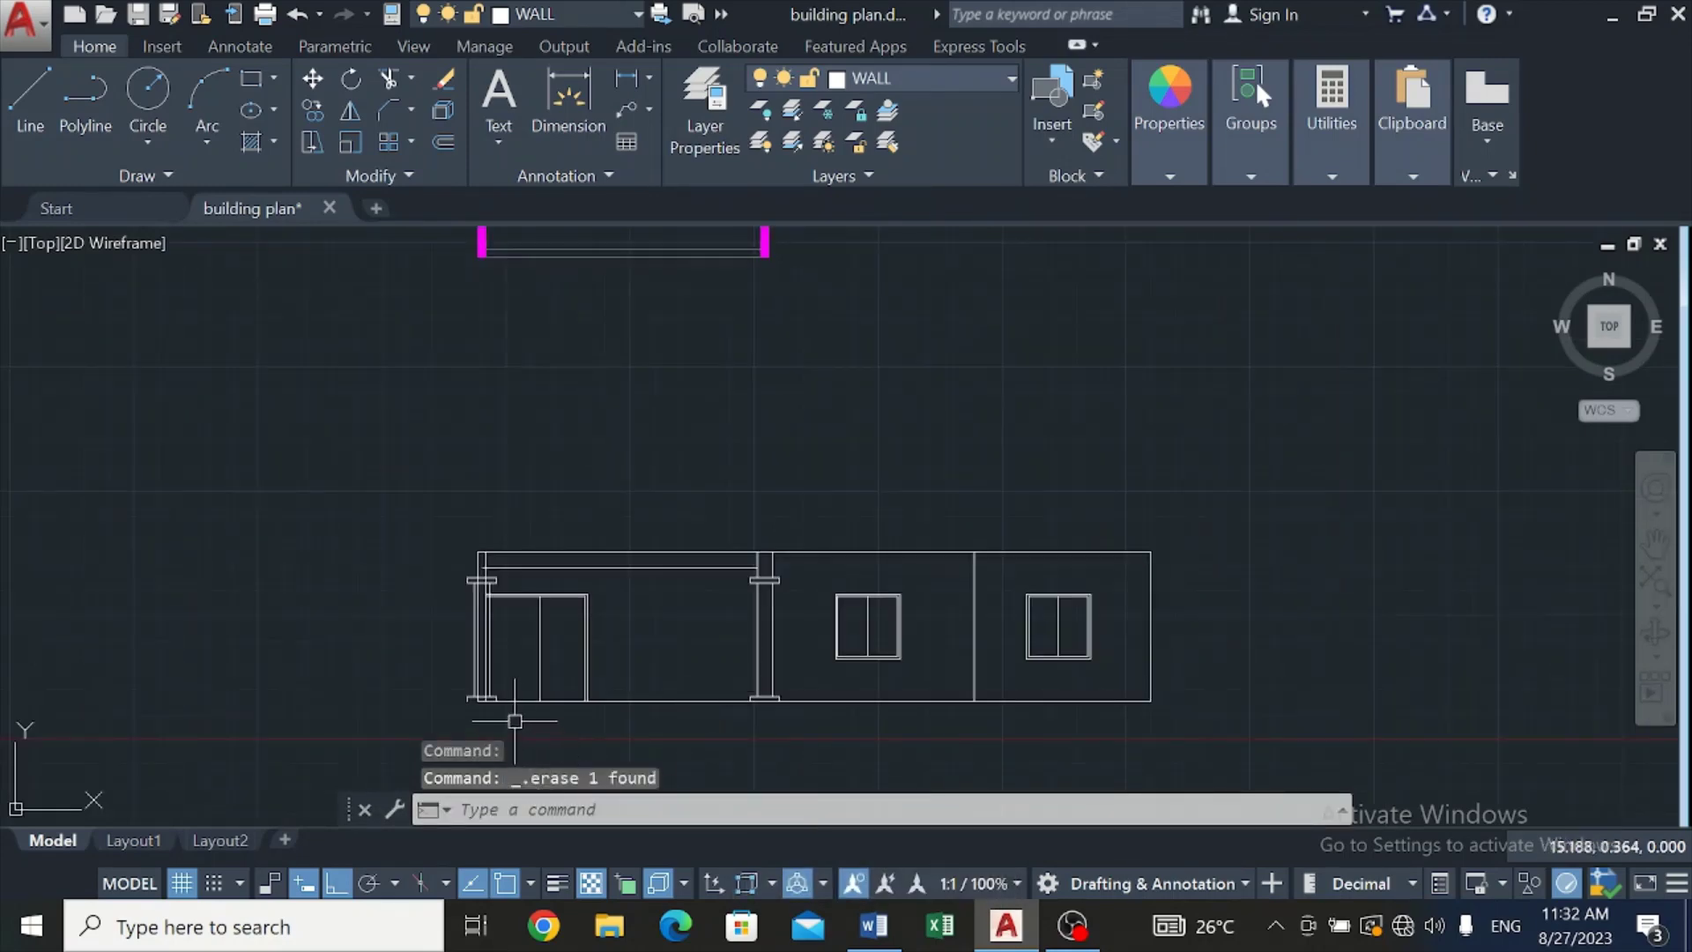
{"action": "scroll", "coordinate": [514, 720], "scroll_direction": "up", "scroll_amount": 3}
{"action": "scroll", "coordinate": [367, 690], "scroll_direction": "up", "scroll_amount": 3}
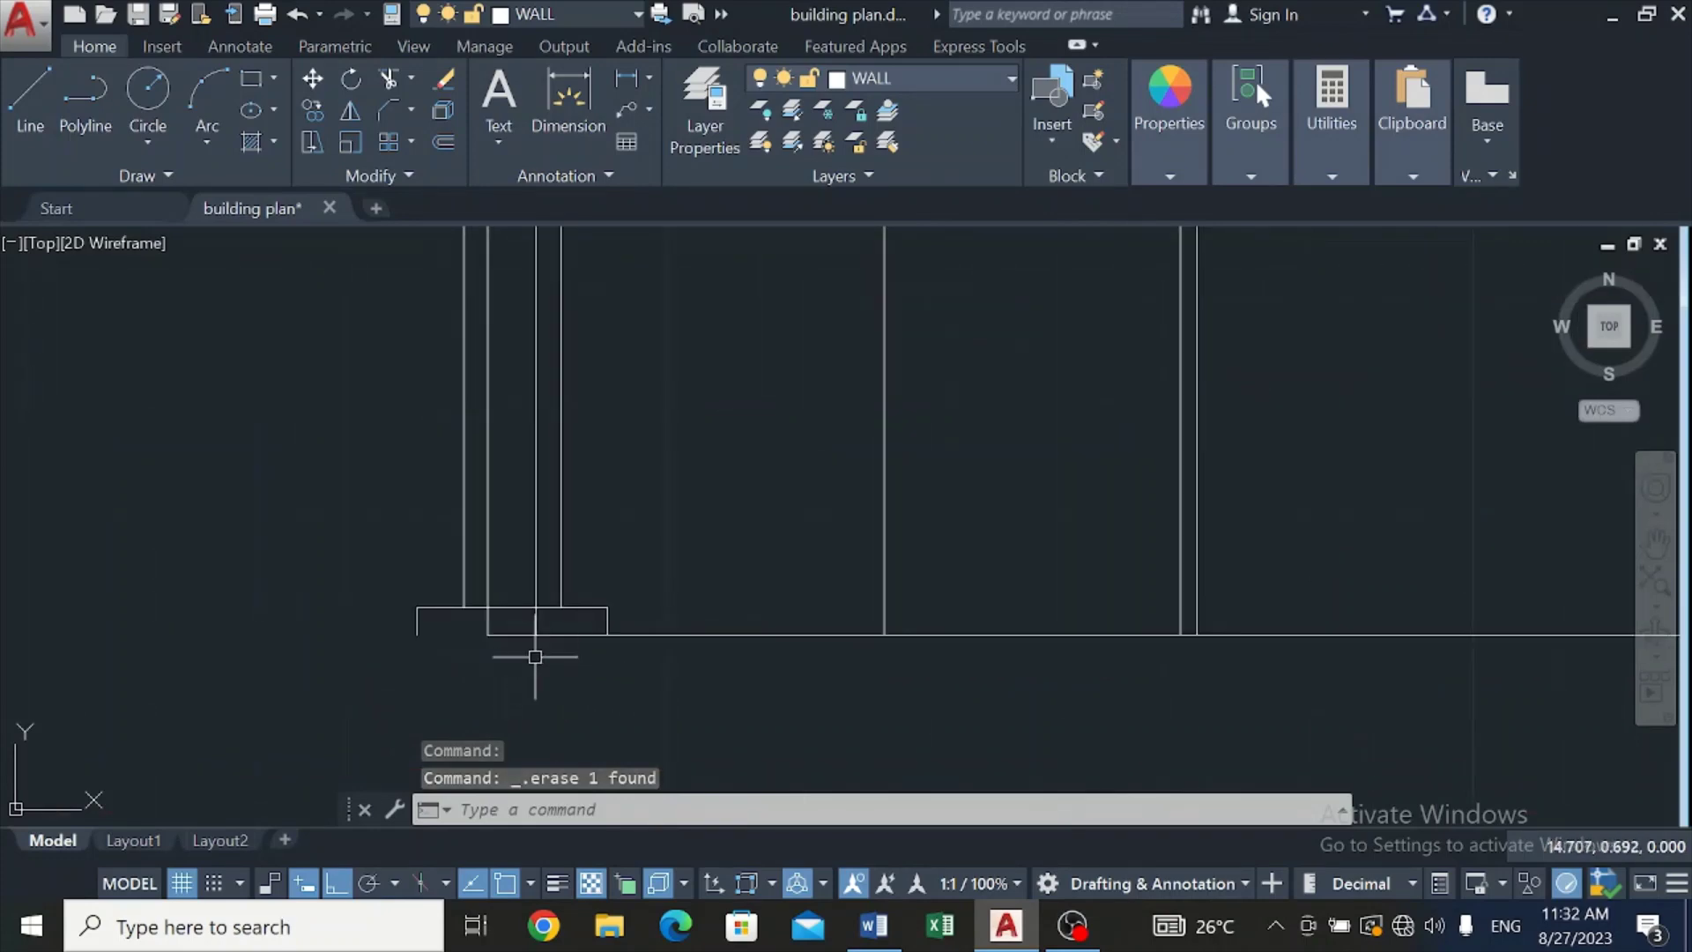
Step: Select the elevation's ground line and pick its left-end grip
{"action": "left_click", "coordinate": [489, 633]}
{"action": "left_click", "coordinate": [487, 634]}
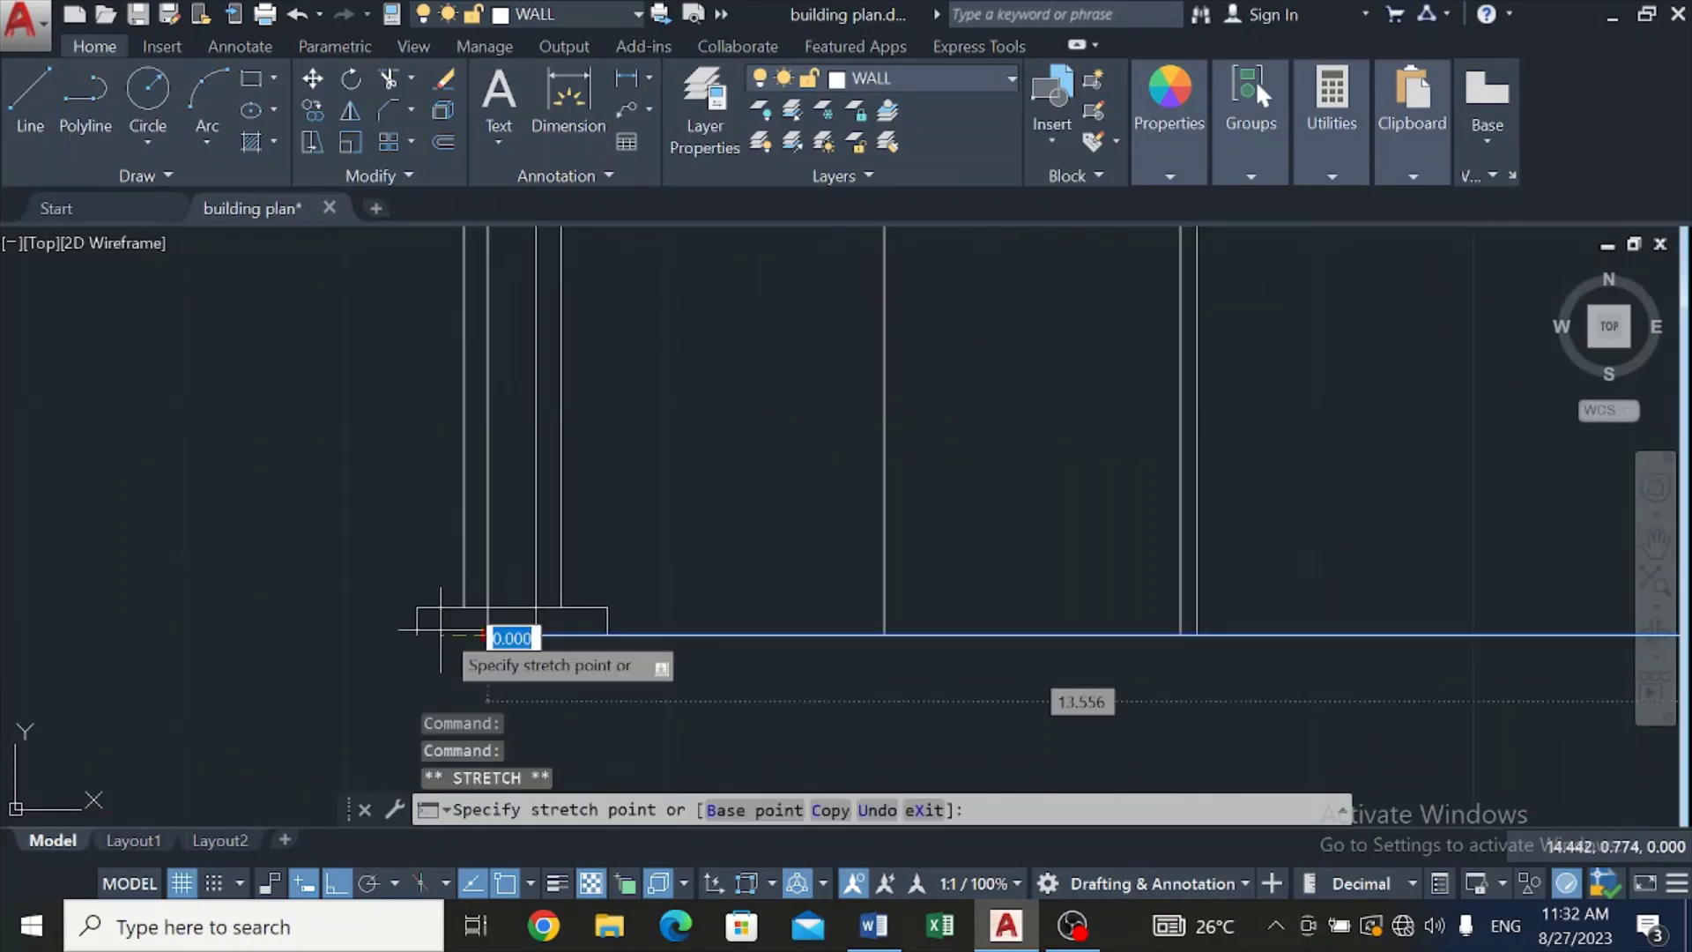
{"action": "mouse_move", "coordinate": [415, 659]}
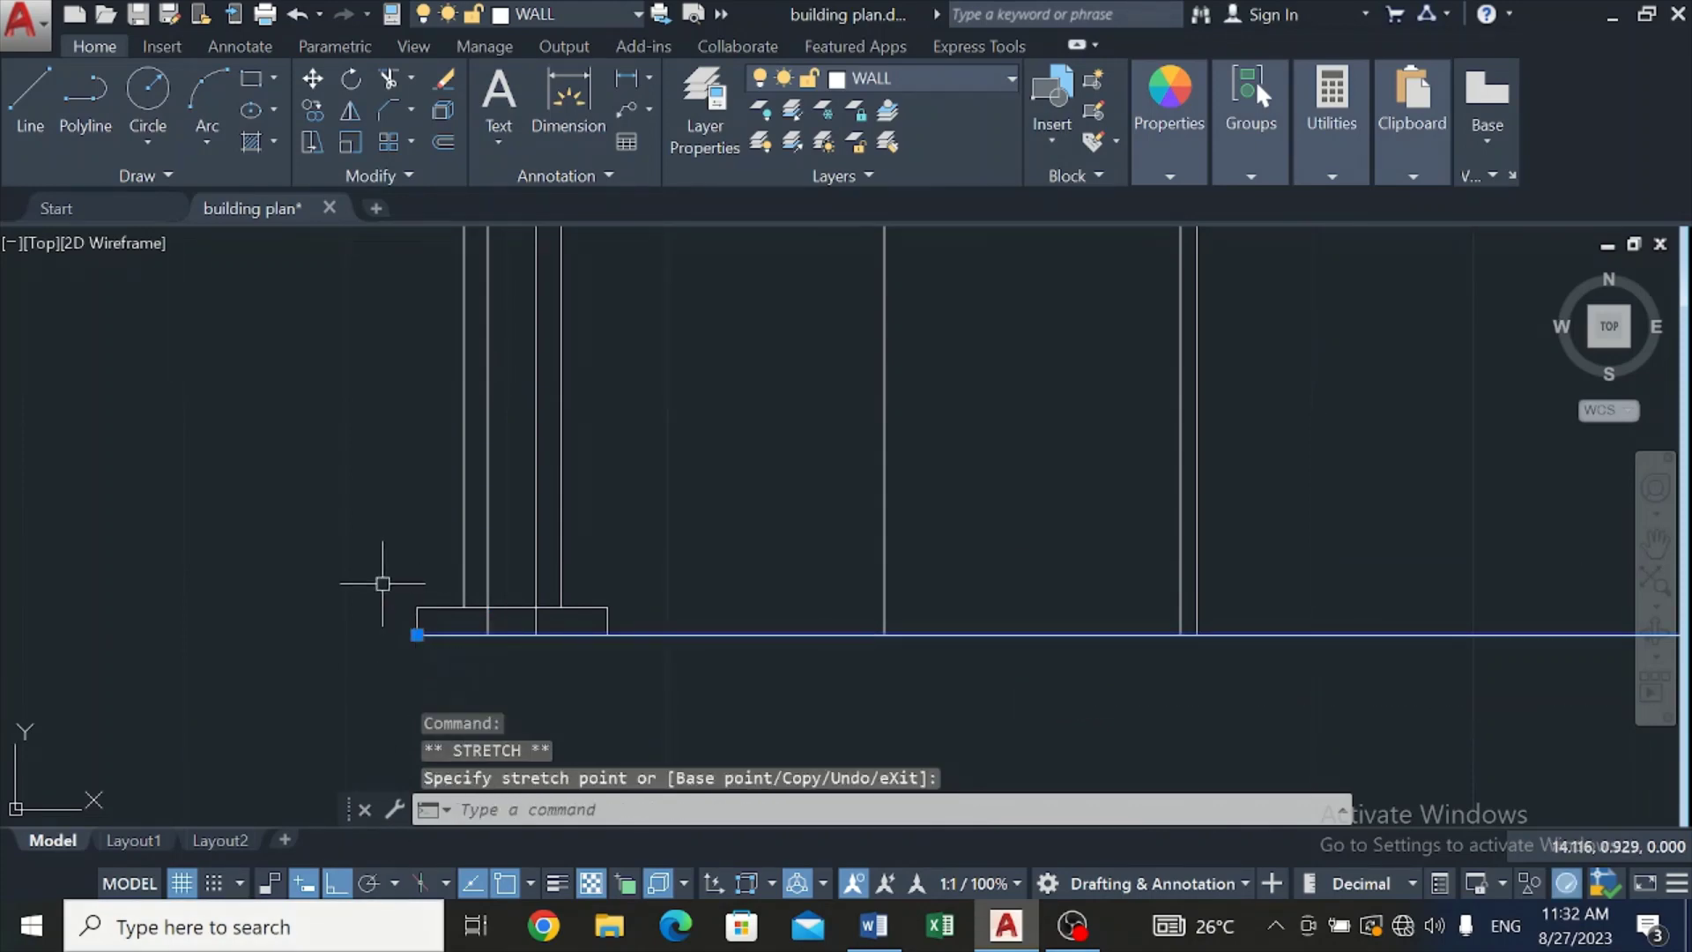
{"action": "scroll", "coordinate": [388, 559], "scroll_direction": "down", "scroll_amount": 3}
{"action": "scroll", "coordinate": [384, 460], "scroll_direction": "down", "scroll_amount": 3}
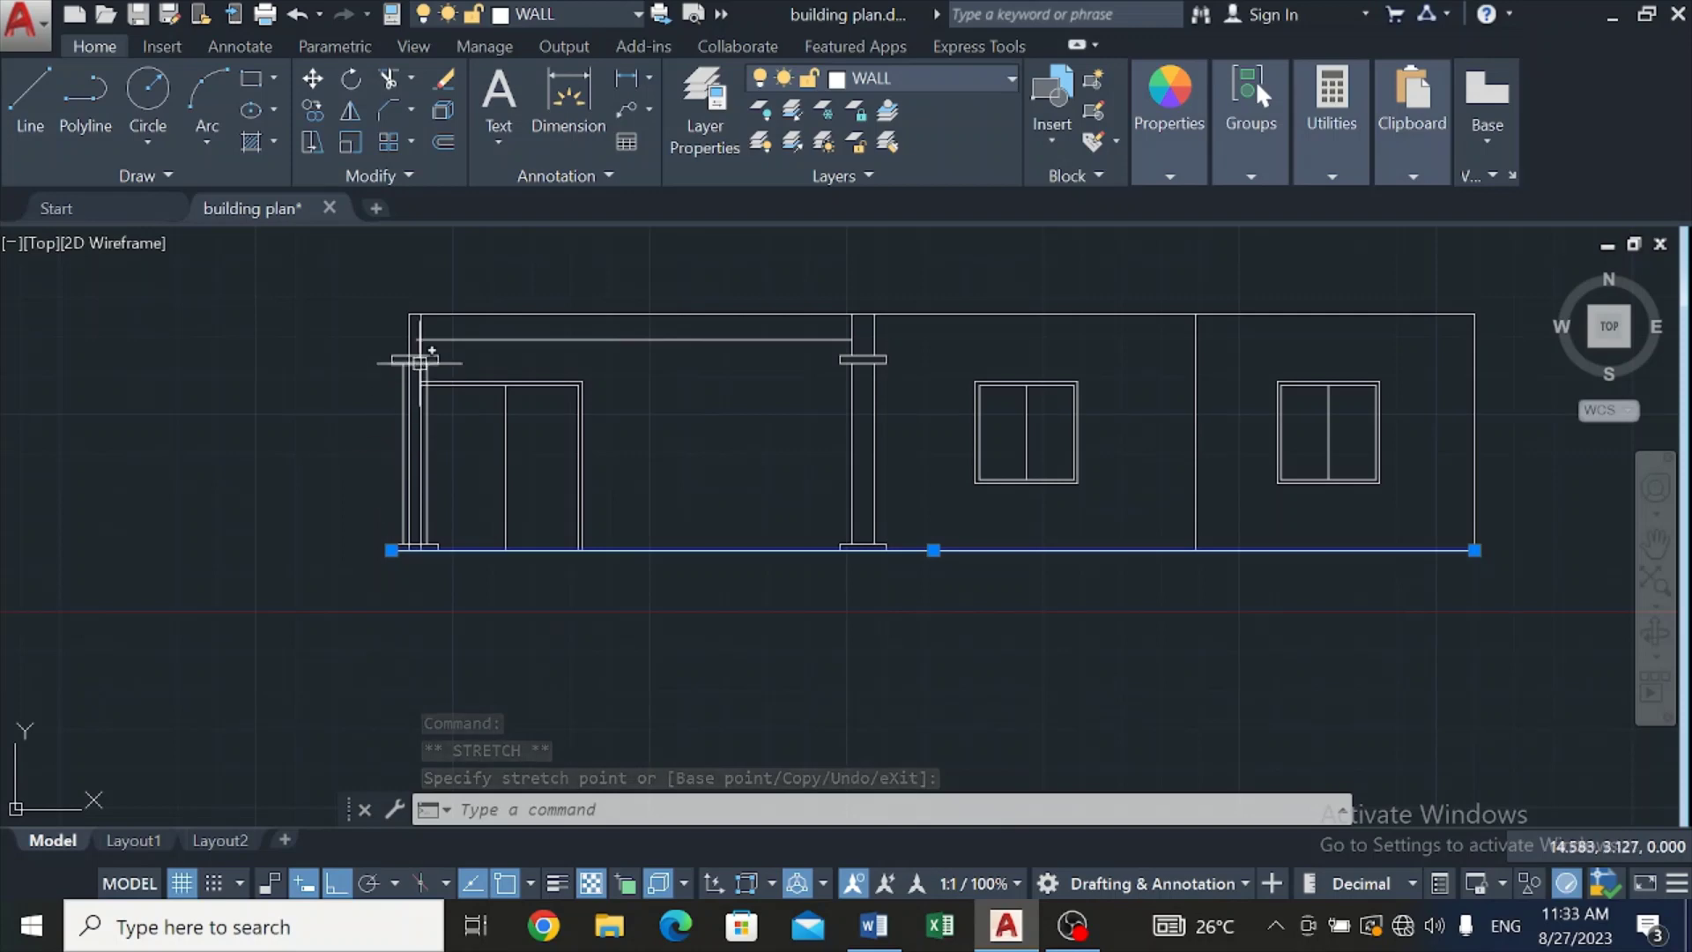
{"action": "scroll", "coordinate": [419, 341], "scroll_direction": "up", "scroll_amount": 3}
{"action": "scroll", "coordinate": [421, 339], "scroll_direction": "up", "scroll_amount": 2}
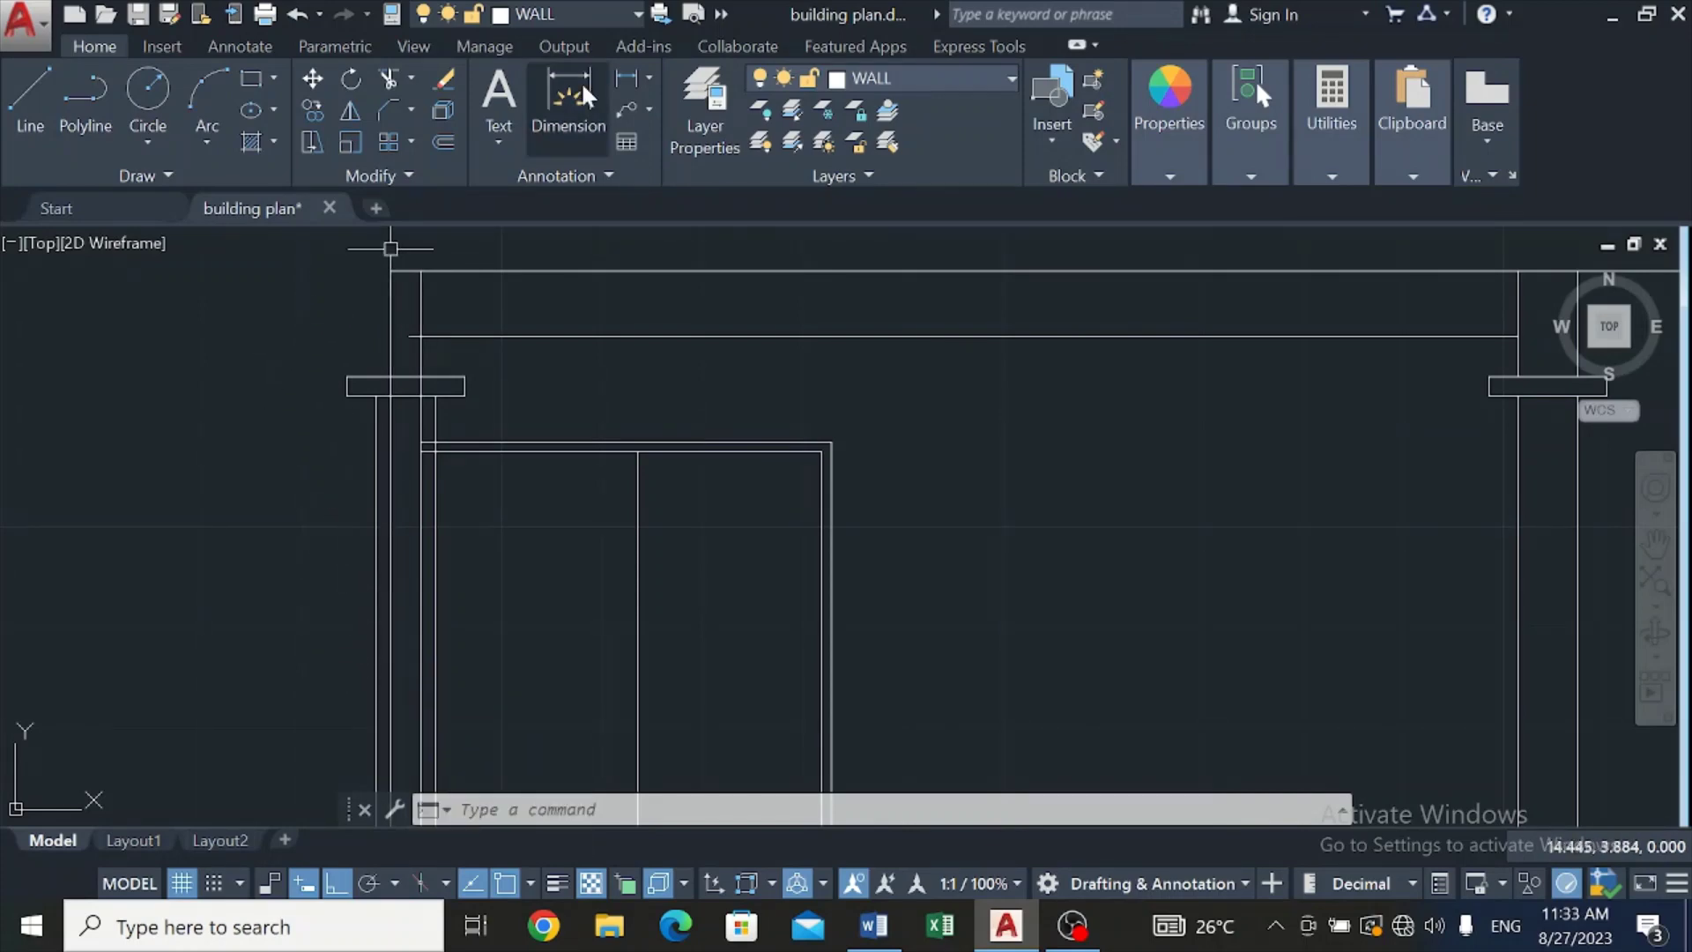
Step: Start TRIM and look at its options, then cancel it
{"action": "left_click", "coordinate": [389, 80]}
{"action": "right_click", "coordinate": [290, 407]}
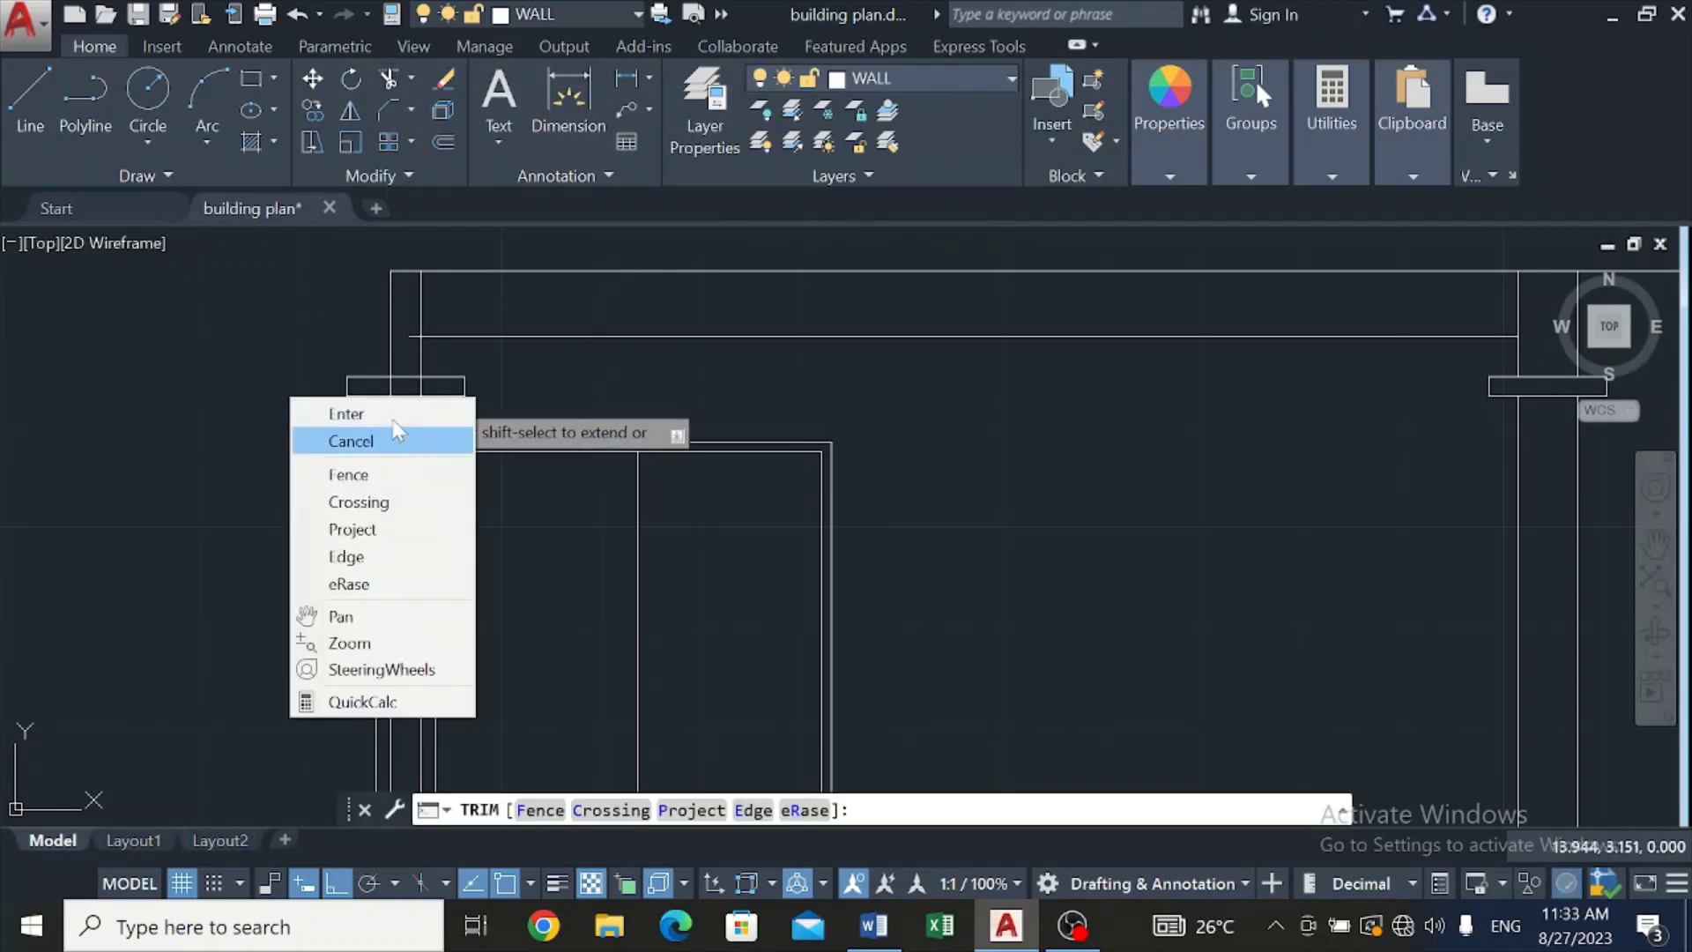
{"action": "left_click", "coordinate": [339, 350]}
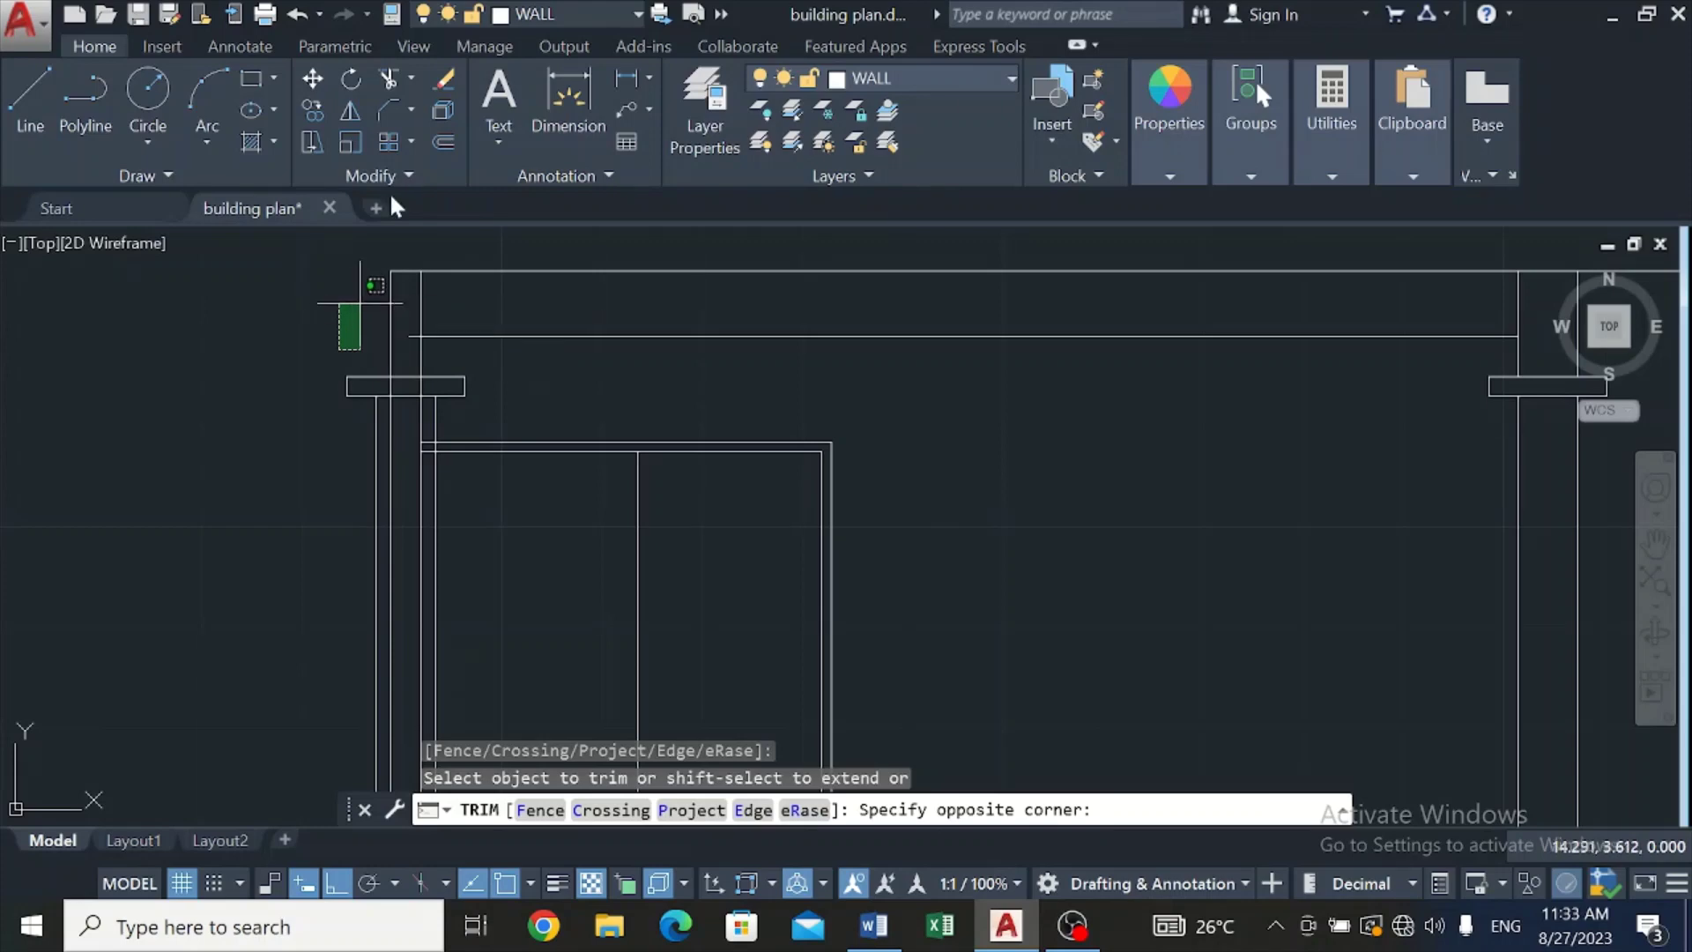
{"action": "key", "text": "Escape"}
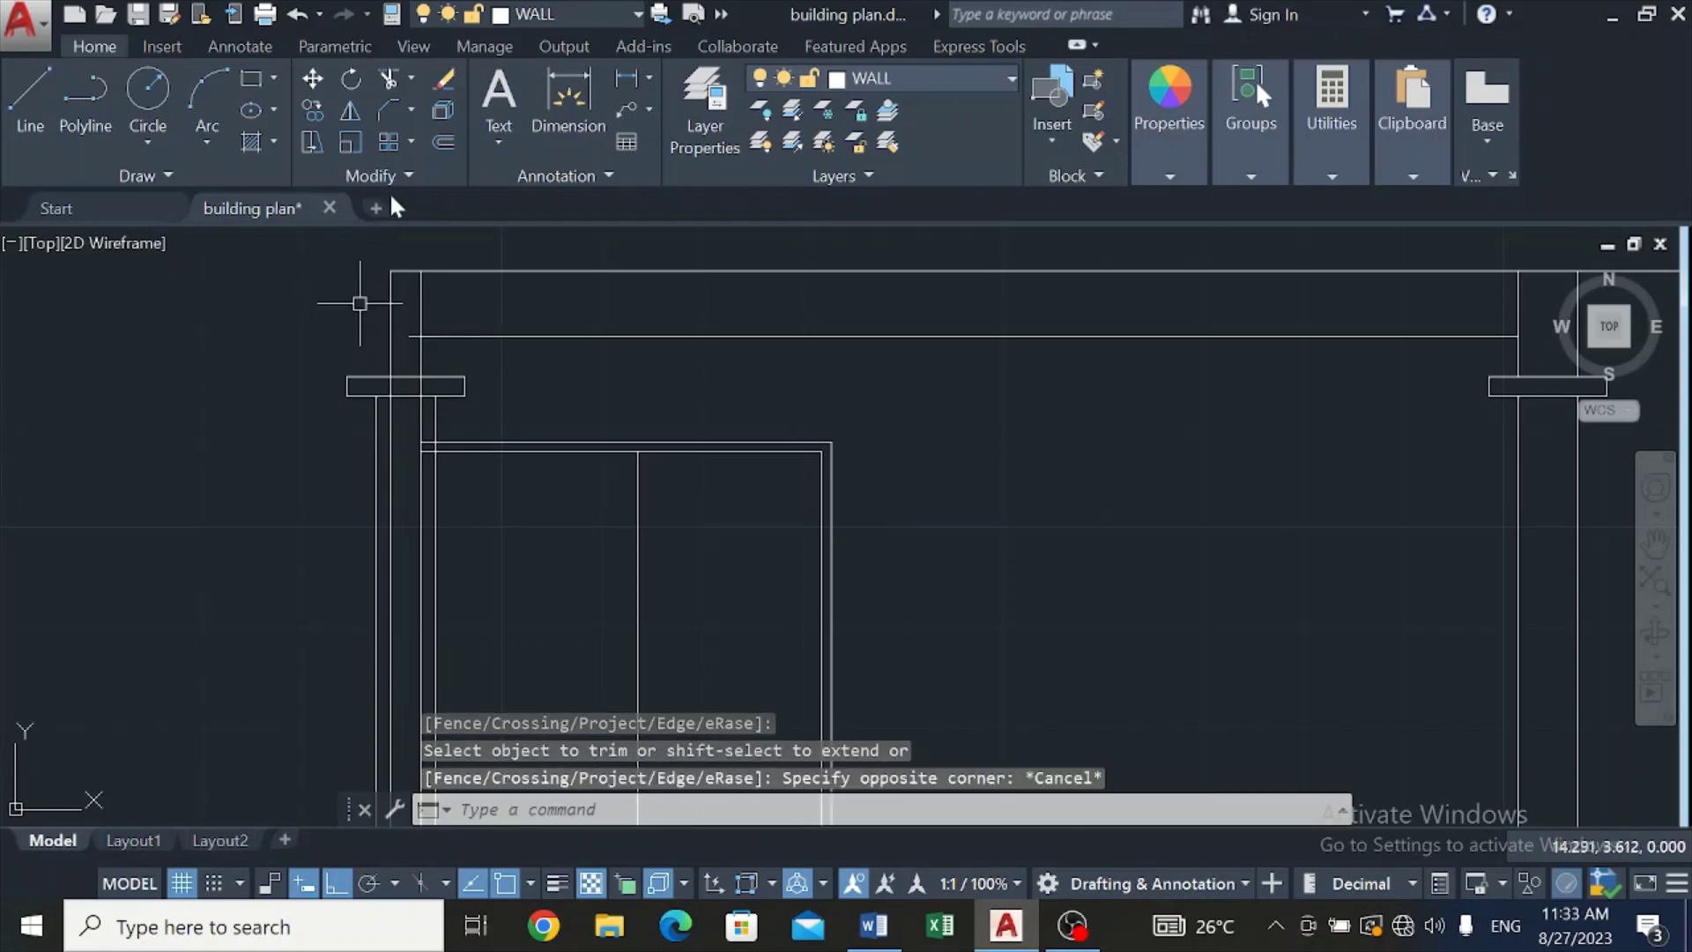
Step: Trim with all objects as edges: remove line pieces in the left column base and crossing the column
{"action": "left_click", "coordinate": [385, 79]}
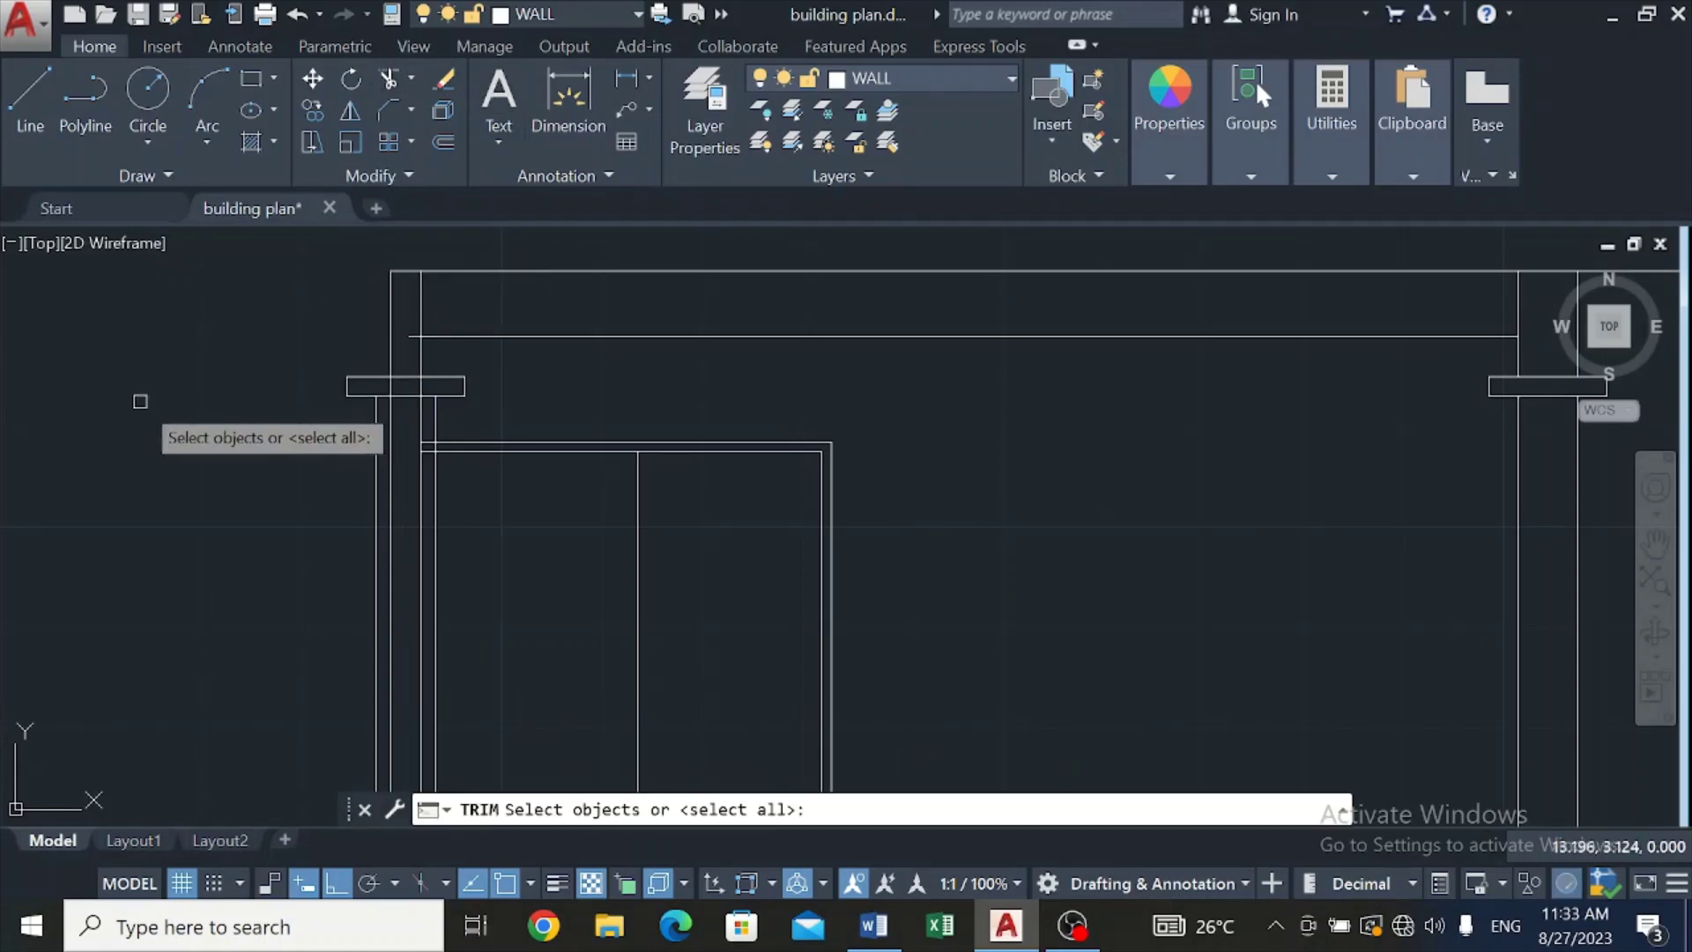
{"action": "key", "text": "Return"}
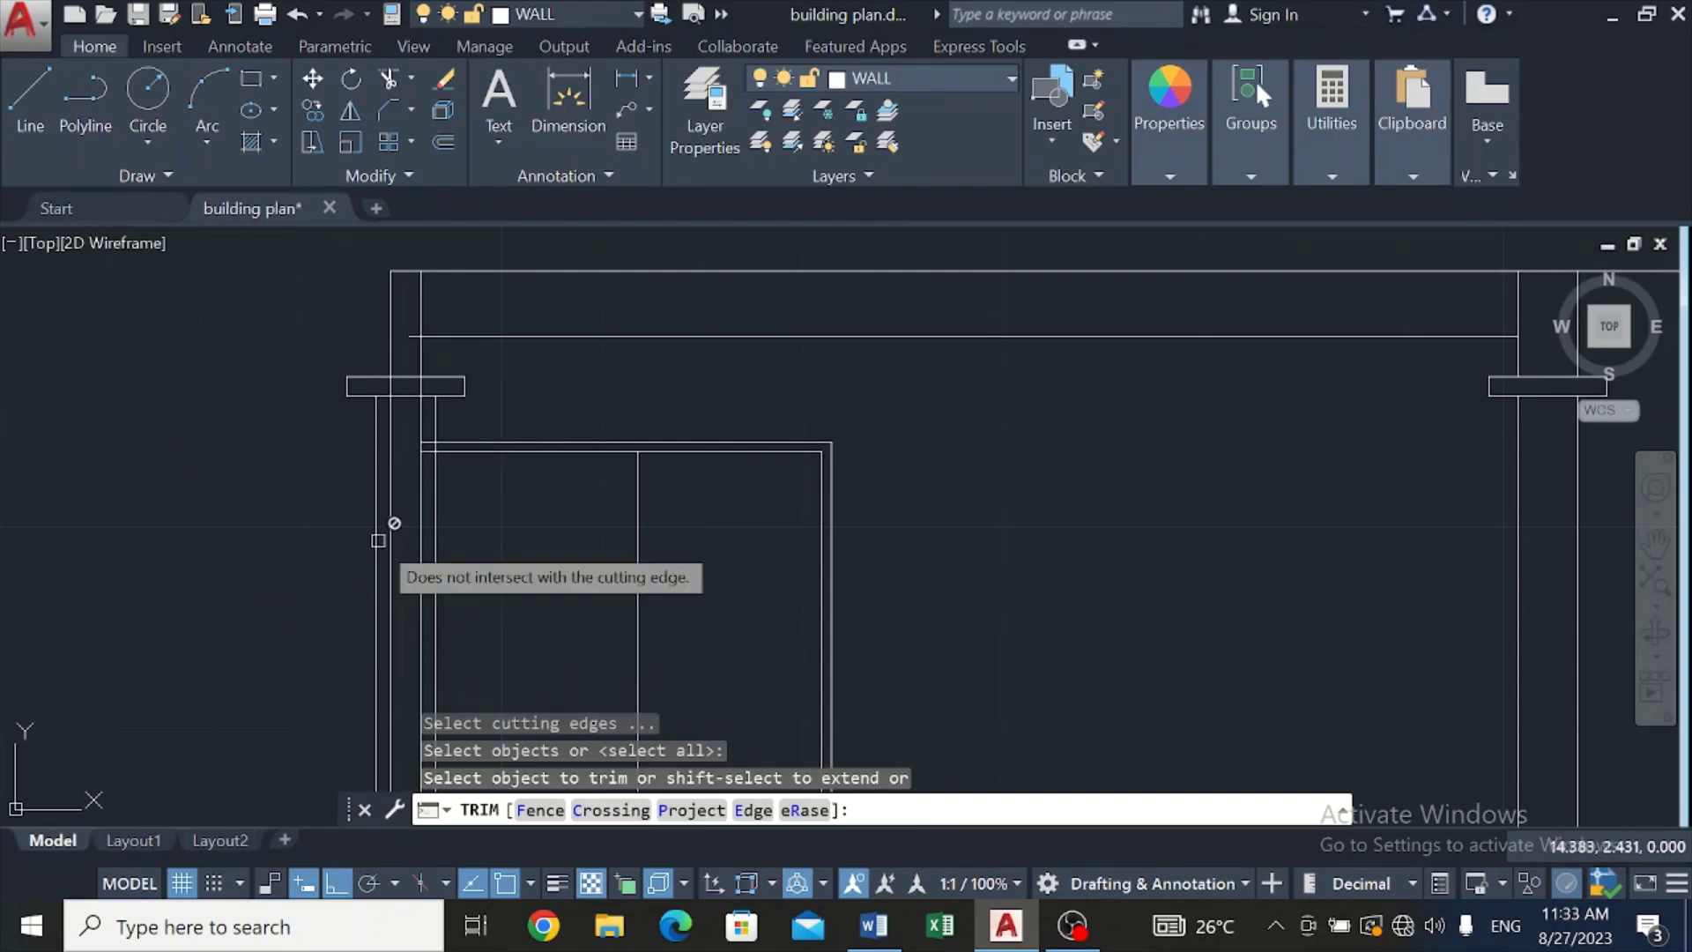
{"action": "scroll", "coordinate": [390, 558], "scroll_direction": "down", "scroll_amount": 3}
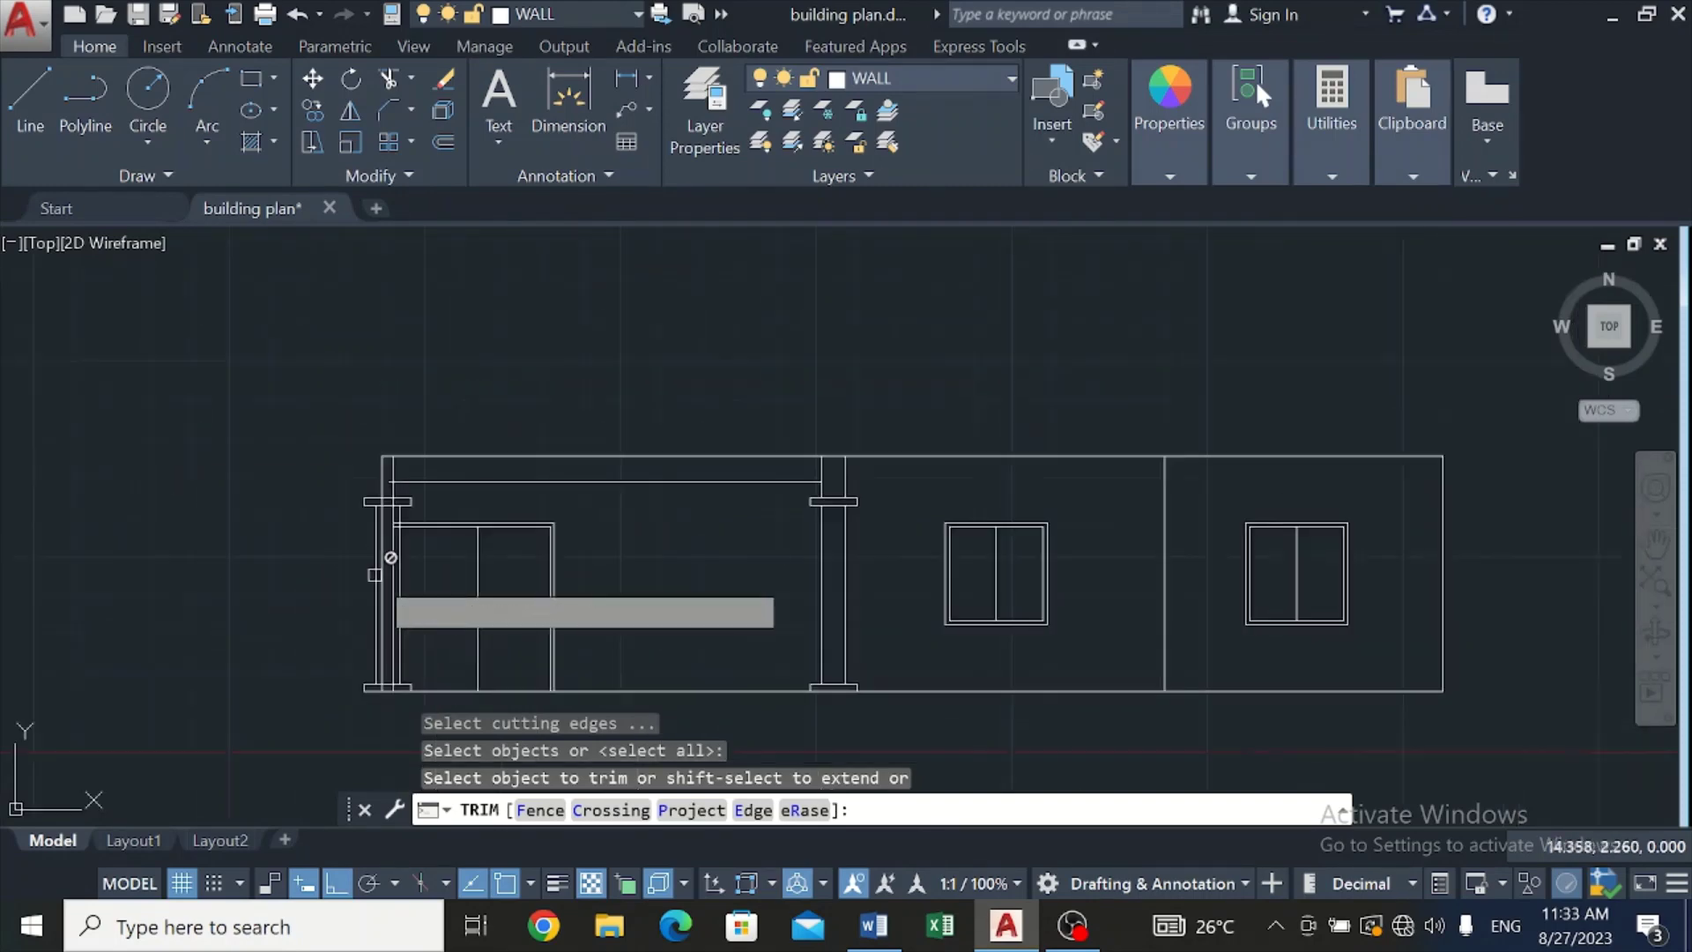
{"action": "scroll", "coordinate": [392, 686], "scroll_direction": "up", "scroll_amount": 5}
{"action": "left_click", "coordinate": [398, 685]}
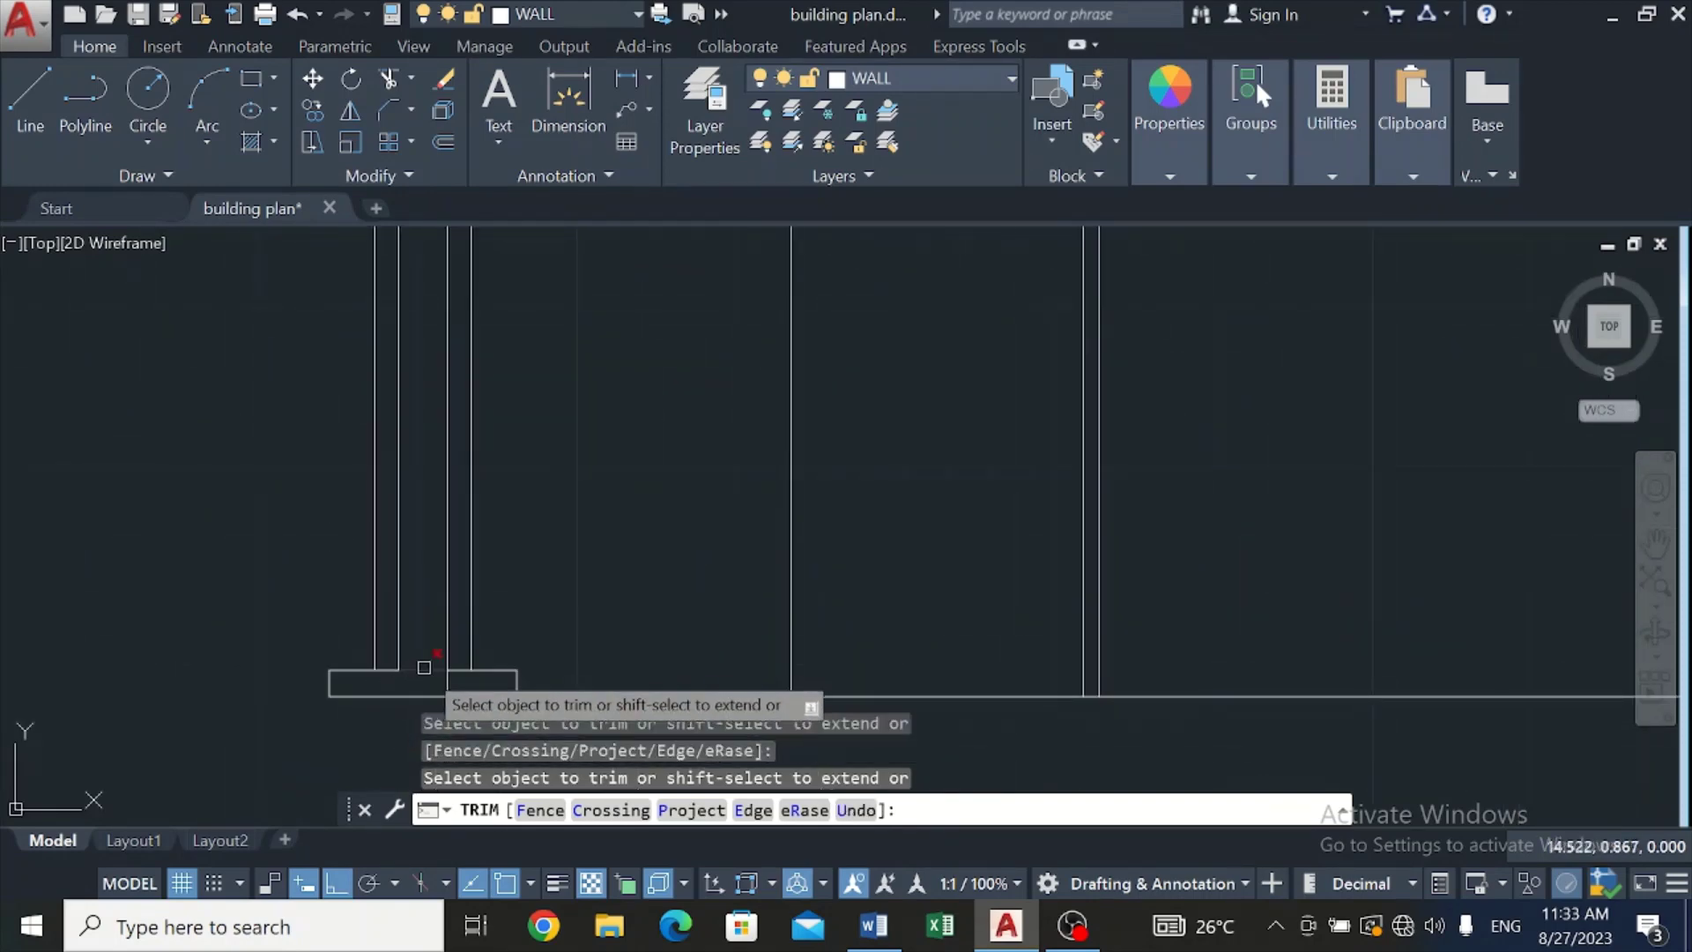
{"action": "left_click", "coordinate": [447, 681]}
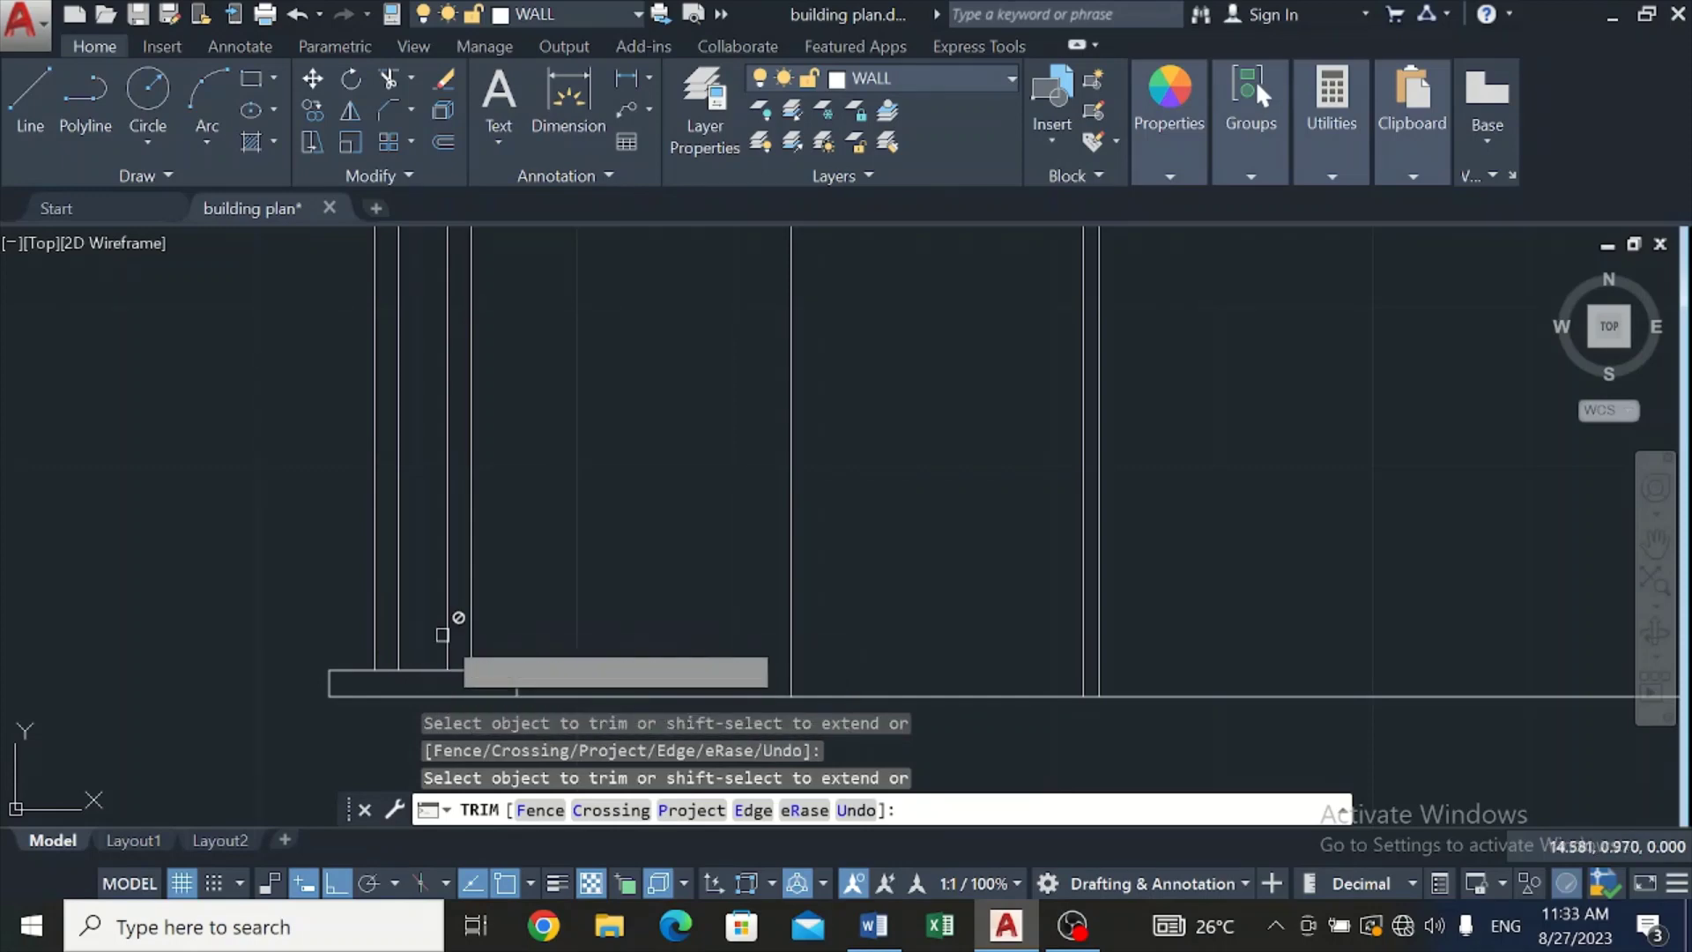
{"action": "scroll", "coordinate": [441, 632], "scroll_direction": "down", "scroll_amount": 3}
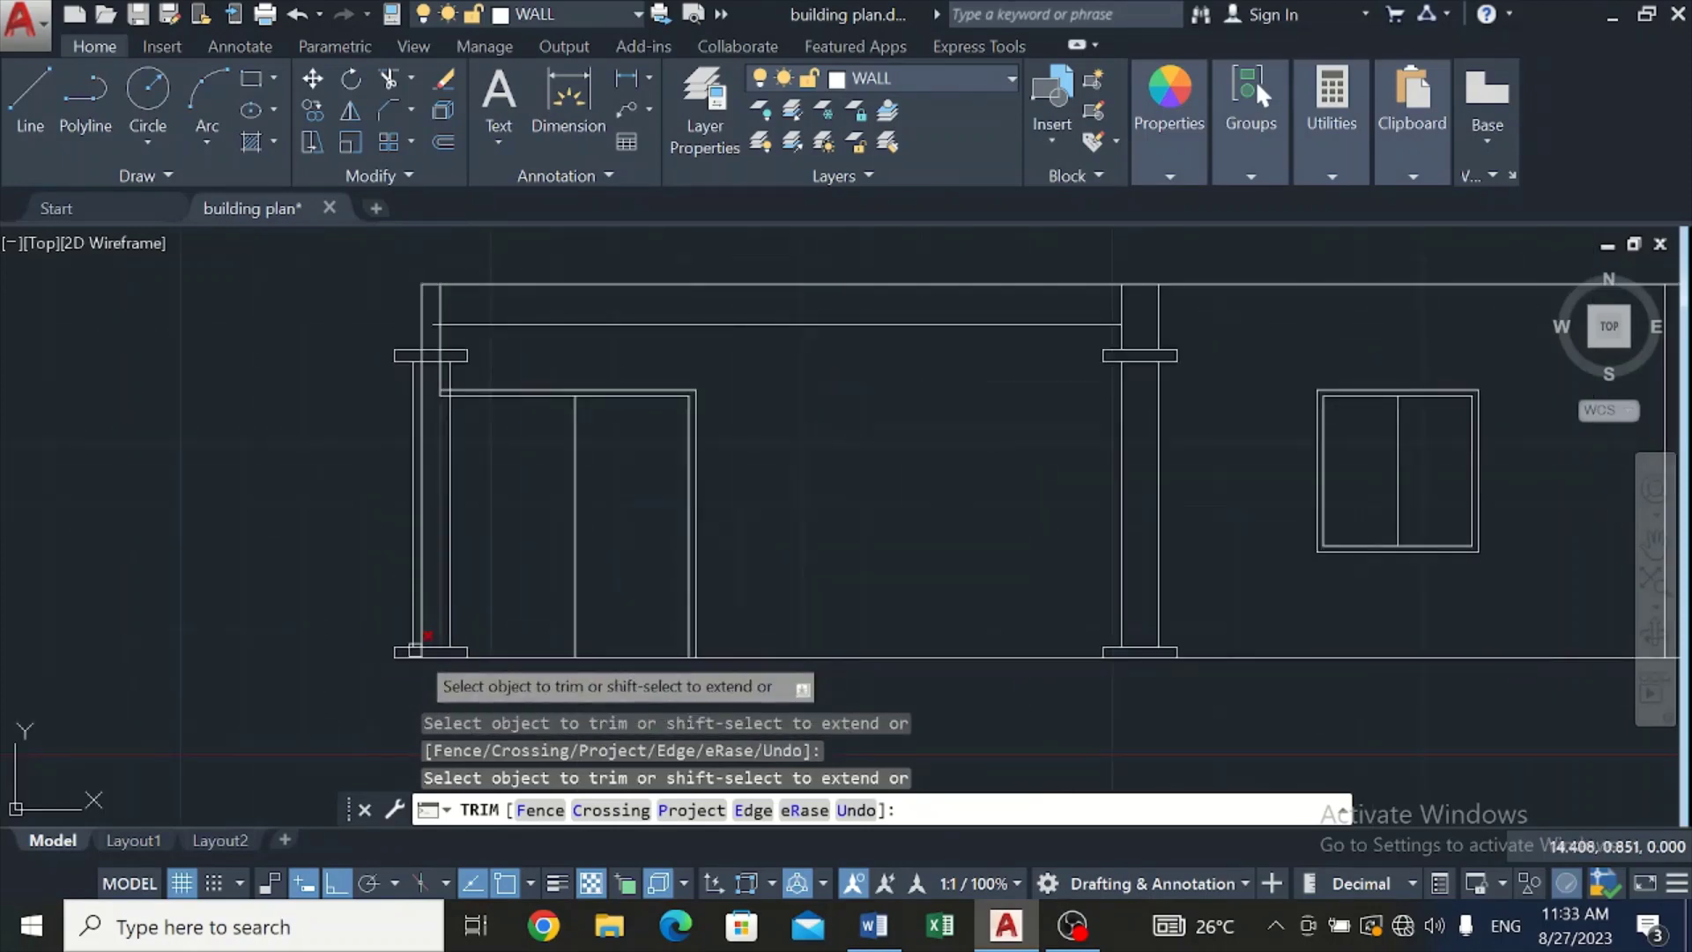
{"action": "left_click", "coordinate": [422, 582]}
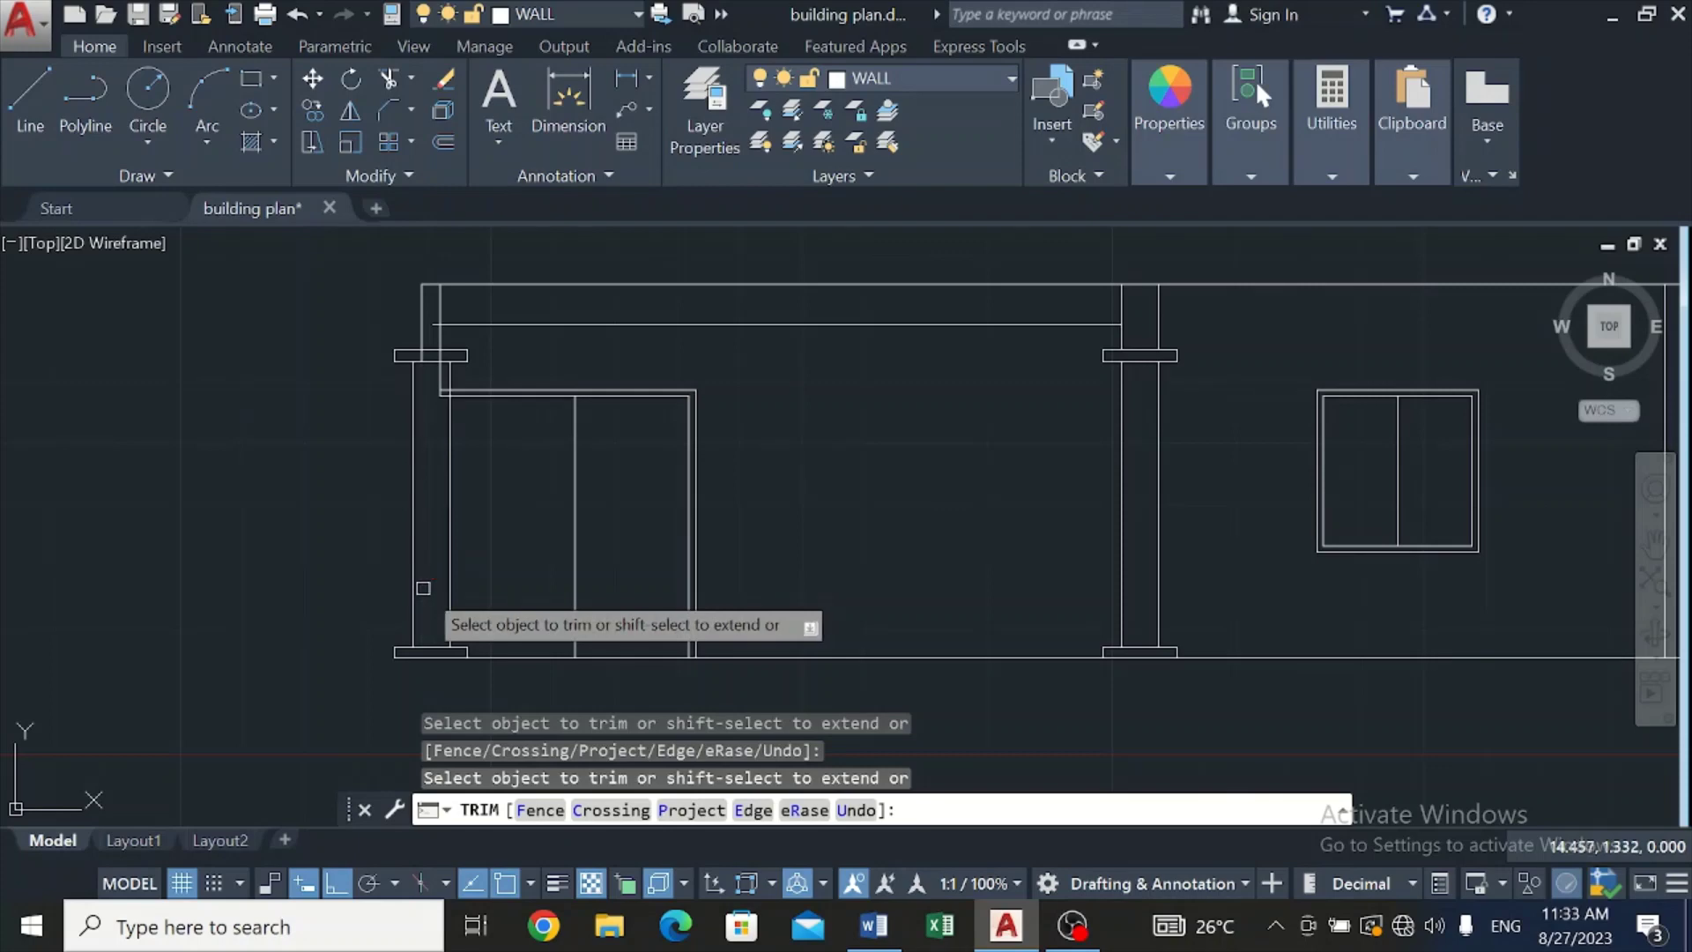
{"action": "scroll", "coordinate": [454, 345], "scroll_direction": "up", "scroll_amount": 3}
{"action": "scroll", "coordinate": [453, 360], "scroll_direction": "up", "scroll_amount": 4}
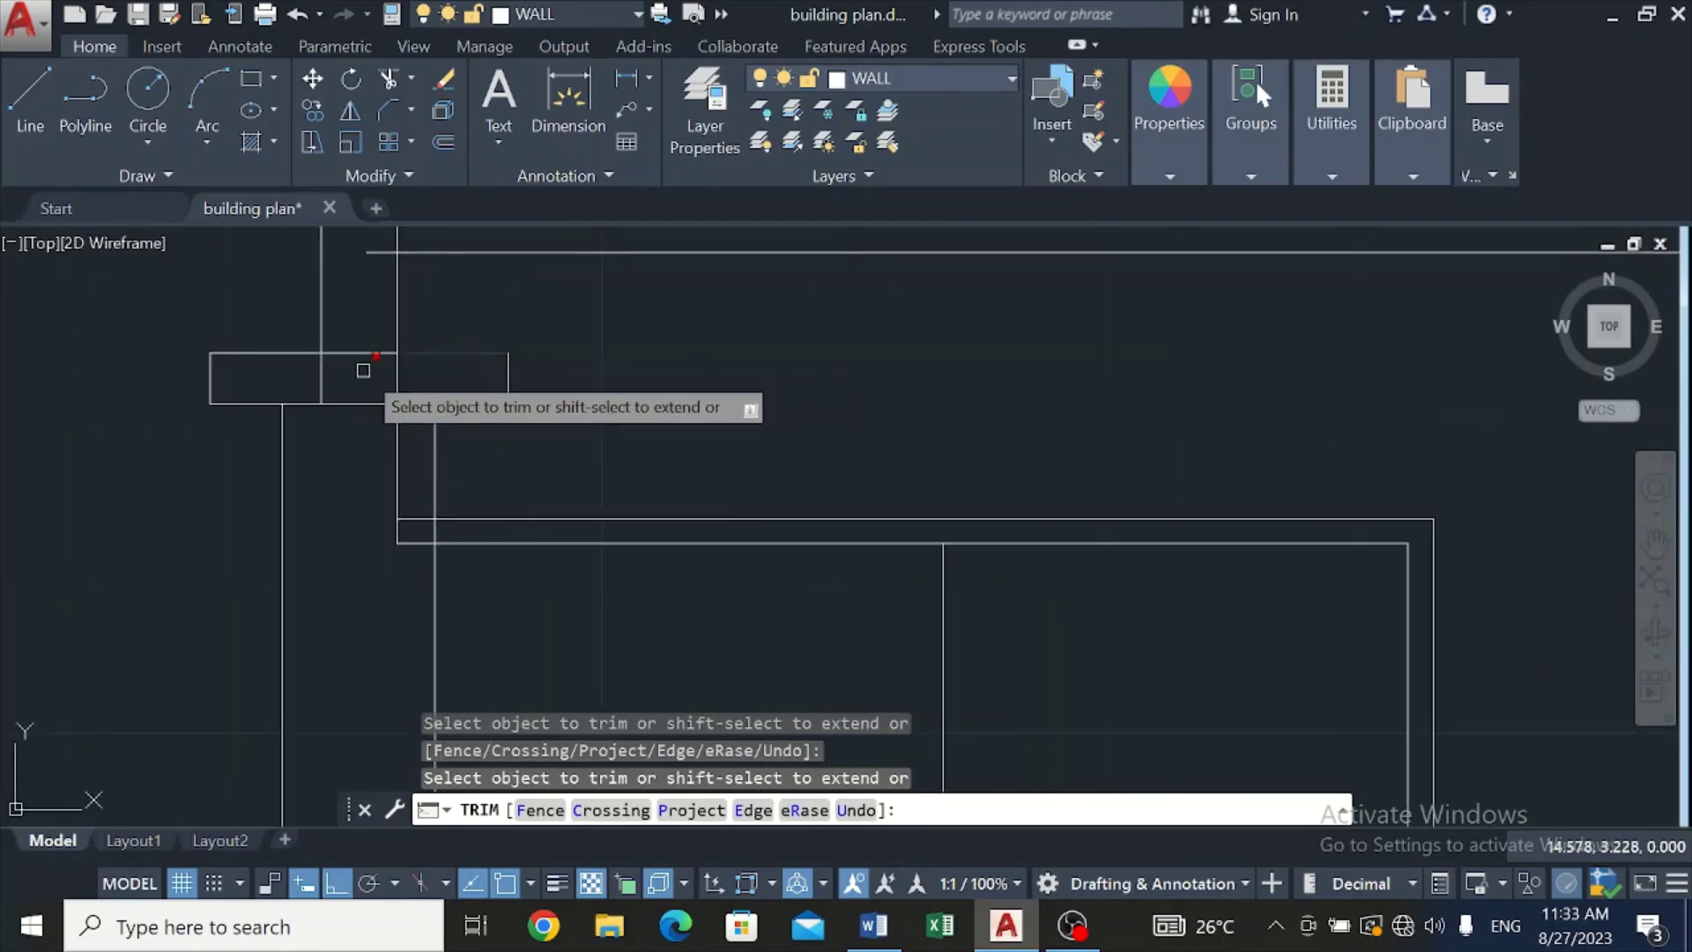
Step: Trim the wall stubs, the lines inside the column cap, and wall segments above both columns
{"action": "left_click", "coordinate": [416, 522]}
{"action": "left_click", "coordinate": [396, 516]}
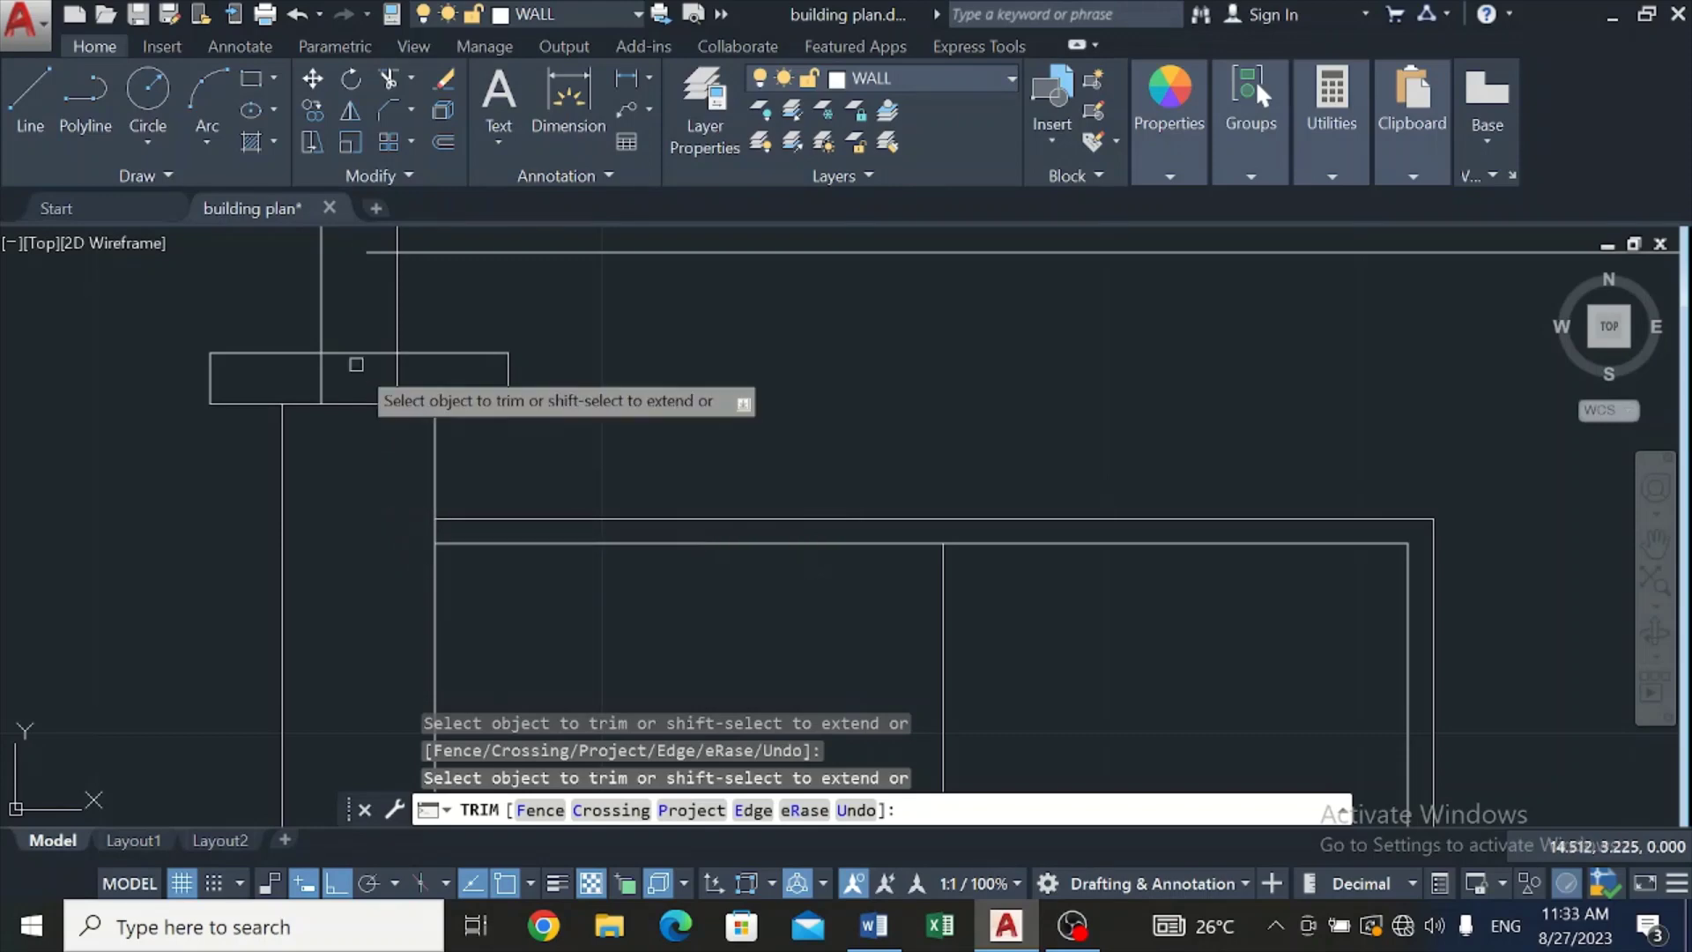
{"action": "left_click", "coordinate": [393, 378]}
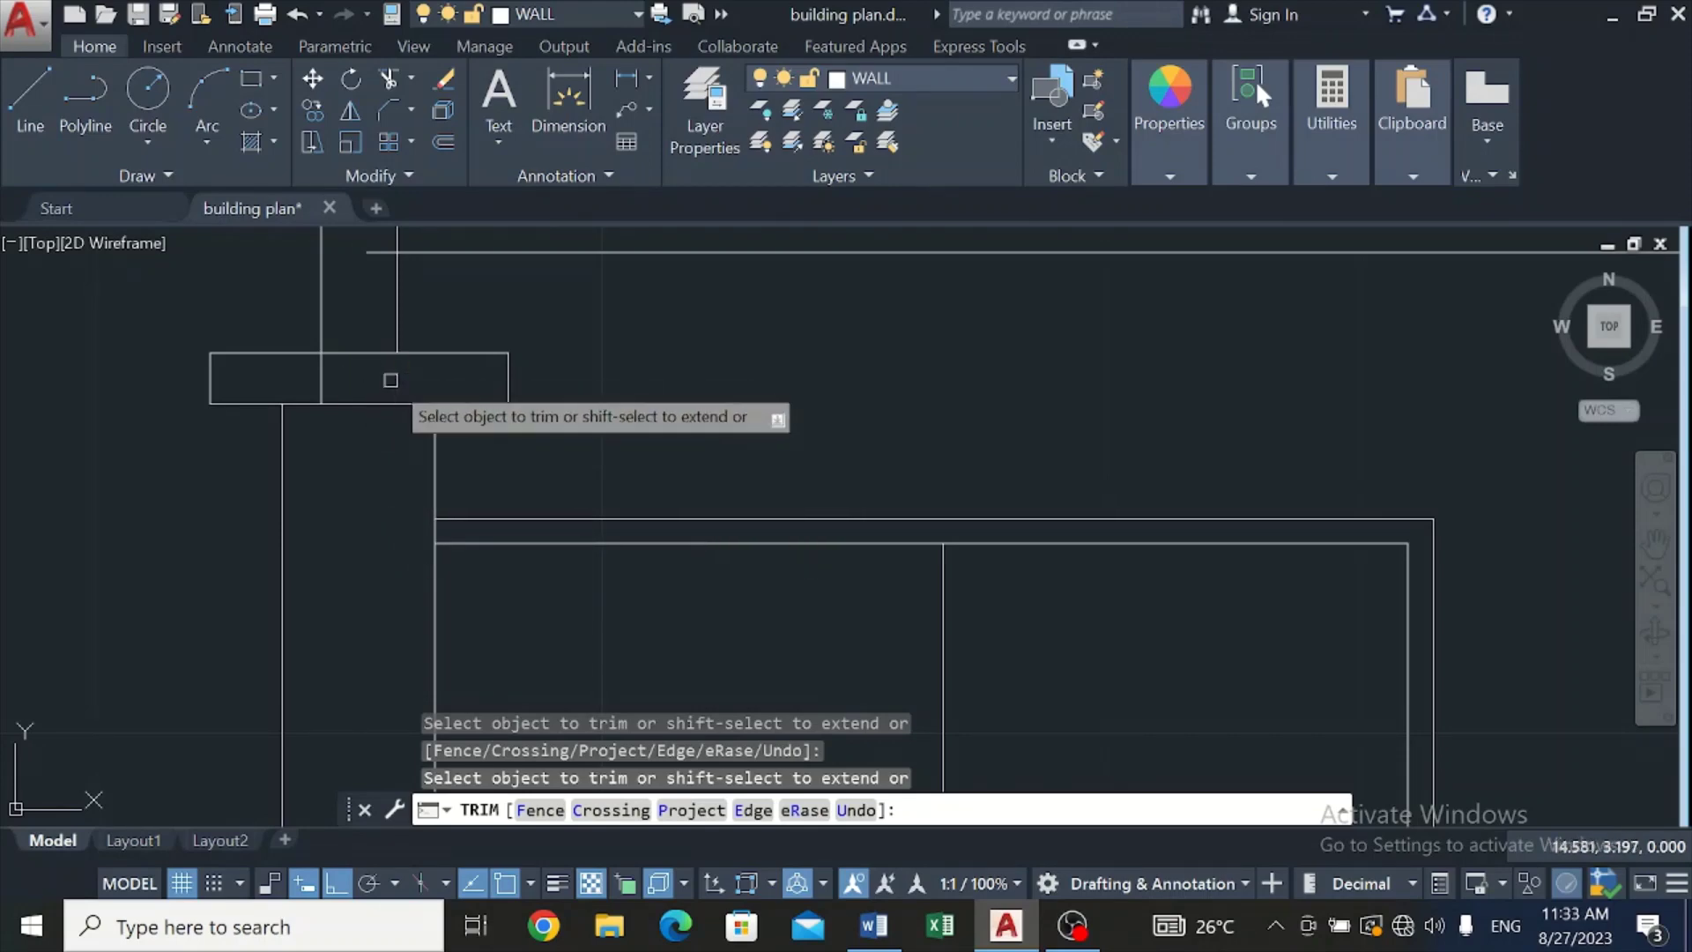
{"action": "left_click", "coordinate": [321, 379]}
{"action": "scroll", "coordinate": [296, 571], "scroll_direction": "down", "scroll_amount": 4}
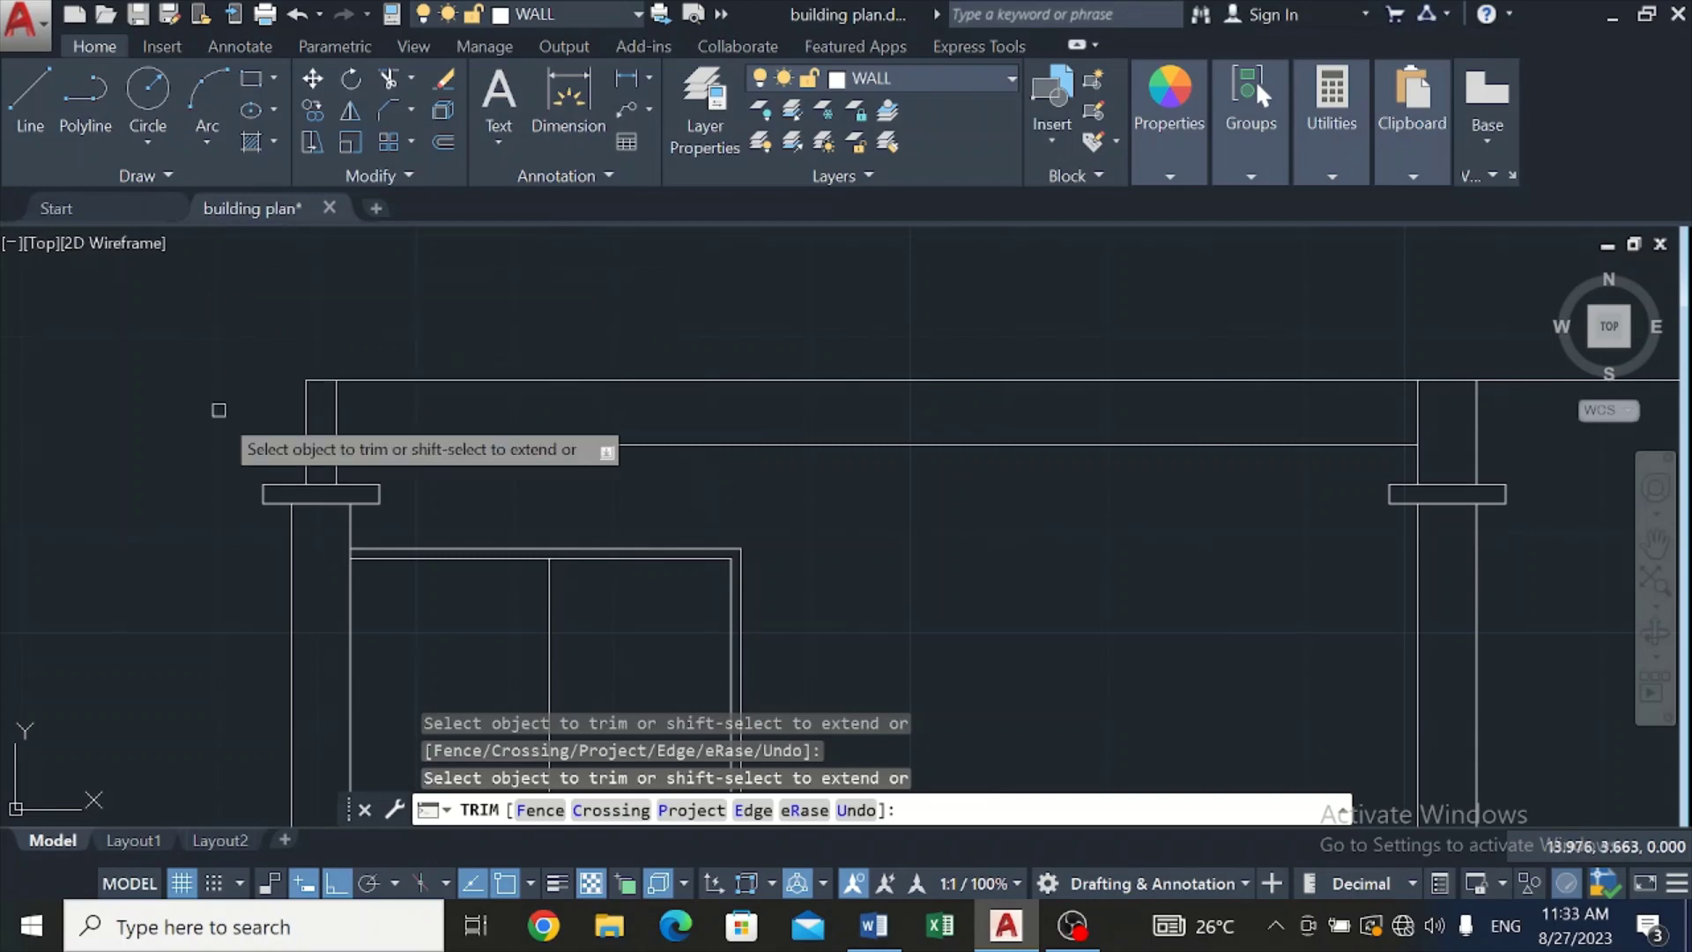
{"action": "left_click", "coordinate": [335, 417]}
{"action": "left_click", "coordinate": [327, 445]}
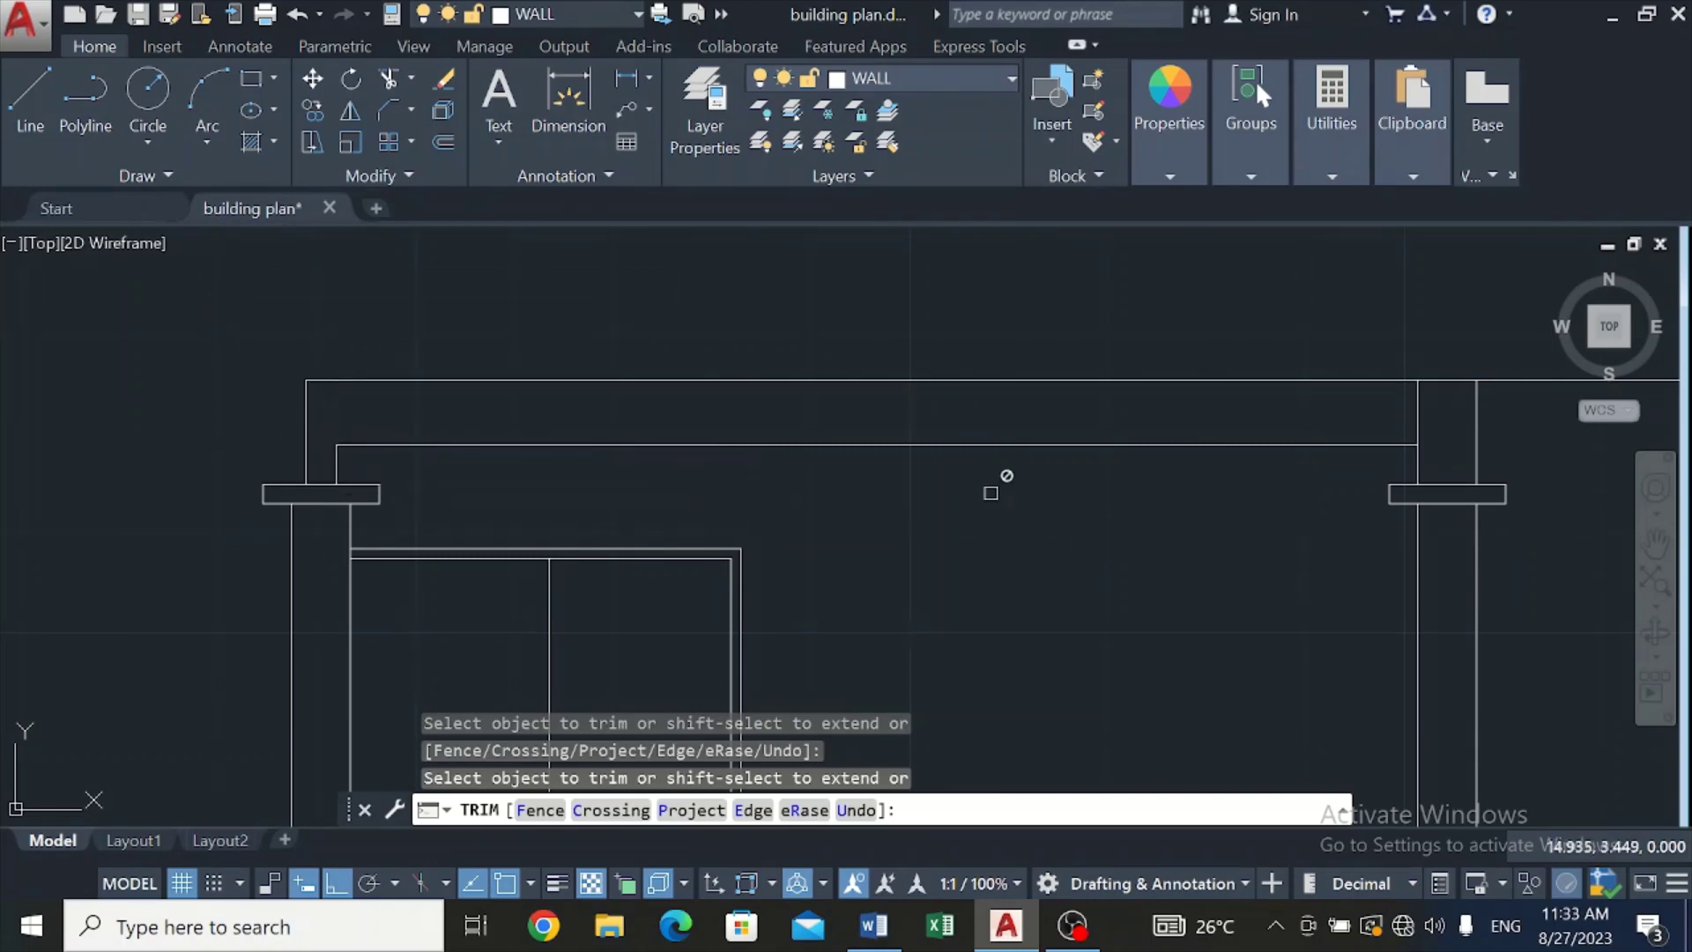
{"action": "left_click", "coordinate": [1418, 416]}
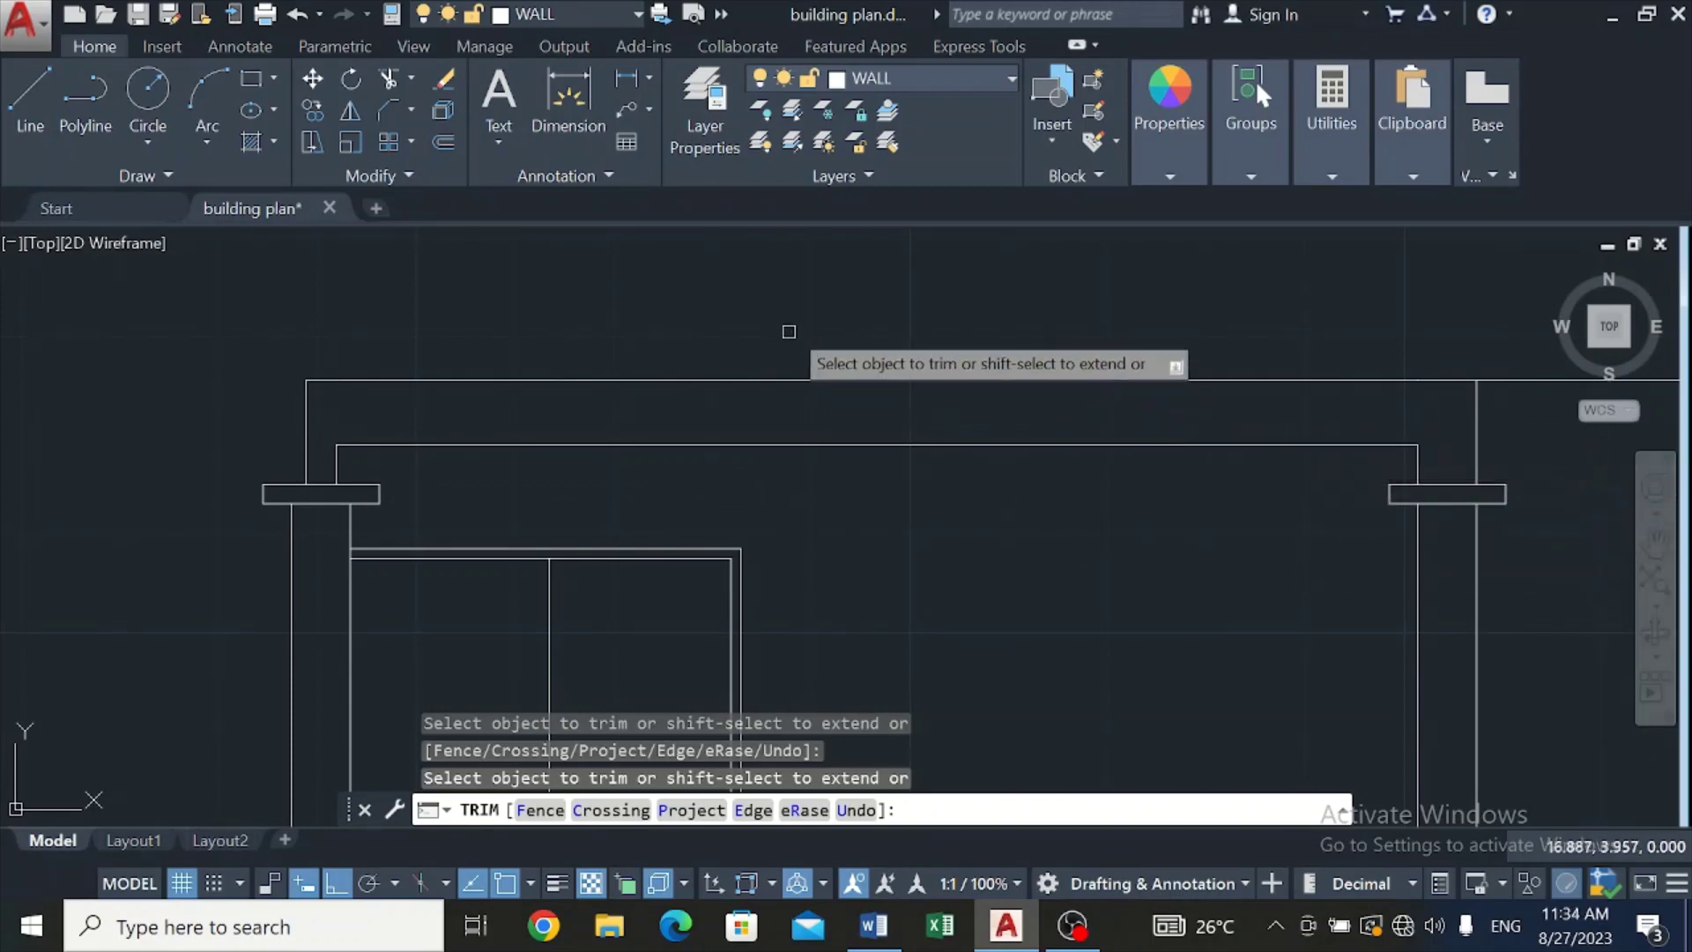
Step: Fillet the inner roof line's top-left corner with a 0.14 radius
{"action": "left_click", "coordinate": [410, 110]}
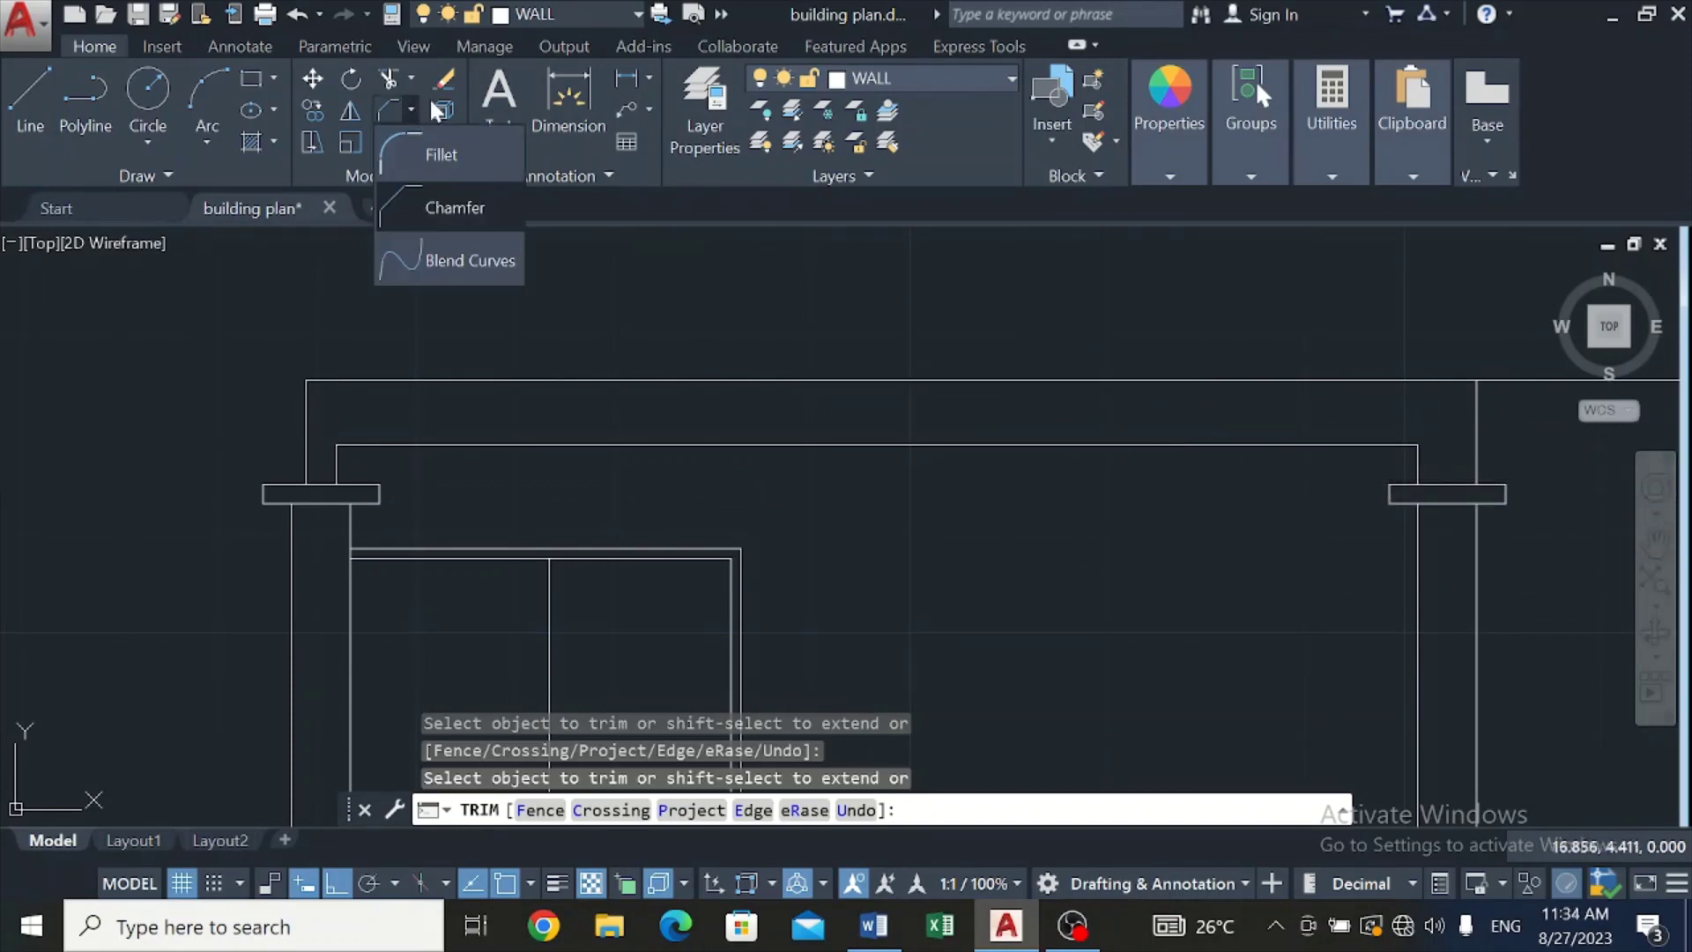
{"action": "left_click", "coordinate": [446, 155]}
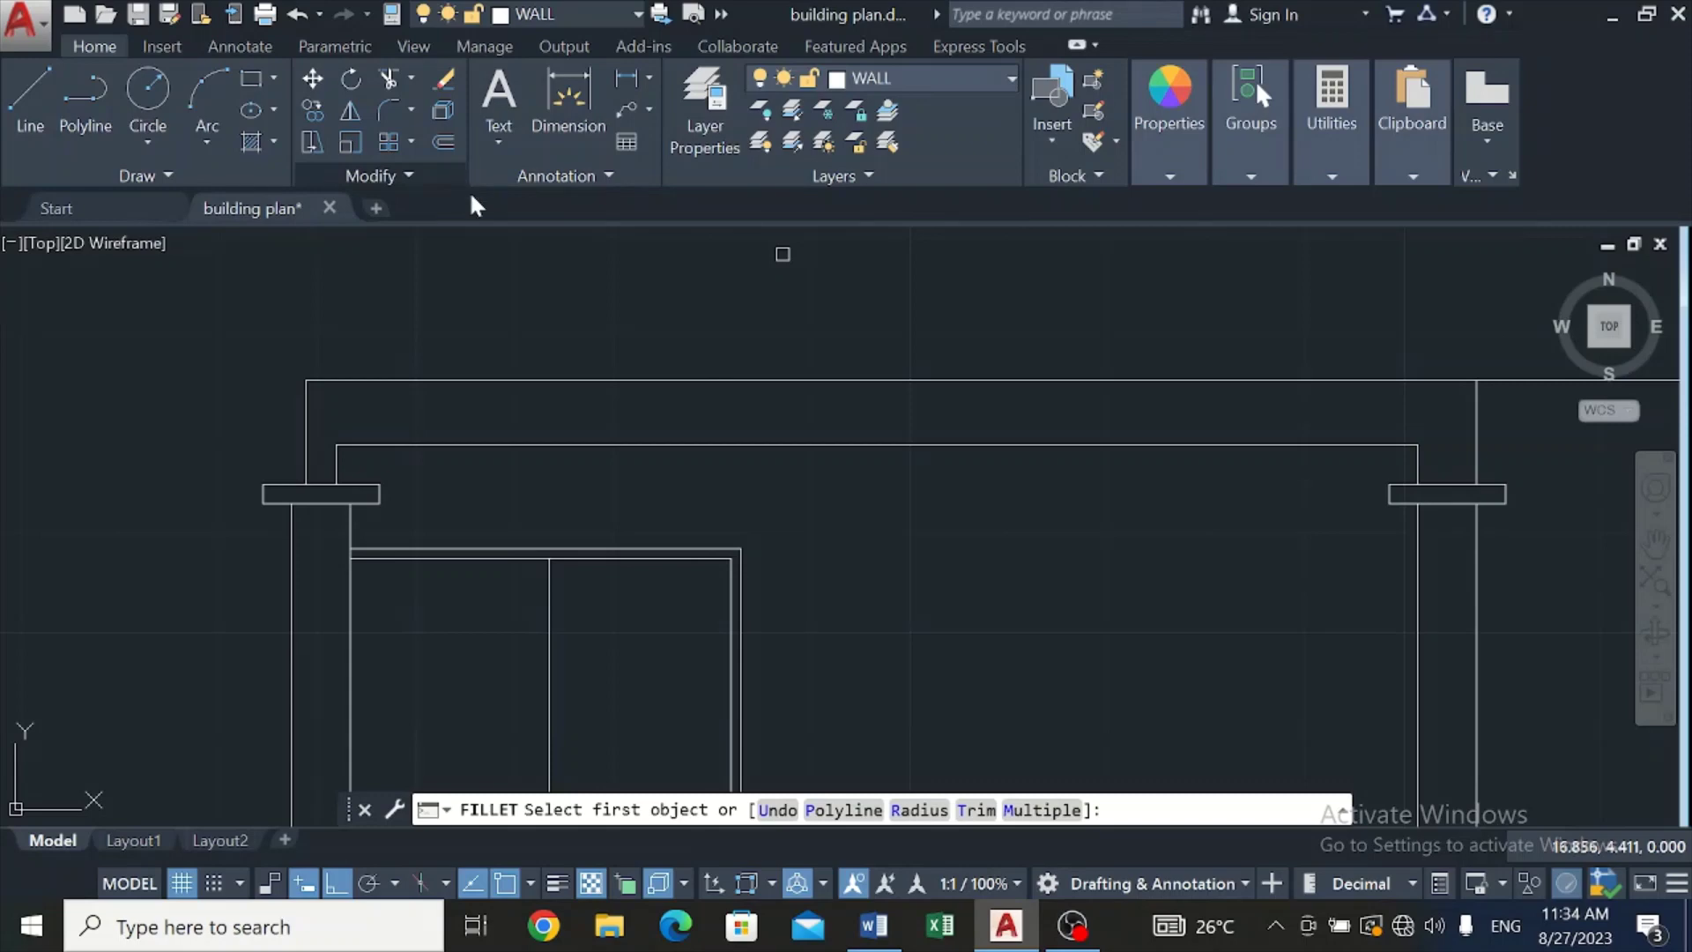
{"action": "left_click", "coordinate": [919, 809]}
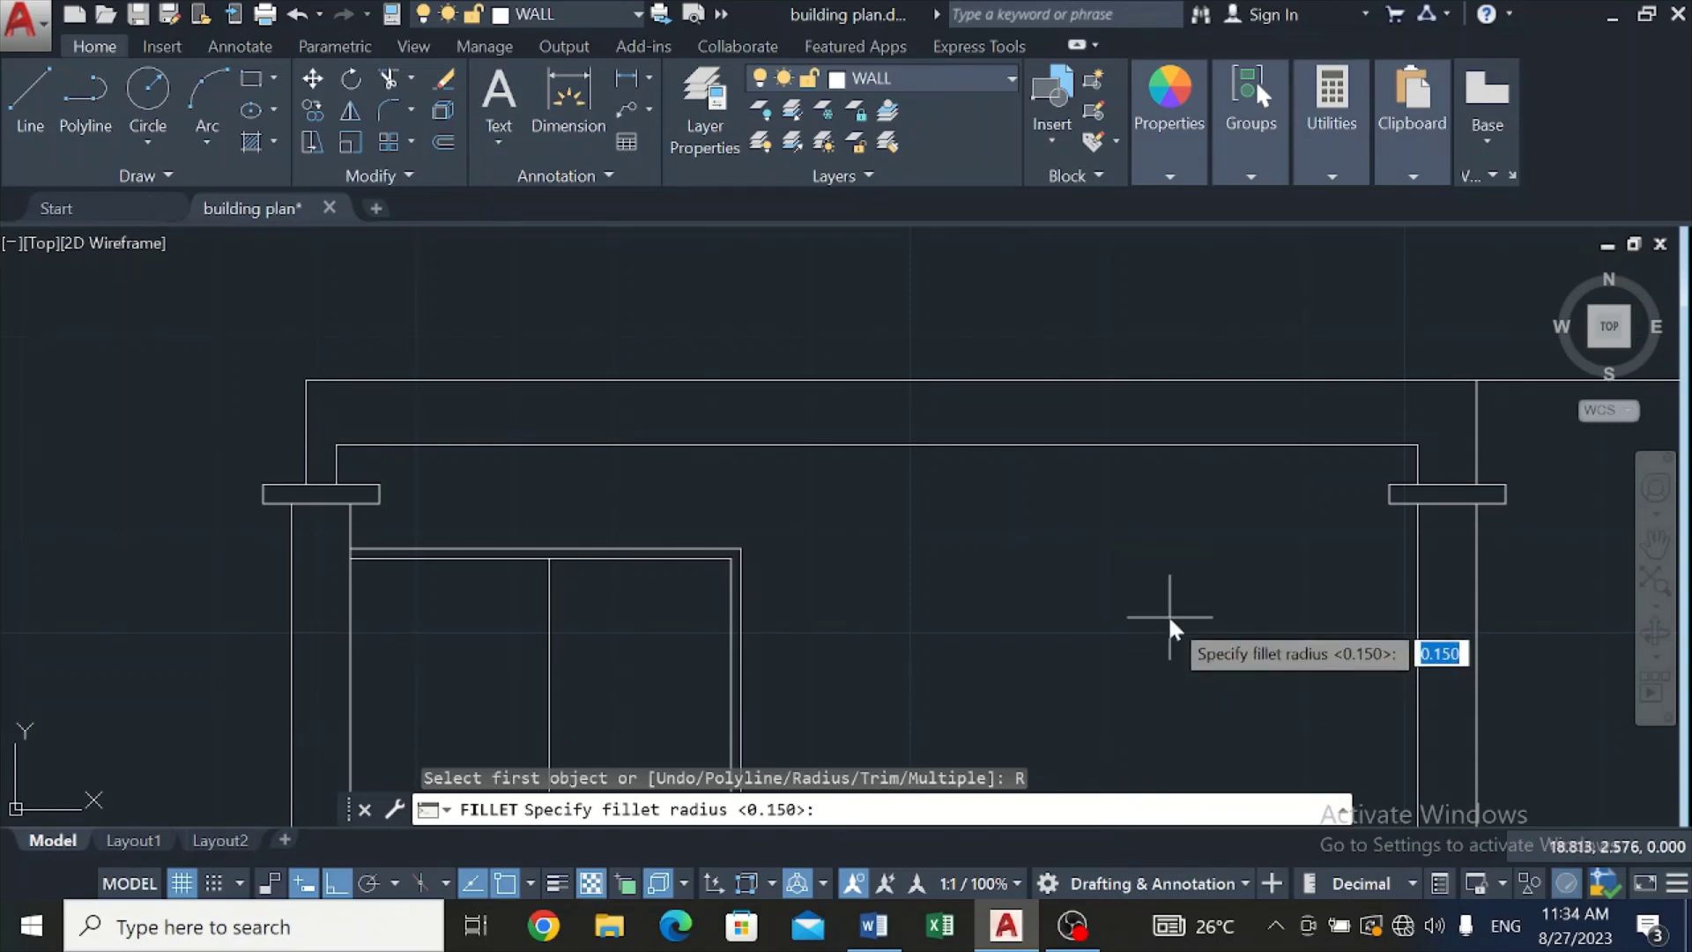
{"action": "type", "text": "0.14"}
{"action": "key", "text": "Return"}
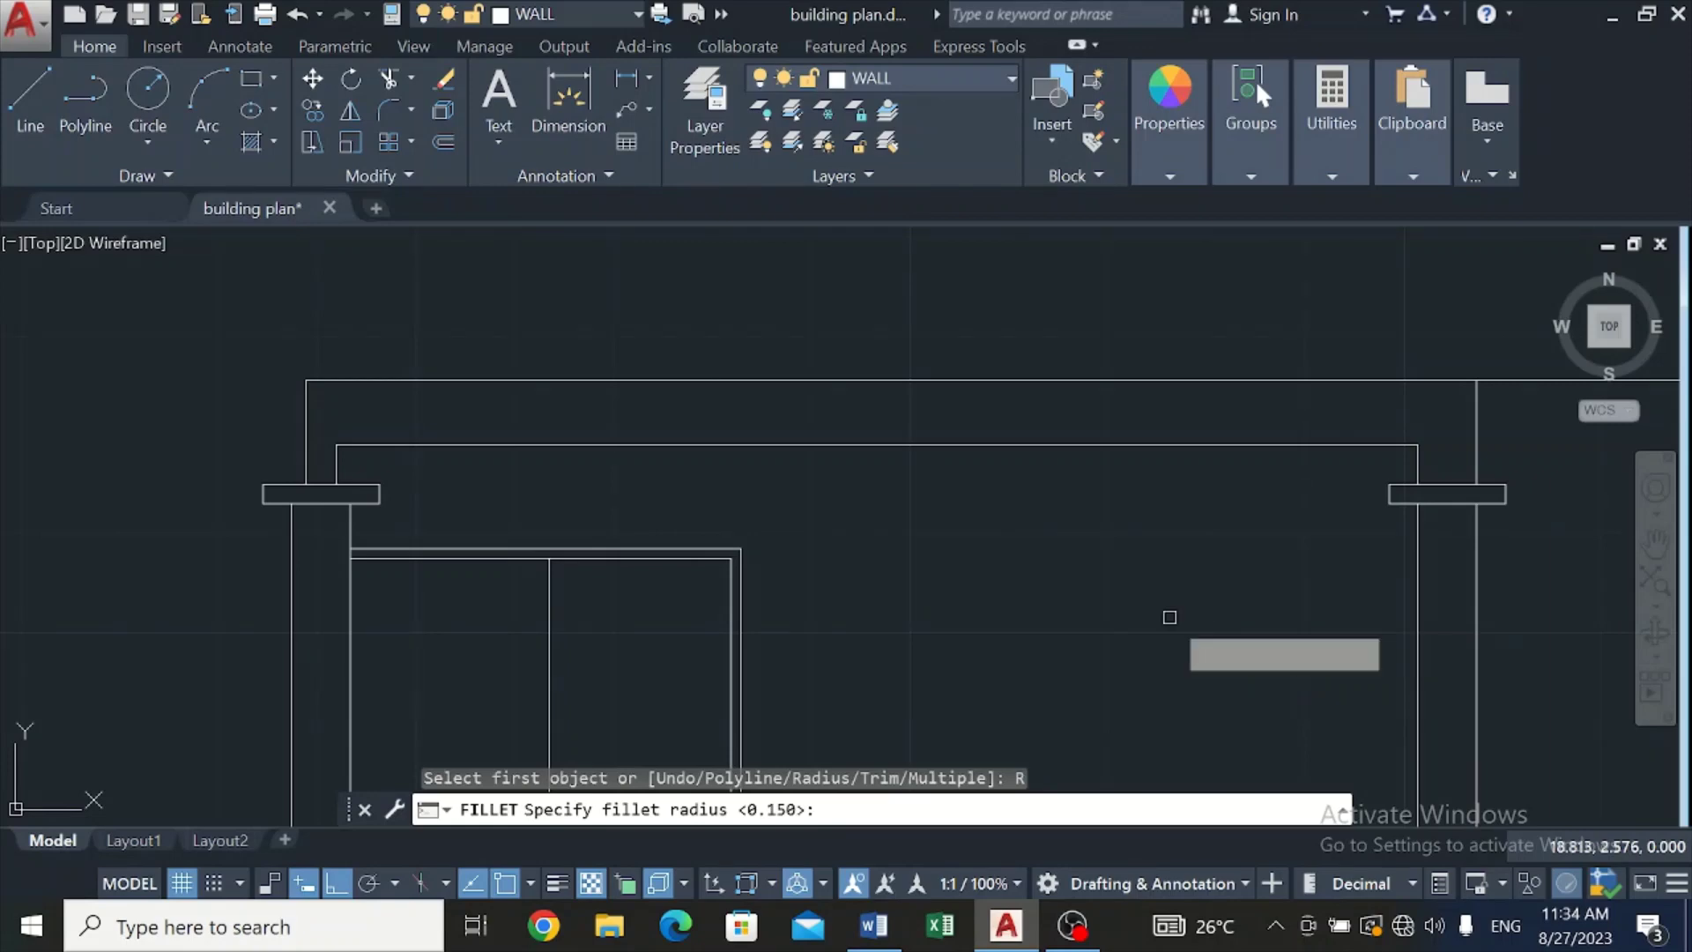
{"action": "left_click", "coordinate": [337, 466]}
{"action": "left_click", "coordinate": [364, 450]}
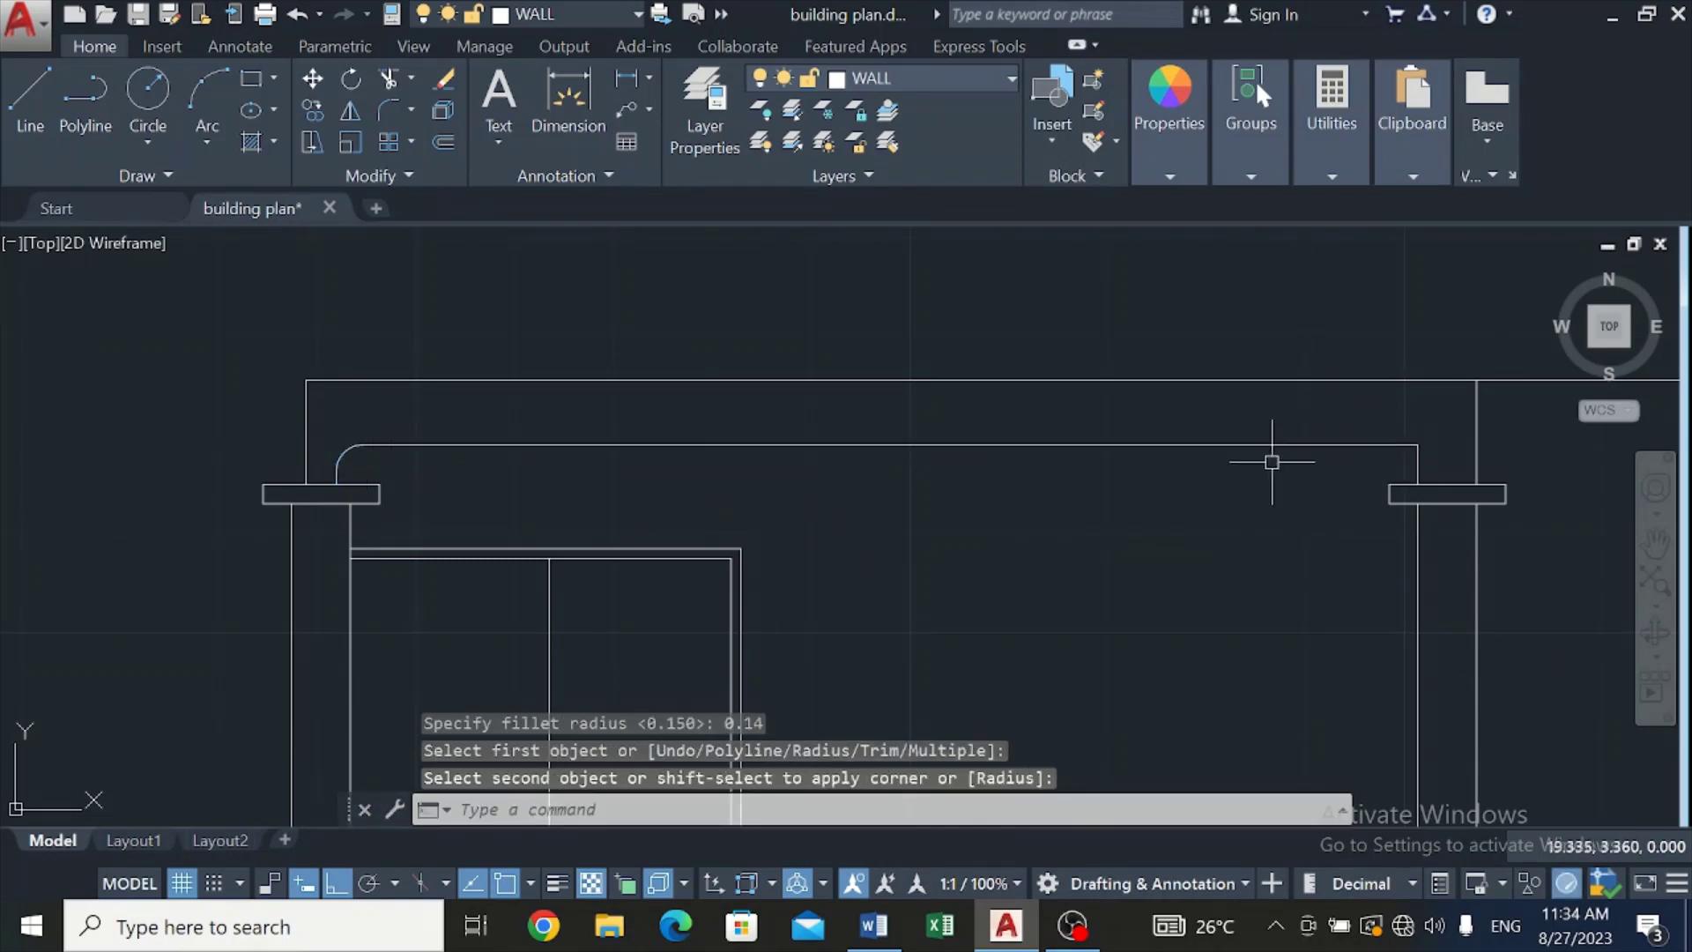
Step: Fillet the top-right corner between the roof line and right vertical the same way
{"action": "type", "text": "f"}
{"action": "key", "text": "Return"}
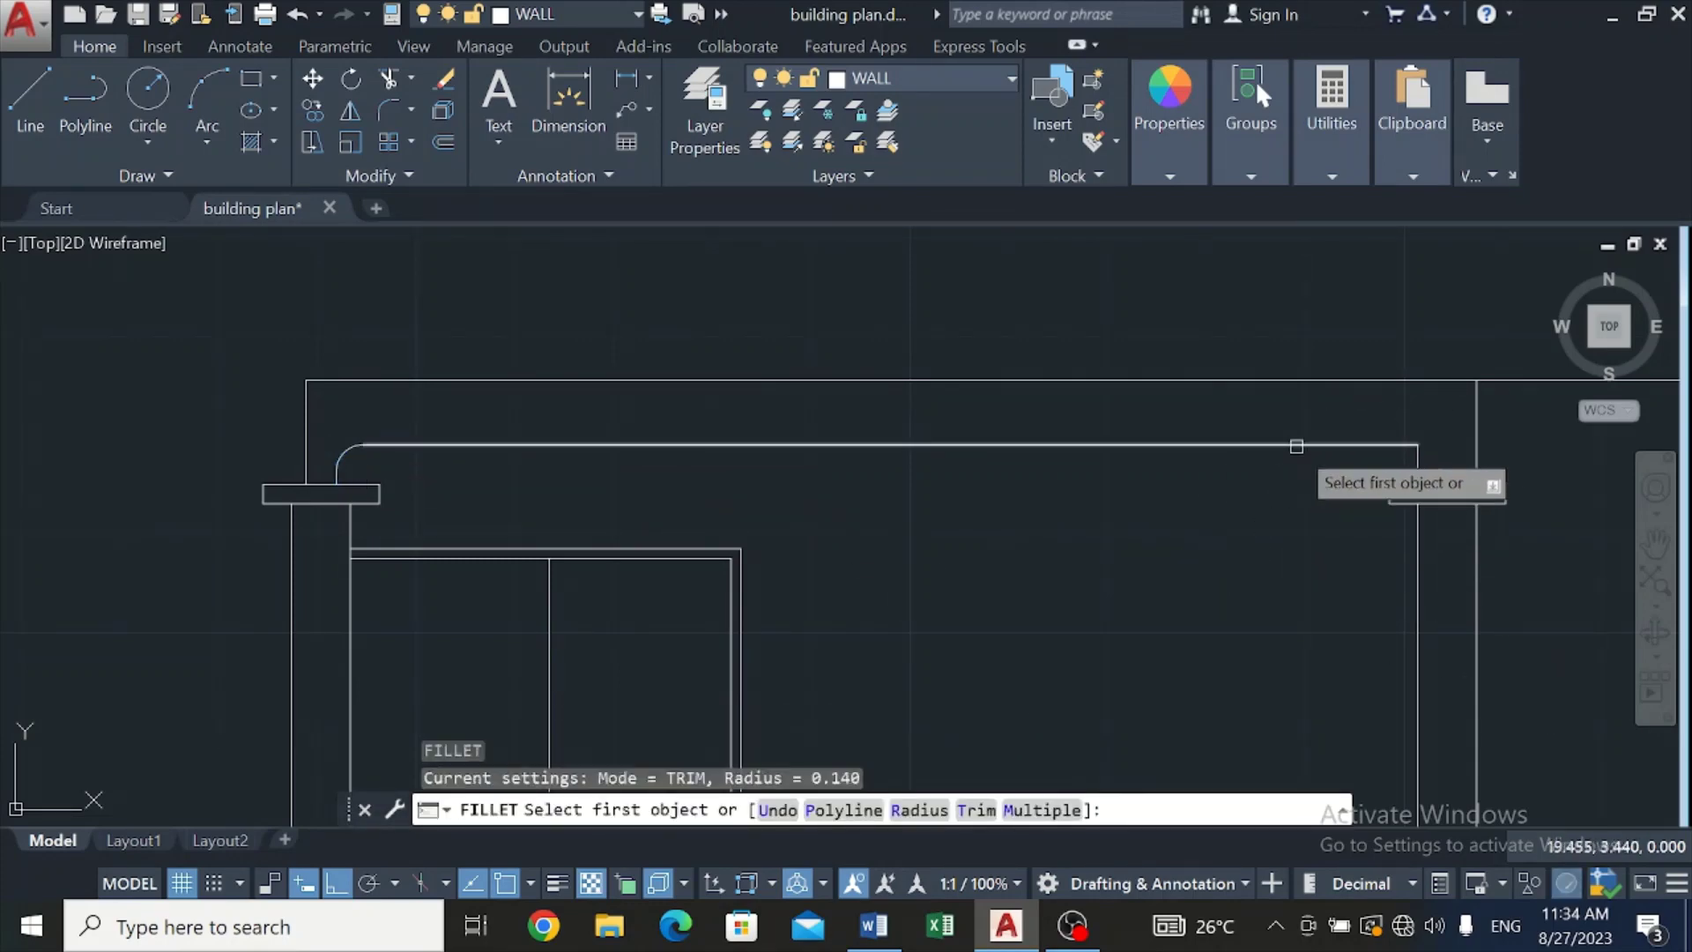
{"action": "left_click", "coordinate": [1297, 445]}
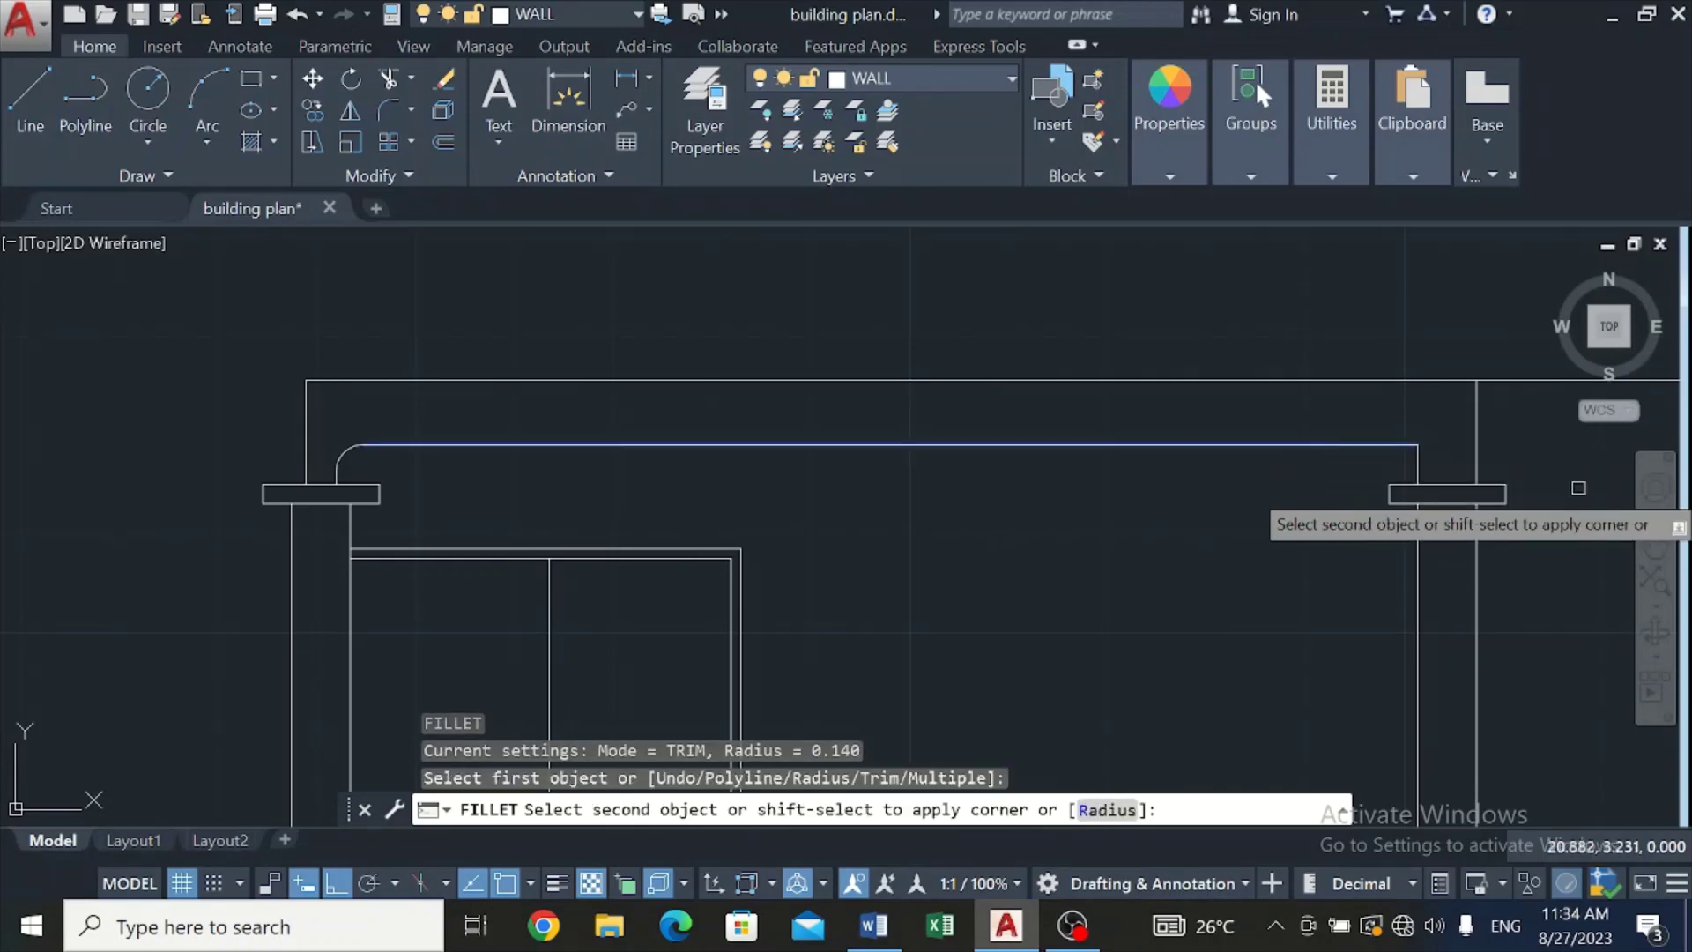
{"action": "left_click", "coordinate": [1422, 472]}
{"action": "scroll", "coordinate": [1502, 577], "scroll_direction": "down", "scroll_amount": 8}
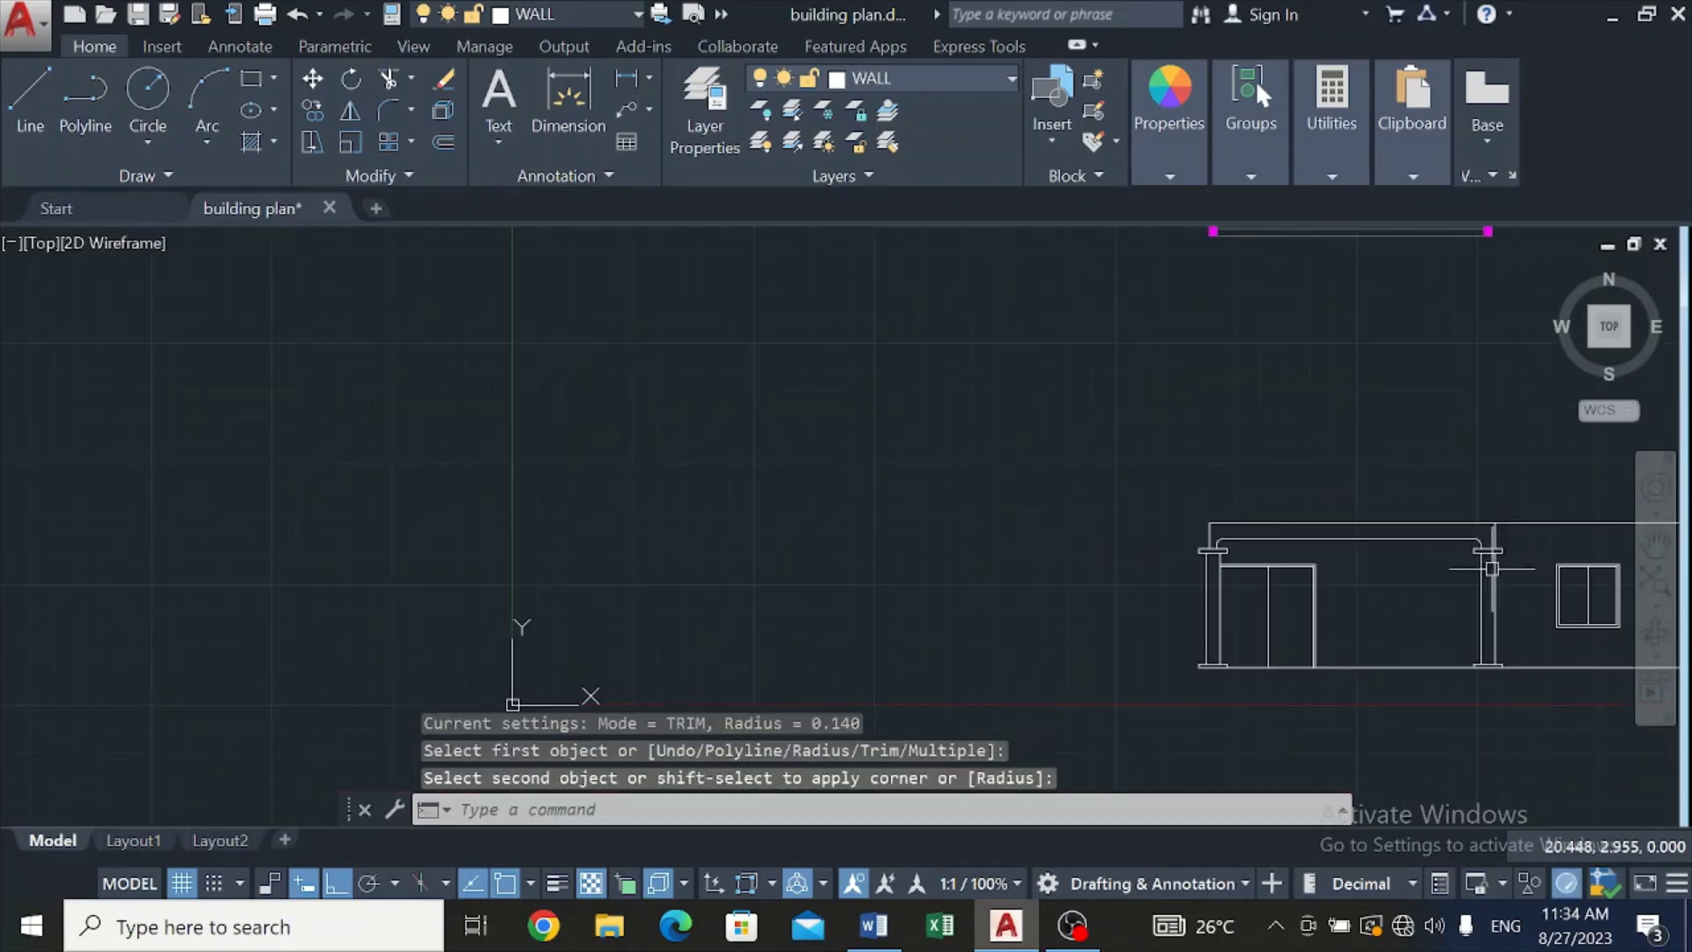
{"action": "scroll", "coordinate": [1628, 602], "scroll_direction": "up", "scroll_amount": 6}
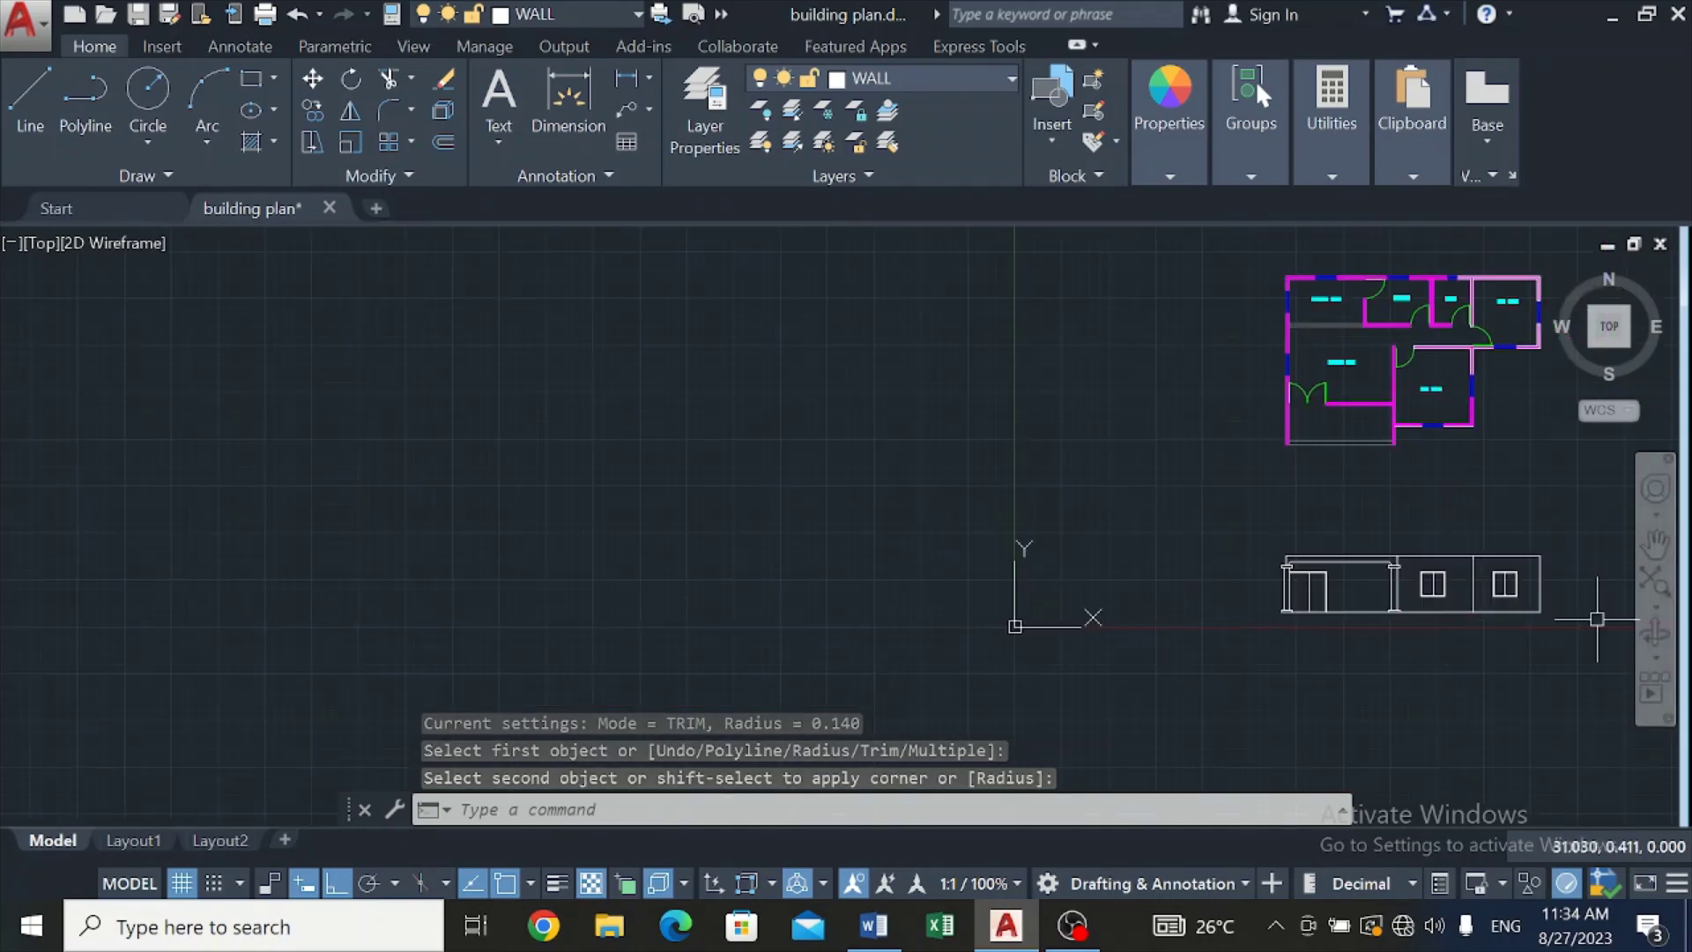
{"action": "scroll", "coordinate": [1559, 593], "scroll_direction": "up", "scroll_amount": 4}
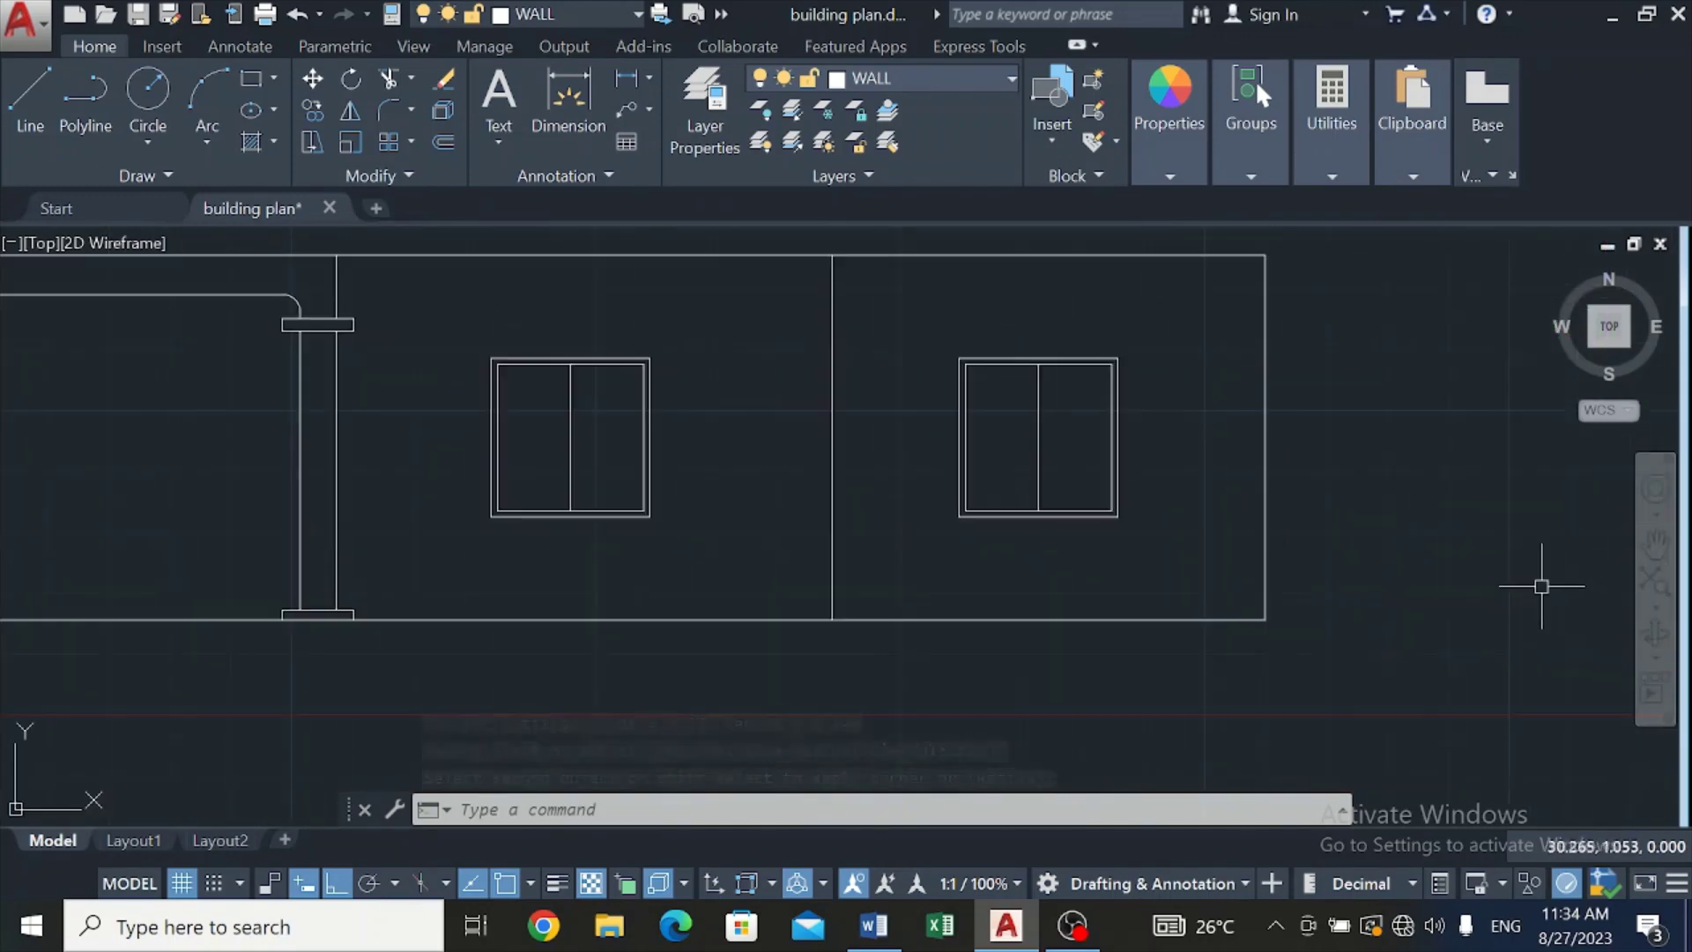
{"action": "scroll", "coordinate": [1541, 578], "scroll_direction": "down", "scroll_amount": 2}
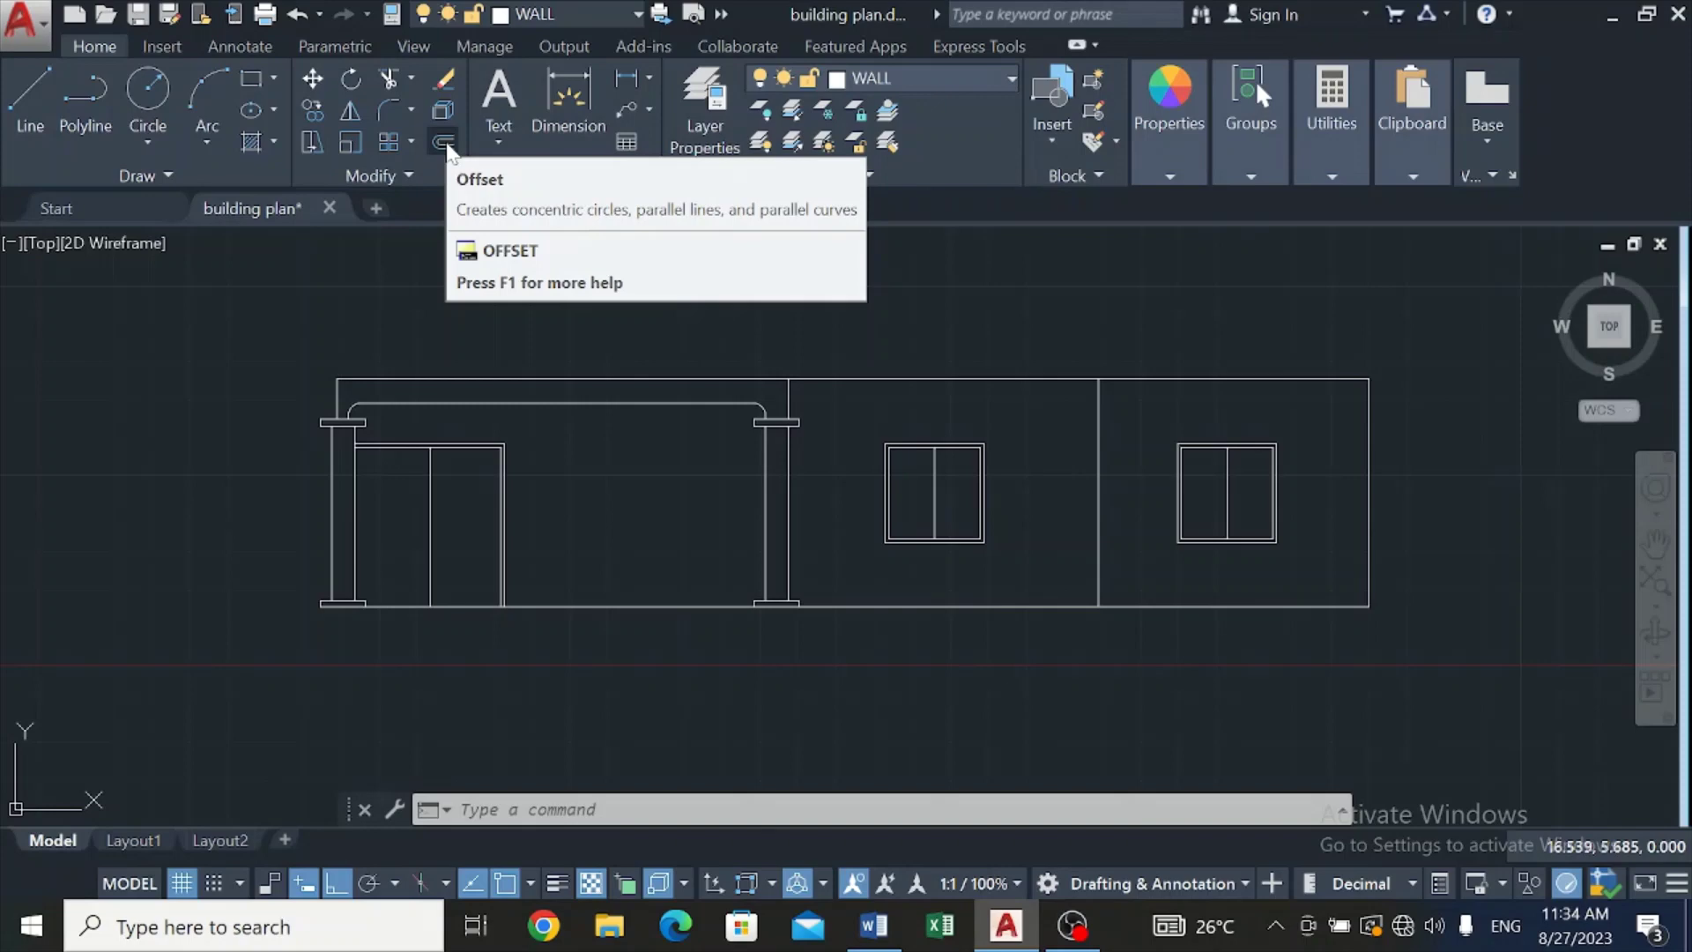
Step: Offset the top wall line upward three times, each 0.05 above the last
{"action": "left_click", "coordinate": [445, 142]}
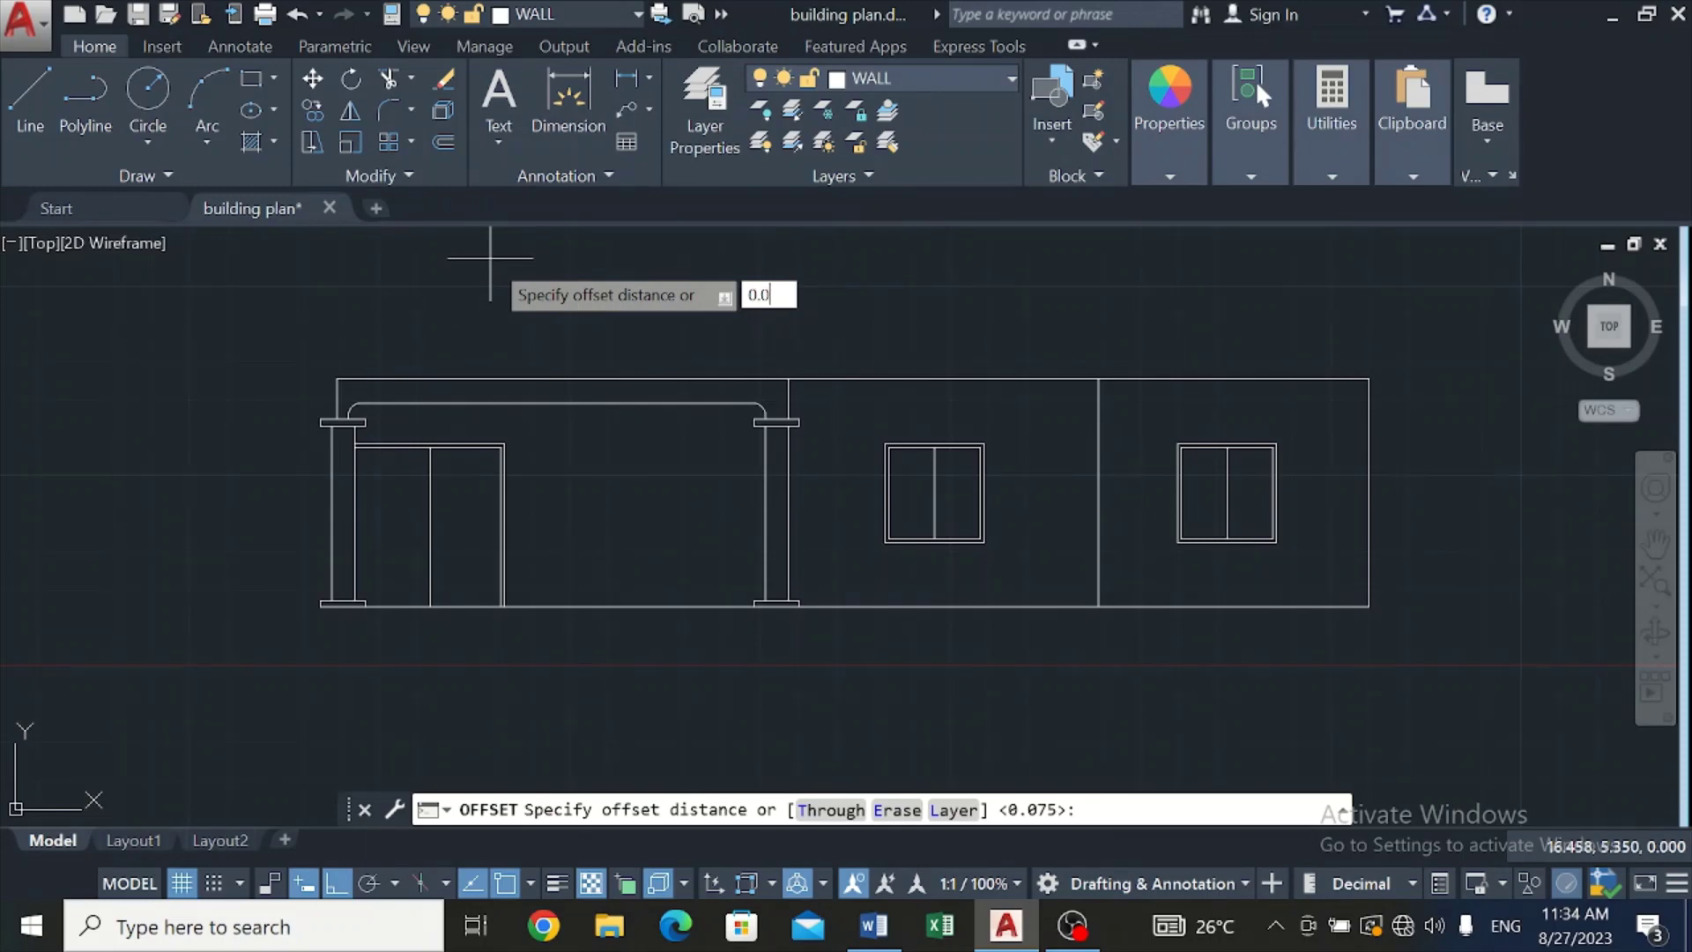
{"action": "key", "text": "Return"}
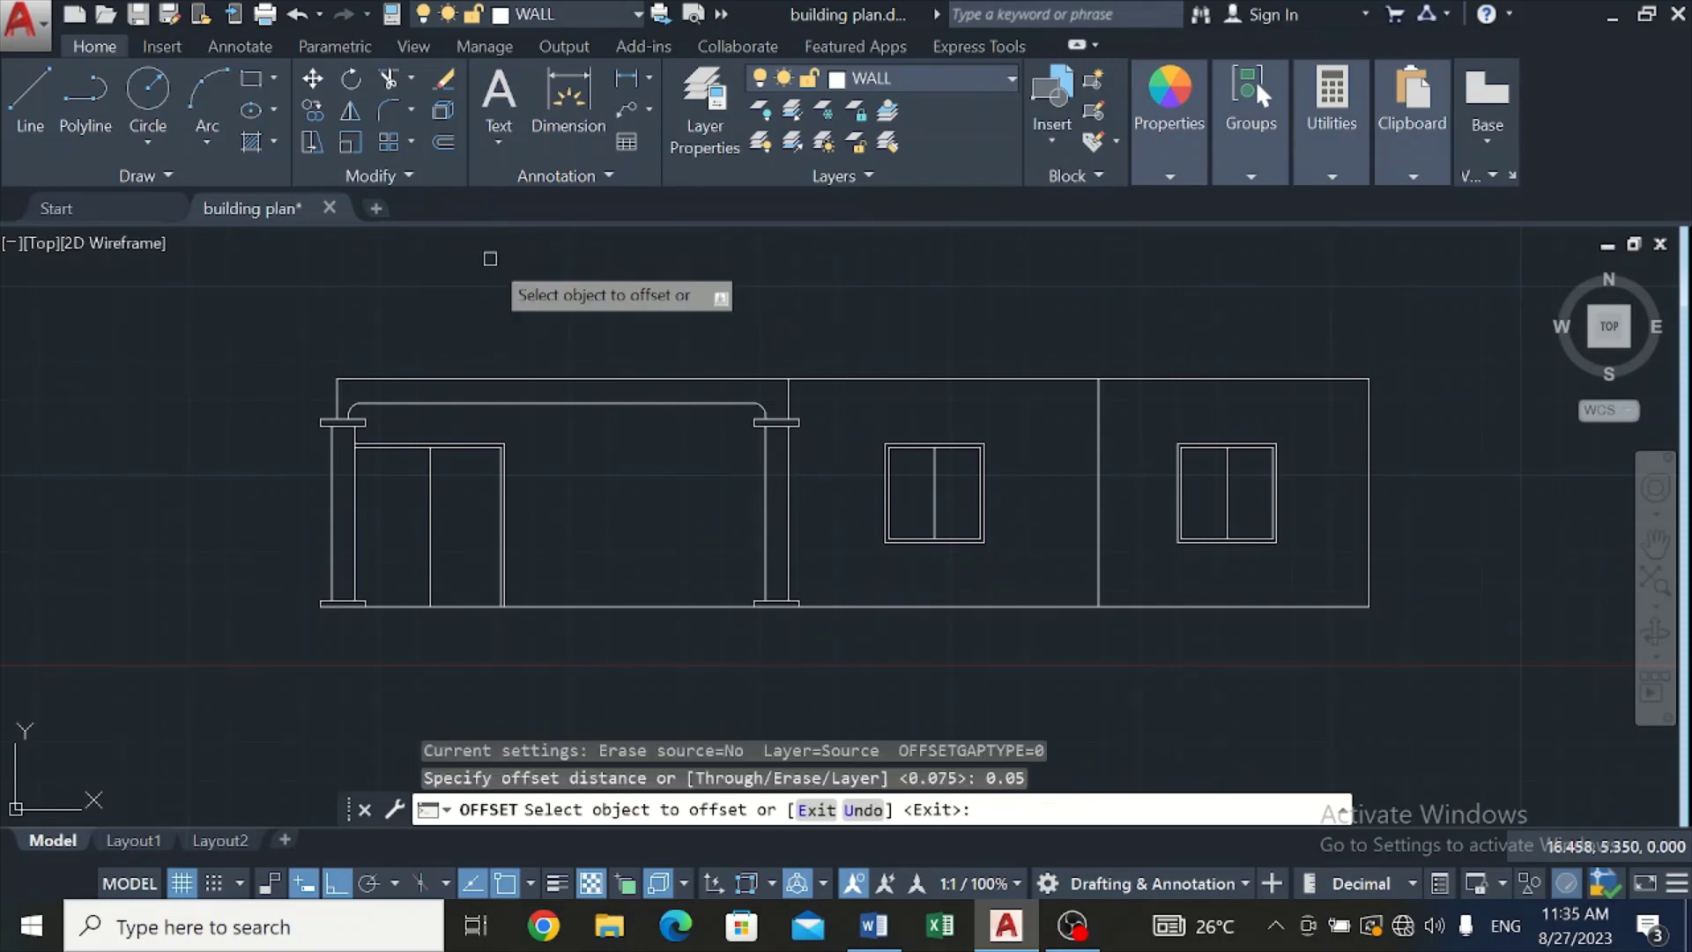
{"action": "left_click", "coordinate": [571, 374]}
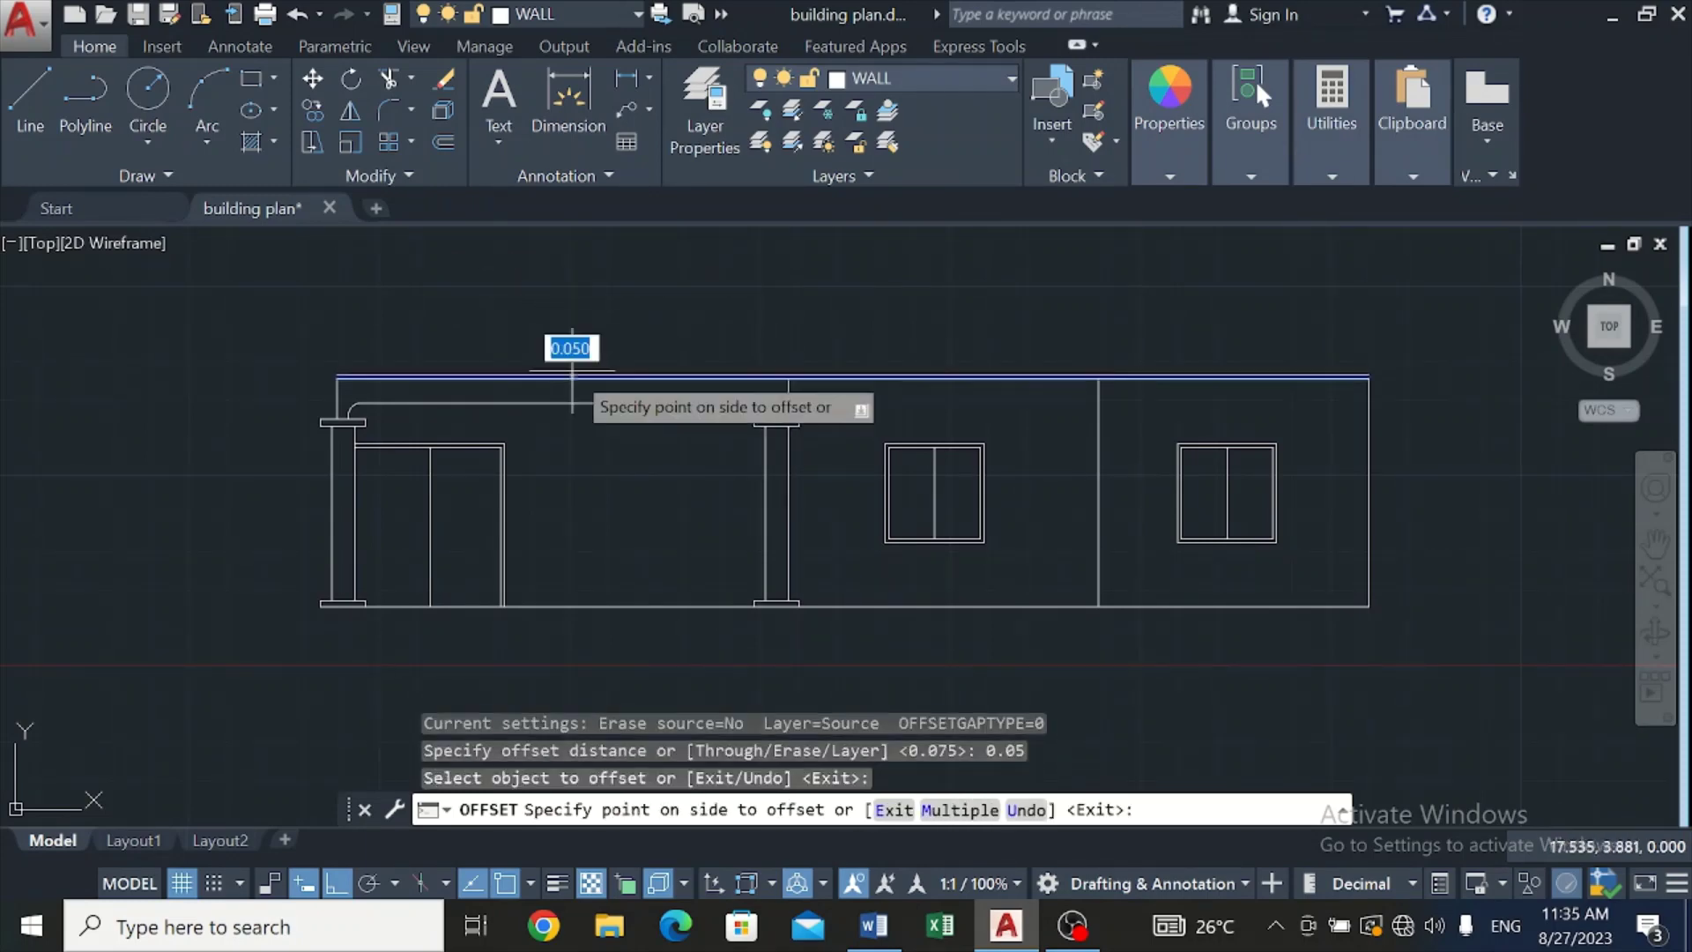
{"action": "left_click", "coordinate": [587, 331]}
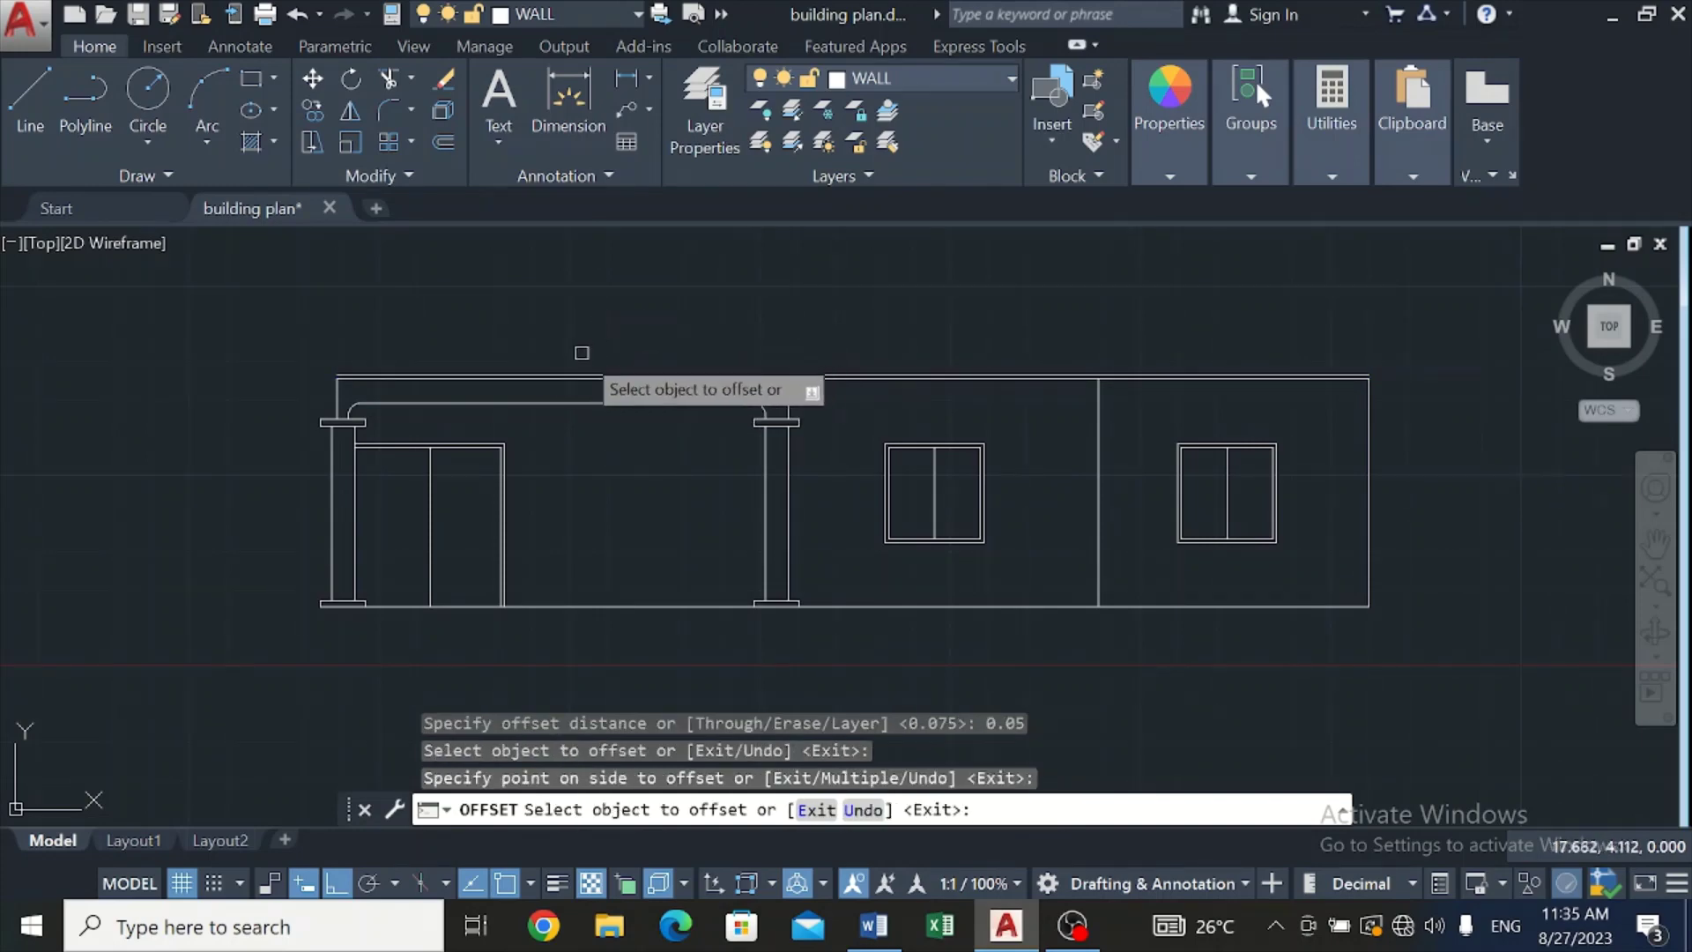
{"action": "scroll", "coordinate": [578, 349], "scroll_direction": "up", "scroll_amount": 4}
{"action": "left_click", "coordinate": [577, 406]}
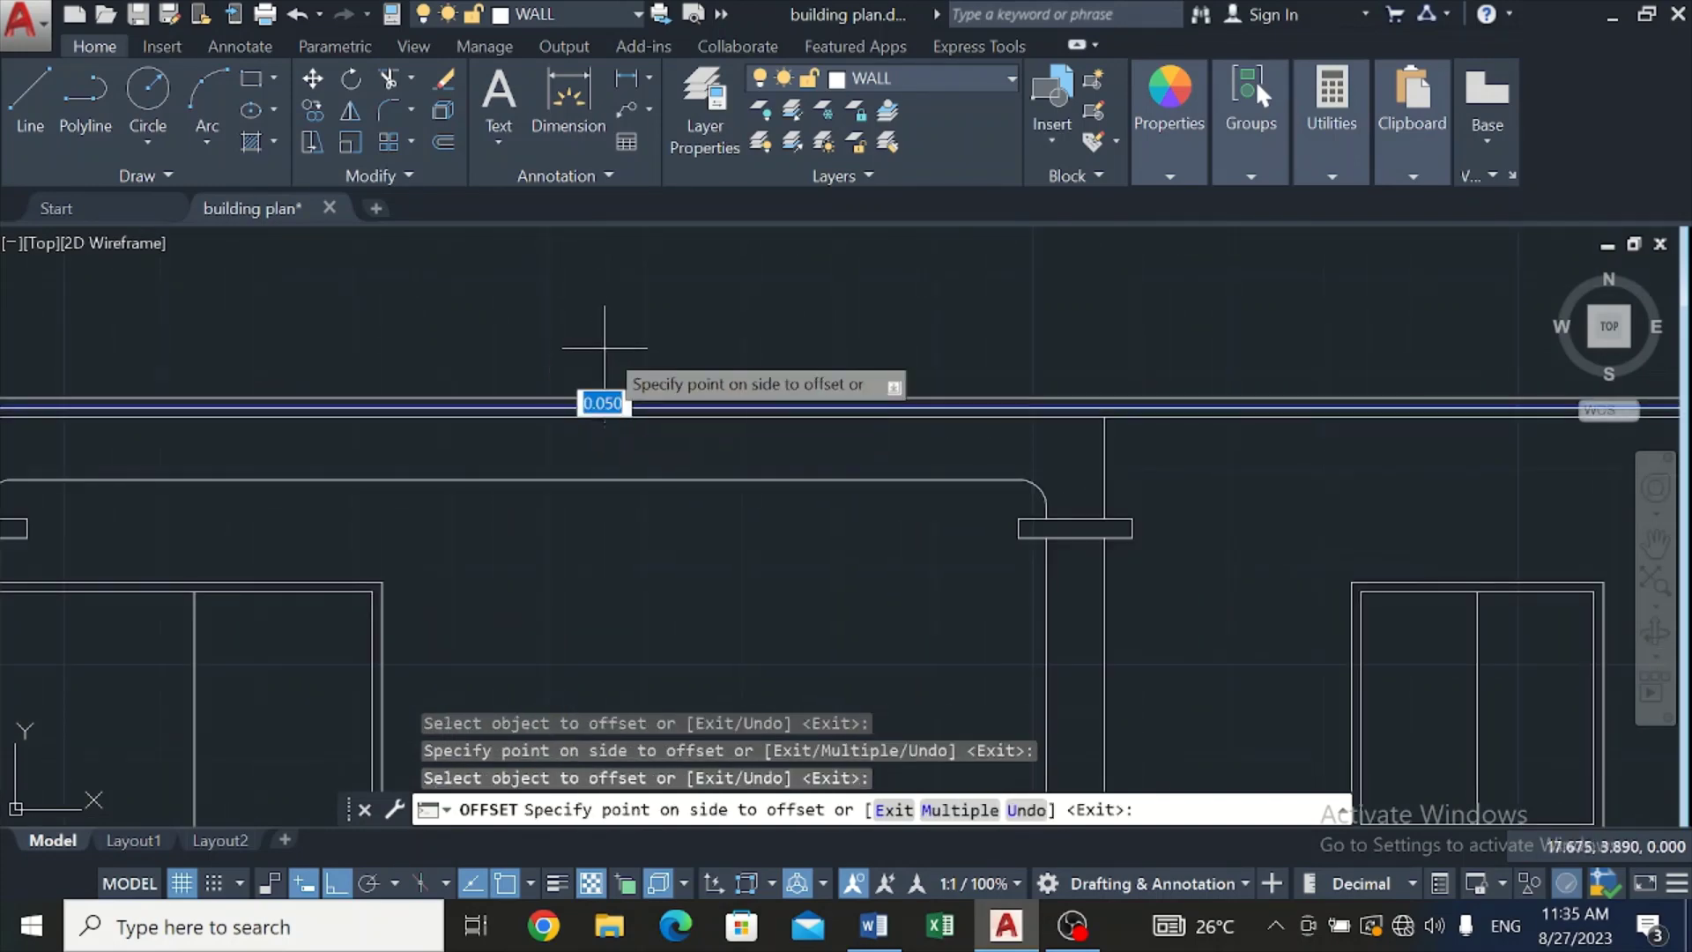
{"action": "left_click", "coordinate": [621, 308]}
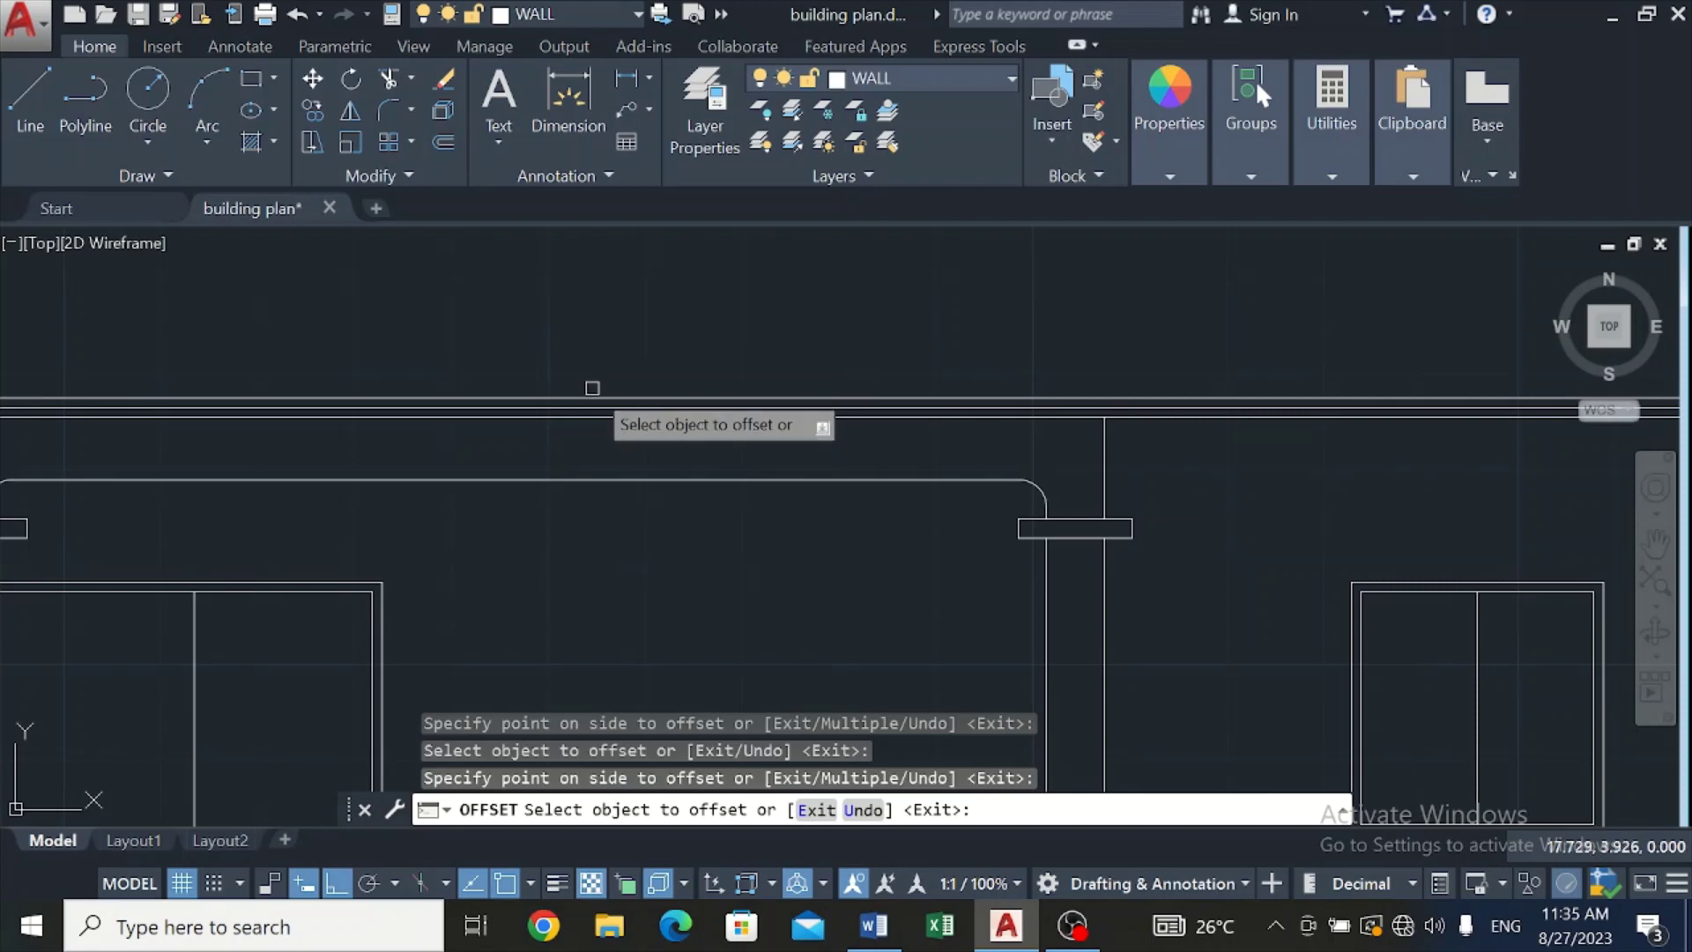
{"action": "left_click", "coordinate": [590, 394]}
{"action": "left_click", "coordinate": [647, 313]}
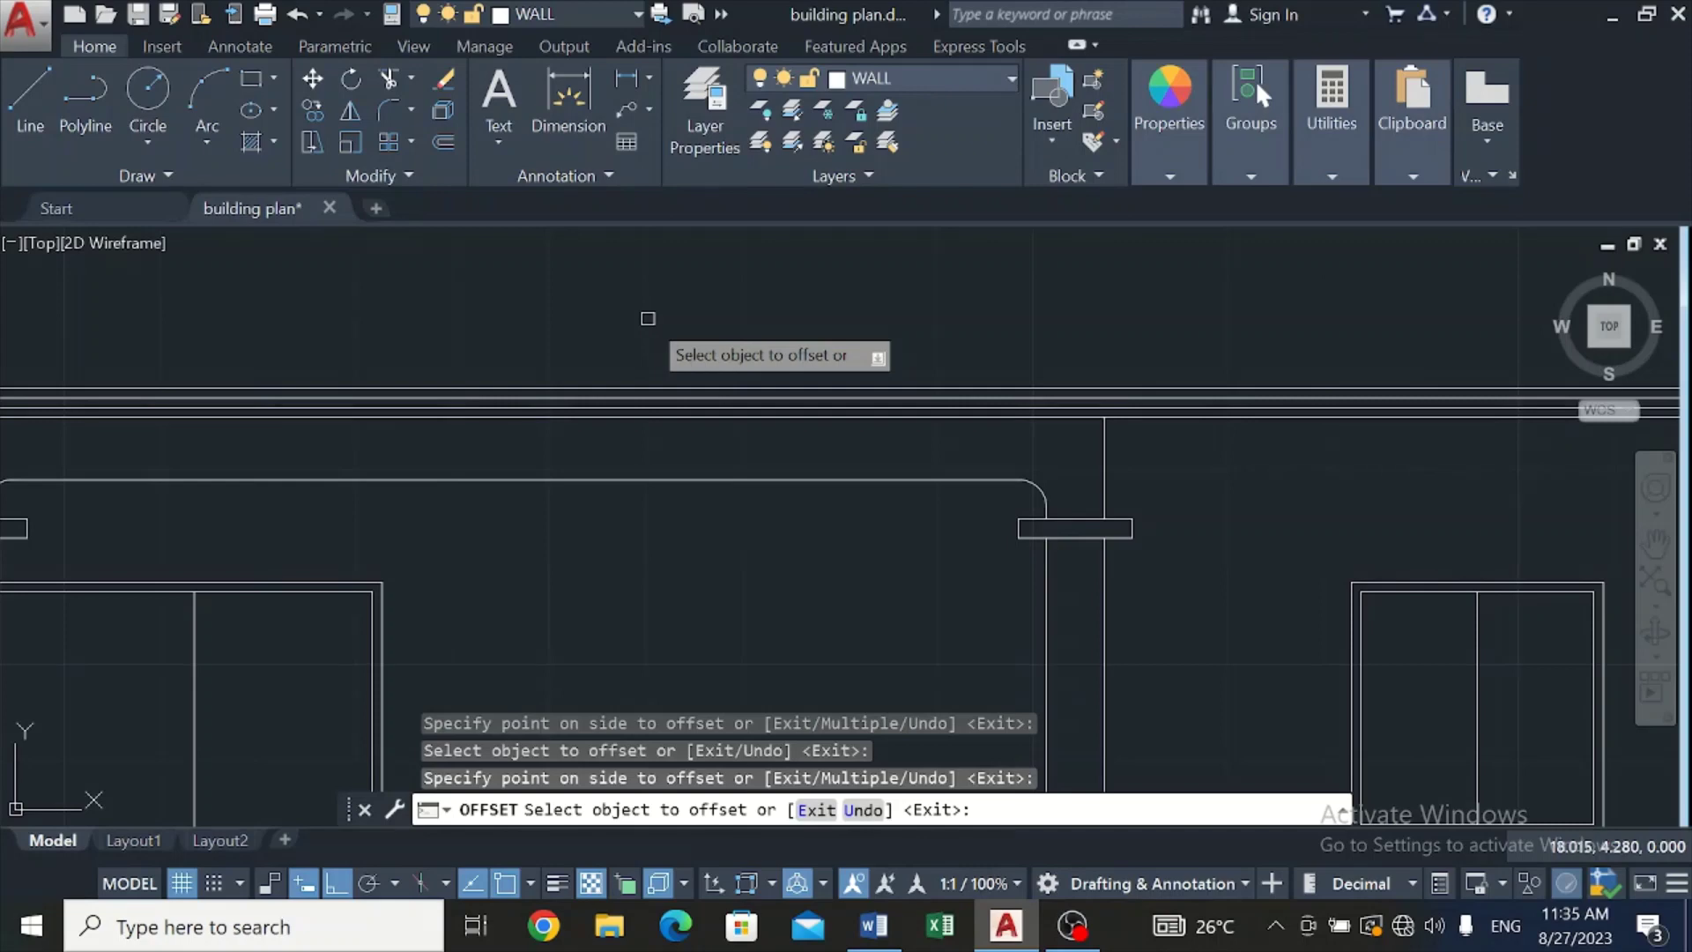
{"action": "key", "text": "Escape"}
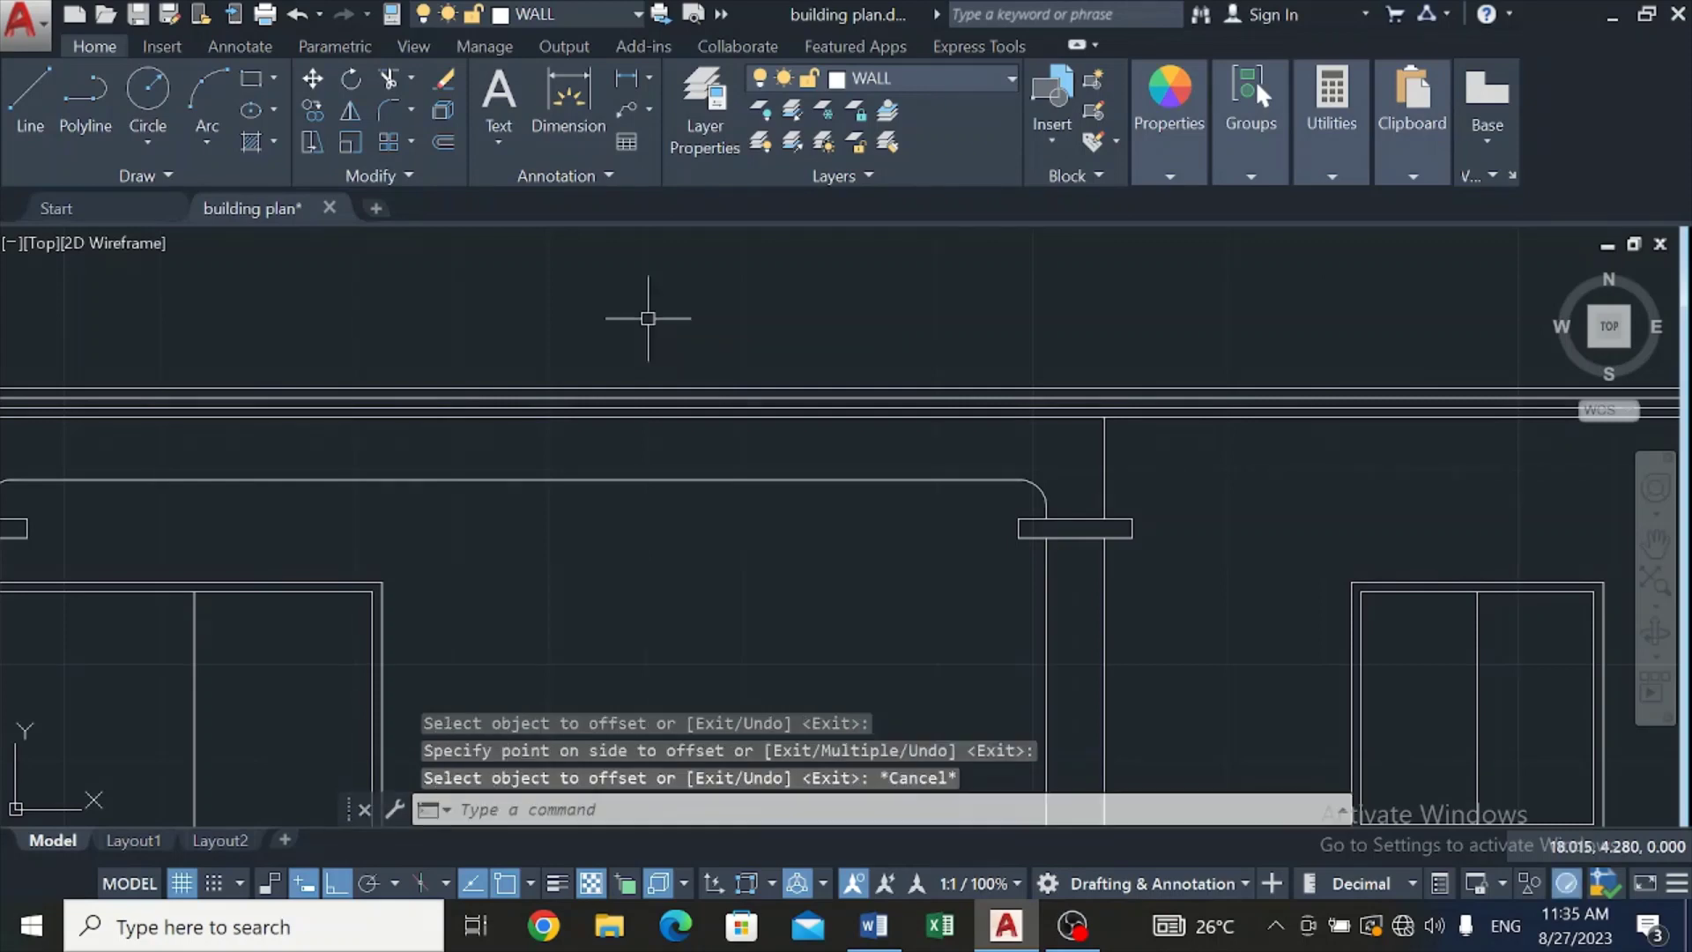
{"action": "scroll", "coordinate": [548, 390], "scroll_direction": "down", "scroll_amount": 4}
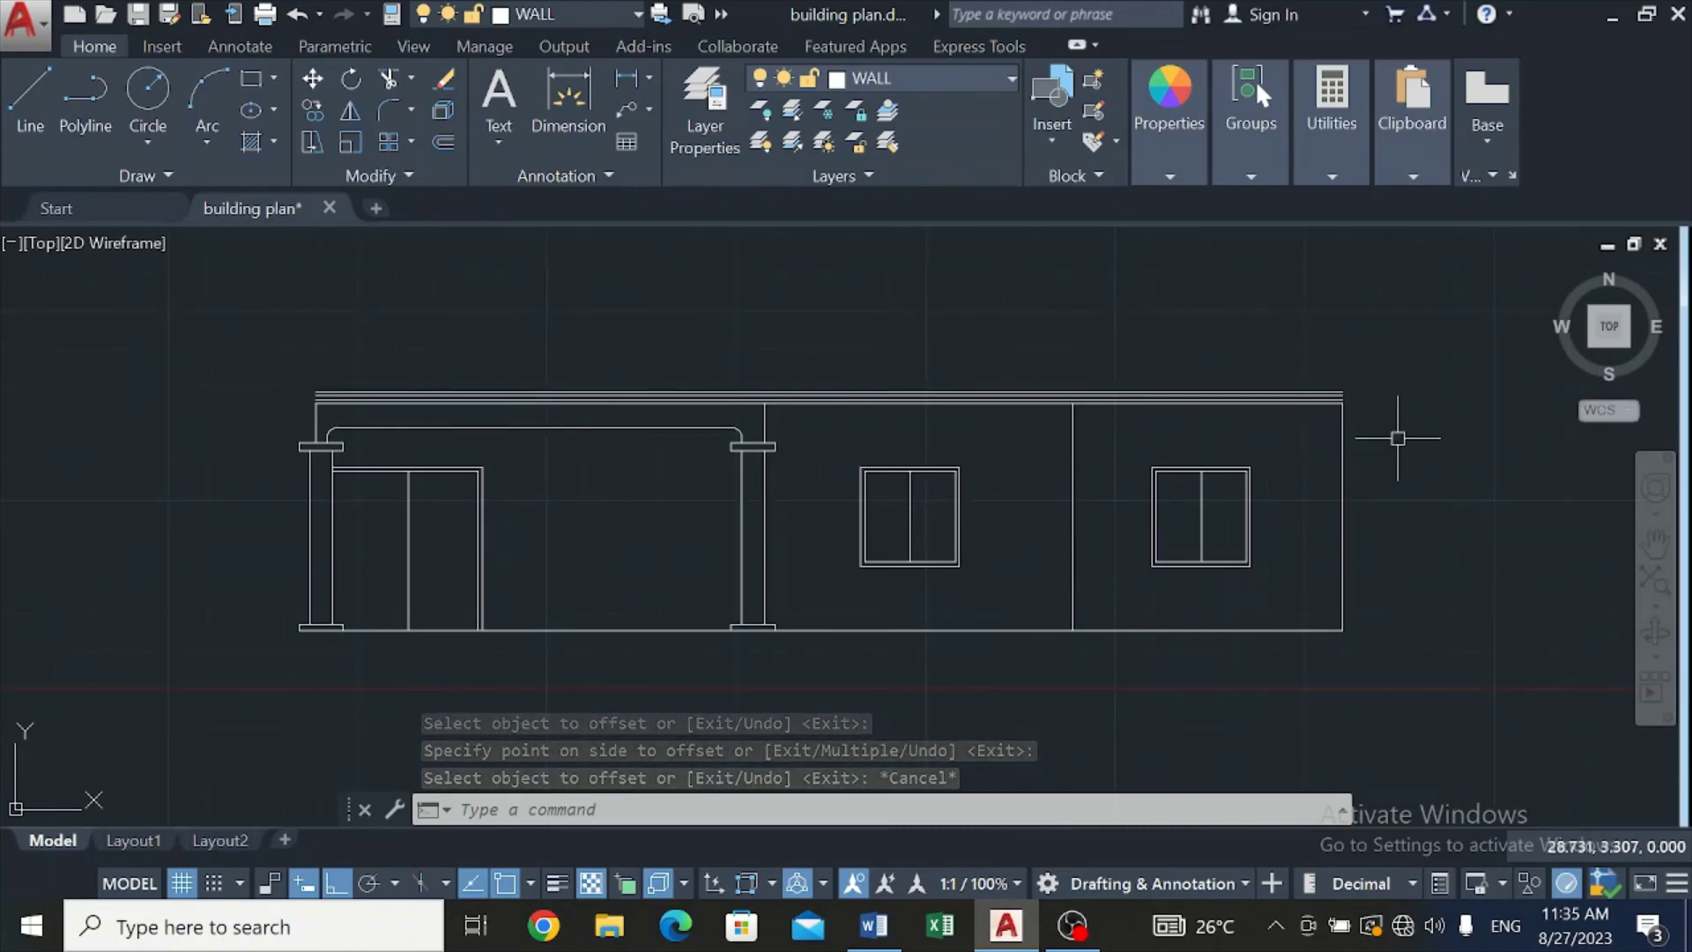
Step: Stretch the lowest parapet line's right end a short distance past the wall corner
{"action": "scroll", "coordinate": [1343, 385], "scroll_direction": "up", "scroll_amount": 5}
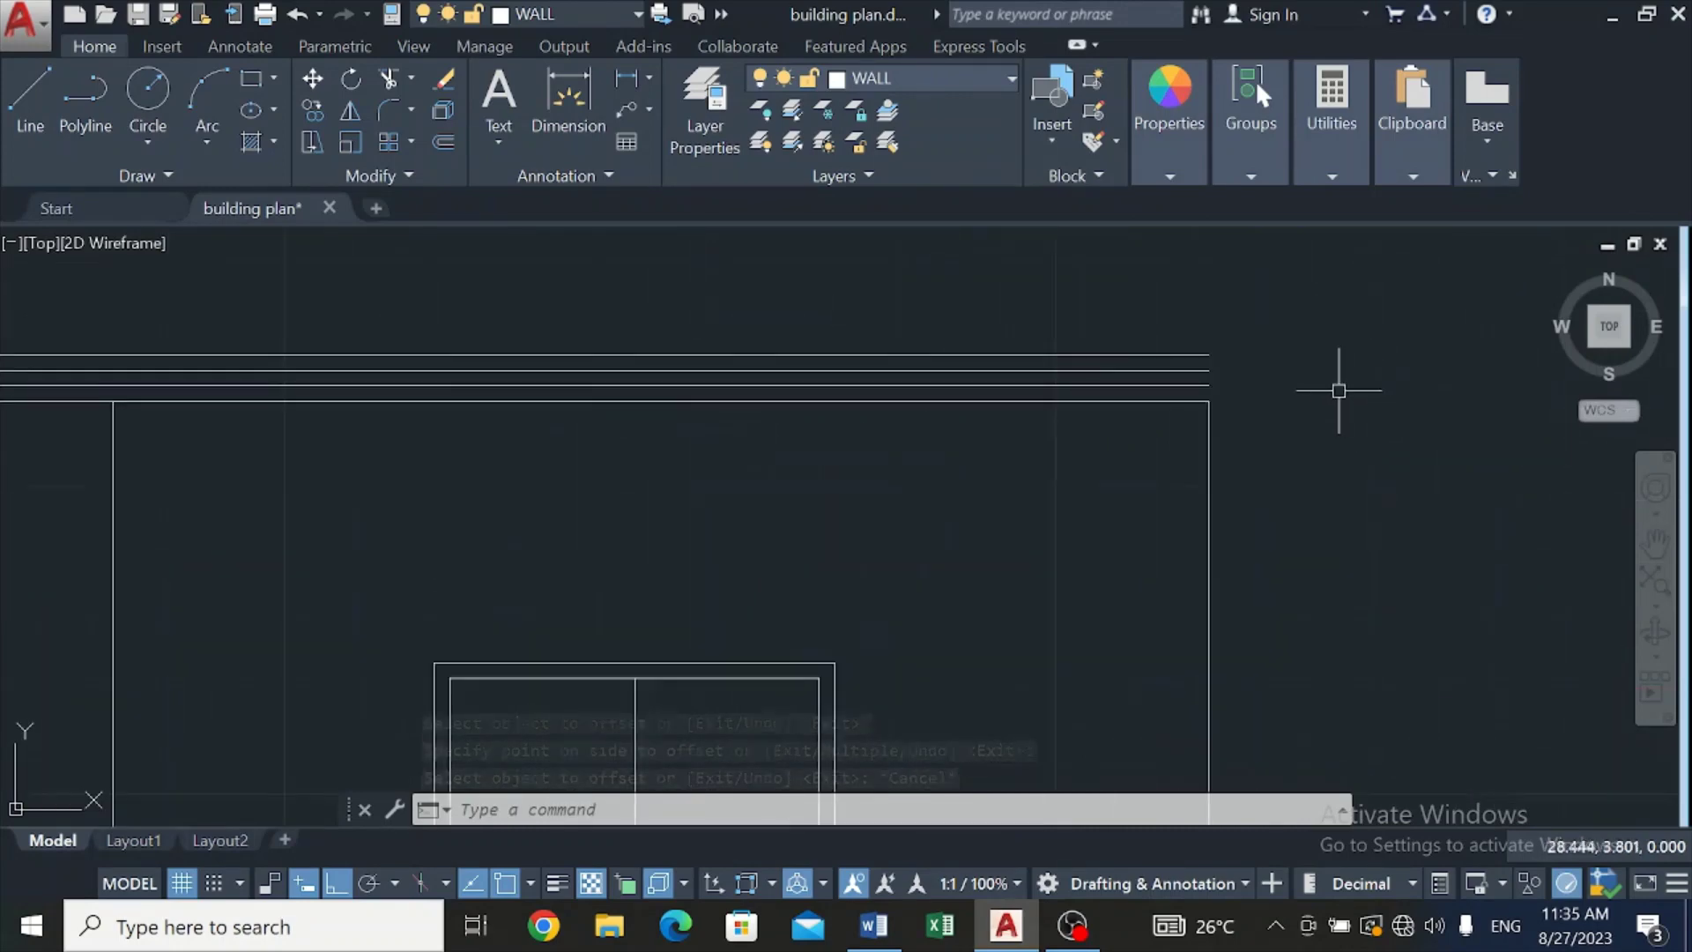
{"action": "left_click", "coordinate": [1108, 382]}
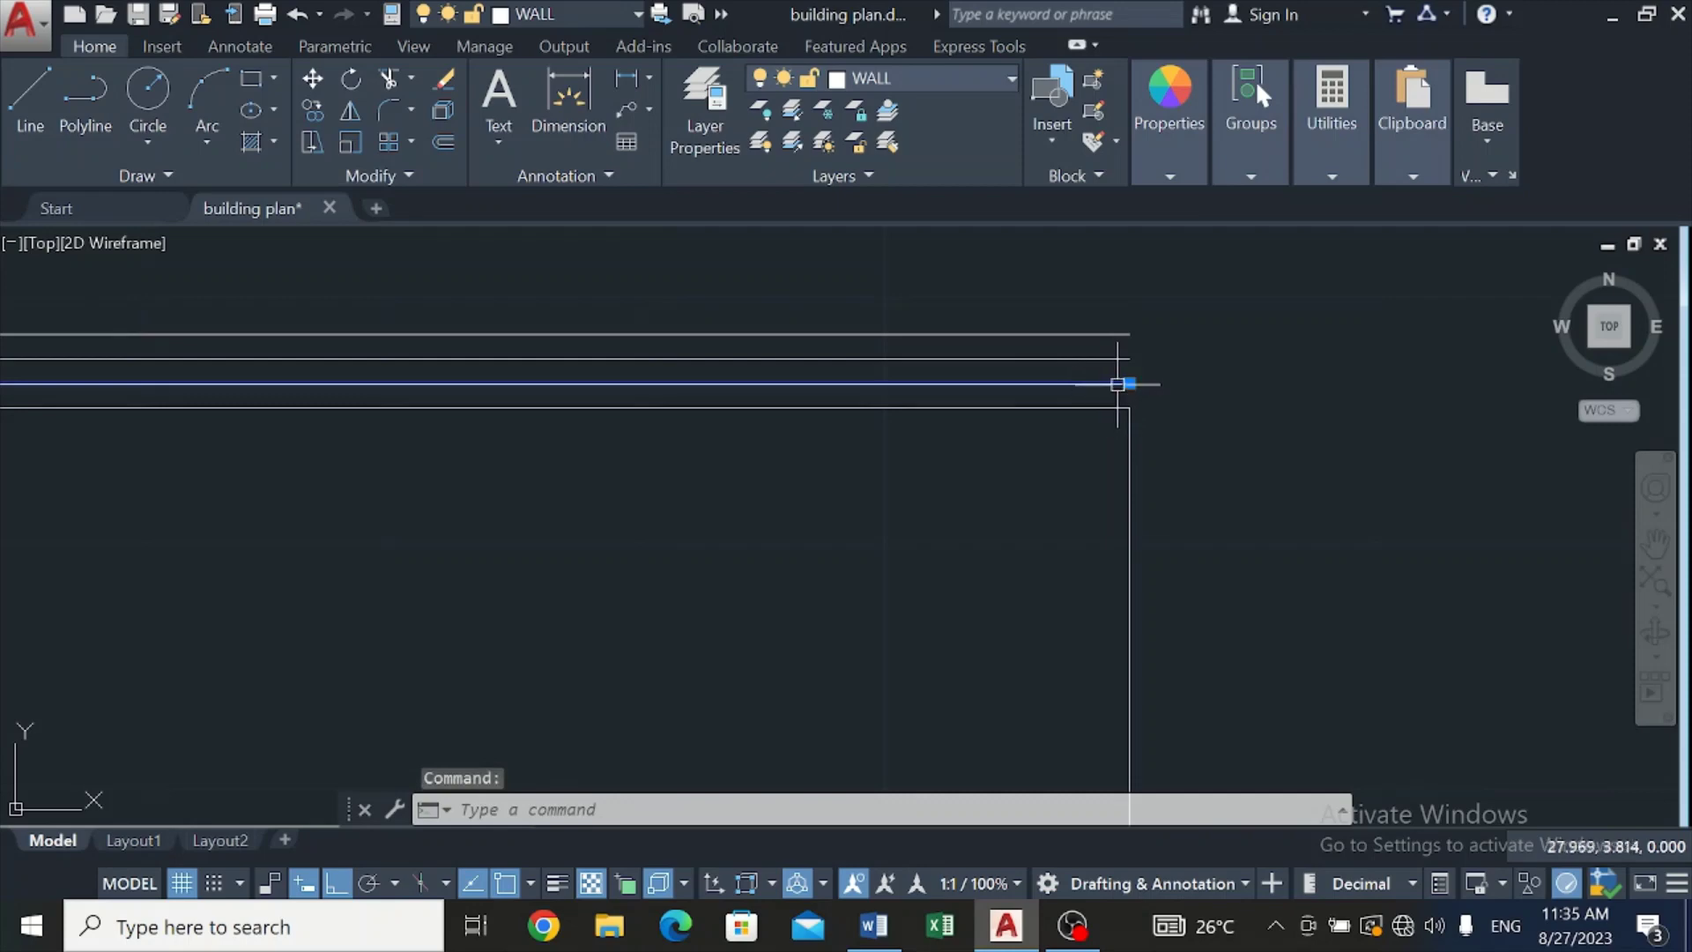
{"action": "key", "text": "Return"}
{"action": "key", "text": "Return"}
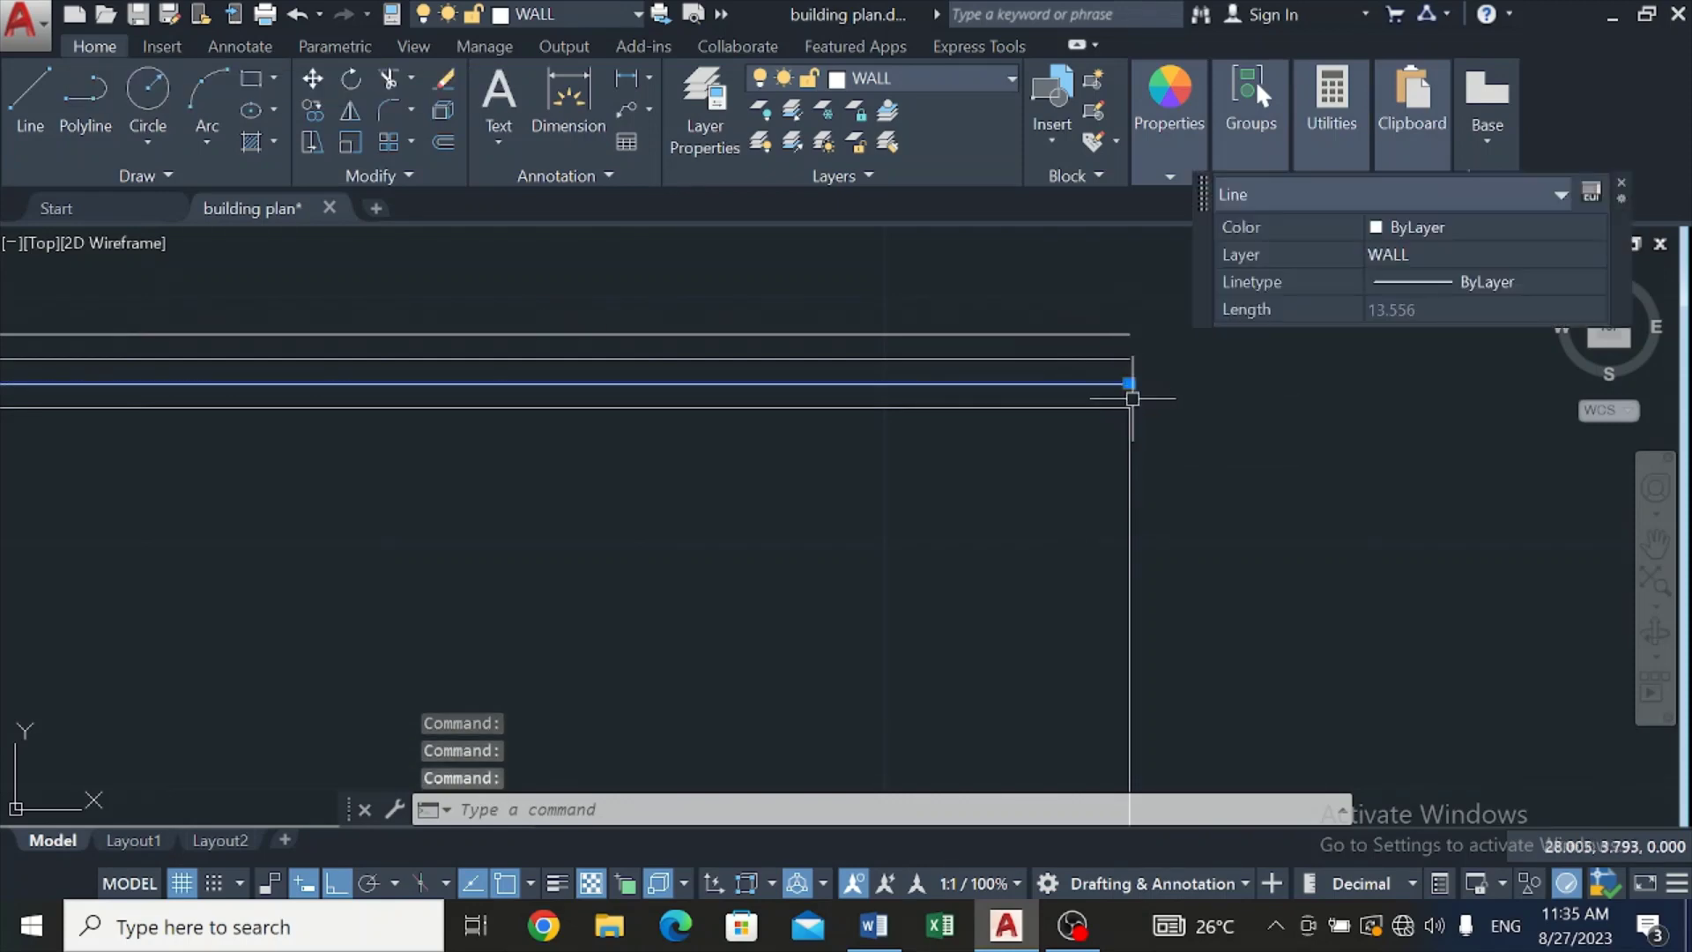
{"action": "key", "text": "Escape"}
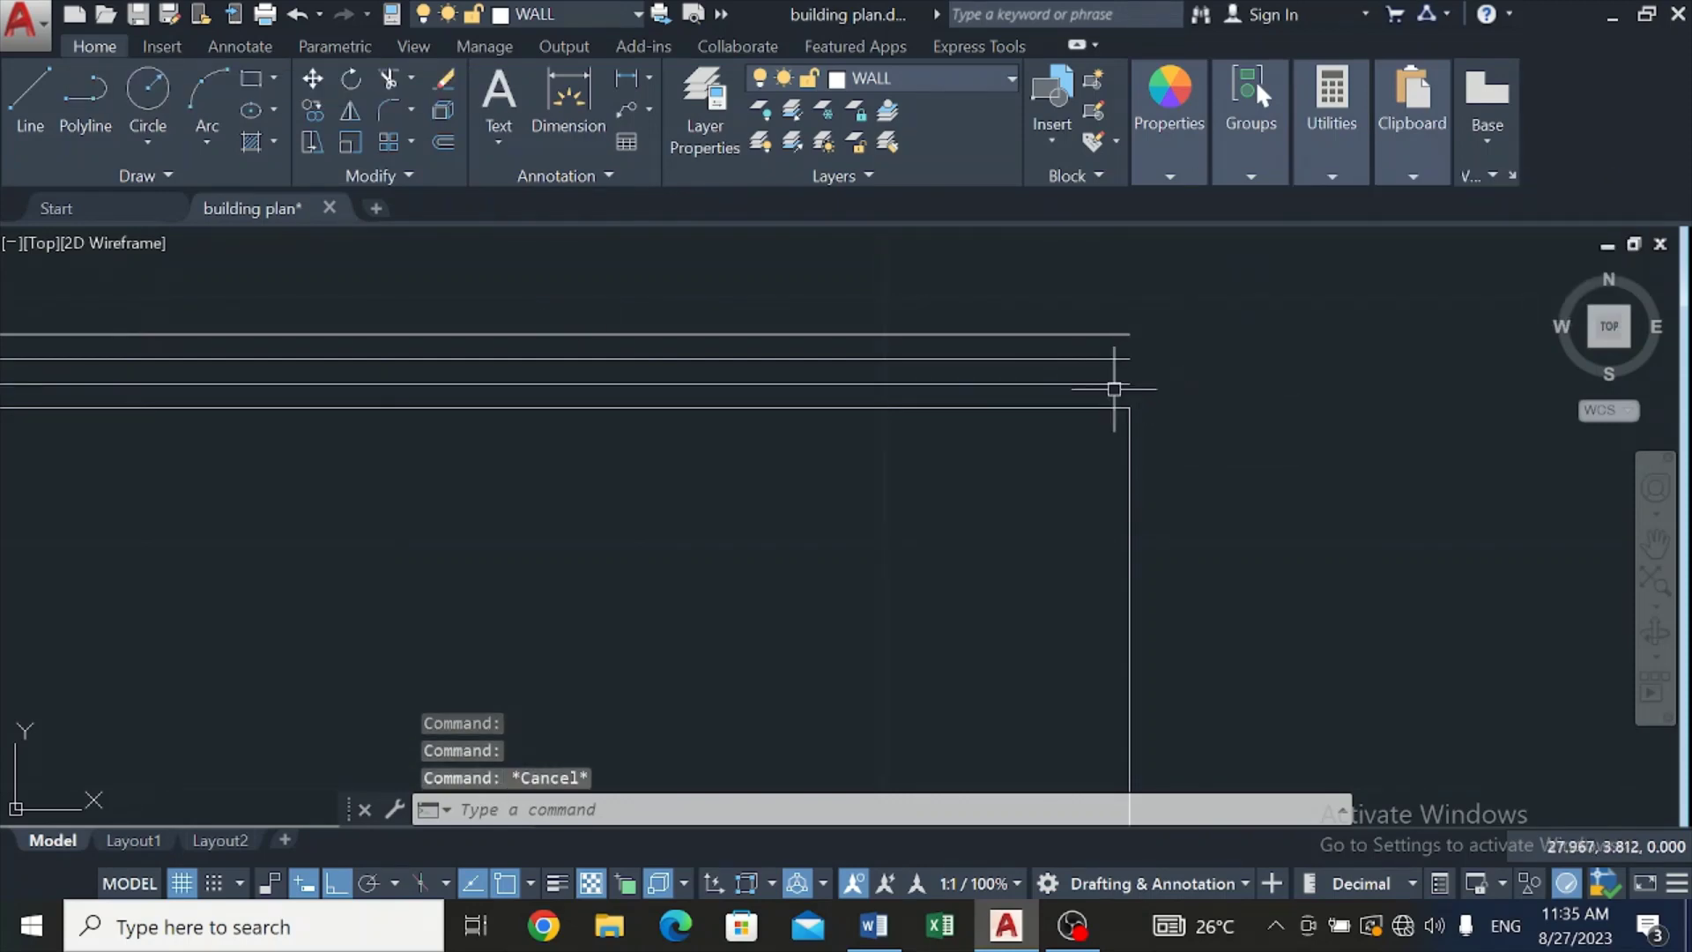
{"action": "left_click", "coordinate": [1111, 384]}
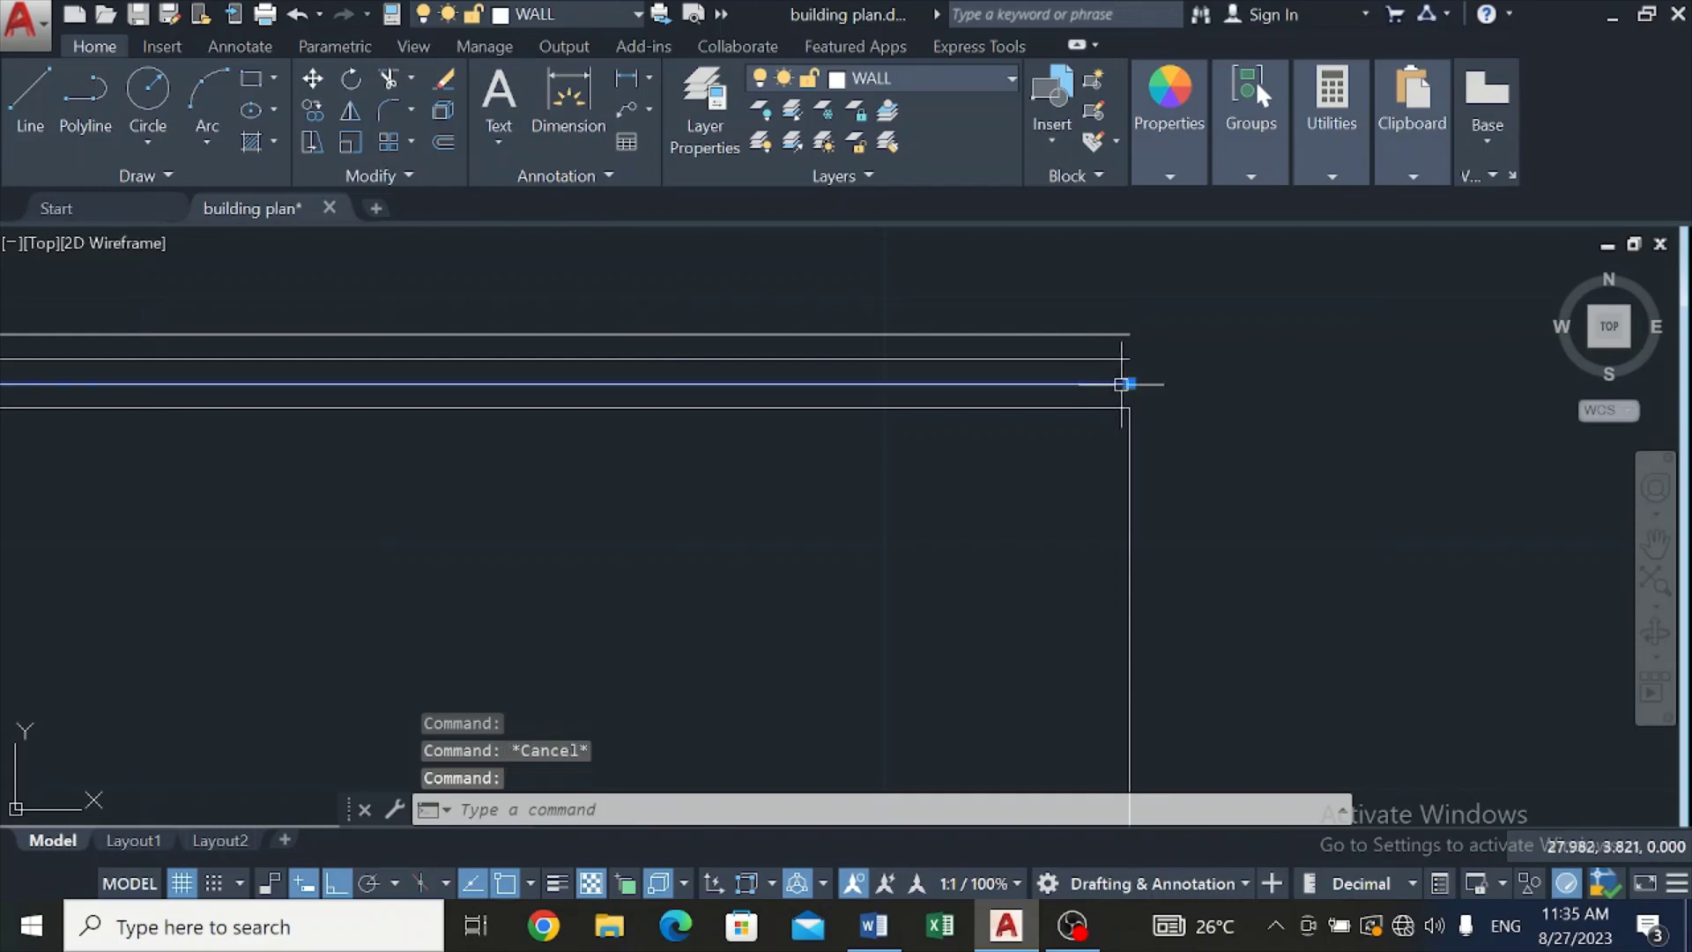
{"action": "scroll", "coordinate": [1128, 384], "scroll_direction": "up", "scroll_amount": 3}
{"action": "left_click", "coordinate": [1131, 385]}
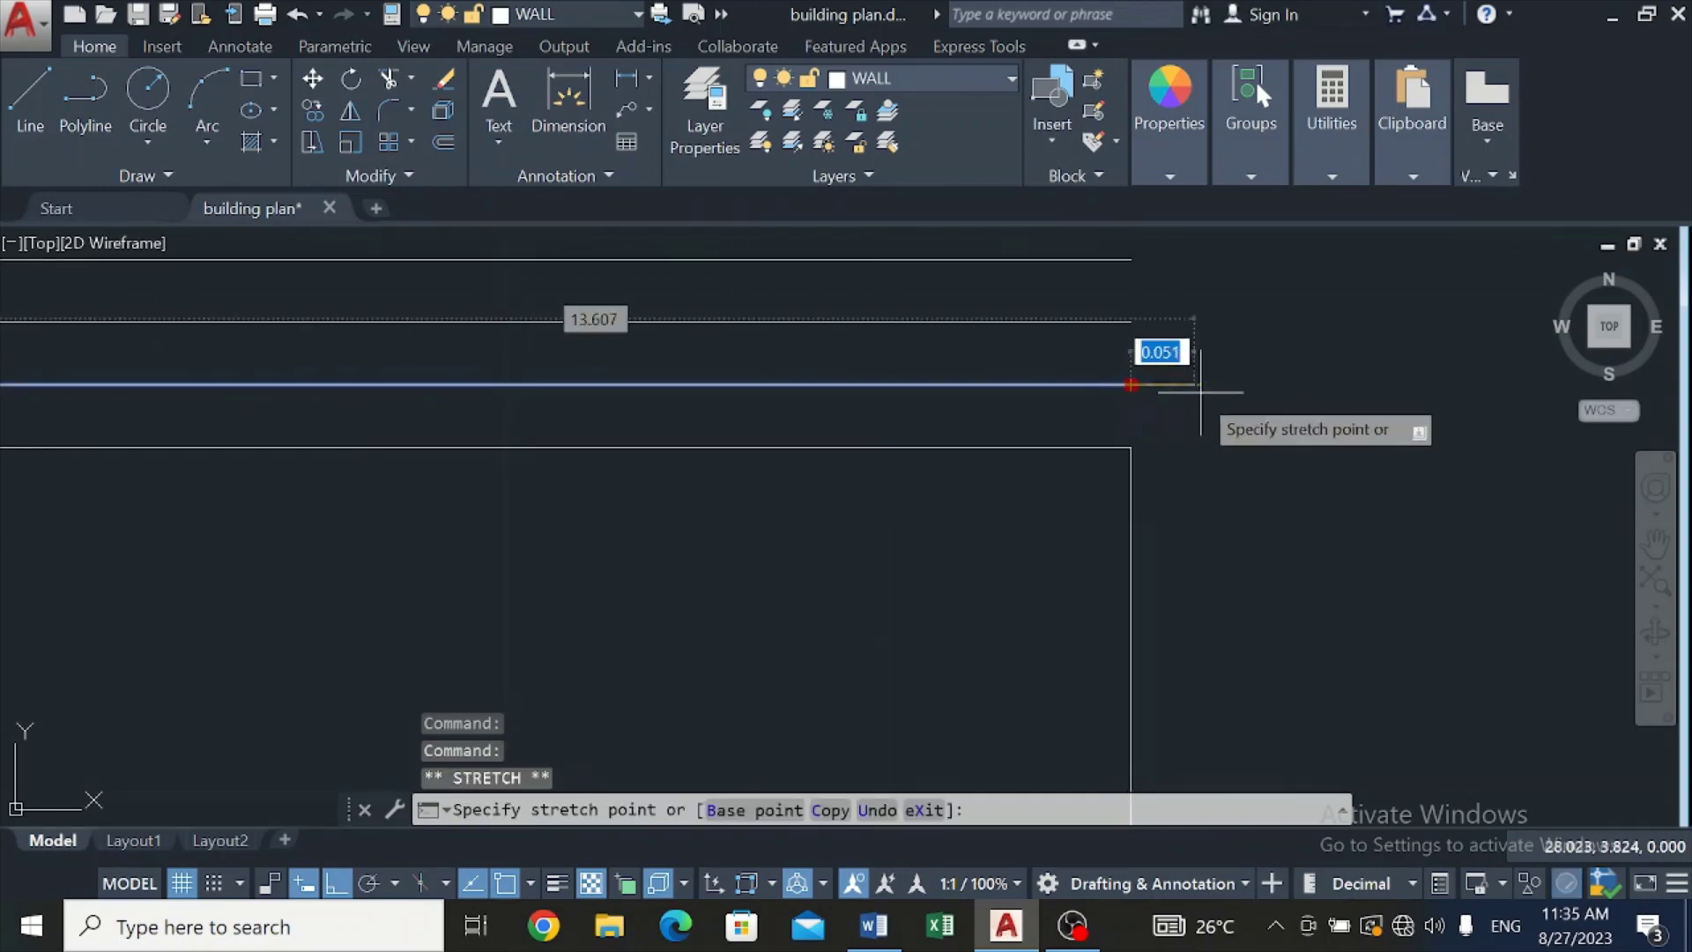
{"action": "left_click", "coordinate": [1235, 384]}
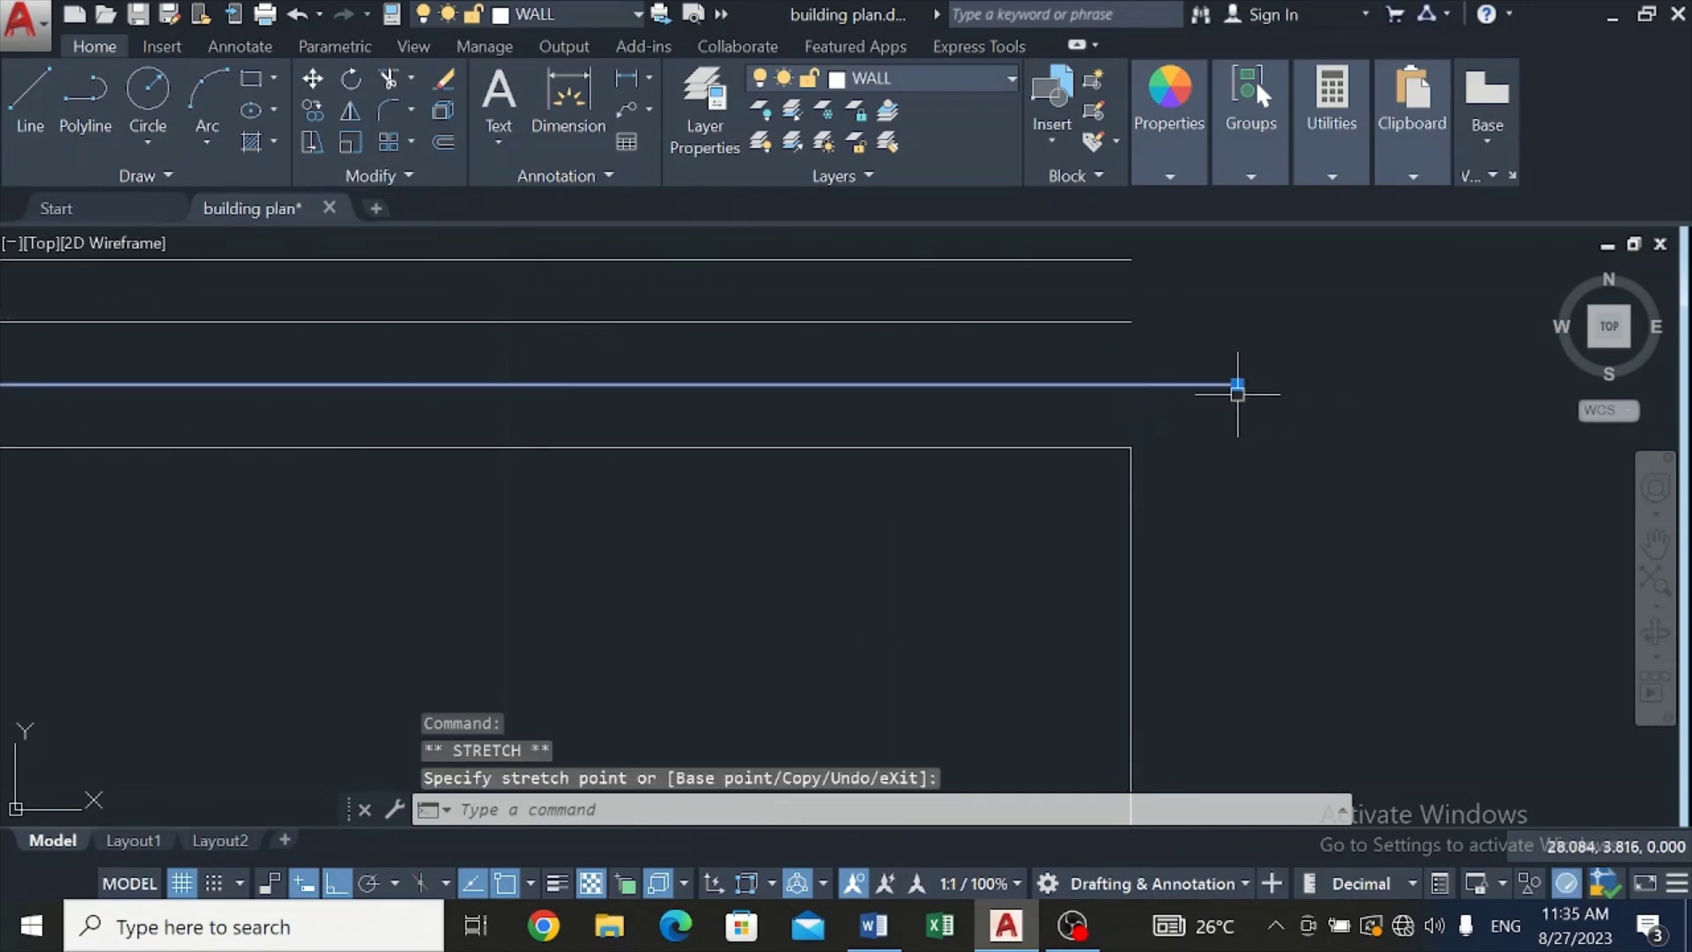
Step: Stretch the middle and top parapet lines progressively farther right to form the stepped overhang
{"action": "left_click", "coordinate": [1130, 323]}
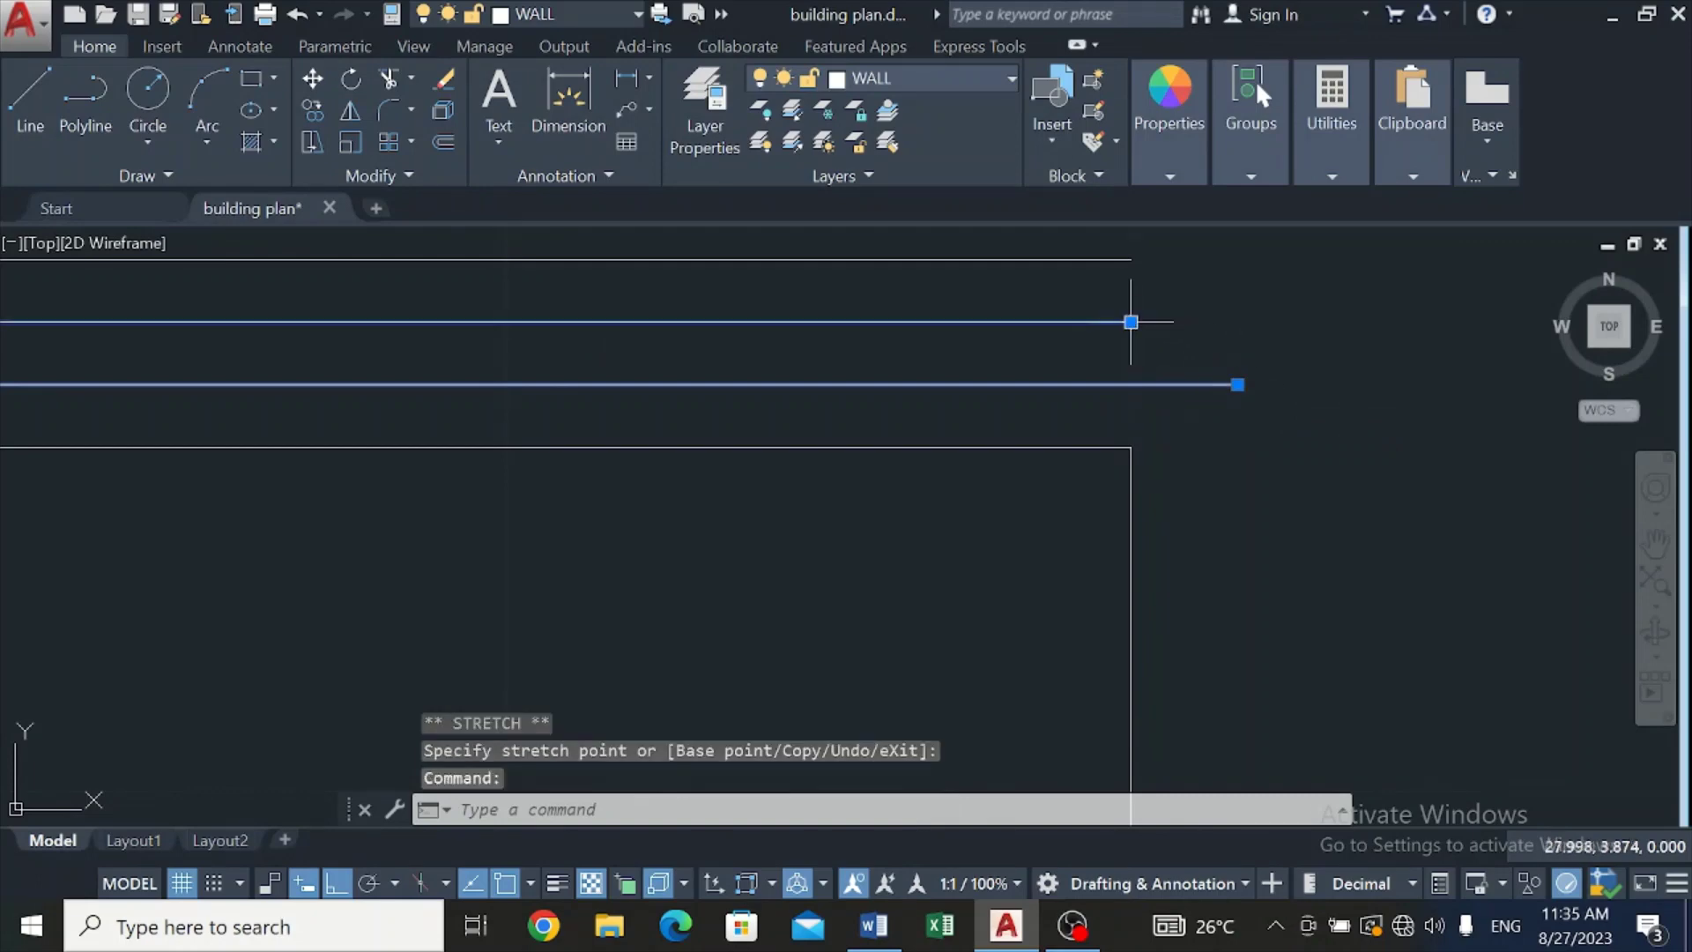
{"action": "left_click", "coordinate": [1130, 321]}
{"action": "left_click", "coordinate": [1323, 326]}
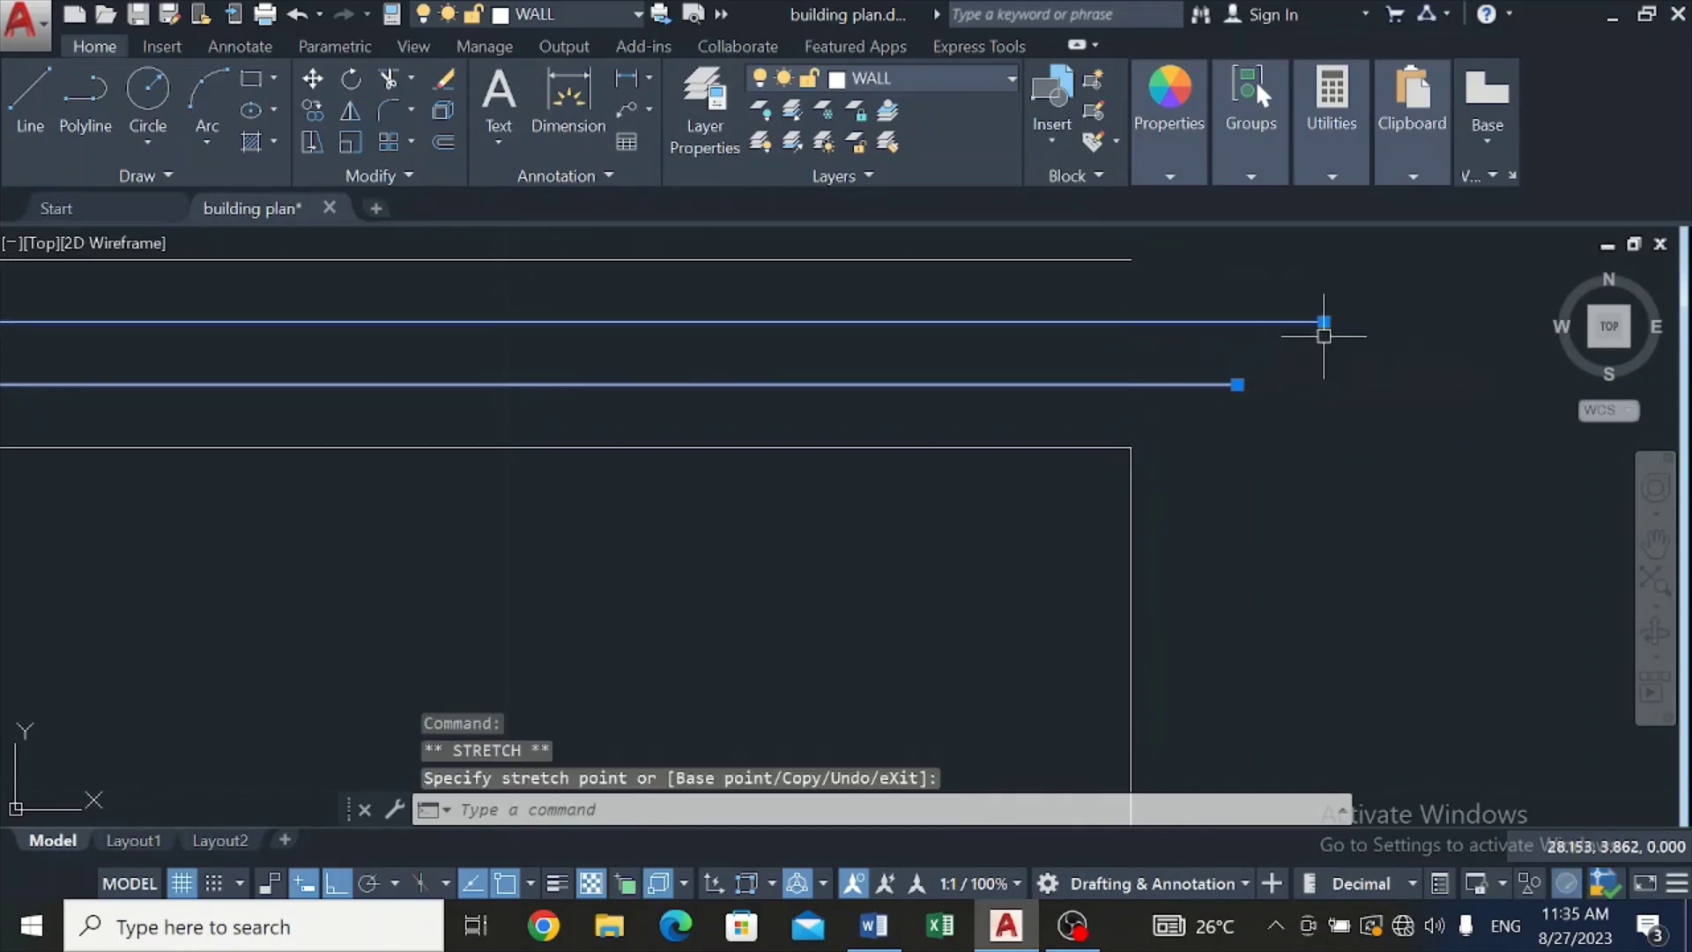
{"action": "left_click", "coordinate": [1139, 260]}
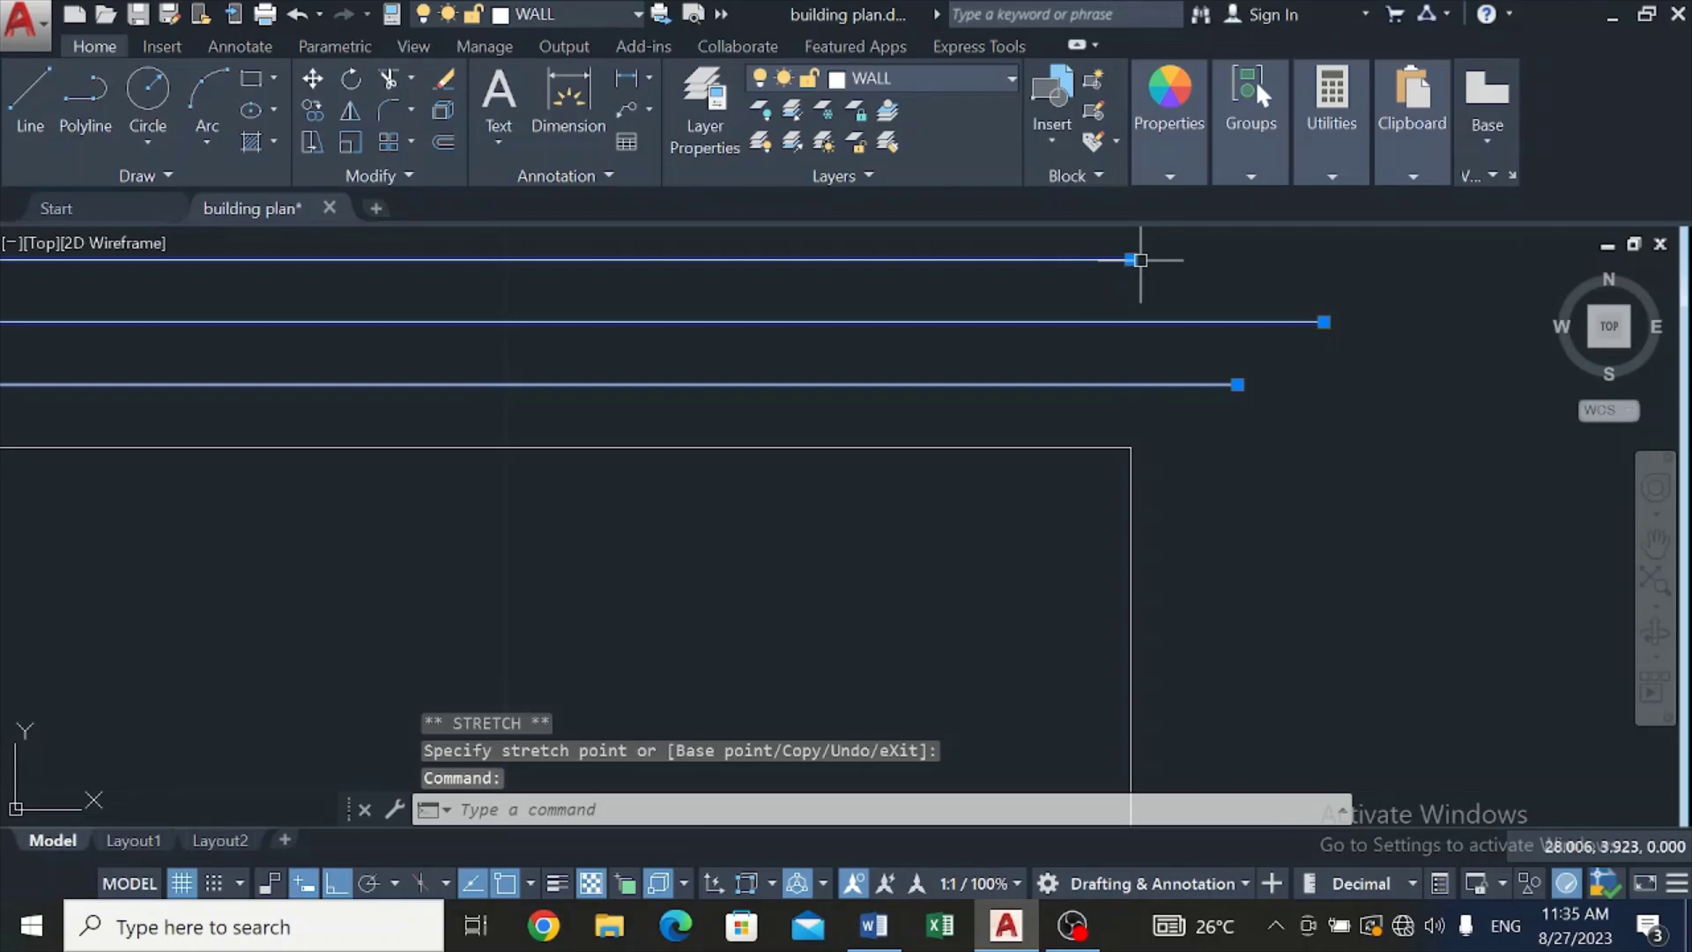
{"action": "left_click", "coordinate": [1131, 259]}
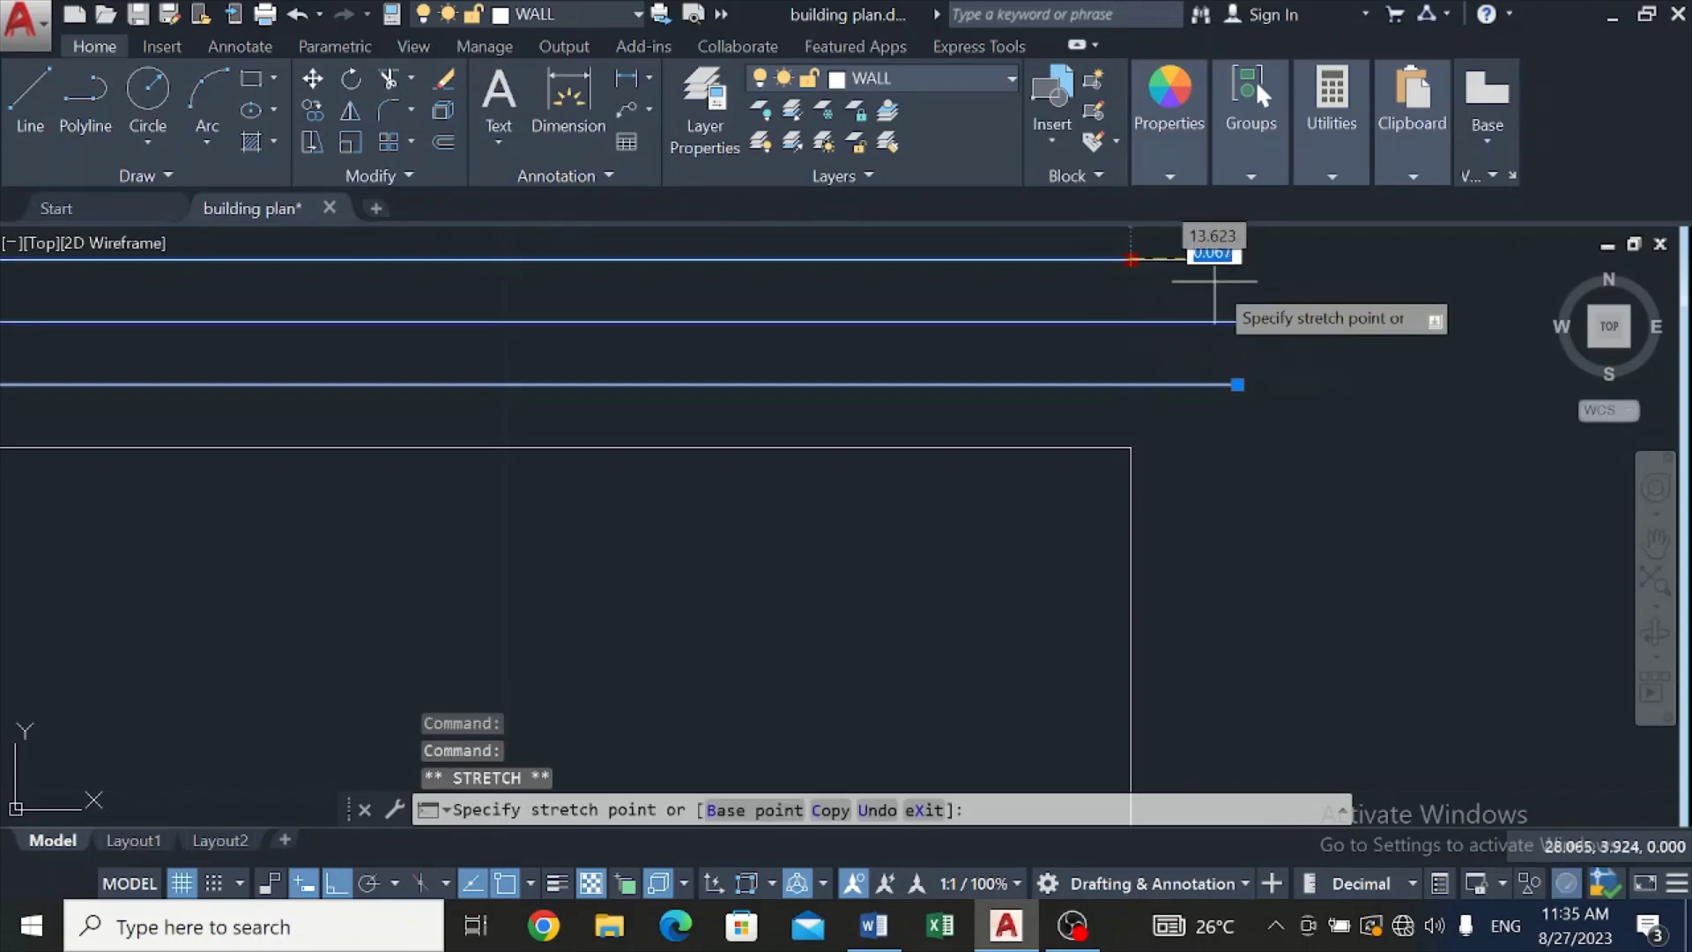
{"action": "left_click", "coordinate": [1426, 259]}
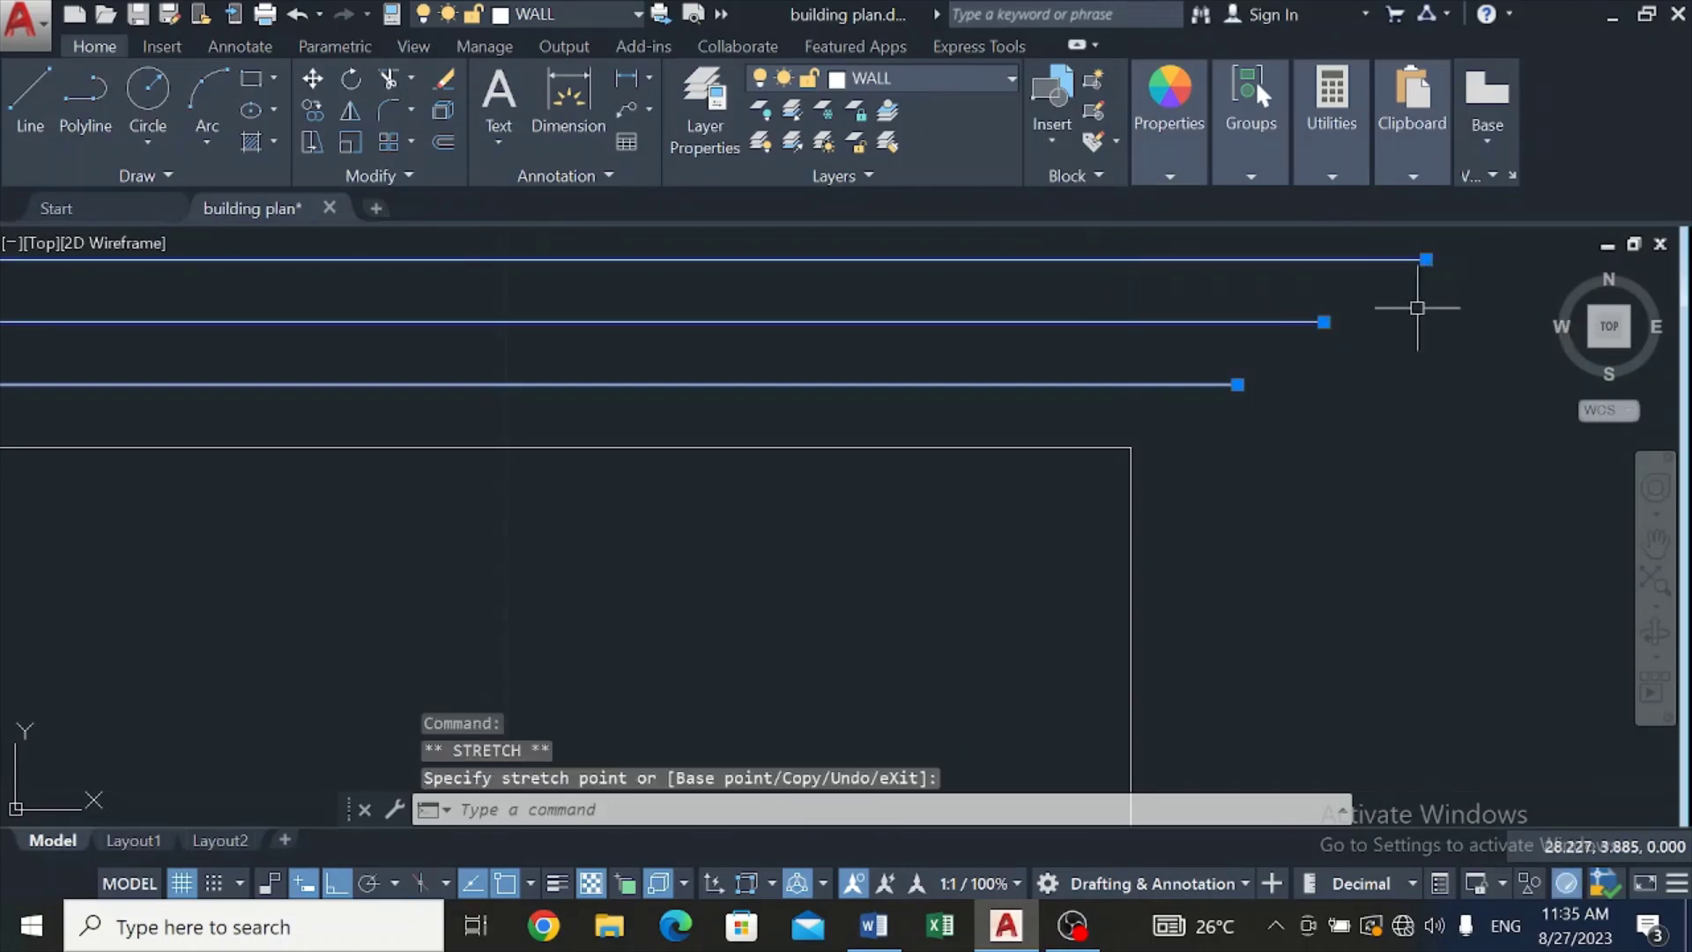
{"action": "key", "text": "Escape"}
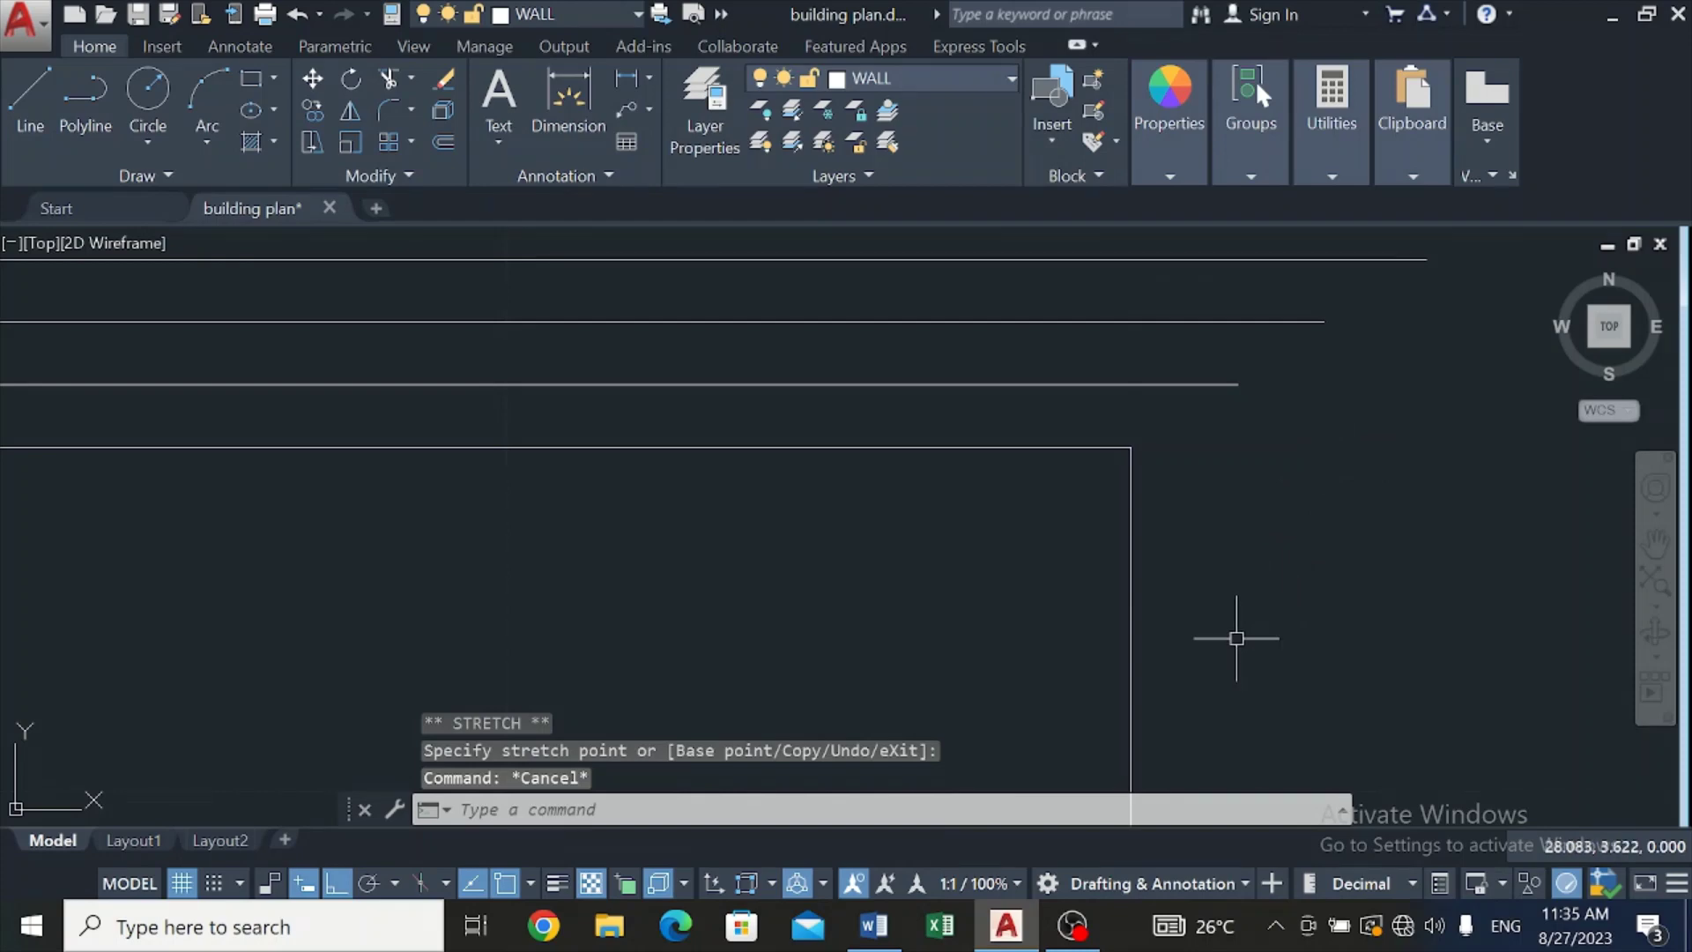
Step: Draw a vertical line from the wall's top-right corner up past the top parapet line
{"action": "left_click", "coordinate": [14, 95]}
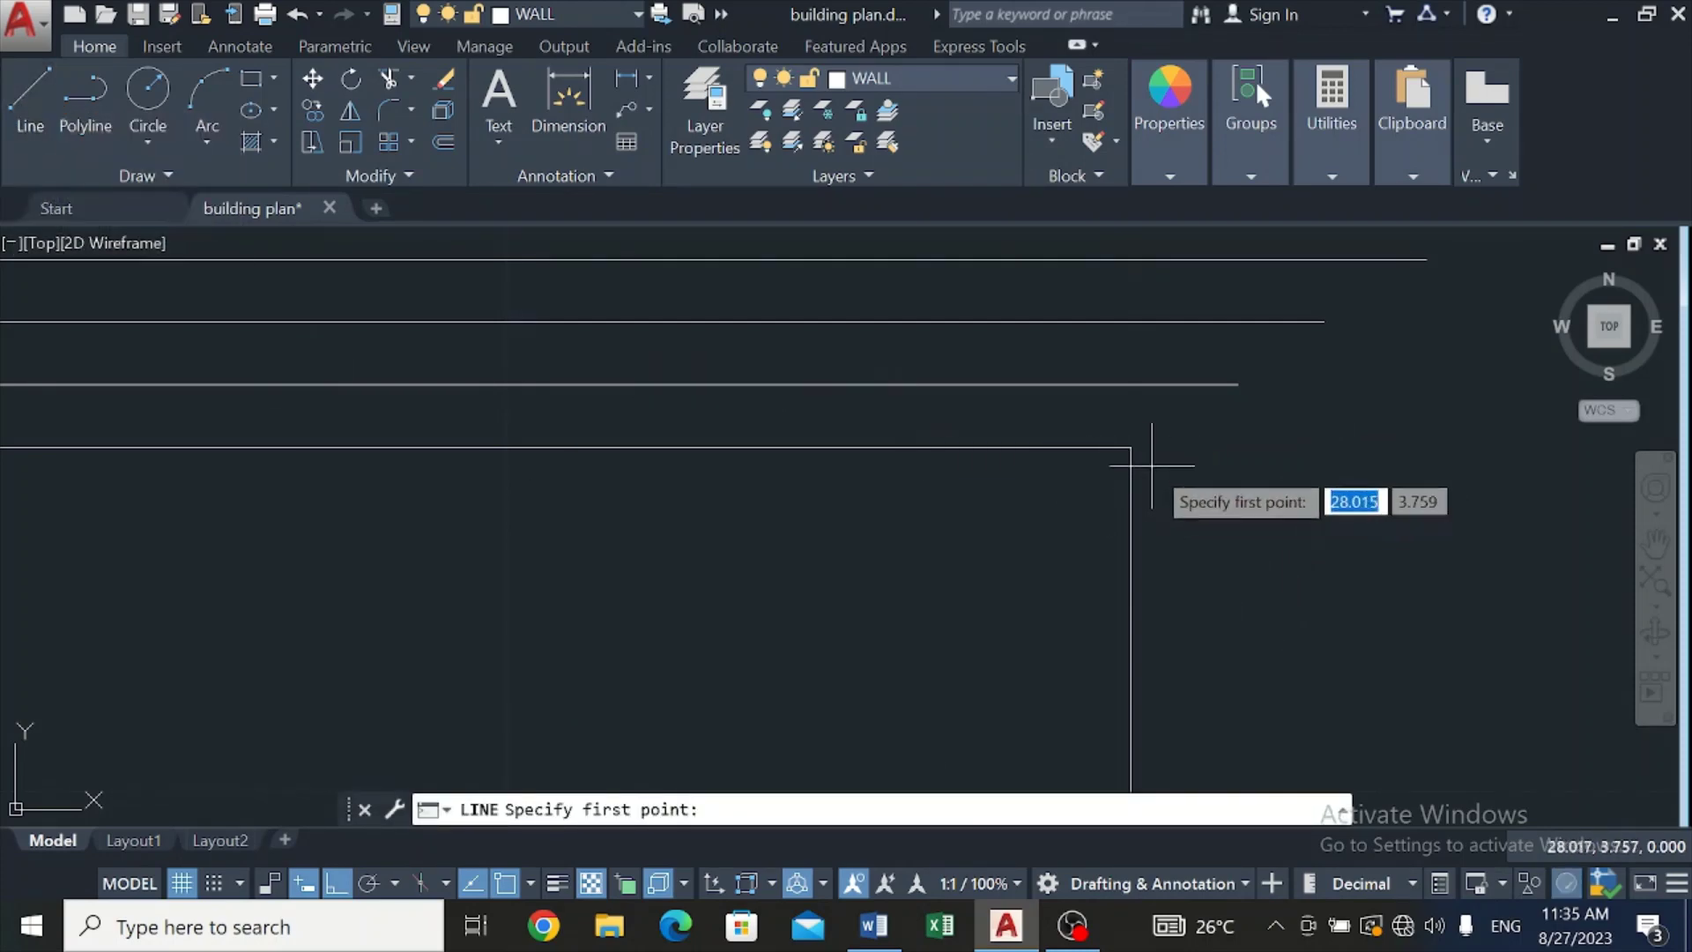
{"action": "left_click", "coordinate": [1130, 446]}
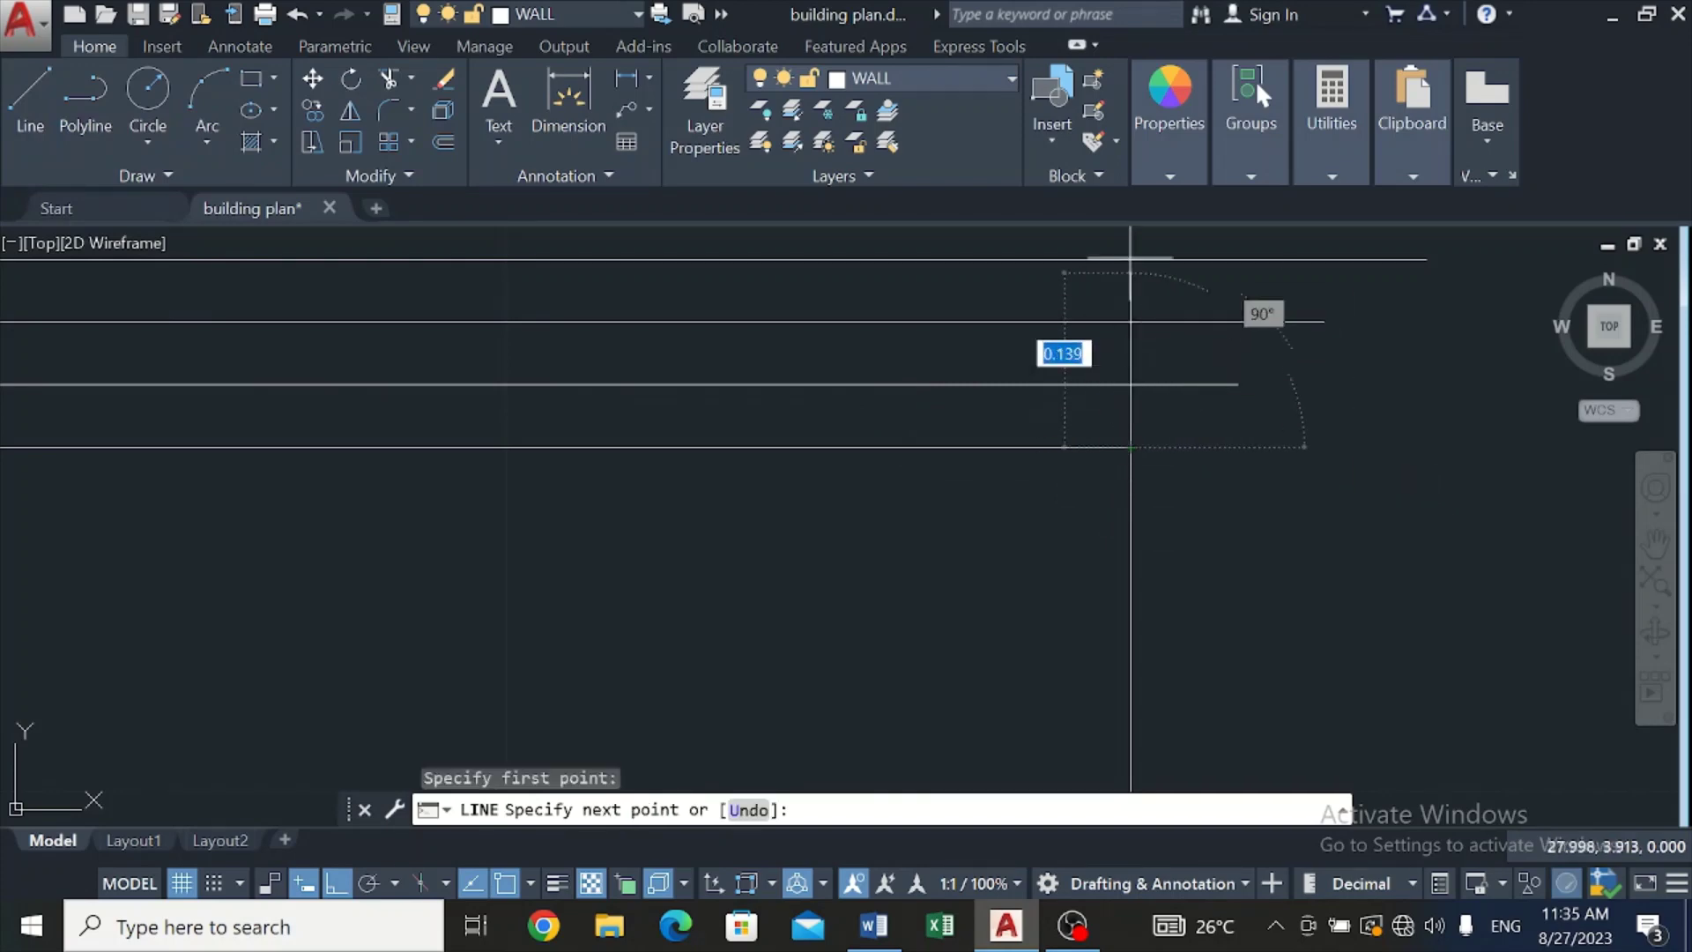
{"action": "left_click", "coordinate": [1135, 238]}
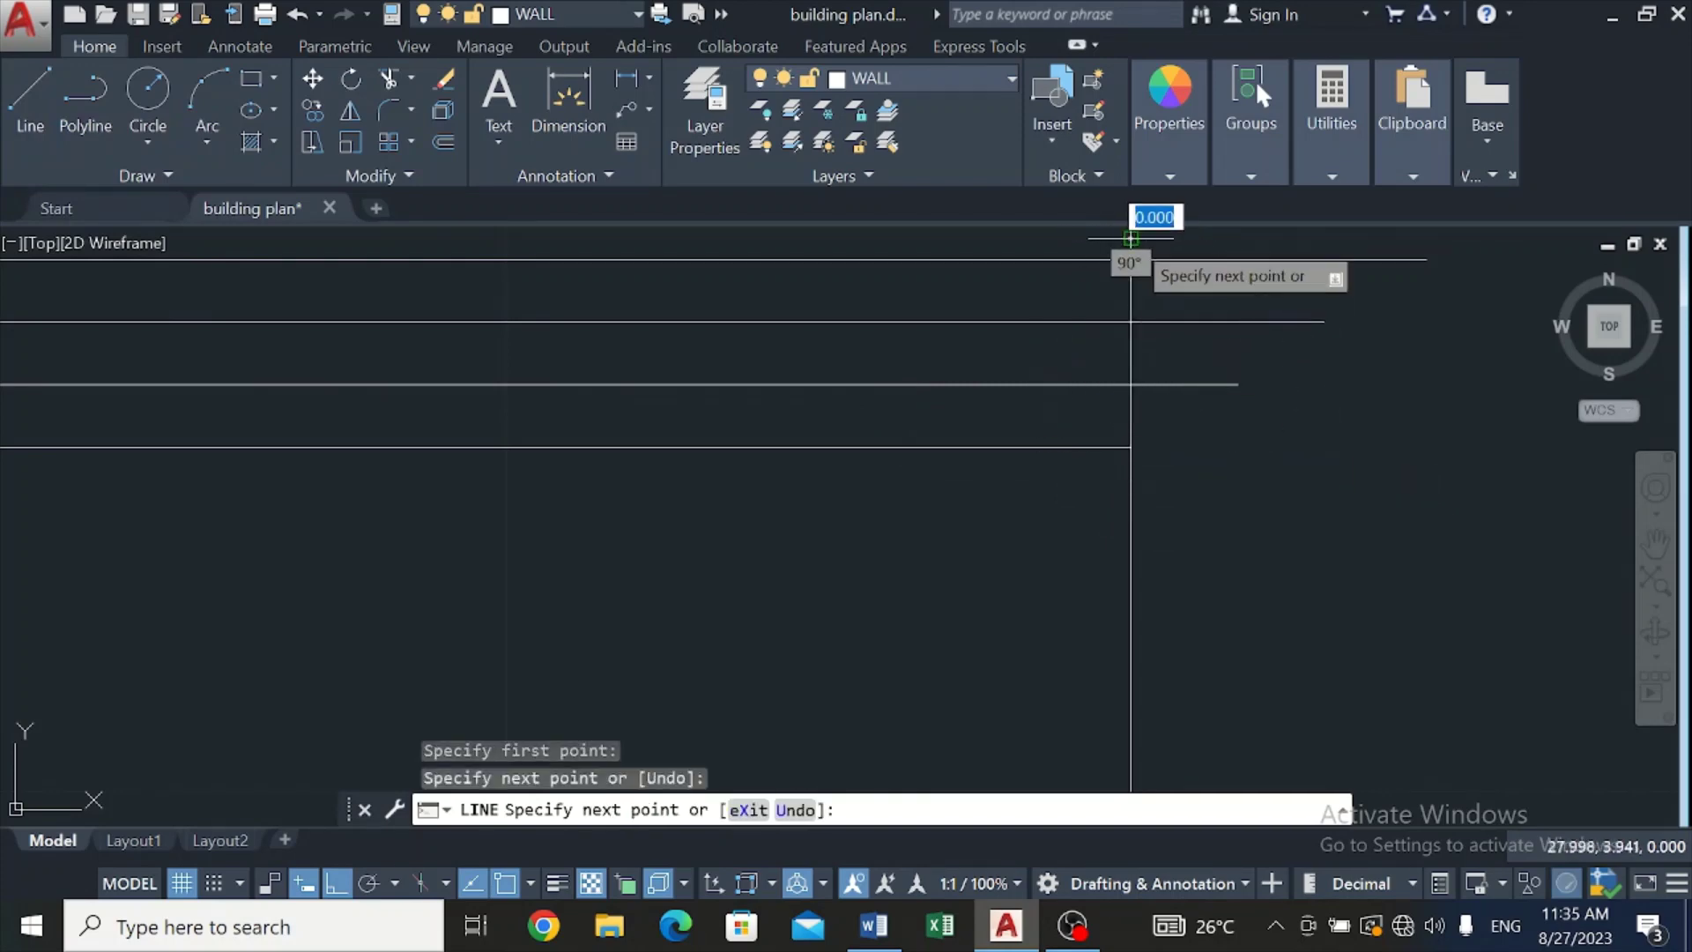
{"action": "key", "text": "Escape"}
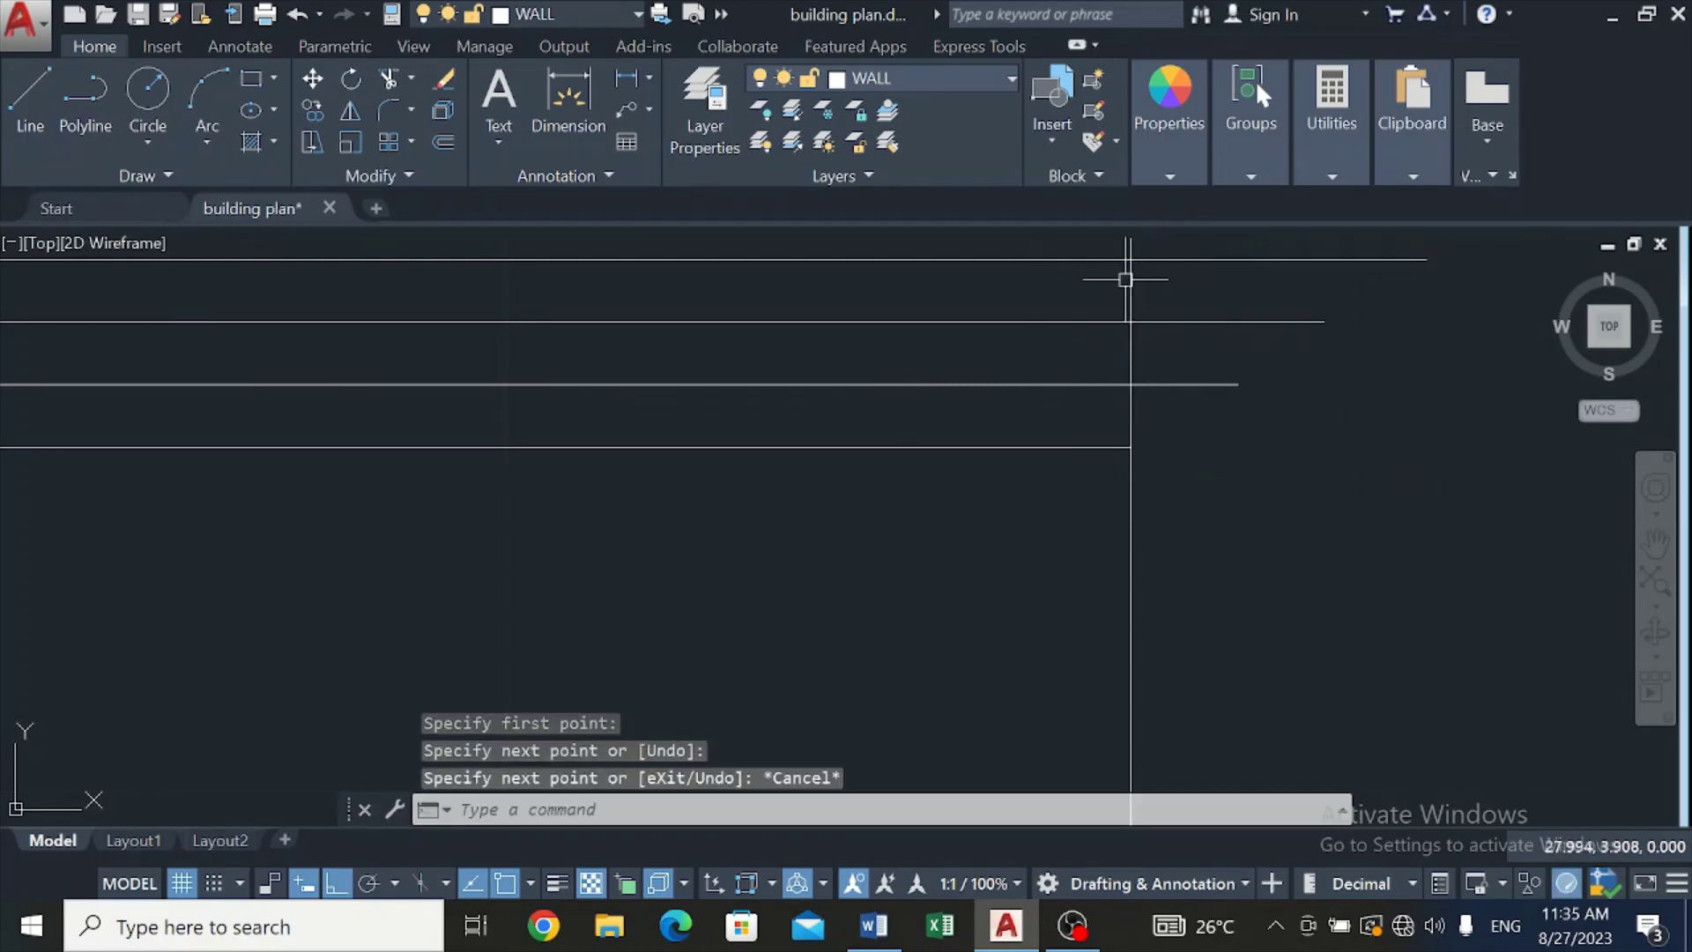
Step: Begin offsetting the corner line at 0.15, then abandon it
{"action": "left_click", "coordinate": [443, 142]}
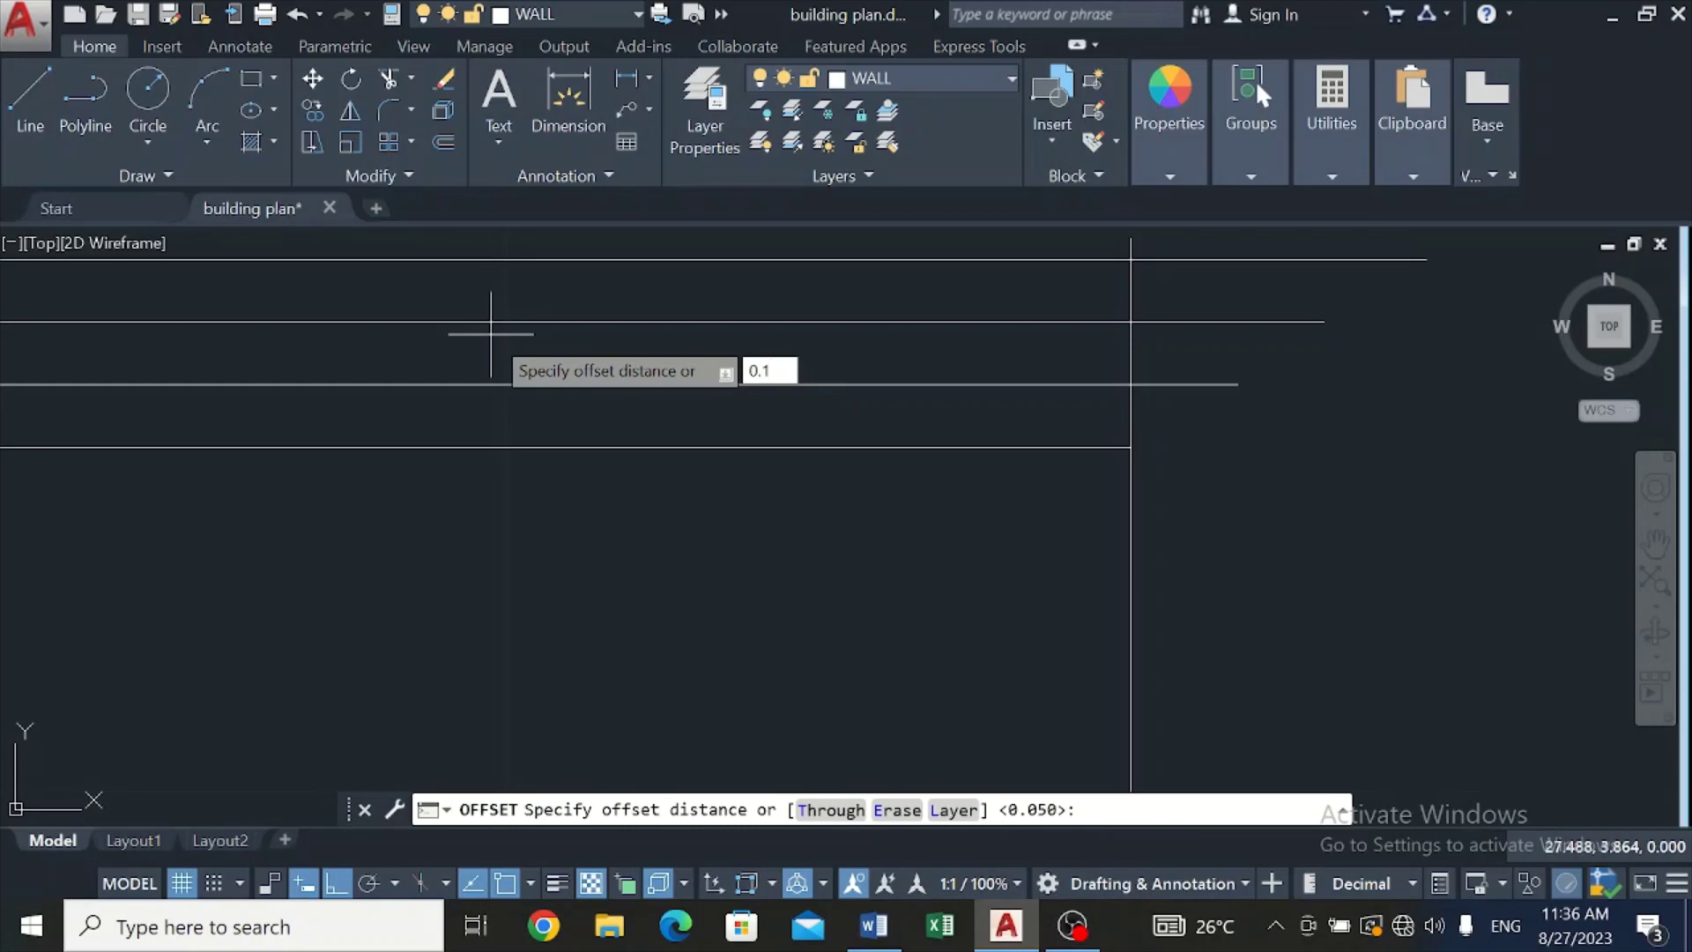
{"action": "key", "text": "Return"}
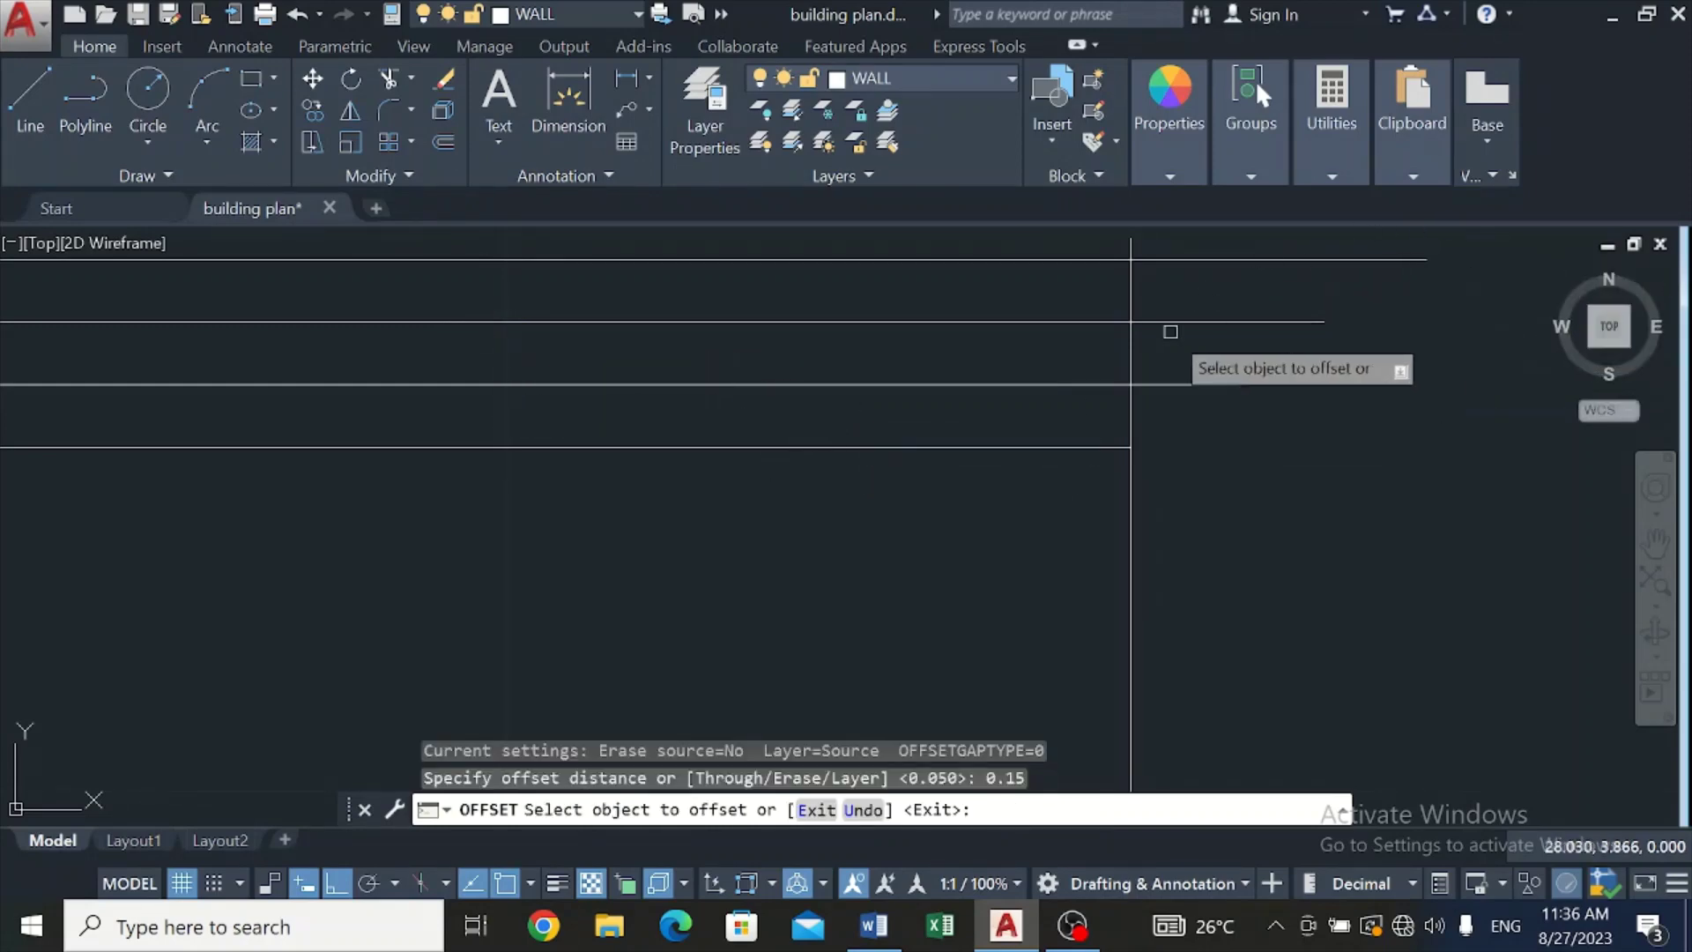
{"action": "left_click", "coordinate": [1128, 352]}
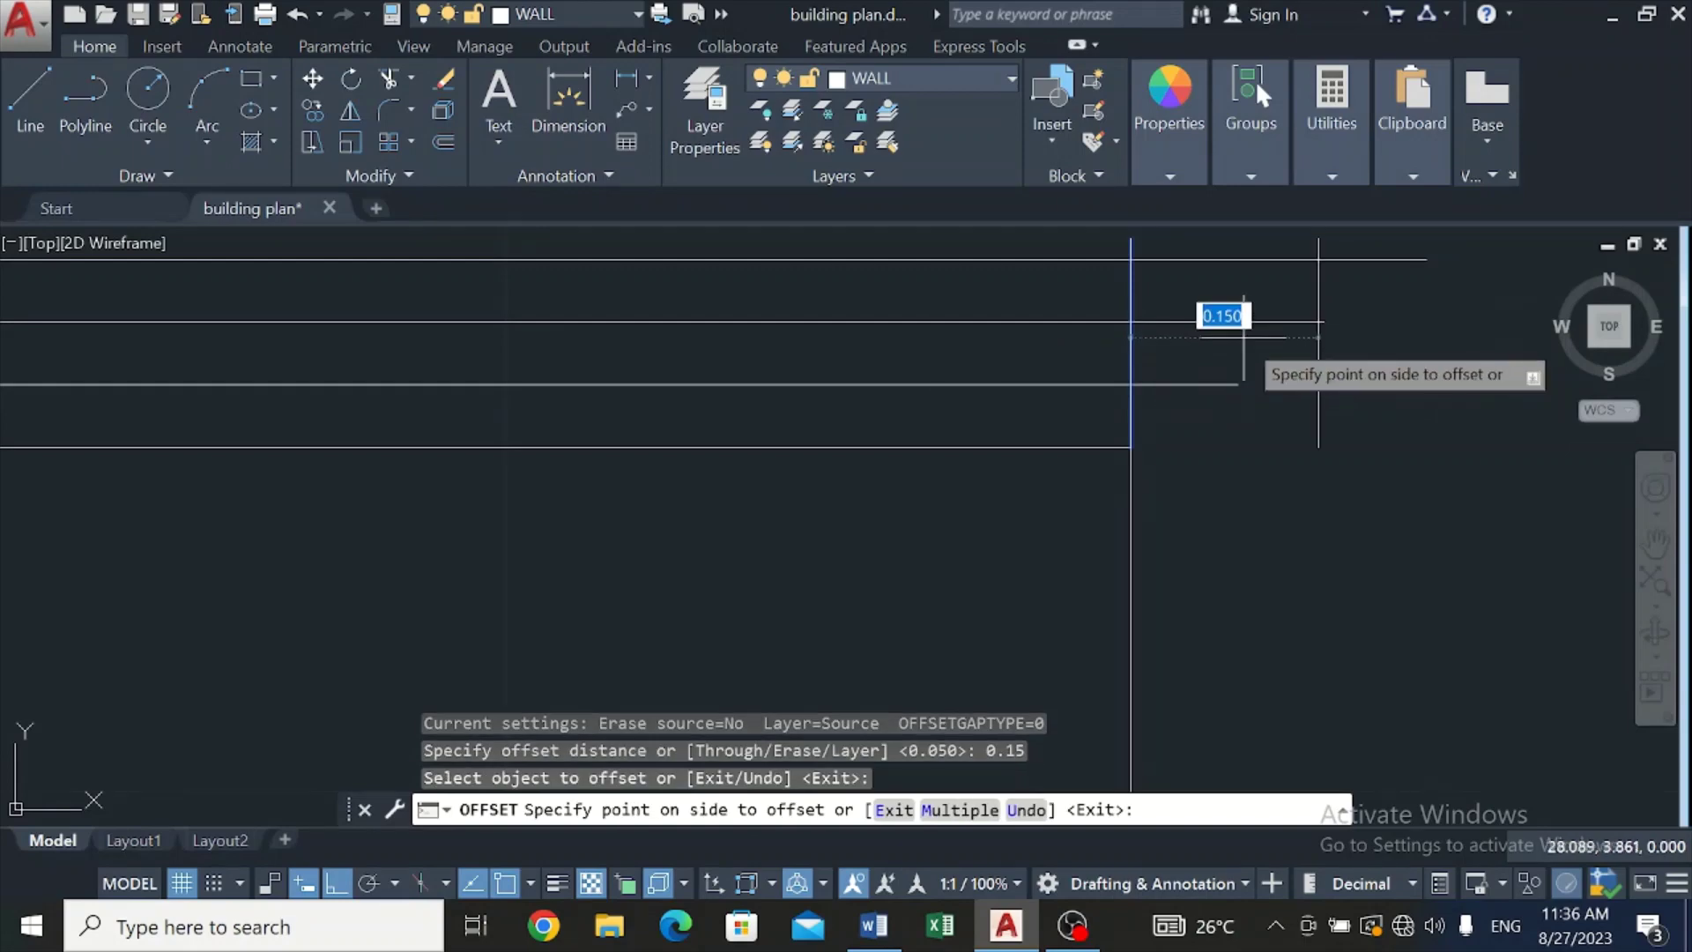
{"action": "key", "text": "Escape"}
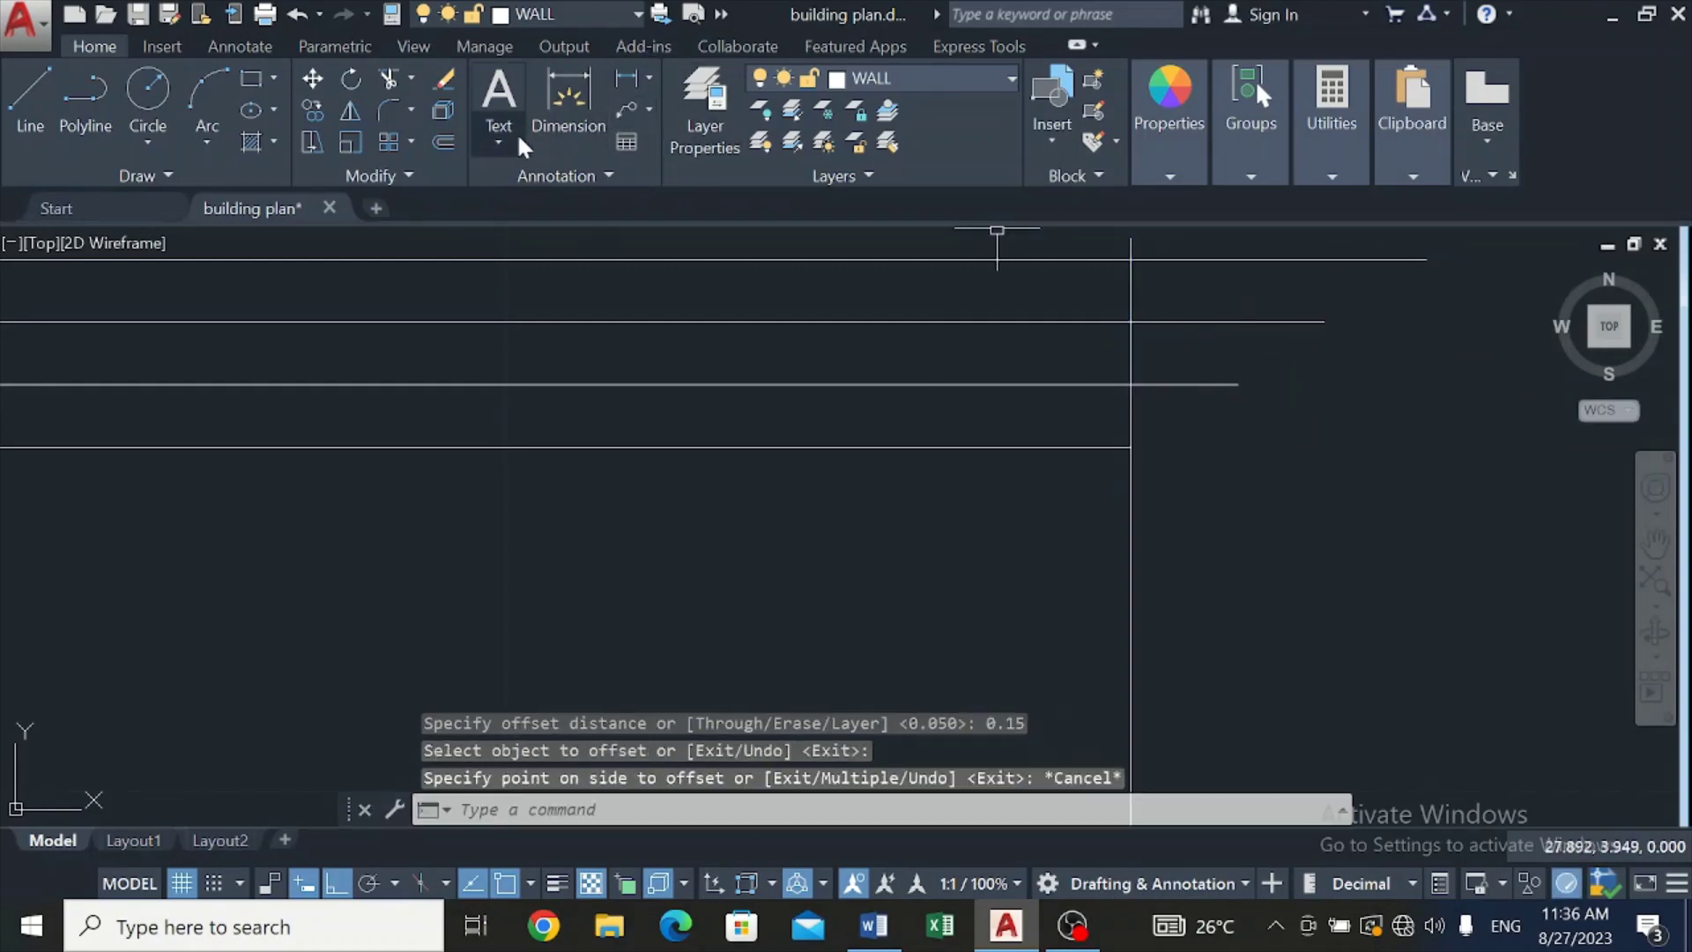
Step: Offset the corner vertical line three times to the right at 0.05, then select the original
{"action": "left_click", "coordinate": [443, 140]}
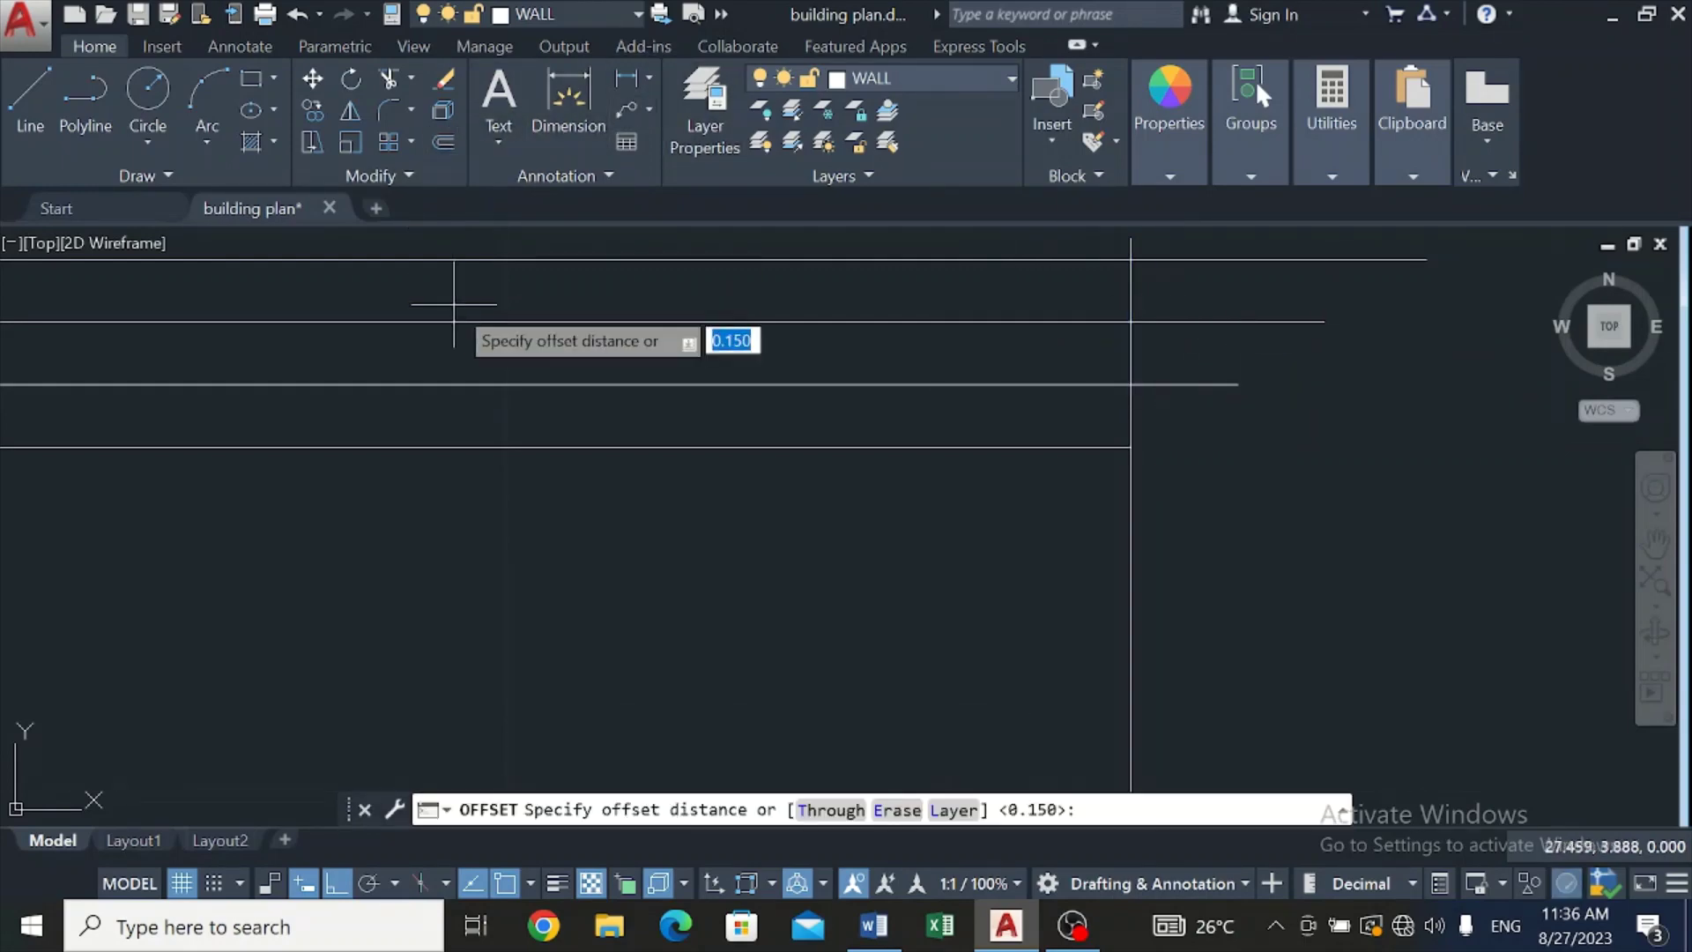
{"action": "key", "text": "BackSpace"}
{"action": "type", "text": "0.05"}
{"action": "key", "text": "Return"}
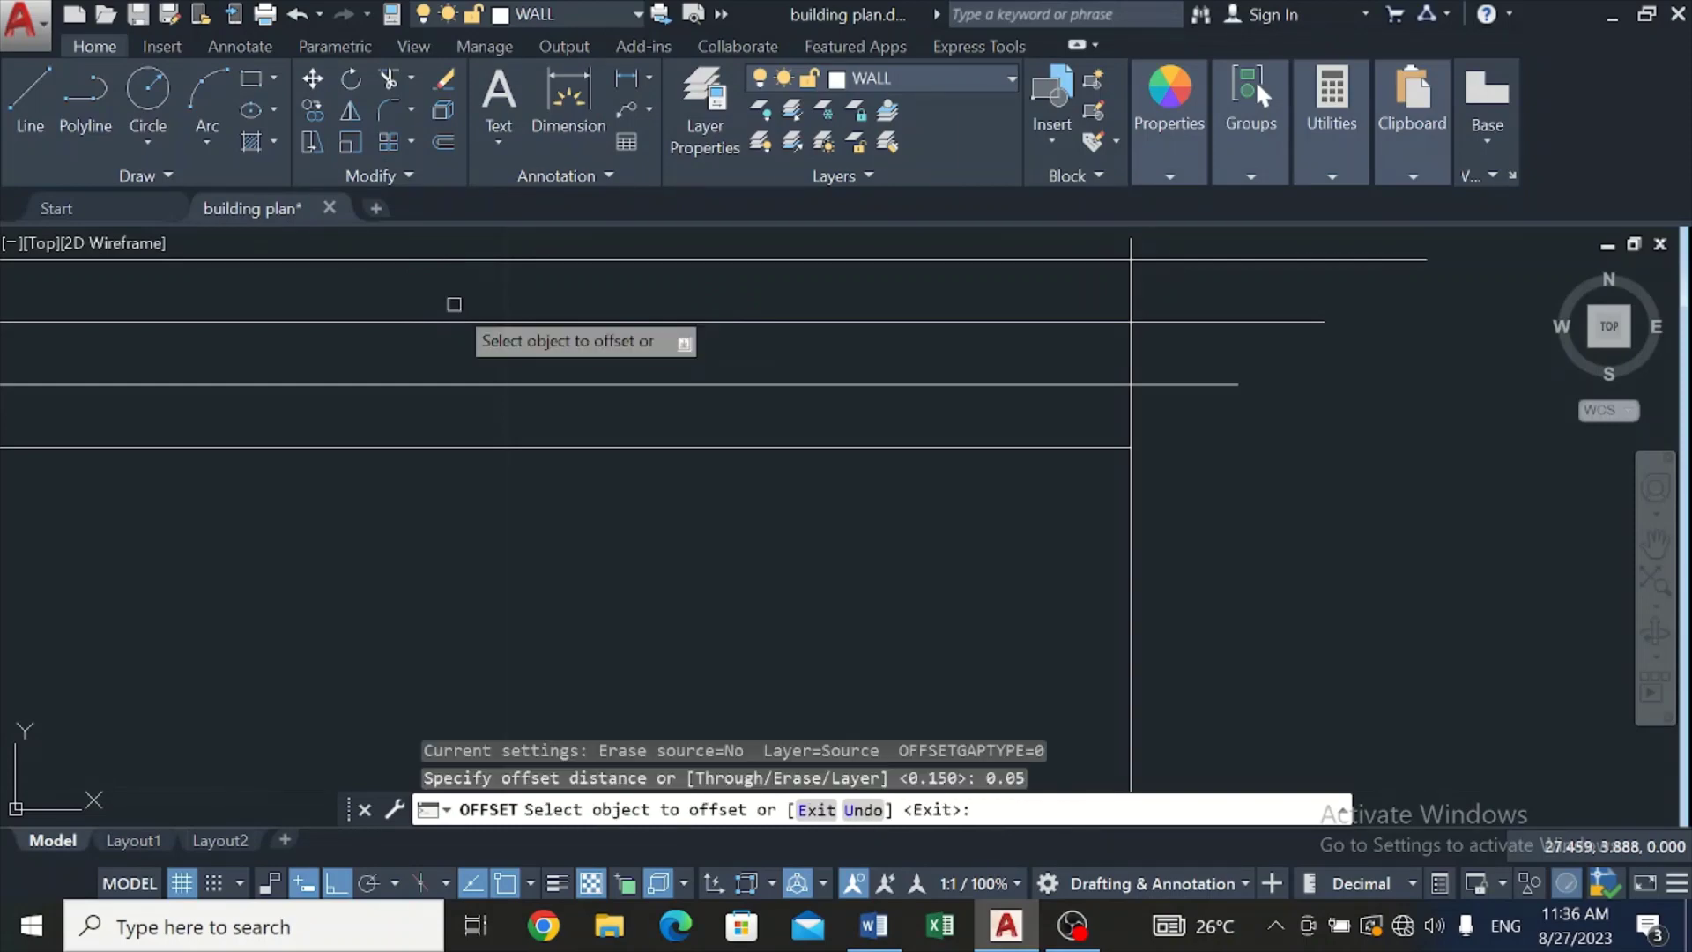
{"action": "left_click", "coordinate": [1131, 351]}
{"action": "left_click", "coordinate": [1163, 348]}
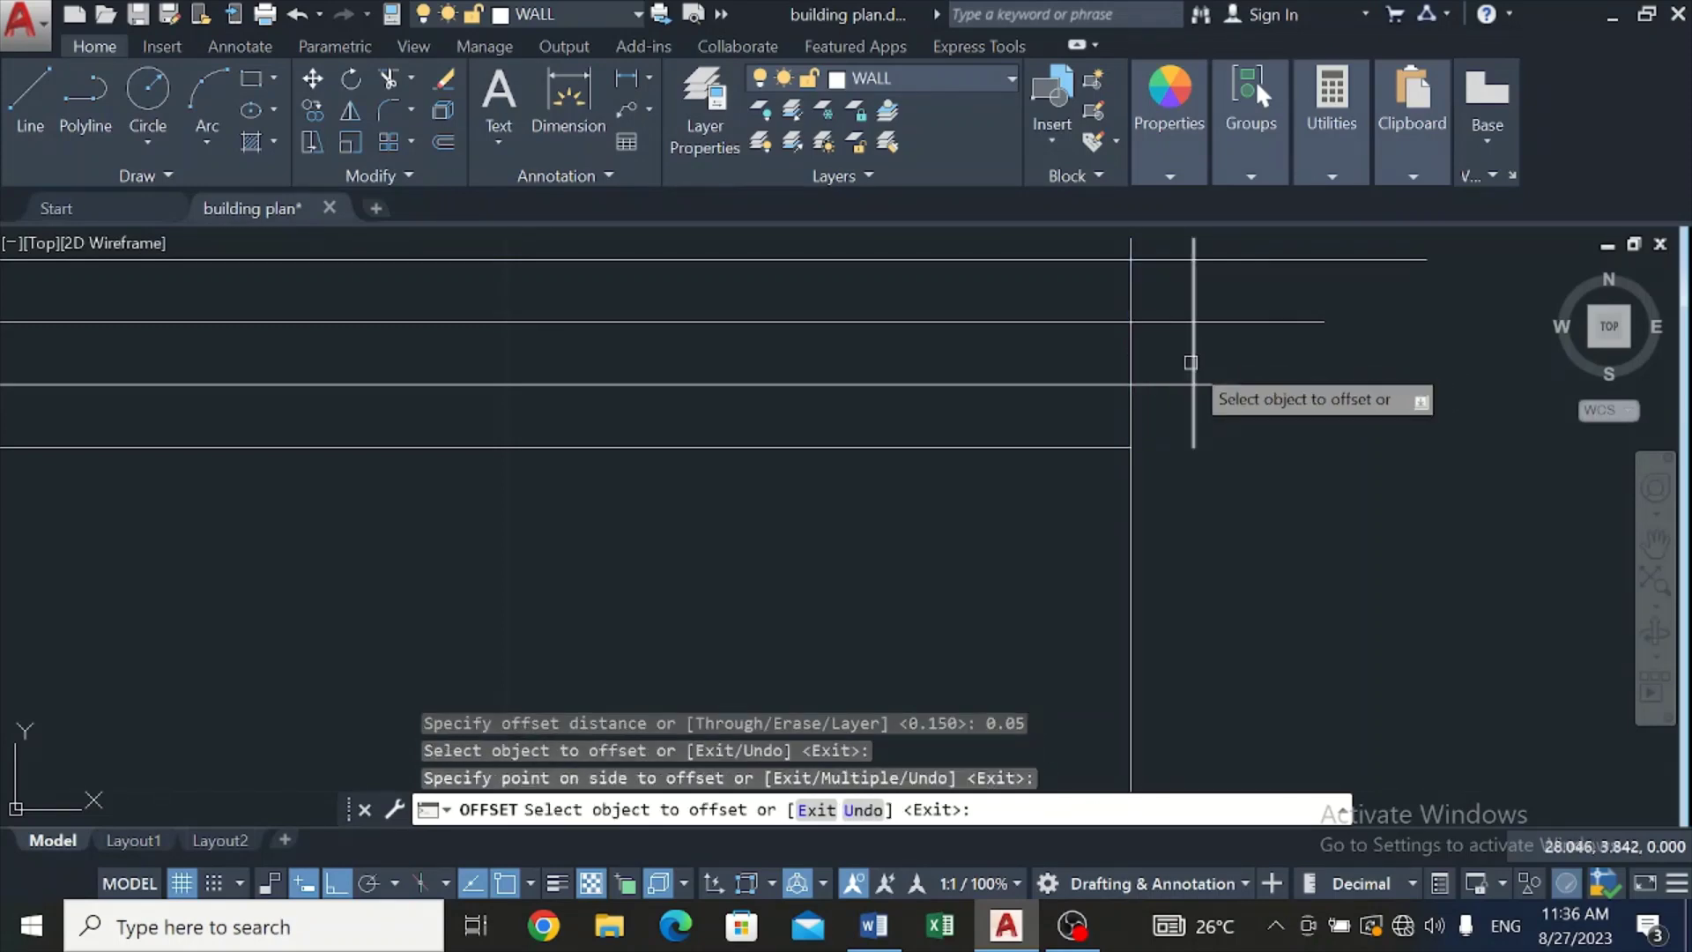
{"action": "left_click", "coordinate": [1195, 352]}
{"action": "left_click", "coordinate": [1238, 368]}
{"action": "left_click", "coordinate": [1257, 371]}
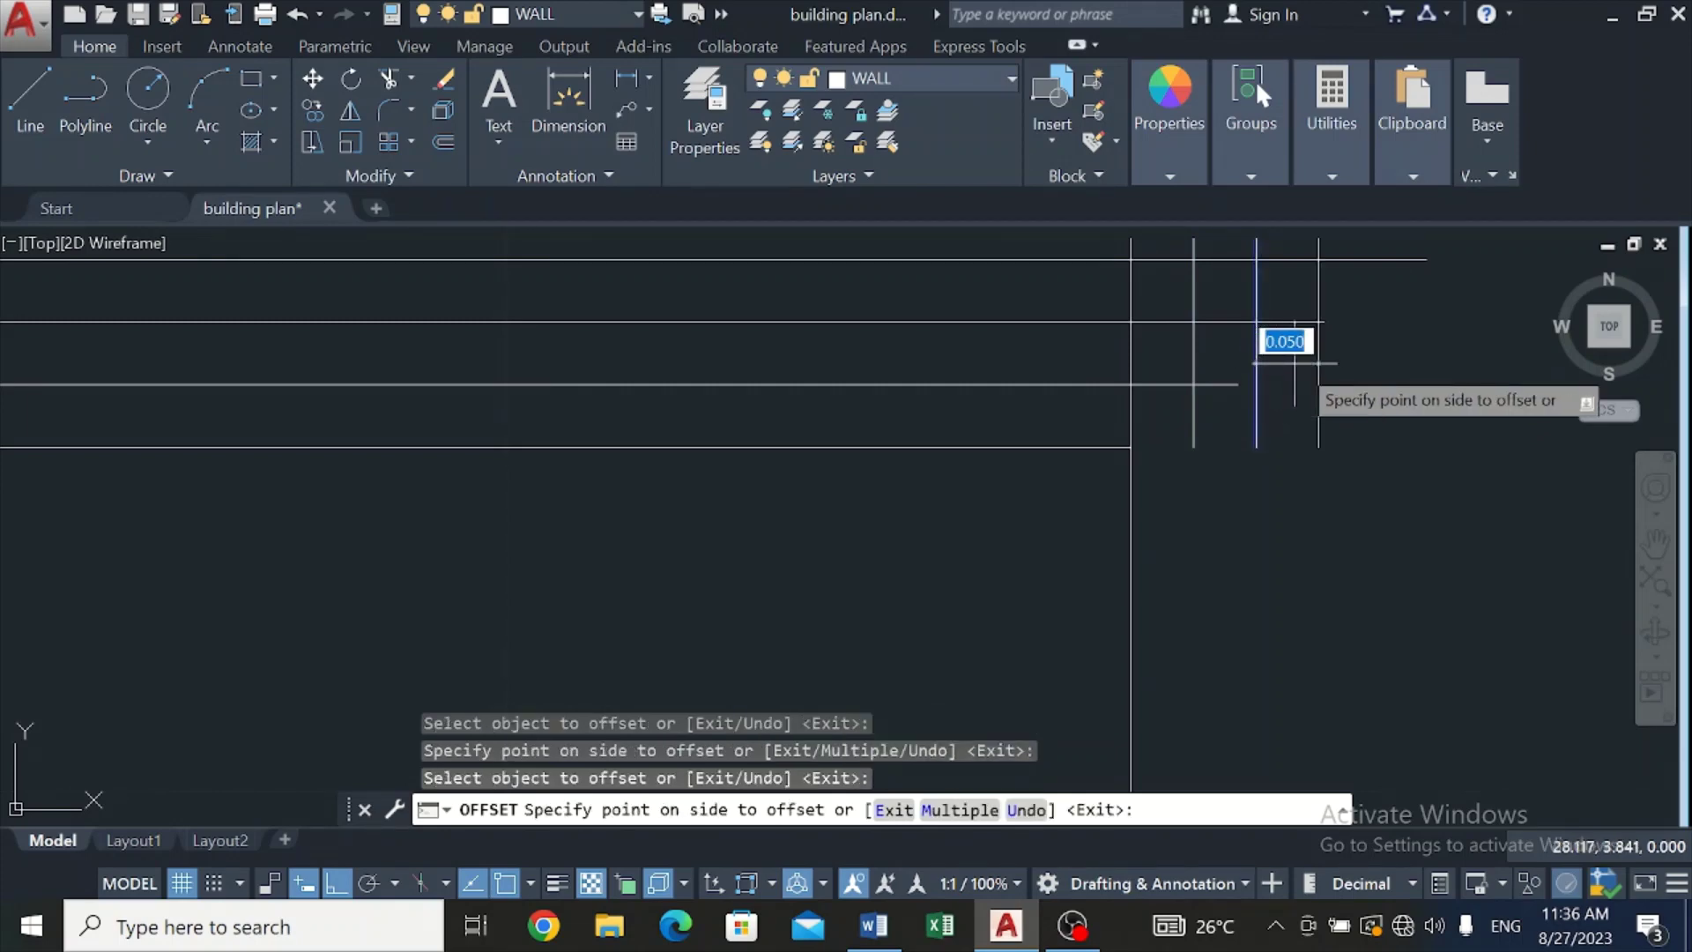
{"action": "left_click", "coordinate": [1285, 363]}
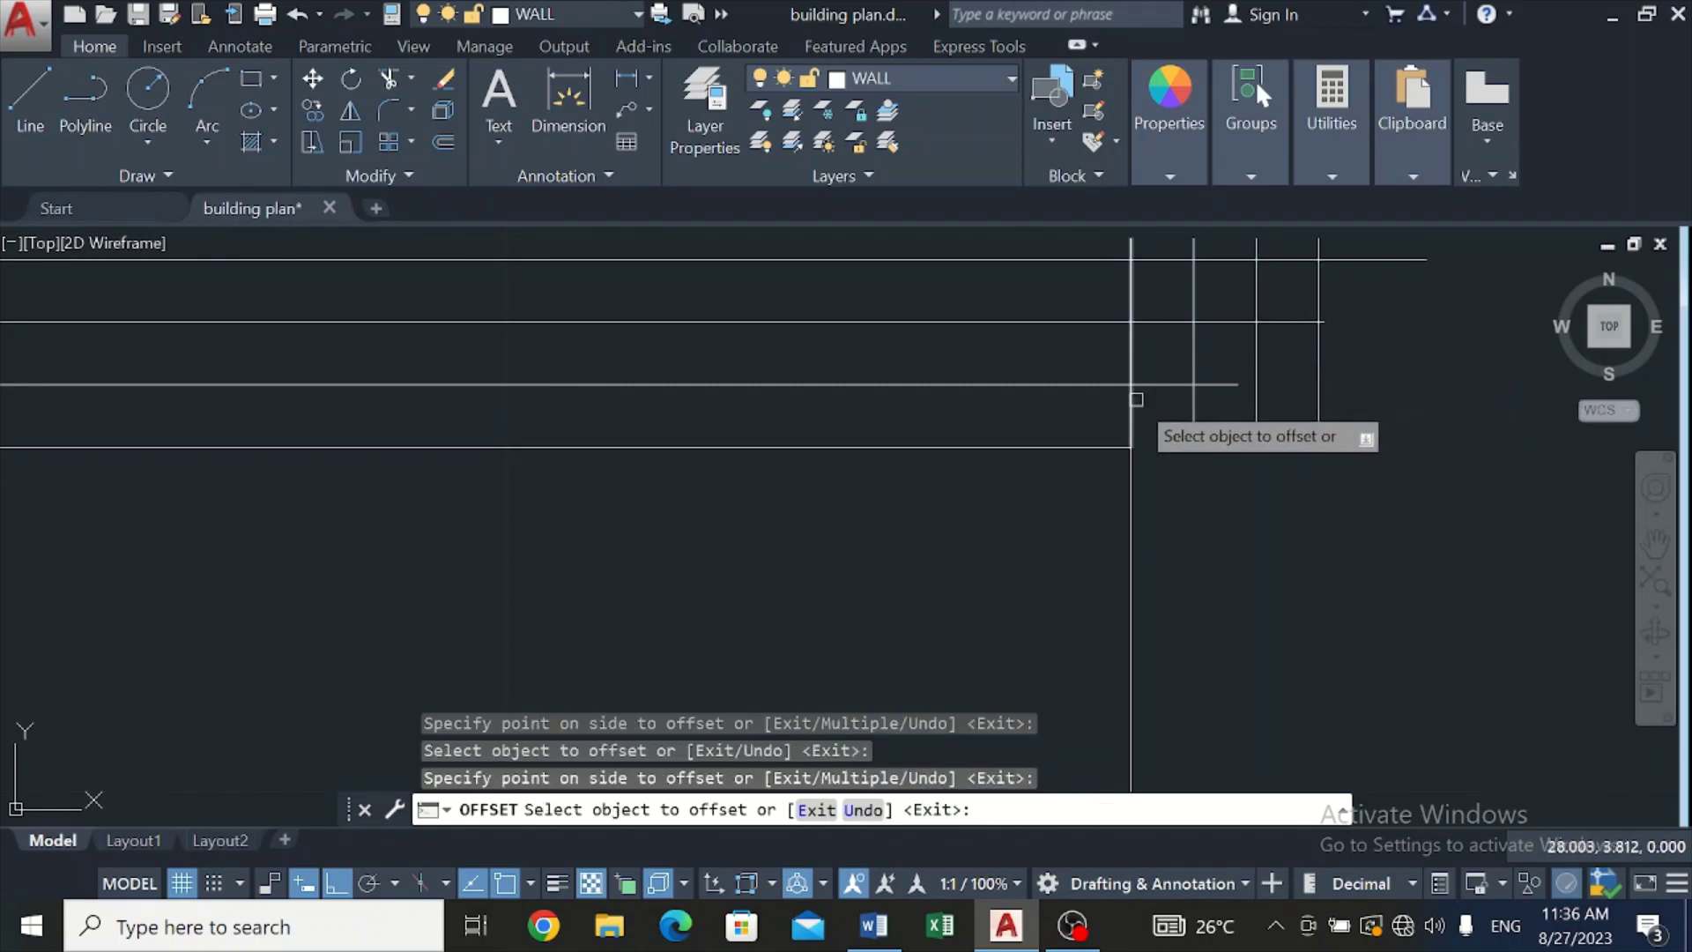
{"action": "key", "text": "Escape"}
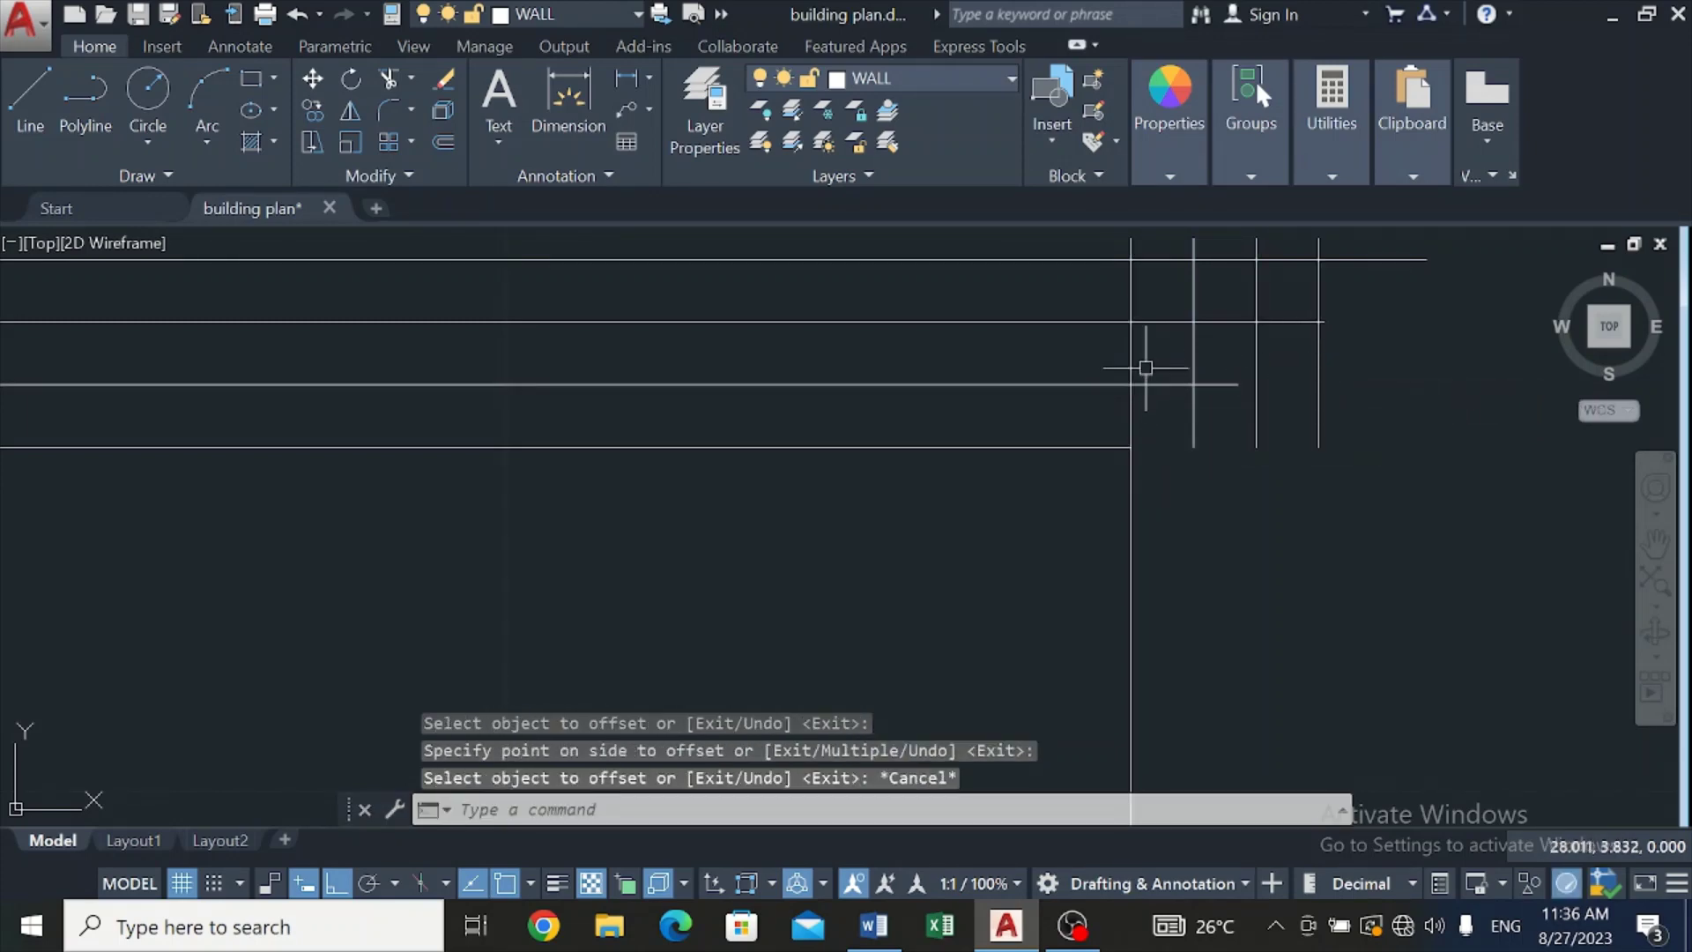
{"action": "left_click", "coordinate": [1130, 363]}
Step: Delete the selected vertical line and stretch the wall's top edge right past the first new vertical
{"action": "key", "text": "Delete"}
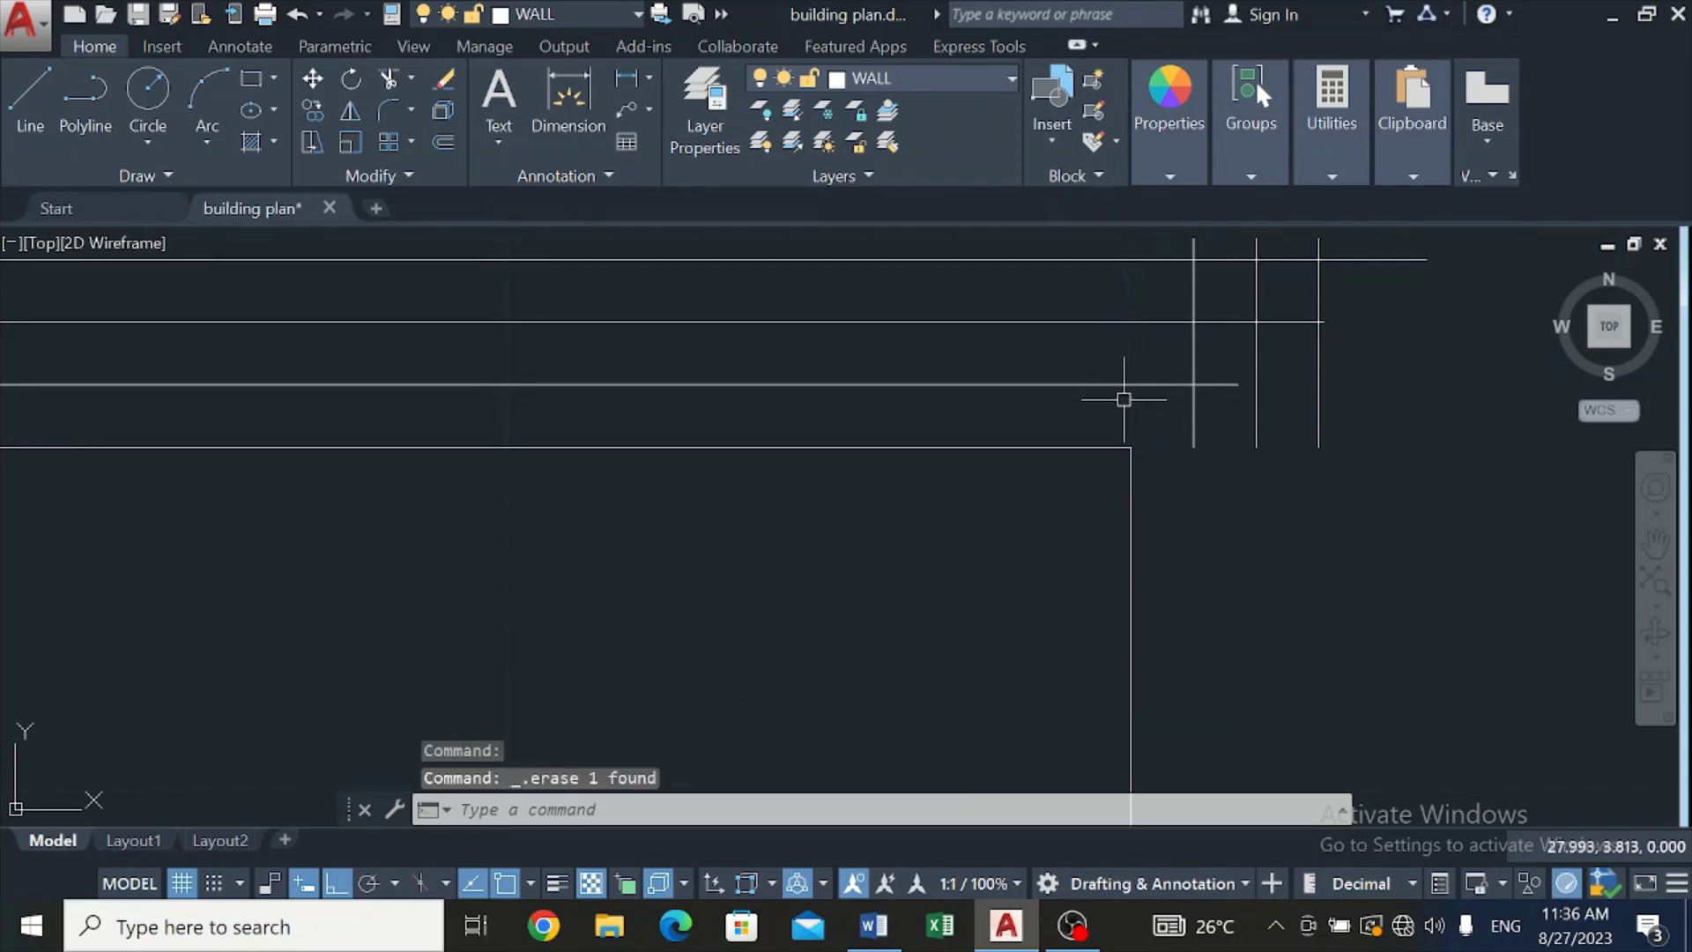
{"action": "left_click", "coordinate": [1087, 447]}
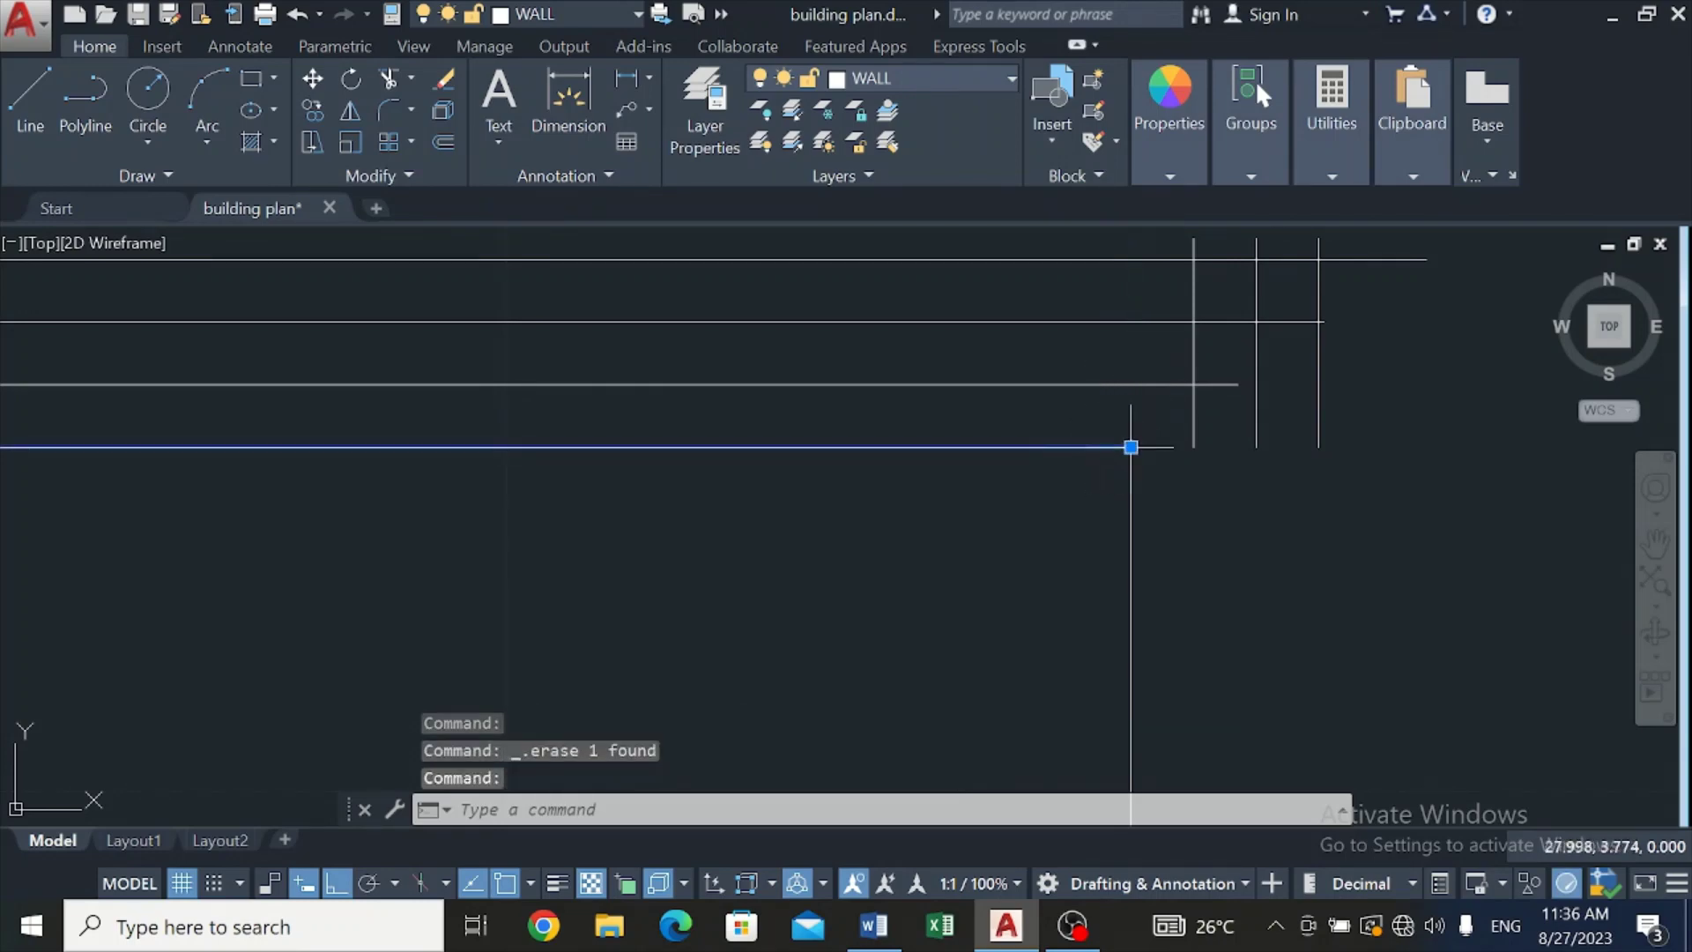
{"action": "left_click", "coordinate": [1130, 447]}
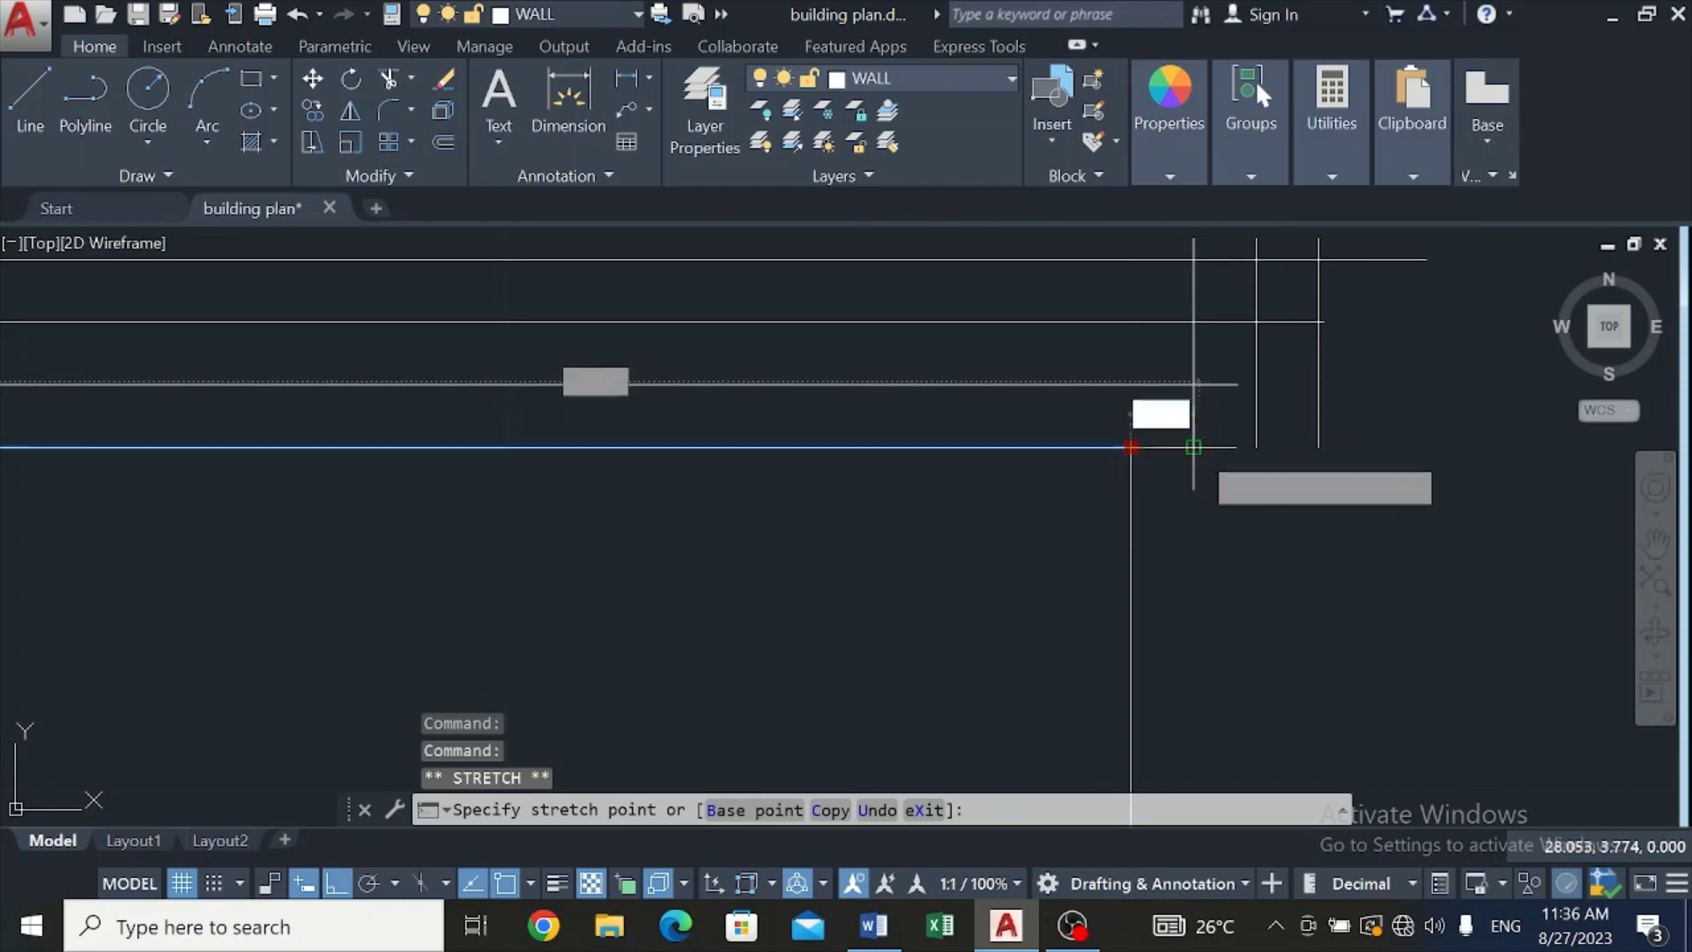
{"action": "left_click", "coordinate": [1217, 447]}
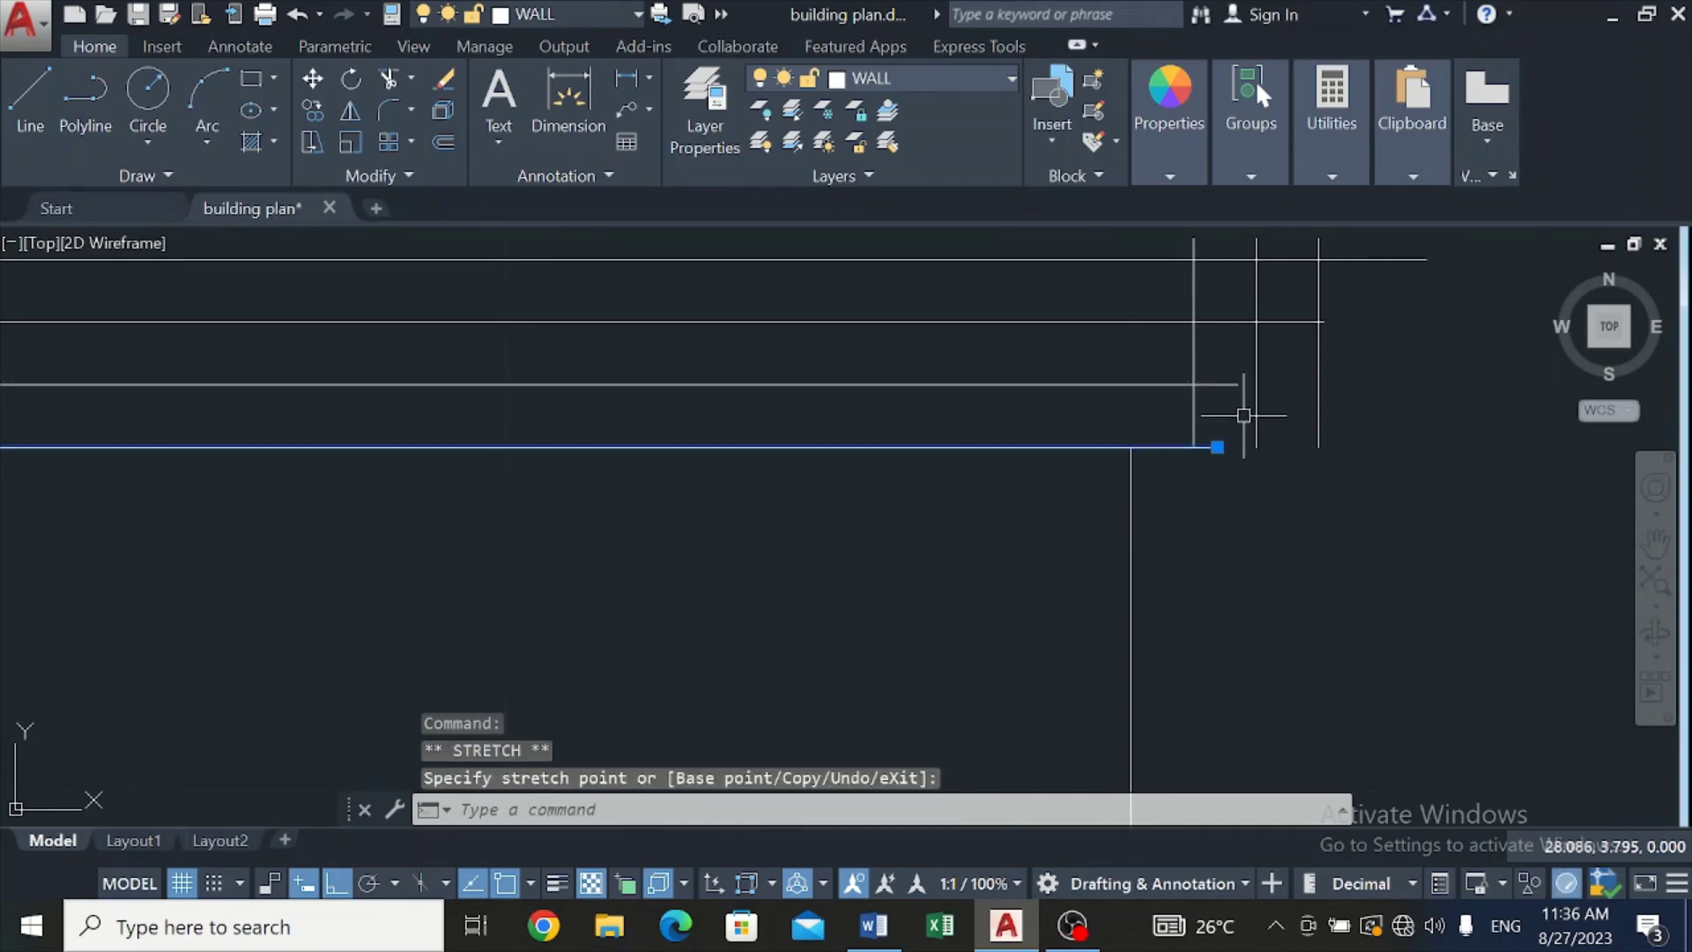
Step: Stretch the lowest parapet line's end further right into the corner verticals
{"action": "left_click", "coordinate": [1231, 384]}
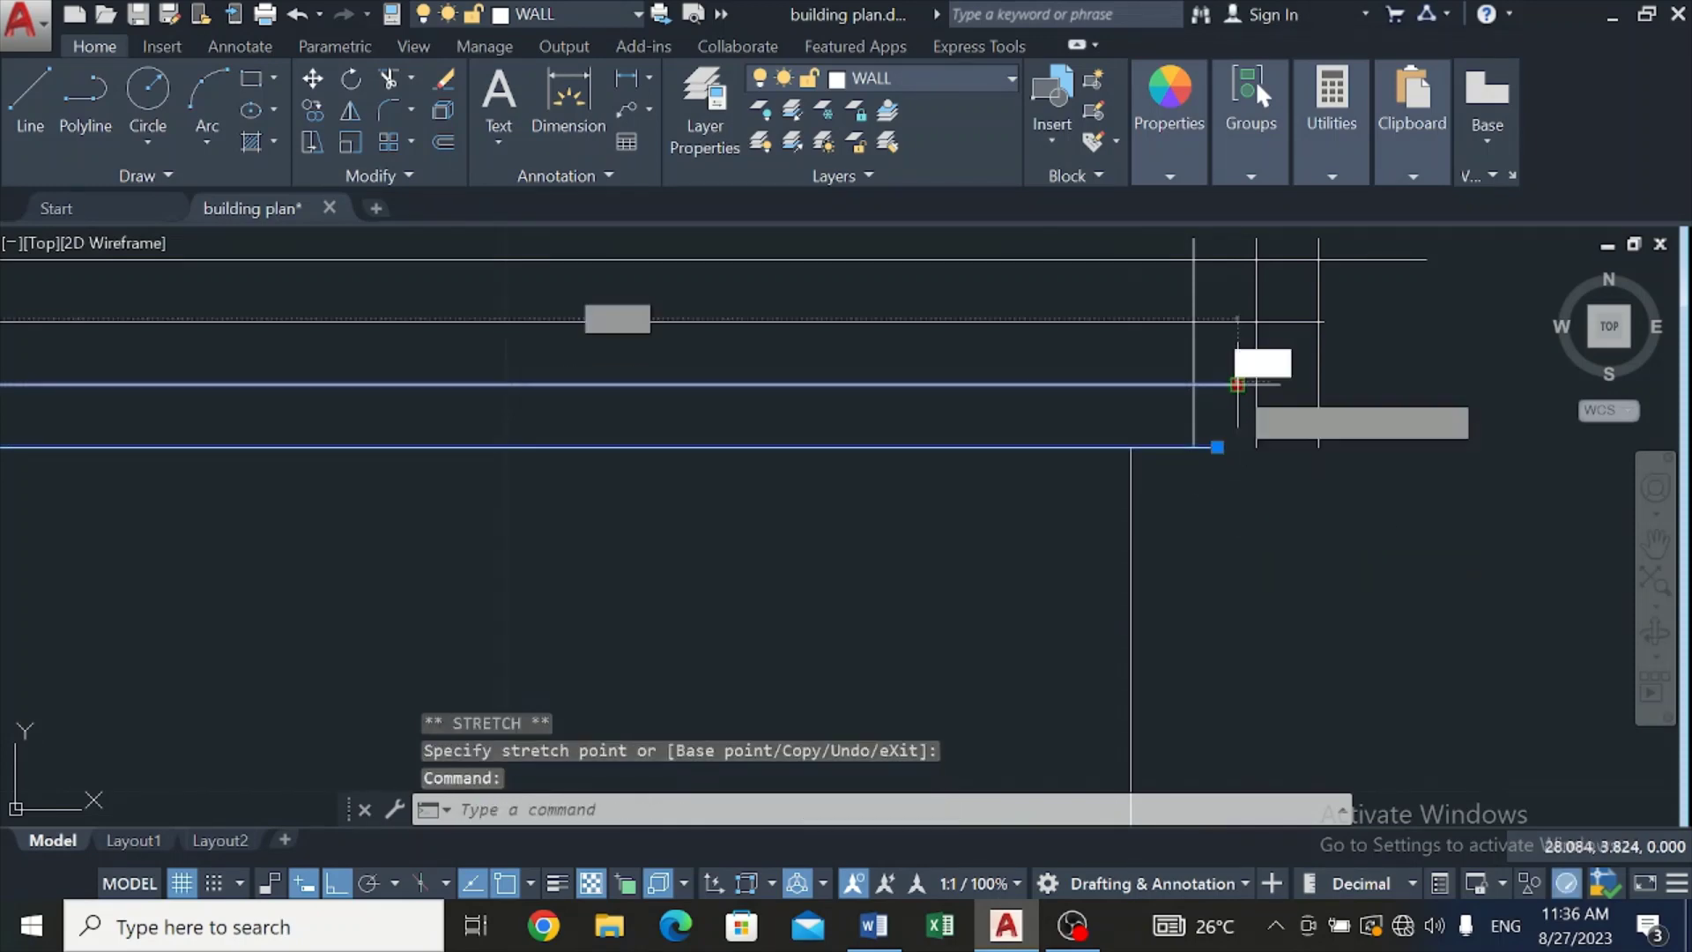
{"action": "left_click", "coordinate": [1237, 384]}
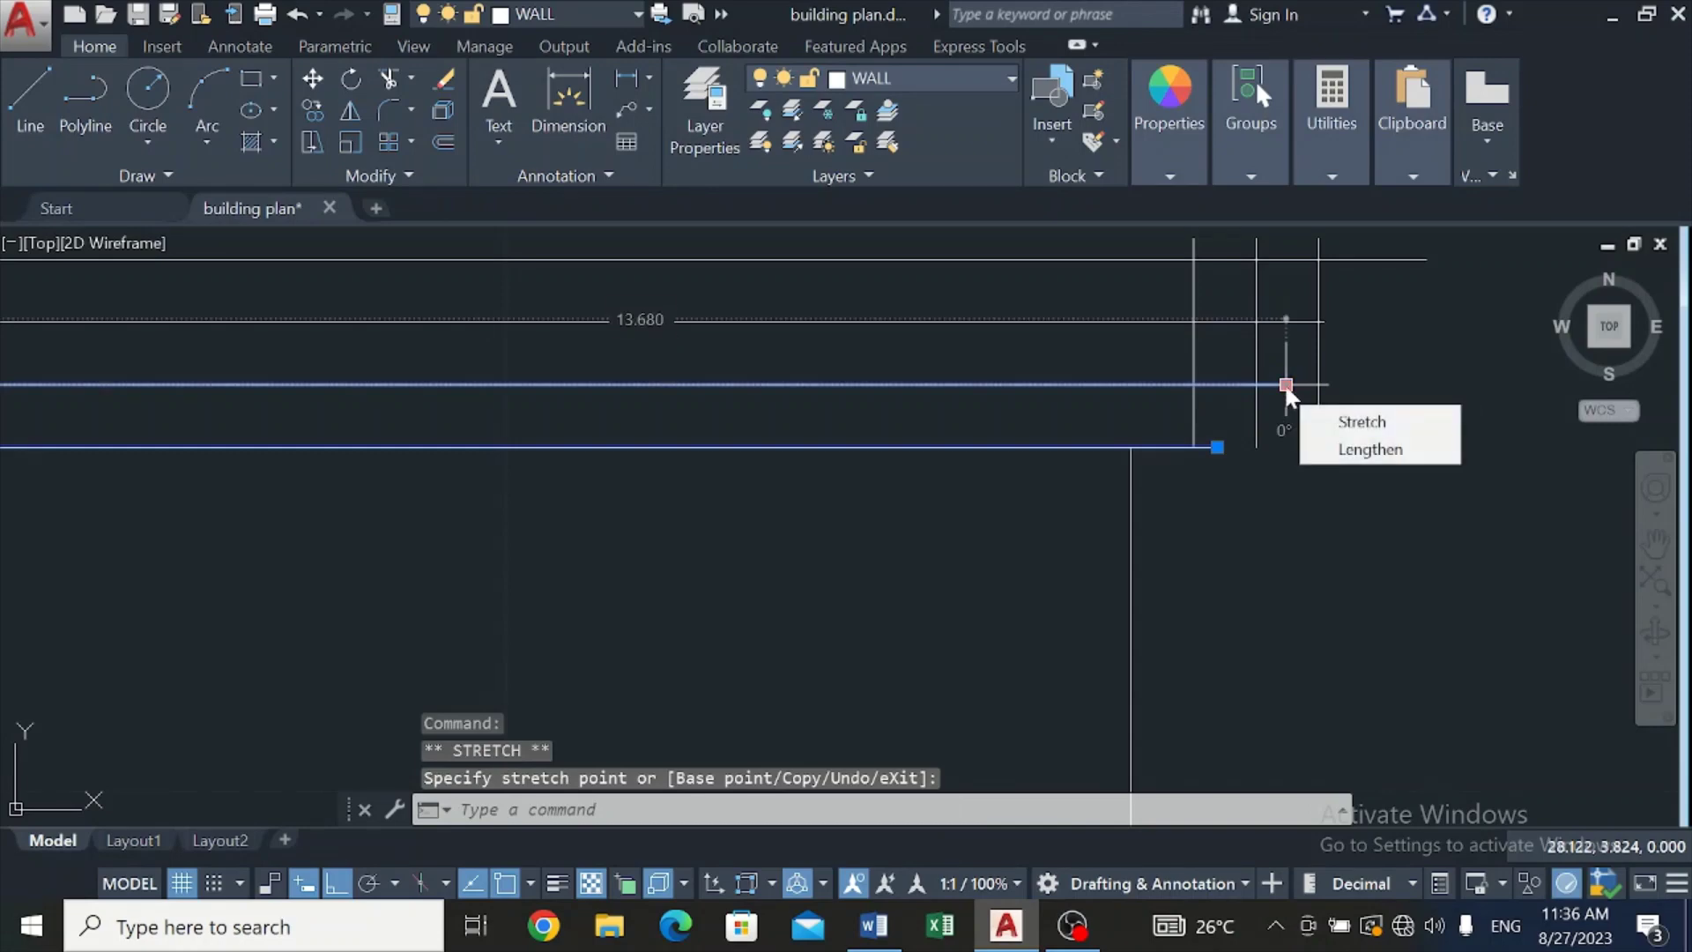
{"action": "left_click", "coordinate": [1285, 385]}
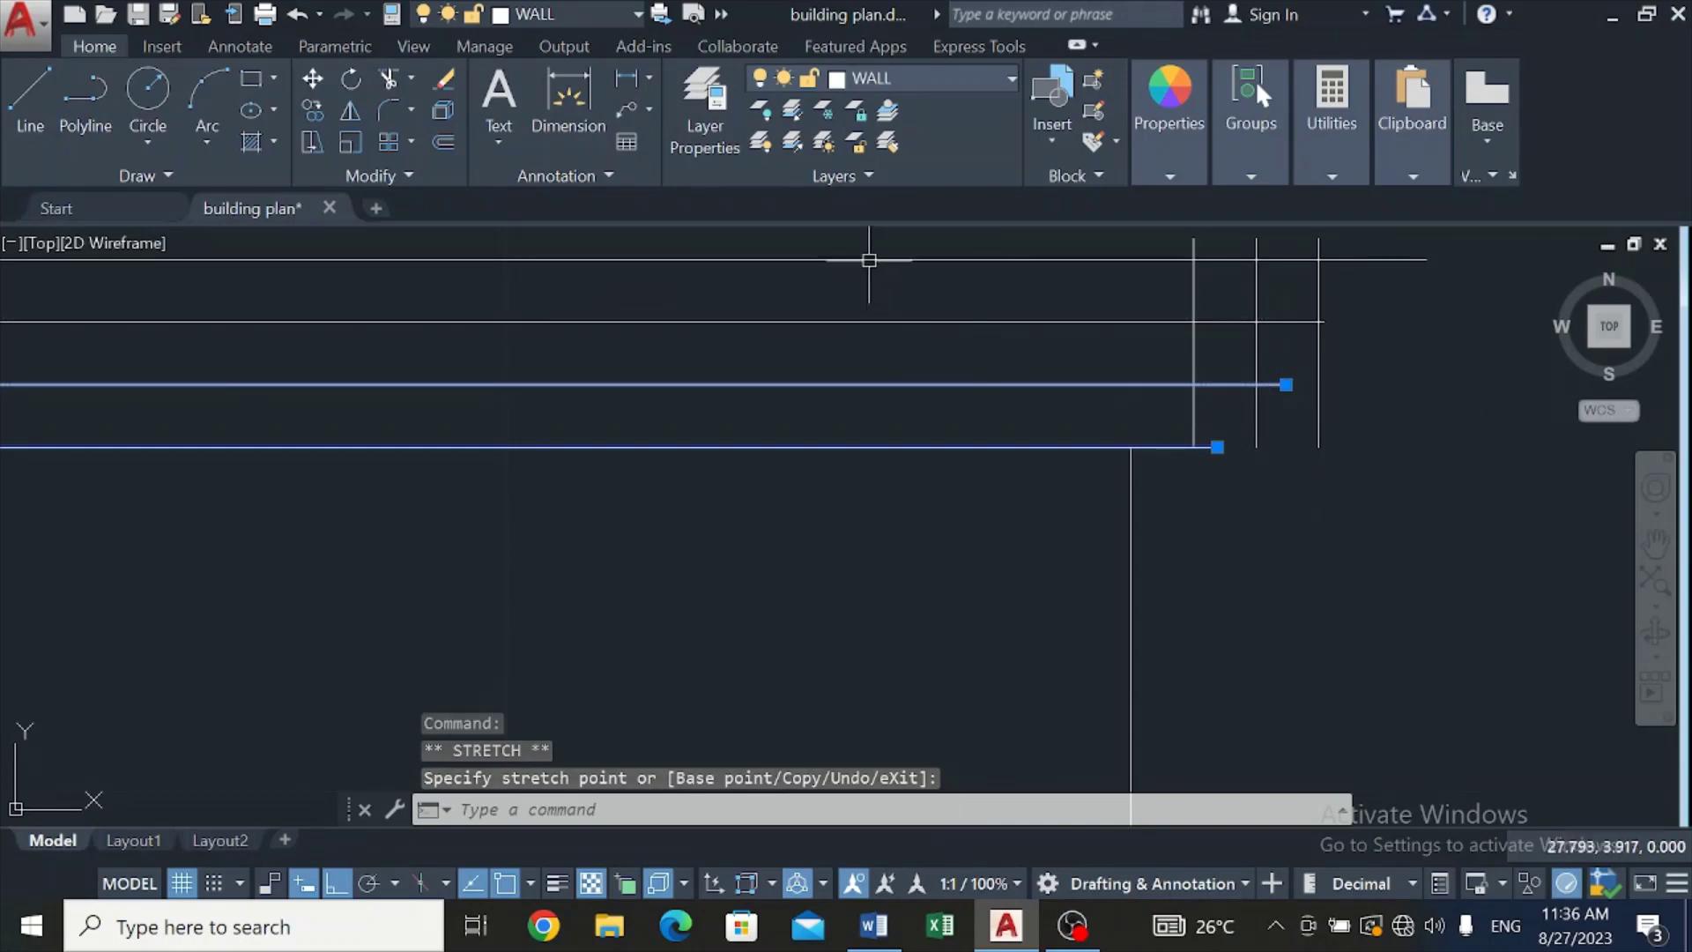
Step: Trim the overhanging stubs at all three stepped parapet corners, using every line as a cutting edge
{"action": "left_click", "coordinate": [389, 78]}
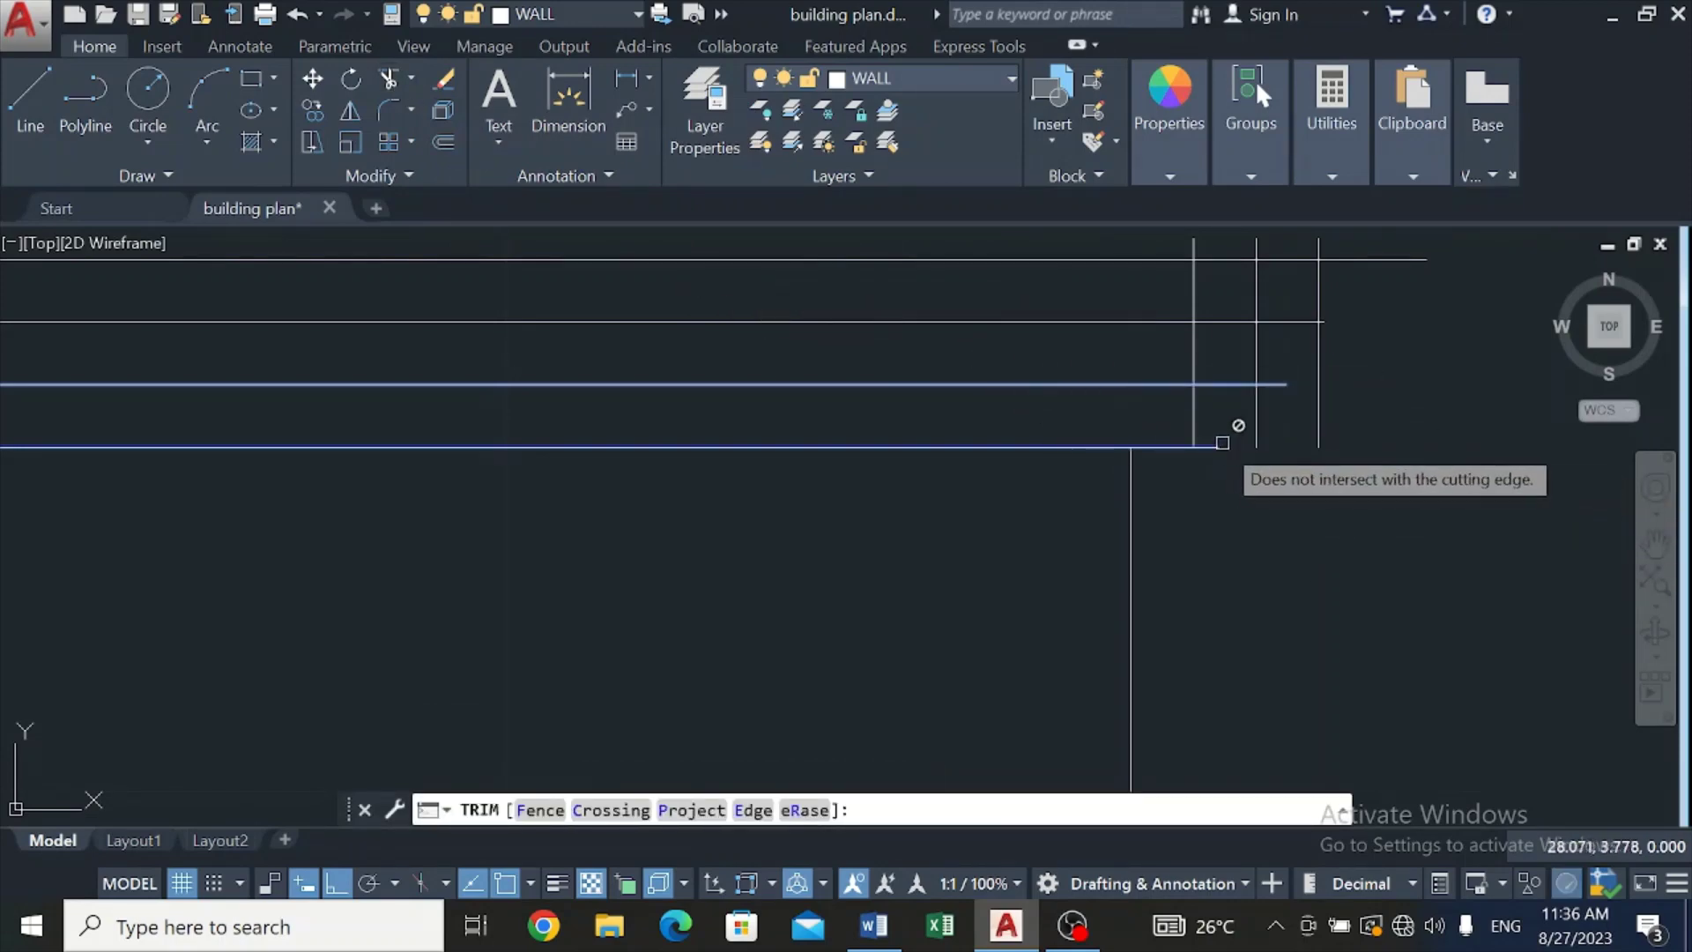
{"action": "right_click", "coordinate": [1243, 429]}
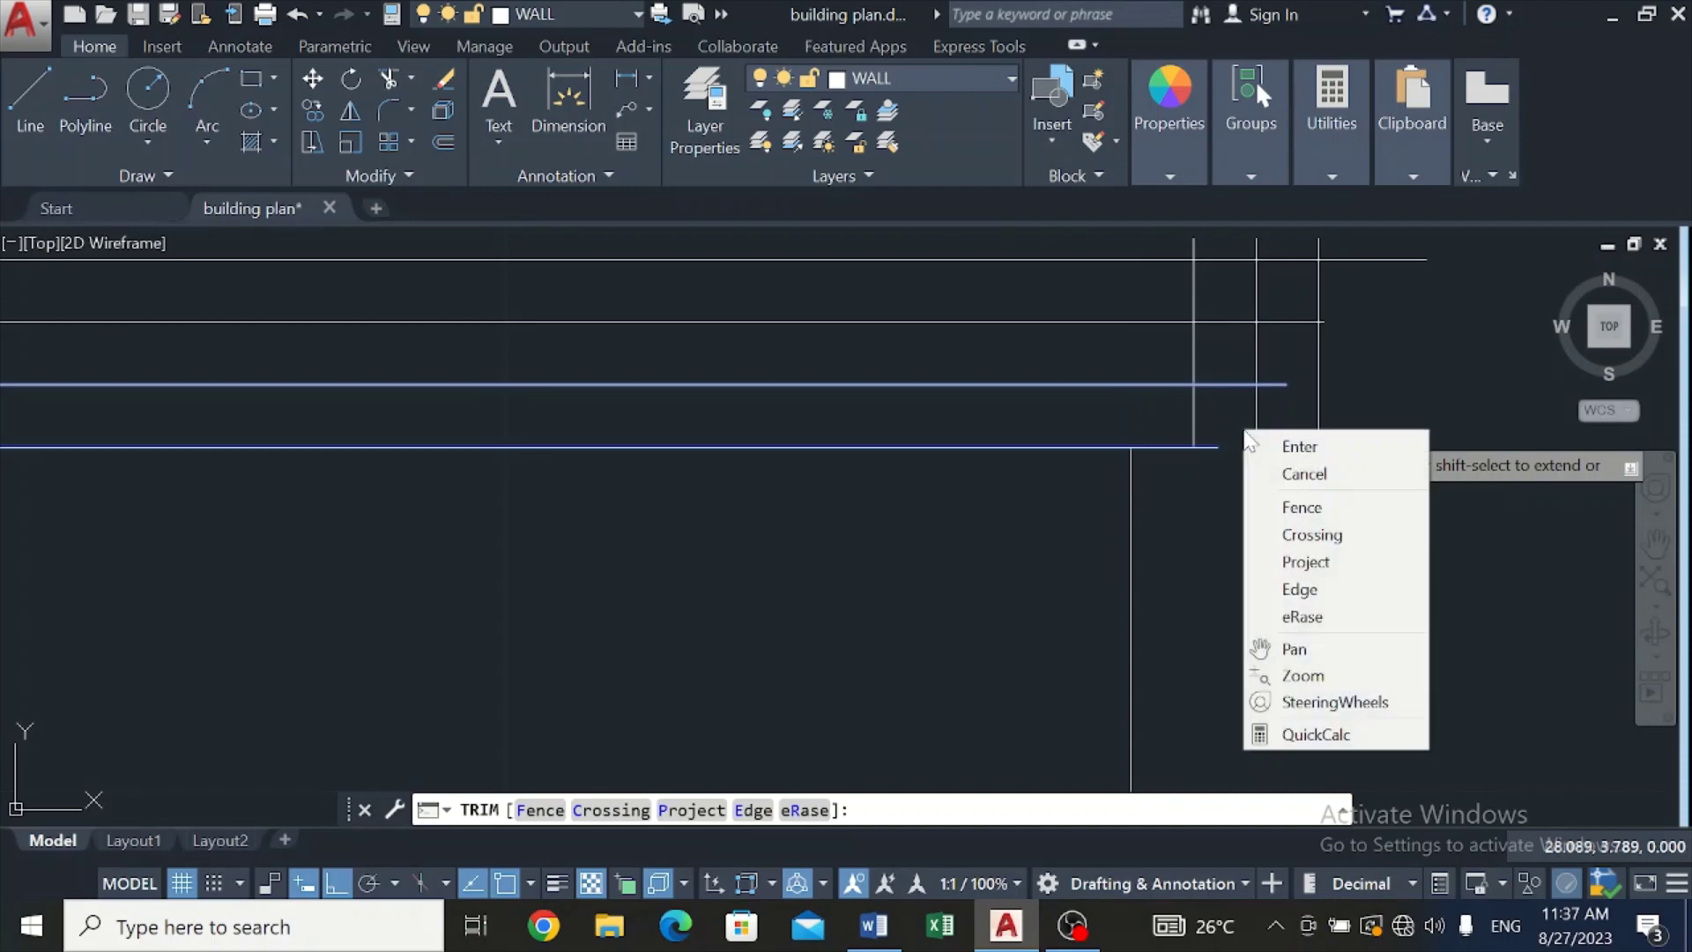
{"action": "key", "text": "Escape"}
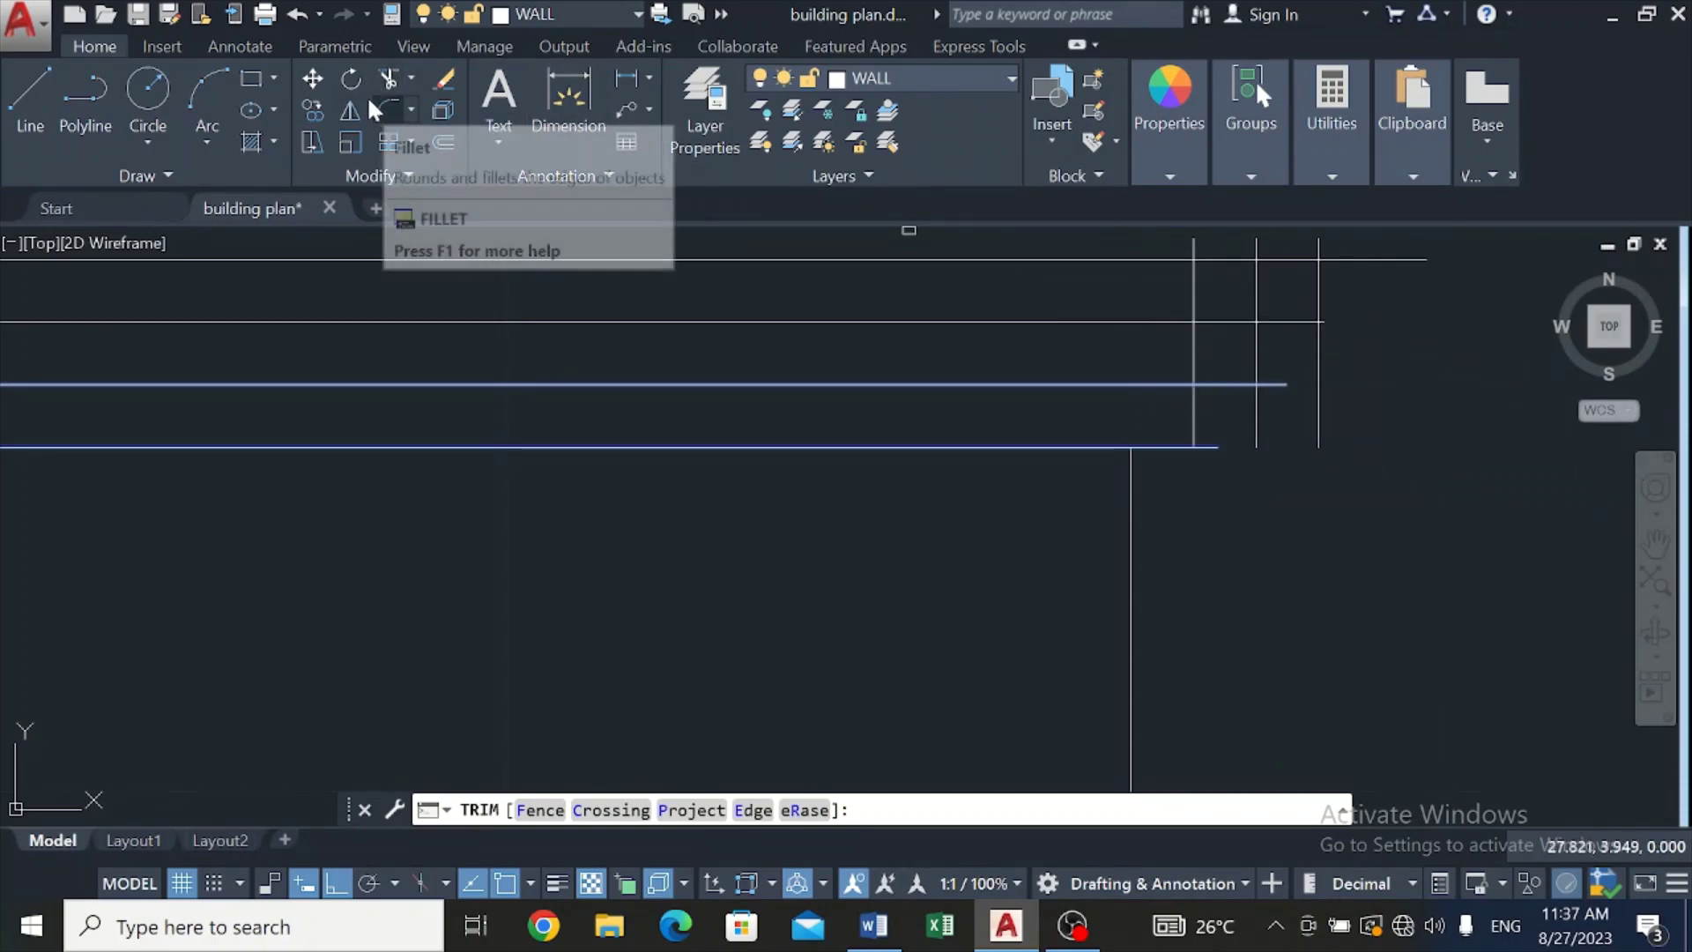
{"action": "left_click", "coordinate": [389, 79]}
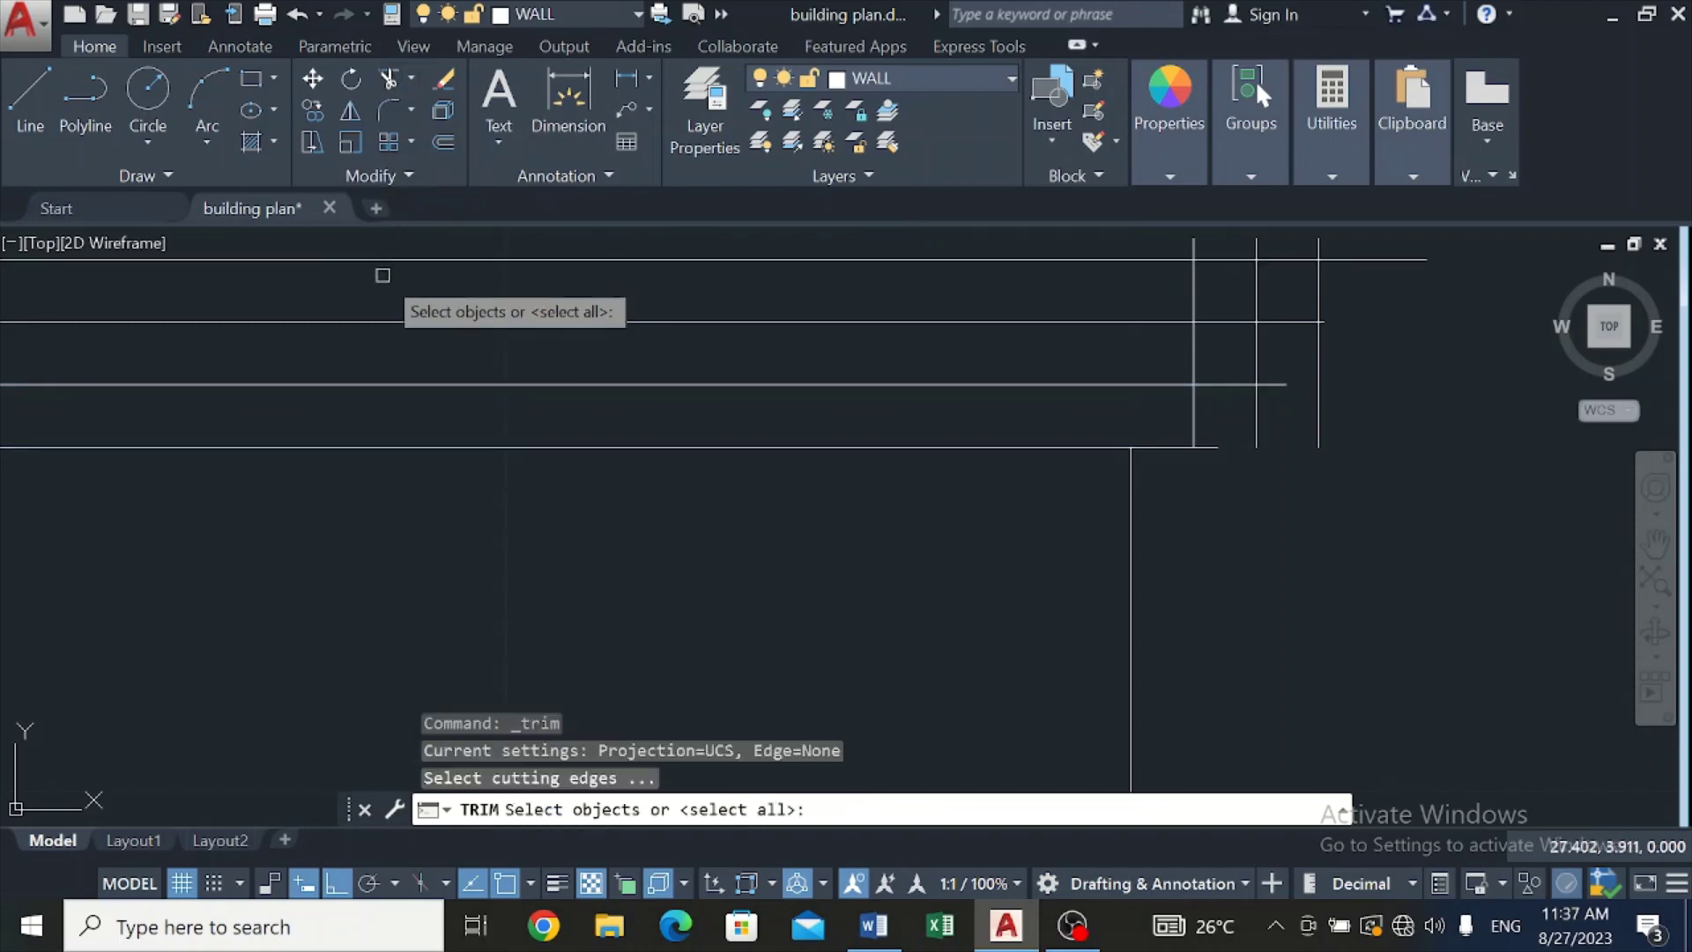
{"action": "key", "text": "Return"}
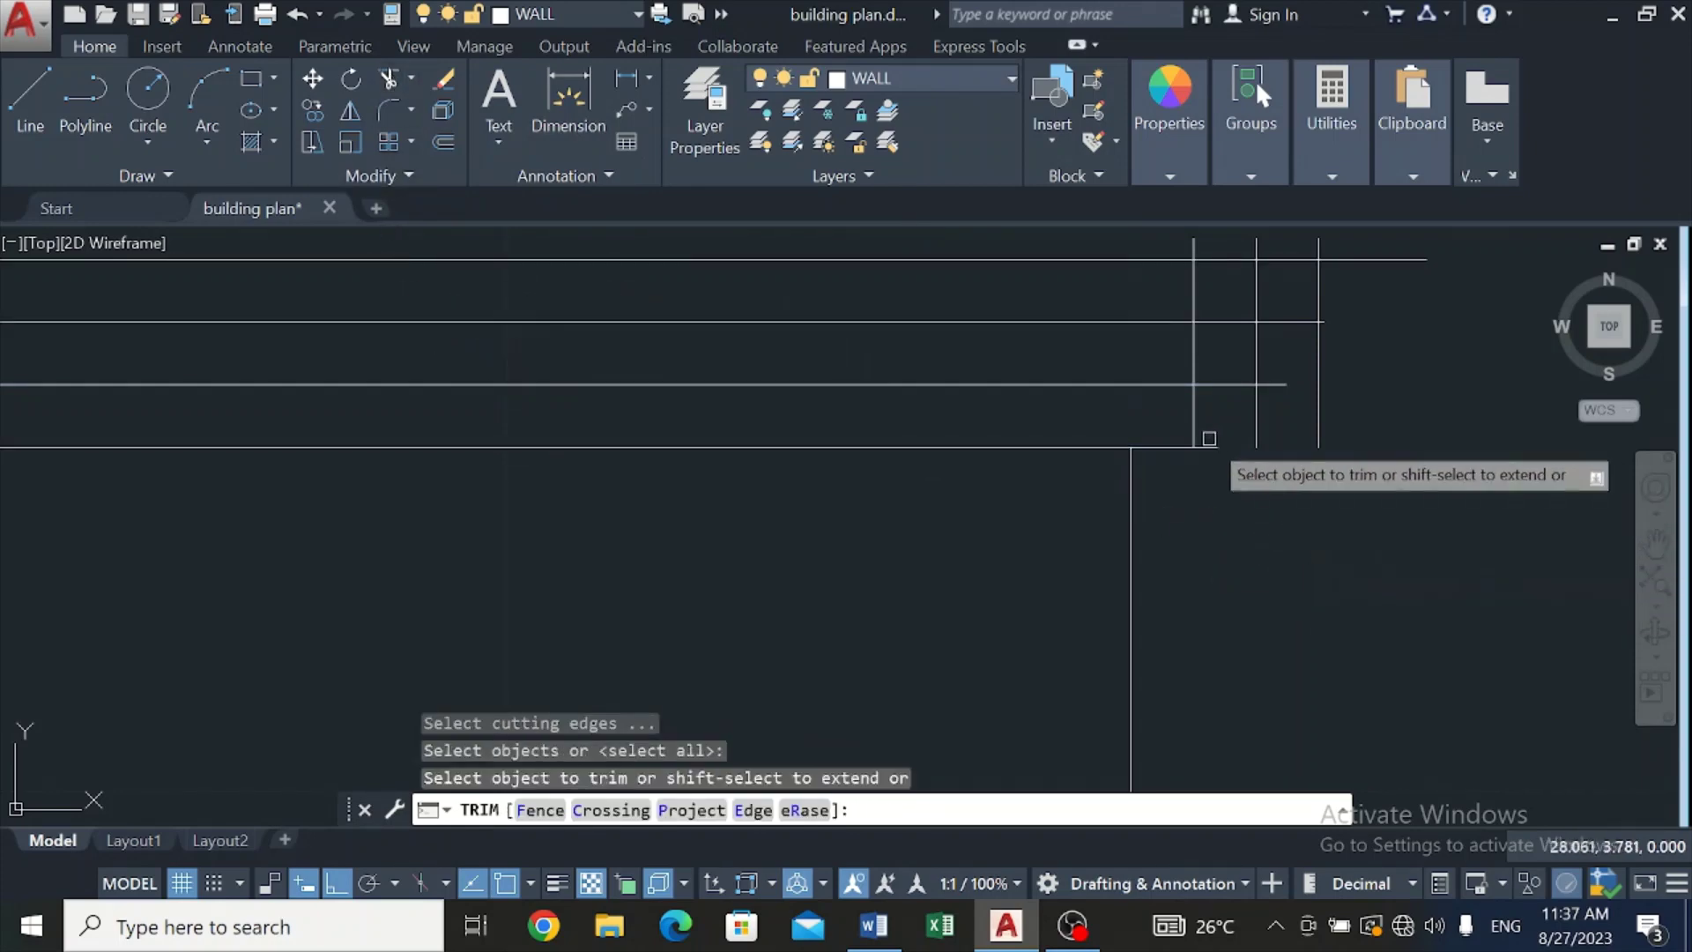
{"action": "left_click", "coordinate": [1214, 447]}
{"action": "left_click", "coordinate": [1259, 422]}
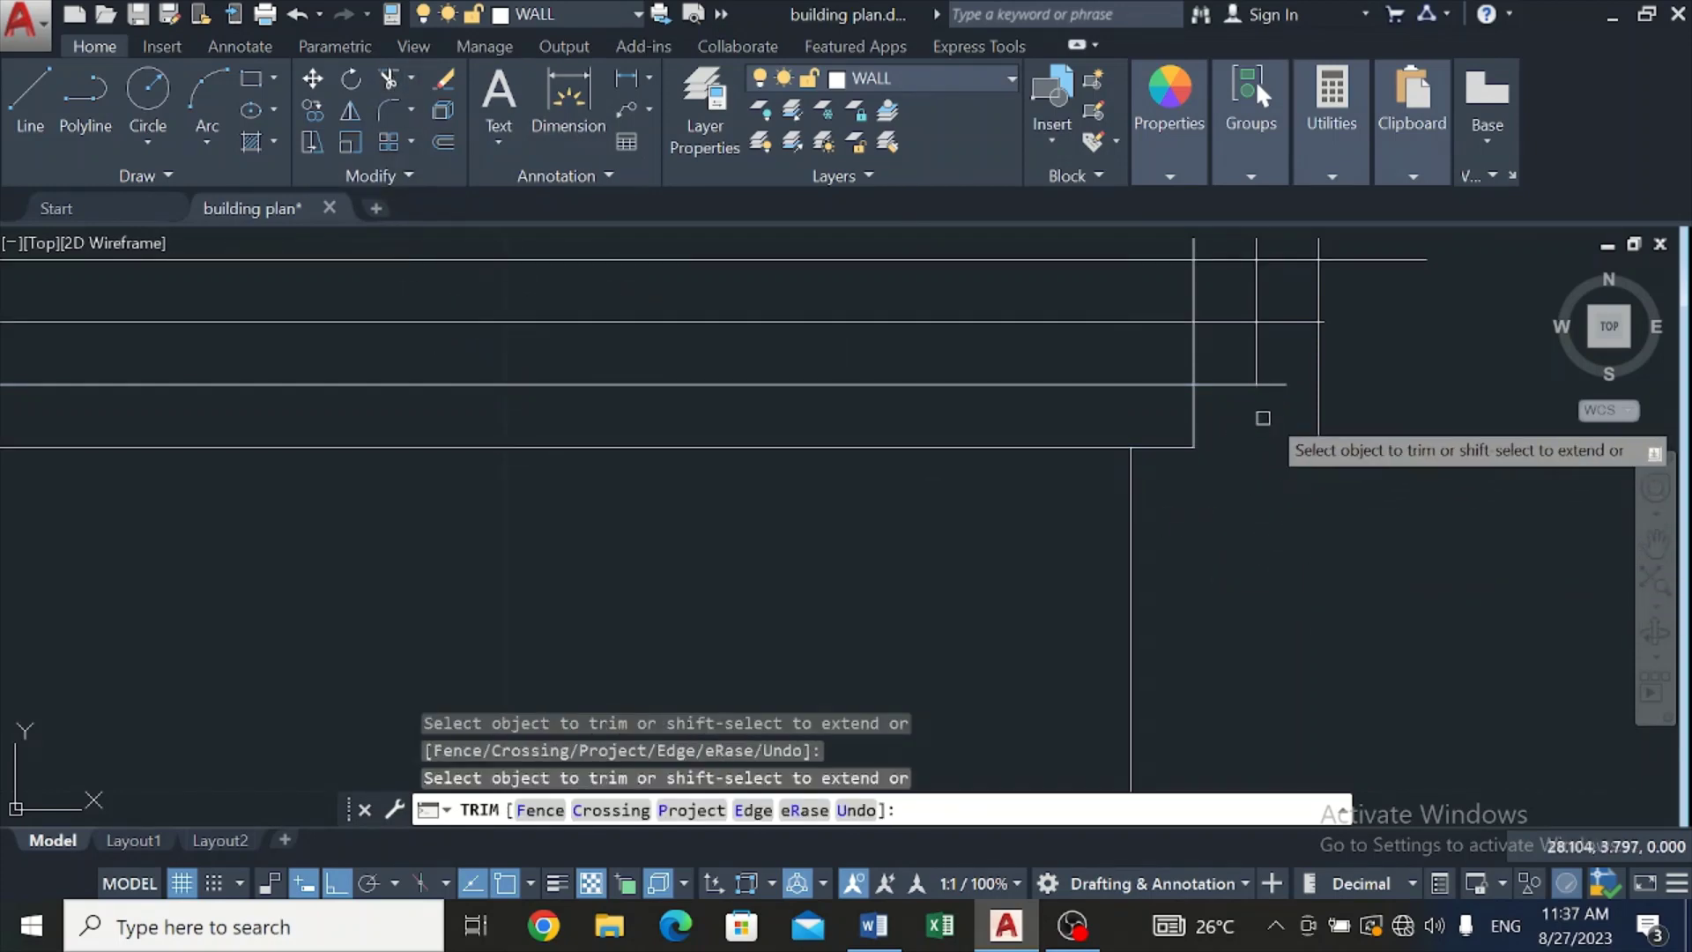
{"action": "left_click", "coordinate": [1280, 385]}
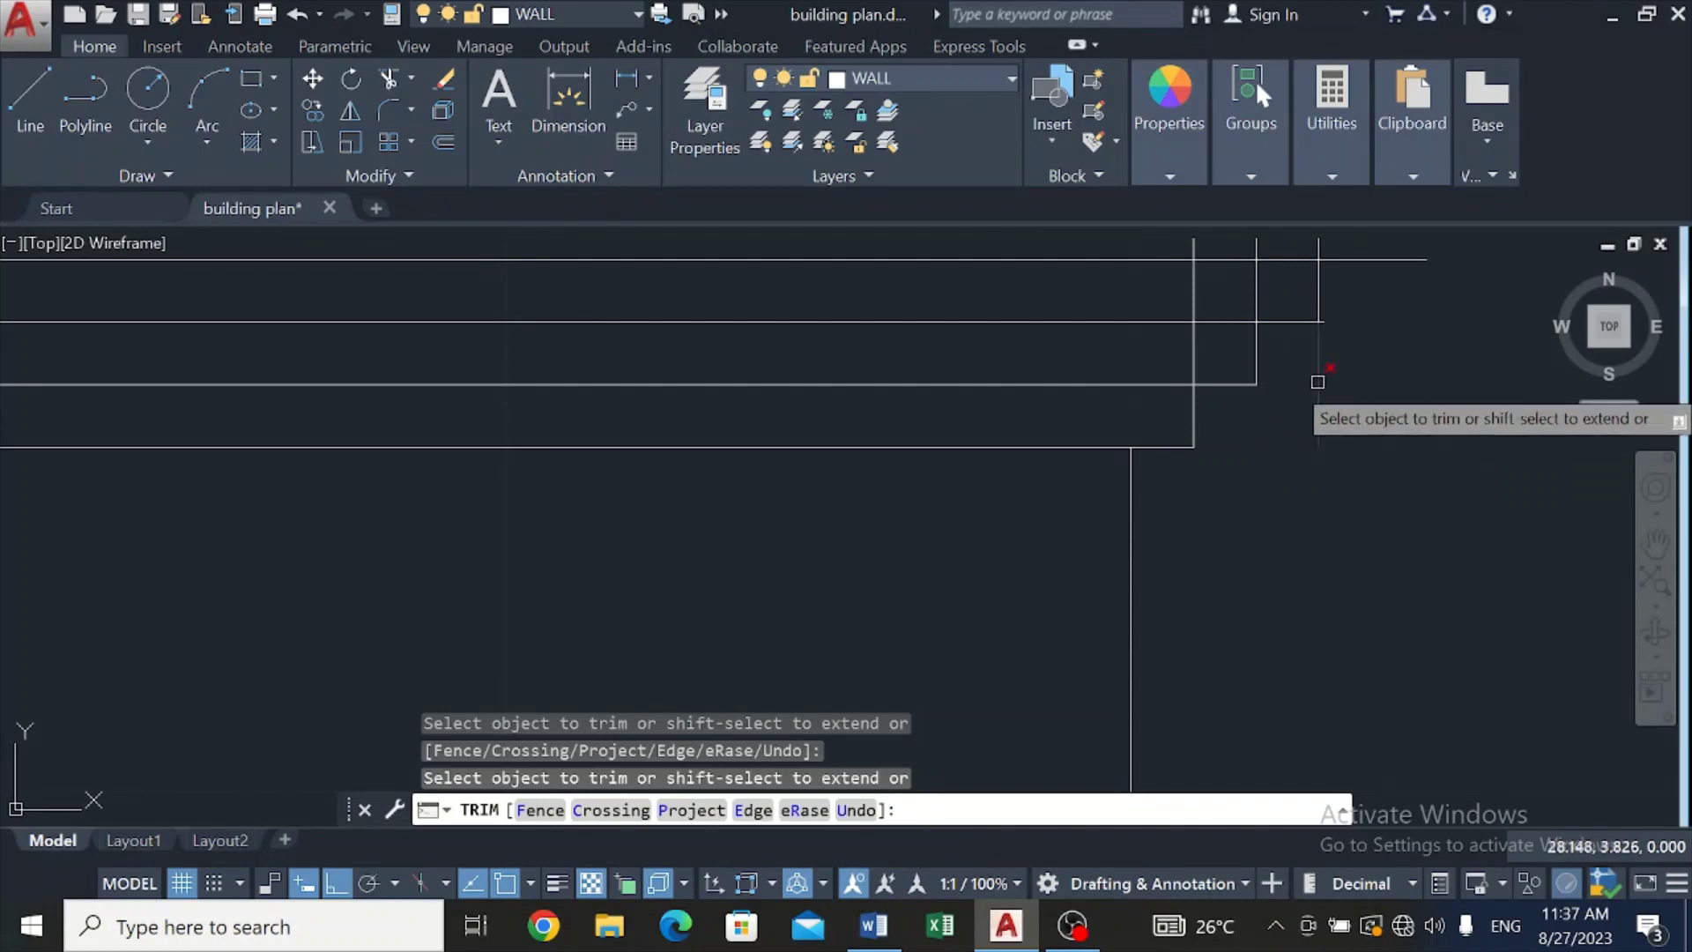
{"action": "scroll", "coordinate": [1339, 276], "scroll_direction": "up", "scroll_amount": 5}
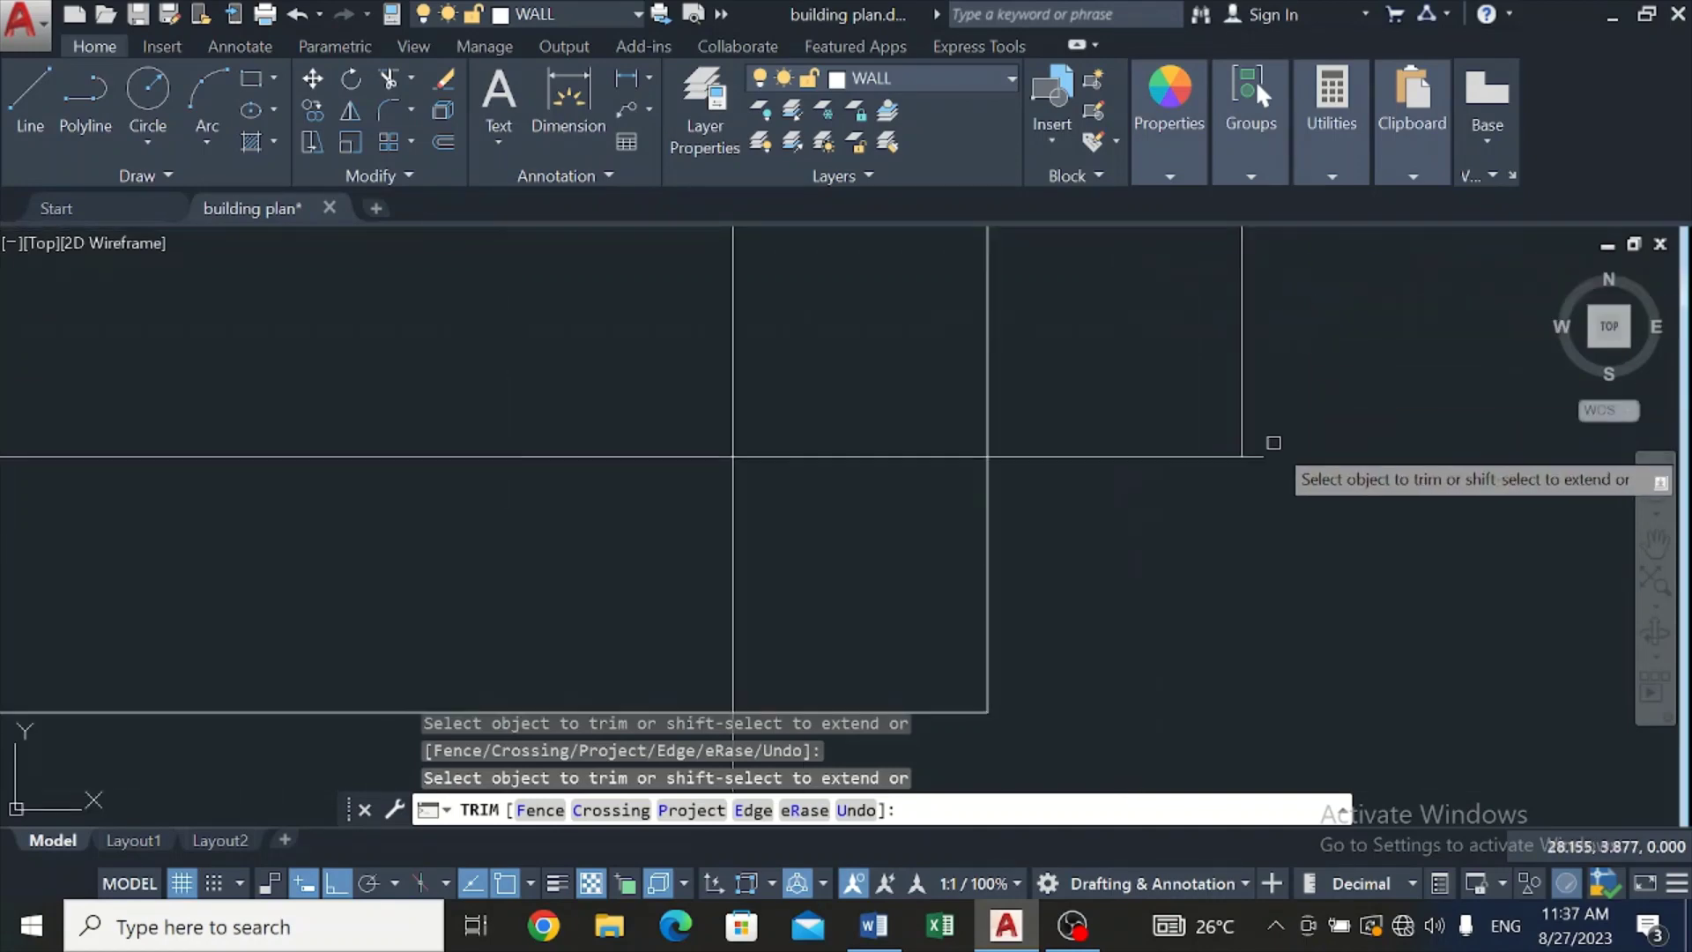
{"action": "scroll", "coordinate": [1268, 441], "scroll_direction": "down", "scroll_amount": 5}
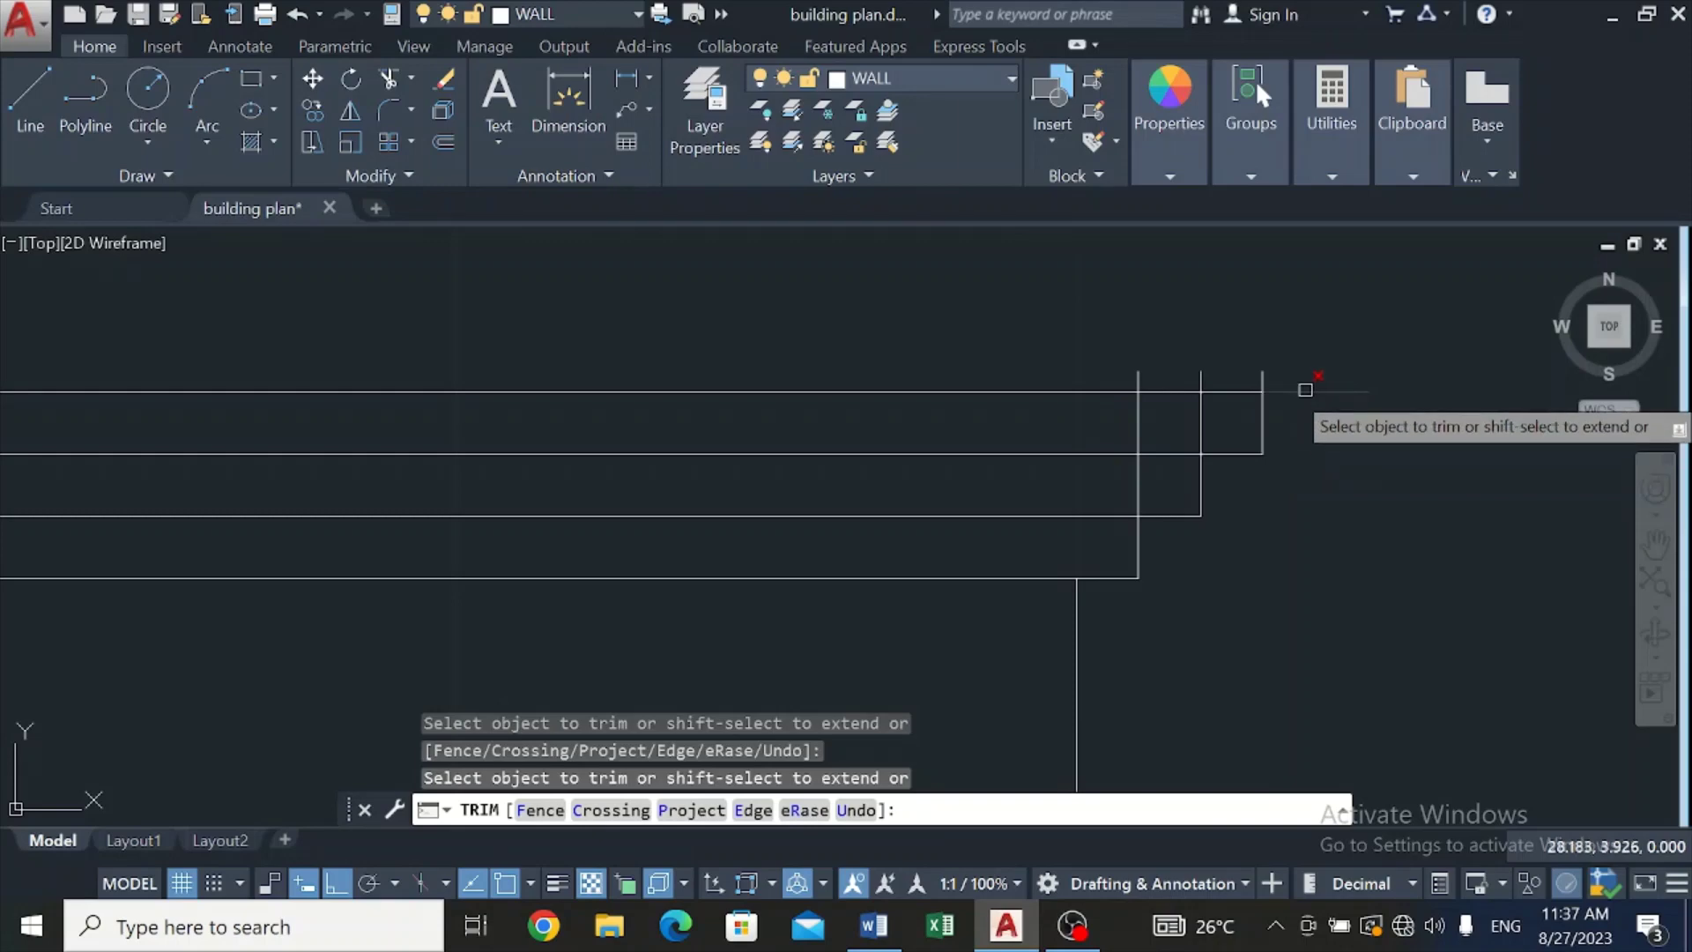
{"action": "left_click_drag", "start_coordinate": [1270, 372], "coordinate": [1128, 364]}
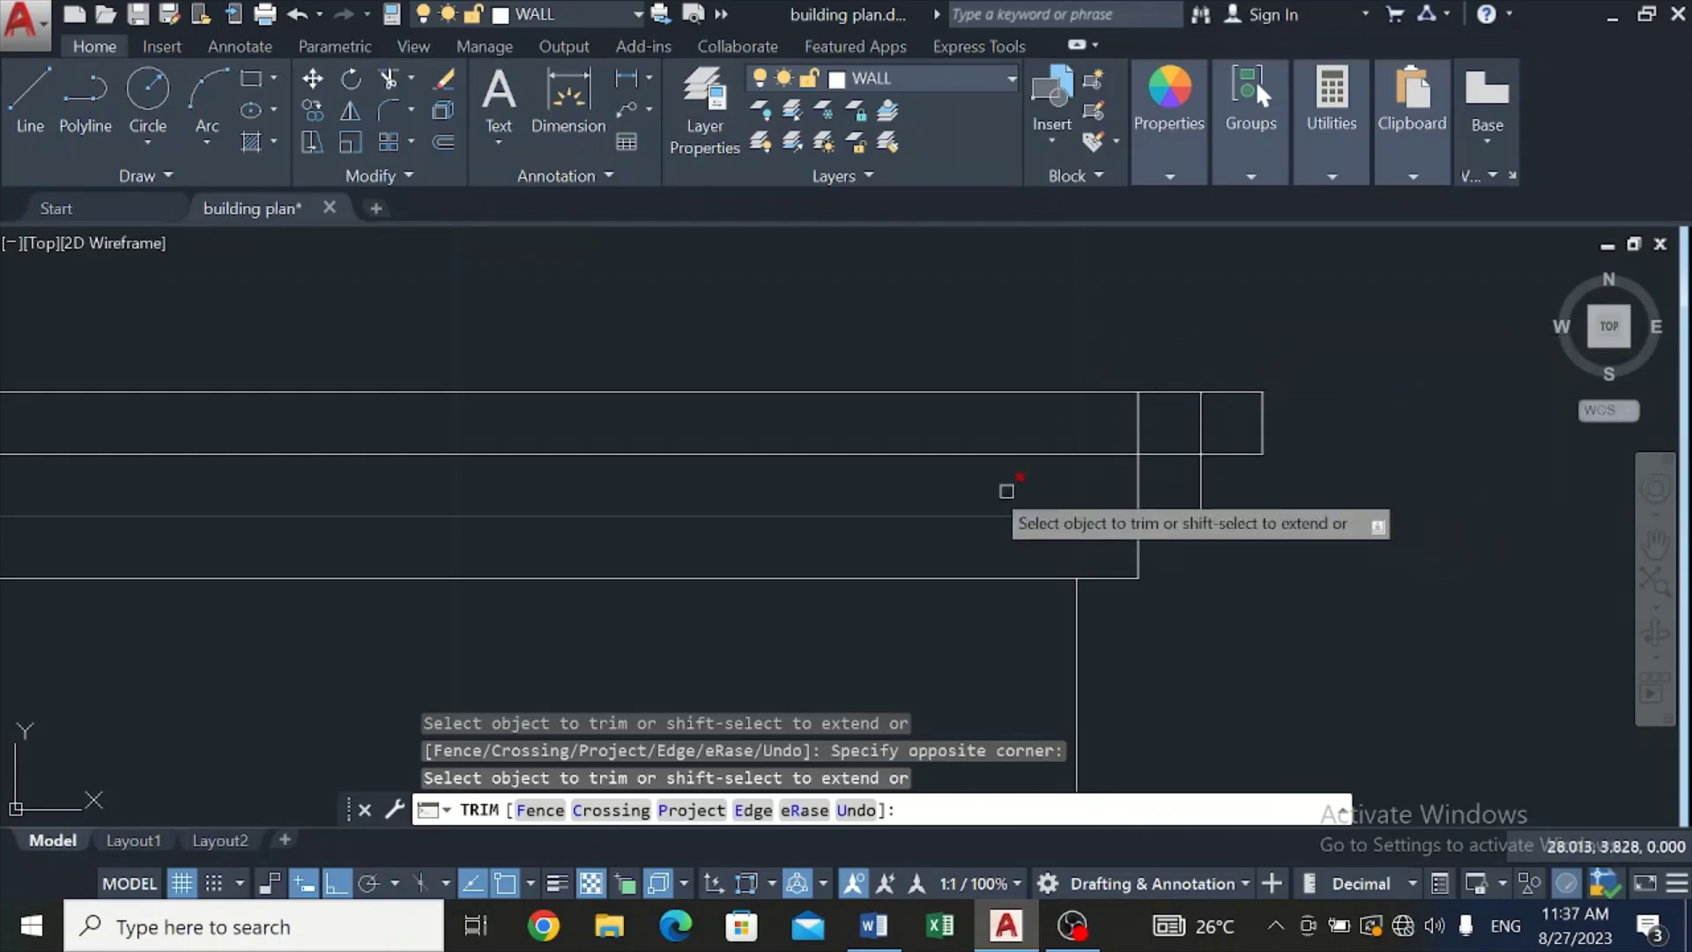
{"action": "left_click", "coordinate": [387, 114]}
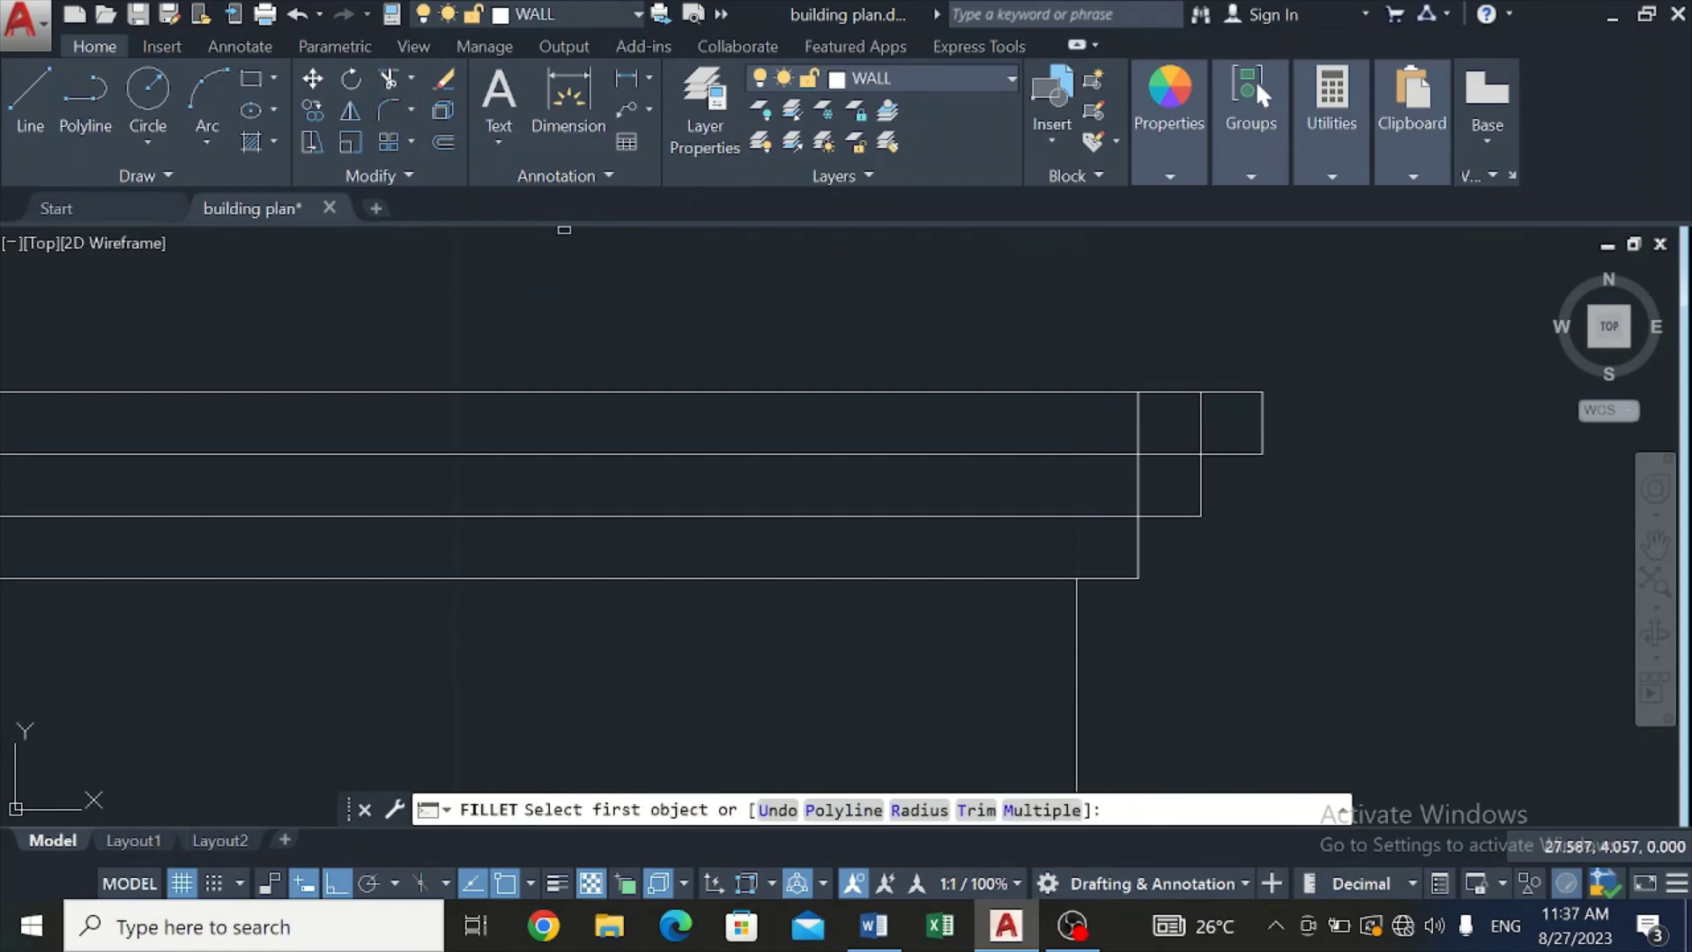
Step: Try fillet radii of 0.15, then 0.04, and cancel before any corner is rounded
{"action": "left_click", "coordinate": [916, 811]}
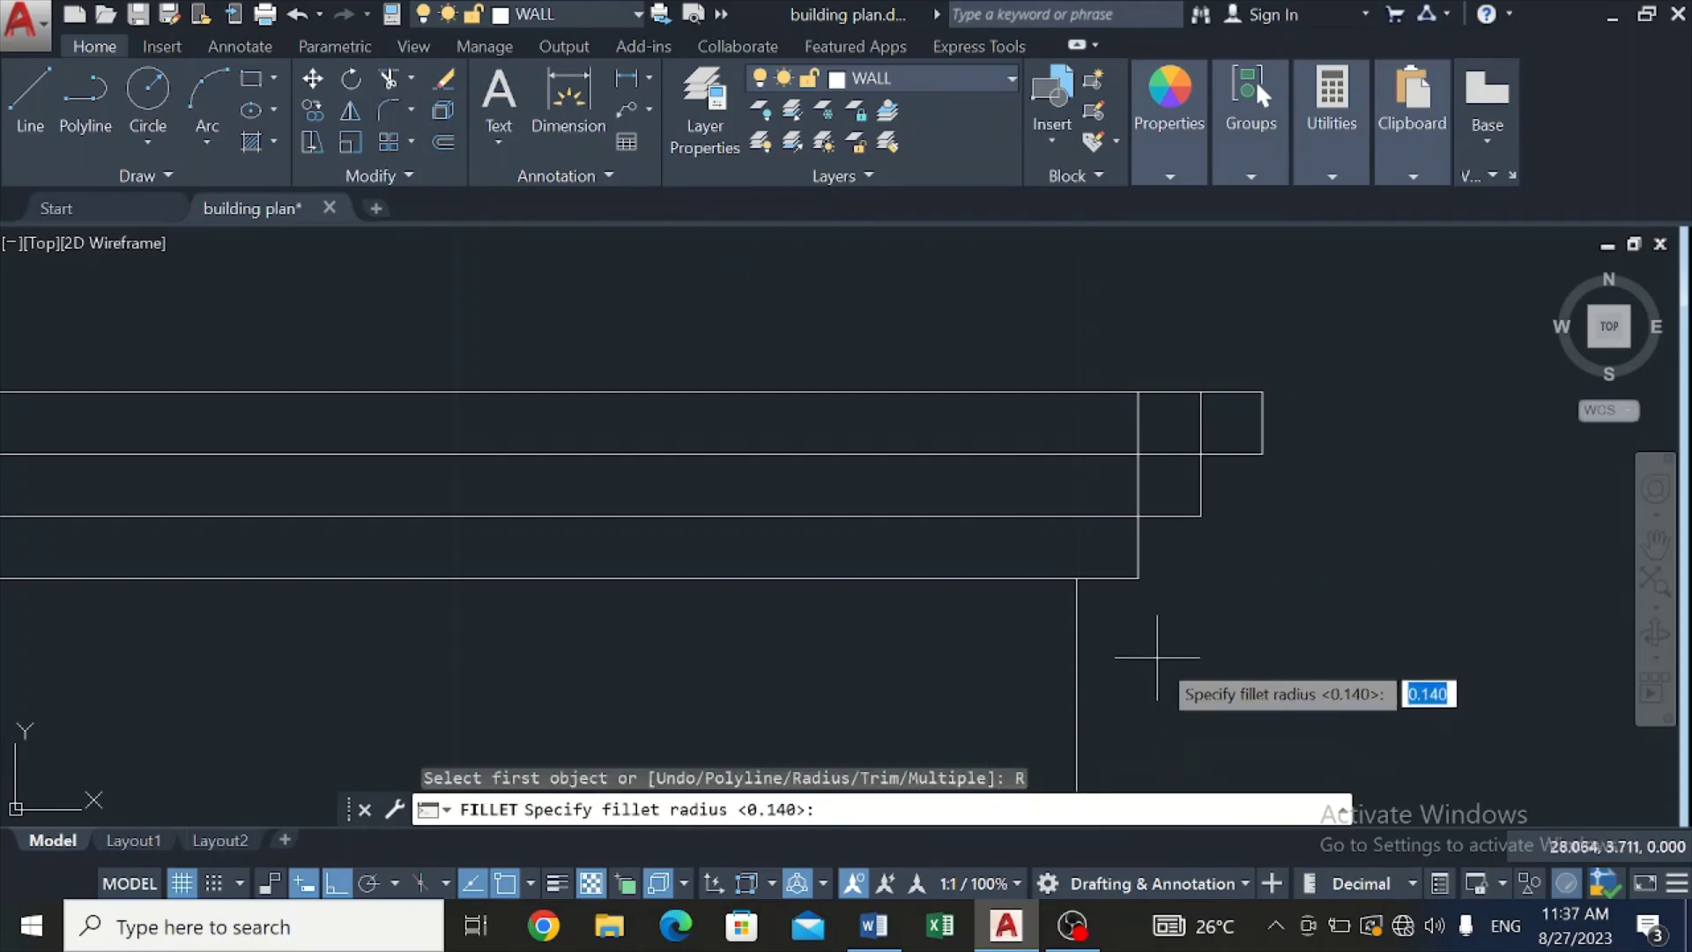
{"action": "type", "text": "0."}
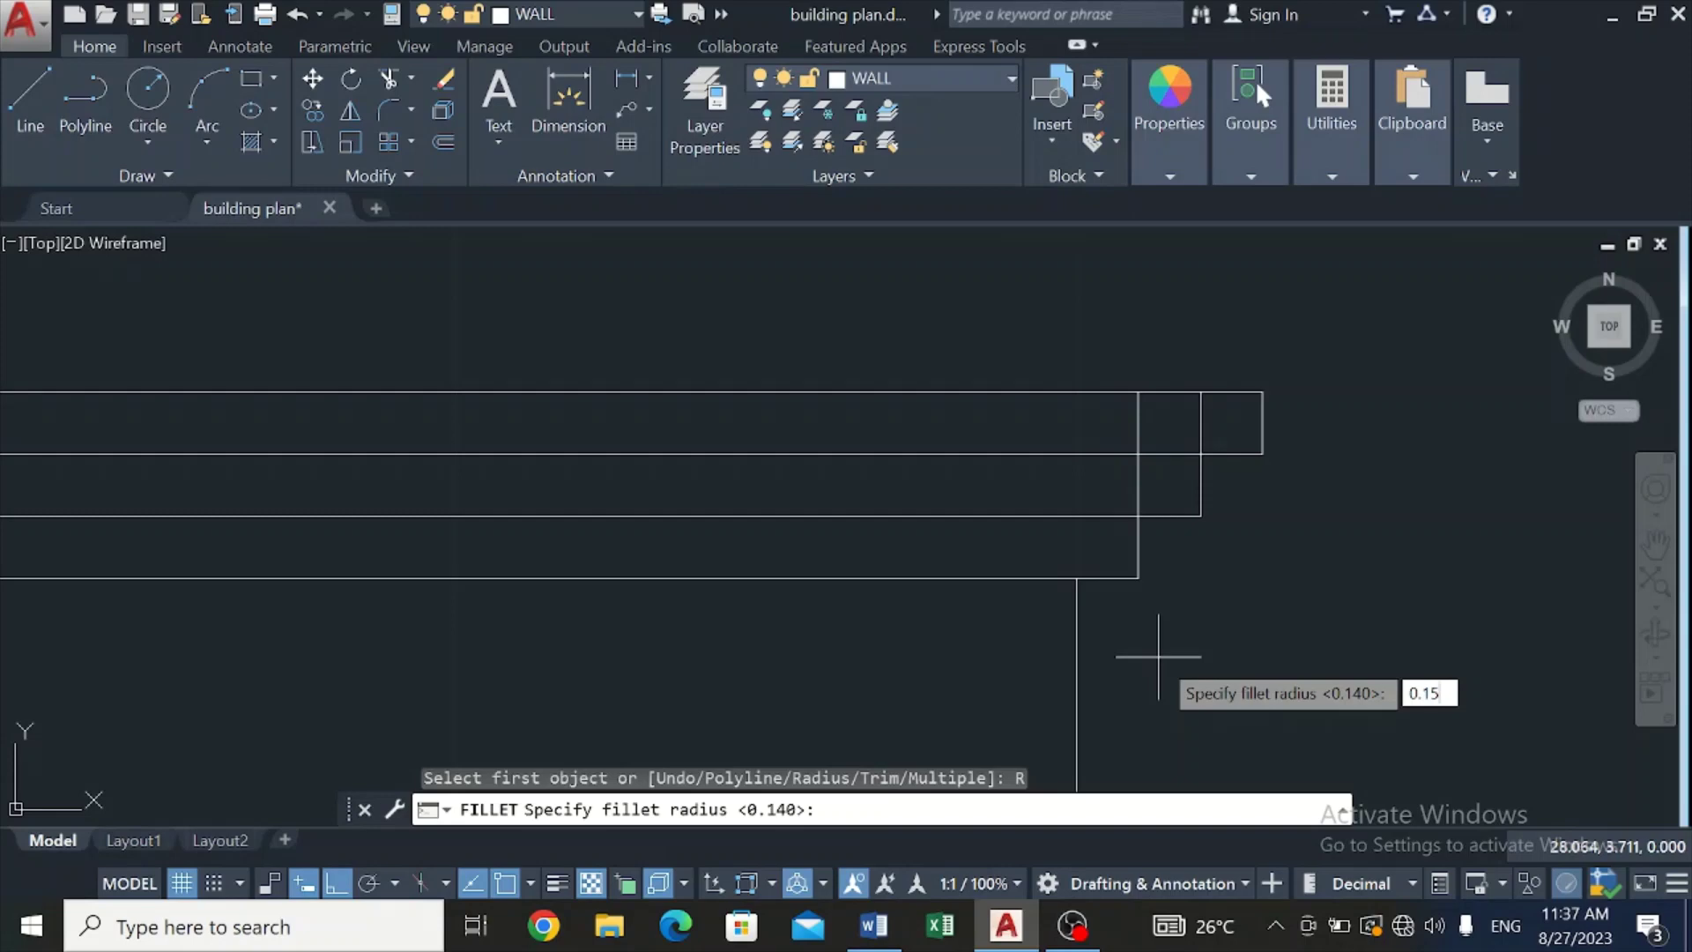
{"action": "key", "text": "Return"}
{"action": "left_click", "coordinate": [1112, 579]}
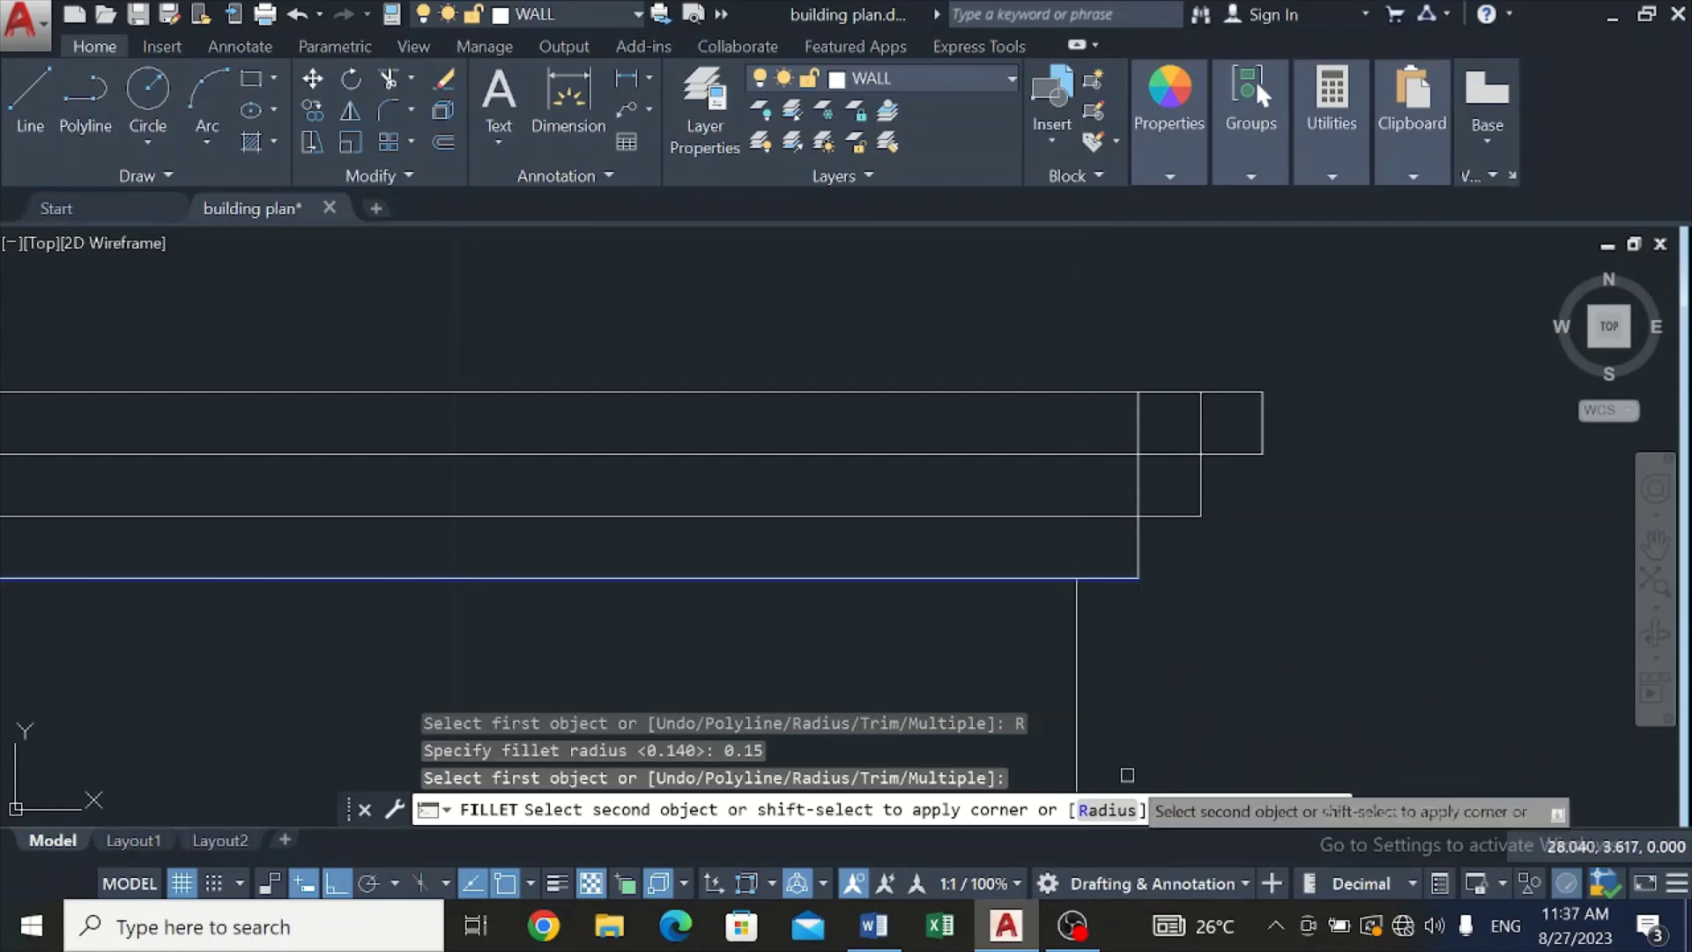
{"action": "left_click", "coordinate": [1108, 810]}
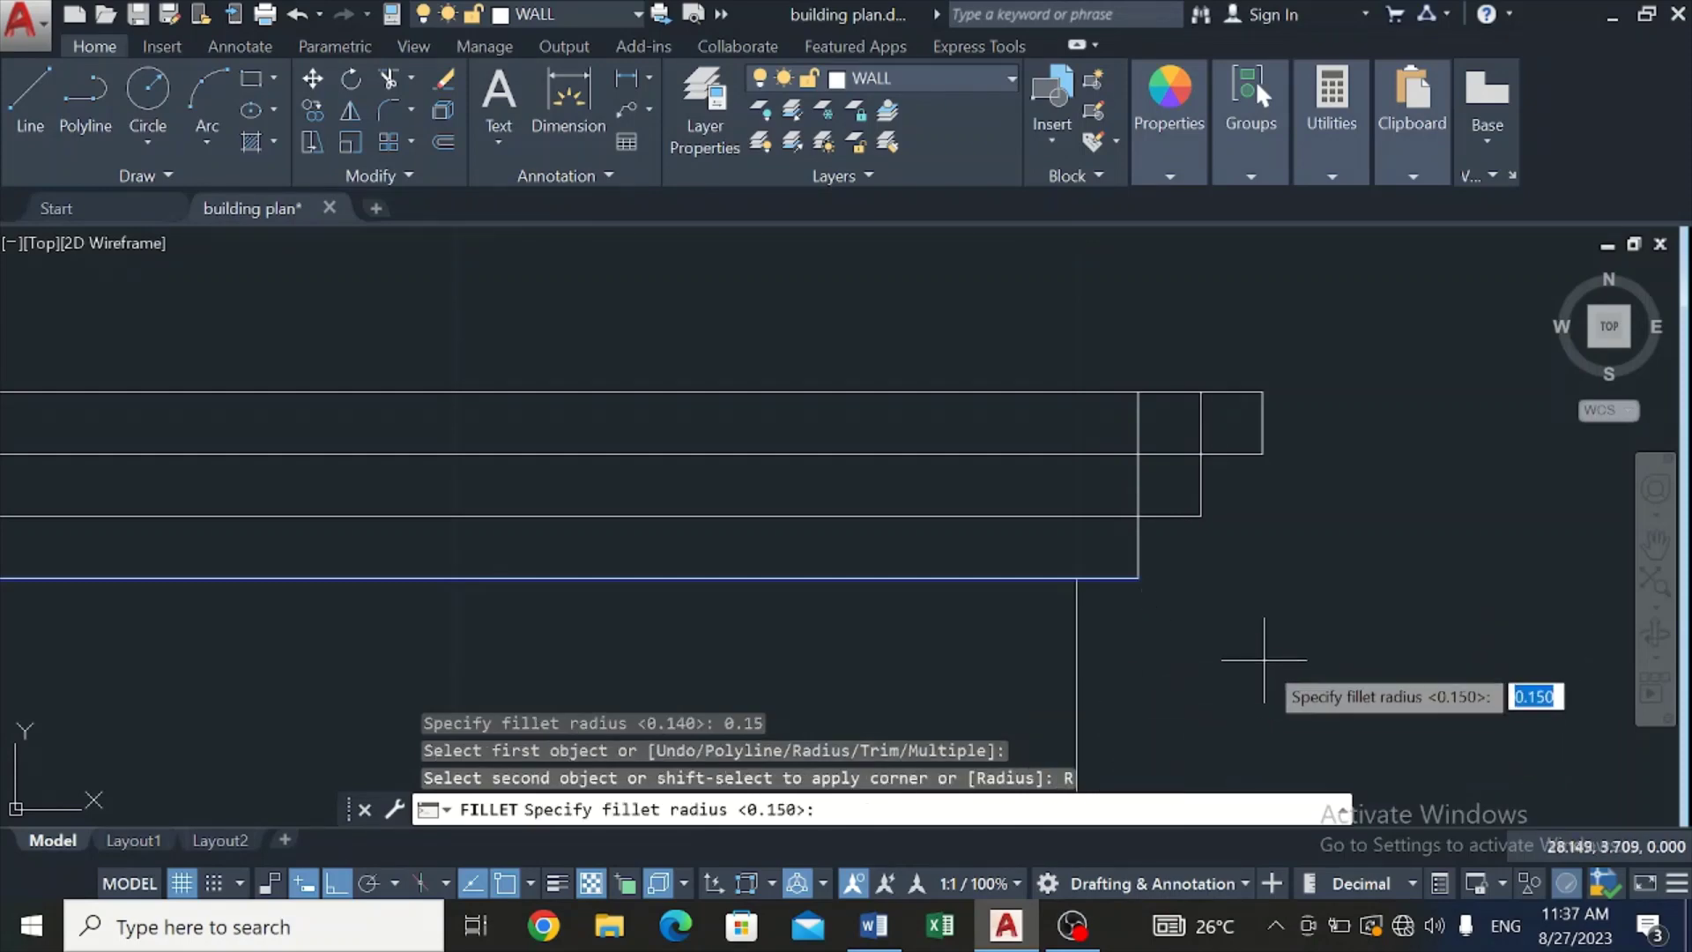
{"action": "type", "text": "0"}
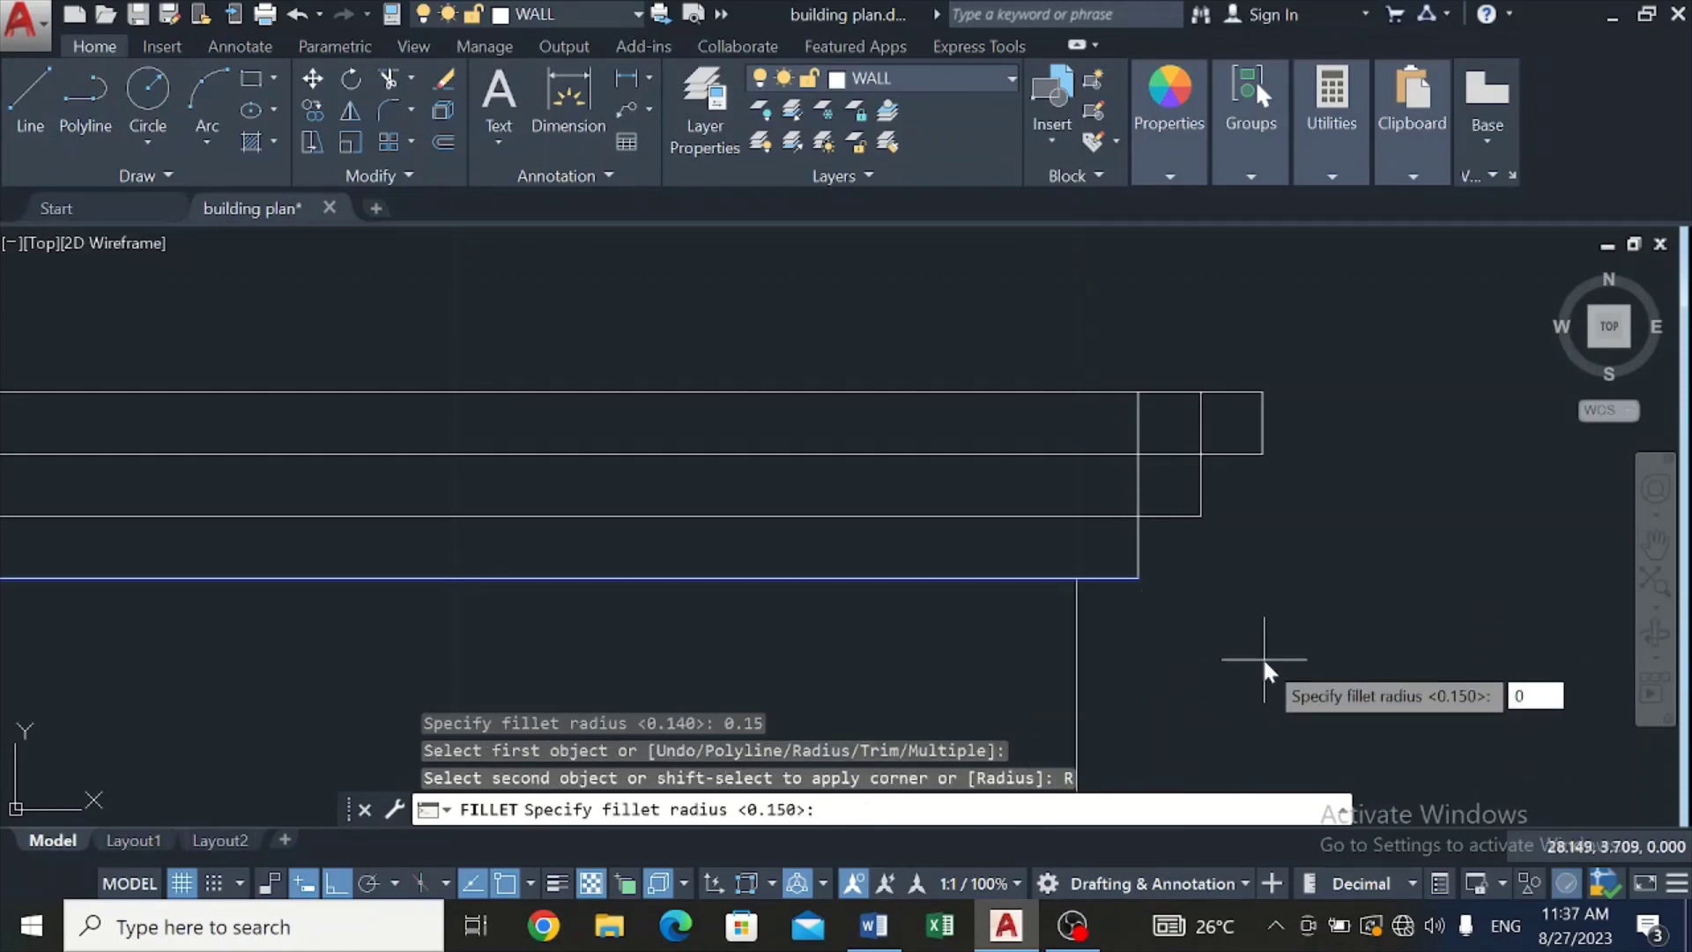
{"action": "type", "text": ".04"}
{"action": "key", "text": "Return"}
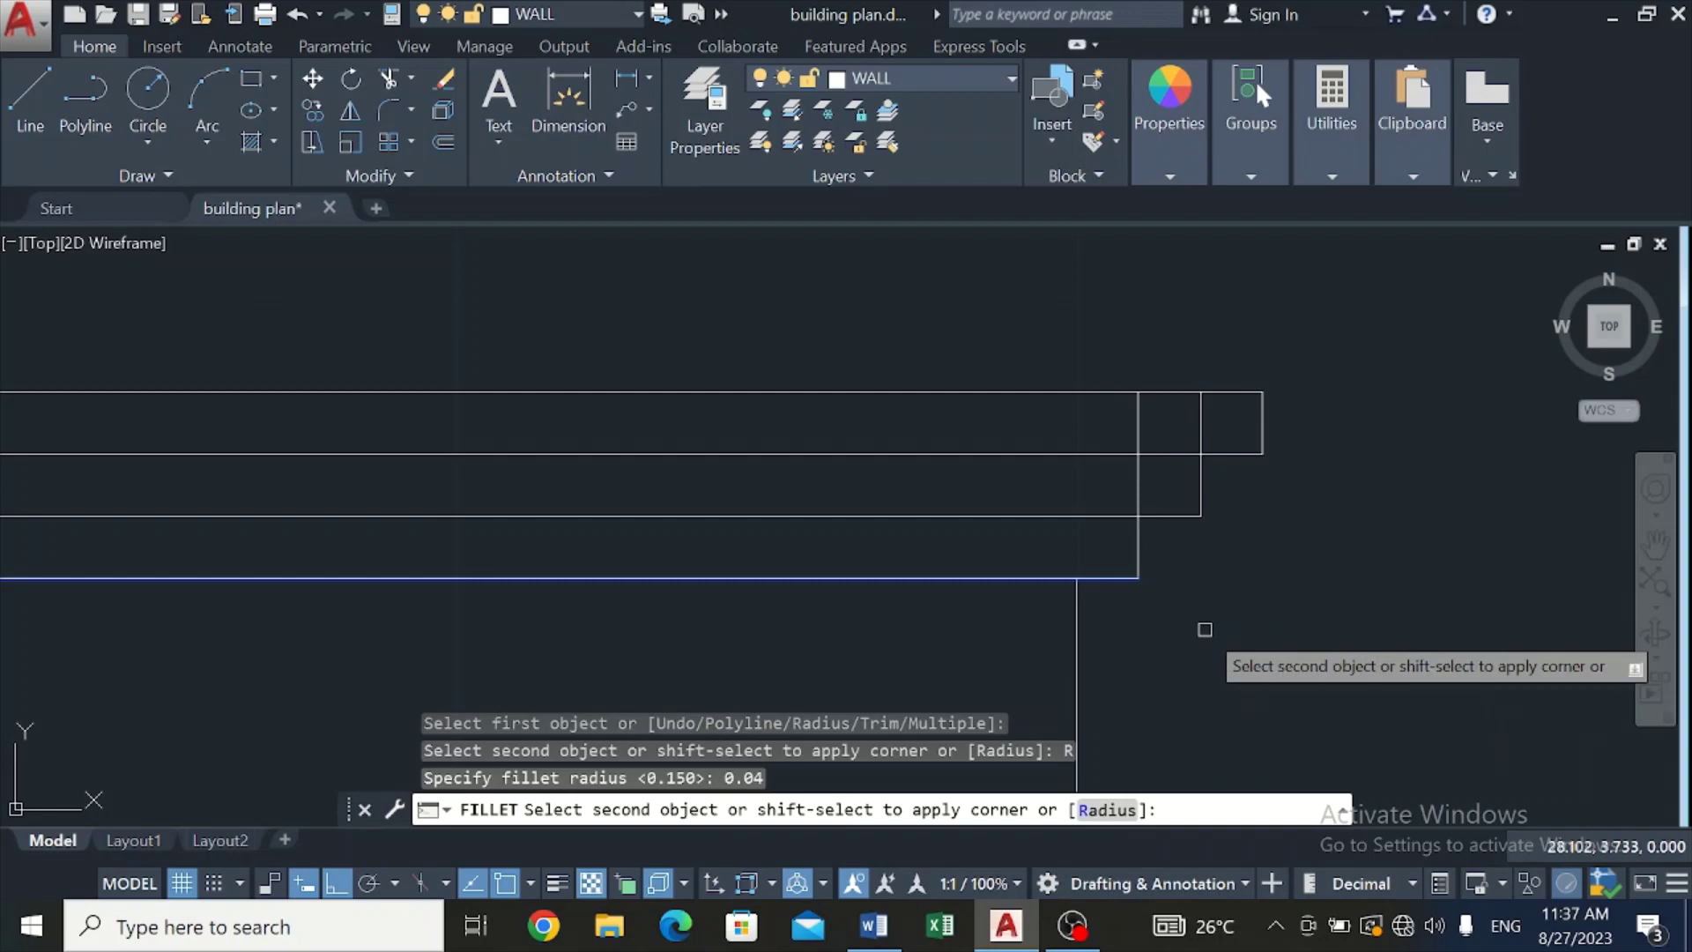
{"action": "left_click", "coordinate": [1120, 583]}
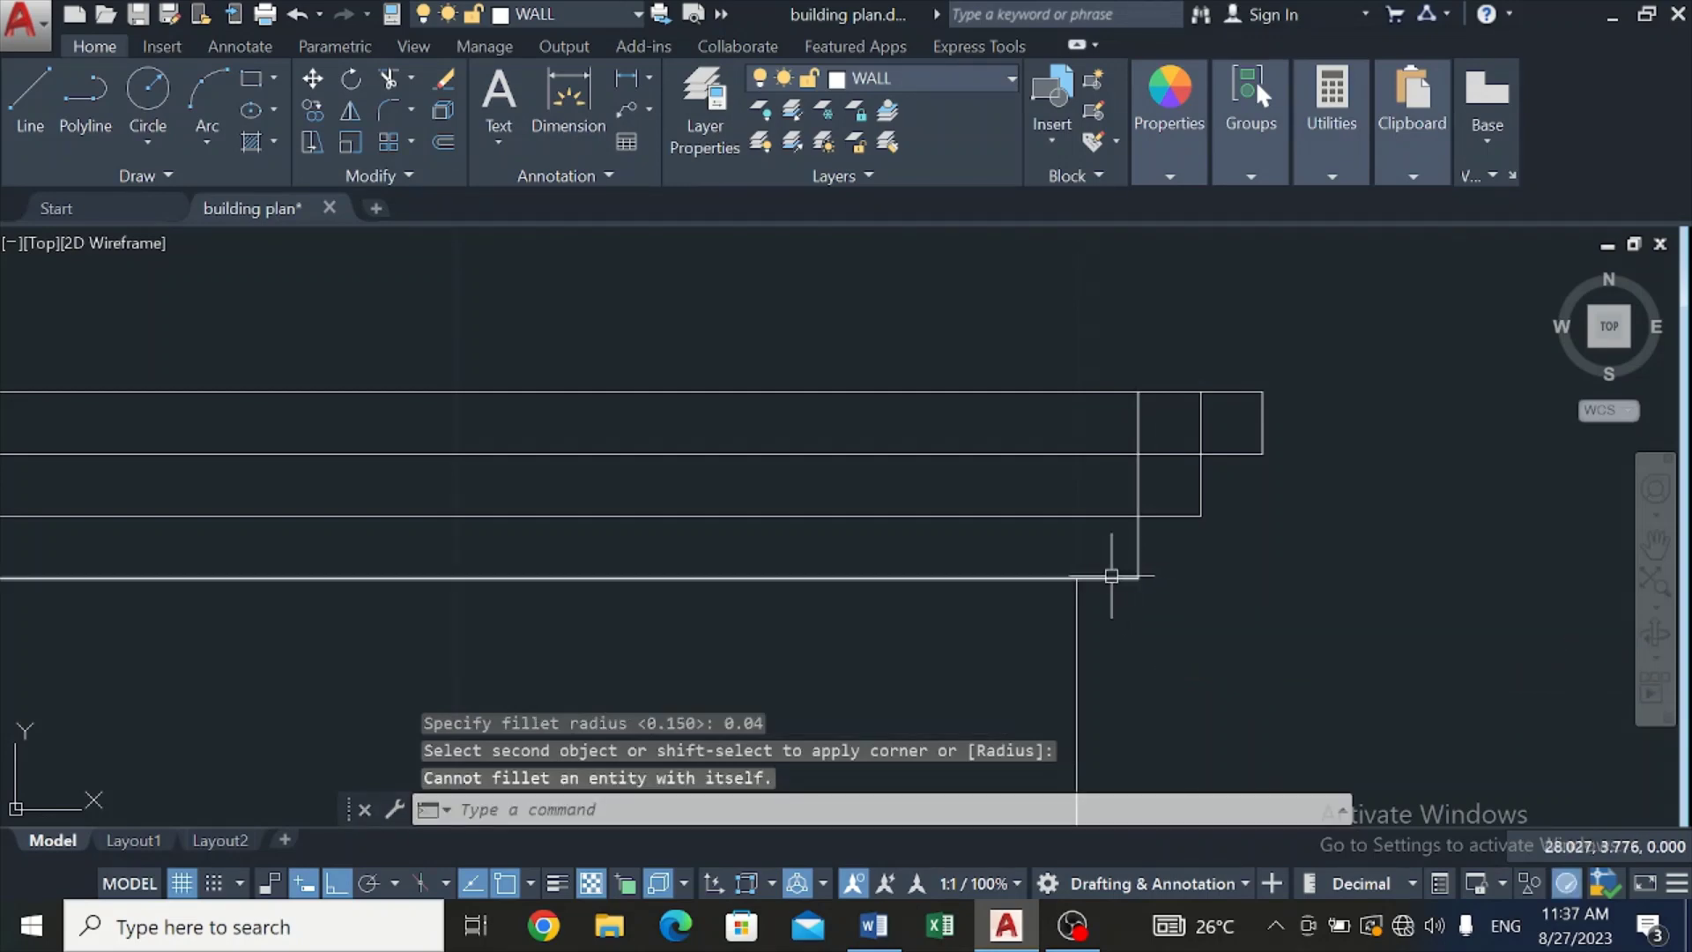
{"action": "left_click", "coordinate": [1108, 579]}
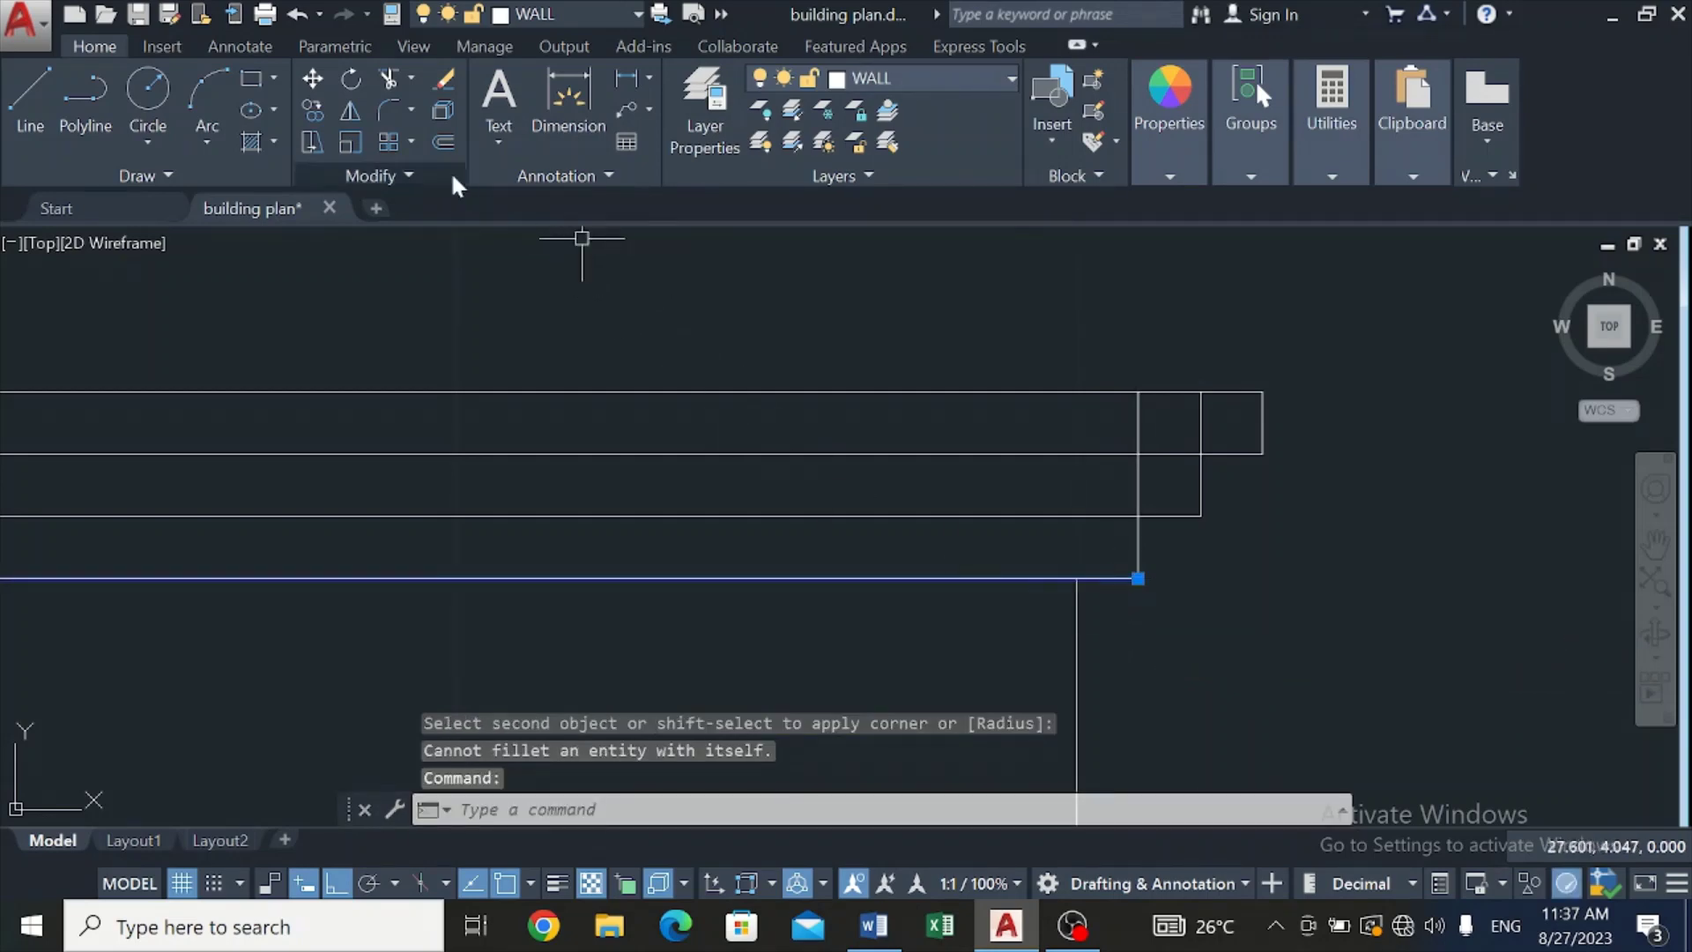
{"action": "key", "text": "Escape"}
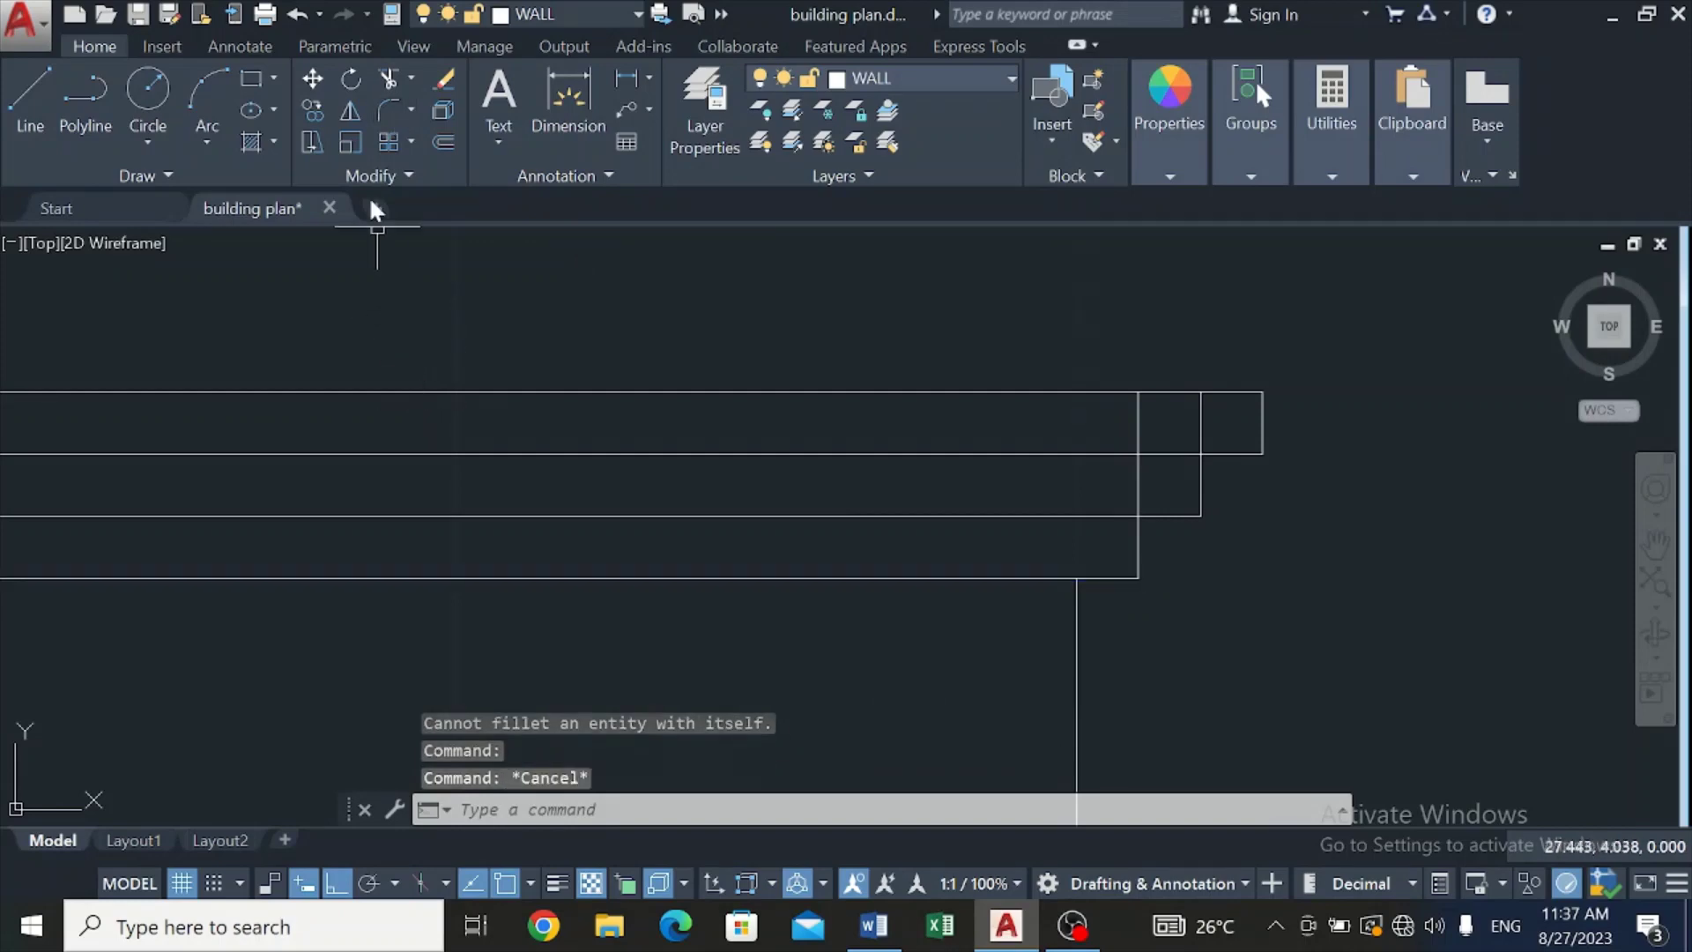
Step: Fillet the lowest roof-edge corner with a 0.04 radius
{"action": "left_click", "coordinate": [391, 113]}
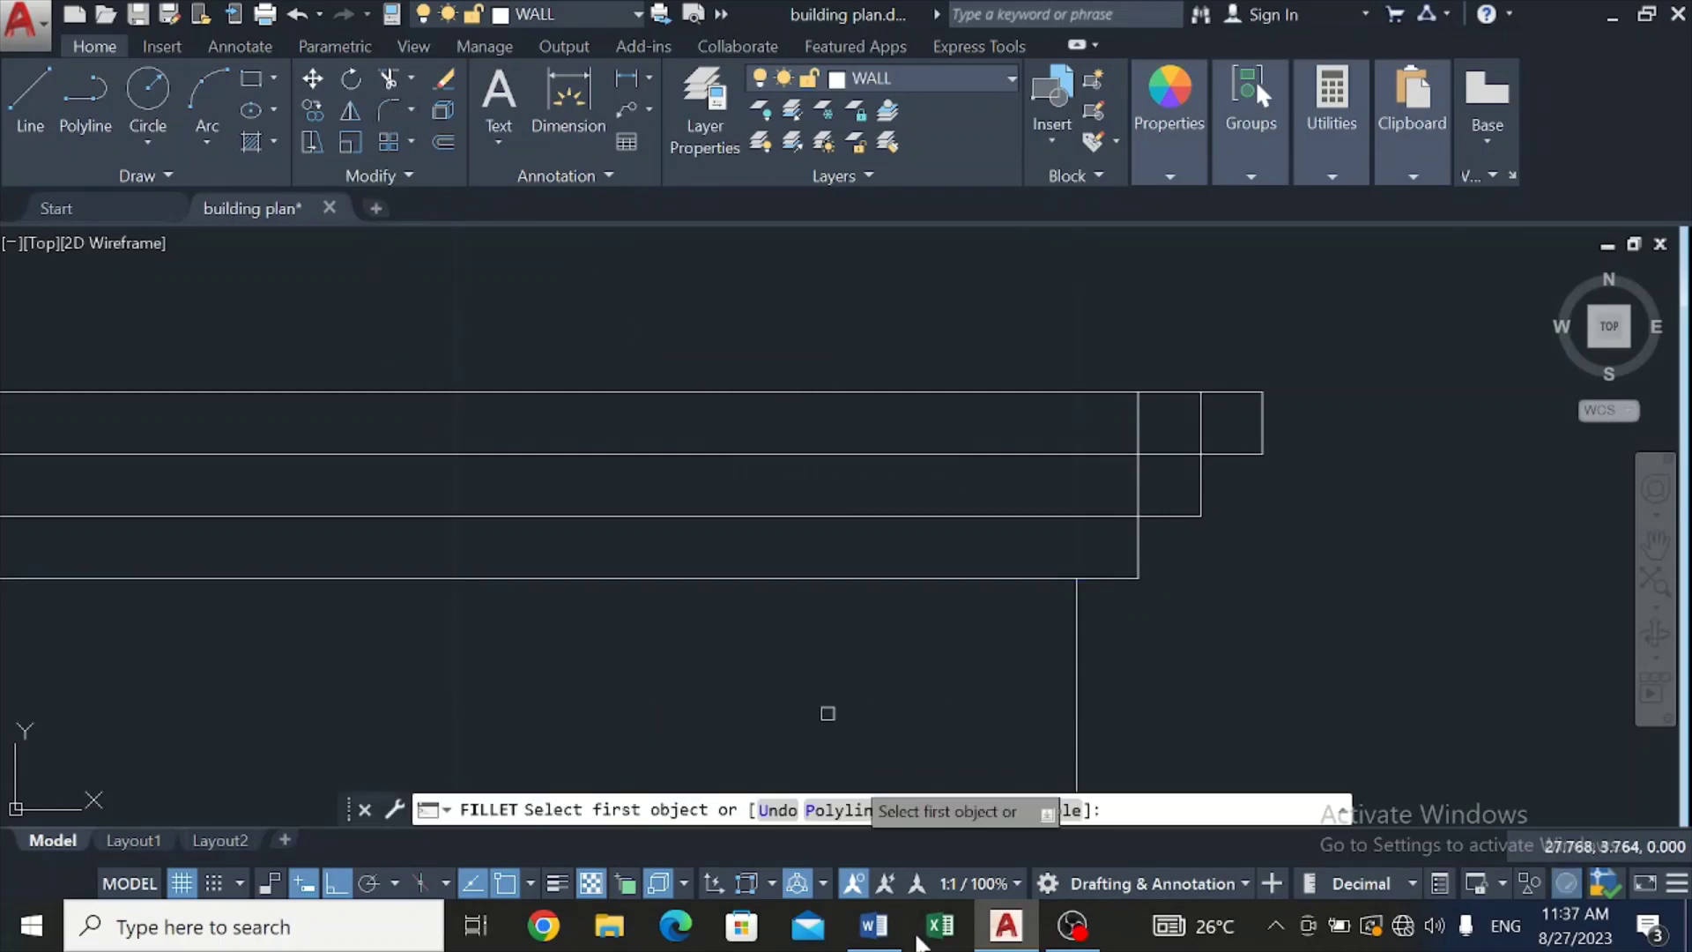
{"action": "left_click", "coordinate": [919, 810]}
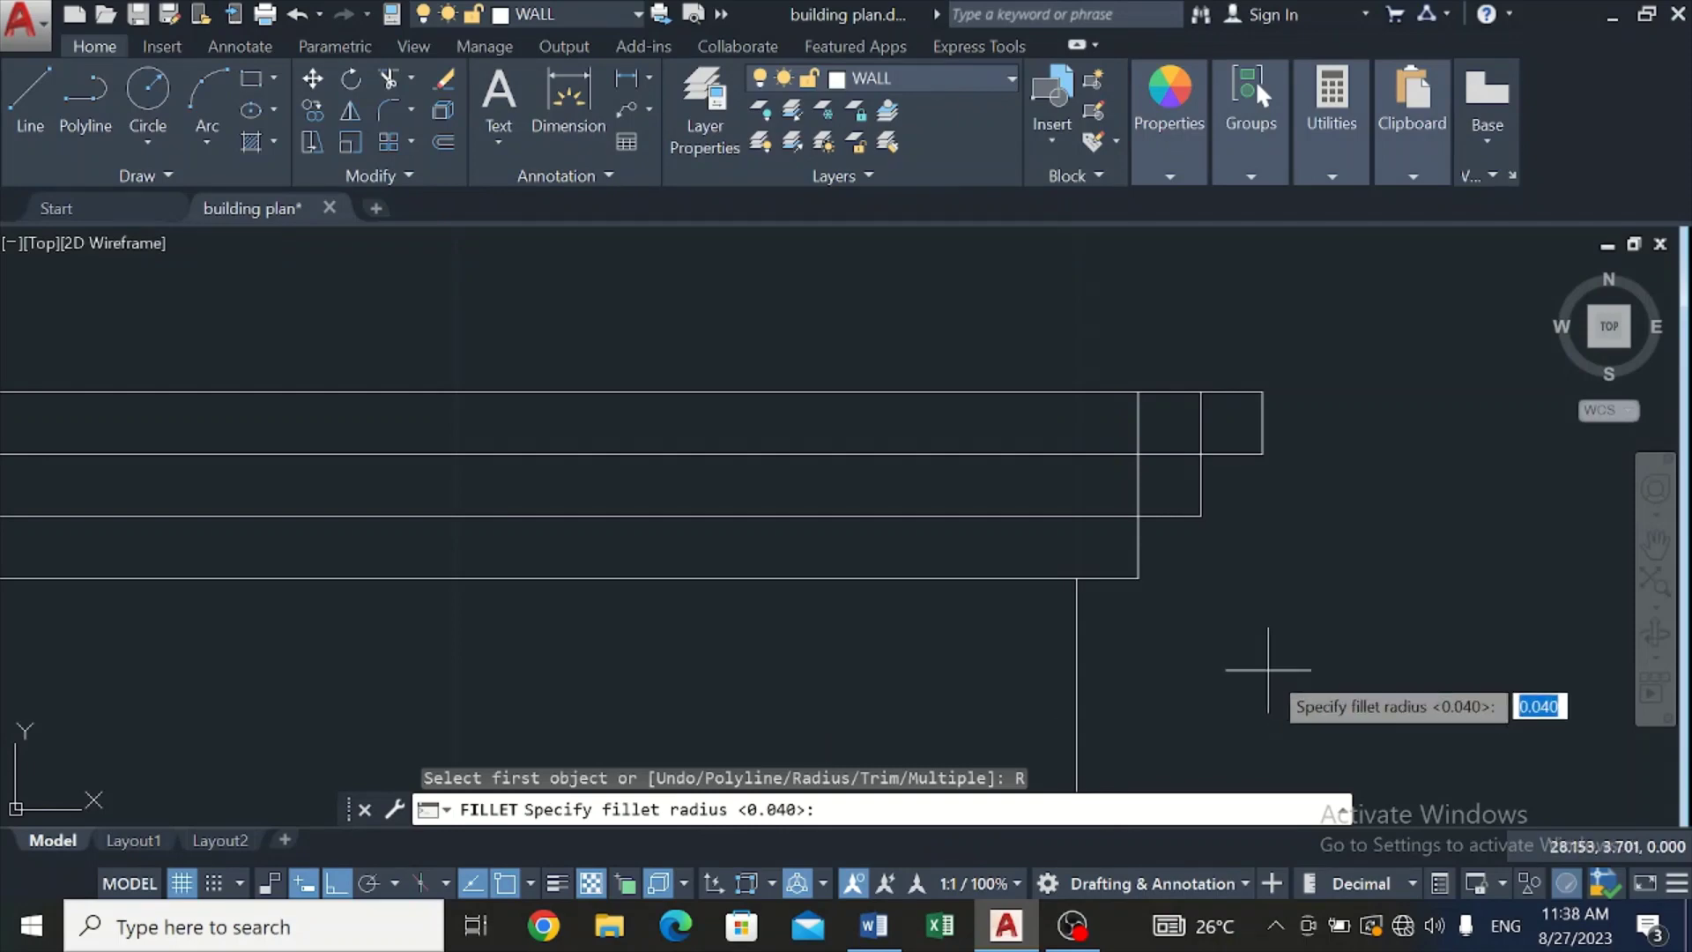
{"action": "type", "text": "0."}
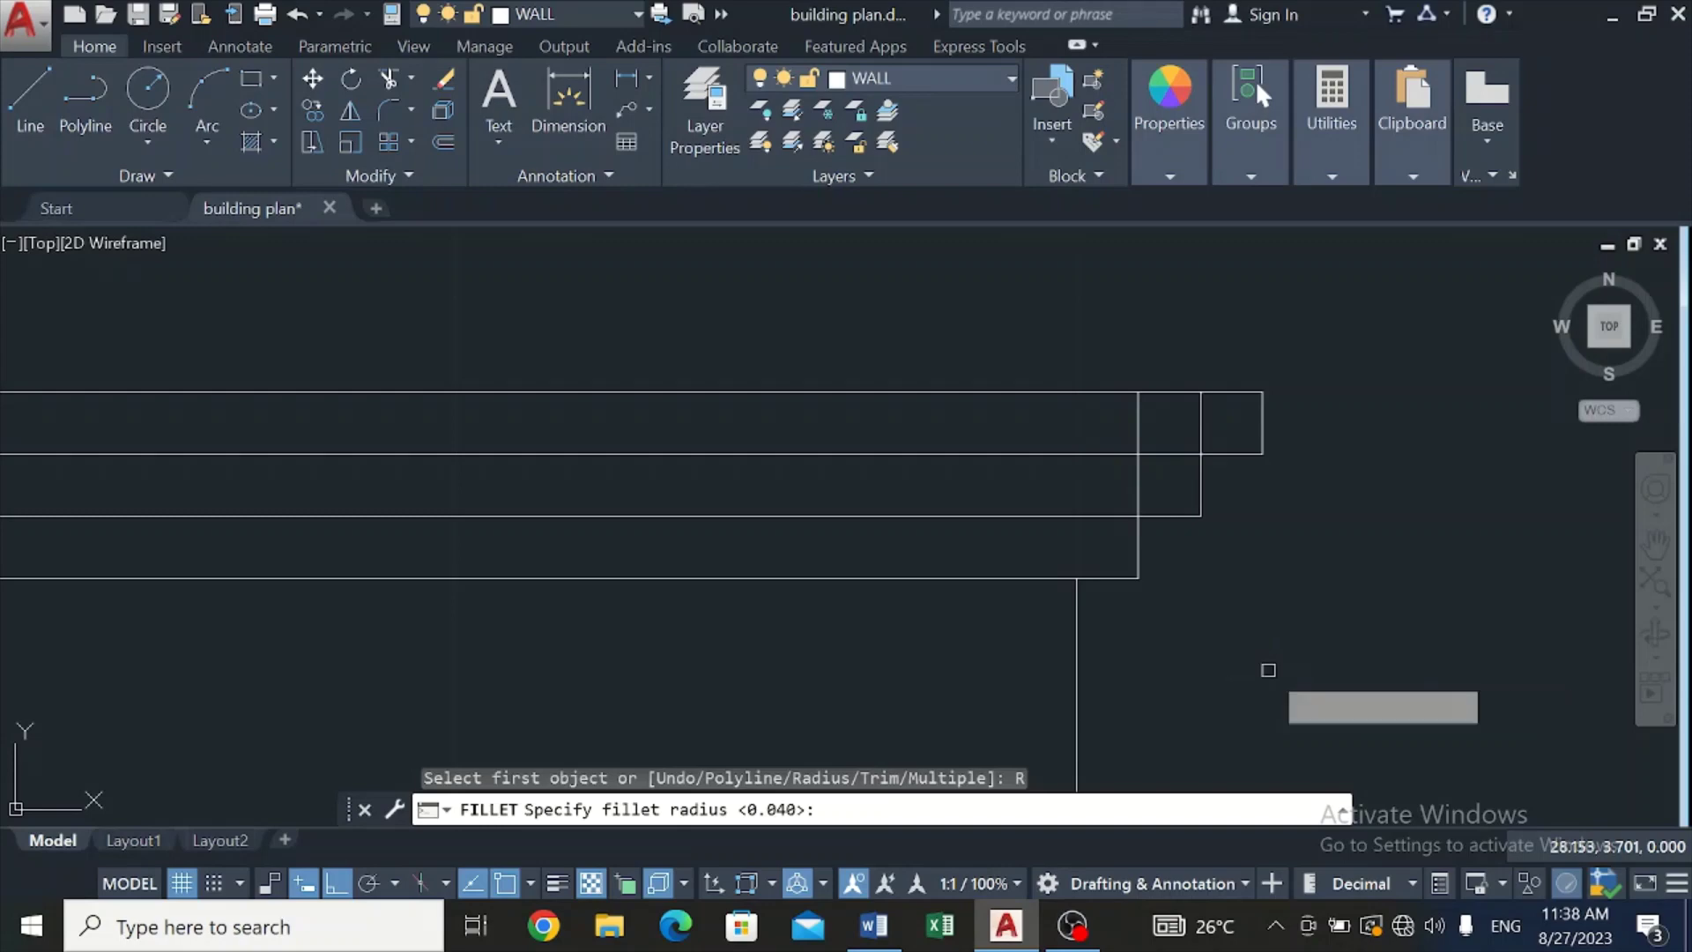
{"action": "key", "text": "Return"}
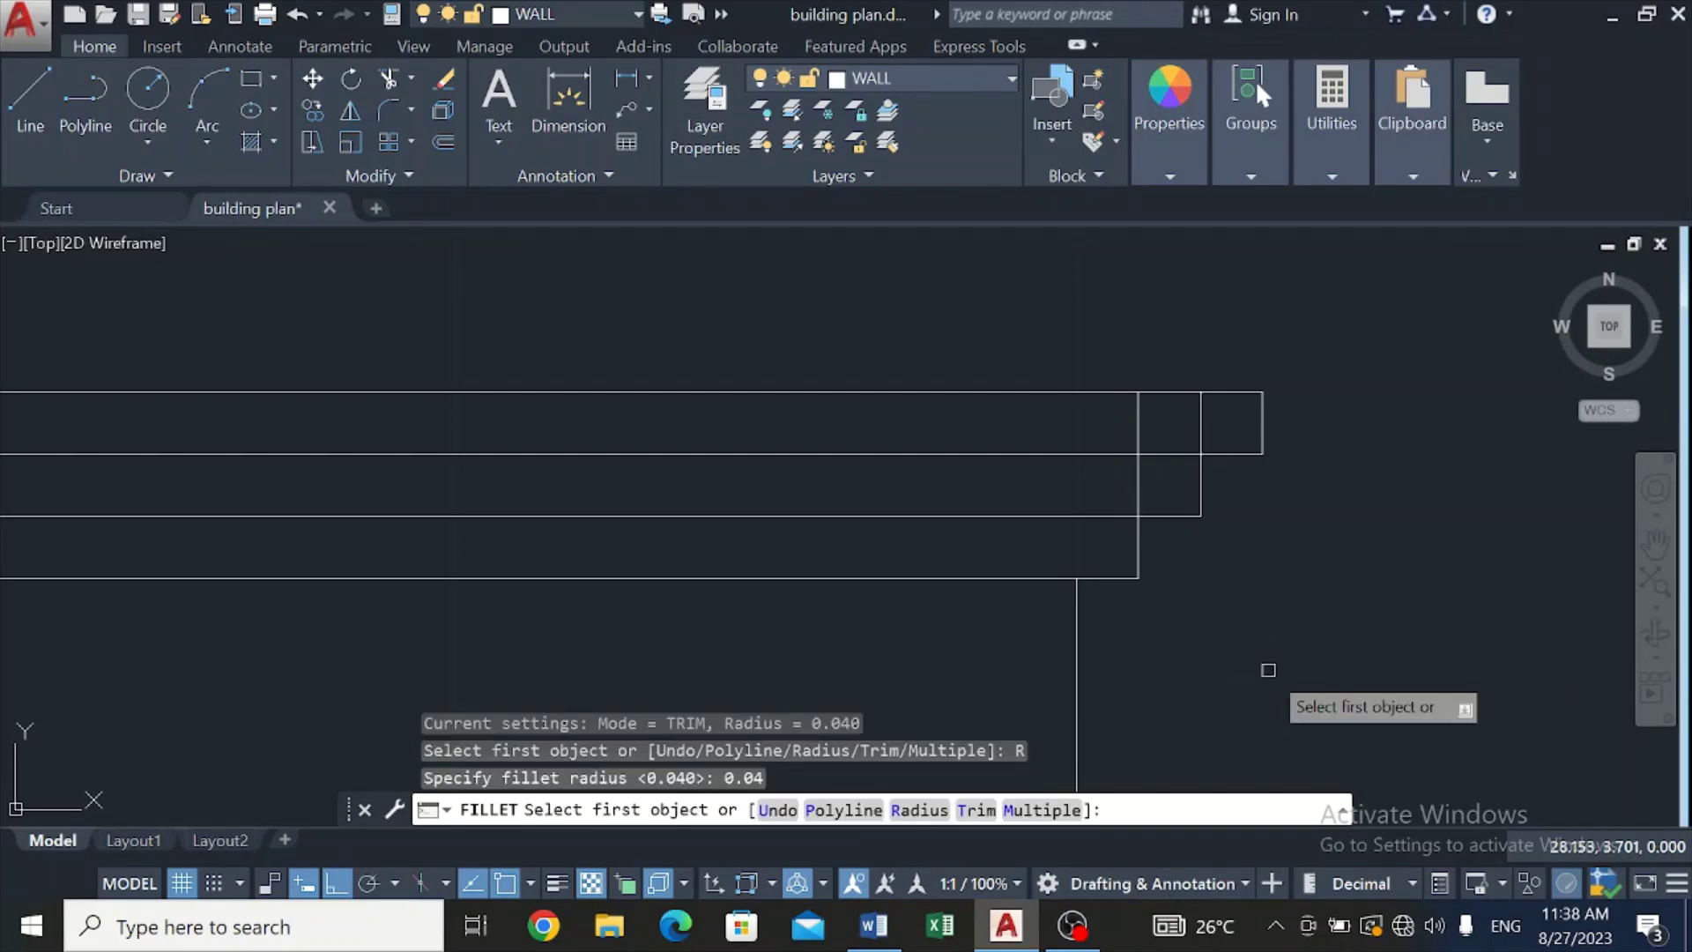
{"action": "left_click", "coordinate": [1102, 580]}
{"action": "left_click", "coordinate": [1140, 557]}
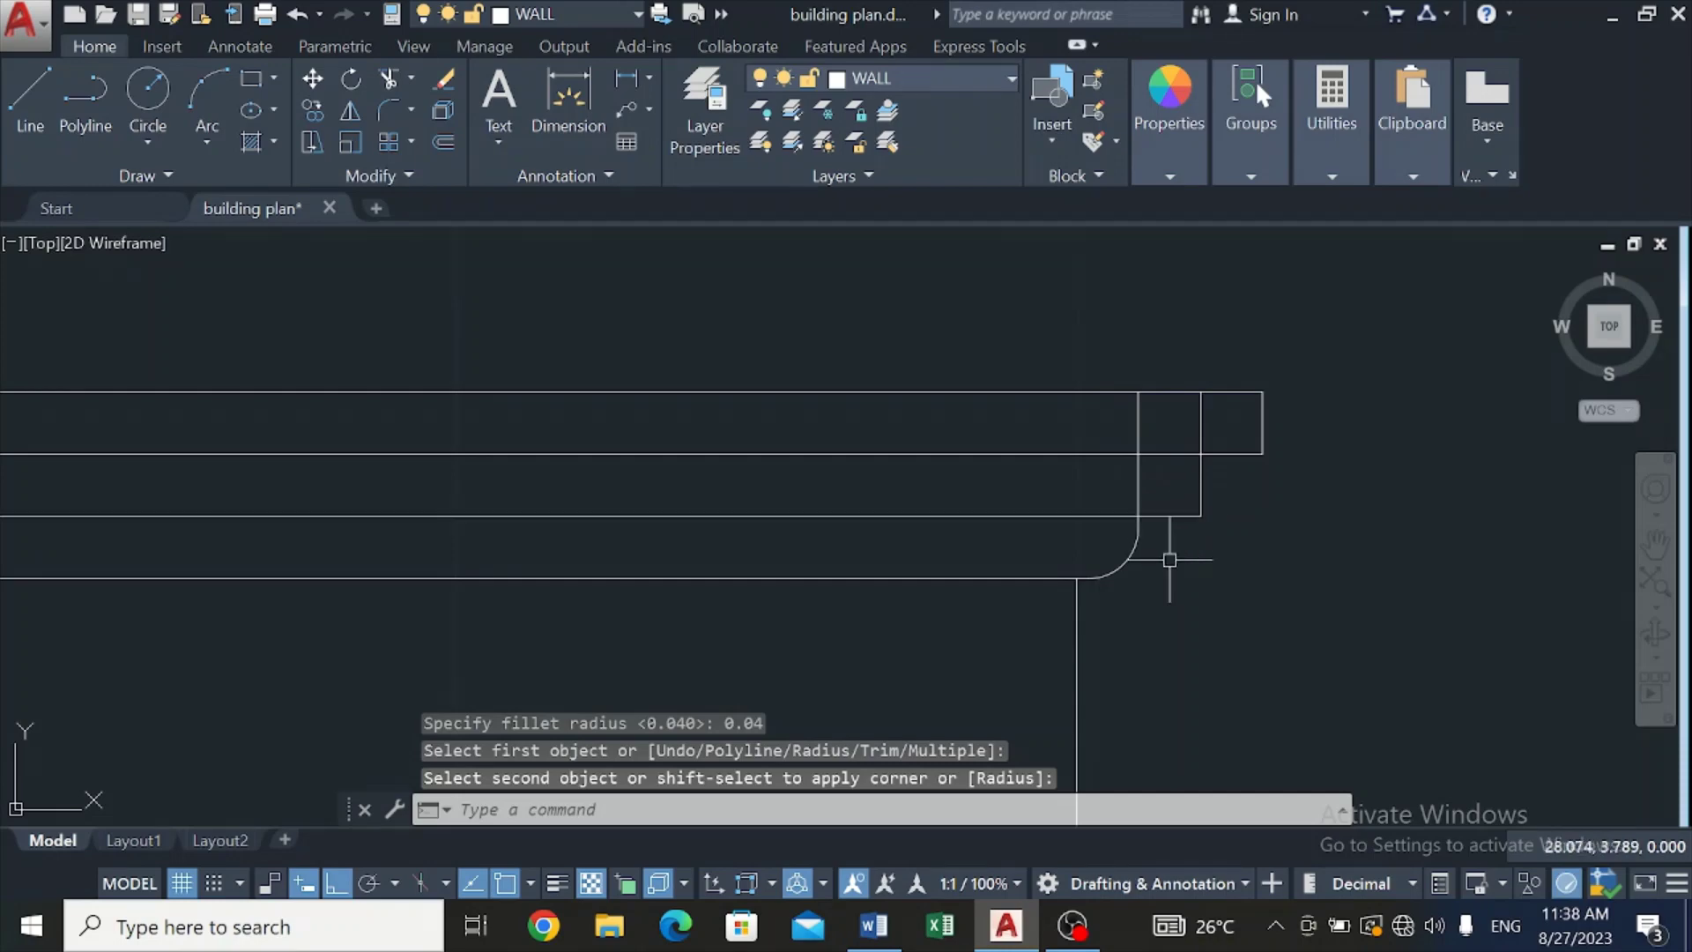
Step: Round the middle and top stepped corners with the same 0.04 fillet
{"action": "key", "text": "Return"}
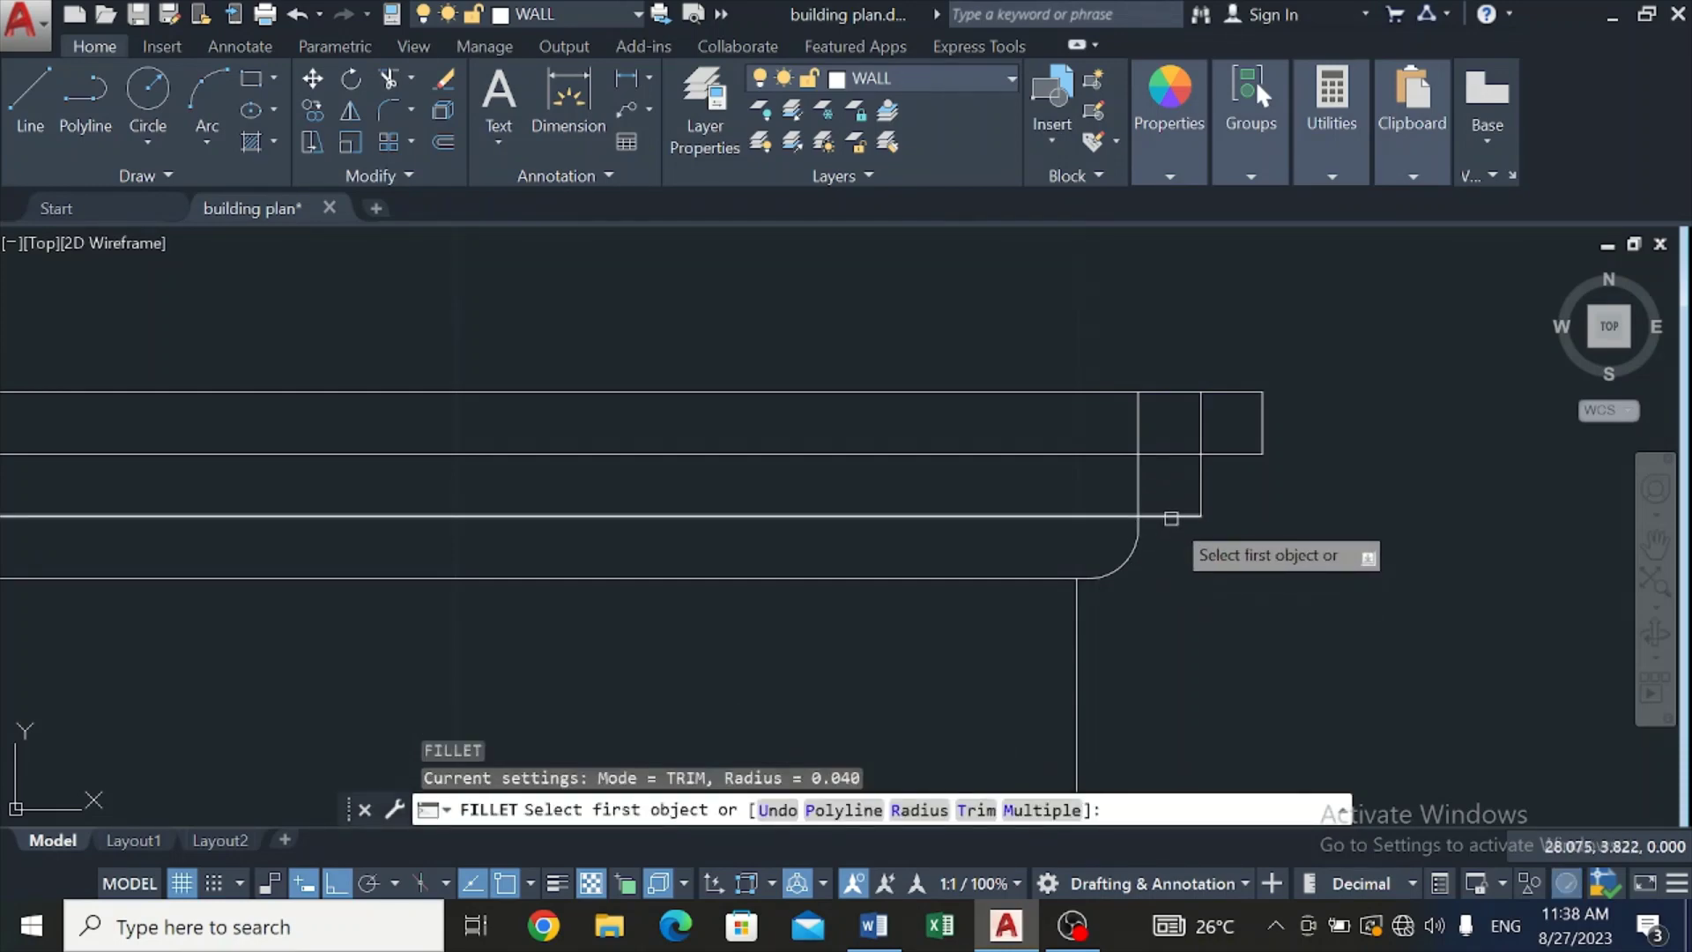
{"action": "left_click", "coordinate": [1171, 518]}
{"action": "left_click", "coordinate": [1201, 477]}
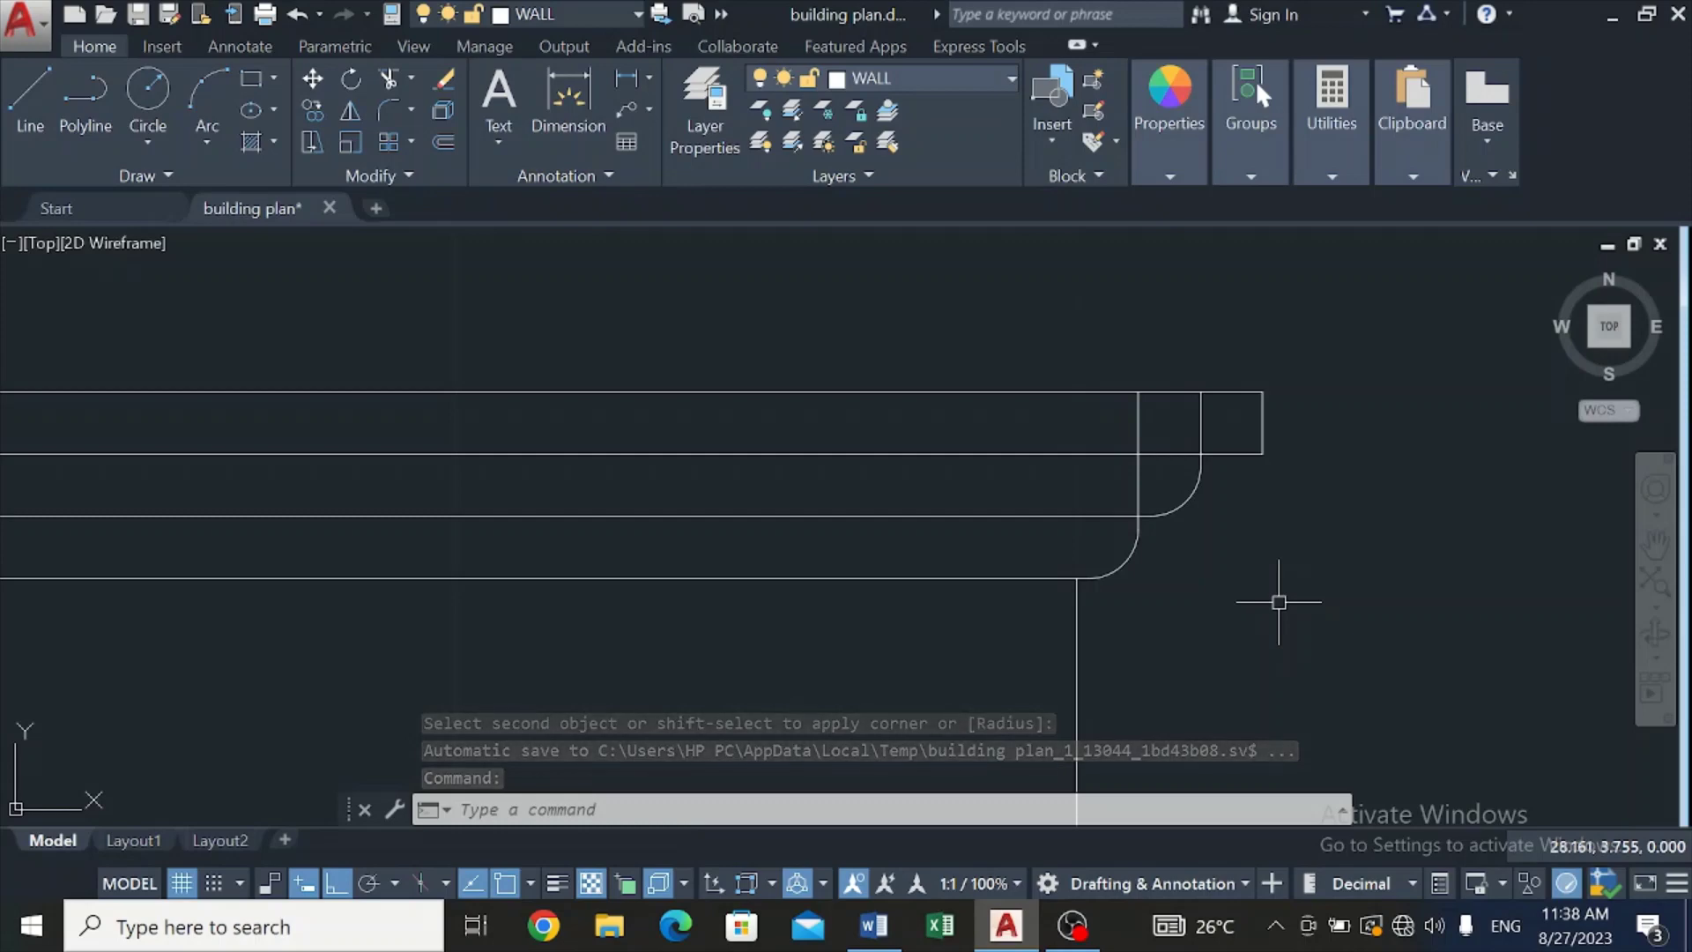
{"action": "type", "text": "f"}
{"action": "key", "text": "Return"}
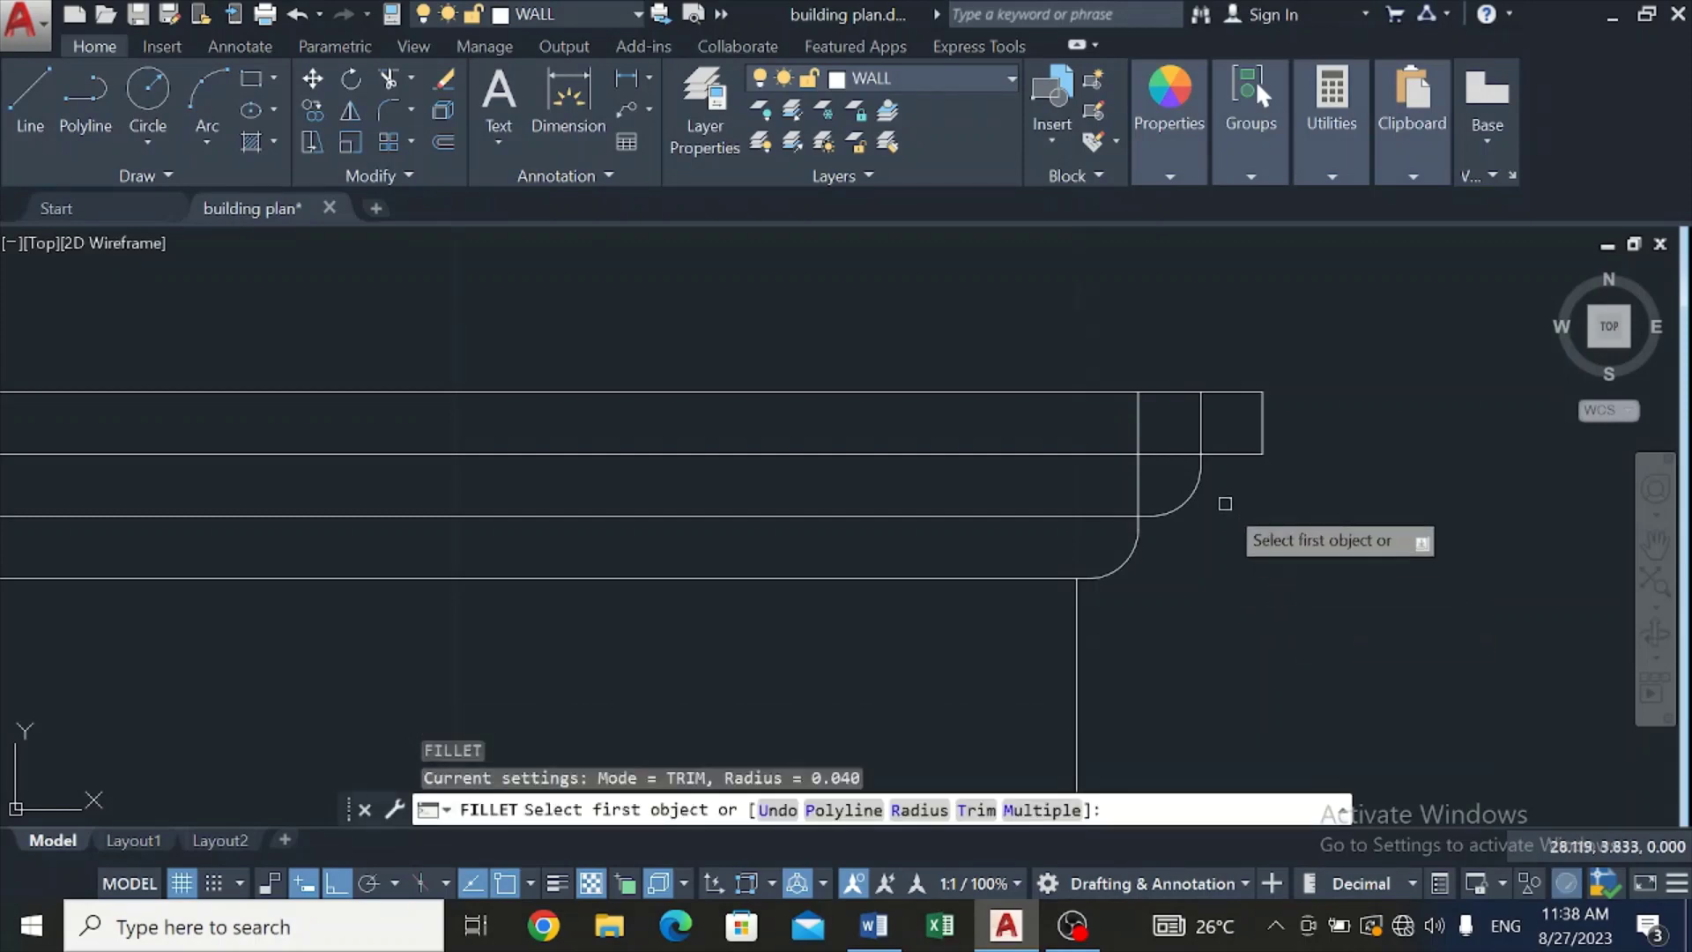
{"action": "left_click", "coordinate": [1227, 454]}
{"action": "left_click", "coordinate": [1264, 419]}
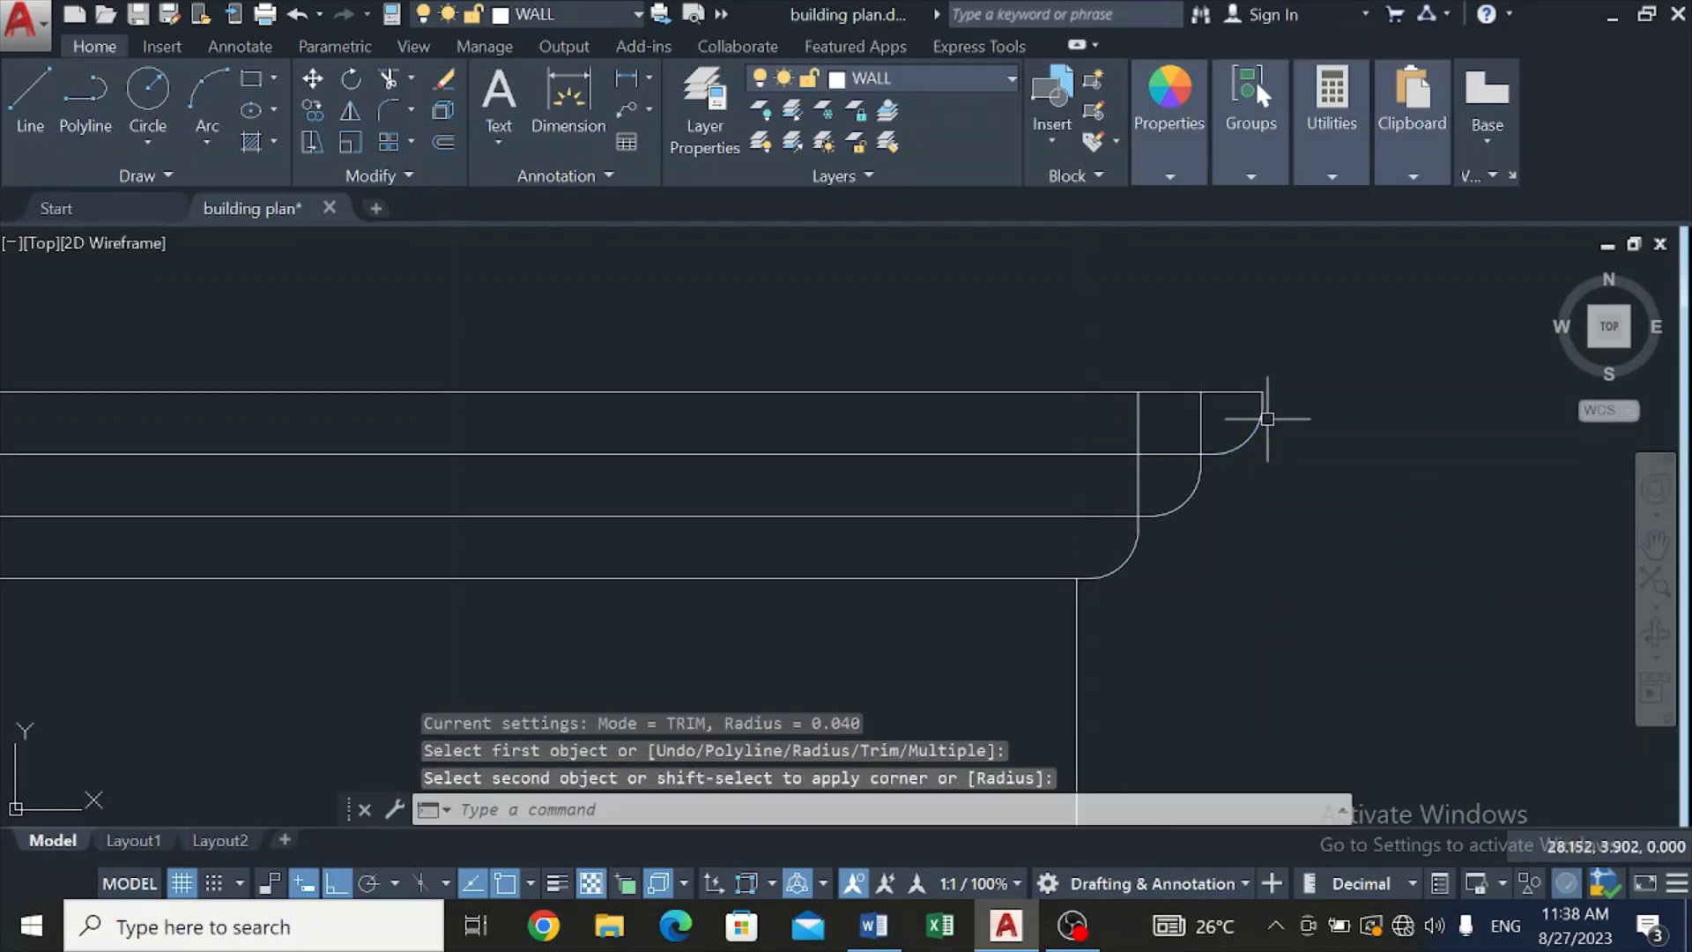
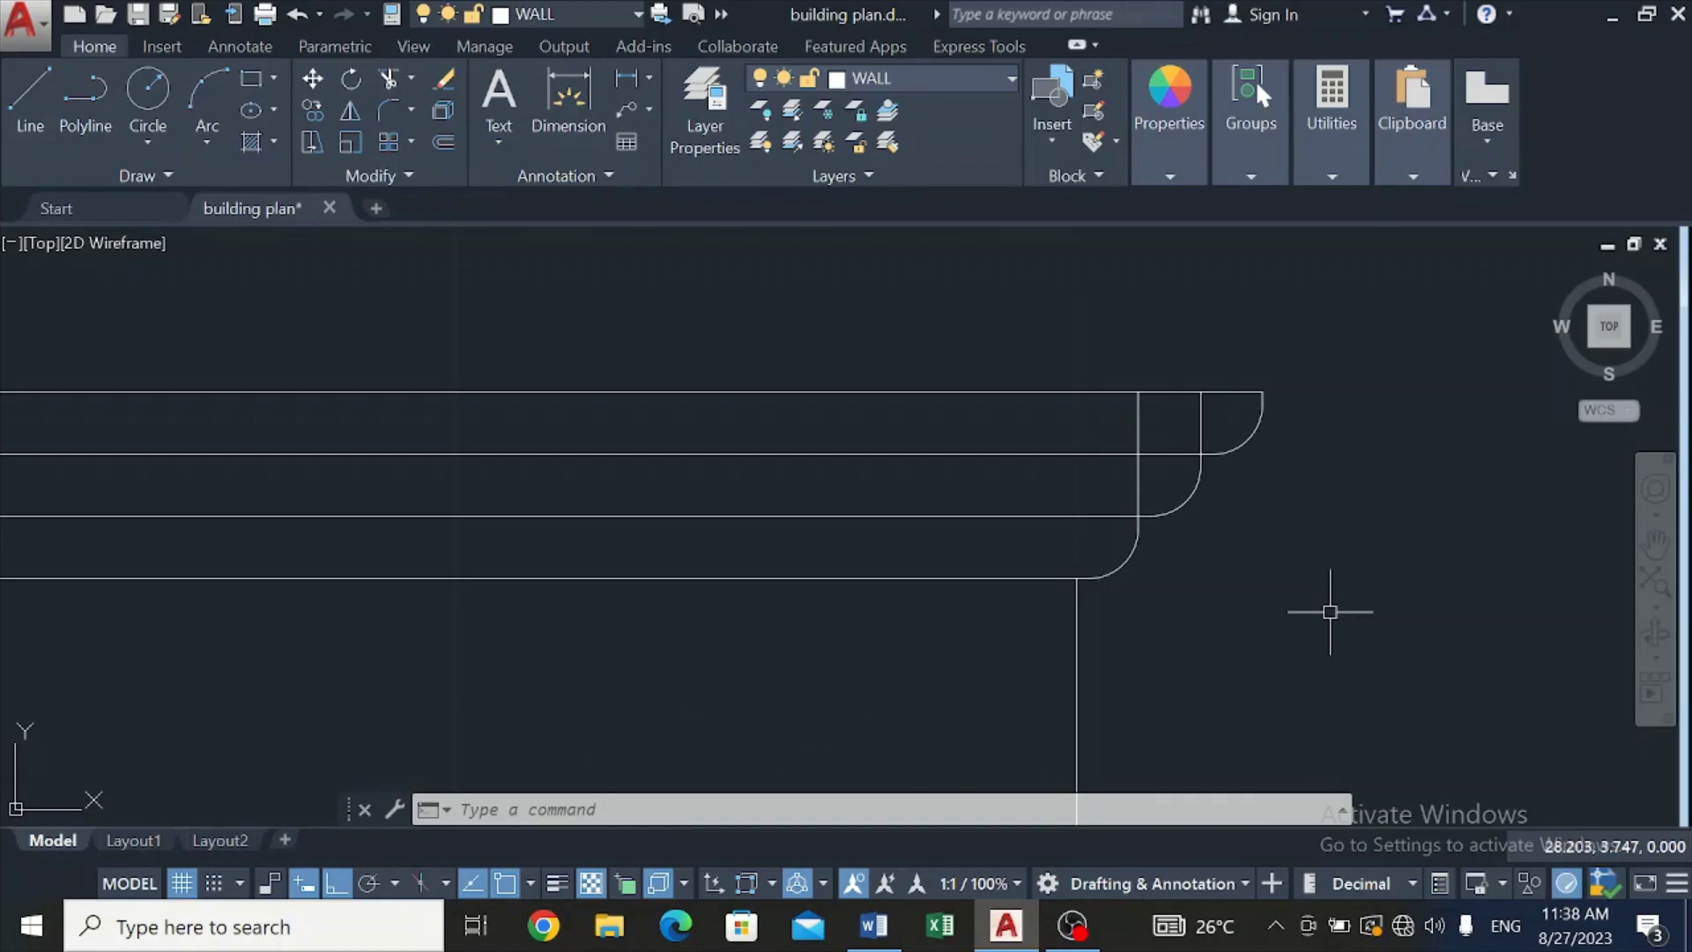
Step: Delete the two vertical cornice corner lines, restore them with undo, and start Trim
{"action": "key", "text": "Escape"}
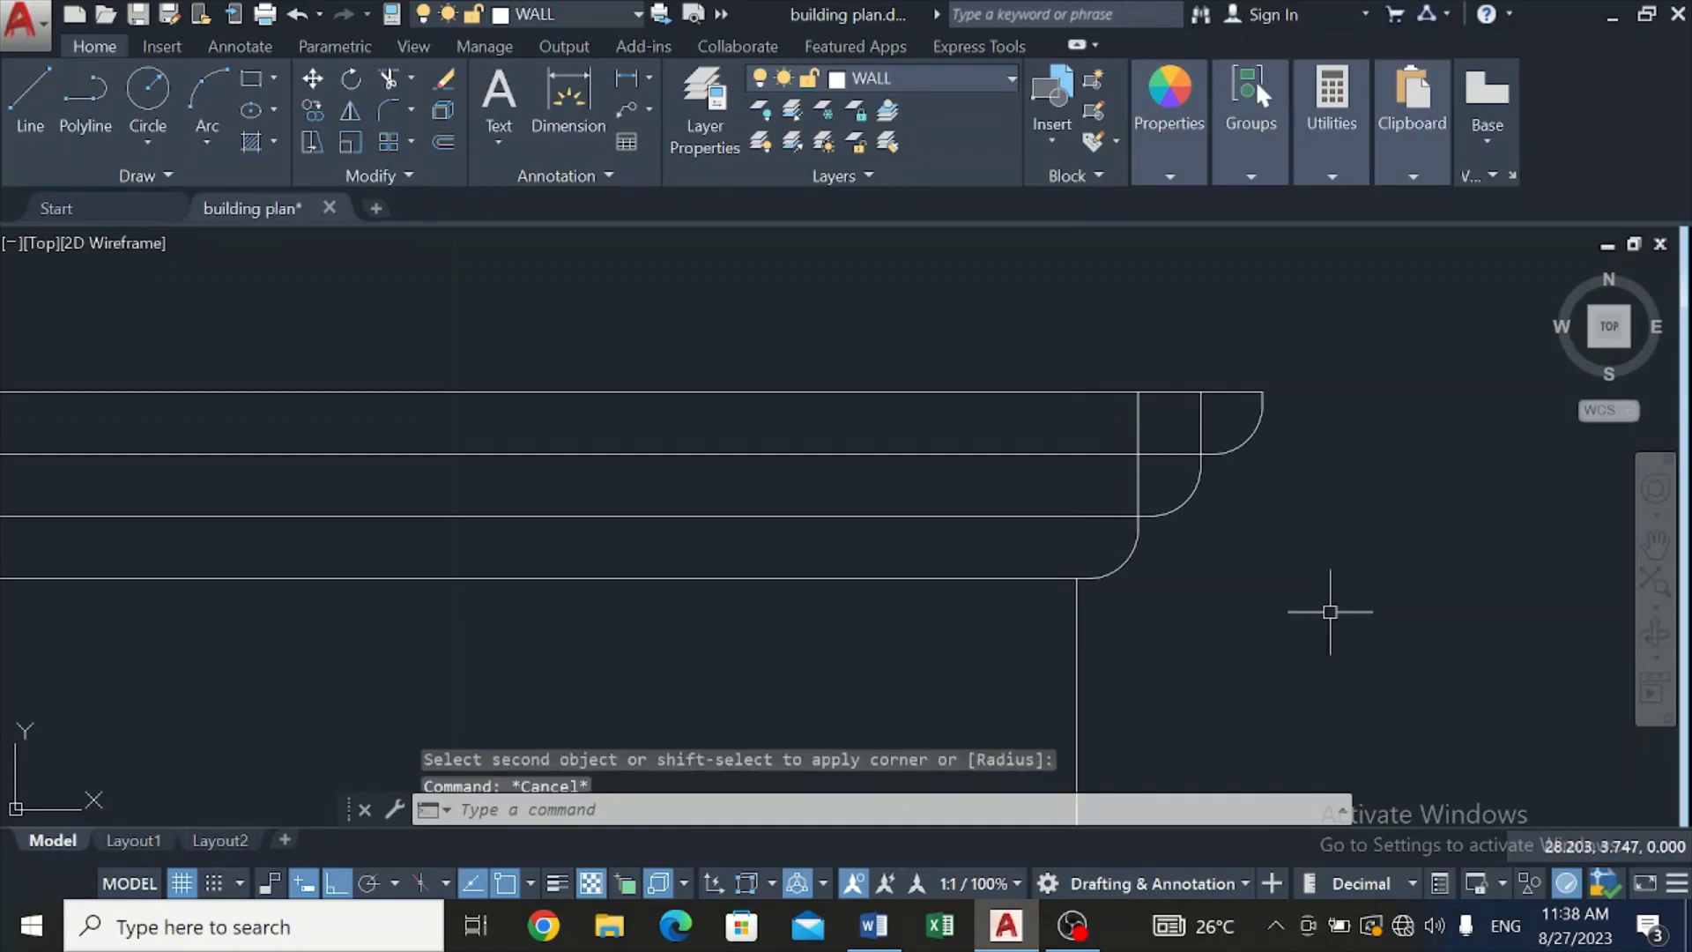
{"action": "left_click", "coordinate": [1136, 409]}
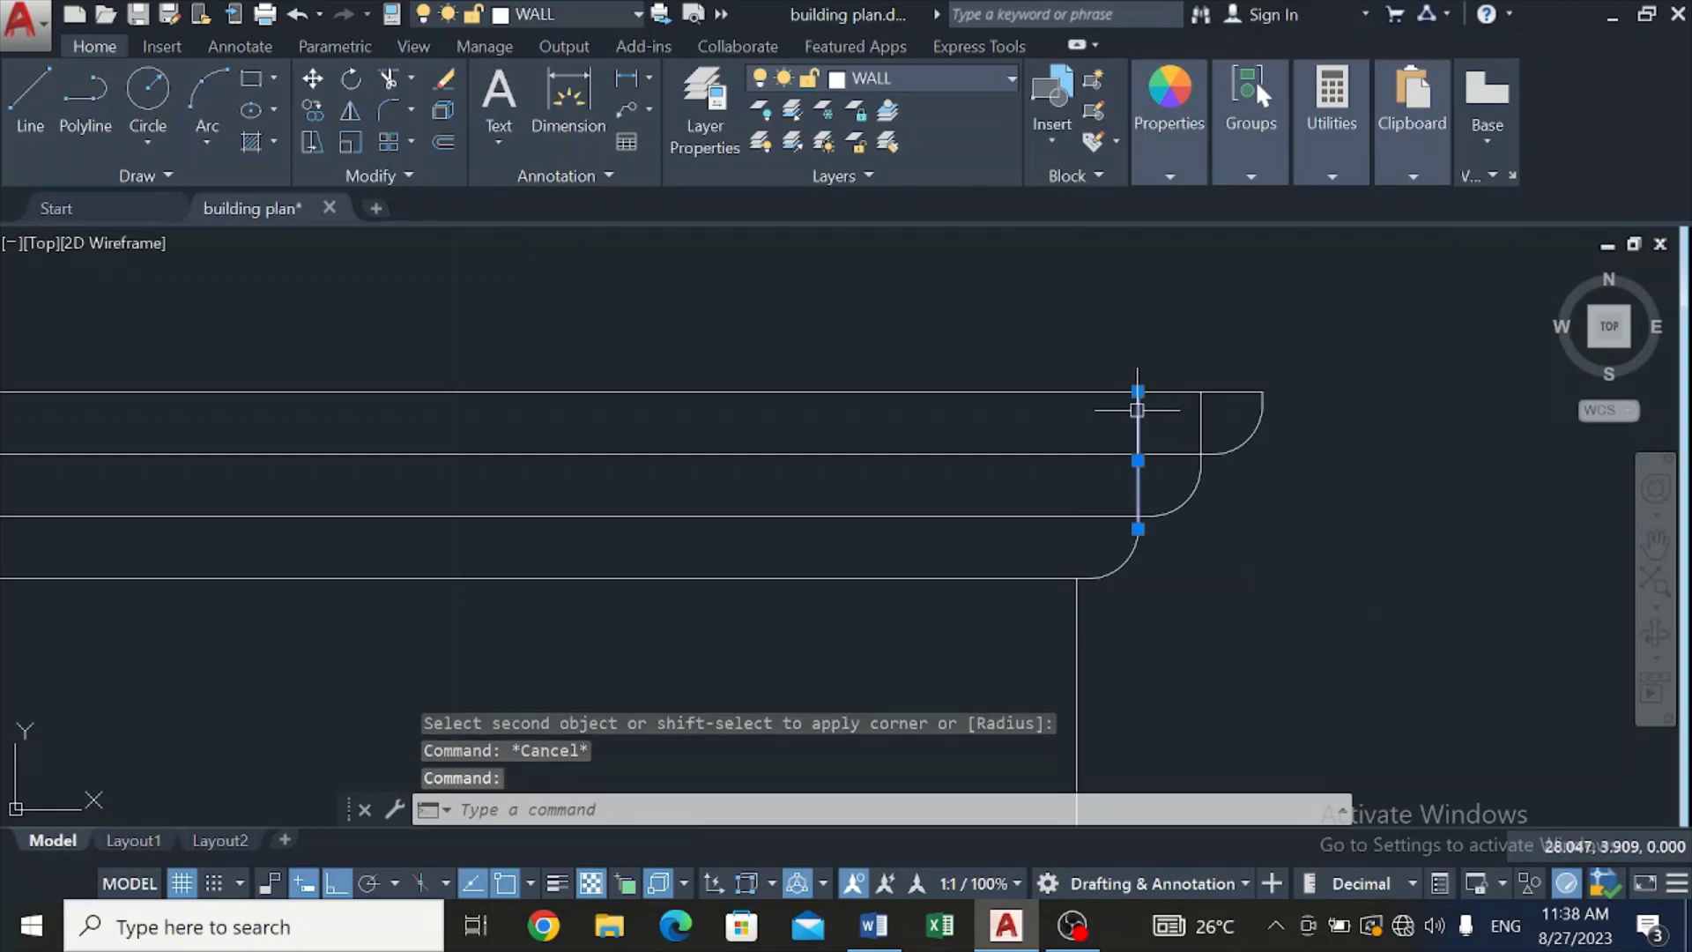
{"action": "left_click", "coordinate": [1201, 426]}
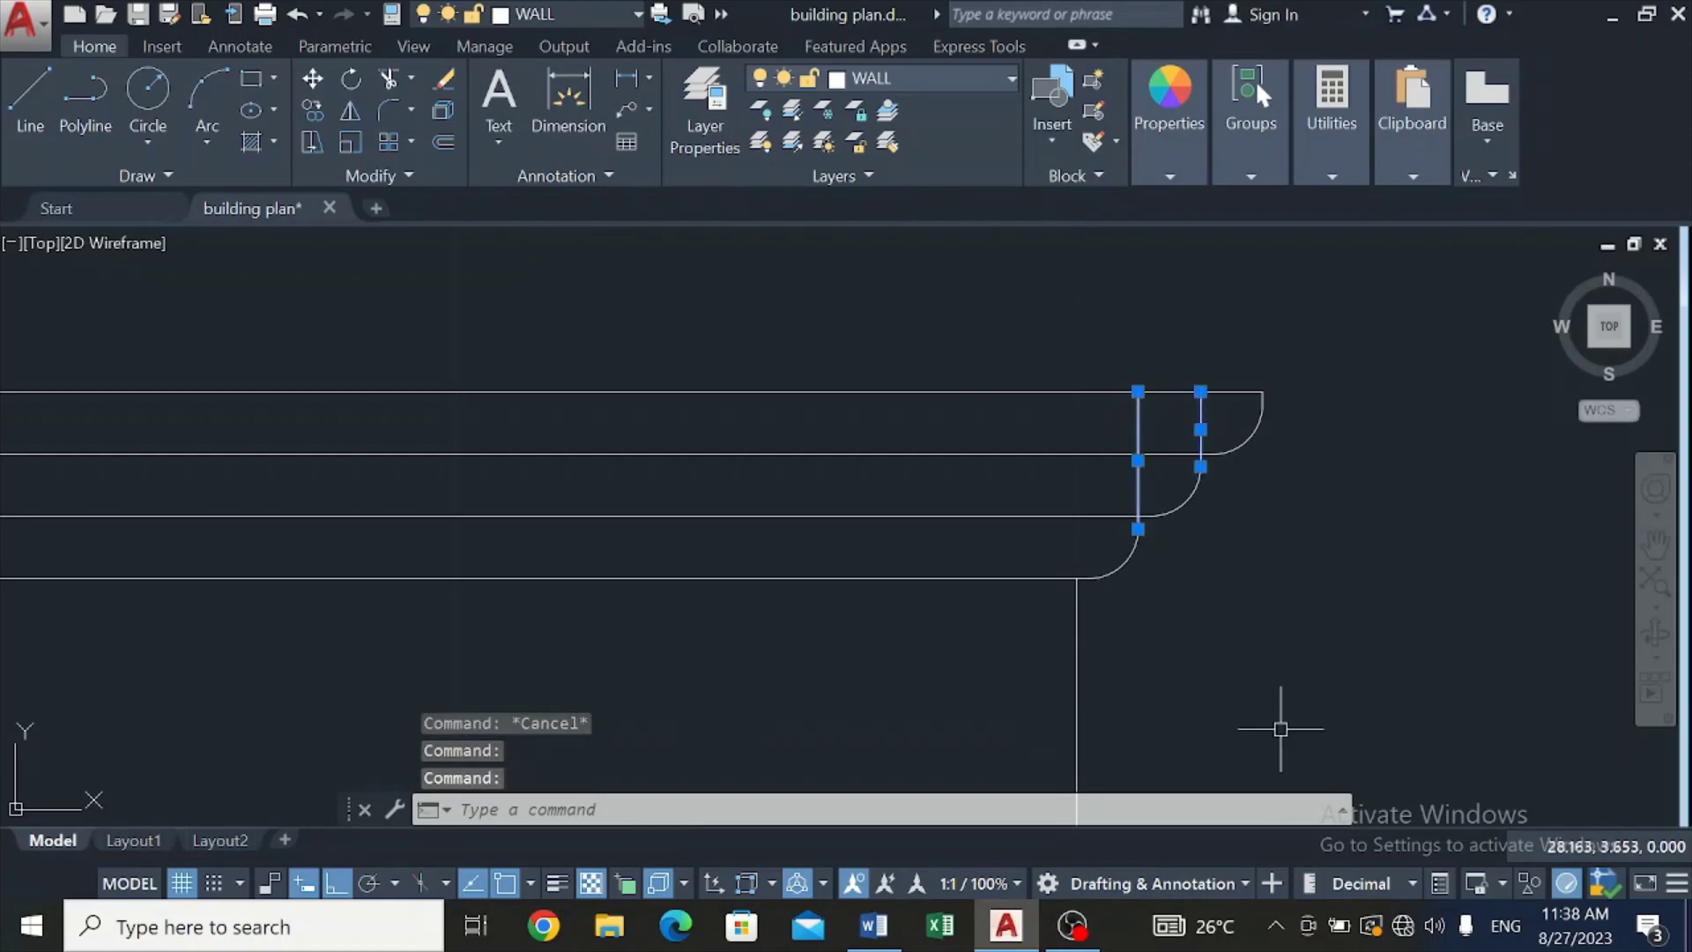
{"action": "key", "text": "Delete"}
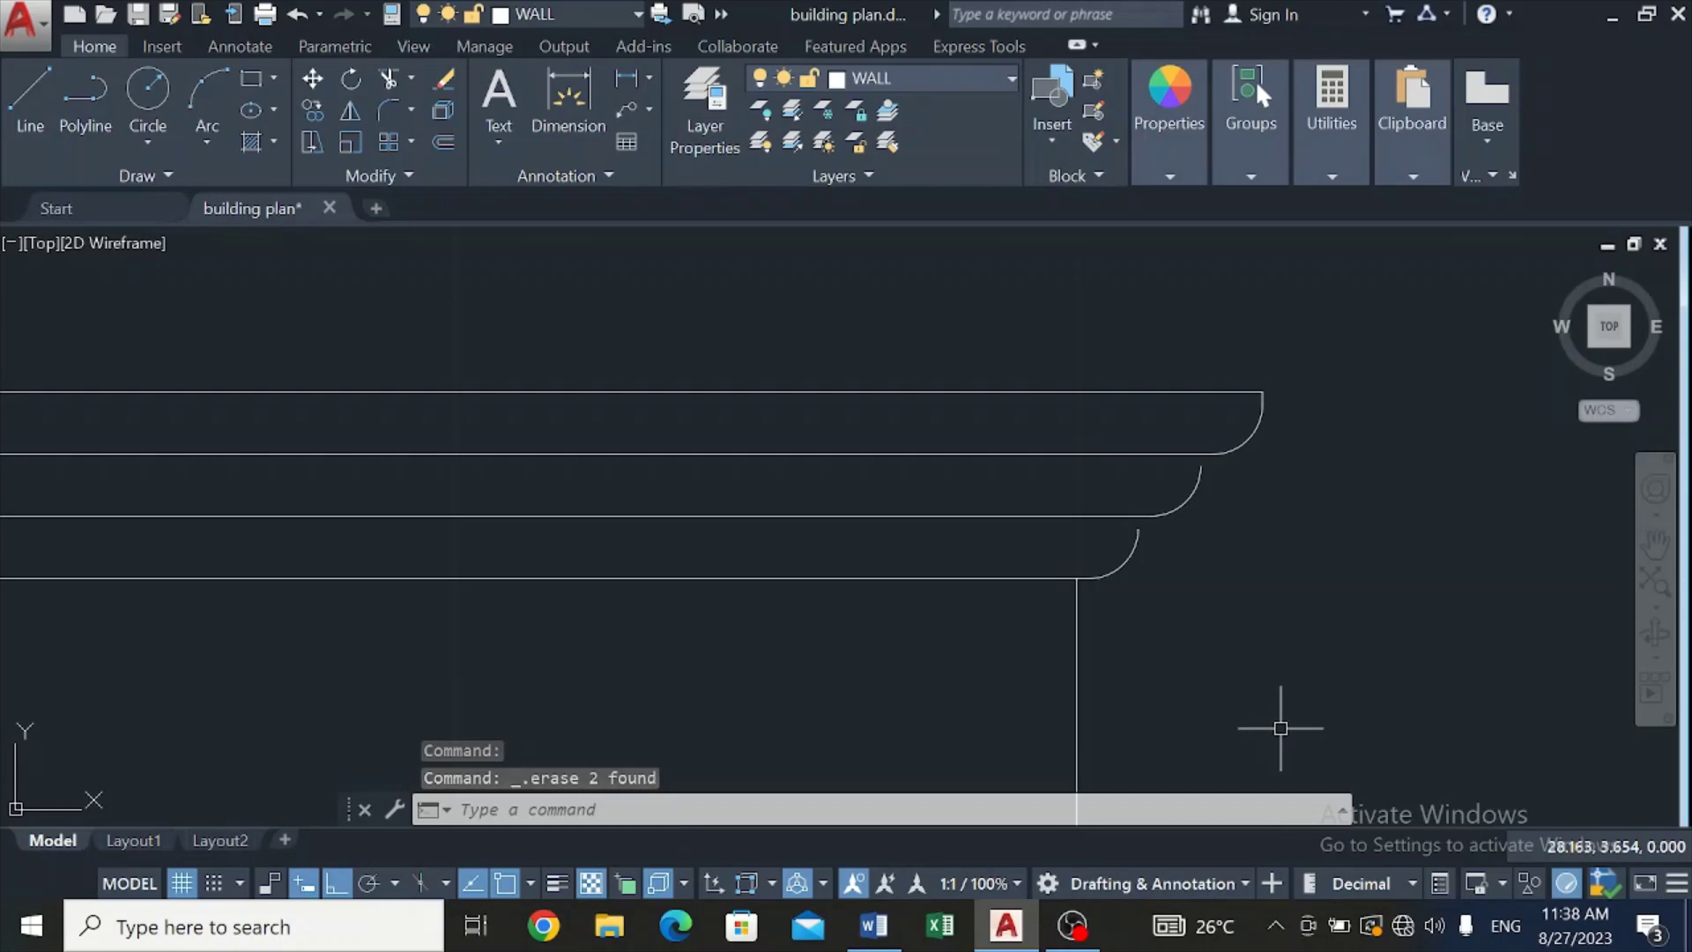
{"action": "key", "text": "ctrl+z"}
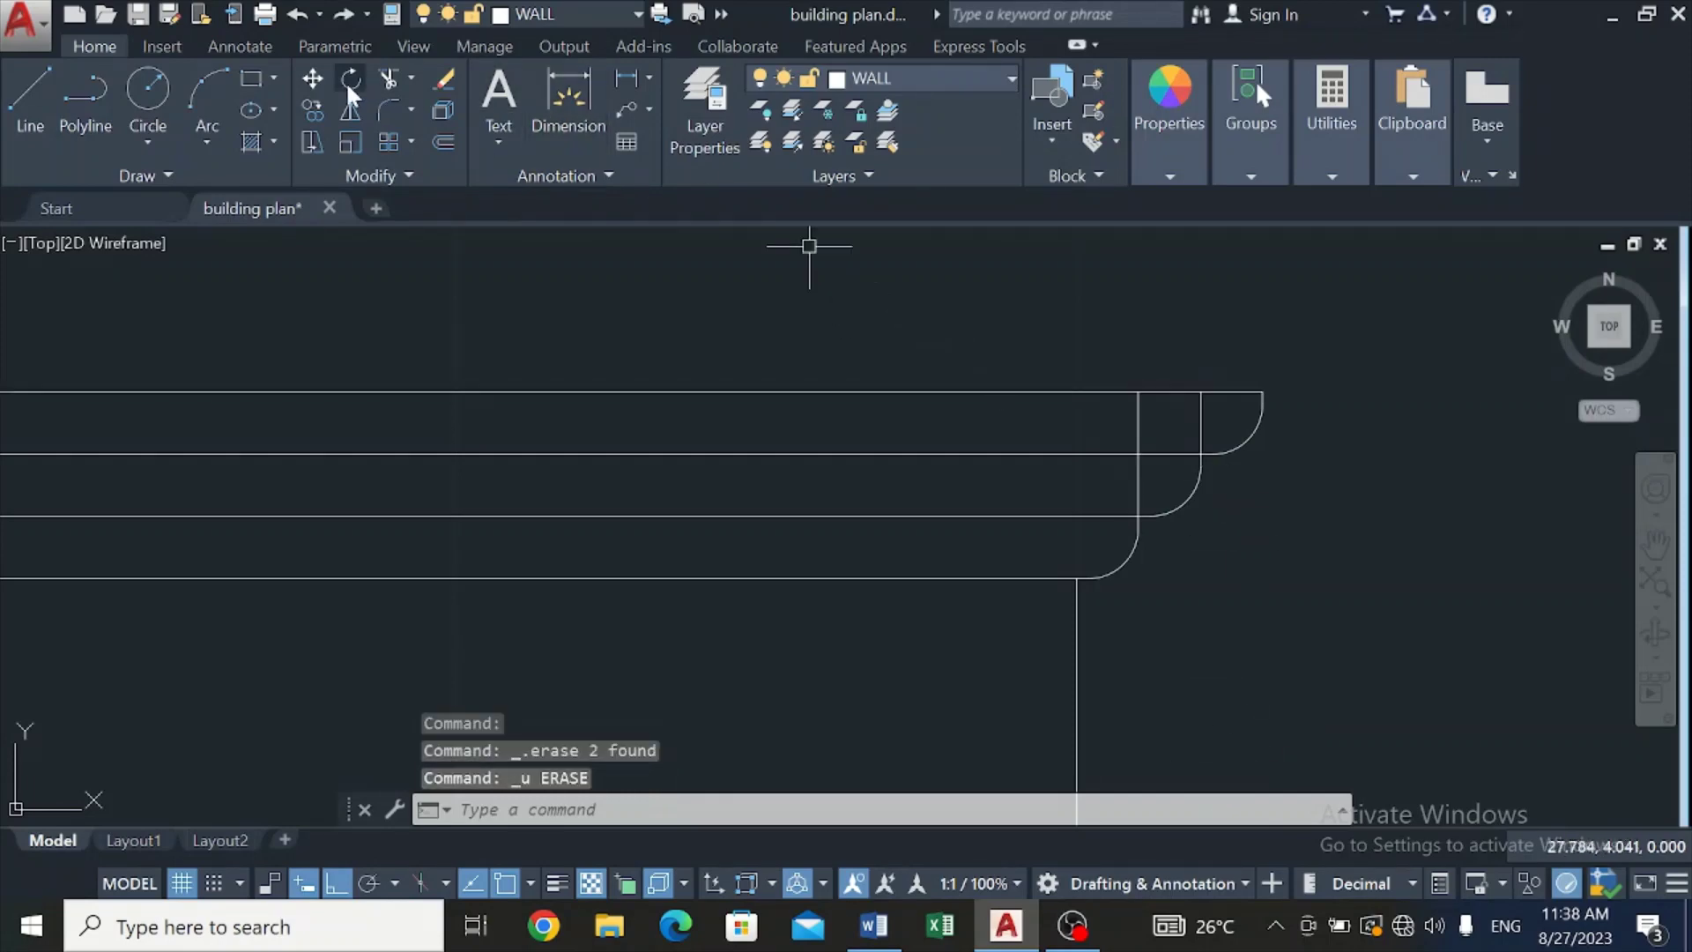
{"action": "left_click", "coordinate": [387, 76]}
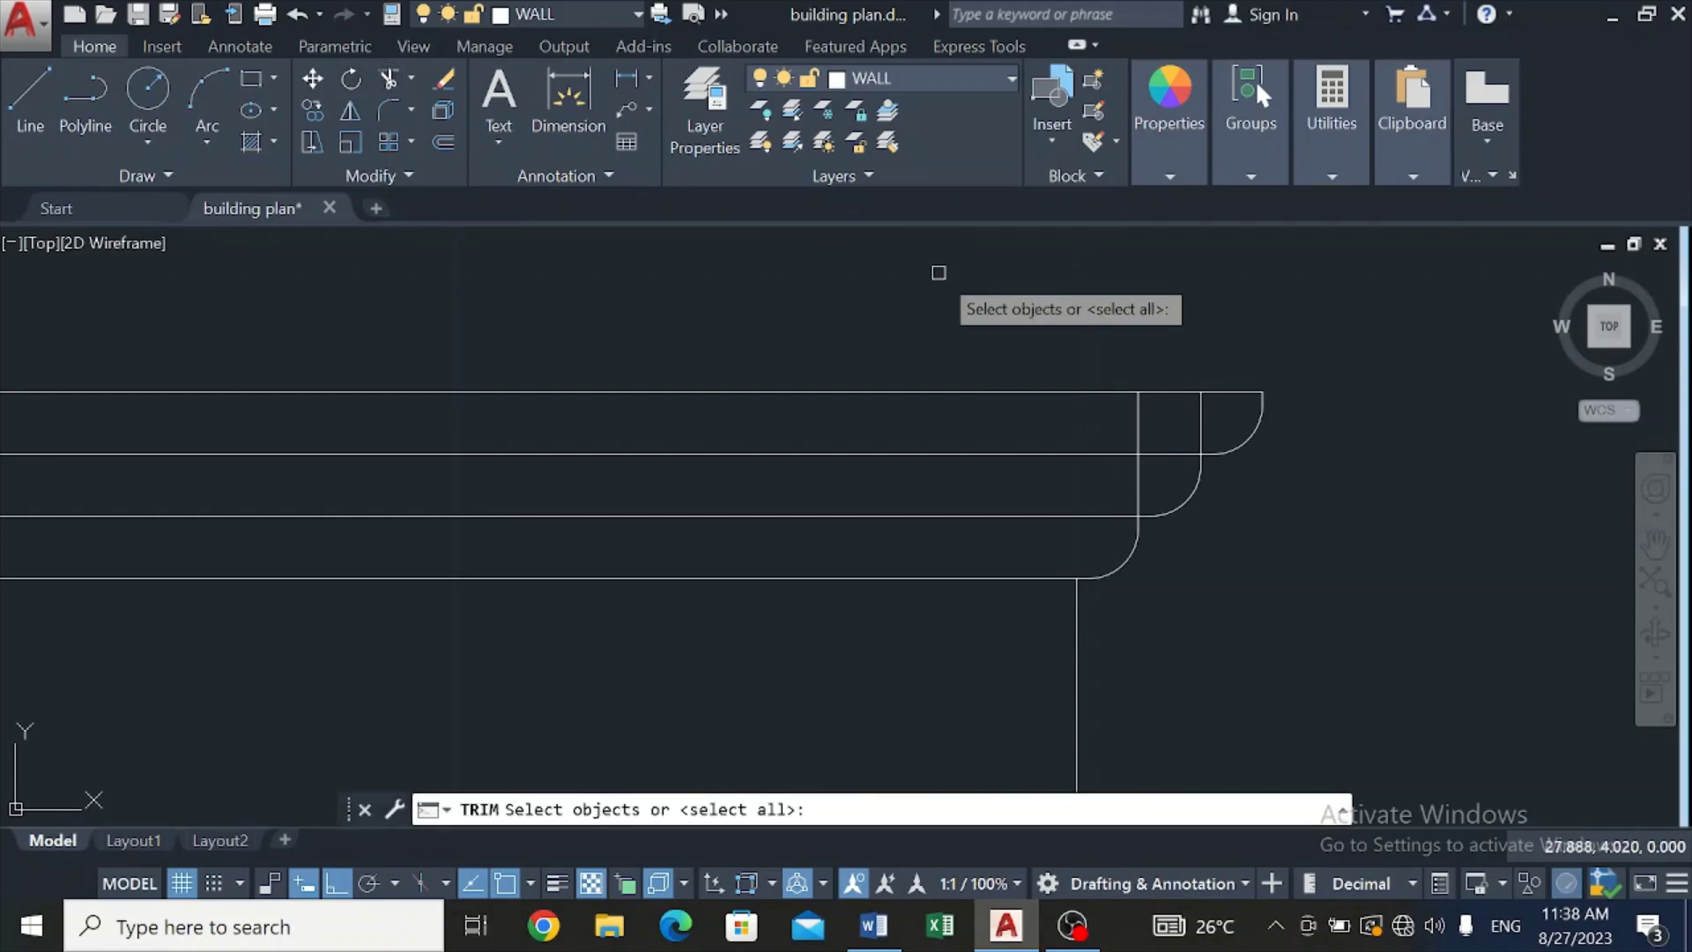
Step: Trim away the outer and inner vertical stubs above the cornice arcs, using all objects as edges
{"action": "key", "text": "Return"}
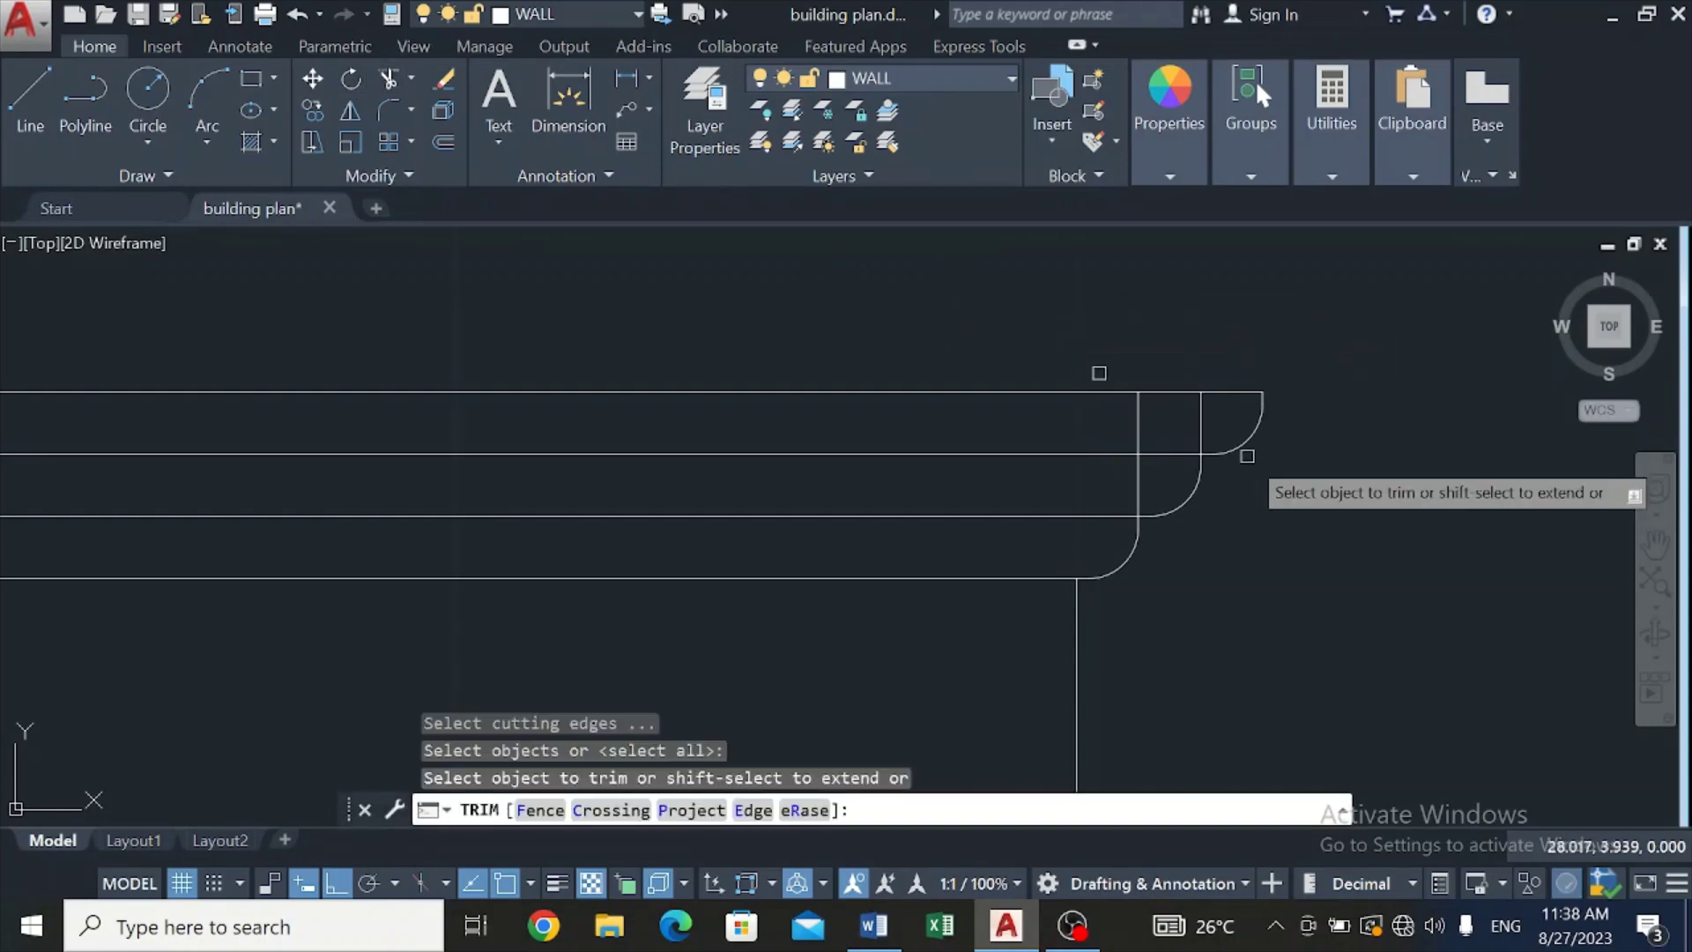
{"action": "left_click", "coordinate": [1201, 427]}
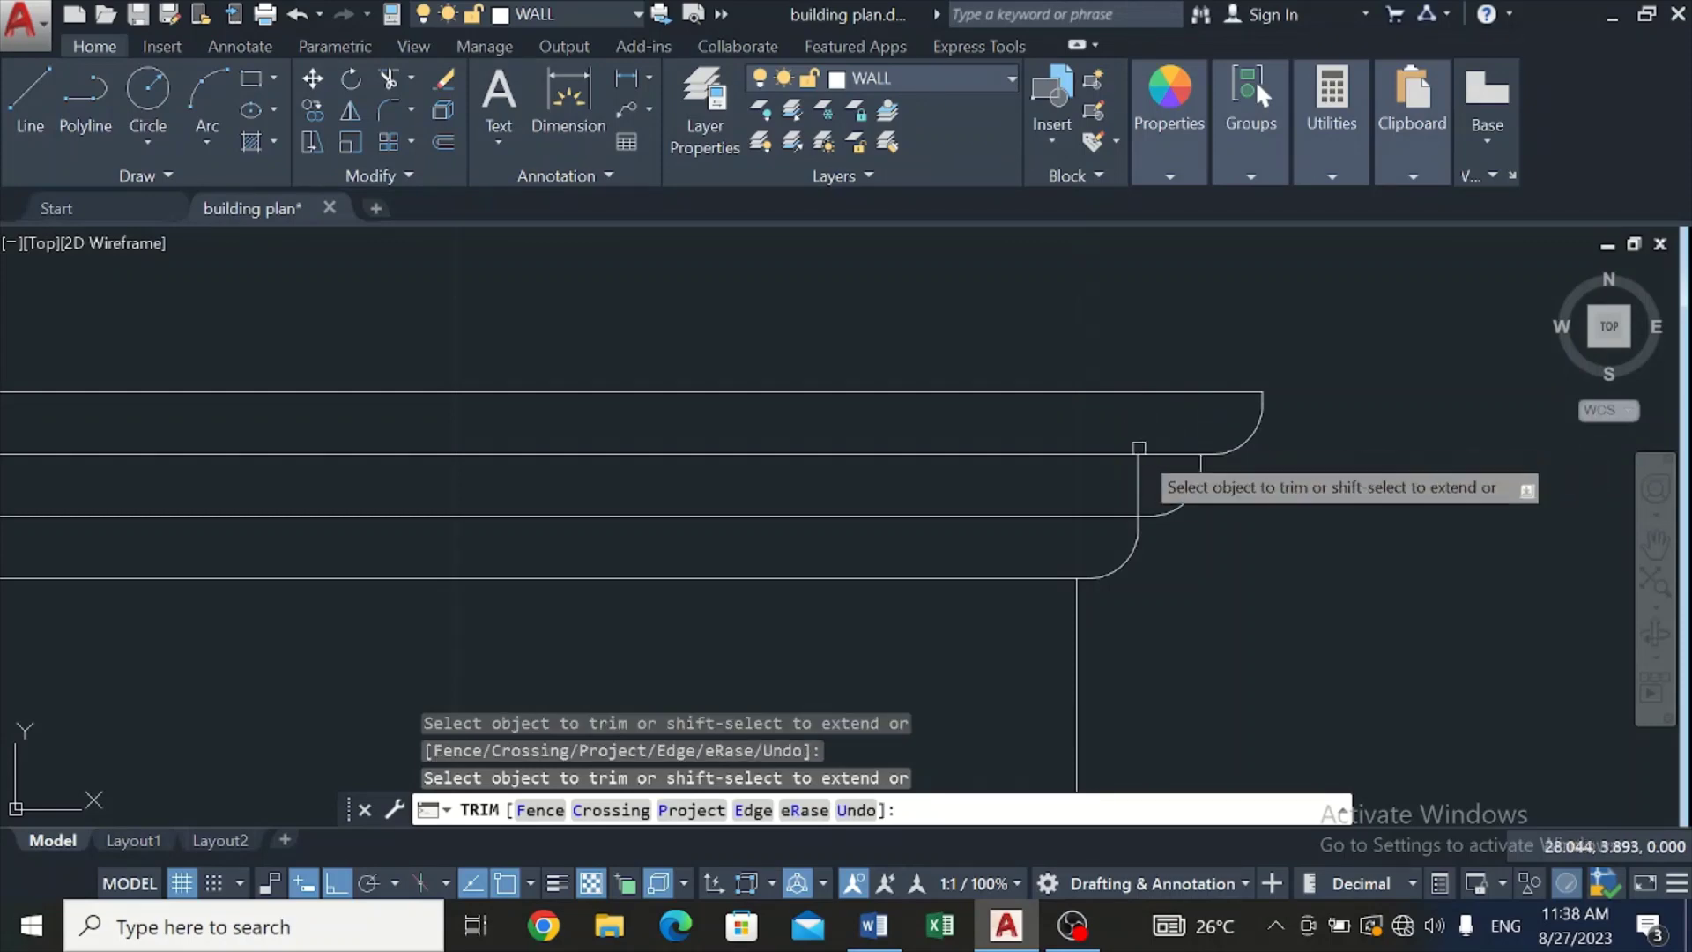
{"action": "left_click", "coordinate": [1137, 484]}
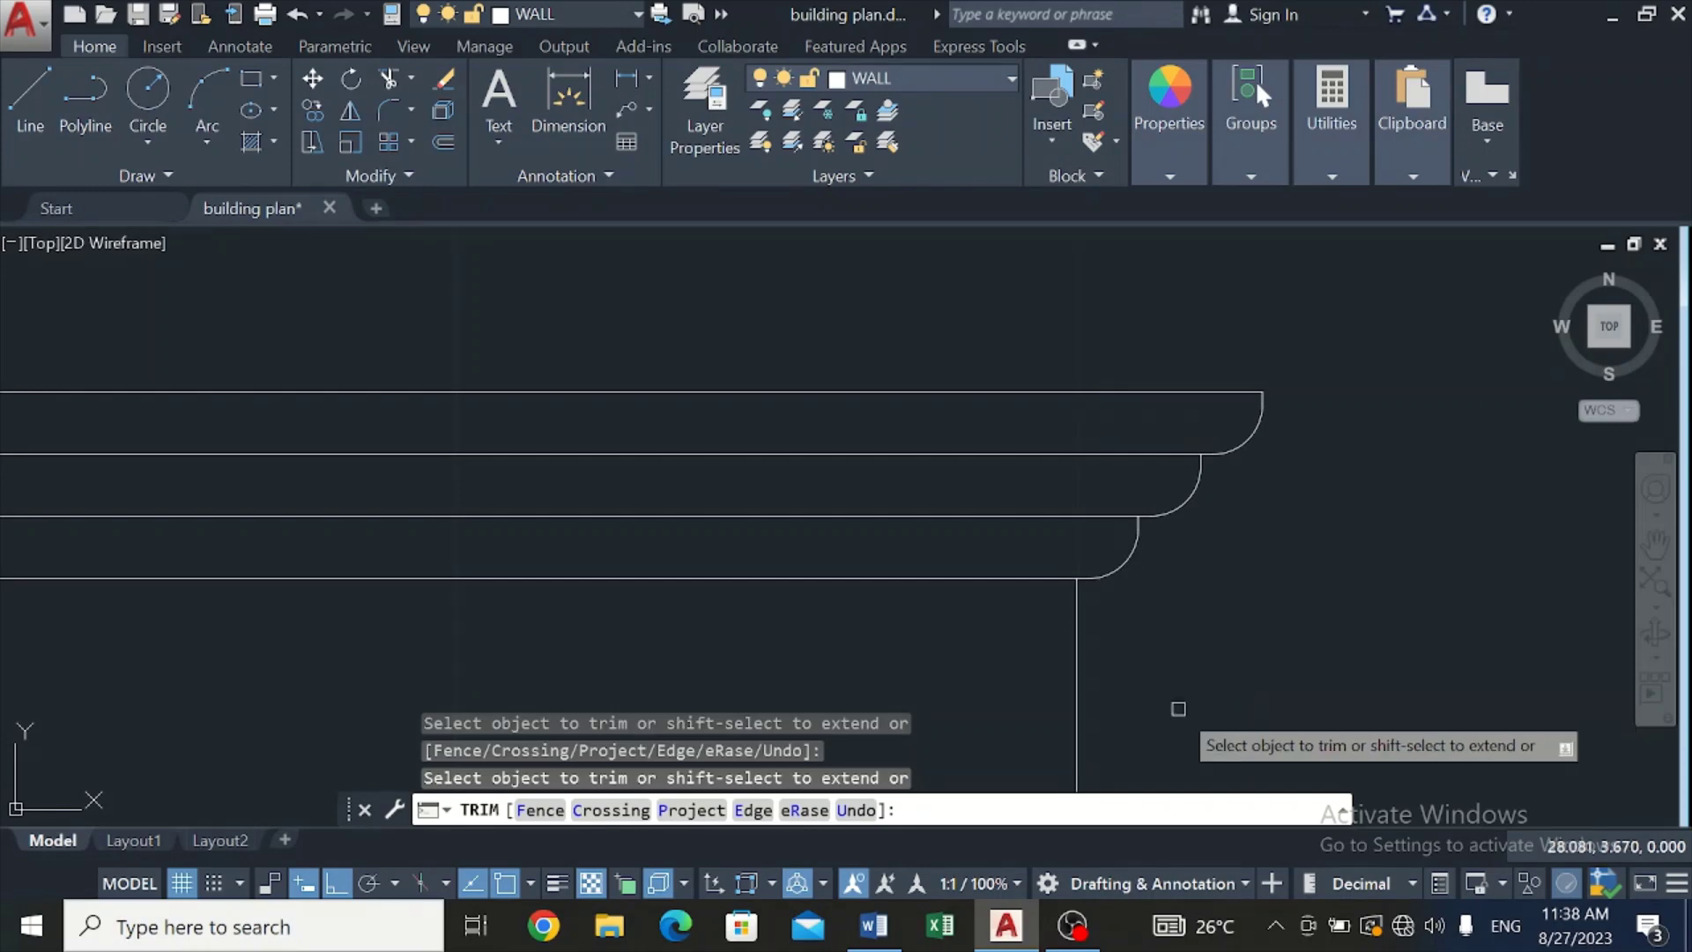
{"action": "scroll", "coordinate": [1178, 708], "scroll_direction": "down", "scroll_amount": 3}
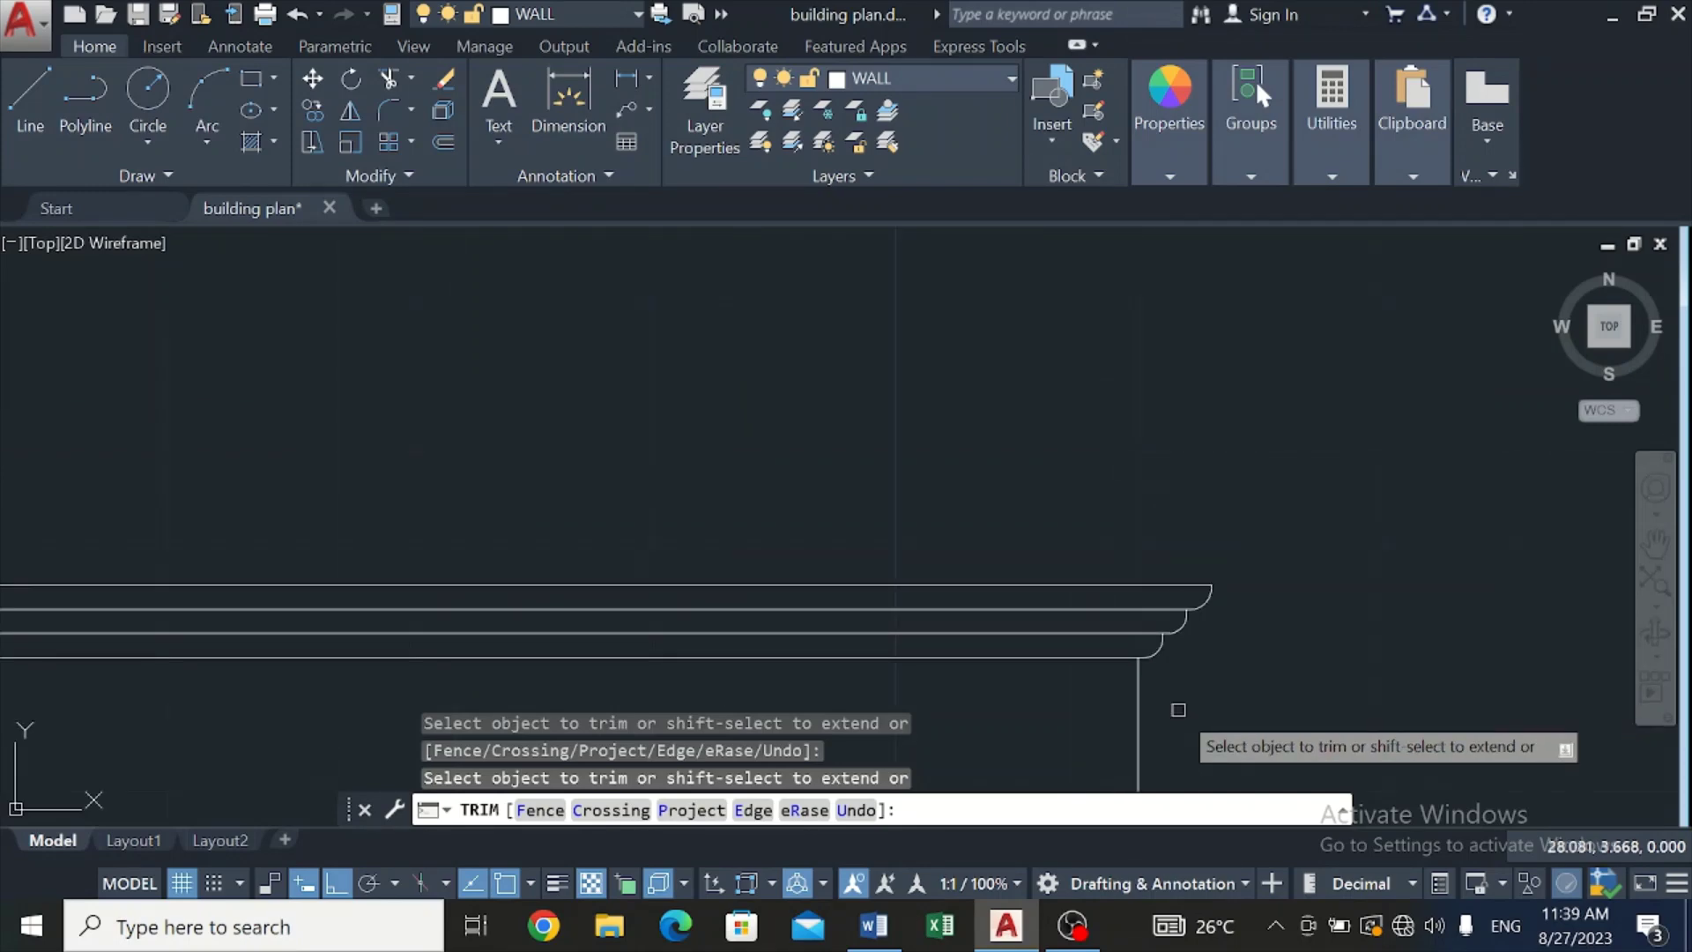
{"action": "scroll", "coordinate": [1162, 678], "scroll_direction": "up", "scroll_amount": 2}
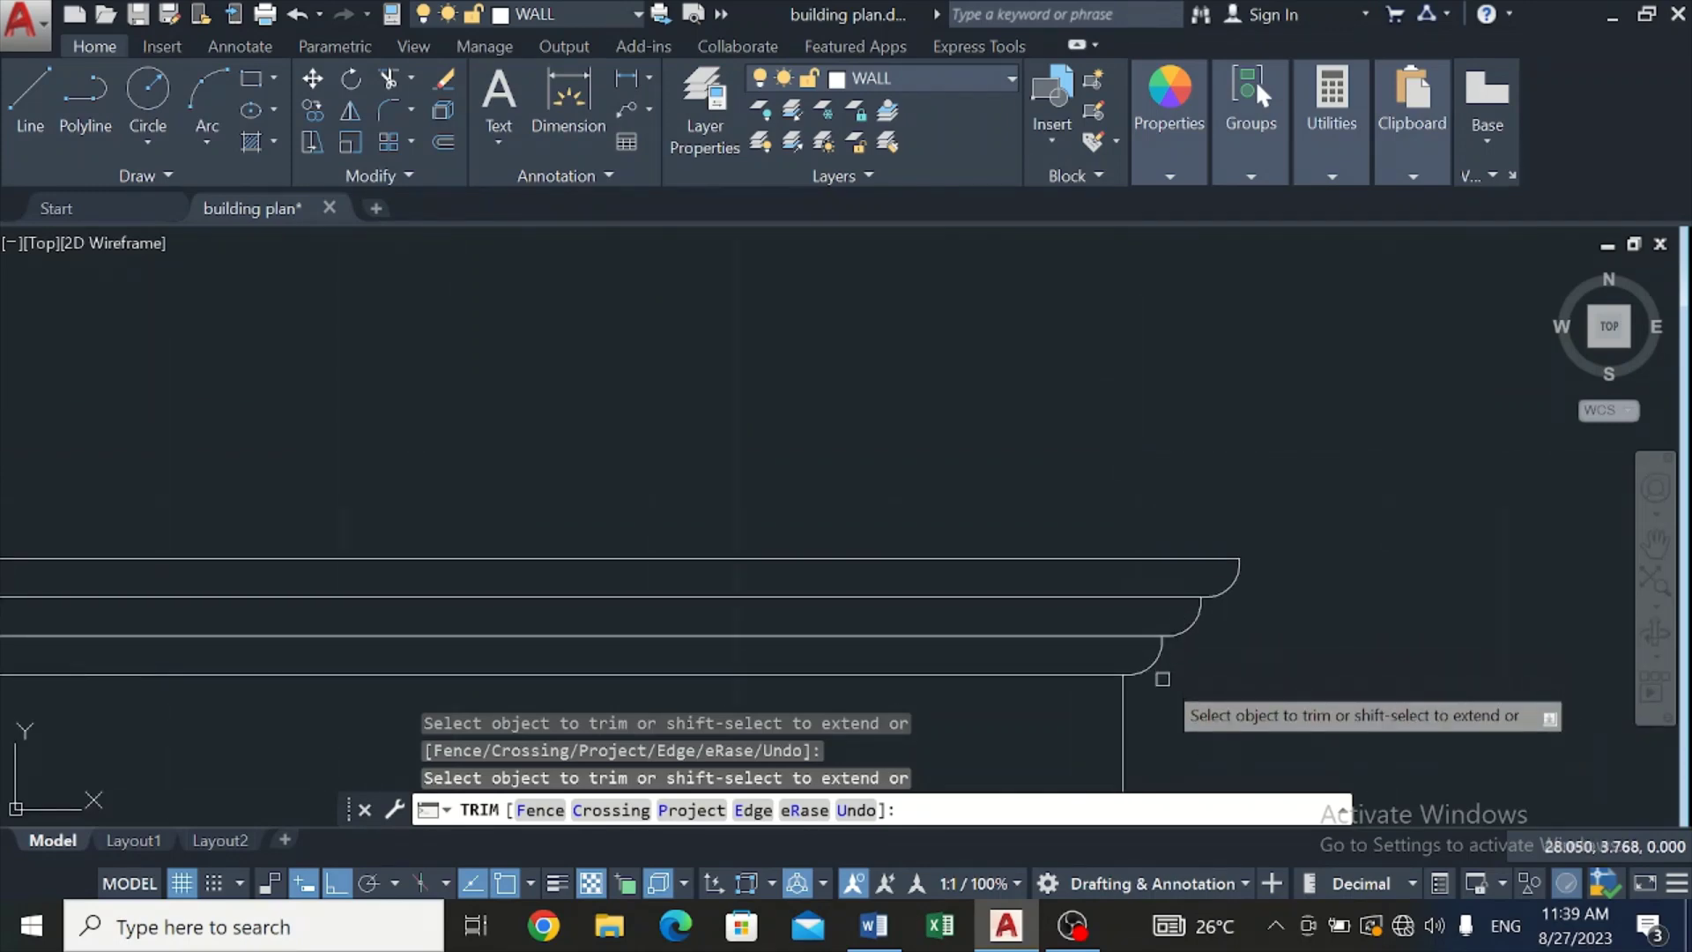
{"action": "key", "text": "Escape"}
{"action": "scroll", "coordinate": [1162, 657], "scroll_direction": "up", "scroll_amount": 1}
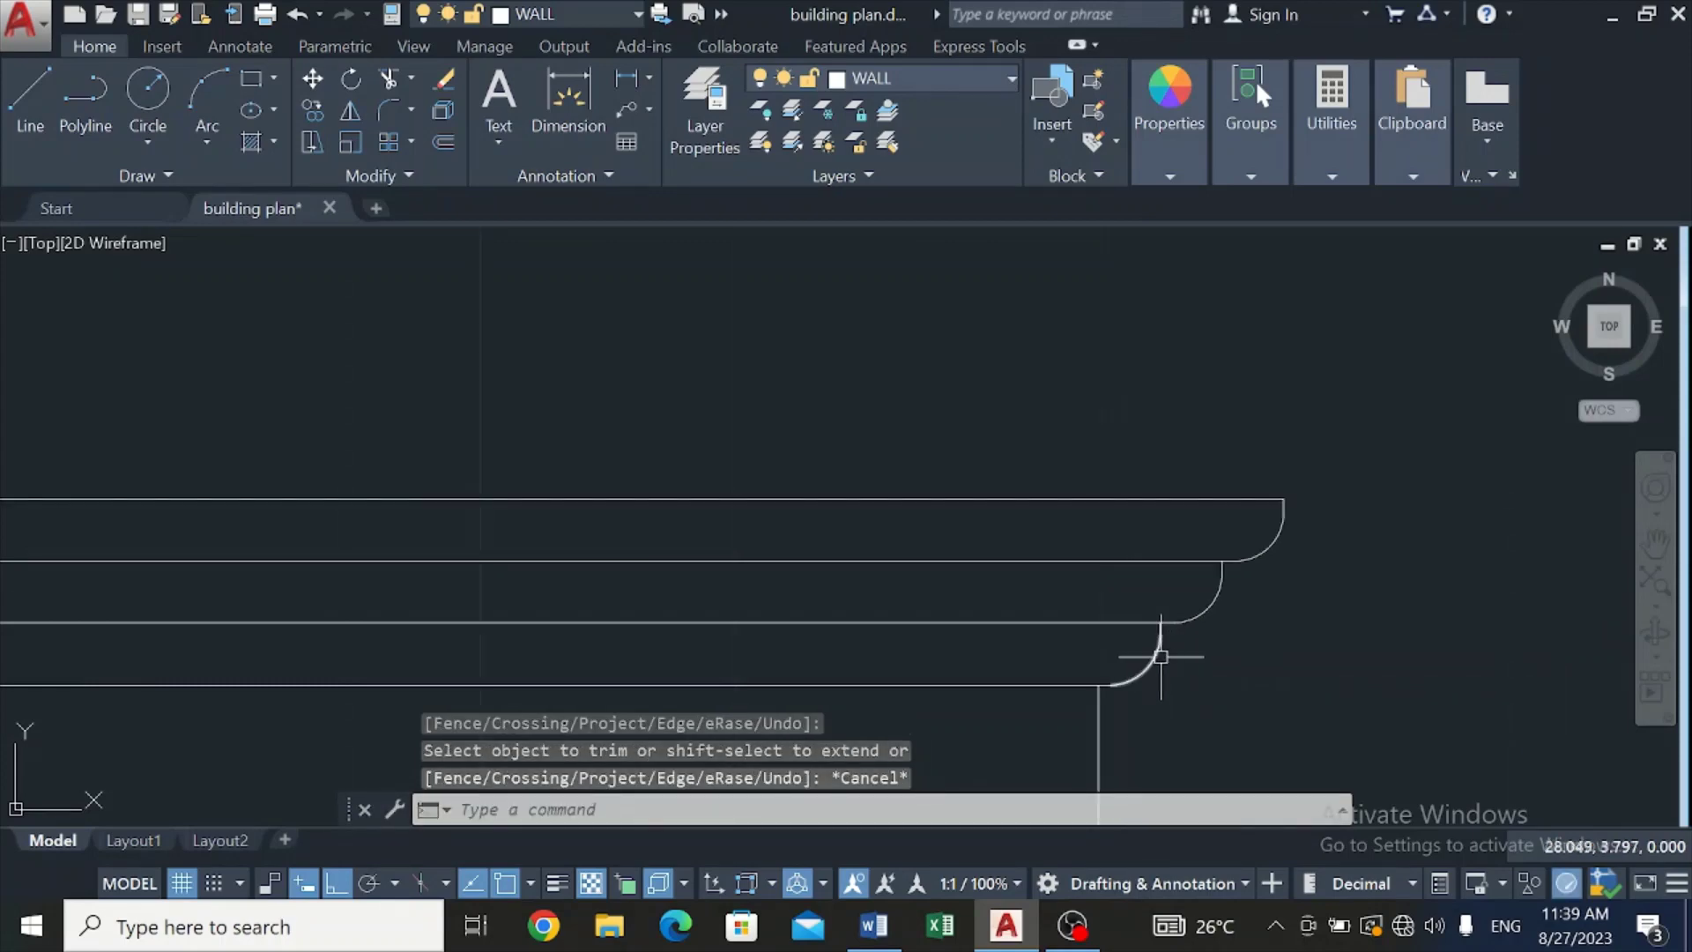
{"action": "left_click", "coordinate": [1160, 658]}
{"action": "scroll", "coordinate": [1204, 603], "scroll_direction": "up", "scroll_amount": 2}
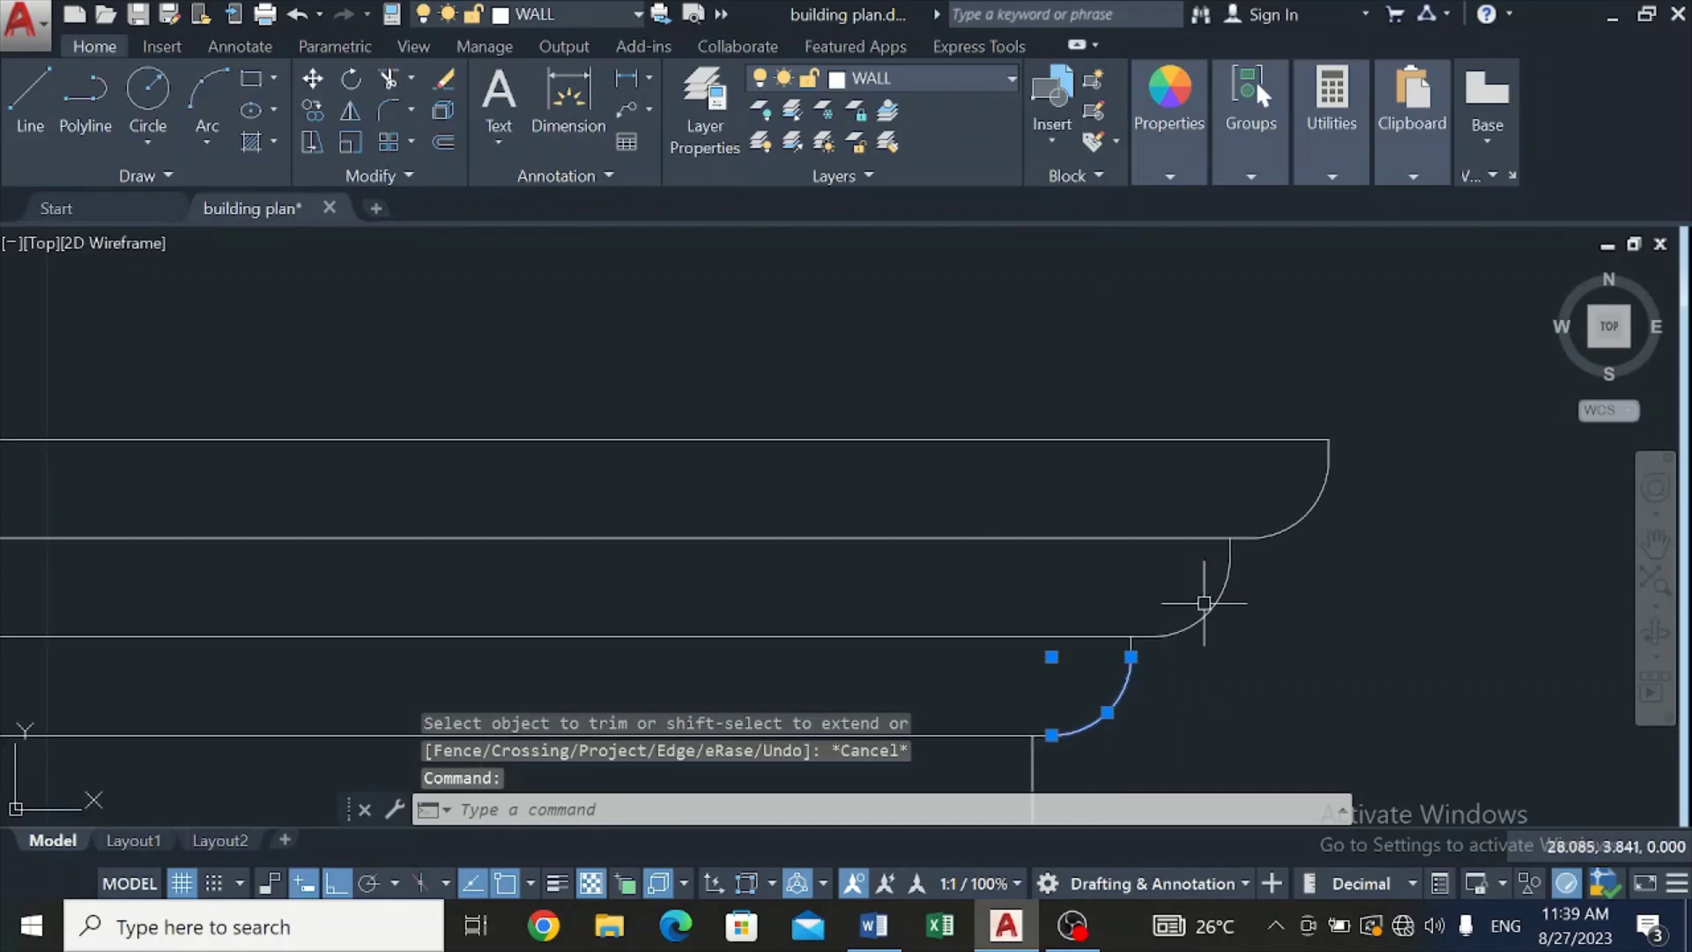
{"action": "scroll", "coordinate": [1204, 604], "scroll_direction": "up", "scroll_amount": 2}
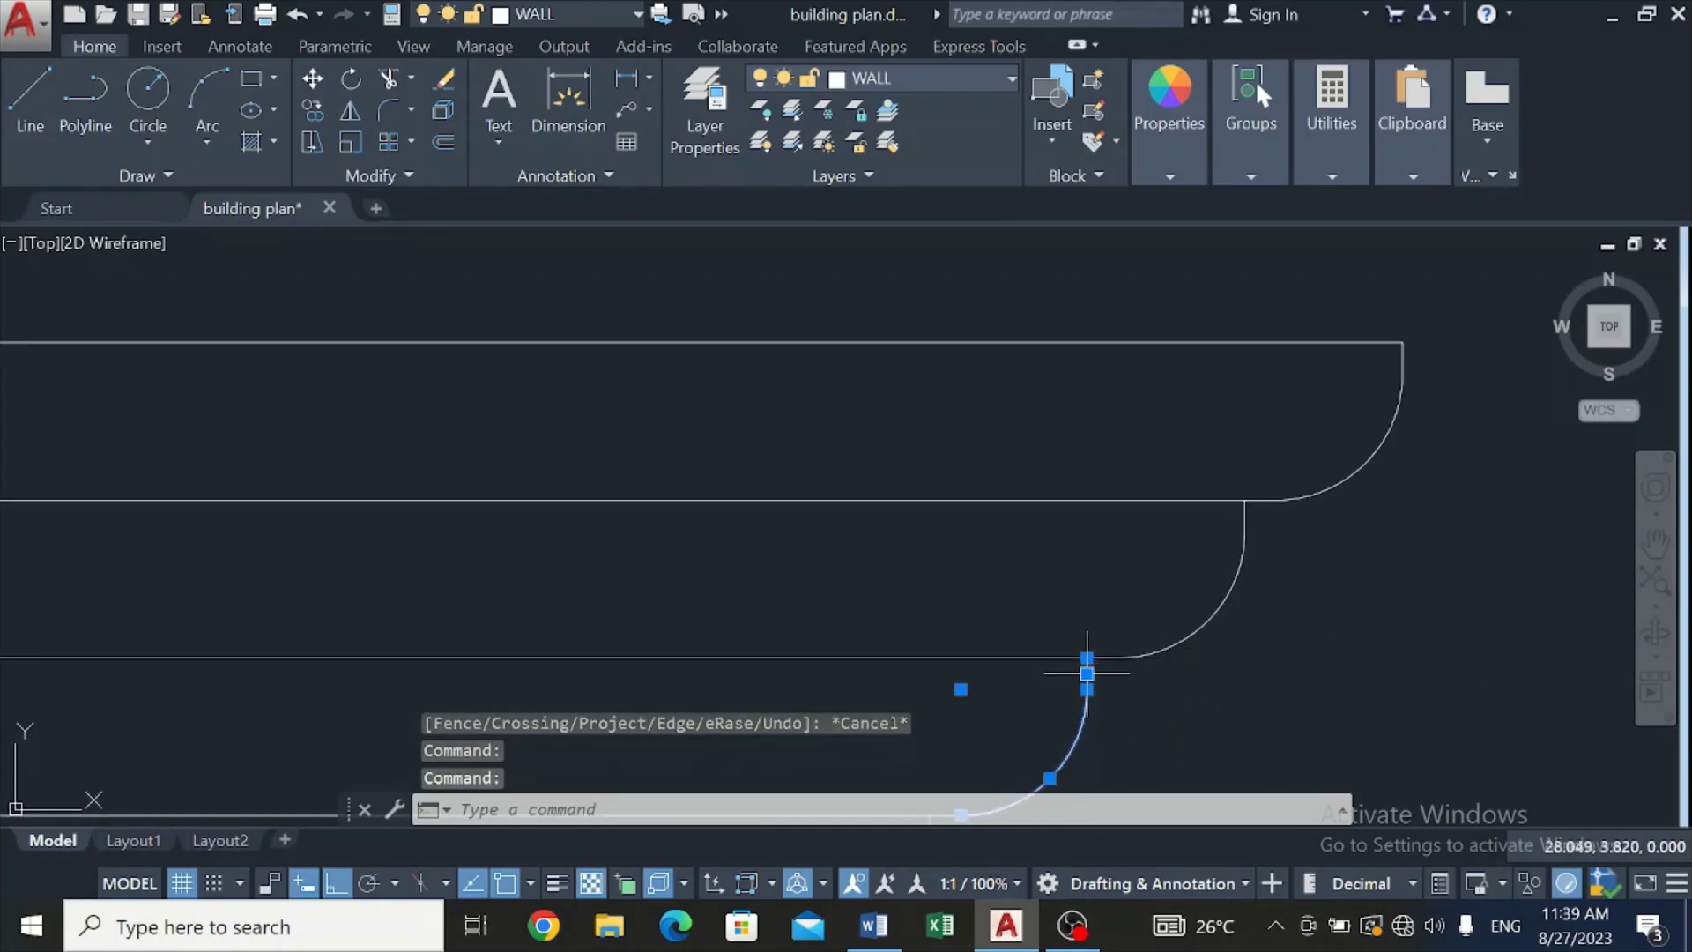
{"action": "left_click", "coordinate": [1170, 646]}
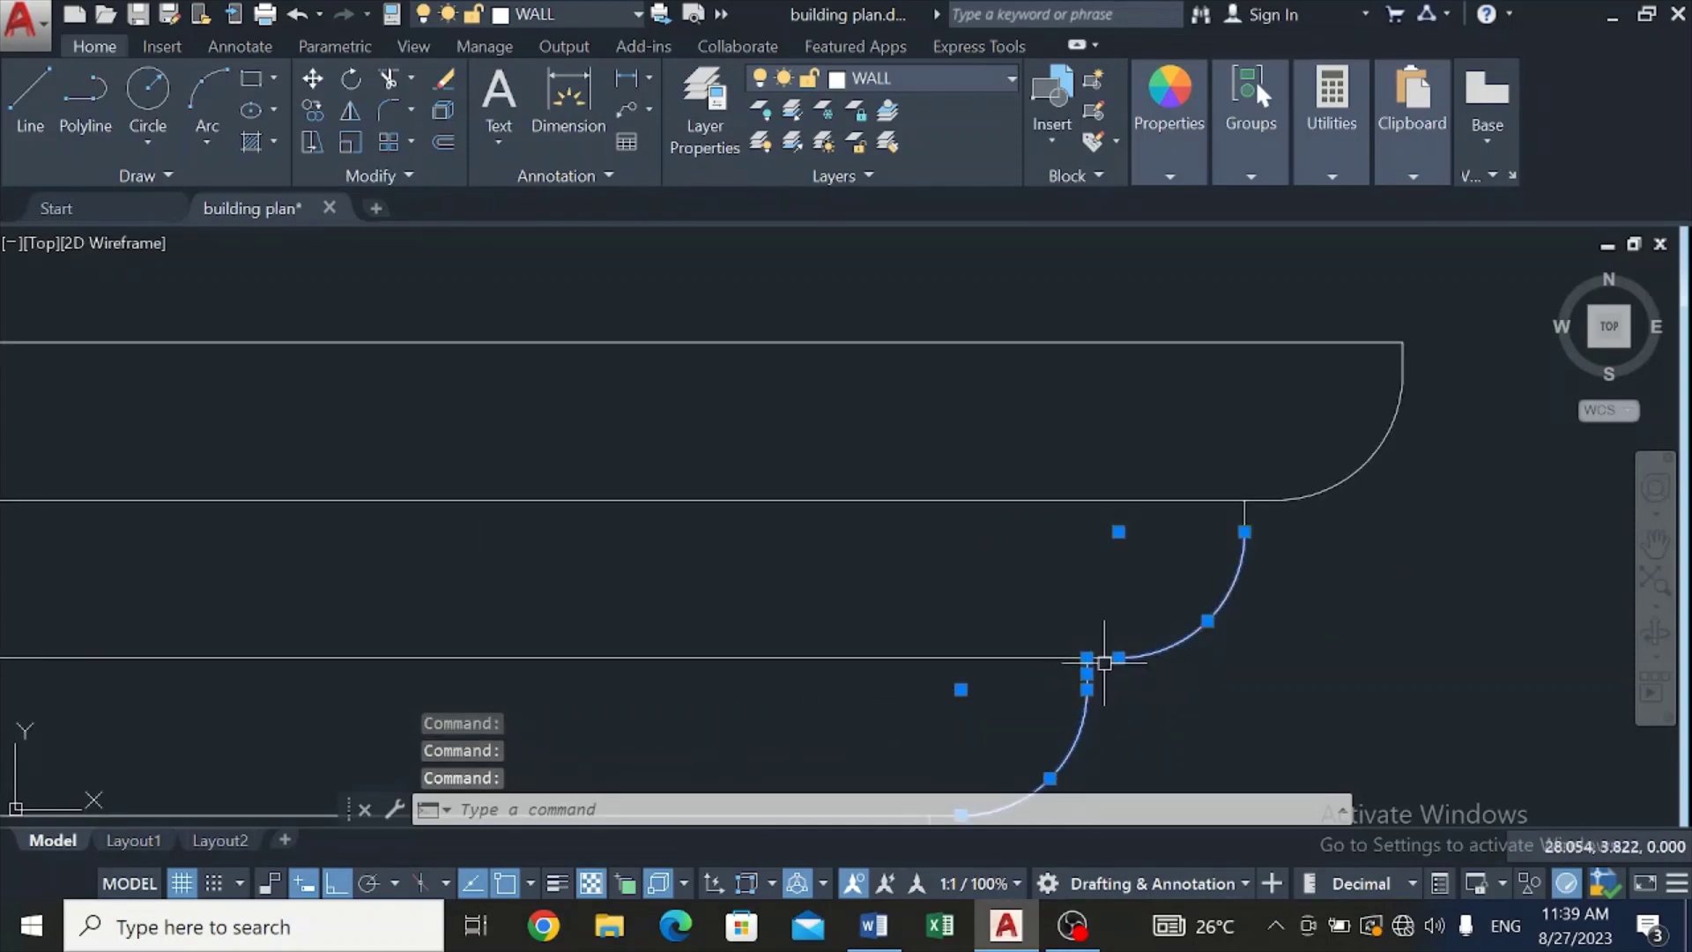
{"action": "scroll", "coordinate": [1104, 663], "scroll_direction": "up", "scroll_amount": 5}
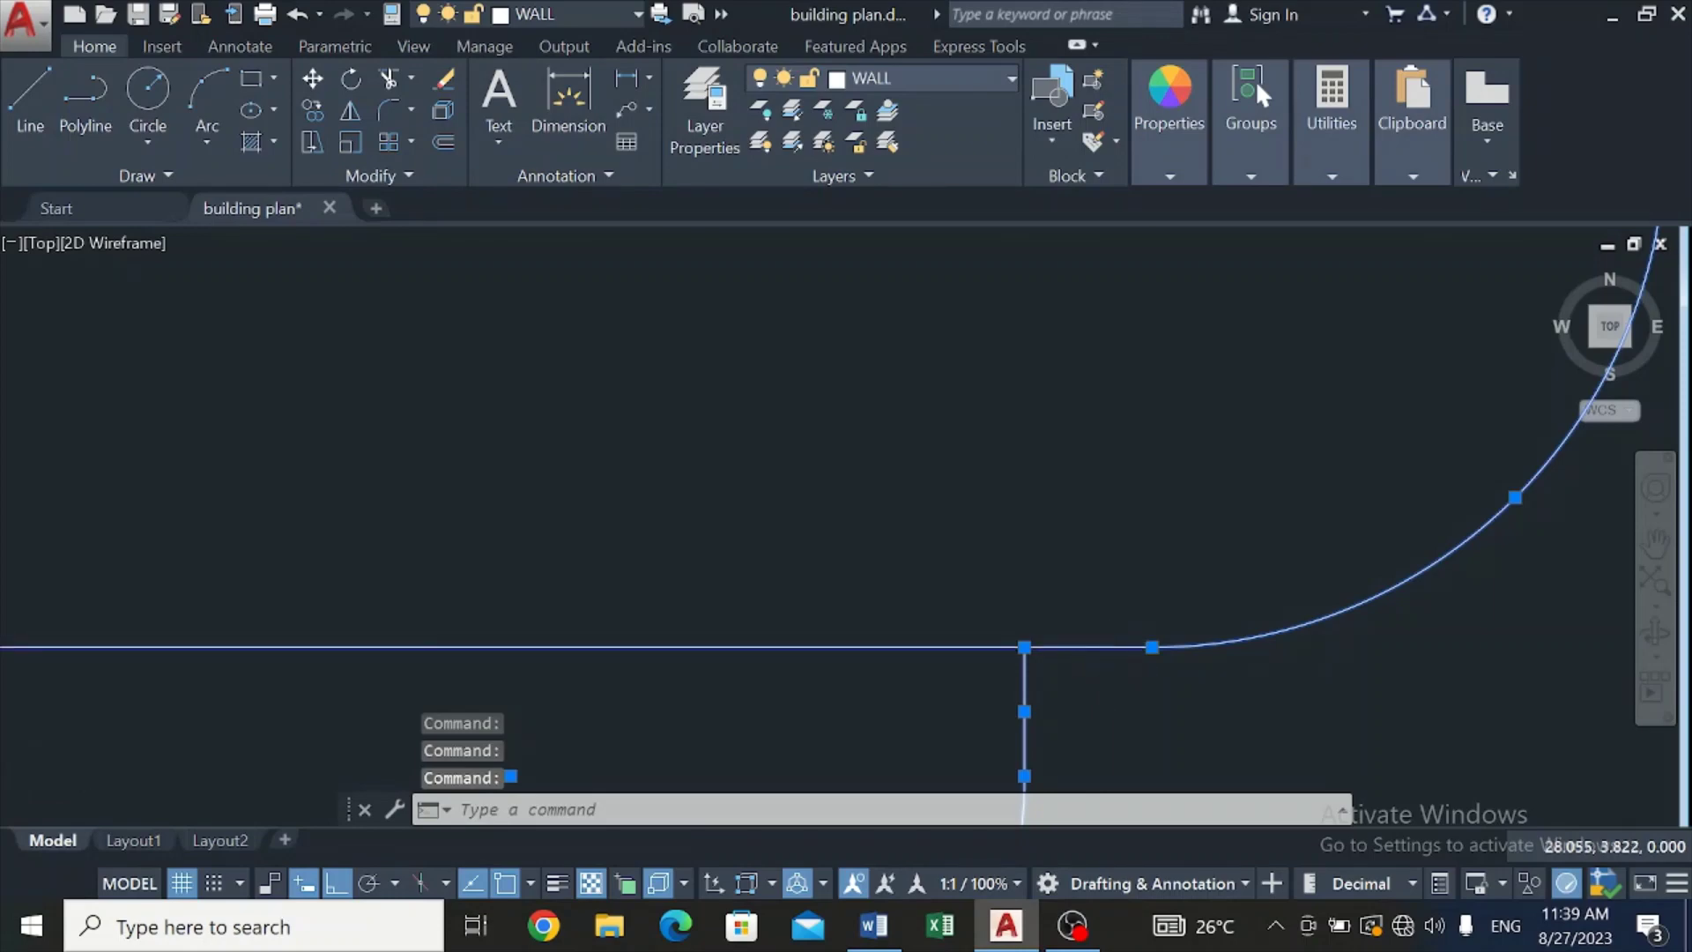
{"action": "scroll", "coordinate": [1095, 699], "scroll_direction": "down", "scroll_amount": 5}
{"action": "scroll", "coordinate": [1013, 775], "scroll_direction": "up", "scroll_amount": 5}
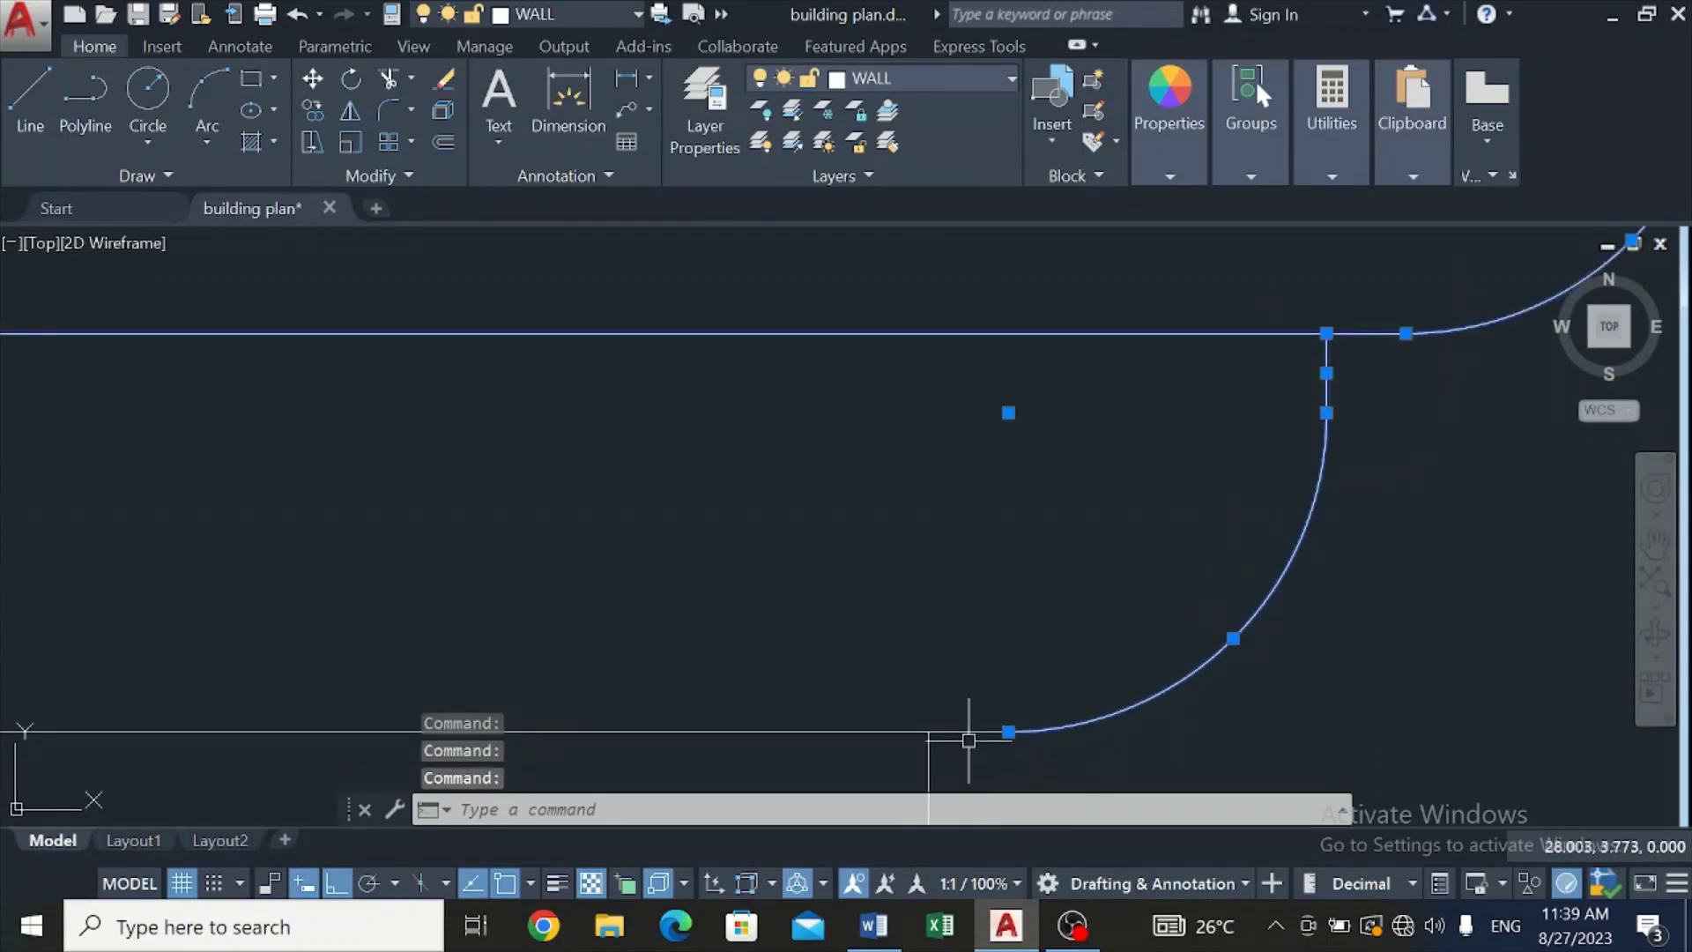
{"action": "scroll", "coordinate": [1490, 476], "scroll_direction": "down", "scroll_amount": 5}
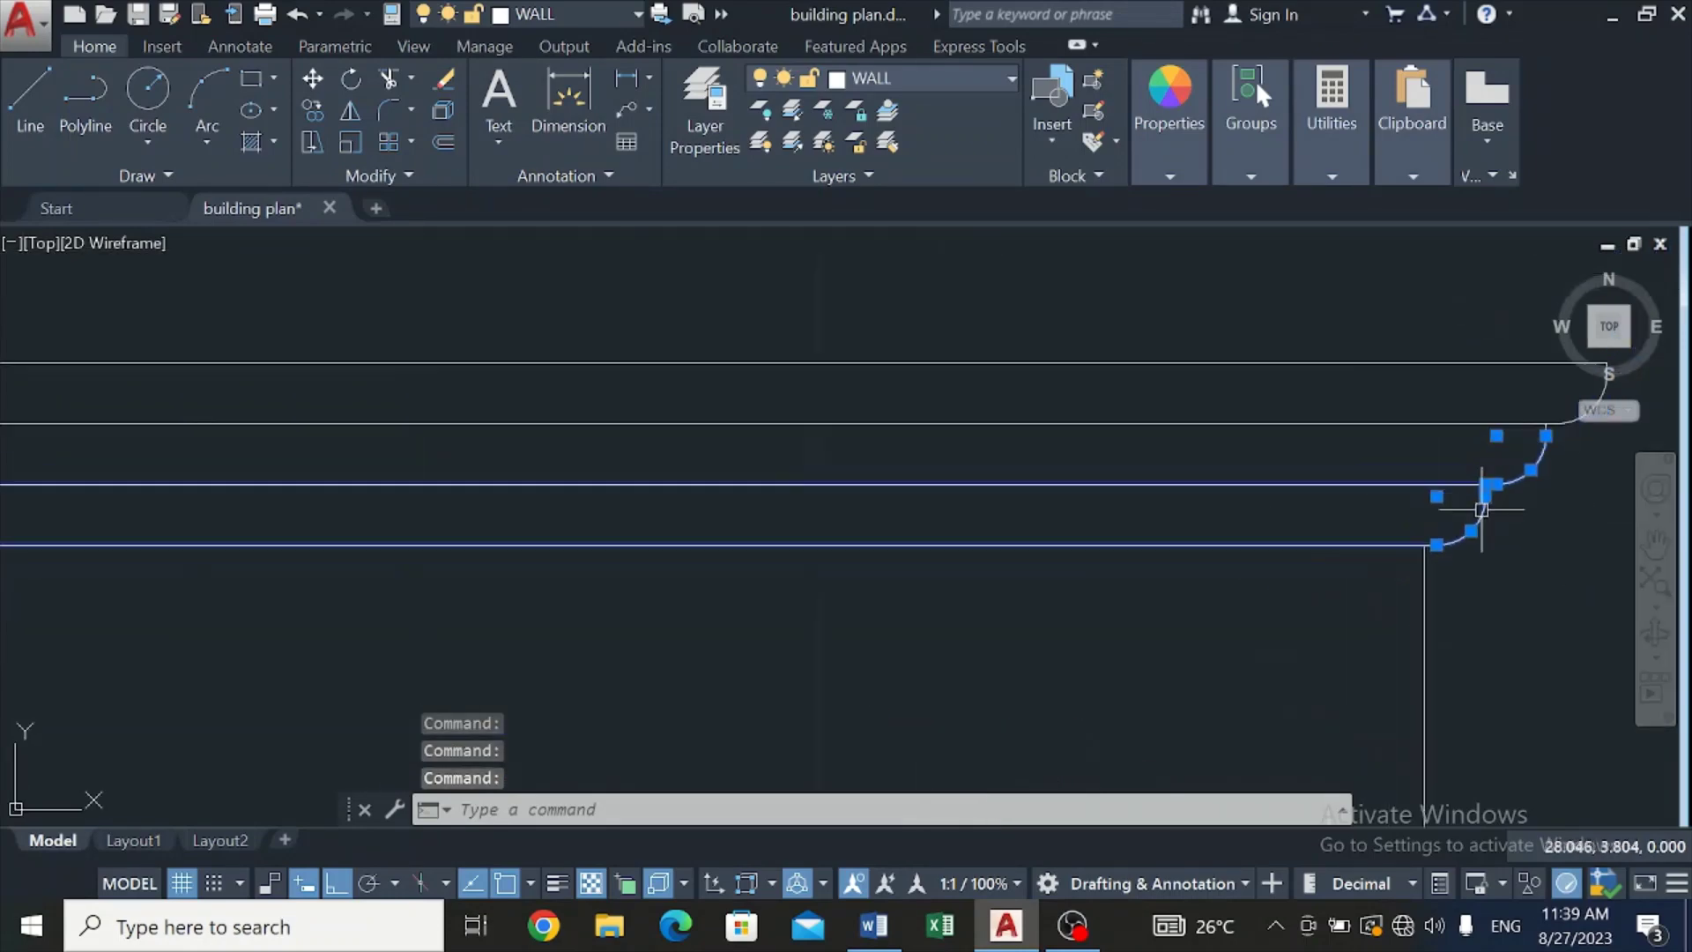
{"action": "scroll", "coordinate": [1489, 484], "scroll_direction": "down", "scroll_amount": 2}
{"action": "scroll", "coordinate": [1537, 449], "scroll_direction": "up", "scroll_amount": 6}
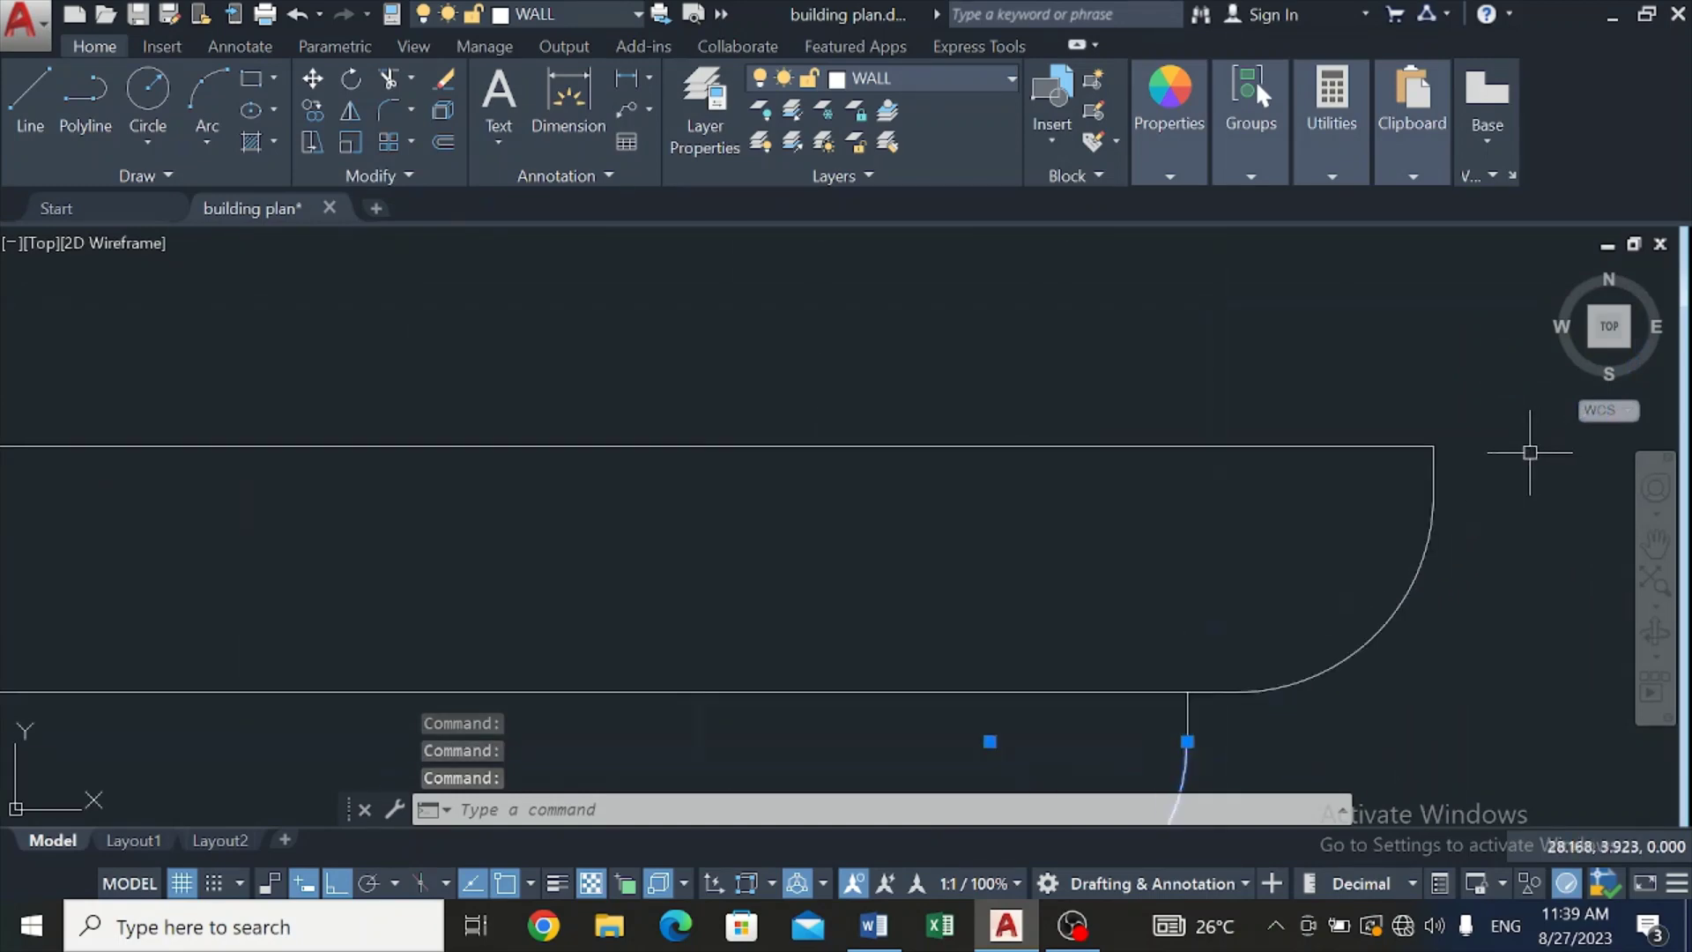
{"action": "left_click", "coordinate": [1432, 475]}
{"action": "scroll", "coordinate": [1436, 473], "scroll_direction": "up", "scroll_amount": 2}
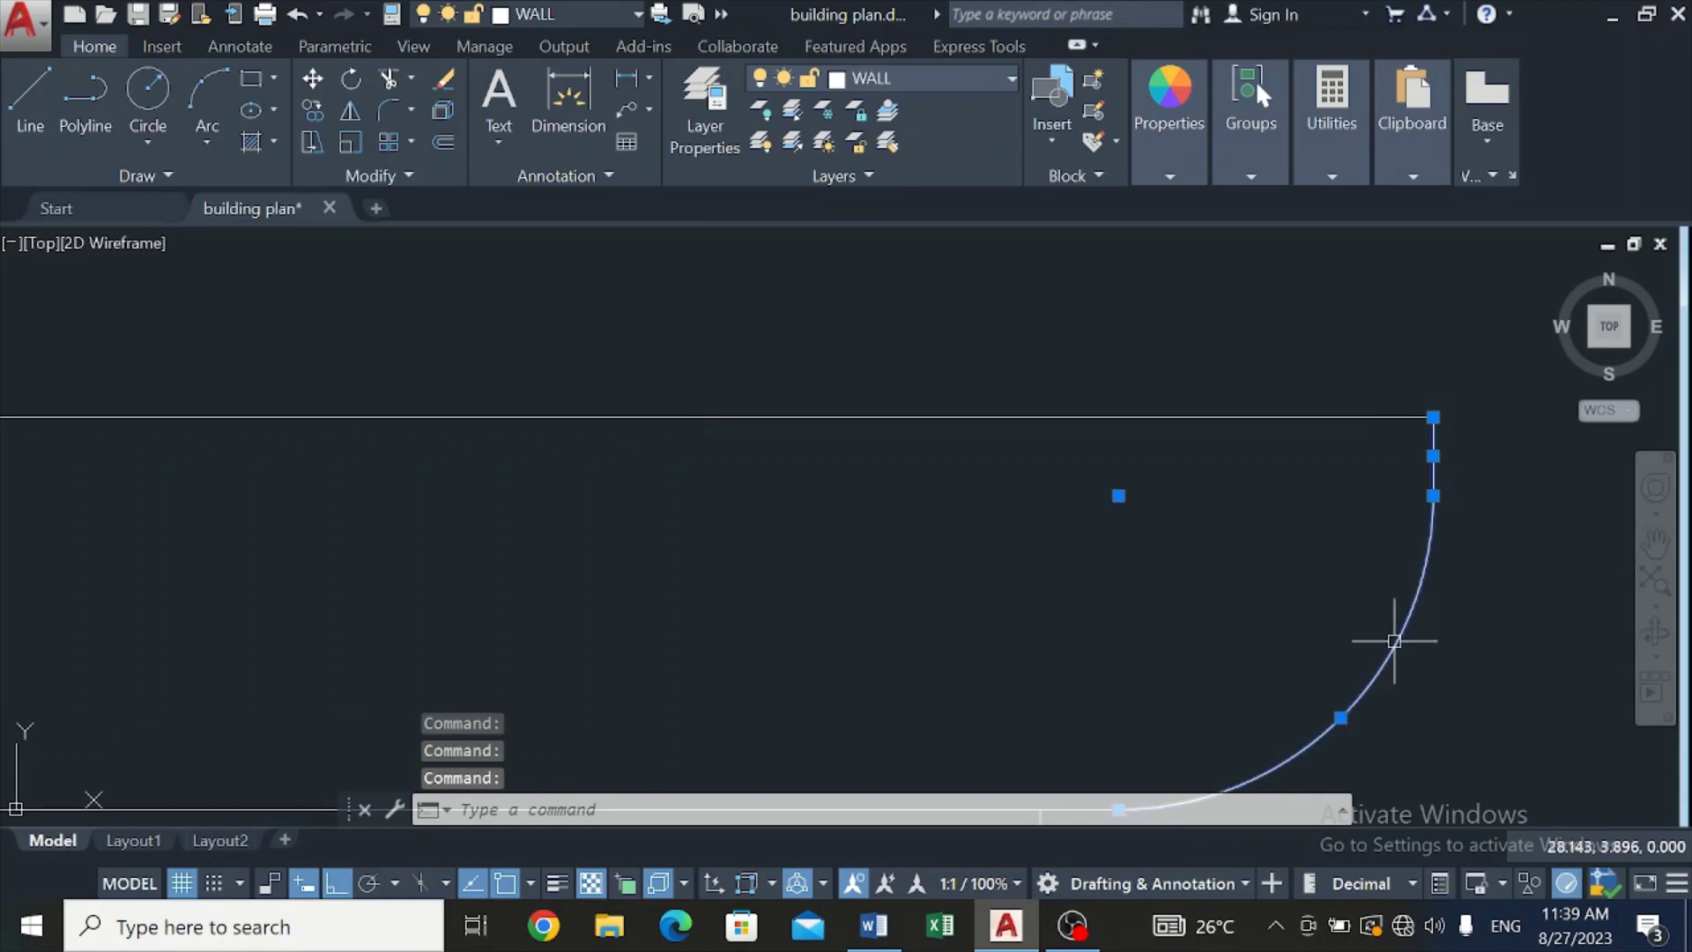
{"action": "scroll", "coordinate": [1388, 661], "scroll_direction": "down", "scroll_amount": 3}
{"action": "scroll", "coordinate": [1379, 682], "scroll_direction": "up", "scroll_amount": 5}
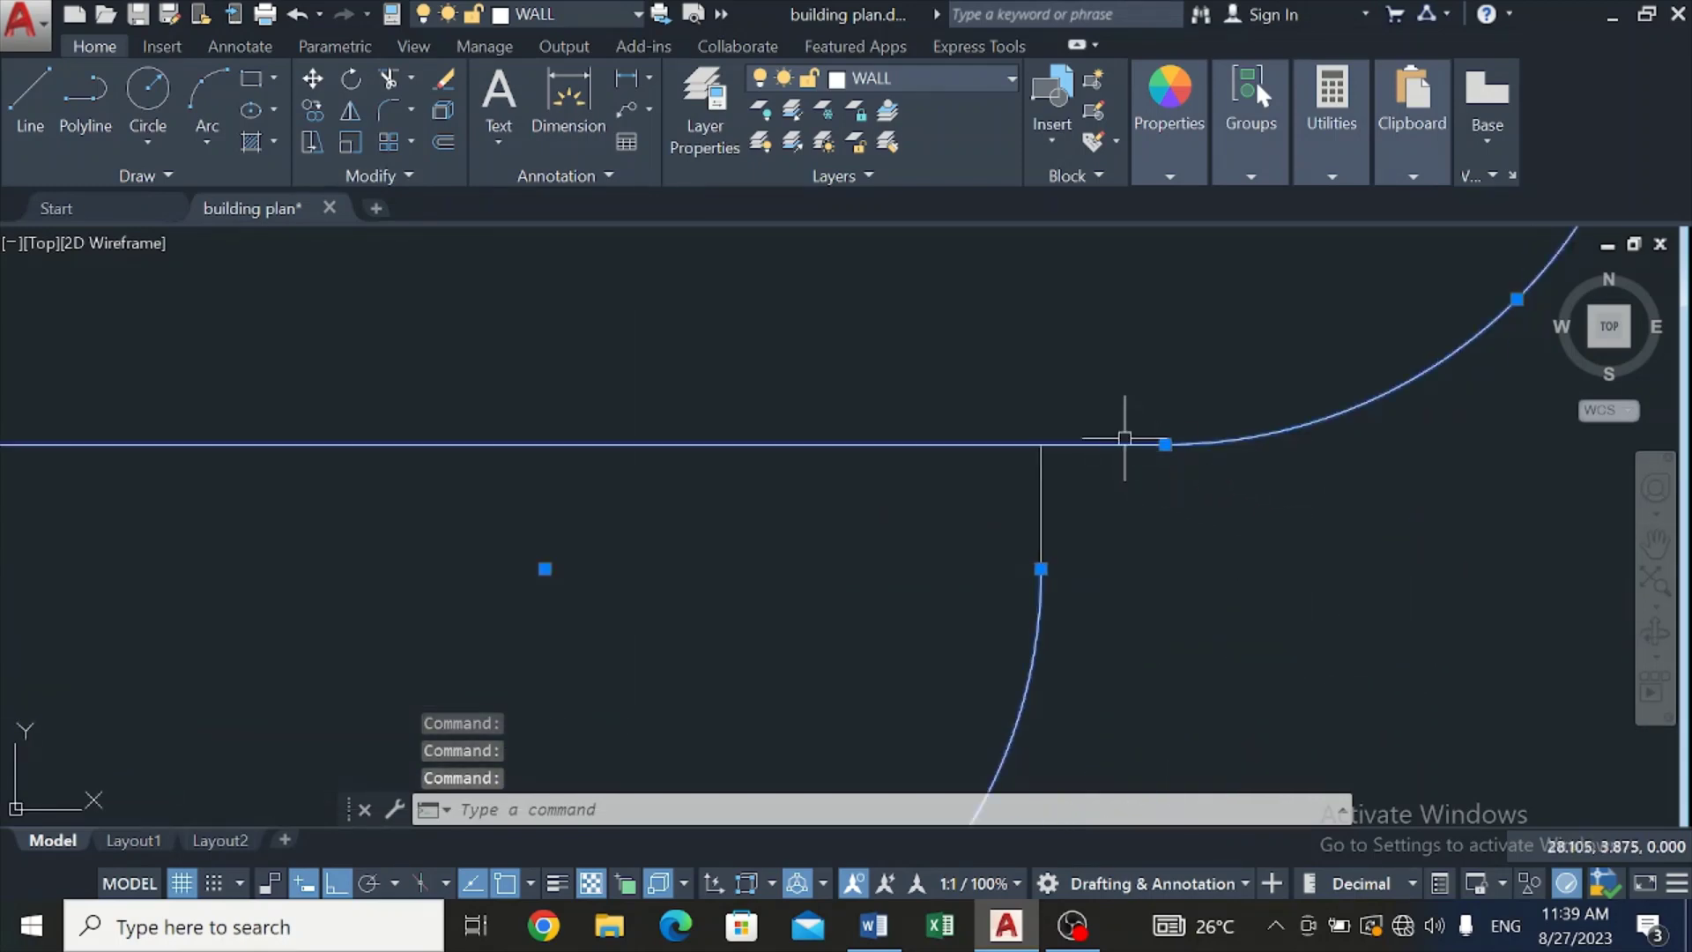
{"action": "scroll", "coordinate": [1120, 458], "scroll_direction": "down", "scroll_amount": 4}
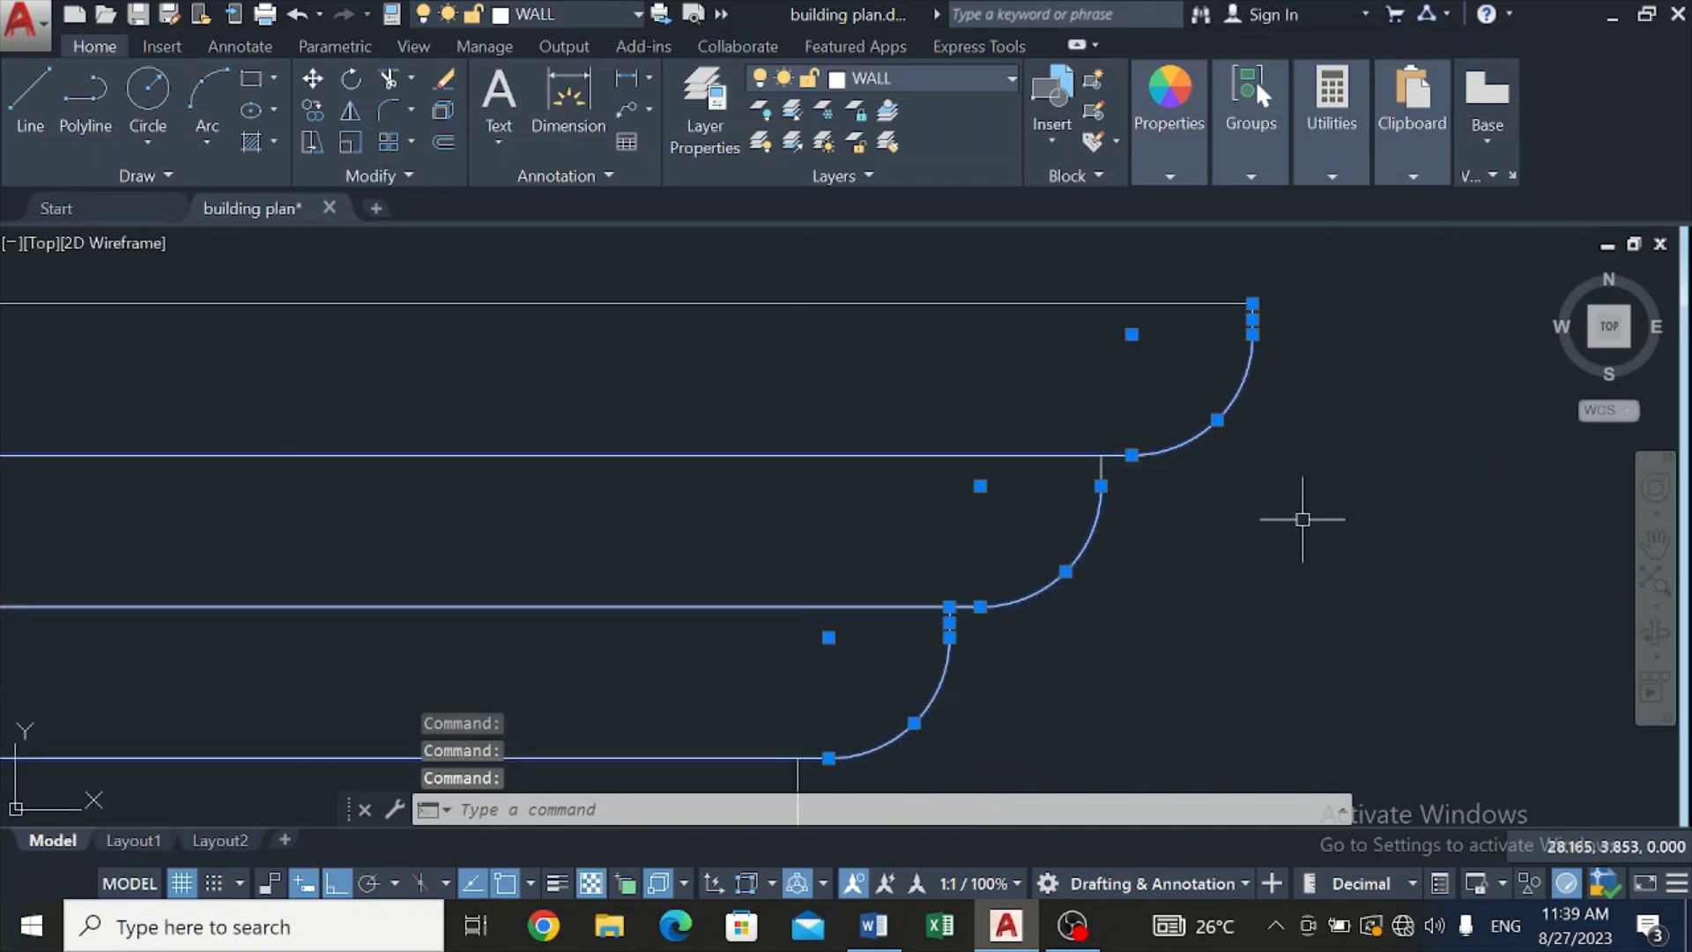
{"action": "scroll", "coordinate": [1302, 519], "scroll_direction": "down", "scroll_amount": 3}
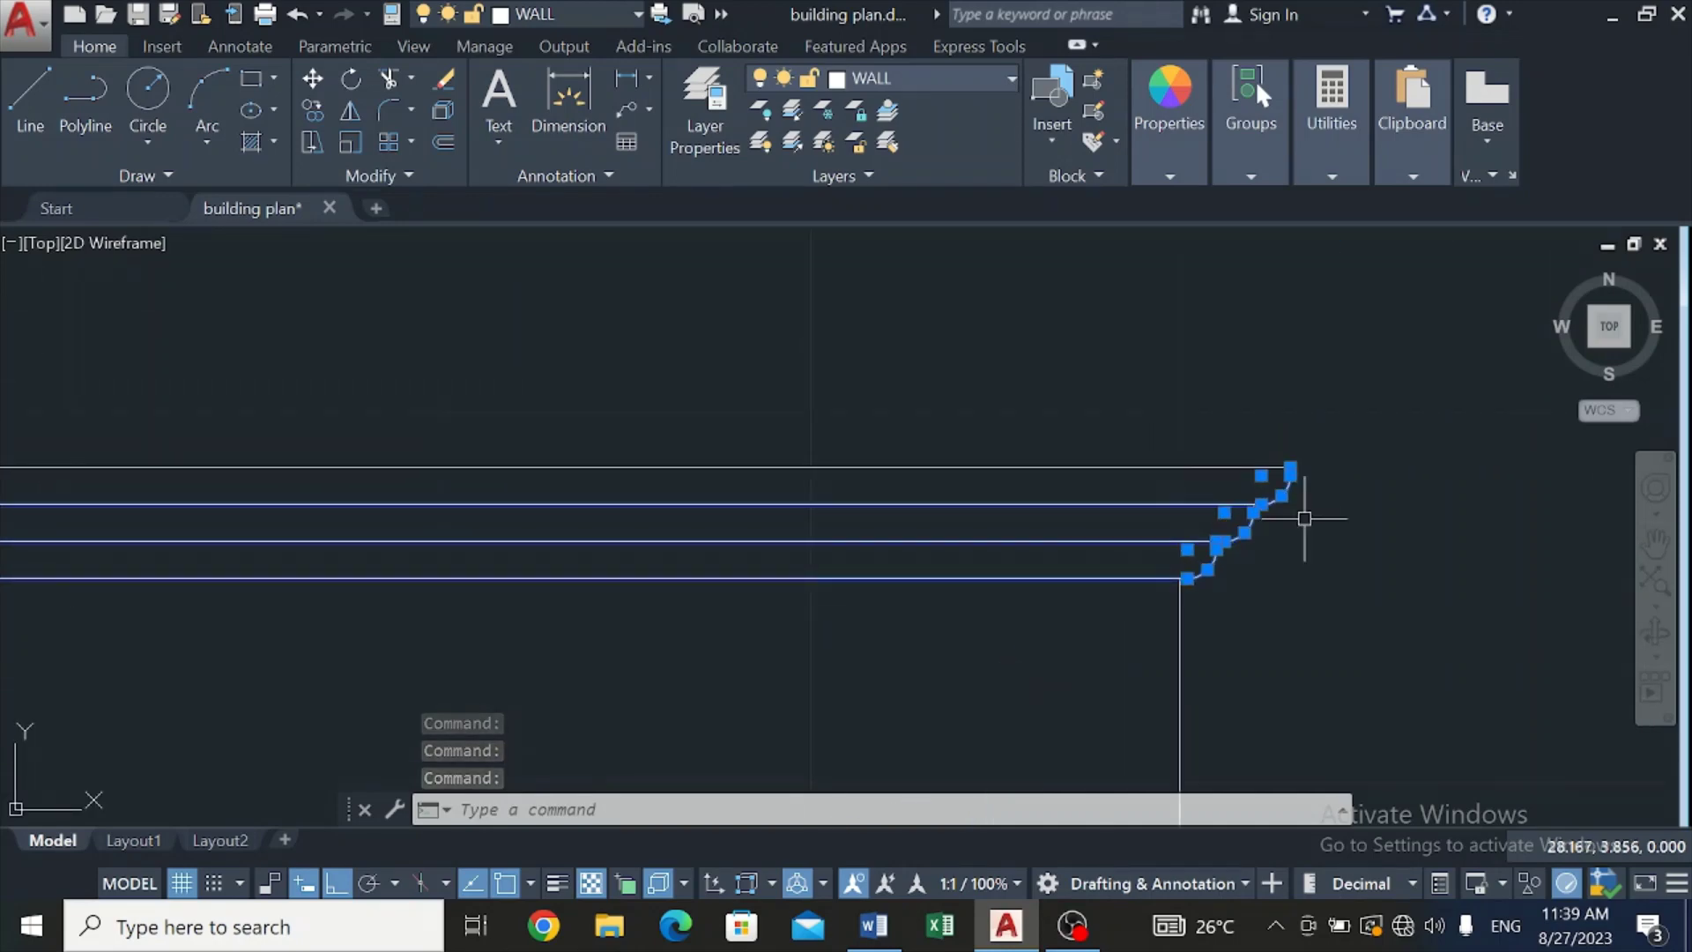
{"action": "key", "text": "Escape"}
{"action": "scroll", "coordinate": [1261, 552], "scroll_direction": "up", "scroll_amount": 5}
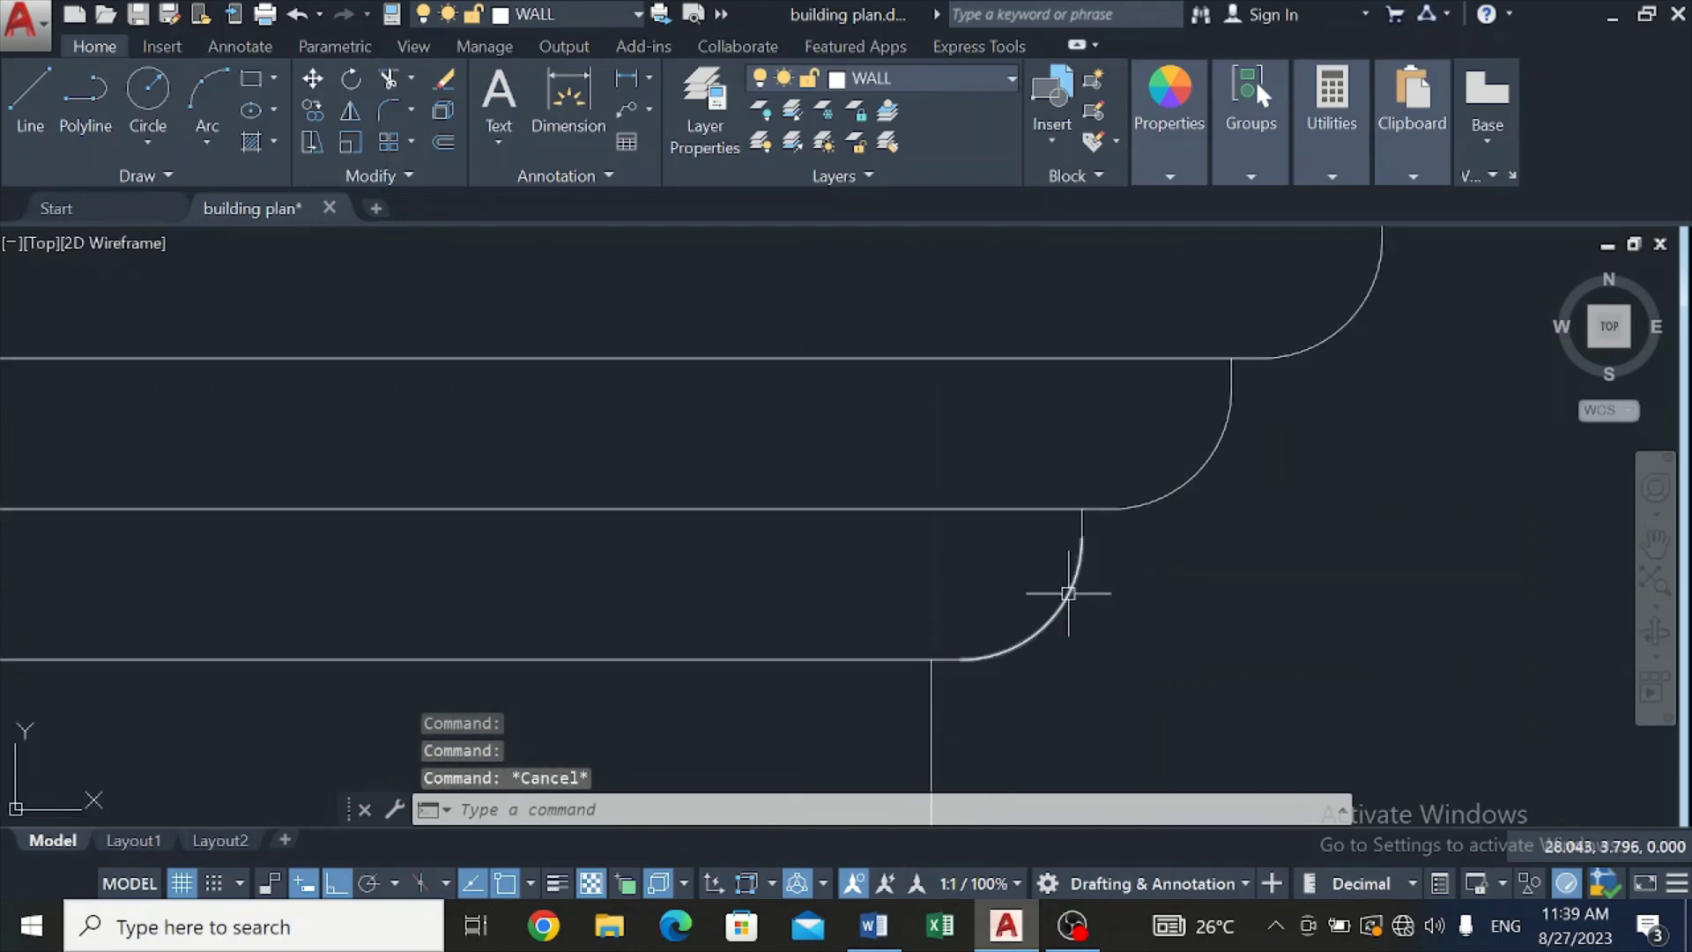
{"action": "scroll", "coordinate": [1107, 540], "scroll_direction": "up", "scroll_amount": 3}
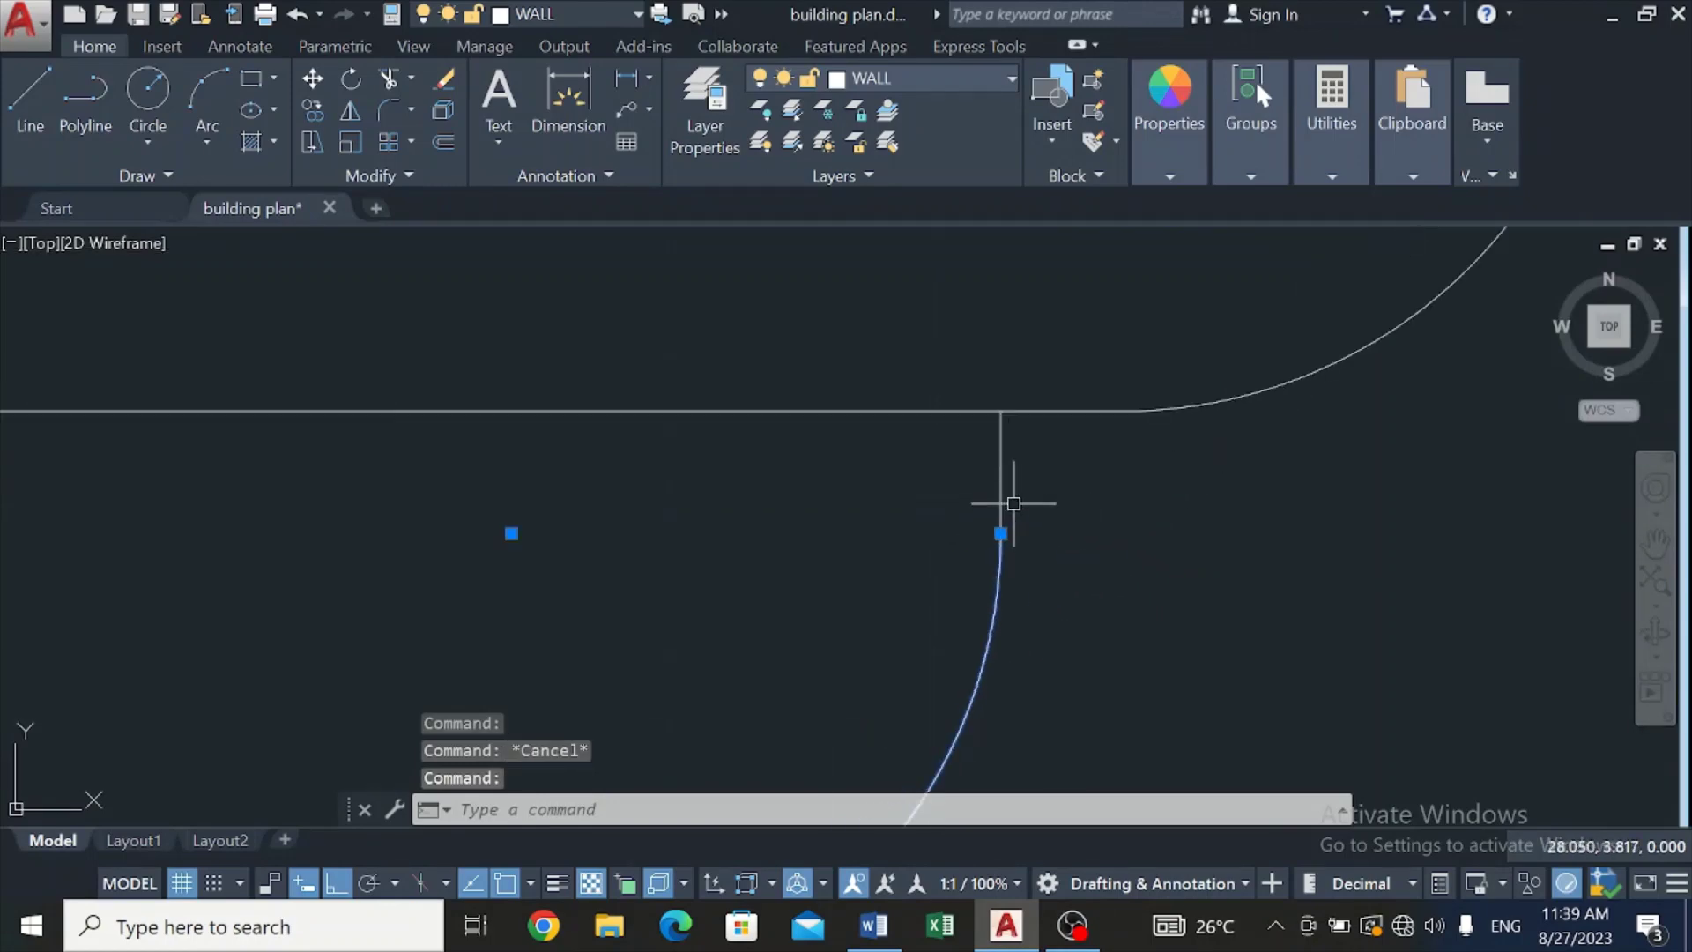
{"action": "left_click", "coordinate": [998, 485]}
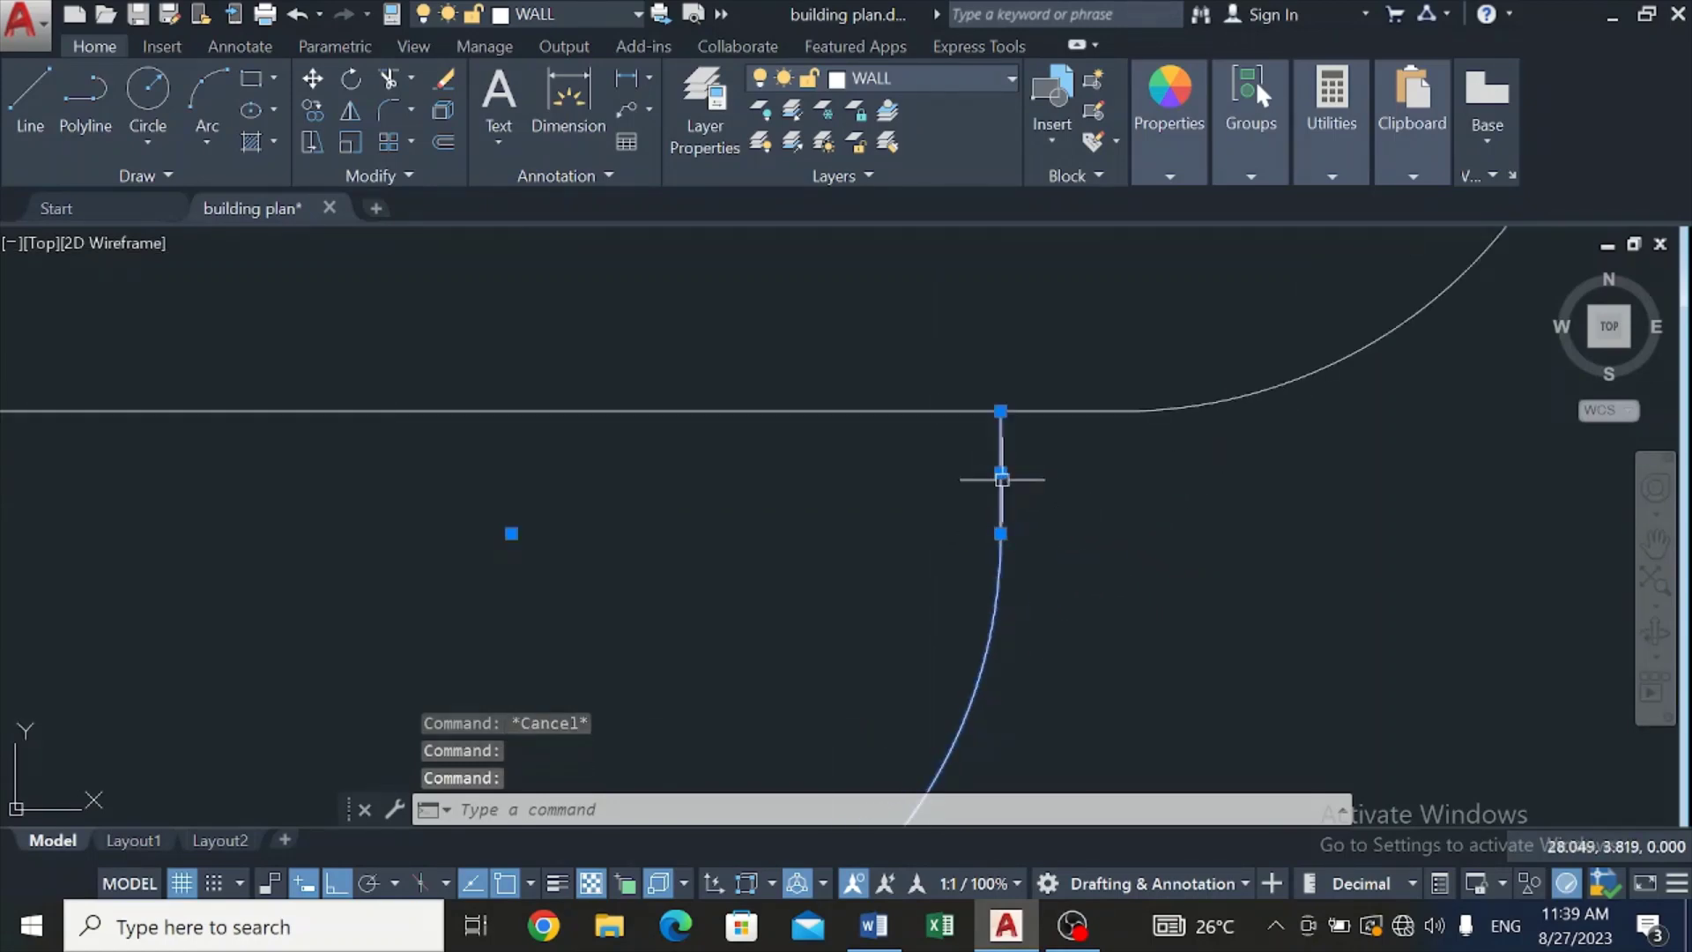
{"action": "left_click", "coordinate": [1319, 377]}
{"action": "scroll", "coordinate": [1314, 378], "scroll_direction": "down", "scroll_amount": 4}
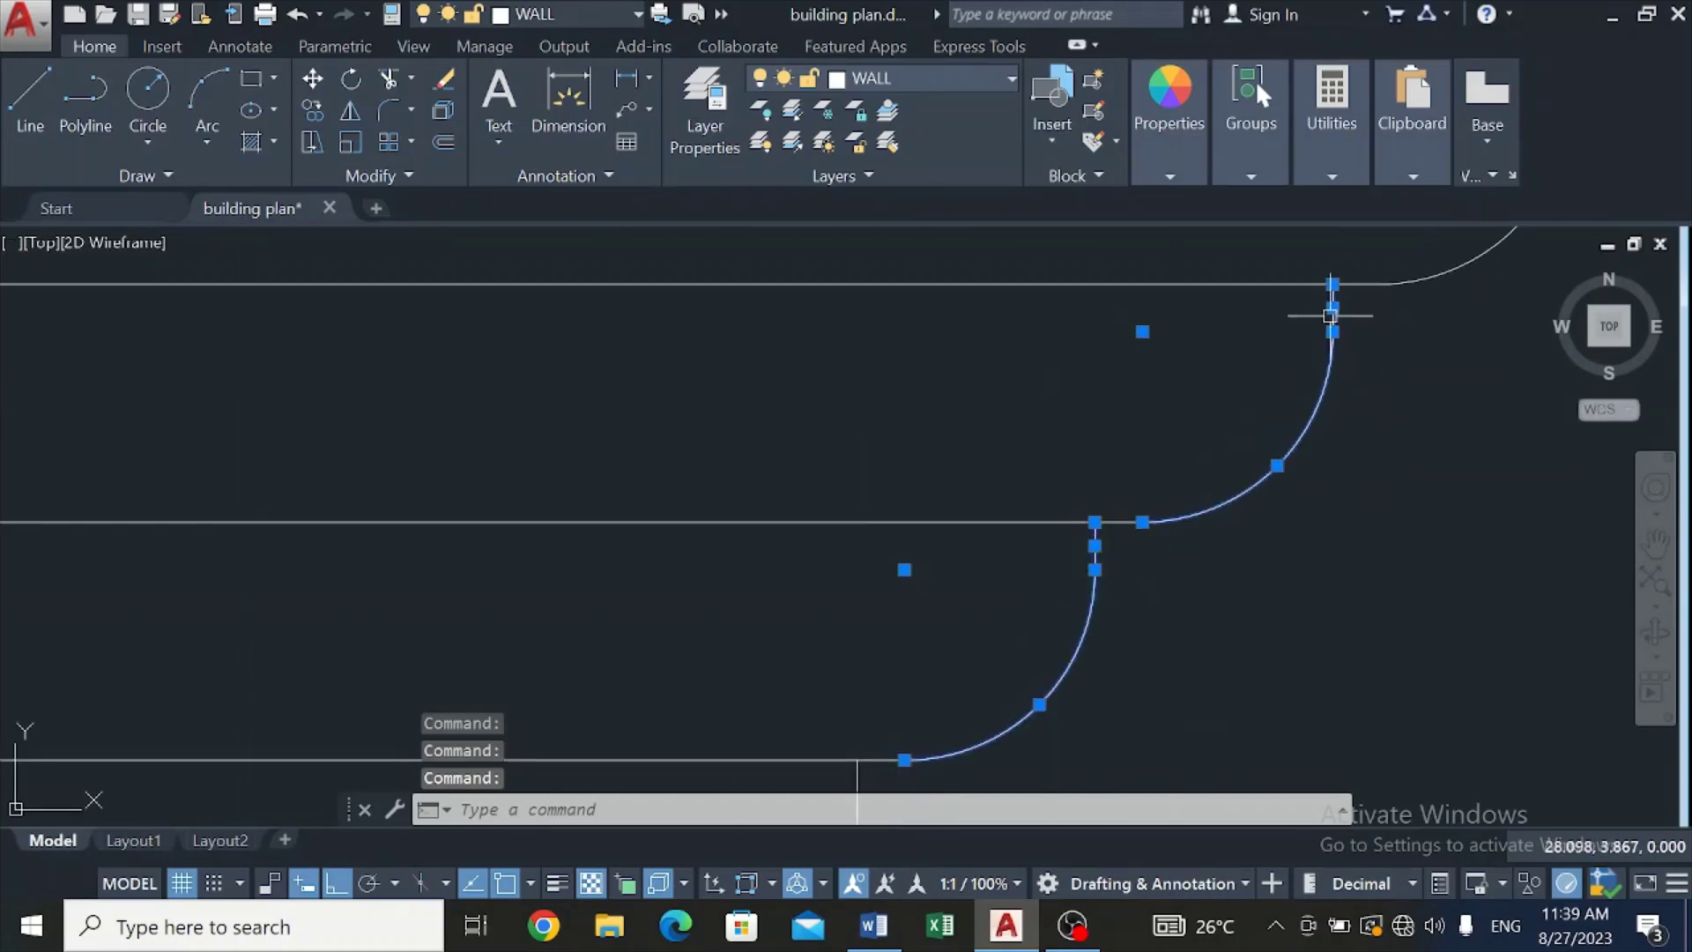
{"action": "scroll", "coordinate": [1330, 316], "scroll_direction": "down", "scroll_amount": 4}
{"action": "scroll", "coordinate": [1394, 286], "scroll_direction": "up", "scroll_amount": 2}
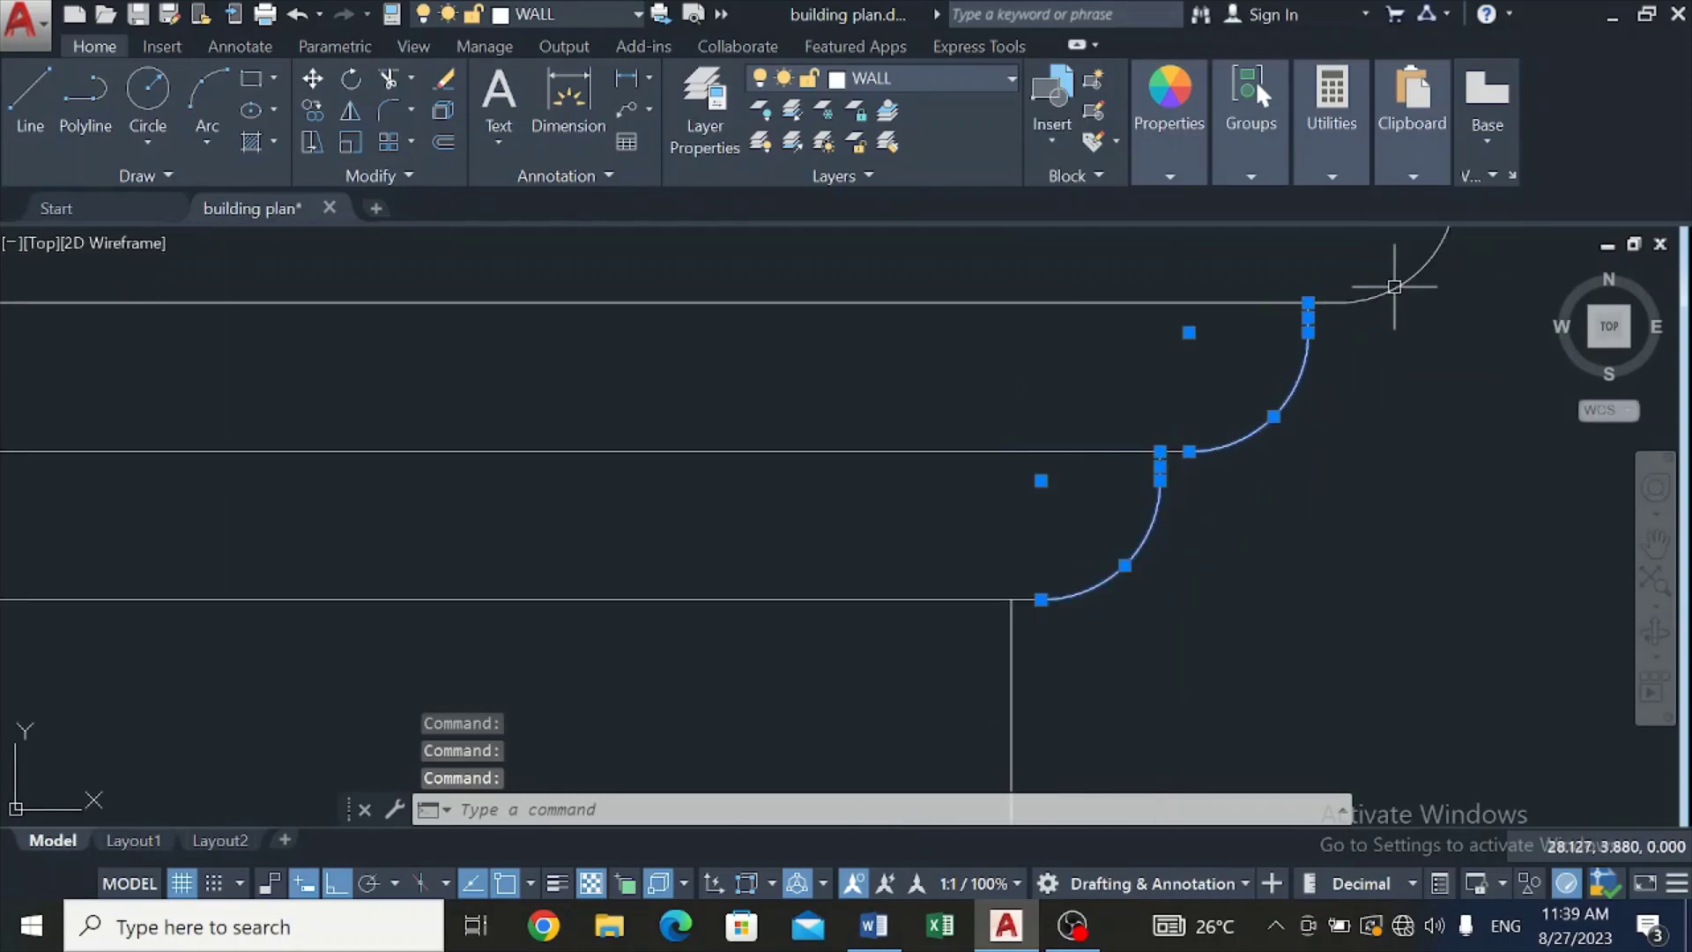
{"action": "scroll", "coordinate": [1394, 286], "scroll_direction": "down", "scroll_amount": 5}
{"action": "scroll", "coordinate": [1401, 296], "scroll_direction": "up", "scroll_amount": 6}
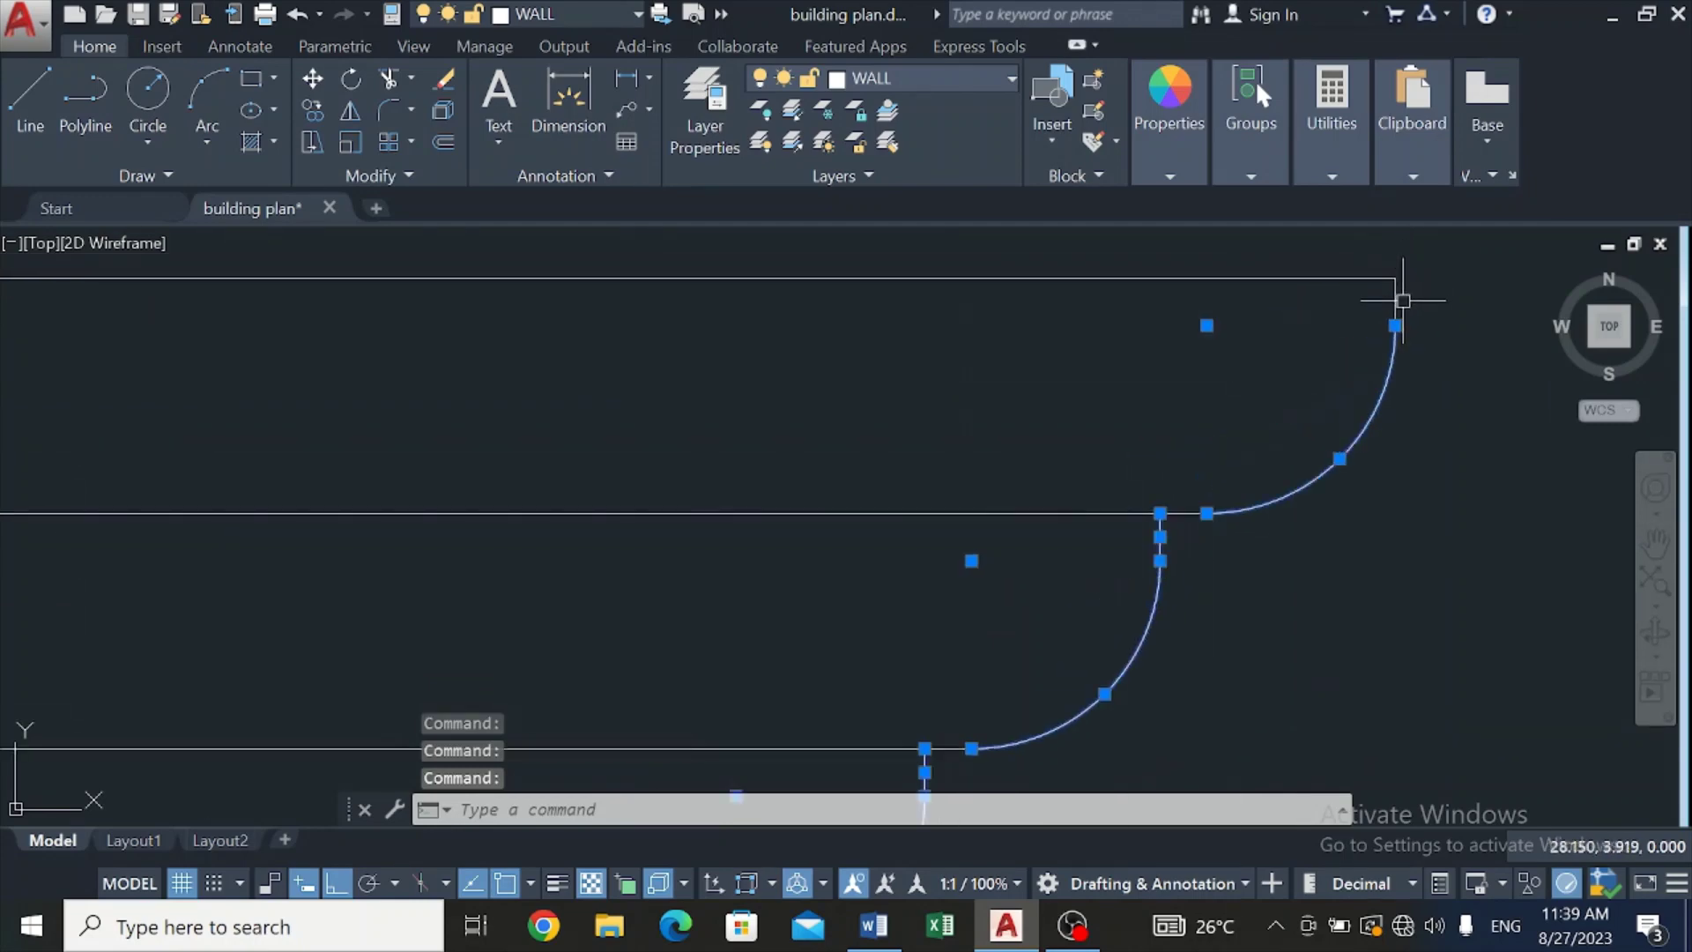
{"action": "scroll", "coordinate": [1396, 302], "scroll_direction": "down", "scroll_amount": 3}
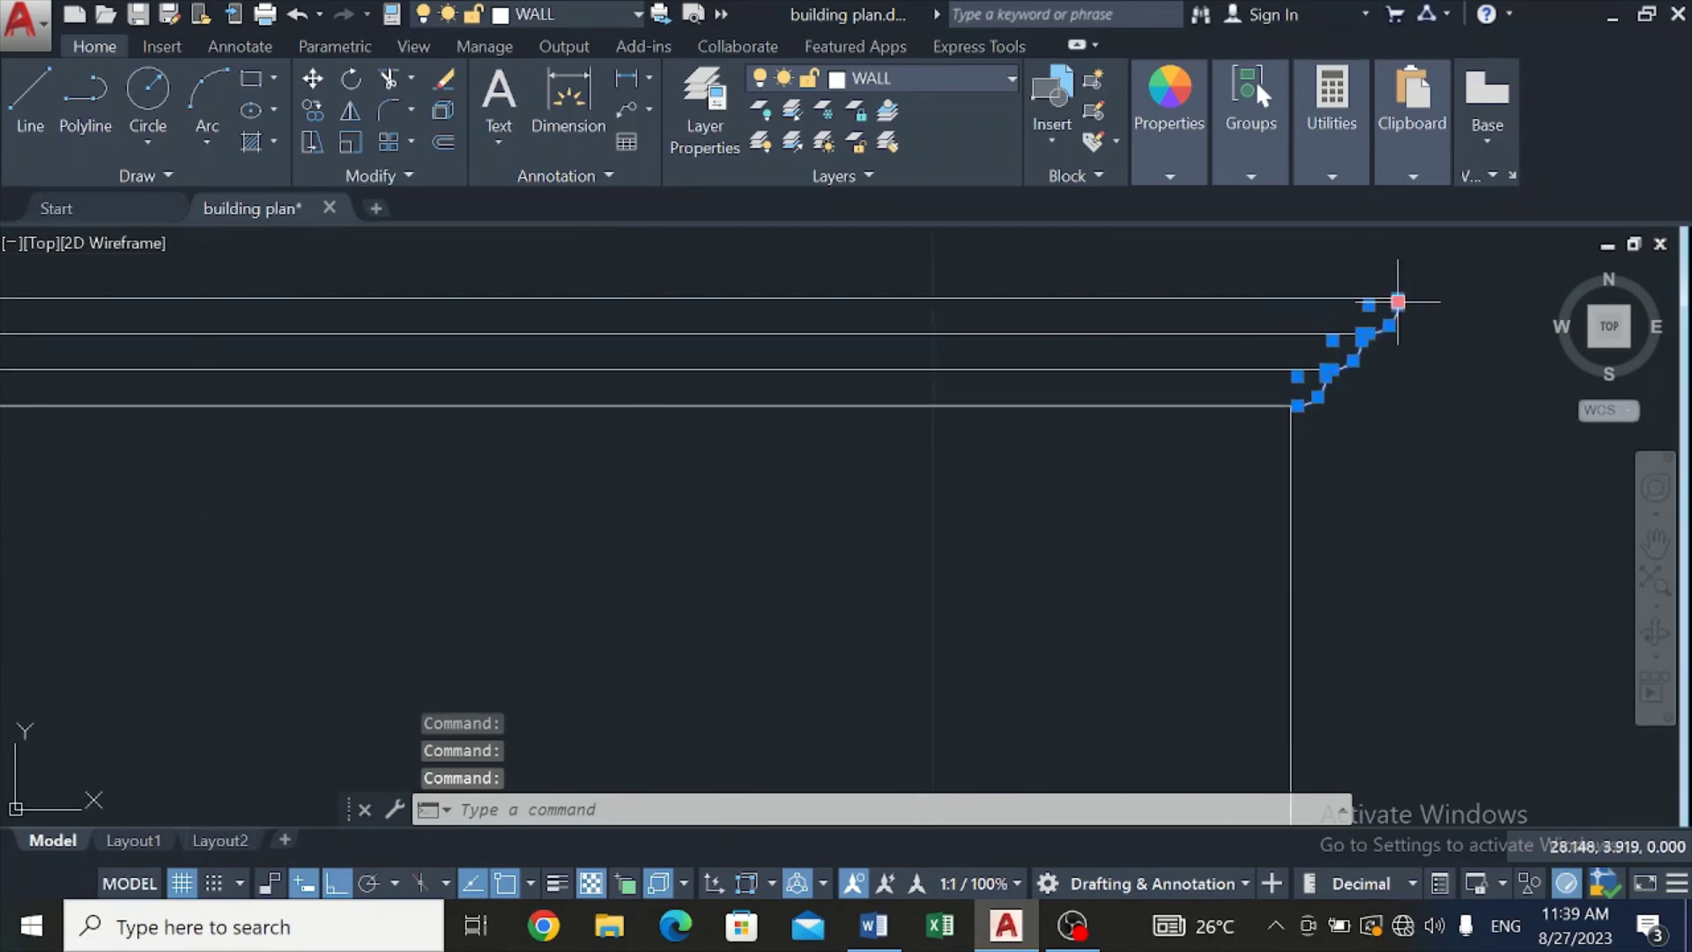
{"action": "scroll", "coordinate": [1397, 301], "scroll_direction": "down", "scroll_amount": 2}
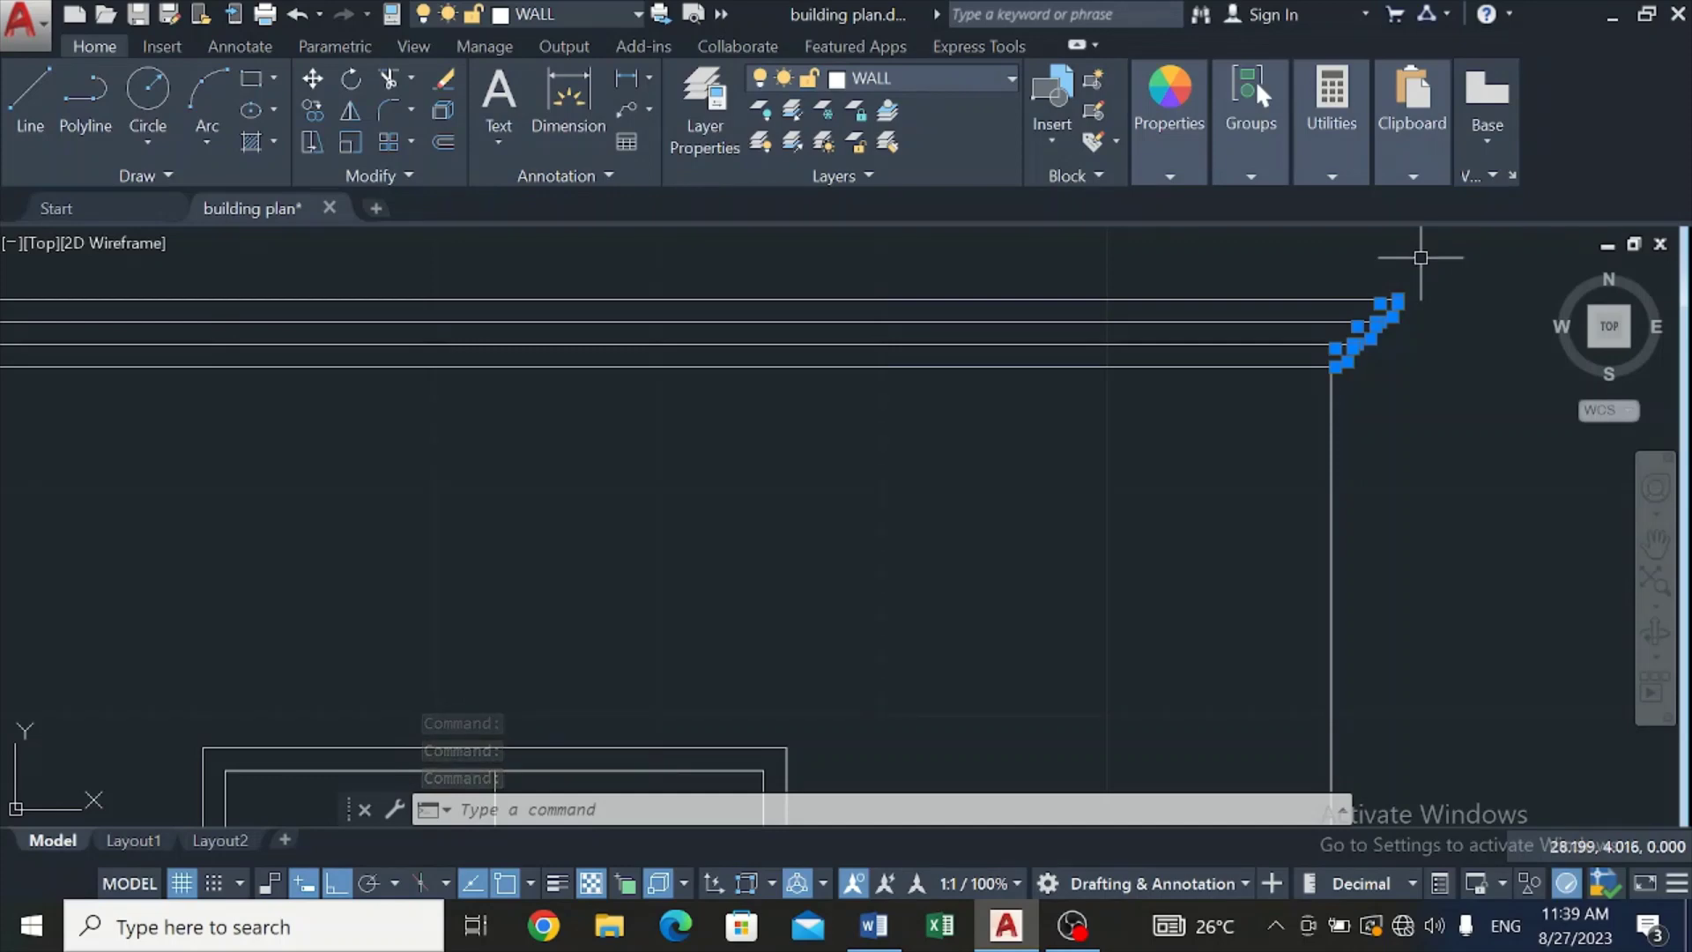
Step: Start copying the cornice corner pieces, leaving the base-point prompt waiting
{"action": "left_click", "coordinate": [314, 104]}
{"action": "scroll", "coordinate": [390, 340], "scroll_direction": "down", "scroll_amount": 2}
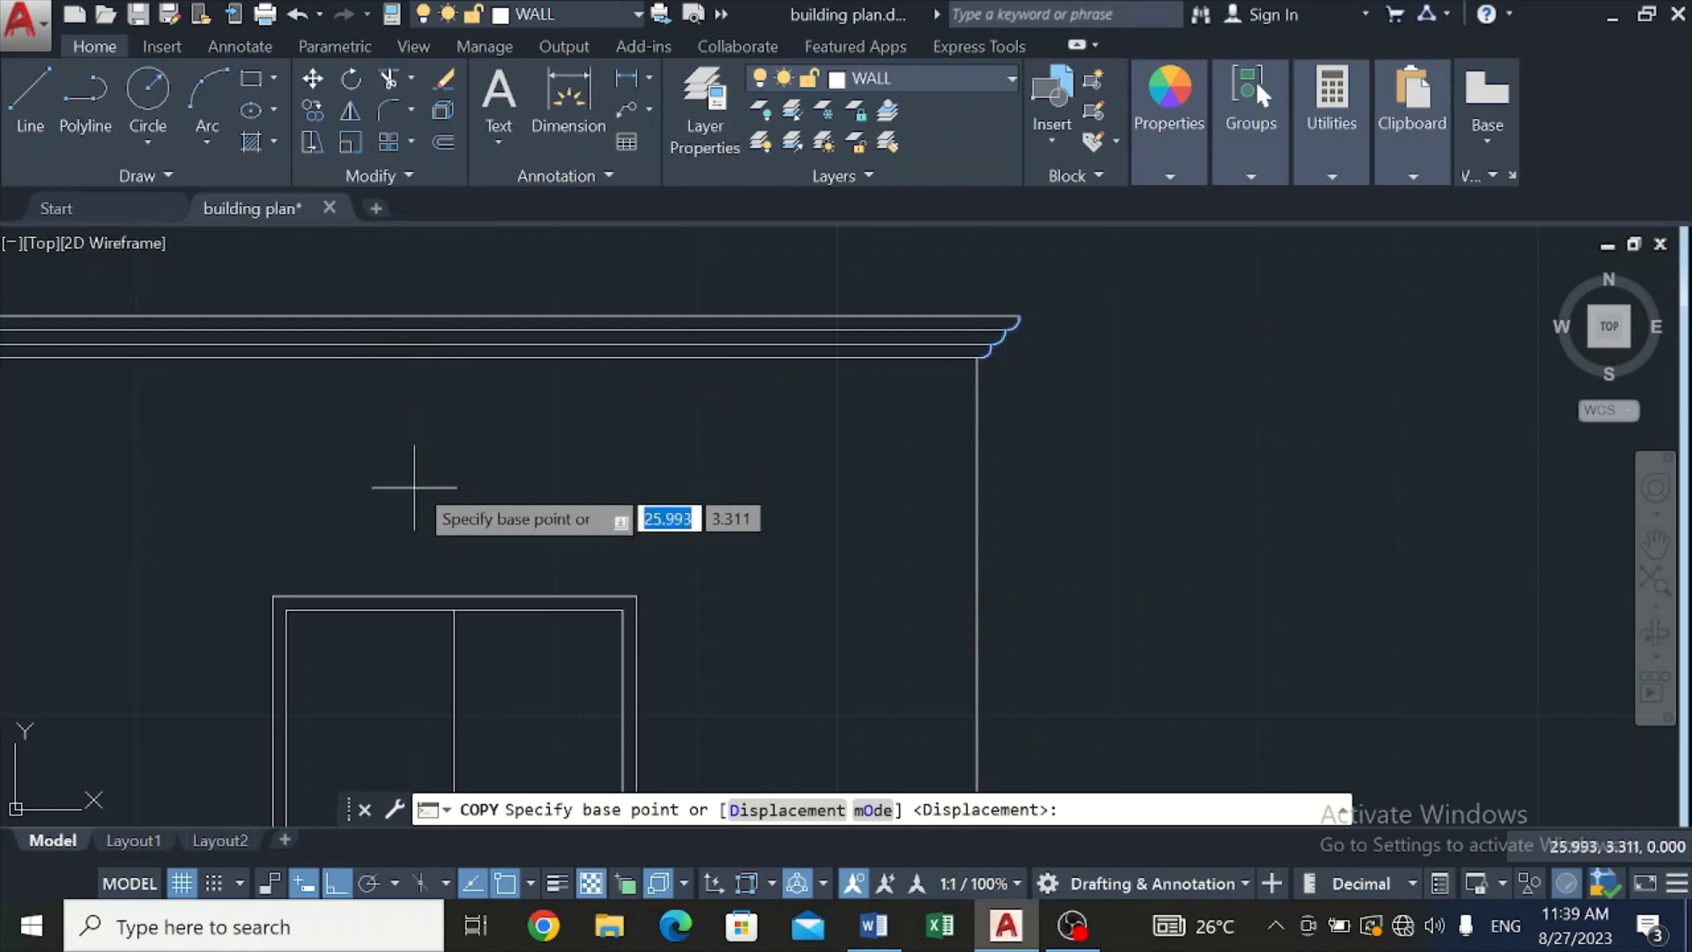
{"action": "scroll", "coordinate": [299, 370], "scroll_direction": "down", "scroll_amount": 4}
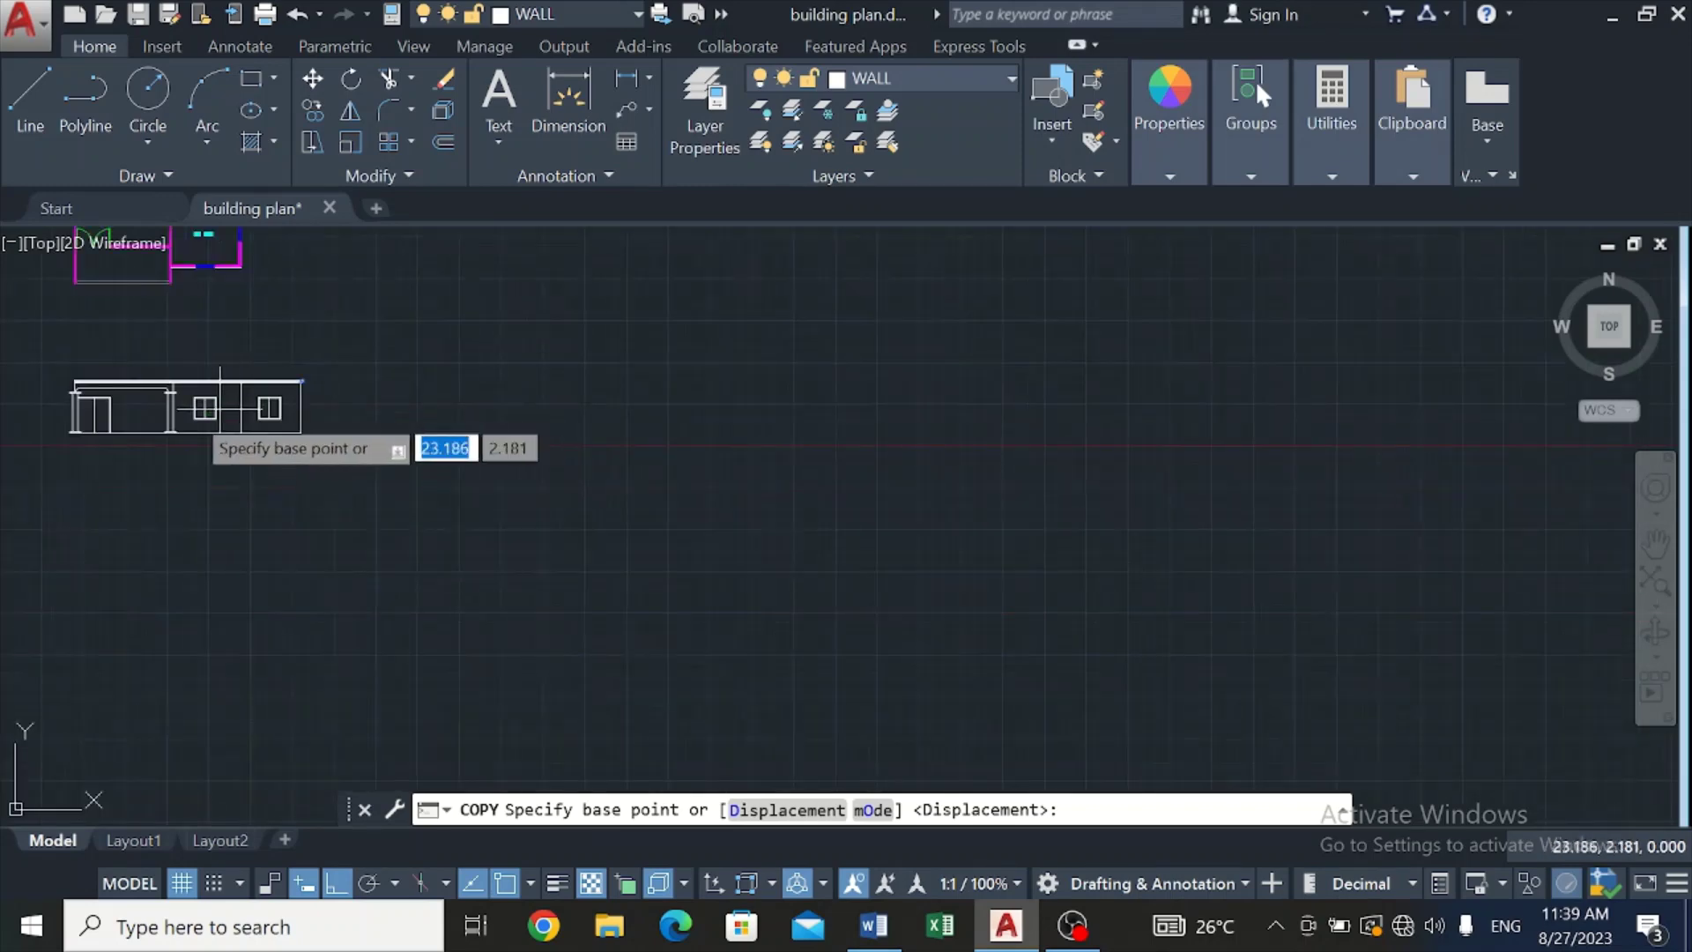
{"action": "scroll", "coordinate": [221, 407], "scroll_direction": "up", "scroll_amount": 5}
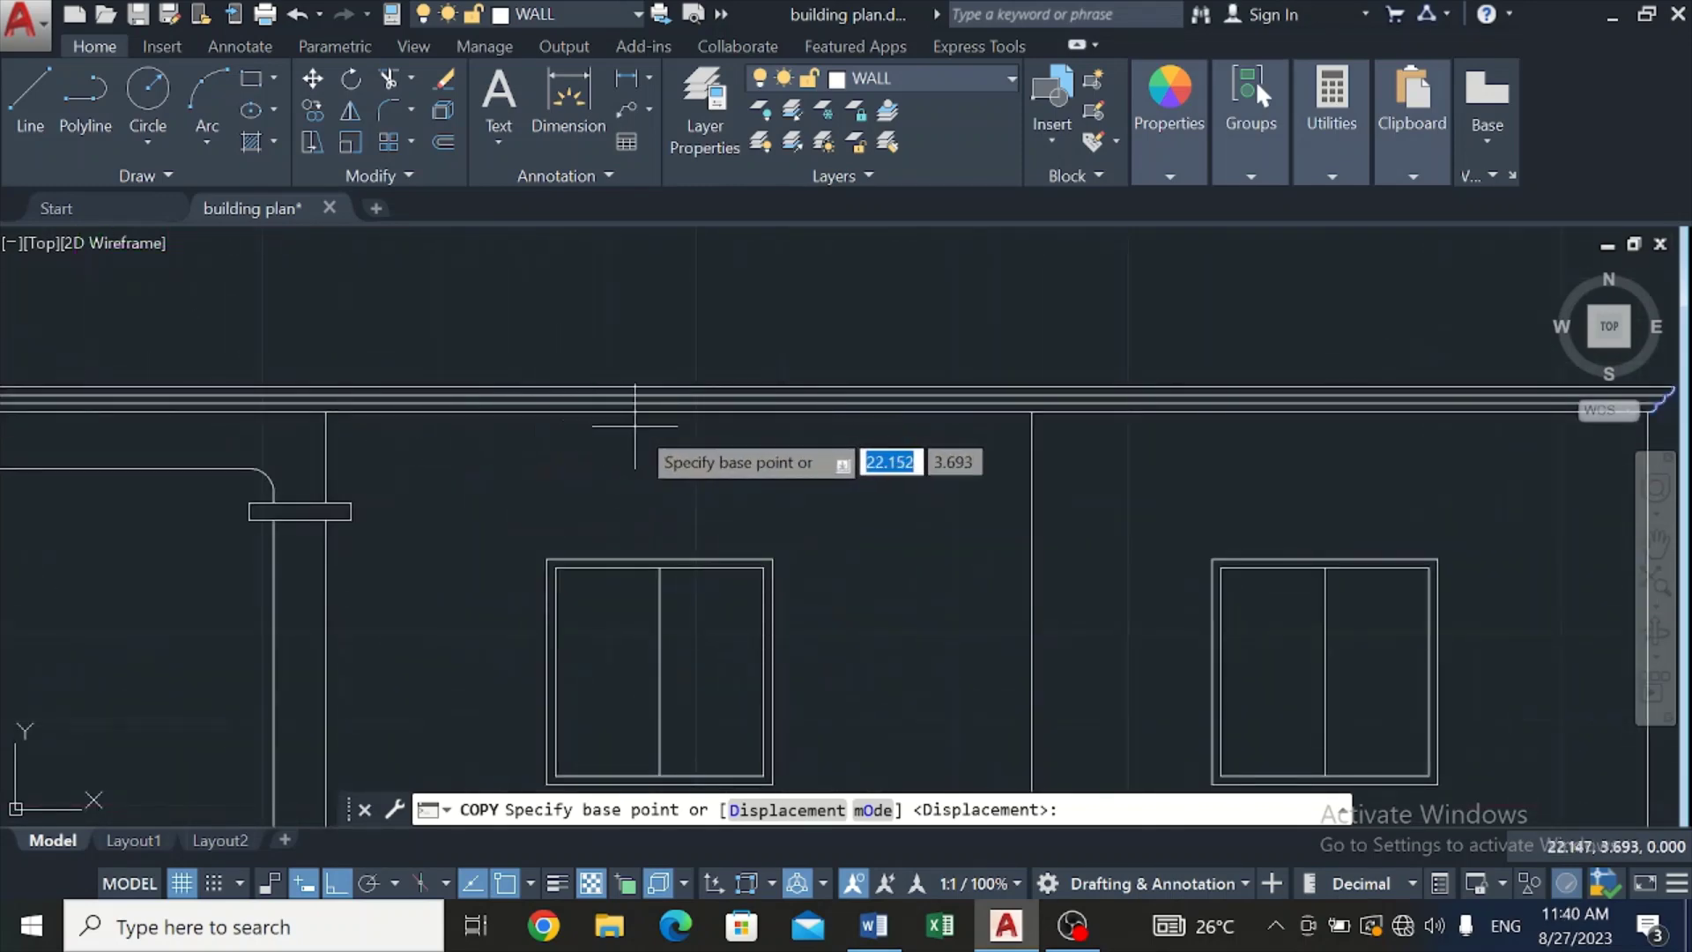
{"action": "scroll", "coordinate": [535, 423], "scroll_direction": "up", "scroll_amount": 2}
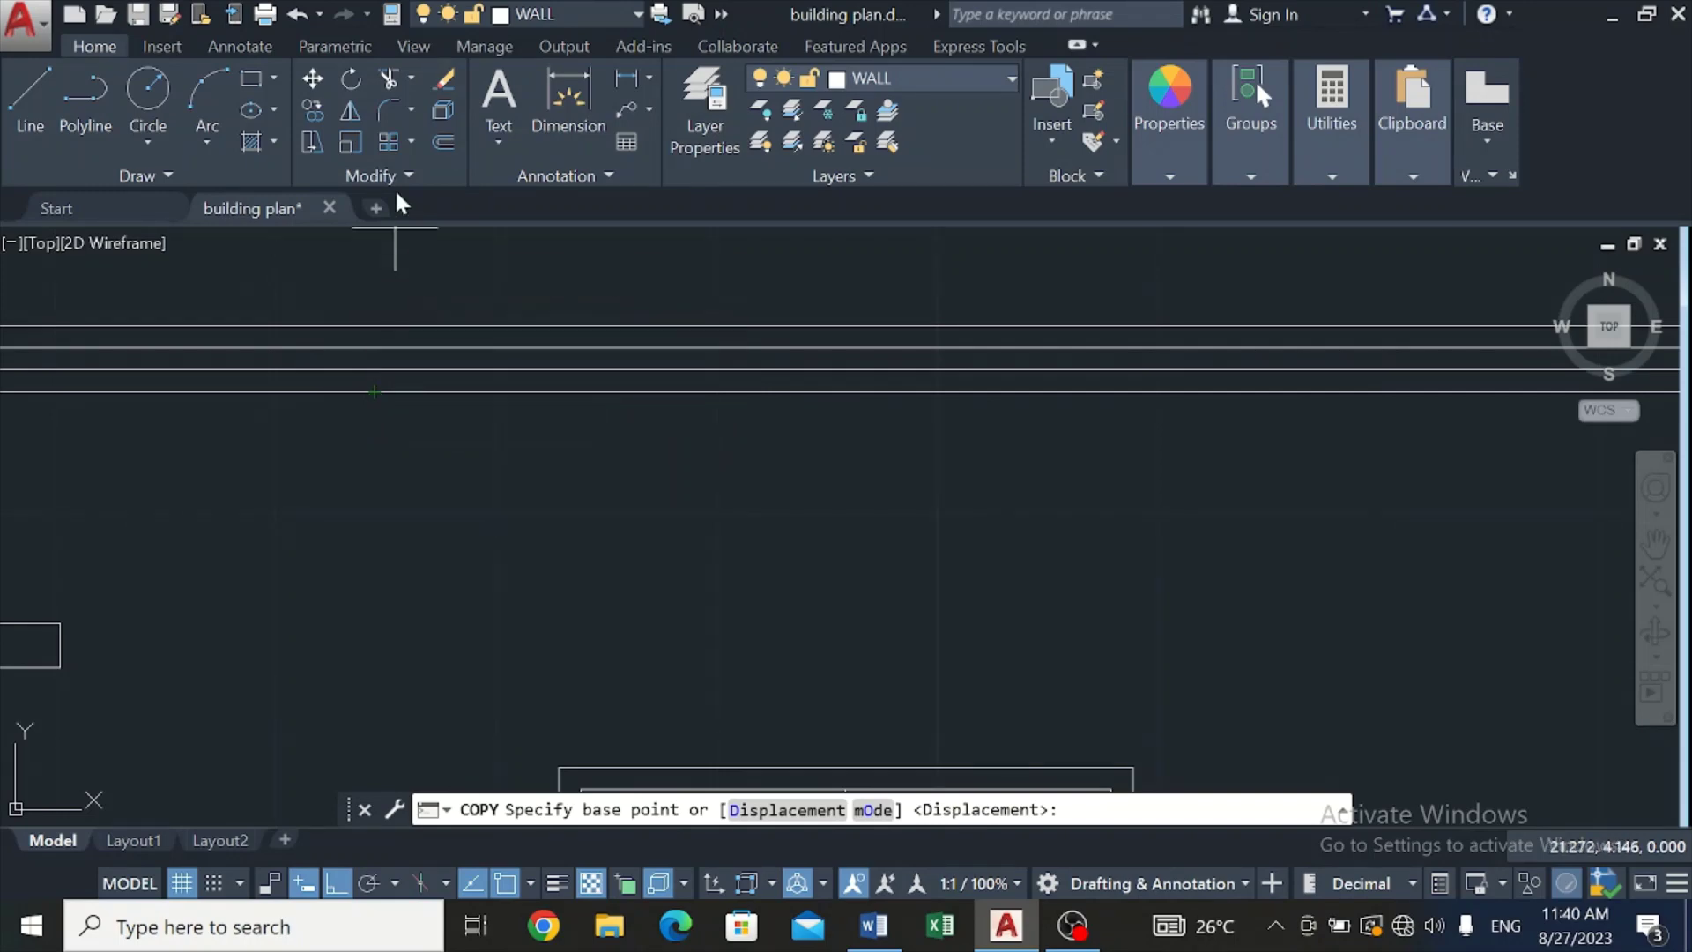
Step: Switch to Mirror and select the six right-end cornice arcs and lines
{"action": "left_click", "coordinate": [350, 112]}
{"action": "scroll", "coordinate": [475, 445], "scroll_direction": "down", "scroll_amount": 2}
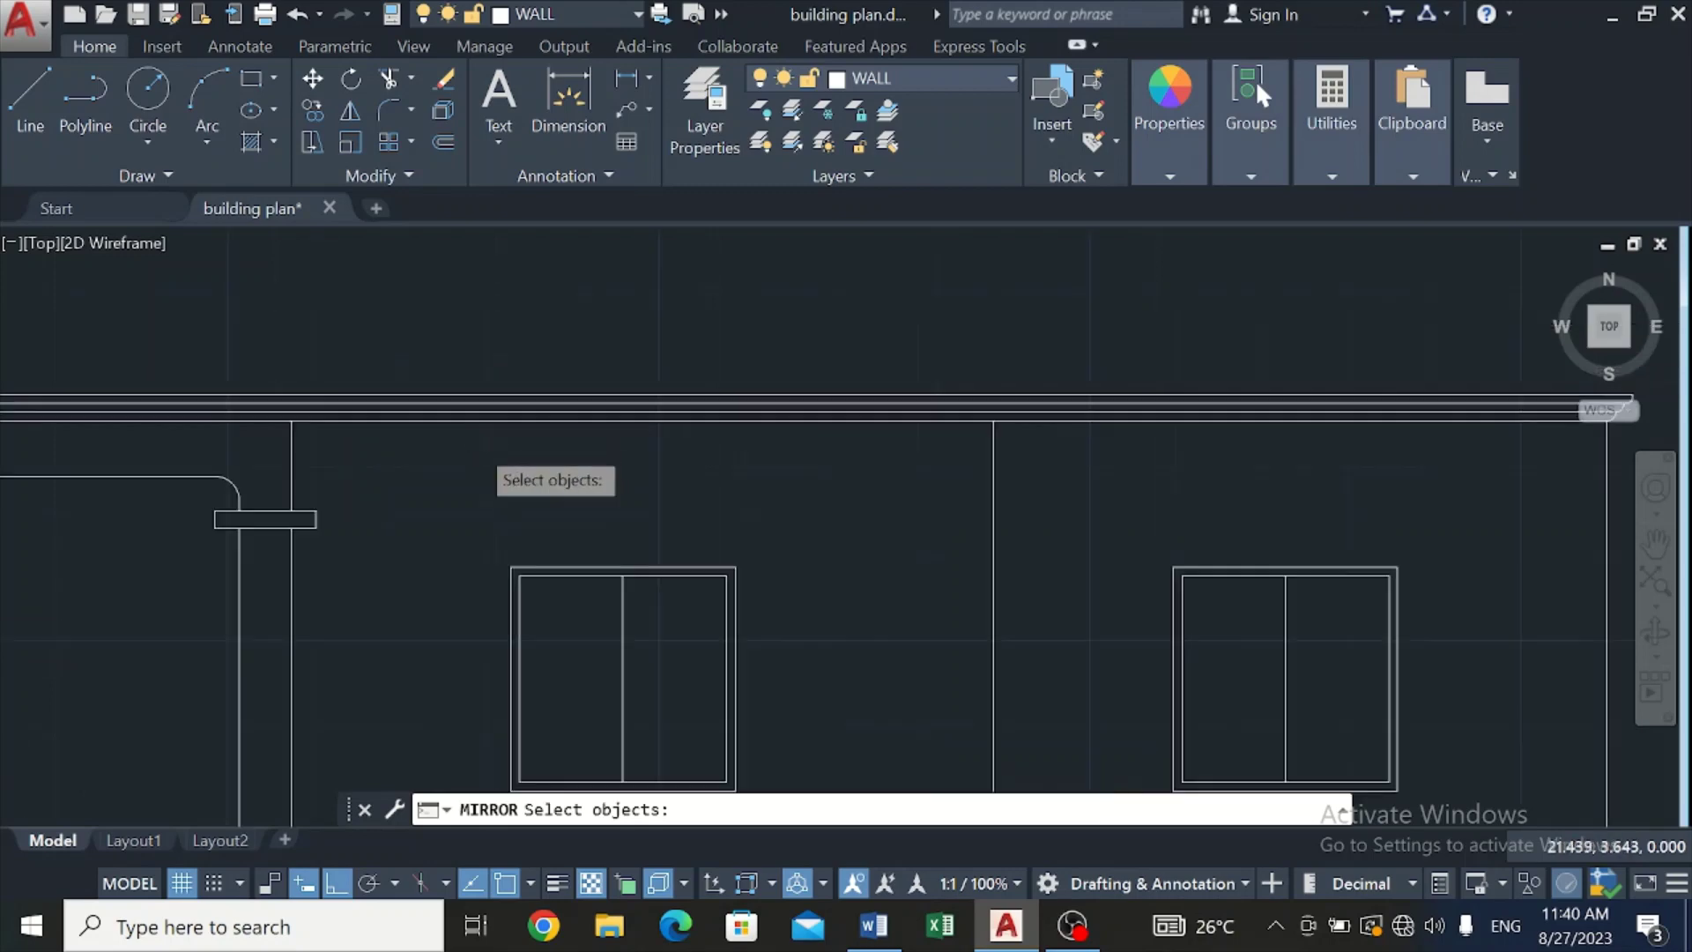
{"action": "scroll", "coordinate": [471, 432], "scroll_direction": "down", "scroll_amount": 2}
{"action": "scroll", "coordinate": [1193, 414], "scroll_direction": "up", "scroll_amount": 4}
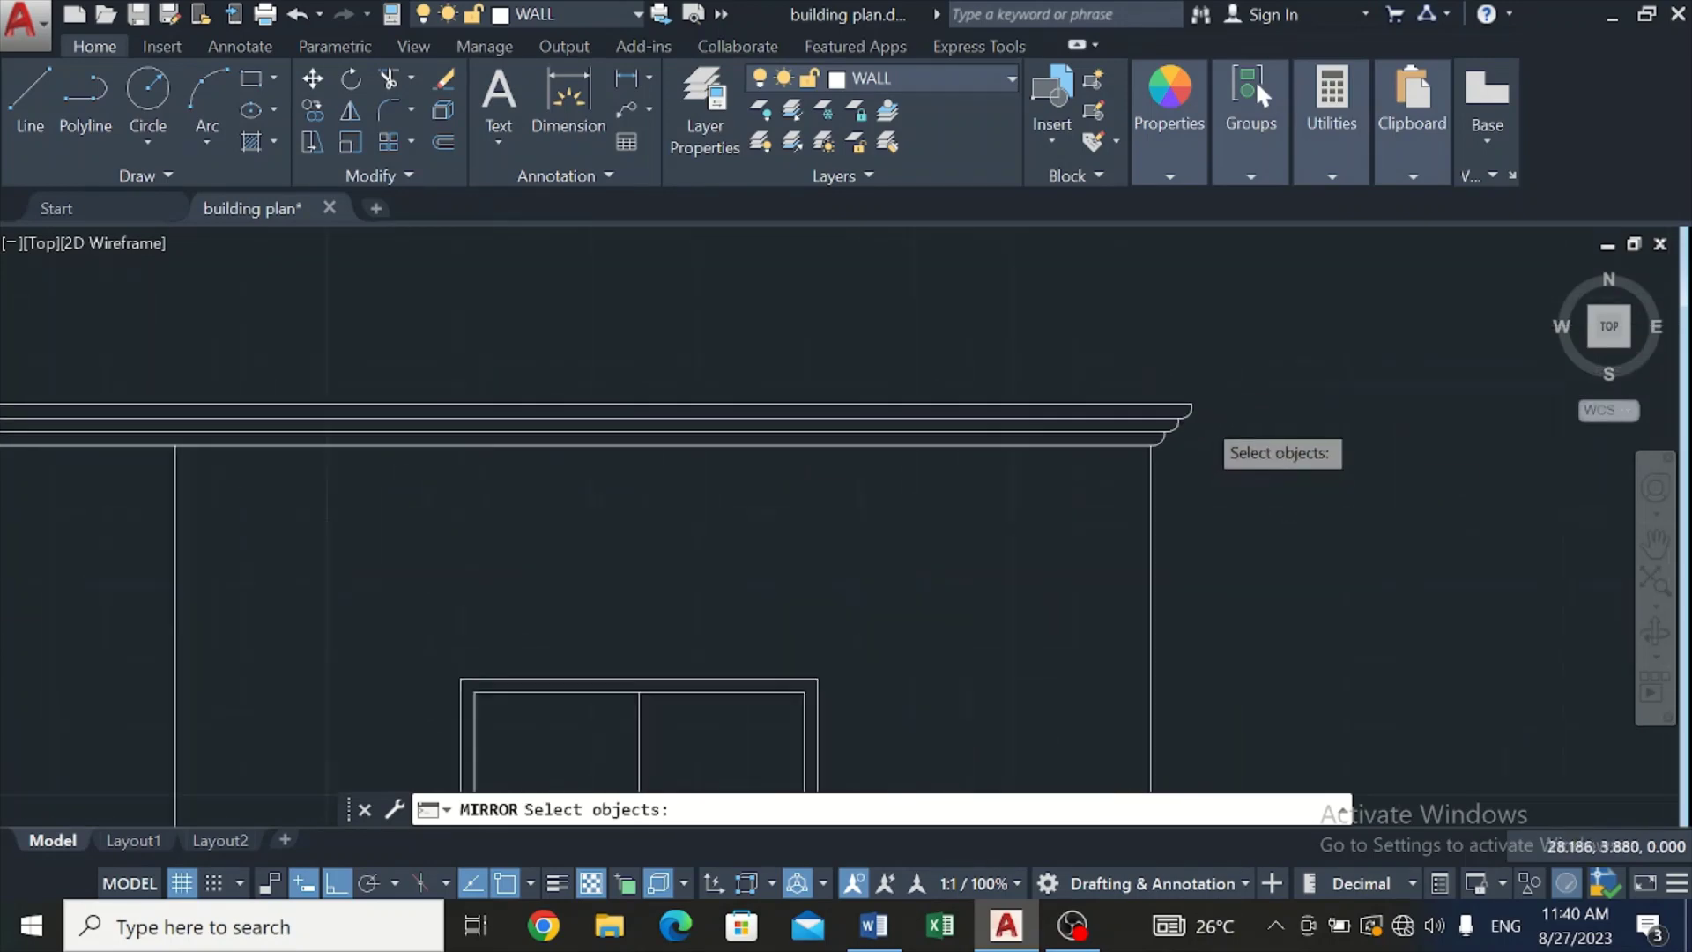
{"action": "scroll", "coordinate": [1146, 454], "scroll_direction": "up", "scroll_amount": 2}
{"action": "scroll", "coordinate": [1119, 474], "scroll_direction": "up", "scroll_amount": 6}
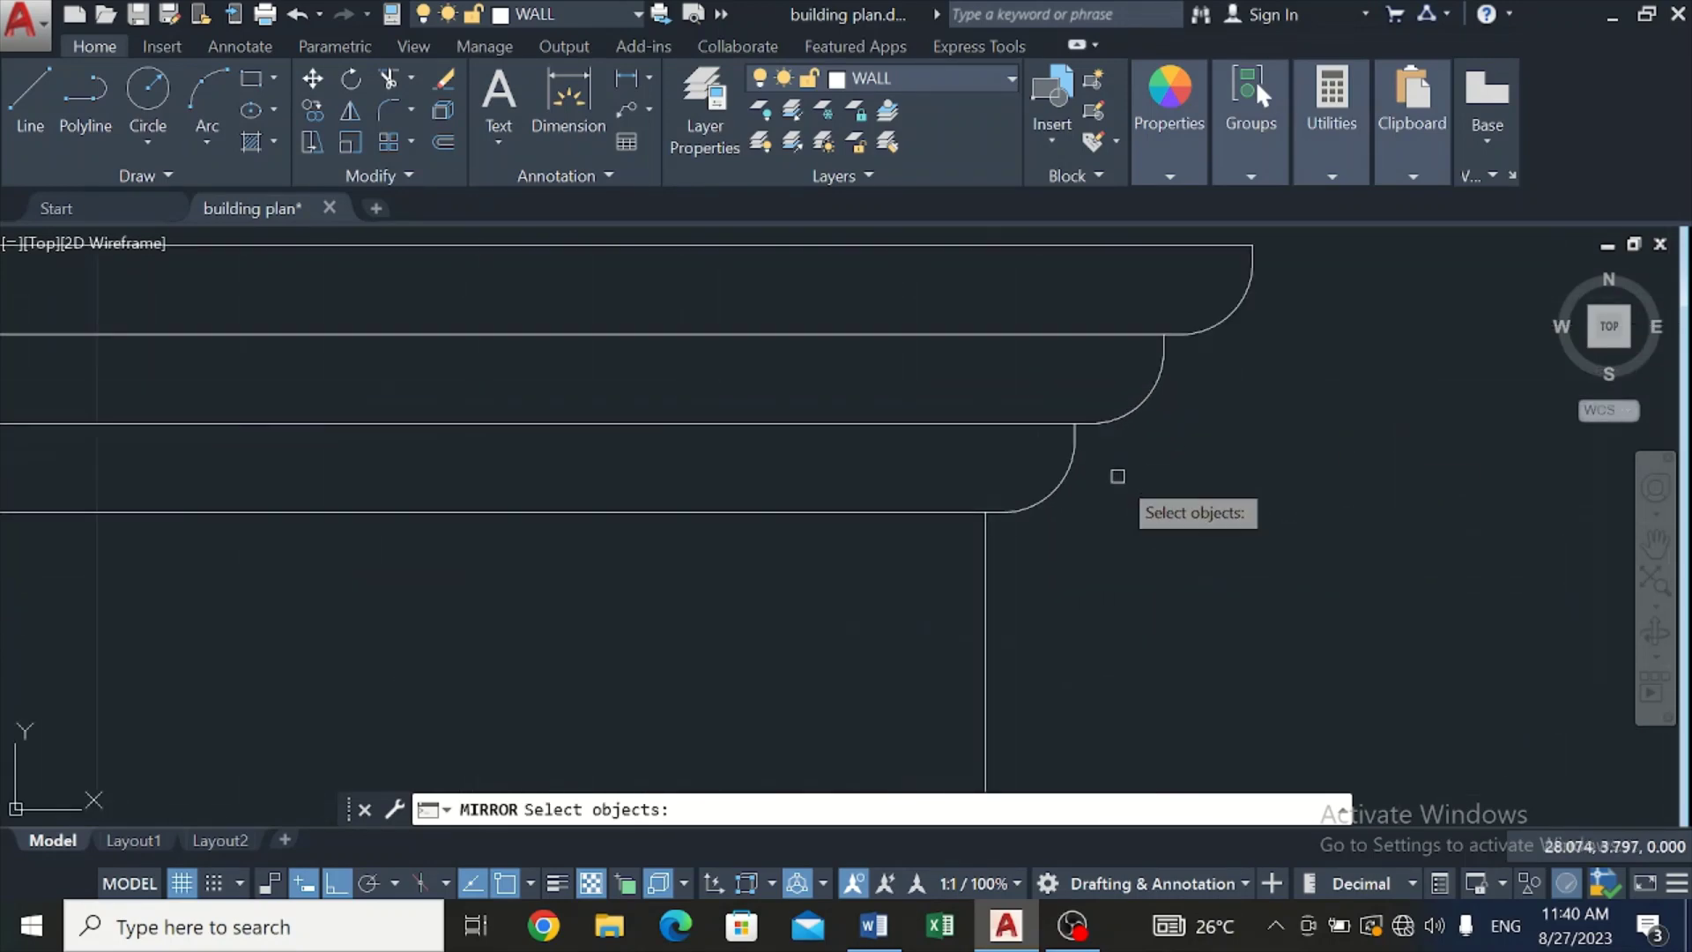
{"action": "left_click", "coordinate": [1058, 480]}
{"action": "scroll", "coordinate": [1069, 425], "scroll_direction": "up", "scroll_amount": 3}
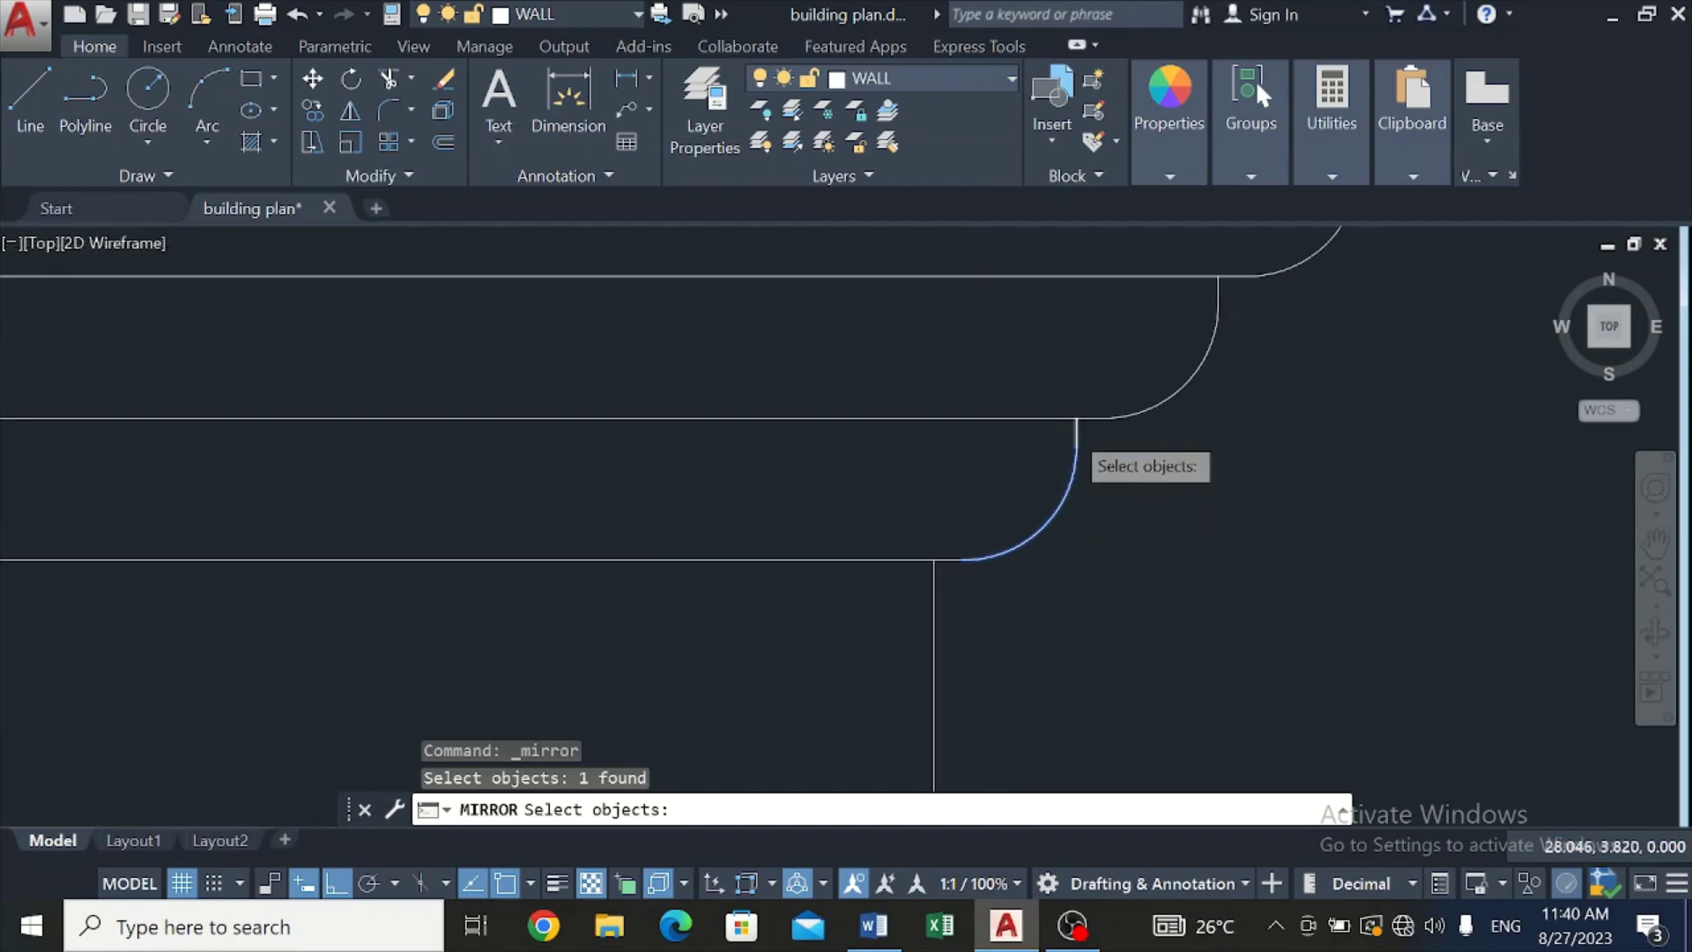
{"action": "left_click", "coordinate": [1073, 431]}
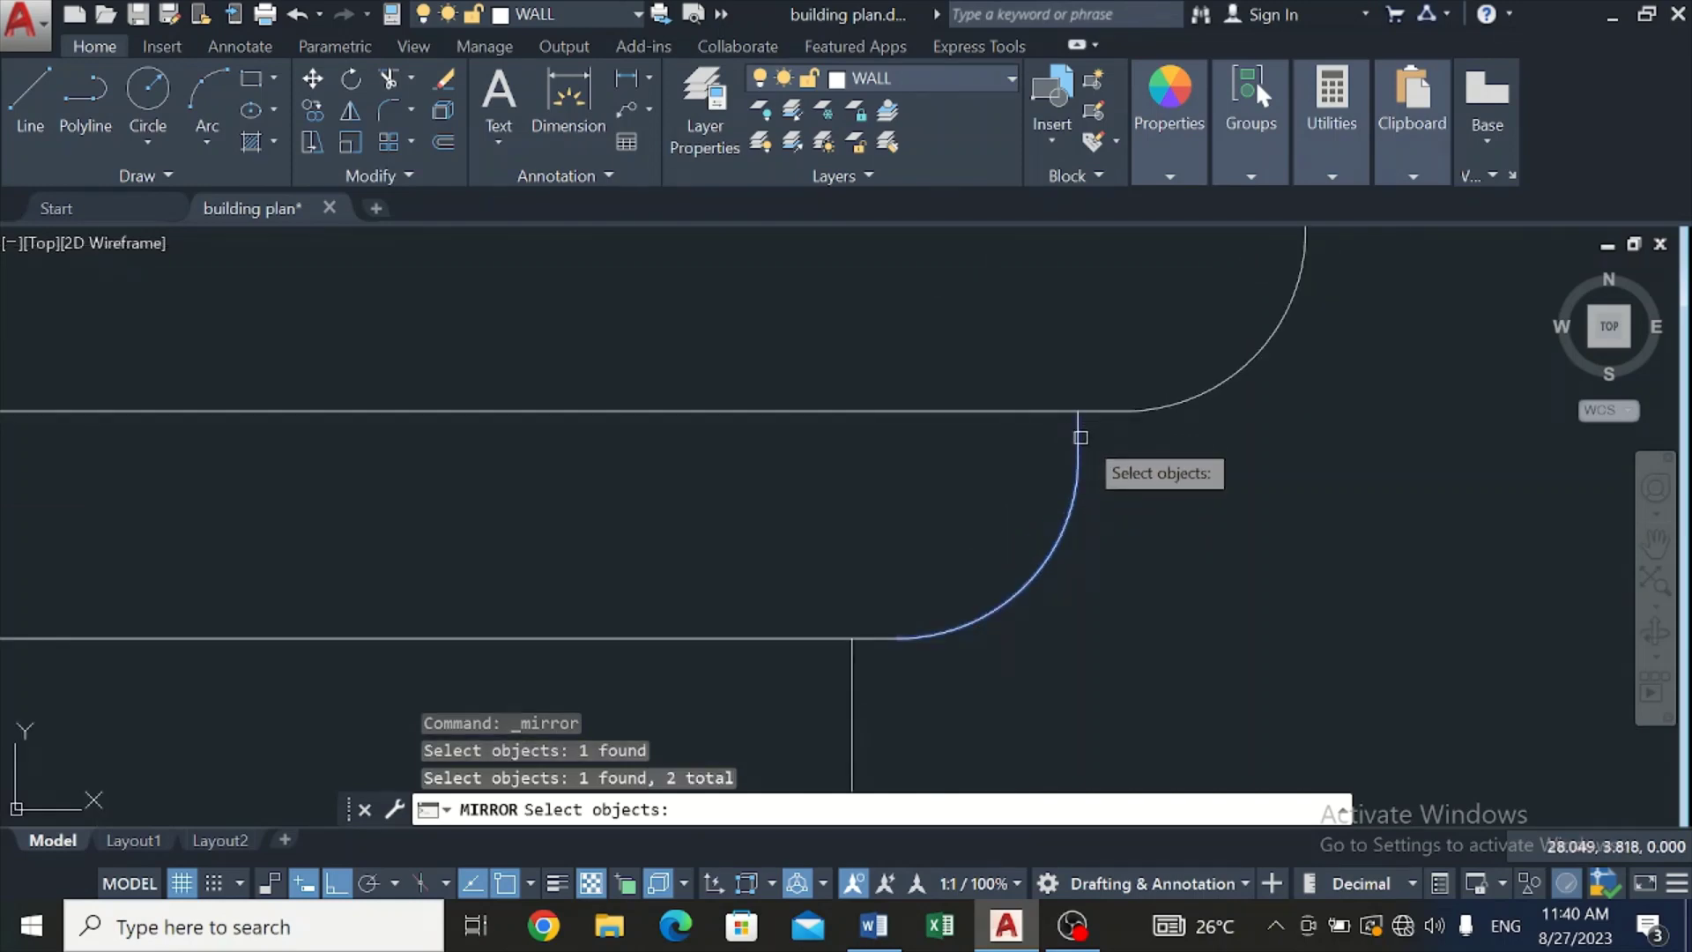
{"action": "left_click", "coordinate": [1239, 368]}
{"action": "scroll", "coordinate": [1284, 309], "scroll_direction": "up", "scroll_amount": 2}
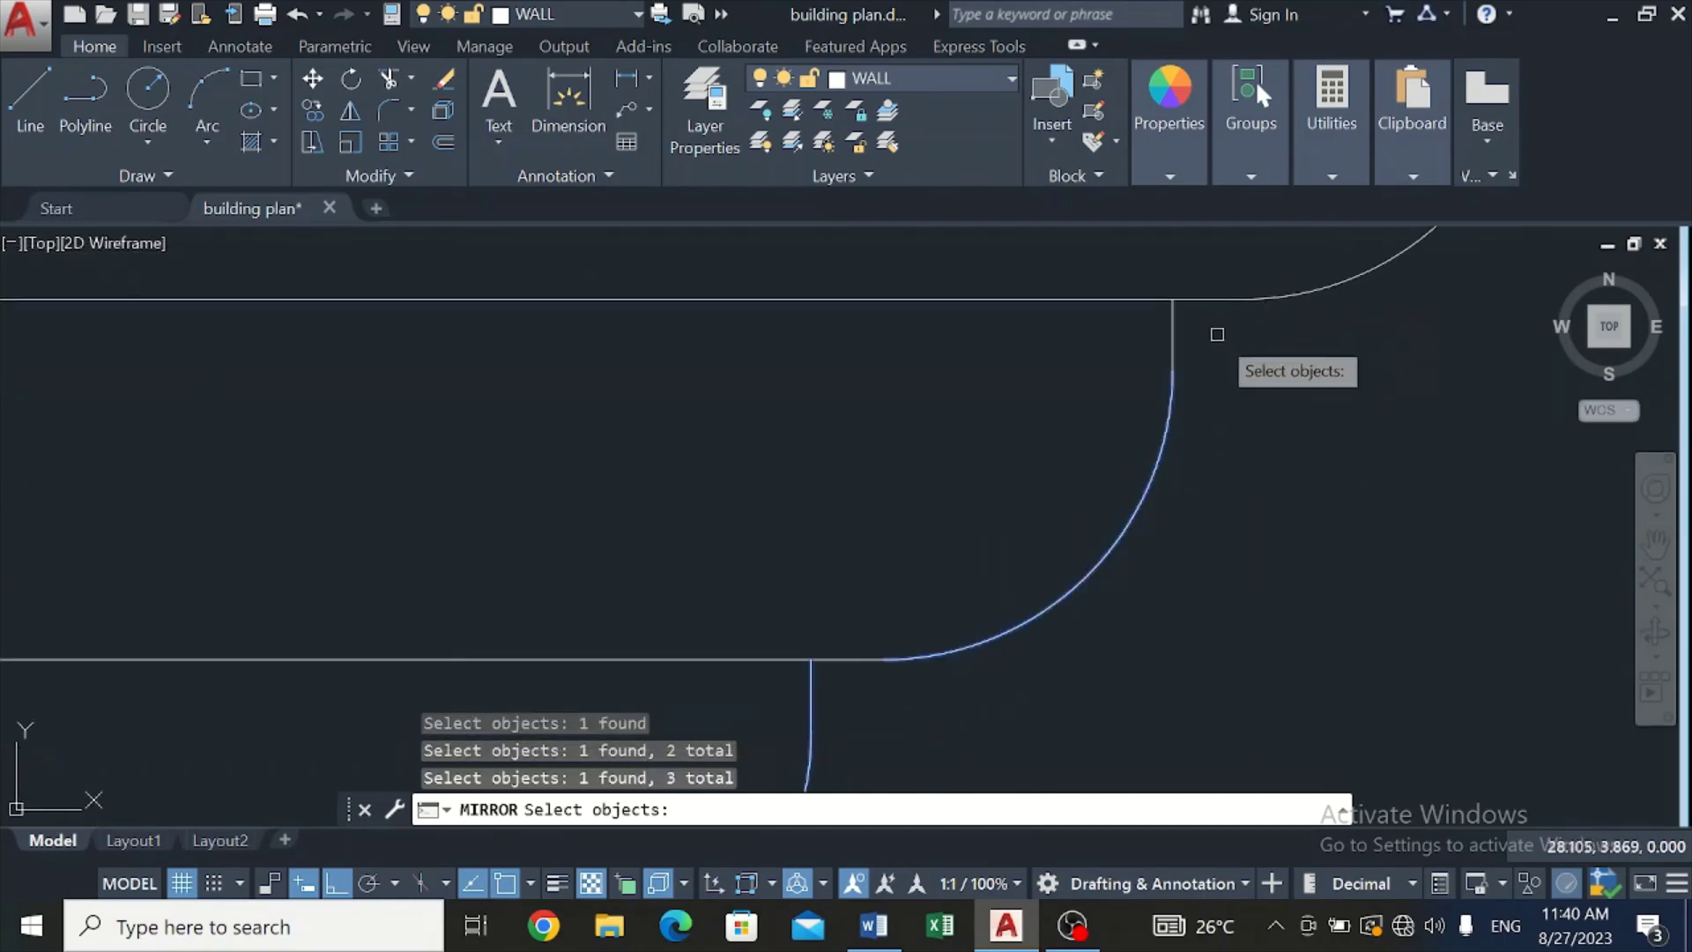
{"action": "left_click", "coordinate": [1173, 333]}
{"action": "scroll", "coordinate": [1180, 339], "scroll_direction": "down", "scroll_amount": 5}
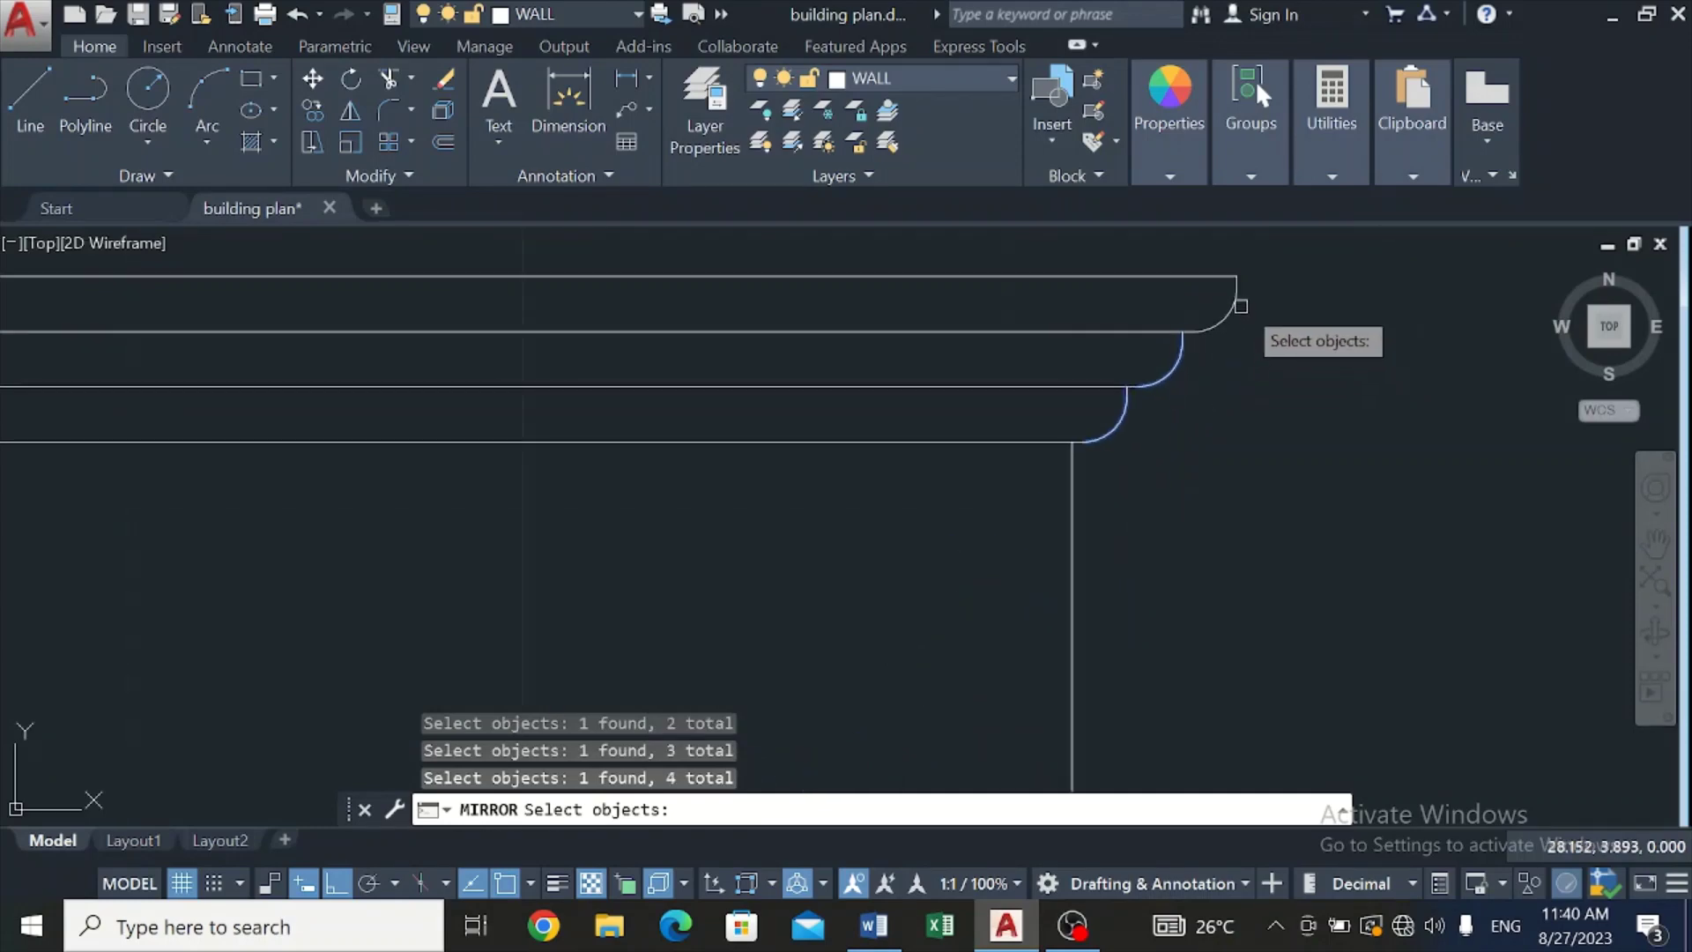
{"action": "scroll", "coordinate": [1247, 282], "scroll_direction": "up", "scroll_amount": 3}
{"action": "left_click", "coordinate": [1210, 292]}
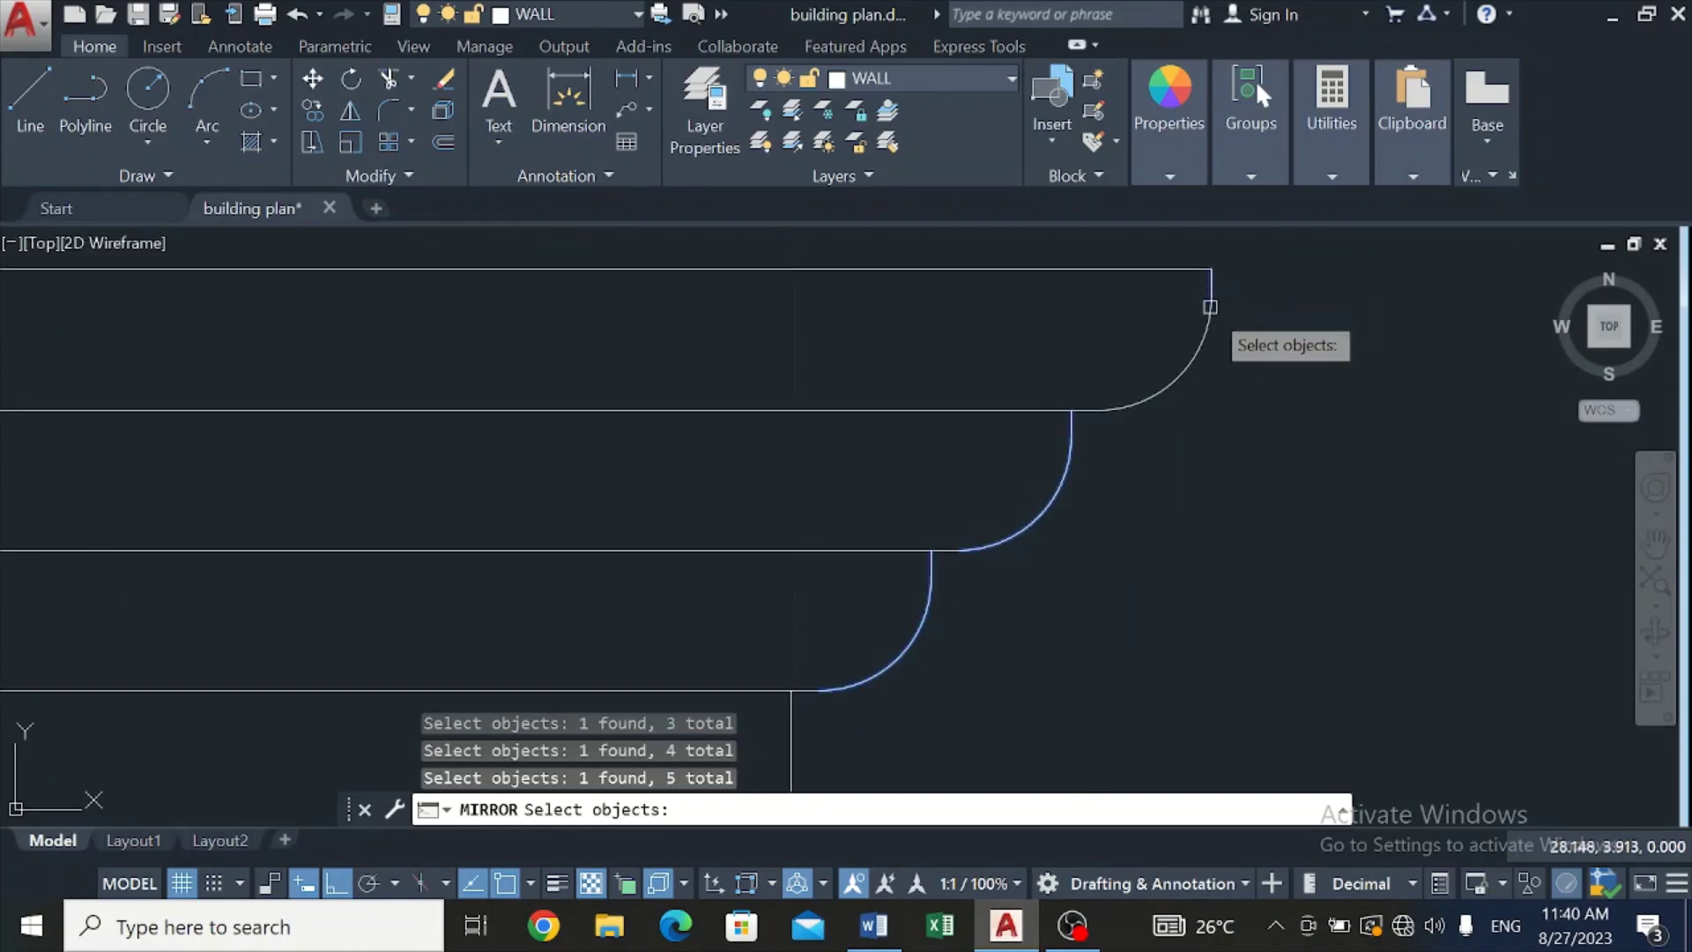
{"action": "scroll", "coordinate": [1211, 325], "scroll_direction": "down", "scroll_amount": 4}
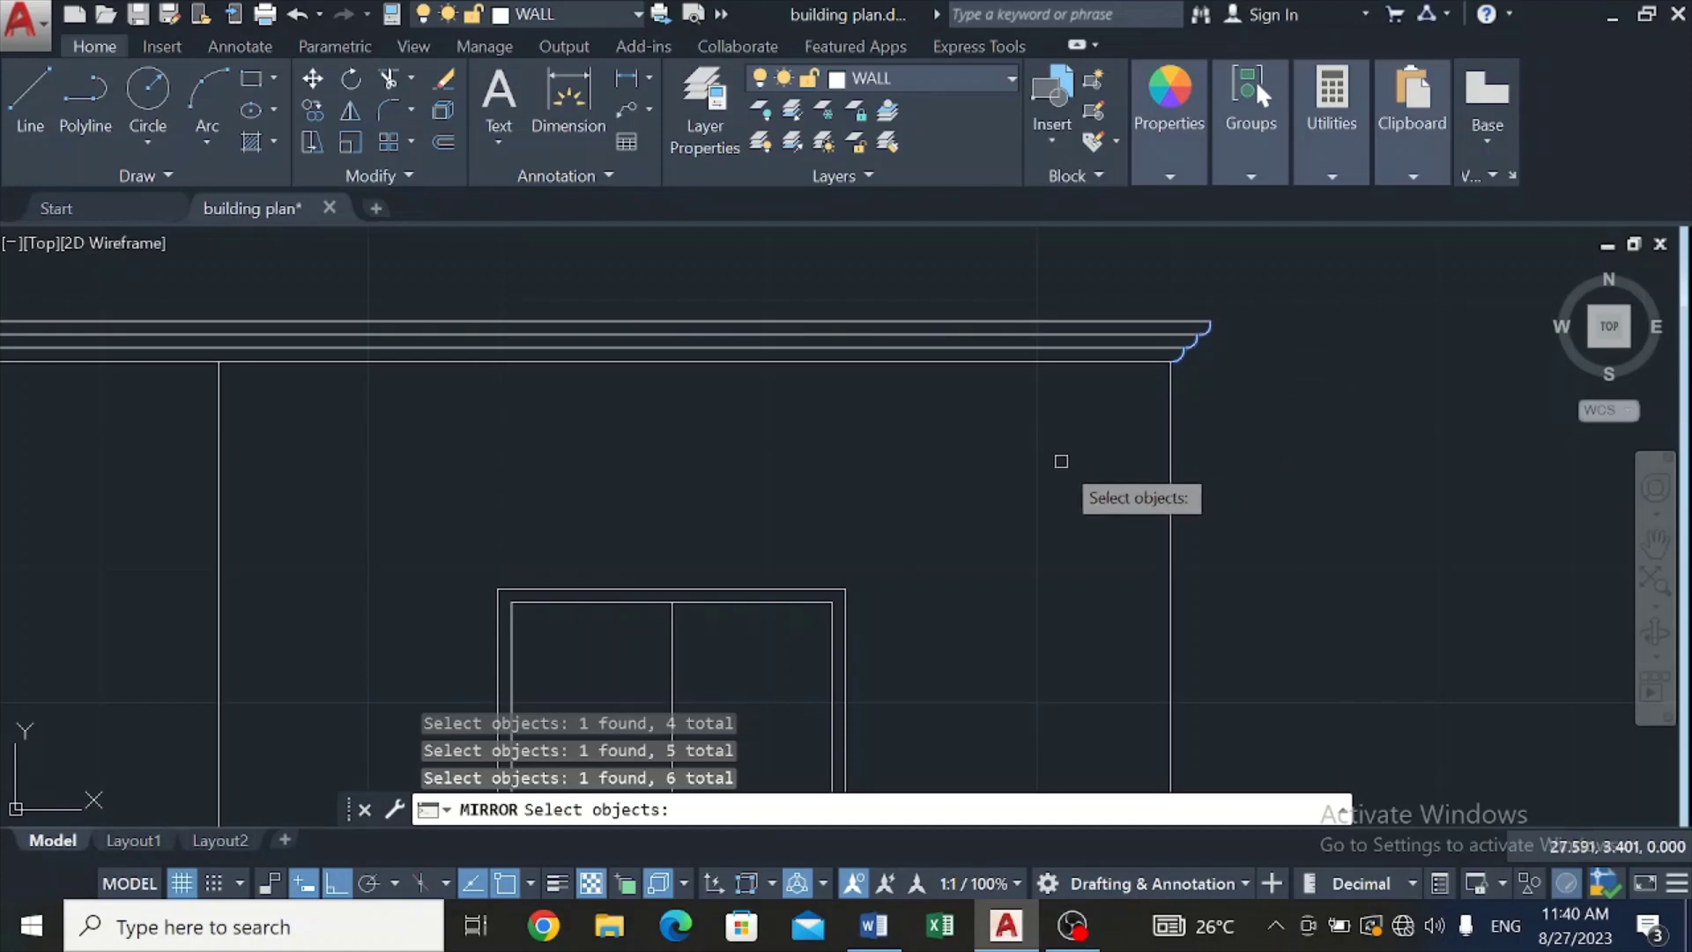
{"action": "key", "text": "Return"}
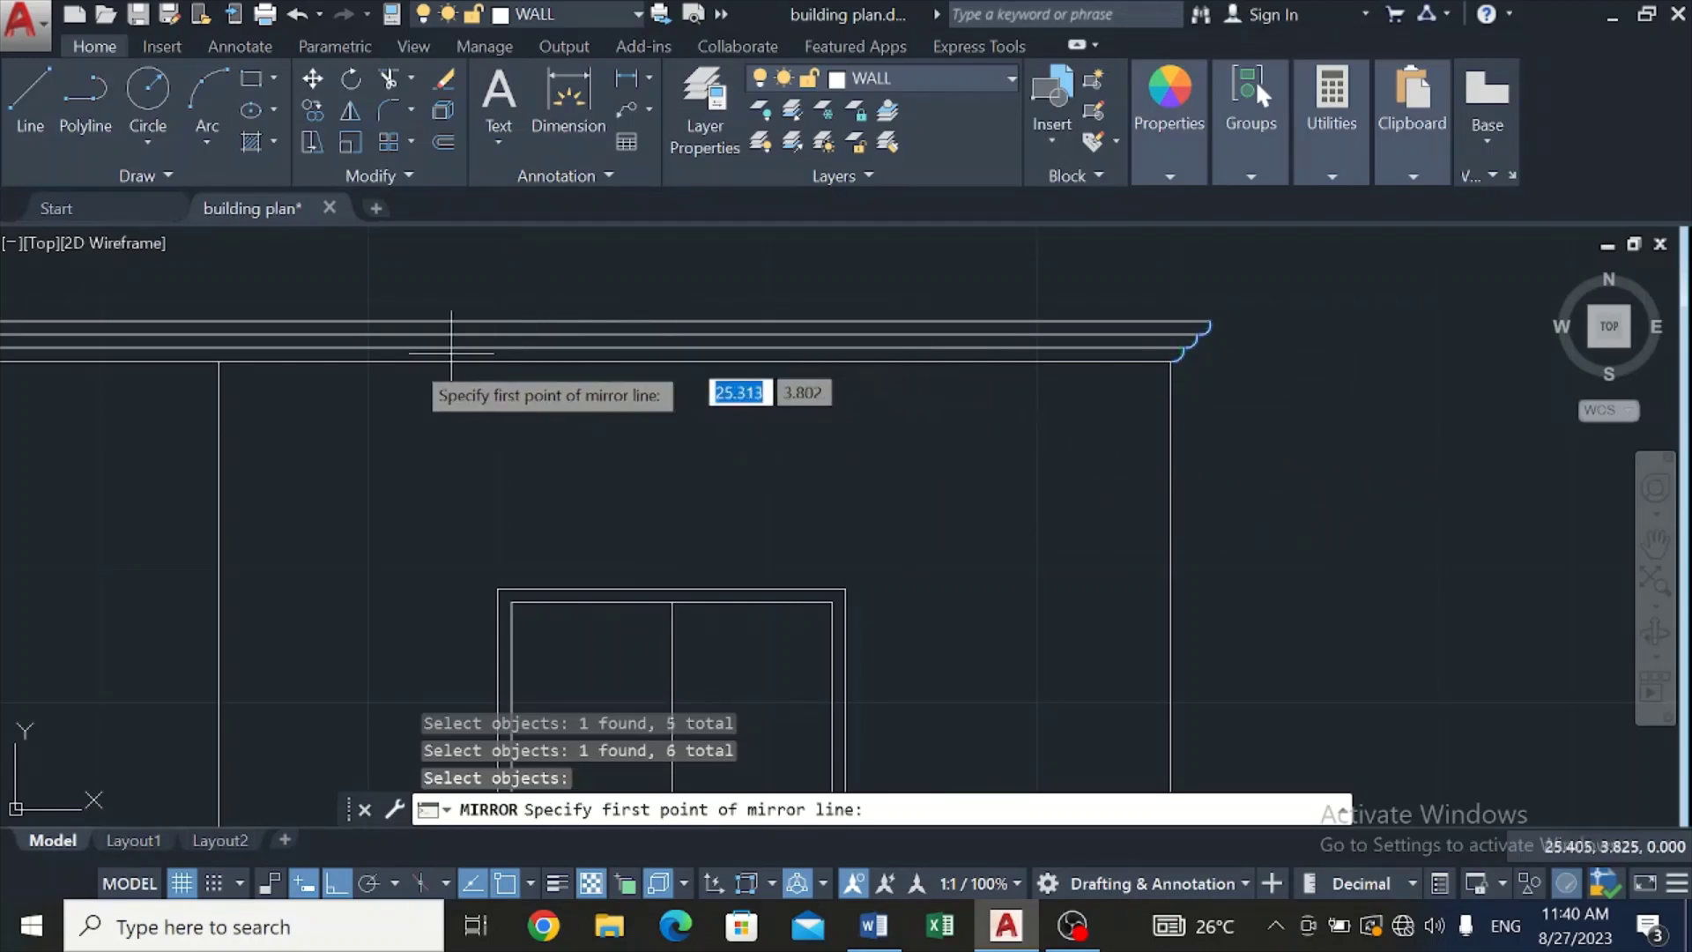
Step: Mirror them about a vertical line through the midpoint, keeping the originals
{"action": "scroll", "coordinate": [451, 353], "scroll_direction": "up", "scroll_amount": 2}
{"action": "scroll", "coordinate": [484, 359], "scroll_direction": "down", "scroll_amount": 2}
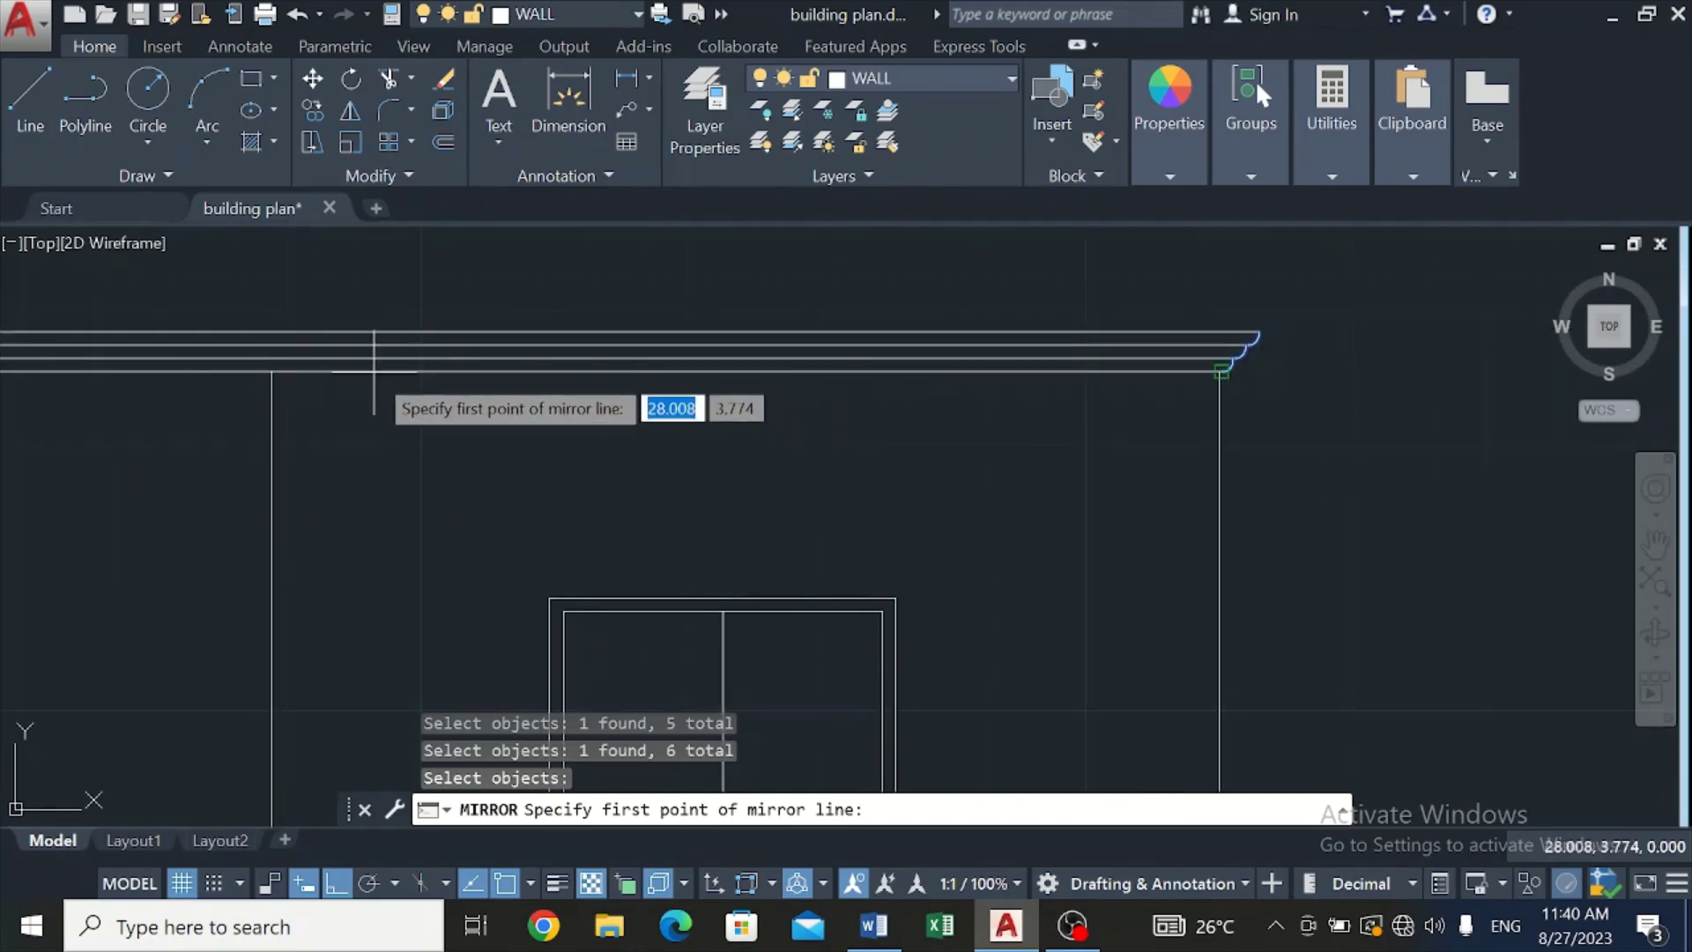
{"action": "scroll", "coordinate": [528, 397], "scroll_direction": "down", "scroll_amount": 1}
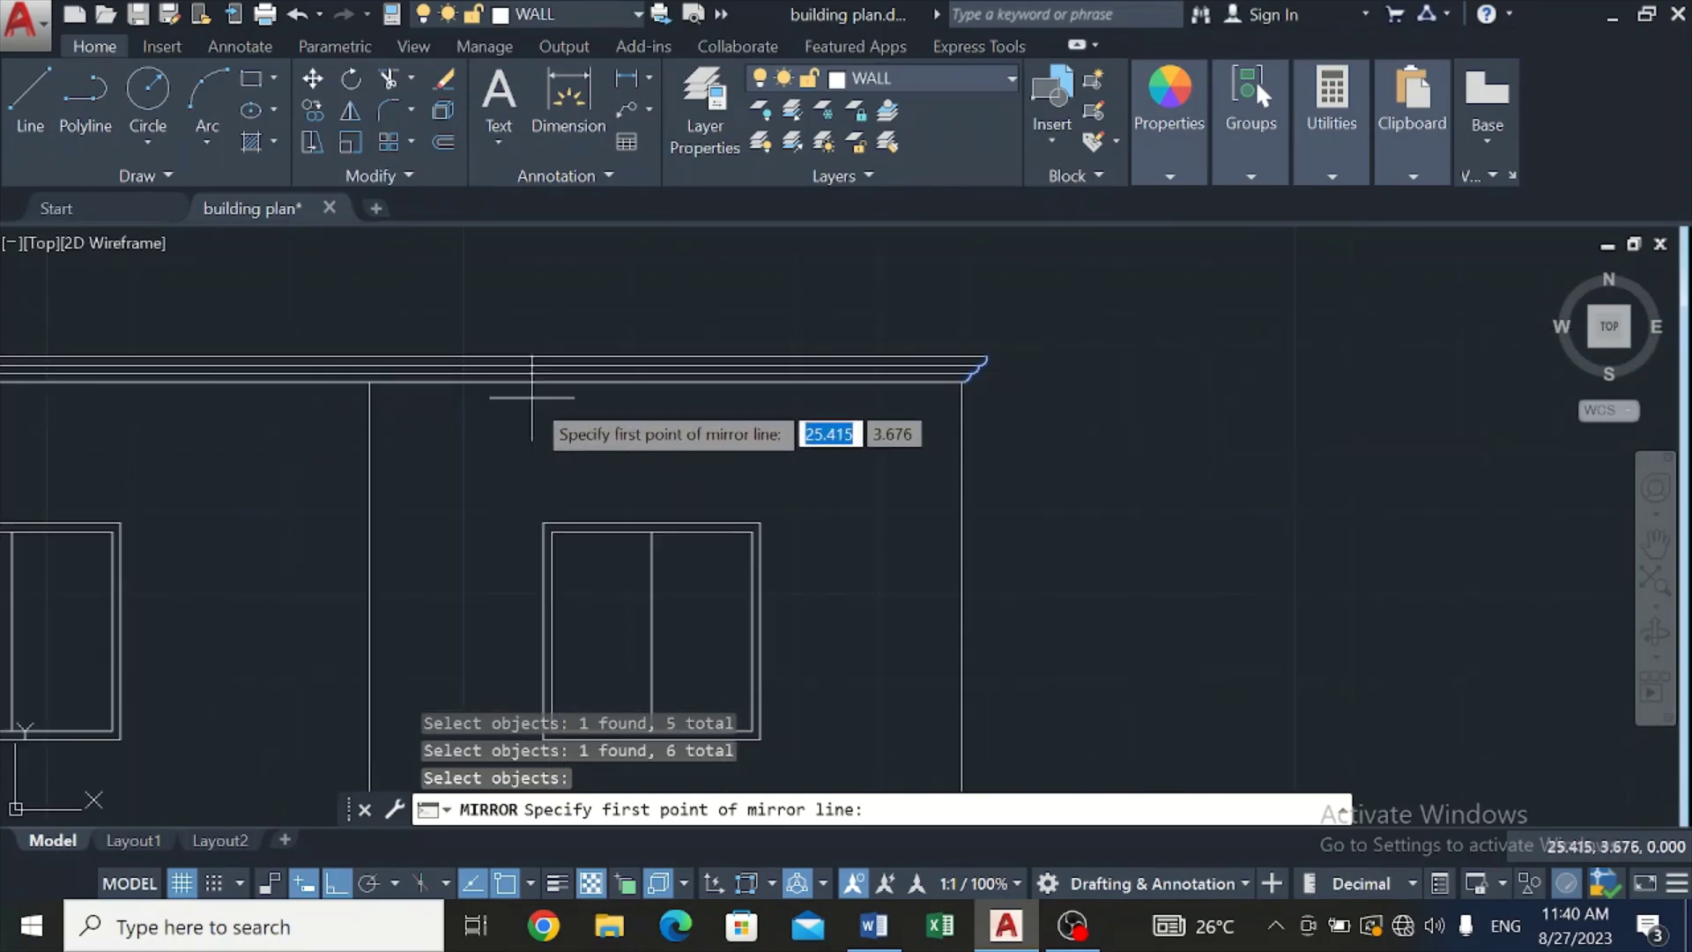
{"action": "scroll", "coordinate": [531, 397], "scroll_direction": "down", "scroll_amount": 4}
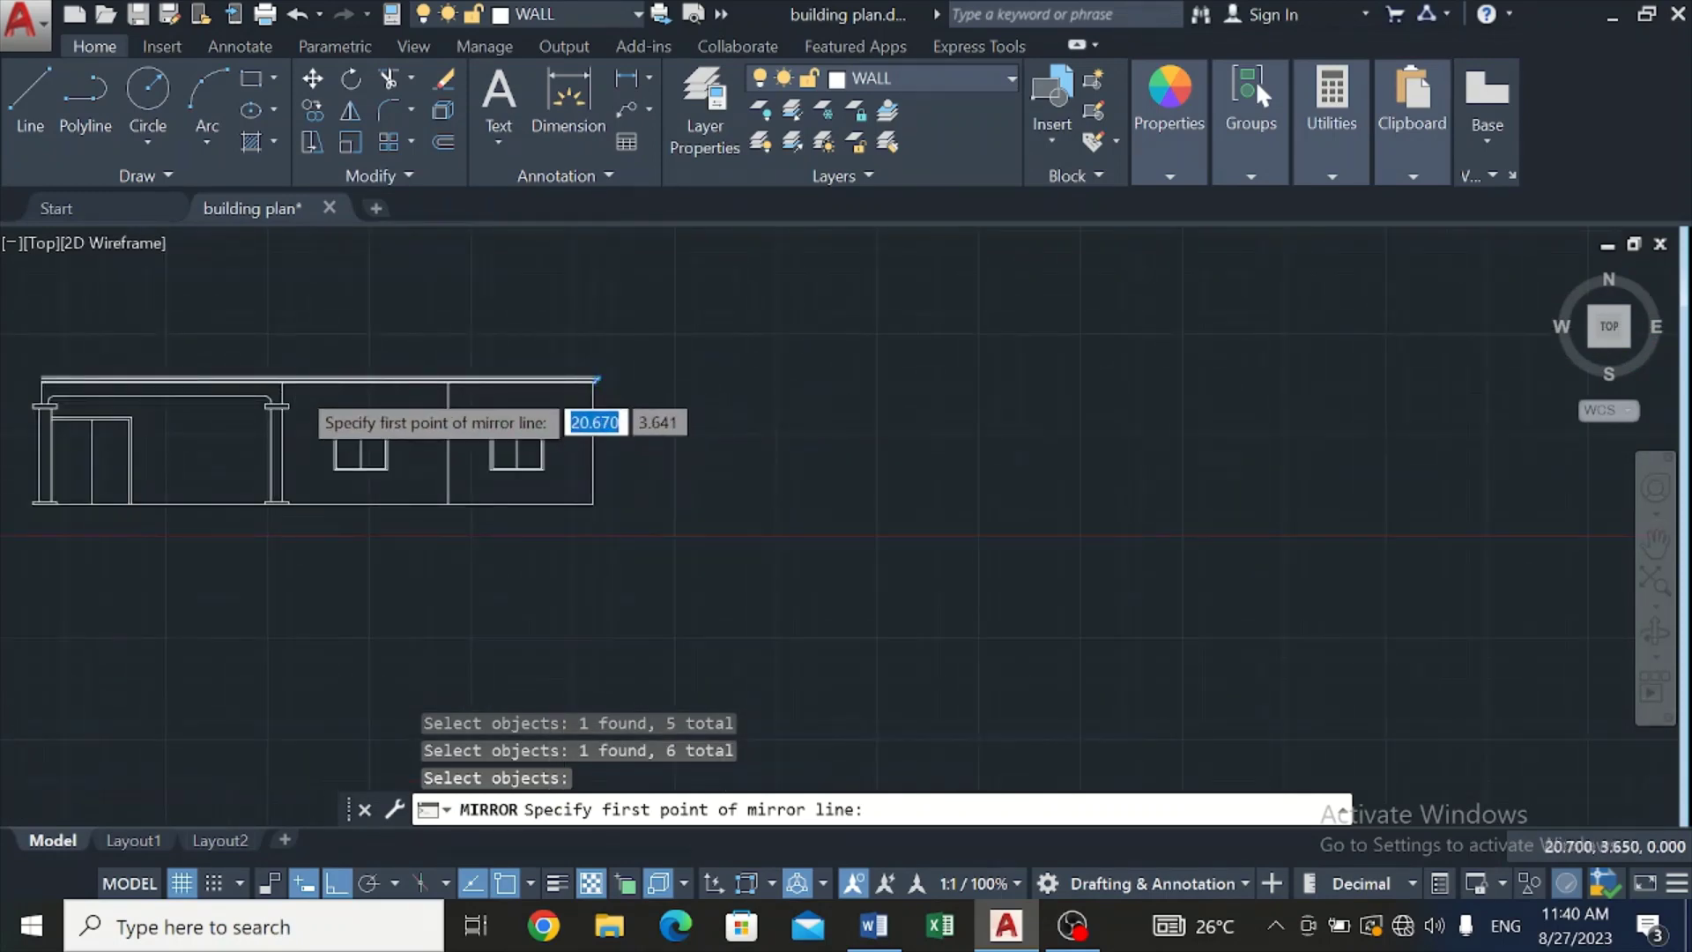
{"action": "scroll", "coordinate": [300, 384], "scroll_direction": "up", "scroll_amount": 5}
{"action": "scroll", "coordinate": [356, 370], "scroll_direction": "up", "scroll_amount": 4}
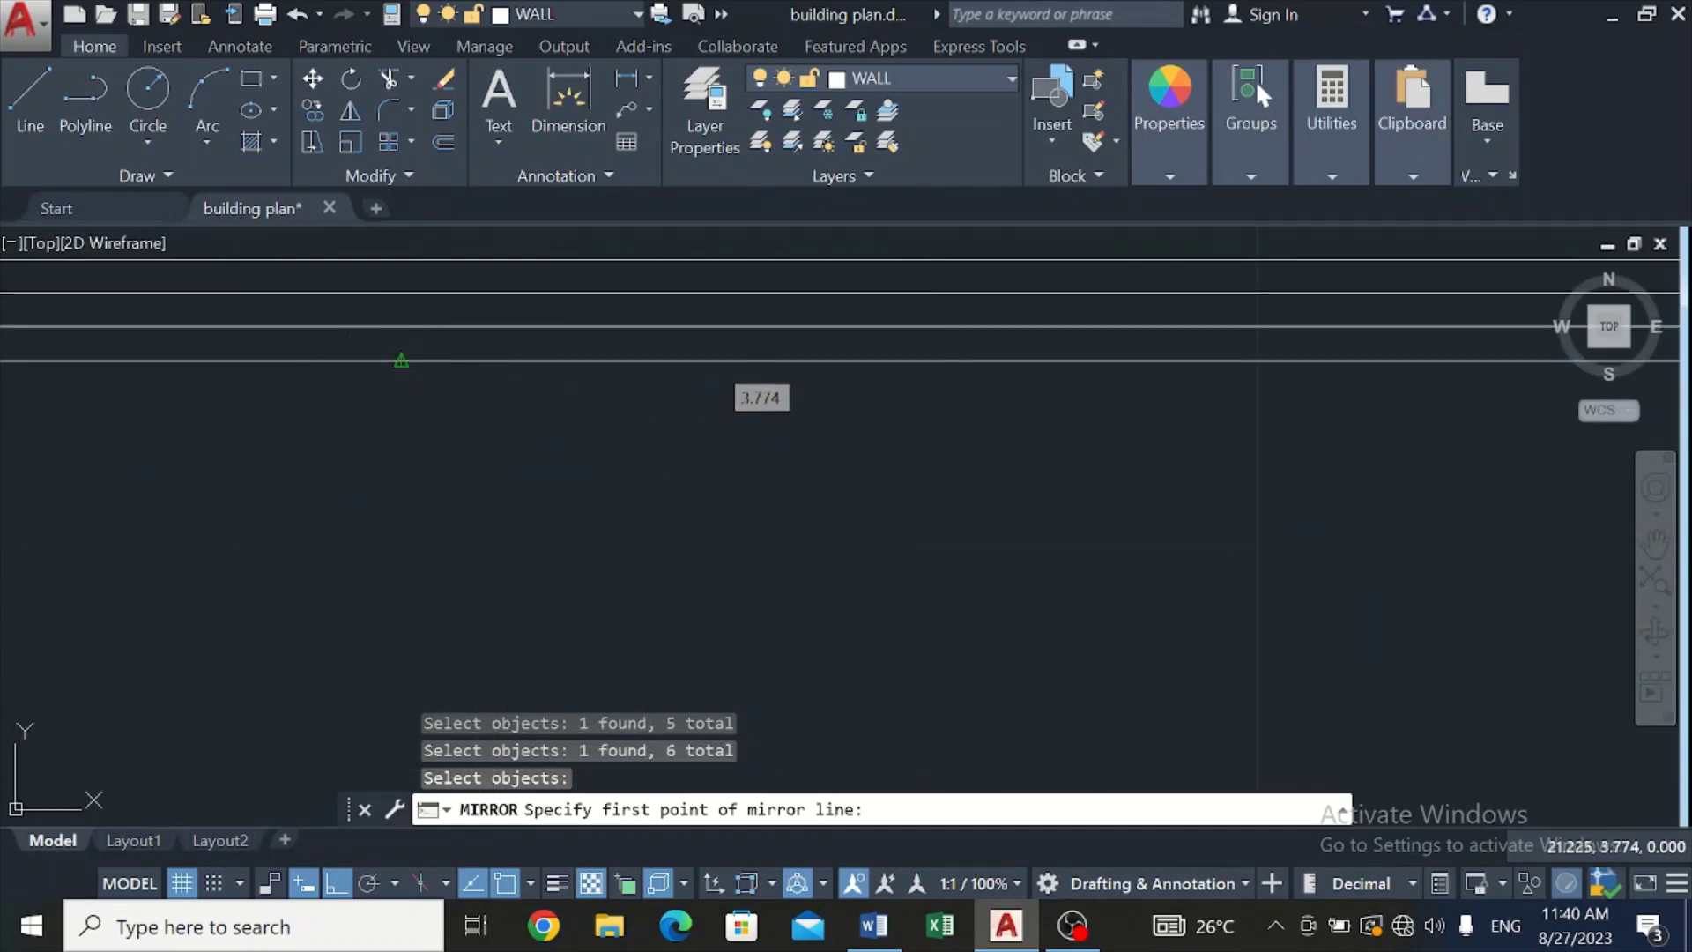
{"action": "left_click", "coordinate": [401, 360]}
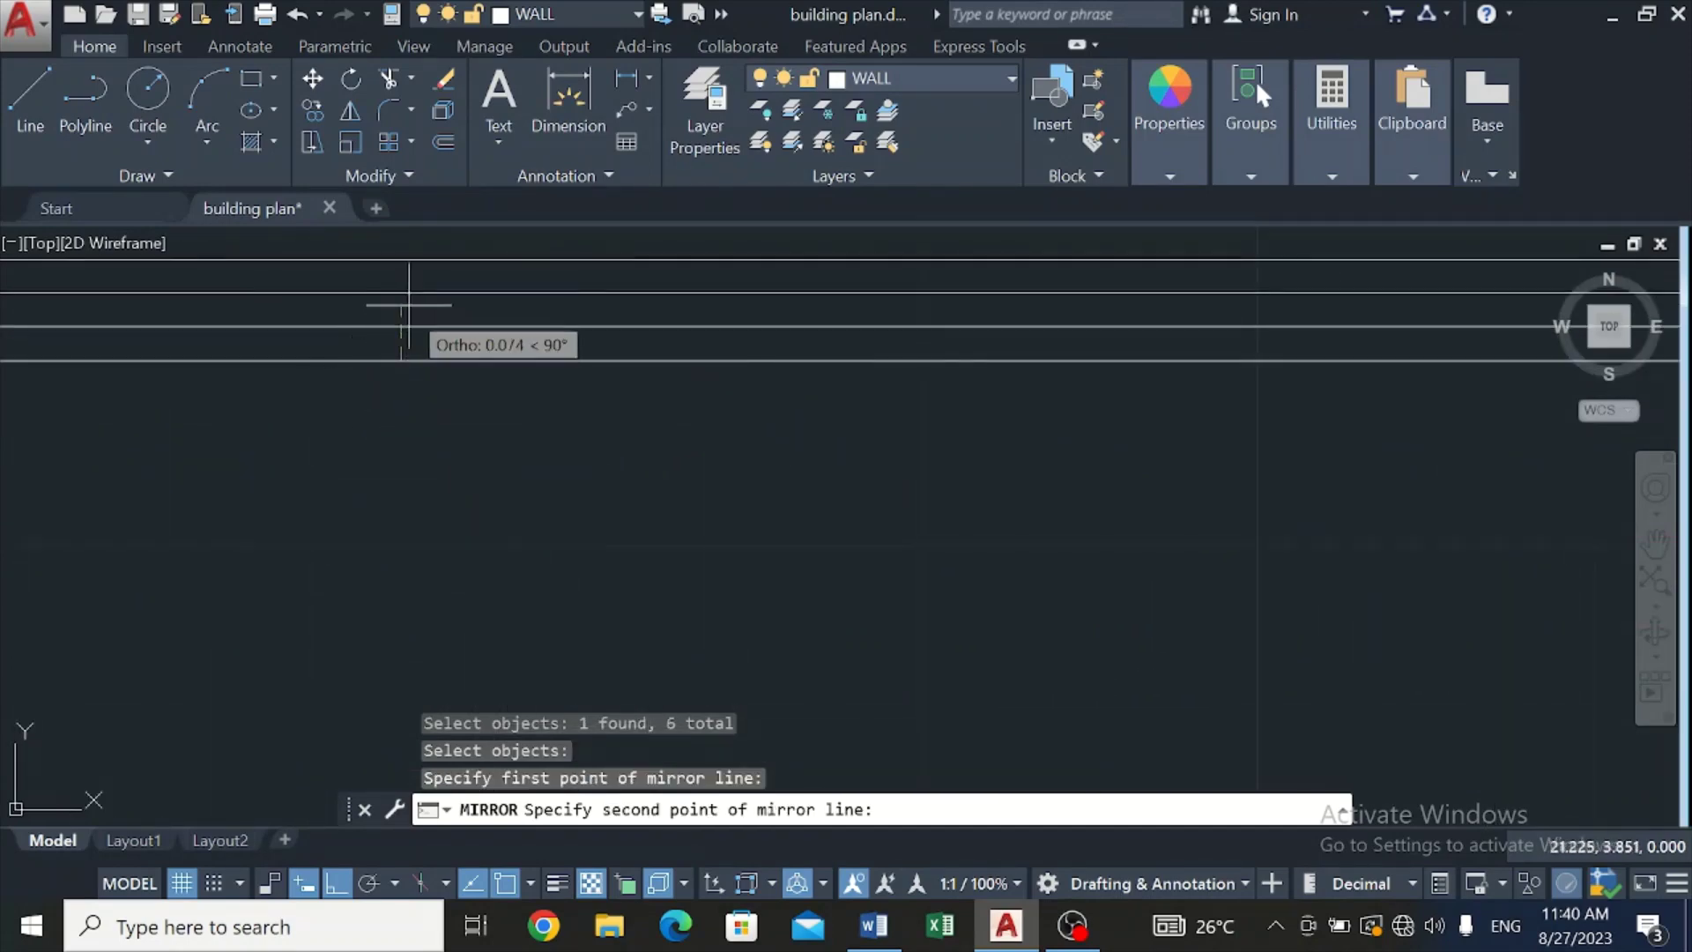
{"action": "left_click", "coordinate": [414, 246]}
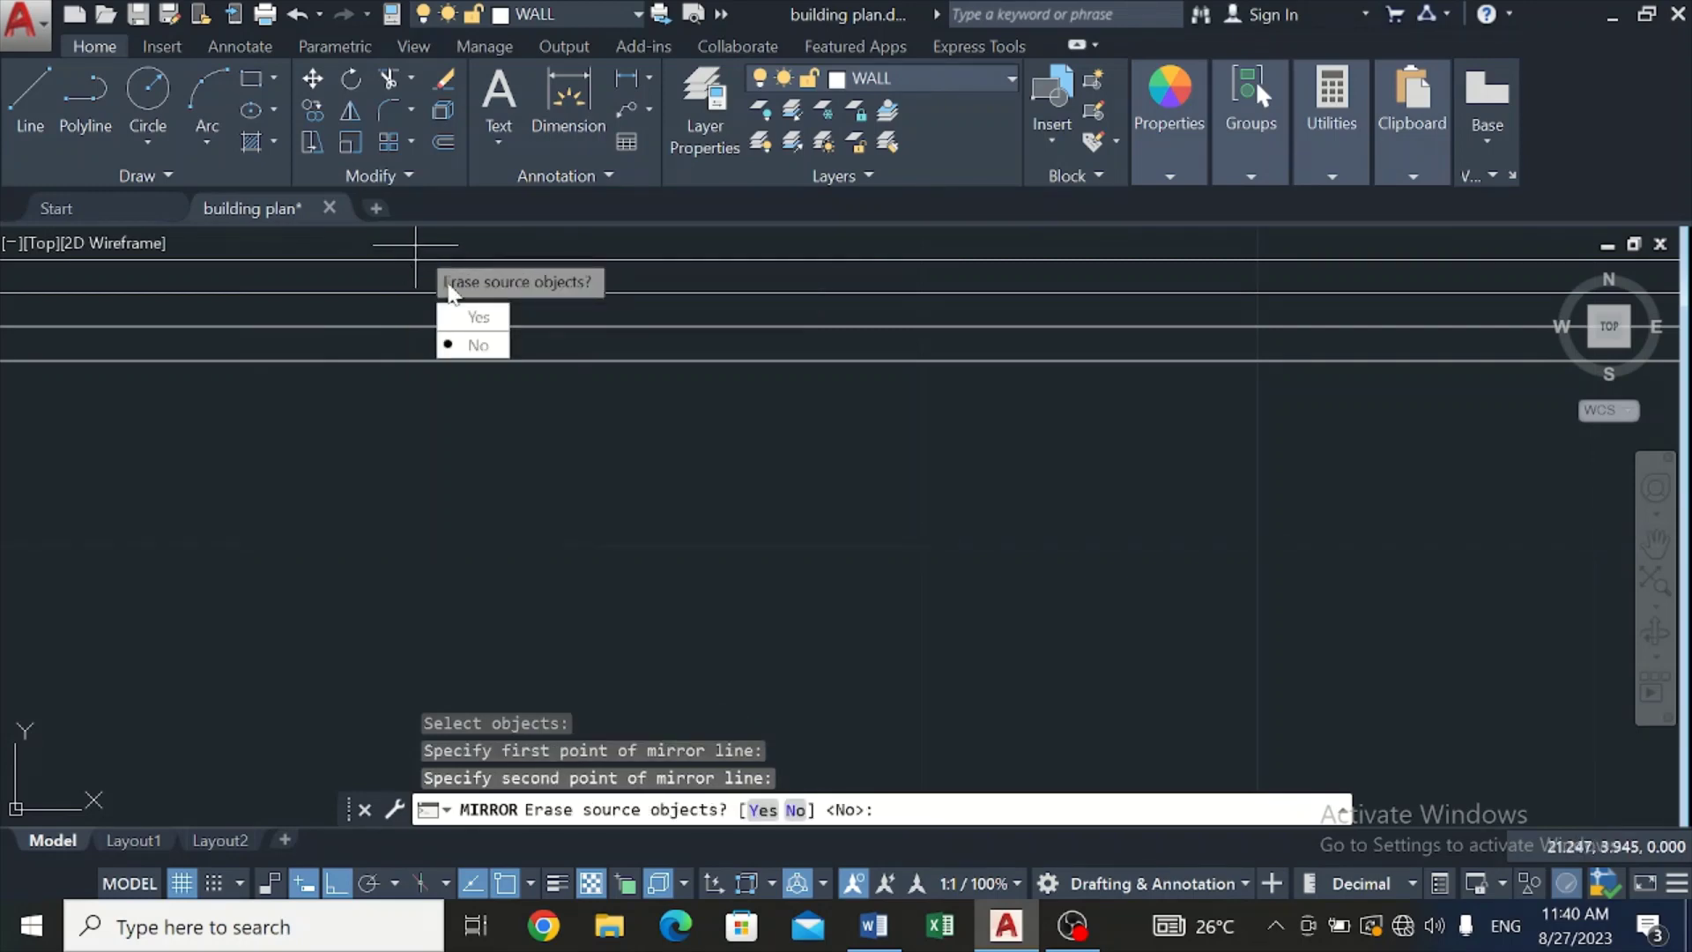
{"action": "left_click", "coordinate": [483, 345]}
{"action": "scroll", "coordinate": [406, 251], "scroll_direction": "down", "scroll_amount": 3}
Step: Stretch the top cornice line's left end to meet its rounded arc
{"action": "scroll", "coordinate": [405, 251], "scroll_direction": "down", "scroll_amount": 2}
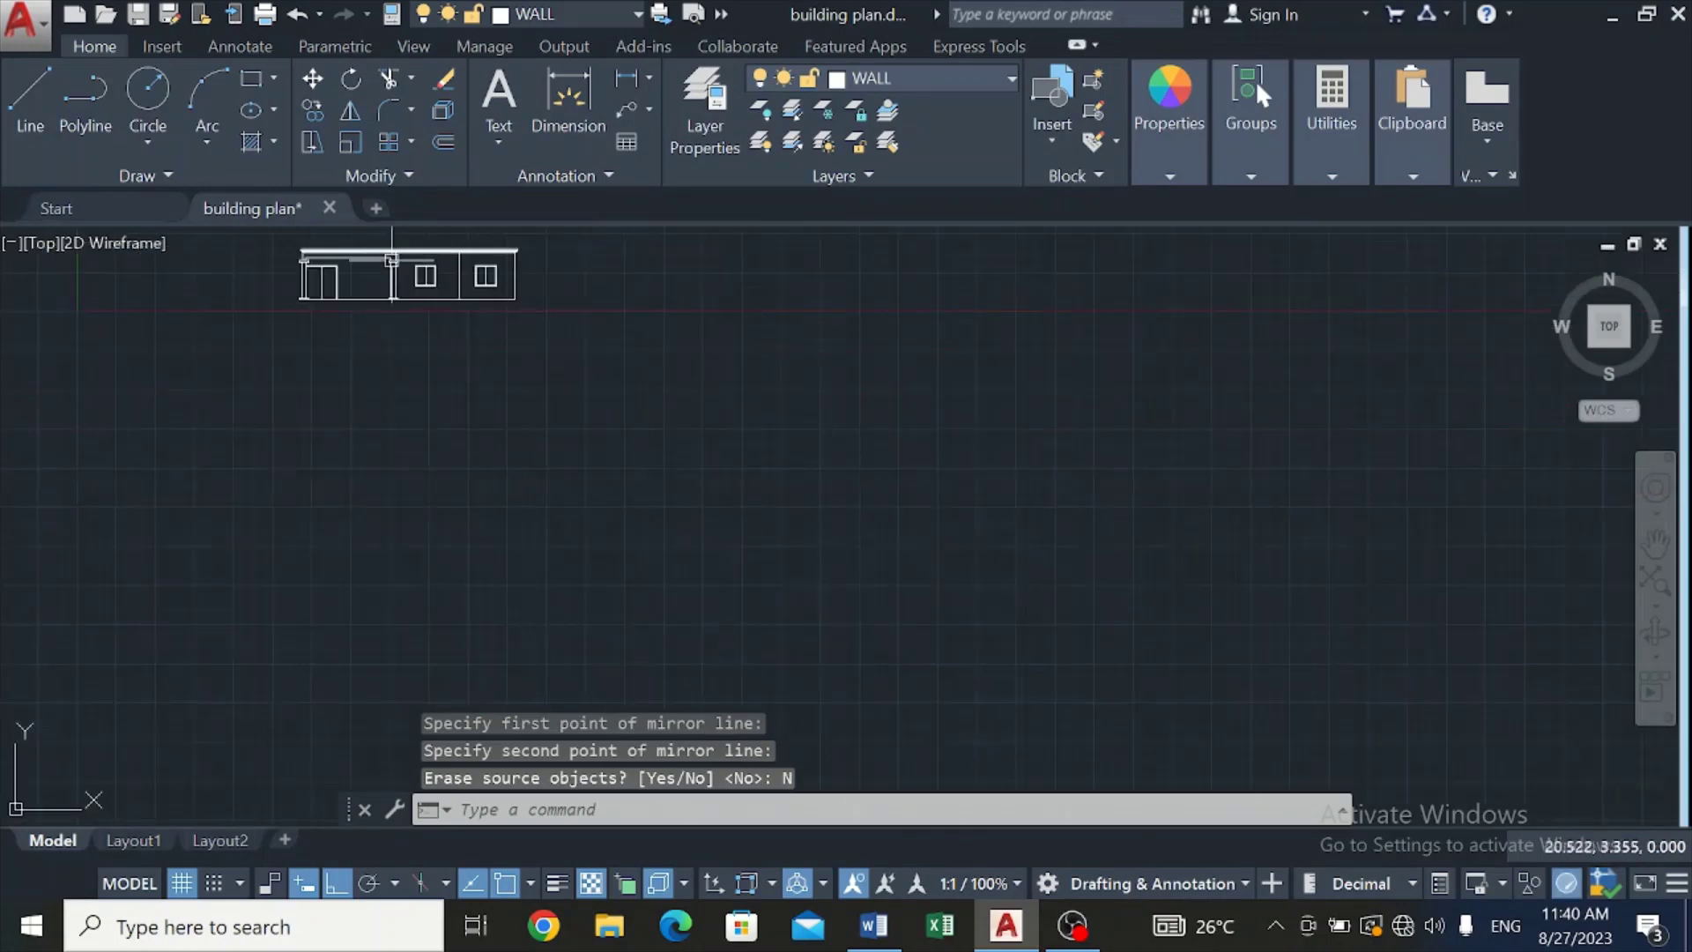
{"action": "scroll", "coordinate": [305, 239], "scroll_direction": "up", "scroll_amount": 5}
{"action": "scroll", "coordinate": [264, 274], "scroll_direction": "up", "scroll_amount": 3}
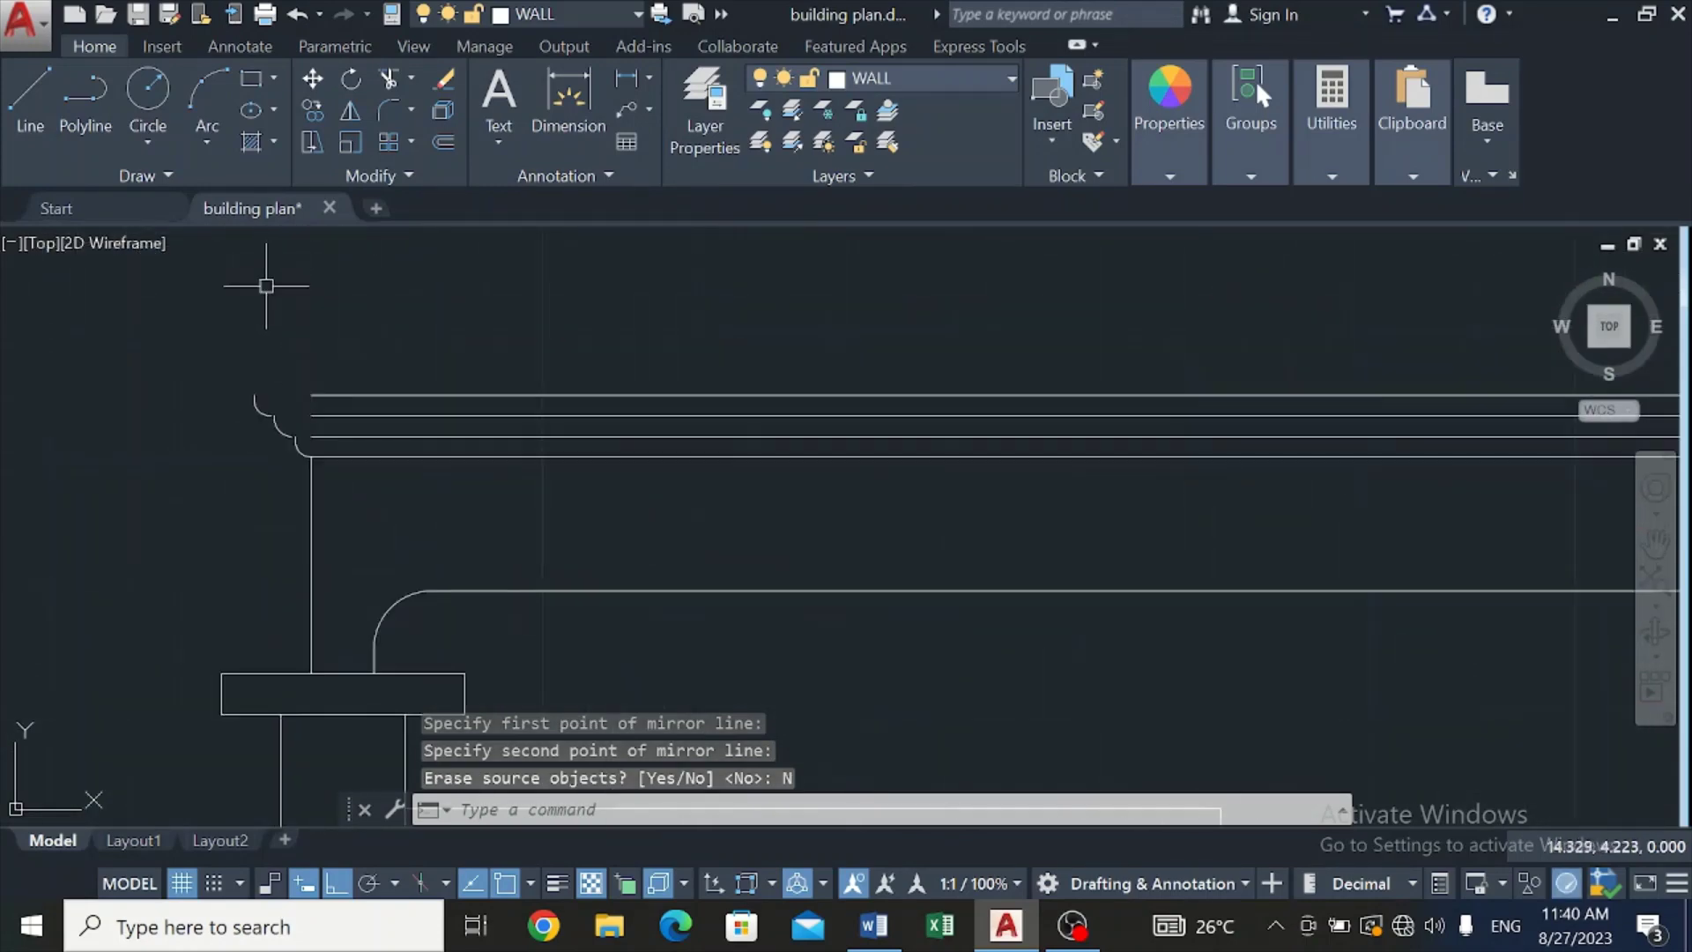
{"action": "scroll", "coordinate": [283, 332], "scroll_direction": "up", "scroll_amount": 1}
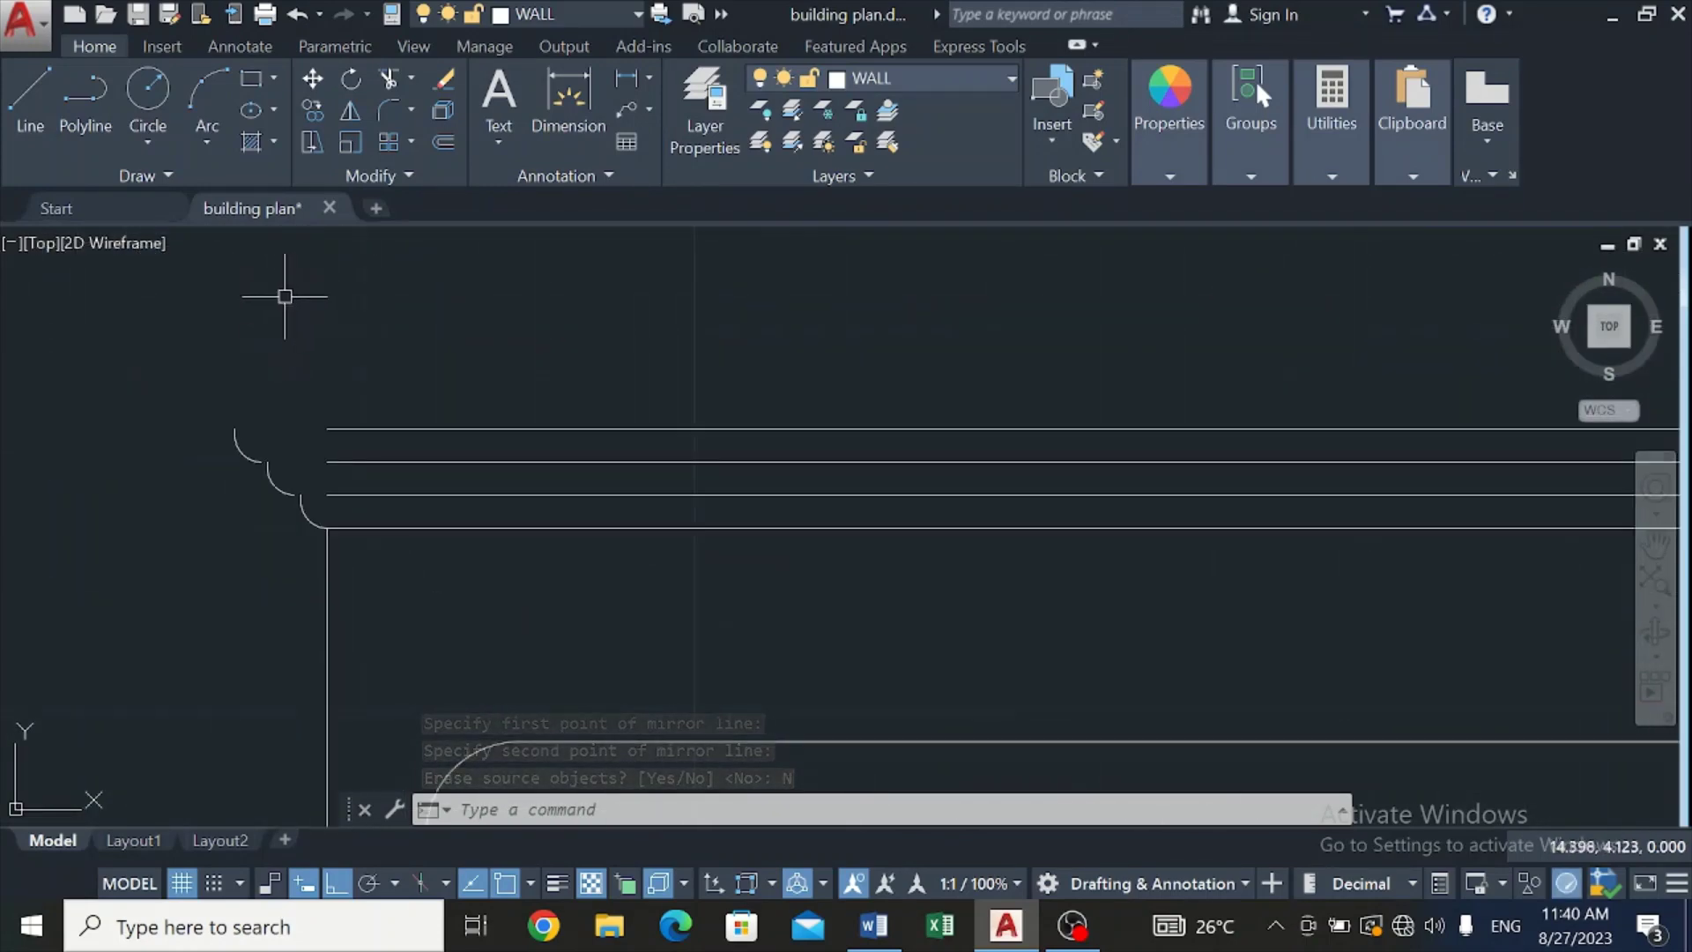
{"action": "left_click", "coordinate": [354, 426]}
{"action": "left_click", "coordinate": [327, 429]}
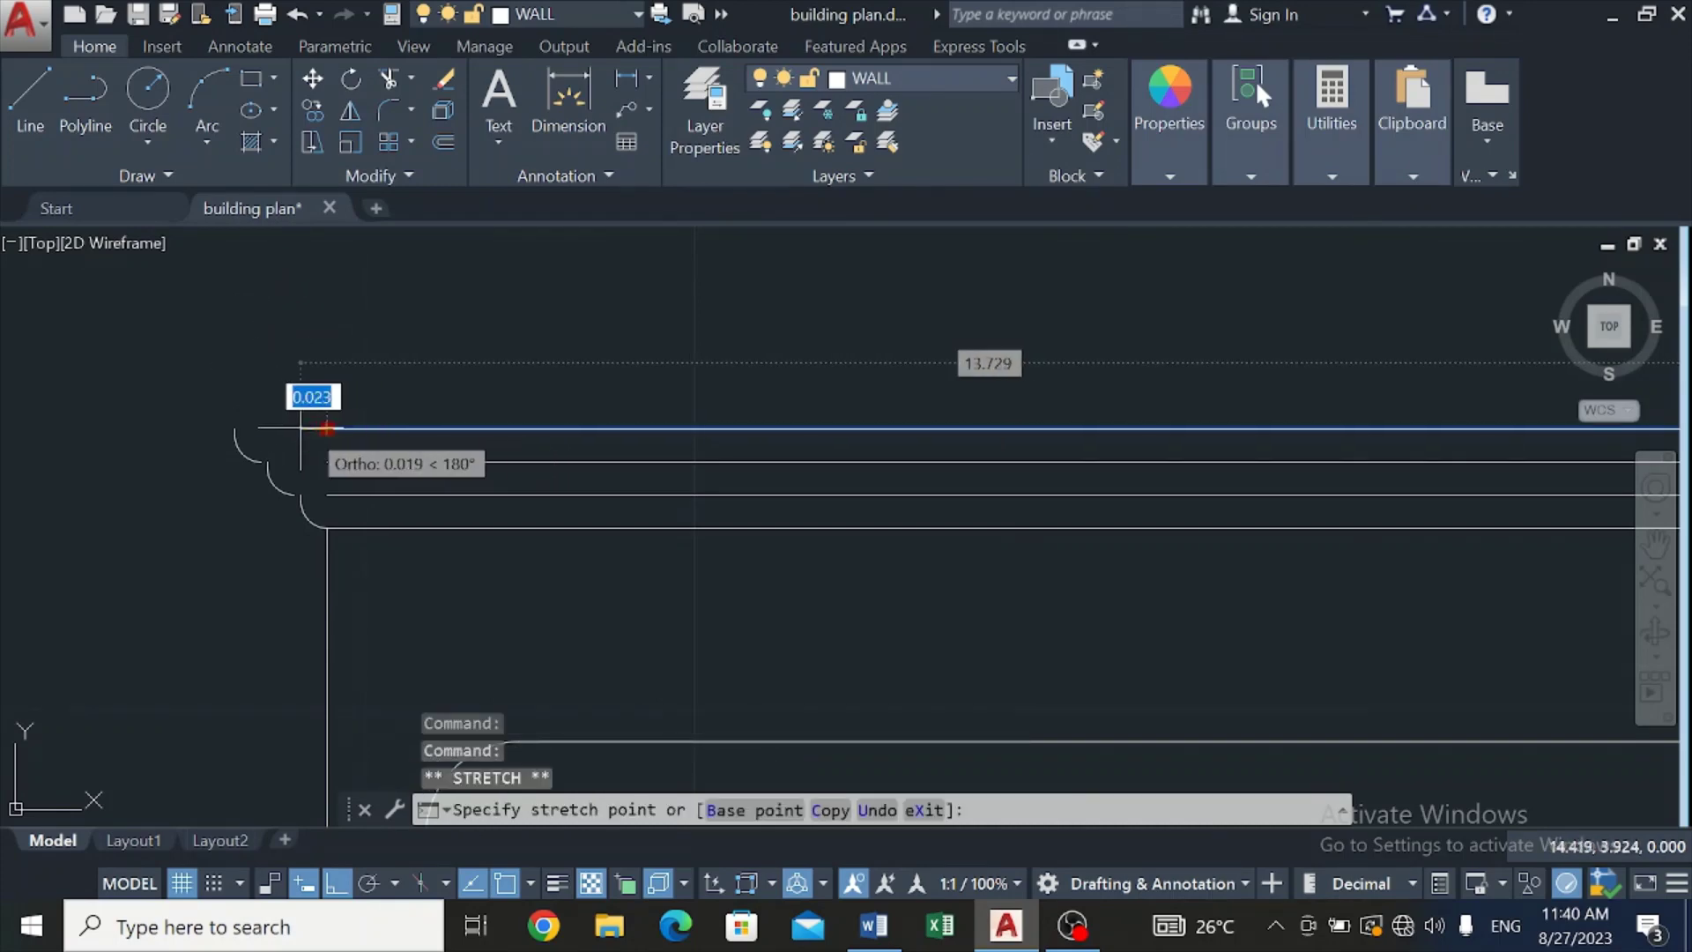
{"action": "scroll", "coordinate": [236, 430], "scroll_direction": "up", "scroll_amount": 2}
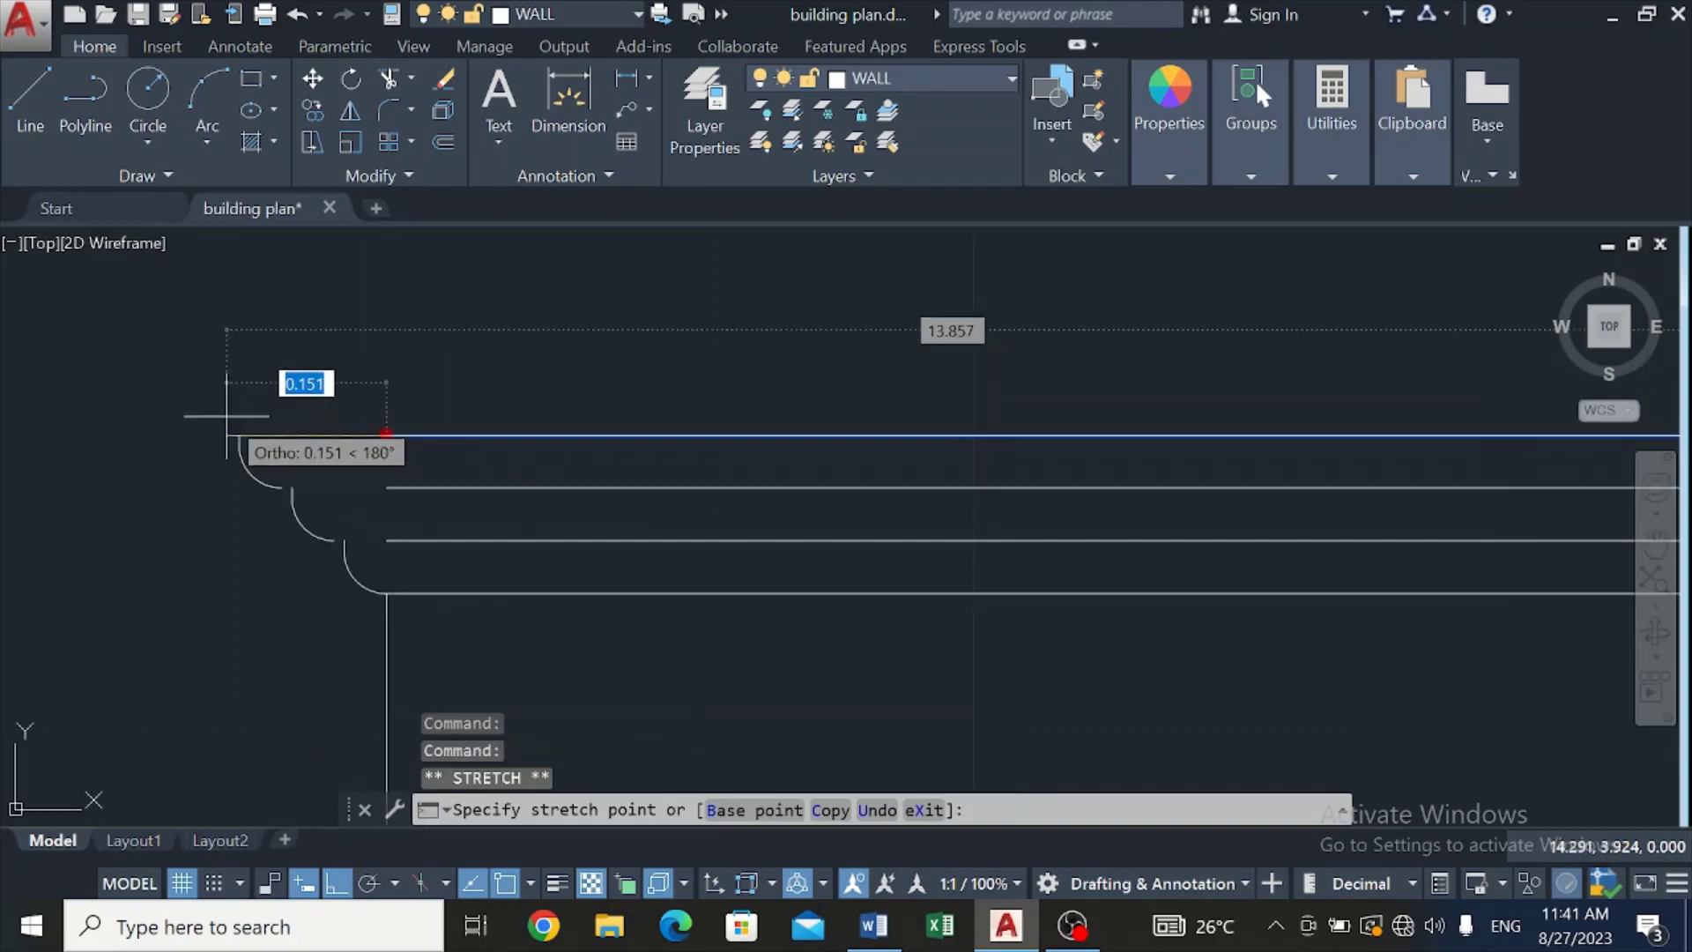
{"action": "left_click", "coordinate": [239, 435]}
{"action": "mouse_move", "coordinate": [239, 436]}
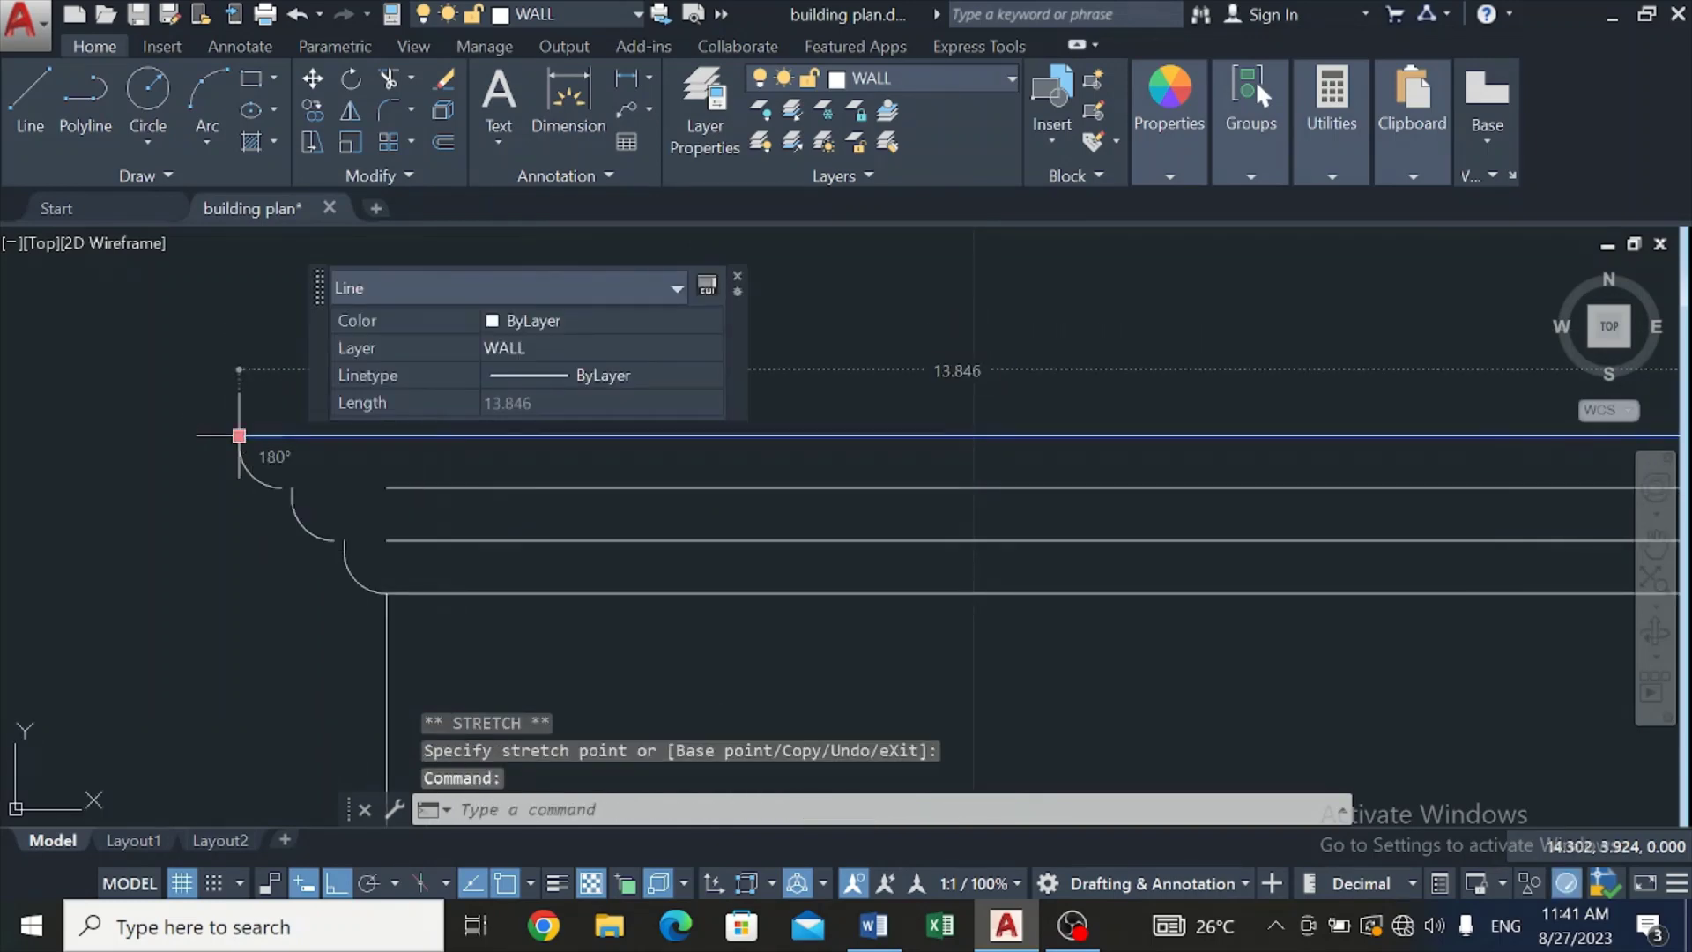
Step: Stretch the second and third cornice lines' left ends to meet their arcs
{"action": "left_click", "coordinate": [436, 487]}
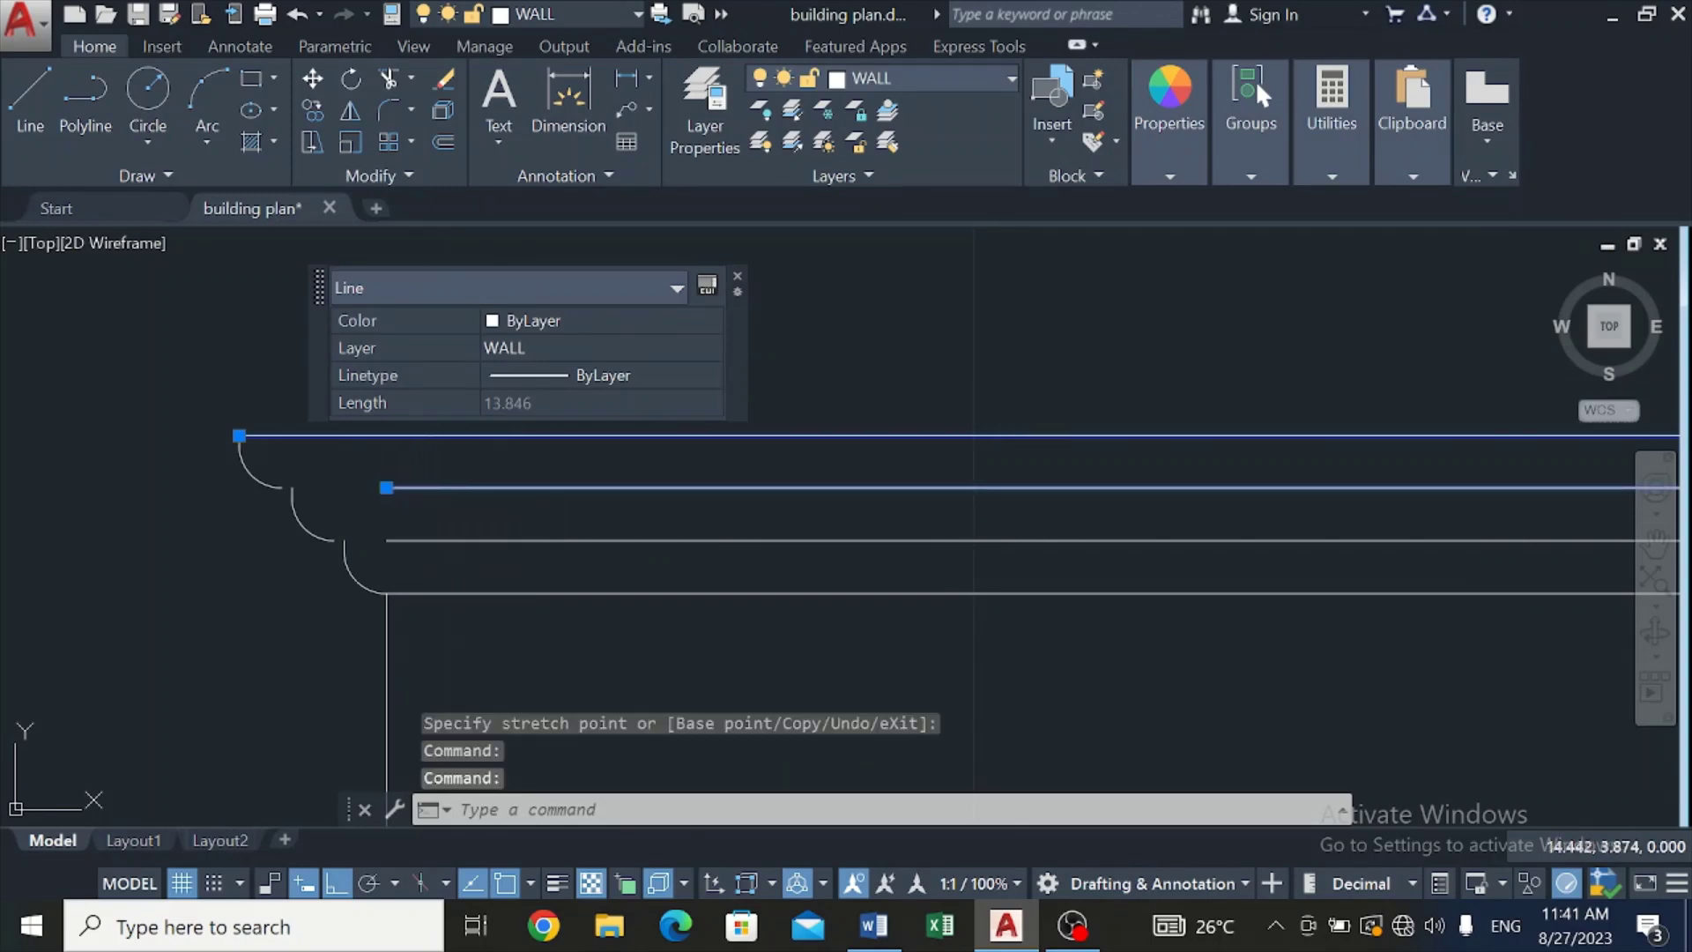
{"action": "left_click", "coordinate": [385, 487]}
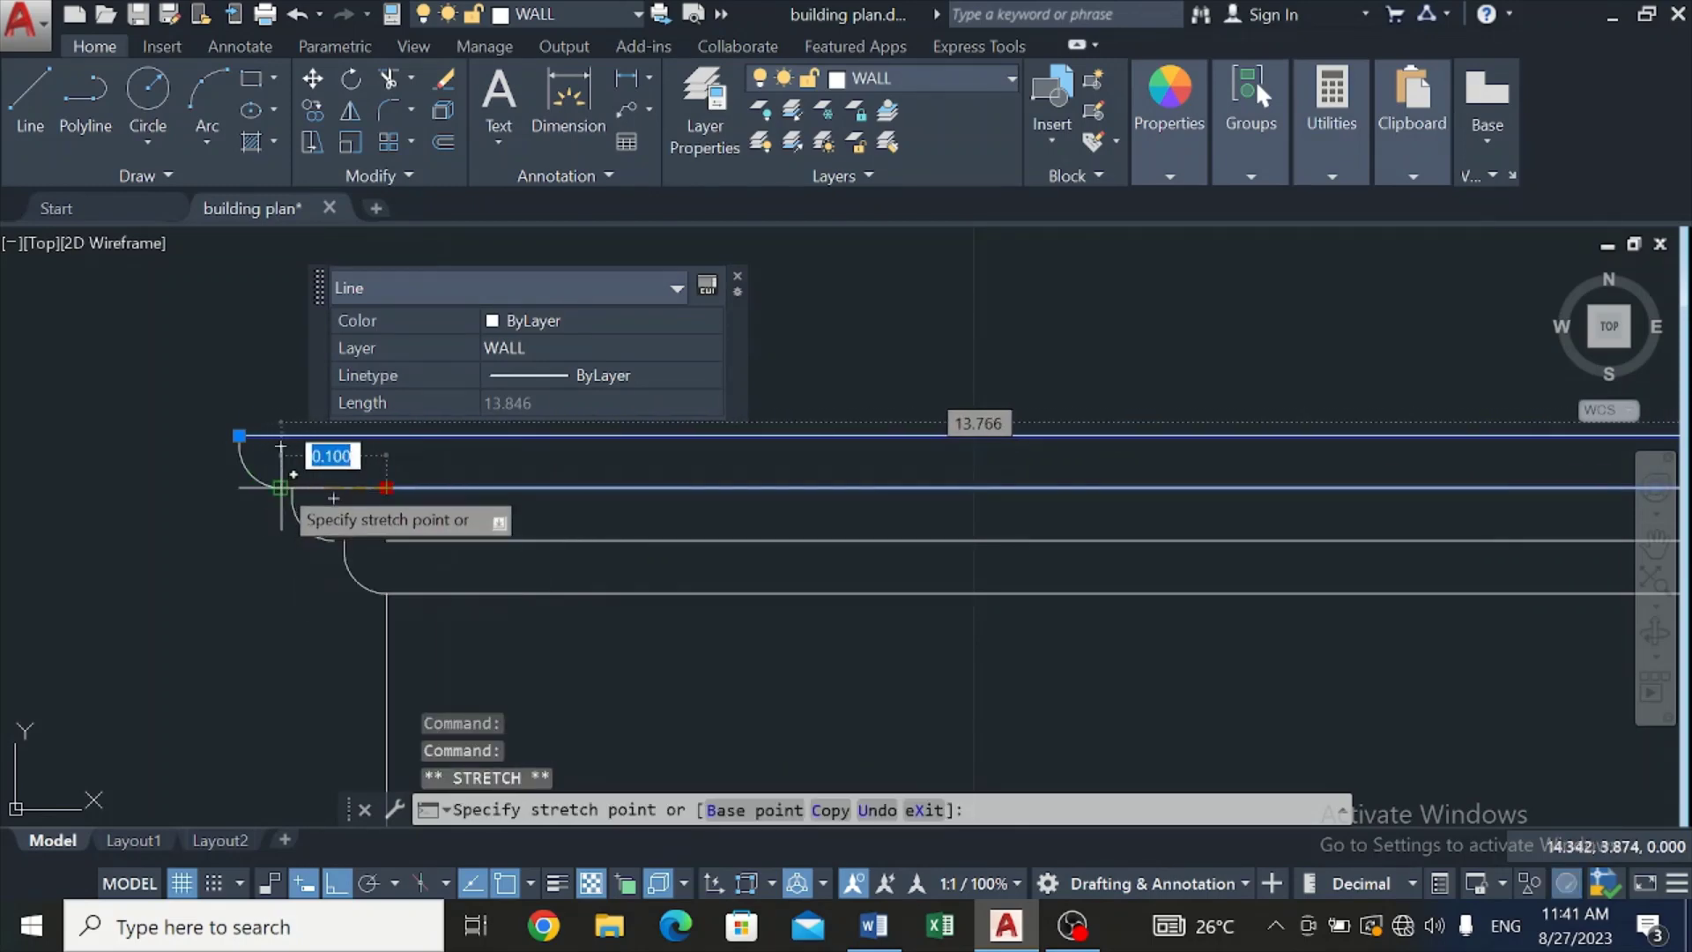
{"action": "left_click", "coordinate": [280, 488]}
{"action": "key", "text": "Escape"}
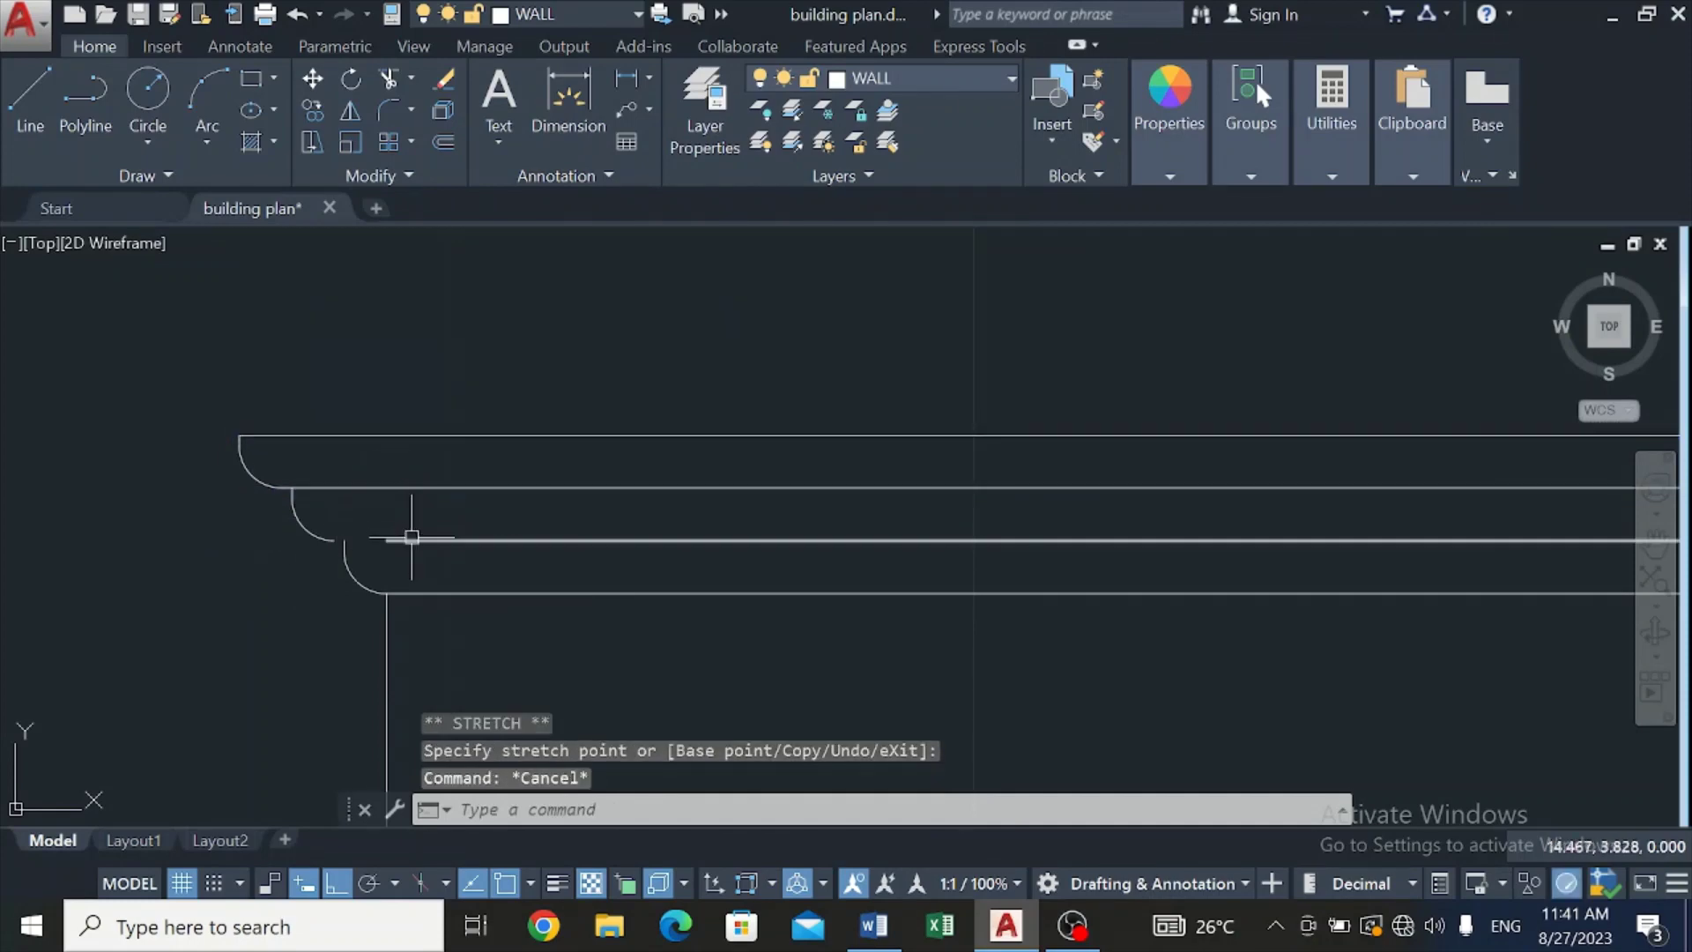
{"action": "left_click", "coordinate": [412, 535]}
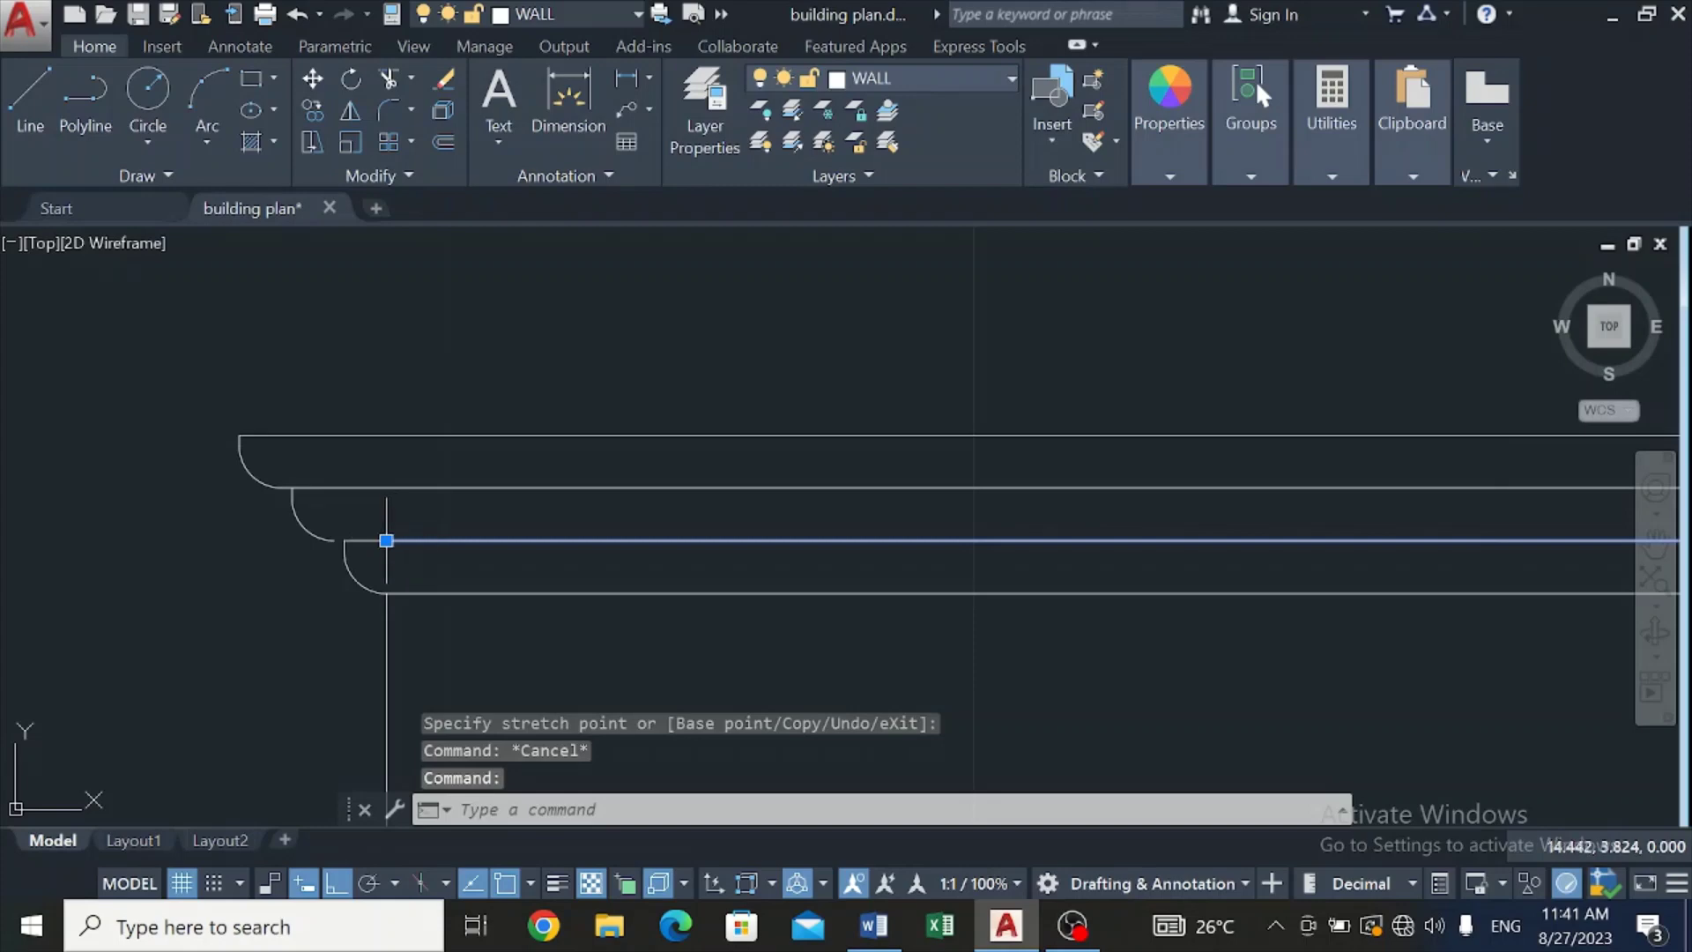
{"action": "left_click", "coordinate": [386, 540]}
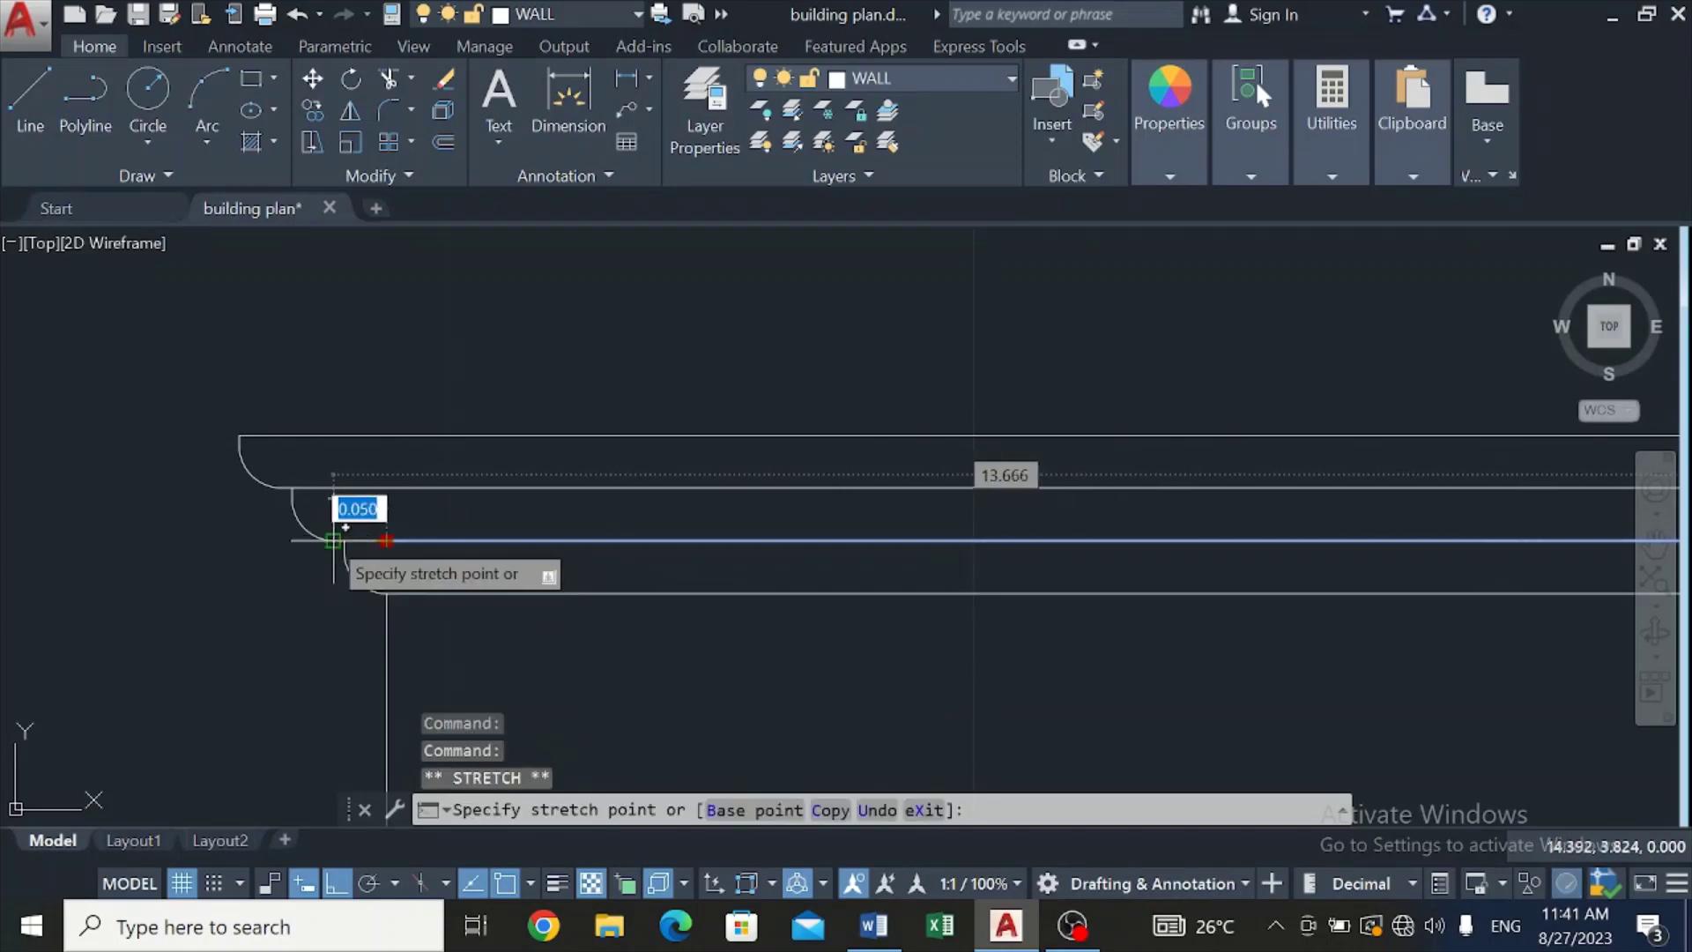
{"action": "left_click", "coordinate": [333, 540]}
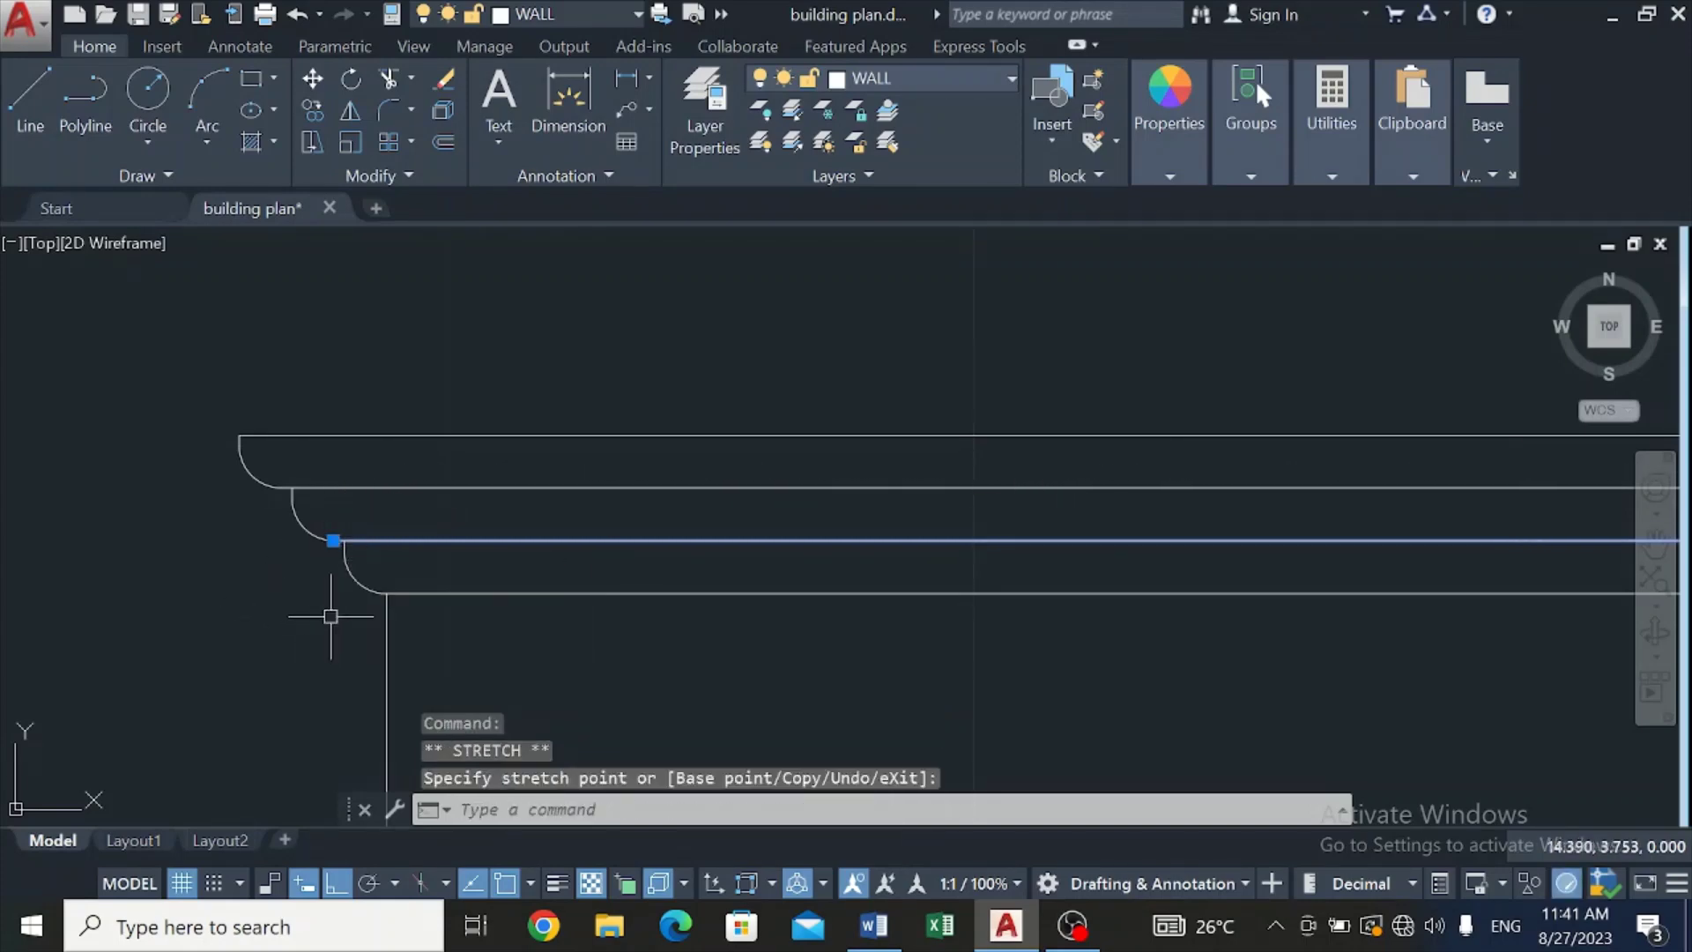
{"action": "key", "text": "Escape"}
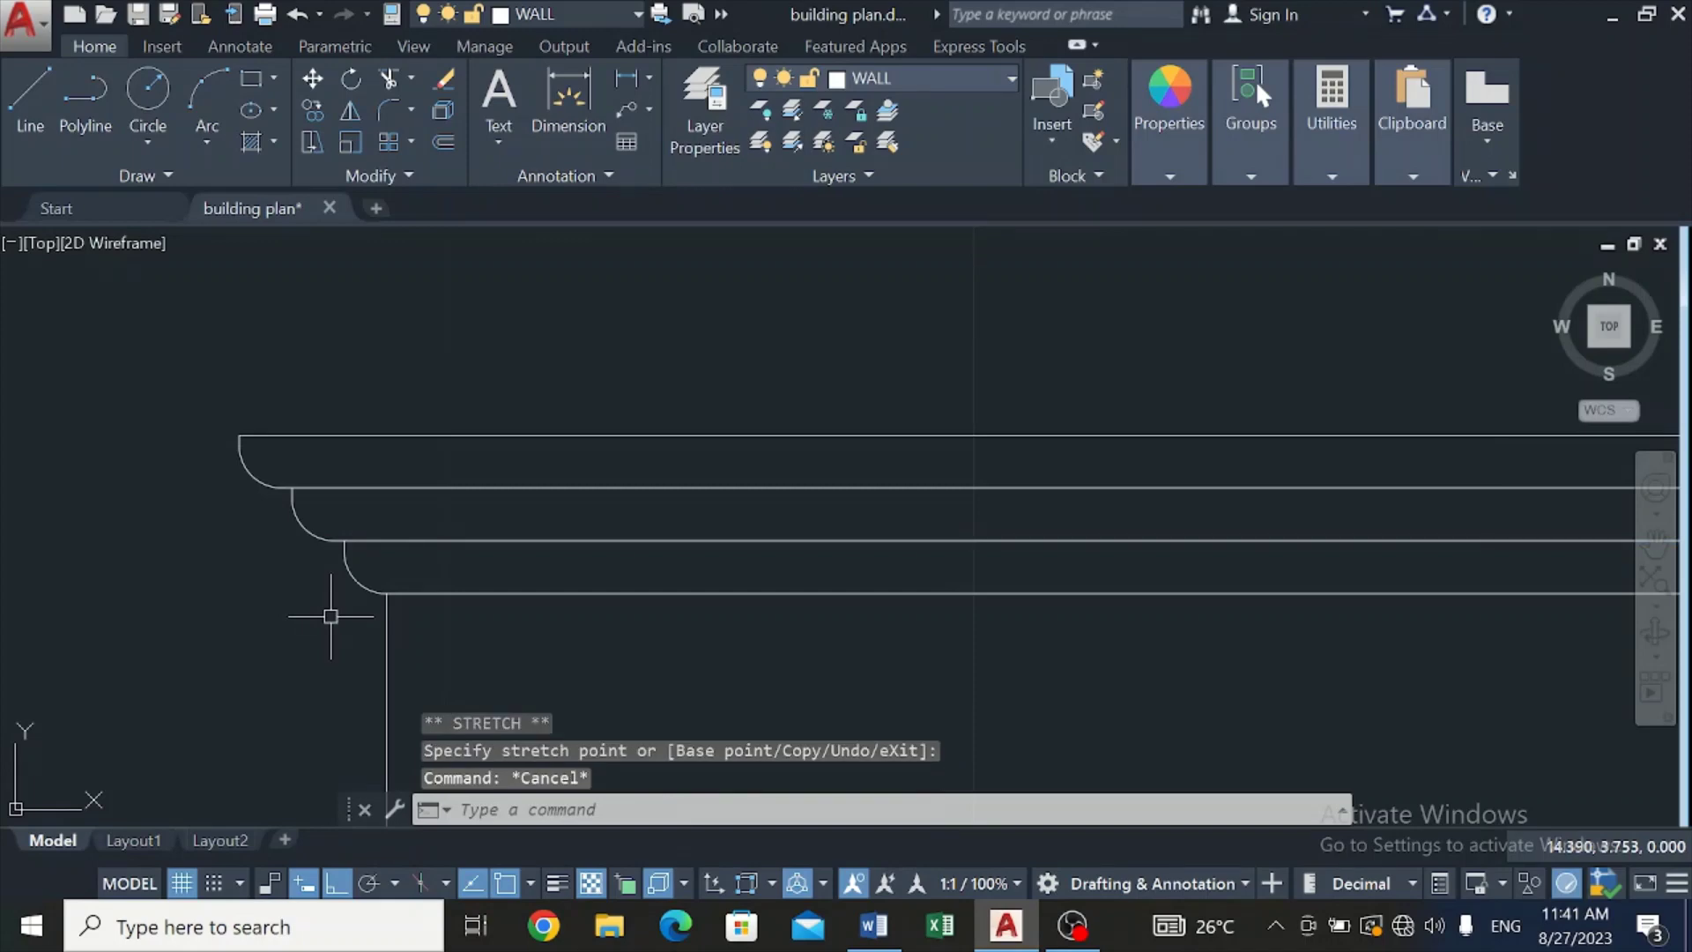
Step: Turn on polar tracking with 5-degree angle increments
{"action": "scroll", "coordinate": [406, 573], "scroll_direction": "down", "scroll_amount": 6}
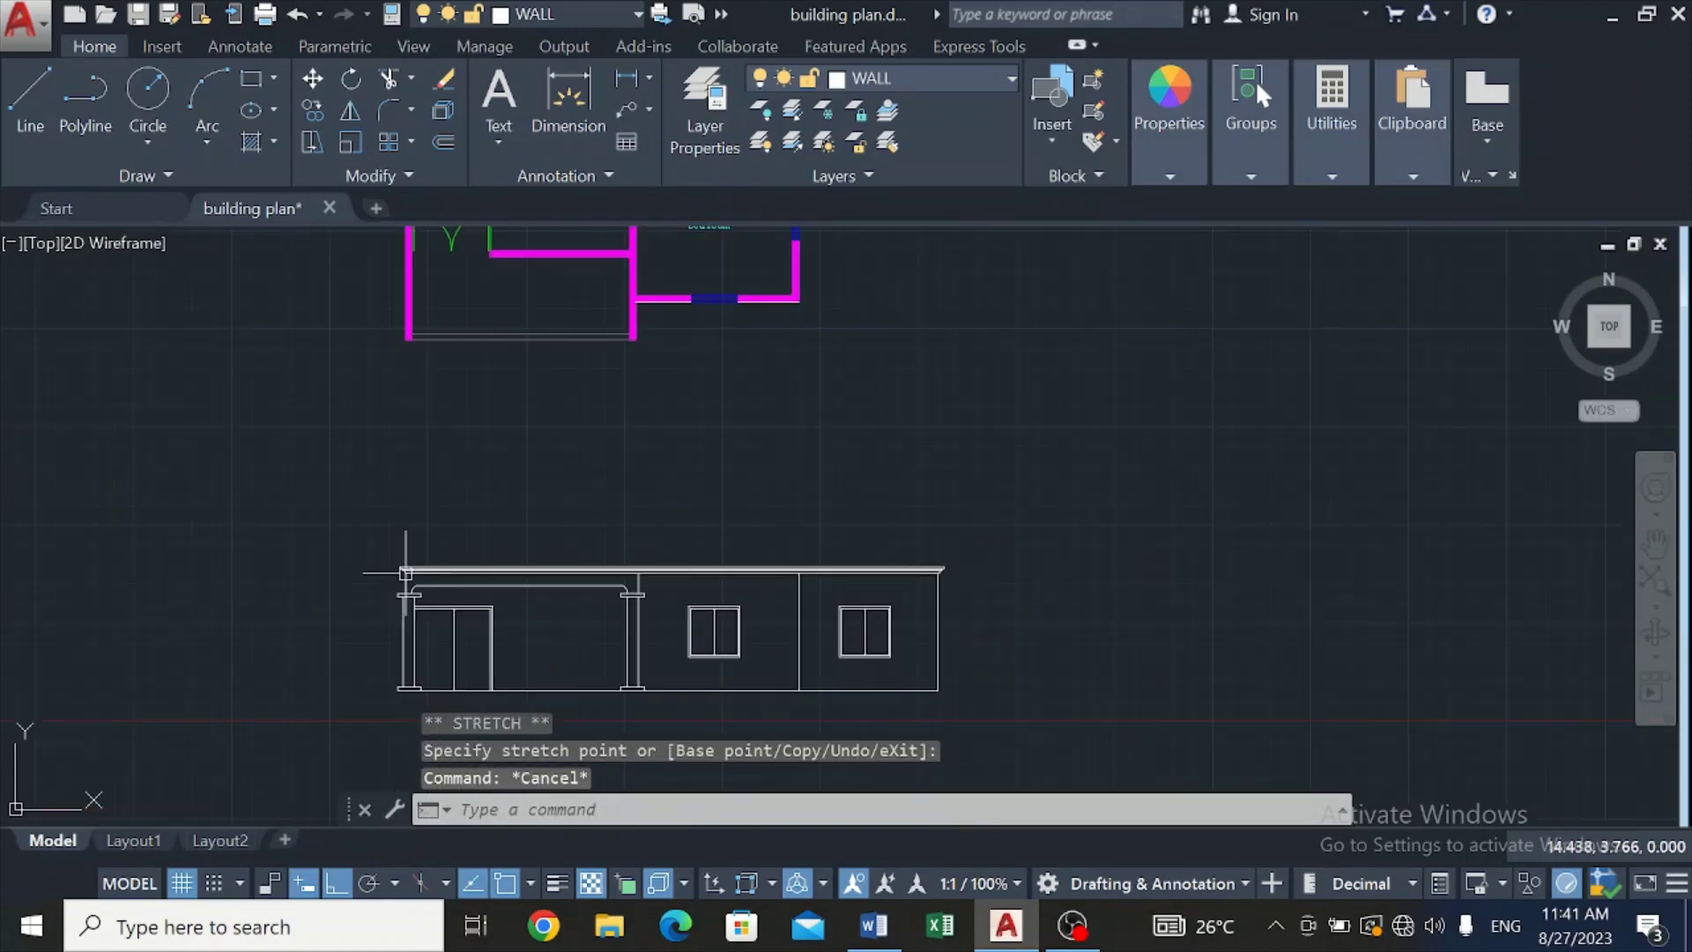
{"action": "scroll", "coordinate": [661, 692], "scroll_direction": "down", "scroll_amount": 2}
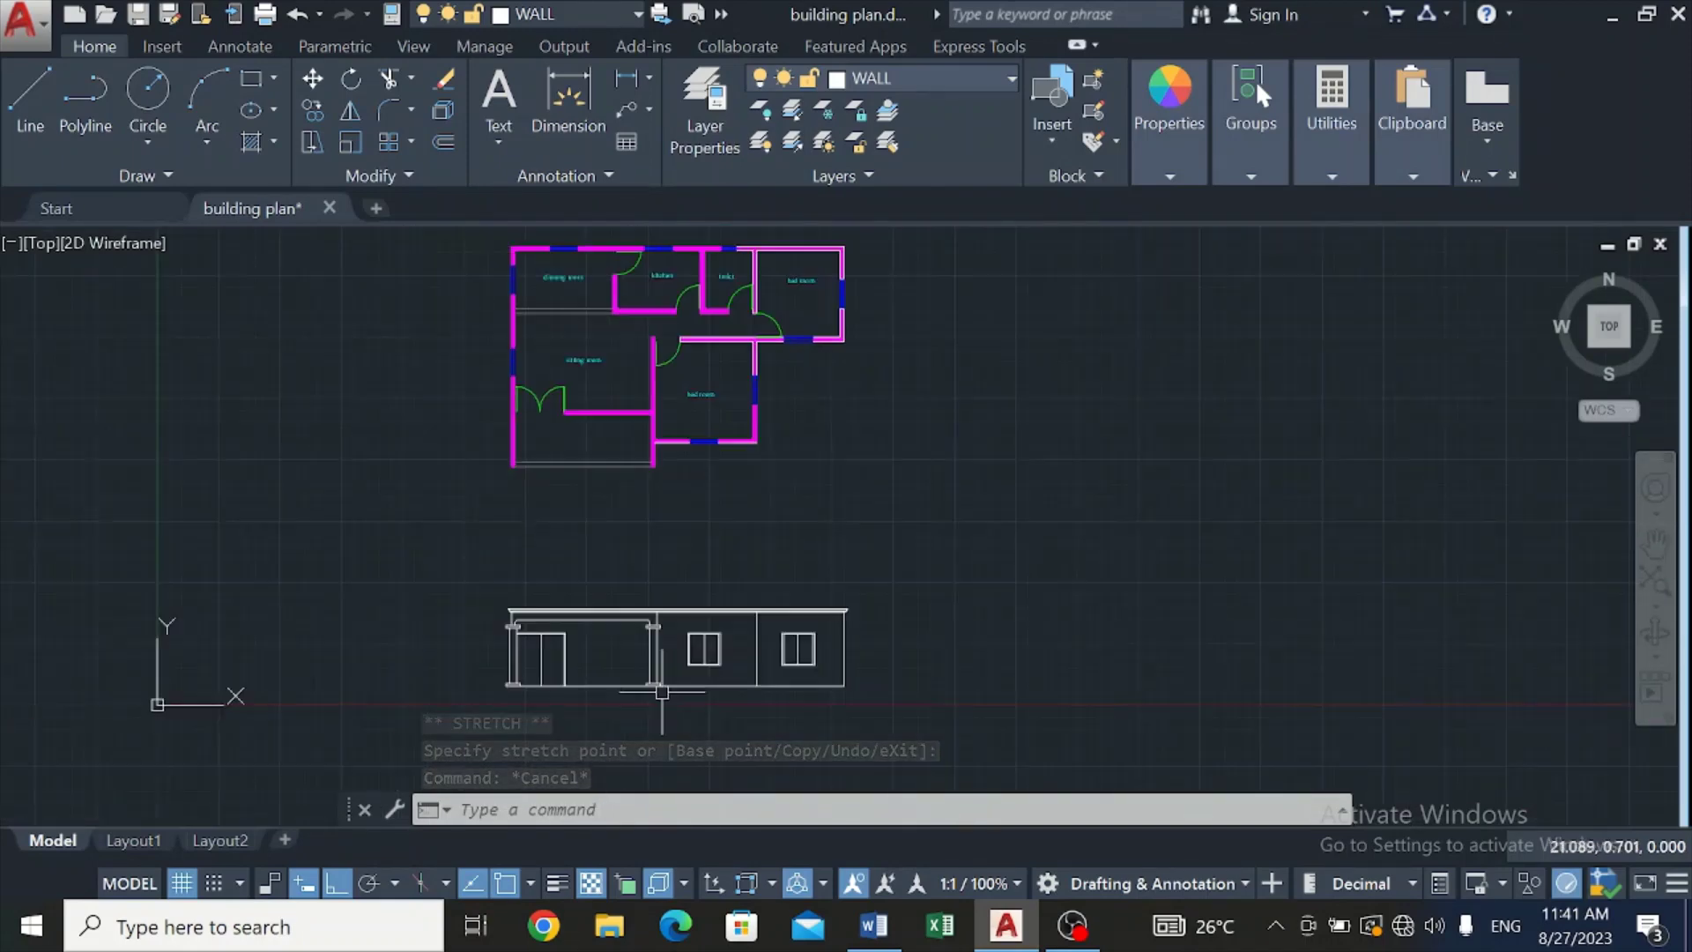
{"action": "scroll", "coordinate": [661, 692], "scroll_direction": "up", "scroll_amount": 2}
{"action": "scroll", "coordinate": [660, 692], "scroll_direction": "up", "scroll_amount": 2}
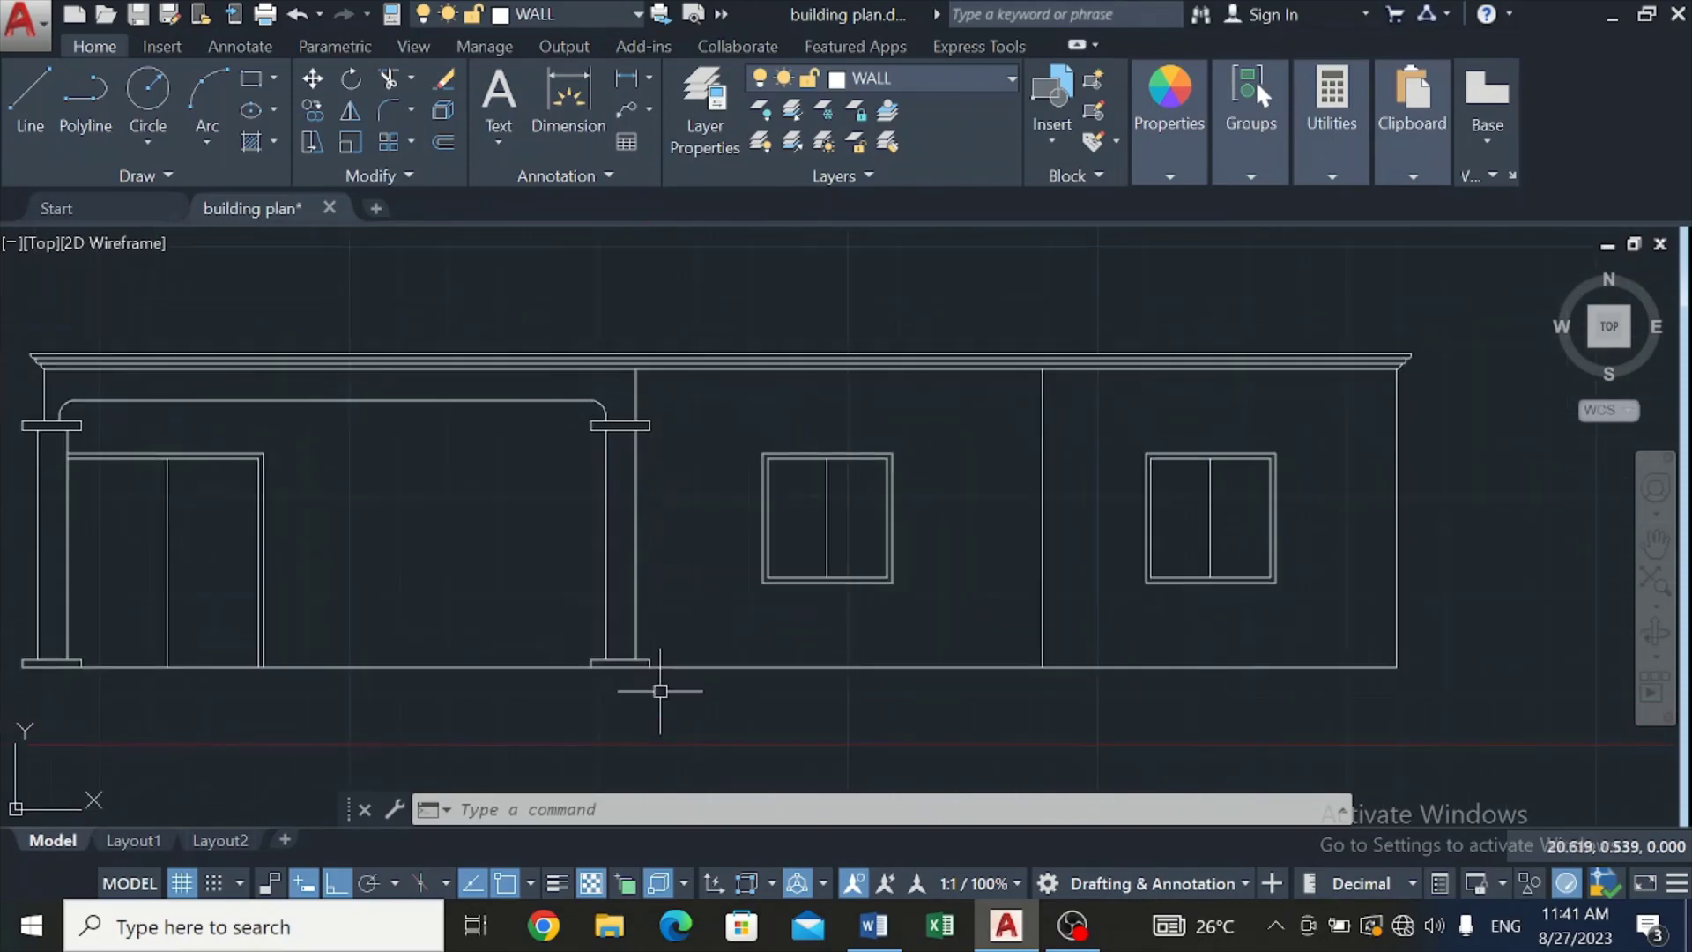
{"action": "scroll", "coordinate": [660, 692], "scroll_direction": "down", "scroll_amount": 2}
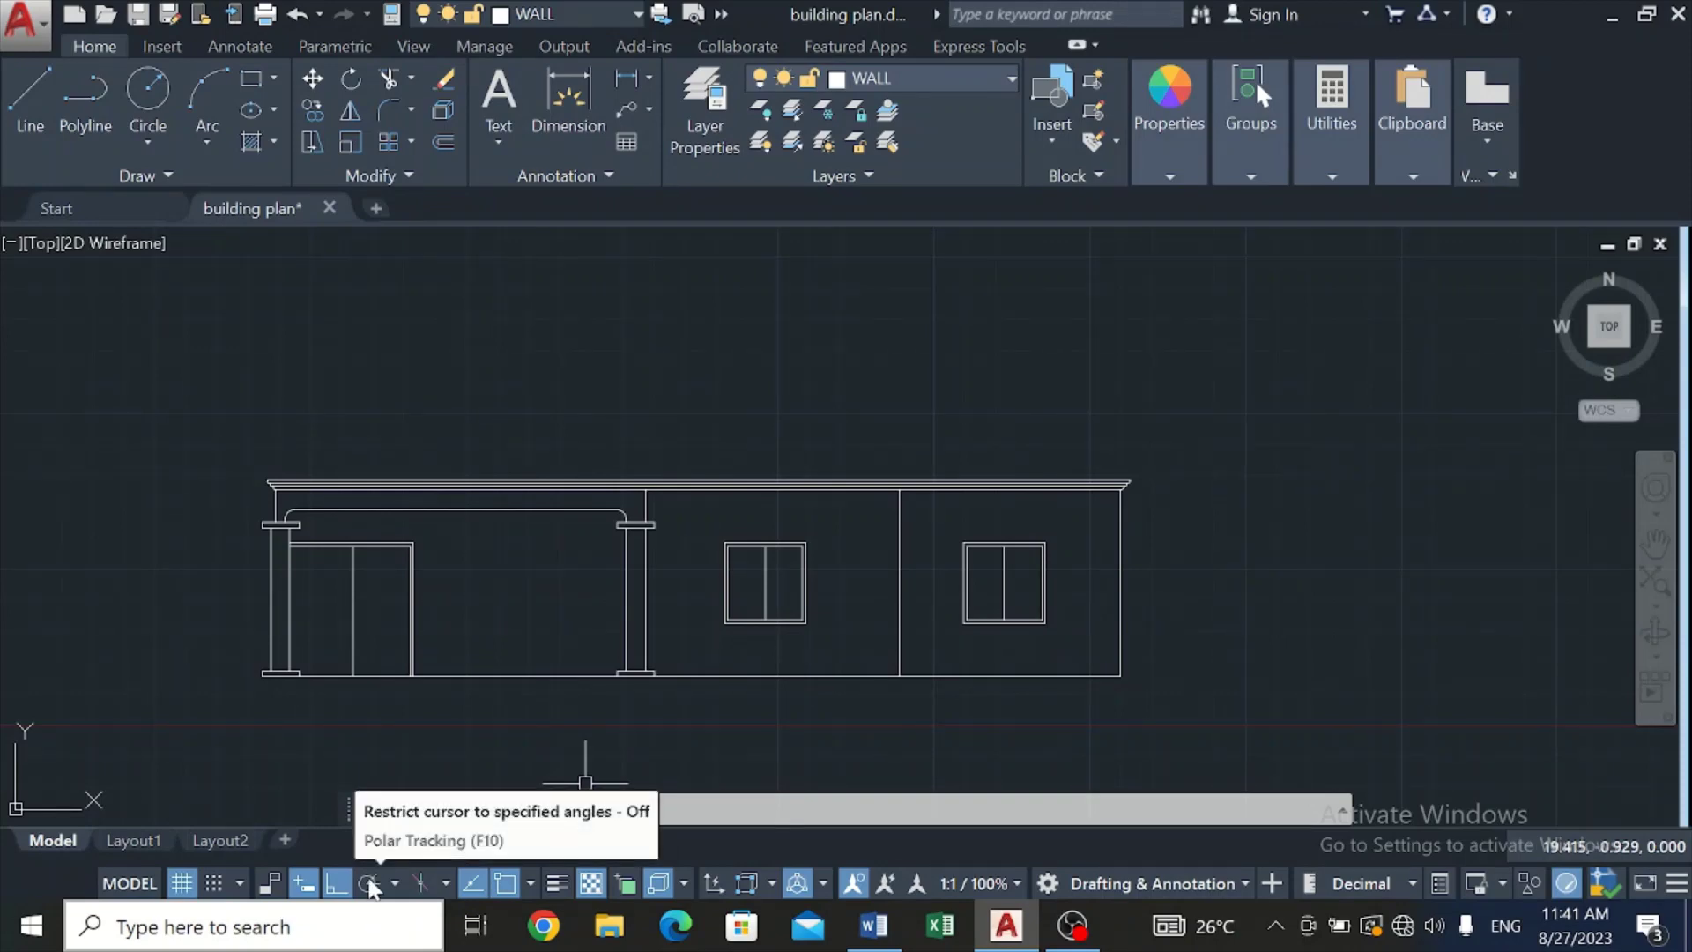
{"action": "left_click", "coordinate": [369, 884]}
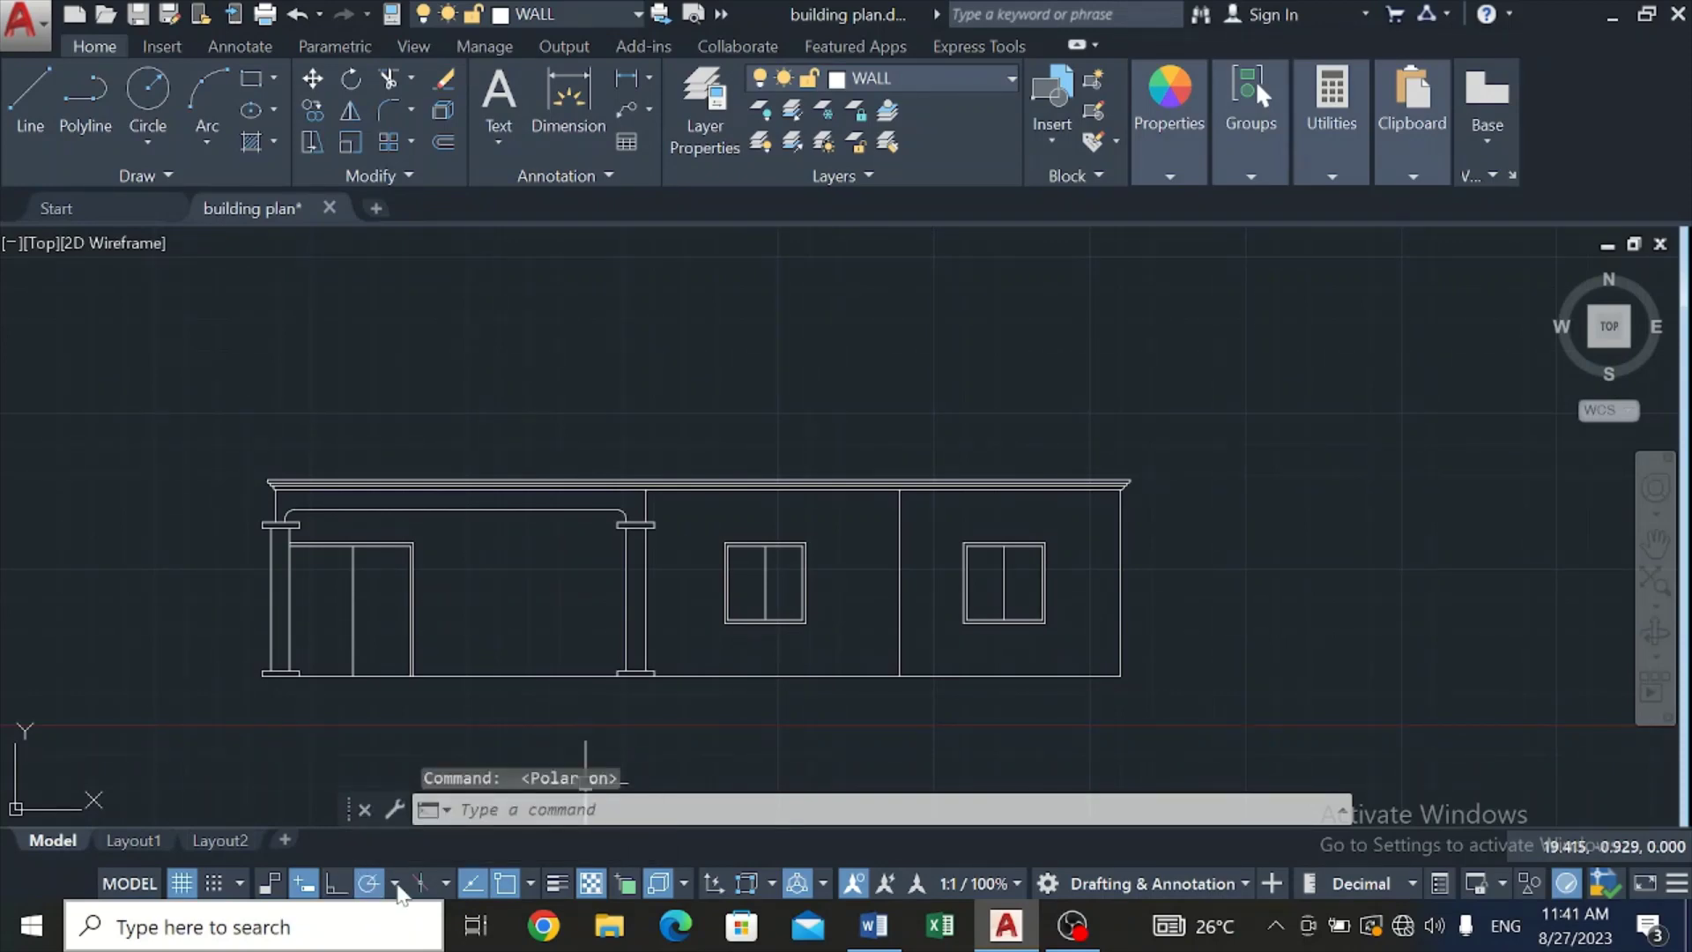
{"action": "left_click", "coordinate": [396, 884]}
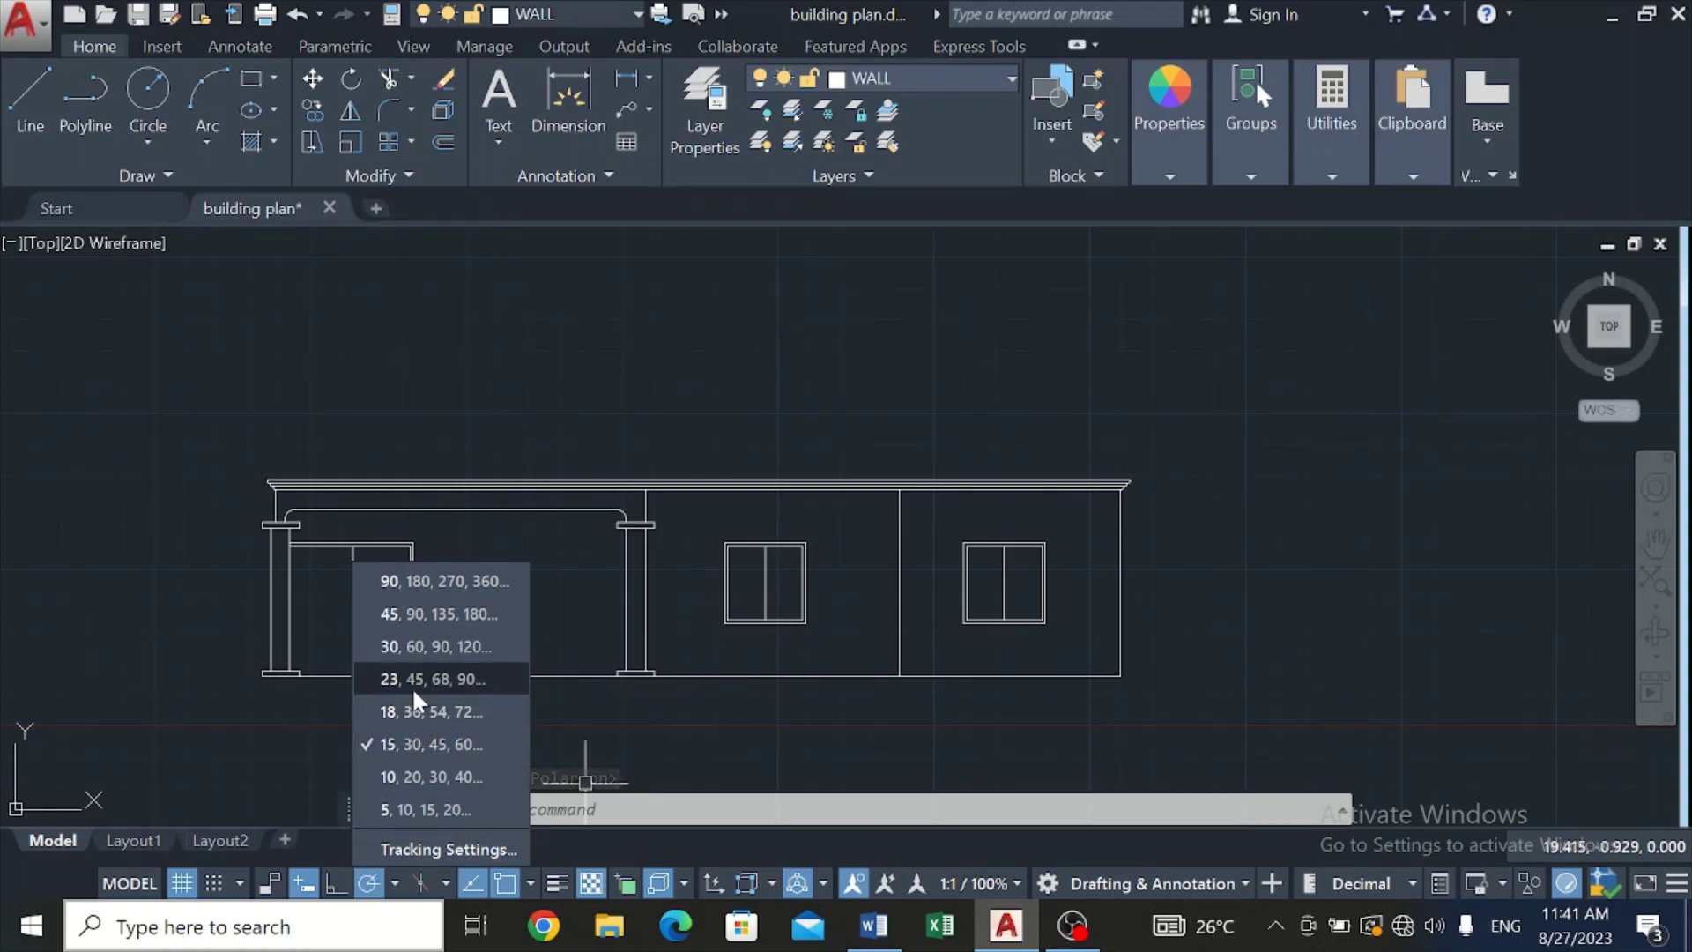
{"action": "left_click", "coordinate": [430, 808]}
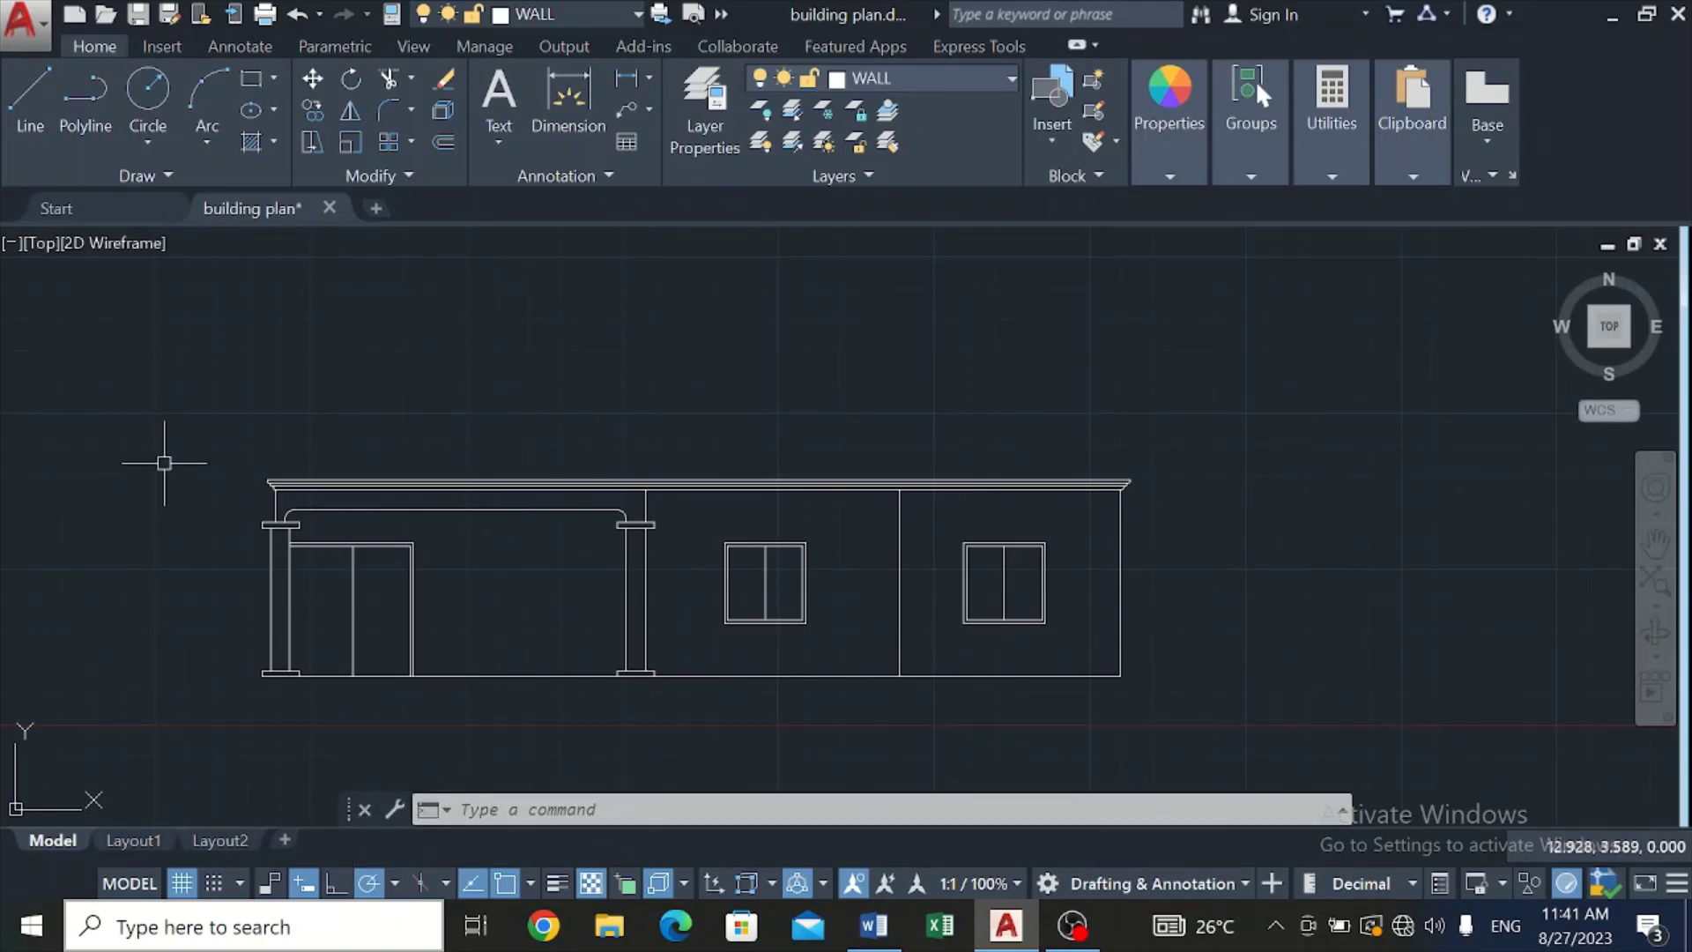
Step: Draw a roof line from the cornice's top-left corner rising at 25°
{"action": "left_click", "coordinate": [33, 107]}
{"action": "scroll", "coordinate": [203, 479], "scroll_direction": "up", "scroll_amount": 5}
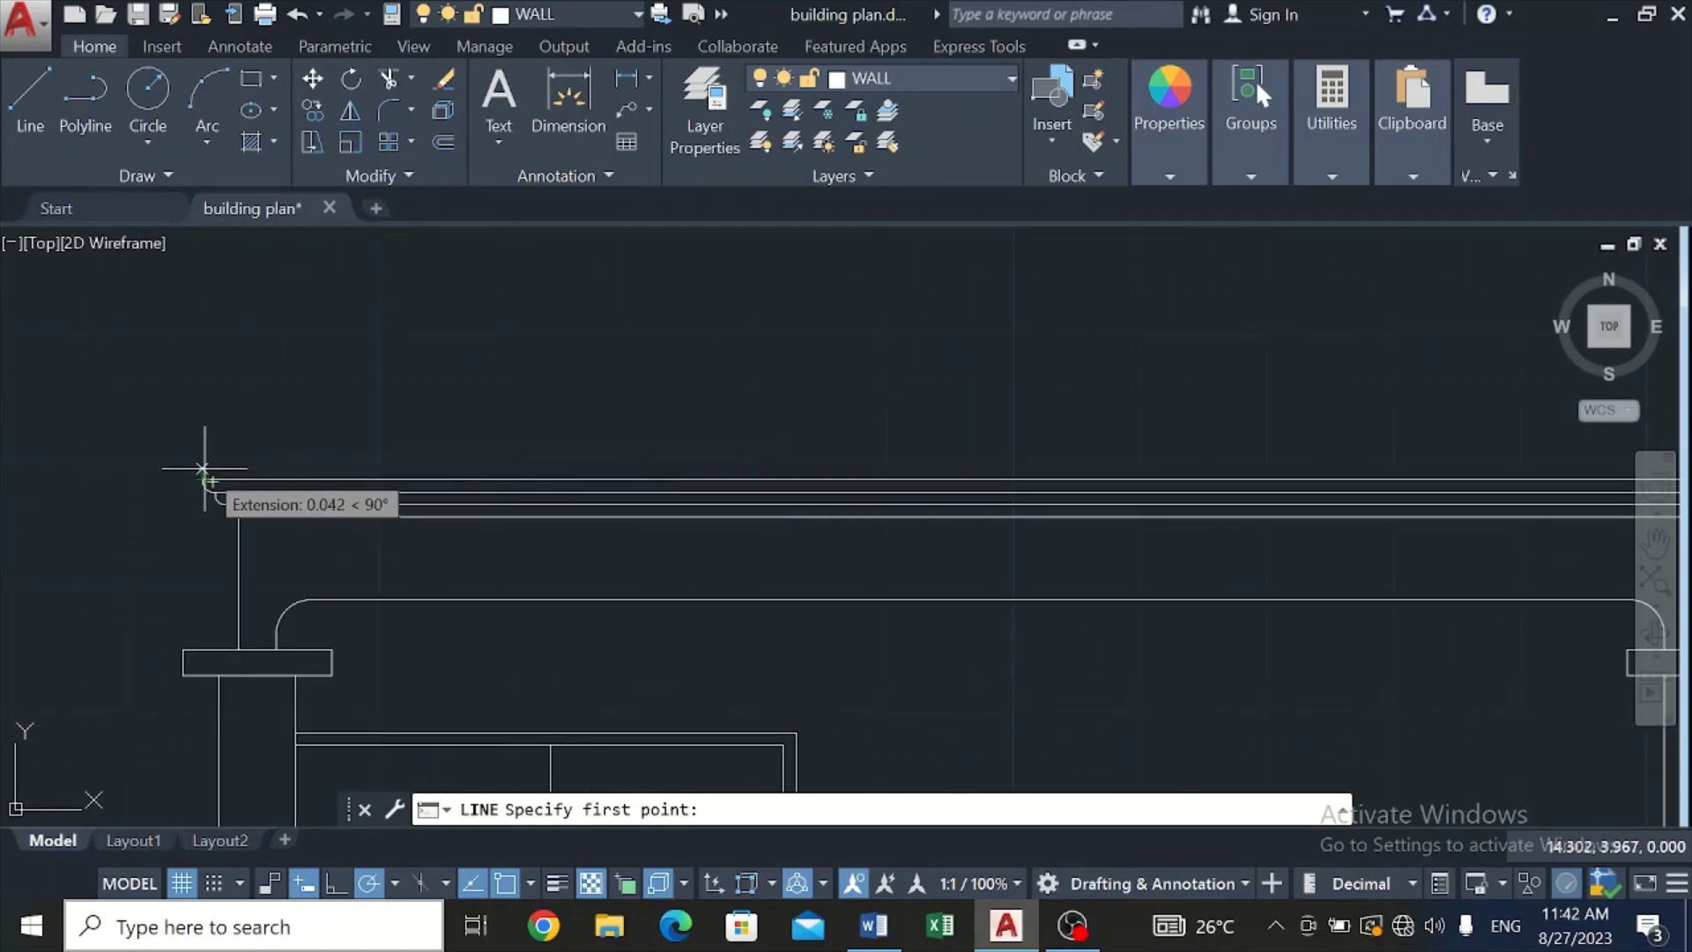
{"action": "scroll", "coordinate": [201, 481], "scroll_direction": "up", "scroll_amount": 3}
{"action": "left_click", "coordinate": [196, 485]}
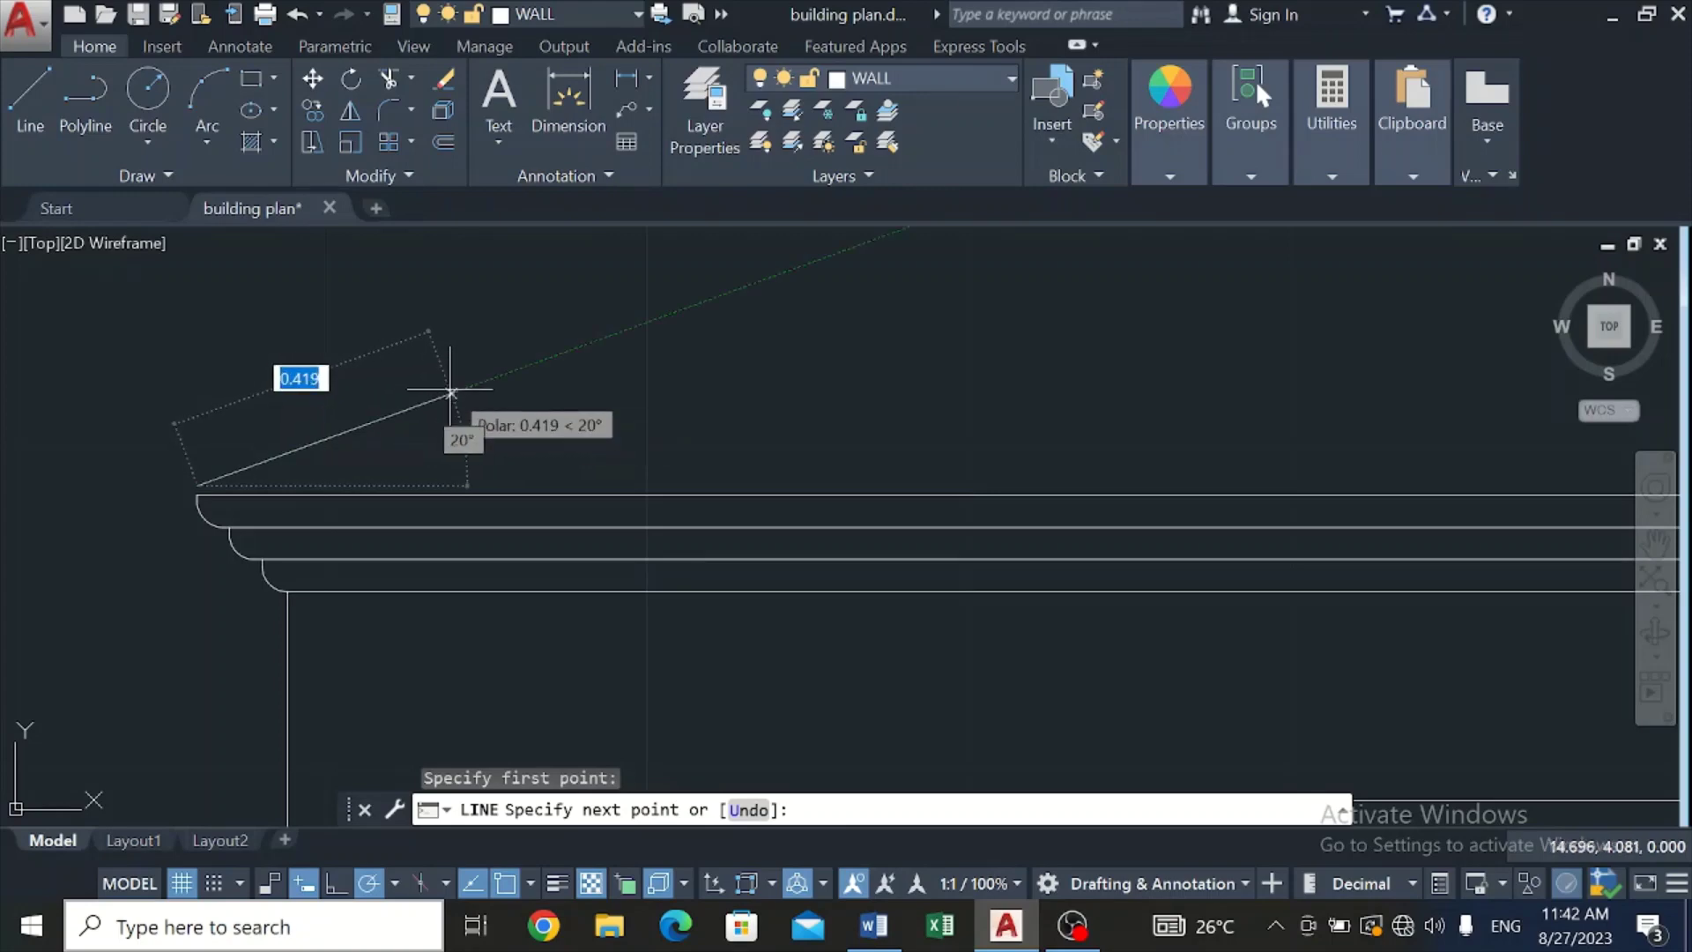
{"action": "scroll", "coordinate": [450, 374], "scroll_direction": "down", "scroll_amount": 4}
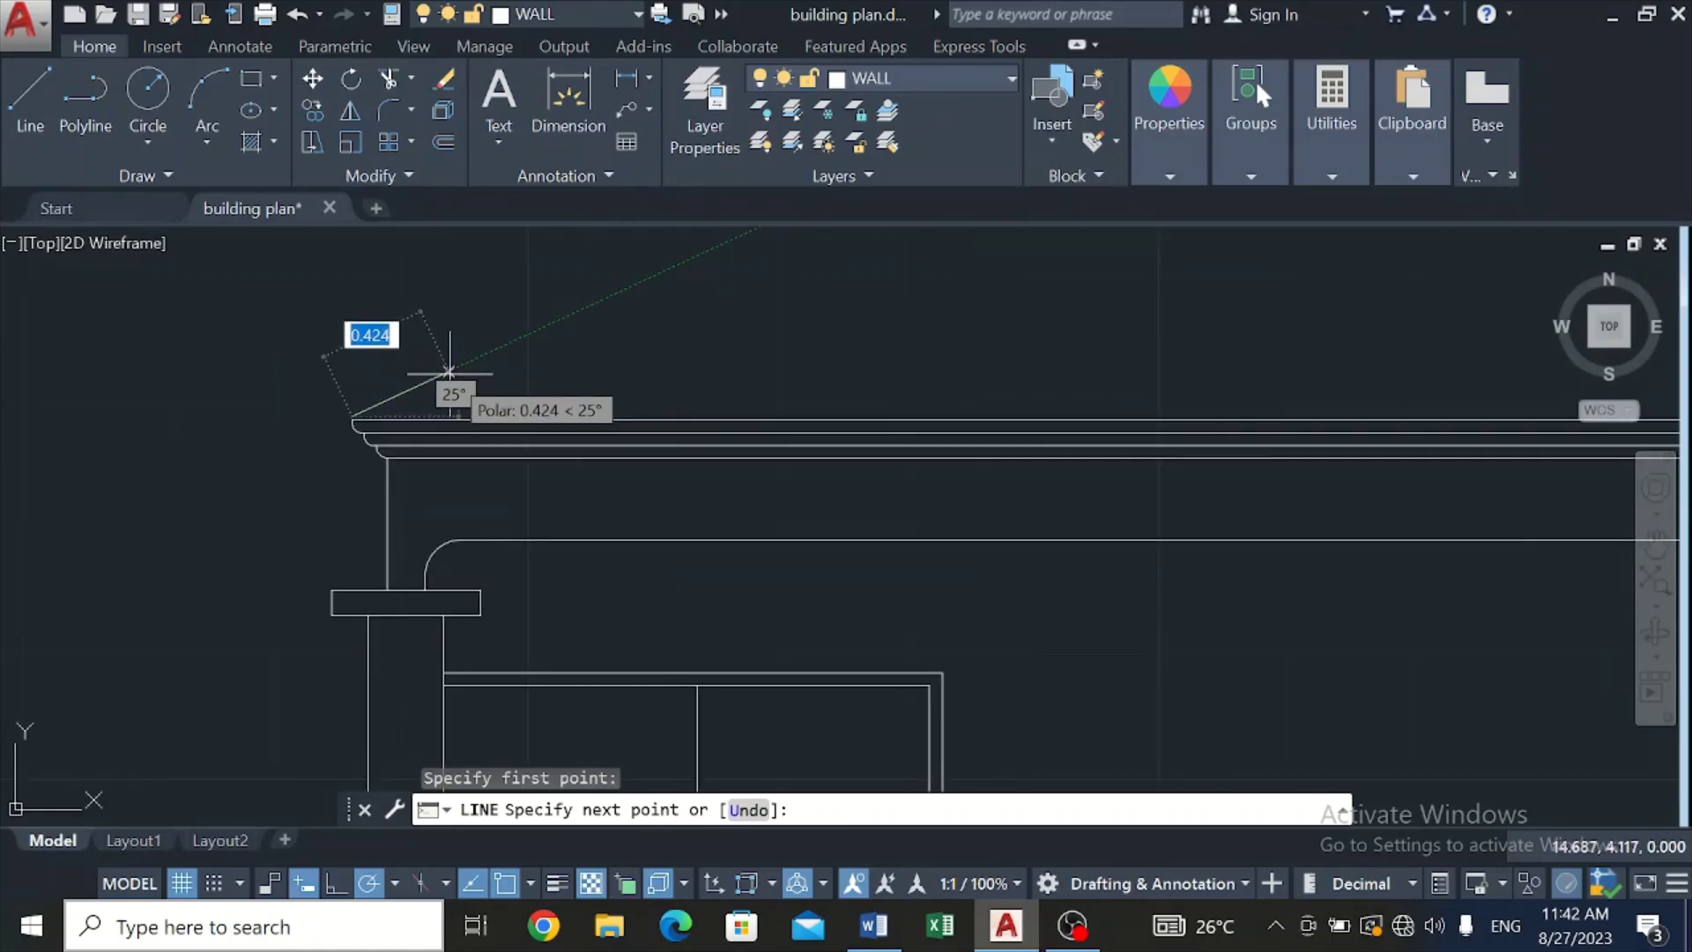
{"action": "scroll", "coordinate": [563, 319], "scroll_direction": "down", "scroll_amount": 5}
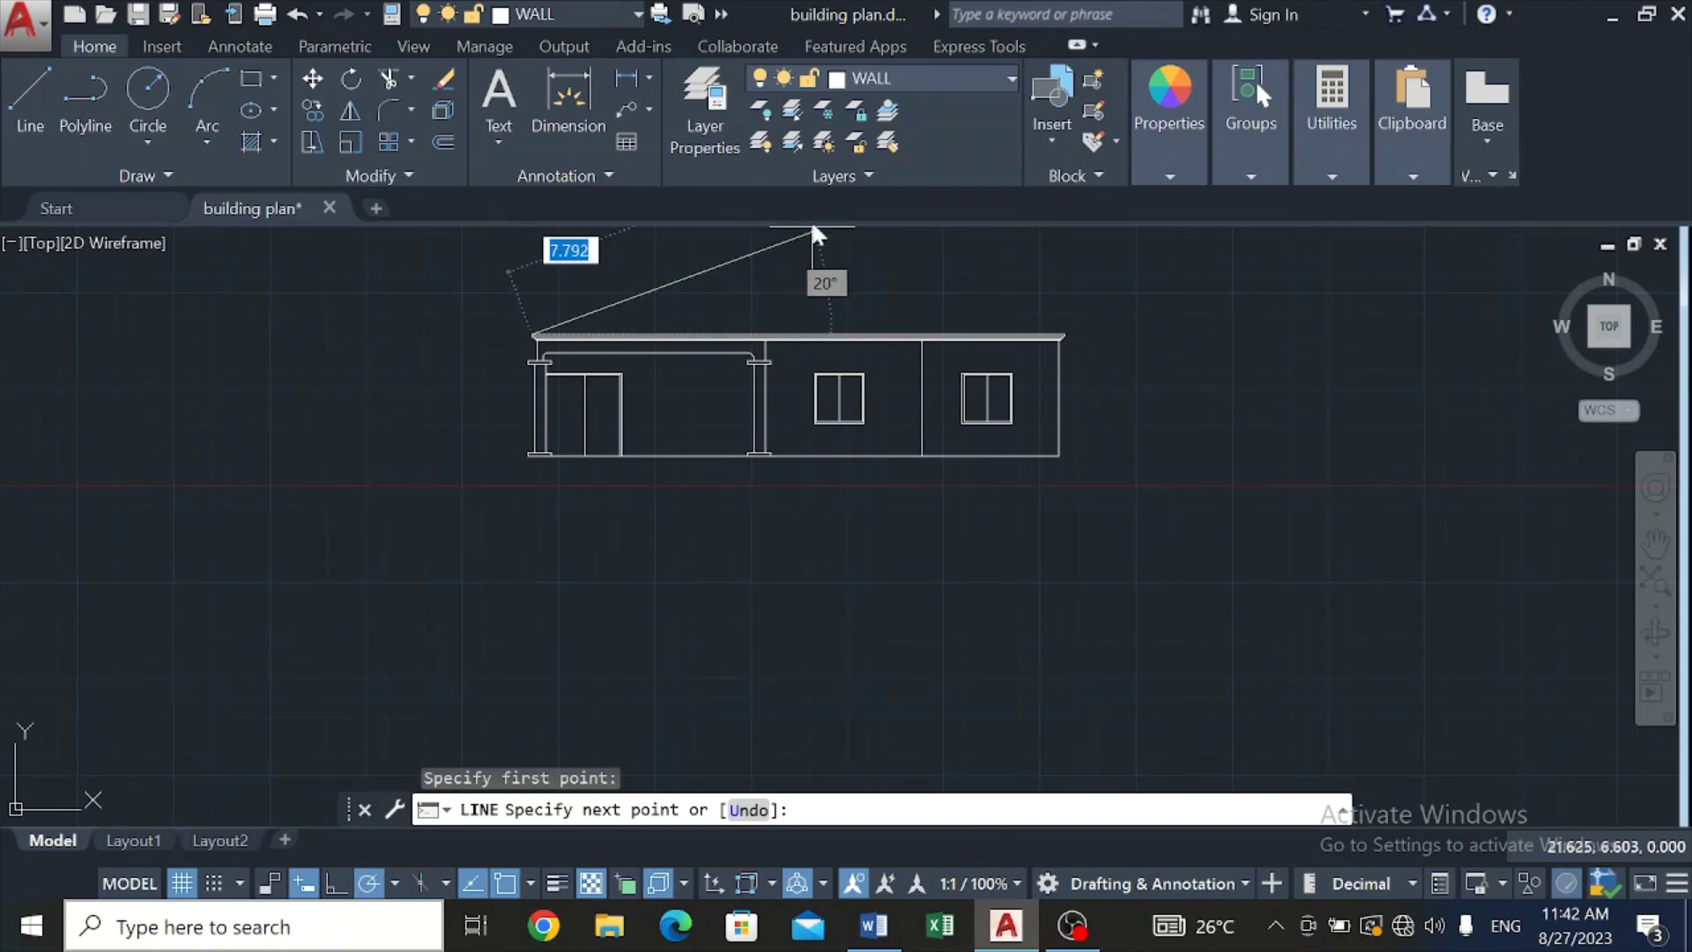
{"action": "scroll", "coordinate": [759, 267], "scroll_direction": "down", "scroll_amount": 10}
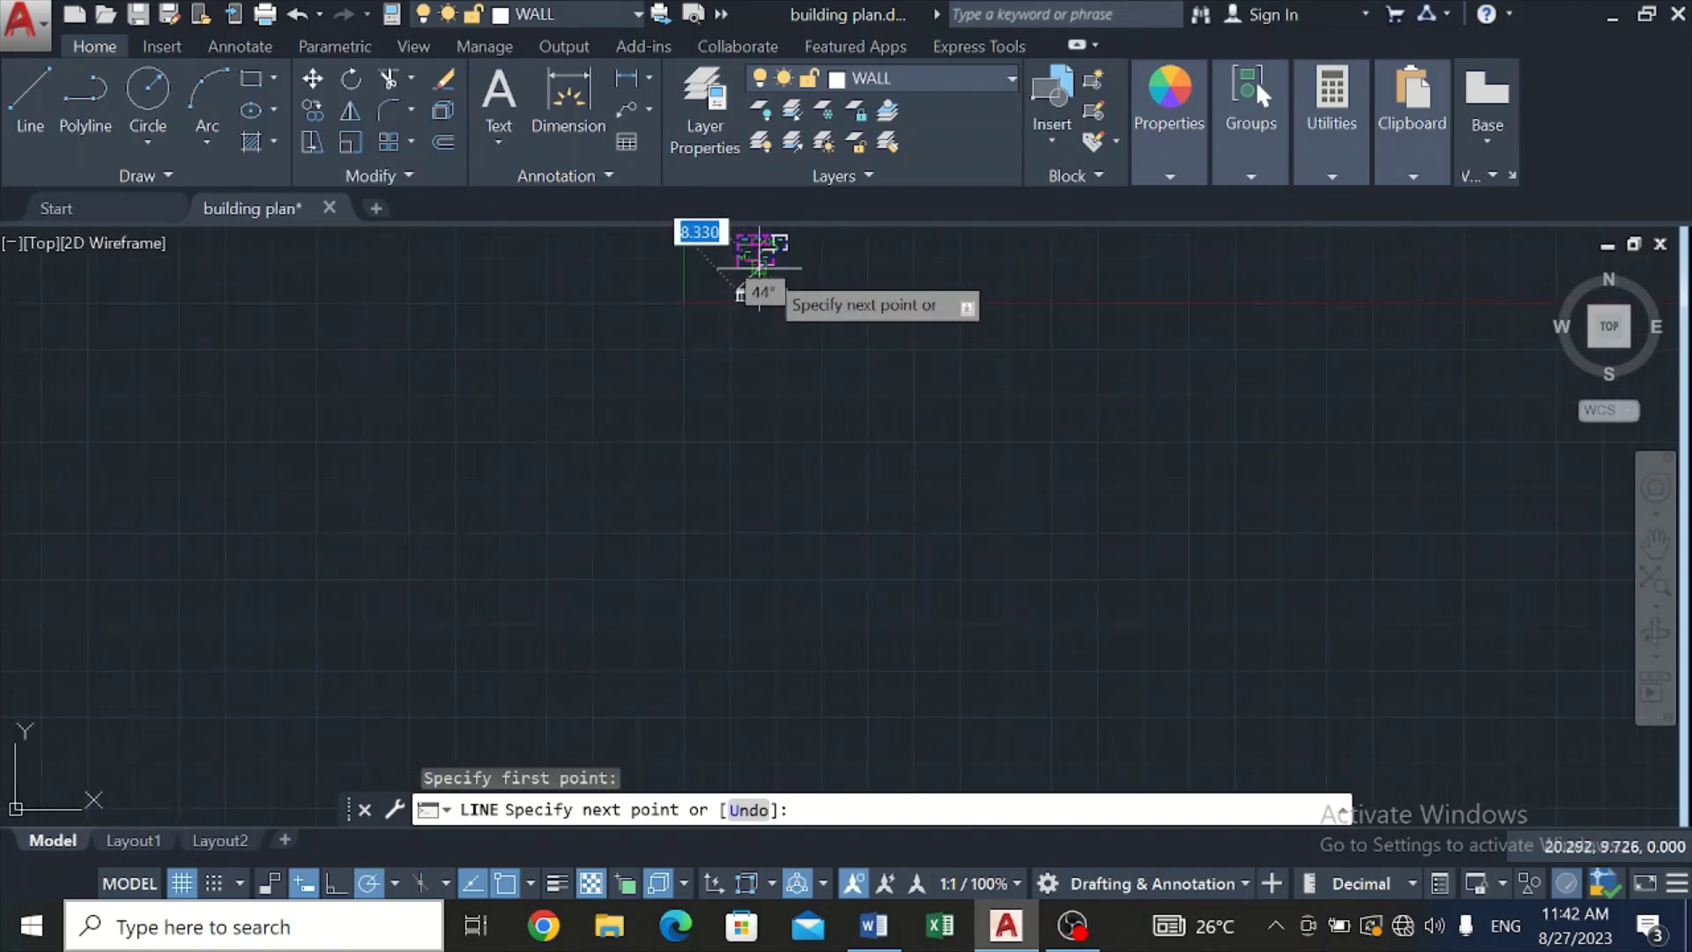
{"action": "scroll", "coordinate": [759, 267], "scroll_direction": "up", "scroll_amount": 12}
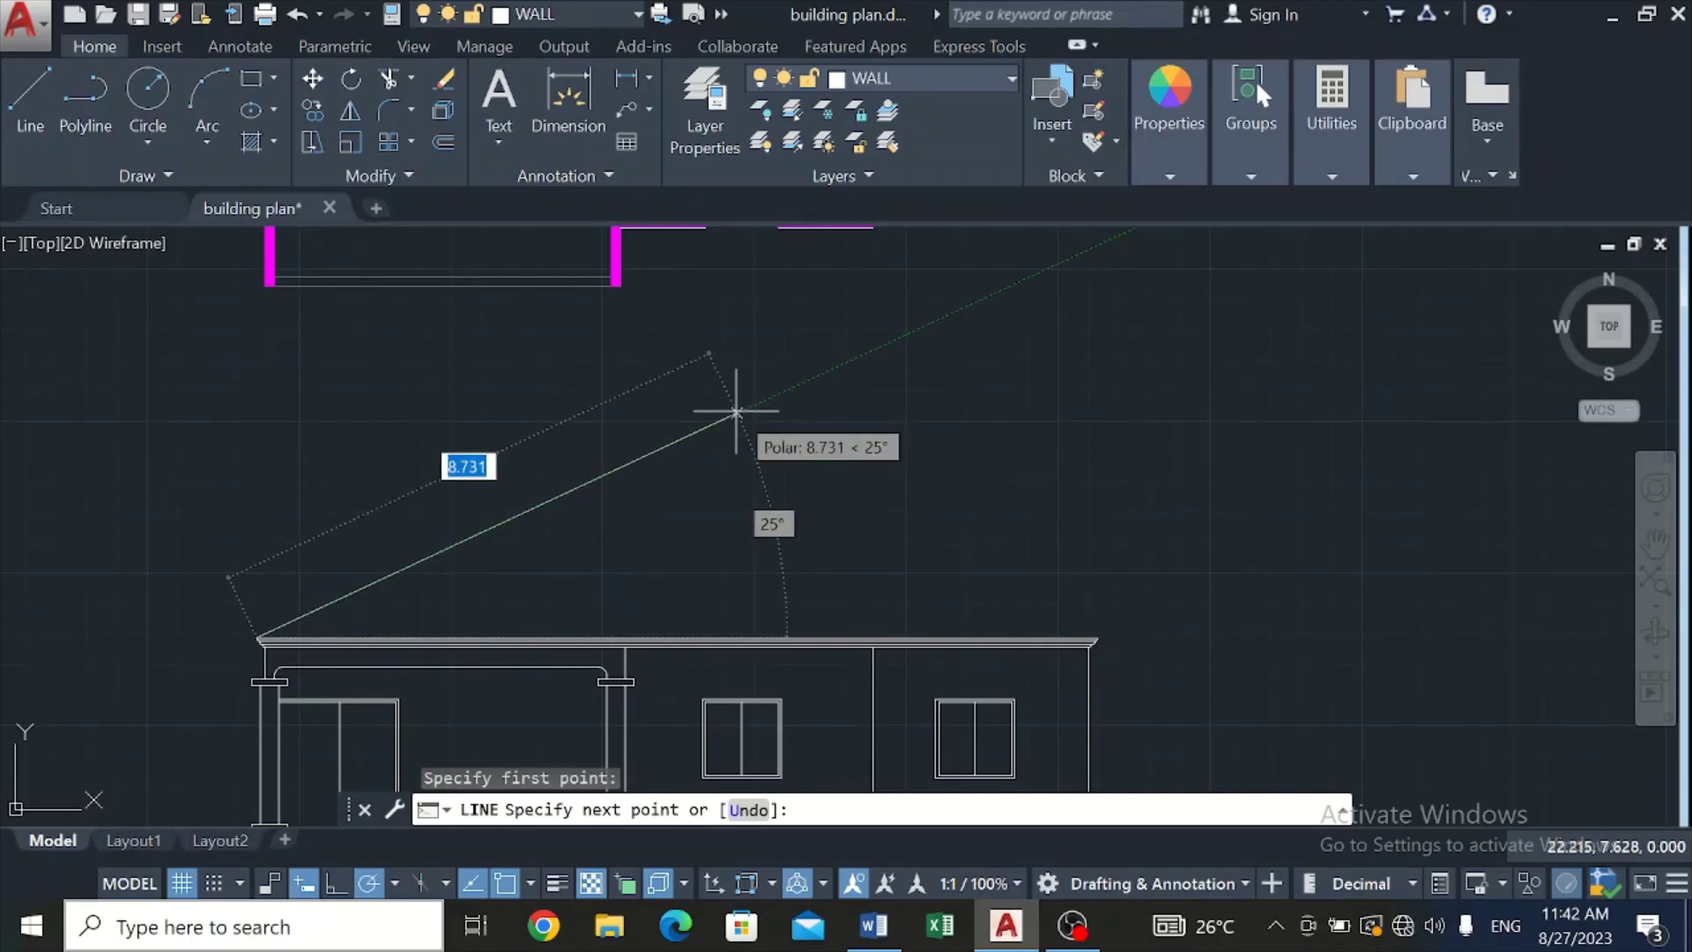
{"action": "left_click", "coordinate": [736, 411]}
{"action": "key", "text": "Escape"}
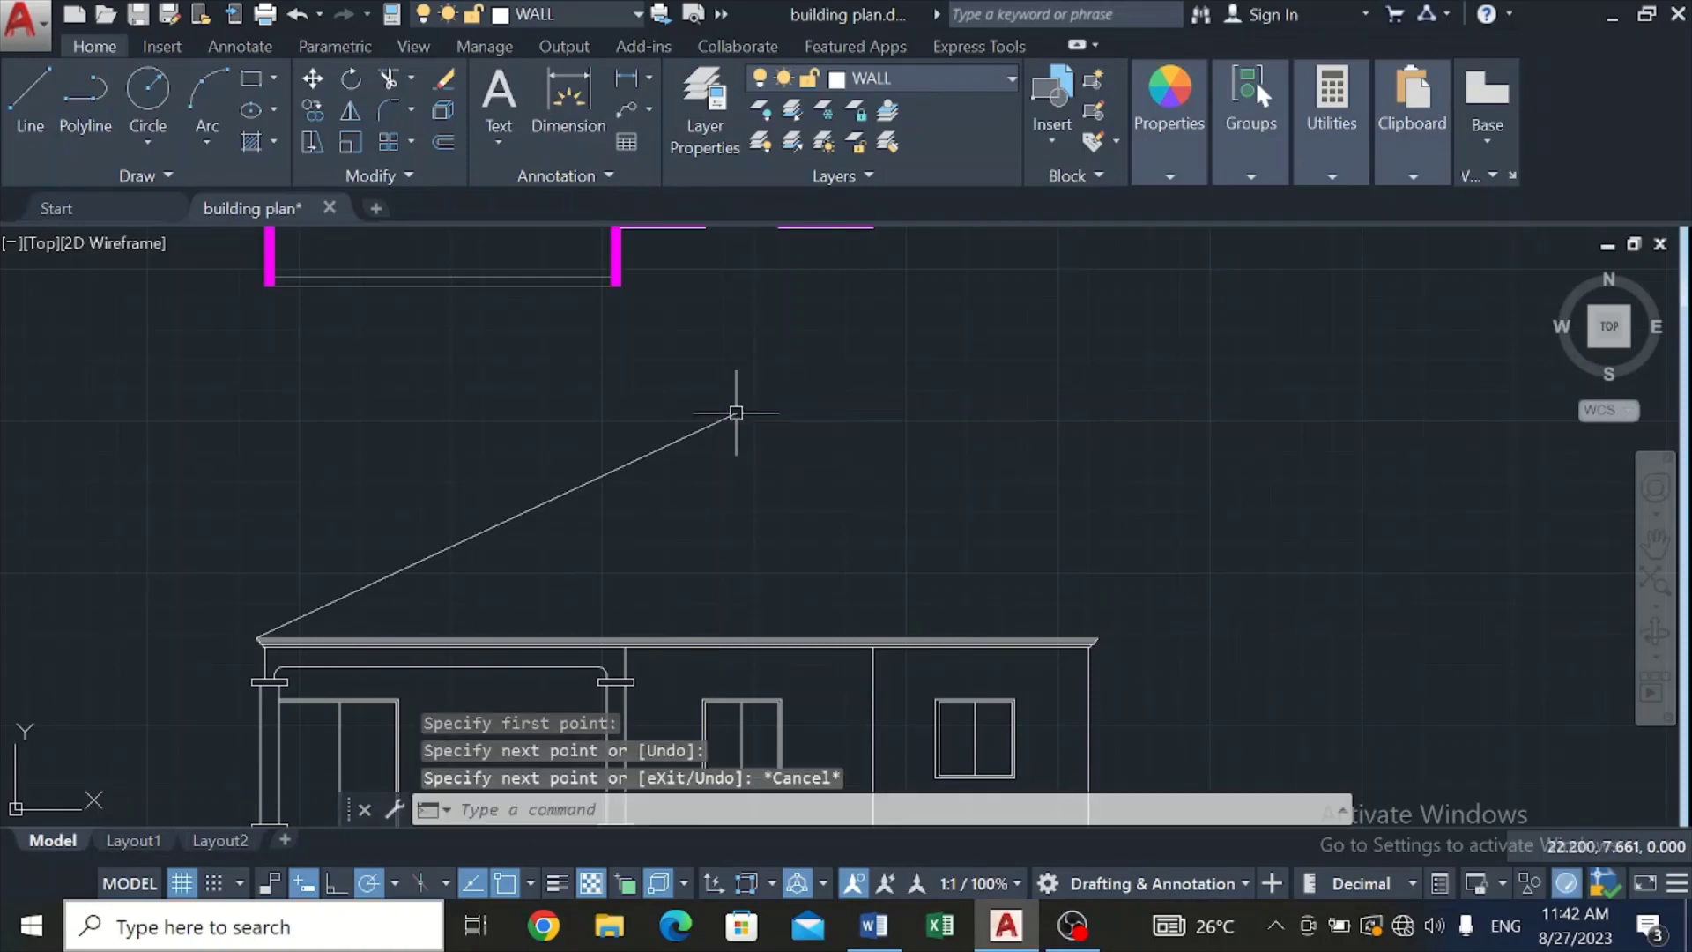
{"action": "scroll", "coordinate": [977, 683], "scroll_direction": "up", "scroll_amount": 4}
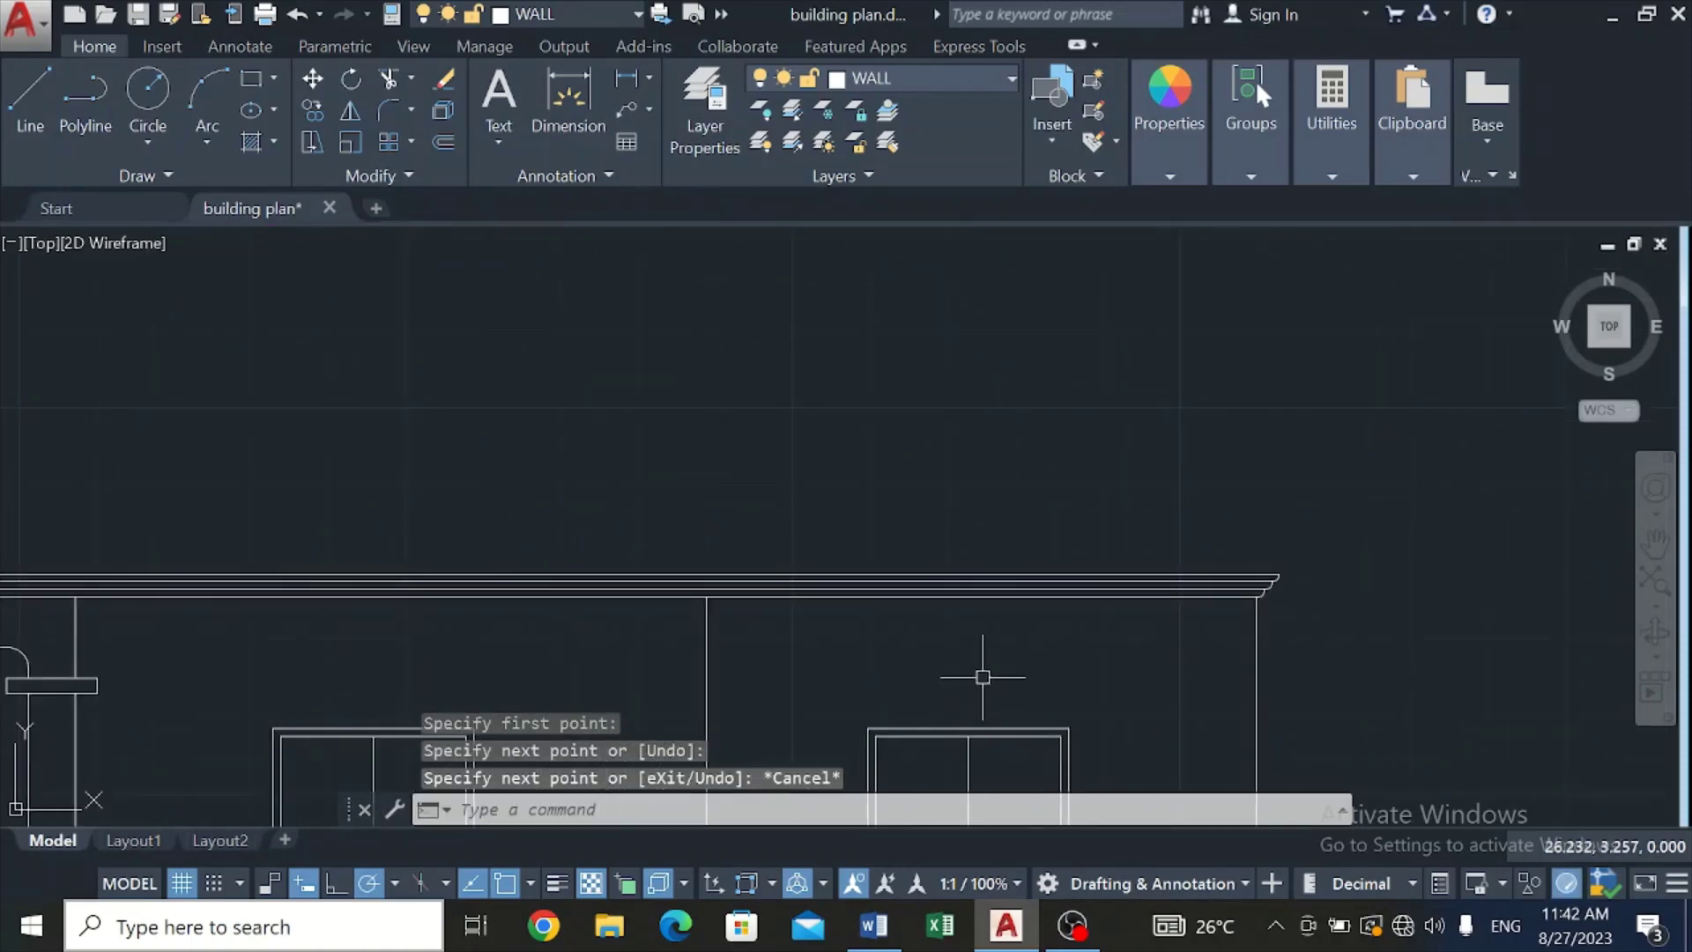
{"action": "scroll", "coordinate": [1322, 585], "scroll_direction": "up", "scroll_amount": 8}
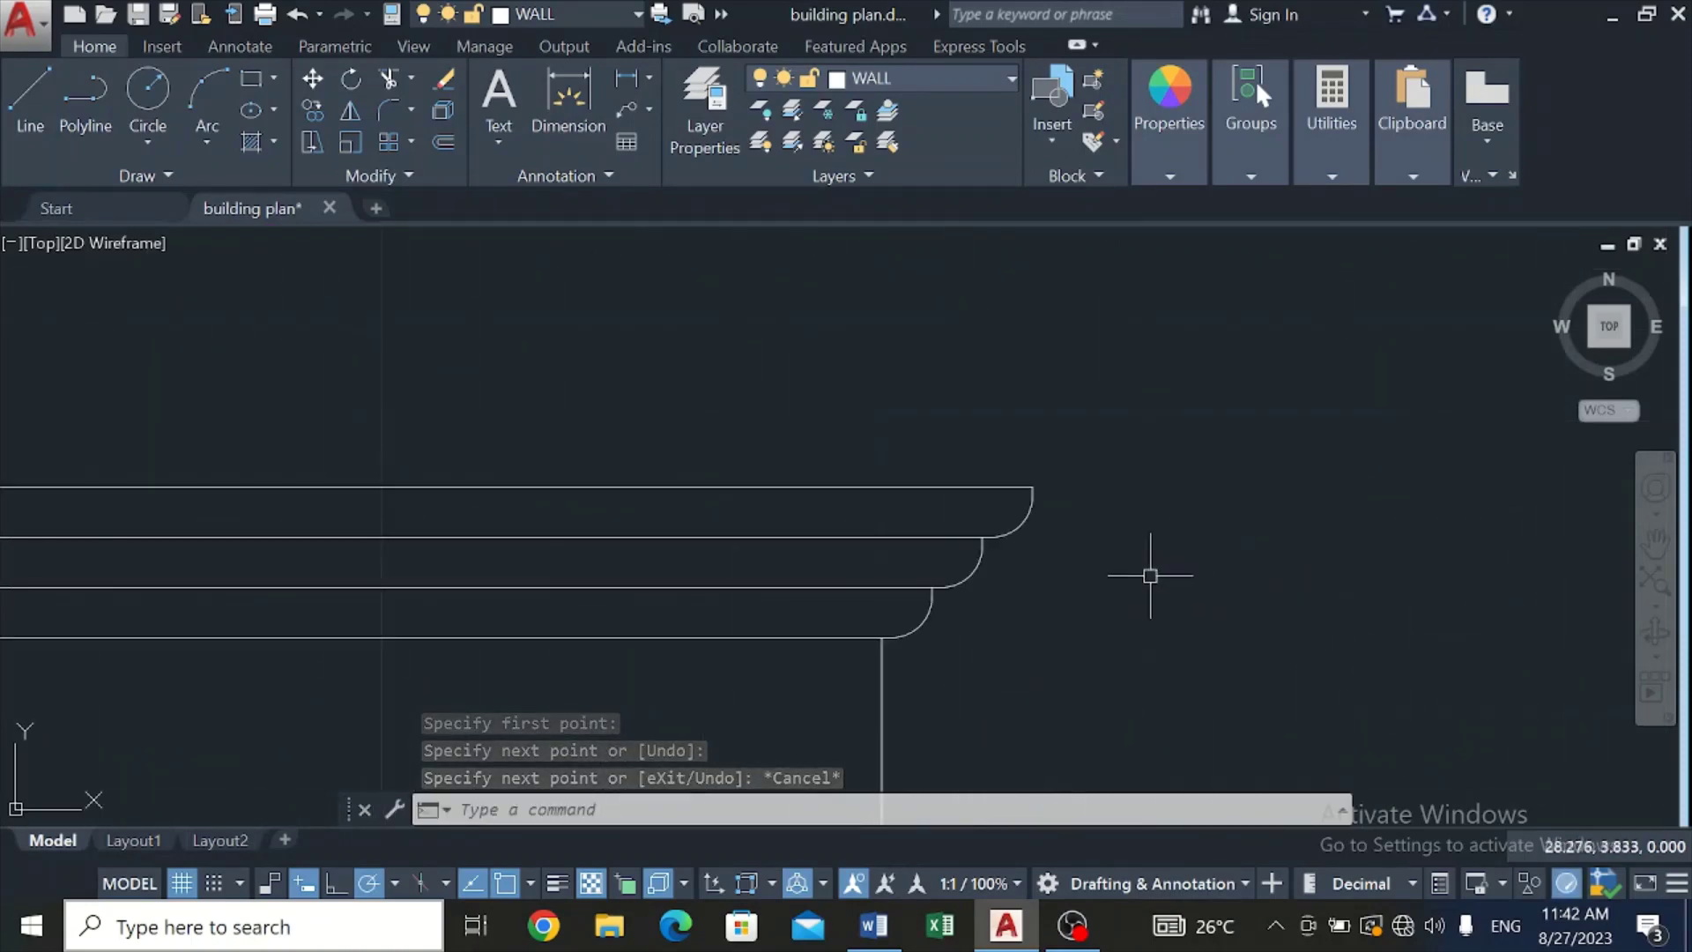
{"action": "scroll", "coordinate": [1044, 499], "scroll_direction": "up", "scroll_amount": 4}
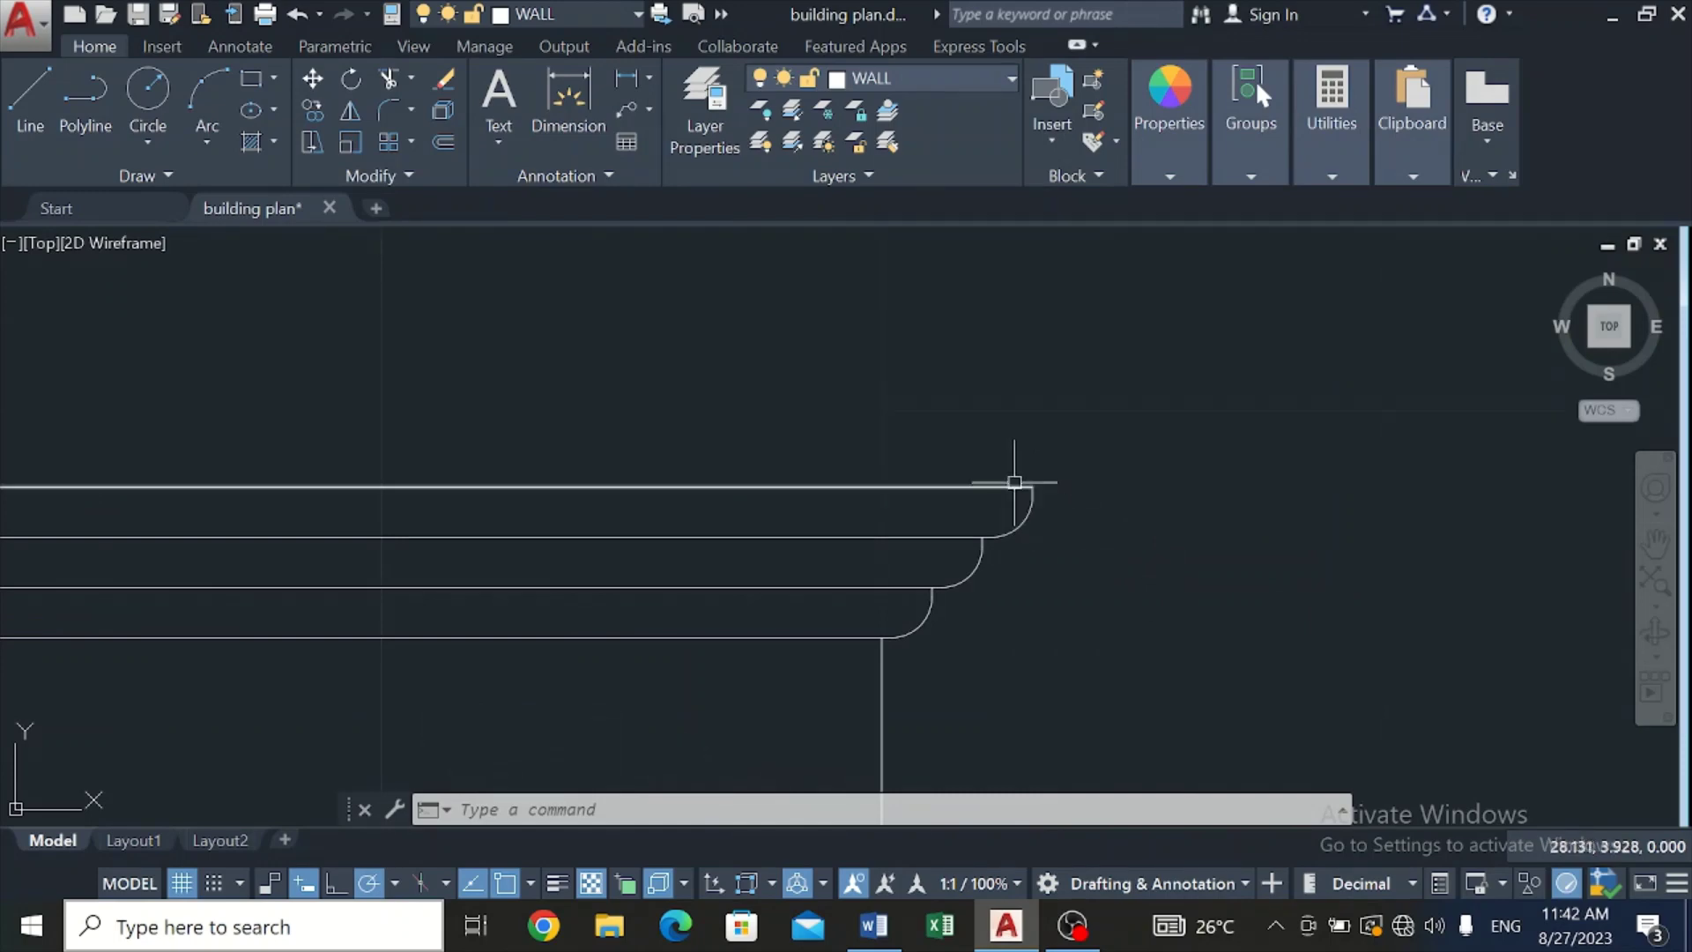
{"action": "left_click", "coordinate": [1046, 549]}
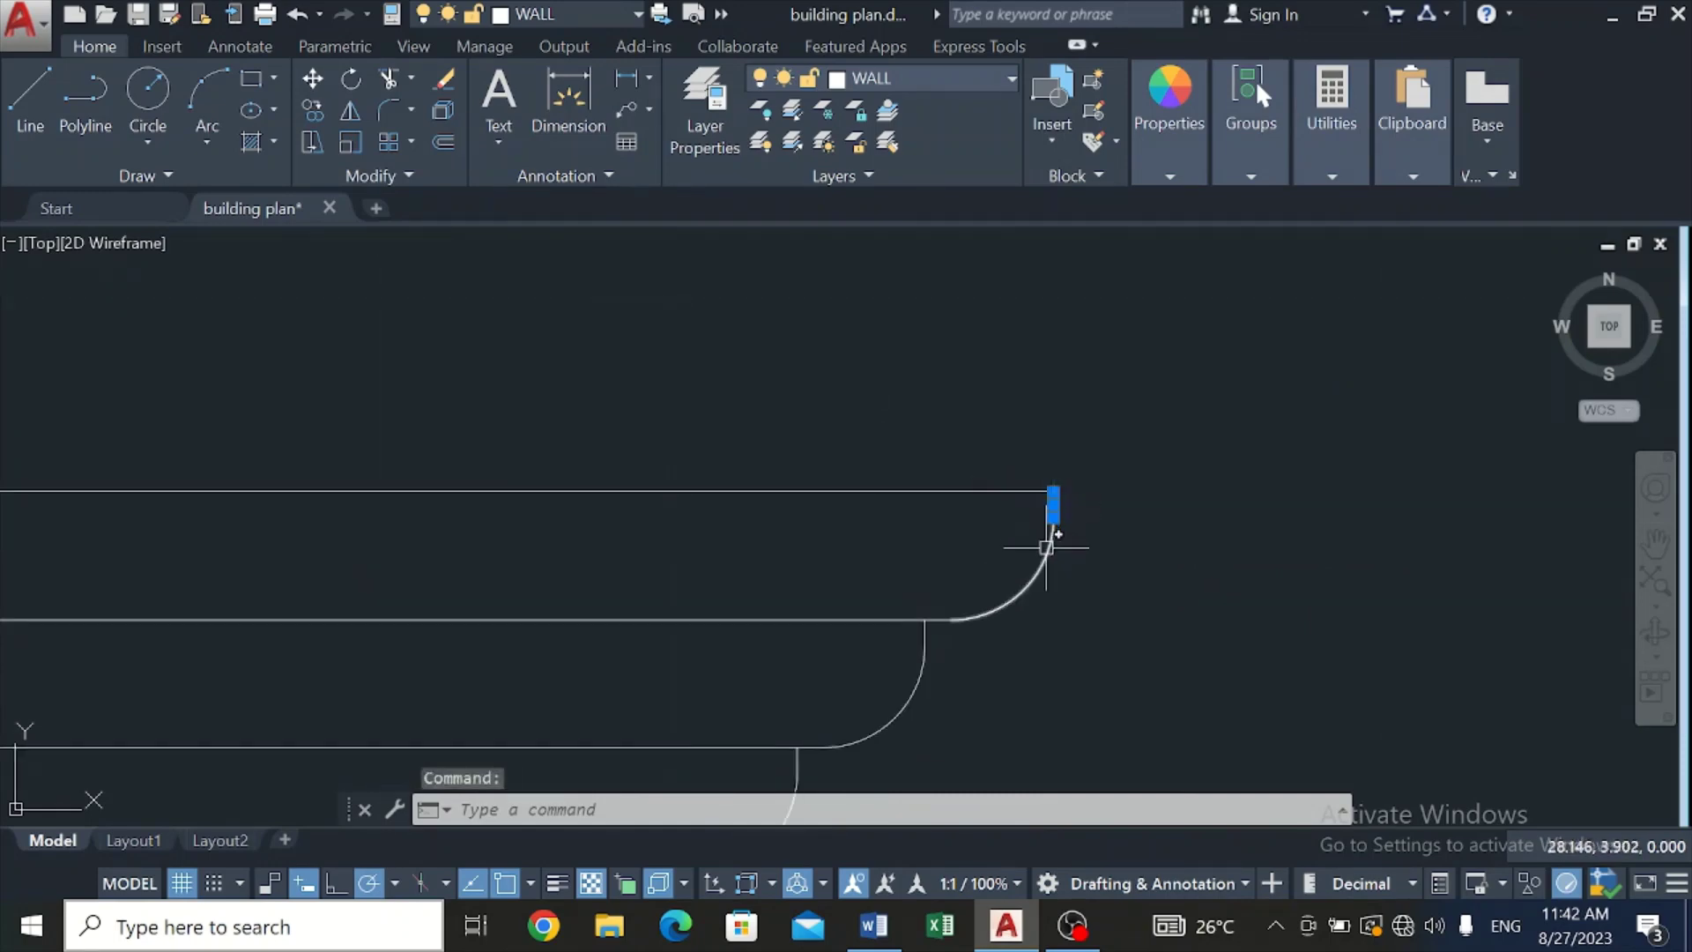
{"action": "left_click", "coordinate": [914, 700]}
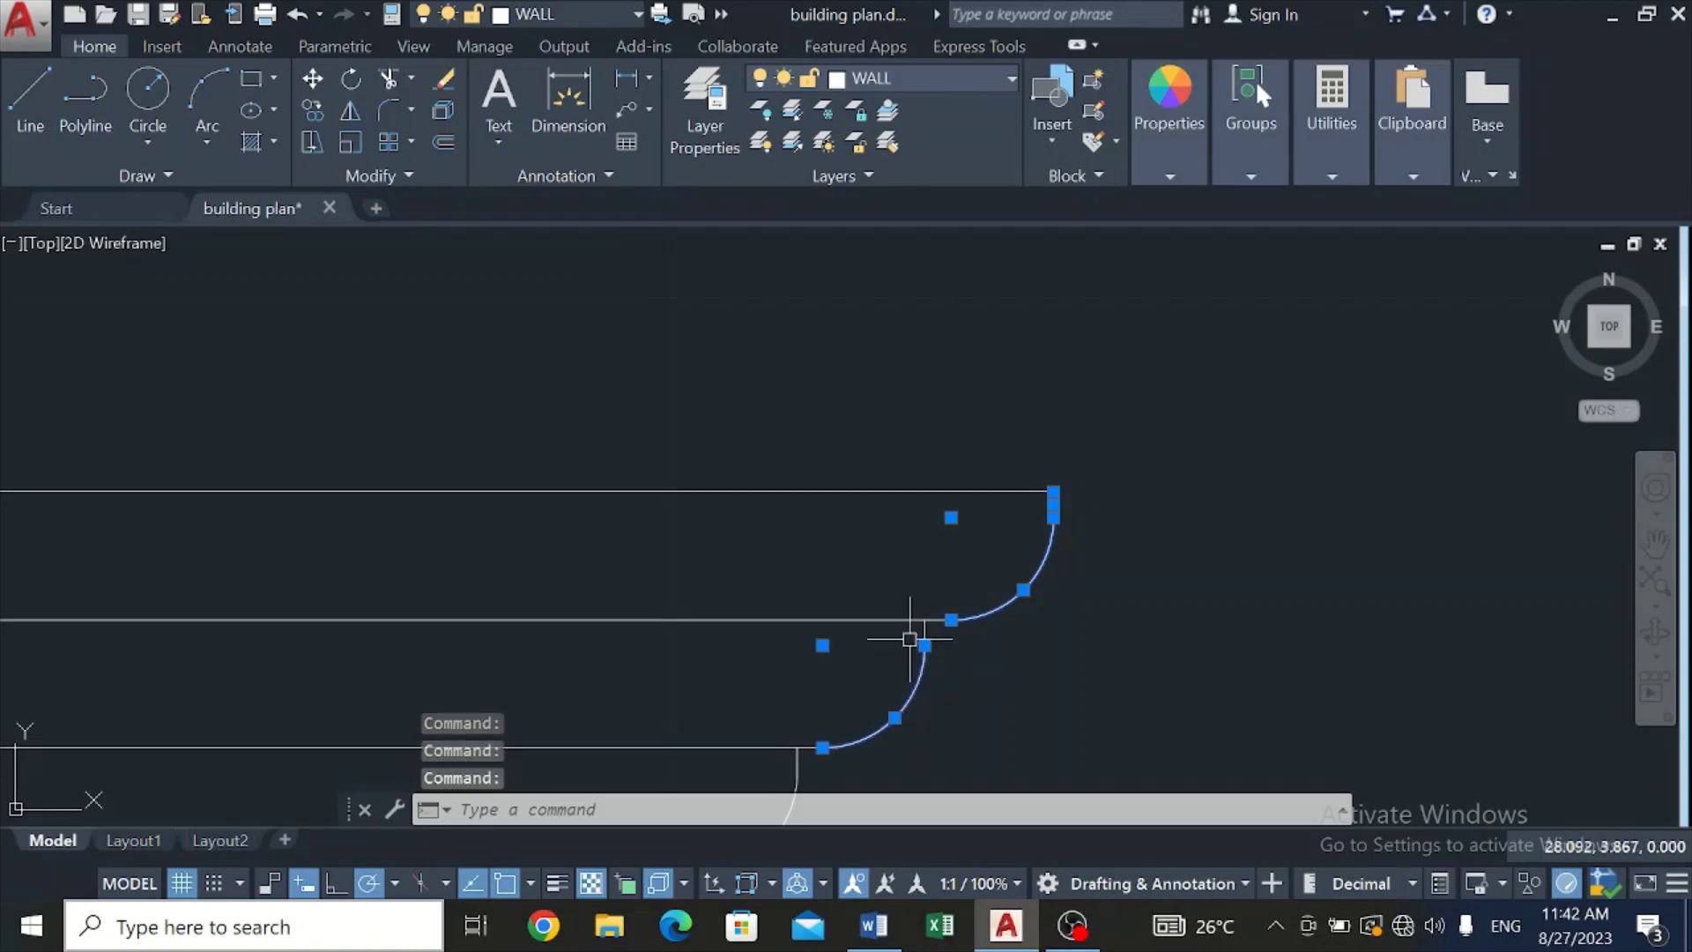
{"action": "scroll", "coordinate": [925, 634], "scroll_direction": "up", "scroll_amount": 4}
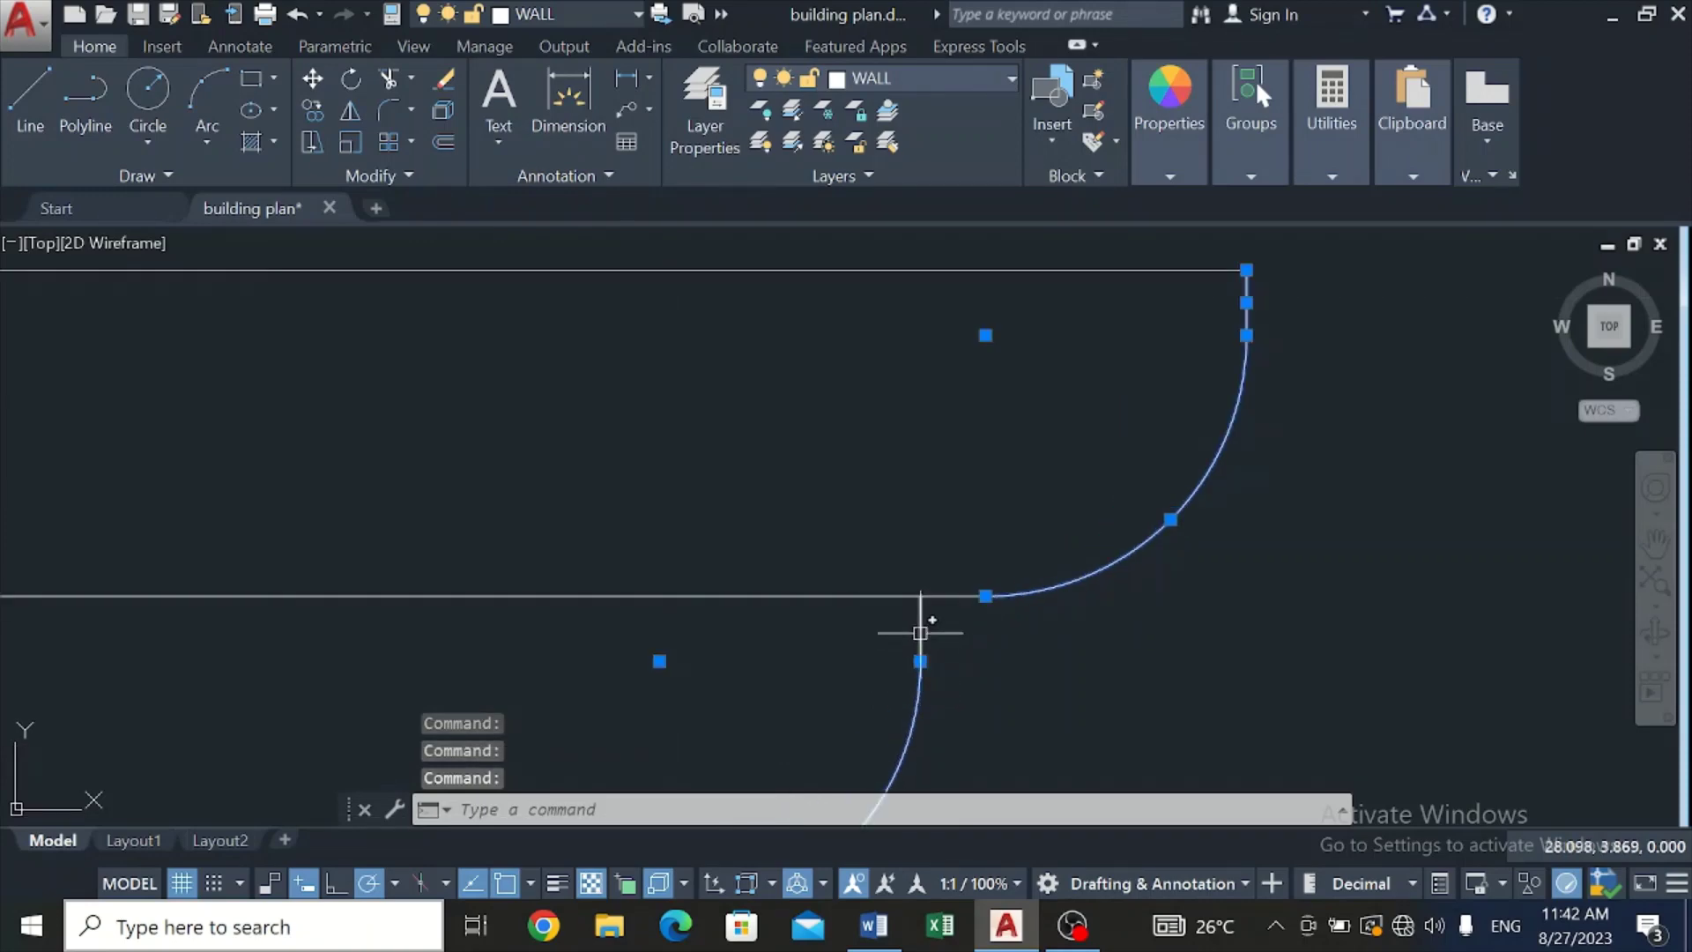
{"action": "scroll", "coordinate": [926, 659], "scroll_direction": "down", "scroll_amount": 5}
{"action": "scroll", "coordinate": [850, 740], "scroll_direction": "up", "scroll_amount": 4}
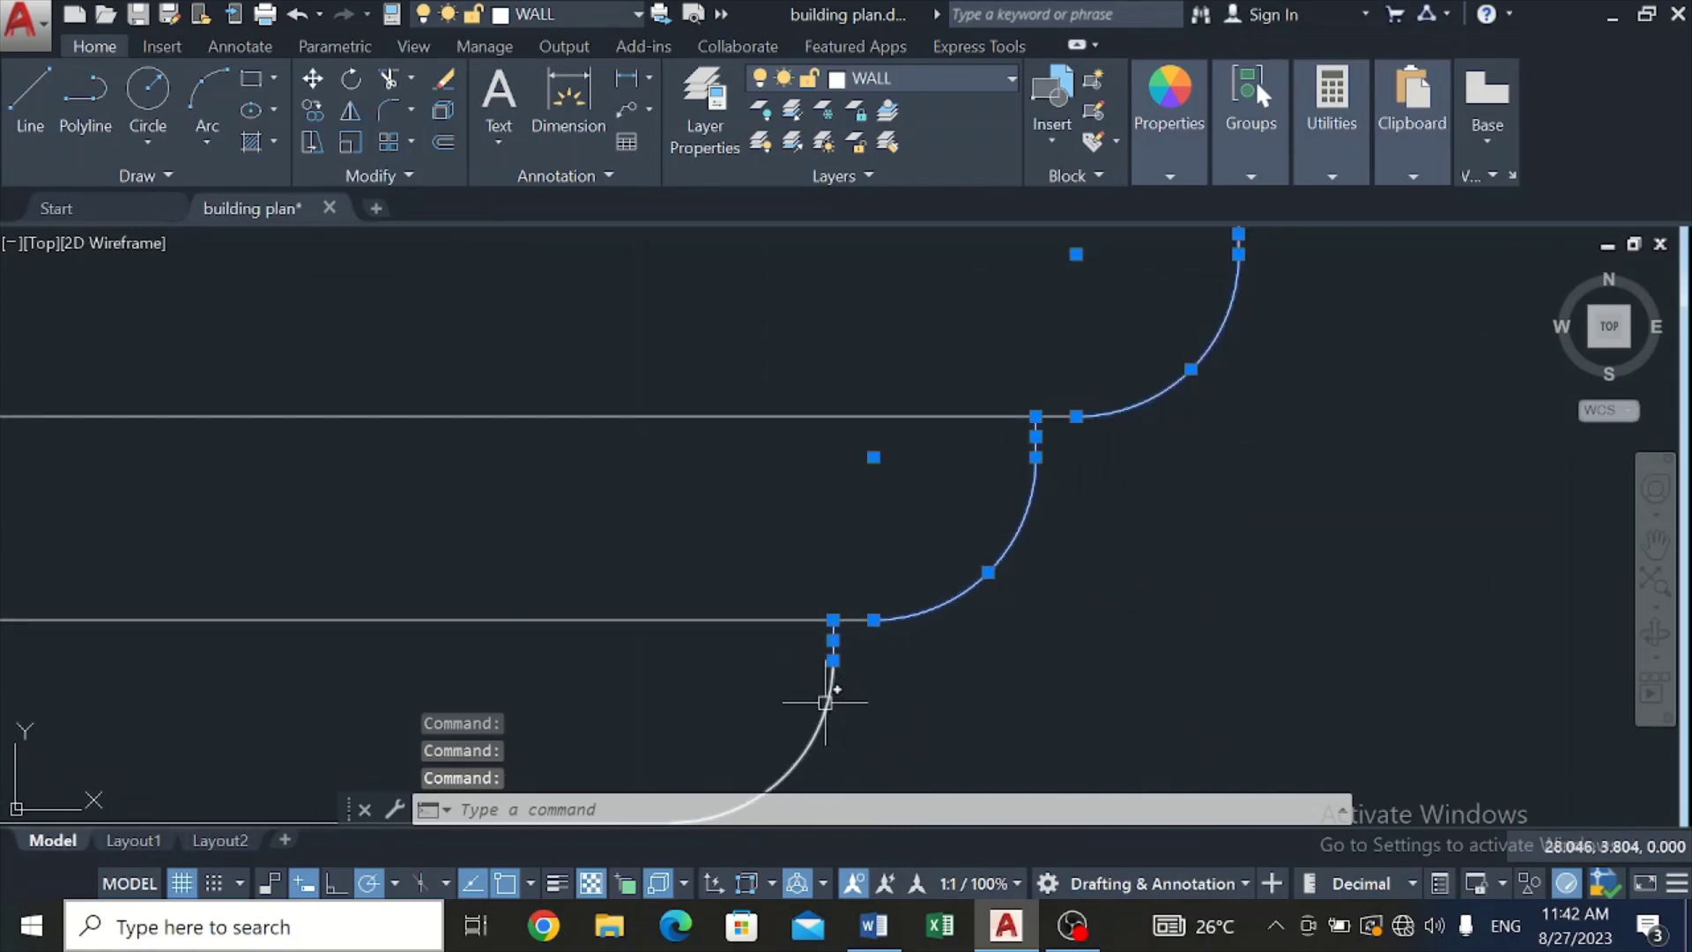
{"action": "scroll", "coordinate": [817, 709], "scroll_direction": "down", "scroll_amount": 7}
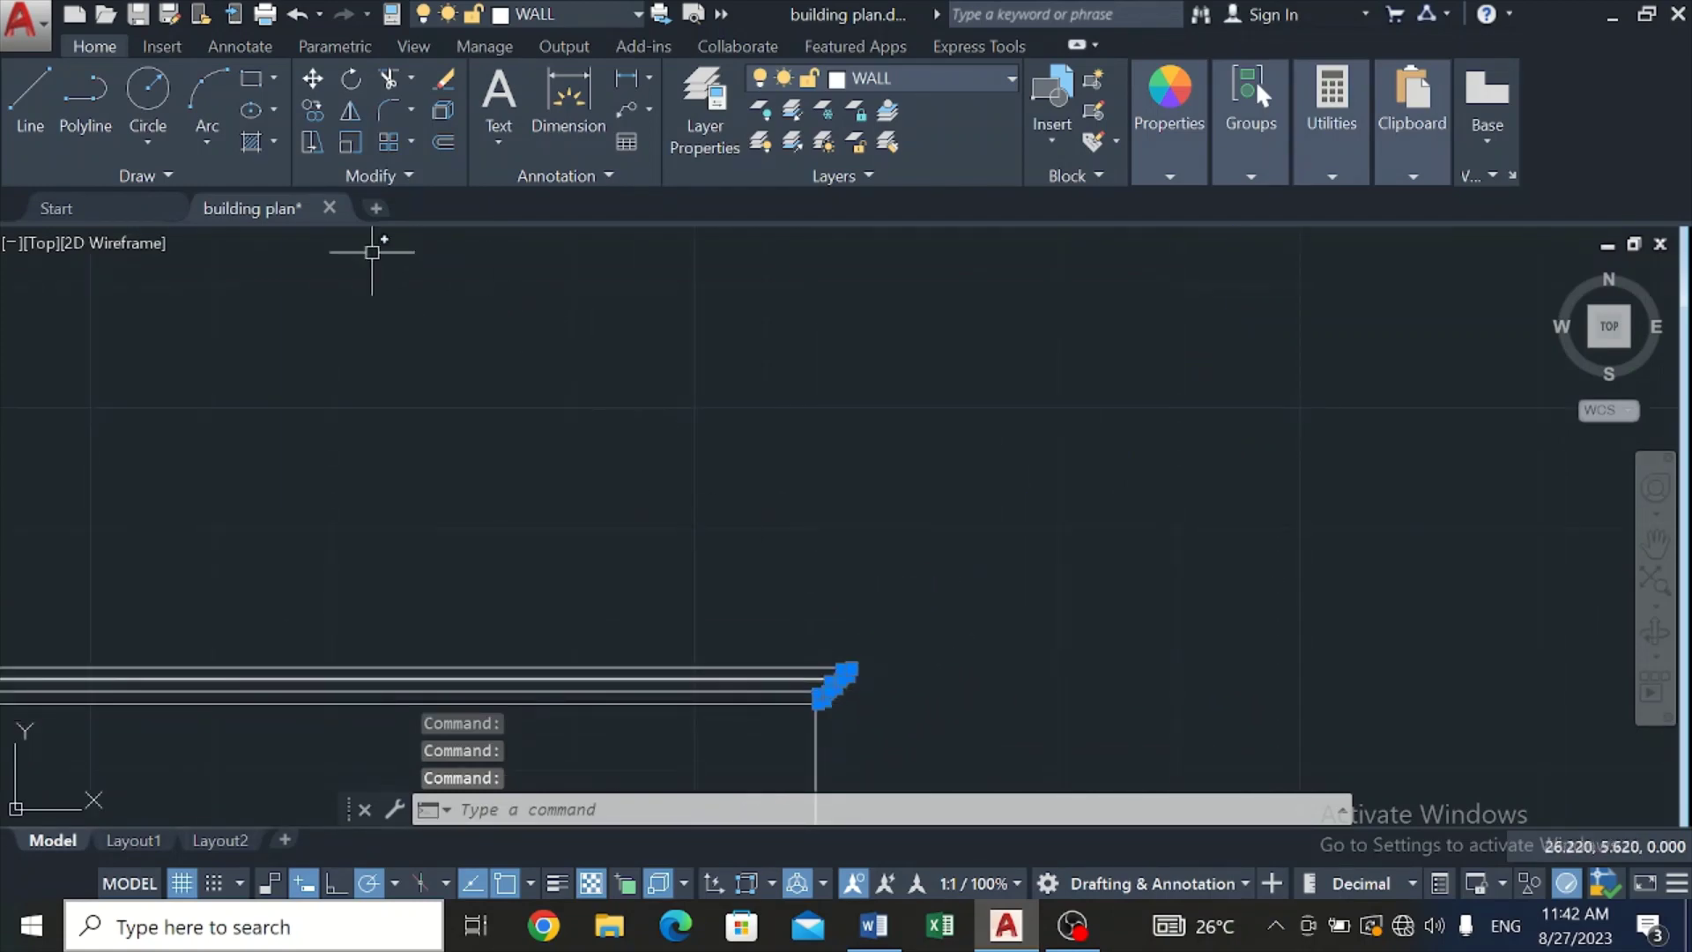
{"action": "left_click", "coordinate": [314, 109]}
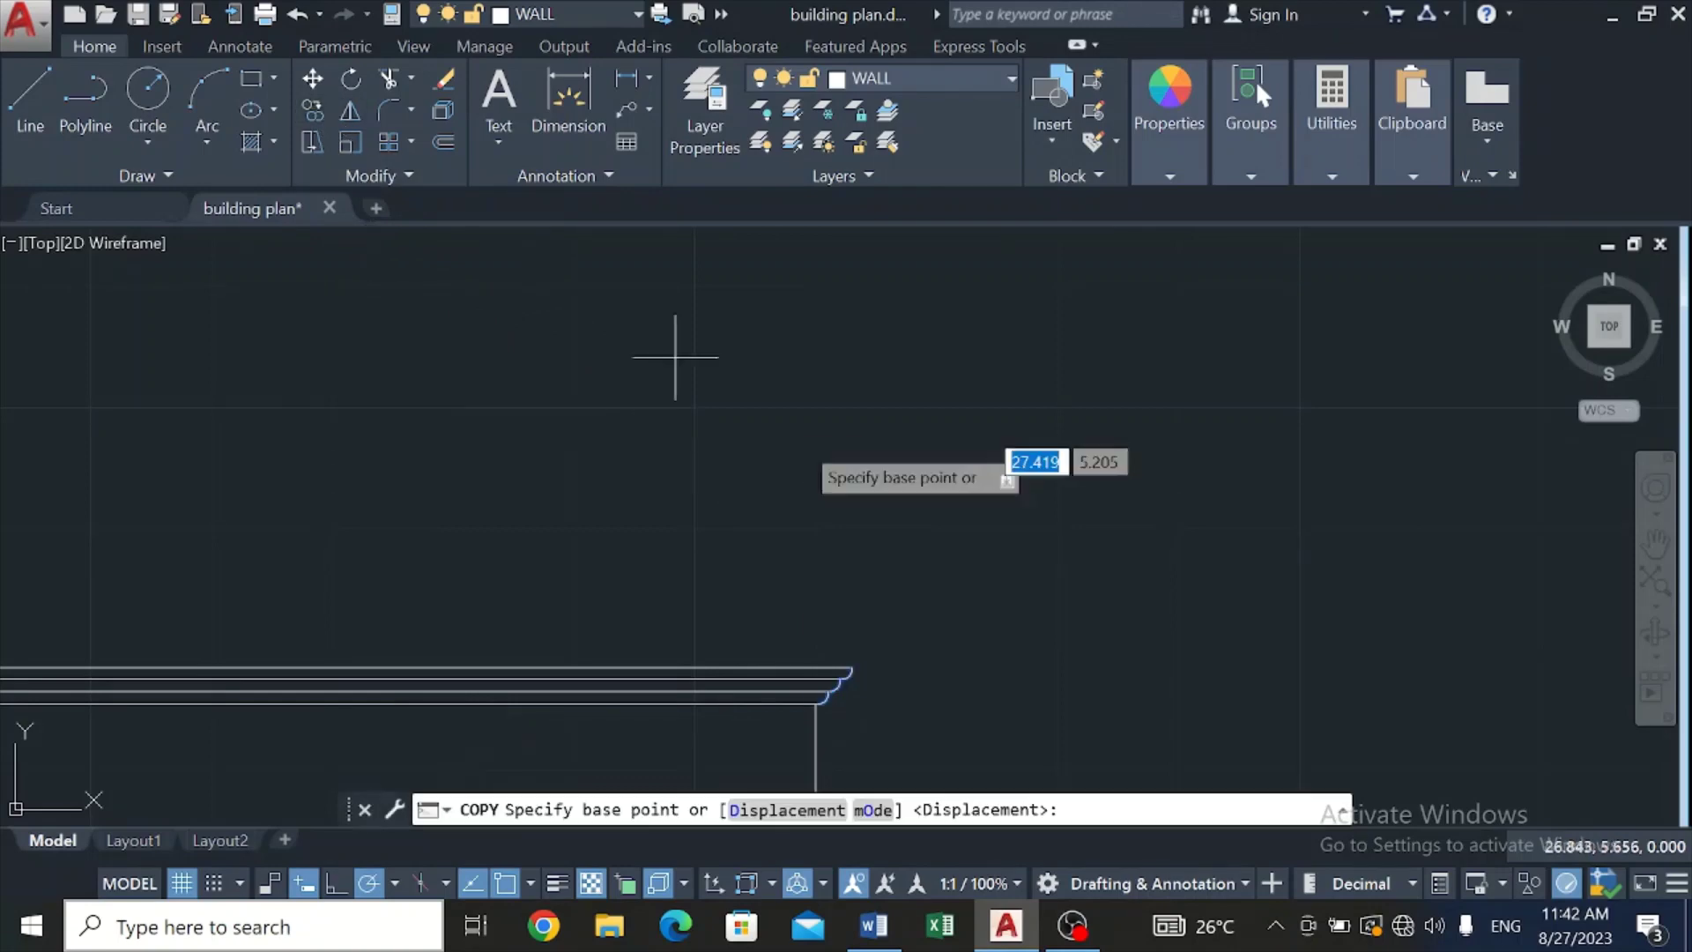
{"action": "scroll", "coordinate": [847, 708], "scroll_direction": "down", "scroll_amount": 6}
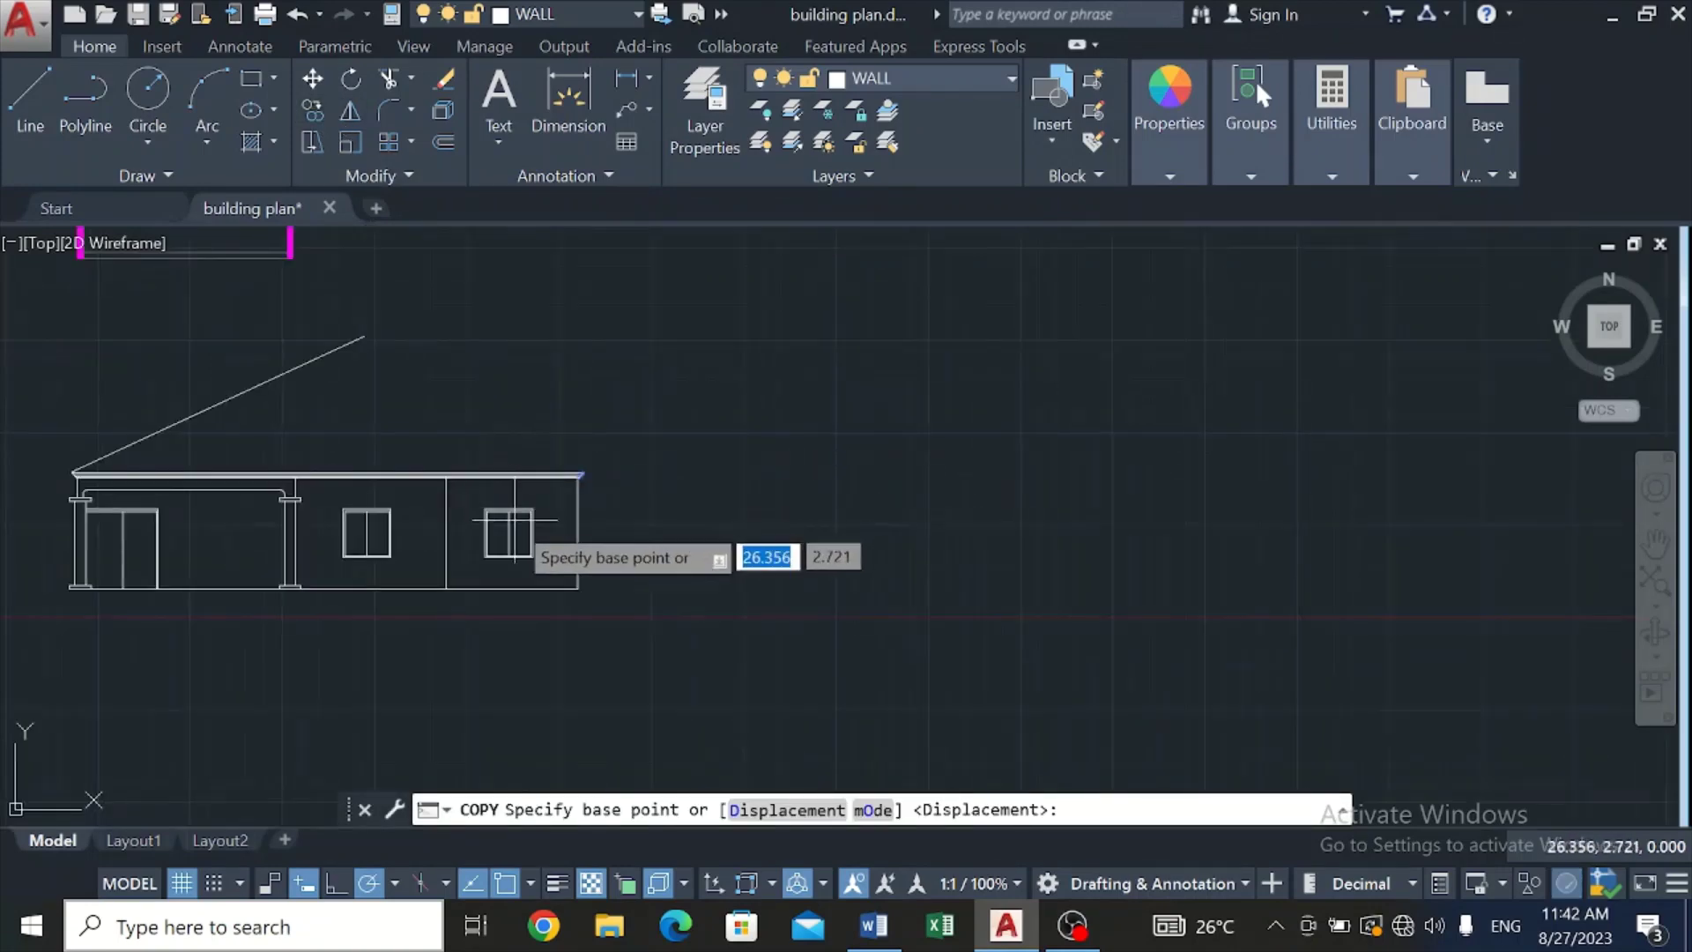
{"action": "scroll", "coordinate": [364, 471], "scroll_direction": "up", "scroll_amount": 7}
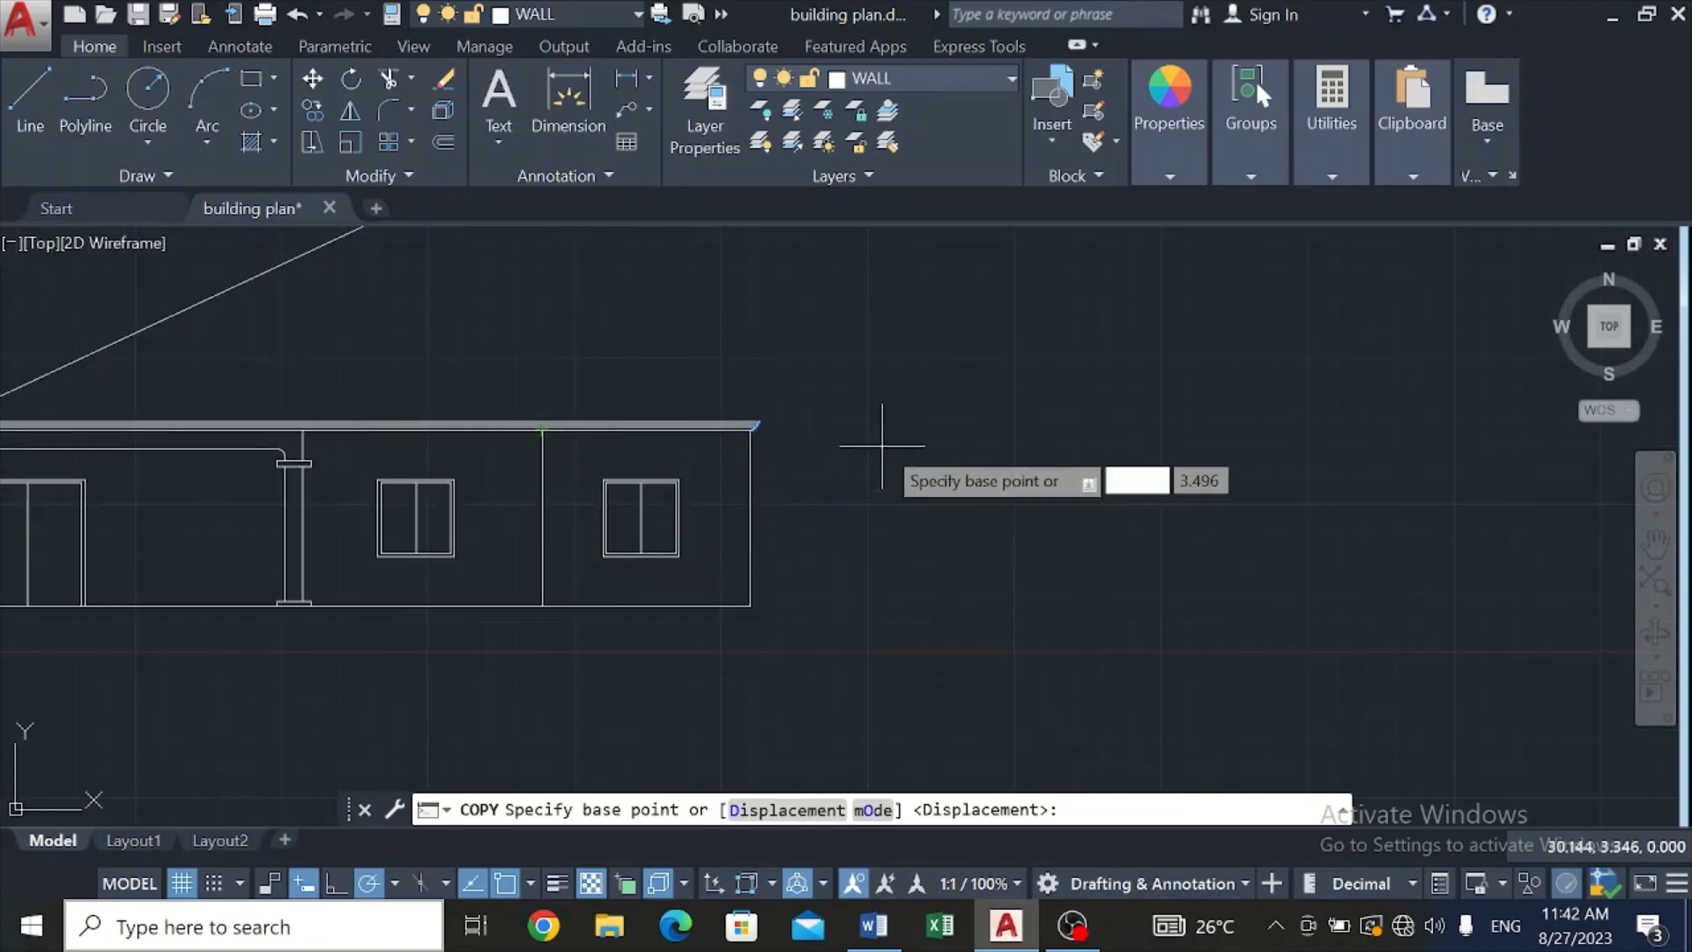
{"action": "scroll", "coordinate": [853, 484], "scroll_direction": "up", "scroll_amount": 5}
{"action": "scroll", "coordinate": [837, 527], "scroll_direction": "up", "scroll_amount": 4}
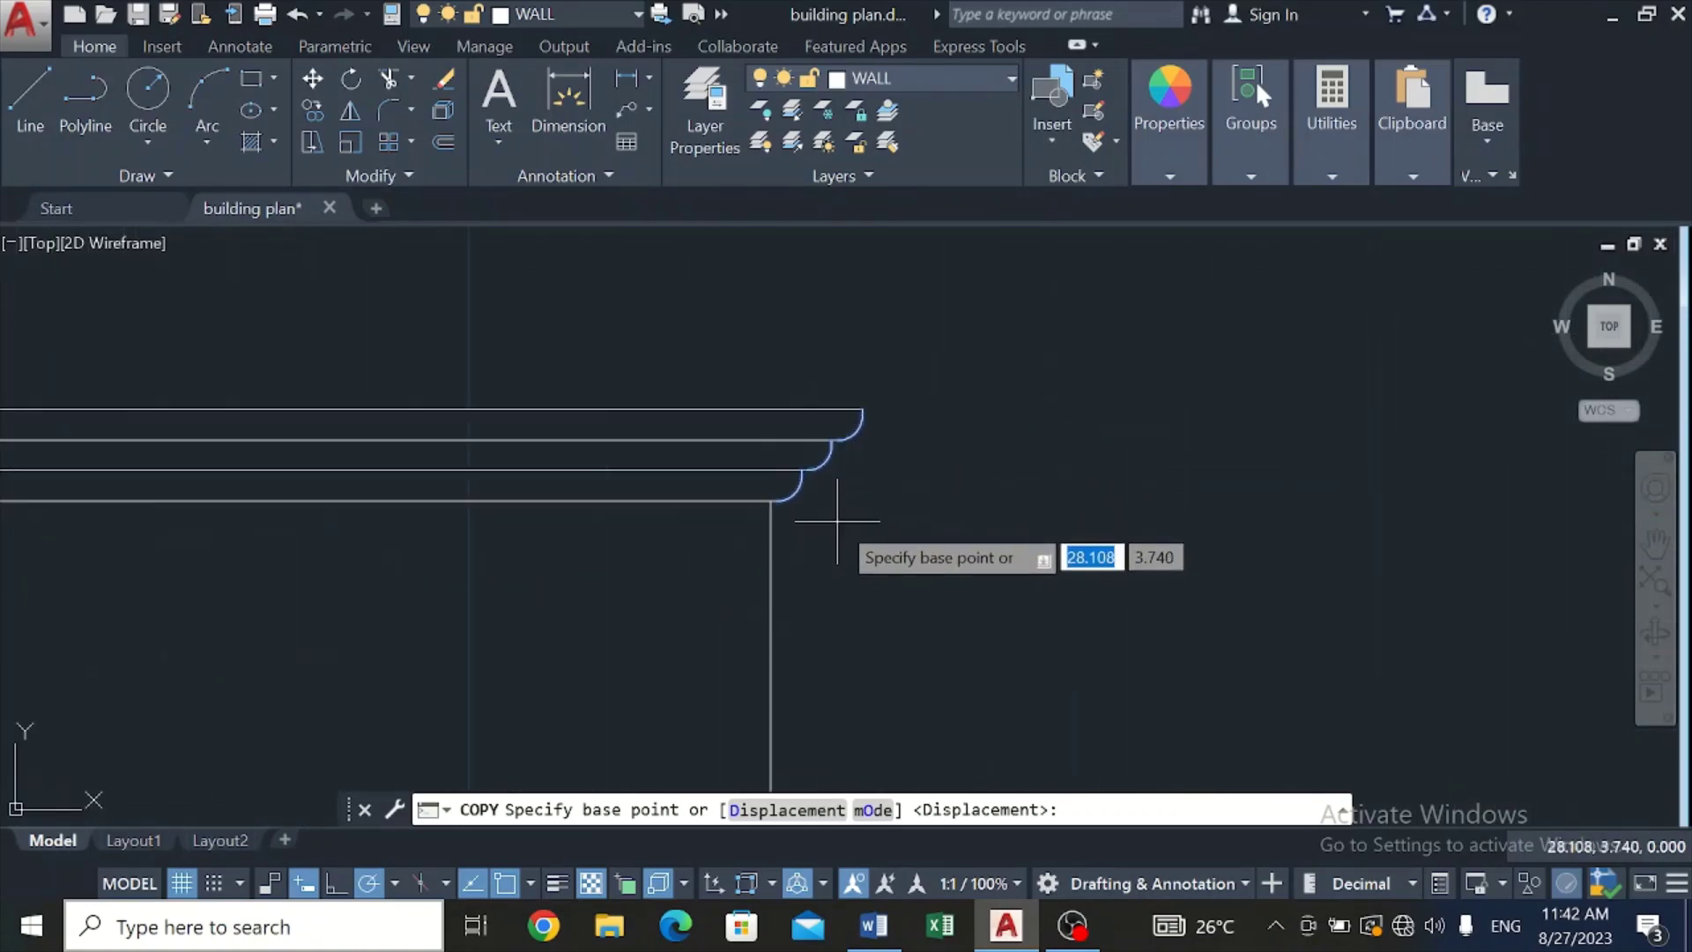
{"action": "scroll", "coordinate": [745, 489], "scroll_direction": "up", "scroll_amount": 3}
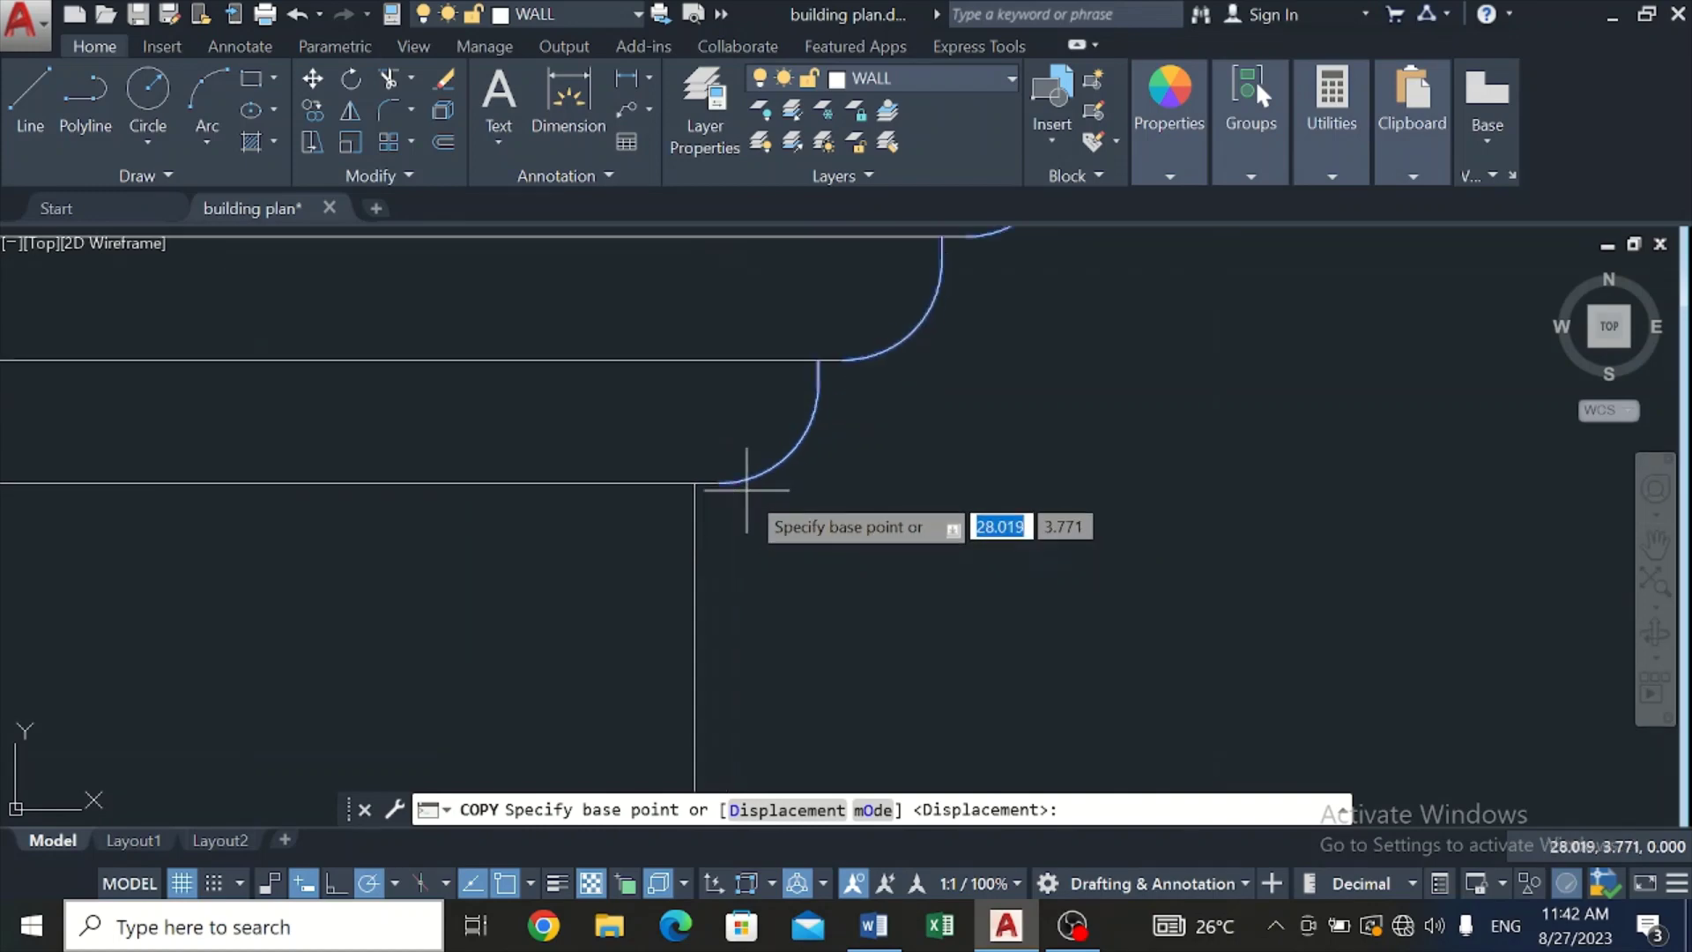
{"action": "left_click", "coordinate": [726, 474]}
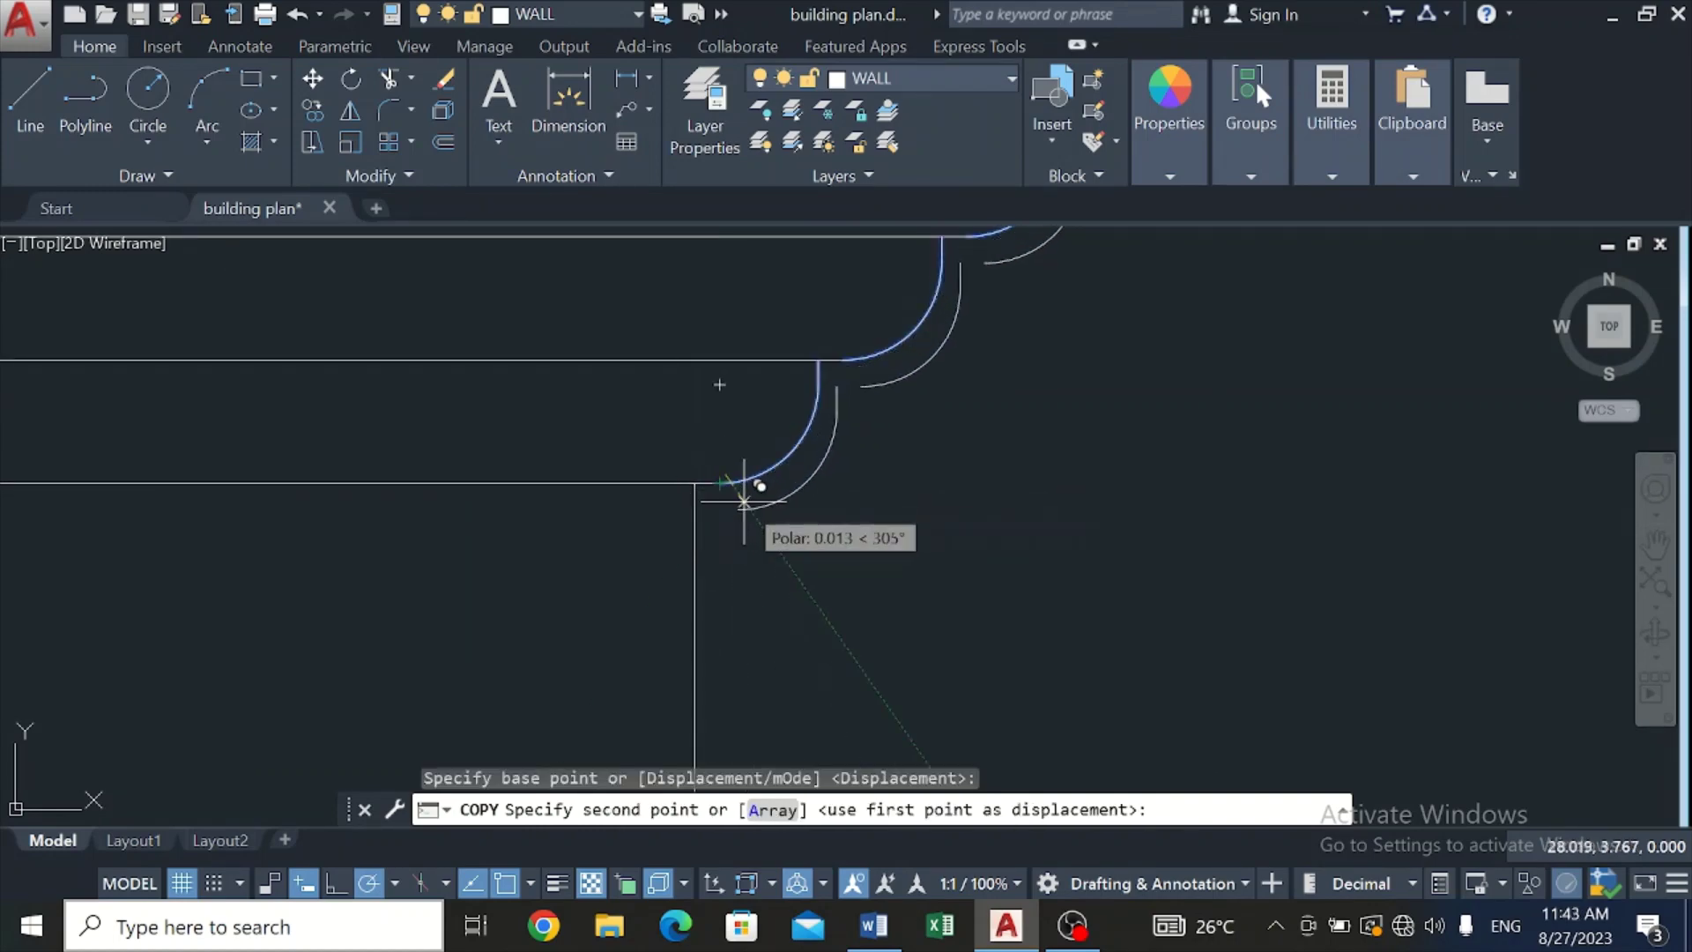
{"action": "scroll", "coordinate": [745, 500], "scroll_direction": "up", "scroll_amount": 4}
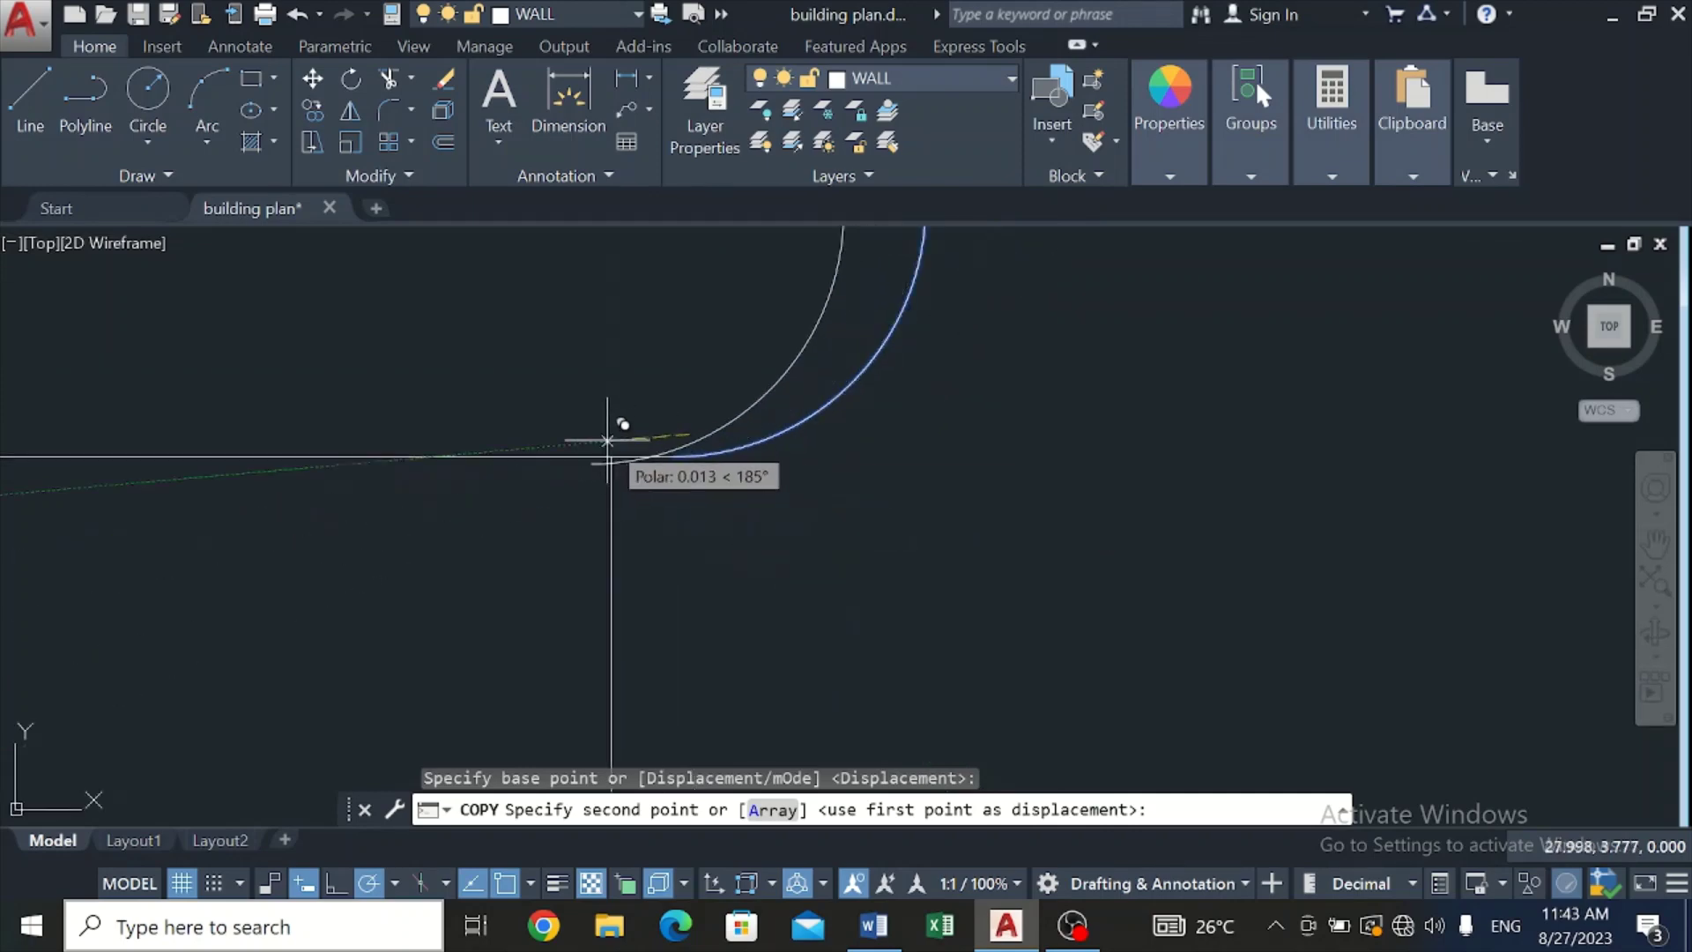
{"action": "key", "text": "Escape"}
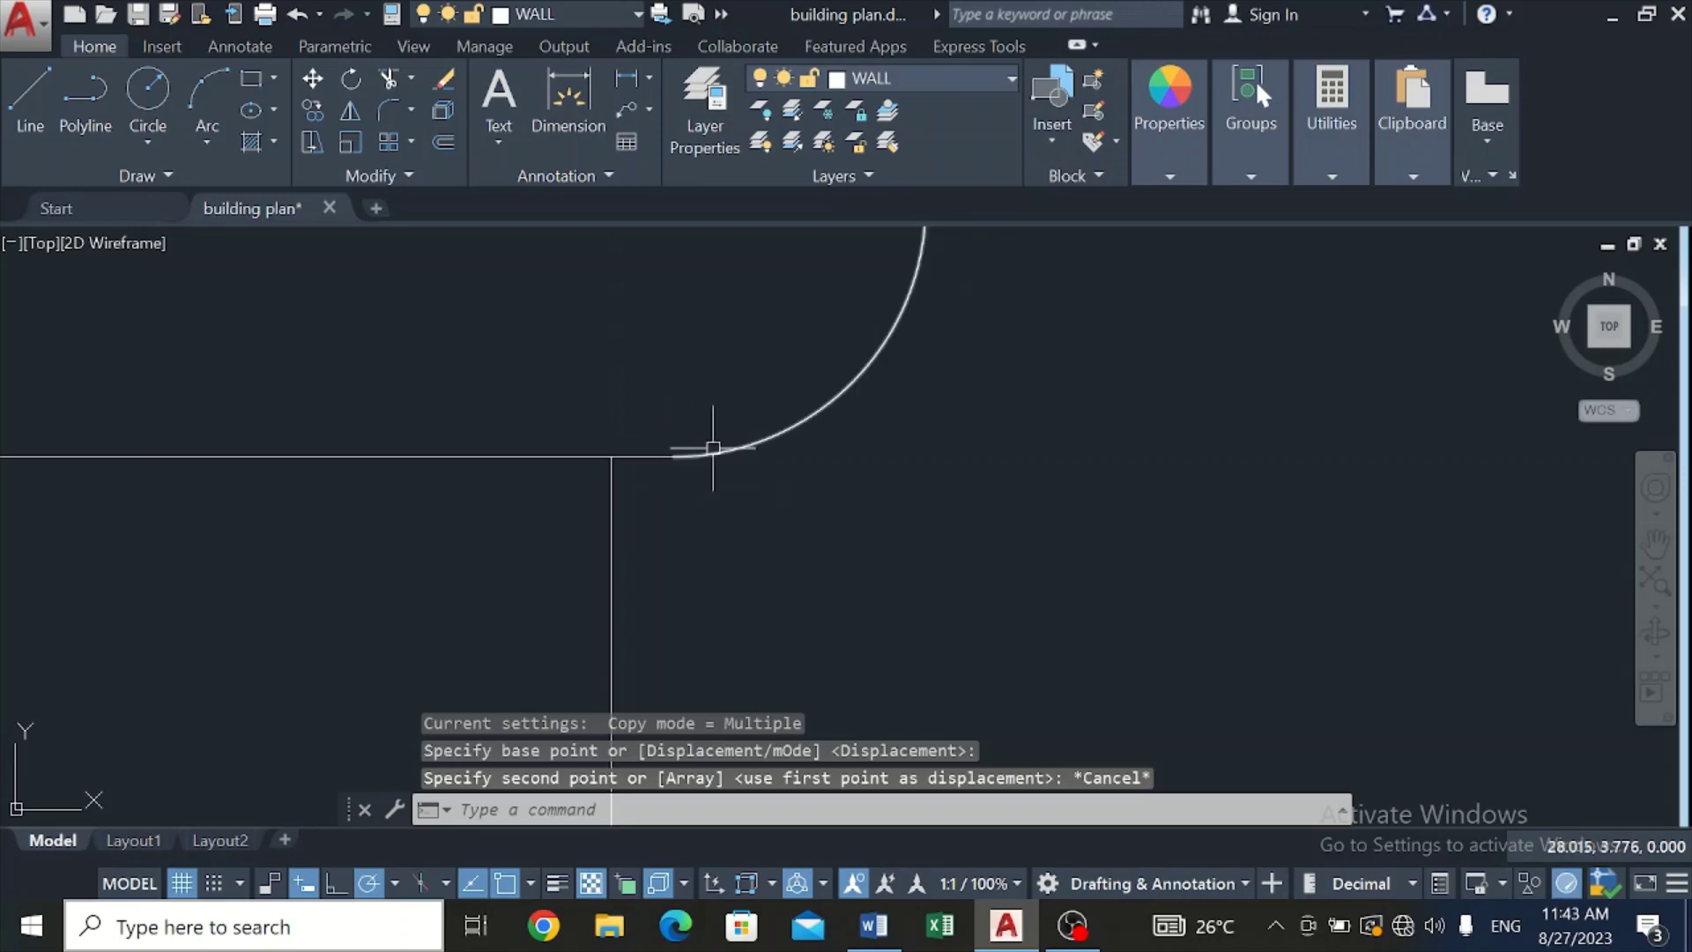
Step: Select the stacked rounded cornice arcs at the wall corner
{"action": "left_click", "coordinate": [761, 446]}
{"action": "scroll", "coordinate": [768, 442], "scroll_direction": "down", "scroll_amount": 2}
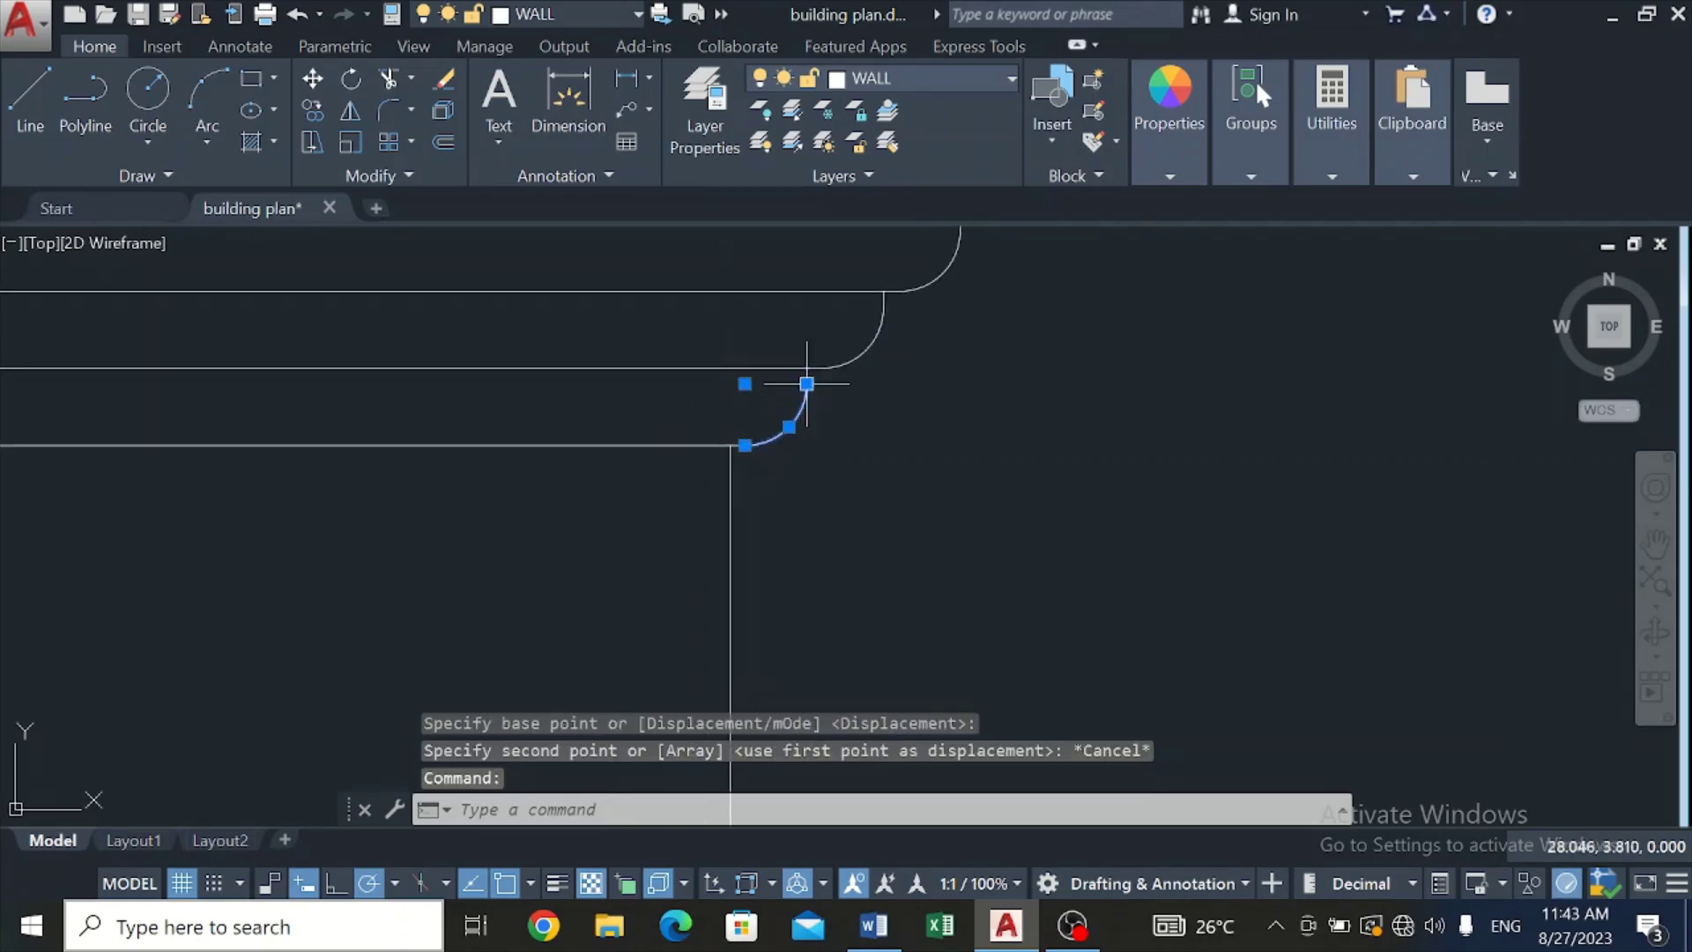
{"action": "scroll", "coordinate": [801, 382], "scroll_direction": "up", "scroll_amount": 6}
{"action": "left_click", "coordinate": [805, 421]}
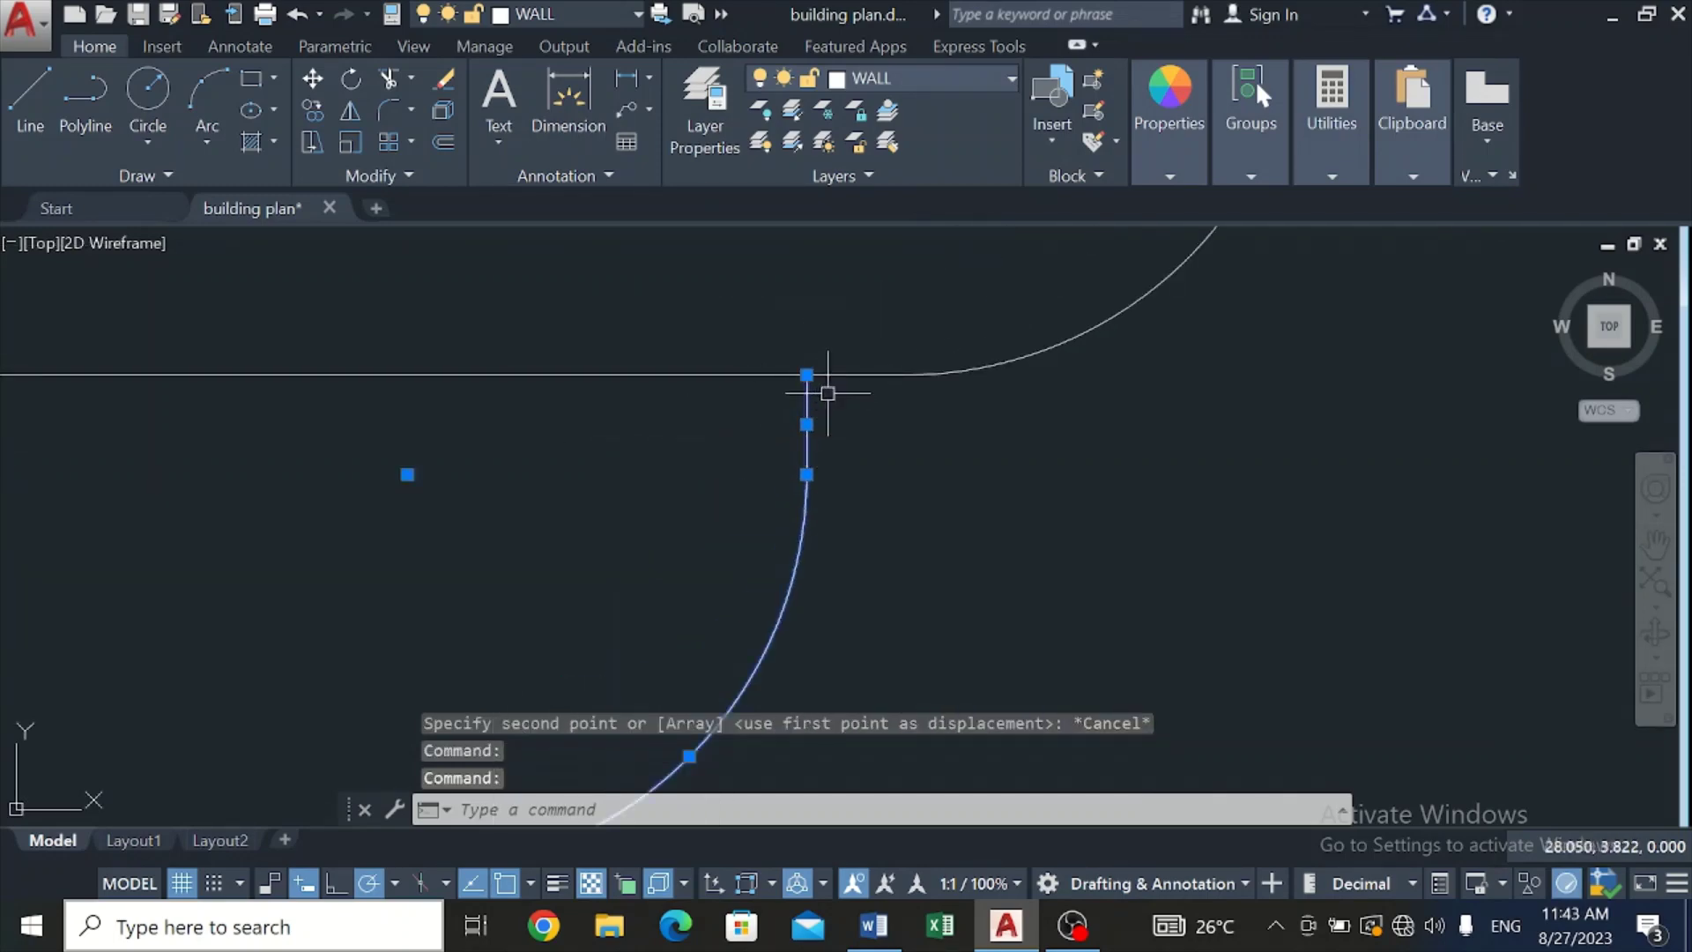
{"action": "left_click", "coordinate": [1057, 337]}
{"action": "scroll", "coordinate": [1126, 291], "scroll_direction": "down", "scroll_amount": 3}
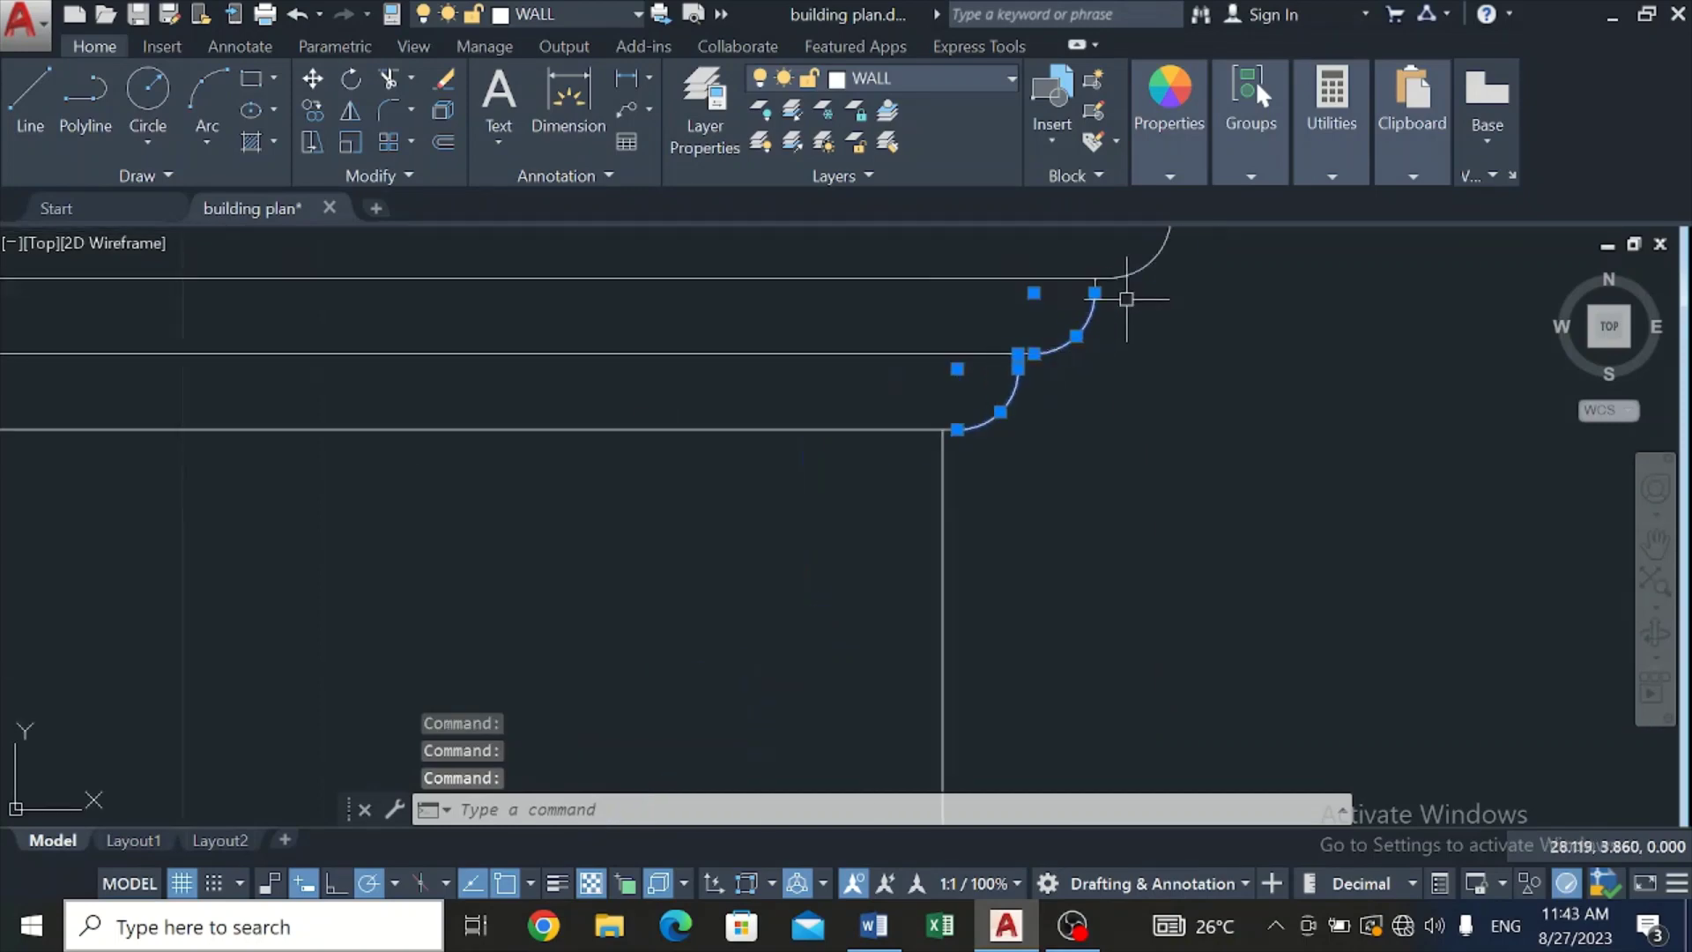
{"action": "scroll", "coordinate": [1126, 289], "scroll_direction": "up", "scroll_amount": 1}
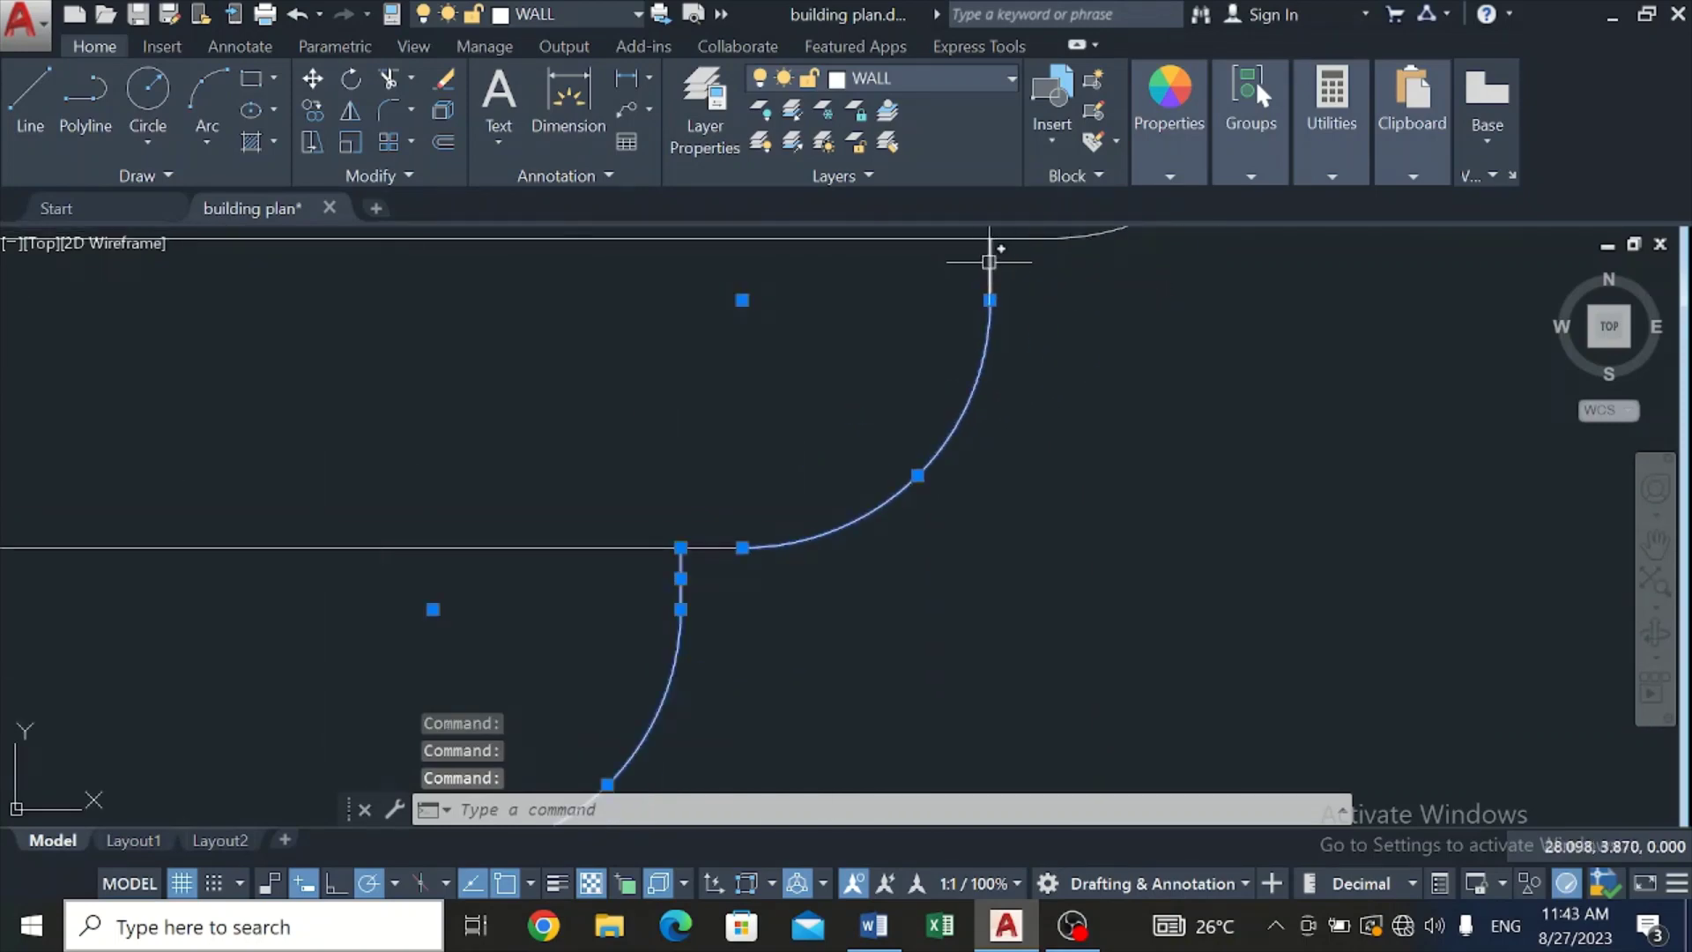
{"action": "scroll", "coordinate": [992, 258], "scroll_direction": "down", "scroll_amount": 4}
{"action": "scroll", "coordinate": [1072, 232], "scroll_direction": "up", "scroll_amount": 4}
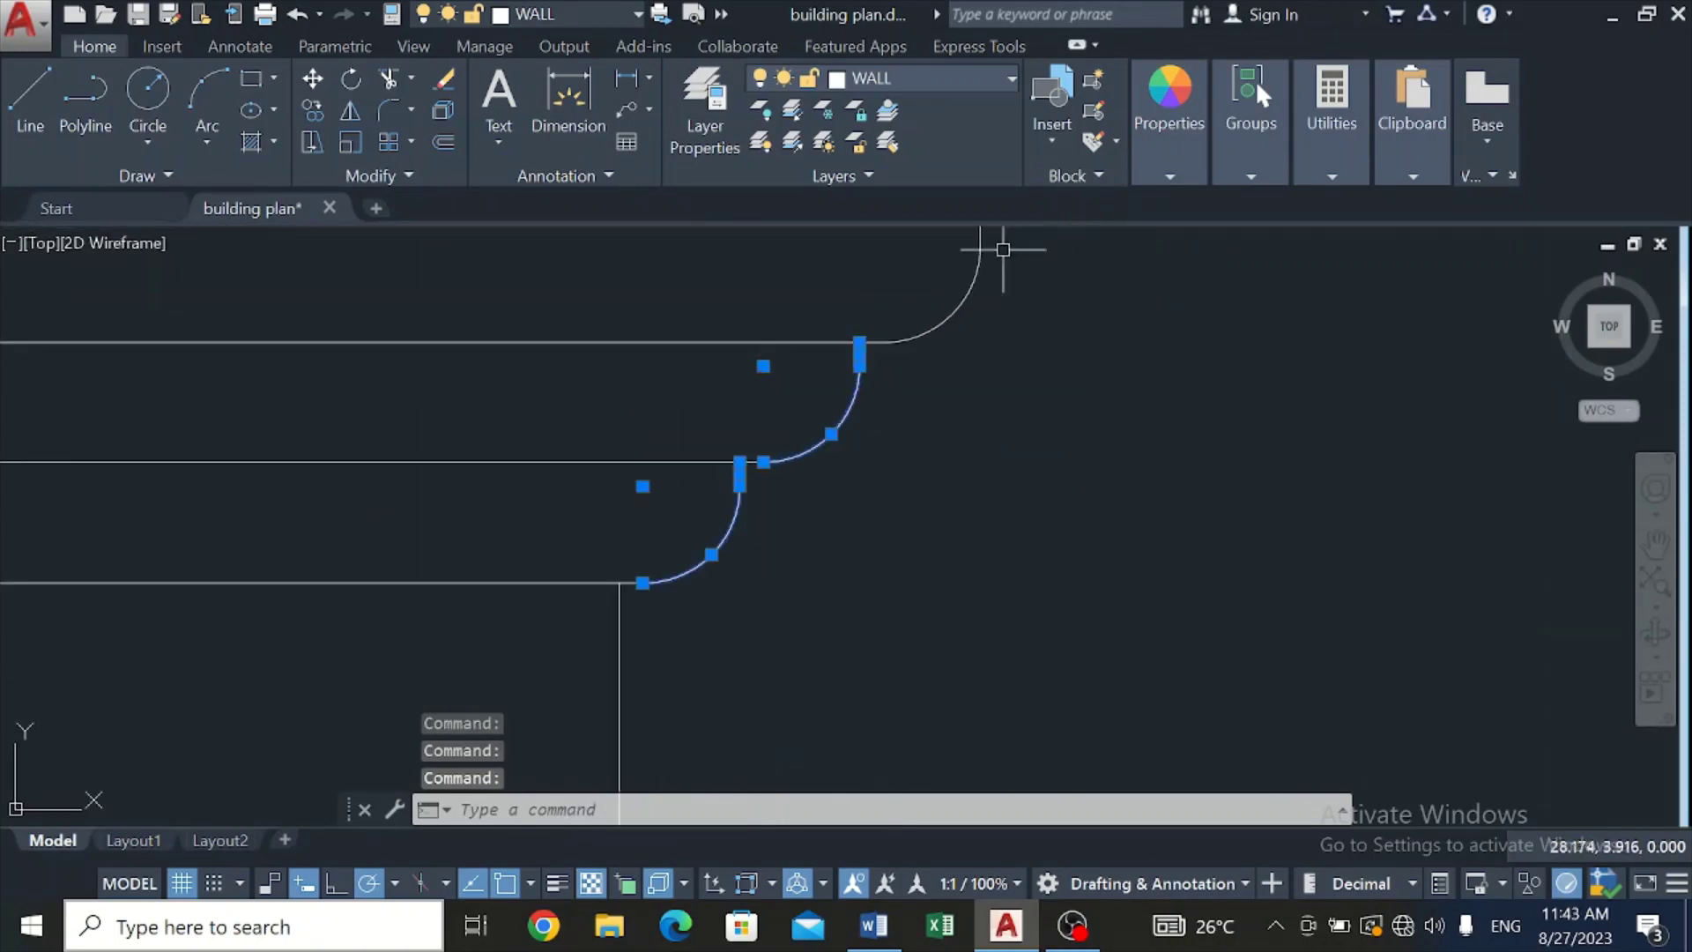
{"action": "scroll", "coordinate": [982, 253], "scroll_direction": "up", "scroll_amount": 2}
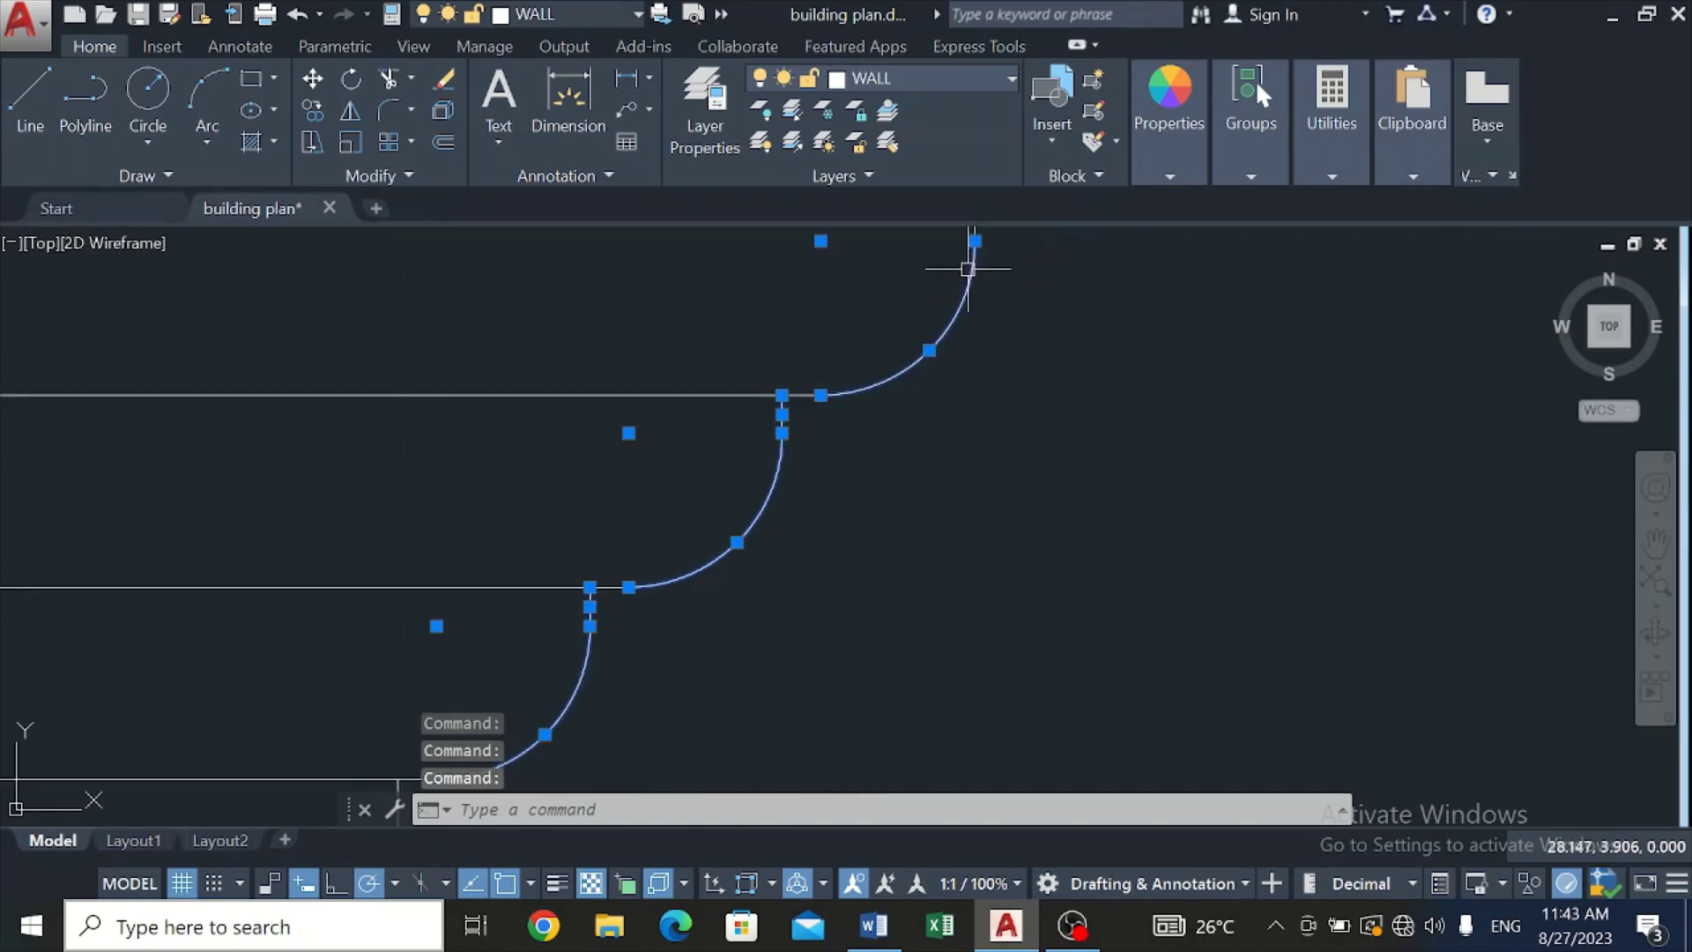
{"action": "scroll", "coordinate": [969, 255], "scroll_direction": "down", "scroll_amount": 3}
{"action": "scroll", "coordinate": [969, 251], "scroll_direction": "up", "scroll_amount": 3}
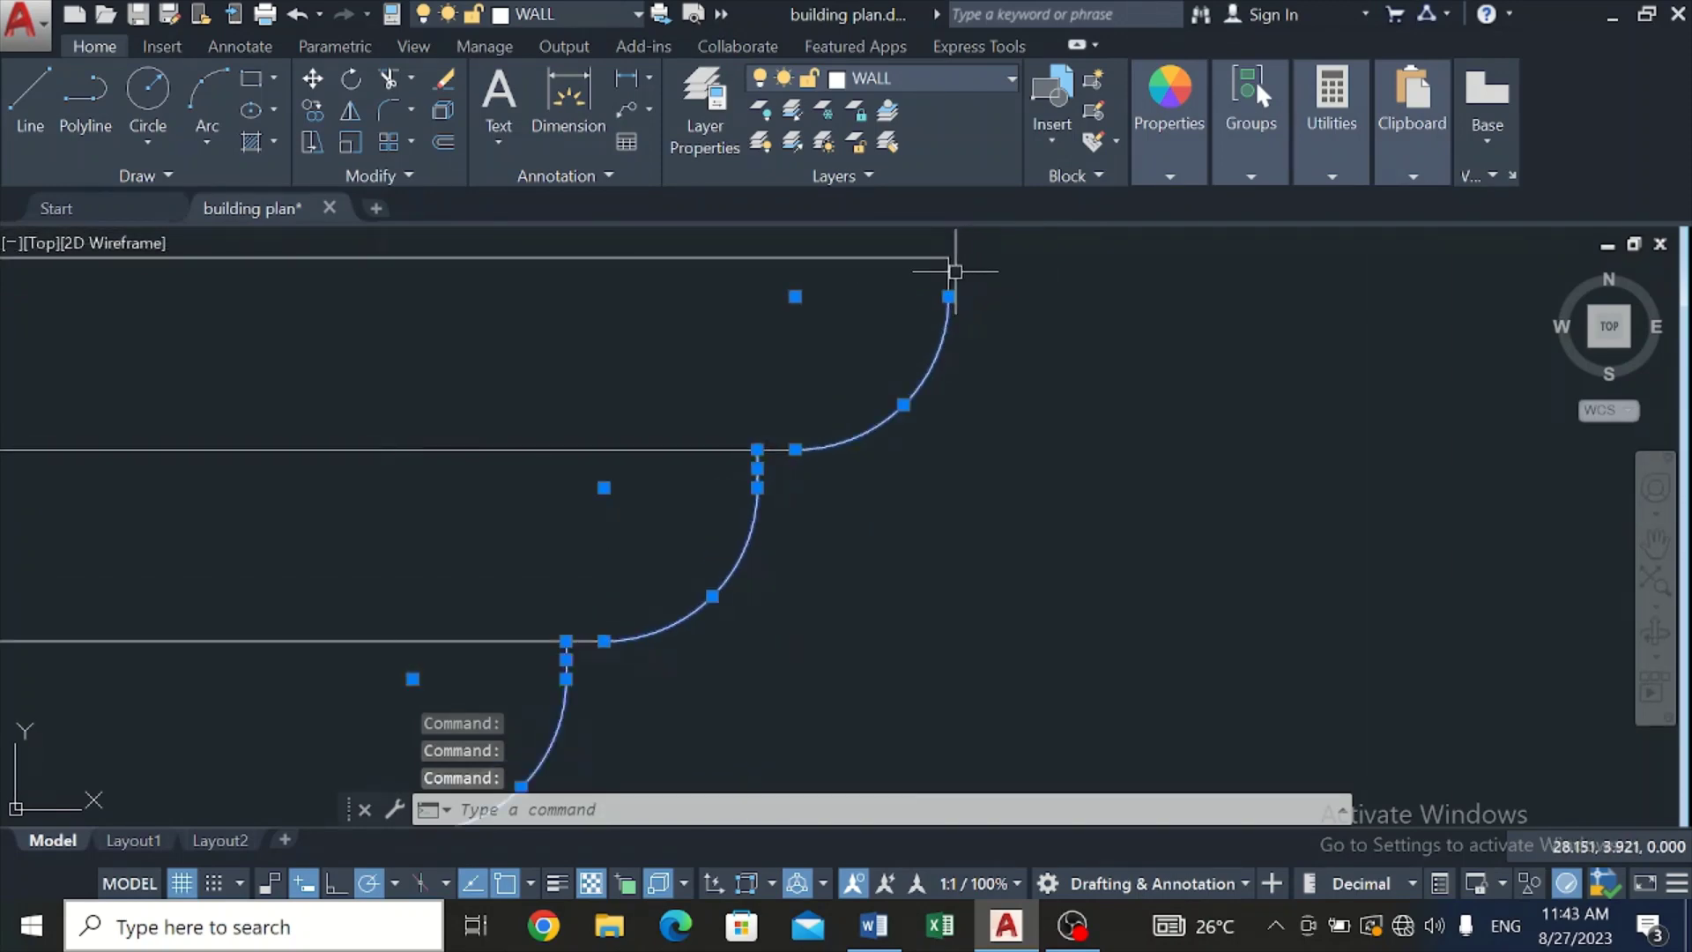
Step: Copy the cornice arcs from the corner base point to the next wall corner
{"action": "left_click", "coordinate": [310, 110]}
{"action": "scroll", "coordinate": [427, 392], "scroll_direction": "down", "scroll_amount": 6}
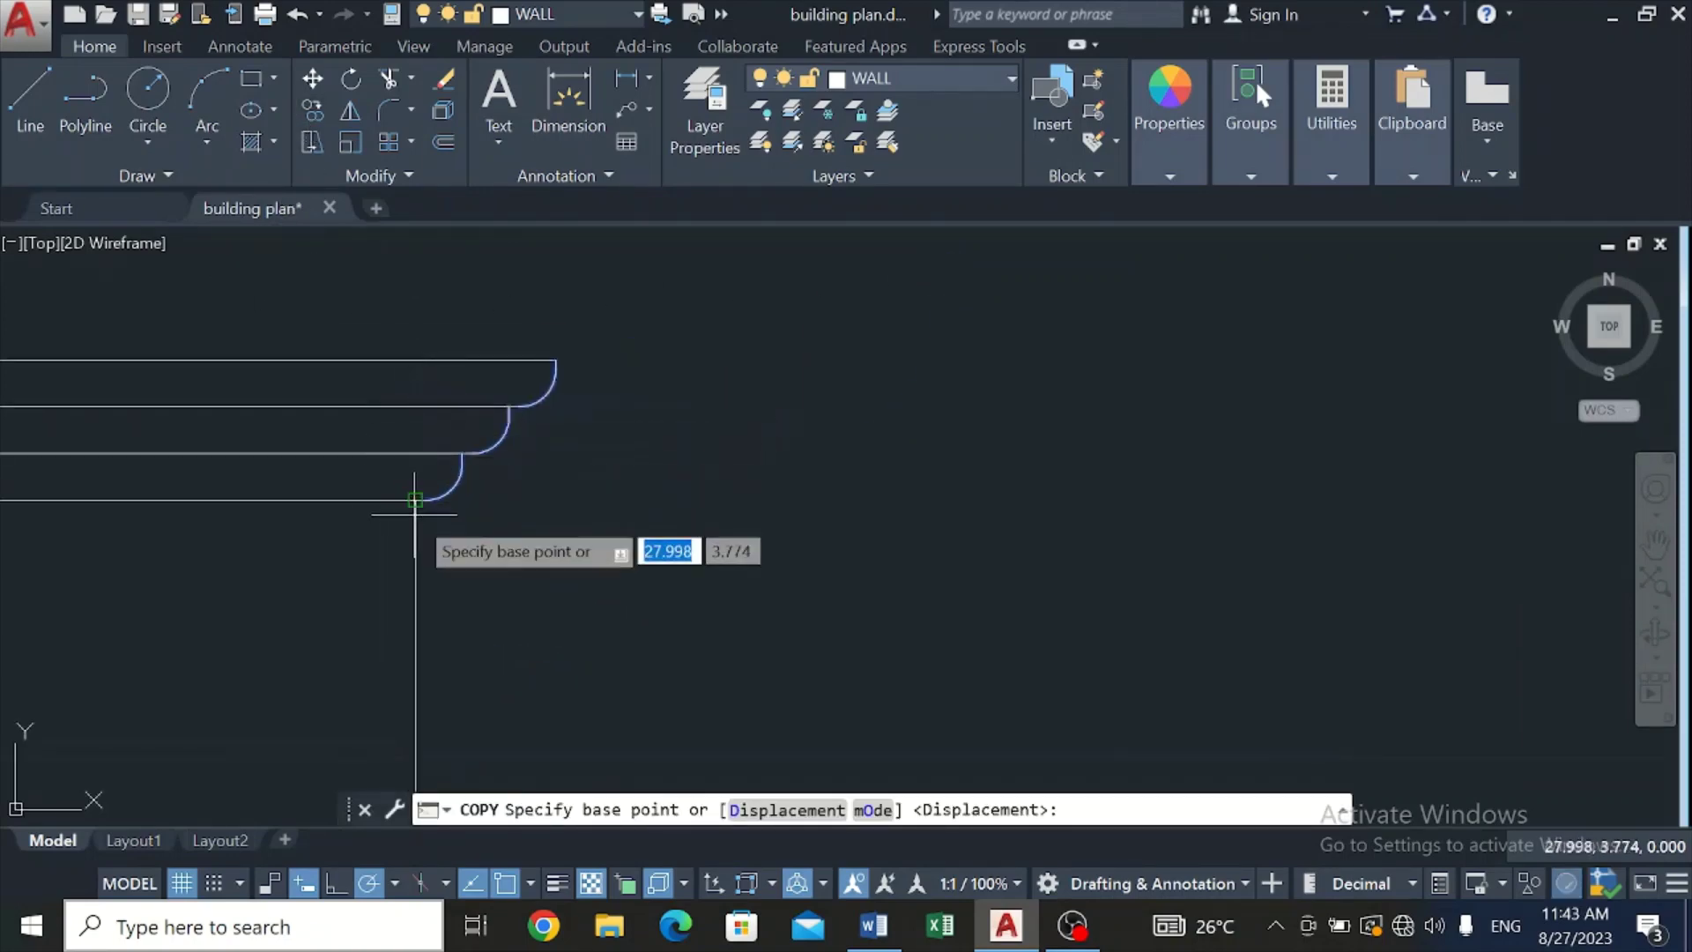
{"action": "scroll", "coordinate": [414, 500], "scroll_direction": "up", "scroll_amount": 5}
{"action": "left_click", "coordinate": [437, 455]}
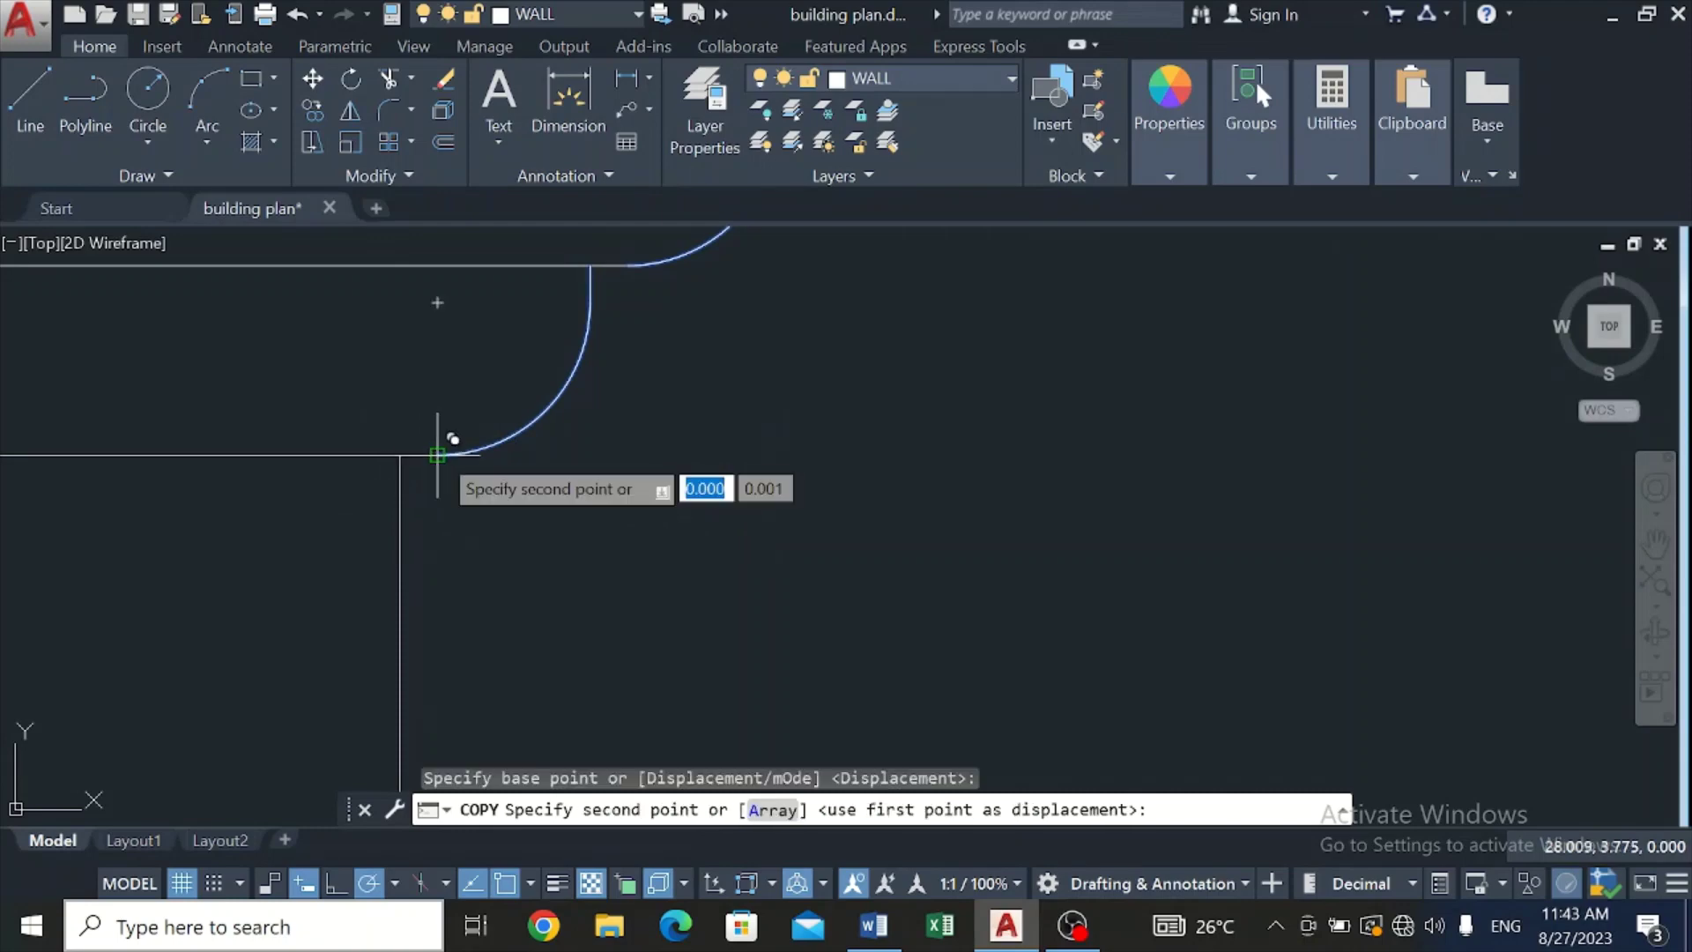
{"action": "scroll", "coordinate": [410, 431], "scroll_direction": "down", "scroll_amount": 6}
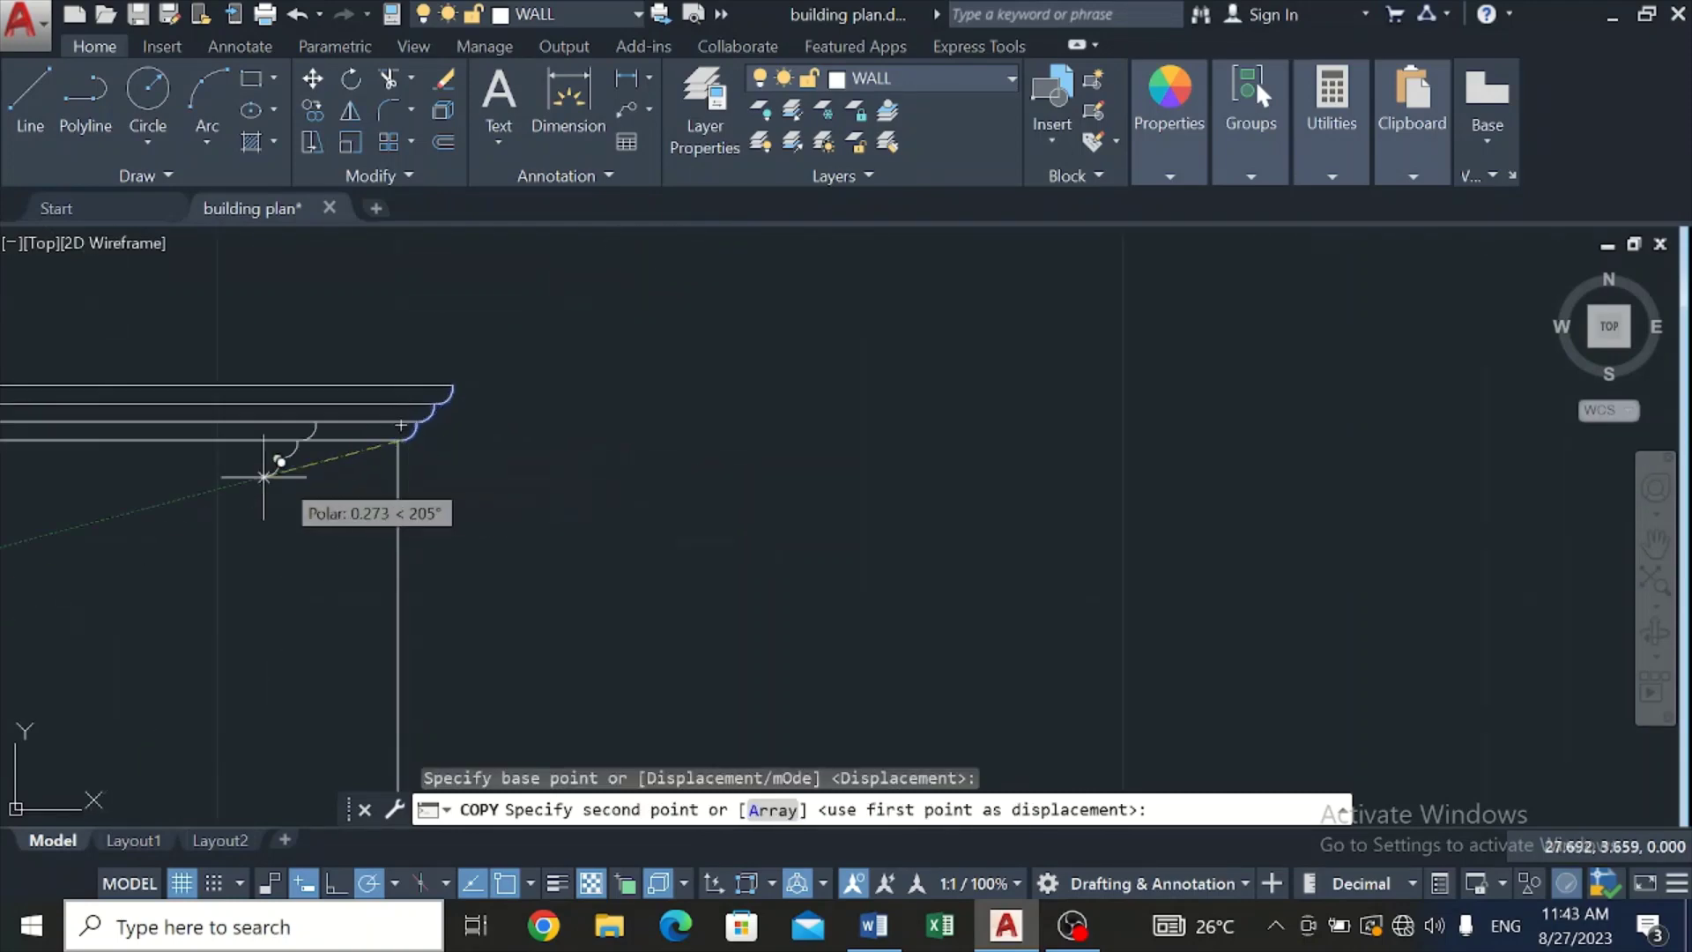
{"action": "scroll", "coordinate": [158, 482], "scroll_direction": "down", "scroll_amount": 7}
{"action": "scroll", "coordinate": [202, 449], "scroll_direction": "up", "scroll_amount": 5}
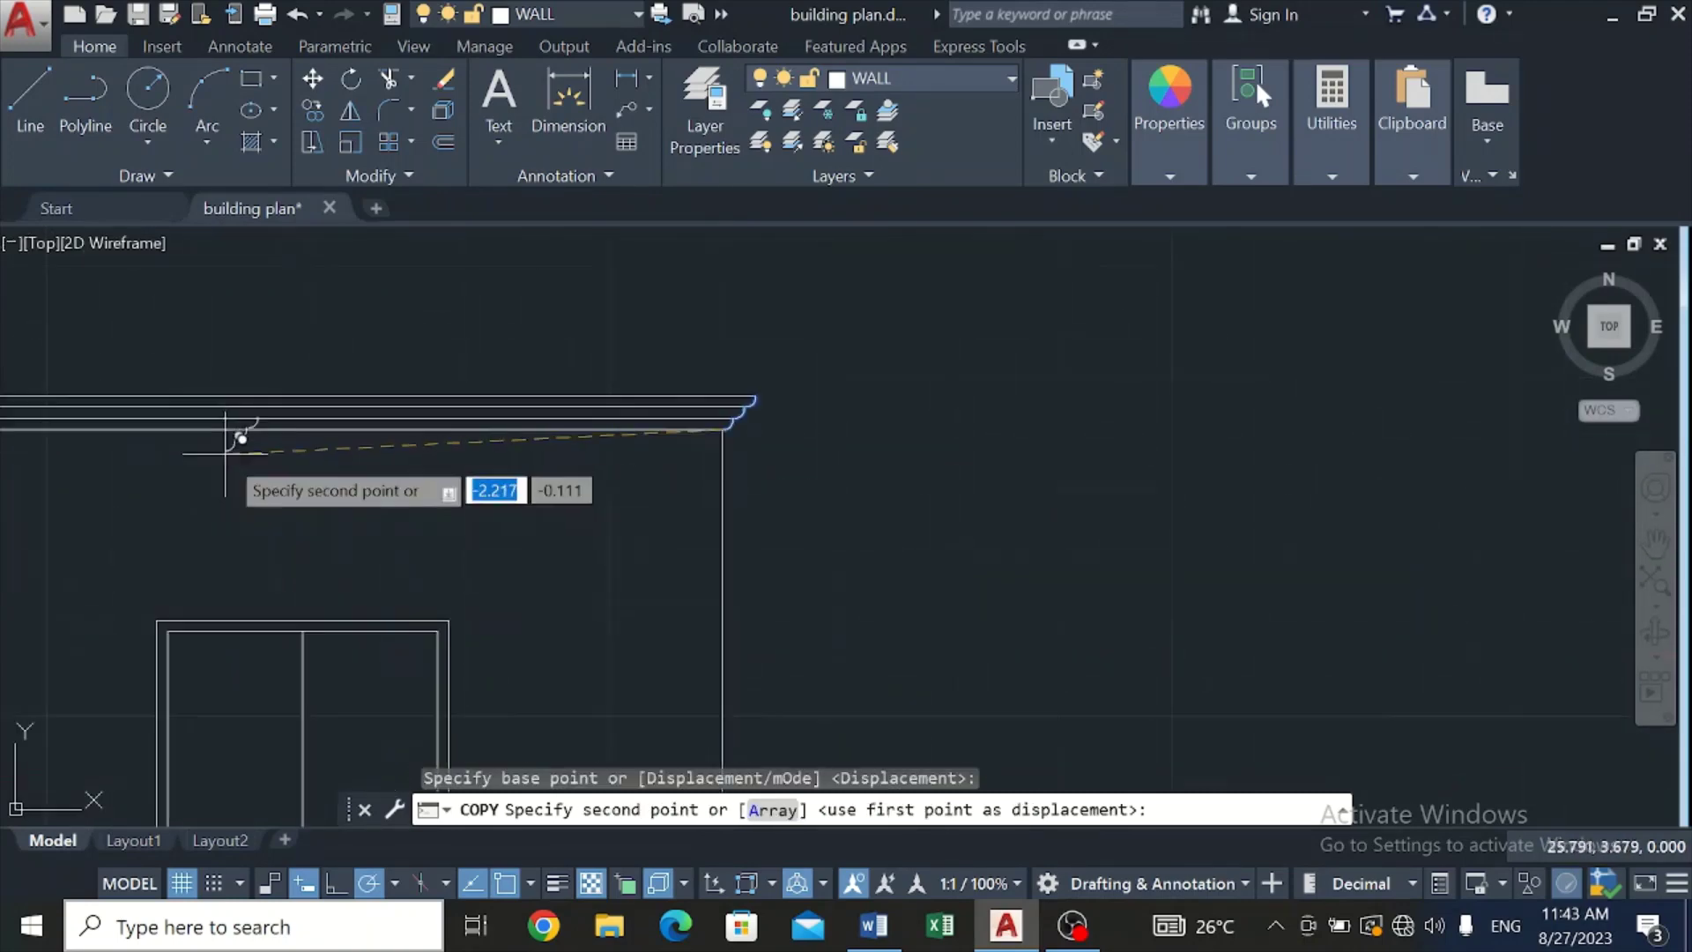
{"action": "scroll", "coordinate": [240, 438], "scroll_direction": "down", "scroll_amount": 5}
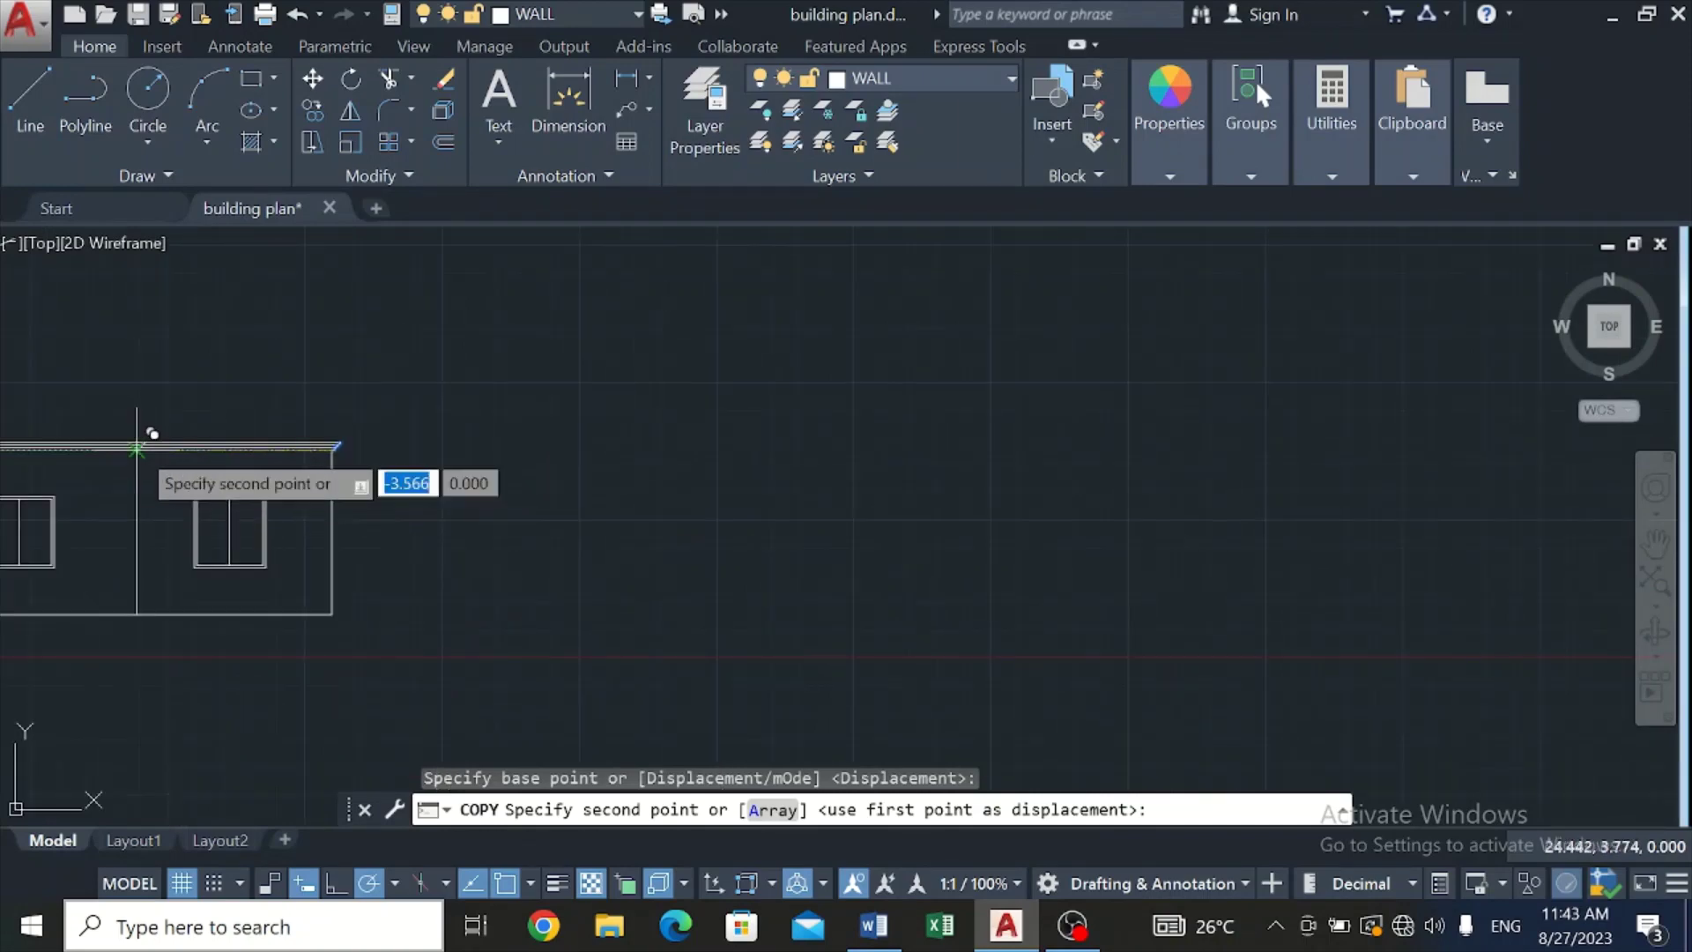
{"action": "scroll", "coordinate": [150, 441], "scroll_direction": "up", "scroll_amount": 5}
{"action": "scroll", "coordinate": [136, 498], "scroll_direction": "up", "scroll_amount": 2}
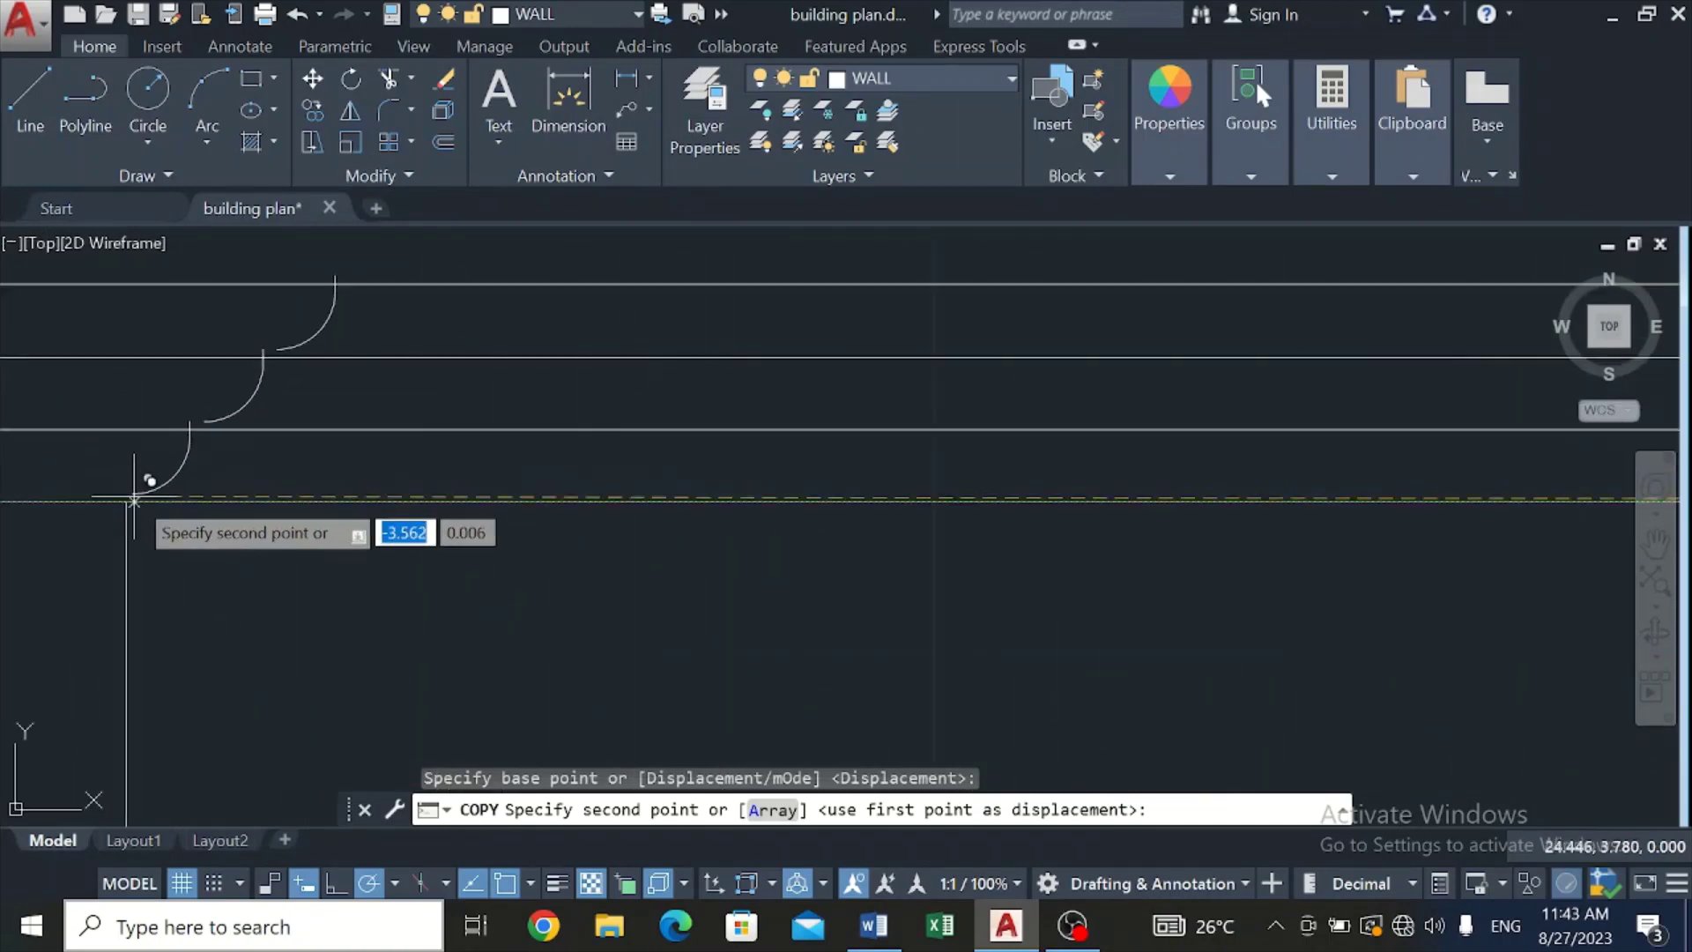
{"action": "scroll", "coordinate": [132, 502], "scroll_direction": "up", "scroll_amount": 3}
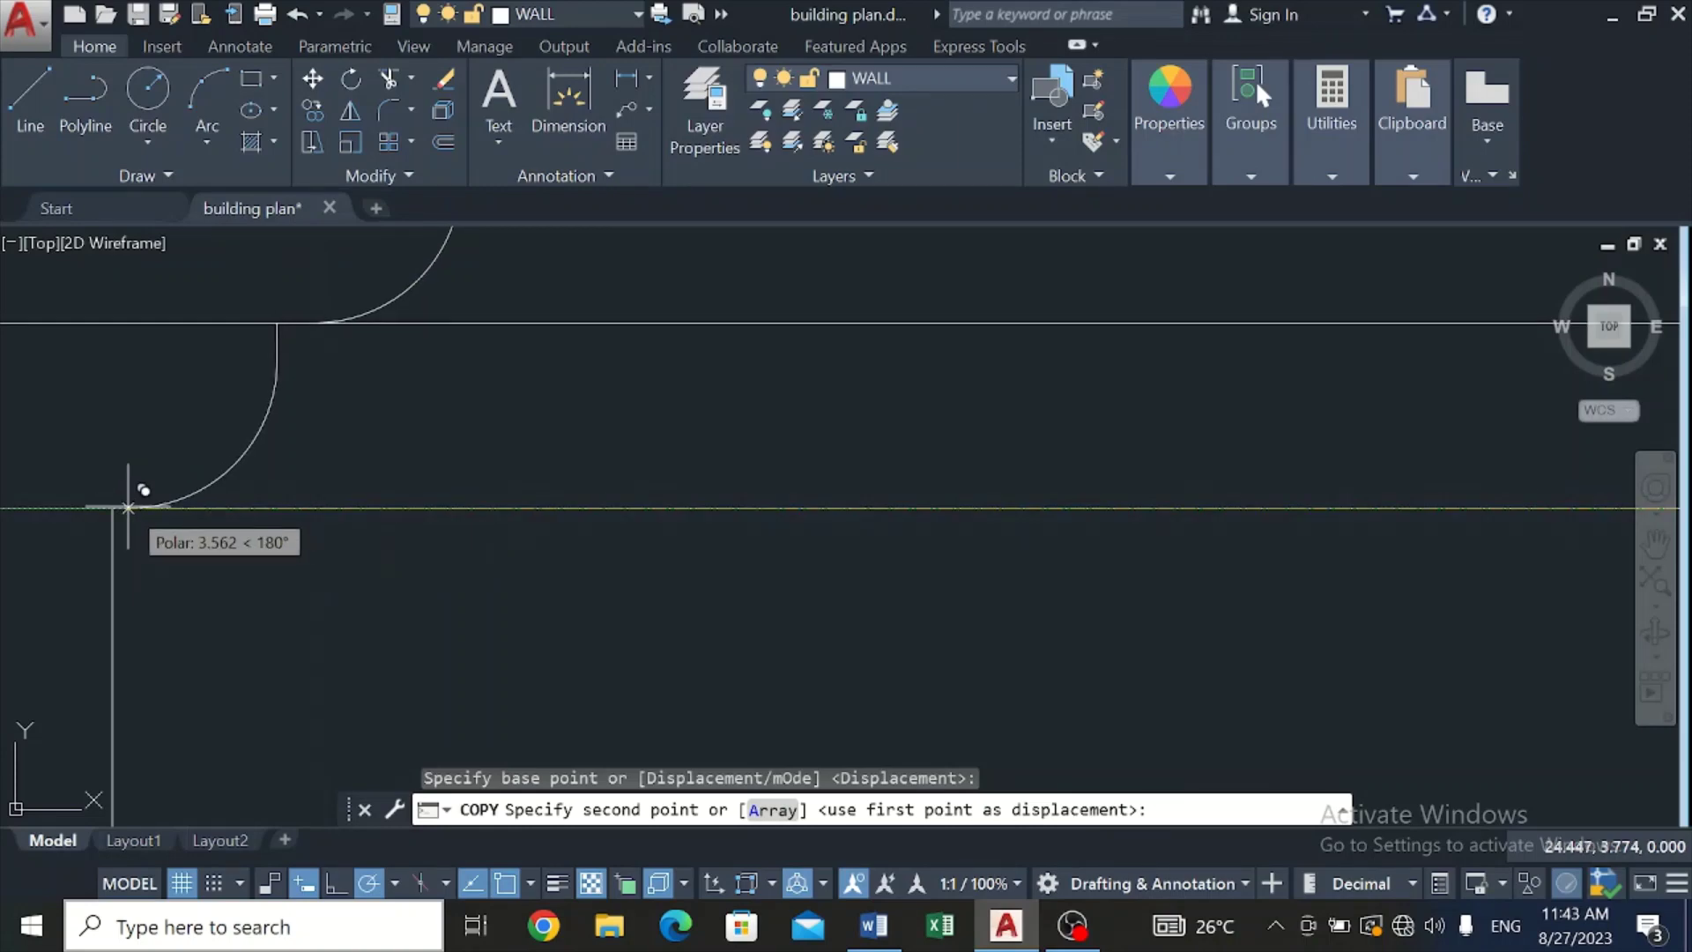
{"action": "scroll", "coordinate": [130, 507], "scroll_direction": "up", "scroll_amount": 2}
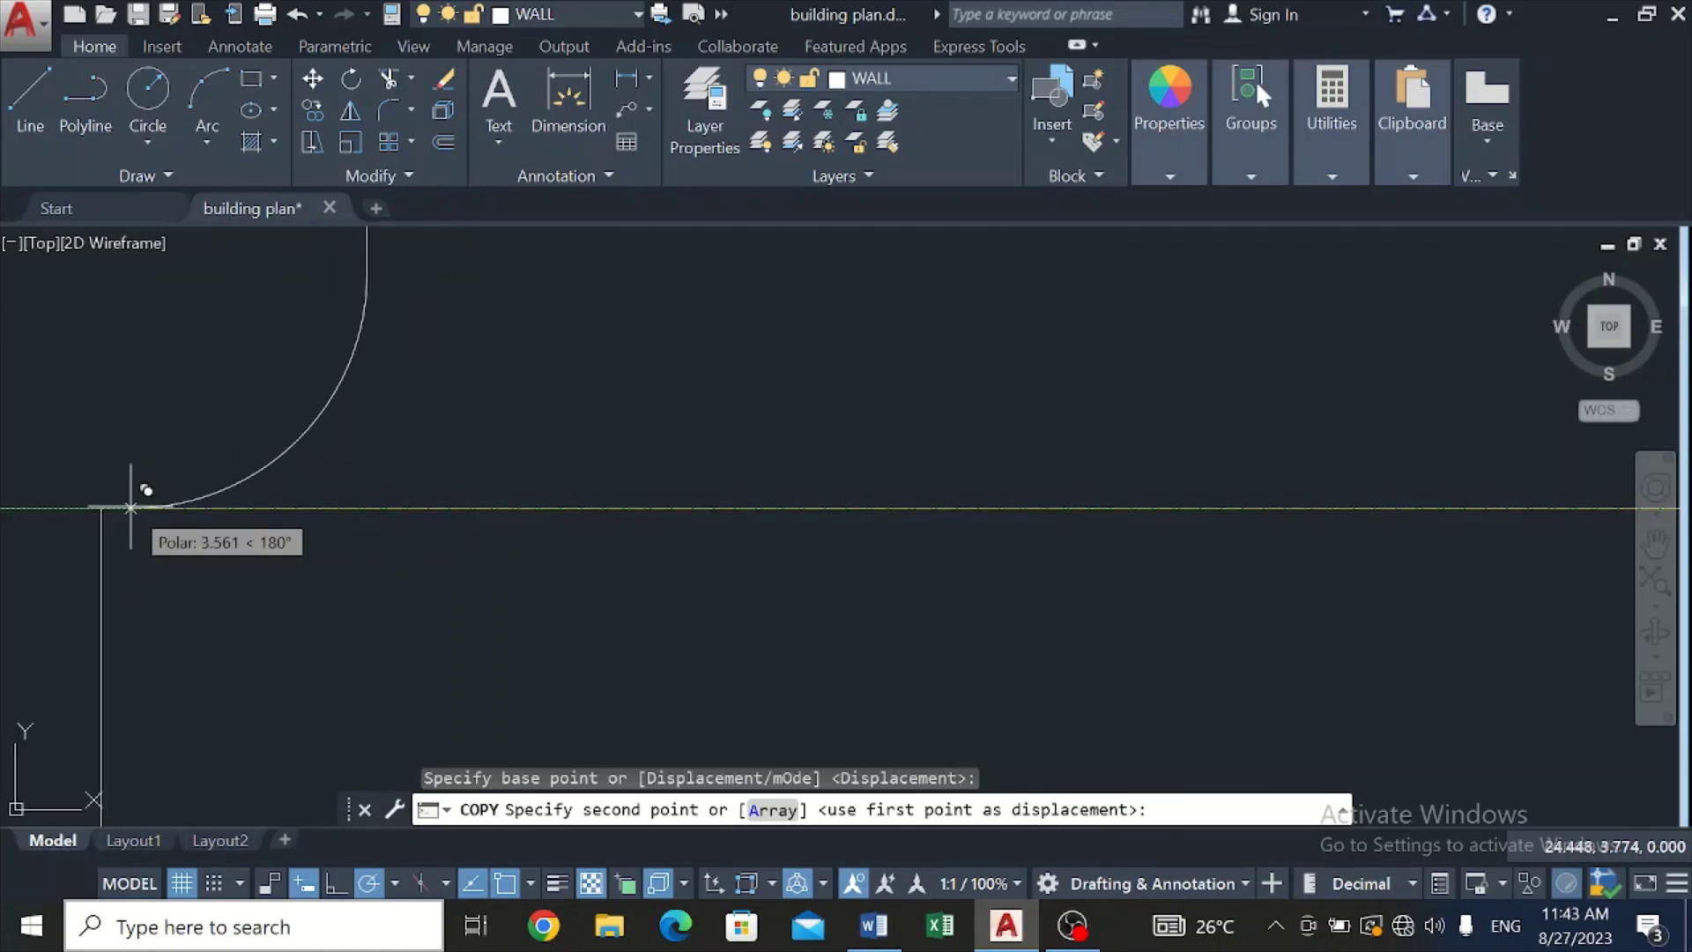
{"action": "scroll", "coordinate": [130, 507], "scroll_direction": "up", "scroll_amount": 2}
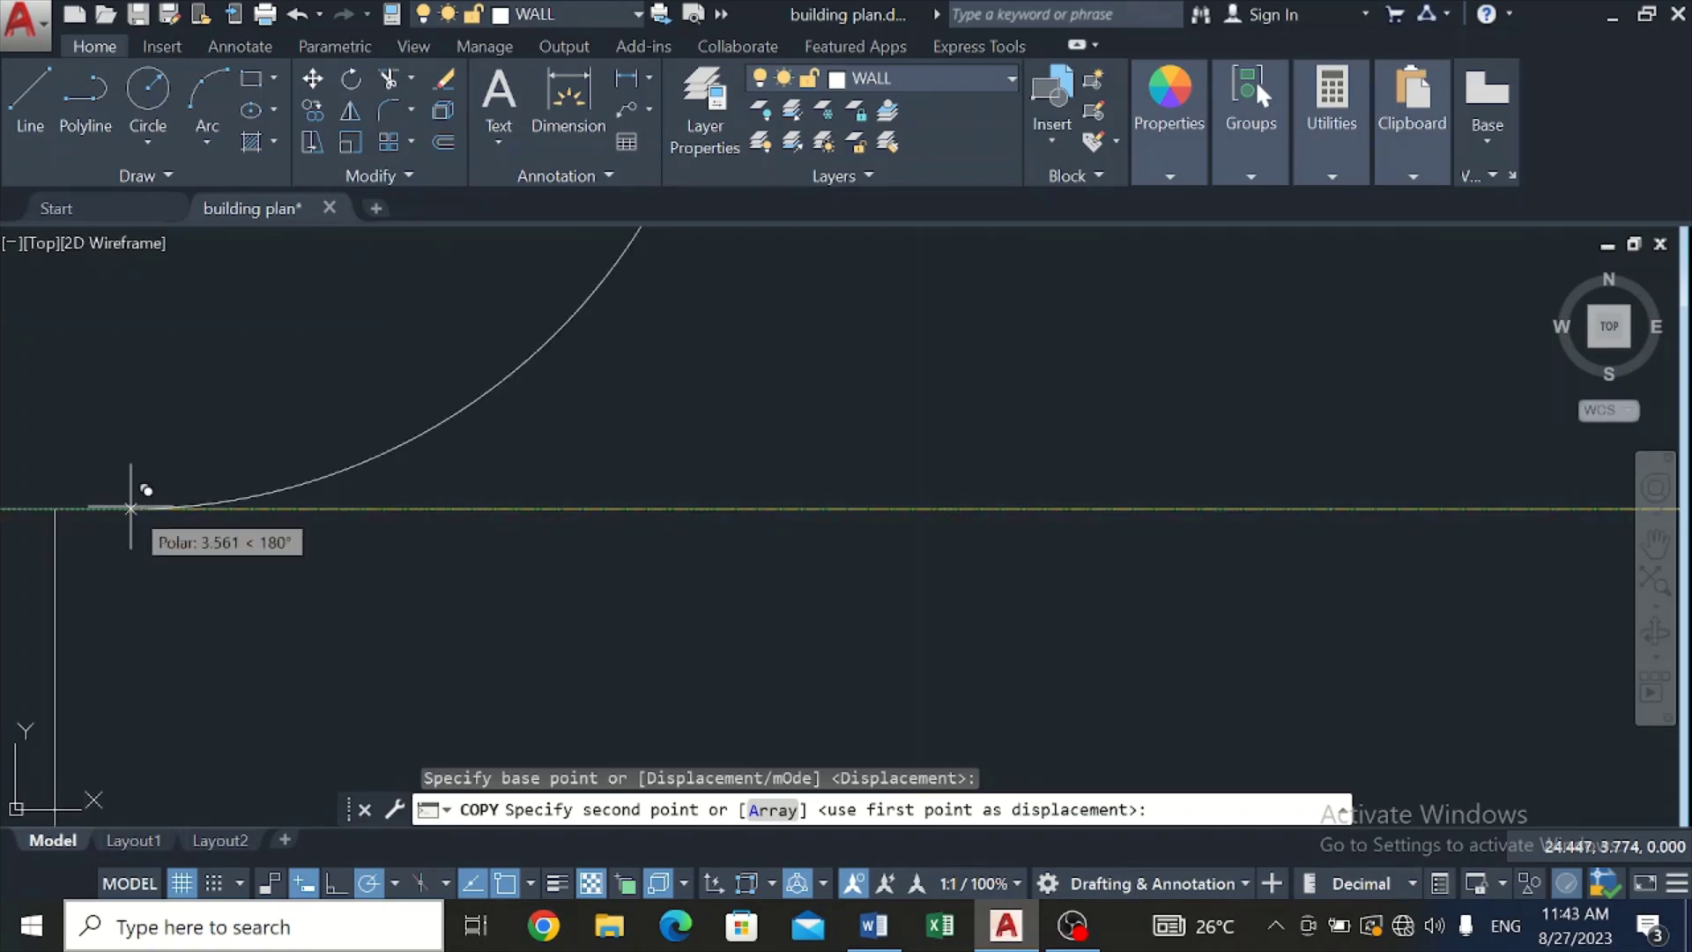
{"action": "left_click", "coordinate": [131, 508]}
Step: Place another cornice copy at a further wall corner and end Copy
{"action": "scroll", "coordinate": [141, 485], "scroll_direction": "down", "scroll_amount": 5}
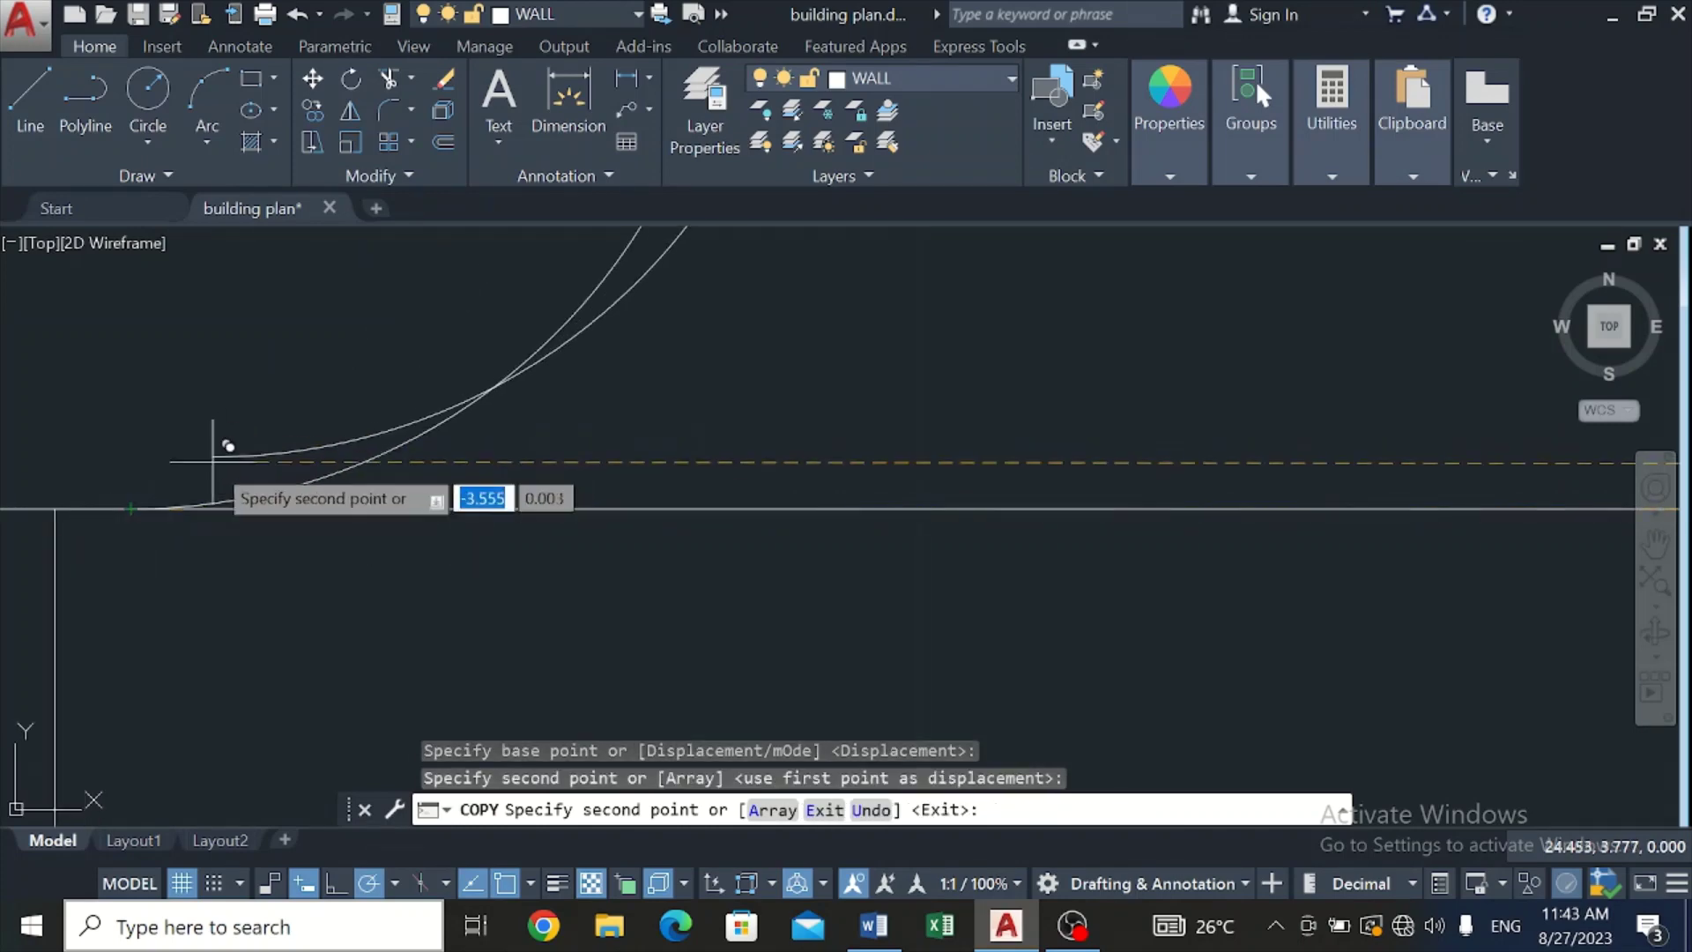
{"action": "scroll", "coordinate": [361, 617], "scroll_direction": "down", "scroll_amount": 8}
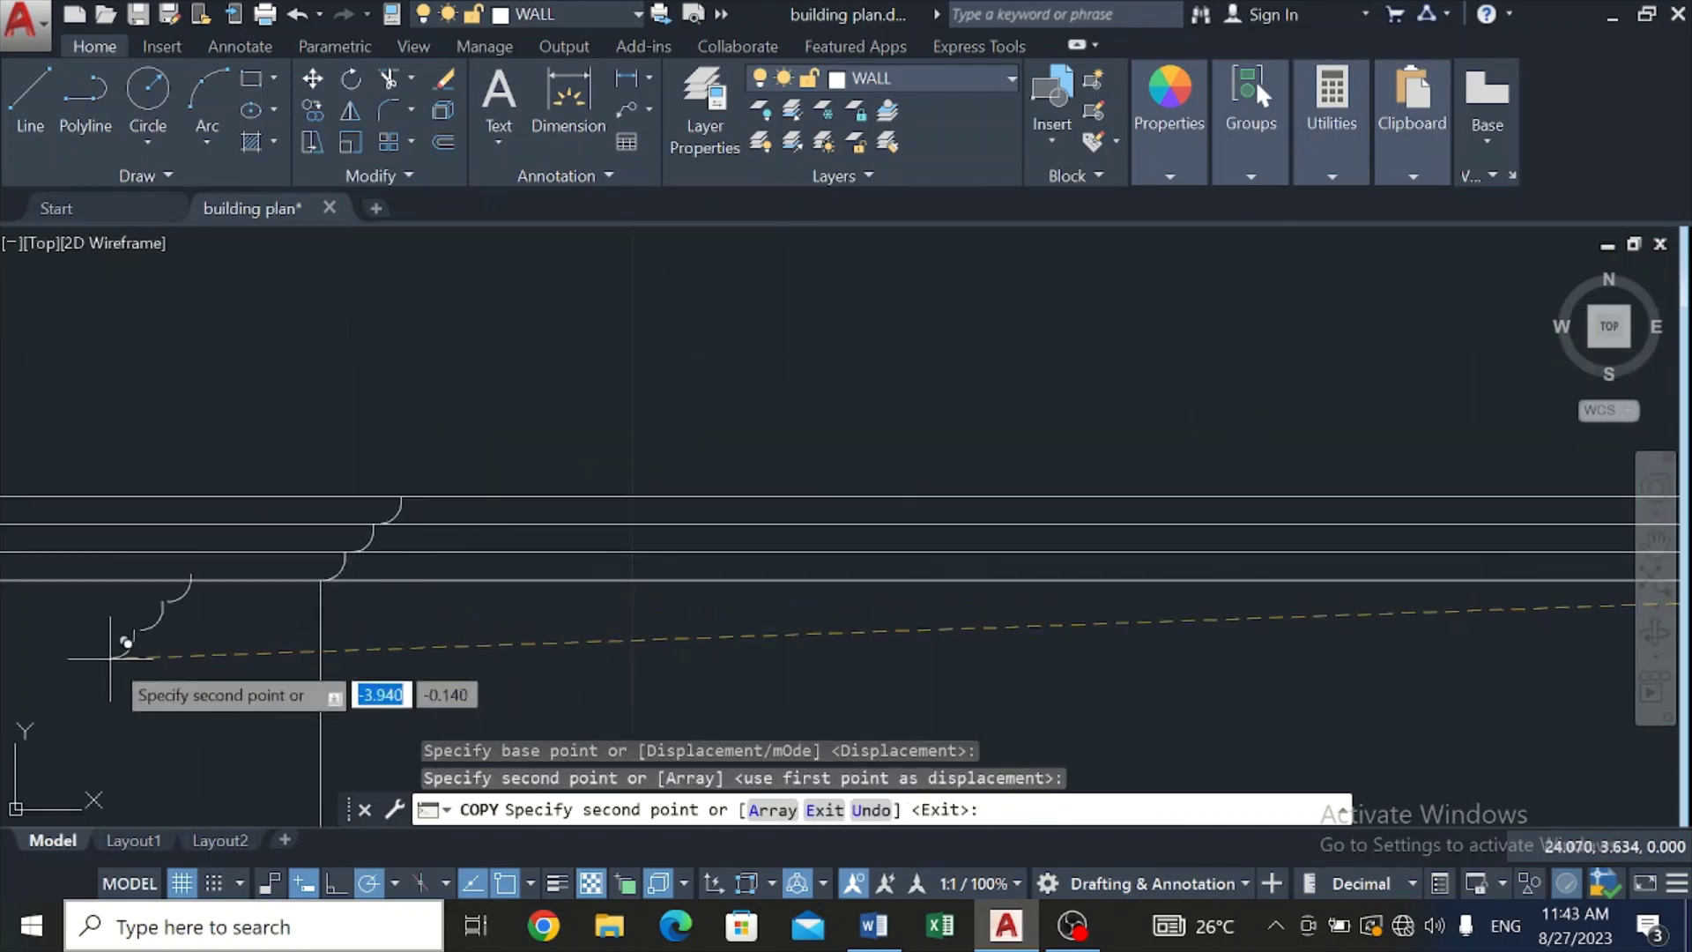
{"action": "scroll", "coordinate": [75, 667], "scroll_direction": "down", "scroll_amount": 8}
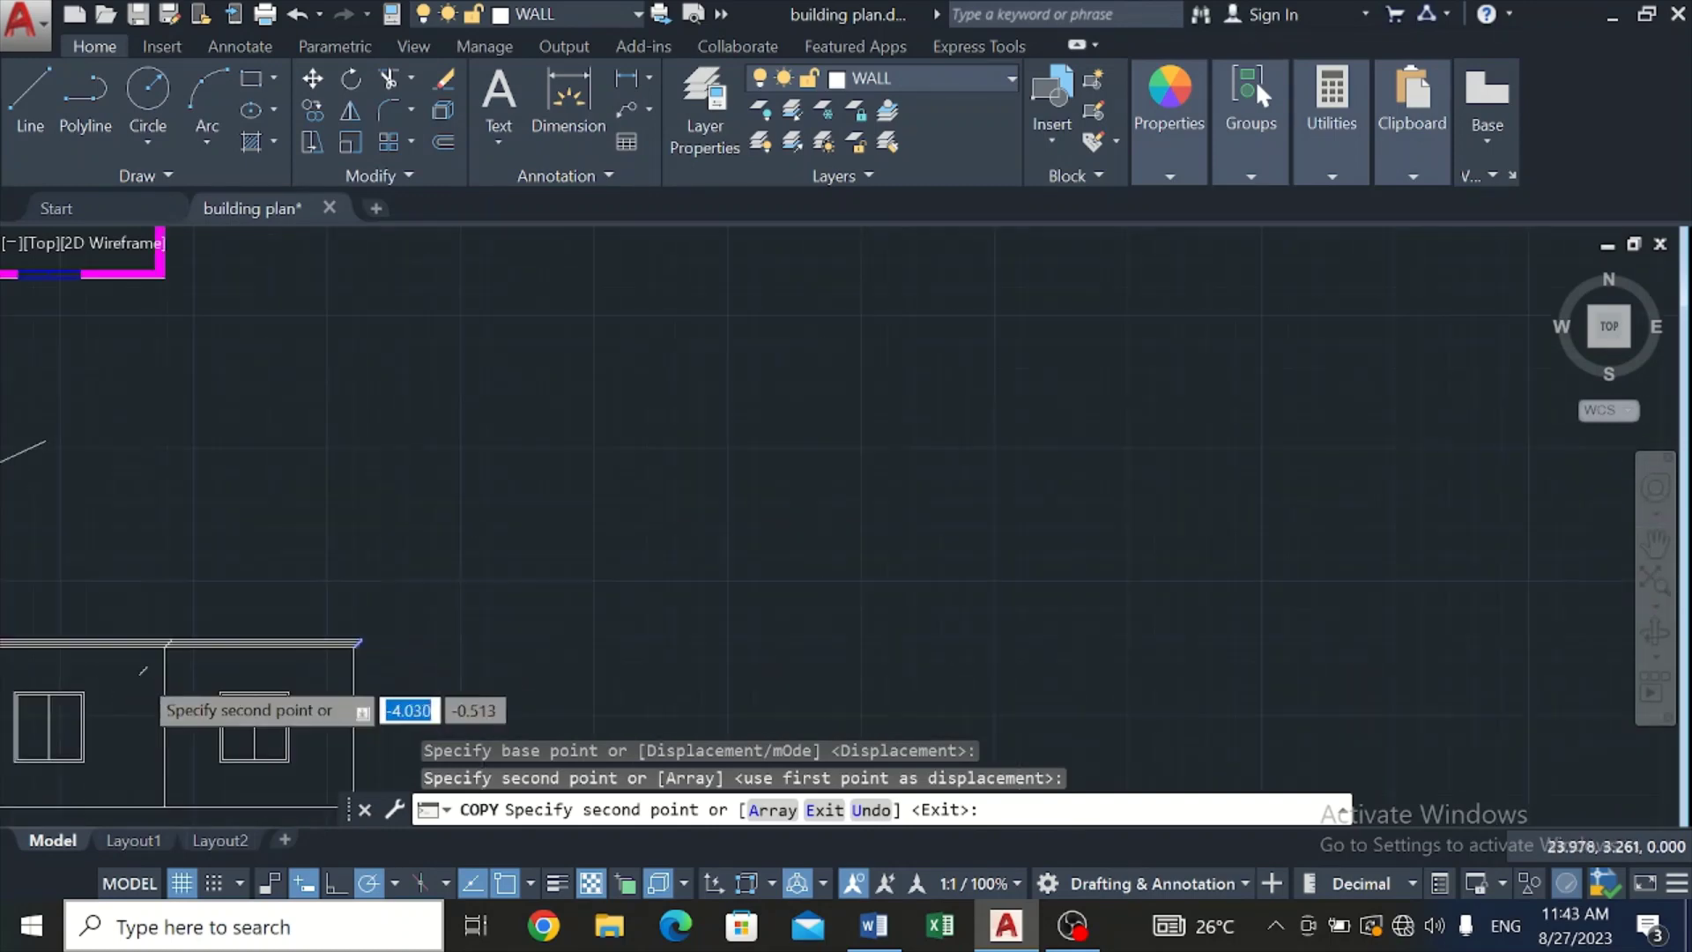
{"action": "scroll", "coordinate": [55, 690], "scroll_direction": "up", "scroll_amount": 8}
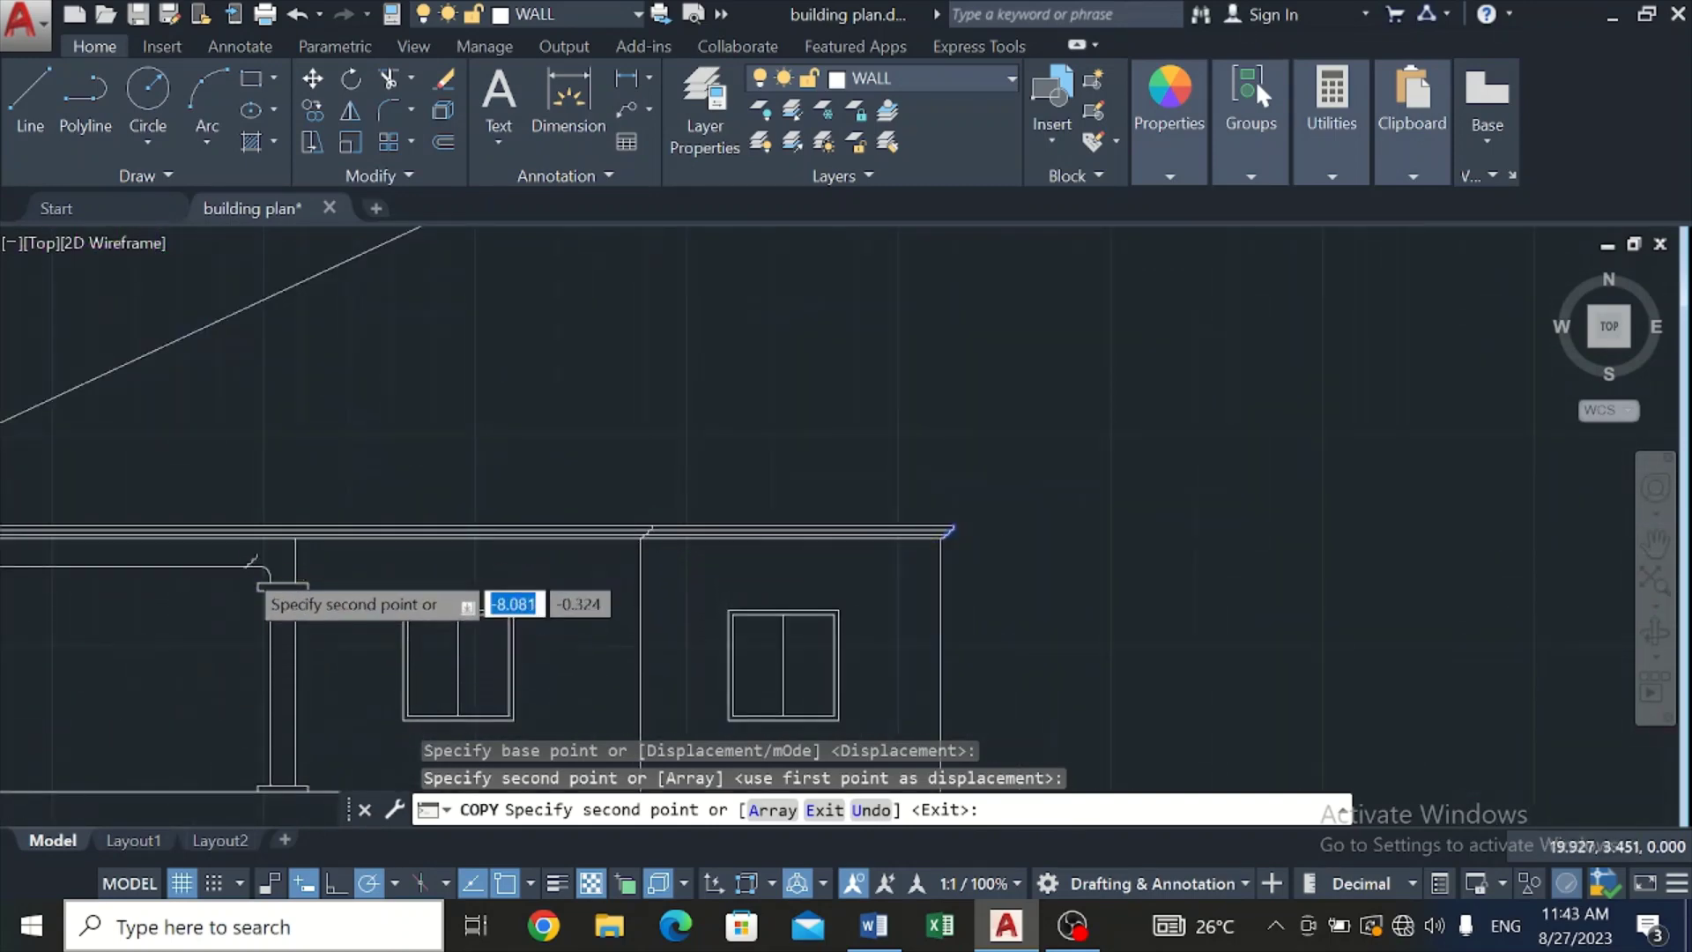
{"action": "scroll", "coordinate": [332, 484], "scroll_direction": "up", "scroll_amount": 4}
{"action": "scroll", "coordinate": [583, 365], "scroll_direction": "up", "scroll_amount": 4}
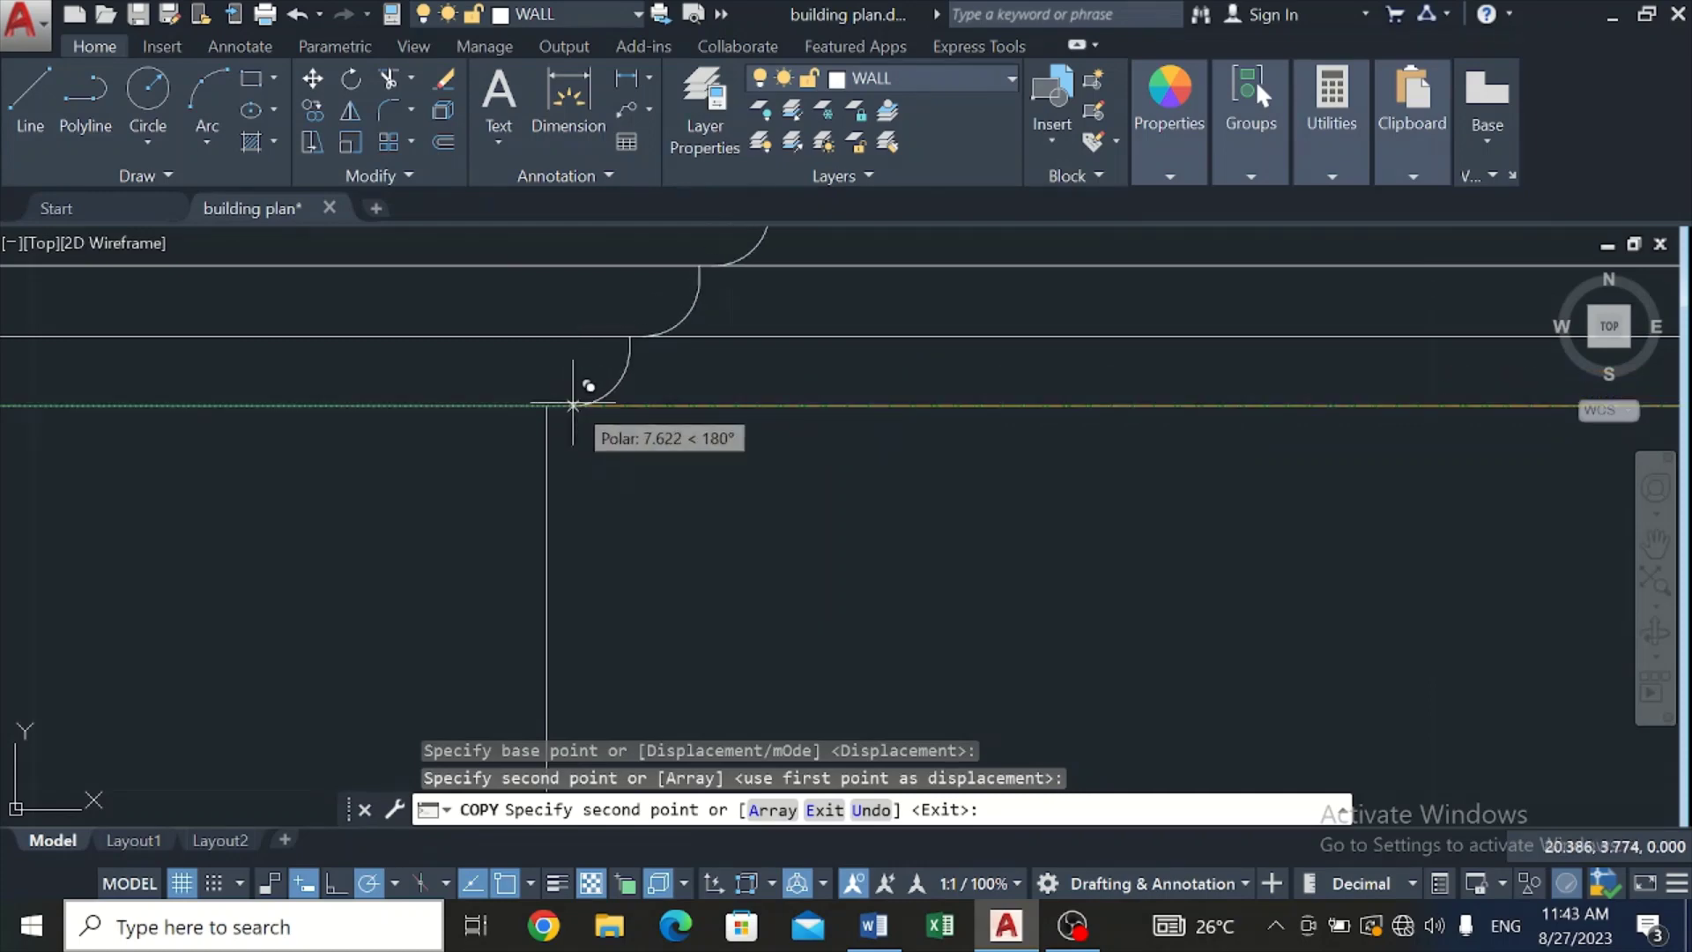
{"action": "scroll", "coordinate": [573, 405], "scroll_direction": "up", "scroll_amount": 1}
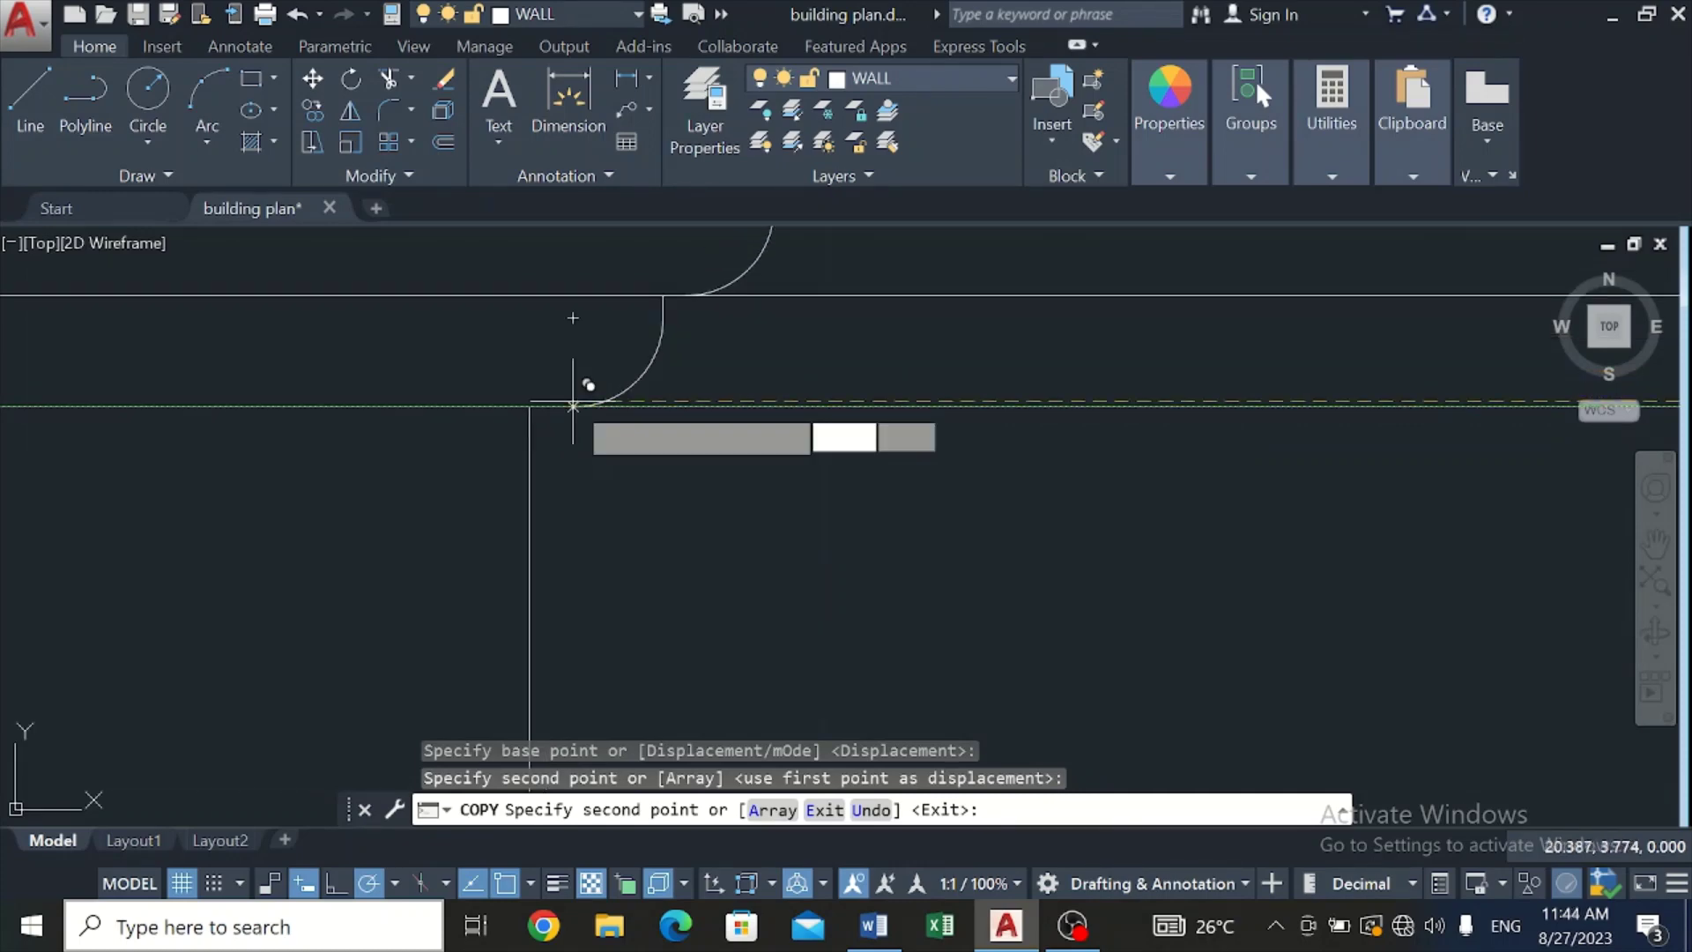
{"action": "left_click", "coordinate": [573, 396]}
{"action": "key", "text": "Escape"}
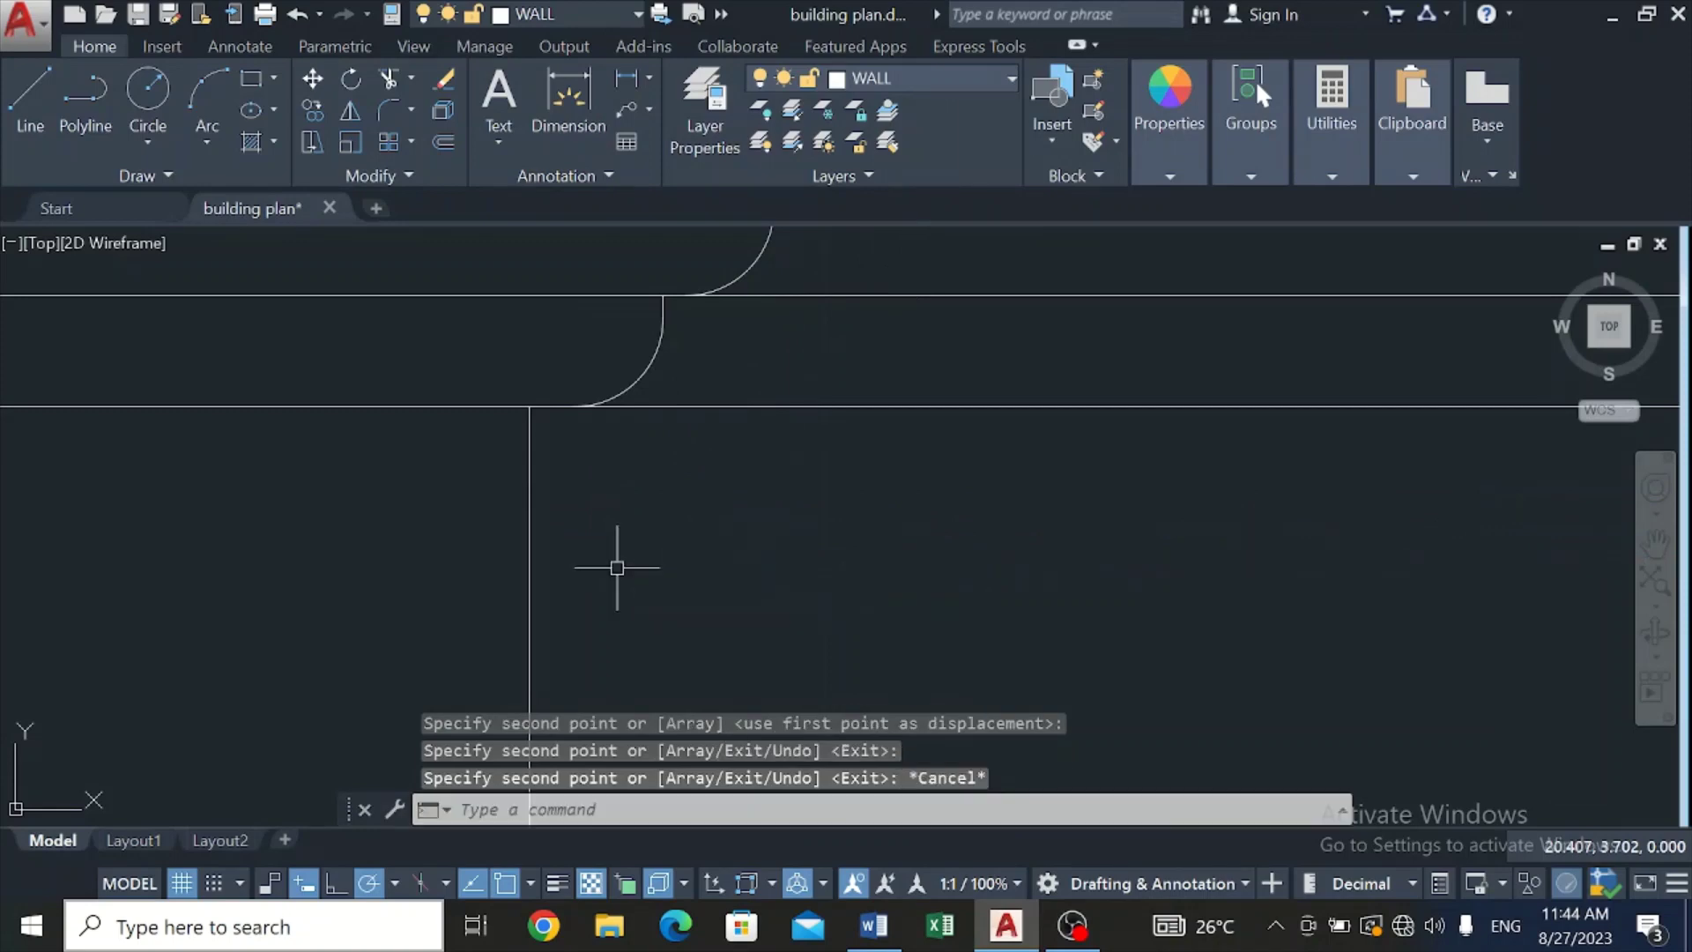
{"action": "scroll", "coordinate": [617, 566], "scroll_direction": "down", "scroll_amount": 4}
{"action": "scroll", "coordinate": [620, 564], "scroll_direction": "down", "scroll_amount": 2}
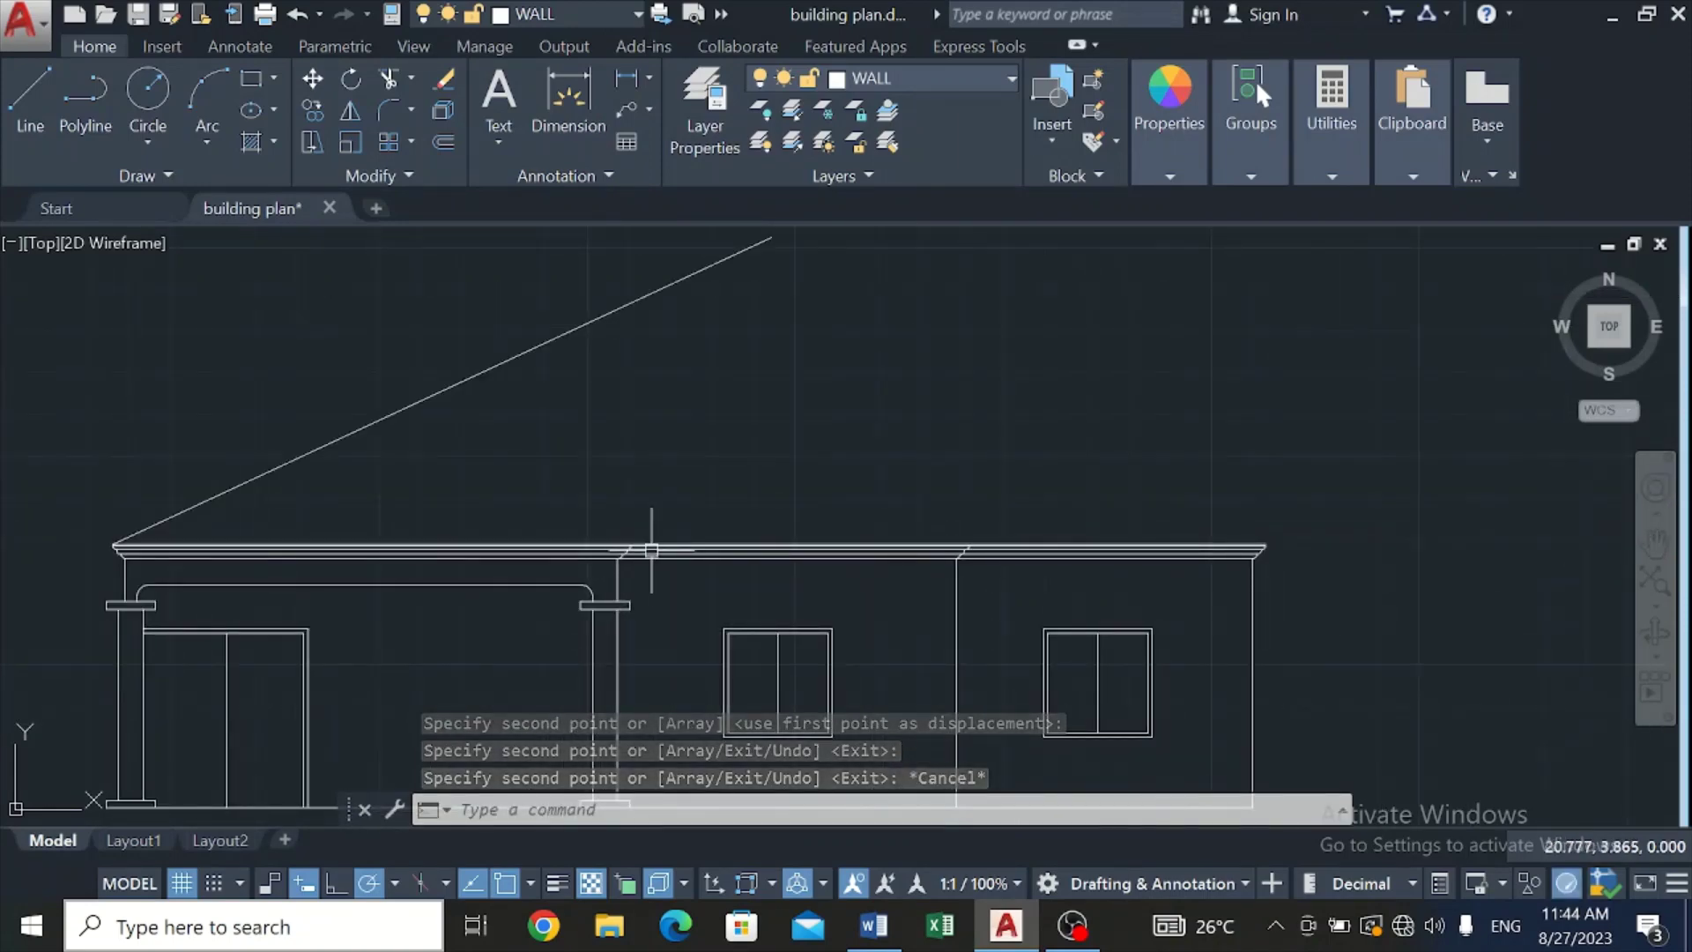
{"action": "mouse_move", "coordinate": [651, 551]}
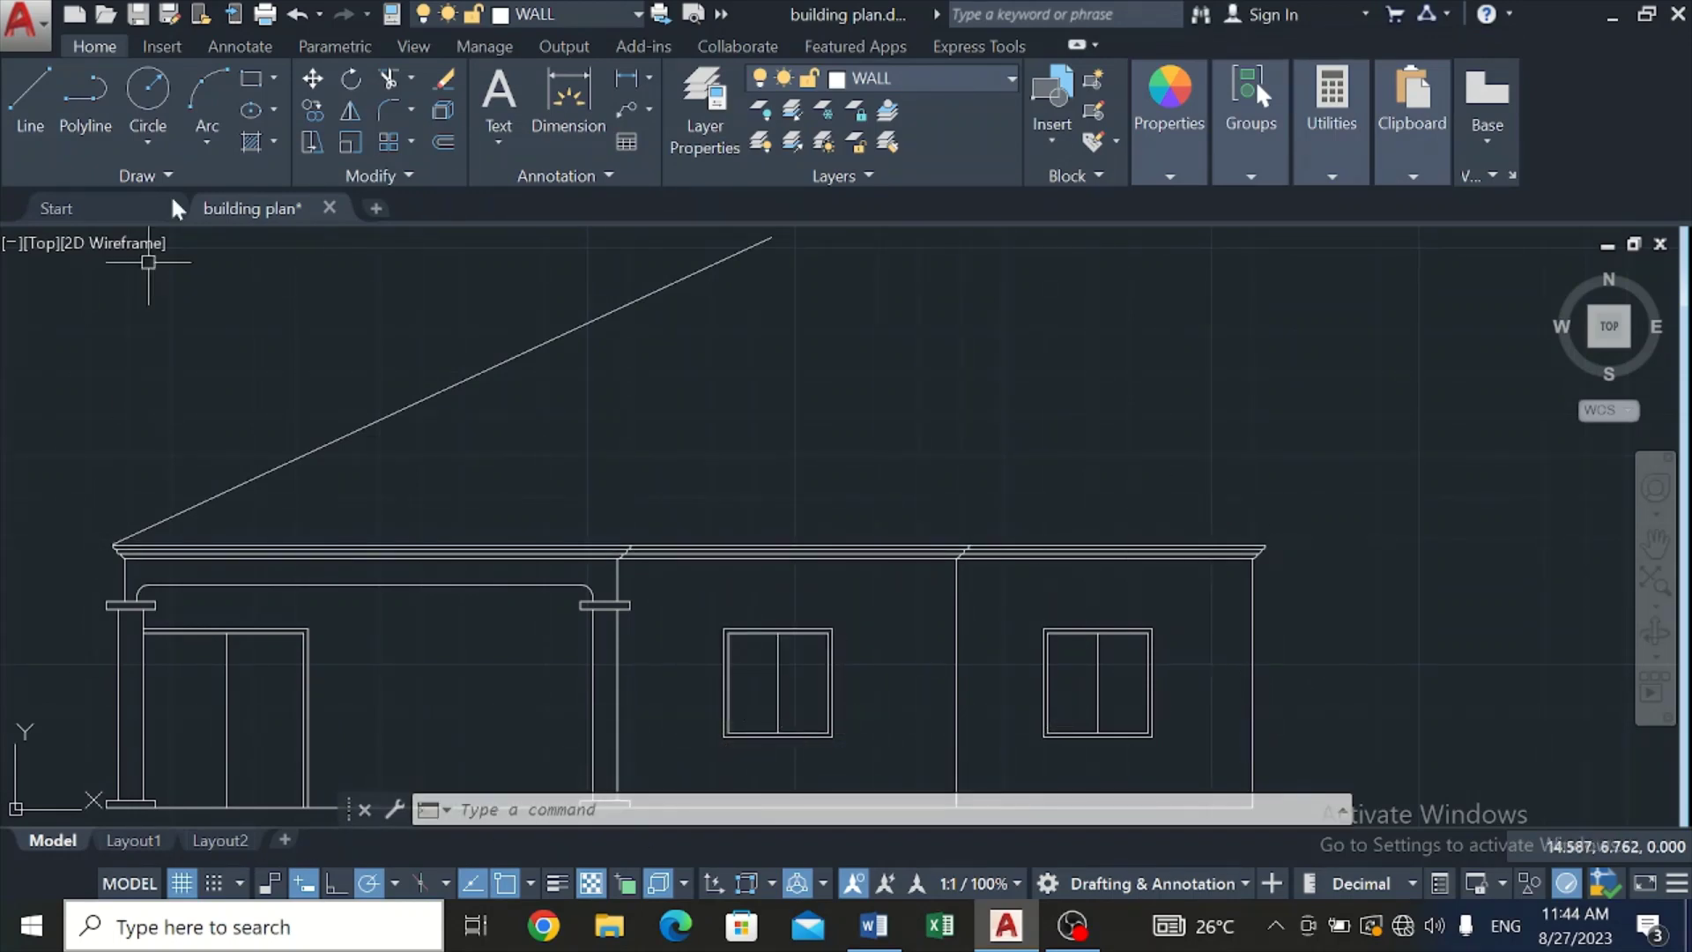
Step: Draw the second roof line from the right cornice top corner up toward the ridge
{"action": "left_click", "coordinate": [25, 103]}
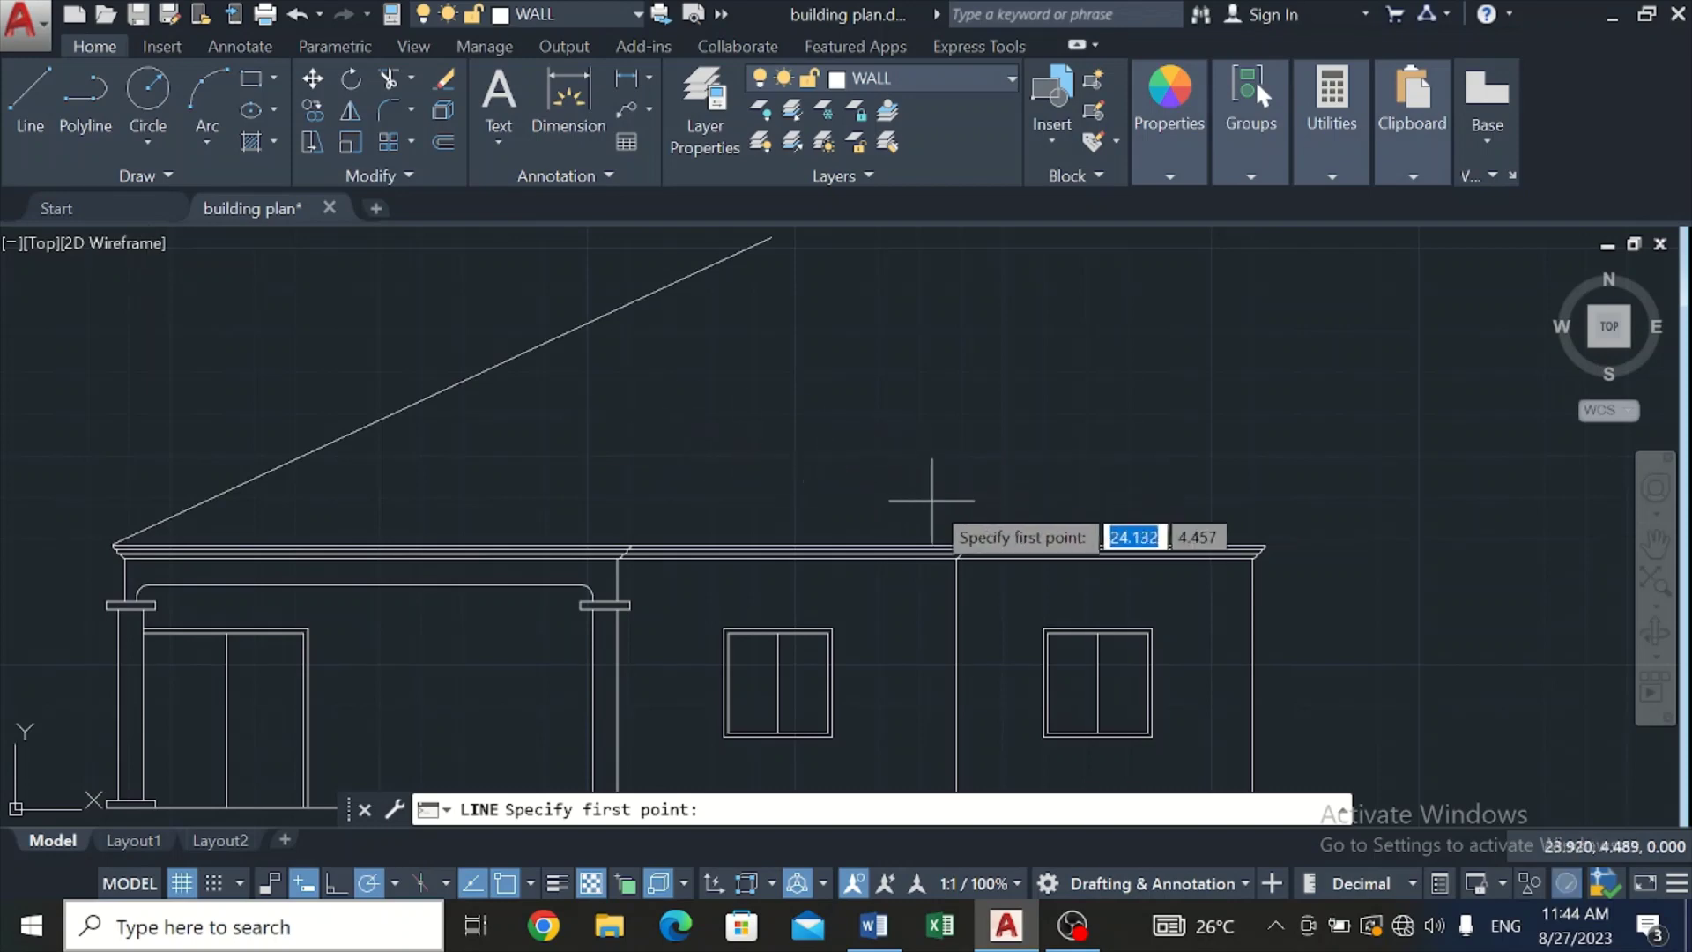
{"action": "scroll", "coordinate": [986, 531], "scroll_direction": "up", "scroll_amount": 7}
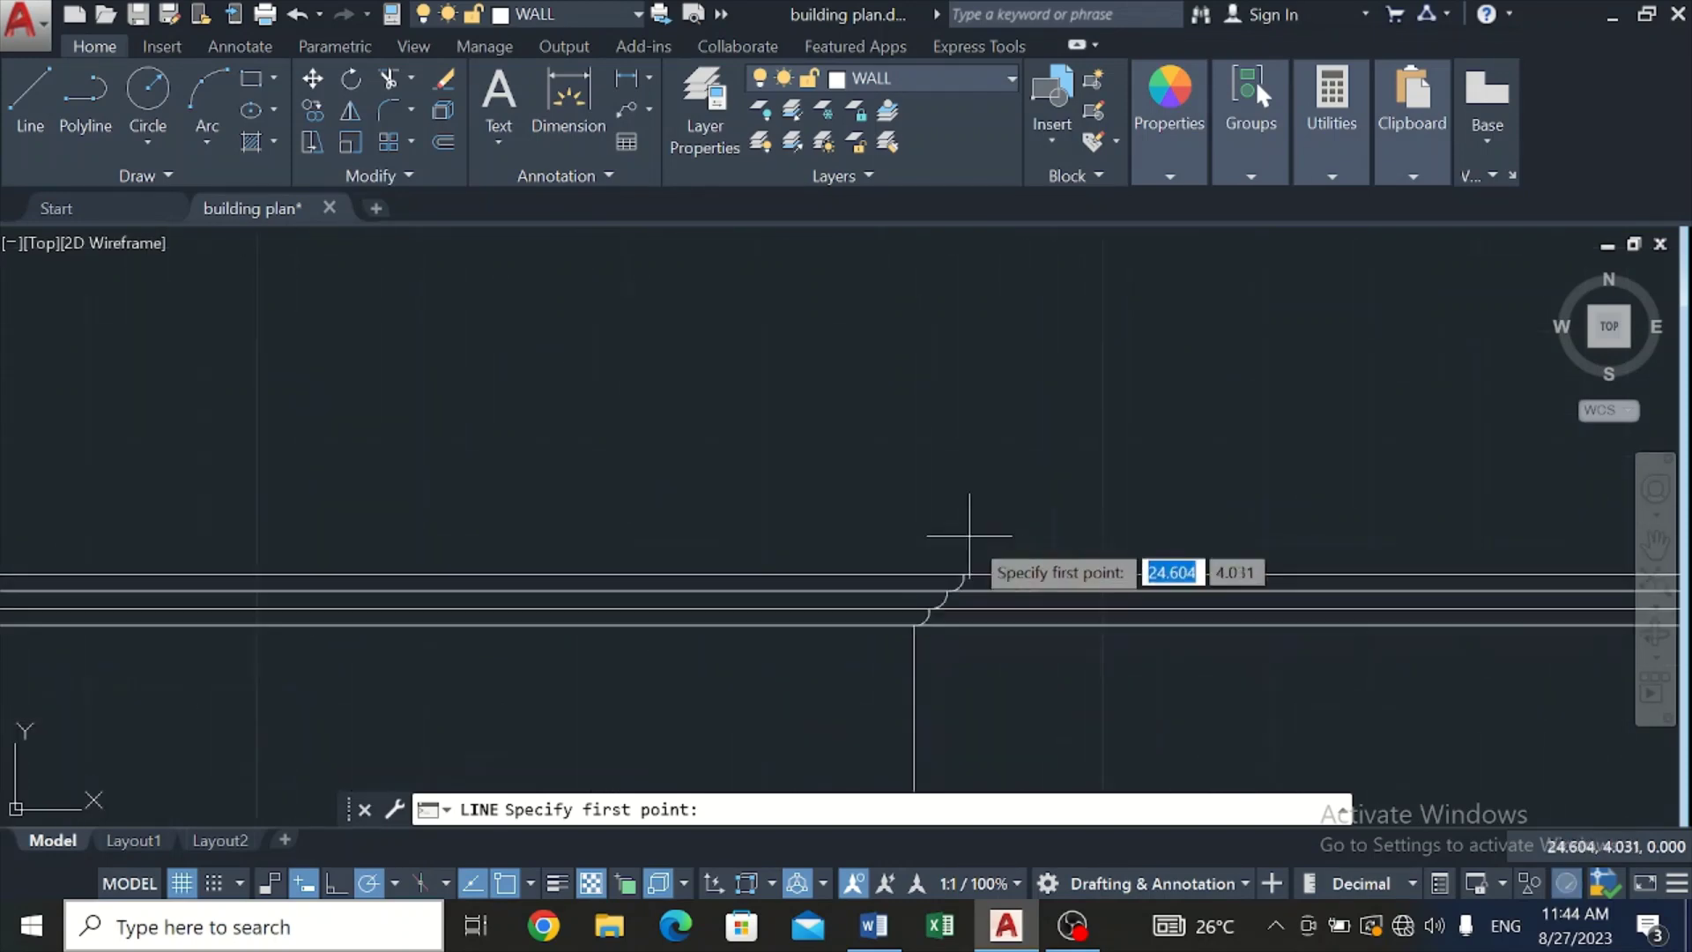
{"action": "scroll", "coordinate": [981, 577], "scroll_direction": "up", "scroll_amount": 1}
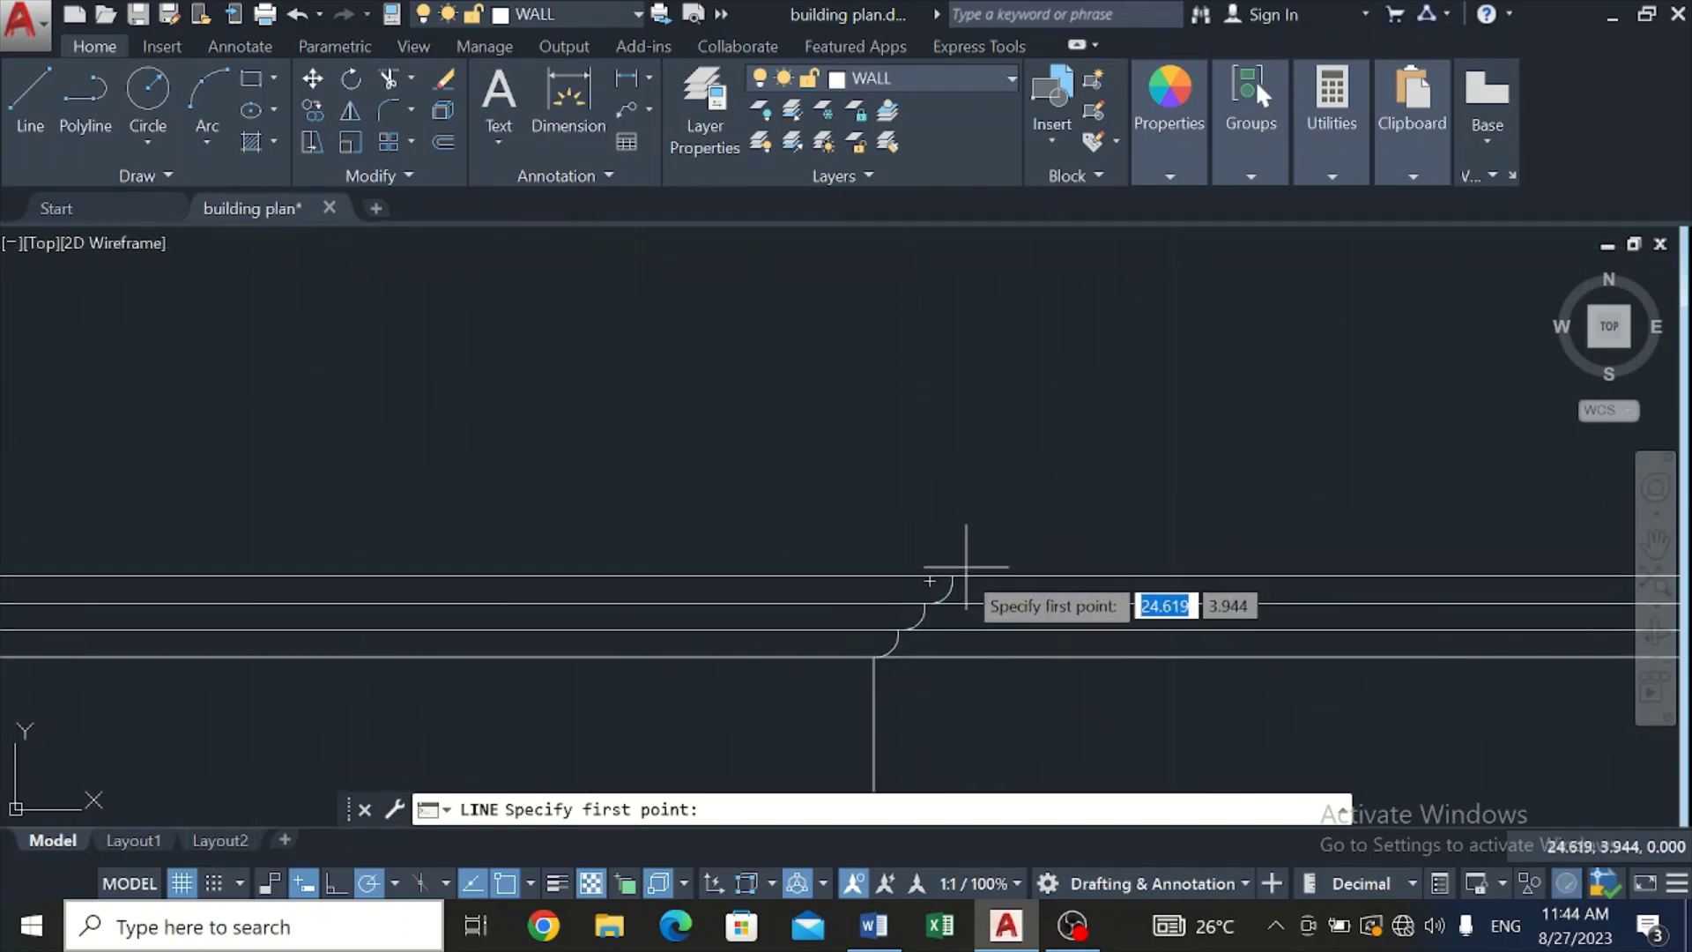
{"action": "left_click", "coordinate": [922, 577]}
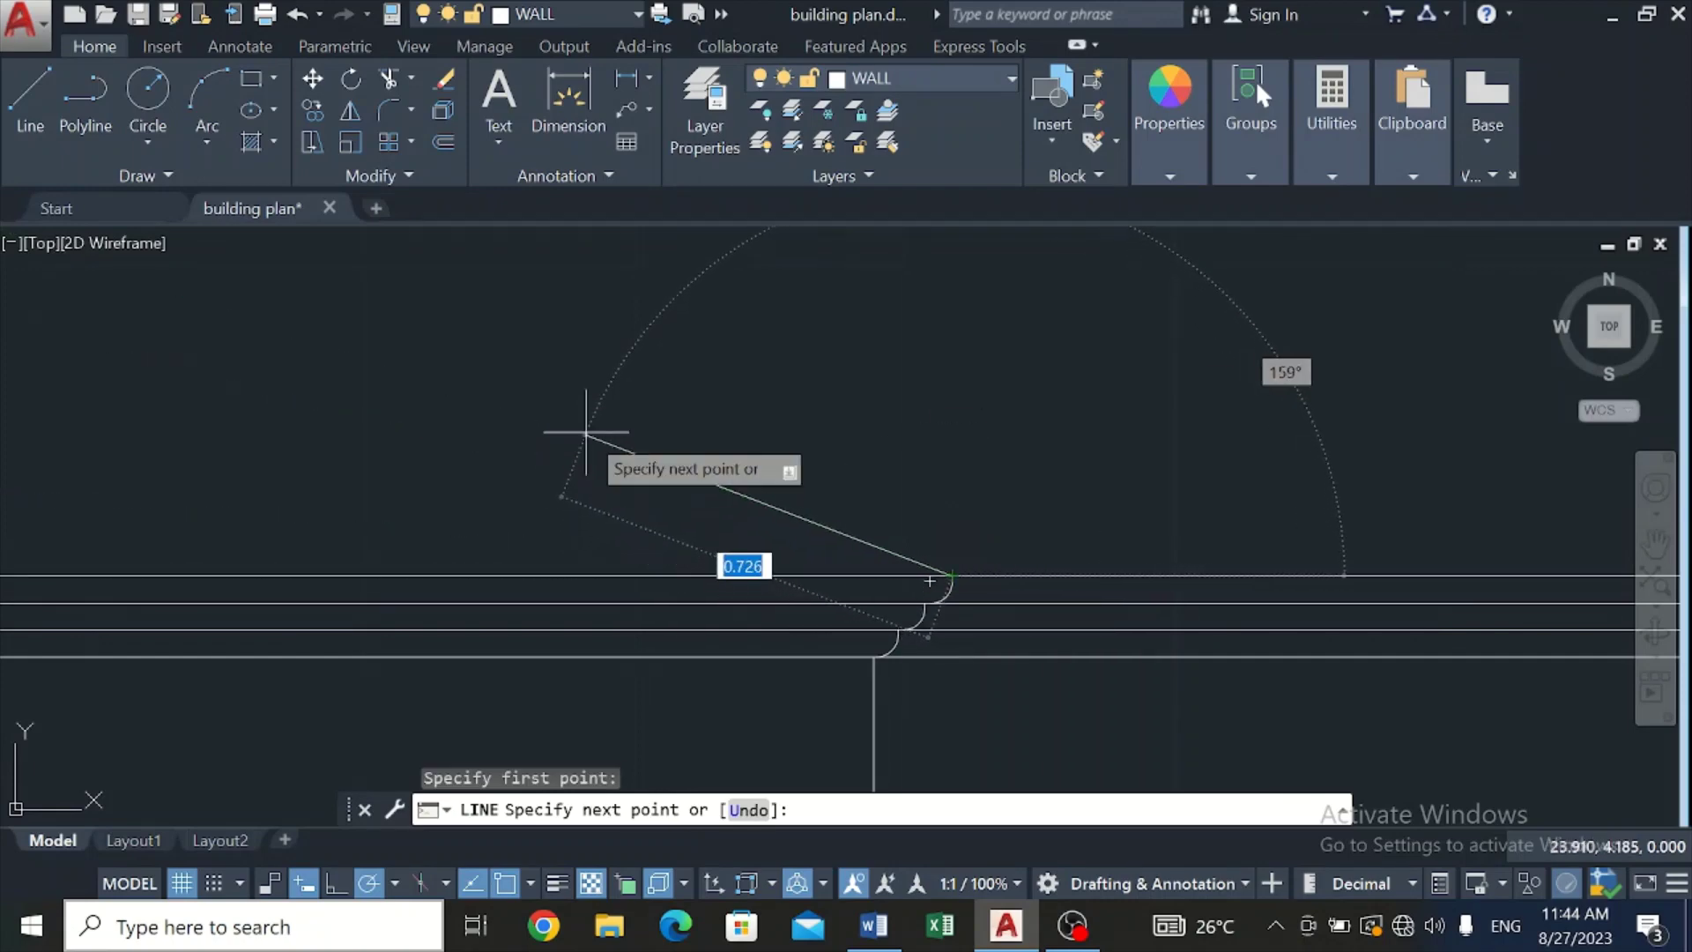
{"action": "scroll", "coordinate": [577, 454], "scroll_direction": "down", "scroll_amount": 4}
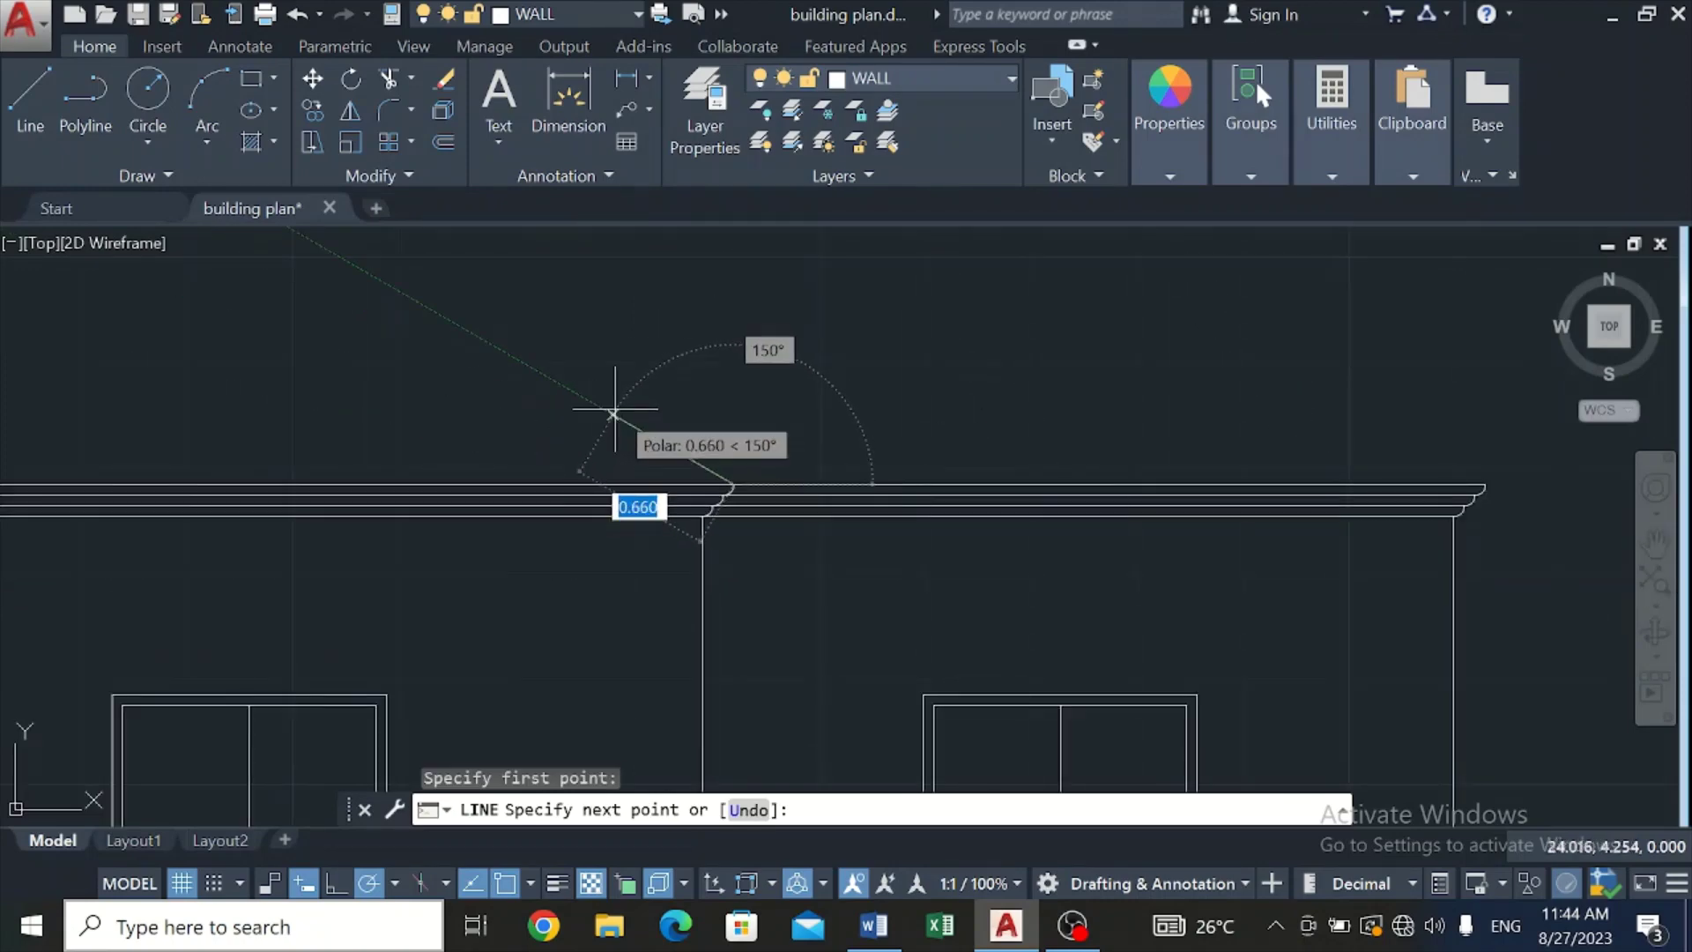
{"action": "scroll", "coordinate": [614, 409], "scroll_direction": "down", "scroll_amount": 6}
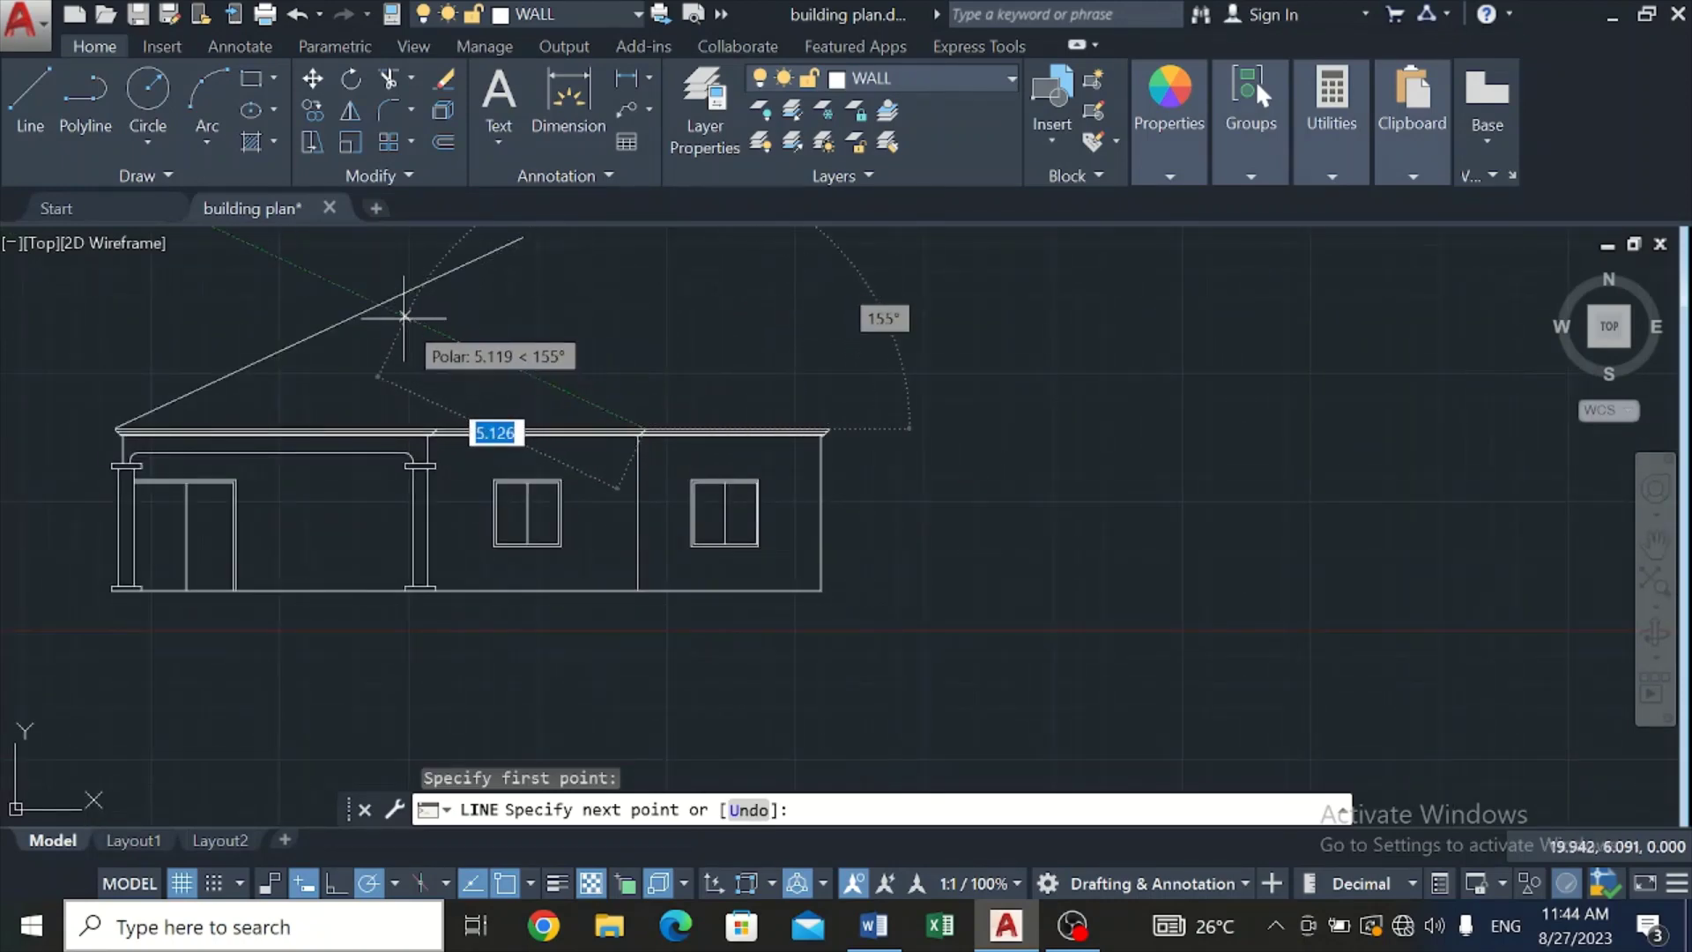
{"action": "left_click", "coordinate": [292, 263]}
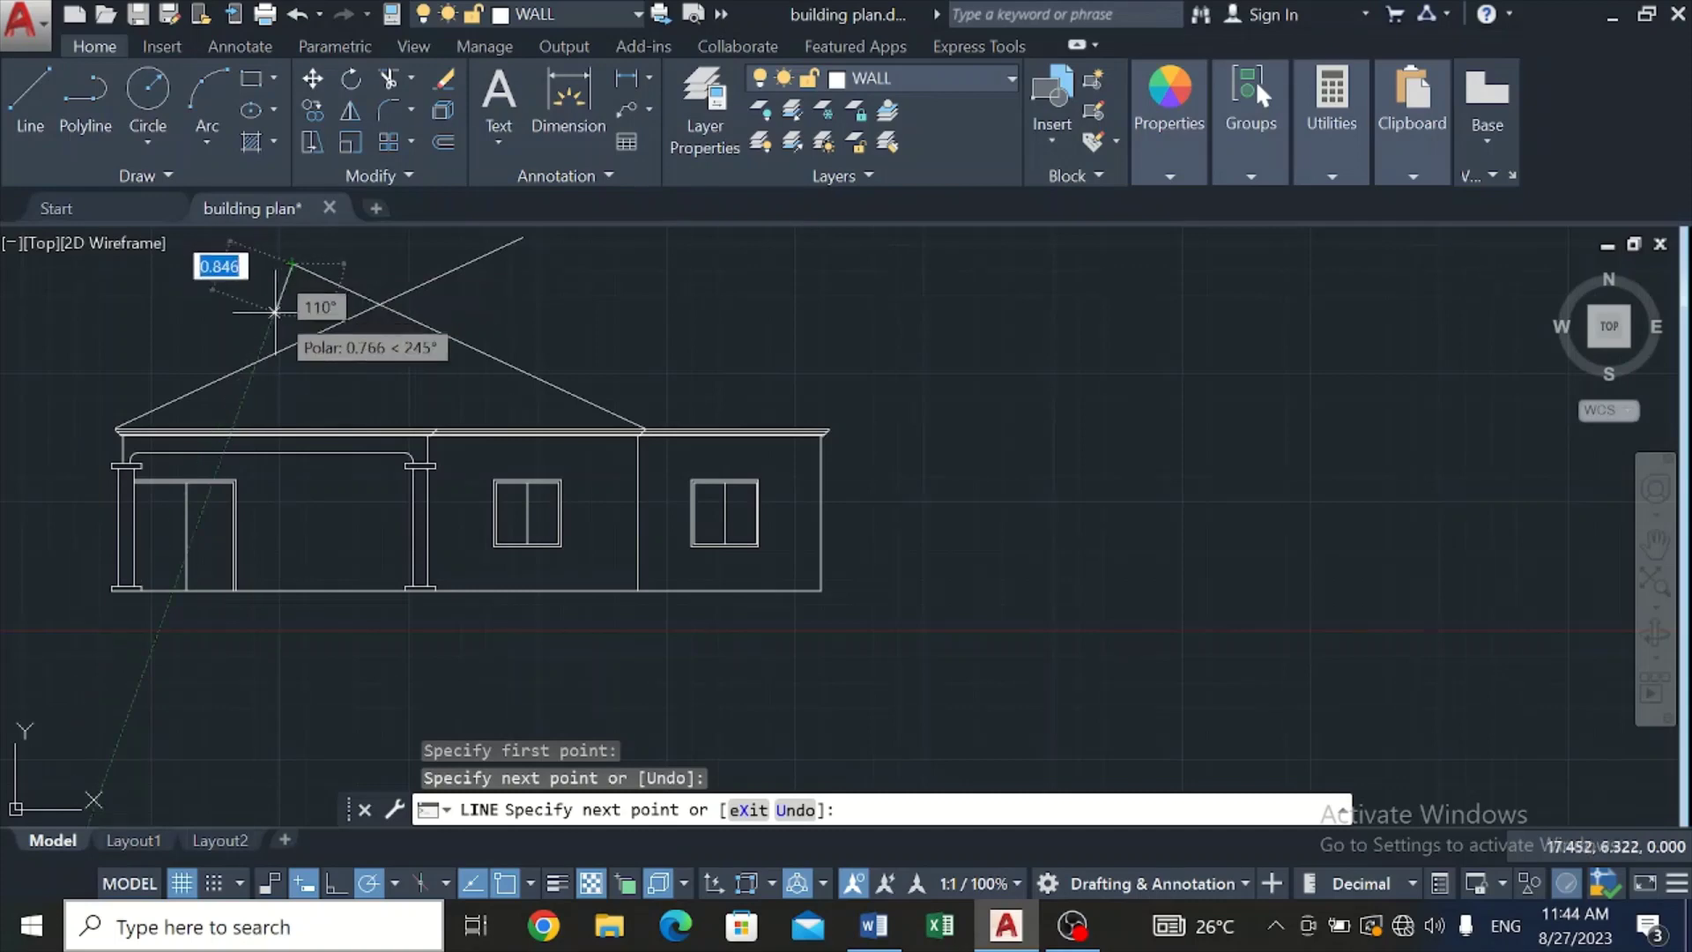
{"action": "key", "text": "Escape"}
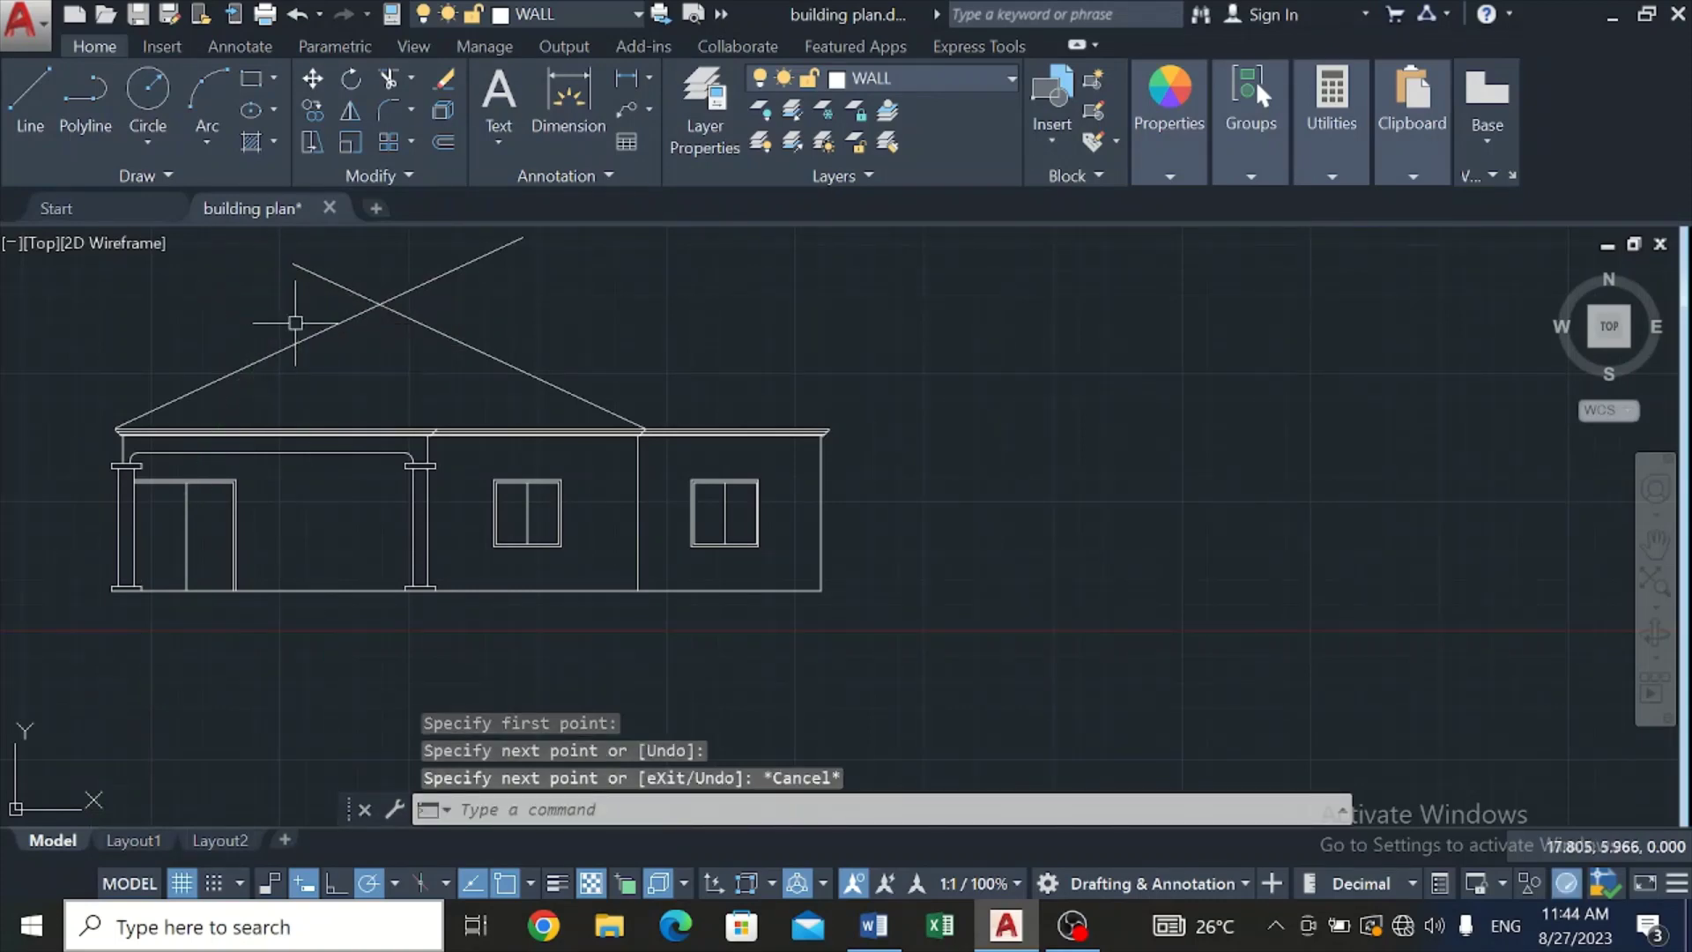
Step: Trim both roof-line stubs overshooting the apex
{"action": "left_click", "coordinate": [388, 74]}
{"action": "key", "text": "Return"}
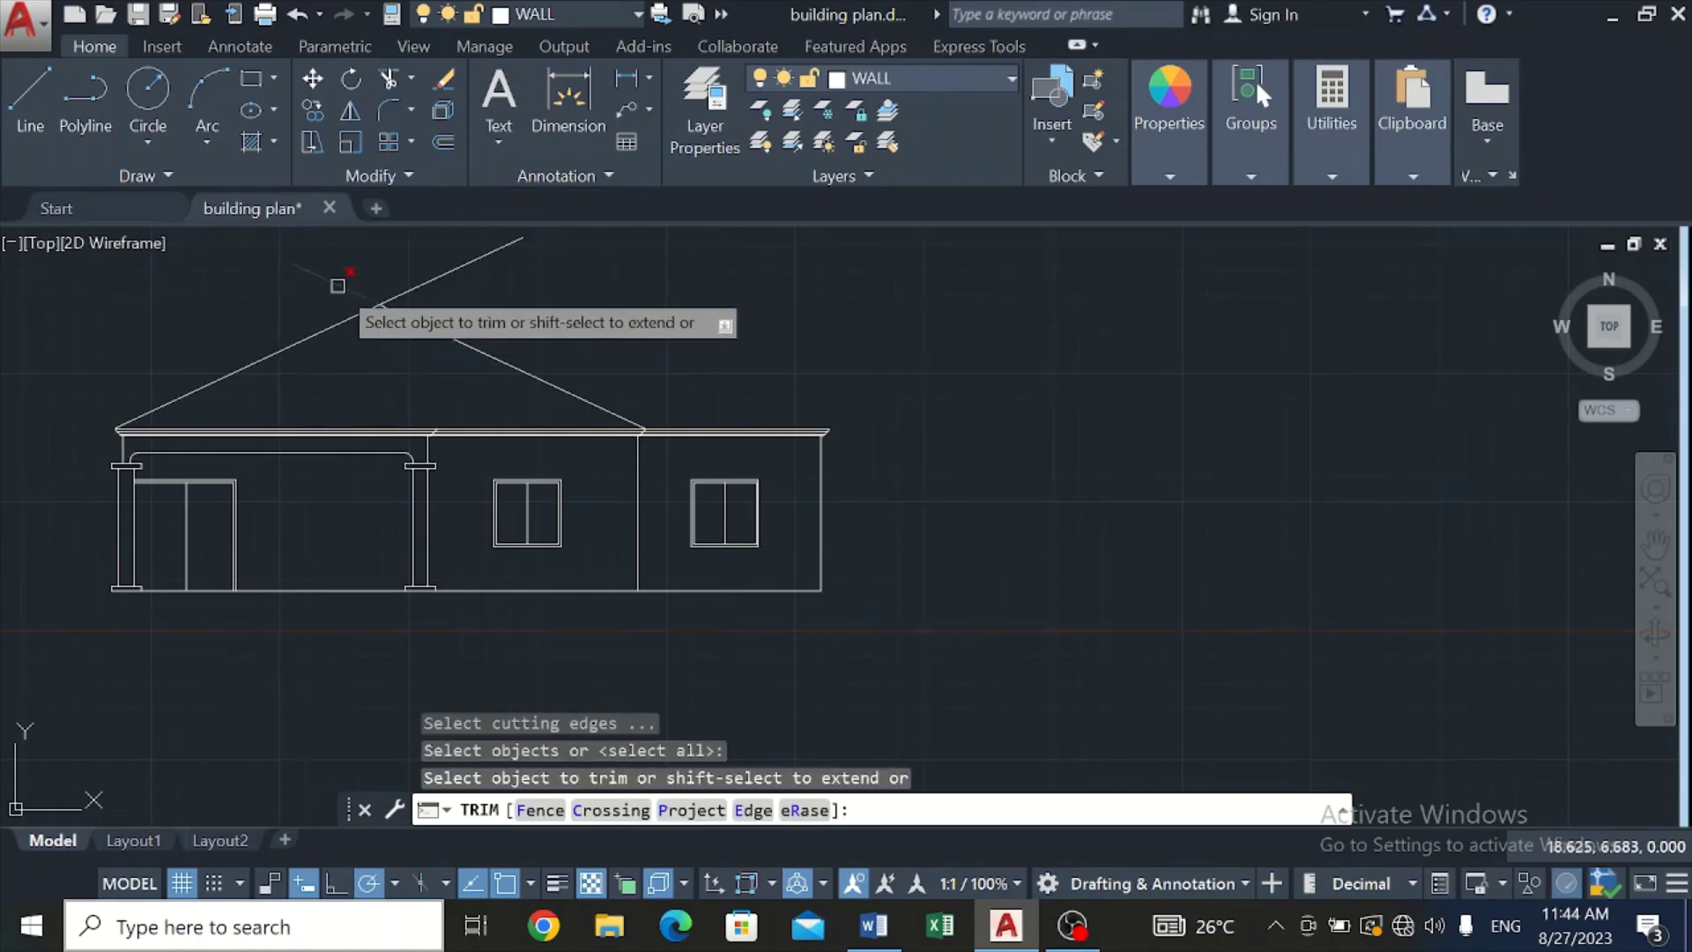
{"action": "left_click", "coordinate": [338, 286]}
{"action": "left_click", "coordinate": [431, 278]}
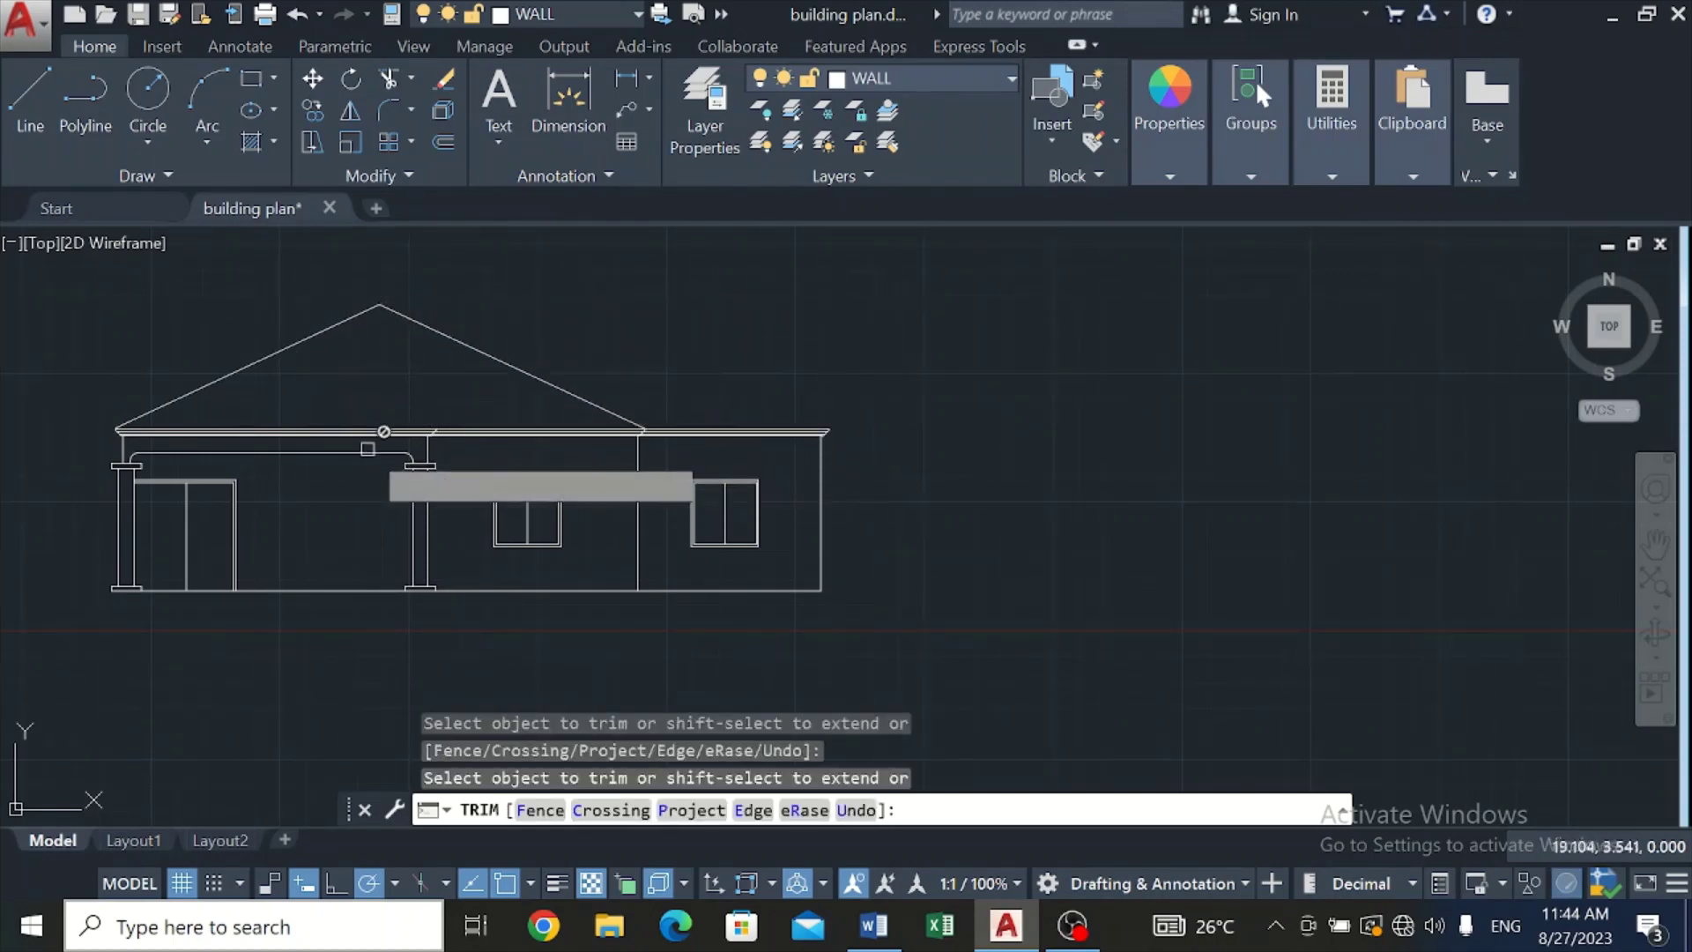
Step: Draw a sloping line from the eave corner above the right porch column past the left roof slope
{"action": "left_click", "coordinate": [27, 97]}
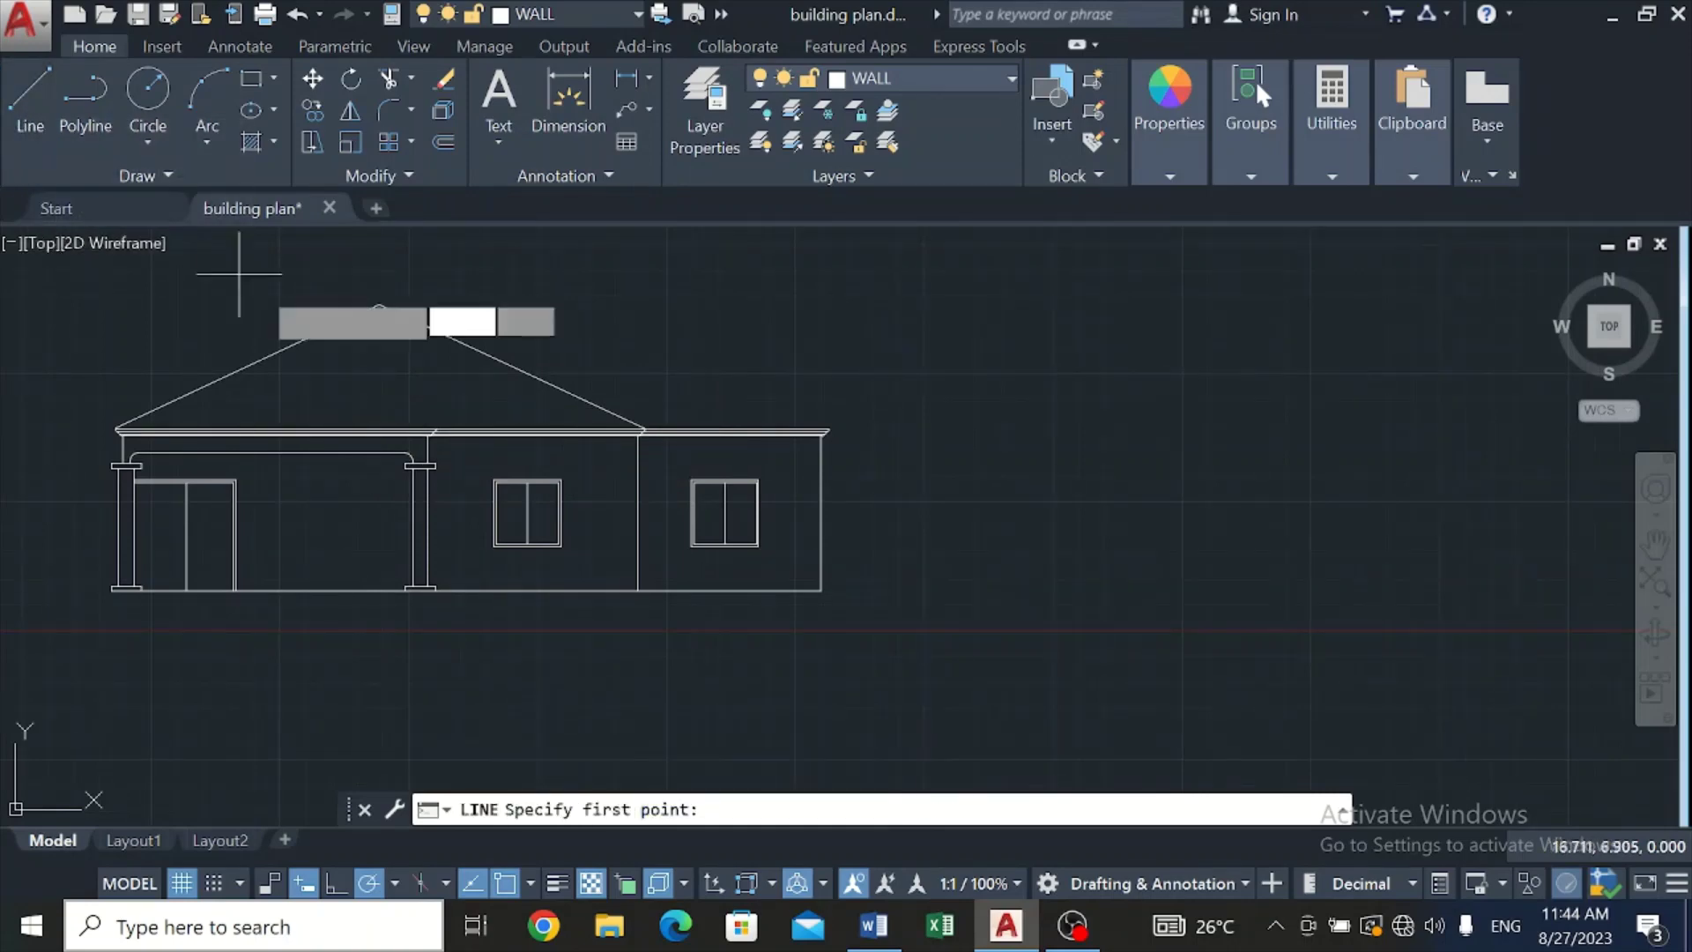
{"action": "scroll", "coordinate": [508, 445], "scroll_direction": "up", "scroll_amount": 4}
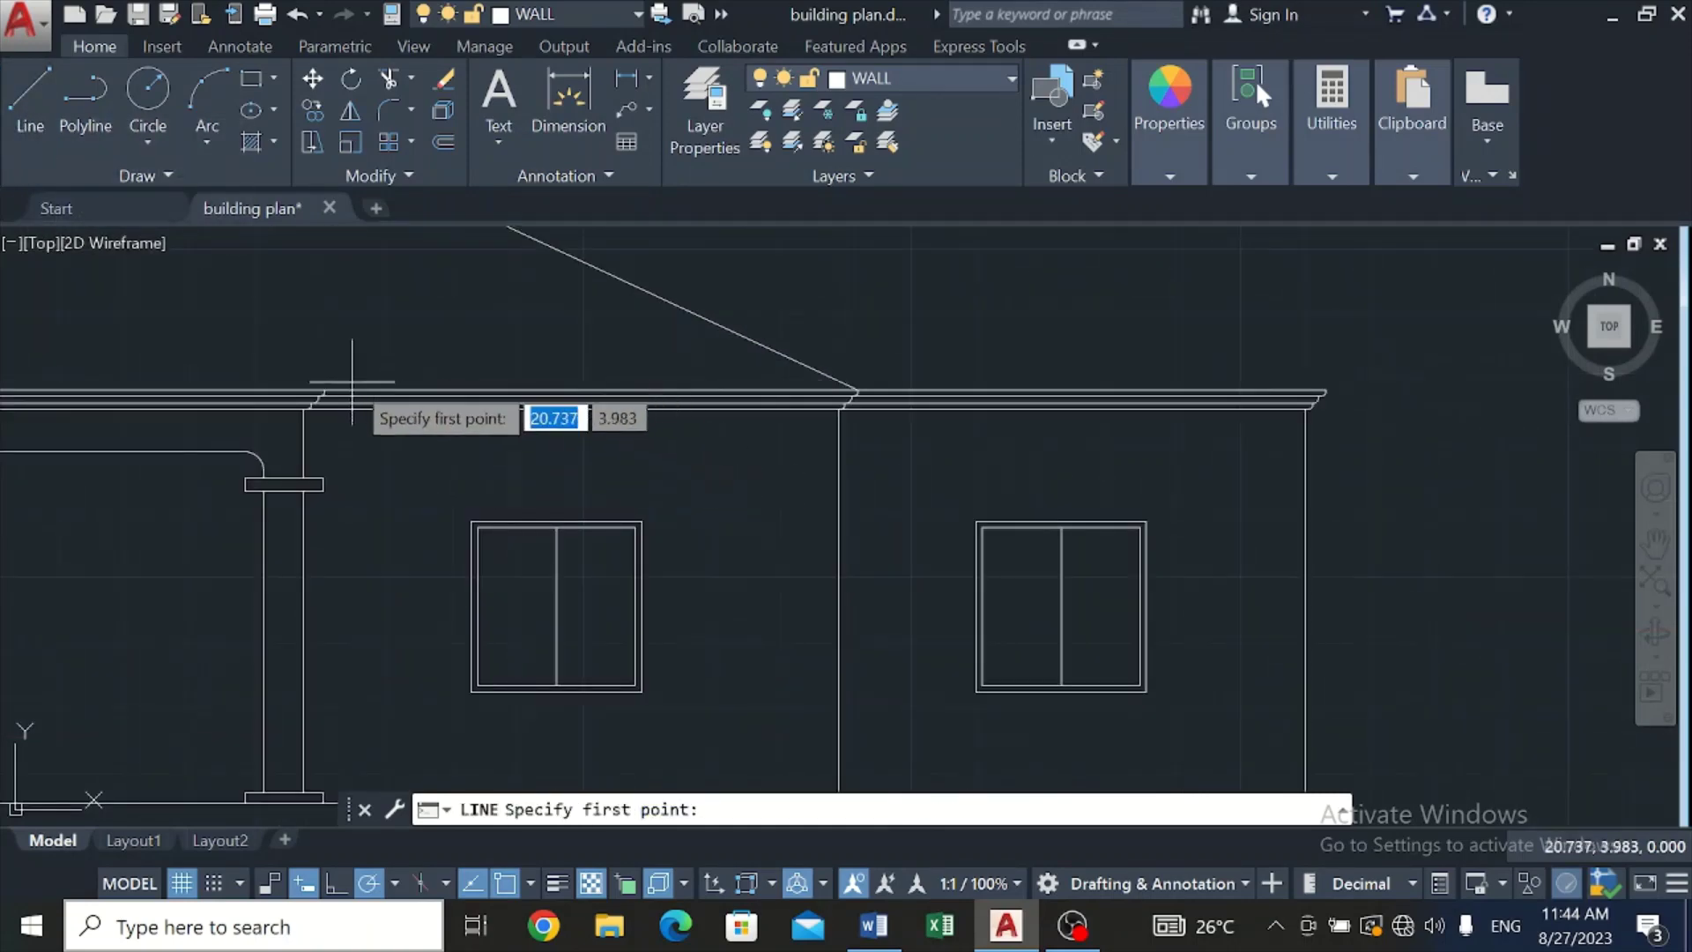
{"action": "scroll", "coordinate": [352, 383], "scroll_direction": "up", "scroll_amount": 3}
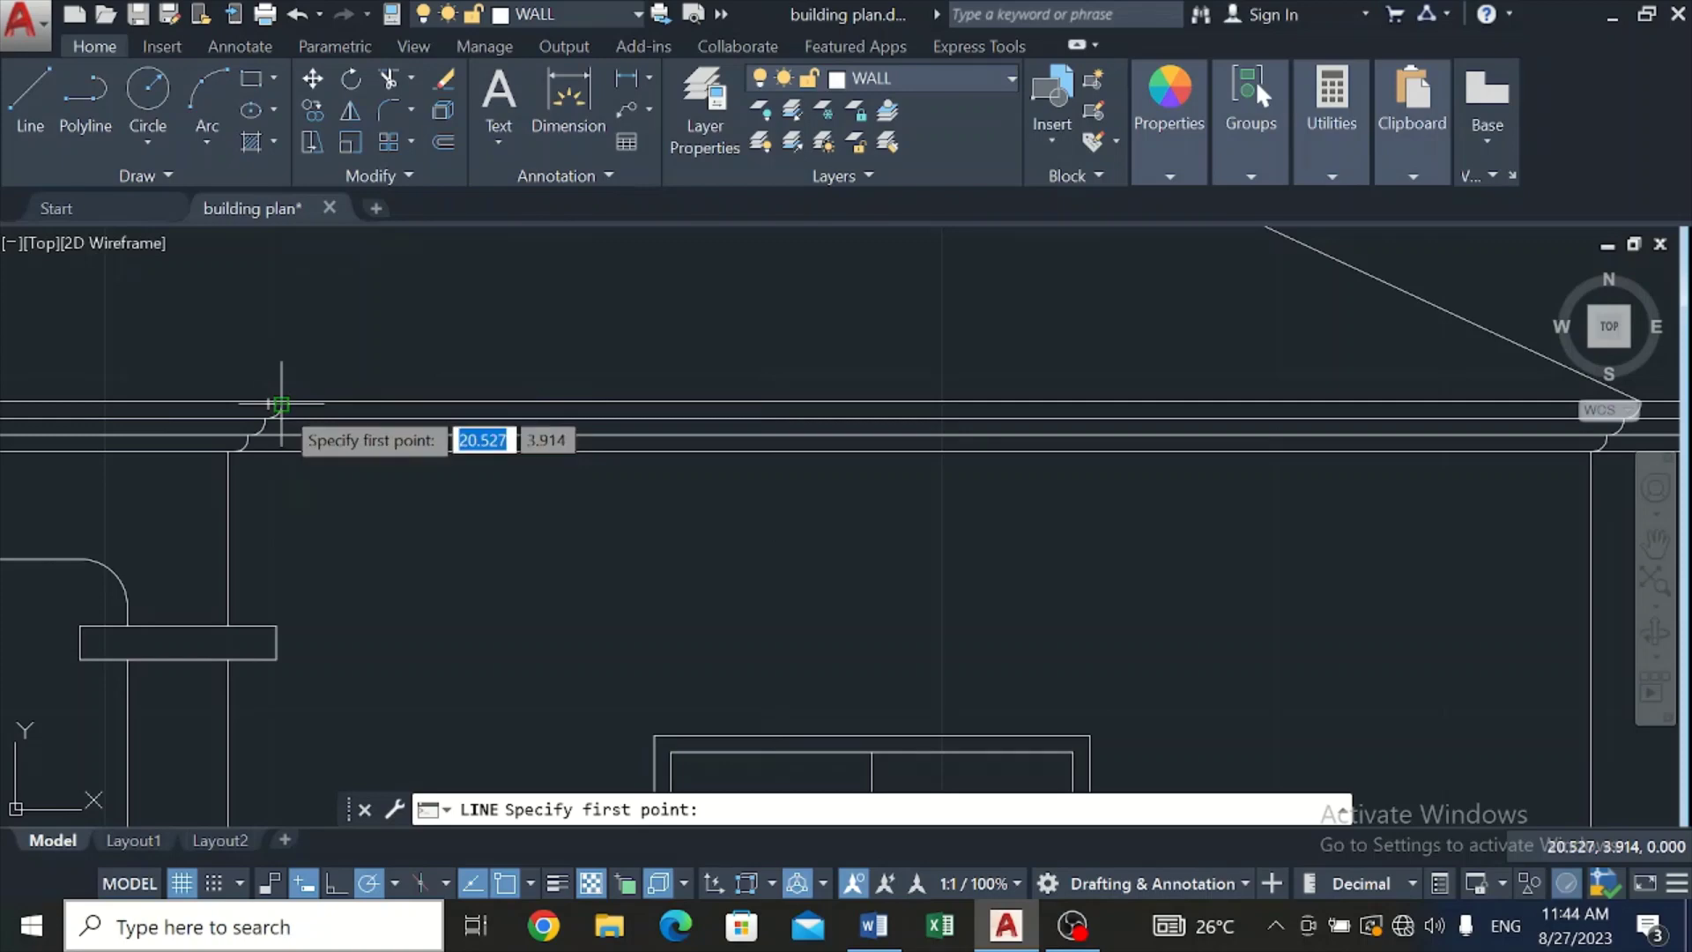
{"action": "scroll", "coordinate": [280, 404], "scroll_direction": "up", "scroll_amount": 3}
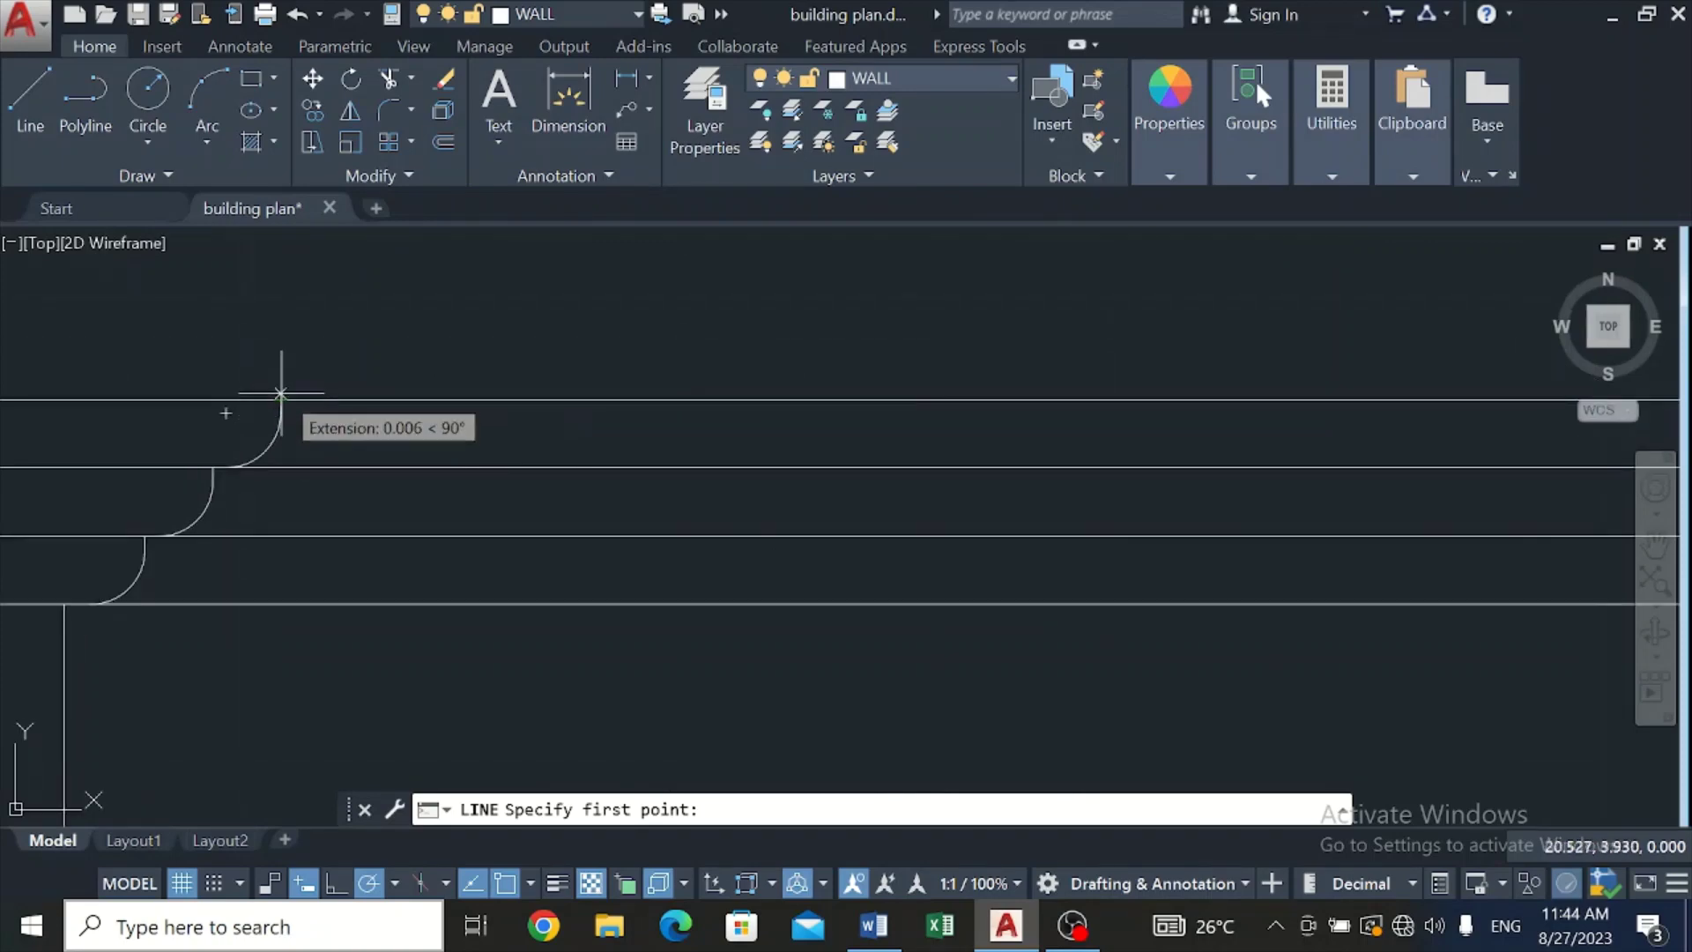
{"action": "left_click", "coordinate": [281, 392]}
{"action": "scroll", "coordinate": [295, 386], "scroll_direction": "down", "scroll_amount": 5}
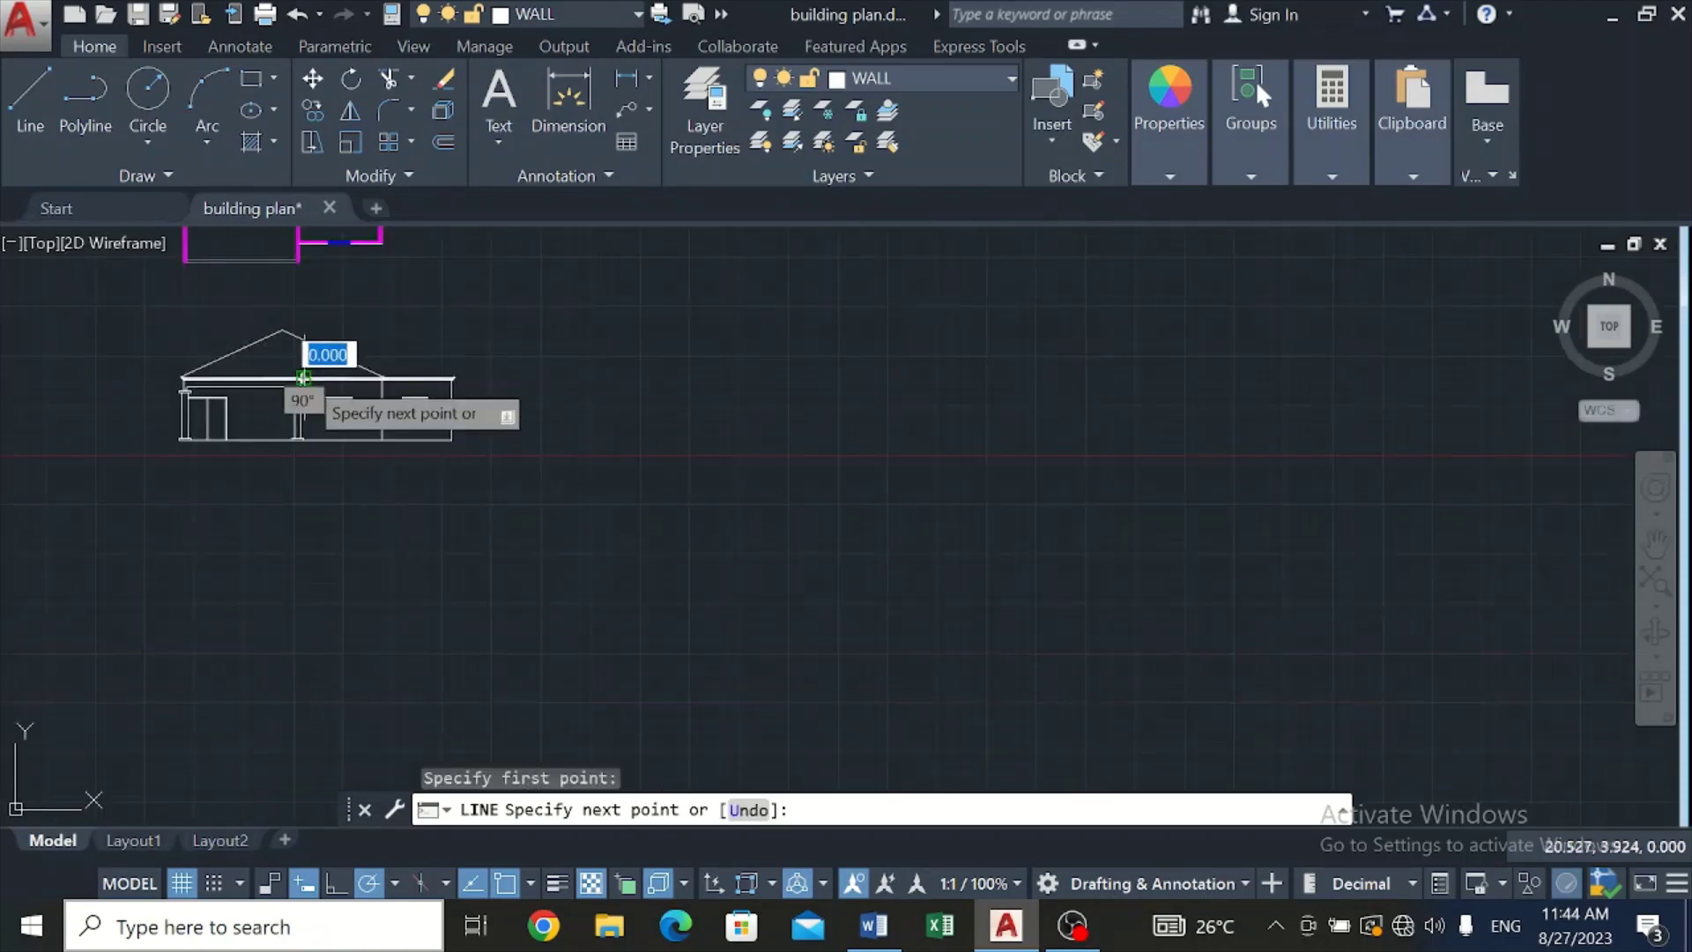
{"action": "scroll", "coordinate": [309, 379], "scroll_direction": "down", "scroll_amount": 3}
{"action": "scroll", "coordinate": [282, 423], "scroll_direction": "up", "scroll_amount": 5}
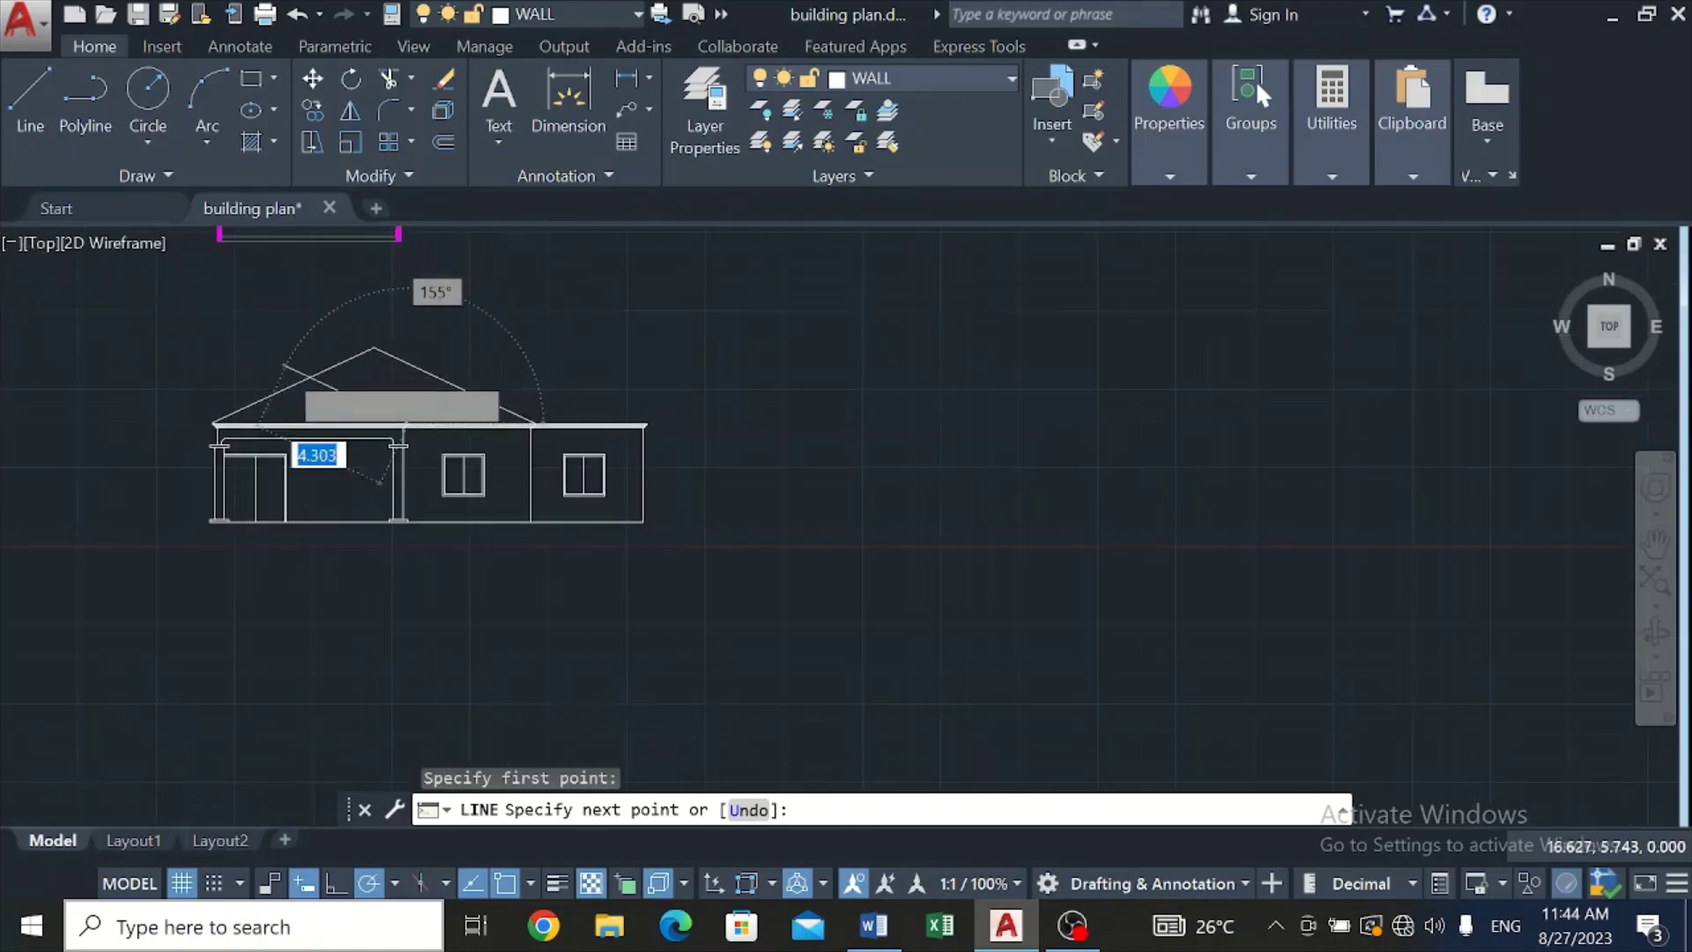
{"action": "scroll", "coordinate": [283, 364], "scroll_direction": "up", "scroll_amount": 2}
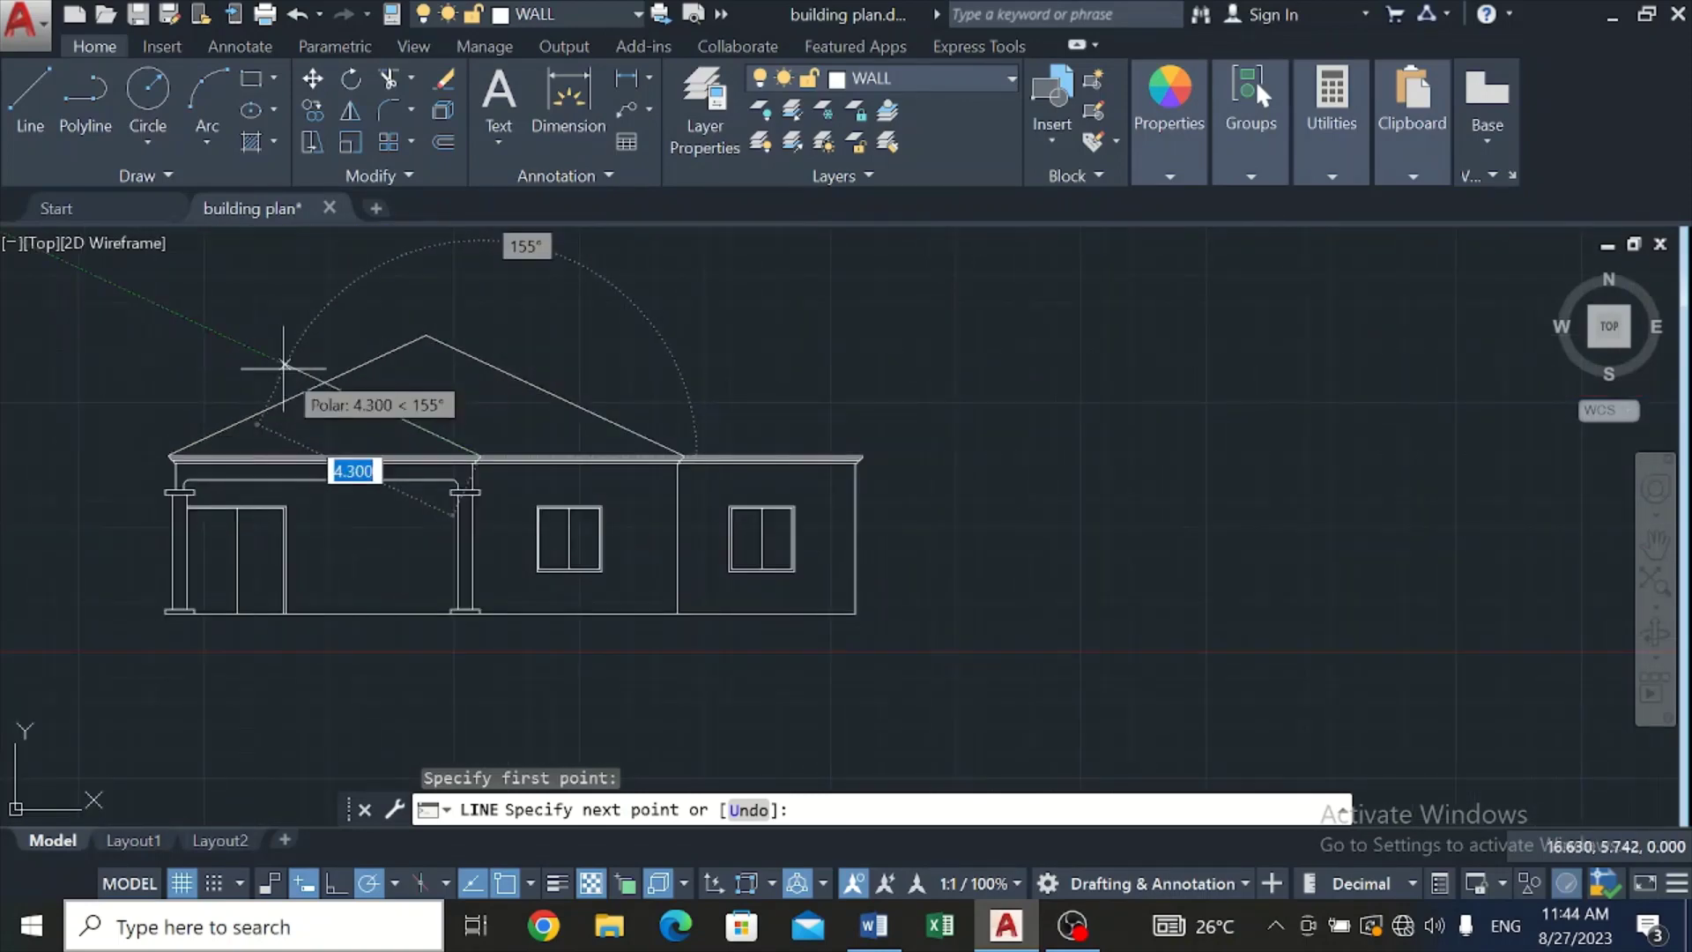
{"action": "left_click", "coordinate": [283, 364]}
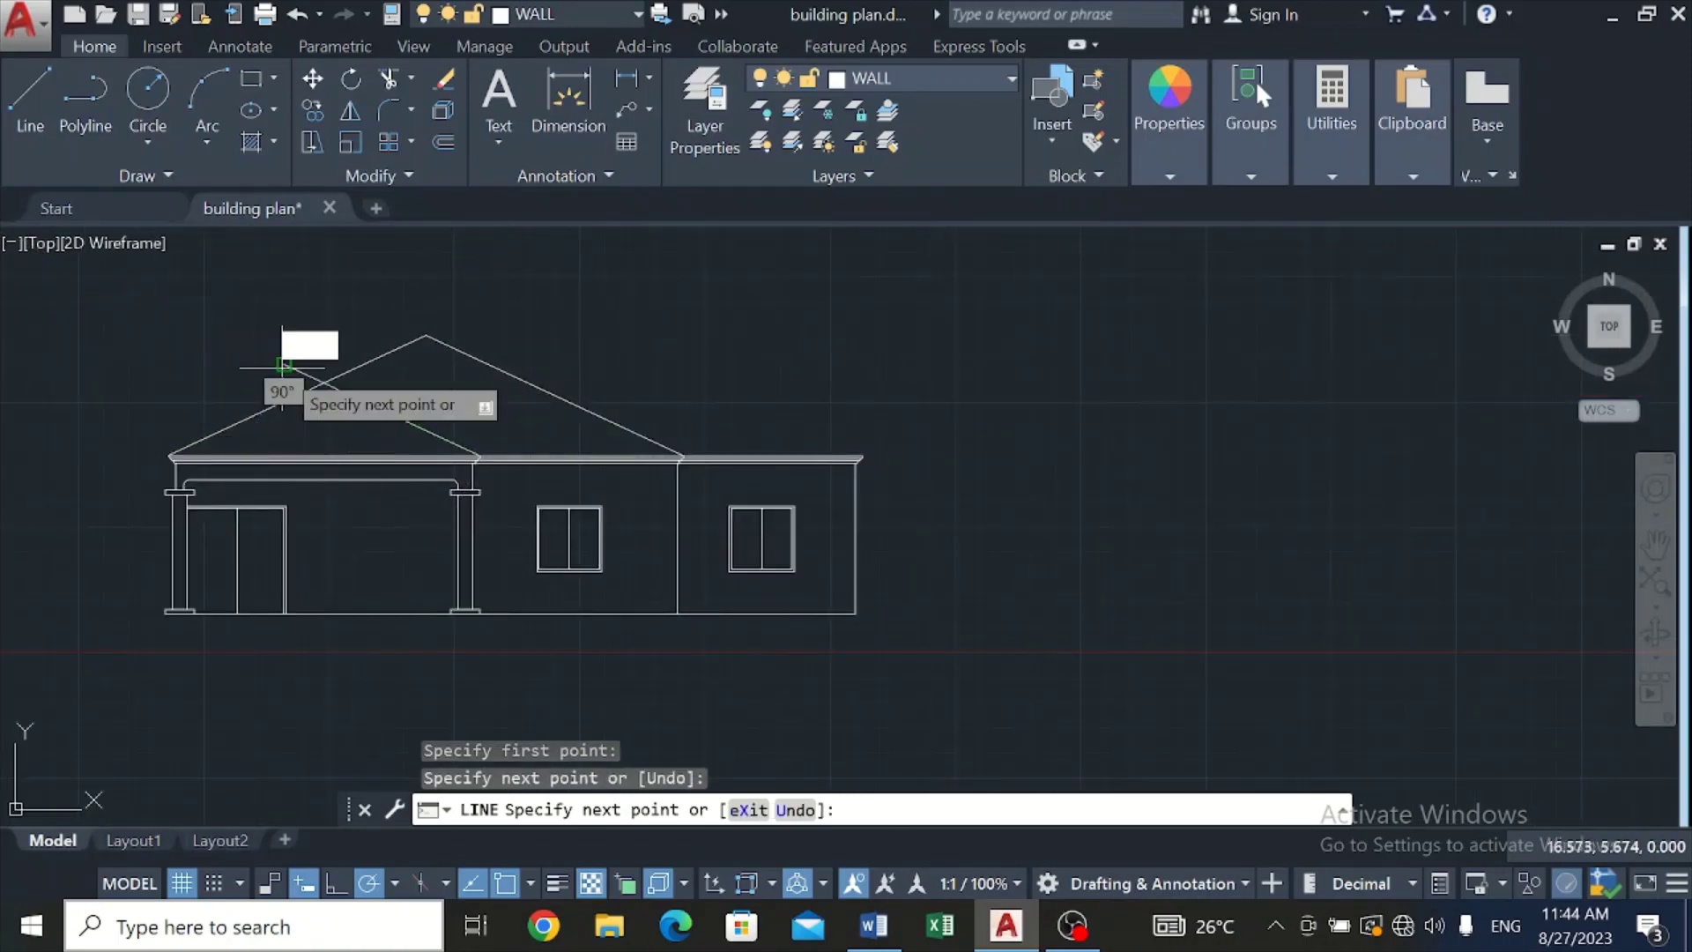
{"action": "key", "text": "Escape"}
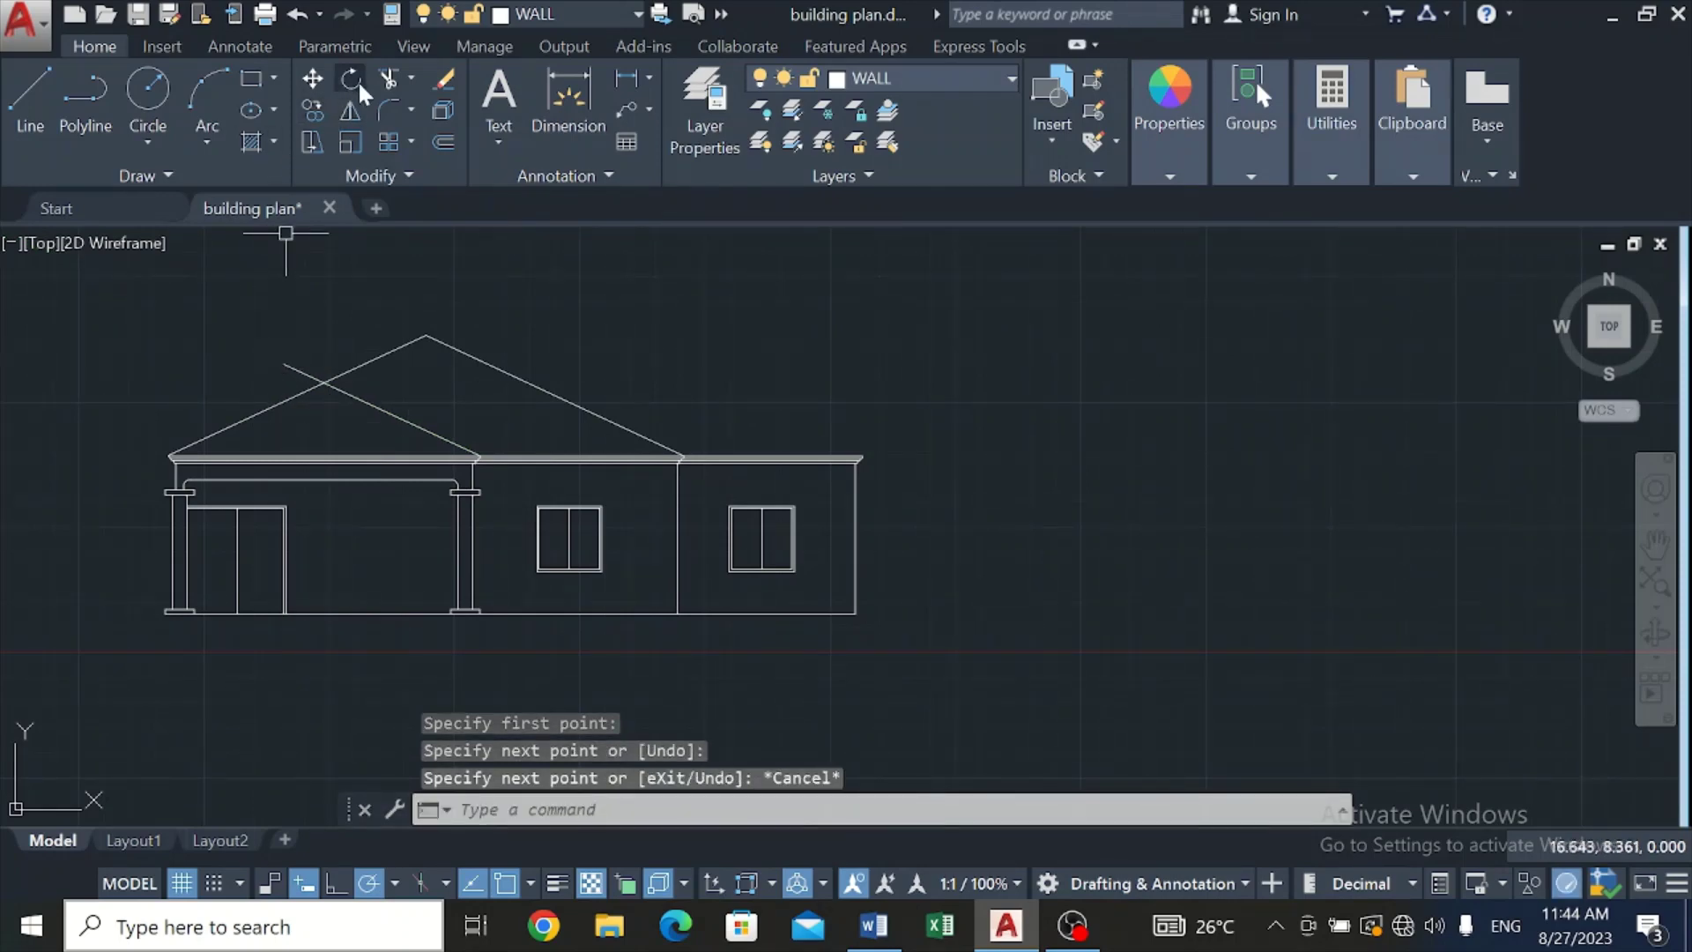
Step: Trim the new line's overshoot beyond the left roof slope, using all objects as cutting edges
{"action": "left_click", "coordinate": [388, 79]}
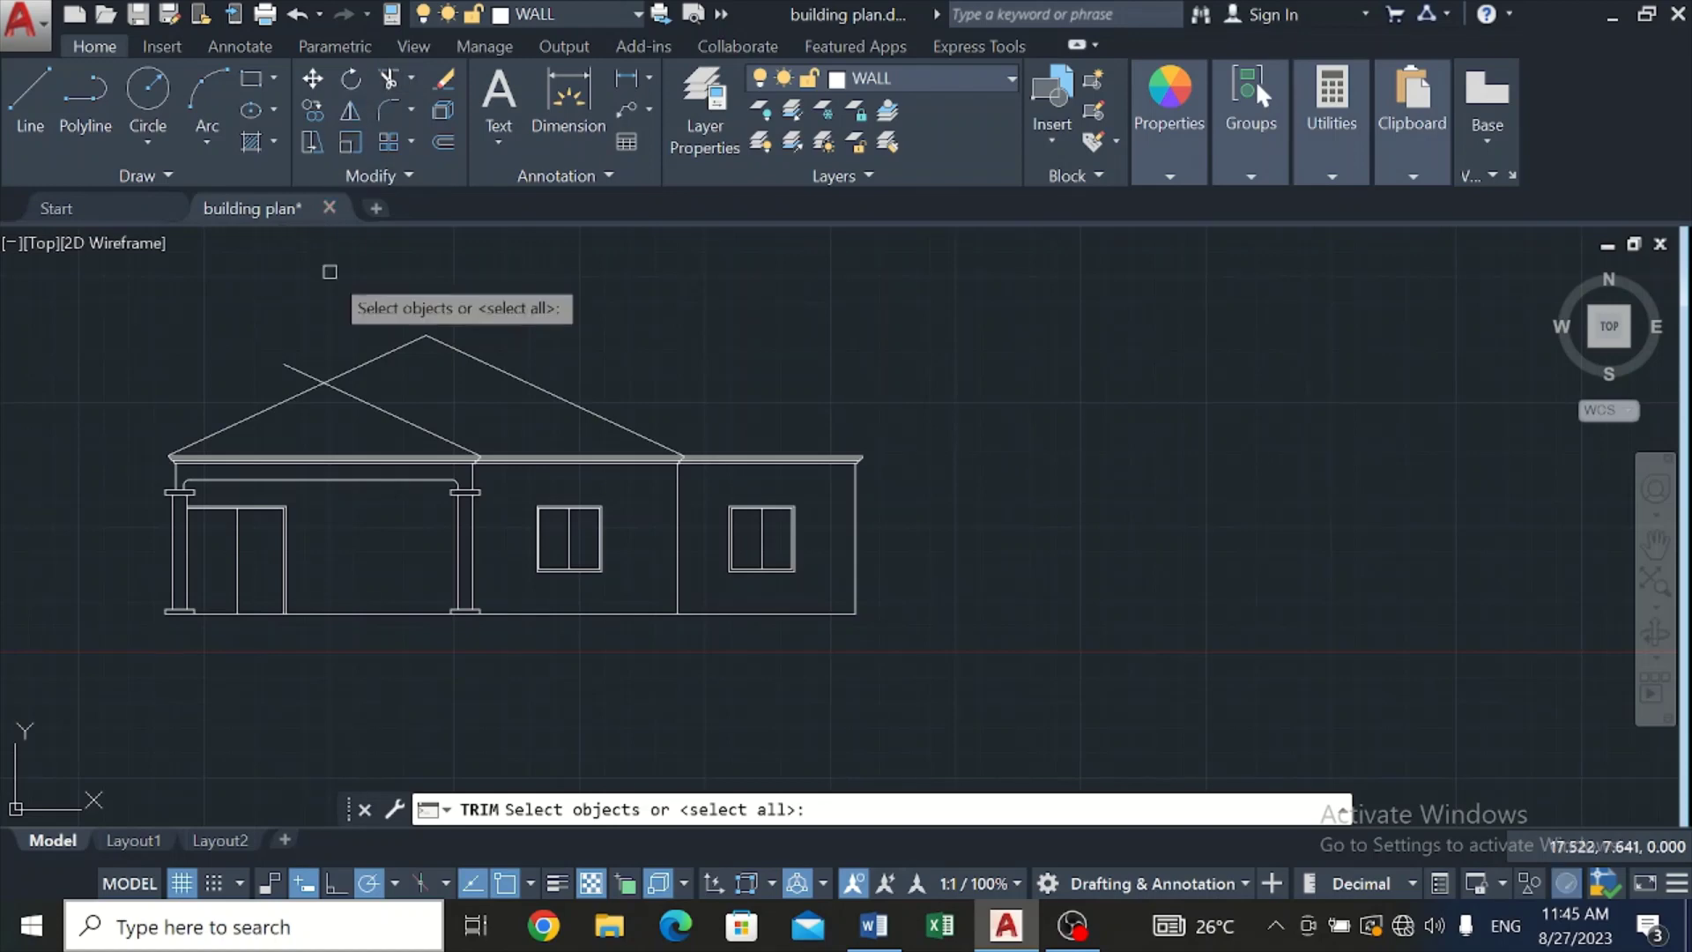
{"action": "key", "text": "Return"}
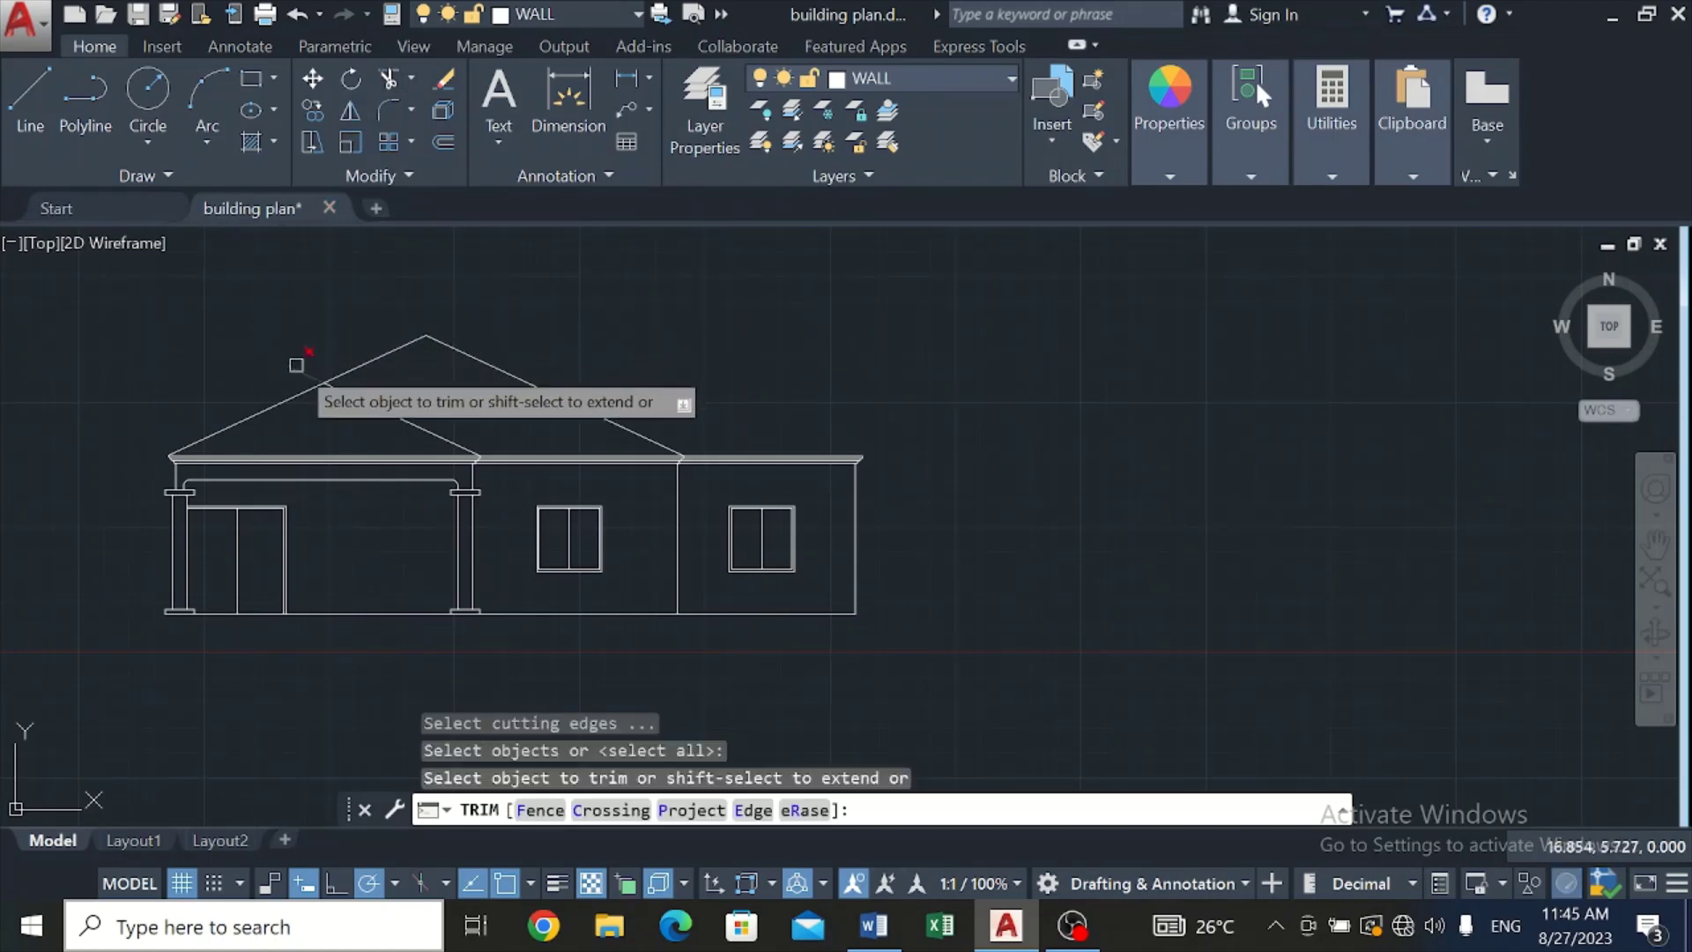
{"action": "left_click", "coordinate": [301, 368]}
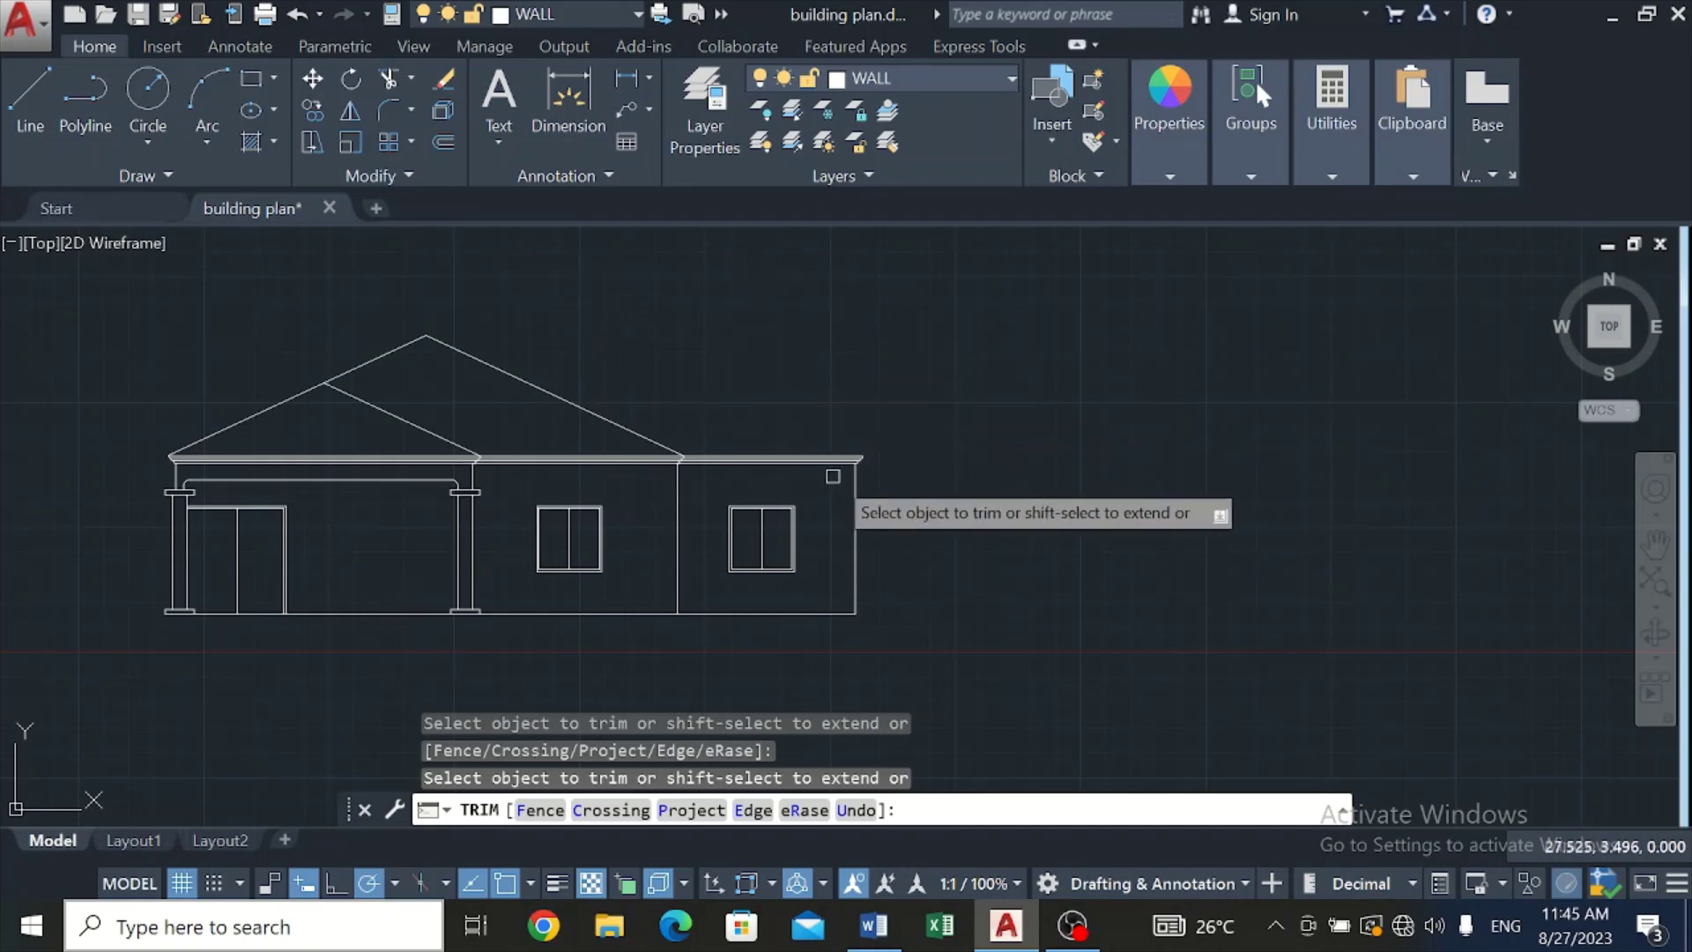
{"action": "left_click", "coordinate": [48, 88]}
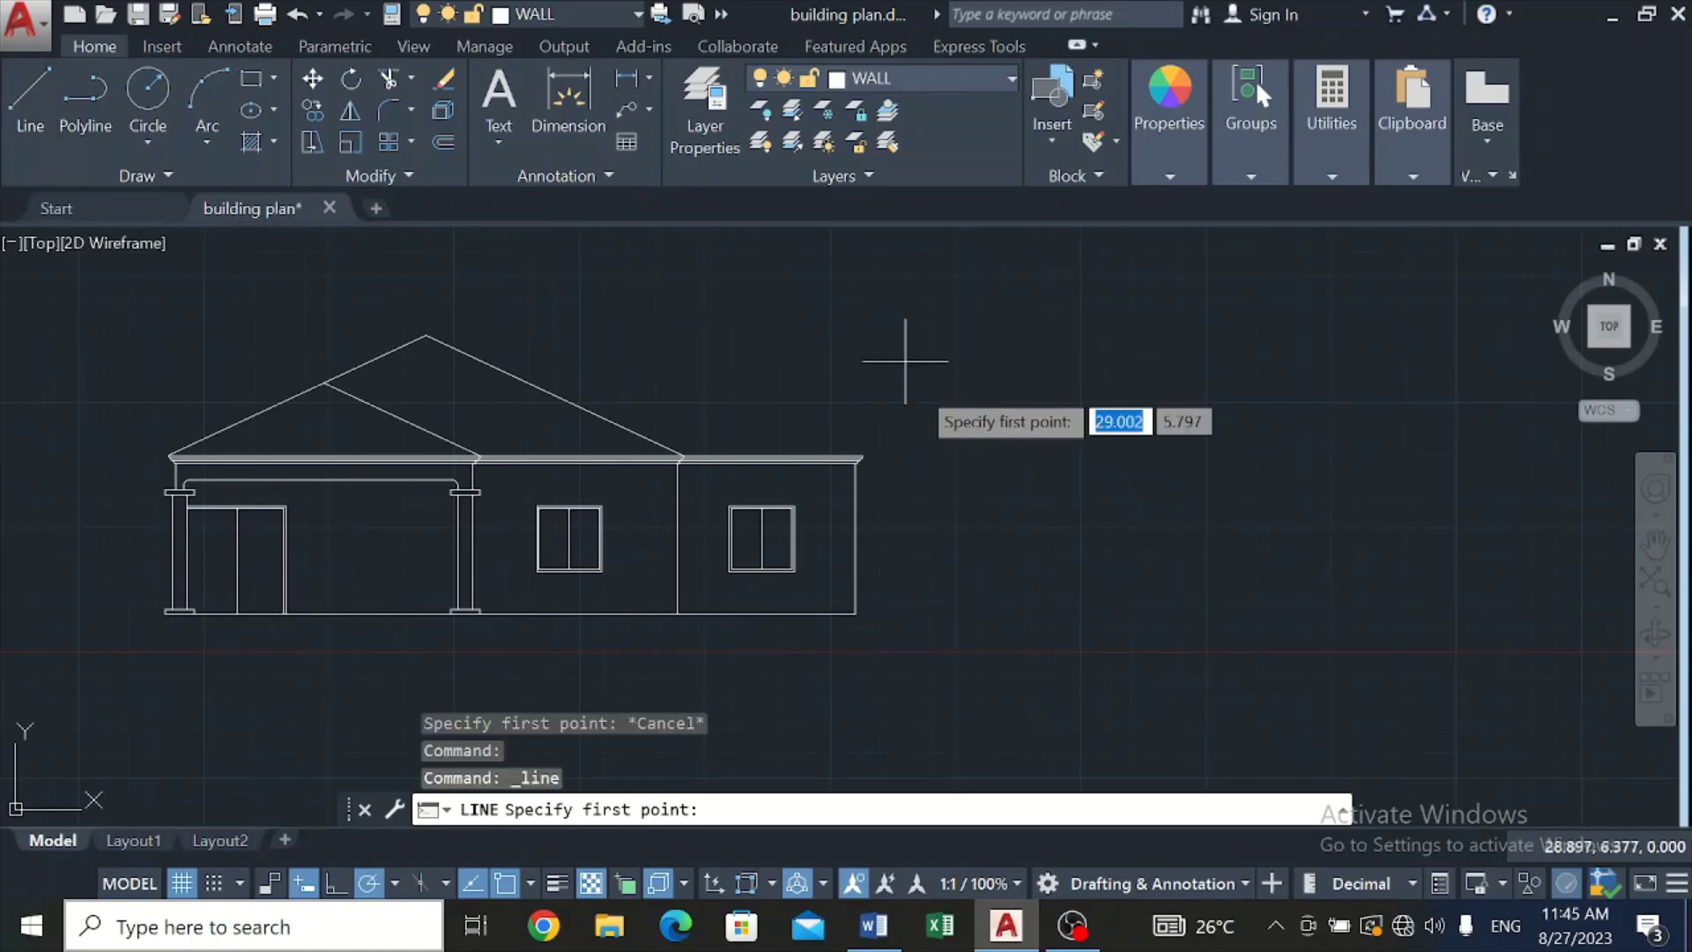
Step: Draw a sloping line from the right eave corner up toward the ridge
{"action": "scroll", "coordinate": [881, 430], "scroll_direction": "up", "scroll_amount": 4}
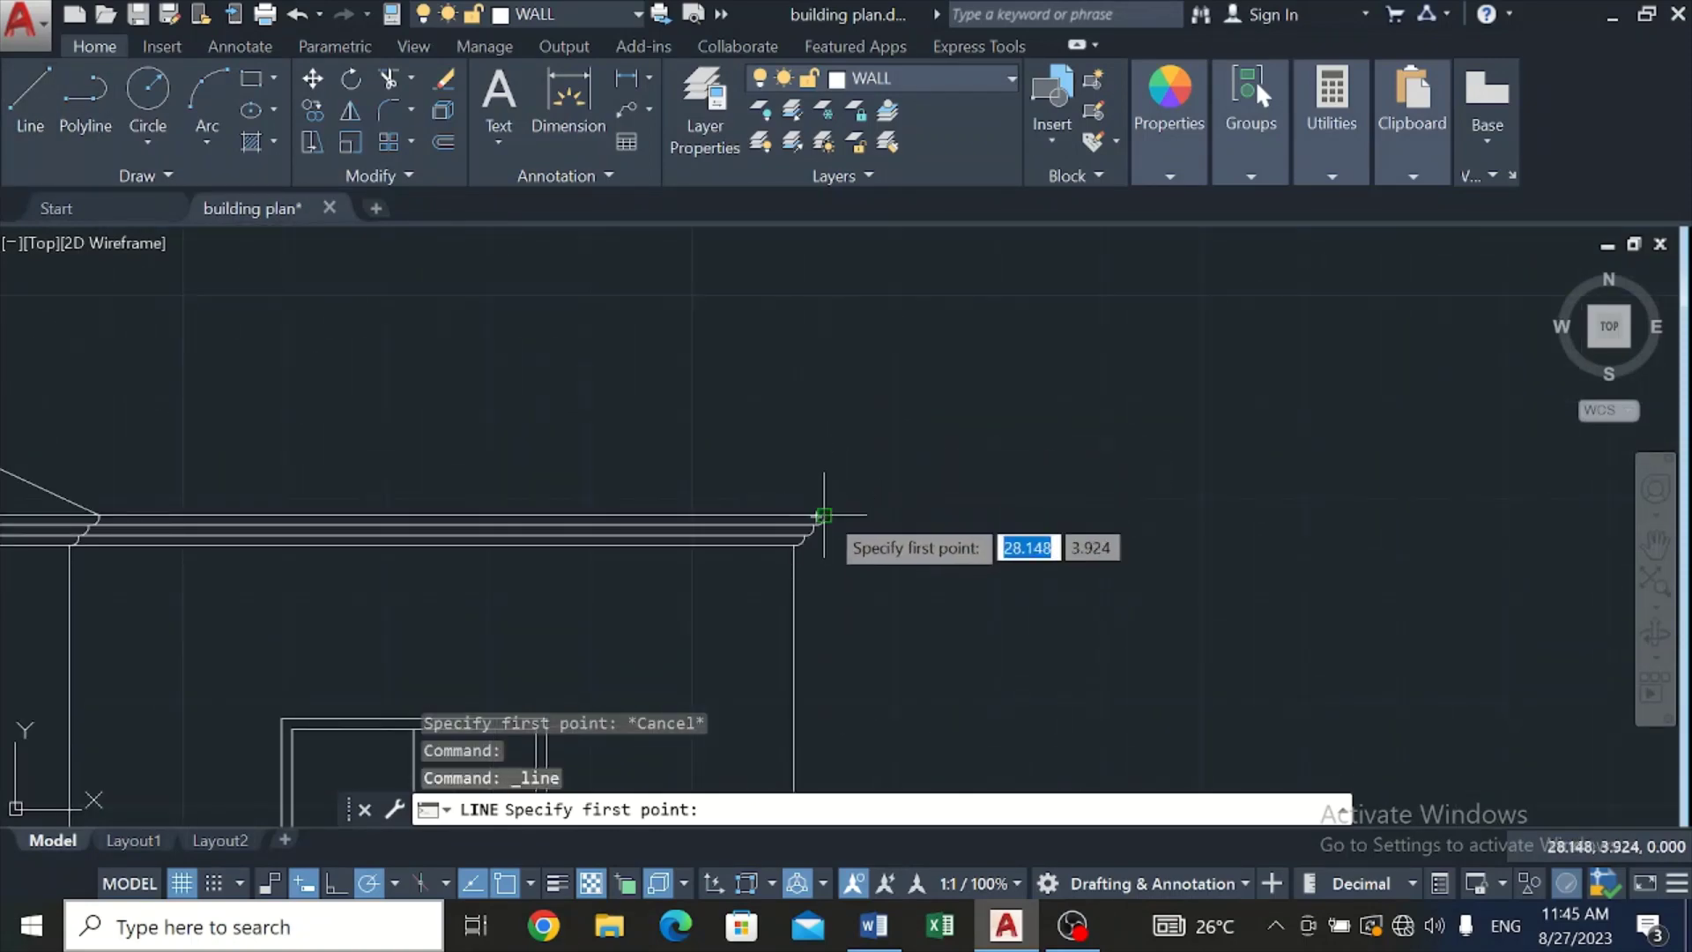
{"action": "scroll", "coordinate": [823, 514], "scroll_direction": "up", "scroll_amount": 2}
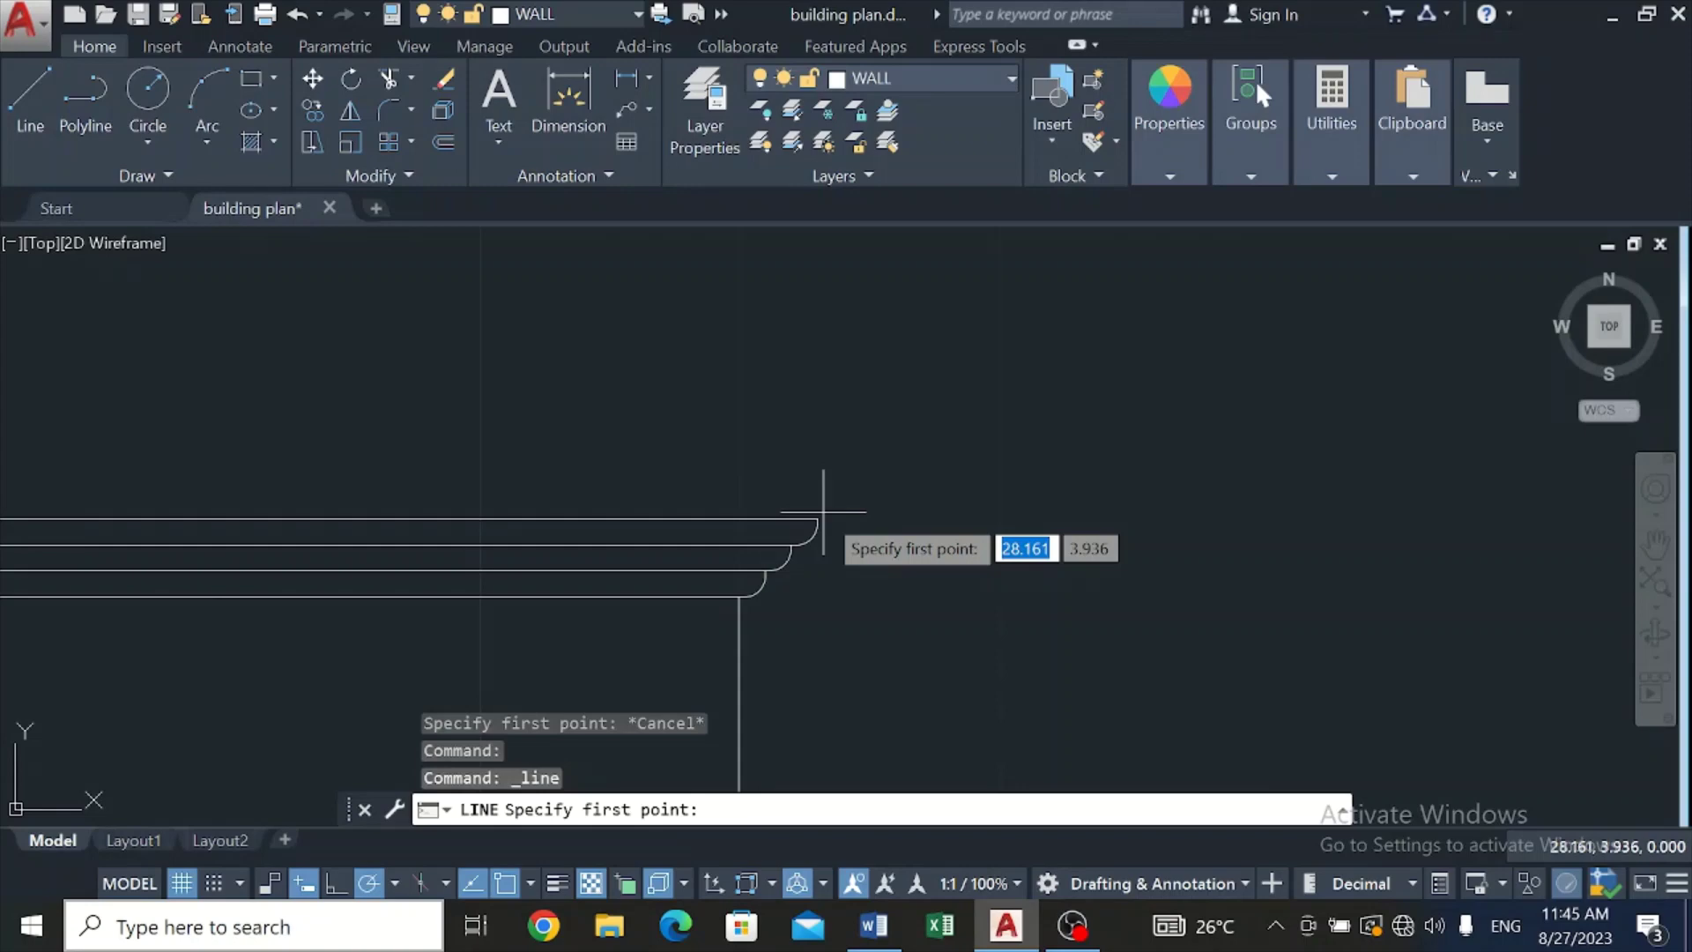
{"action": "left_click", "coordinate": [818, 520]}
{"action": "scroll", "coordinate": [671, 419], "scroll_direction": "down", "scroll_amount": 5}
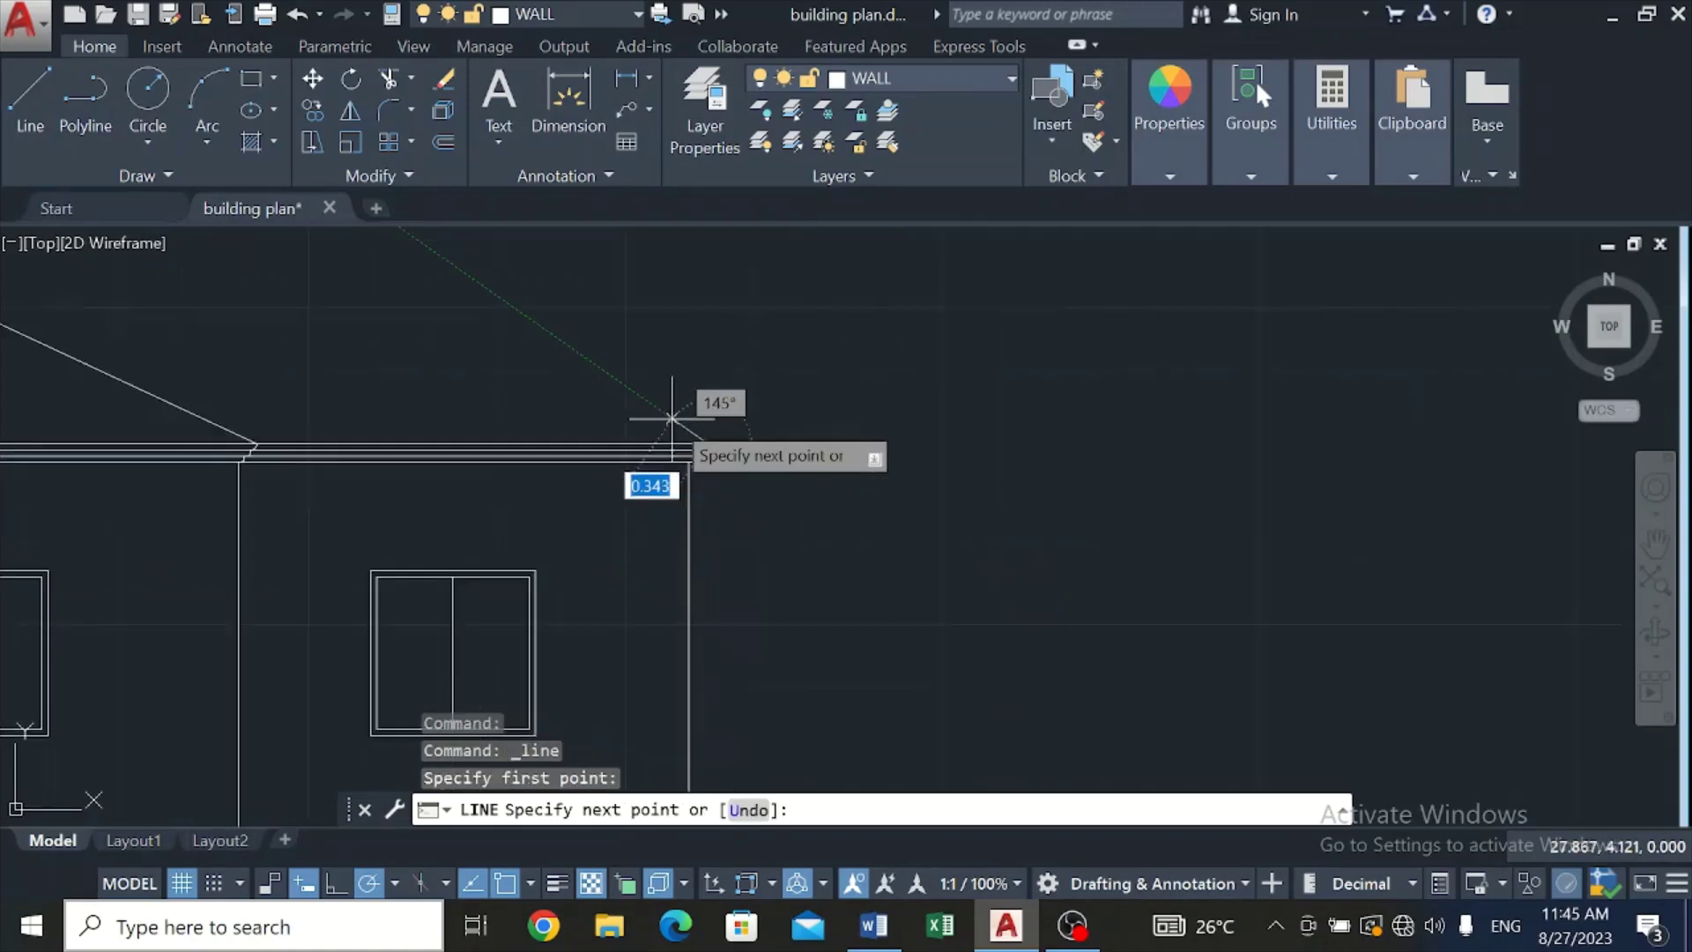
{"action": "scroll", "coordinate": [672, 417], "scroll_direction": "down", "scroll_amount": 4}
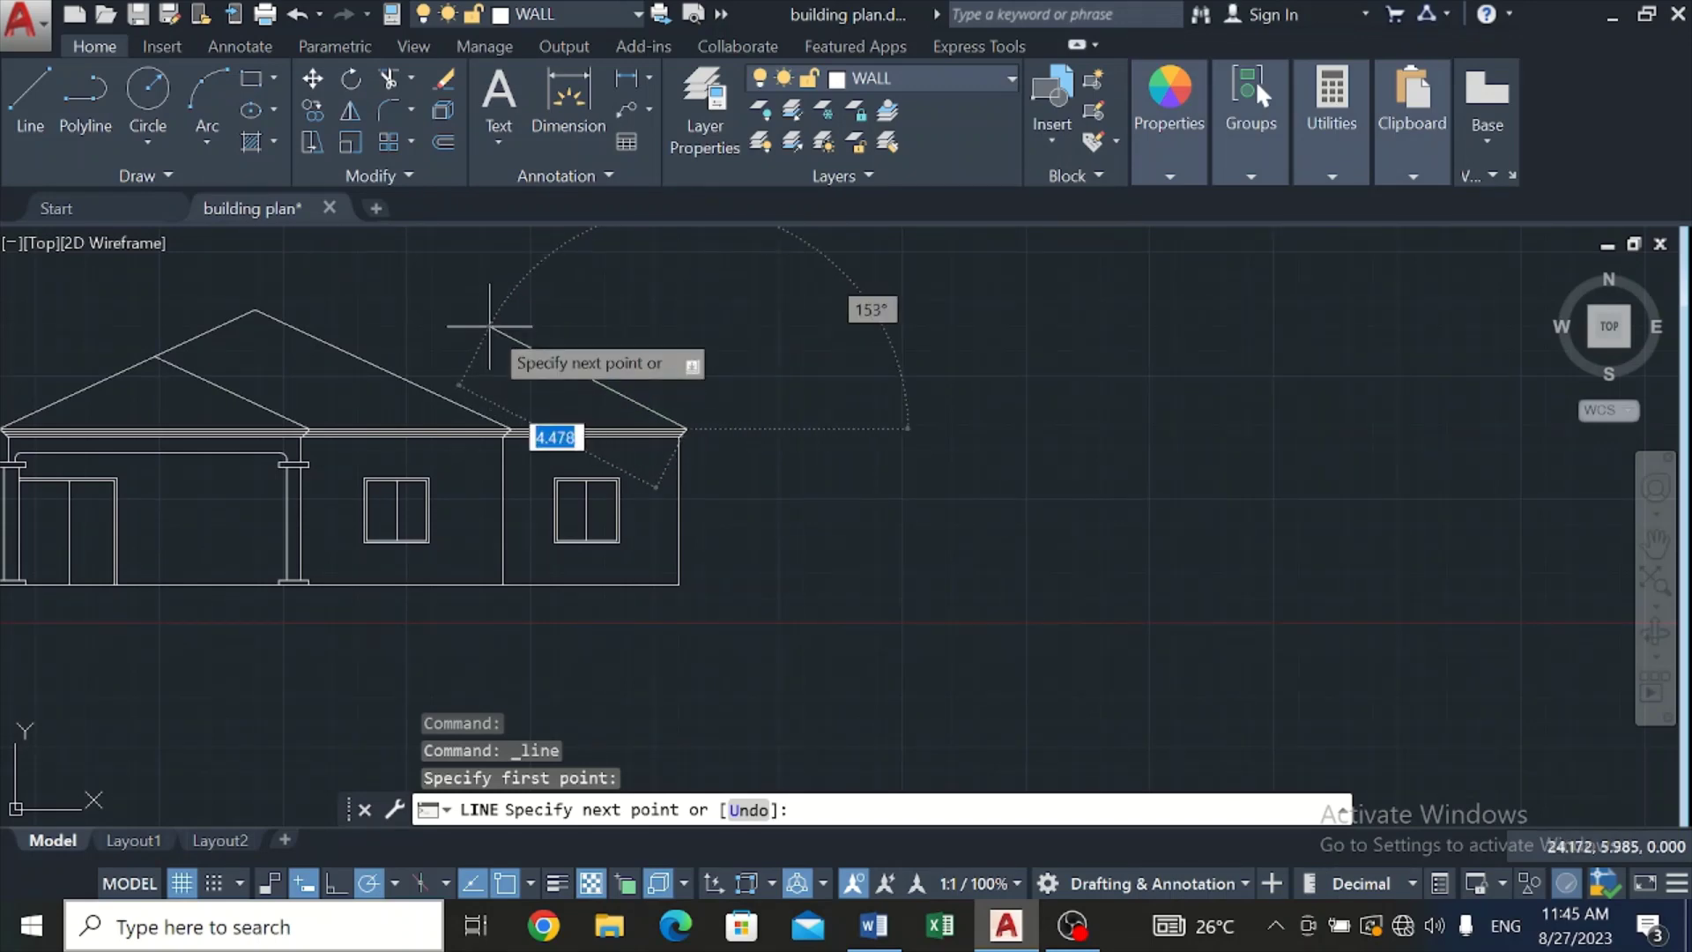
{"action": "left_click", "coordinate": [442, 313]}
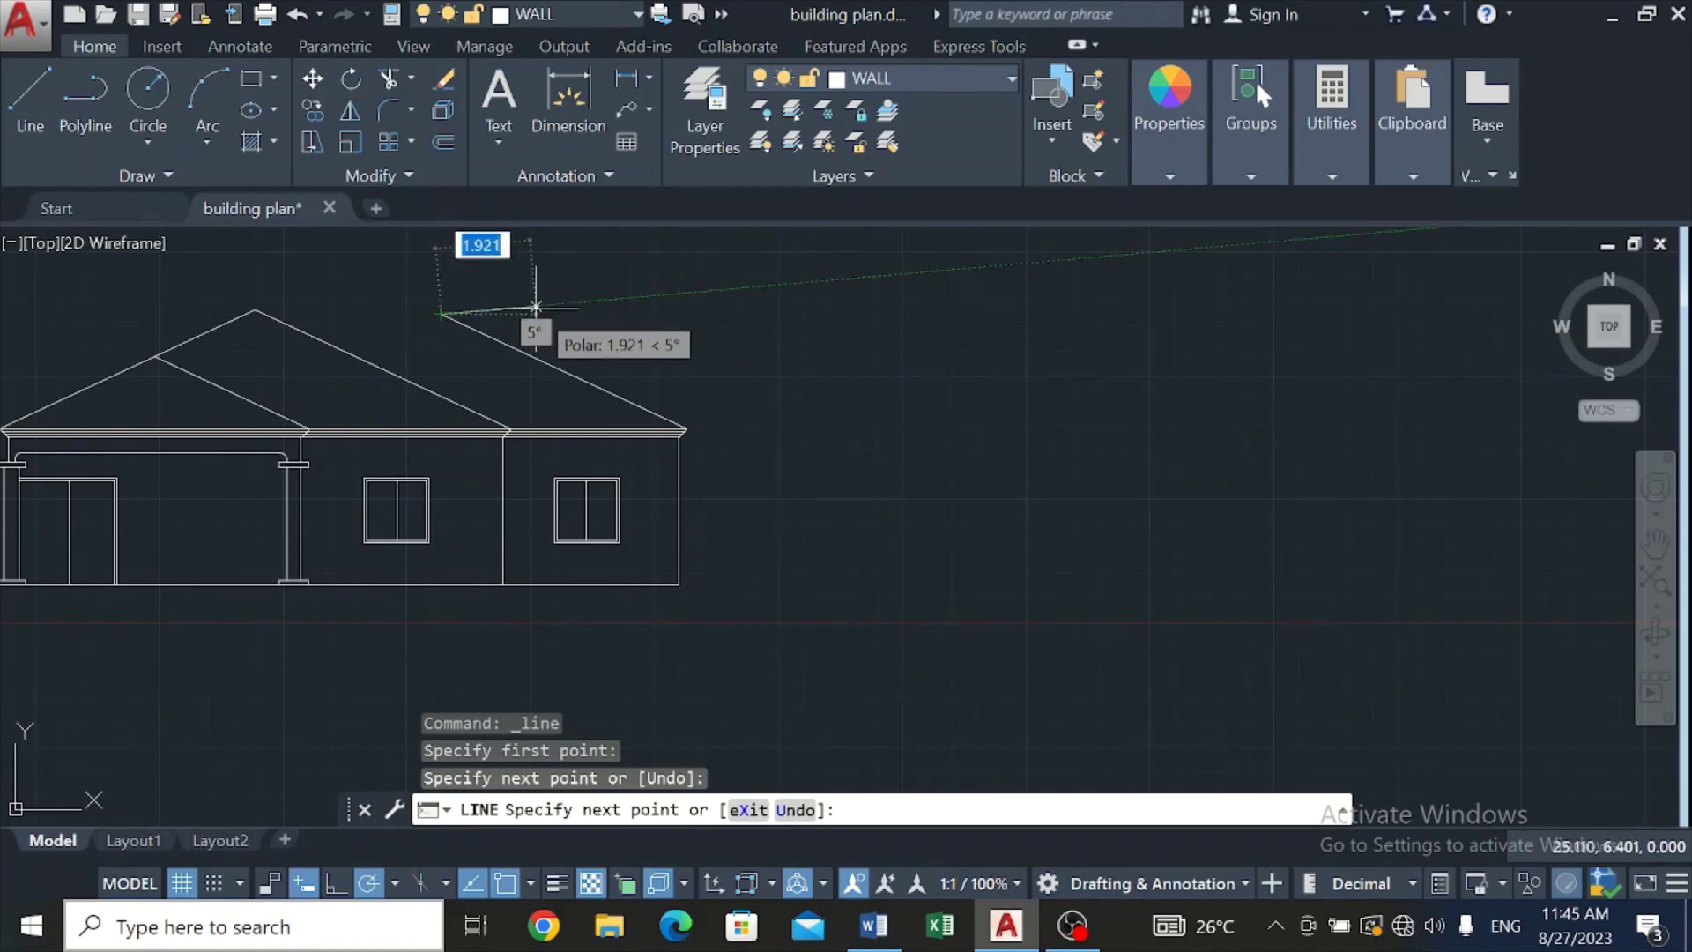
{"action": "key", "text": "Escape"}
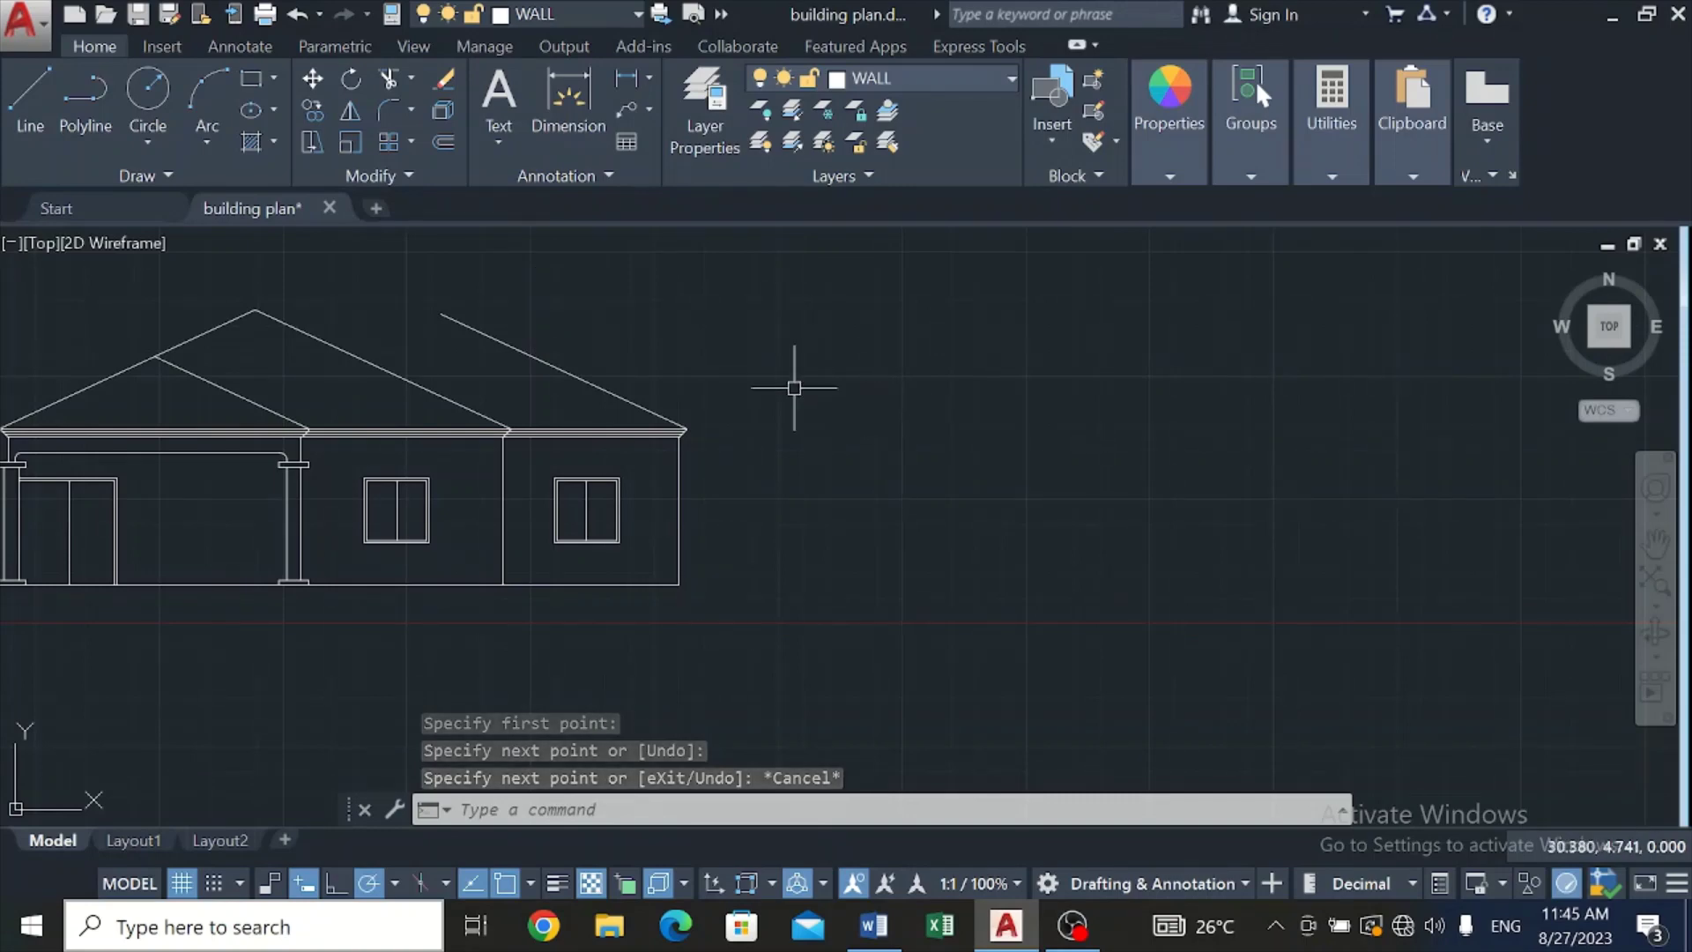
Step: Draw a horizontal line from the left roof slope across to the new sloping line
{"action": "left_click", "coordinate": [10, 97]}
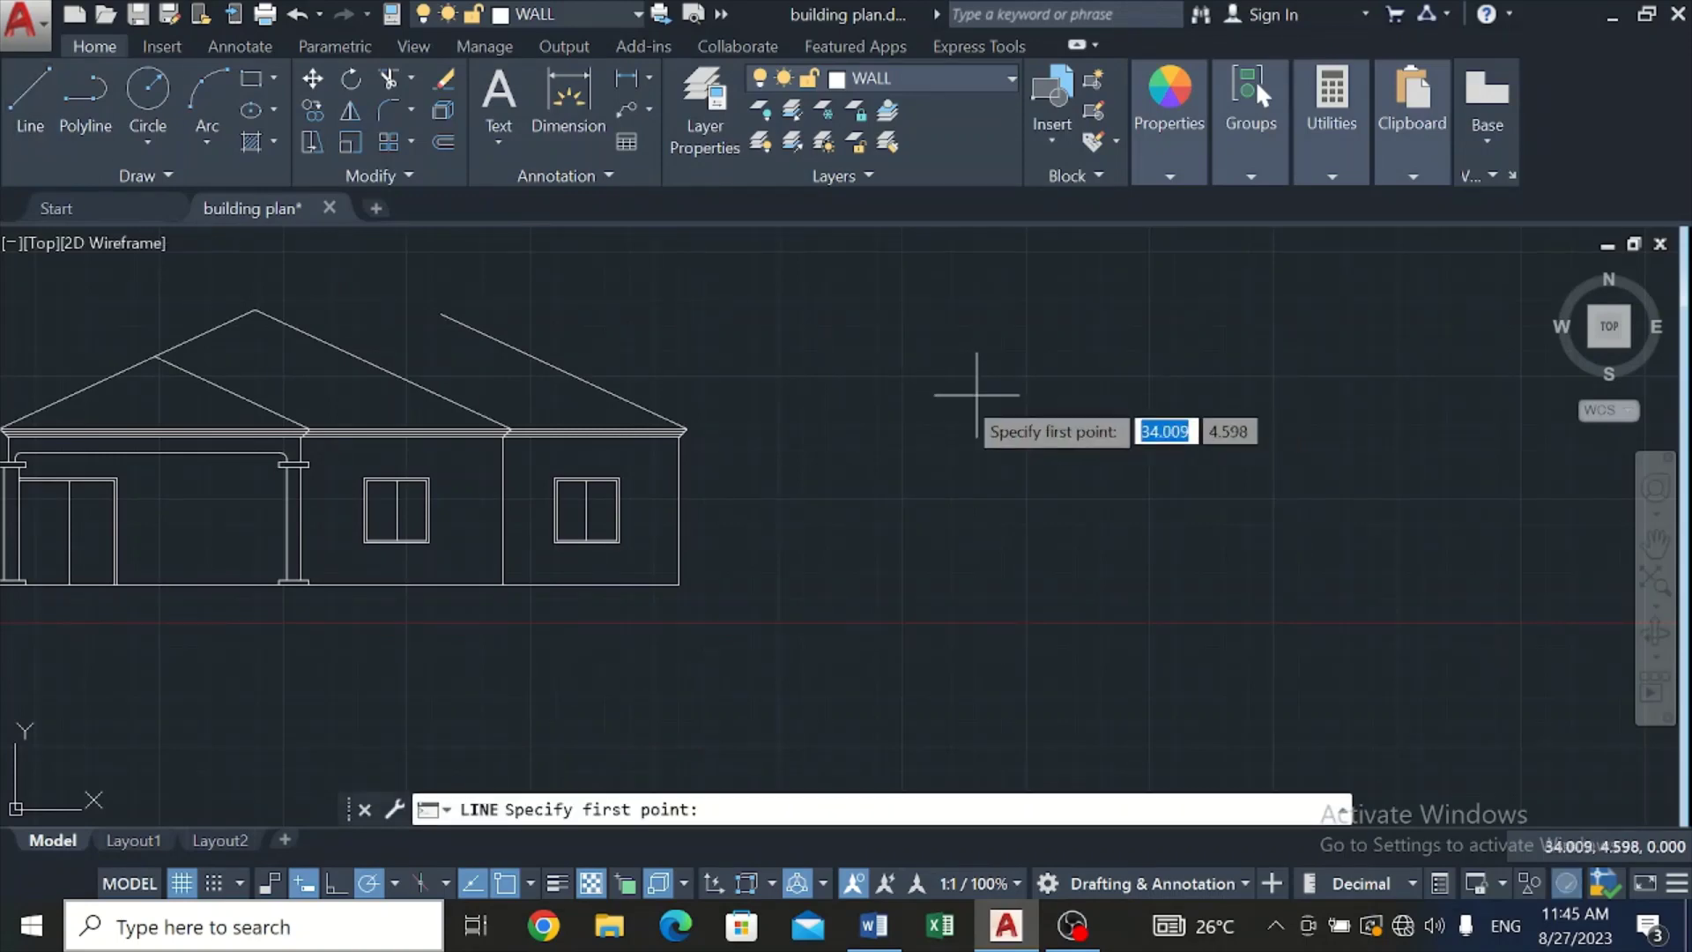
{"action": "left_click", "coordinate": [154, 356]}
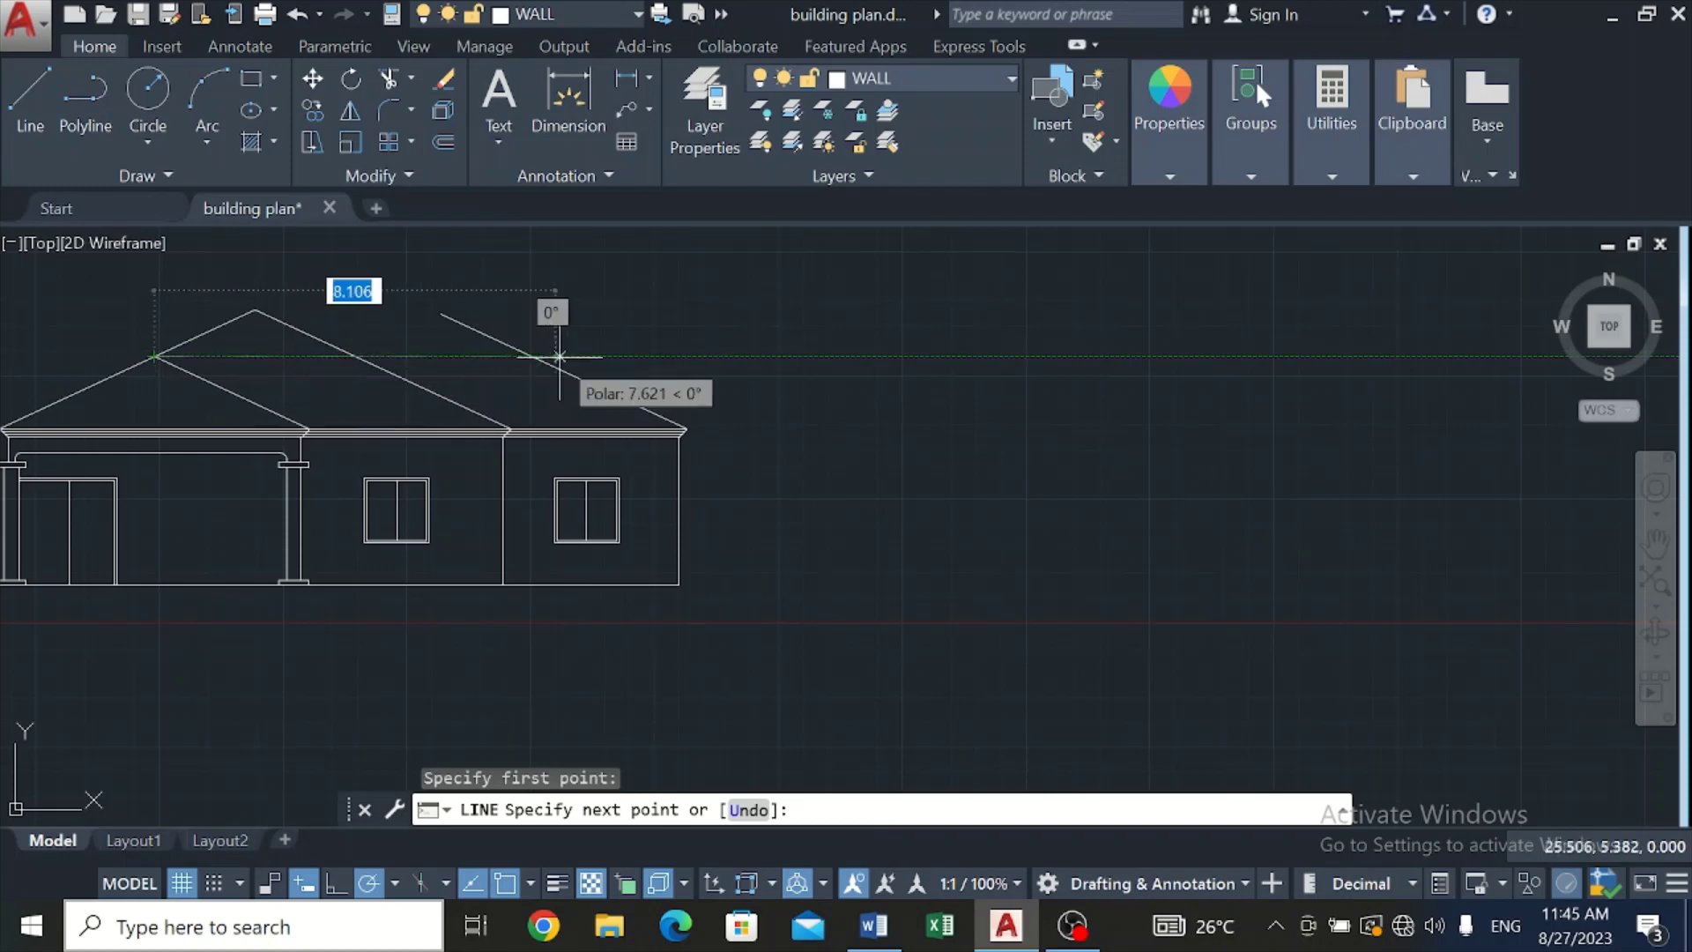
{"action": "left_click", "coordinate": [609, 356]}
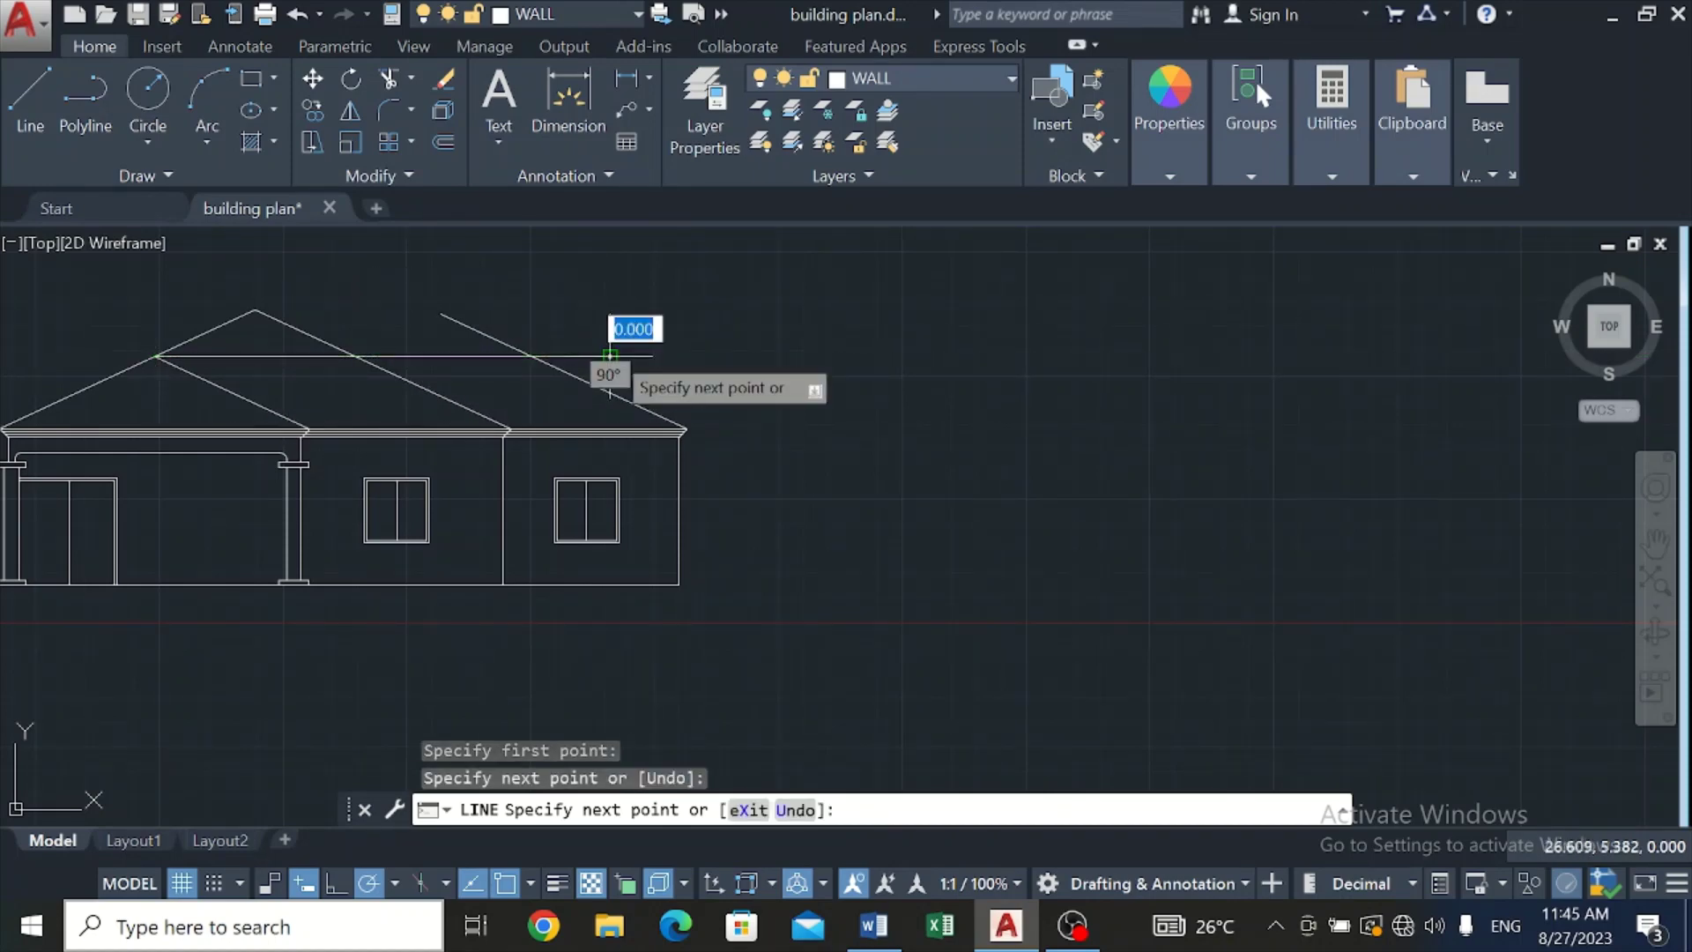
{"action": "key", "text": "Escape"}
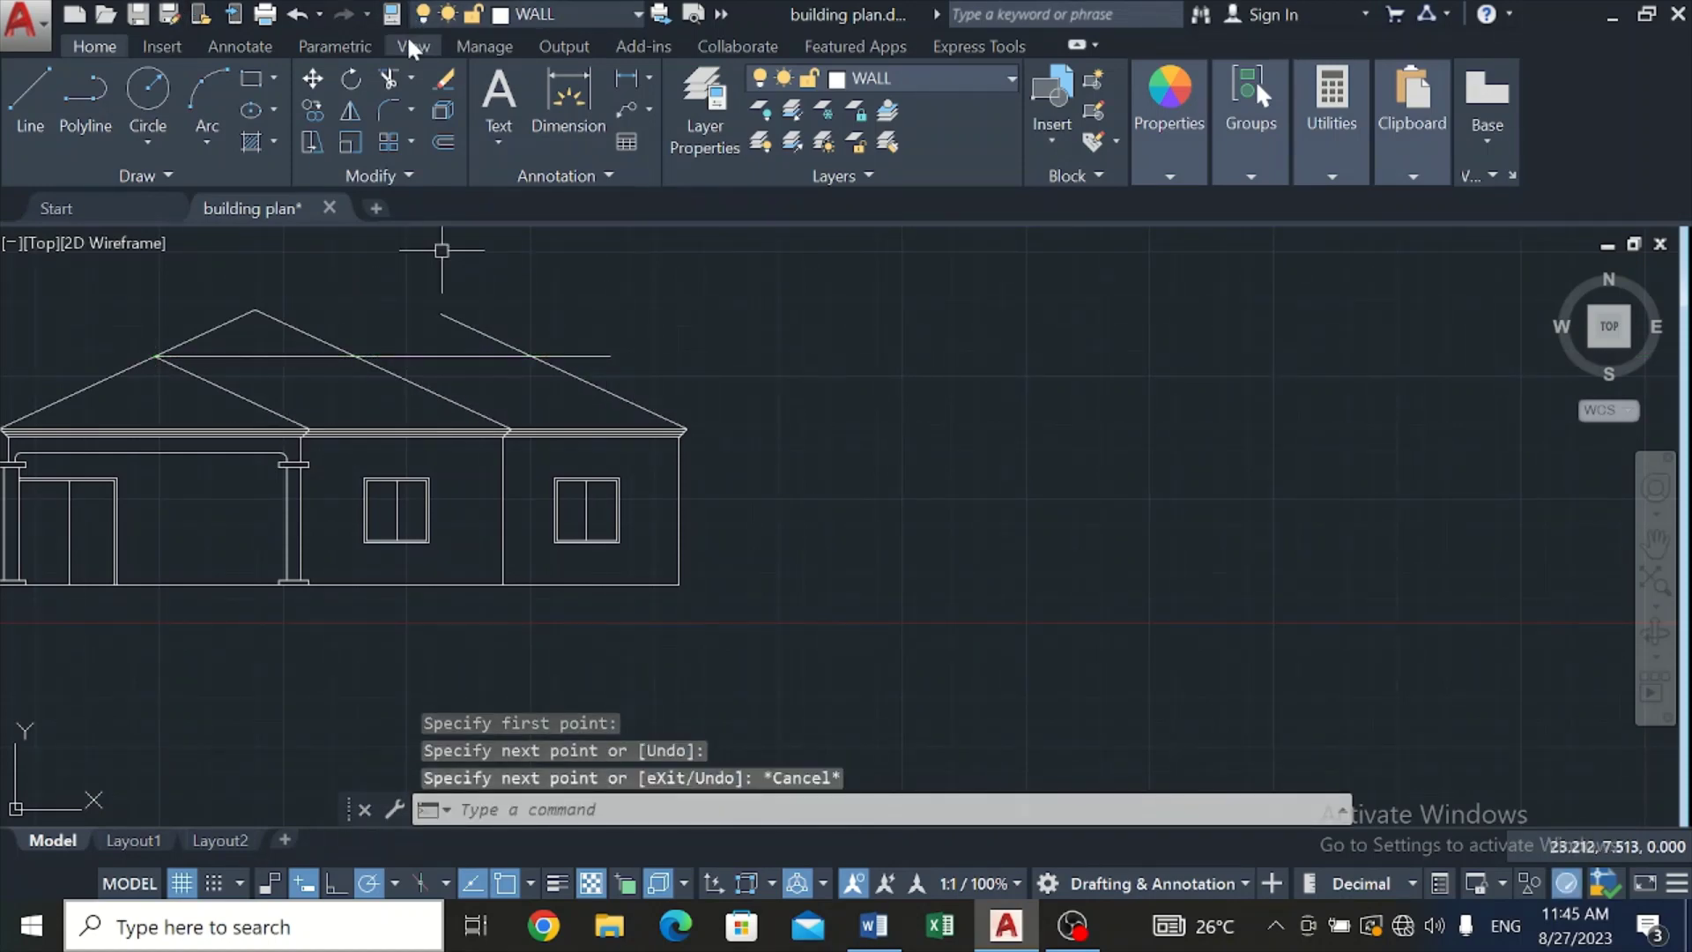
{"action": "left_click", "coordinate": [388, 79]}
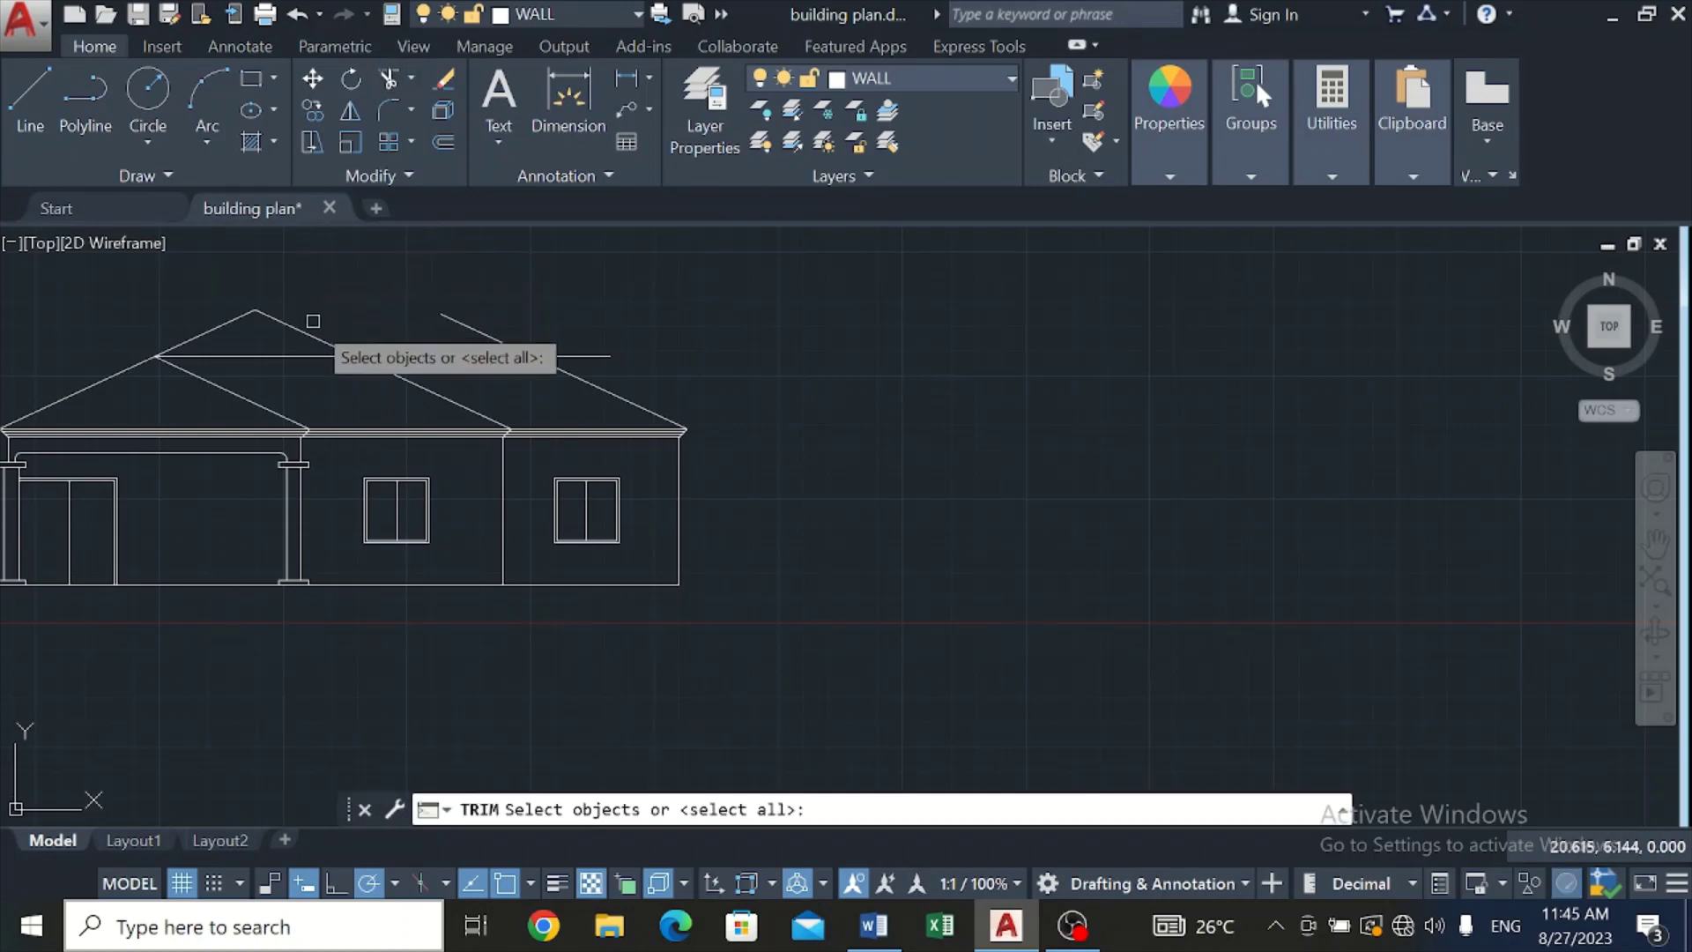
Step: Trim away the right roof line's excess above the horizontal ridge line
{"action": "key", "text": "Return"}
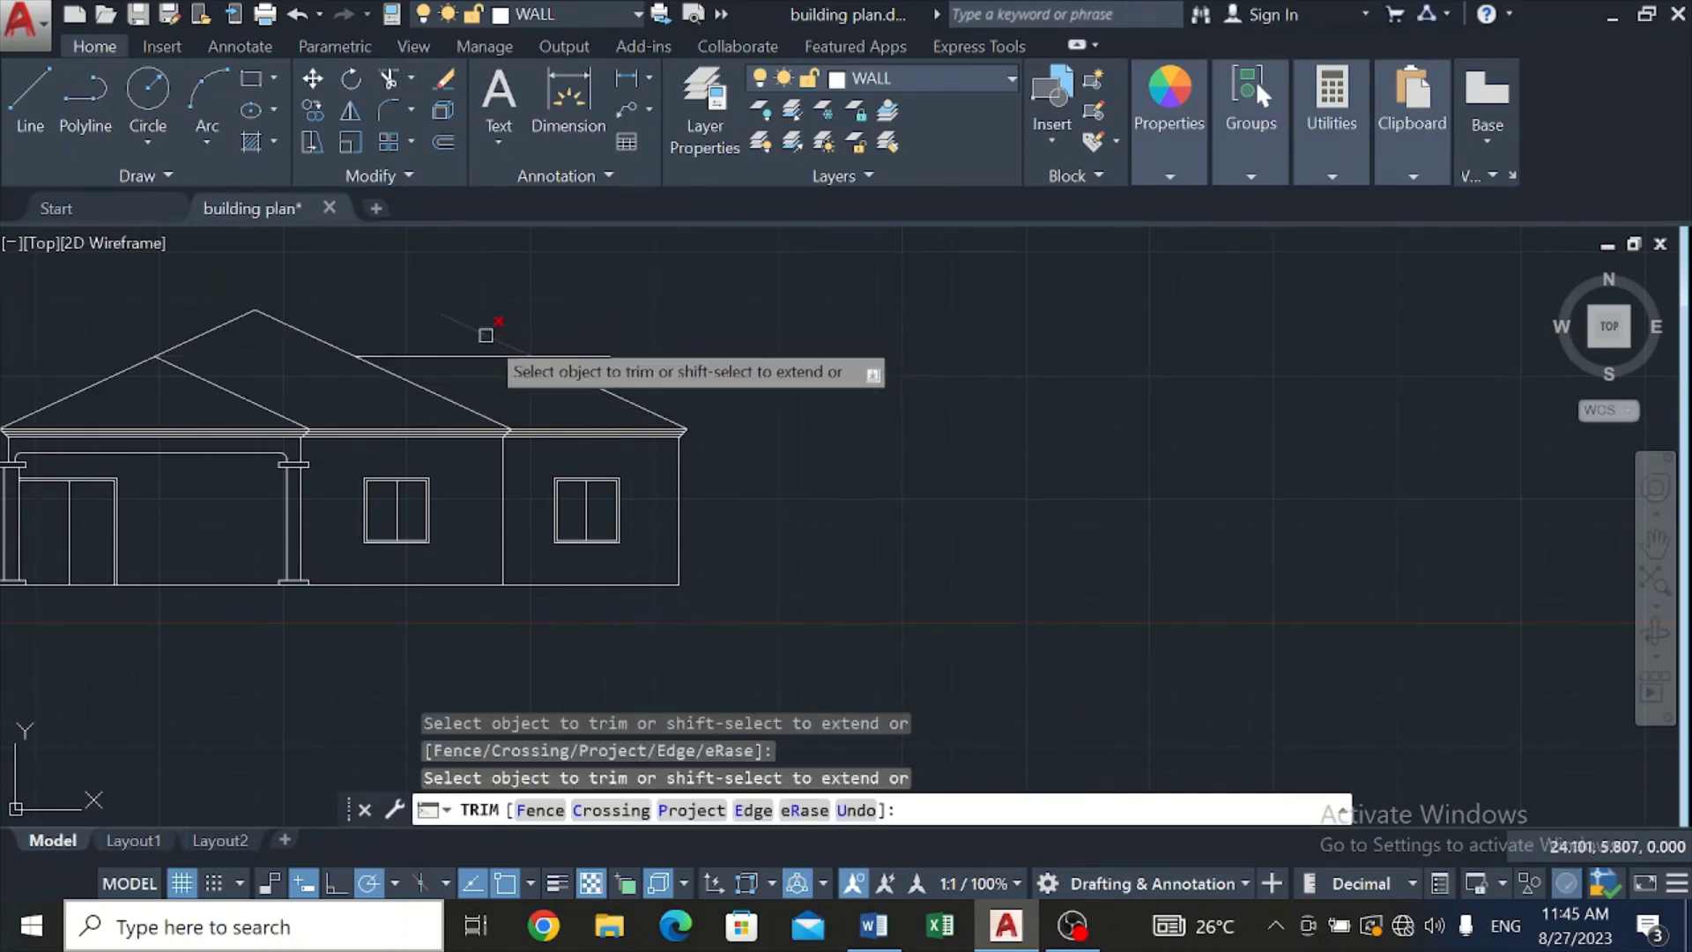
{"action": "left_click", "coordinate": [546, 357]}
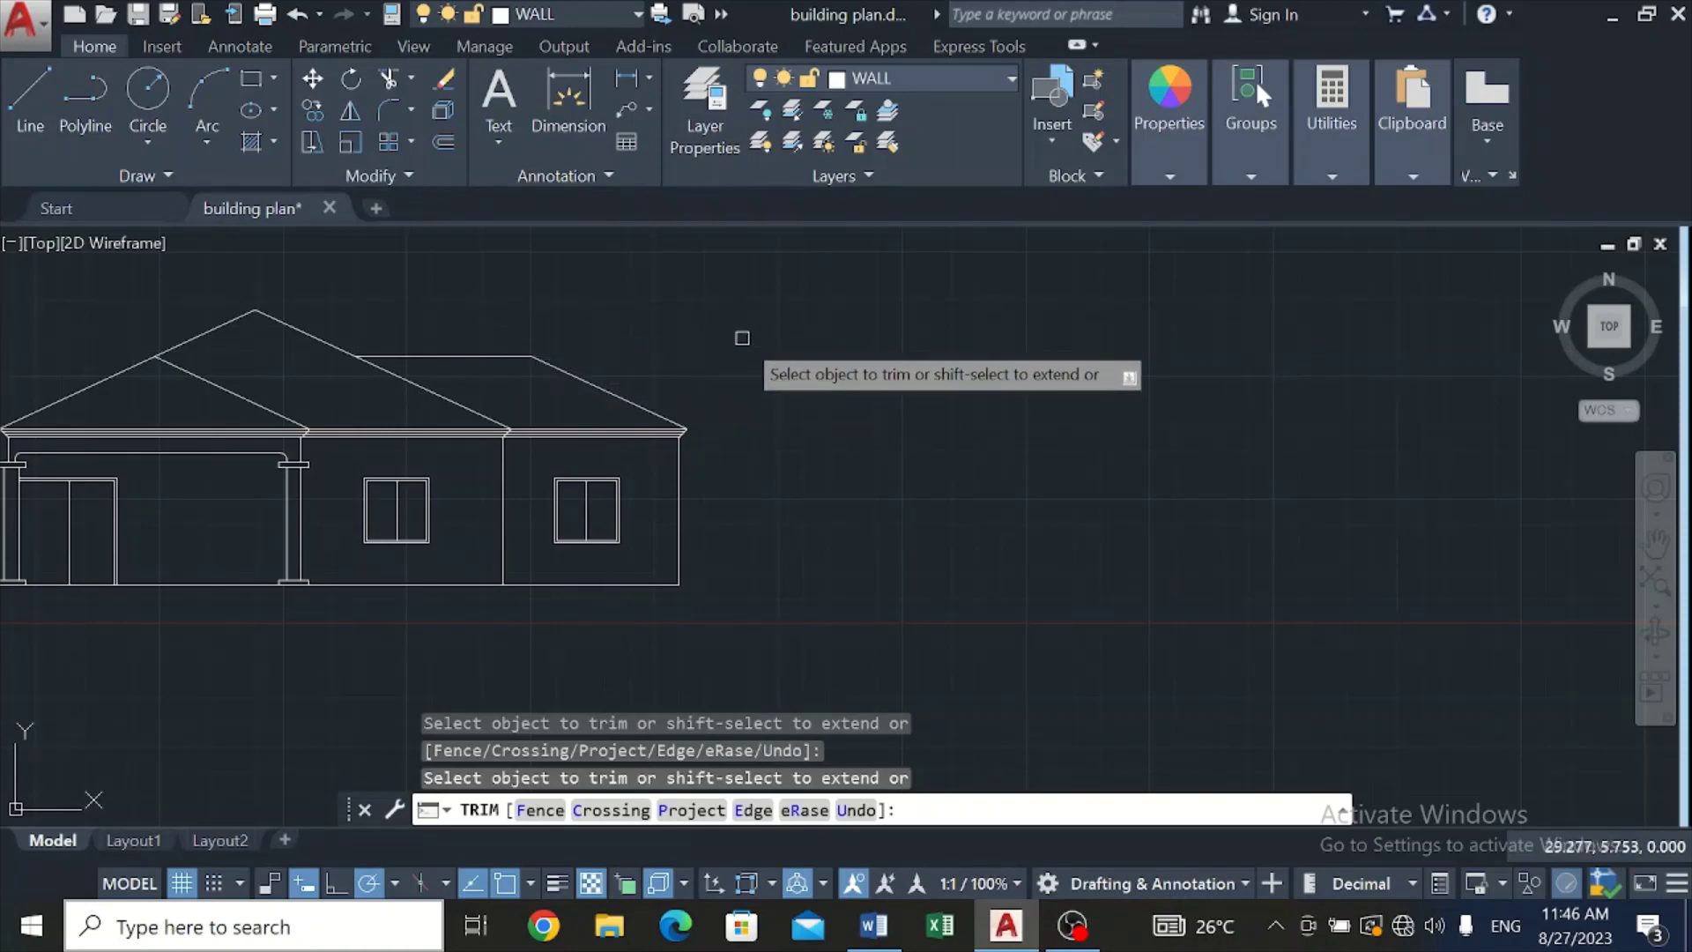
{"action": "scroll", "coordinate": [881, 378], "scroll_direction": "down", "scroll_amount": 2}
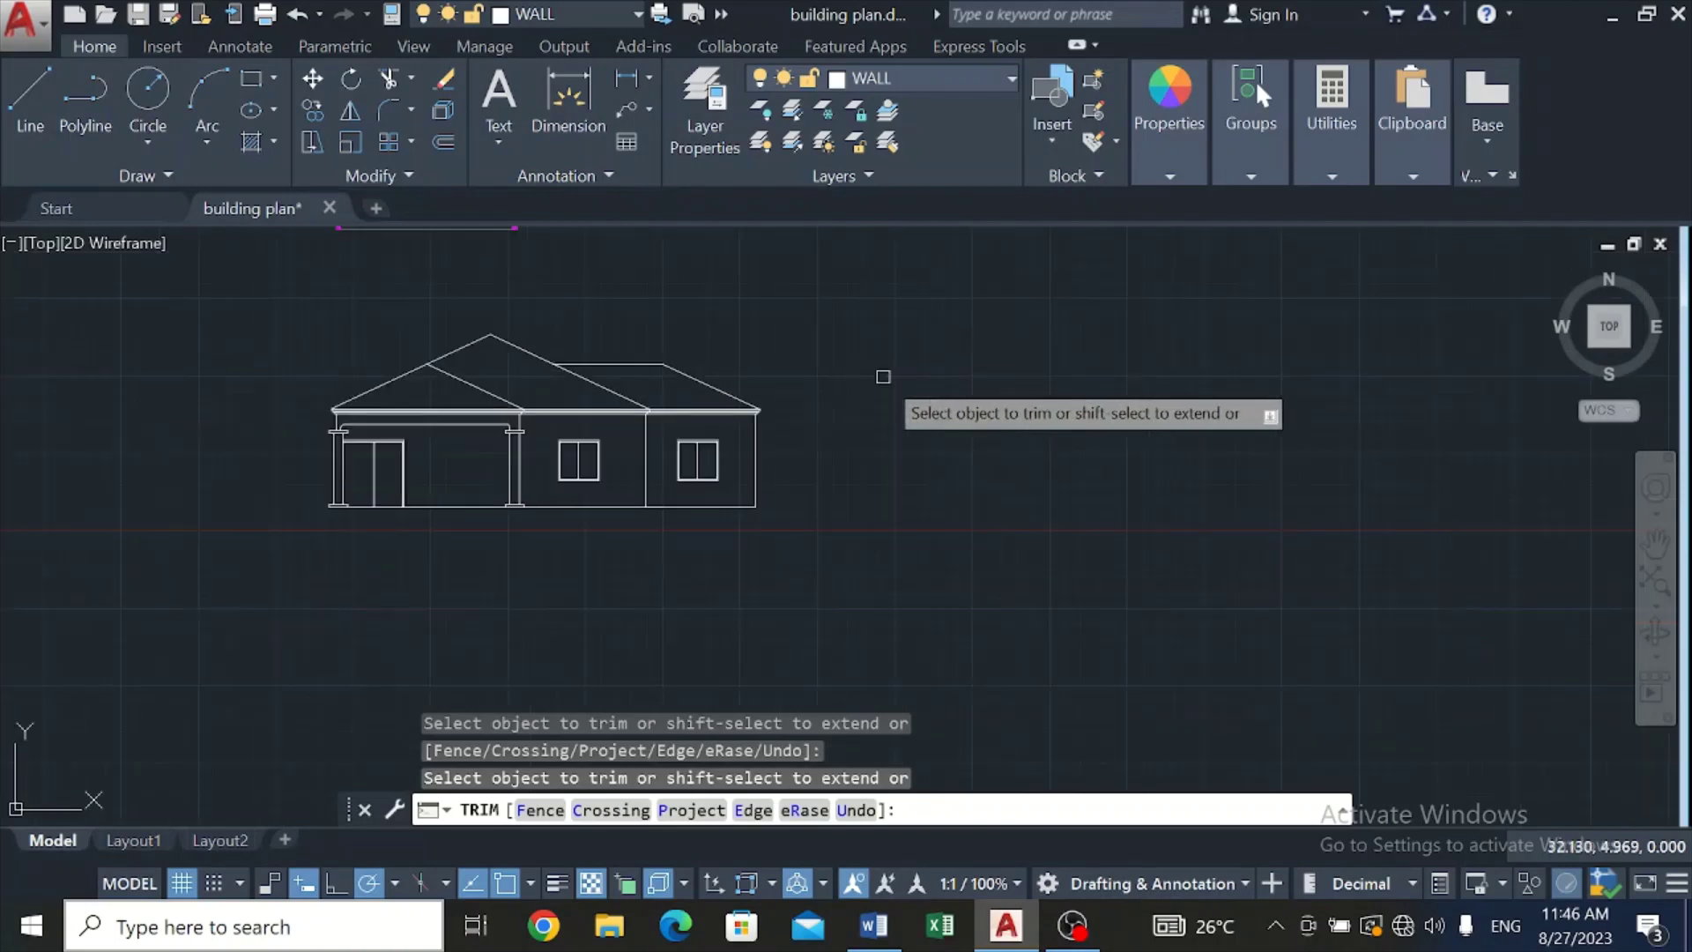
{"action": "scroll", "coordinate": [274, 426], "scroll_direction": "up", "scroll_amount": 3}
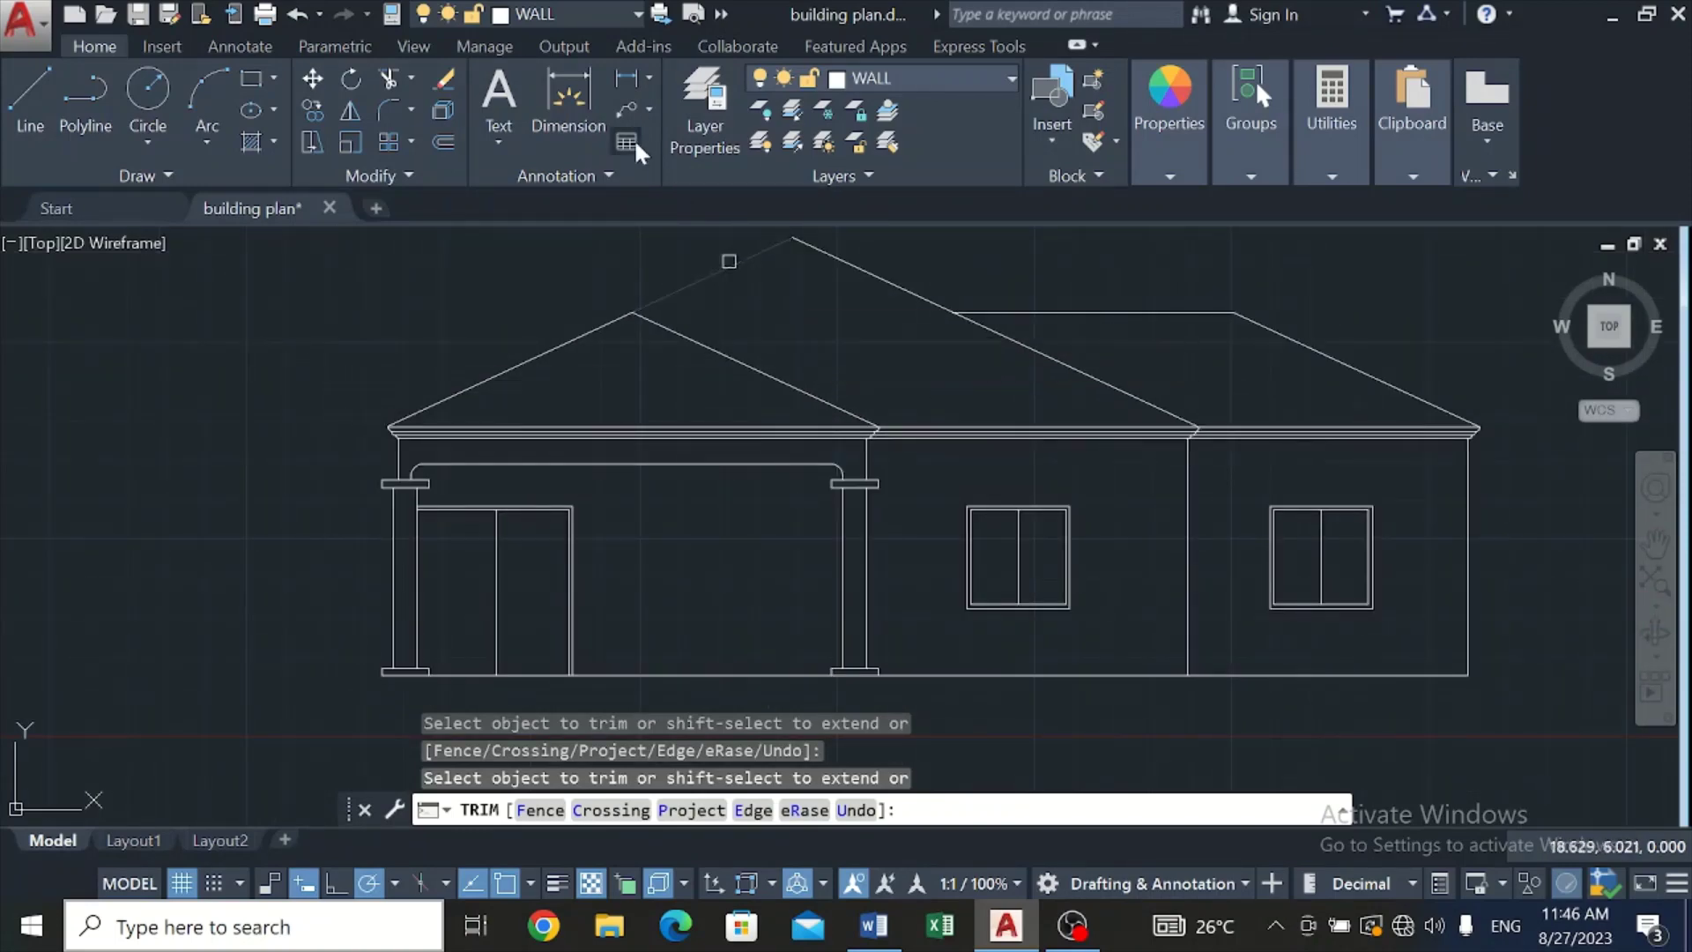
{"action": "left_click", "coordinate": [980, 77]}
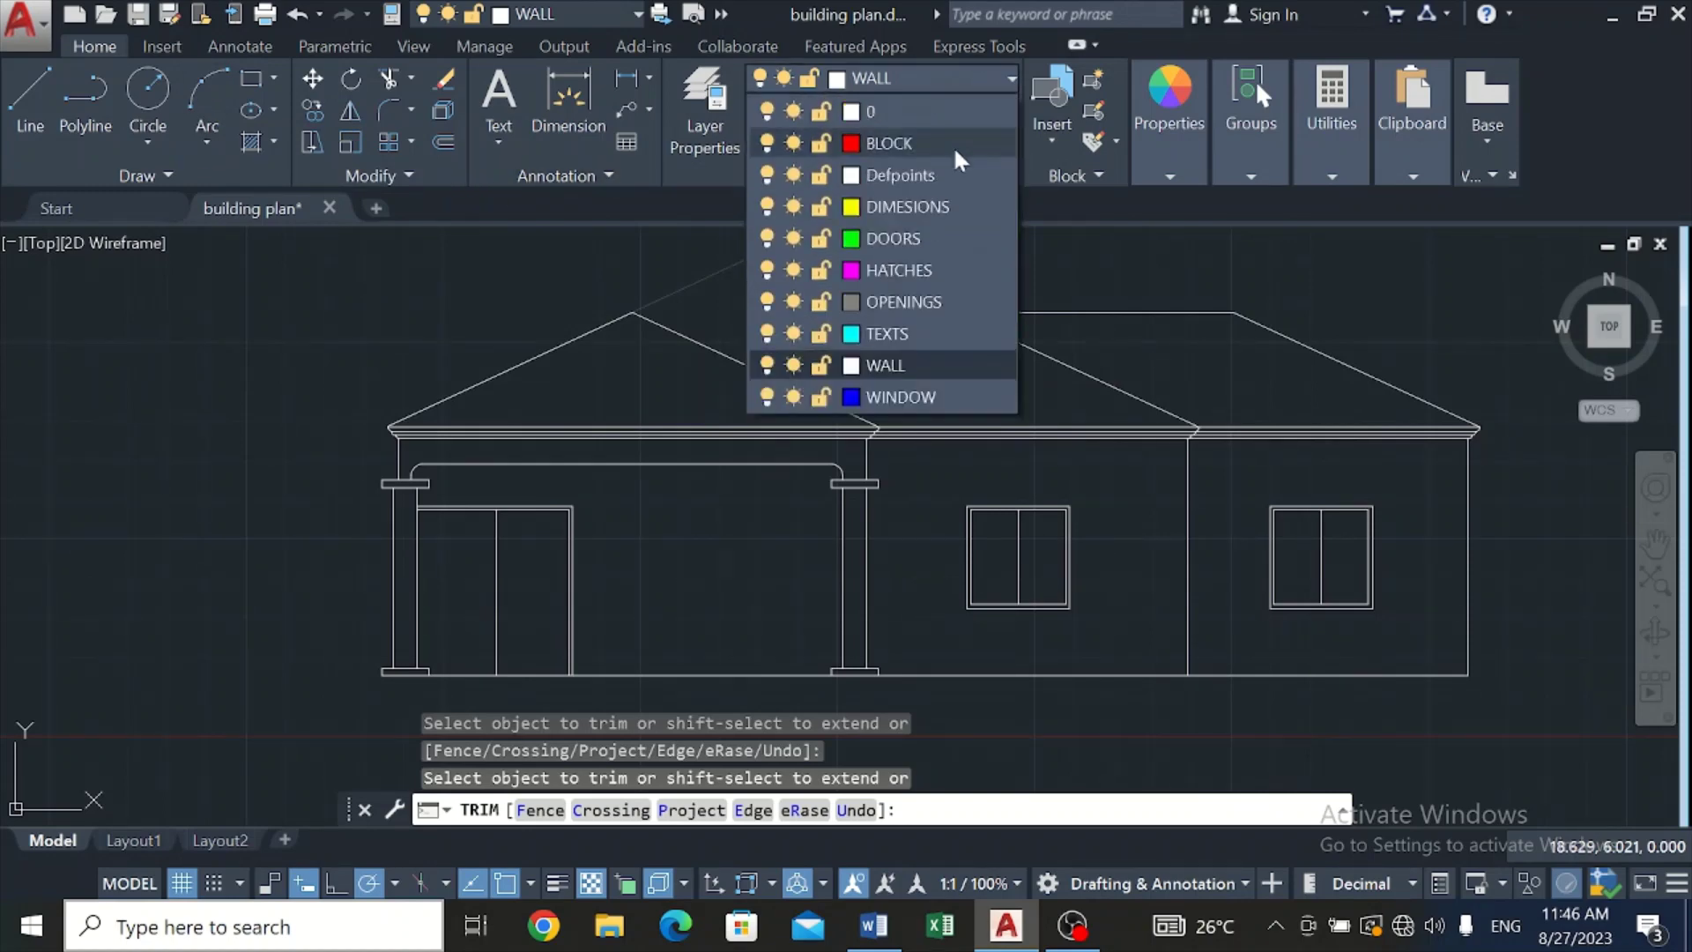
Step: Make HATCHES the current layer and try an AR-RSHKE shingle hatch in the left gable
{"action": "left_click", "coordinate": [918, 266]}
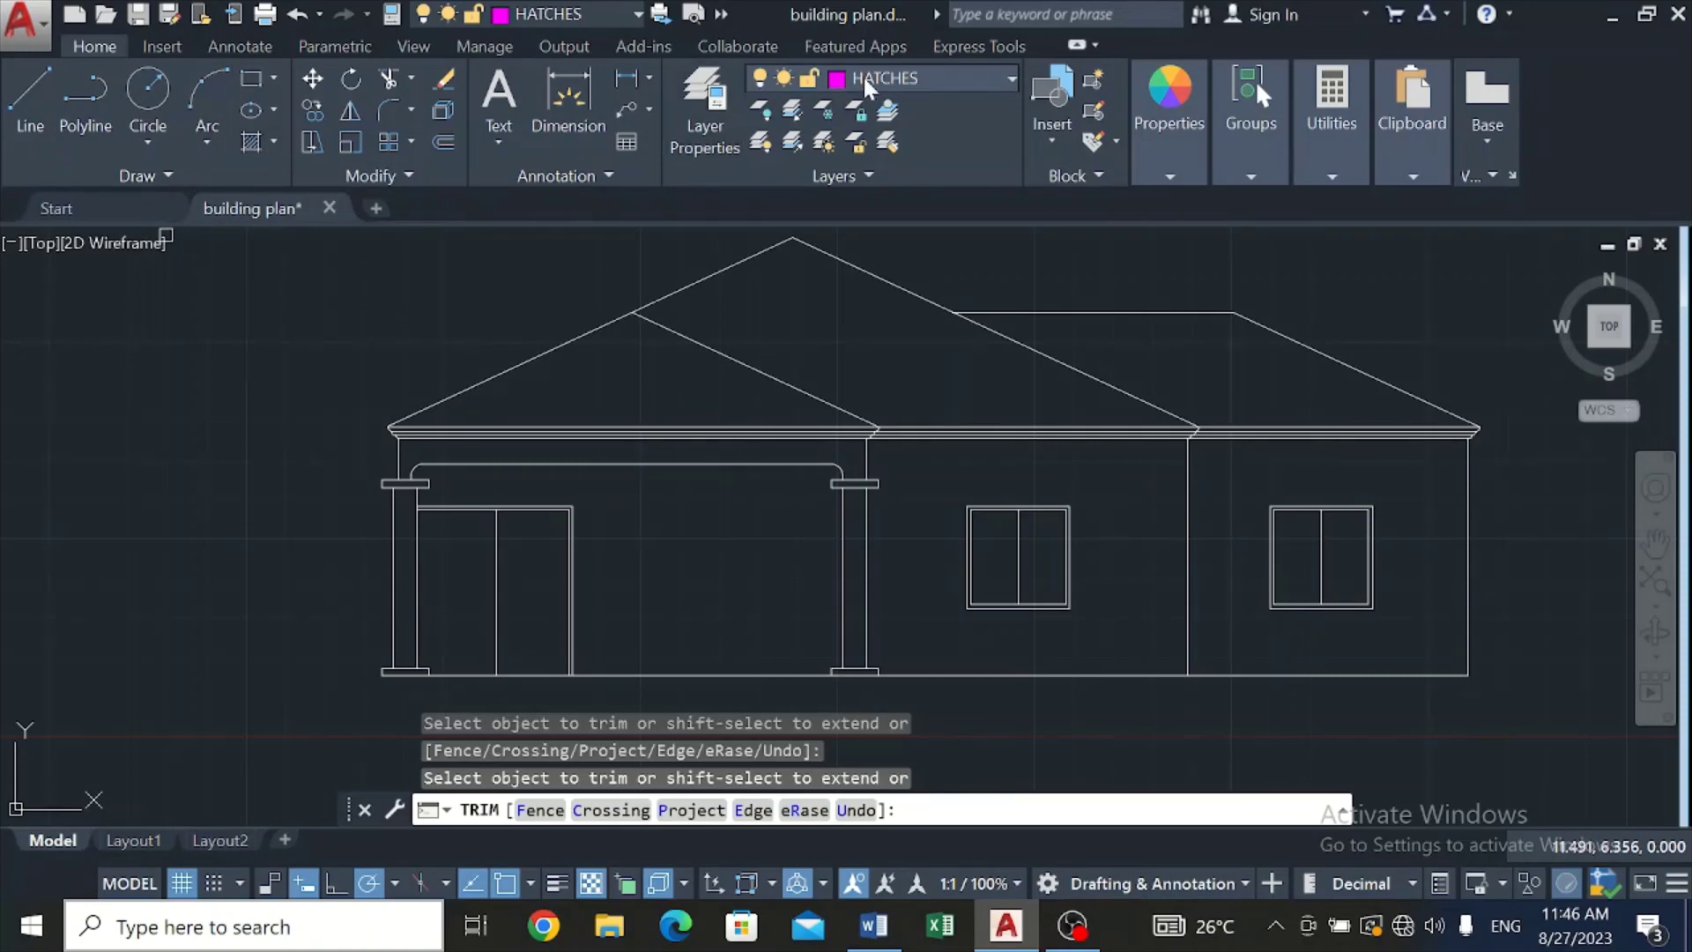
{"action": "left_click", "coordinate": [248, 141]}
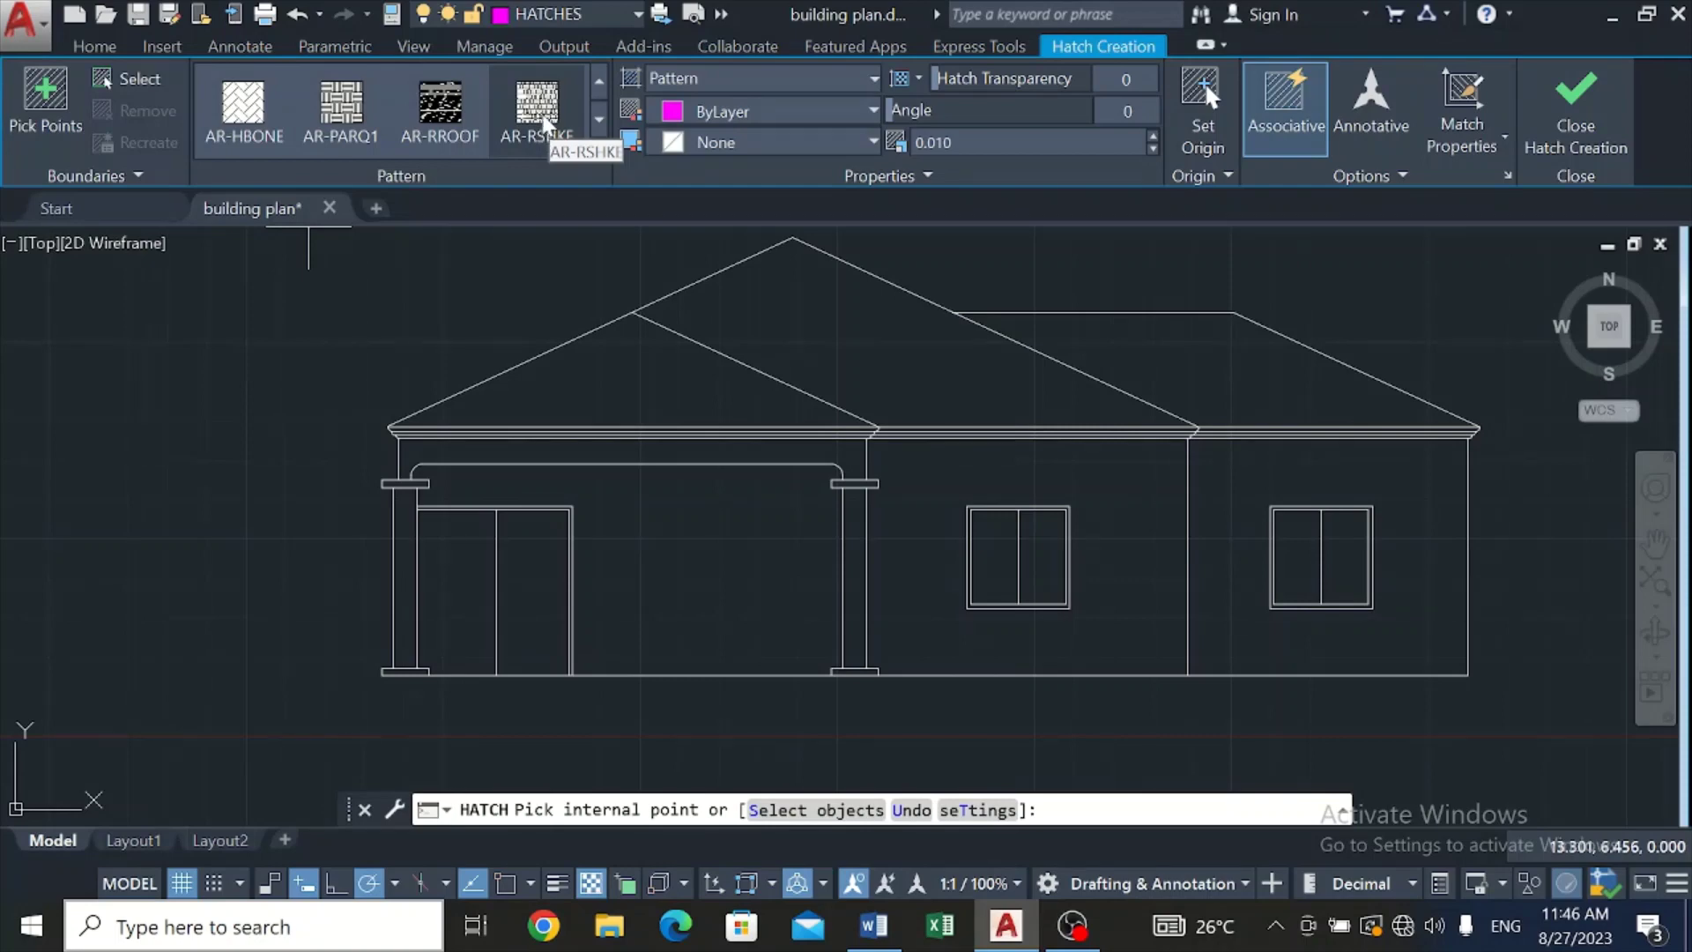
{"action": "left_click", "coordinate": [544, 124]}
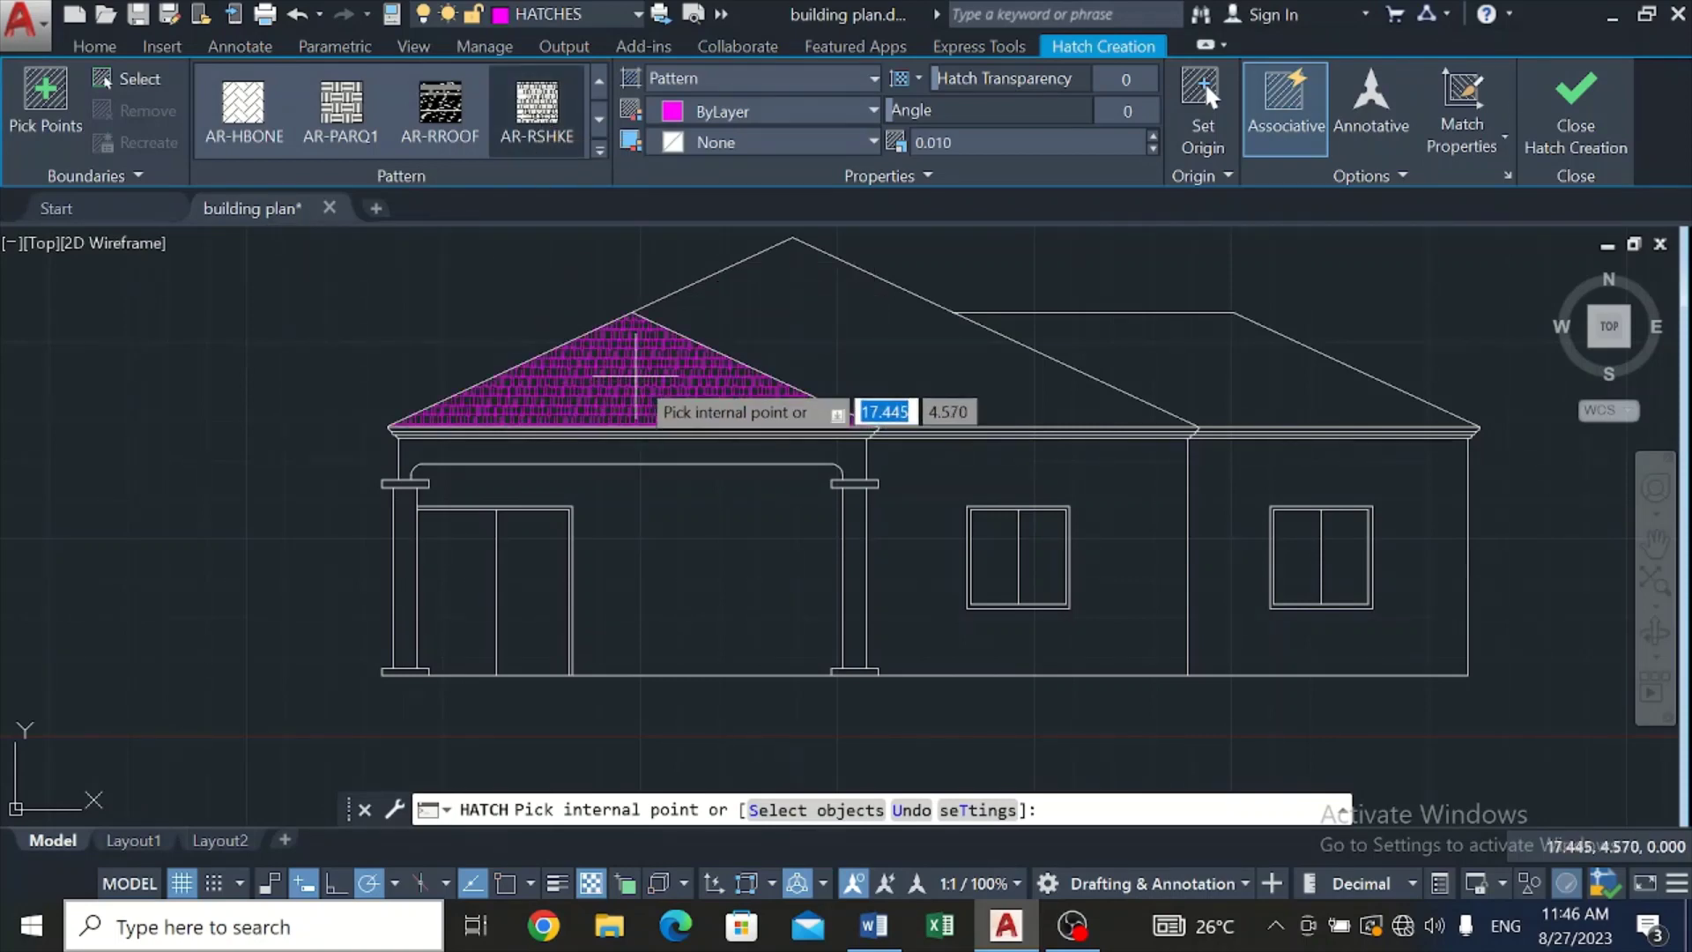
{"action": "left_click", "coordinate": [635, 375]}
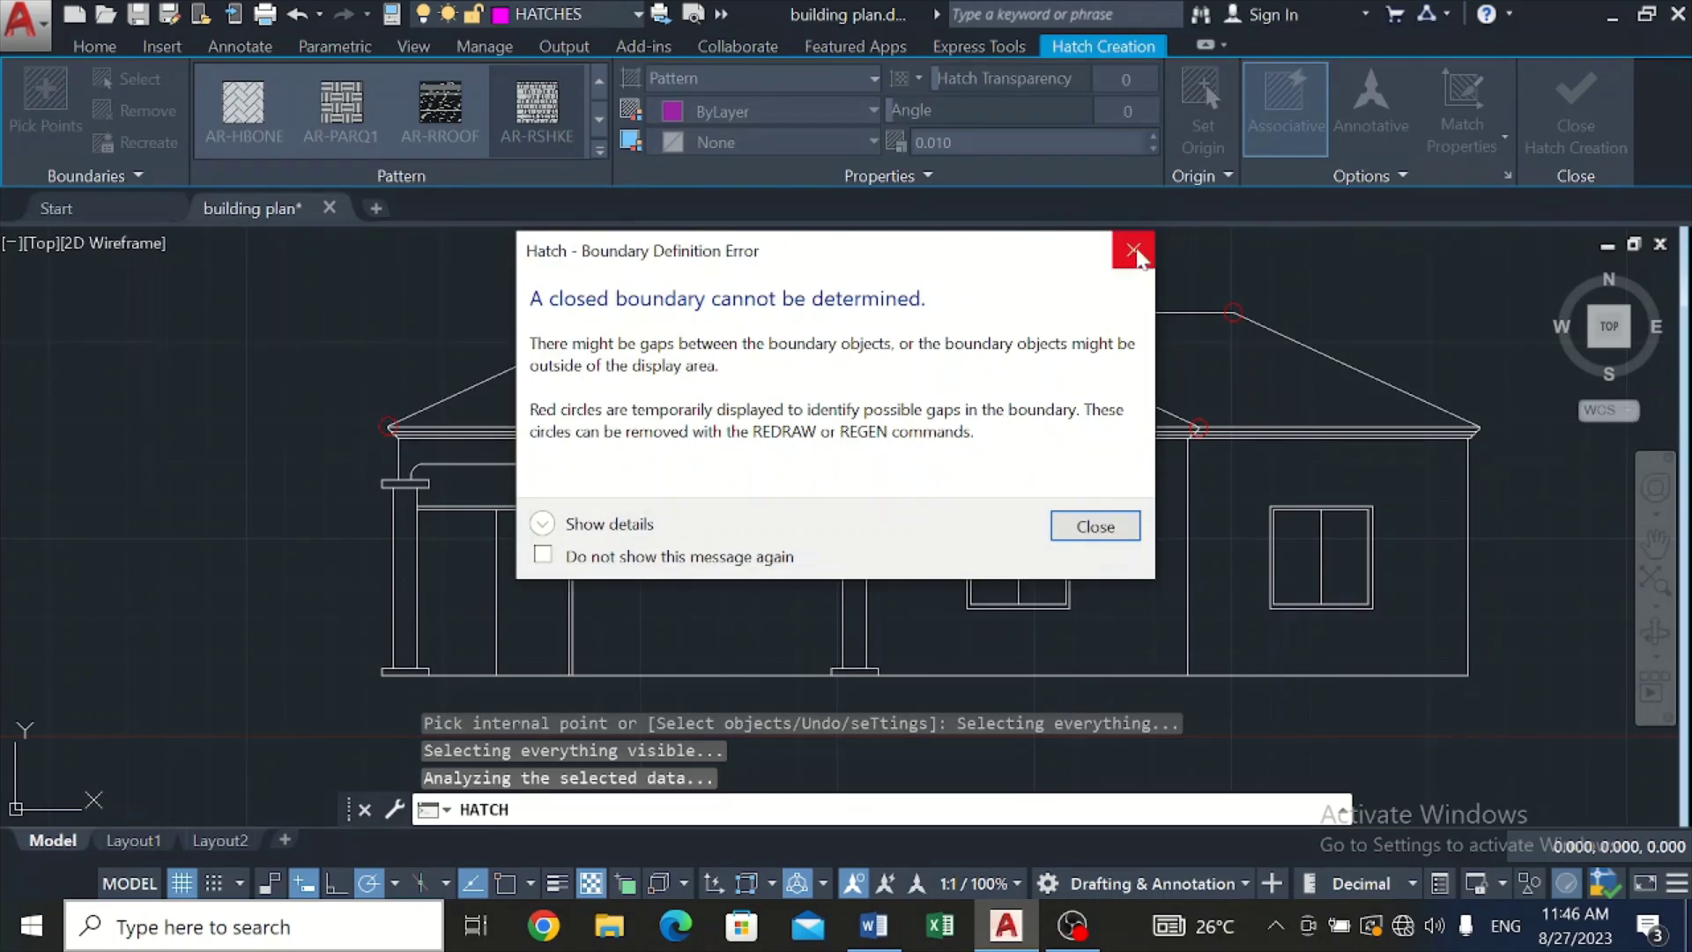
{"action": "left_click", "coordinate": [1095, 526]}
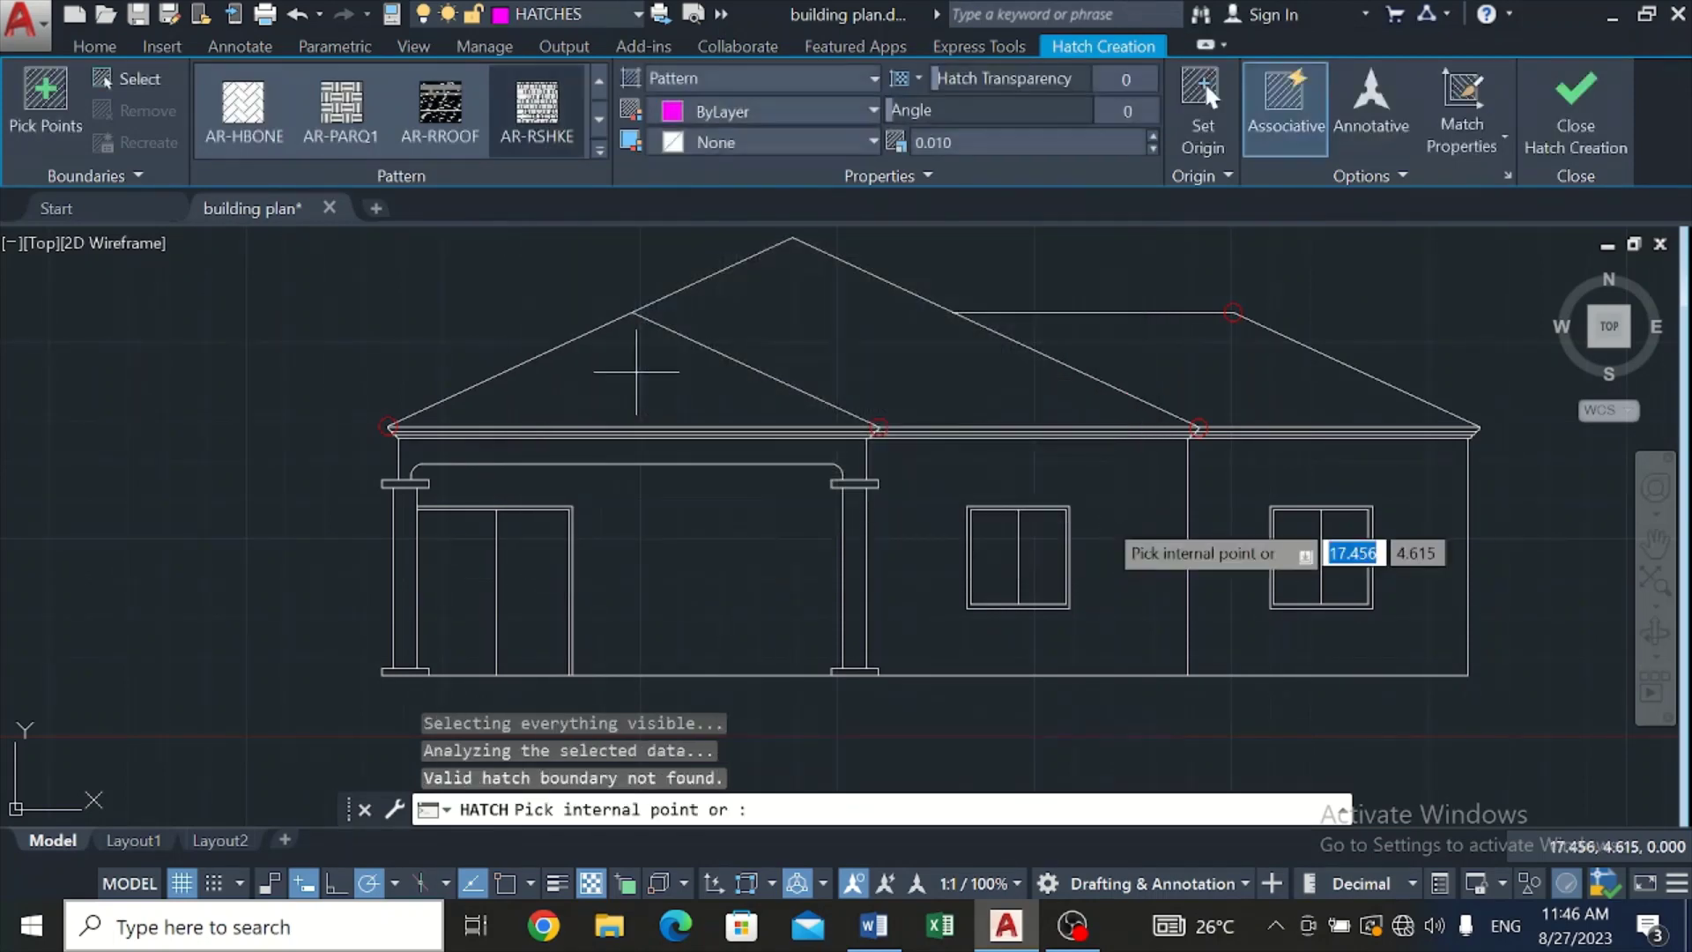
Step: Retry hatching inside the left gable, dismiss the boundary errors, and cancel the hatch
{"action": "left_click", "coordinate": [762, 511]}
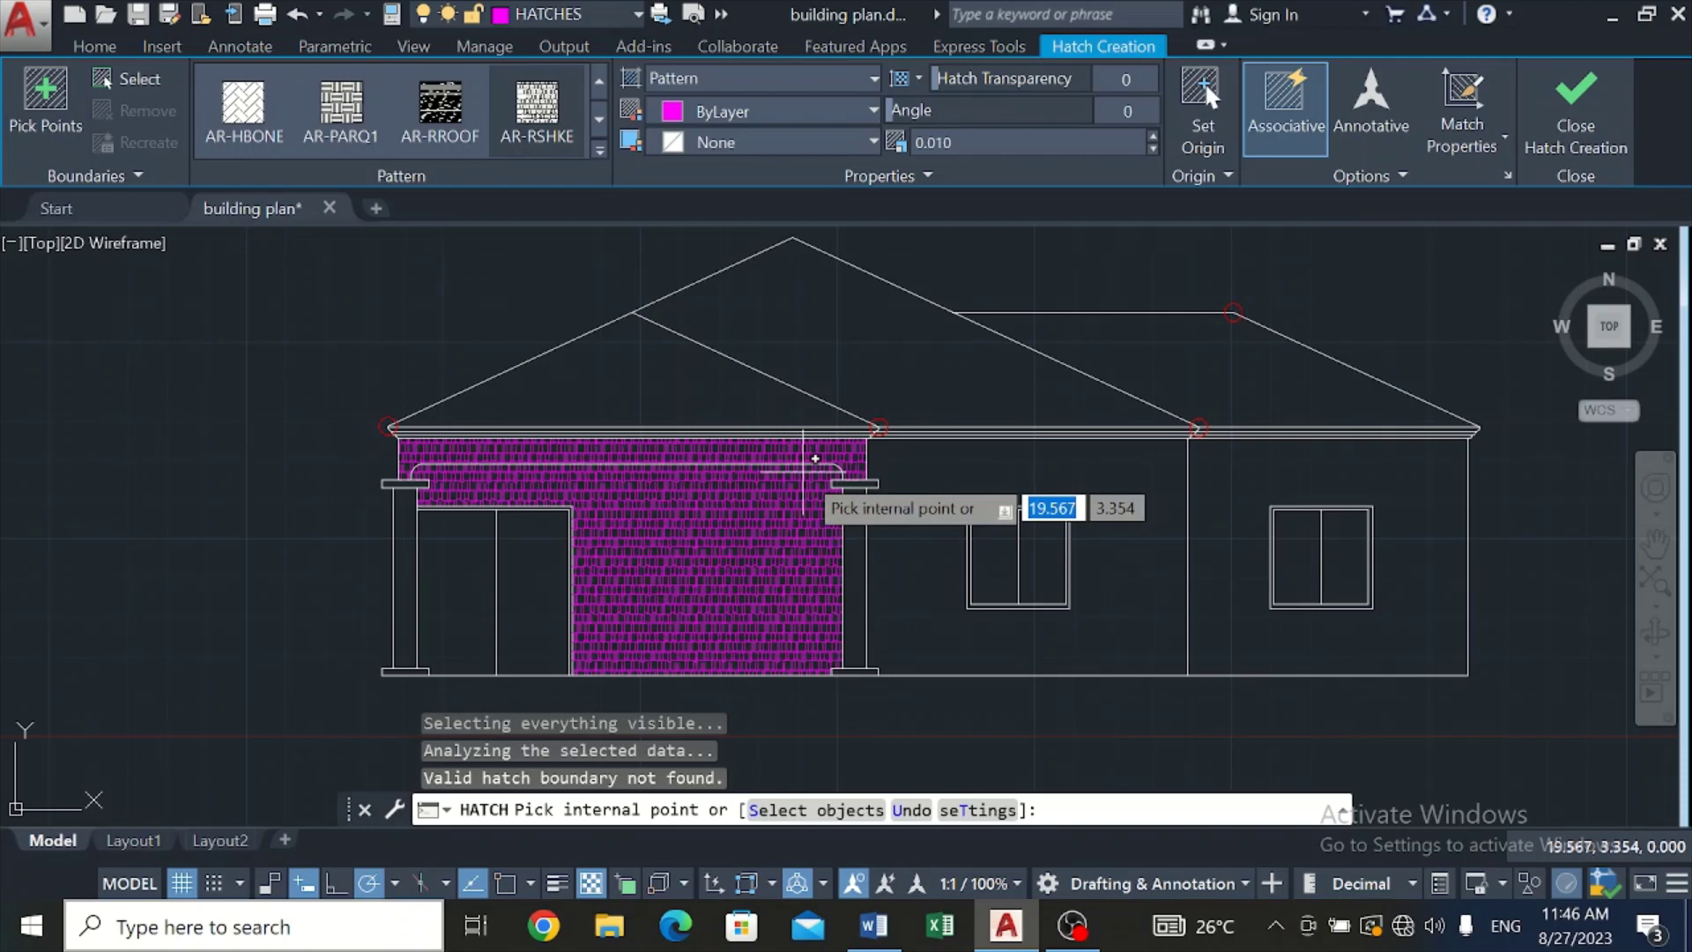
{"action": "left_click", "coordinate": [855, 387]}
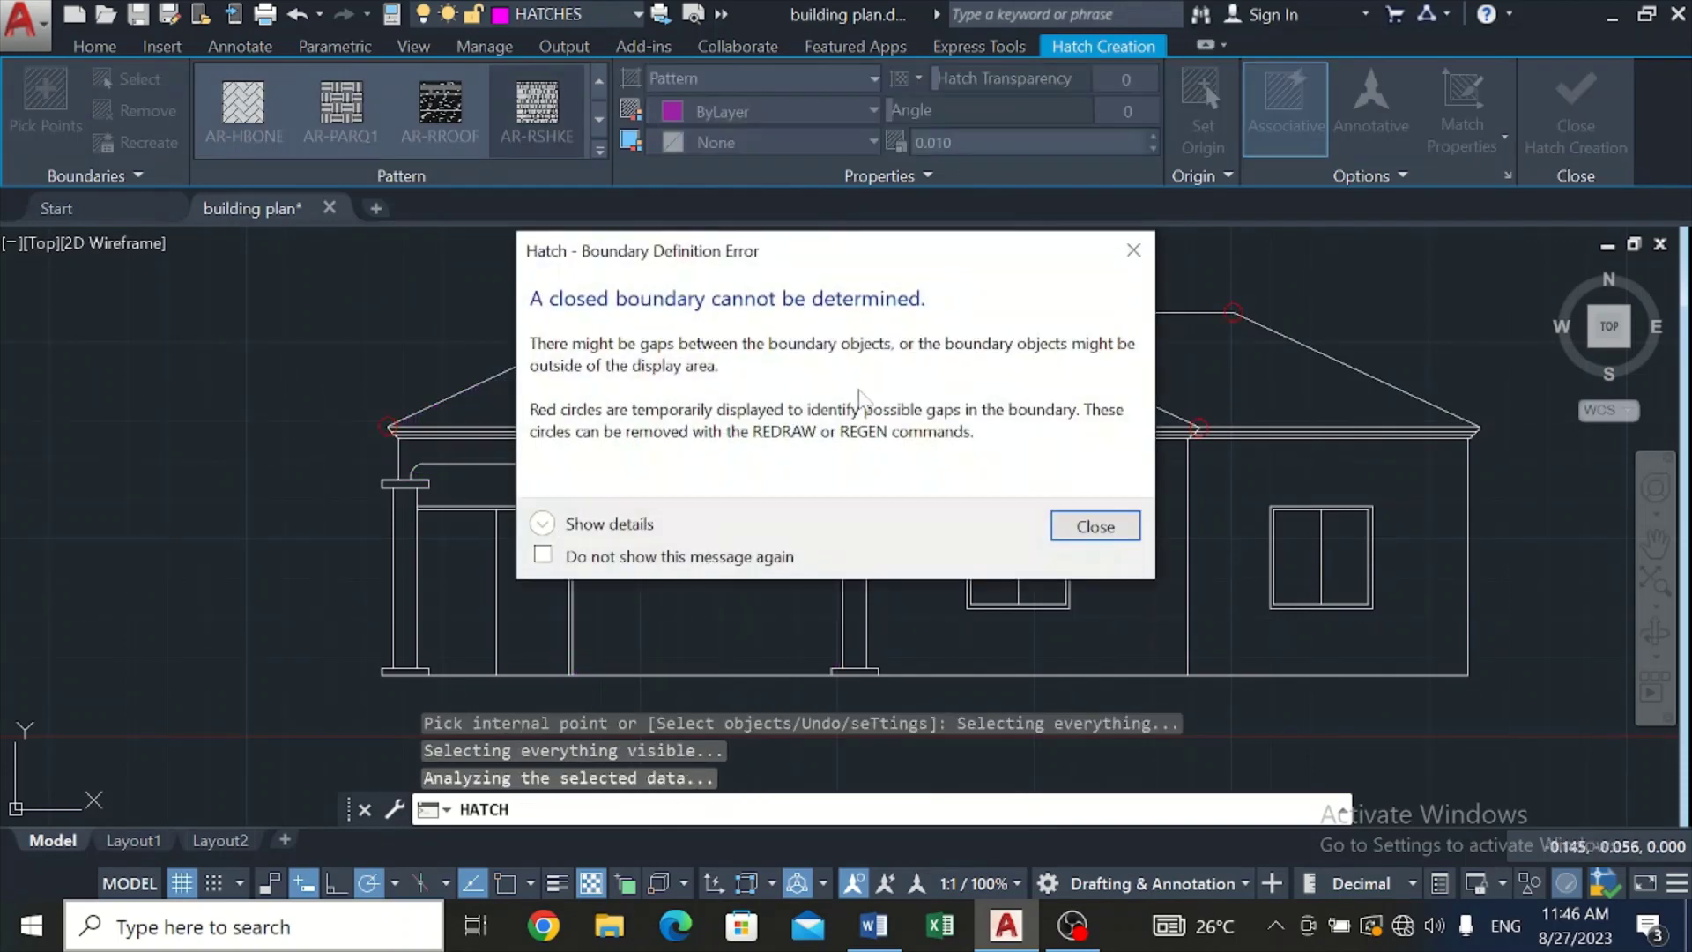
{"action": "left_click", "coordinate": [1133, 250]}
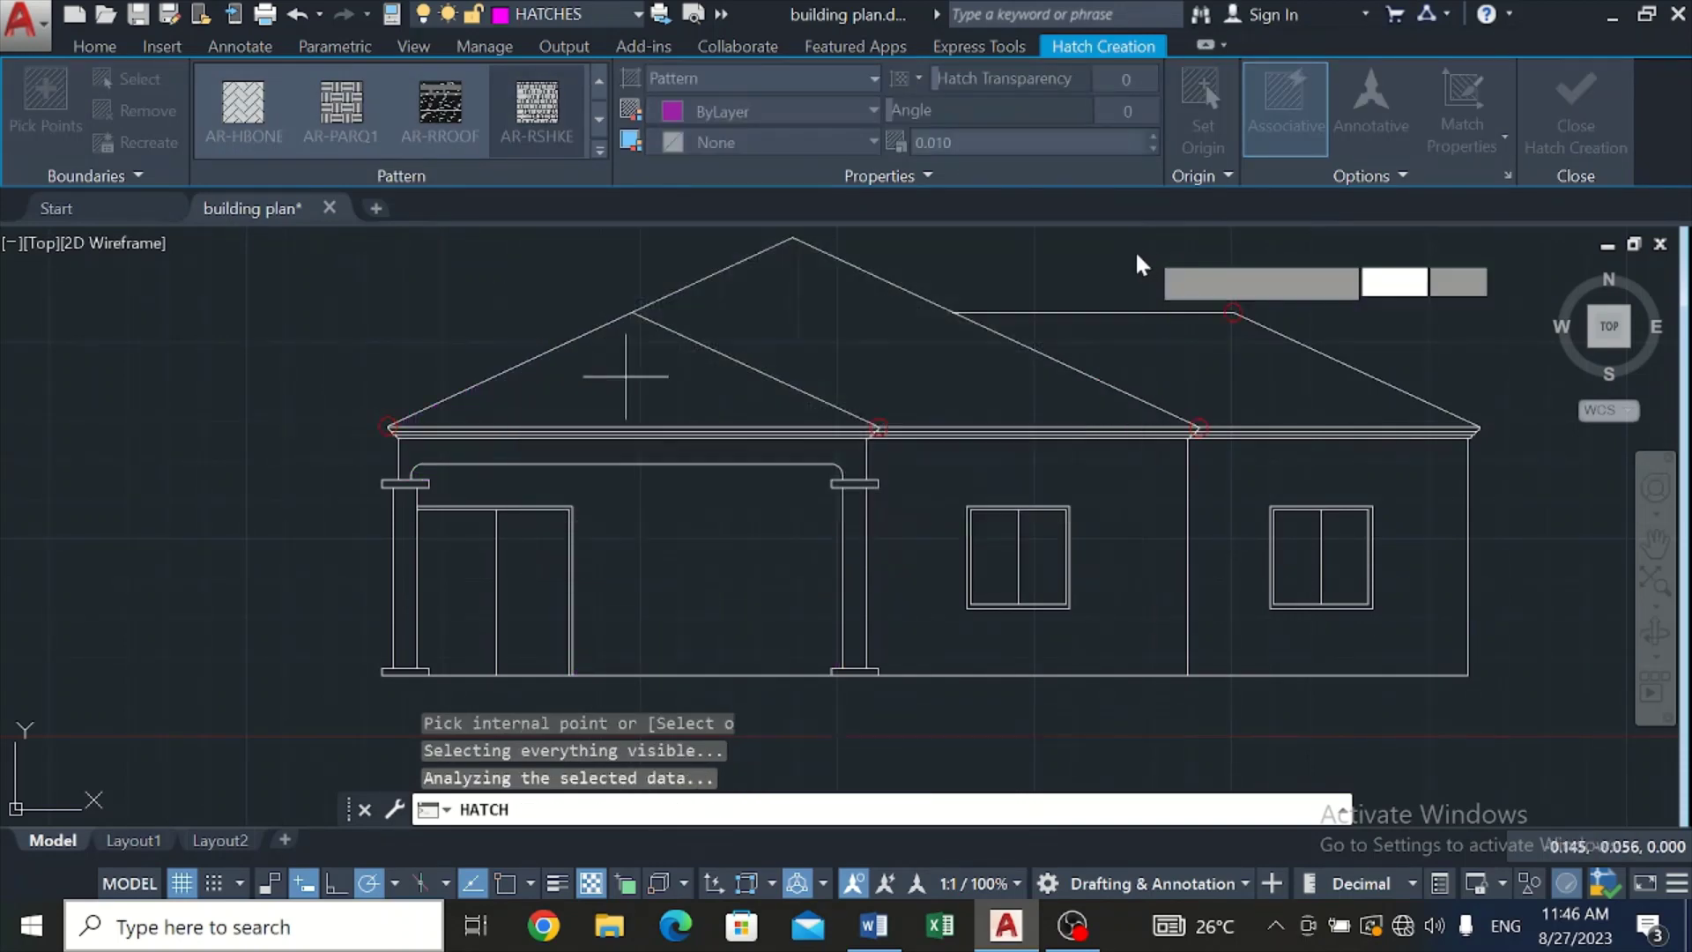
{"action": "left_click", "coordinate": [652, 373]}
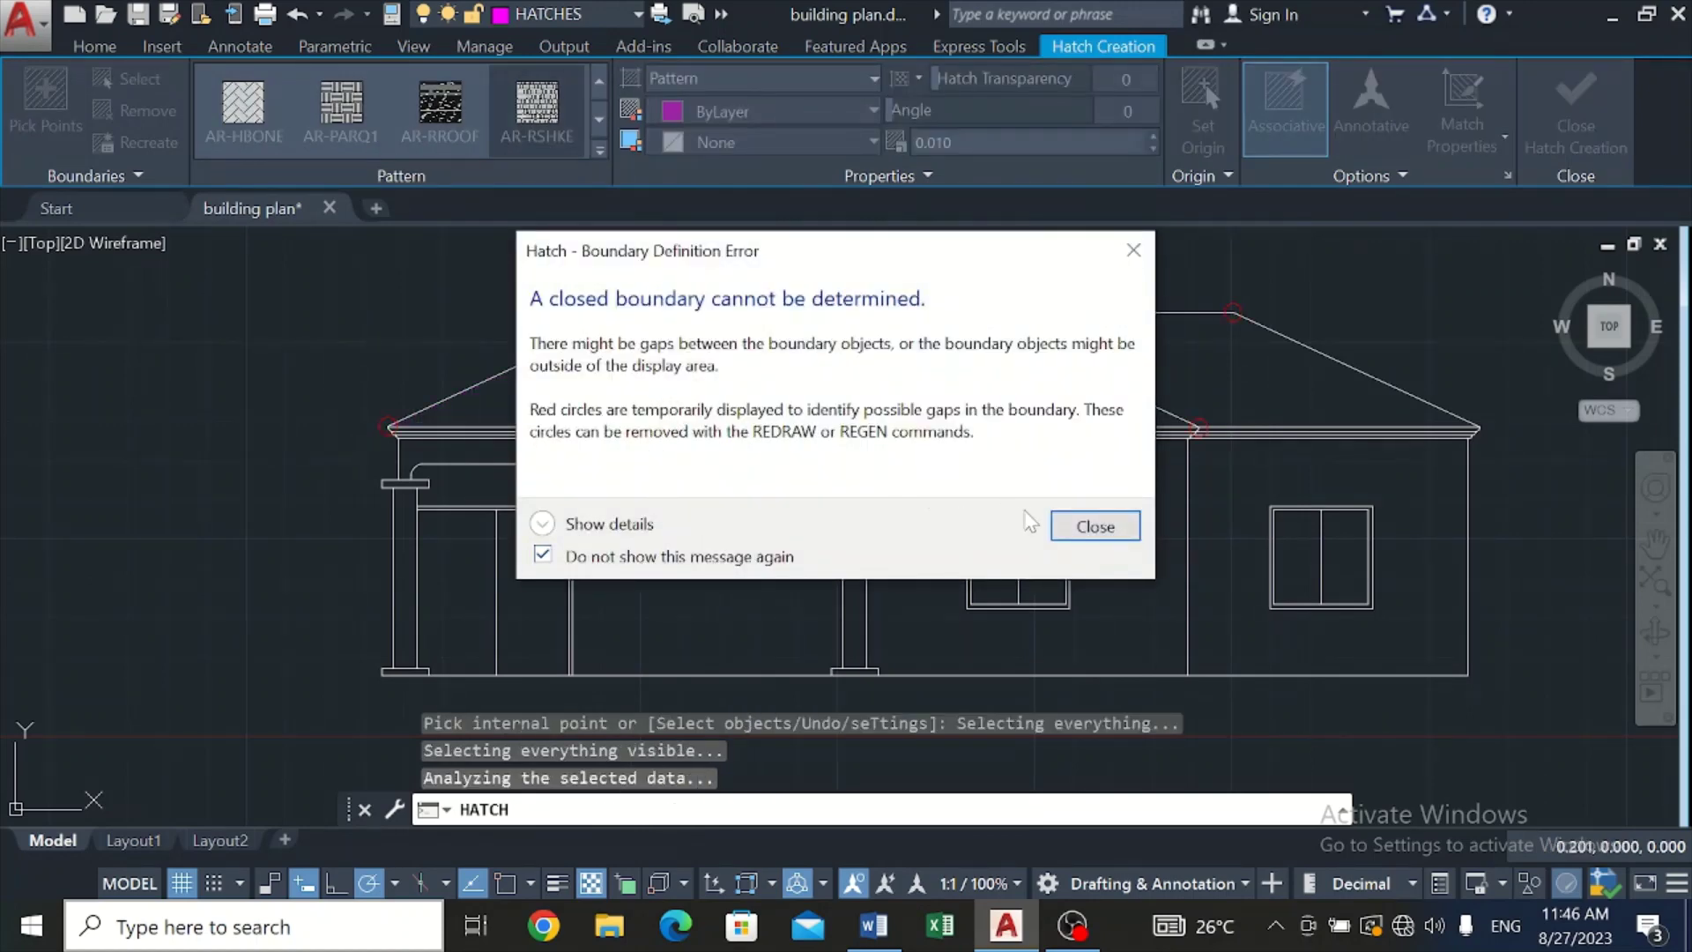
{"action": "left_click", "coordinate": [1094, 526]}
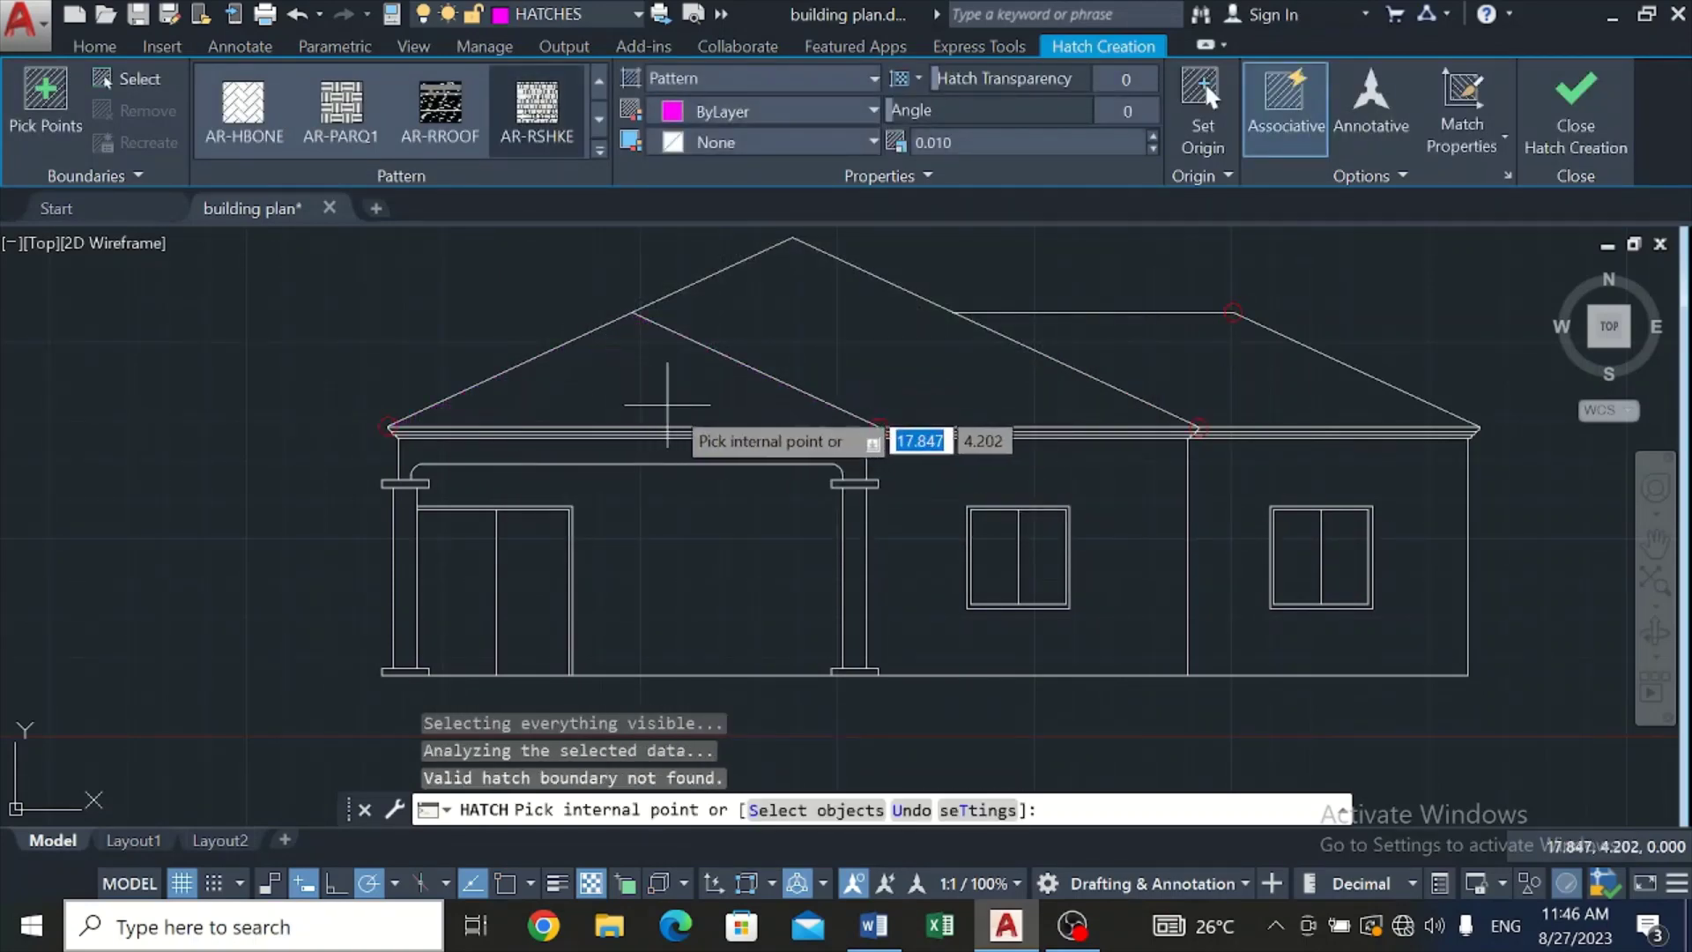
{"action": "scroll", "coordinate": [879, 425], "scroll_direction": "up", "scroll_amount": 5}
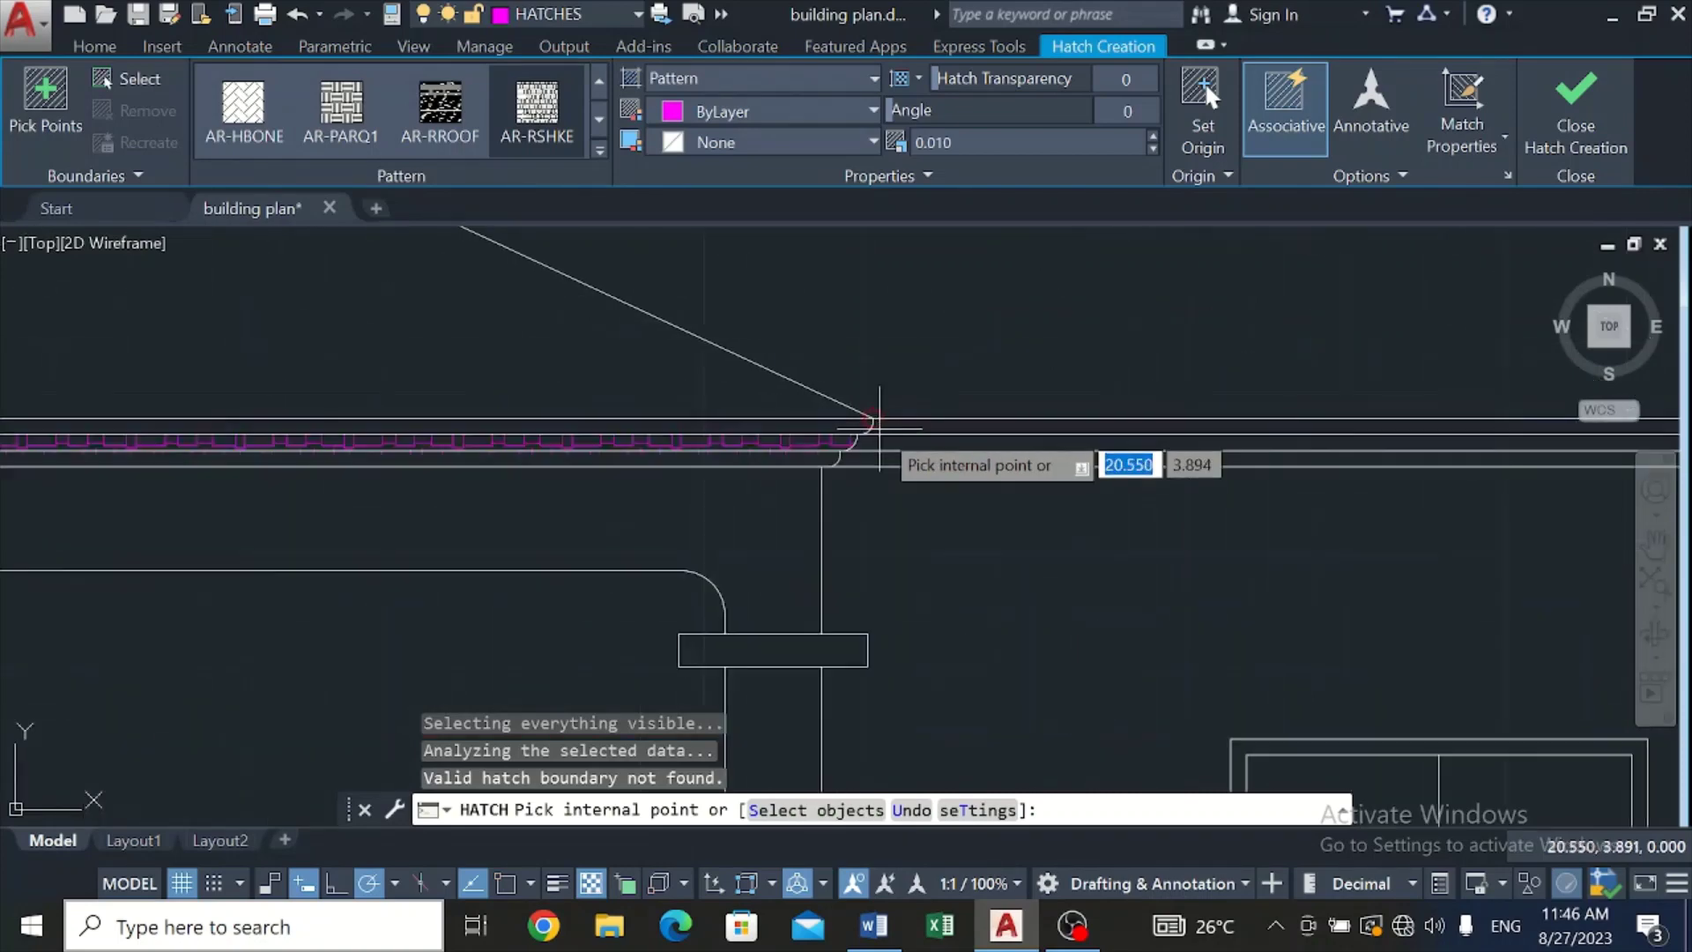
{"action": "scroll", "coordinate": [878, 427], "scroll_direction": "up", "scroll_amount": 5}
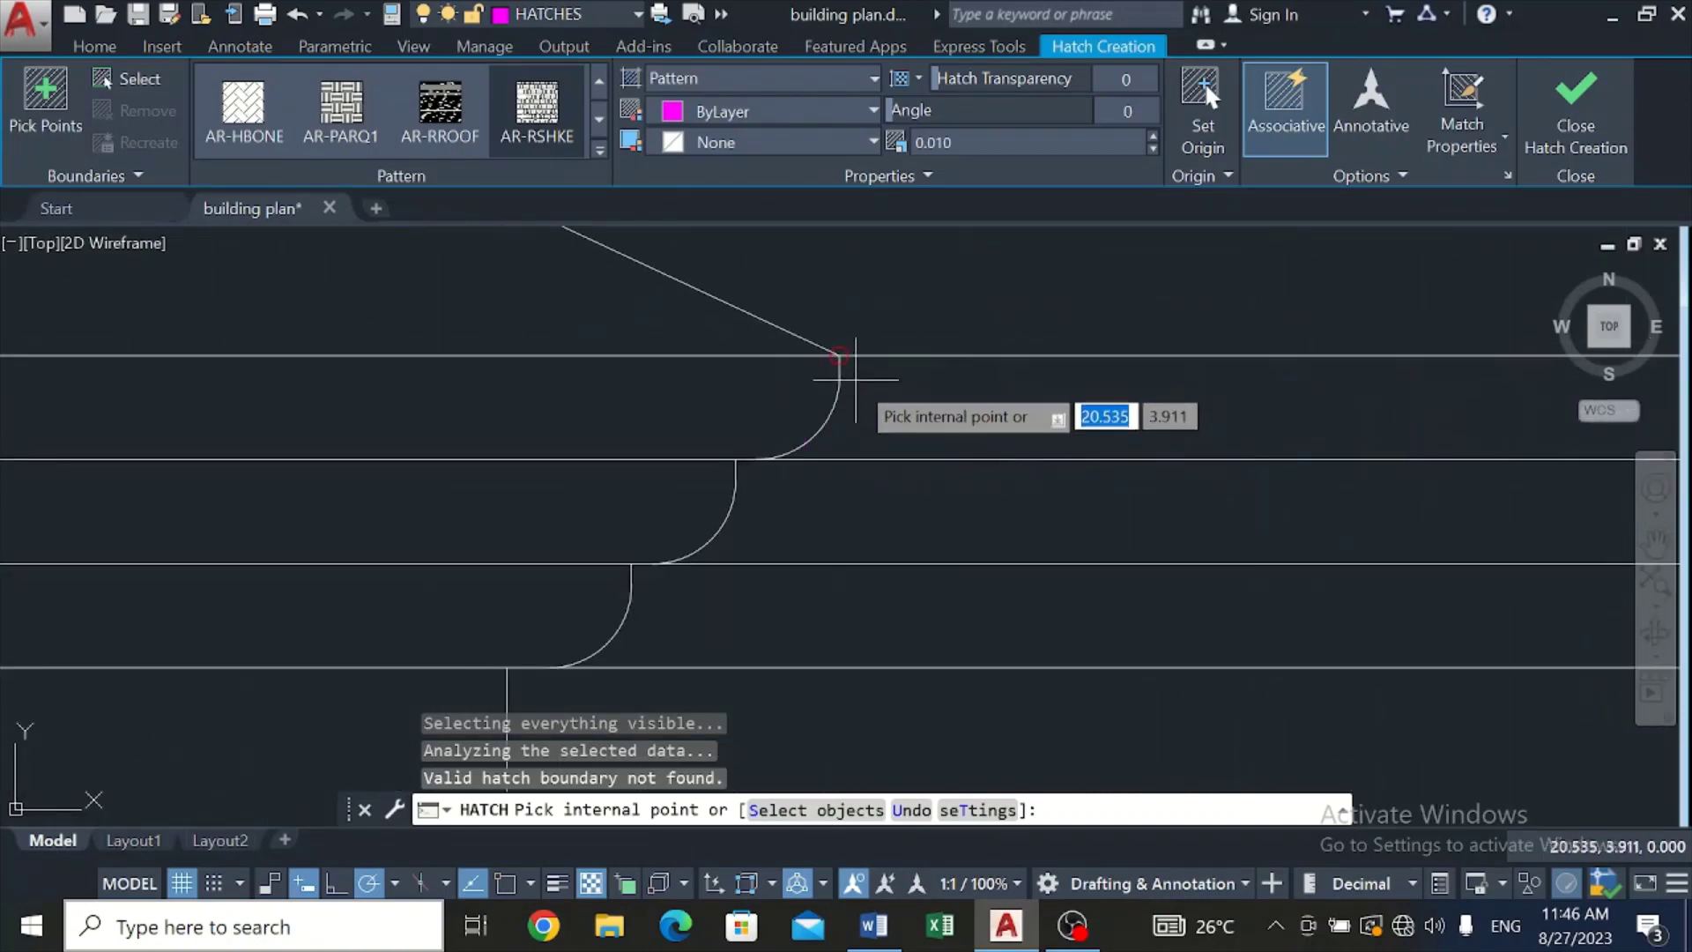
{"action": "scroll", "coordinate": [855, 379], "scroll_direction": "up", "scroll_amount": 4}
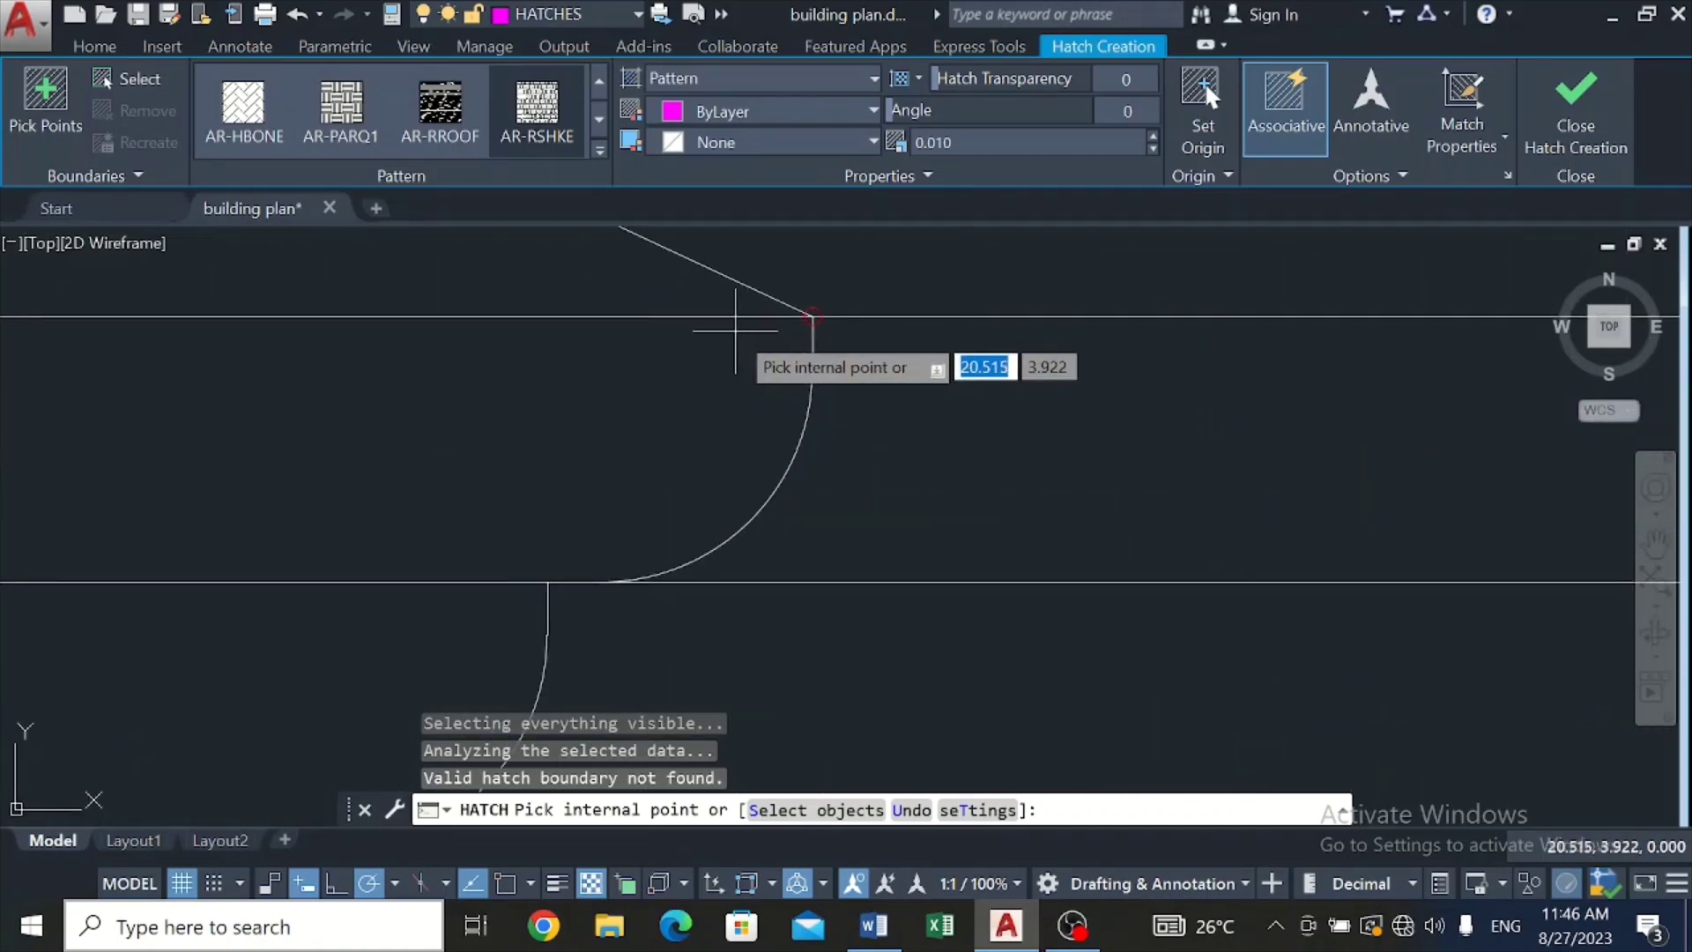
{"action": "key", "text": "Escape"}
{"action": "scroll", "coordinate": [697, 431], "scroll_direction": "down", "scroll_amount": 4}
Step: Undo the recent hatch, trim and line edits, cancelling the accidental quit prompt
{"action": "key", "text": "Escape"}
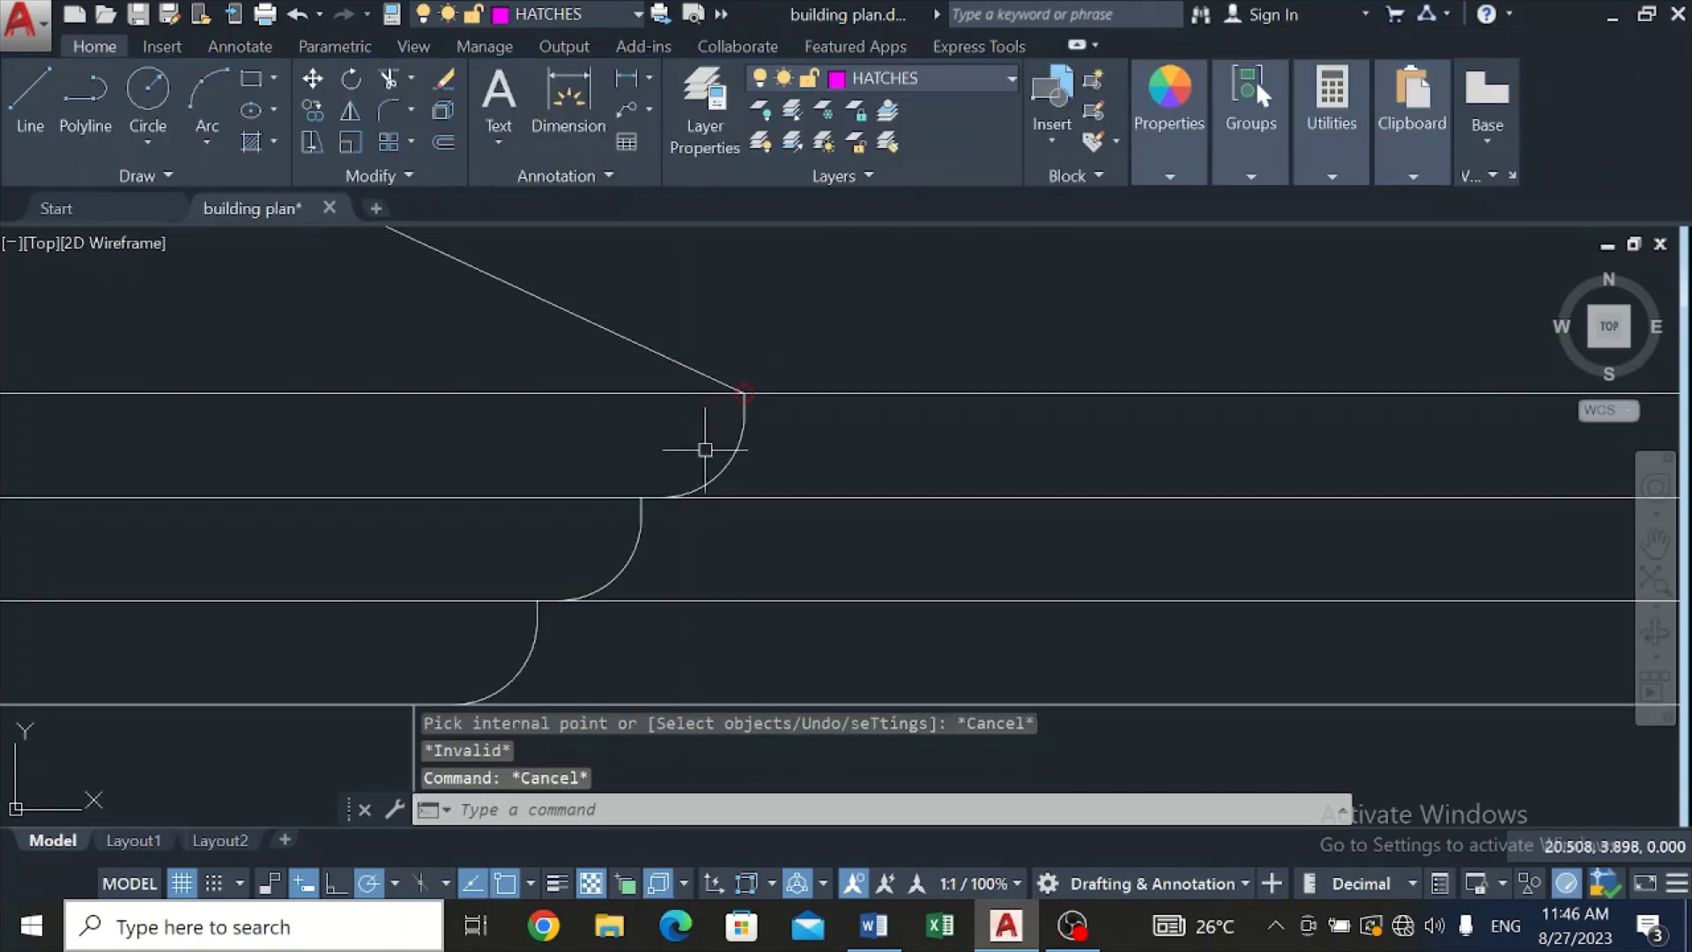
{"action": "scroll", "coordinate": [672, 367], "scroll_direction": "down", "scroll_amount": 6}
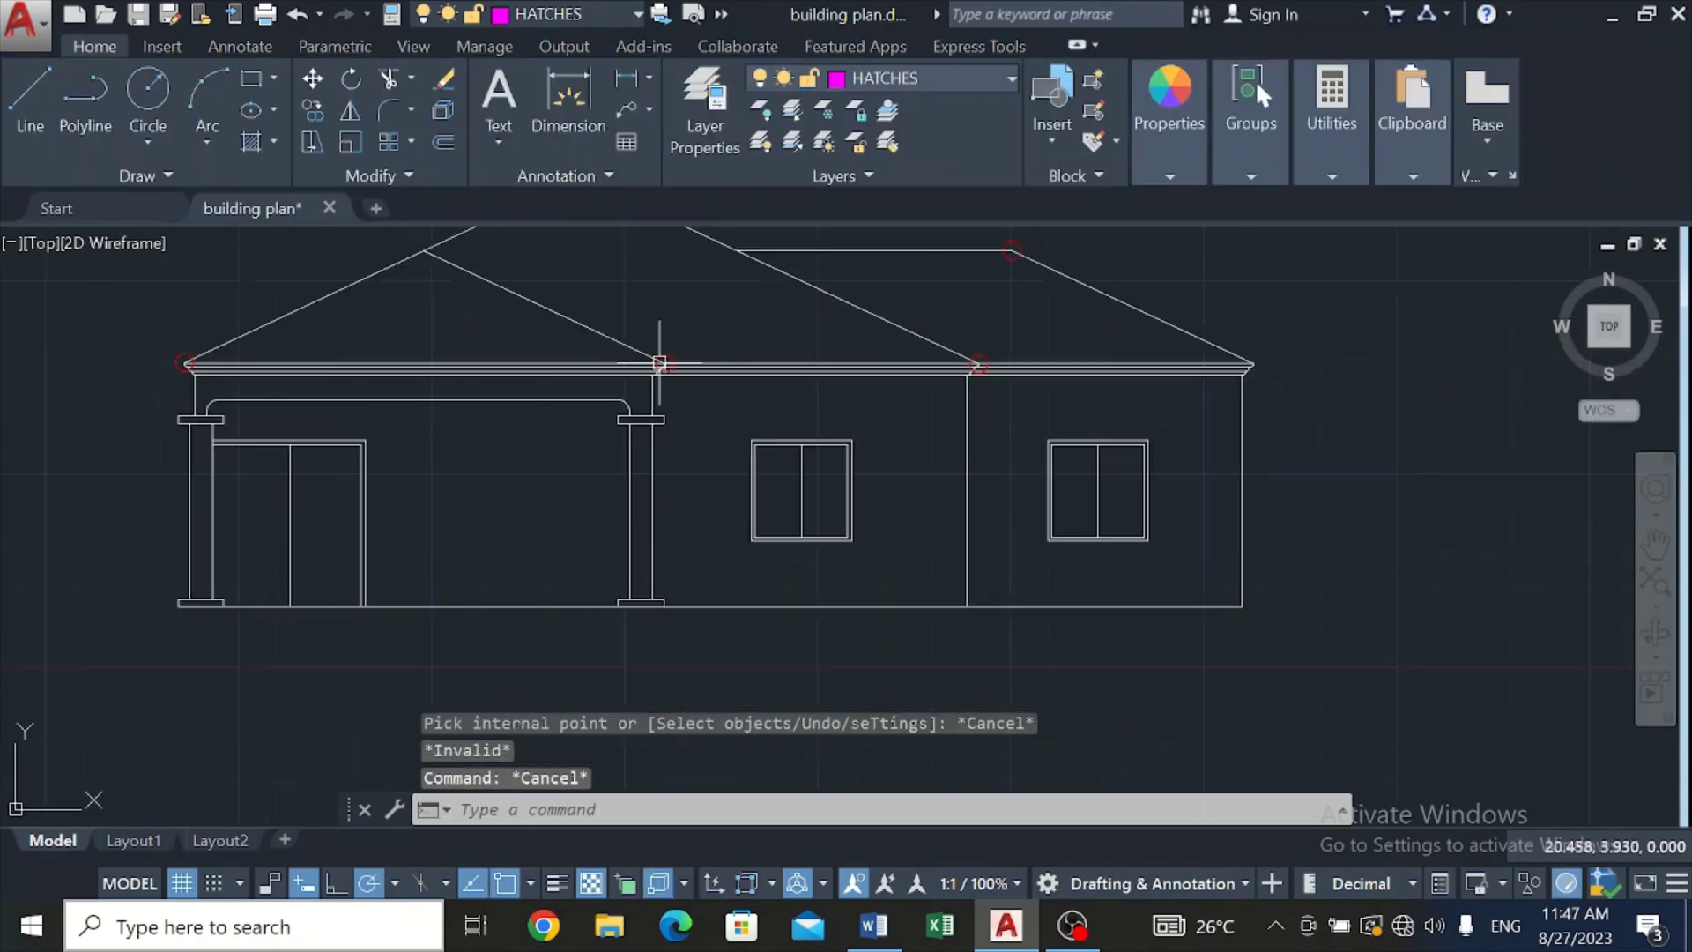
{"action": "scroll", "coordinate": [652, 366], "scroll_direction": "down", "scroll_amount": 2}
{"action": "key", "text": "Escape"}
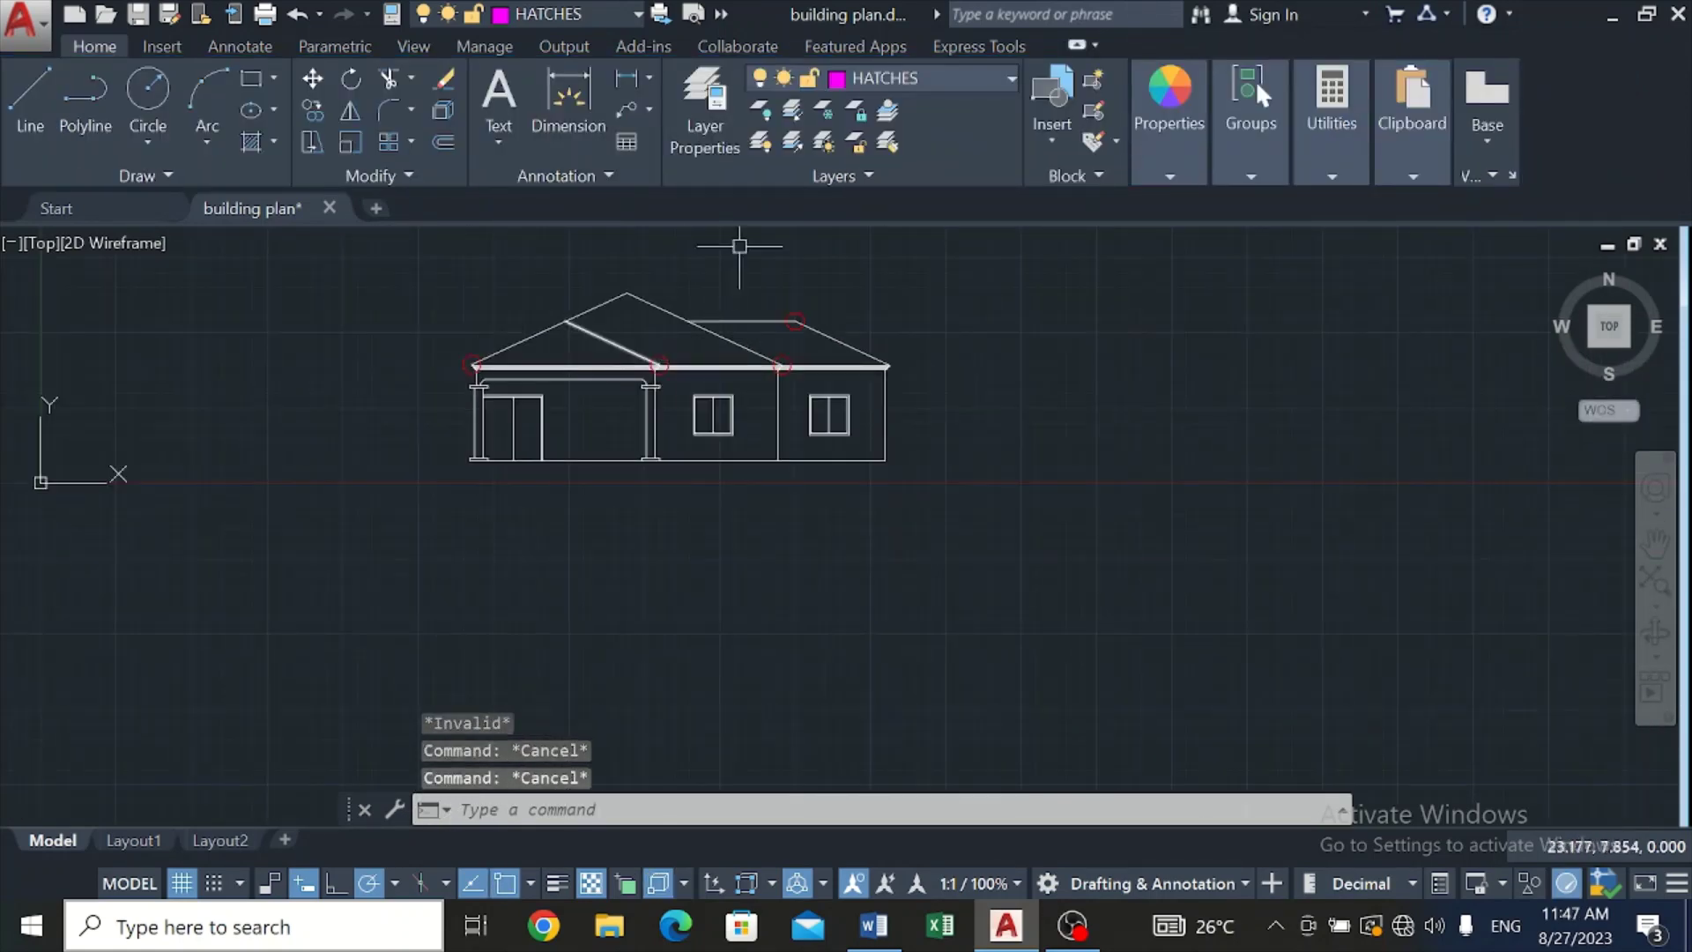
{"action": "key", "text": "Escape"}
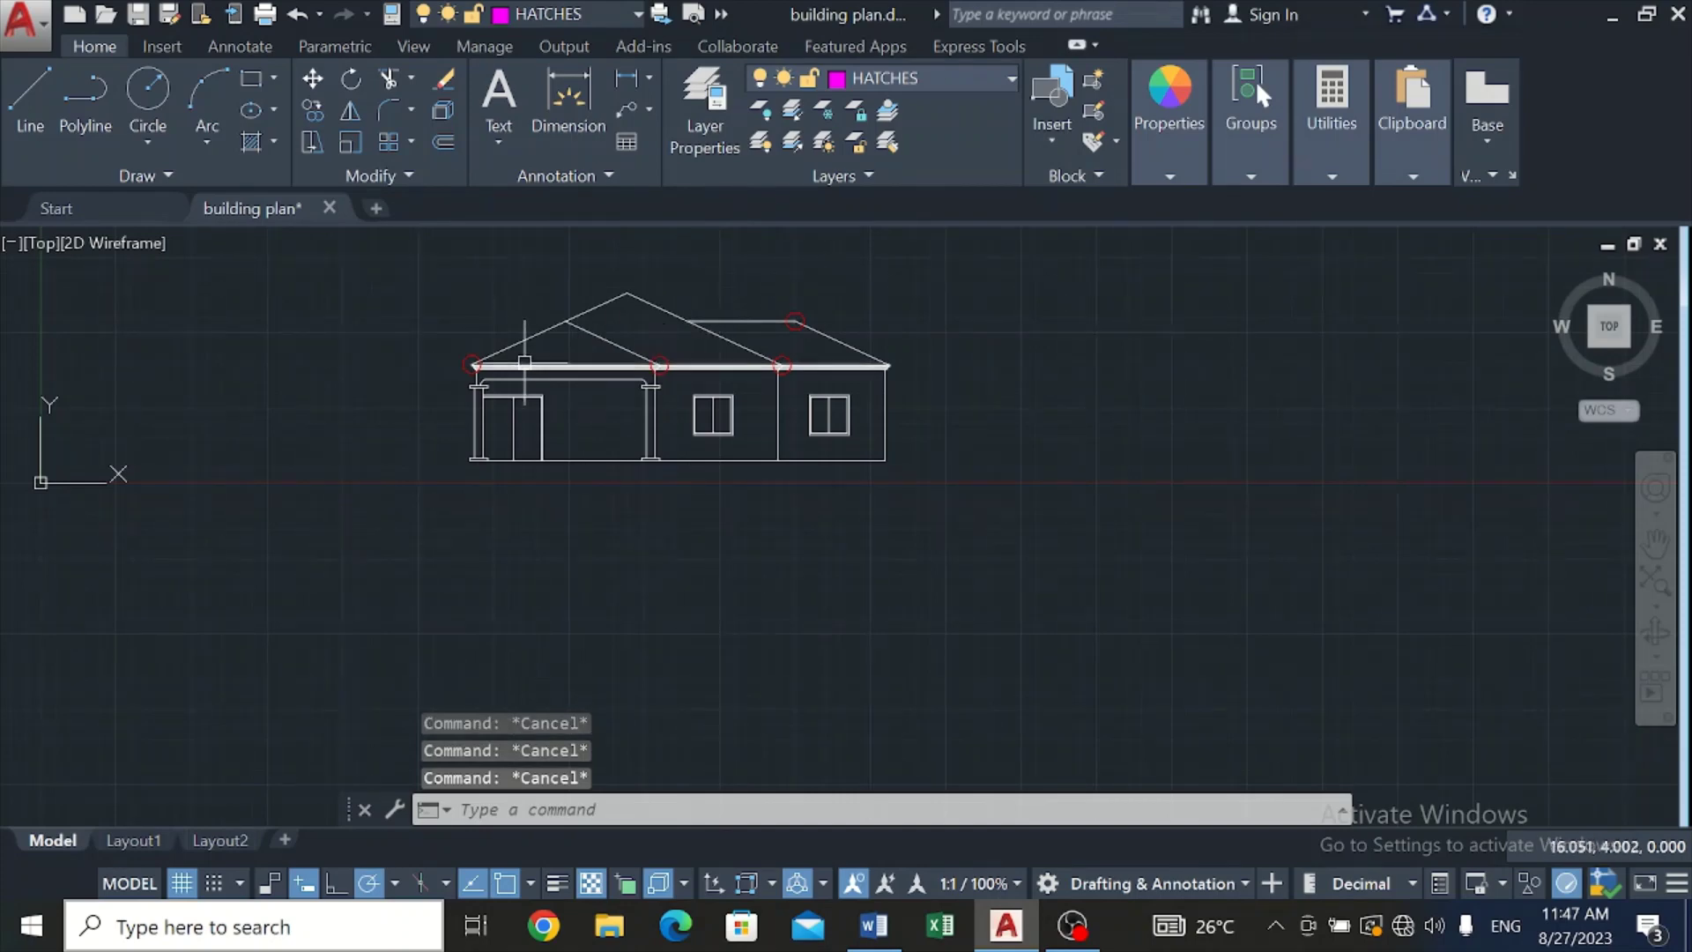
{"action": "key", "text": "ctrl+z"}
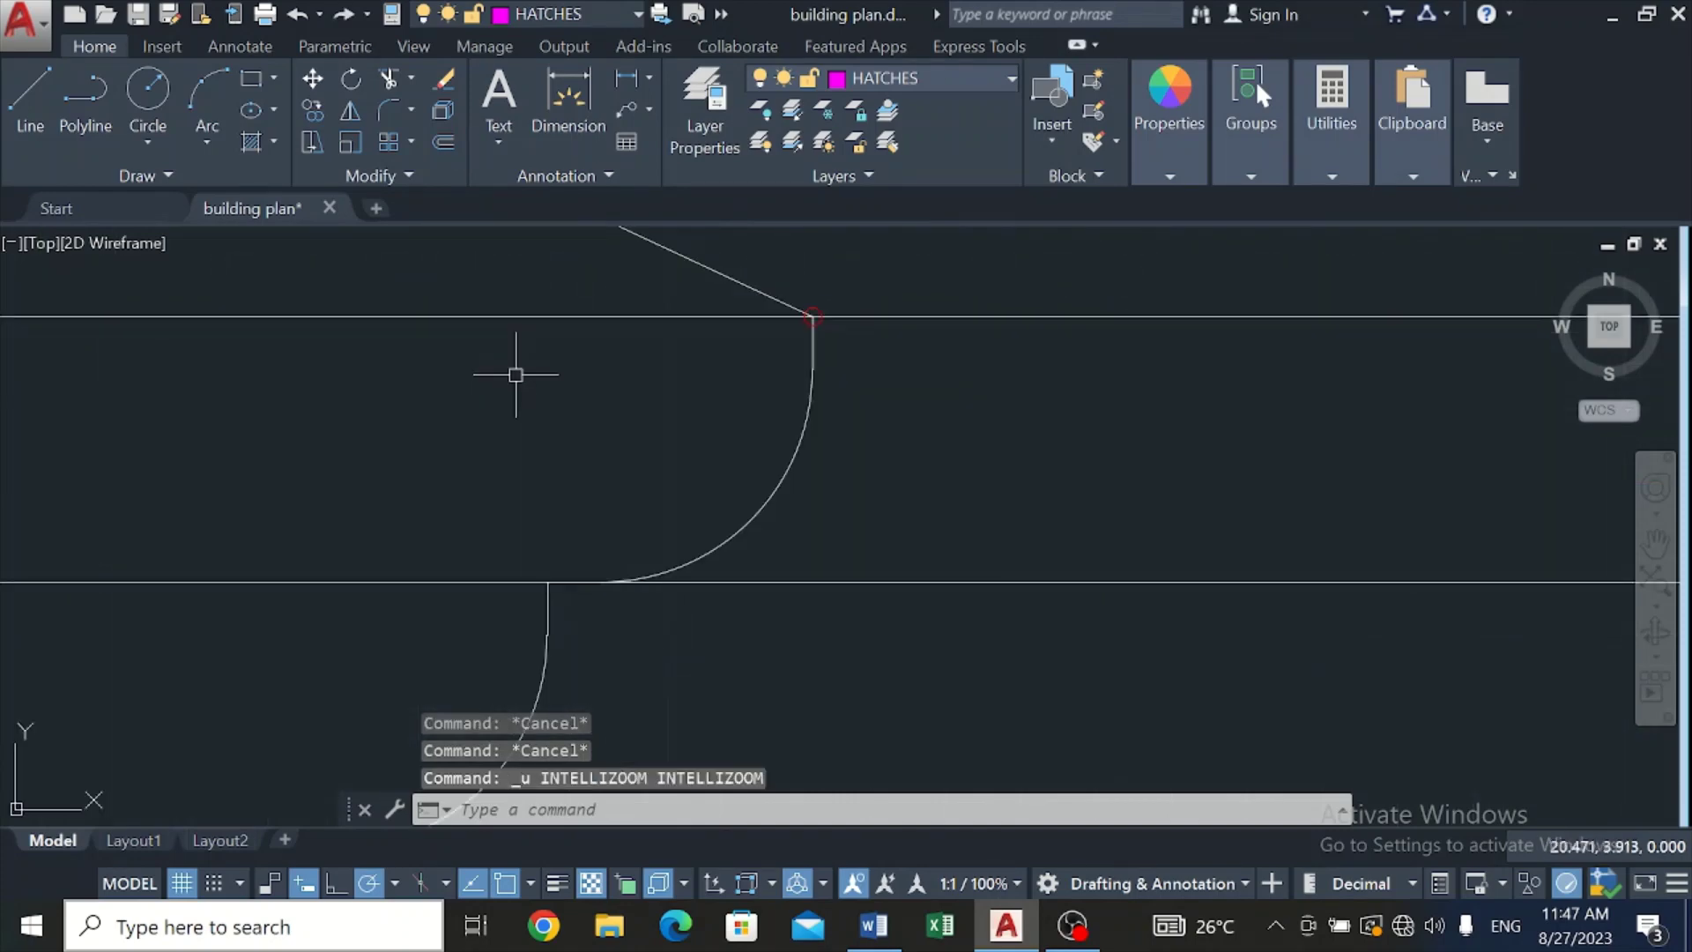
{"action": "key", "text": "ctrl+z"}
{"action": "key", "text": "ctrl+z"}
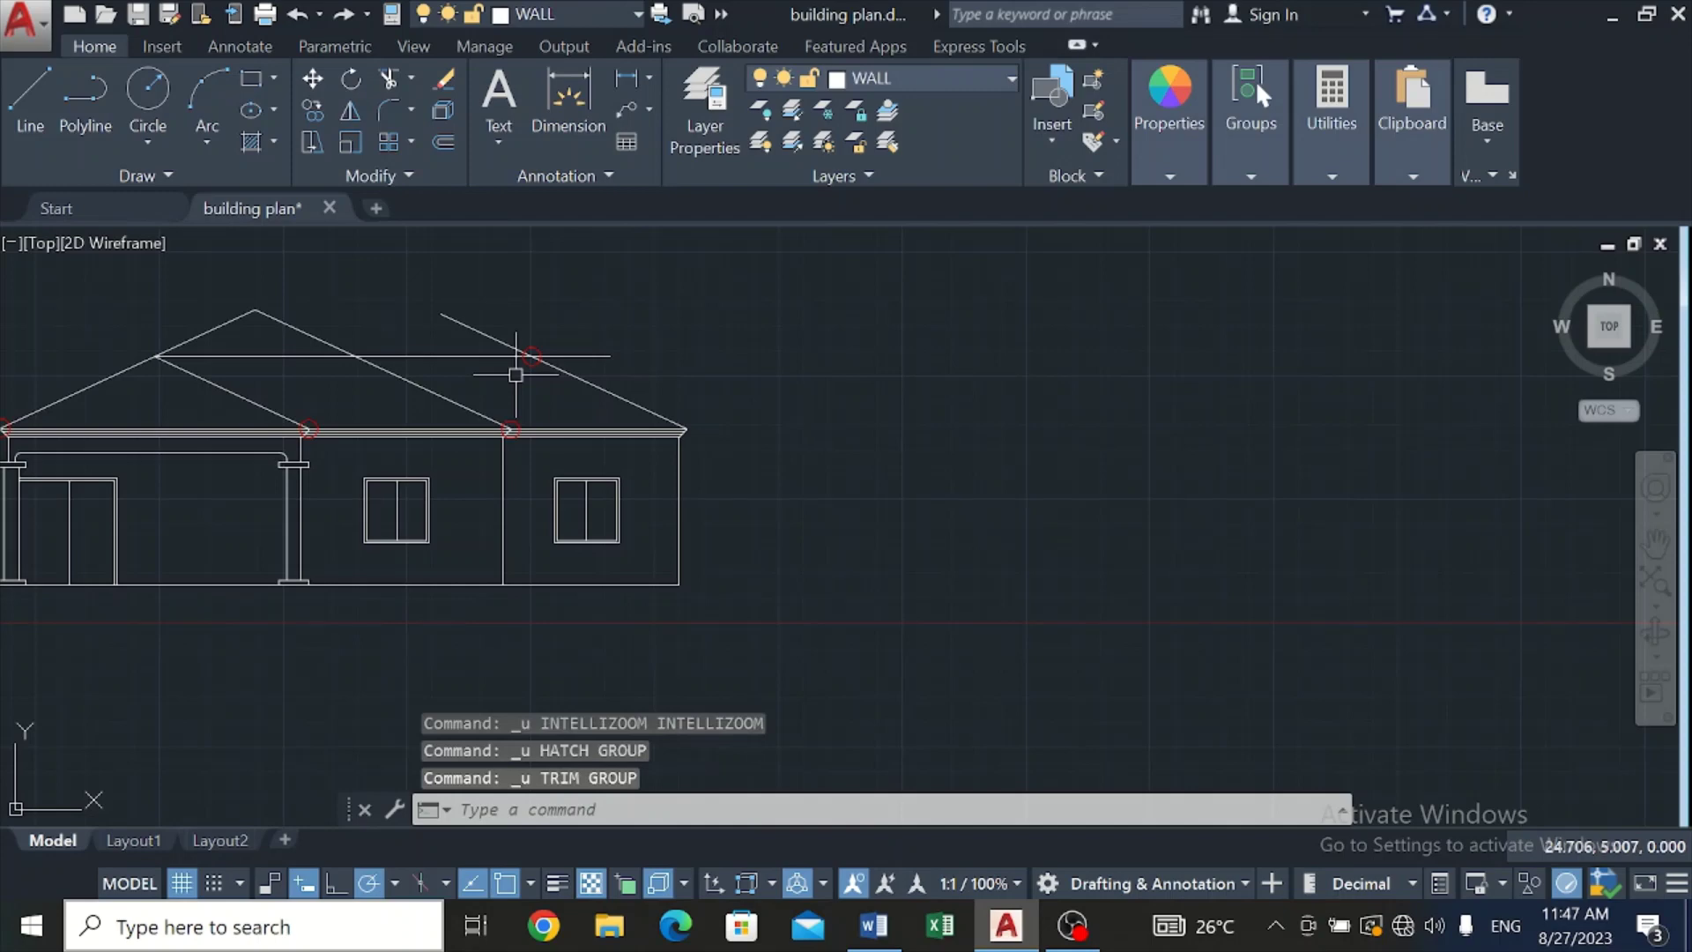
{"action": "key", "text": "ctrl+z"}
{"action": "key", "text": "ctrl+z"}
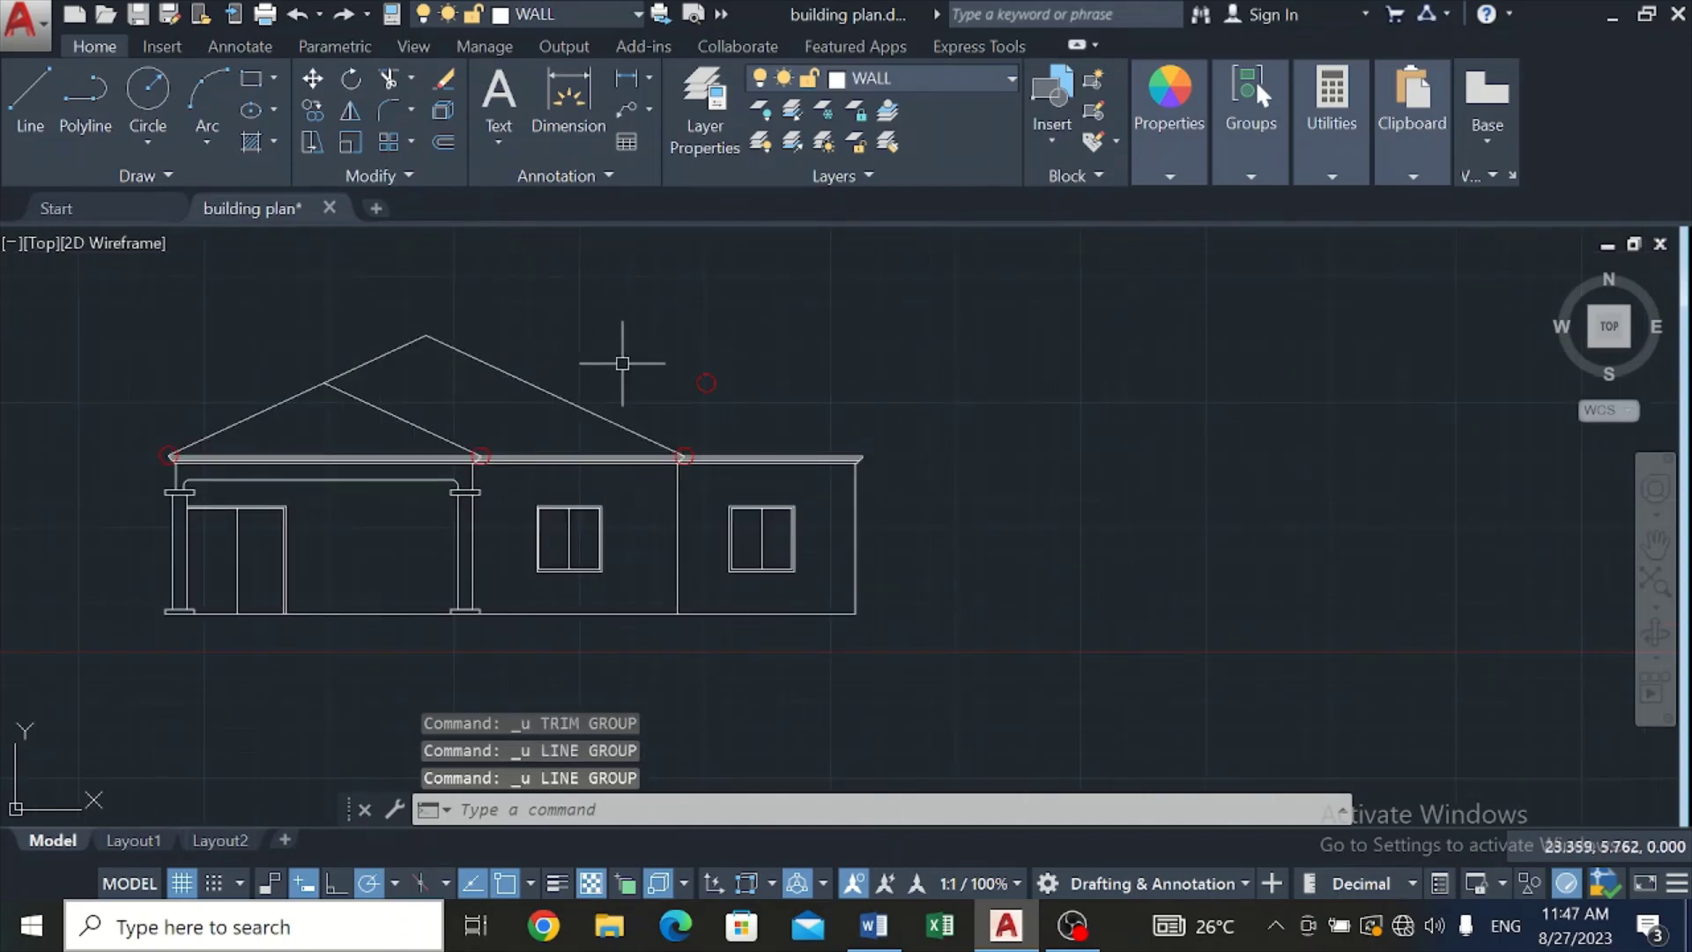
{"action": "key", "text": "ctrl+z"}
{"action": "key", "text": "ctrl+q"}
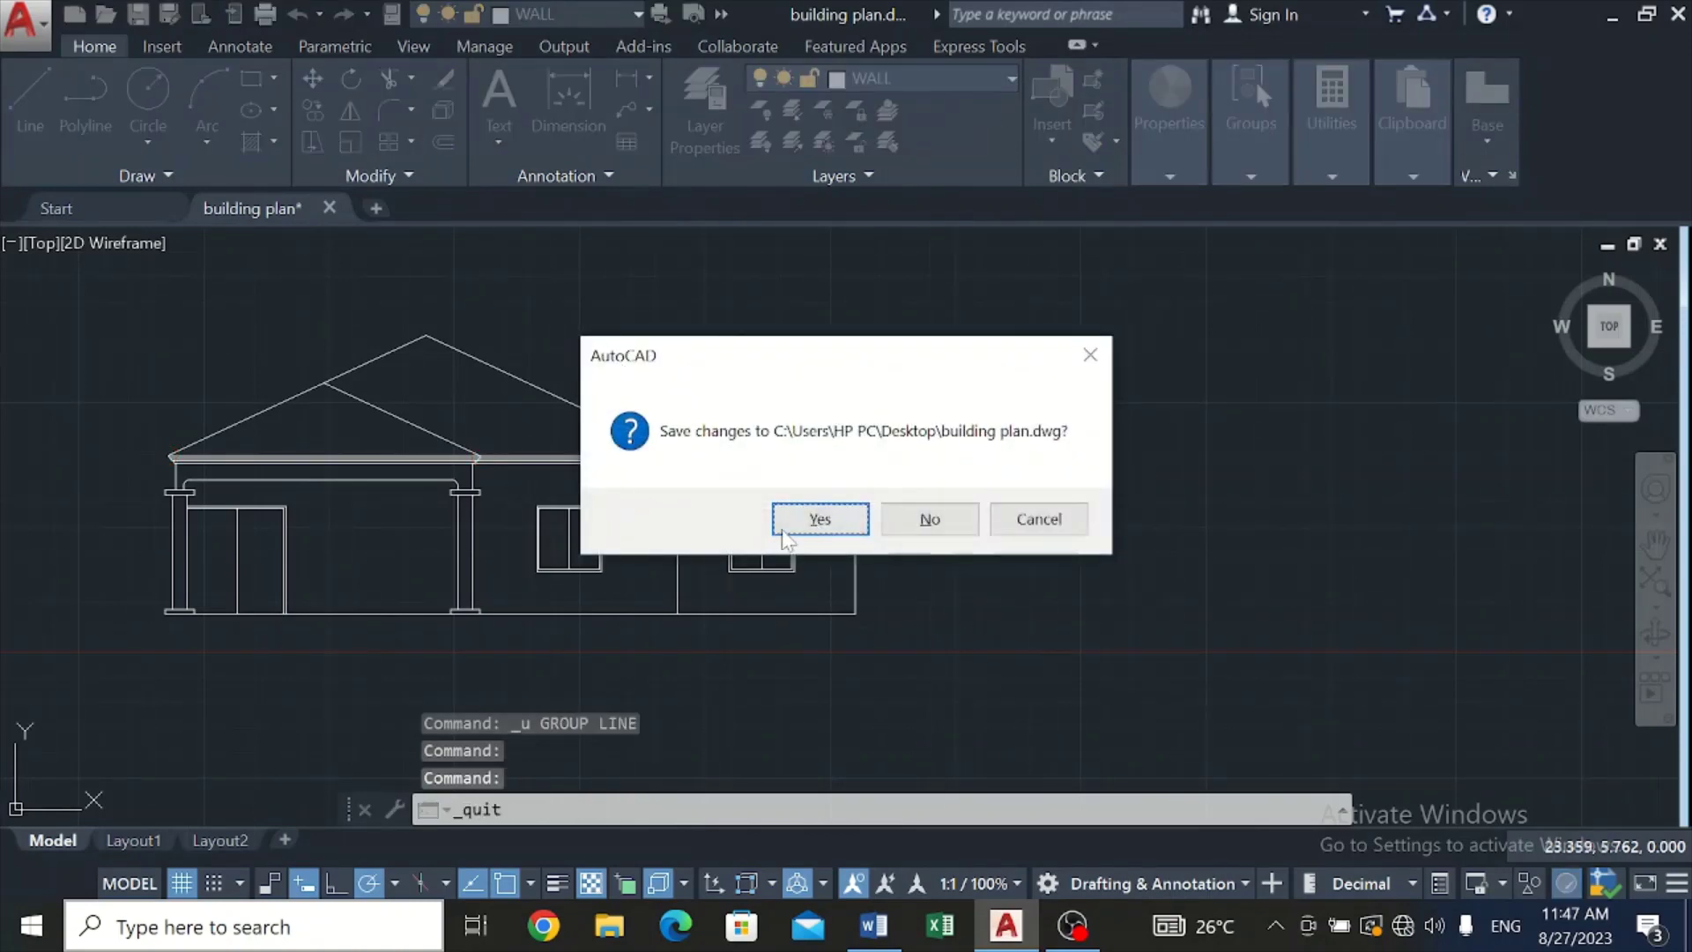
{"action": "left_click", "coordinate": [1091, 356]}
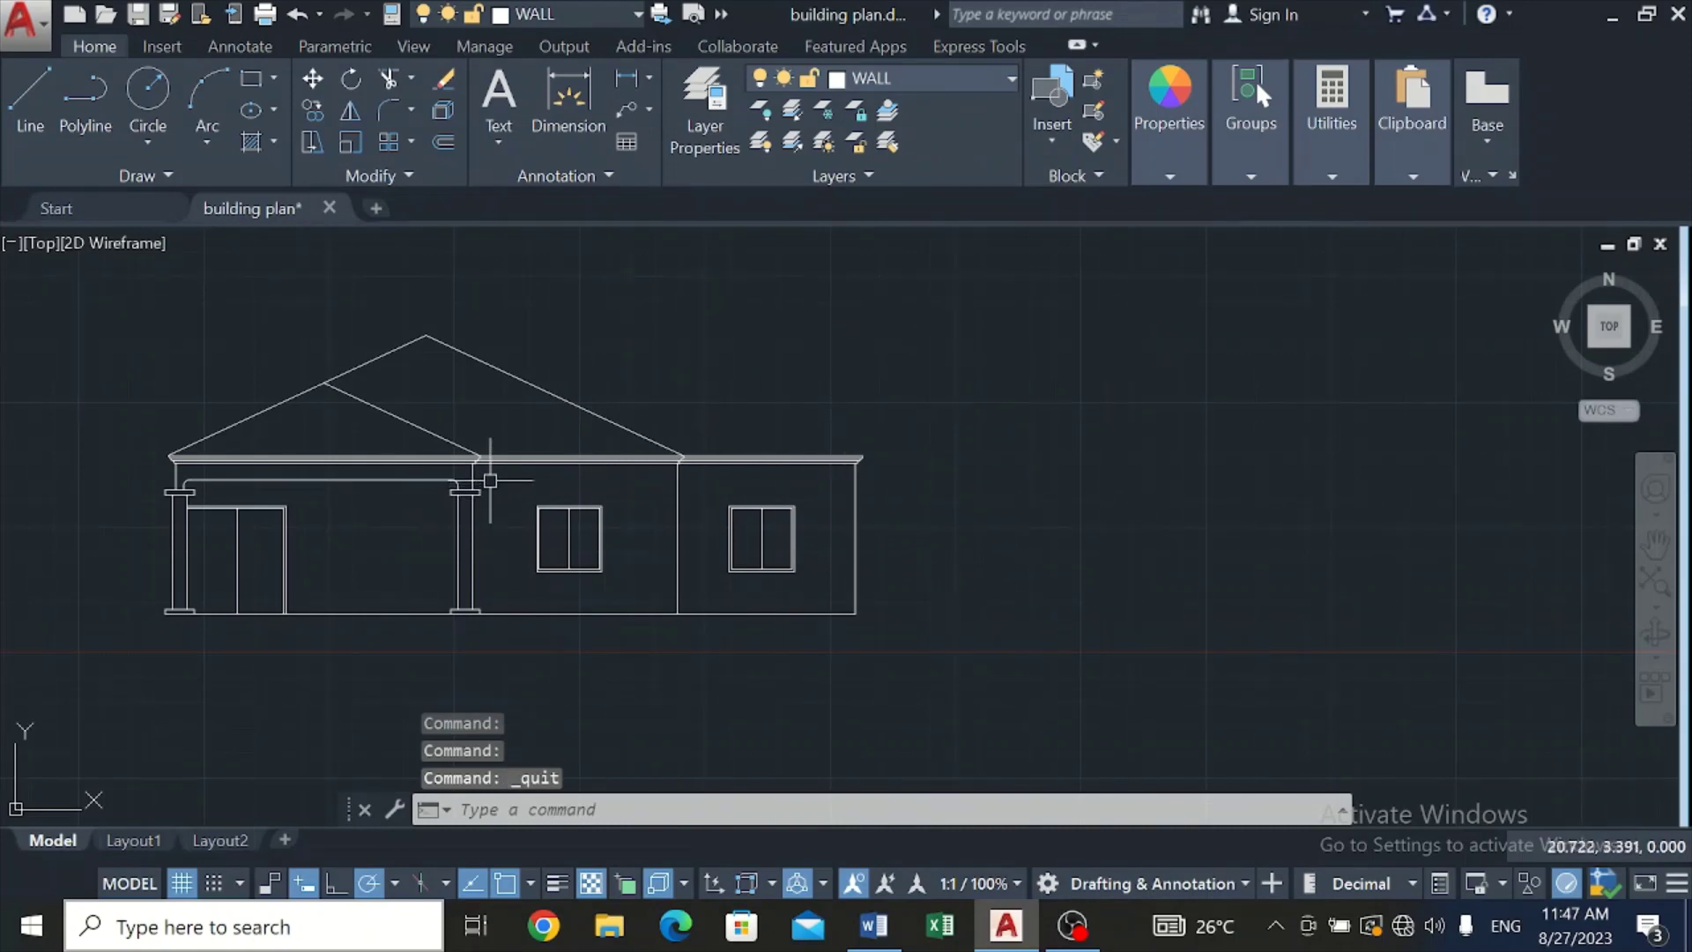
Step: Select the eave arc and nearby line end, then clear the selection
{"action": "scroll", "coordinate": [480, 454], "scroll_direction": "up", "scroll_amount": 5}
{"action": "scroll", "coordinate": [451, 440], "scroll_direction": "up", "scroll_amount": 5}
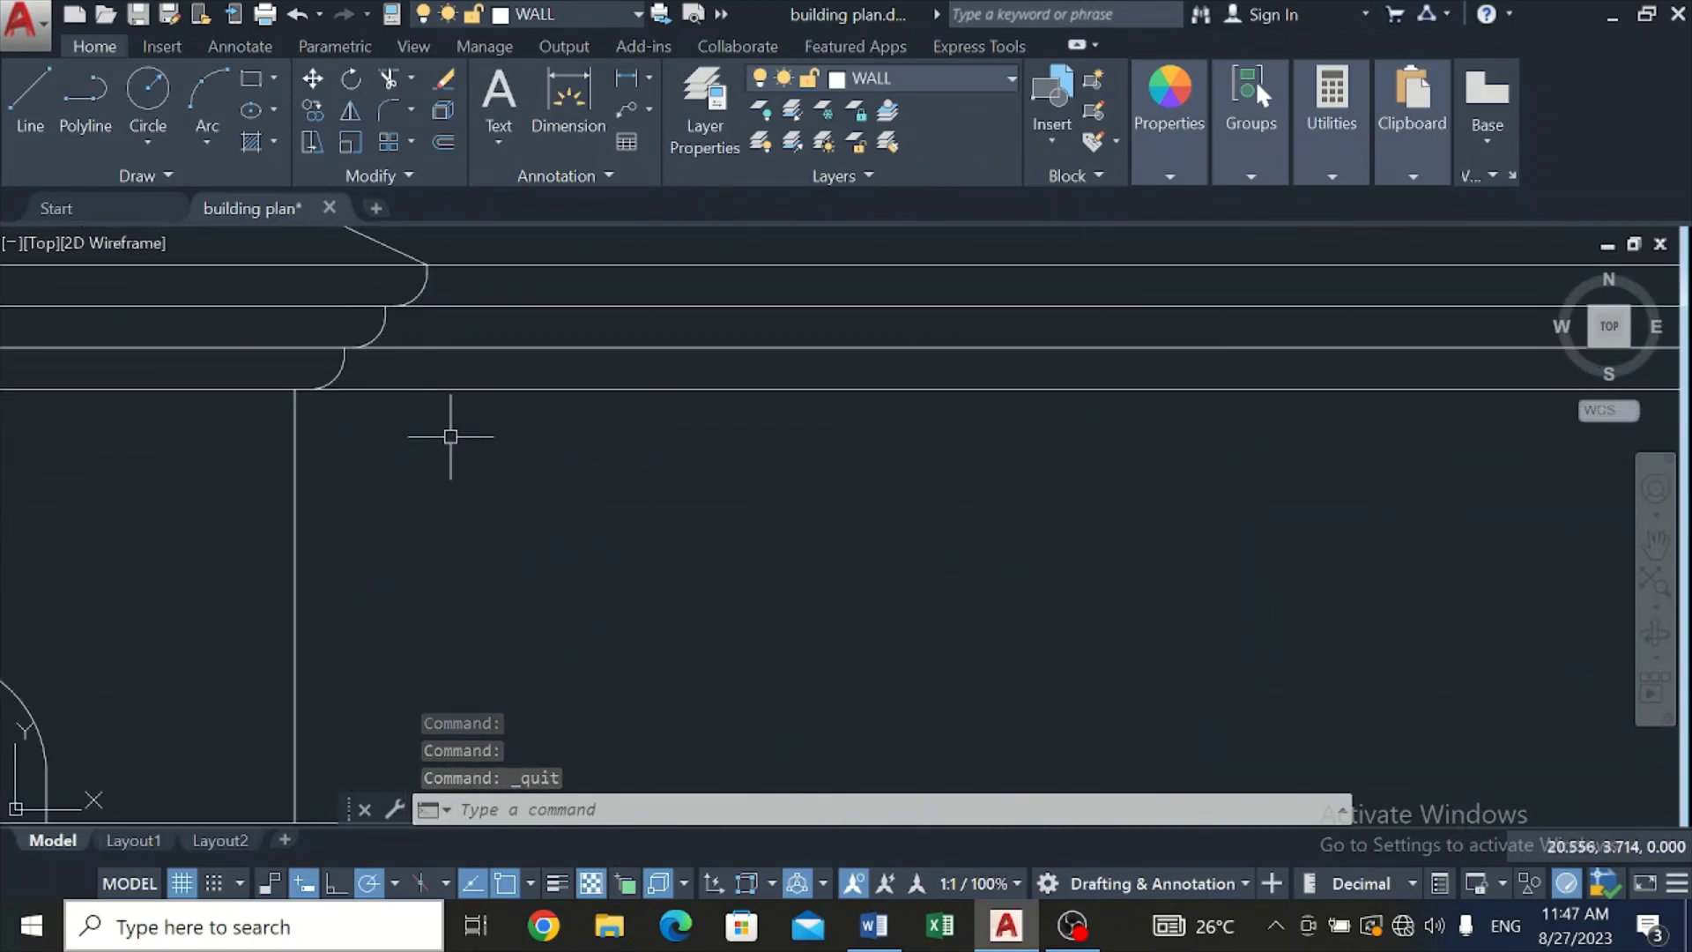
{"action": "left_click", "coordinate": [423, 275]}
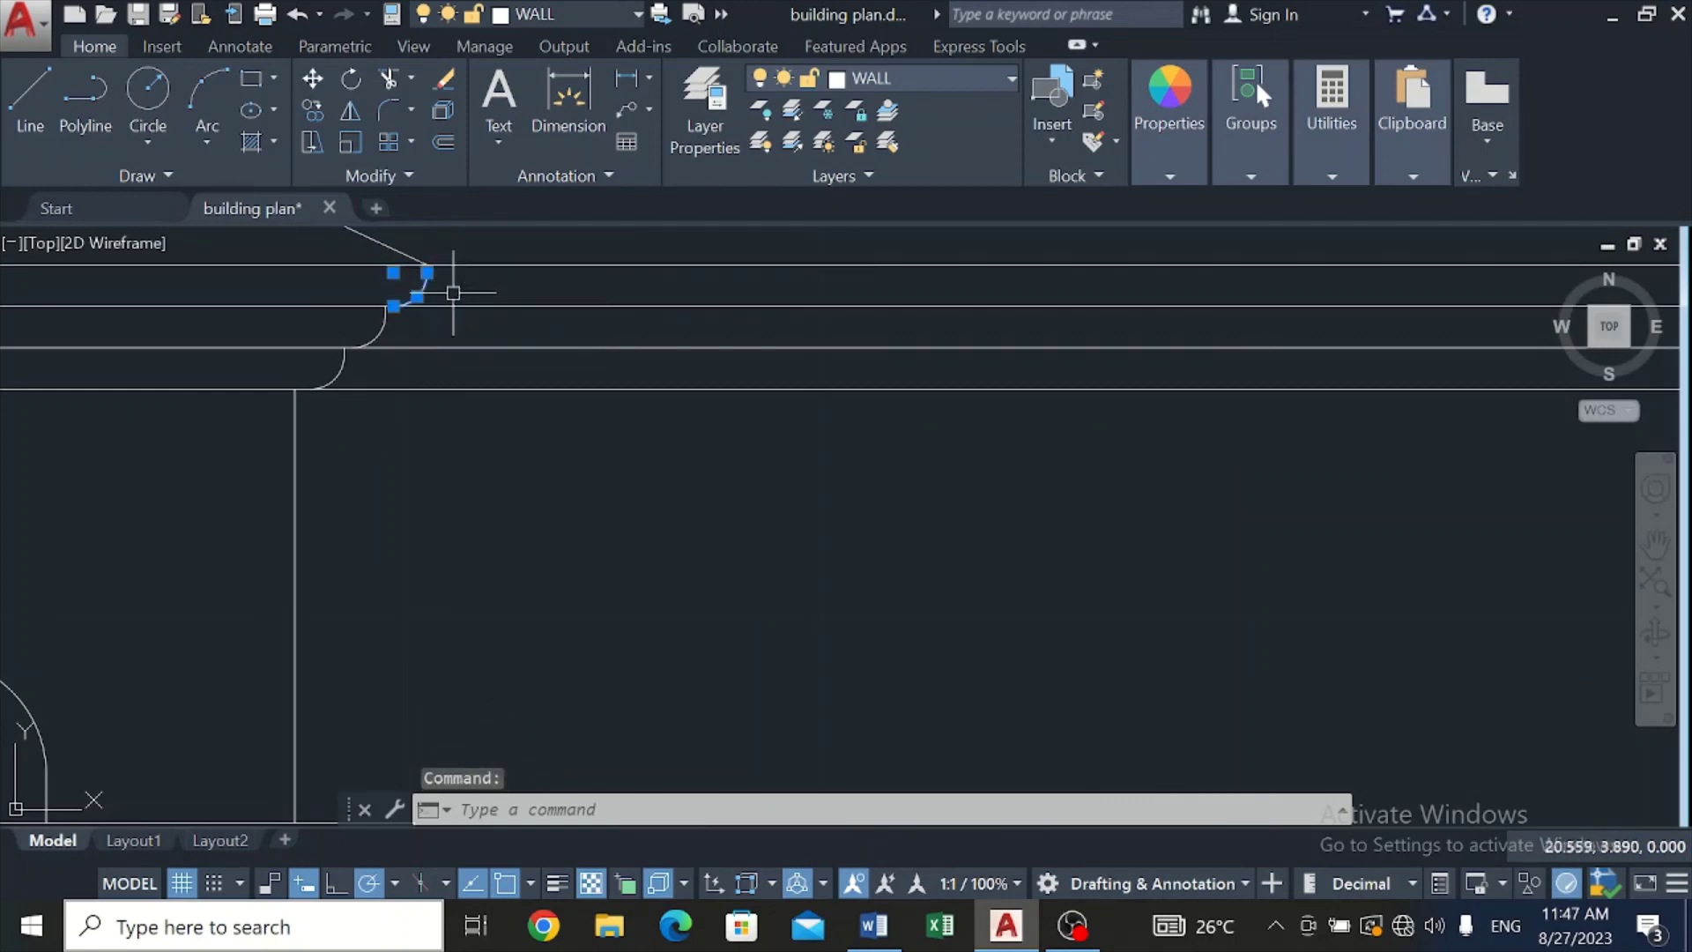
{"action": "left_click", "coordinate": [455, 295]}
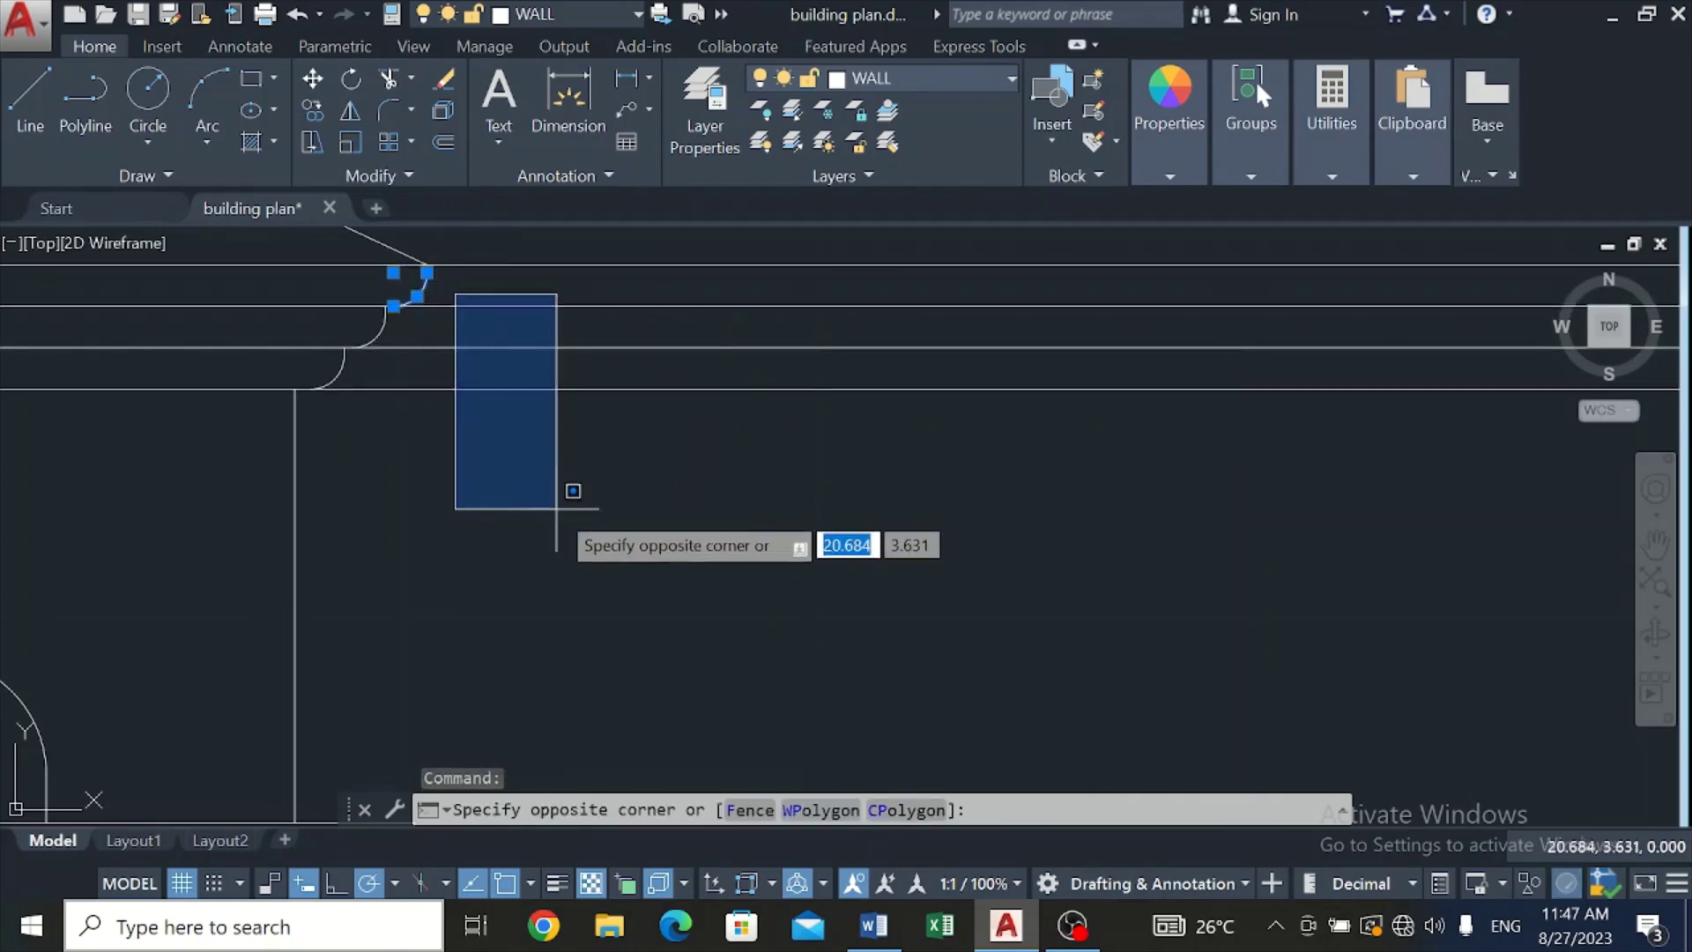
{"action": "key", "text": "Escape"}
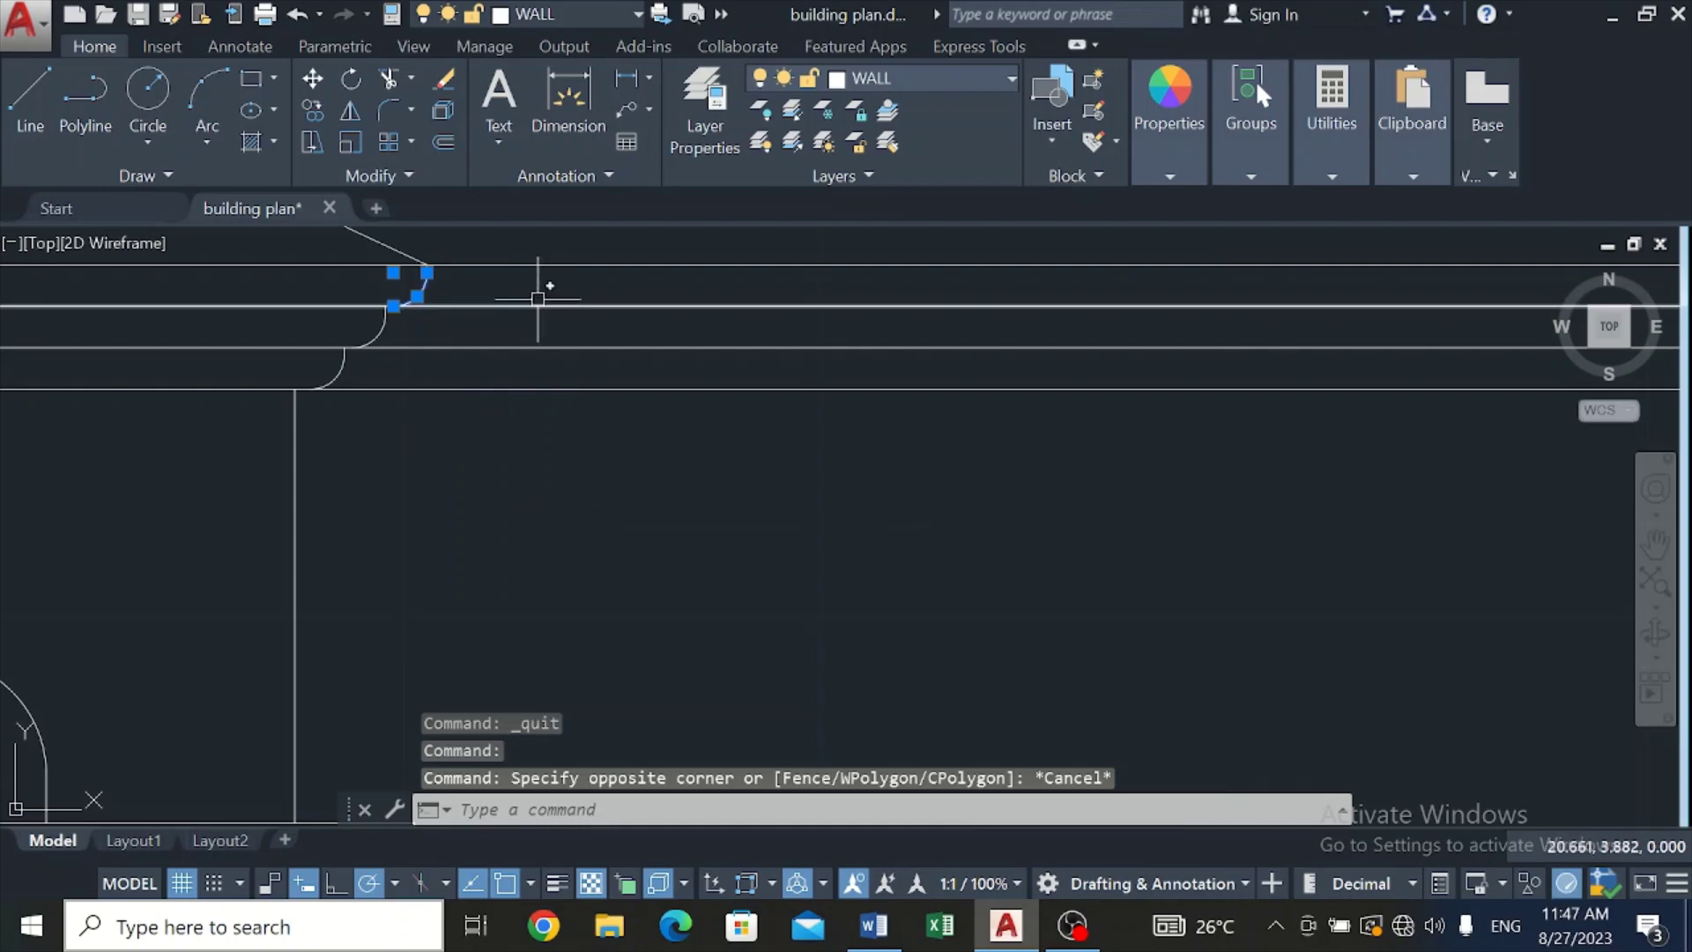
{"action": "scroll", "coordinate": [423, 253], "scroll_direction": "up", "scroll_amount": 5}
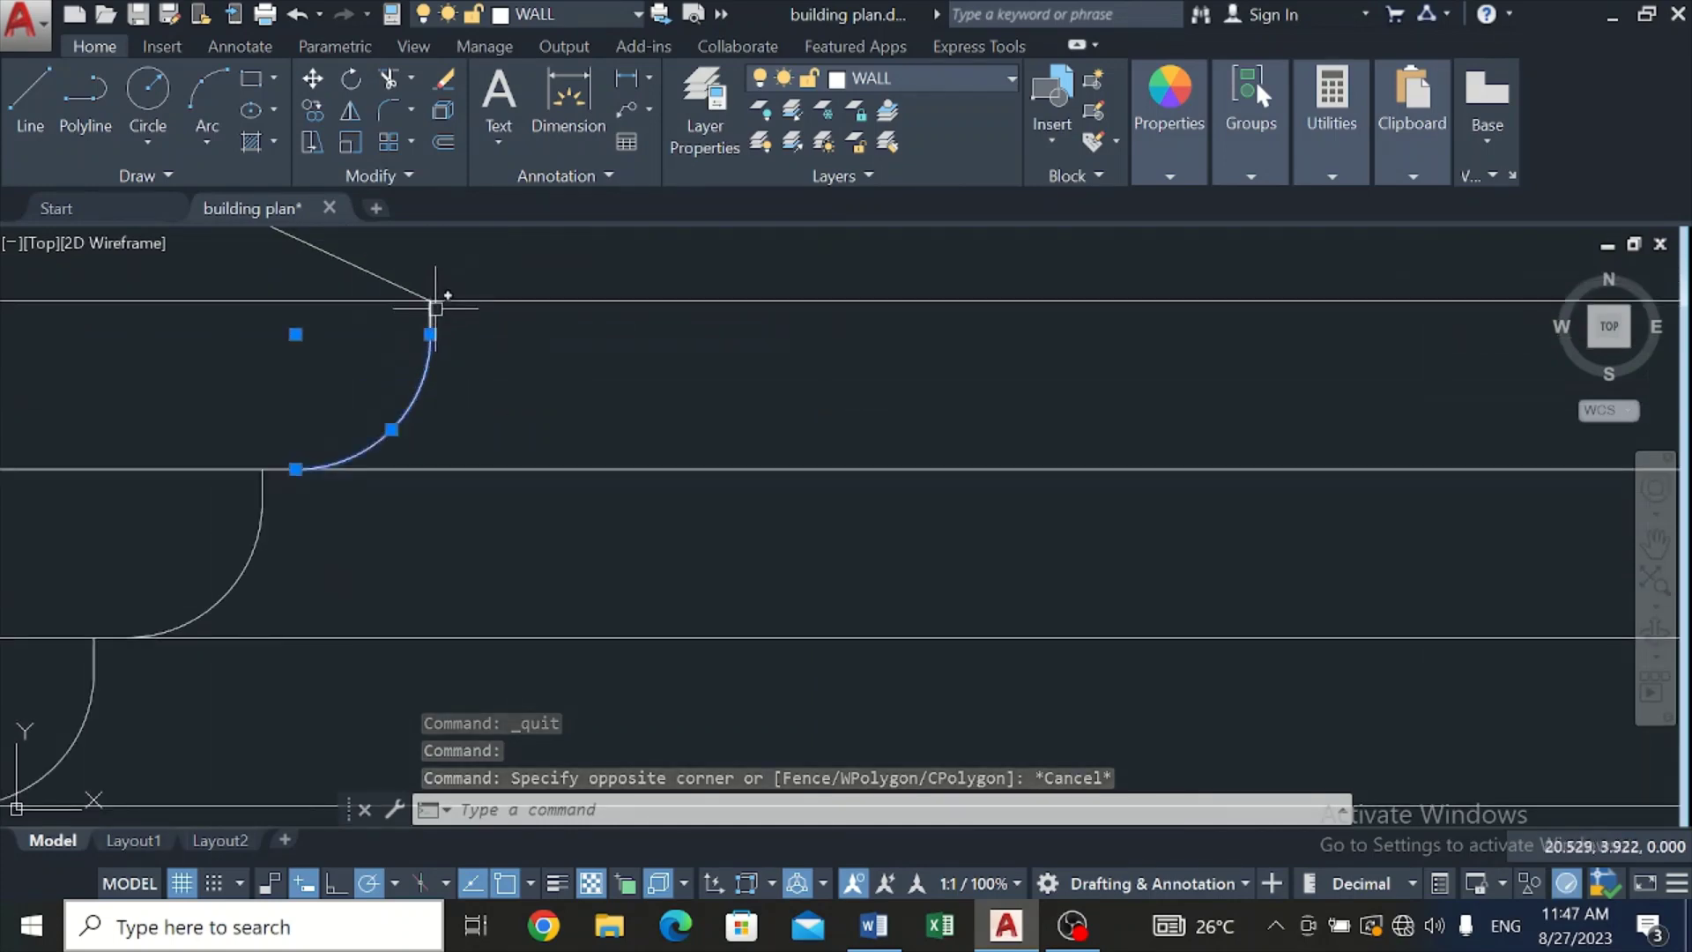
{"action": "left_click", "coordinate": [432, 306]}
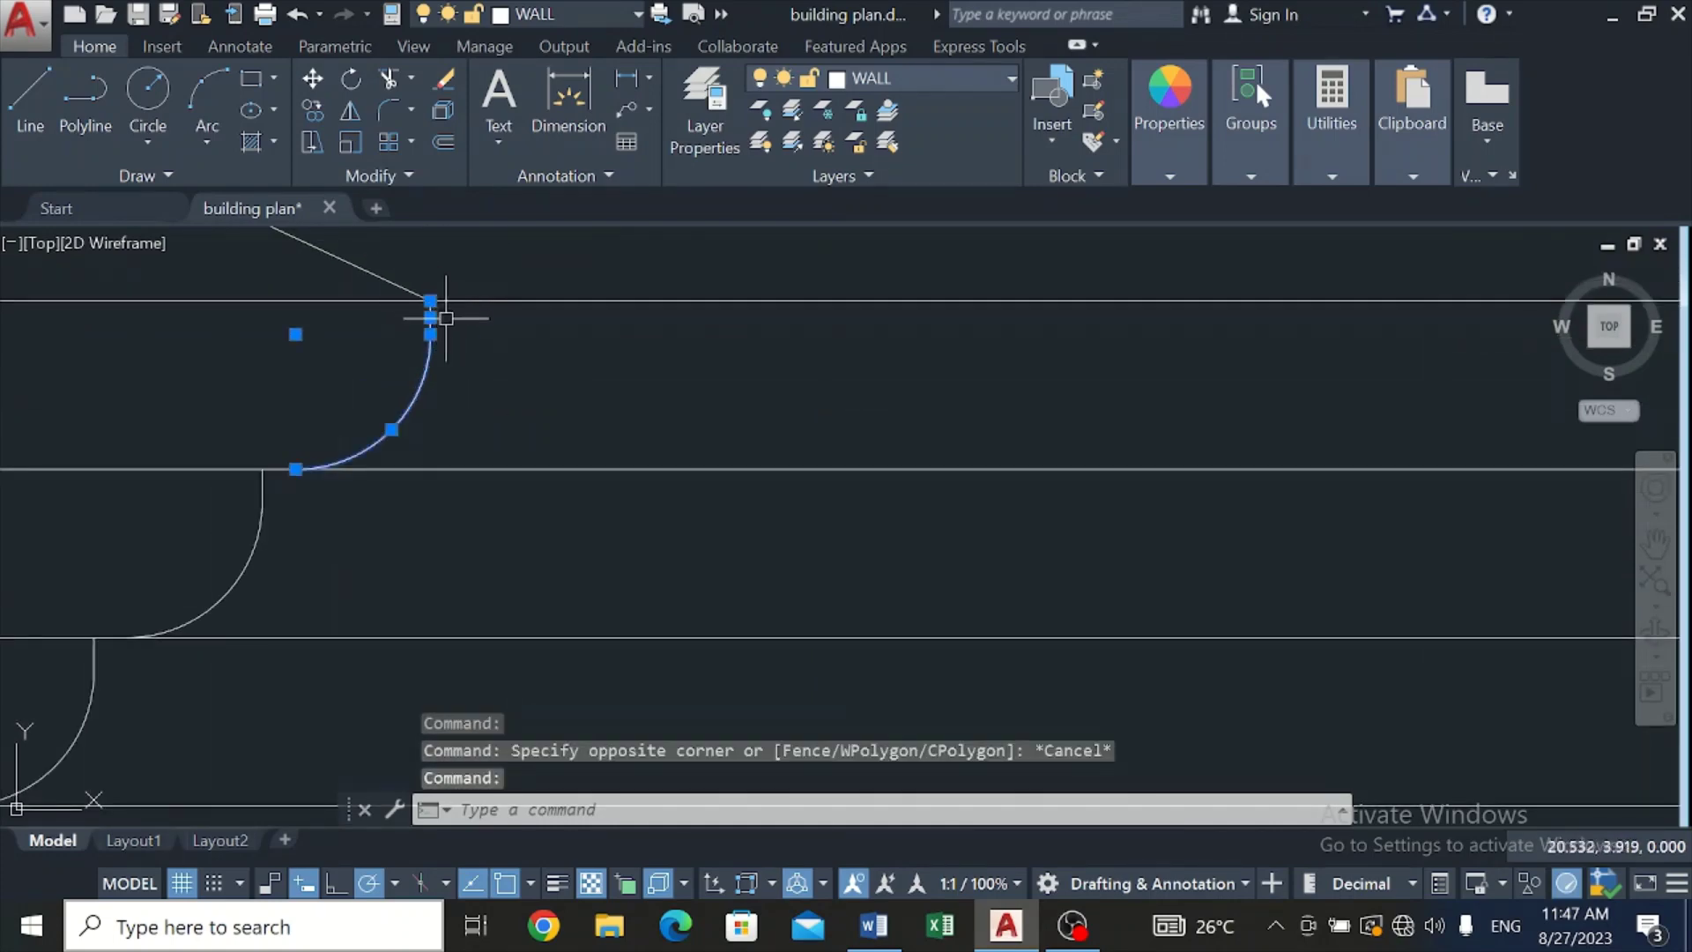
{"action": "key", "text": "Escape"}
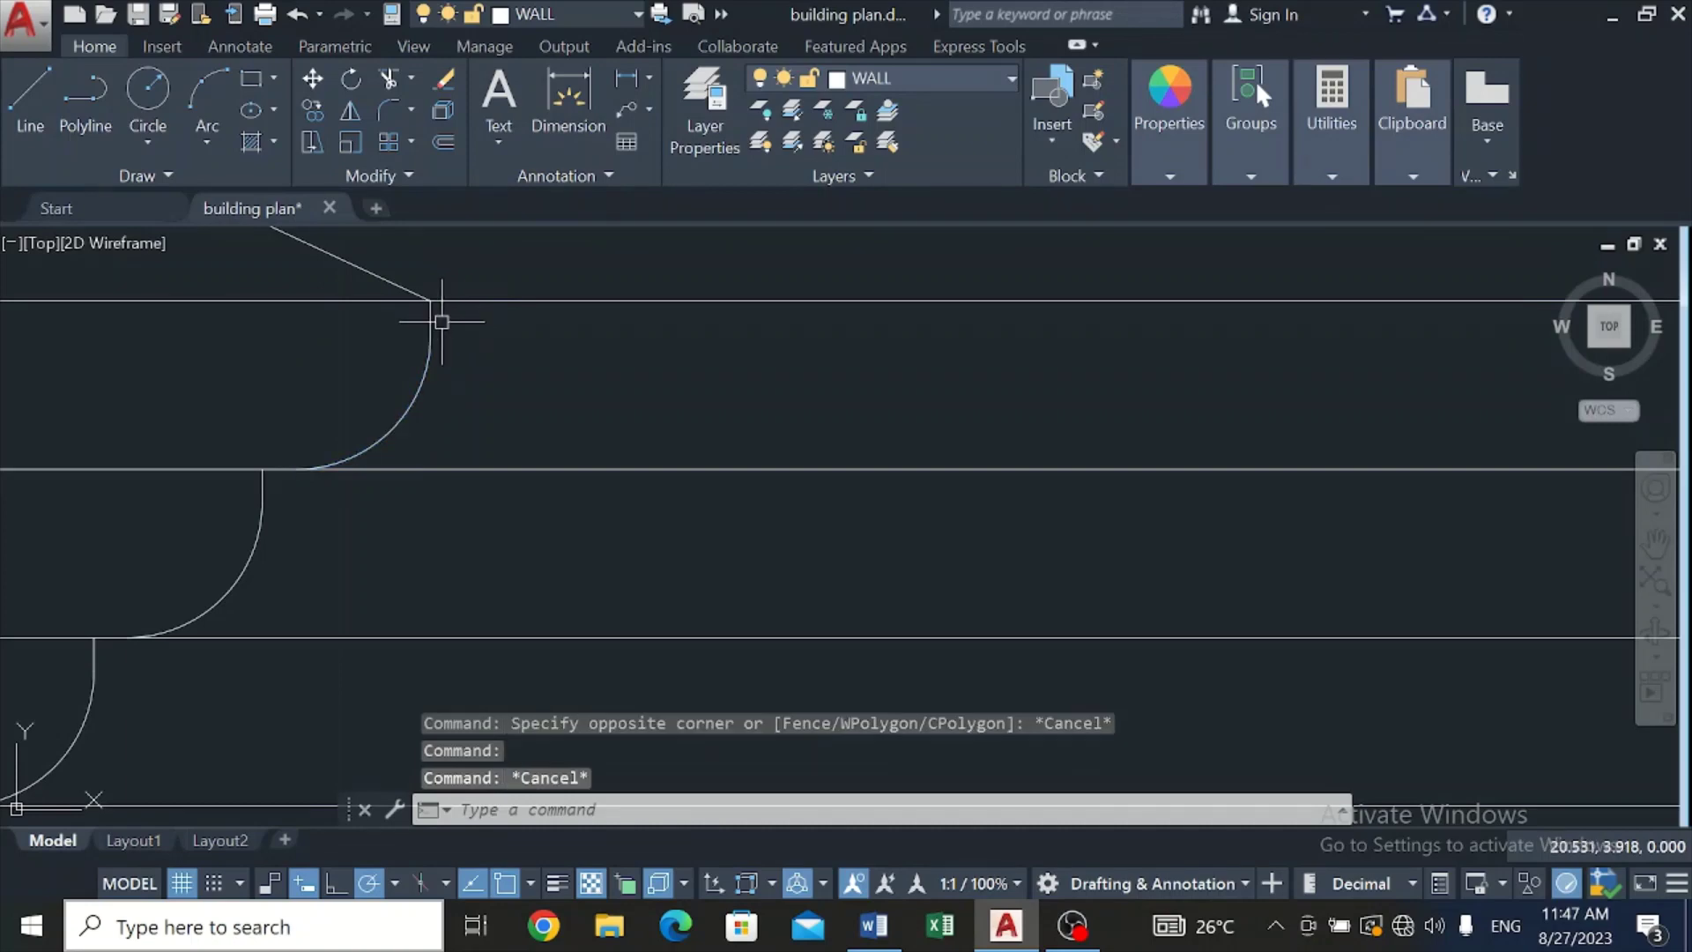
{"action": "scroll", "coordinate": [441, 325], "scroll_direction": "down", "scroll_amount": 5}
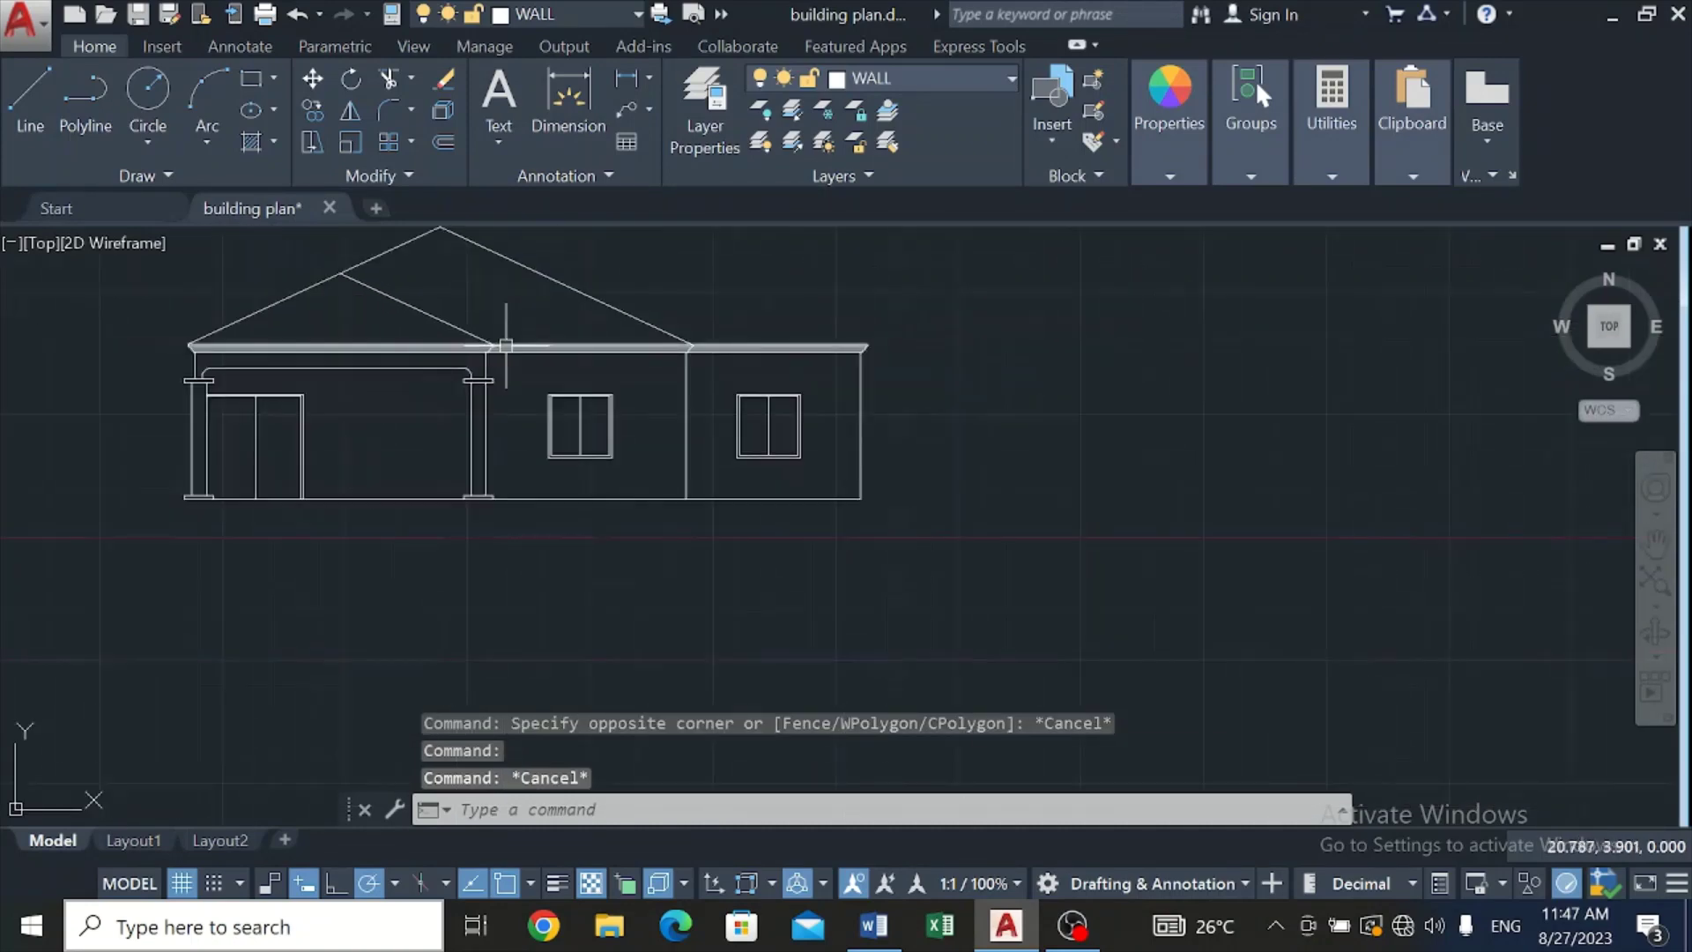
Step: Draw a line from the eave's roof-end corner up to the roof line
{"action": "left_click", "coordinate": [26, 113]}
{"action": "scroll", "coordinate": [872, 348], "scroll_direction": "up", "scroll_amount": 4}
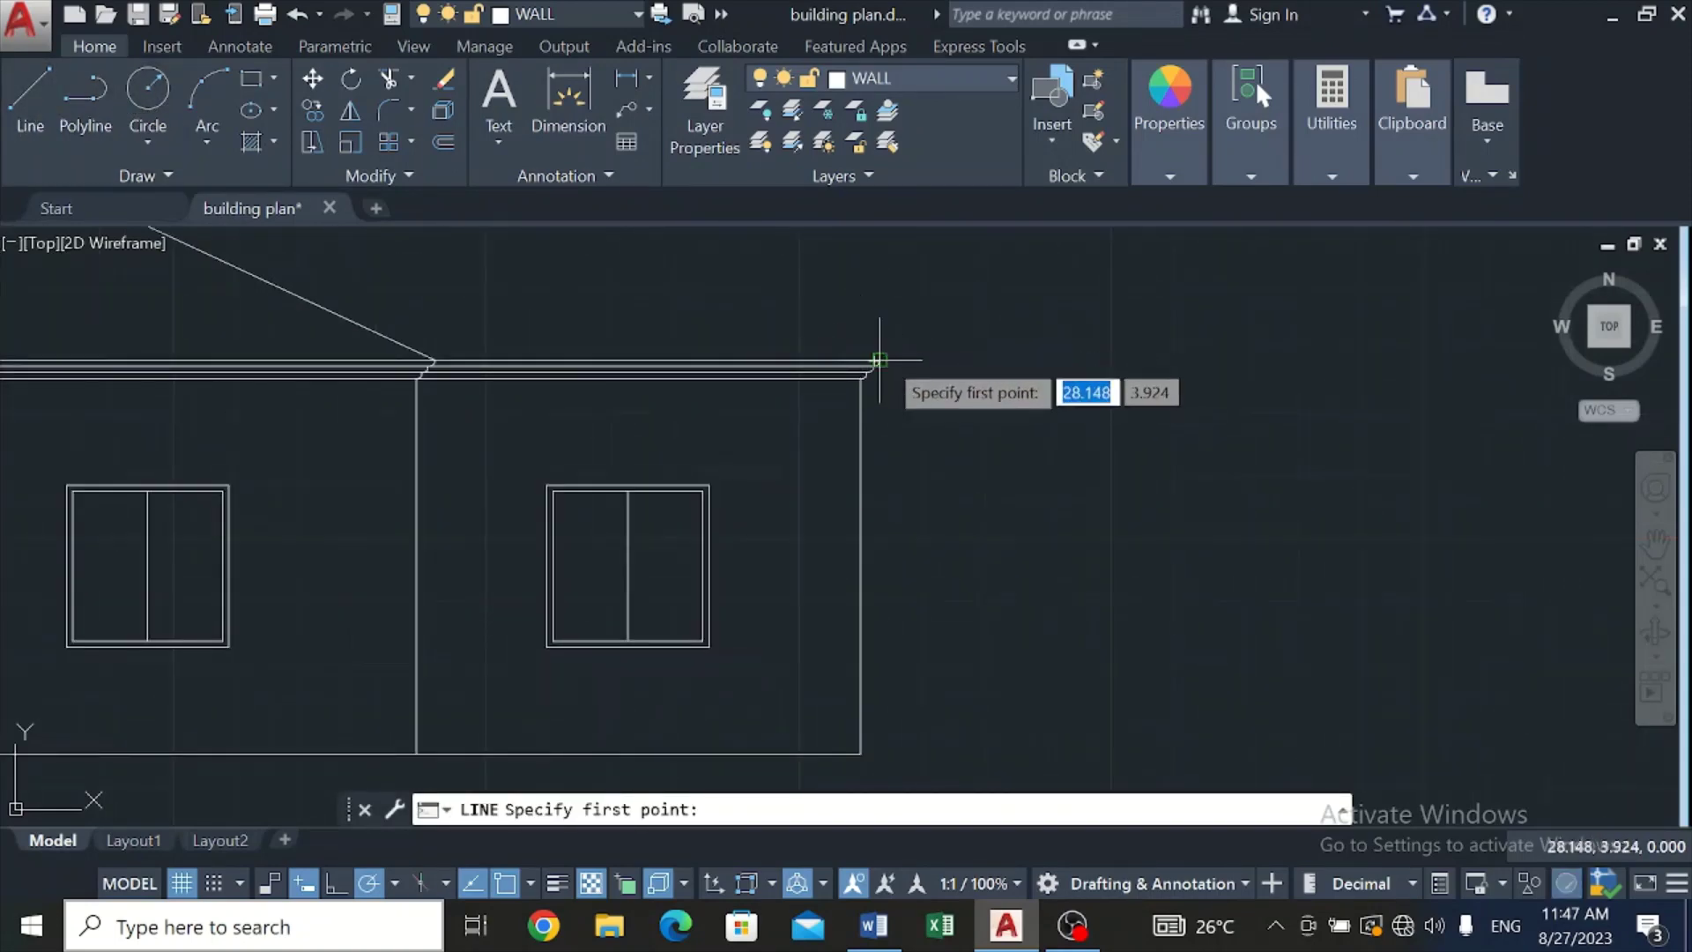
{"action": "scroll", "coordinate": [877, 363], "scroll_direction": "up", "scroll_amount": 4}
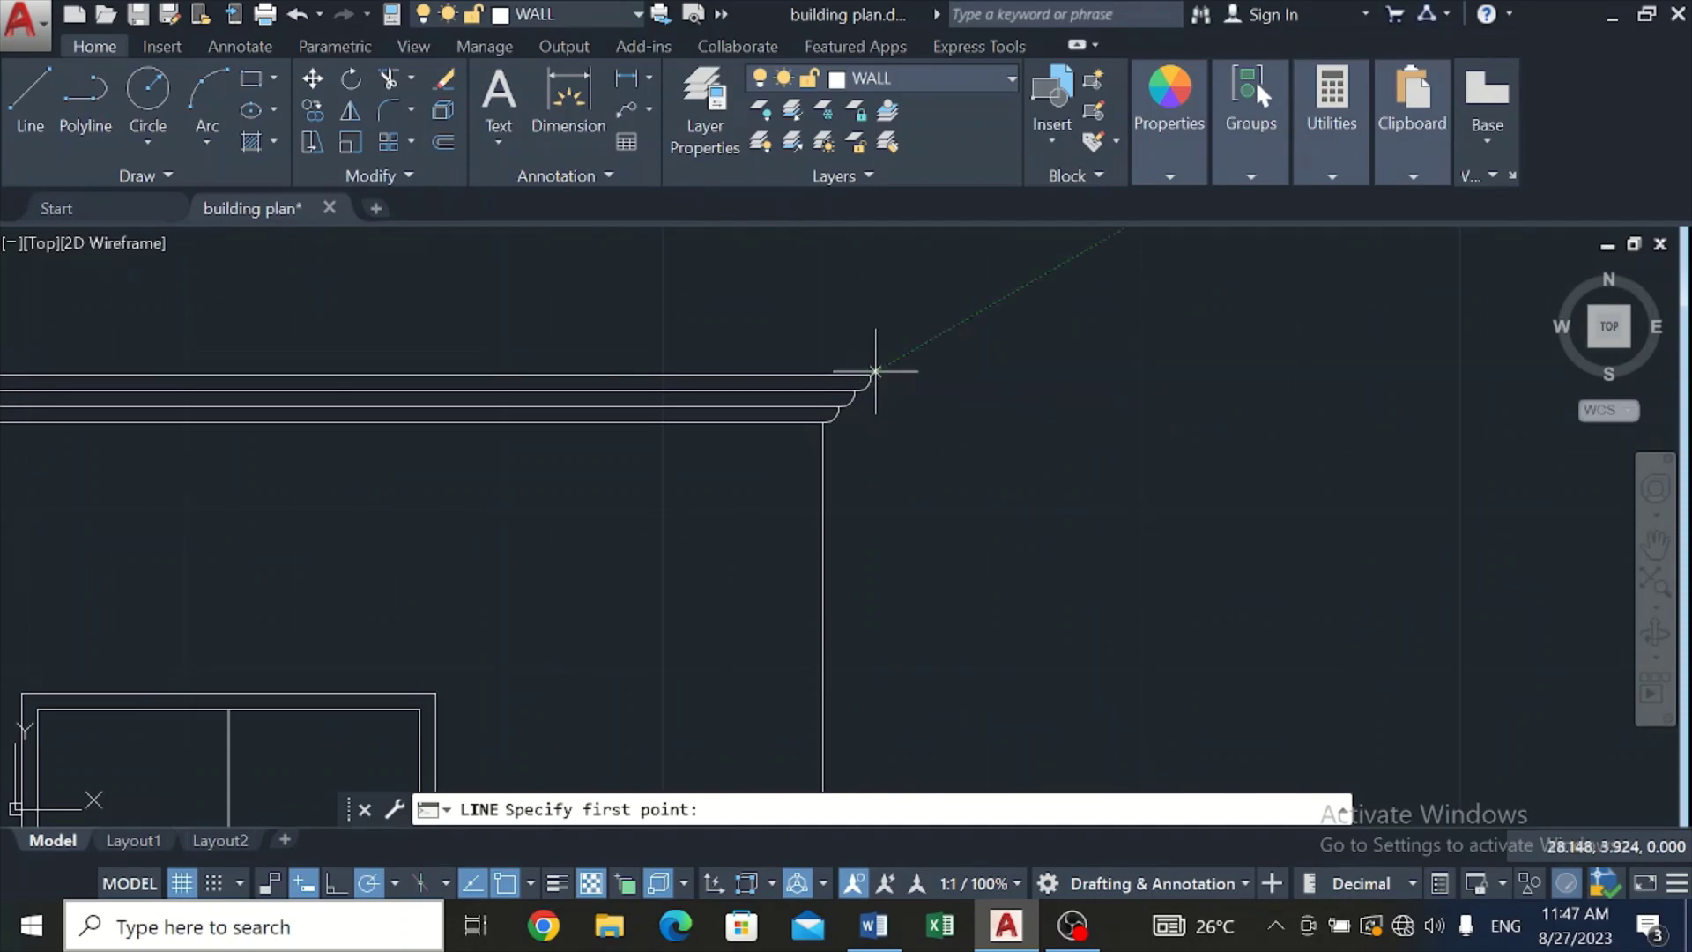
{"action": "left_click", "coordinate": [875, 371]}
{"action": "scroll", "coordinate": [775, 332], "scroll_direction": "down", "scroll_amount": 7}
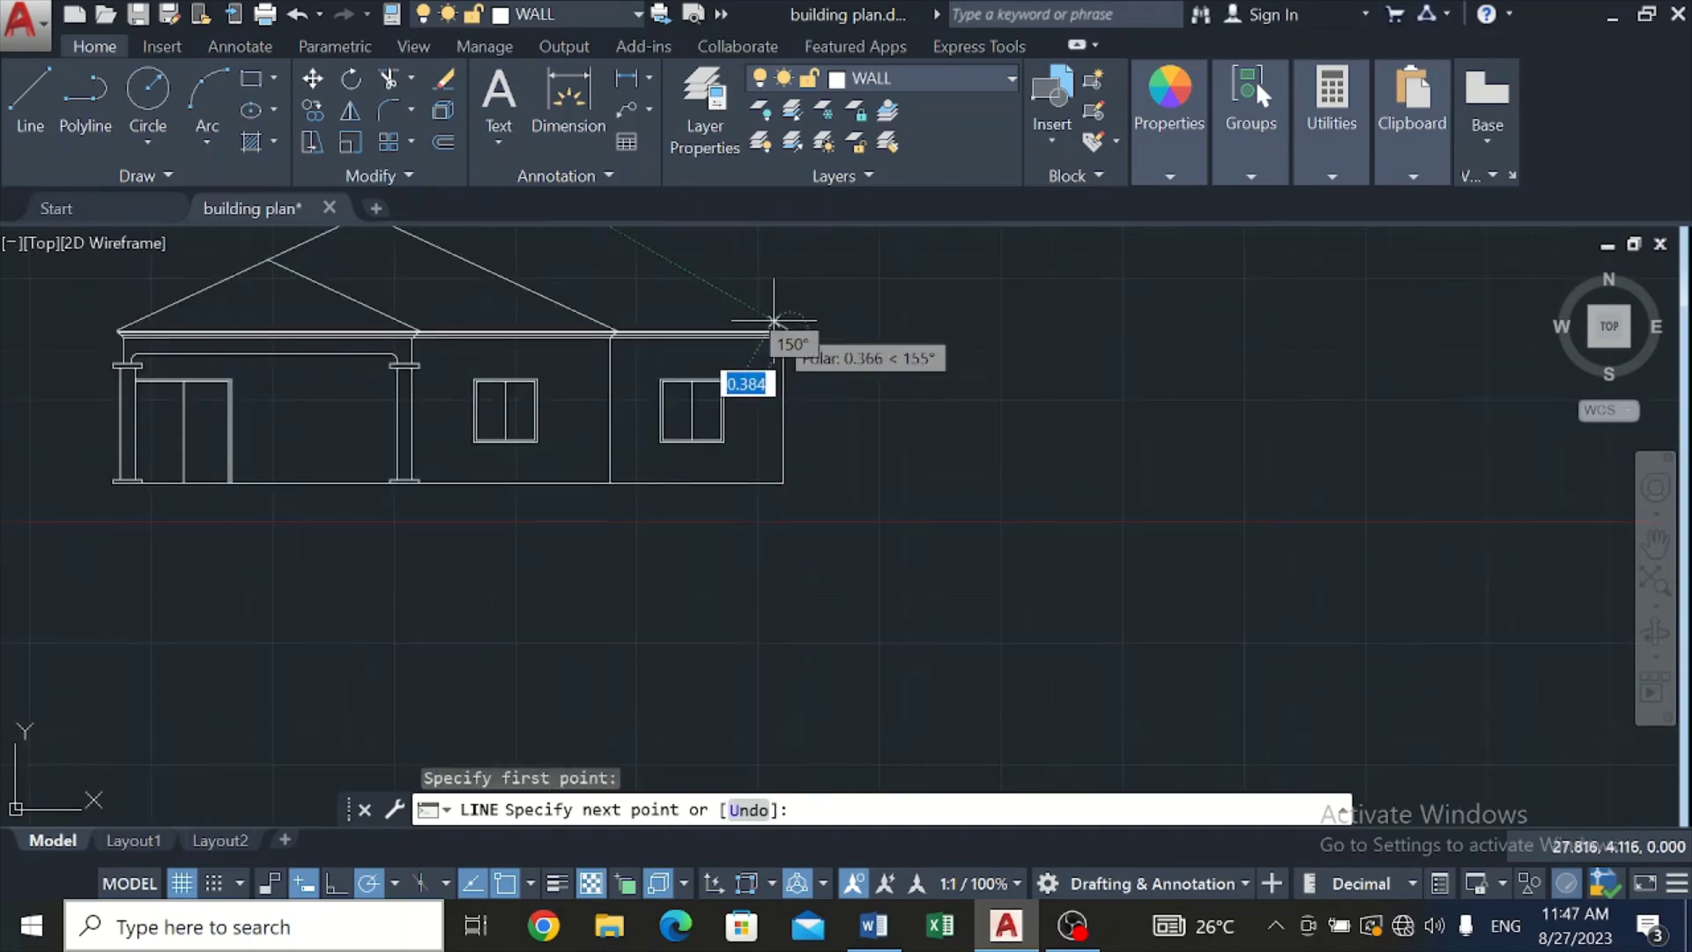
{"action": "left_click", "coordinate": [672, 274]}
{"action": "key", "text": "Escape"}
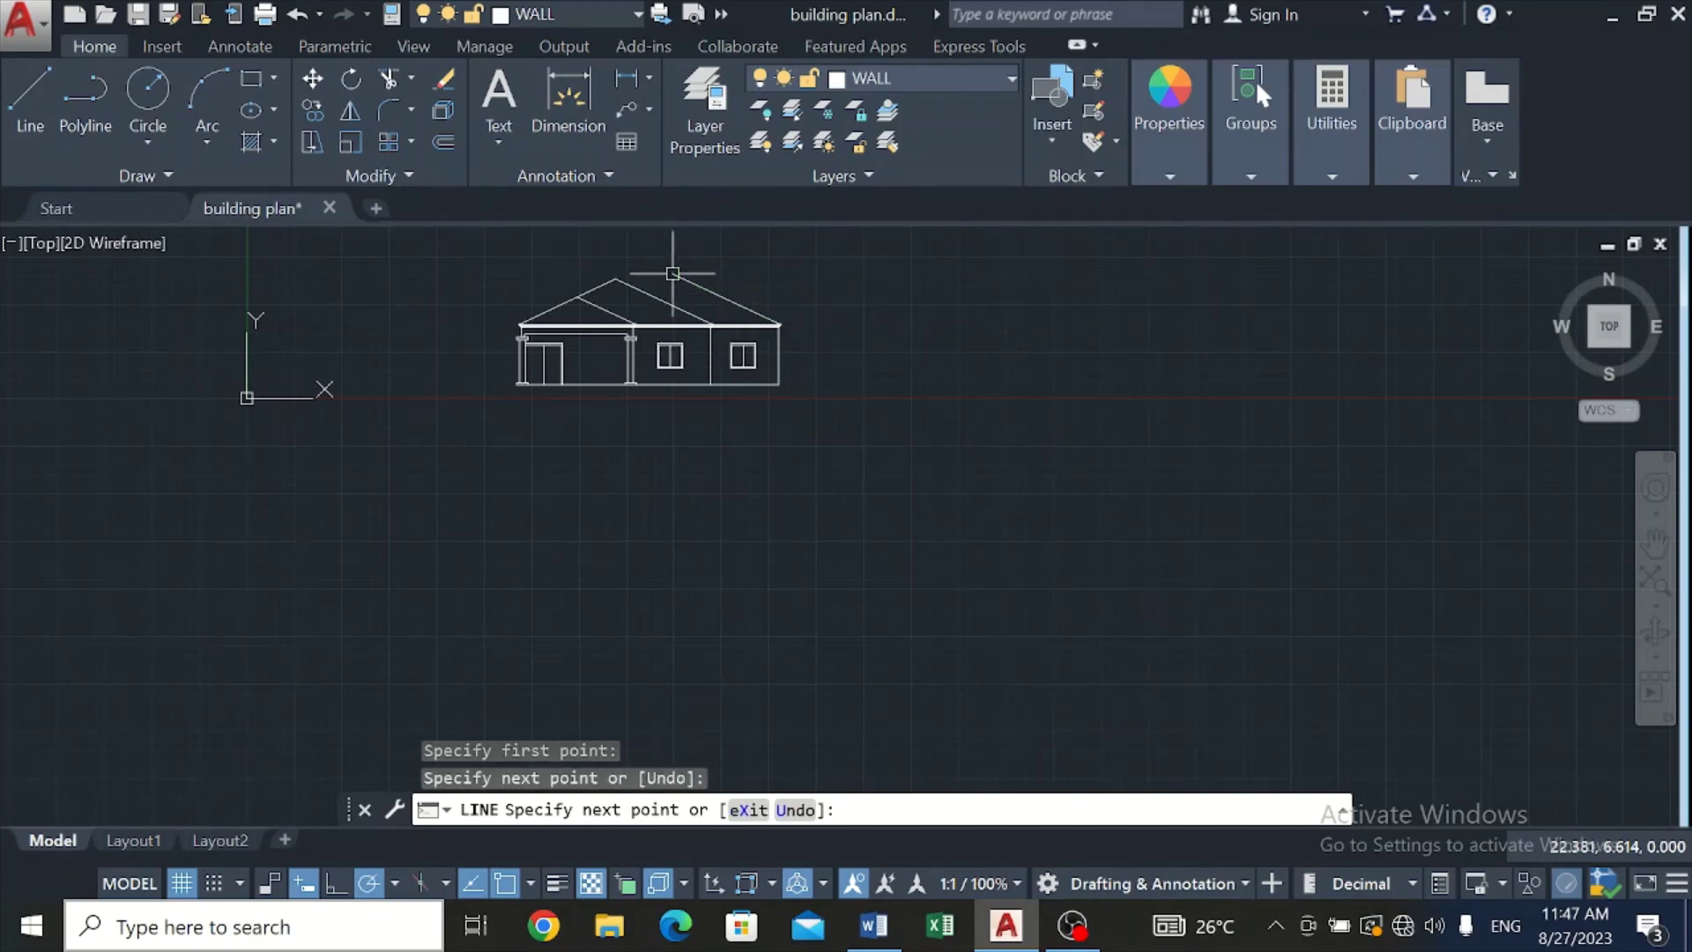
Step: With Ortho on, draw a horizontal line from the left hip junction past the right roof slope
{"action": "scroll", "coordinate": [766, 264], "scroll_direction": "up", "scroll_amount": 4}
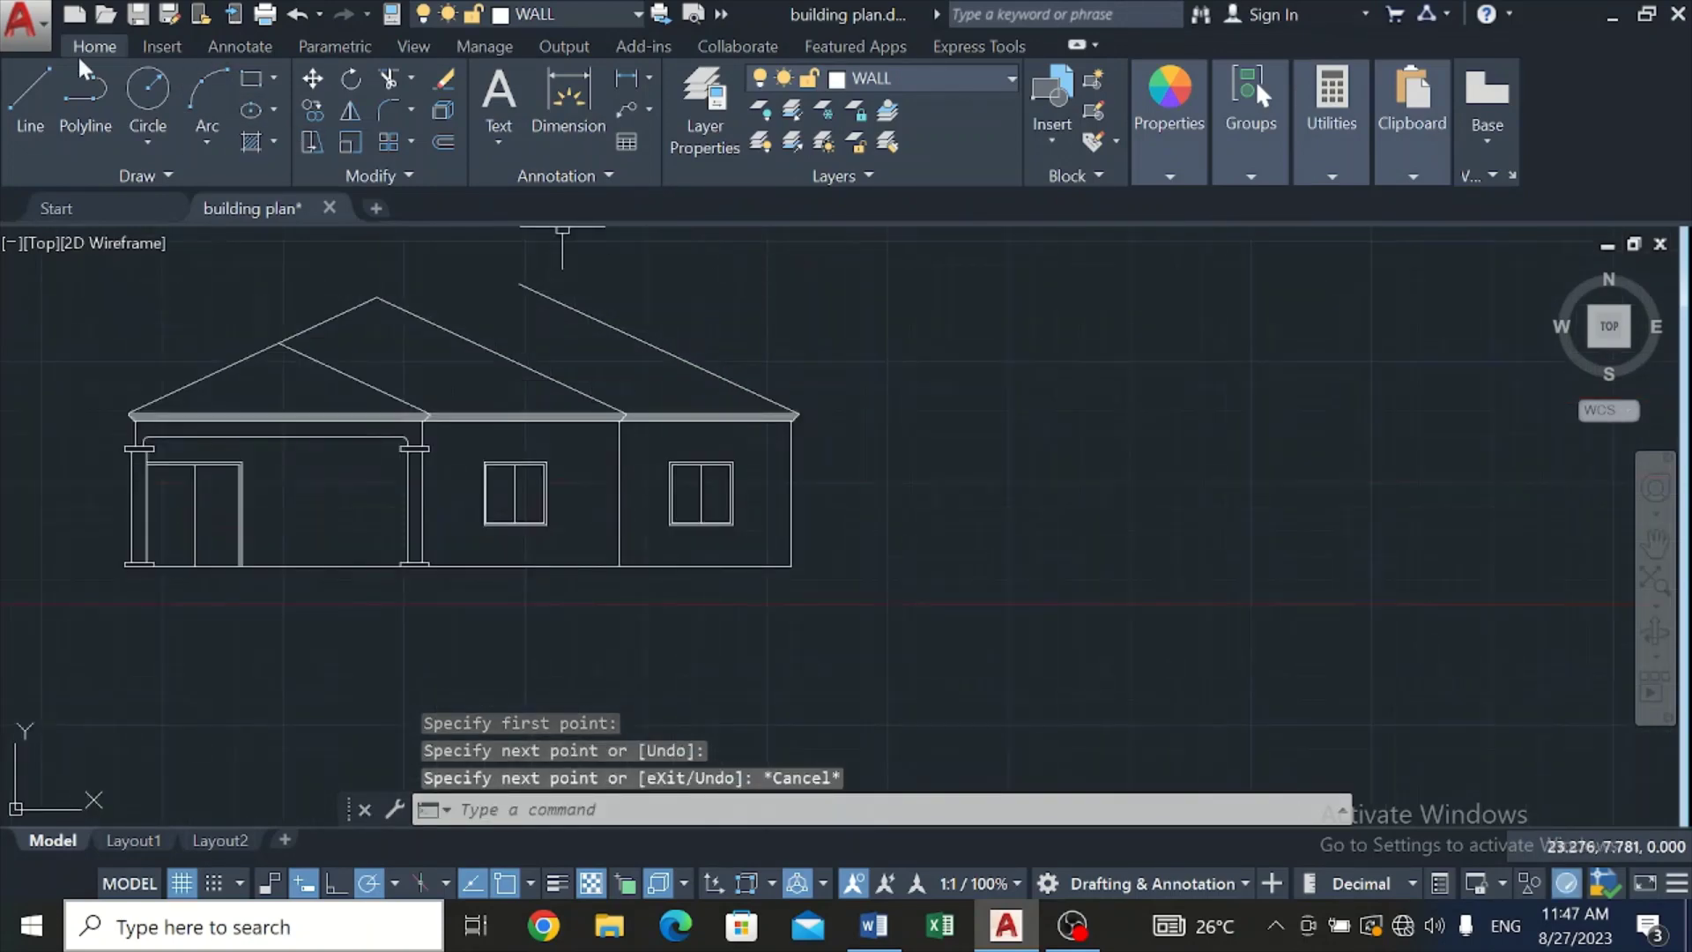
{"action": "left_click", "coordinate": [44, 77]}
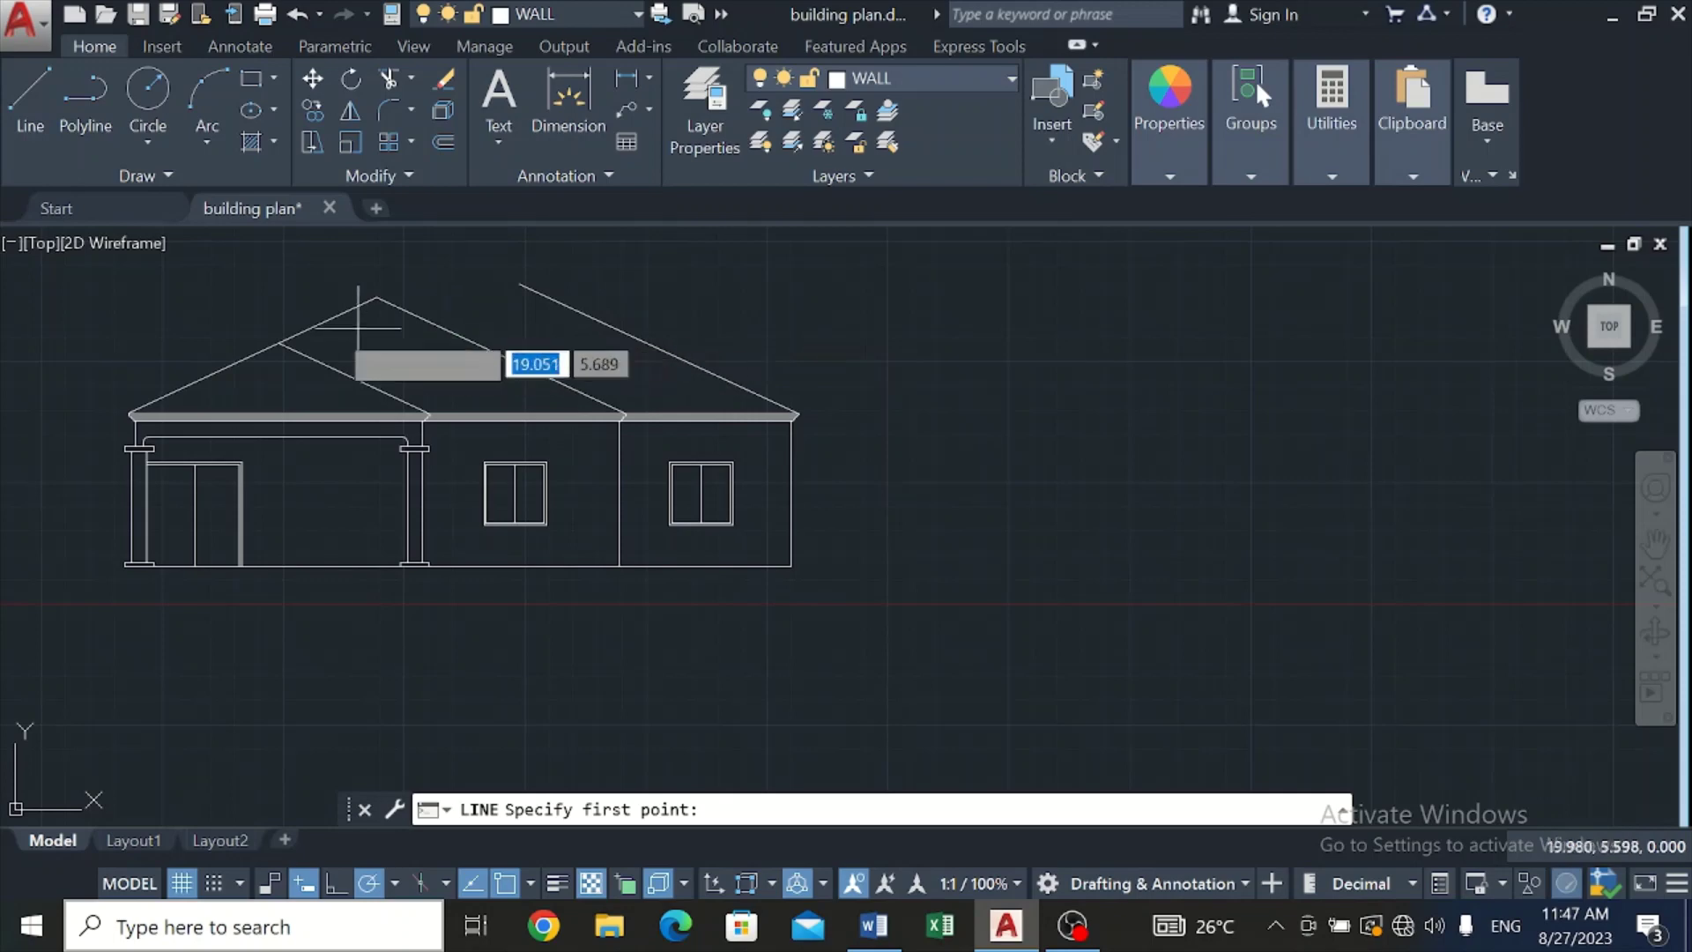
{"action": "left_click", "coordinate": [277, 342]}
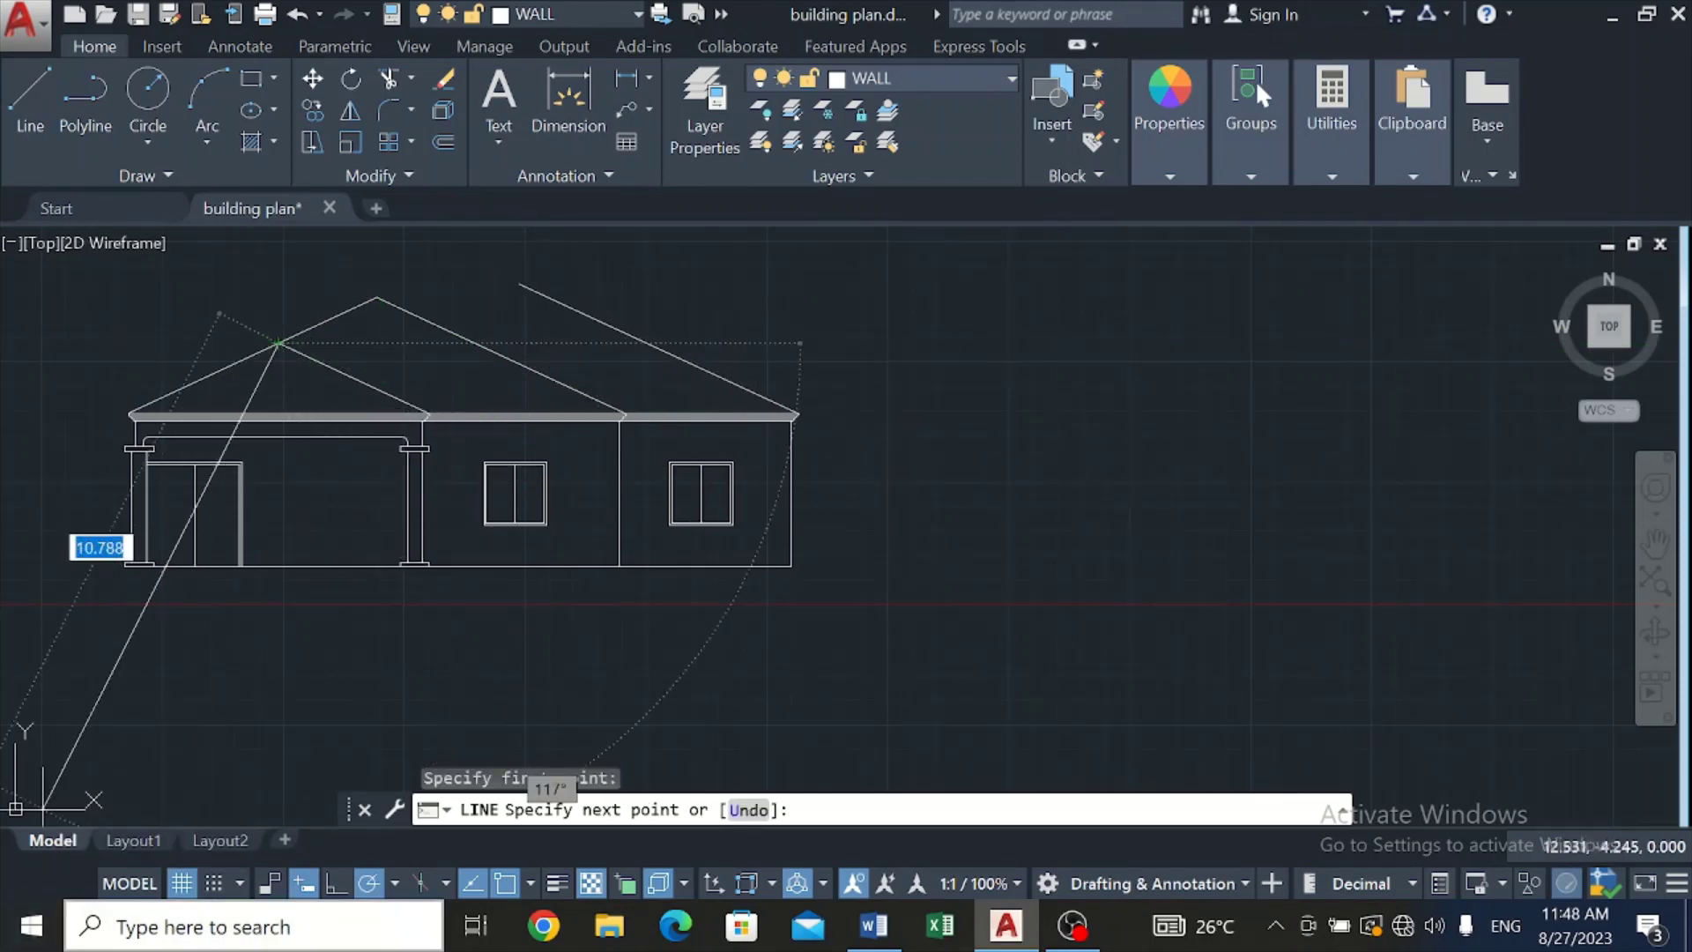
{"action": "left_click", "coordinate": [336, 883]}
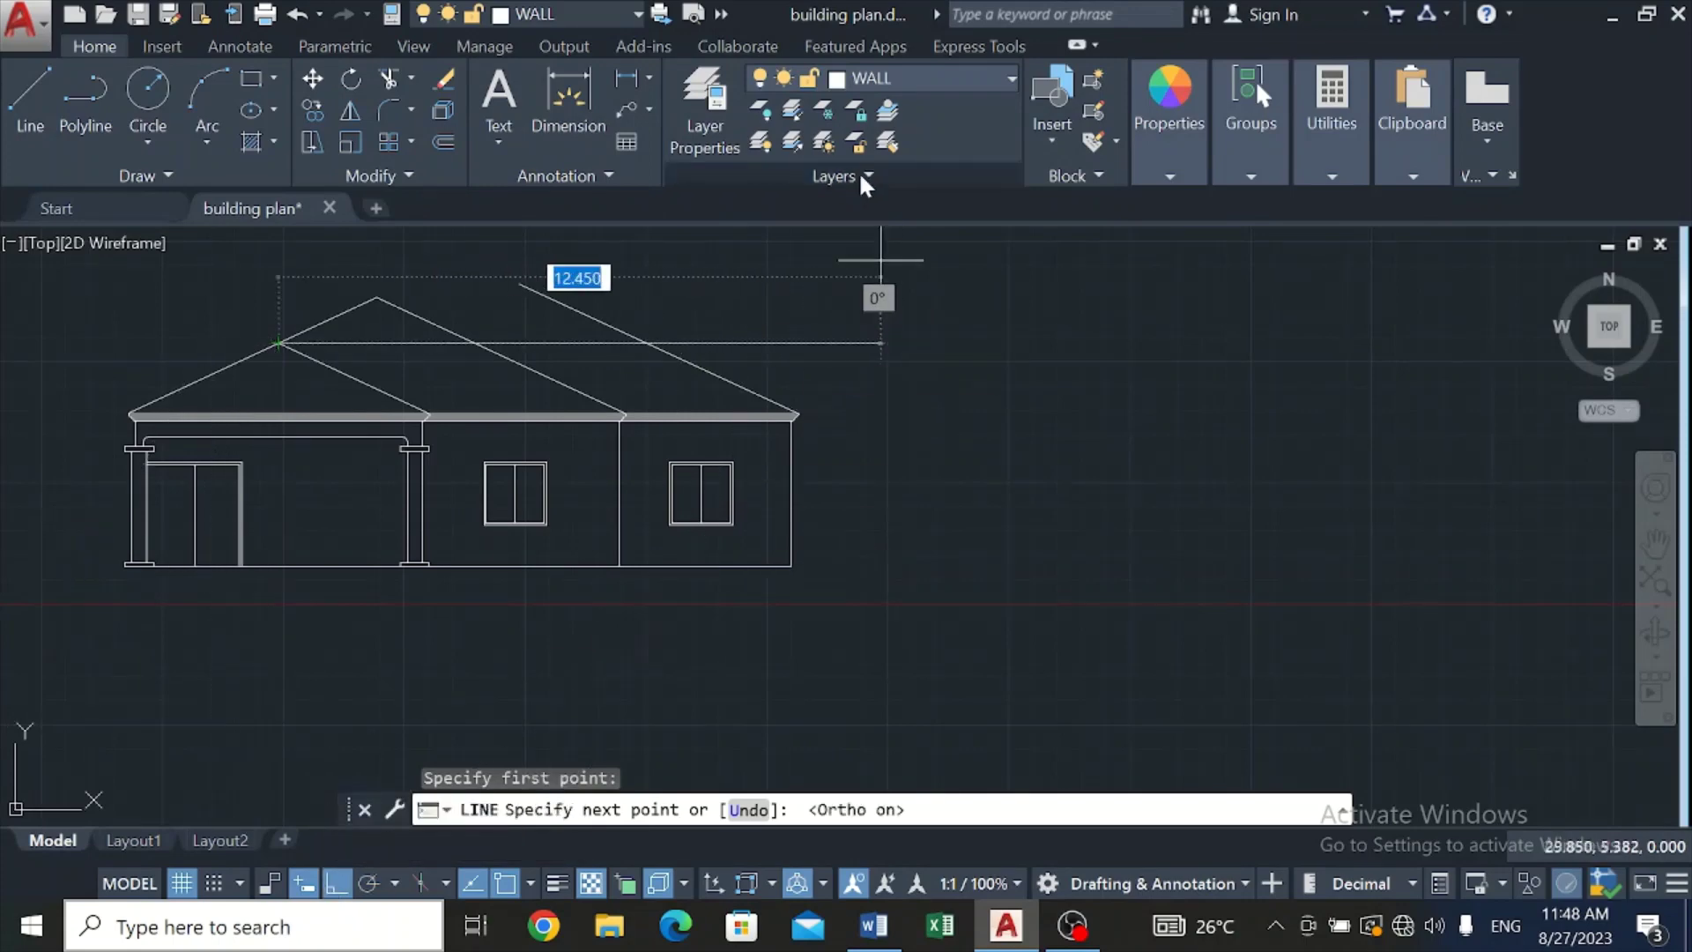
{"action": "left_click", "coordinate": [801, 302]}
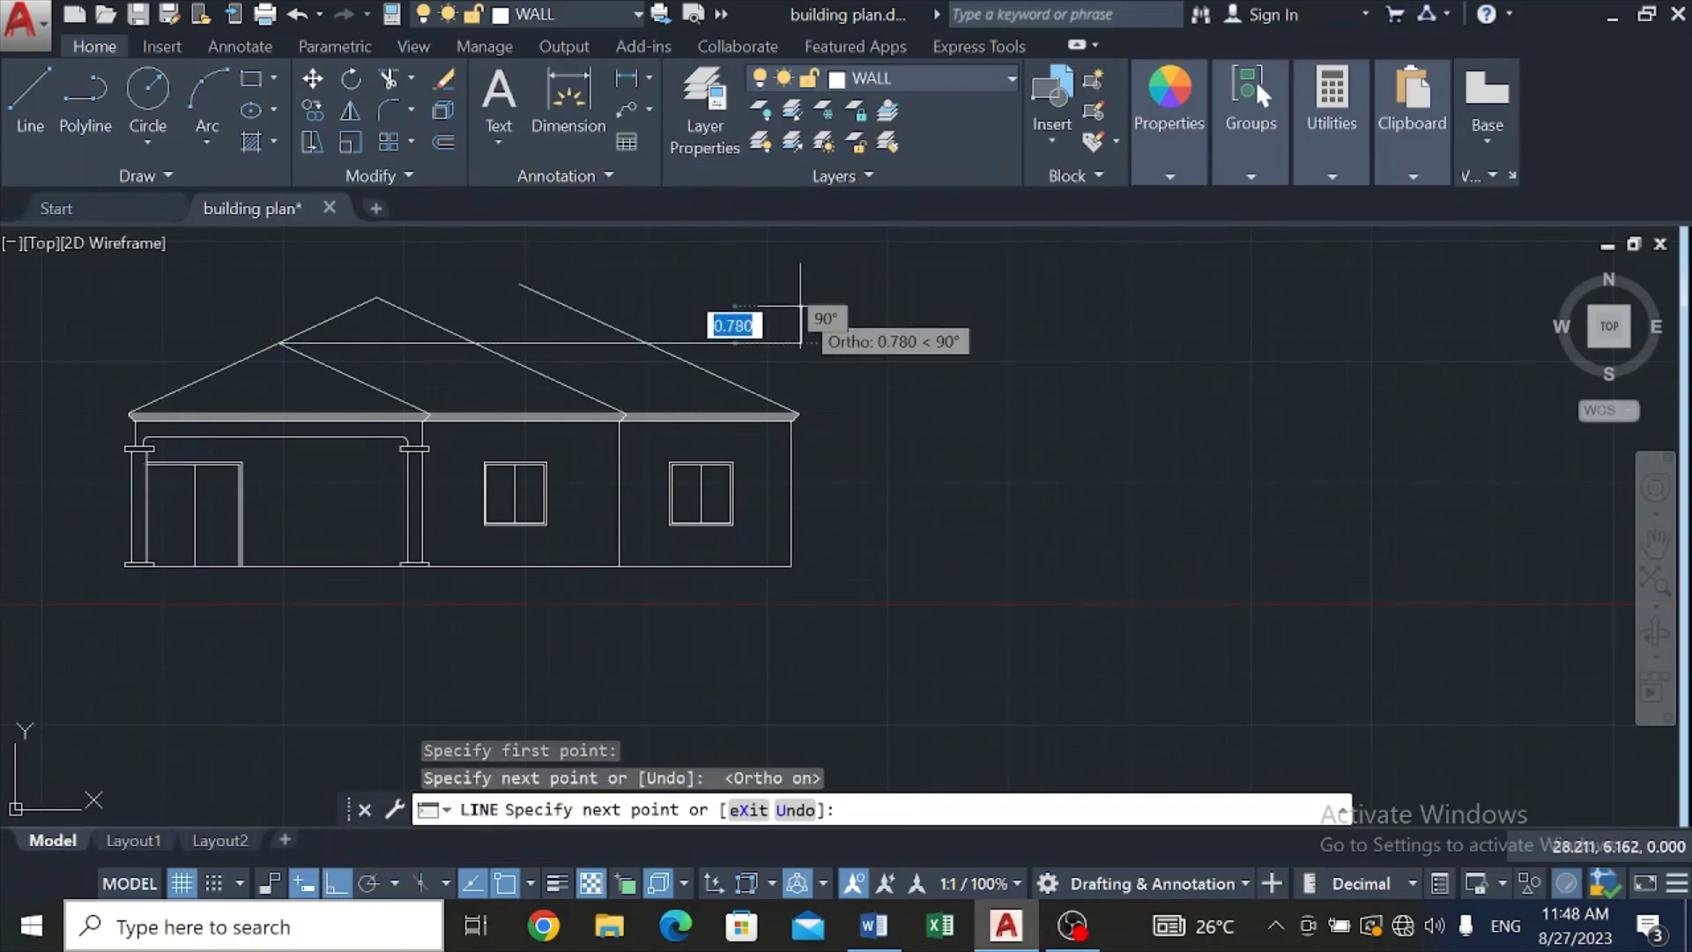
{"action": "key", "text": "Escape"}
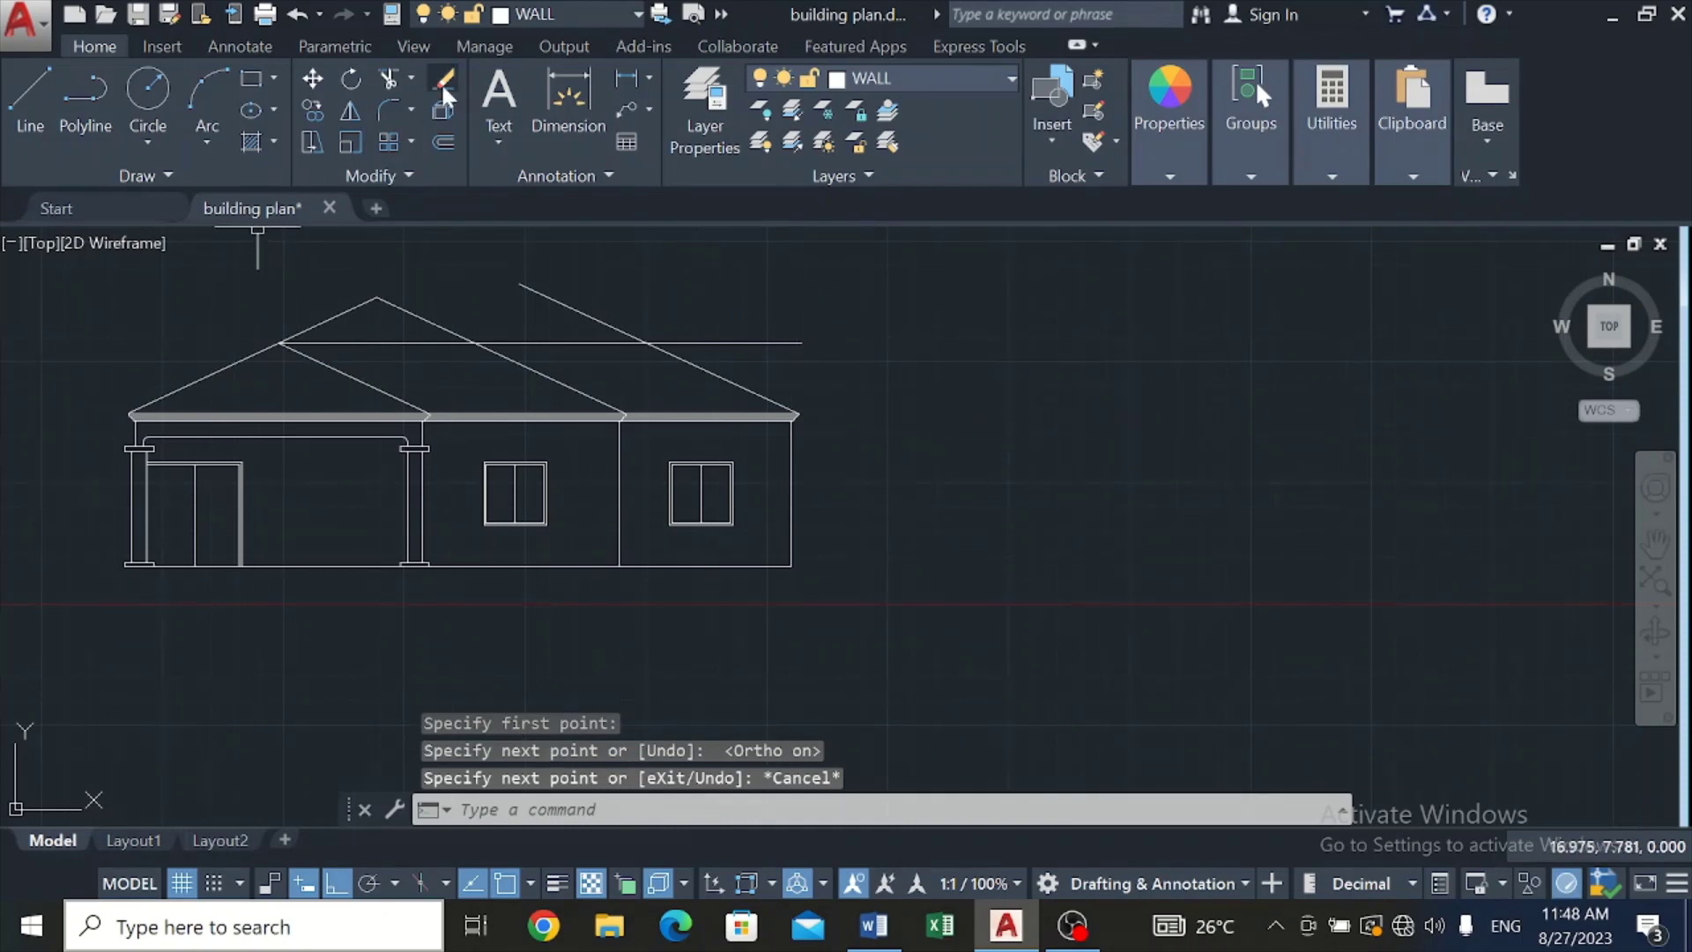
Step: Trim the horizontal line's left part and right end, plus the diagonal above the ridge
{"action": "left_click", "coordinate": [393, 76]}
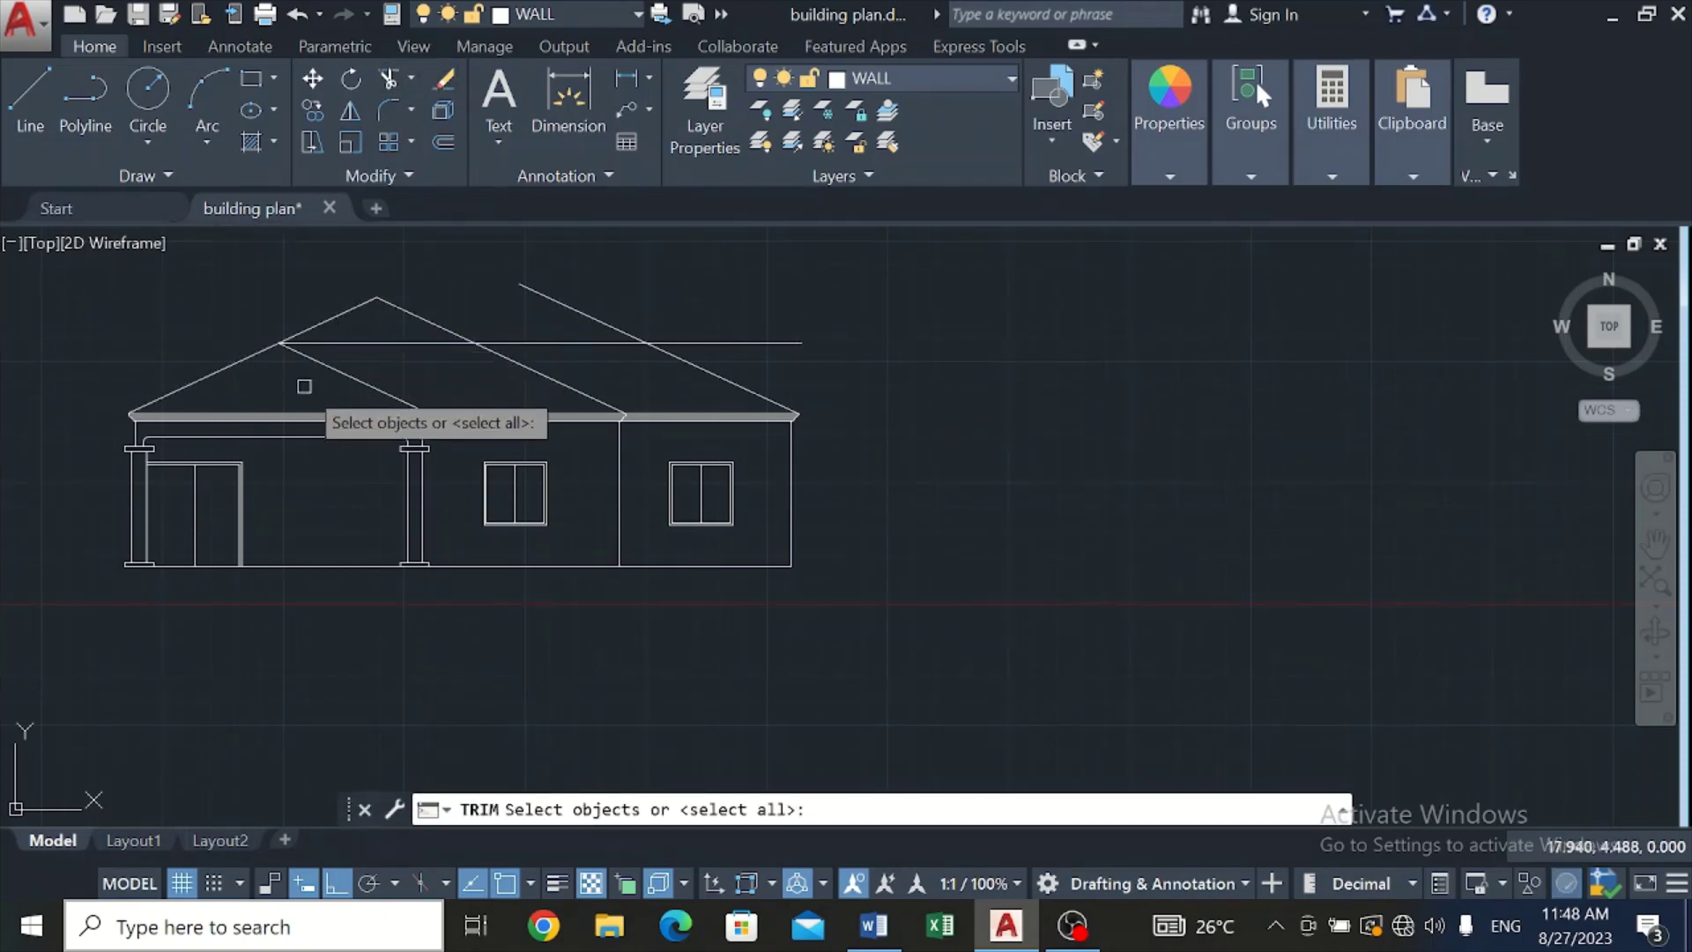
{"action": "key", "text": "Return"}
{"action": "left_click", "coordinate": [343, 342]}
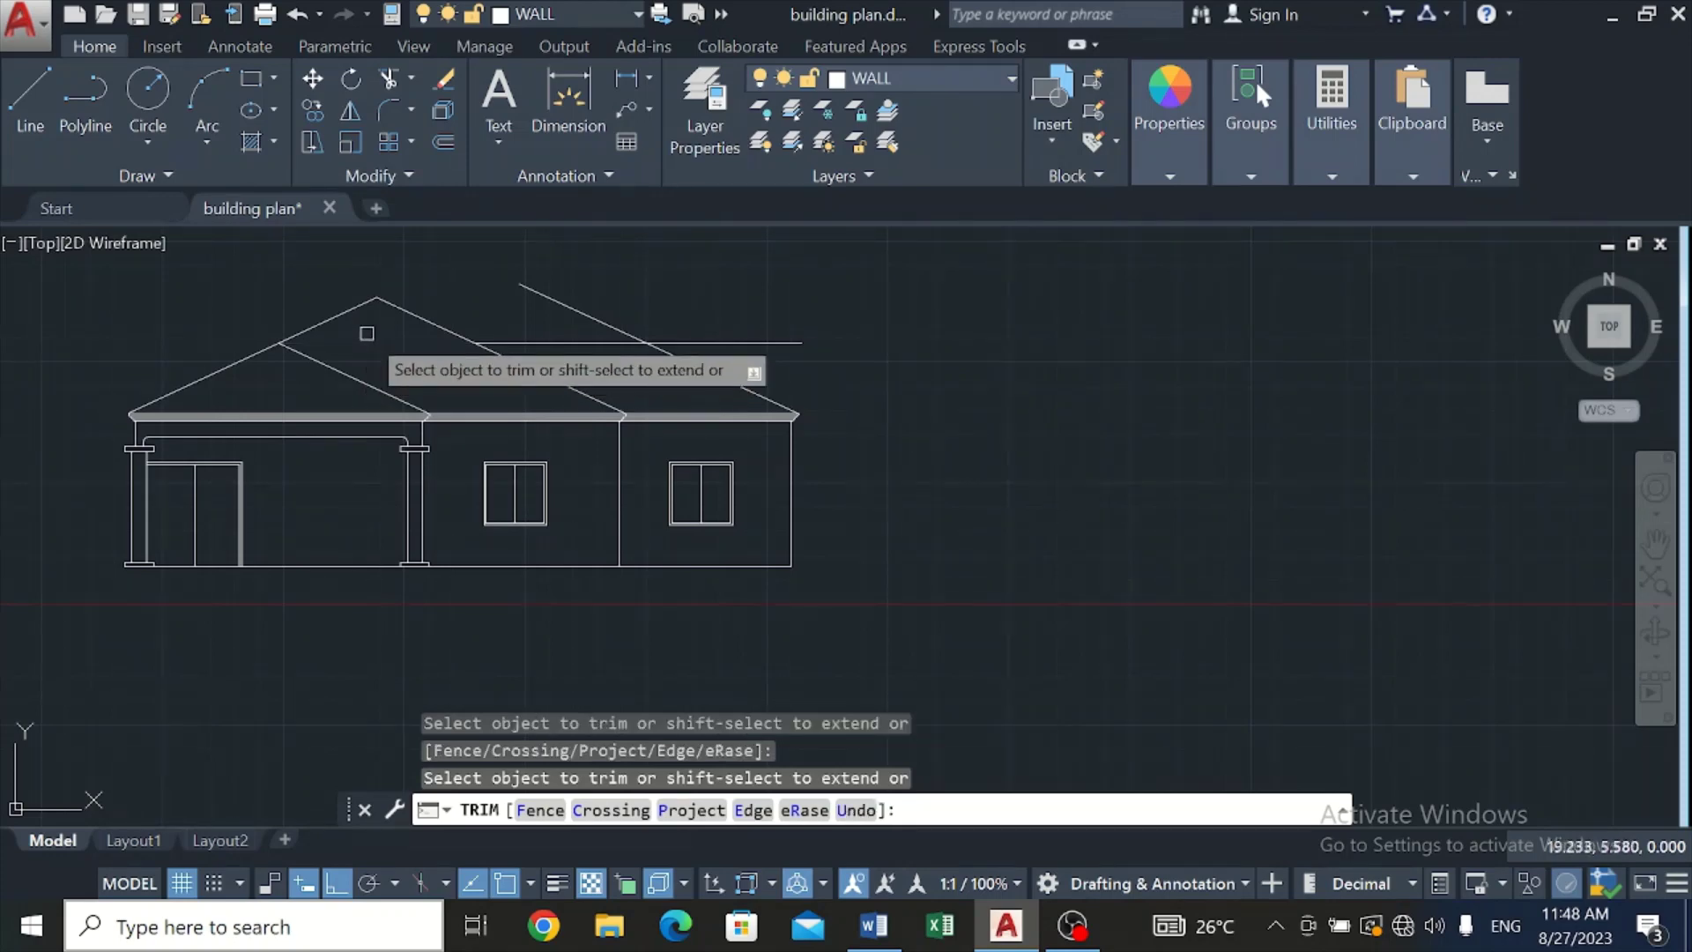
{"action": "left_click", "coordinate": [610, 324]}
{"action": "left_click", "coordinate": [734, 346]}
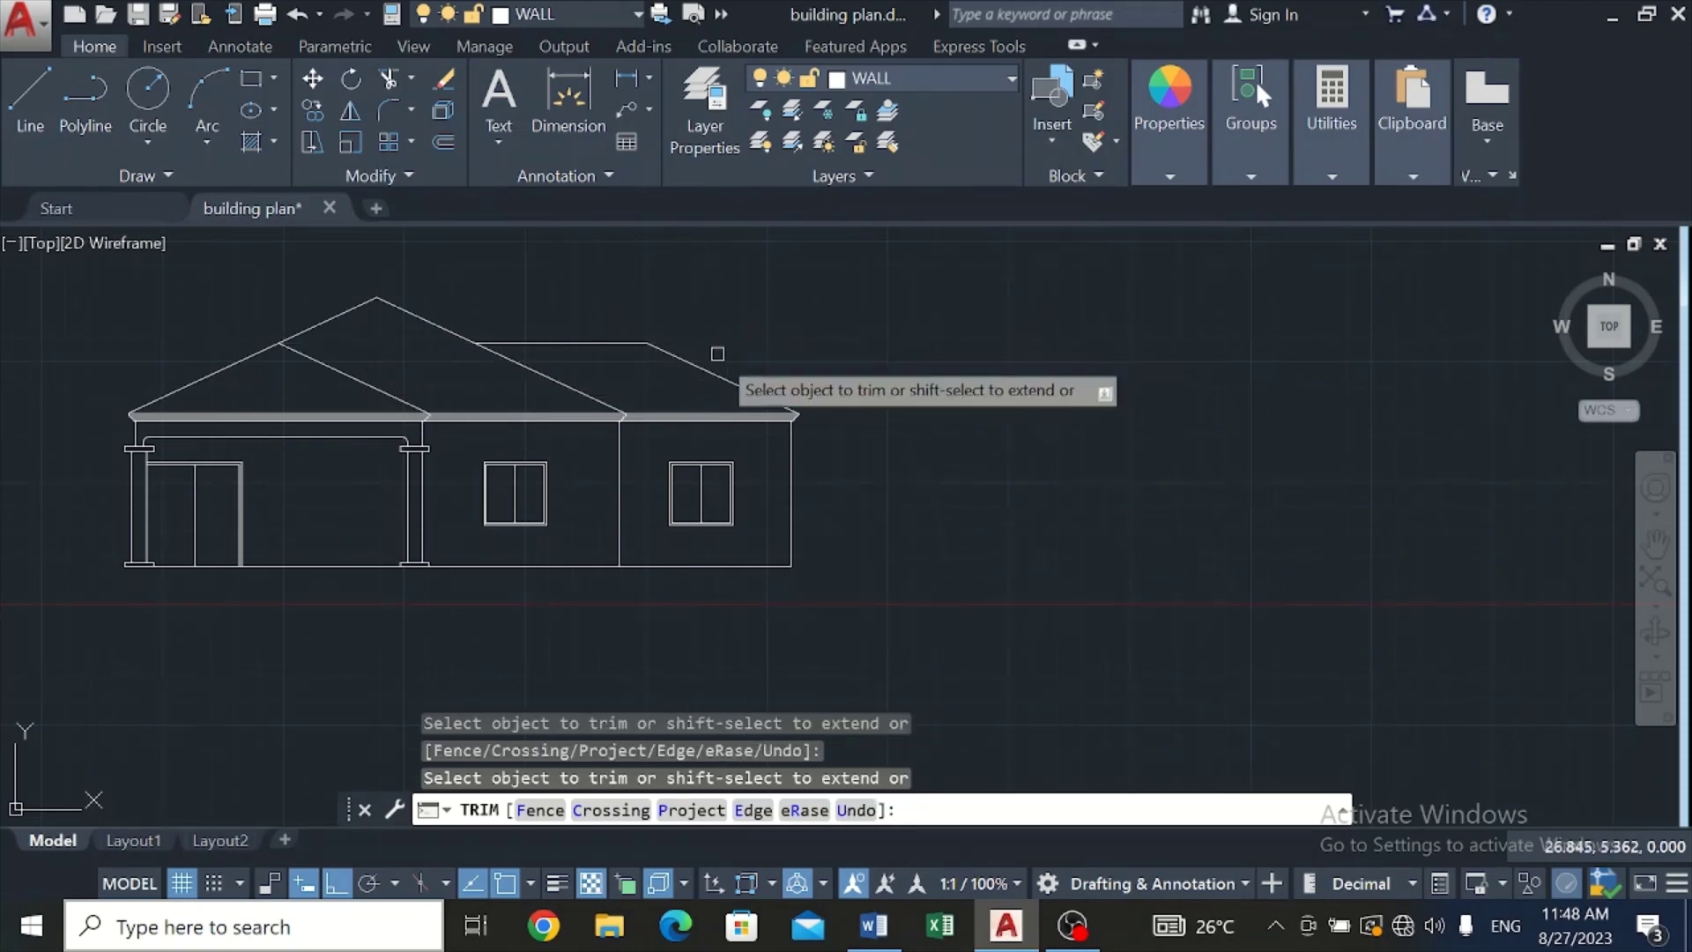
{"action": "left_click", "coordinate": [974, 77]}
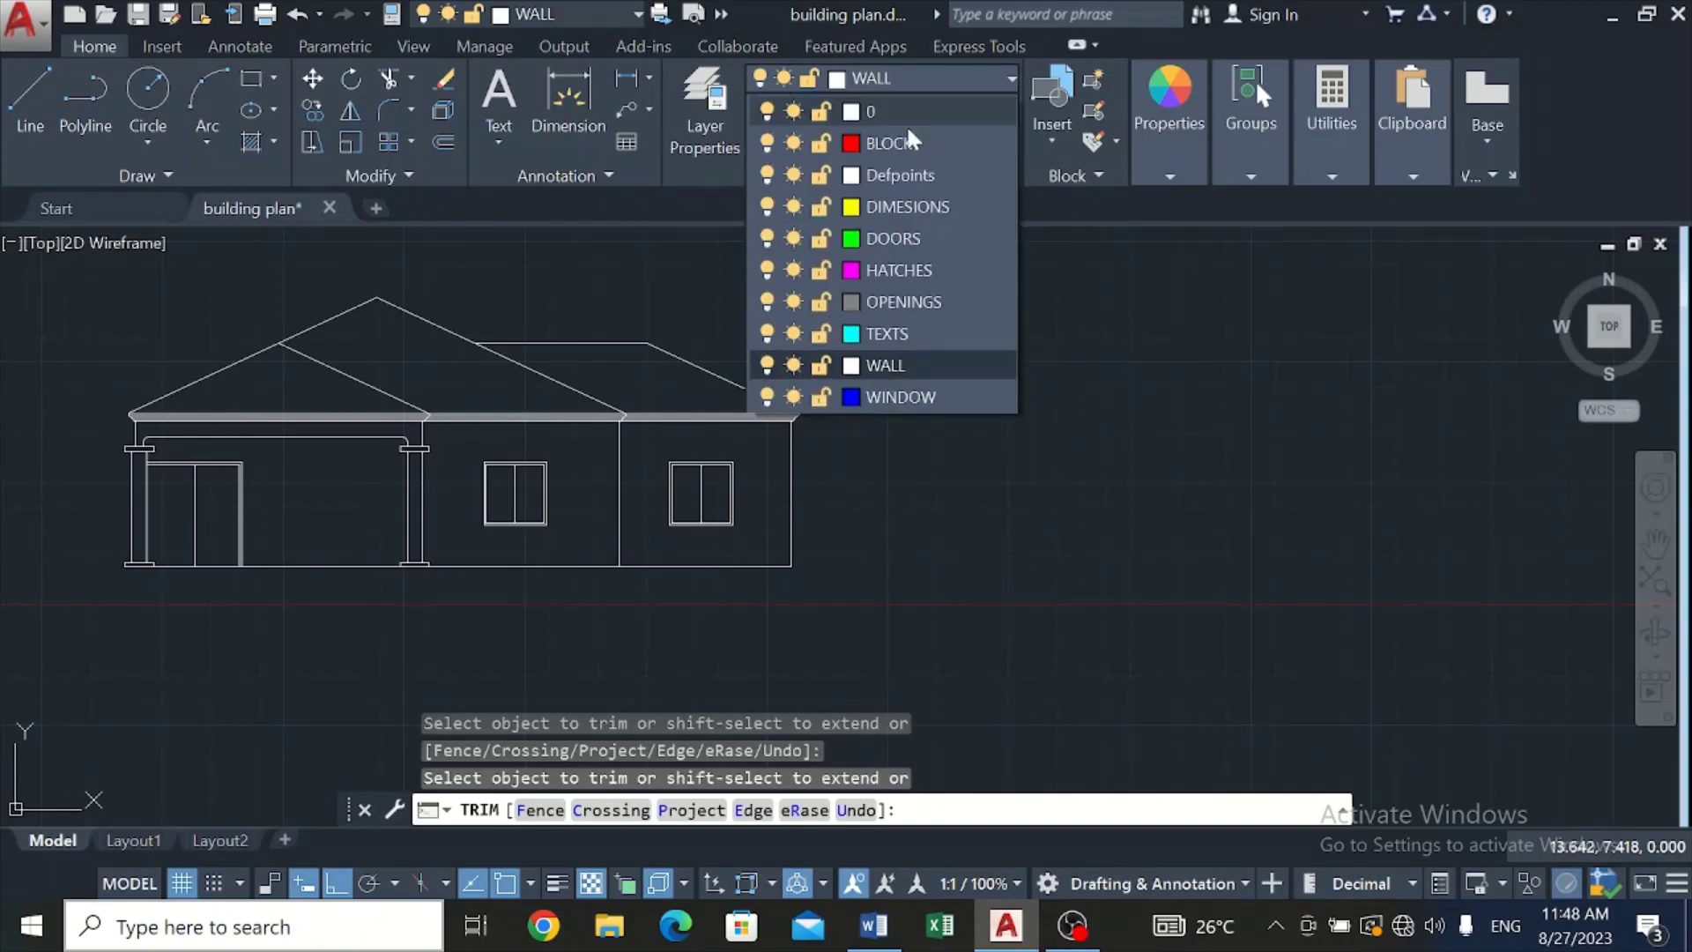
Step: On layer HATCHES, fill the left, middle and right roof planes with AR-RSHKE shingles
{"action": "left_click", "coordinate": [897, 270]}
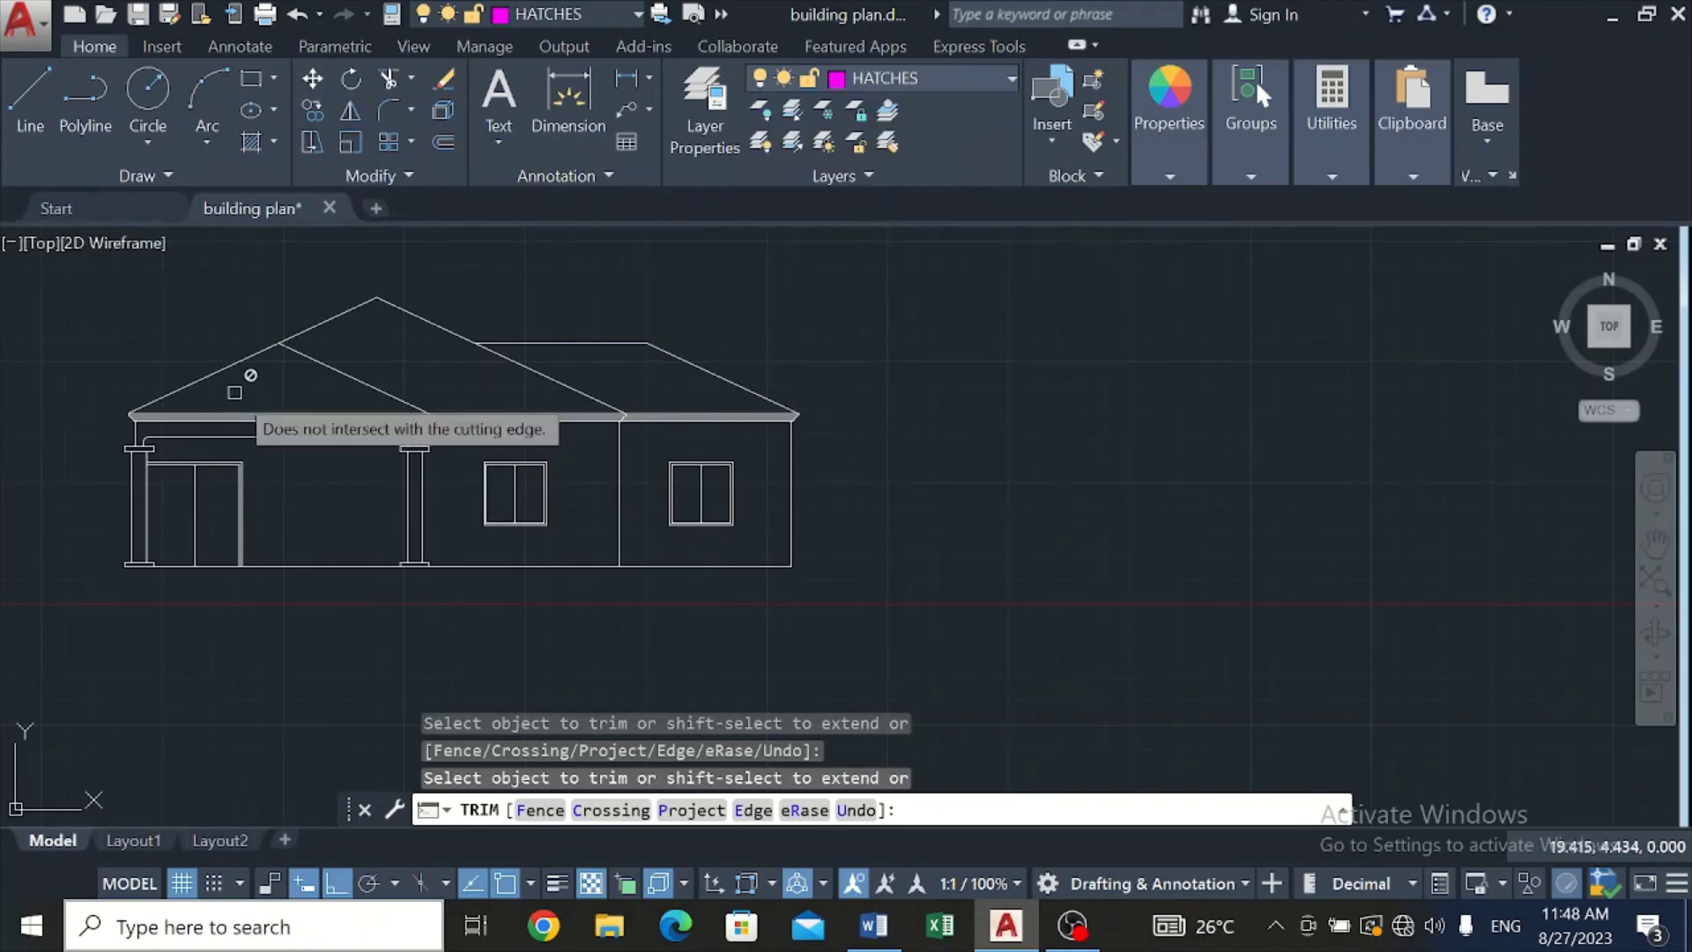
{"action": "left_click", "coordinate": [252, 138]}
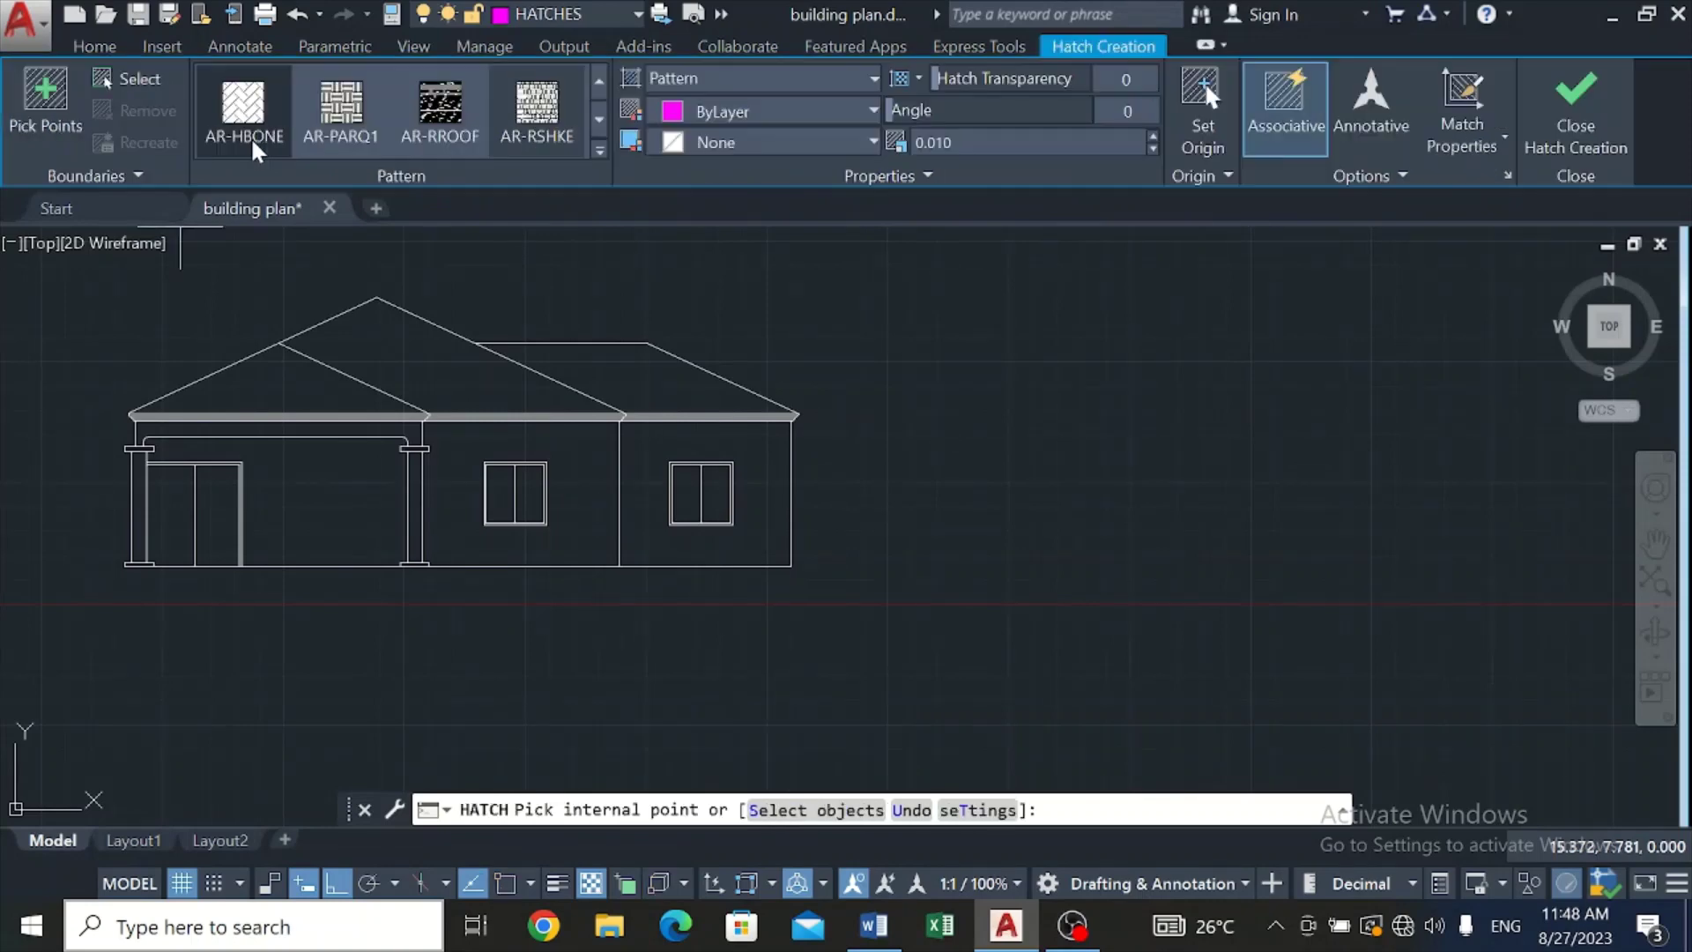
{"action": "left_click", "coordinate": [534, 141]}
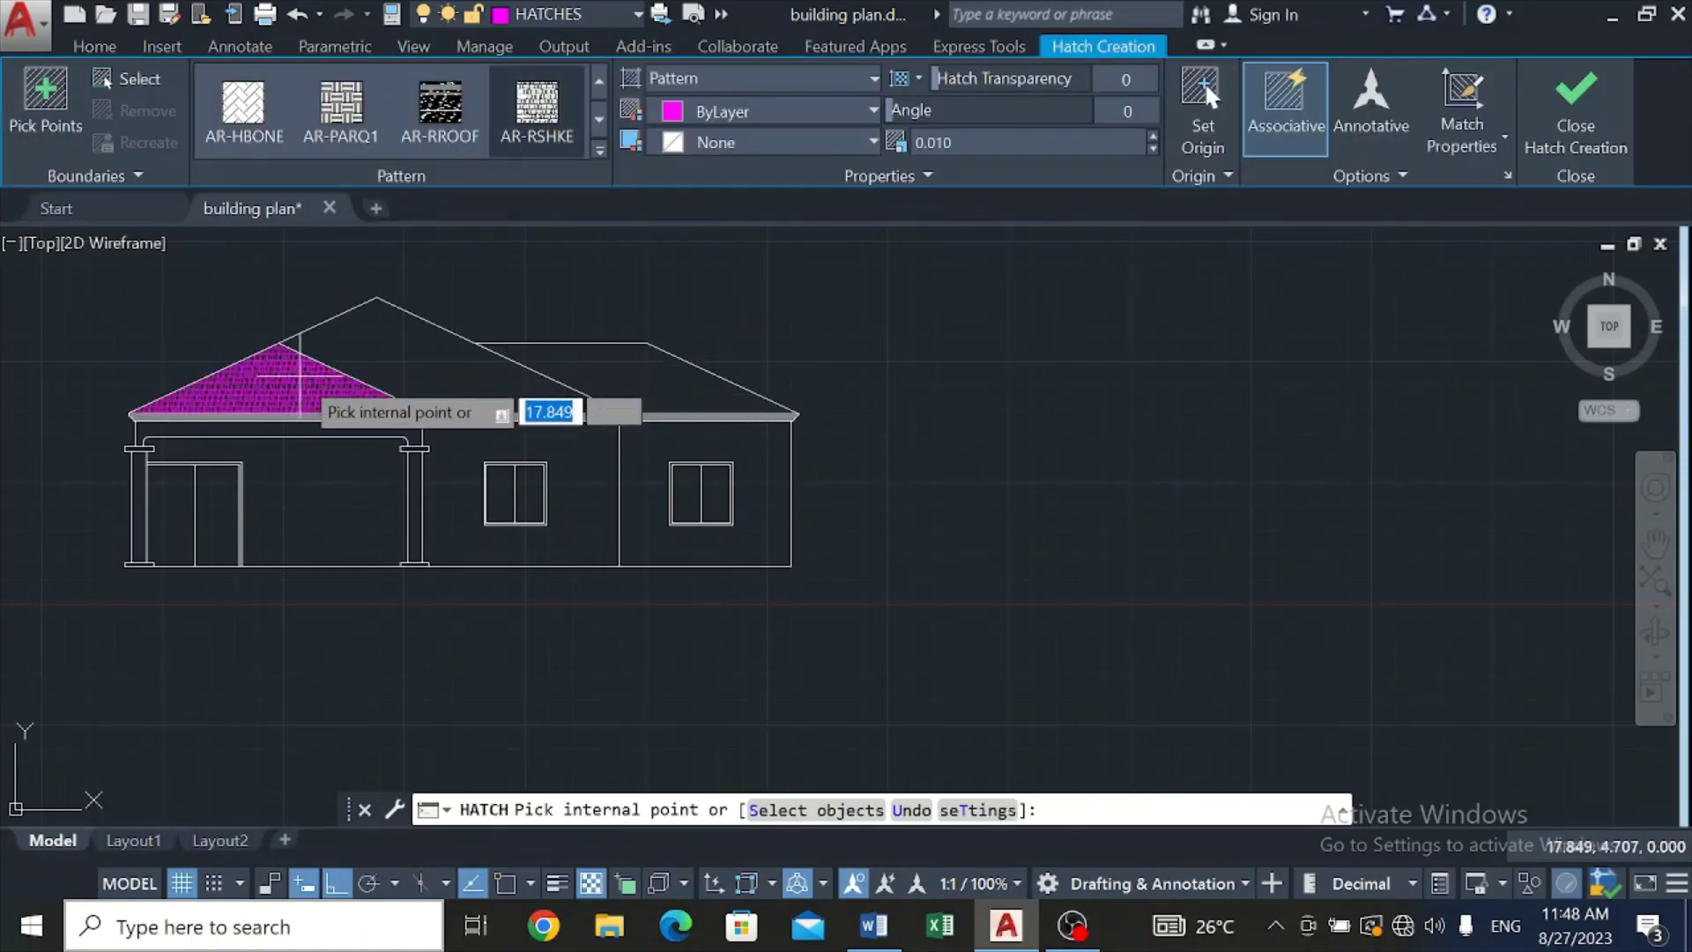
{"action": "left_click", "coordinate": [299, 375]}
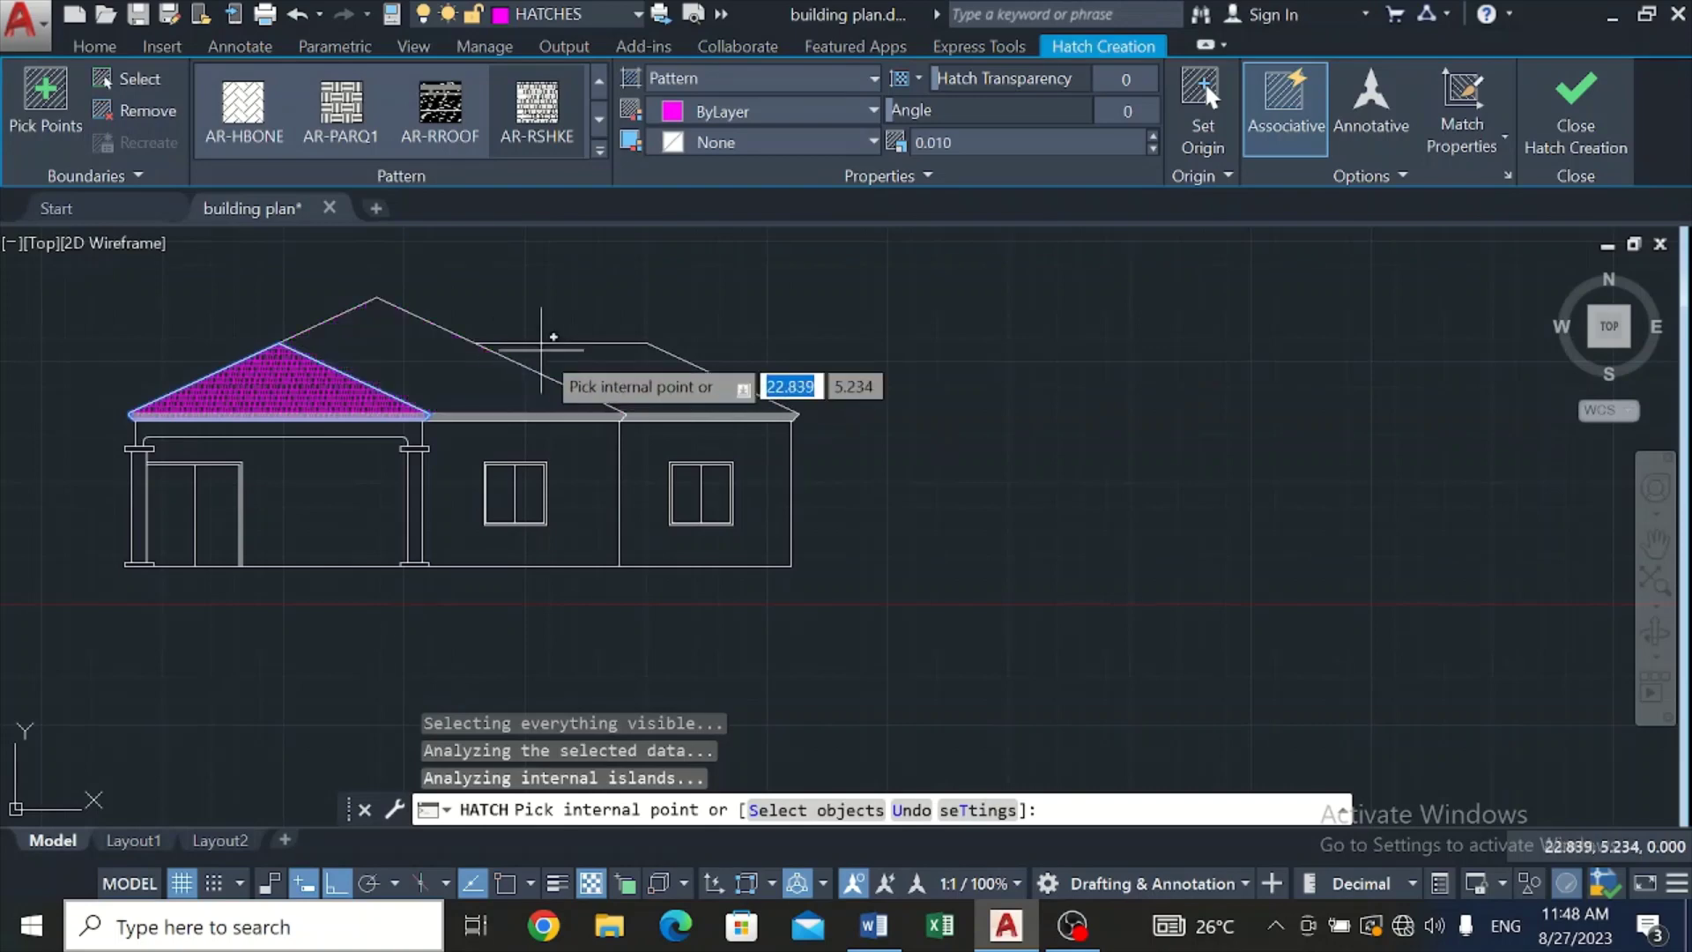
{"action": "scroll", "coordinate": [599, 357], "scroll_direction": "up", "scroll_amount": 4}
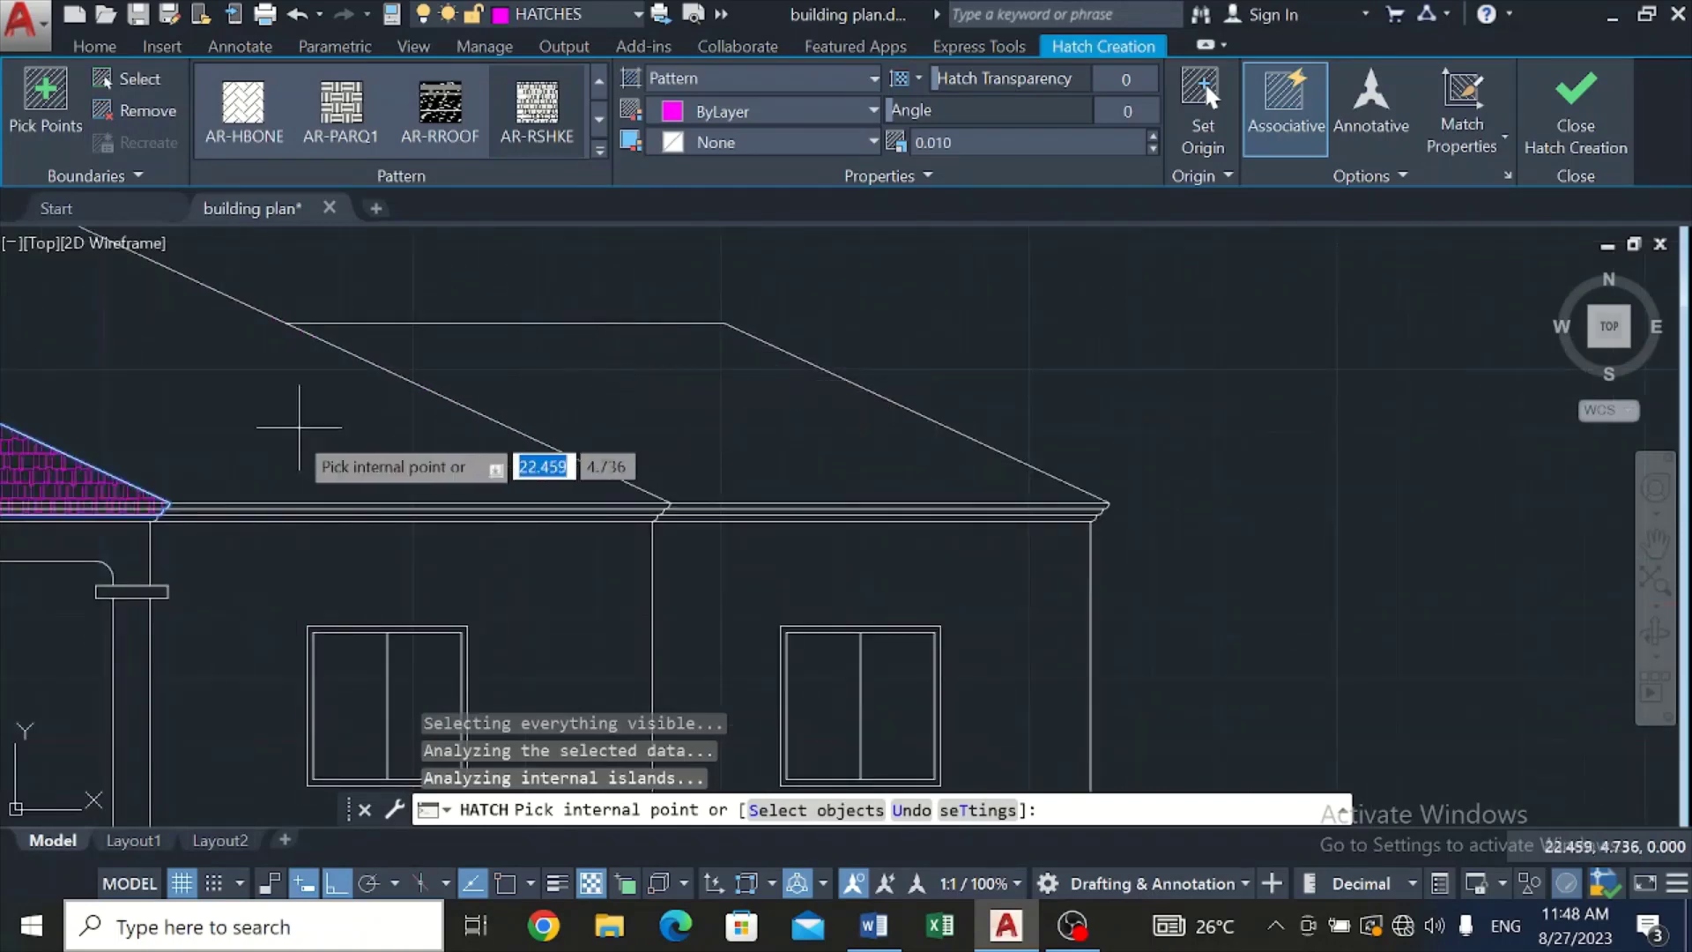
{"action": "left_click", "coordinate": [705, 384]}
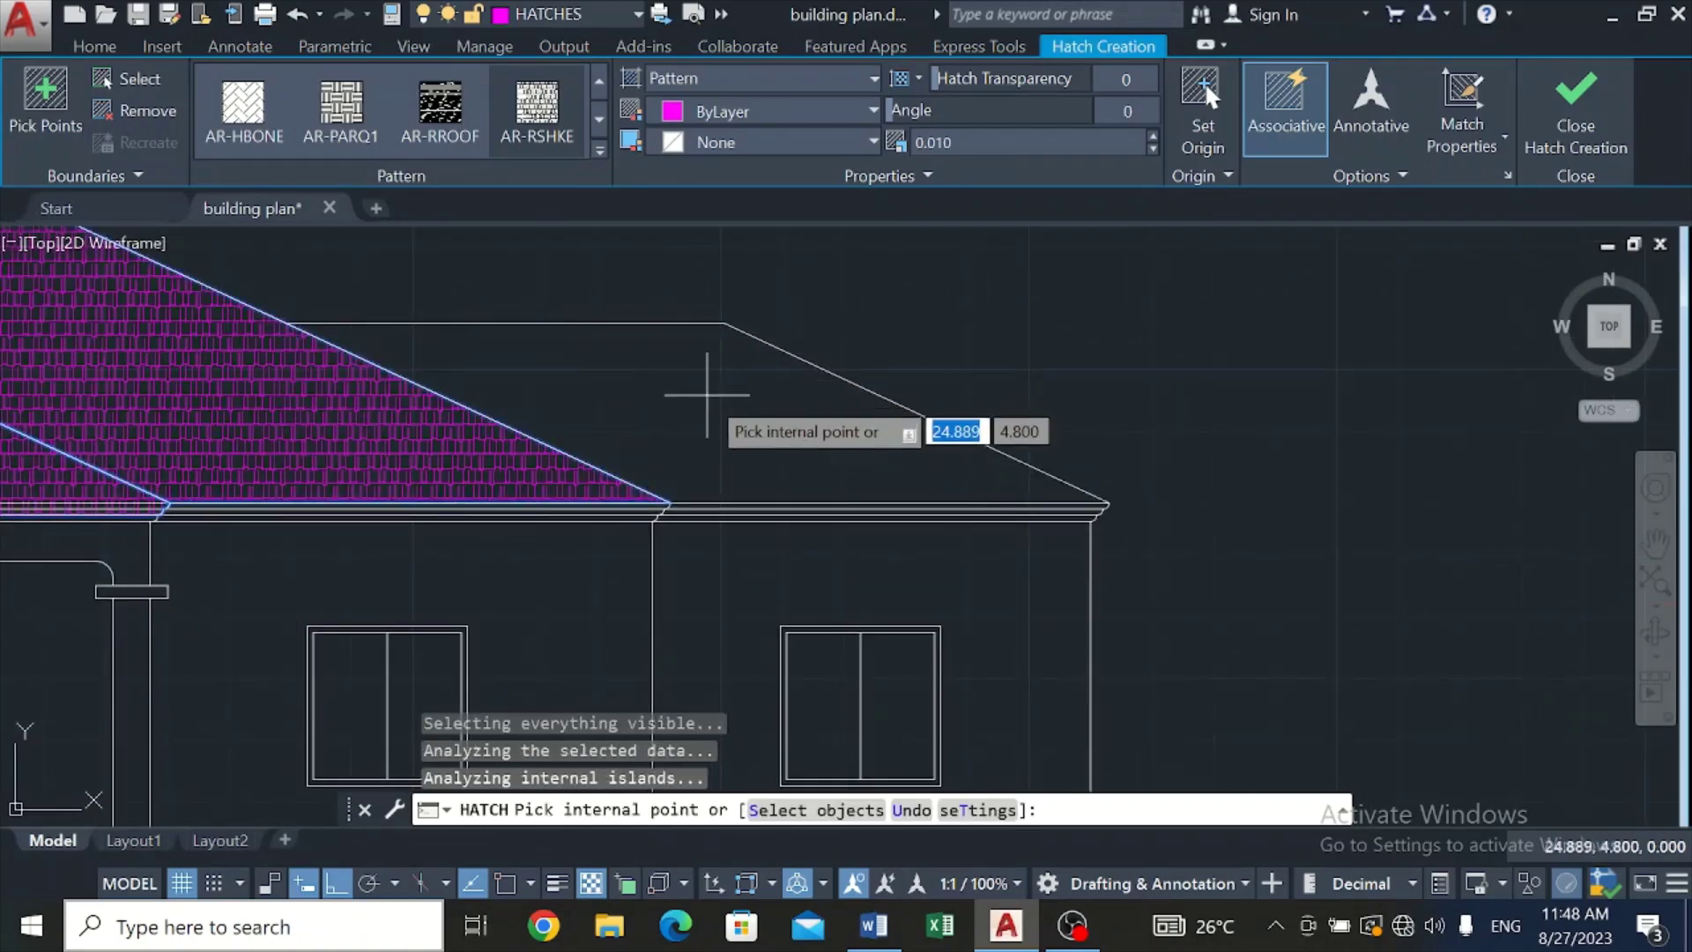
{"action": "left_click", "coordinate": [707, 395]}
{"action": "scroll", "coordinate": [705, 397], "scroll_direction": "down", "scroll_amount": 5}
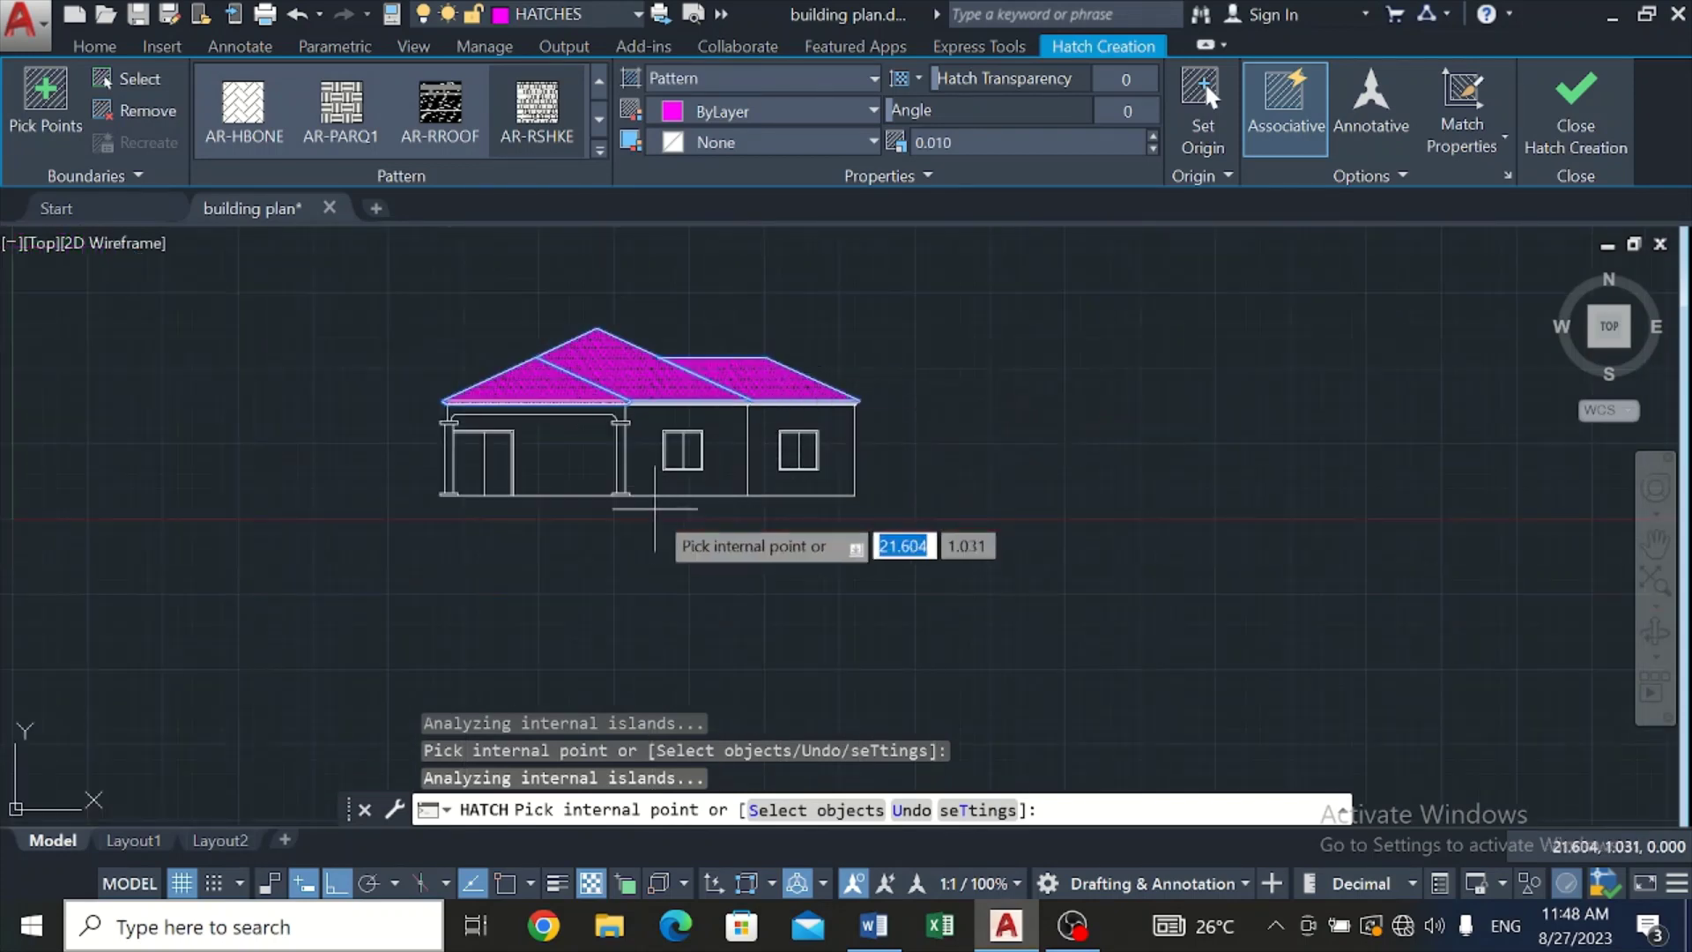
{"action": "scroll", "coordinate": [413, 287], "scroll_direction": "up", "scroll_amount": 2}
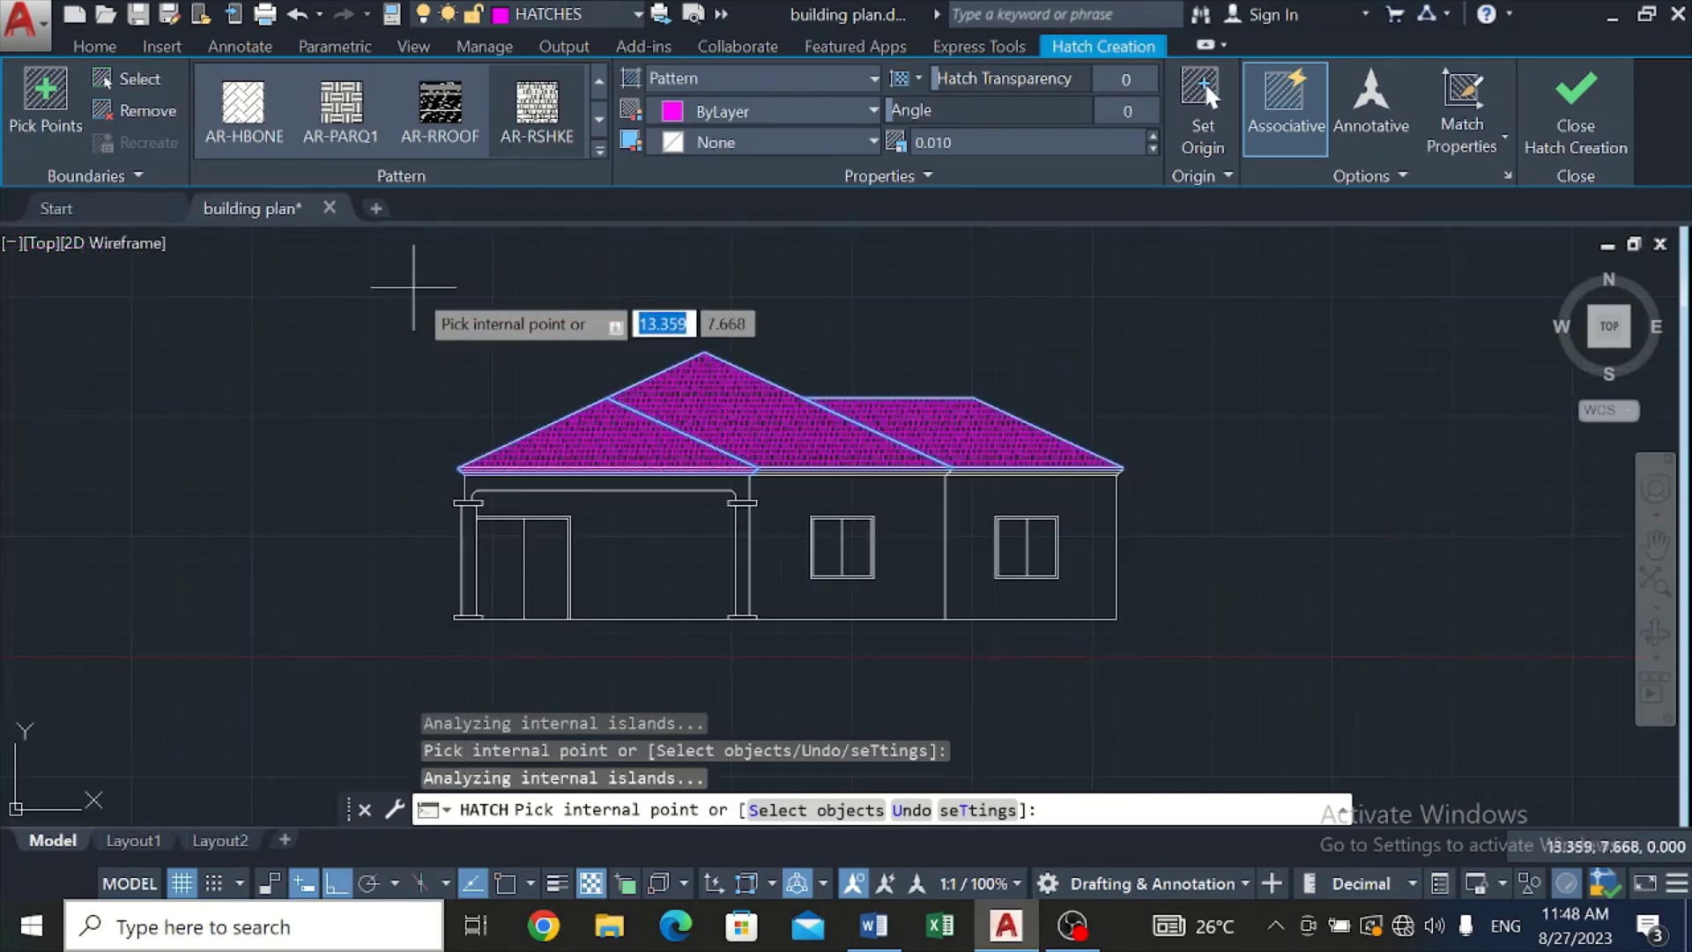
{"action": "scroll", "coordinate": [413, 286], "scroll_direction": "up", "scroll_amount": 2}
{"action": "key", "text": "Escape"}
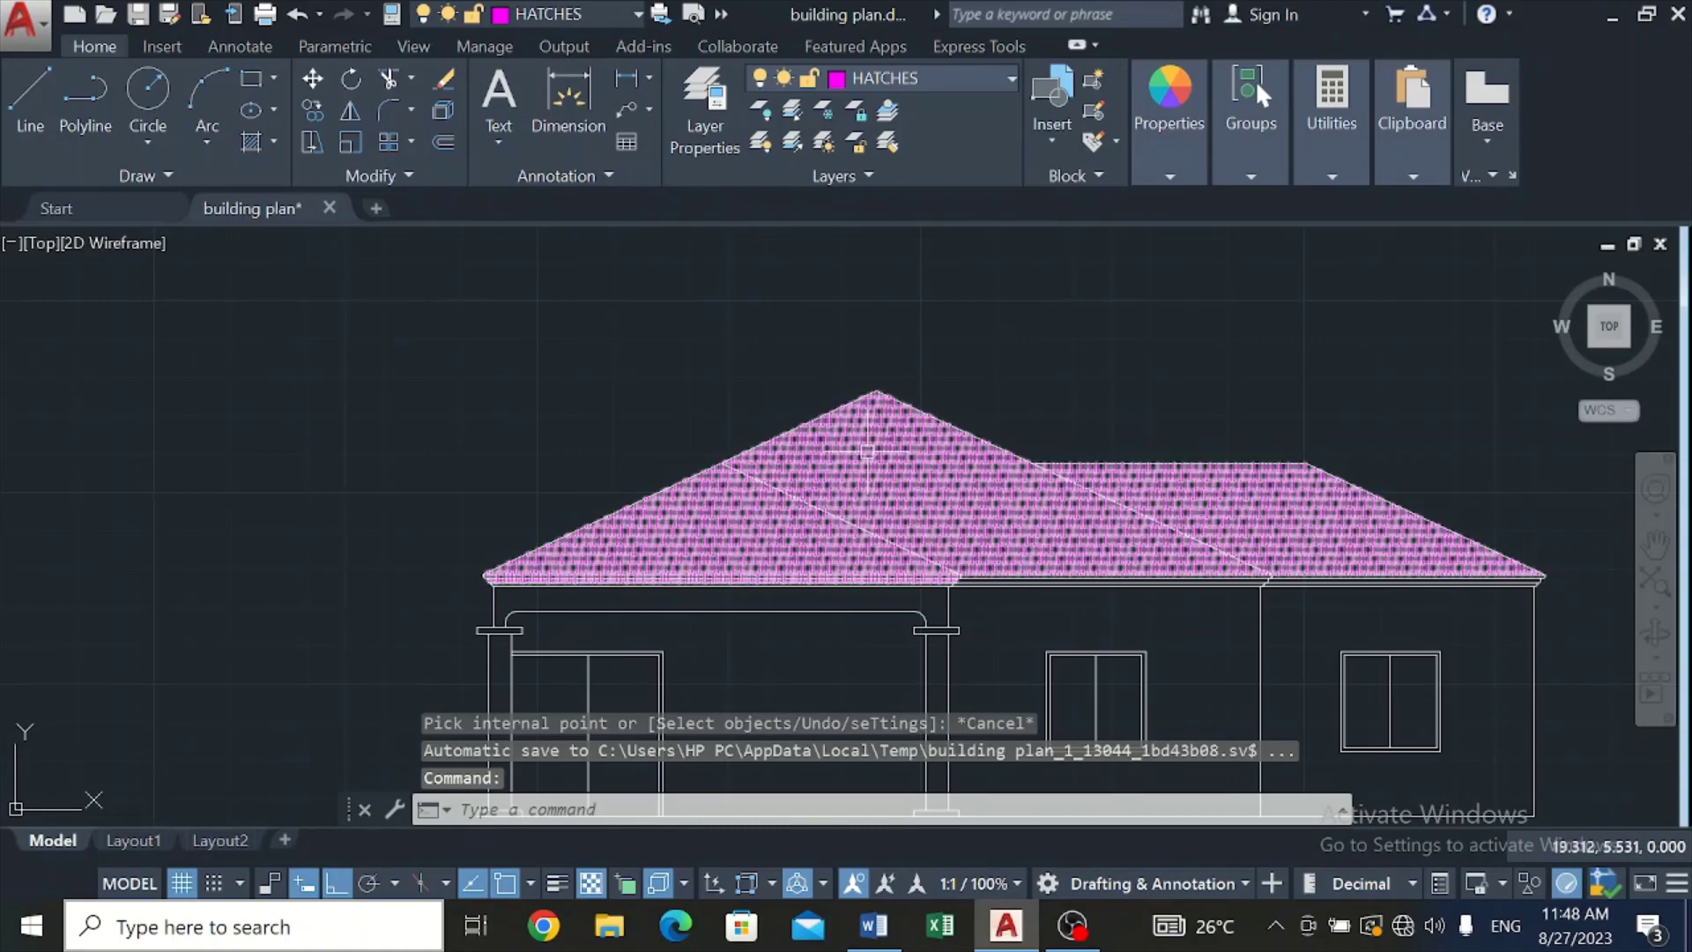
{"action": "left_click", "coordinate": [815, 440]}
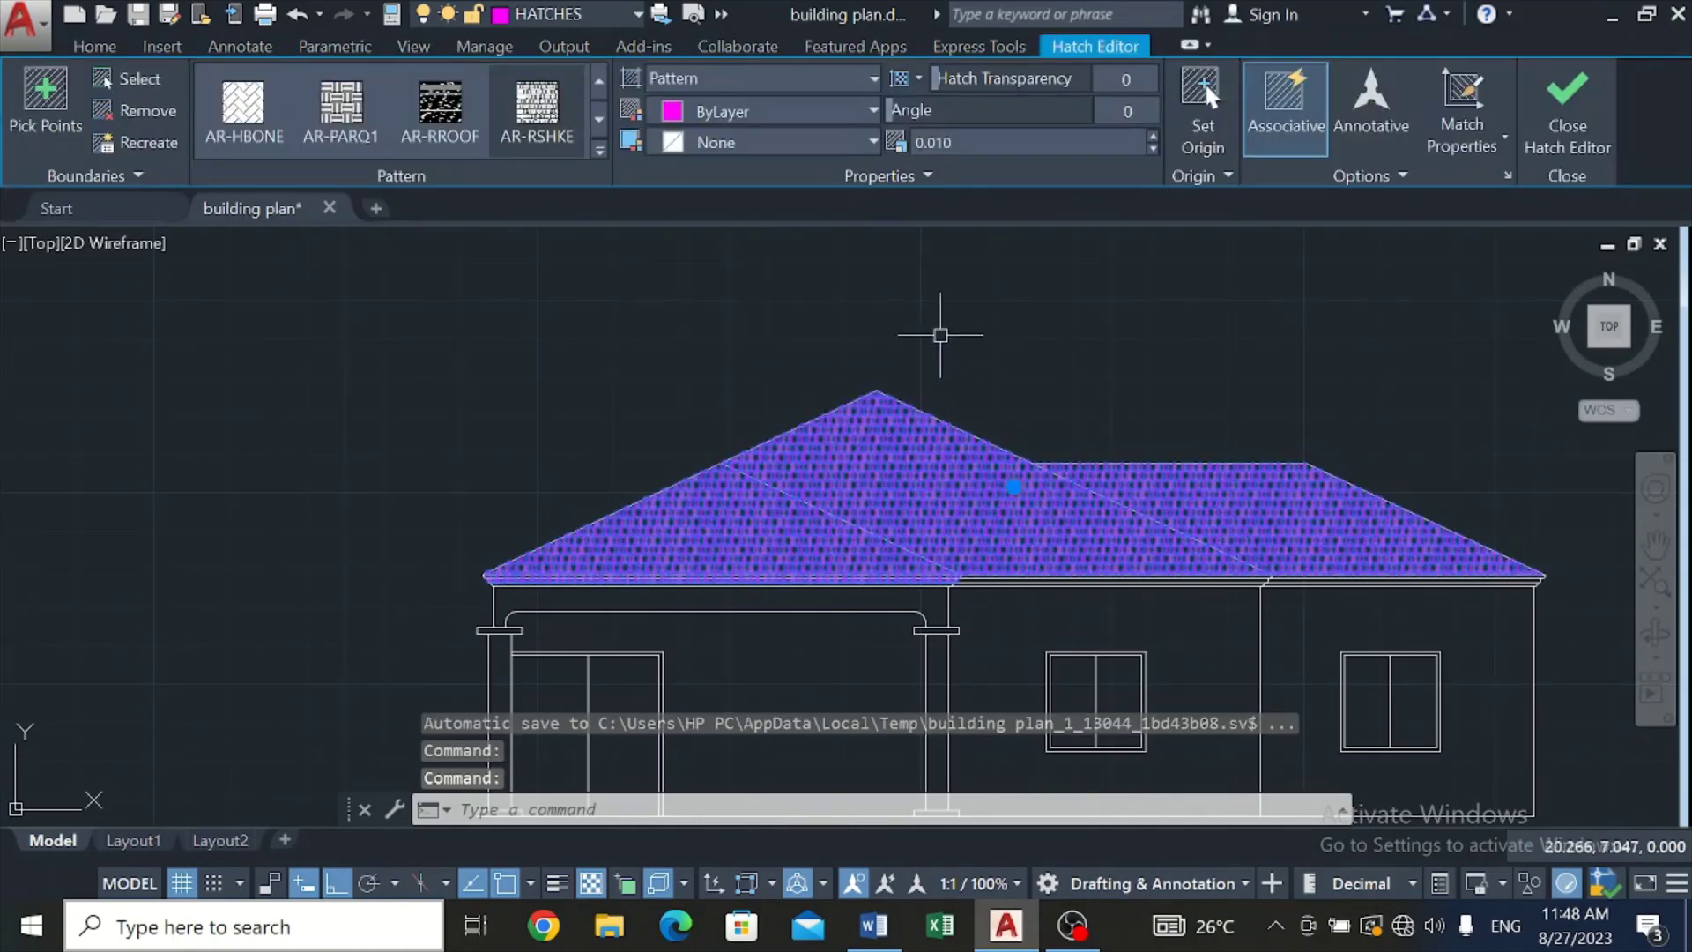
{"action": "key", "text": "Escape"}
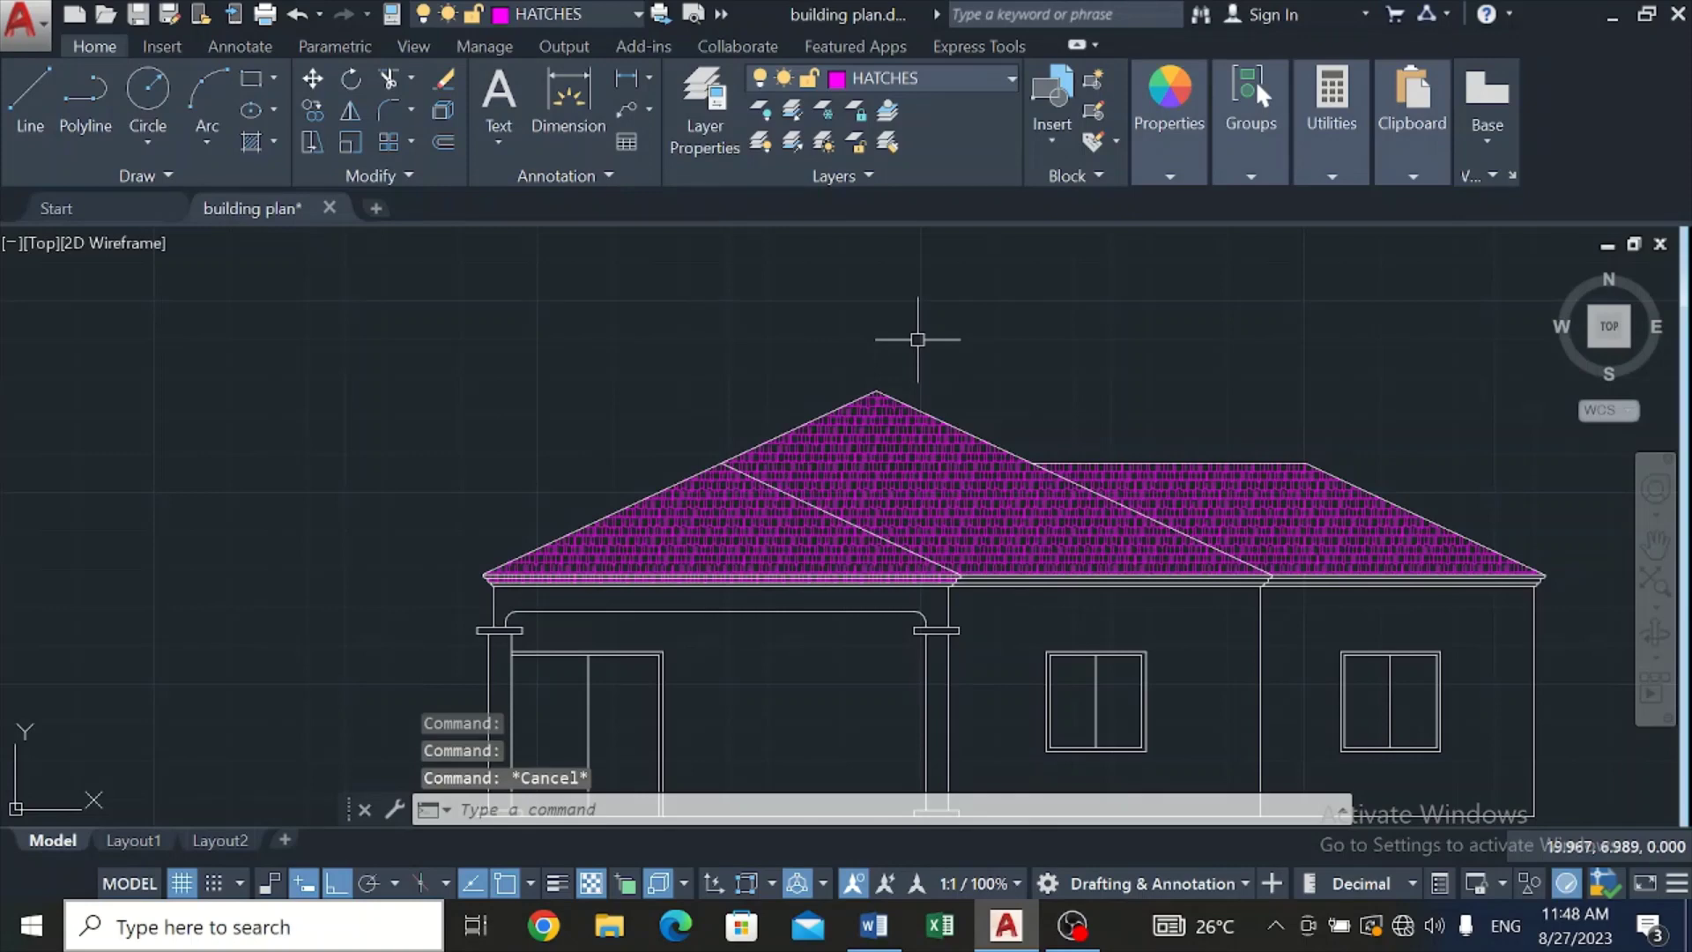
{"action": "left_click", "coordinate": [916, 432]}
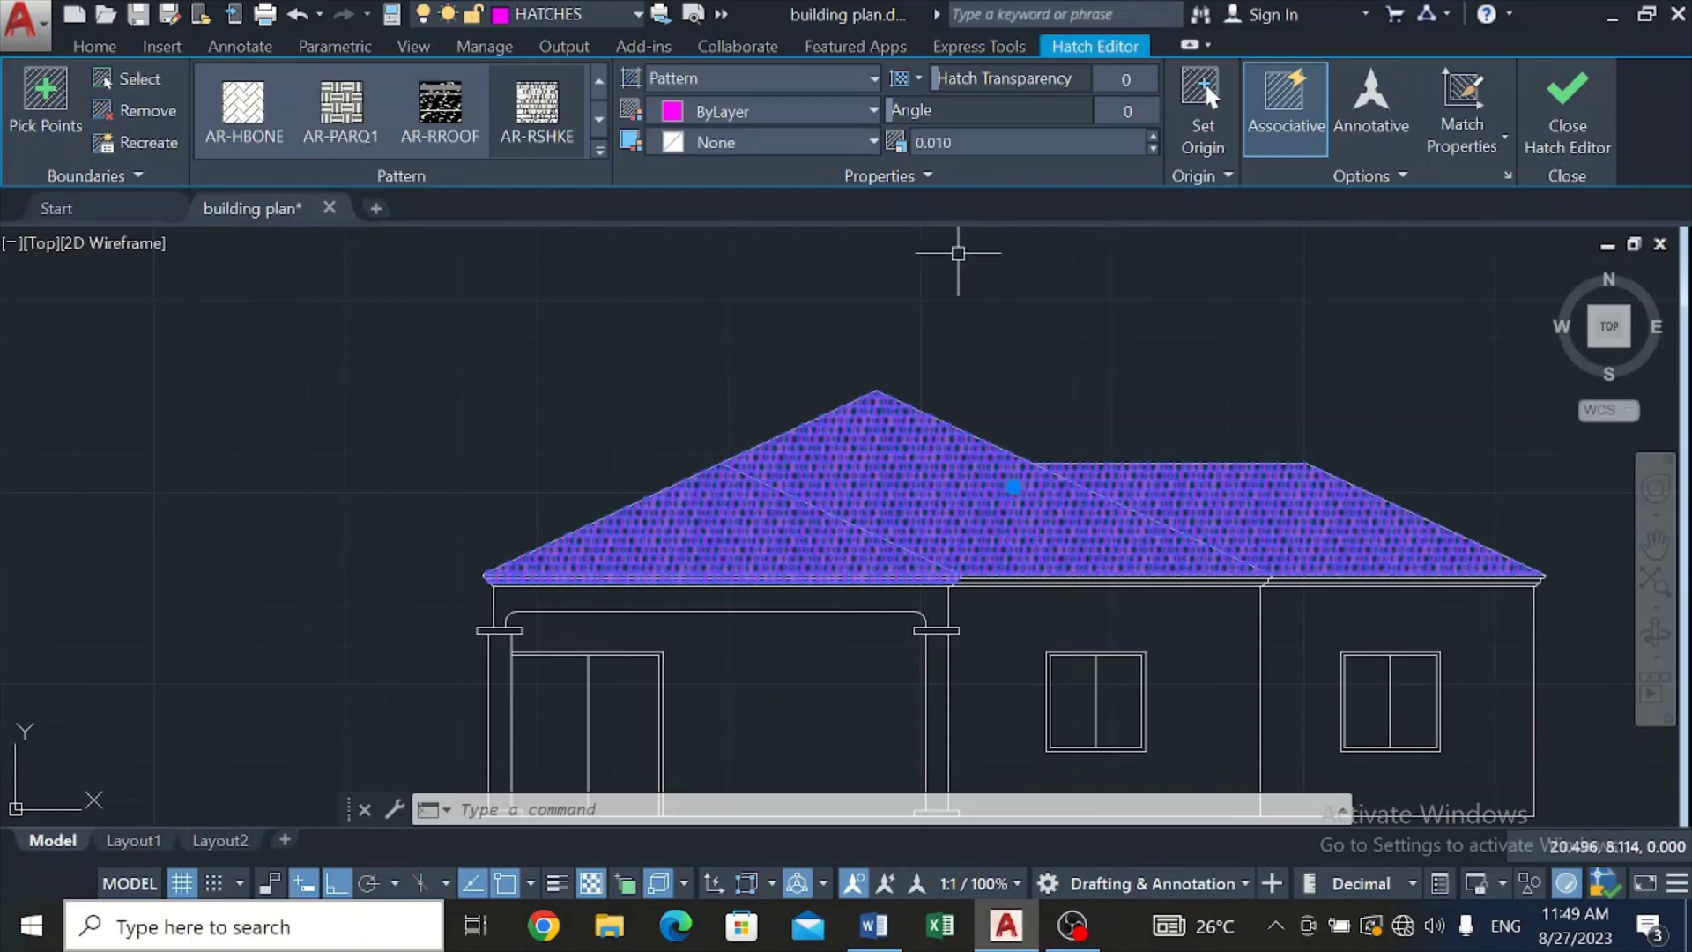
{"action": "left_click", "coordinate": [1569, 115]}
{"action": "scroll", "coordinate": [1263, 464], "scroll_direction": "down", "scroll_amount": 3}
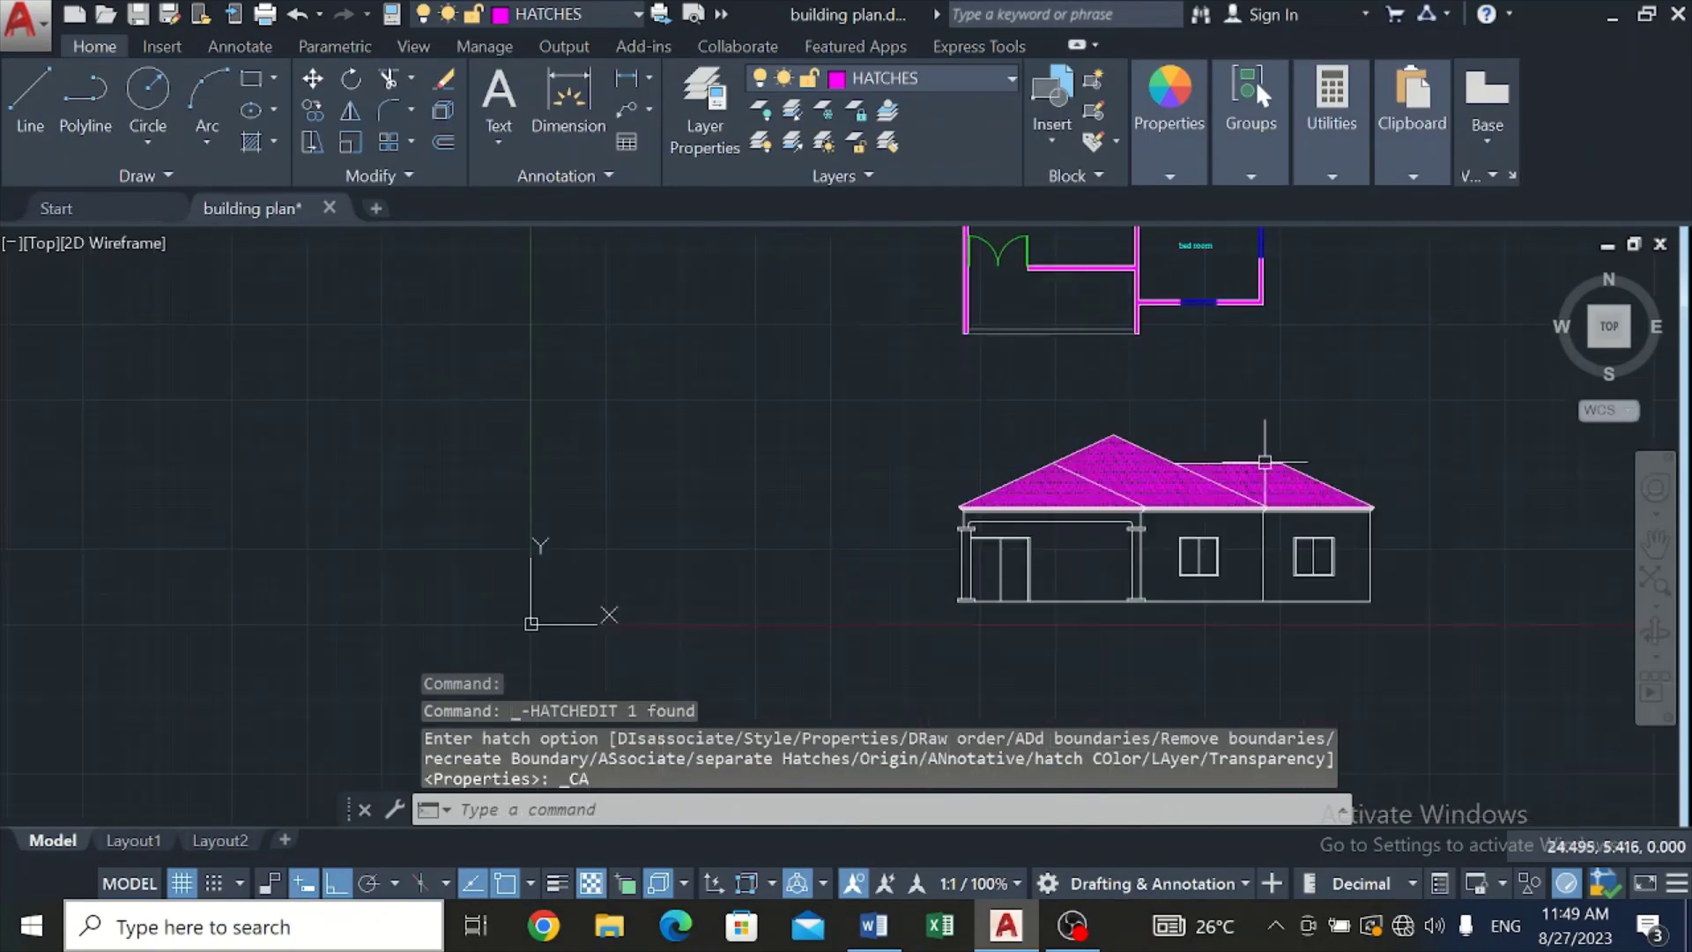
{"action": "scroll", "coordinate": [1292, 622], "scroll_direction": "up", "scroll_amount": 3}
{"action": "scroll", "coordinate": [1292, 621], "scroll_direction": "down", "scroll_amount": 3}
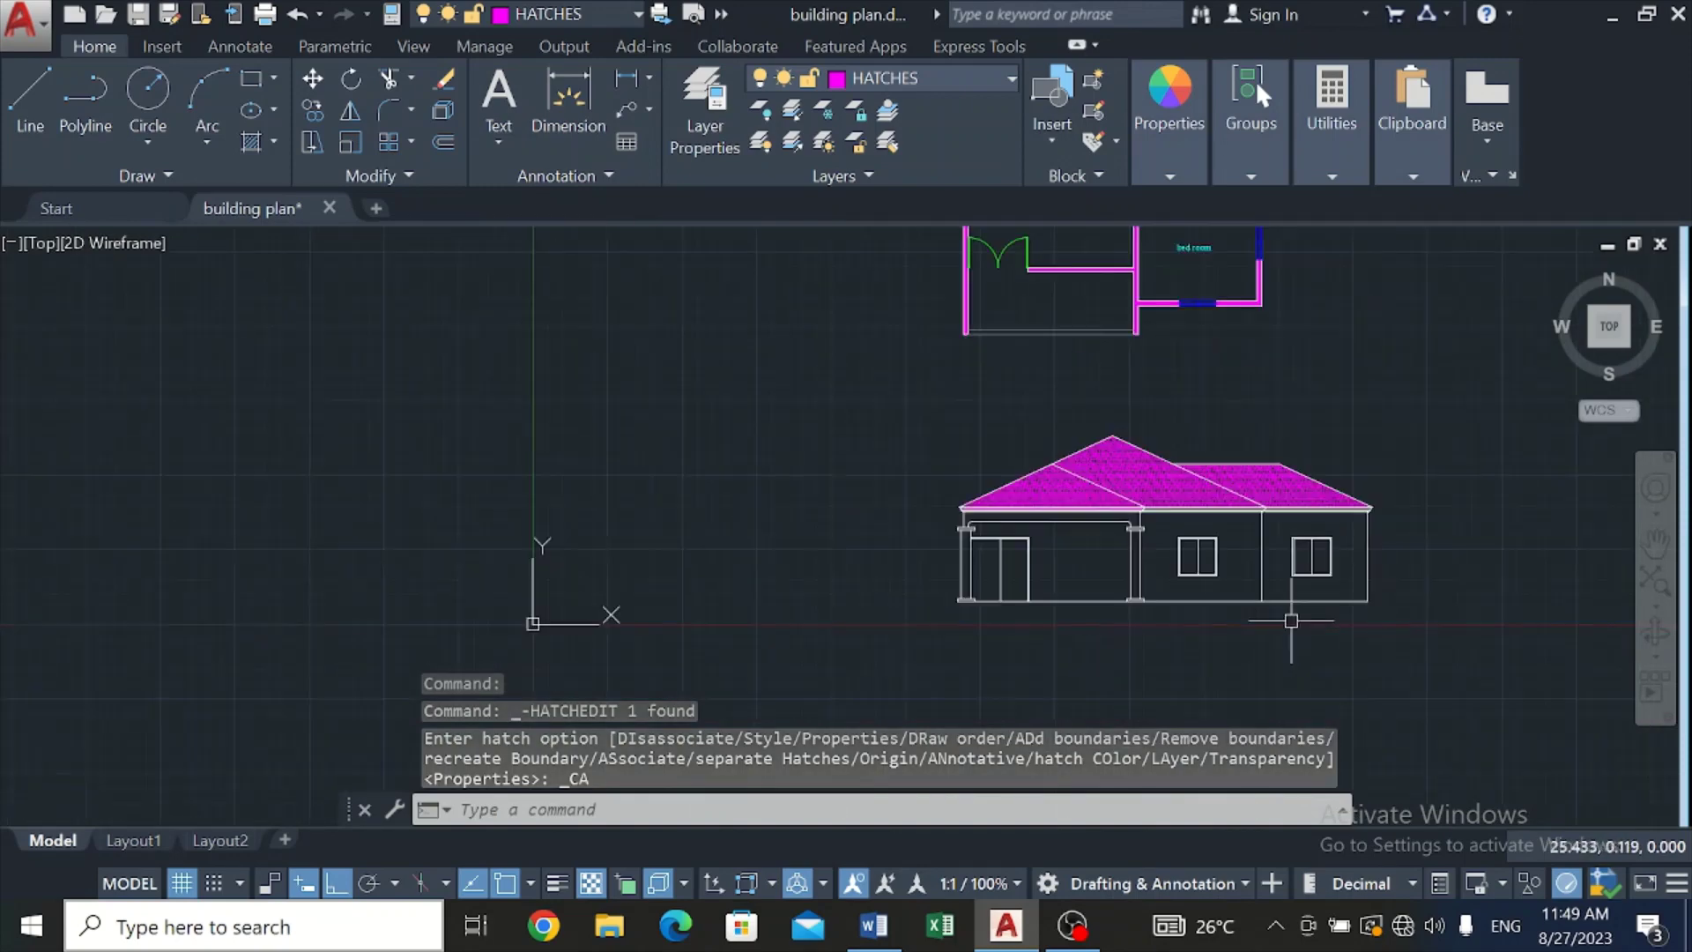
{"action": "scroll", "coordinate": [1292, 622], "scroll_direction": "down", "scroll_amount": 2}
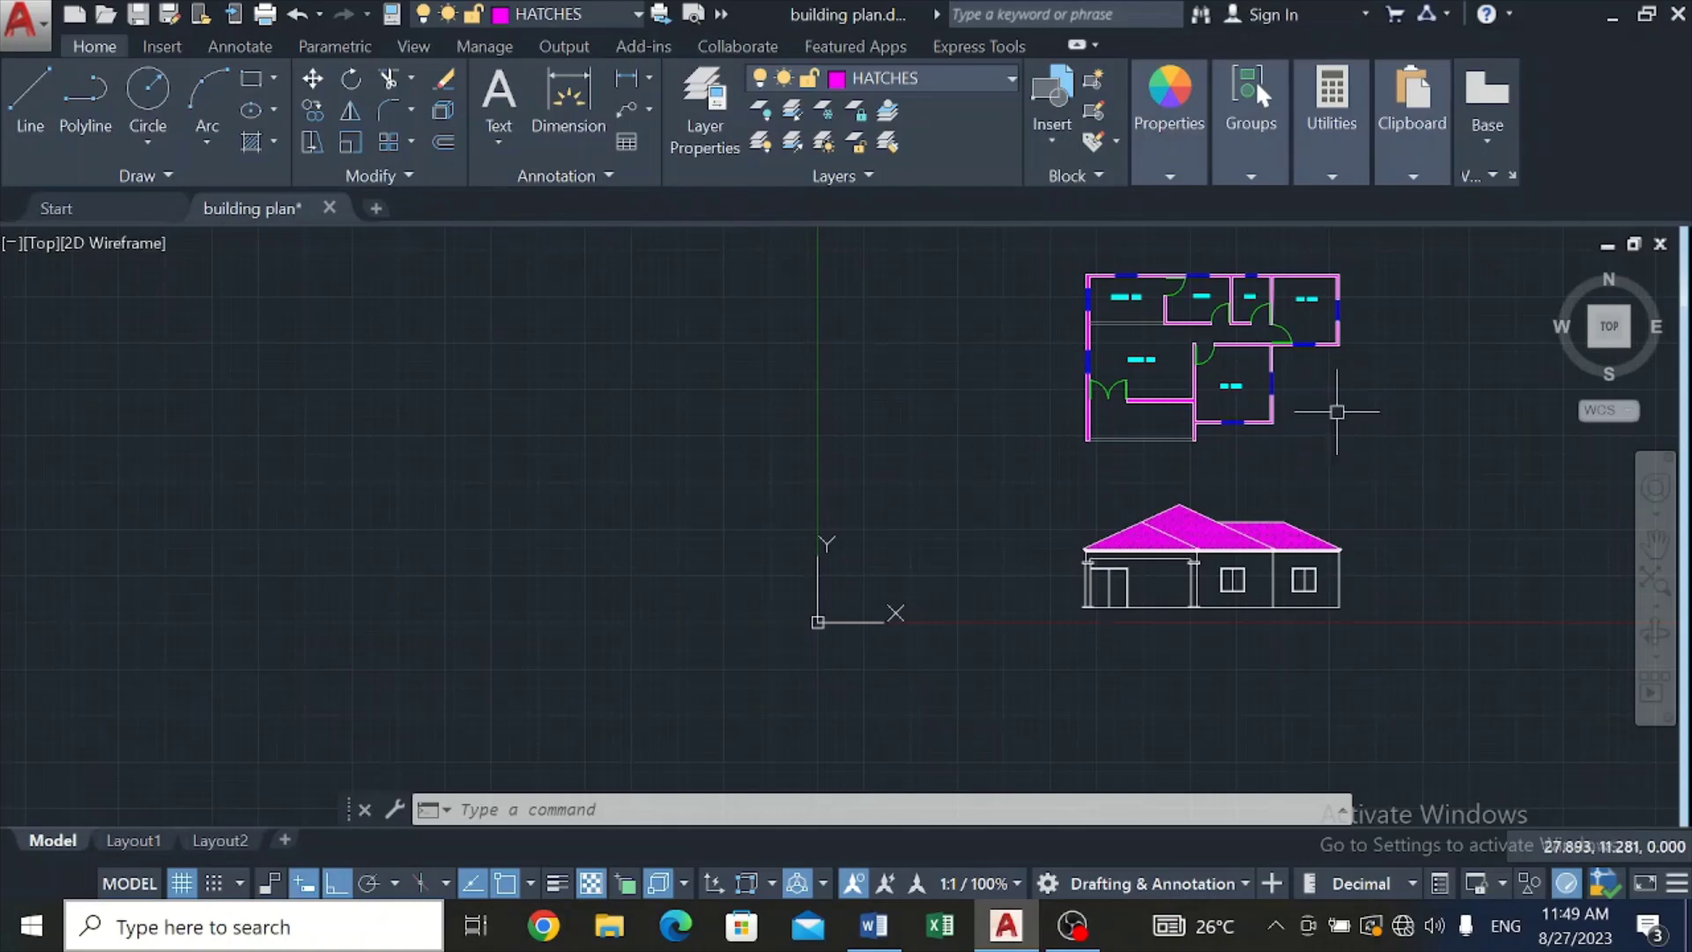
{"action": "scroll", "coordinate": [1339, 407], "scroll_direction": "up", "scroll_amount": 2}
{"action": "scroll", "coordinate": [1338, 407], "scroll_direction": "up", "scroll_amount": 1}
{"action": "scroll", "coordinate": [1339, 407], "scroll_direction": "down", "scroll_amount": 3}
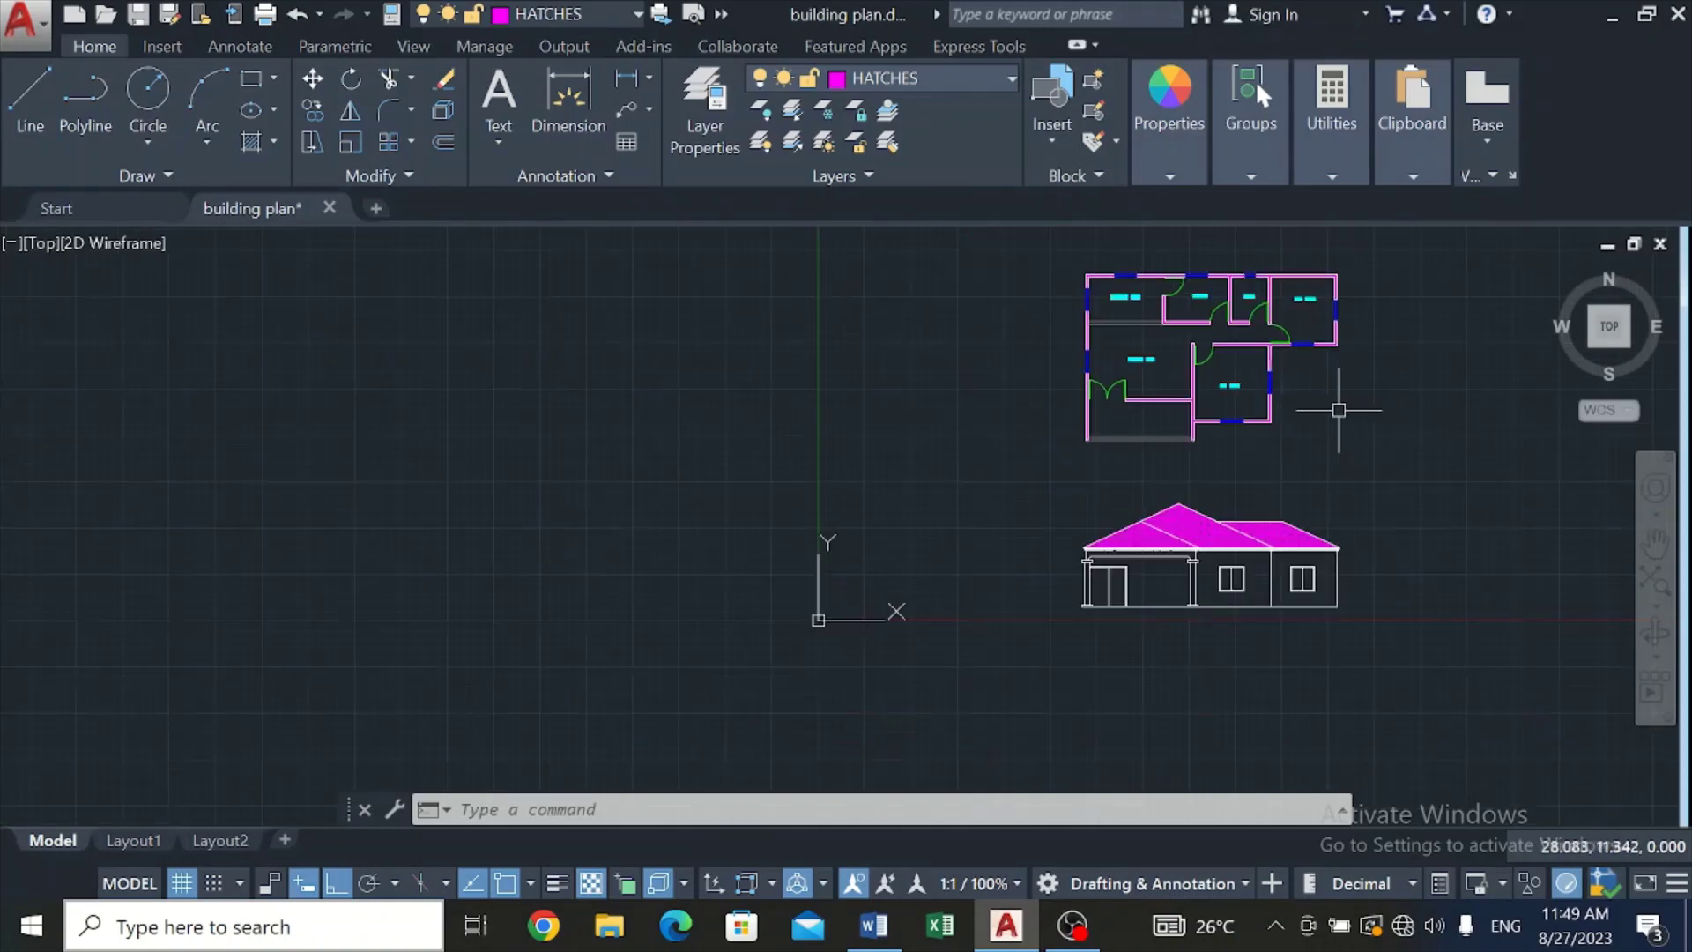